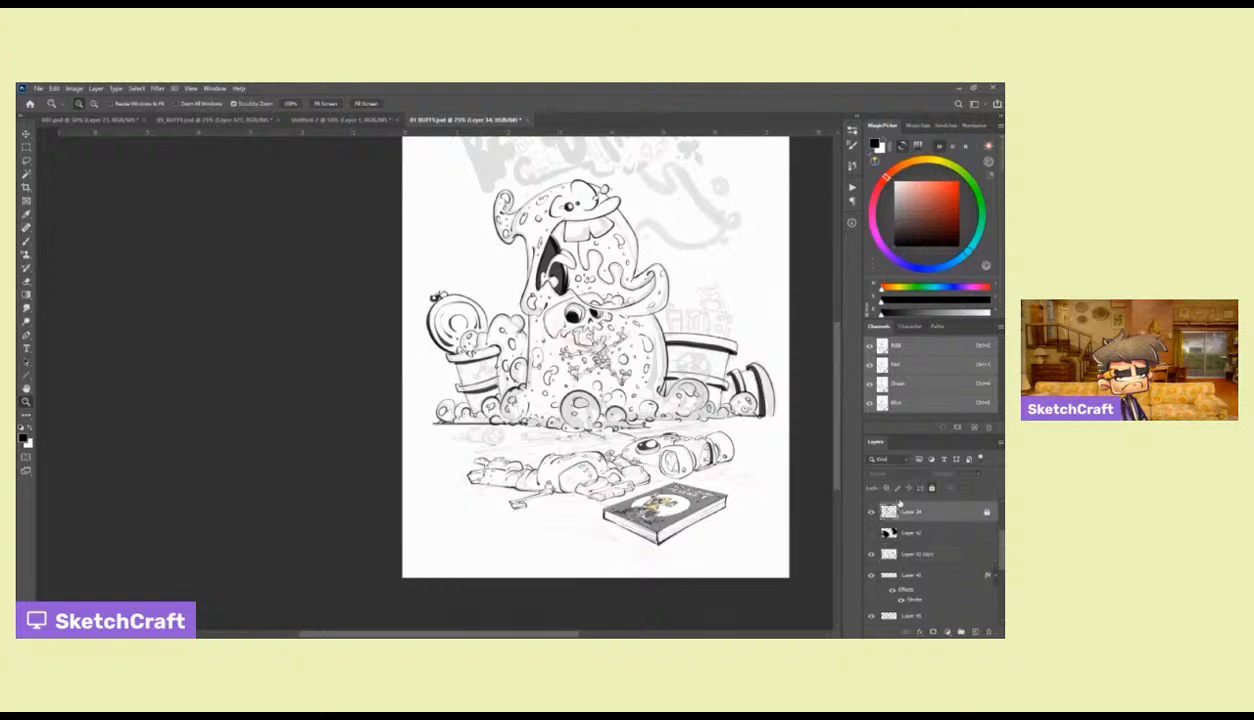
# Unlock the monster line-art layer and lasso a small area at the monster's base
pyautogui.click(878, 511)
pyautogui.press('b')
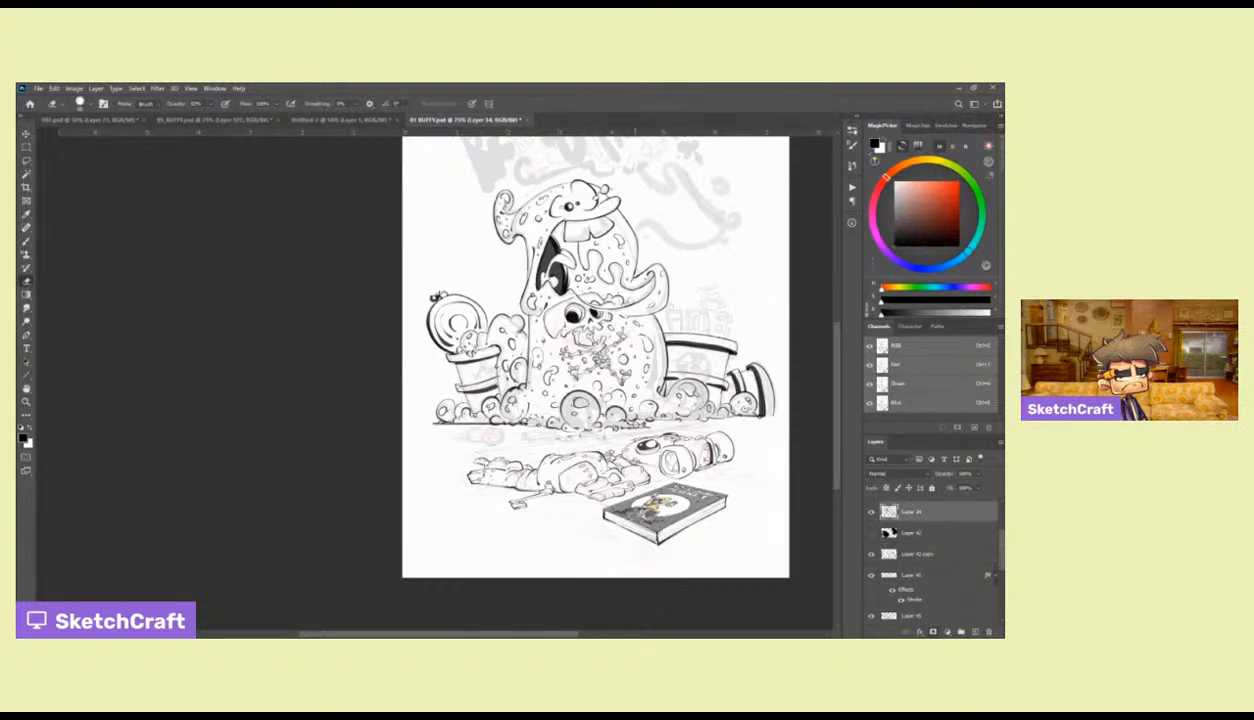
pyautogui.press('l')
pyautogui.moveTo(626, 424)
pyautogui.mouseDown()
pyautogui.moveTo(530, 440)
pyautogui.moveTo(642, 430)
pyautogui.mouseUp()
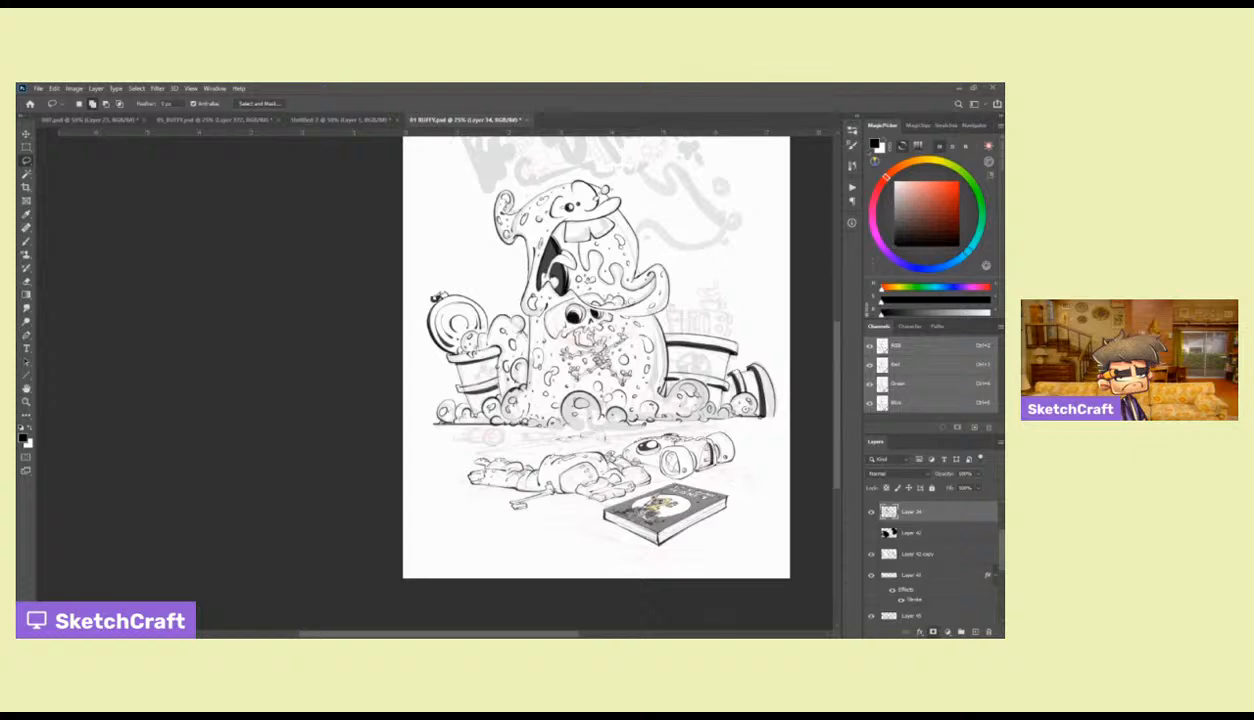
# Toggle the monster line-art layer off and on to check which lines it holds
pyautogui.press('z')
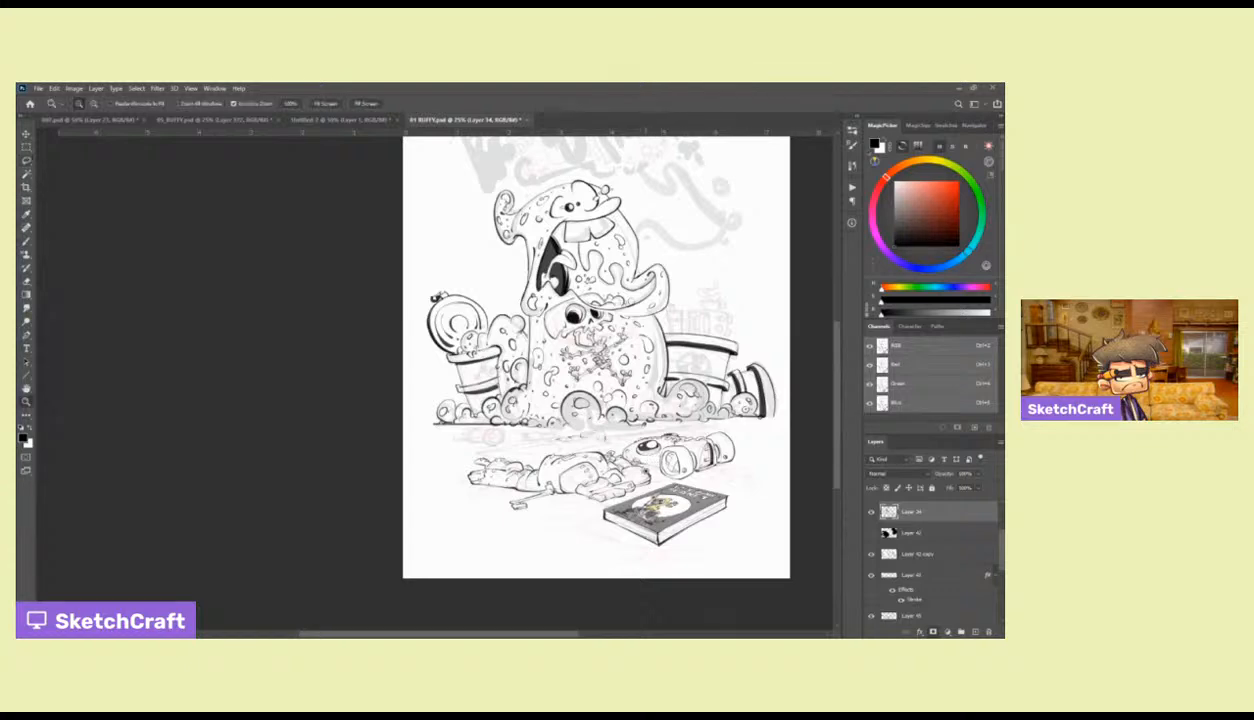
pyautogui.click(501, 475)
pyautogui.press('b')
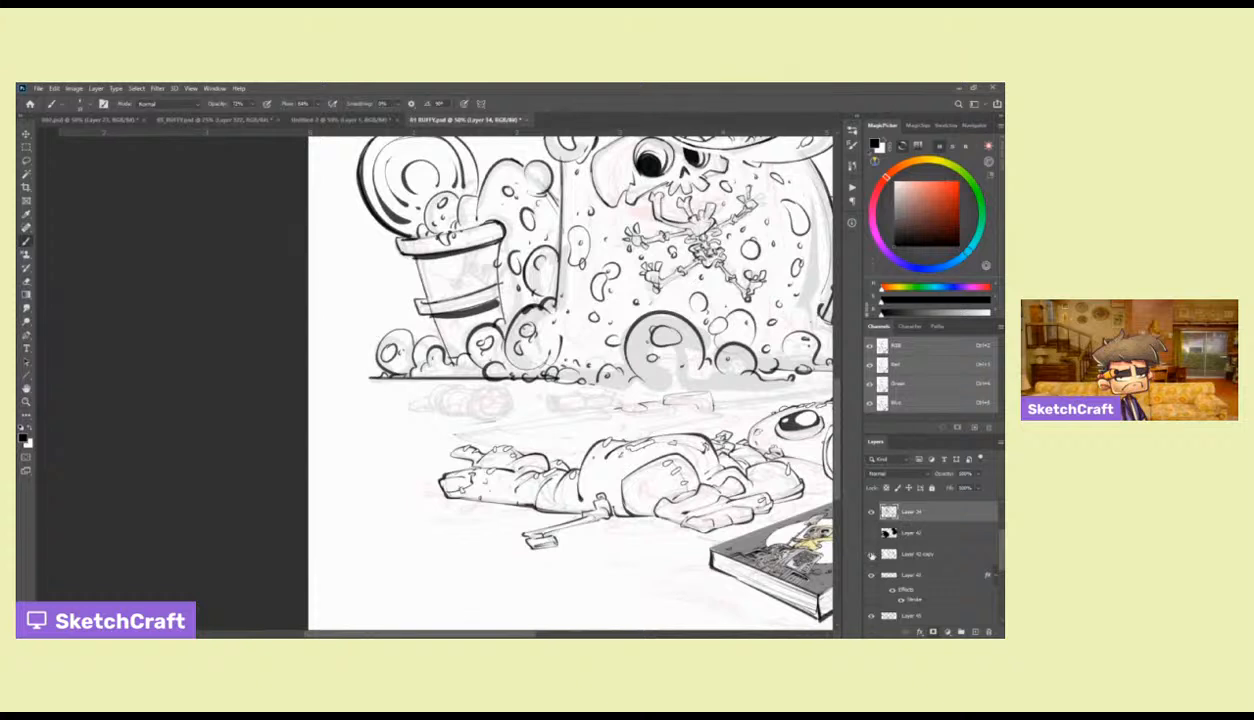
pyautogui.scroll(1, 953, 535)
pyautogui.click(872, 534)
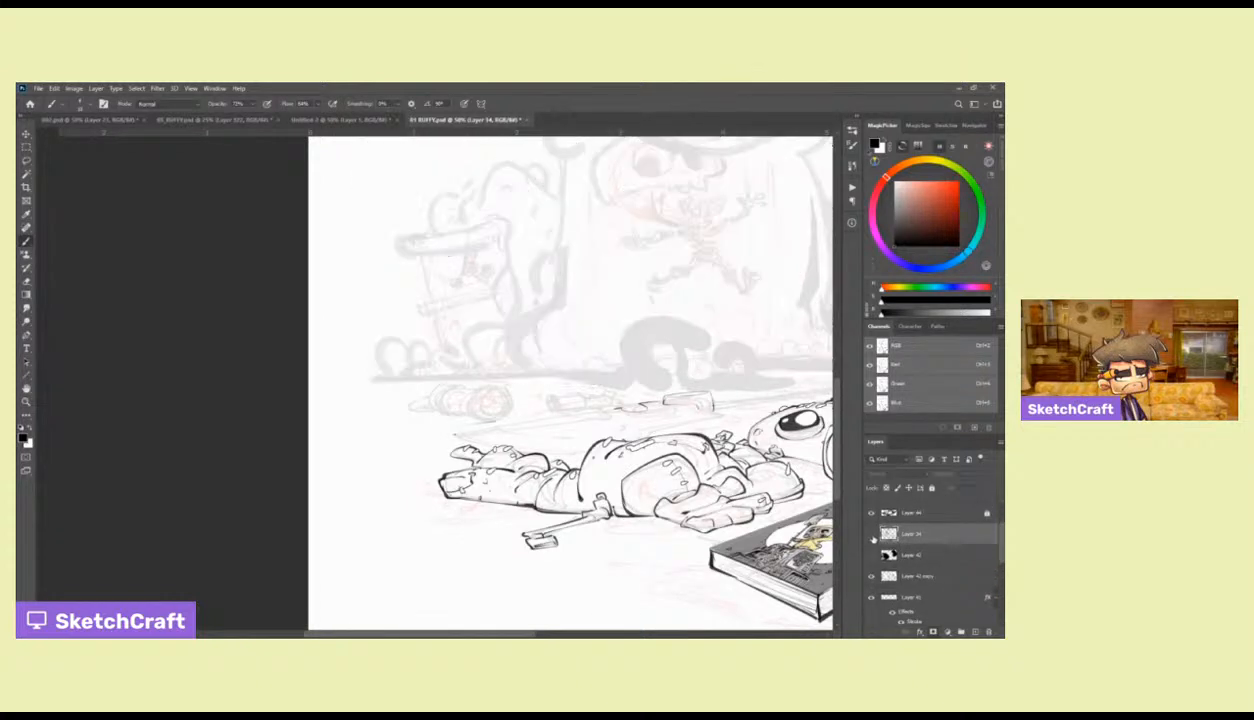
pyautogui.click(872, 534)
# Group Layer 46, Layer 44 copy and Layer 44 as a locked group named TOXIC COMIC
pyautogui.scroll(1, 953, 535)
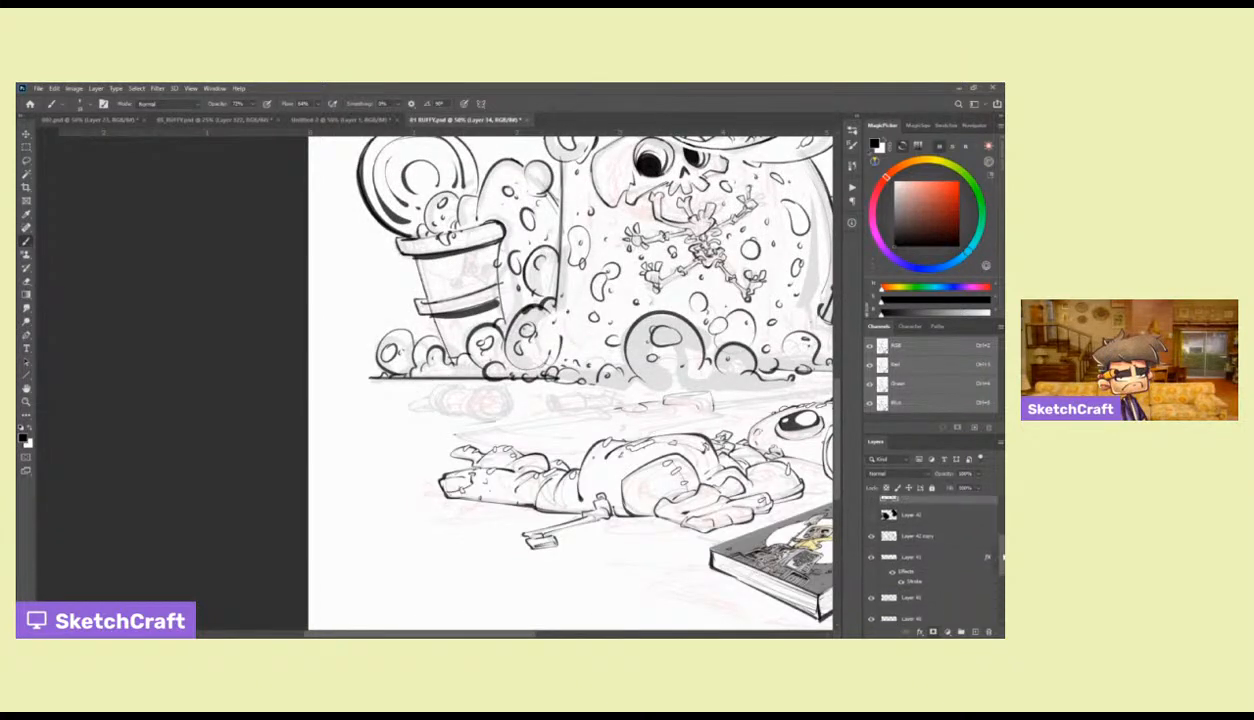
pyautogui.scroll(1, 960, 530)
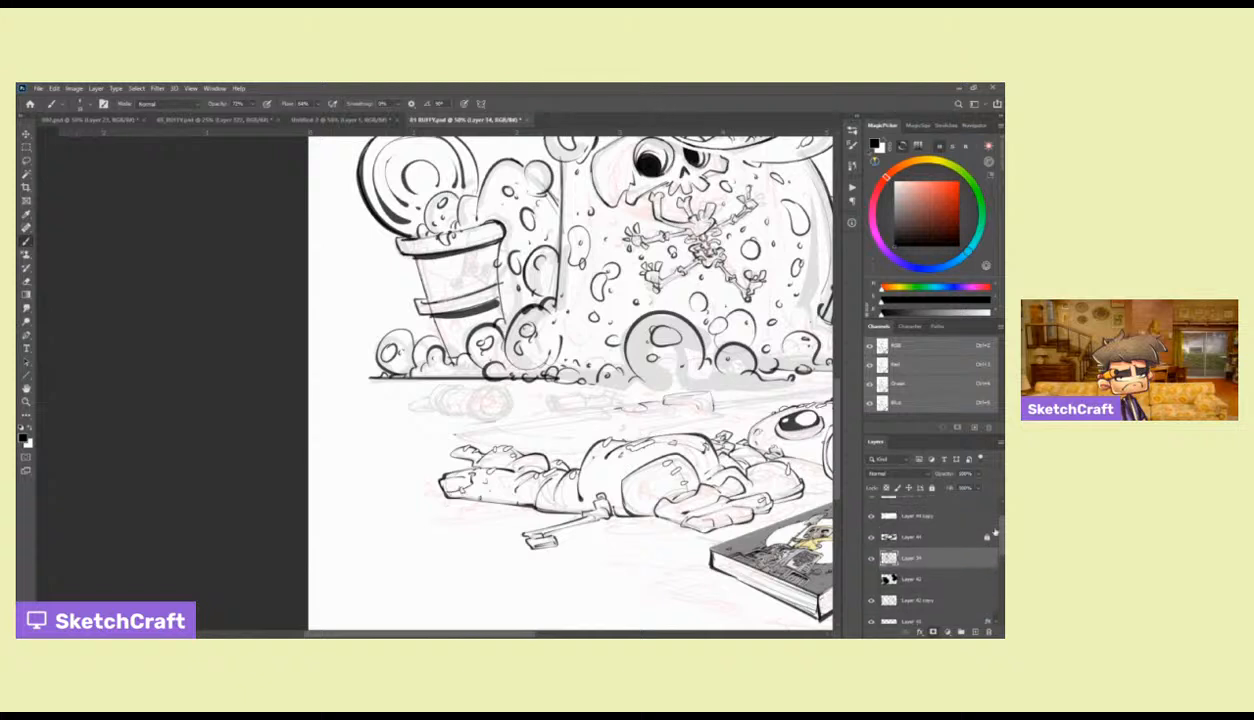
pyautogui.scroll(2, 962, 536)
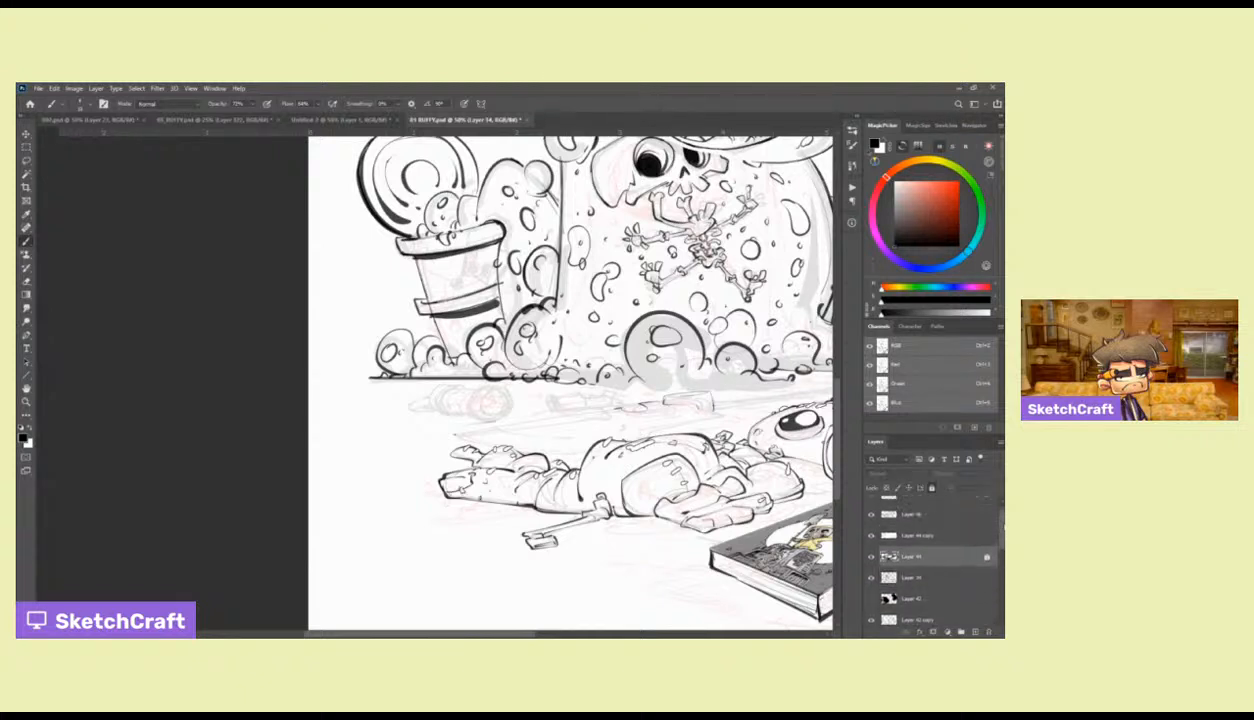
pyautogui.click(928, 527)
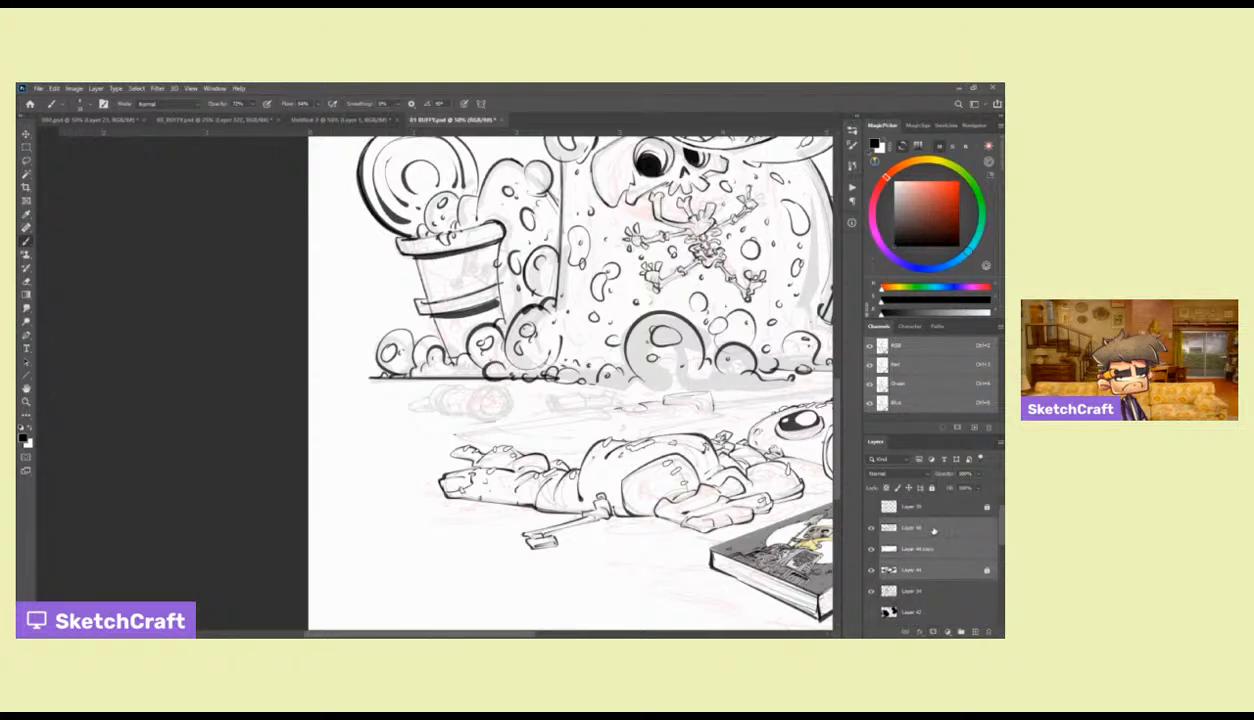
pyautogui.hotkey('ctrl', 'g')
pyautogui.doubleClick(910, 523)
pyautogui.press('BackSpace')
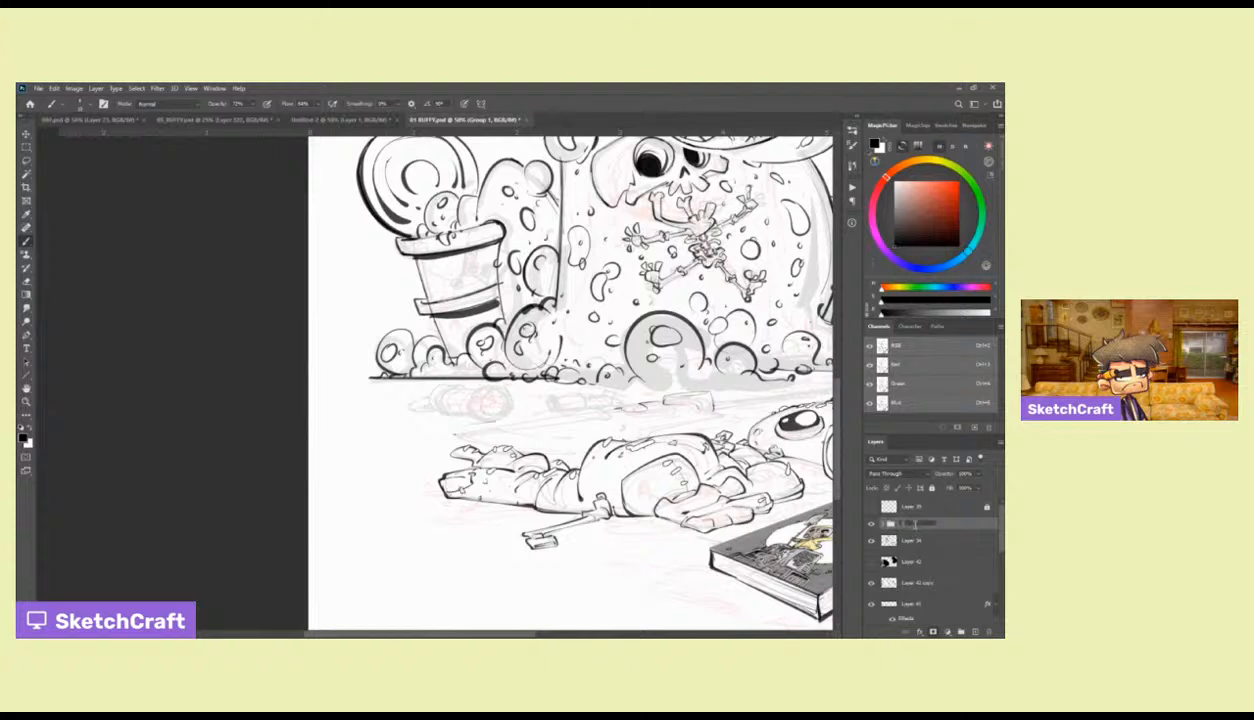
pyautogui.write('TOXIC CORE')
pyautogui.press('Return')
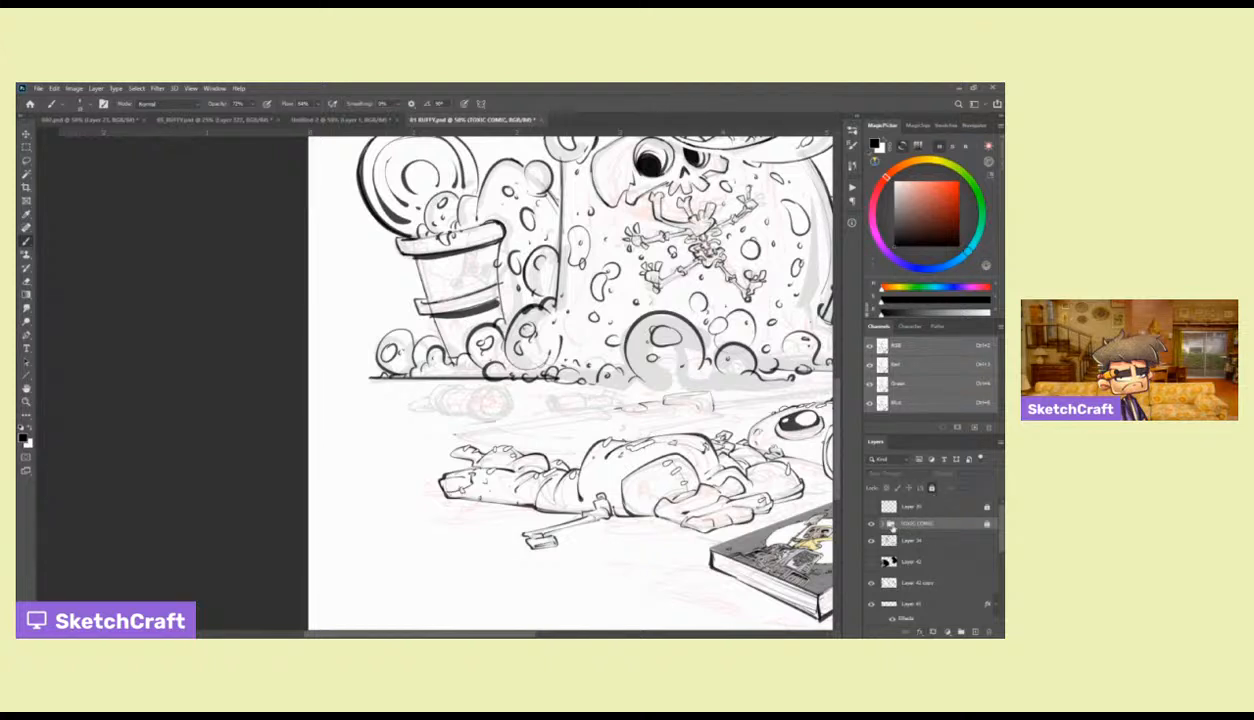
# Inspect the layers inside the TOXIC COMIC group, including Layer 44, and collapse the group again
pyautogui.click(883, 524)
pyautogui.click(925, 580)
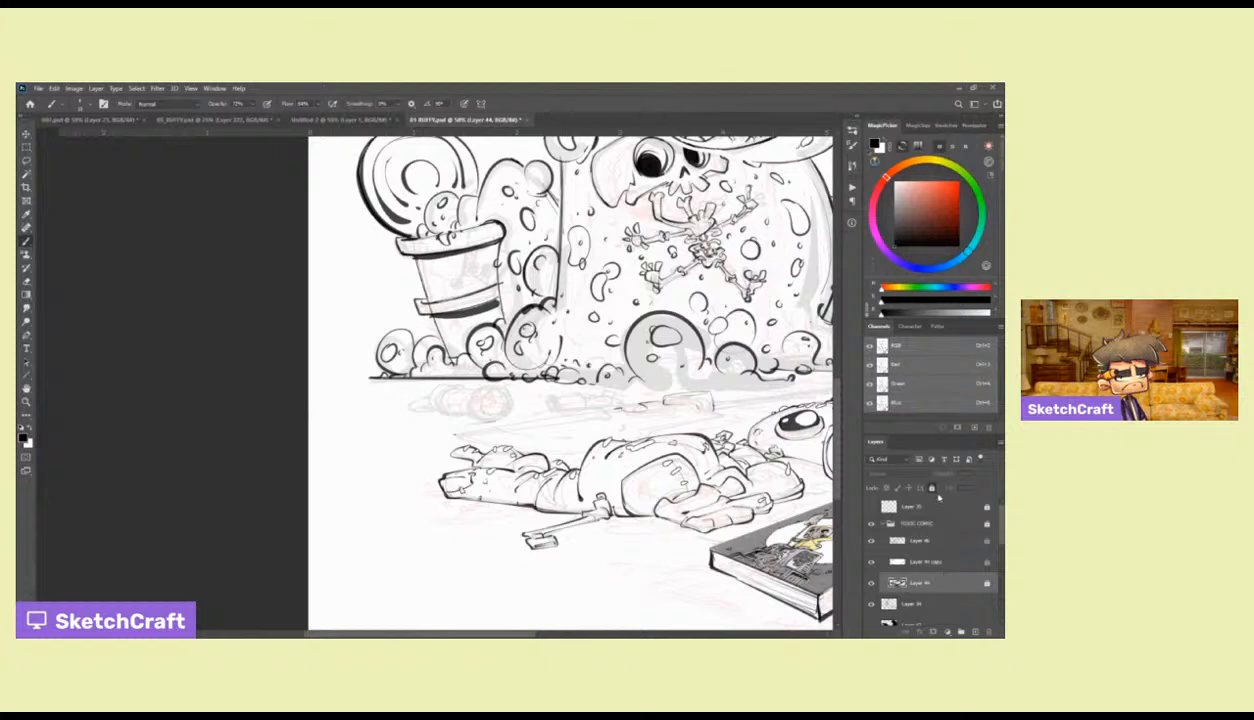
pyautogui.click(927, 525)
pyautogui.click(883, 524)
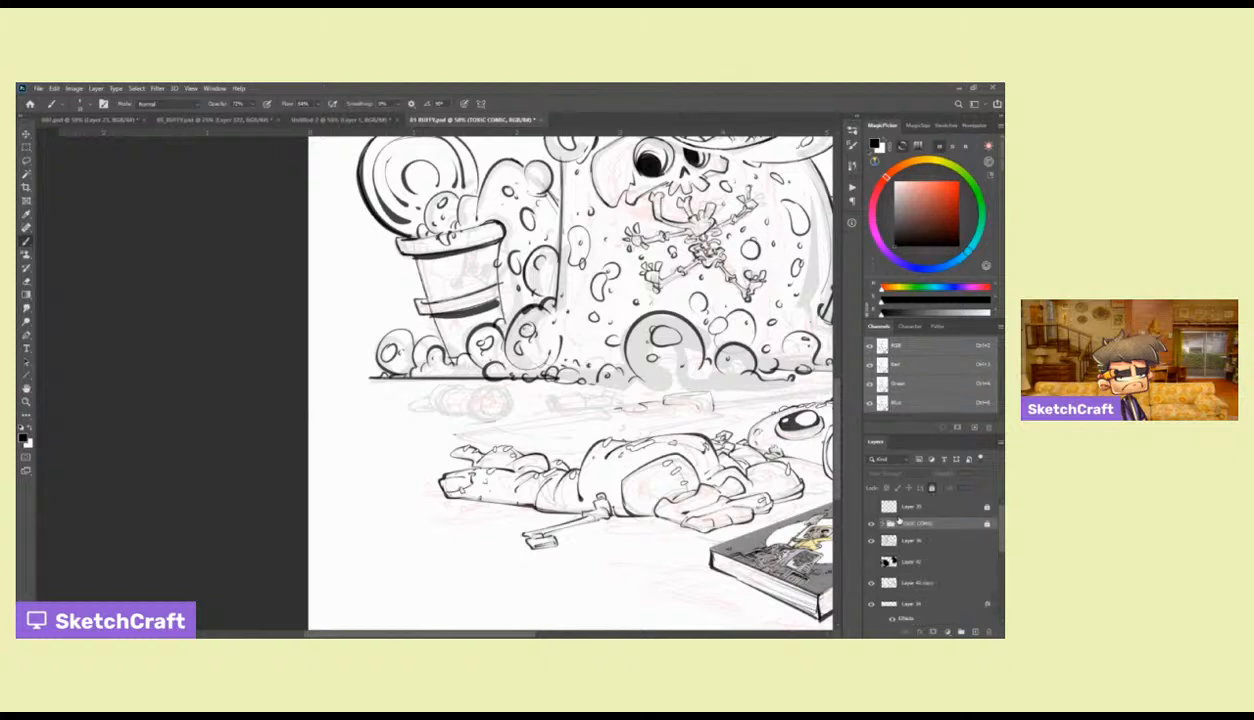
# Toggle the monster layer and the lower line-art layers to identify the one holding the lying figure
pyautogui.moveTo(738, 531); pyautogui.dragTo(707, 531)
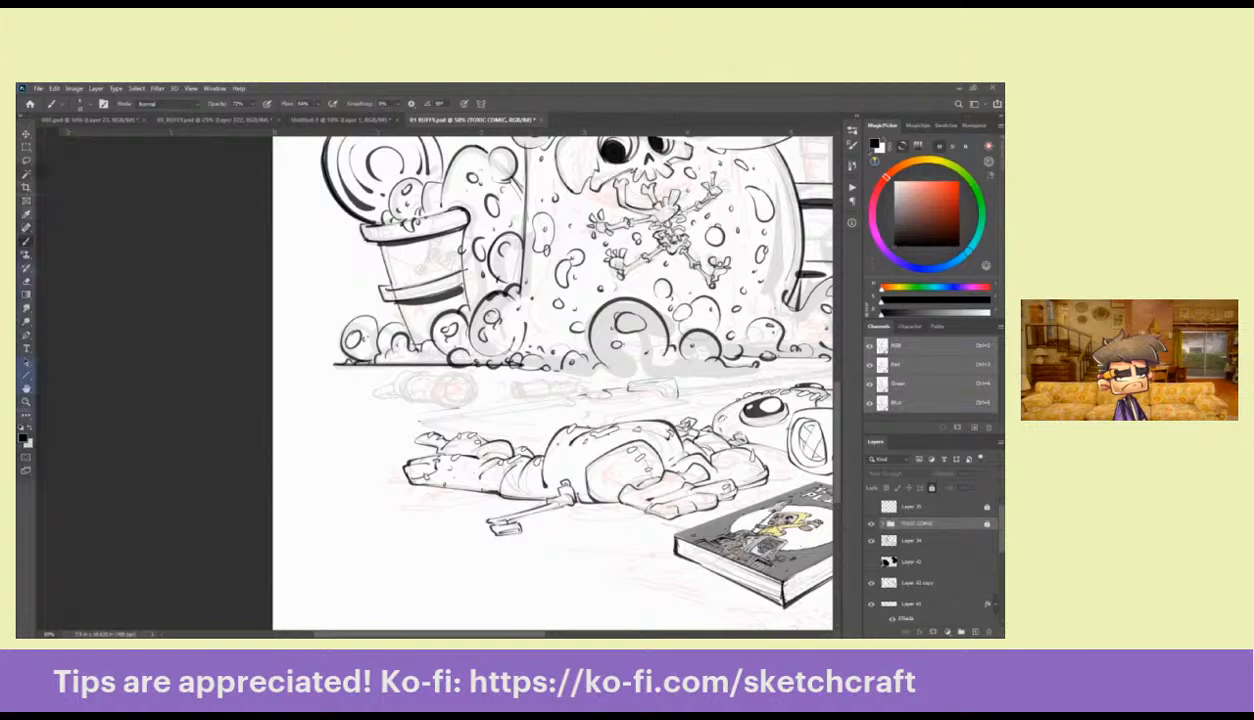
pyautogui.click(600, 440)
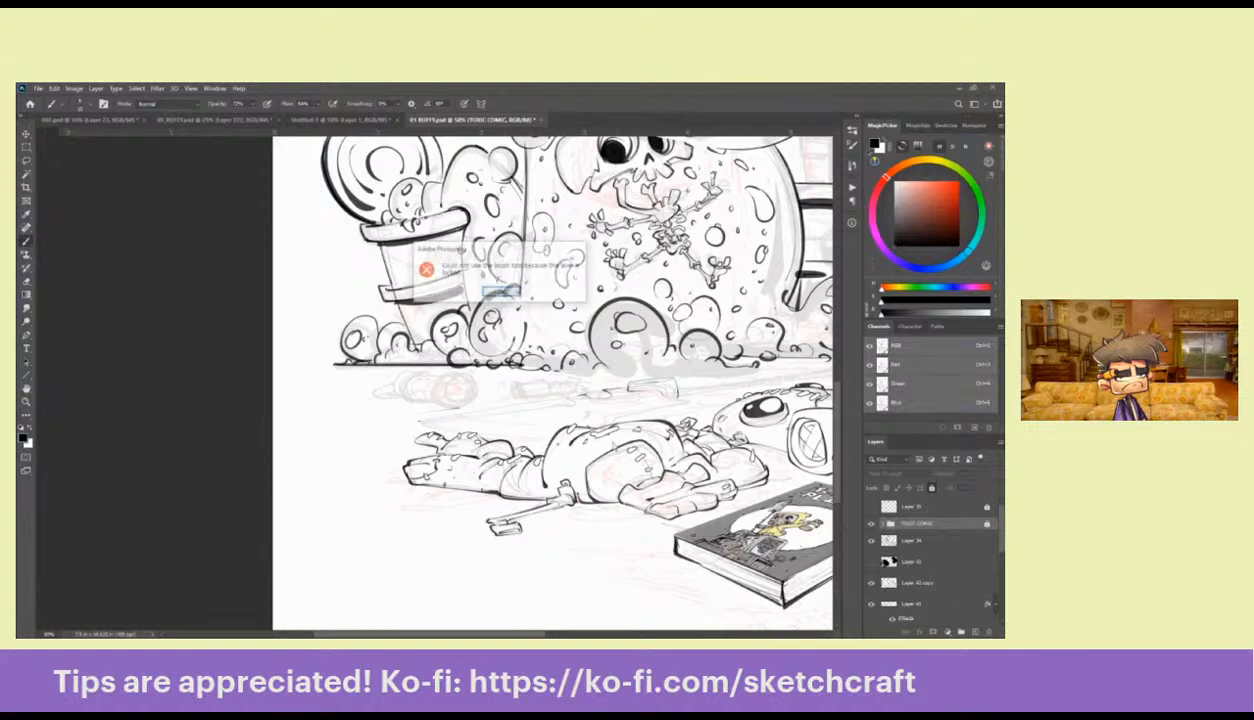
pyautogui.click(498, 292)
pyautogui.click(910, 540)
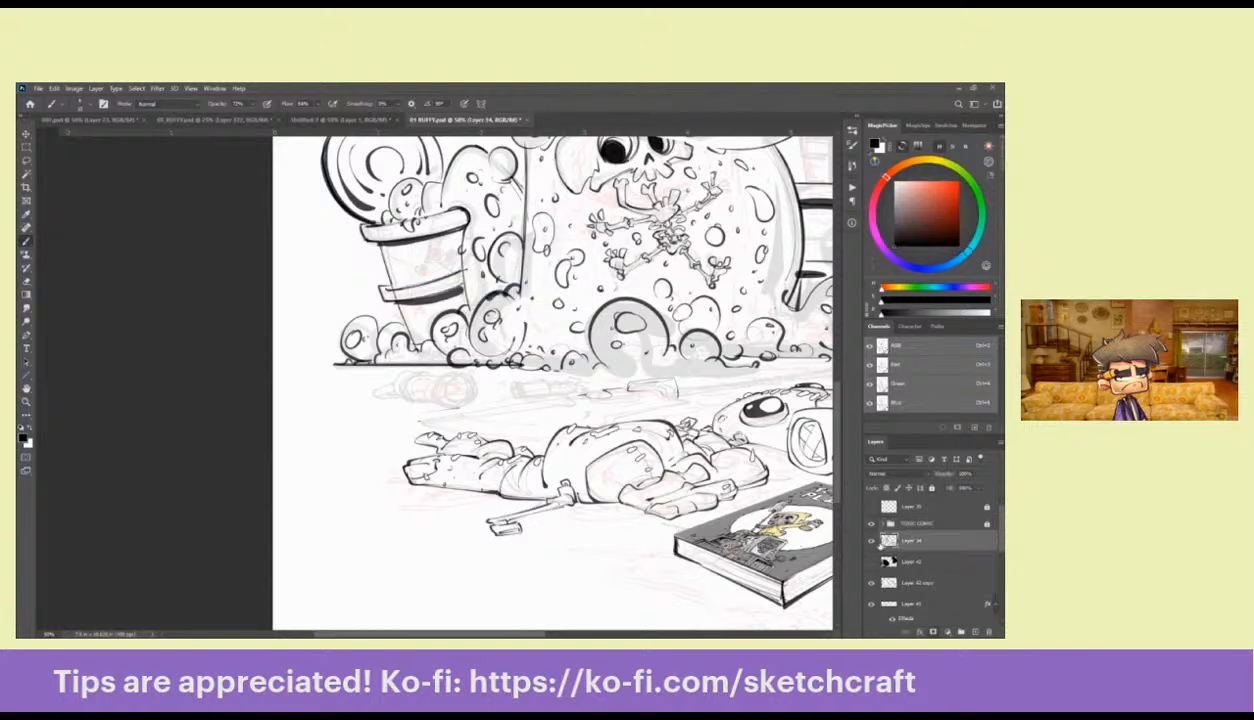
pyautogui.click(870, 540)
pyautogui.click(870, 540)
pyautogui.scroll(-3, 873, 535)
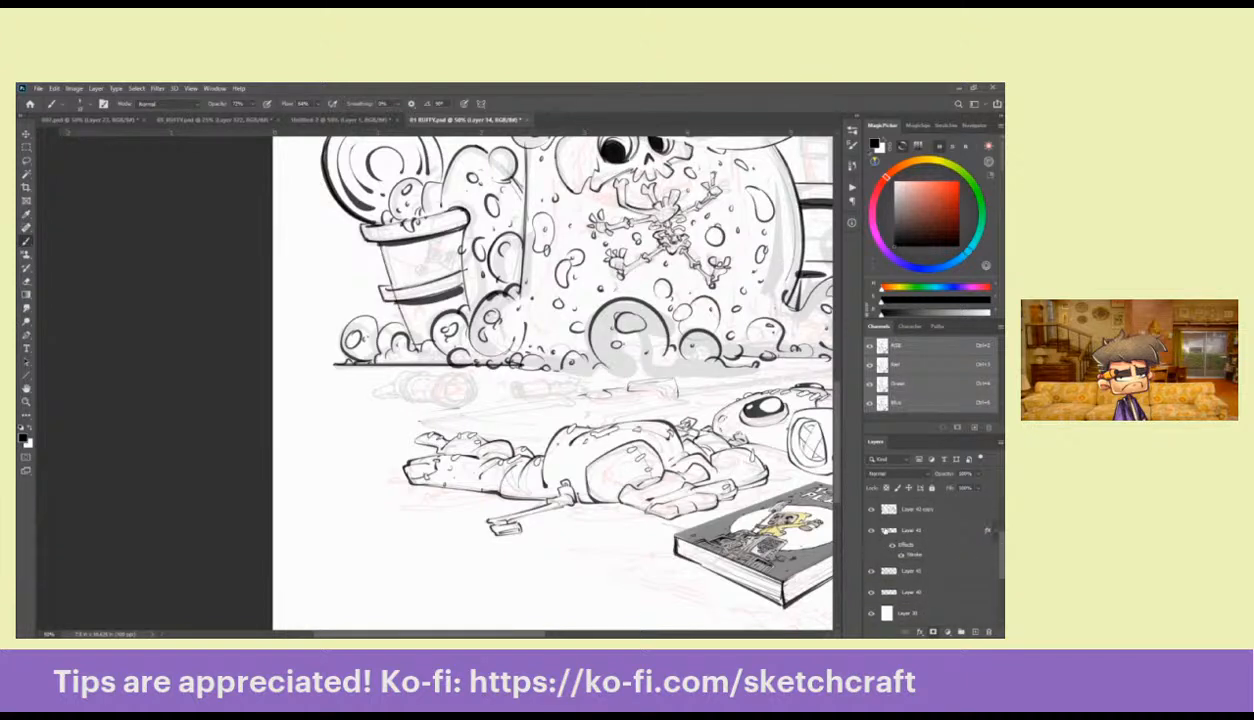
pyautogui.click(868, 569)
pyautogui.click(868, 569)
pyautogui.click(870, 592)
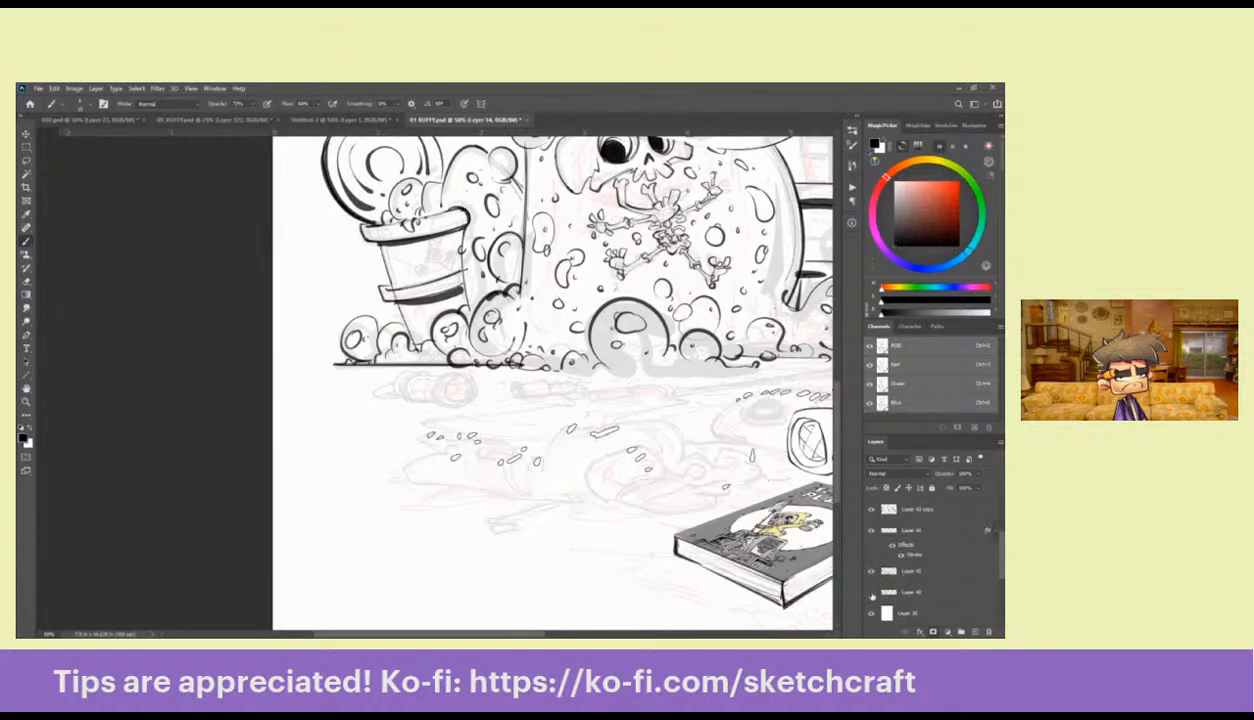
pyautogui.click(870, 592)
# Lasso the debris lines between the monster and the lying figure and separate them onto their own layer
pyautogui.click(888, 591)
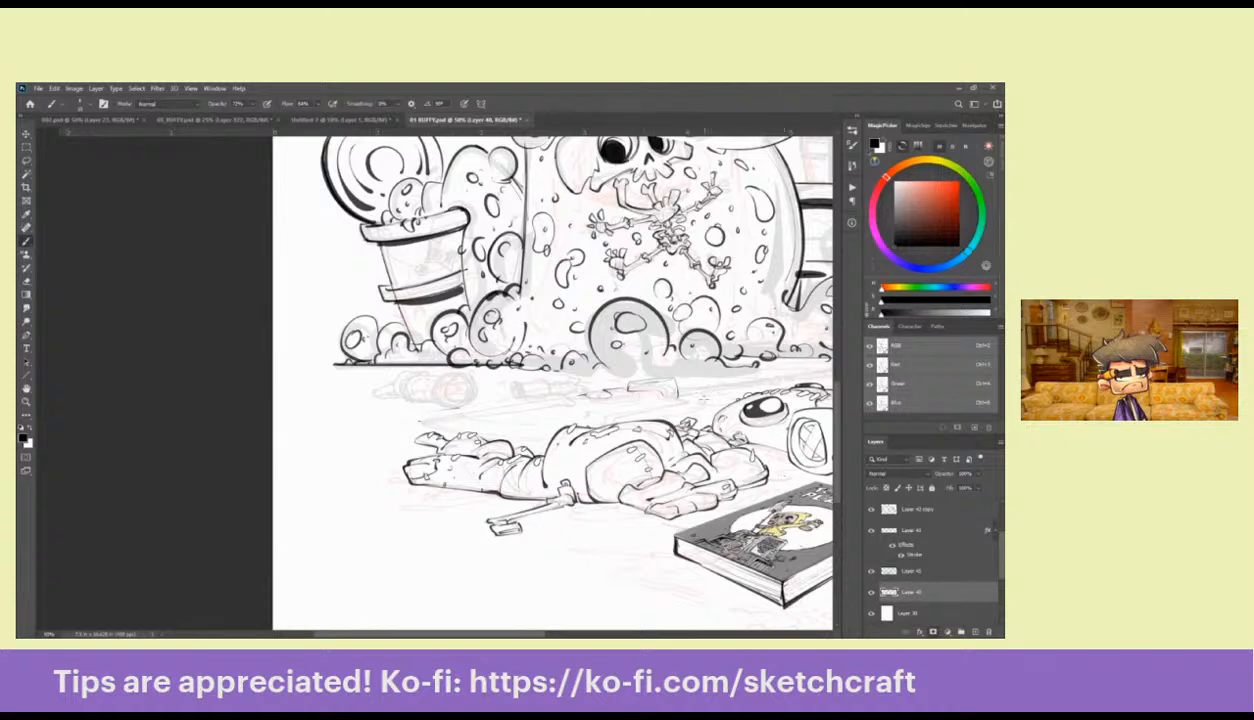
pyautogui.press('l')
pyautogui.moveTo(690, 392)
pyautogui.mouseDown()
pyautogui.moveTo(494, 413)
pyautogui.moveTo(496, 382)
pyautogui.moveTo(690, 390)
pyautogui.mouseUp()
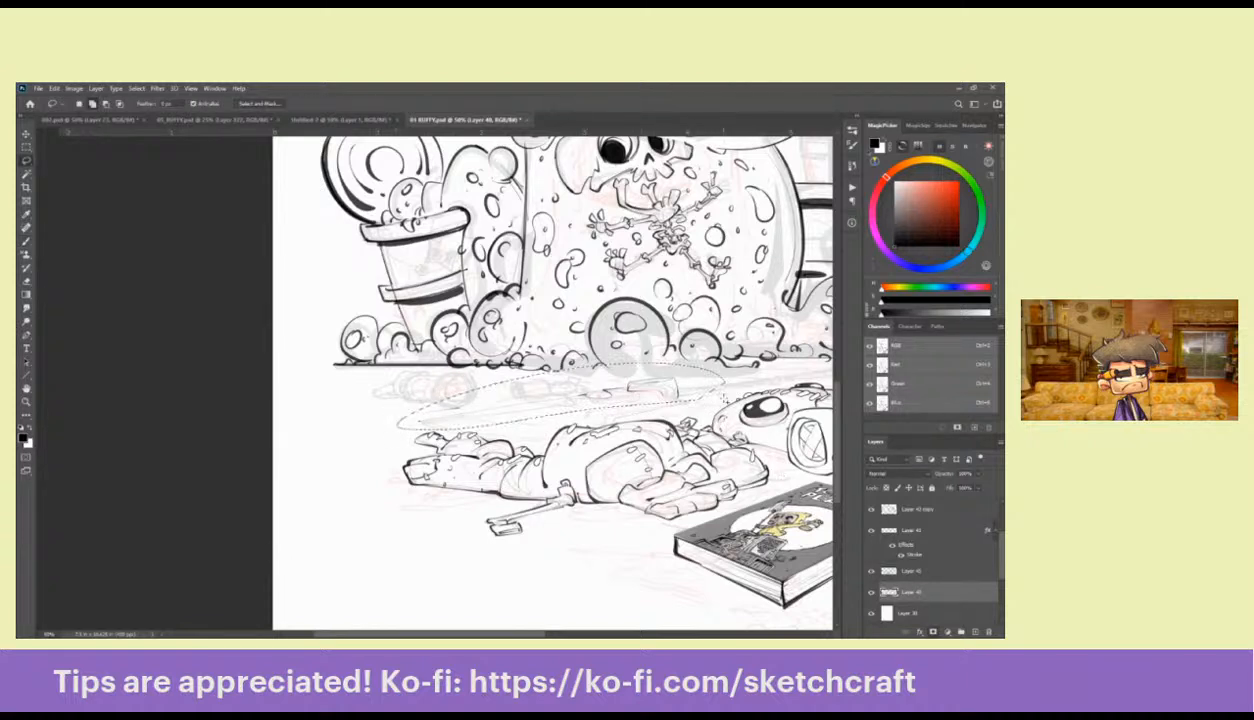
pyautogui.press('Delete')
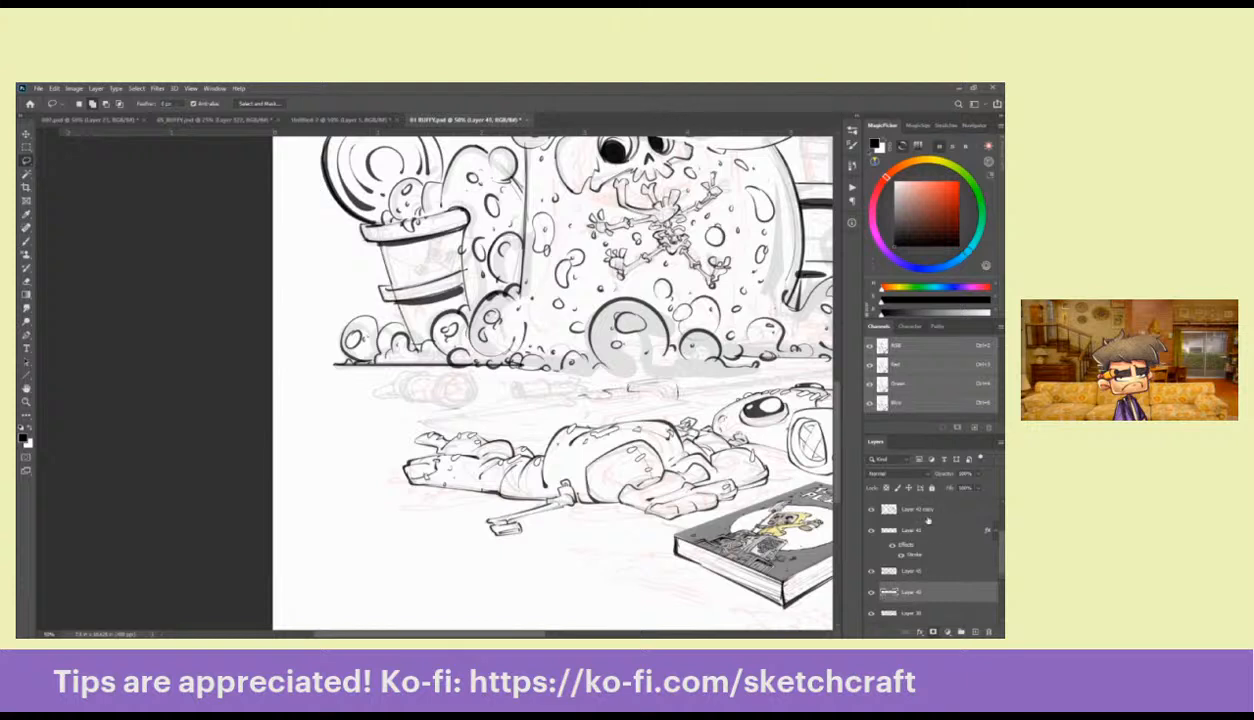
# Check the monster line-art layer by toggling its visibility, and lock it completely
pyautogui.scroll(3, 1000, 530)
pyautogui.scroll(1, 1000, 530)
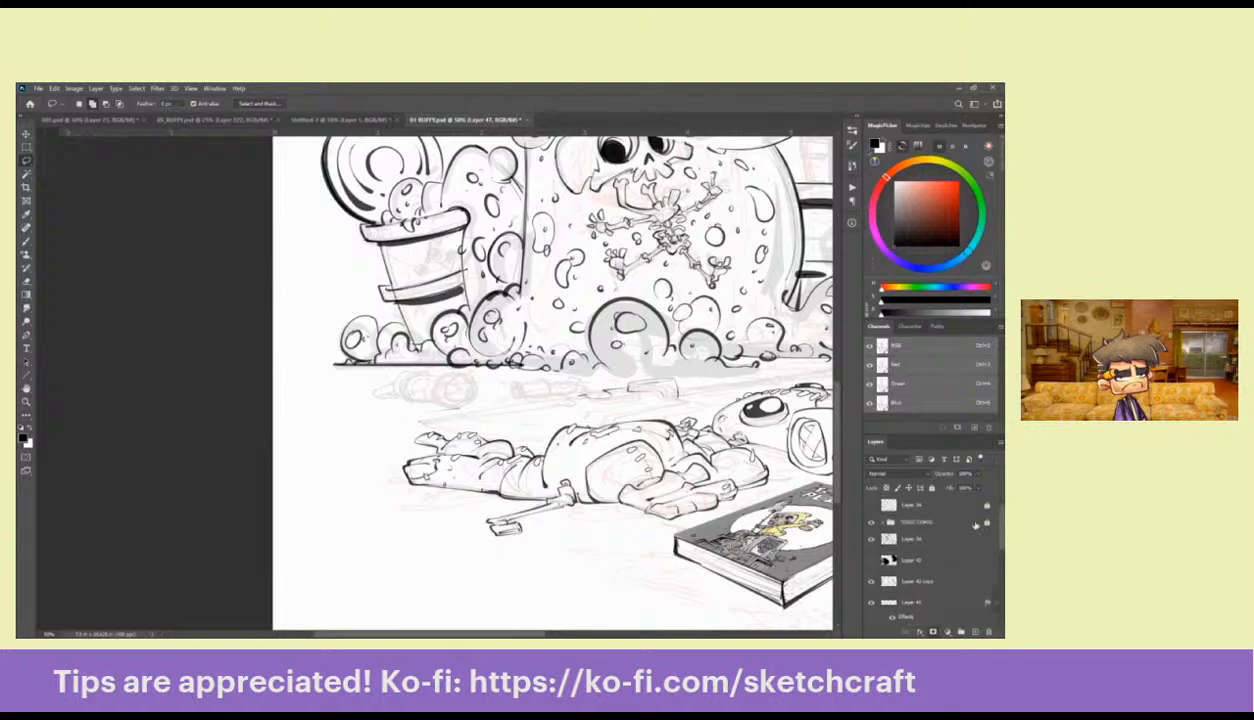
pyautogui.click(871, 539)
pyautogui.click(871, 539)
pyautogui.click(910, 539)
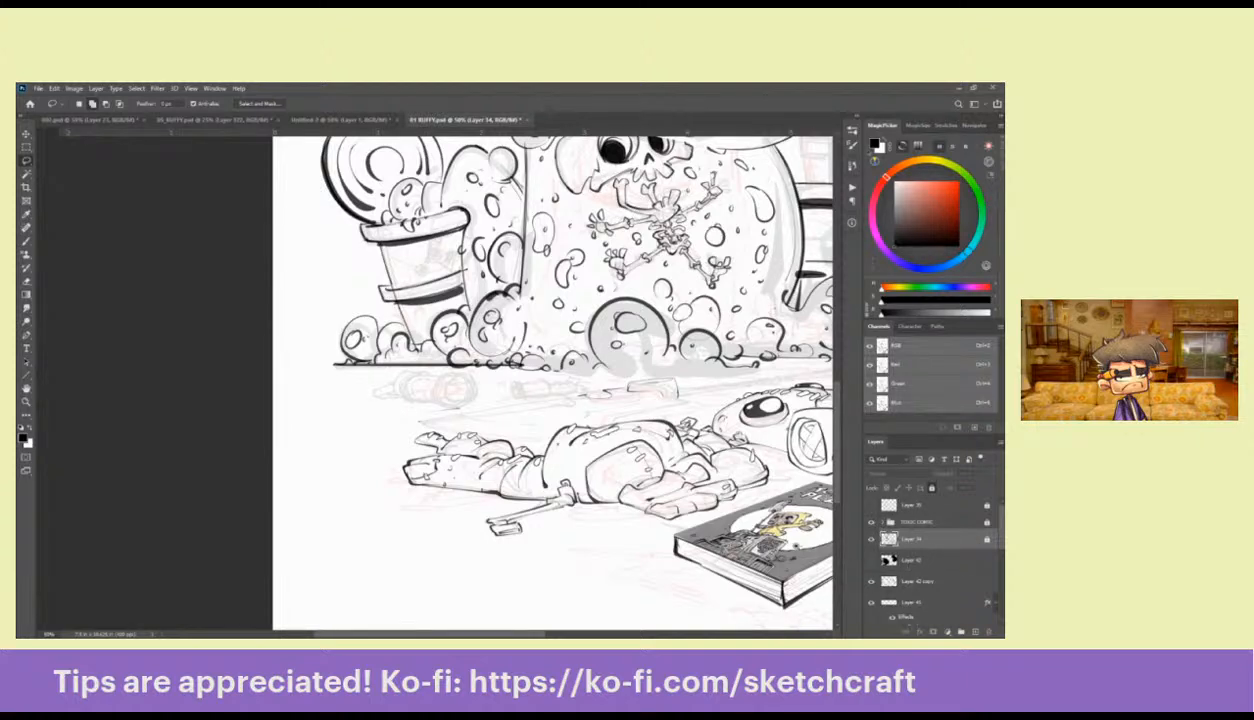
# Hide the monster line-art layer so only the rough sketch shows behind the foreground objects
pyautogui.press('z')
pyautogui.keyDown('alt'); pyautogui.click(770, 546); pyautogui.keyUp('alt')
pyautogui.keyDown('alt'); pyautogui.click(770, 546); pyautogui.keyUp('alt')
pyautogui.moveTo(771, 547); pyautogui.dragTo(647, 544)
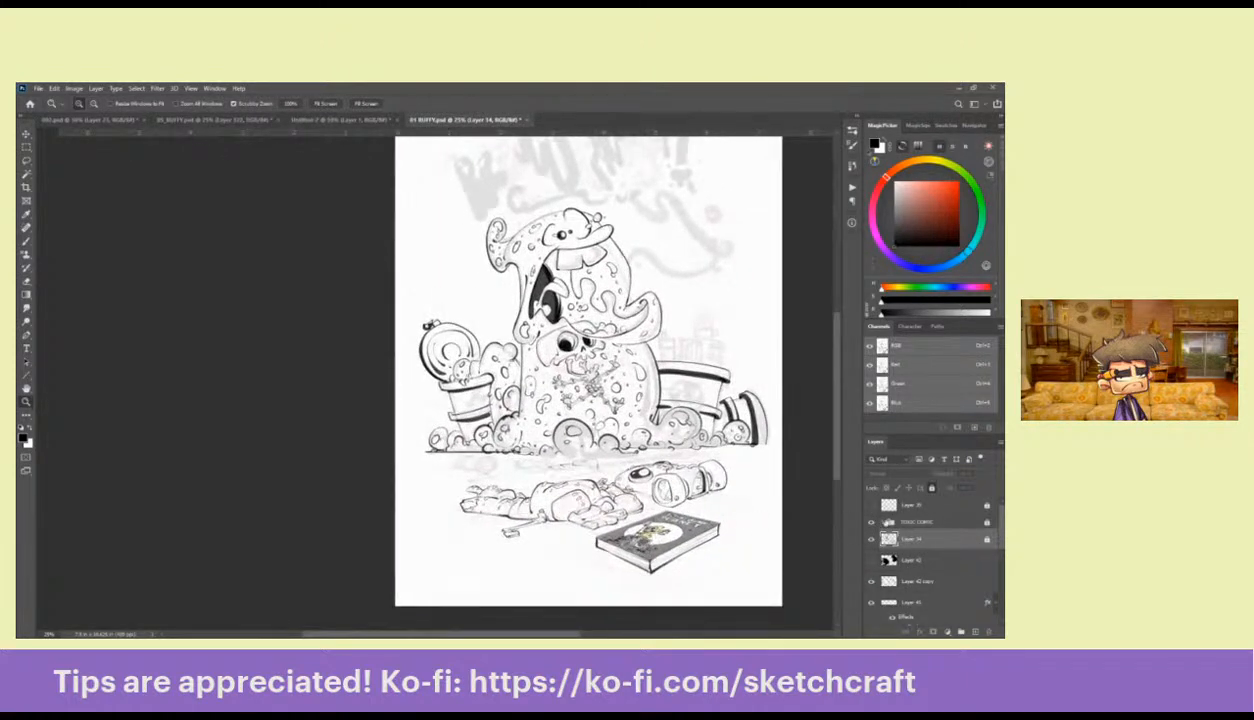
pyautogui.click(871, 539)
pyautogui.click(872, 539)
pyautogui.click(871, 539)
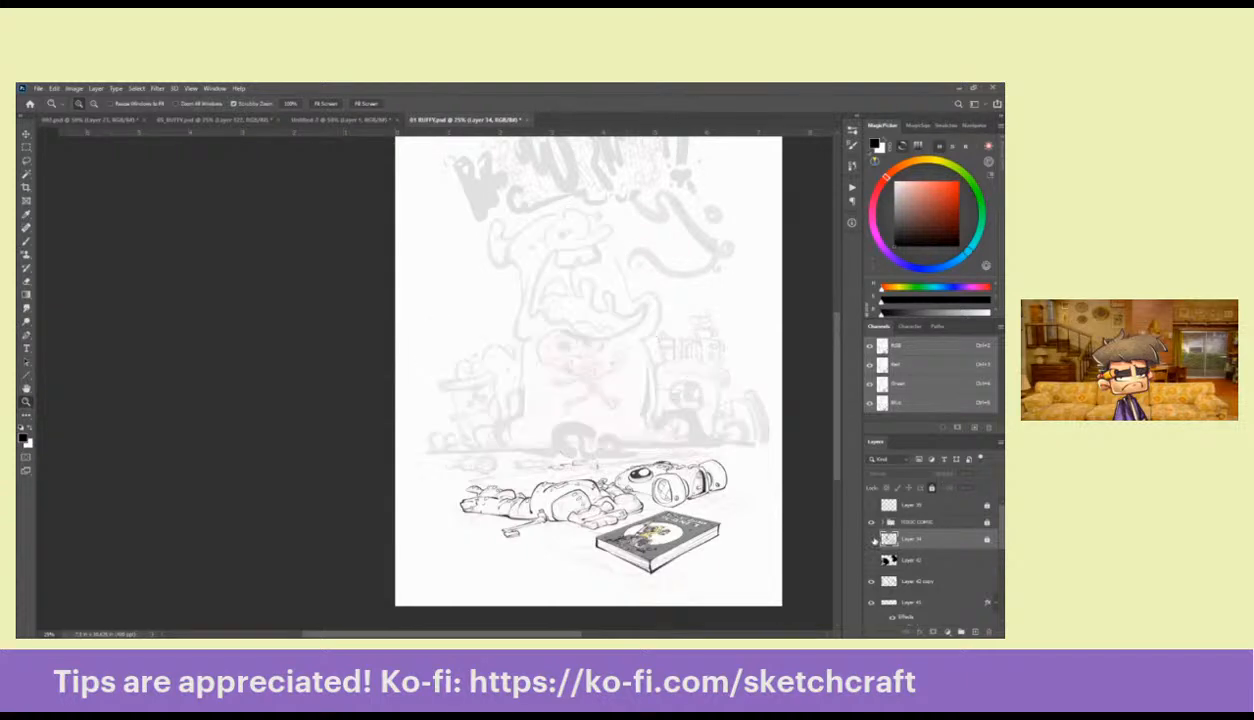
# Make Layer 47, the separated debris layer, active for drawing above the lying figure
pyautogui.click(527, 457)
pyautogui.click(527, 457)
pyautogui.click(527, 457)
pyautogui.press('b')
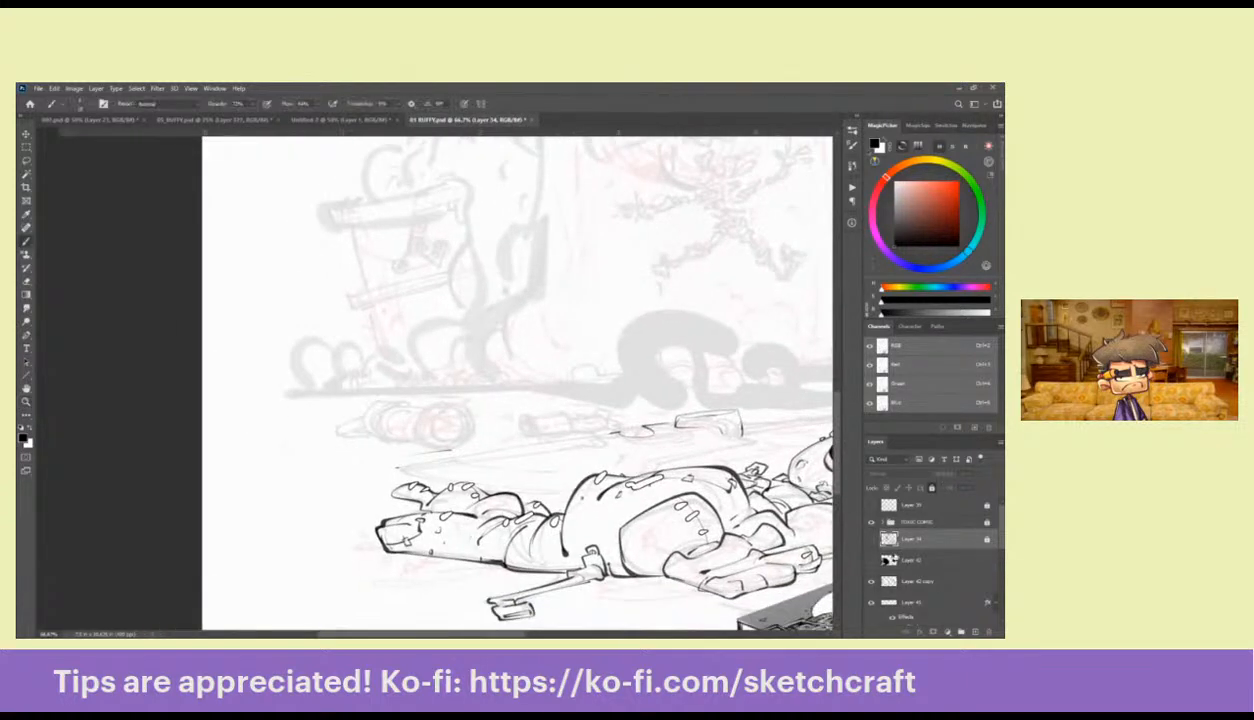
pyautogui.click(871, 603)
pyautogui.scroll(-1, 1001, 546)
pyautogui.scroll(-1, 1002, 546)
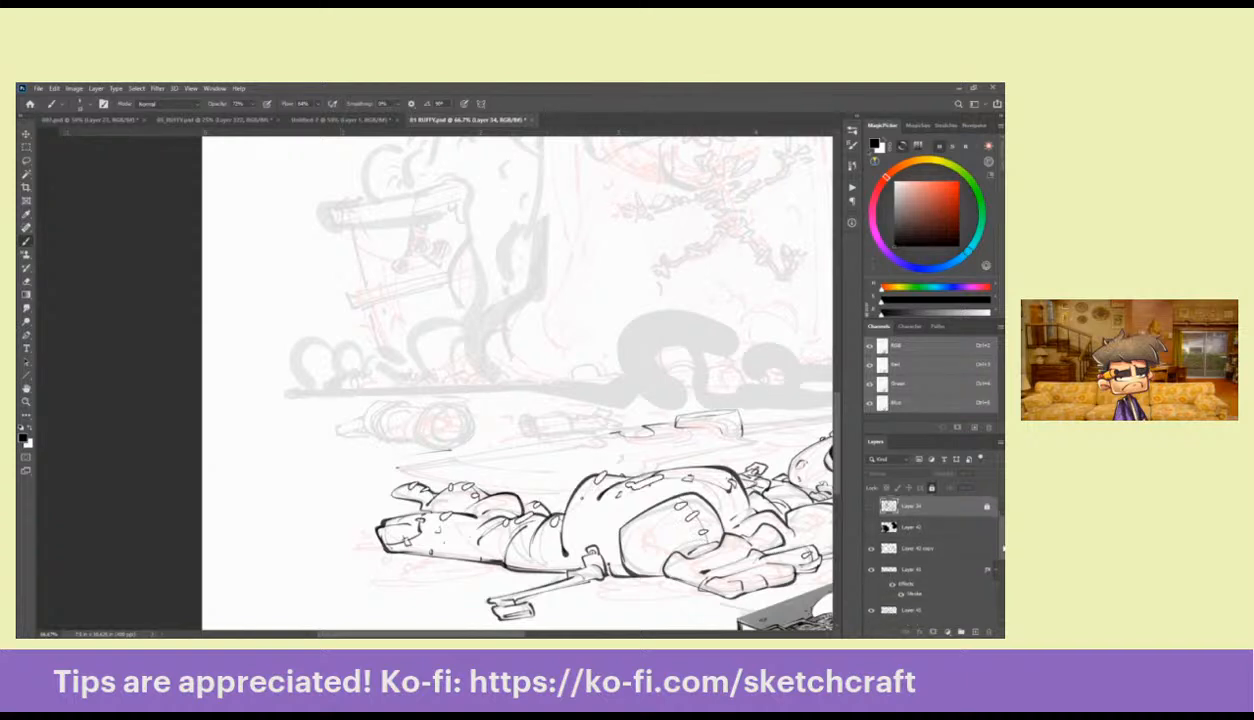
pyautogui.scroll(-1, 1002, 548)
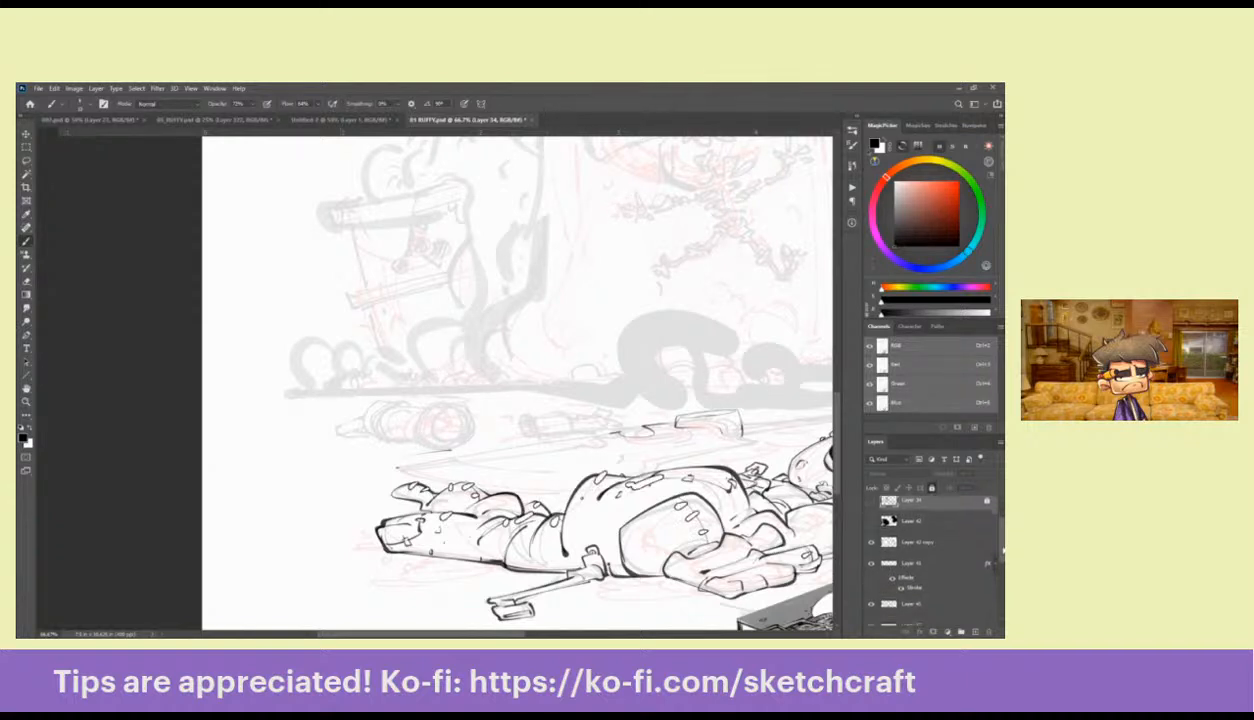
pyautogui.scroll(-3, 1003, 548)
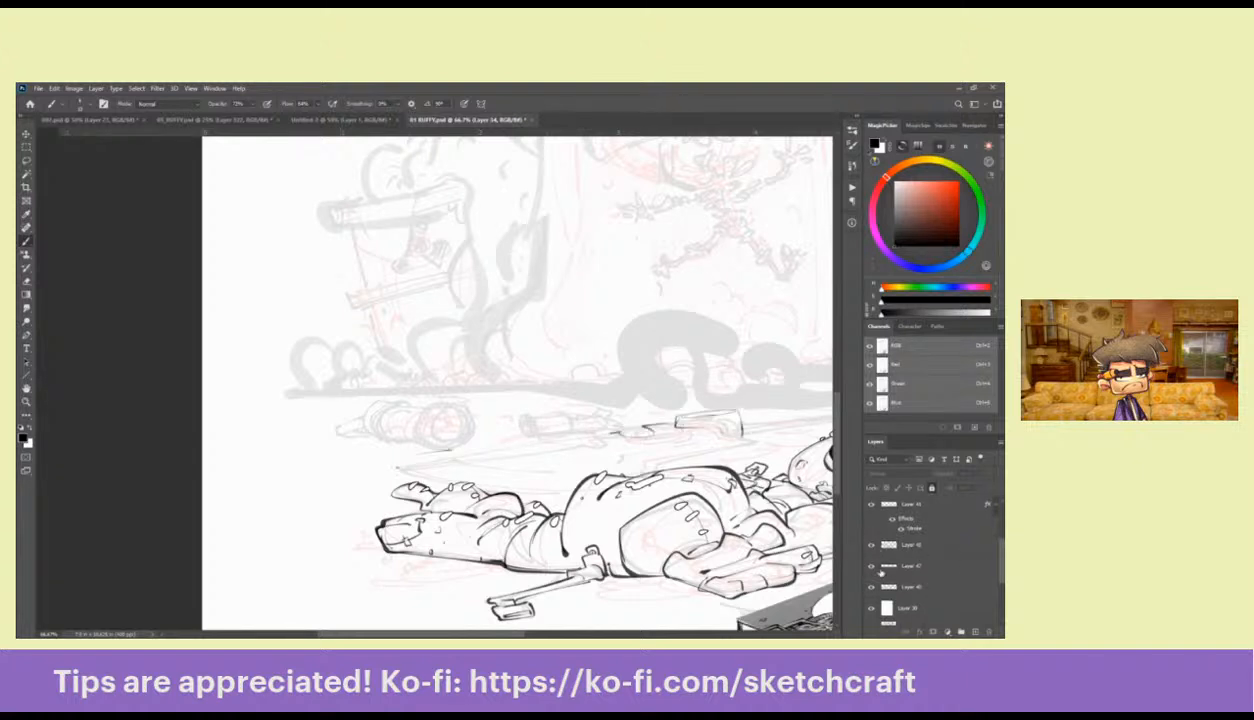
pyautogui.click(880, 565)
pyautogui.moveTo(679, 474); pyautogui.dragTo(606, 408)
pyautogui.press('Tab')
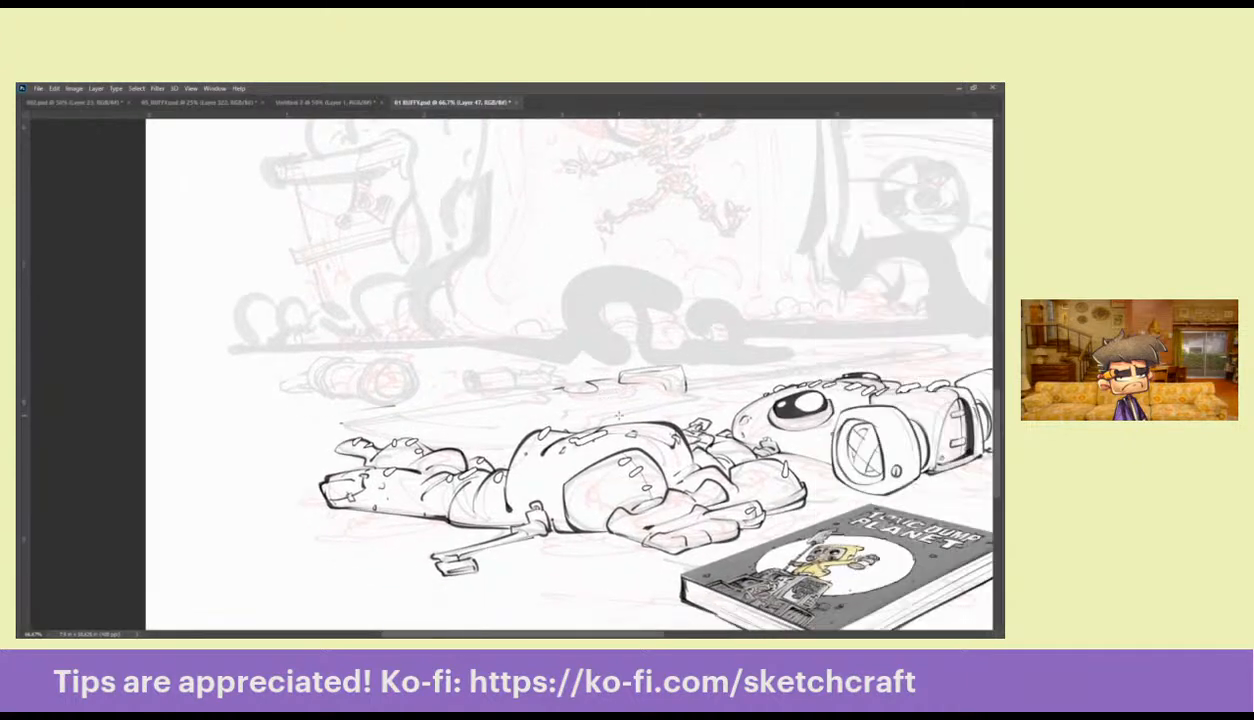
pyautogui.press('Tab')
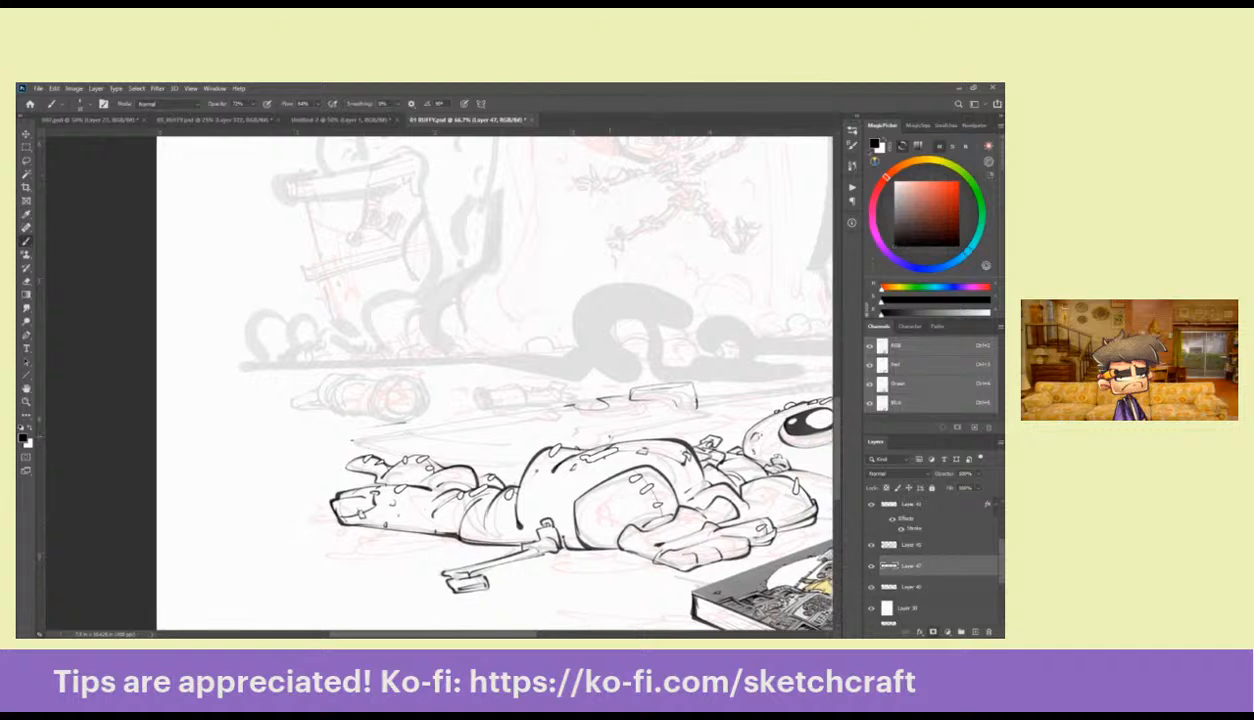
# Choose the ROB DRAW SOFT FLOW brush and switch the document to full-screen mode with the menu bar
pyautogui.rightClick(605, 440)
pyautogui.click(684, 510)
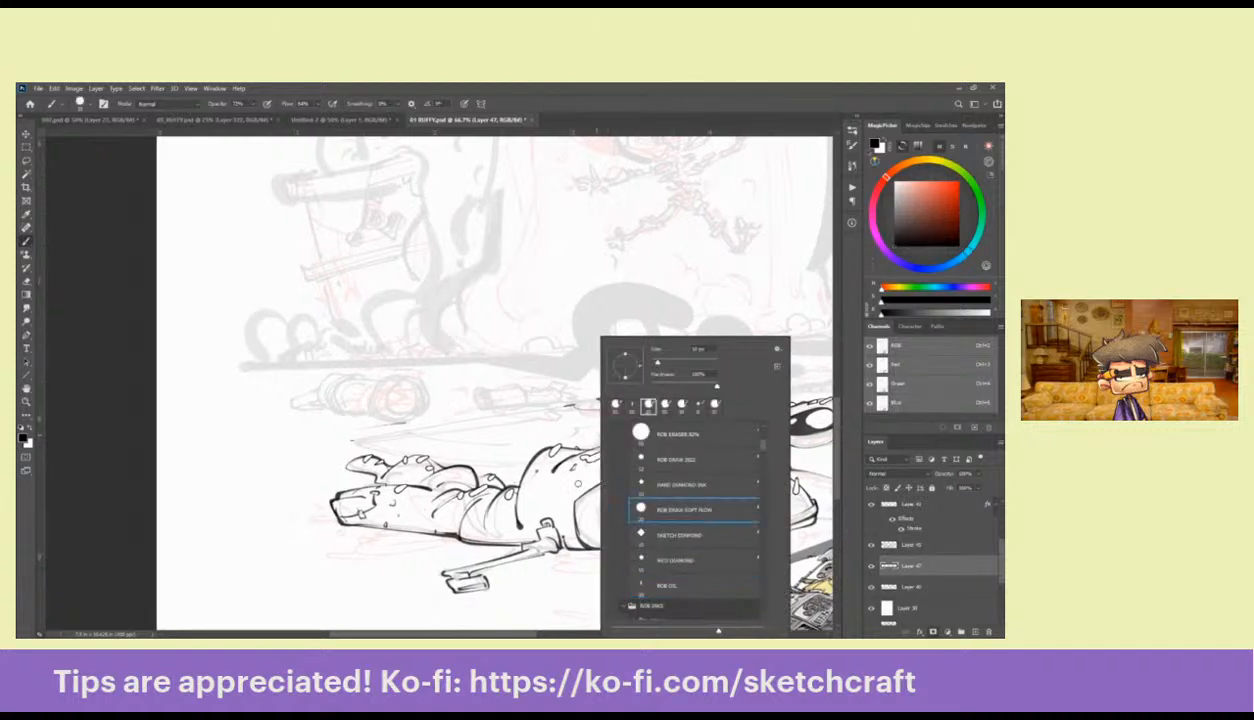
pyautogui.click(583, 489)
pyautogui.moveTo(633, 548)
pyautogui.mouseDown()
pyautogui.moveTo(590, 544)
pyautogui.moveTo(596, 441)
pyautogui.mouseUp()
pyautogui.moveTo(632, 482)
pyautogui.mouseDown()
pyautogui.moveTo(720, 495)
pyautogui.moveTo(617, 535)
pyautogui.moveTo(650, 552)
pyautogui.mouseUp()
pyautogui.press('f')
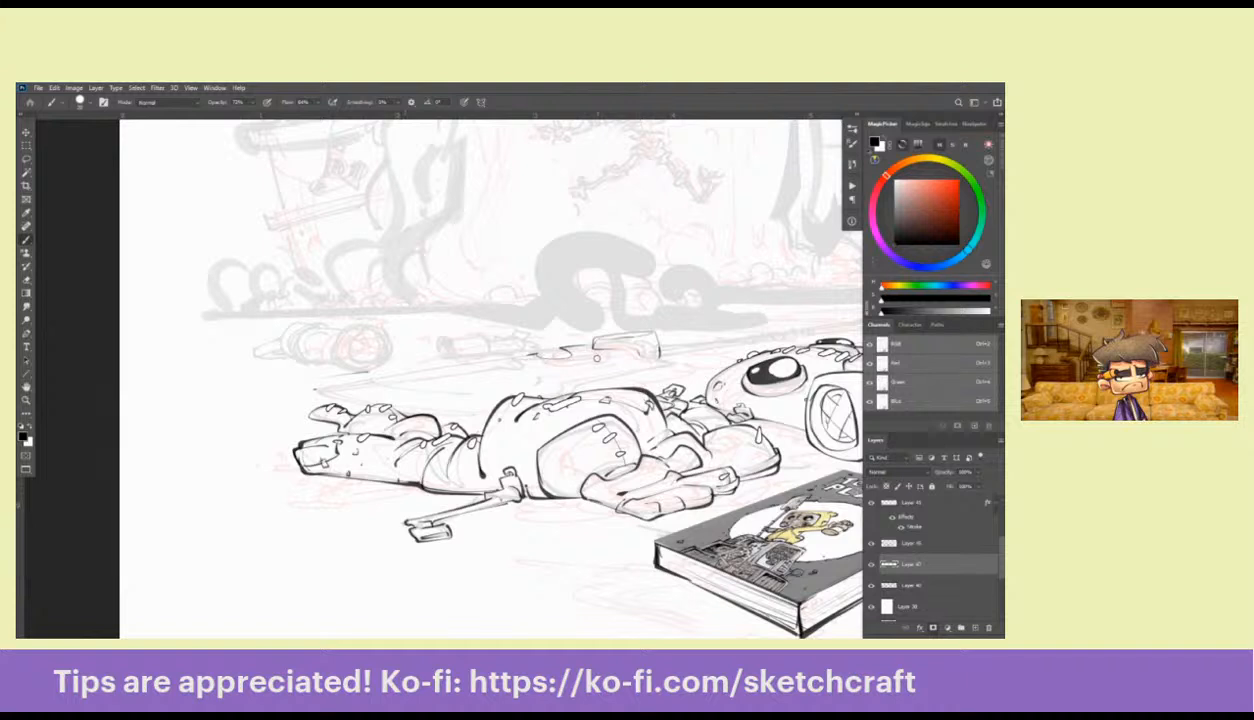
# Change the brush to the HARD DIAMOND INK preset
pyautogui.rightClick(578, 384)
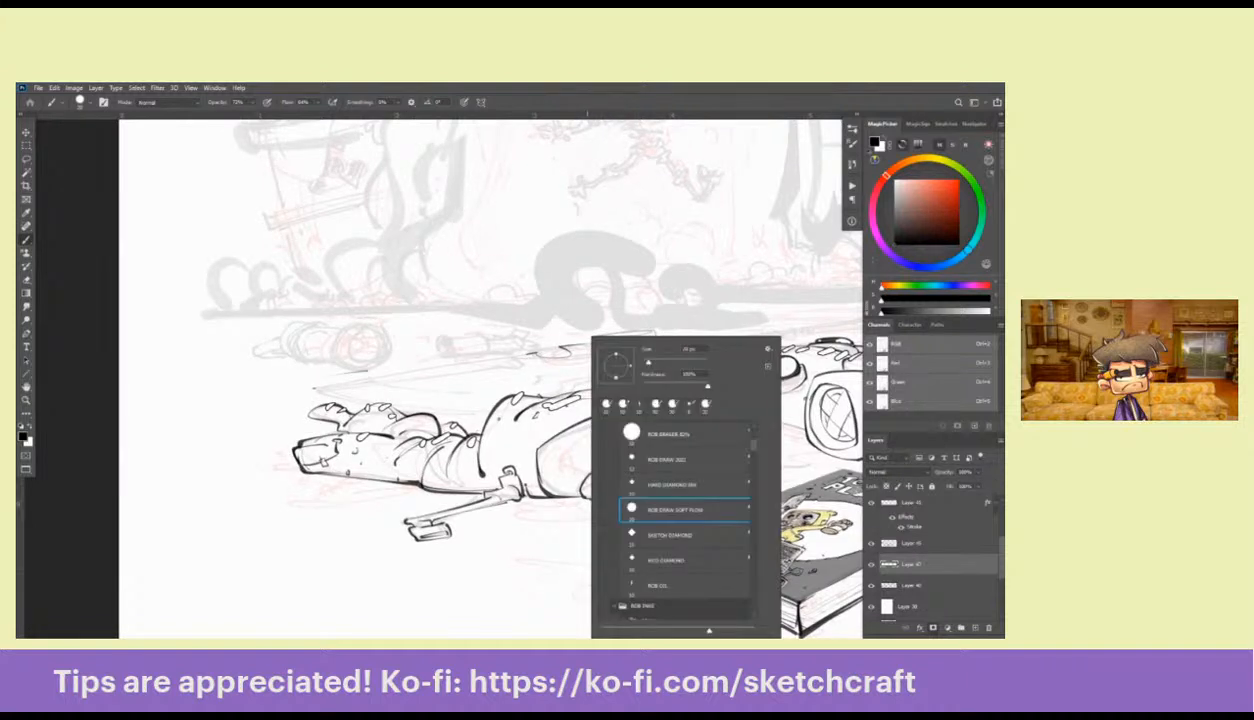
pyautogui.click(672, 485)
pyautogui.press('Return')
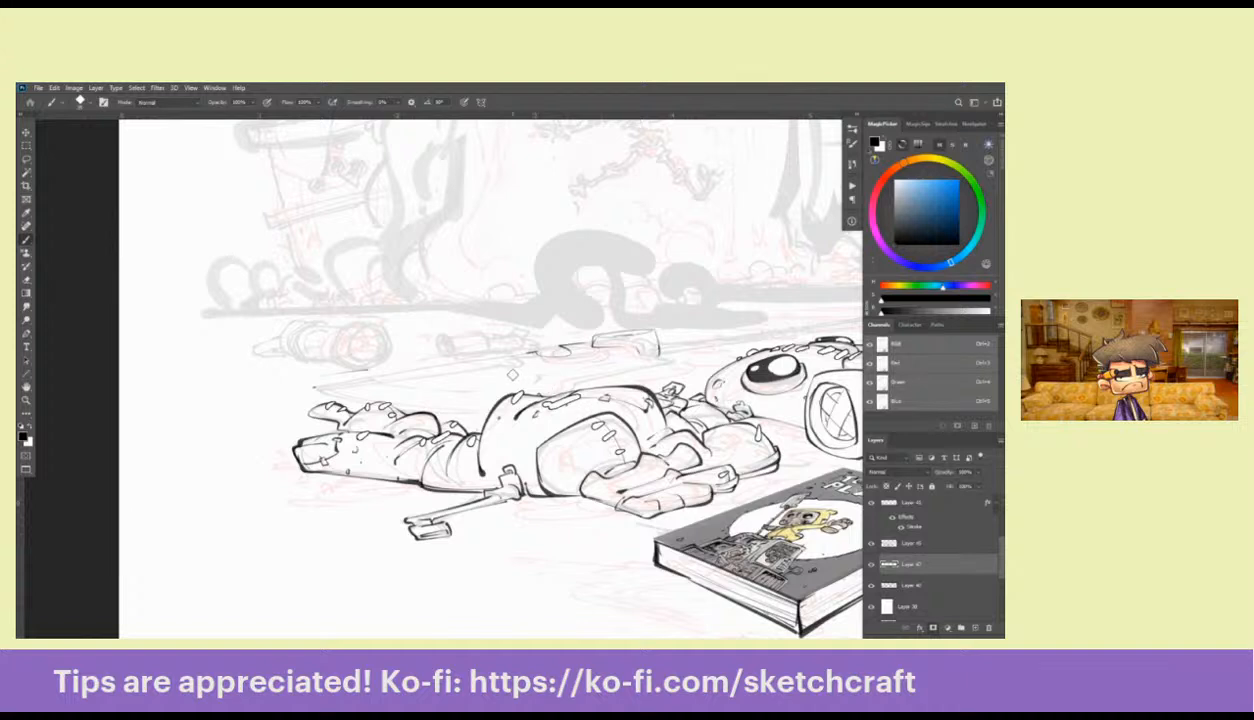
# Draw the blade's curved lower edge as one thick blue stroke across the space above the lying figure
pyautogui.moveTo(499, 405); pyautogui.dragTo(503, 405)
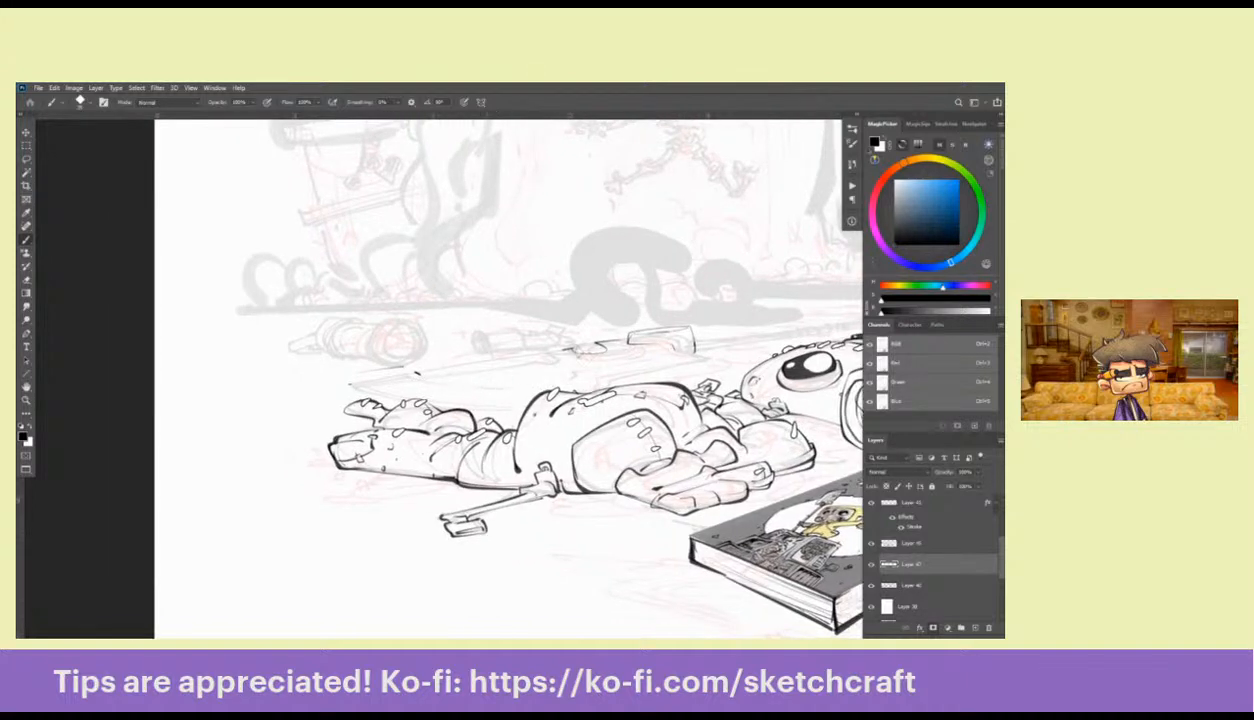
pyautogui.moveTo(406, 372); pyautogui.dragTo(451, 382)
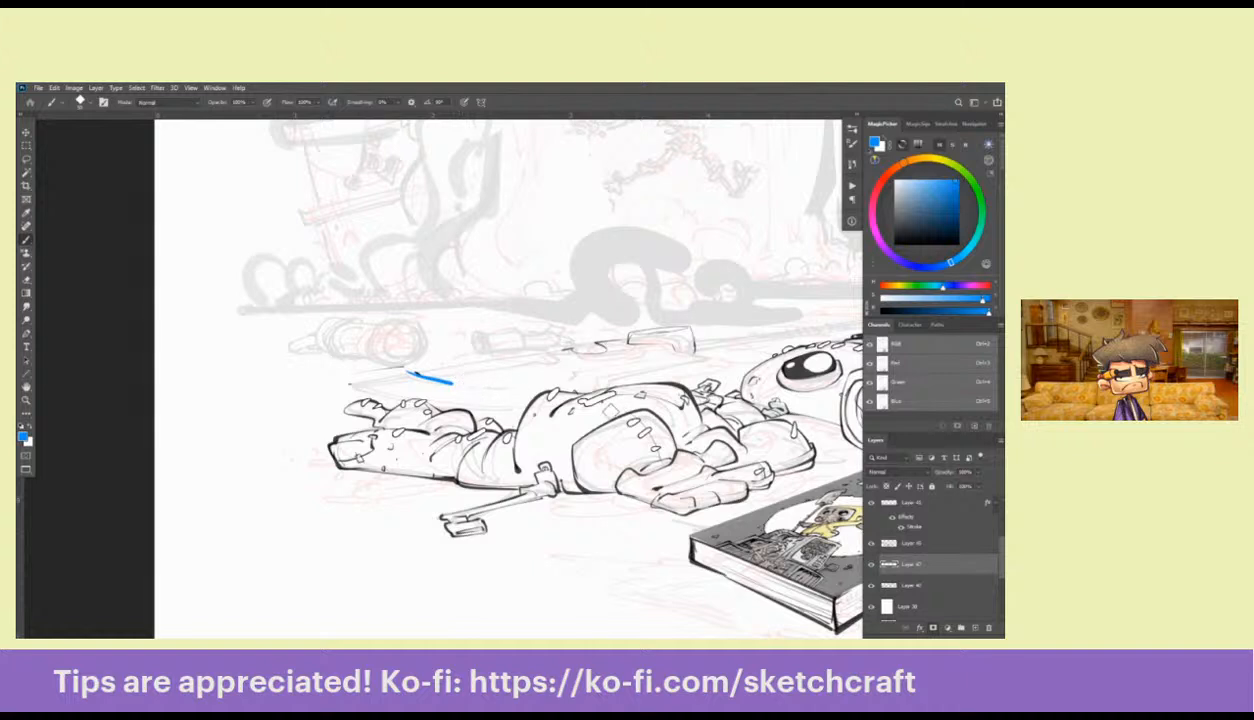
pyautogui.moveTo(557, 412); pyautogui.dragTo(568, 408)
pyautogui.moveTo(421, 369)
pyautogui.mouseDown()
pyautogui.moveTo(553, 390)
pyautogui.moveTo(706, 355)
pyautogui.mouseUp()
# Hide the lying figure's line and debris layers and move Layer 47 above them, leaving it active
pyautogui.click(871, 544)
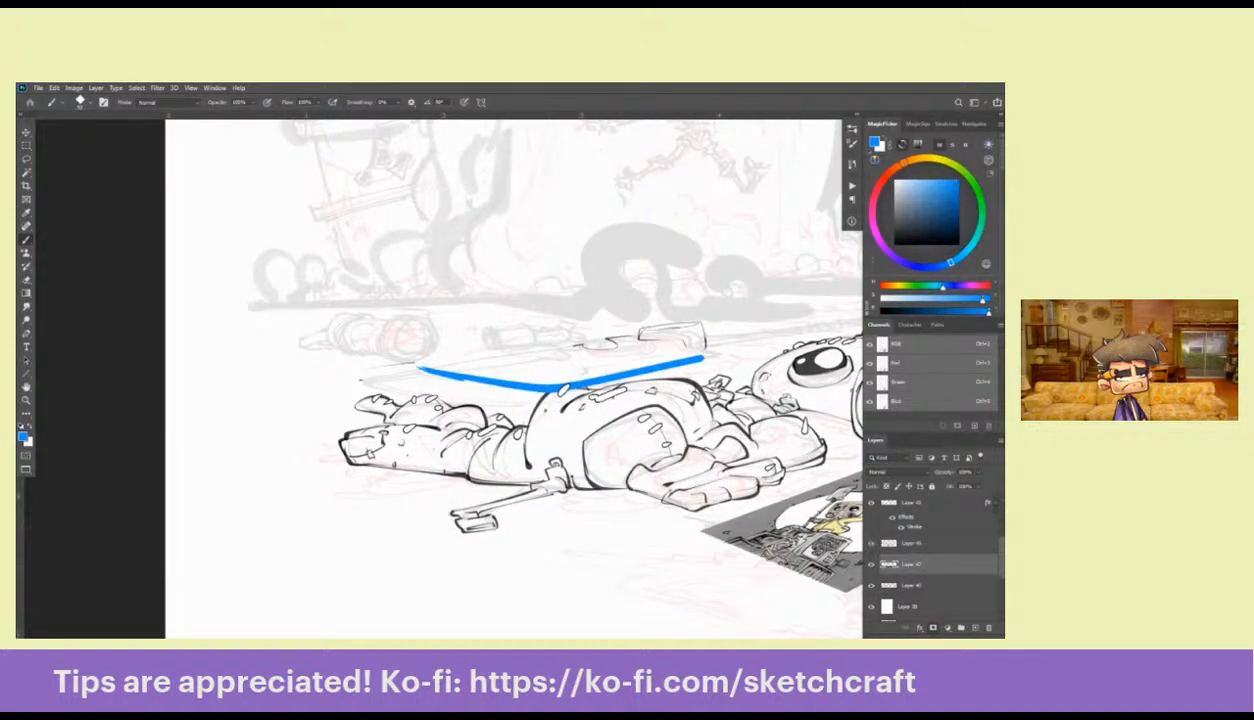
pyautogui.click(871, 544)
pyautogui.click(871, 586)
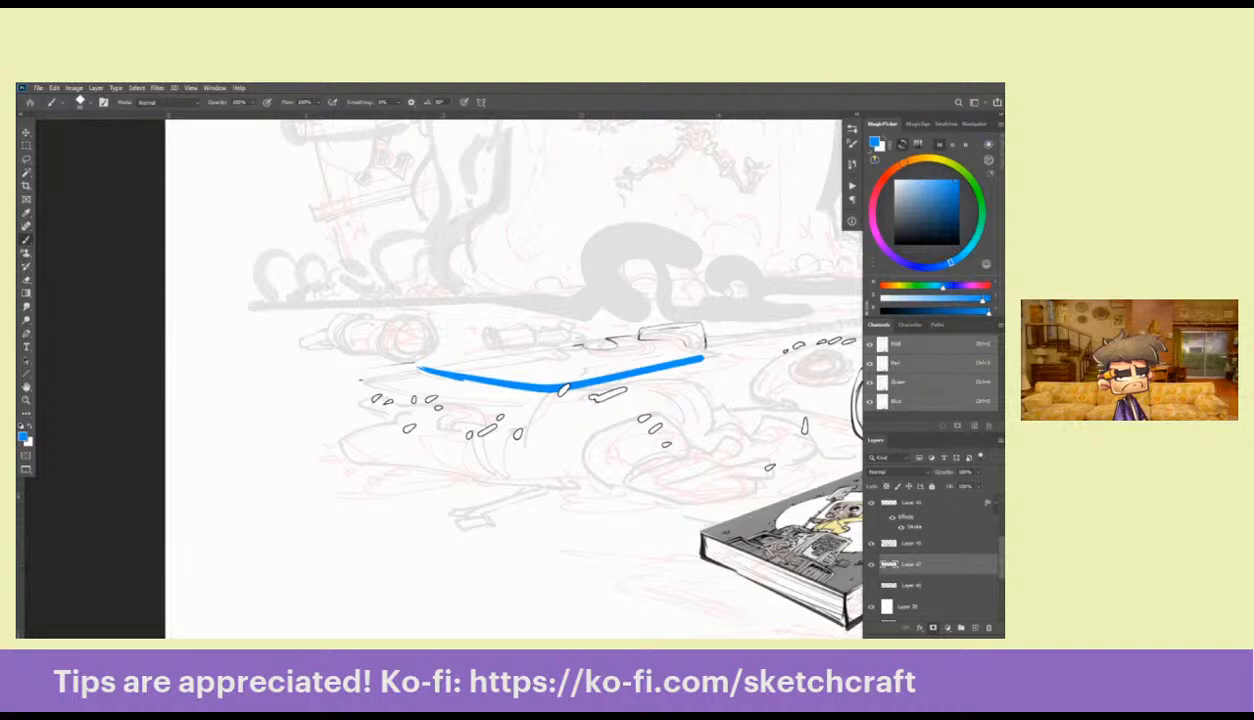
pyautogui.click(871, 544)
pyautogui.moveTo(912, 564)
pyautogui.mouseDown()
pyautogui.moveTo(899, 536)
pyautogui.moveTo(902, 550)
pyautogui.mouseUp()
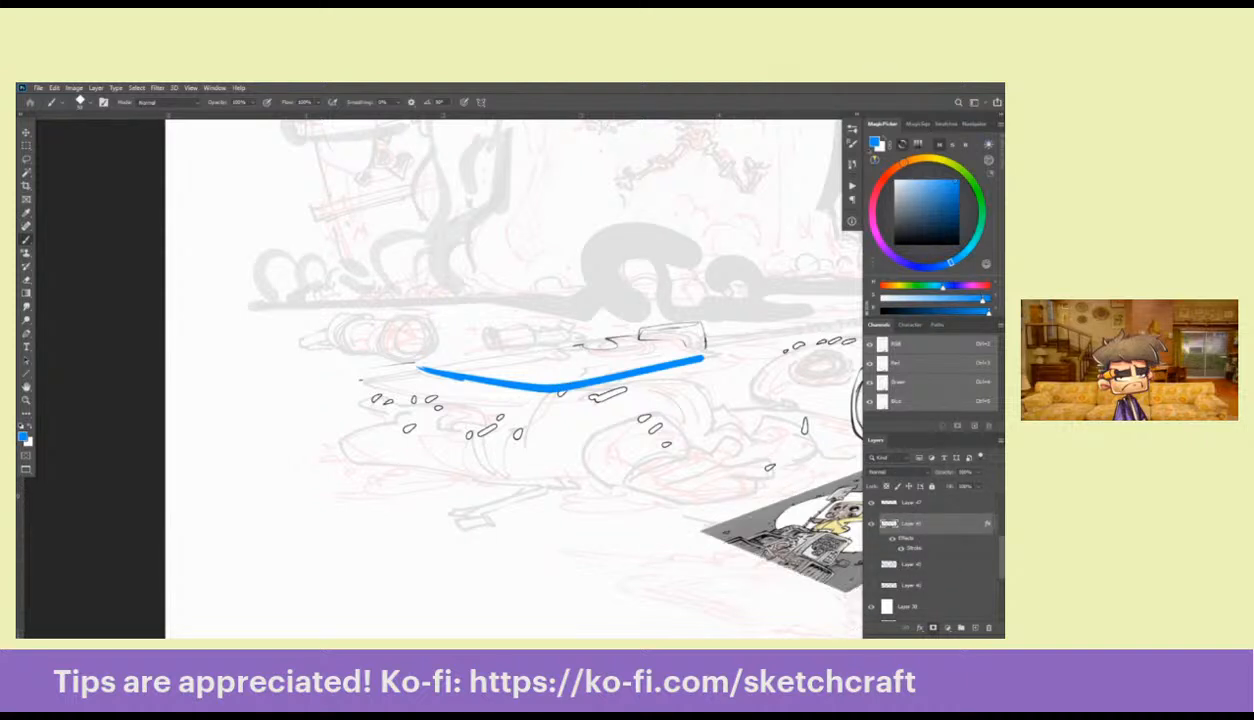
pyautogui.click(871, 524)
pyautogui.click(912, 503)
# Outline the back edge of the blade and fill the whole shape with solid blue
pyautogui.moveTo(582, 419); pyautogui.dragTo(623, 399)
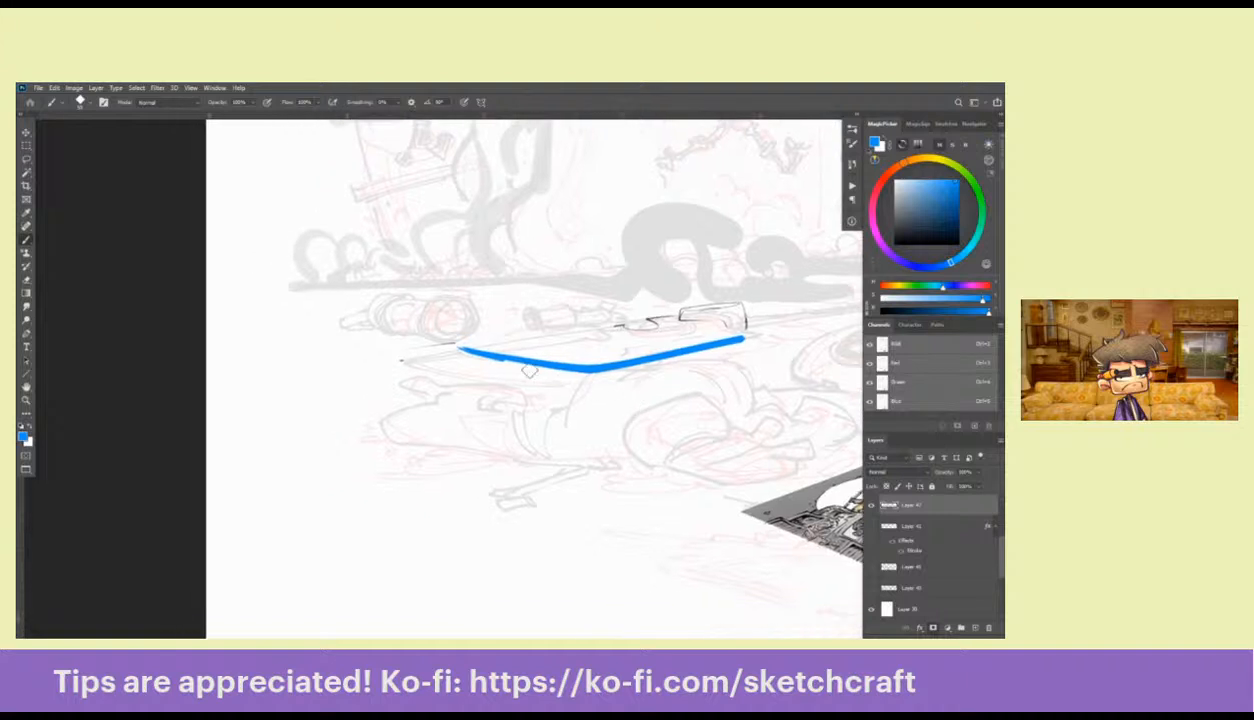
pyautogui.moveTo(462, 350); pyautogui.dragTo(605, 328)
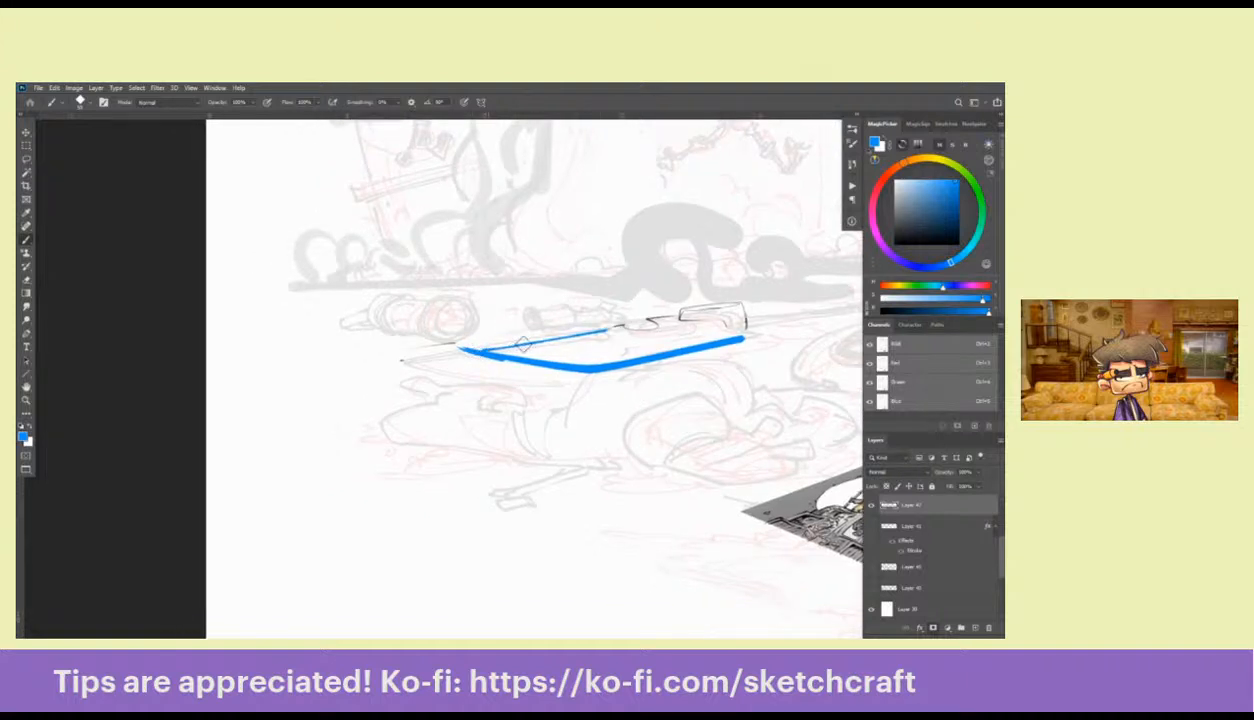
pyautogui.moveTo(523, 343)
pyautogui.mouseDown()
pyautogui.moveTo(675, 318)
pyautogui.moveTo(756, 331)
pyautogui.moveTo(615, 357)
pyautogui.moveTo(483, 350)
pyautogui.moveTo(668, 326)
pyautogui.moveTo(730, 334)
pyautogui.moveTo(598, 354)
pyautogui.moveTo(643, 347)
pyautogui.moveTo(530, 342)
pyautogui.mouseUp()
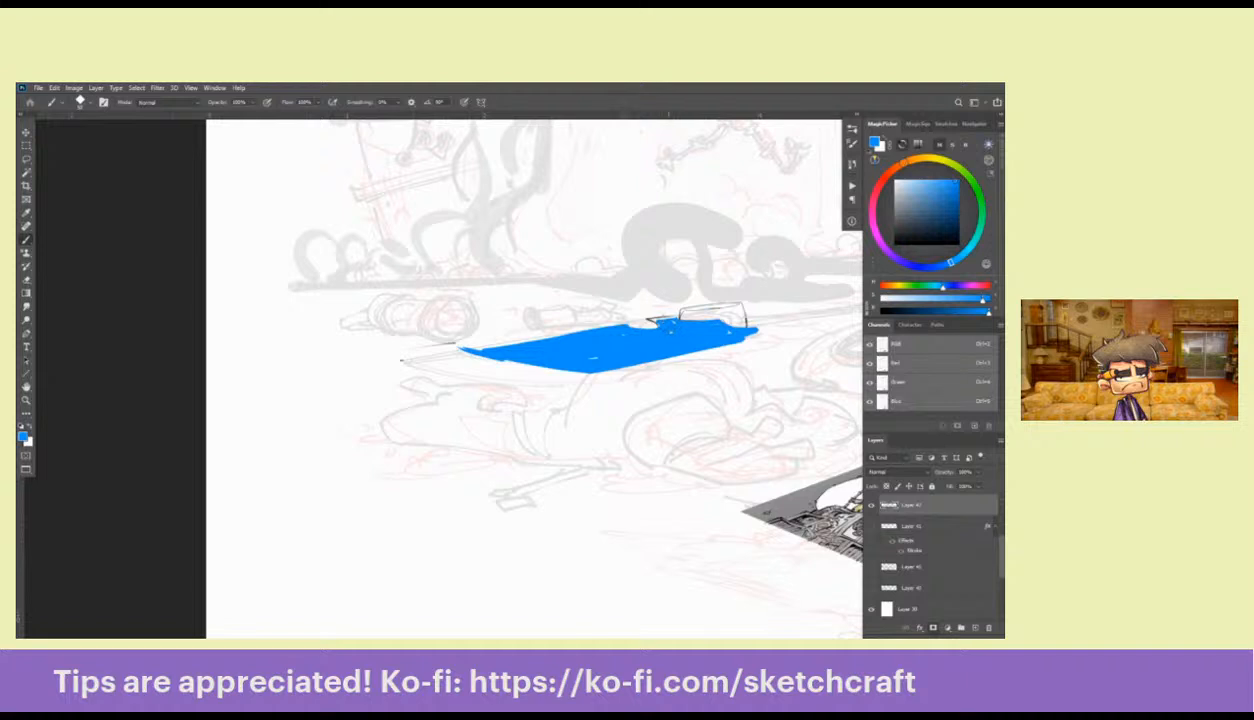
pyautogui.moveTo(600, 350); pyautogui.dragTo(644, 314)
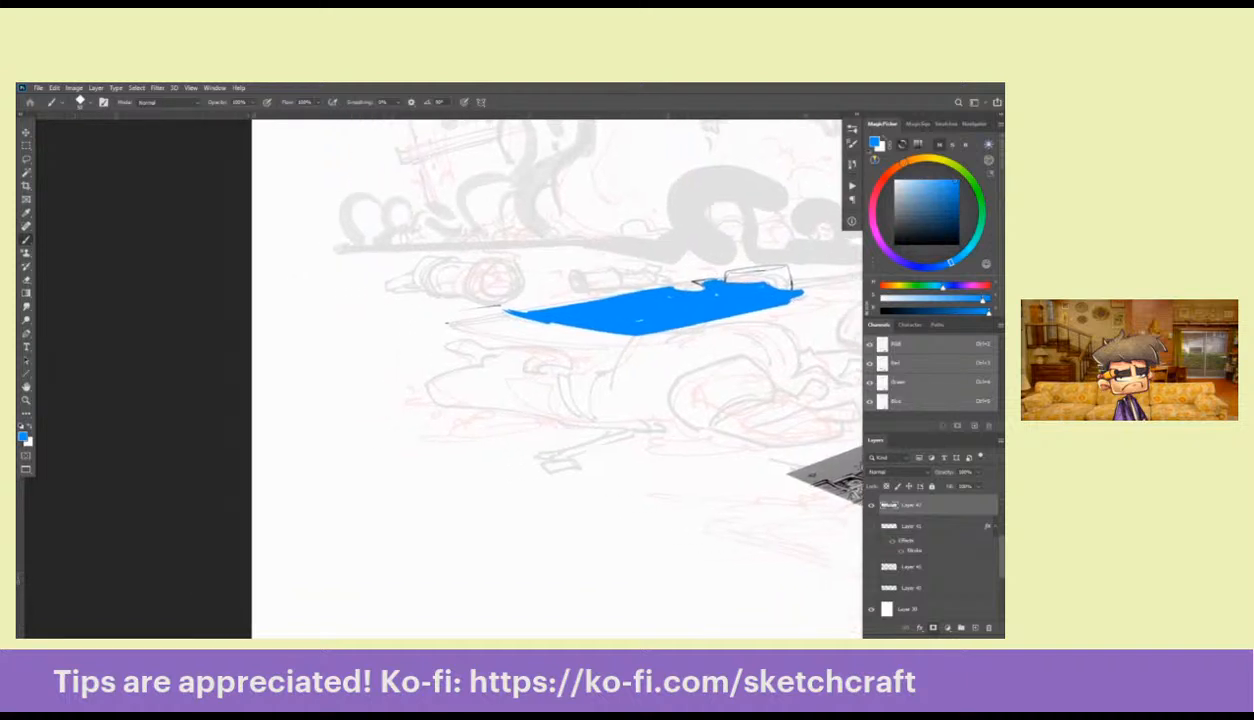
# Paint a broad curved red cutting edge along the blue blade and touch up gaps with the sampled blue and red
pyautogui.moveTo(806, 290); pyautogui.dragTo(770, 288)
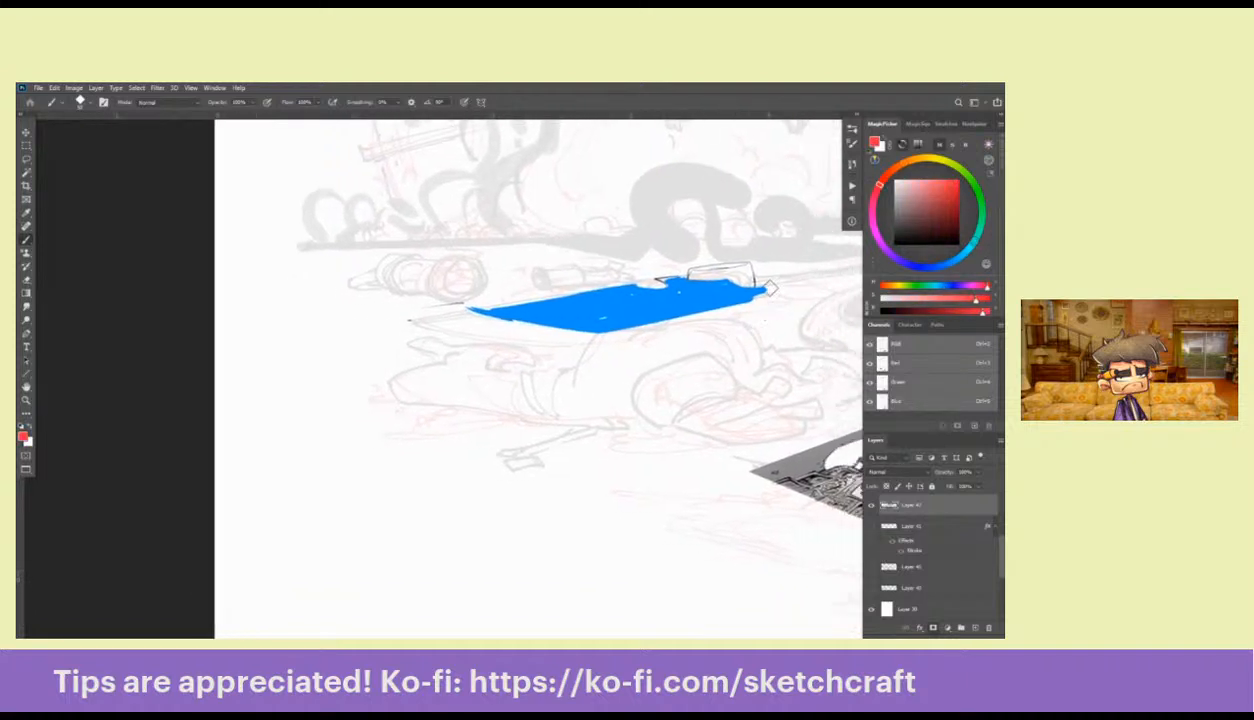
pyautogui.moveTo(465, 305)
pyautogui.mouseDown()
pyautogui.moveTo(599, 334)
pyautogui.moveTo(787, 288)
pyautogui.moveTo(609, 361)
pyautogui.moveTo(628, 325)
pyautogui.mouseUp()
pyautogui.moveTo(520, 279)
pyautogui.mouseDown()
pyautogui.moveTo(462, 294)
pyautogui.moveTo(659, 330)
pyautogui.moveTo(630, 340)
pyautogui.moveTo(741, 291)
pyautogui.moveTo(756, 279)
pyautogui.moveTo(746, 271)
pyautogui.moveTo(775, 272)
pyautogui.moveTo(564, 348)
pyautogui.moveTo(743, 272)
pyautogui.moveTo(560, 325)
pyautogui.moveTo(770, 272)
pyautogui.moveTo(548, 335)
pyautogui.moveTo(430, 298)
pyautogui.mouseUp()
pyautogui.moveTo(565, 330); pyautogui.dragTo(701, 342)
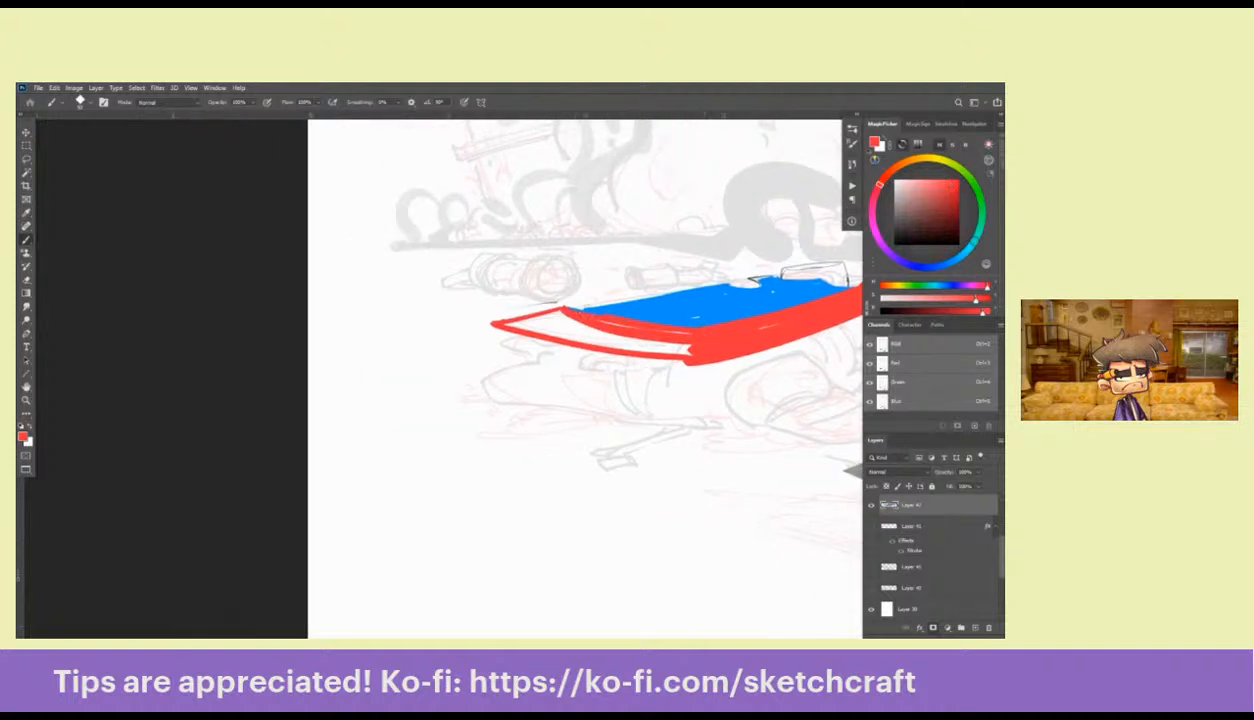
pyautogui.moveTo(560, 300)
pyautogui.mouseDown()
pyautogui.moveTo(488, 312)
pyautogui.moveTo(628, 340)
pyautogui.moveTo(525, 318)
pyautogui.moveTo(548, 308)
pyautogui.moveTo(676, 340)
pyautogui.moveTo(552, 308)
pyautogui.moveTo(595, 350)
pyautogui.moveTo(685, 355)
pyautogui.moveTo(518, 388)
pyautogui.mouseUp()
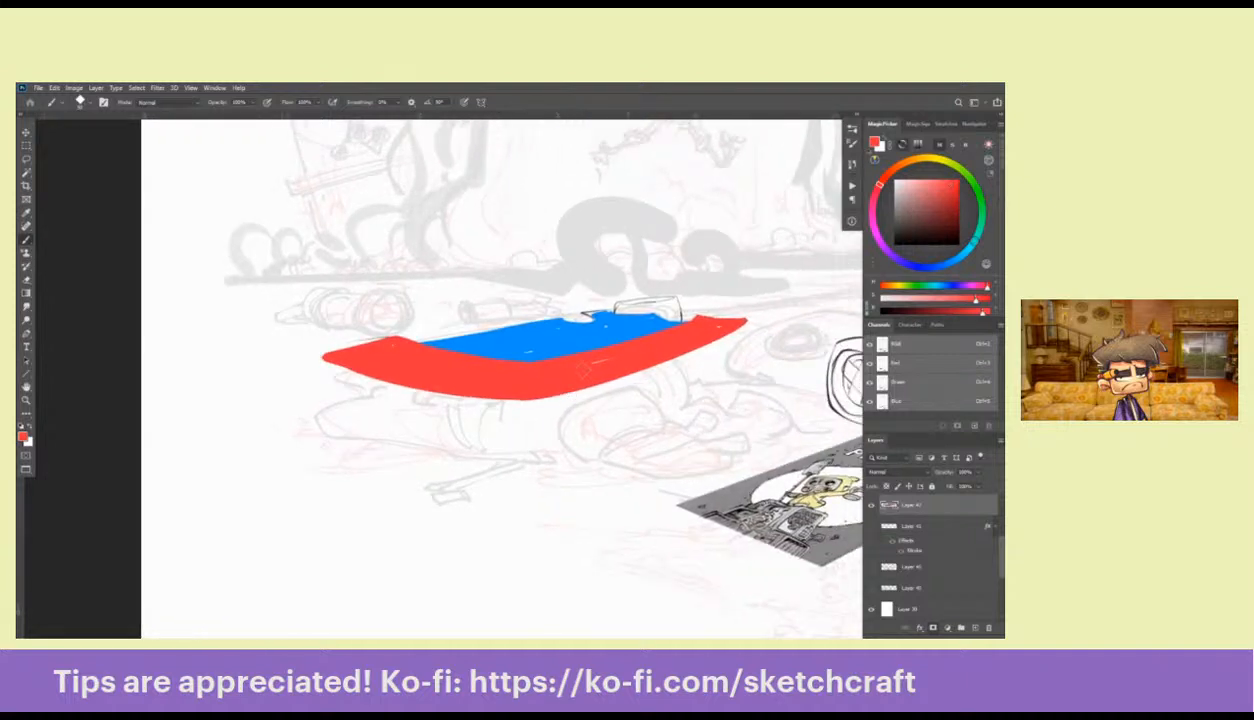
pyautogui.keyDown('alt'); pyautogui.click(584, 314); pyautogui.keyUp('alt')
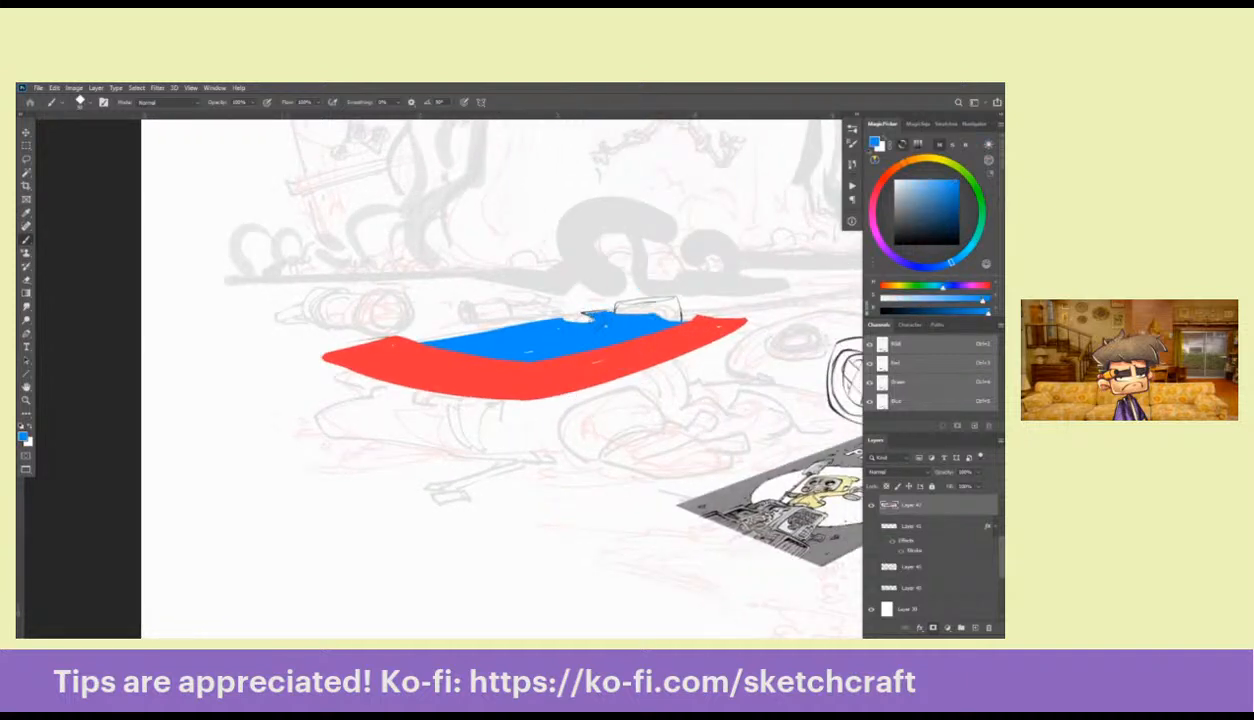
pyautogui.keyDown('alt'); pyautogui.click(679, 336); pyautogui.keyUp('alt')
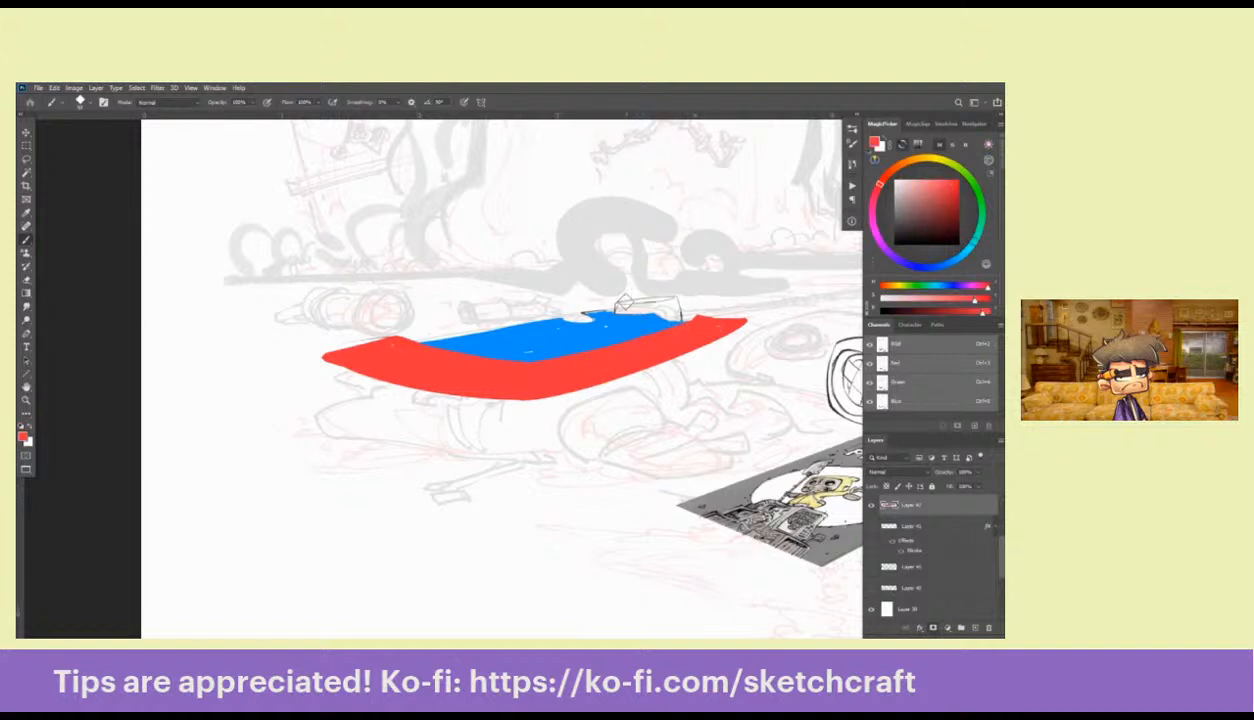
# Paint a solid green guard block at the handle end of the blue blade
pyautogui.moveTo(611, 325); pyautogui.dragTo(627, 321)
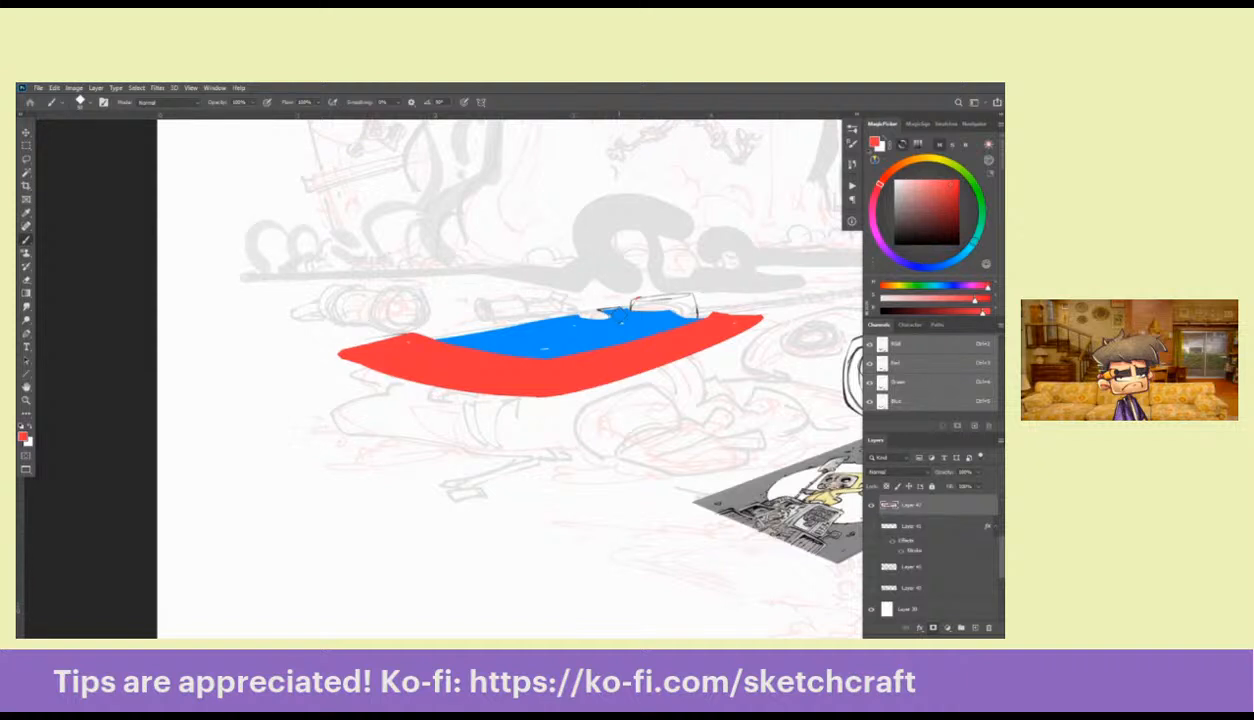
pyautogui.moveTo(652, 324)
pyautogui.mouseDown()
pyautogui.moveTo(700, 341)
pyautogui.moveTo(704, 358)
pyautogui.moveTo(742, 345)
pyautogui.moveTo(727, 325)
pyautogui.moveTo(758, 300)
pyautogui.moveTo(714, 285)
pyautogui.moveTo(765, 273)
pyautogui.moveTo(713, 274)
pyautogui.moveTo(769, 275)
pyautogui.moveTo(771, 287)
pyautogui.moveTo(779, 272)
pyautogui.moveTo(776, 297)
pyautogui.moveTo(711, 272)
pyautogui.moveTo(770, 271)
pyautogui.mouseUp()
pyautogui.click(979, 195)
pyautogui.click(943, 203)
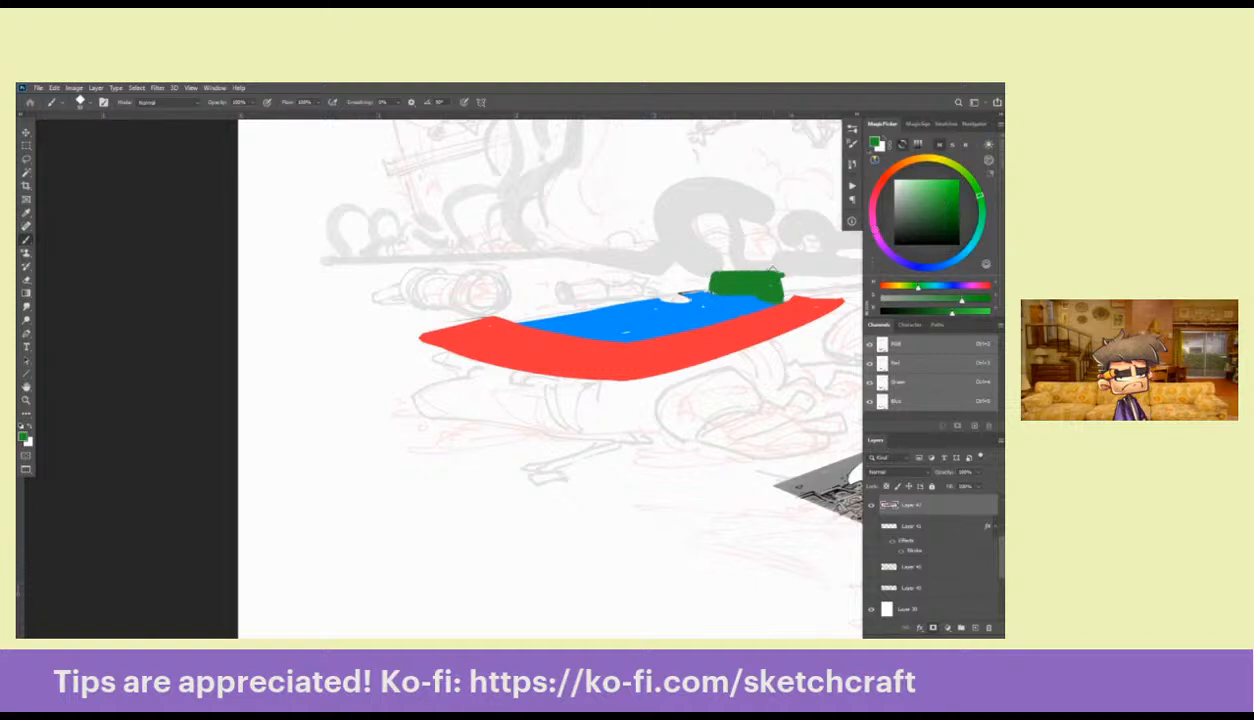
# Shade the green guard's upper rim and lower edge in dark green, cleaning up with the sampled lighter green
pyautogui.moveTo(952, 313); pyautogui.dragTo(915, 313)
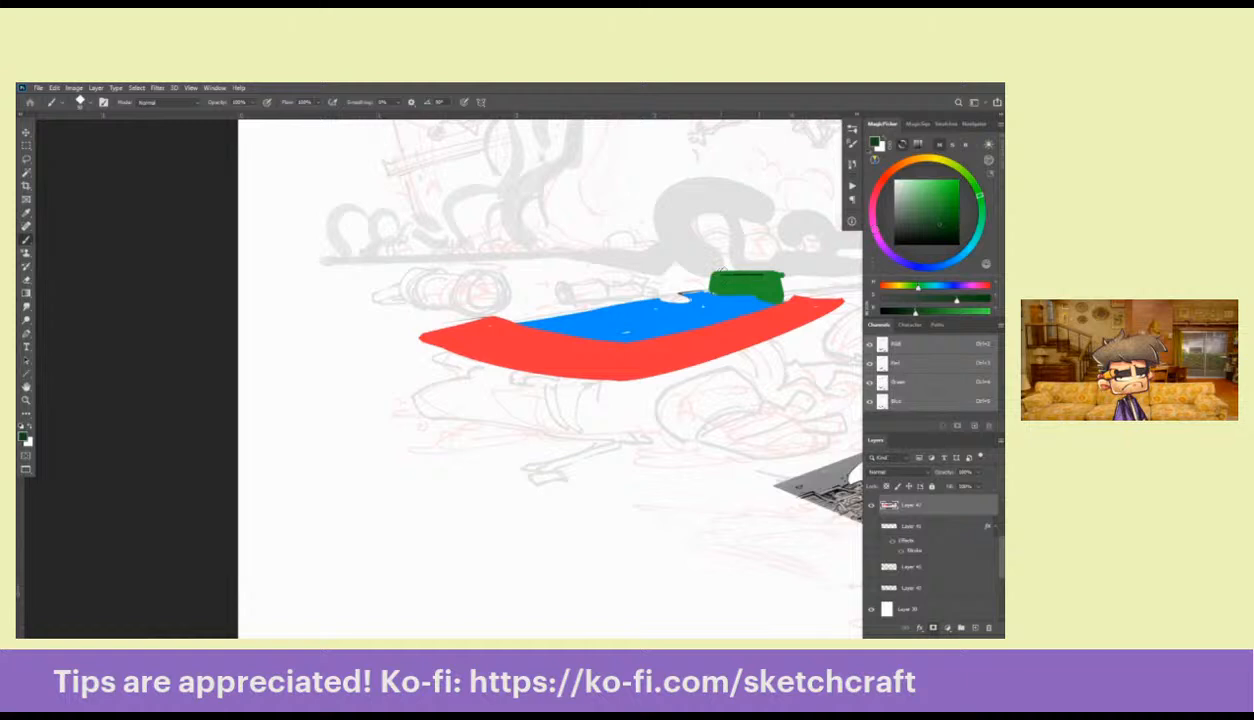
pyautogui.moveTo(717, 269); pyautogui.dragTo(771, 271)
pyautogui.keyDown('alt'); pyautogui.click(750, 278); pyautogui.keyUp('alt')
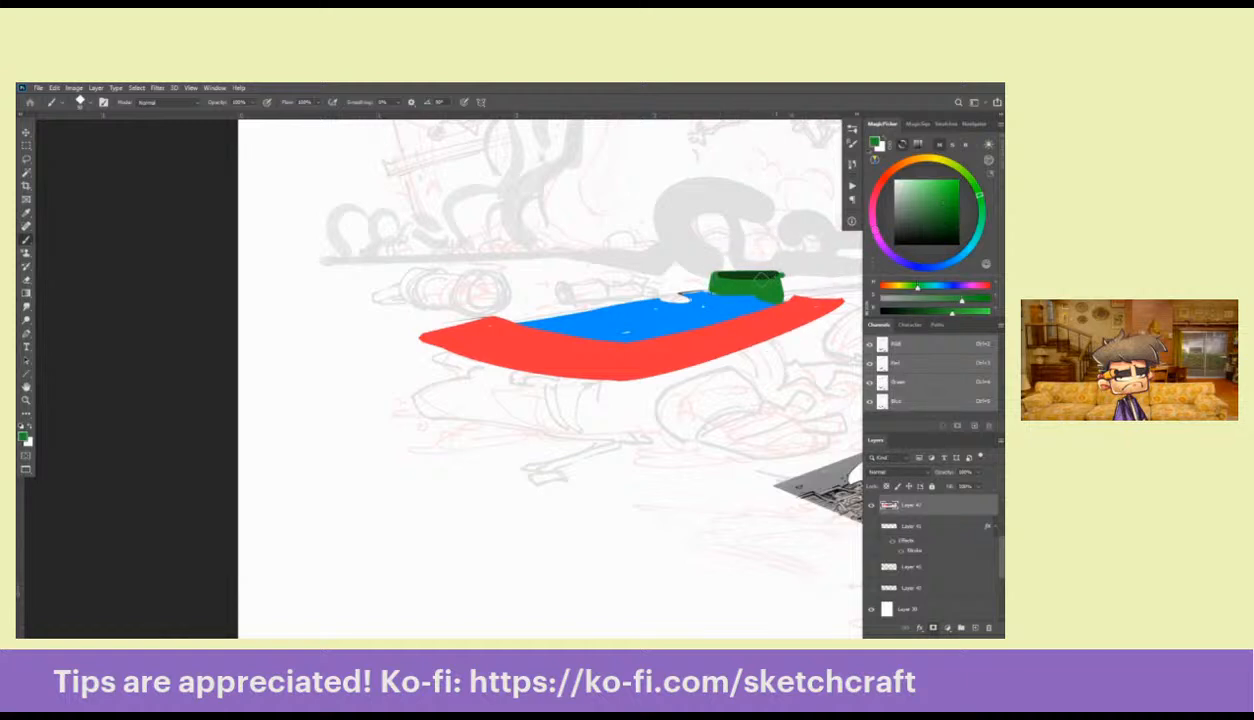
pyautogui.moveTo(712, 276); pyautogui.dragTo(768, 280)
pyautogui.keyDown('alt'); pyautogui.click(764, 272); pyautogui.keyUp('alt')
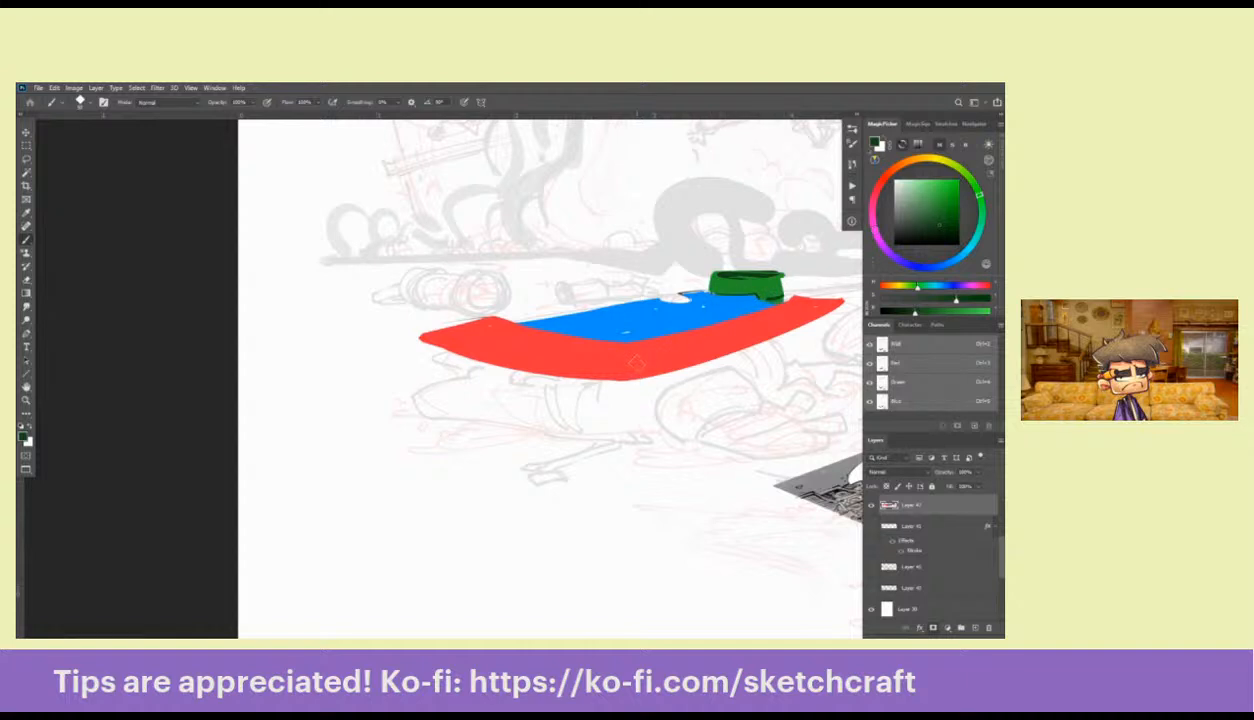
# Enlarge the jagged notch in the blue blade's back edge and touch it up with the sampled blue
pyautogui.moveTo(704, 373); pyautogui.dragTo(684, 381)
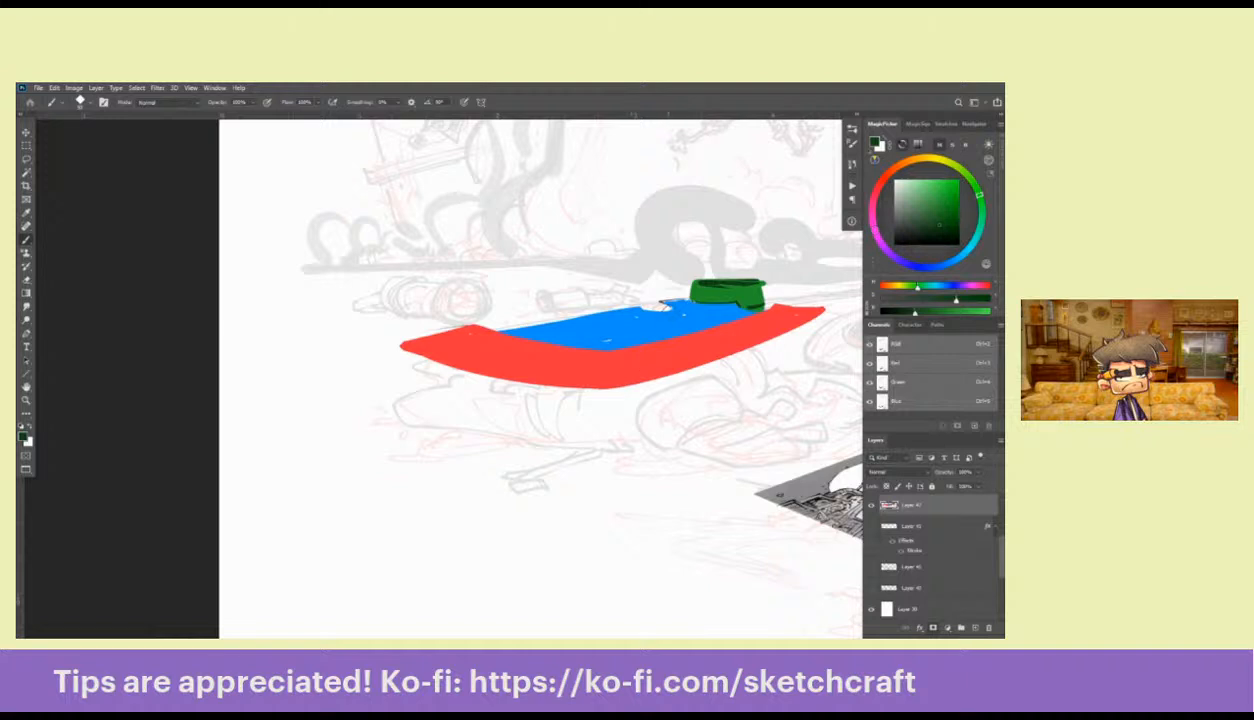
pyautogui.moveTo(590, 357); pyautogui.dragTo(710, 333)
pyautogui.press('l')
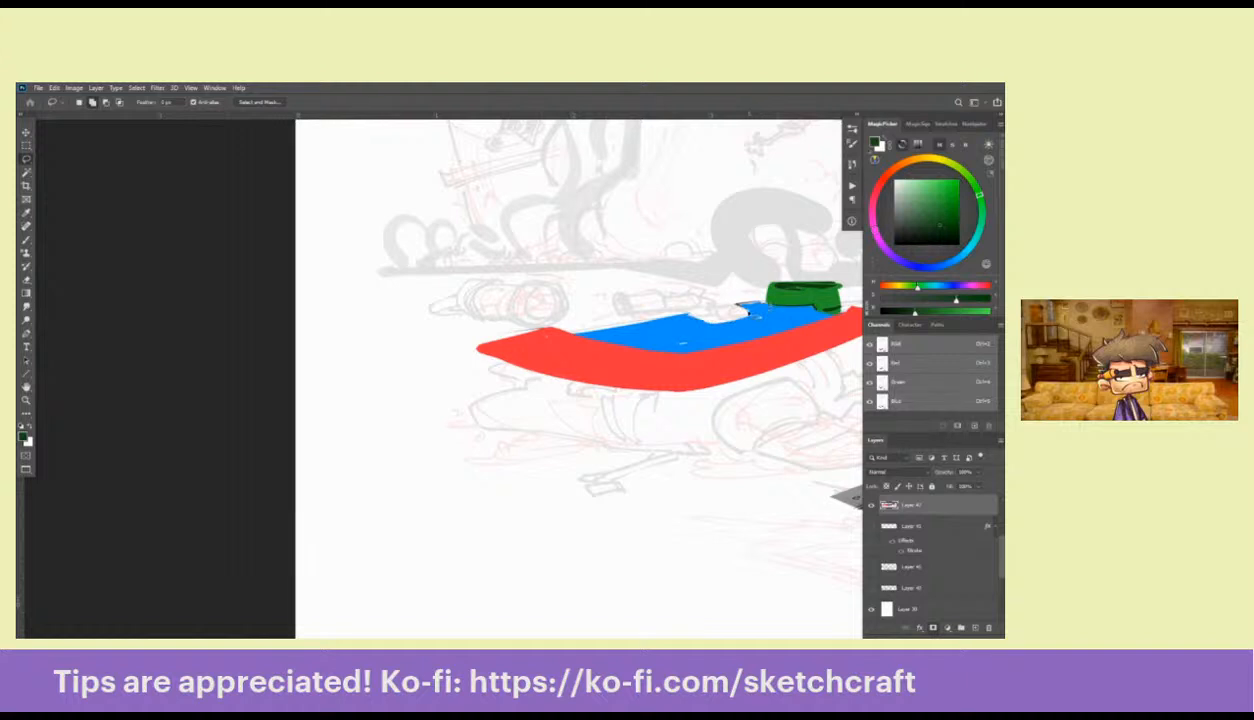
pyautogui.press('b')
pyautogui.keyDown('alt'); pyautogui.click(716, 320); pyautogui.keyUp('alt')
pyautogui.moveTo(716, 318)
pyautogui.mouseDown()
pyautogui.moveTo(568, 328)
pyautogui.moveTo(679, 308)
pyautogui.moveTo(726, 316)
pyautogui.moveTo(568, 330)
pyautogui.moveTo(722, 318)
pyautogui.mouseUp()
# Set the eraser to 100% opacity and trim the notch in the blue blade
pyautogui.press('e')
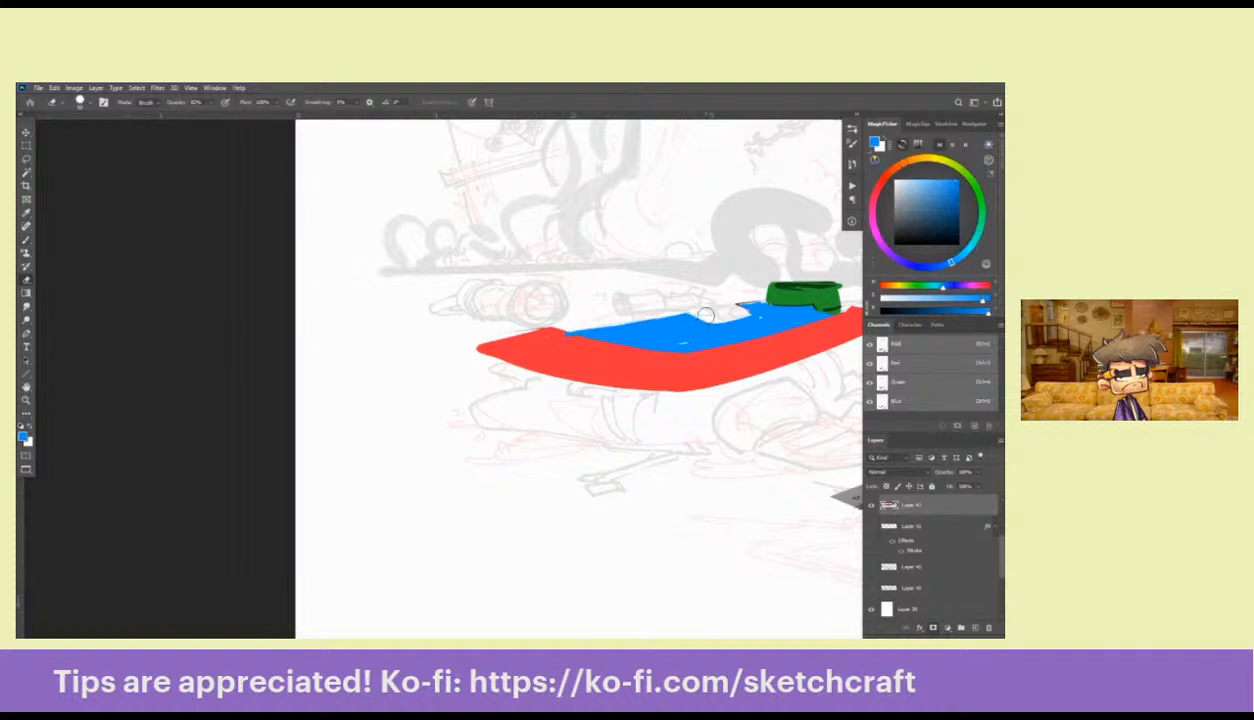
pyautogui.rightClick(700, 316)
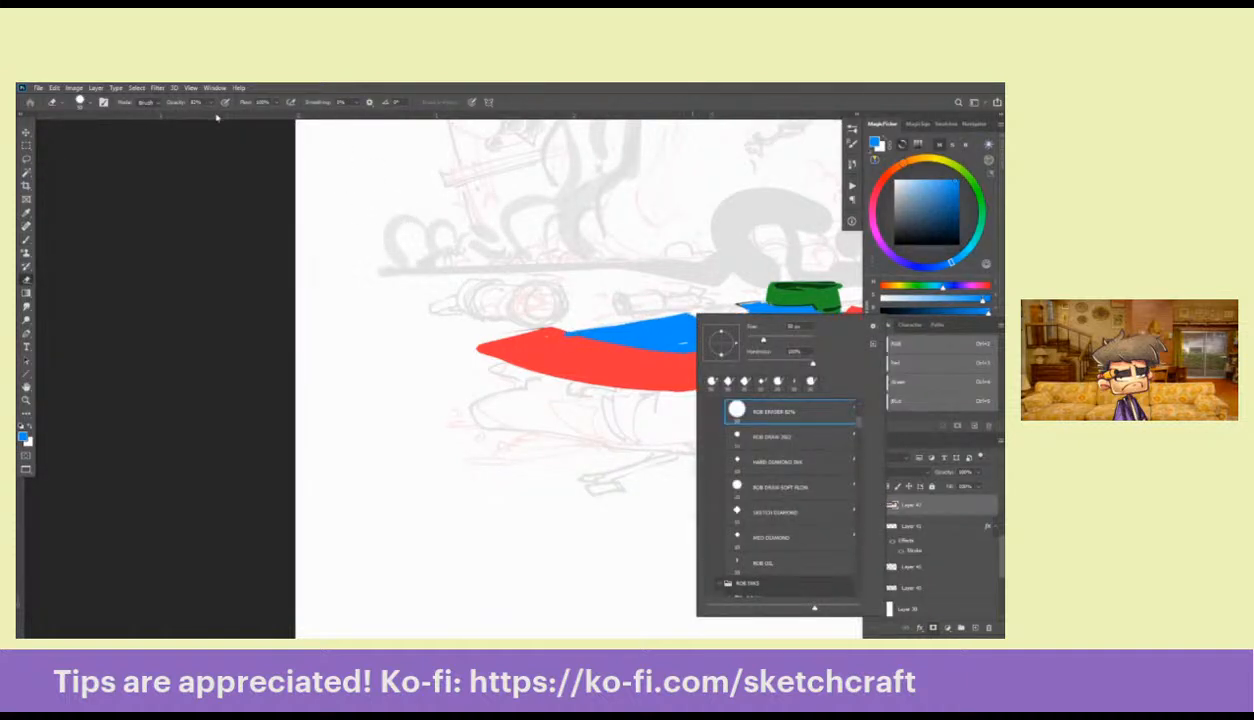
pyautogui.press('Escape')
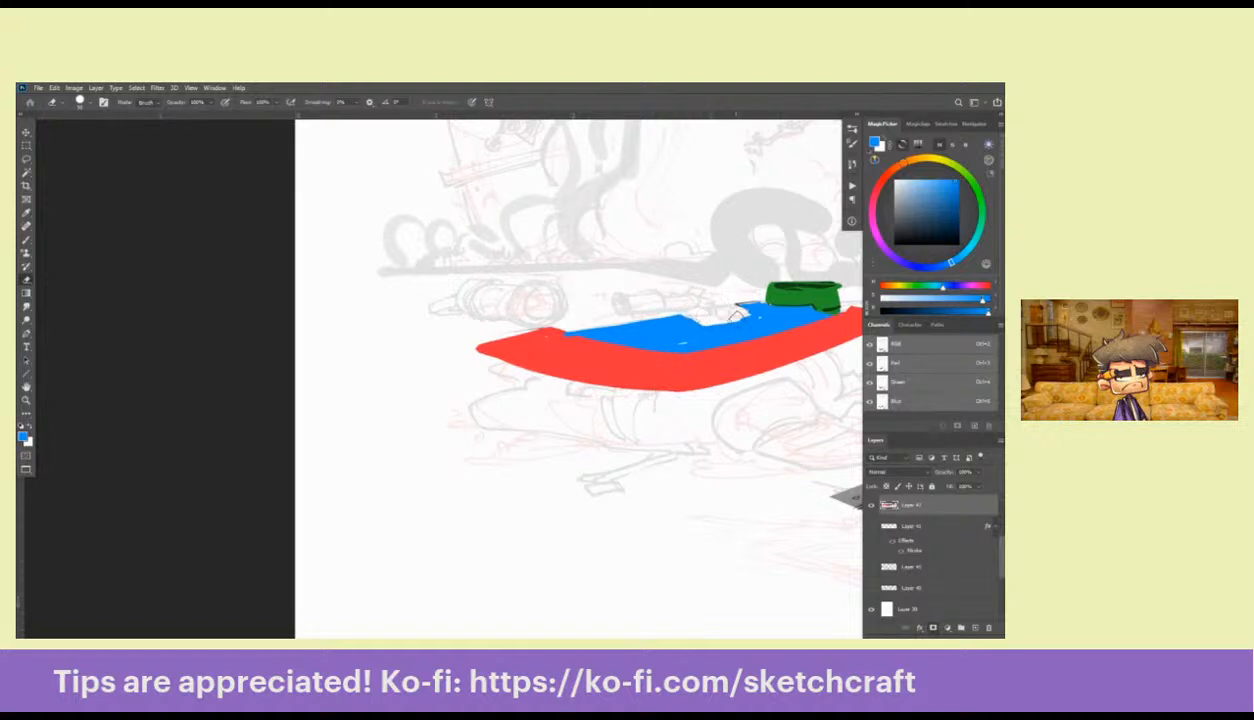
# Refine the blade's blue back edge and sharpen the tips of the red cutting edge with the sampled red
pyautogui.press('b')
pyautogui.moveTo(755, 316)
pyautogui.mouseDown()
pyautogui.moveTo(684, 342)
pyautogui.moveTo(705, 321)
pyautogui.moveTo(660, 313)
pyautogui.moveTo(585, 341)
pyautogui.moveTo(555, 329)
pyautogui.moveTo(591, 350)
pyautogui.moveTo(697, 342)
pyautogui.moveTo(575, 341)
pyautogui.mouseUp()
pyautogui.keyDown('alt'); pyautogui.click(562, 338); pyautogui.keyUp('alt')
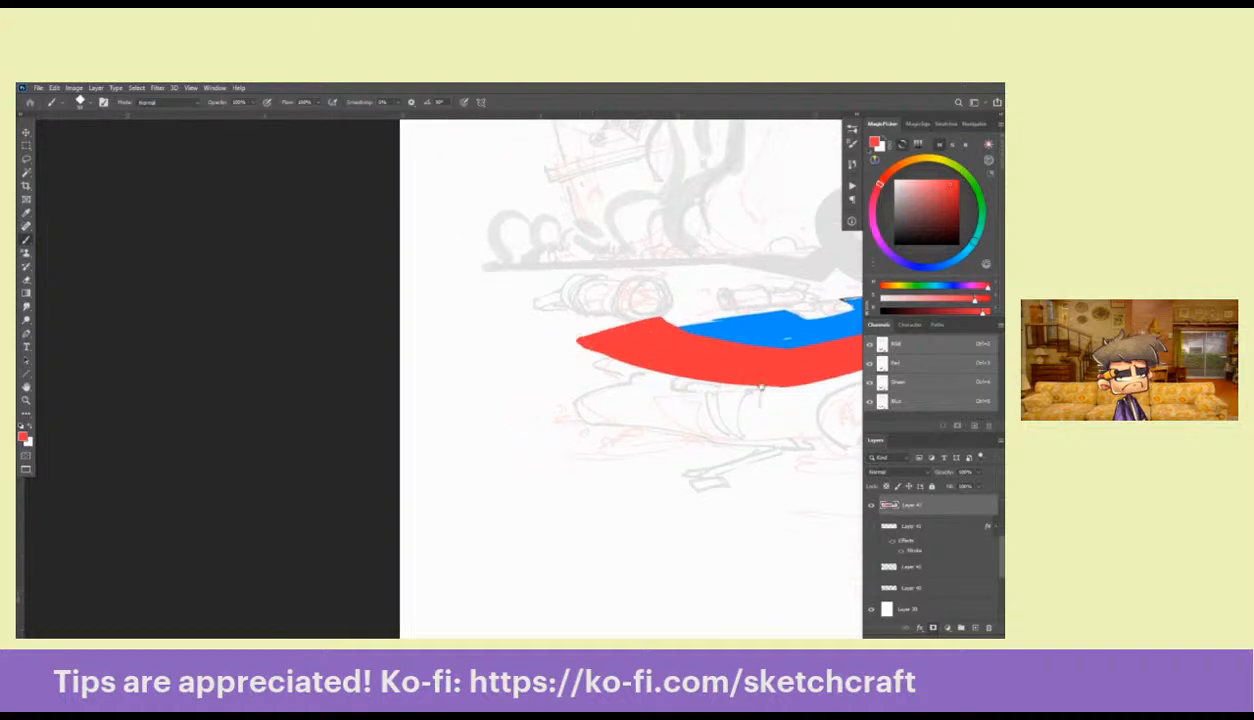
pyautogui.moveTo(760, 388); pyautogui.dragTo(561, 397)
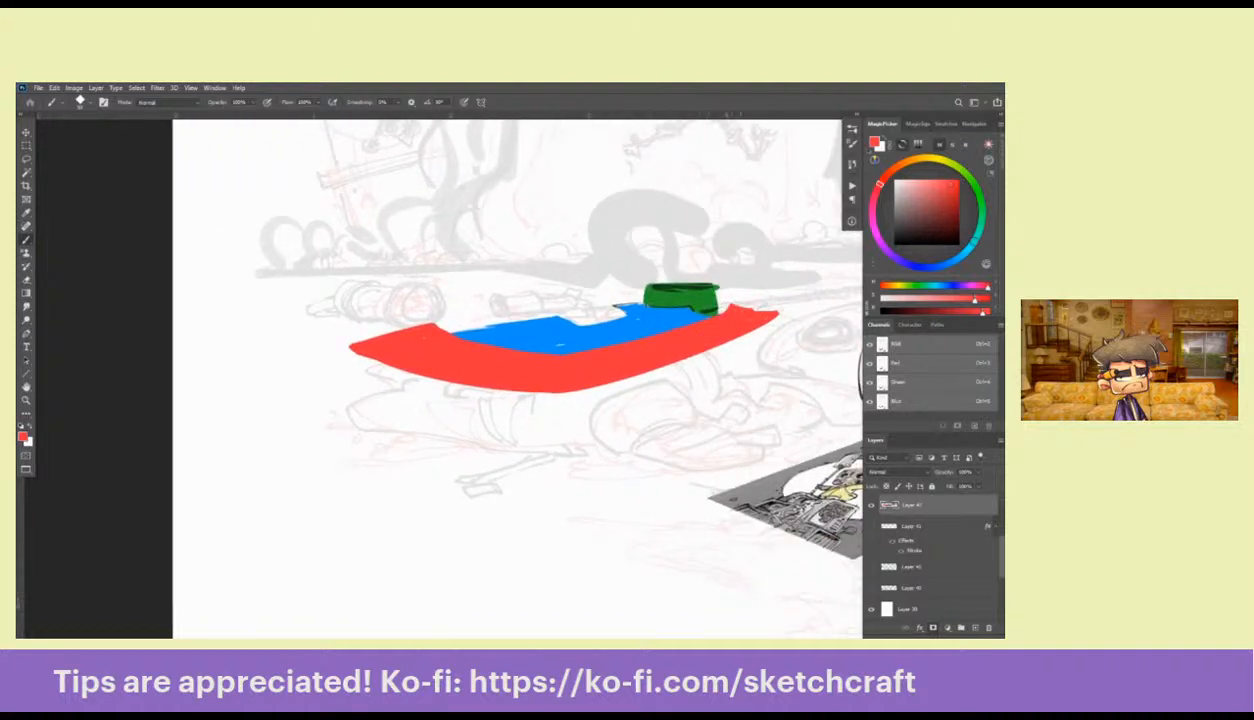
pyautogui.moveTo(712, 305); pyautogui.dragTo(778, 313)
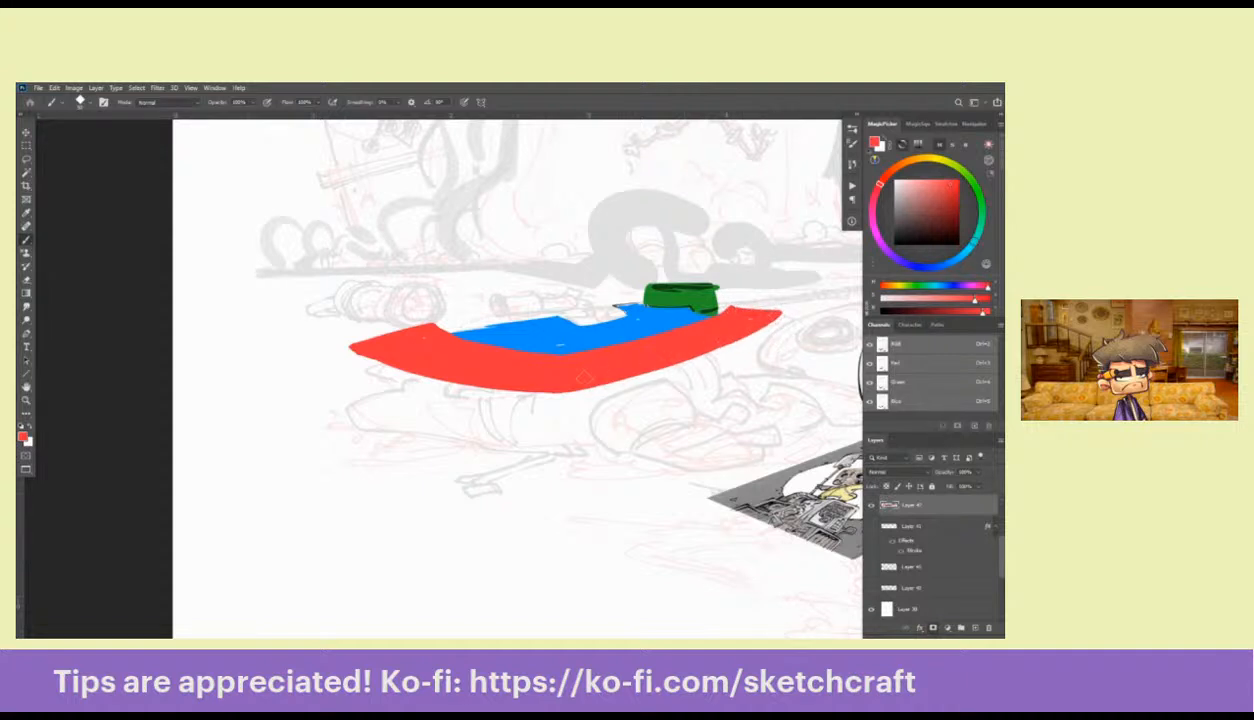
# Paint a blue collar beside the green guard on a new layer beneath Layer 47, and shade it with dark blue
pyautogui.moveTo(676, 357); pyautogui.dragTo(514, 371)
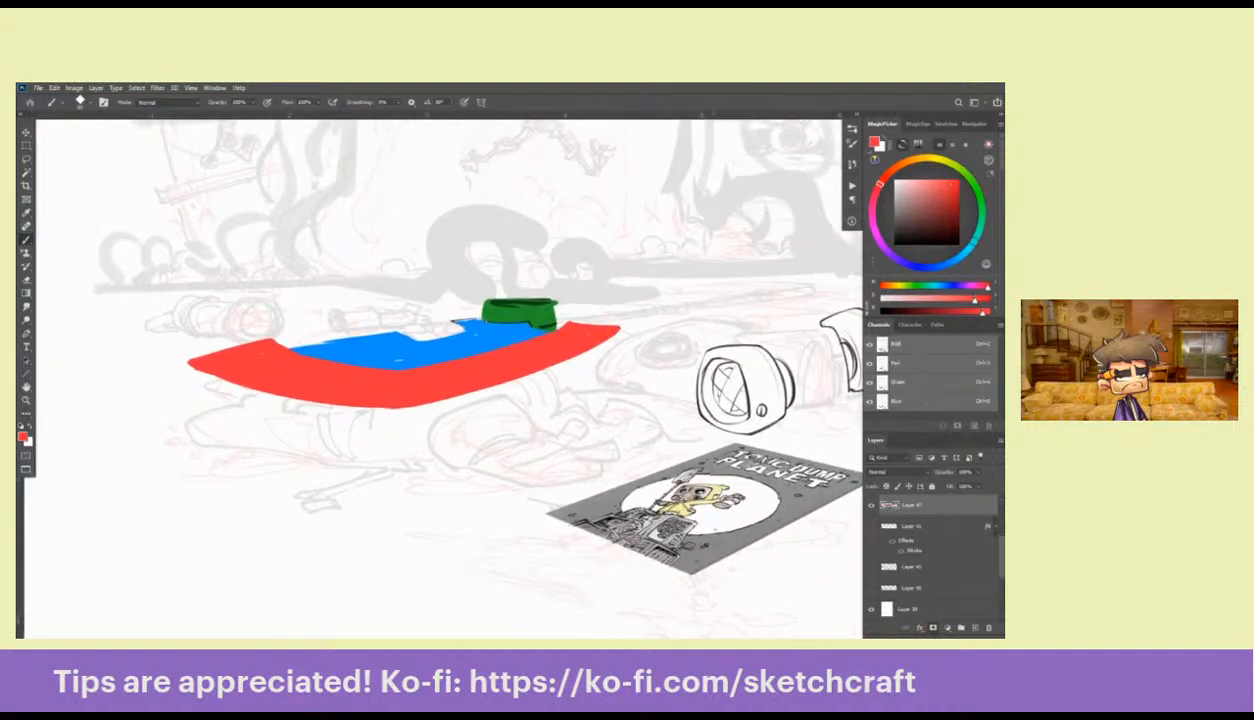
pyautogui.hotkey('ctrl', 'shift', 'alt', 'n')
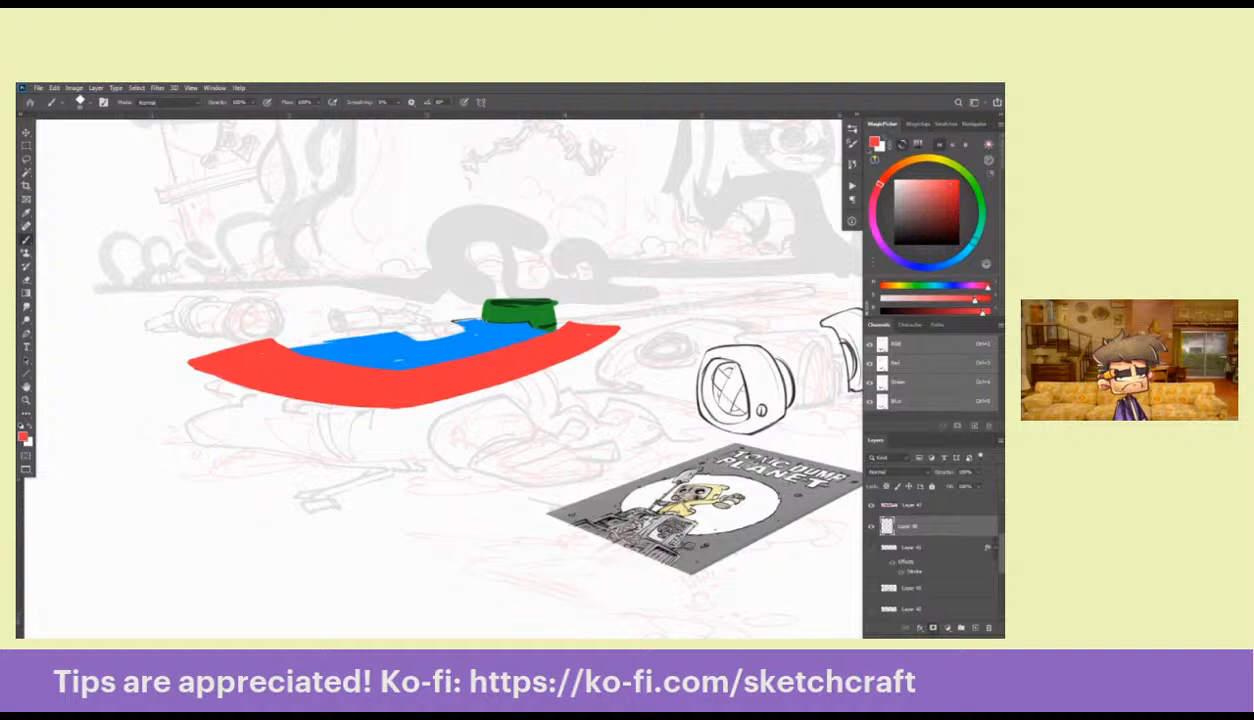
pyautogui.click(914, 266)
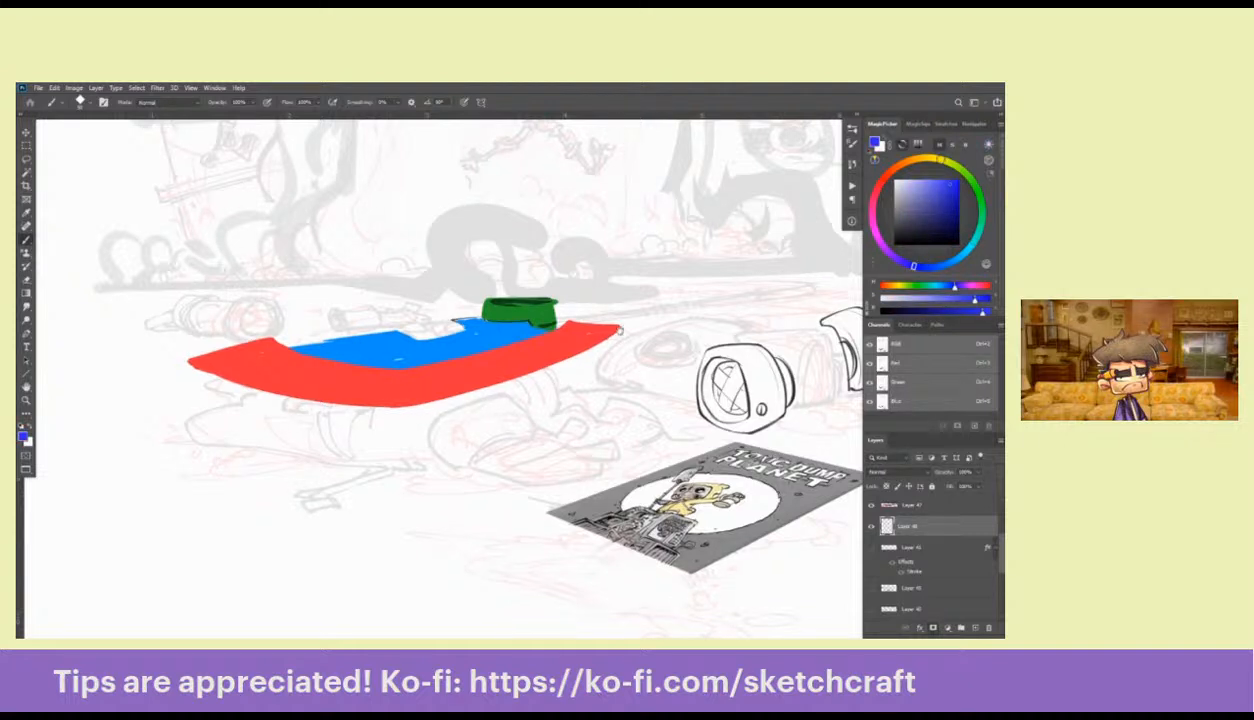
pyautogui.moveTo(649, 361); pyautogui.dragTo(620, 365)
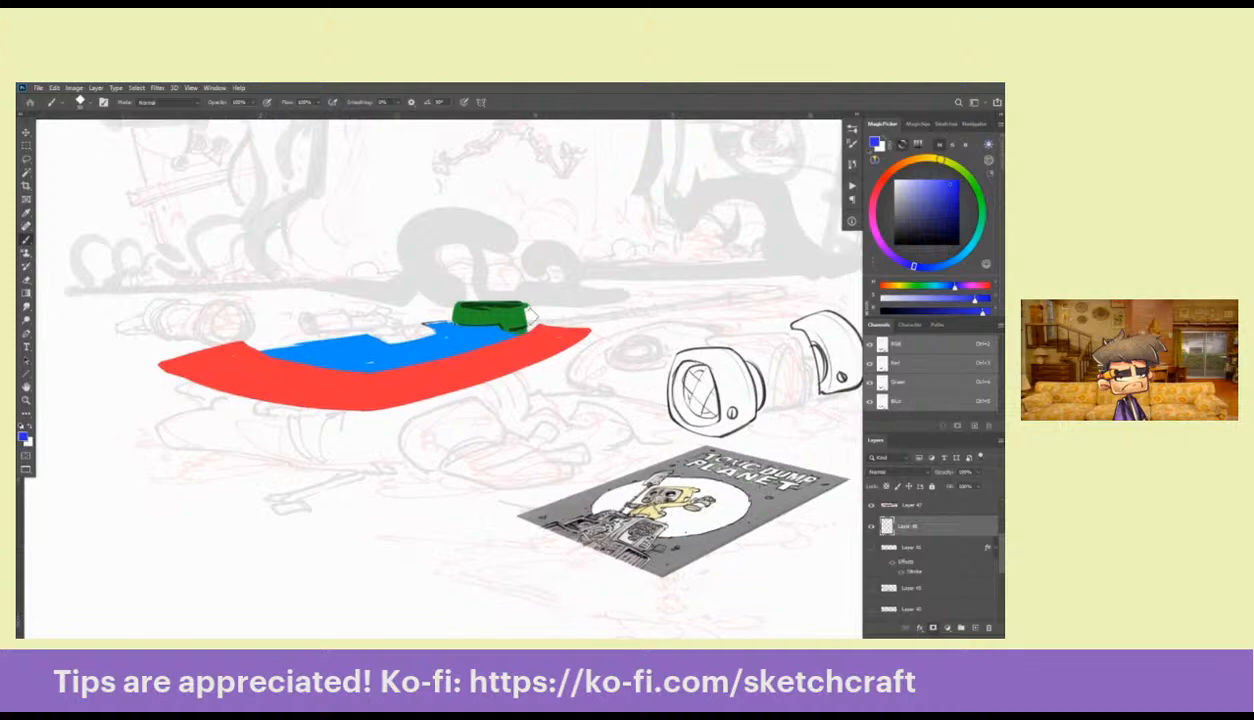
pyautogui.moveTo(528, 311)
pyautogui.mouseDown()
pyautogui.moveTo(530, 324)
pyautogui.moveTo(531, 308)
pyautogui.moveTo(540, 314)
pyautogui.mouseUp()
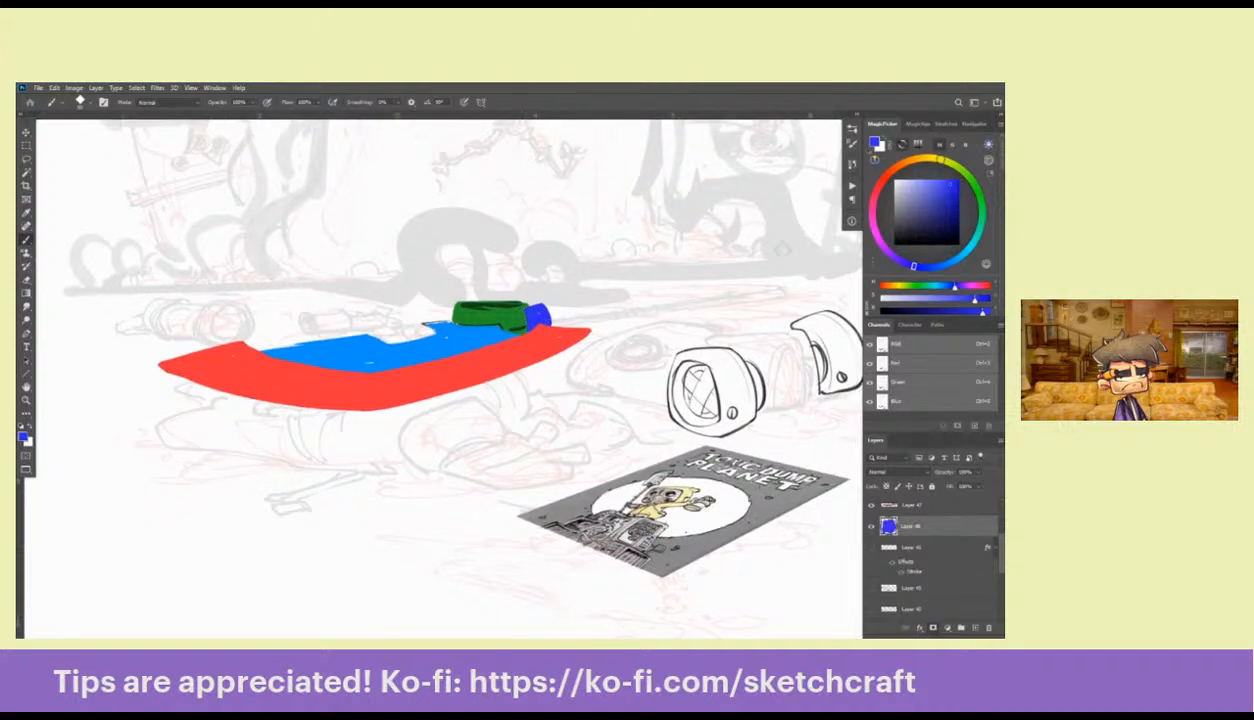
pyautogui.click(943, 220)
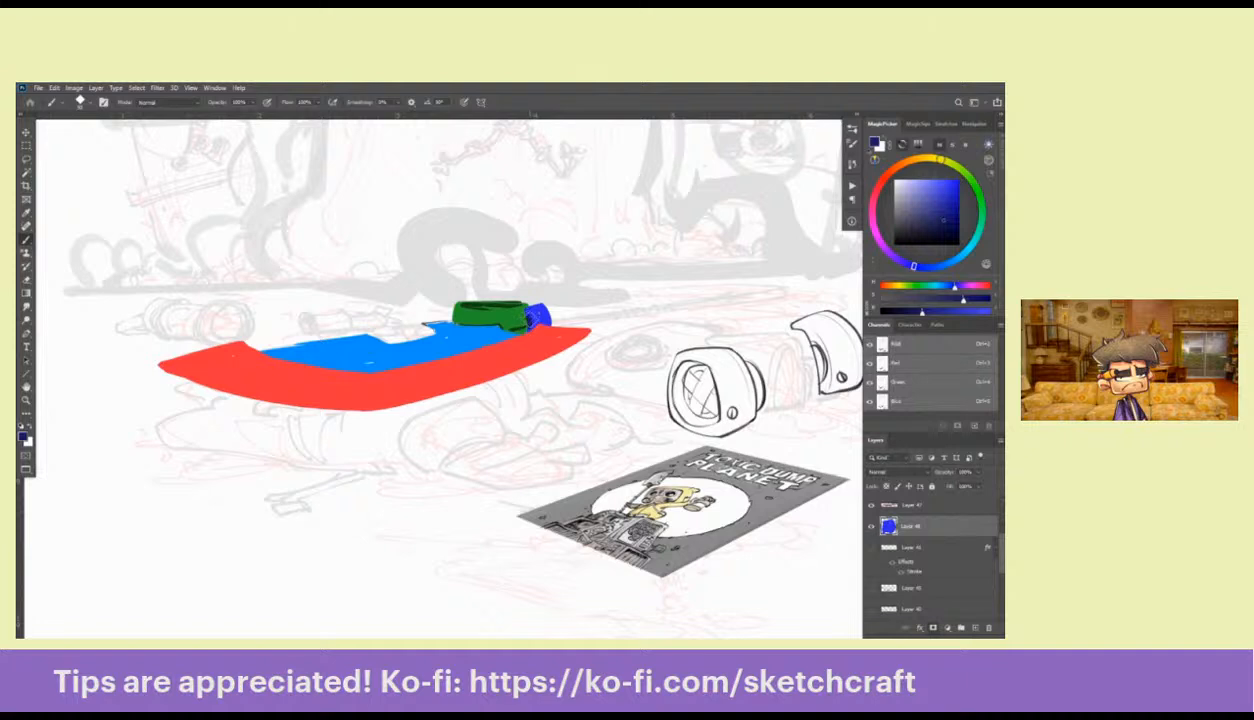
pyautogui.moveTo(520, 316); pyautogui.dragTo(540, 304)
# Paint a long, thin dark blue handle extending from the collar toward the background, redoing the first stroke
pyautogui.moveTo(632, 335); pyautogui.dragTo(610, 325)
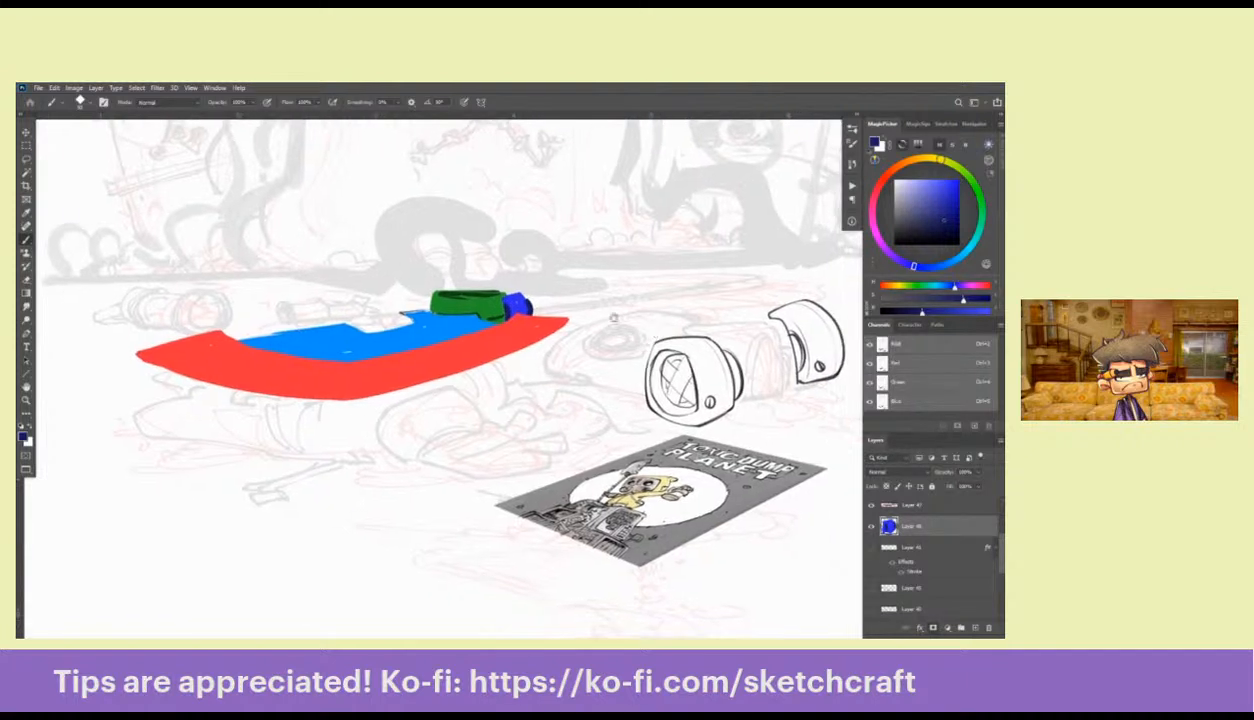
pyautogui.moveTo(530, 304); pyautogui.dragTo(750, 272)
pyautogui.hotkey('ctrl', 'z')
pyautogui.moveTo(518, 302); pyautogui.dragTo(768, 276)
pyautogui.moveTo(530, 304); pyautogui.dragTo(764, 262)
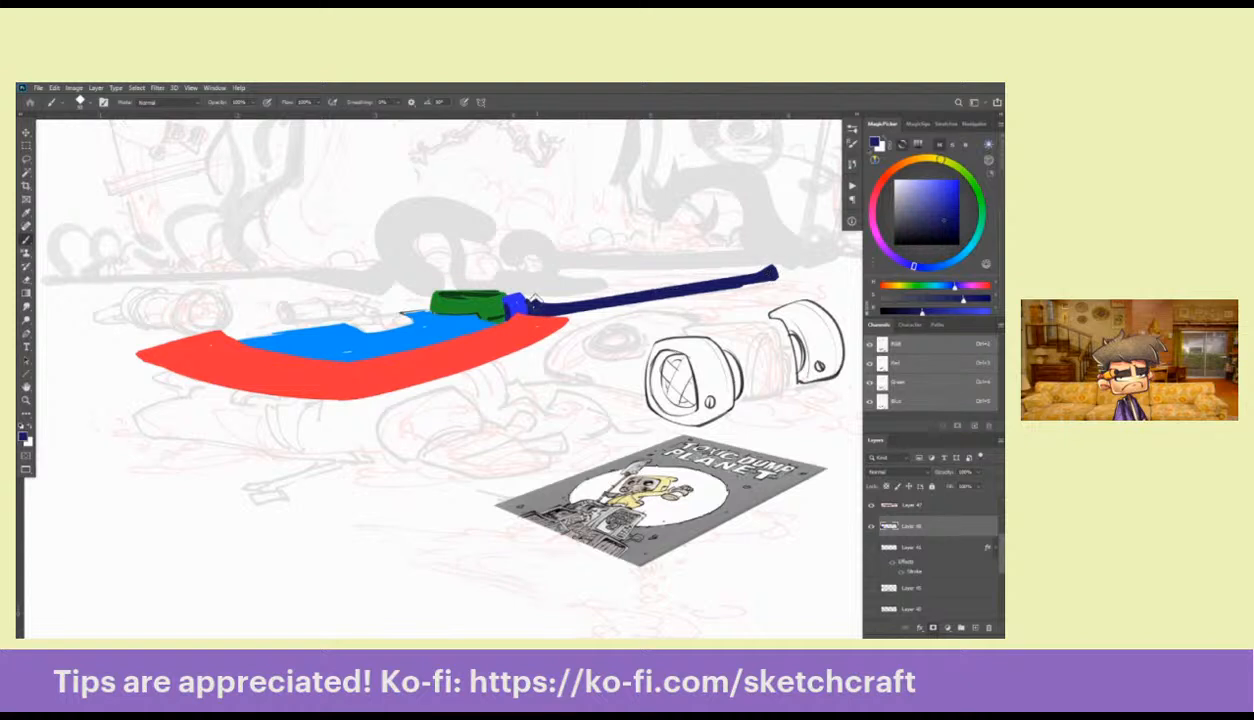
# Thicken and even out the dark blue handle, trimming its upper edge with the eraser and repainting beside the collar
pyautogui.moveTo(547, 298); pyautogui.dragTo(759, 268)
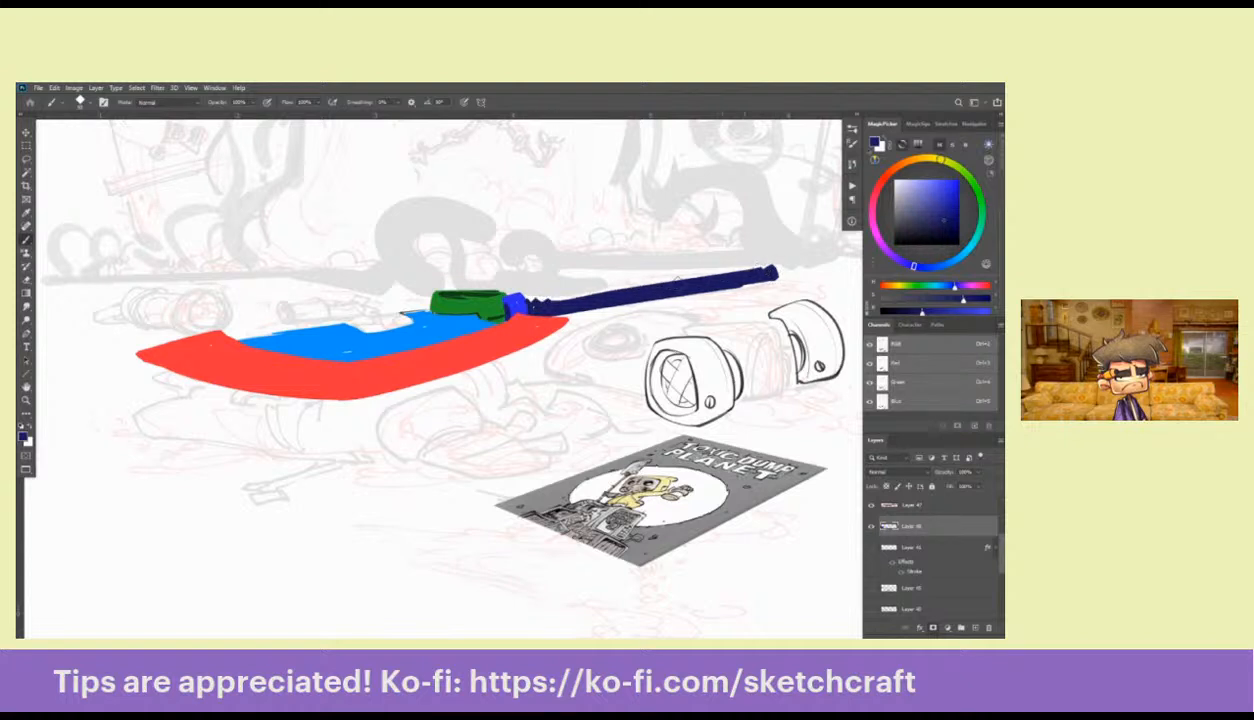
pyautogui.moveTo(678, 282); pyautogui.dragTo(565, 296)
pyautogui.hotkey('ctrl', 'z')
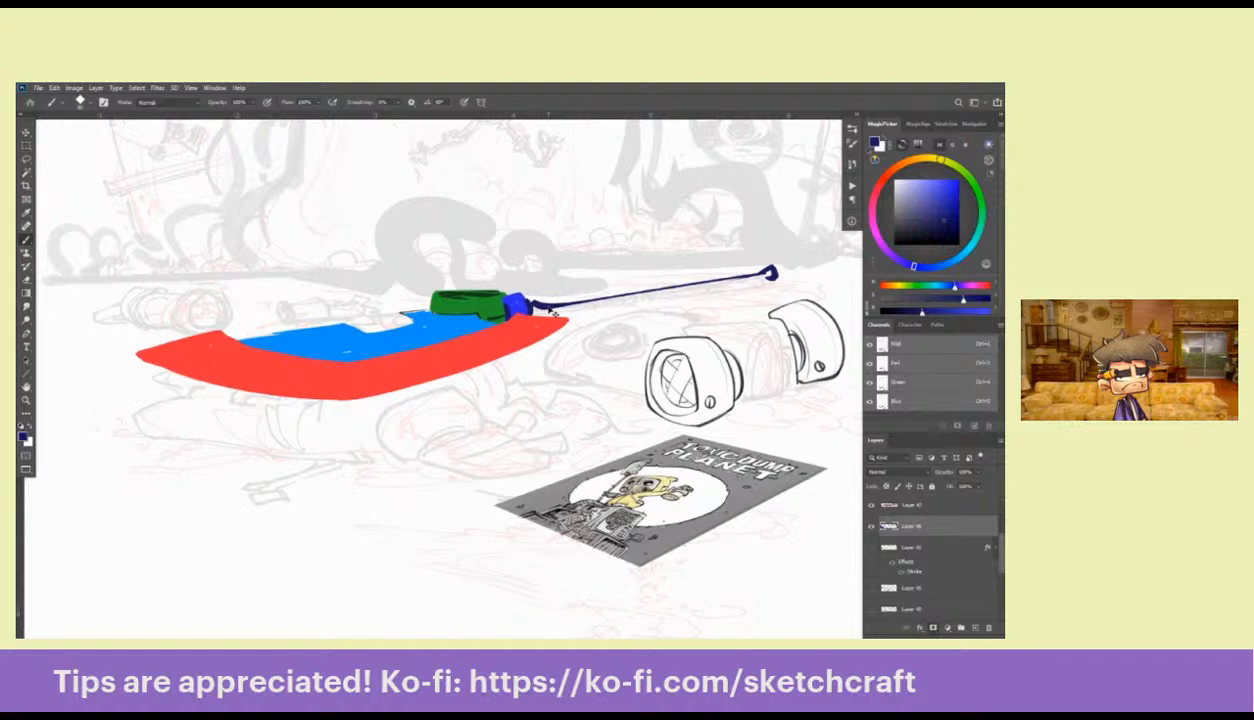
pyautogui.hotkey('ctrl', 'shift', 'z')
pyautogui.press('e')
pyautogui.moveTo(535, 292); pyautogui.dragTo(752, 266)
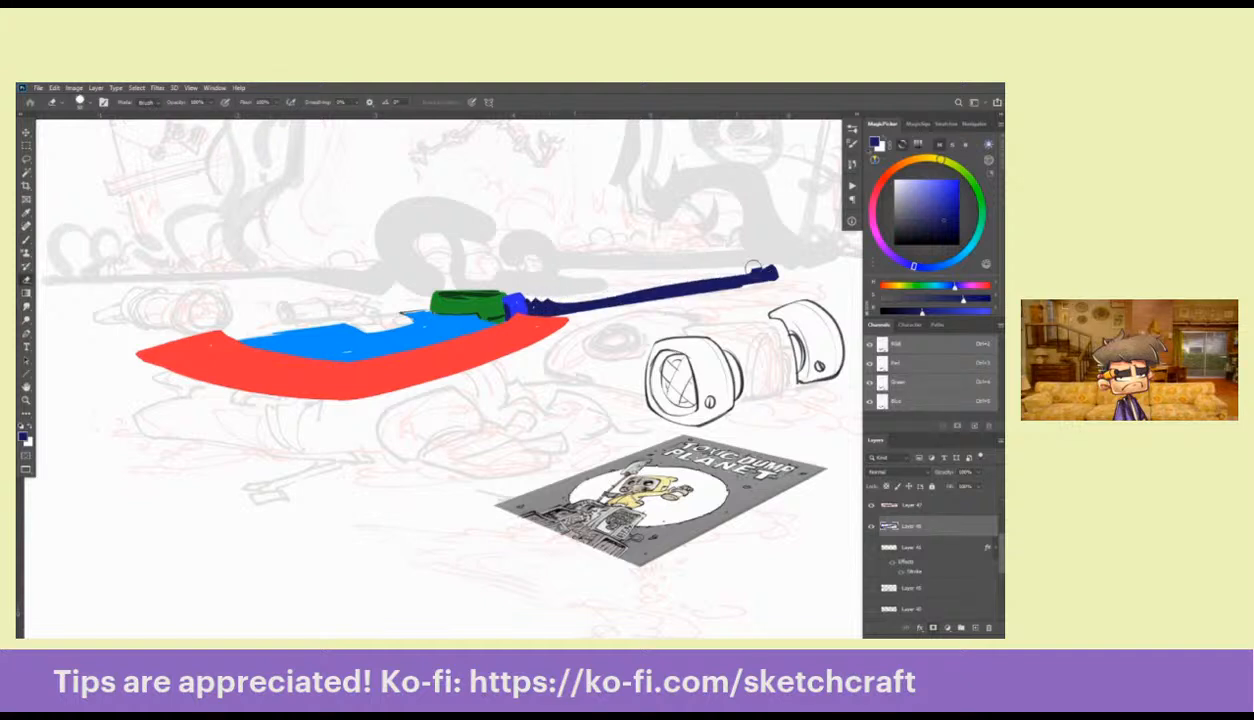
pyautogui.press('b')
pyautogui.moveTo(535, 300)
pyautogui.mouseDown()
pyautogui.moveTo(565, 296)
pyautogui.moveTo(552, 305)
pyautogui.mouseUp()
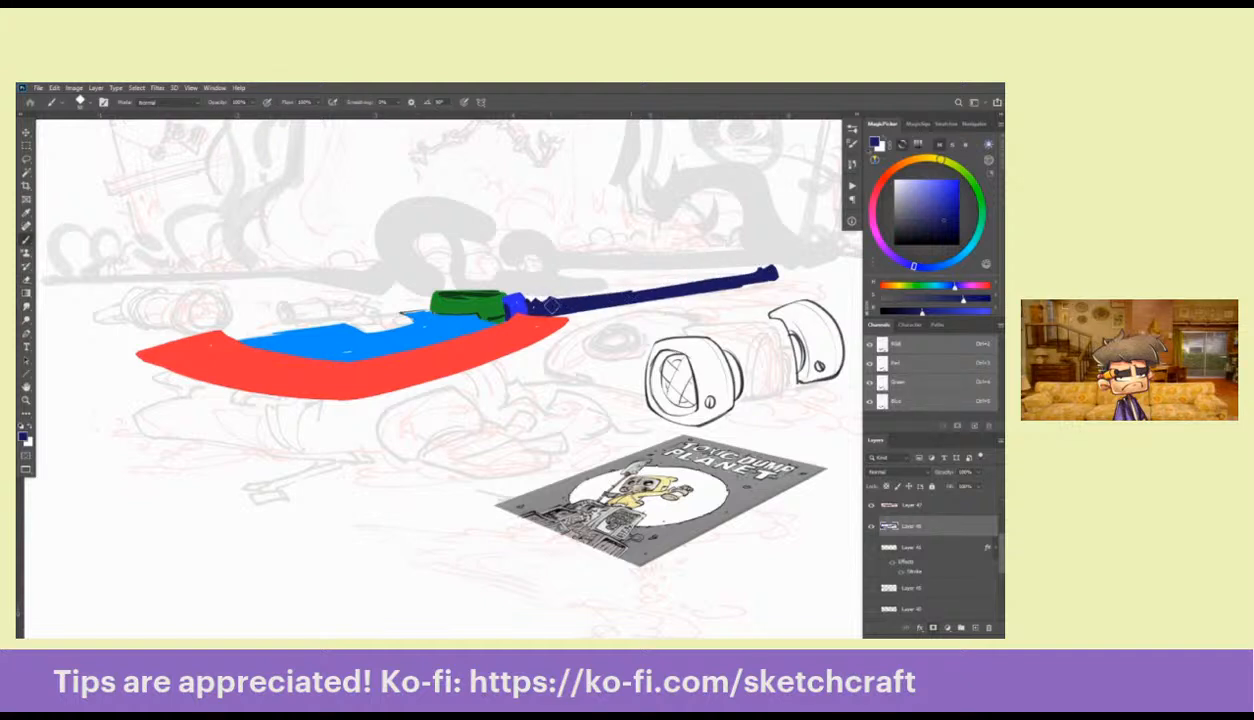
# Paint a red wrapped grip with dark spiral gaps on the handle's far part and a dark blue pommel at its end
pyautogui.moveTo(770, 292)
pyautogui.mouseDown()
pyautogui.moveTo(733, 298)
pyautogui.moveTo(720, 285)
pyautogui.mouseUp()
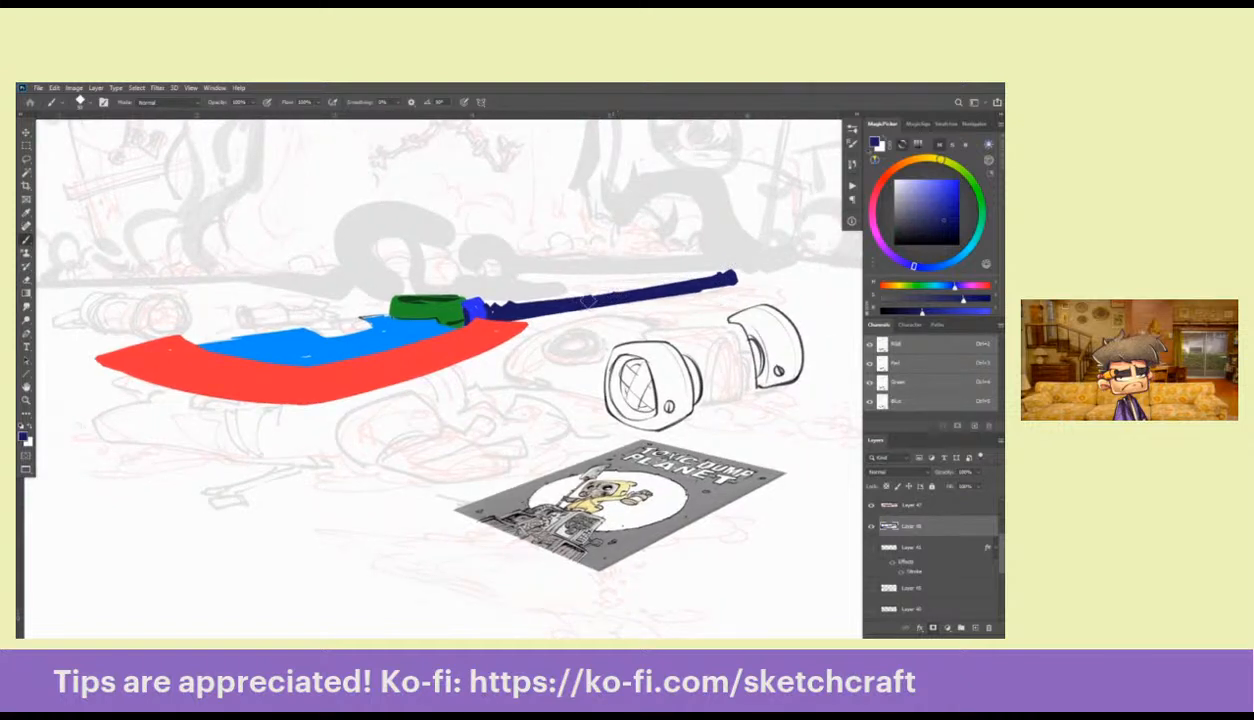
pyautogui.moveTo(604, 298)
pyautogui.mouseDown()
pyautogui.moveTo(690, 283)
pyautogui.moveTo(598, 297)
pyautogui.moveTo(641, 298)
pyautogui.moveTo(712, 267)
pyautogui.moveTo(748, 279)
pyautogui.mouseUp()
pyautogui.press('x')
pyautogui.press('e')
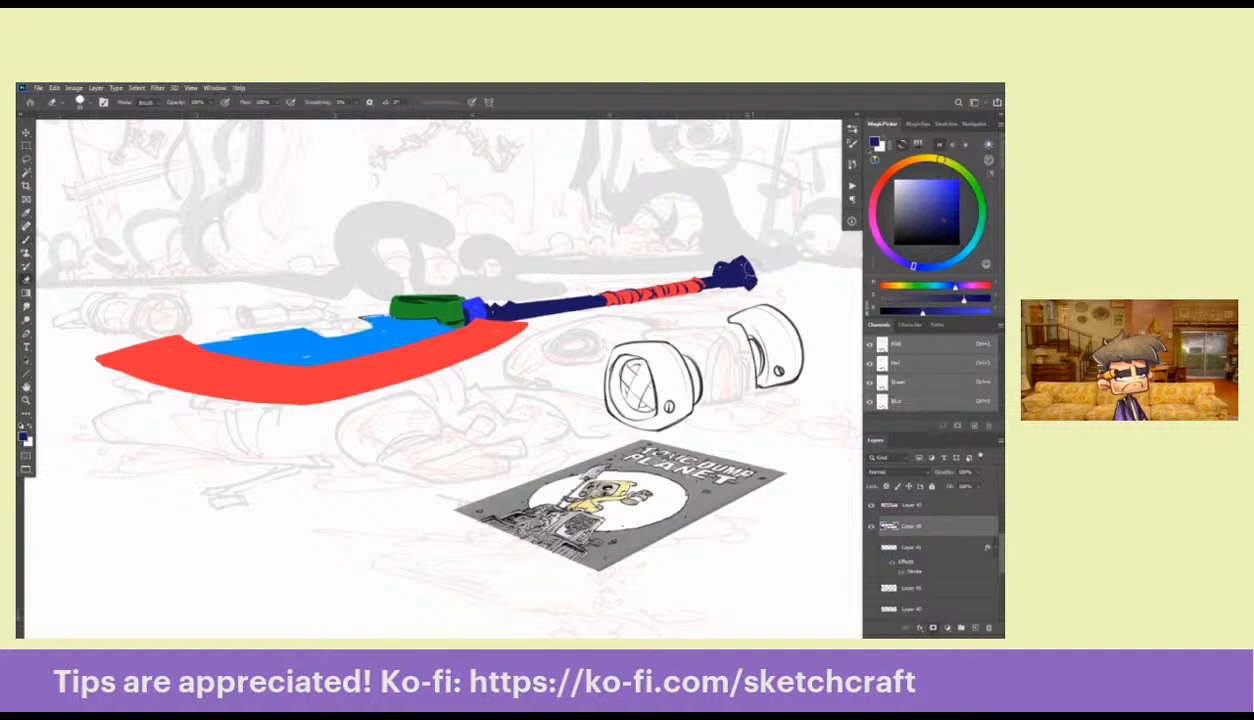
pyautogui.press('b')
# Try to raise the back corner of the red cutting edge near the blade's tip with sampled red
pyautogui.scroll(3, 535, 468)
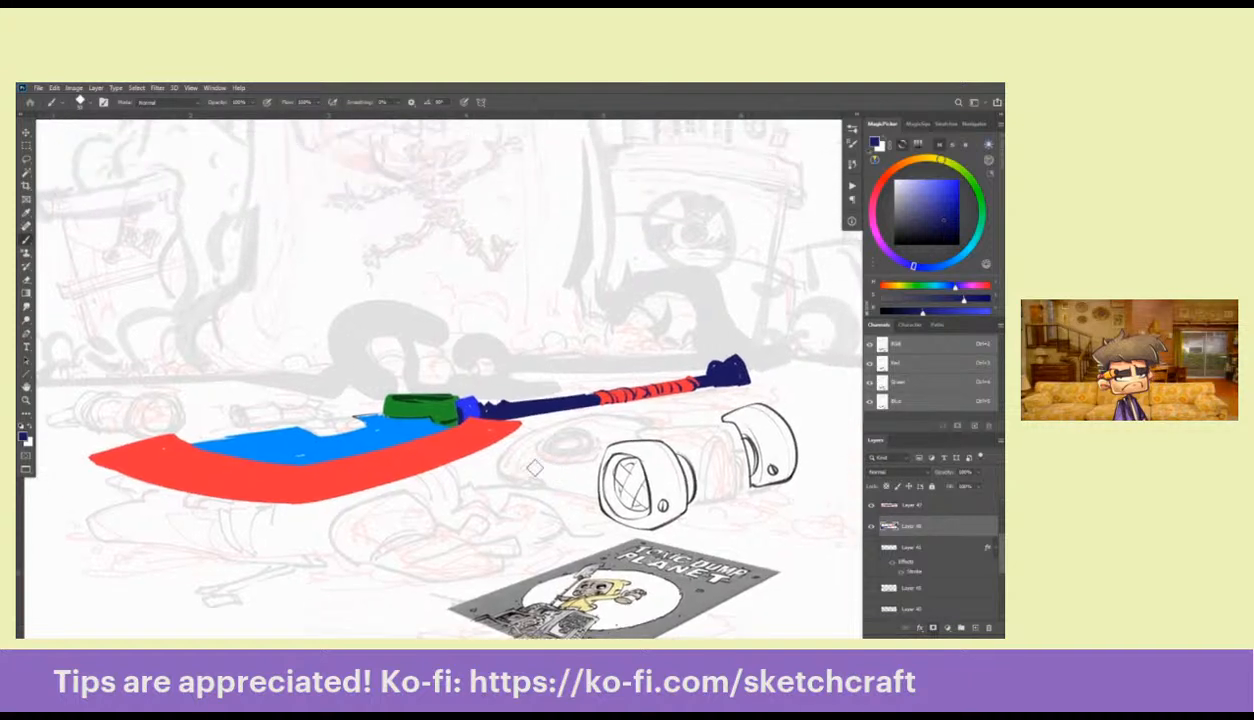
pyautogui.moveTo(535, 468); pyautogui.dragTo(895, 353)
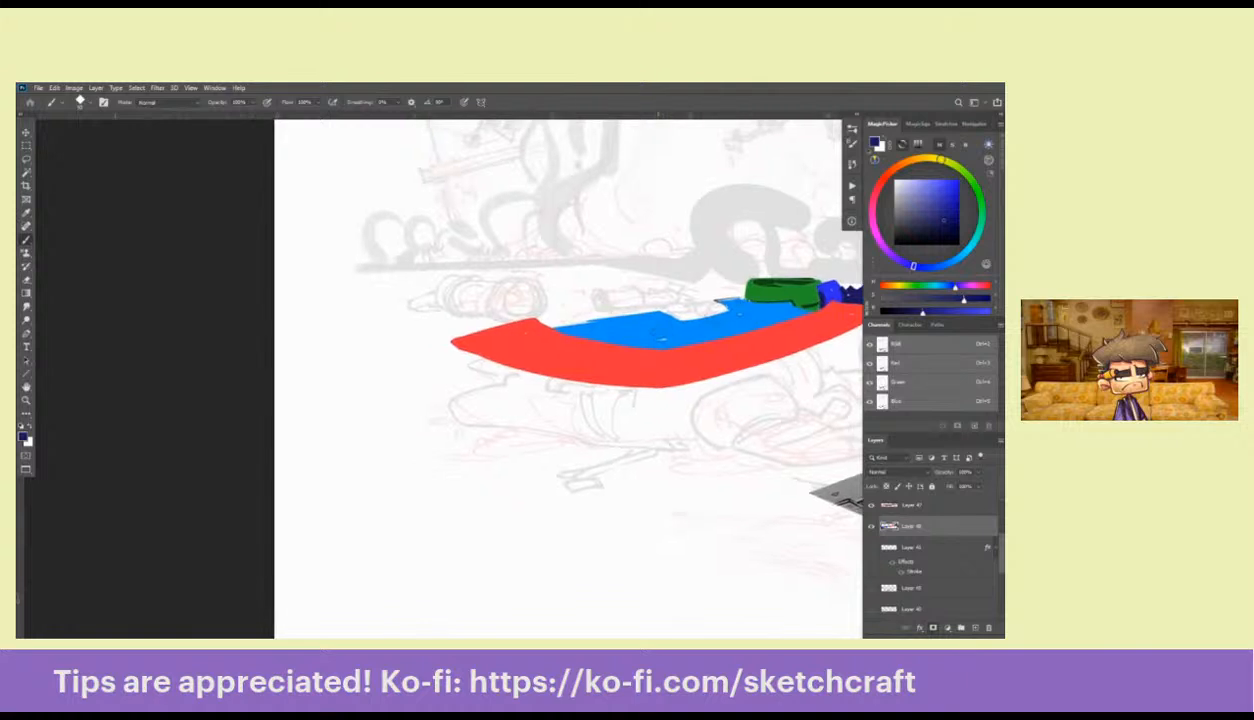
pyautogui.moveTo(557, 349)
pyautogui.mouseDown()
pyautogui.moveTo(612, 337)
pyautogui.moveTo(515, 337)
pyautogui.mouseUp()
pyautogui.moveTo(518, 338); pyautogui.dragTo(590, 368)
pyautogui.hotkey('ctrl', 'z')
pyautogui.moveTo(602, 310); pyautogui.dragTo(602, 367)
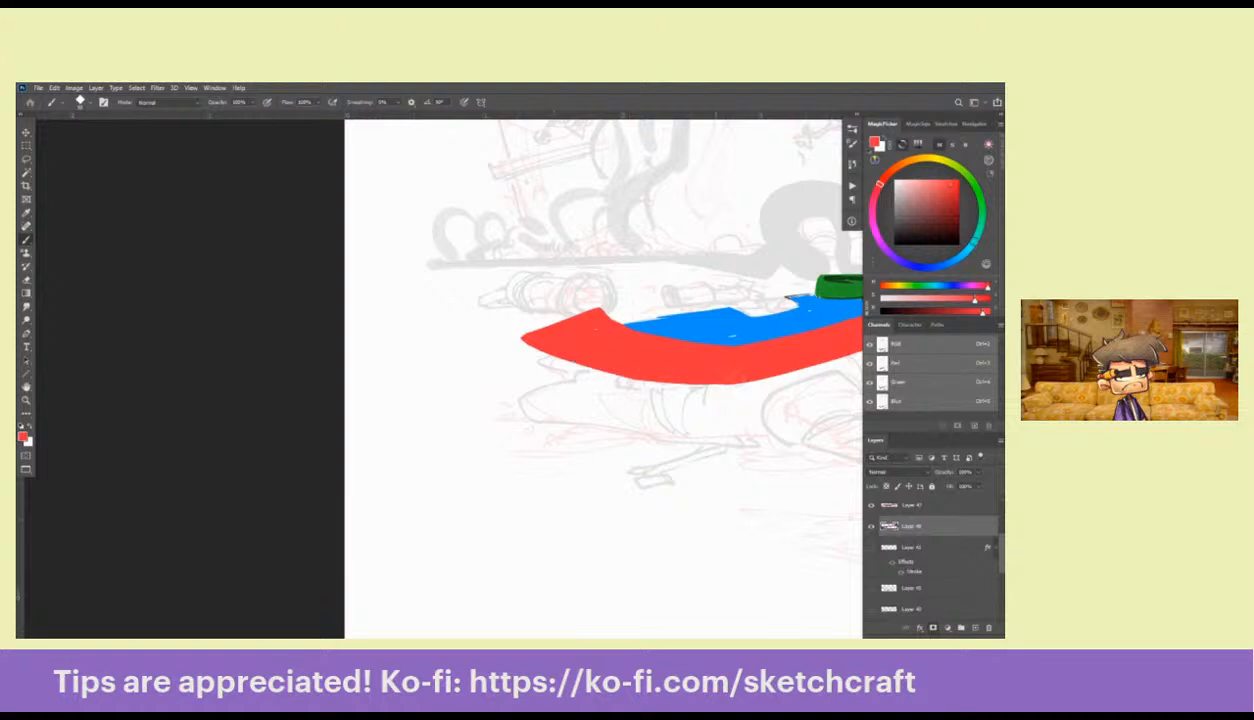
pyautogui.hotkey('ctrl', 'z')
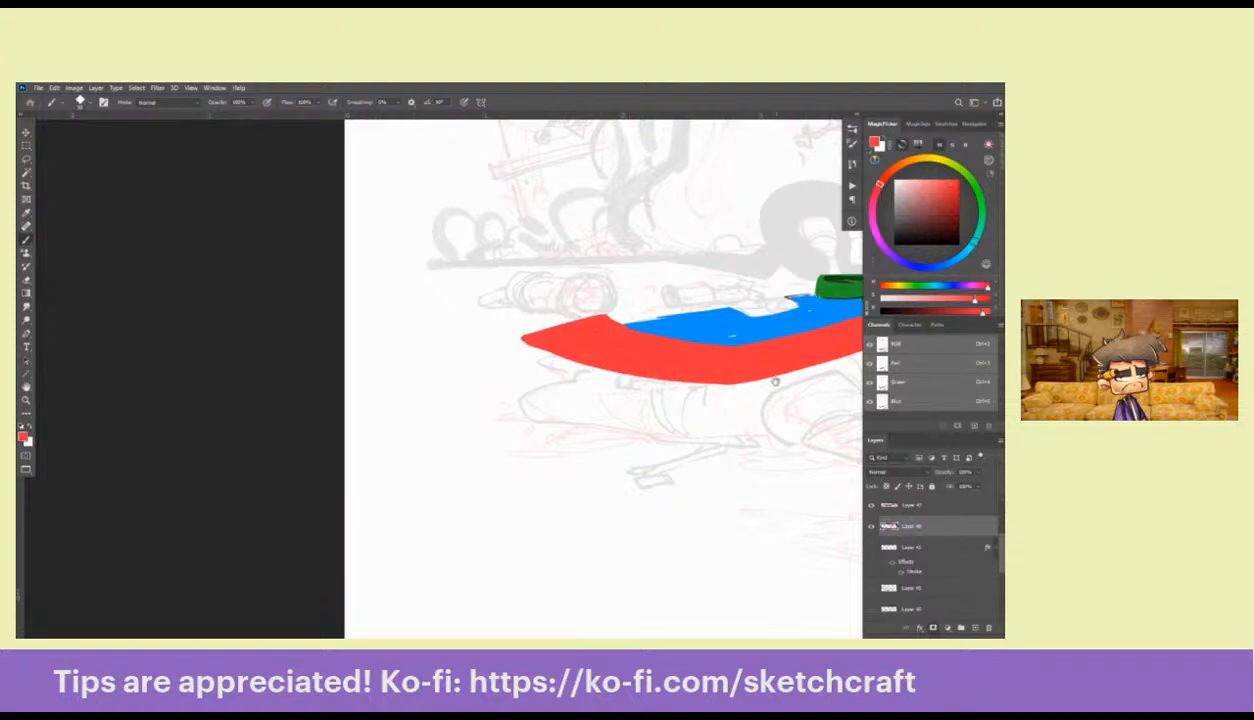
# Try to repaint the blade's back edge behind the tip with the sampled light blue
pyautogui.moveTo(760, 373); pyautogui.dragTo(545, 408)
pyautogui.keyDown('alt'); pyautogui.click(517, 351); pyautogui.keyUp('alt')
pyautogui.moveTo(512, 346); pyautogui.dragTo(597, 340)
pyautogui.hotkey('ctrl', 'z')
pyautogui.hotkey('ctrl', 'z')
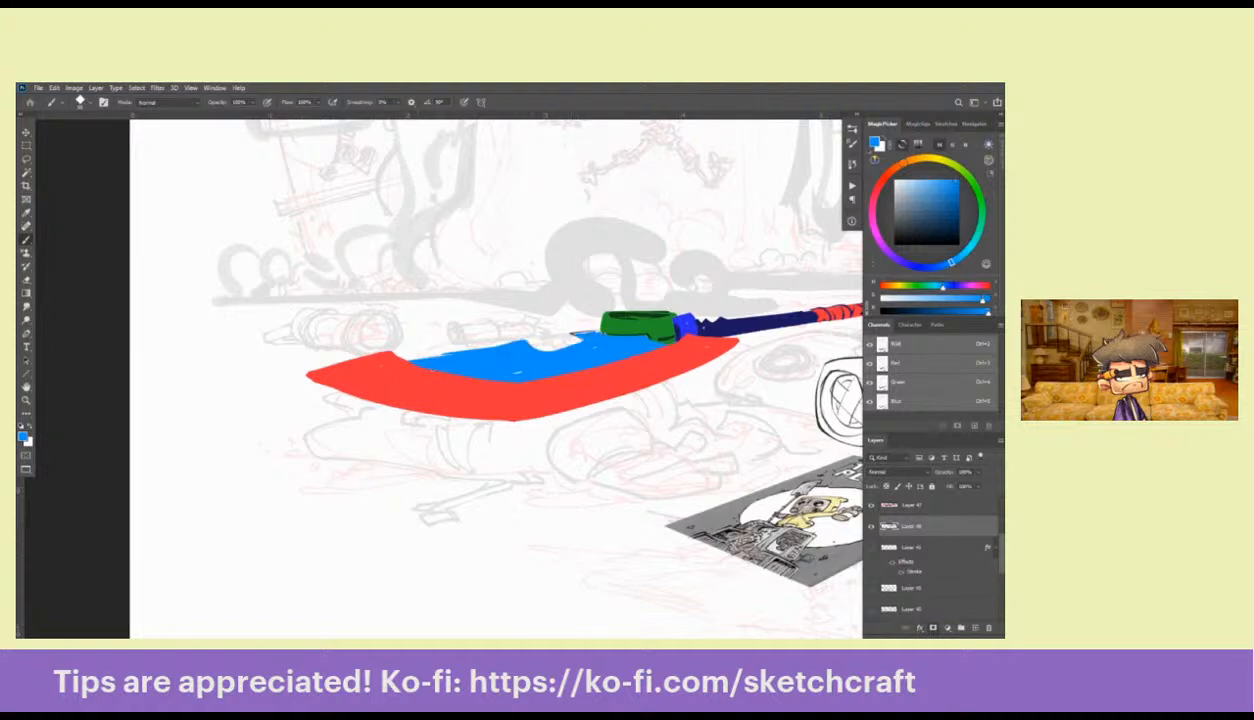
# Paint a sampled-blue band on the pommel and cover the handle's end with a teal cap
pyautogui.moveTo(690, 371); pyautogui.dragTo(485, 406)
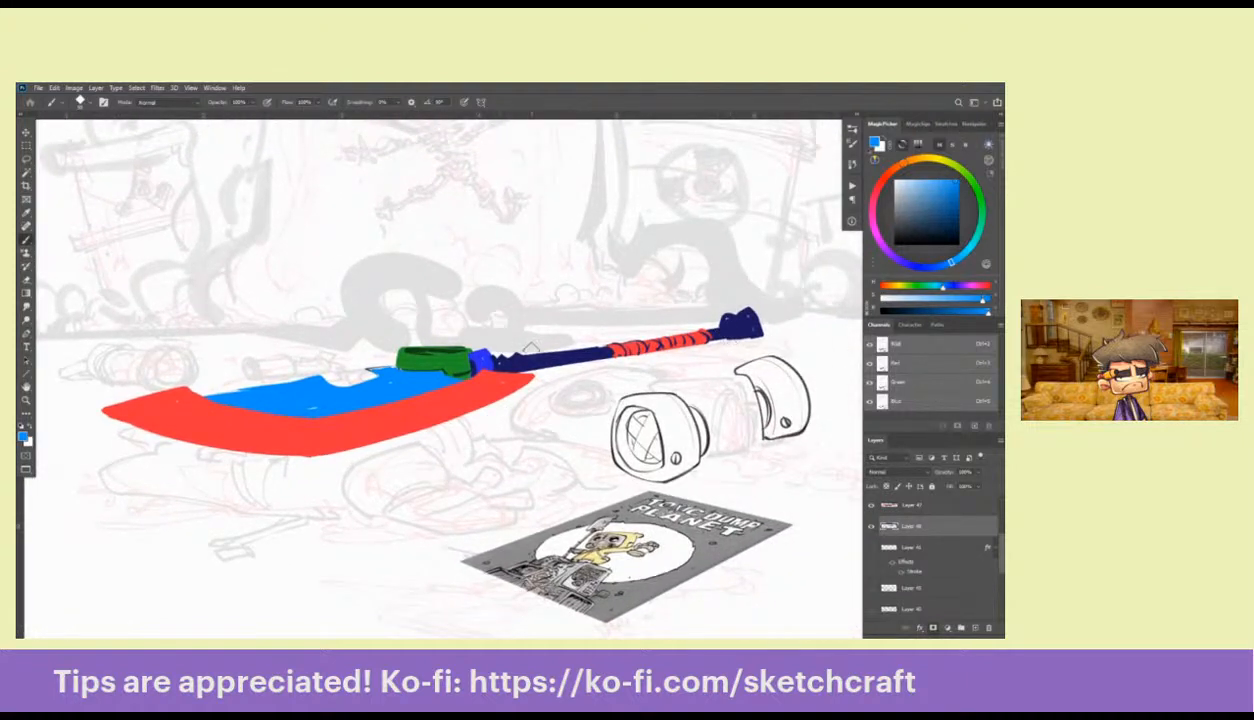
pyautogui.keyDown('alt'); pyautogui.click(484, 352); pyautogui.keyUp('alt')
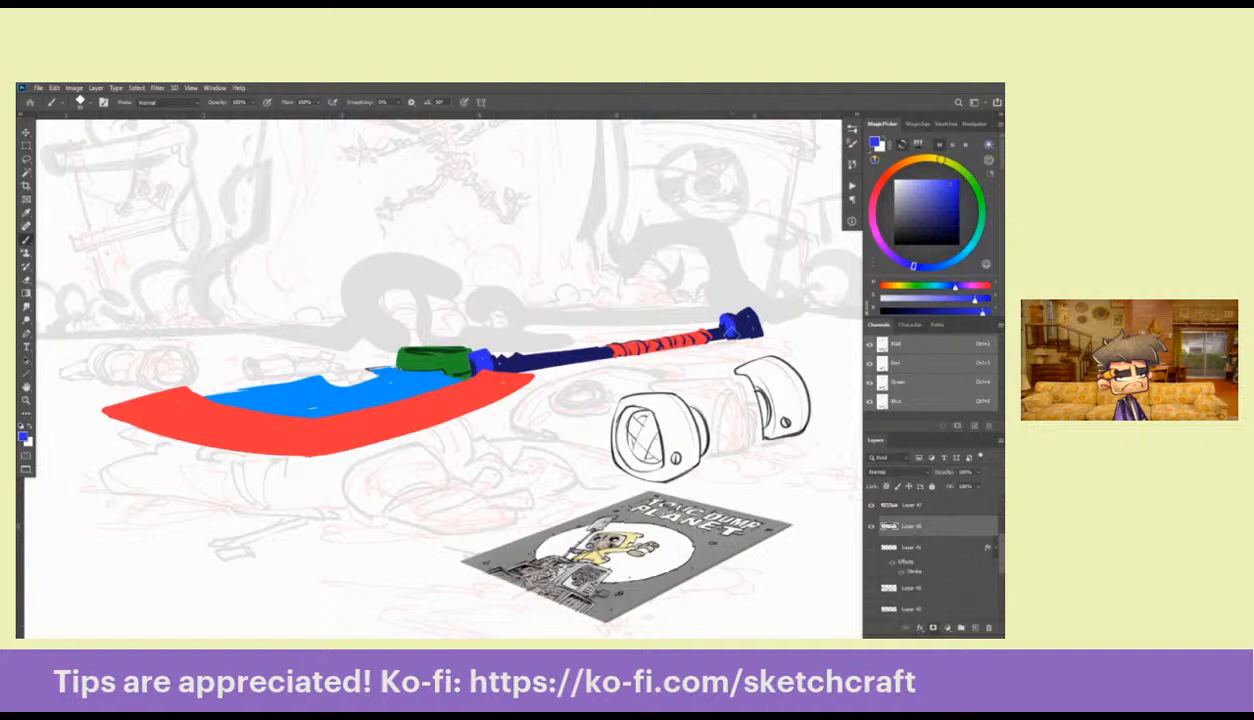
pyautogui.click(977, 237)
pyautogui.click(940, 188)
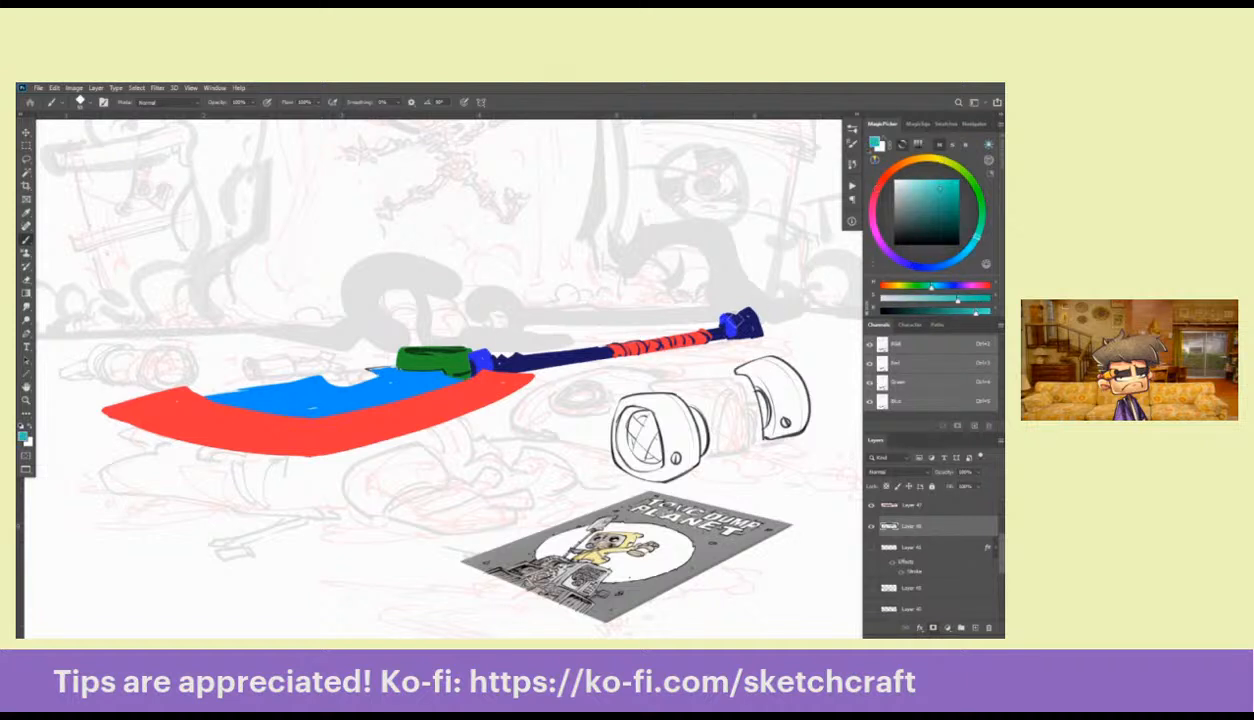
pyautogui.moveTo(723, 317)
pyautogui.mouseDown()
pyautogui.moveTo(744, 310)
pyautogui.moveTo(762, 333)
pyautogui.mouseUp()
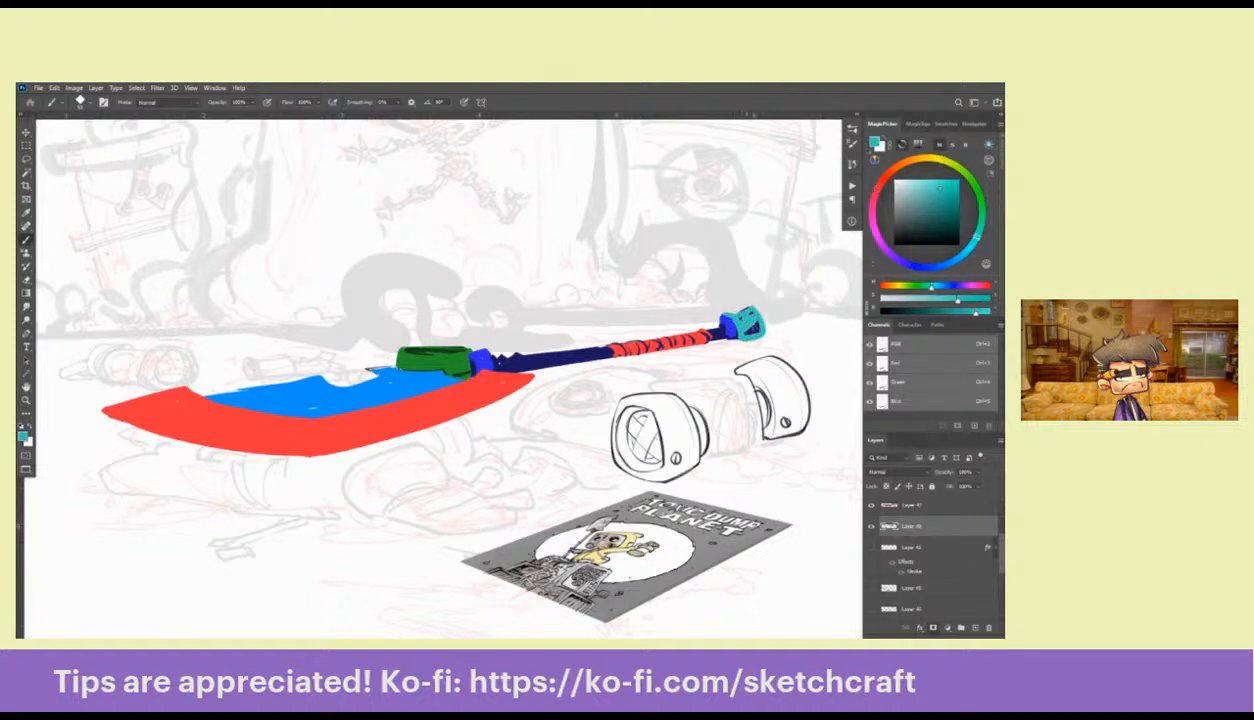
# Refine the pommel's blue band with the sampled blue and add a round slotted detail to the teal cap
pyautogui.keyDown('alt'); pyautogui.click(728, 326); pyautogui.keyUp('alt')
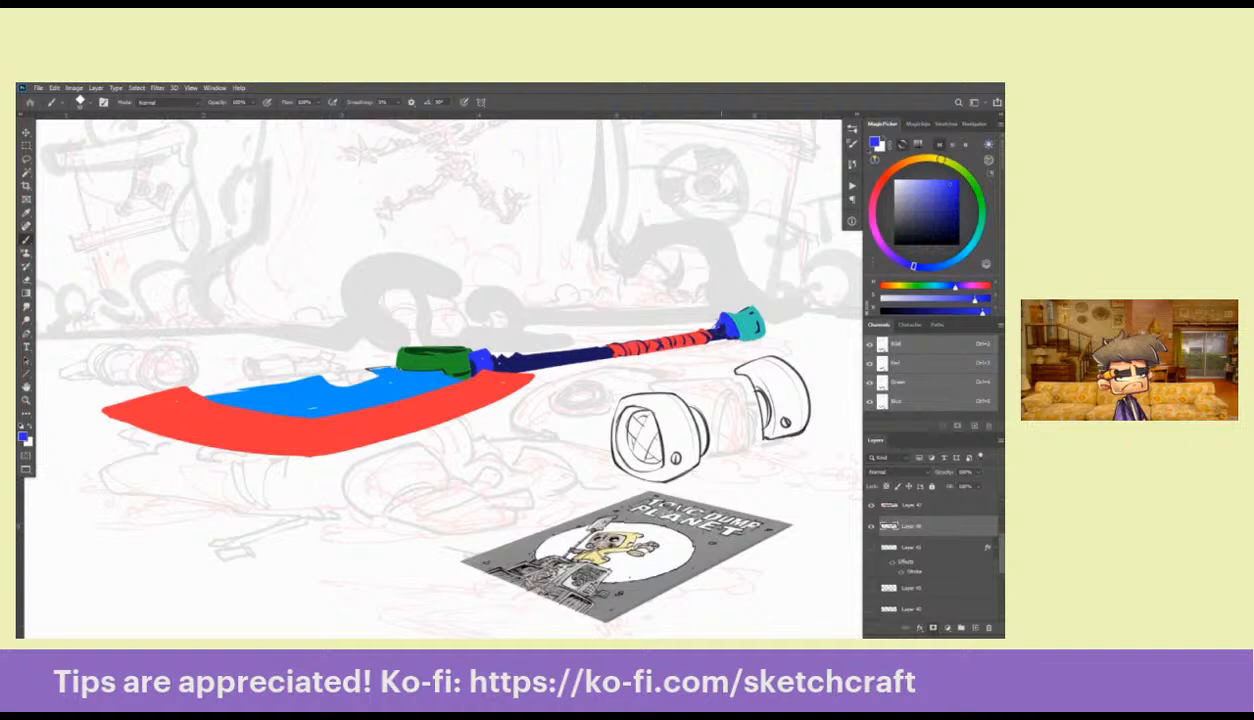
pyautogui.press('x')
pyautogui.press('x')
pyautogui.moveTo(738, 314); pyautogui.dragTo(731, 319)
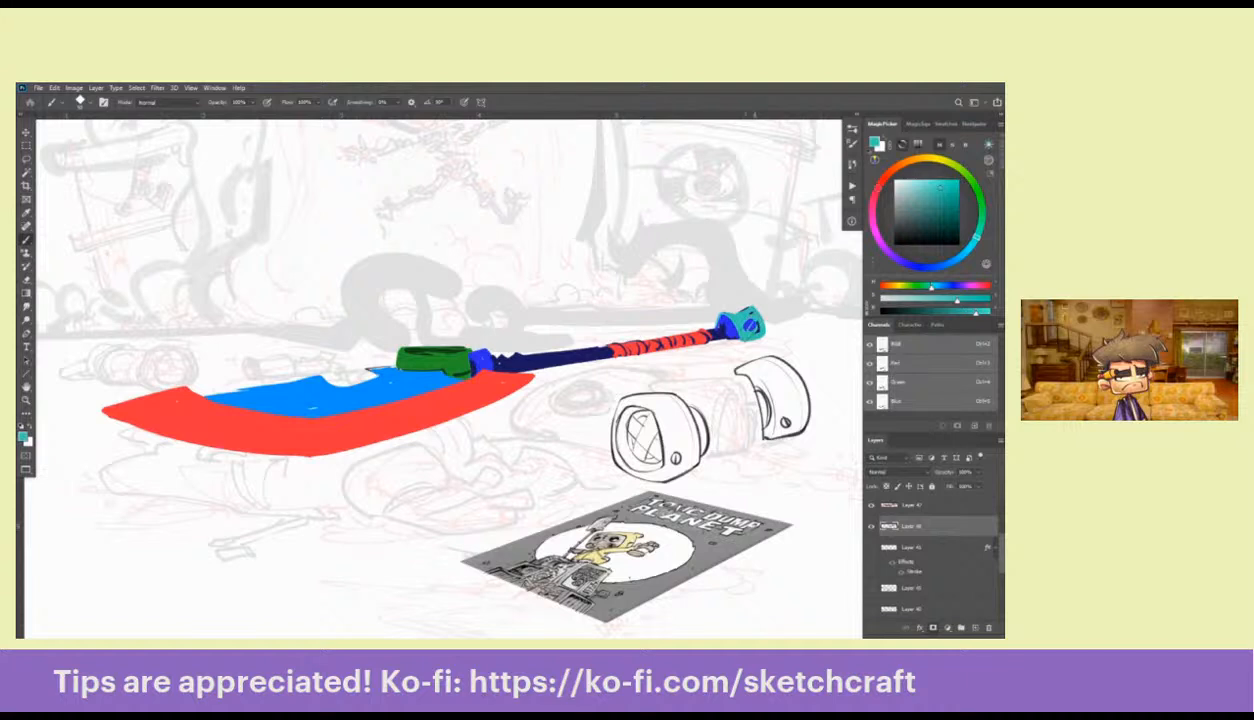
pyautogui.moveTo(550, 412)
pyautogui.mouseDown()
pyautogui.moveTo(598, 344)
pyautogui.moveTo(758, 322)
pyautogui.mouseUp()
pyautogui.press('x')
# Merge the blade layer, Layer 47, with the handle layer beneath it
pyautogui.moveTo(628, 302); pyautogui.dragTo(464, 318)
pyautogui.moveTo(764, 428); pyautogui.dragTo(502, 452)
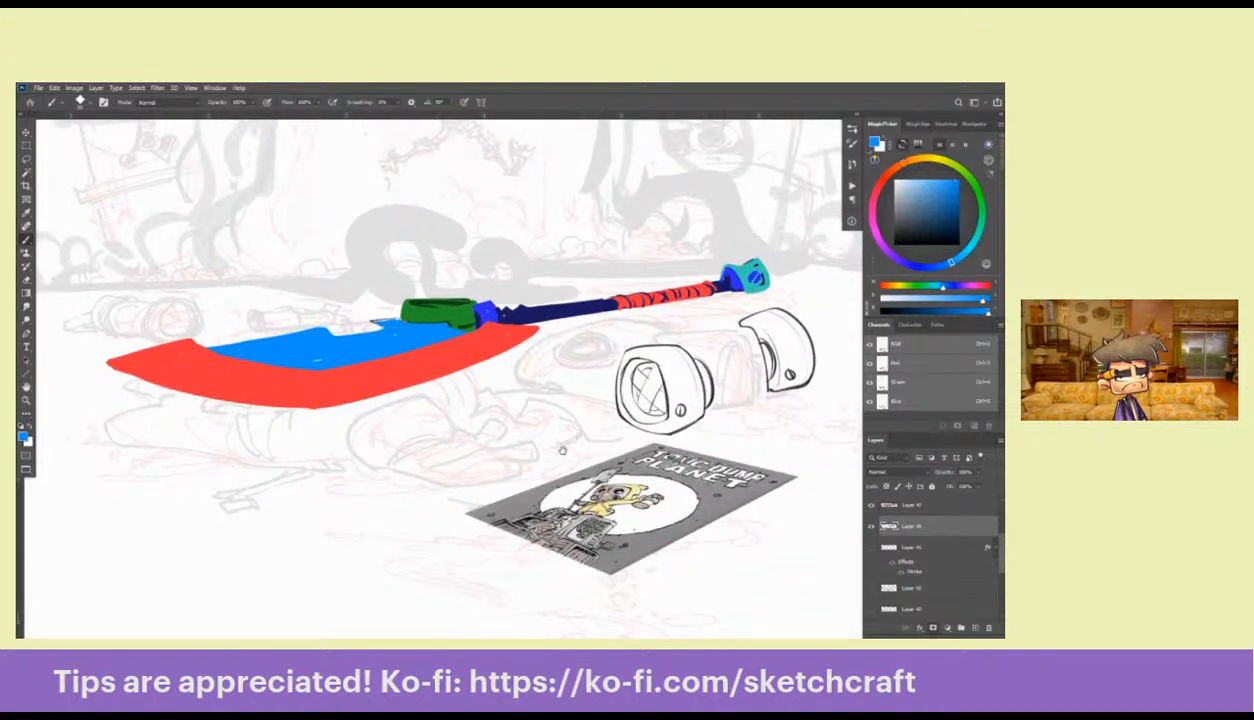
pyautogui.click(930, 505)
pyautogui.hotkey('ctrl', 'e')
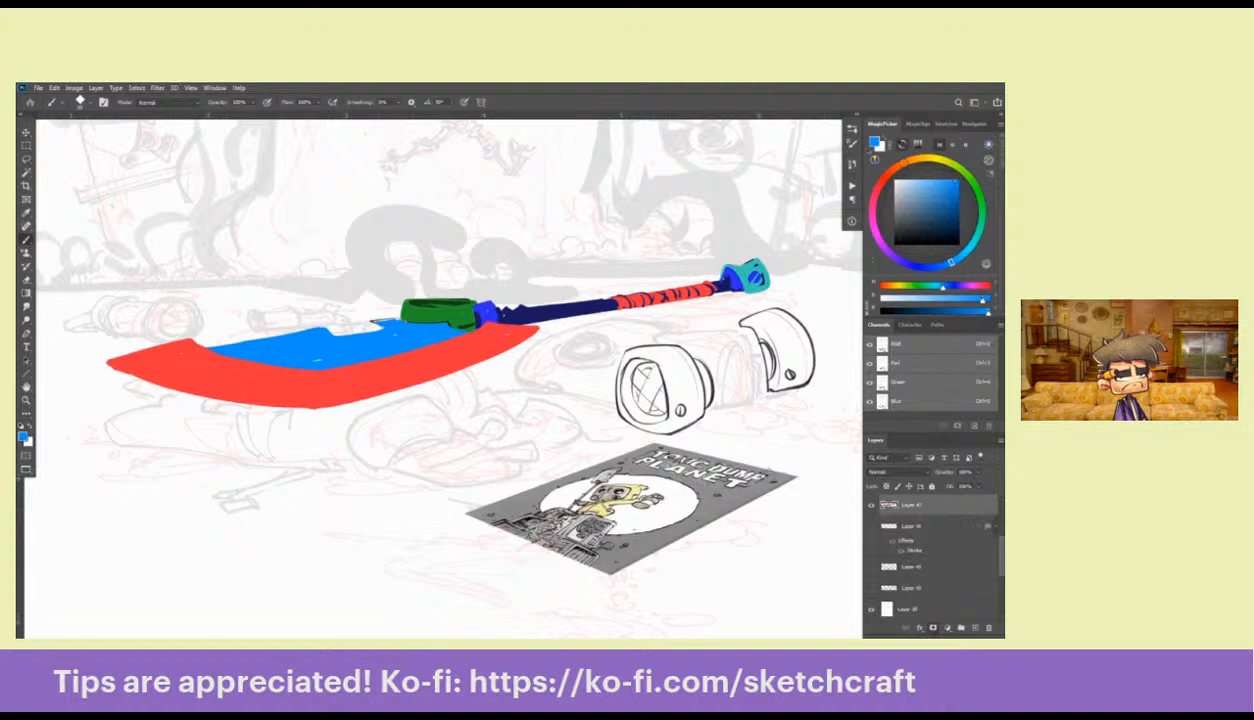
# Free-transform the merged weapon, adjusting its lower-left and upper-right corners to flatten it slightly
pyautogui.press('z')
pyautogui.keyDown('alt'); pyautogui.click(596, 424); pyautogui.keyUp('alt')
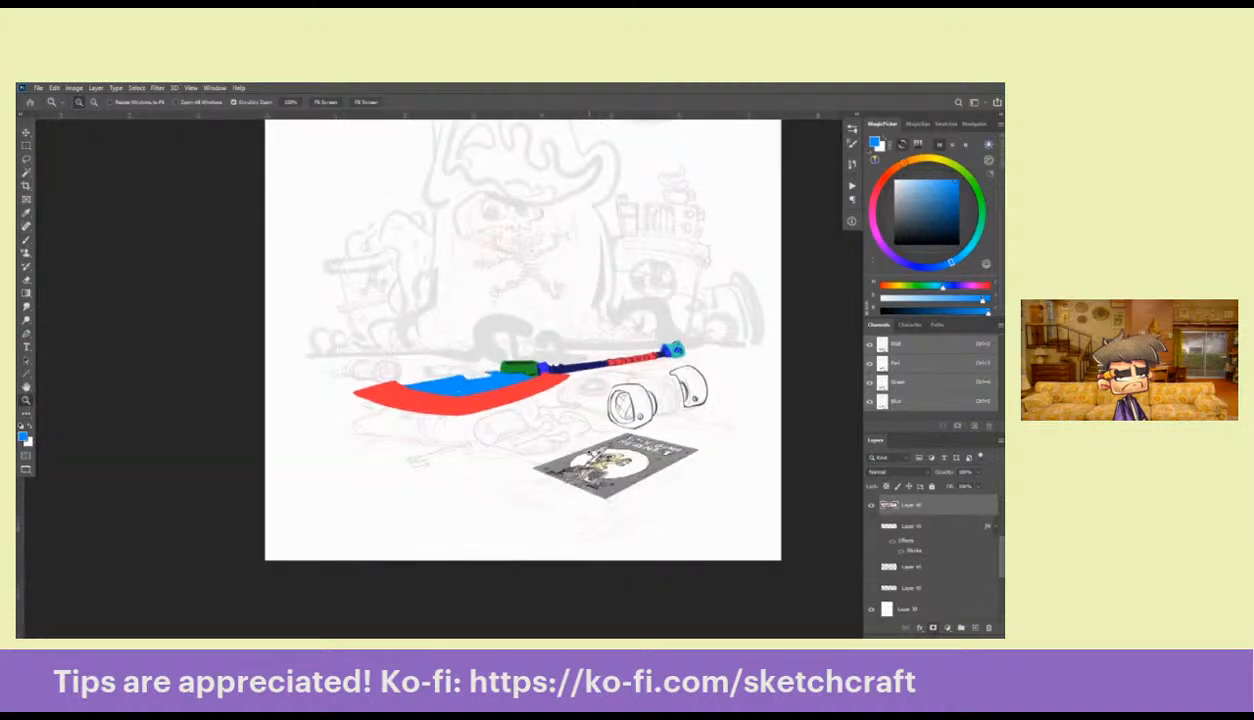
pyautogui.hotkey('ctrl', 't')
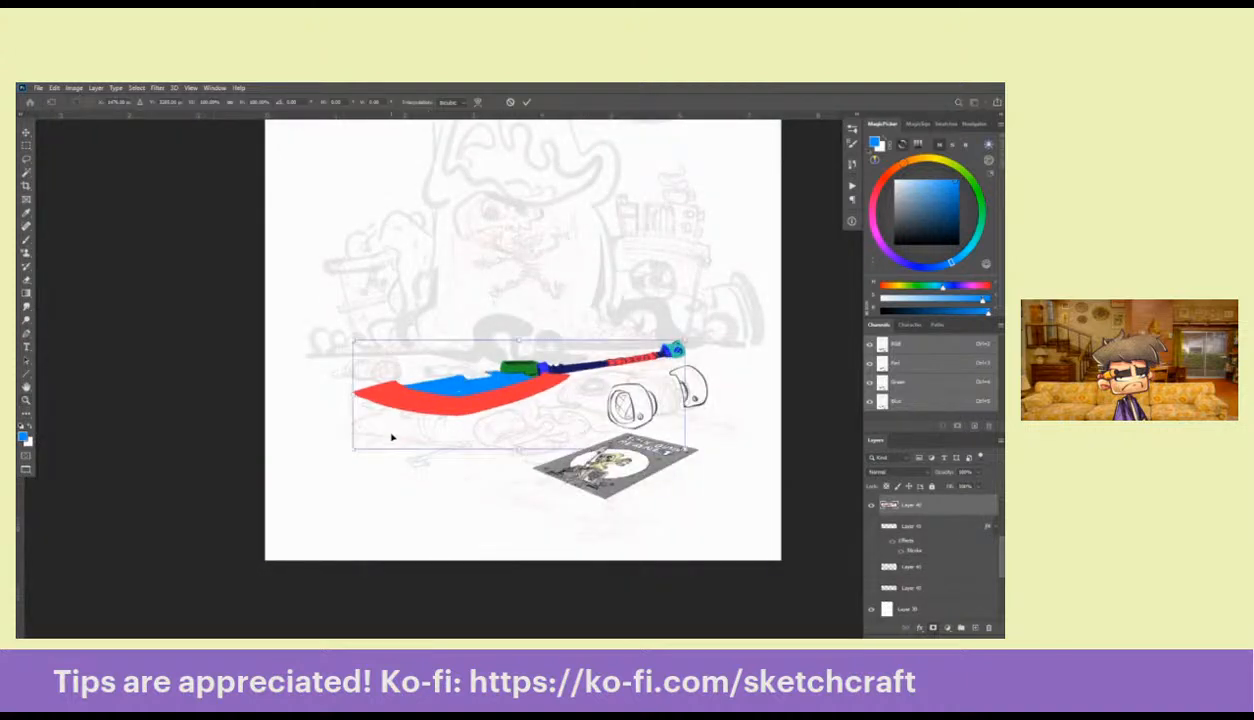
pyautogui.moveTo(350, 447); pyautogui.dragTo(350, 436)
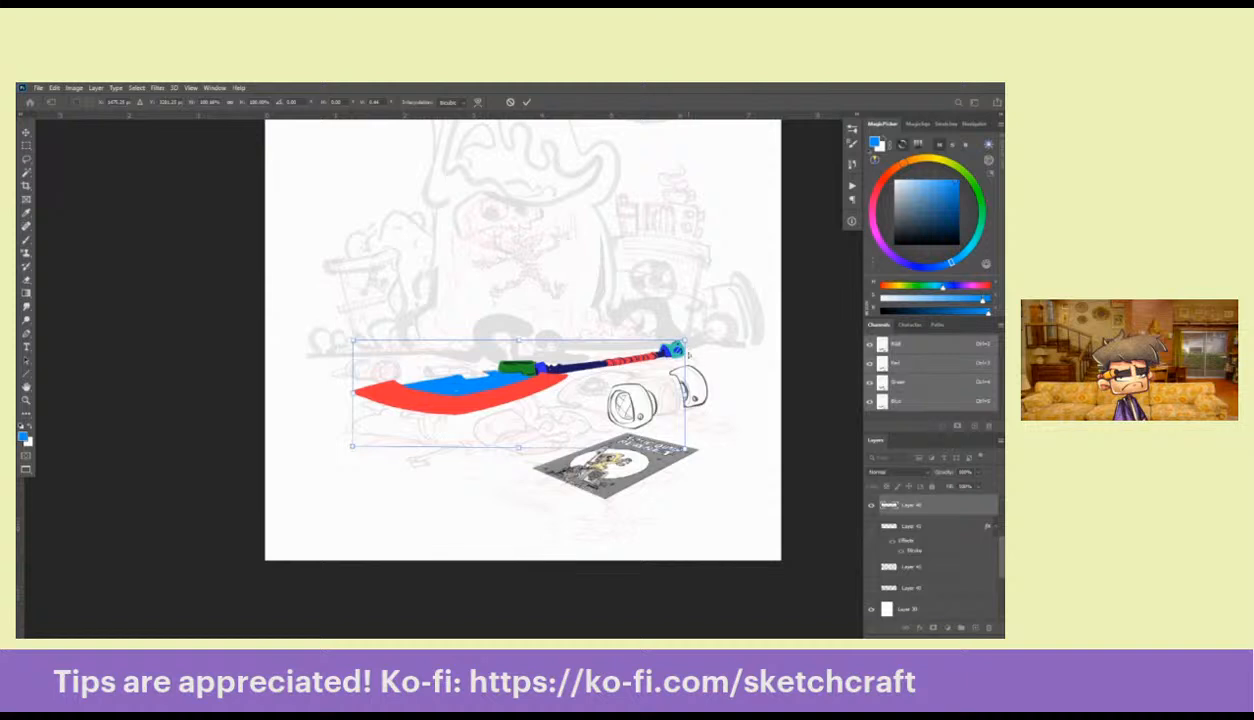
pyautogui.moveTo(684, 345); pyautogui.dragTo(684, 393)
pyautogui.press('Return')
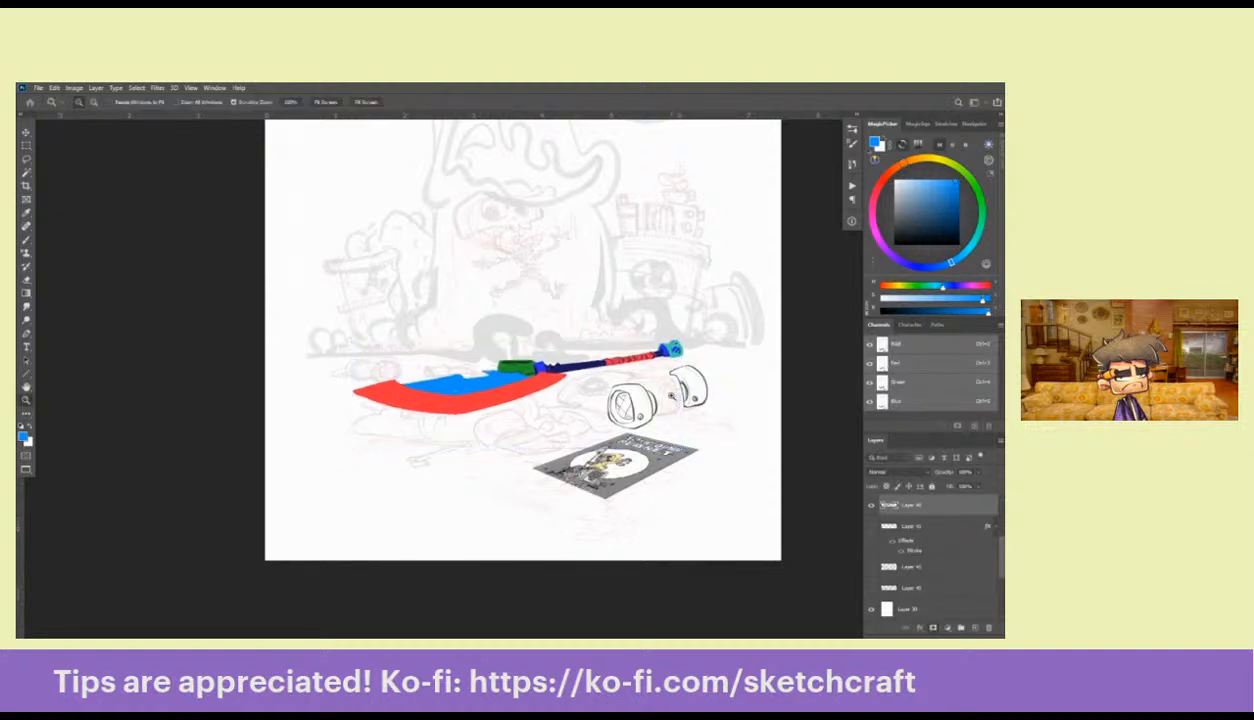
# Try to extend the light blue back of the blade to the corner of the red tip
pyautogui.moveTo(596, 414); pyautogui.dragTo(683, 352)
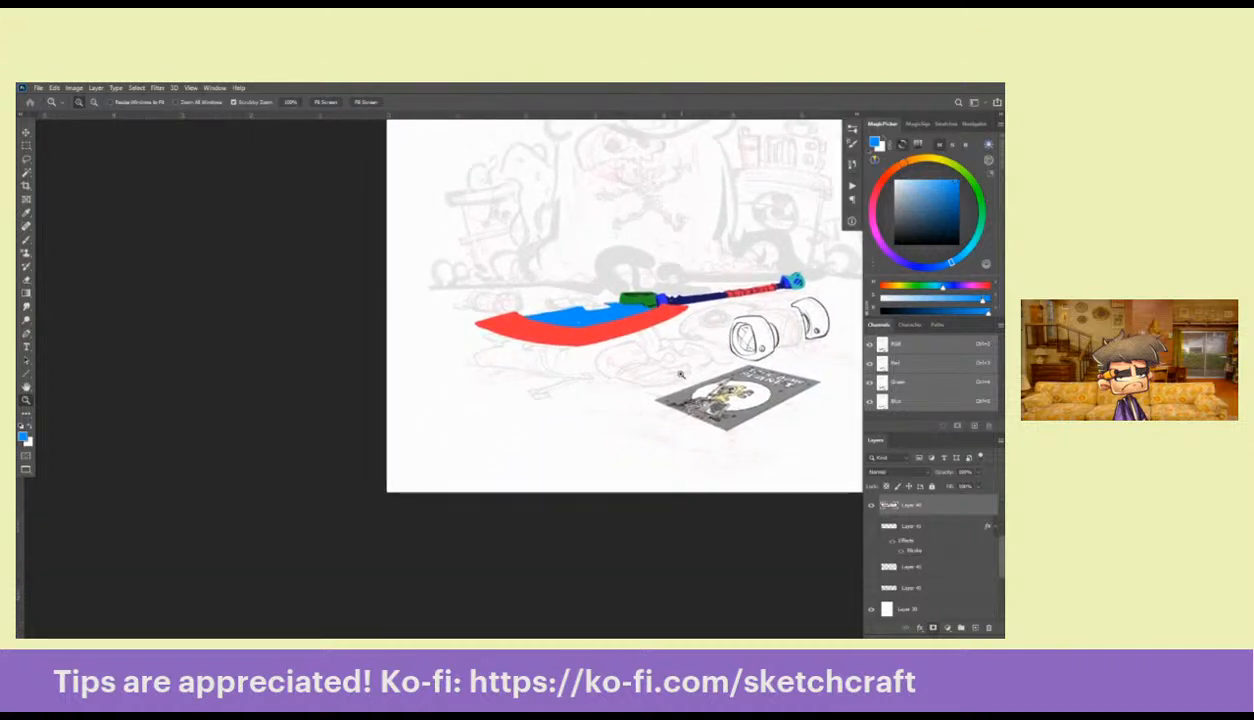
pyautogui.click(631, 320)
pyautogui.press('b')
pyautogui.press('x')
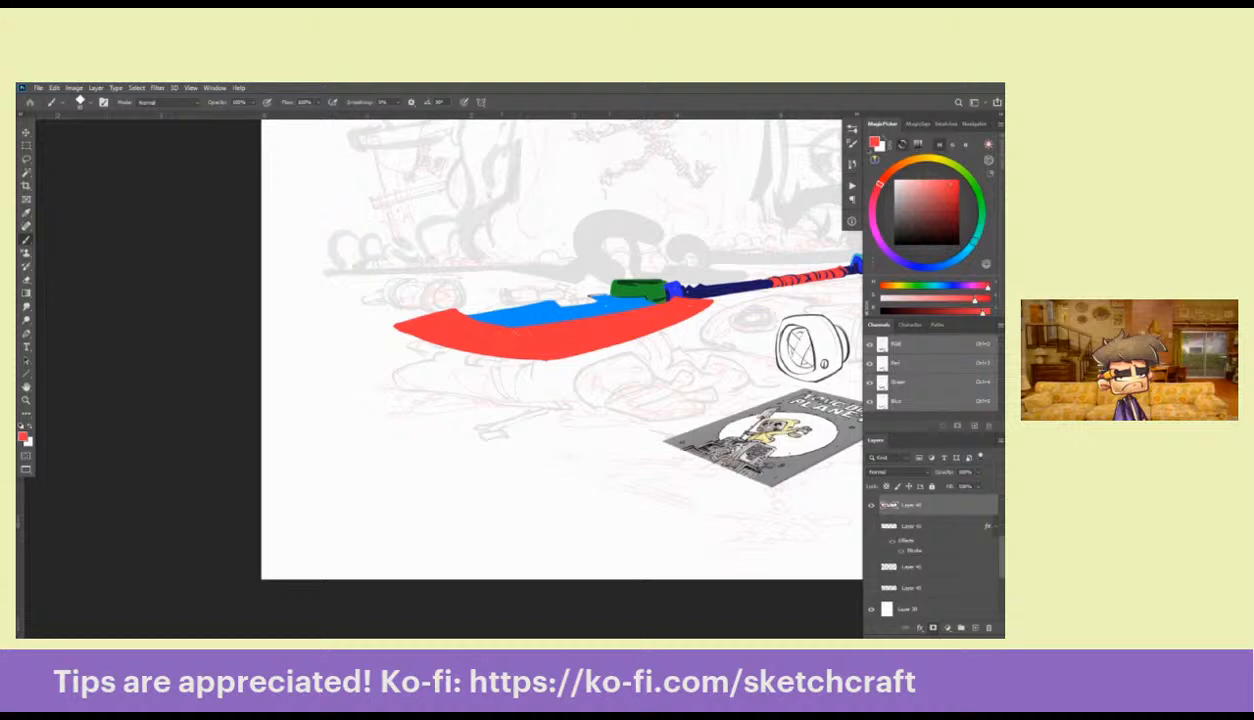
pyautogui.press('x')
pyautogui.moveTo(456, 308)
pyautogui.mouseDown()
pyautogui.moveTo(532, 300)
pyautogui.moveTo(450, 305)
pyautogui.mouseUp()
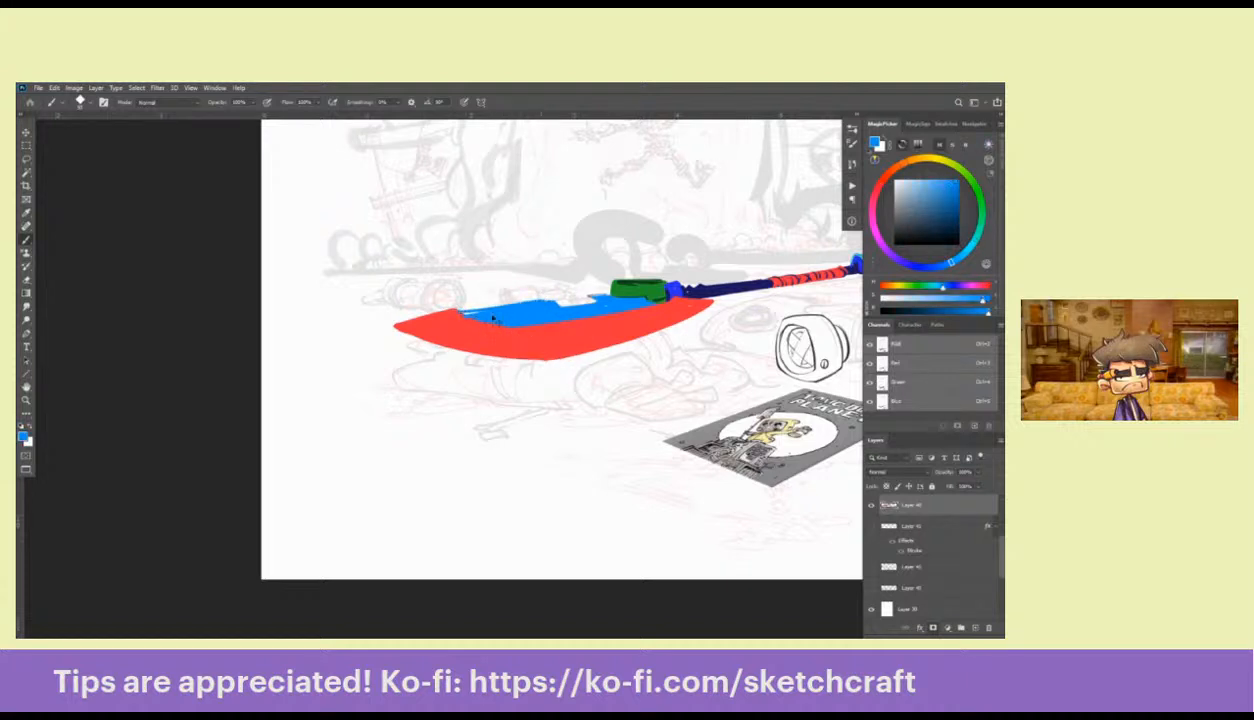
pyautogui.hotkey('ctrl', 'z')
# Add a new layer beneath the weapon and extend the red blade tip outward with the sampled red
pyautogui.click(925, 526)
pyautogui.click(975, 628)
pyautogui.moveTo(545, 394); pyautogui.dragTo(687, 369)
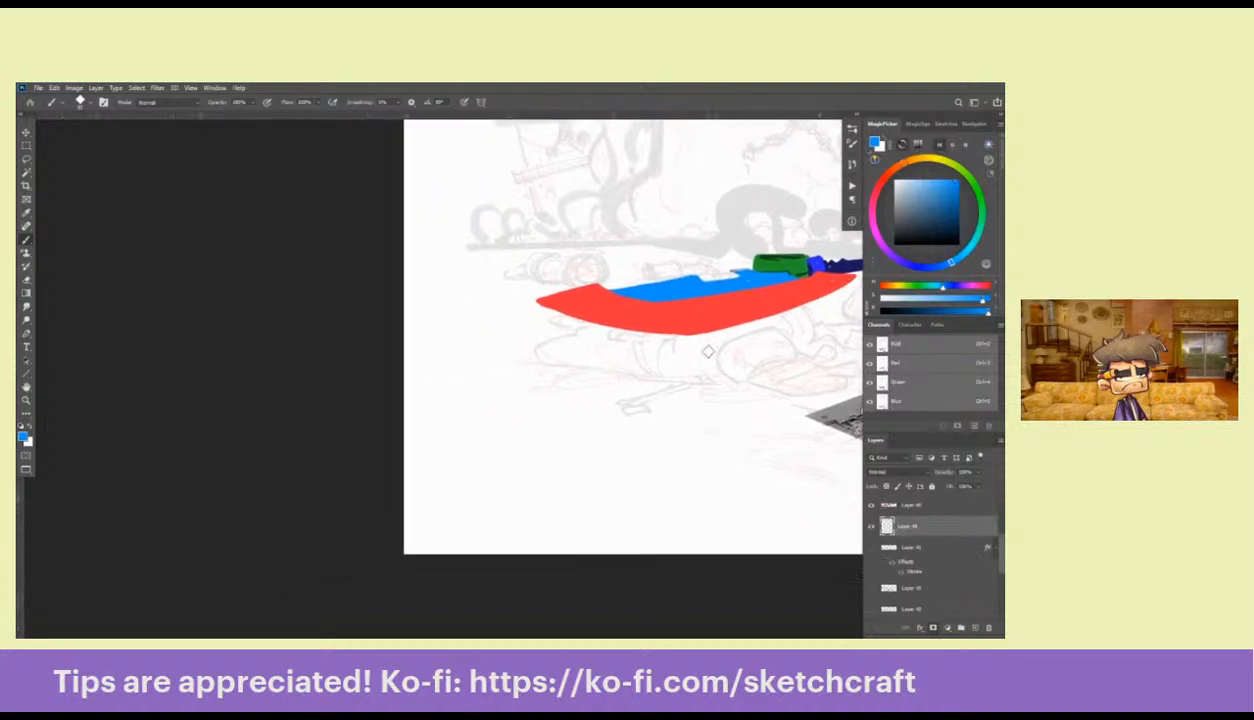
pyautogui.moveTo(686, 276); pyautogui.dragTo(510, 289)
pyautogui.hotkey('ctrl', 'z')
pyautogui.keyDown('alt'); pyautogui.click(605, 298); pyautogui.keyUp('alt')
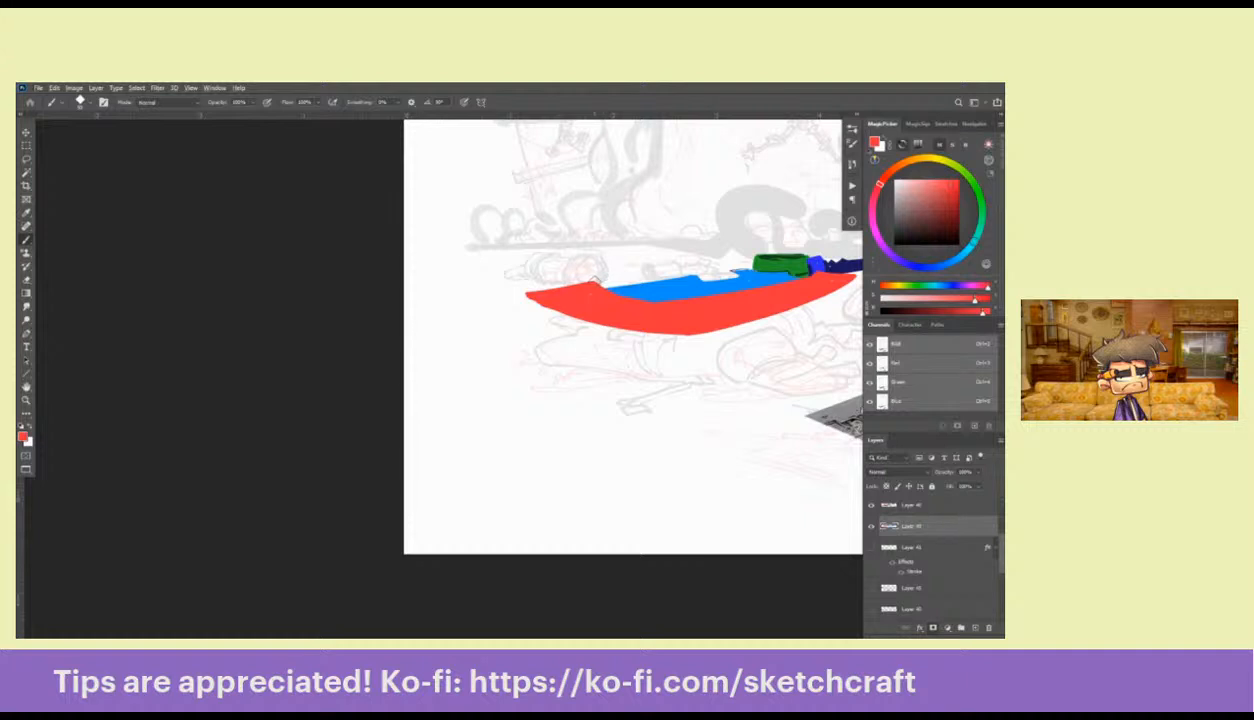
# Merge the red tip extension with the weapon layer and trim the tip's back corner with the eraser
pyautogui.hotkey('alt', ']')
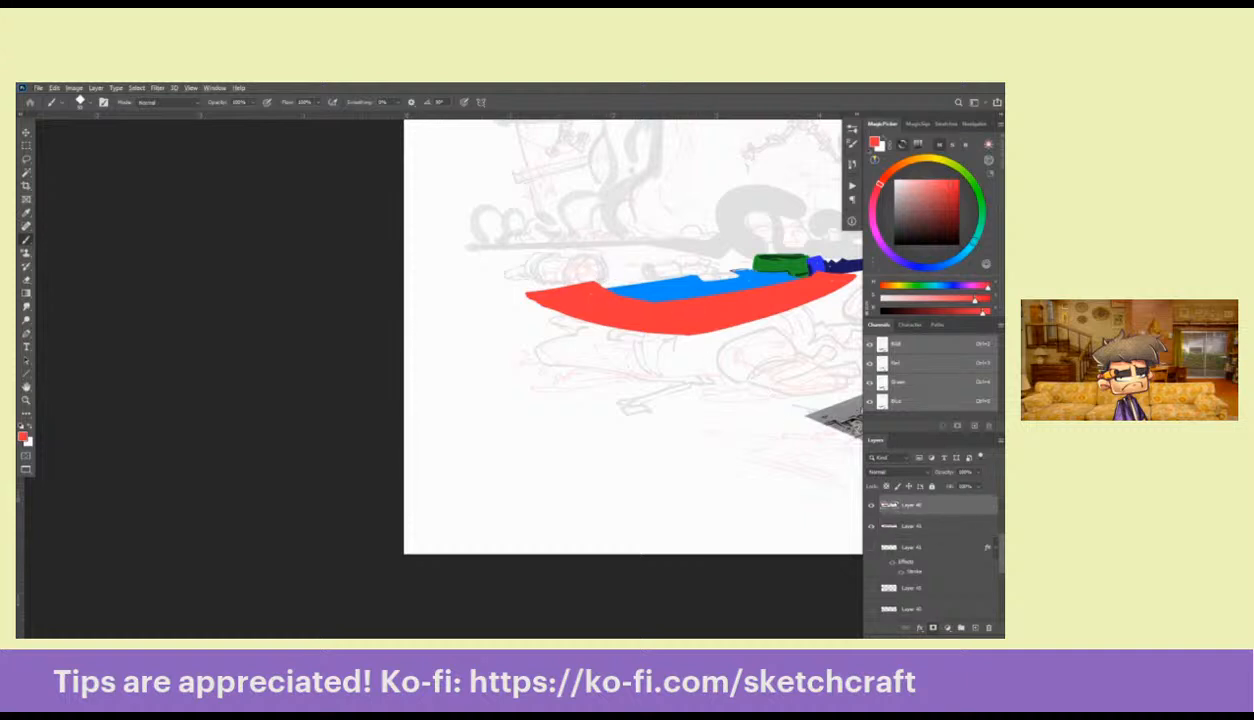
pyautogui.hotkey('ctrl', 'e')
pyautogui.press('e')
pyautogui.press('b')
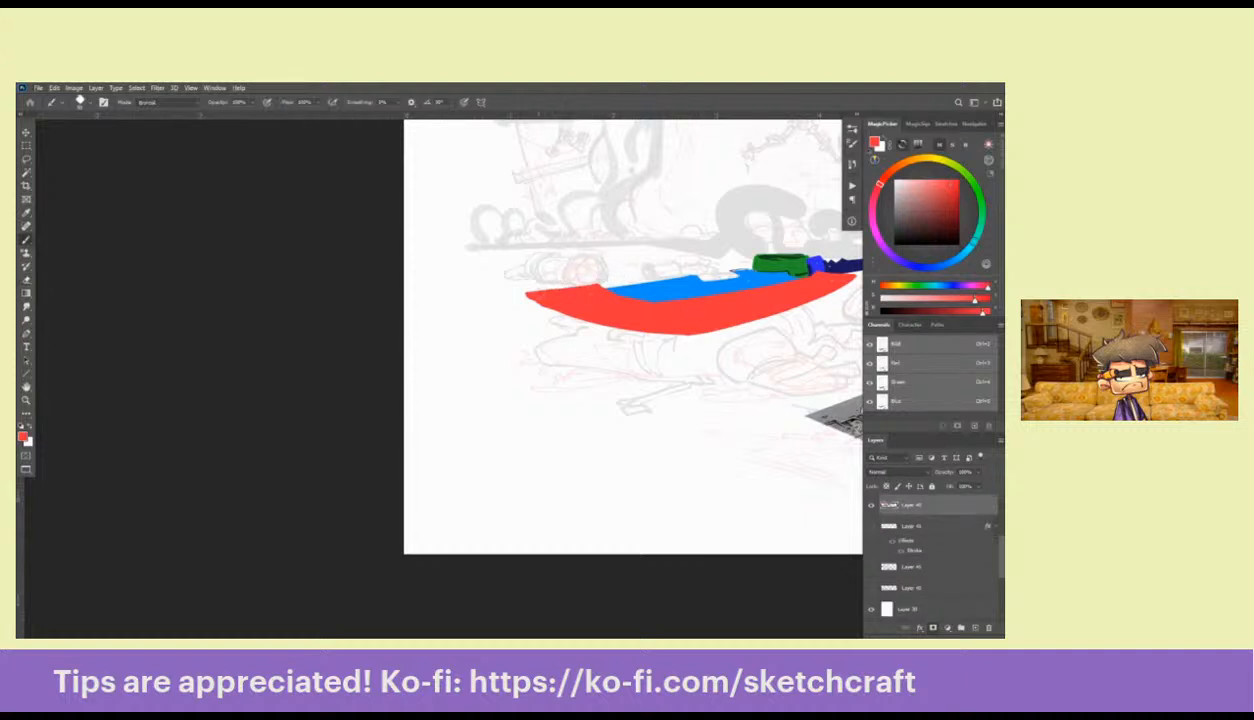
# Try to lengthen the heel of the red cutting edge beneath the guard and reshape its lower curve
pyautogui.scroll(3, 706, 318)
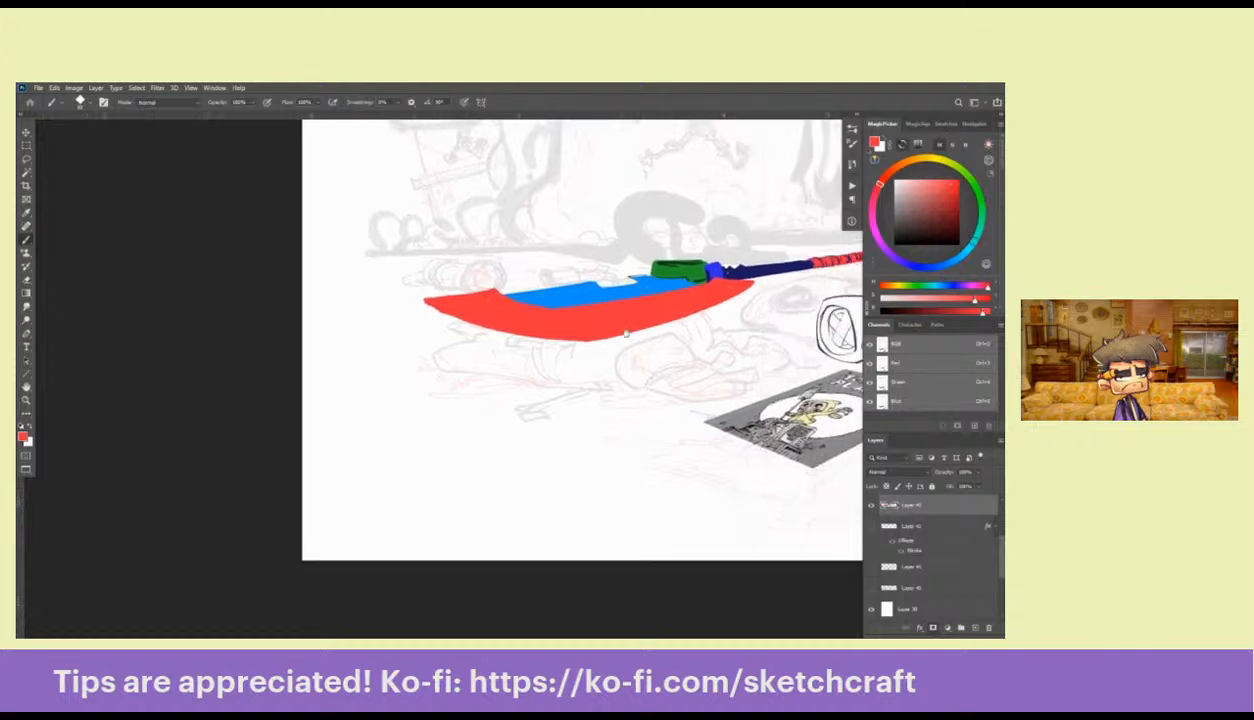
pyautogui.moveTo(725, 291); pyautogui.dragTo(742, 284)
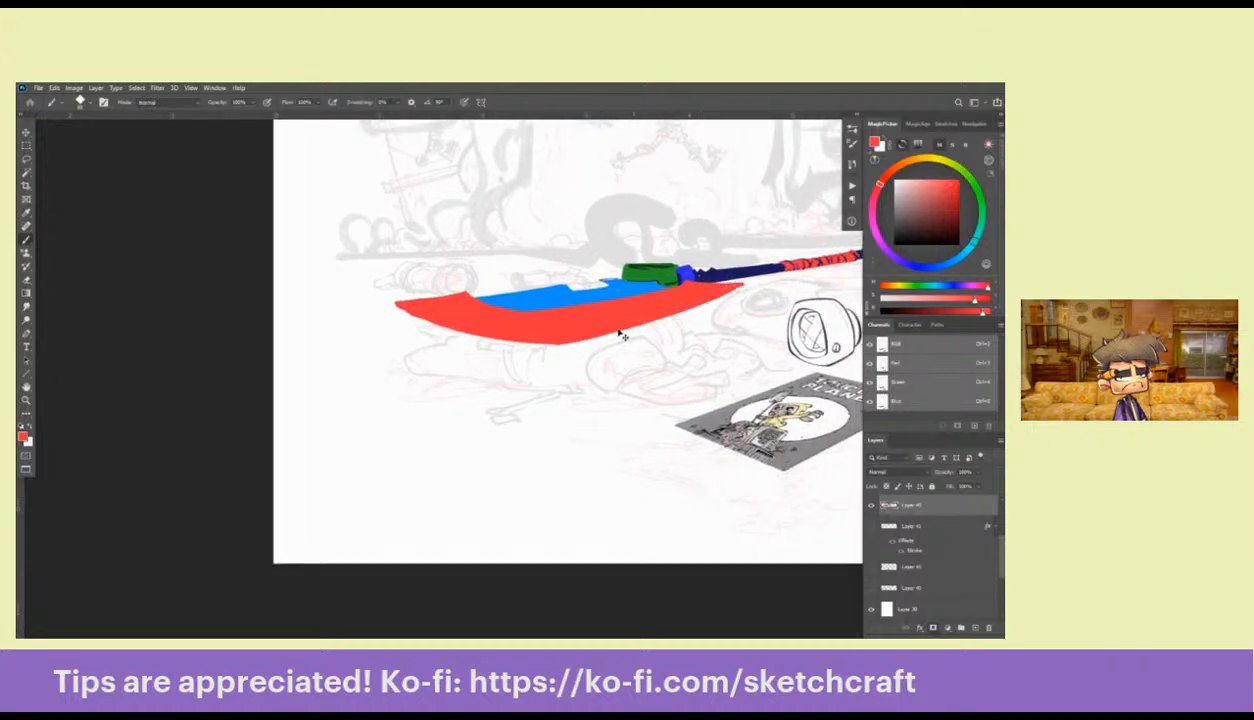
pyautogui.hotkey('ctrl', 'z')
pyautogui.moveTo(722, 285); pyautogui.dragTo(608, 325)
pyautogui.hotkey('ctrl', 'z')
# Trim the lower curve of the red cutting edge straighter toward the heel and refine the heel's point in red
pyautogui.press('e')
pyautogui.press('b')
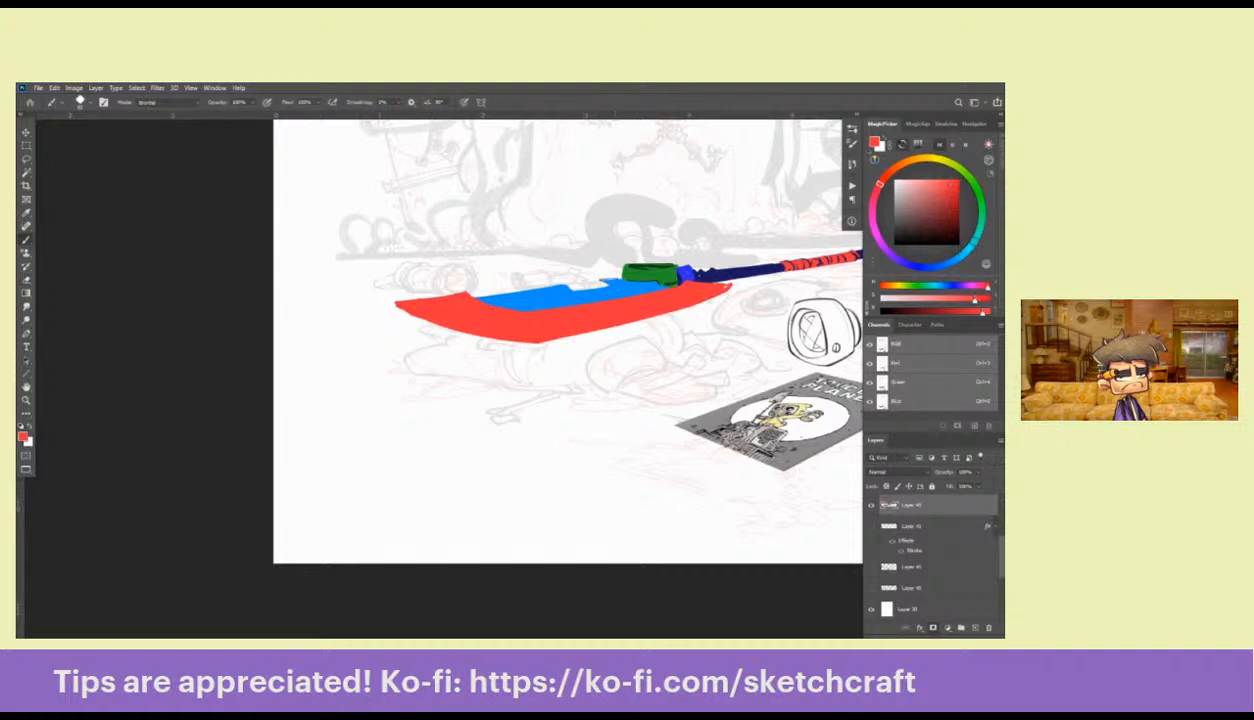
pyautogui.moveTo(633, 381); pyautogui.dragTo(558, 432)
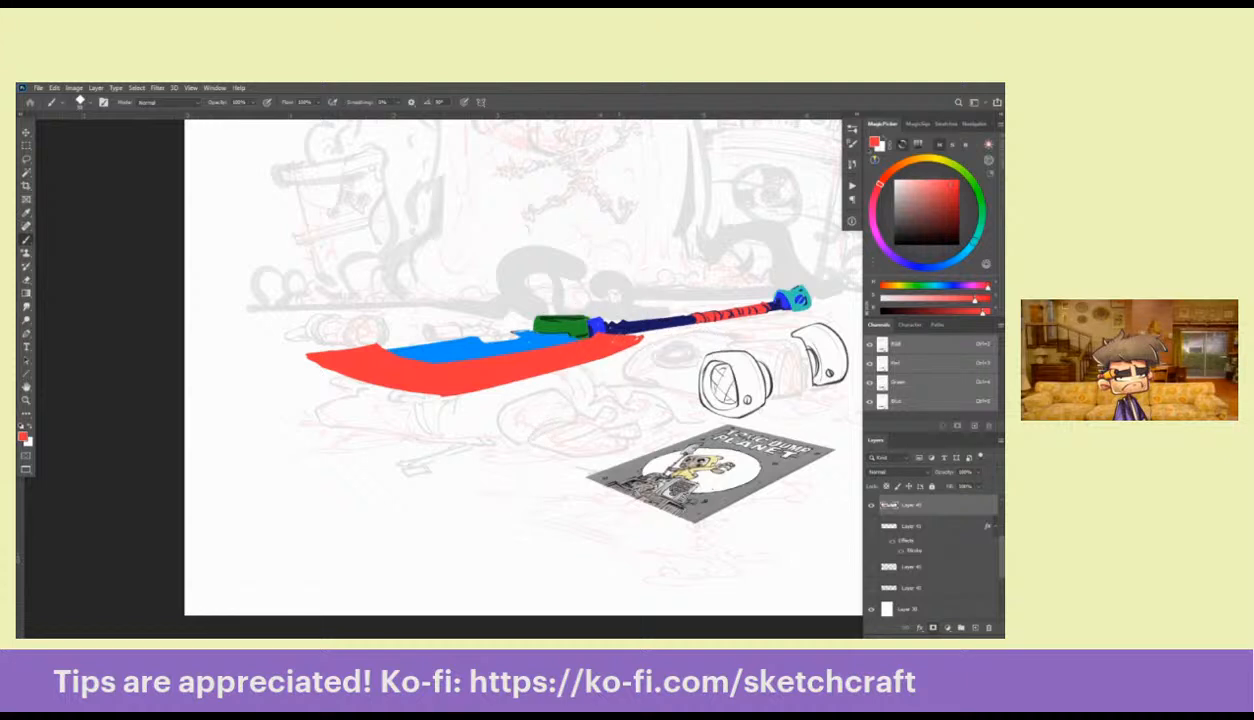
pyautogui.moveTo(628, 334); pyautogui.dragTo(705, 320)
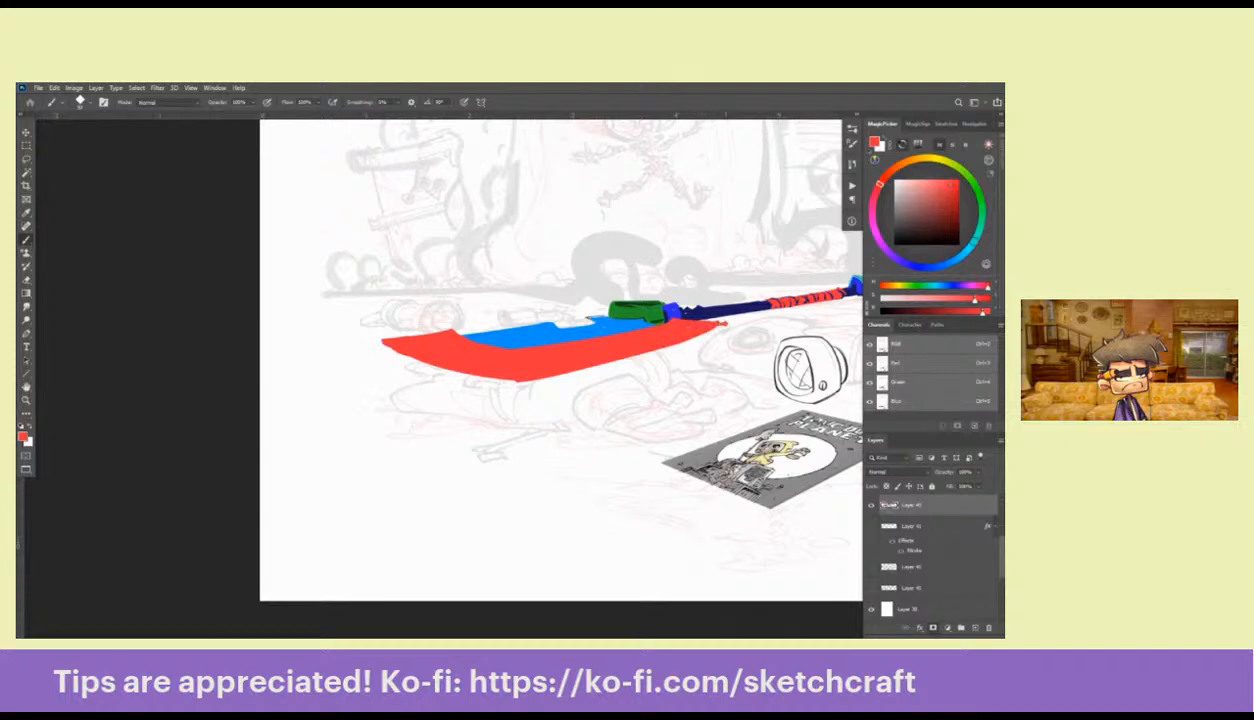
# Zoom in on the heel of the red cutting edge and extend its point slightly outward in red
pyautogui.press('z')
pyautogui.click(720, 321)
pyautogui.keyDown('alt'); pyautogui.click(722, 321); pyautogui.keyUp('alt')
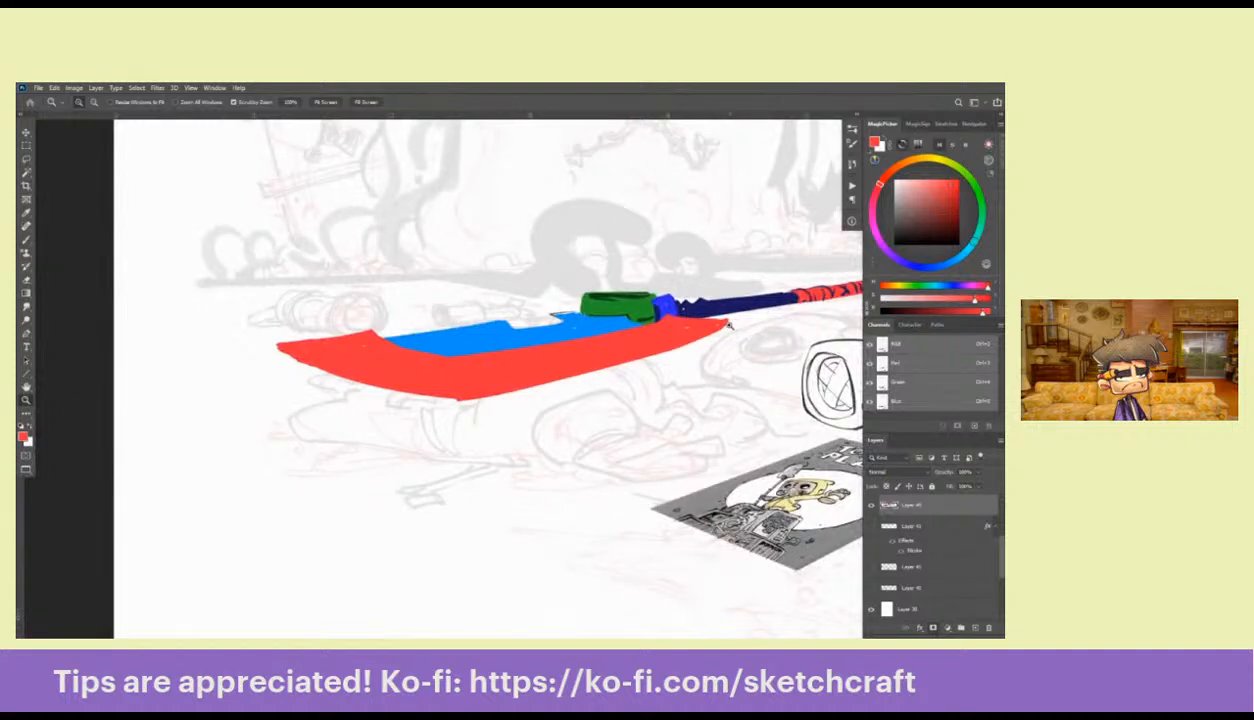
pyautogui.press('b')
pyautogui.moveTo(733, 321); pyautogui.dragTo(672, 340)
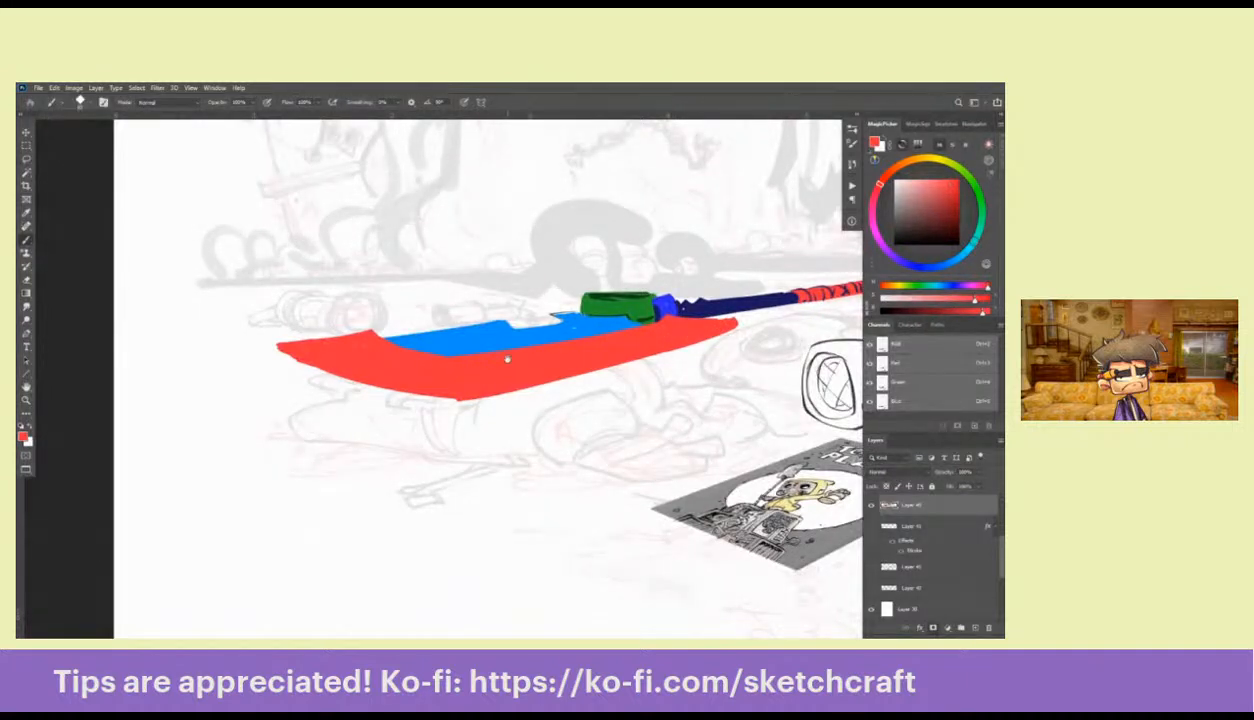
# Refine the back corner and upper edge of the red blade tip with red brush strokes
pyautogui.moveTo(498, 352); pyautogui.dragTo(717, 325)
pyautogui.moveTo(586, 301); pyautogui.dragTo(492, 316)
pyautogui.hotkey('ctrl', 'z')
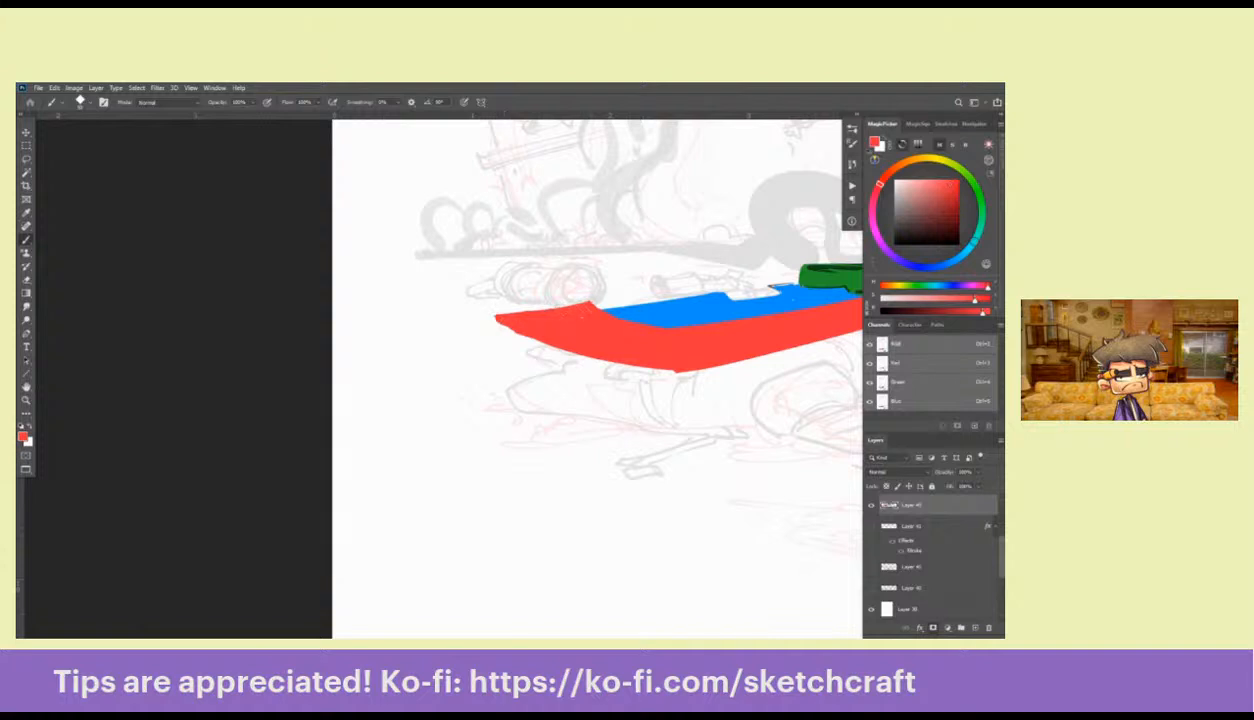
pyautogui.moveTo(584, 300)
pyautogui.mouseDown()
pyautogui.moveTo(499, 323)
pyautogui.moveTo(622, 353)
pyautogui.mouseUp()
pyautogui.hotkey('ctrl', 'z')
pyautogui.moveTo(588, 303)
pyautogui.mouseDown()
pyautogui.moveTo(494, 314)
pyautogui.moveTo(531, 337)
pyautogui.mouseUp()
pyautogui.moveTo(685, 364); pyautogui.dragTo(505, 451)
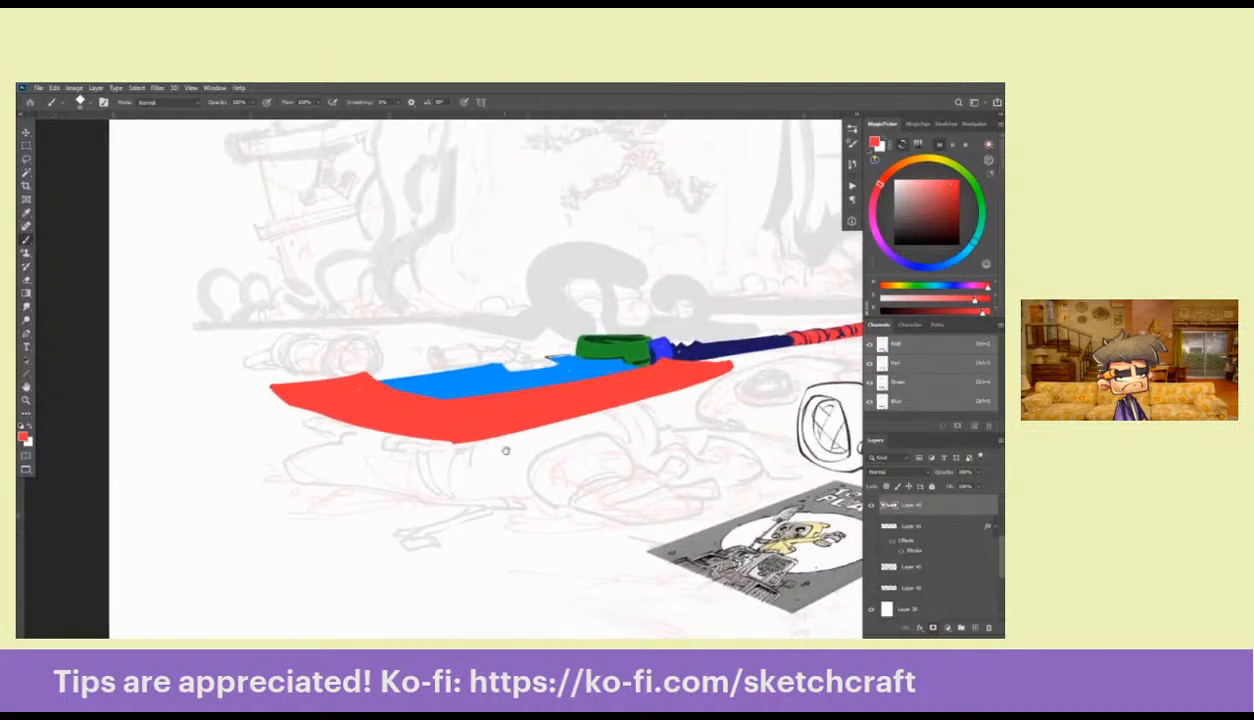
# Sample the blade's blue and reshape the notch in its upper edge beside the green guard
pyautogui.keyDown('alt'); pyautogui.click(562, 370); pyautogui.keyUp('alt')
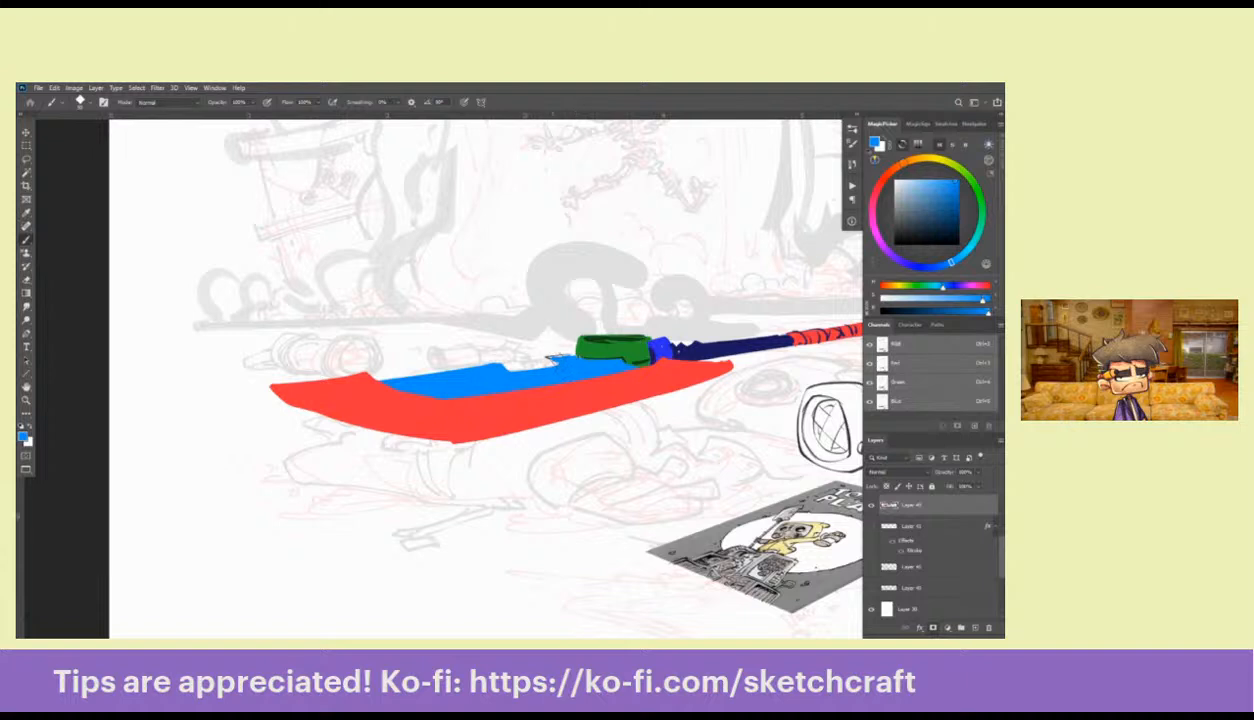
pyautogui.moveTo(545, 355); pyautogui.dragTo(612, 340)
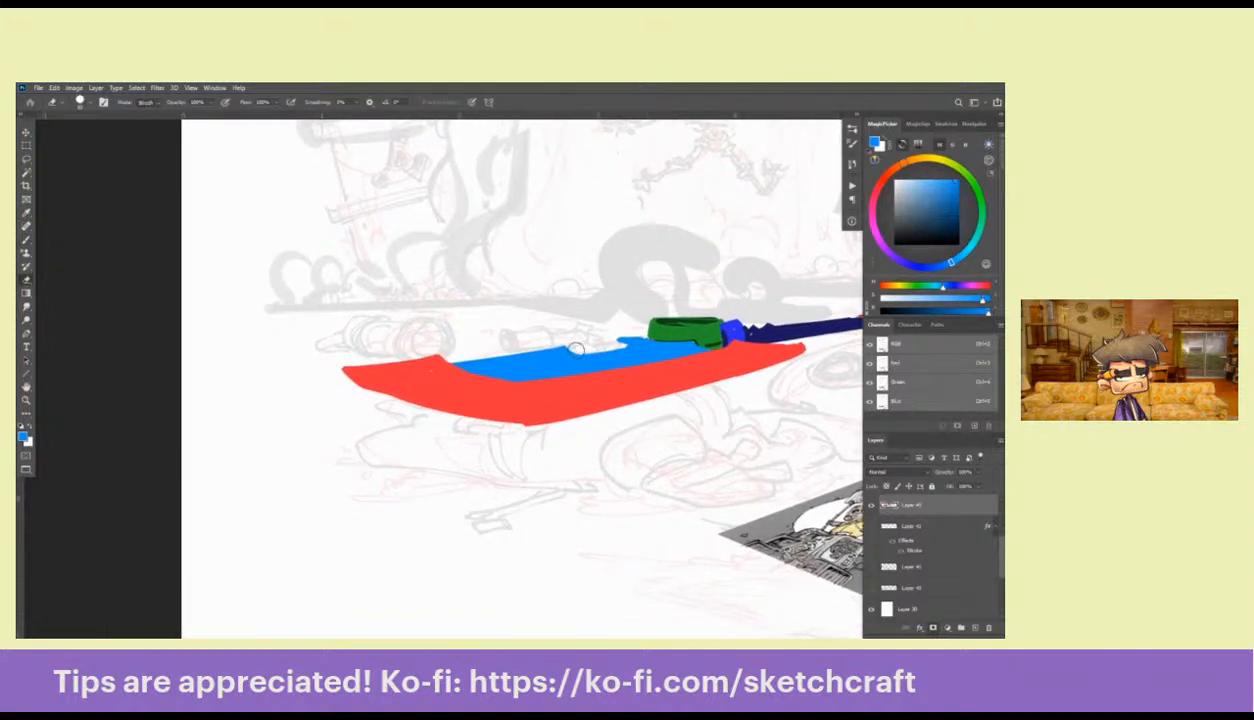
pyautogui.moveTo(687, 373); pyautogui.dragTo(592, 381)
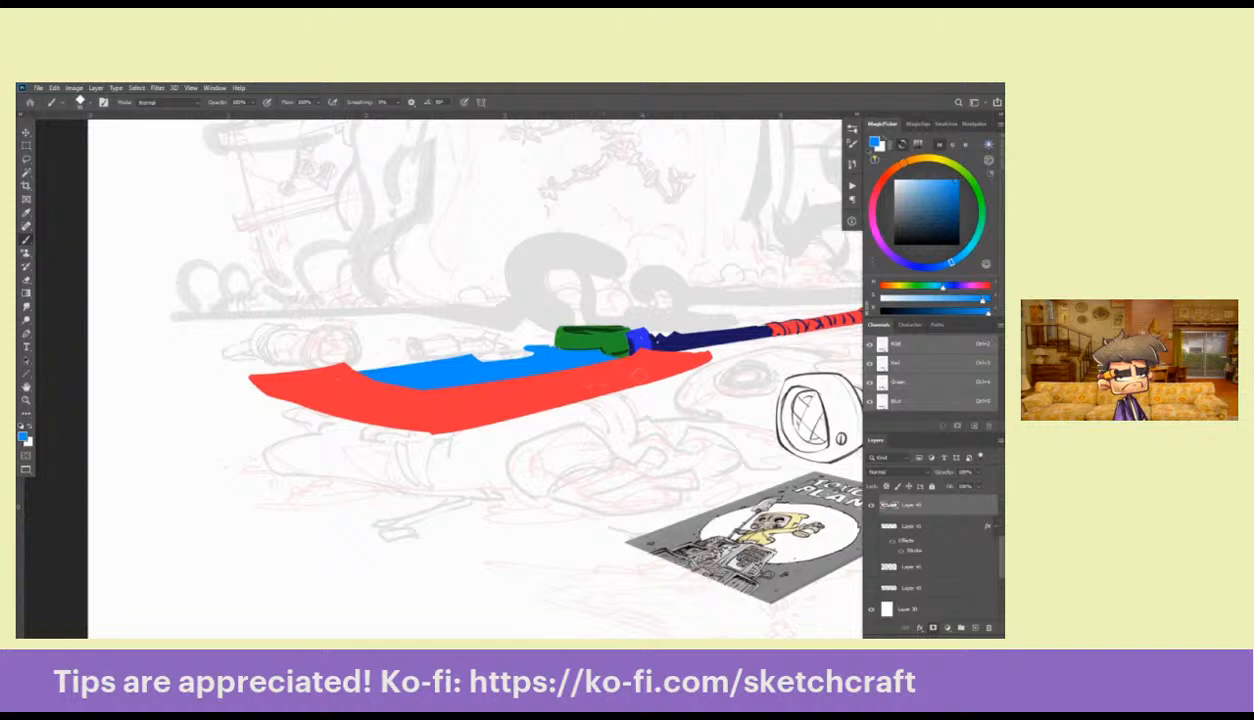
pyautogui.moveTo(691, 384); pyautogui.dragTo(546, 419)
# Refine the start of the red grip wrap and the dark shaft's edges with sampled red and navy
pyautogui.keyDown('alt'); pyautogui.click(612, 364); pyautogui.keyUp('alt')
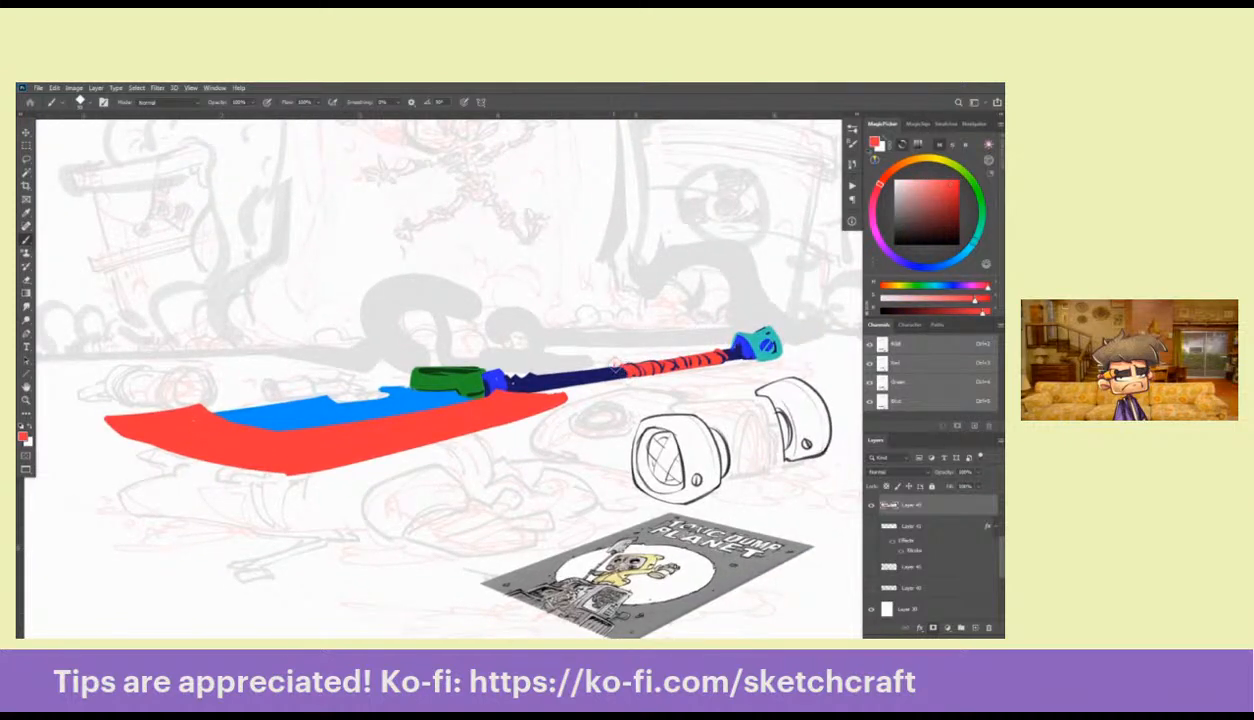
pyautogui.moveTo(617, 365); pyautogui.dragTo(626, 358)
pyautogui.keyDown('alt'); pyautogui.click(660, 355); pyautogui.keyUp('alt')
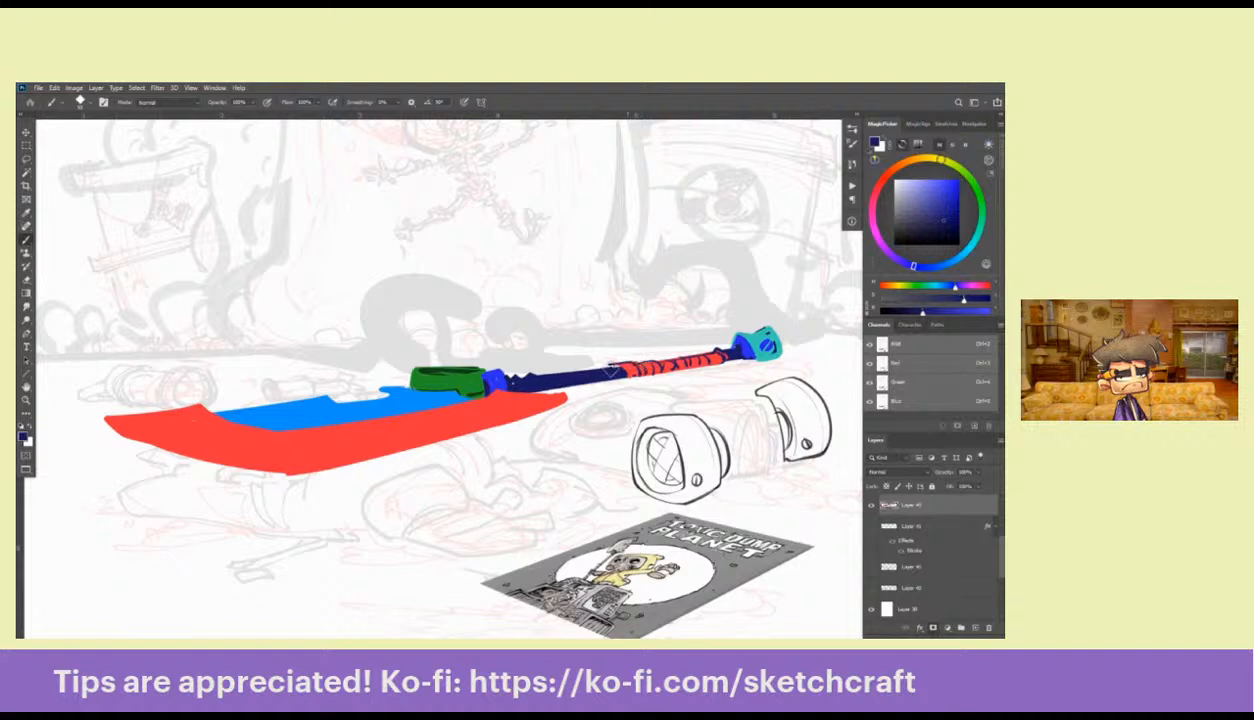
pyautogui.moveTo(700, 362); pyautogui.dragTo(588, 380)
pyautogui.moveTo(722, 346); pyautogui.dragTo(651, 356)
# Add a navy end knob beyond the teal pommel using the color sampled from the shaft
pyautogui.keyDown('alt'); pyautogui.click(665, 352); pyautogui.keyUp('alt')
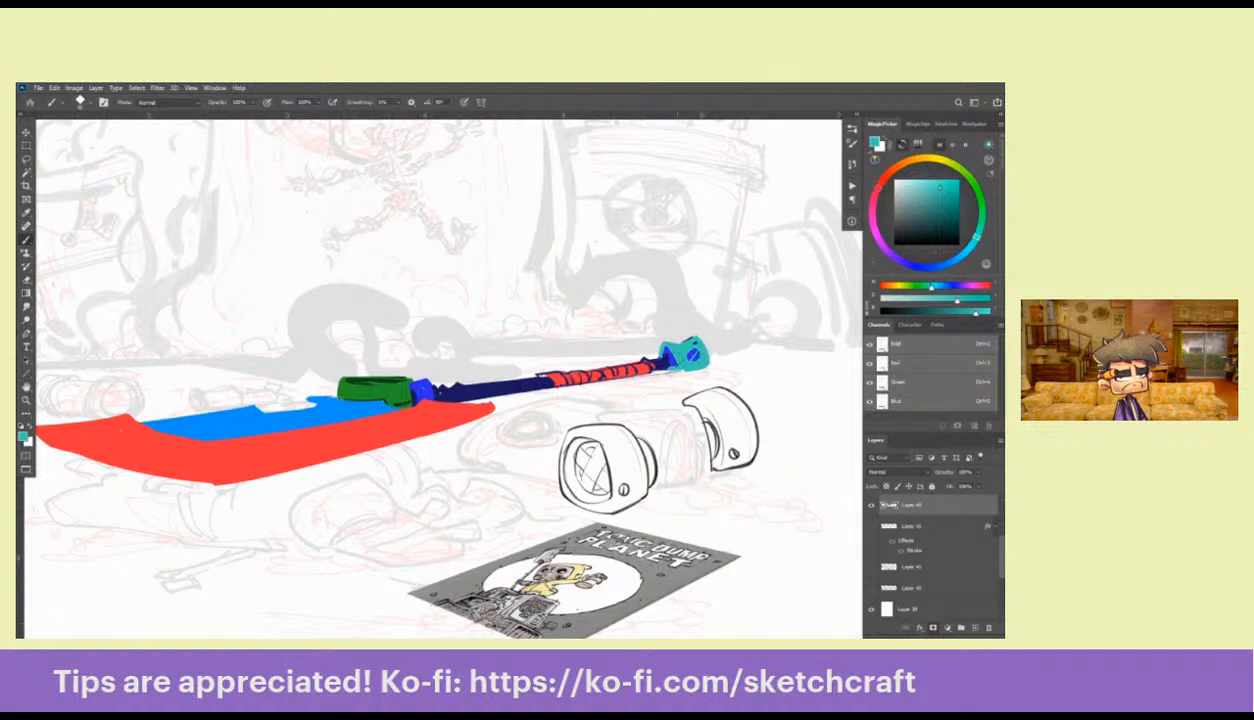
pyautogui.keyDown('alt'); pyautogui.click(655, 354); pyautogui.keyUp('alt')
pyautogui.moveTo(693, 335); pyautogui.dragTo(712, 362)
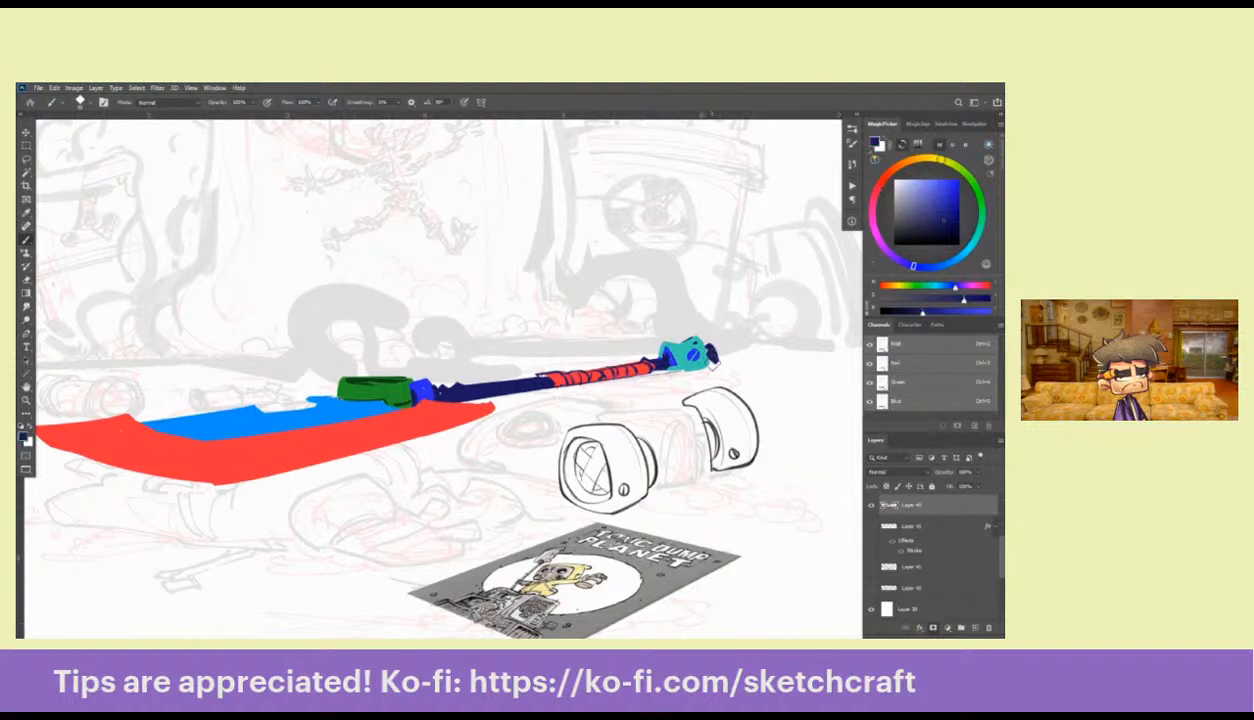
pyautogui.keyDown('alt'); pyautogui.click(695, 345); pyautogui.keyUp('alt')
# Zoom out to the whole illustration and show the hidden line art layers of the figure and book
pyautogui.press('z')
pyautogui.keyDown('alt'); pyautogui.click(681, 383); pyautogui.keyUp('alt')
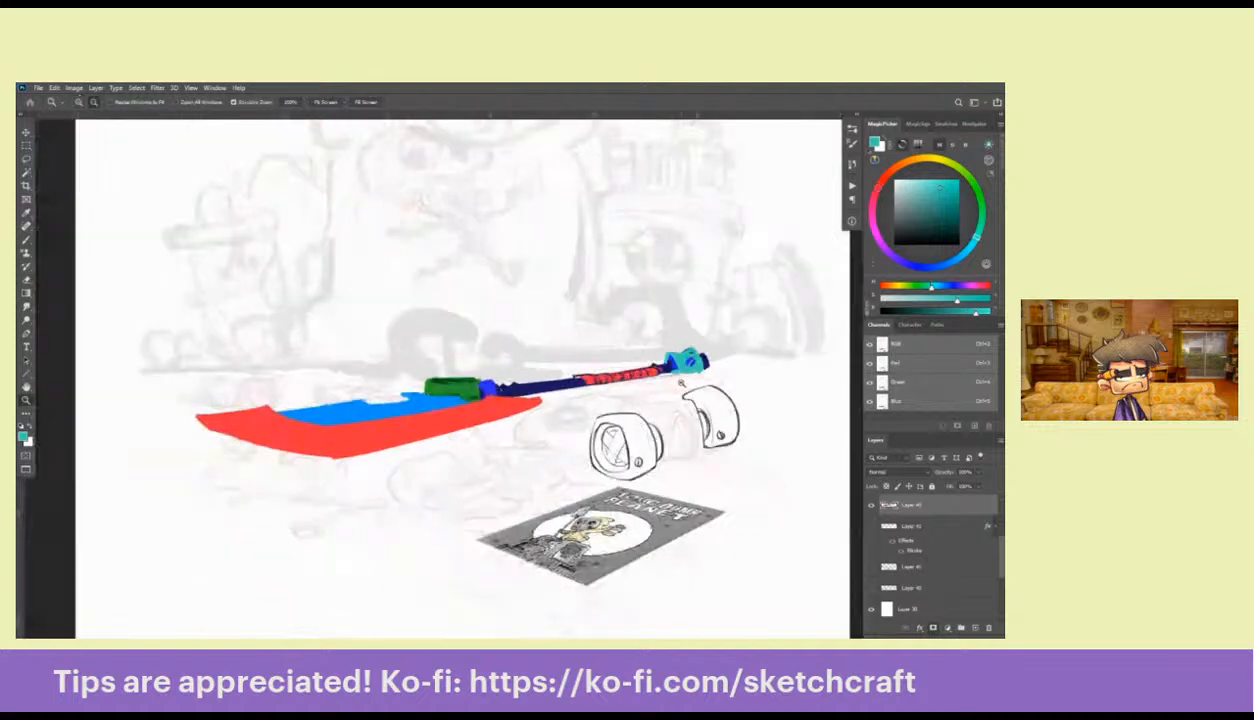
pyautogui.keyDown('alt'); pyautogui.click(681, 383); pyautogui.keyUp('alt')
pyautogui.keyDown('alt'); pyautogui.click(681, 383); pyautogui.keyUp('alt')
pyautogui.keyDown('alt'); pyautogui.click(676, 365); pyautogui.keyUp('alt')
pyautogui.press('b')
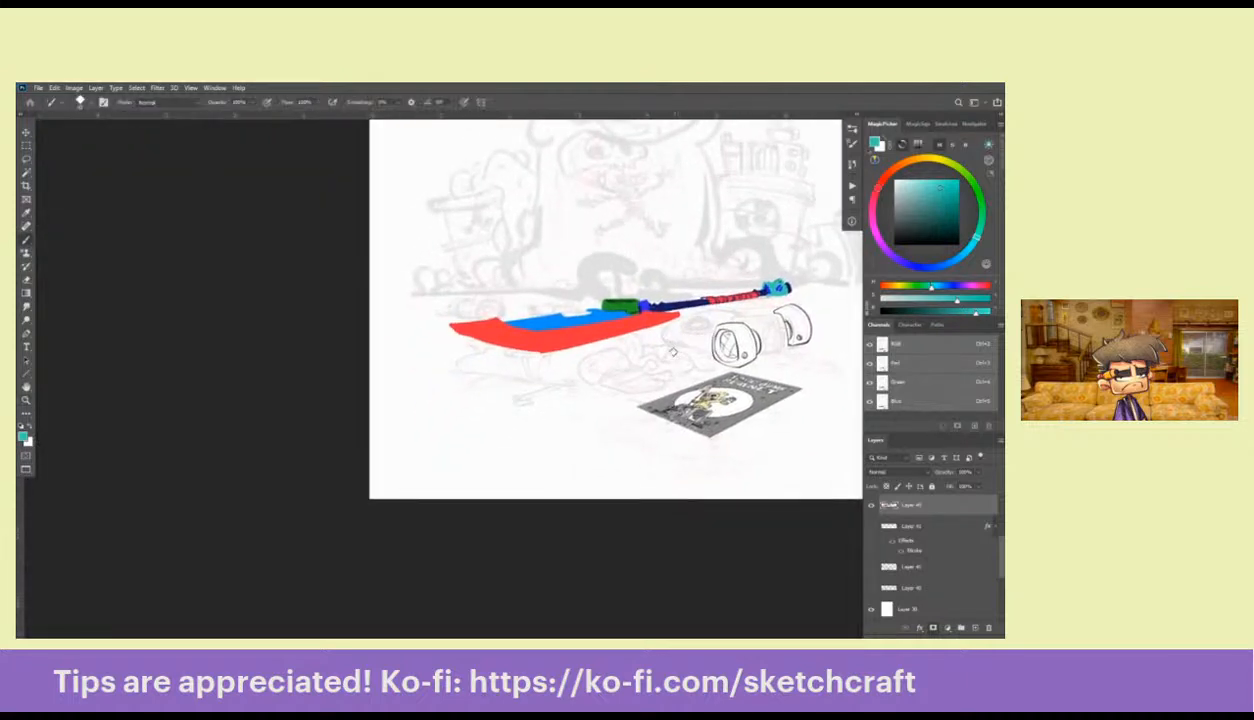
pyautogui.moveTo(657, 346); pyautogui.dragTo(550, 493)
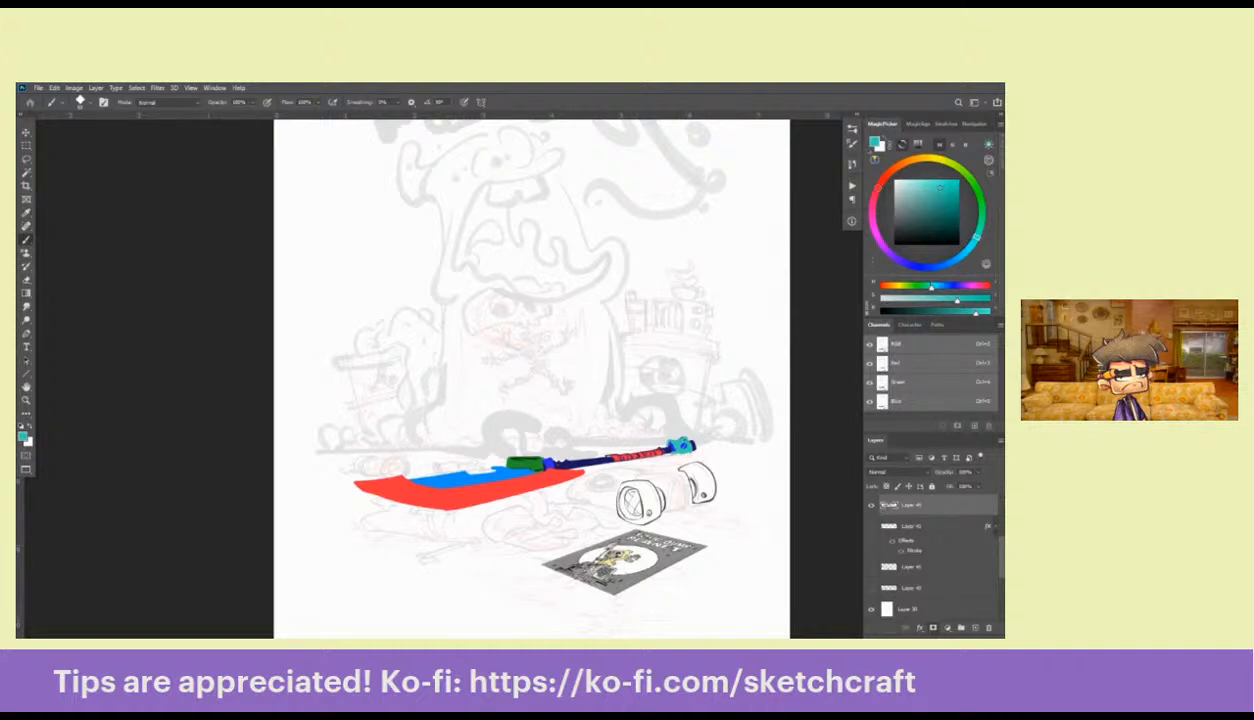
pyautogui.click(871, 526)
pyautogui.click(871, 526)
pyautogui.click(871, 567)
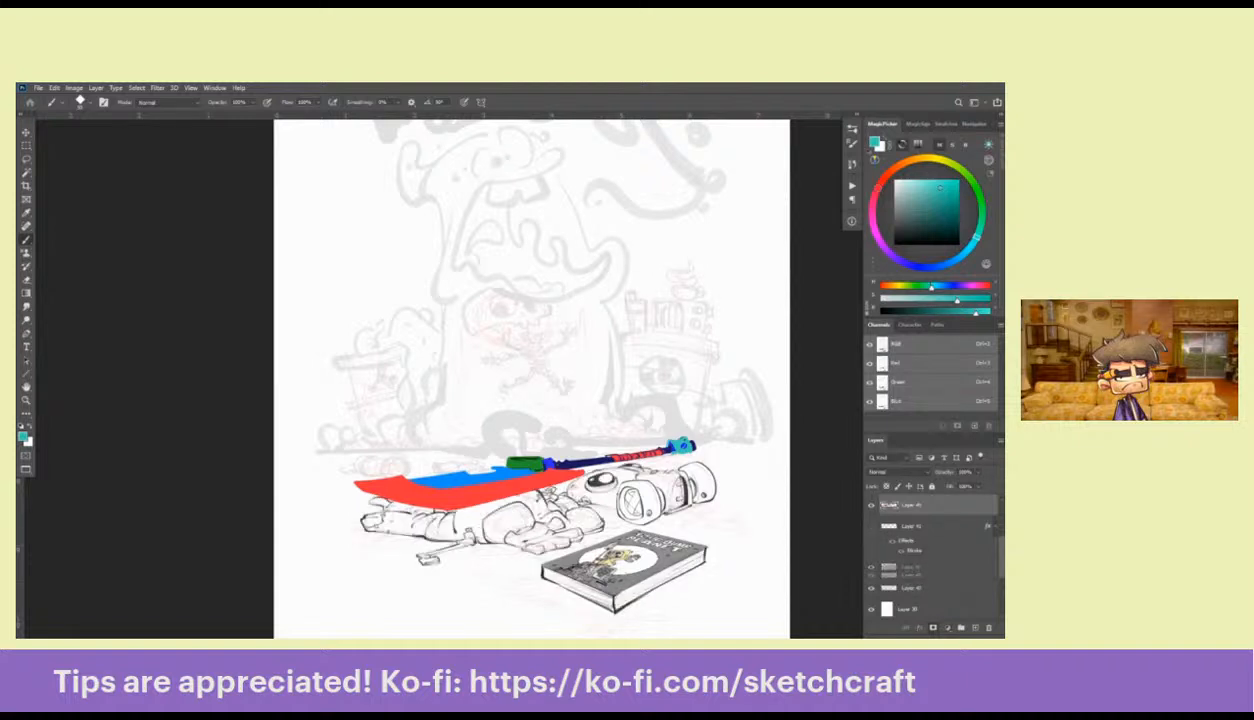
# Move the flat-color weapon layer beneath the lying figure's line art layers
pyautogui.click(890, 567)
pyautogui.click(890, 526)
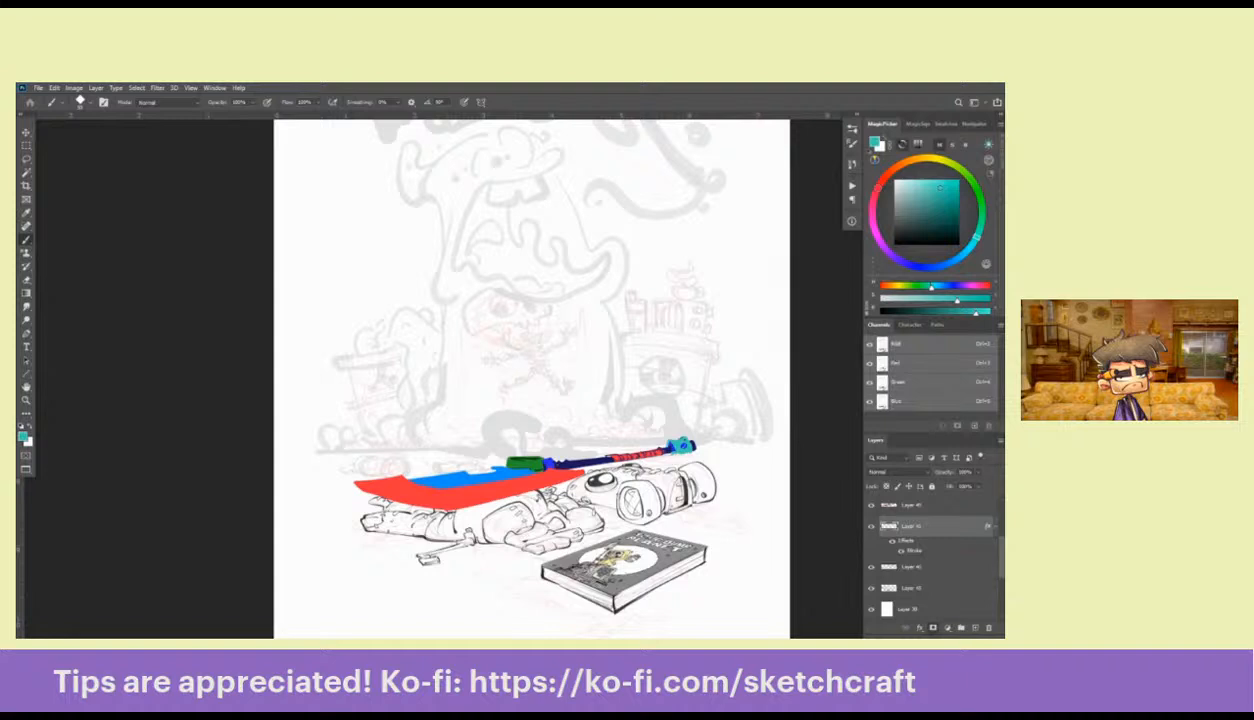
pyautogui.moveTo(905, 505); pyautogui.dragTo(905, 572)
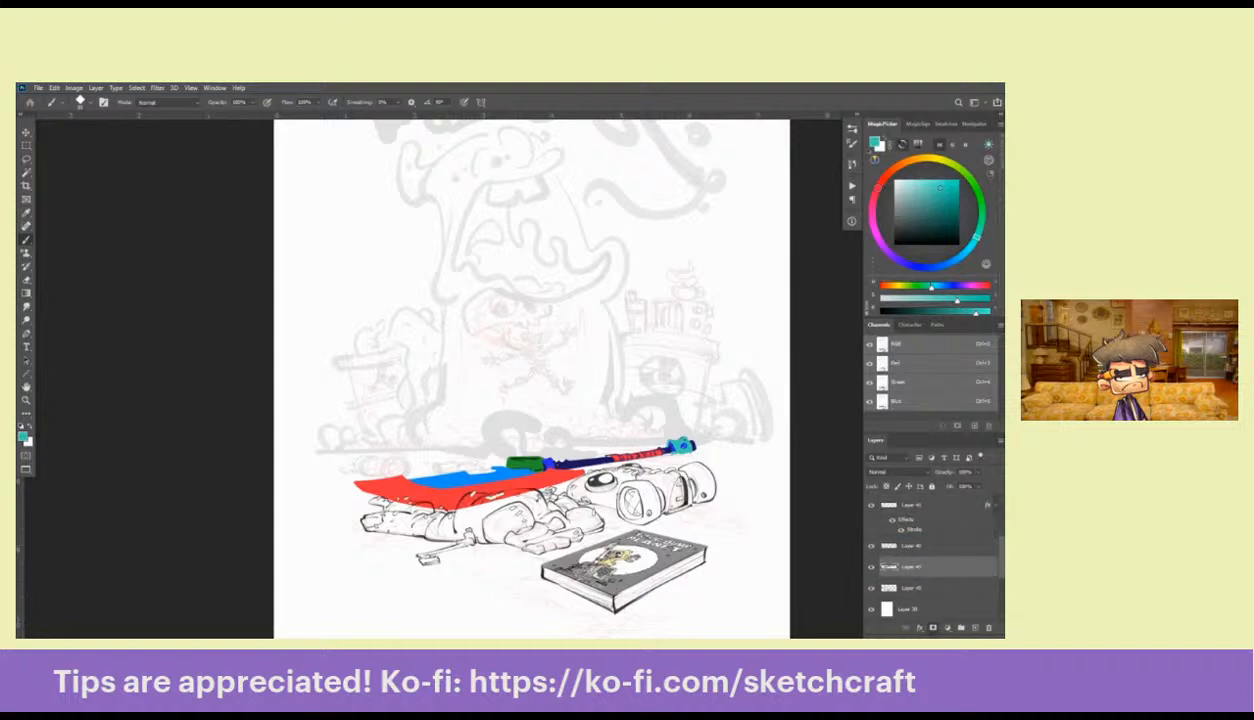
# Duplicate the weapon layer, fill the copy's shape with white and lower its opacity to 80% to fade the flat colors
pyautogui.click(975, 471)
pyautogui.hotkey('ctrl', 'j')
pyautogui.hotkey('ctrl', 'shift', 'BackSpace')
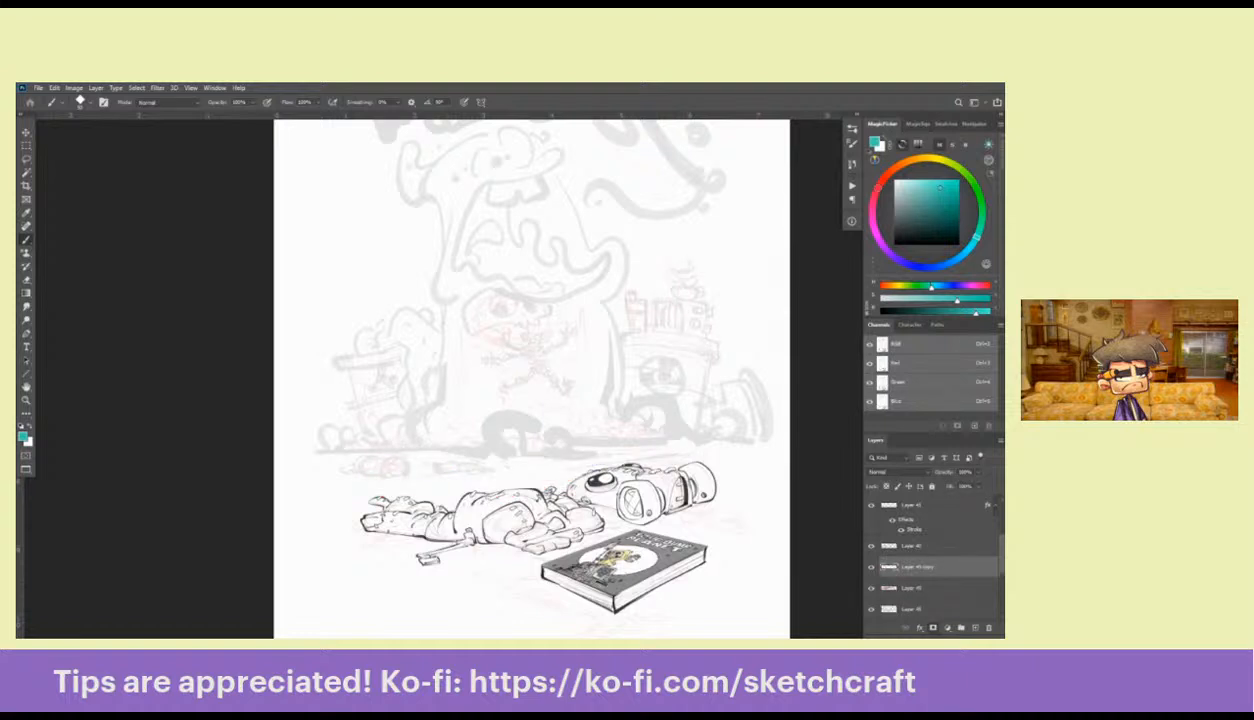
pyautogui.click(977, 472)
pyautogui.moveTo(979, 485); pyautogui.dragTo(970, 485)
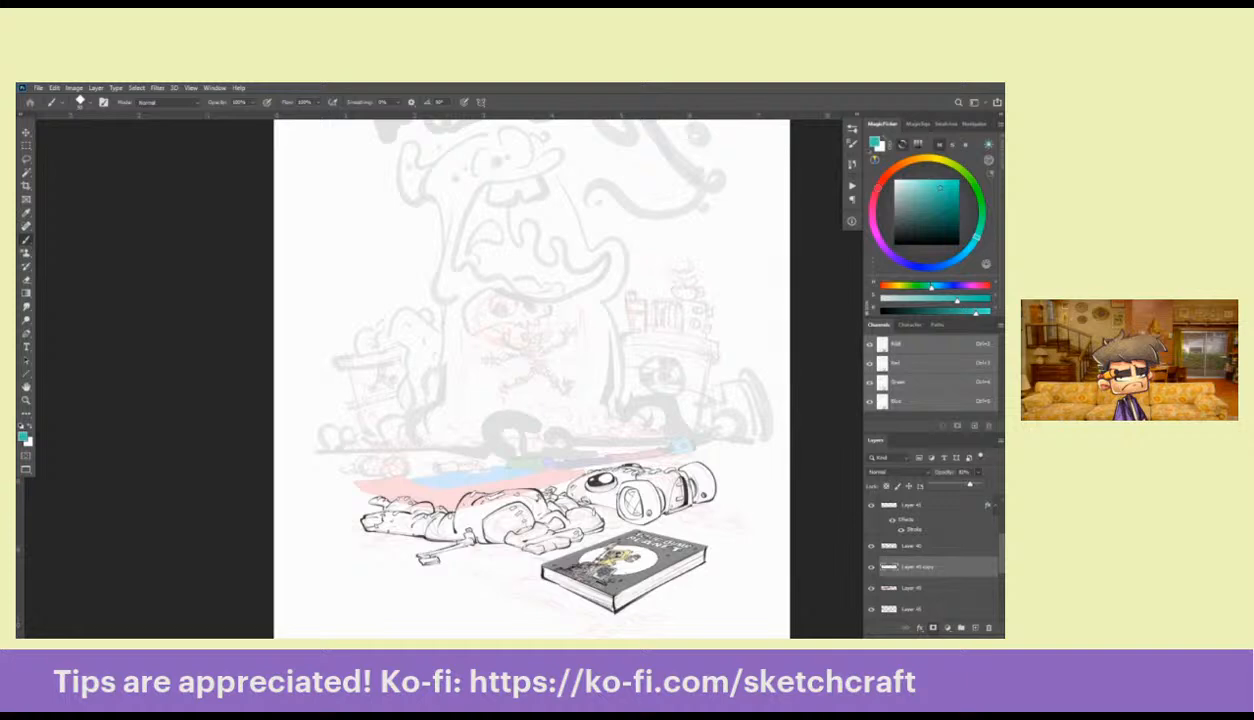
# Add a new layer above the faded weapon and set up the Sketch Diamond brush with black for inking
pyautogui.press('z')
pyautogui.moveTo(462, 465); pyautogui.dragTo(700, 392)
pyautogui.press('b')
pyautogui.rightClick(677, 378)
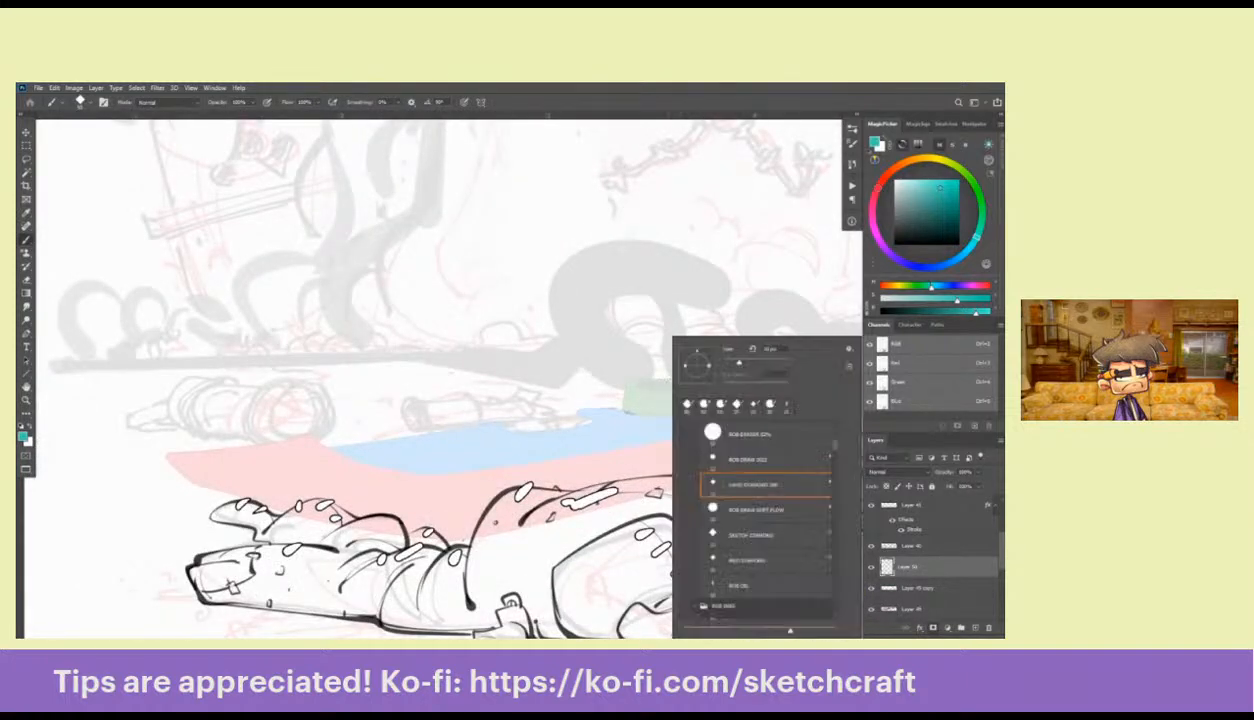
pyautogui.click(750, 510)
pyautogui.click(623, 469)
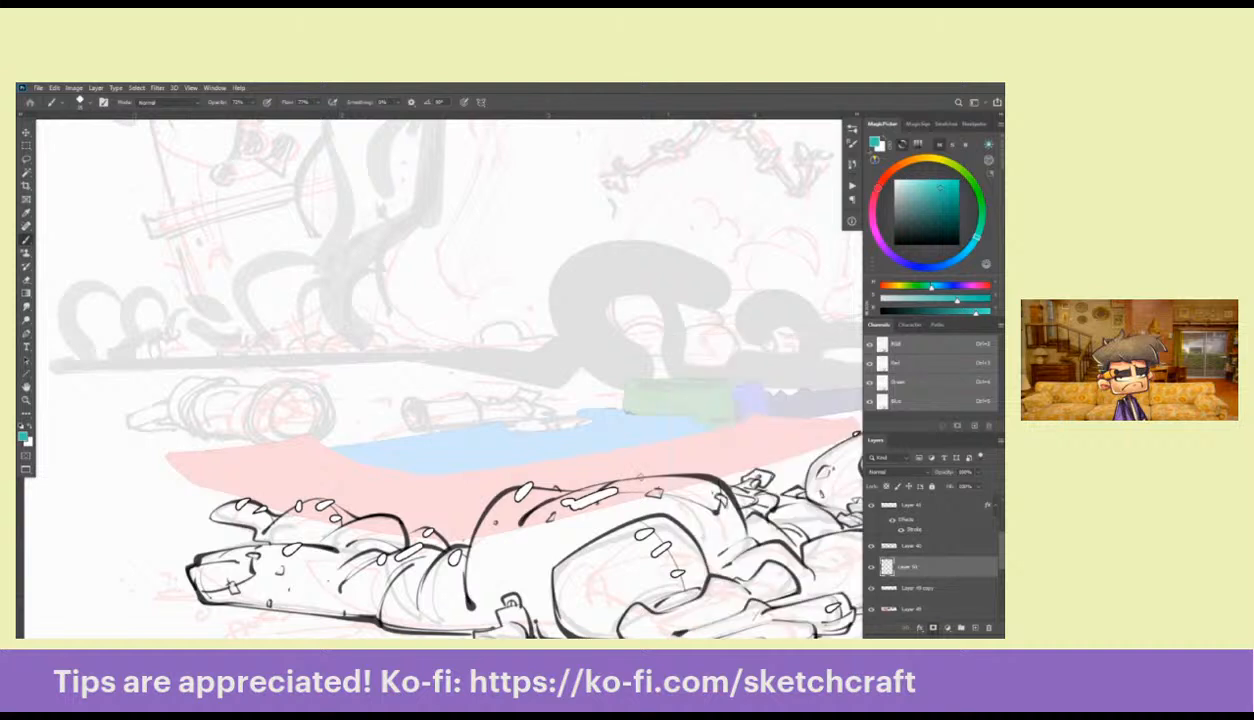
pyautogui.moveTo(736, 437); pyautogui.dragTo(676, 423)
pyautogui.rightClick(648, 427)
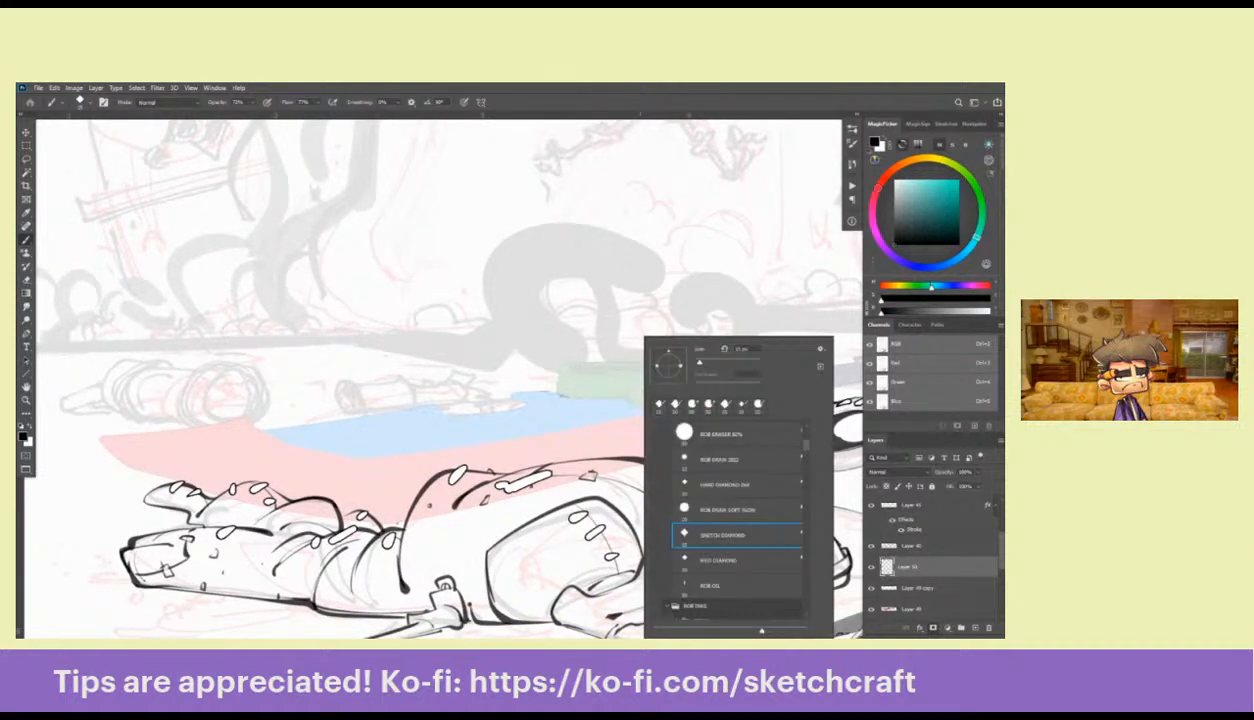
pyautogui.press('Escape')
# Ink the green guard's outline, dark upper opening and rivet in black
pyautogui.moveTo(593, 414)
pyautogui.mouseDown()
pyautogui.moveTo(719, 368)
pyautogui.moveTo(703, 319)
pyautogui.moveTo(766, 310)
pyautogui.mouseUp()
pyautogui.moveTo(689, 314); pyautogui.dragTo(770, 316)
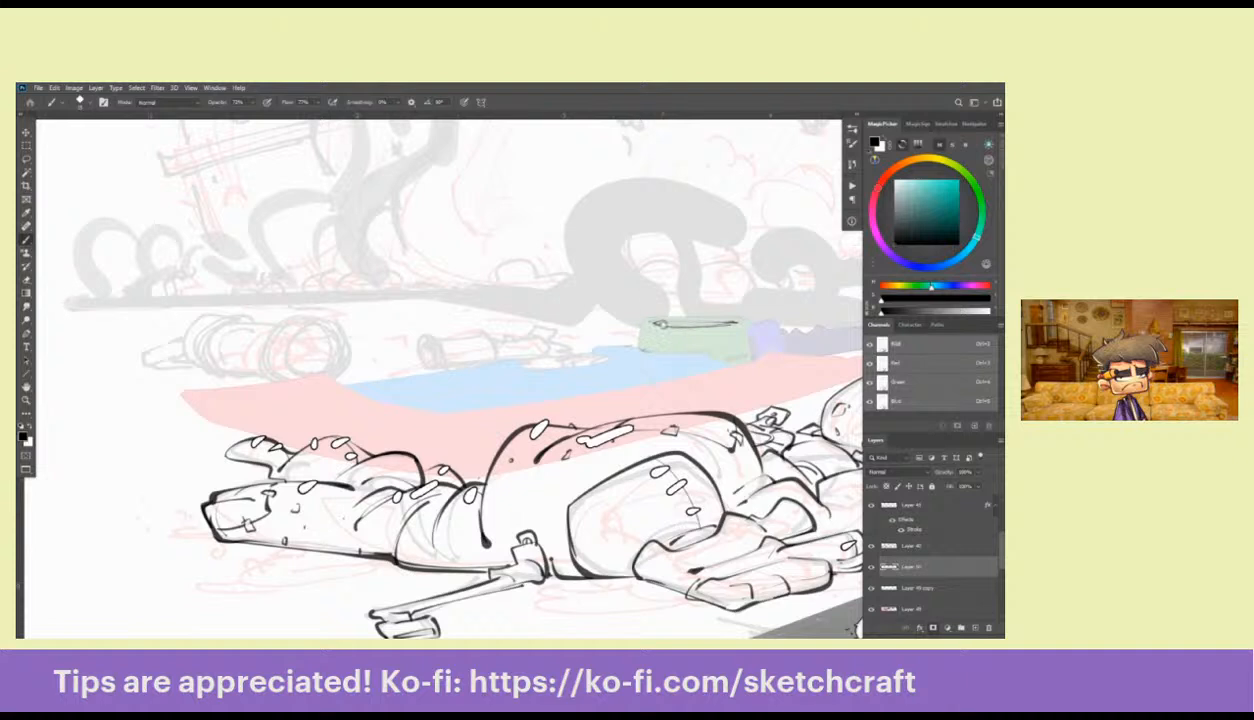
pyautogui.moveTo(661, 324)
pyautogui.mouseDown()
pyautogui.moveTo(752, 317)
pyautogui.moveTo(708, 319)
pyautogui.moveTo(704, 341)
pyautogui.moveTo(793, 308)
pyautogui.mouseUp()
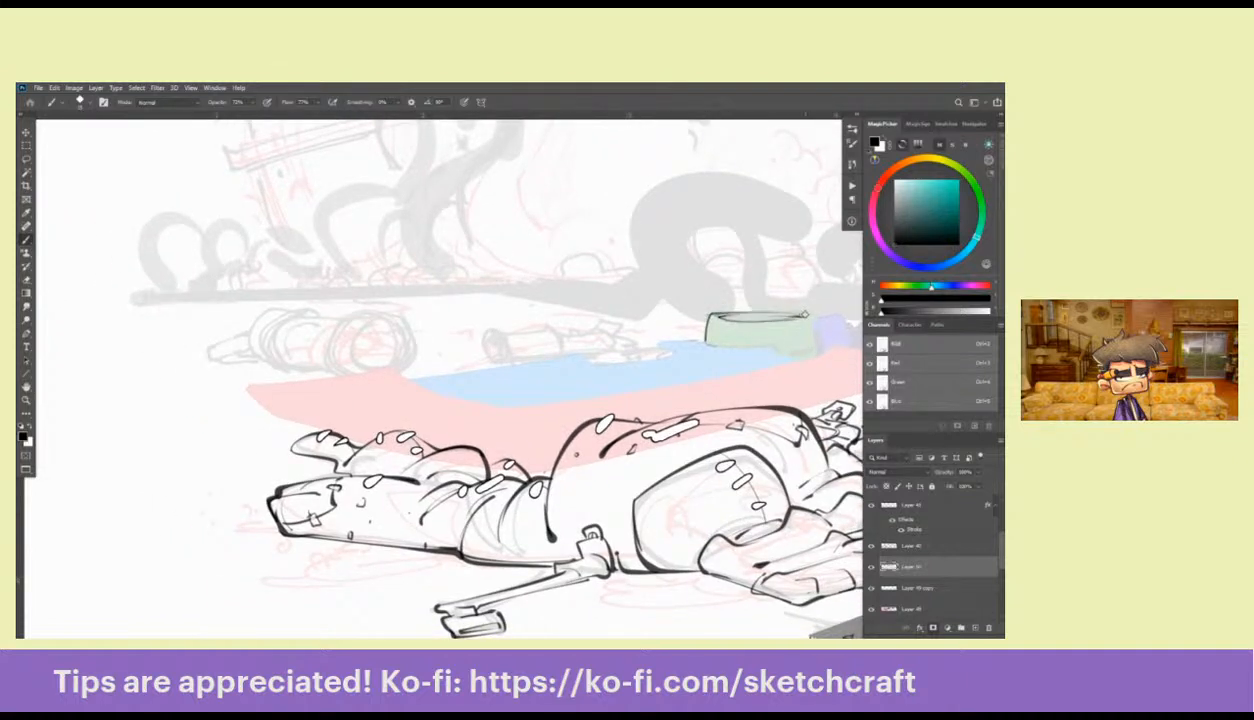
pyautogui.moveTo(705, 309)
pyautogui.mouseDown()
pyautogui.moveTo(792, 306)
pyautogui.moveTo(597, 363)
pyautogui.moveTo(770, 281)
pyautogui.moveTo(755, 260)
pyautogui.moveTo(773, 252)
pyautogui.mouseUp()
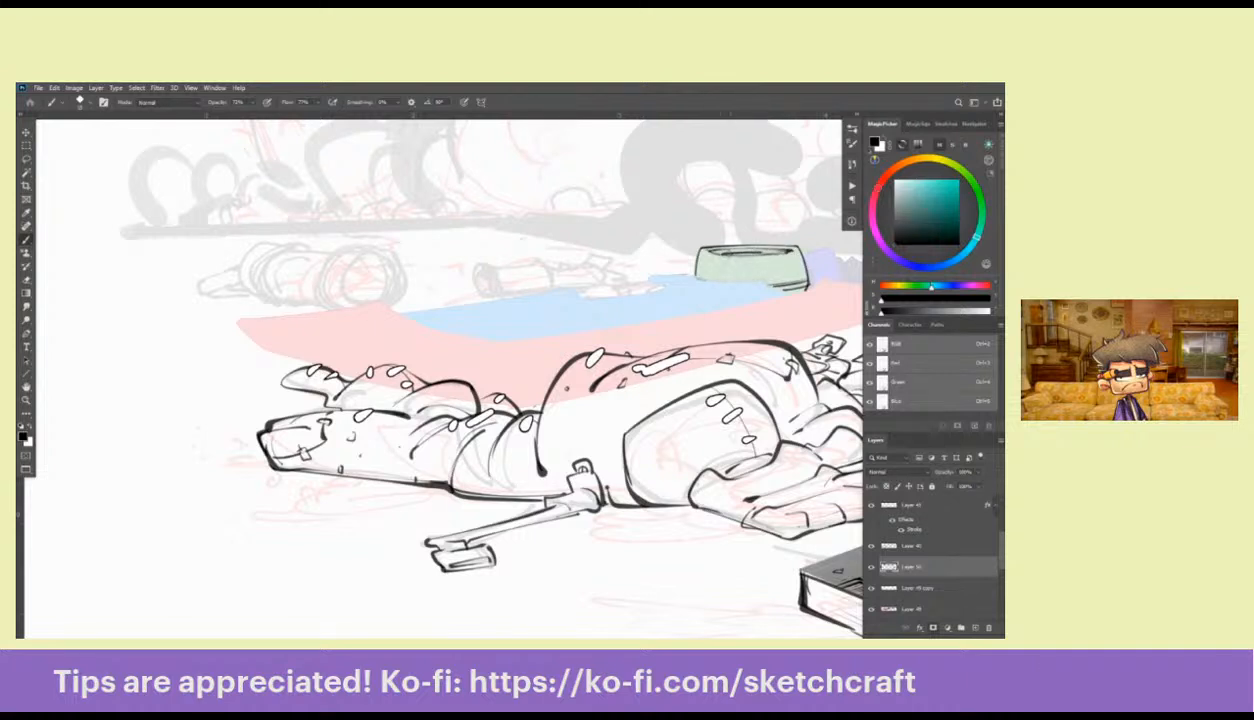
pyautogui.moveTo(712, 247); pyautogui.dragTo(770, 248)
# Ink the upper edge of the blade's blue section, including the notch and spike beside the guard
pyautogui.moveTo(670, 289); pyautogui.dragTo(756, 275)
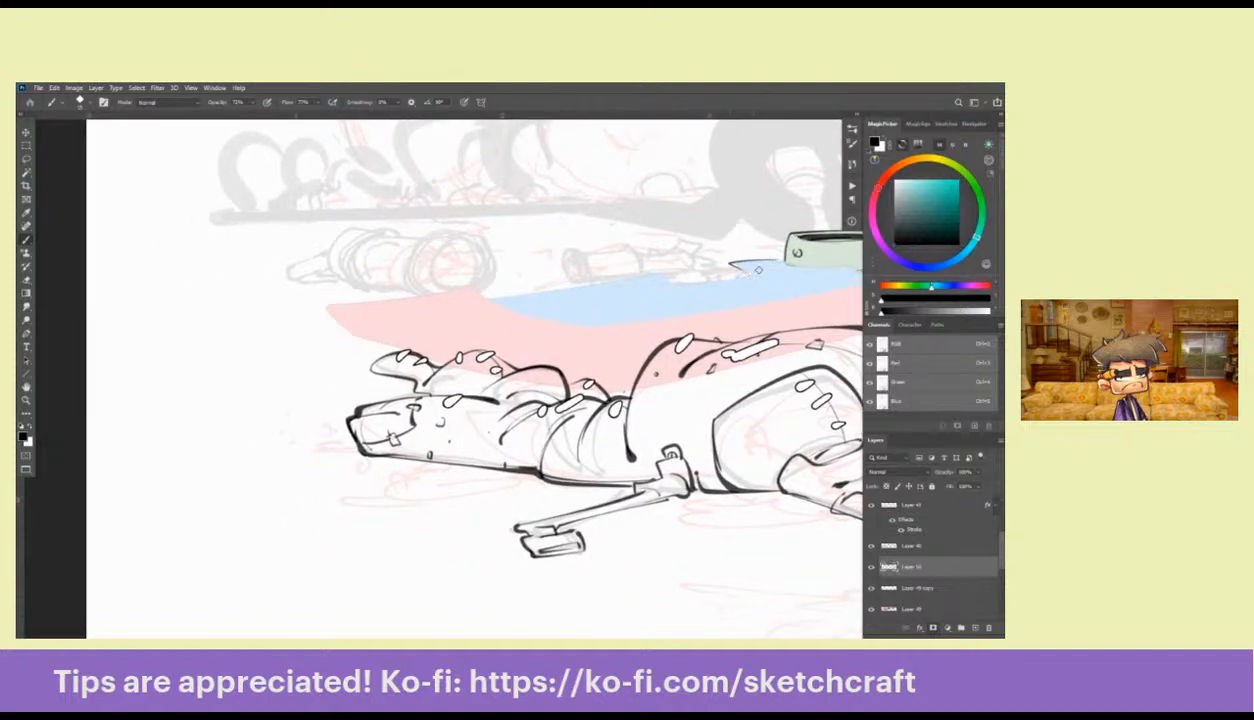
pyautogui.hotkey('ctrl', 'z')
pyautogui.moveTo(756, 270); pyautogui.dragTo(771, 265)
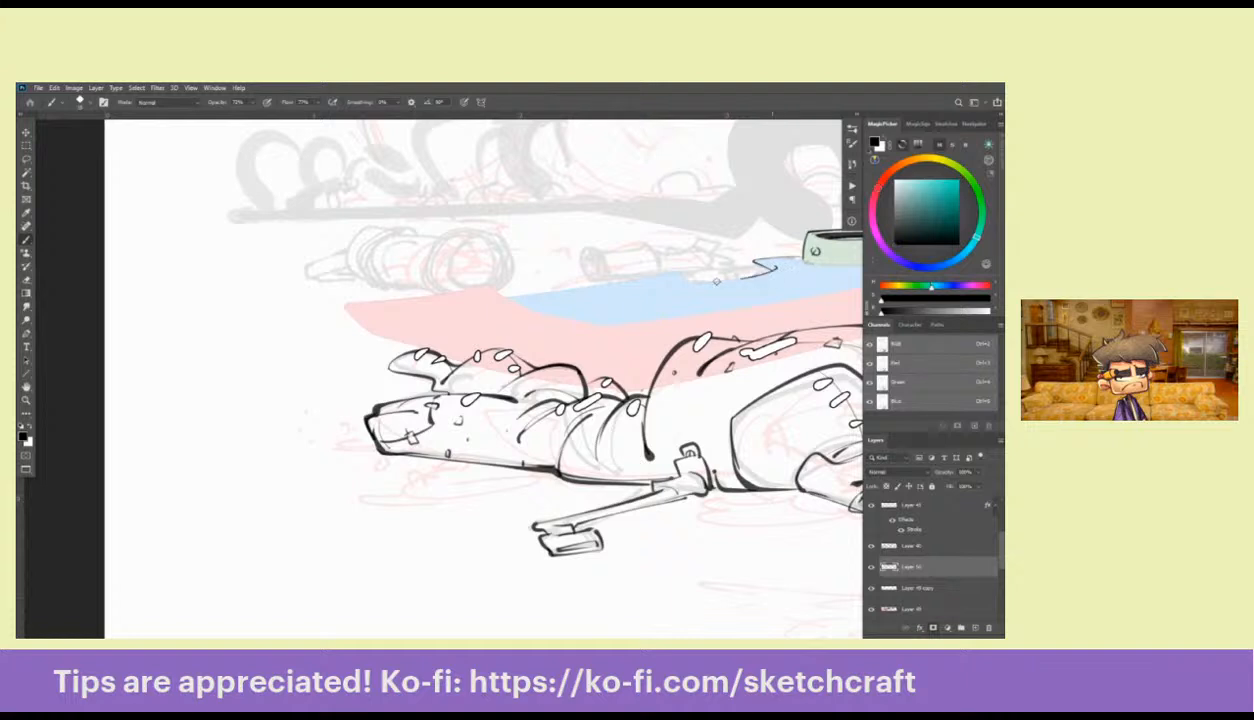
pyautogui.moveTo(681, 278)
pyautogui.mouseDown()
pyautogui.moveTo(760, 272)
pyautogui.moveTo(582, 289)
pyautogui.mouseUp()
pyautogui.moveTo(783, 400); pyautogui.dragTo(501, 412)
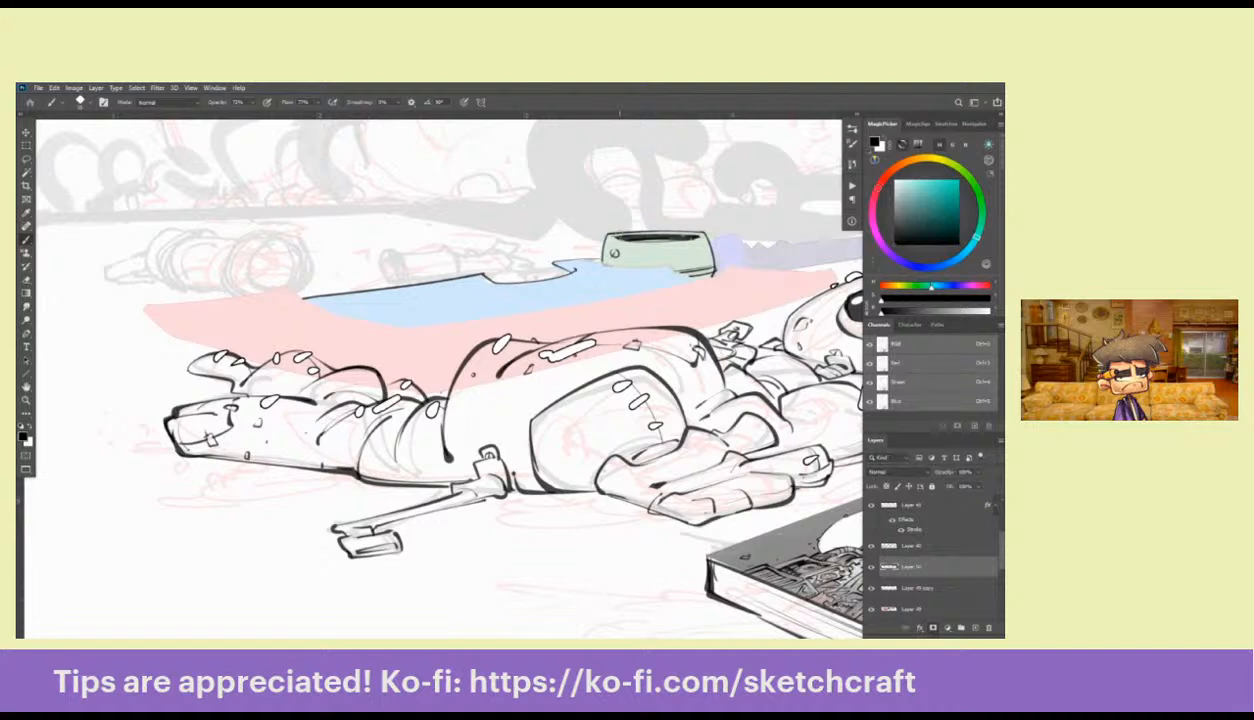
pyautogui.scroll(-1, 724, 240)
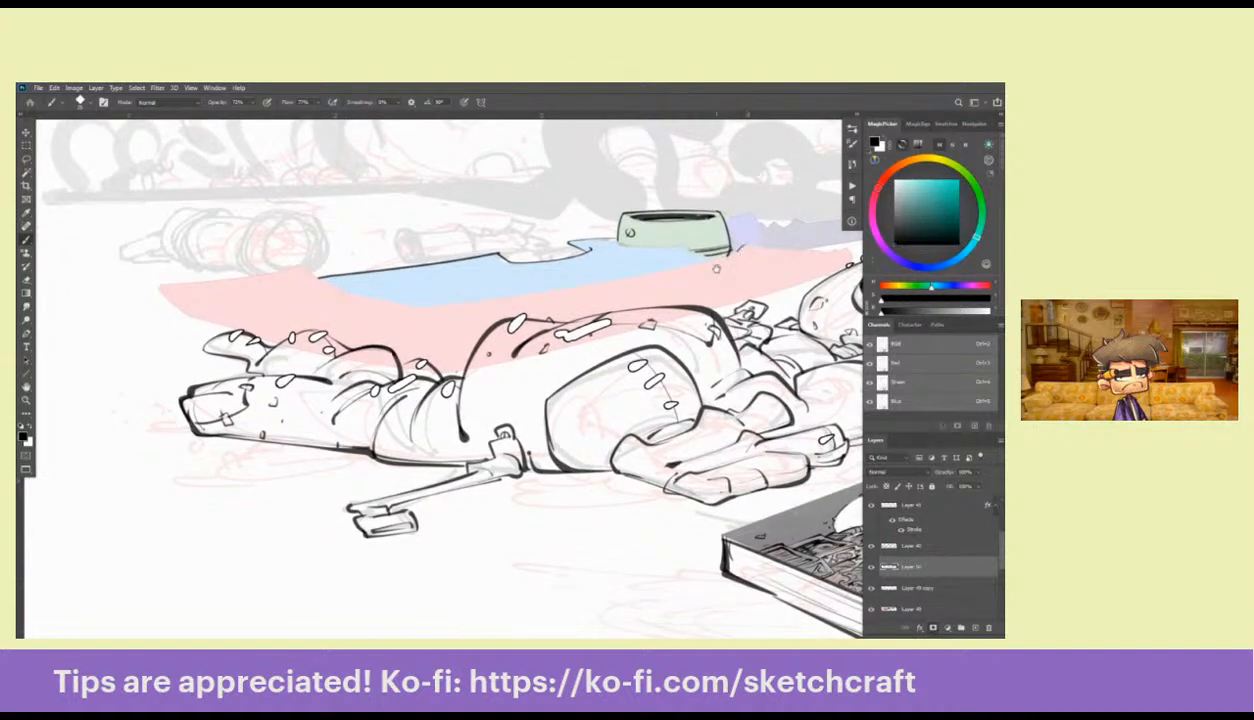
# Ink the guard's lower corner and the boundary line between the blue section and the red cutting edge
pyautogui.moveTo(728, 240)
pyautogui.mouseDown()
pyautogui.moveTo(804, 240)
pyautogui.moveTo(748, 258)
pyautogui.mouseUp()
pyautogui.moveTo(683, 278)
pyautogui.mouseDown()
pyautogui.moveTo(733, 272)
pyautogui.moveTo(716, 270)
pyautogui.mouseUp()
pyautogui.hotkey('ctrl', 'z')
pyautogui.moveTo(603, 287)
pyautogui.mouseDown()
pyautogui.moveTo(687, 281)
pyautogui.moveTo(625, 295)
pyautogui.mouseUp()
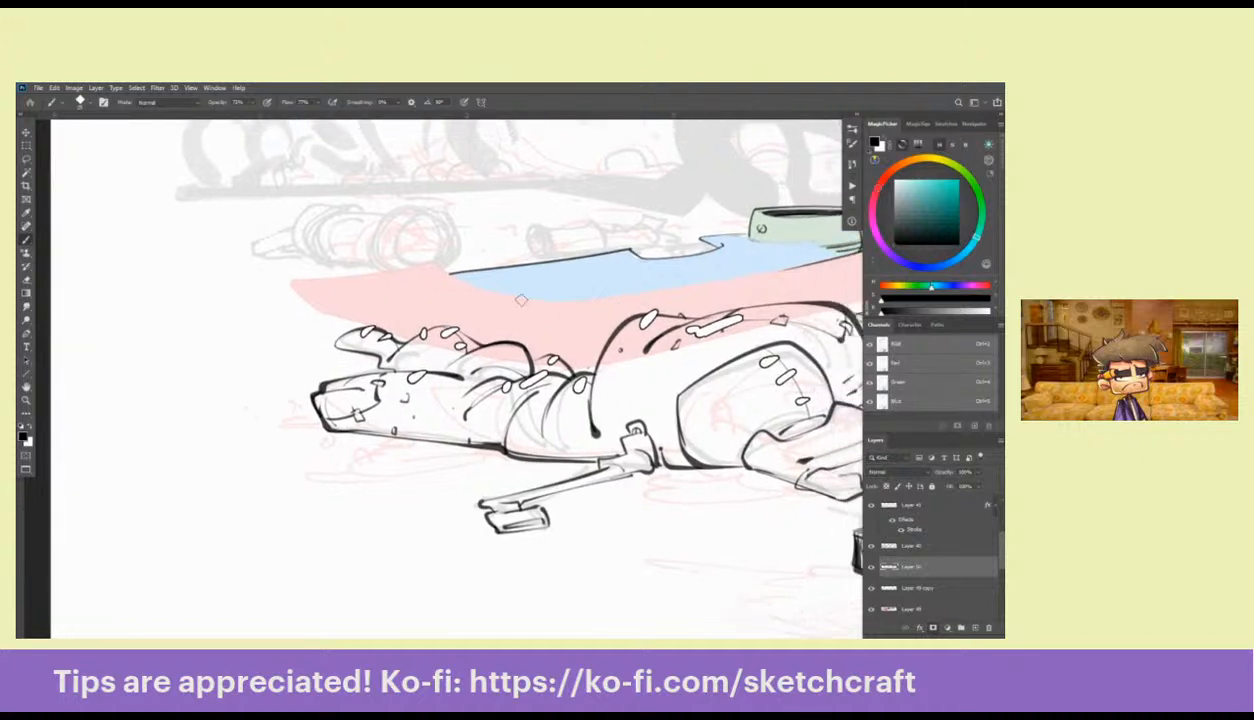
pyautogui.moveTo(512, 296)
pyautogui.mouseDown()
pyautogui.moveTo(614, 289)
pyautogui.moveTo(432, 348)
pyautogui.mouseUp()
# Ink the outline of the red blade tip, from its back corner around the point to the figure
pyautogui.moveTo(252, 302)
pyautogui.mouseDown()
pyautogui.moveTo(365, 346)
pyautogui.moveTo(393, 300)
pyautogui.moveTo(838, 220)
pyautogui.mouseUp()
pyautogui.moveTo(737, 200)
pyautogui.mouseDown()
pyautogui.moveTo(590, 233)
pyautogui.moveTo(660, 272)
pyautogui.mouseUp()
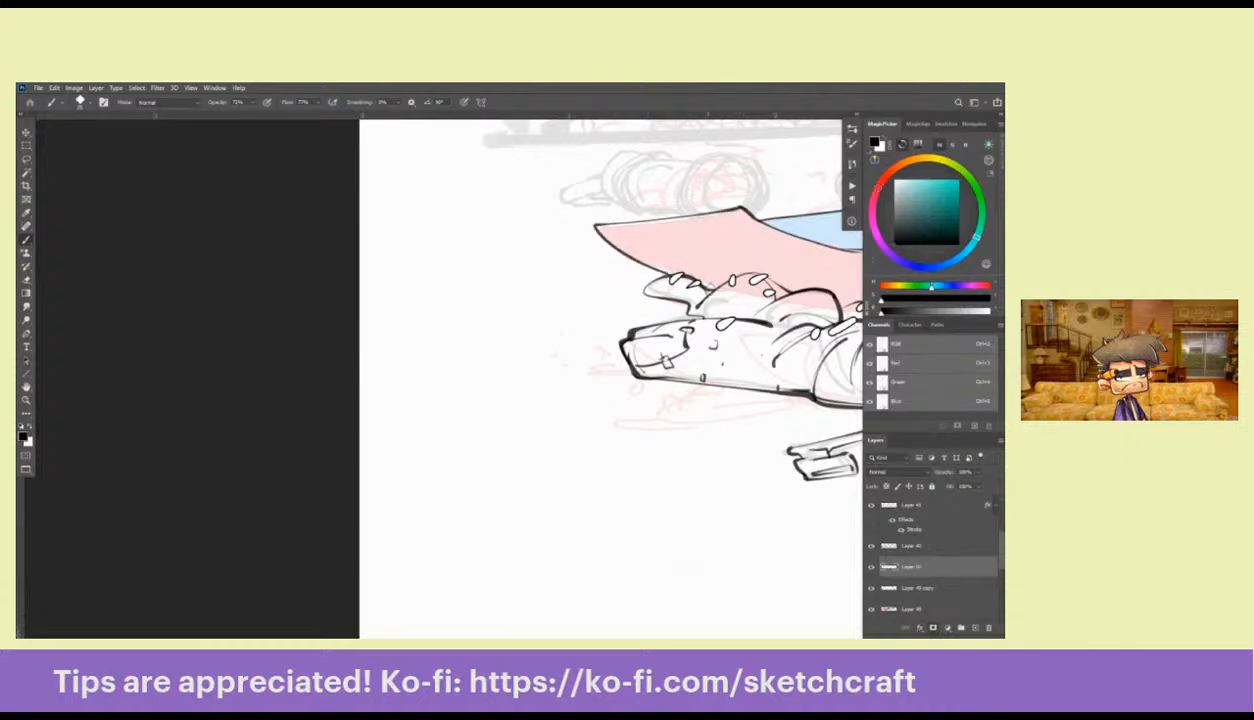
pyautogui.scroll(-5, 783, 337)
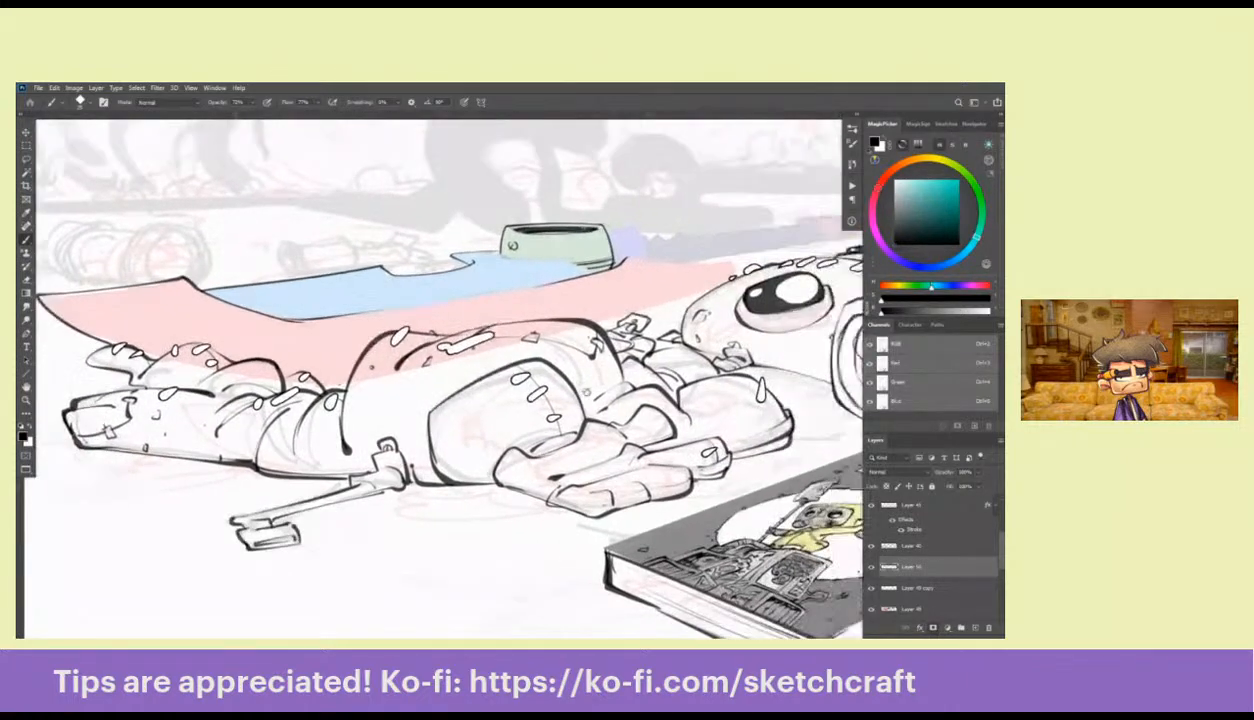
# Ink the heel of the red cutting edge beneath the guard, out to its point by the figure's head
pyautogui.moveTo(576, 262)
pyautogui.mouseDown()
pyautogui.moveTo(638, 248)
pyautogui.moveTo(658, 270)
pyautogui.moveTo(690, 268)
pyautogui.mouseUp()
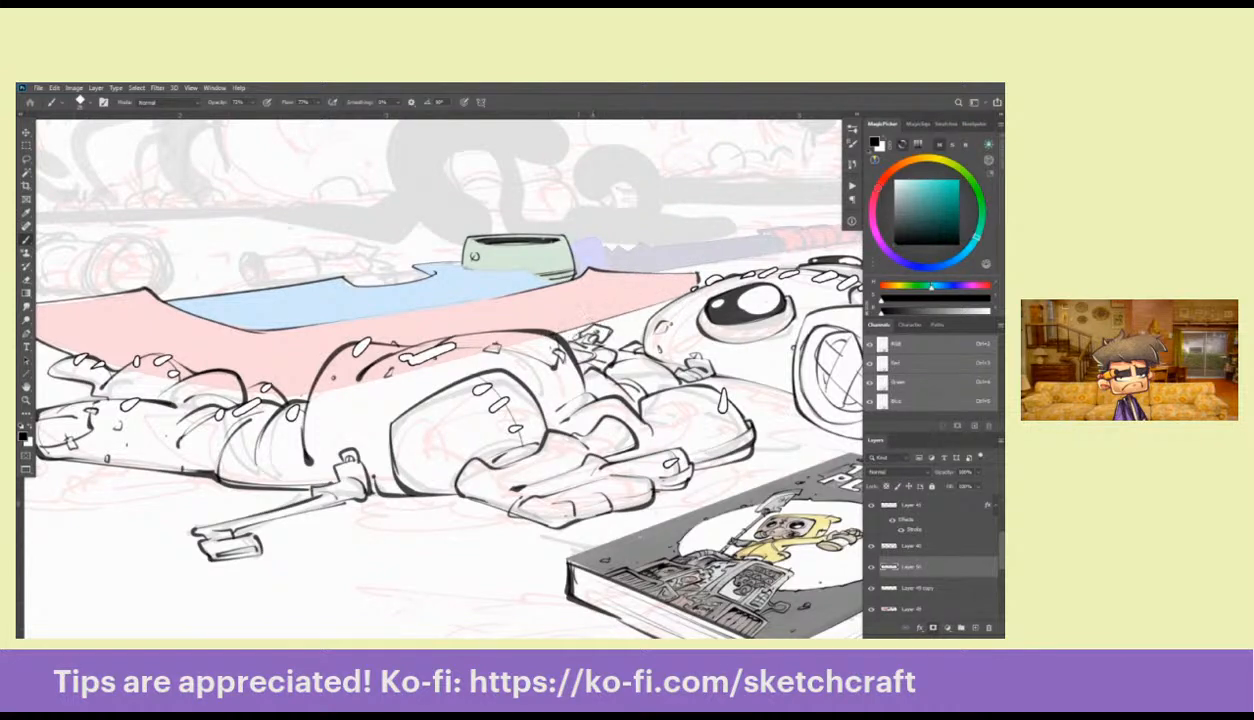
pyautogui.moveTo(604, 320); pyautogui.dragTo(593, 340)
pyautogui.moveTo(590, 261)
pyautogui.mouseDown()
pyautogui.moveTo(507, 289)
pyautogui.moveTo(585, 278)
pyautogui.moveTo(654, 228)
pyautogui.moveTo(786, 242)
pyautogui.moveTo(640, 262)
pyautogui.moveTo(611, 289)
pyautogui.mouseUp()
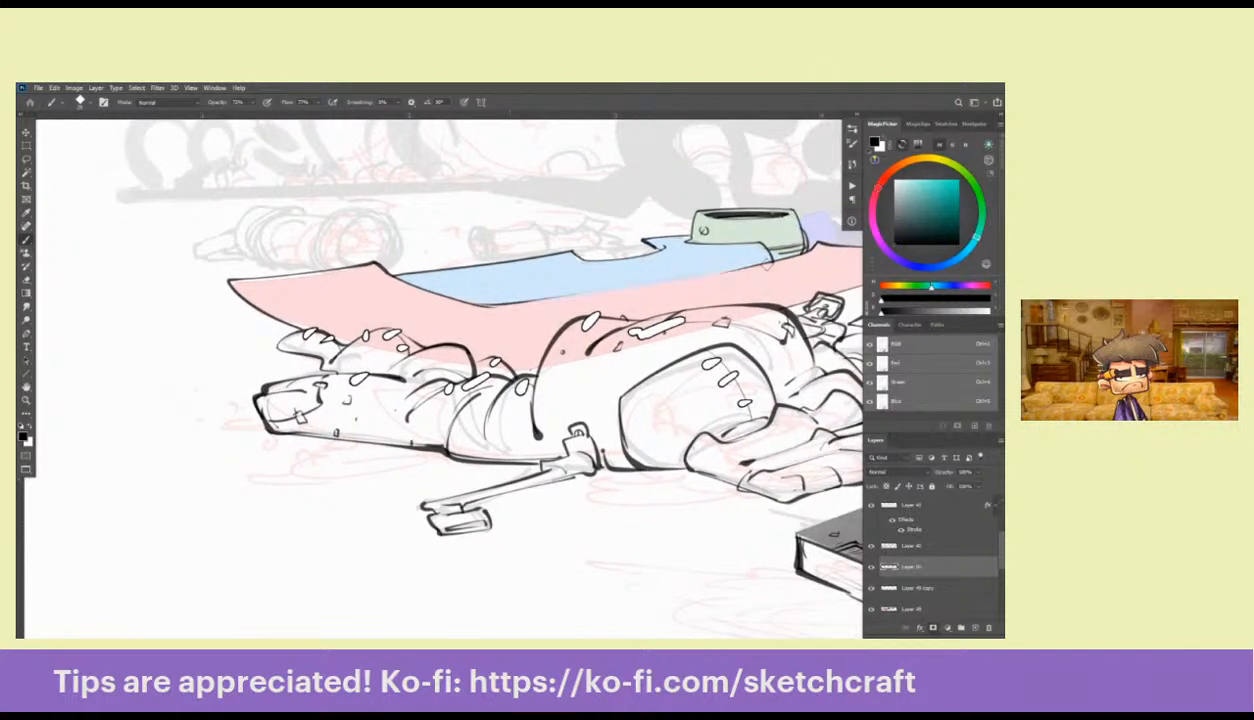
# Ink scratches and small nicks on the red cutting edge, near the blade tip and towards the heel
pyautogui.moveTo(290, 312); pyautogui.dragTo(533, 276)
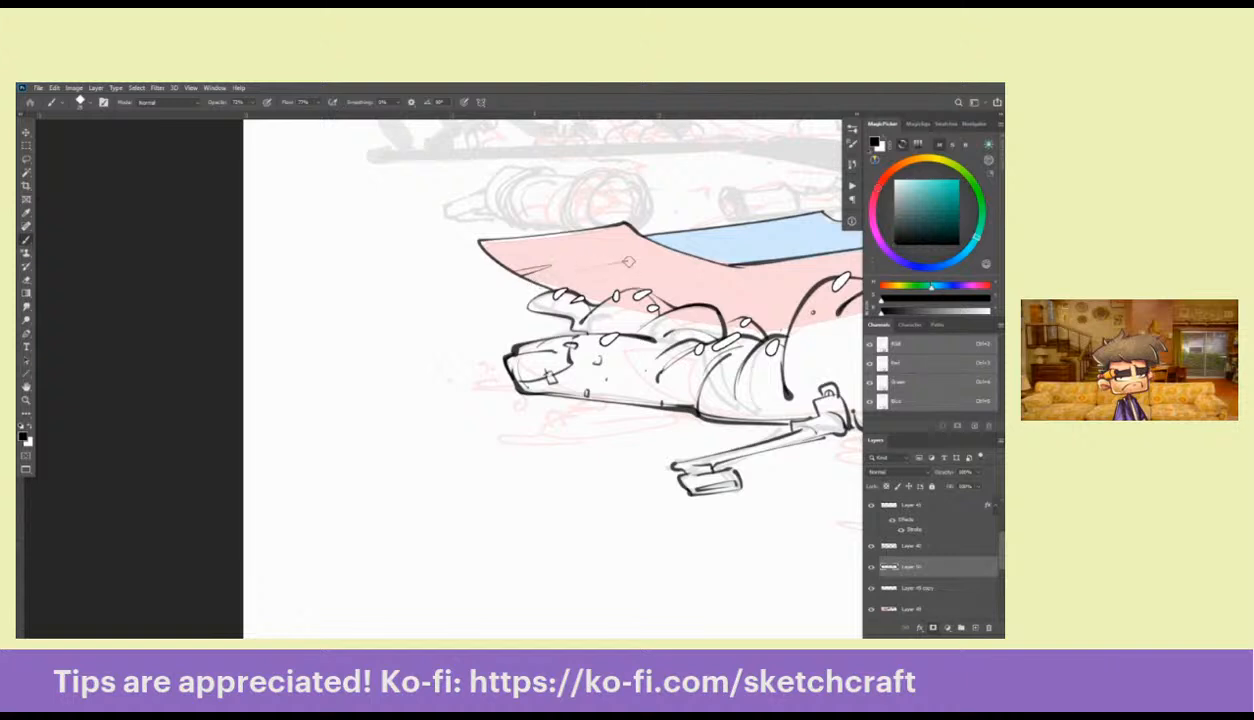
pyautogui.moveTo(584, 250)
pyautogui.mouseDown()
pyautogui.moveTo(608, 244)
pyautogui.moveTo(560, 250)
pyautogui.mouseUp()
pyautogui.scroll(4, 666, 252)
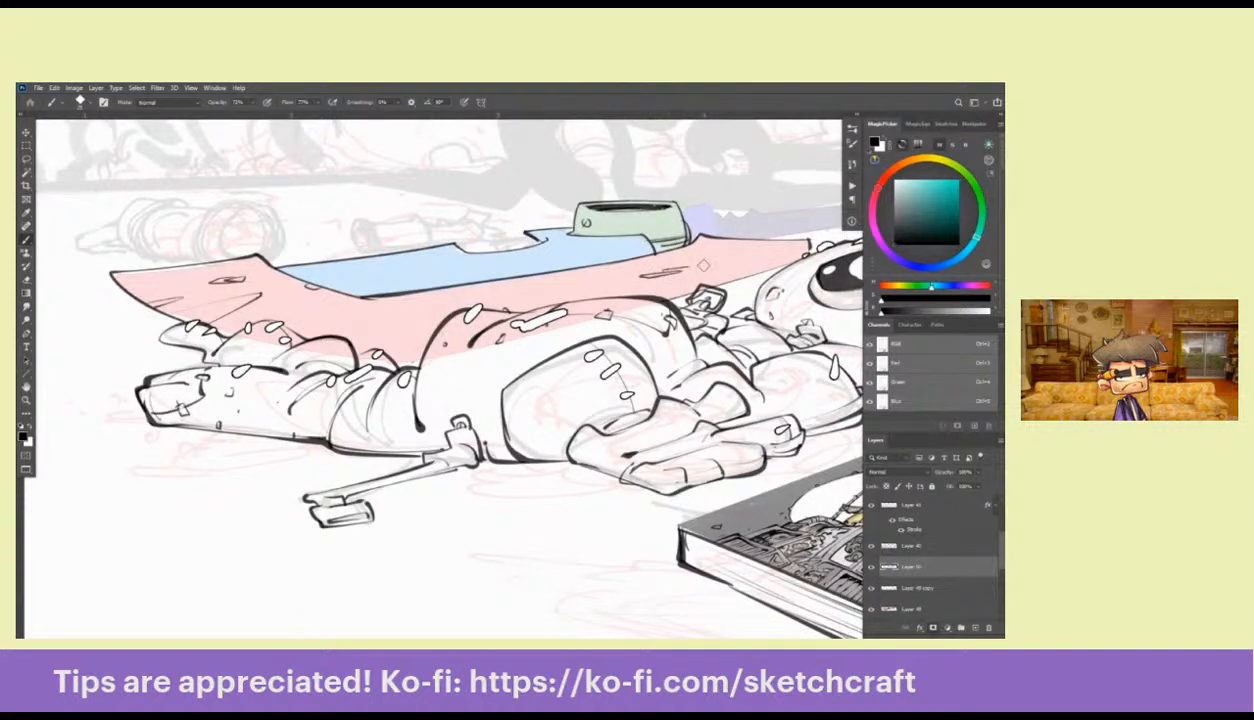
pyautogui.moveTo(759, 268)
pyautogui.mouseDown()
pyautogui.moveTo(632, 300)
pyautogui.moveTo(676, 281)
pyautogui.mouseUp()
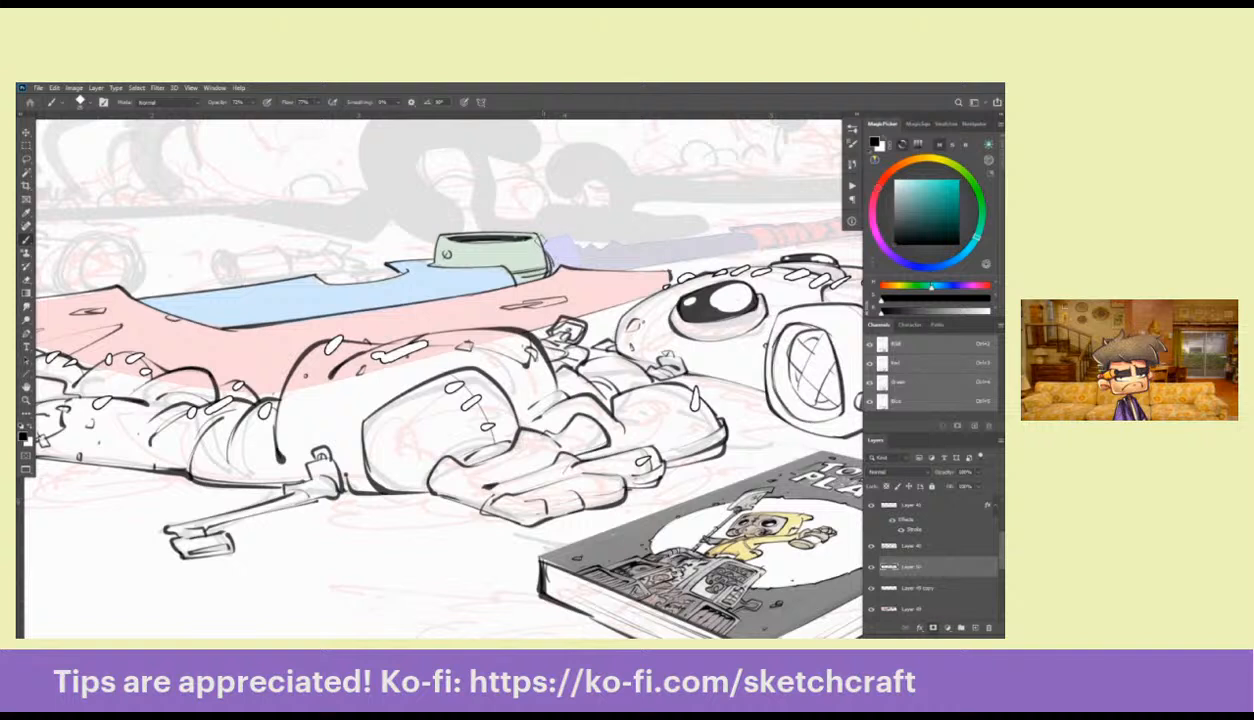
# Ink the purple collar beside the guard and the shaft's edges behind the figure's head, up to the grip's far end
pyautogui.moveTo(573, 262)
pyautogui.mouseDown()
pyautogui.moveTo(537, 274)
pyautogui.moveTo(583, 288)
pyautogui.moveTo(675, 238)
pyautogui.moveTo(688, 250)
pyautogui.moveTo(564, 273)
pyautogui.moveTo(692, 260)
pyautogui.moveTo(587, 277)
pyautogui.moveTo(535, 270)
pyautogui.moveTo(720, 244)
pyautogui.moveTo(540, 268)
pyautogui.moveTo(706, 257)
pyautogui.moveTo(690, 252)
pyautogui.moveTo(702, 245)
pyautogui.moveTo(750, 255)
pyautogui.mouseUp()
pyautogui.moveTo(561, 289)
pyautogui.mouseDown()
pyautogui.moveTo(758, 257)
pyautogui.moveTo(630, 272)
pyautogui.mouseUp()
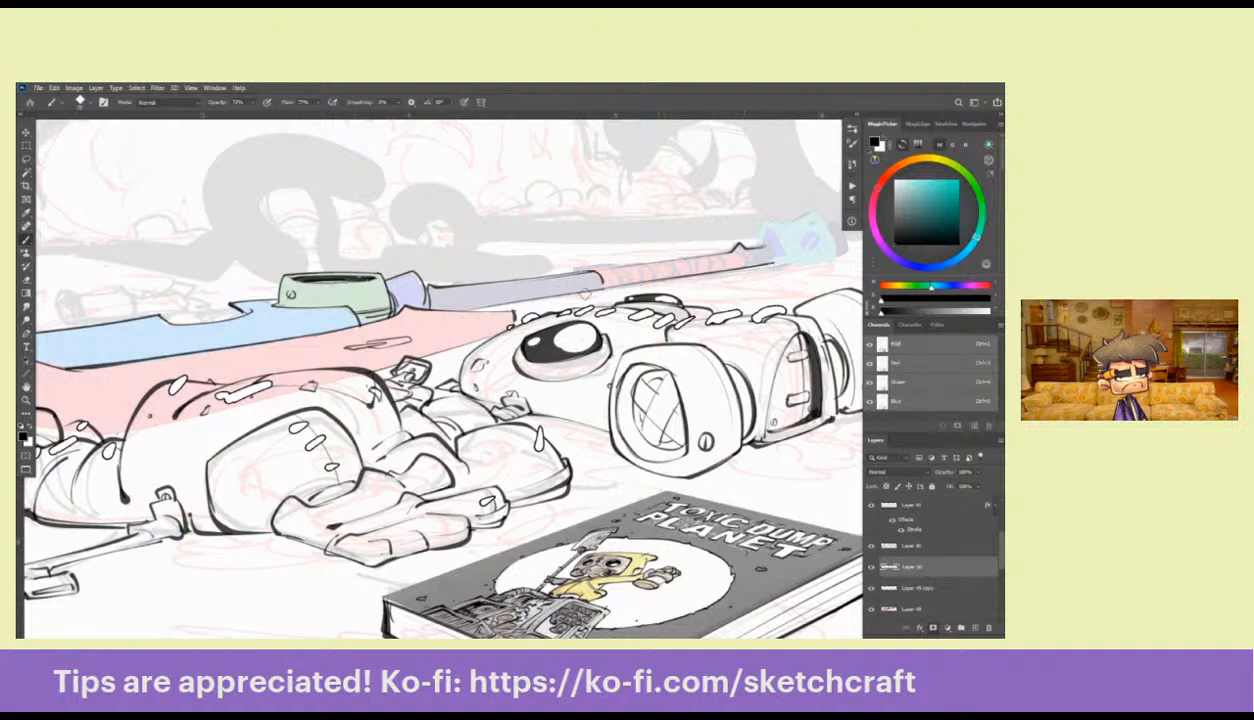
pyautogui.moveTo(725, 278); pyautogui.dragTo(607, 306)
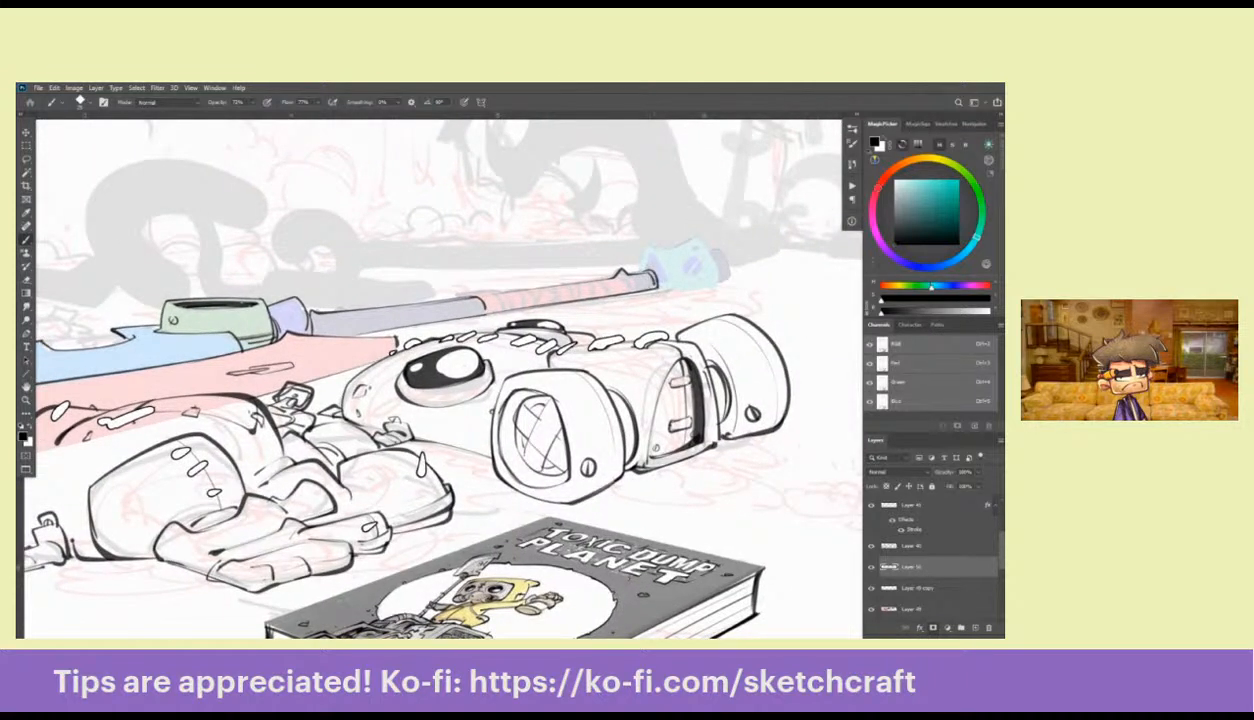
# Ink the outline of the teal pommel and the wrapping lines across the red grip
pyautogui.moveTo(643, 250)
pyautogui.mouseDown()
pyautogui.moveTo(664, 290)
pyautogui.moveTo(639, 268)
pyautogui.moveTo(648, 246)
pyautogui.moveTo(730, 237)
pyautogui.moveTo(728, 286)
pyautogui.moveTo(719, 262)
pyautogui.moveTo(557, 281)
pyautogui.mouseUp()
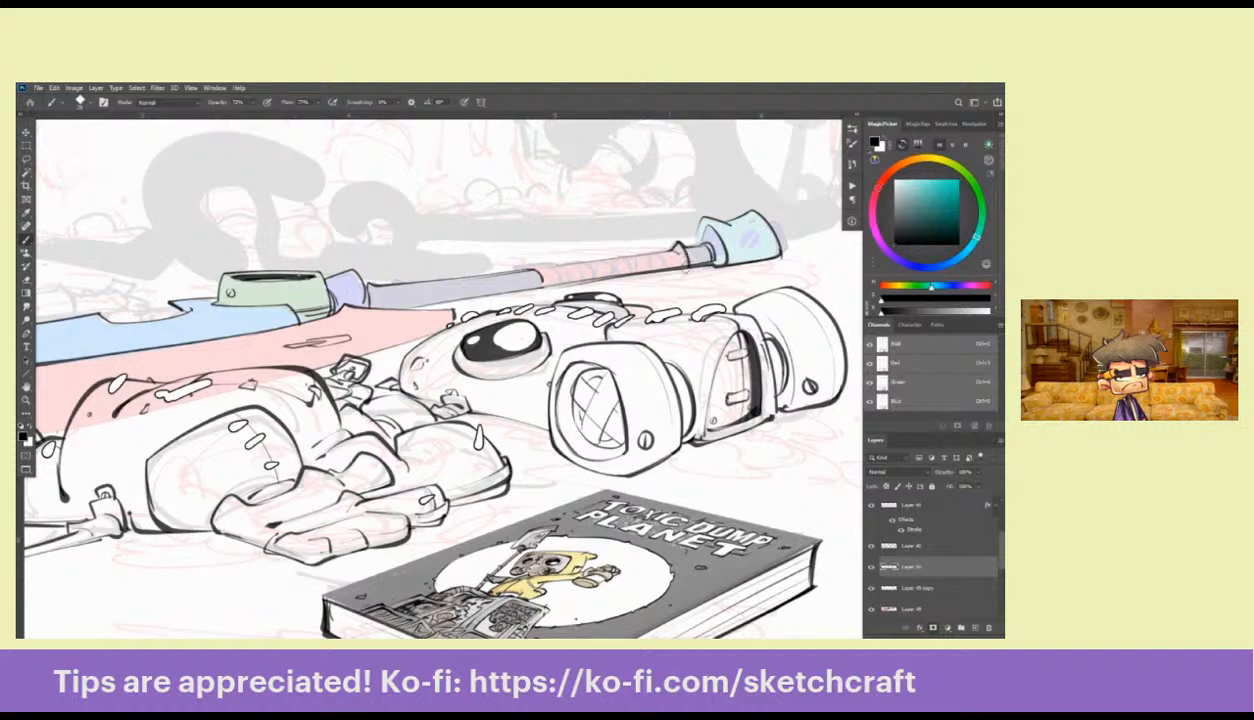
pyautogui.moveTo(641, 274); pyautogui.dragTo(667, 298)
pyautogui.moveTo(550, 297)
pyautogui.mouseDown()
pyautogui.moveTo(586, 280)
pyautogui.moveTo(578, 302)
pyautogui.moveTo(592, 280)
pyautogui.moveTo(682, 280)
pyautogui.mouseUp()
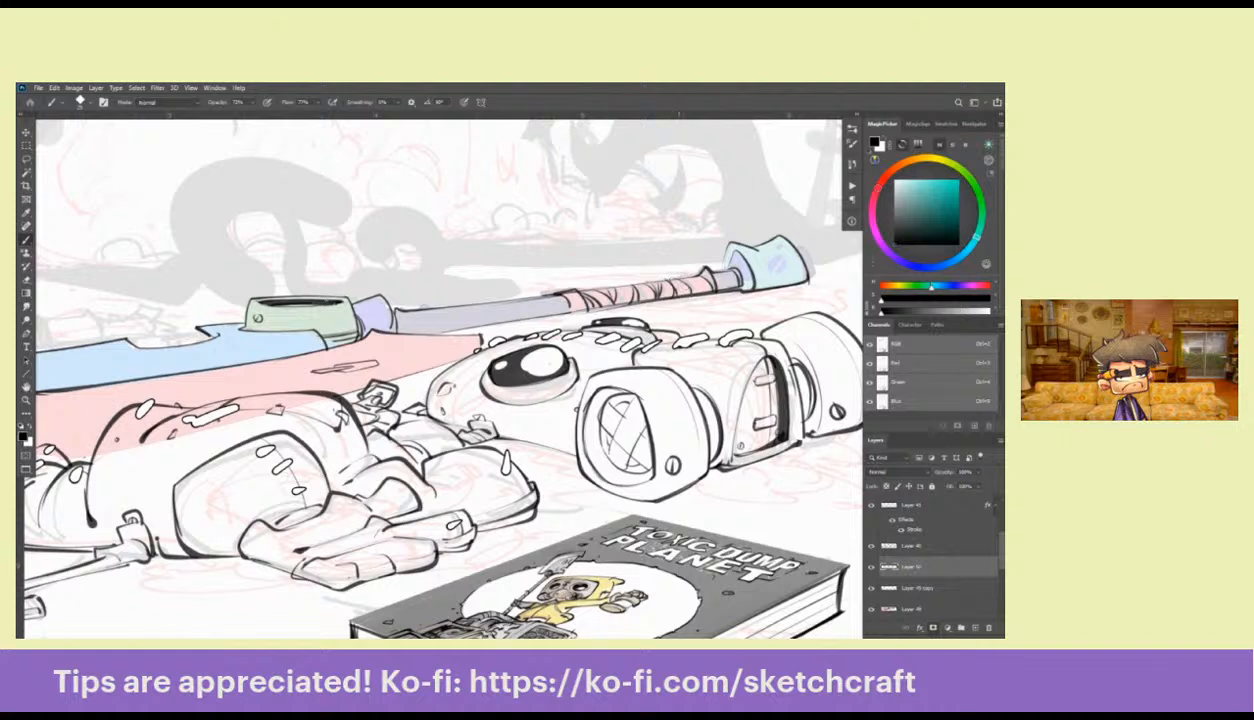
# Ink the slotted bolt on the teal pommel and the outline of the purple end cap
pyautogui.moveTo(787, 269); pyautogui.dragTo(646, 300)
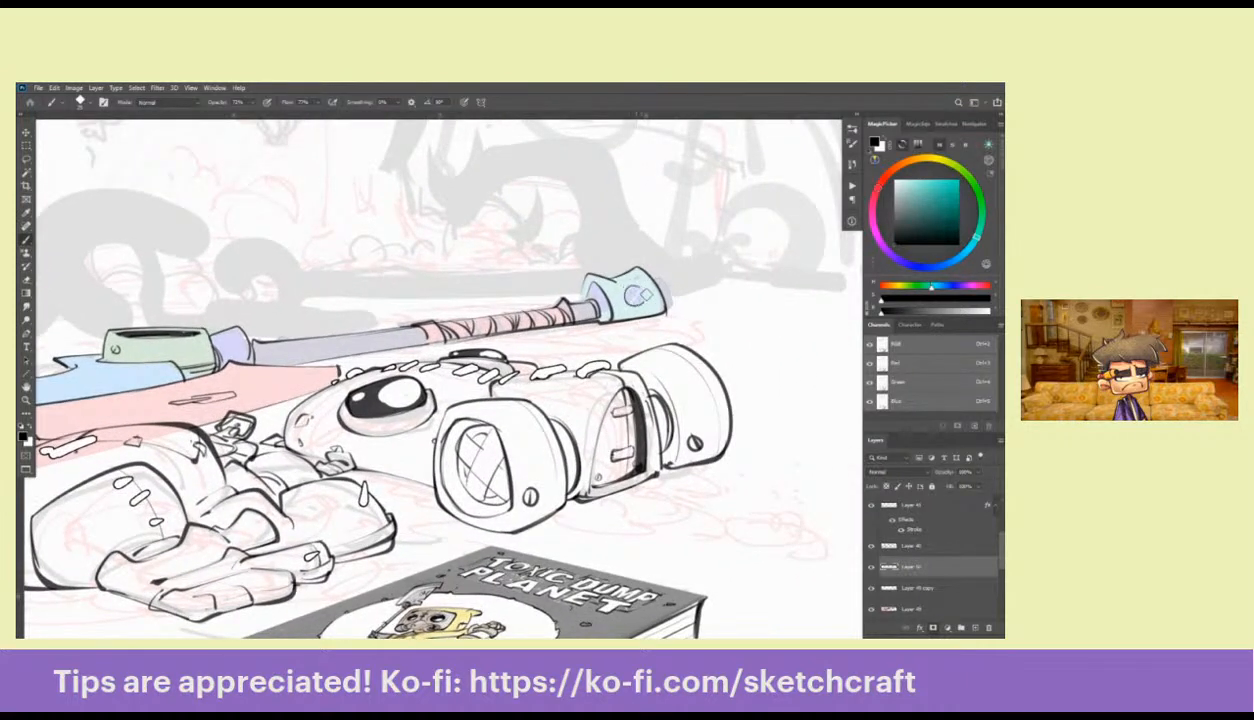
pyautogui.moveTo(642, 294); pyautogui.dragTo(666, 306)
pyautogui.moveTo(582, 286); pyautogui.dragTo(597, 334)
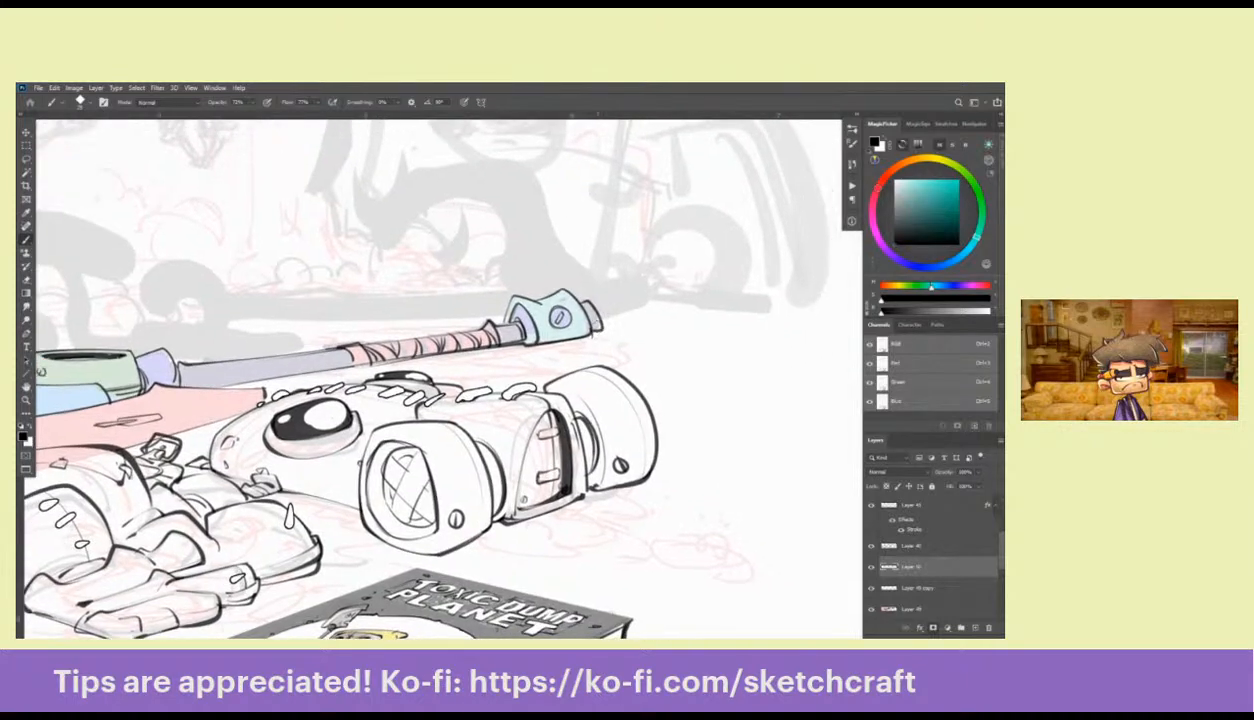
# On the weapon's color layer, lasso the pink fill overlapping the lying figure's back, delete it and clear the selection
pyautogui.moveTo(320, 452); pyautogui.dragTo(644, 389)
pyautogui.moveTo(388, 368); pyautogui.dragTo(704, 350)
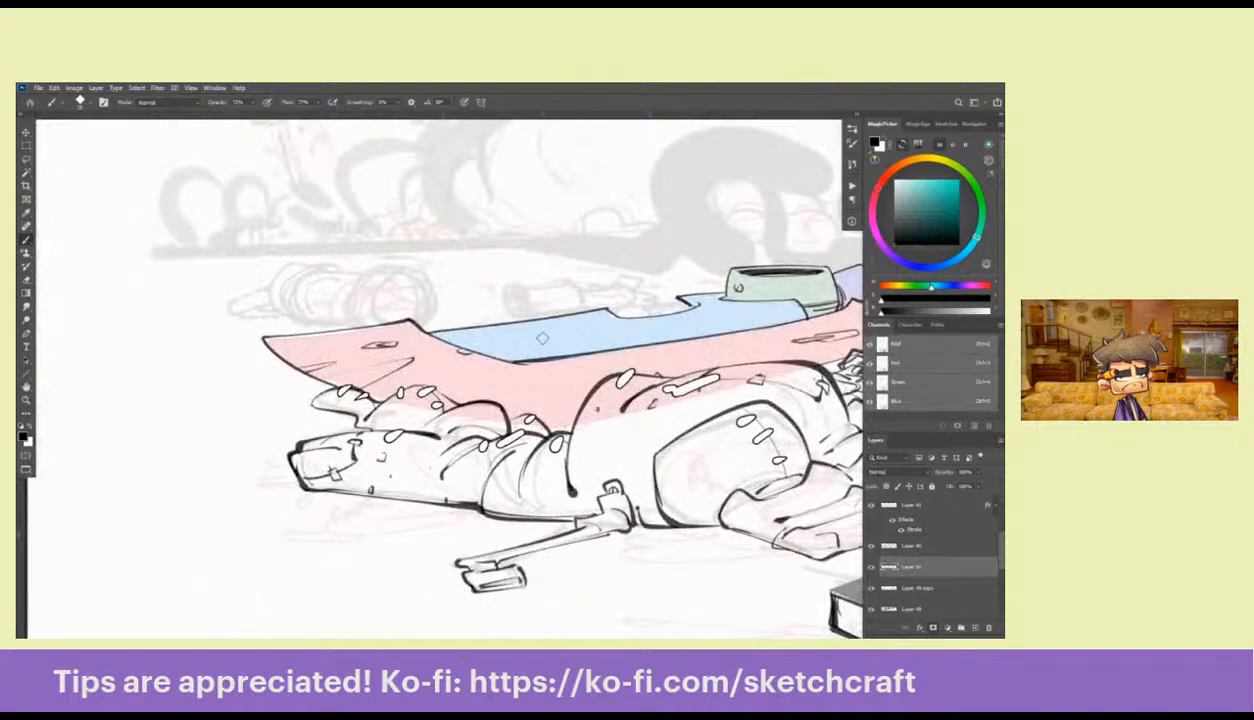
pyautogui.moveTo(503, 309); pyautogui.dragTo(610, 413)
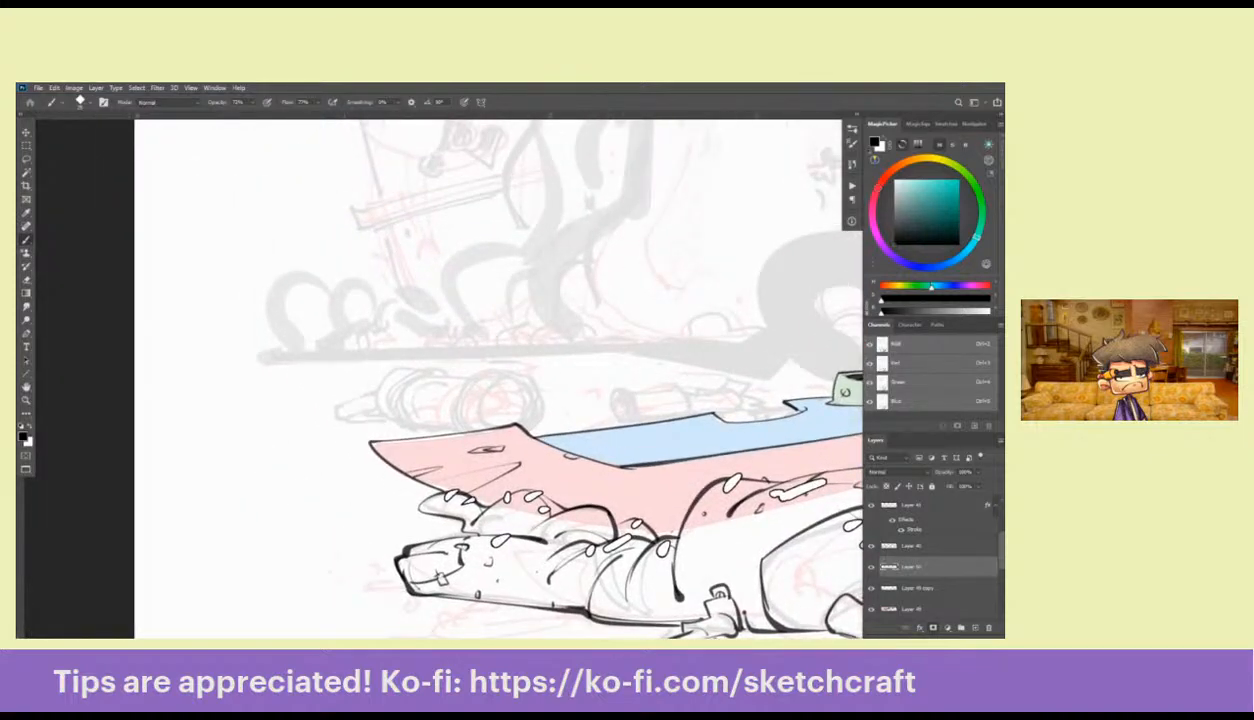
pyautogui.moveTo(835, 578); pyautogui.dragTo(550, 455)
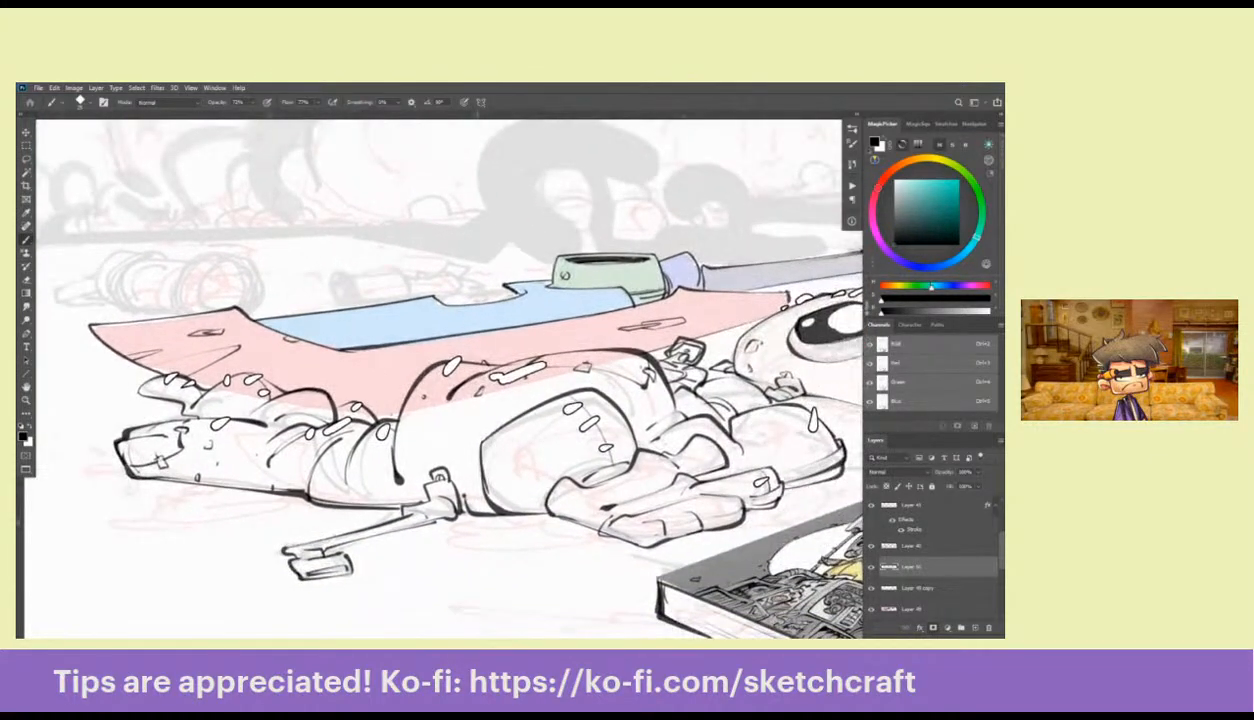
pyautogui.hotkey('ctrl', '[')
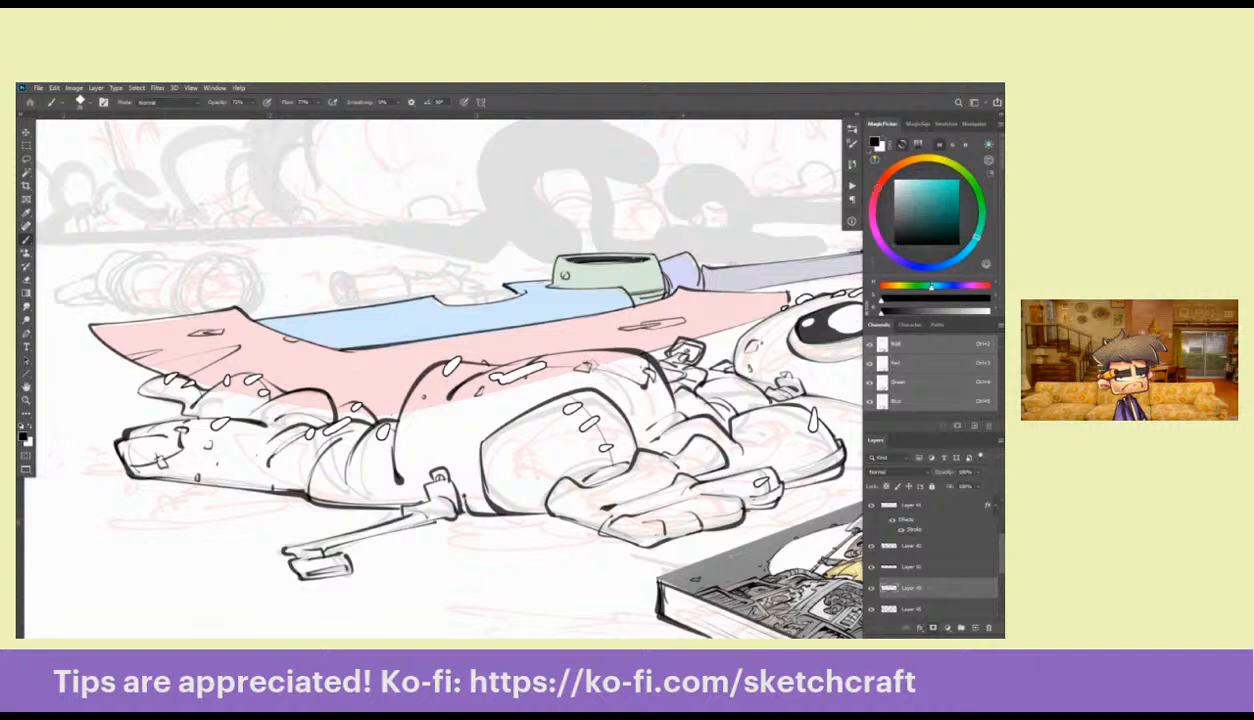
pyautogui.press('l')
pyautogui.moveTo(610, 357); pyautogui.dragTo(725, 345)
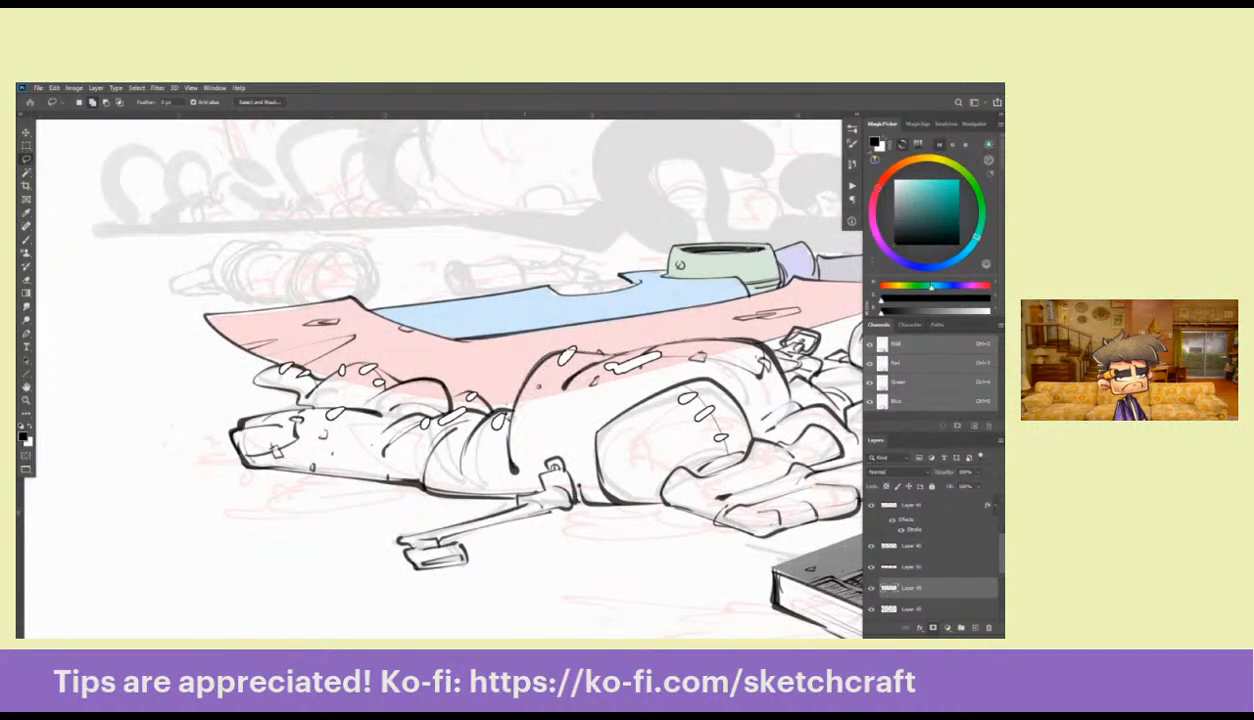
pyautogui.moveTo(383, 372)
pyautogui.mouseDown()
pyautogui.moveTo(282, 368)
pyautogui.moveTo(775, 398)
pyautogui.mouseUp()
pyautogui.press('Delete')
pyautogui.hotkey('ctrl', 'd')
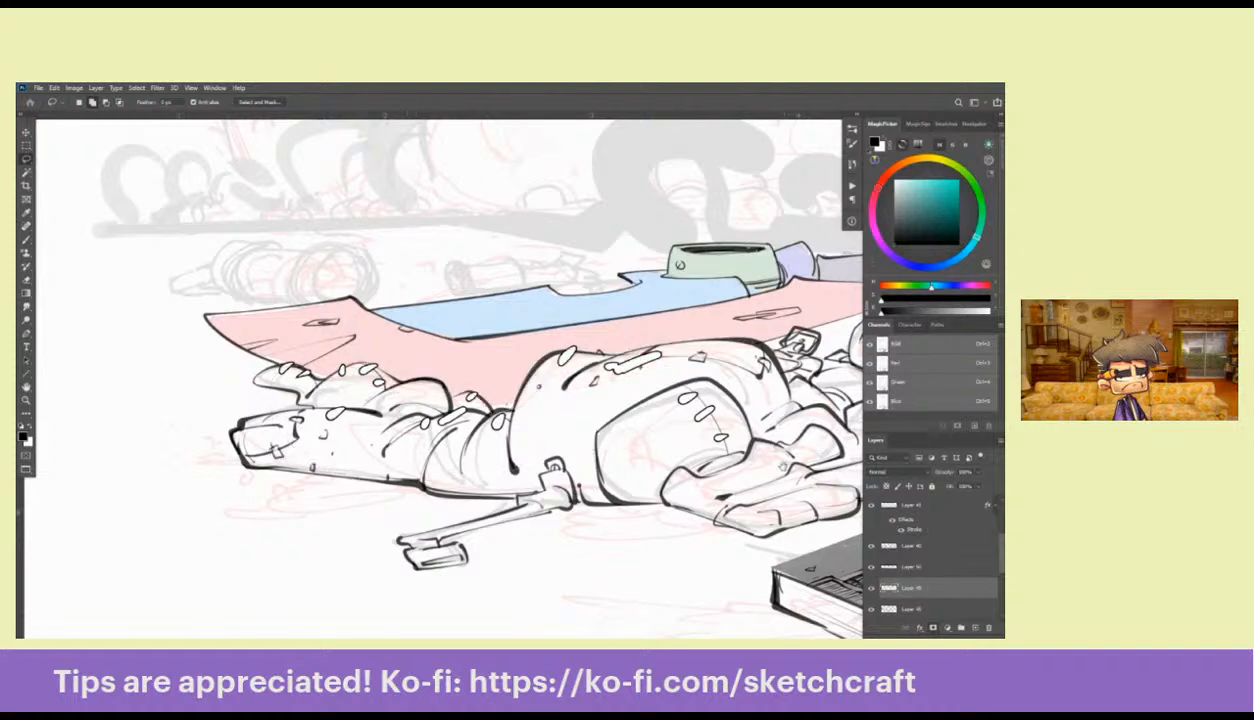
# Inspect the cleaned-up weapon and toggle its color and line layers off and on to check them
pyautogui.moveTo(769, 456); pyautogui.dragTo(414, 490)
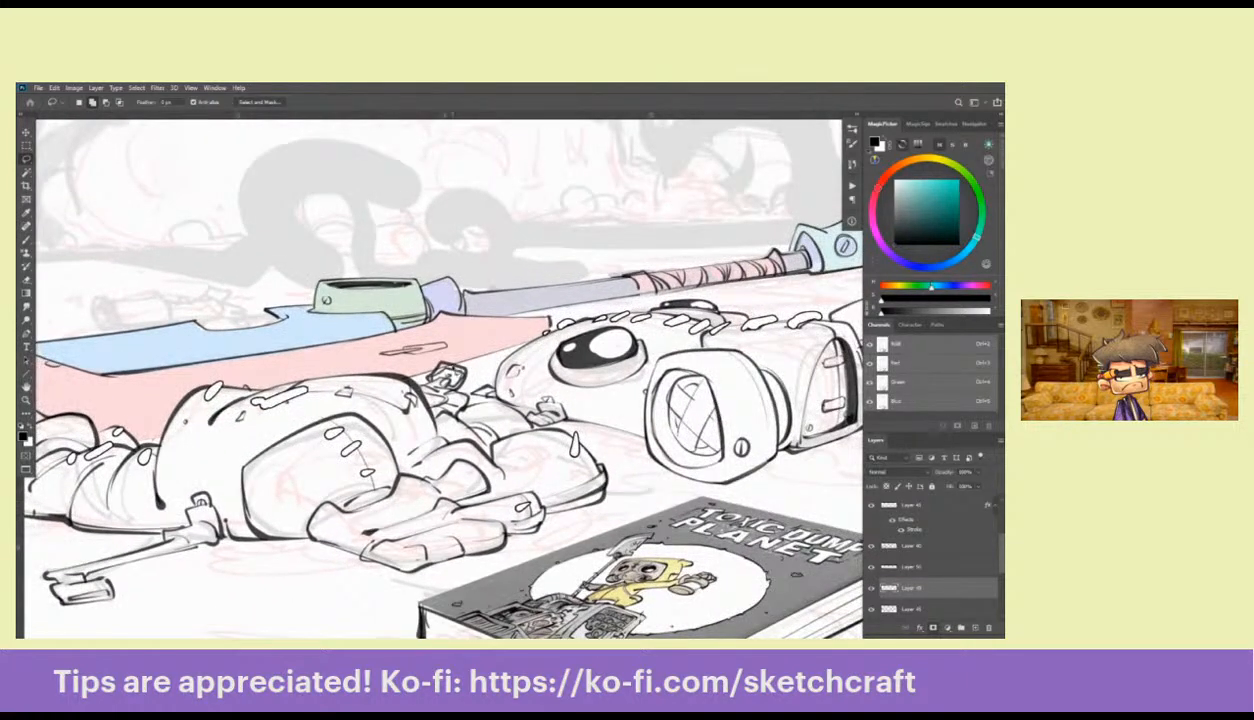
pyautogui.moveTo(426, 425); pyautogui.dragTo(450, 430)
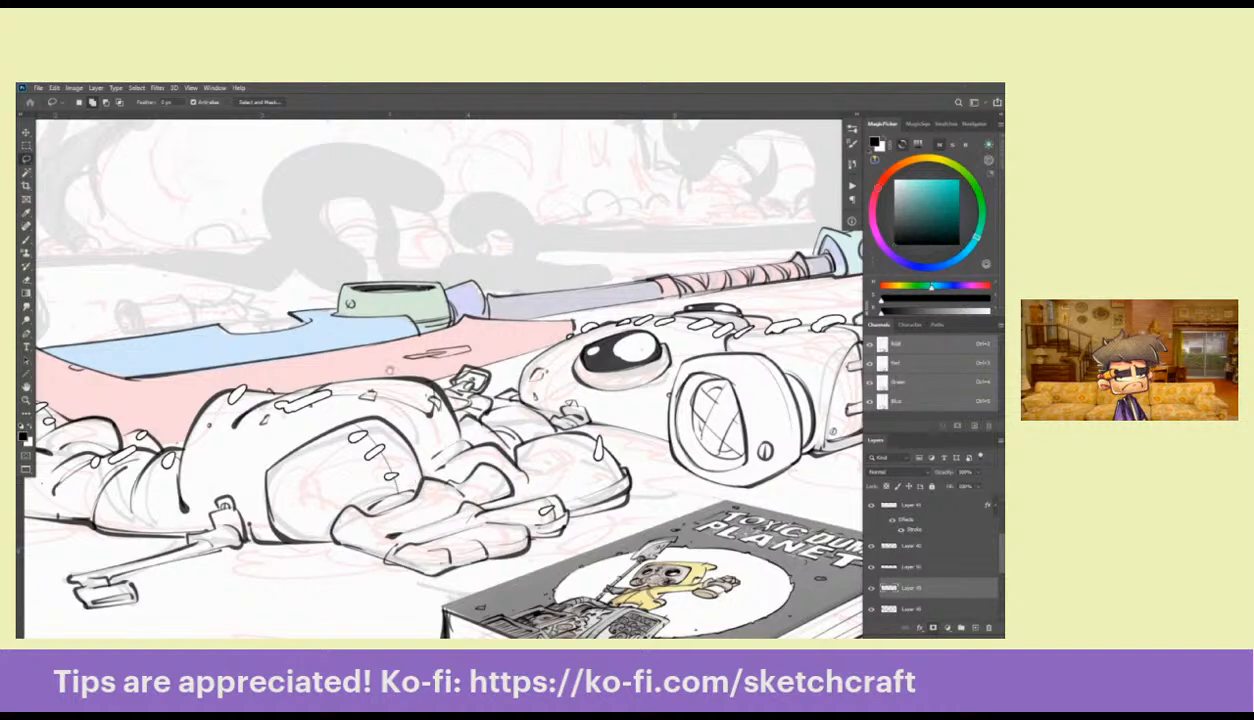
pyautogui.moveTo(390, 370); pyautogui.dragTo(705, 441)
pyautogui.press('b')
pyautogui.moveTo(401, 415); pyautogui.dragTo(607, 392)
pyautogui.moveTo(814, 536); pyautogui.dragTo(550, 496)
pyautogui.scroll(-2, 930, 565)
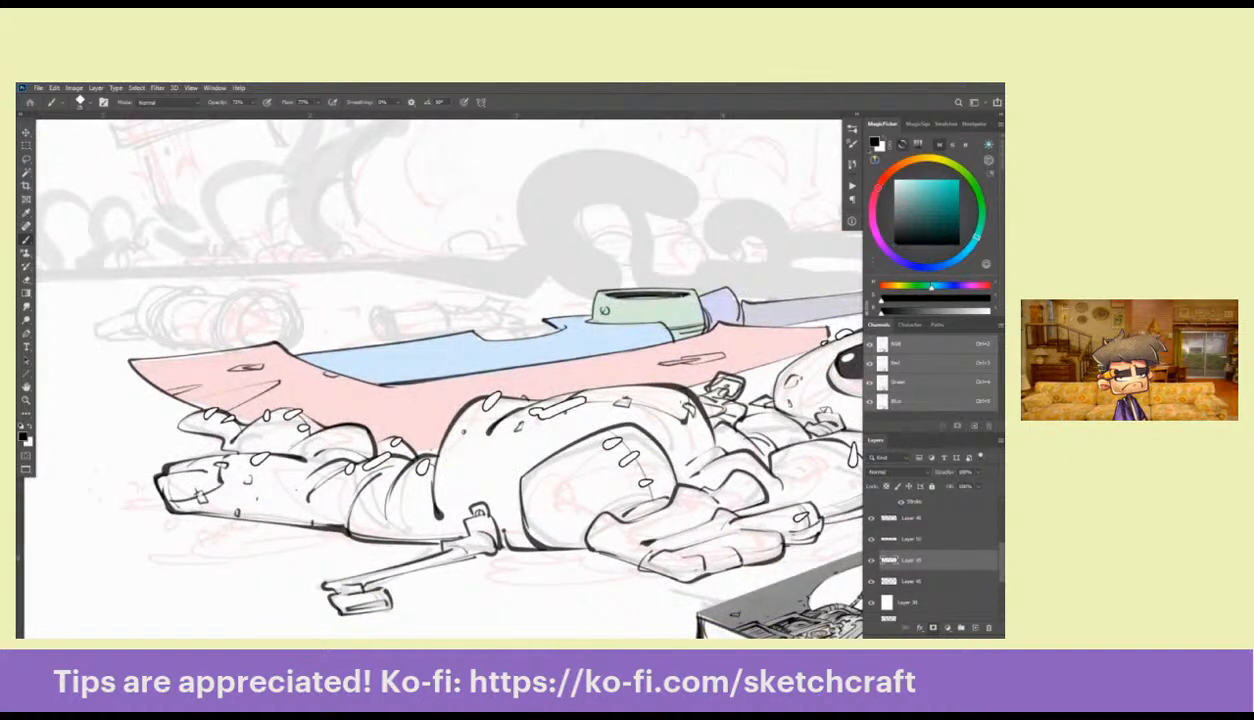
pyautogui.click(871, 560)
pyautogui.click(871, 560)
pyautogui.click(871, 539)
pyautogui.click(871, 539)
pyautogui.click(912, 539)
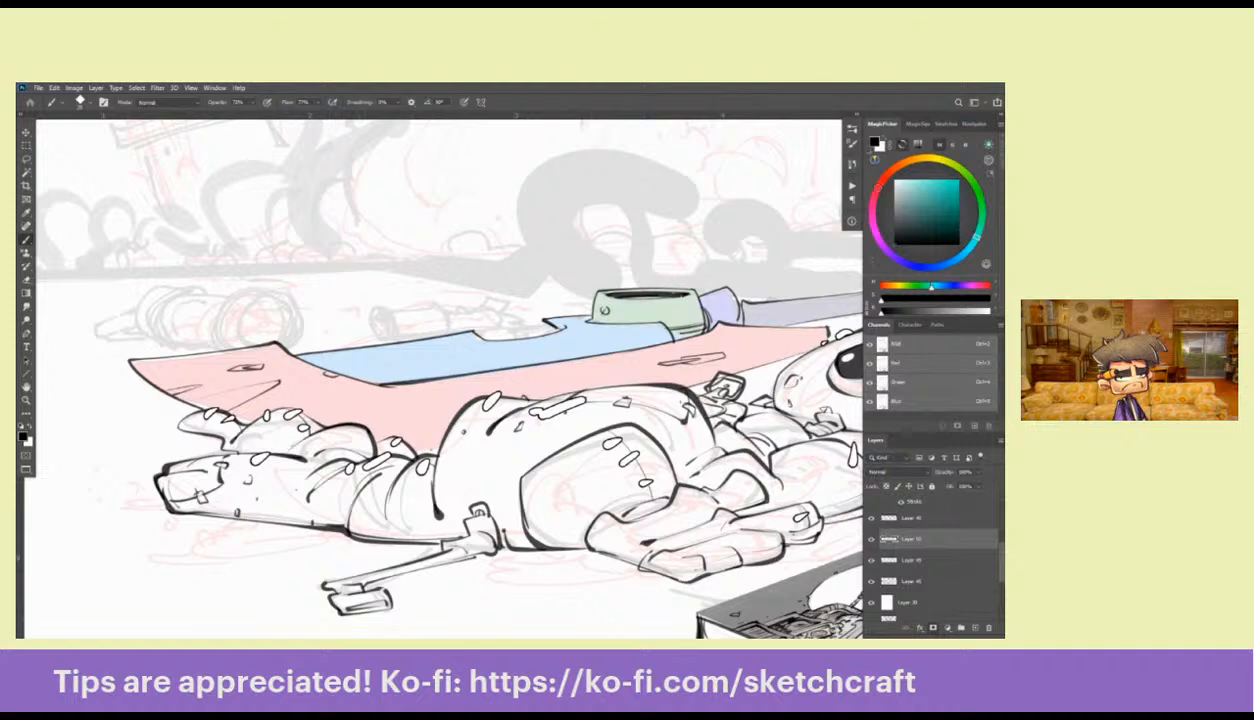
pyautogui.click(912, 560)
pyautogui.moveTo(615, 480); pyautogui.dragTo(788, 491)
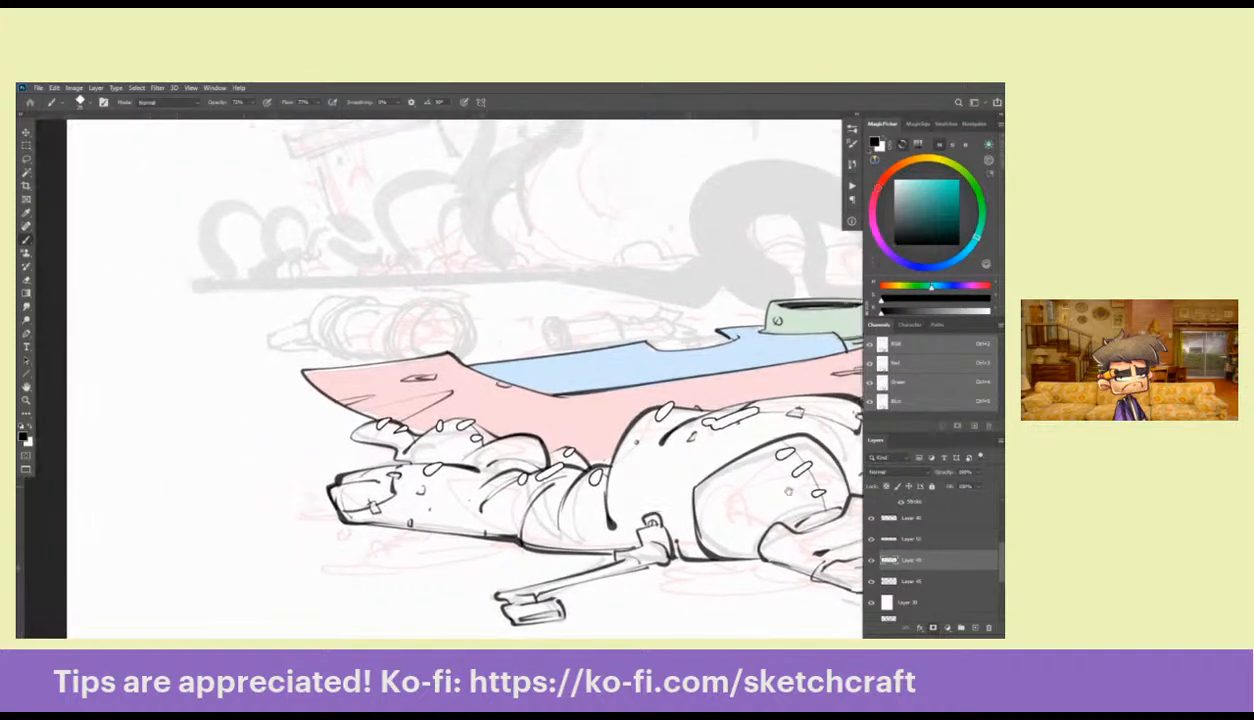
# Add a new layer beneath the weapon's color layer for the sketched object behind the blade tip
pyautogui.click(912, 581)
pyautogui.click(975, 628)
pyautogui.moveTo(443, 327); pyautogui.dragTo(614, 413)
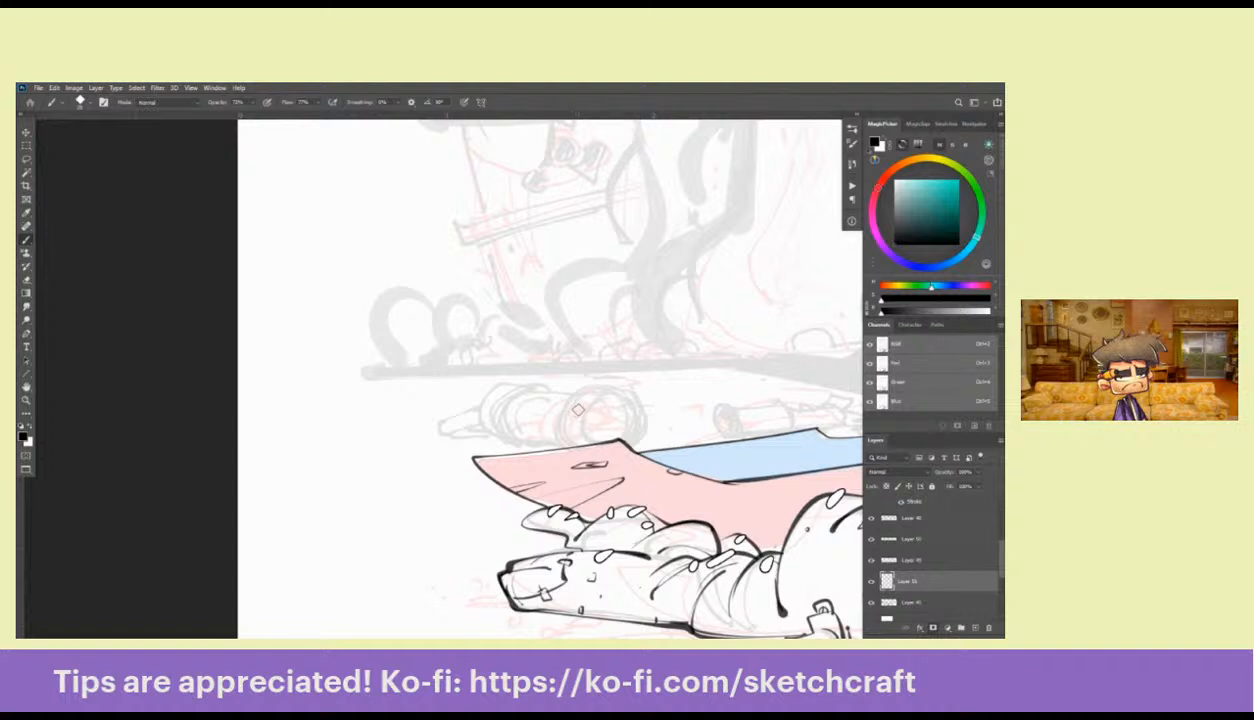
# Replace the Sketch Diamond brush with a solid round brush preset at 100% opacity and flow
pyautogui.moveTo(629, 380); pyautogui.dragTo(617, 385)
pyautogui.rightClick(600, 384)
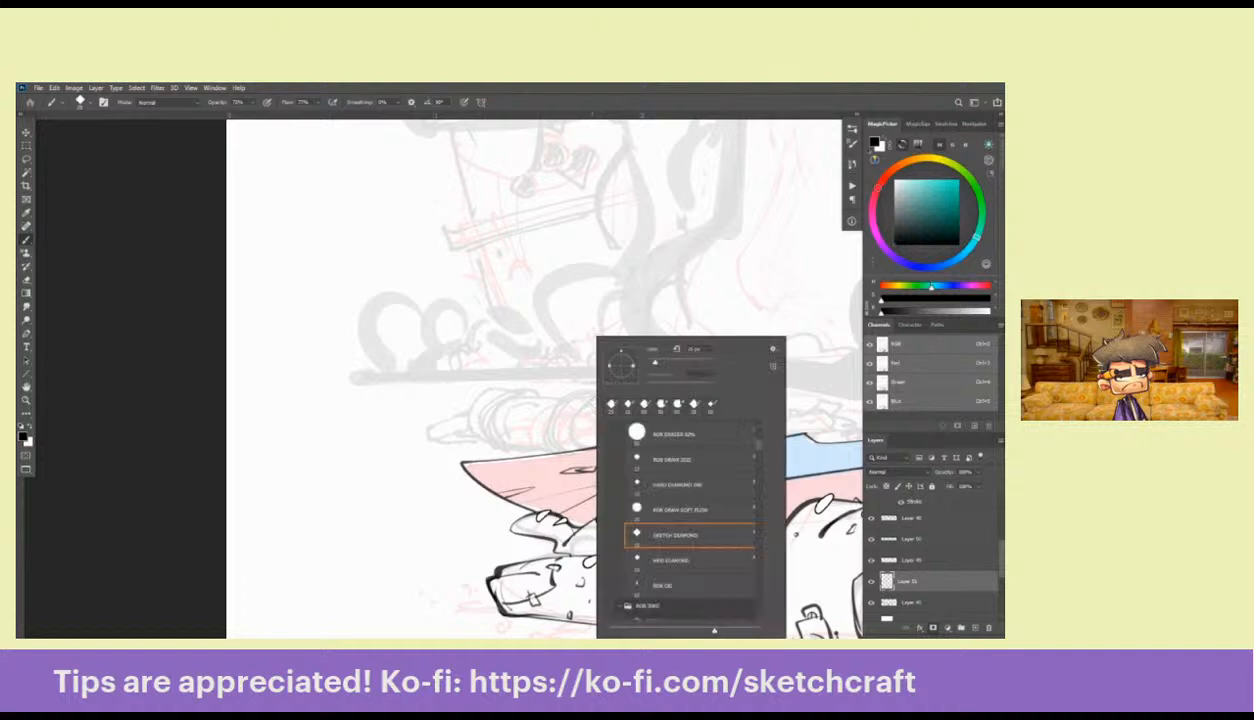
pyautogui.click(680, 510)
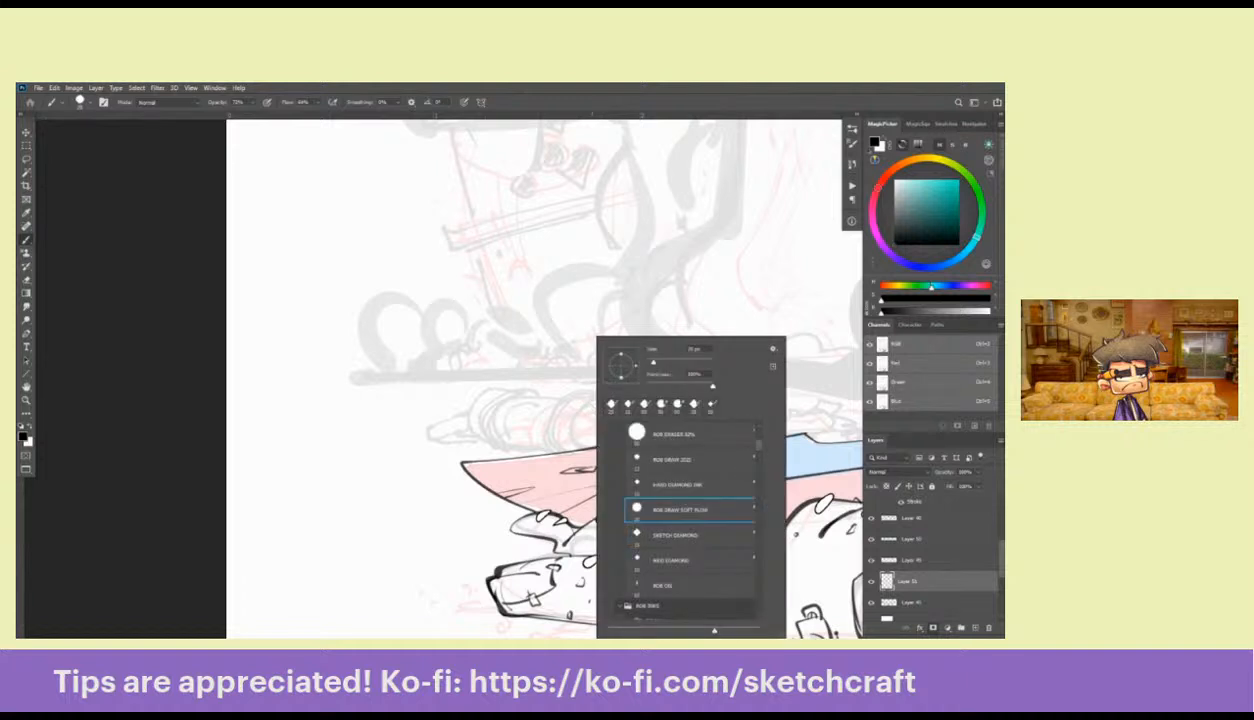
pyautogui.scroll(2, 690, 520)
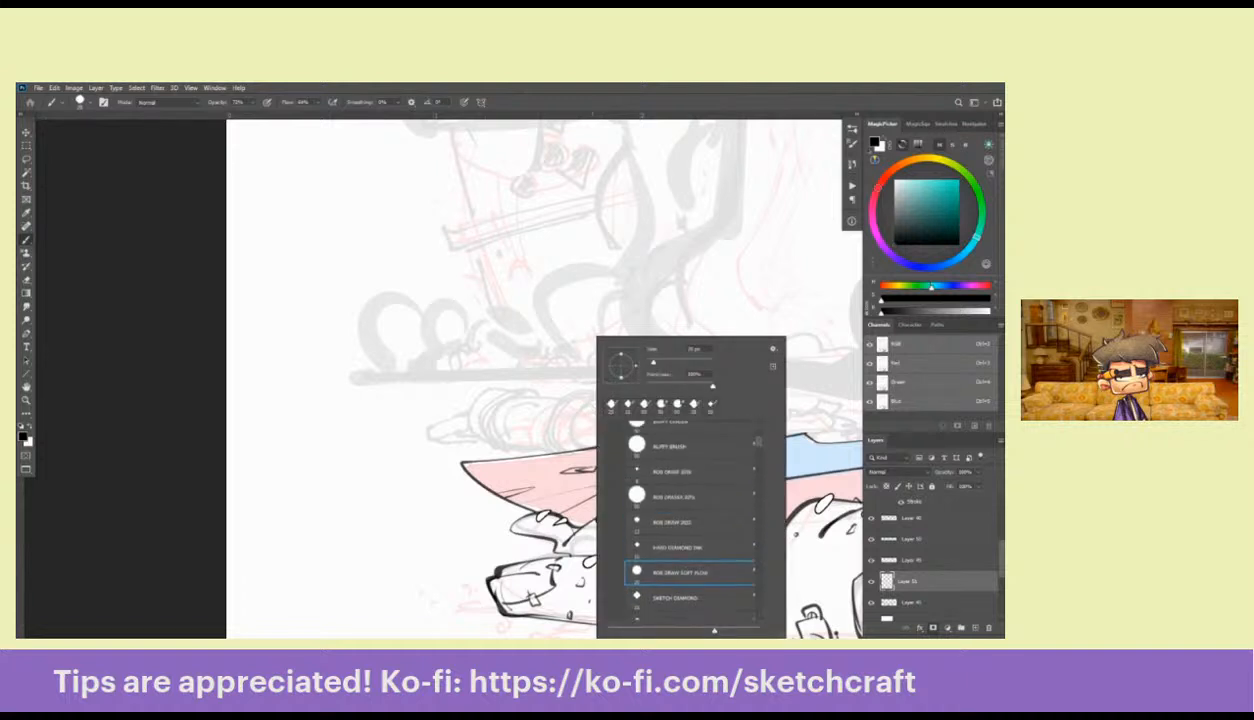
pyautogui.click(680, 446)
pyautogui.click(578, 430)
pyautogui.moveTo(617, 432); pyautogui.dragTo(531, 443)
pyautogui.click(531, 443)
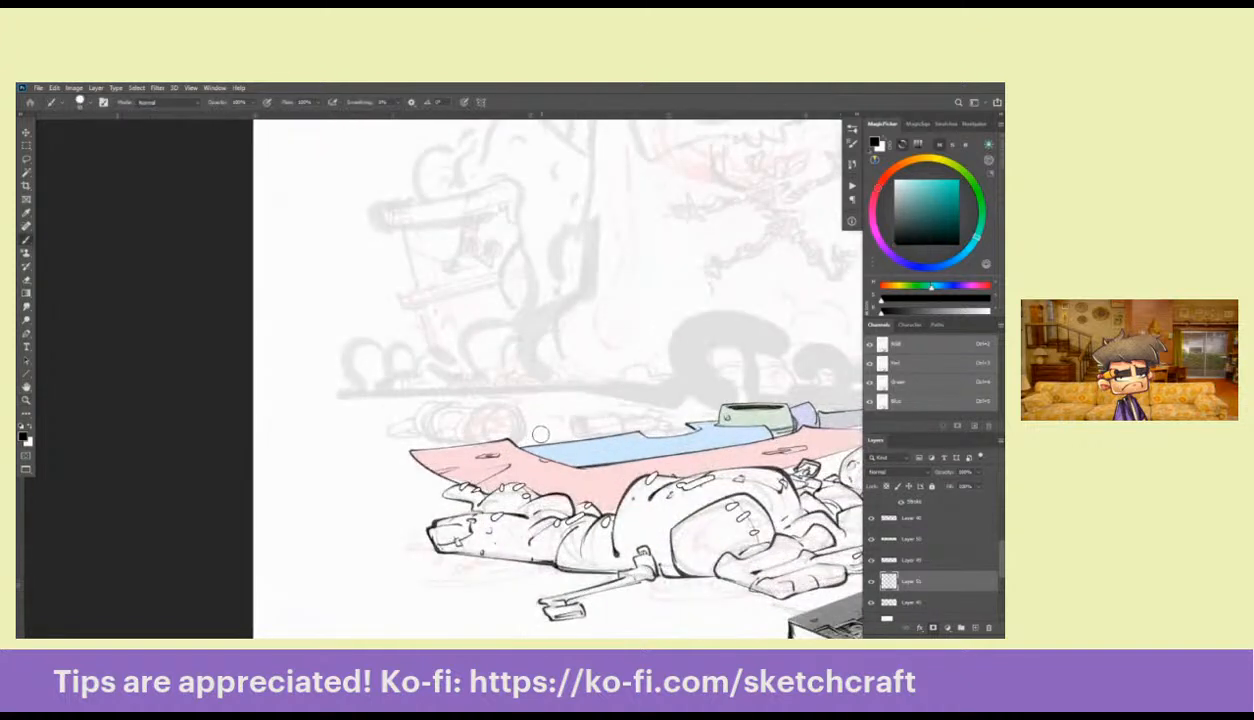
# Choose an orange-red and block in the rounded base of the sketched bottle-like object behind the blade tip
pyautogui.keyDown('alt'); pyautogui.click(660, 368); pyautogui.keyUp('alt')
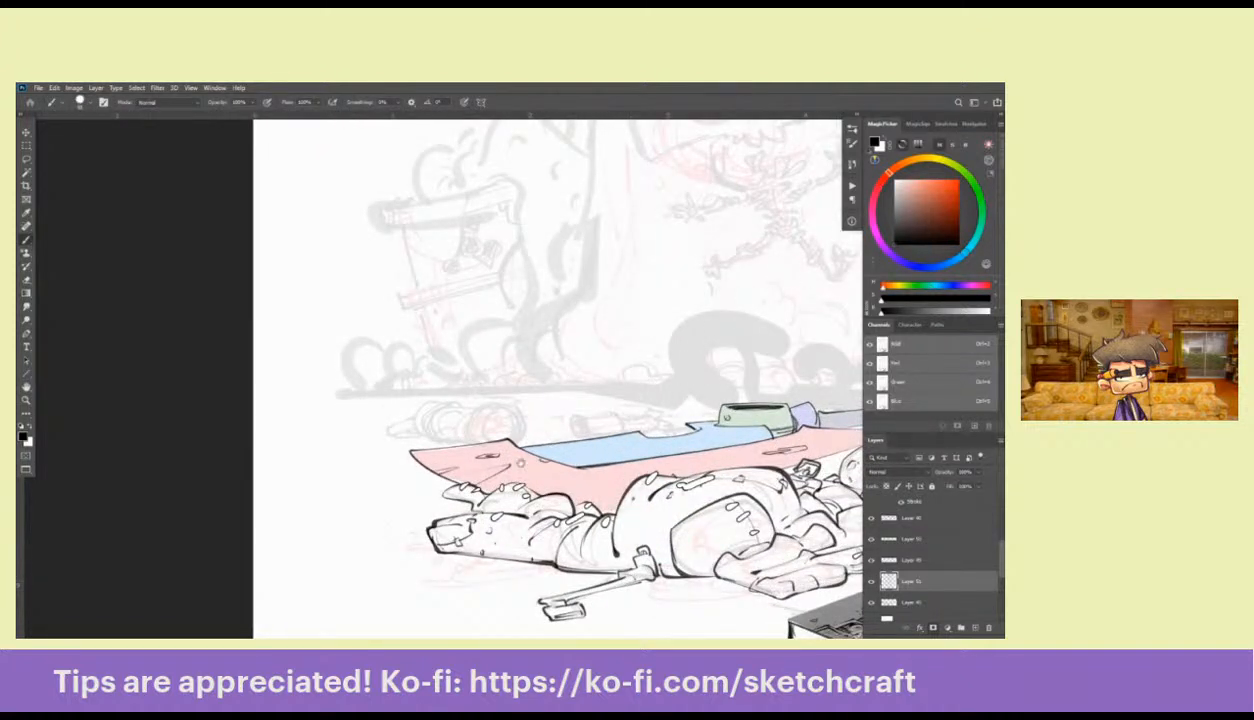
pyautogui.moveTo(510, 453)
pyautogui.mouseDown()
pyautogui.moveTo(572, 403)
pyautogui.moveTo(556, 348)
pyautogui.moveTo(596, 372)
pyautogui.moveTo(548, 346)
pyautogui.moveTo(594, 350)
pyautogui.moveTo(601, 390)
pyautogui.moveTo(560, 345)
pyautogui.moveTo(528, 385)
pyautogui.moveTo(545, 340)
pyautogui.moveTo(578, 350)
pyautogui.moveTo(540, 380)
pyautogui.moveTo(560, 365)
pyautogui.moveTo(586, 372)
pyautogui.moveTo(588, 389)
pyautogui.mouseUp()
pyautogui.hotkey('ctrl', 'z')
pyautogui.keyDown('alt'); pyautogui.click(606, 329); pyautogui.keyUp('alt')
pyautogui.hotkey('ctrl', 'z')
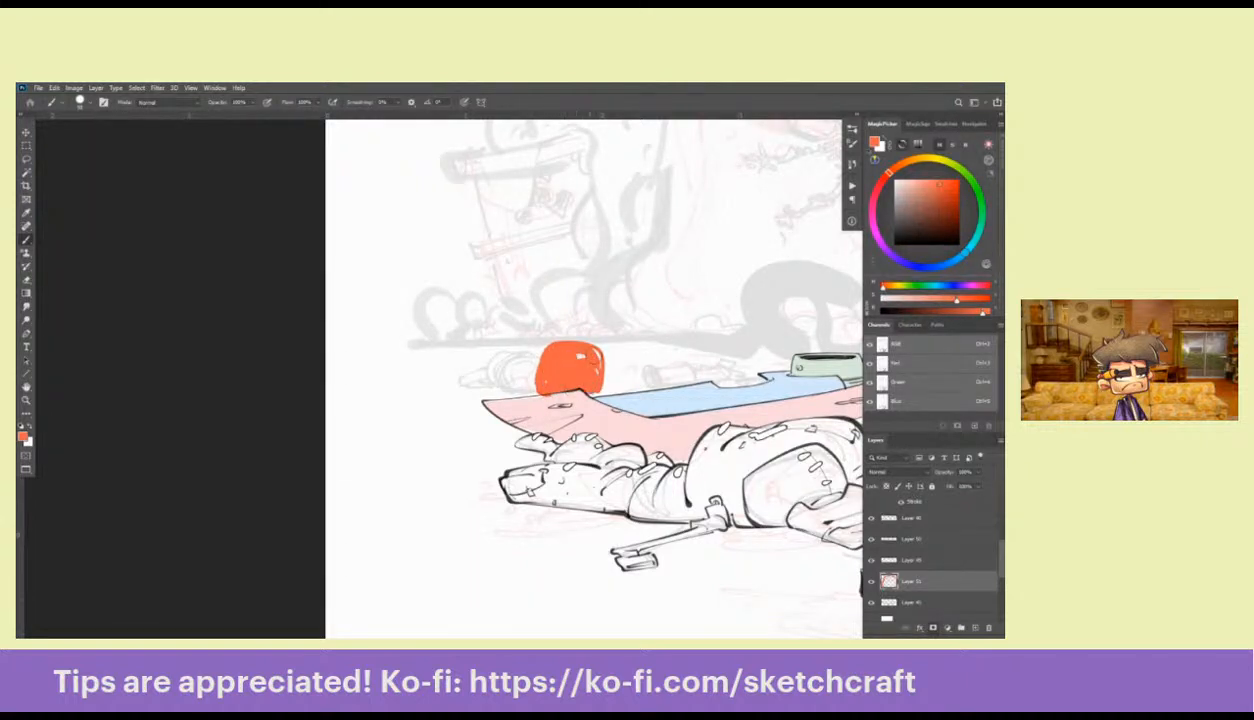
# Block in the object's front band and narrow neck in orange-red, and extend the outer edge of its base
pyautogui.moveTo(562, 348)
pyautogui.mouseDown()
pyautogui.moveTo(539, 395)
pyautogui.moveTo(546, 354)
pyautogui.moveTo(568, 359)
pyautogui.moveTo(564, 345)
pyautogui.moveTo(609, 355)
pyautogui.moveTo(683, 339)
pyautogui.moveTo(690, 325)
pyautogui.moveTo(643, 315)
pyautogui.moveTo(632, 351)
pyautogui.moveTo(649, 357)
pyautogui.moveTo(635, 358)
pyautogui.moveTo(631, 321)
pyautogui.moveTo(664, 312)
pyautogui.moveTo(625, 346)
pyautogui.moveTo(636, 351)
pyautogui.moveTo(649, 314)
pyautogui.moveTo(621, 345)
pyautogui.moveTo(633, 307)
pyautogui.moveTo(616, 352)
pyautogui.moveTo(611, 317)
pyautogui.moveTo(661, 307)
pyautogui.moveTo(629, 307)
pyautogui.moveTo(620, 345)
pyautogui.mouseUp()
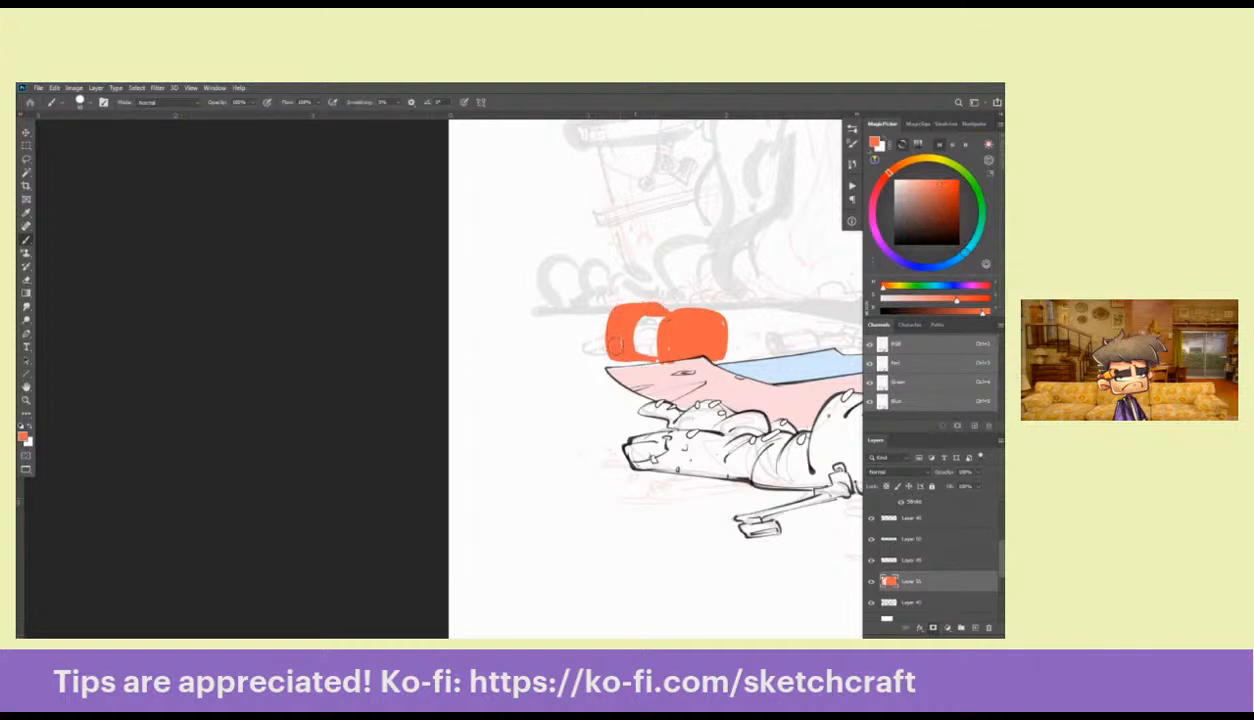
pyautogui.moveTo(652, 305)
pyautogui.mouseDown()
pyautogui.moveTo(712, 296)
pyautogui.moveTo(720, 350)
pyautogui.moveTo(728, 318)
pyautogui.moveTo(645, 335)
pyautogui.moveTo(625, 348)
pyautogui.moveTo(652, 350)
pyautogui.moveTo(642, 364)
pyautogui.moveTo(670, 357)
pyautogui.moveTo(650, 315)
pyautogui.moveTo(692, 323)
pyautogui.moveTo(650, 368)
pyautogui.moveTo(540, 395)
pyautogui.moveTo(605, 372)
pyautogui.mouseUp()
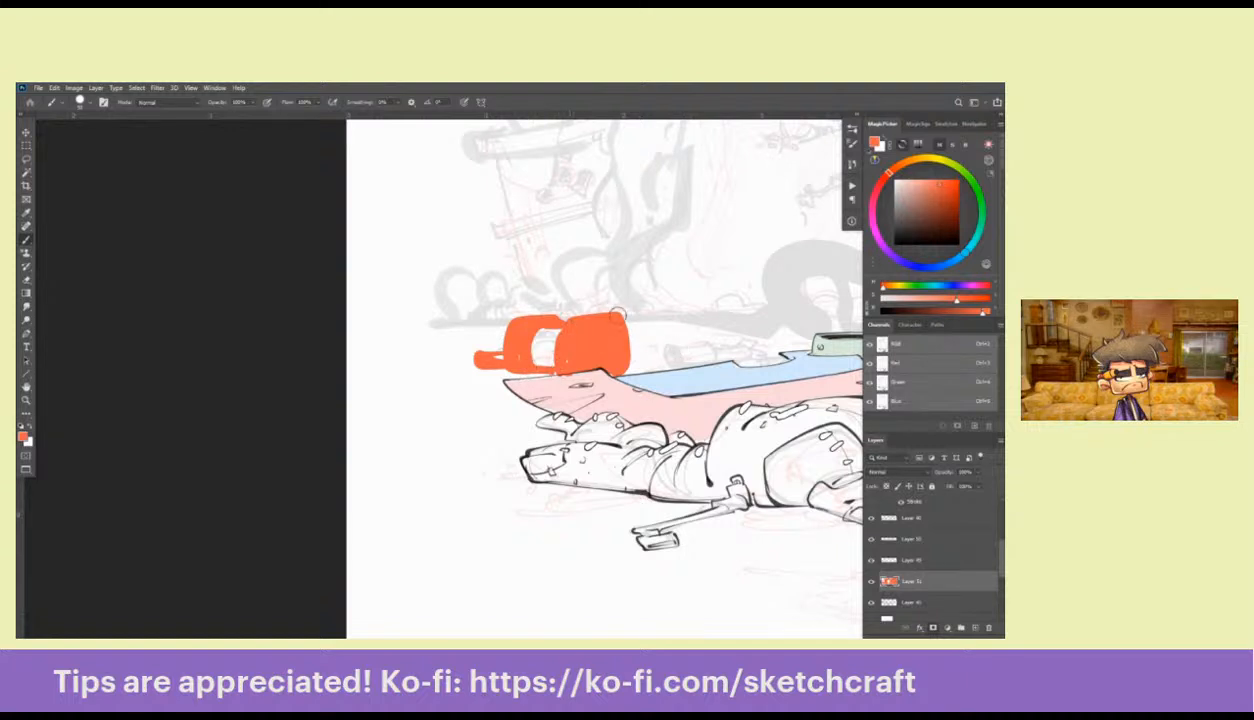
pyautogui.moveTo(618, 315); pyautogui.dragTo(628, 364)
# Paint the object's end face dark brown around an orange bar, and darken the inner band and neck joint
pyautogui.click(931, 221)
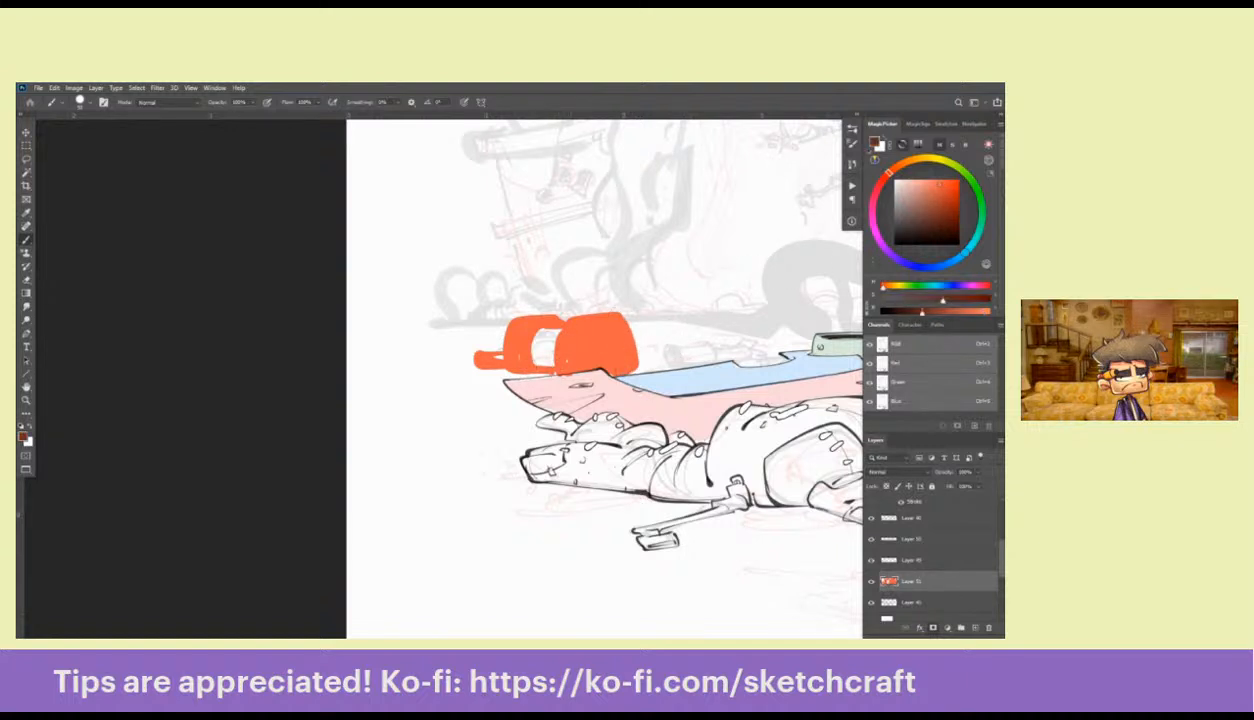
pyautogui.moveTo(588, 350)
pyautogui.mouseDown()
pyautogui.moveTo(618, 312)
pyautogui.moveTo(614, 350)
pyautogui.moveTo(628, 364)
pyautogui.moveTo(595, 362)
pyautogui.moveTo(612, 314)
pyautogui.moveTo(590, 310)
pyautogui.moveTo(628, 350)
pyautogui.moveTo(600, 310)
pyautogui.moveTo(582, 358)
pyautogui.moveTo(605, 325)
pyautogui.moveTo(613, 360)
pyautogui.moveTo(603, 322)
pyautogui.moveTo(610, 335)
pyautogui.moveTo(590, 342)
pyautogui.moveTo(610, 348)
pyautogui.mouseUp()
pyautogui.keyDown('alt'); pyautogui.click(590, 322); pyautogui.keyUp('alt')
pyautogui.keyDown('alt'); pyautogui.click(597, 343); pyautogui.keyUp('alt')
pyautogui.keyDown('alt'); pyautogui.click(584, 358); pyautogui.keyUp('alt')
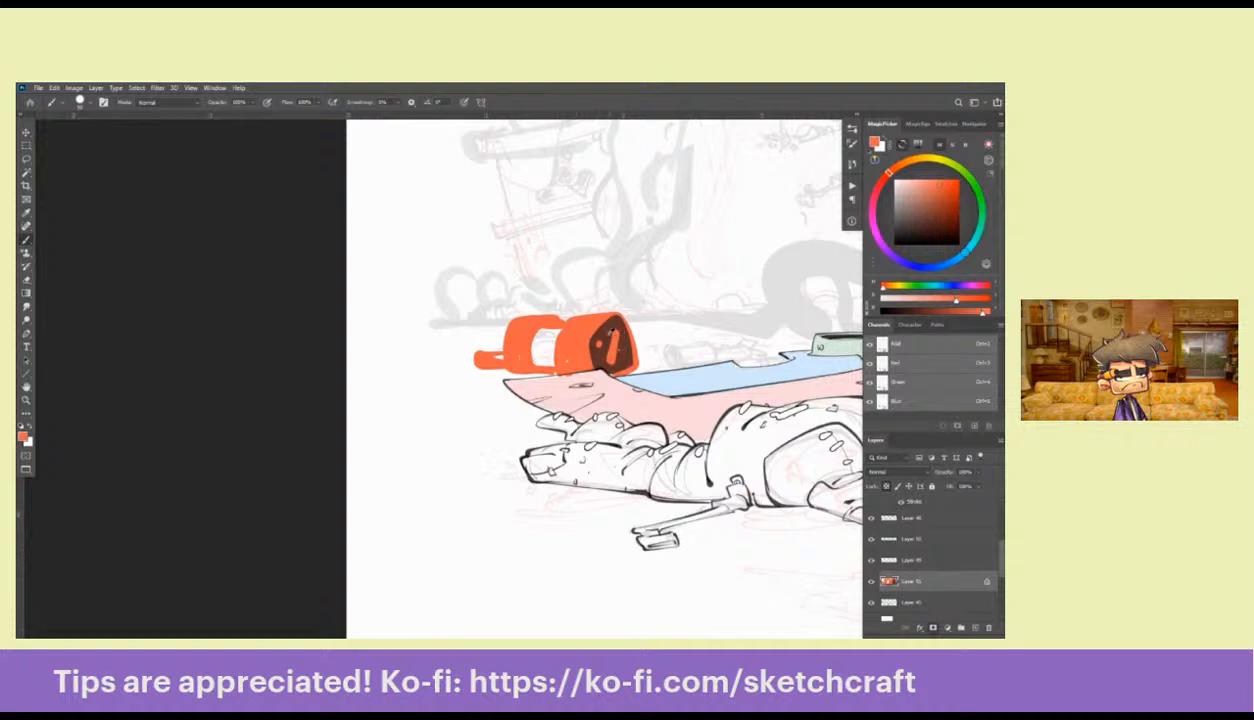
pyautogui.keyDown('alt'); pyautogui.click(606, 345); pyautogui.keyUp('alt')
pyautogui.moveTo(548, 312)
pyautogui.mouseDown()
pyautogui.moveTo(529, 367)
pyautogui.moveTo(530, 338)
pyautogui.moveTo(550, 348)
pyautogui.moveTo(532, 361)
pyautogui.moveTo(566, 352)
pyautogui.mouseUp()
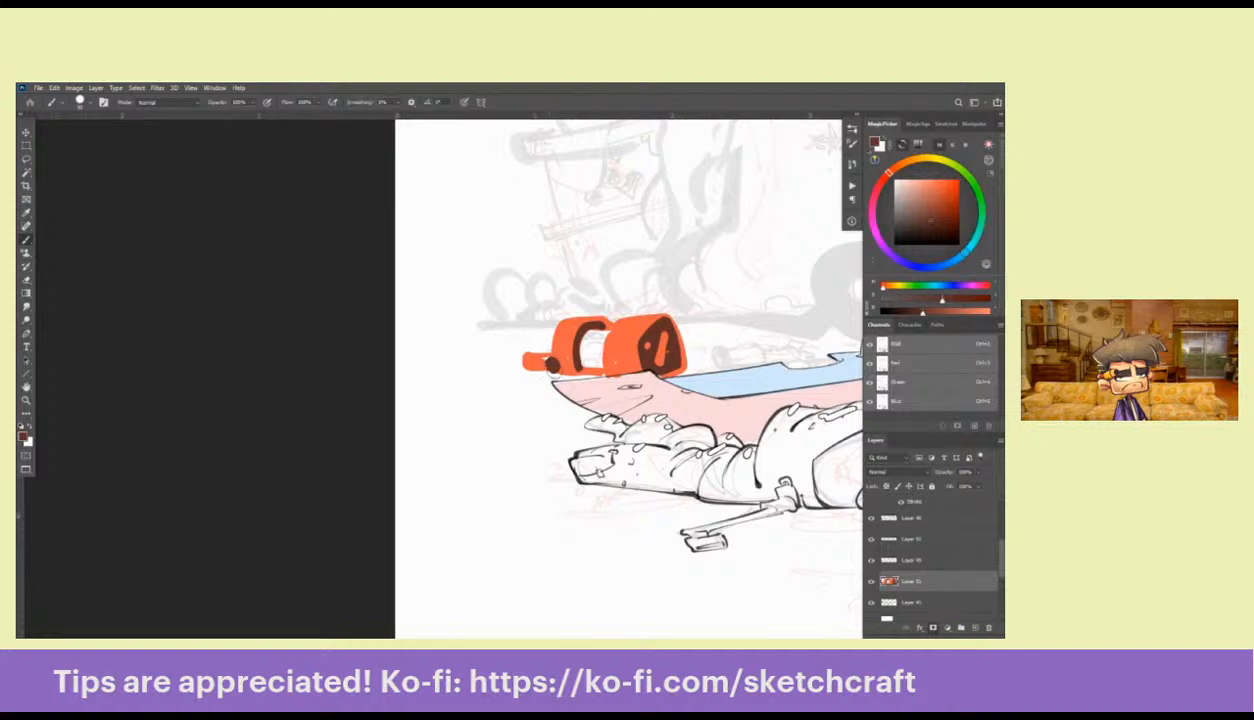
pyautogui.keyDown('alt'); pyautogui.click(549, 364); pyautogui.keyUp('alt')
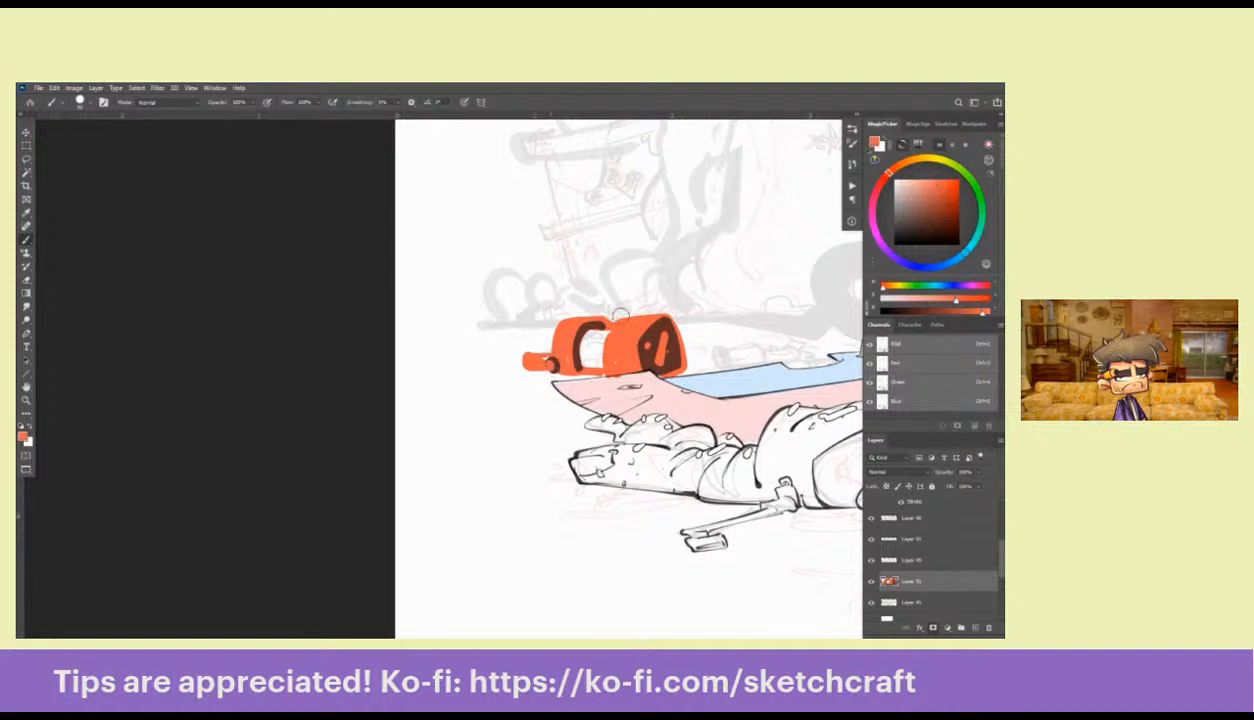
# Choose blue and paint a small round detail on the dark neck joint of the orange-red object
pyautogui.click(925, 267)
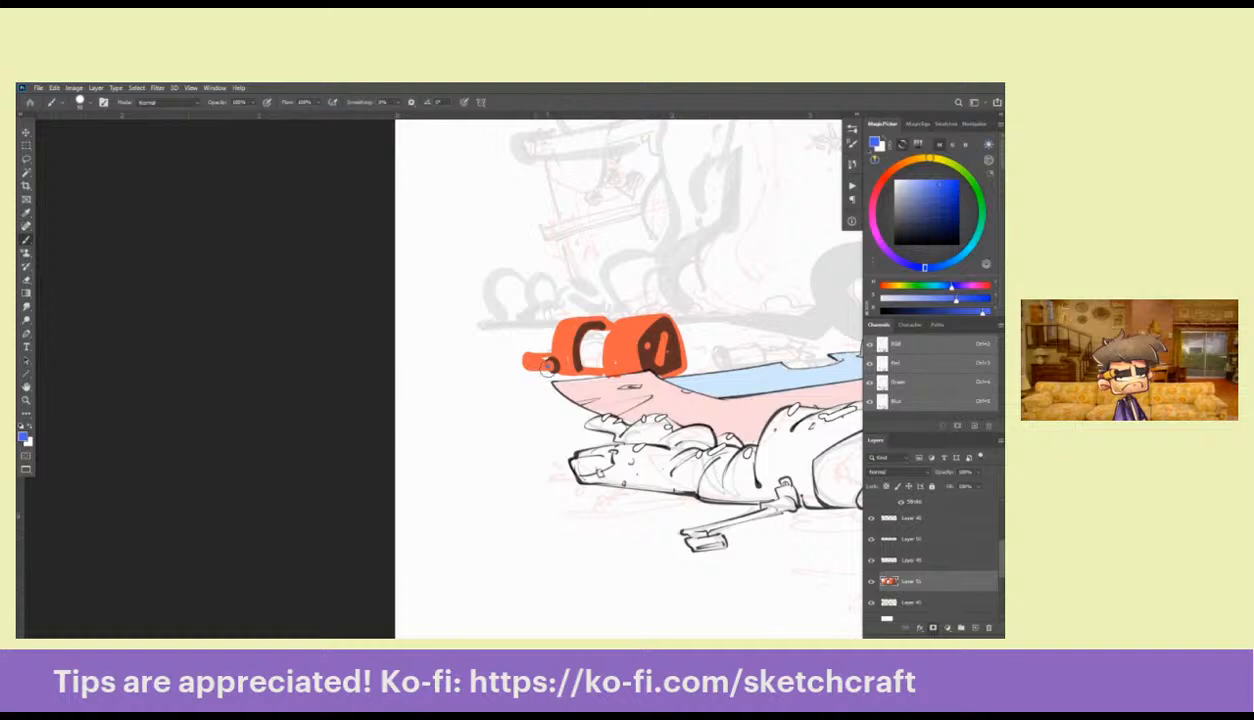
pyautogui.moveTo(630, 360); pyautogui.dragTo(565, 356)
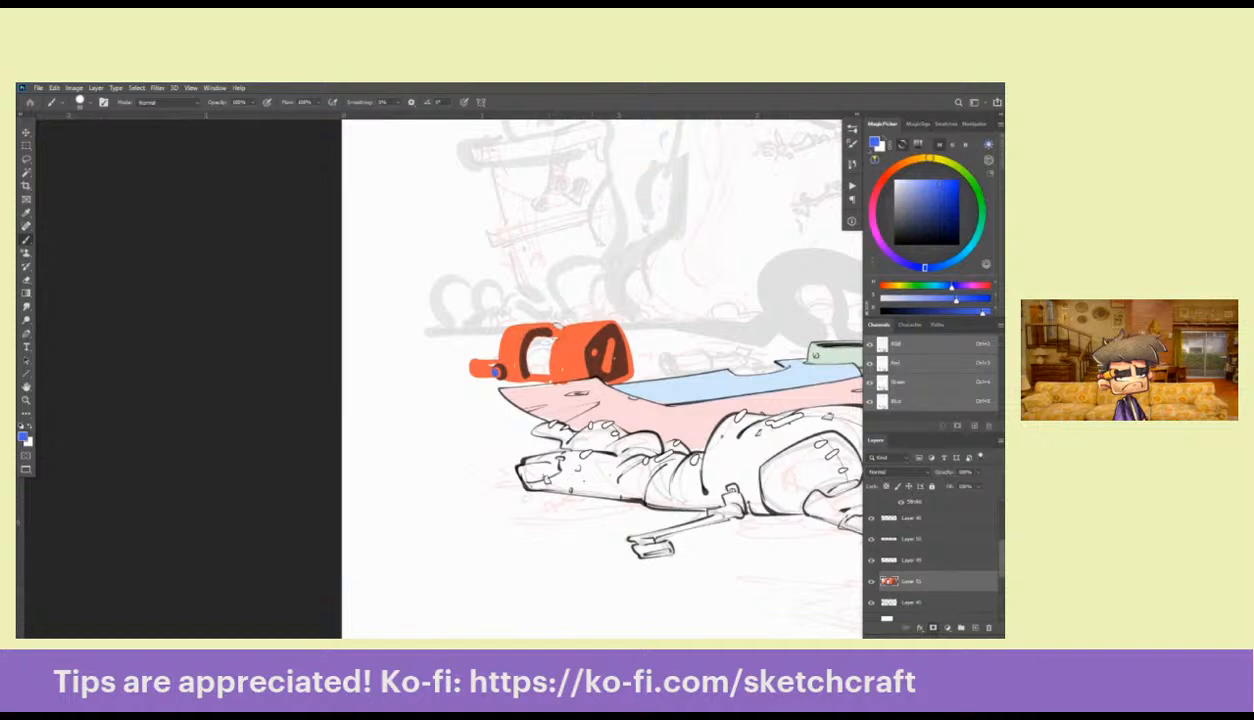
pyautogui.moveTo(600, 400); pyautogui.dragTo(540, 392)
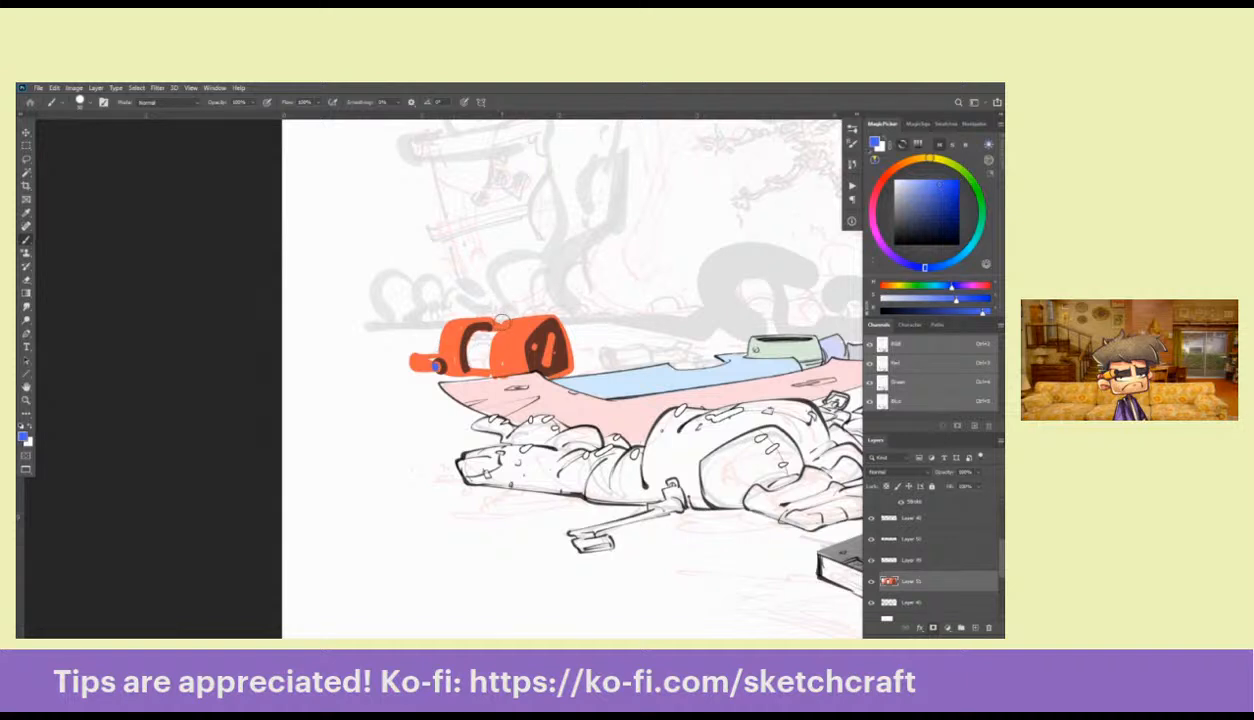
# Touch up the orange-red base's upper edge and add small orange-red dots beside the bar on the dark end face
pyautogui.press('e')
pyautogui.press('b')
pyautogui.keyDown('alt'); pyautogui.click(500, 322); pyautogui.keyUp('alt')
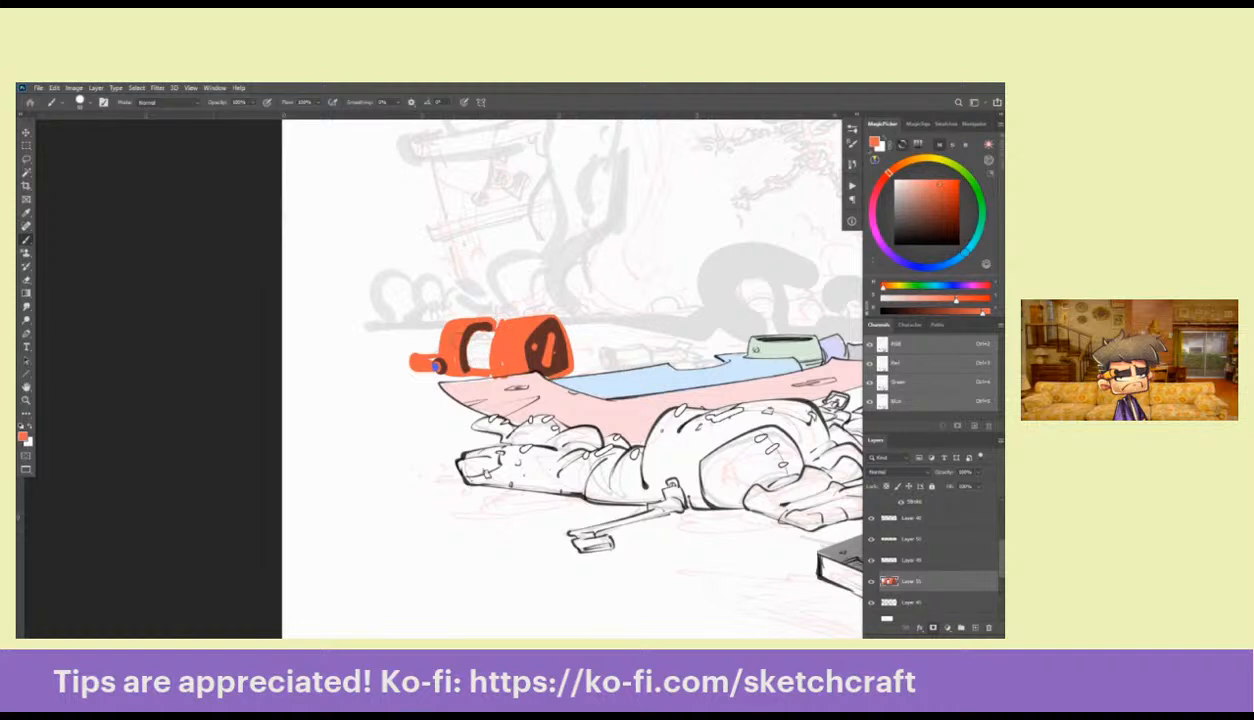
pyautogui.keyDown('alt'); pyautogui.click(462, 330); pyautogui.keyUp('alt')
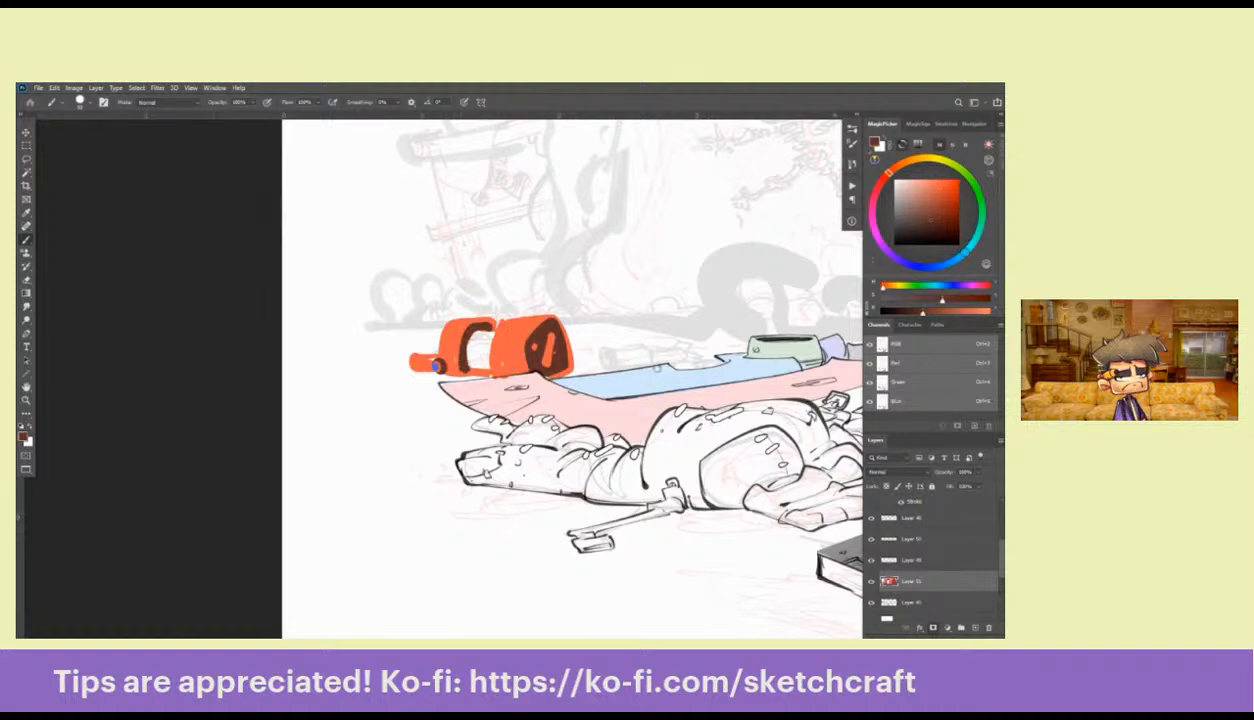
pyautogui.moveTo(556, 345); pyautogui.dragTo(436, 360)
pyautogui.keyDown('alt'); pyautogui.click(432, 358); pyautogui.keyUp('alt')
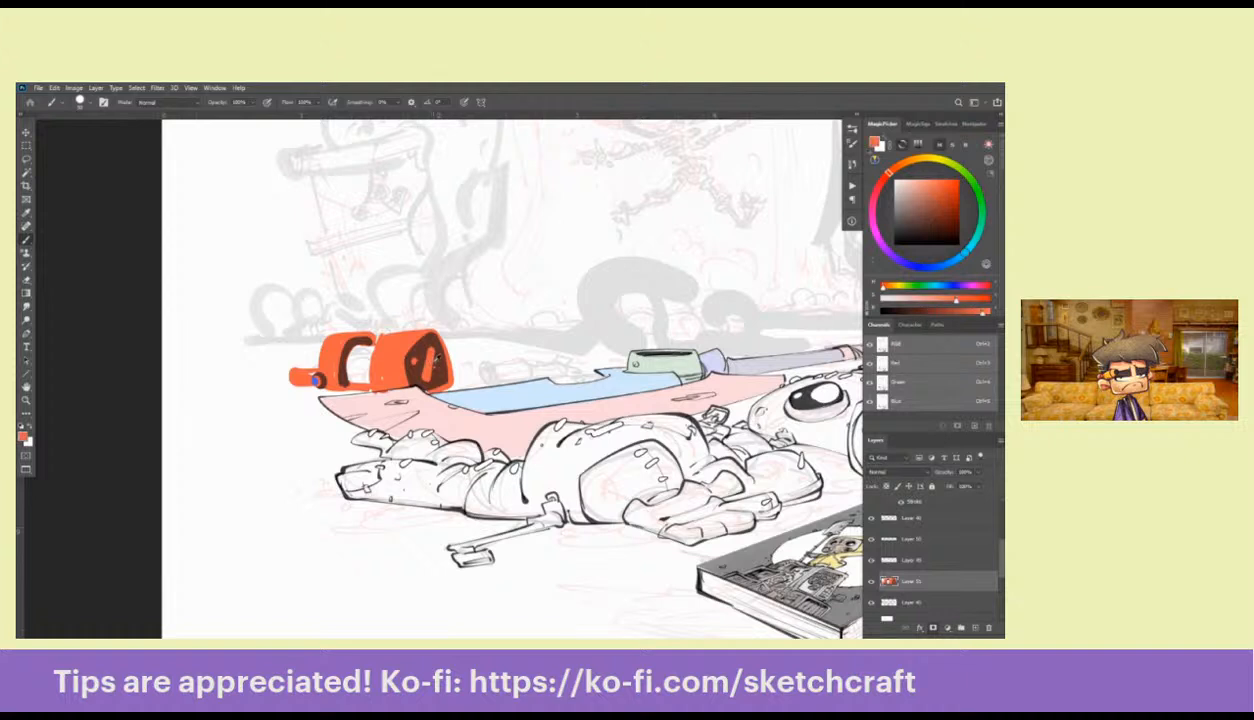
pyautogui.keyDown('alt'); pyautogui.click(438, 359); pyautogui.keyUp('alt')
pyautogui.keyDown('alt'); pyautogui.click(424, 370); pyautogui.keyUp('alt')
pyautogui.moveTo(432, 350)
pyautogui.mouseDown()
pyautogui.moveTo(424, 370)
pyautogui.moveTo(548, 356)
pyautogui.mouseUp()
pyautogui.click(438, 372)
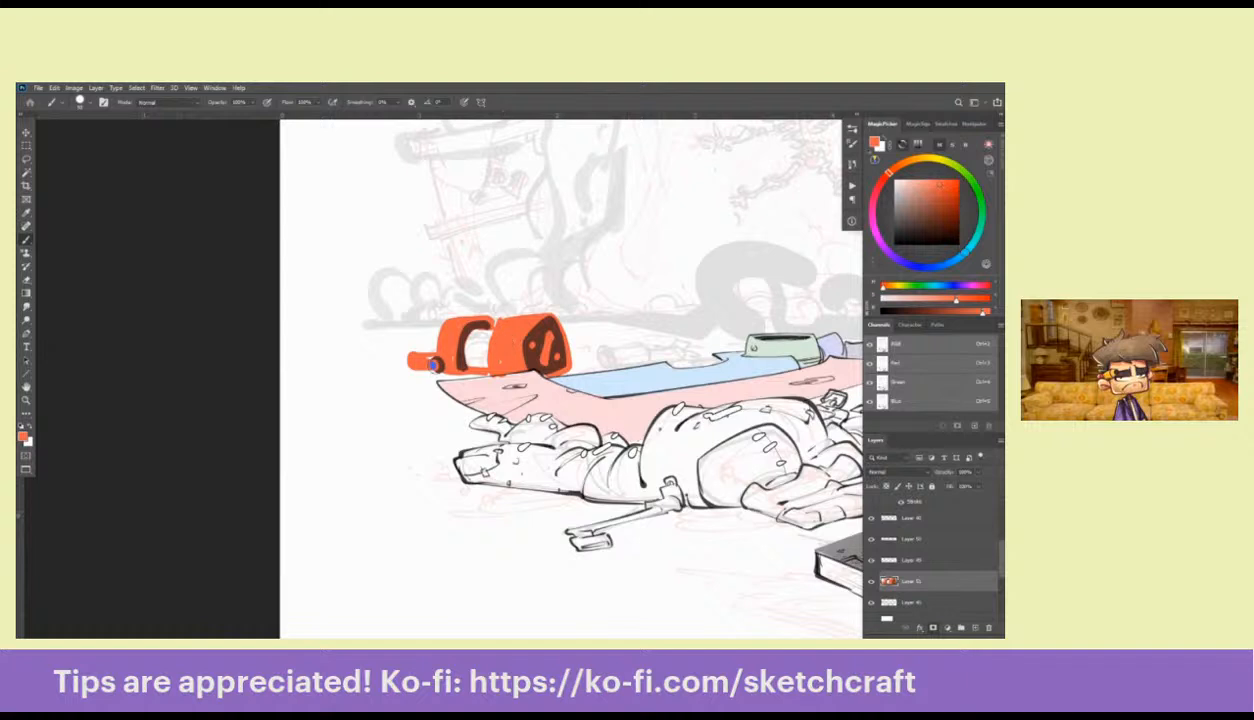
# Paint a round blue spot with dark navy shading on the side of the object's orange-red base
pyautogui.keyDown('alt'); pyautogui.click(432, 364); pyautogui.keyUp('alt')
pyautogui.click(498, 343)
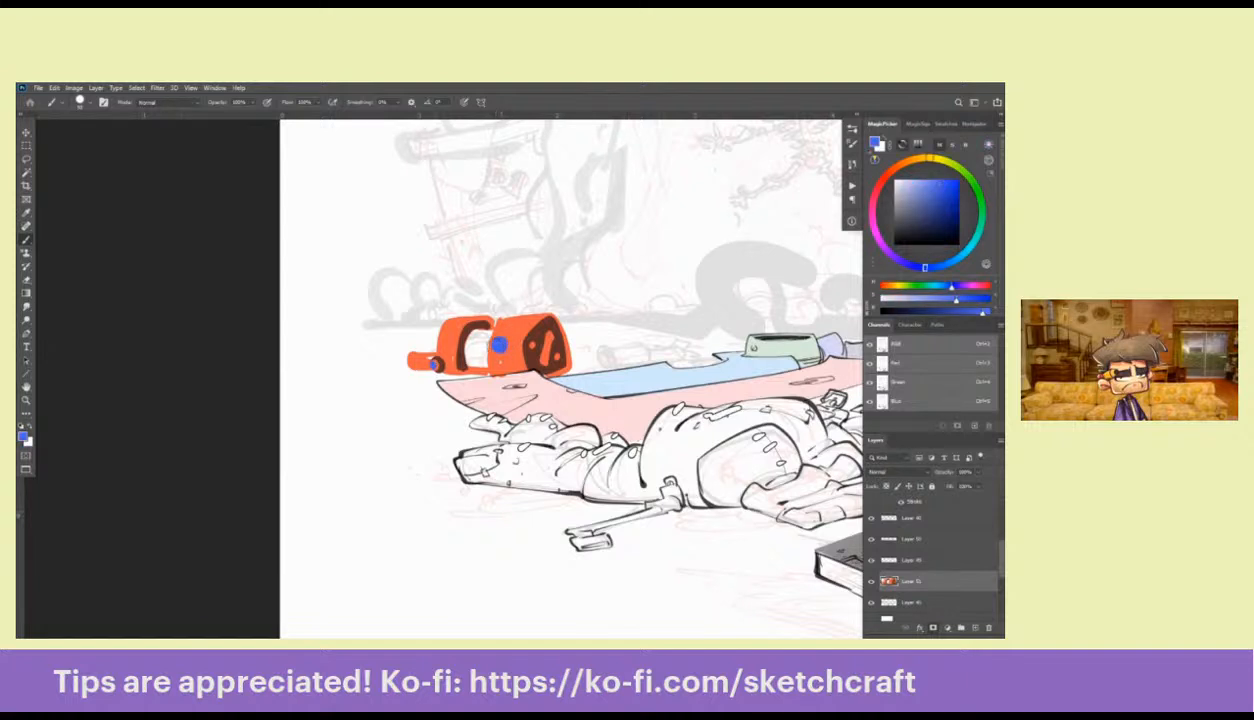
pyautogui.hotkey('ctrl', 'z')
pyautogui.keyDown('alt'); pyautogui.click(566, 316); pyautogui.keyUp('alt')
pyautogui.moveTo(497, 346); pyautogui.dragTo(492, 342)
pyautogui.keyDown('alt'); pyautogui.click(432, 364); pyautogui.keyUp('alt')
pyautogui.keyDown('alt'); pyautogui.click(500, 346); pyautogui.keyUp('alt')
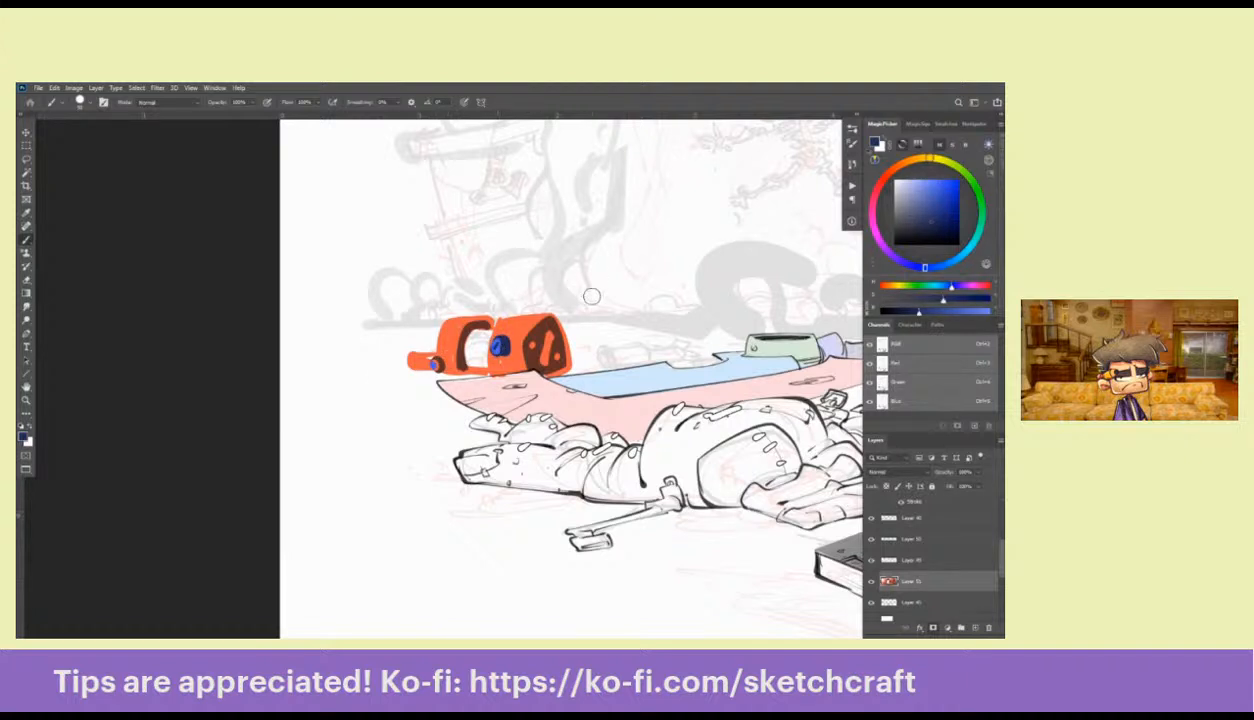
# Add a new layer and block in a lumpy navy object with a pointed fin between the orange-red object and the green blade fitting
pyautogui.moveTo(567, 329)
pyautogui.mouseDown()
pyautogui.moveTo(549, 337)
pyautogui.moveTo(542, 373)
pyautogui.mouseUp()
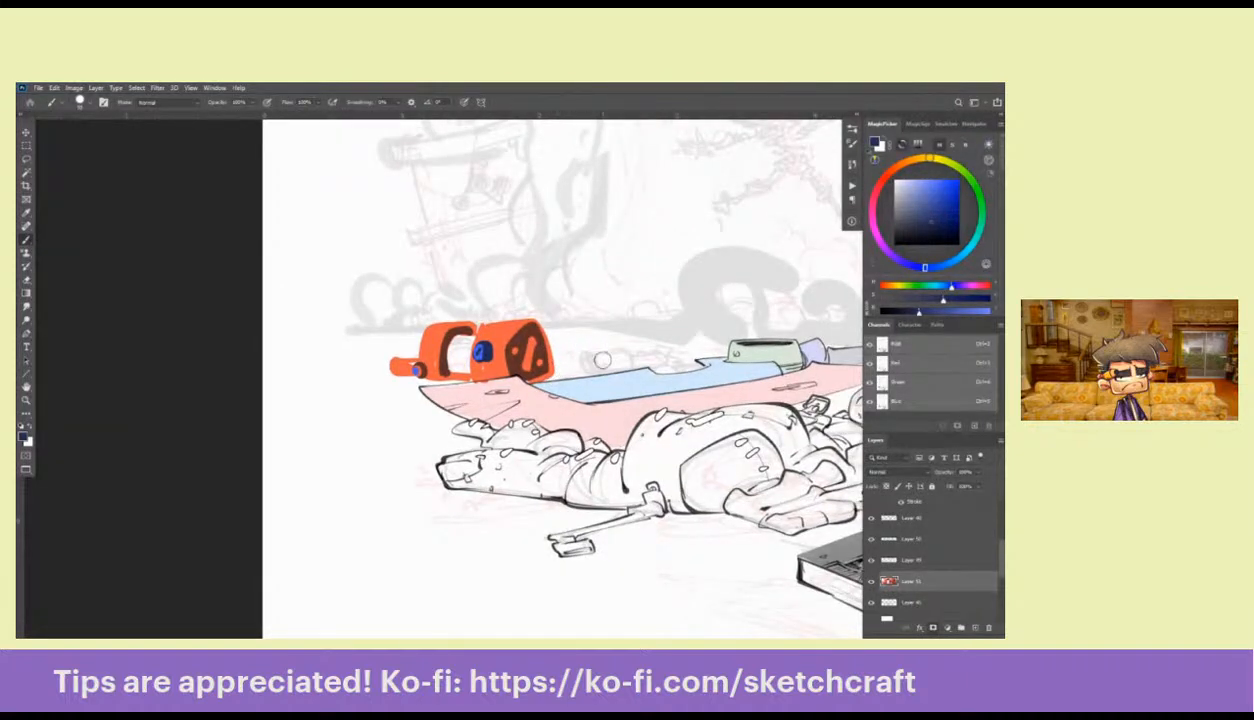
pyautogui.moveTo(716, 450); pyautogui.dragTo(555, 468)
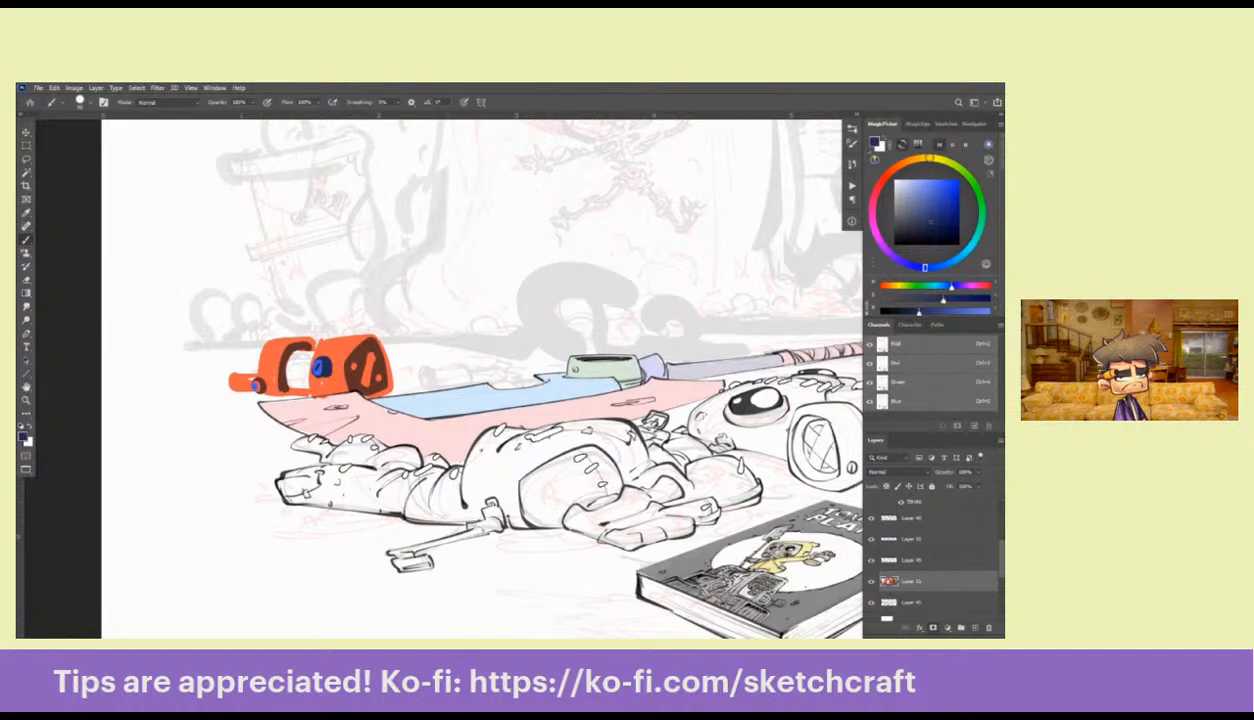
pyautogui.click(975, 628)
pyautogui.moveTo(529, 431); pyautogui.dragTo(387, 553)
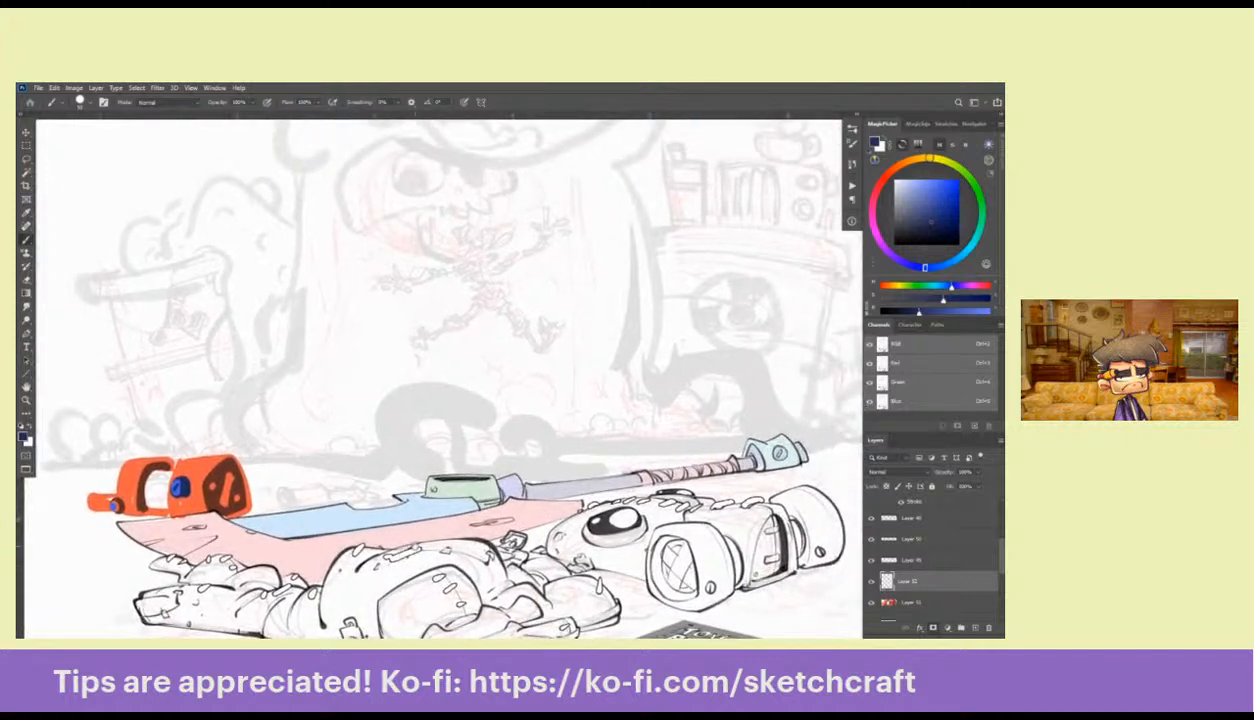
pyautogui.moveTo(399, 481)
pyautogui.mouseDown()
pyautogui.moveTo(607, 382)
pyautogui.moveTo(527, 390)
pyautogui.moveTo(532, 400)
pyautogui.moveTo(545, 372)
pyautogui.moveTo(522, 396)
pyautogui.moveTo(574, 380)
pyautogui.moveTo(560, 402)
pyautogui.moveTo(555, 360)
pyautogui.moveTo(572, 368)
pyautogui.moveTo(590, 355)
pyautogui.moveTo(600, 390)
pyautogui.moveTo(570, 345)
pyautogui.moveTo(625, 400)
pyautogui.mouseUp()
pyautogui.hotkey('ctrl', 'z')
pyautogui.moveTo(532, 405)
pyautogui.mouseDown()
pyautogui.moveTo(510, 400)
pyautogui.moveTo(520, 380)
pyautogui.moveTo(502, 396)
pyautogui.moveTo(500, 385)
pyautogui.mouseUp()
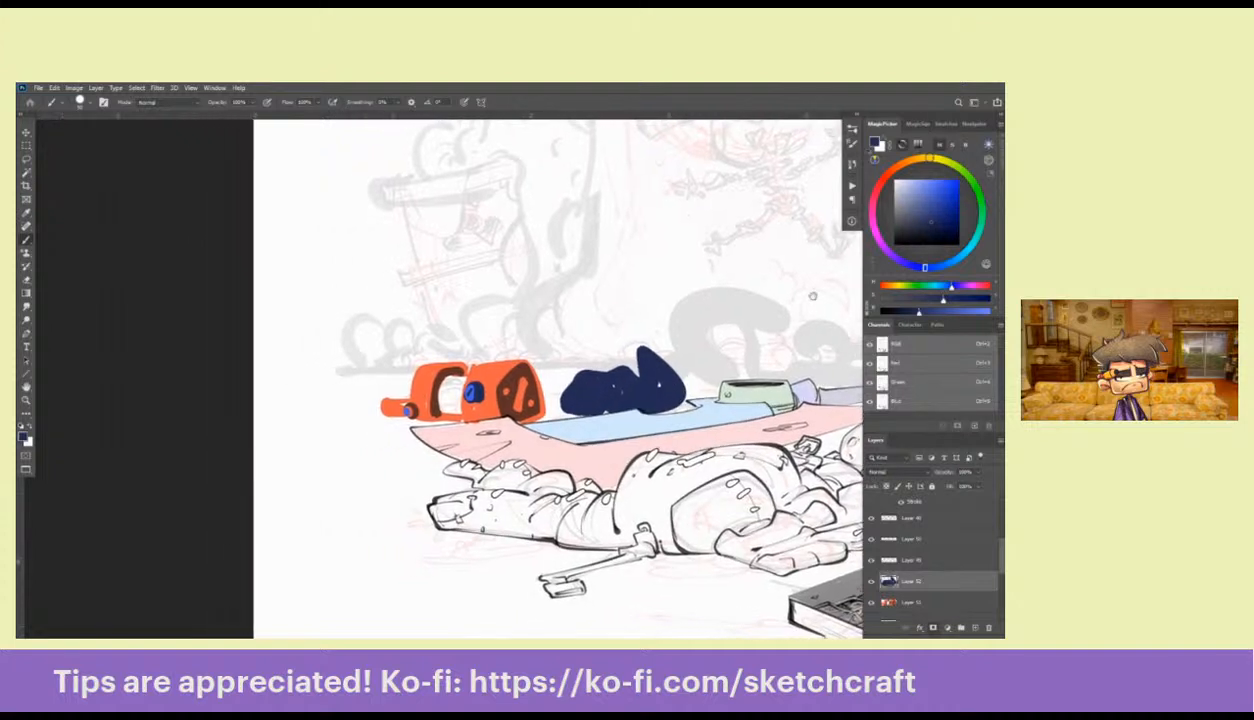
# Darken the rounded front of the navy object and paint a round black opening in it
pyautogui.moveTo(600, 390); pyautogui.dragTo(655, 390)
pyautogui.moveTo(575, 362)
pyautogui.mouseDown()
pyautogui.moveTo(562, 392)
pyautogui.moveTo(592, 408)
pyautogui.mouseUp()
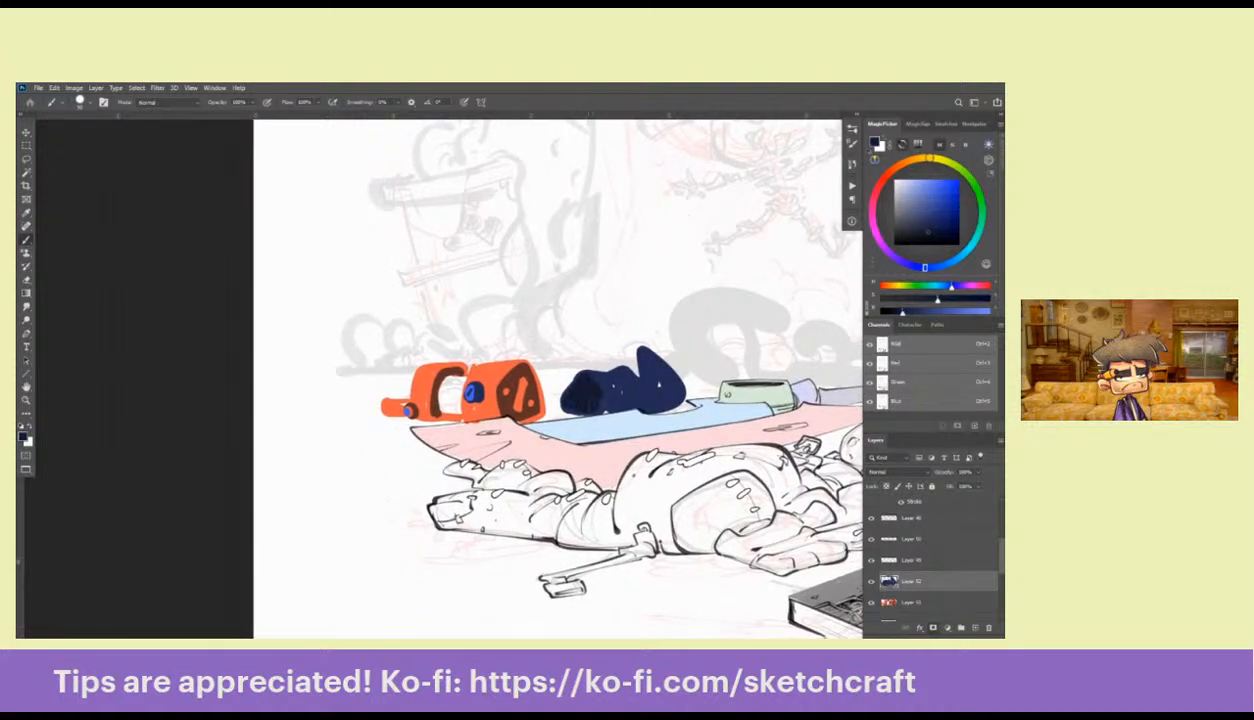
pyautogui.moveTo(622, 361)
pyautogui.mouseDown()
pyautogui.moveTo(678, 396)
pyautogui.moveTo(646, 412)
pyautogui.moveTo(661, 395)
pyautogui.moveTo(652, 385)
pyautogui.moveTo(661, 393)
pyautogui.moveTo(591, 403)
pyautogui.moveTo(595, 388)
pyautogui.moveTo(592, 405)
pyautogui.moveTo(630, 403)
pyautogui.moveTo(587, 403)
pyautogui.moveTo(692, 386)
pyautogui.moveTo(599, 394)
pyautogui.mouseUp()
pyautogui.keyDown('alt'); pyautogui.click(714, 336); pyautogui.keyUp('alt')
pyautogui.click(957, 241)
pyautogui.keyDown('alt'); pyautogui.click(661, 388); pyautogui.keyUp('alt')
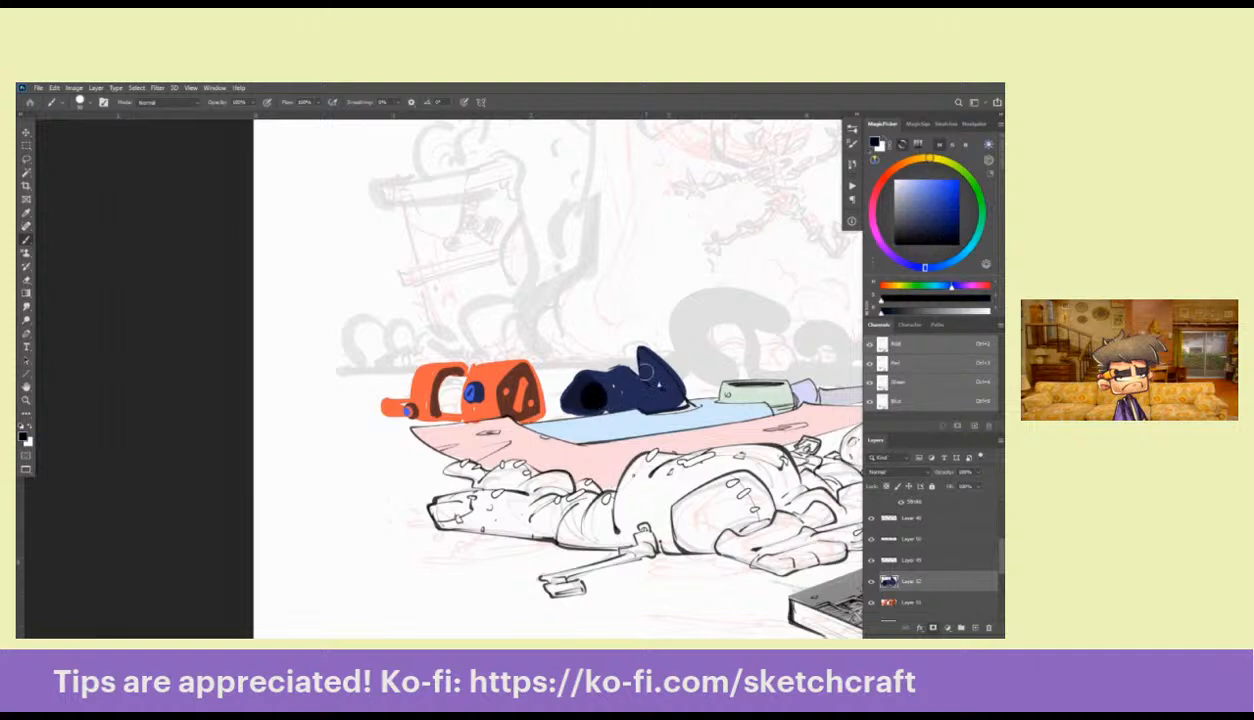
pyautogui.moveTo(620, 370)
pyautogui.mouseDown()
pyautogui.moveTo(588, 375)
pyautogui.moveTo(557, 406)
pyautogui.moveTo(585, 413)
pyautogui.mouseUp()
# Examine the flat-colored props against the whole illustration, including the blade, lying figure and book
pyautogui.moveTo(752, 442); pyautogui.dragTo(496, 441)
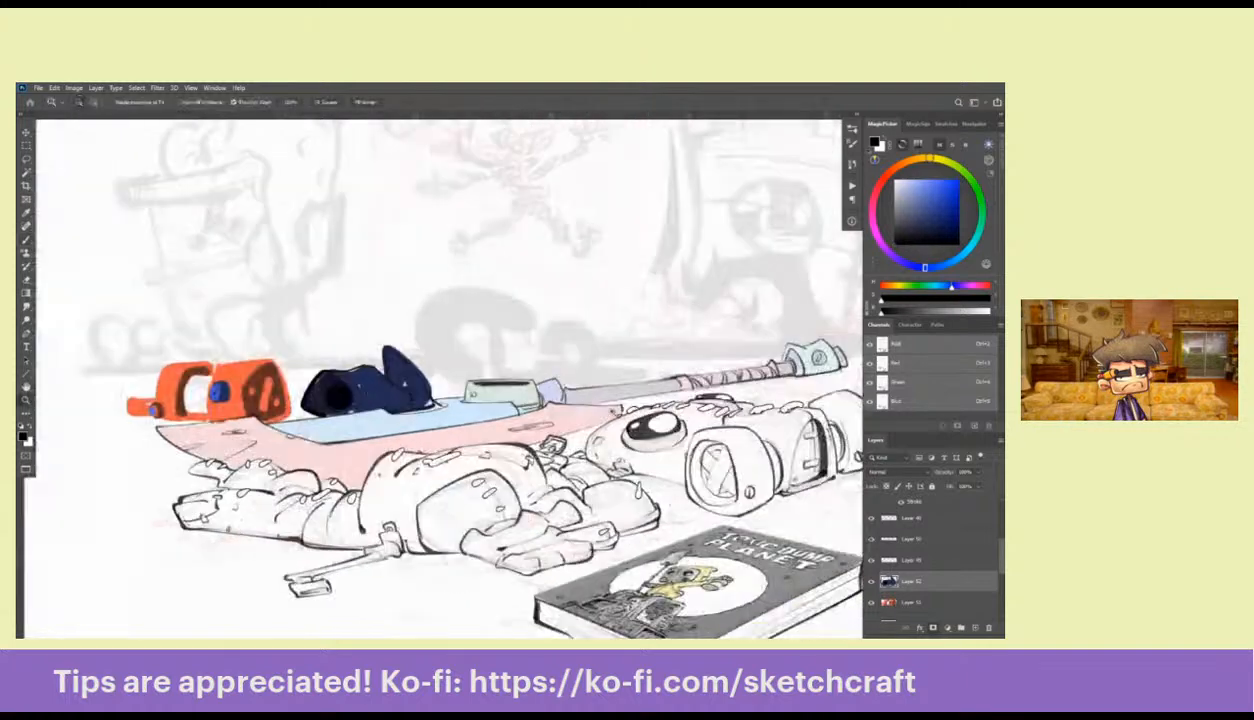
pyautogui.keyDown('alt'); pyautogui.click(656, 401); pyautogui.keyUp('alt')
pyautogui.keyDown('alt'); pyautogui.click(656, 401); pyautogui.keyUp('alt')
pyautogui.moveTo(801, 461); pyautogui.dragTo(676, 465)
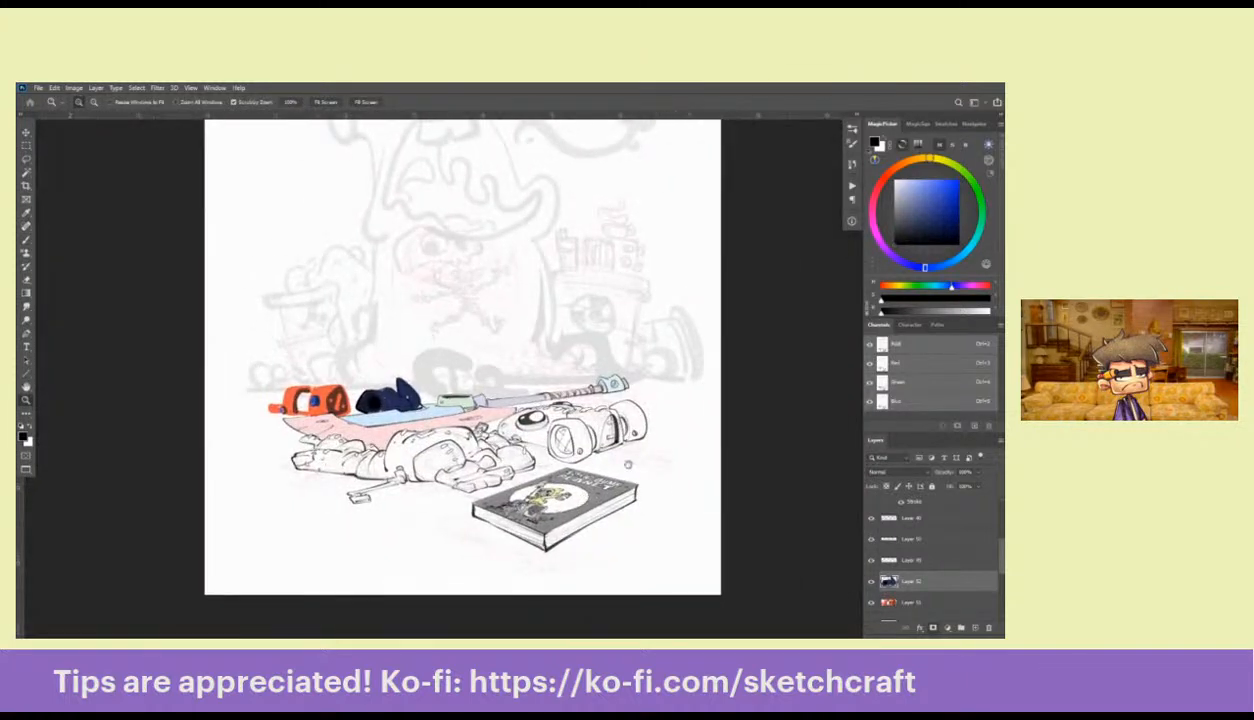
pyautogui.moveTo(545, 455); pyautogui.dragTo(664, 408)
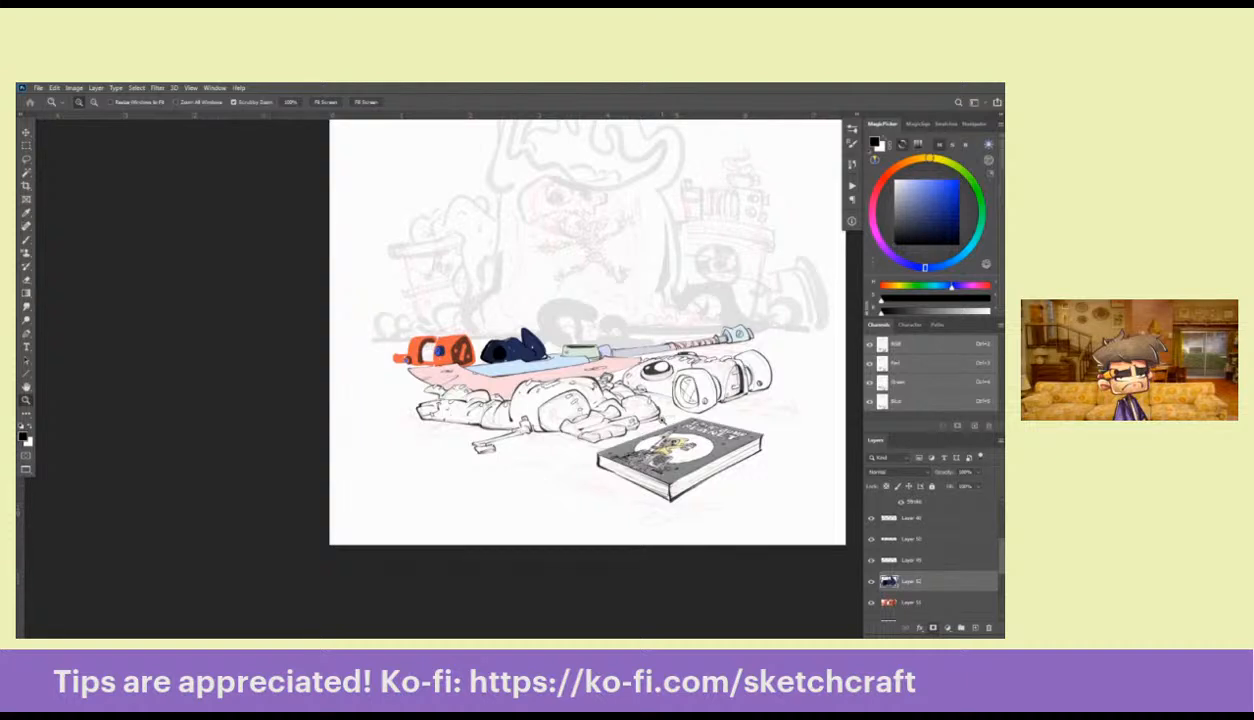
pyautogui.moveTo(615, 360)
pyautogui.mouseDown()
pyautogui.moveTo(585, 456)
pyautogui.moveTo(590, 404)
pyautogui.moveTo(579, 410)
pyautogui.mouseUp()
pyautogui.keyDown('ctrl'); pyautogui.click(579, 448); pyautogui.keyUp('ctrl')
pyautogui.keyDown('ctrl'); pyautogui.click(624, 411); pyautogui.keyUp('ctrl')
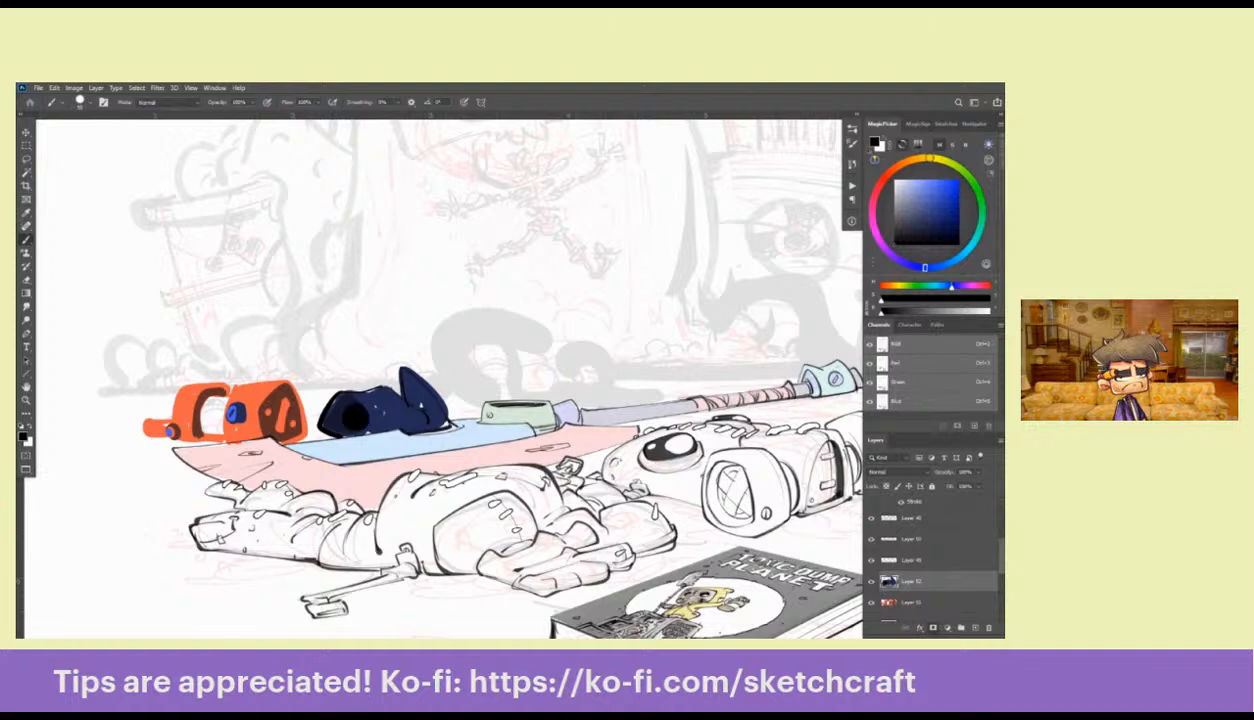
# Merge the two prop layers, duplicate the result, fill the copy's shapes with white and lower its opacity to 67%
pyautogui.hotkey('ctrl', 'e')
pyautogui.hotkey('ctrl', 'j')
pyautogui.hotkey('ctrl', 'shift', 'BackSpace')
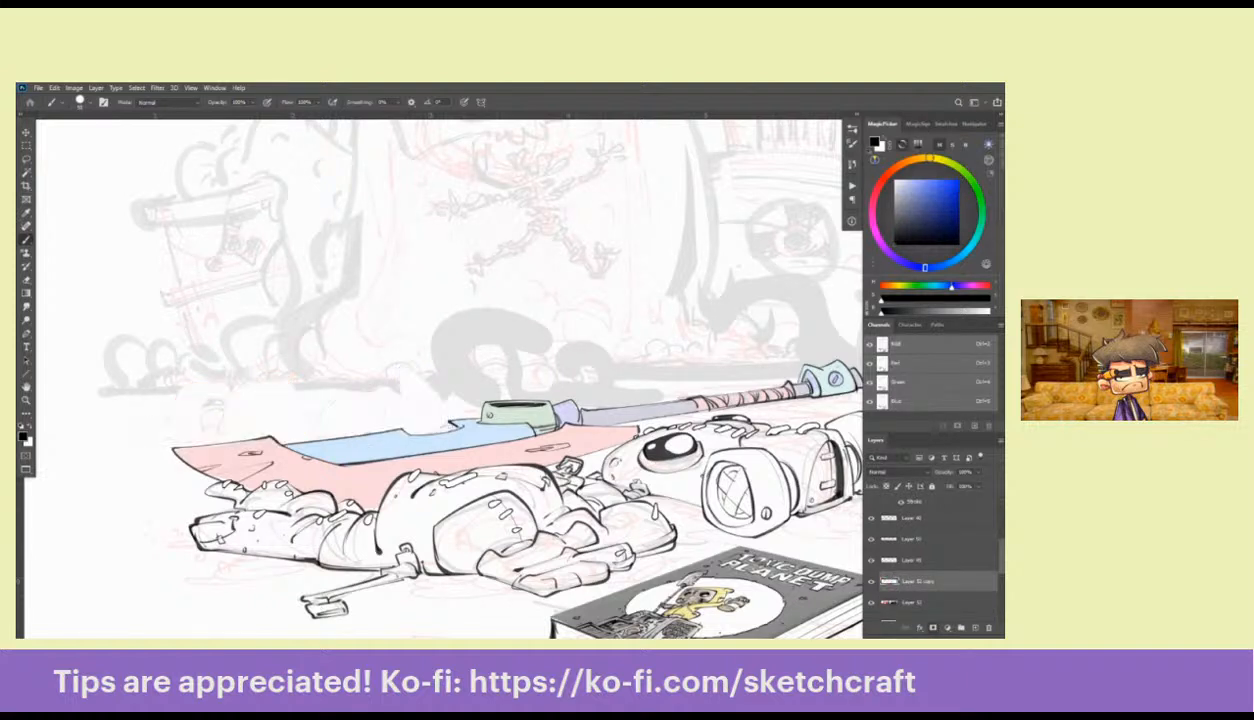
pyautogui.click(978, 472)
pyautogui.moveTo(979, 484); pyautogui.dragTo(963, 484)
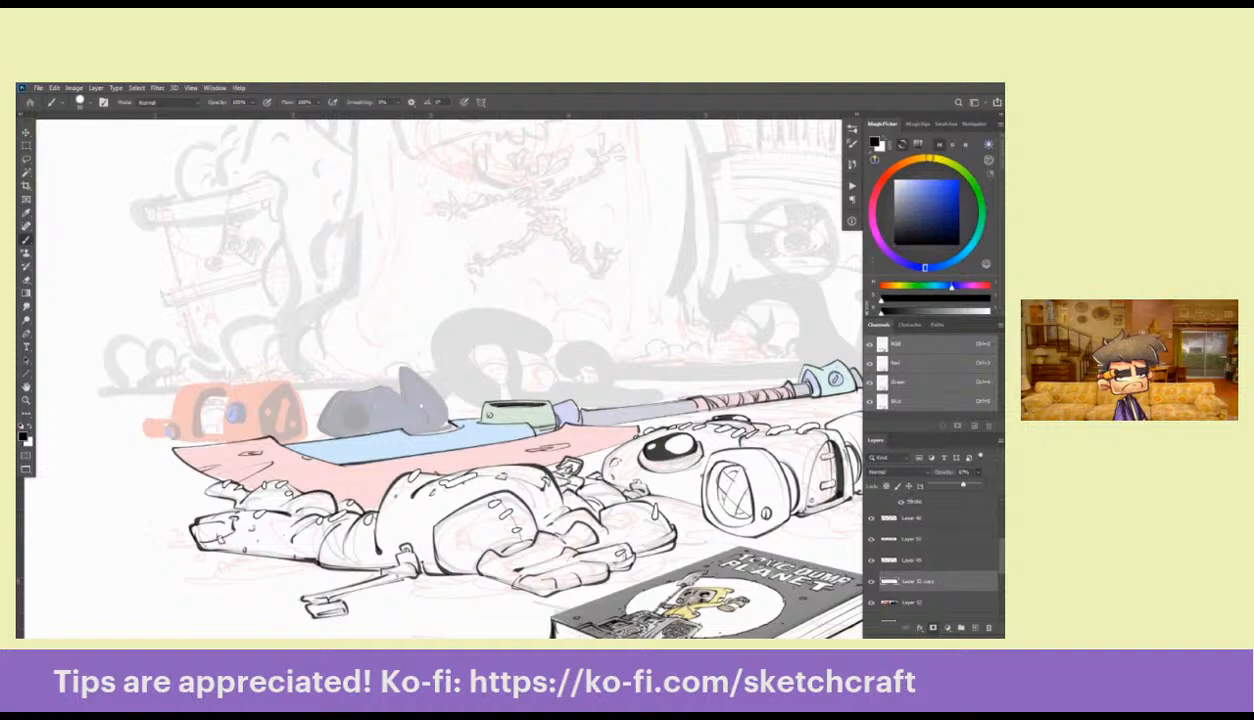
pyautogui.press('Return')
# Add a new layer above the faded props and choose the ROB DRAW SOFT brush preset for inking in black
pyautogui.moveTo(472, 455); pyautogui.dragTo(508, 441)
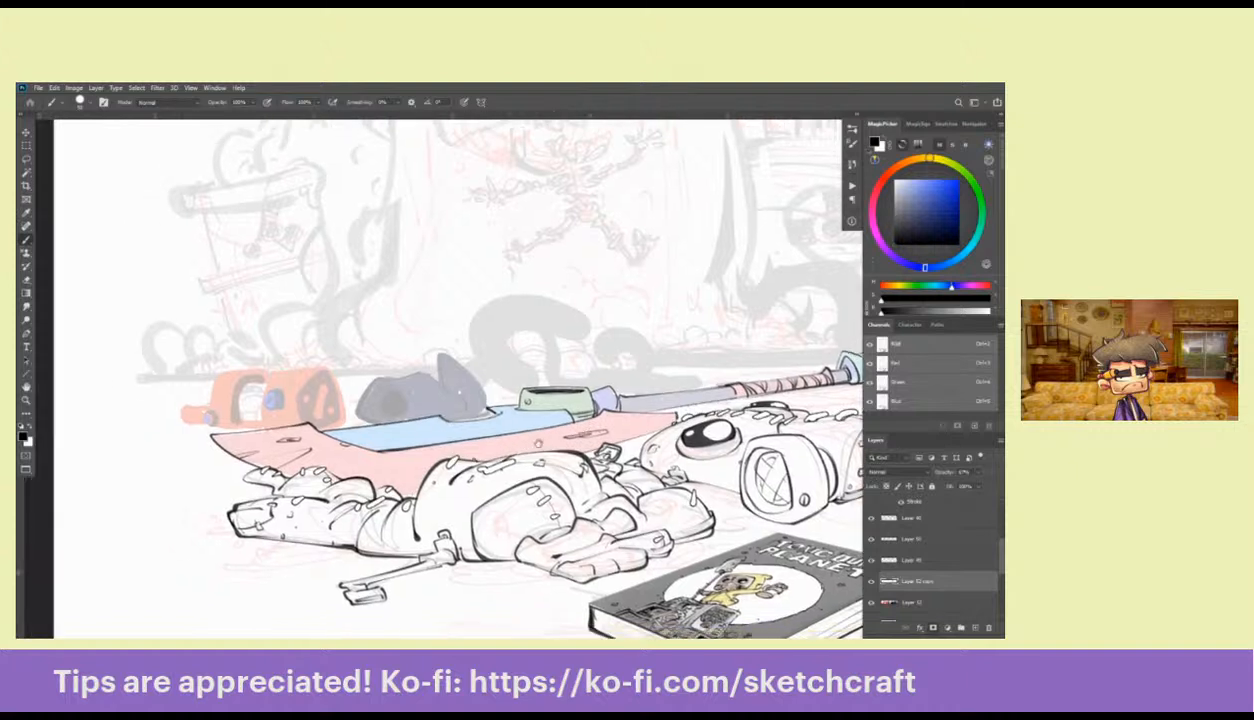
pyautogui.moveTo(601, 403); pyautogui.dragTo(717, 405)
pyautogui.hotkey('ctrl', 'alt', 'shift', 'n')
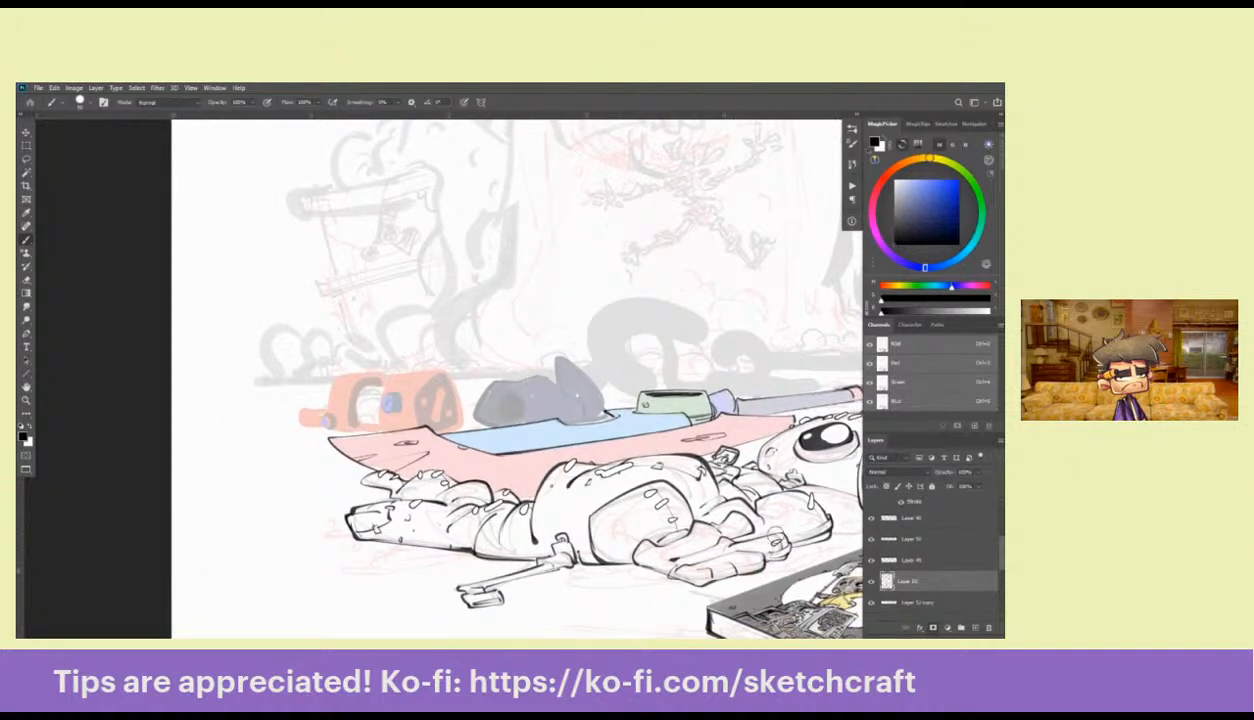
pyautogui.moveTo(497, 405); pyautogui.dragTo(577, 420)
pyautogui.rightClick(616, 420)
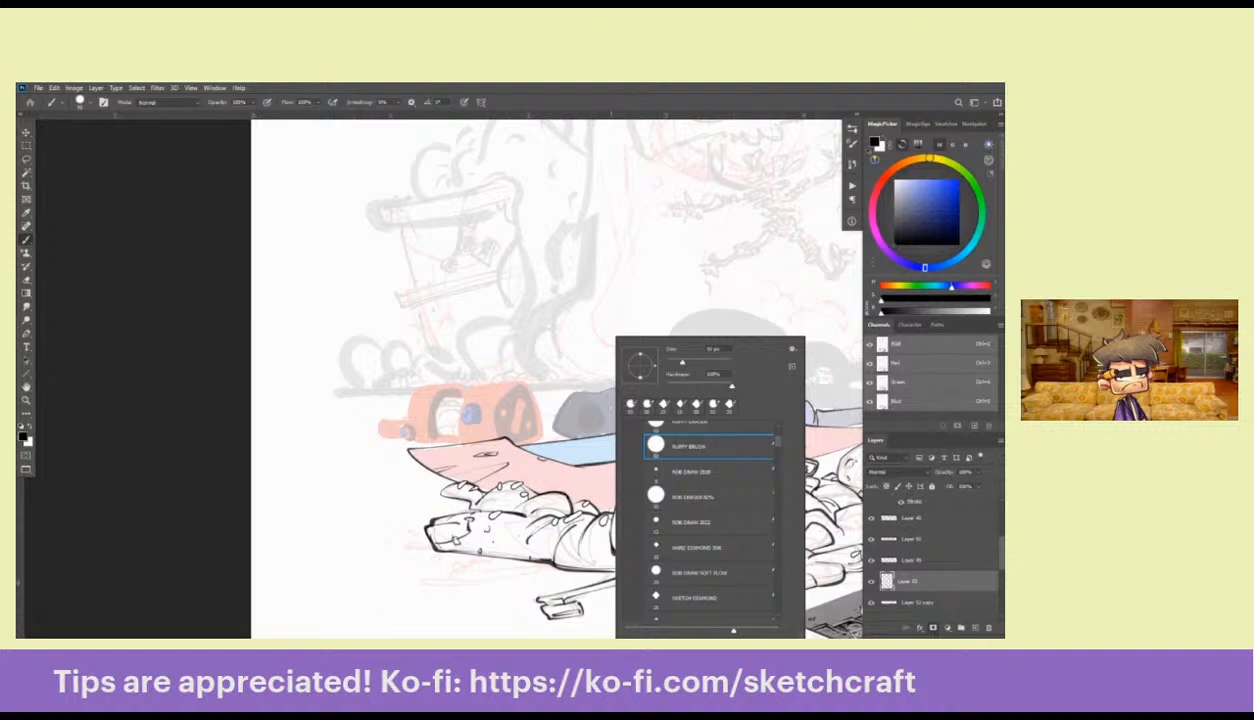
pyautogui.click(700, 572)
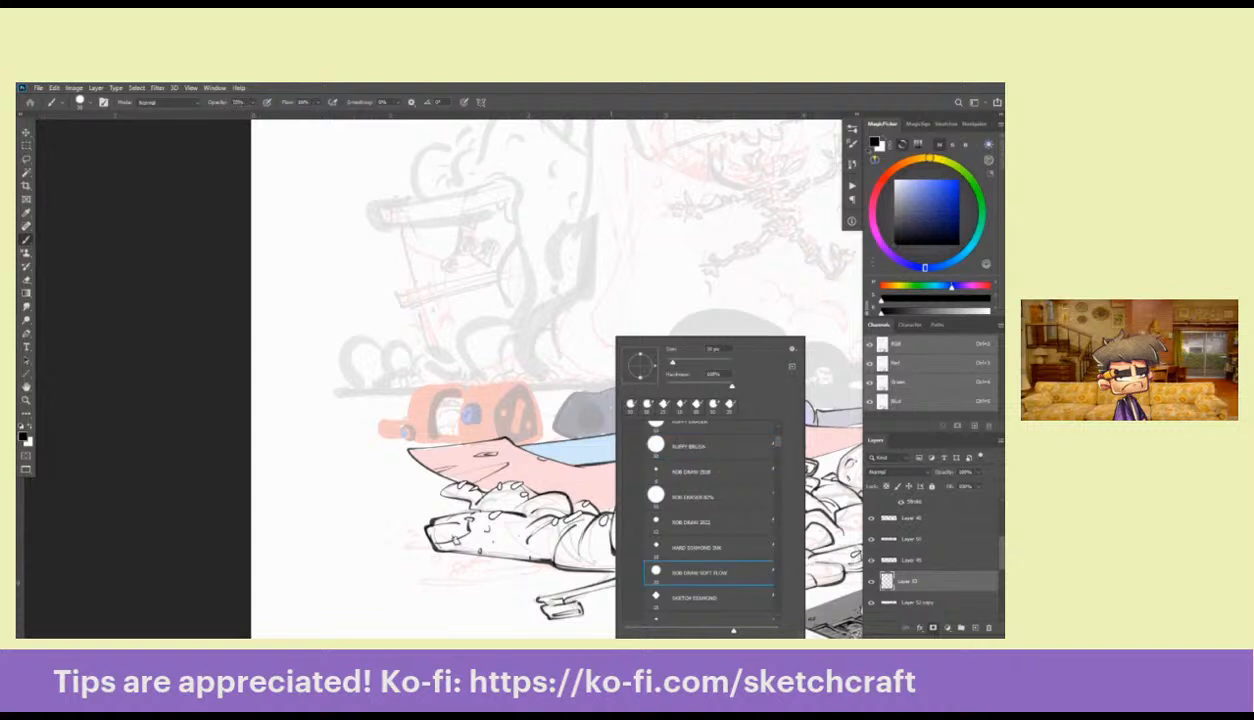
pyautogui.click(581, 517)
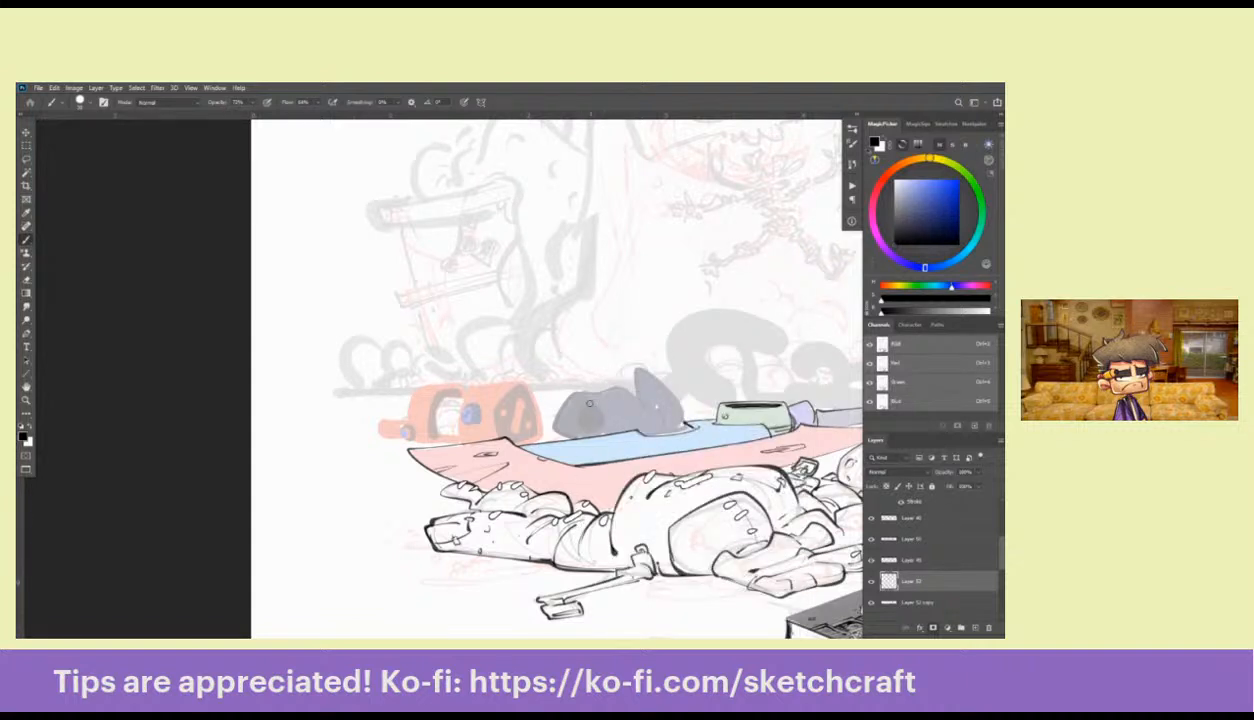
# Ink the outline of the orange-red object's end face, along with its slanted bar and round dots
pyautogui.moveTo(576, 419); pyautogui.dragTo(657, 394)
pyautogui.keyDown('ctrl'); pyautogui.click(598, 368); pyautogui.keyUp('ctrl')
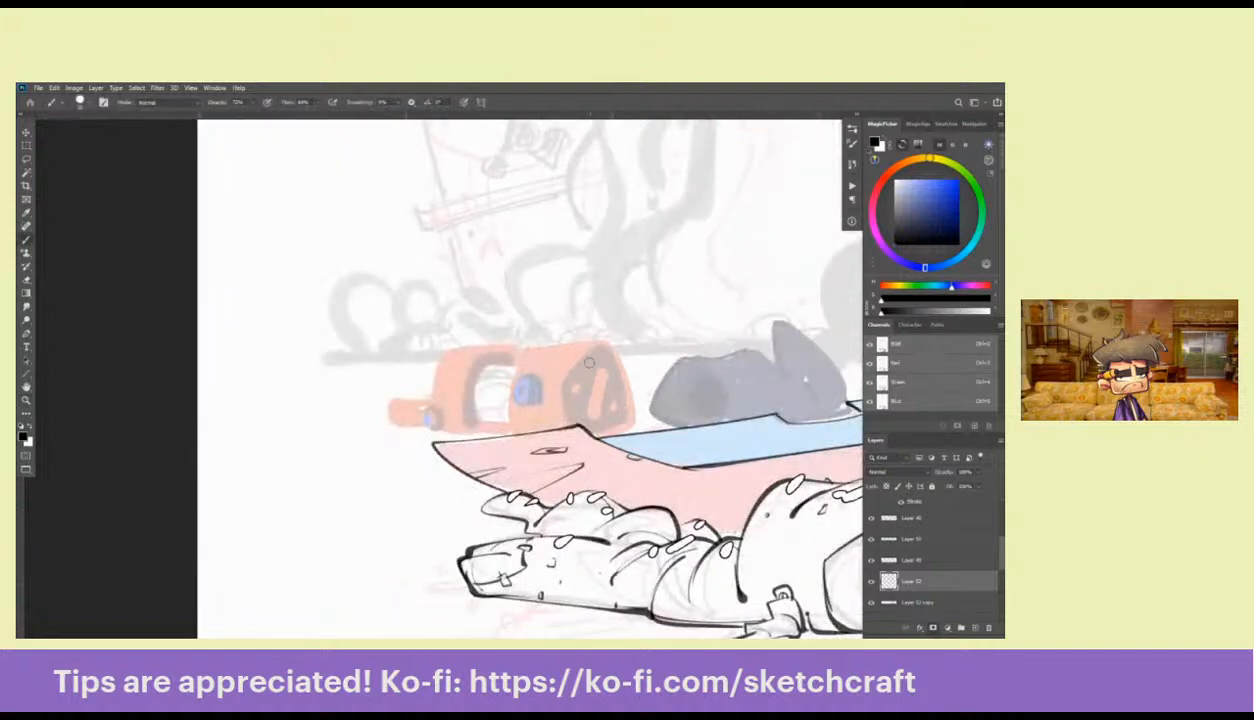
pyautogui.moveTo(571, 406); pyautogui.dragTo(571, 445)
pyautogui.moveTo(563, 402); pyautogui.dragTo(586, 383)
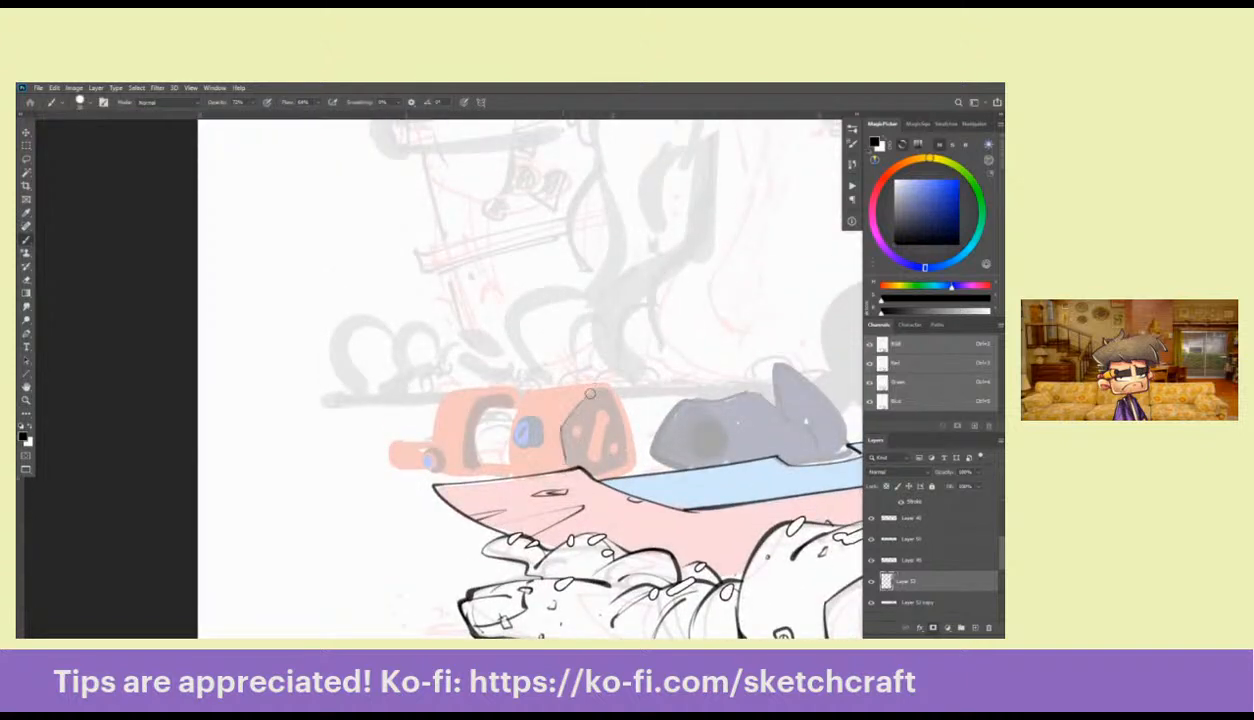
pyautogui.moveTo(606, 432); pyautogui.dragTo(626, 462)
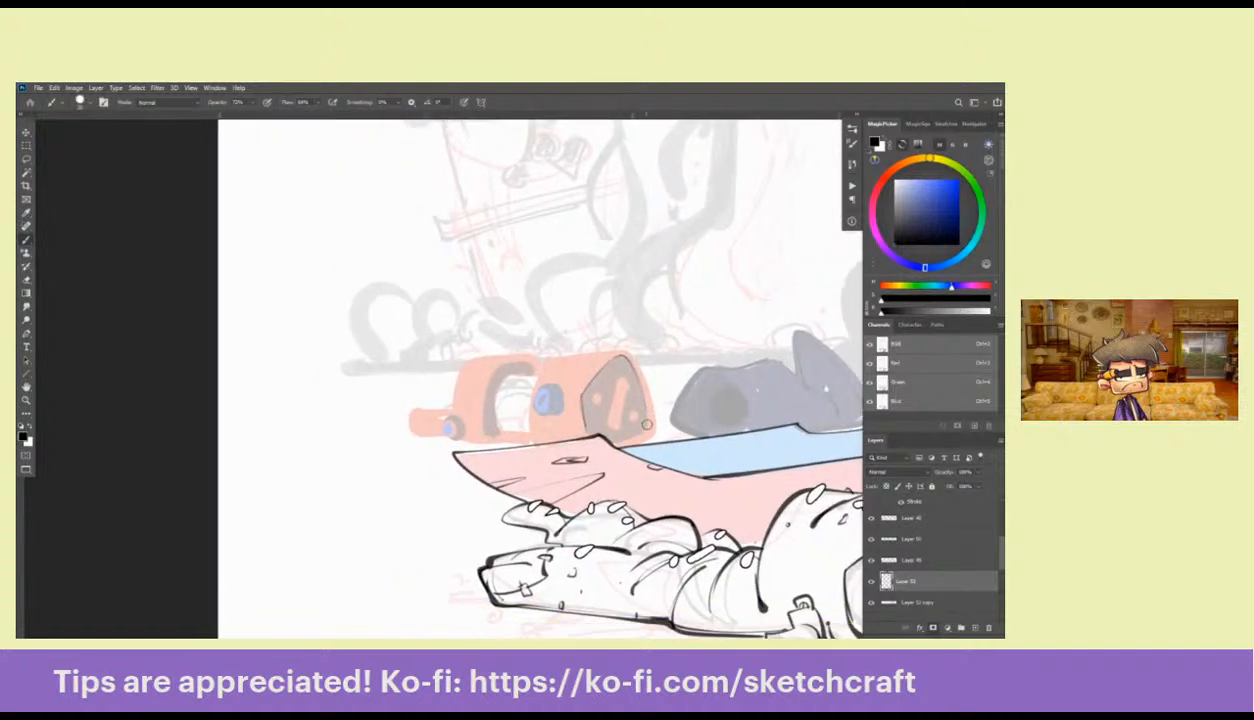
pyautogui.moveTo(638, 410); pyautogui.dragTo(600, 436)
pyautogui.moveTo(610, 368)
pyautogui.mouseDown()
pyautogui.moveTo(631, 419)
pyautogui.moveTo(629, 370)
pyautogui.moveTo(611, 430)
pyautogui.moveTo(628, 387)
pyautogui.moveTo(594, 390)
pyautogui.mouseUp()
pyautogui.moveTo(612, 390); pyautogui.dragTo(620, 414)
# Ink the blue spot on the side of the object and the outer contour of its rounded base
pyautogui.moveTo(549, 356); pyautogui.dragTo(631, 348)
pyautogui.hotkey('ctrl', 'z')
pyautogui.moveTo(708, 339)
pyautogui.mouseDown()
pyautogui.moveTo(630, 346)
pyautogui.moveTo(617, 396)
pyautogui.moveTo(618, 381)
pyautogui.moveTo(625, 391)
pyautogui.moveTo(672, 363)
pyautogui.mouseUp()
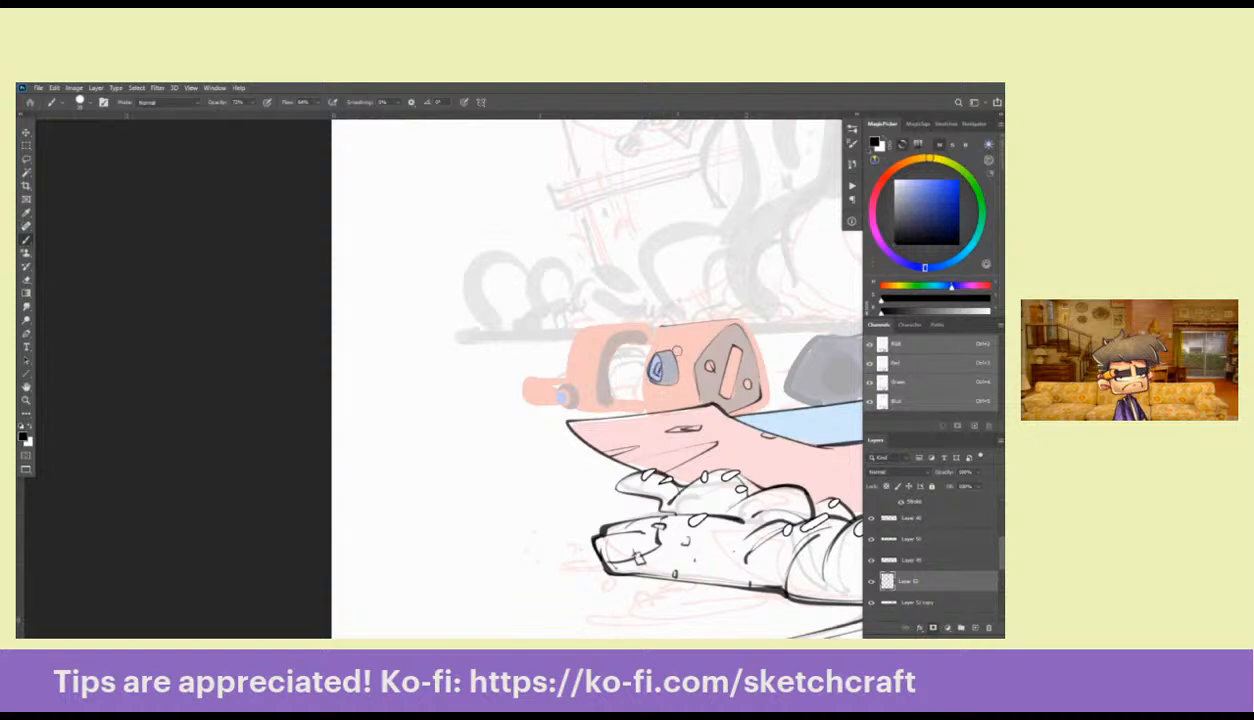
pyautogui.moveTo(661, 325)
pyautogui.mouseDown()
pyautogui.moveTo(640, 374)
pyautogui.moveTo(650, 345)
pyautogui.moveTo(649, 411)
pyautogui.mouseUp()
pyautogui.moveTo(758, 378)
pyautogui.mouseDown()
pyautogui.moveTo(610, 399)
pyautogui.moveTo(573, 339)
pyautogui.moveTo(598, 418)
pyautogui.moveTo(719, 356)
pyautogui.mouseUp()
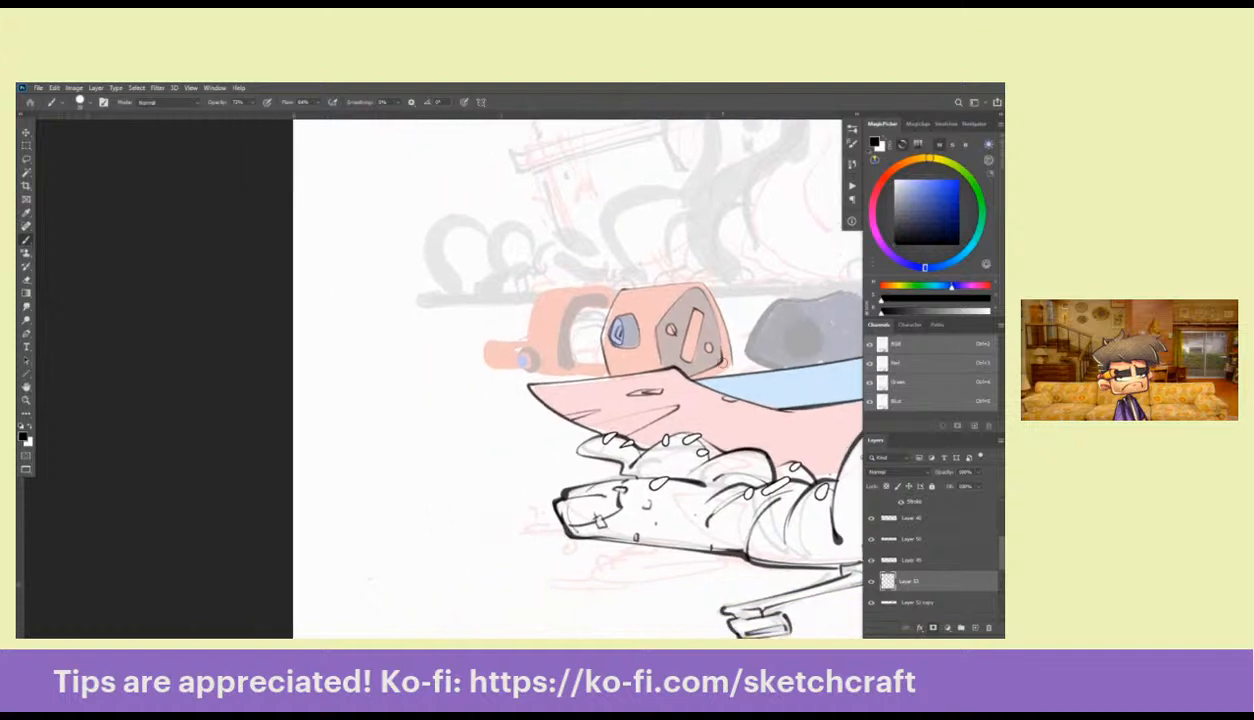
pyautogui.moveTo(600, 298)
pyautogui.mouseDown()
pyautogui.moveTo(706, 315)
pyautogui.moveTo(668, 330)
pyautogui.moveTo(664, 374)
pyautogui.moveTo(702, 382)
pyautogui.mouseUp()
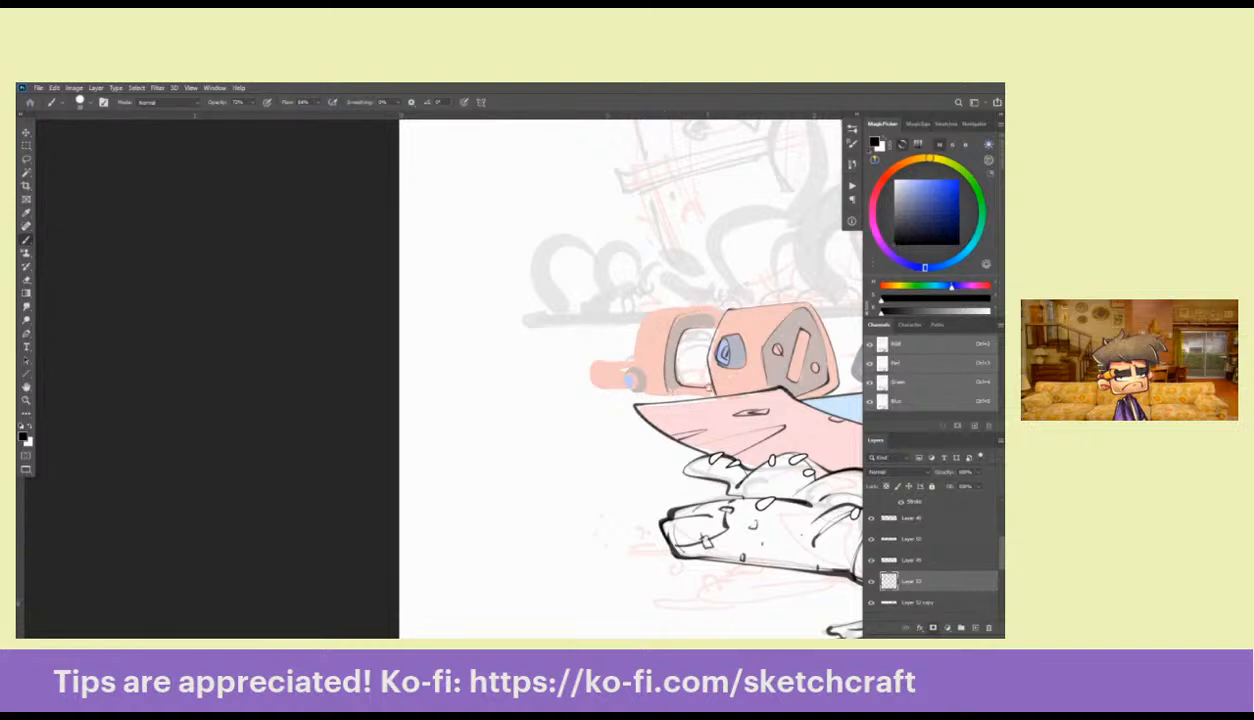
# Ink the object's front band, inner band, narrow neck and the round blue detail on the neck joint
pyautogui.moveTo(670, 394); pyautogui.dragTo(728, 357)
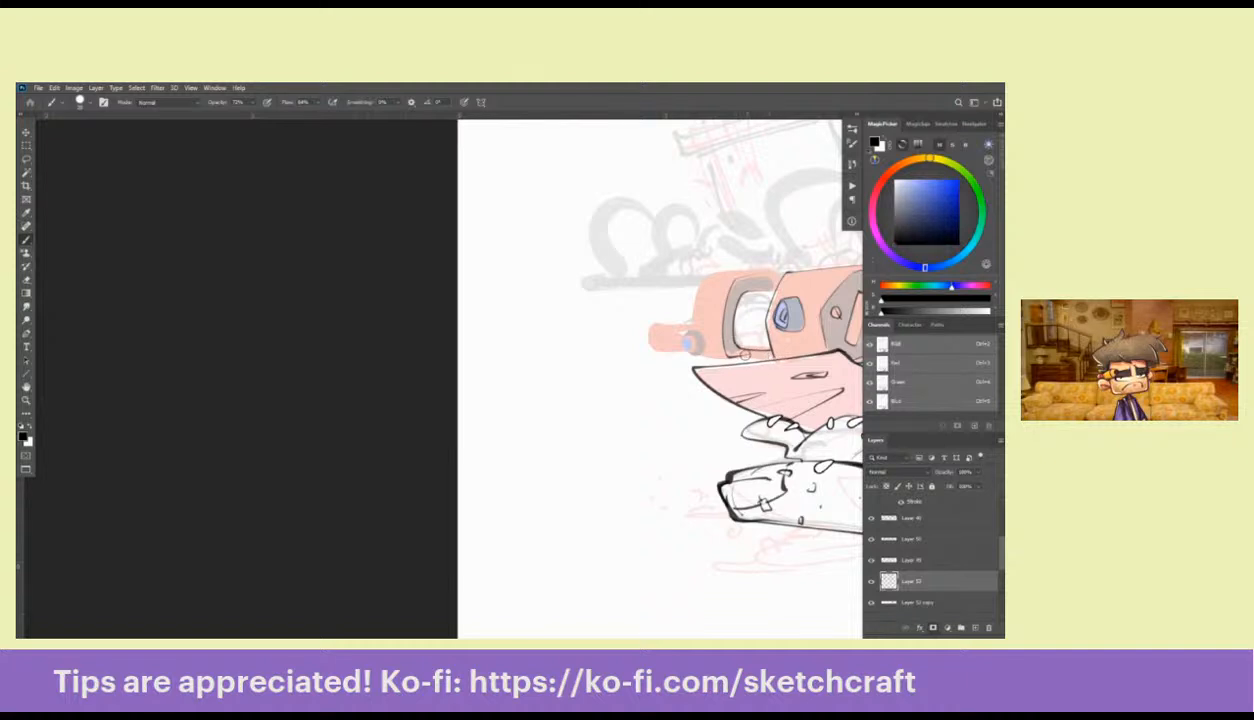
pyautogui.moveTo(748, 355)
pyautogui.mouseDown()
pyautogui.moveTo(690, 370)
pyautogui.moveTo(615, 360)
pyautogui.moveTo(485, 374)
pyautogui.moveTo(662, 336)
pyautogui.moveTo(655, 305)
pyautogui.moveTo(760, 300)
pyautogui.mouseUp()
pyautogui.press('b')
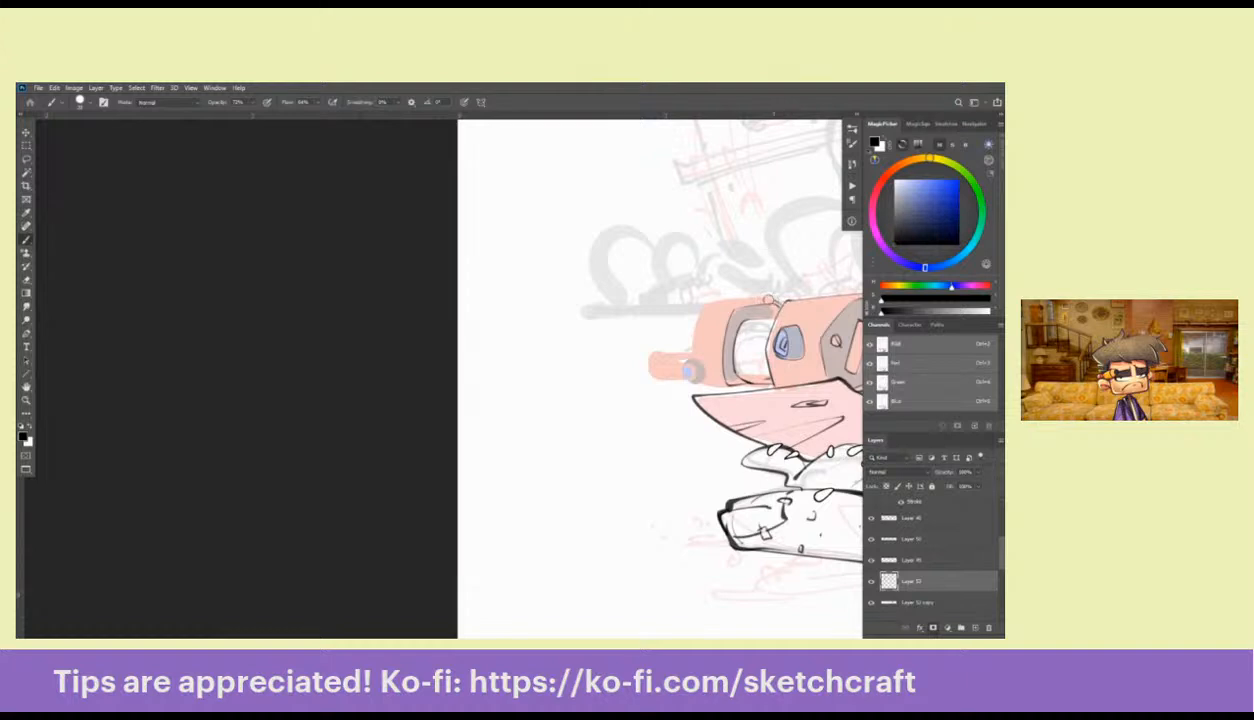
pyautogui.moveTo(677, 346)
pyautogui.mouseDown()
pyautogui.moveTo(652, 368)
pyautogui.moveTo(640, 355)
pyautogui.moveTo(659, 377)
pyautogui.moveTo(640, 362)
pyautogui.moveTo(652, 352)
pyautogui.moveTo(636, 358)
pyautogui.moveTo(655, 366)
pyautogui.moveTo(777, 316)
pyautogui.moveTo(736, 318)
pyautogui.moveTo(768, 322)
pyautogui.moveTo(559, 435)
pyautogui.mouseUp()
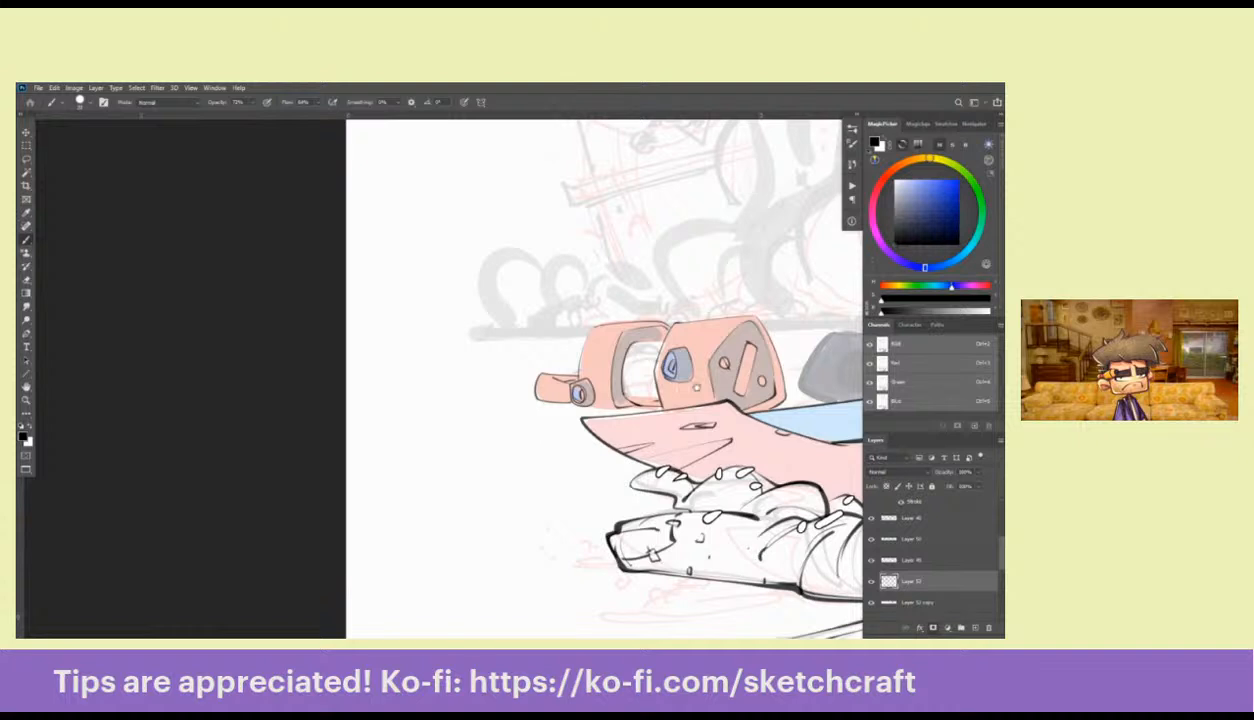
# Check the brush tip settings of the current inking brush
pyautogui.moveTo(682, 379)
pyautogui.mouseDown()
pyautogui.moveTo(560, 417)
pyautogui.moveTo(559, 435)
pyautogui.mouseUp()
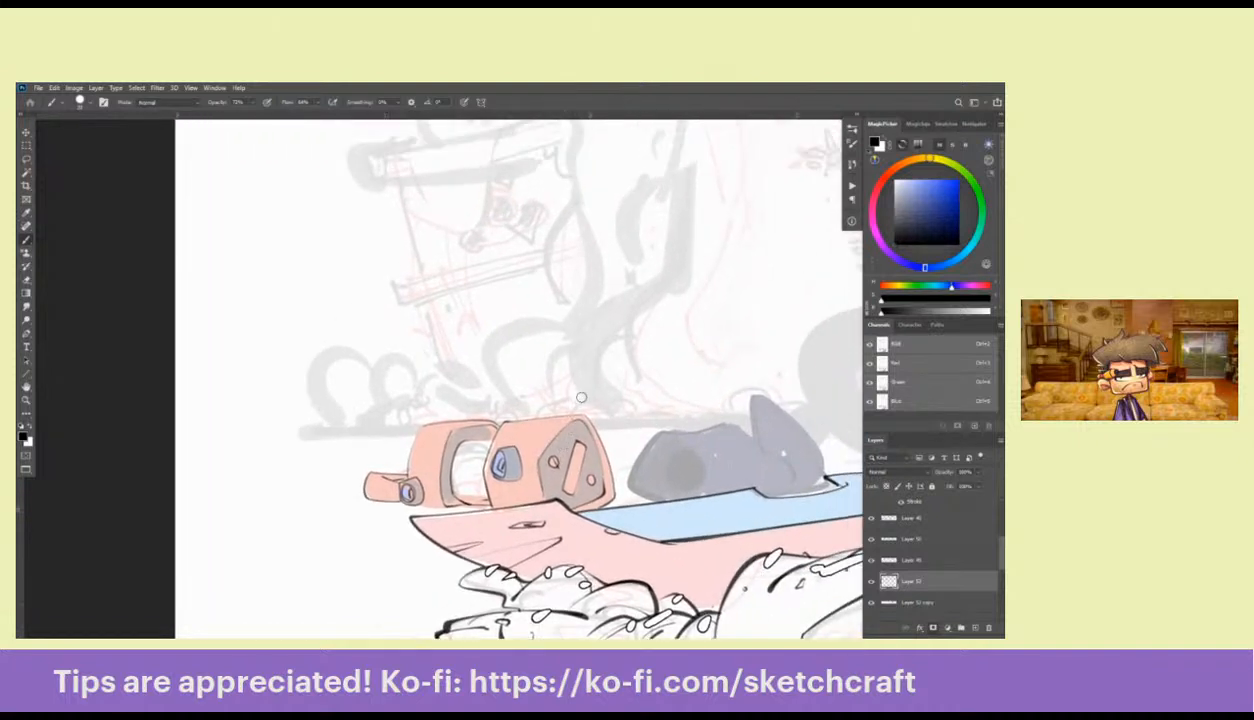
pyautogui.click(852, 127)
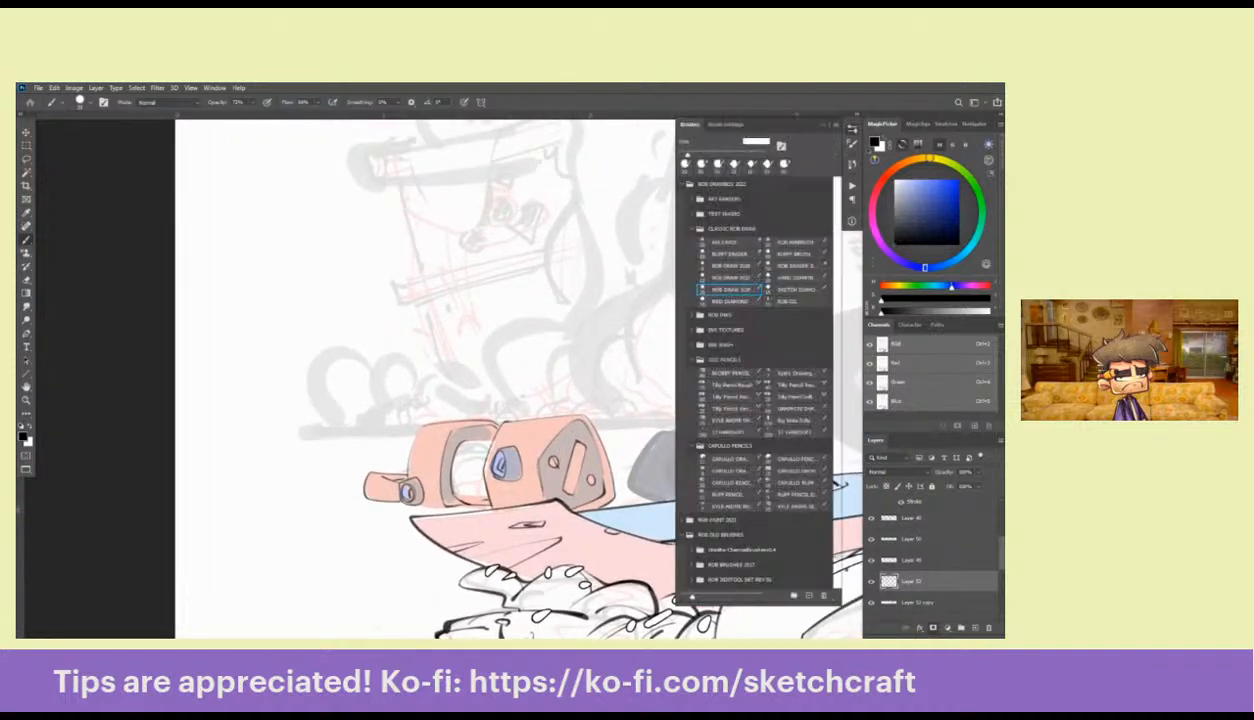
pyautogui.click(726, 124)
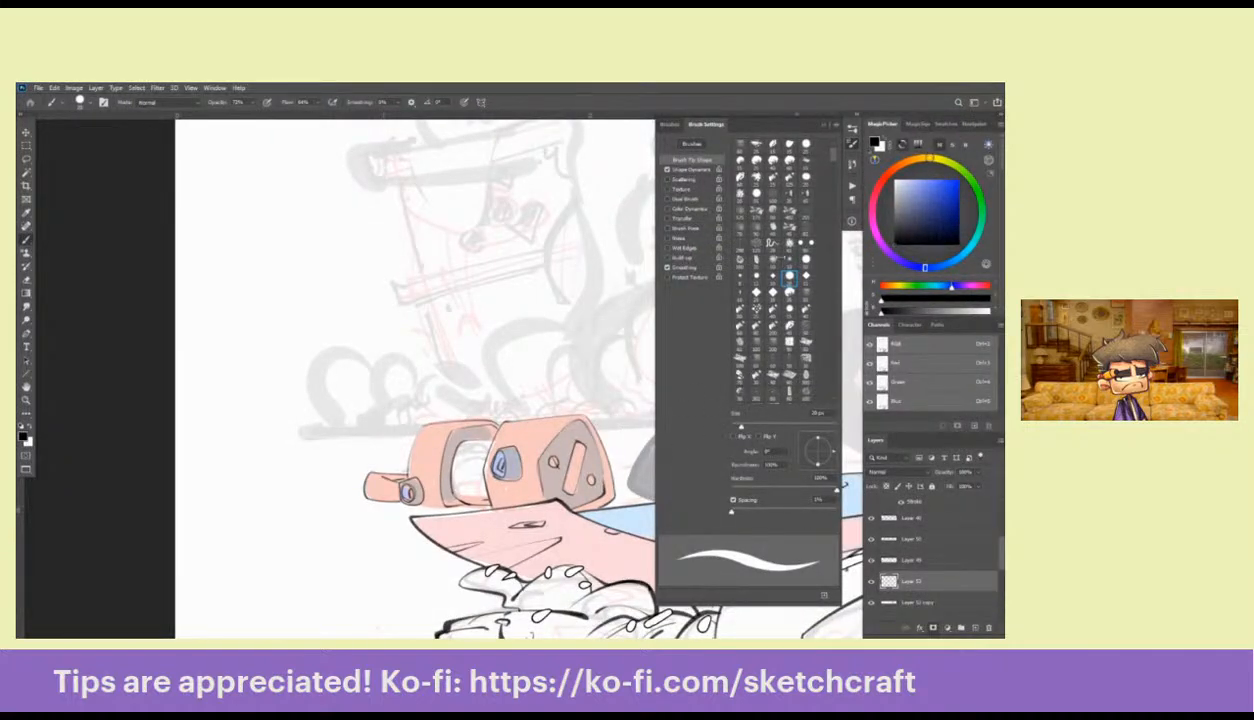
pyautogui.click(824, 127)
# Ink the outer contour of the rounded dark grey object behind the blade
pyautogui.moveTo(697, 395)
pyautogui.mouseDown()
pyautogui.moveTo(607, 447)
pyautogui.moveTo(573, 412)
pyautogui.mouseUp()
pyautogui.moveTo(488, 434); pyautogui.dragTo(568, 418)
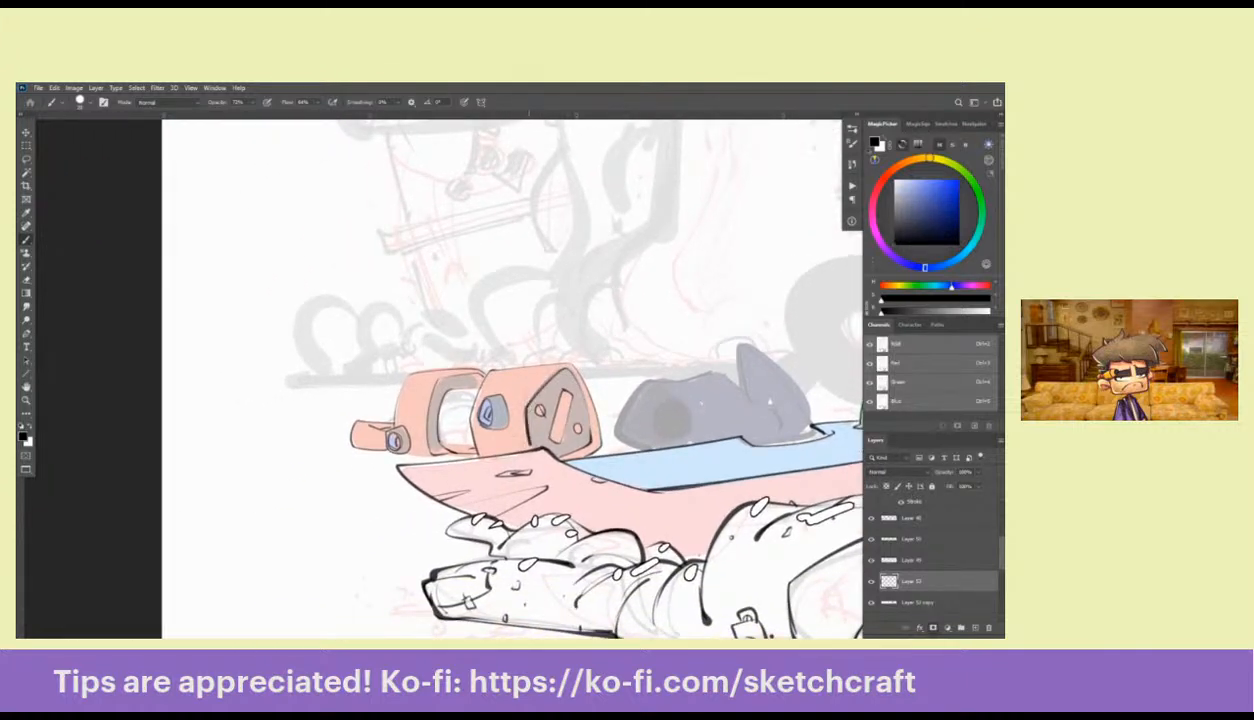
pyautogui.moveTo(436, 373); pyautogui.dragTo(590, 328)
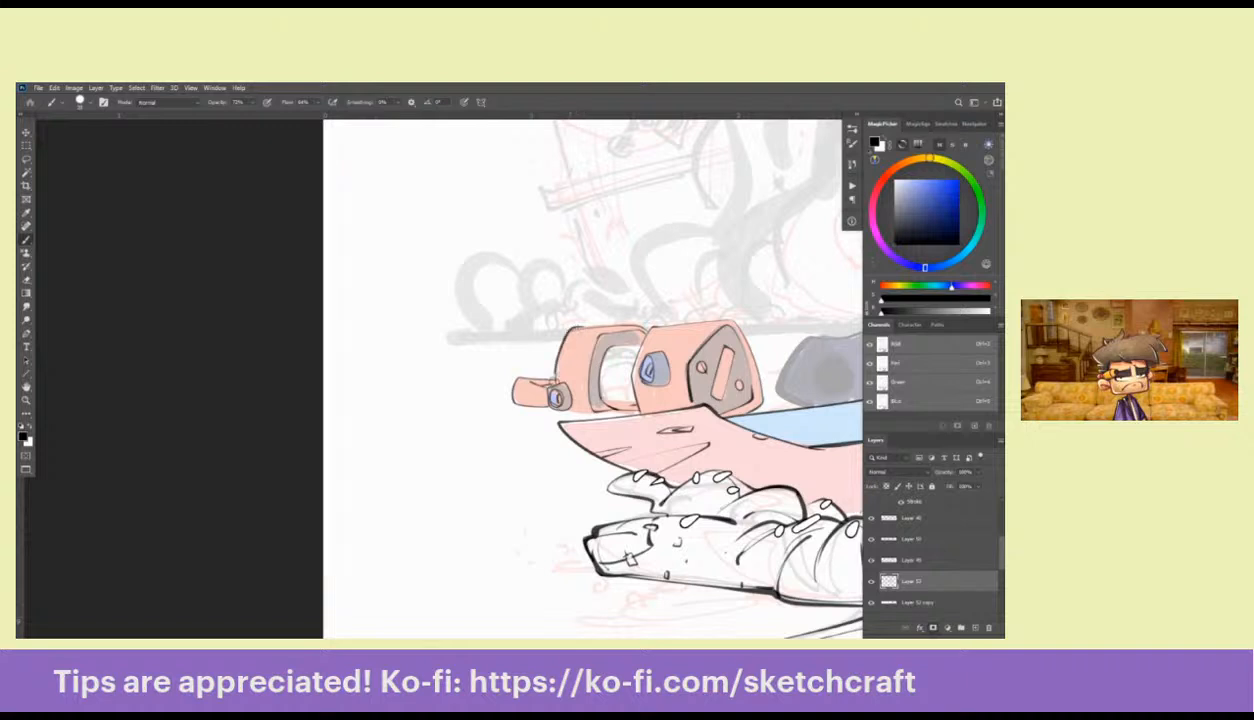
pyautogui.moveTo(785, 400); pyautogui.dragTo(553, 404)
pyautogui.moveTo(540, 355)
pyautogui.mouseDown()
pyautogui.moveTo(728, 366)
pyautogui.moveTo(672, 318)
pyautogui.moveTo(705, 310)
pyautogui.mouseUp()
pyautogui.moveTo(794, 318)
pyautogui.mouseDown()
pyautogui.moveTo(667, 345)
pyautogui.moveTo(637, 330)
pyautogui.moveTo(686, 389)
pyautogui.moveTo(616, 383)
pyautogui.mouseUp()
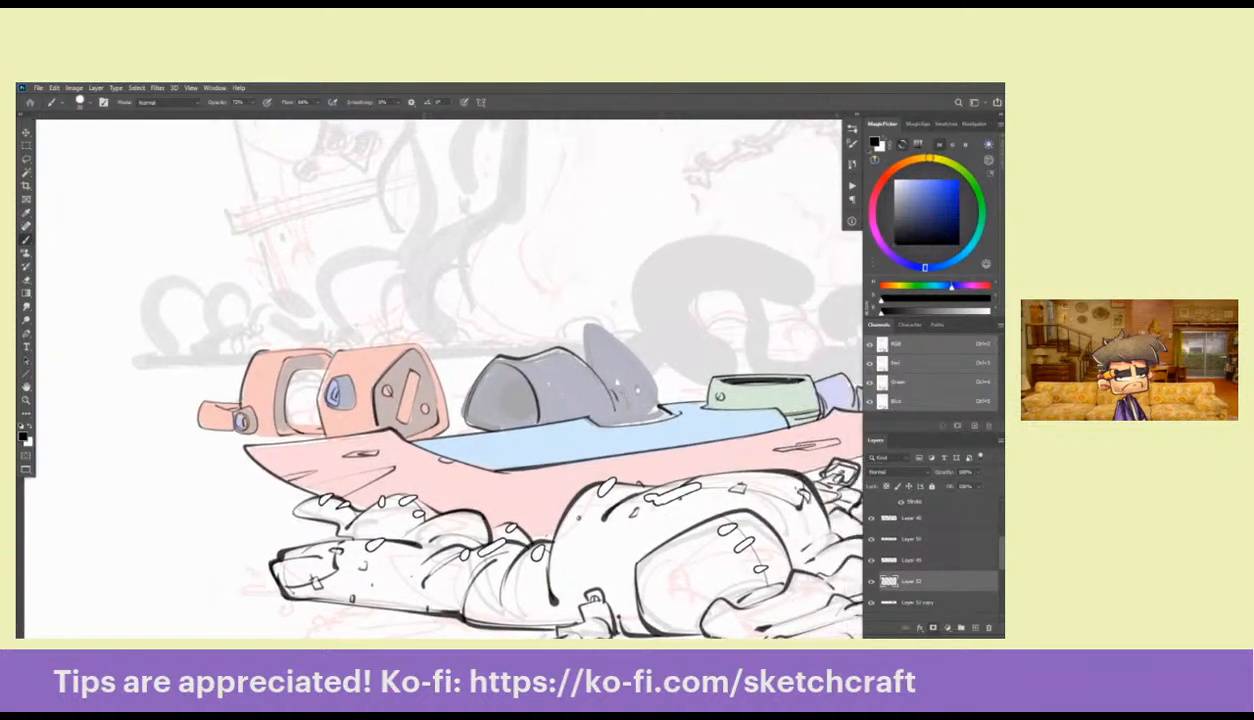
# Ink the pointed fin and inner arch of the grey object and fill its round opening solid black
pyautogui.moveTo(588, 340)
pyautogui.mouseDown()
pyautogui.moveTo(634, 363)
pyautogui.moveTo(657, 416)
pyautogui.moveTo(826, 344)
pyautogui.moveTo(760, 353)
pyautogui.moveTo(836, 341)
pyautogui.mouseUp()
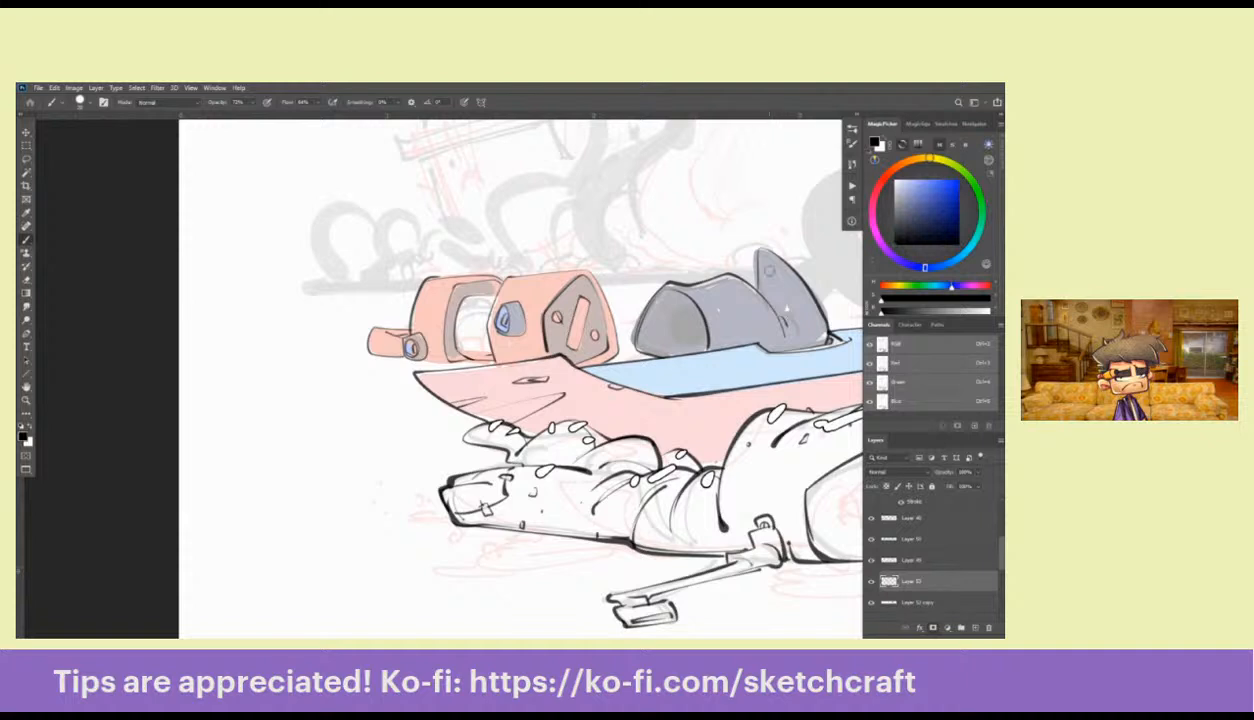
pyautogui.moveTo(757, 250)
pyautogui.mouseDown()
pyautogui.moveTo(754, 300)
pyautogui.moveTo(671, 328)
pyautogui.moveTo(688, 344)
pyautogui.mouseUp()
pyautogui.moveTo(665, 300)
pyautogui.mouseDown()
pyautogui.moveTo(660, 334)
pyautogui.moveTo(686, 346)
pyautogui.moveTo(656, 342)
pyautogui.mouseUp()
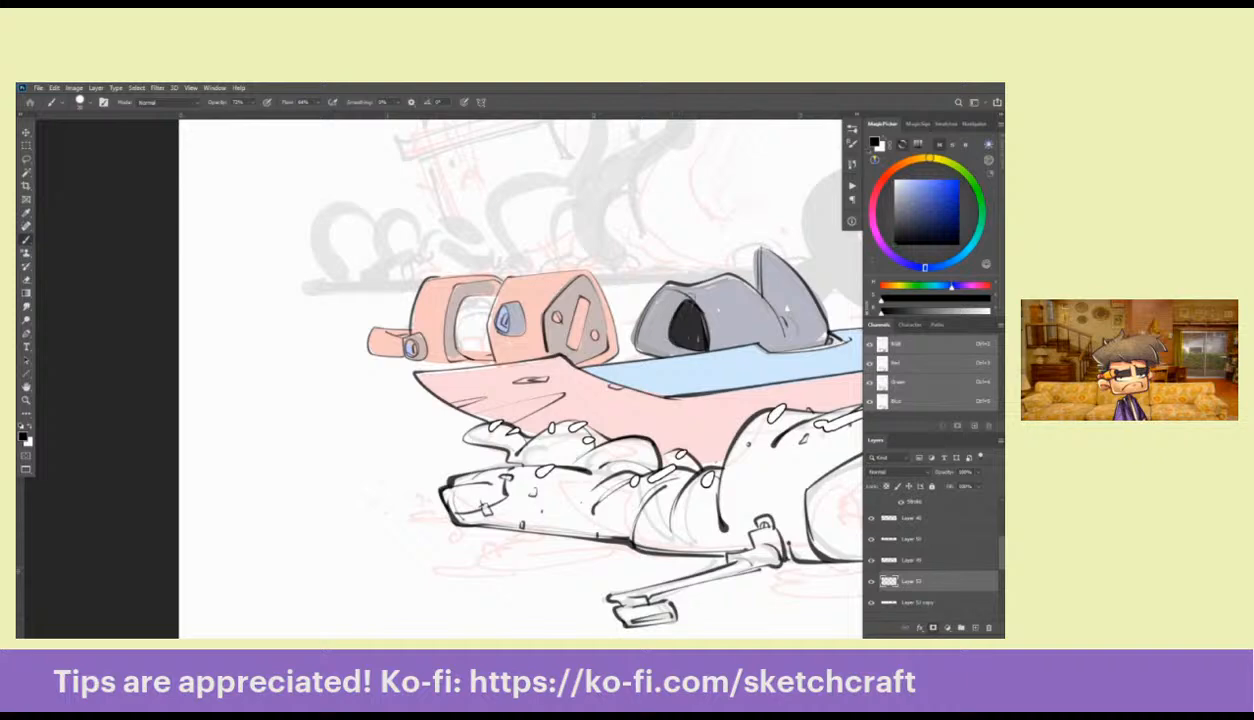
# Examine the inked outlines along the whole weapon up to its handle end, comparing with the ink layer hidden and shown
pyautogui.moveTo(776, 318); pyautogui.dragTo(555, 387)
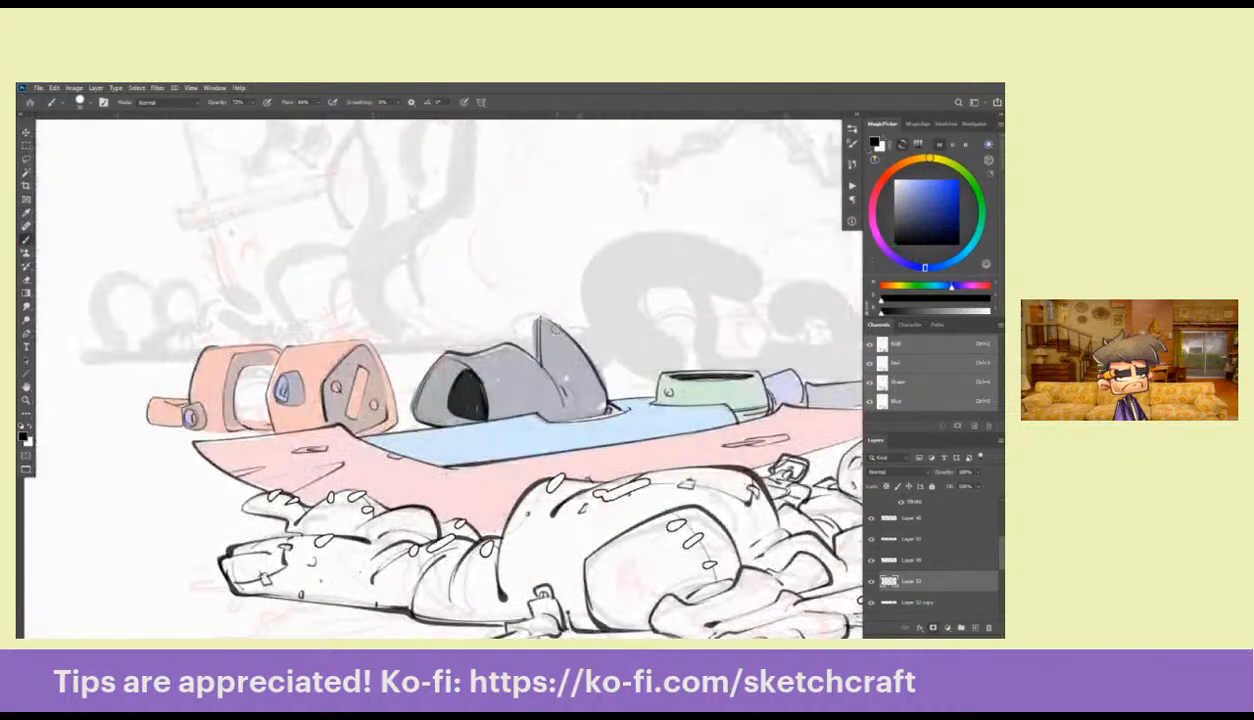
pyautogui.moveTo(730, 365); pyautogui.dragTo(490, 419)
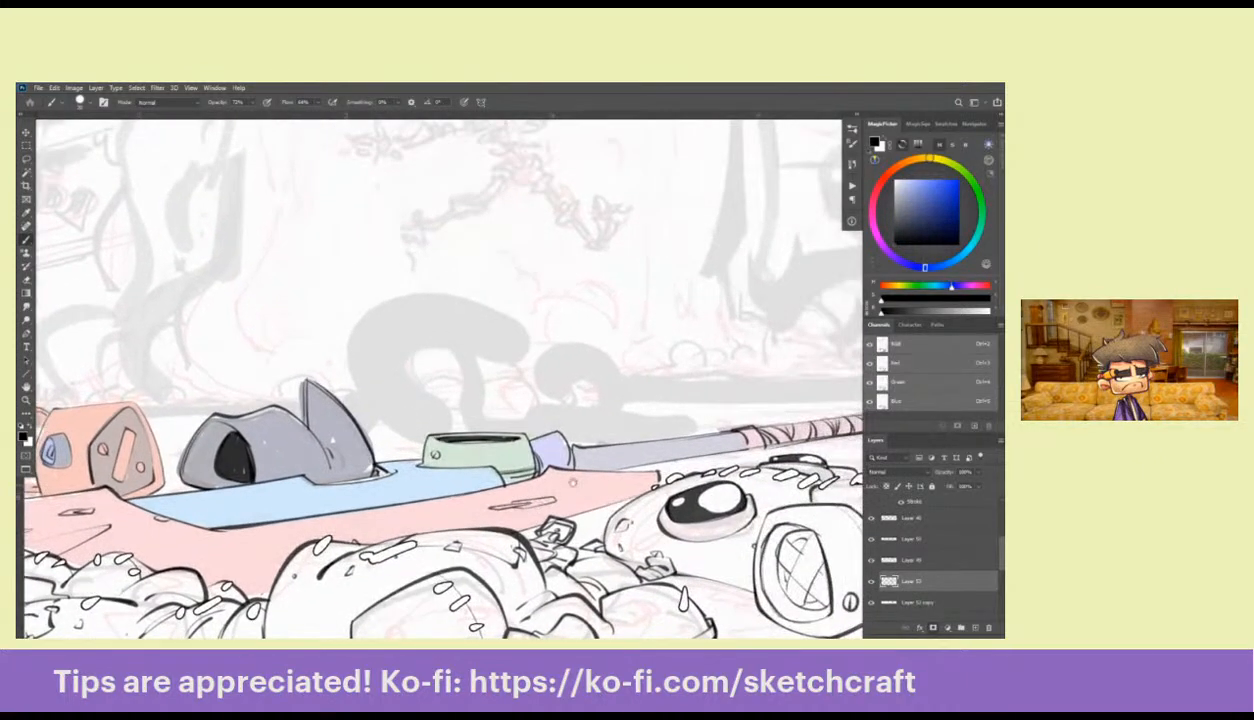
pyautogui.moveTo(771, 476); pyautogui.dragTo(615, 480)
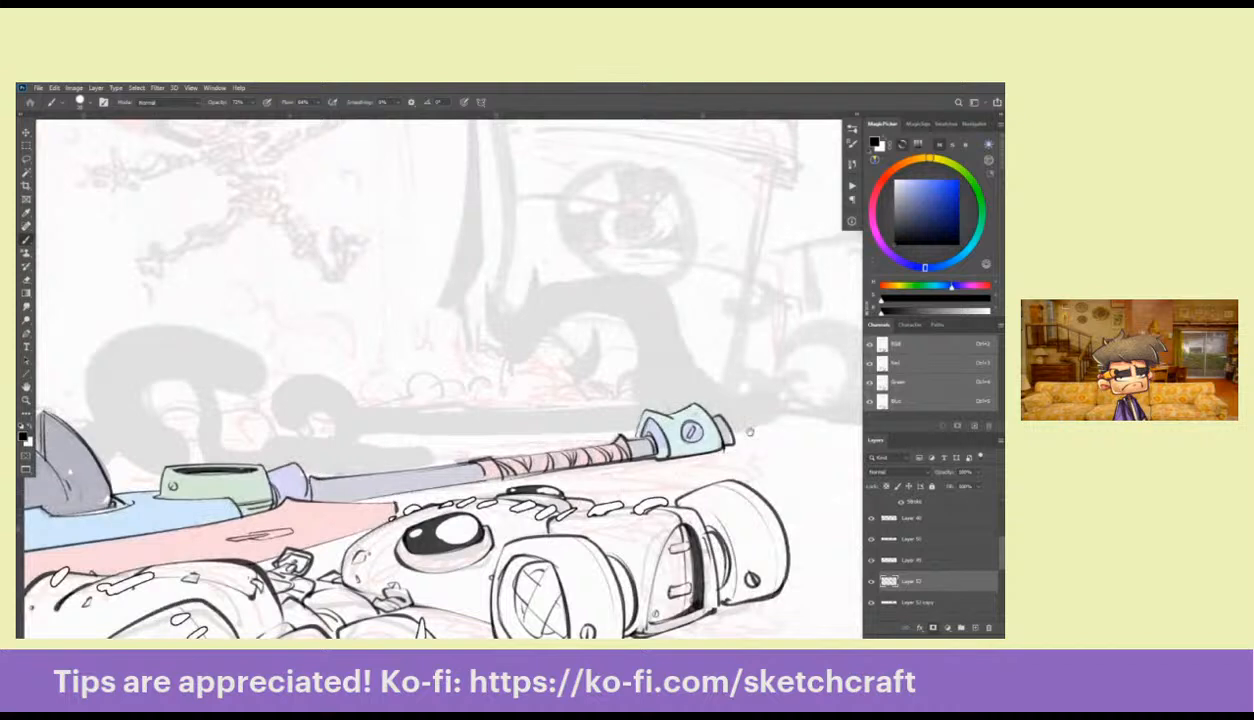
pyautogui.moveTo(778, 440); pyautogui.dragTo(628, 475)
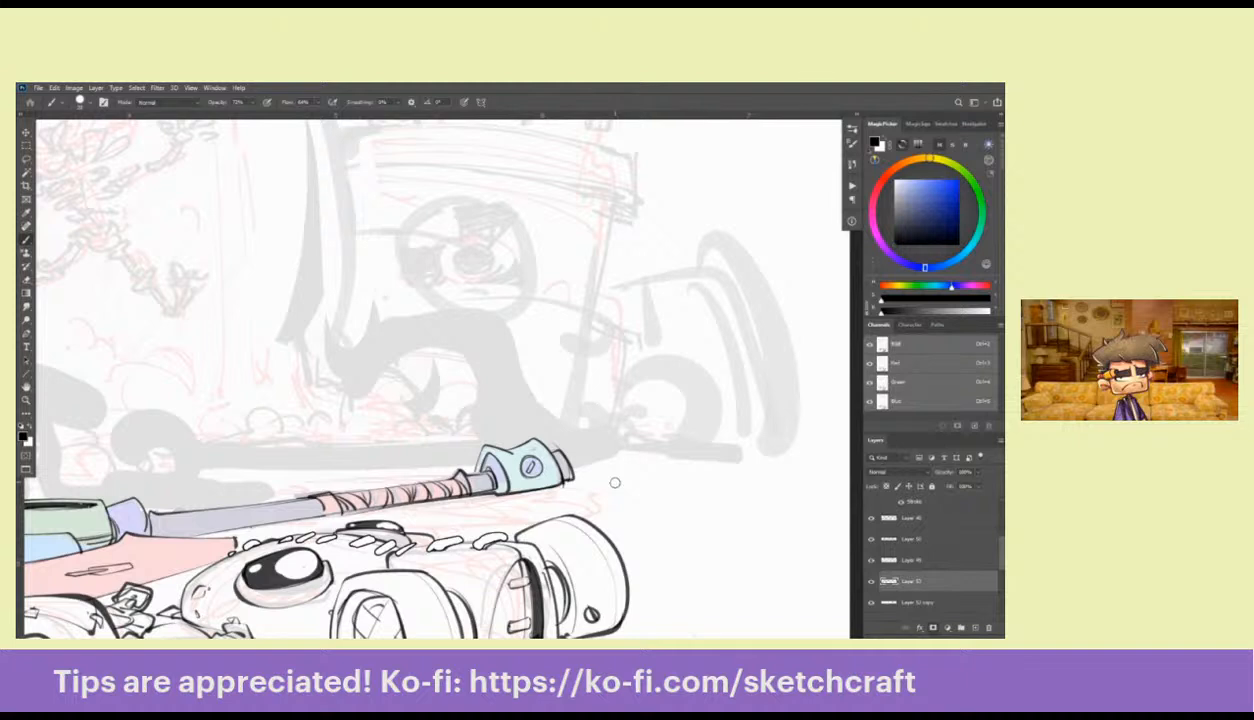
pyautogui.moveTo(610, 476); pyautogui.dragTo(668, 460)
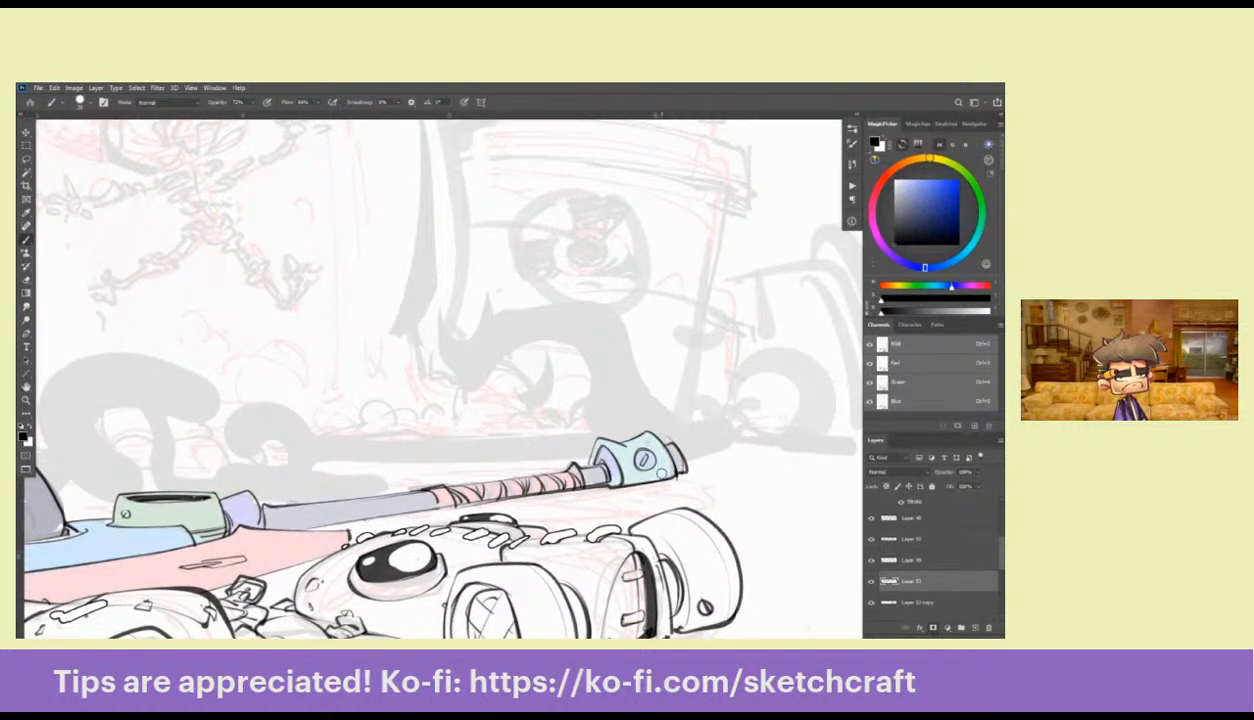
pyautogui.press('z')
pyautogui.moveTo(655, 448)
pyautogui.mouseDown()
pyautogui.moveTo(634, 464)
pyautogui.moveTo(747, 402)
pyautogui.mouseUp()
pyautogui.moveTo(568, 422); pyautogui.dragTo(592, 492)
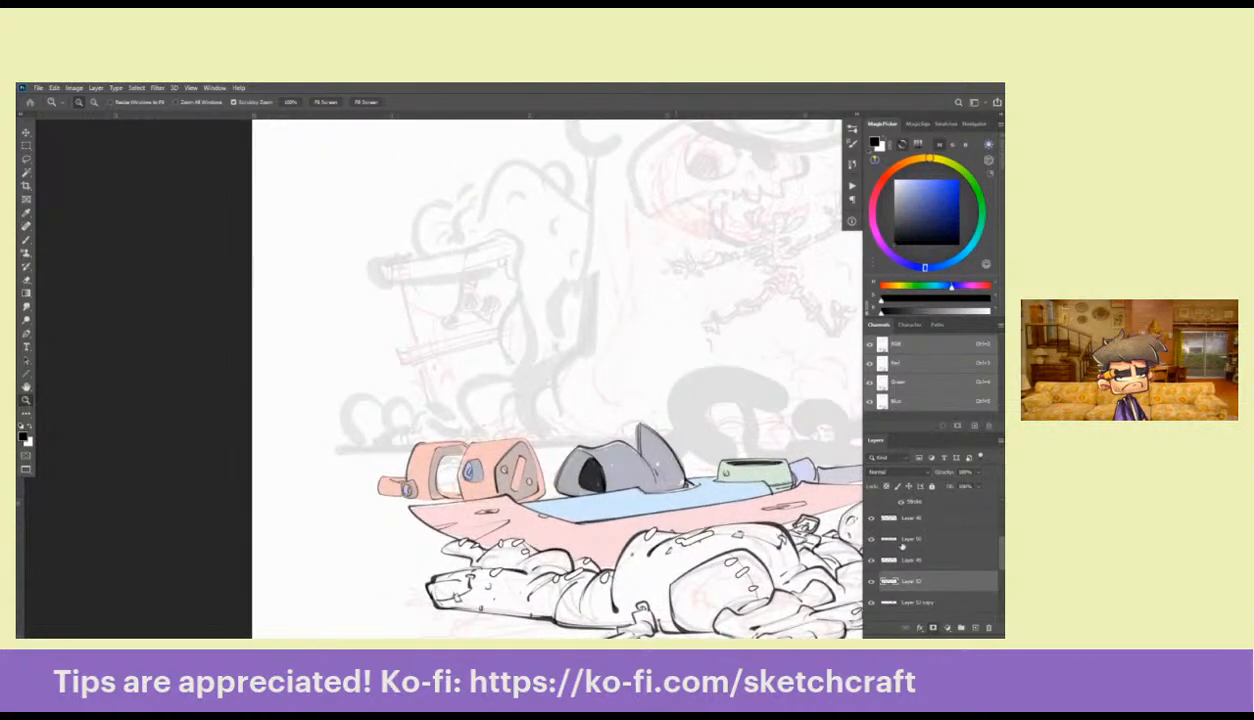
pyautogui.click(872, 583)
pyautogui.click(872, 583)
# Hide the flat-color layer of the props, adjust the opacity of its white copy, and reselect the ink layer
pyautogui.scroll(-2, 1001, 554)
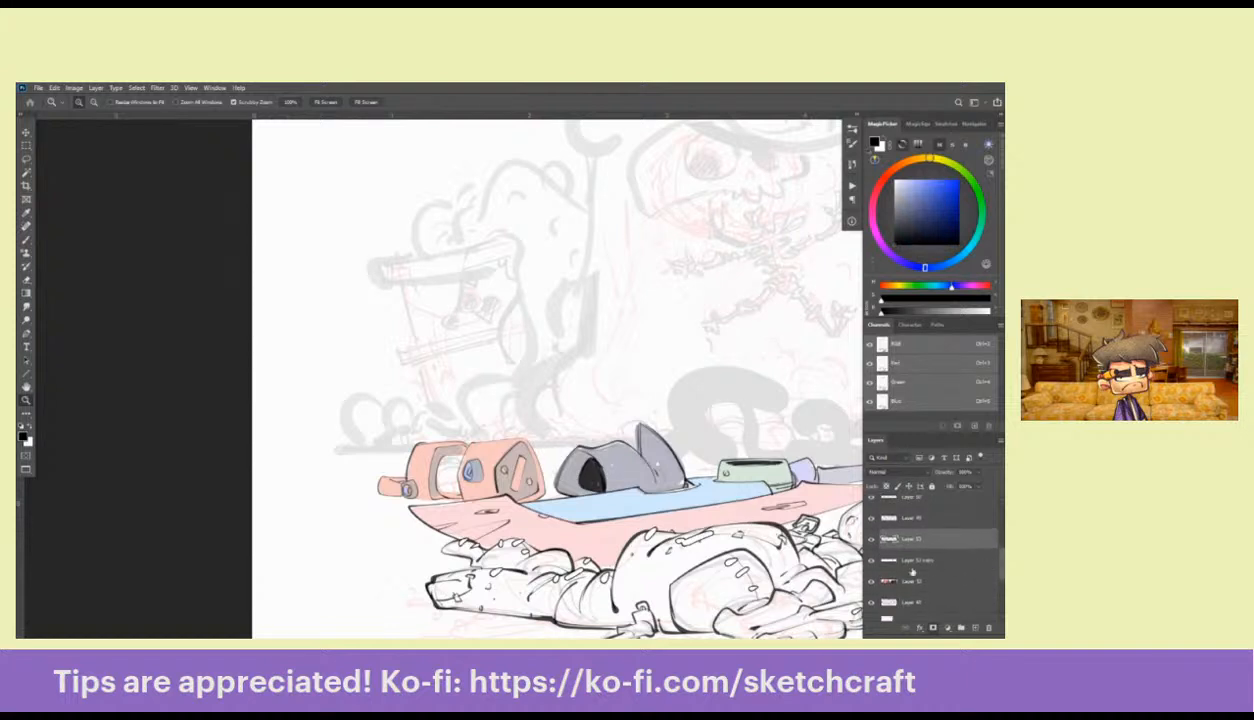
pyautogui.click(870, 582)
pyautogui.click(914, 561)
pyautogui.moveTo(978, 472); pyautogui.dragTo(979, 484)
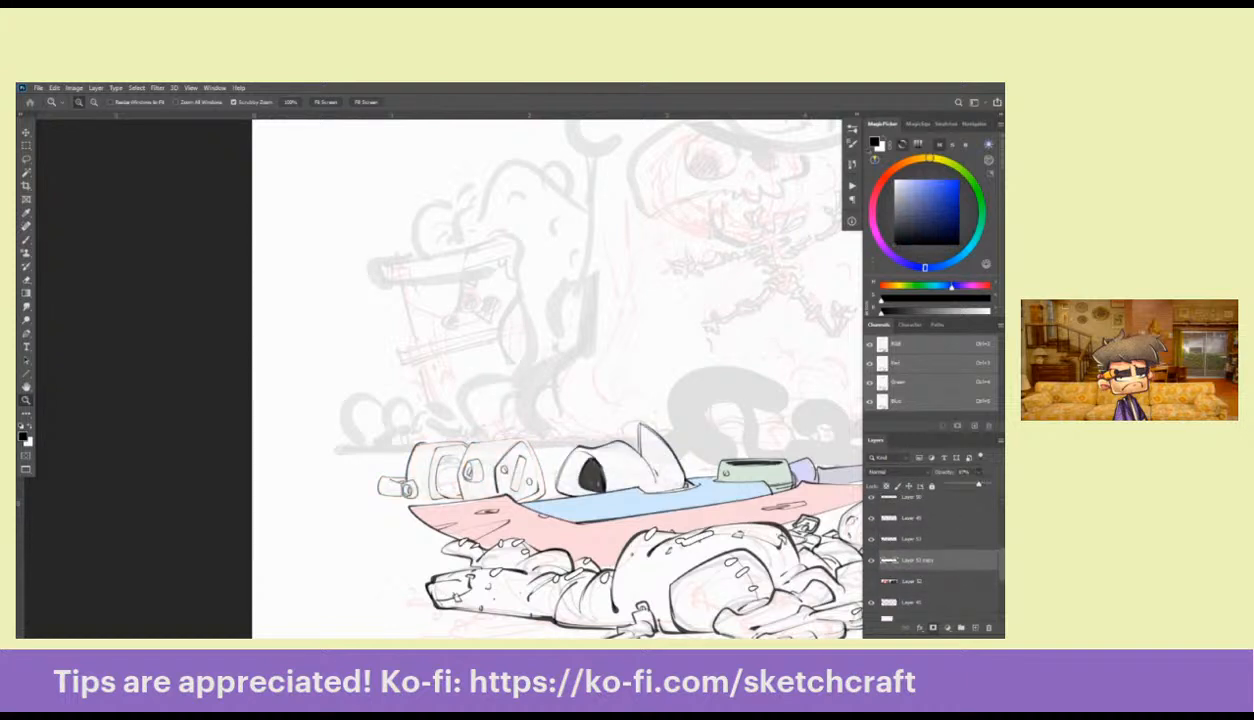
pyautogui.click(896, 541)
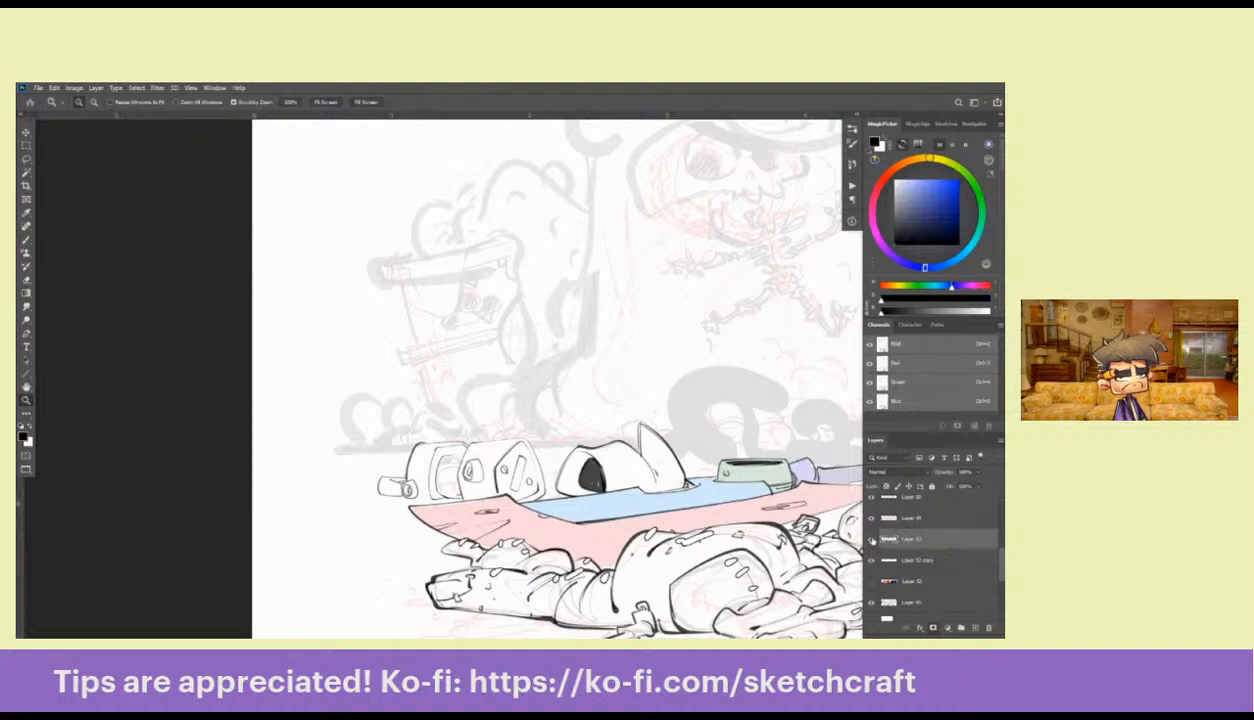
pyautogui.click(874, 541)
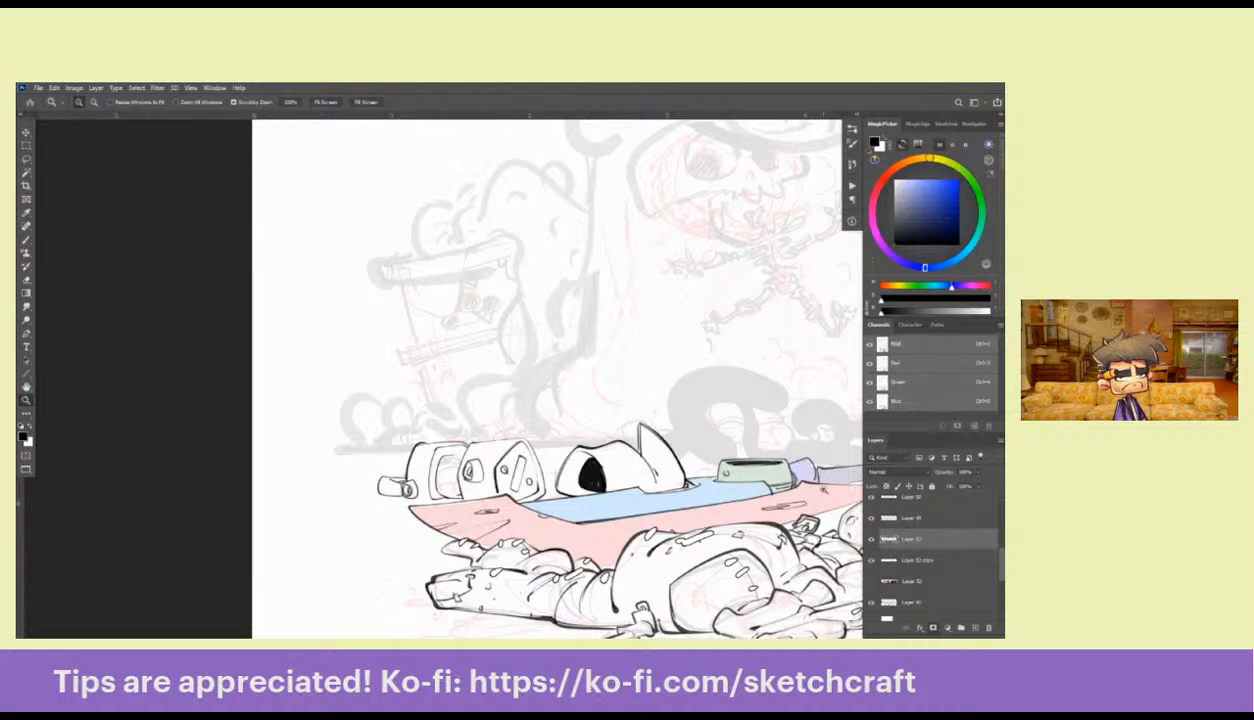
# Separate the line art of the banded object with the slanted bar onto its own layer, then enlarge and slightly rotate it
pyautogui.press('l')
pyautogui.moveTo(545, 445)
pyautogui.mouseDown()
pyautogui.moveTo(540, 512)
pyautogui.moveTo(345, 445)
pyautogui.moveTo(555, 435)
pyautogui.moveTo(570, 420)
pyautogui.moveTo(557, 436)
pyautogui.mouseUp()
pyautogui.press('Delete')
pyautogui.hotkey('ctrl', 'z')
pyautogui.hotkey('ctrl', 't')
pyautogui.moveTo(367, 470); pyautogui.dragTo(369, 458)
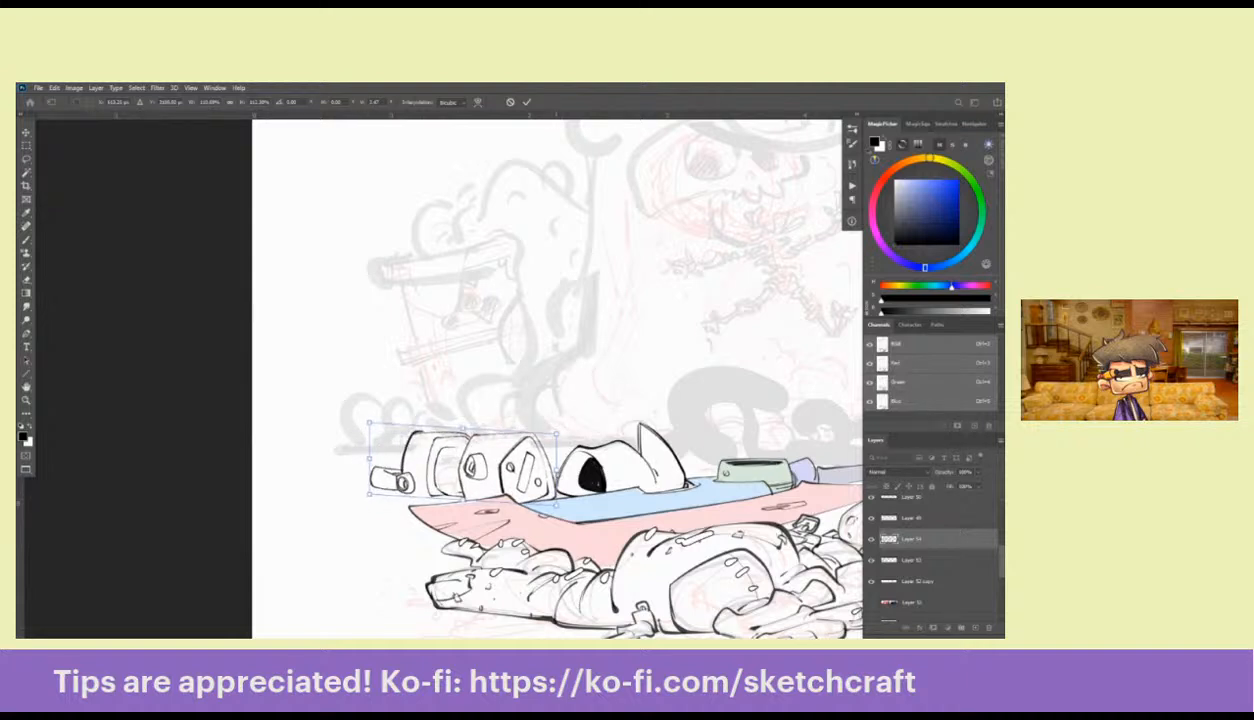
pyautogui.moveTo(557, 470); pyautogui.dragTo(545, 467)
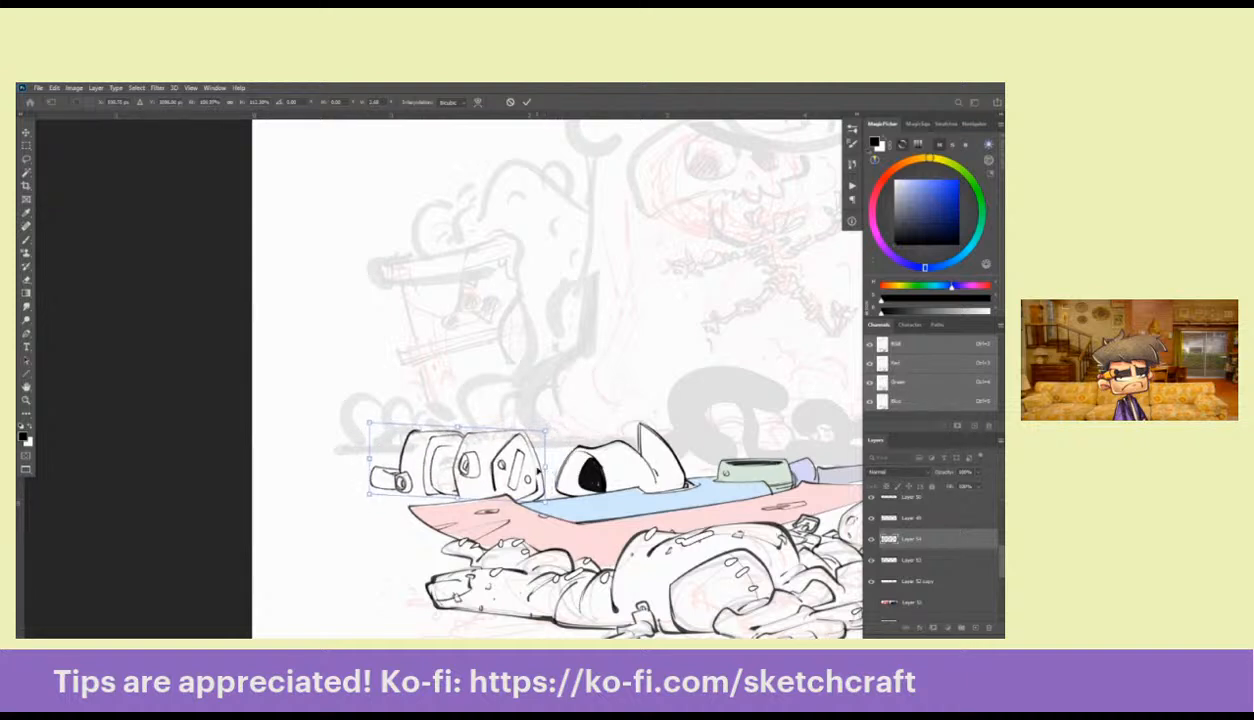
pyautogui.moveTo(457, 428); pyautogui.dragTo(448, 420)
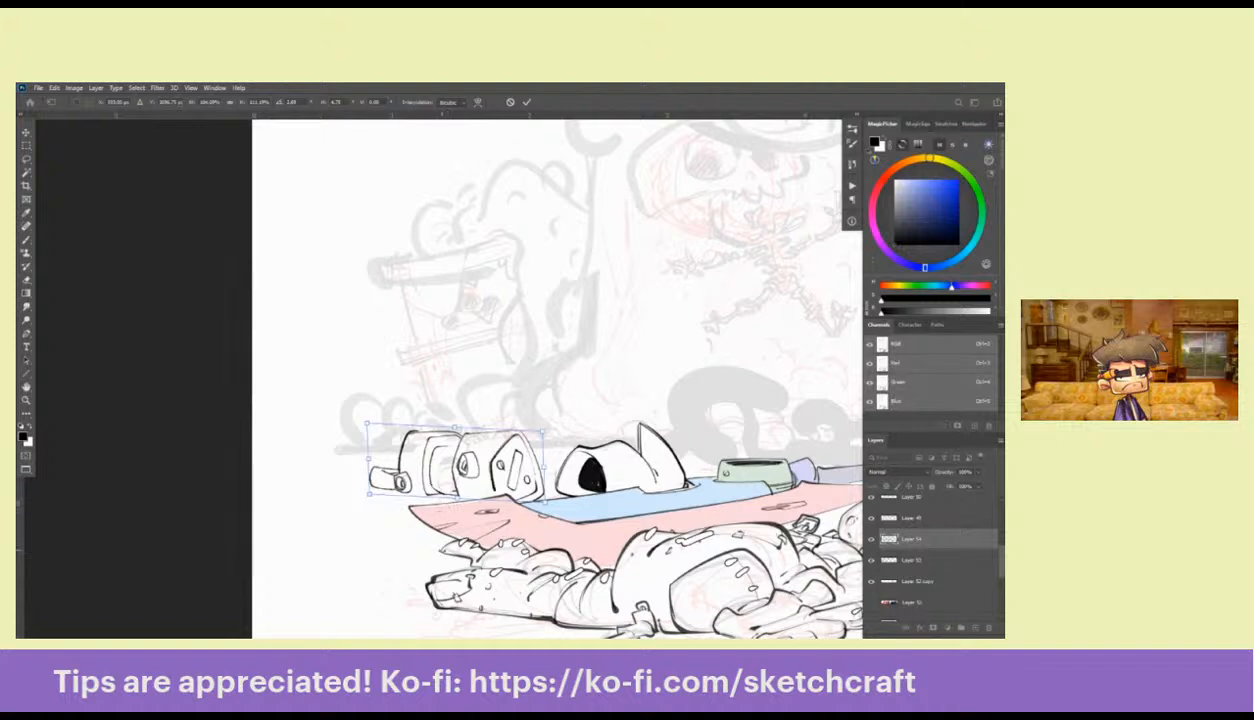
pyautogui.press('Return')
pyautogui.press('b')
pyautogui.scroll(3, 640, 355)
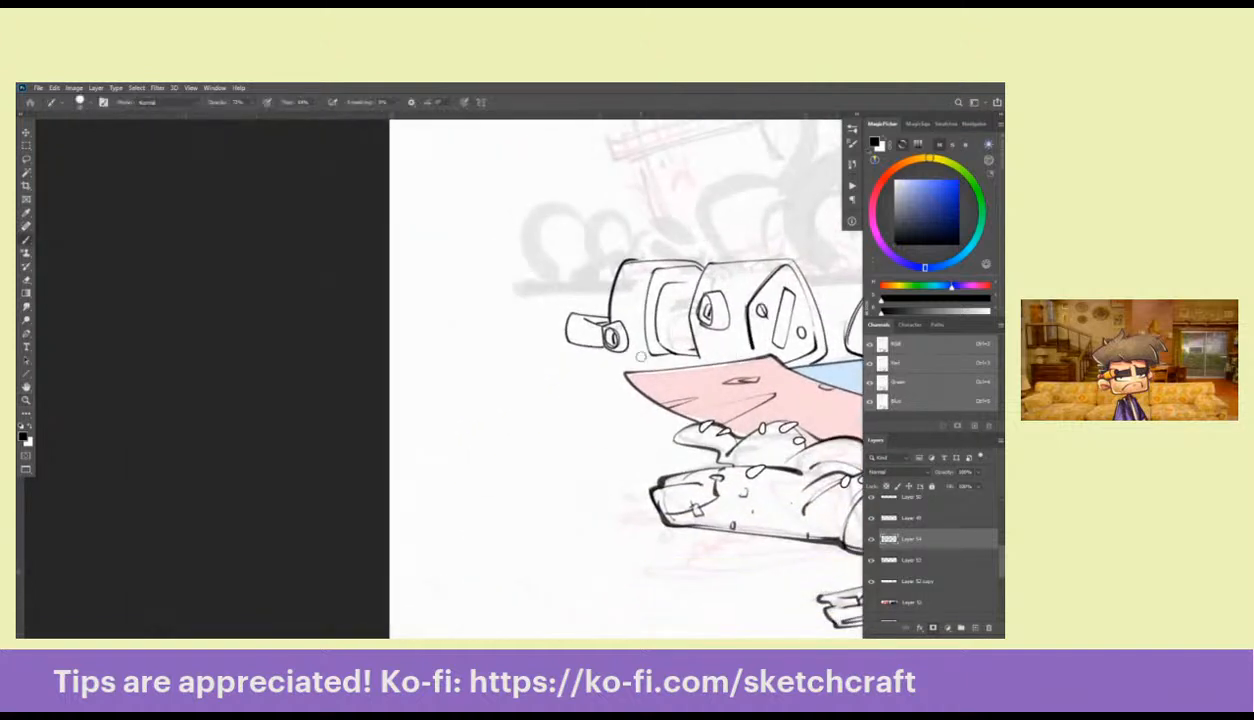
pyautogui.moveTo(608, 350)
pyautogui.mouseDown()
pyautogui.moveTo(720, 365)
pyautogui.moveTo(605, 350)
pyautogui.mouseUp()
pyautogui.hotkey('ctrl', 'z')
# Examine the whole composition and compare it with the resized object's layer hidden and shown
pyautogui.keyDown('alt'); pyautogui.click(738, 383); pyautogui.keyUp('alt')
pyautogui.keyDown('alt'); pyautogui.click(738, 383); pyautogui.keyUp('alt')
pyautogui.keyDown('alt'); pyautogui.click(738, 383); pyautogui.keyUp('alt')
pyautogui.moveTo(738, 383); pyautogui.dragTo(411, 434)
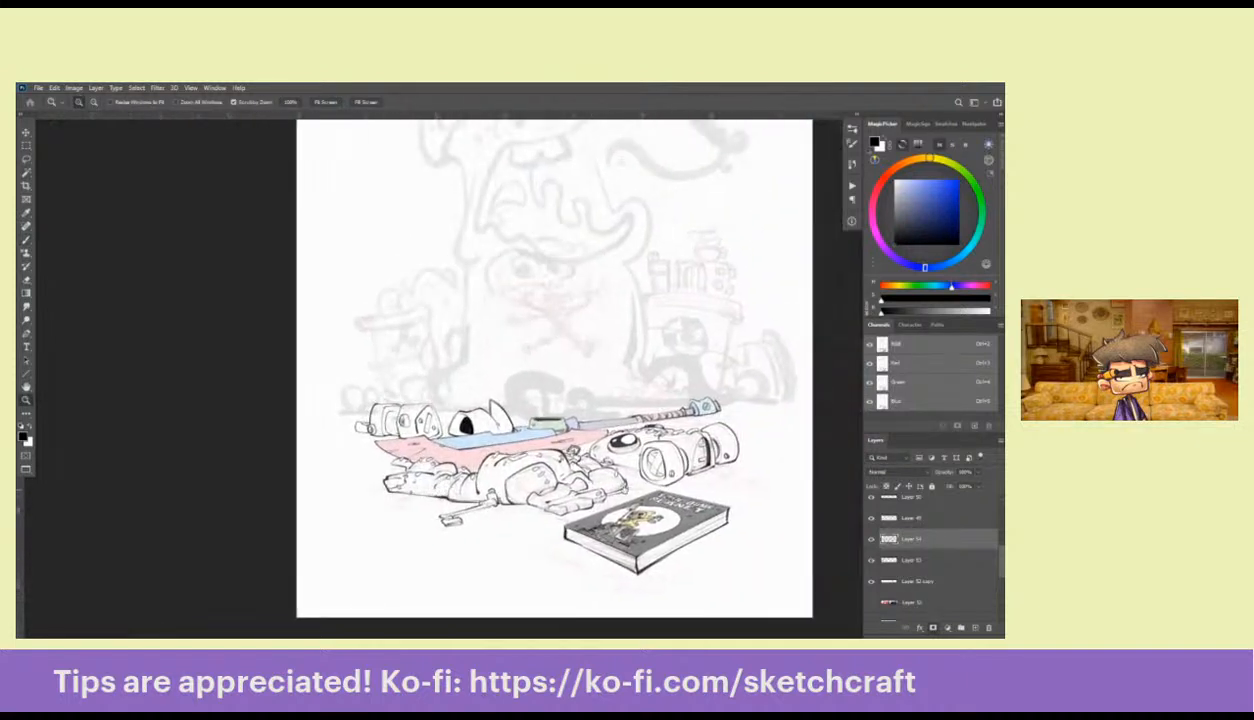
pyautogui.click(709, 432)
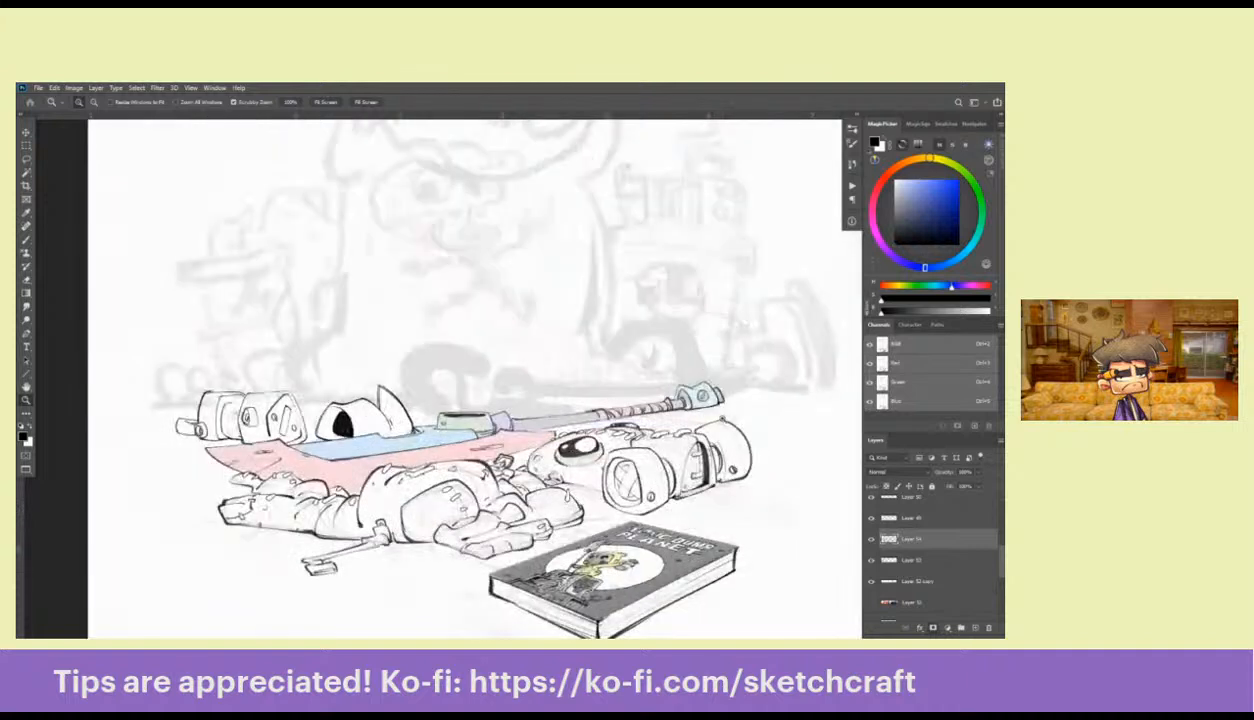
pyautogui.moveTo(561, 415); pyautogui.dragTo(593, 473)
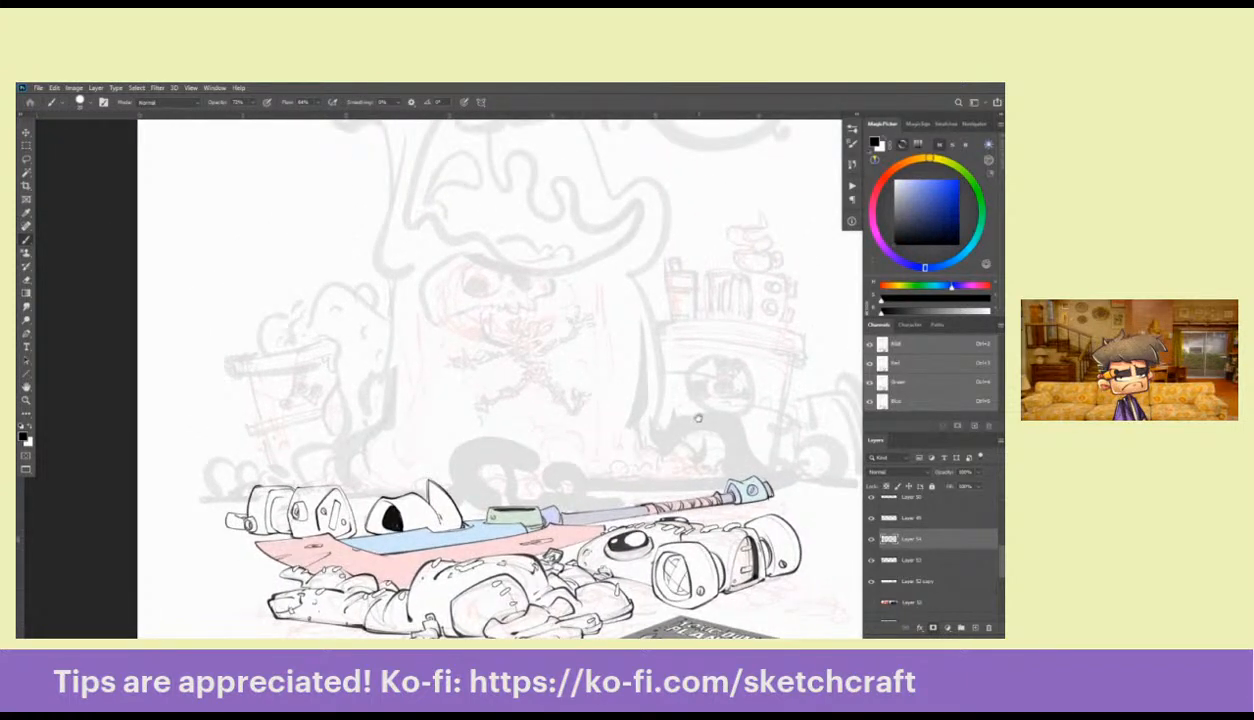
pyautogui.moveTo(684, 408); pyautogui.dragTo(690, 477)
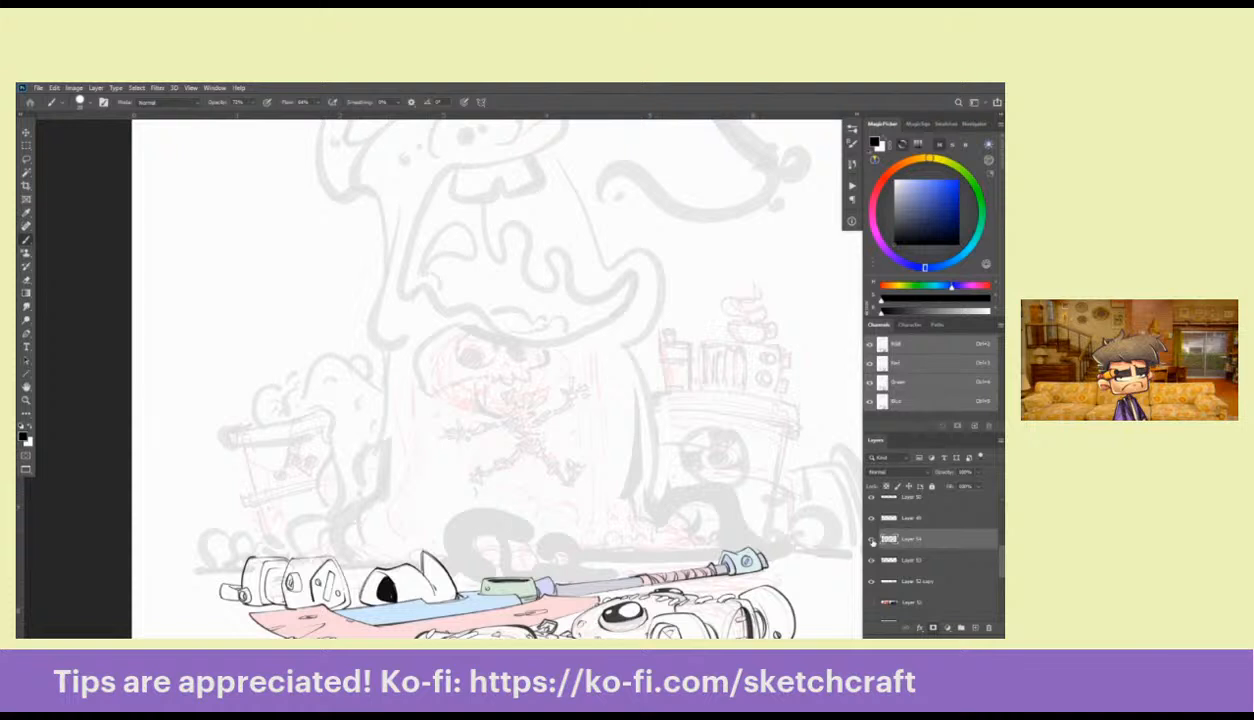
pyautogui.click(872, 541)
pyautogui.click(872, 541)
pyautogui.moveTo(1001, 554); pyautogui.dragTo(1001, 533)
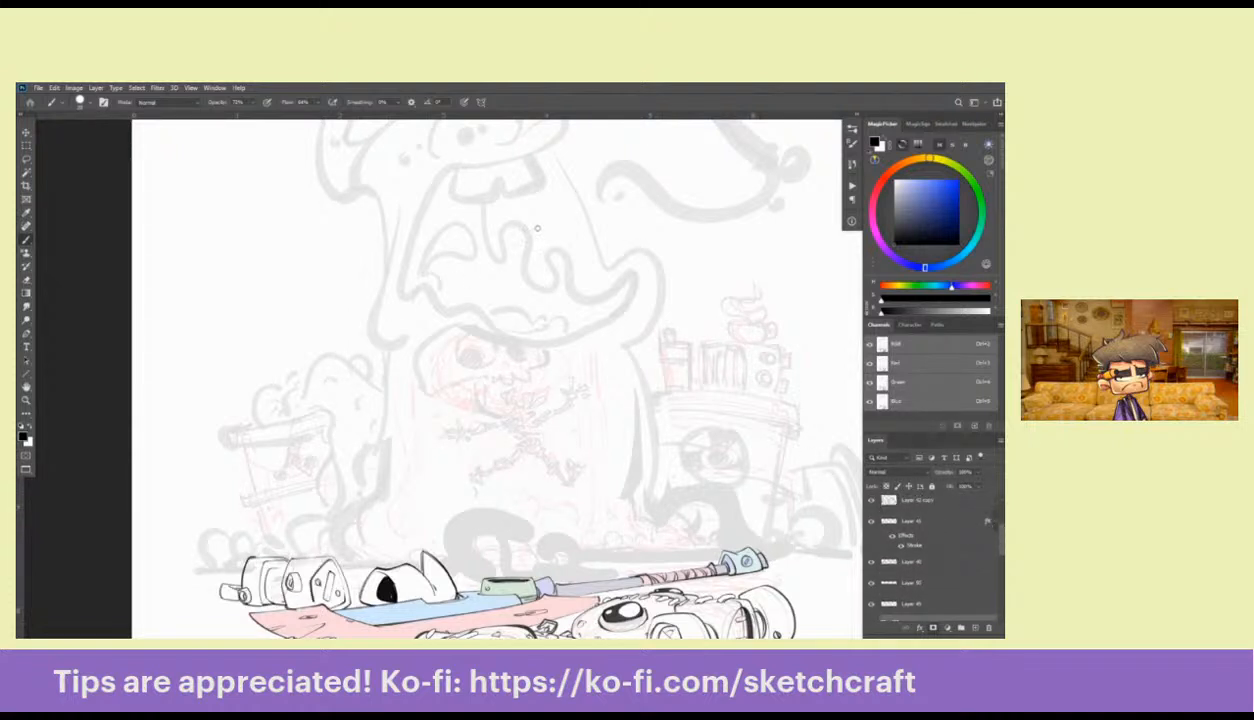
# Try long diagonal strokes across the monster sketch and undo them
pyautogui.moveTo(385, 331)
pyautogui.mouseDown()
pyautogui.moveTo(652, 186)
pyautogui.moveTo(401, 309)
pyautogui.moveTo(682, 180)
pyautogui.moveTo(486, 259)
pyautogui.moveTo(283, 387)
pyautogui.moveTo(700, 188)
pyautogui.mouseUp()
pyautogui.hotkey('ctrl', 'z')
pyautogui.moveTo(635, 214)
pyautogui.mouseDown()
pyautogui.moveTo(618, 271)
pyautogui.moveTo(659, 236)
pyautogui.moveTo(638, 199)
pyautogui.moveTo(628, 281)
pyautogui.moveTo(665, 204)
pyautogui.moveTo(561, 245)
pyautogui.moveTo(586, 207)
pyautogui.moveTo(530, 254)
pyautogui.mouseUp()
pyautogui.hotkey('ctrl', 'z')
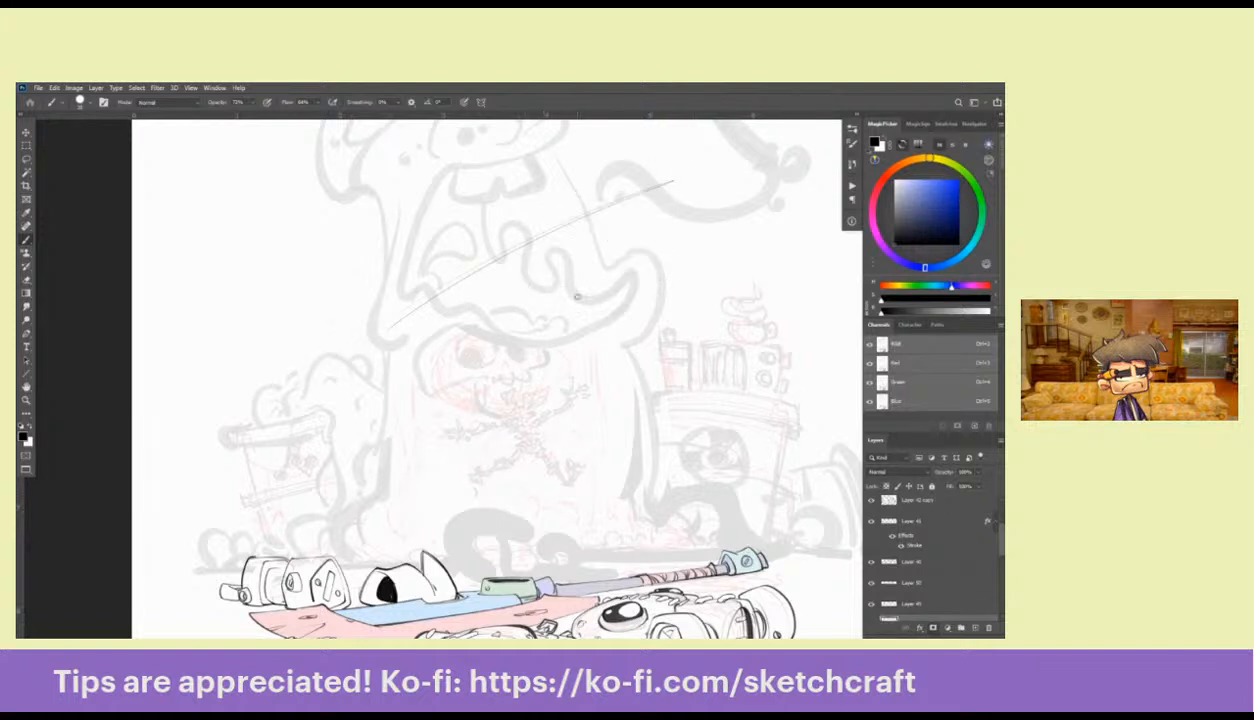
pyautogui.moveTo(387, 453)
pyautogui.mouseDown()
pyautogui.moveTo(574, 303)
pyautogui.moveTo(645, 291)
pyautogui.mouseUp()
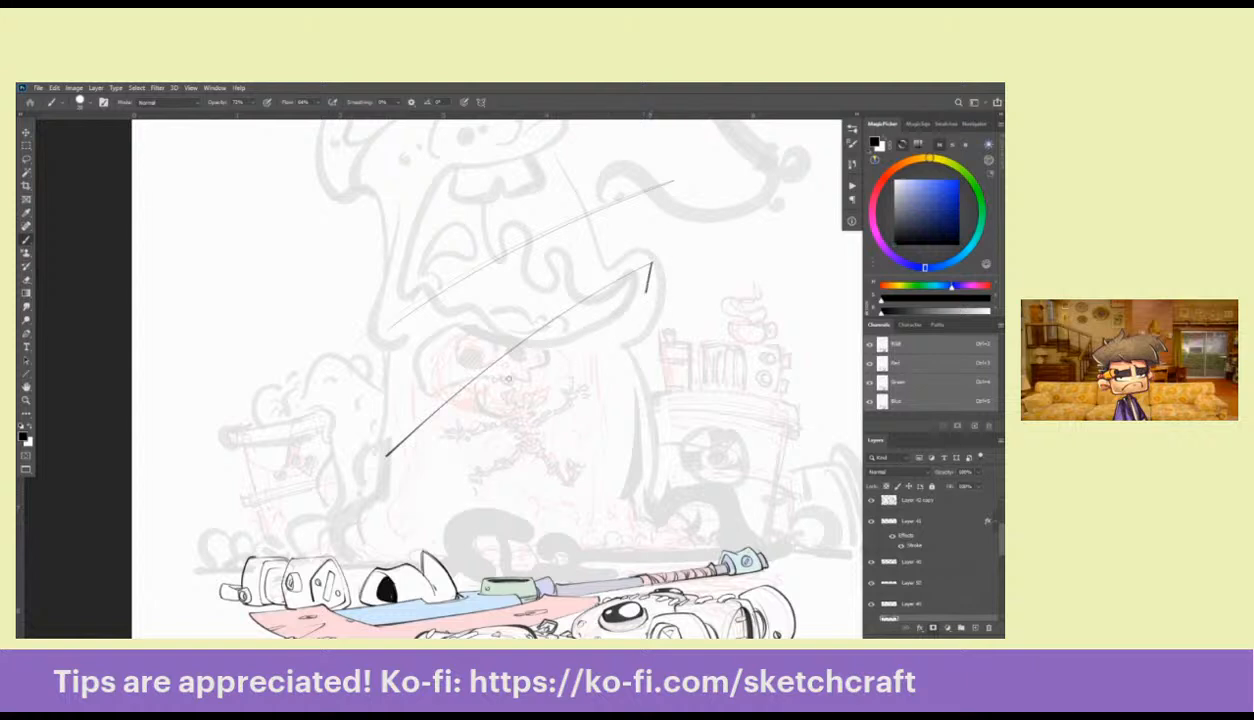
pyautogui.hotkey('ctrl', 'z')
pyautogui.moveTo(305, 445); pyautogui.dragTo(419, 361)
pyautogui.moveTo(362, 414); pyautogui.dragTo(708, 184)
pyautogui.hotkey('ctrl', 'z')
pyautogui.hotkey('ctrl', 'z')
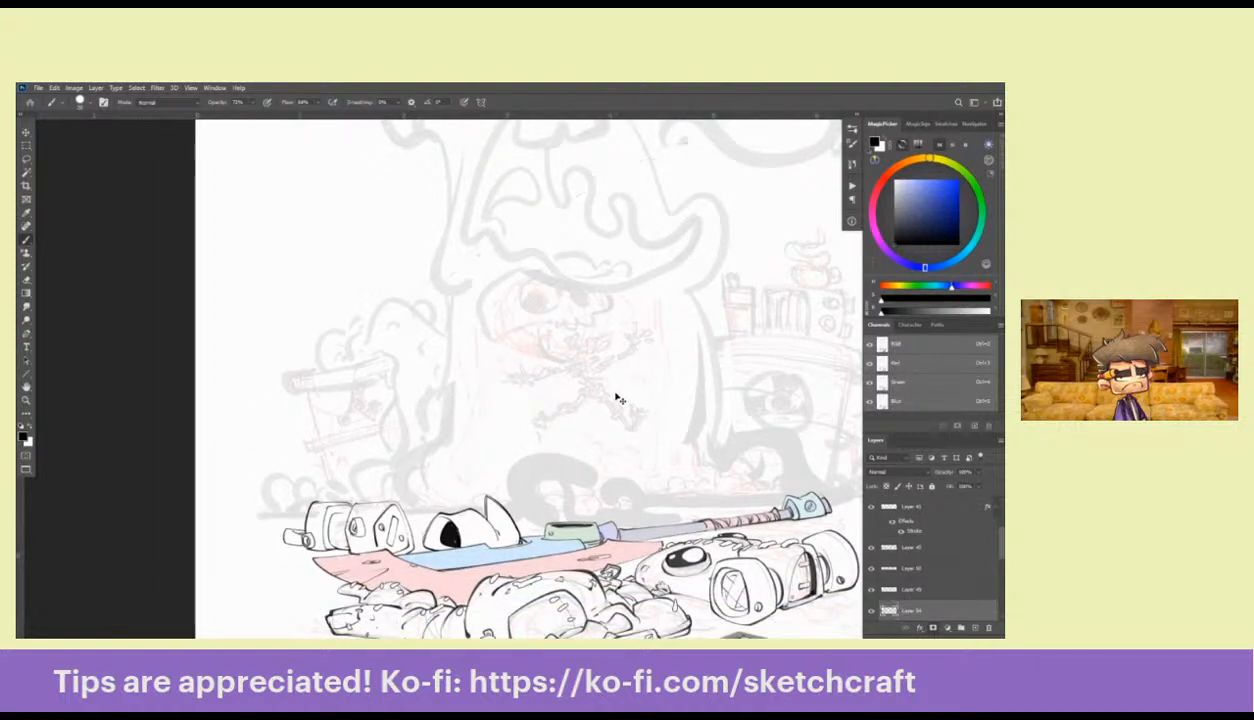
# Ink short detail marks on the object's pointed fin and a curved rim line beside its black opening
pyautogui.moveTo(619, 399); pyautogui.dragTo(636, 379)
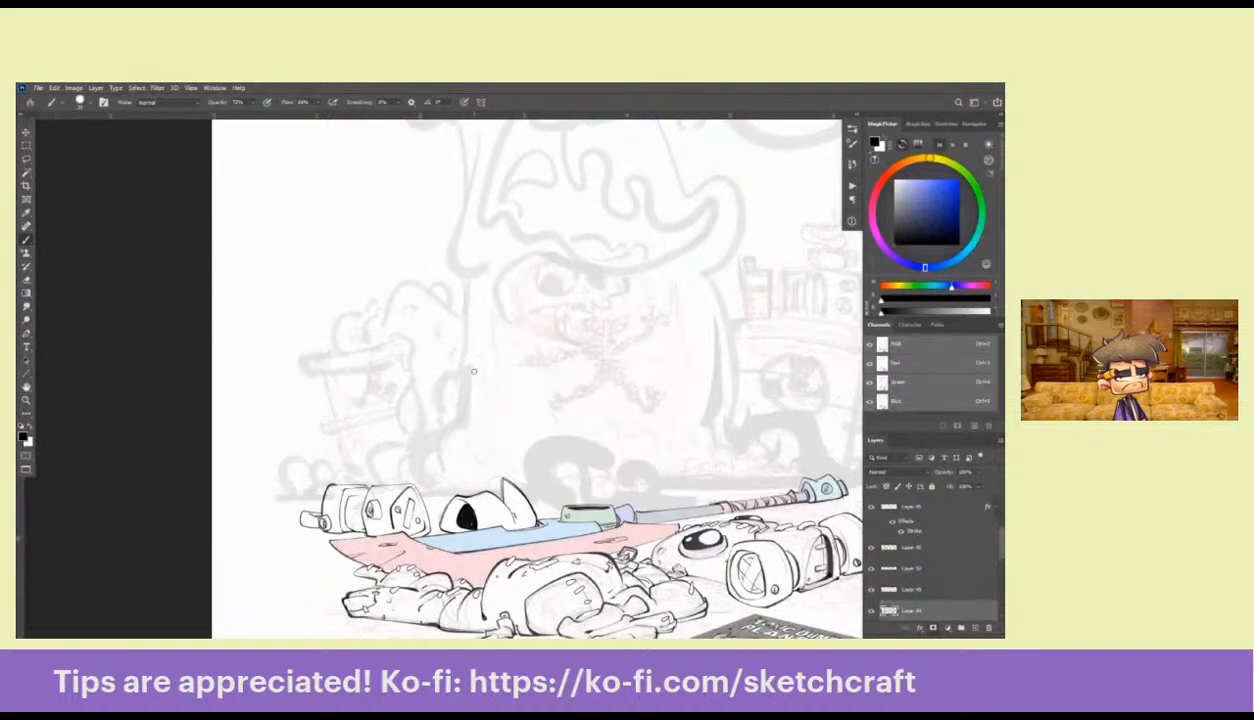
pyautogui.moveTo(1003, 547); pyautogui.dragTo(1003, 566)
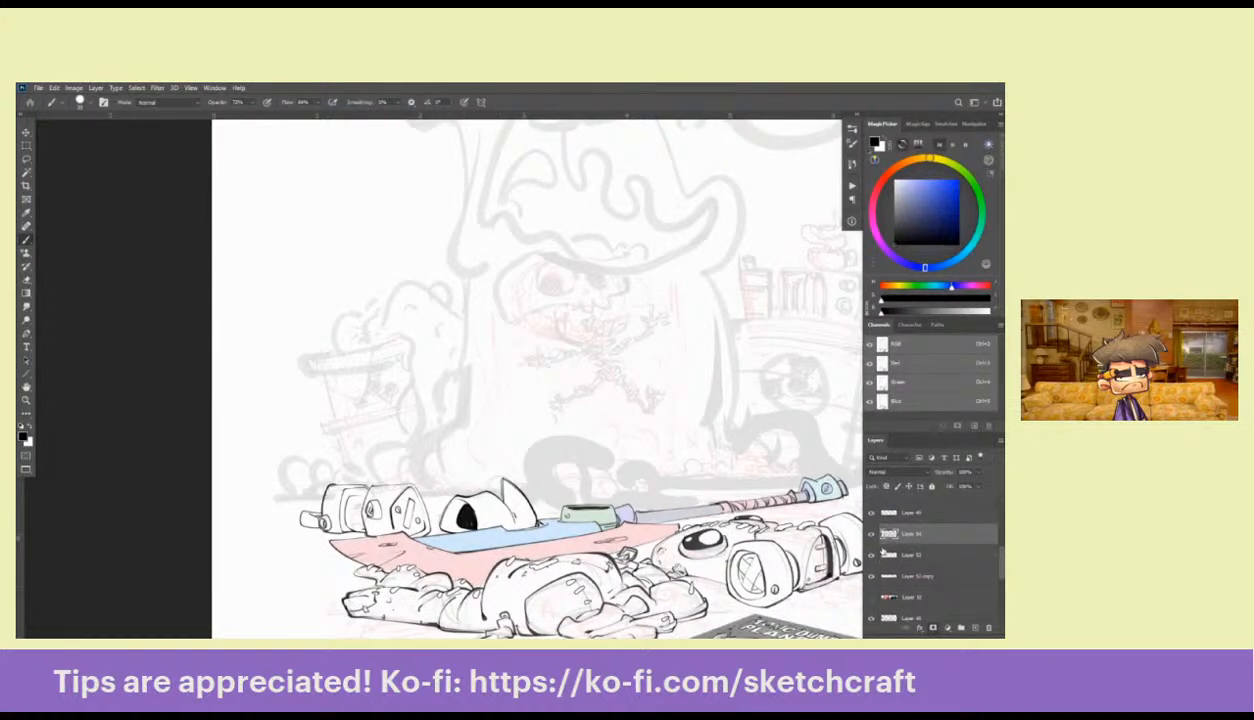
pyautogui.press('z')
pyautogui.click(490, 506)
pyautogui.moveTo(502, 515); pyautogui.dragTo(651, 423)
pyautogui.press('b')
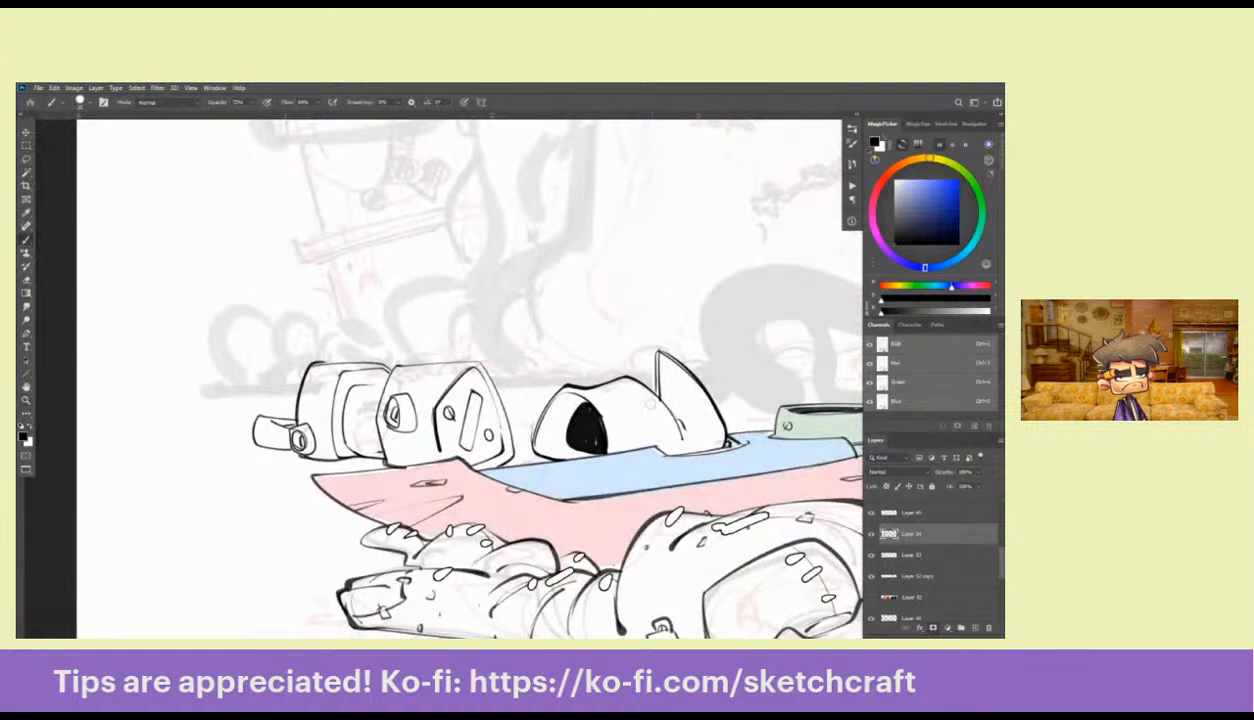
pyautogui.moveTo(668, 359); pyautogui.dragTo(723, 439)
pyautogui.moveTo(670, 400); pyautogui.dragTo(678, 428)
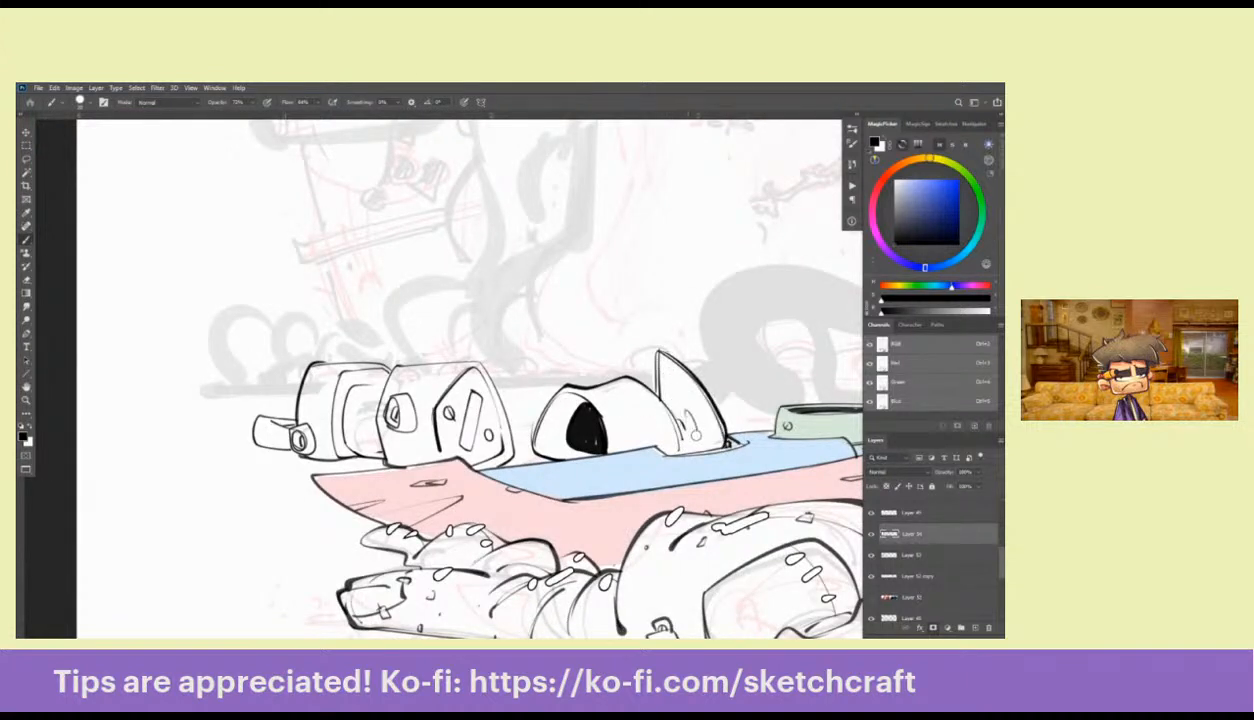
pyautogui.moveTo(528, 405); pyautogui.dragTo(535, 458)
pyautogui.moveTo(575, 390)
pyautogui.mouseDown()
pyautogui.moveTo(584, 448)
pyautogui.moveTo(557, 447)
pyautogui.mouseUp()
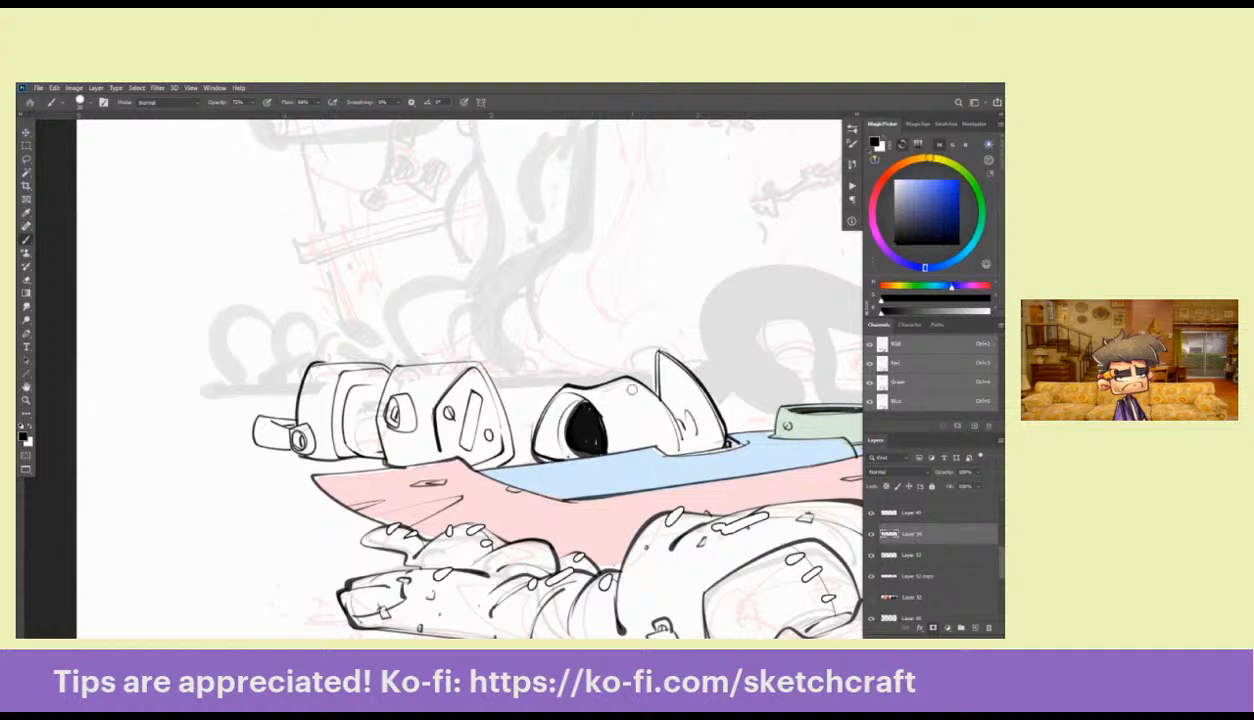
# Ink a solid black curved opening inside the end section of the banded object behind the blade
pyautogui.moveTo(566, 392)
pyautogui.mouseDown()
pyautogui.moveTo(592, 380)
pyautogui.moveTo(614, 432)
pyautogui.moveTo(624, 376)
pyautogui.moveTo(650, 398)
pyautogui.moveTo(676, 390)
pyautogui.moveTo(598, 378)
pyautogui.mouseUp()
pyautogui.moveTo(372, 368)
pyautogui.mouseDown()
pyautogui.moveTo(537, 330)
pyautogui.moveTo(573, 357)
pyautogui.moveTo(579, 431)
pyautogui.mouseUp()
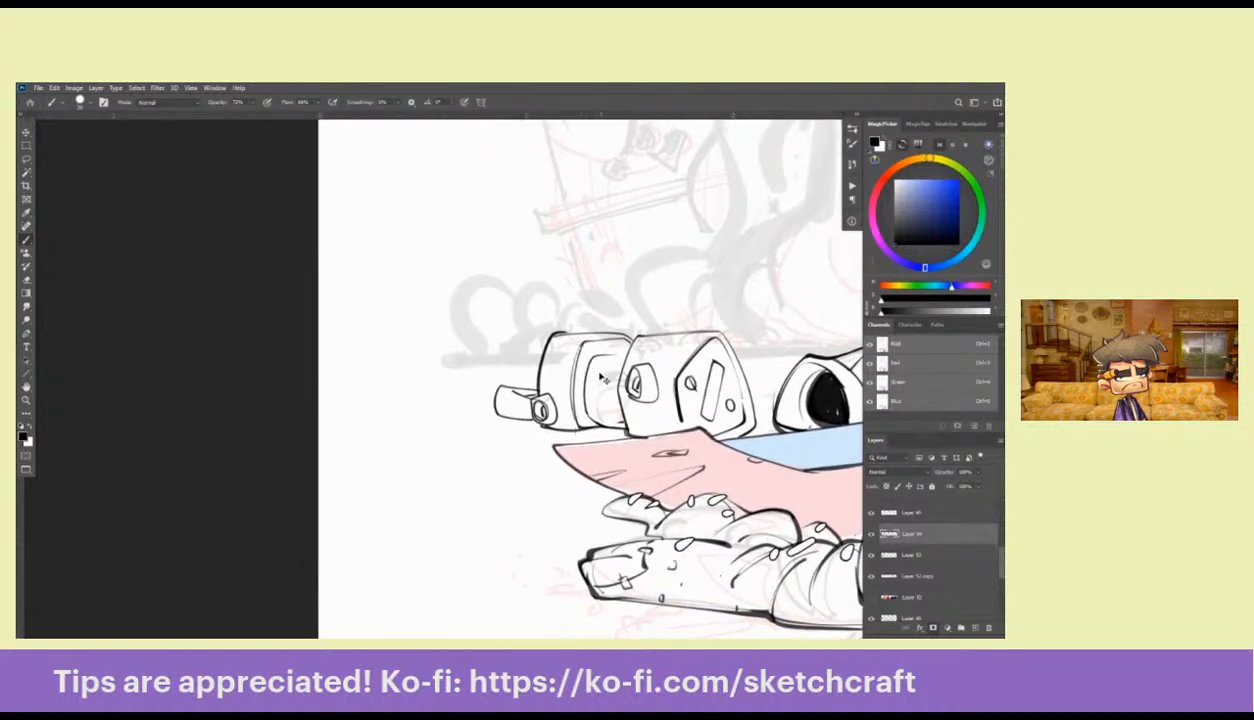
pyautogui.hotkey('ctrl', 'z')
pyautogui.moveTo(581, 367)
pyautogui.mouseDown()
pyautogui.moveTo(585, 421)
pyautogui.moveTo(586, 358)
pyautogui.moveTo(603, 392)
pyautogui.moveTo(592, 412)
pyautogui.mouseUp()
pyautogui.moveTo(597, 360); pyautogui.dragTo(598, 412)
pyautogui.moveTo(599, 360)
pyautogui.mouseDown()
pyautogui.moveTo(589, 406)
pyautogui.moveTo(600, 424)
pyautogui.mouseUp()
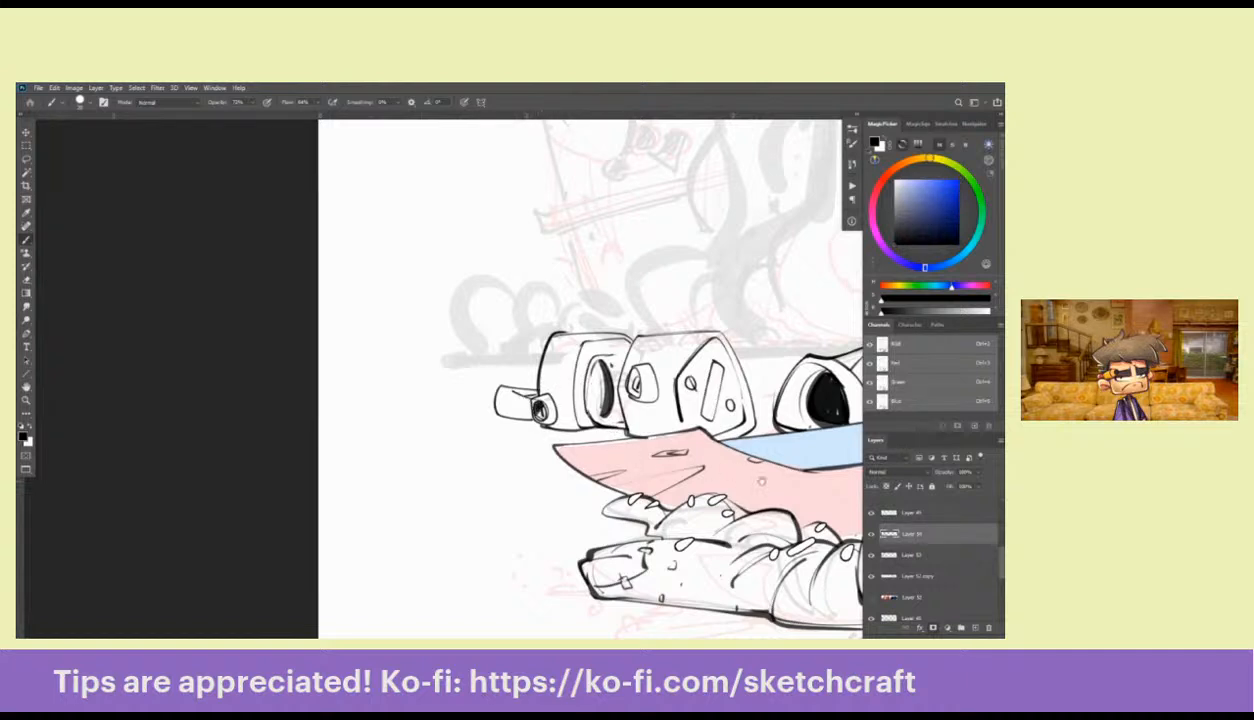
# Examine the inked props and the whole composition, checking what the prop and weapon layers contain by hiding and showing them
pyautogui.moveTo(824, 471); pyautogui.dragTo(539, 491)
pyautogui.moveTo(818, 443); pyautogui.dragTo(546, 445)
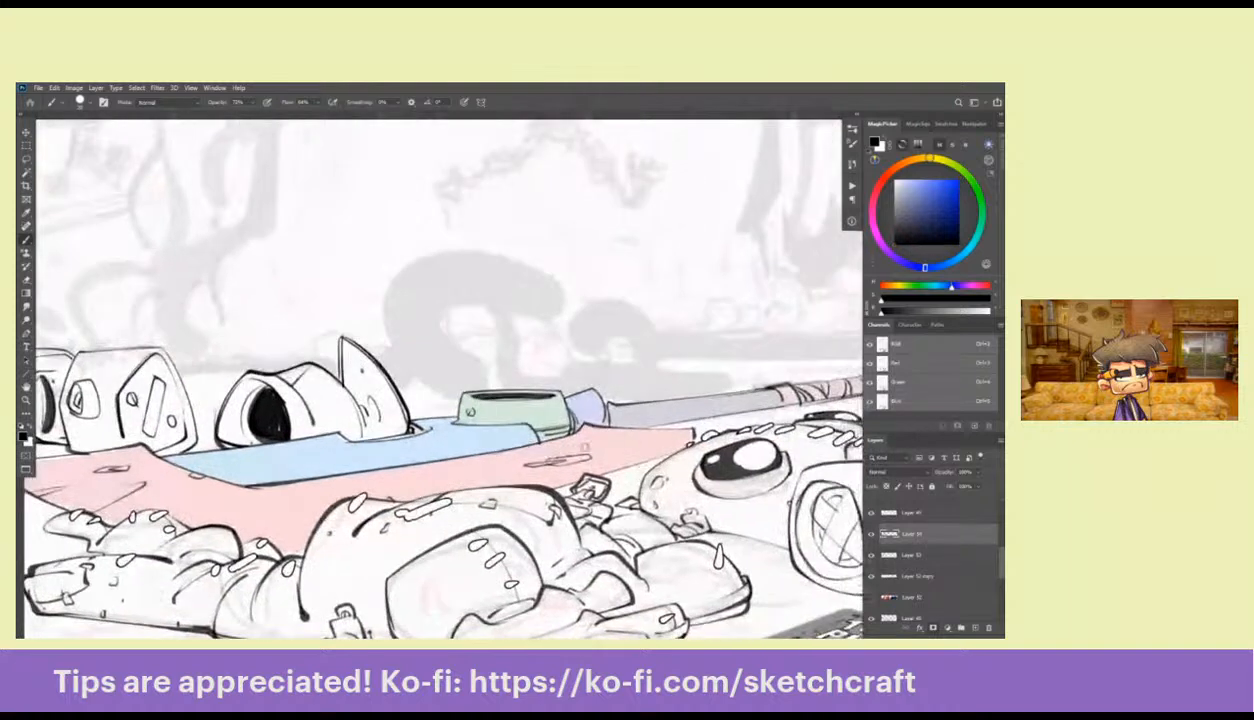
pyautogui.moveTo(866, 522); pyautogui.dragTo(798, 518)
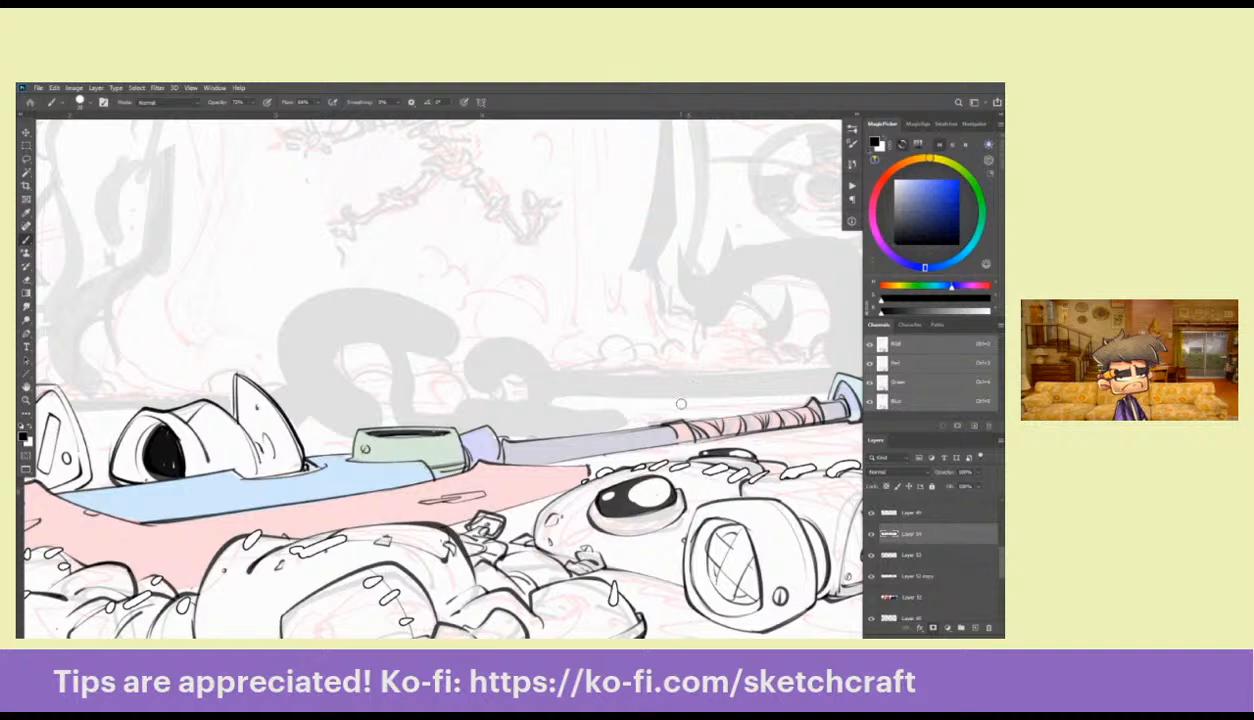
pyautogui.moveTo(681, 404); pyautogui.dragTo(595, 408)
pyautogui.moveTo(668, 455); pyautogui.dragTo(626, 501)
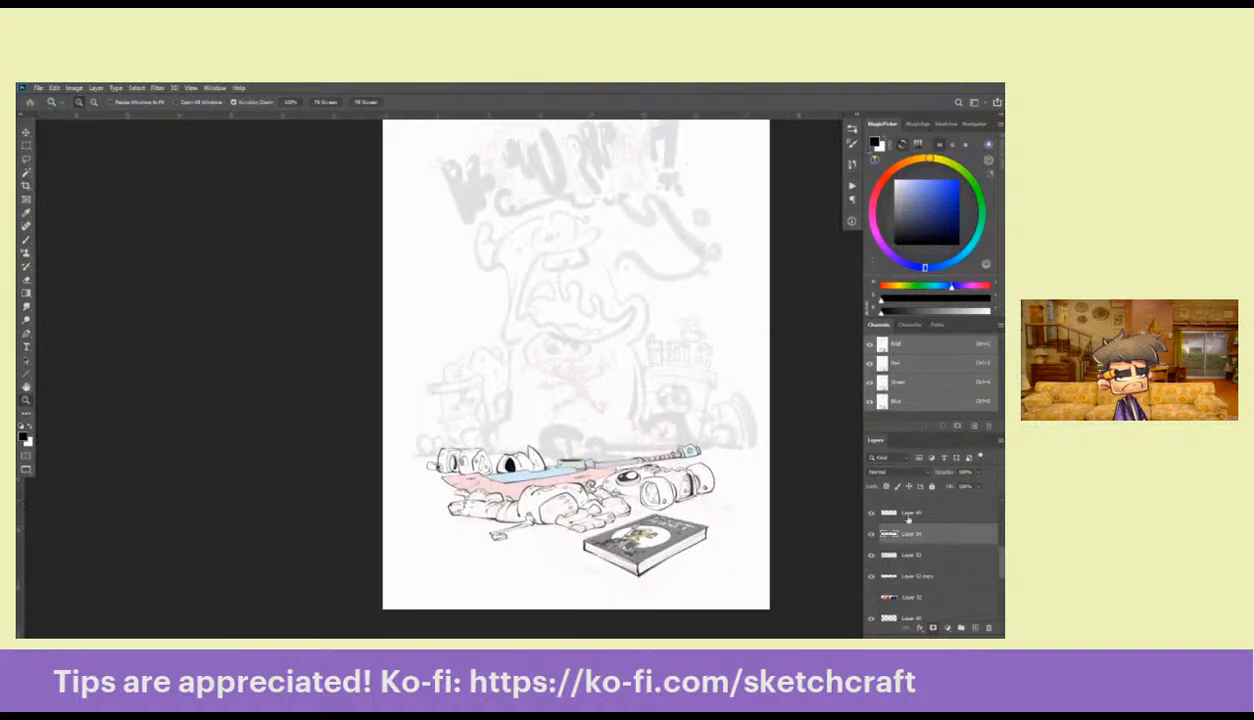
pyautogui.click(882, 577)
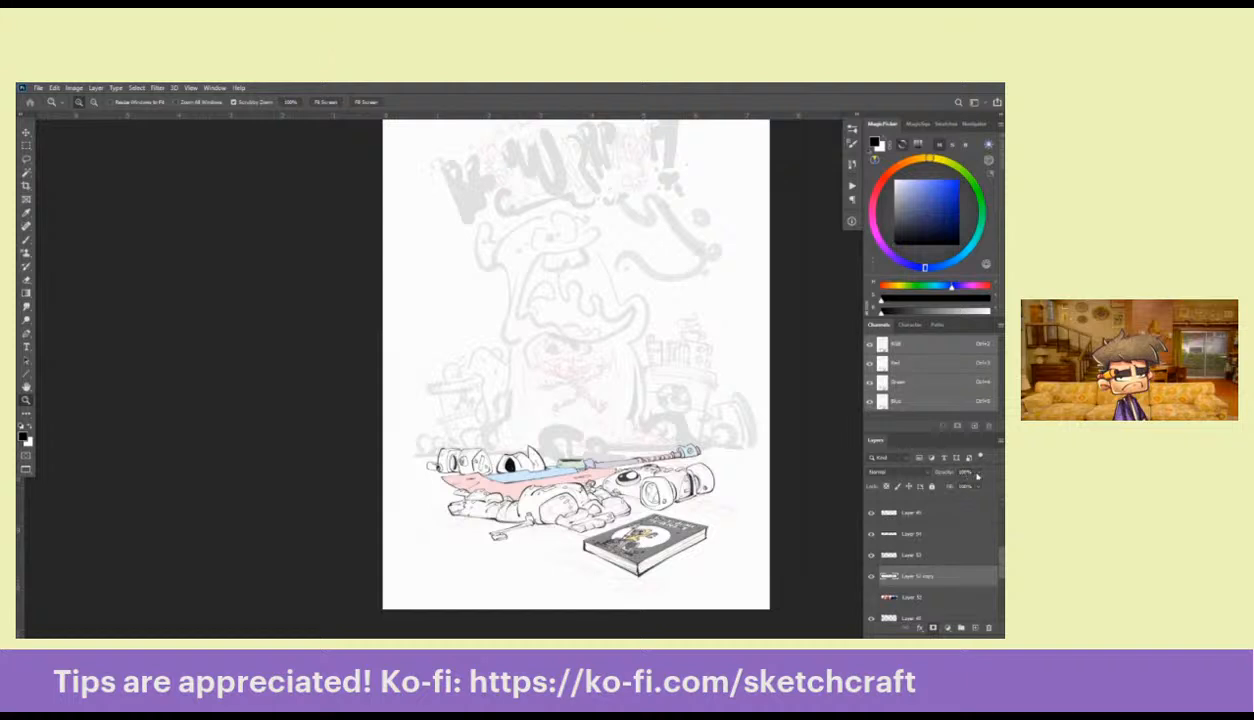
pyautogui.click(979, 476)
pyautogui.click(995, 515)
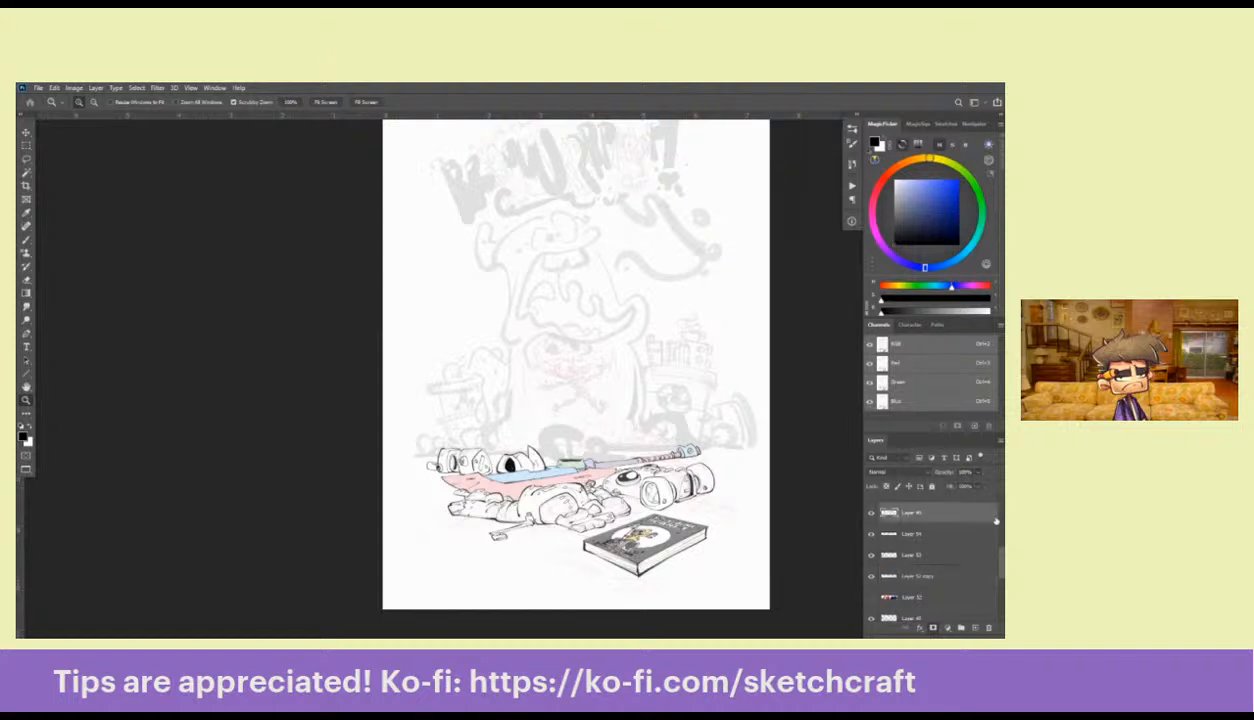
pyautogui.click(913, 578)
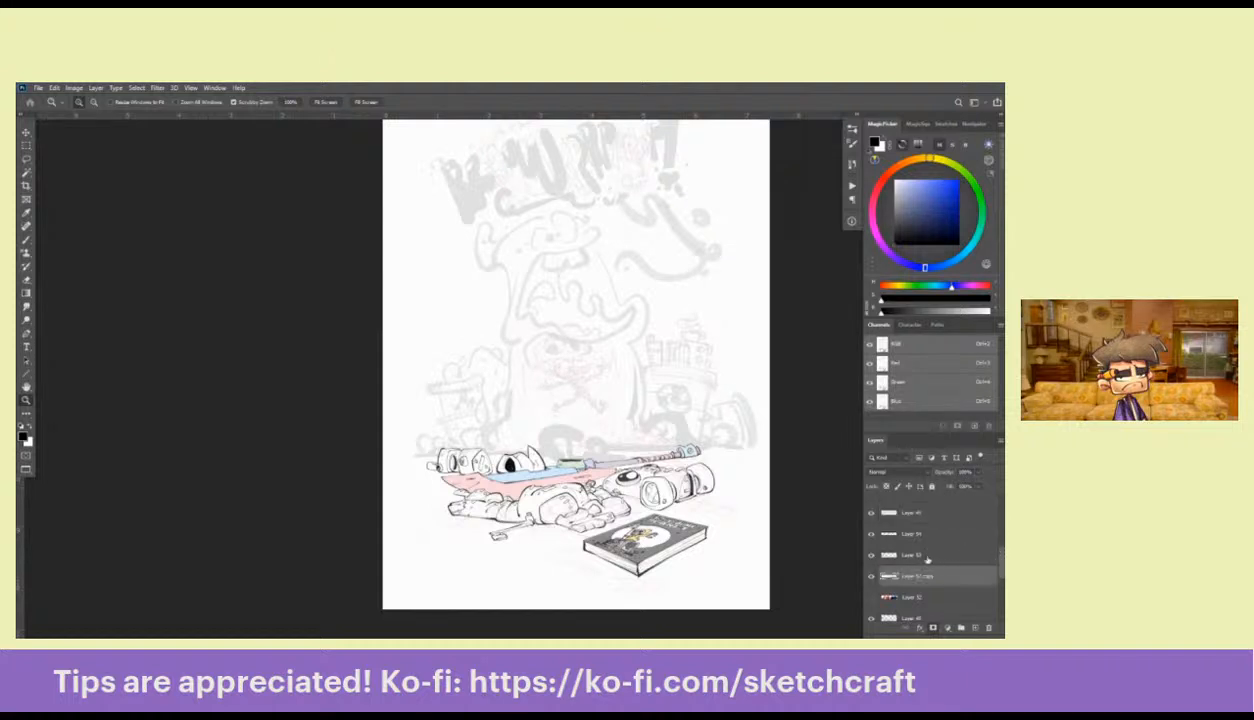
pyautogui.scroll(1, 965, 553)
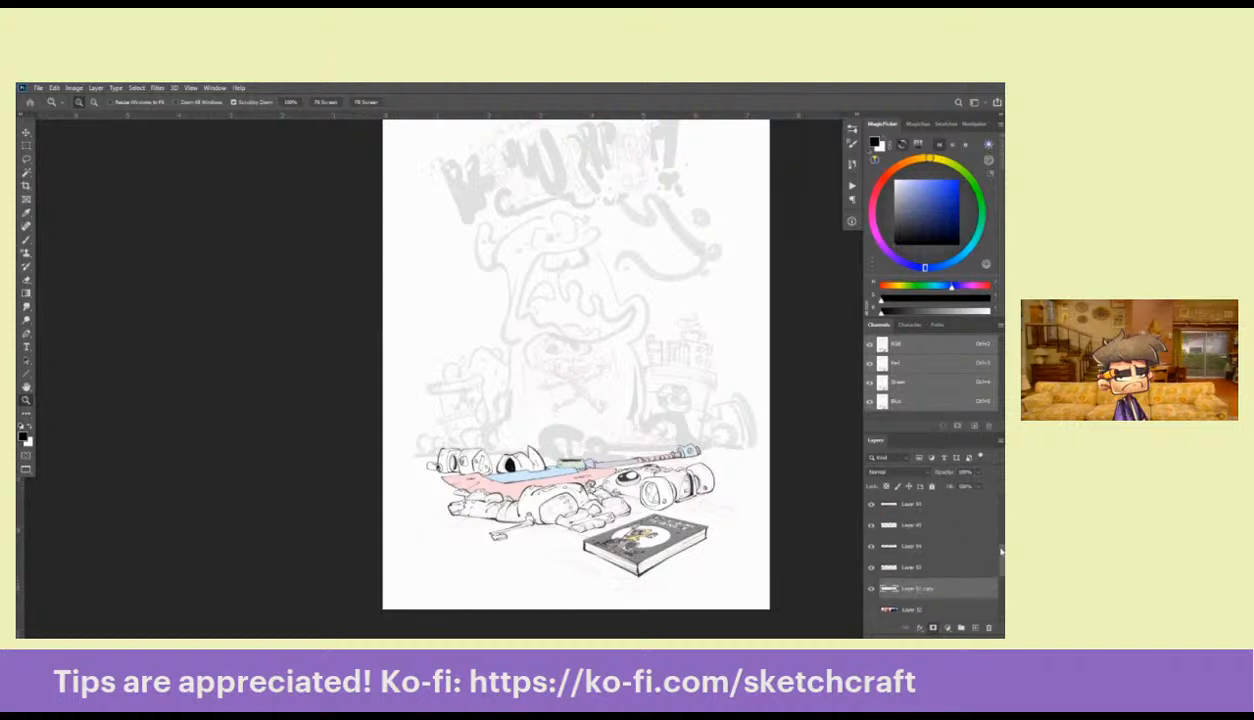
pyautogui.click(871, 551)
pyautogui.click(871, 551)
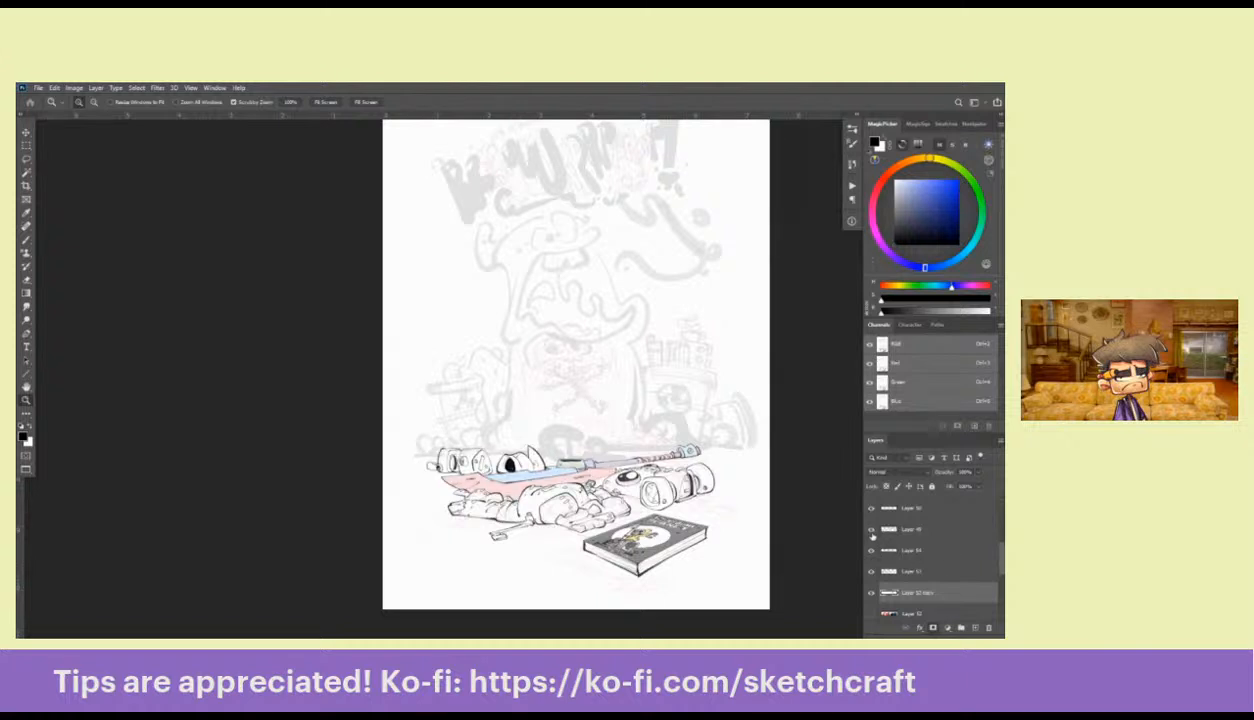
pyautogui.click(871, 536)
pyautogui.click(872, 538)
# Remove the flat colors from the bladed weapon so that only its line art shows
pyautogui.click(894, 531)
pyautogui.click(933, 535)
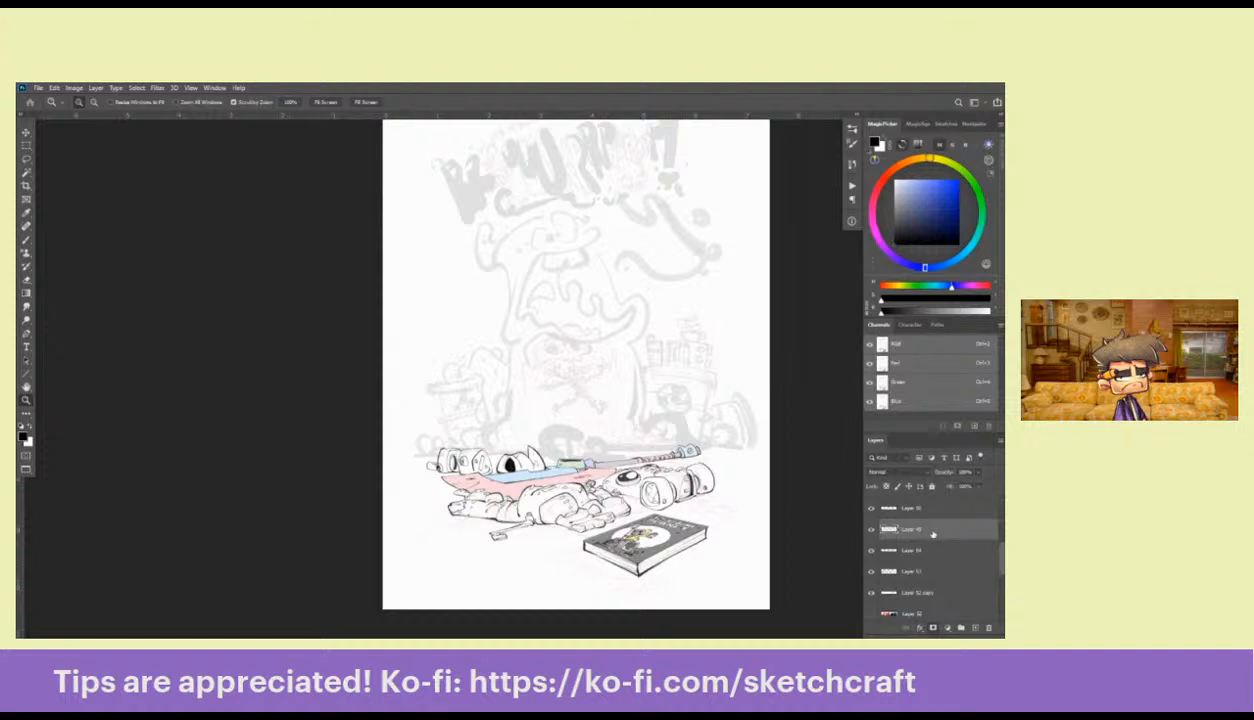
pyautogui.hotkey('ctrl', 'z')
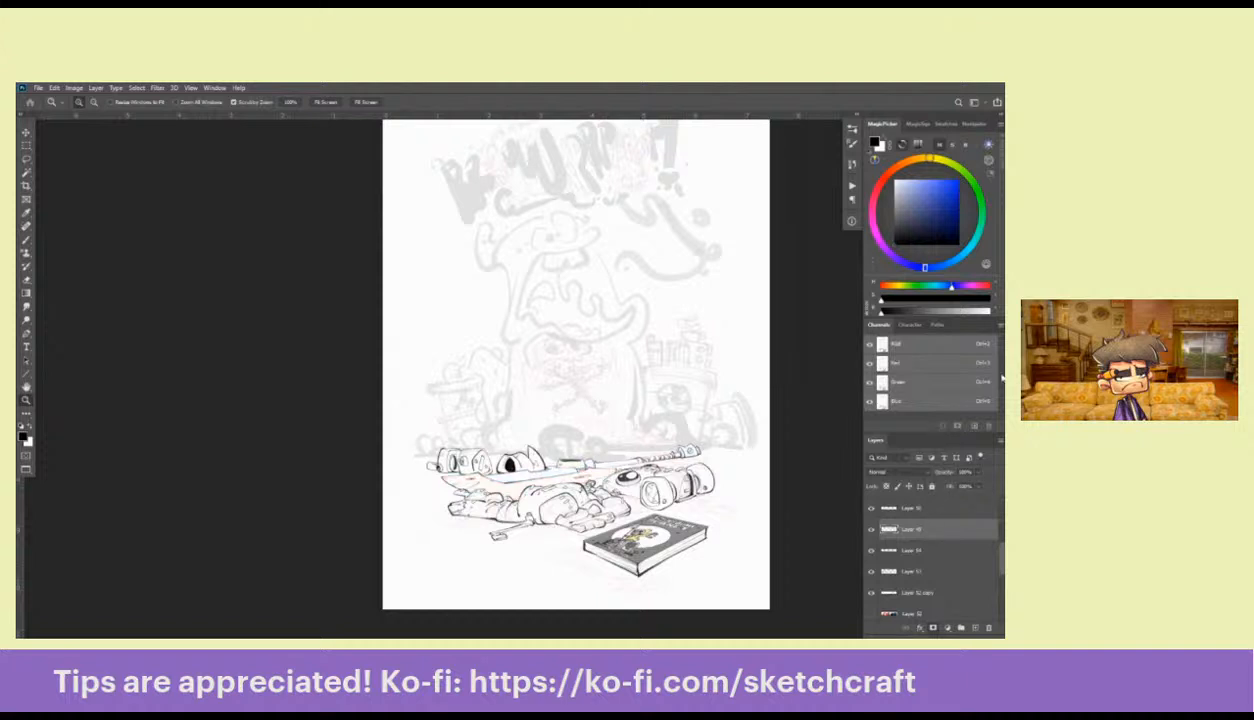
pyautogui.click(980, 474)
pyautogui.press('b')
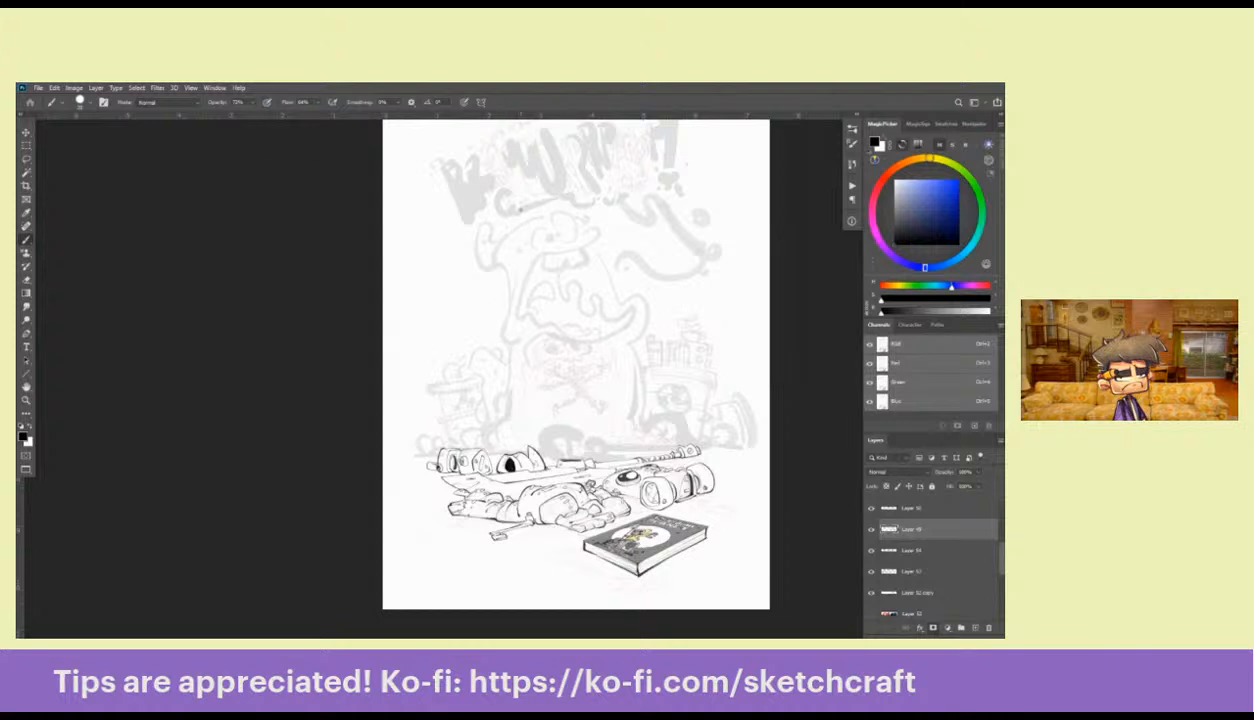
# Merge the line-art layers of the weapon and background props into one layer, checking their contents by hiding and showing them
pyautogui.click(871, 508)
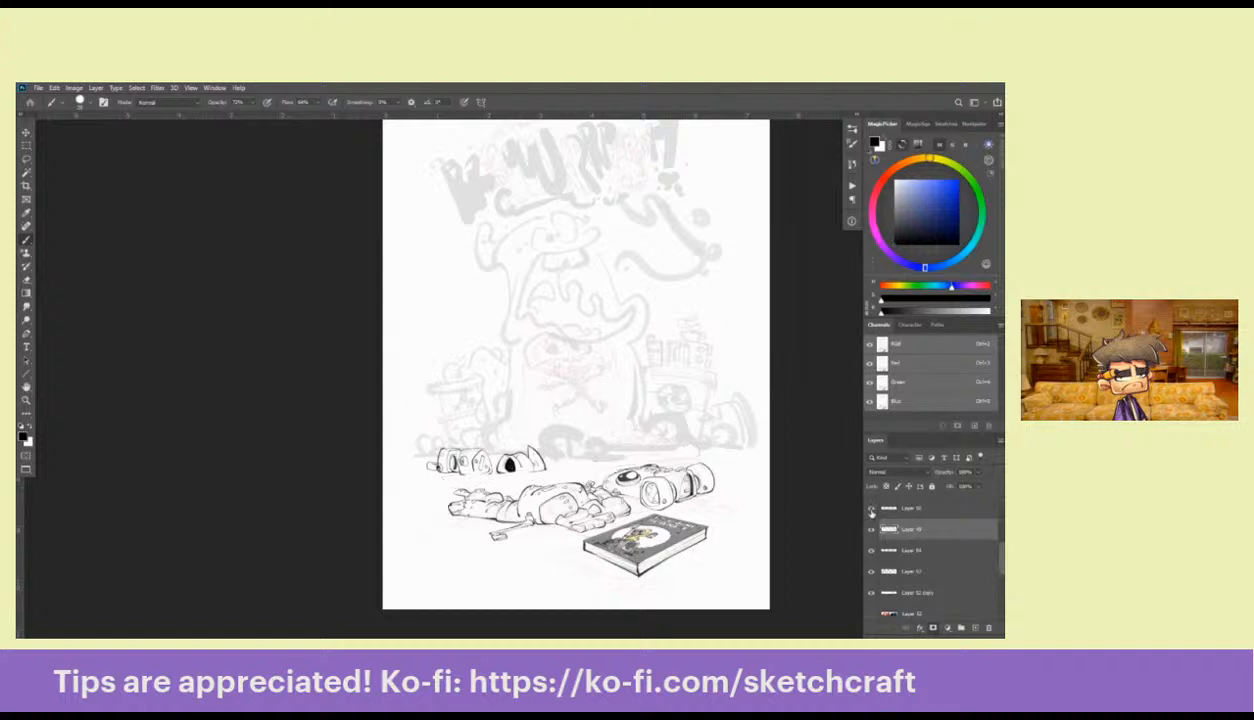
pyautogui.click(871, 508)
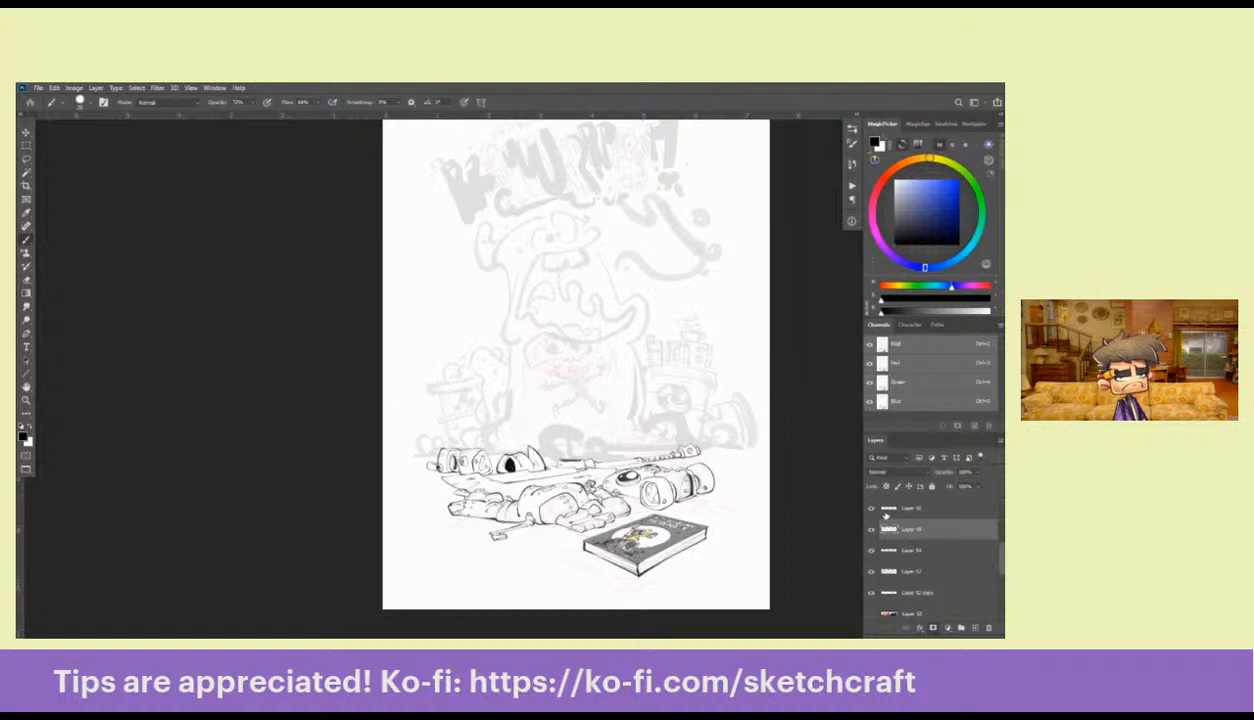
pyautogui.click(887, 511)
pyautogui.hotkey('ctrl', 'e')
pyautogui.click(871, 529)
pyautogui.click(871, 529)
pyautogui.click(889, 529)
pyautogui.hotkey('ctrl', 'e')
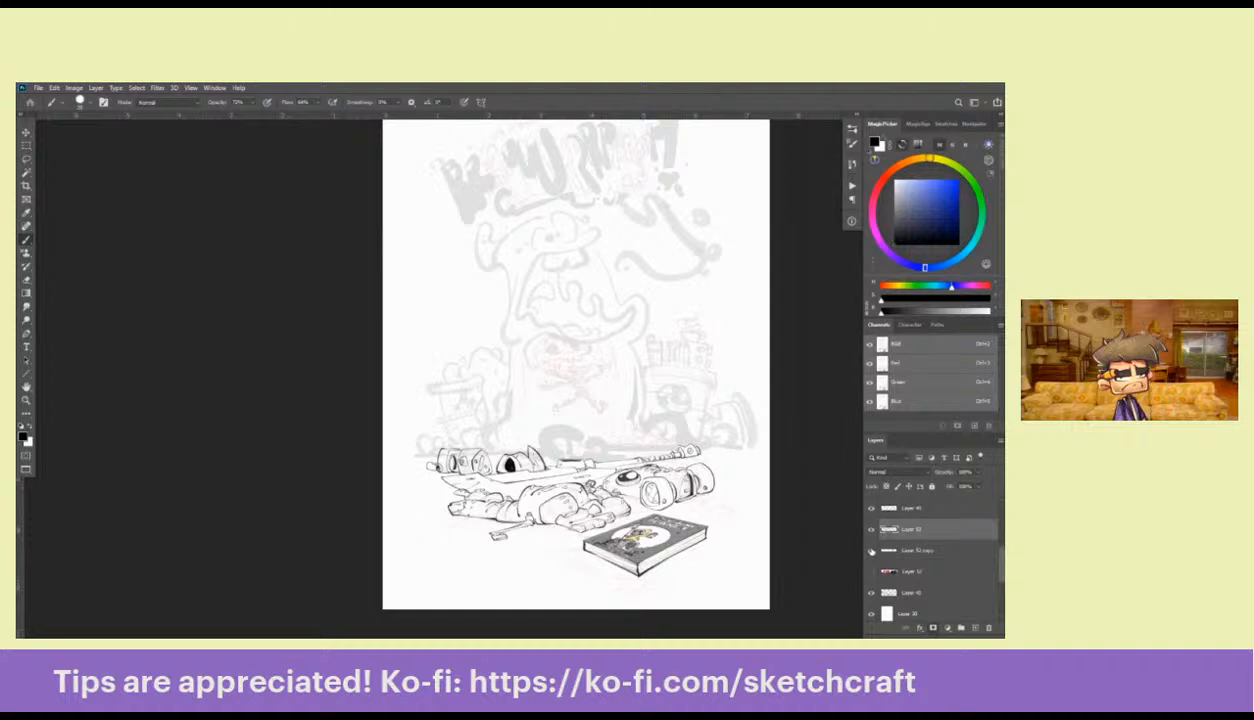
pyautogui.hotkey('ctrl', 'e')
pyautogui.click(872, 530)
pyautogui.click(872, 530)
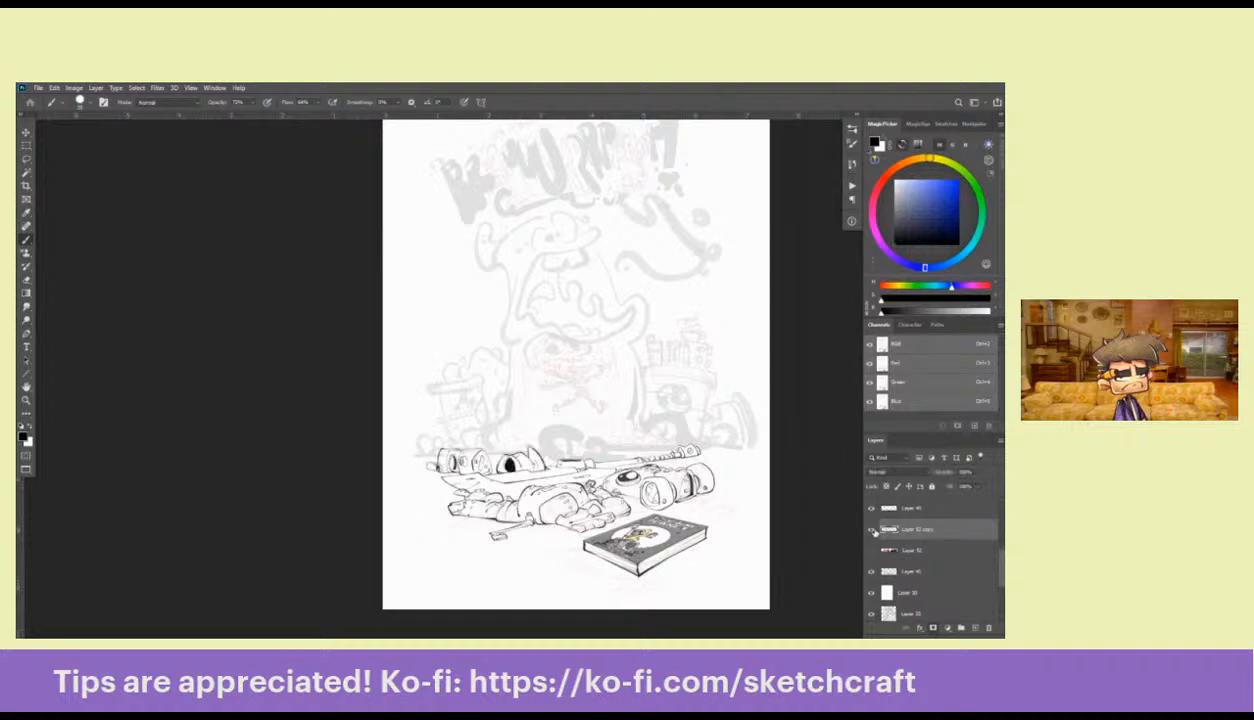
pyautogui.click(872, 530)
pyautogui.click(872, 530)
# Merge the hidden color layer beneath the combined prop line art with the layer below it and check the result
pyautogui.click(885, 550)
pyautogui.hotkey('ctrl', 'e')
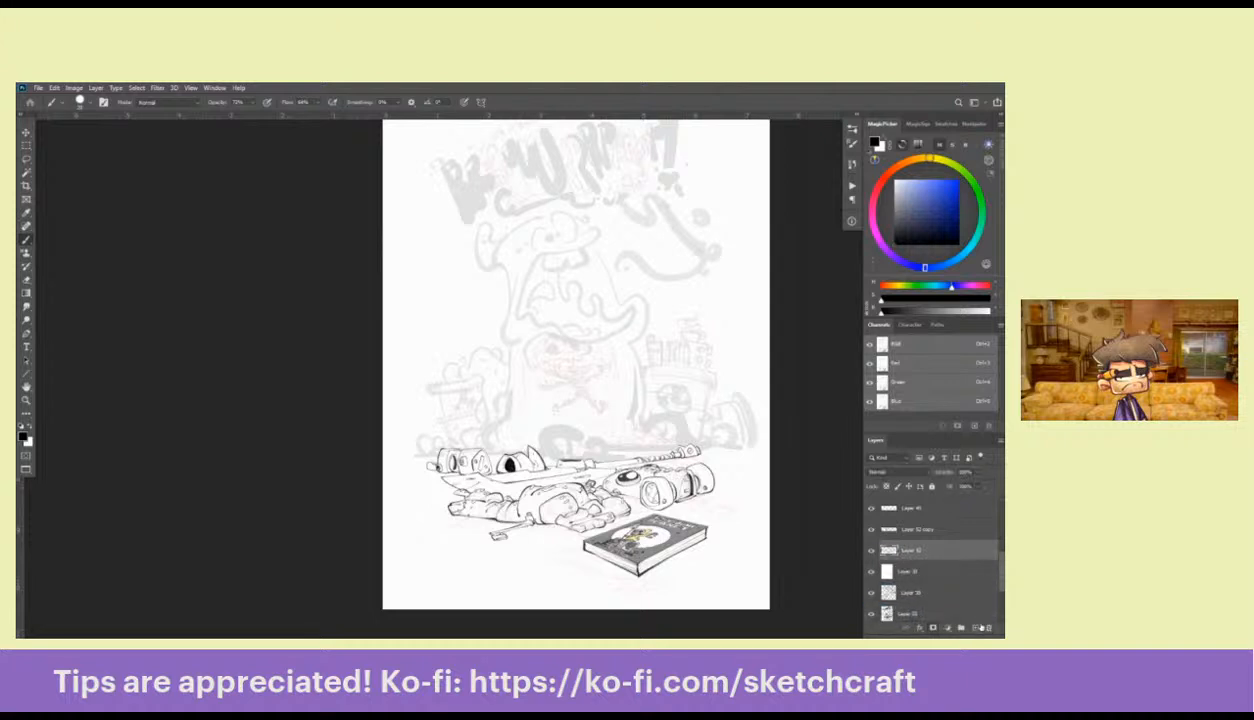
pyautogui.click(871, 551)
pyautogui.click(871, 551)
# Show the monster's inked line-art layer and unlock it for editing
pyautogui.scroll(3, 997, 558)
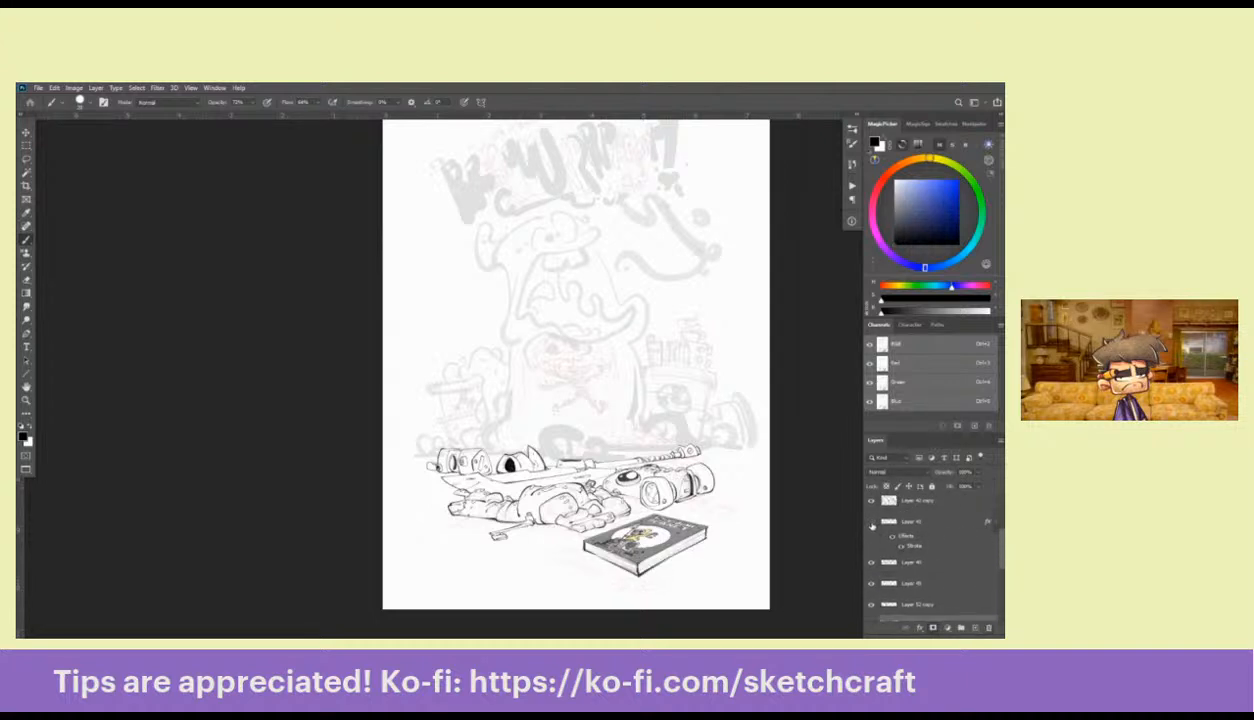
pyautogui.click(871, 523)
pyautogui.scroll(2, 950, 530)
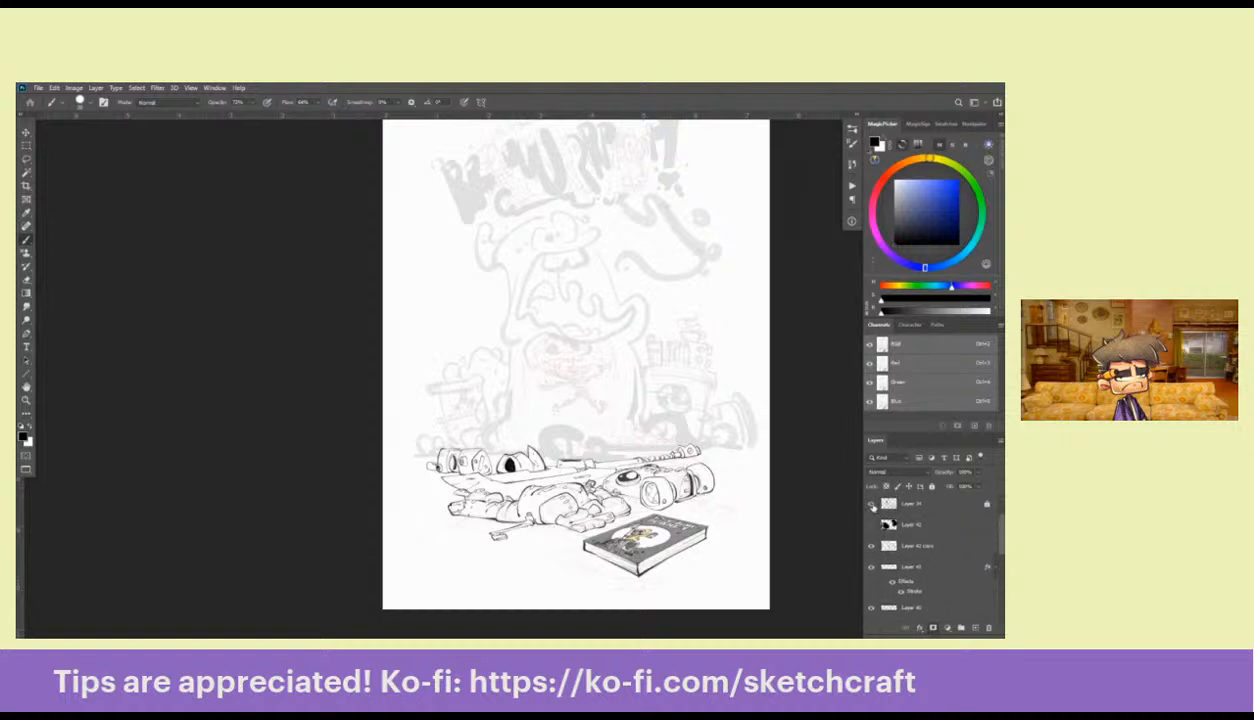
pyautogui.click(871, 506)
pyautogui.click(917, 502)
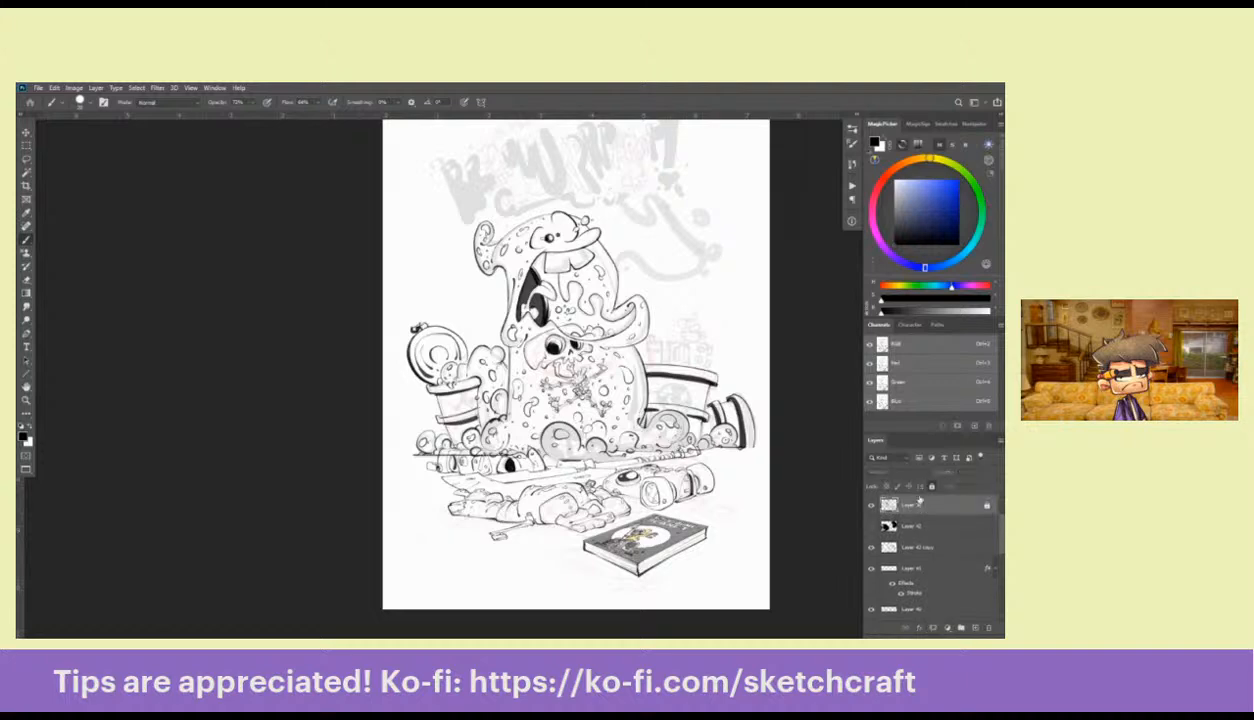
pyautogui.click(932, 487)
# Lasso the monster layer's ground line and bubble outlines overlapping the banded object, delete them, and deselect
pyautogui.doubleClick(513, 430)
pyautogui.moveTo(552, 427)
pyautogui.mouseDown()
pyautogui.moveTo(715, 373)
pyautogui.moveTo(685, 402)
pyautogui.moveTo(648, 411)
pyautogui.moveTo(622, 446)
pyautogui.moveTo(640, 440)
pyautogui.mouseUp()
pyautogui.click(700, 368)
pyautogui.press('l')
pyautogui.hotkey('ctrl', 'x')
pyautogui.moveTo(562, 477); pyautogui.dragTo(692, 457)
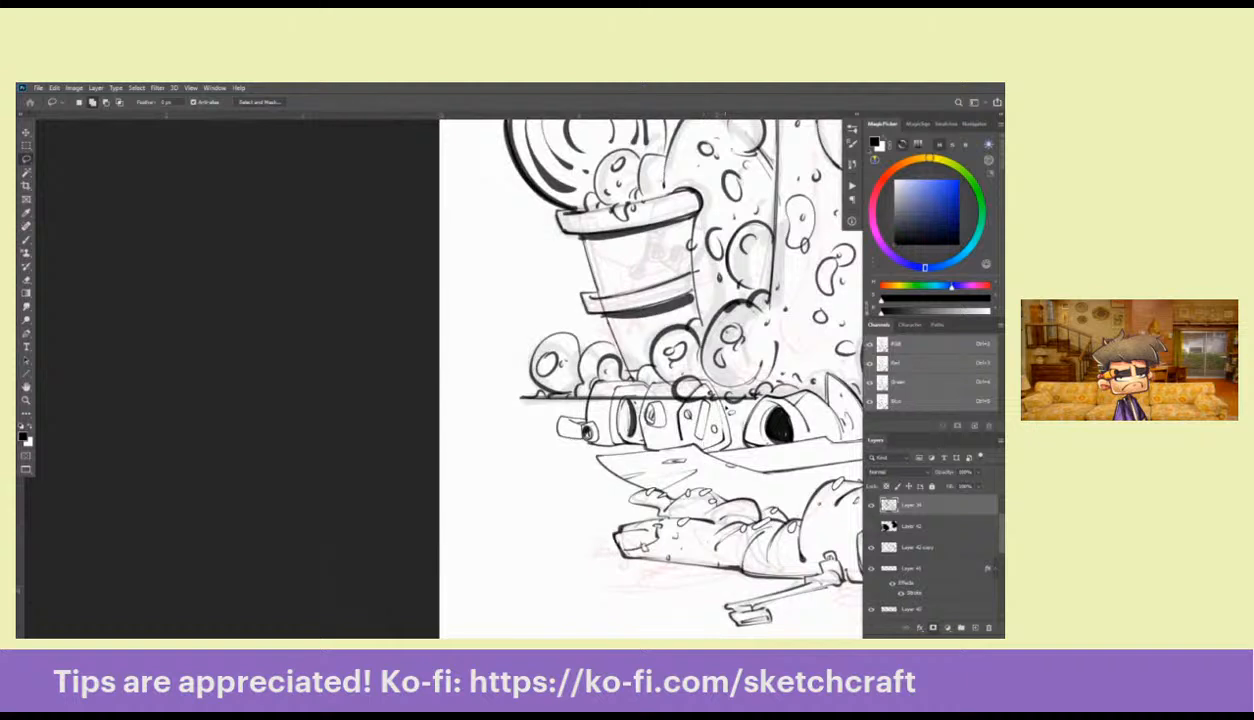
pyautogui.moveTo(613, 376)
pyautogui.mouseDown()
pyautogui.moveTo(583, 378)
pyautogui.moveTo(575, 402)
pyautogui.moveTo(723, 412)
pyautogui.mouseUp()
pyautogui.press('Delete')
pyautogui.hotkey('ctrl', 'd')
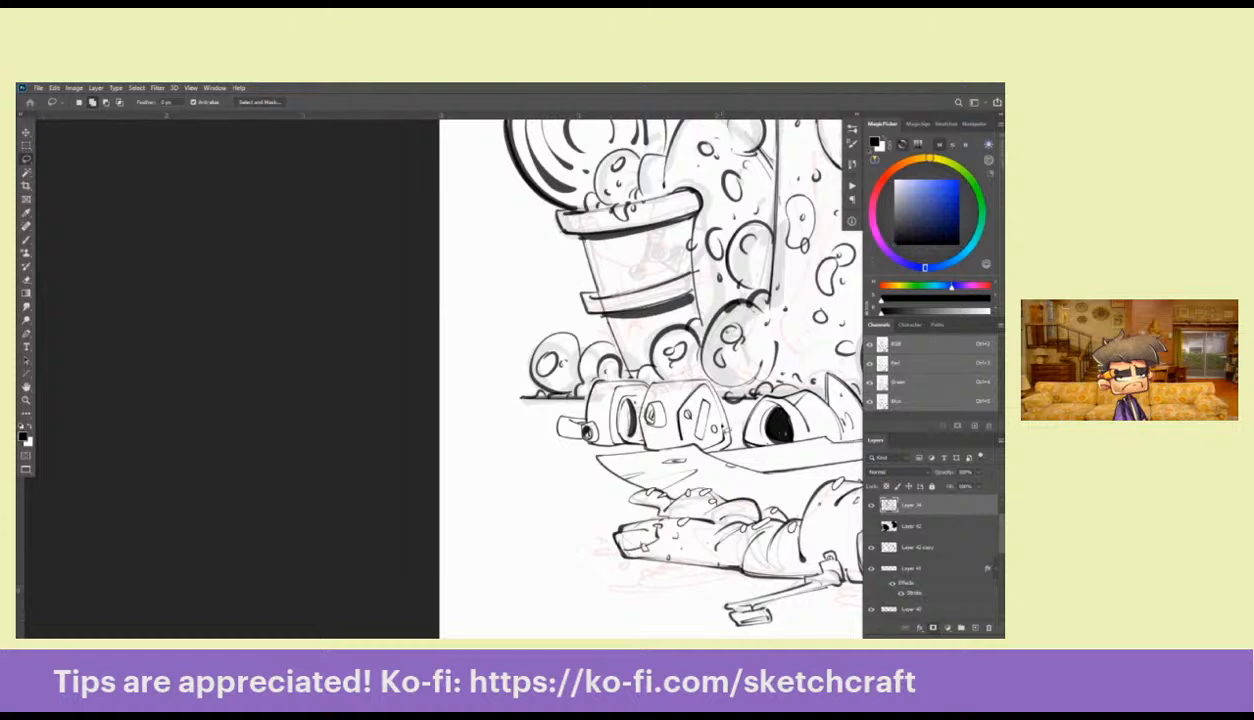
# Examine how the props and weapon overlap the monster's base, and review the full composition
pyautogui.moveTo(697, 419); pyautogui.dragTo(694, 432)
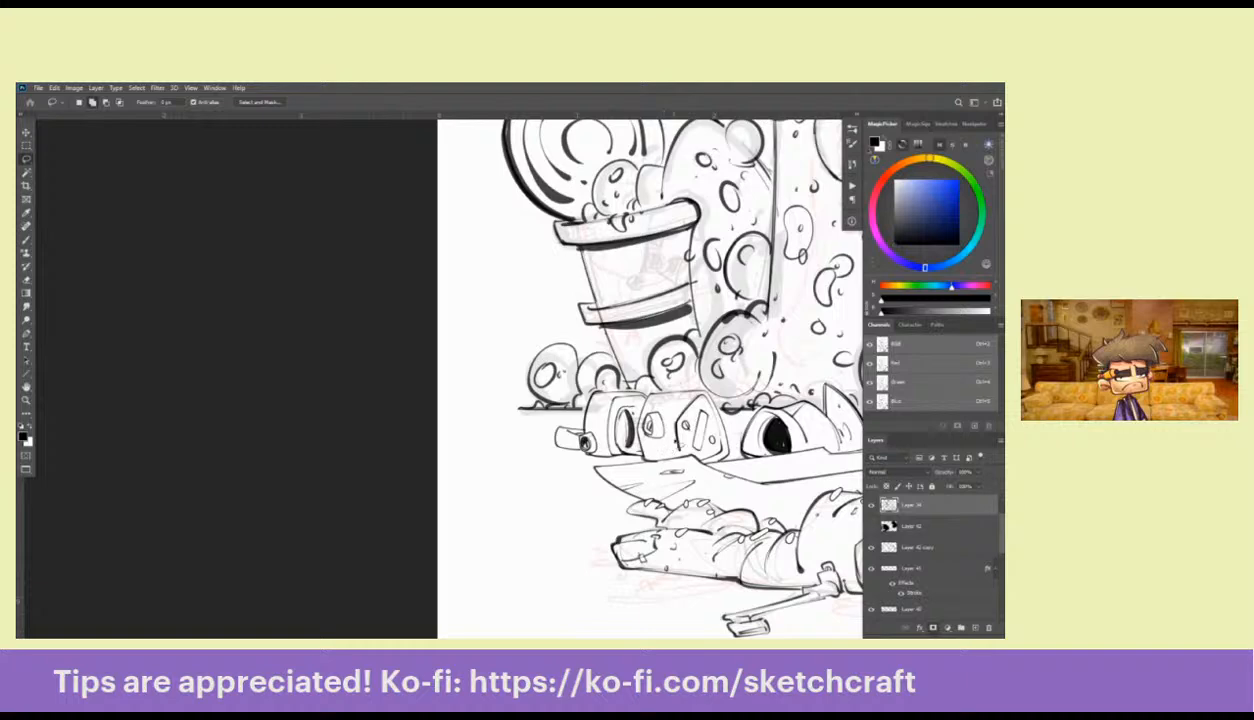
pyautogui.moveTo(709, 423); pyautogui.dragTo(513, 476)
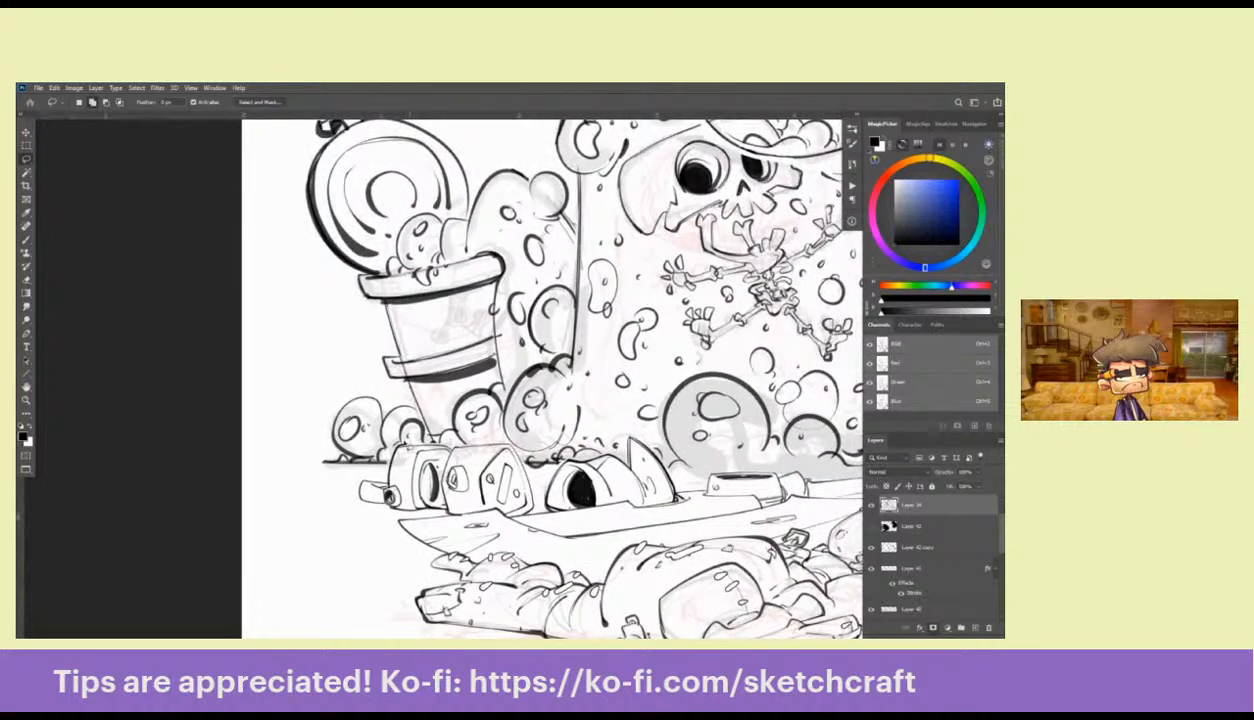
pyautogui.moveTo(753, 457); pyautogui.dragTo(546, 483)
pyautogui.moveTo(701, 496); pyautogui.dragTo(665, 475)
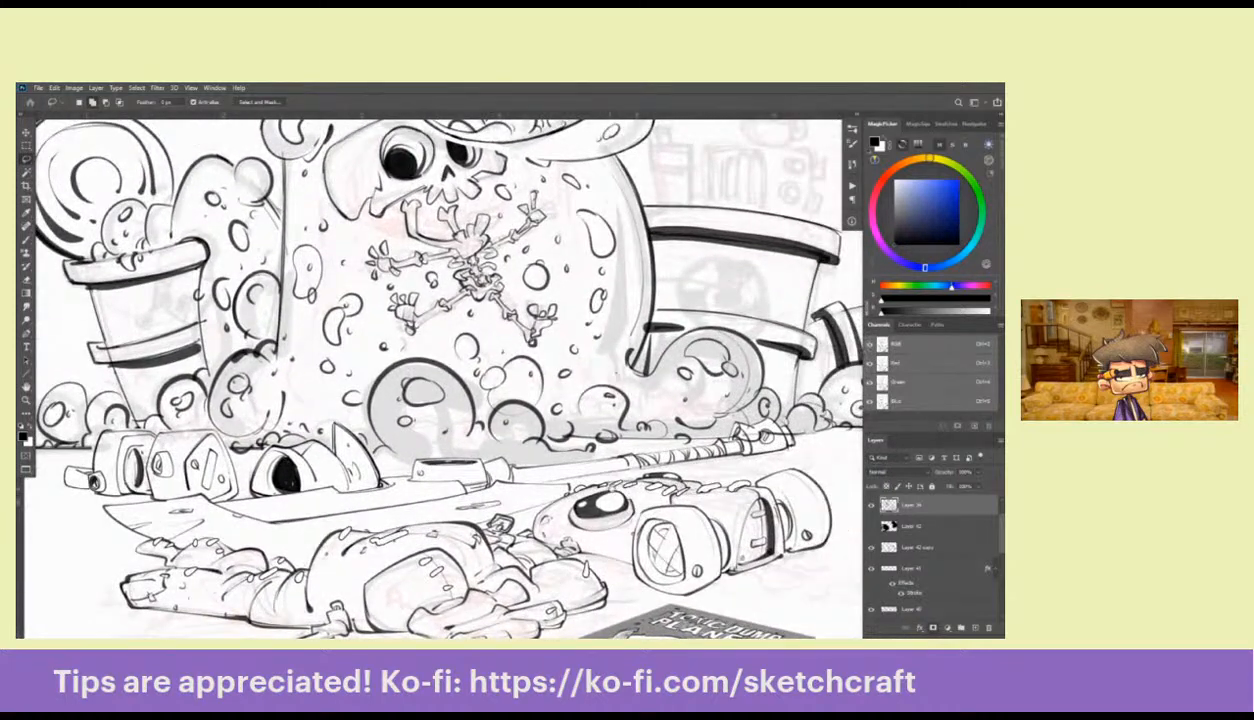
pyautogui.moveTo(780, 466); pyautogui.dragTo(666, 413)
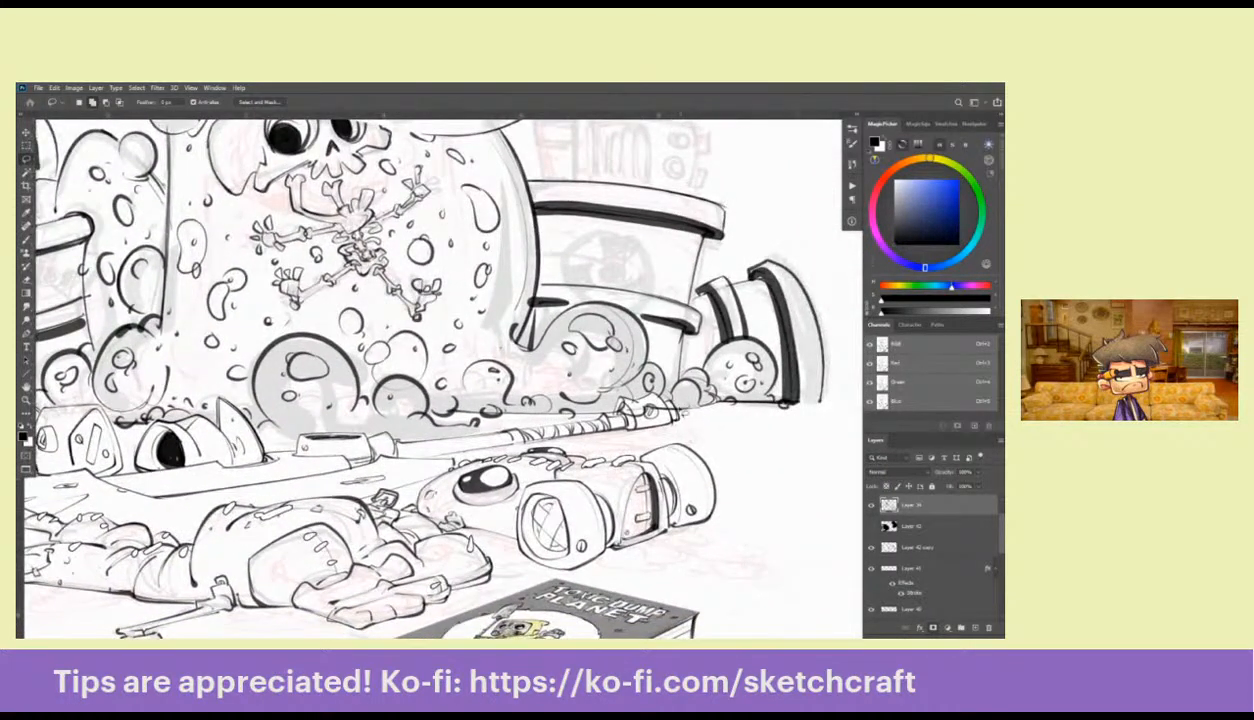
pyautogui.press('z')
pyautogui.keyDown('alt'); pyautogui.click(709, 430); pyautogui.keyUp('alt')
pyautogui.keyDown('alt'); pyautogui.click(709, 430); pyautogui.keyUp('alt')
pyautogui.keyDown('alt'); pyautogui.click(709, 430); pyautogui.keyUp('alt')
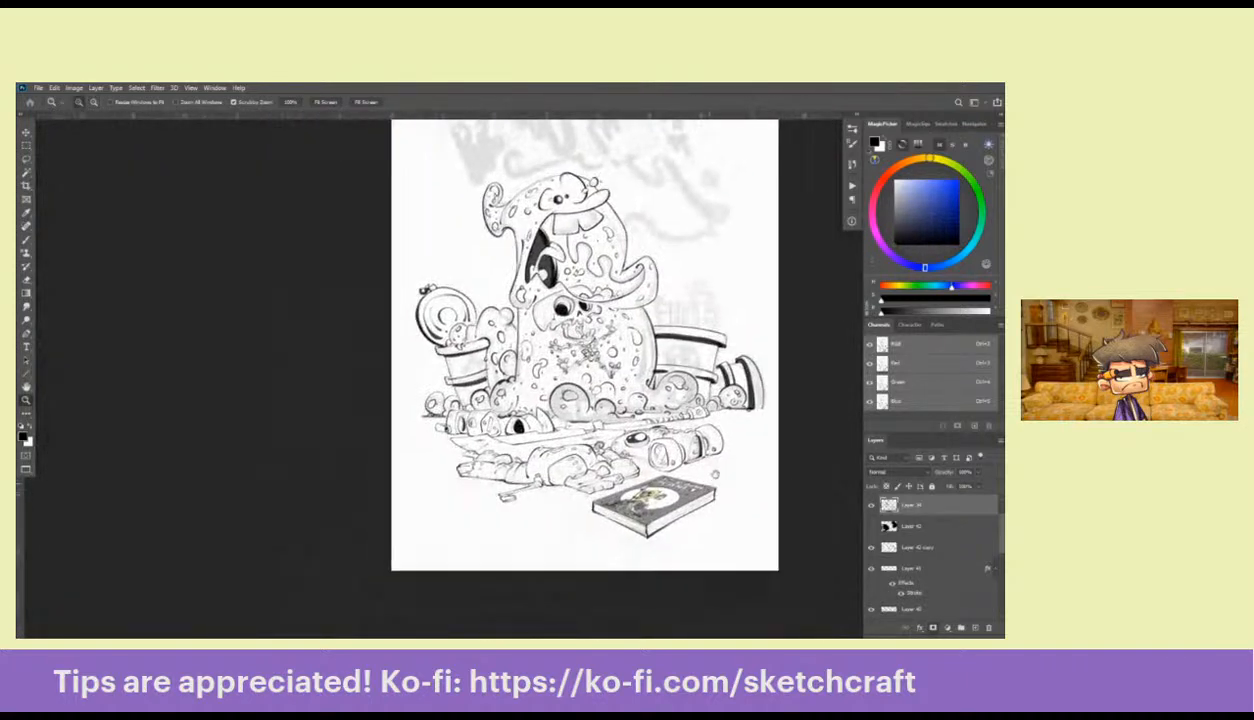
pyautogui.moveTo(720, 433); pyautogui.dragTo(716, 467)
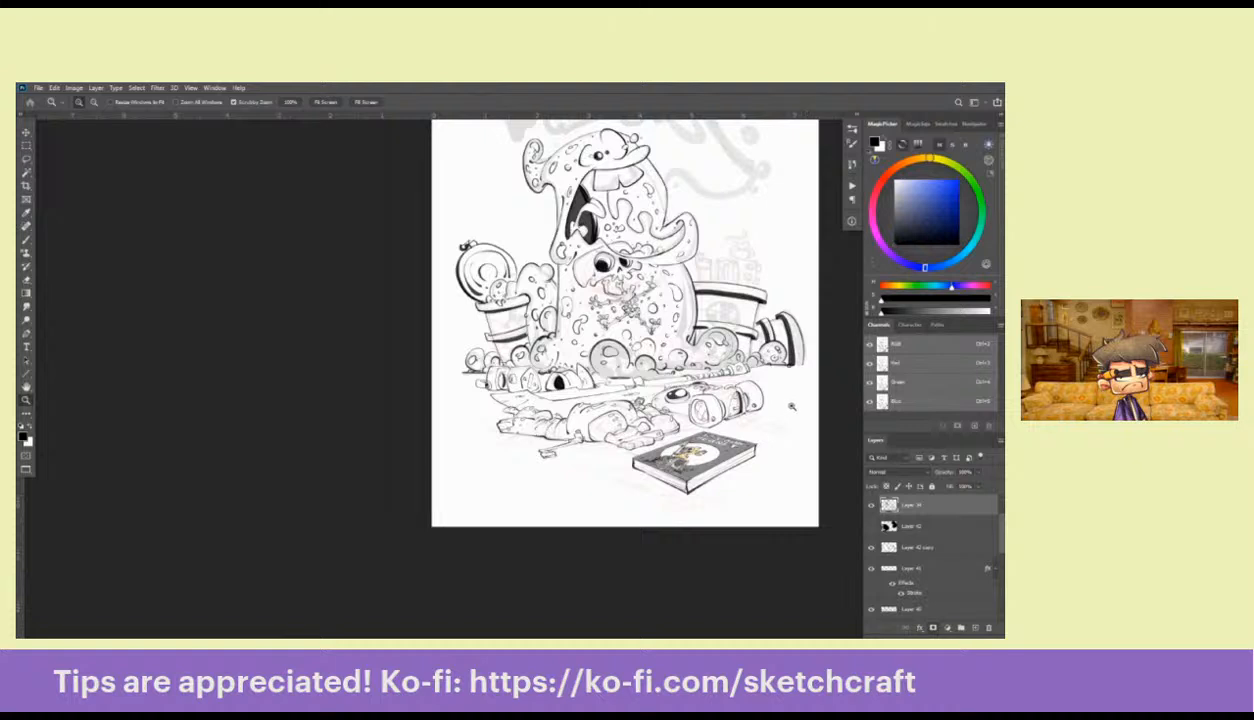
pyautogui.scroll(3, 746, 426)
pyautogui.moveTo(745, 556); pyautogui.dragTo(722, 488)
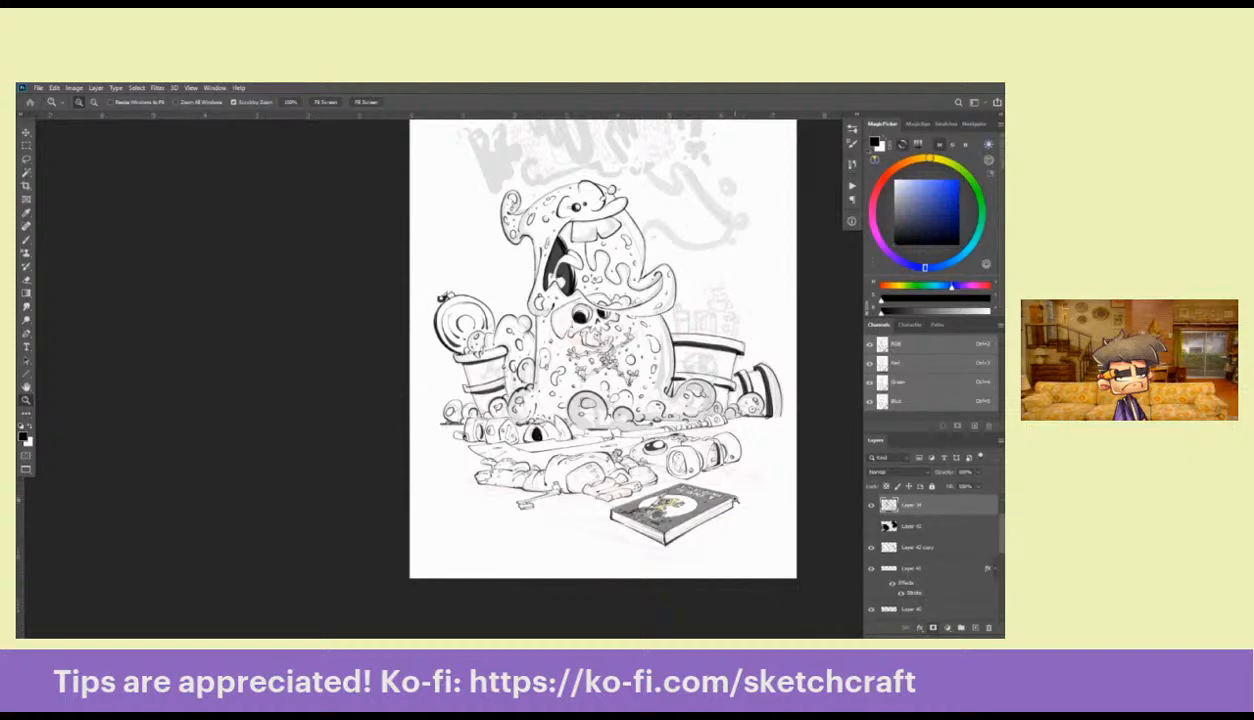
# Add a new blank layer above the monster's line-art layer
pyautogui.click(642, 462)
pyautogui.press('b')
pyautogui.scroll(-2, 670, 437)
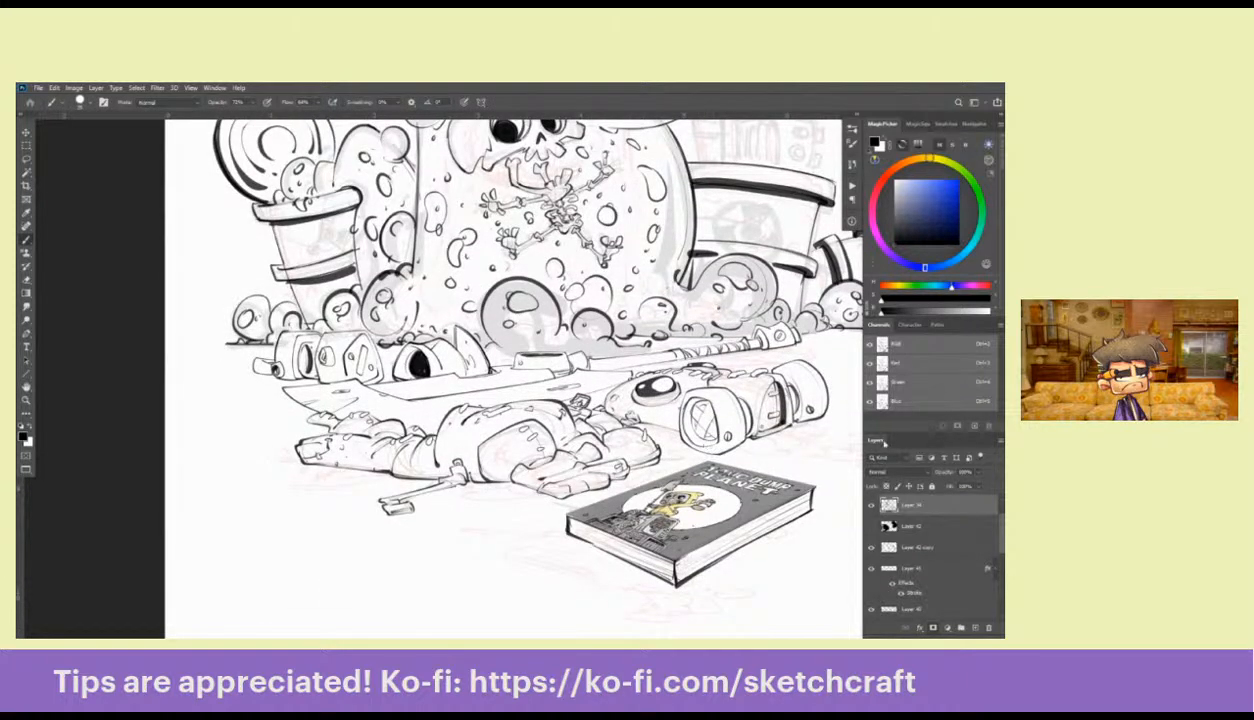
pyautogui.click(975, 628)
pyautogui.moveTo(676, 441); pyautogui.dragTo(646, 372)
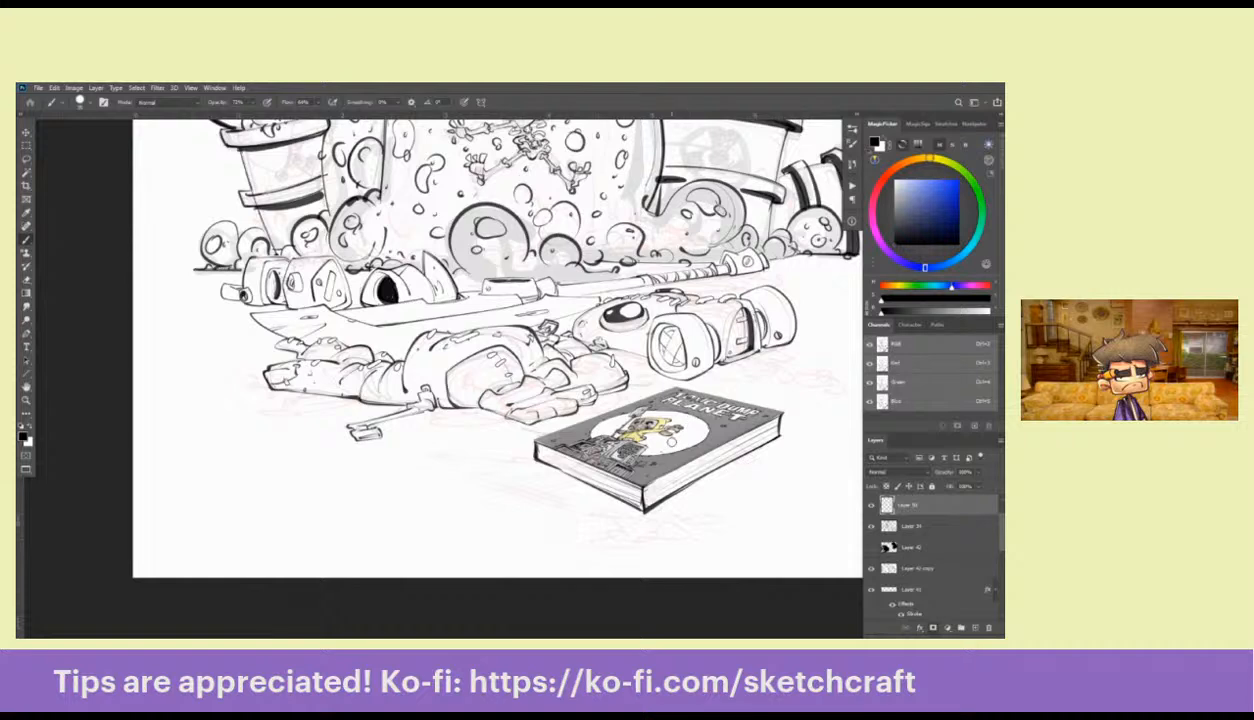
pyautogui.moveTo(655, 433); pyautogui.dragTo(699, 430)
pyautogui.moveTo(759, 352); pyautogui.dragTo(654, 384)
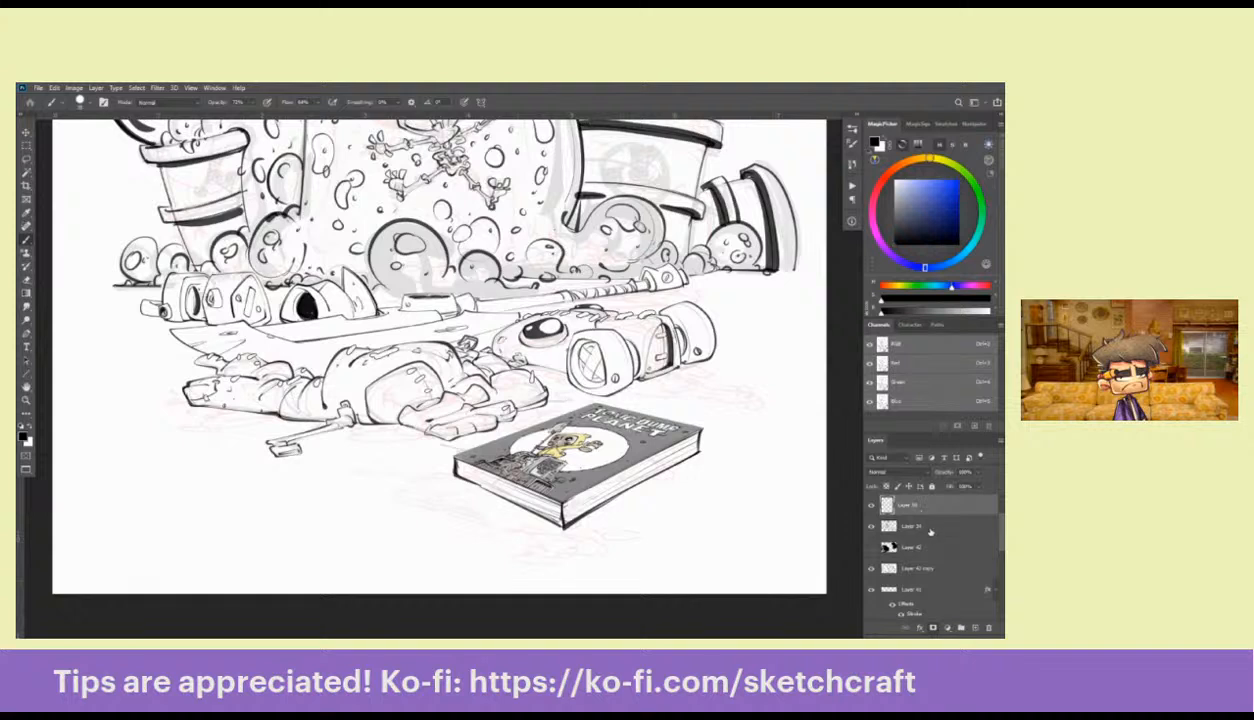
# Group the artwork layers stacked above the white background layer into one folder
pyautogui.click(912, 525)
pyautogui.scroll(2, 938, 560)
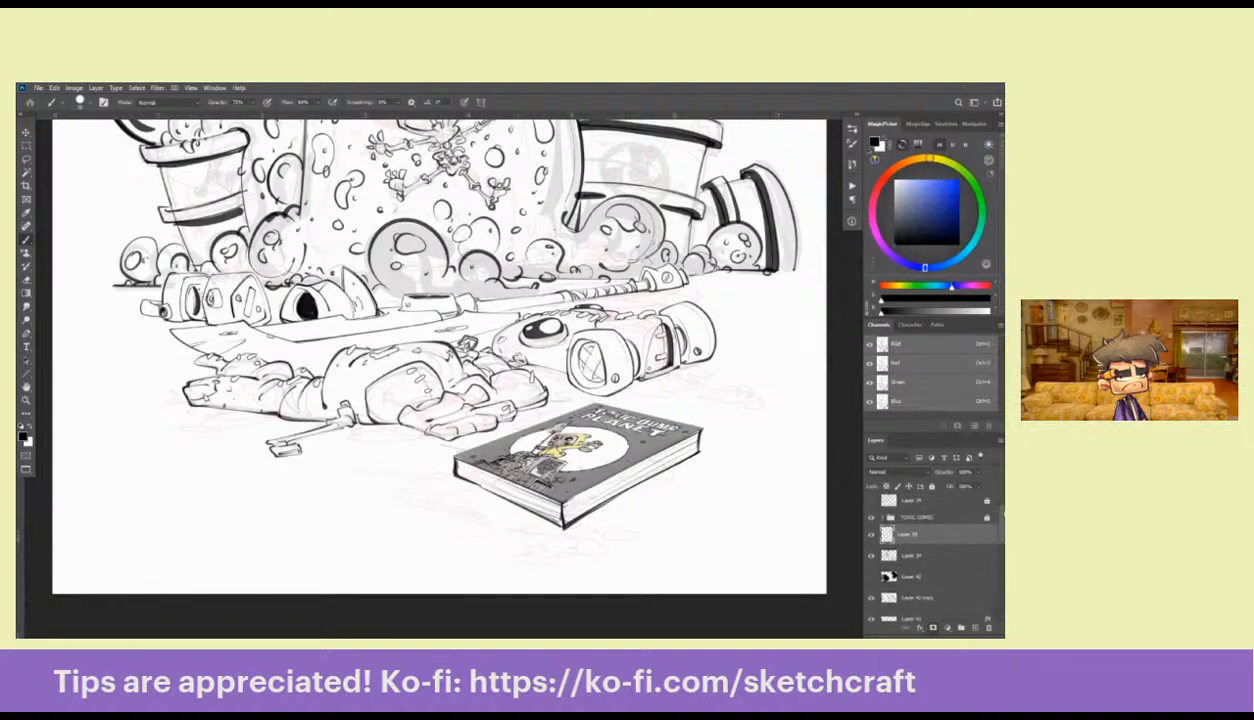
pyautogui.click(954, 523)
pyautogui.moveTo(1001, 522); pyautogui.dragTo(1001, 569)
pyautogui.keyDown('shift'); pyautogui.click(954, 554); pyautogui.keyUp('shift')
pyautogui.hotkey('ctrl', 'g')
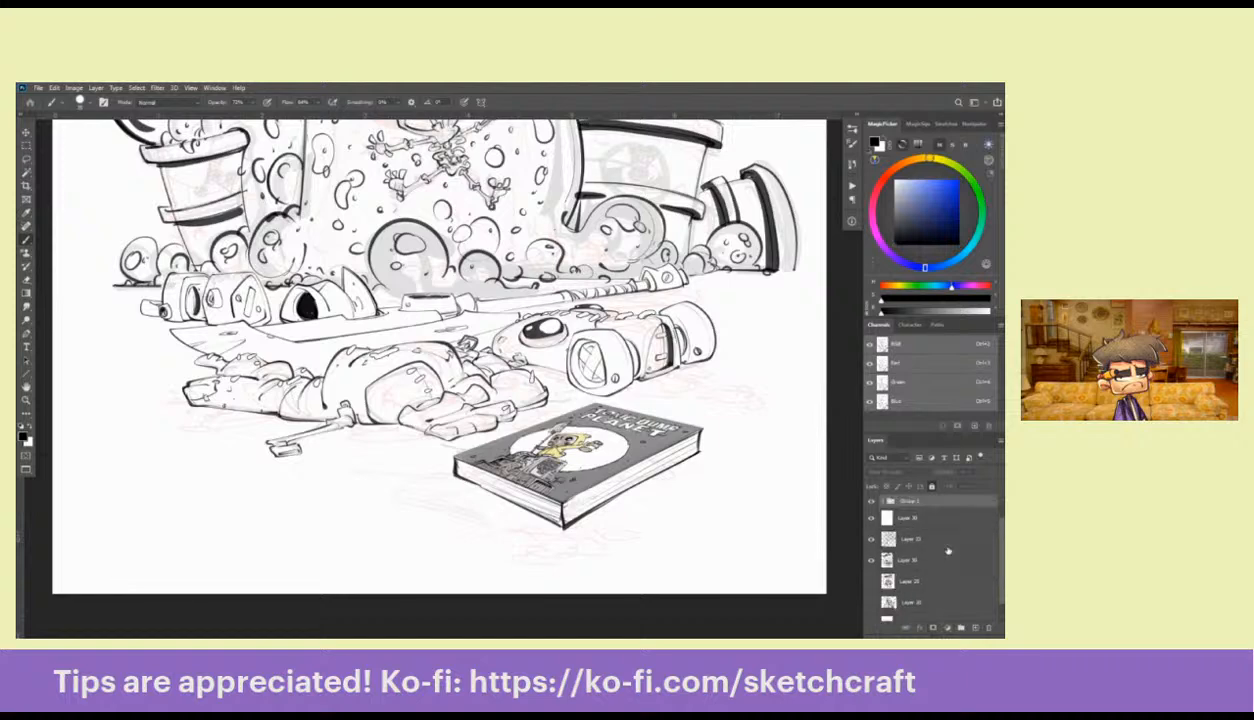
# Compare the artwork group hidden and shown, then lower the group's opacity until its line art is faint
pyautogui.click(871, 501)
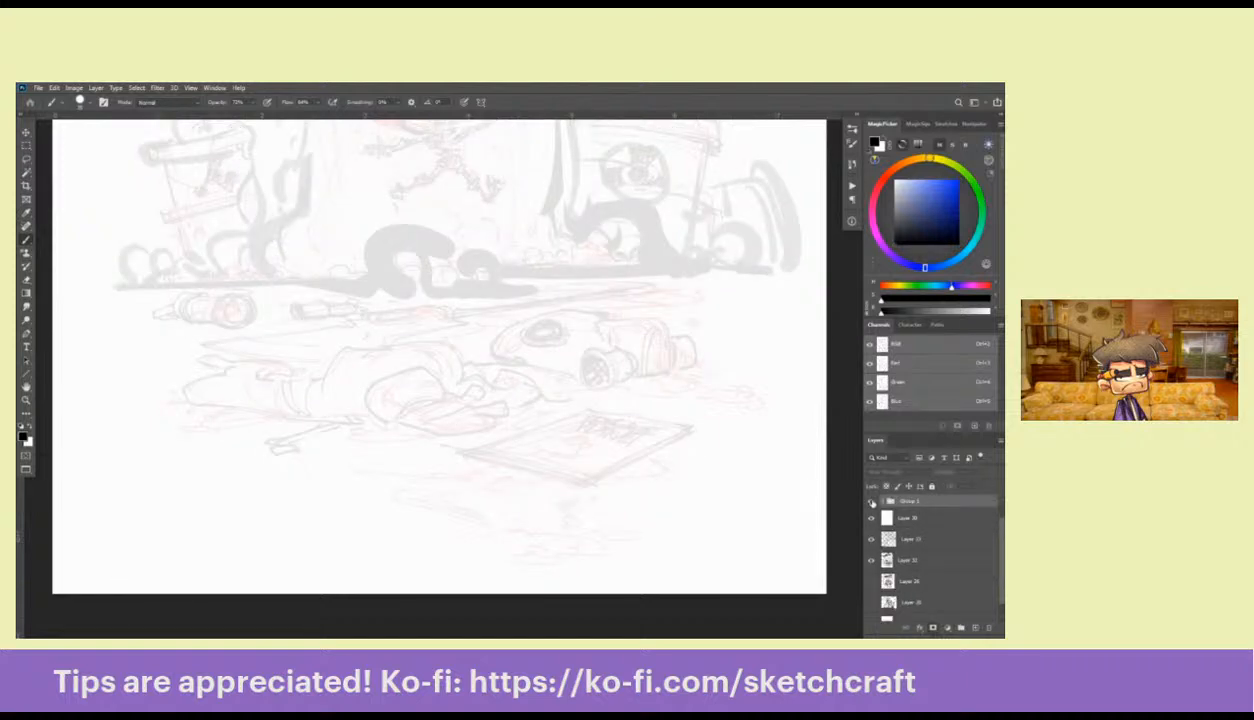
pyautogui.click(871, 501)
pyautogui.click(871, 501)
pyautogui.click(871, 501)
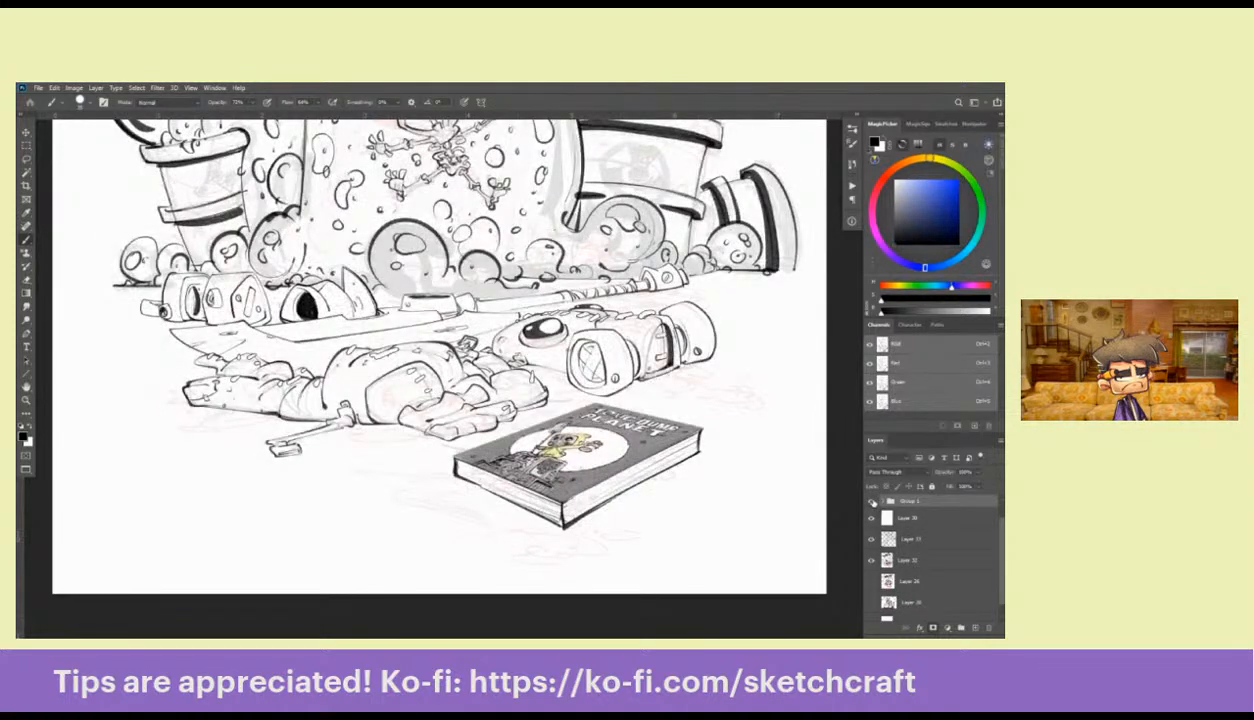
pyautogui.click(965, 471)
pyautogui.moveTo(963, 484); pyautogui.dragTo(933, 485)
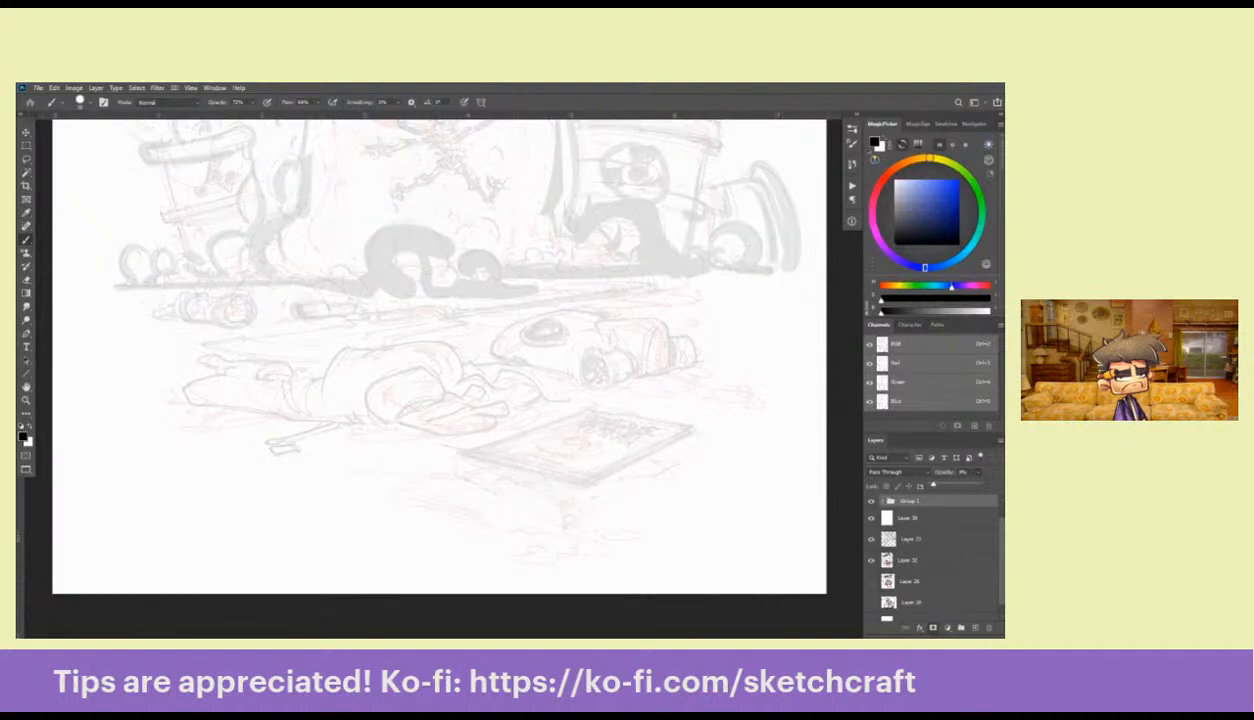
# Add a new layer beneath the white overlay layer, fill it with orange-red, and try two different blending modes on it
pyautogui.click(893, 540)
pyautogui.click(975, 628)
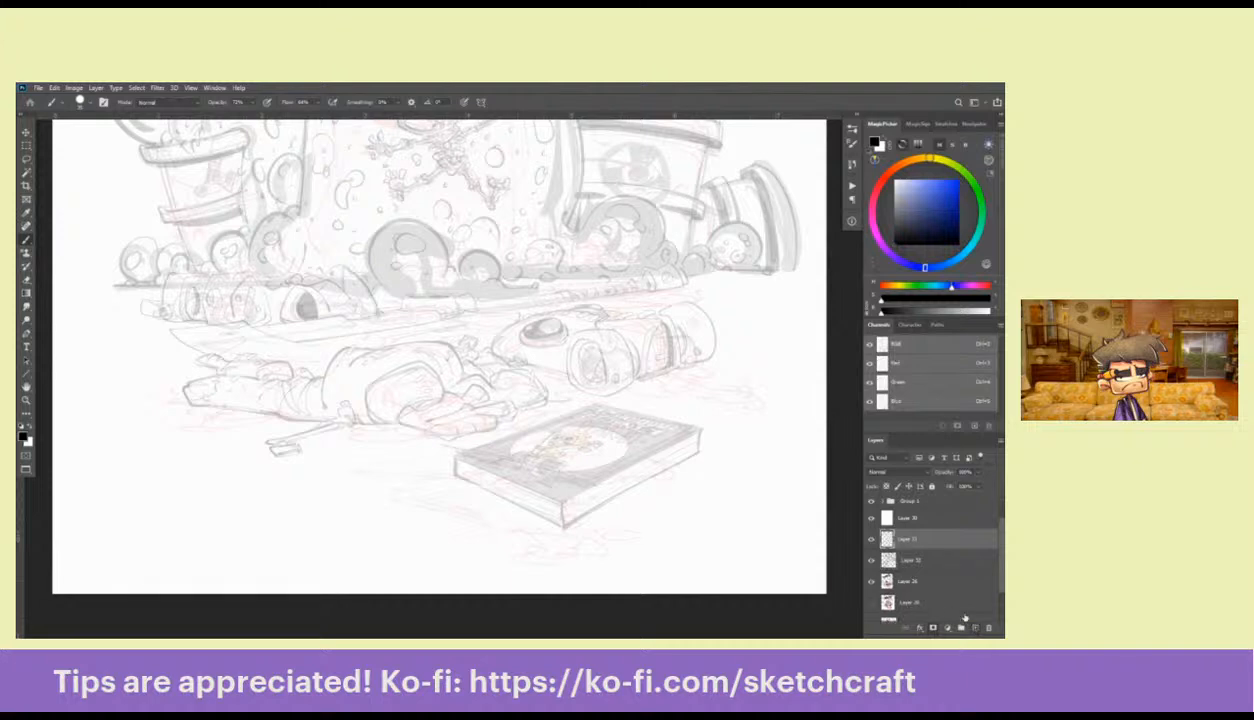
pyautogui.click(892, 171)
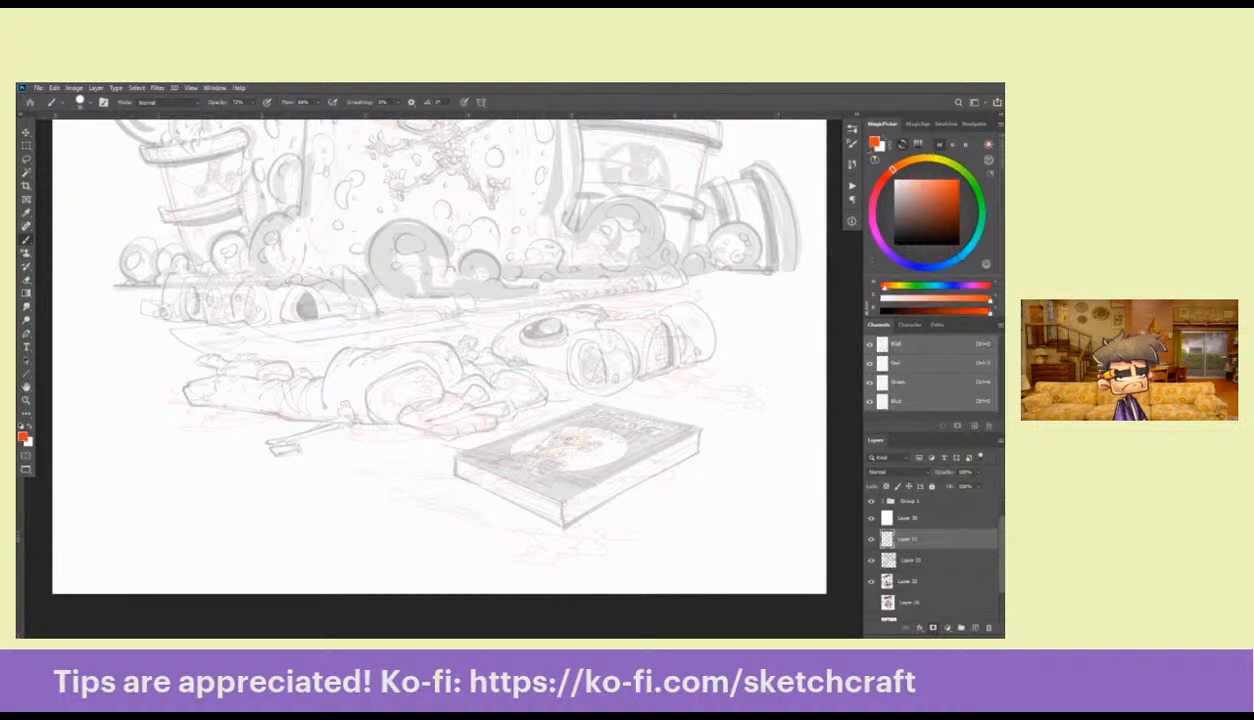
pyautogui.hotkey('alt', 'BackSpace')
pyautogui.click(895, 472)
pyautogui.click(881, 600)
pyautogui.click(904, 471)
pyautogui.click(886, 618)
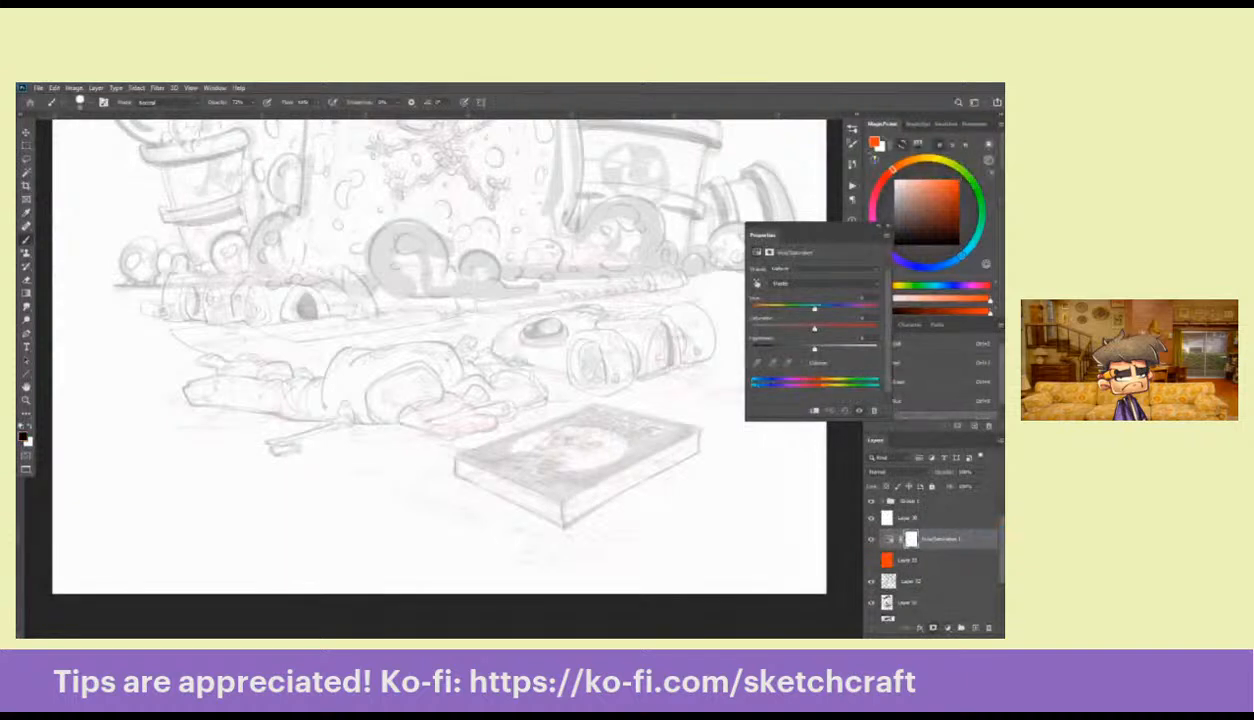
# Colorize the underlying sketch orange-red with the Hue/Saturation adjustment layer and raise its lightness
pyautogui.click(805, 363)
pyautogui.moveTo(815, 349)
pyautogui.mouseDown()
pyautogui.moveTo(852, 349)
pyautogui.moveTo(805, 349)
pyautogui.moveTo(829, 349)
pyautogui.mouseUp()
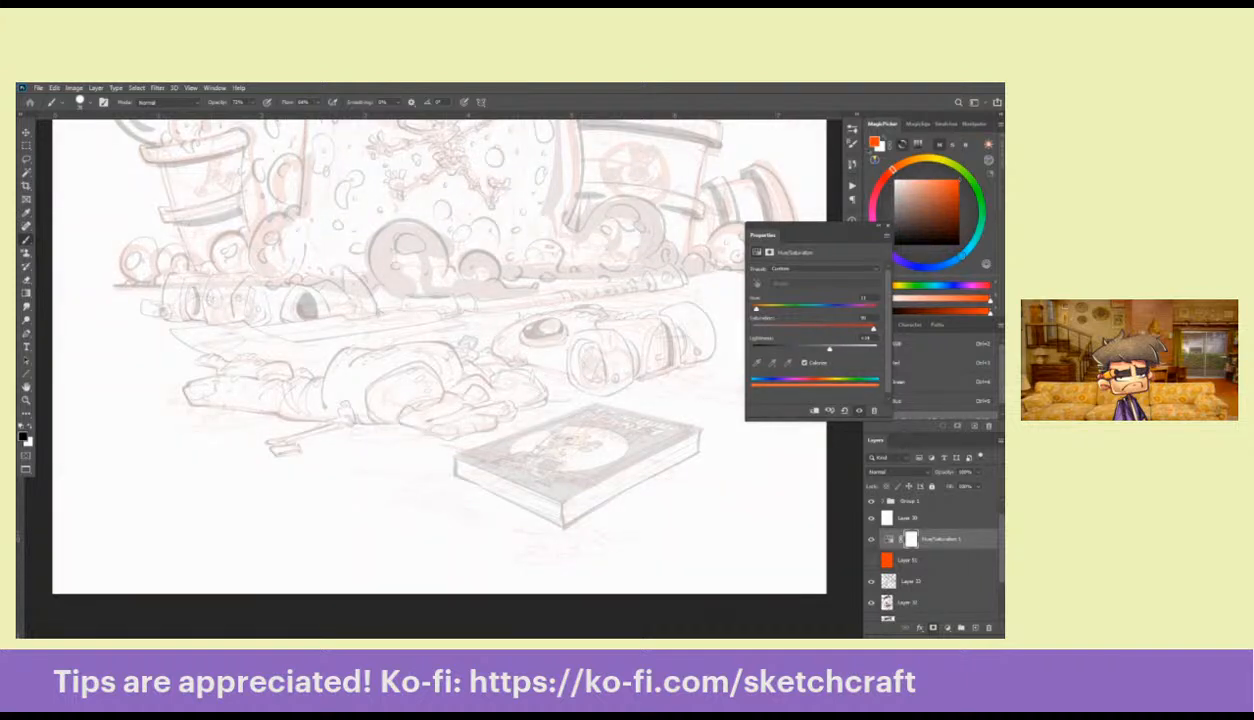
pyautogui.click(887, 226)
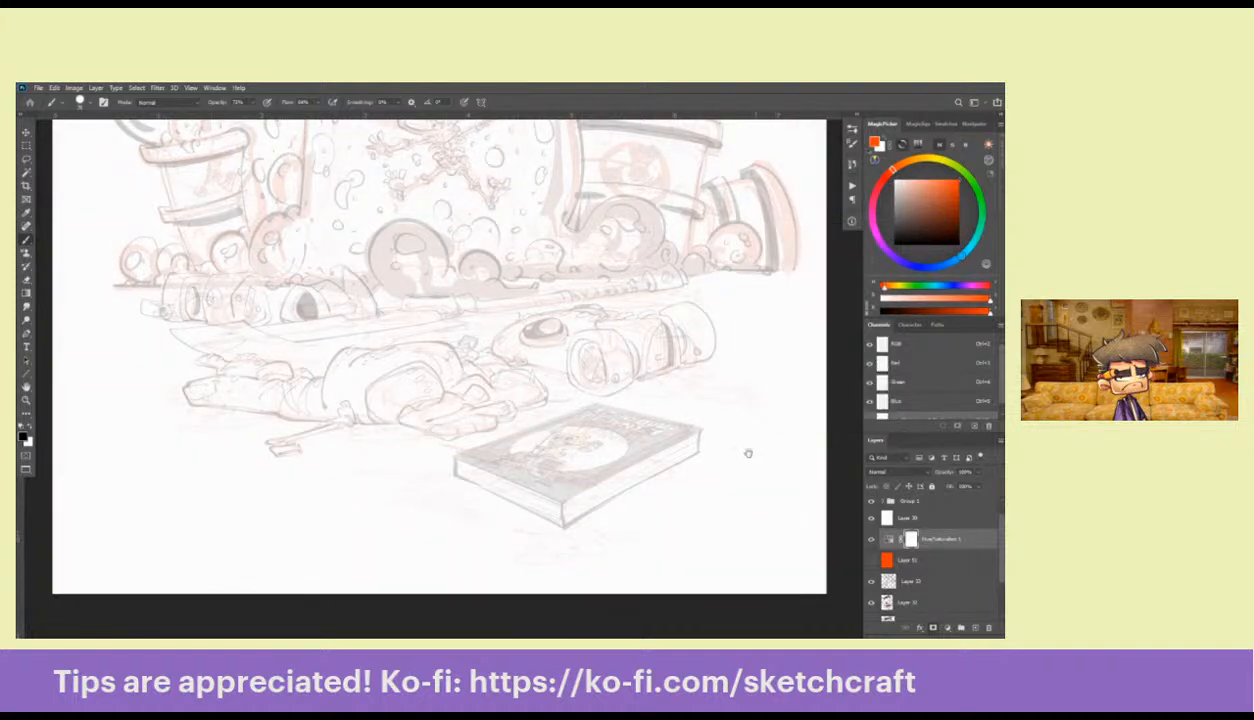
# Lasso the monster, barrels, background and title lettering above the ground line, leaving the foreground props outside the selection
pyautogui.moveTo(706, 464); pyautogui.dragTo(741, 532)
pyautogui.press('z')
pyautogui.keyDown('alt'); pyautogui.click(698, 457); pyautogui.keyUp('alt')
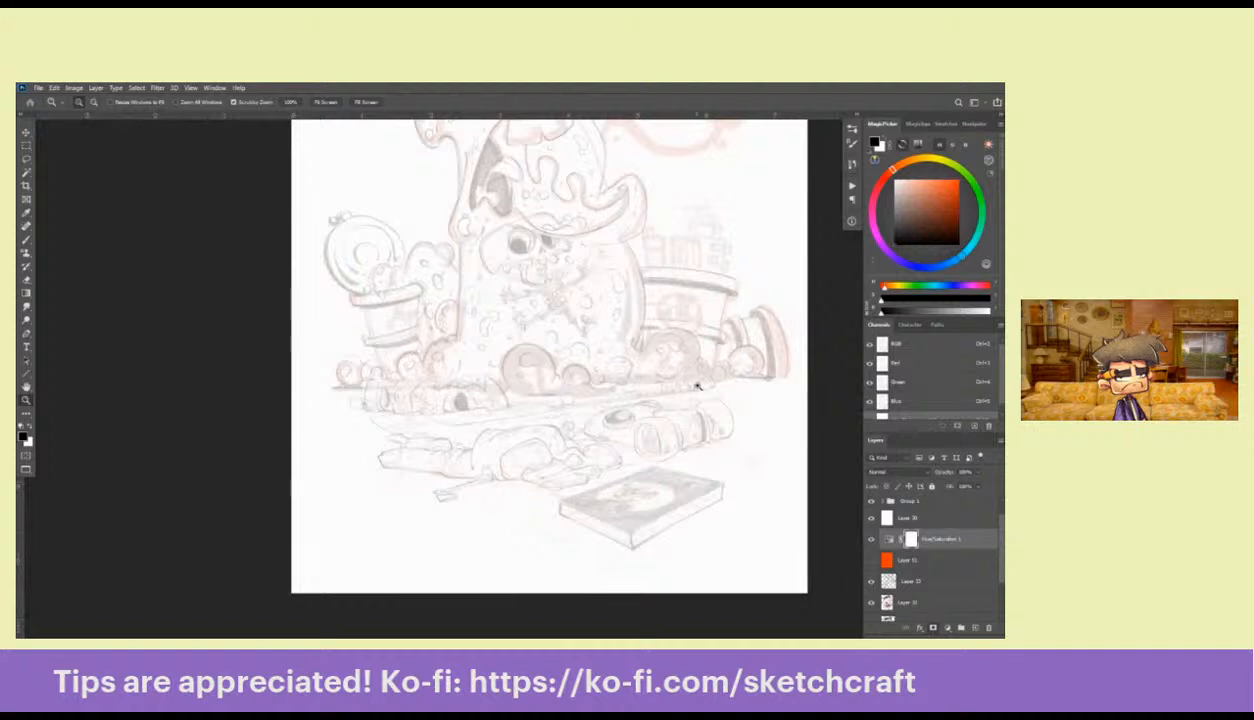
pyautogui.press('l')
pyautogui.moveTo(667, 385)
pyautogui.mouseDown()
pyautogui.moveTo(517, 403)
pyautogui.moveTo(404, 398)
pyautogui.moveTo(314, 366)
pyautogui.moveTo(333, 200)
pyautogui.moveTo(688, 160)
pyautogui.moveTo(802, 343)
pyautogui.moveTo(765, 388)
pyautogui.mouseUp()
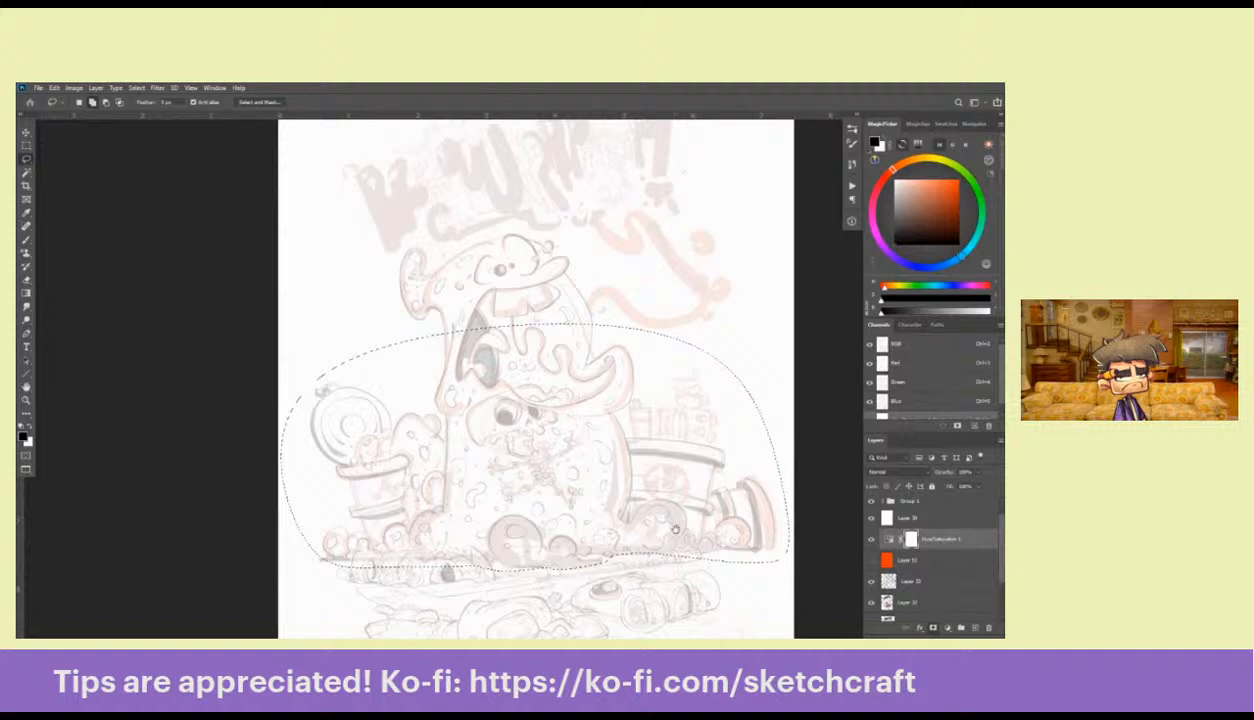
pyautogui.moveTo(673, 453)
pyautogui.mouseDown()
pyautogui.moveTo(745, 300)
pyautogui.moveTo(376, 416)
pyautogui.mouseUp()
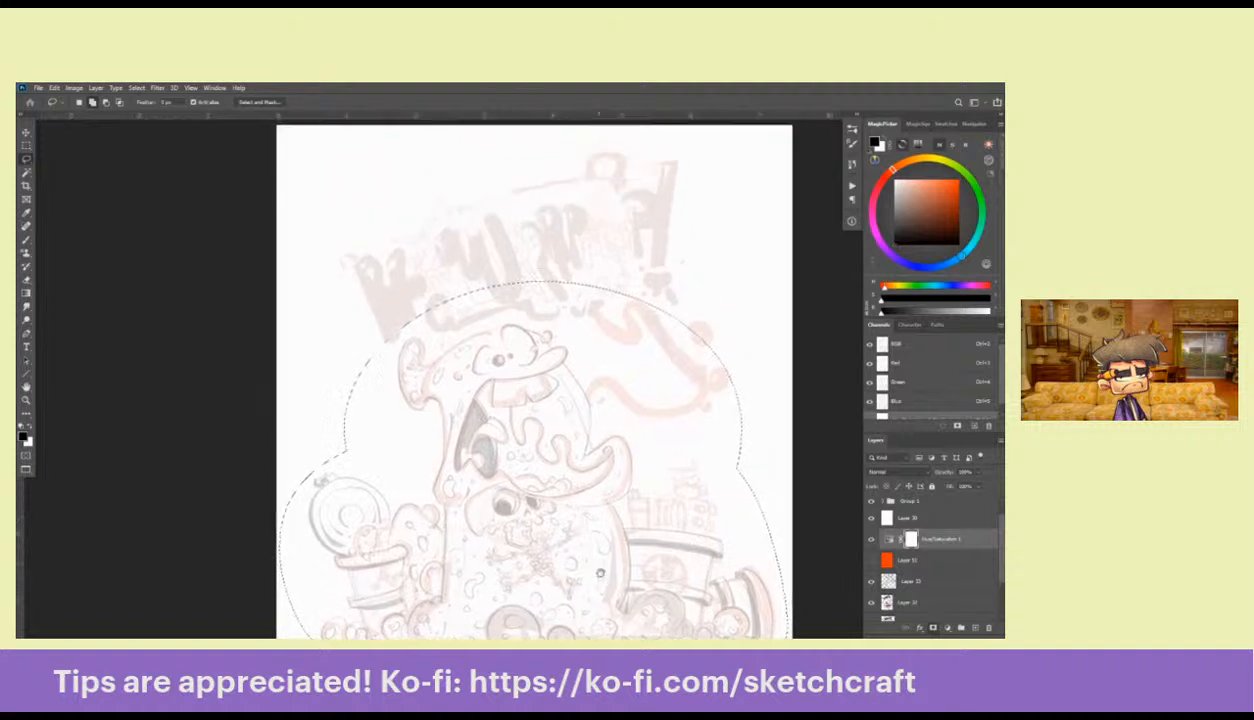
pyautogui.moveTo(600, 573); pyautogui.dragTo(604, 607)
pyautogui.moveTo(653, 470)
pyautogui.mouseDown()
pyautogui.moveTo(694, 236)
pyautogui.moveTo(403, 521)
pyautogui.moveTo(418, 530)
pyautogui.mouseUp()
pyautogui.moveTo(450, 560); pyautogui.dragTo(456, 391)
# Fill the selected area with white on a new layer beneath the Hue/Saturation adjustment, and deselect
pyautogui.click(922, 564)
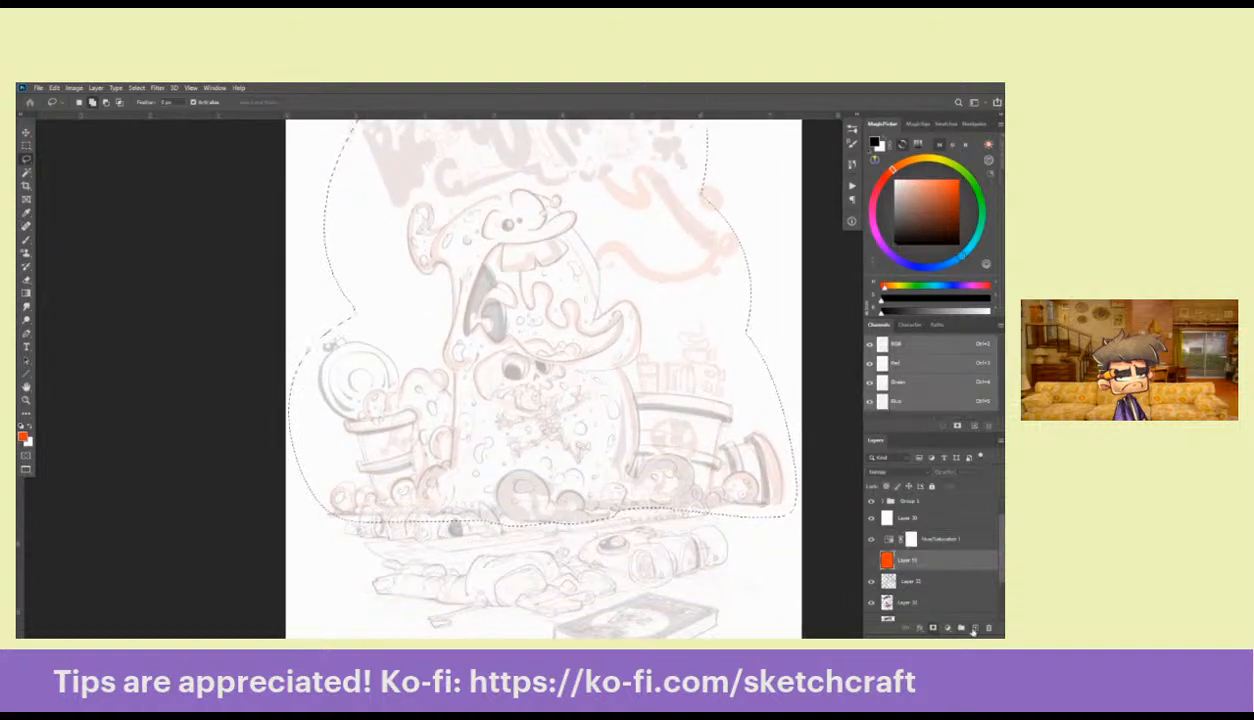
pyautogui.click(975, 628)
pyautogui.hotkey('ctrl', 'BackSpace')
pyautogui.hotkey('ctrl', 'd')
# Add a new blank layer above the white overlay layer for brush work
pyautogui.moveTo(679, 610); pyautogui.dragTo(720, 443)
pyautogui.click(912, 517)
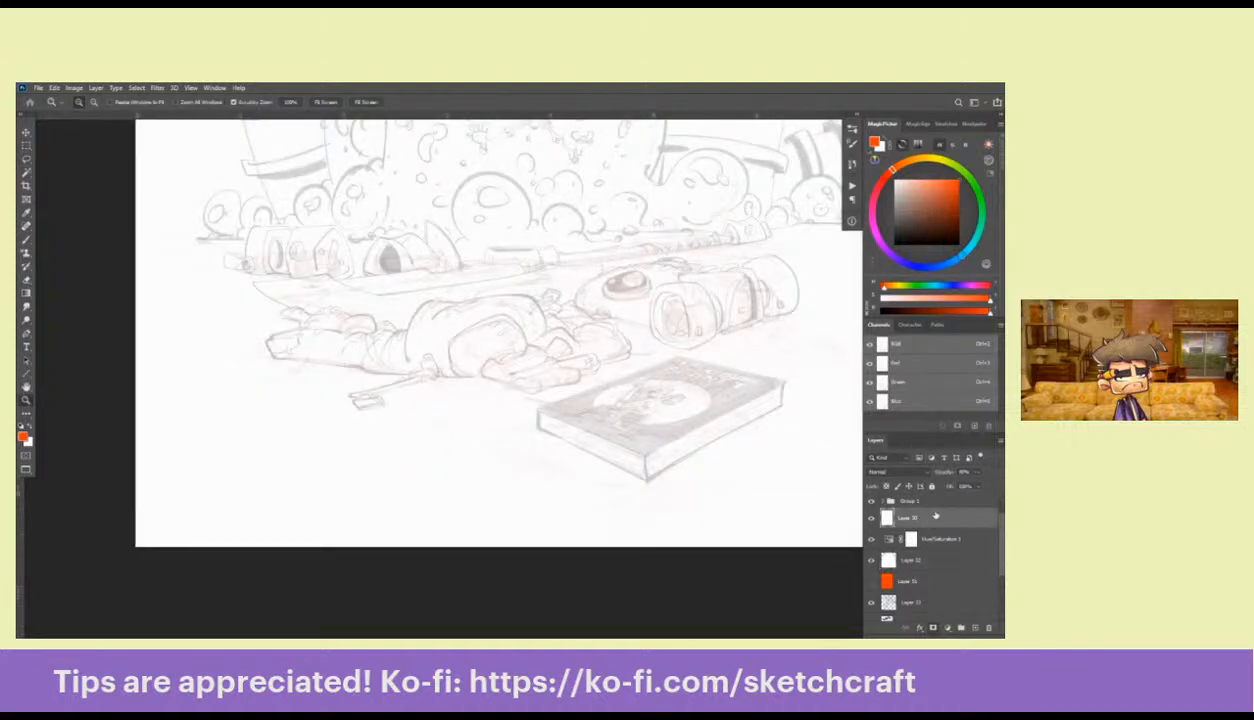
pyautogui.click(975, 628)
pyautogui.press('b')
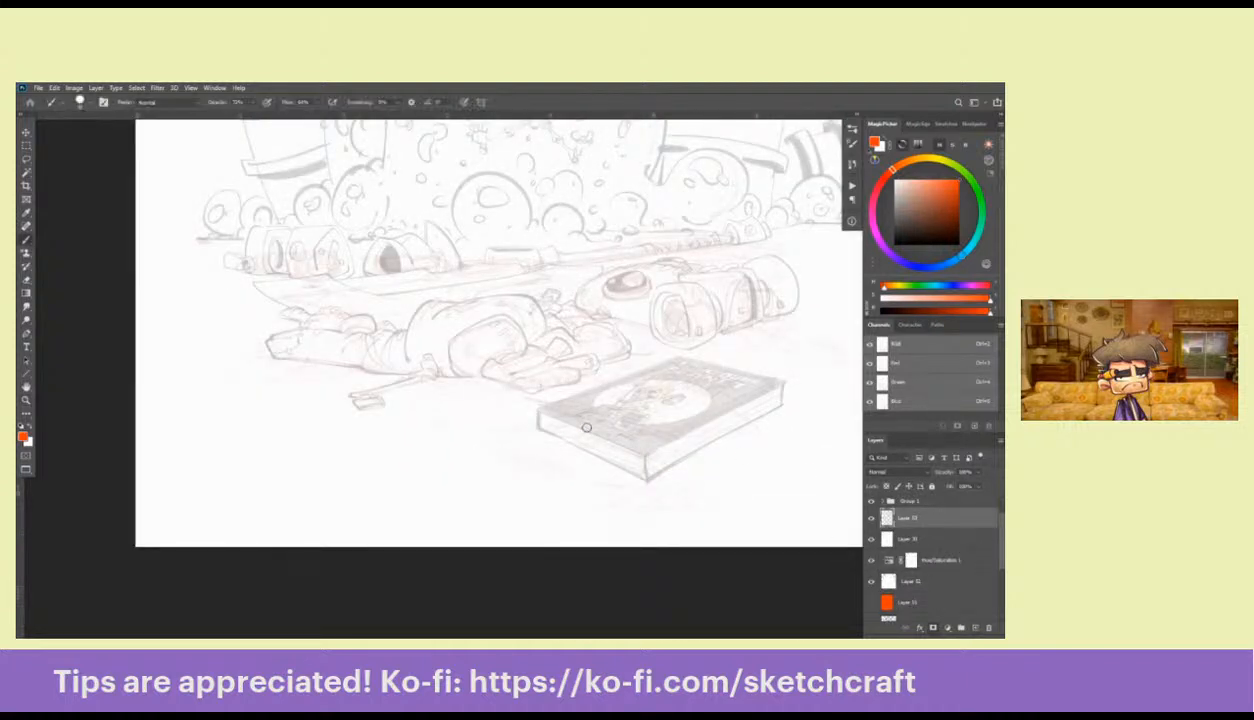
# Reset the colors to black and white and choose the ROB DRAW brush listed just above HARD DIAMOND INK
pyautogui.scroll(3, 615, 415)
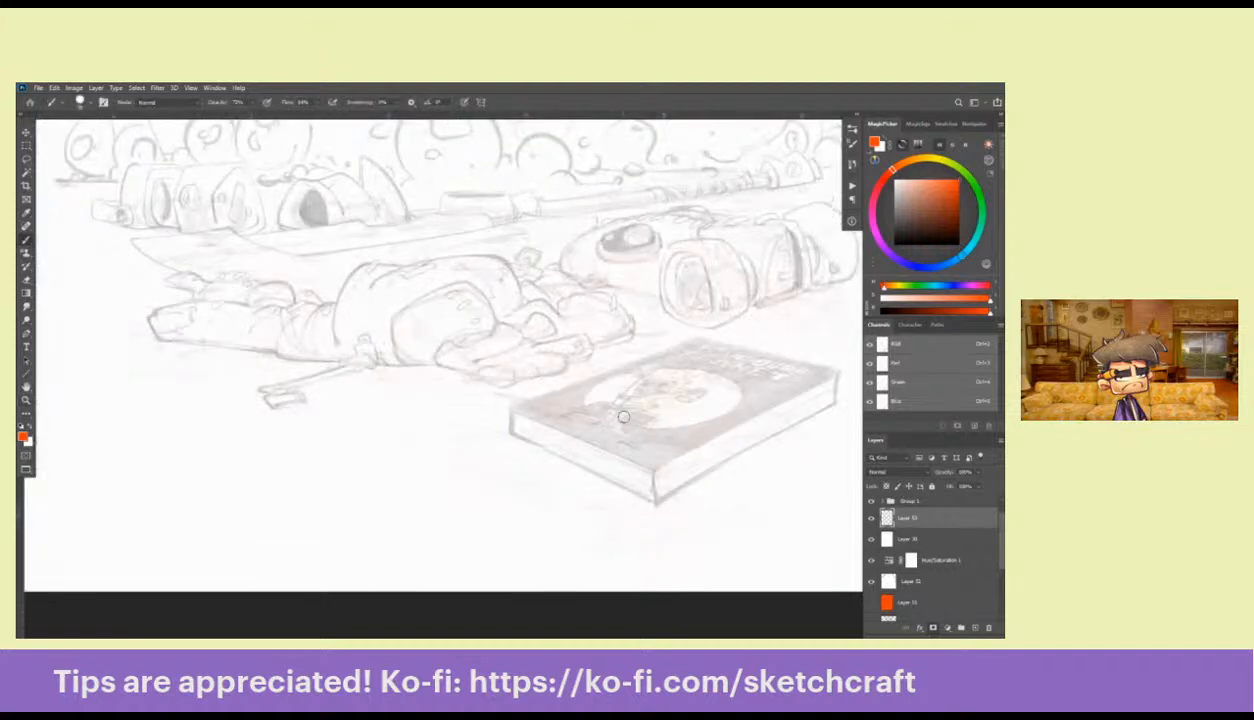
pyautogui.hscroll(3, 525, 455)
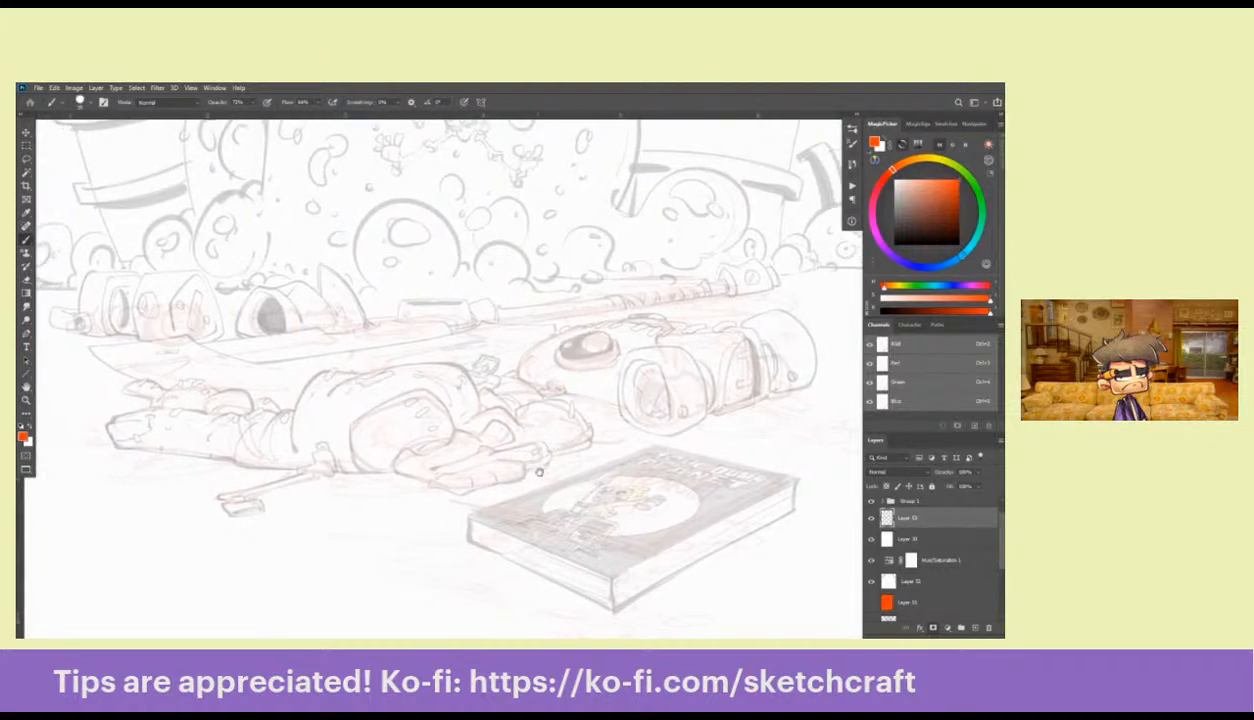
pyautogui.scroll(1, 660, 392)
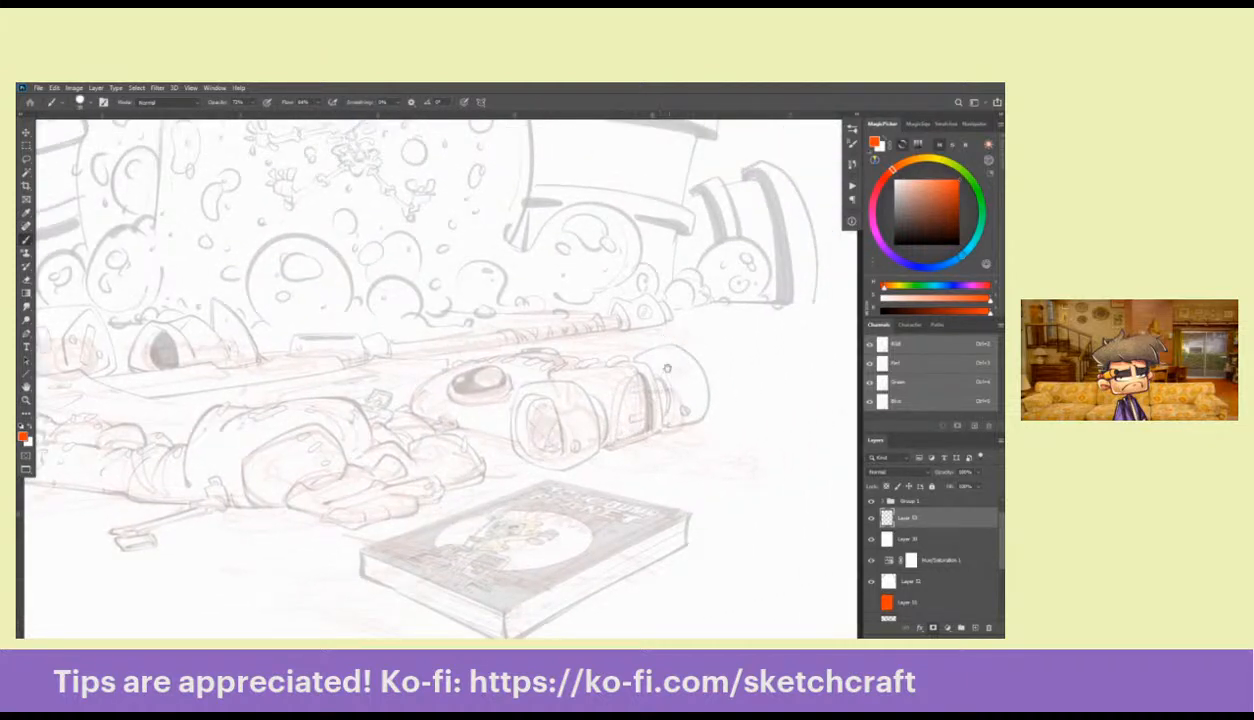
pyautogui.hscroll(-2, 670, 330)
pyautogui.press('d')
pyautogui.rightClick(691, 339)
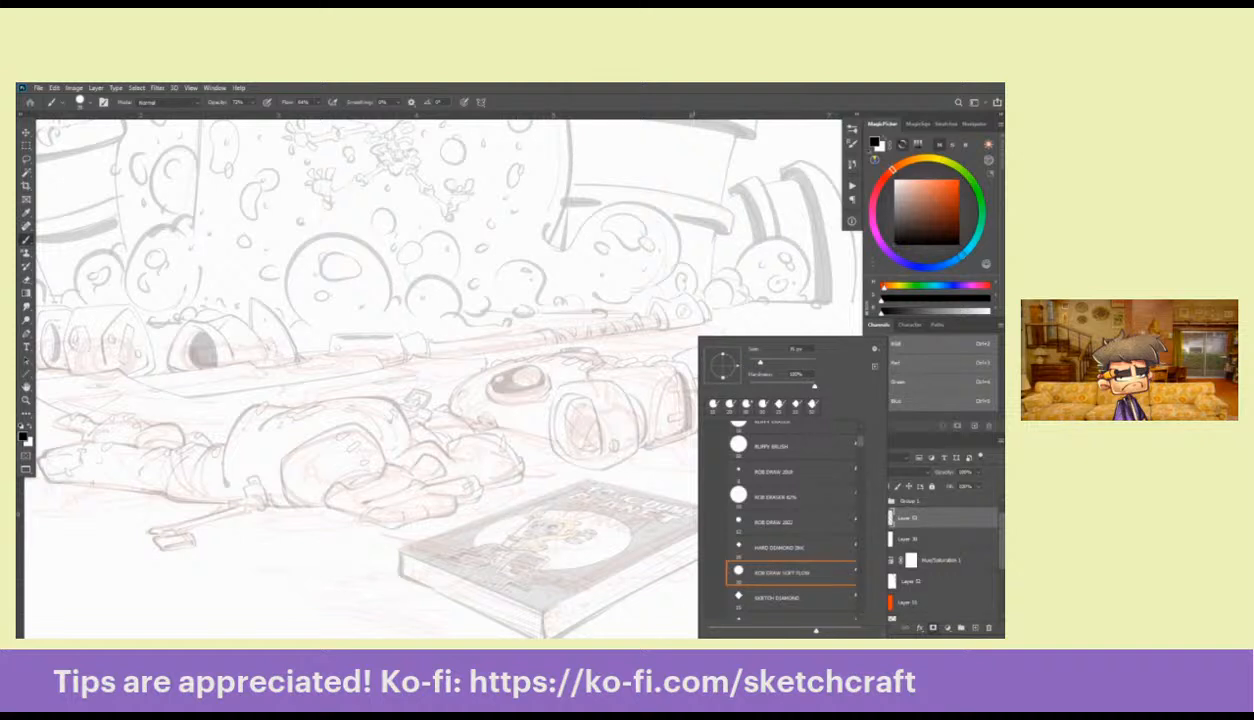
pyautogui.click(773, 522)
pyautogui.click(648, 474)
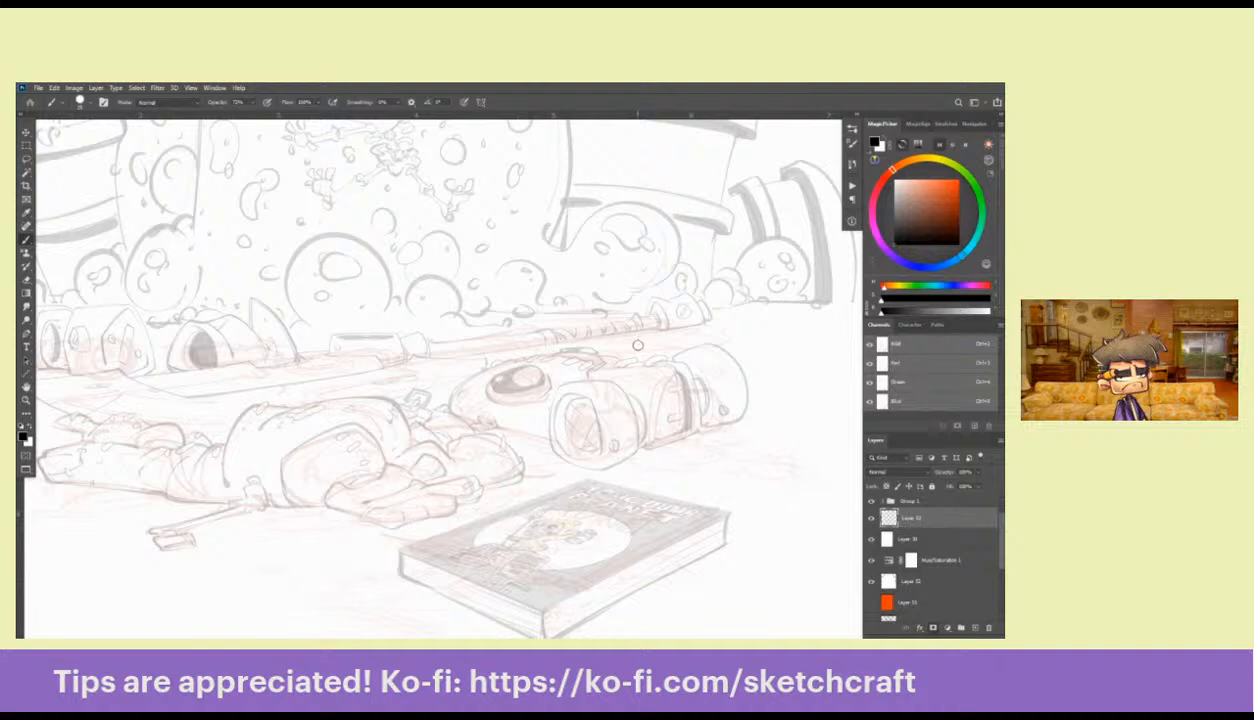
pyautogui.scroll(-1, 687, 401)
pyautogui.scroll(-1, 687, 401)
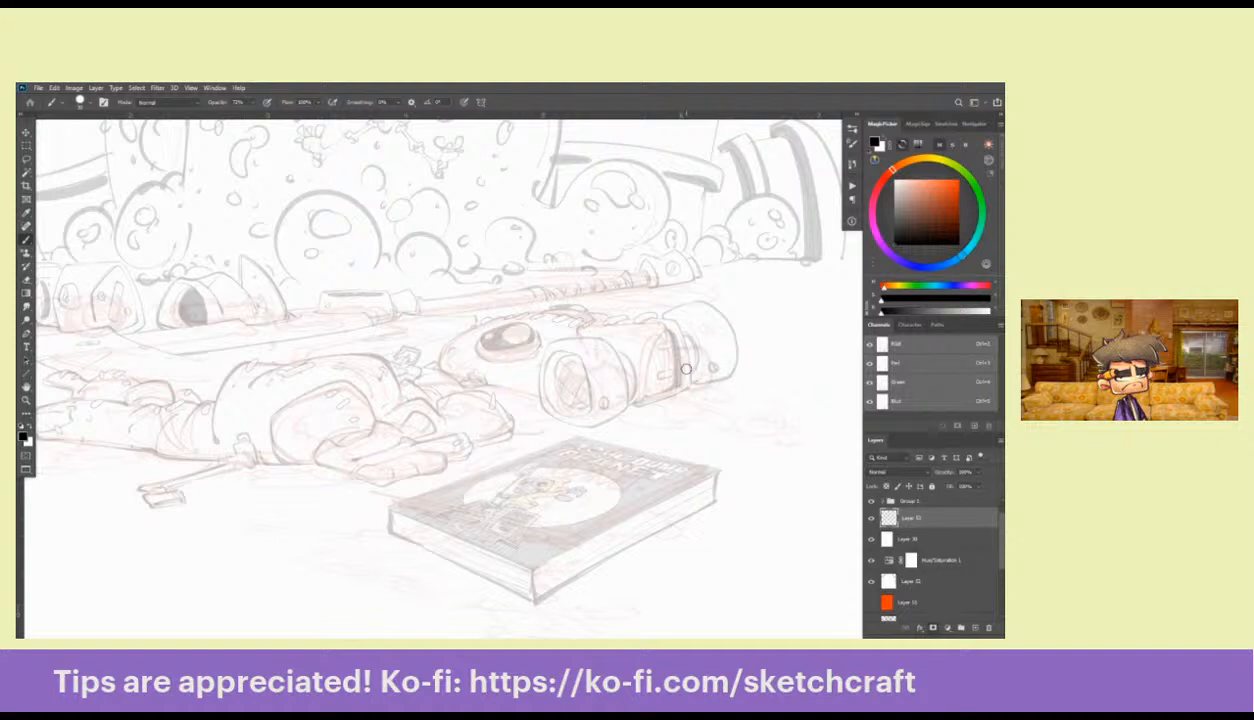
pyautogui.scroll(-3, 728, 414)
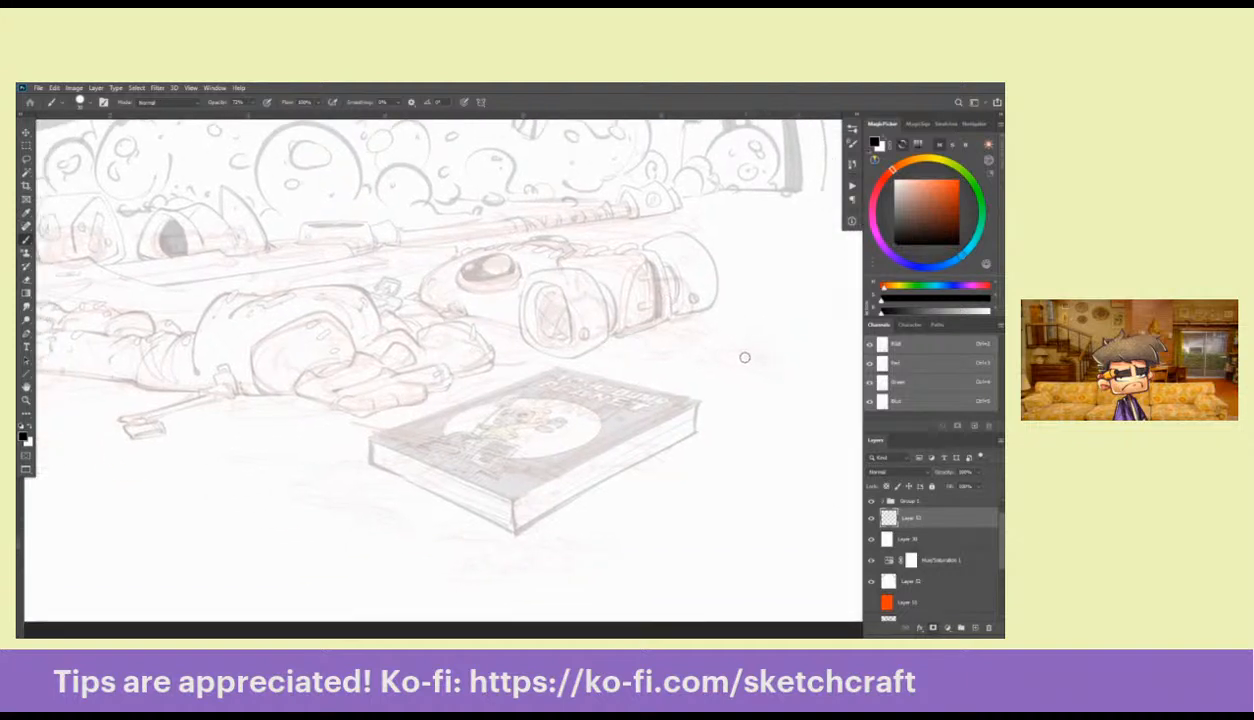
pyautogui.moveTo(747, 359); pyautogui.dragTo(787, 371)
pyautogui.moveTo(769, 358)
pyautogui.mouseDown()
pyautogui.moveTo(785, 356)
pyautogui.moveTo(750, 359)
pyautogui.mouseUp()
pyautogui.moveTo(745, 352); pyautogui.dragTo(772, 367)
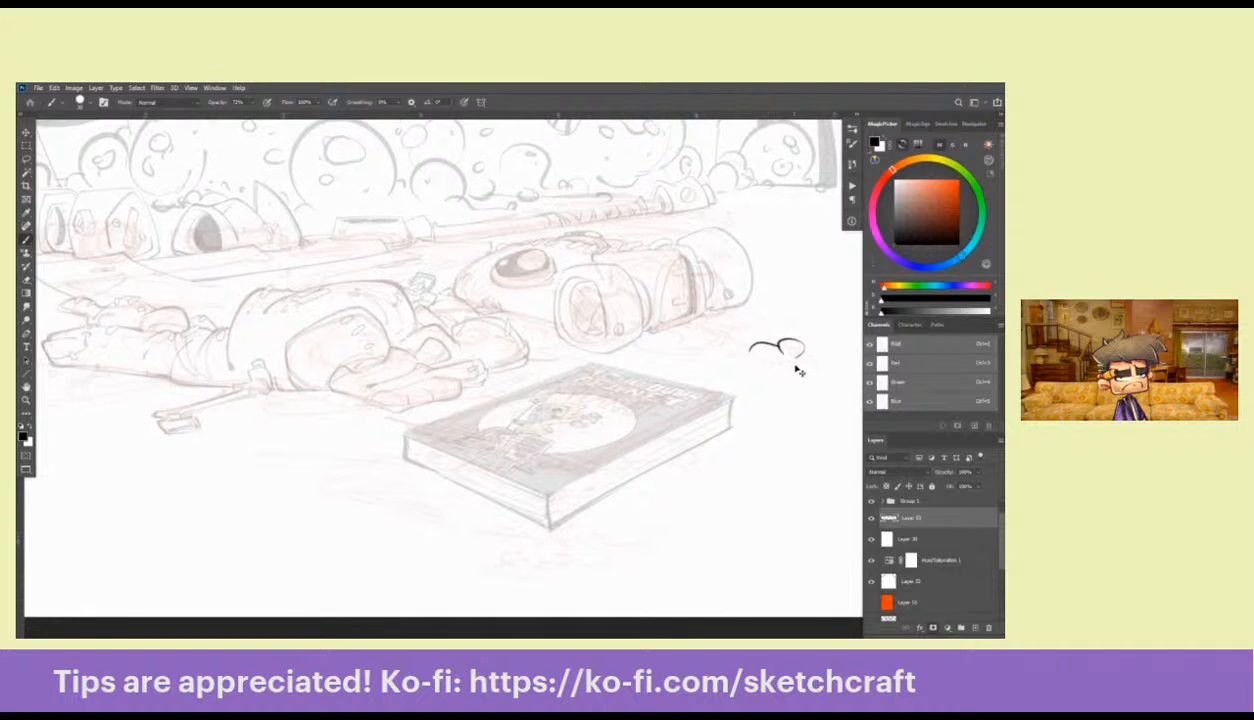
pyautogui.hotkey('ctrl', 'z')
pyautogui.hotkey('ctrl', 'z')
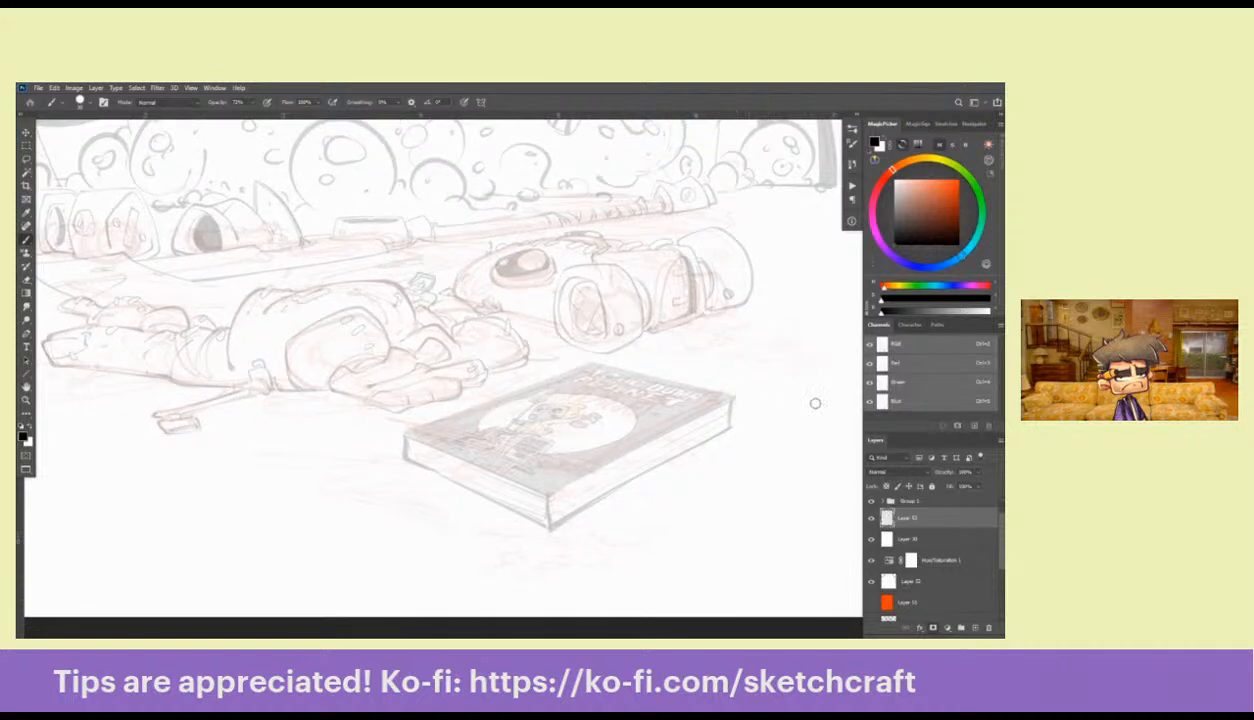
# Add another blank layer below the artwork group, set the brush opacity to 100%, and choose a light yellow-green painting color
pyautogui.click(974, 628)
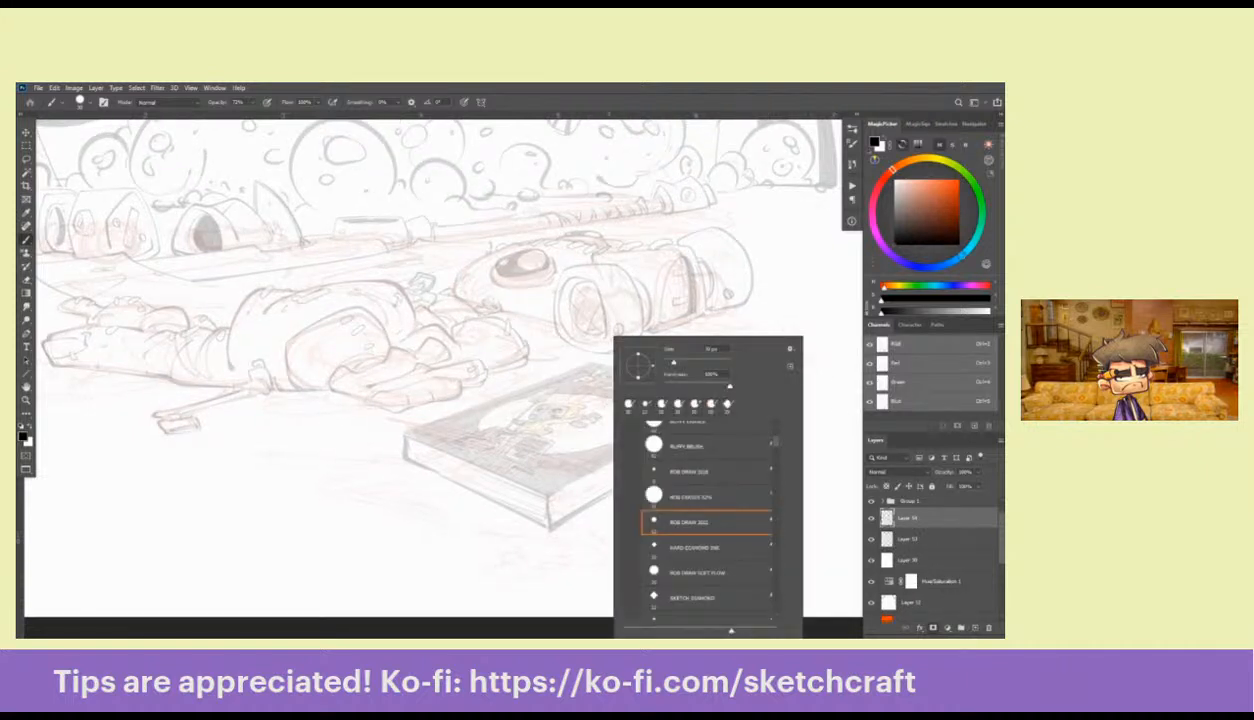
pyautogui.press('Return')
pyautogui.click(982, 229)
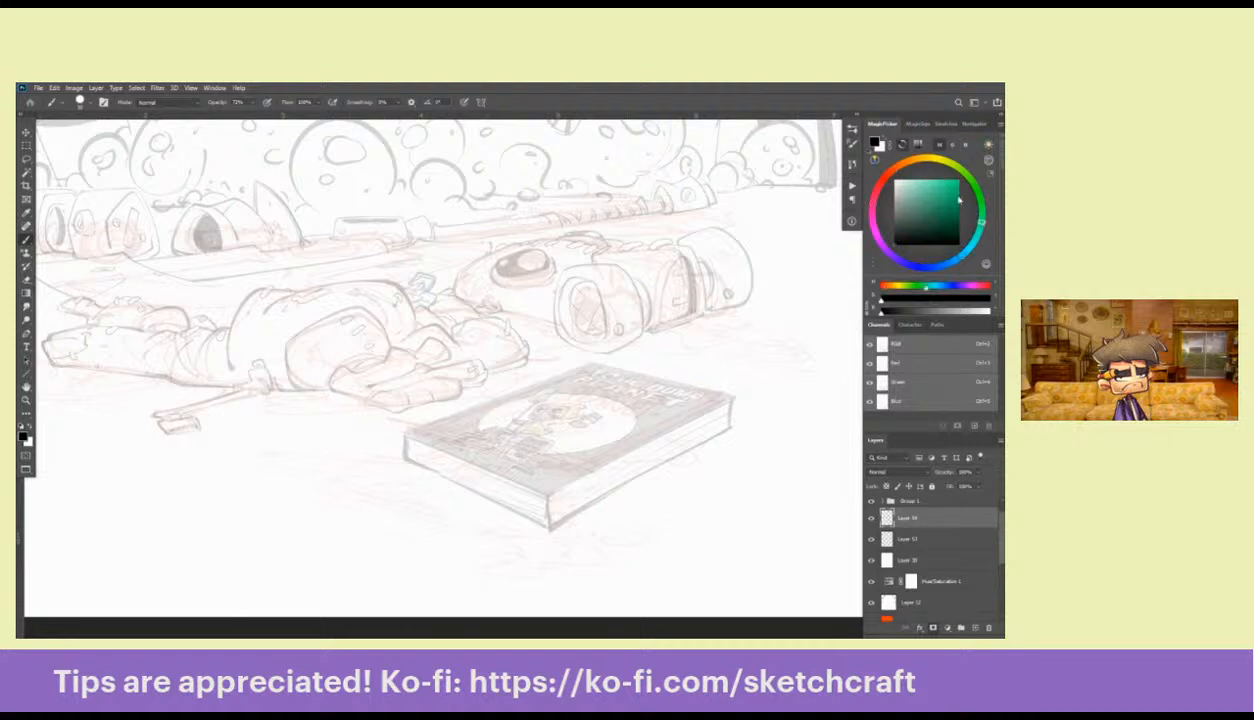
pyautogui.moveTo(982, 229); pyautogui.dragTo(983, 215)
pyautogui.rightClick(716, 318)
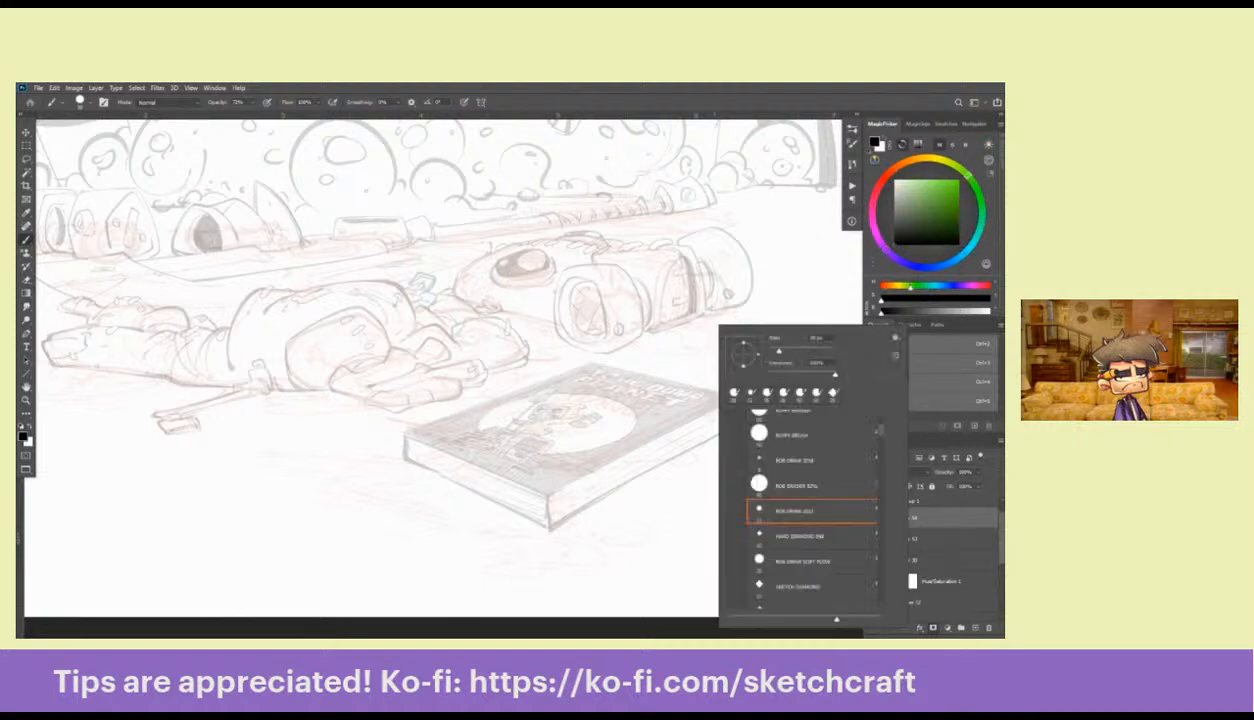
pyautogui.click(662, 342)
pyautogui.moveTo(612, 364)
pyautogui.mouseDown()
pyautogui.moveTo(643, 469)
pyautogui.moveTo(633, 340)
pyautogui.moveTo(684, 339)
pyautogui.moveTo(666, 341)
pyautogui.mouseUp()
pyautogui.keyDown('alt'); pyautogui.click(613, 331); pyautogui.keyUp('alt')
pyautogui.moveTo(622, 302); pyautogui.dragTo(780, 305)
pyautogui.moveTo(948, 190)
pyautogui.mouseDown()
pyautogui.moveTo(952, 177)
pyautogui.moveTo(929, 186)
pyautogui.moveTo(957, 167)
pyautogui.mouseUp()
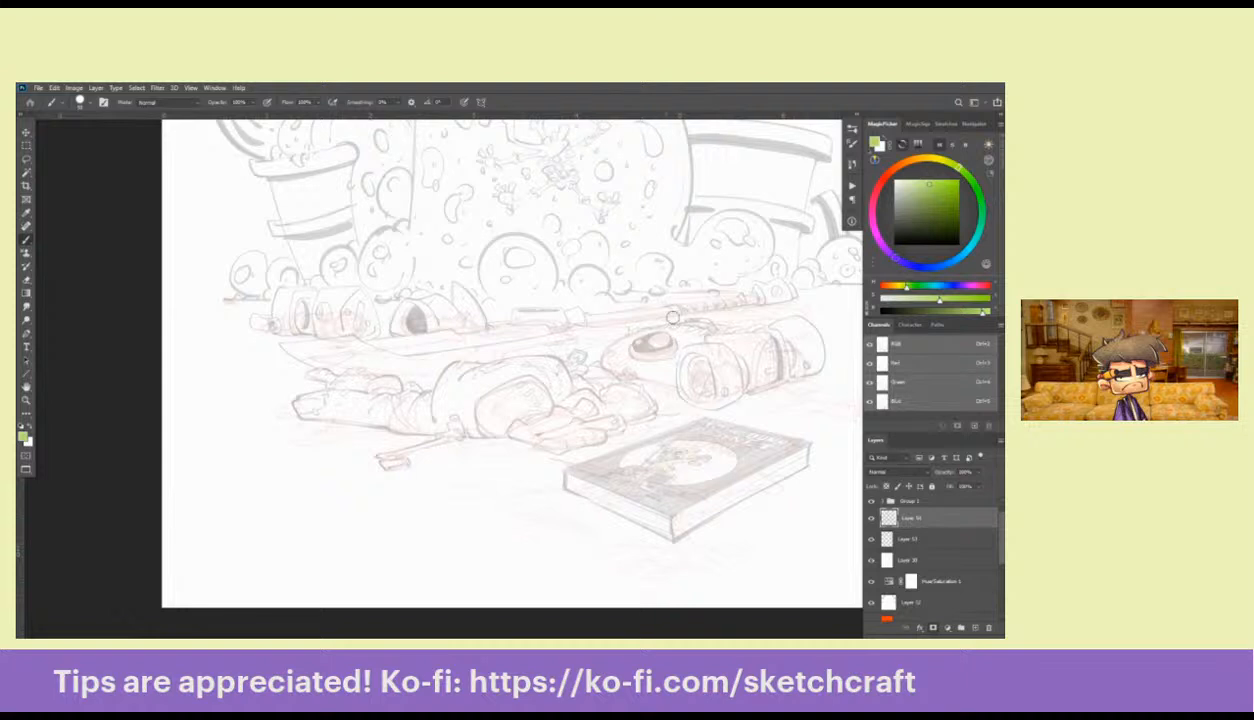
# Paint a flat green slime puddle stretching behind the gas mask, with small blobs along the weapon's far end
pyautogui.moveTo(658, 311); pyautogui.dragTo(731, 307)
pyautogui.hotkey('ctrl', 'z')
pyautogui.moveTo(756, 353)
pyautogui.mouseDown()
pyautogui.moveTo(699, 305)
pyautogui.moveTo(708, 337)
pyautogui.mouseUp()
pyautogui.moveTo(635, 306)
pyautogui.mouseDown()
pyautogui.moveTo(771, 307)
pyautogui.moveTo(686, 324)
pyautogui.moveTo(785, 312)
pyautogui.moveTo(571, 357)
pyautogui.moveTo(782, 303)
pyautogui.moveTo(725, 302)
pyautogui.moveTo(744, 311)
pyautogui.moveTo(706, 372)
pyautogui.moveTo(713, 357)
pyautogui.moveTo(684, 353)
pyautogui.moveTo(686, 342)
pyautogui.moveTo(641, 352)
pyautogui.mouseUp()
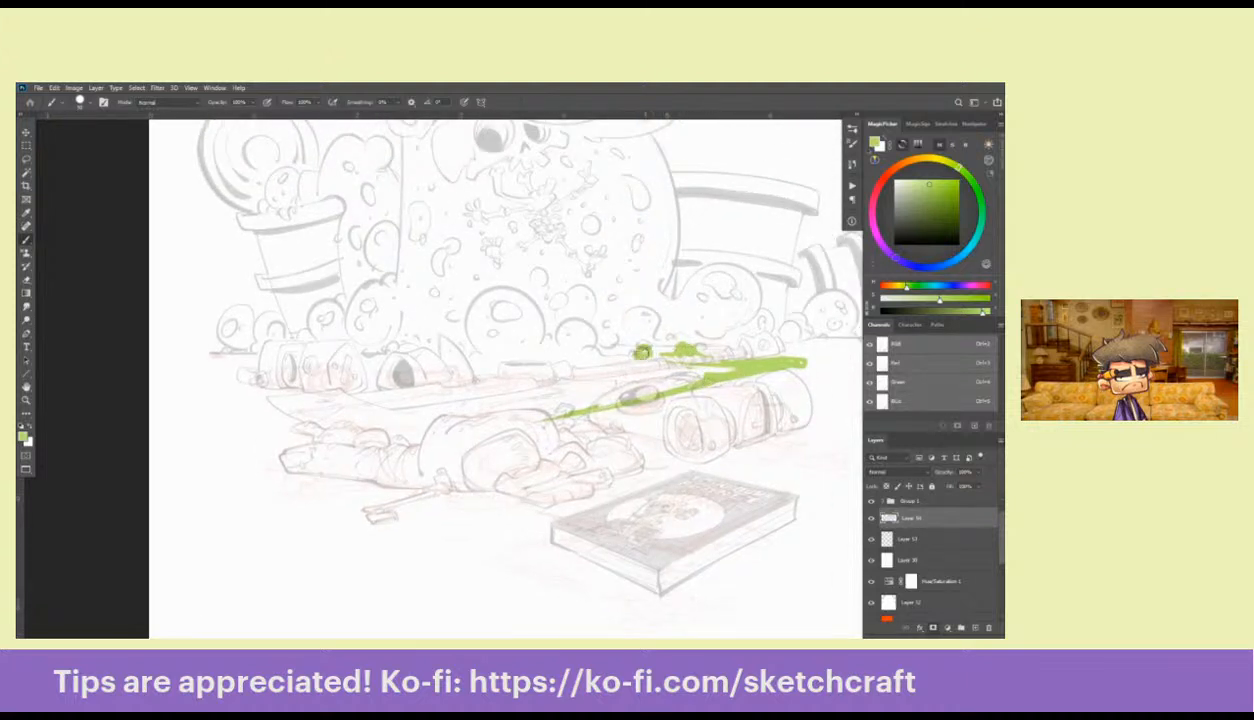
pyautogui.moveTo(752, 364)
pyautogui.mouseDown()
pyautogui.moveTo(700, 352)
pyautogui.moveTo(764, 358)
pyautogui.mouseUp()
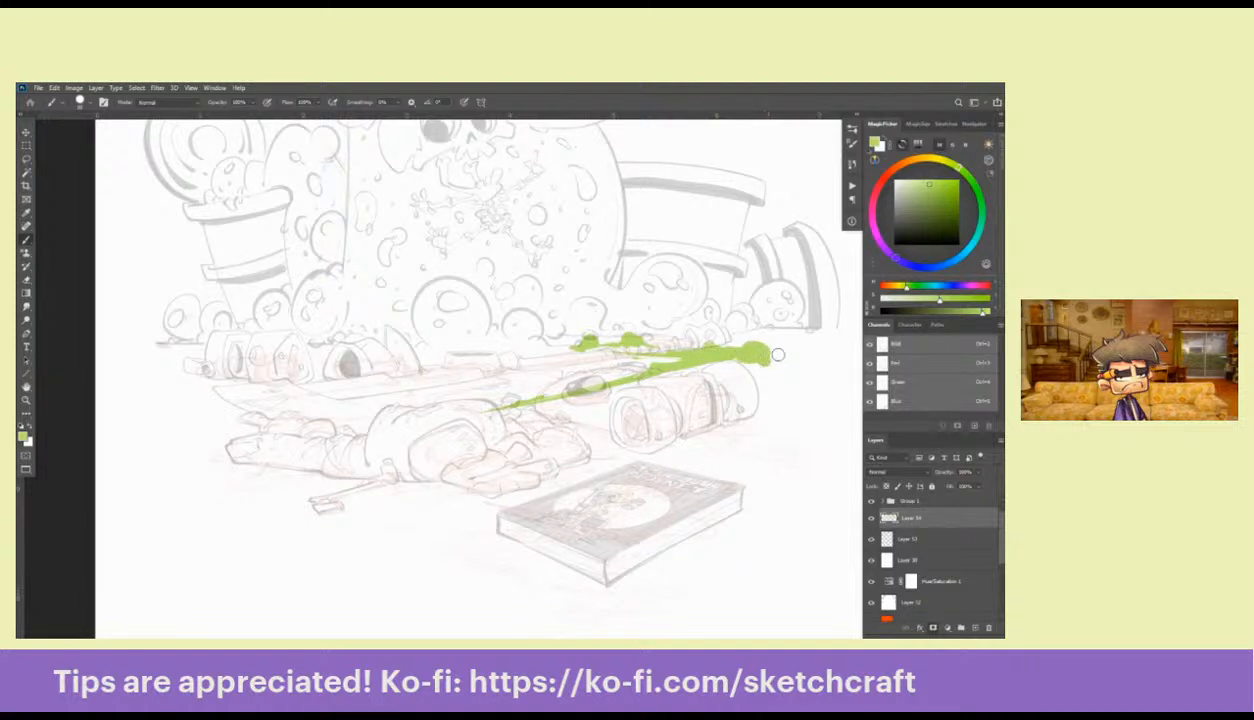
# Paint a small separate green slime splat on the ground between the gas mask and the book
pyautogui.scroll(-3, 776, 370)
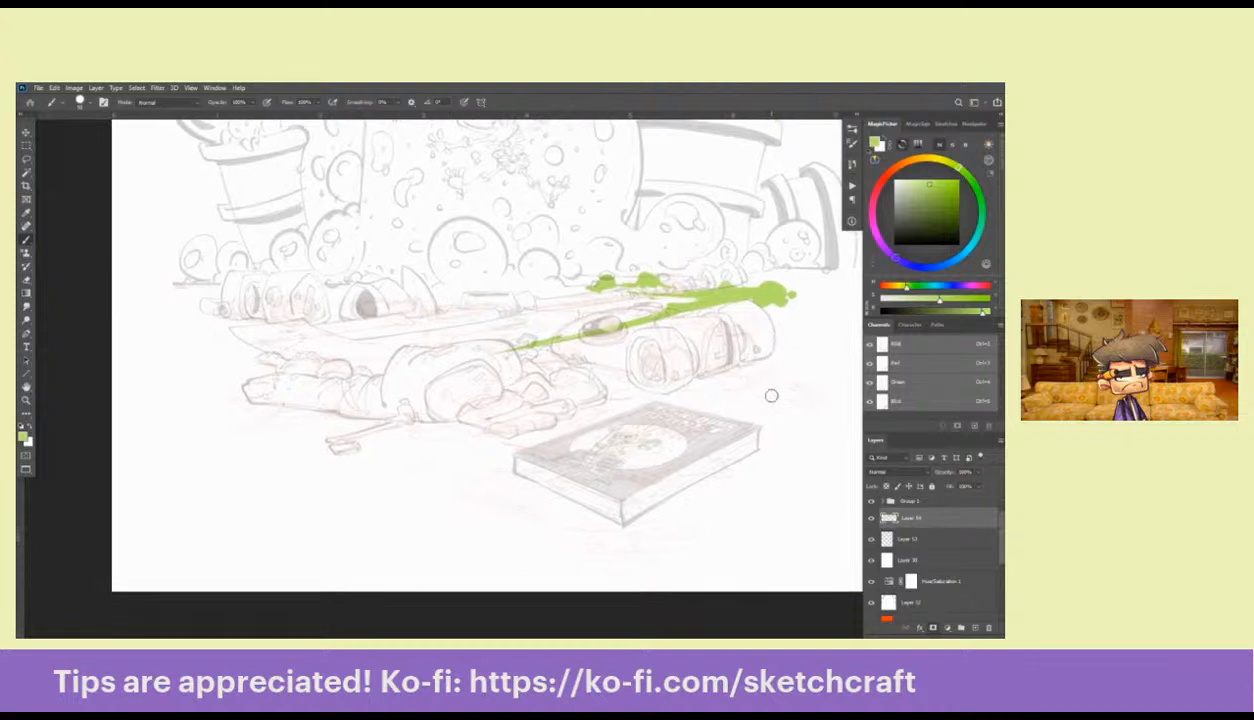
pyautogui.hscroll(2, 771, 395)
pyautogui.scroll(1, 742, 400)
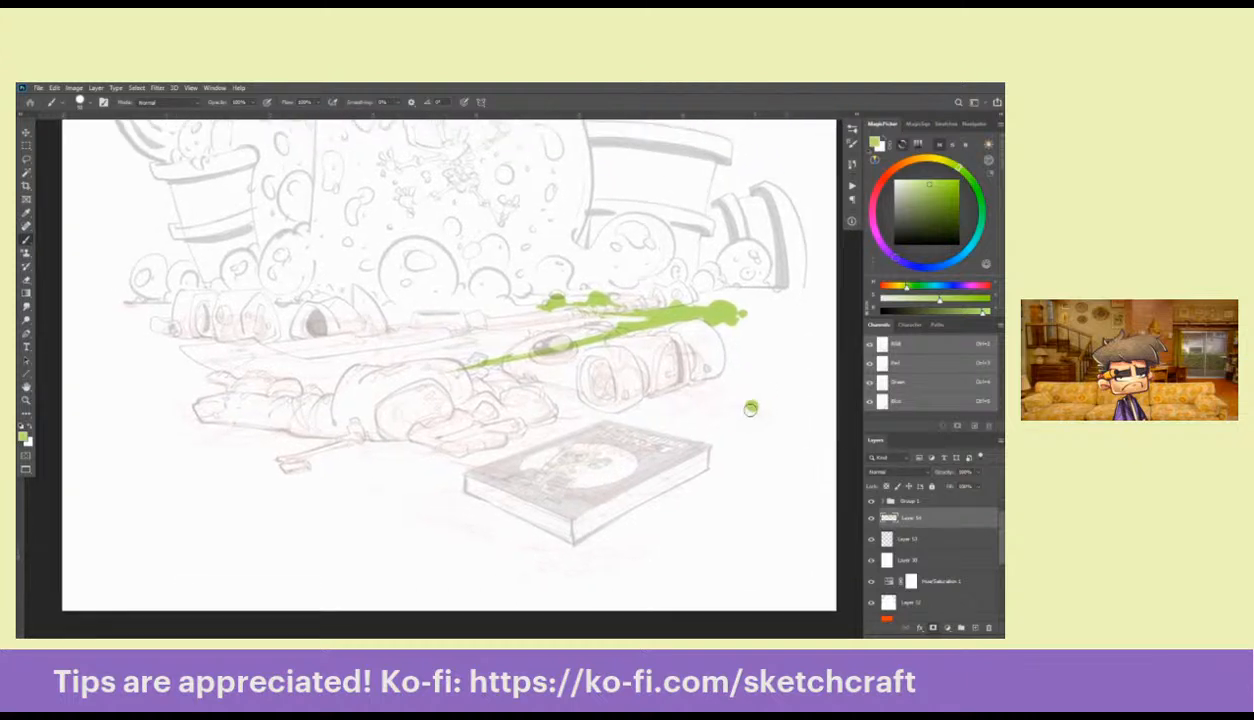
pyautogui.click(751, 406)
pyautogui.moveTo(748, 409); pyautogui.dragTo(728, 409)
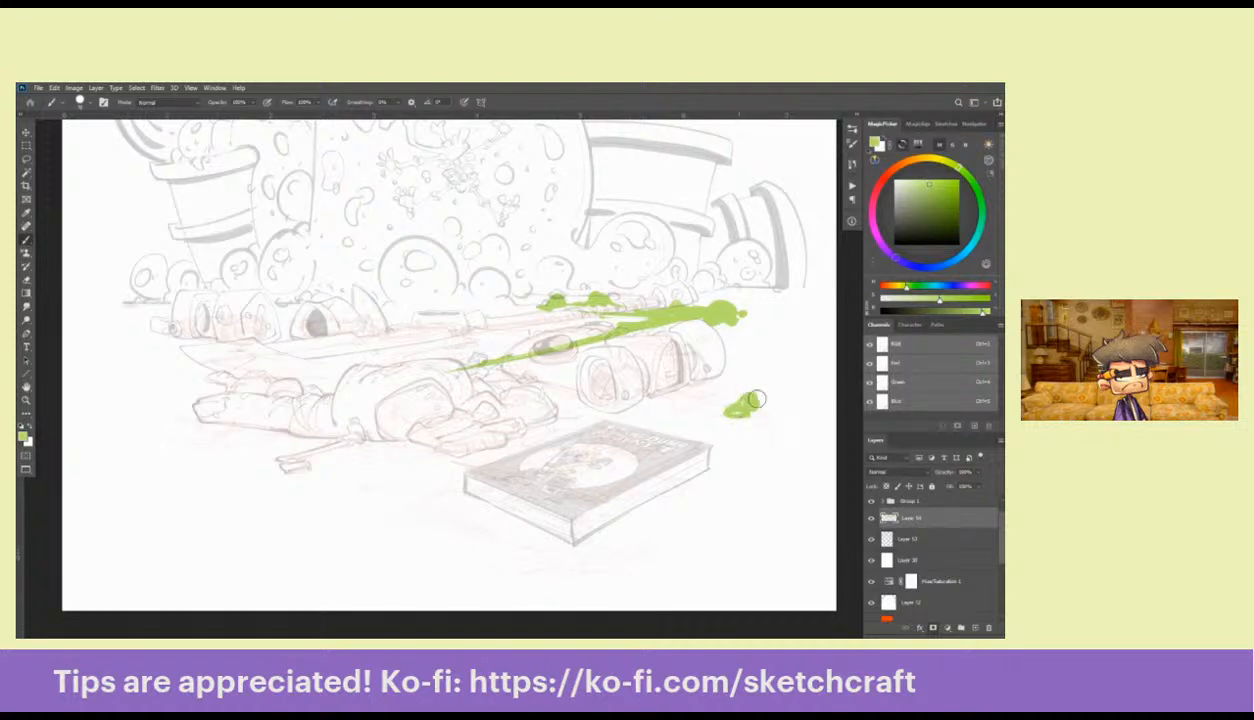
# Extend the green slime around the gas mask and toward the hand, and move the slime layer above the artwork group
pyautogui.scroll(1, 750, 420)
pyautogui.moveTo(758, 433)
pyautogui.mouseDown()
pyautogui.moveTo(774, 405)
pyautogui.moveTo(747, 411)
pyautogui.moveTo(756, 431)
pyautogui.moveTo(794, 391)
pyautogui.moveTo(793, 362)
pyautogui.moveTo(818, 374)
pyautogui.moveTo(785, 374)
pyautogui.moveTo(798, 387)
pyautogui.moveTo(739, 371)
pyautogui.moveTo(756, 370)
pyautogui.moveTo(716, 379)
pyautogui.moveTo(760, 384)
pyautogui.moveTo(772, 376)
pyautogui.moveTo(756, 367)
pyautogui.moveTo(778, 362)
pyautogui.moveTo(754, 362)
pyautogui.moveTo(777, 366)
pyautogui.moveTo(710, 375)
pyautogui.moveTo(778, 378)
pyautogui.moveTo(706, 379)
pyautogui.moveTo(785, 384)
pyautogui.moveTo(749, 391)
pyautogui.moveTo(793, 383)
pyautogui.moveTo(684, 345)
pyautogui.mouseUp()
pyautogui.moveTo(900, 518); pyautogui.dragTo(913, 503)
pyautogui.moveTo(590, 395)
pyautogui.mouseDown()
pyautogui.moveTo(746, 335)
pyautogui.moveTo(693, 316)
pyautogui.moveTo(721, 318)
pyautogui.moveTo(700, 318)
pyautogui.moveTo(727, 346)
pyautogui.moveTo(723, 325)
pyautogui.moveTo(681, 307)
pyautogui.moveTo(645, 345)
pyautogui.mouseUp()
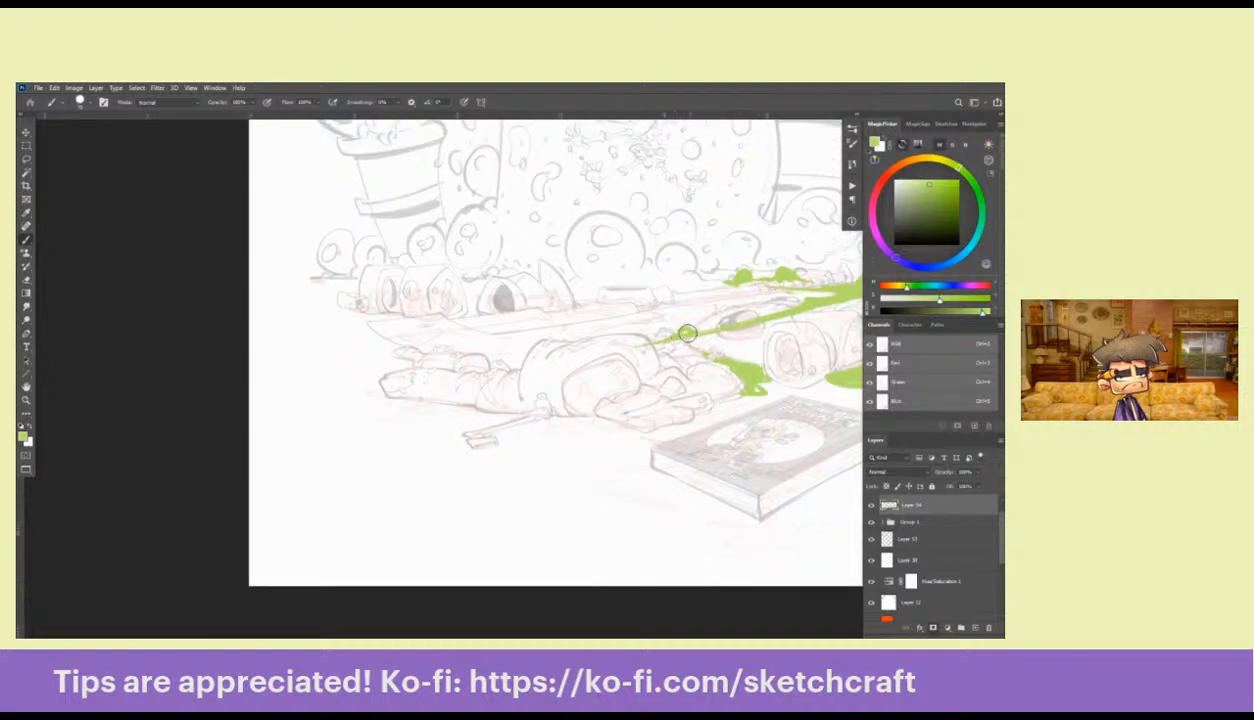
# Paint green slime puddles beneath the far end of the glove prop near the key and along its upper edge
pyautogui.moveTo(539, 408)
pyautogui.mouseDown()
pyautogui.moveTo(630, 358)
pyautogui.moveTo(787, 328)
pyautogui.mouseUp()
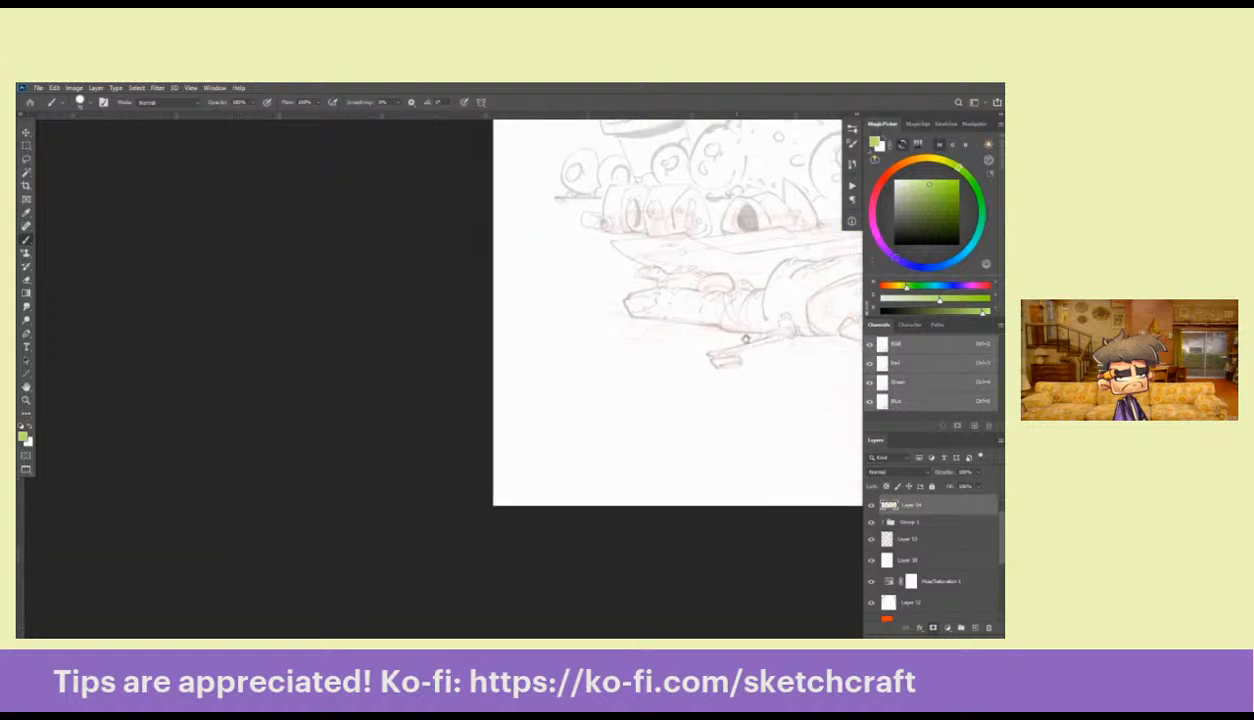
pyautogui.moveTo(672, 319)
pyautogui.mouseDown()
pyautogui.moveTo(610, 342)
pyautogui.moveTo(716, 328)
pyautogui.moveTo(599, 346)
pyautogui.moveTo(720, 327)
pyautogui.moveTo(594, 343)
pyautogui.moveTo(657, 347)
pyautogui.moveTo(630, 341)
pyautogui.moveTo(678, 335)
pyautogui.moveTo(613, 311)
pyautogui.mouseUp()
pyautogui.moveTo(705, 332)
pyautogui.mouseDown()
pyautogui.moveTo(411, 441)
pyautogui.moveTo(603, 381)
pyautogui.mouseUp()
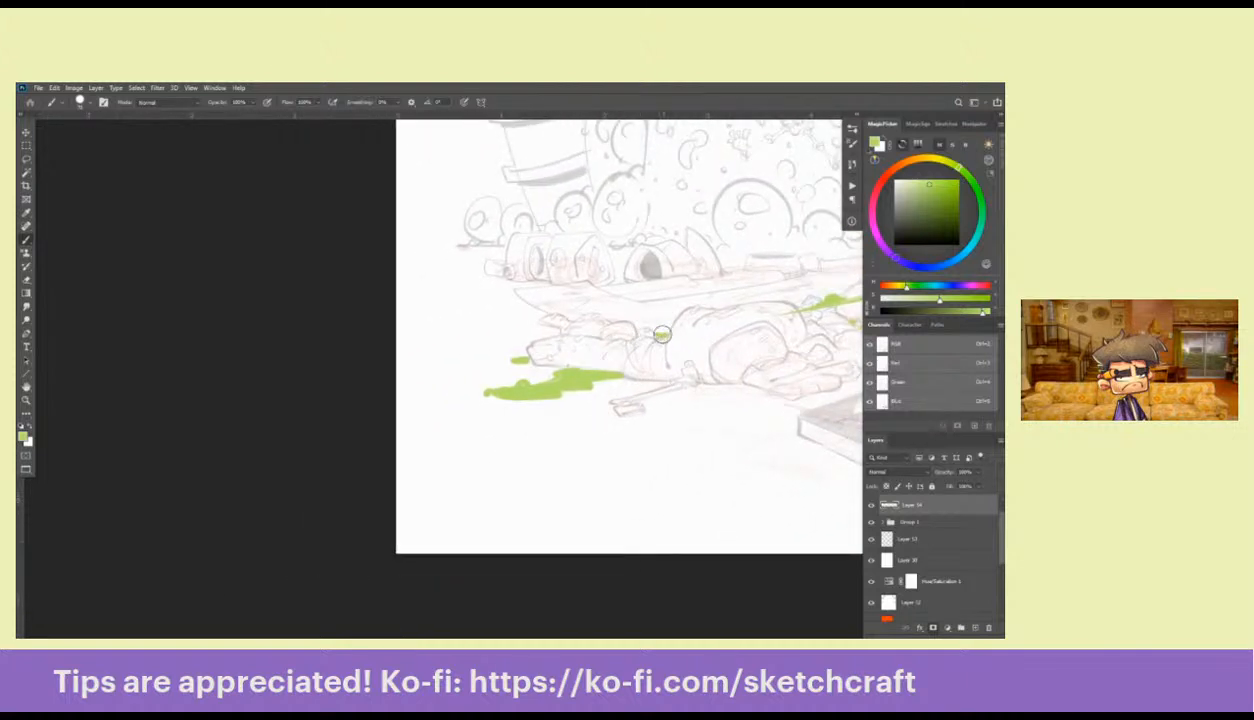
pyautogui.moveTo(654, 322); pyautogui.dragTo(658, 324)
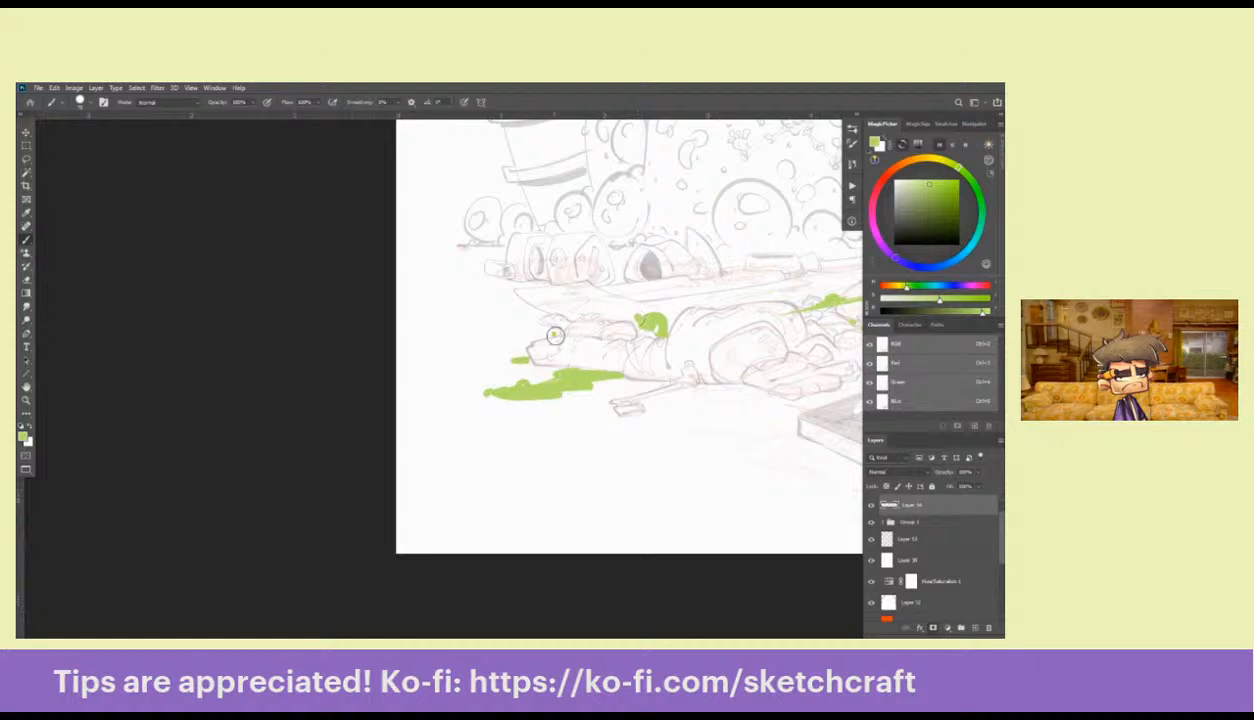
# Paint a green slime puddle with small separate droplets on the ground beside the left end of the fallen figure
pyautogui.moveTo(546, 329)
pyautogui.mouseDown()
pyautogui.moveTo(707, 304)
pyautogui.moveTo(662, 301)
pyautogui.moveTo(696, 289)
pyautogui.moveTo(652, 301)
pyautogui.moveTo(713, 310)
pyautogui.moveTo(668, 306)
pyautogui.moveTo(699, 293)
pyautogui.moveTo(675, 298)
pyautogui.moveTo(712, 305)
pyautogui.moveTo(643, 304)
pyautogui.moveTo(695, 294)
pyautogui.mouseUp()
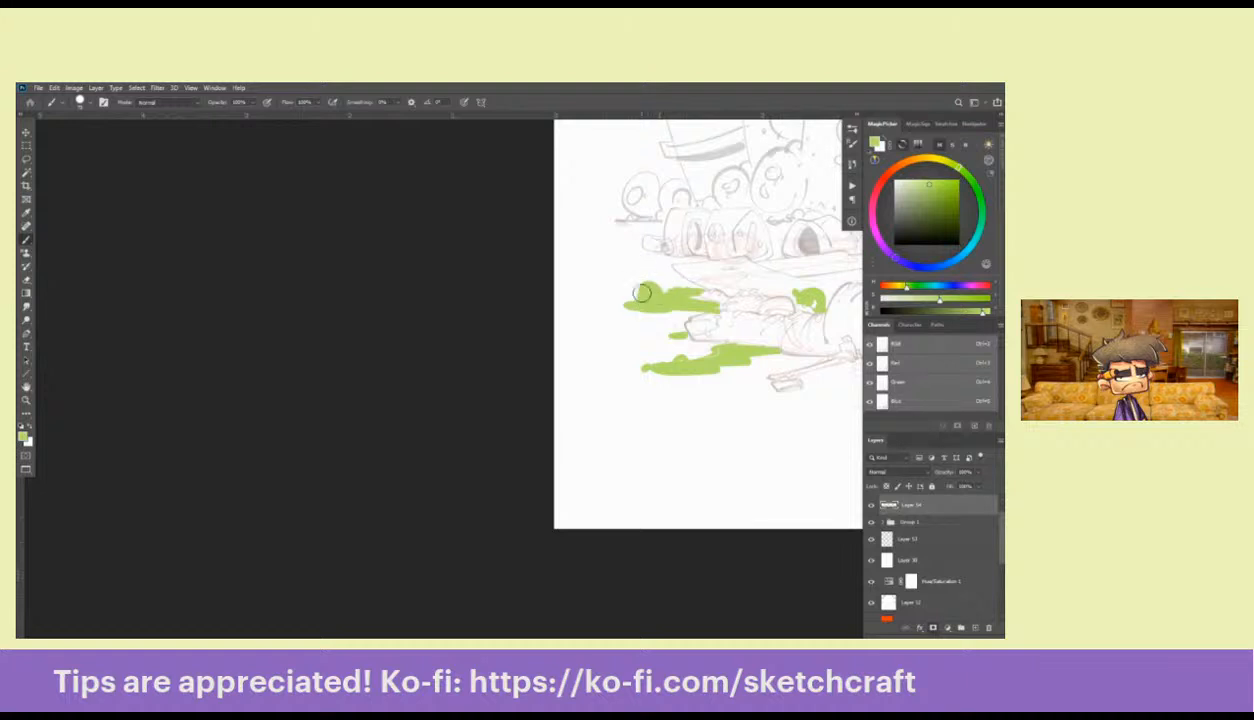
pyautogui.click(631, 287)
pyautogui.moveTo(629, 267); pyautogui.dragTo(637, 268)
pyautogui.click(610, 264)
pyautogui.scroll(5, 715, 357)
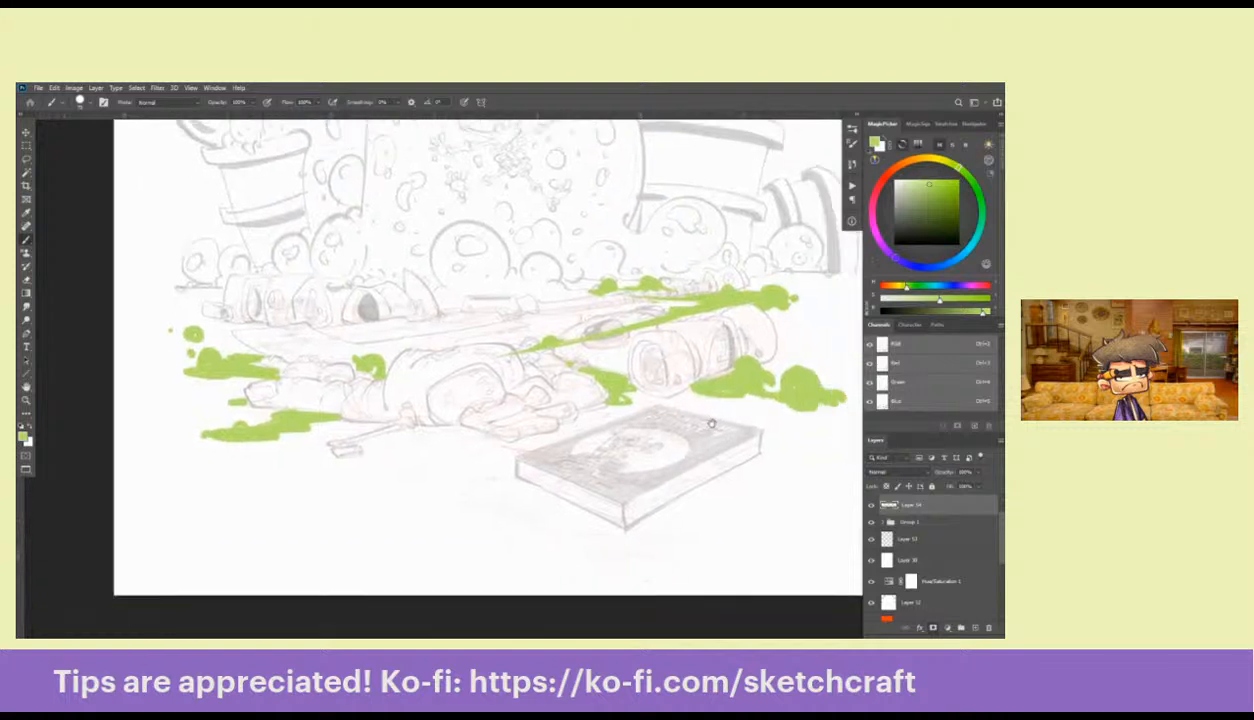
pyautogui.hscroll(-5, 664, 382)
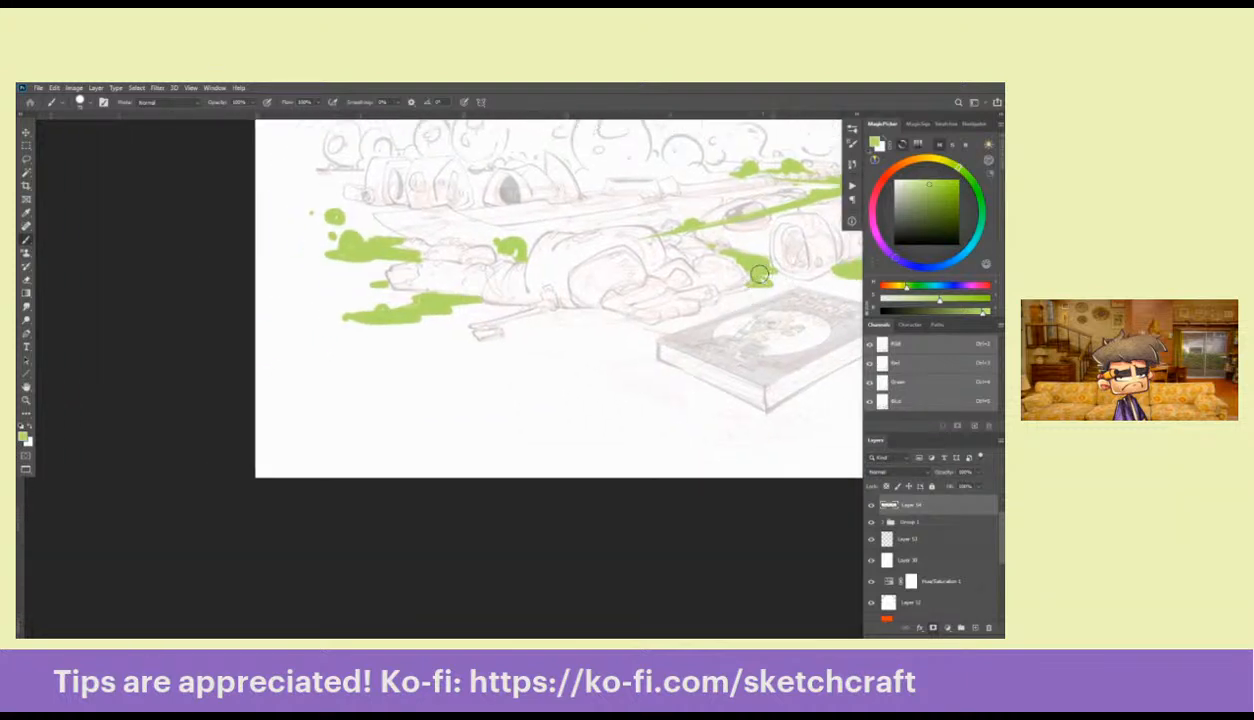
# Paint a green slime trail from in front of the fallen figure across the book's left corner and around below the book
pyautogui.moveTo(726, 300)
pyautogui.mouseDown()
pyautogui.moveTo(539, 328)
pyautogui.moveTo(567, 332)
pyautogui.moveTo(525, 297)
pyautogui.moveTo(469, 318)
pyautogui.moveTo(517, 304)
pyautogui.moveTo(504, 319)
pyautogui.moveTo(614, 319)
pyautogui.moveTo(445, 312)
pyautogui.moveTo(508, 321)
pyautogui.moveTo(578, 307)
pyautogui.mouseUp()
pyautogui.hscroll(2, 775, 414)
pyautogui.hscroll(2, 775, 414)
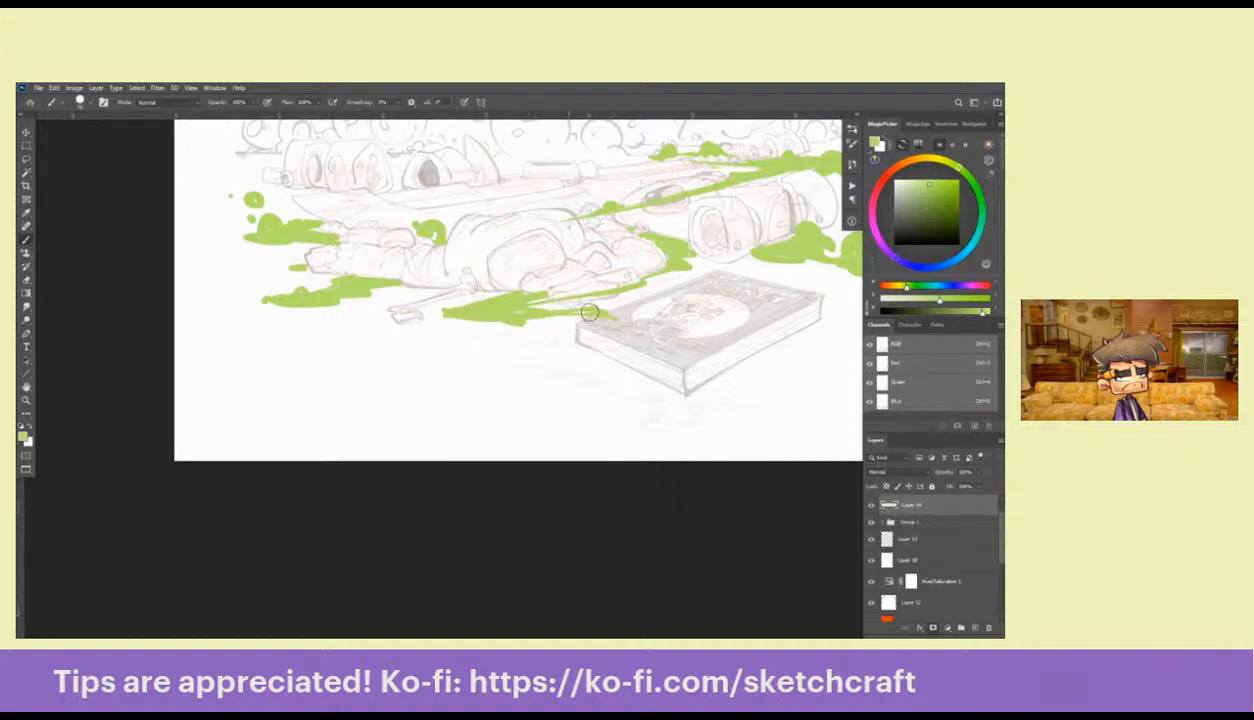
pyautogui.moveTo(717, 357)
pyautogui.mouseDown()
pyautogui.moveTo(733, 345)
pyautogui.moveTo(660, 318)
pyautogui.moveTo(525, 322)
pyautogui.mouseUp()
pyautogui.moveTo(751, 410)
pyautogui.mouseDown()
pyautogui.moveTo(600, 383)
pyautogui.moveTo(751, 339)
pyautogui.mouseUp()
pyautogui.moveTo(545, 260)
pyautogui.mouseDown()
pyautogui.moveTo(479, 274)
pyautogui.moveTo(611, 322)
pyautogui.moveTo(734, 342)
pyautogui.moveTo(650, 345)
pyautogui.mouseUp()
# Thicken the slime trail's end below the book with a rounded blob and a separate droplet
pyautogui.press('z')
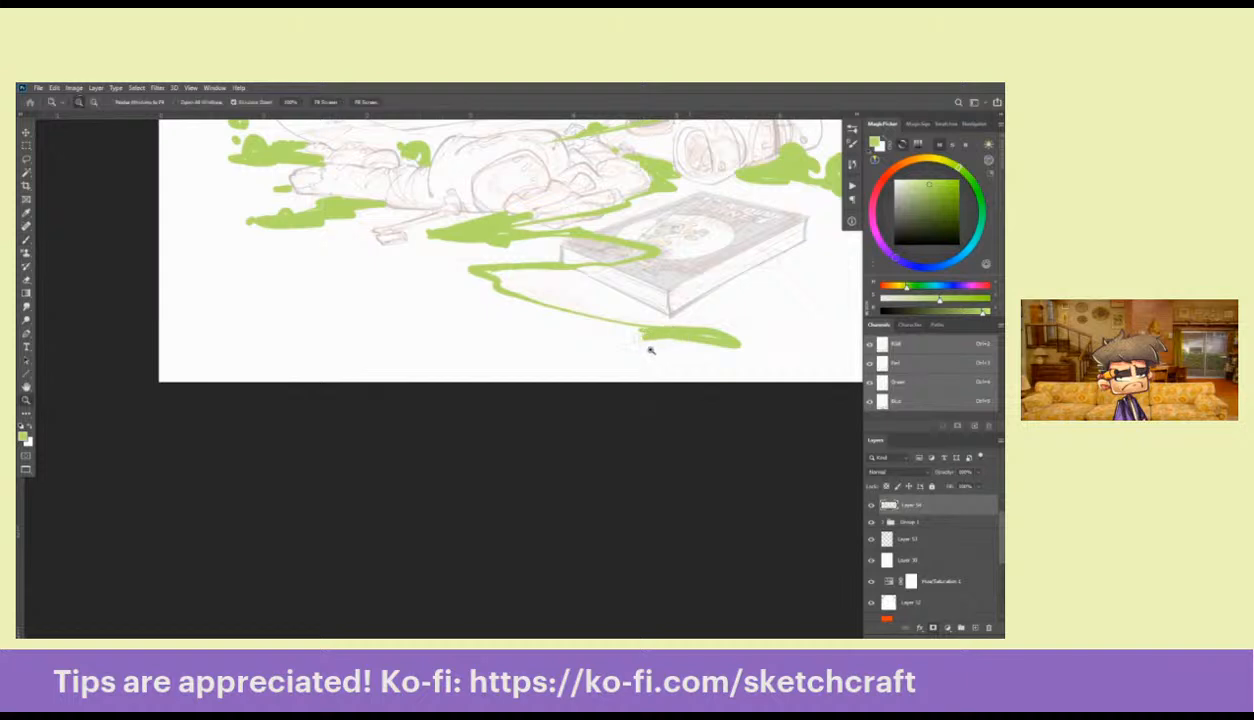
pyautogui.keyDown('alt'); pyautogui.click(650, 350); pyautogui.keyUp('alt')
pyautogui.press('b')
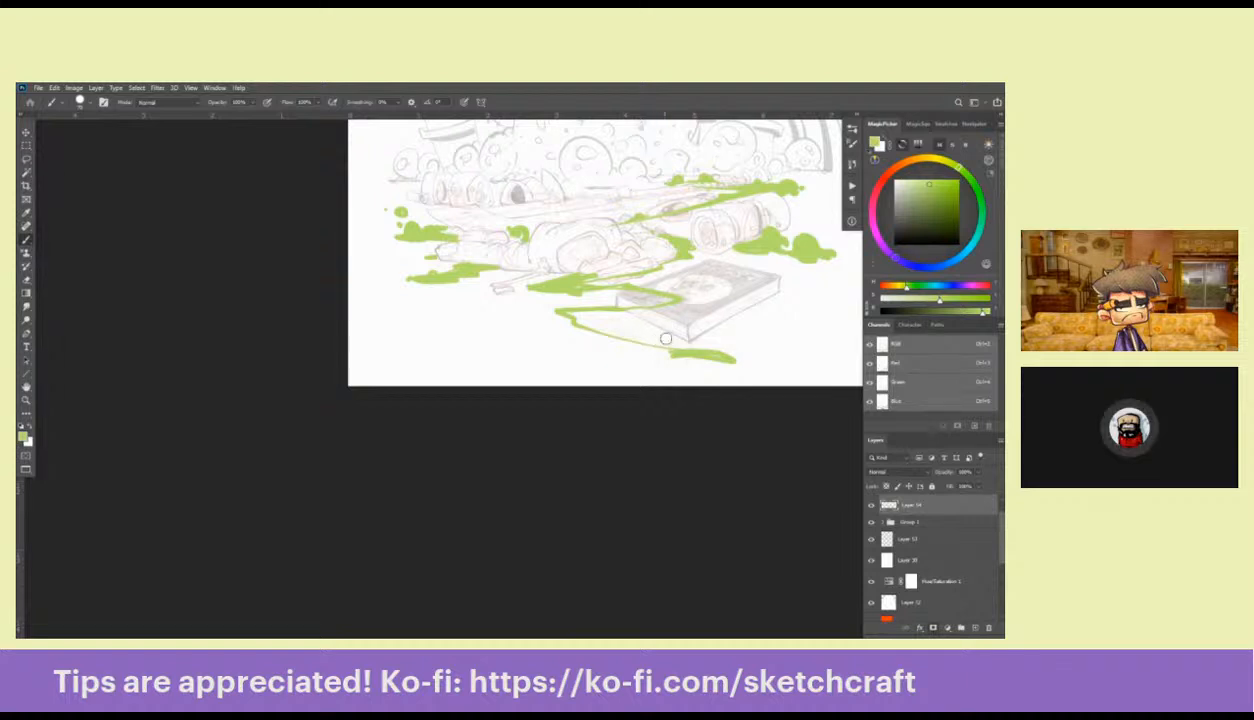
pyautogui.moveTo(712, 353); pyautogui.dragTo(692, 357)
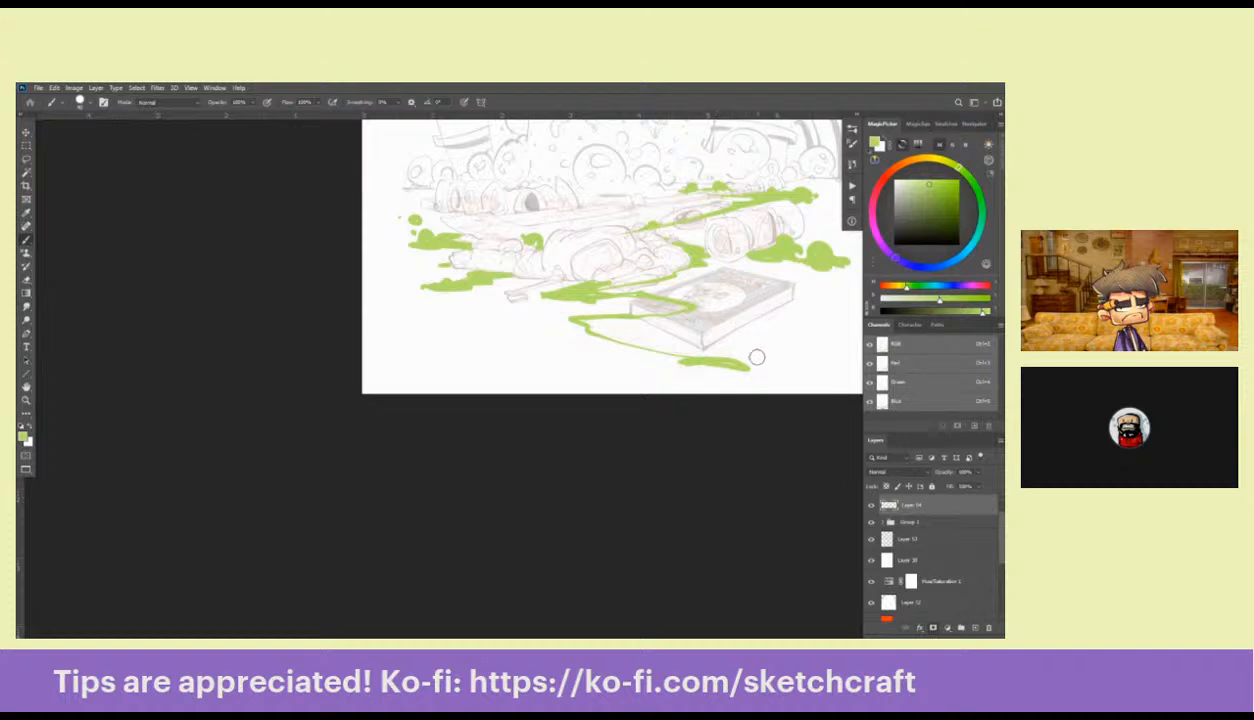
pyautogui.moveTo(694, 370)
pyautogui.mouseDown()
pyautogui.moveTo(766, 358)
pyautogui.moveTo(724, 362)
pyautogui.moveTo(744, 361)
pyautogui.moveTo(727, 342)
pyautogui.moveTo(735, 358)
pyautogui.moveTo(790, 347)
pyautogui.moveTo(632, 322)
pyautogui.moveTo(724, 347)
pyautogui.moveTo(620, 308)
pyautogui.moveTo(706, 319)
pyautogui.moveTo(655, 310)
pyautogui.moveTo(700, 318)
pyautogui.moveTo(513, 423)
pyautogui.moveTo(638, 451)
pyautogui.mouseUp()
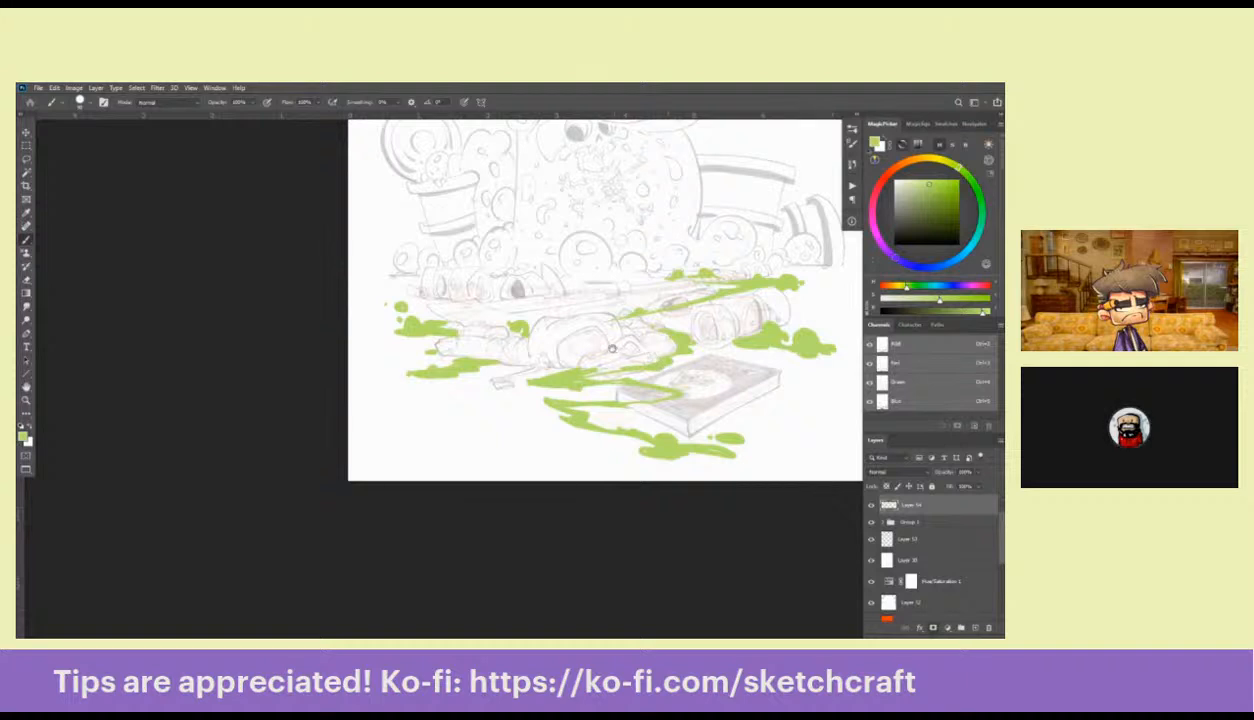
# Widen the bends of the green slime trail between the fallen figure and the book
pyautogui.moveTo(612, 348); pyautogui.dragTo(534, 422)
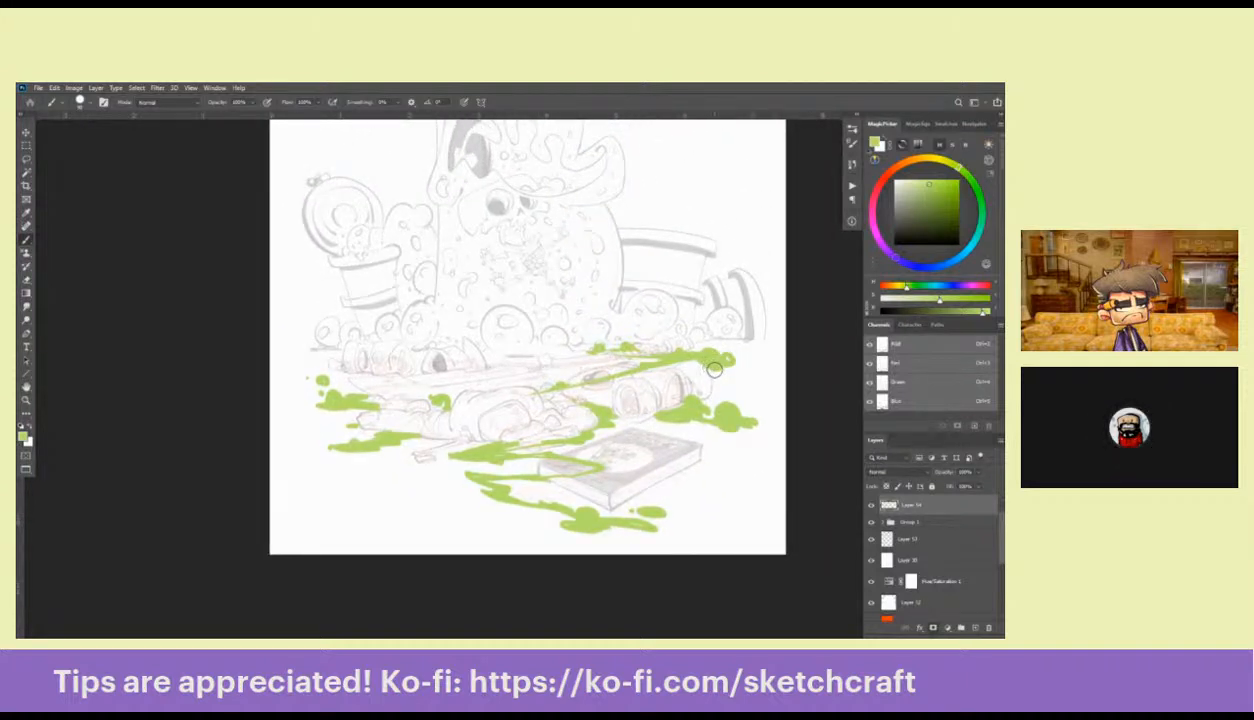
pyautogui.moveTo(465, 410); pyautogui.dragTo(511, 472)
pyautogui.moveTo(598, 408)
pyautogui.mouseDown()
pyautogui.moveTo(478, 450)
pyautogui.moveTo(462, 431)
pyautogui.mouseUp()
pyautogui.moveTo(556, 516); pyautogui.dragTo(613, 403)
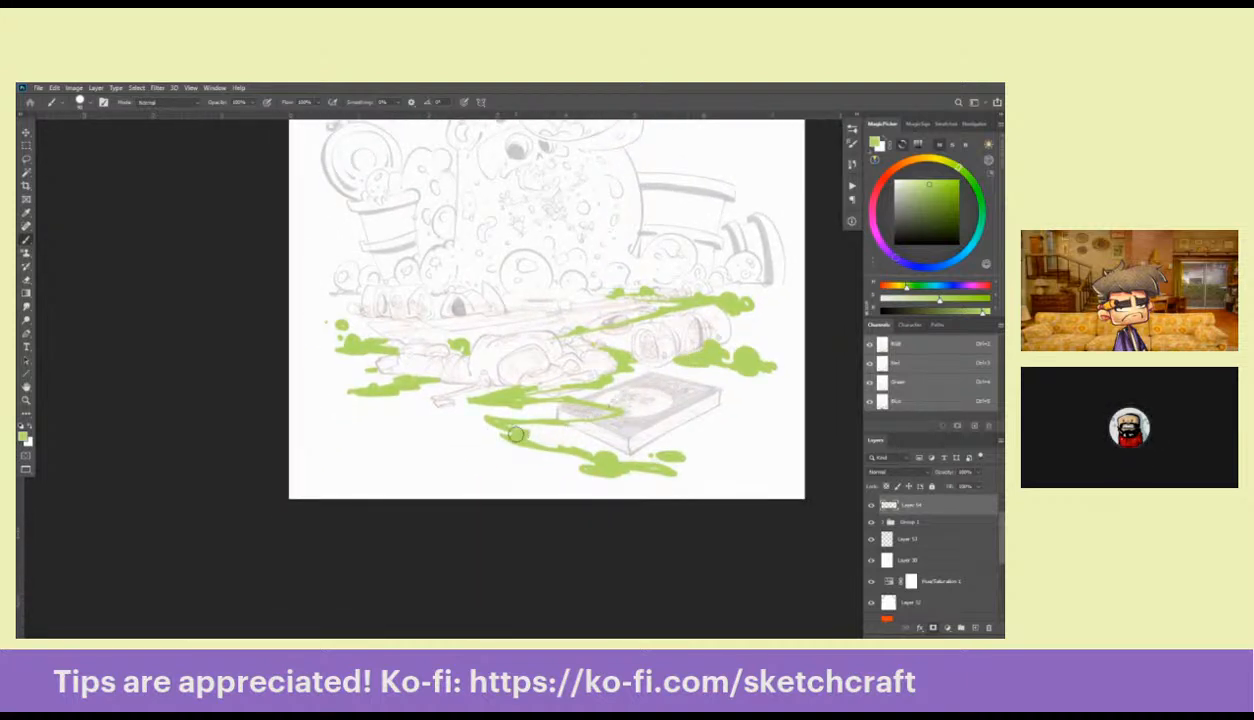
pyautogui.moveTo(504, 423); pyautogui.dragTo(758, 347)
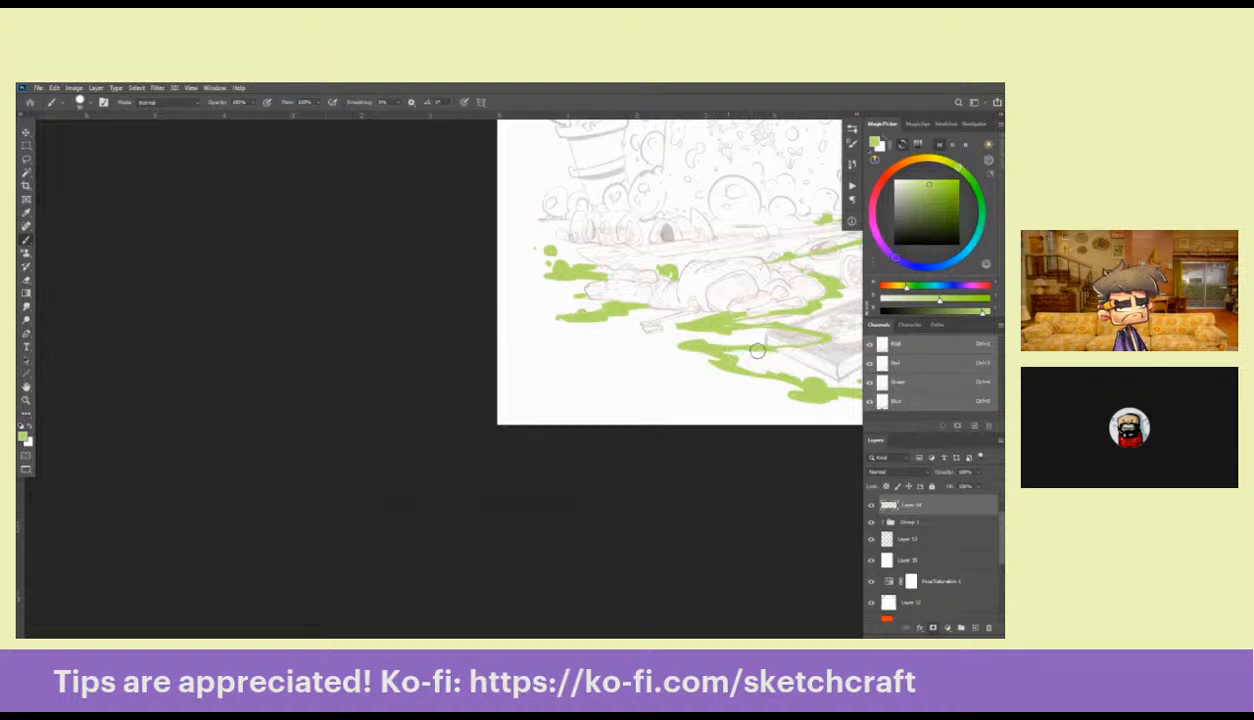
# Fill out the slime trail to the left of the book and add blobs and droplets along the book's right edge
pyautogui.moveTo(763, 350); pyautogui.dragTo(677, 352)
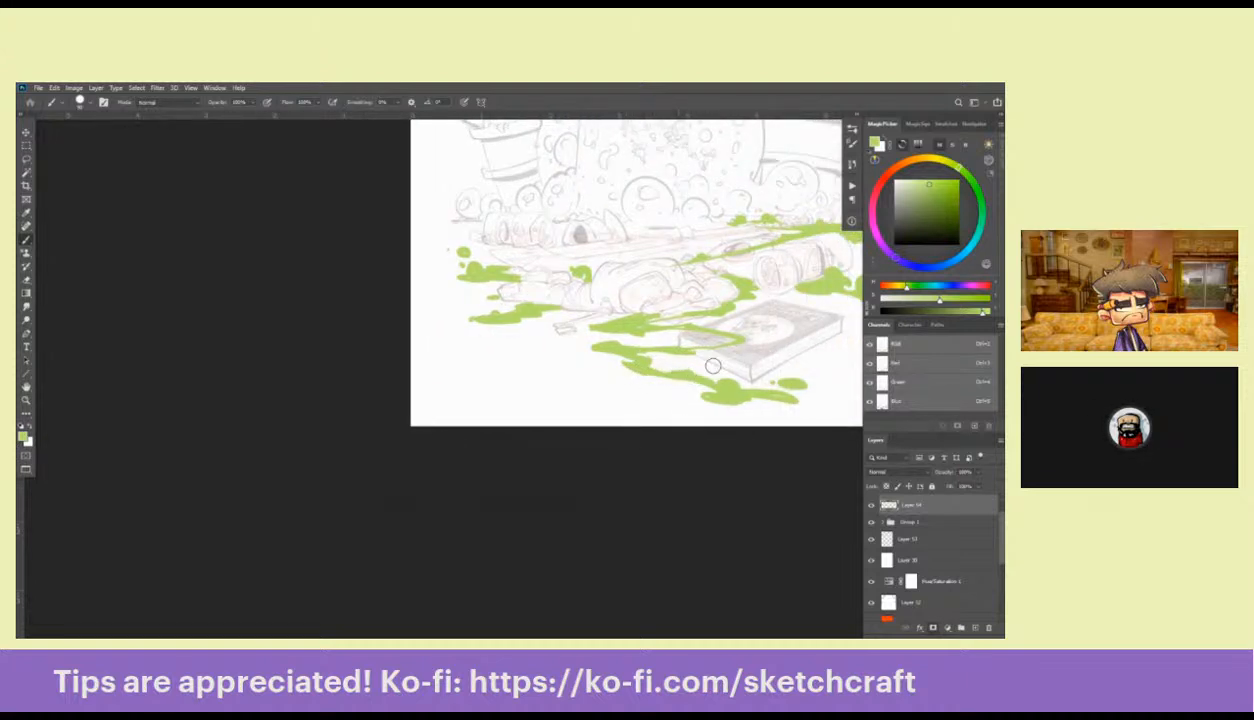
pyautogui.moveTo(694, 374)
pyautogui.mouseDown()
pyautogui.moveTo(648, 366)
pyautogui.moveTo(666, 385)
pyautogui.mouseUp()
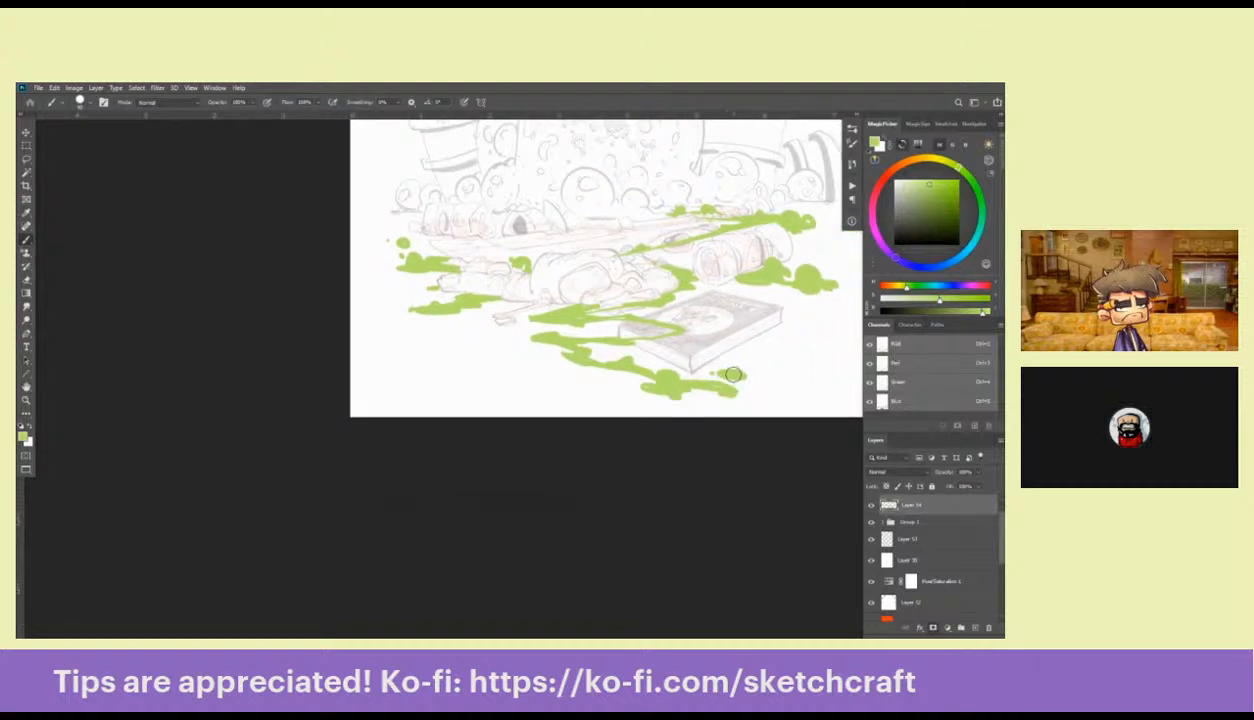
pyautogui.moveTo(730, 367)
pyautogui.mouseDown()
pyautogui.moveTo(745, 340)
pyautogui.moveTo(770, 335)
pyautogui.moveTo(774, 360)
pyautogui.mouseUp()
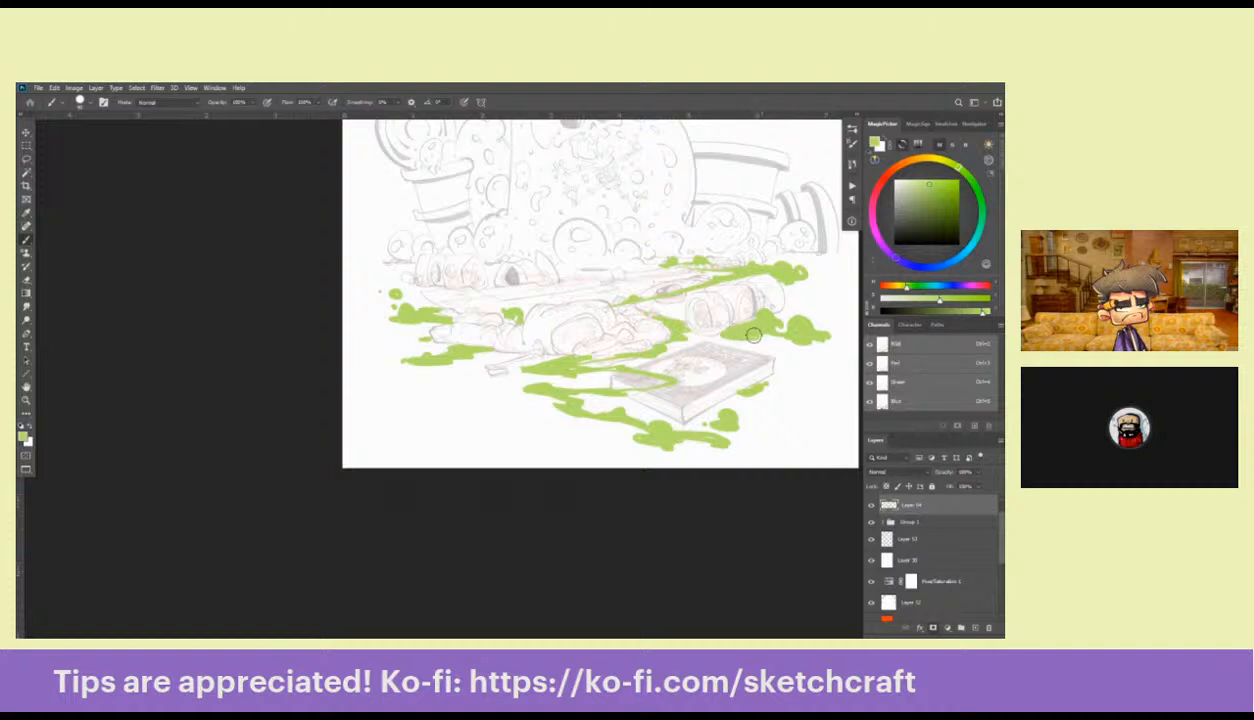
pyautogui.moveTo(749, 362); pyautogui.dragTo(689, 395)
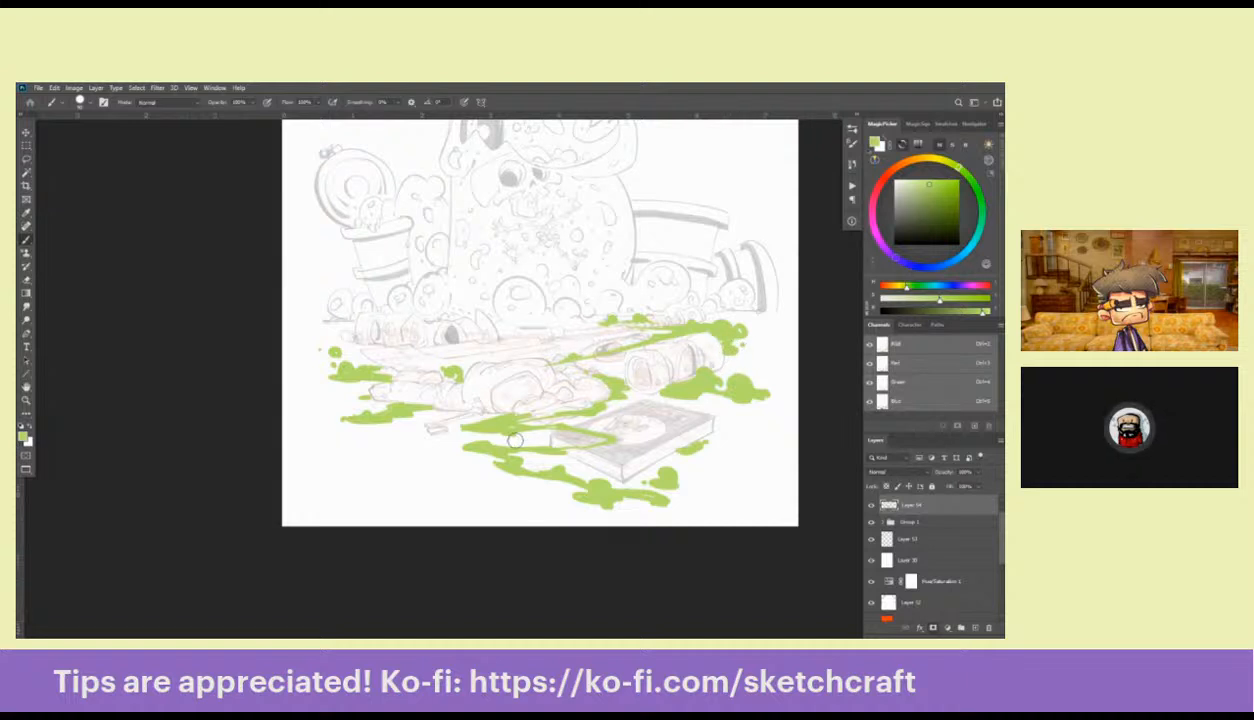
# Build up the slime behind the fallen bottle with rounded mounds and add droplets at its right end
pyautogui.moveTo(644, 424); pyautogui.dragTo(611, 487)
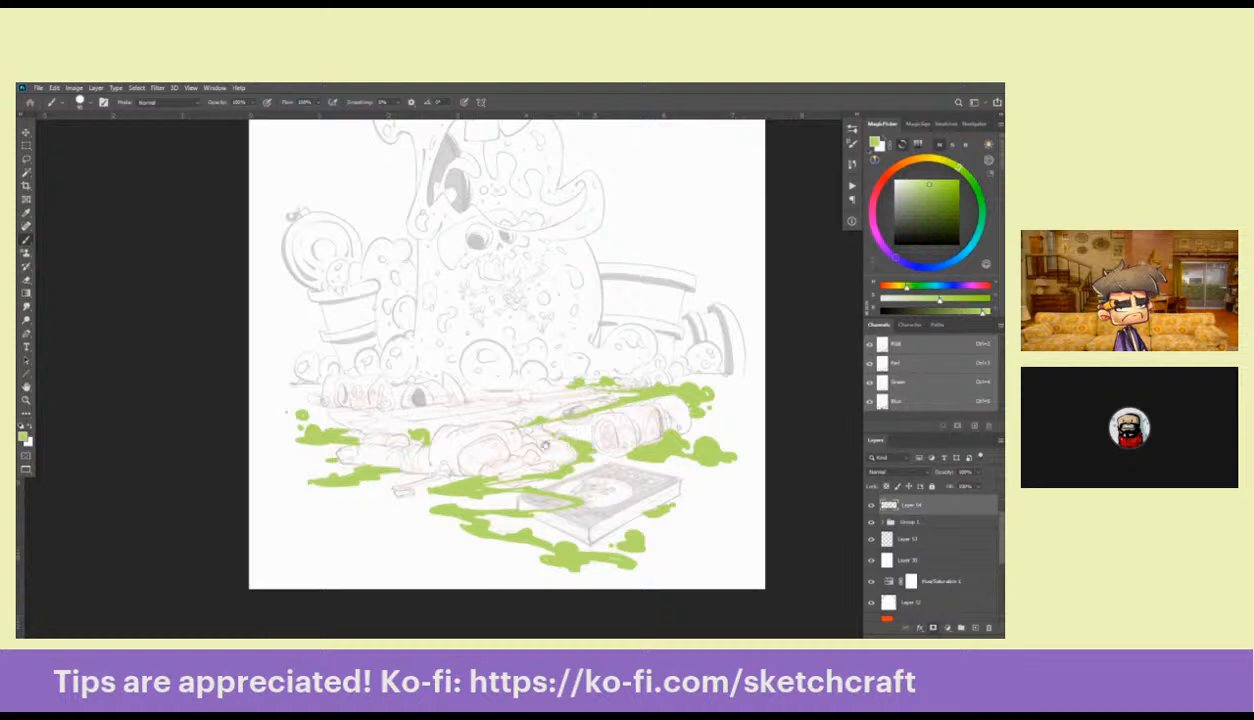
pyautogui.moveTo(610, 387); pyautogui.dragTo(662, 383)
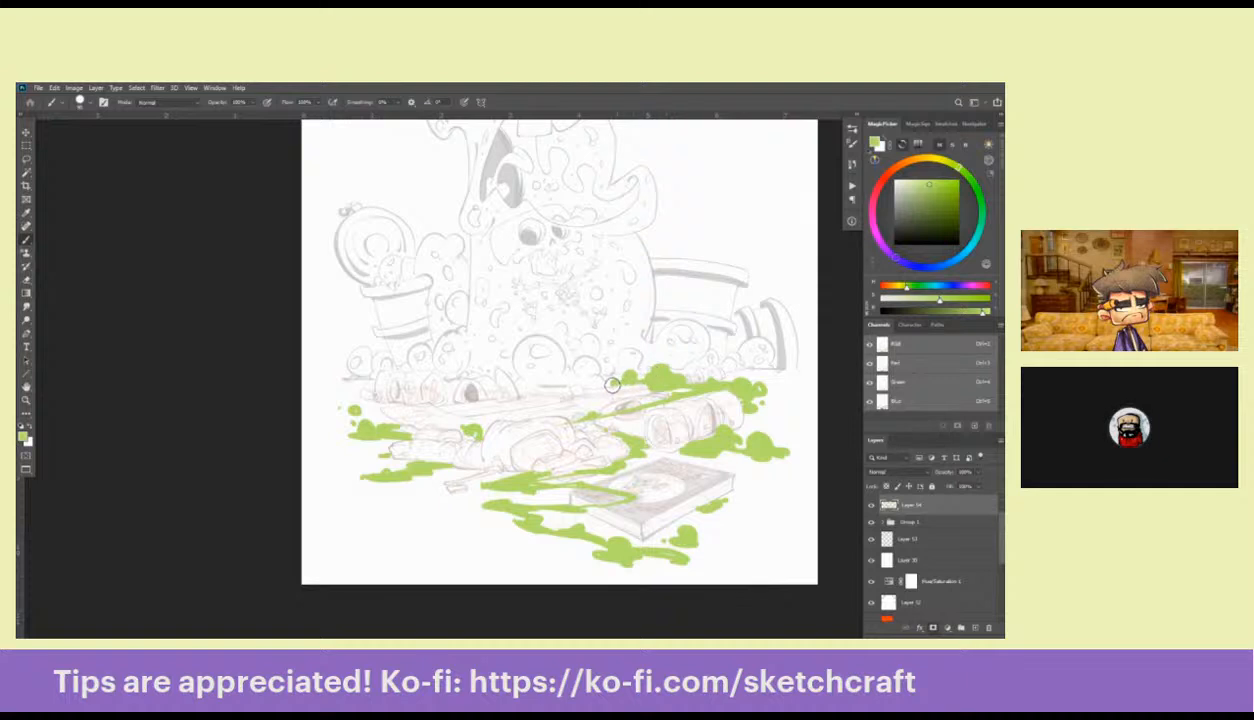
pyautogui.scroll(-3, 605, 415)
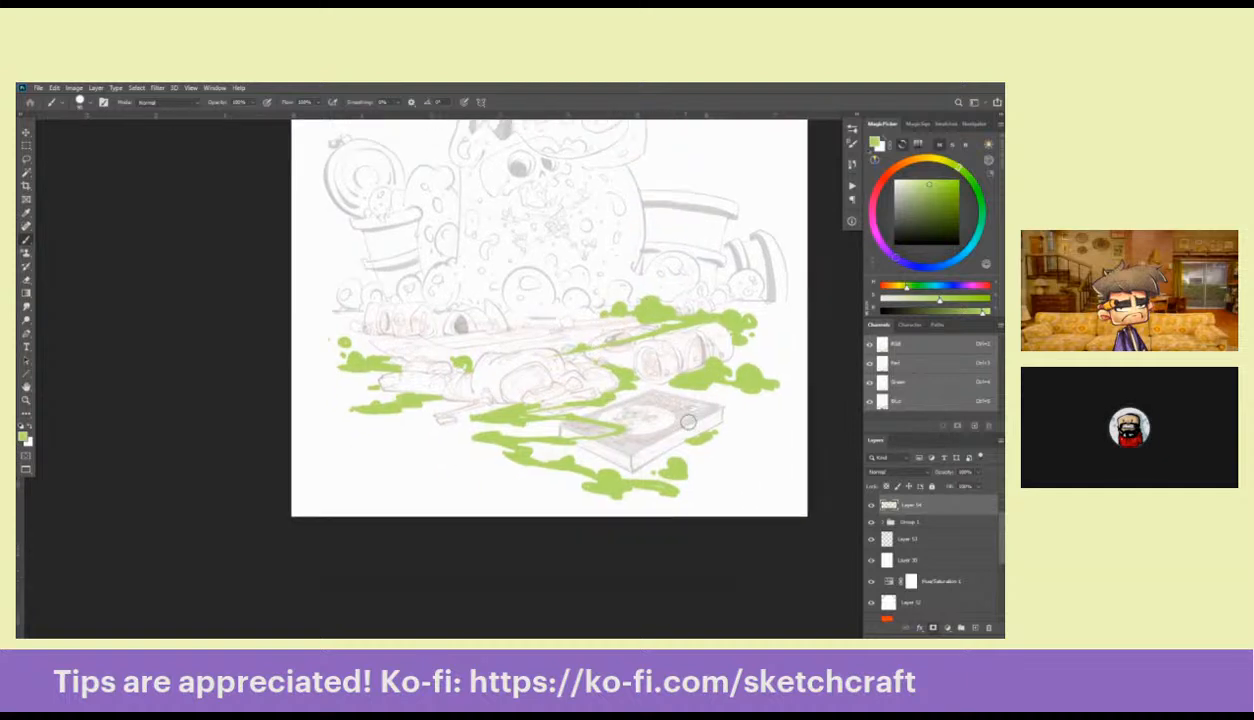
pyautogui.hscroll(1, 680, 450)
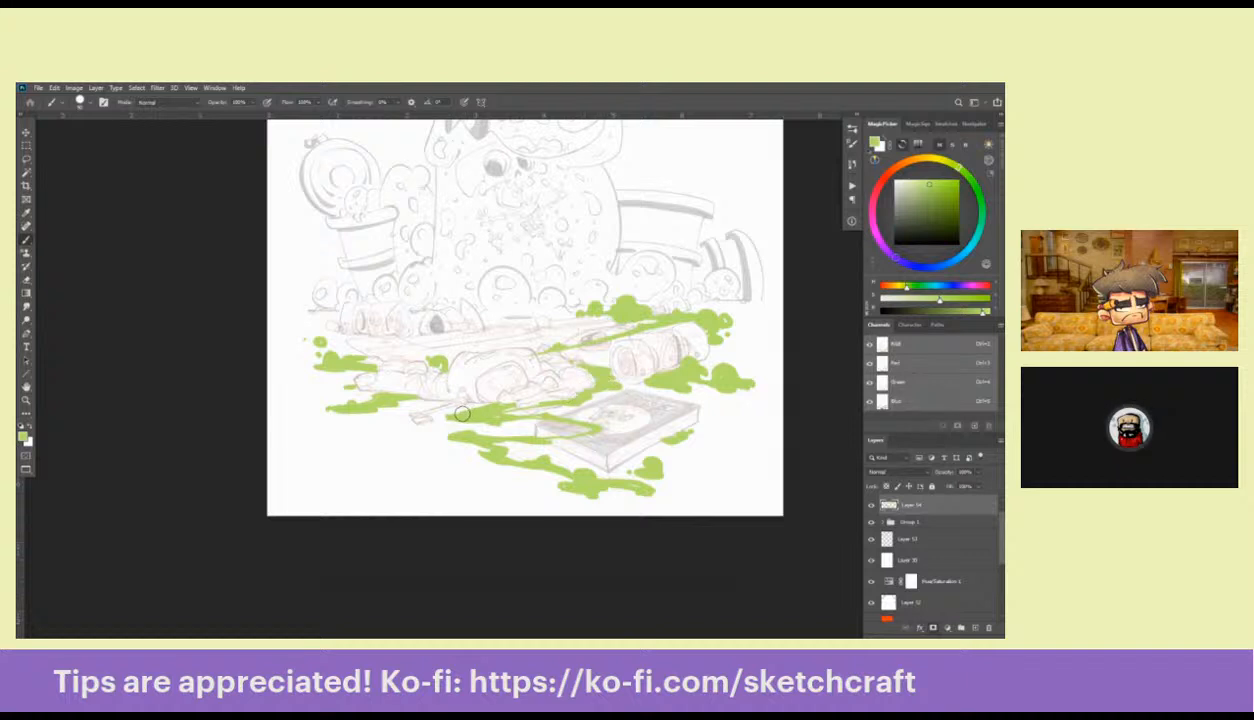
pyautogui.moveTo(454, 416)
pyautogui.mouseDown()
pyautogui.moveTo(700, 336)
pyautogui.moveTo(669, 334)
pyautogui.moveTo(507, 400)
pyautogui.moveTo(434, 488)
pyautogui.mouseUp()
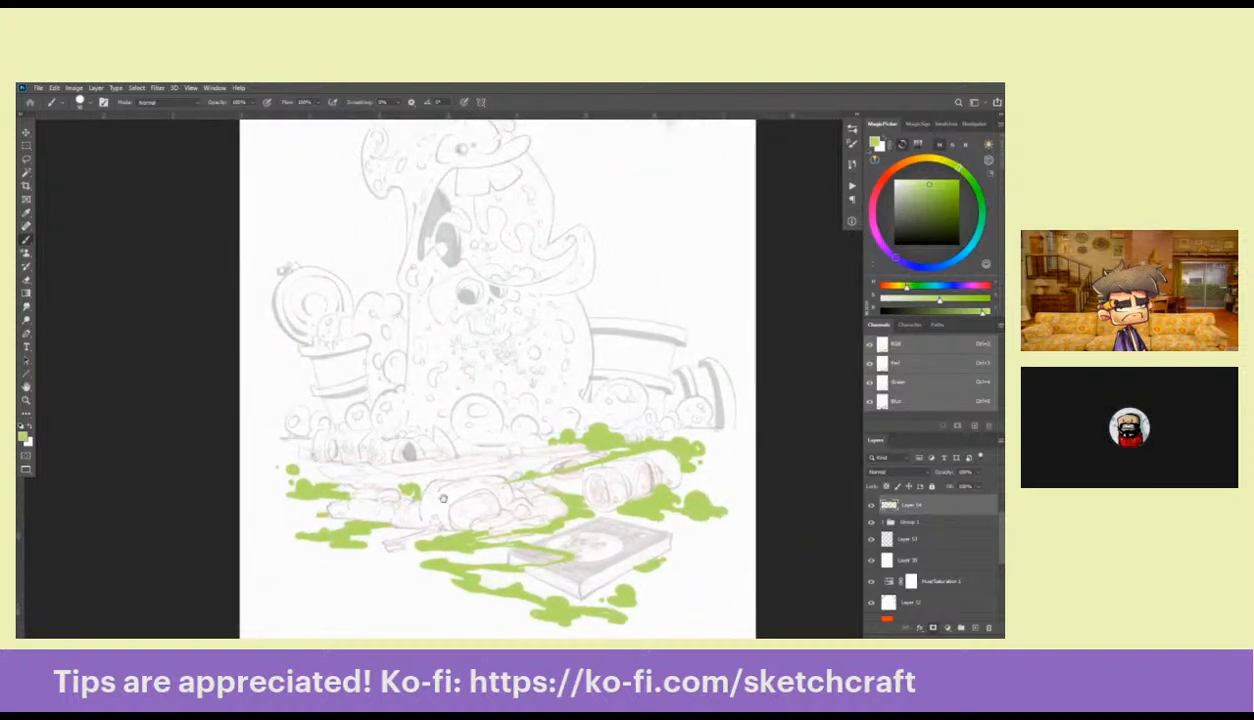
pyautogui.moveTo(714, 434); pyautogui.dragTo(762, 366)
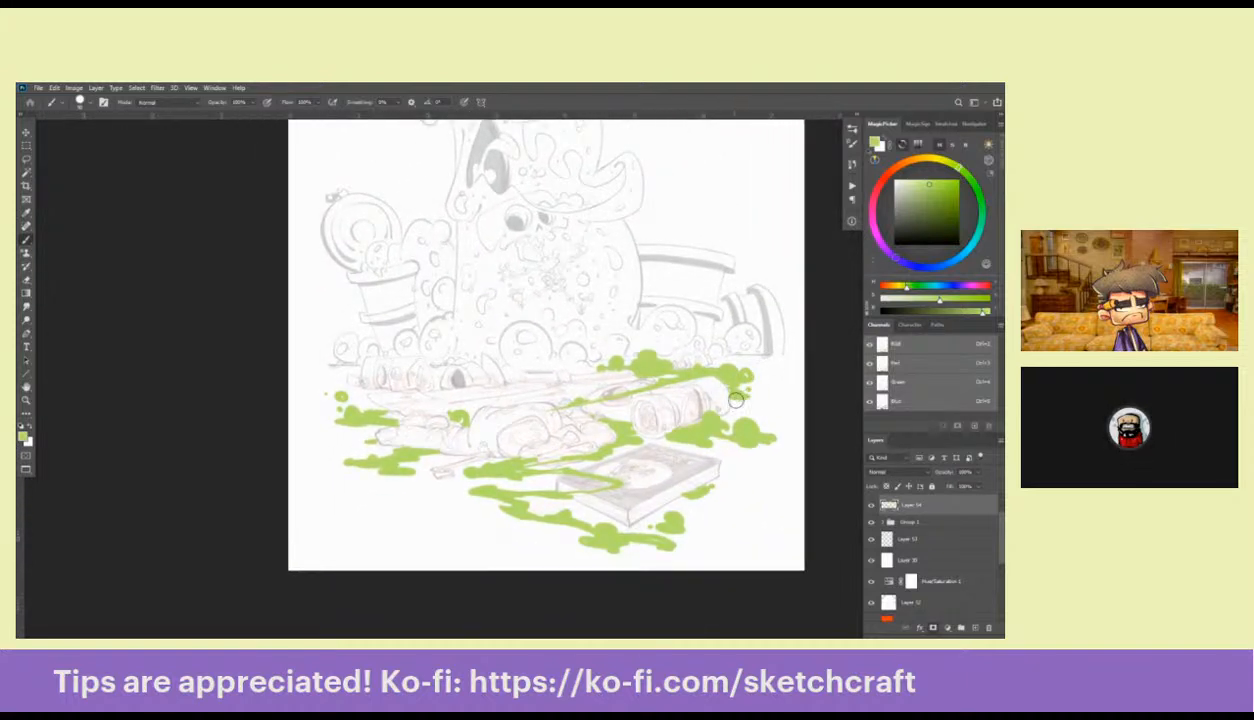
pyautogui.moveTo(708, 418); pyautogui.dragTo(657, 461)
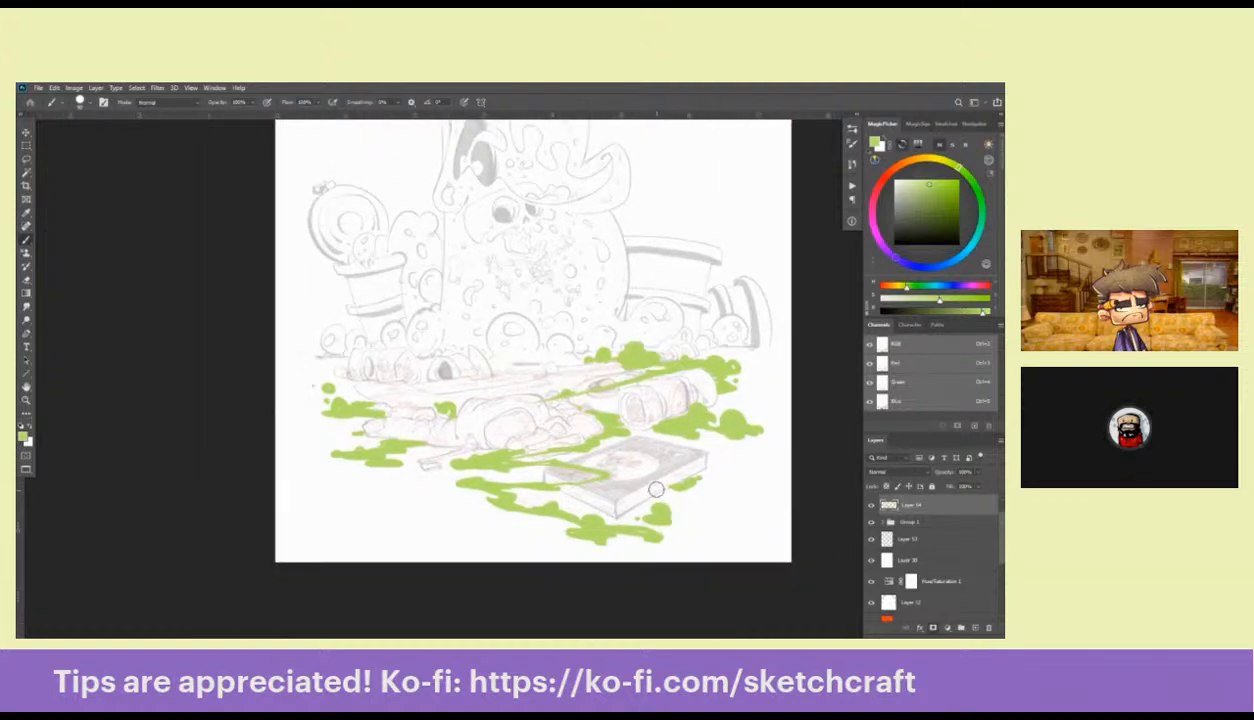
# Duplicate the slime layer and fill the copy's painted shapes with white
pyautogui.press('e')
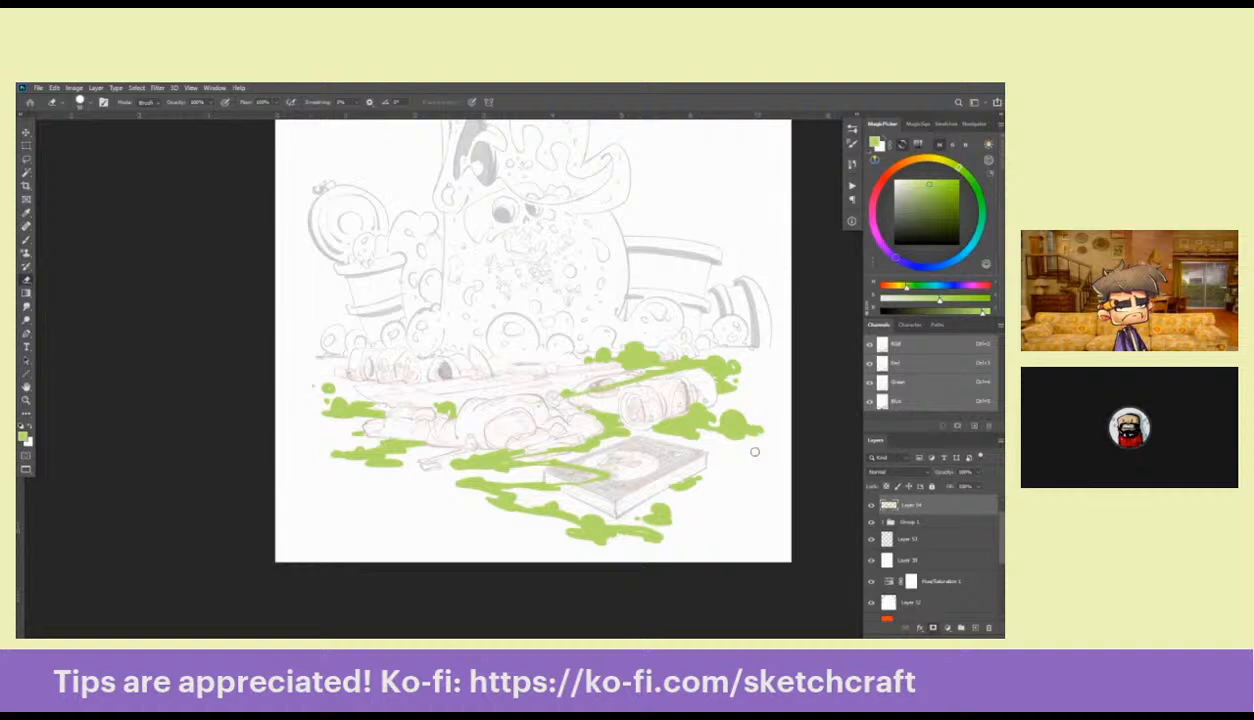
pyautogui.hotkey('ctrl', 'j')
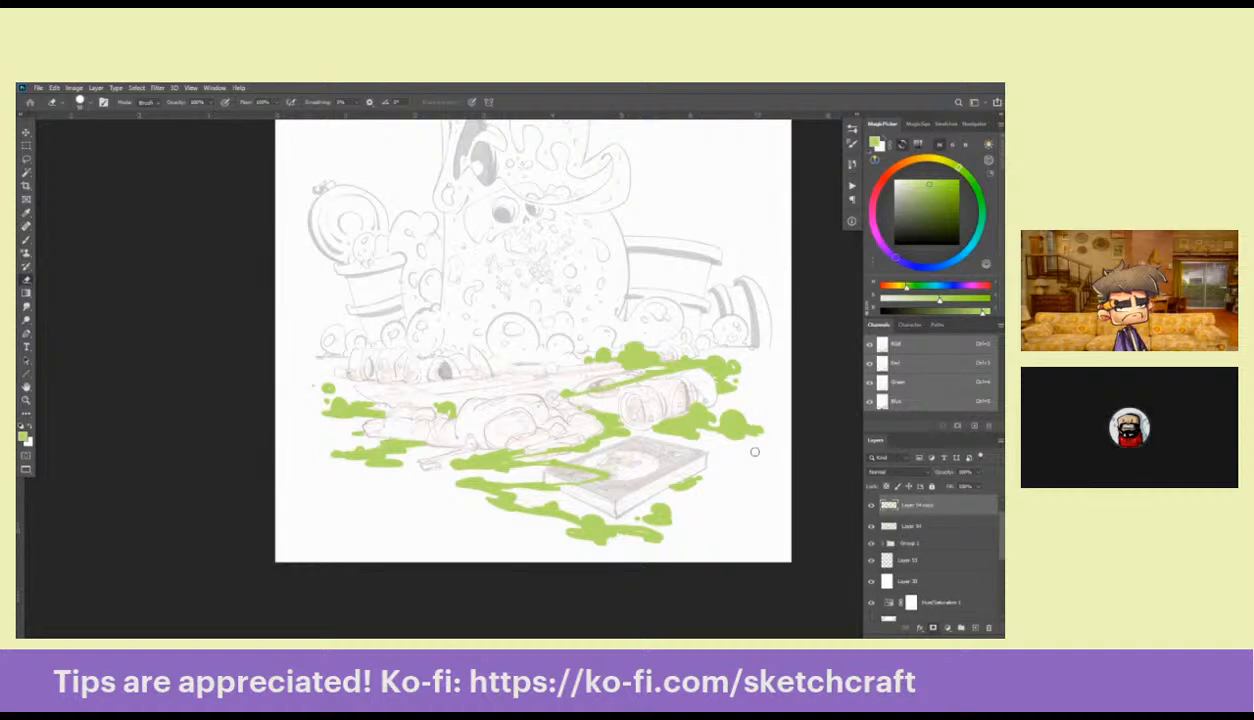
pyautogui.hotkey('ctrl', 'shift', 'BackSpace')
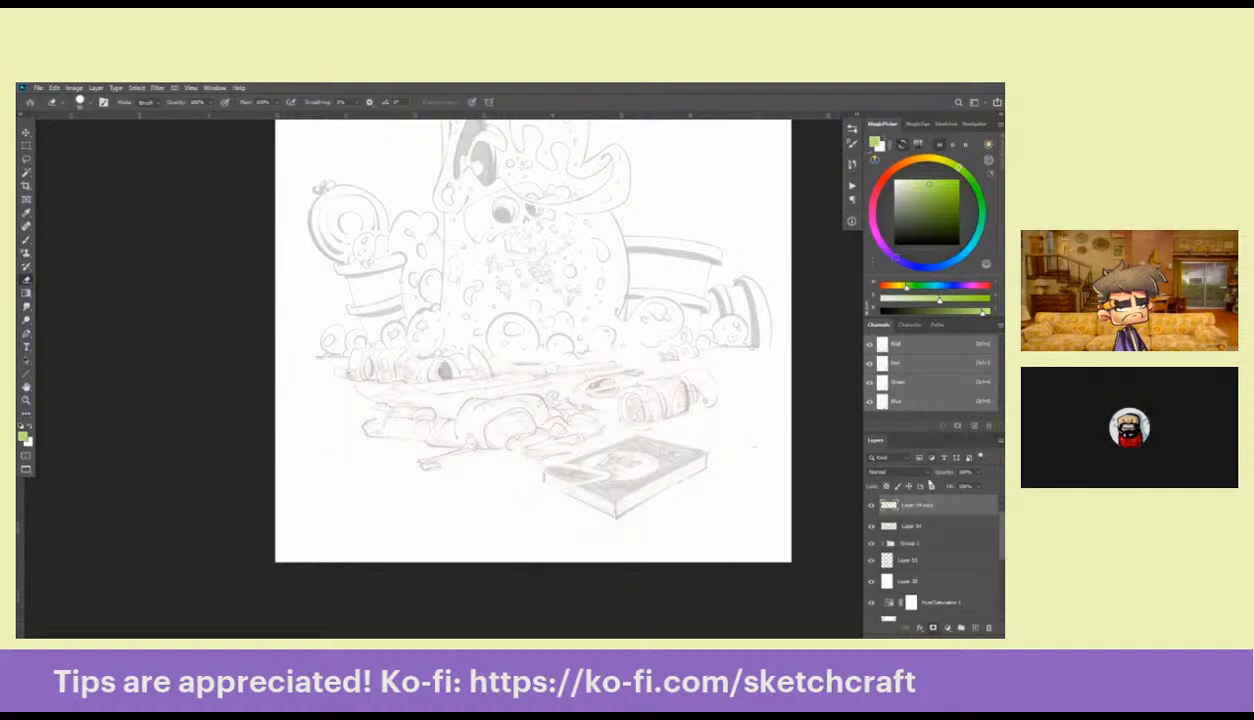
# Hide the white copy and recolour the original slime layer's shapes with a saturated green
pyautogui.click(870, 505)
pyautogui.click(905, 525)
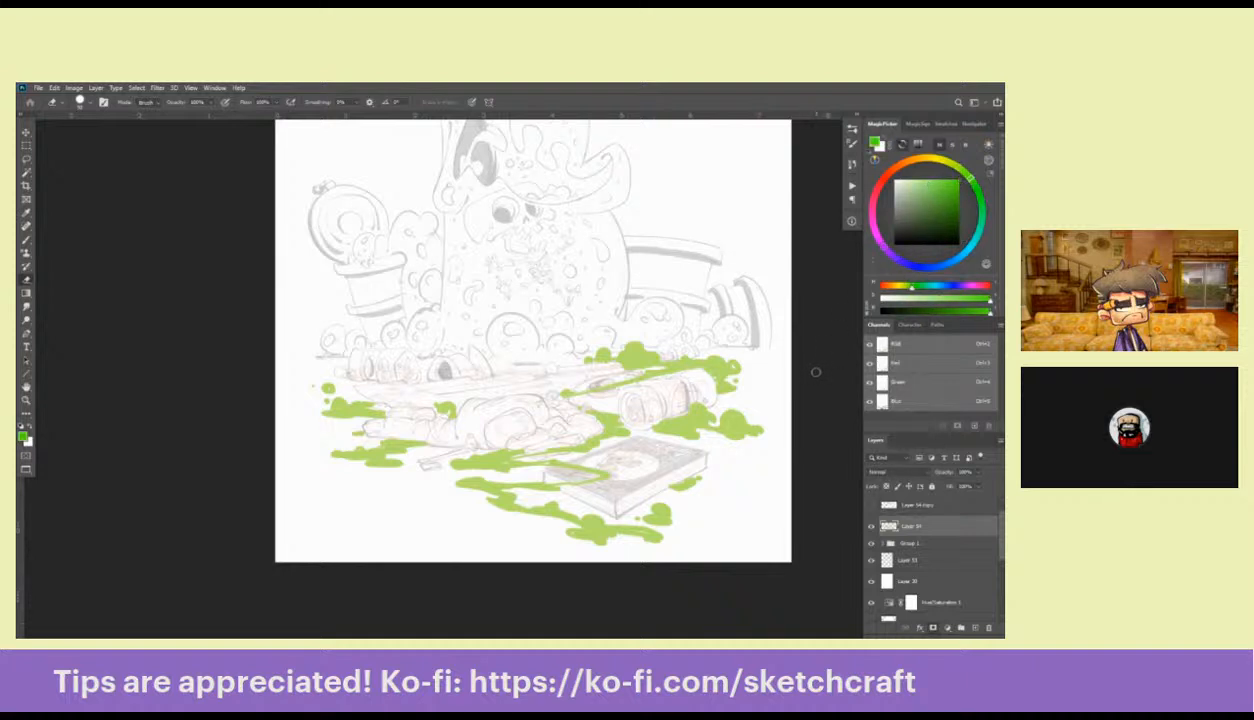
pyautogui.hotkey('alt', 'shift', 'BackSpace')
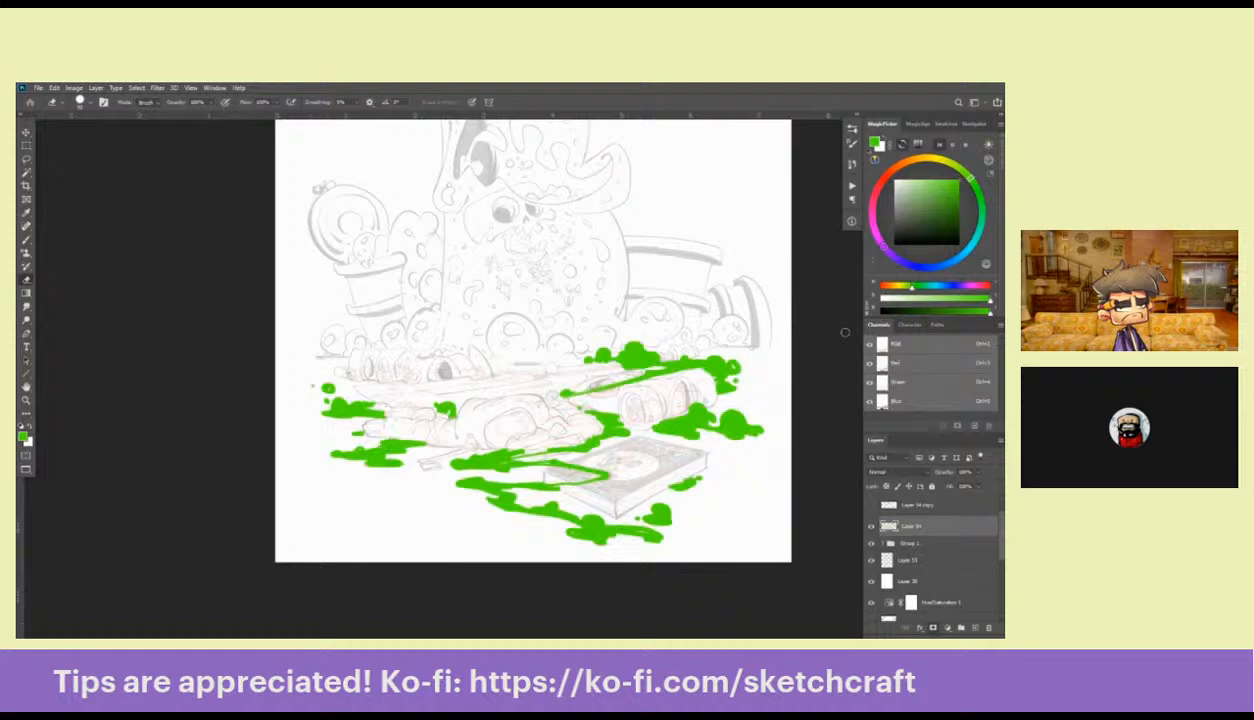
# Show the white slime copy again and lower its opacity so the green below appears as a pale tint
pyautogui.click(870, 505)
pyautogui.click(912, 505)
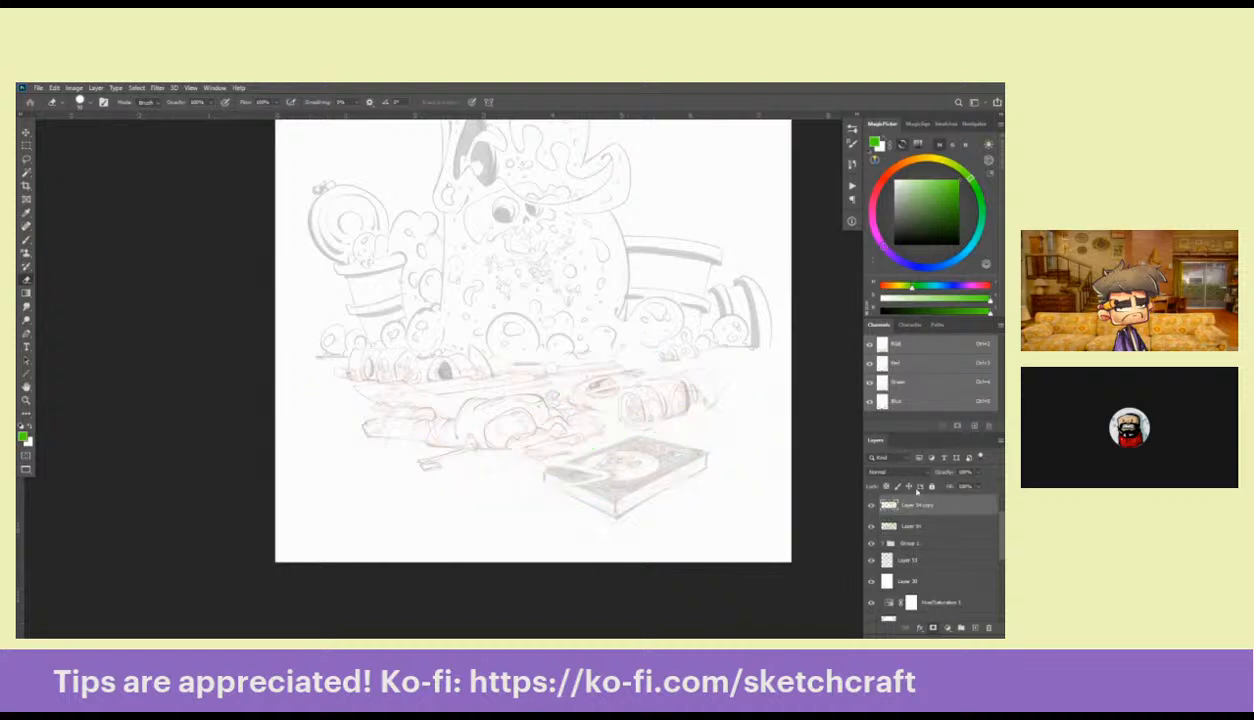
pyautogui.click(976, 471)
pyautogui.moveTo(988, 486); pyautogui.dragTo(967, 486)
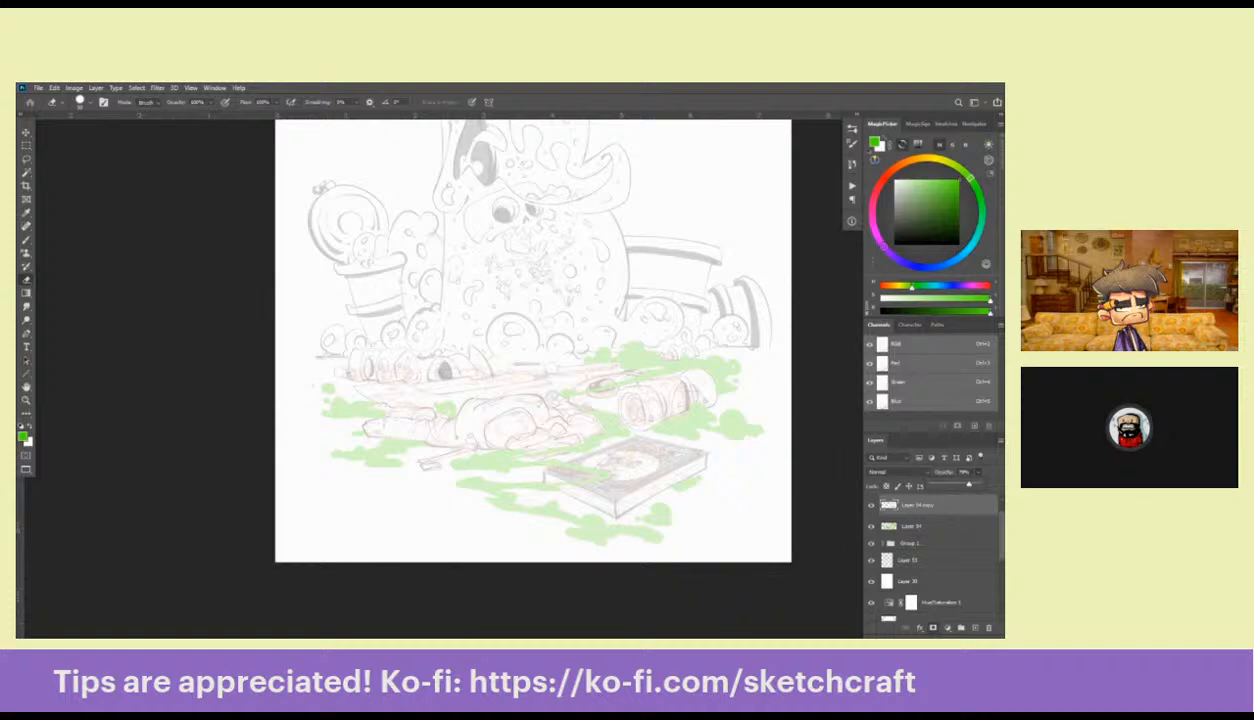
pyautogui.moveTo(968, 485); pyautogui.dragTo(971, 485)
# Add a new layer above the slime and set up a small ROB DRAW brush with black as the foreground colour
pyautogui.click(975, 628)
pyautogui.press('z')
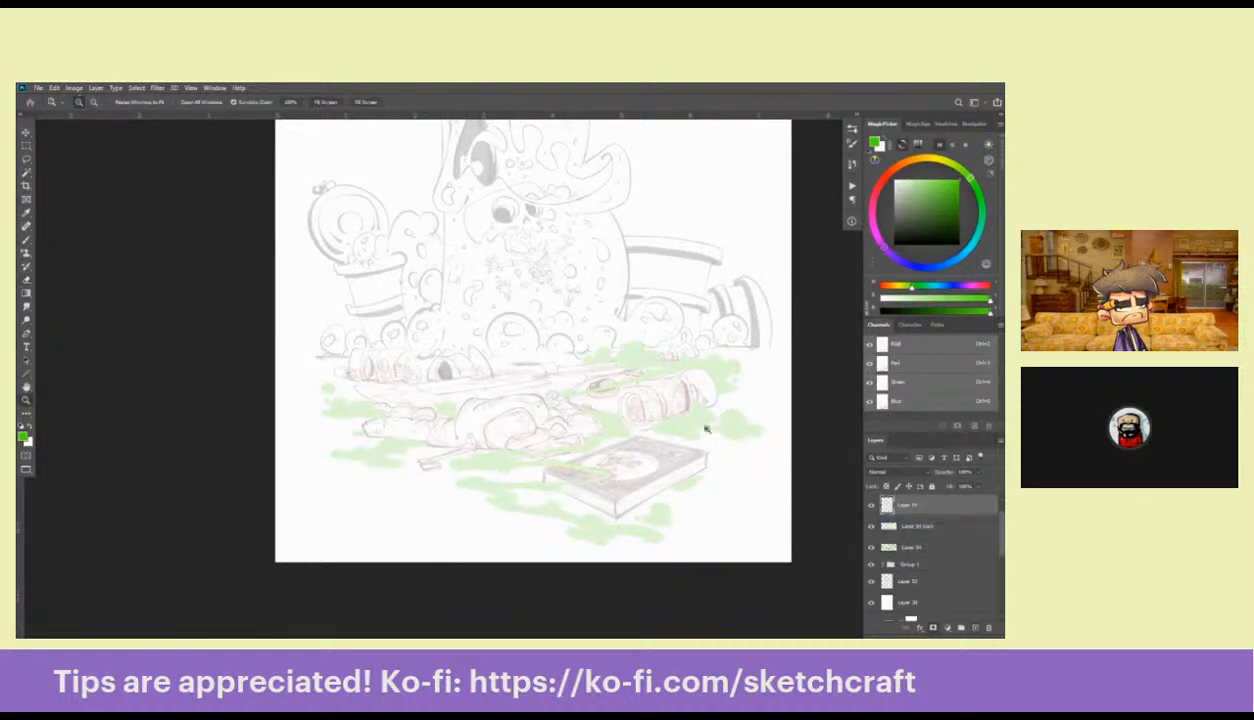
pyautogui.click(632, 365)
pyautogui.click(632, 365)
pyautogui.press('b')
pyautogui.rightClick(638, 364)
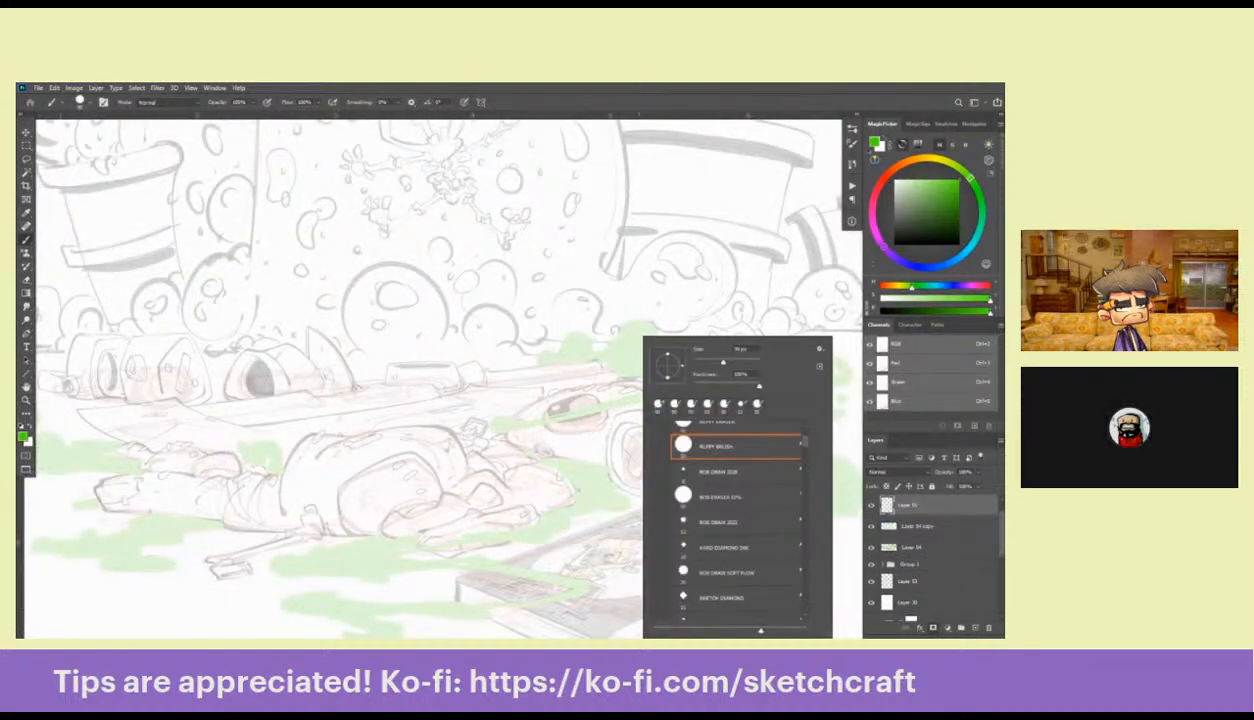
pyautogui.click(718, 522)
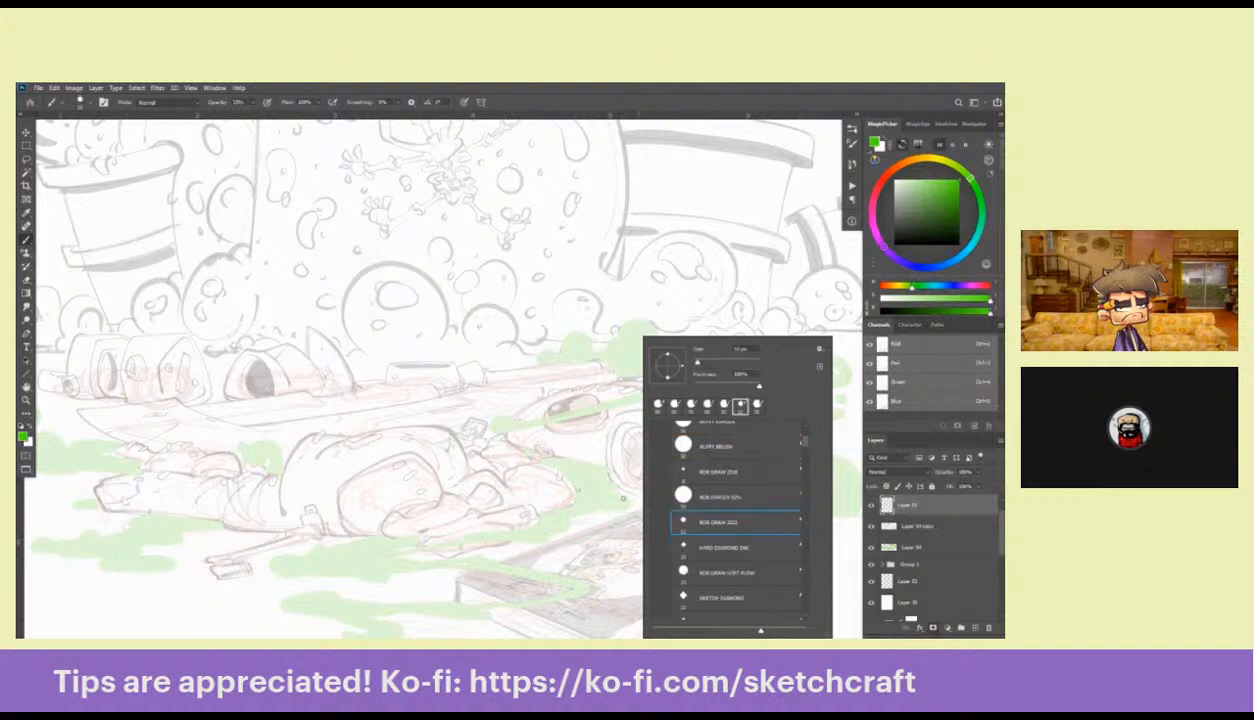
pyautogui.press('Return')
pyautogui.press('d')
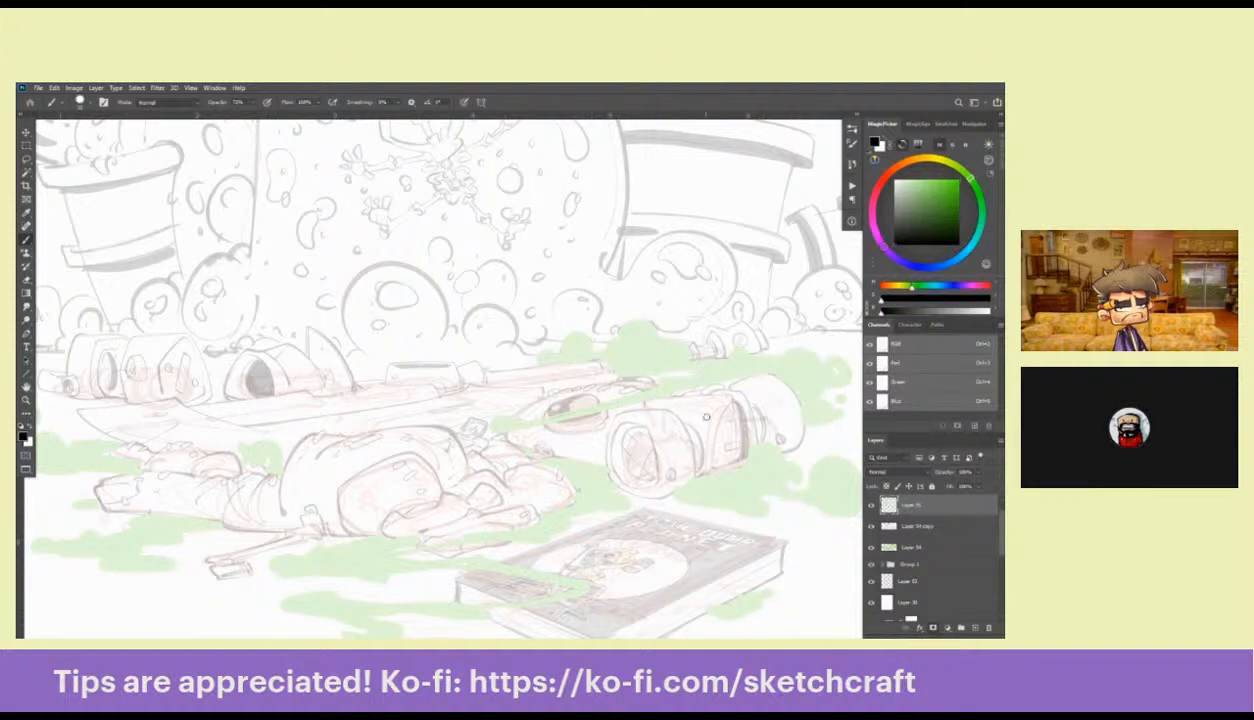
# Merge the white slime copy and the green slime layer into one layer and switch to the Eraser
pyautogui.click(913, 527)
pyautogui.keyDown('shift'); pyautogui.click(915, 548); pyautogui.keyUp('shift')
pyautogui.hotkey('ctrl', 'e')
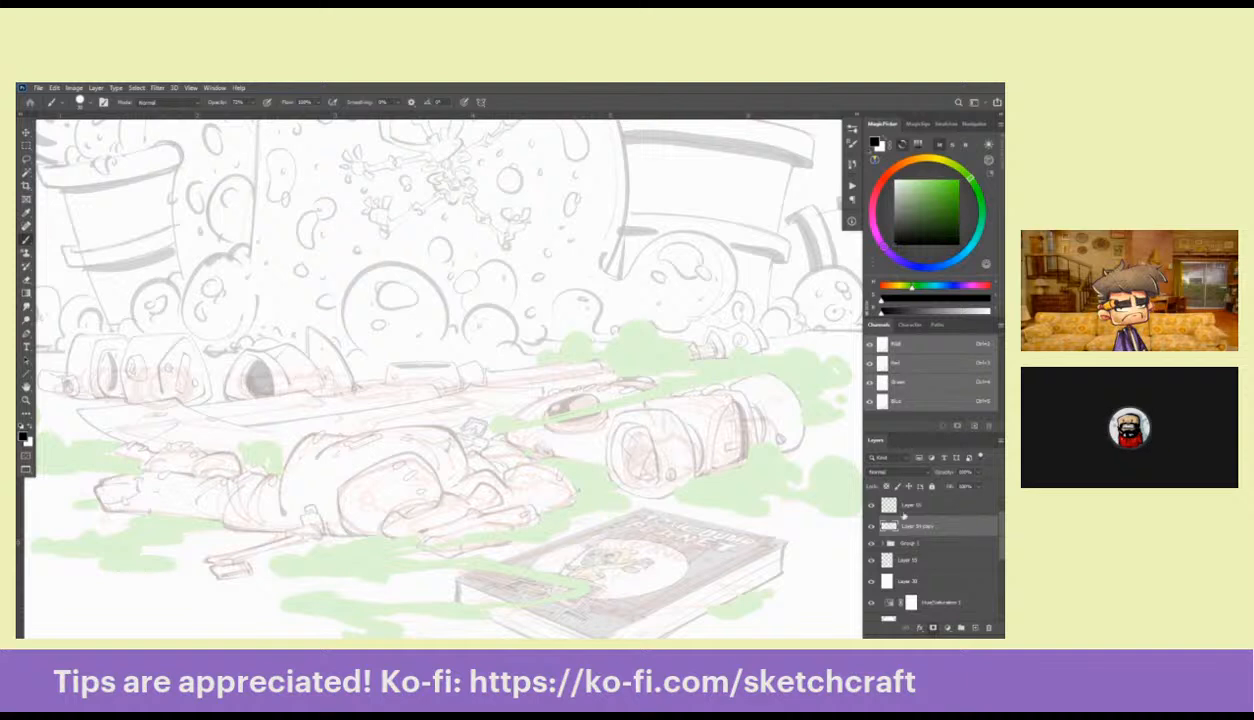
pyautogui.press('e')
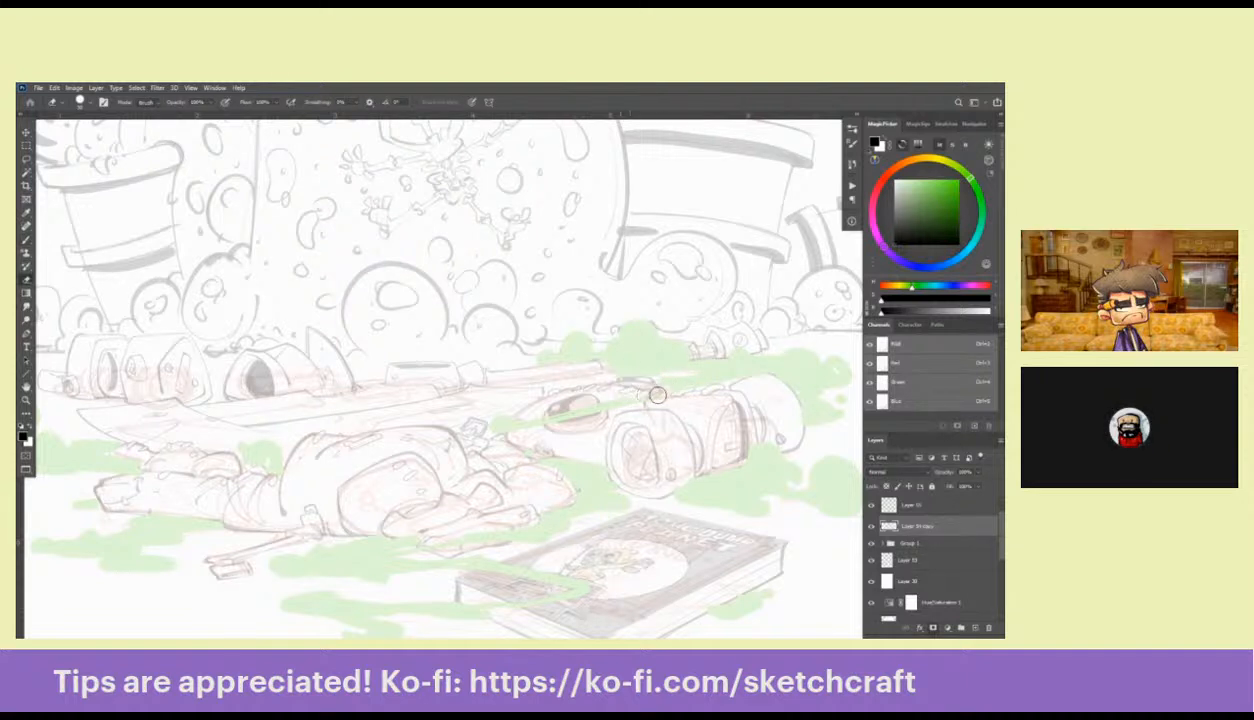
# Erase the green slime overlapping the one-eyed fallen head and the helmet beside it
pyautogui.moveTo(657, 396)
pyautogui.mouseDown()
pyautogui.moveTo(555, 406)
pyautogui.moveTo(503, 420)
pyautogui.moveTo(652, 390)
pyautogui.moveTo(462, 445)
pyautogui.mouseUp()
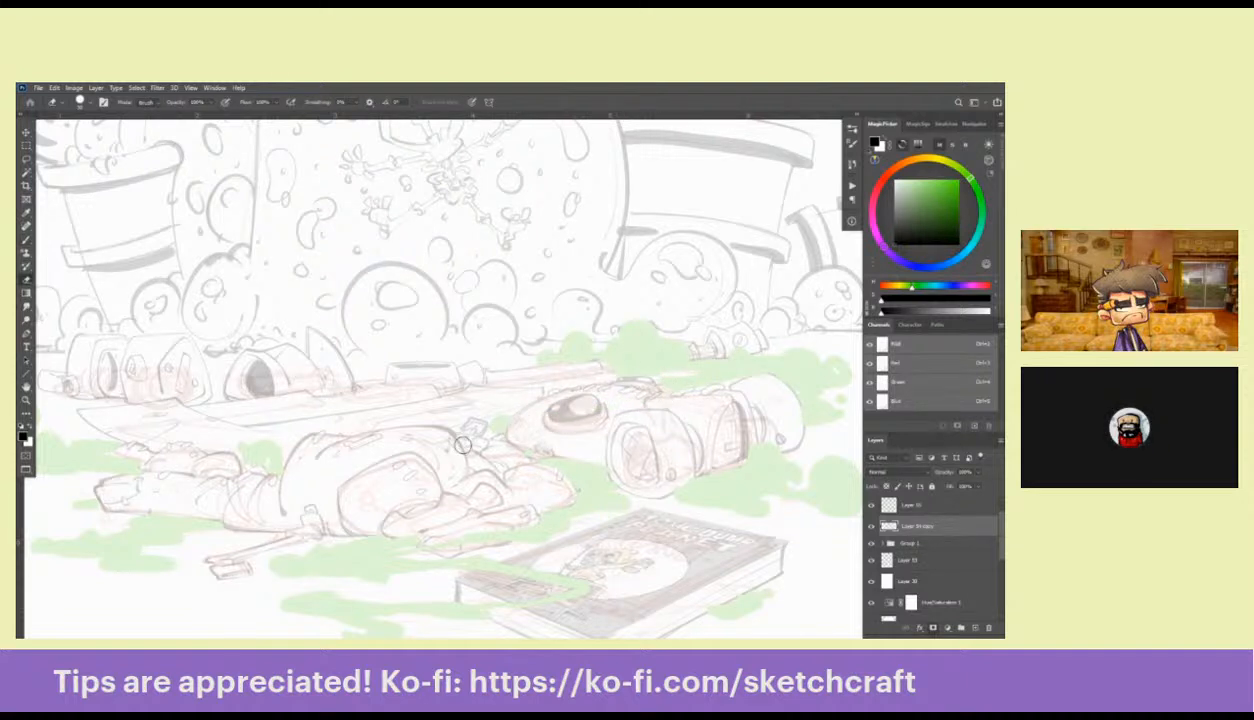
pyautogui.hscroll(2, 747, 405)
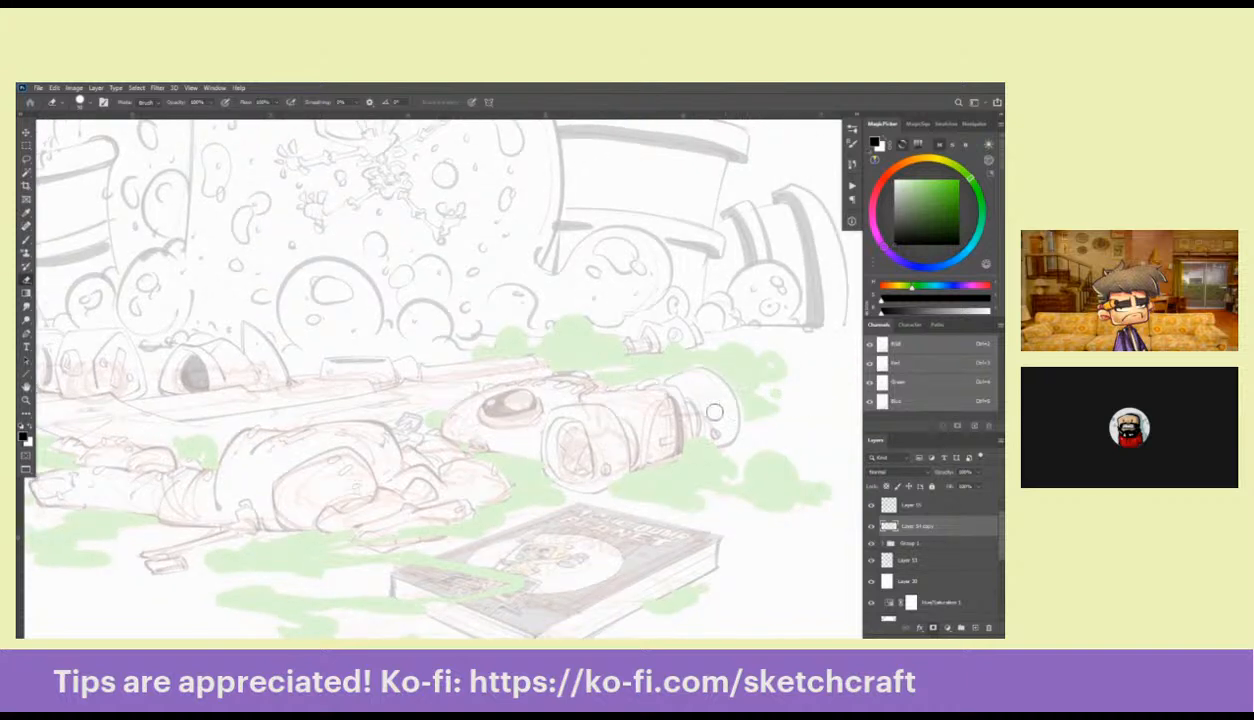
pyautogui.hscroll(-1, 640, 400)
pyautogui.scroll(-3, 700, 430)
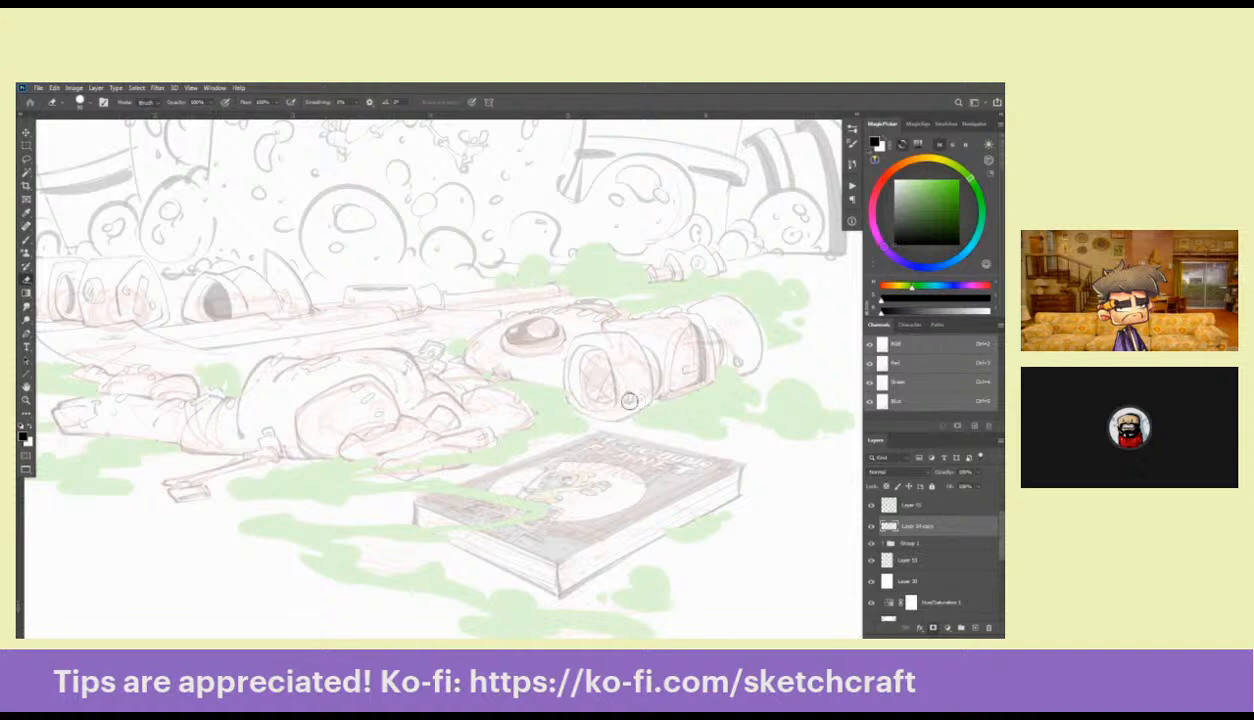
# Erase the green slime overlapping the comic book cover and the lying figure
pyautogui.scroll(-3, 570, 400)
pyautogui.hscroll(-4, 570, 400)
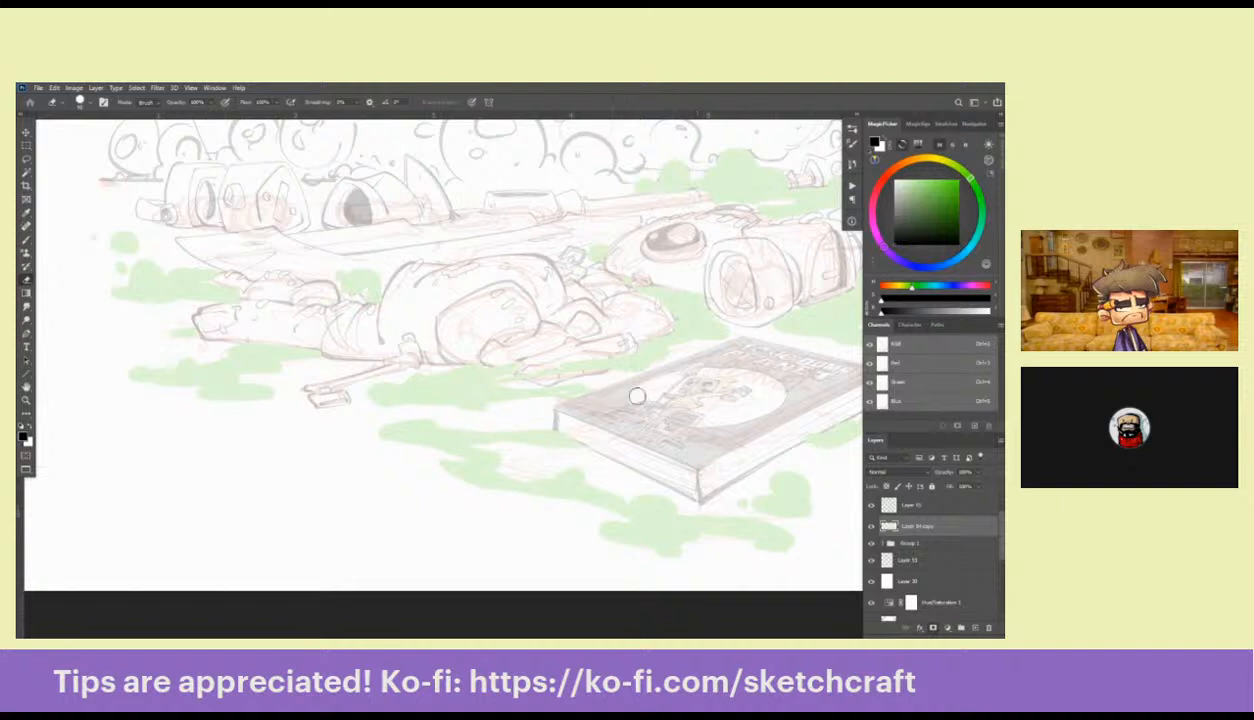
pyautogui.moveTo(534, 420); pyautogui.dragTo(589, 406)
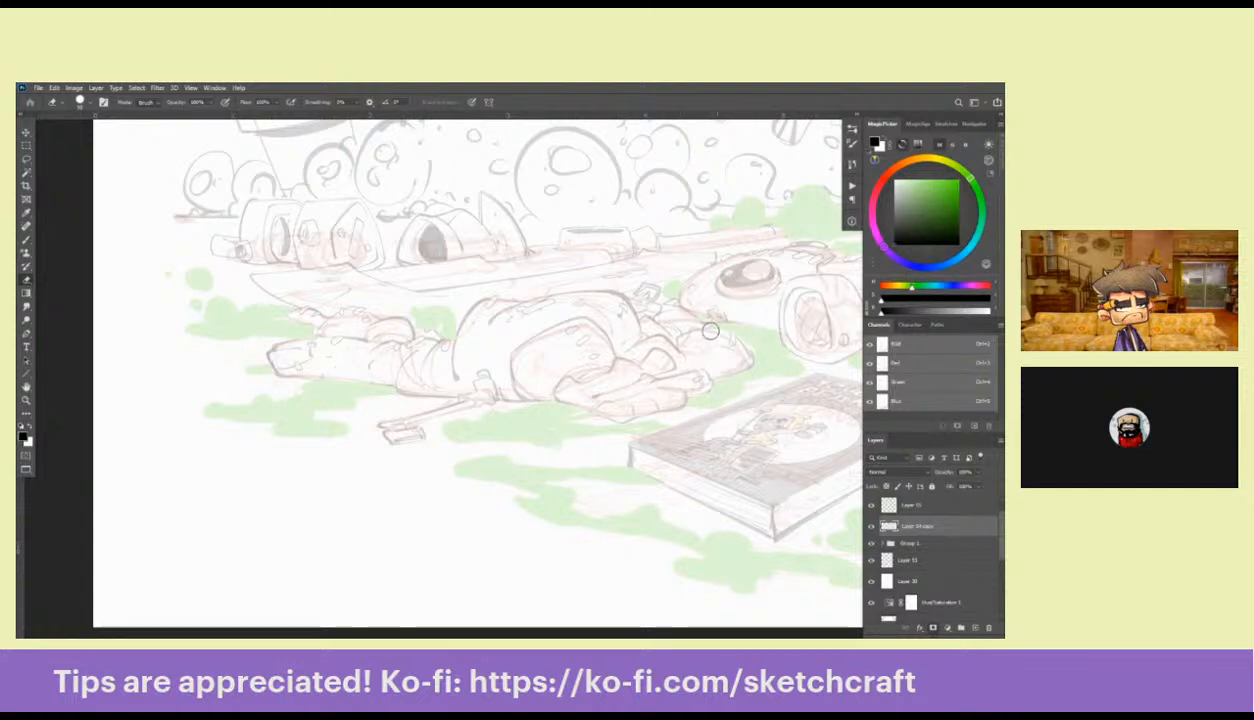
pyautogui.moveTo(545, 381); pyautogui.dragTo(686, 377)
pyautogui.moveTo(555, 435); pyautogui.dragTo(511, 467)
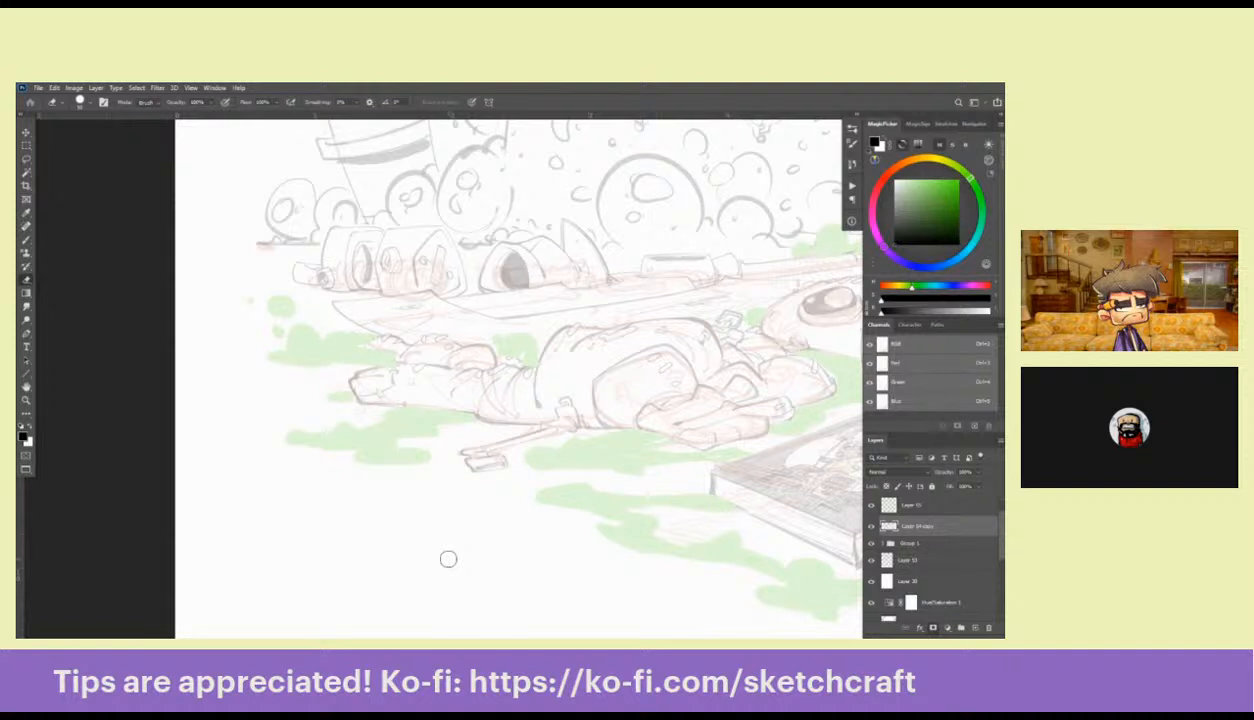
# Select the empty drawing layer above the slime copy and pick the ROB DRAW brush preset
pyautogui.press('z')
pyautogui.keyDown('alt'); pyautogui.click(730, 414); pyautogui.keyUp('alt')
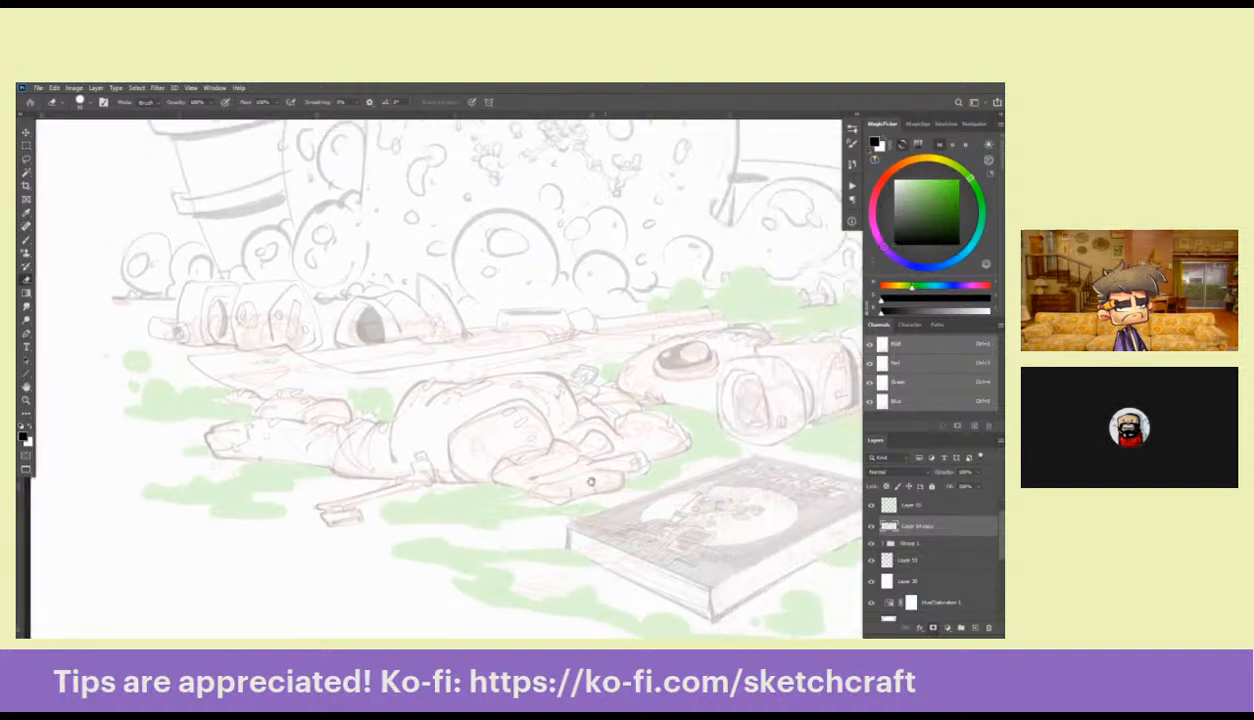
pyautogui.keyDown('alt'); pyautogui.click(683, 418); pyautogui.keyUp('alt')
pyautogui.keyDown('alt'); pyautogui.click(683, 412); pyautogui.keyUp('alt')
pyautogui.press('b')
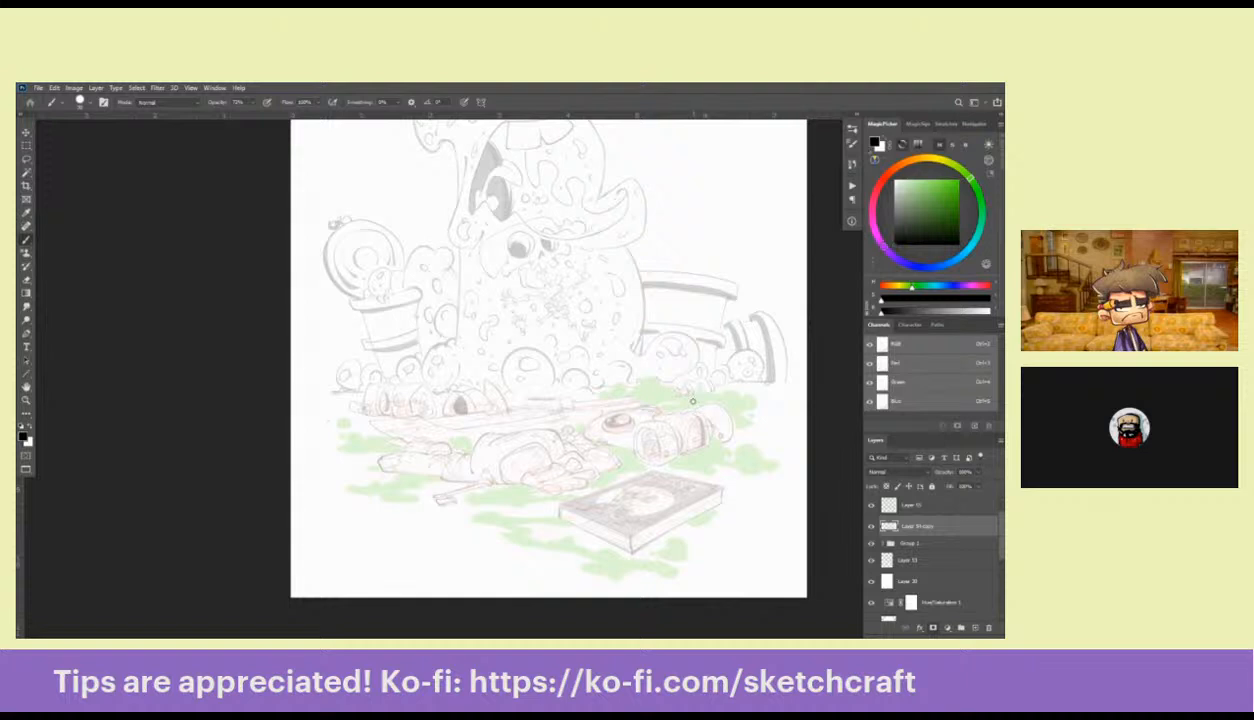
pyautogui.moveTo(692, 401); pyautogui.dragTo(679, 455)
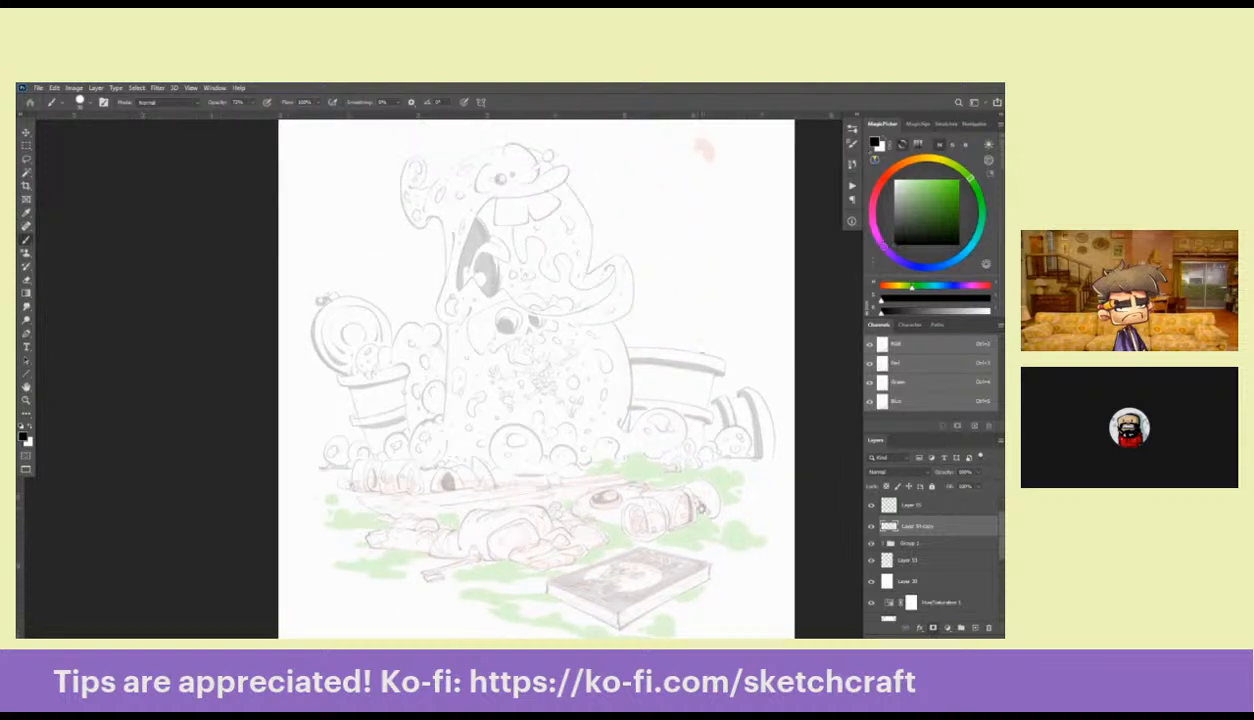
pyautogui.moveTo(700, 508); pyautogui.dragTo(700, 460)
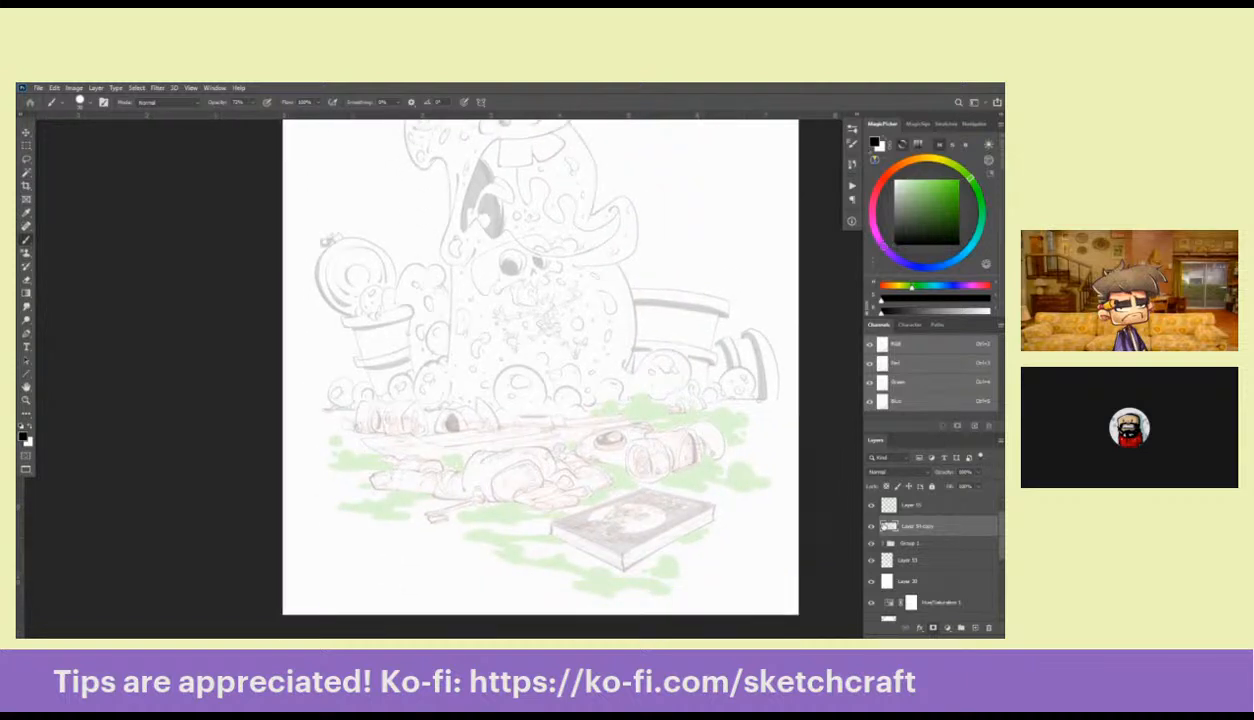
pyautogui.click(890, 507)
pyautogui.keyDown('ctrl'); pyautogui.click(671, 400); pyautogui.keyUp('ctrl')
pyautogui.keyDown('ctrl'); pyautogui.click(671, 400); pyautogui.keyUp('ctrl')
pyautogui.rightClick(676, 402)
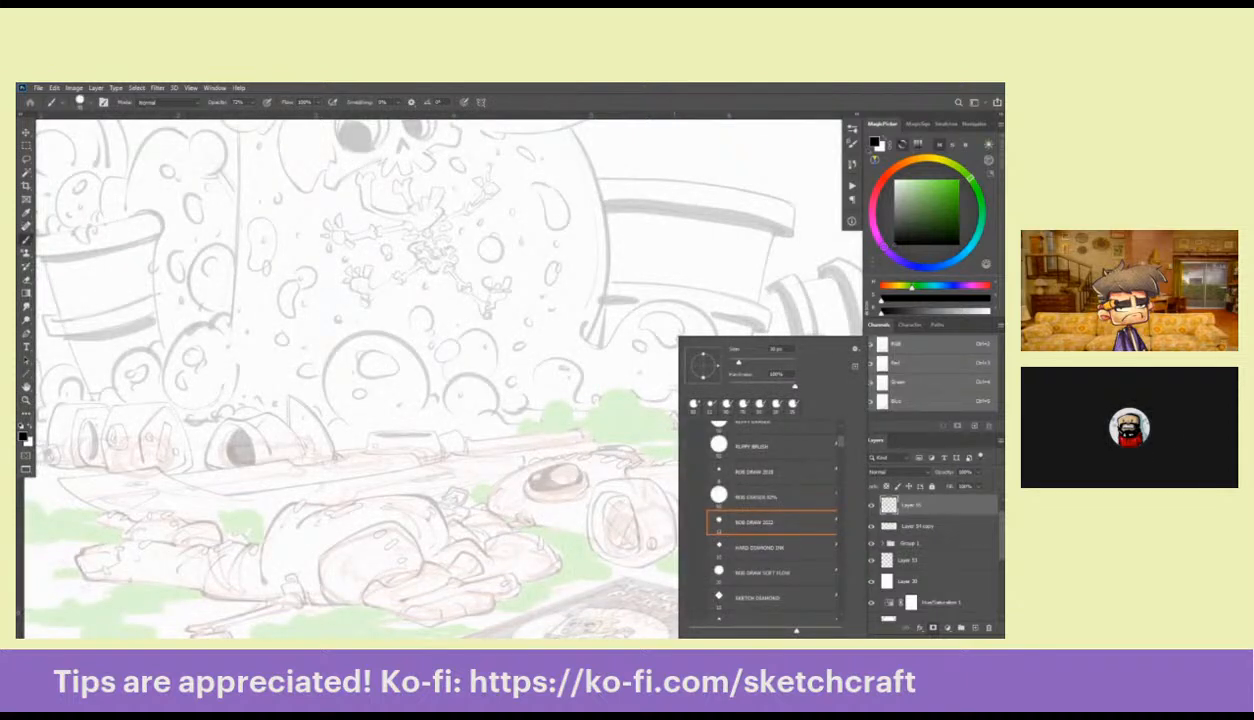
pyautogui.click(756, 522)
pyautogui.click(656, 445)
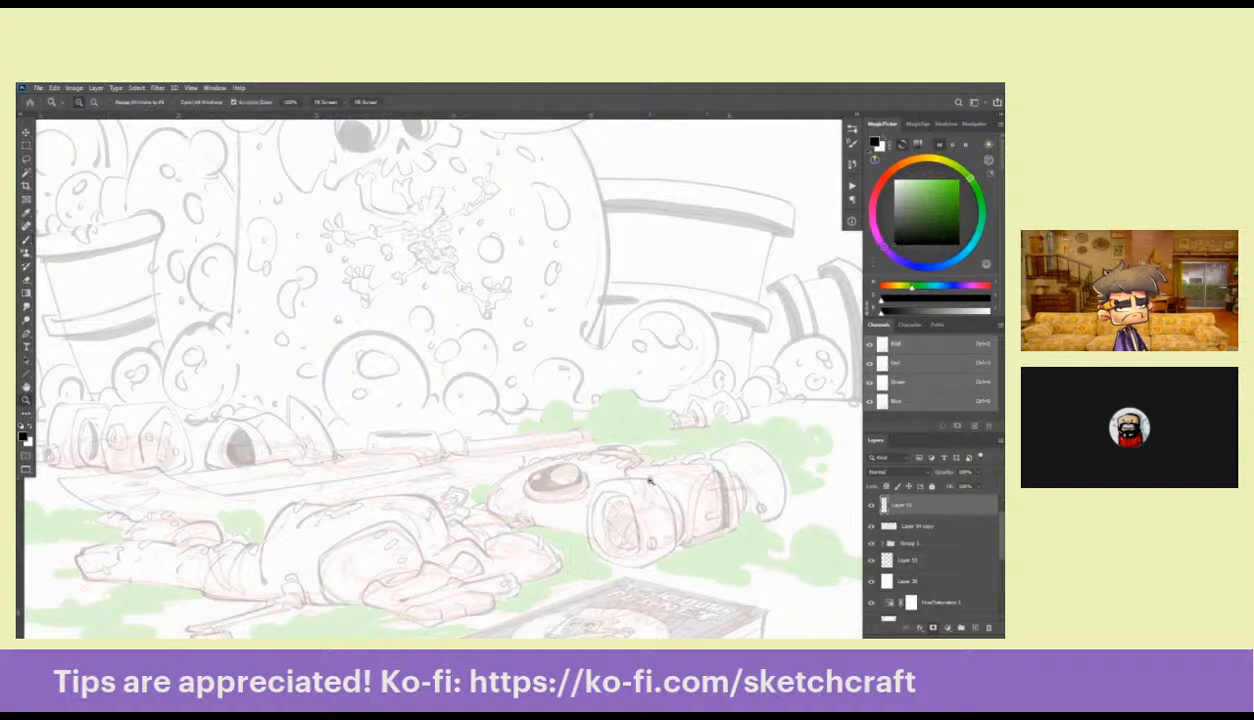
# Try the comic cover group above all the other layers, and return it to its place inside Group 1
pyautogui.keyDown('ctrl'); pyautogui.keyDown('alt'); pyautogui.click(656, 548); pyautogui.keyUp('alt'); pyautogui.keyUp('ctrl')
pyautogui.moveTo(655, 550); pyautogui.dragTo(637, 390)
pyautogui.keyDown('ctrl'); pyautogui.click(619, 443); pyautogui.keyUp('ctrl')
pyautogui.keyDown('ctrl'); pyautogui.click(617, 441); pyautogui.keyUp('ctrl')
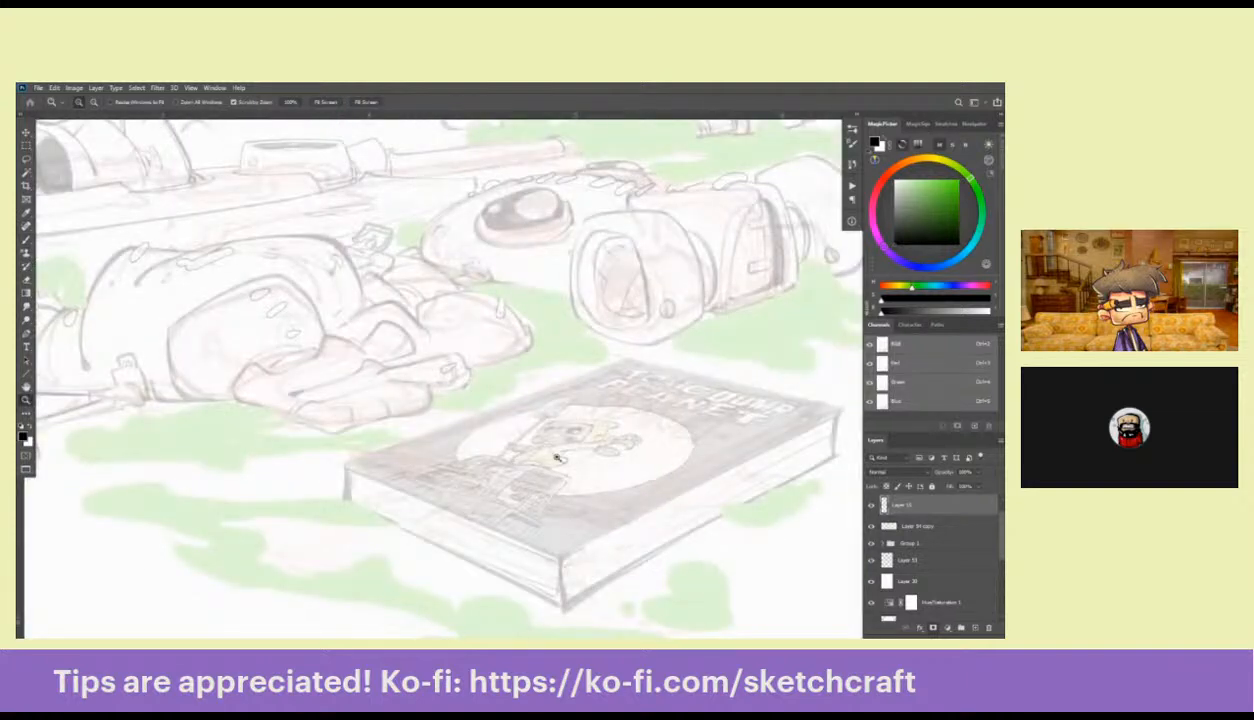
pyautogui.click(891, 543)
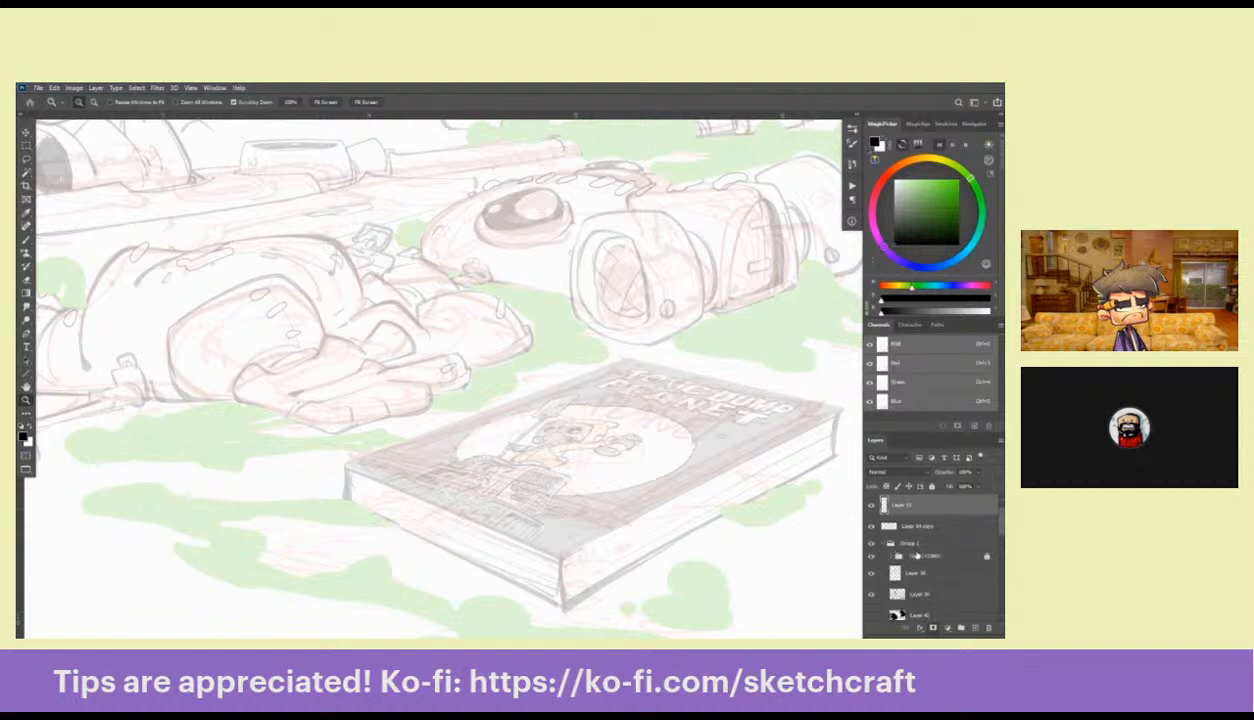
pyautogui.moveTo(905, 556); pyautogui.dragTo(913, 503)
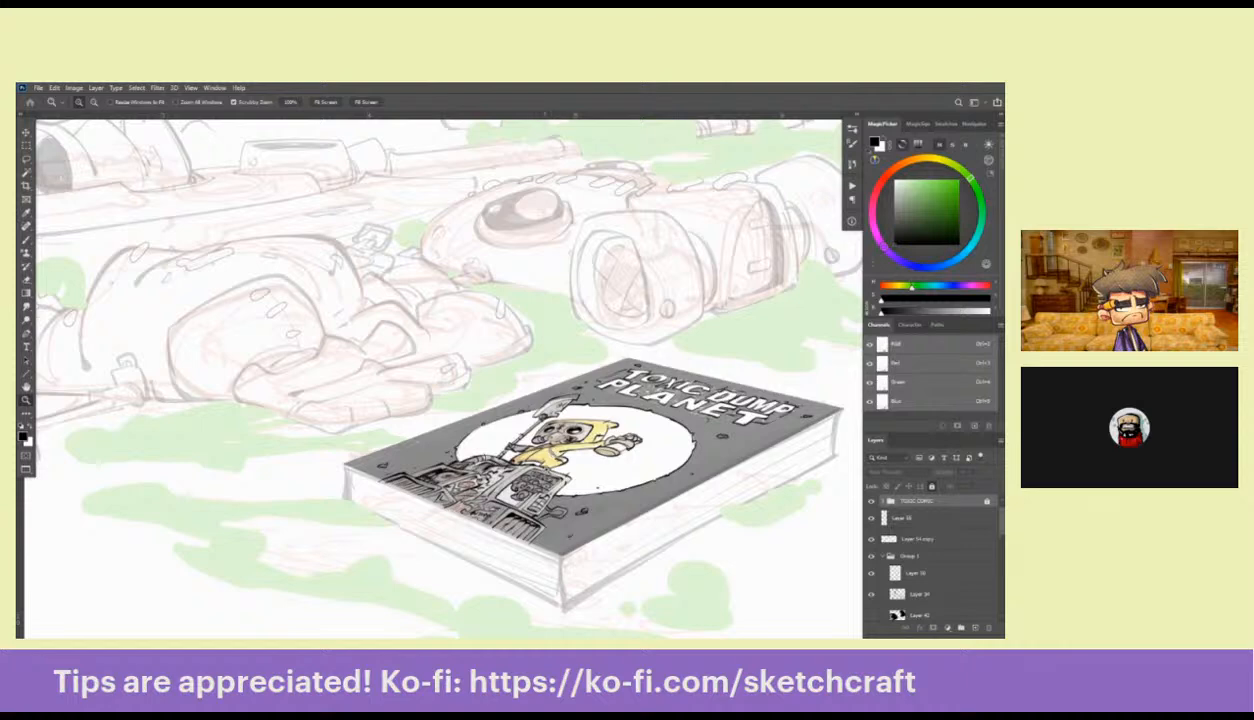
pyautogui.moveTo(918, 503); pyautogui.dragTo(905, 556)
# Toggle the white overlay and the Hue/Saturation adjustment to examine the rough colour sketch underneath, leaving both switched on
pyautogui.keyDown('alt'); pyautogui.click(690, 459); pyautogui.keyUp('alt')
pyautogui.moveTo(692, 461); pyautogui.dragTo(586, 430)
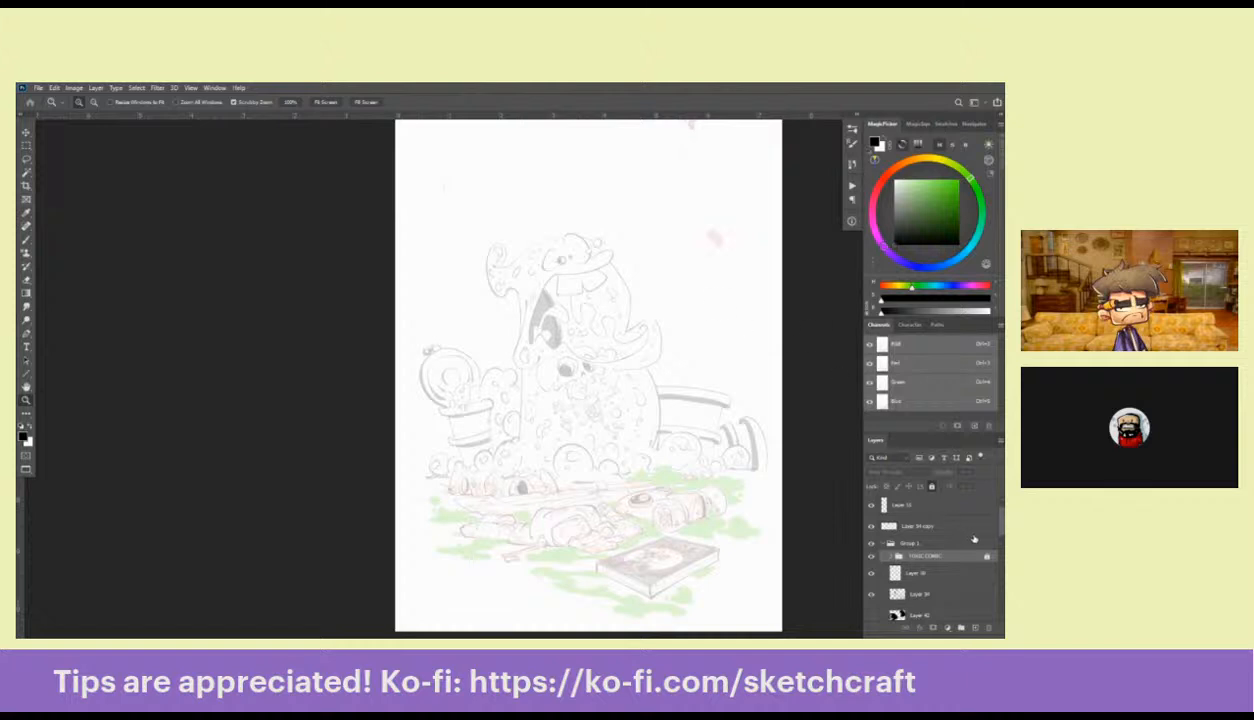
pyautogui.scroll(-5, 960, 560)
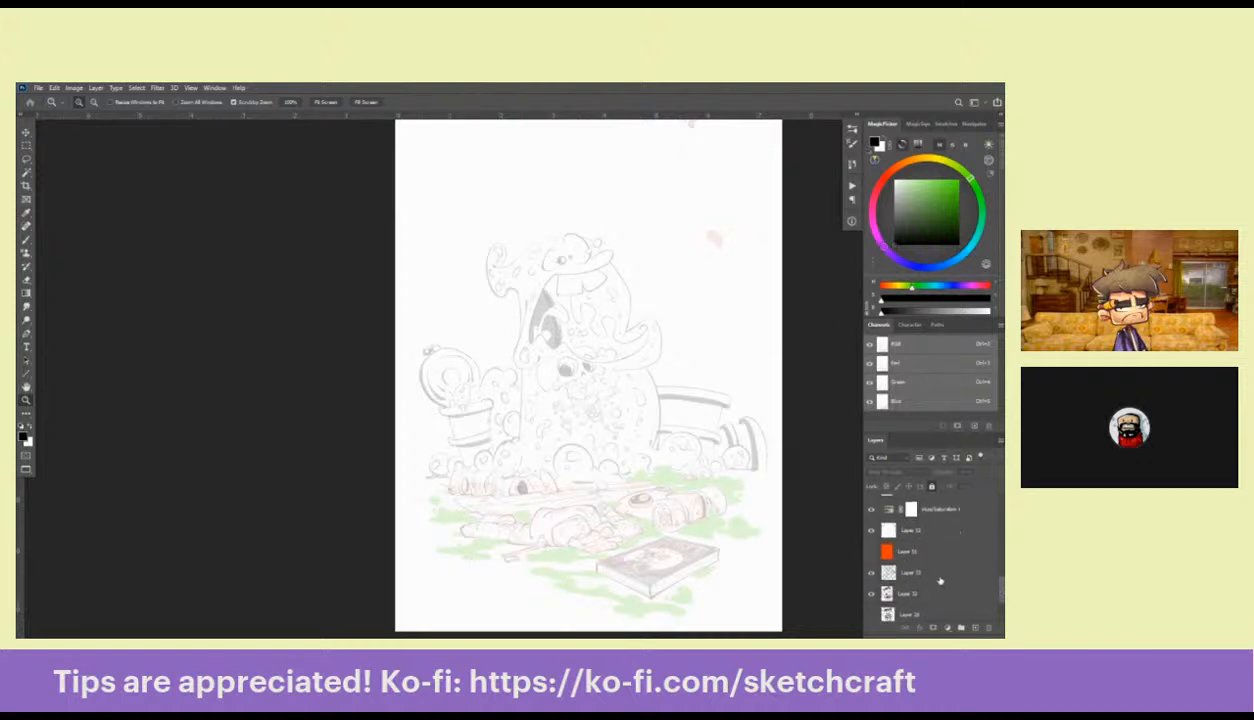
pyautogui.click(871, 551)
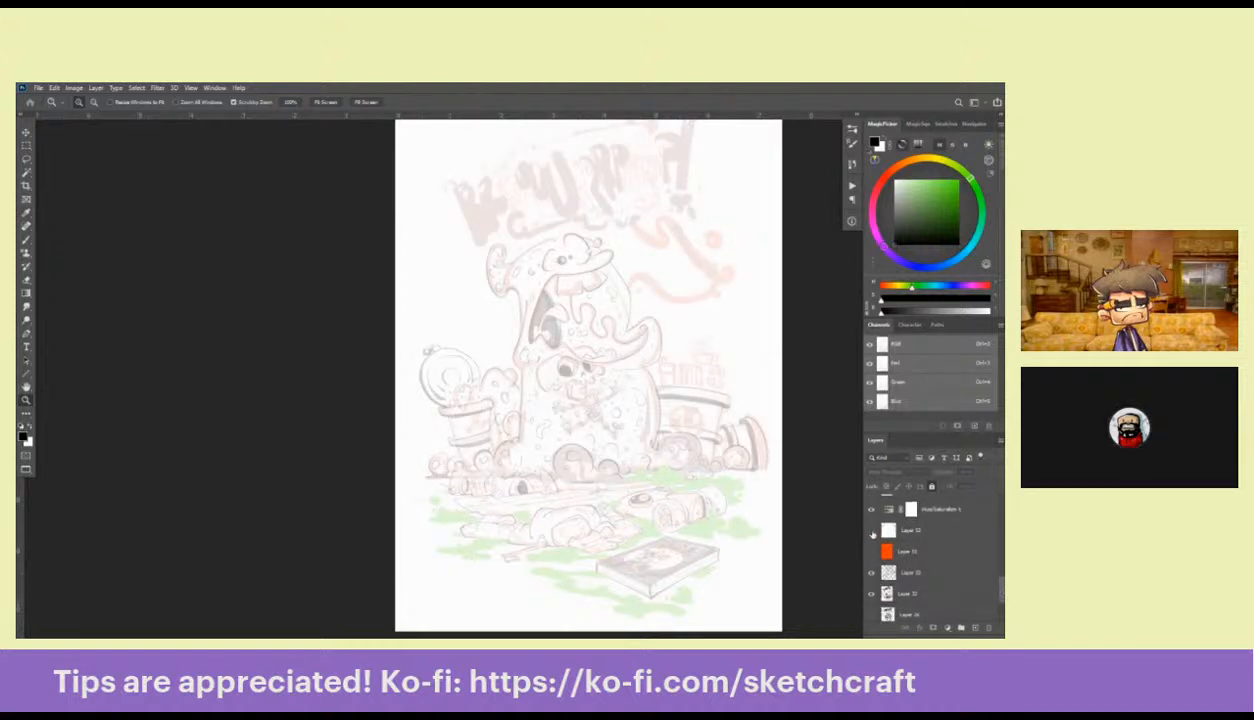
pyautogui.click(872, 530)
pyautogui.click(872, 530)
pyautogui.click(876, 531)
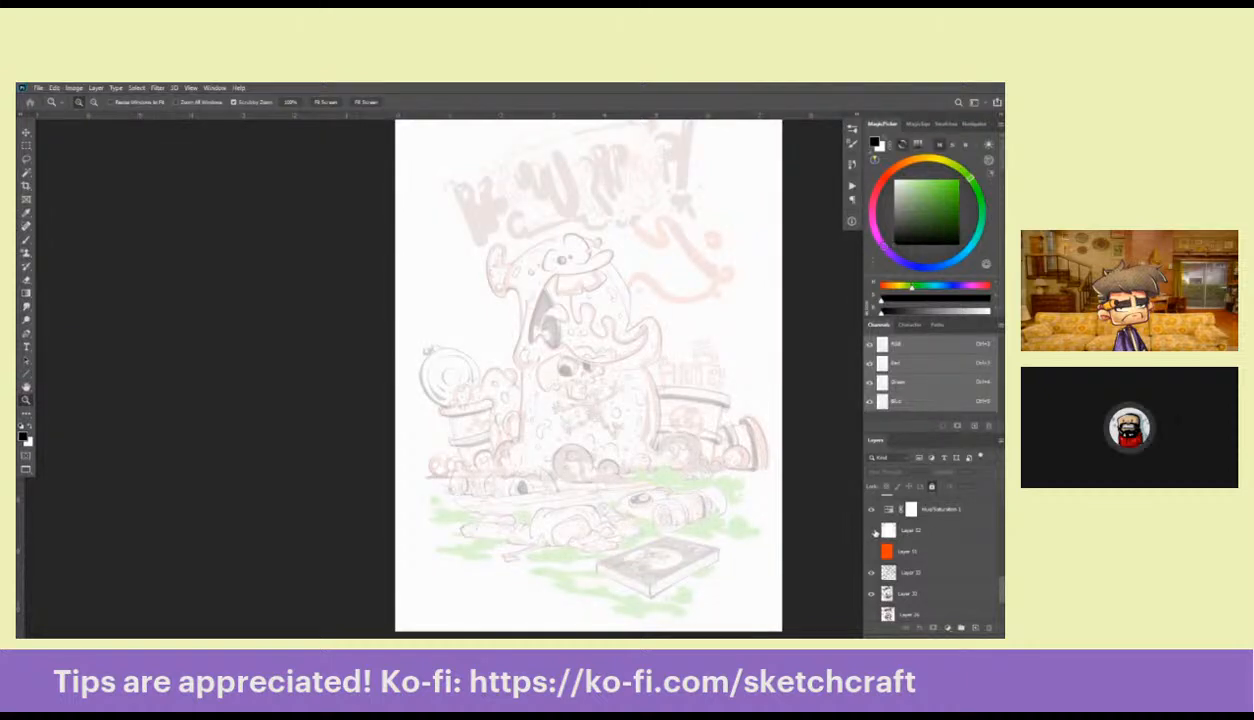
pyautogui.click(876, 531)
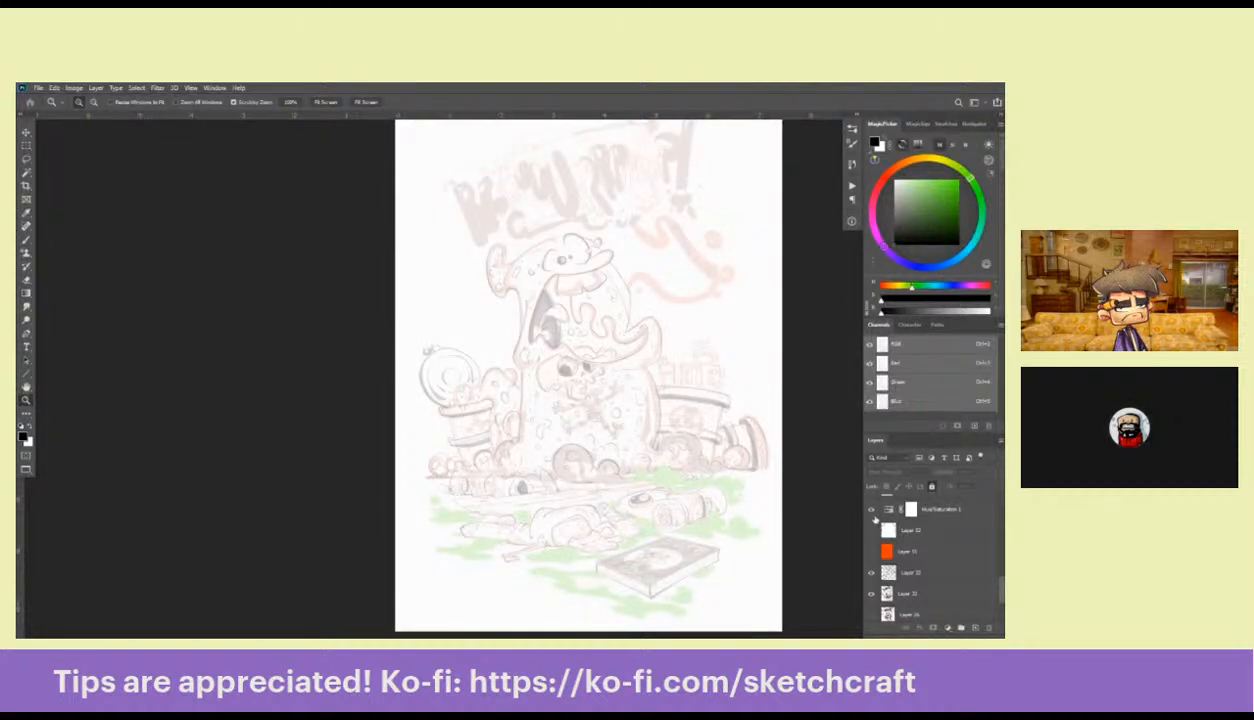
pyautogui.click(873, 512)
pyautogui.click(872, 512)
pyautogui.click(872, 530)
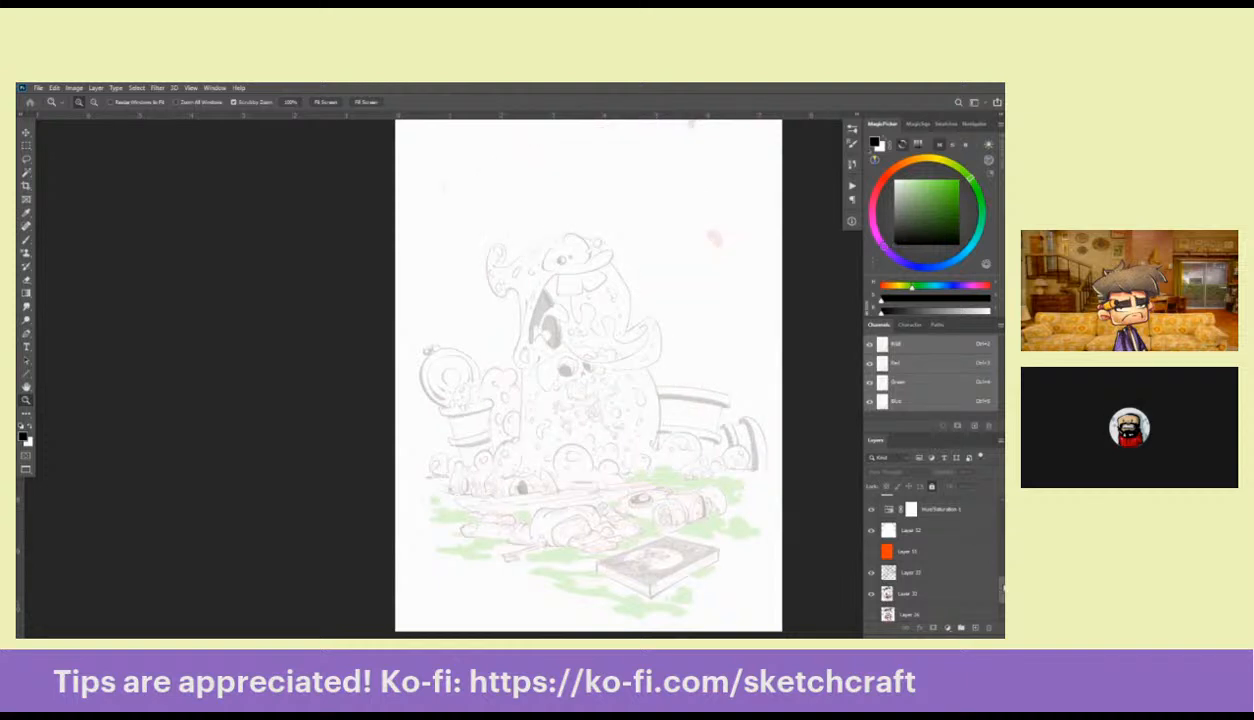
# Select the drawing layer above the slime copy again and switch to the ROB DRAW SOFT FLOW brush
pyautogui.scroll(8, 987, 509)
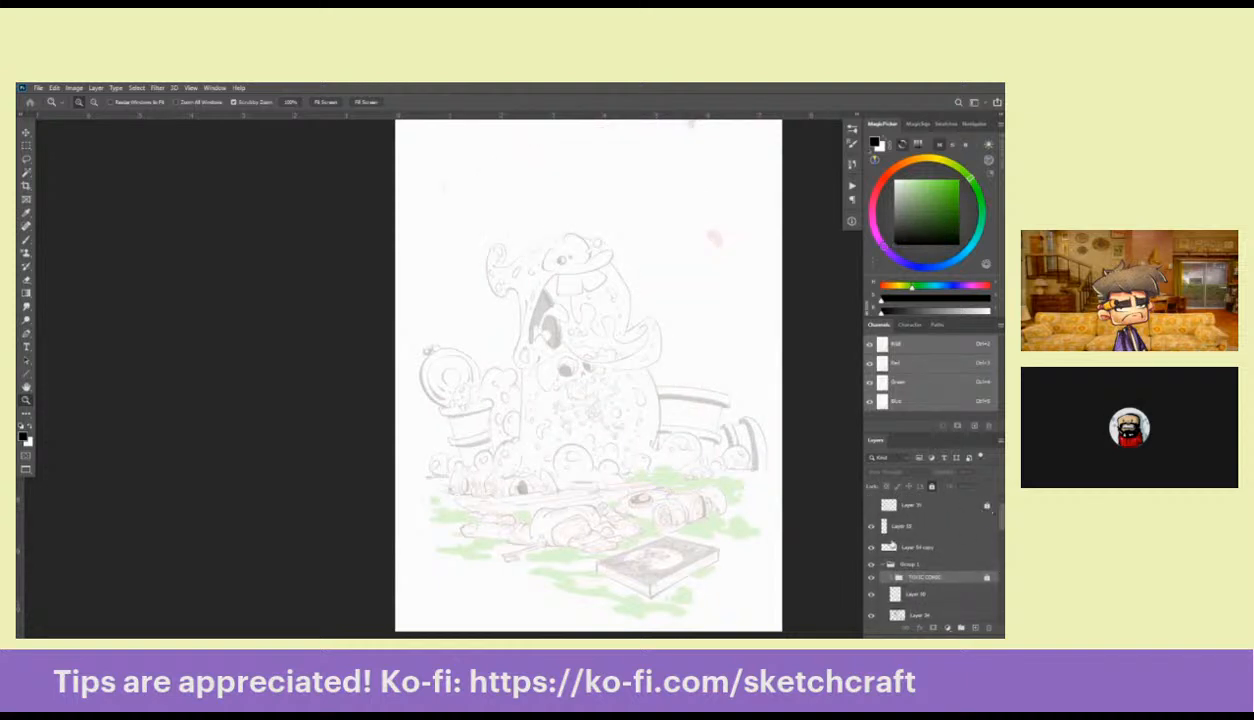
pyautogui.click(872, 549)
pyautogui.click(884, 529)
pyautogui.moveTo(680, 520); pyautogui.dragTo(680, 463)
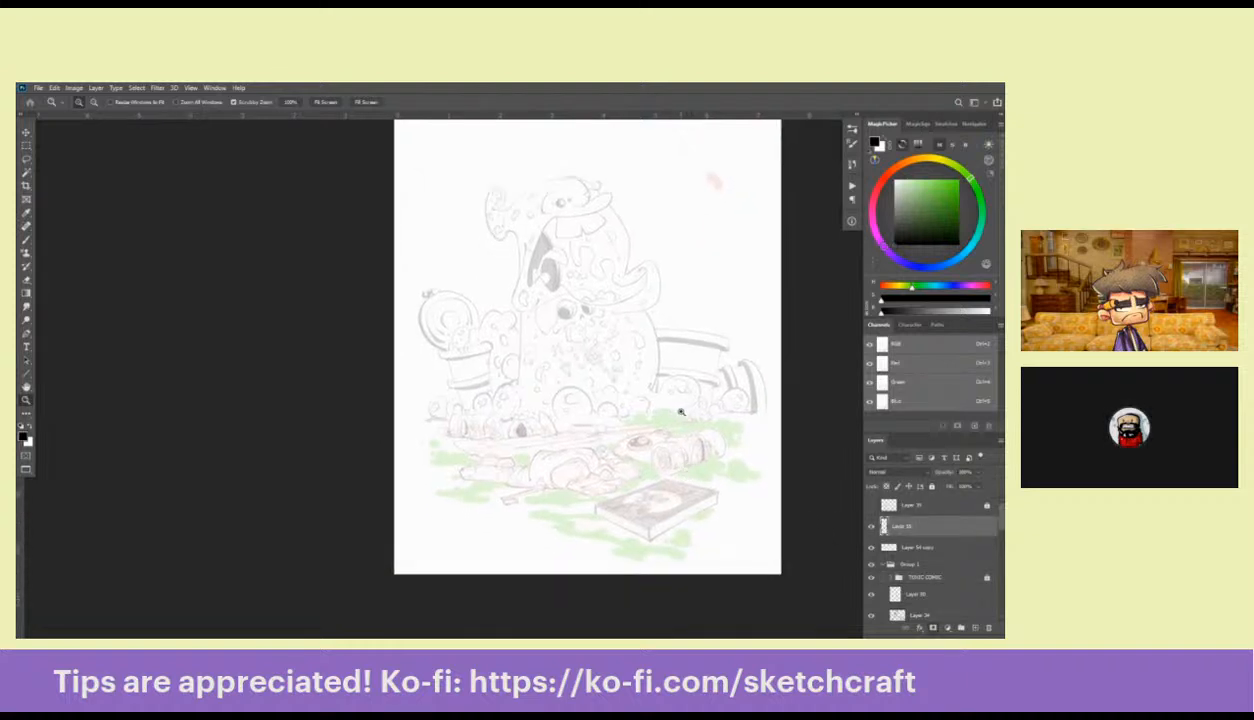
pyautogui.press('b')
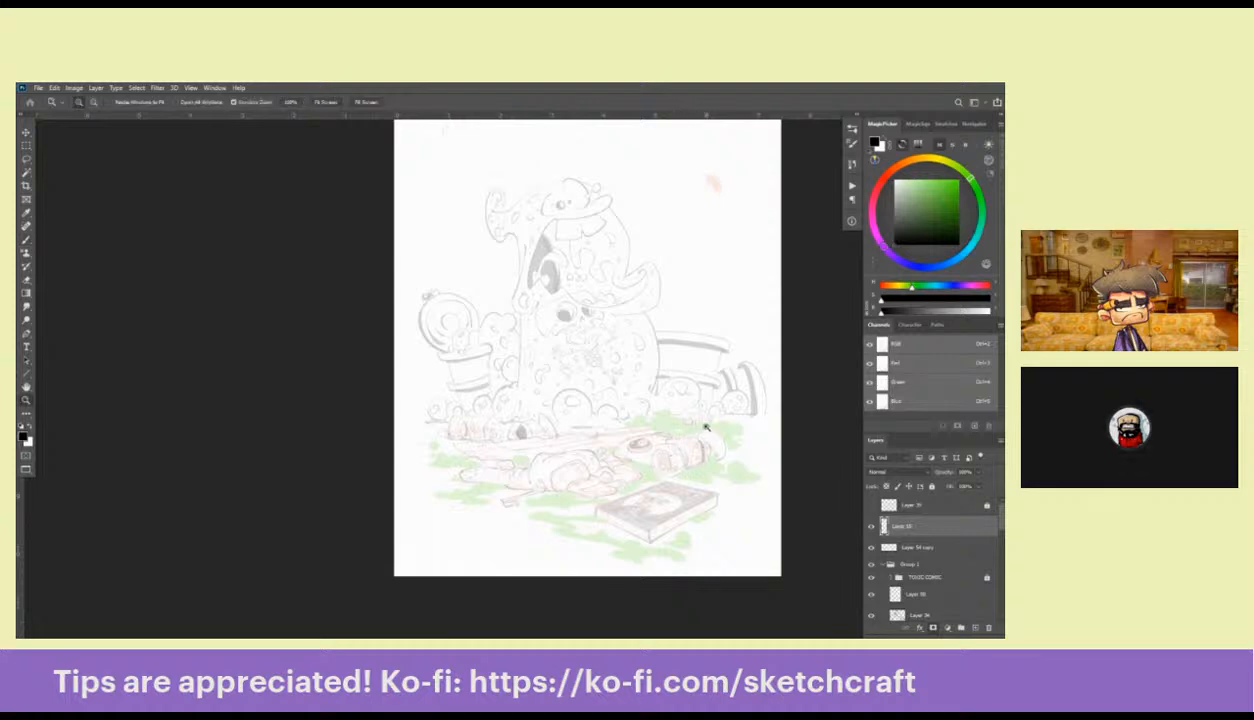
pyautogui.moveTo(691, 419); pyautogui.dragTo(707, 420)
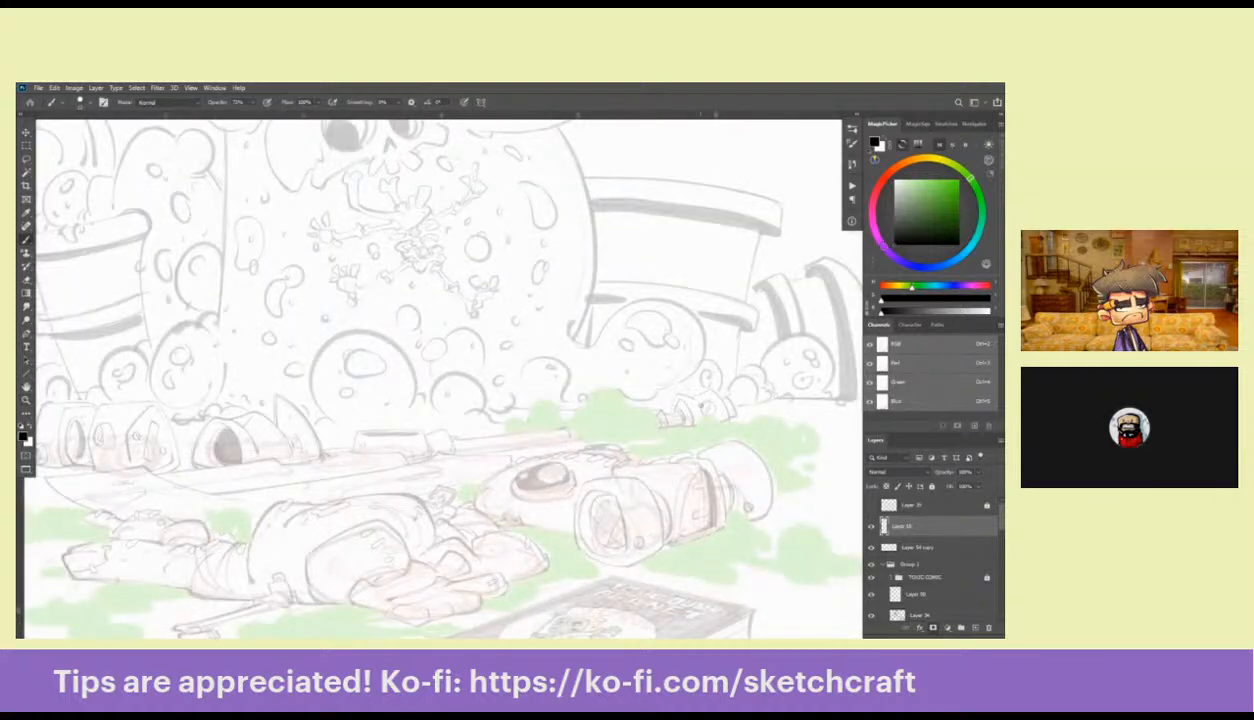
pyautogui.rightClick(720, 427)
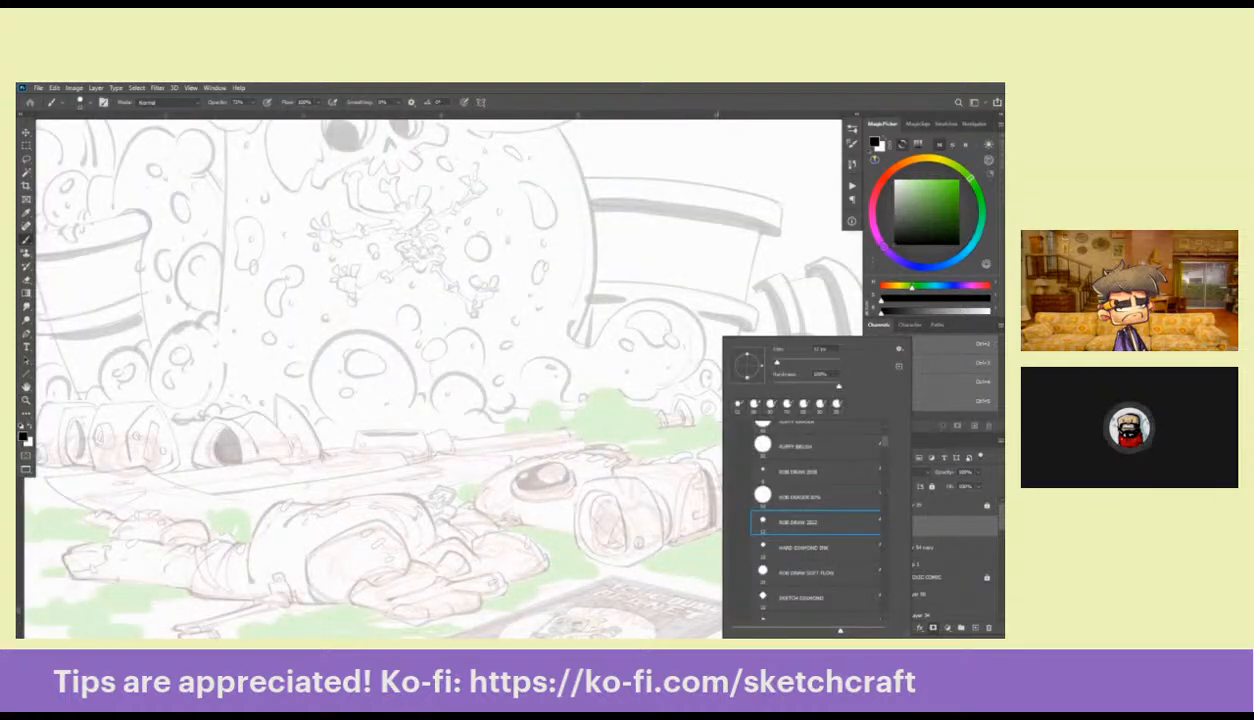
pyautogui.click(806, 573)
pyautogui.click(700, 440)
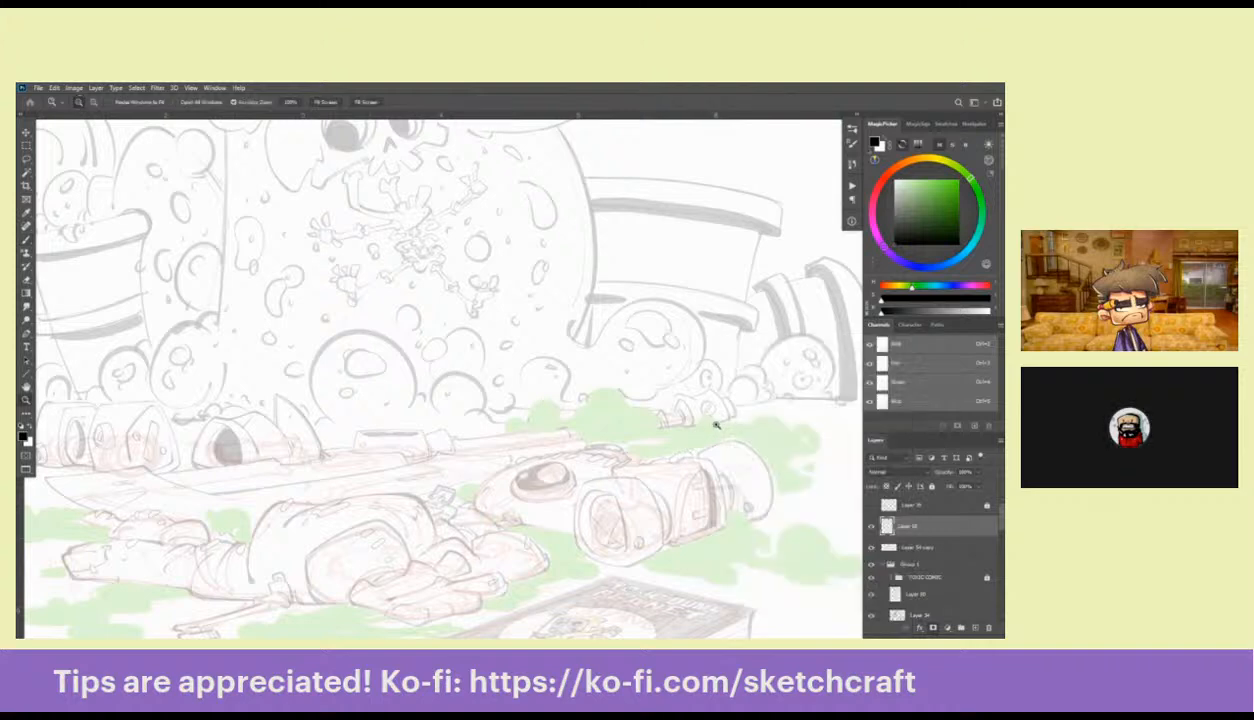
# Draw a black bumpy outline along the upper edge of the slime puddle behind the helmet, on the scene's right side
pyautogui.click(717, 427)
pyautogui.moveTo(719, 430); pyautogui.dragTo(682, 427)
pyautogui.scroll(-2, 670, 420)
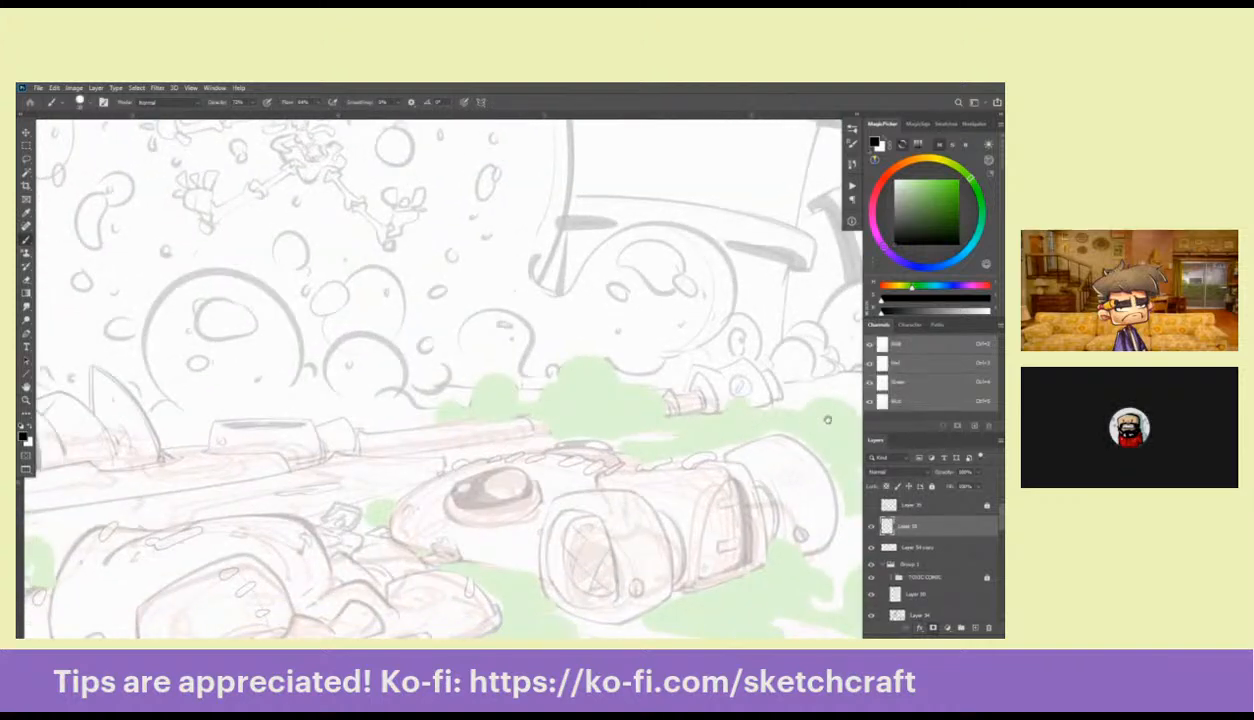
pyautogui.scroll(-2, 779, 400)
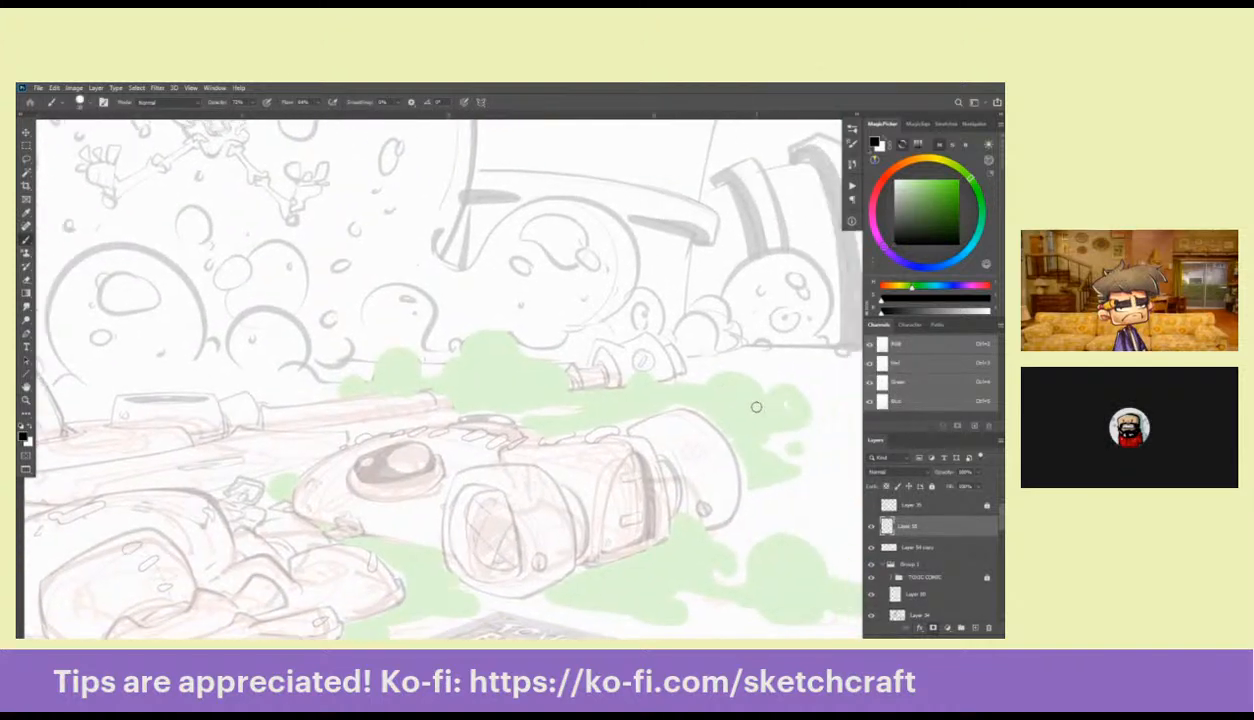
pyautogui.hscroll(2, 807, 390)
pyautogui.scroll(1, 807, 390)
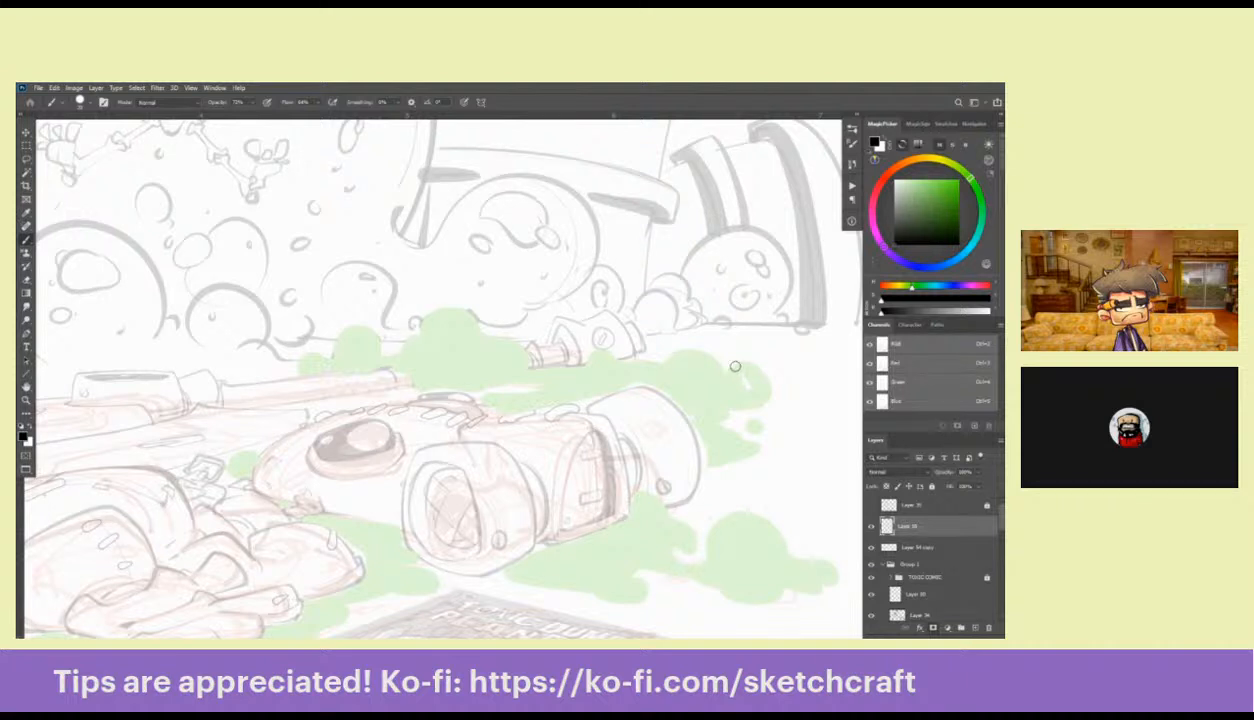
pyautogui.hscroll(-2, 800, 372)
pyautogui.scroll(-1, 800, 372)
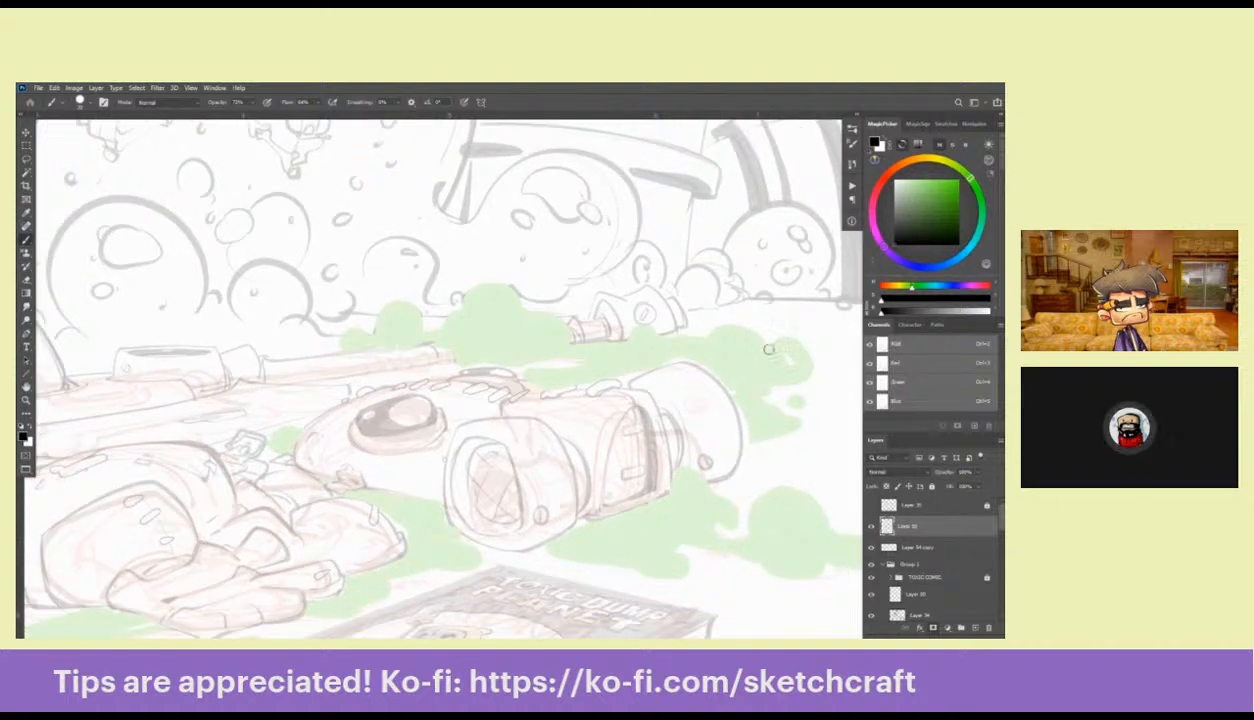
pyautogui.moveTo(752, 350)
pyautogui.mouseDown()
pyautogui.moveTo(760, 375)
pyautogui.moveTo(738, 360)
pyautogui.moveTo(730, 390)
pyautogui.moveTo(710, 356)
pyautogui.moveTo(688, 382)
pyautogui.mouseUp()
pyautogui.scroll(2, 764, 375)
pyautogui.hscroll(-1, 764, 375)
pyautogui.hscroll(-2, 731, 387)
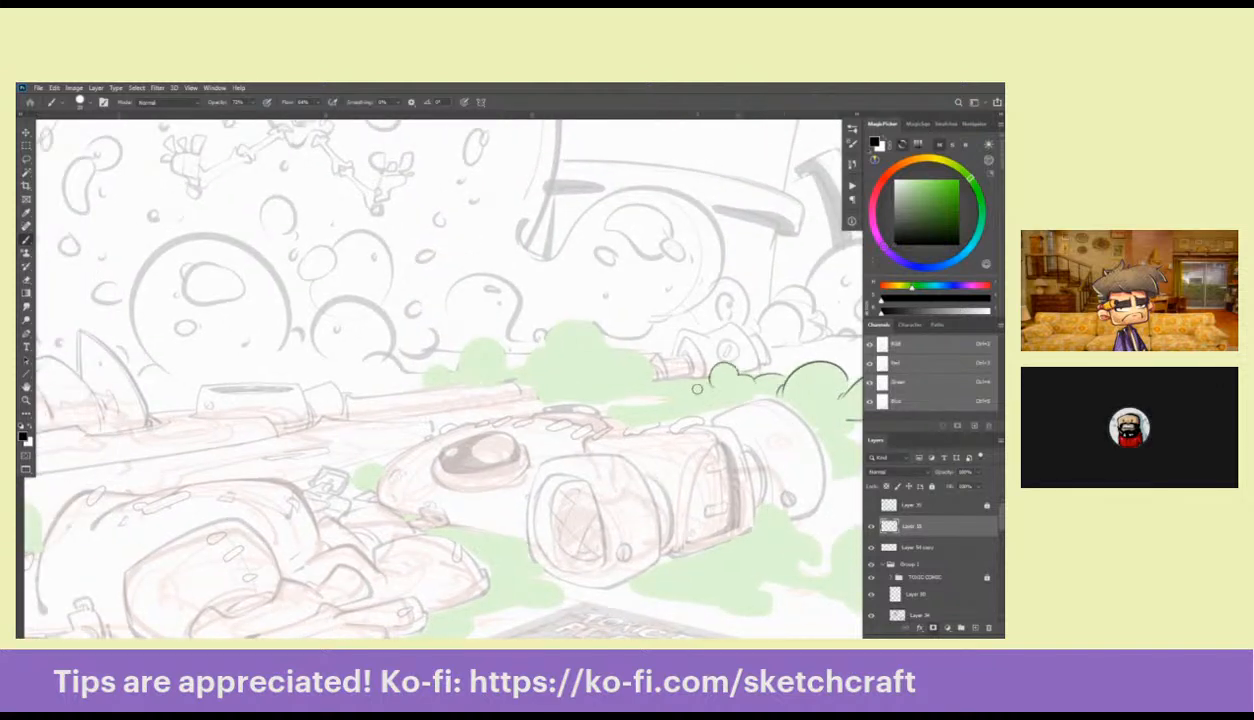
# Draw a thin black contour along the lower edge of the slime strip just above the helmet
pyautogui.hscroll(-2, 690, 384)
pyautogui.scroll(-1, 690, 384)
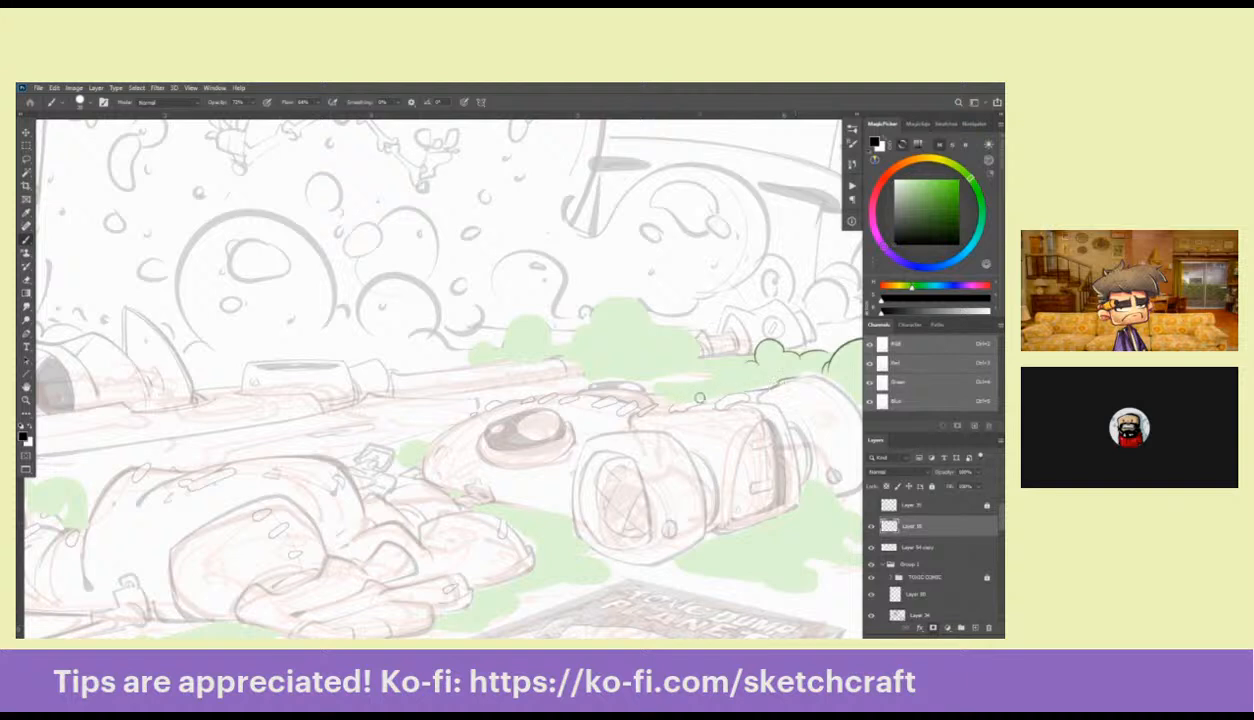
pyautogui.hscroll(-2, 788, 378)
pyautogui.moveTo(788, 378); pyautogui.dragTo(718, 383)
pyautogui.scroll(1, 800, 373)
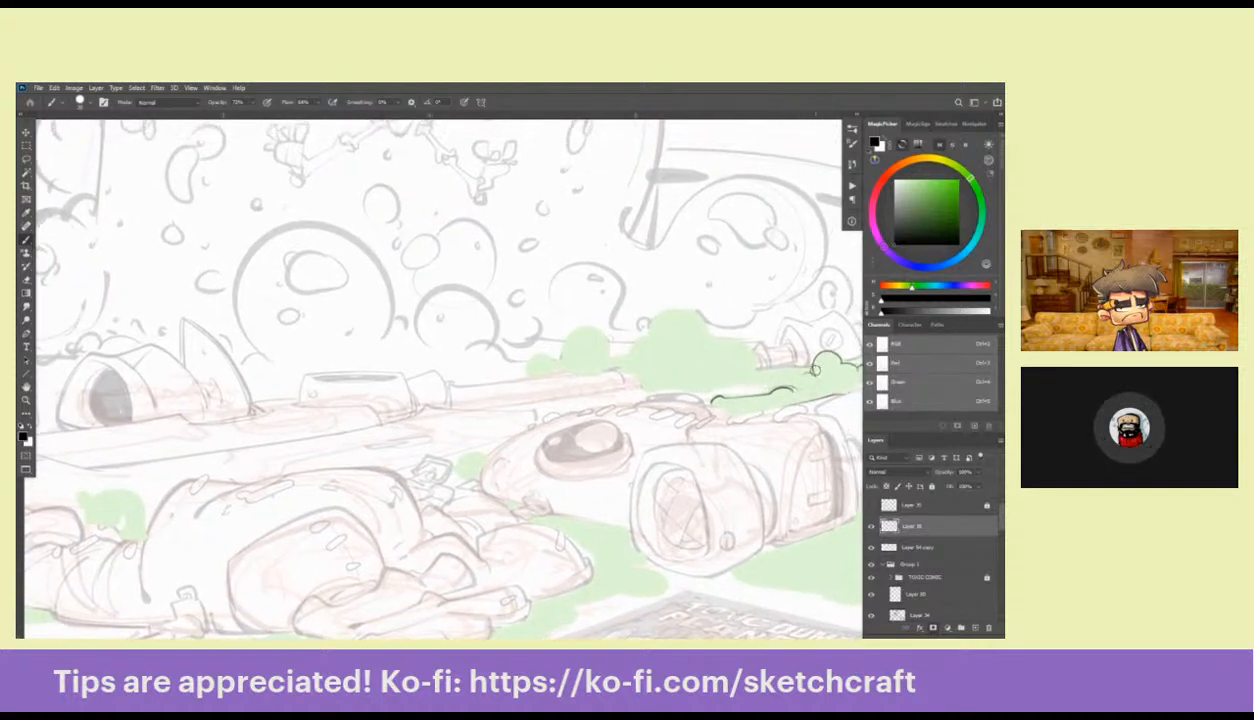
pyautogui.hscroll(-2, 775, 380)
pyautogui.hscroll(2, 769, 385)
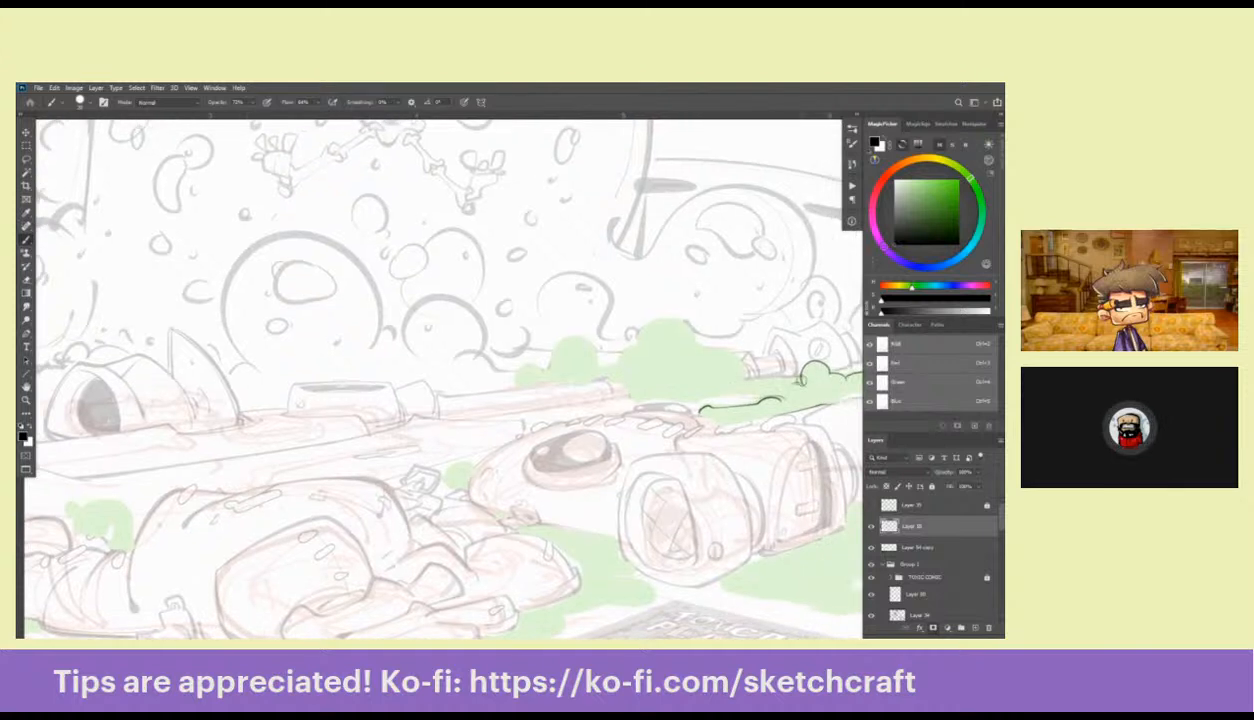
# Outline the large lumpy slime mound behind the helmet in black, including its lower edge
pyautogui.hscroll(-2, 785, 380)
pyautogui.moveTo(794, 385)
pyautogui.mouseDown()
pyautogui.moveTo(742, 362)
pyautogui.moveTo(755, 358)
pyautogui.moveTo(743, 336)
pyautogui.moveTo(696, 330)
pyautogui.moveTo(695, 358)
pyautogui.moveTo(656, 368)
pyautogui.mouseUp()
pyautogui.scroll(-2, 793, 400)
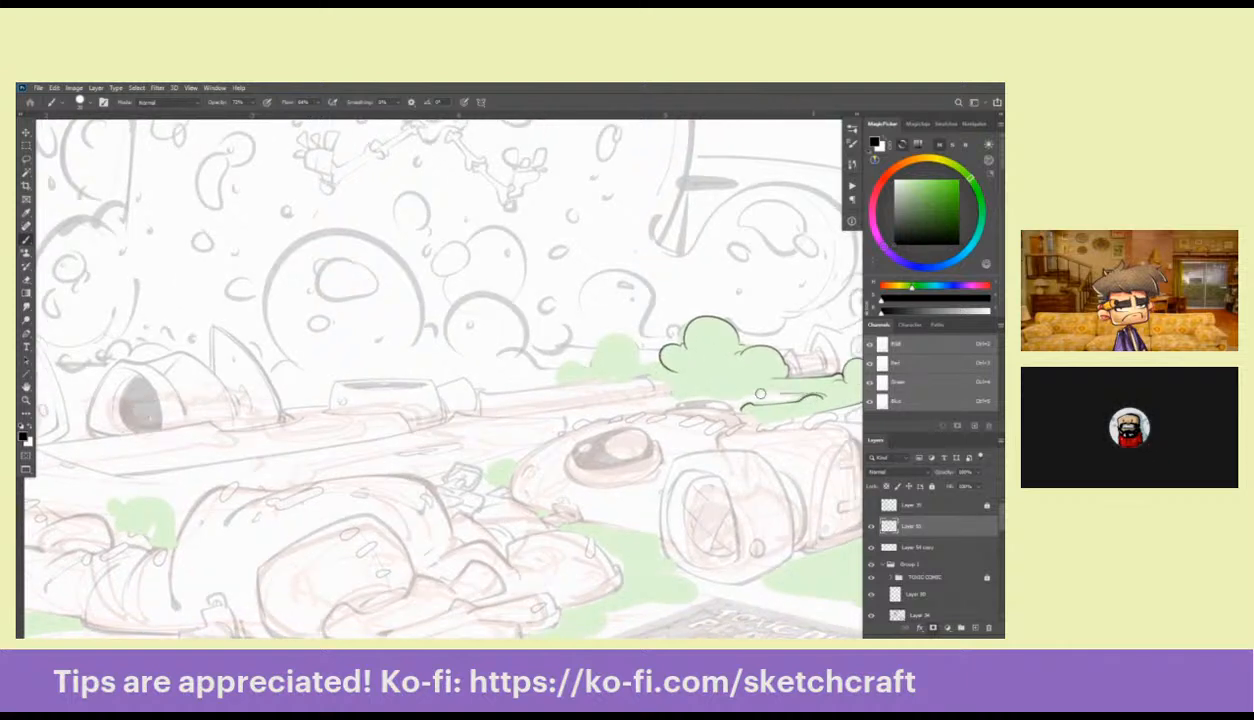
pyautogui.scroll(1, 695, 435)
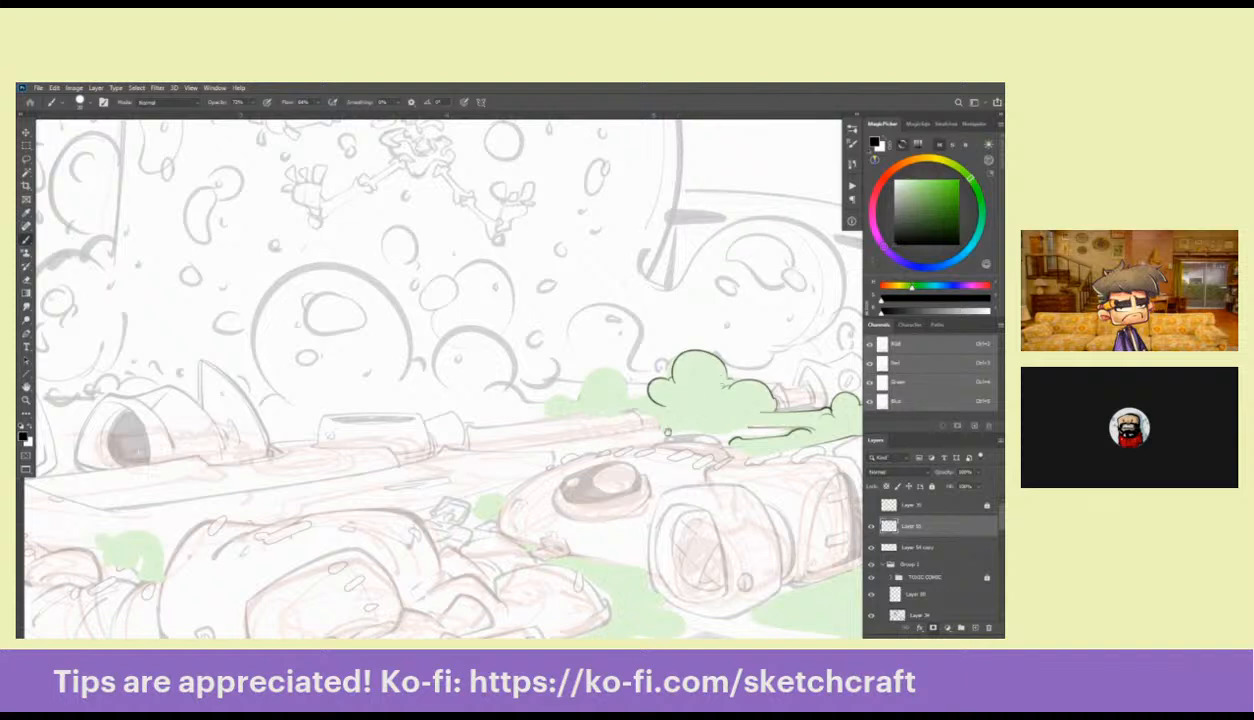
pyautogui.moveTo(667, 432); pyautogui.dragTo(705, 424)
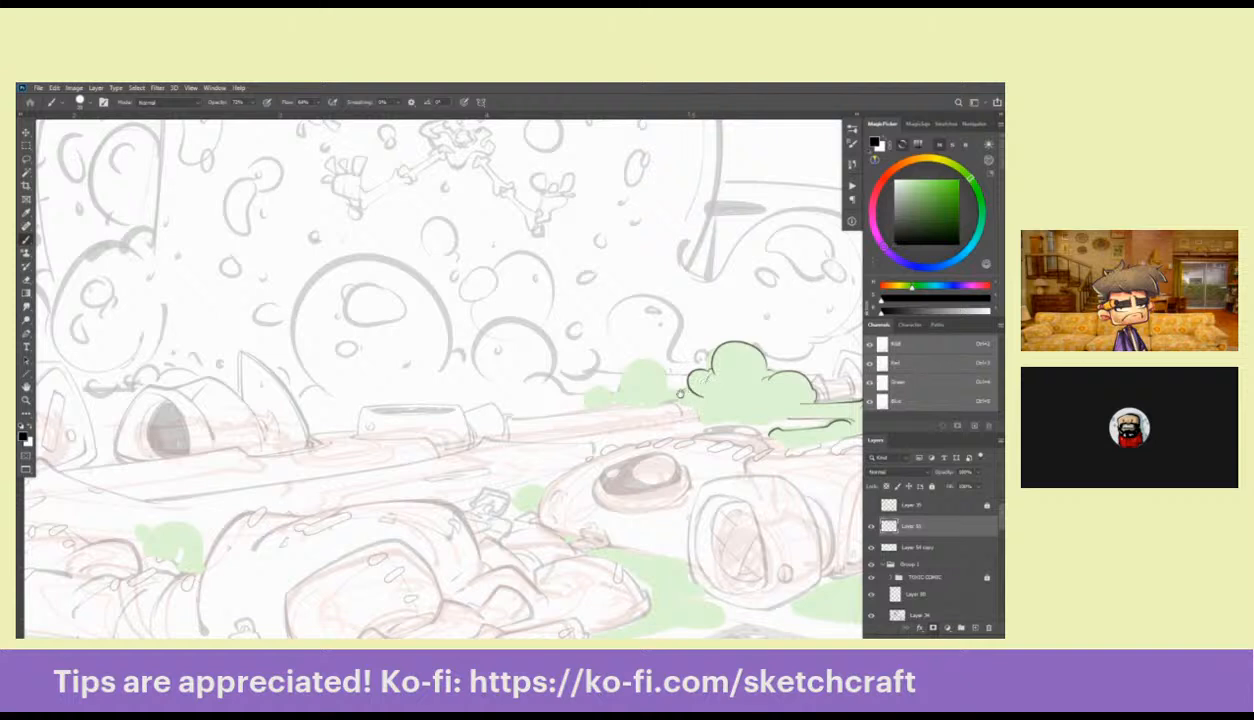
# Outline the two smaller slime bumps beside the large mound and the small round blob between the helmet and the hand
pyautogui.moveTo(680, 393)
pyautogui.mouseDown()
pyautogui.moveTo(738, 393)
pyautogui.moveTo(667, 371)
pyautogui.moveTo(665, 401)
pyautogui.moveTo(633, 393)
pyautogui.moveTo(634, 410)
pyautogui.moveTo(739, 400)
pyautogui.moveTo(719, 396)
pyautogui.moveTo(680, 400)
pyautogui.moveTo(734, 425)
pyautogui.moveTo(663, 381)
pyautogui.moveTo(672, 375)
pyautogui.moveTo(673, 394)
pyautogui.moveTo(745, 394)
pyautogui.mouseUp()
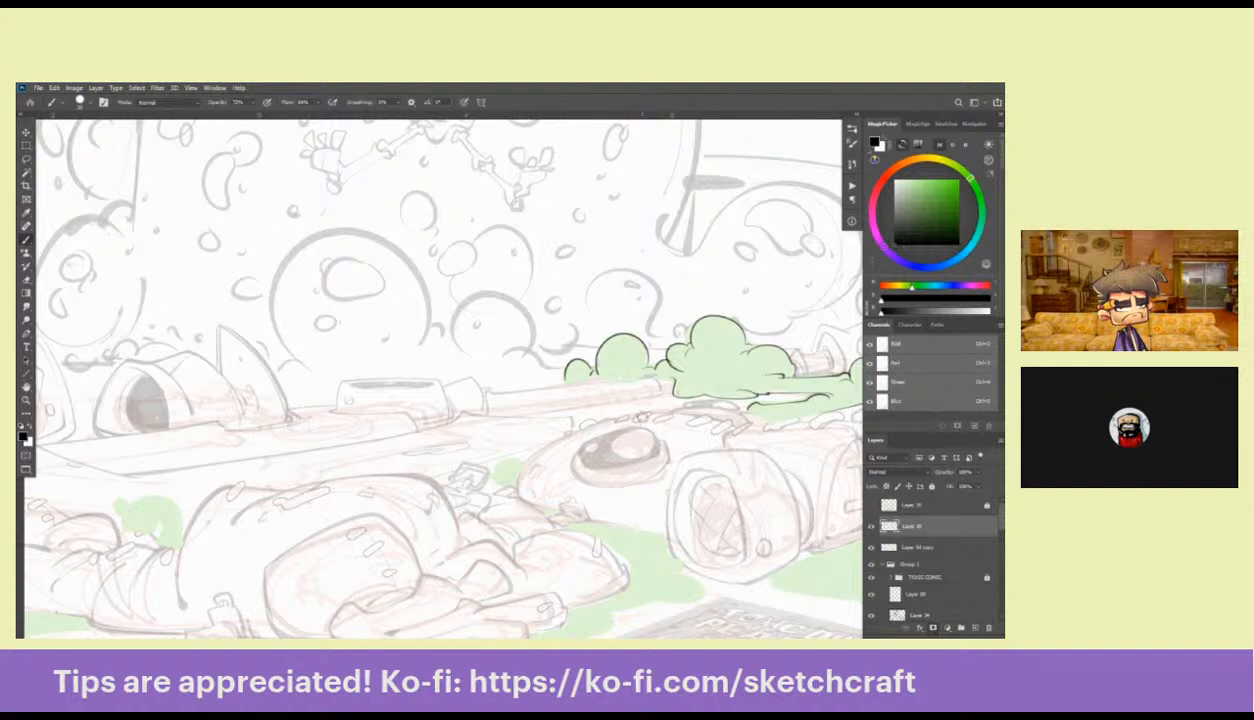
pyautogui.moveTo(650, 396); pyautogui.dragTo(769, 447)
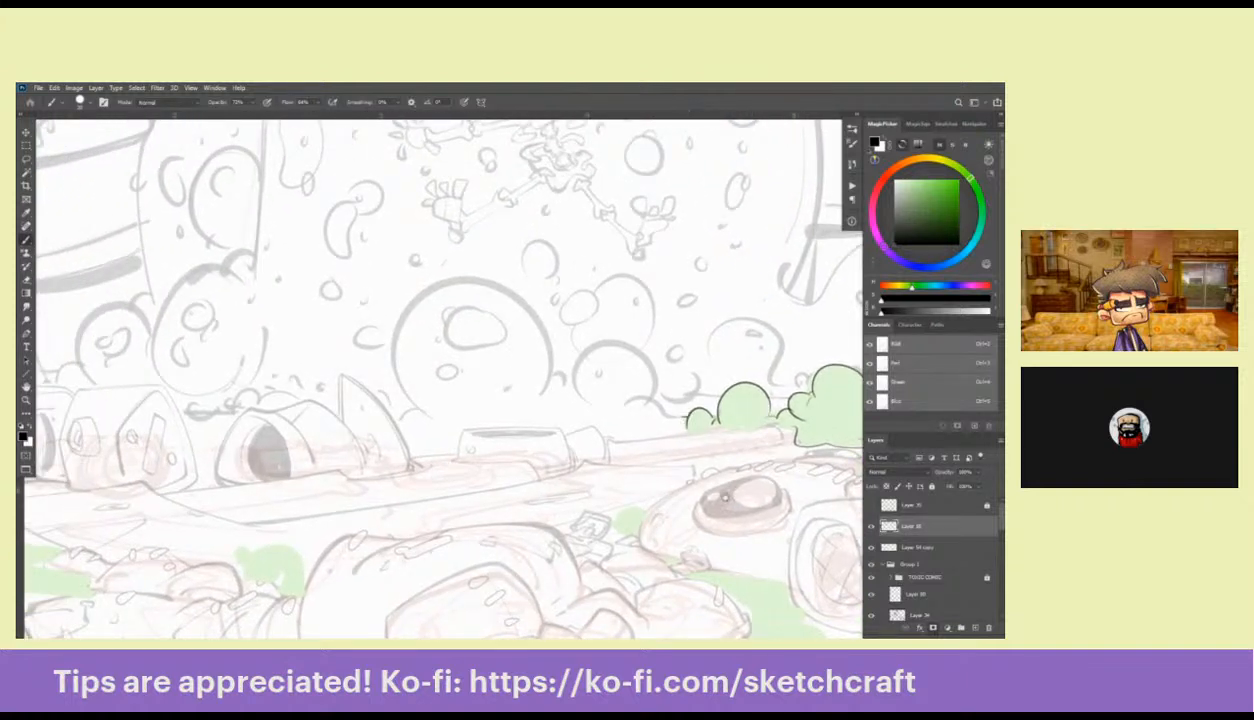
pyautogui.moveTo(725, 497); pyautogui.dragTo(650, 337)
pyautogui.moveTo(562, 352)
pyautogui.mouseDown()
pyautogui.moveTo(548, 346)
pyautogui.moveTo(540, 374)
pyautogui.mouseUp()
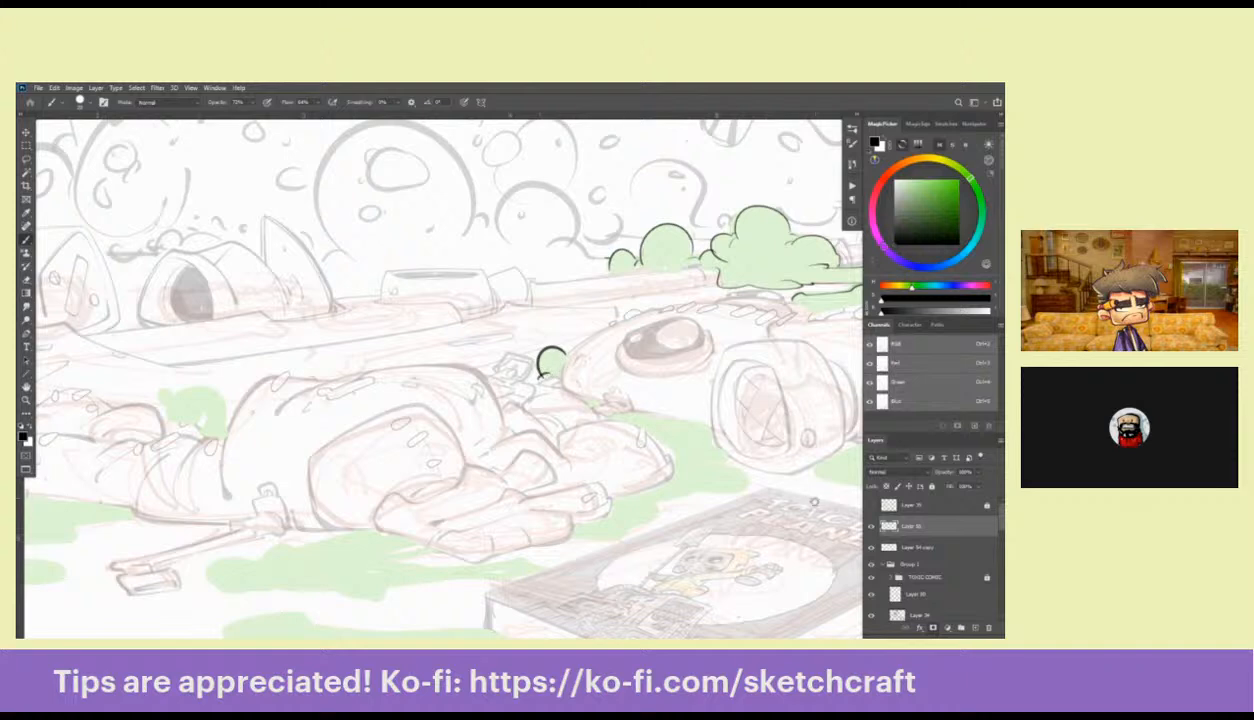
# Outline the lower lobes at the right end of the slime behind the helmet and the small droplet beside them
pyautogui.moveTo(814, 503); pyautogui.dragTo(488, 513)
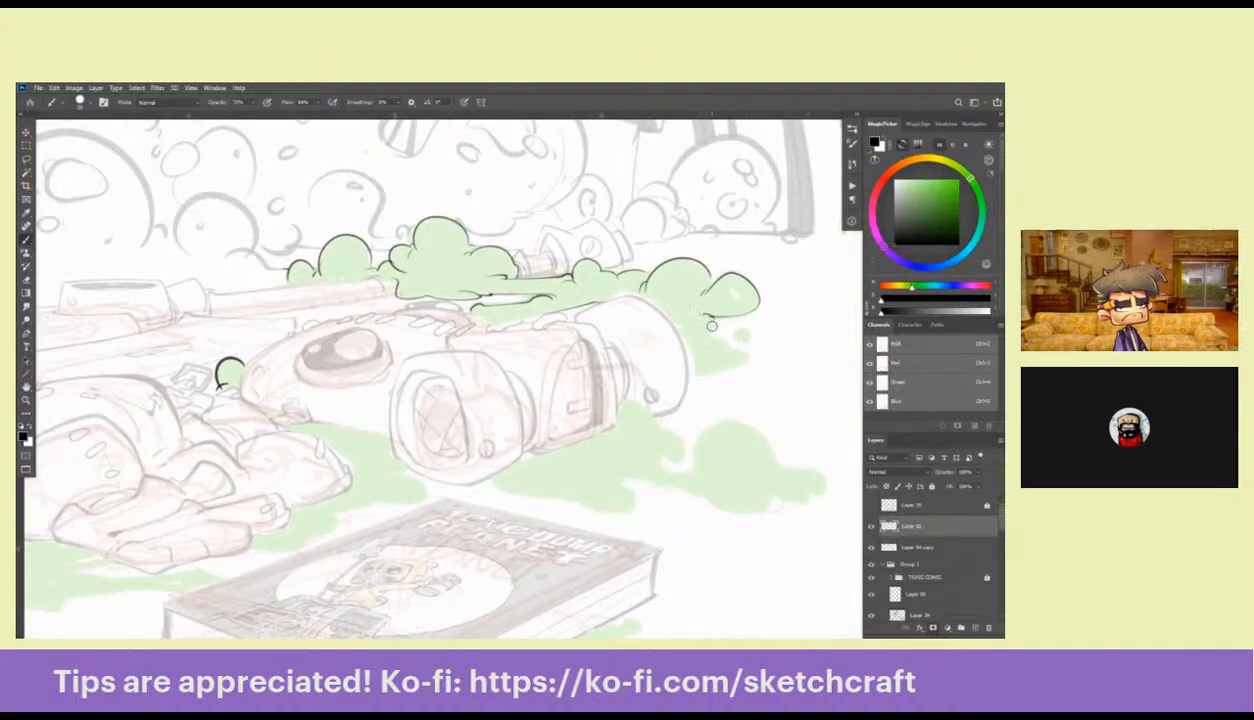
pyautogui.moveTo(712, 326); pyautogui.dragTo(709, 325)
pyautogui.moveTo(772, 352); pyautogui.dragTo(668, 370)
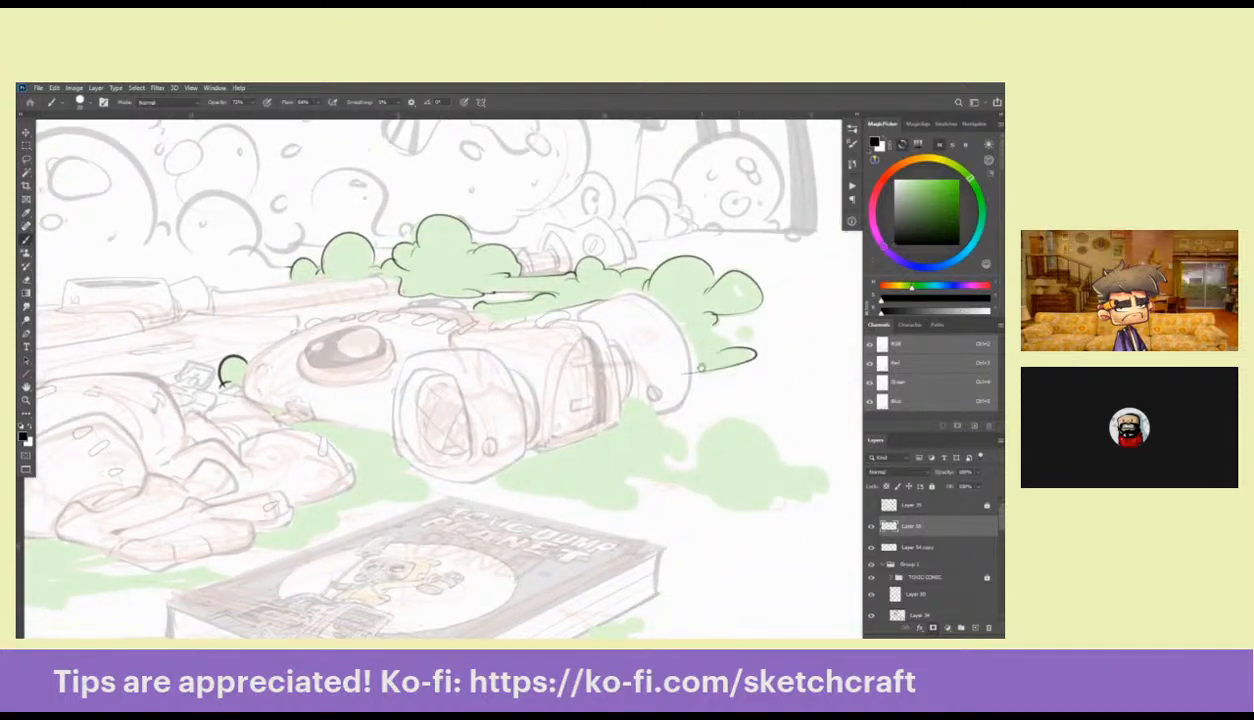
pyautogui.moveTo(710, 333); pyautogui.dragTo(748, 350)
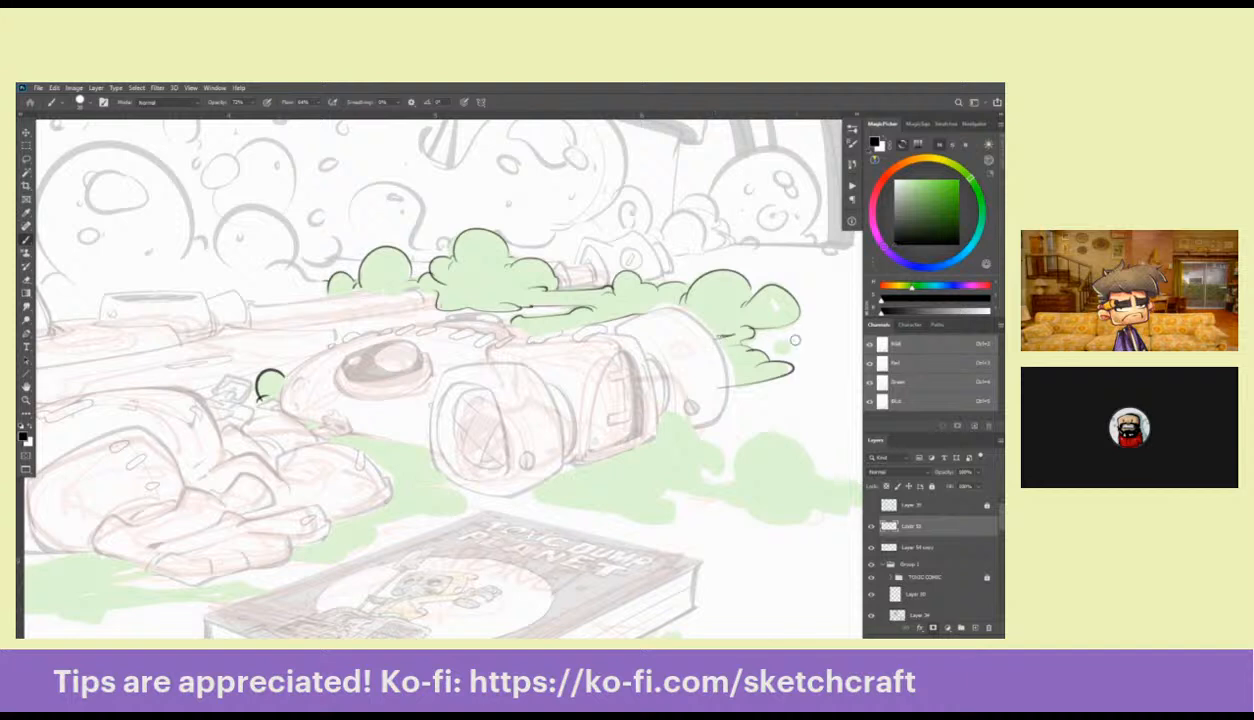
pyautogui.moveTo(791, 341)
pyautogui.mouseDown()
pyautogui.moveTo(772, 350)
pyautogui.moveTo(783, 346)
pyautogui.mouseUp()
# Outline the slime puddle in front of the helmet, with its round mounds, lower lobes and pointed tip
pyautogui.moveTo(832, 444)
pyautogui.mouseDown()
pyautogui.moveTo(774, 384)
pyautogui.moveTo(727, 318)
pyautogui.moveTo(735, 310)
pyautogui.moveTo(752, 331)
pyautogui.moveTo(677, 360)
pyautogui.moveTo(687, 374)
pyautogui.moveTo(805, 359)
pyautogui.moveTo(798, 389)
pyautogui.moveTo(732, 398)
pyautogui.moveTo(752, 374)
pyautogui.mouseUp()
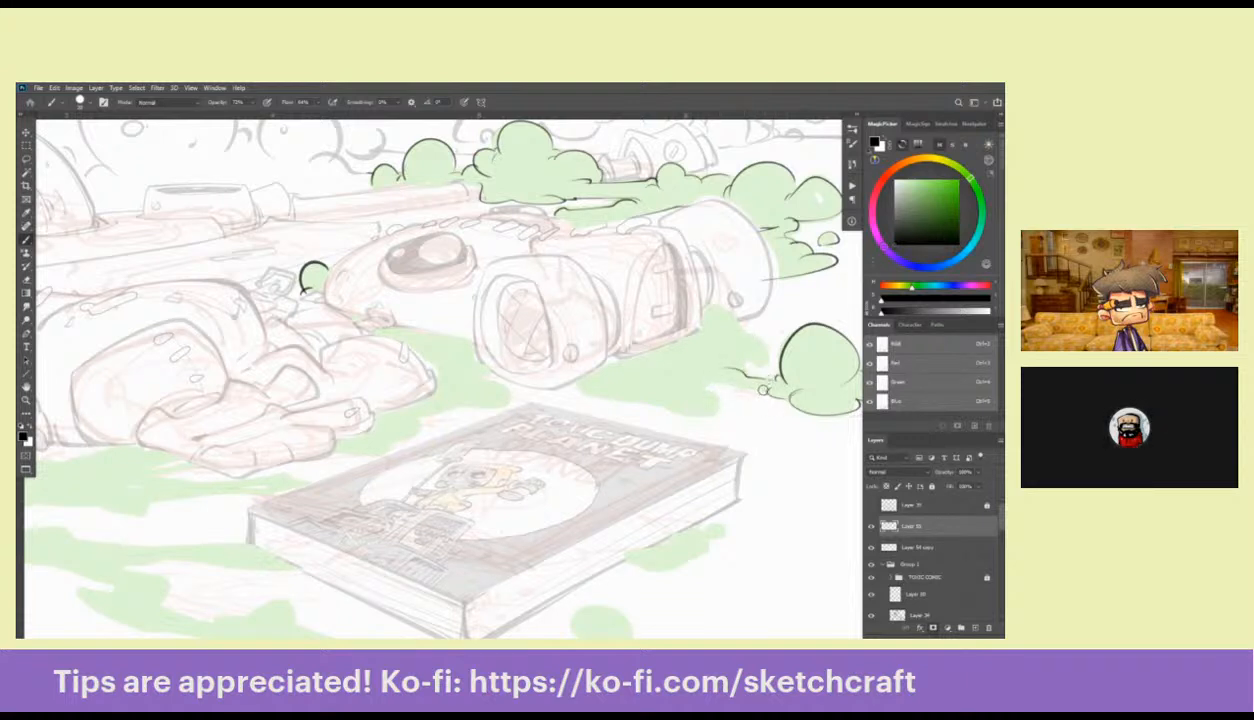
pyautogui.moveTo(756, 380)
pyautogui.mouseDown()
pyautogui.moveTo(708, 383)
pyautogui.moveTo(732, 398)
pyautogui.mouseUp()
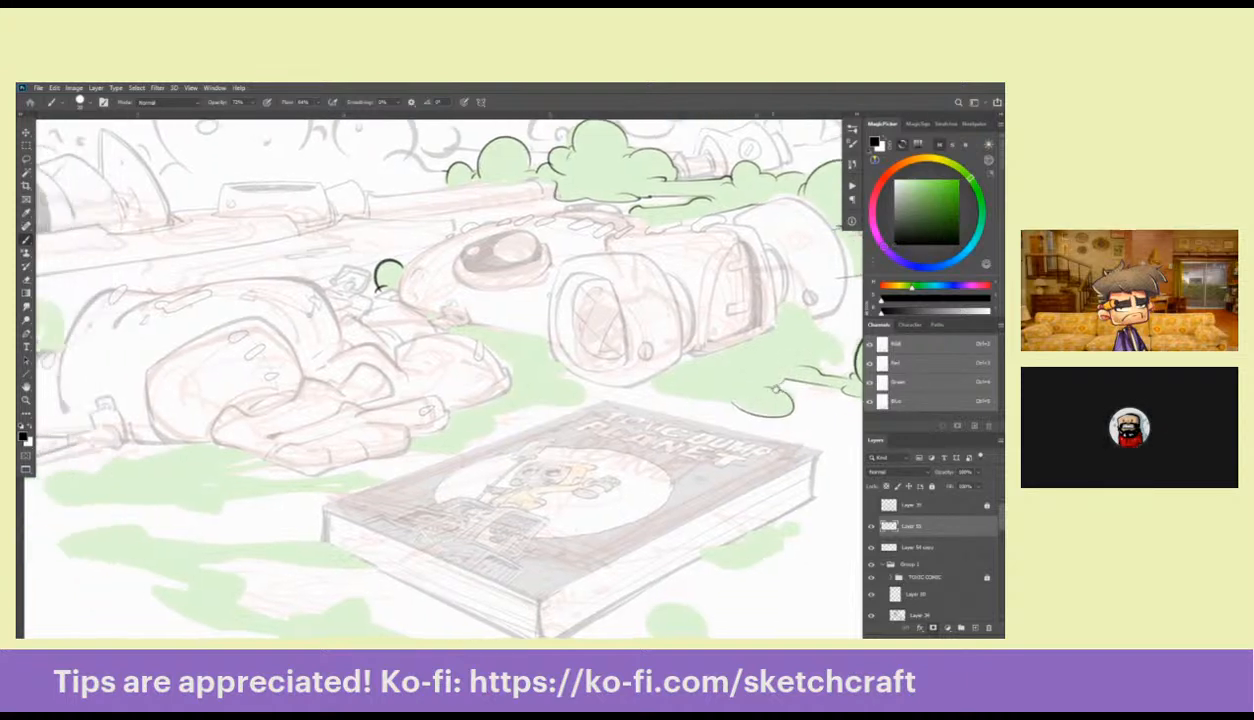
pyautogui.moveTo(776, 360)
pyautogui.mouseDown()
pyautogui.moveTo(672, 386)
pyautogui.moveTo(710, 352)
pyautogui.moveTo(711, 389)
pyautogui.moveTo(685, 328)
pyautogui.moveTo(655, 345)
pyautogui.moveTo(655, 372)
pyautogui.moveTo(726, 346)
pyautogui.mouseUp()
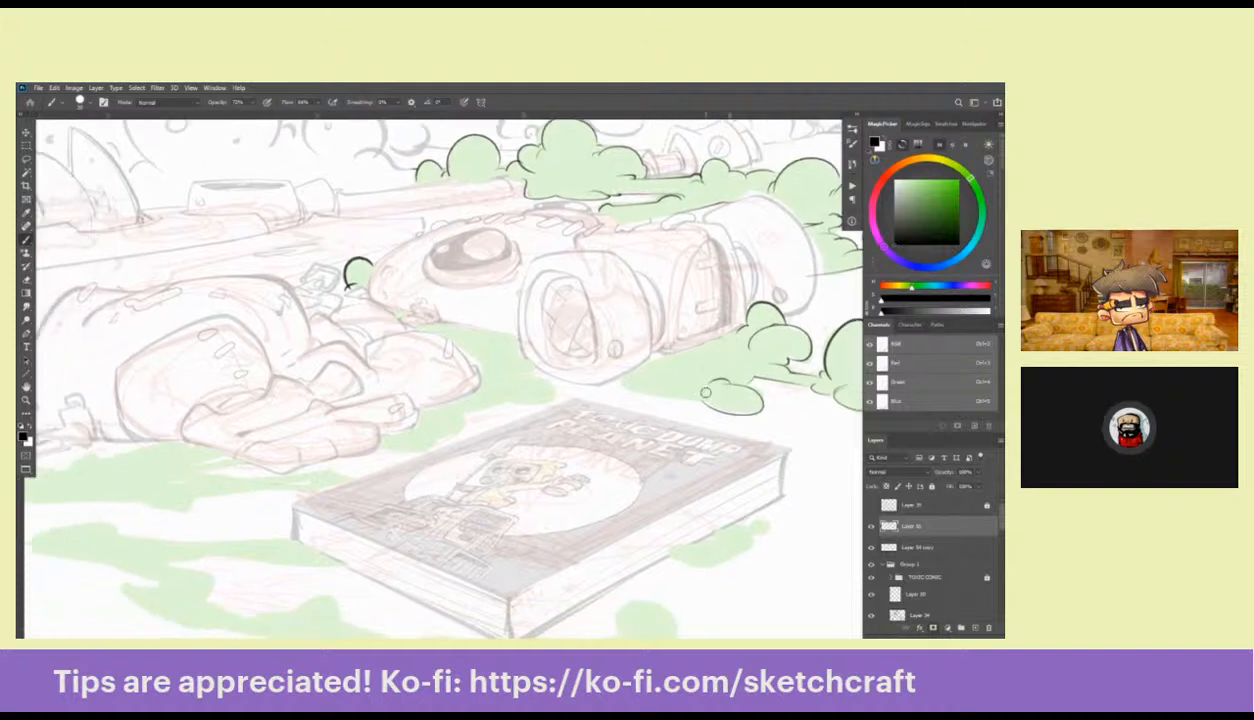
pyautogui.moveTo(697, 395)
pyautogui.mouseDown()
pyautogui.moveTo(622, 379)
pyautogui.moveTo(663, 355)
pyautogui.mouseUp()
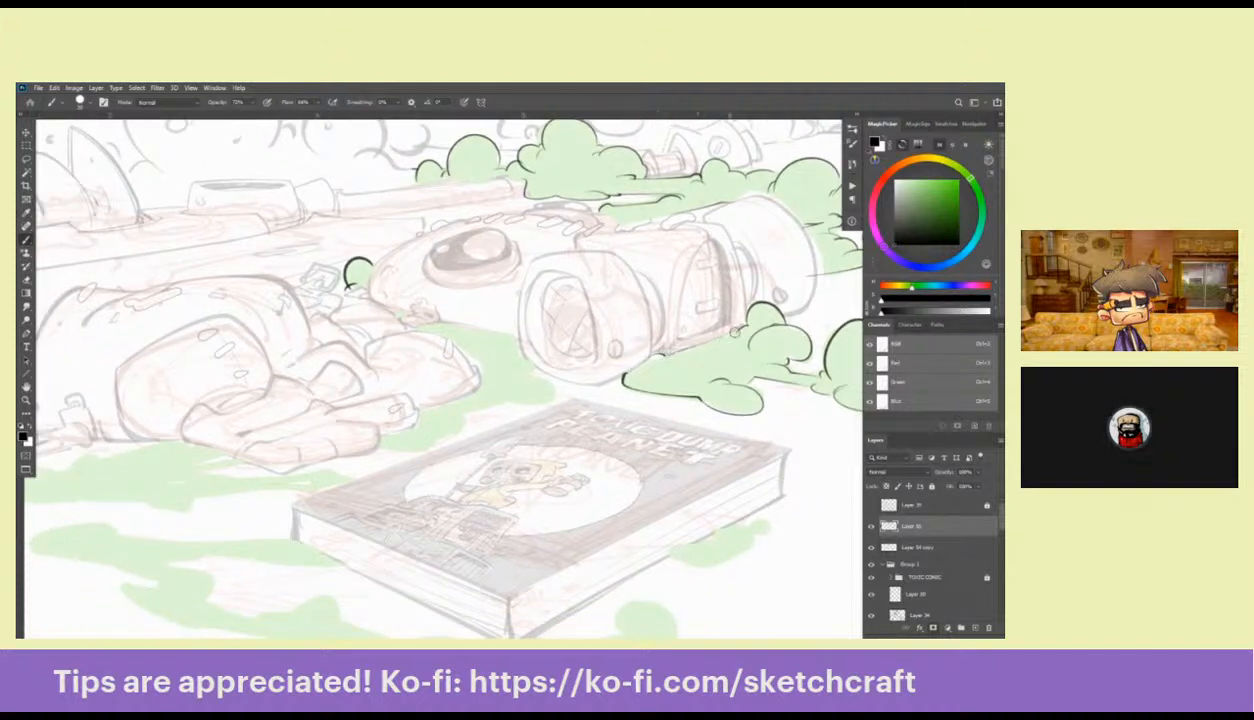
pyautogui.moveTo(654, 437); pyautogui.dragTo(754, 345)
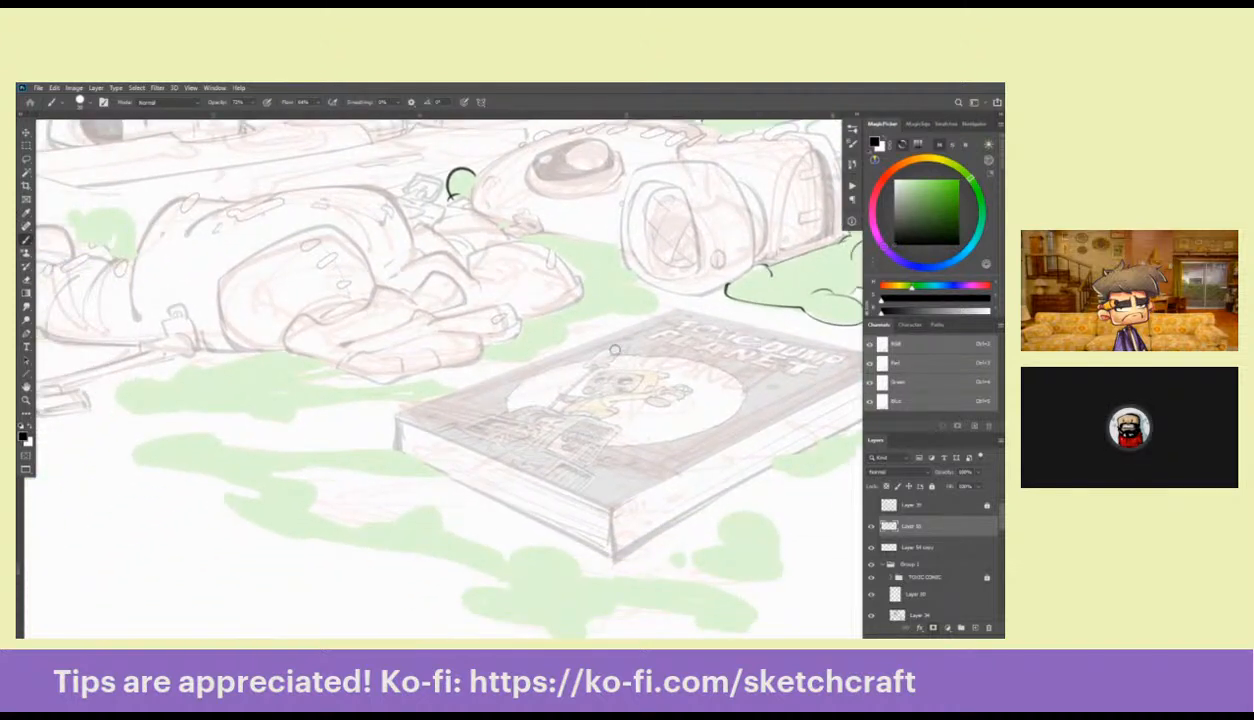
pyautogui.moveTo(617, 425); pyautogui.dragTo(441, 538)
pyautogui.moveTo(603, 360)
pyautogui.mouseDown()
pyautogui.moveTo(621, 338)
pyautogui.moveTo(717, 328)
pyautogui.mouseUp()
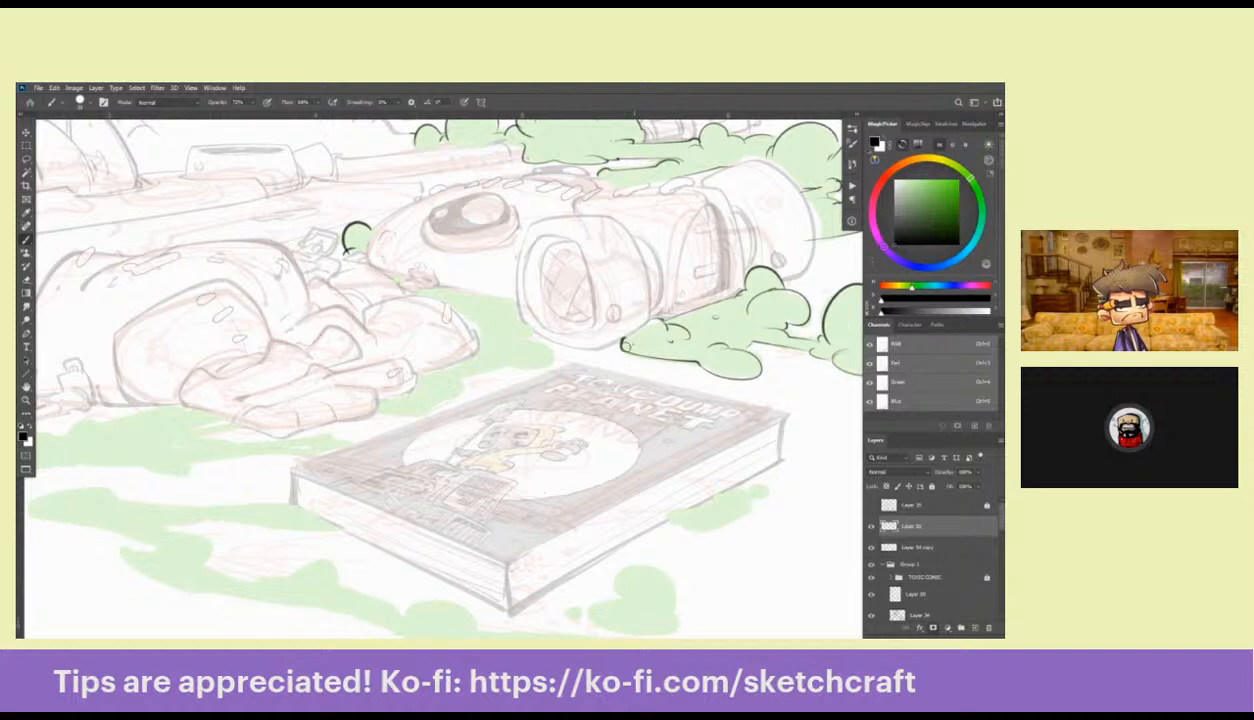
# Draw black lobed outlines around the slime between the severed hand and the comic book
pyautogui.moveTo(612, 340); pyautogui.dragTo(789, 307)
pyautogui.moveTo(672, 316)
pyautogui.mouseDown()
pyautogui.moveTo(725, 330)
pyautogui.moveTo(712, 346)
pyautogui.moveTo(668, 352)
pyautogui.moveTo(660, 383)
pyautogui.mouseUp()
pyautogui.moveTo(655, 378); pyautogui.dragTo(603, 391)
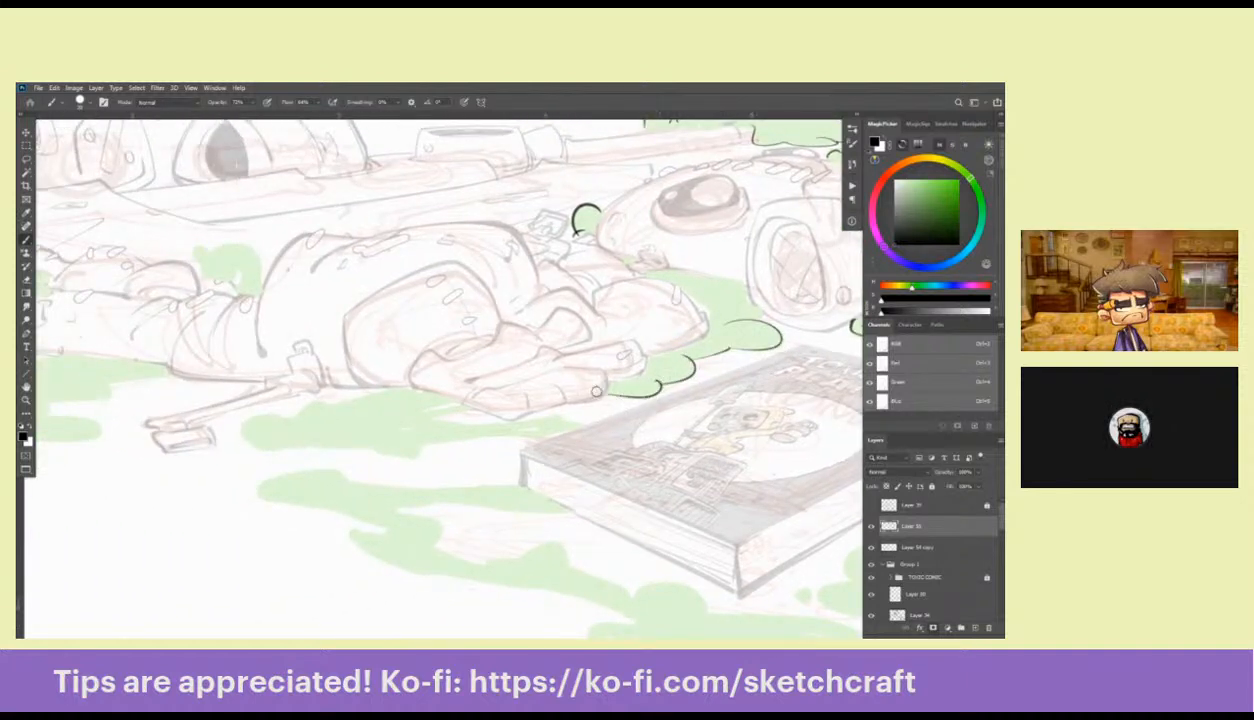
pyautogui.moveTo(738, 316); pyautogui.dragTo(657, 378)
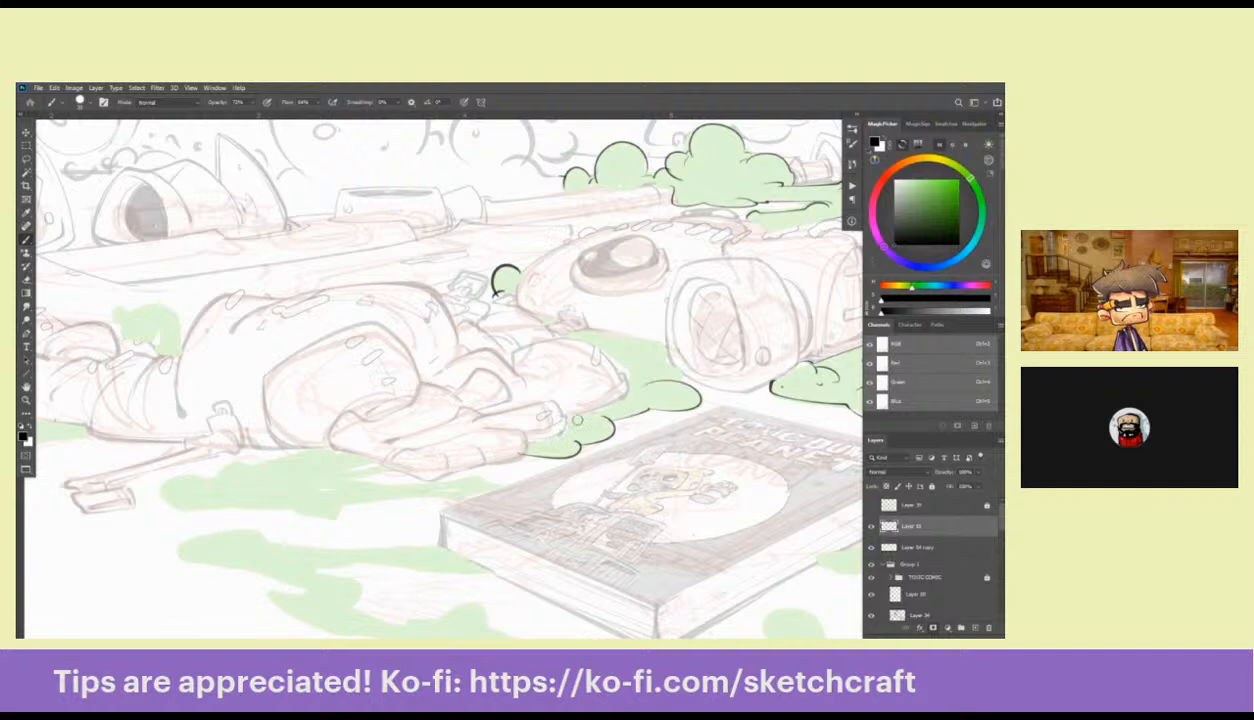
pyautogui.moveTo(560, 412); pyautogui.dragTo(607, 424)
pyautogui.moveTo(660, 391); pyautogui.dragTo(684, 399)
pyautogui.moveTo(706, 385)
pyautogui.mouseDown()
pyautogui.moveTo(685, 377)
pyautogui.moveTo(736, 362)
pyautogui.mouseUp()
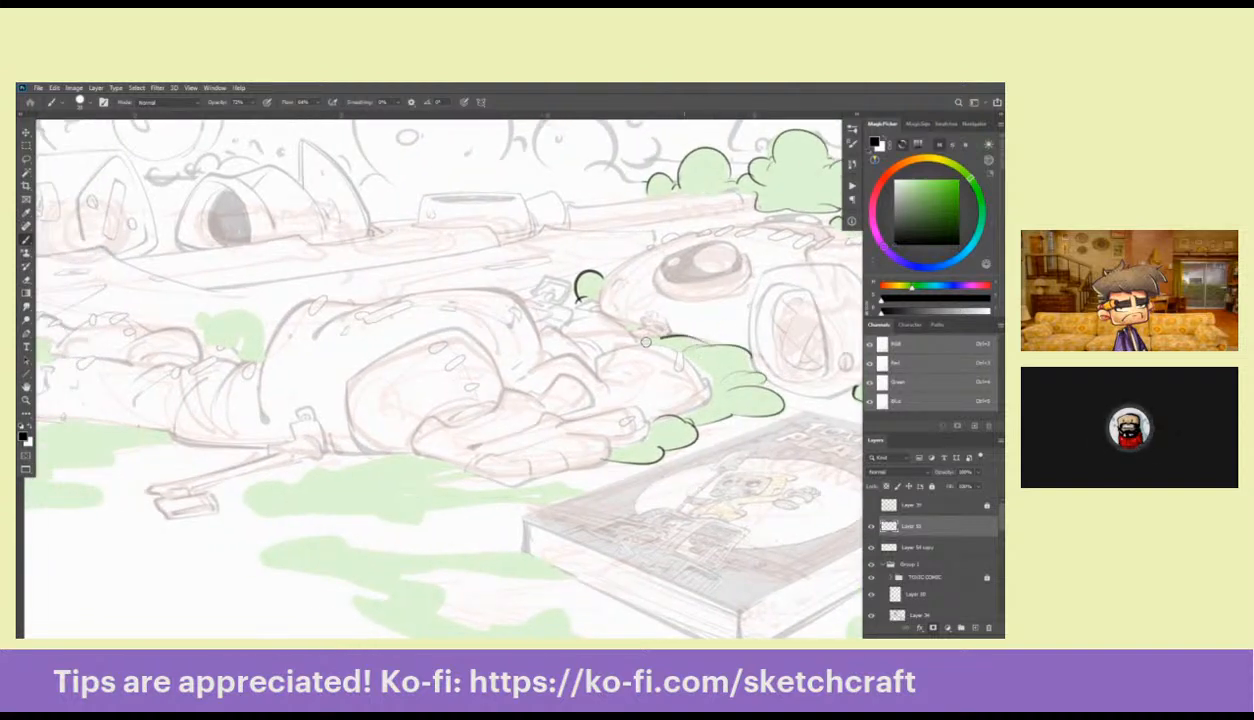
# Outline the long slime puddle below the hand, with rounded lobes near the buckle and thin streaks toward the comic book
pyautogui.moveTo(455, 466); pyautogui.dragTo(680, 316)
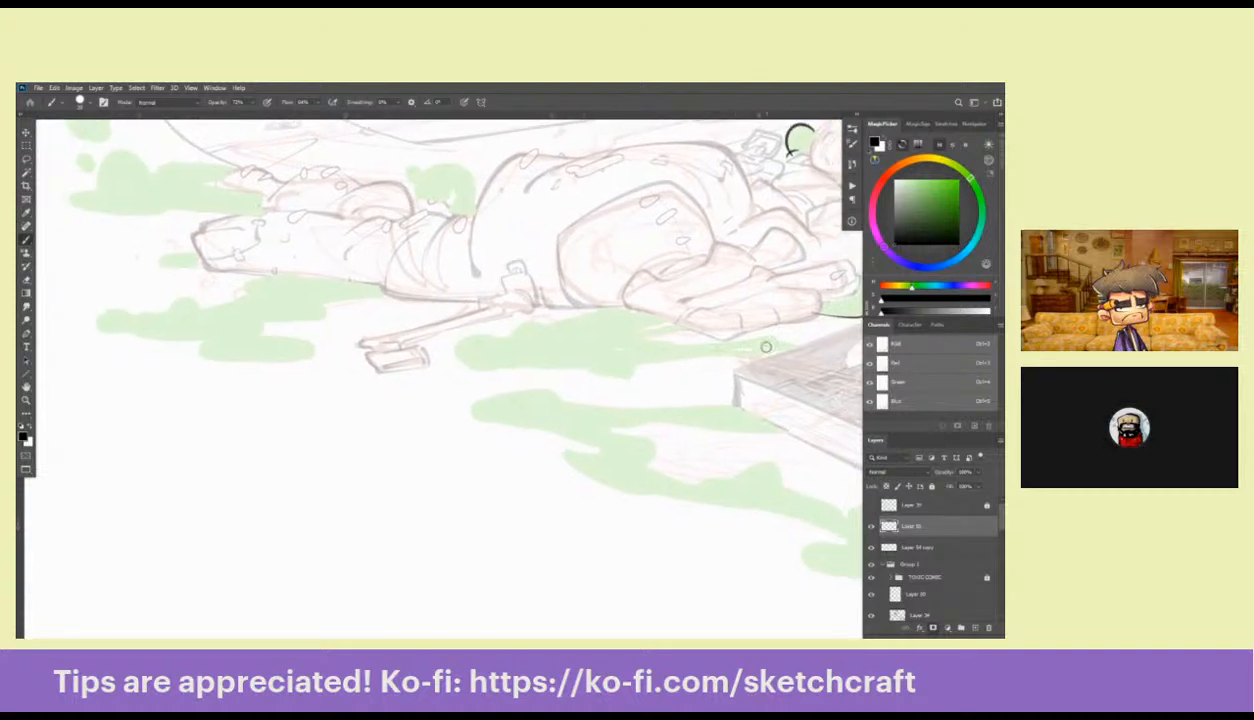
pyautogui.moveTo(774, 339)
pyautogui.mouseDown()
pyautogui.moveTo(656, 348)
pyautogui.moveTo(688, 357)
pyautogui.moveTo(635, 348)
pyautogui.moveTo(753, 350)
pyautogui.mouseUp()
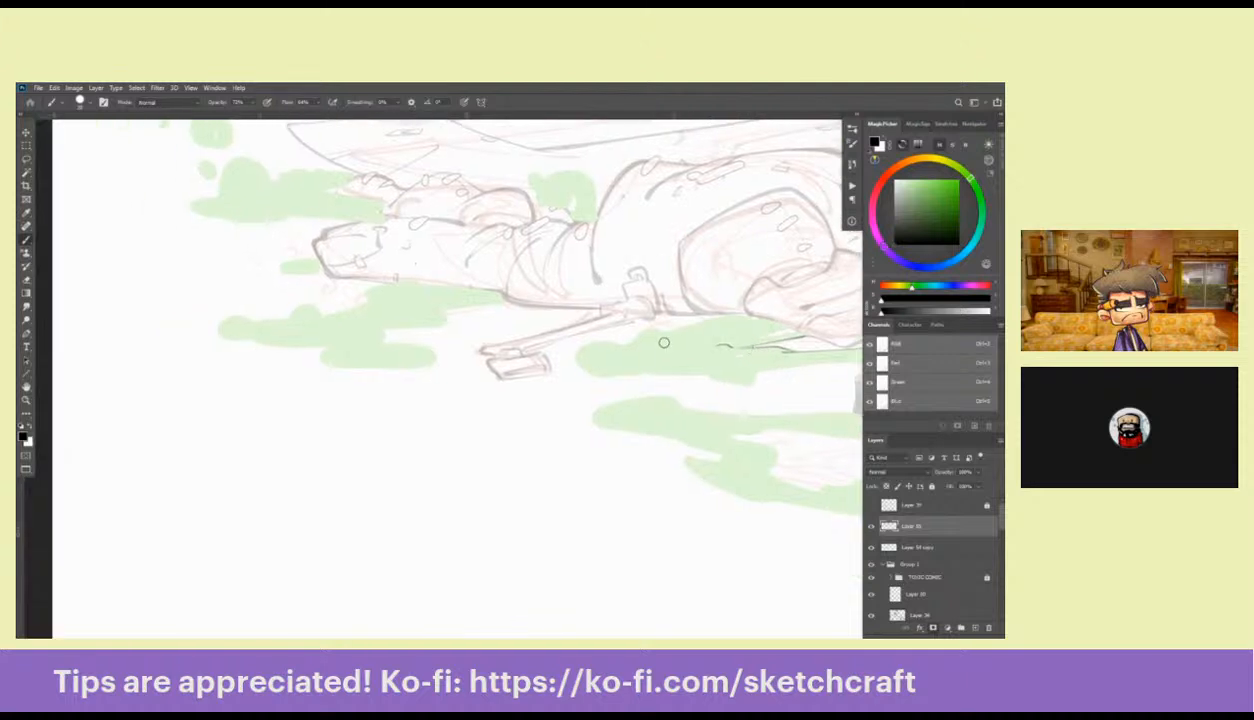
pyautogui.moveTo(773, 397); pyautogui.dragTo(657, 369)
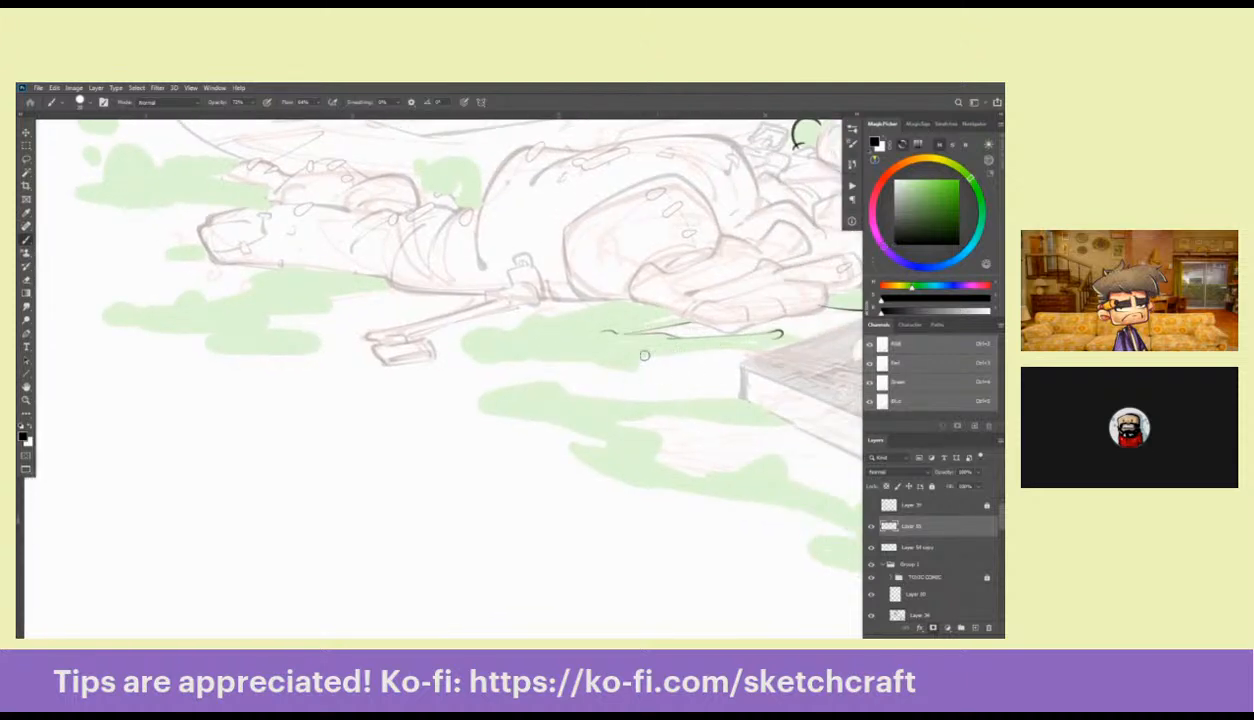
pyautogui.moveTo(738, 349); pyautogui.dragTo(760, 348)
pyautogui.moveTo(618, 384)
pyautogui.mouseDown()
pyautogui.moveTo(712, 394)
pyautogui.moveTo(679, 366)
pyautogui.moveTo(736, 369)
pyautogui.moveTo(709, 379)
pyautogui.moveTo(674, 367)
pyautogui.moveTo(704, 357)
pyautogui.moveTo(619, 367)
pyautogui.moveTo(734, 368)
pyautogui.mouseUp()
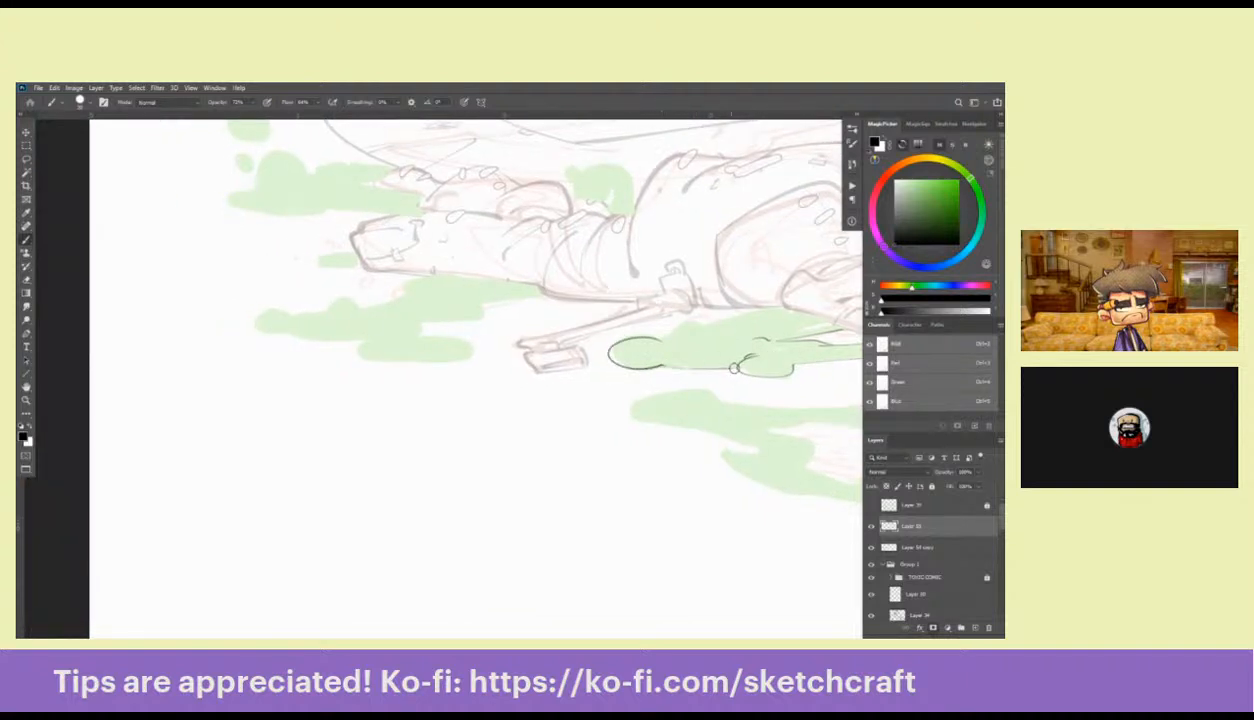
pyautogui.moveTo(660, 338)
pyautogui.mouseDown()
pyautogui.moveTo(714, 335)
pyautogui.moveTo(670, 352)
pyautogui.moveTo(643, 339)
pyautogui.moveTo(739, 356)
pyautogui.moveTo(639, 351)
pyautogui.moveTo(698, 333)
pyautogui.mouseUp()
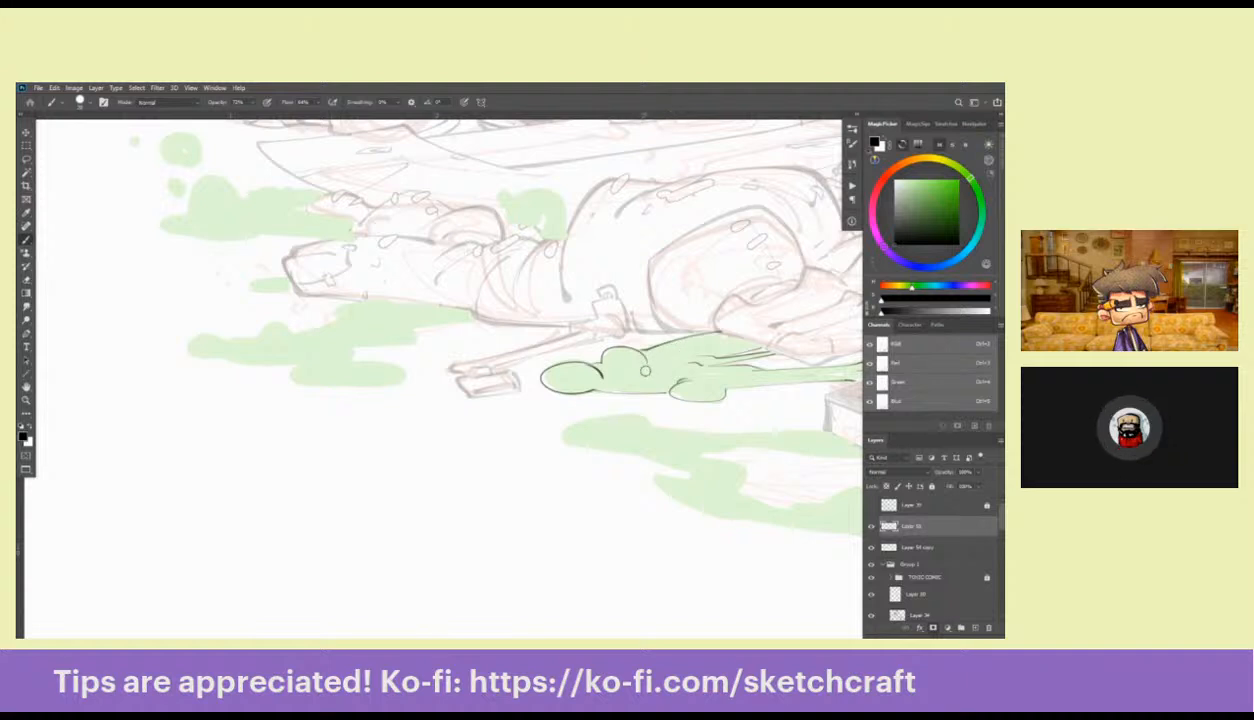
pyautogui.moveTo(612, 349)
pyautogui.mouseDown()
pyautogui.moveTo(648, 367)
pyautogui.moveTo(592, 356)
pyautogui.moveTo(545, 379)
pyautogui.mouseUp()
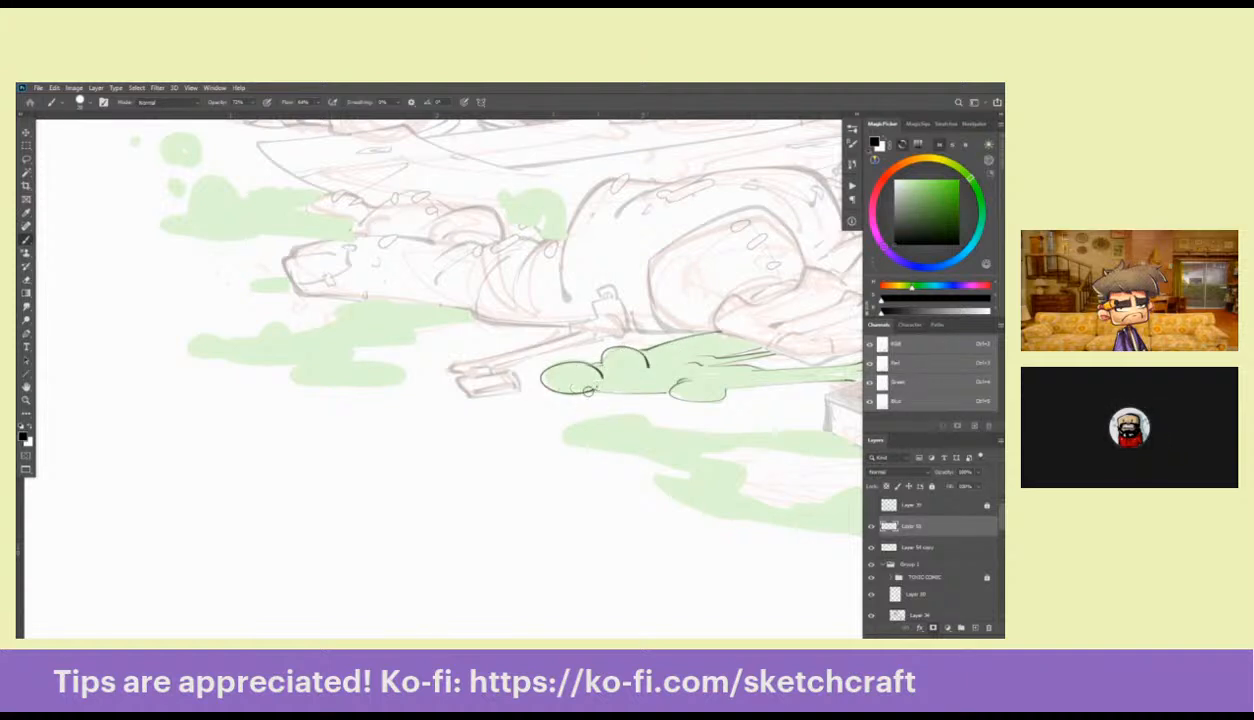
# Outline the slime puddle below the severed arm's end, including its flat oval lobes and small bumps
pyautogui.moveTo(456, 400); pyautogui.dragTo(760, 403)
pyautogui.moveTo(735, 336)
pyautogui.mouseDown()
pyautogui.moveTo(749, 337)
pyautogui.moveTo(688, 350)
pyautogui.mouseUp()
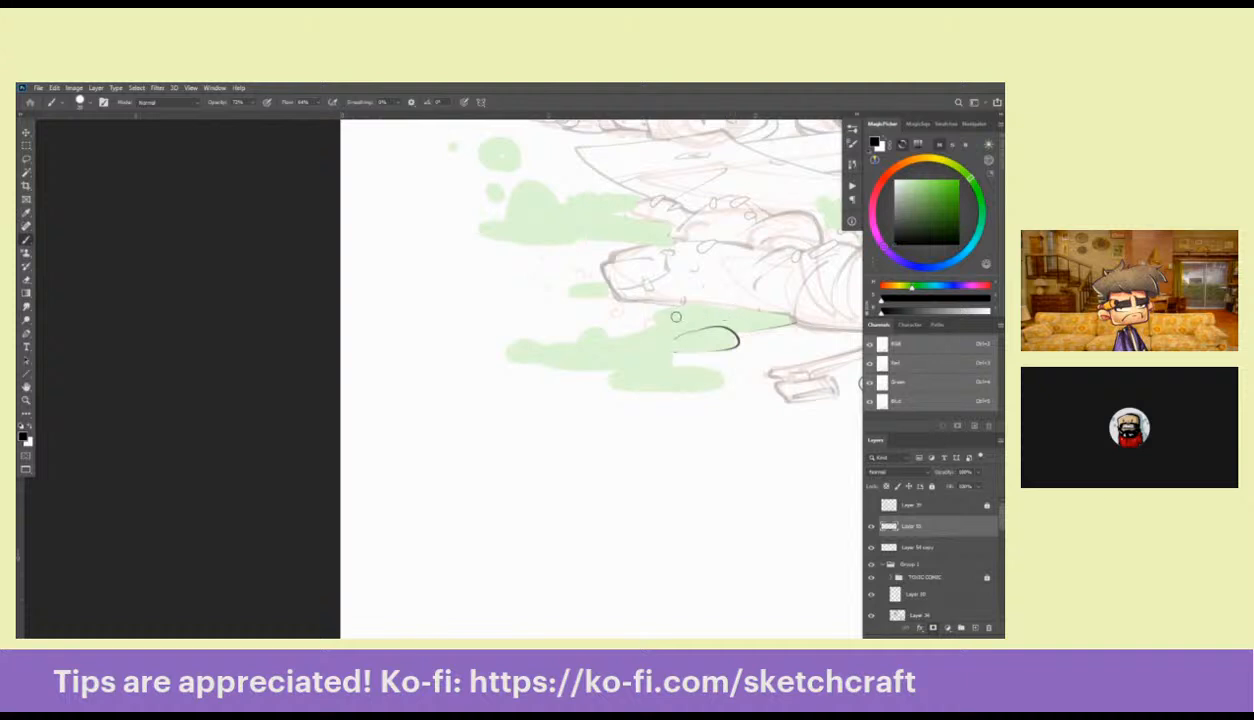
pyautogui.moveTo(689, 311)
pyautogui.mouseDown()
pyautogui.moveTo(649, 322)
pyautogui.moveTo(696, 332)
pyautogui.moveTo(709, 356)
pyautogui.moveTo(742, 358)
pyautogui.moveTo(705, 348)
pyautogui.moveTo(700, 368)
pyautogui.moveTo(665, 345)
pyautogui.moveTo(702, 372)
pyautogui.mouseUp()
pyautogui.hotkey('ctrl', 'z')
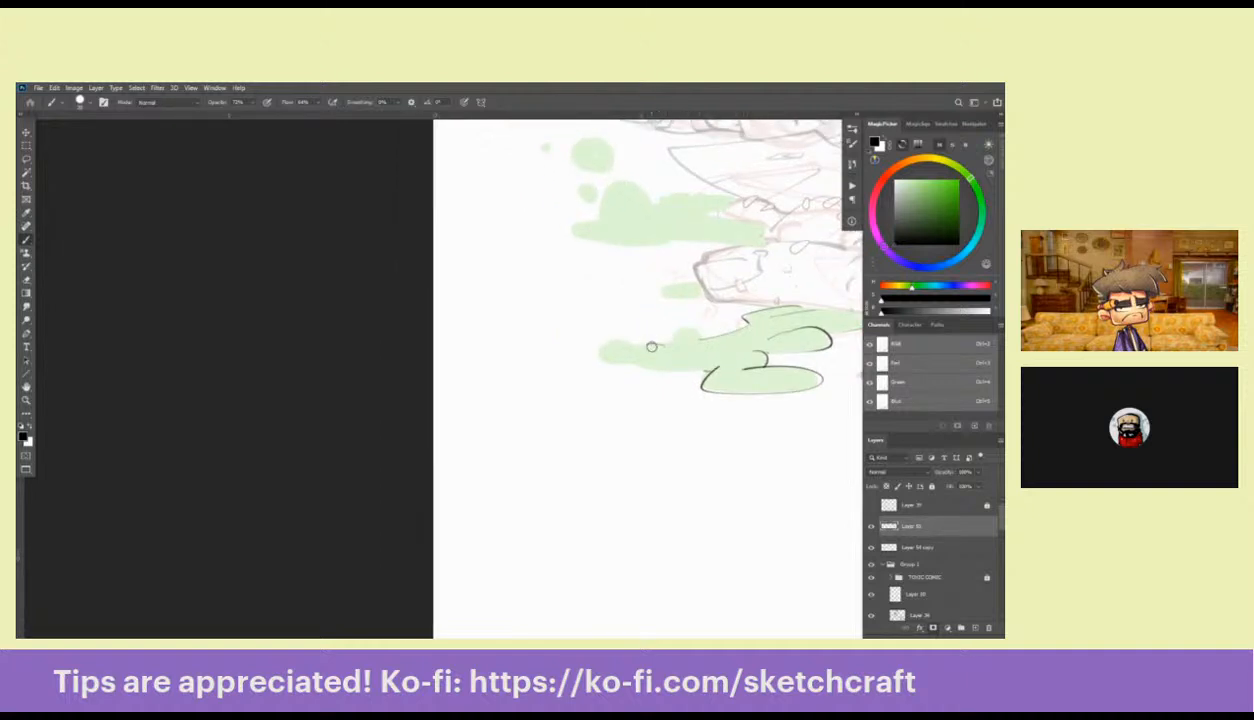
pyautogui.moveTo(651, 346)
pyautogui.mouseDown()
pyautogui.moveTo(591, 350)
pyautogui.moveTo(677, 362)
pyautogui.moveTo(685, 329)
pyautogui.moveTo(703, 342)
pyautogui.moveTo(683, 377)
pyautogui.moveTo(510, 413)
pyautogui.mouseUp()
# Outline the slime puddle above the arm's end, the thin sliver beside it and the loose droplets near the canvas edge
pyautogui.moveTo(528, 354)
pyautogui.mouseDown()
pyautogui.moveTo(647, 384)
pyautogui.moveTo(653, 358)
pyautogui.moveTo(735, 359)
pyautogui.moveTo(607, 359)
pyautogui.mouseUp()
pyautogui.moveTo(663, 346)
pyautogui.mouseDown()
pyautogui.moveTo(686, 369)
pyautogui.moveTo(614, 378)
pyautogui.moveTo(718, 386)
pyautogui.moveTo(682, 379)
pyautogui.moveTo(765, 375)
pyautogui.mouseUp()
pyautogui.hotkey('ctrl', 'z')
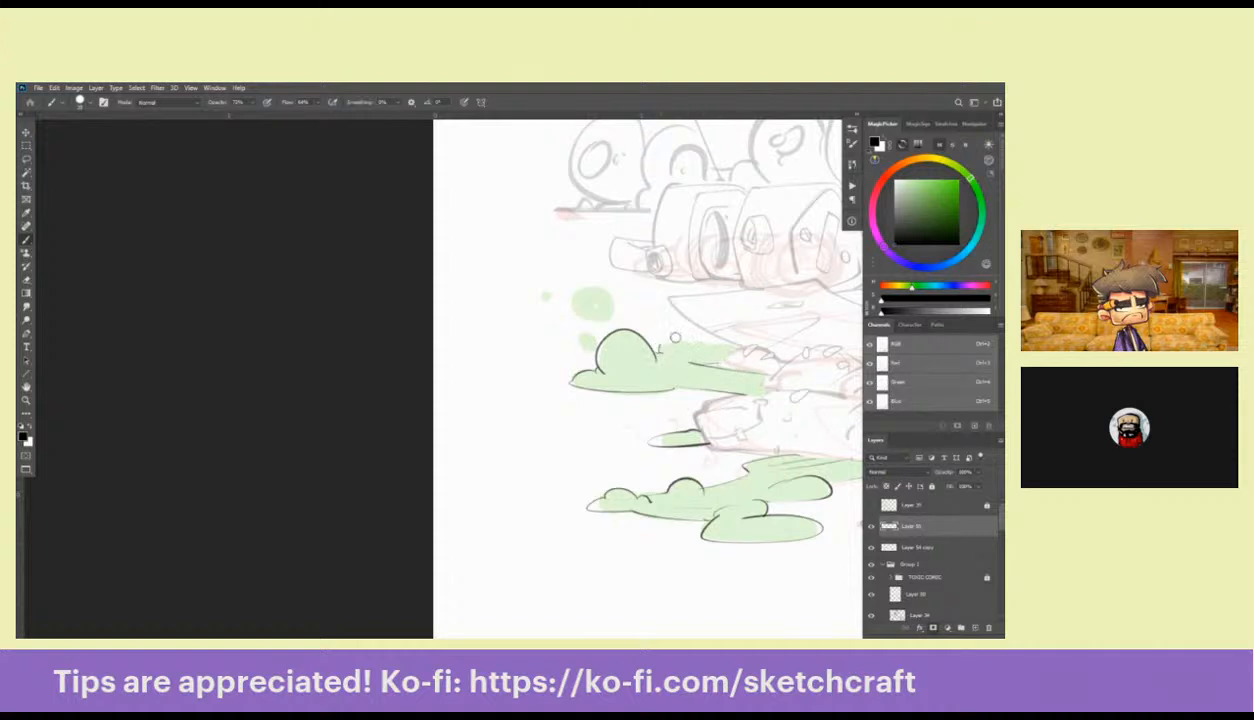
pyautogui.moveTo(659, 347); pyautogui.dragTo(720, 348)
pyautogui.moveTo(659, 379); pyautogui.dragTo(720, 387)
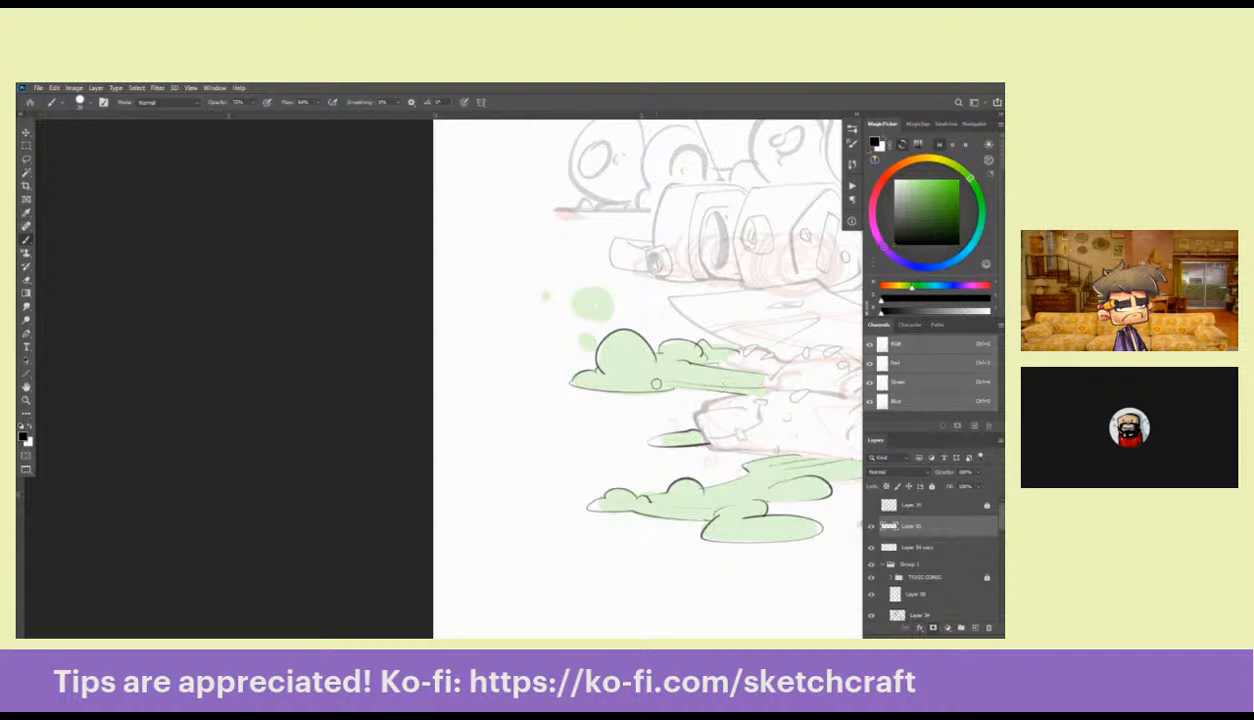
pyautogui.moveTo(605, 362); pyautogui.dragTo(645, 432)
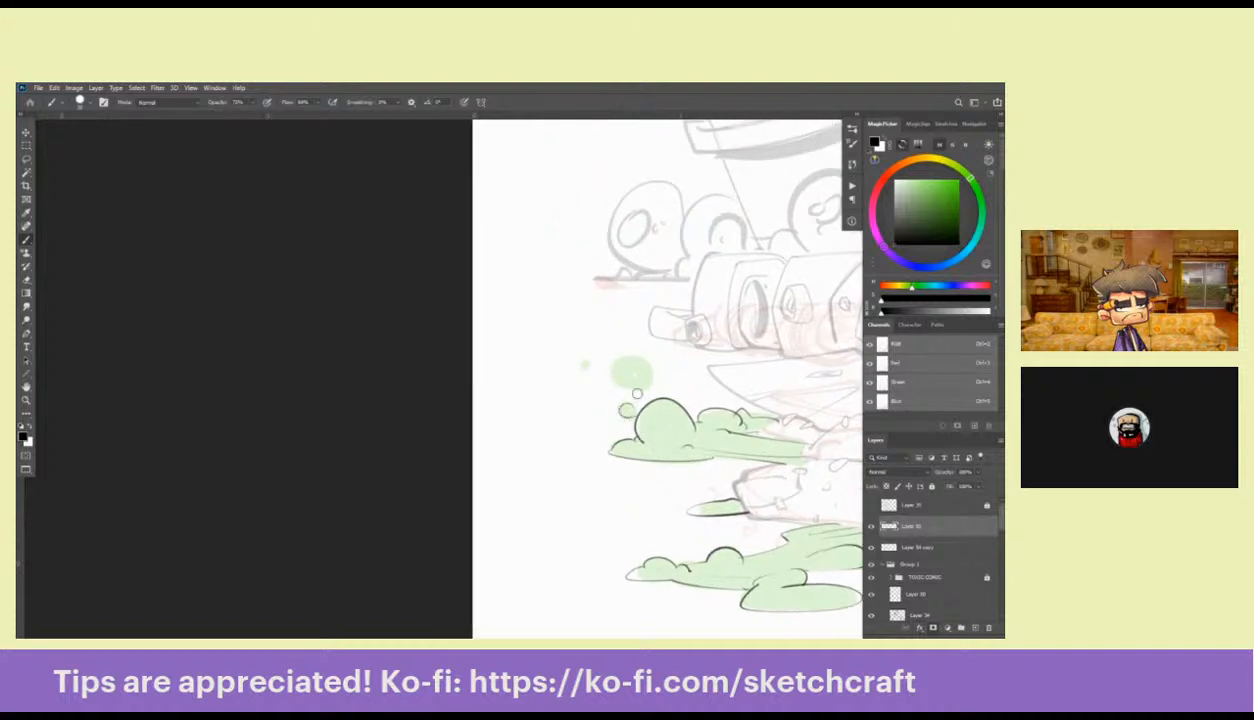
pyautogui.moveTo(607, 369)
pyautogui.mouseDown()
pyautogui.moveTo(650, 380)
pyautogui.moveTo(594, 364)
pyautogui.mouseUp()
# Outline the round slime blob behind the severed arm and add a small bump beside it
pyautogui.moveTo(844, 451); pyautogui.dragTo(597, 387)
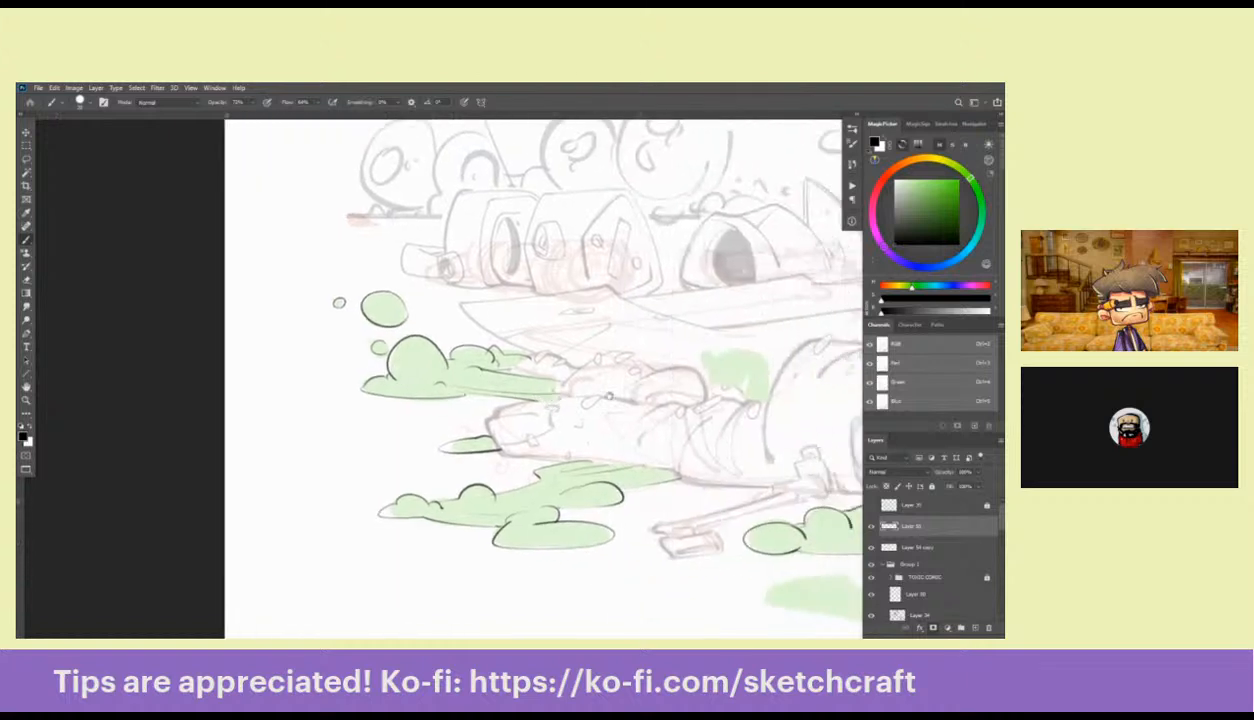
pyautogui.moveTo(770, 405)
pyautogui.mouseDown()
pyautogui.moveTo(680, 420)
pyautogui.moveTo(681, 347)
pyautogui.moveTo(663, 381)
pyautogui.moveTo(627, 351)
pyautogui.moveTo(604, 389)
pyautogui.mouseUp()
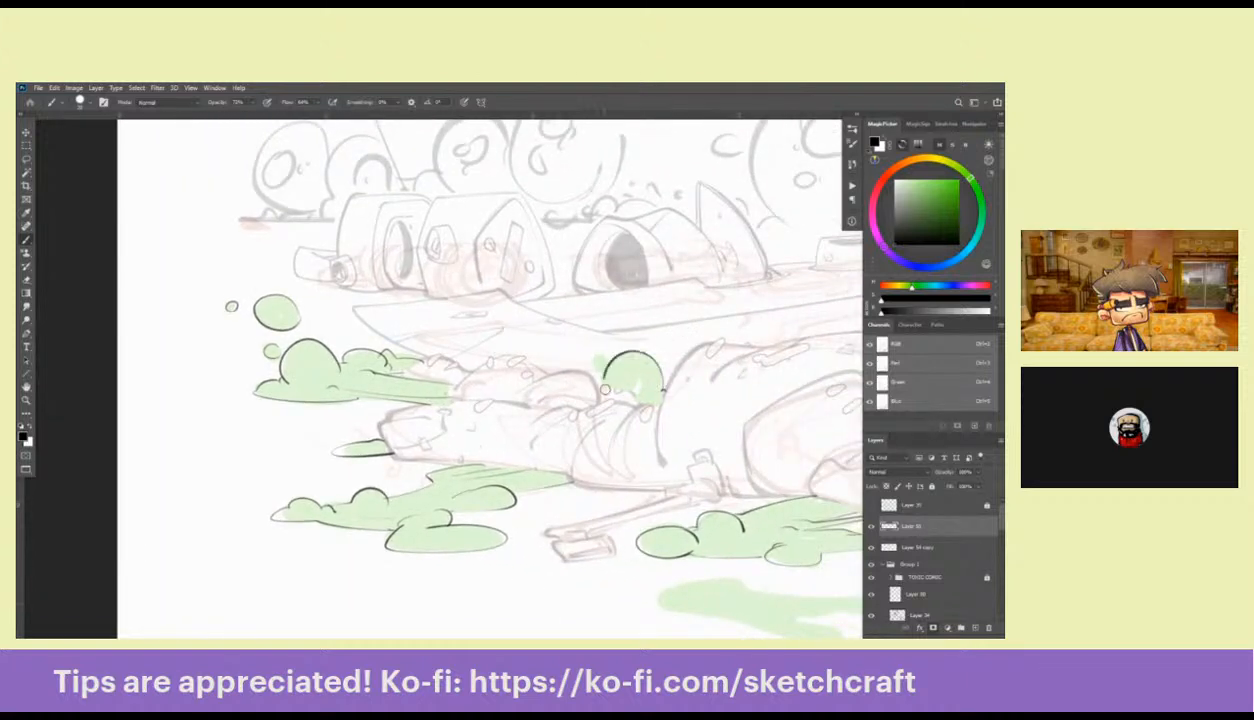
pyautogui.moveTo(746, 443); pyautogui.dragTo(406, 358)
pyautogui.scroll(-3, 601, 438)
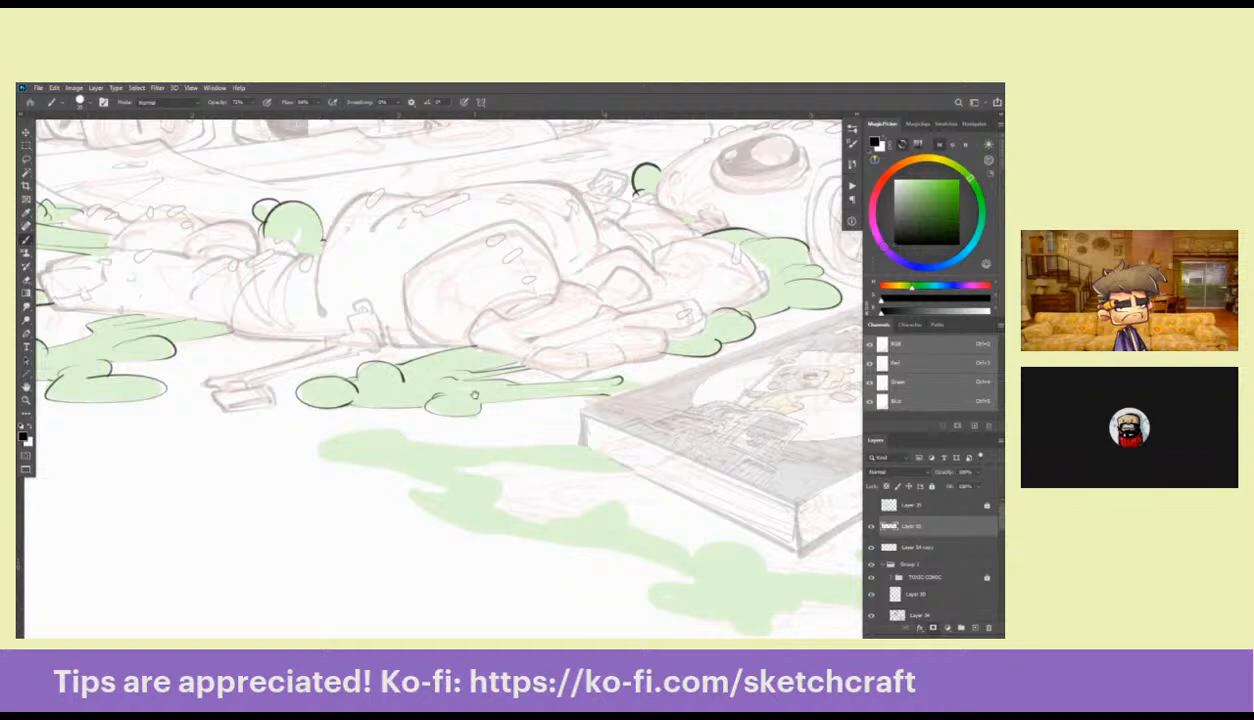
# Outline the small slime patch beside the comic book's right edge and the rounded mound with its droplet near the front corner
pyautogui.moveTo(474, 395); pyautogui.dragTo(668, 310)
pyautogui.moveTo(838, 312); pyautogui.dragTo(556, 399)
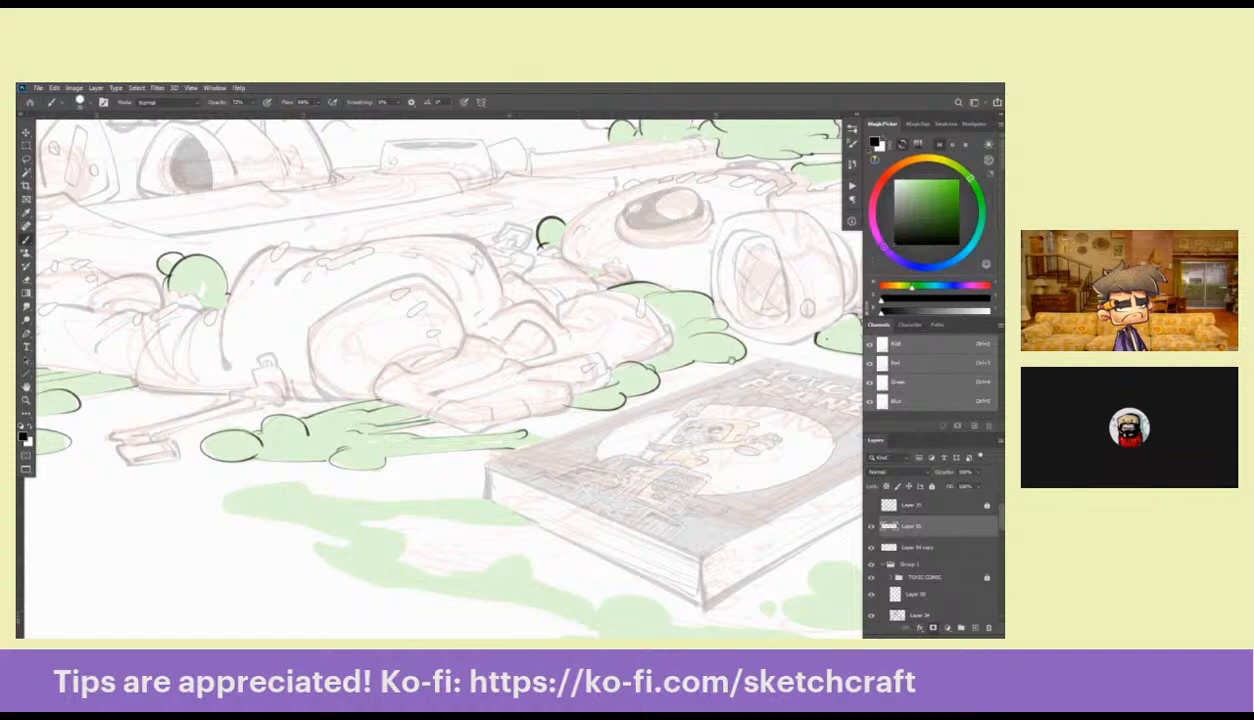
pyautogui.moveTo(733, 357)
pyautogui.mouseDown()
pyautogui.moveTo(631, 362)
pyautogui.moveTo(630, 420)
pyautogui.moveTo(566, 466)
pyautogui.moveTo(673, 336)
pyautogui.moveTo(752, 340)
pyautogui.moveTo(703, 365)
pyautogui.moveTo(745, 352)
pyautogui.mouseUp()
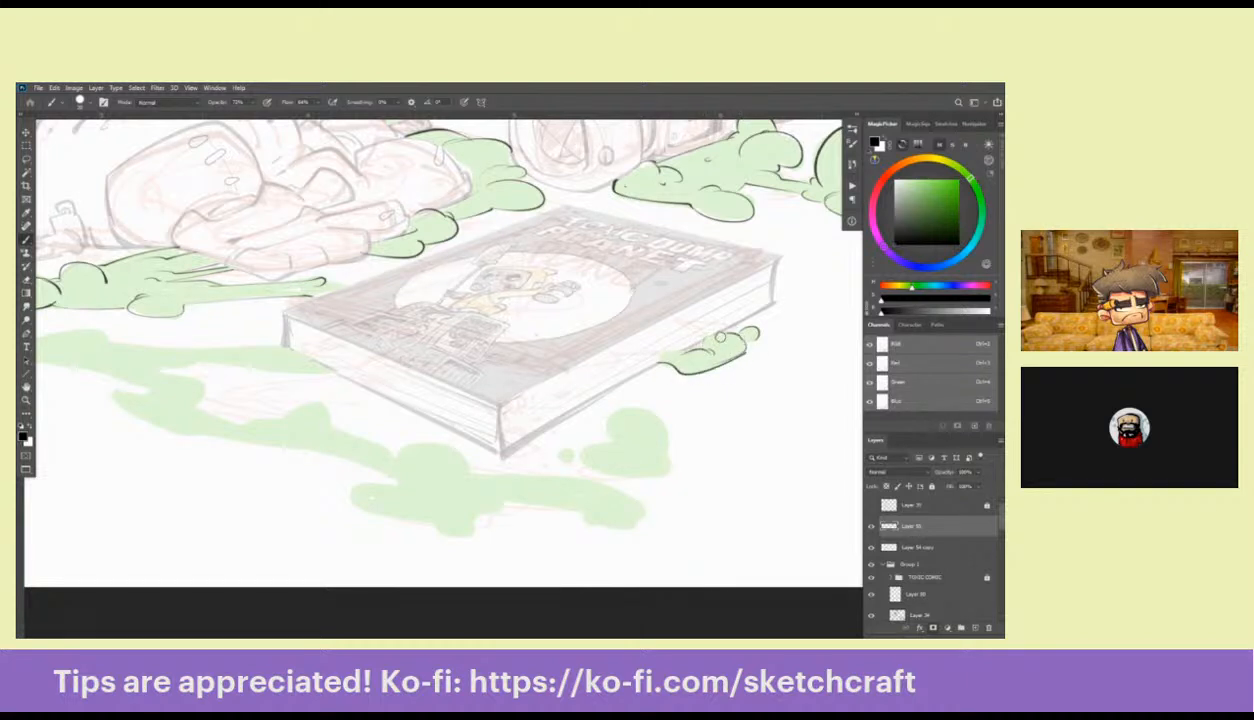
pyautogui.moveTo(613, 394)
pyautogui.mouseDown()
pyautogui.moveTo(653, 376)
pyautogui.moveTo(703, 389)
pyautogui.moveTo(735, 325)
pyautogui.moveTo(690, 324)
pyautogui.moveTo(738, 368)
pyautogui.moveTo(691, 325)
pyautogui.moveTo(686, 356)
pyautogui.moveTo(743, 366)
pyautogui.moveTo(672, 386)
pyautogui.moveTo(681, 355)
pyautogui.moveTo(737, 358)
pyautogui.mouseUp()
pyautogui.hotkey('ctrl', 'z')
pyautogui.hotkey('ctrl', 'z')
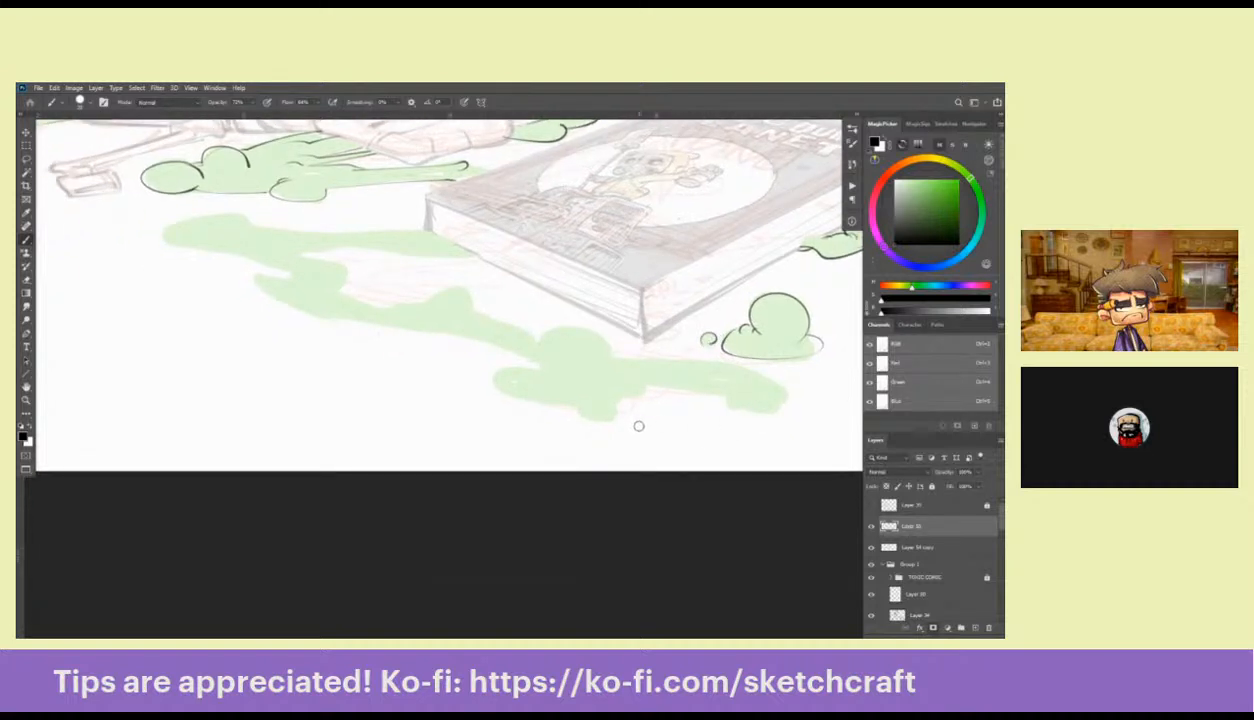
# Outline the long slime puddle reaching out from under the comic book's left corner, with its pointed tip, curled lobes and raised bump
pyautogui.moveTo(640, 407); pyautogui.dragTo(731, 434)
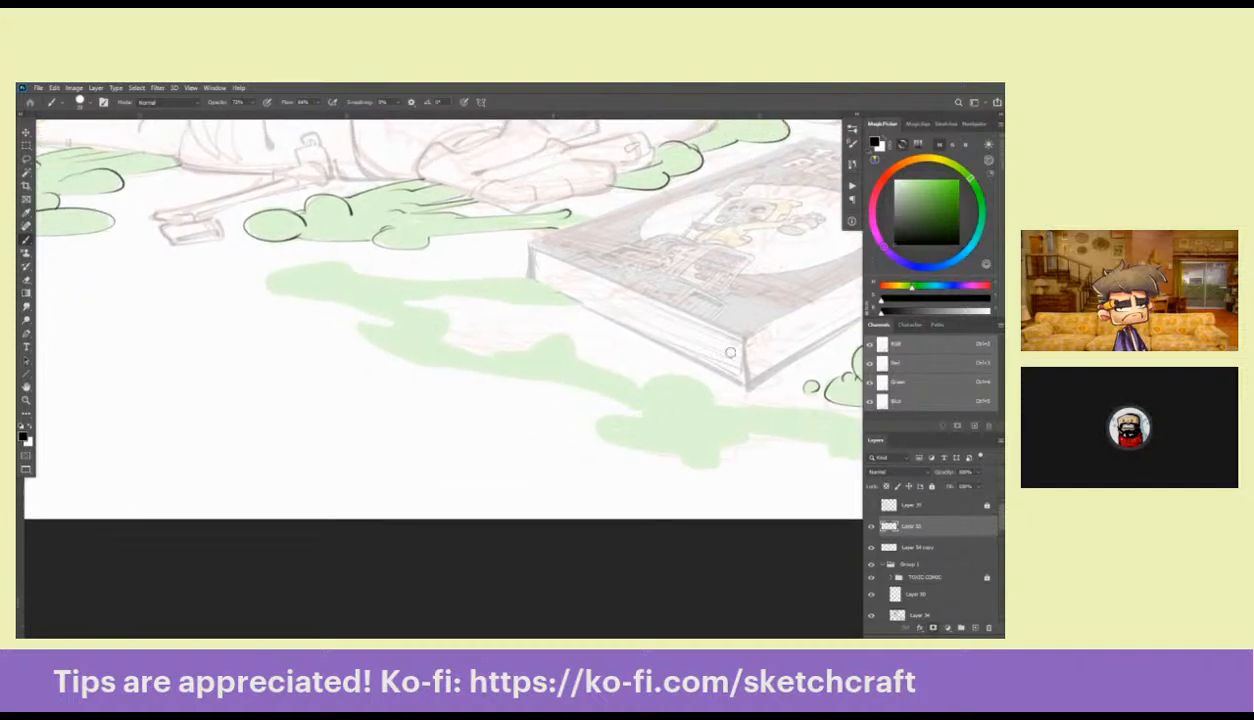
pyautogui.moveTo(601, 359)
pyautogui.mouseDown()
pyautogui.moveTo(726, 386)
pyautogui.moveTo(722, 360)
pyautogui.moveTo(649, 380)
pyautogui.moveTo(726, 391)
pyautogui.mouseUp()
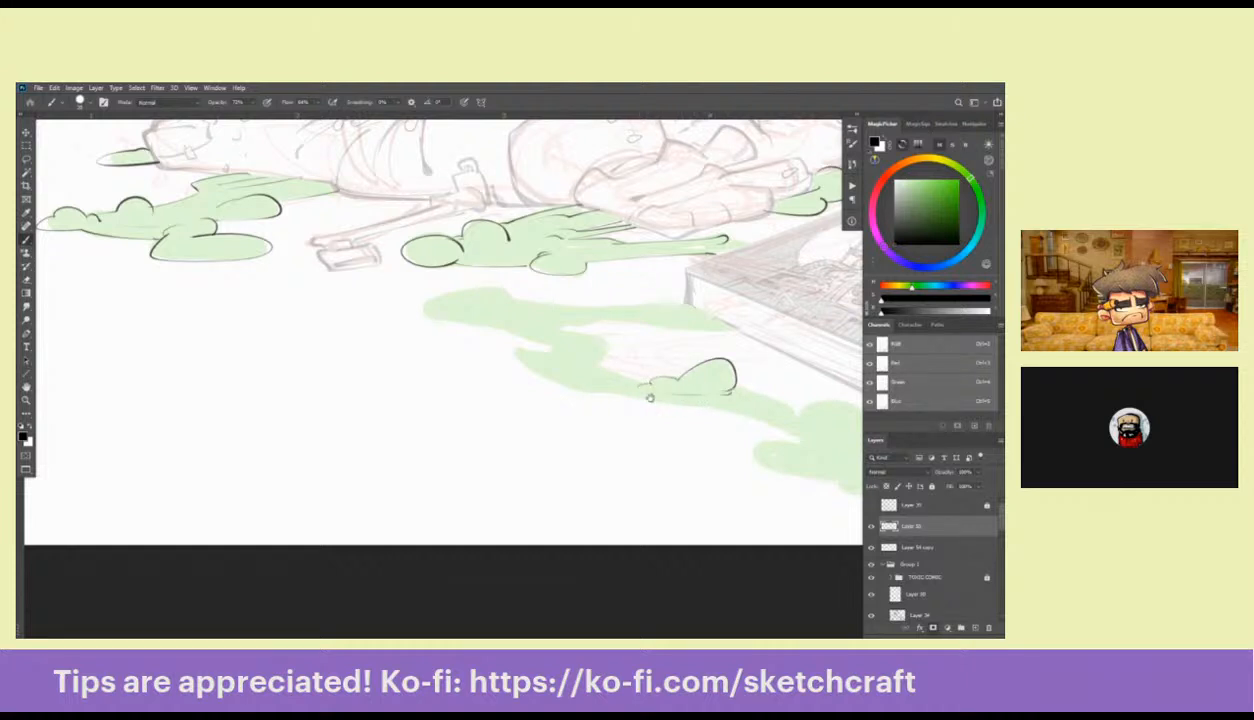
pyautogui.moveTo(649, 398)
pyautogui.mouseDown()
pyautogui.moveTo(614, 362)
pyautogui.moveTo(557, 348)
pyautogui.moveTo(745, 366)
pyautogui.moveTo(715, 344)
pyautogui.moveTo(836, 356)
pyautogui.moveTo(760, 345)
pyautogui.moveTo(793, 331)
pyautogui.moveTo(620, 320)
pyautogui.moveTo(528, 337)
pyautogui.moveTo(701, 389)
pyautogui.moveTo(619, 362)
pyautogui.mouseUp()
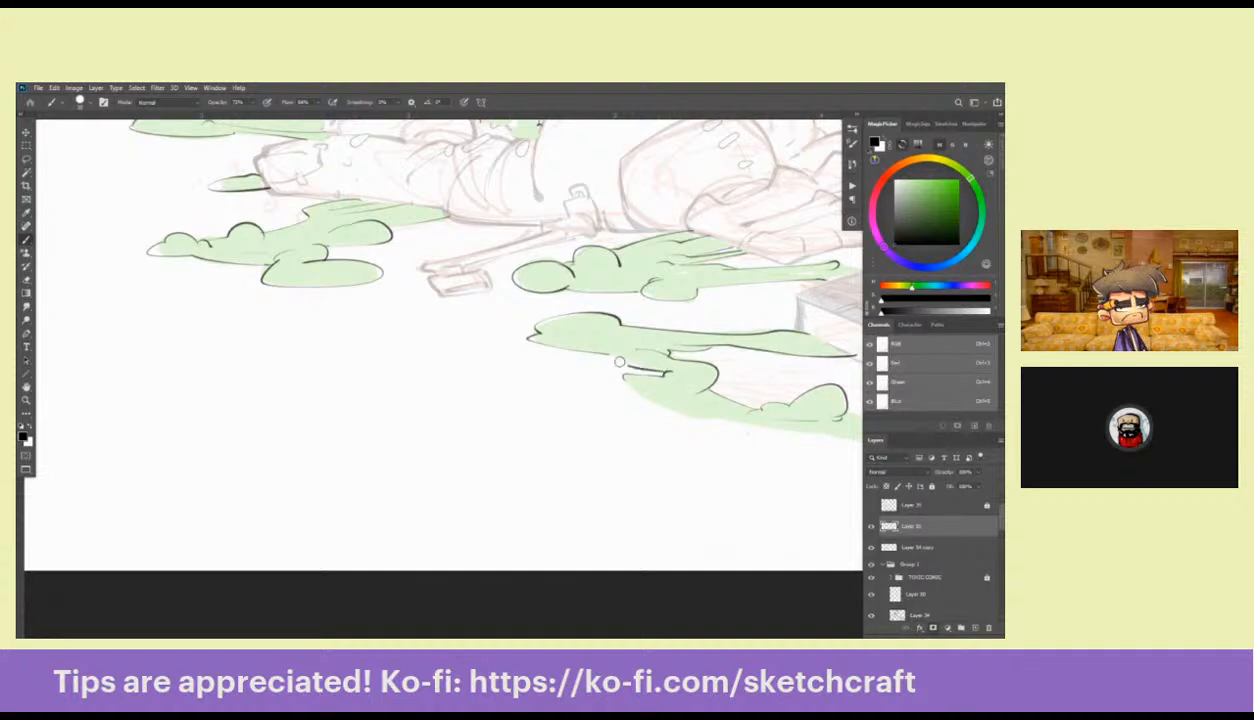
pyautogui.moveTo(748, 458)
pyautogui.mouseDown()
pyautogui.moveTo(605, 414)
pyautogui.moveTo(274, 241)
pyautogui.moveTo(650, 339)
pyautogui.mouseUp()
pyautogui.moveTo(592, 266); pyautogui.dragTo(669, 279)
pyautogui.moveTo(778, 472)
pyautogui.mouseDown()
pyautogui.moveTo(574, 423)
pyautogui.moveTo(706, 431)
pyautogui.mouseUp()
pyautogui.moveTo(707, 362); pyautogui.dragTo(620, 333)
pyautogui.moveTo(659, 356)
pyautogui.mouseDown()
pyautogui.moveTo(769, 398)
pyautogui.moveTo(756, 372)
pyautogui.moveTo(625, 350)
pyautogui.moveTo(588, 357)
pyautogui.moveTo(535, 318)
pyautogui.mouseUp()
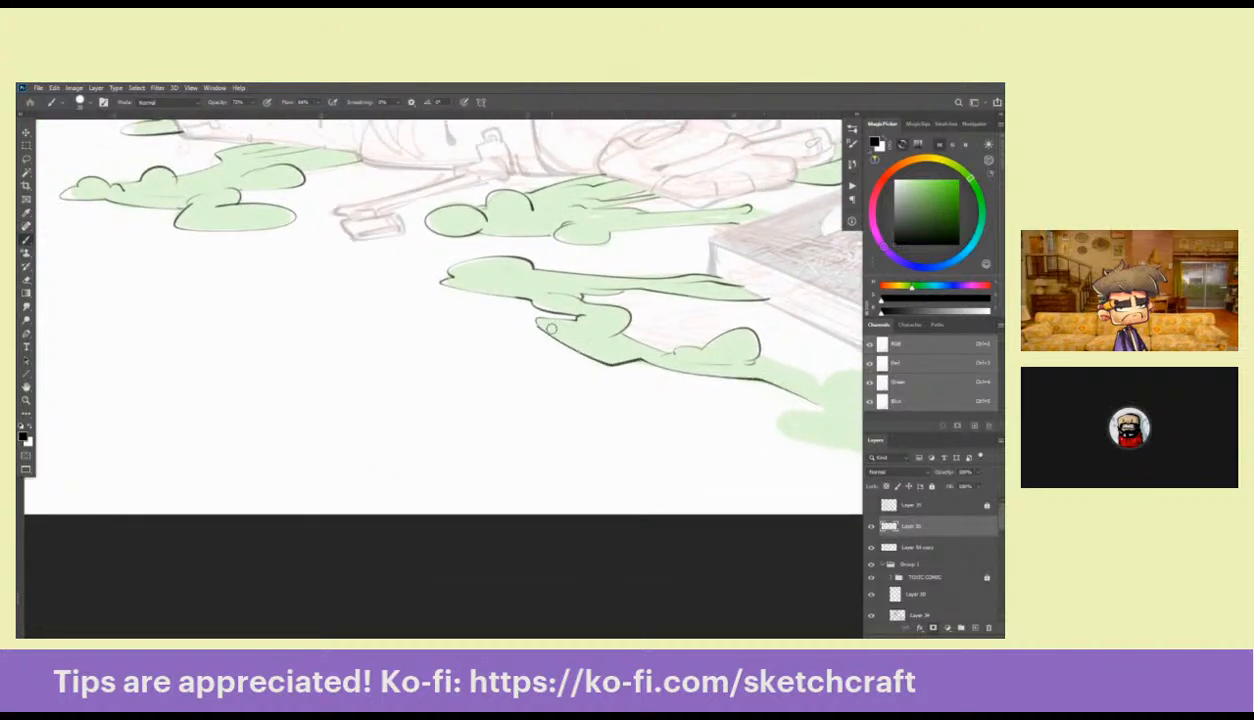
# Outline the round slime mound below the comic book's front corner, with its flat side lobe and small lower bulges
pyautogui.moveTo(708, 413)
pyautogui.mouseDown()
pyautogui.moveTo(762, 465)
pyautogui.moveTo(580, 428)
pyautogui.moveTo(705, 407)
pyautogui.moveTo(601, 383)
pyautogui.mouseUp()
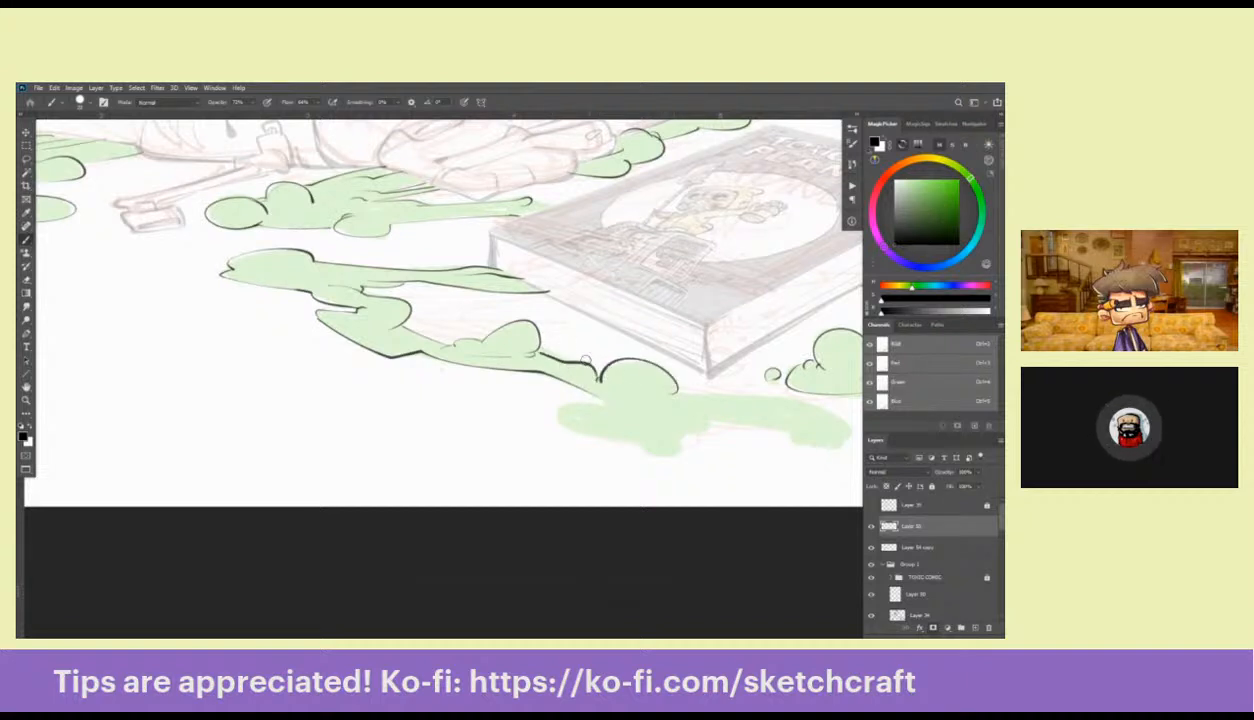
pyautogui.moveTo(794, 461)
pyautogui.mouseDown()
pyautogui.moveTo(633, 384)
pyautogui.moveTo(685, 398)
pyautogui.moveTo(706, 425)
pyautogui.moveTo(578, 387)
pyautogui.moveTo(640, 389)
pyautogui.mouseUp()
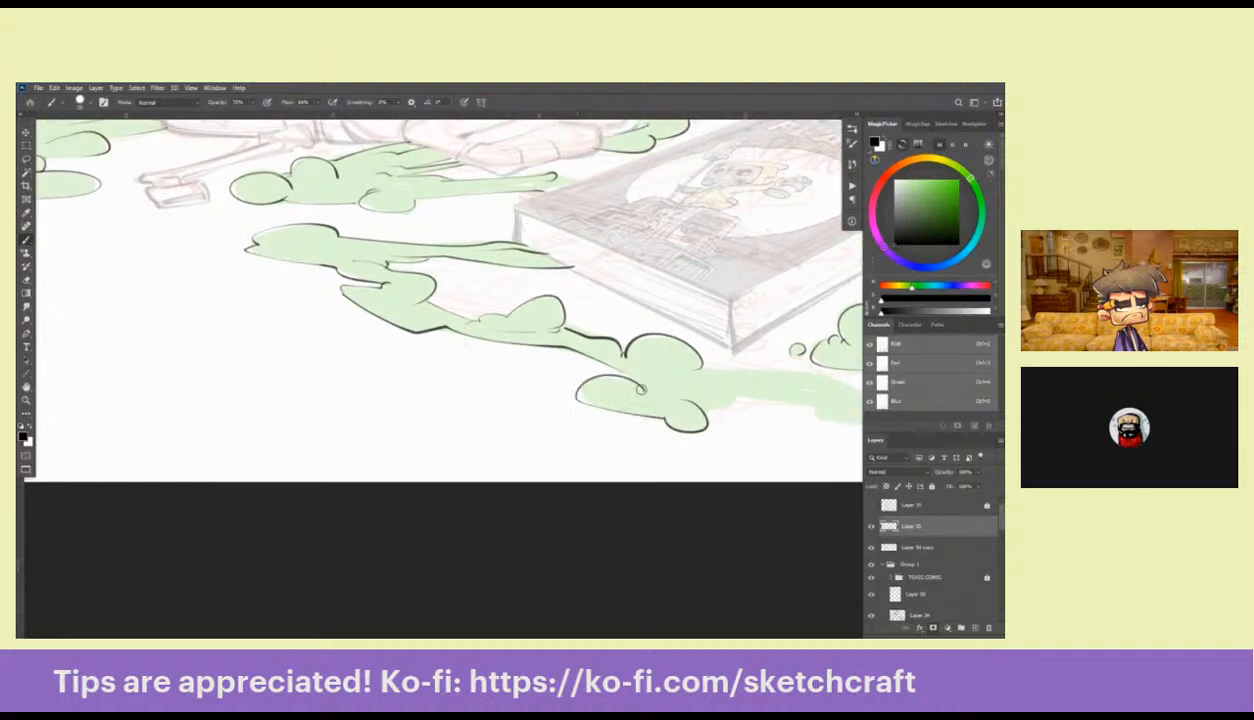
pyautogui.moveTo(772, 428)
pyautogui.mouseDown()
pyautogui.moveTo(667, 413)
pyautogui.moveTo(748, 406)
pyautogui.moveTo(686, 367)
pyautogui.moveTo(750, 406)
pyautogui.mouseUp()
pyautogui.hotkey('ctrl', 'z')
pyautogui.hotkey('ctrl', 'z')
pyautogui.hotkey('ctrl', 'z')
pyautogui.moveTo(724, 404)
pyautogui.mouseDown()
pyautogui.moveTo(749, 396)
pyautogui.moveTo(737, 400)
pyautogui.mouseUp()
pyautogui.moveTo(632, 390); pyautogui.dragTo(662, 378)
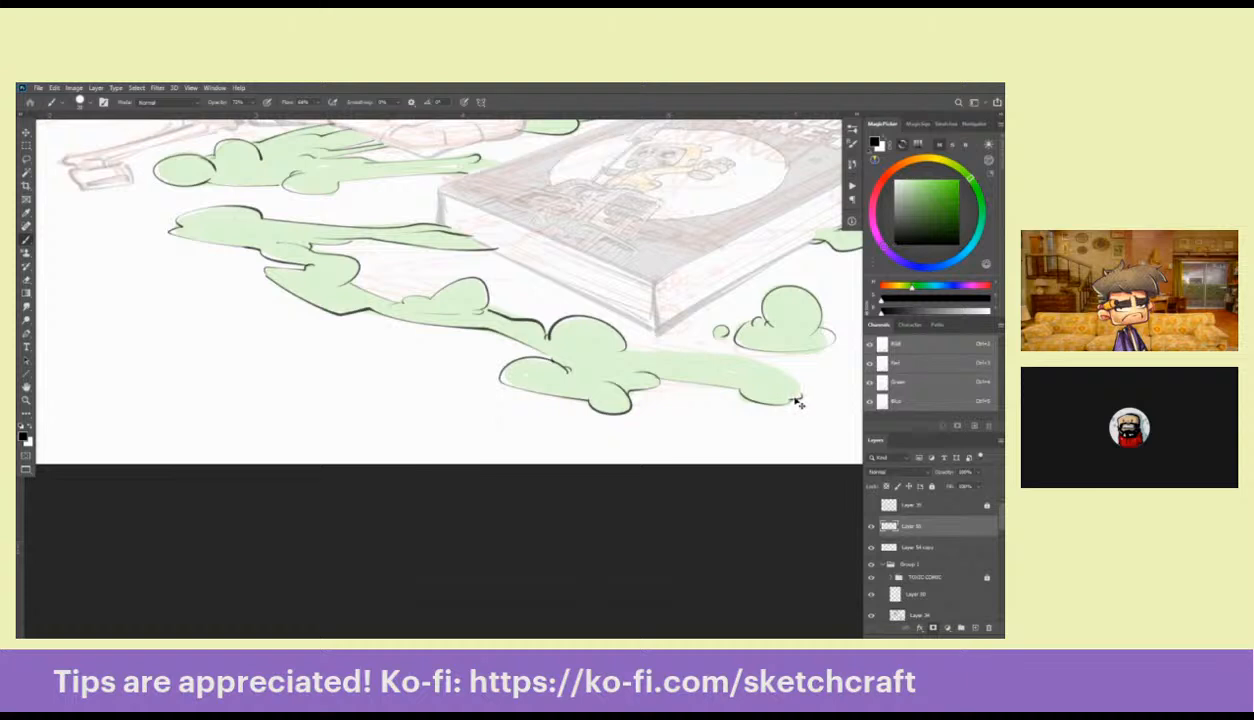
# Finish the front puddle's far end with a rounded tip and thin tail, and add raised bumps along its upper edge
pyautogui.hotkey('ctrl', 'z')
pyautogui.moveTo(795, 398); pyautogui.dragTo(796, 401)
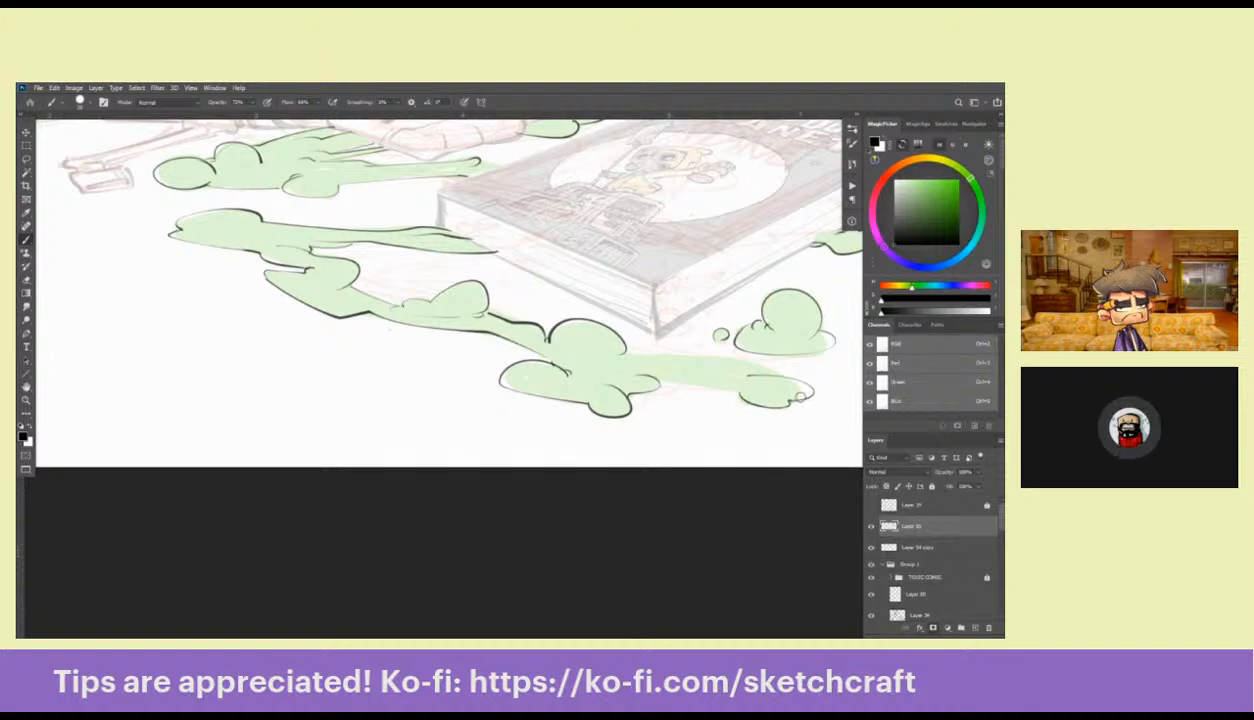
pyautogui.hscroll(-2, 800, 397)
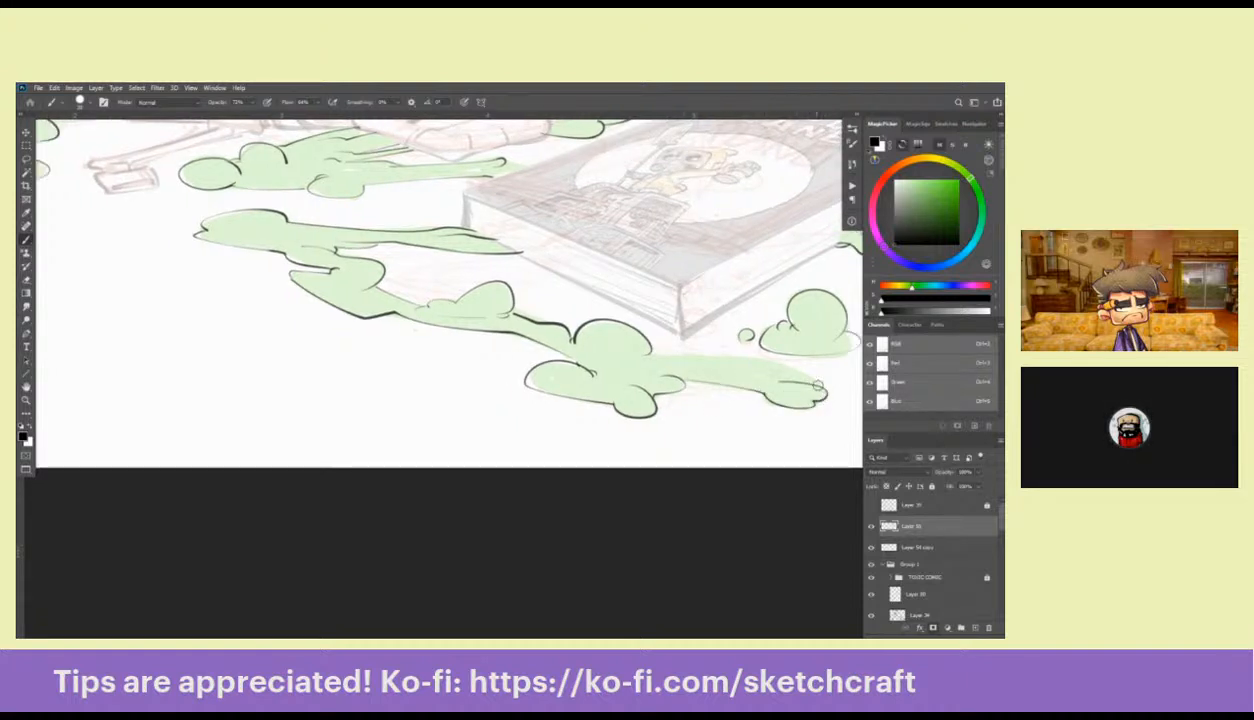
pyautogui.hscroll(2, 823, 406)
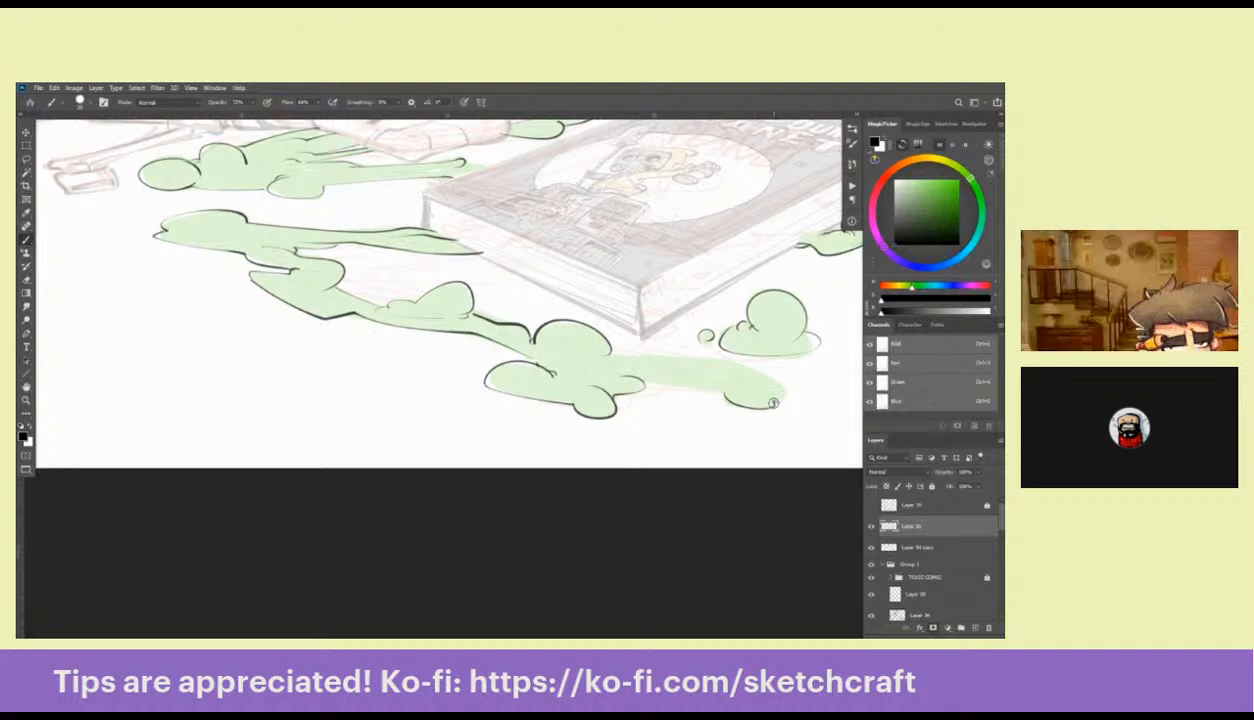
pyautogui.hscroll(-2, 765, 372)
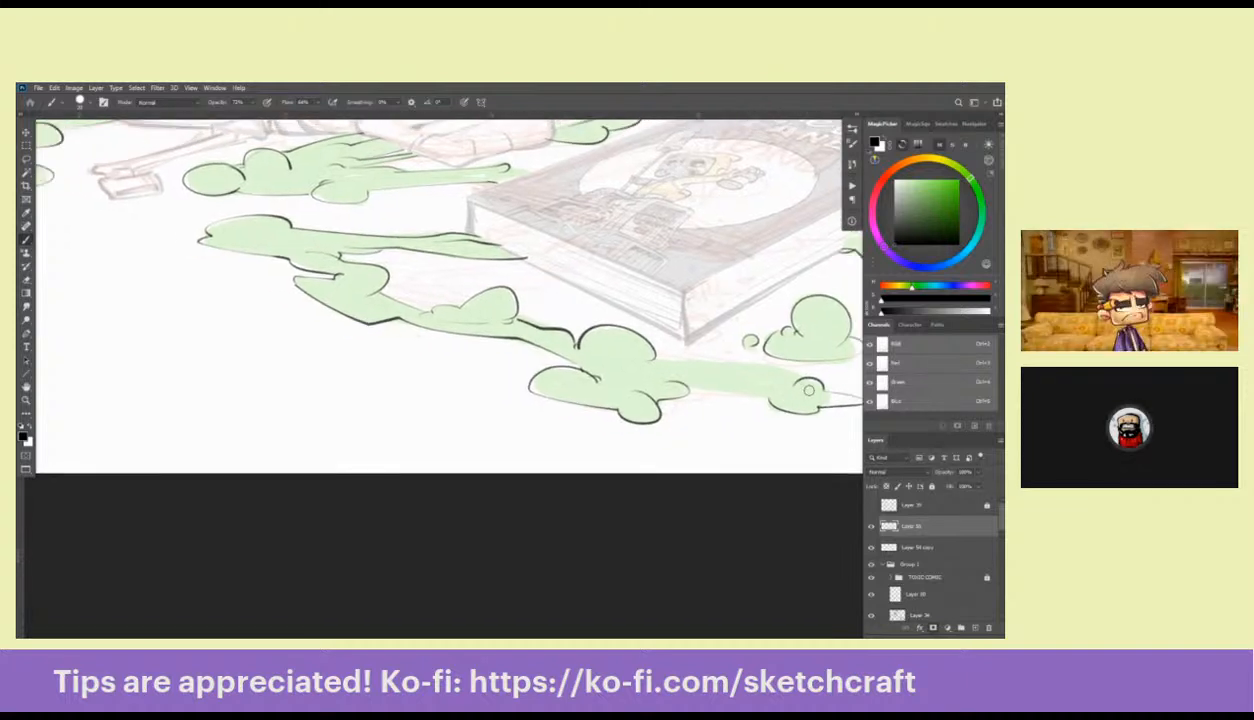
pyautogui.moveTo(790, 373); pyautogui.dragTo(692, 372)
pyautogui.hotkey('ctrl', 'z')
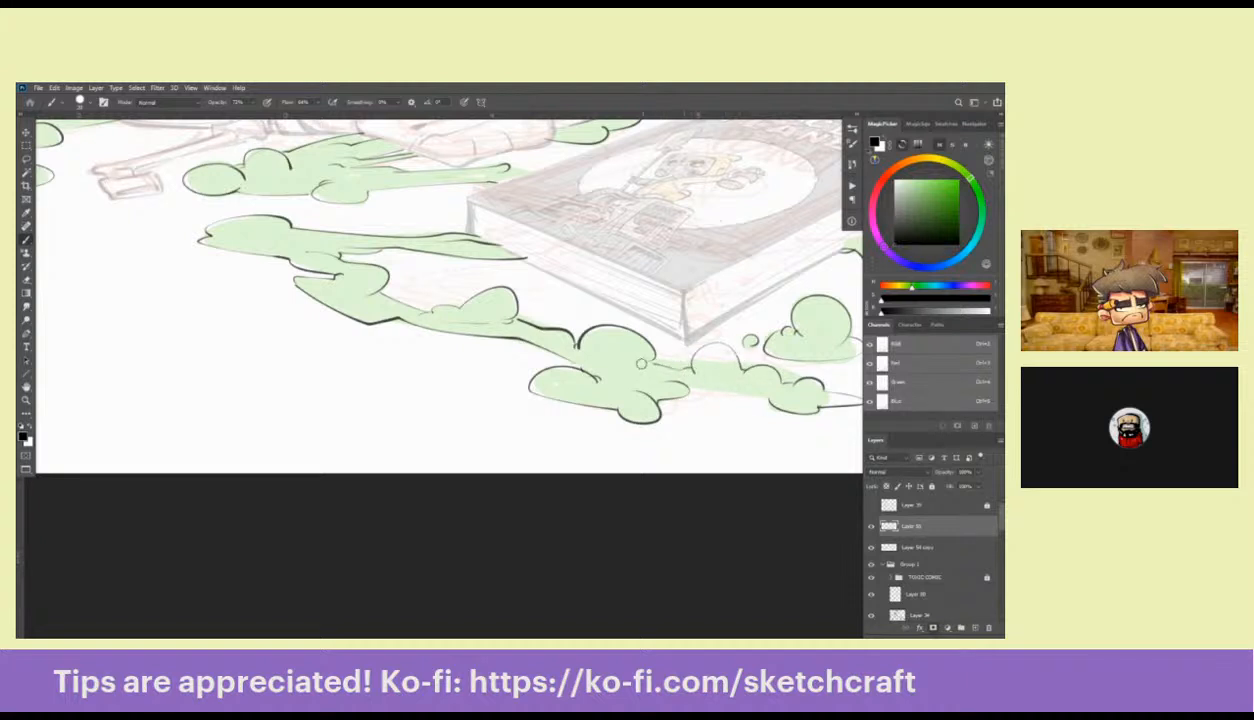
pyautogui.moveTo(697, 387); pyautogui.dragTo(777, 403)
pyautogui.moveTo(689, 381); pyautogui.dragTo(712, 386)
# Add small surface marks to the front slime puddle and a short arc beside the leftmost slime bump behind the stitched one-eyed body
pyautogui.moveTo(577, 326)
pyautogui.mouseDown()
pyautogui.moveTo(571, 406)
pyautogui.moveTo(640, 428)
pyautogui.mouseUp()
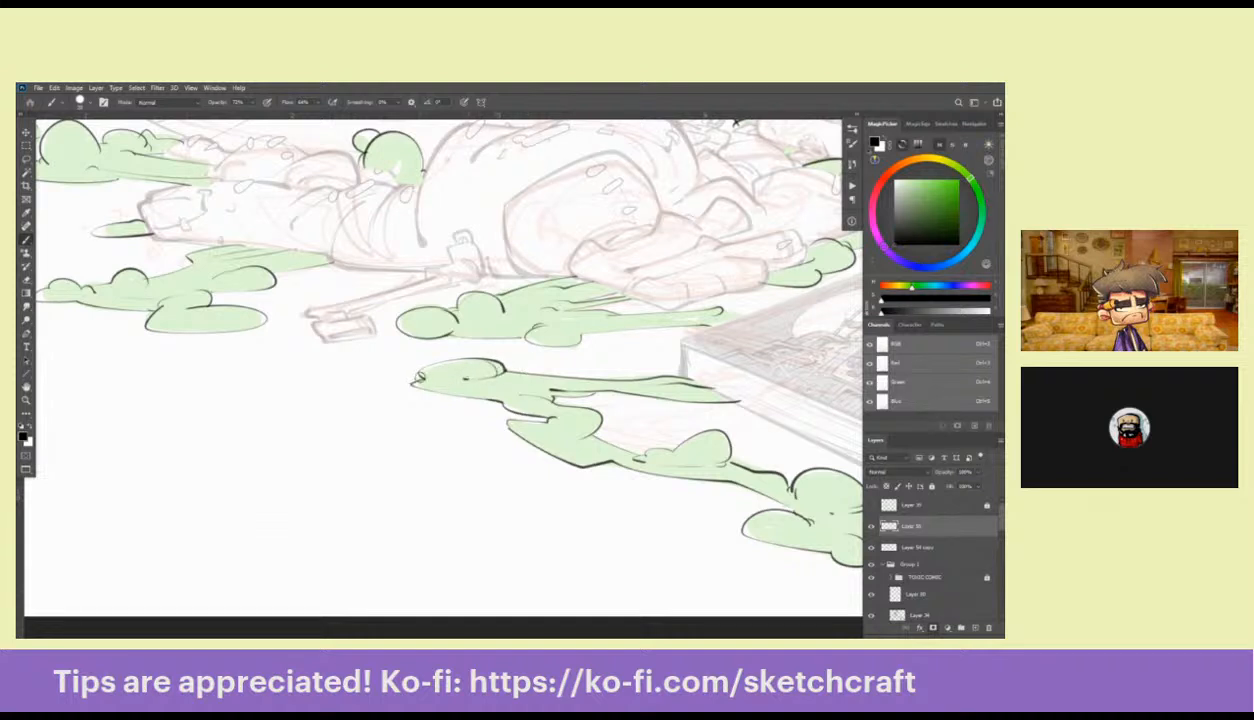
pyautogui.moveTo(616, 387)
pyautogui.mouseDown()
pyautogui.moveTo(622, 433)
pyautogui.moveTo(690, 425)
pyautogui.moveTo(745, 453)
pyautogui.moveTo(478, 451)
pyautogui.mouseUp()
pyautogui.moveTo(653, 362); pyautogui.dragTo(586, 437)
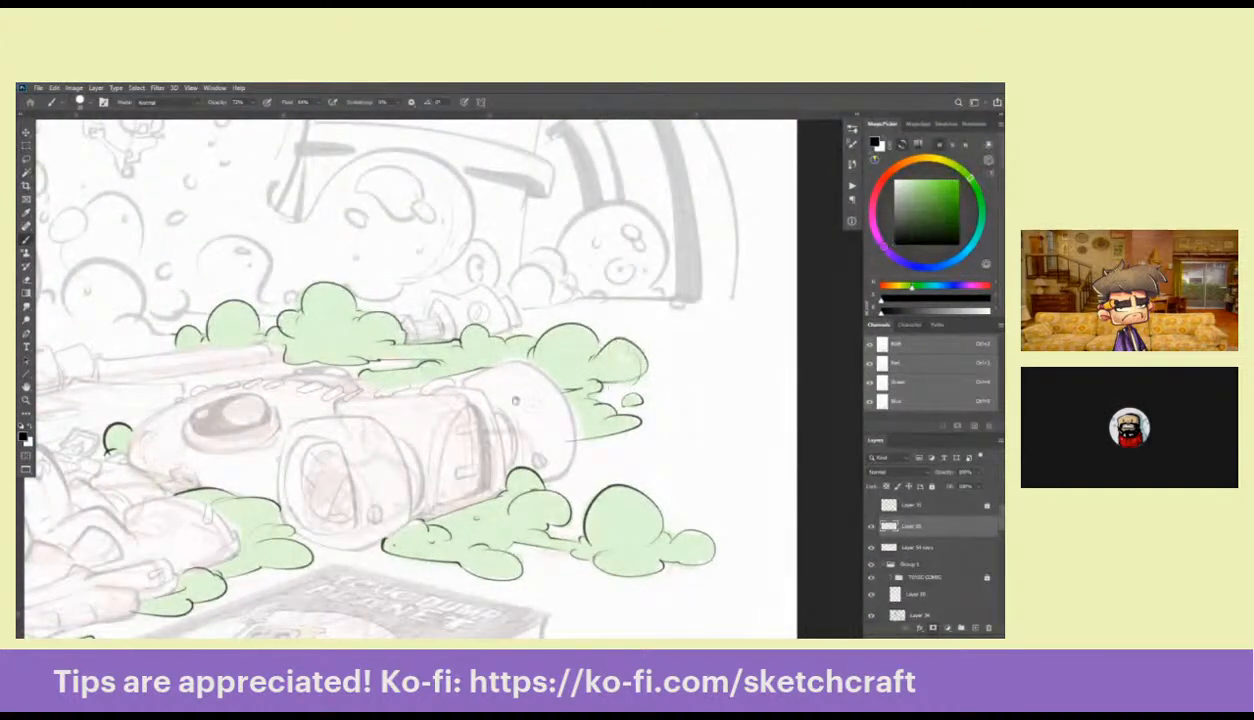
pyautogui.scroll(2, 515, 400)
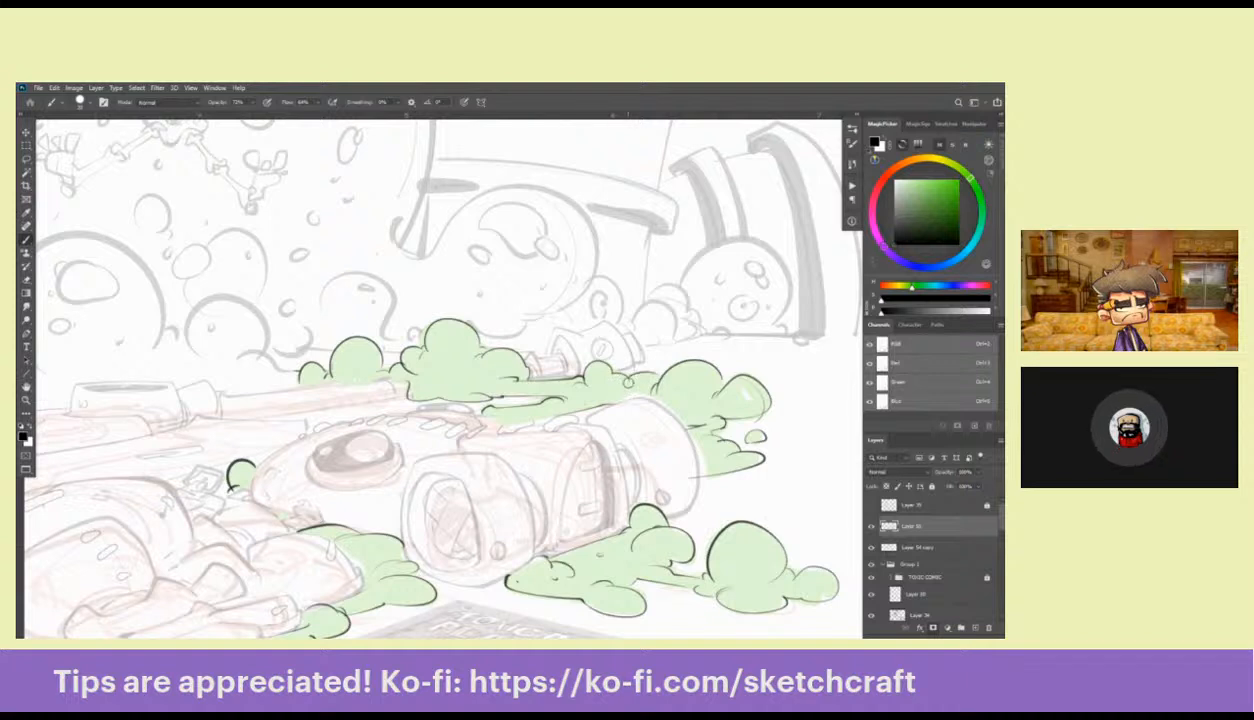
pyautogui.scroll(2, 448, 430)
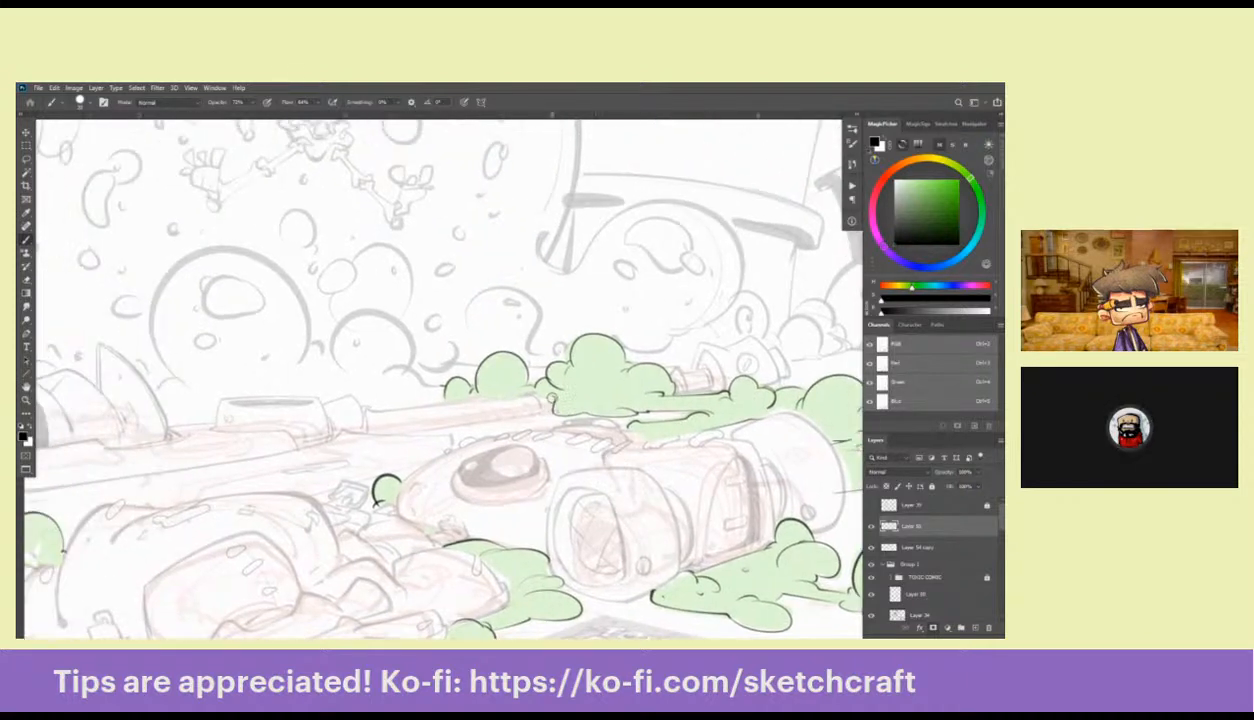
pyautogui.moveTo(533, 389); pyautogui.dragTo(718, 358)
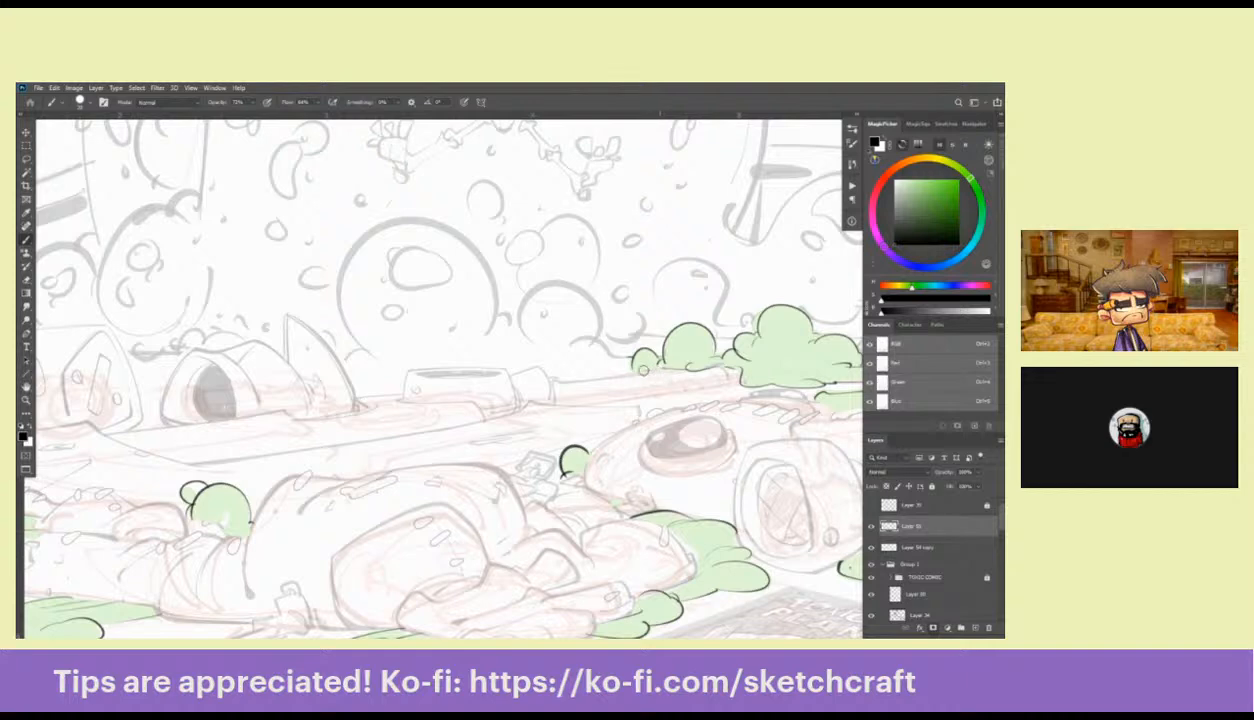
pyautogui.moveTo(622, 356); pyautogui.dragTo(608, 362)
pyautogui.moveTo(376, 543); pyautogui.dragTo(742, 378)
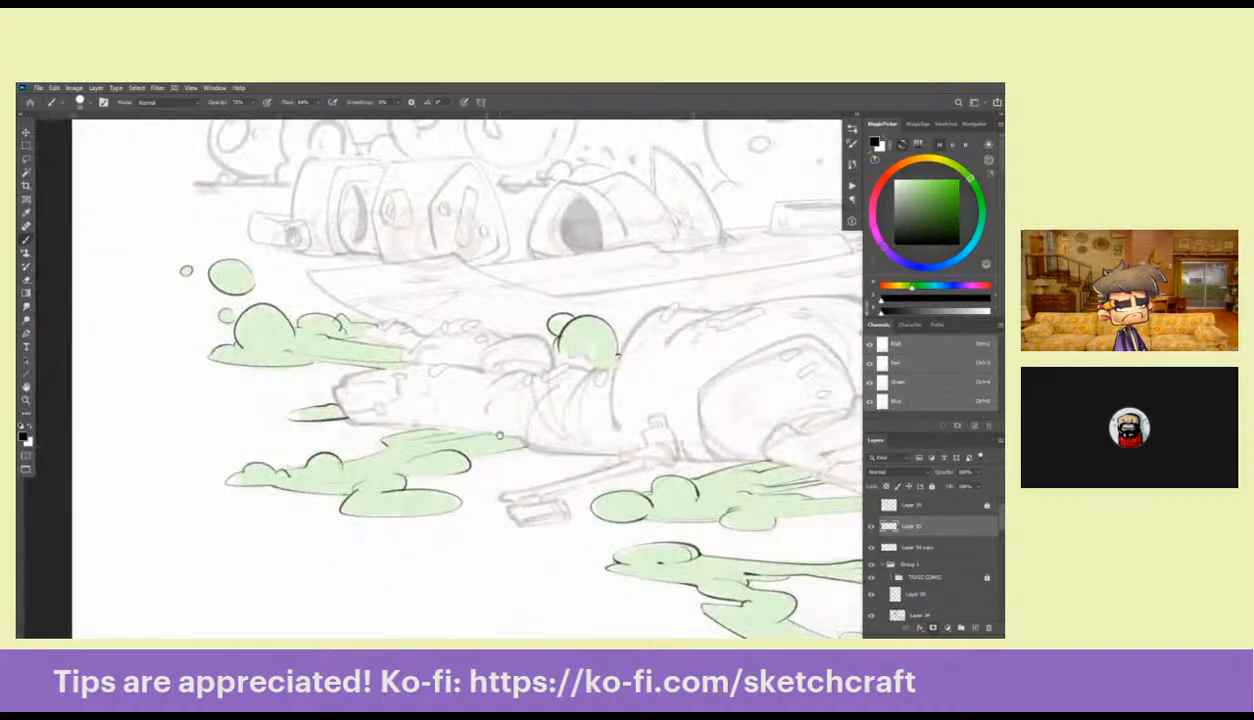
pyautogui.moveTo(503, 432); pyautogui.dragTo(499, 526)
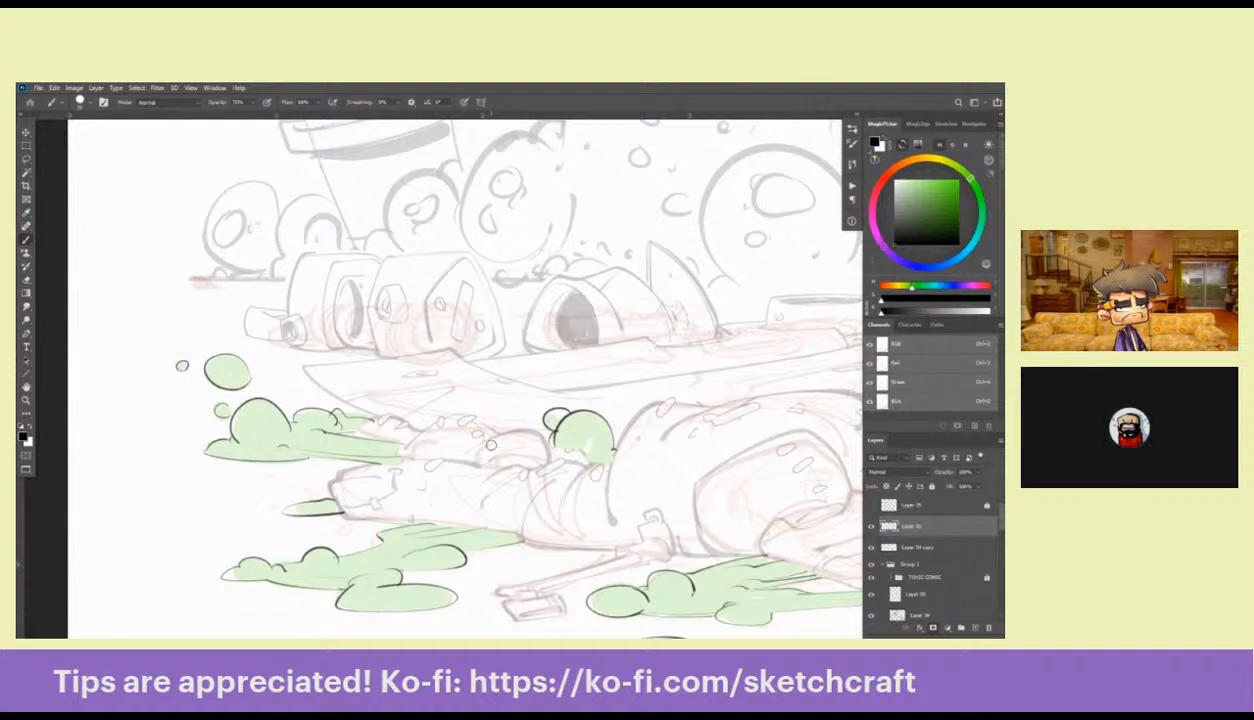
# Check the whole composition, then add small surface dots and a loose droplet to the large slime mound right of the one-eyed body
pyautogui.press('z')
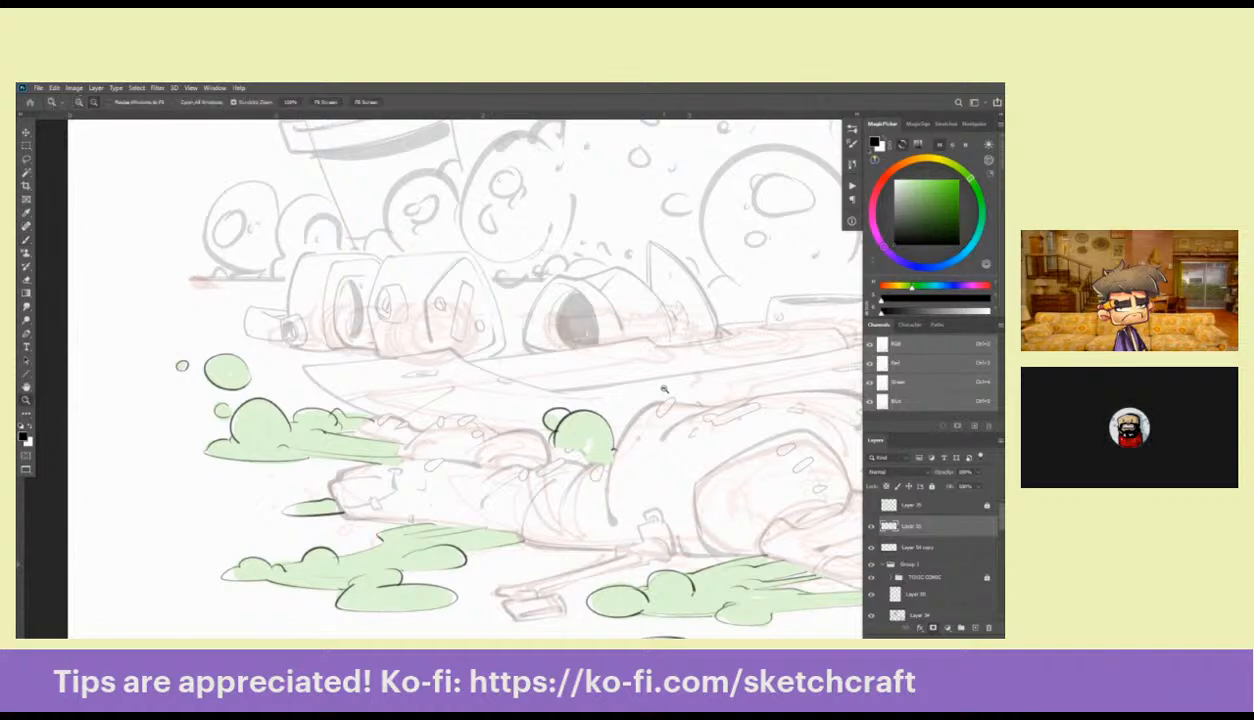
pyautogui.moveTo(663, 389); pyautogui.dragTo(575, 392)
pyautogui.moveTo(710, 467); pyautogui.dragTo(550, 506)
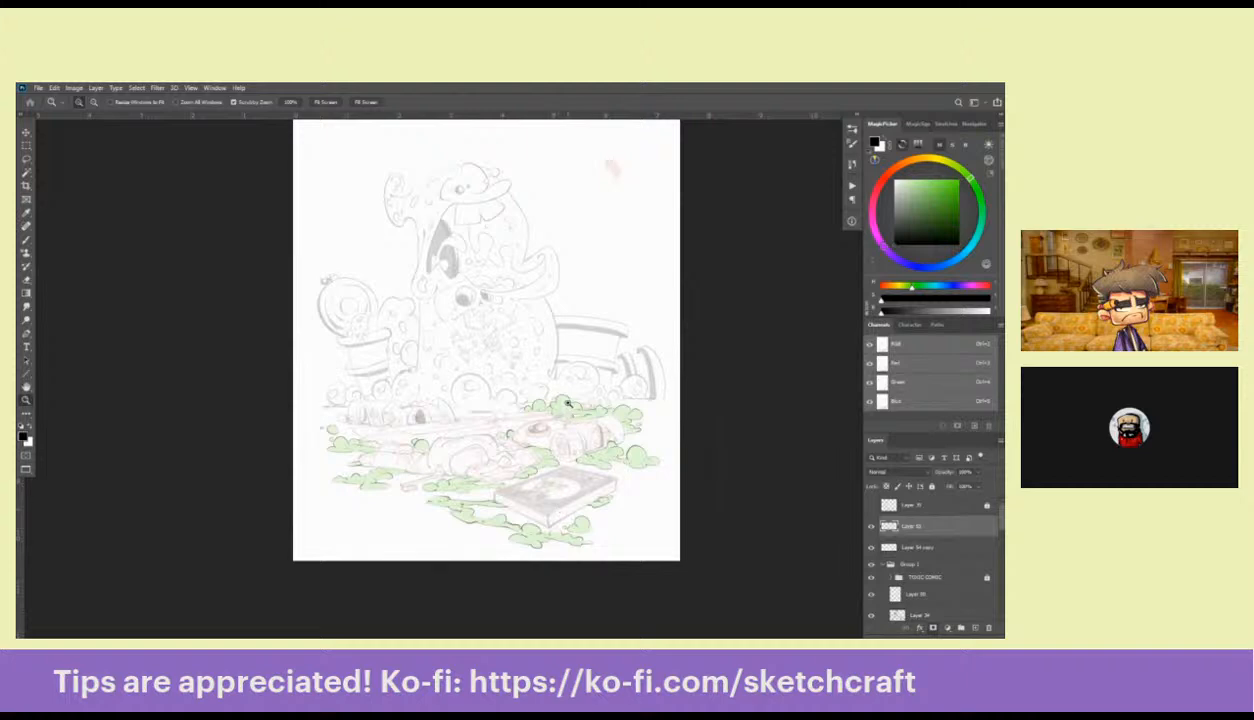
pyautogui.moveTo(568, 403)
pyautogui.mouseDown()
pyautogui.moveTo(632, 401)
pyautogui.moveTo(637, 374)
pyautogui.mouseUp()
pyautogui.press('b')
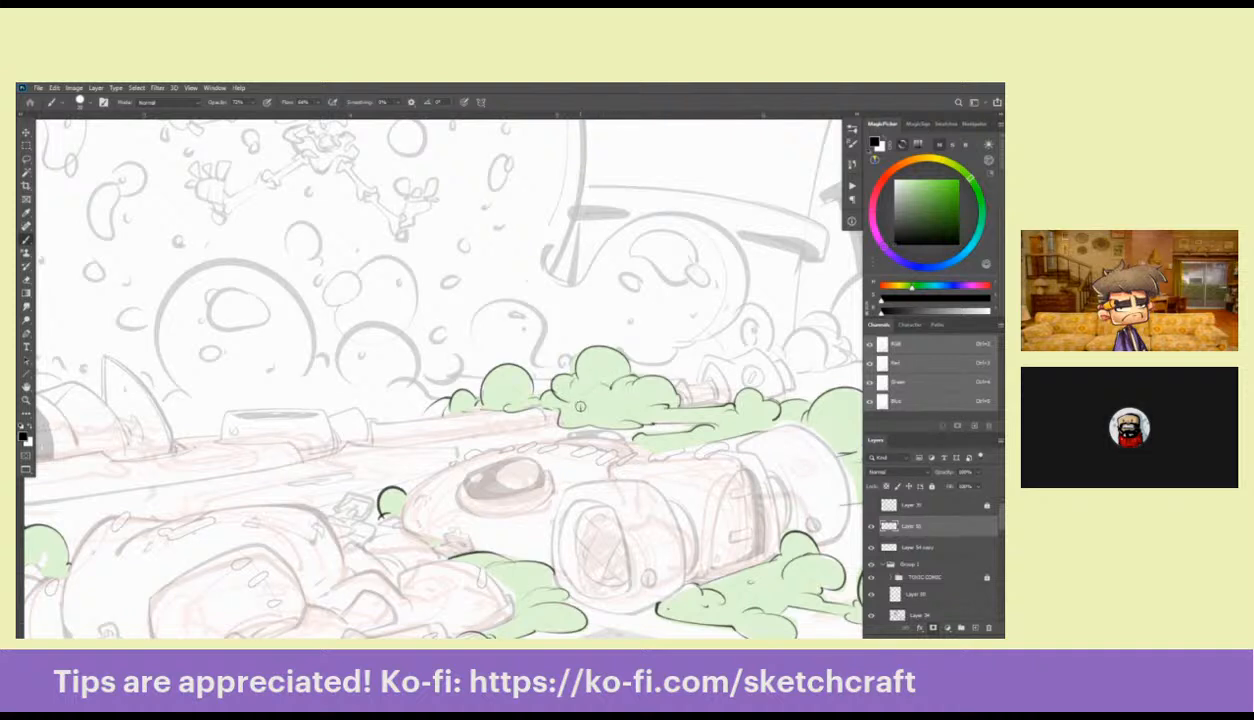
pyautogui.moveTo(750, 421); pyautogui.dragTo(590, 401)
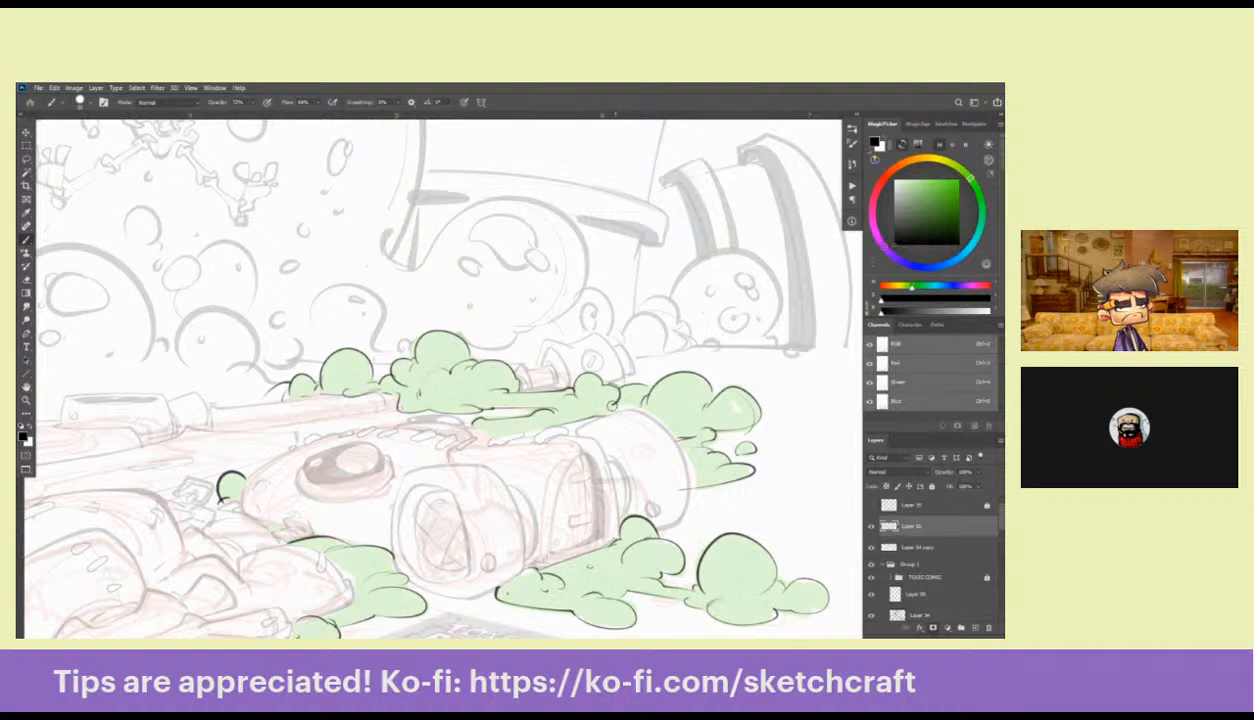
pyautogui.moveTo(728, 407); pyautogui.dragTo(678, 360)
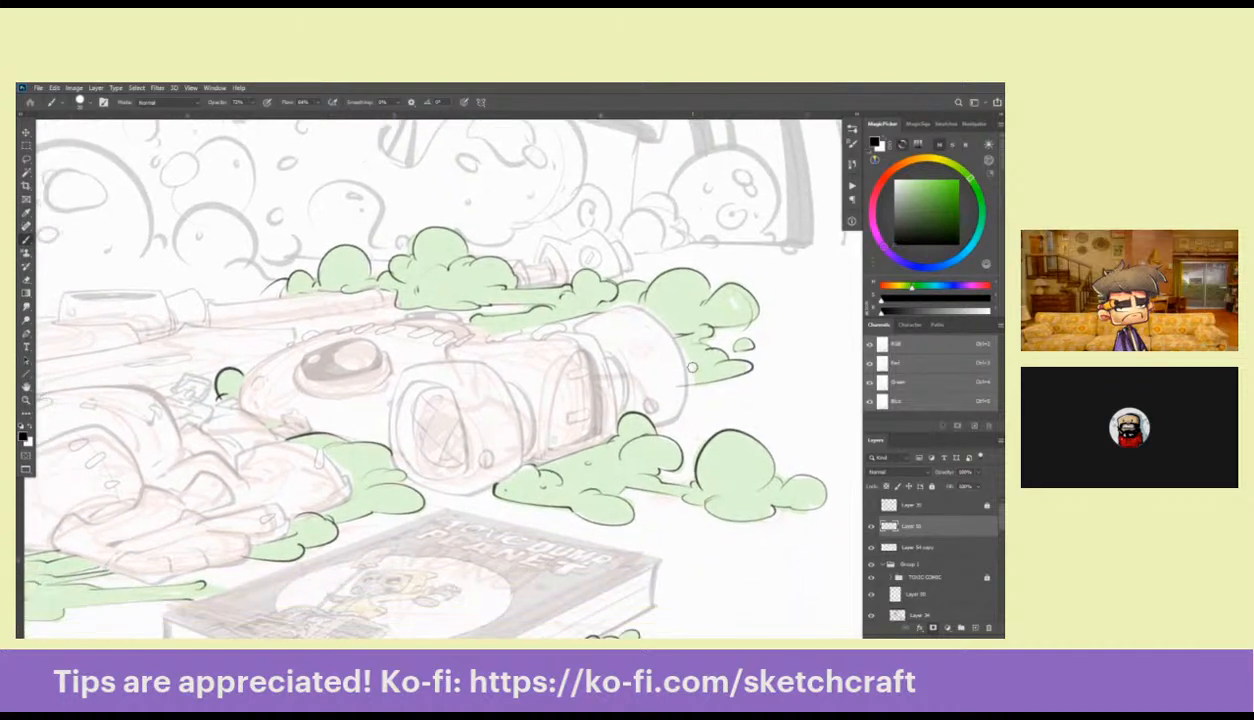
pyautogui.moveTo(657, 444); pyautogui.dragTo(655, 380)
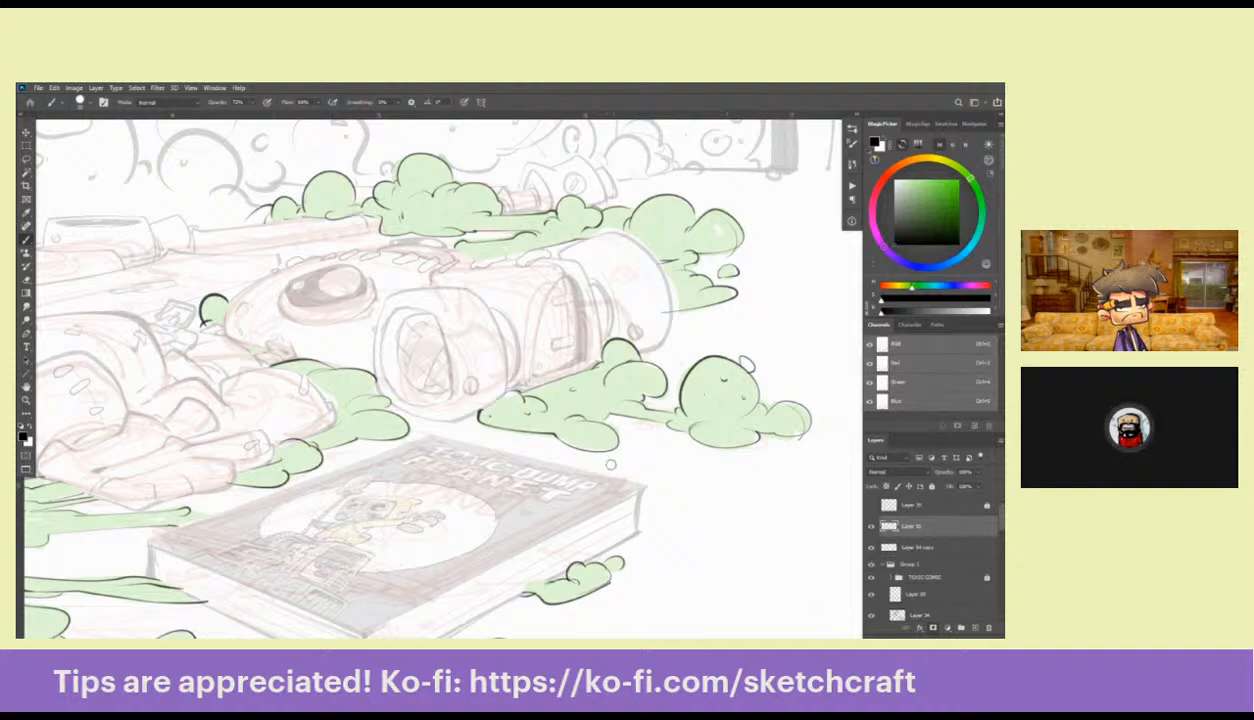
pyautogui.moveTo(528, 455); pyautogui.dragTo(468, 460)
pyautogui.moveTo(527, 468)
pyautogui.mouseDown()
pyautogui.moveTo(592, 512)
pyautogui.moveTo(597, 384)
pyautogui.moveTo(656, 385)
pyautogui.mouseUp()
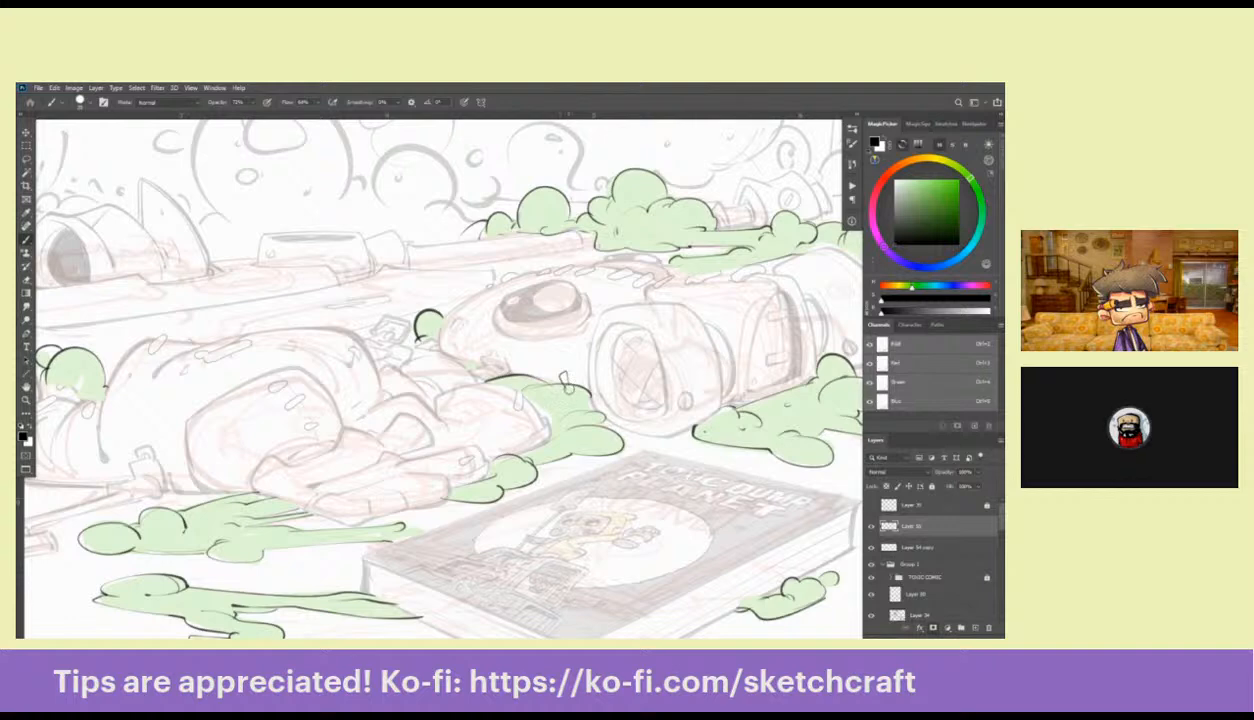
pyautogui.moveTo(561, 371); pyautogui.dragTo(566, 385)
pyautogui.moveTo(569, 384)
pyautogui.mouseDown()
pyautogui.moveTo(576, 358)
pyautogui.moveTo(569, 368)
pyautogui.mouseUp()
pyautogui.hotkey('ctrl', 'z')
pyautogui.hotkey('ctrl', 'z')
pyautogui.scroll(3, 572, 383)
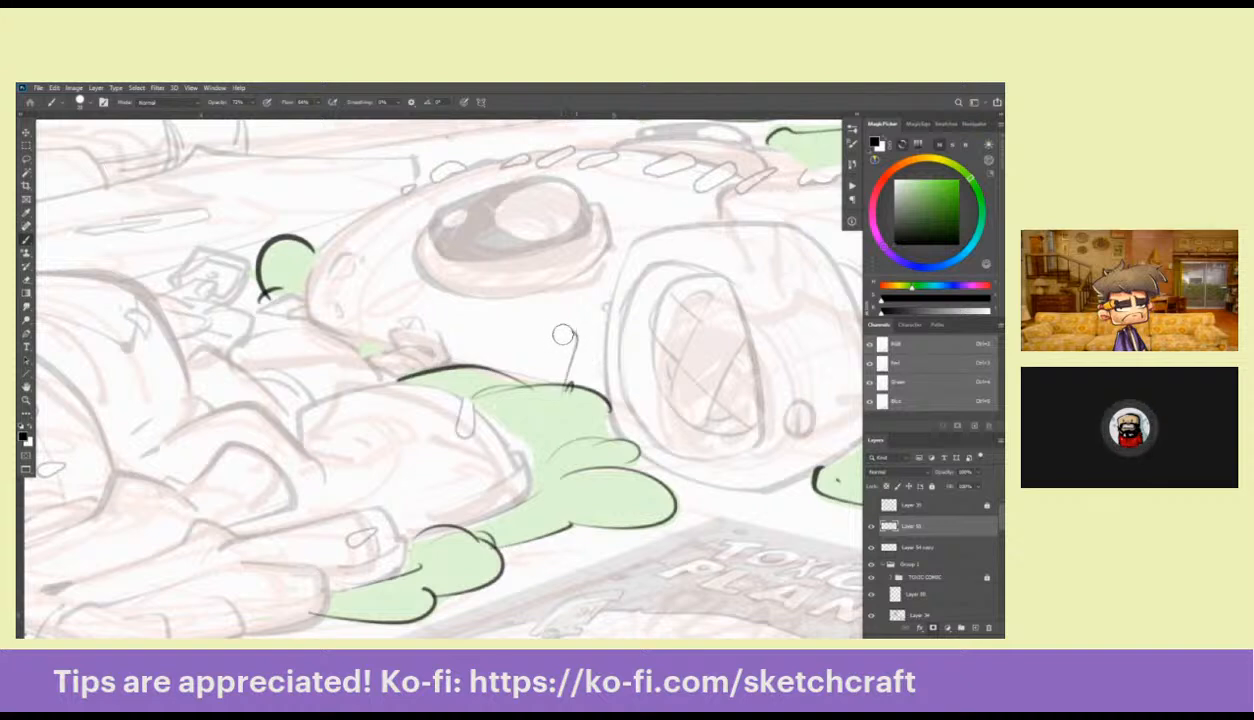
pyautogui.press('e')
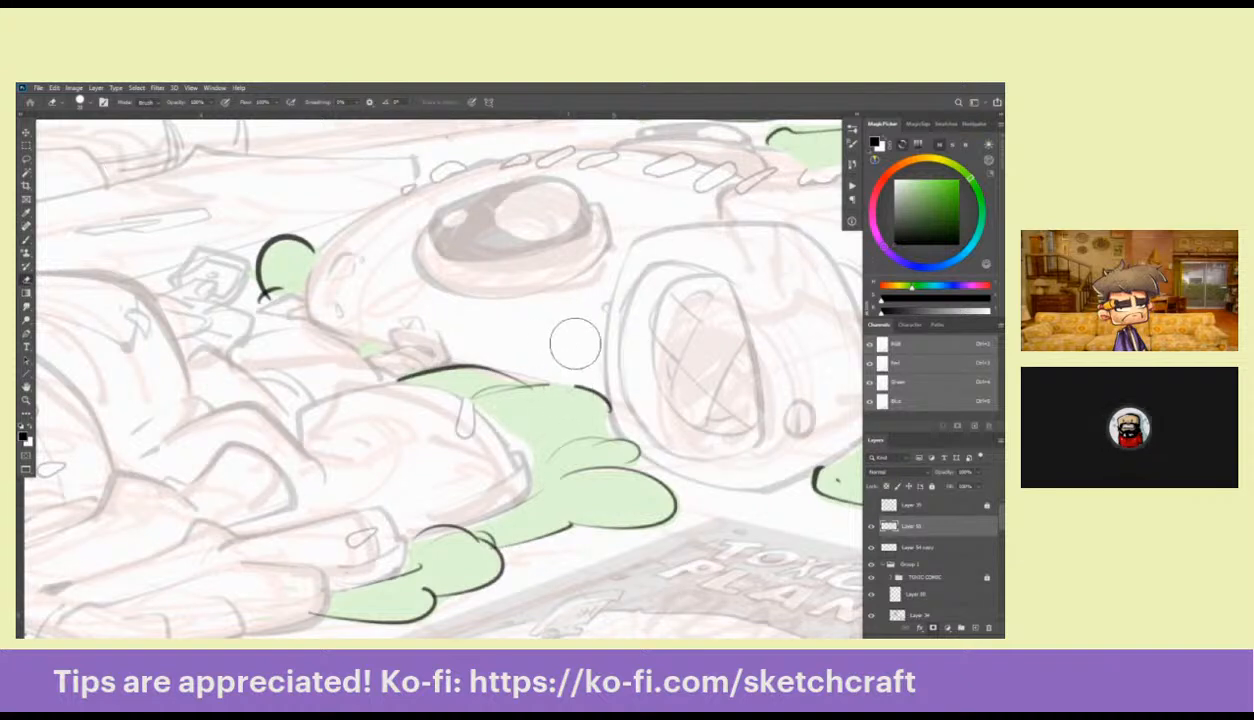
# Draw a thin upright strand and short spiky tufts on the upper edge of the slime beside the severed hand, with dots inside
pyautogui.press('b')
pyautogui.moveTo(549, 384)
pyautogui.mouseDown()
pyautogui.moveTo(571, 331)
pyautogui.moveTo(560, 394)
pyautogui.mouseUp()
pyautogui.hotkey('ctrl', 'z')
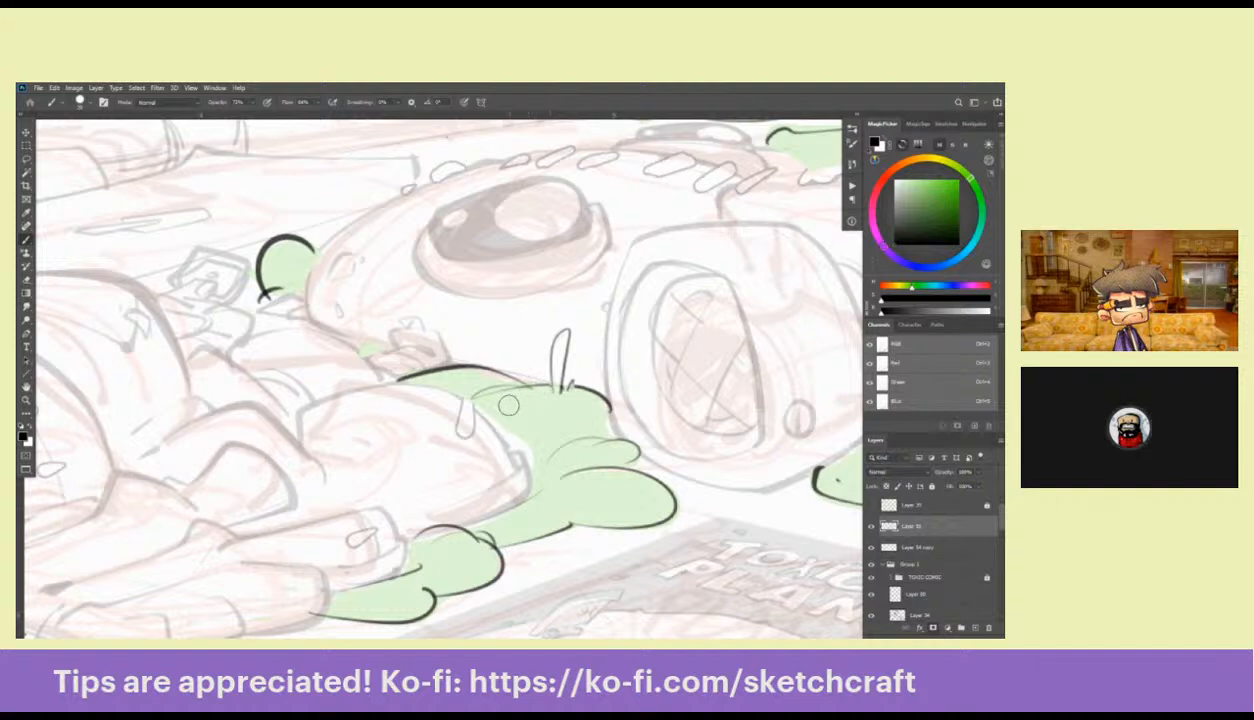
pyautogui.click(507, 404)
pyautogui.moveTo(462, 372); pyautogui.dragTo(480, 352)
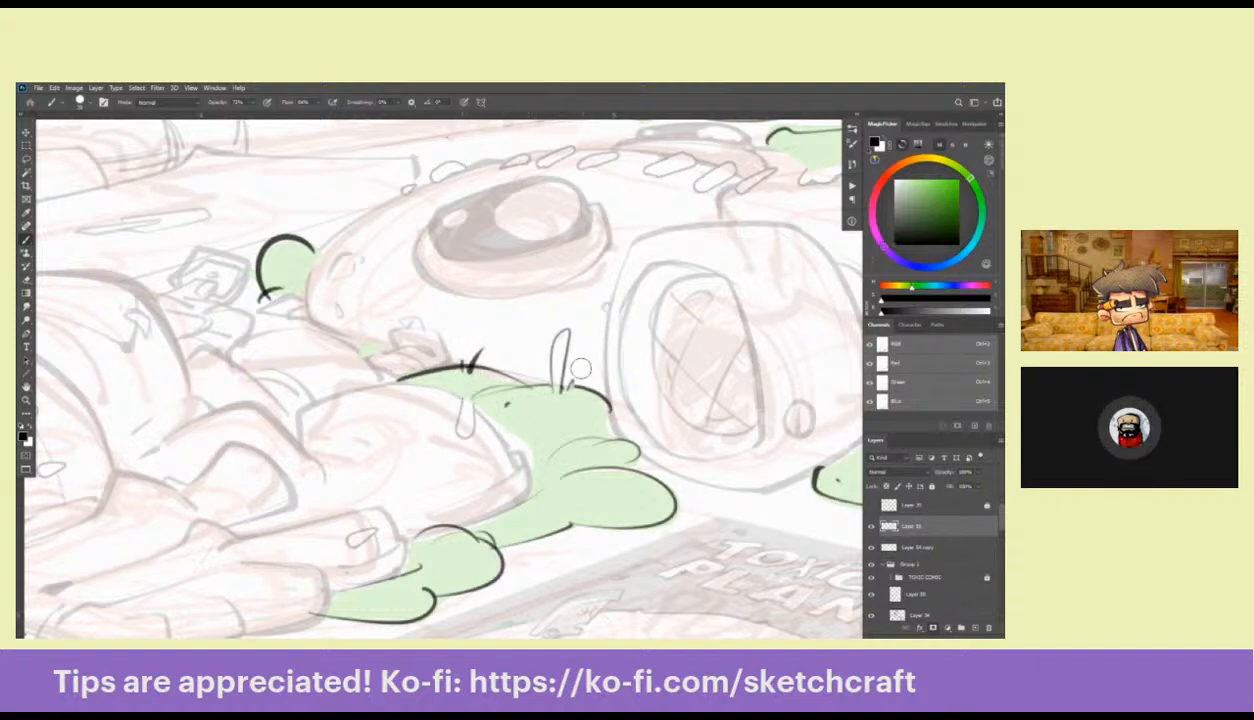
pyautogui.moveTo(570, 391); pyautogui.dragTo(580, 373)
pyautogui.click(550, 400)
pyautogui.moveTo(518, 424); pyautogui.dragTo(527, 424)
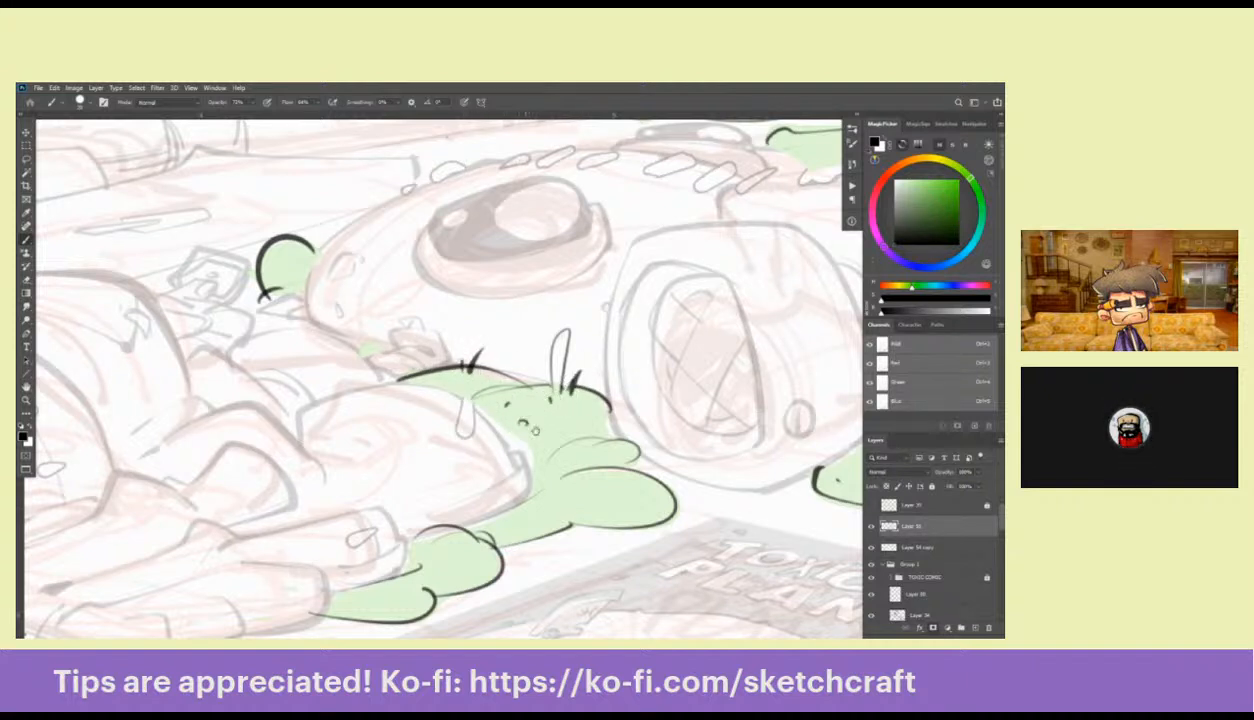
pyautogui.scroll(5, 560, 440)
pyautogui.hscroll(-5, 560, 440)
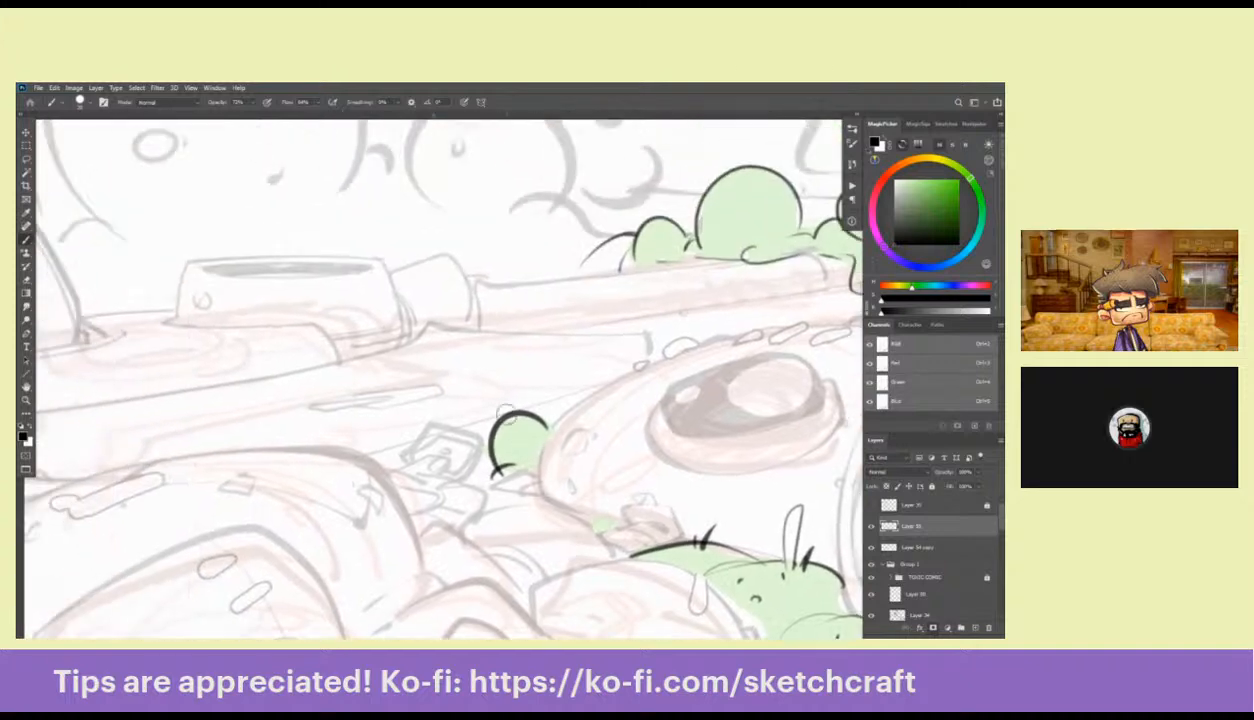
# Draw a thick upright strand on the small slime bump beside the one-eyed head, and a short spiky tuft on the front puddle
pyautogui.moveTo(506, 410); pyautogui.dragTo(513, 360)
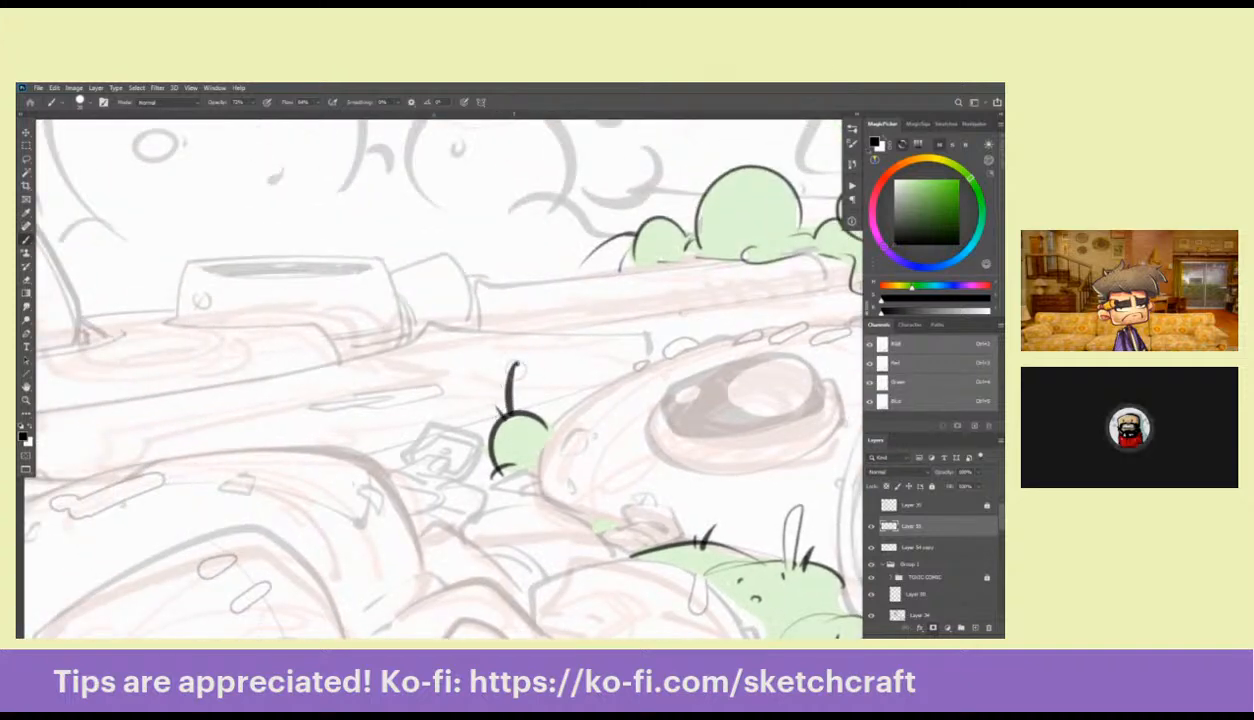
pyautogui.moveTo(505, 410)
pyautogui.mouseDown()
pyautogui.moveTo(515, 362)
pyautogui.moveTo(430, 400)
pyautogui.mouseUp()
pyautogui.press('z')
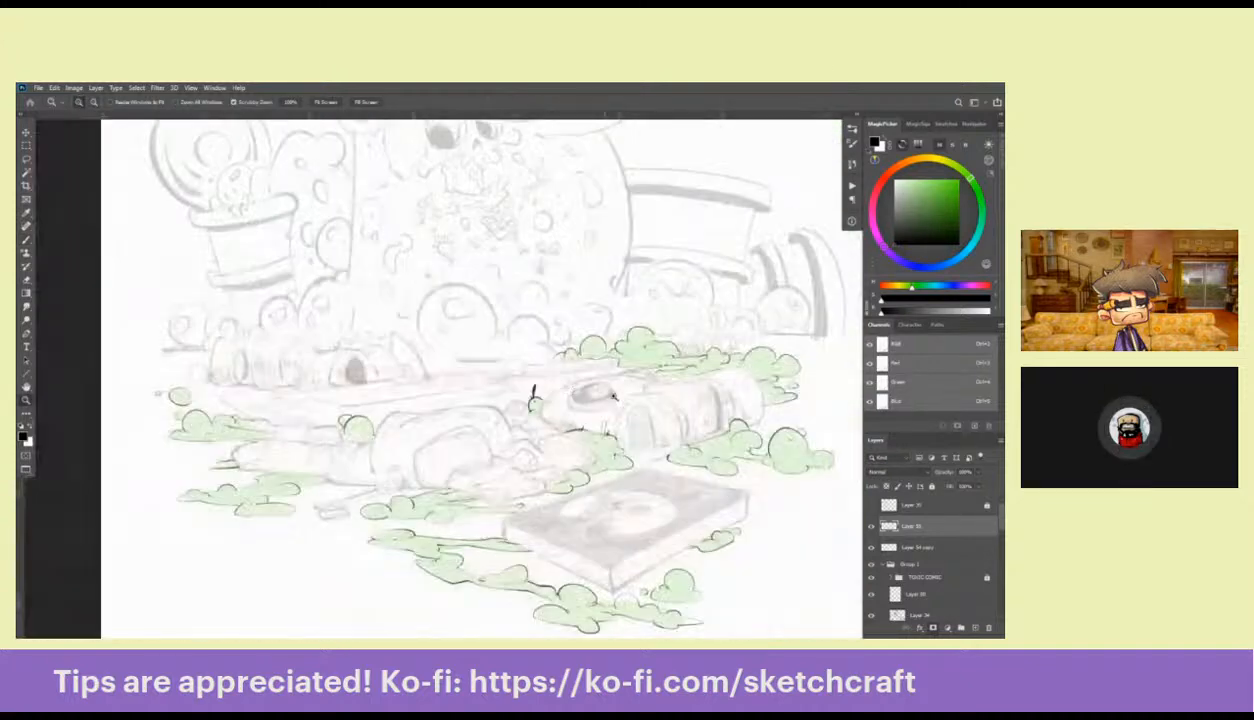
pyautogui.moveTo(690, 527); pyautogui.dragTo(632, 474)
pyautogui.click(576, 503)
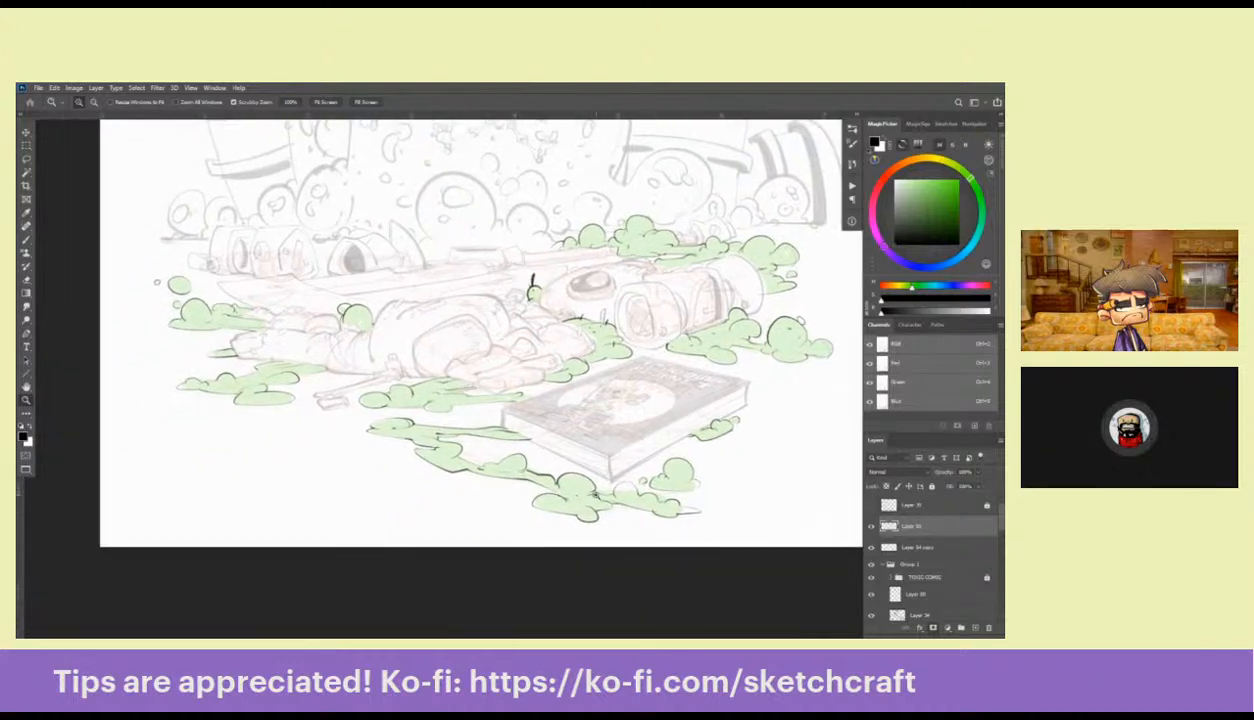
pyautogui.click(576, 500)
pyautogui.click(578, 490)
pyautogui.press('b')
pyautogui.moveTo(581, 483); pyautogui.dragTo(622, 498)
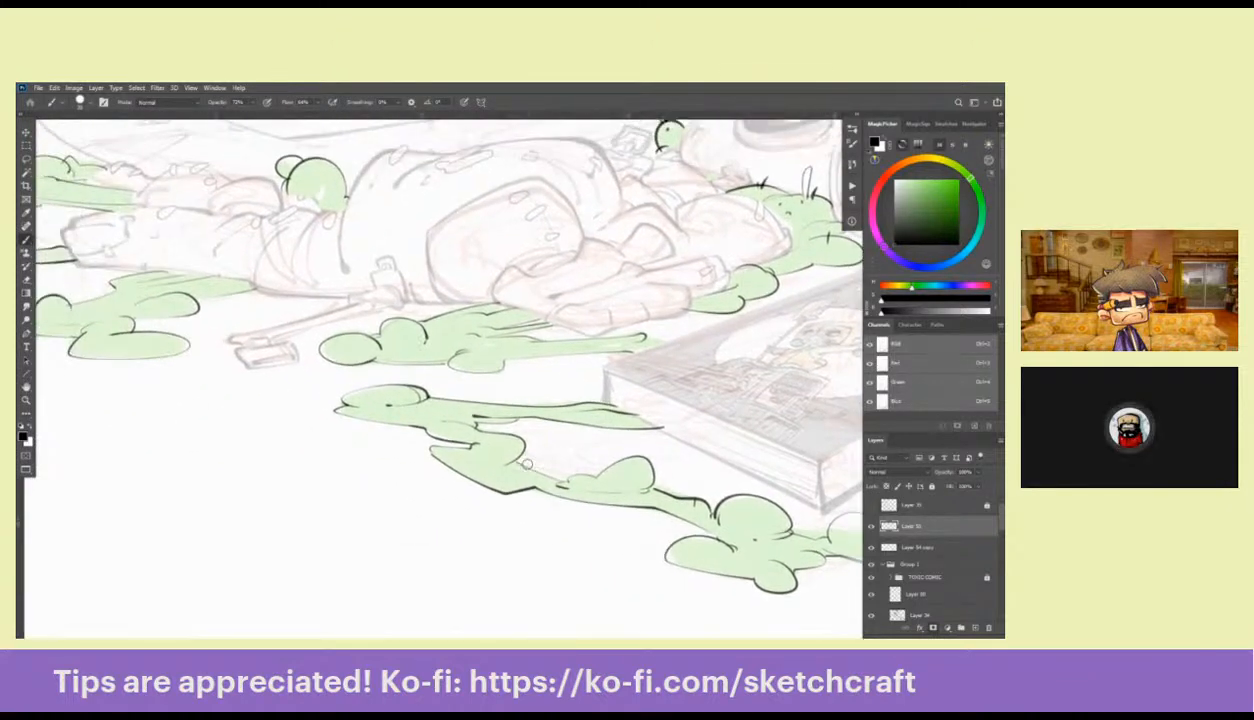
pyautogui.moveTo(530, 440)
pyautogui.mouseDown()
pyautogui.moveTo(530, 474)
pyautogui.moveTo(544, 446)
pyautogui.moveTo(523, 457)
pyautogui.moveTo(565, 440)
pyautogui.mouseUp()
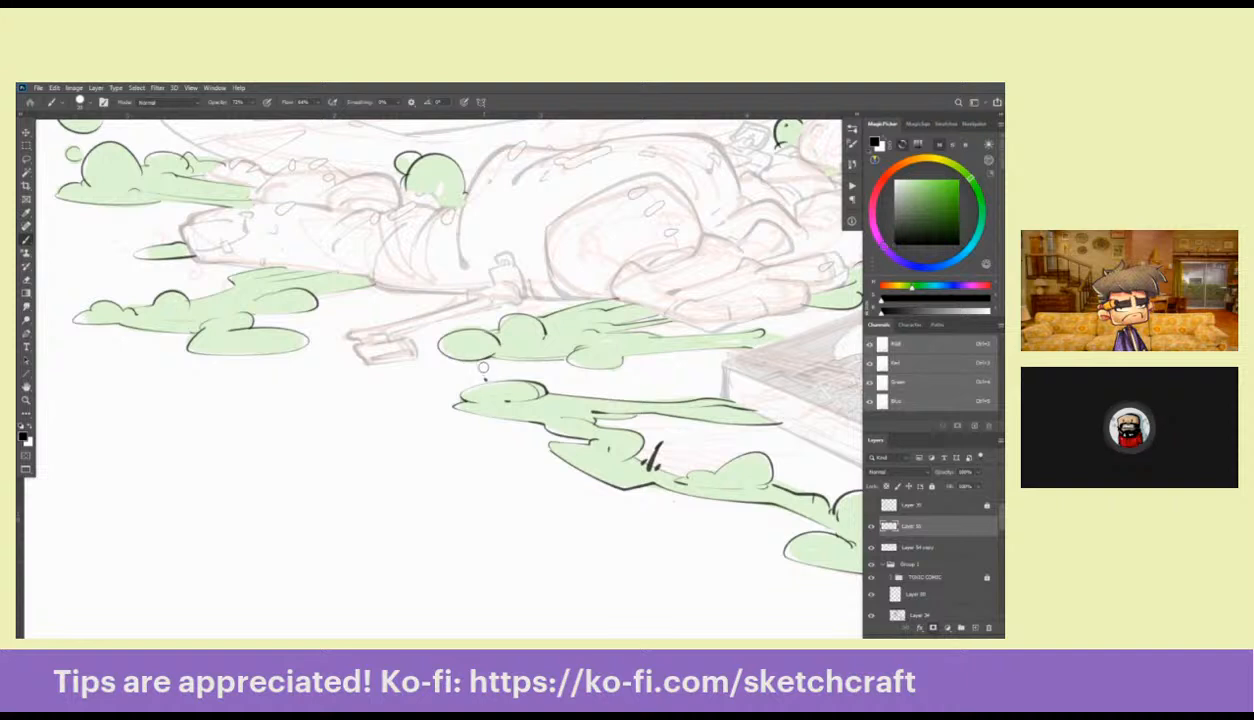
# Add small tufts, curled flecks and dots to the front puddle's near end and the two leftmost slime puddles
pyautogui.moveTo(483, 368); pyautogui.dragTo(738, 470)
pyautogui.moveTo(537, 375); pyautogui.dragTo(540, 383)
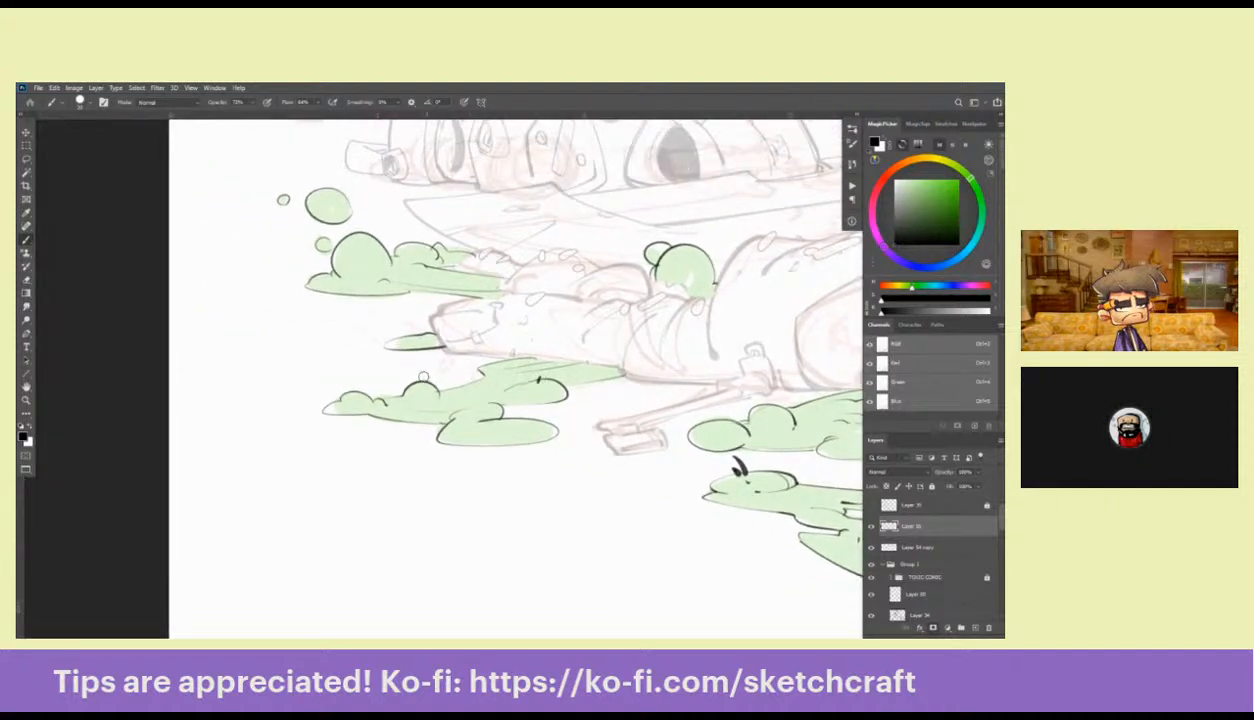
pyautogui.moveTo(421, 359)
pyautogui.mouseDown()
pyautogui.moveTo(412, 388)
pyautogui.moveTo(512, 424)
pyautogui.mouseUp()
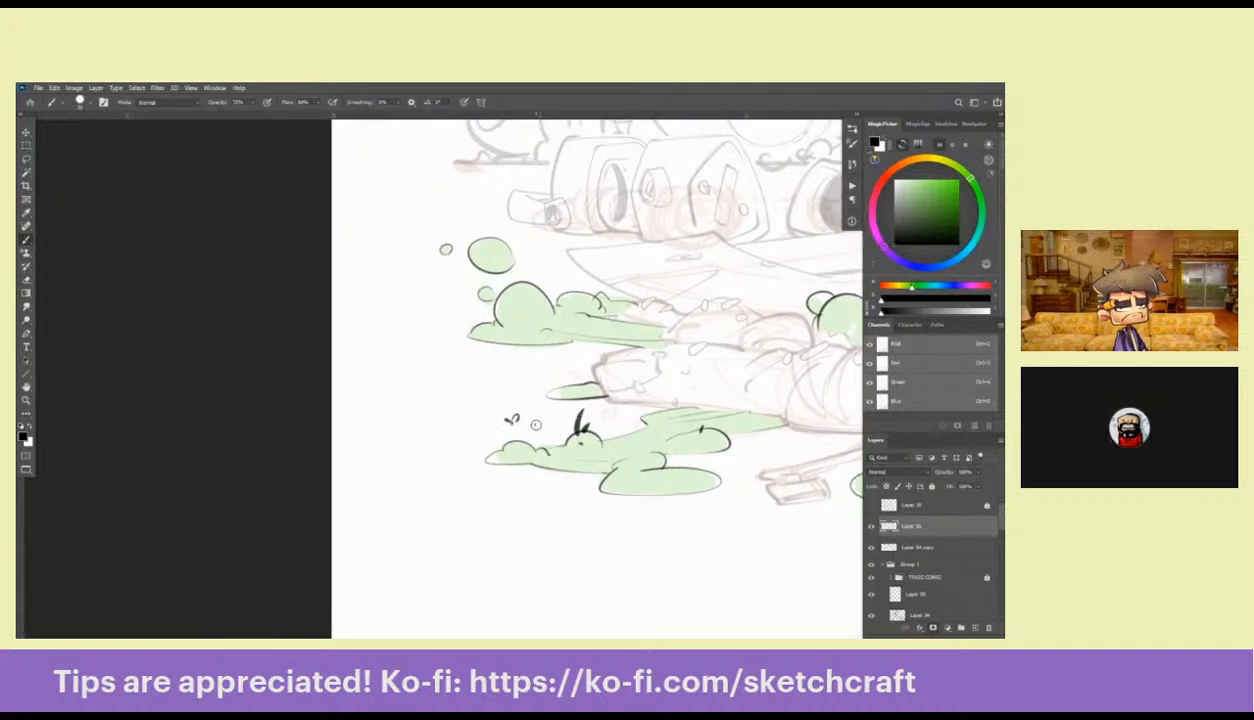
pyautogui.moveTo(564, 299)
pyautogui.mouseDown()
pyautogui.moveTo(535, 362)
pyautogui.moveTo(540, 347)
pyautogui.mouseUp()
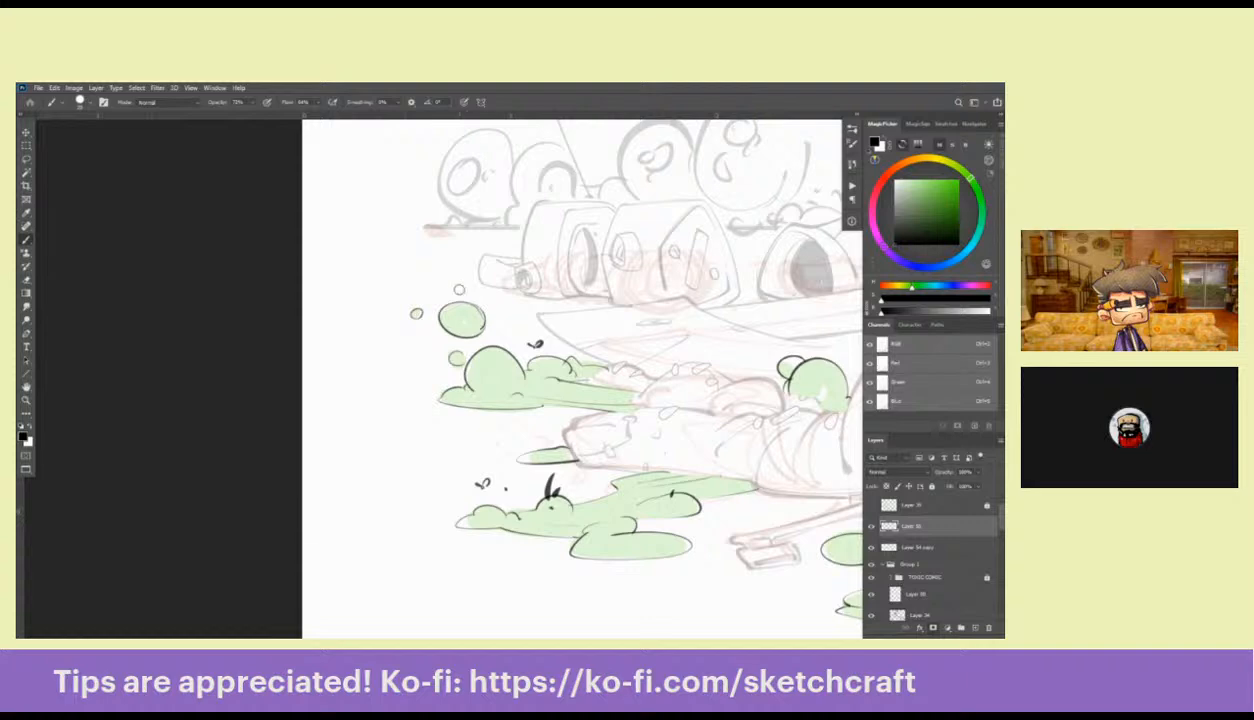
# Draw short spikes and dots on the slime mounds behind the one-eyed body, and thicken the far puddle's lower edge
pyautogui.moveTo(637, 317)
pyautogui.mouseDown()
pyautogui.moveTo(425, 323)
pyautogui.moveTo(341, 340)
pyautogui.mouseUp()
pyautogui.moveTo(551, 372); pyautogui.dragTo(330, 410)
pyautogui.moveTo(790, 300); pyautogui.dragTo(505, 366)
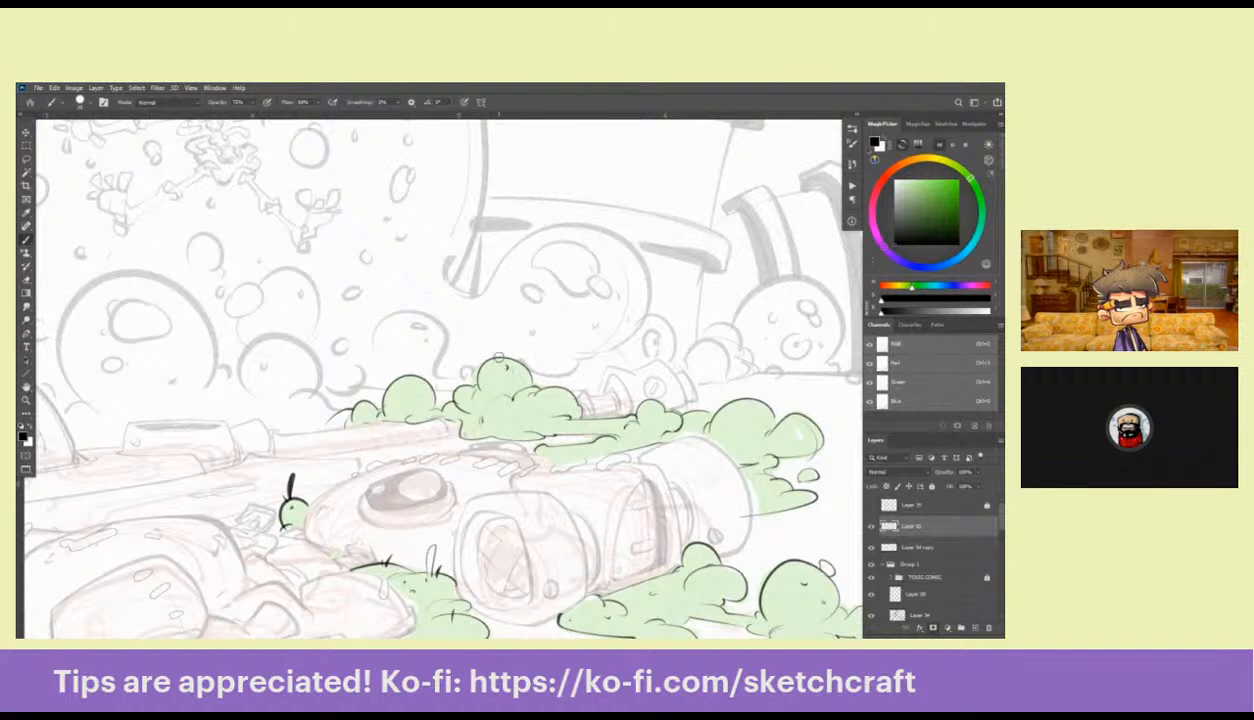
pyautogui.moveTo(573, 339); pyautogui.dragTo(435, 305)
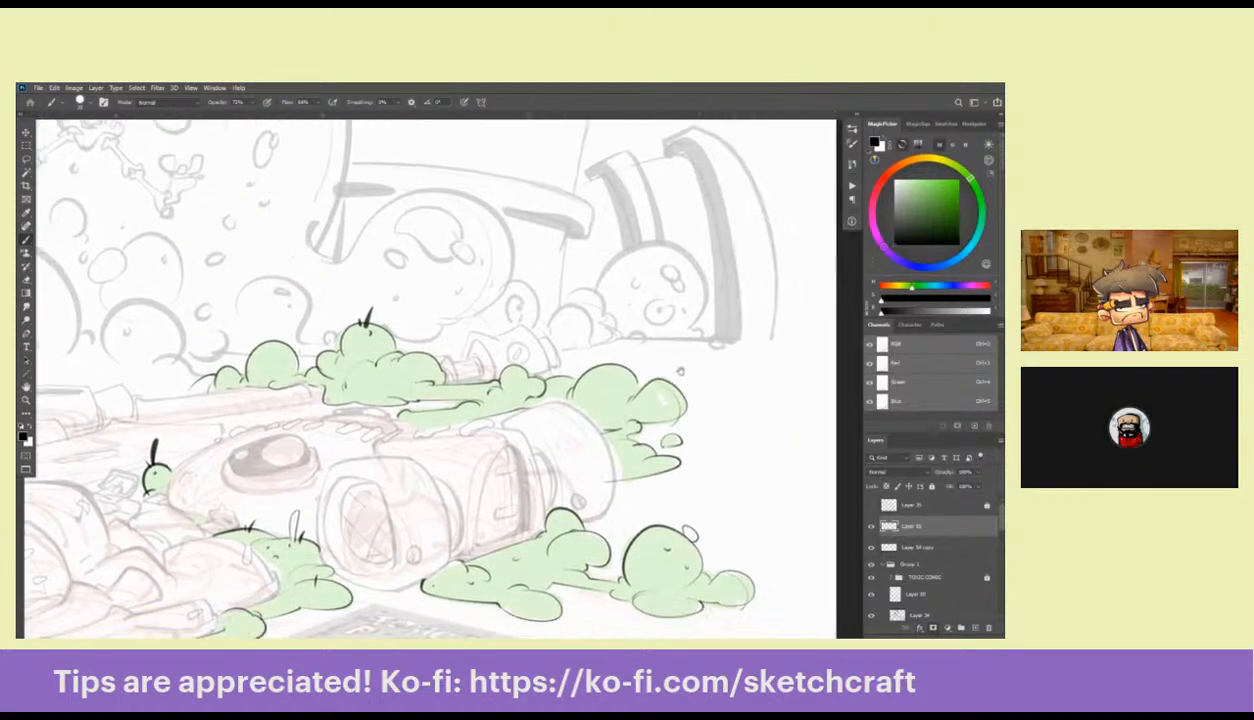
pyautogui.moveTo(618, 368); pyautogui.dragTo(626, 348)
pyautogui.moveTo(668, 381); pyautogui.dragTo(715, 278)
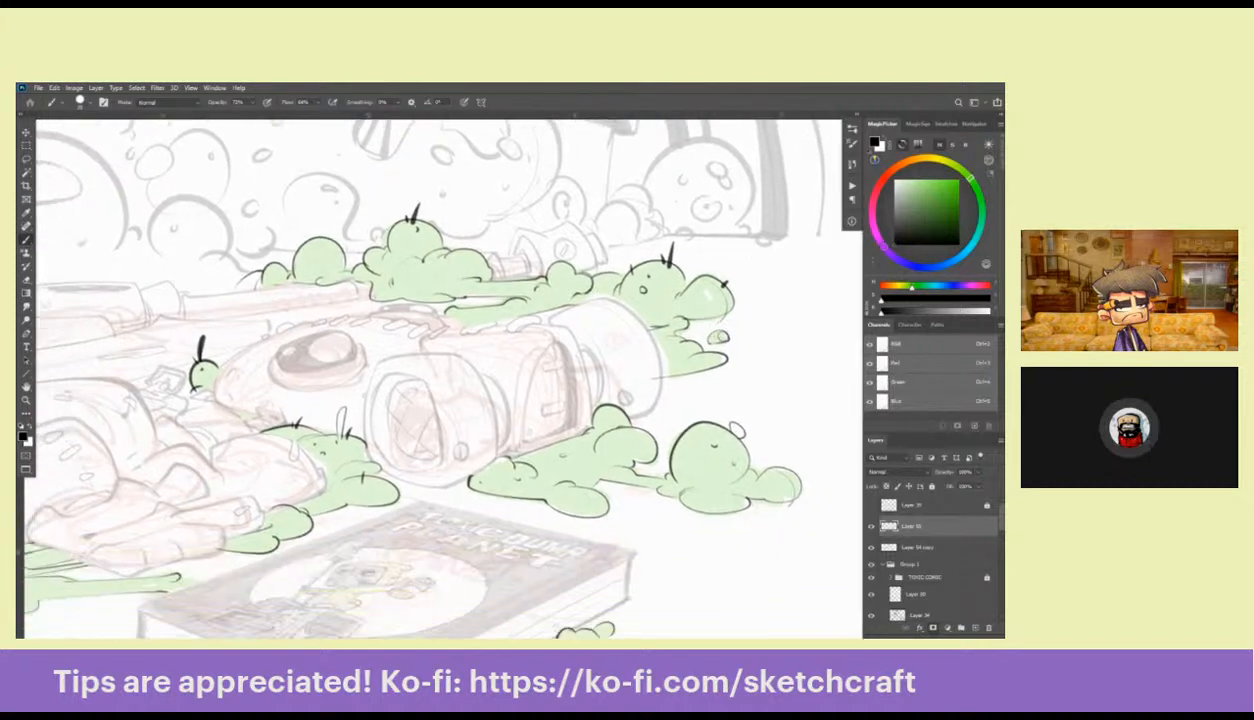
pyautogui.moveTo(724, 367)
pyautogui.mouseDown()
pyautogui.moveTo(760, 342)
pyautogui.moveTo(678, 360)
pyautogui.mouseUp()
pyautogui.moveTo(619, 404); pyautogui.dragTo(659, 370)
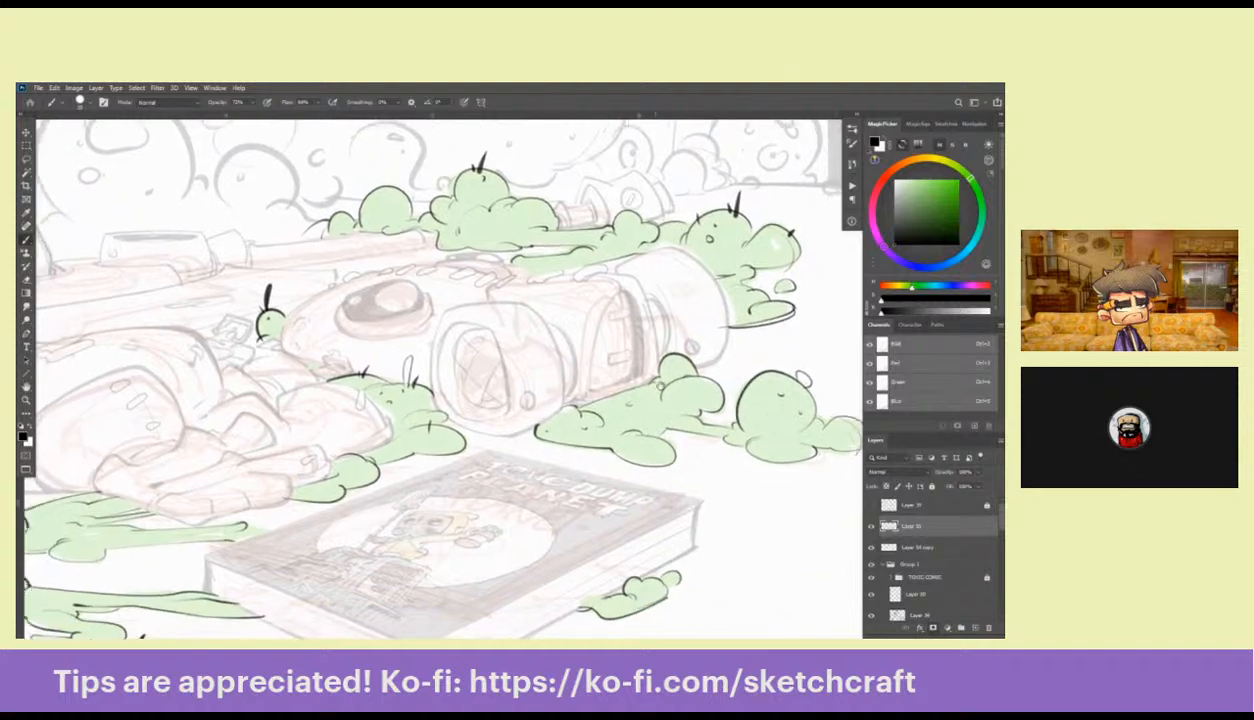
# Add a curled fleck above the slime bump behind the stitched body and touch up the neighbouring foreground puddles
pyautogui.moveTo(431, 416); pyautogui.dragTo(541, 533)
pyautogui.moveTo(453, 453); pyautogui.dragTo(635, 585)
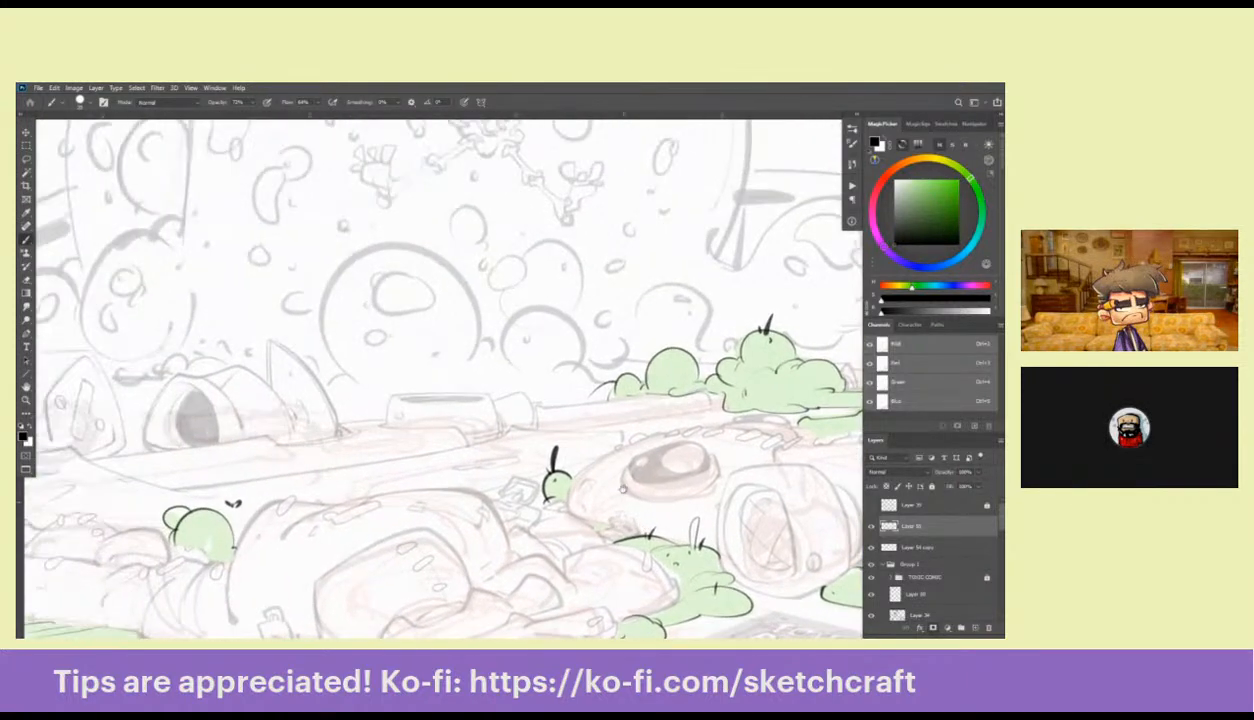
pyautogui.moveTo(435, 546)
pyautogui.mouseDown()
pyautogui.moveTo(443, 460)
pyautogui.moveTo(664, 372)
pyautogui.mouseUp()
pyautogui.moveTo(463, 437)
pyautogui.mouseDown()
pyautogui.moveTo(622, 438)
pyautogui.moveTo(688, 458)
pyautogui.moveTo(444, 374)
pyautogui.mouseUp()
pyautogui.moveTo(683, 449); pyautogui.dragTo(450, 412)
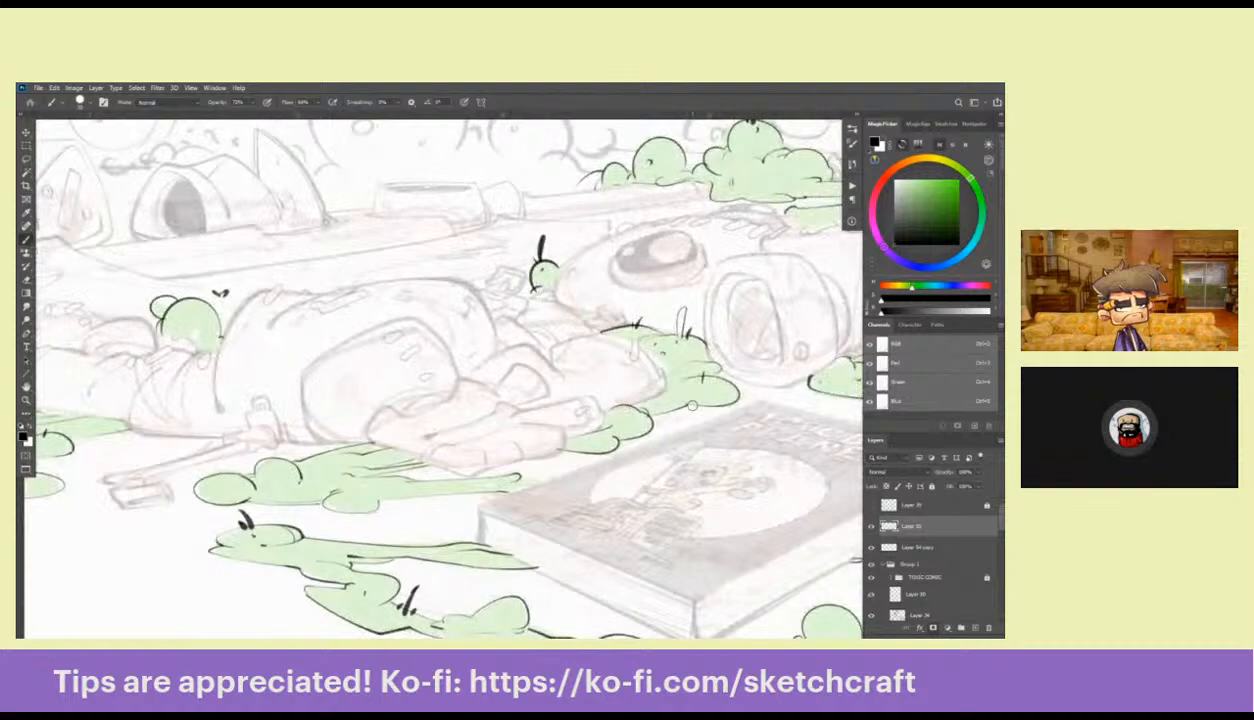
pyautogui.moveTo(706, 449); pyautogui.dragTo(748, 365)
pyautogui.moveTo(628, 370); pyautogui.dragTo(725, 325)
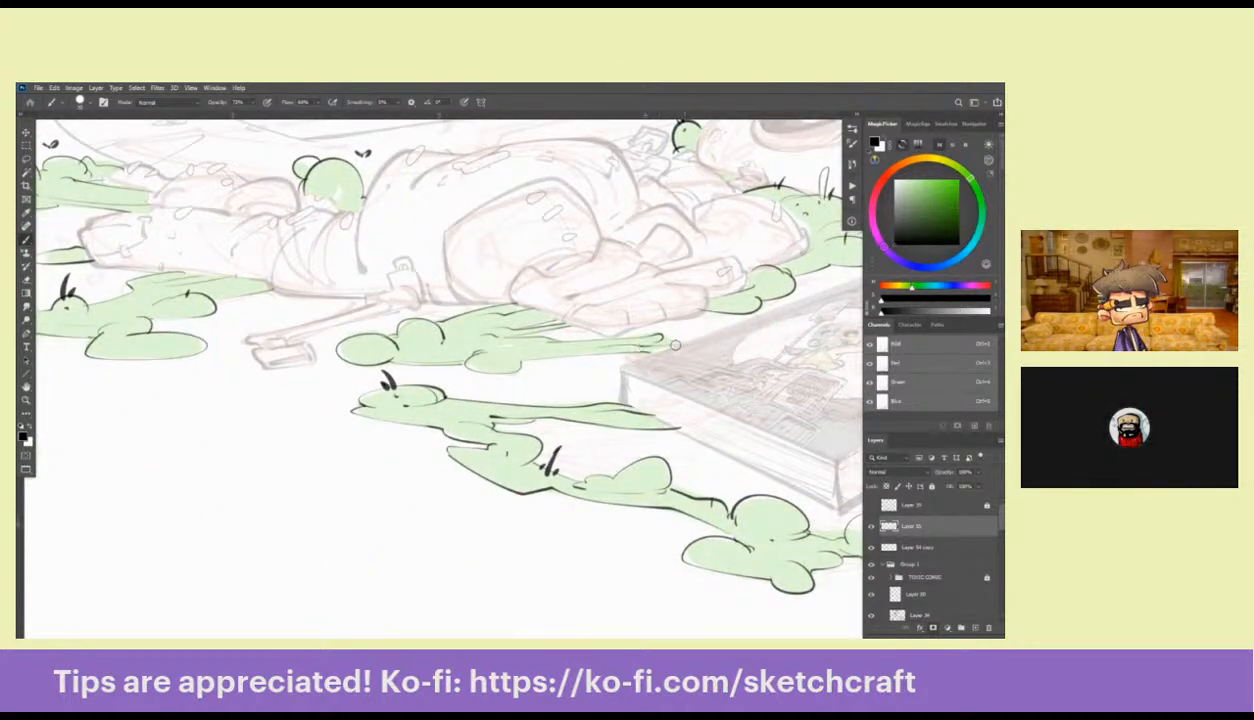
pyautogui.moveTo(663, 340); pyautogui.dragTo(210, 436)
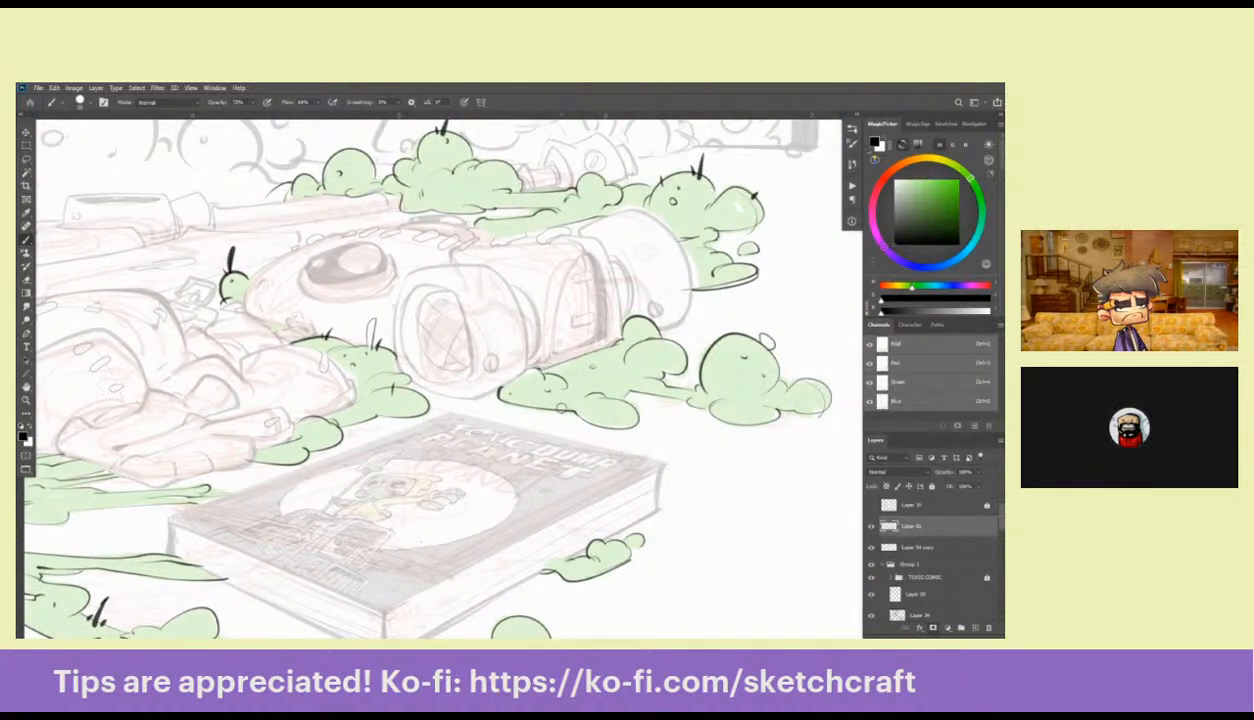
# Check the whole composition and the green guide layer's coverage, then fill that layer's shapes with white, preserving transparency
pyautogui.scroll(4, 584, 410)
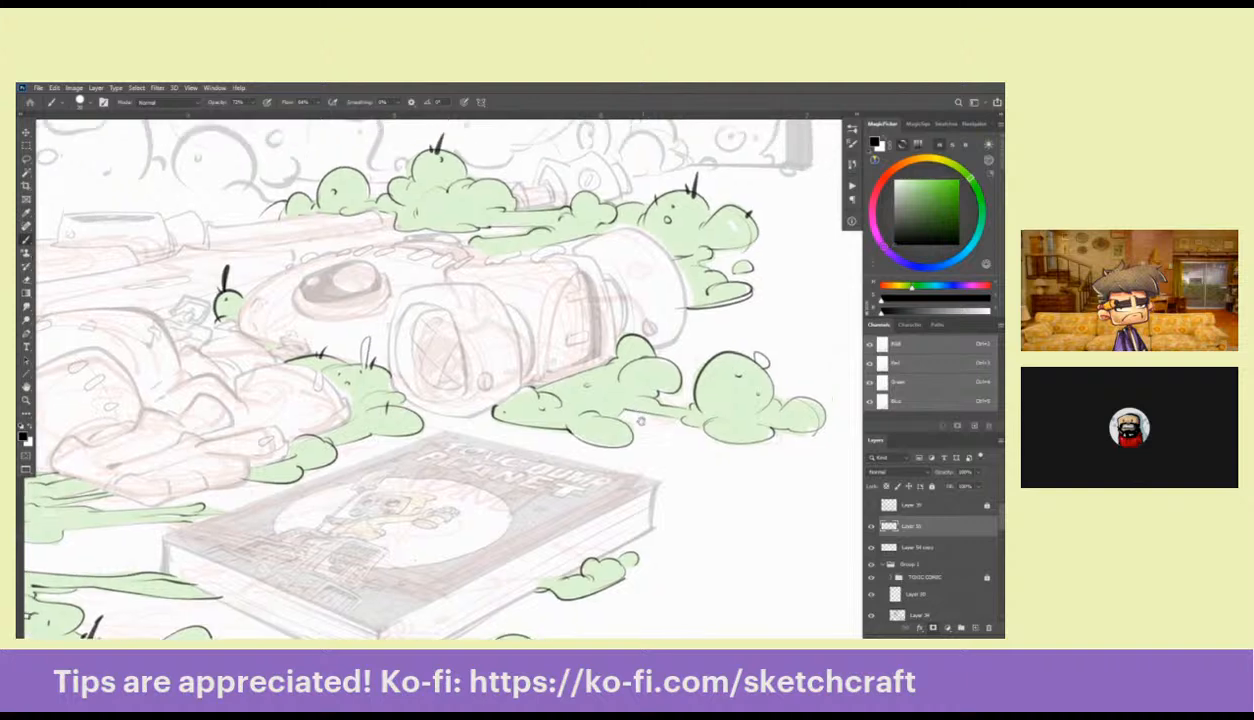
pyautogui.scroll(-3, 601, 397)
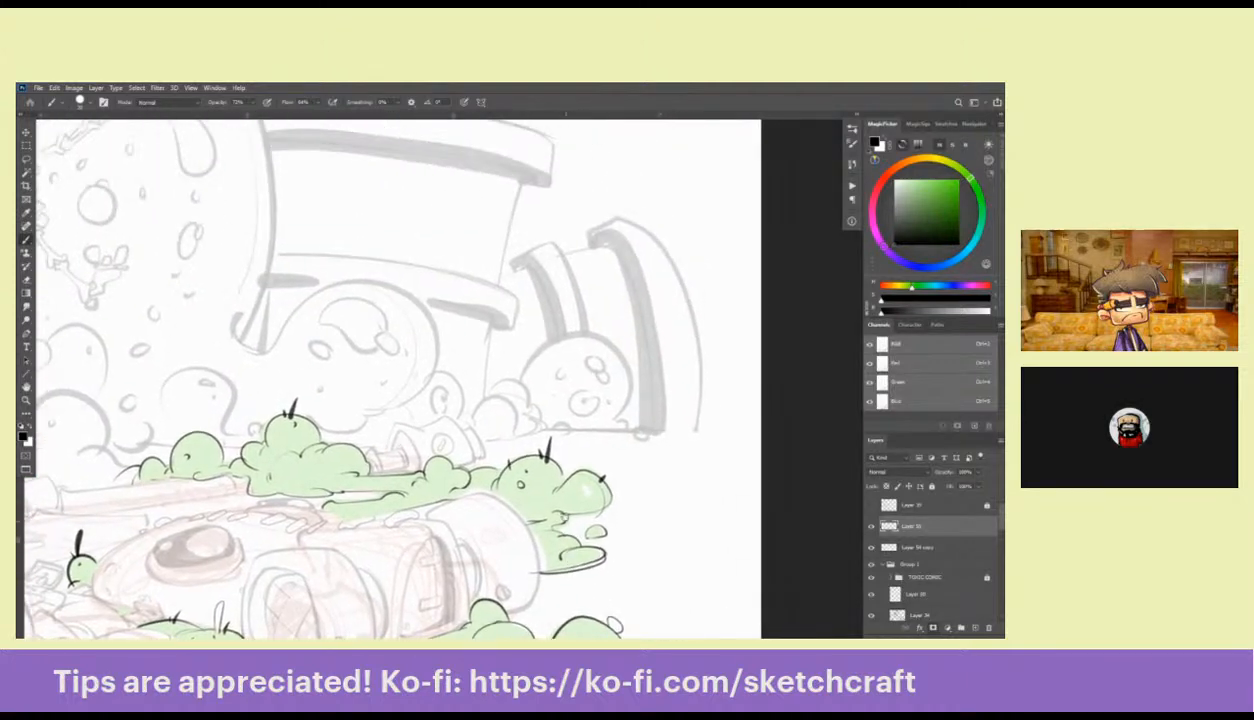
pyautogui.press('z')
pyautogui.scroll(-3, 427, 457)
pyautogui.moveTo(582, 438); pyautogui.dragTo(692, 475)
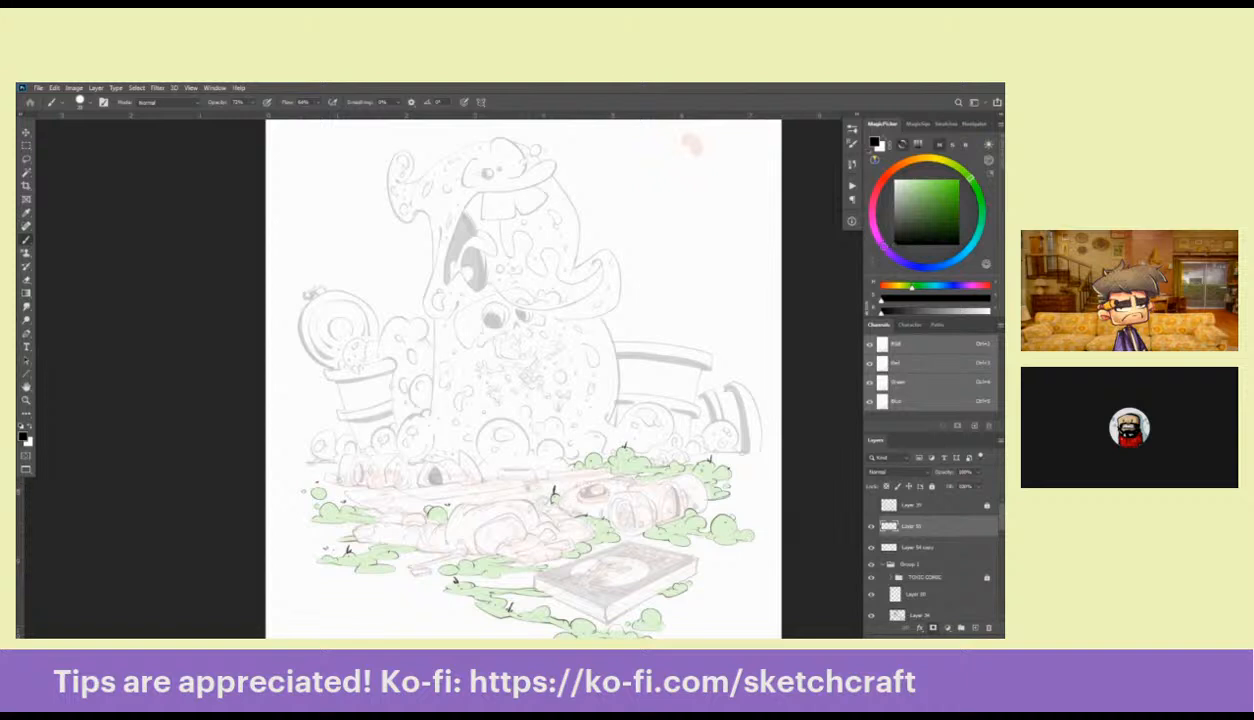
pyautogui.moveTo(516, 478); pyautogui.dragTo(602, 420)
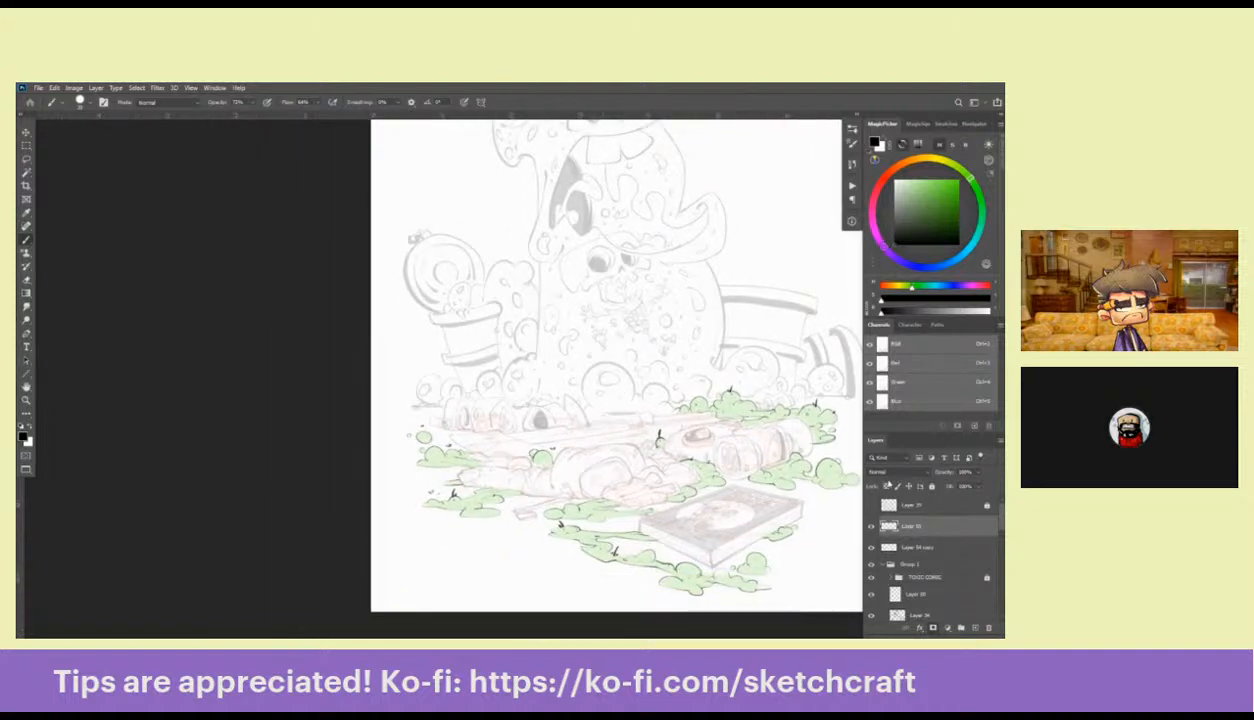
pyautogui.click(871, 548)
pyautogui.click(871, 548)
pyautogui.click(880, 548)
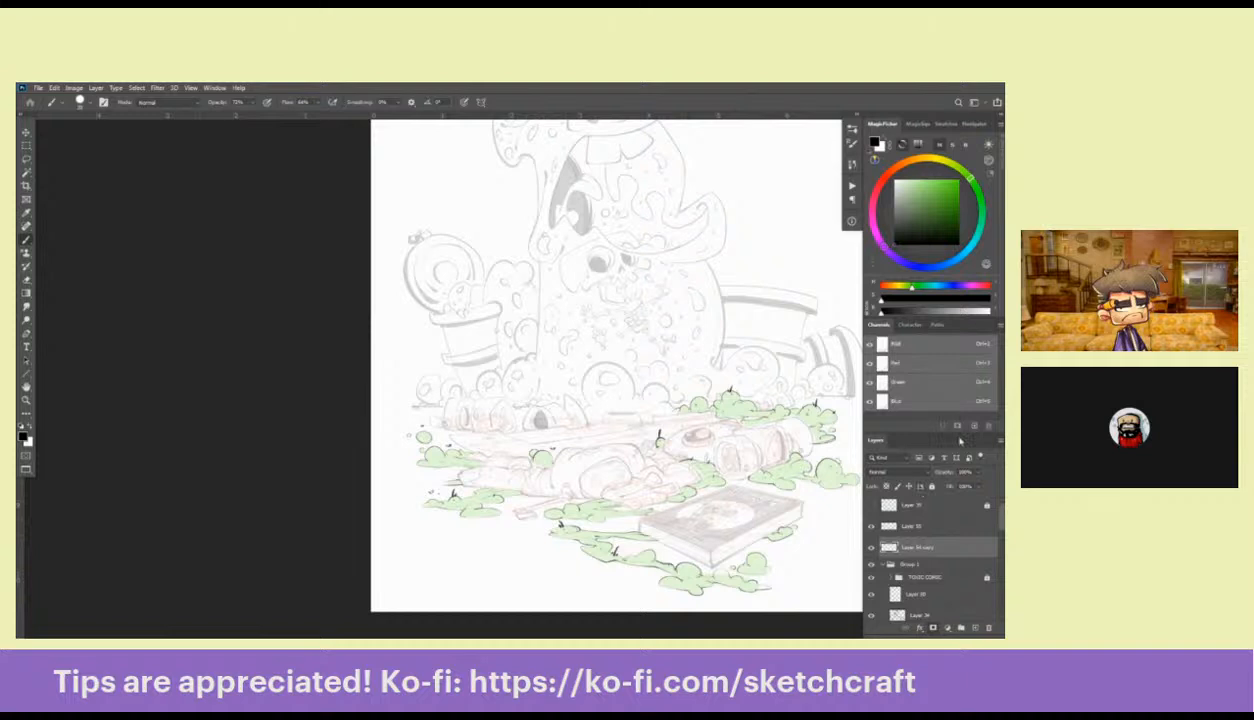
pyautogui.hotkey('ctrl', 'shift', 'BackSpace')
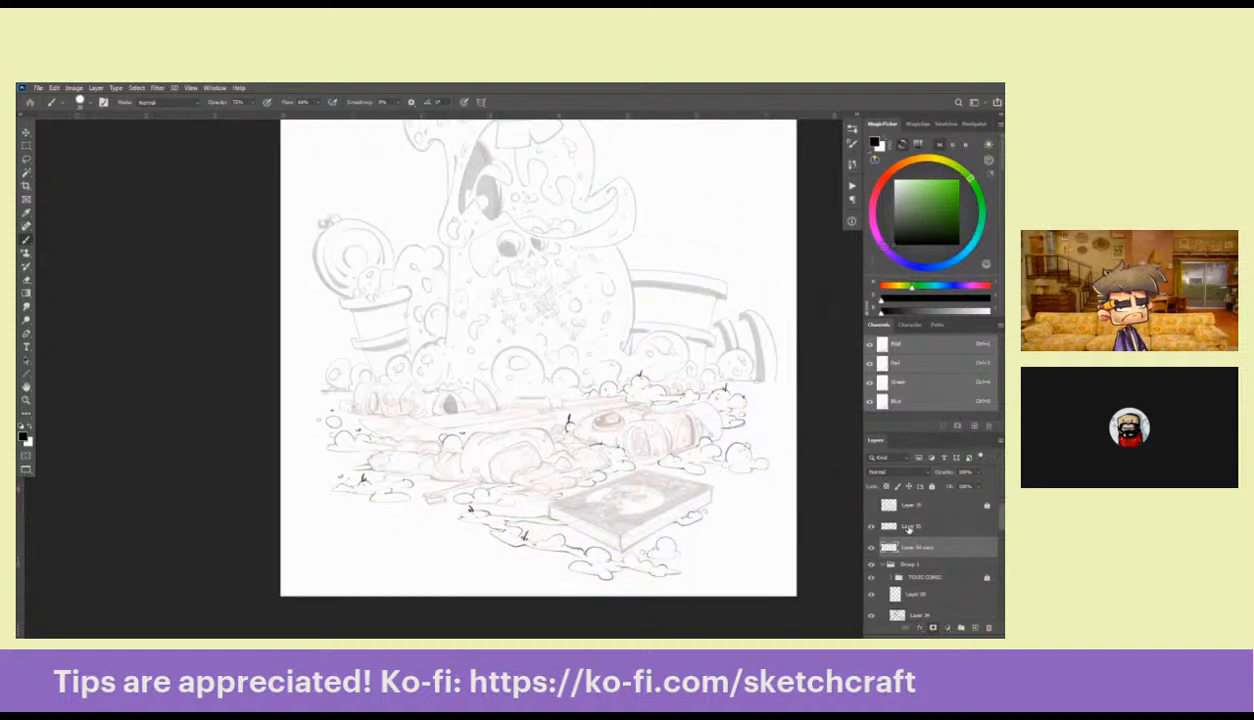
# Collapse Group 1 in the layer stack and restore the group's opacity to 100%
pyautogui.click(886, 526)
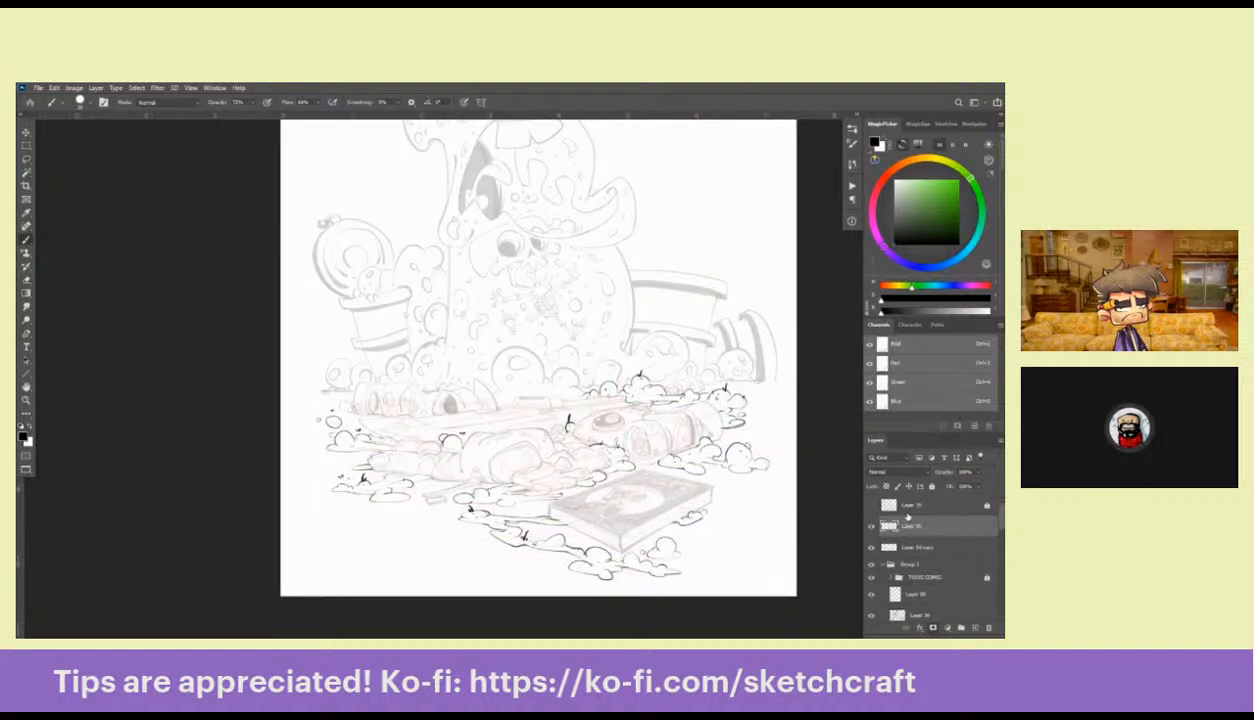
pyautogui.click(879, 564)
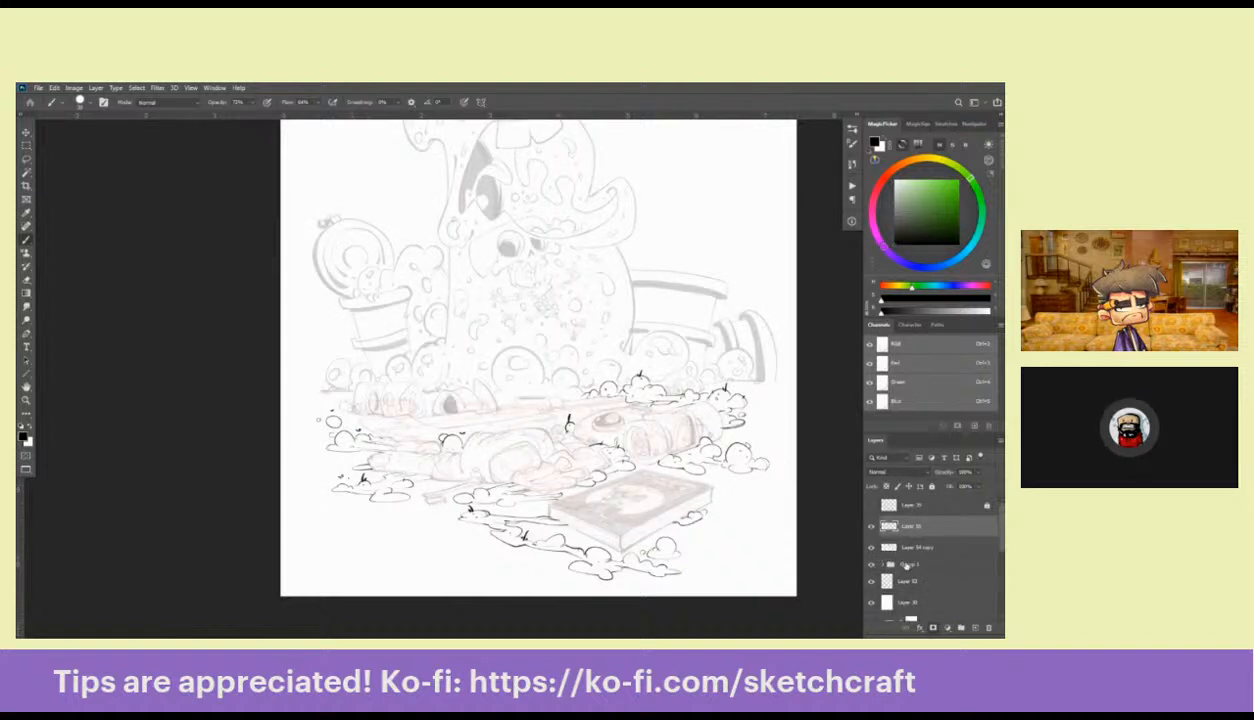
pyautogui.click(906, 565)
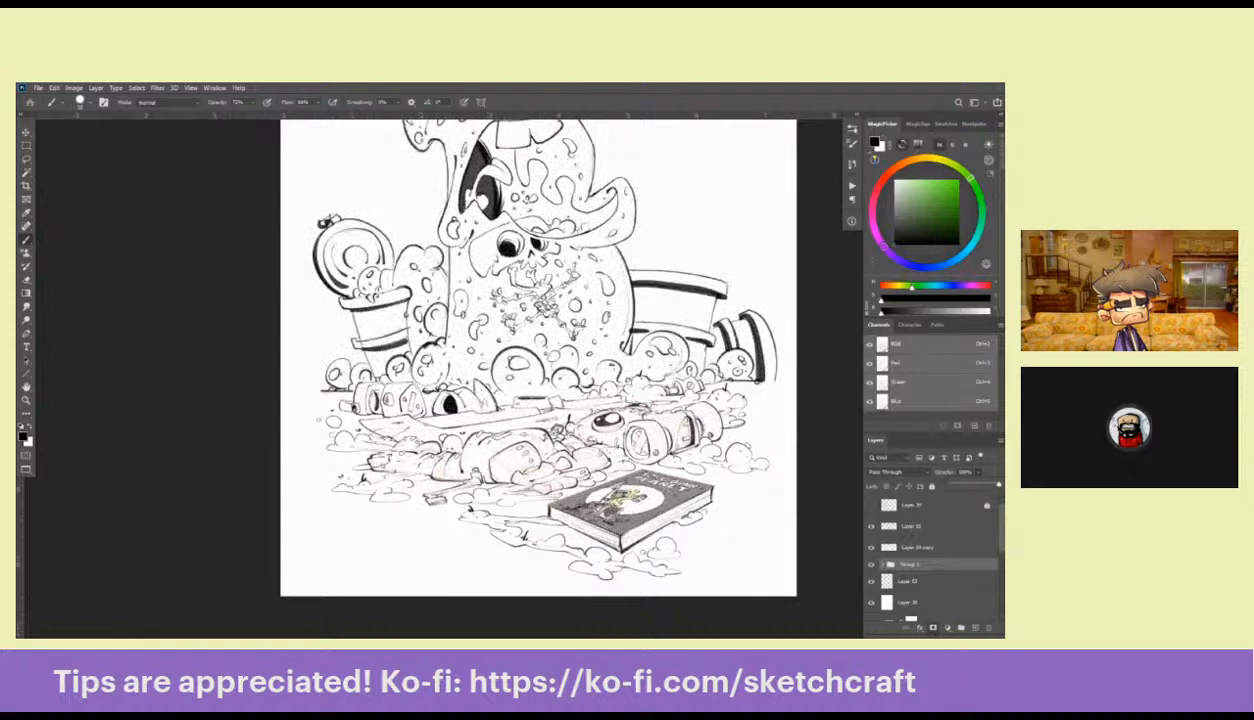
# Check the layers below the line-art group and raise the white cover layer's opacity to 100% to hide the rough sketch
pyautogui.click(872, 584)
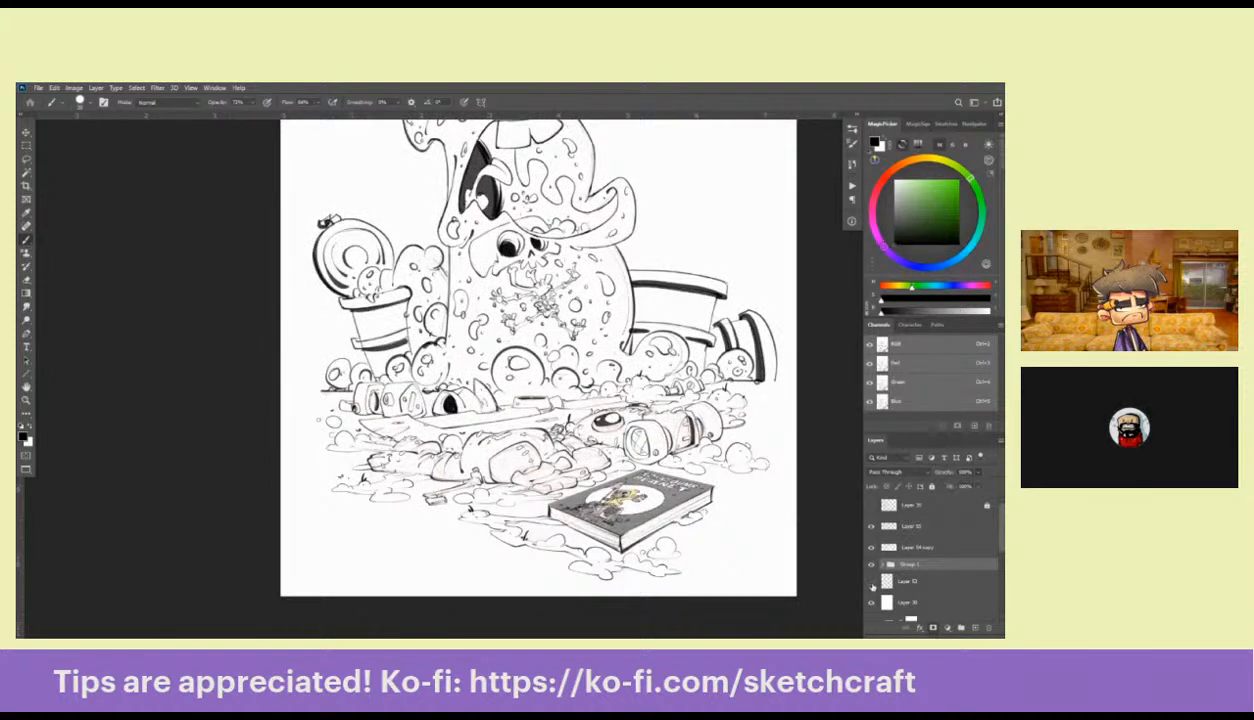
pyautogui.click(871, 603)
pyautogui.click(871, 603)
pyautogui.click(900, 602)
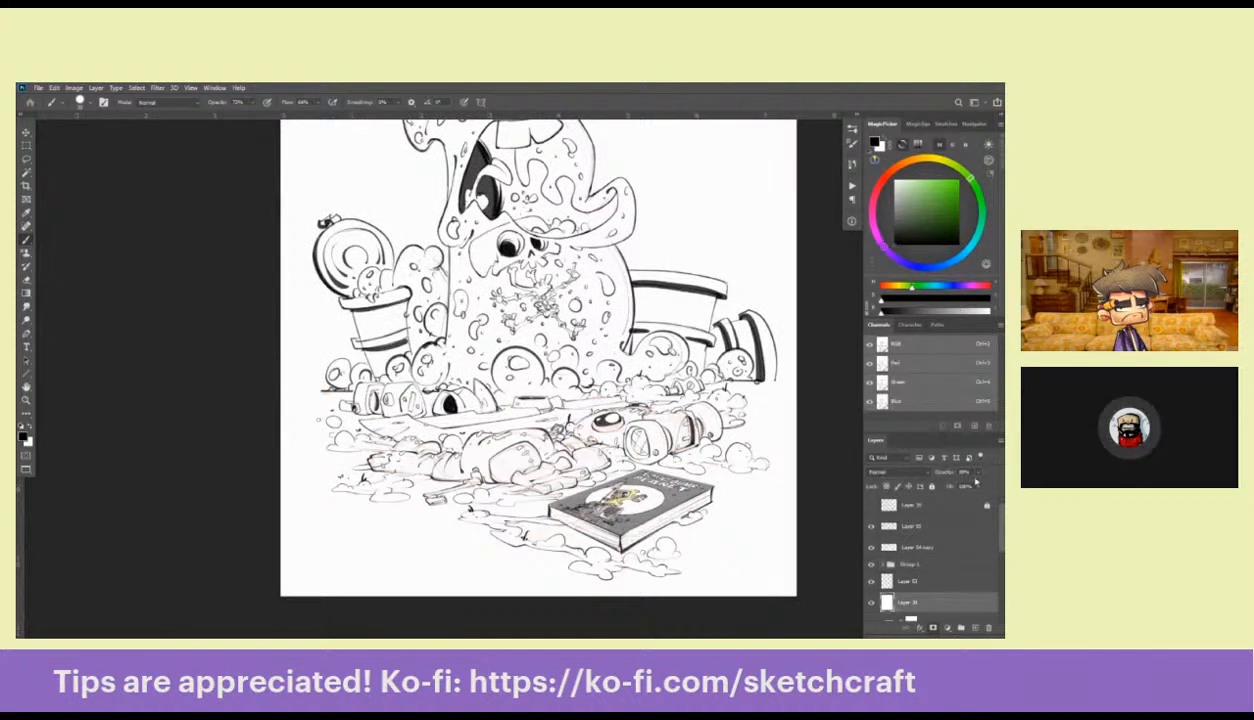
pyautogui.press('z')
pyautogui.keyDown('alt'); pyautogui.click(762, 482); pyautogui.keyUp('alt')
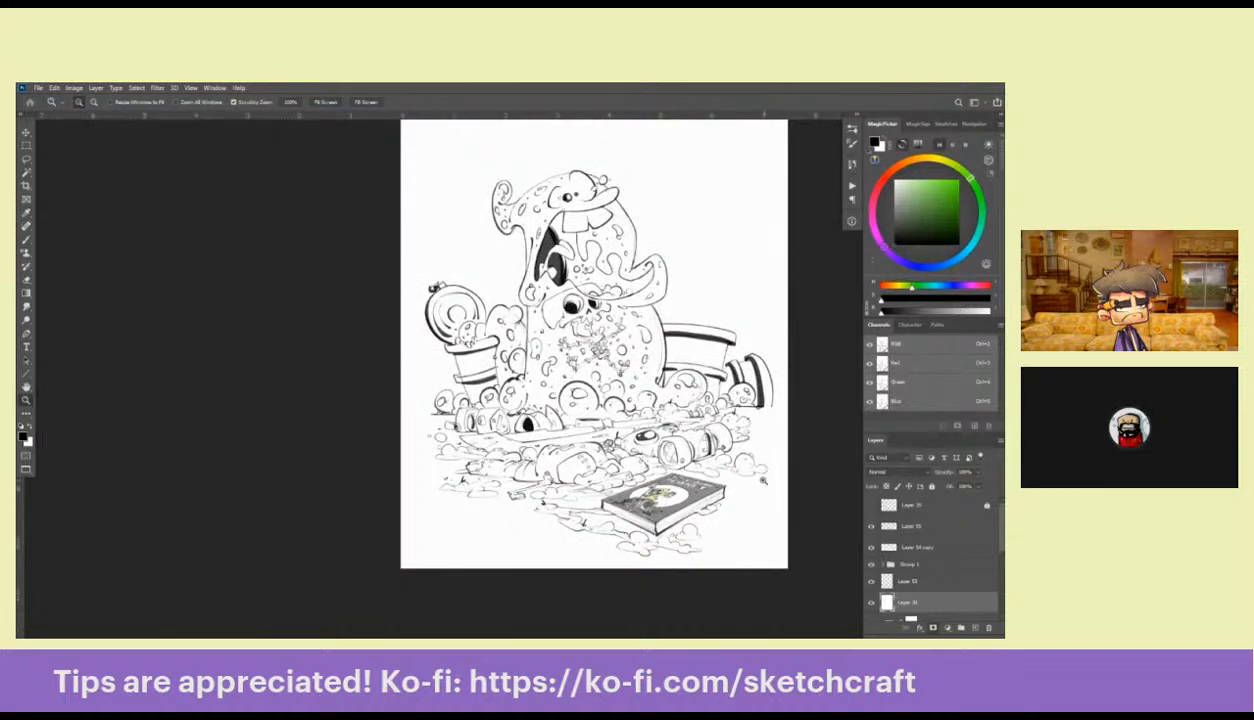
# Inspect the slime against the inked scene and merge the slime outline layer down into the white fill layer
pyautogui.click(609, 505)
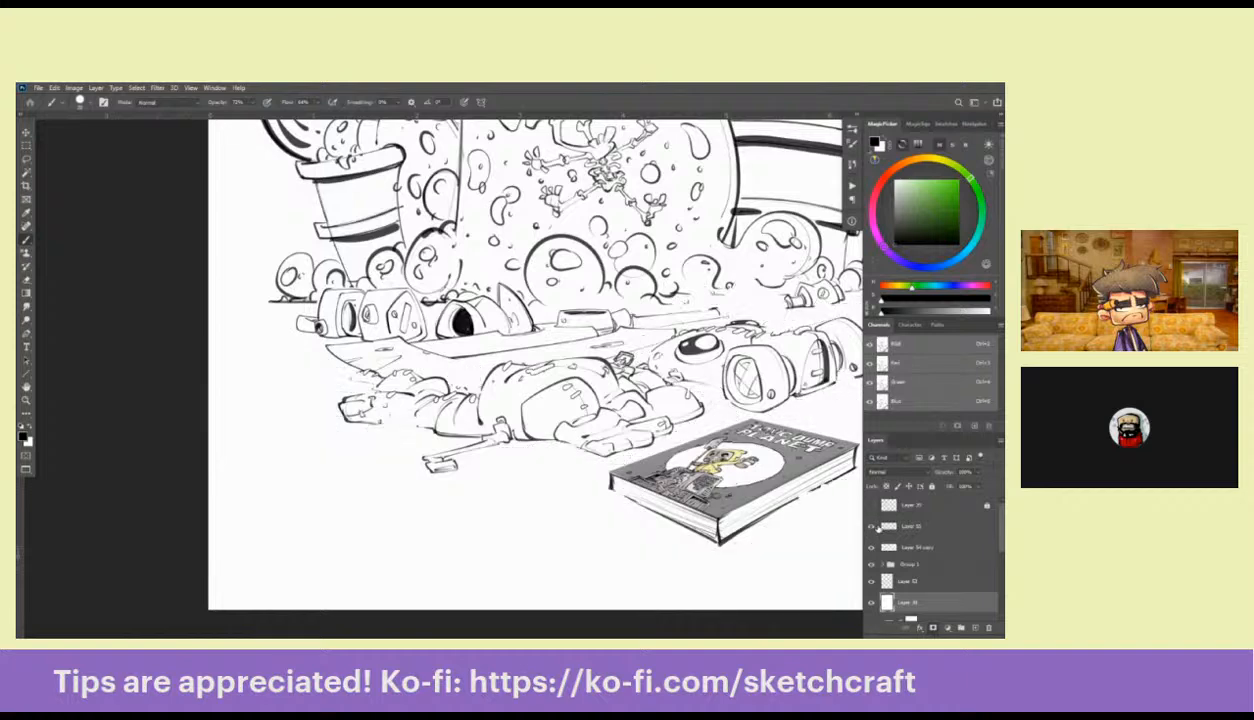
pyautogui.click(908, 525)
pyautogui.click(620, 480)
pyautogui.moveTo(618, 480); pyautogui.dragTo(892, 460)
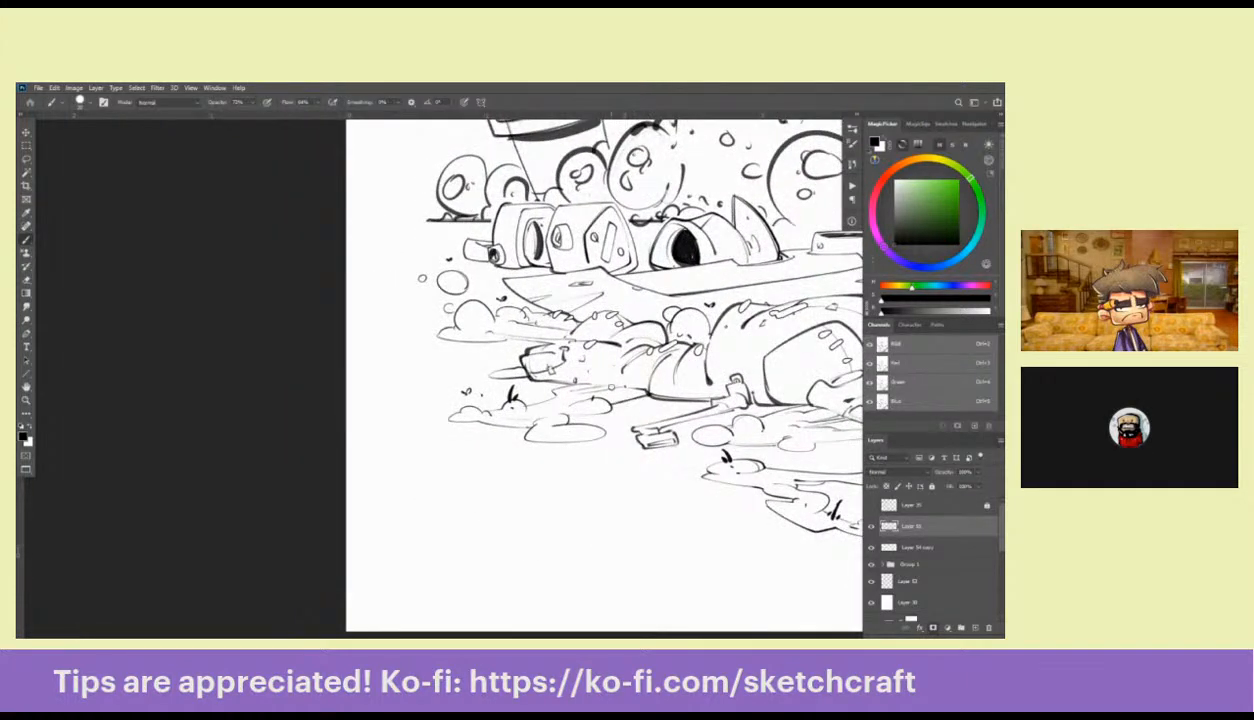
pyautogui.moveTo(574, 380)
pyautogui.mouseDown()
pyautogui.moveTo(645, 389)
pyautogui.moveTo(648, 481)
pyautogui.mouseUp()
pyautogui.hotkey('ctrl', 'z')
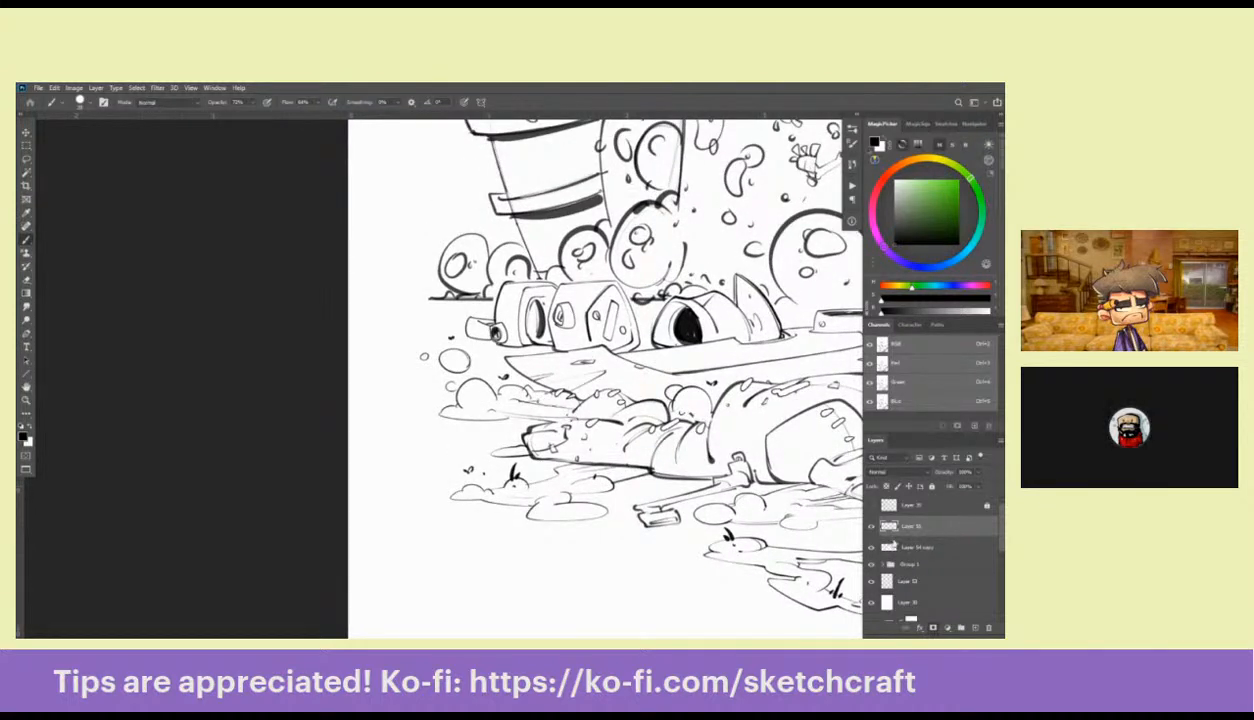
pyautogui.hotkey('ctrl', 'e')
# Clean up overlapping slime lines around the lying body's legs with the Eraser, and compare the scene with the slime layer hidden and shown
pyautogui.press('e')
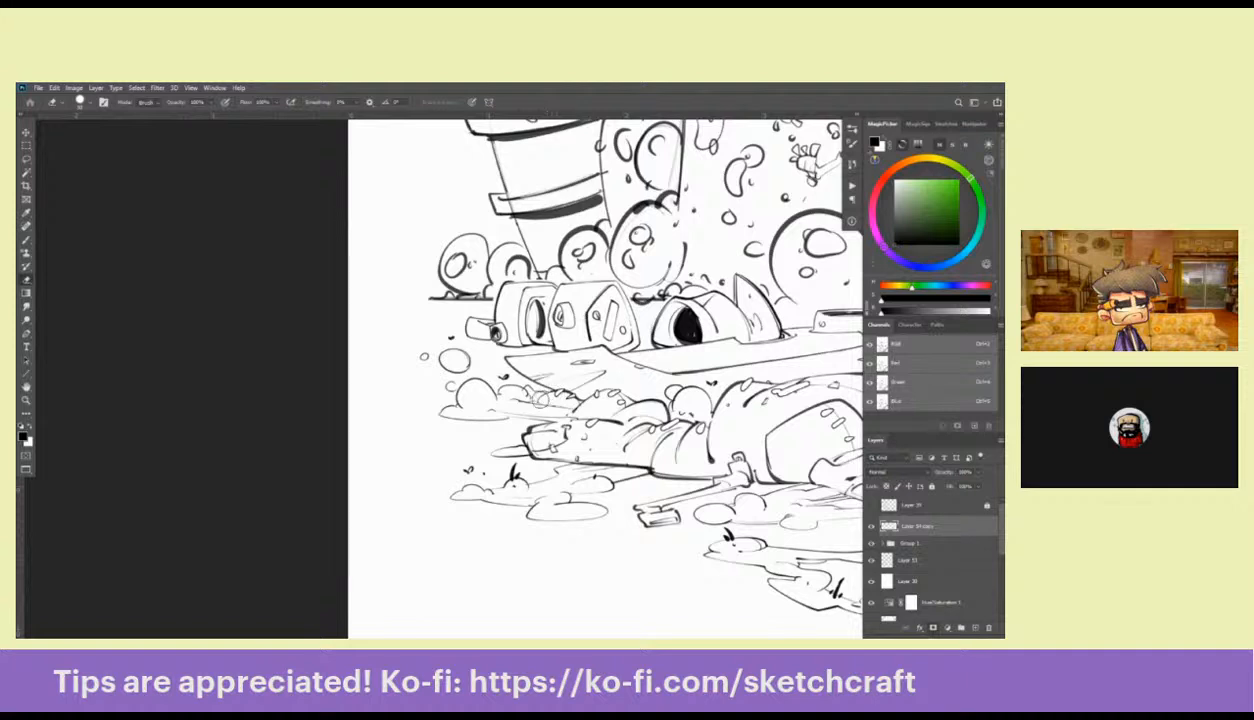
pyautogui.moveTo(622, 492); pyautogui.dragTo(642, 407)
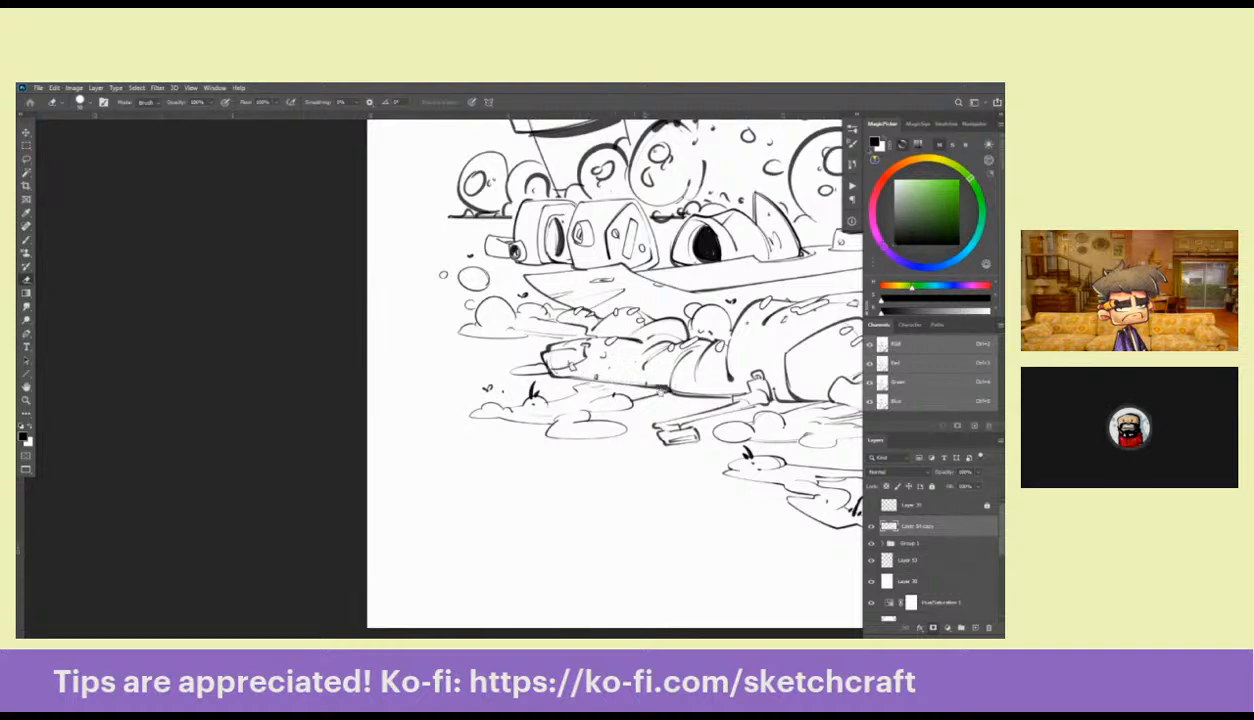
pyautogui.moveTo(788, 462); pyautogui.dragTo(524, 447)
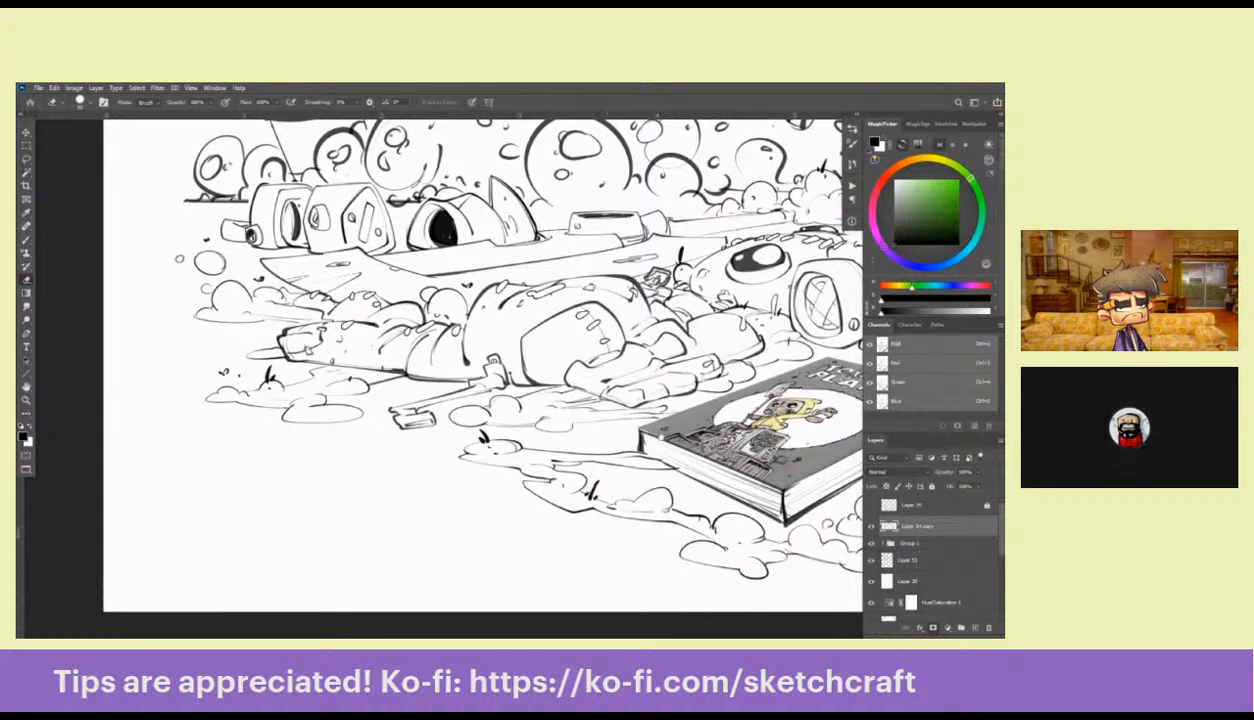
pyautogui.moveTo(752, 459); pyautogui.dragTo(599, 464)
pyautogui.click(872, 527)
pyautogui.click(872, 527)
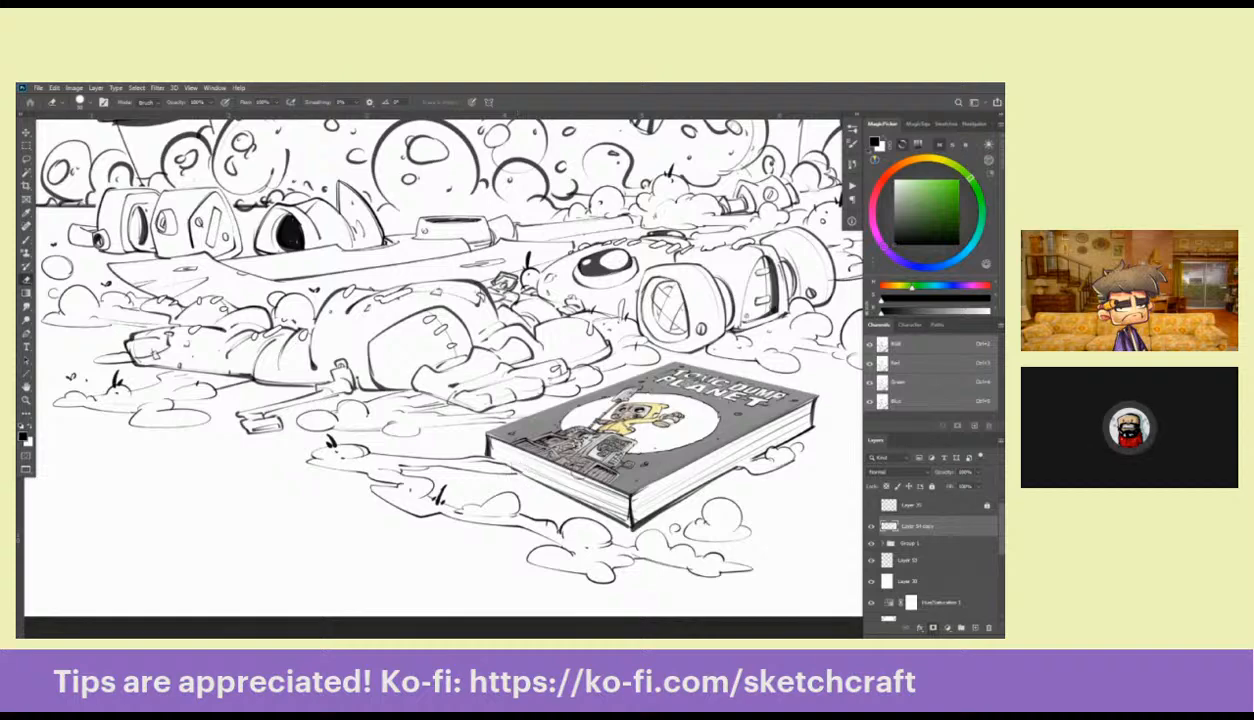
# Isolate the slime layer to examine its lines, restore the other layers, and compare the scene with the slime hidden and shown
pyautogui.hscroll(5, 806, 500)
pyautogui.keyDown('alt'); pyautogui.click(872, 527); pyautogui.keyUp('alt')
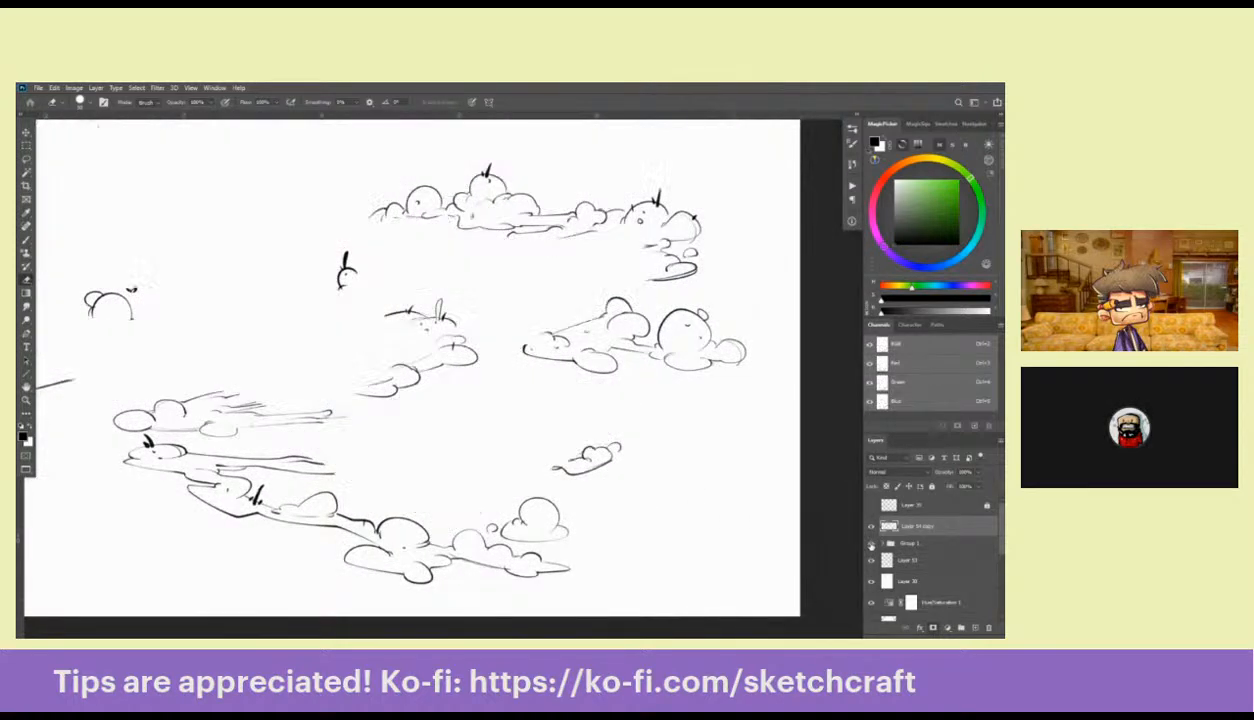
pyautogui.keyDown('alt'); pyautogui.click(872, 527); pyautogui.keyUp('alt')
pyautogui.click(872, 527)
pyautogui.click(872, 527)
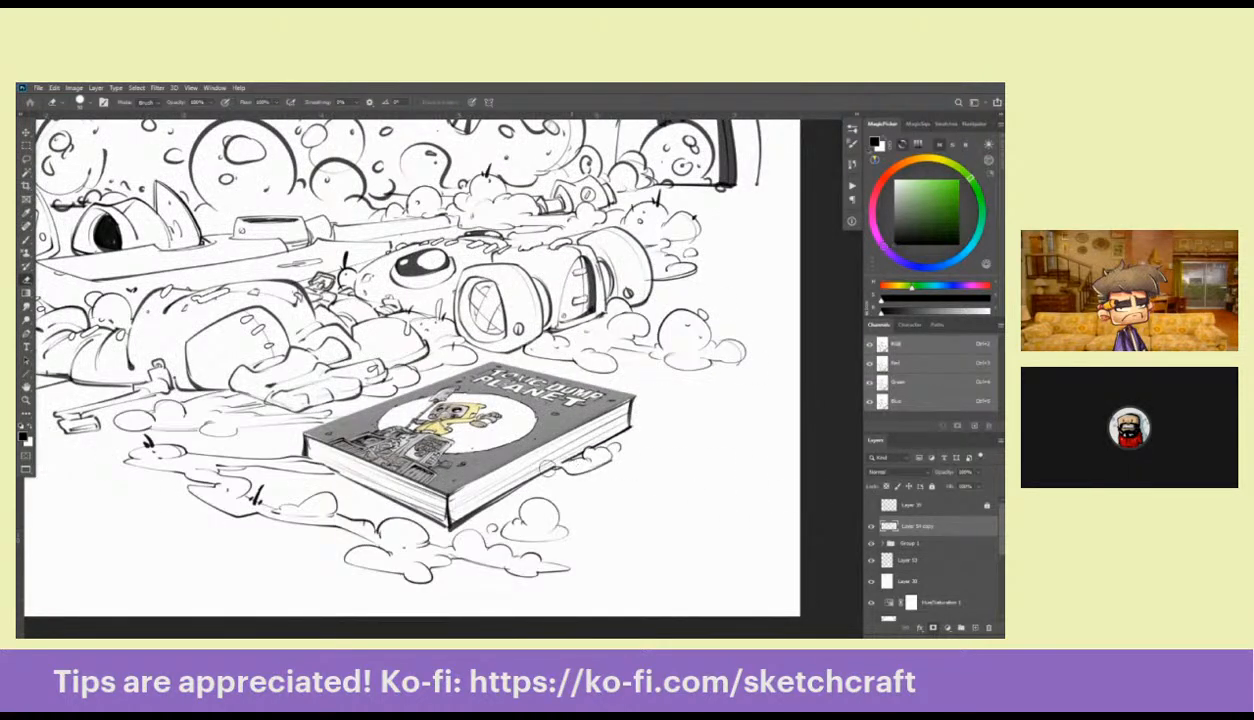
pyautogui.moveTo(603, 407); pyautogui.dragTo(671, 512)
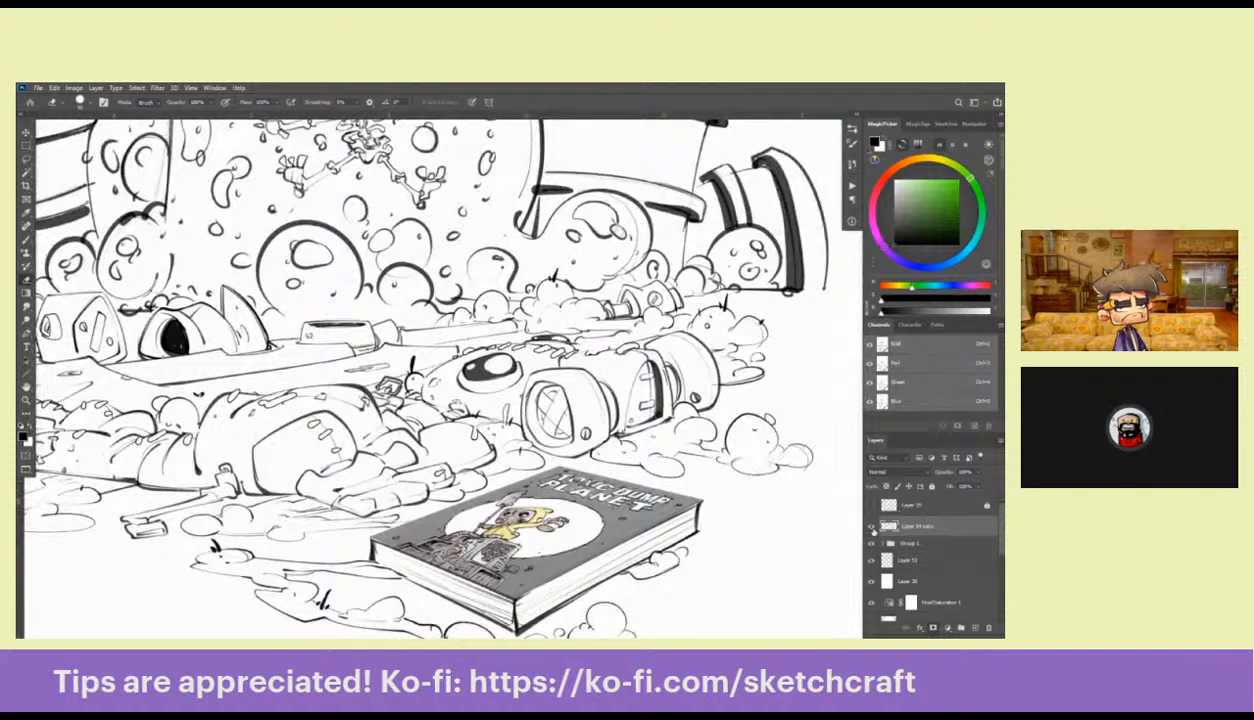
pyautogui.click(872, 527)
# Examine the inked slime around the bodies, barrels and comic book across the whole foreground
pyautogui.moveTo(580, 343); pyautogui.dragTo(640, 395)
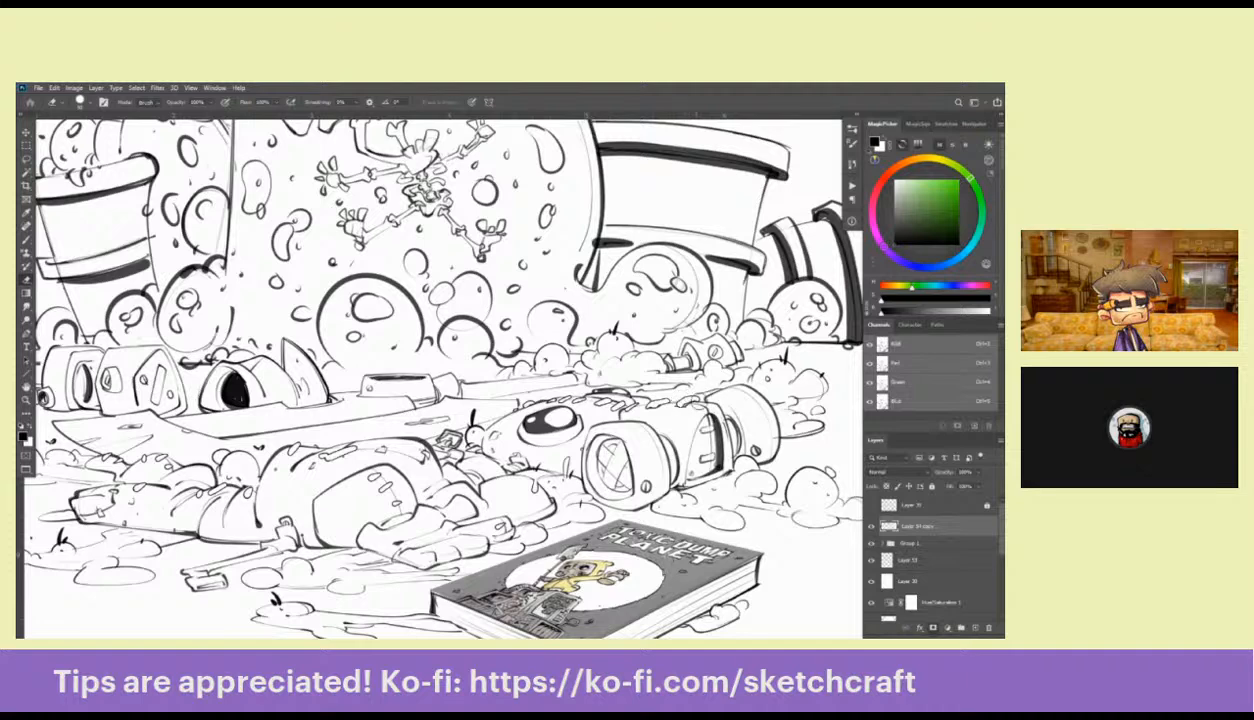
pyautogui.moveTo(502, 449); pyautogui.dragTo(562, 471)
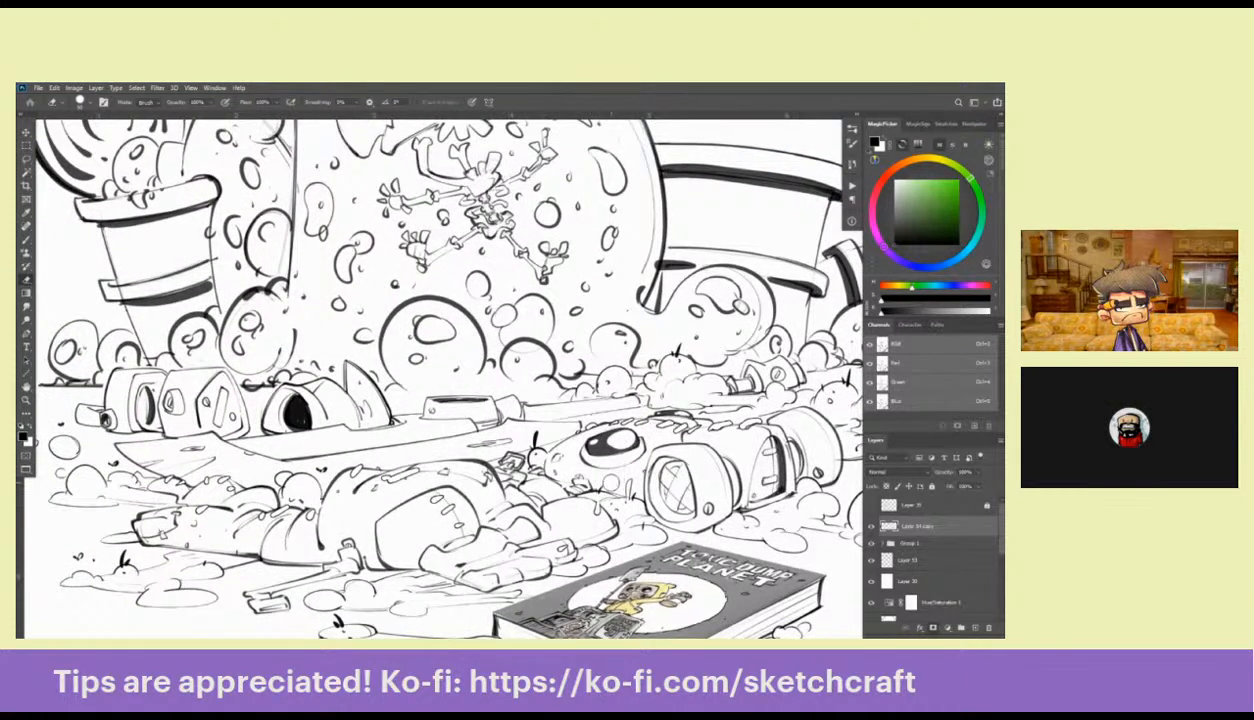
pyautogui.moveTo(724, 460); pyautogui.dragTo(559, 502)
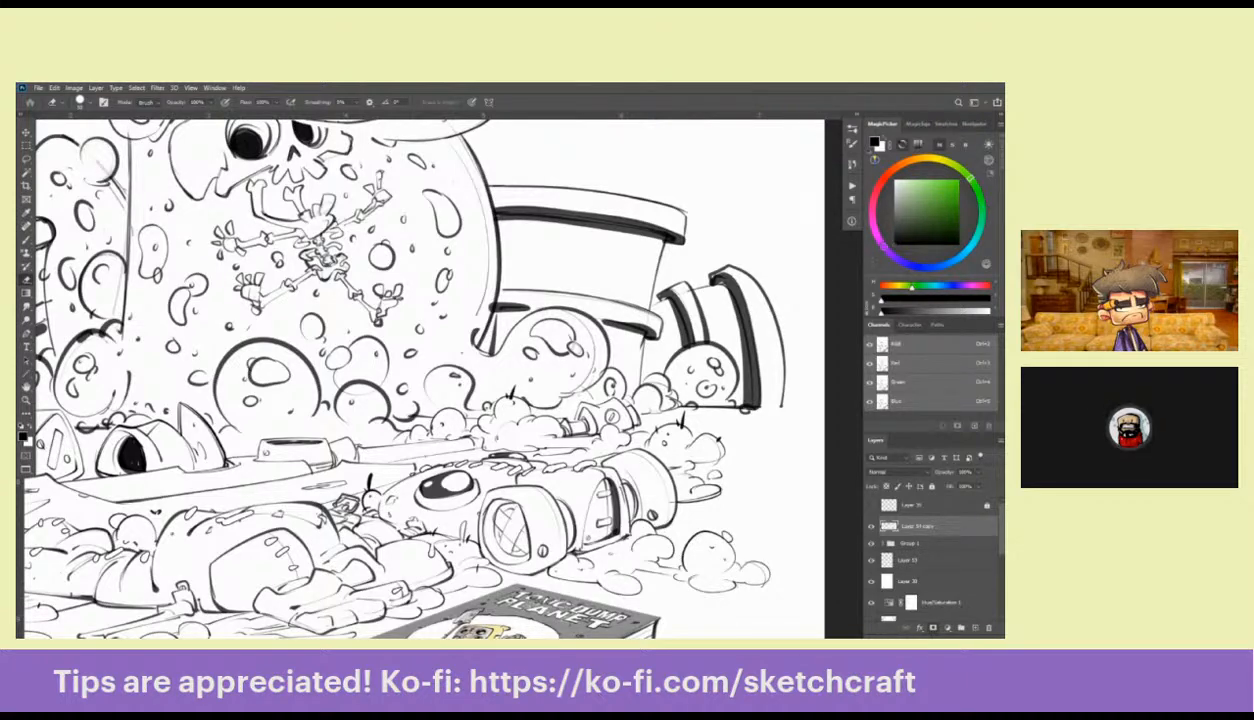
pyautogui.moveTo(547, 476); pyautogui.dragTo(695, 419)
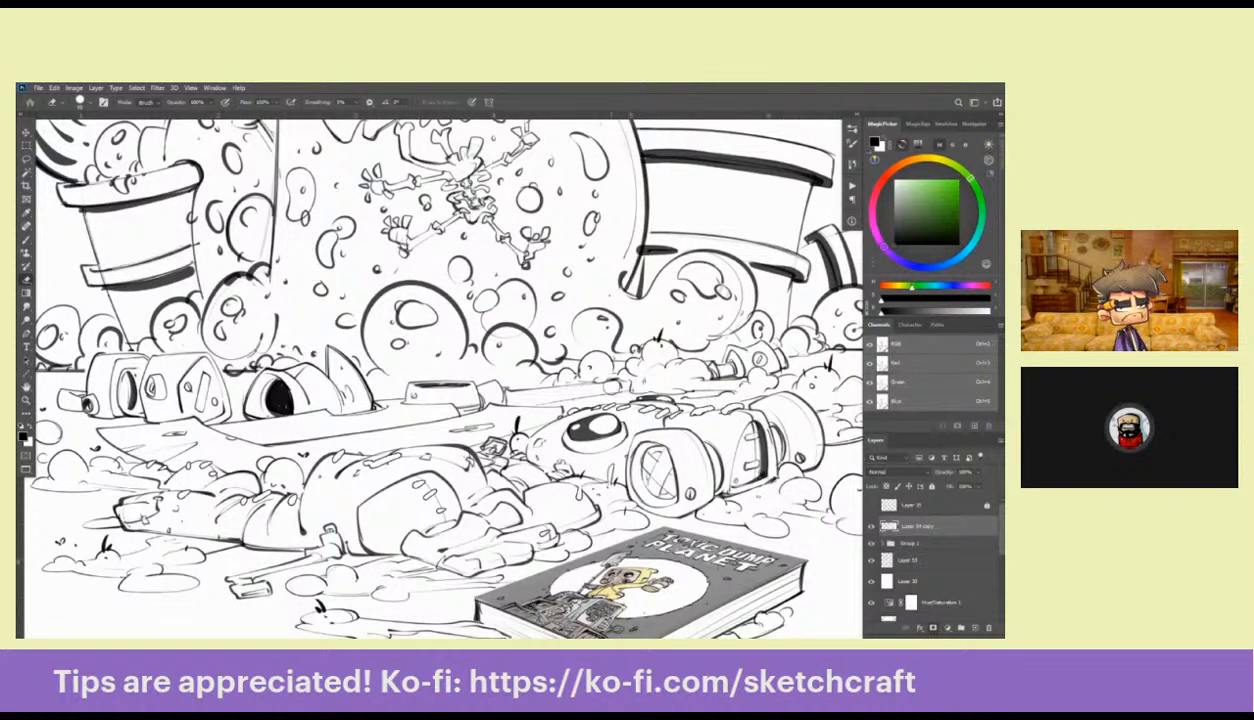
pyautogui.moveTo(570, 378); pyautogui.dragTo(656, 361)
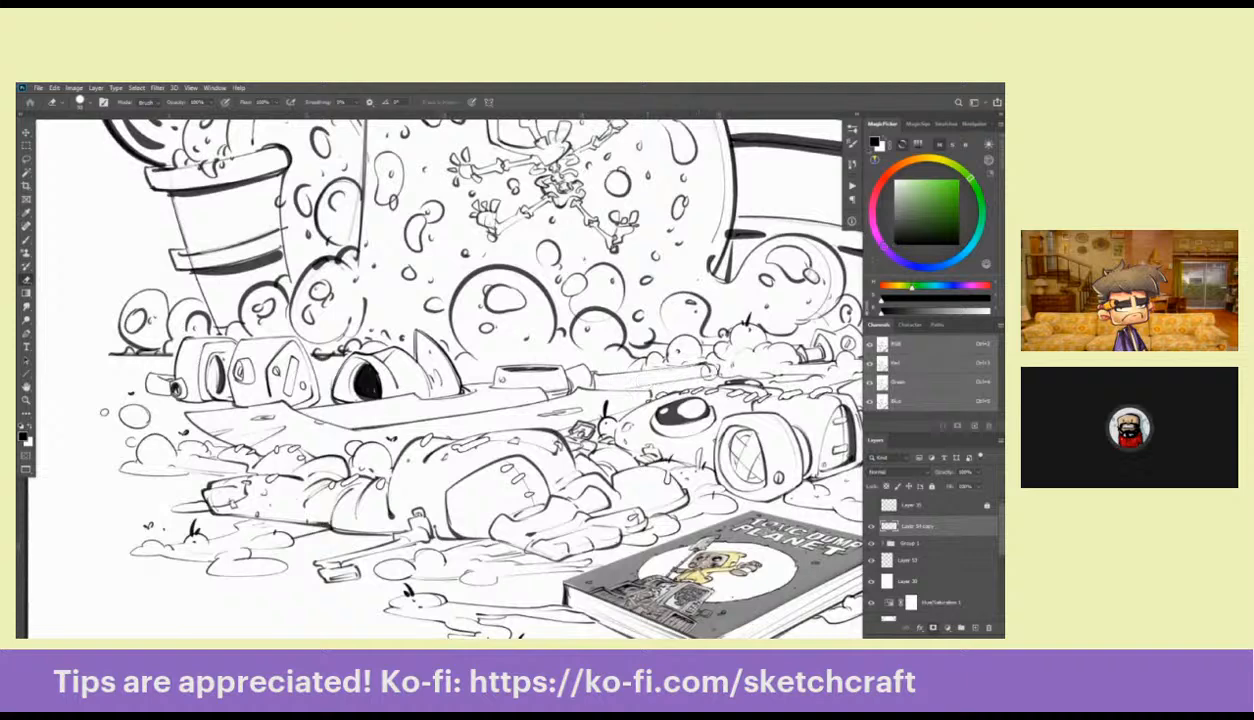
pyautogui.hscroll(-3, 605, 380)
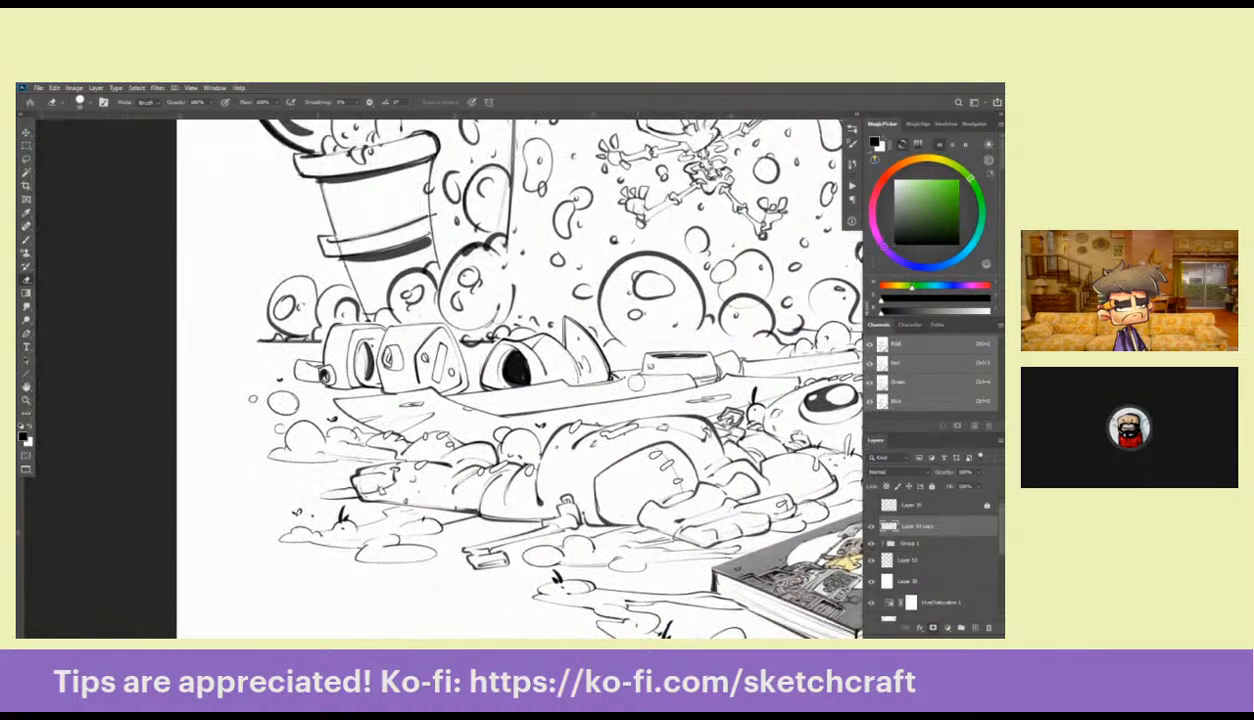
pyautogui.hscroll(-5, 598, 366)
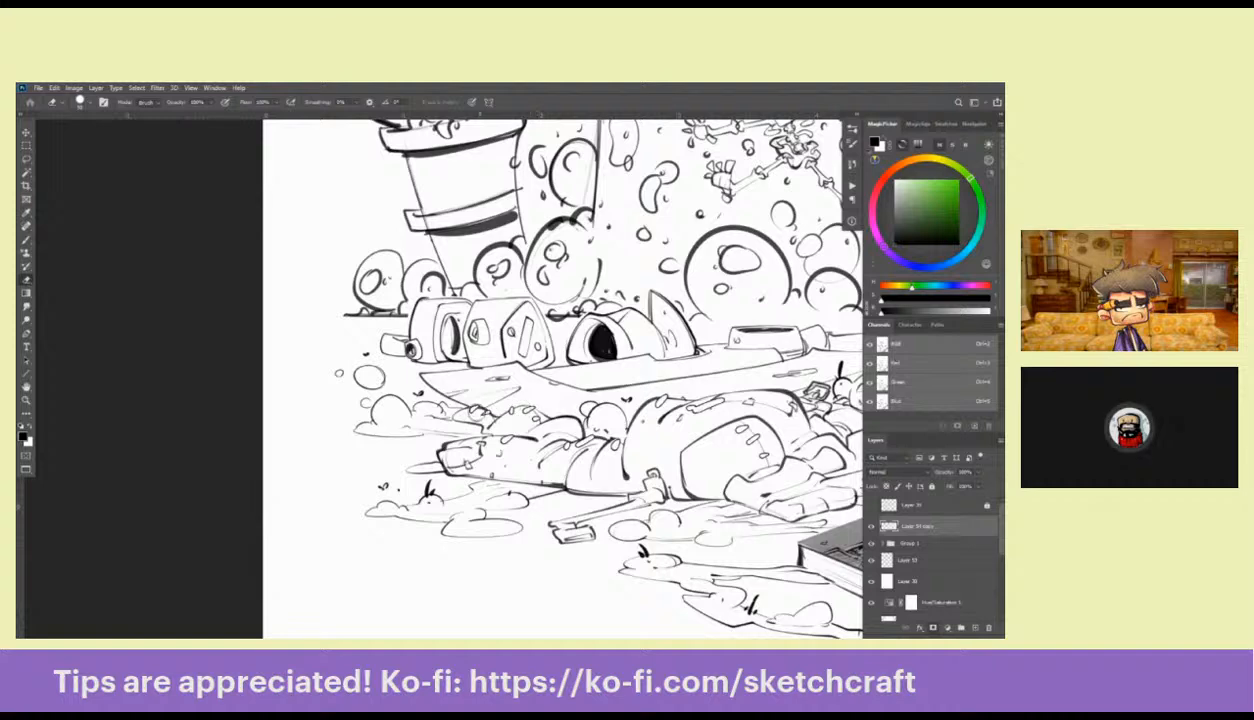
pyautogui.hscroll(5, 690, 470)
pyautogui.scroll(-2, 690, 470)
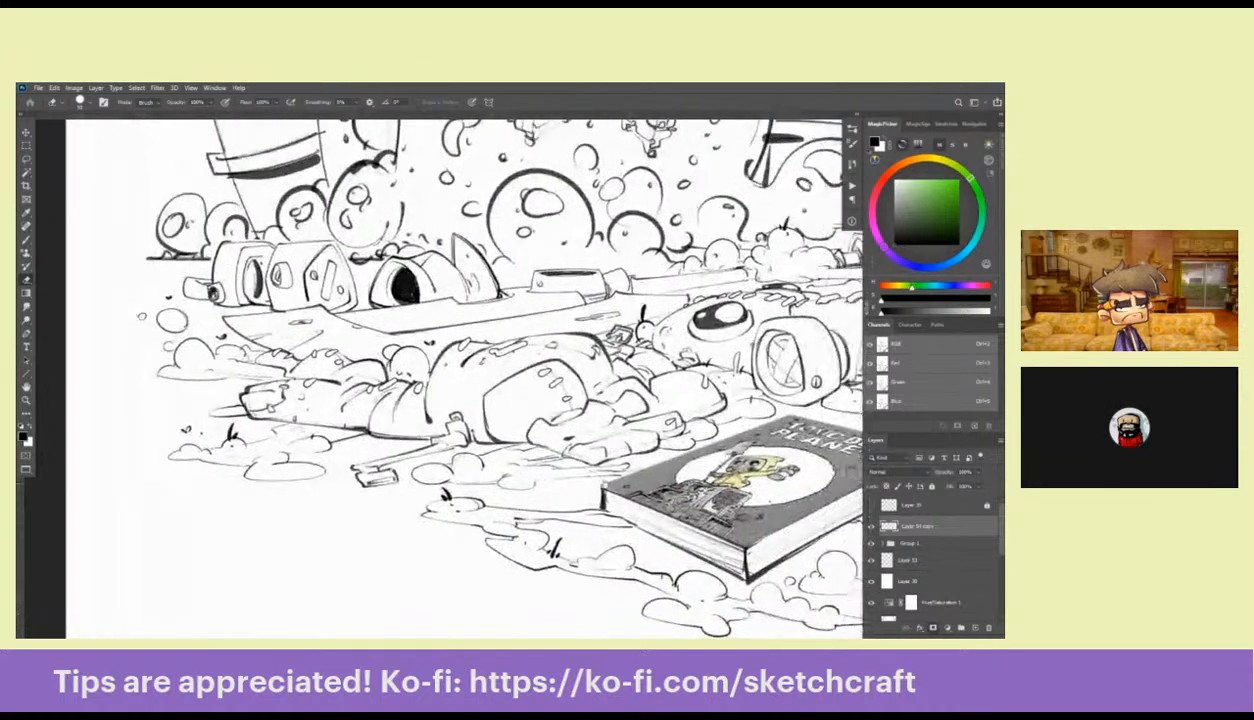
pyautogui.hscroll(5, 727, 495)
pyautogui.scroll(-2, 727, 495)
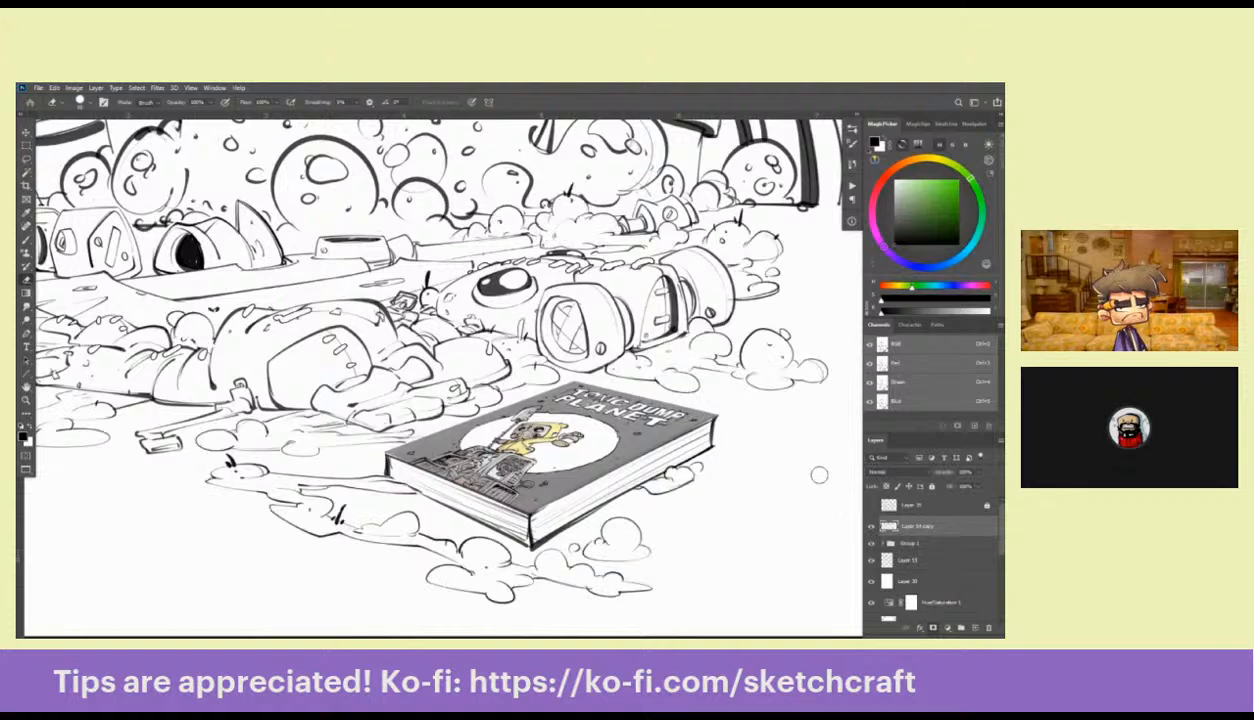
pyautogui.scroll(3, 803, 465)
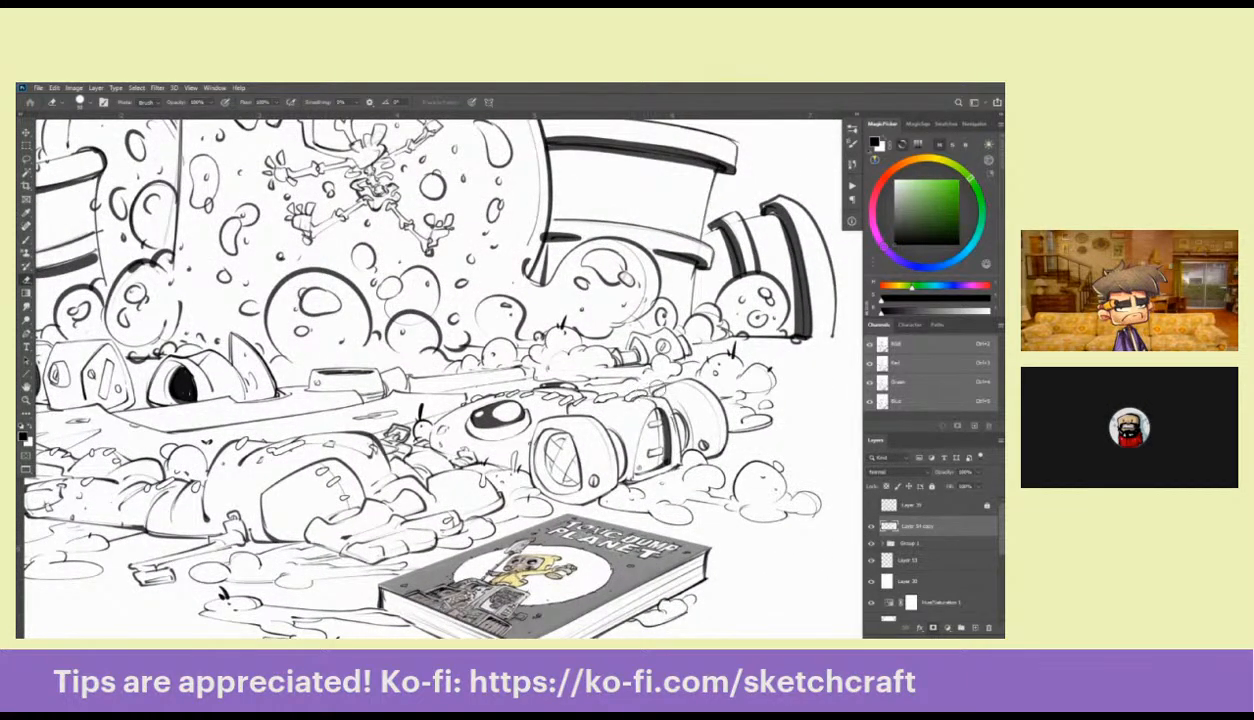
# Compare the whole illustration with the slime layer hidden and shown
pyautogui.press('z')
pyautogui.moveTo(750, 370); pyautogui.dragTo(465, 205)
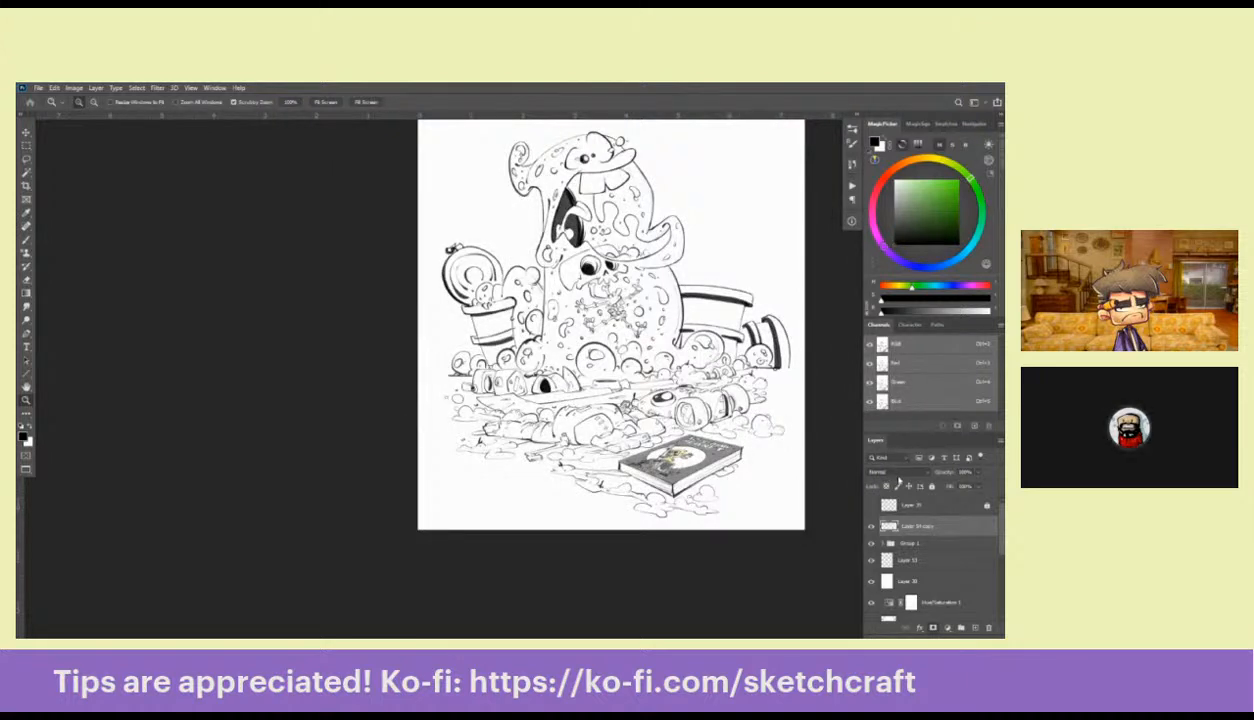
pyautogui.click(872, 527)
pyautogui.click(872, 527)
pyautogui.click(872, 527)
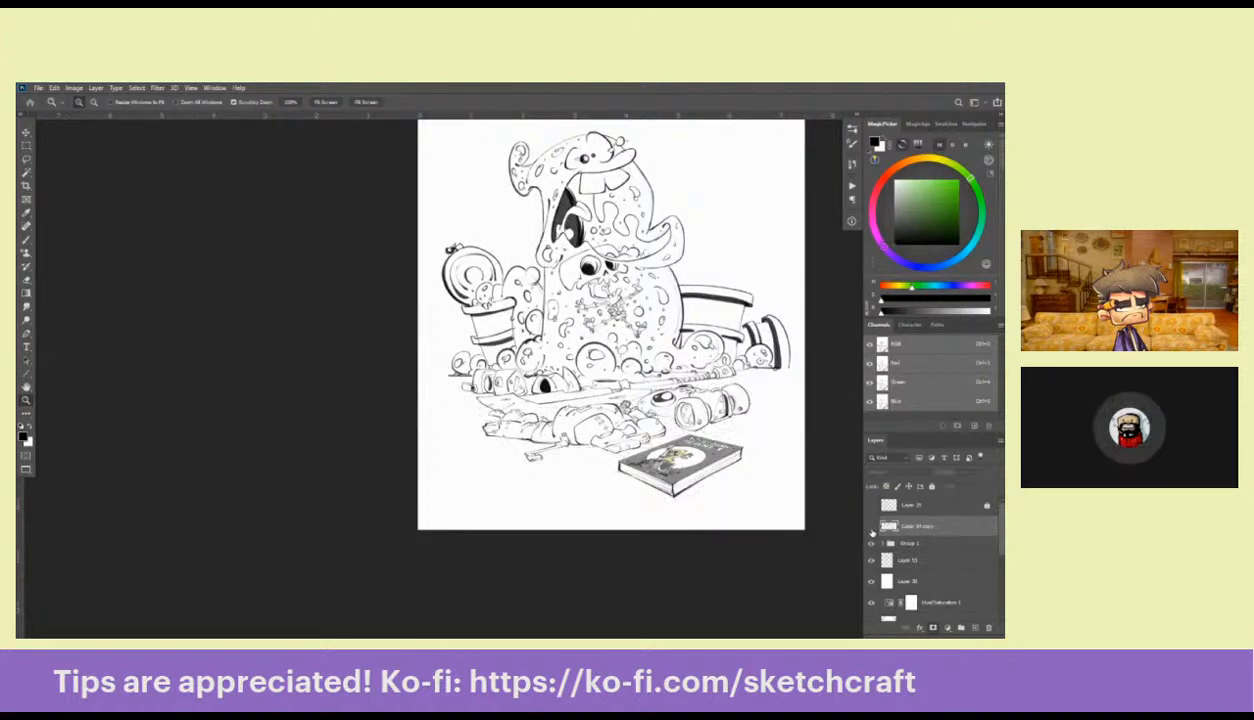
pyautogui.click(872, 527)
pyautogui.click(872, 527)
pyautogui.click(872, 527)
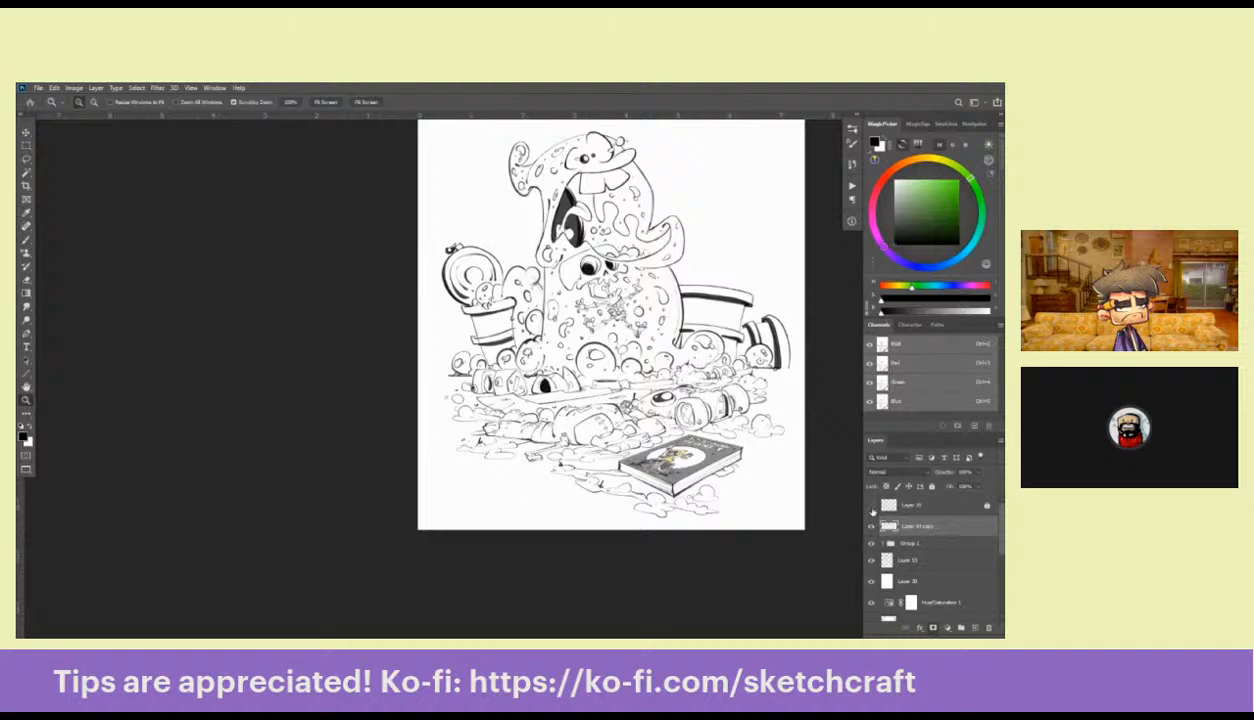
# Show the locked layer above the slime, unlock it to lower its opacity to about 20%, and lock it again
pyautogui.click(871, 506)
pyautogui.click(871, 506)
pyautogui.click(871, 506)
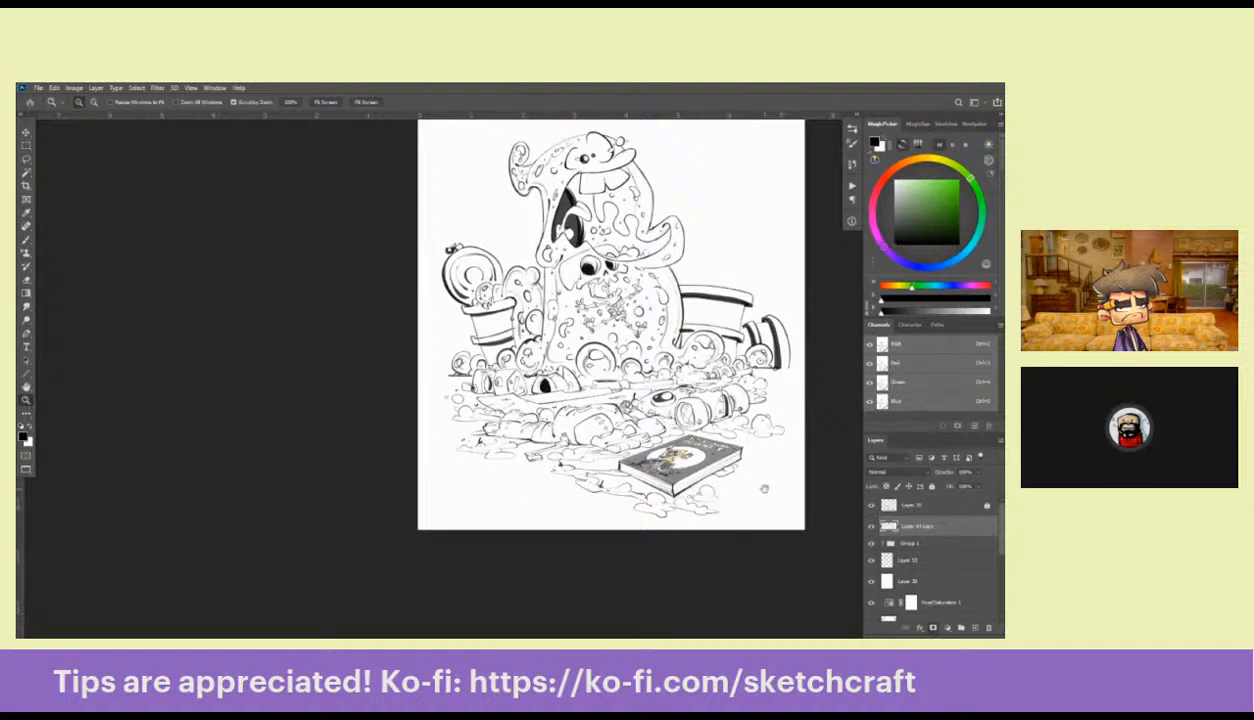
pyautogui.moveTo(748, 478); pyautogui.dragTo(748, 542)
pyautogui.click(910, 505)
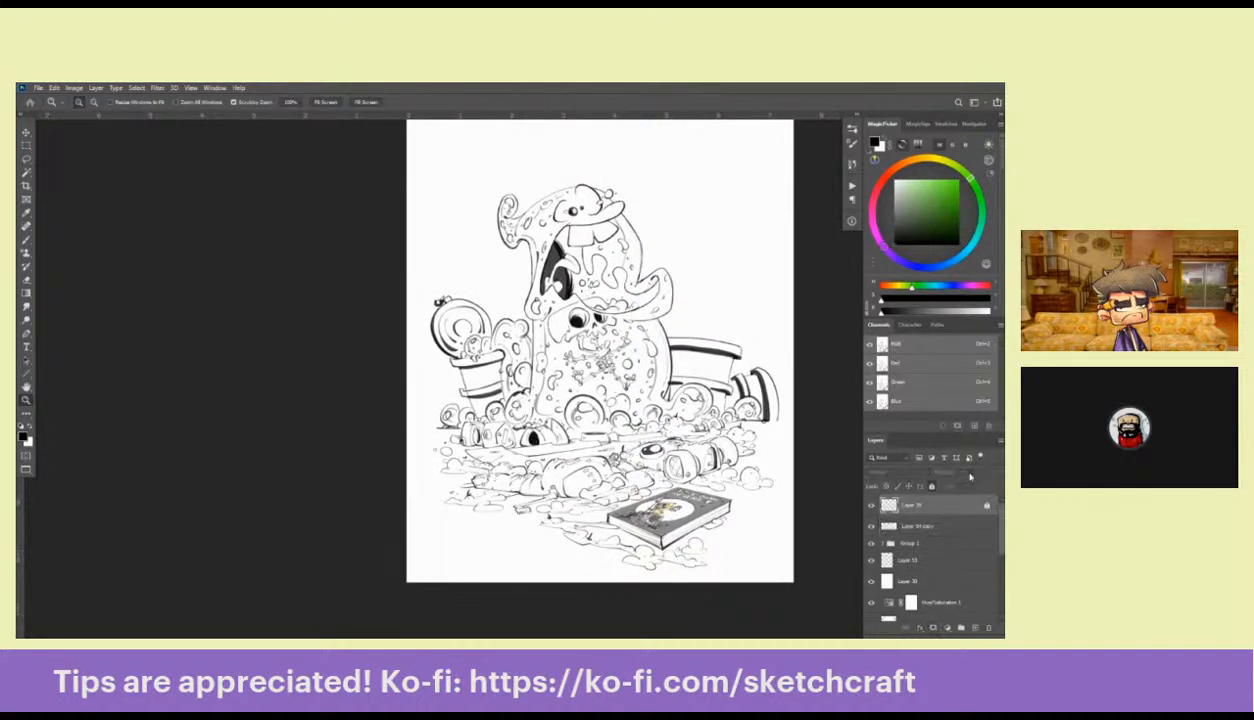
pyautogui.click(932, 488)
pyautogui.click(972, 476)
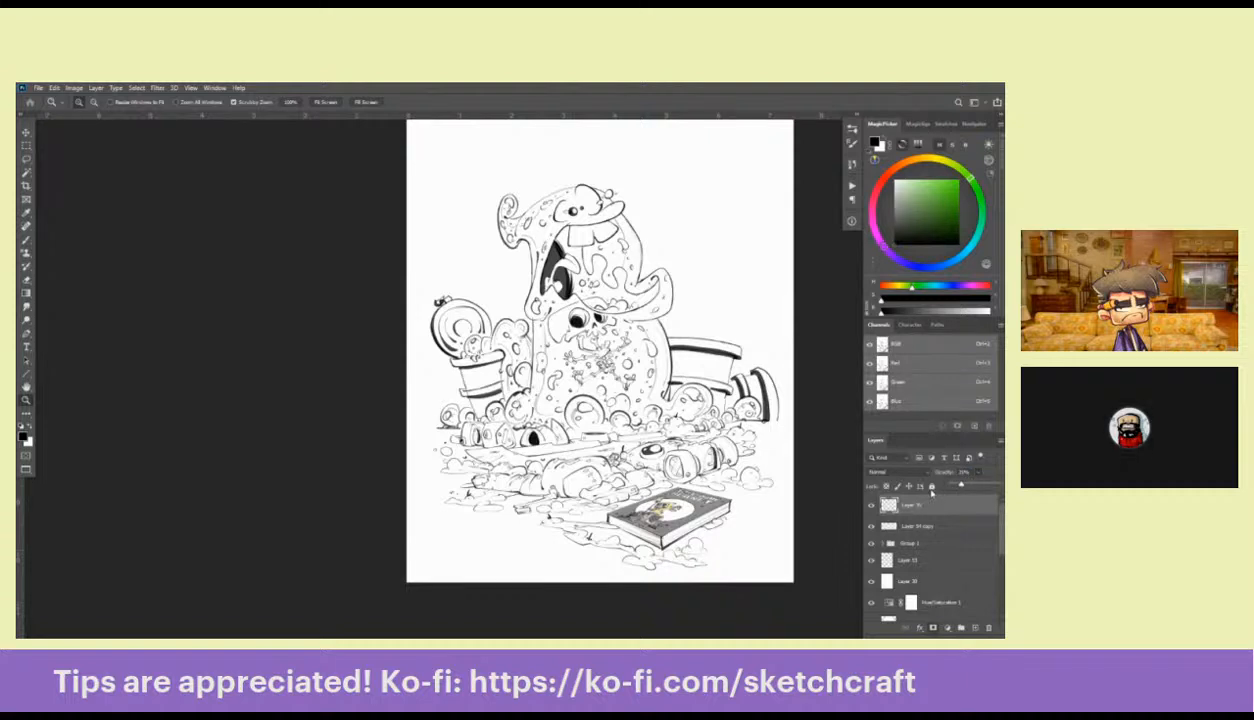
pyautogui.click(899, 487)
# Add a new layer at the top of the comic book's group inside Group 1 and ready the Line tool
pyautogui.click(672, 497)
pyautogui.press('b')
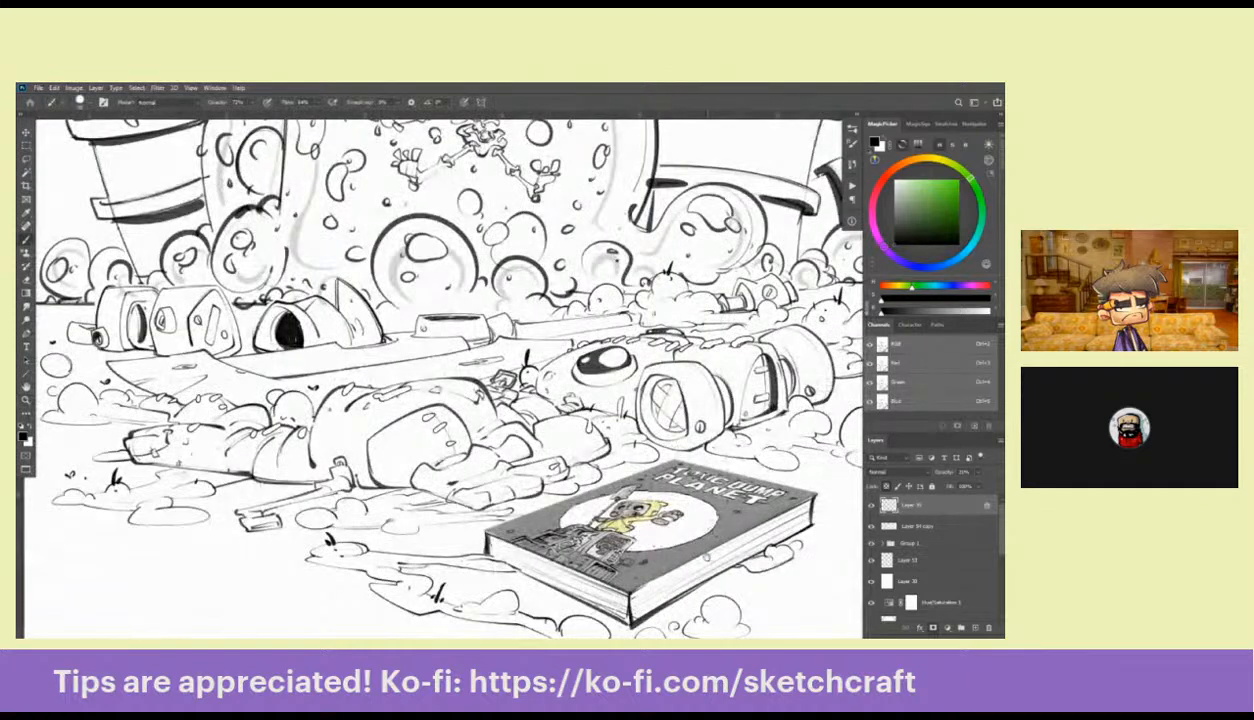
pyautogui.scroll(-1, 700, 450)
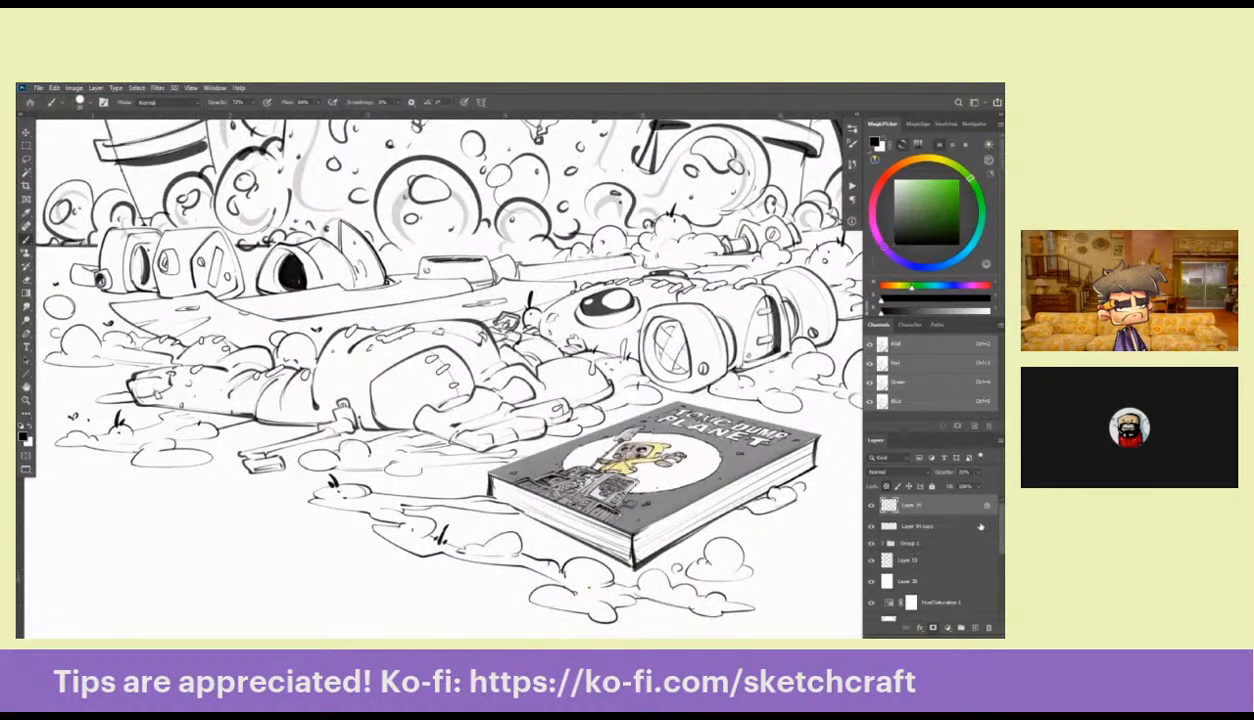
pyautogui.click(882, 543)
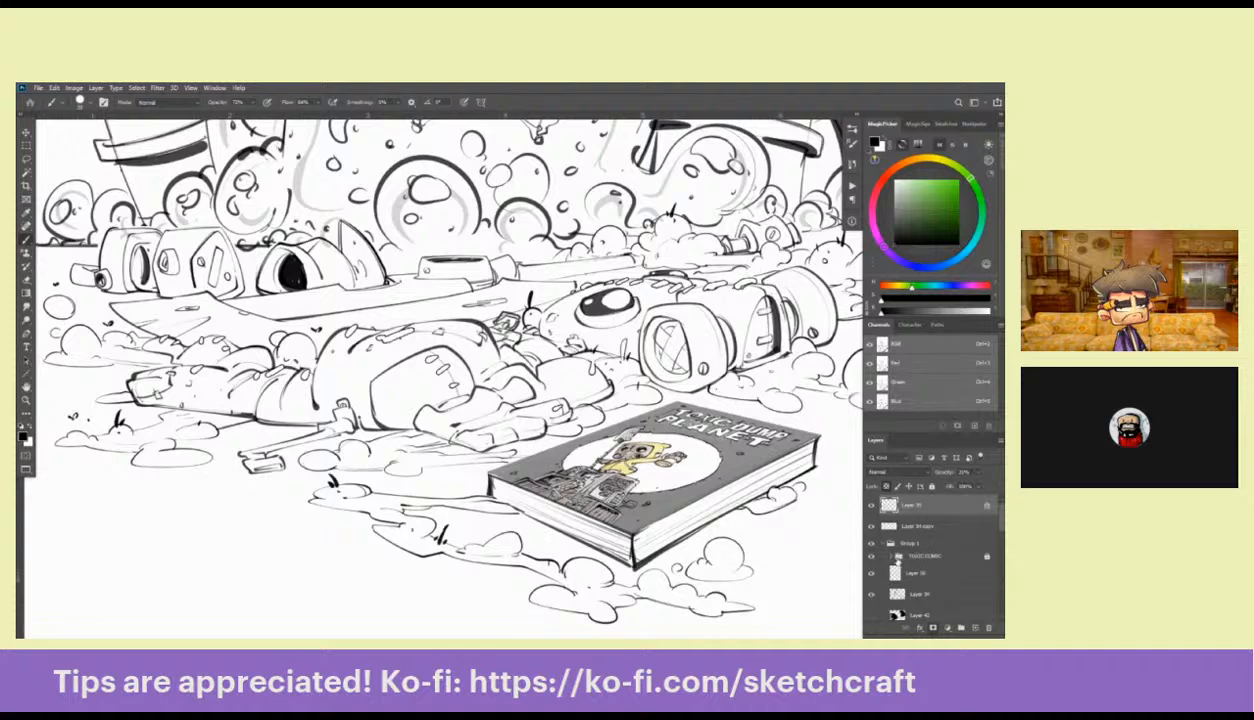
pyautogui.click(891, 555)
pyautogui.click(949, 576)
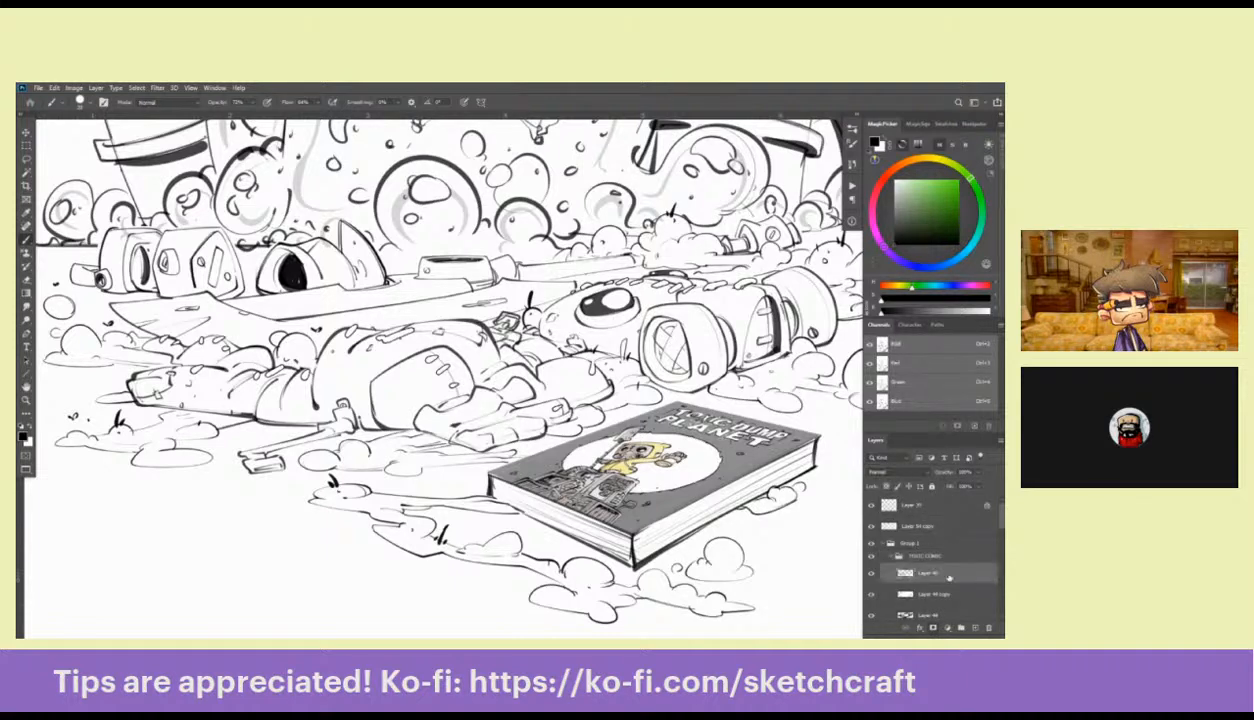
pyautogui.click(975, 628)
pyautogui.click(616, 427)
pyautogui.moveTo(616, 440); pyautogui.dragTo(628, 398)
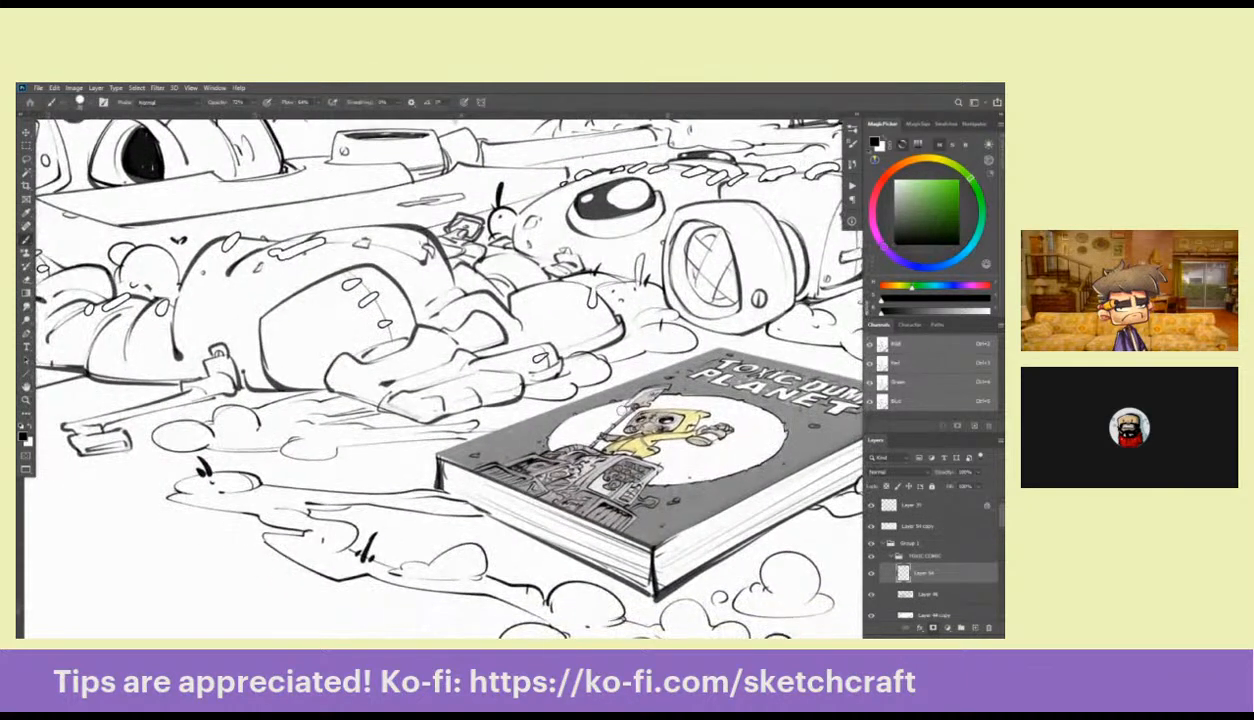
pyautogui.press('g')
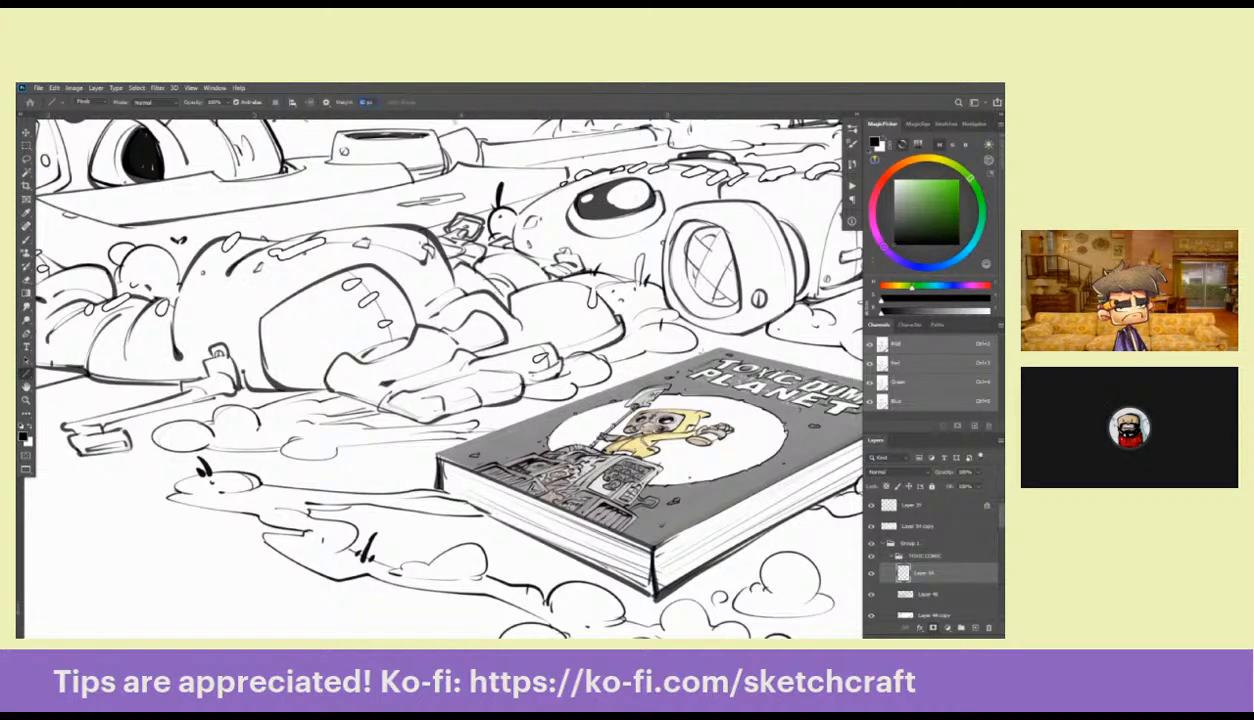
pyautogui.moveTo(721, 350); pyautogui.dragTo(390, 450)
pyautogui.hotkey('ctrl', 'z')
pyautogui.moveTo(717, 350); pyautogui.dragTo(406, 453)
pyautogui.hotkey('ctrl', 'z')
pyautogui.click(358, 102)
pyautogui.moveTo(718, 349); pyautogui.dragTo(433, 459)
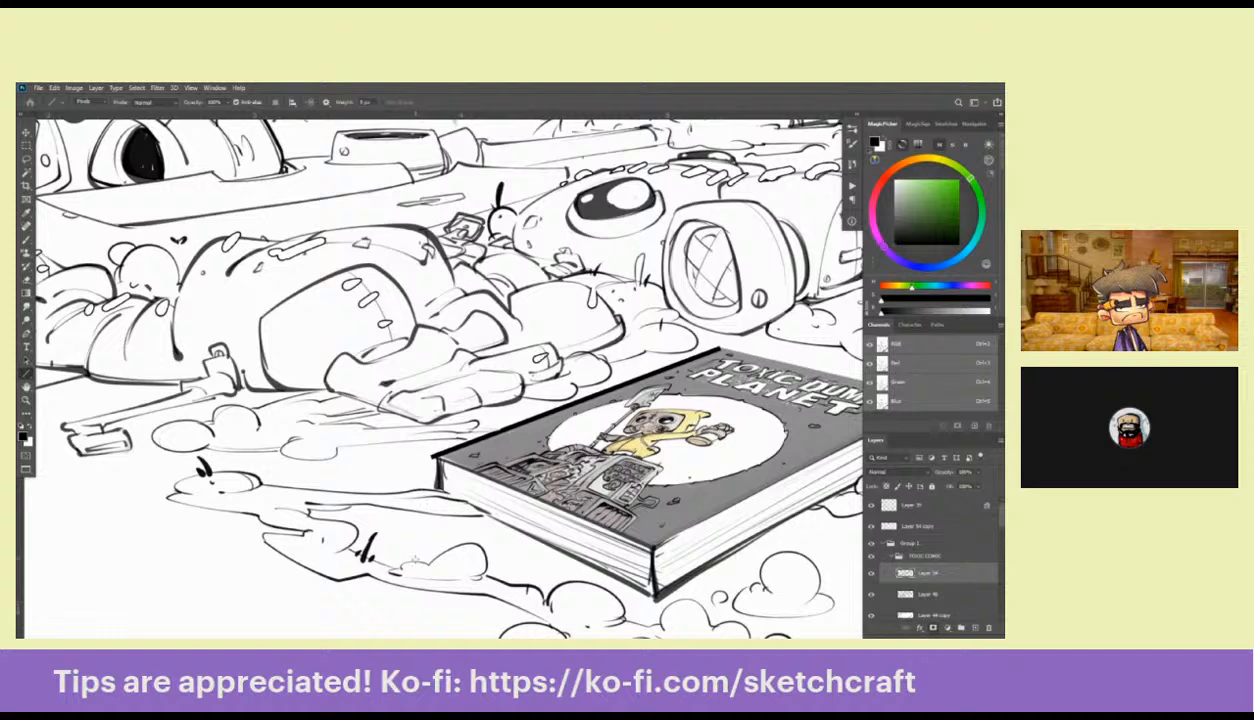
pyautogui.hotkey('ctrl', 'z')
# Adjust the Line tool's weight and draw straight black outlines along the two back edges of the comic book's cover
pyautogui.click(358, 102)
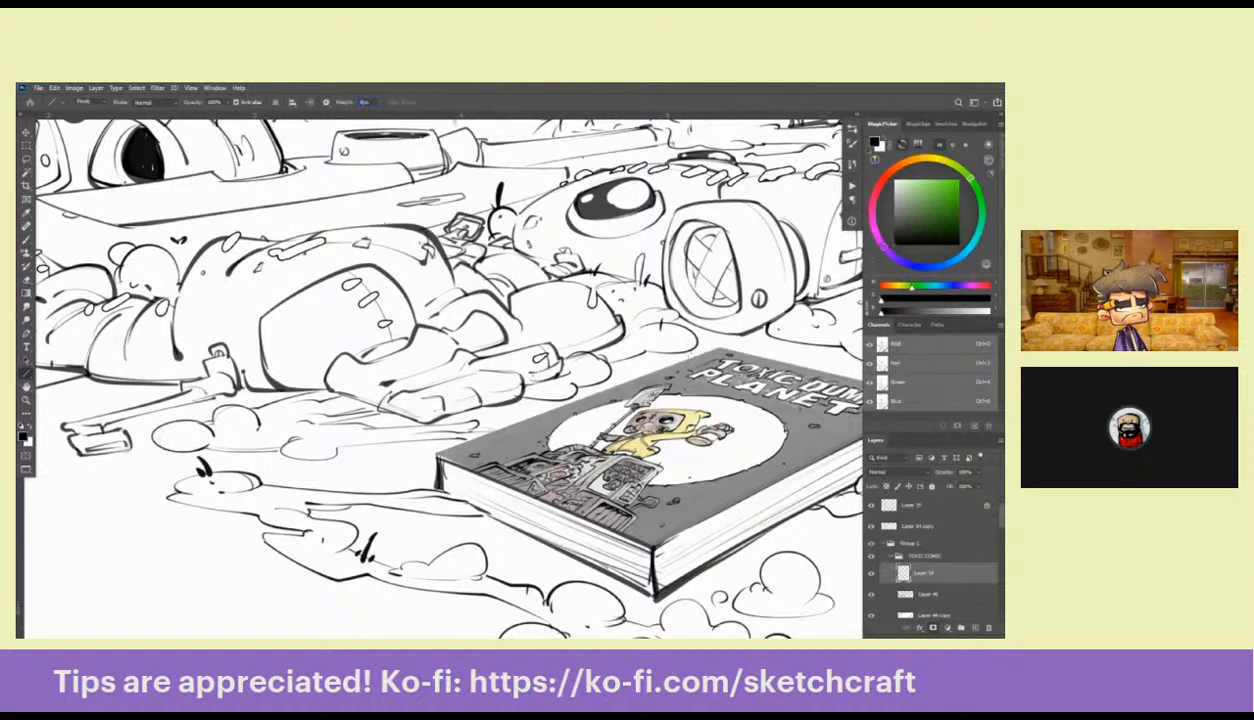
pyautogui.moveTo(712, 346)
pyautogui.mouseDown()
pyautogui.moveTo(445, 434)
pyautogui.moveTo(433, 459)
pyautogui.moveTo(30, 460)
pyautogui.mouseUp()
pyautogui.press('b')
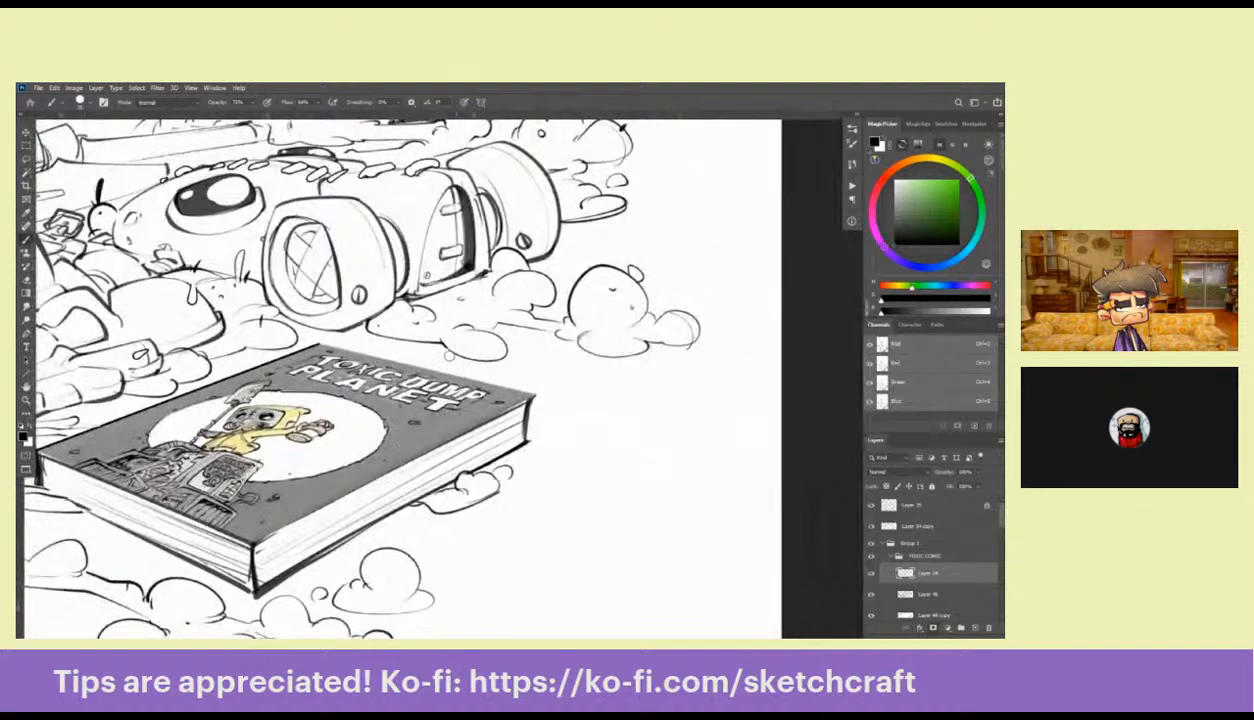
pyautogui.press('u')
pyautogui.moveTo(318, 344); pyautogui.dragTo(537, 395)
# Thicken the comic book's lower front edge with the Brush and collapse Group 1
pyautogui.press('b')
pyautogui.moveTo(510, 462); pyautogui.dragTo(755, 317)
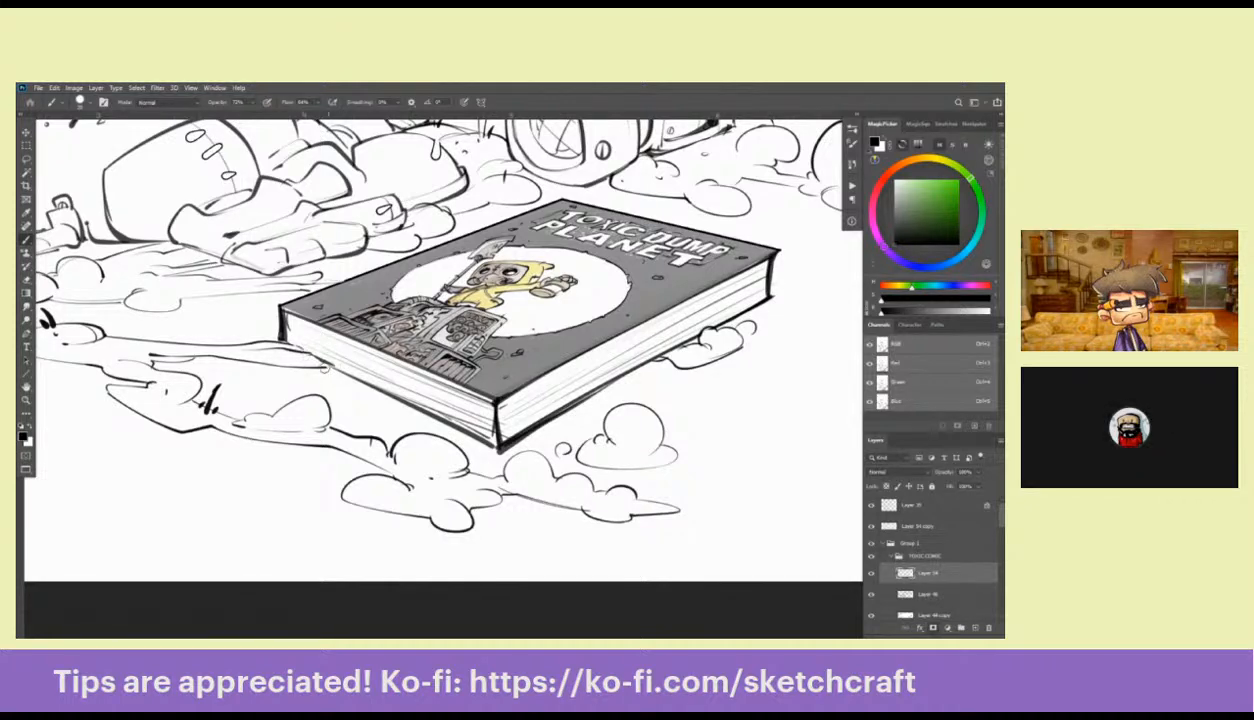
pyautogui.moveTo(309, 361)
pyautogui.mouseDown()
pyautogui.moveTo(497, 447)
pyautogui.moveTo(732, 477)
pyautogui.mouseUp()
pyautogui.click(883, 543)
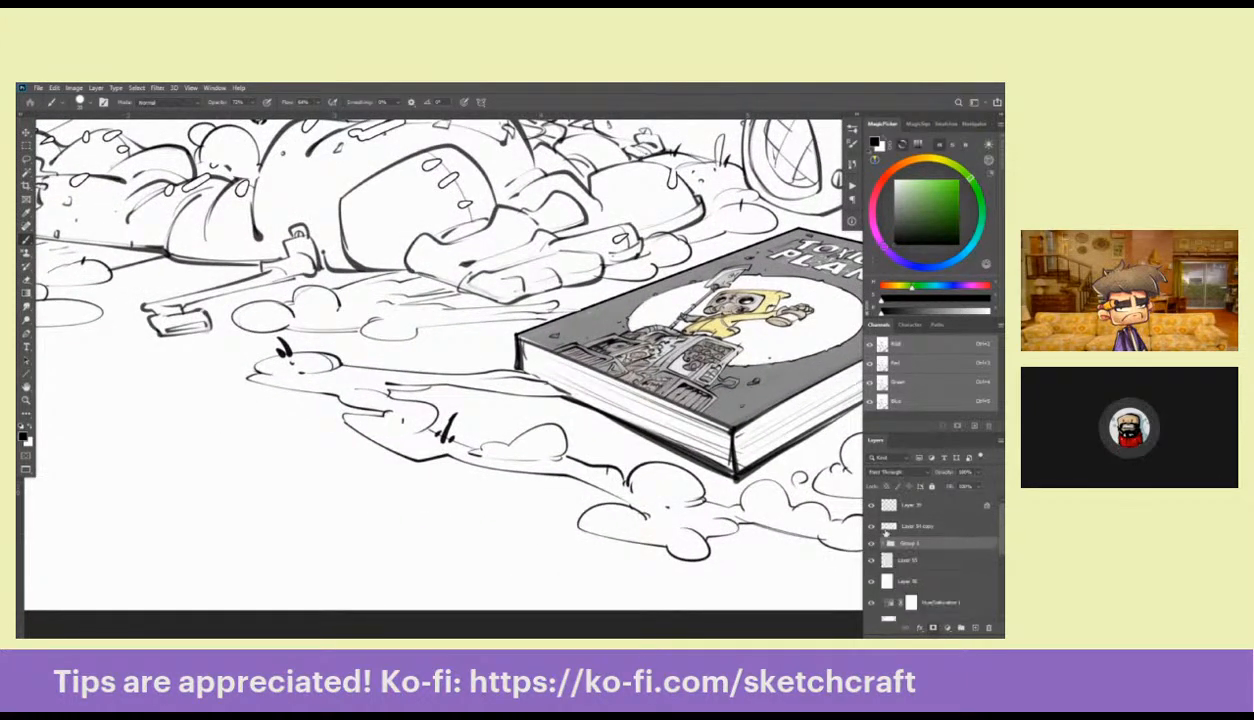
# Erase the slime lines that crowd the comic book's outline on the slime layer and check the full illustration
pyautogui.click(871, 526)
pyautogui.click(871, 526)
pyautogui.click(915, 526)
pyautogui.press('e')
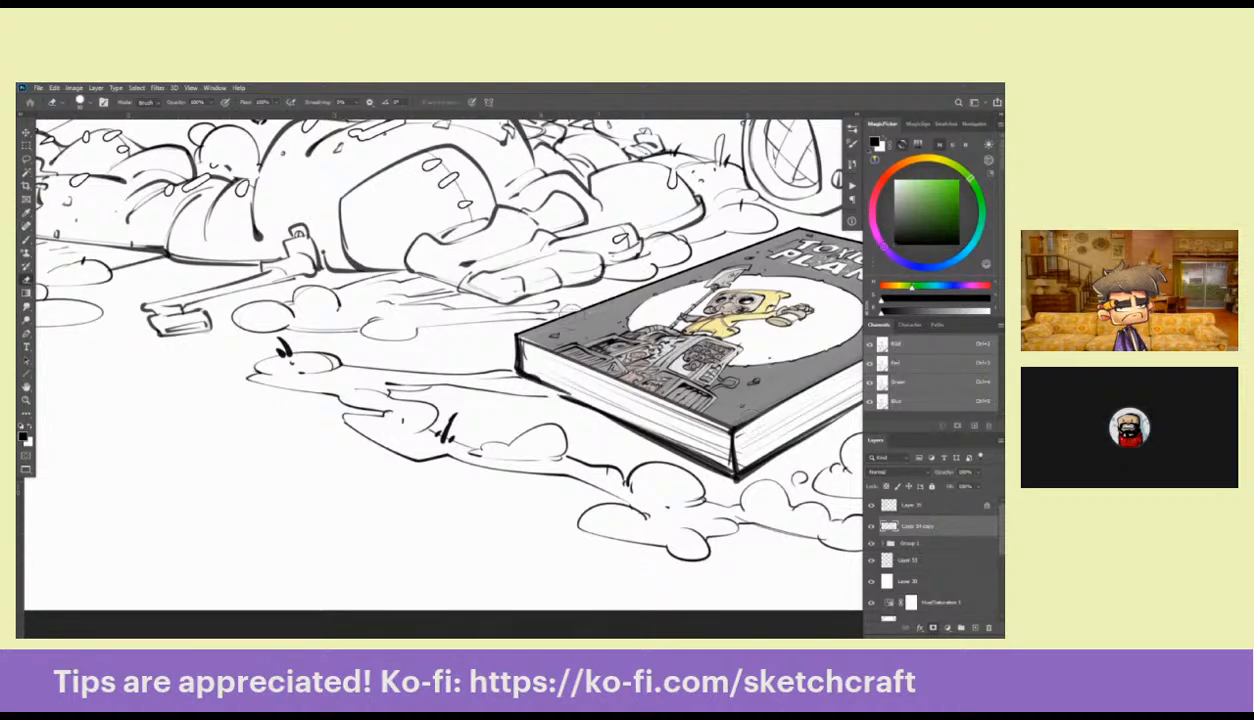
pyautogui.moveTo(786, 405); pyautogui.dragTo(604, 428)
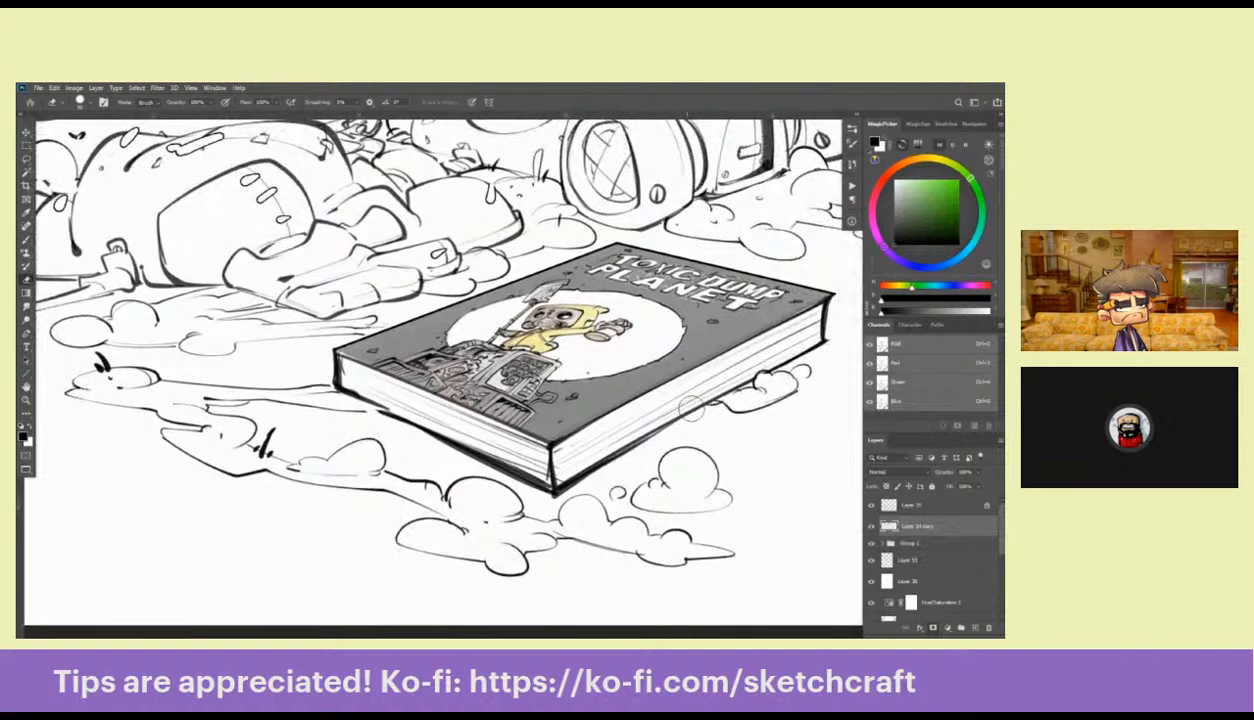
pyautogui.press('z')
pyautogui.keyDown('alt'); pyautogui.click(772, 400); pyautogui.keyUp('alt')
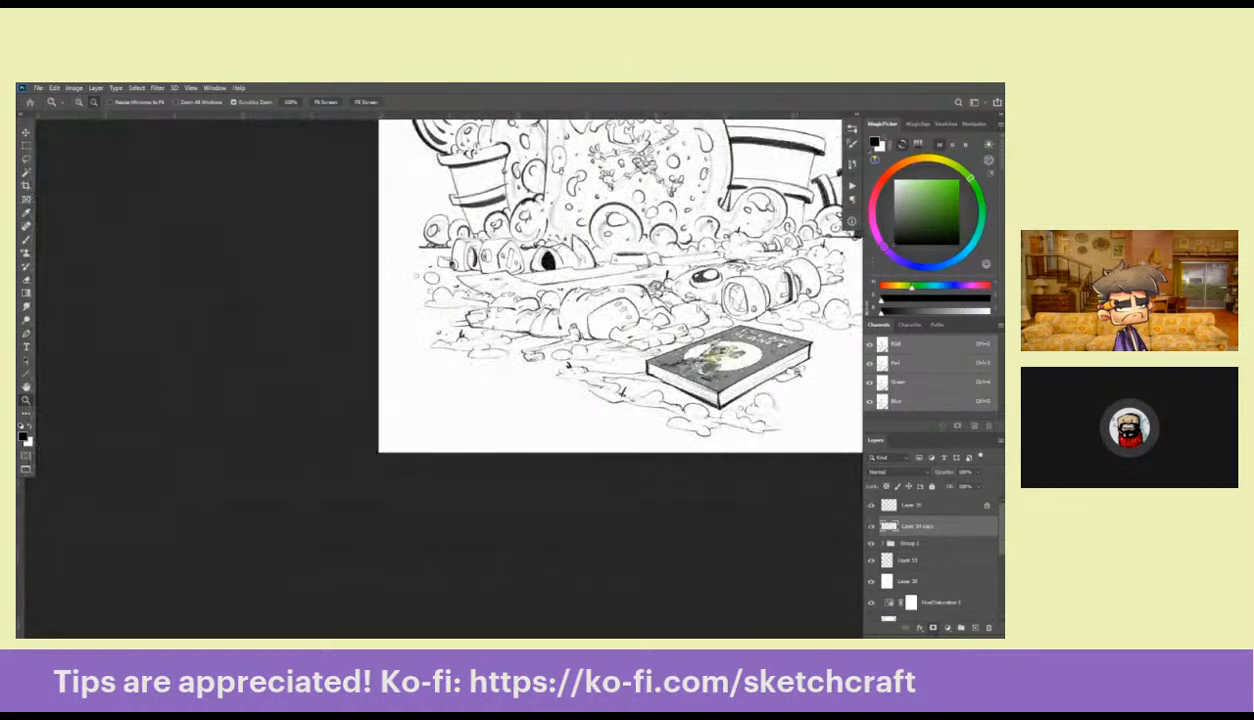
pyautogui.moveTo(770, 401); pyautogui.dragTo(652, 533)
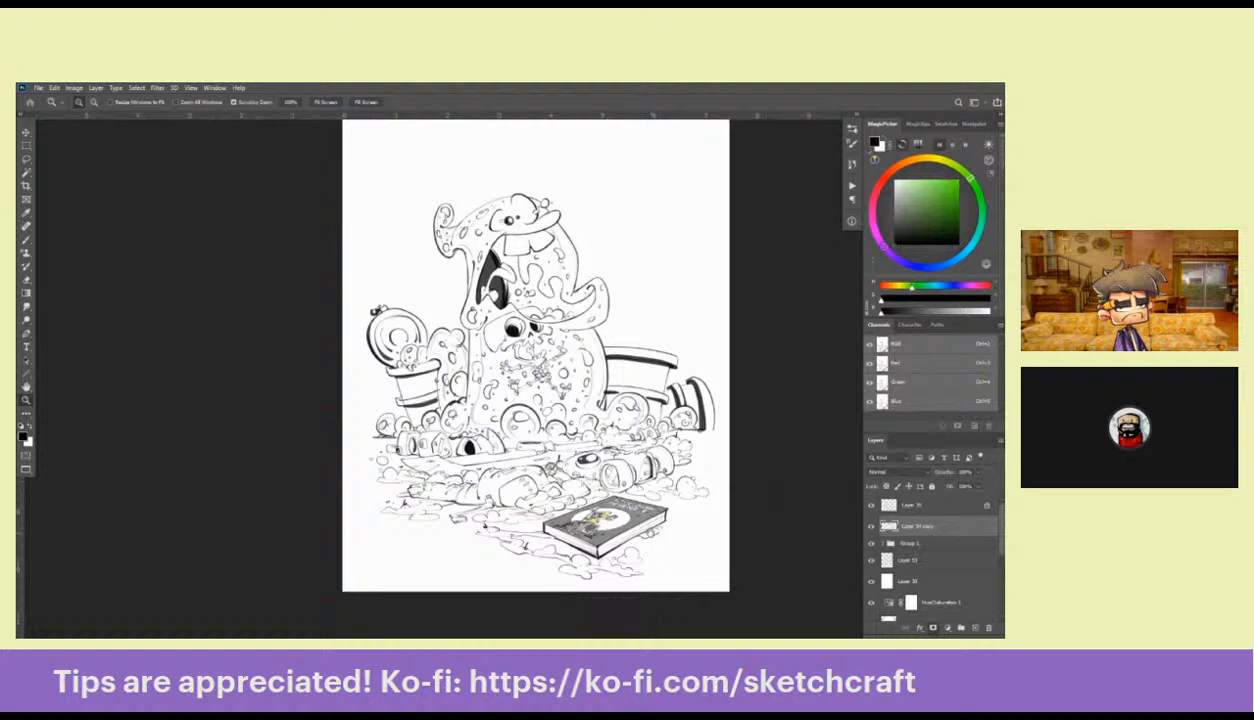
pyautogui.moveTo(637, 522); pyautogui.dragTo(718, 413)
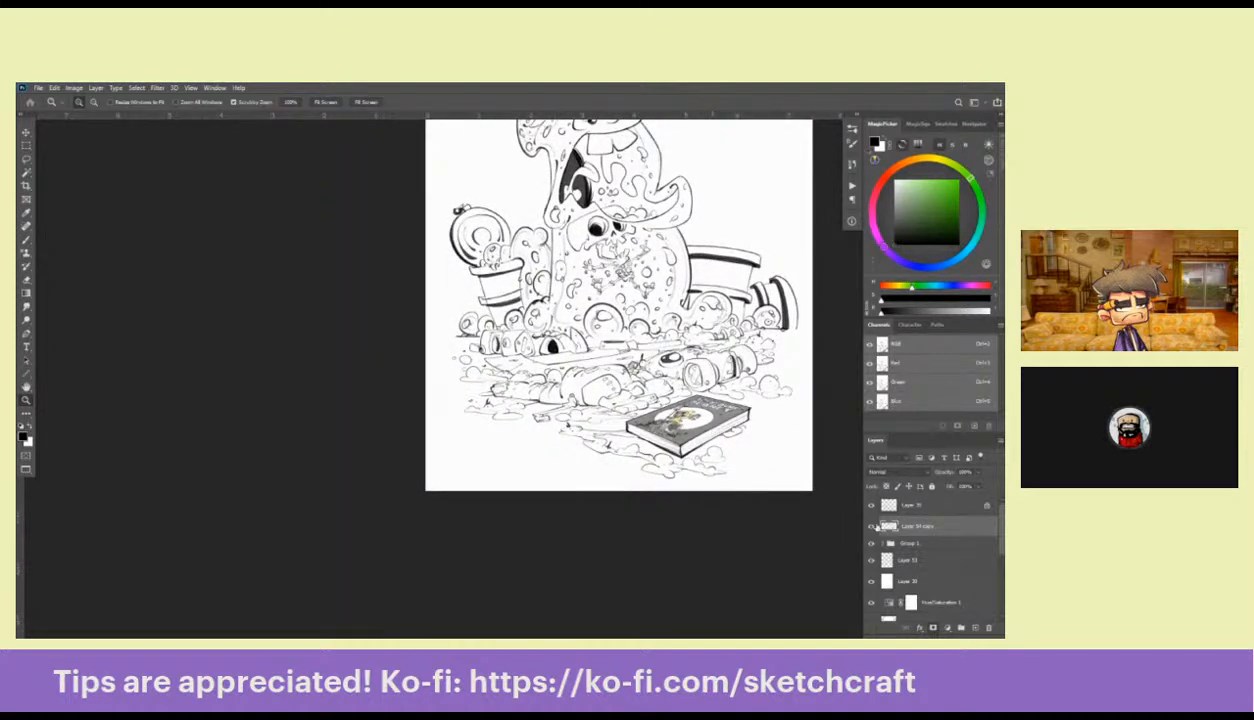
# Expand Group 1 and add a new layer at the top of the group
pyautogui.click(870, 543)
pyautogui.click(870, 543)
pyautogui.click(879, 543)
pyautogui.click(891, 557)
pyautogui.click(891, 557)
pyautogui.click(975, 628)
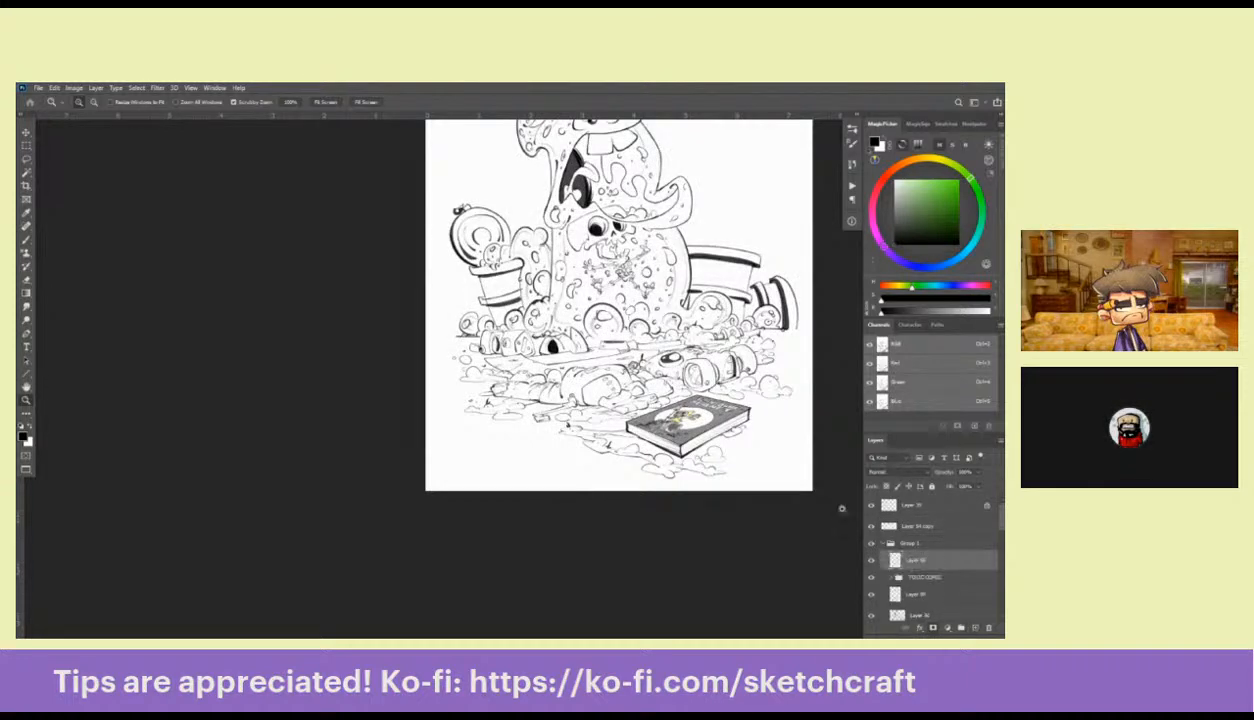
# Brush a criss-cross grille across the dark opening of the front canister on the fallen gas mask
pyautogui.moveTo(697, 367); pyautogui.dragTo(790, 367)
pyautogui.press('b')
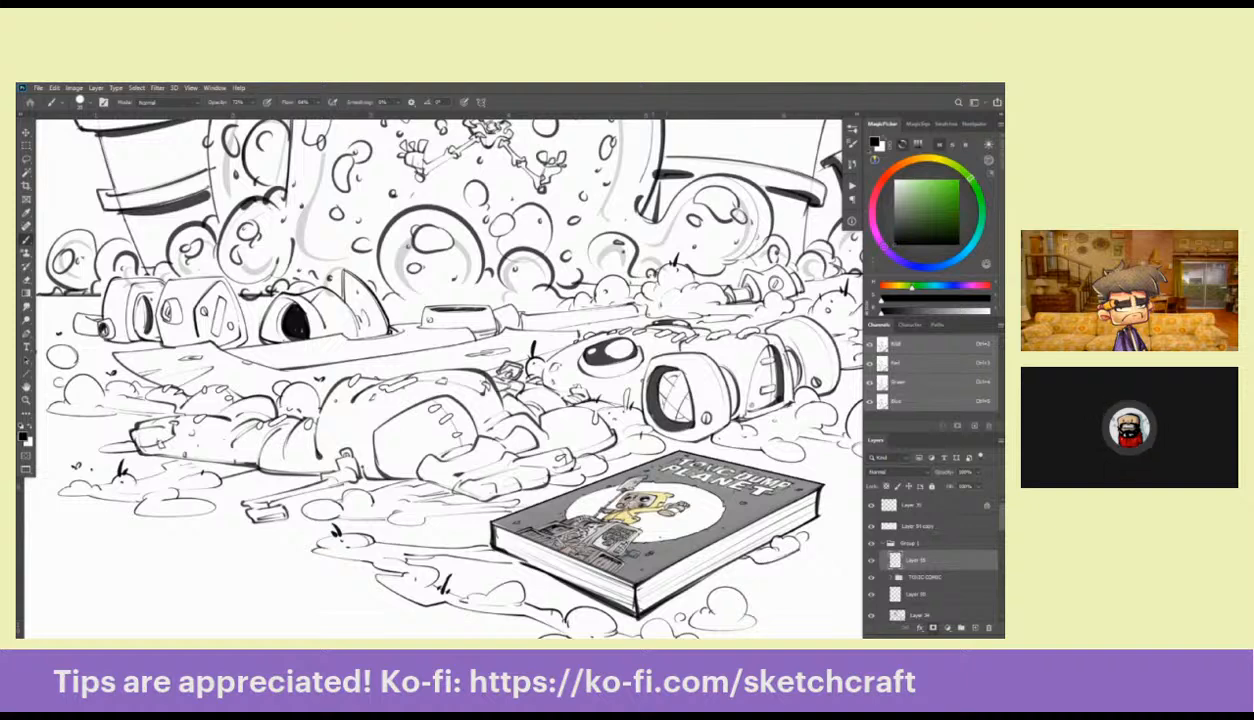
pyautogui.keyDown('ctrl'); pyautogui.click(676, 382); pyautogui.keyUp('ctrl')
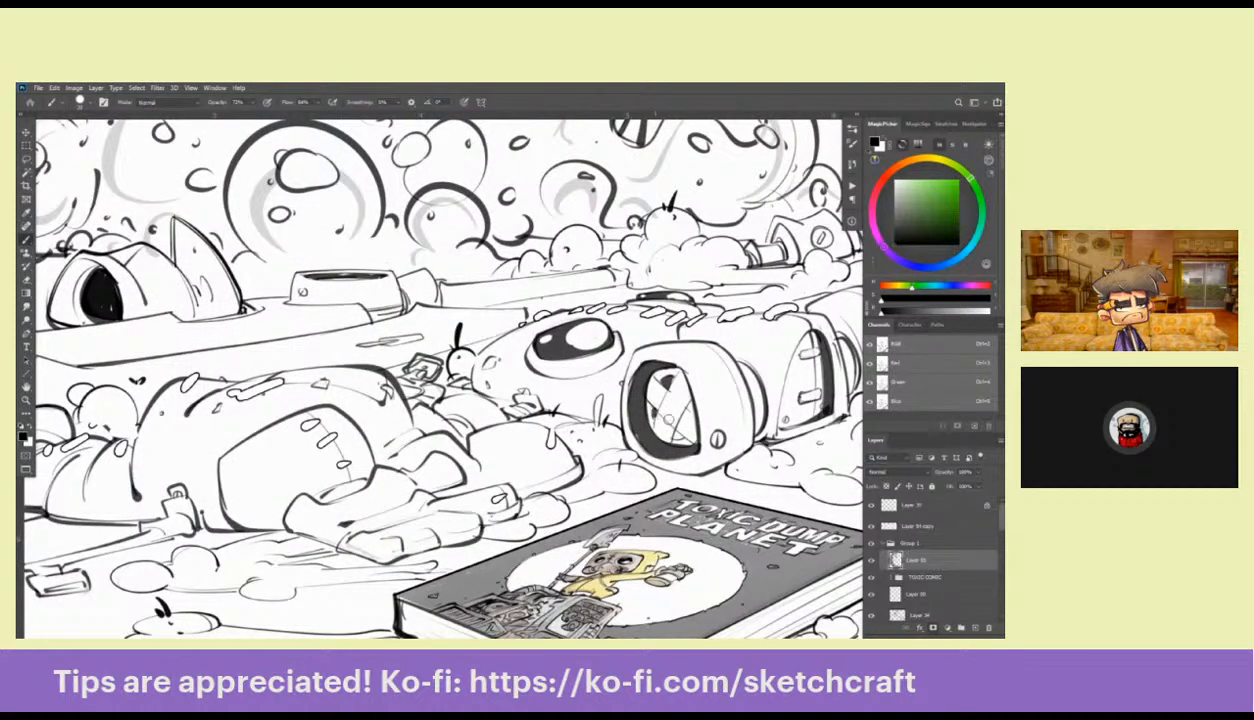
pyautogui.moveTo(657, 414); pyautogui.dragTo(666, 434)
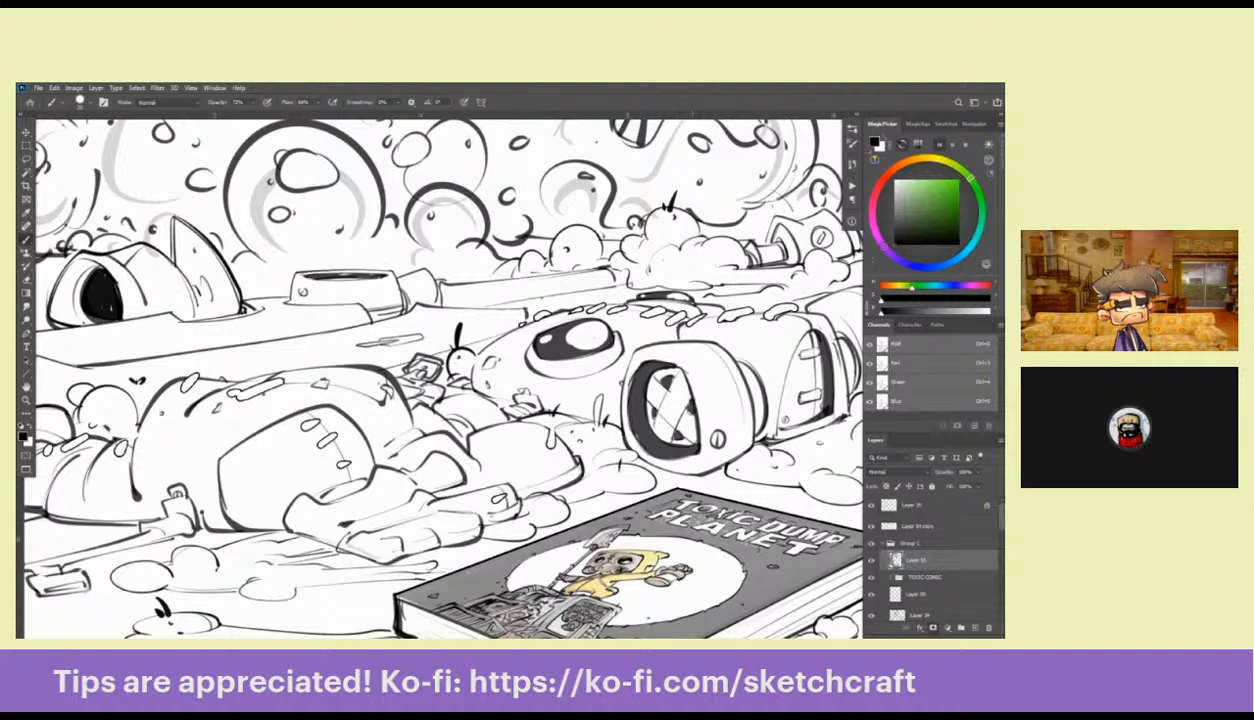
# Brush darker ink lines along the inner edge of the gas mask's rear canister
pyautogui.moveTo(853, 353); pyautogui.dragTo(741, 383)
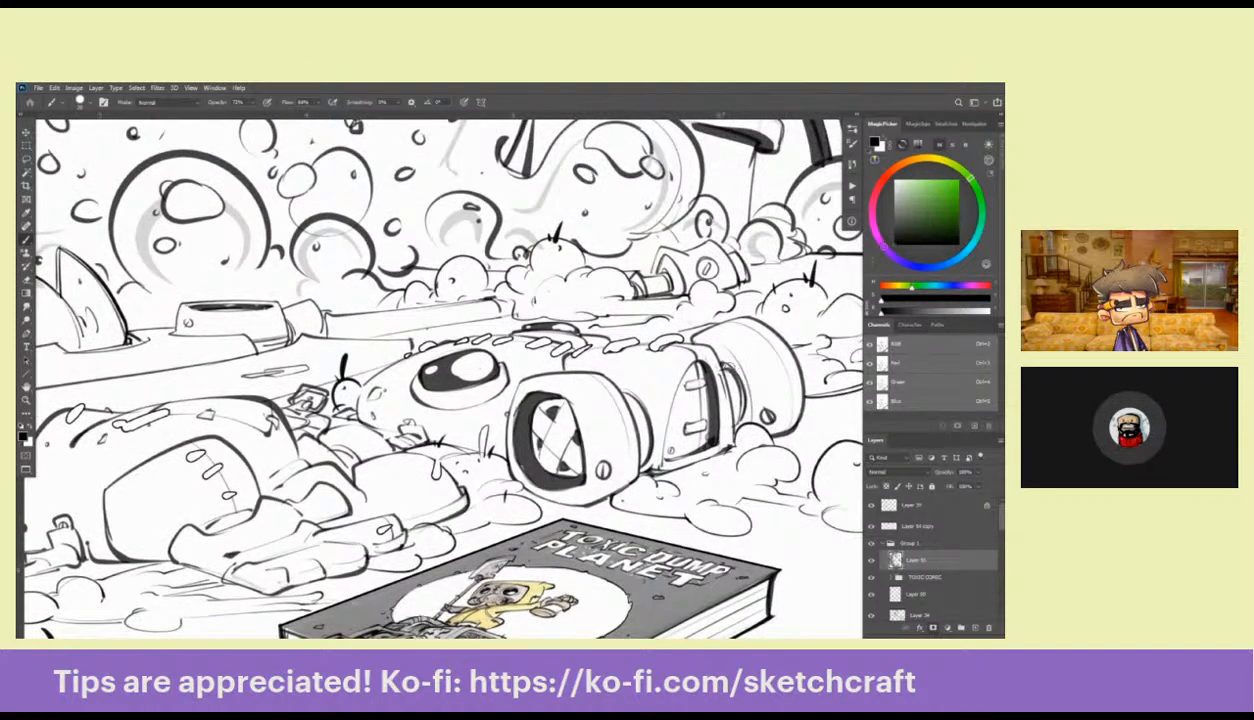
pyautogui.moveTo(728, 384); pyautogui.dragTo(732, 403)
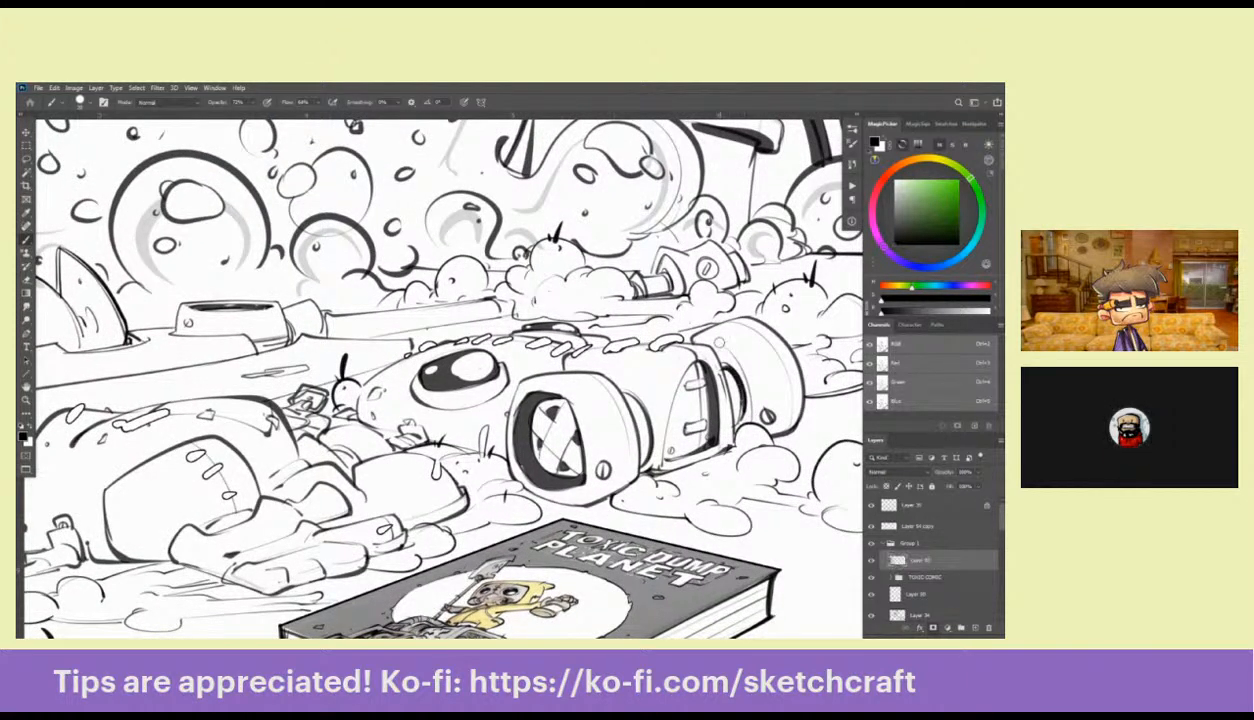
pyautogui.moveTo(705, 334); pyautogui.dragTo(732, 412)
pyautogui.hotkey('ctrl', 'z')
pyautogui.moveTo(714, 342); pyautogui.dragTo(738, 411)
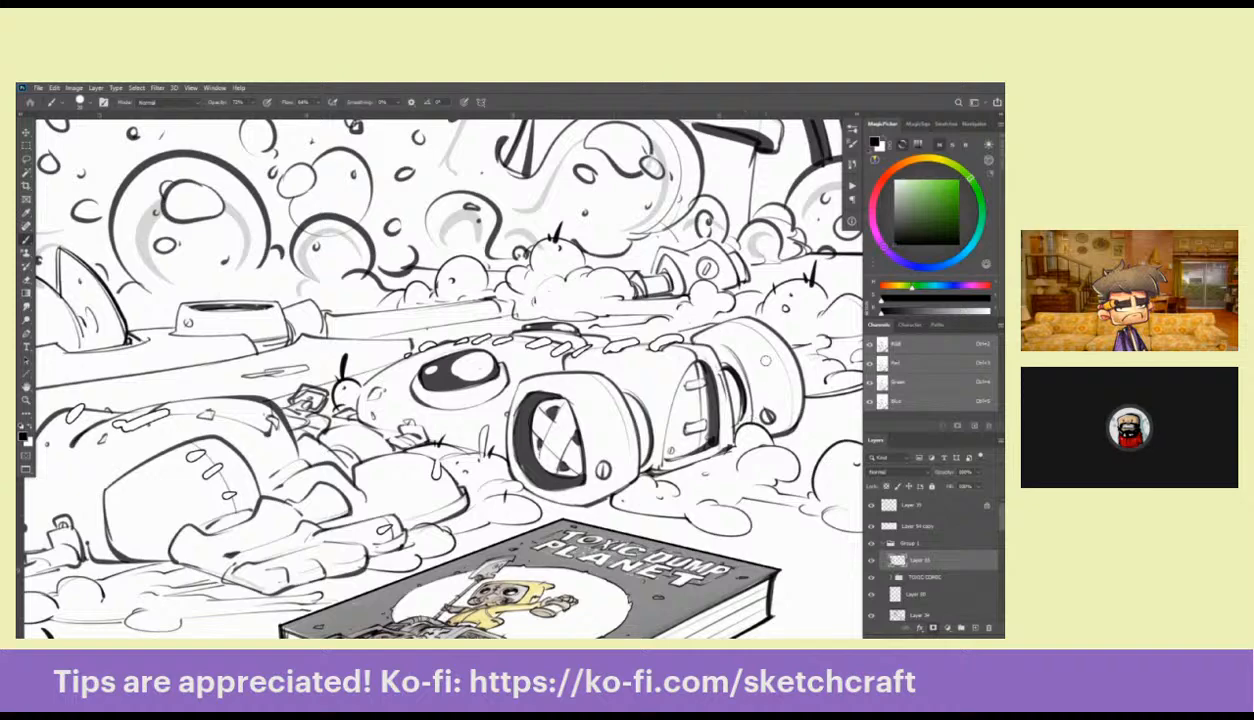
# Add a new layer in Group 1 and draw a round outline on the side of the barrel right of the monster
pyautogui.moveTo(822, 386); pyautogui.dragTo(671, 435)
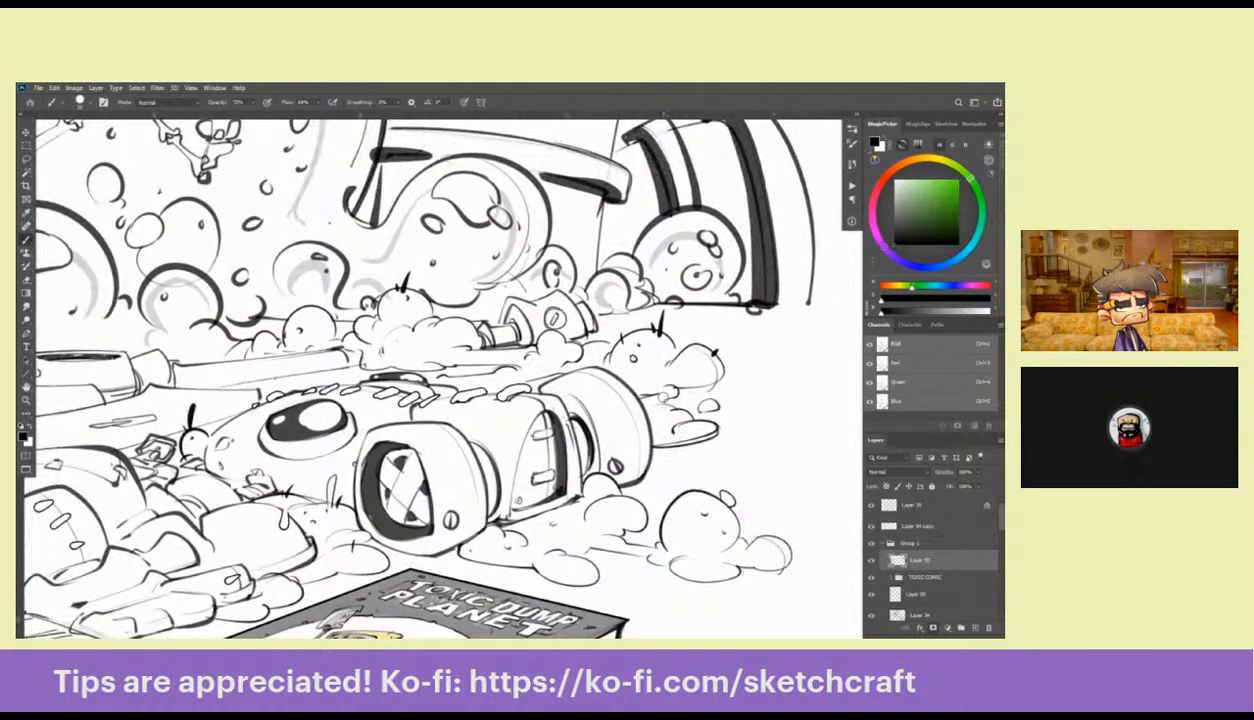
pyautogui.press('z')
pyautogui.moveTo(645, 388); pyautogui.dragTo(540, 392)
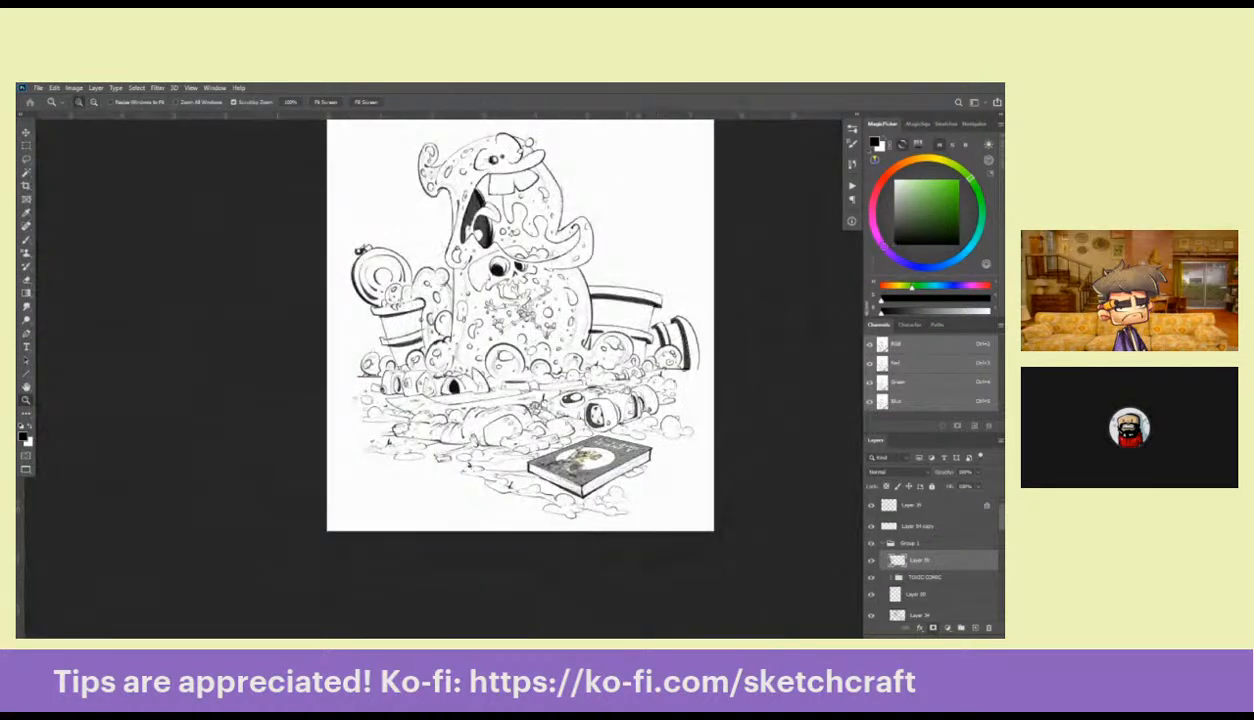
pyautogui.moveTo(615, 382); pyautogui.dragTo(637, 436)
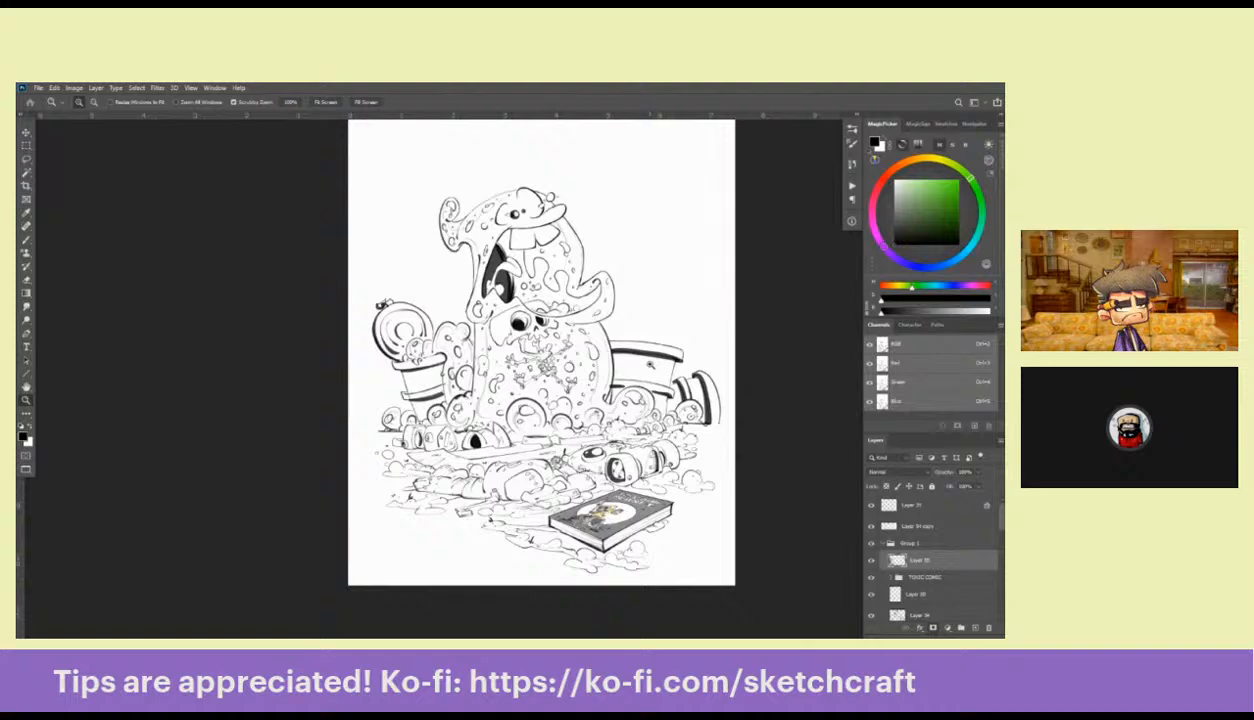
pyautogui.click(648, 364)
pyautogui.press('b')
pyautogui.hotkey('ctrl', 'shift', 'alt', 'n')
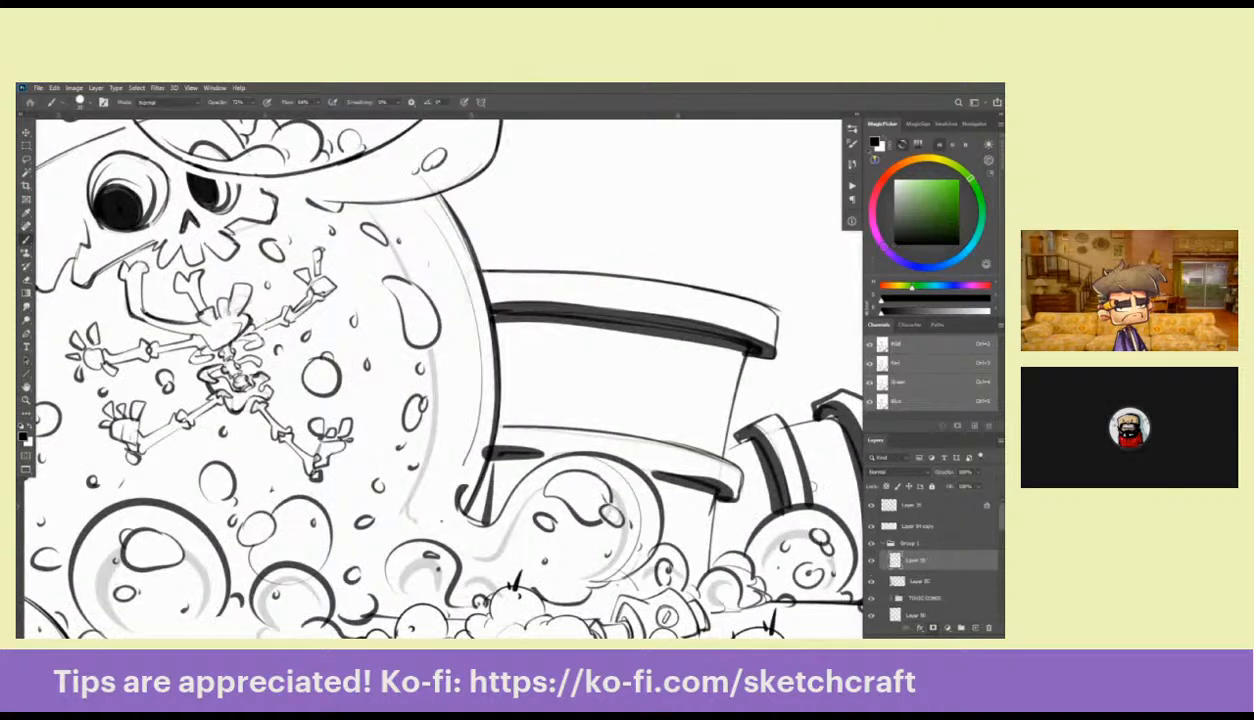
pyautogui.moveTo(603, 332)
pyautogui.mouseDown()
pyautogui.moveTo(582, 401)
pyautogui.moveTo(654, 421)
pyautogui.moveTo(672, 356)
pyautogui.moveTo(612, 337)
pyautogui.mouseUp()
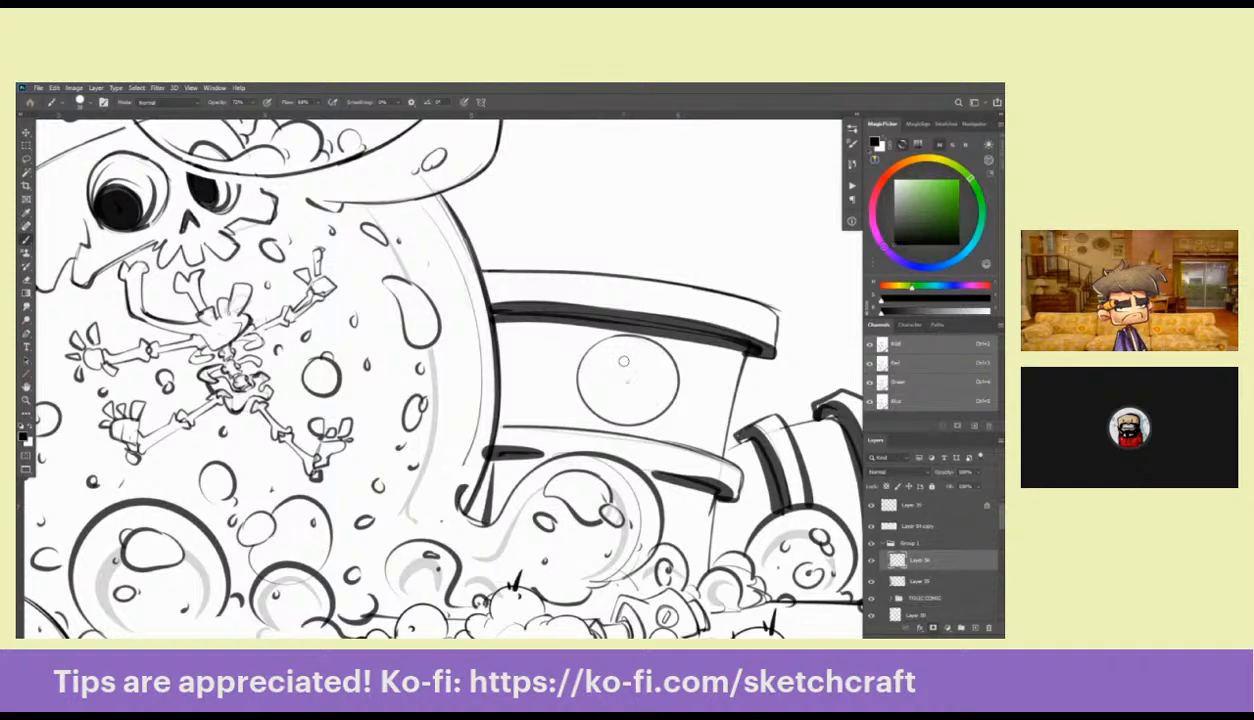
# Divide the barrel's circle into six wedges, fill alternate ones black and thicken the rim to form a radiation symbol
pyautogui.moveTo(620, 340)
pyautogui.mouseDown()
pyautogui.moveTo(629, 380)
pyautogui.moveTo(664, 352)
pyautogui.moveTo(628, 382)
pyautogui.moveTo(672, 383)
pyautogui.moveTo(627, 385)
pyautogui.moveTo(665, 359)
pyautogui.moveTo(675, 388)
pyautogui.moveTo(641, 425)
pyautogui.mouseUp()
pyautogui.hotkey('ctrl', 'z')
pyautogui.hotkey('ctrl', 'z')
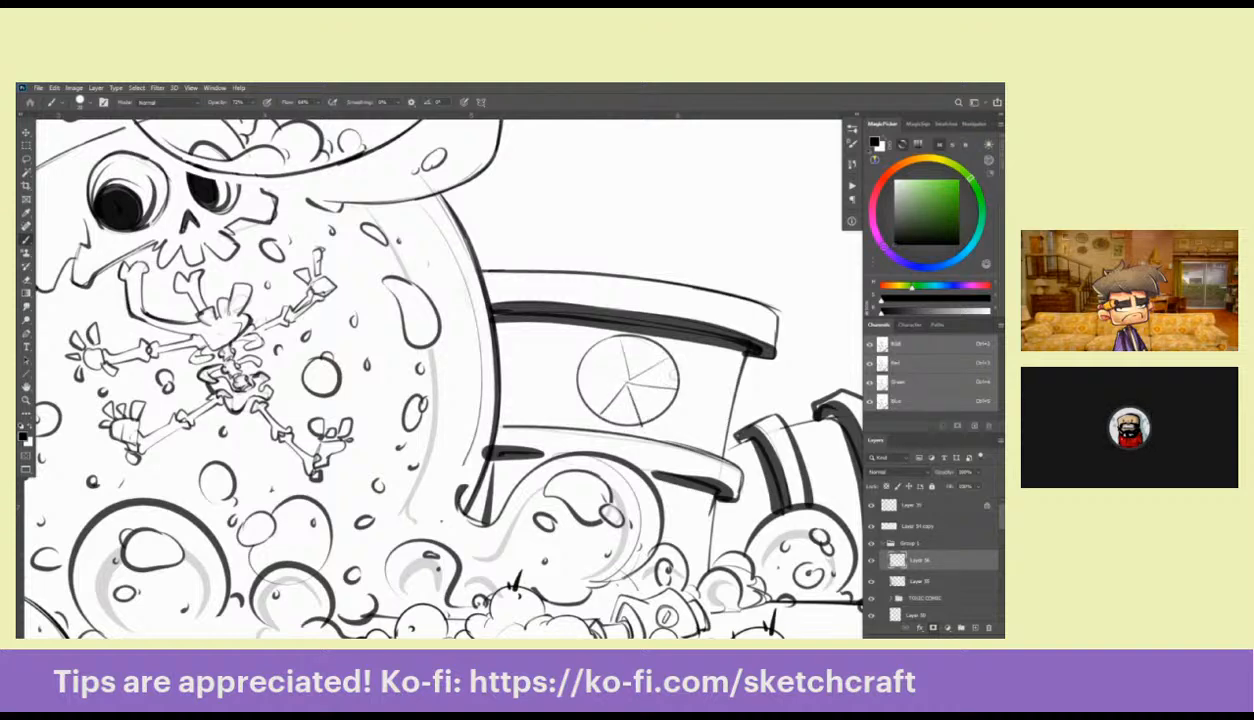
pyautogui.moveTo(567, 362); pyautogui.dragTo(620, 380)
pyautogui.moveTo(610, 334)
pyautogui.mouseDown()
pyautogui.moveTo(628, 375)
pyautogui.moveTo(666, 357)
pyautogui.moveTo(628, 385)
pyautogui.moveTo(662, 392)
pyautogui.moveTo(601, 409)
pyautogui.moveTo(628, 385)
pyautogui.moveTo(640, 421)
pyautogui.mouseUp()
pyautogui.moveTo(606, 330)
pyautogui.mouseDown()
pyautogui.moveTo(618, 376)
pyautogui.moveTo(576, 348)
pyautogui.moveTo(655, 346)
pyautogui.moveTo(620, 380)
pyautogui.moveTo(654, 364)
pyautogui.moveTo(644, 372)
pyautogui.moveTo(664, 378)
pyautogui.moveTo(598, 408)
pyautogui.moveTo(626, 412)
pyautogui.moveTo(588, 408)
pyautogui.moveTo(628, 410)
pyautogui.moveTo(610, 406)
pyautogui.mouseUp()
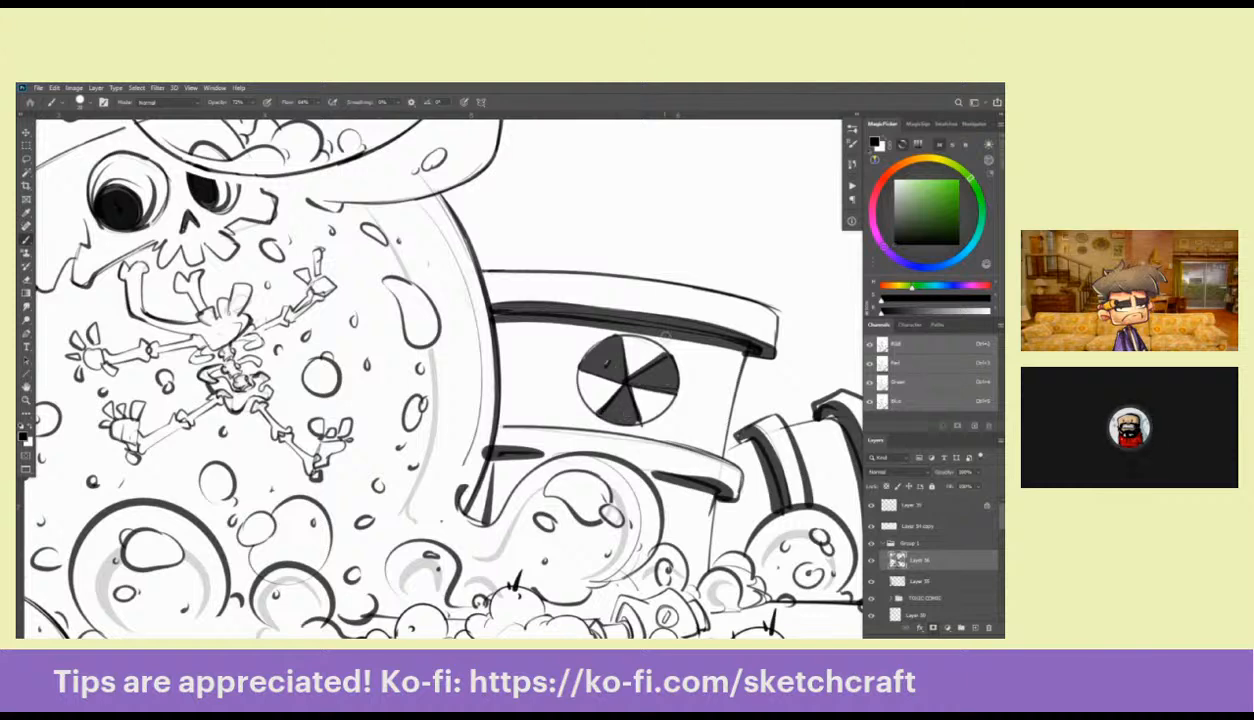
pyautogui.moveTo(645, 336)
pyautogui.mouseDown()
pyautogui.moveTo(578, 338)
pyautogui.moveTo(566, 396)
pyautogui.moveTo(626, 416)
pyautogui.moveTo(672, 382)
pyautogui.moveTo(660, 345)
pyautogui.moveTo(596, 341)
pyautogui.moveTo(581, 404)
pyautogui.moveTo(645, 421)
pyautogui.mouseUp()
# Free-transform the radiation symbol into a narrower, tilted shape that follows the right barrel's surface
pyautogui.hotkey('ctrl', 't')
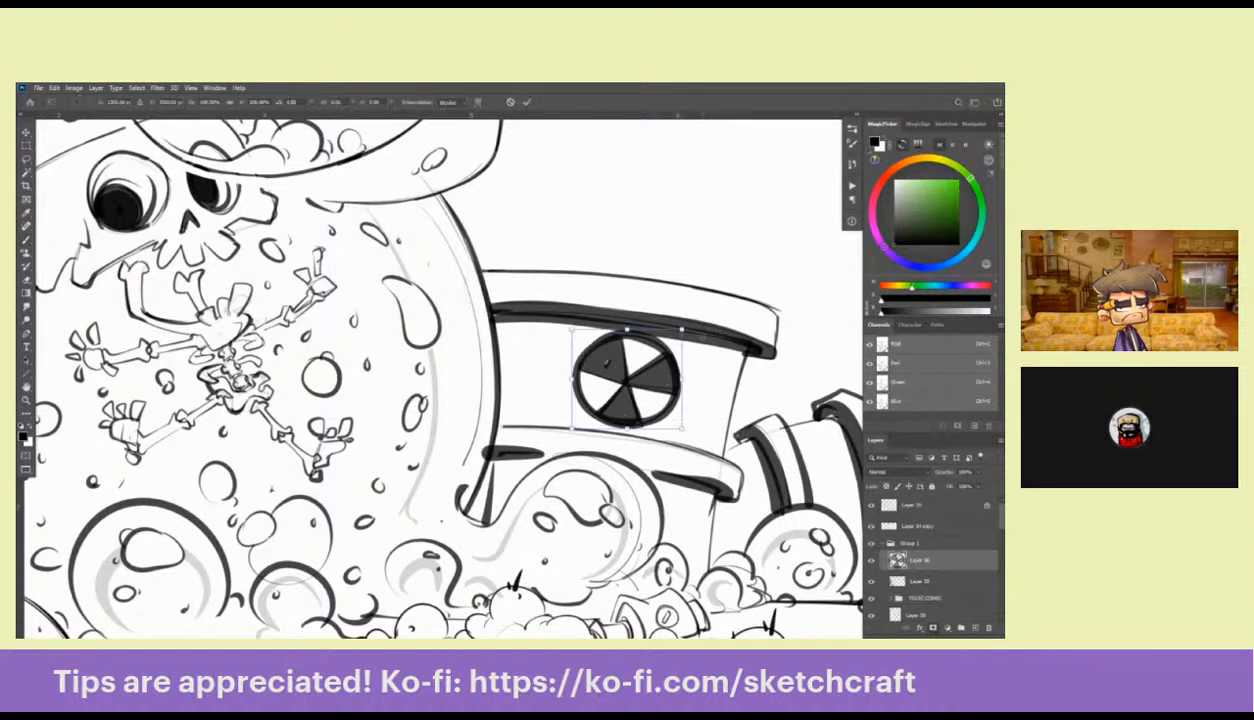
pyautogui.moveTo(682, 328); pyautogui.dragTo(636, 360)
pyautogui.moveTo(583, 391); pyautogui.dragTo(668, 362)
pyautogui.press('Return')
pyautogui.press('z')
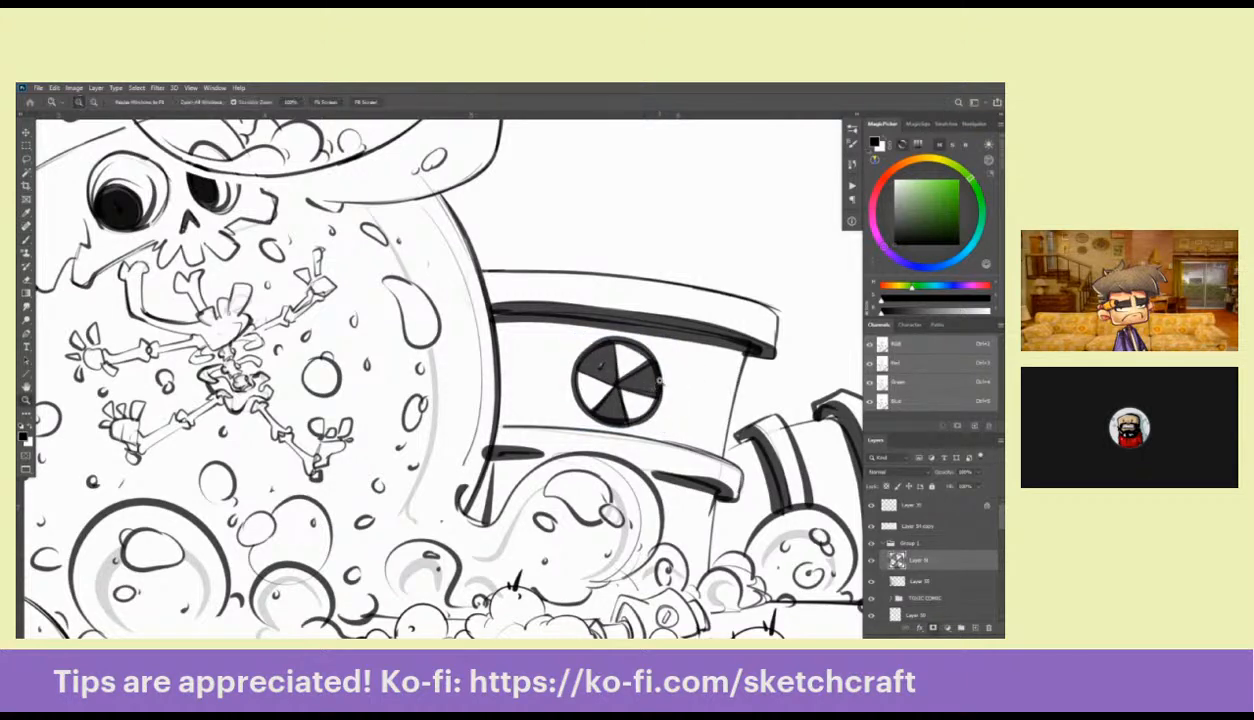
# Duplicate the radiation symbol's layer and move the copy onto the barrel left of the monster
pyautogui.hotkey('ctrl', '0')
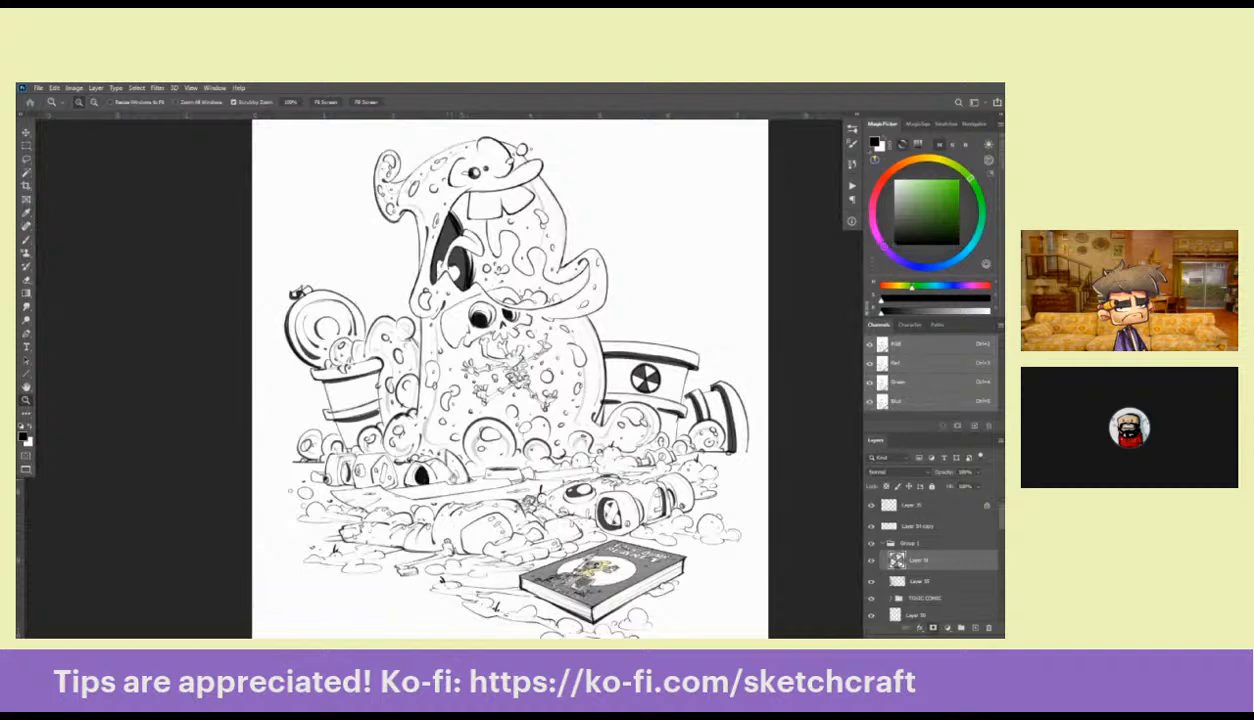
pyautogui.click(443, 468)
pyautogui.click(496, 423)
pyautogui.hotkey('ctrl', 'j')
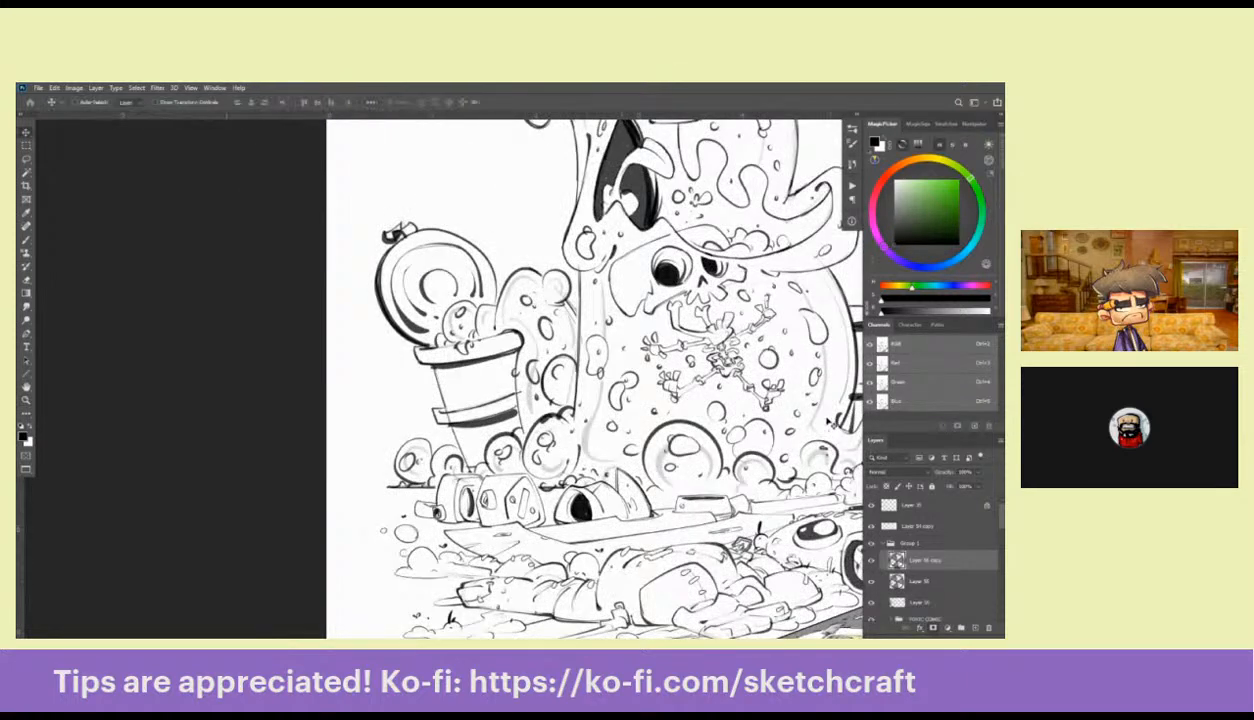
pyautogui.moveTo(780, 434); pyautogui.dragTo(360, 446)
pyautogui.click(465, 377)
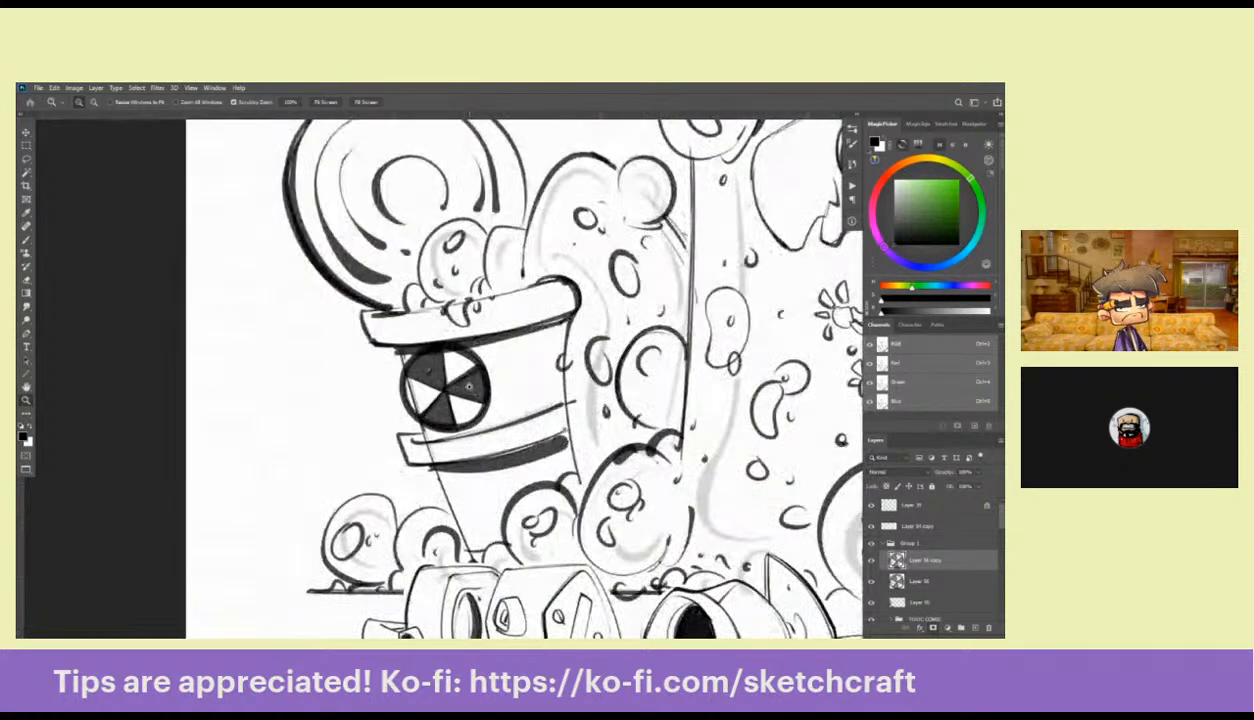
# Free-transform the copied radiation symbol smaller and angled to sit centred on the left barrel's side
pyautogui.hotkey('ctrl', 't')
pyautogui.moveTo(400, 388); pyautogui.dragTo(420, 388)
pyautogui.moveTo(456, 343); pyautogui.dragTo(453, 357)
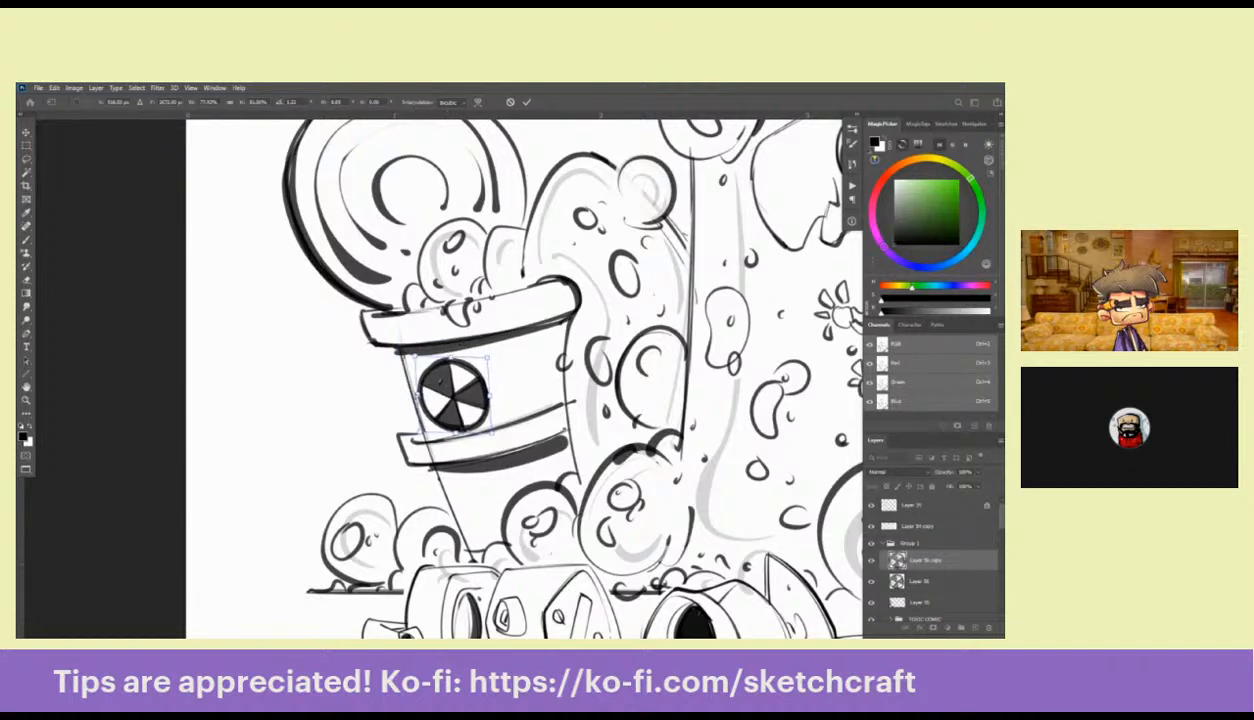
pyautogui.moveTo(458, 433); pyautogui.dragTo(470, 355)
pyautogui.moveTo(476, 427); pyautogui.dragTo(497, 412)
pyautogui.press('Return')
pyautogui.press('z')
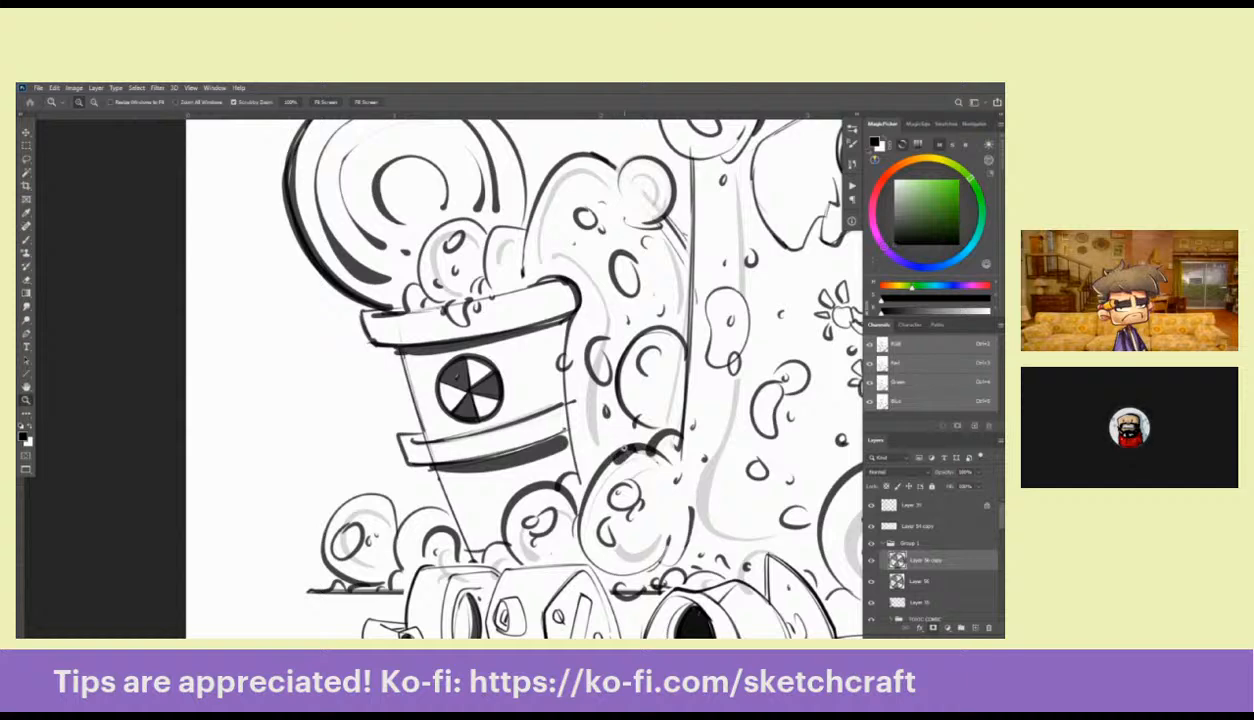
# Check the full illustration, collapse Group 1 and add a new layer above it
pyautogui.scroll(-5, 610, 441)
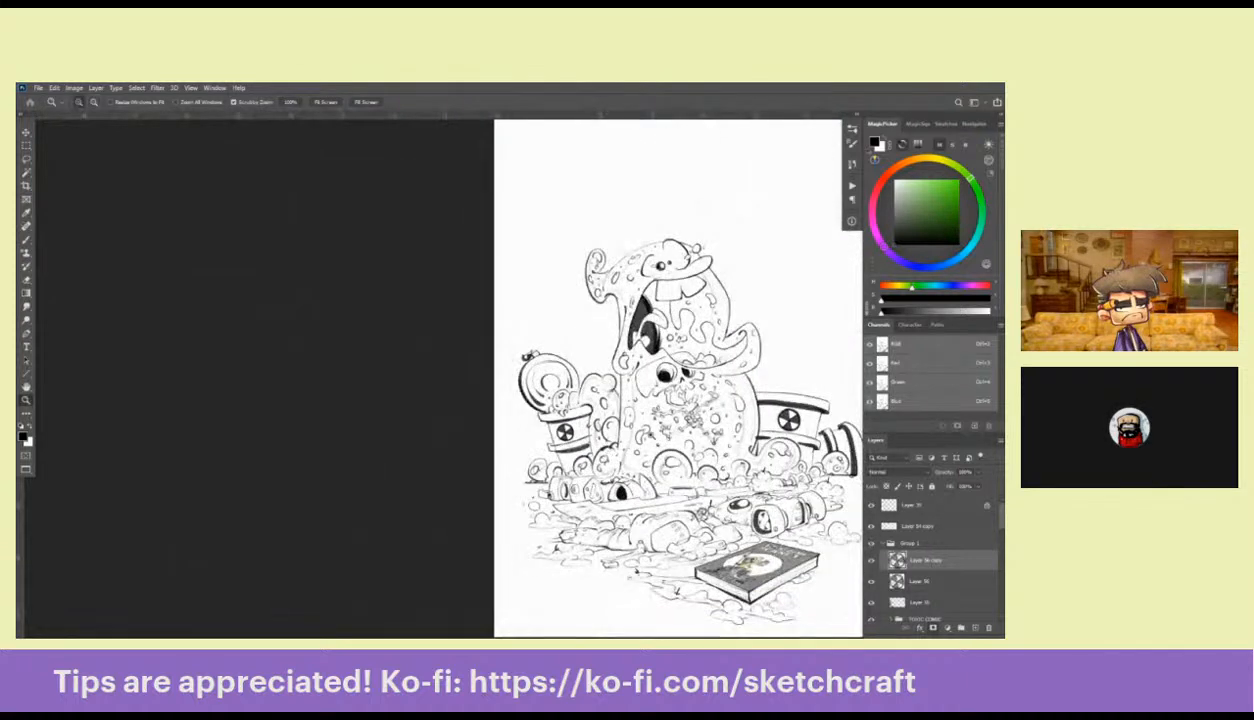
pyautogui.moveTo(798, 393); pyautogui.dragTo(715, 377)
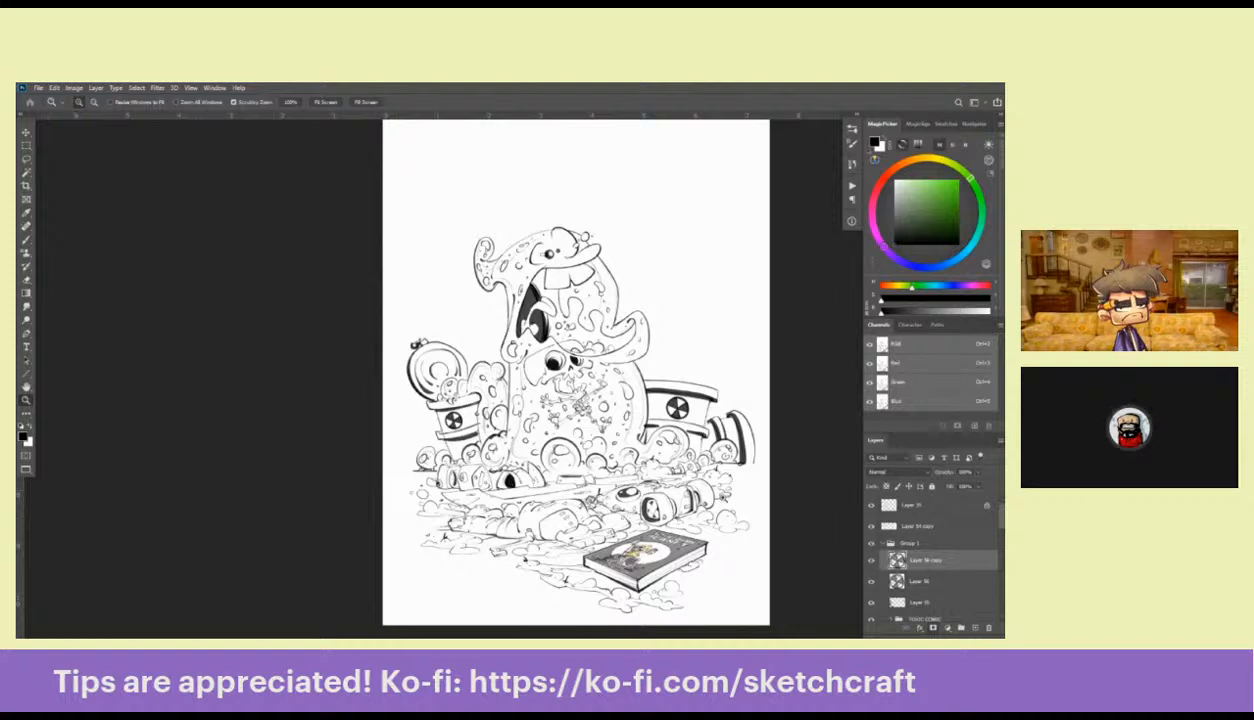
pyautogui.scroll(-2, 576, 370)
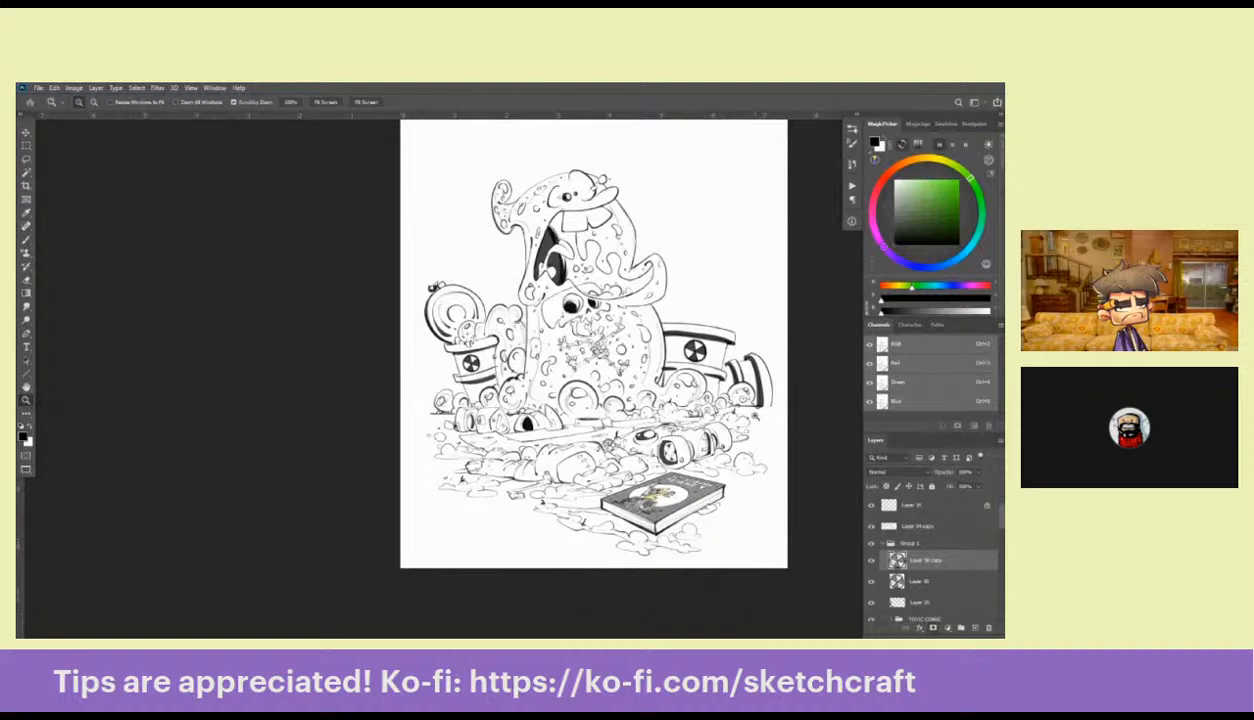
pyautogui.moveTo(688, 541); pyautogui.dragTo(787, 496)
pyautogui.click(884, 541)
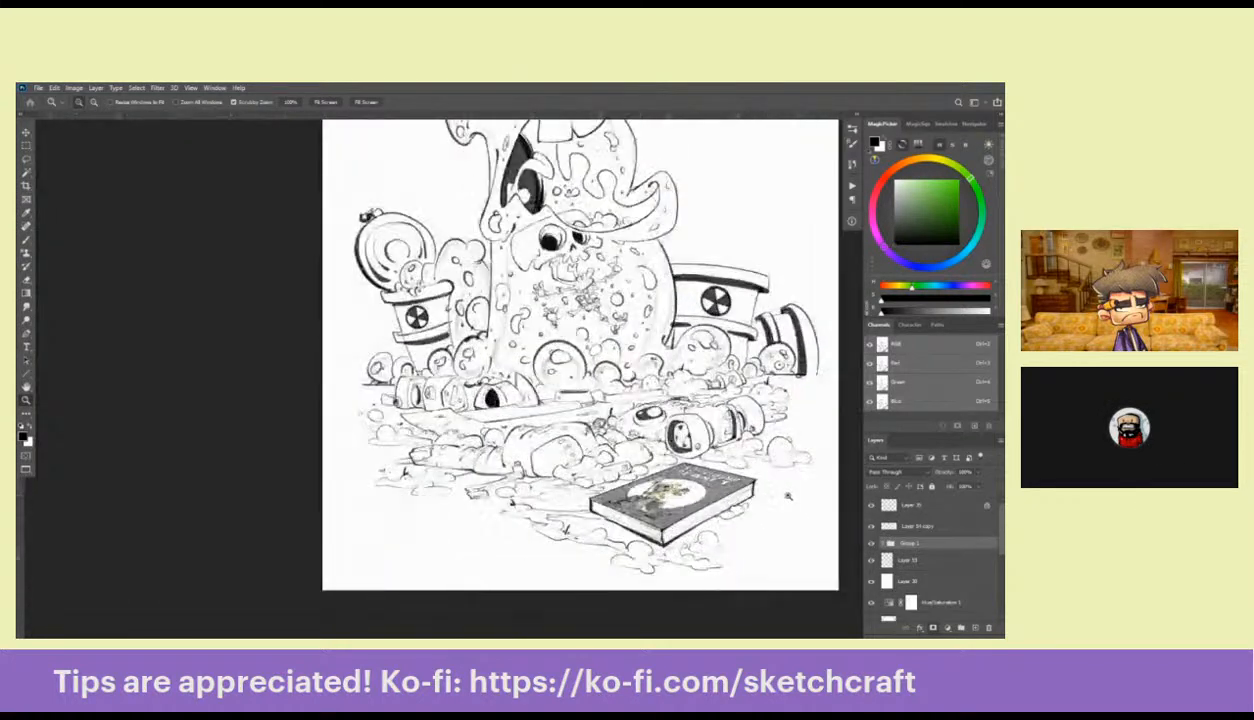
pyautogui.scroll(2, 828, 488)
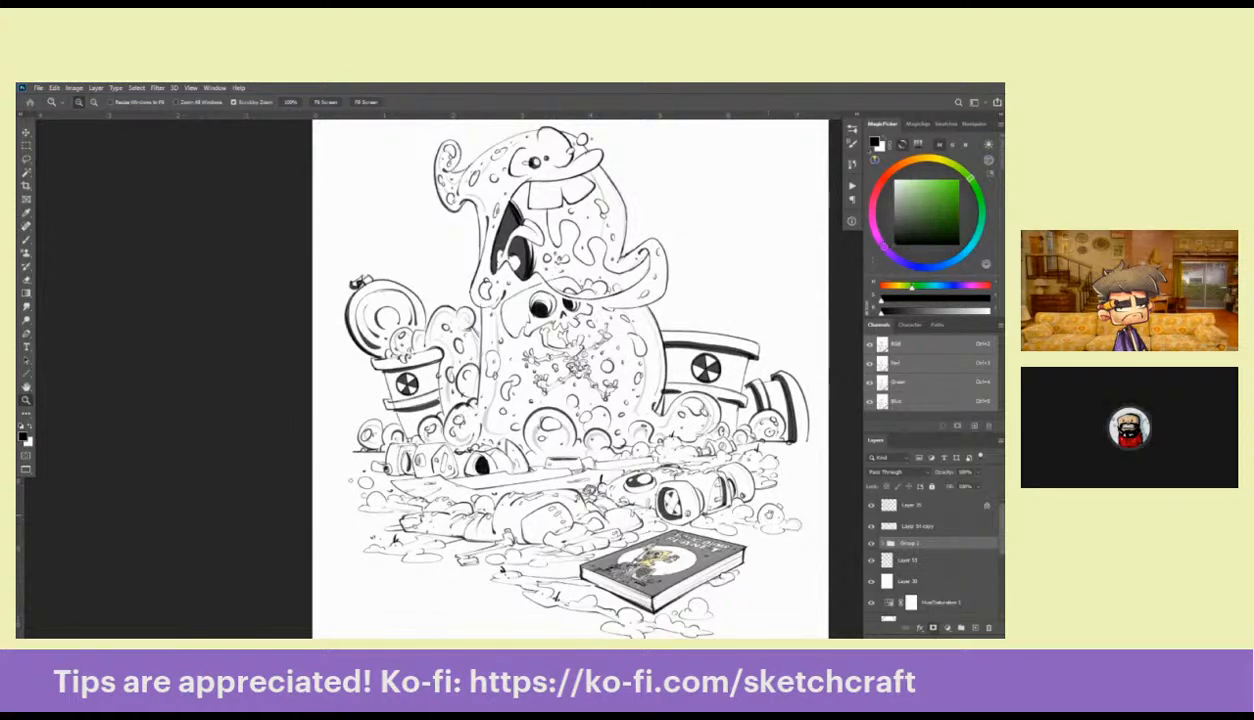
pyautogui.click(974, 630)
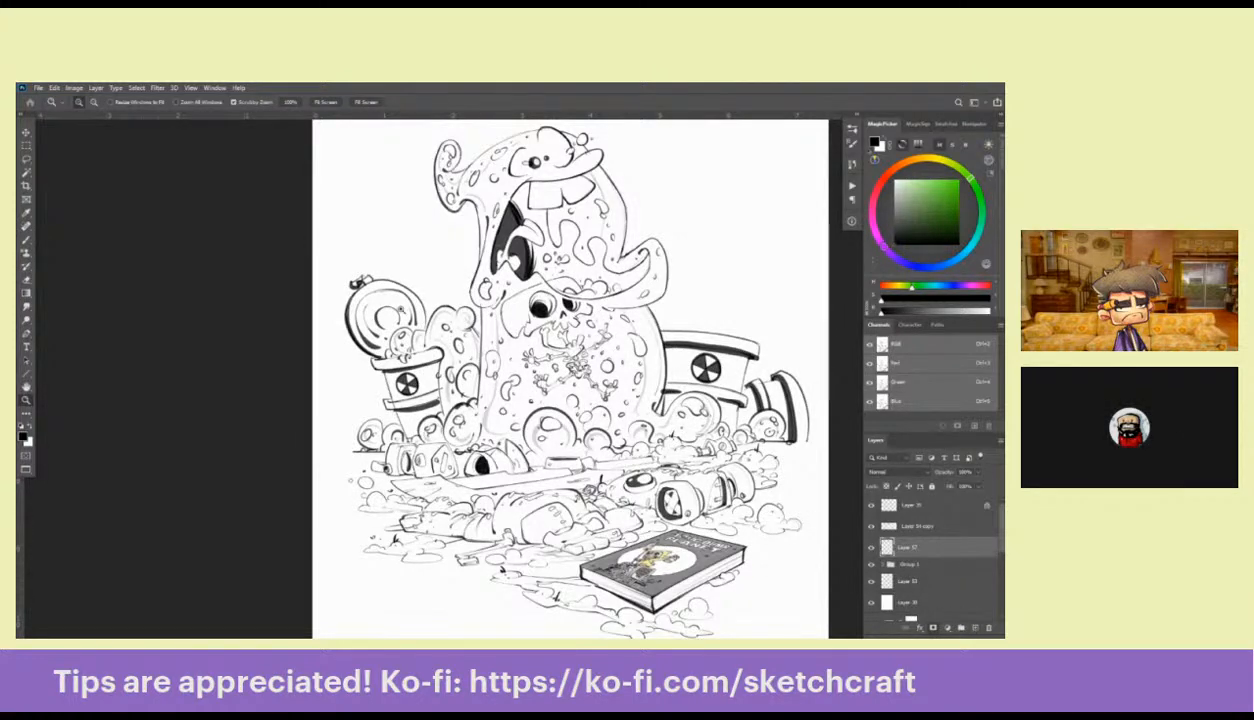
# Choose a different brush preset and paint white over the concentric rings inside the left barrel's open lid
pyautogui.click(376, 292)
pyautogui.moveTo(376, 300); pyautogui.dragTo(532, 337)
pyautogui.press('b')
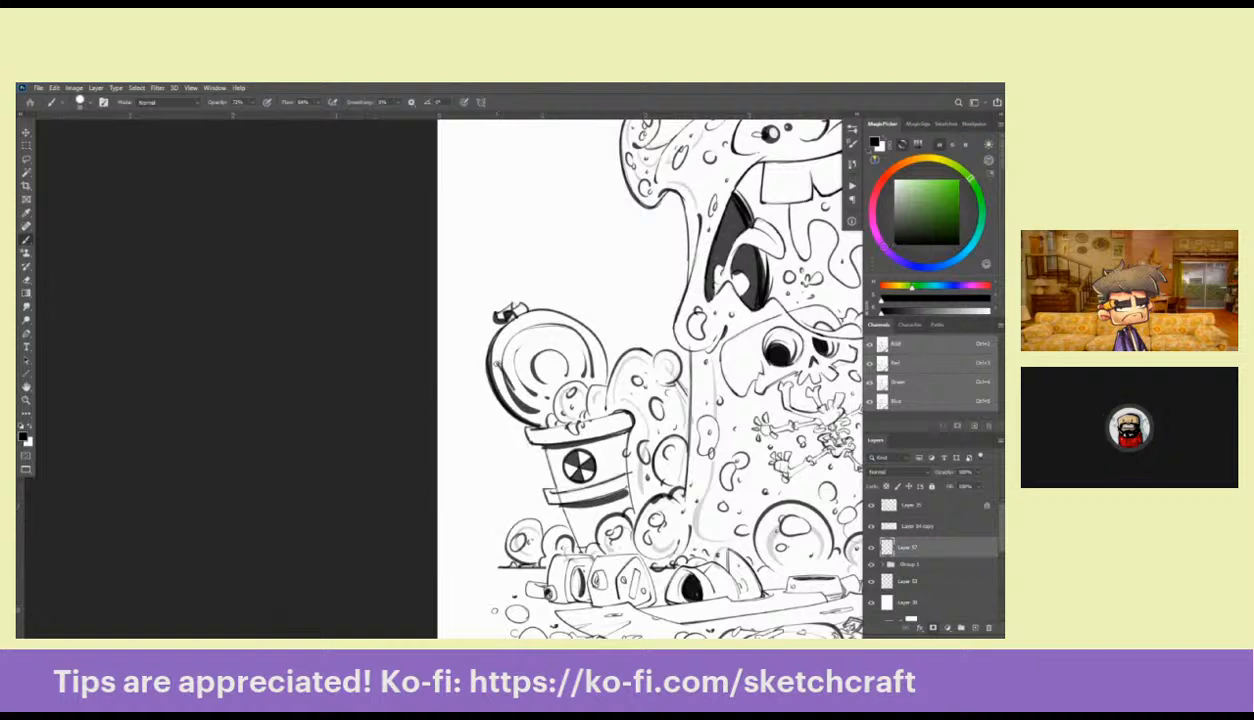
pyautogui.rightClick(511, 348)
pyautogui.click(600, 446)
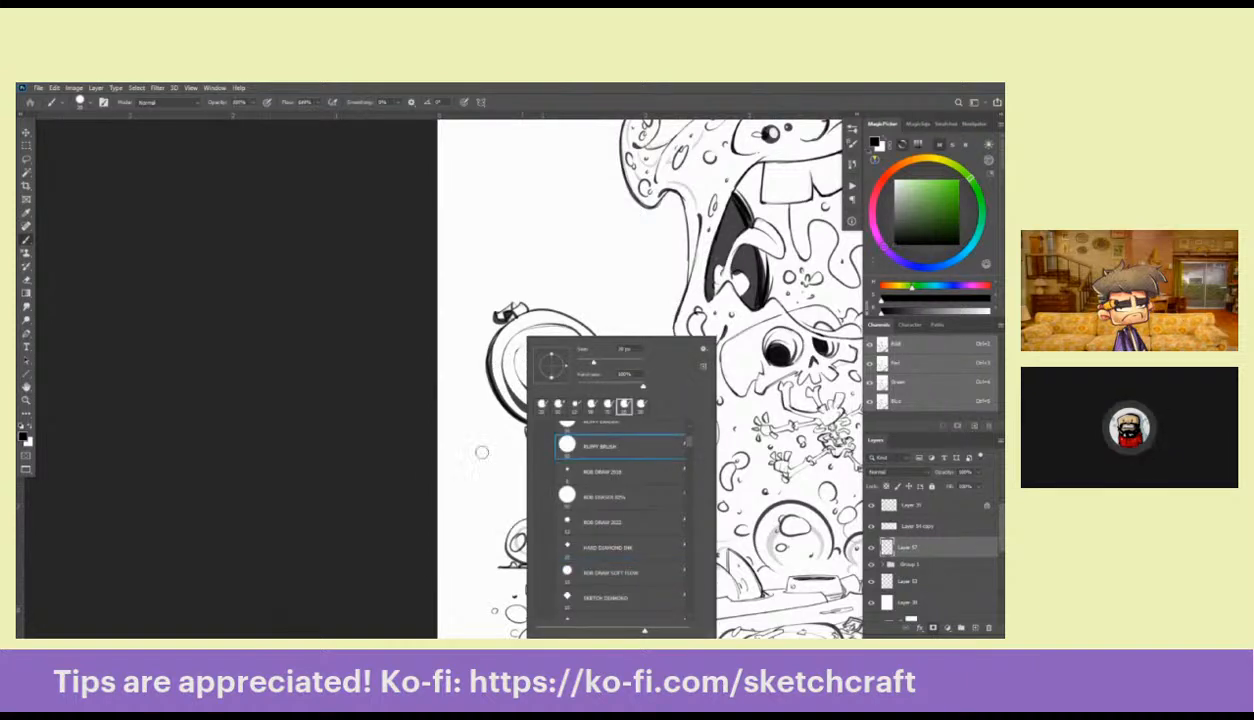
pyautogui.click(479, 450)
pyautogui.moveTo(558, 327)
pyautogui.mouseDown()
pyautogui.moveTo(504, 349)
pyautogui.moveTo(502, 380)
pyautogui.moveTo(556, 338)
pyautogui.moveTo(520, 353)
pyautogui.moveTo(548, 325)
pyautogui.moveTo(548, 364)
pyautogui.moveTo(541, 316)
pyautogui.moveTo(524, 374)
pyautogui.moveTo(537, 357)
pyautogui.mouseUp()
# Choose a different brush preset, draw a slanted rectangular label across the left barrel's round lid and letter DANGER on it
pyautogui.rightClick(540, 340)
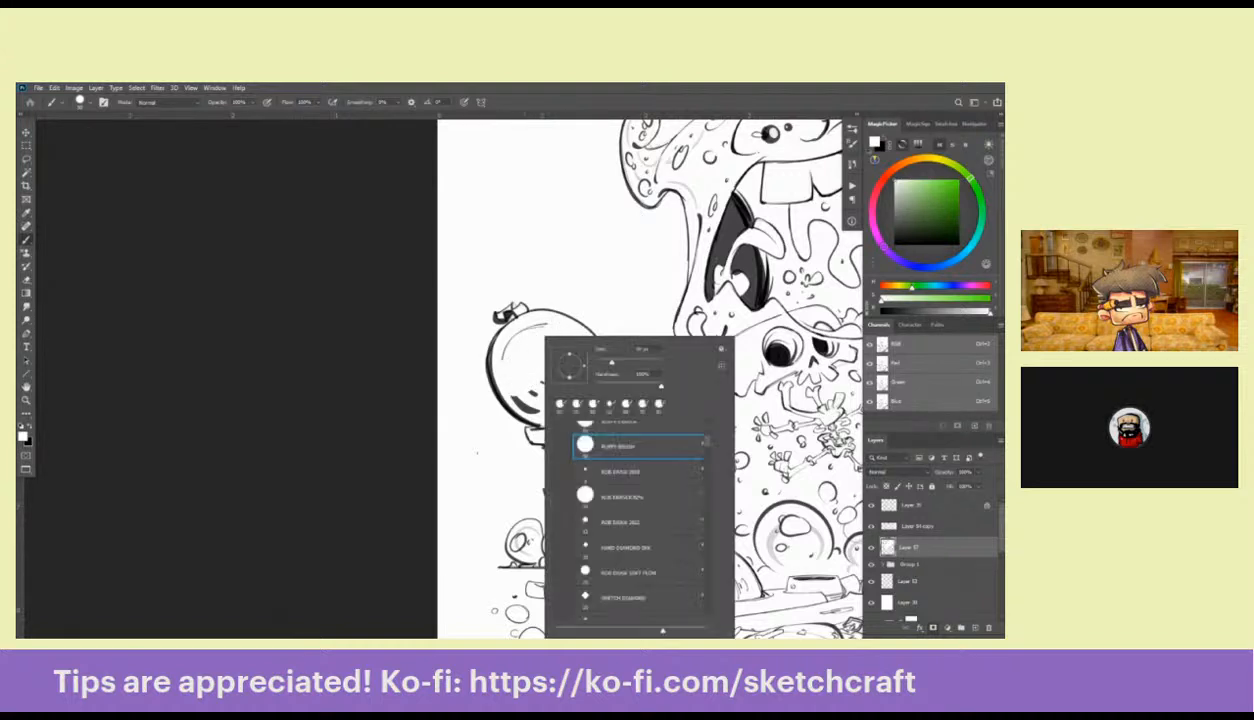
pyautogui.click(620, 497)
pyautogui.press('Return')
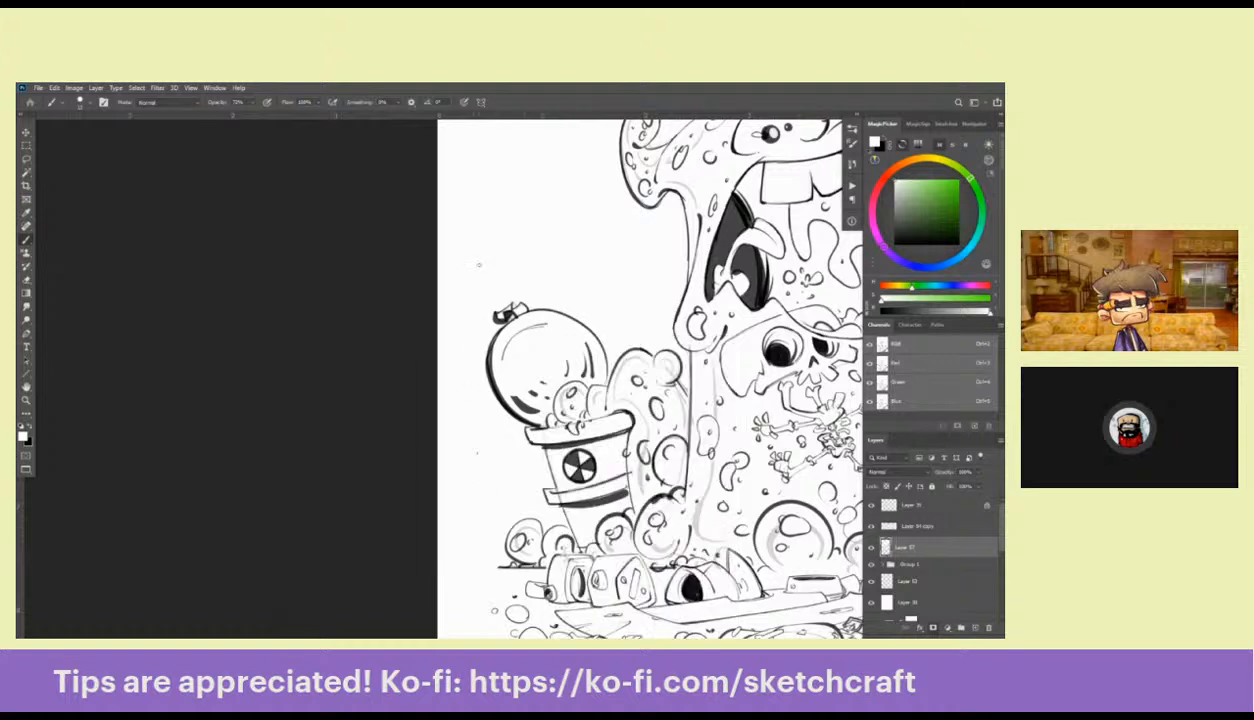
pyautogui.keyDown('ctrl'); pyautogui.click(552, 334); pyautogui.keyUp('ctrl')
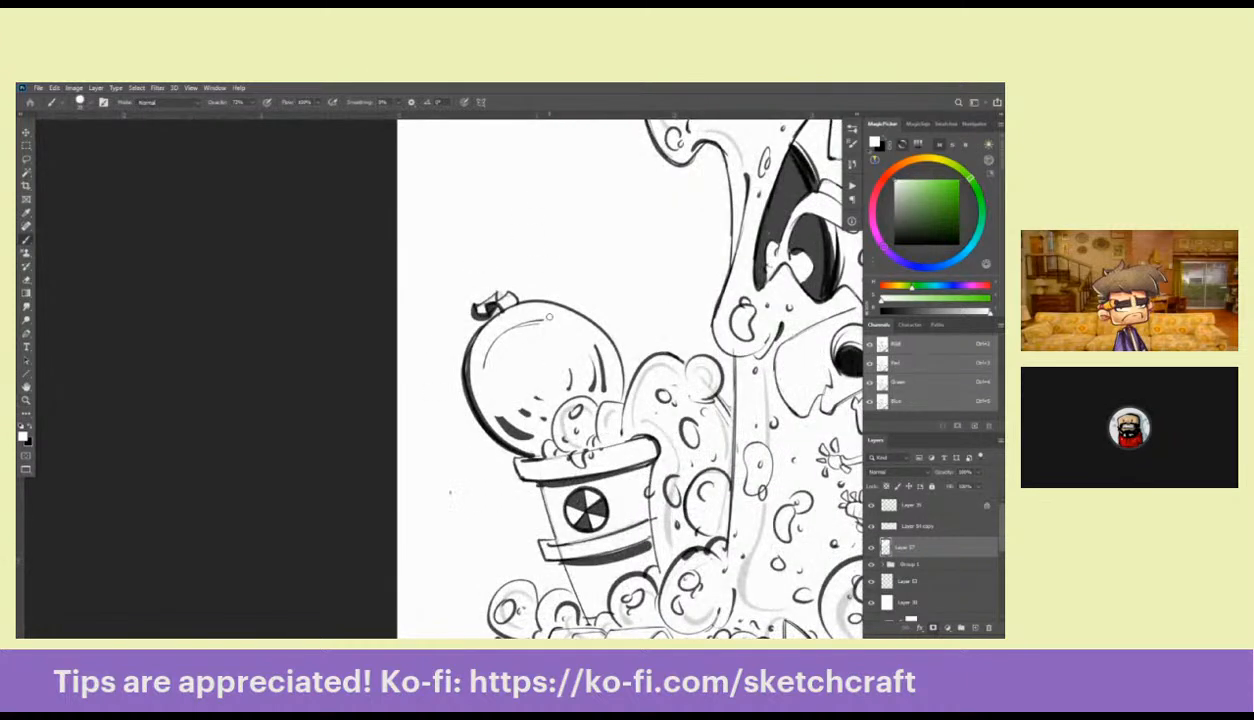
pyautogui.moveTo(532, 337)
pyautogui.mouseDown()
pyautogui.moveTo(478, 384)
pyautogui.moveTo(495, 416)
pyautogui.moveTo(484, 417)
pyautogui.moveTo(595, 394)
pyautogui.moveTo(554, 317)
pyautogui.moveTo(594, 340)
pyautogui.mouseUp()
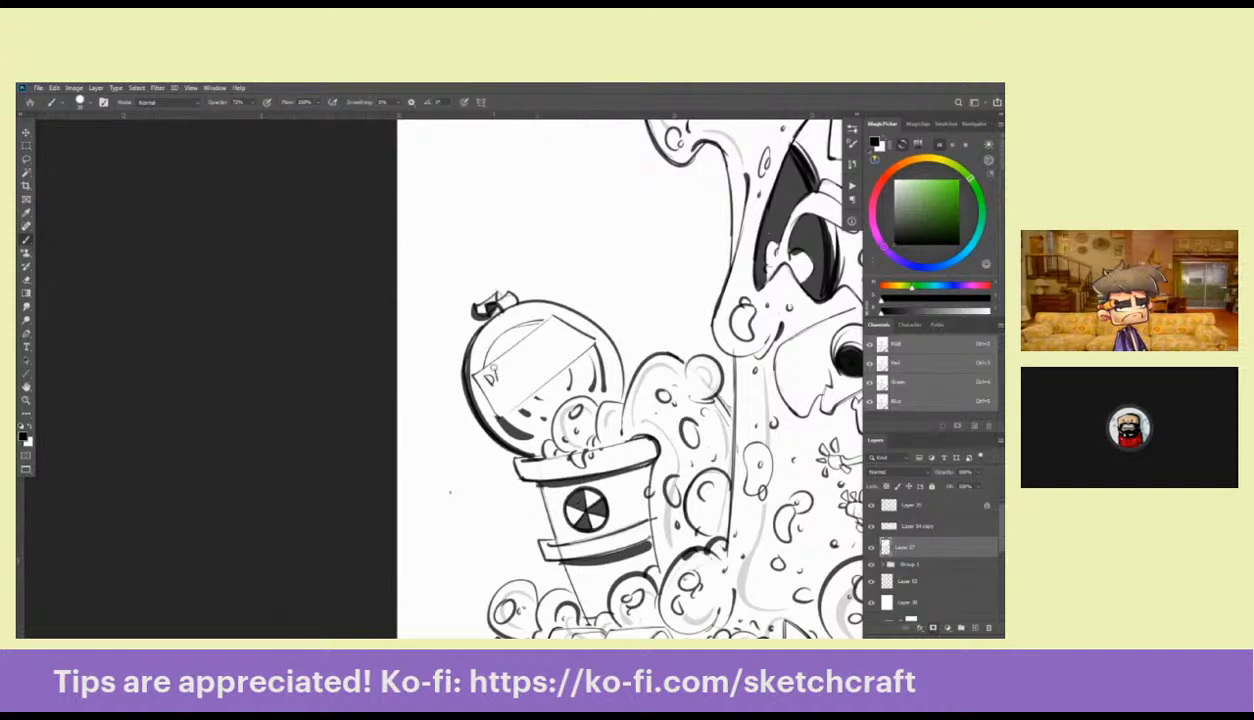
pyautogui.moveTo(492, 370)
pyautogui.mouseDown()
pyautogui.moveTo(518, 342)
pyautogui.moveTo(550, 338)
pyautogui.mouseUp()
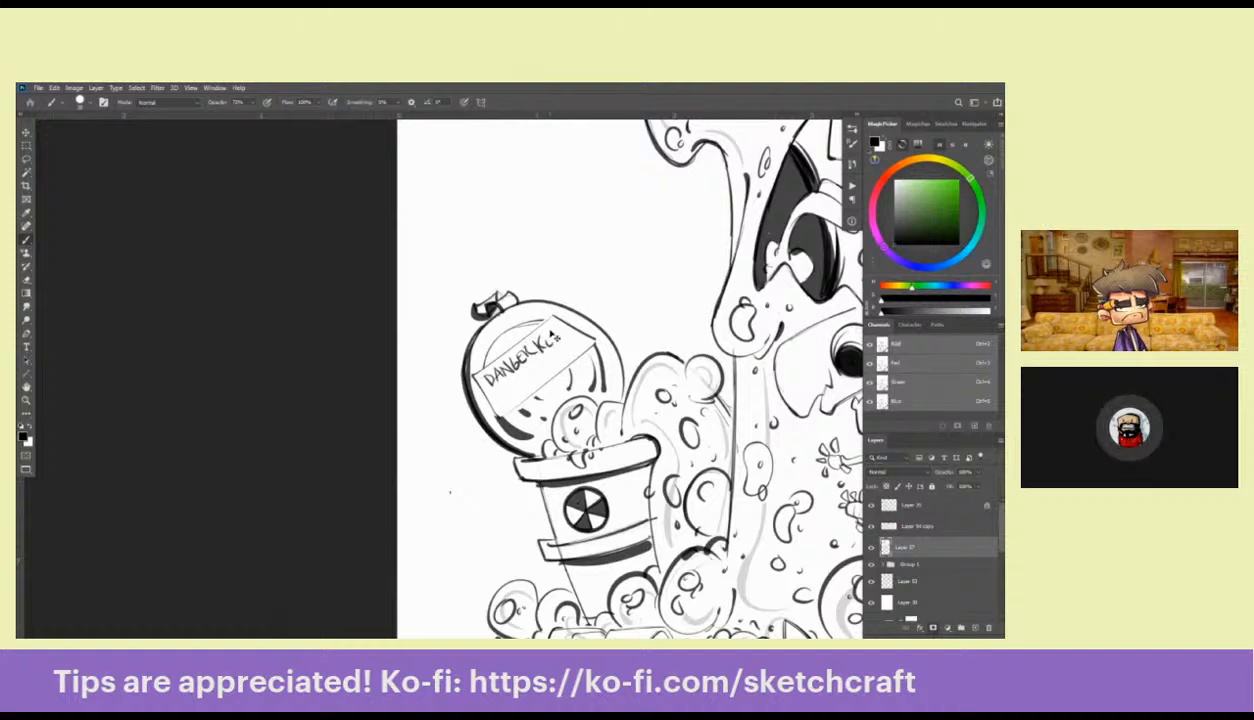
pyautogui.hotkey('ctrl', 'z')
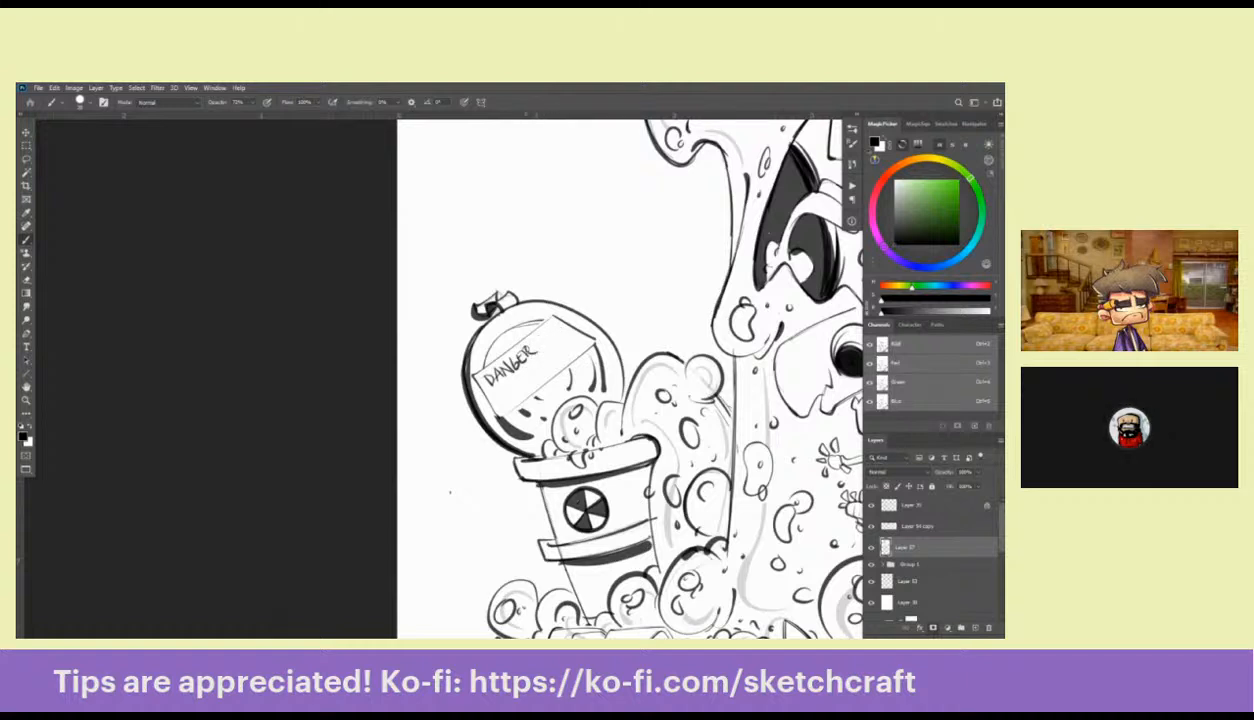
# Cut the word DANGER onto its own layer and move it slightly up toward the middle of the label
pyautogui.press('l')
pyautogui.hotkey('ctrl', 'x')
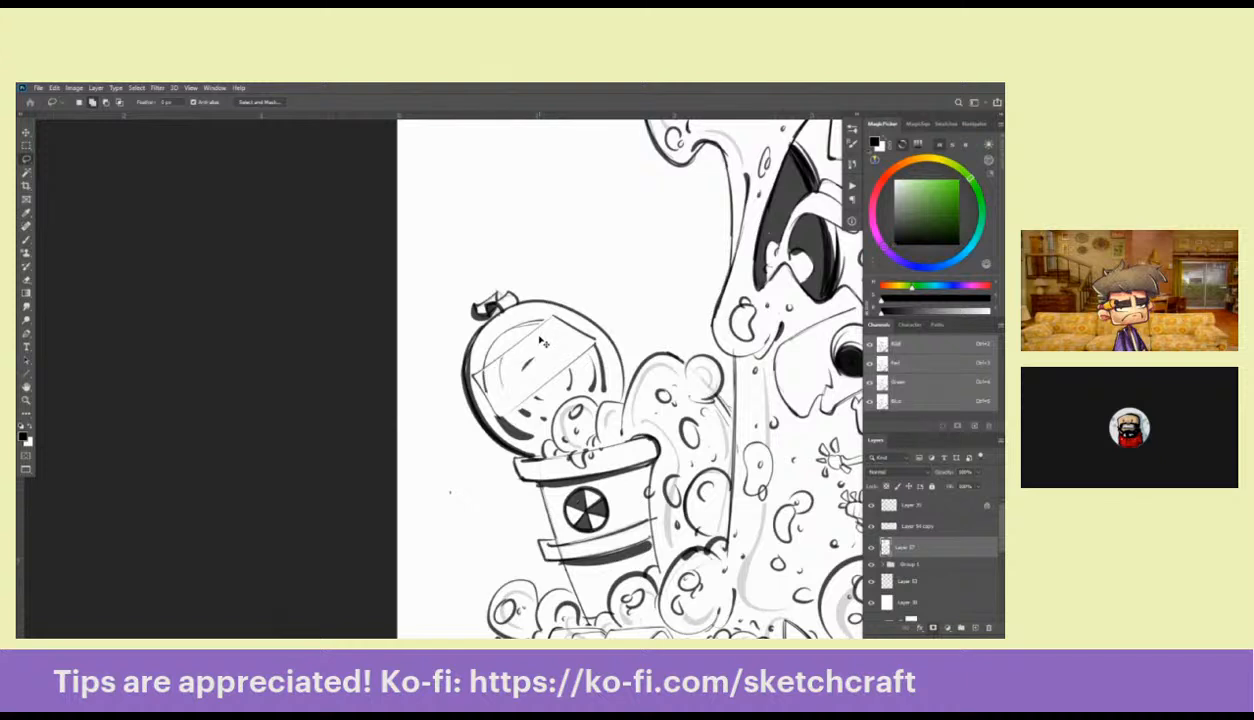
pyautogui.hotkey('ctrl', 'v')
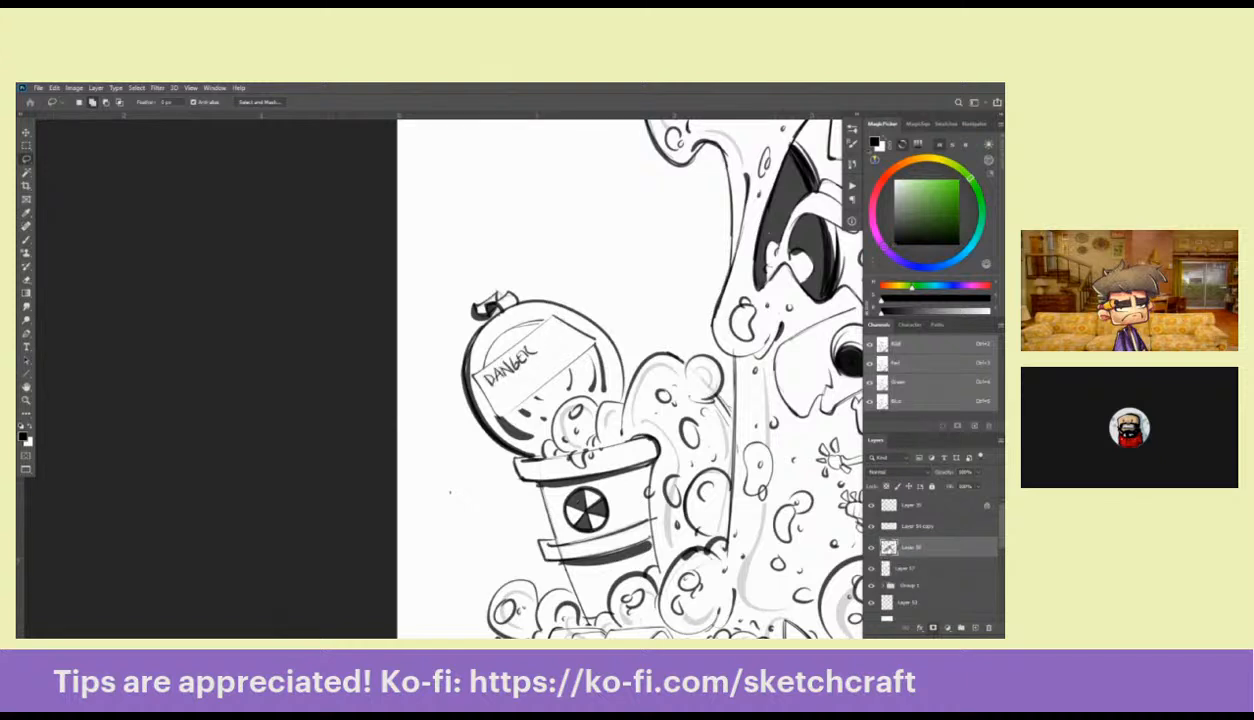
pyautogui.click(896, 568)
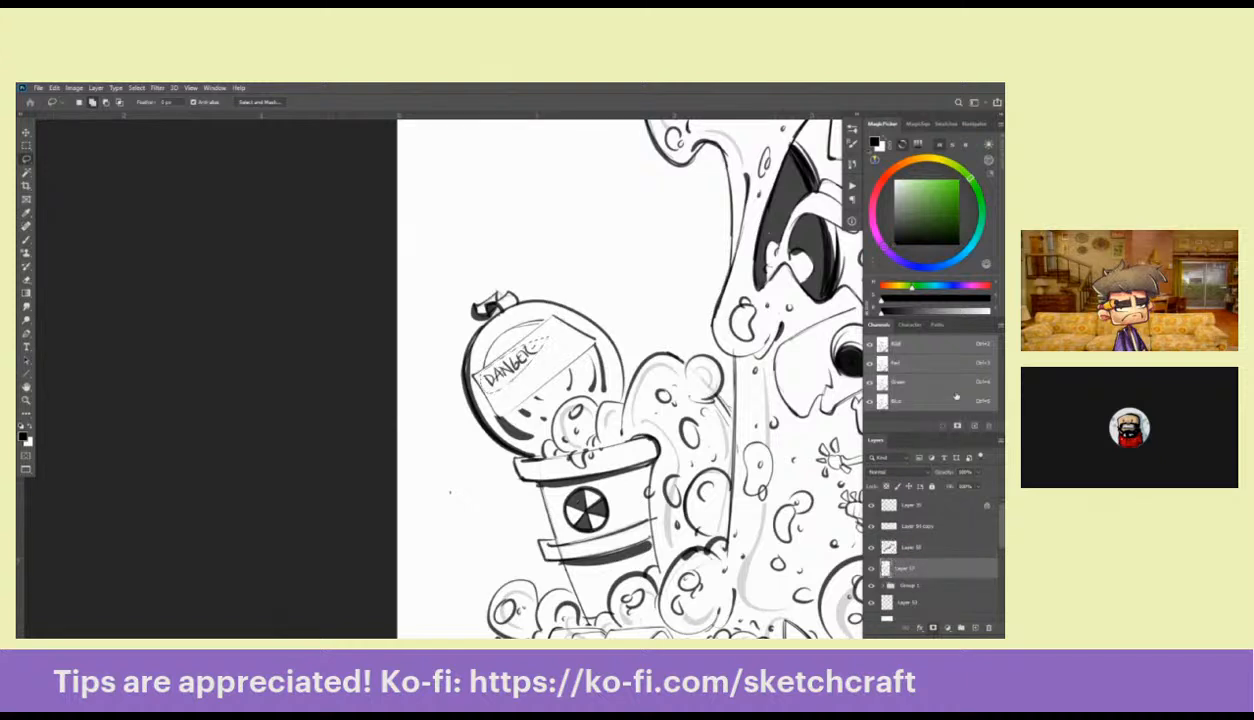
pyautogui.click(898, 545)
pyautogui.press('v')
pyautogui.moveTo(520, 366); pyautogui.dragTo(532, 354)
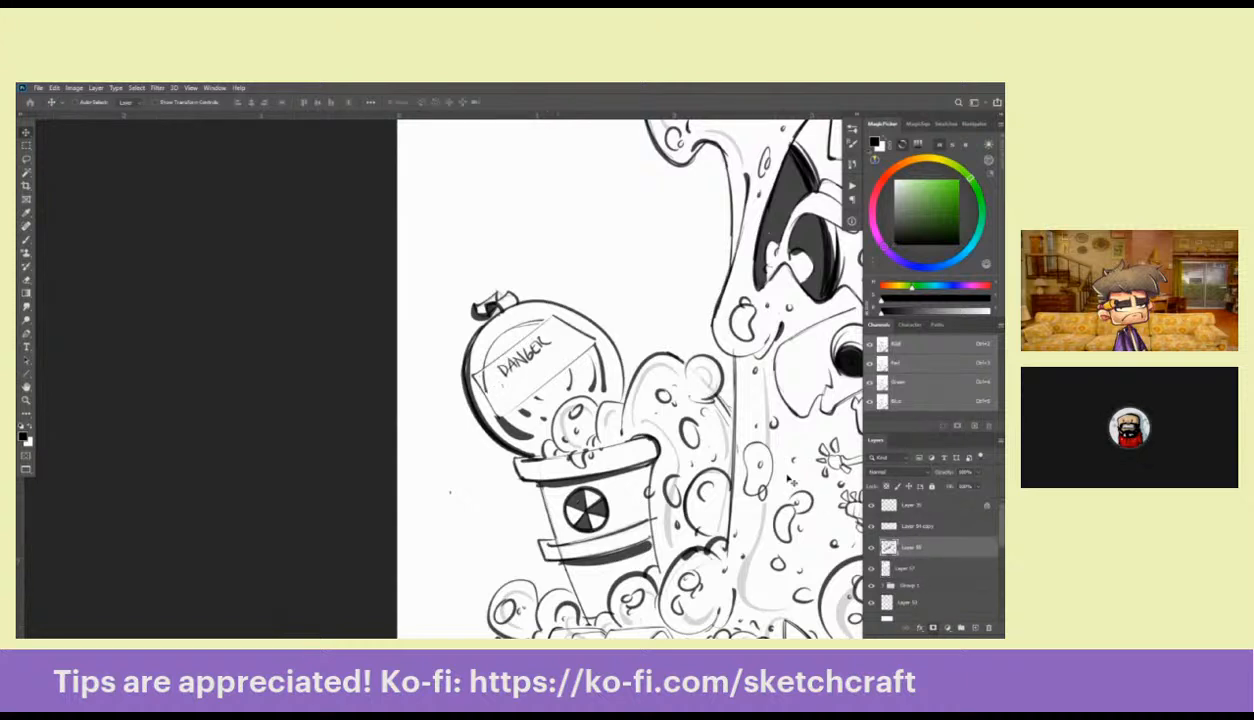
# Tidy the left end of the label outline on its own layer with a lasso selection, and reselect the lettering layer
pyautogui.click(880, 567)
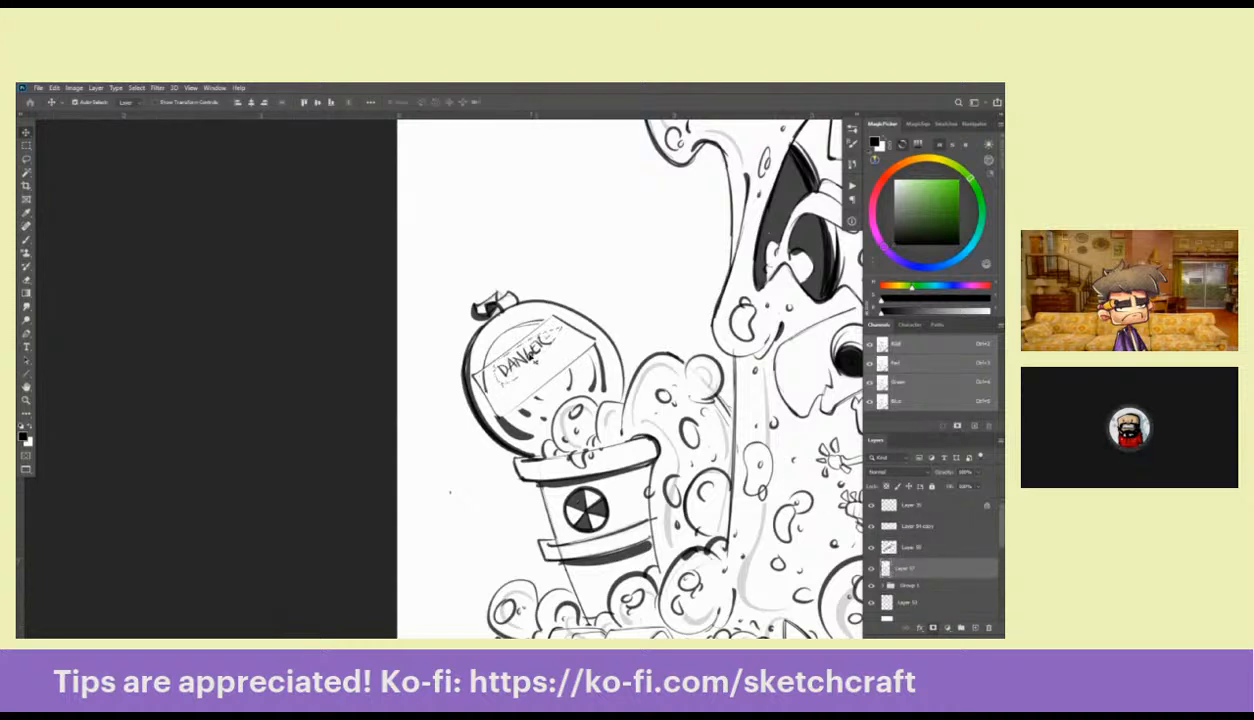
pyautogui.press('l')
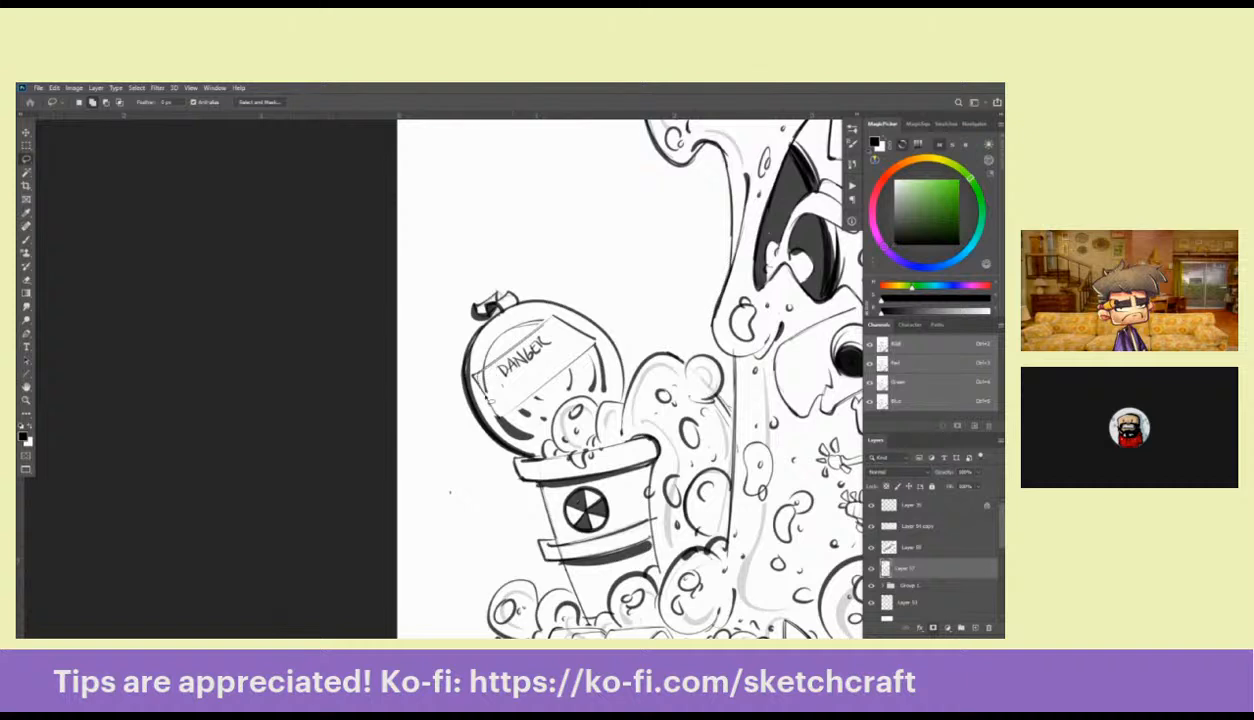
pyautogui.moveTo(476, 387); pyautogui.dragTo(539, 322)
pyautogui.hotkey('ctrl', 'd')
pyautogui.click(889, 549)
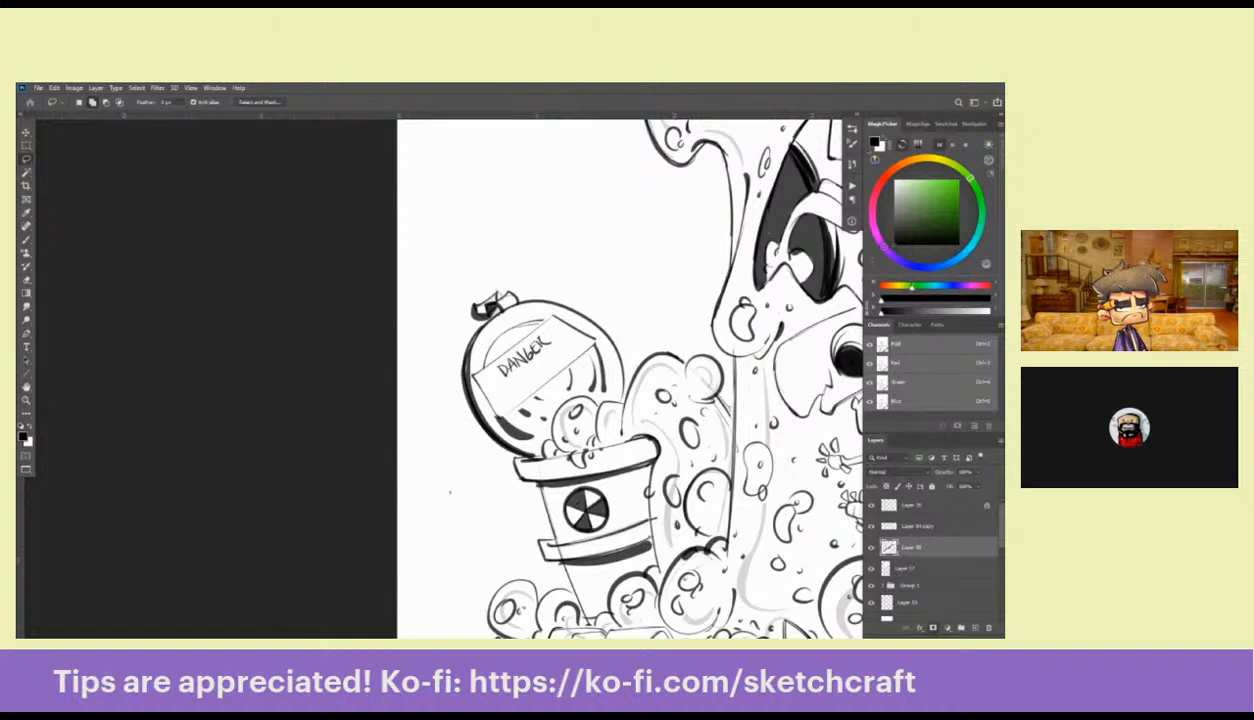
# Letter KEEP SHUT in black beneath DANGER on the lid's label
pyautogui.press('b')
pyautogui.scroll(1, 500, 390)
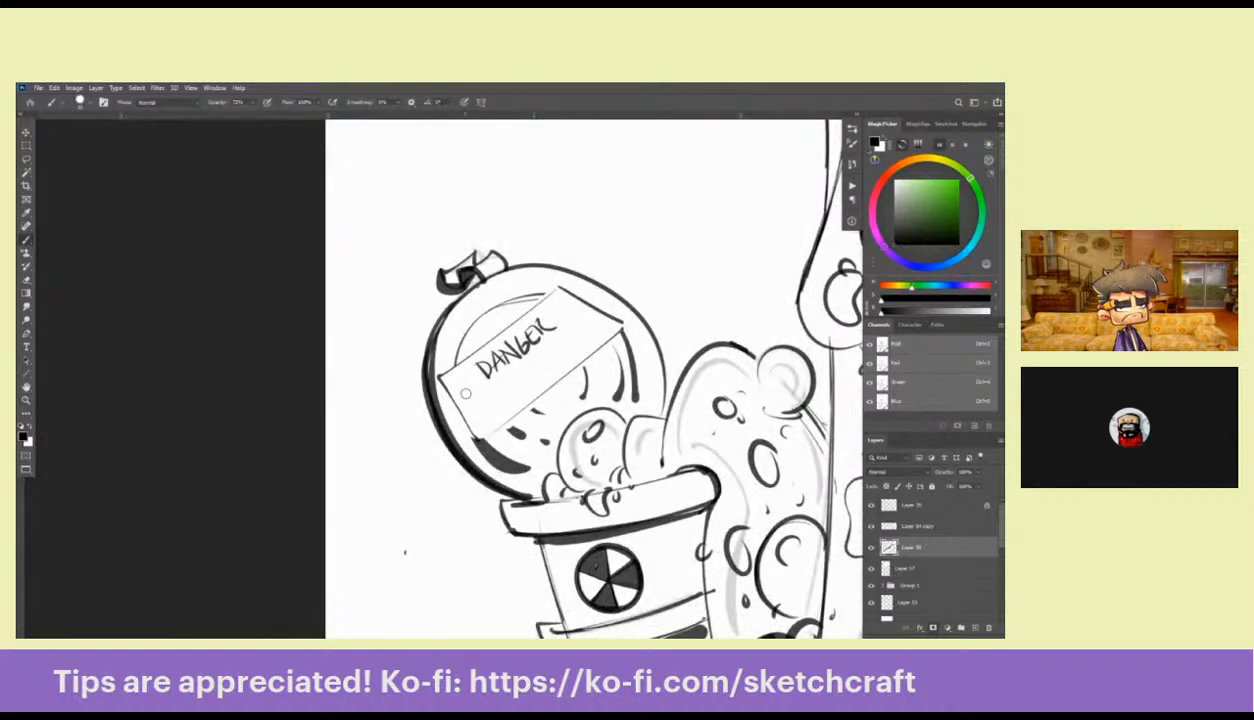
pyautogui.moveTo(470, 382)
pyautogui.mouseDown()
pyautogui.moveTo(466, 402)
pyautogui.moveTo(513, 392)
pyautogui.moveTo(498, 378)
pyautogui.moveTo(530, 344)
pyautogui.moveTo(552, 364)
pyautogui.moveTo(540, 340)
pyautogui.moveTo(555, 322)
pyautogui.moveTo(583, 342)
pyautogui.moveTo(580, 298)
pyautogui.mouseUp()
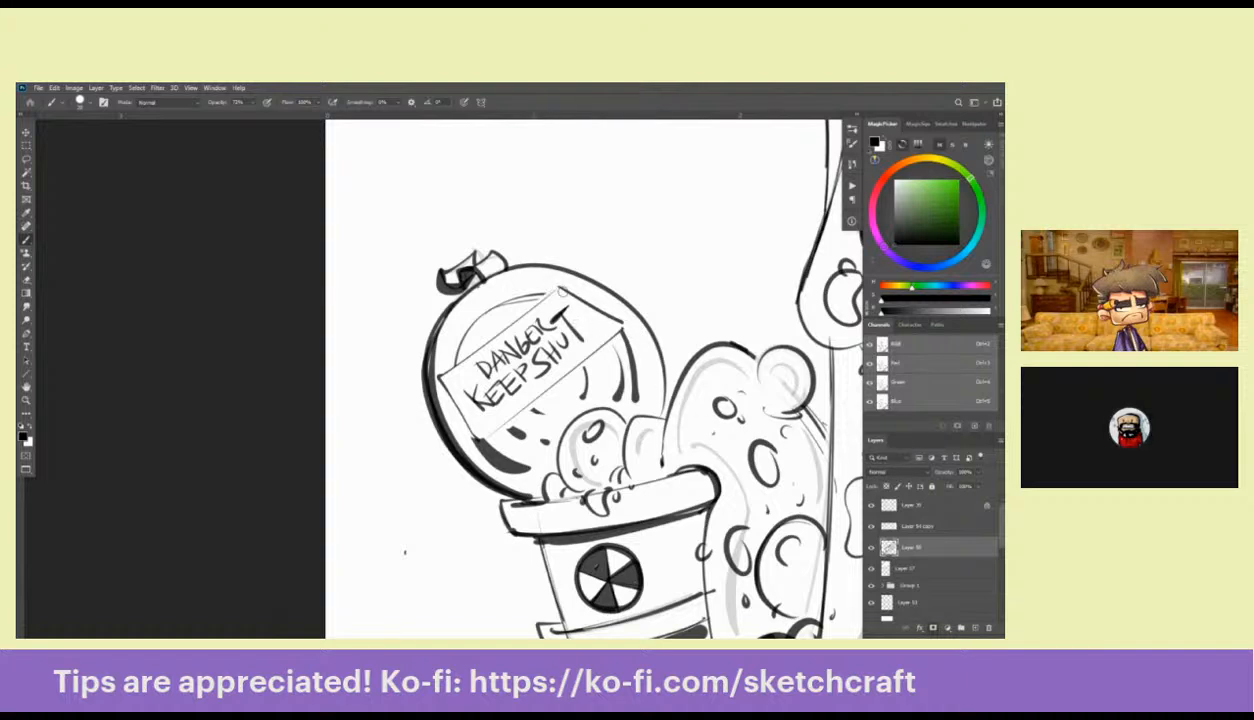
# Draw small white tape strips with black outlines over the four corners of the warning label
pyautogui.moveTo(536, 286)
pyautogui.mouseDown()
pyautogui.moveTo(572, 291)
pyautogui.moveTo(610, 320)
pyautogui.moveTo(614, 345)
pyautogui.mouseUp()
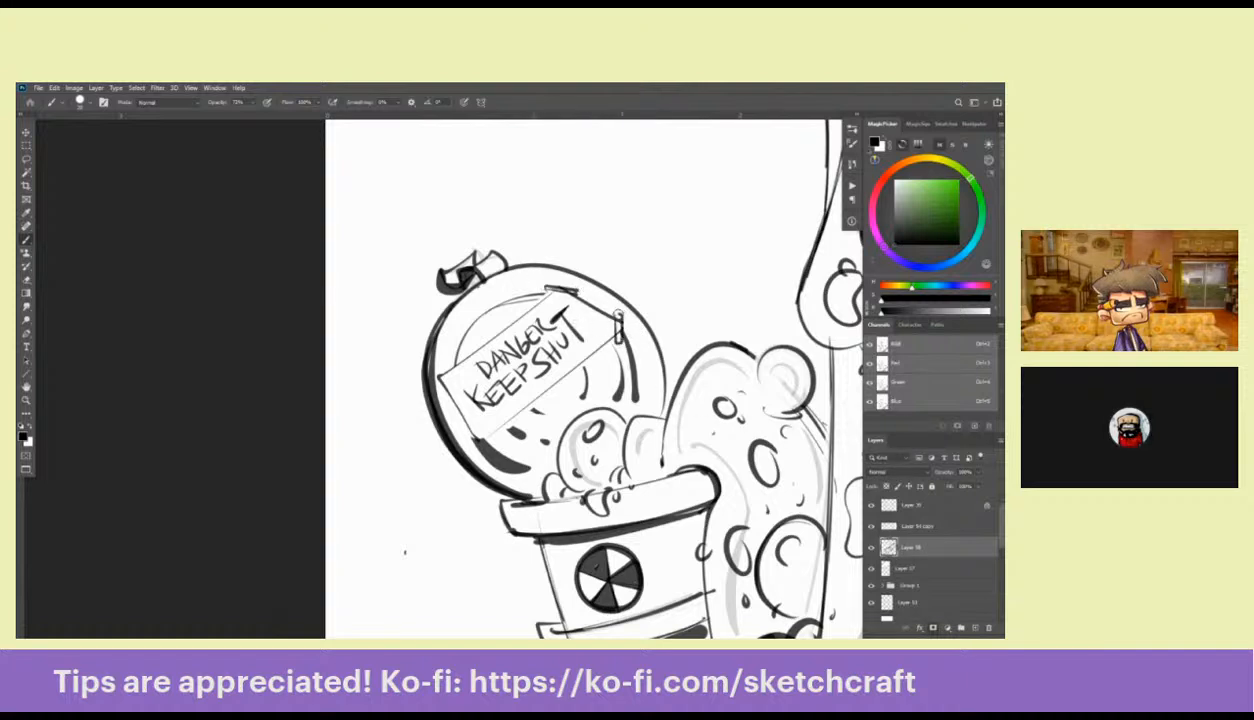
pyautogui.press('x')
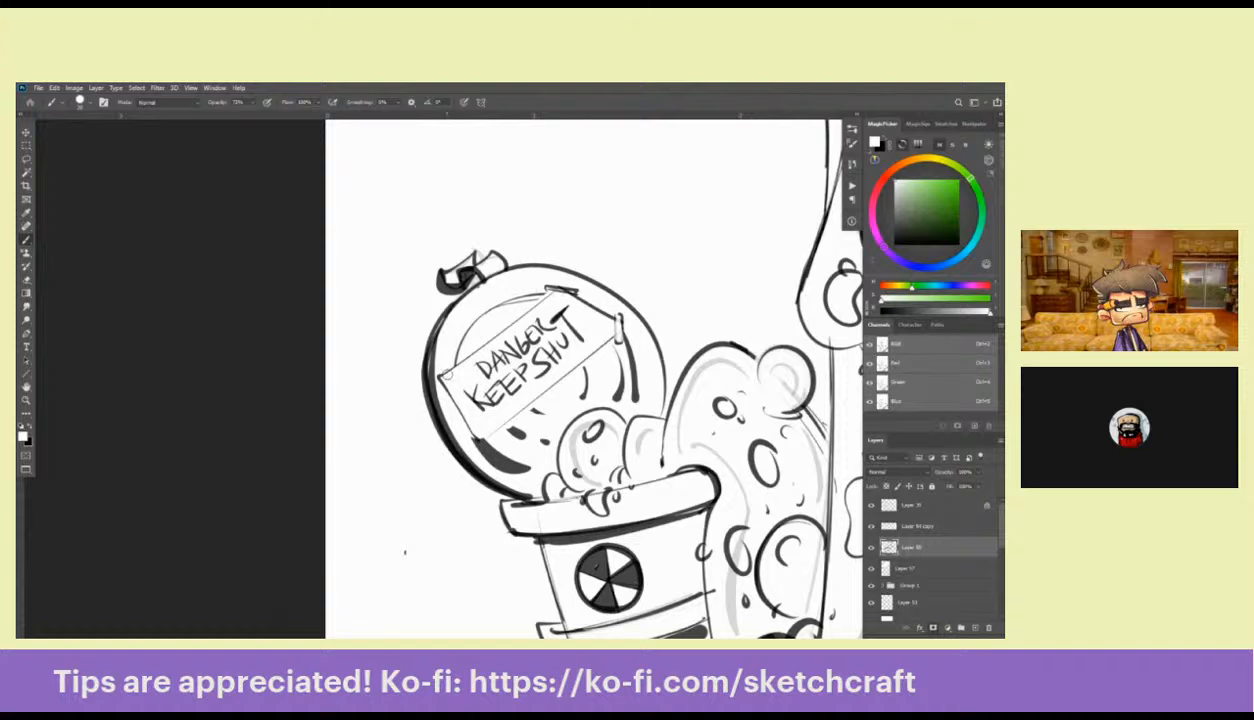
pyautogui.press('x')
pyautogui.moveTo(436, 354)
pyautogui.mouseDown()
pyautogui.moveTo(446, 397)
pyautogui.moveTo(446, 367)
pyautogui.moveTo(448, 394)
pyautogui.moveTo(458, 390)
pyautogui.moveTo(488, 435)
pyautogui.mouseUp()
pyautogui.press('x')
pyautogui.press('x')
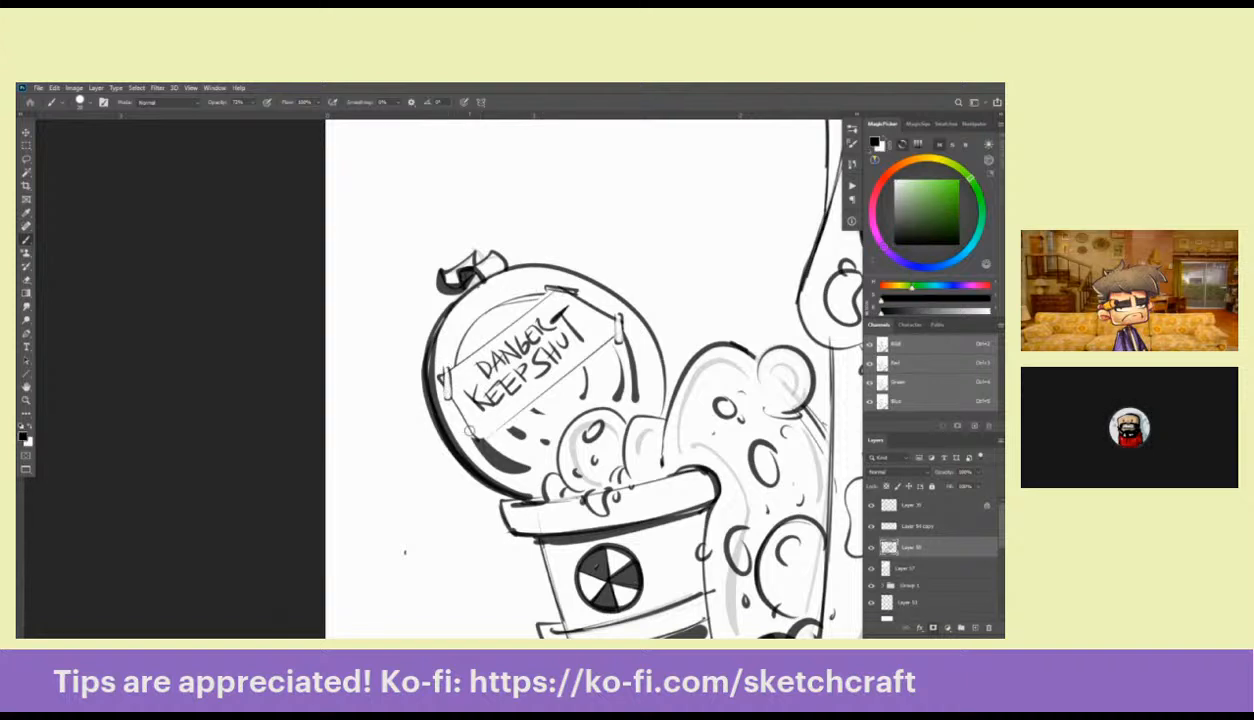
pyautogui.press('x')
pyautogui.press('x')
pyautogui.moveTo(452, 418); pyautogui.dragTo(494, 430)
pyautogui.press('x')
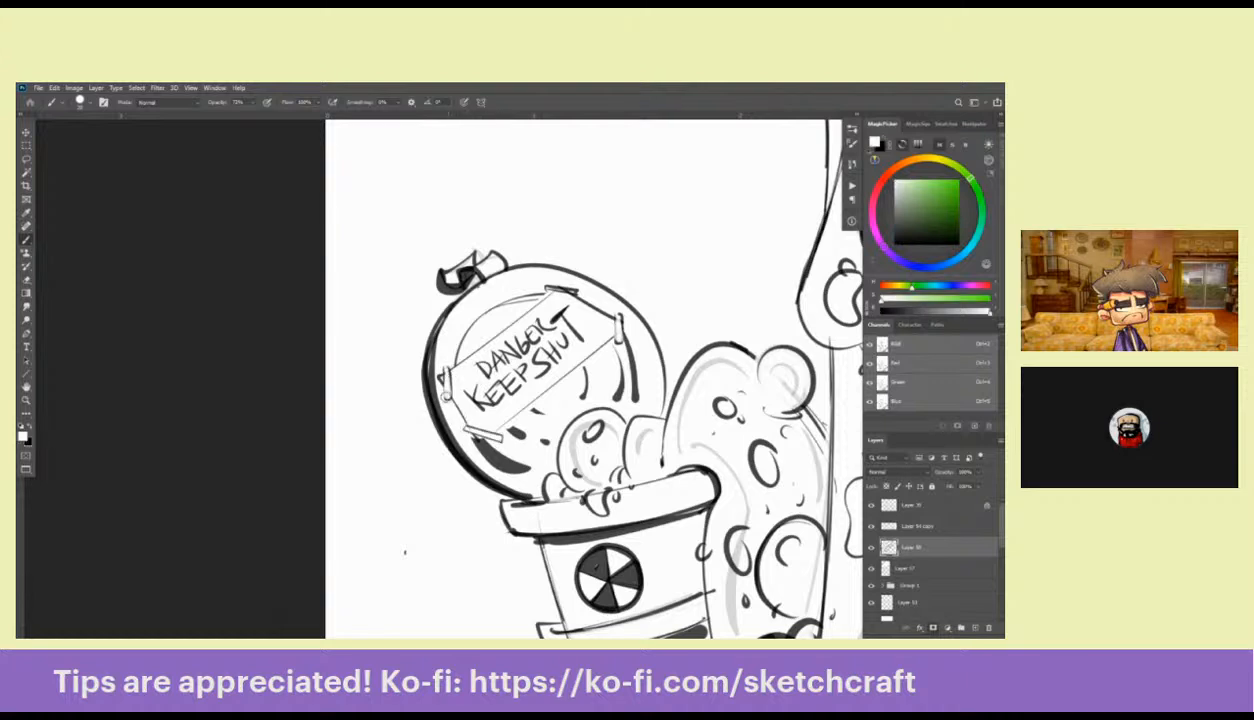
# Clean up the tape strips with white and re-ink their outlines and the label's edge in black
pyautogui.moveTo(599, 315)
pyautogui.mouseDown()
pyautogui.moveTo(566, 284)
pyautogui.moveTo(542, 283)
pyautogui.moveTo(572, 290)
pyautogui.mouseUp()
pyautogui.press('x')
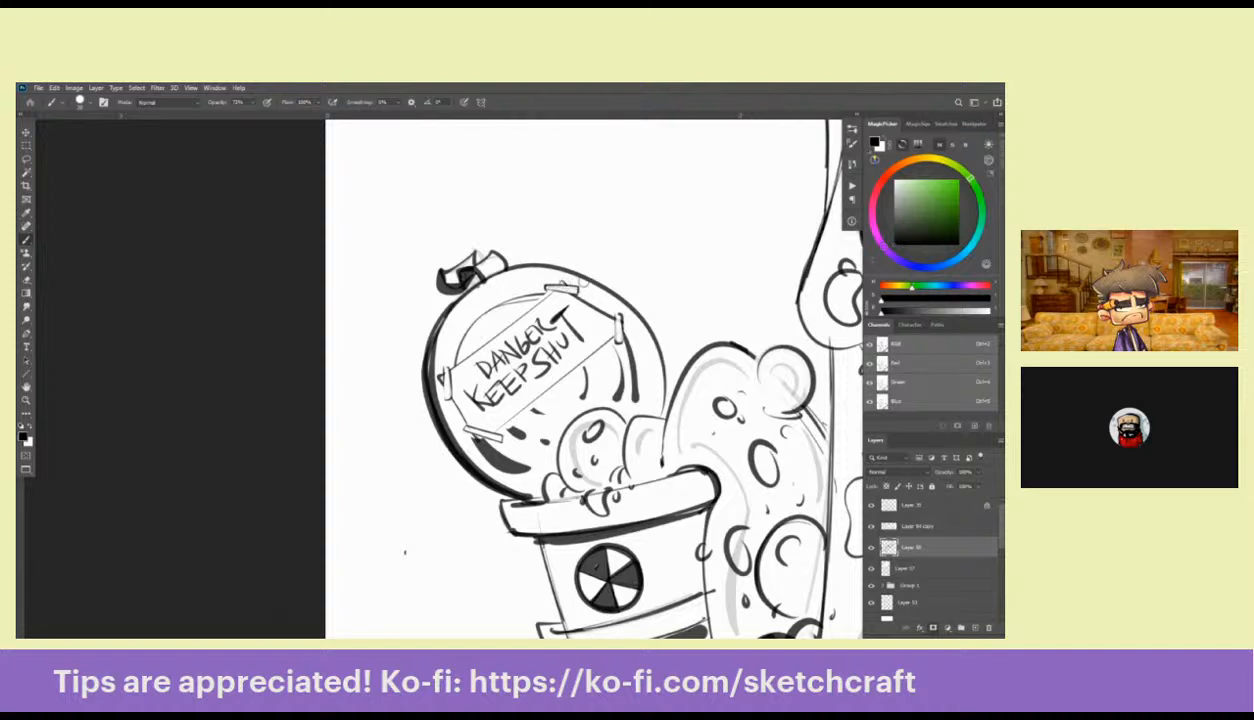
pyautogui.moveTo(624, 322); pyautogui.dragTo(614, 344)
pyautogui.moveTo(446, 376); pyautogui.dragTo(445, 402)
pyautogui.moveTo(608, 341); pyautogui.dragTo(490, 427)
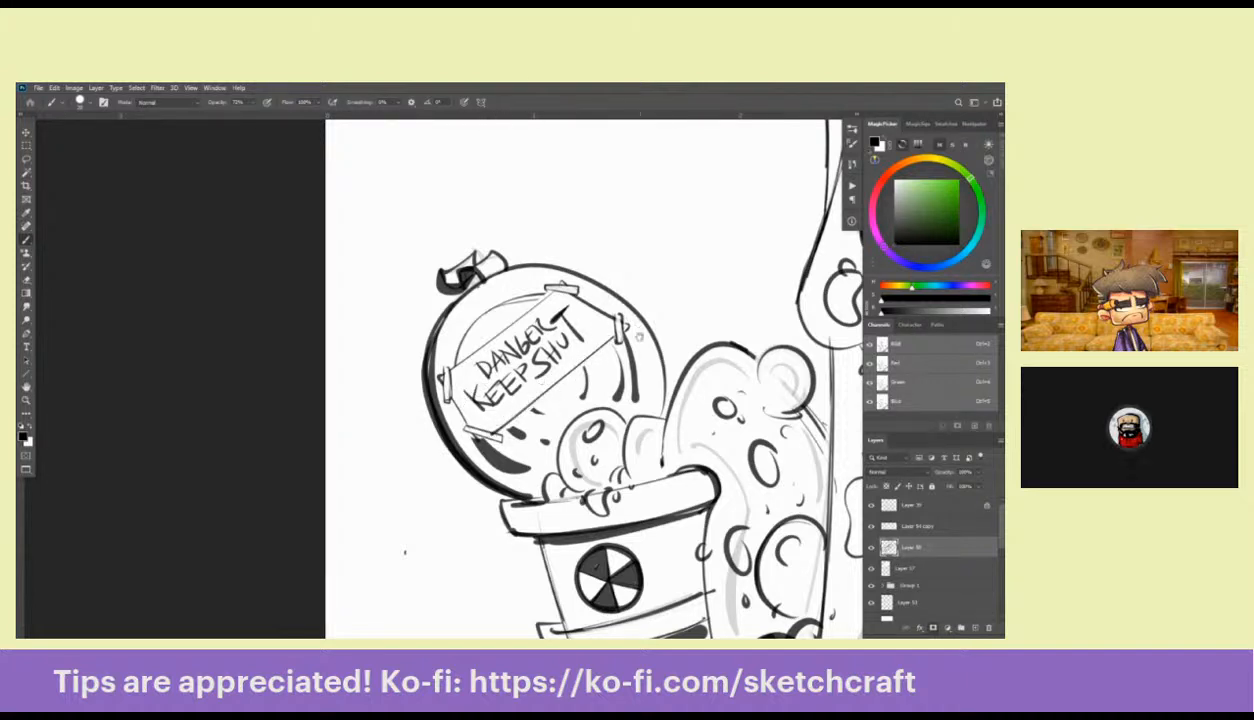
pyautogui.moveTo(627, 330)
pyautogui.mouseDown()
pyautogui.moveTo(572, 307)
pyautogui.moveTo(545, 326)
pyautogui.mouseUp()
# Examine the whole illustration and look through the layer stack, toggling layer visibility to identify what each layer contains
pyautogui.moveTo(794, 486); pyautogui.dragTo(636, 494)
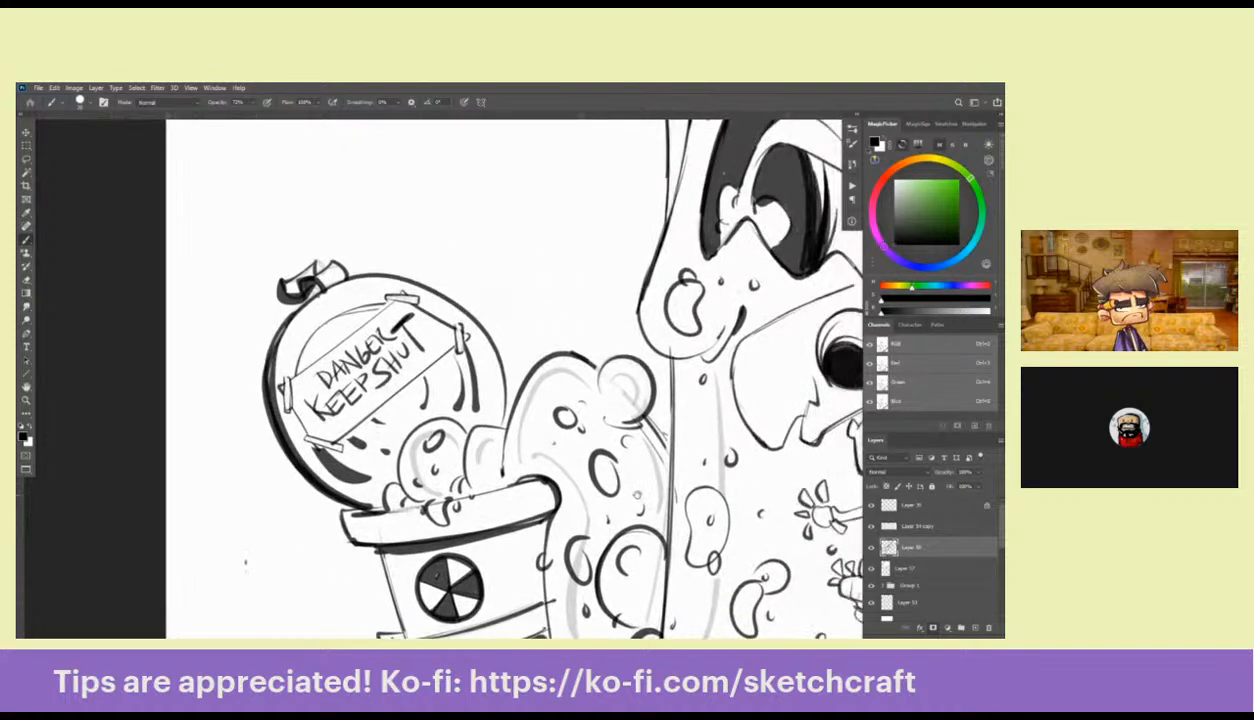
pyautogui.moveTo(771, 491); pyautogui.dragTo(561, 571)
pyautogui.press('z')
pyautogui.keyDown('alt'); pyautogui.click(666, 485); pyautogui.keyUp('alt')
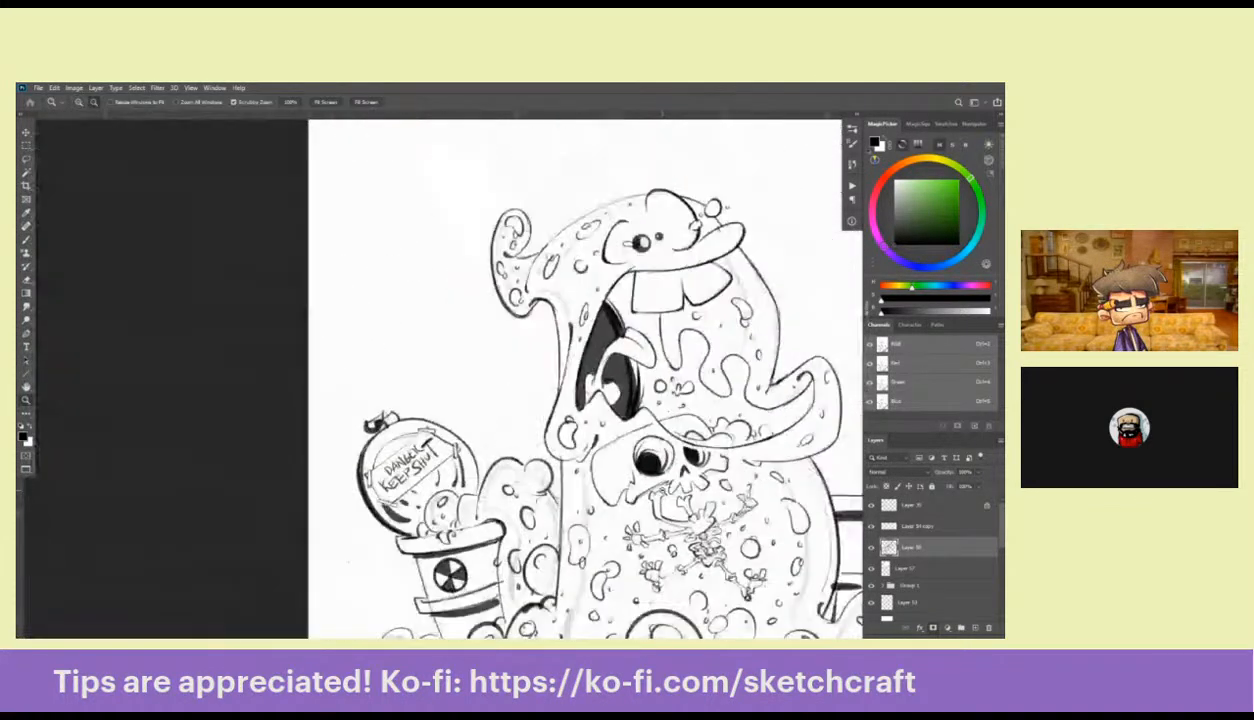
pyautogui.keyDown('alt'); pyautogui.click(666, 486); pyautogui.keyUp('alt')
pyautogui.keyDown('alt'); pyautogui.click(666, 487); pyautogui.keyUp('alt')
pyautogui.moveTo(655, 518); pyautogui.dragTo(633, 420)
pyautogui.moveTo(778, 497); pyautogui.dragTo(660, 452)
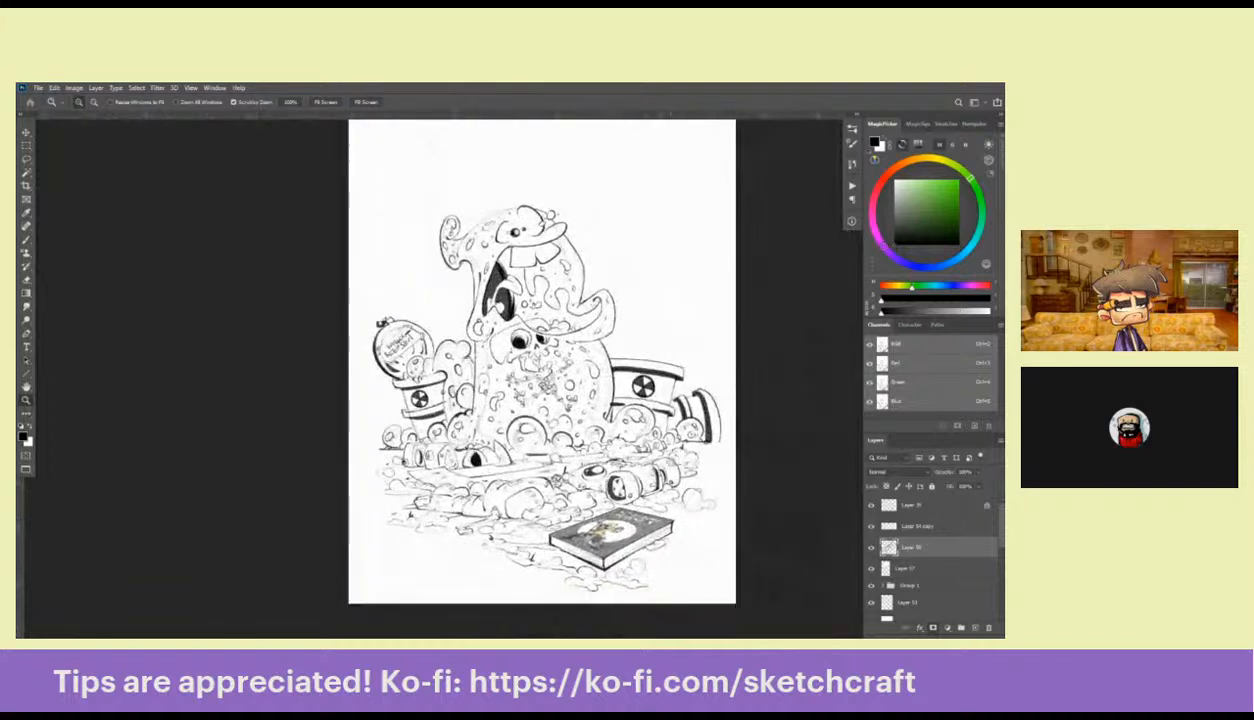
pyautogui.scroll(-3, 900, 545)
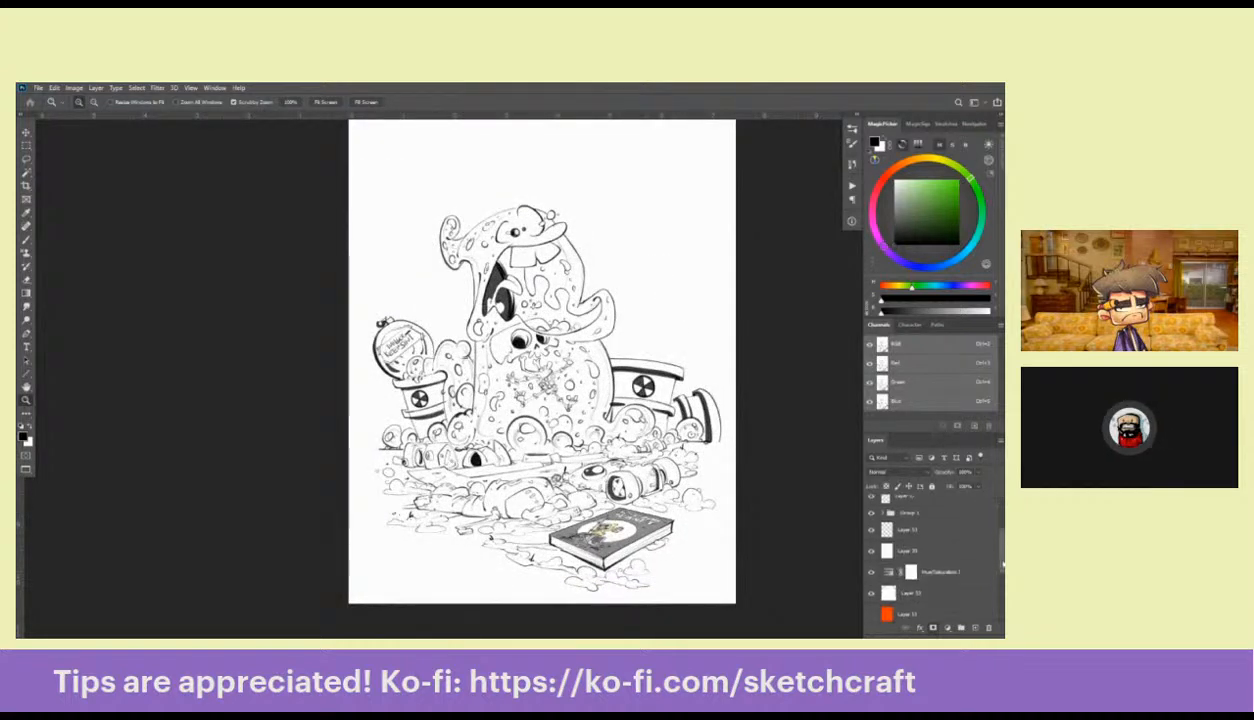
pyautogui.click(871, 574)
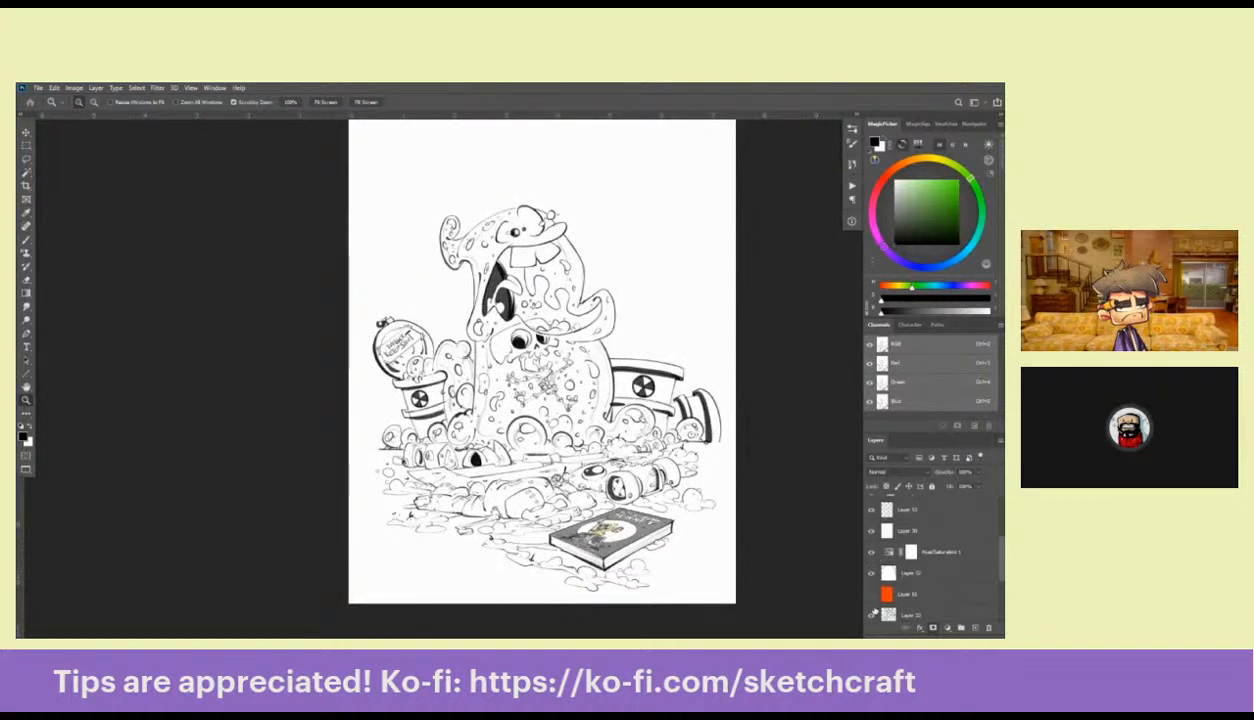
pyautogui.click(871, 531)
pyautogui.click(871, 531)
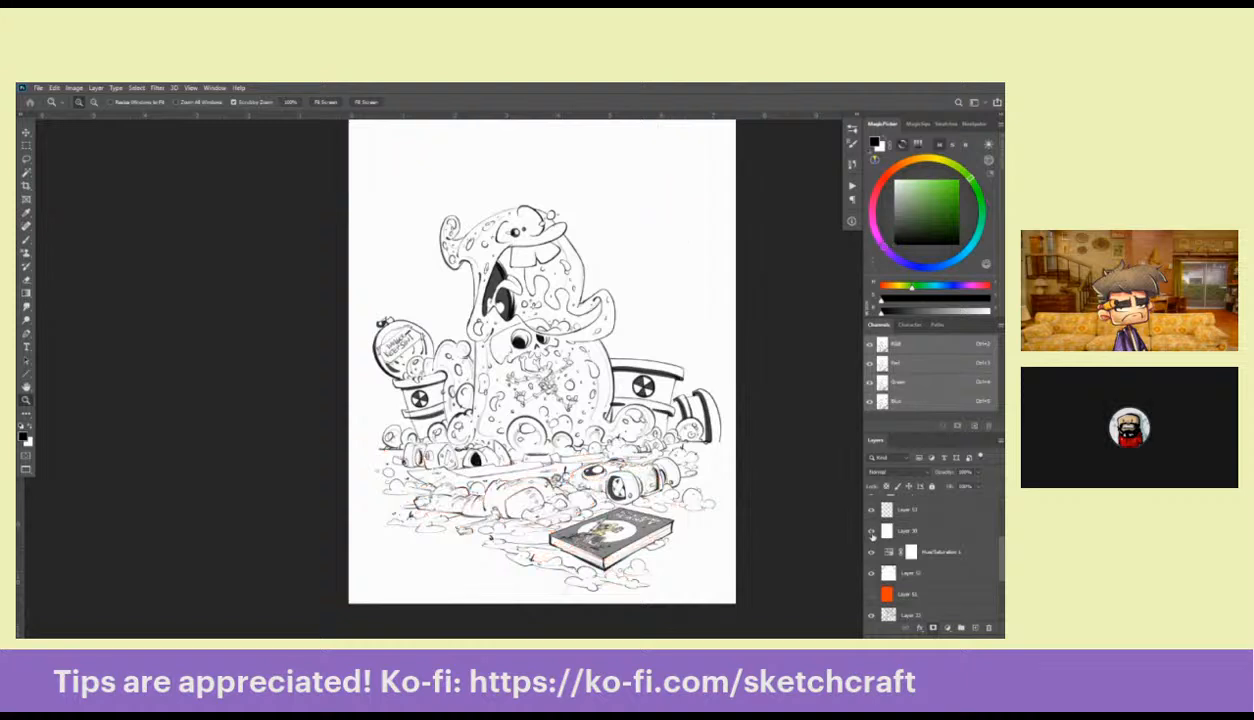
pyautogui.scroll(3, 935, 550)
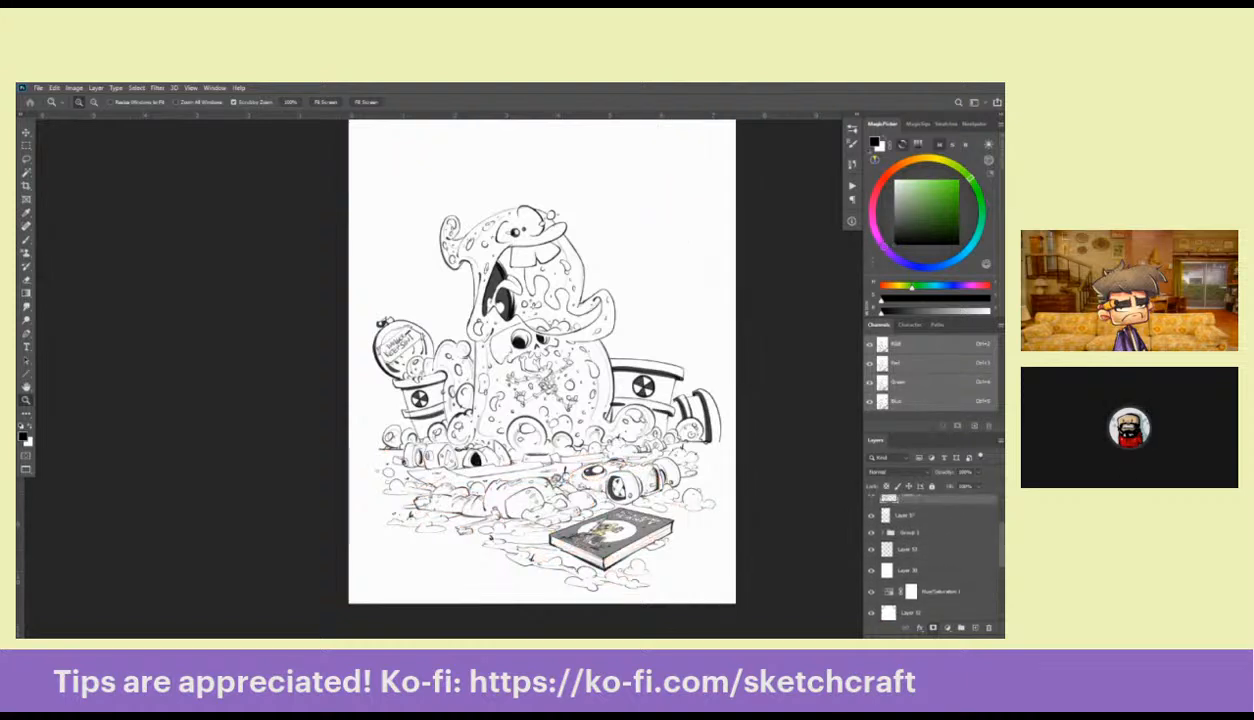
pyautogui.scroll(-5, 927, 578)
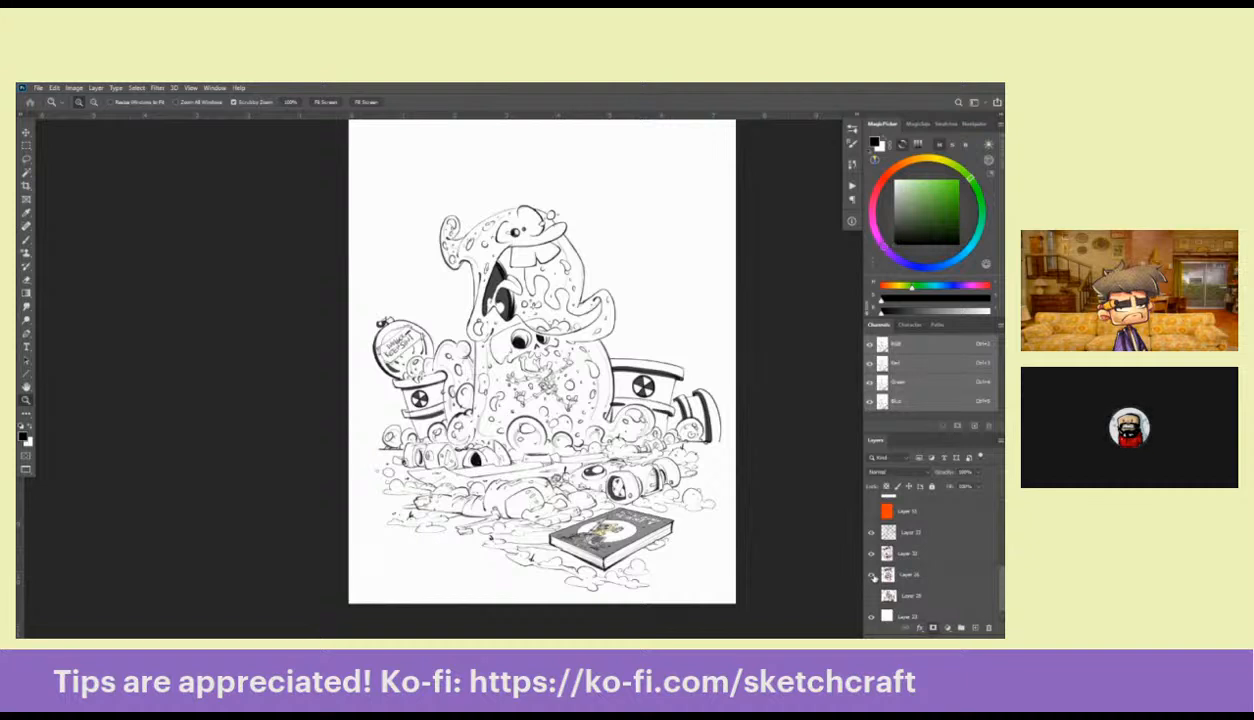
pyautogui.scroll(2, 930, 565)
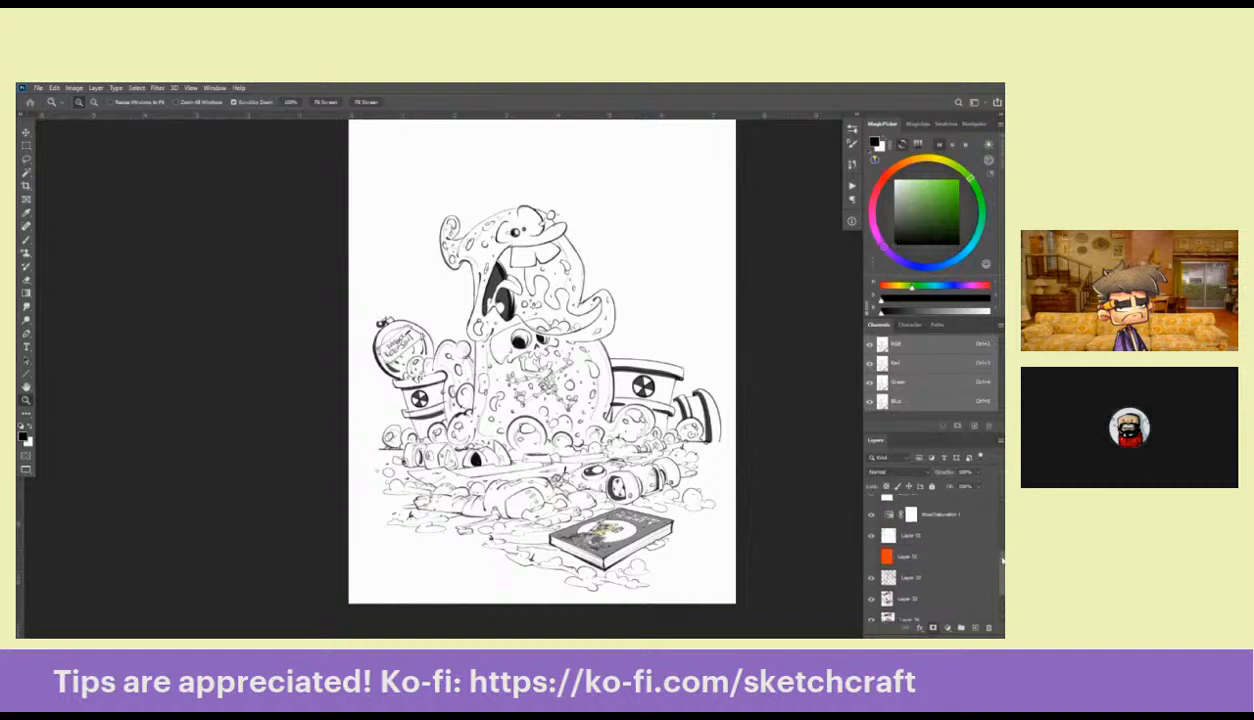
# Try moving the line-work layer from below the orange layer to above Hue/Saturation 1 and hiding it, then undo this
pyautogui.moveTo(889, 581); pyautogui.dragTo(914, 513)
pyautogui.click(870, 519)
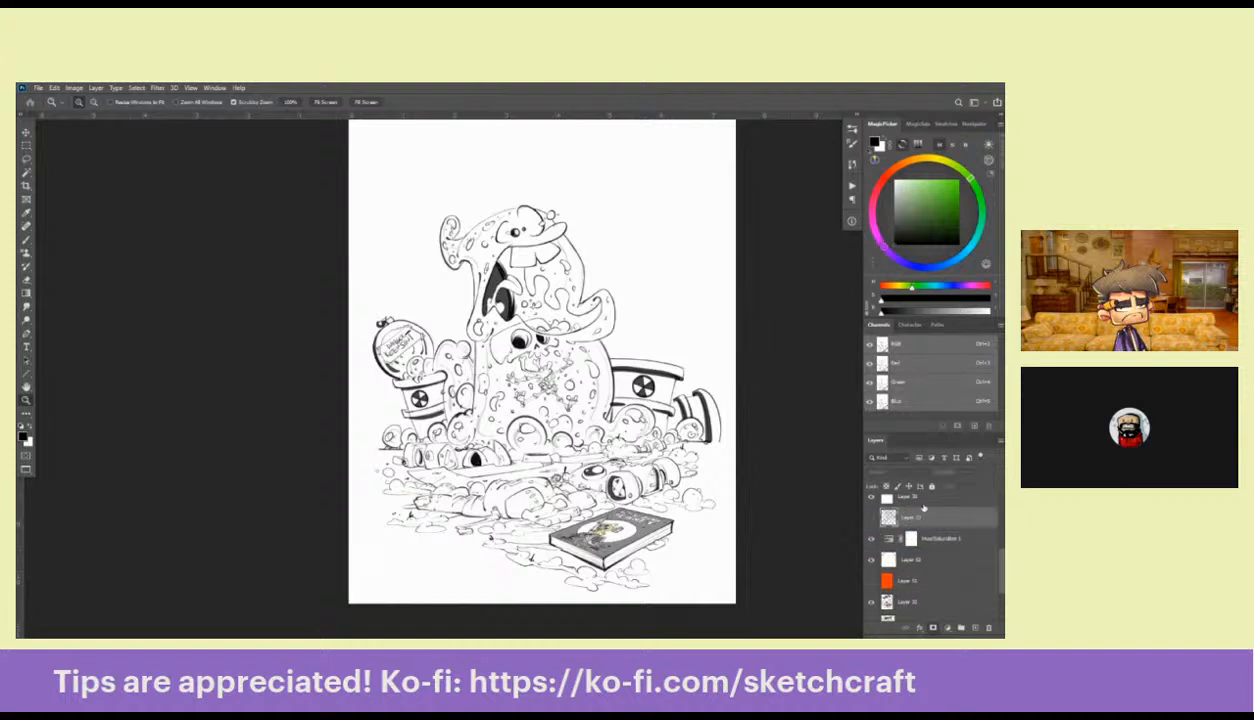
pyautogui.hotkey('ctrl', 'z')
pyautogui.hotkey('ctrl', 'z')
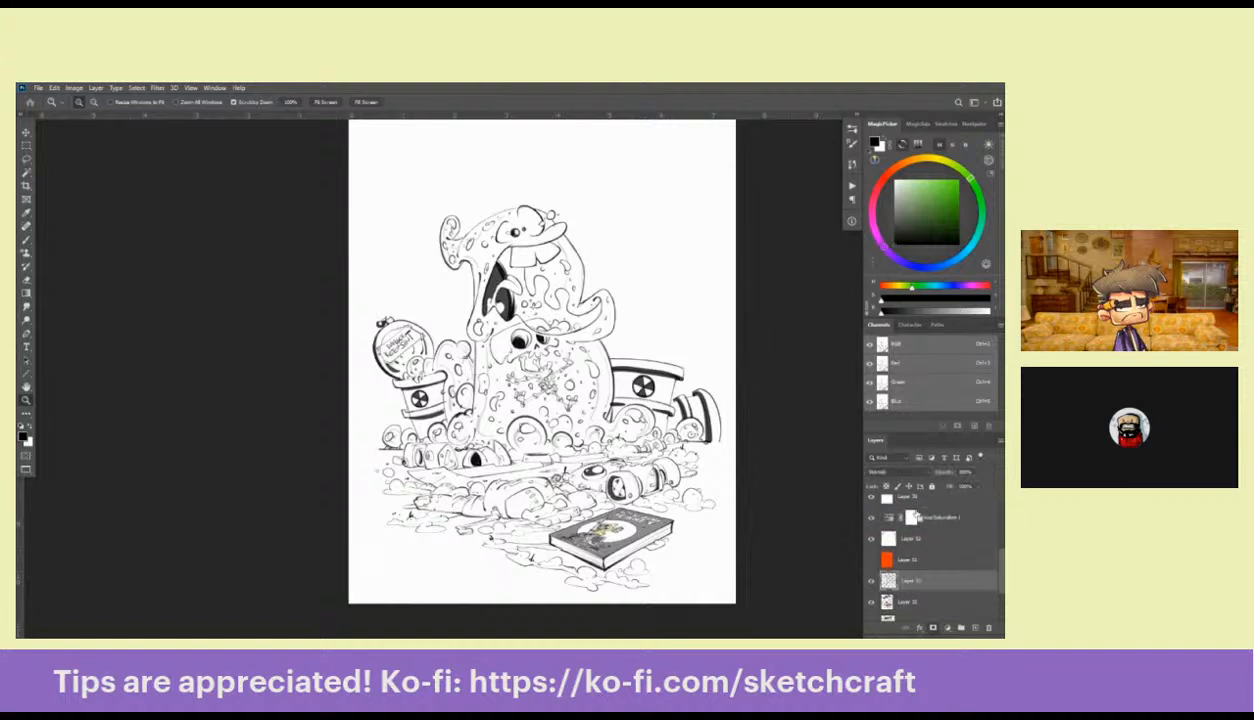
# Move the rough sketch layer up the stack to directly below Group 1 so it sits above the white layers
pyautogui.click(920, 602)
pyautogui.scroll(3, 800, 540)
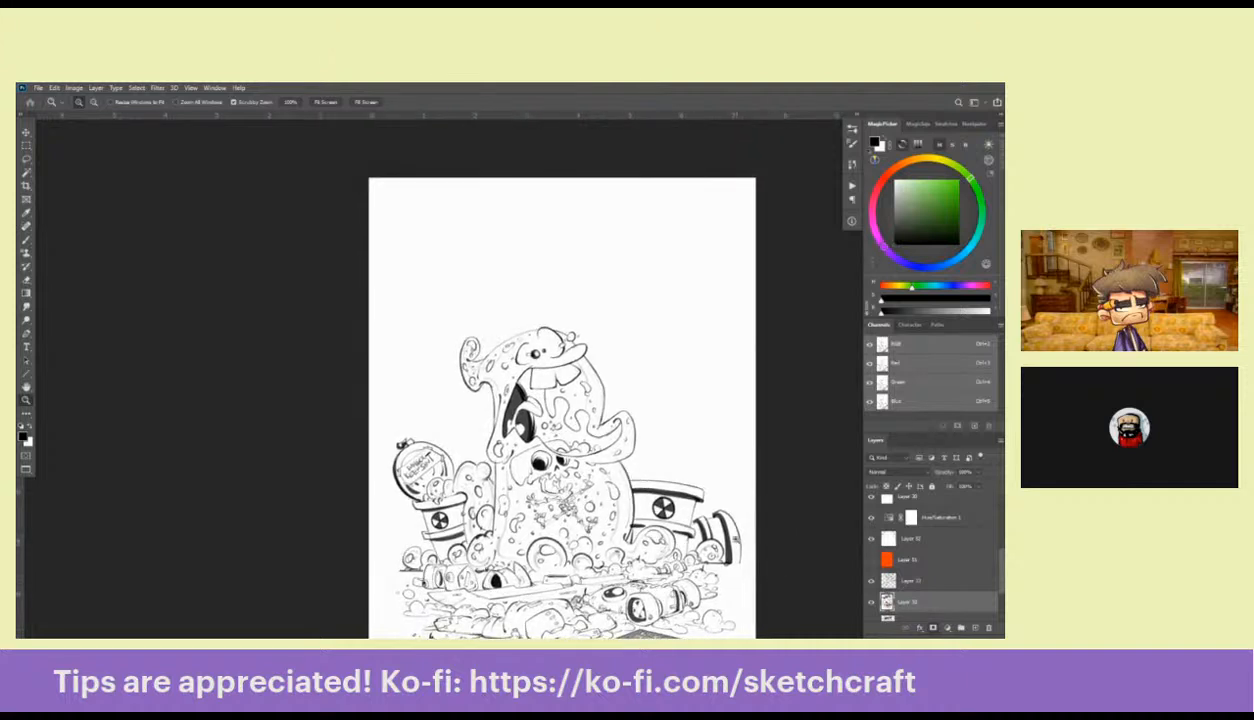
pyautogui.press('l')
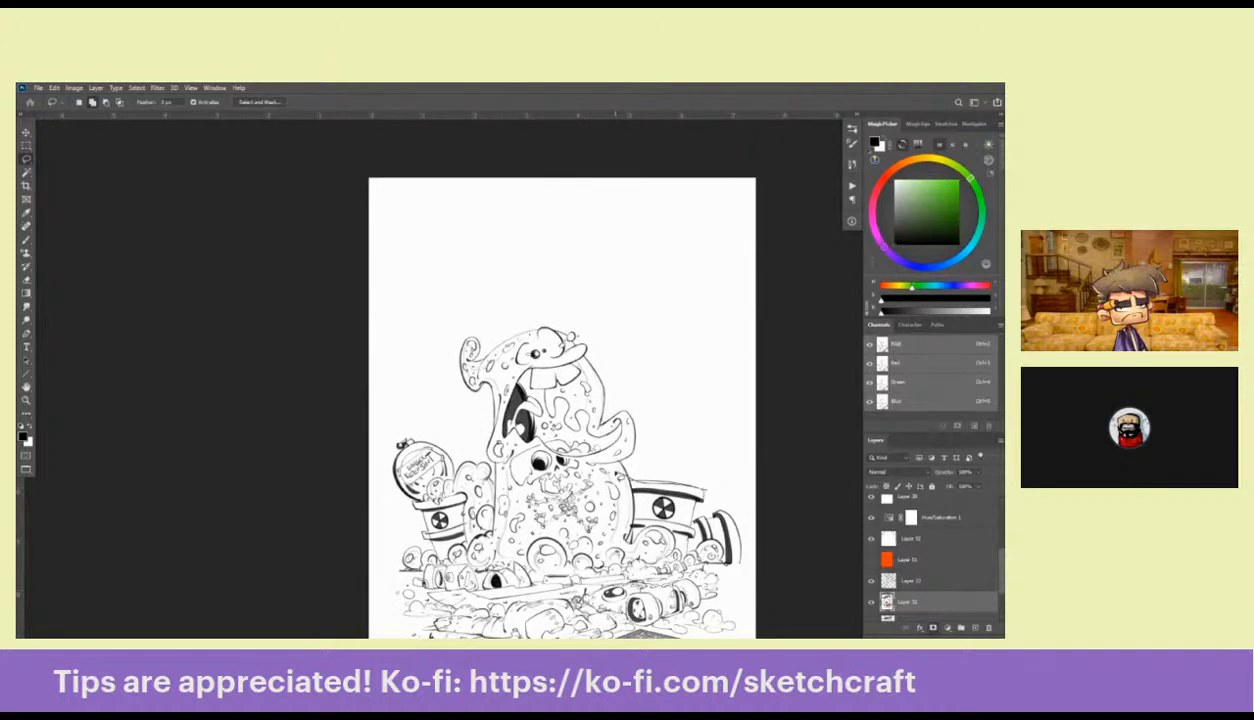
pyautogui.moveTo(556, 468)
pyautogui.mouseDown()
pyautogui.moveTo(440, 455)
pyautogui.moveTo(770, 235)
pyautogui.moveTo(776, 485)
pyautogui.mouseUp()
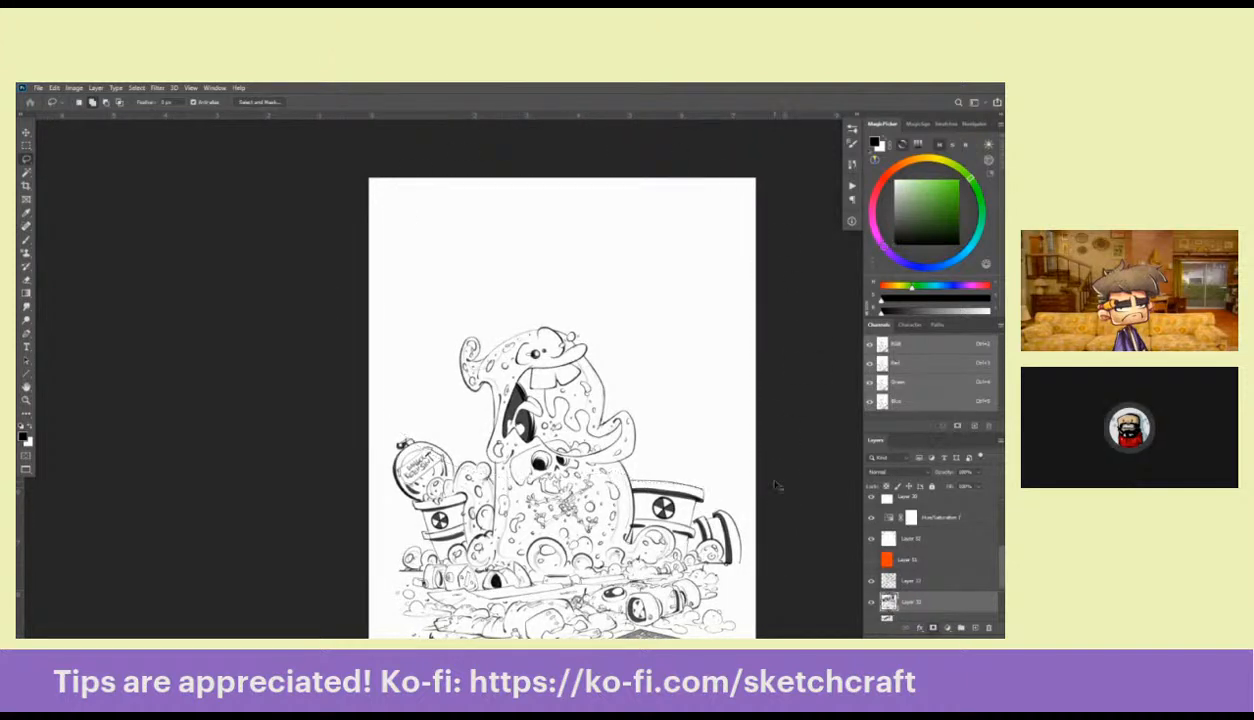
pyautogui.moveTo(890, 601); pyautogui.dragTo(917, 510)
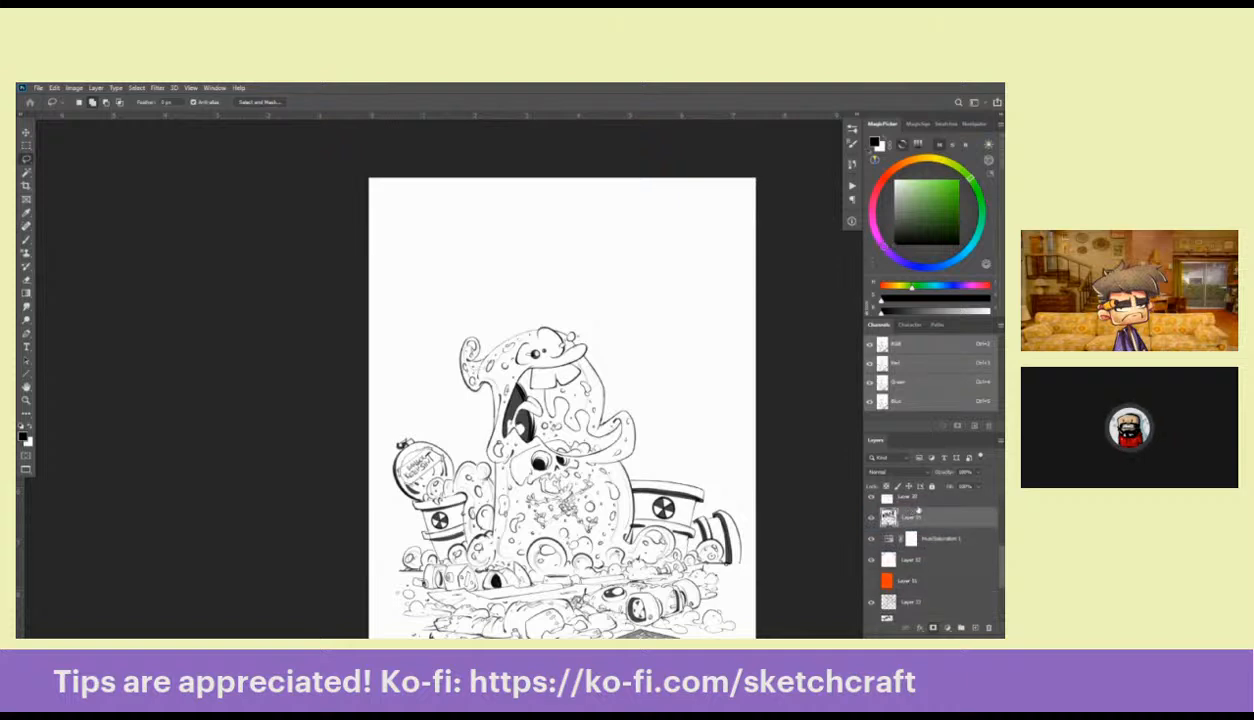
pyautogui.moveTo(1000, 554); pyautogui.dragTo(1001, 531)
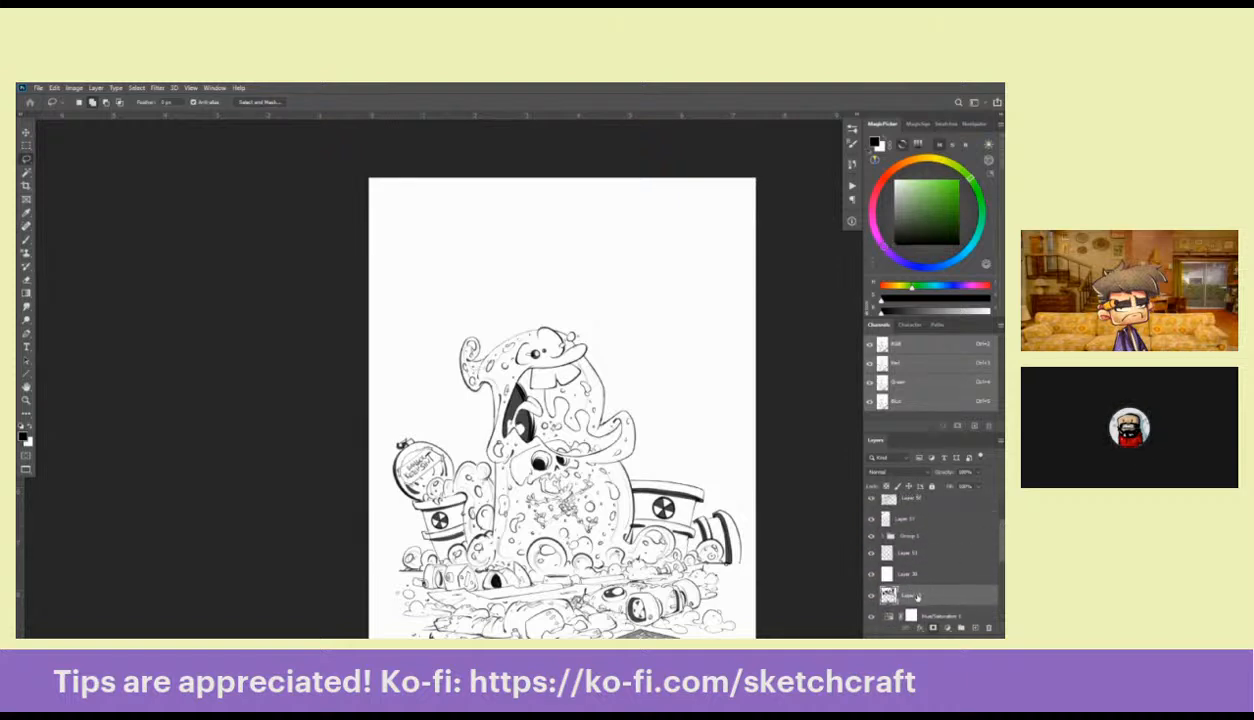
pyautogui.moveTo(915, 595); pyautogui.dragTo(916, 547)
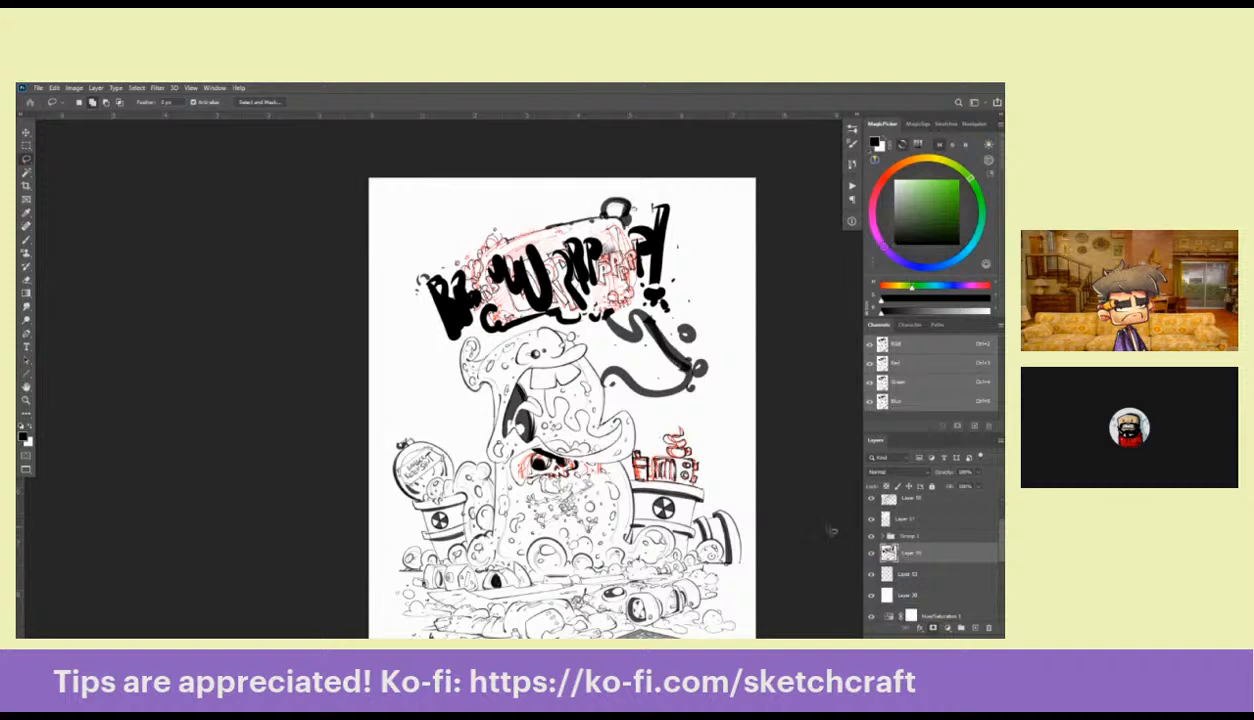
# Scale down and slightly rotate the lower curl of the speech tail below the sketched lettering, and deselect it
pyautogui.press('v')
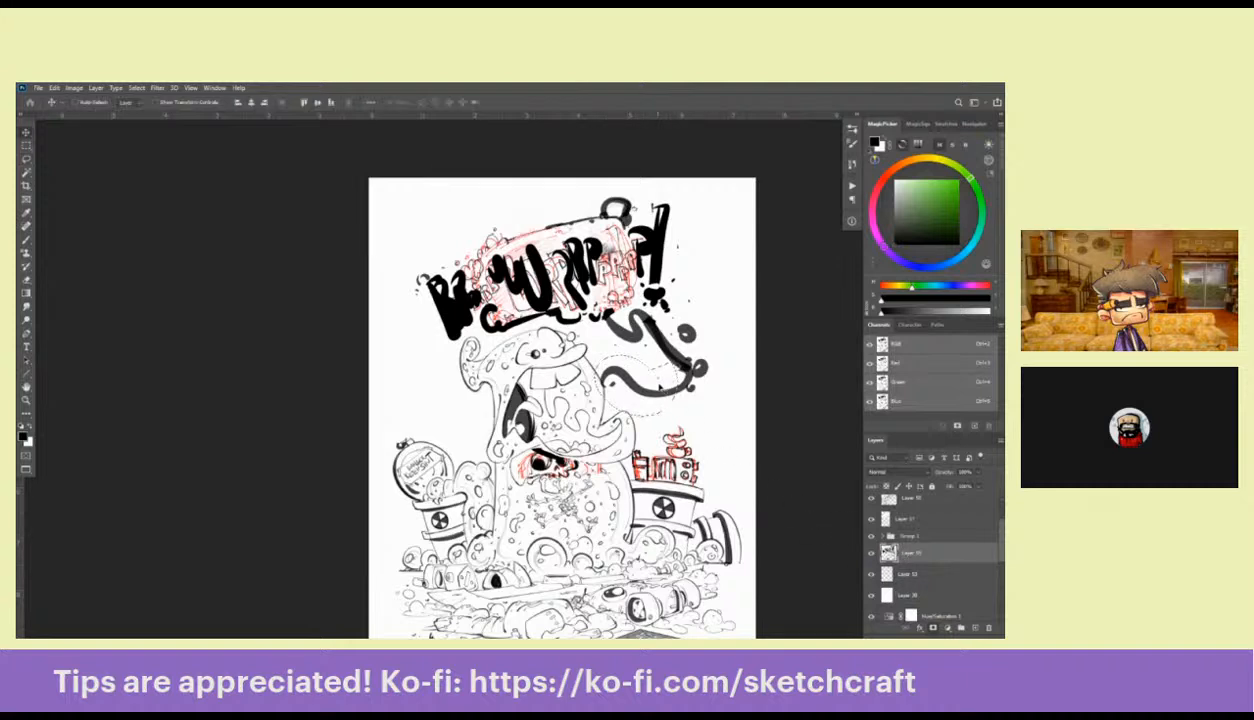
pyautogui.moveTo(653, 369); pyautogui.dragTo(693, 358)
pyautogui.hotkey('ctrl', 't')
pyautogui.moveTo(610, 352); pyautogui.dragTo(609, 361)
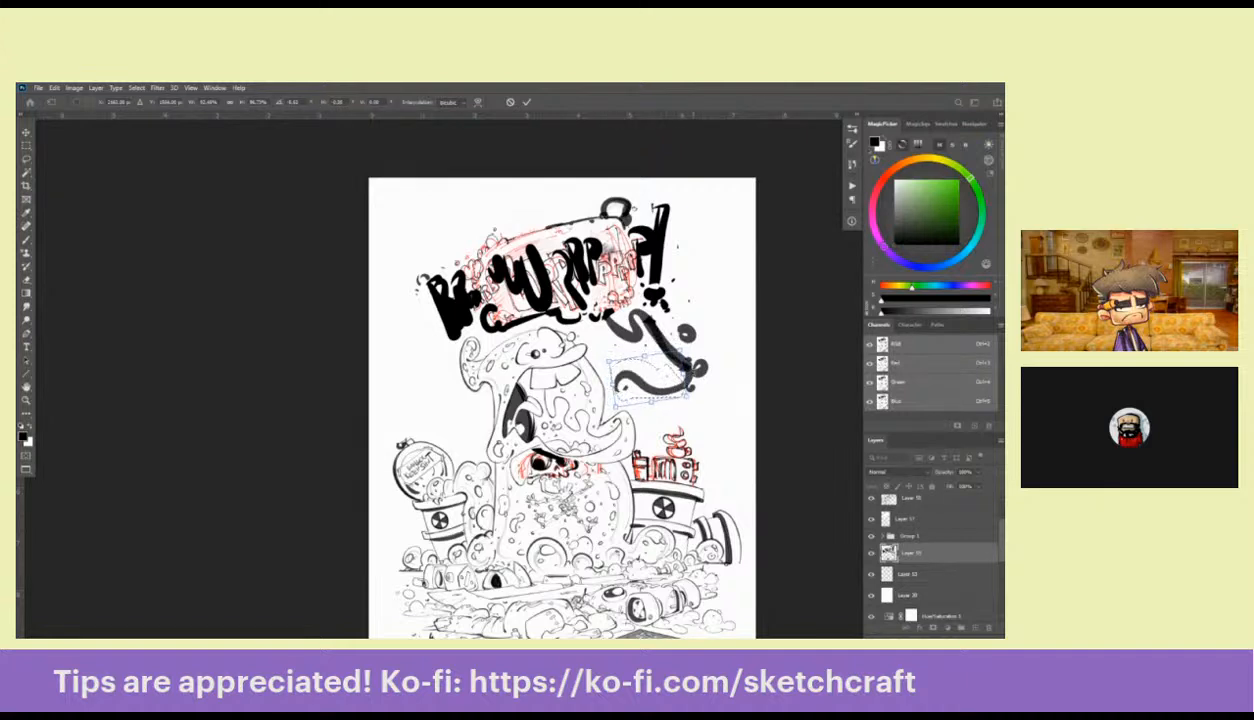
pyautogui.press('Return')
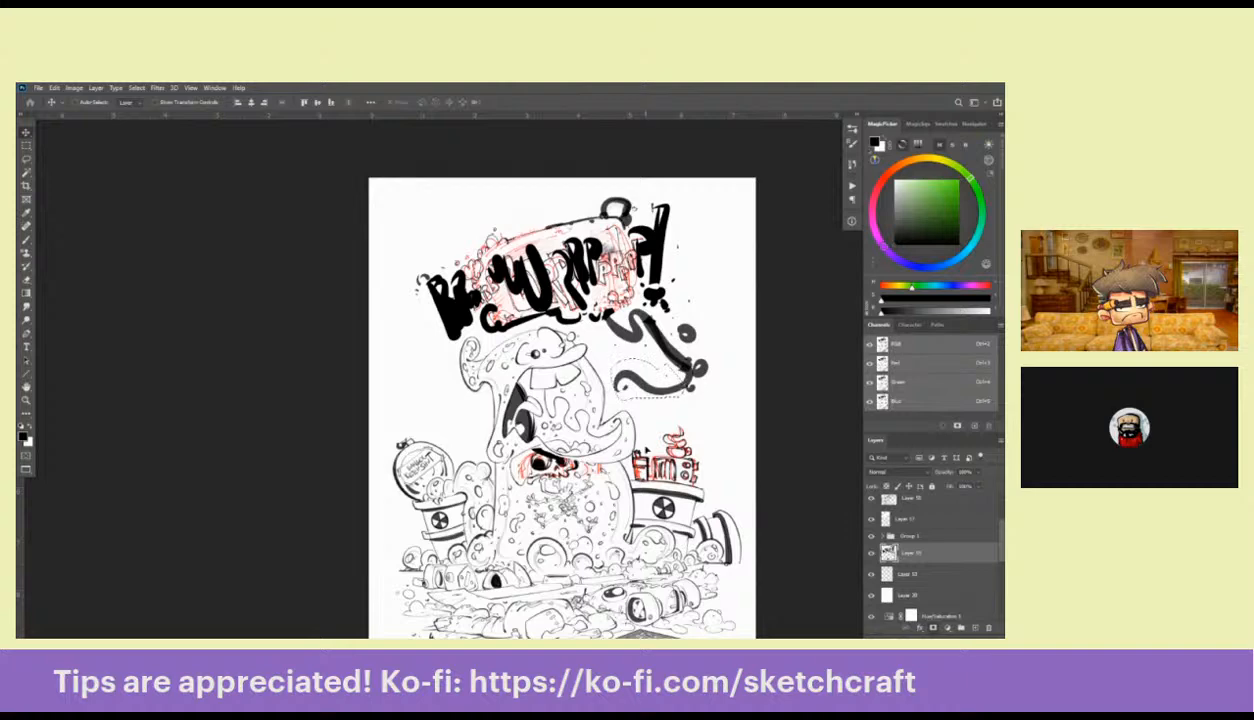
pyautogui.press('l')
pyautogui.hotkey('ctrl', 'd')
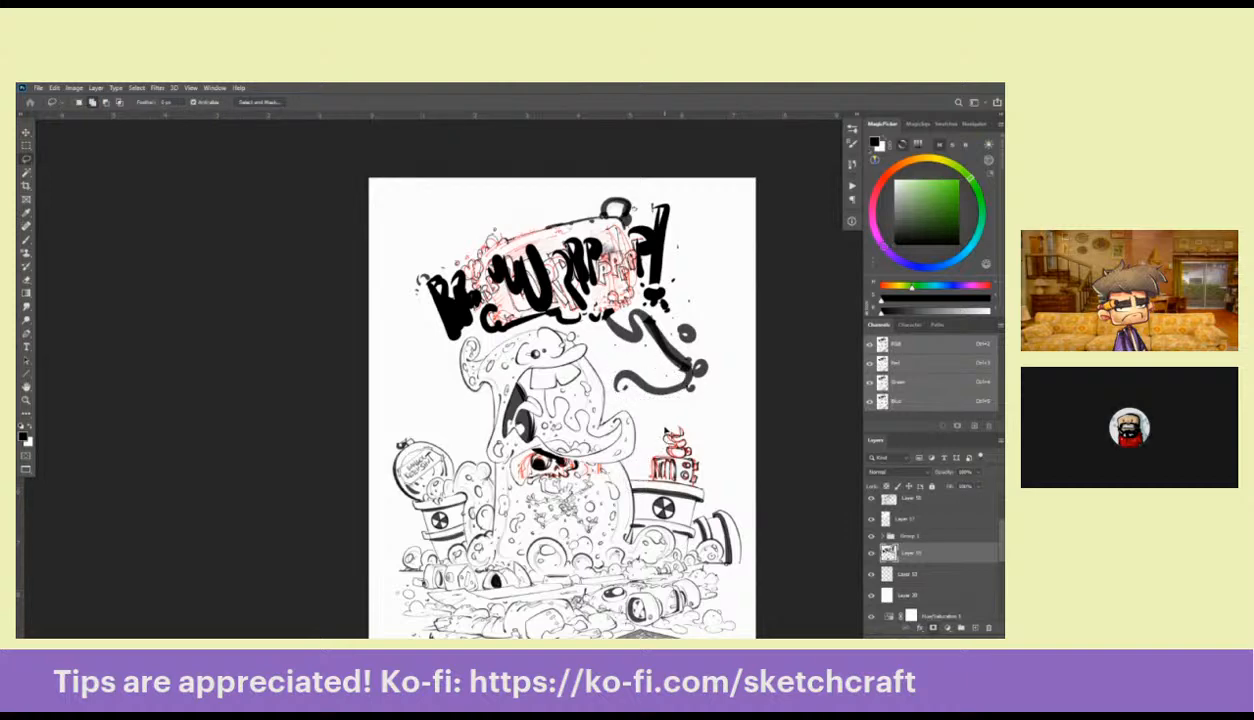
# Separate the small sketched cup on the barrel onto its own layer and adjust its size and position with Free Transform
pyautogui.hotkey('ctrl', 'j')
pyautogui.press('z')
pyautogui.click(652, 443)
pyautogui.hotkey('ctrl', 't')
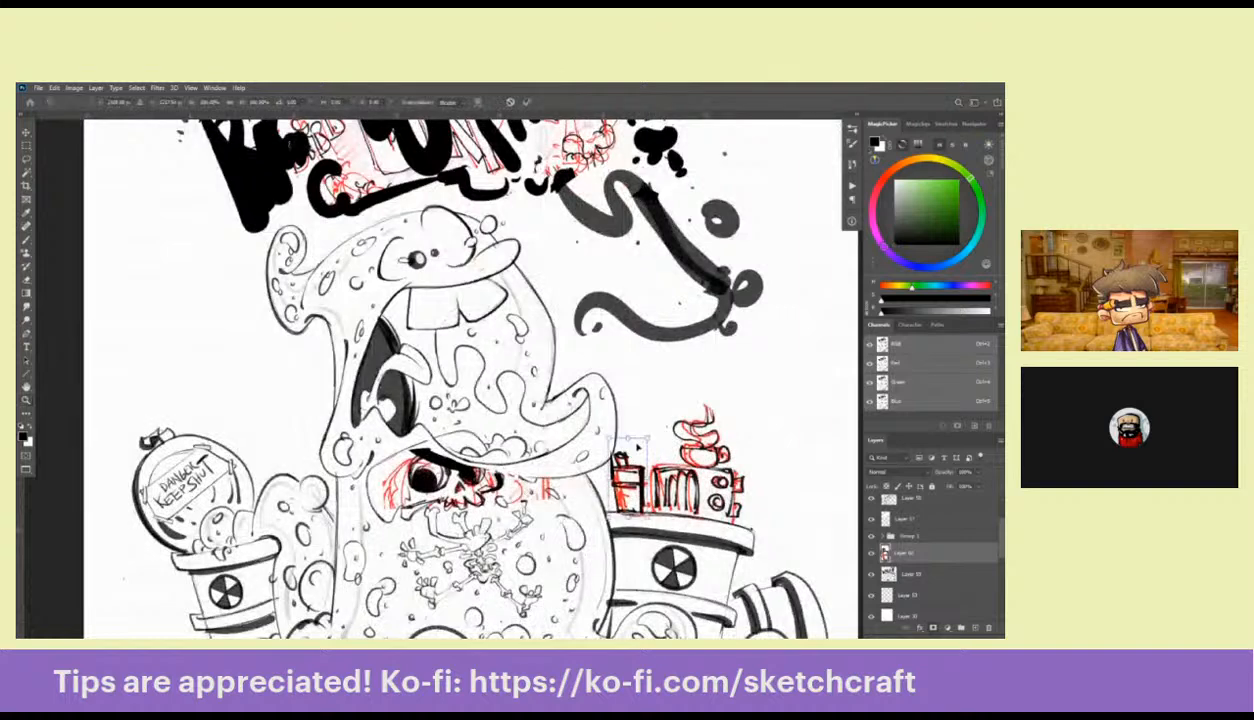
pyautogui.moveTo(630, 515); pyautogui.dragTo(641, 513)
pyautogui.press('Return')
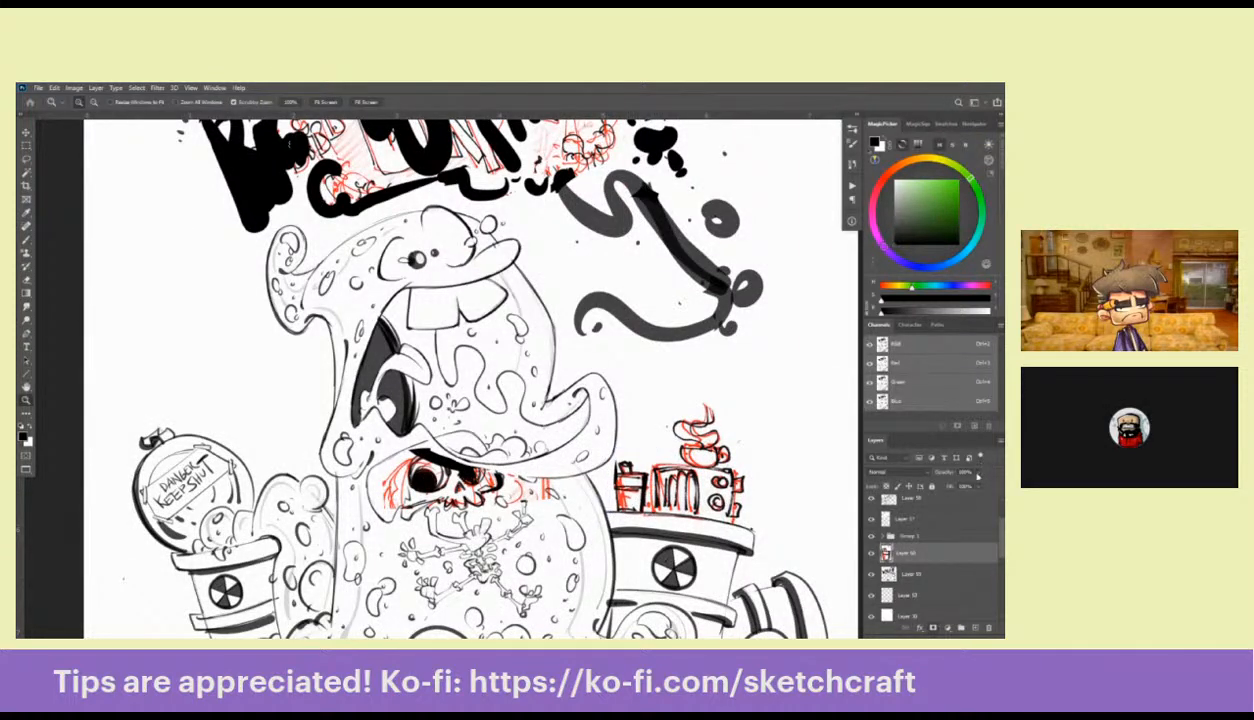
# Lower the opacity of the rough lettering and appliance sketch to a faint guide for inking
pyautogui.click(978, 476)
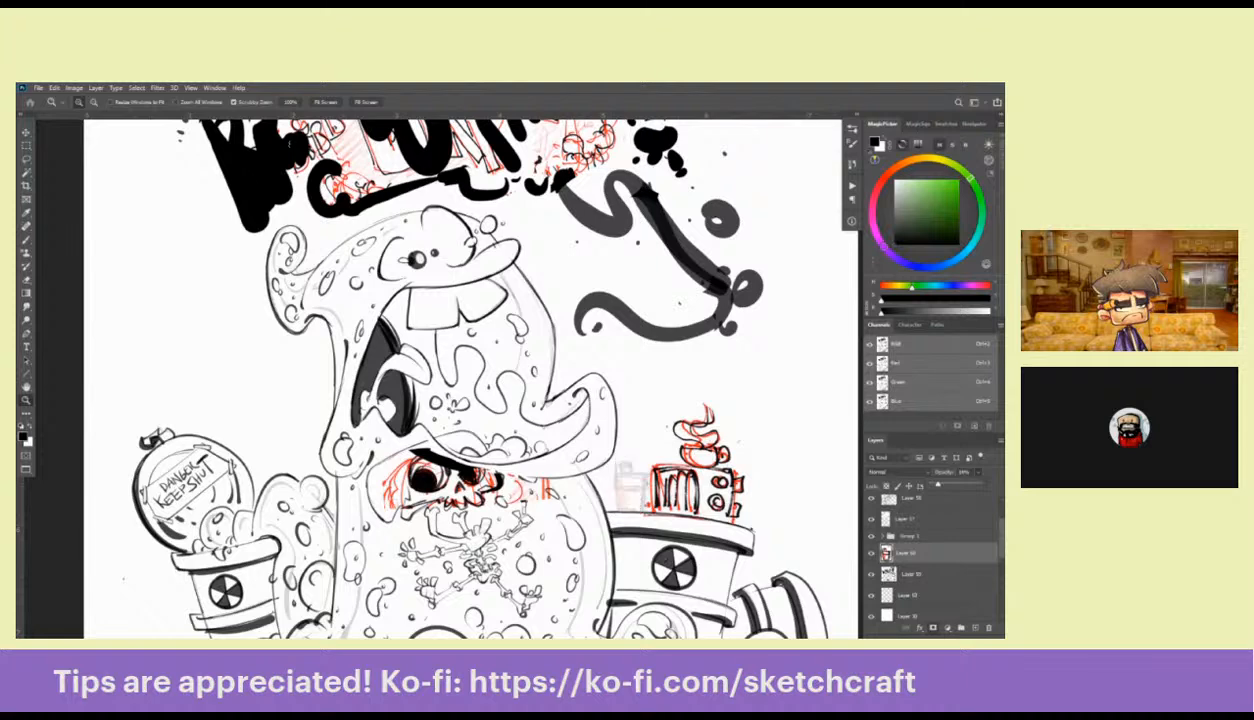
pyautogui.moveTo(991, 488); pyautogui.dragTo(940, 485)
pyautogui.moveTo(700, 520); pyautogui.dragTo(650, 469)
pyautogui.press('l')
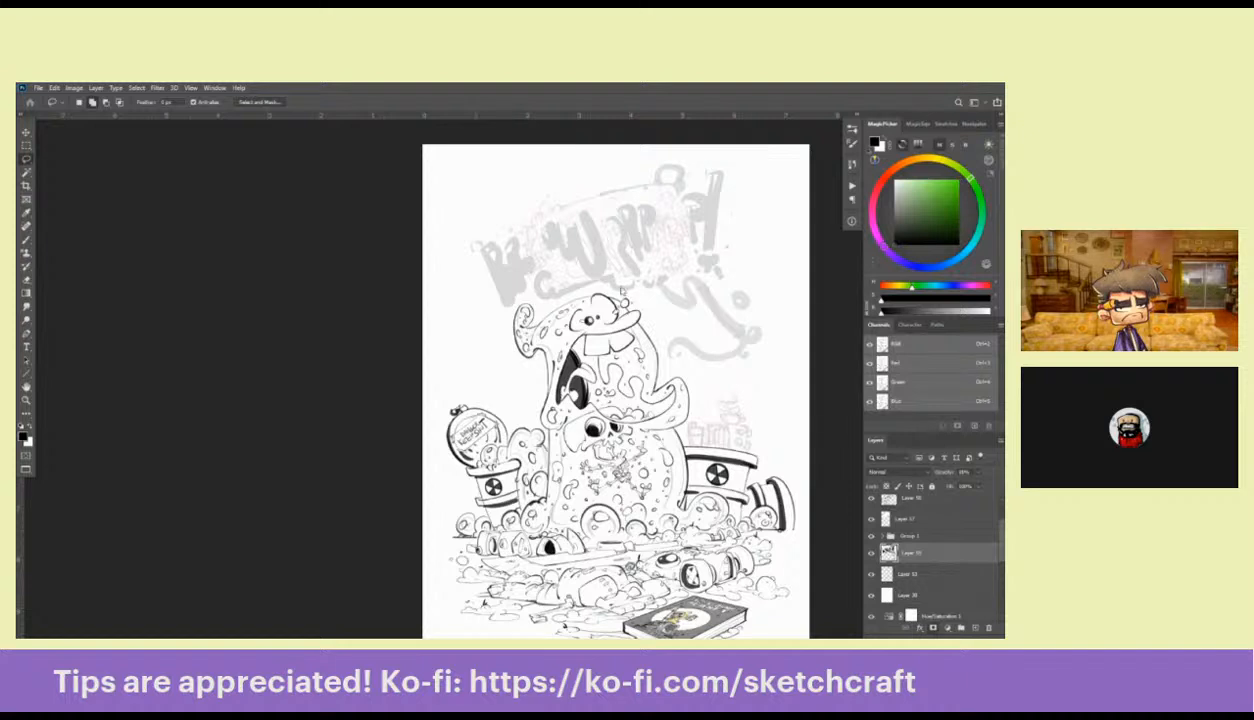
pyautogui.moveTo(628, 280); pyautogui.dragTo(549, 240)
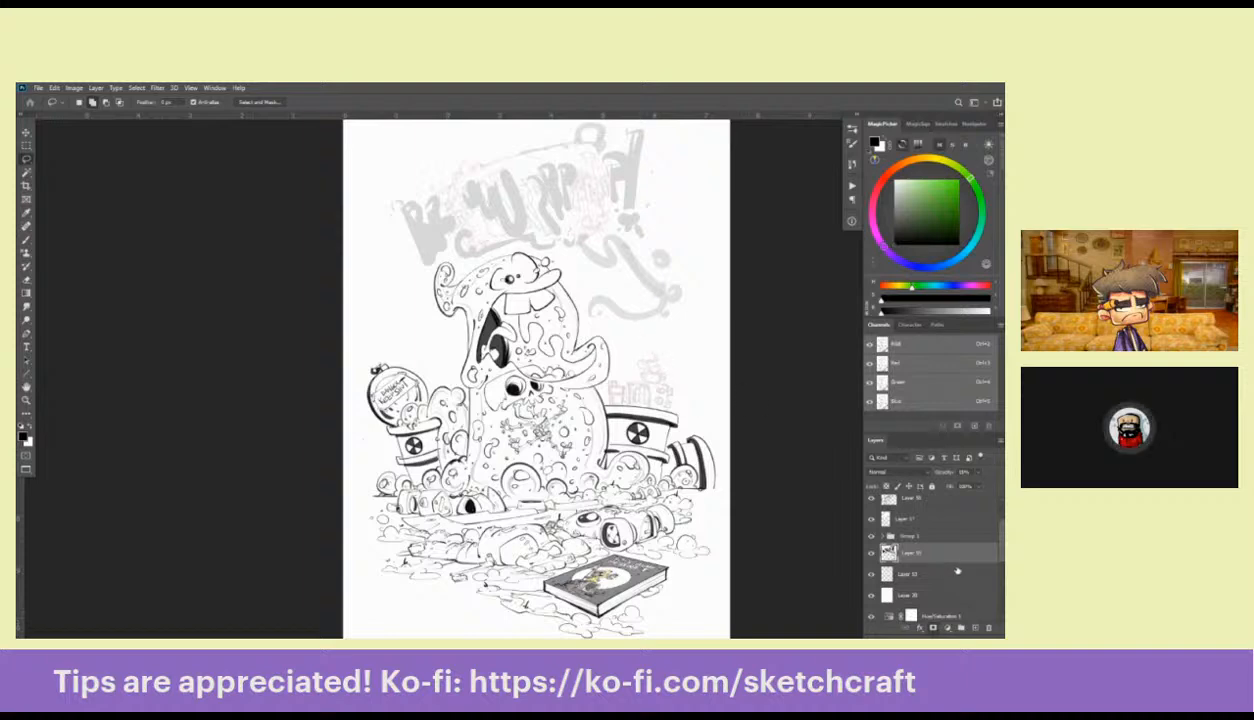
# Add a new layer above Layer 17 and start inking the lid of the drink cup on the barrel
pyautogui.click(931, 522)
pyautogui.click(975, 628)
pyautogui.press('z')
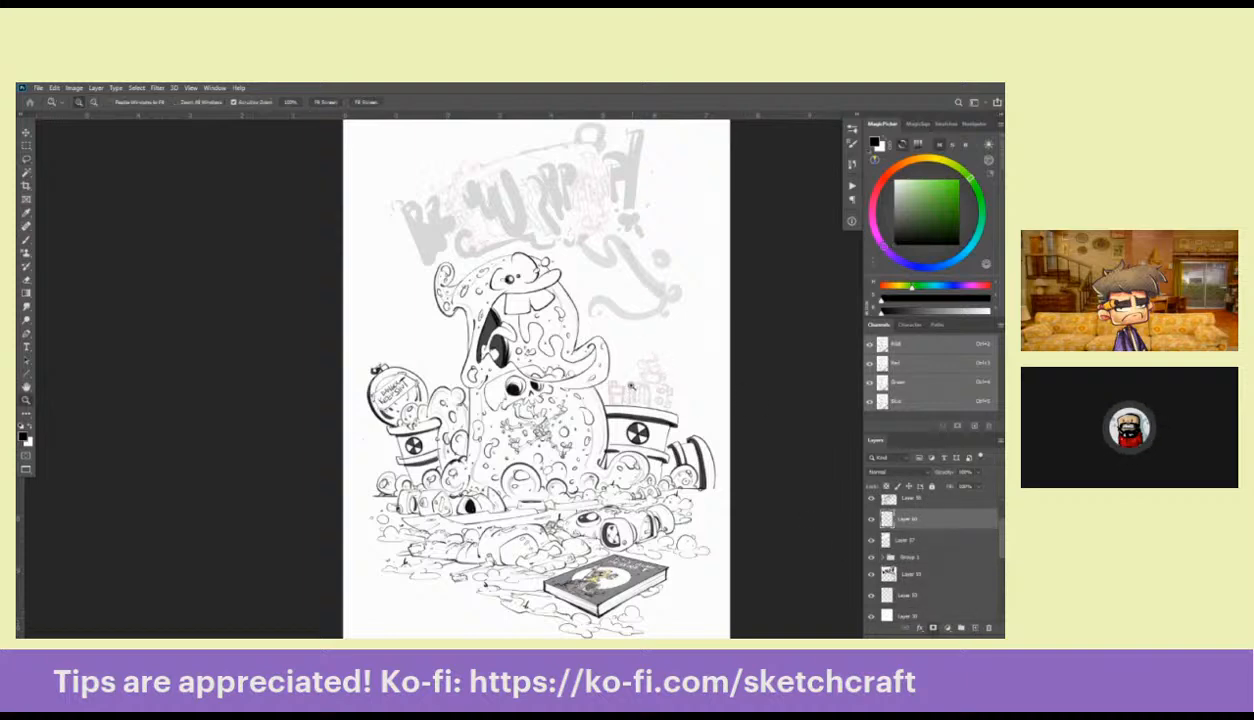
pyautogui.click(631, 387)
pyautogui.press('b')
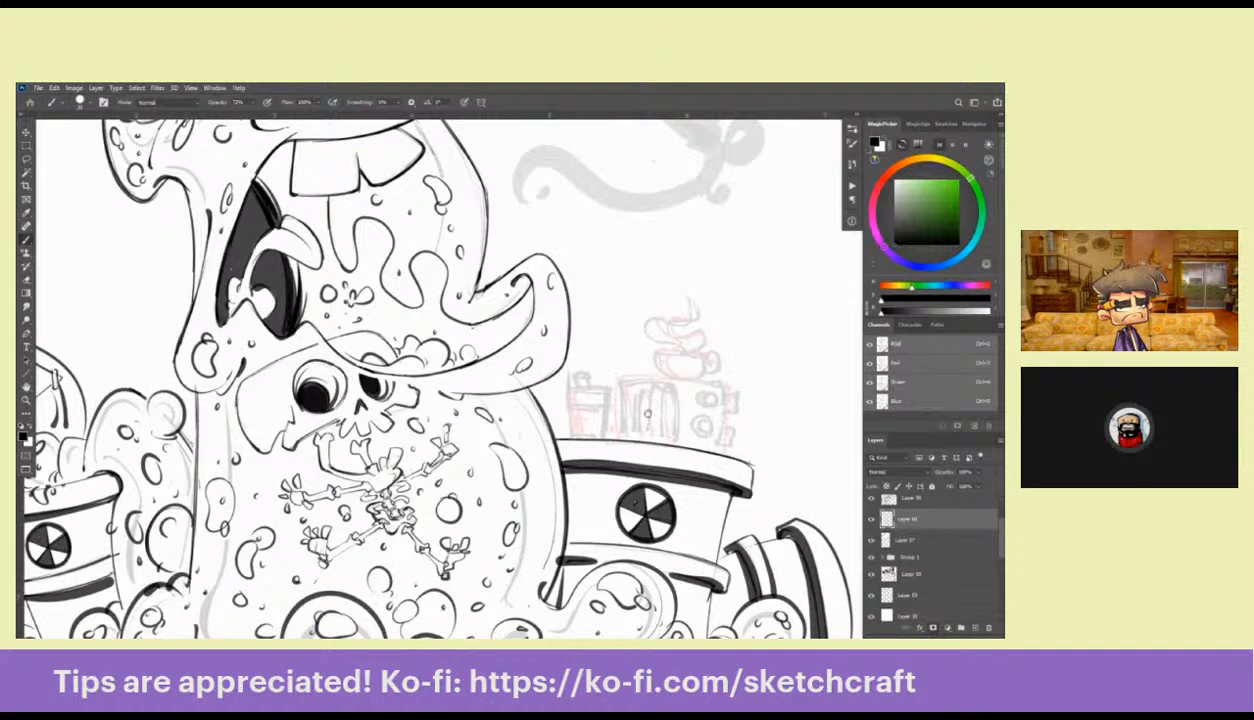
pyautogui.moveTo(647, 413)
pyautogui.mouseDown()
pyautogui.moveTo(800, 335)
pyautogui.moveTo(712, 364)
pyautogui.moveTo(706, 321)
pyautogui.moveTo(785, 302)
pyautogui.moveTo(781, 321)
pyautogui.moveTo(731, 346)
pyautogui.mouseUp()
# Ink the sides of the drink cup down to the barrel and draw a straw in its lid
pyautogui.press('z')
pyautogui.click(789, 315)
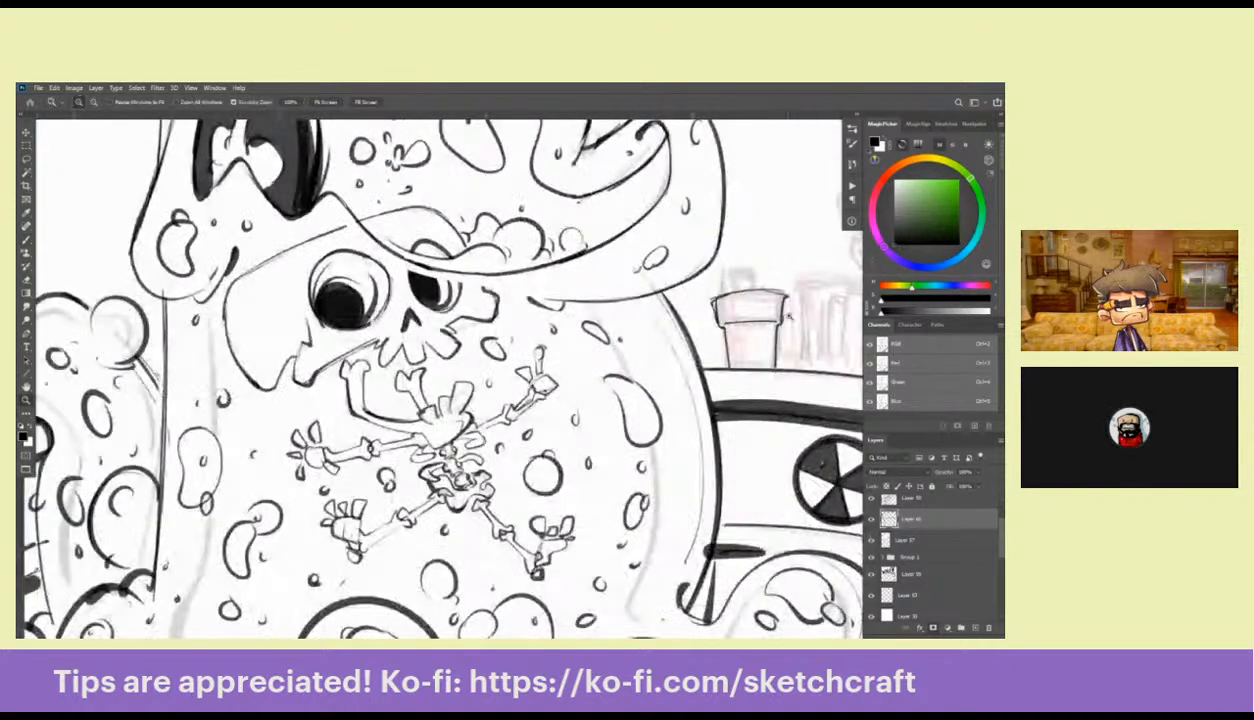
pyautogui.press('b')
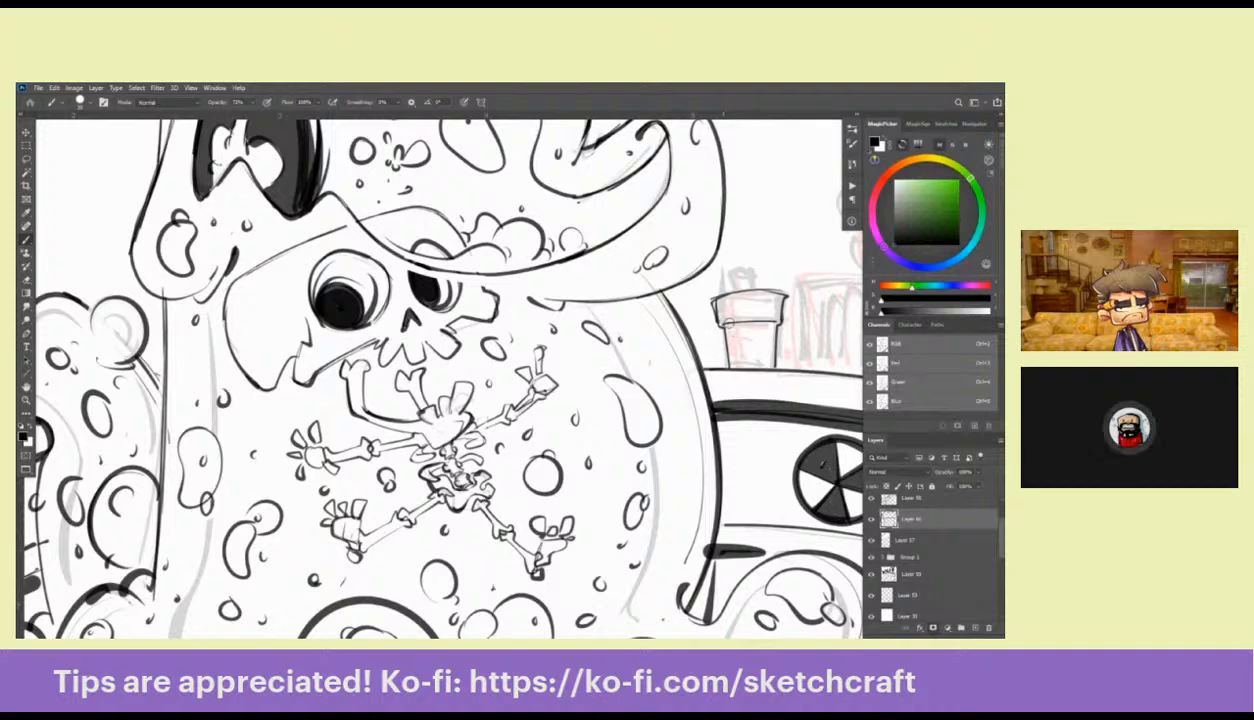
pyautogui.moveTo(729, 322); pyautogui.dragTo(703, 318)
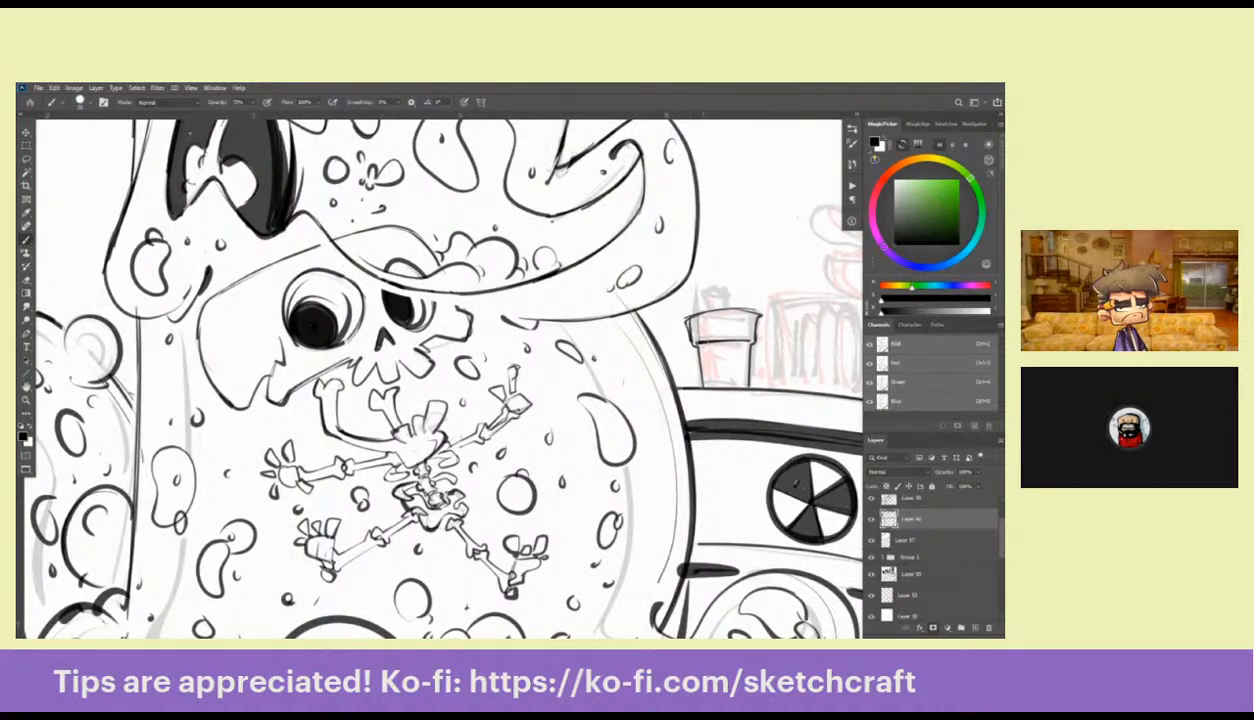
pyautogui.moveTo(706, 293)
pyautogui.mouseDown()
pyautogui.moveTo(683, 345)
pyautogui.moveTo(694, 352)
pyautogui.mouseUp()
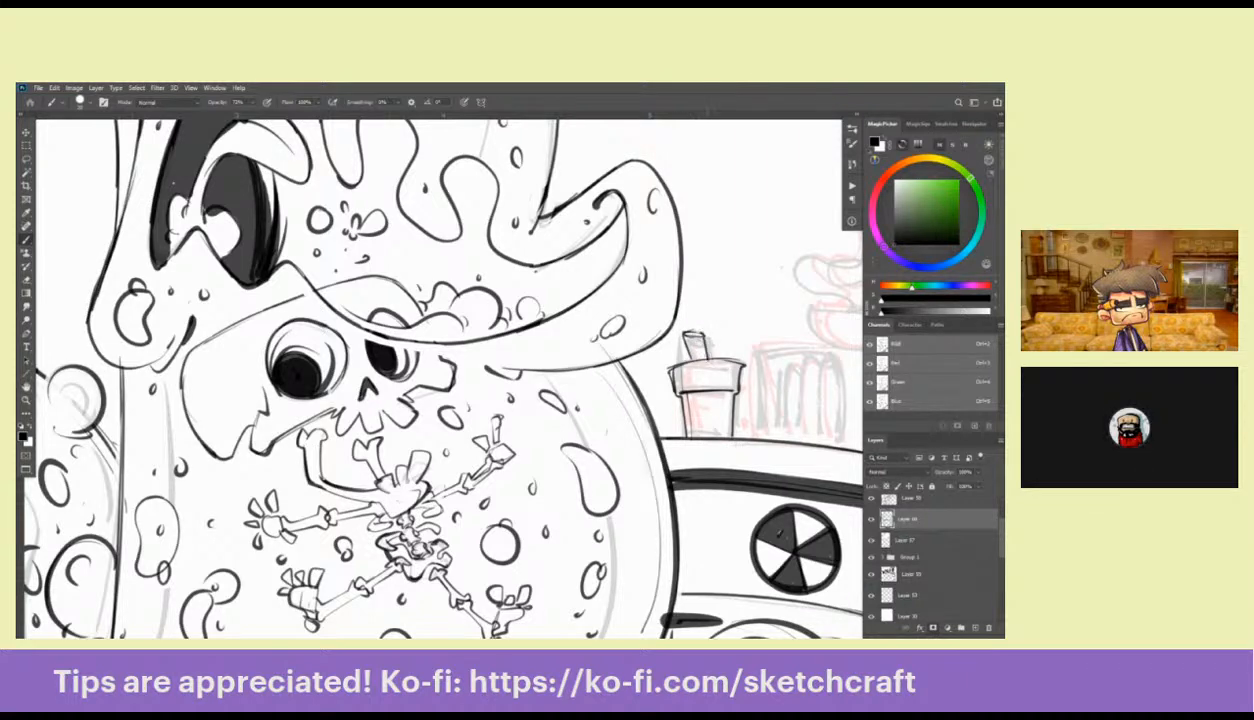
# Erase the straw's outline above the cup lid with a different eraser brush
pyautogui.press('e')
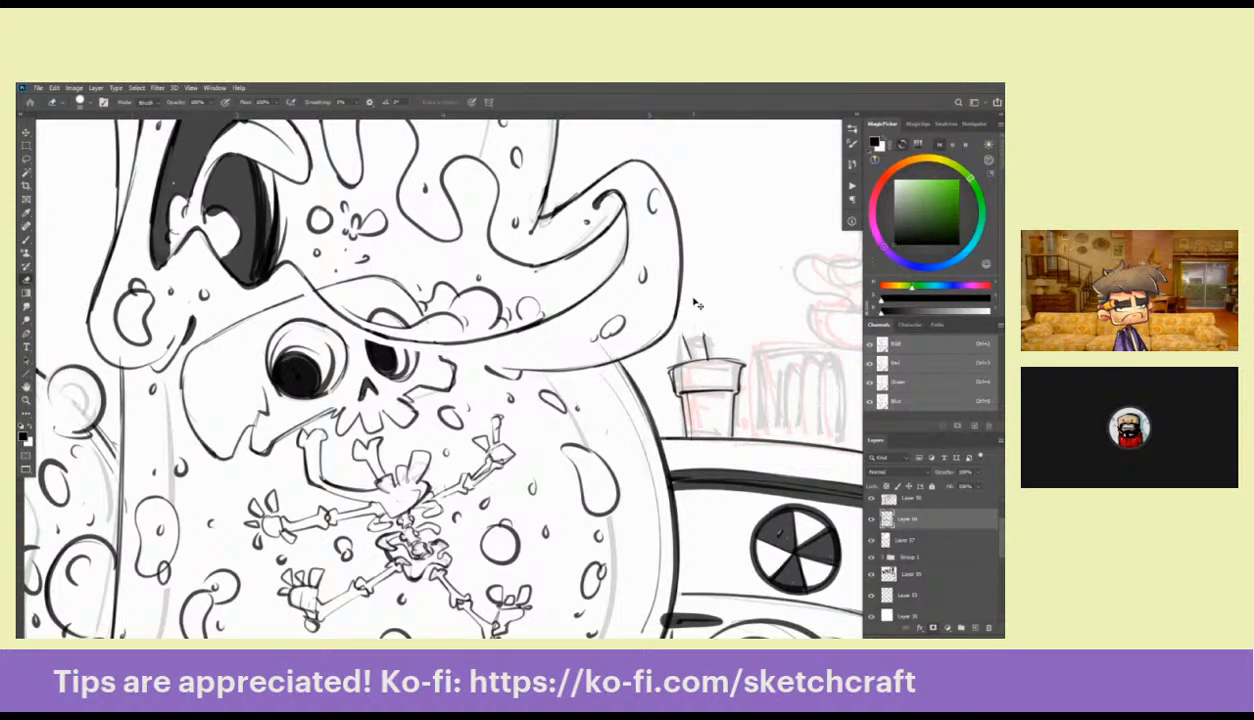
pyautogui.rightClick(692, 336)
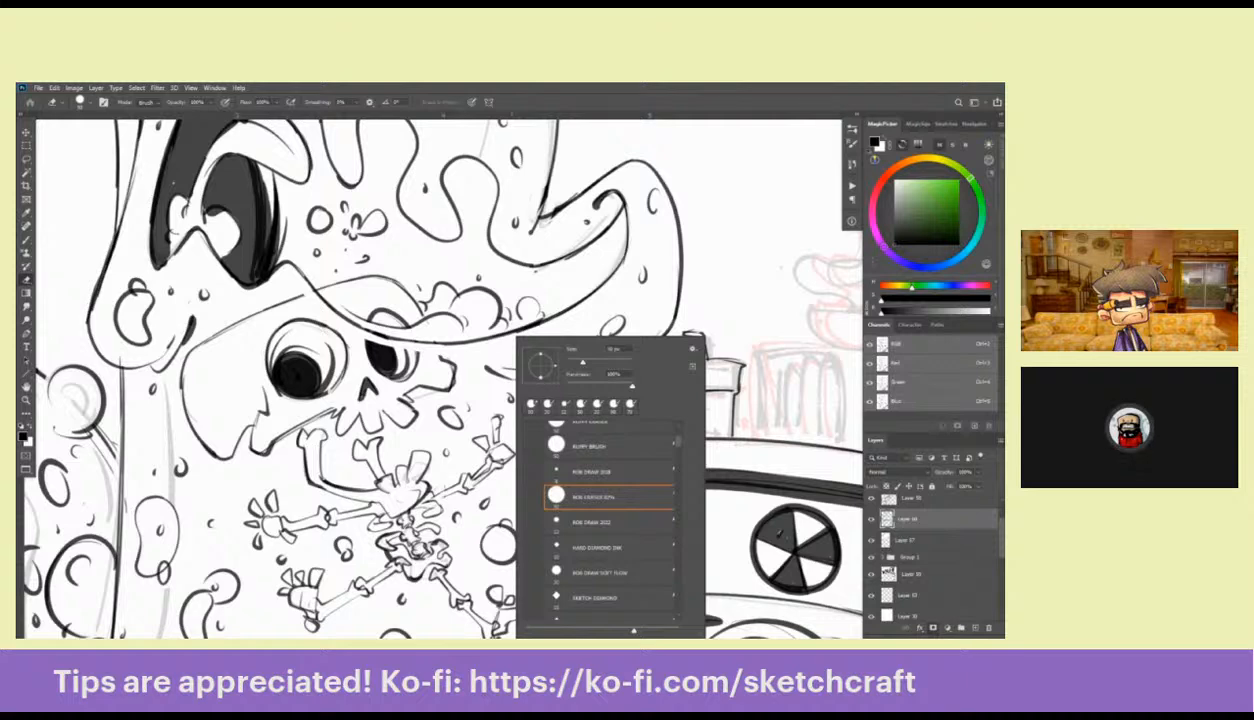
pyautogui.press('Escape')
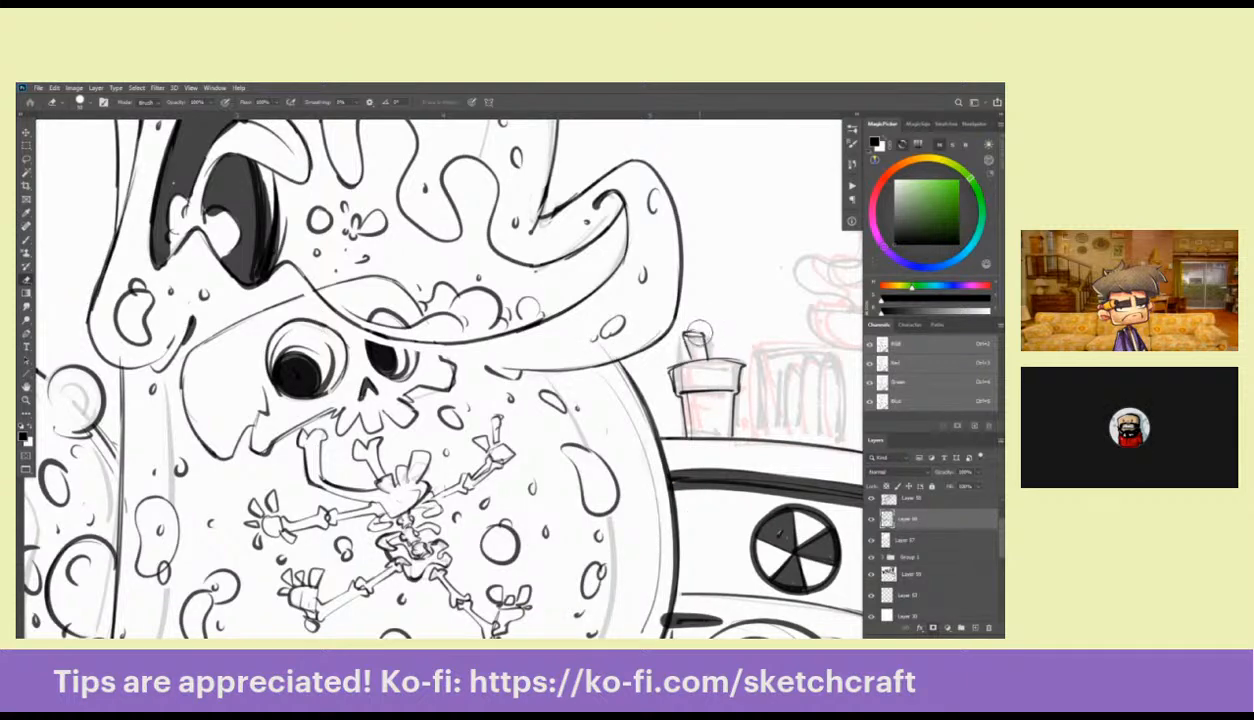
pyautogui.rightClick(702, 334)
pyautogui.click(780, 443)
pyautogui.click(780, 493)
pyautogui.moveTo(698, 345)
pyautogui.mouseDown()
pyautogui.moveTo(672, 328)
pyautogui.moveTo(690, 325)
pyautogui.mouseUp()
pyautogui.moveTo(545, 388); pyautogui.dragTo(590, 395)
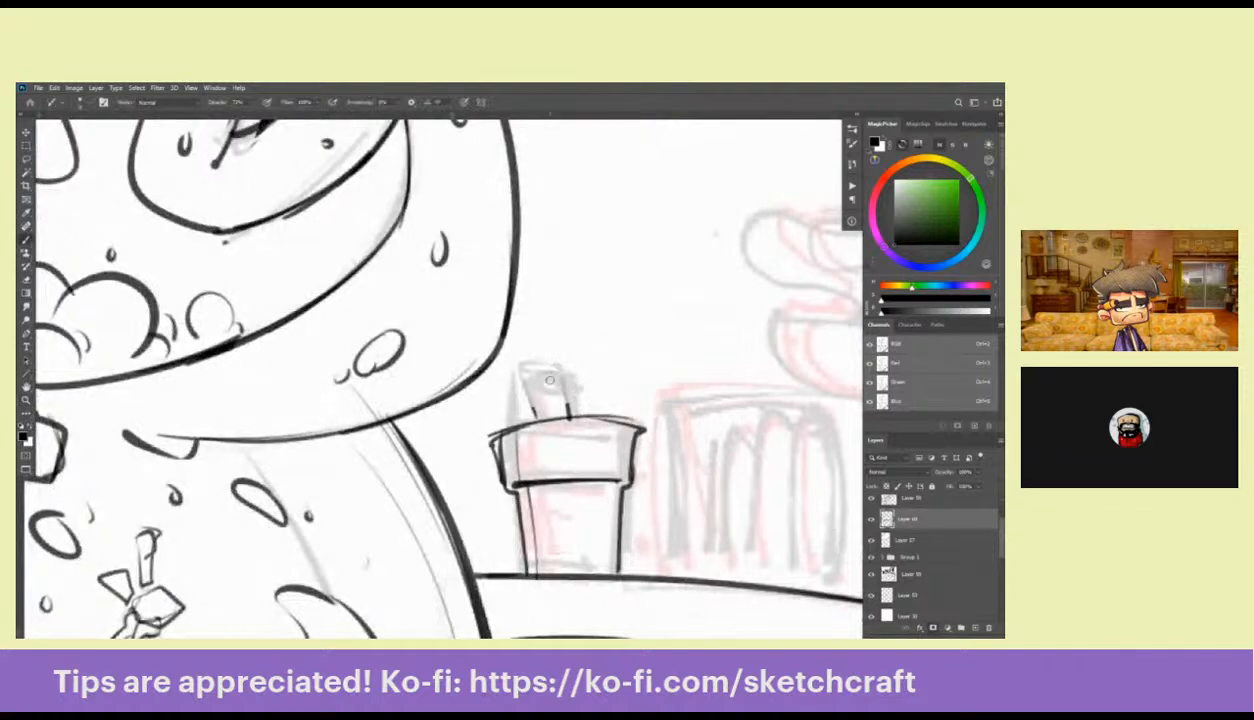
# Redraw the short tilted straw with finer lines and darken the outlines of the cup's lid and sides
pyautogui.moveTo(518, 382)
pyautogui.mouseDown()
pyautogui.moveTo(647, 364)
pyautogui.moveTo(605, 350)
pyautogui.moveTo(755, 329)
pyautogui.moveTo(706, 327)
pyautogui.moveTo(752, 333)
pyautogui.moveTo(736, 372)
pyautogui.mouseUp()
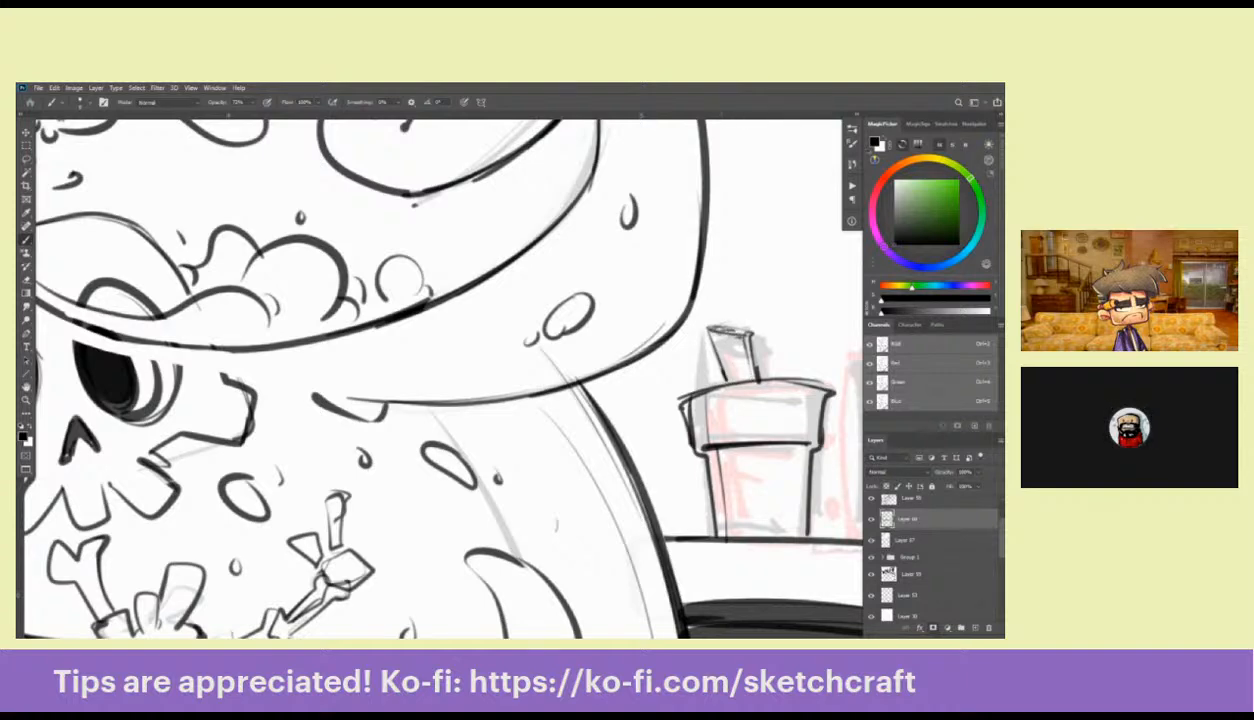
pyautogui.moveTo(705, 330)
pyautogui.mouseDown()
pyautogui.moveTo(723, 384)
pyautogui.moveTo(770, 390)
pyautogui.moveTo(763, 424)
pyautogui.moveTo(664, 405)
pyautogui.moveTo(647, 352)
pyautogui.moveTo(662, 378)
pyautogui.mouseUp()
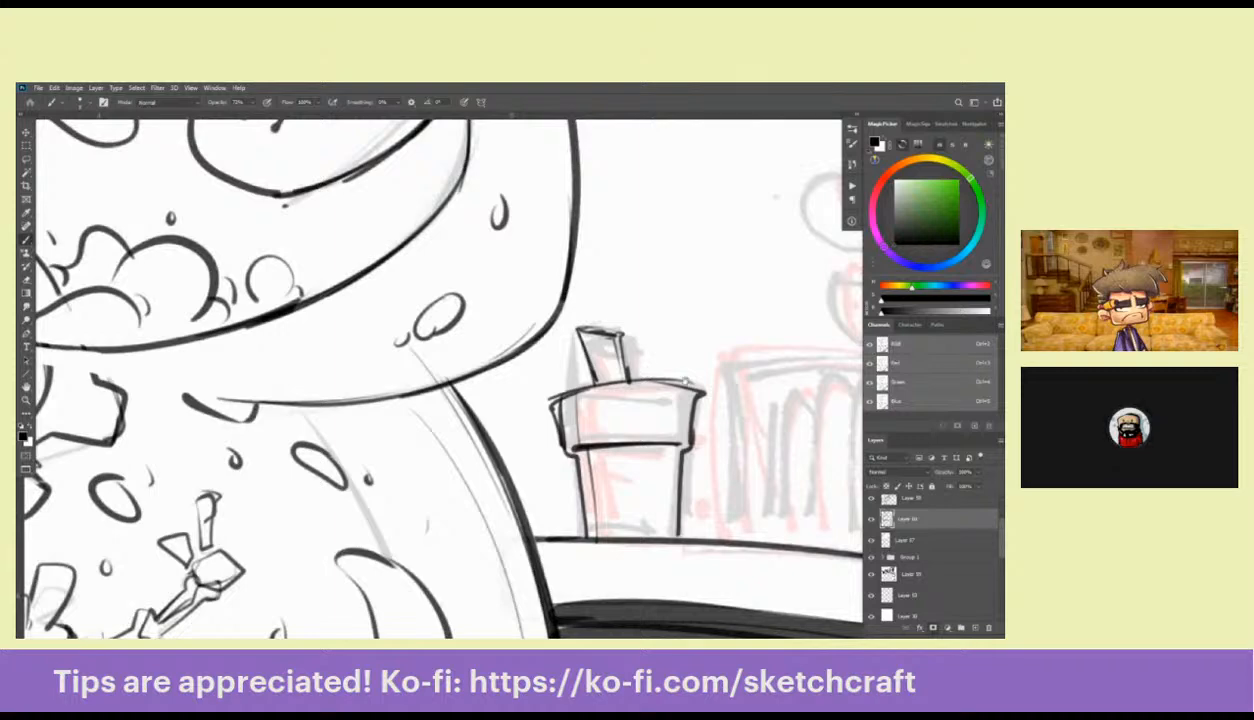
pyautogui.moveTo(562, 394)
pyautogui.mouseDown()
pyautogui.moveTo(556, 403)
pyautogui.moveTo(608, 378)
pyautogui.moveTo(676, 384)
pyautogui.mouseUp()
pyautogui.moveTo(676, 380)
pyautogui.mouseDown()
pyautogui.moveTo(672, 440)
pyautogui.moveTo(566, 405)
pyautogui.mouseUp()
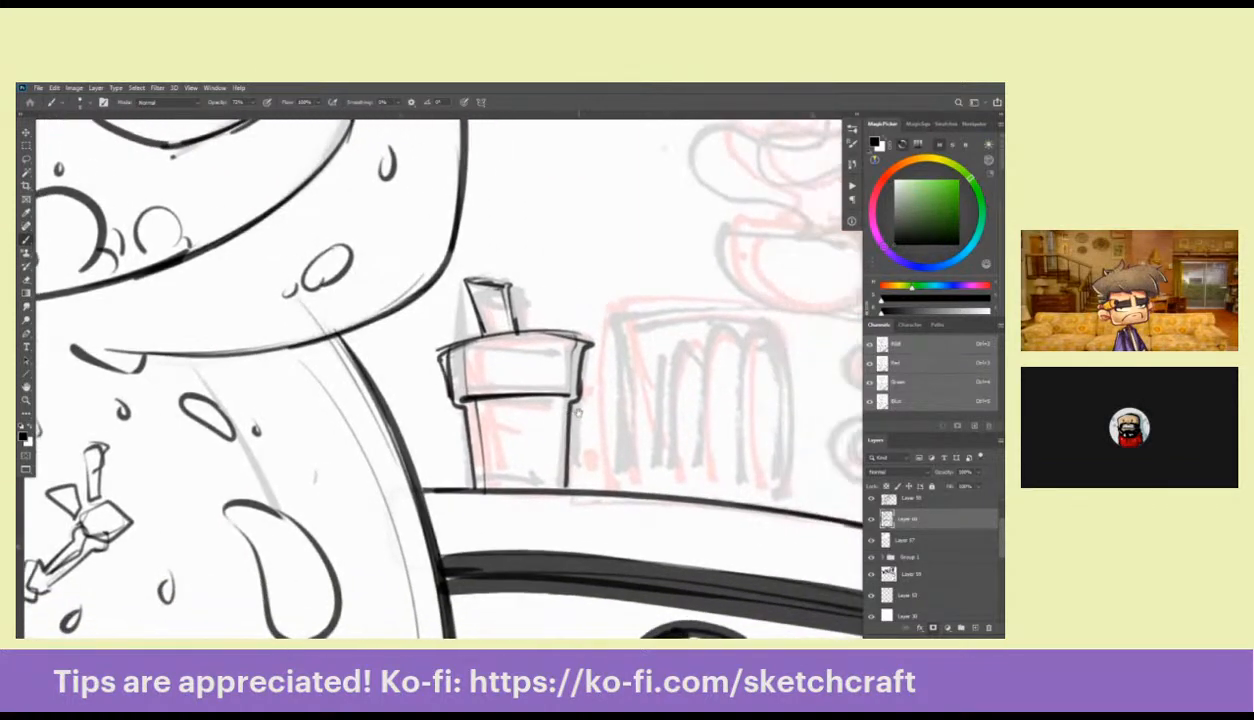
pyautogui.moveTo(776, 440)
pyautogui.mouseDown()
pyautogui.moveTo(546, 538)
pyautogui.moveTo(616, 432)
pyautogui.mouseUp()
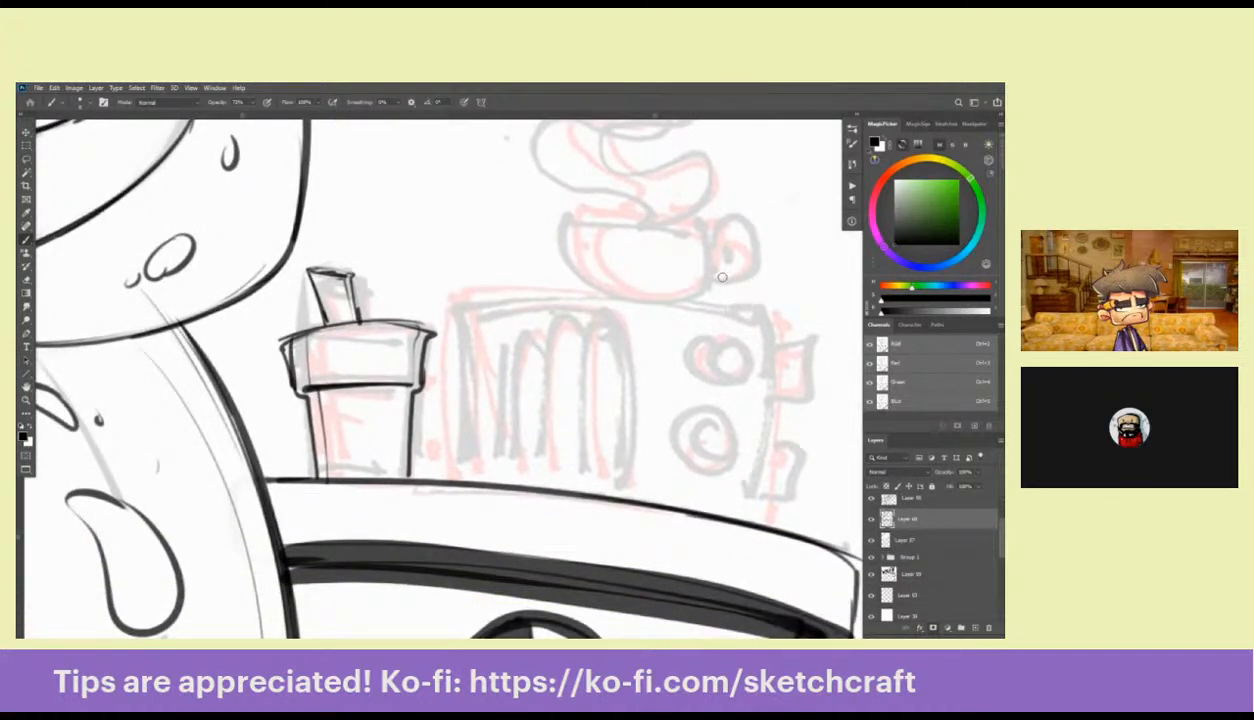
# Ink the outer outline and front divider of the boxy appliance beside the cup, redoing the divider line
pyautogui.scroll(-4, 582, 344)
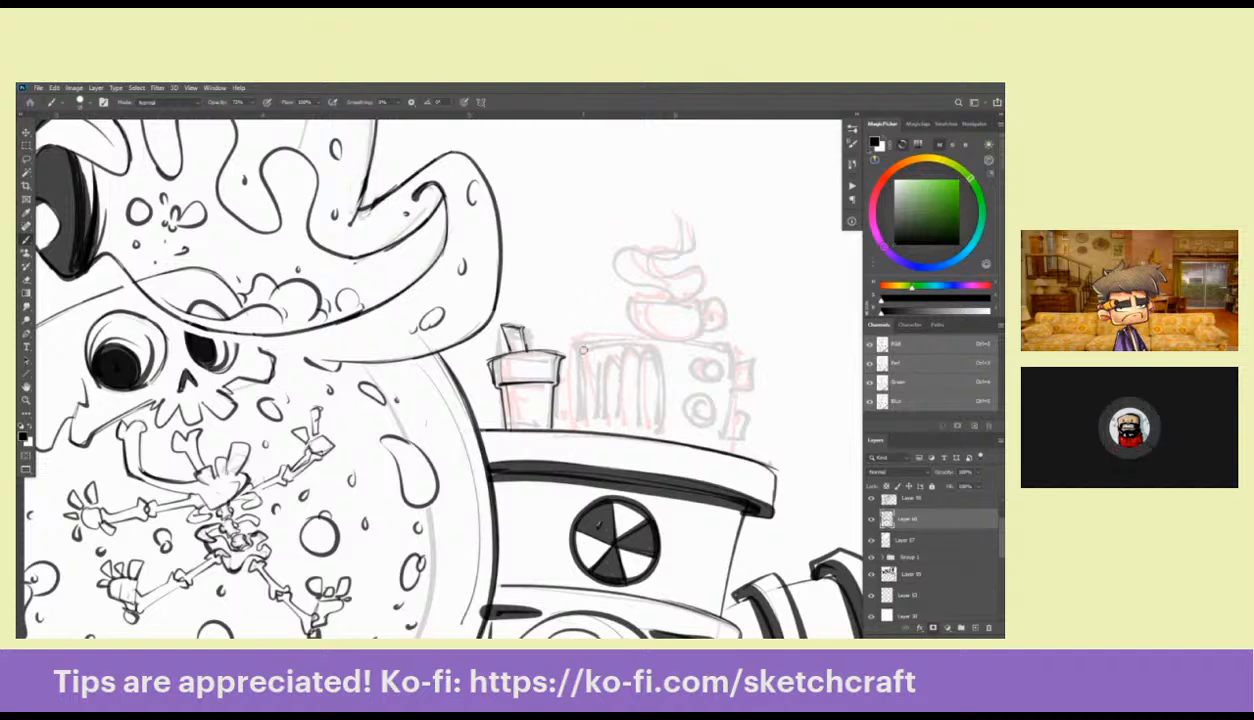
pyautogui.moveTo(603, 347)
pyautogui.mouseDown()
pyautogui.moveTo(666, 309)
pyautogui.moveTo(698, 340)
pyautogui.moveTo(698, 408)
pyautogui.mouseUp()
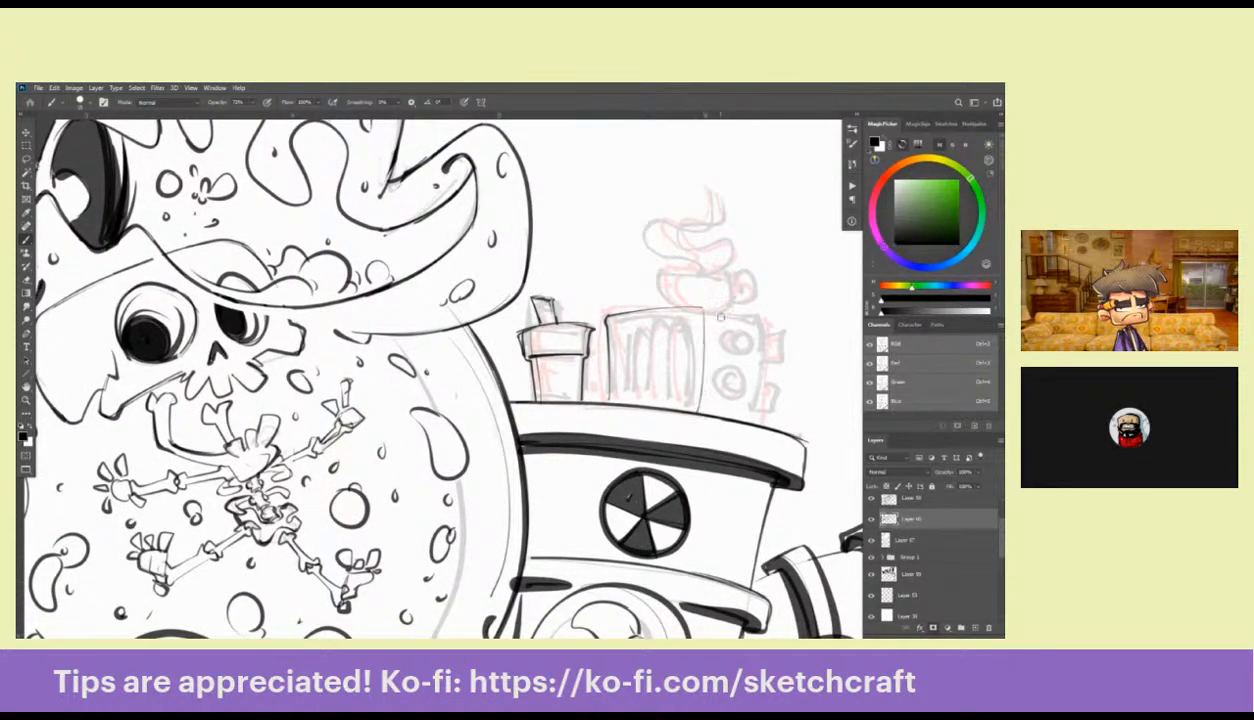
pyautogui.hotkey('ctrl', 'z')
pyautogui.moveTo(702, 309)
pyautogui.mouseDown()
pyautogui.moveTo(771, 327)
pyautogui.moveTo(765, 418)
pyautogui.mouseUp()
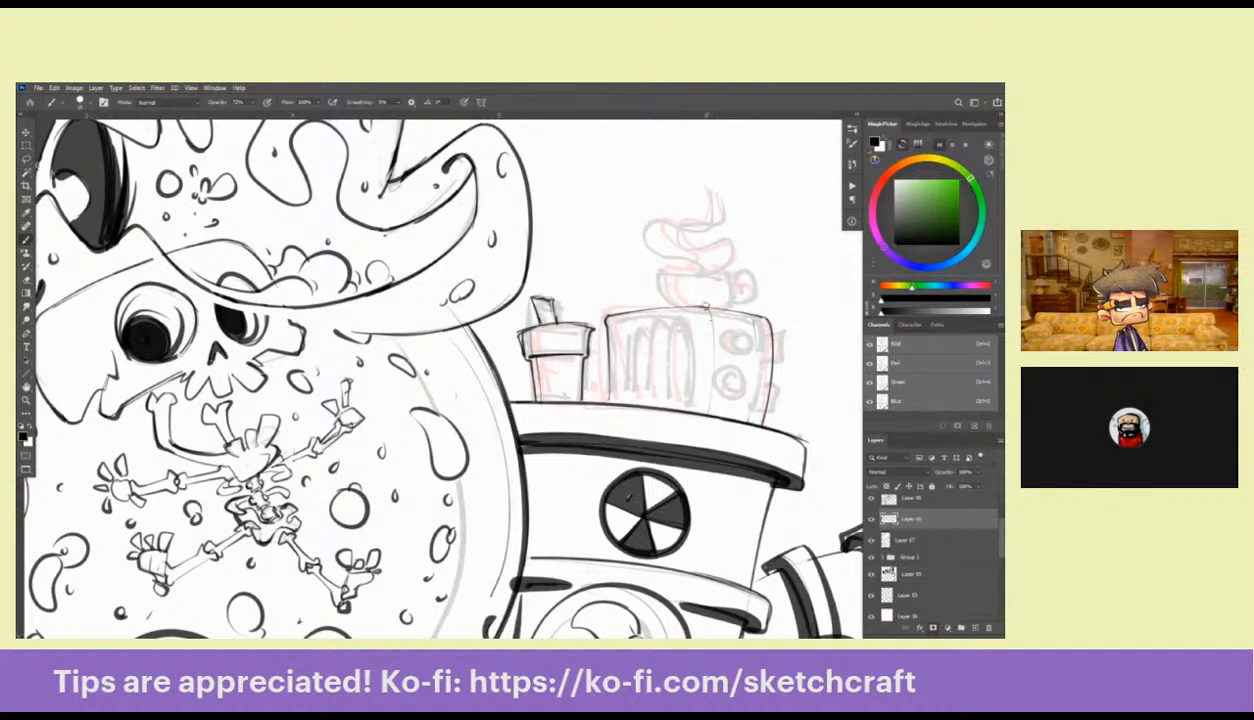
# Ink the rounded frame of the window on the front of the boxy appliance, redoing its inner side line
pyautogui.keyDown('ctrl'); pyautogui.click(686, 354); pyautogui.keyUp('ctrl')
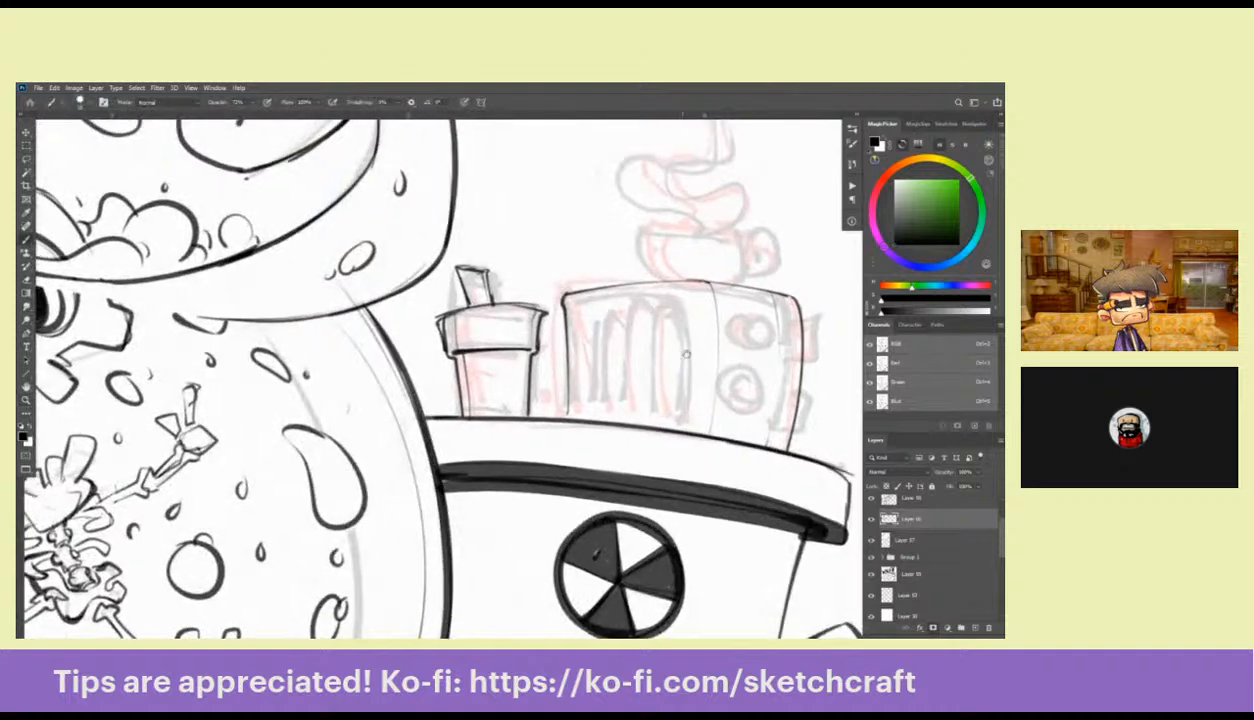
pyautogui.moveTo(686, 354); pyautogui.dragTo(746, 348)
pyautogui.press('r')
pyautogui.moveTo(688, 526); pyautogui.dragTo(716, 395)
pyautogui.moveTo(680, 311); pyautogui.dragTo(622, 406)
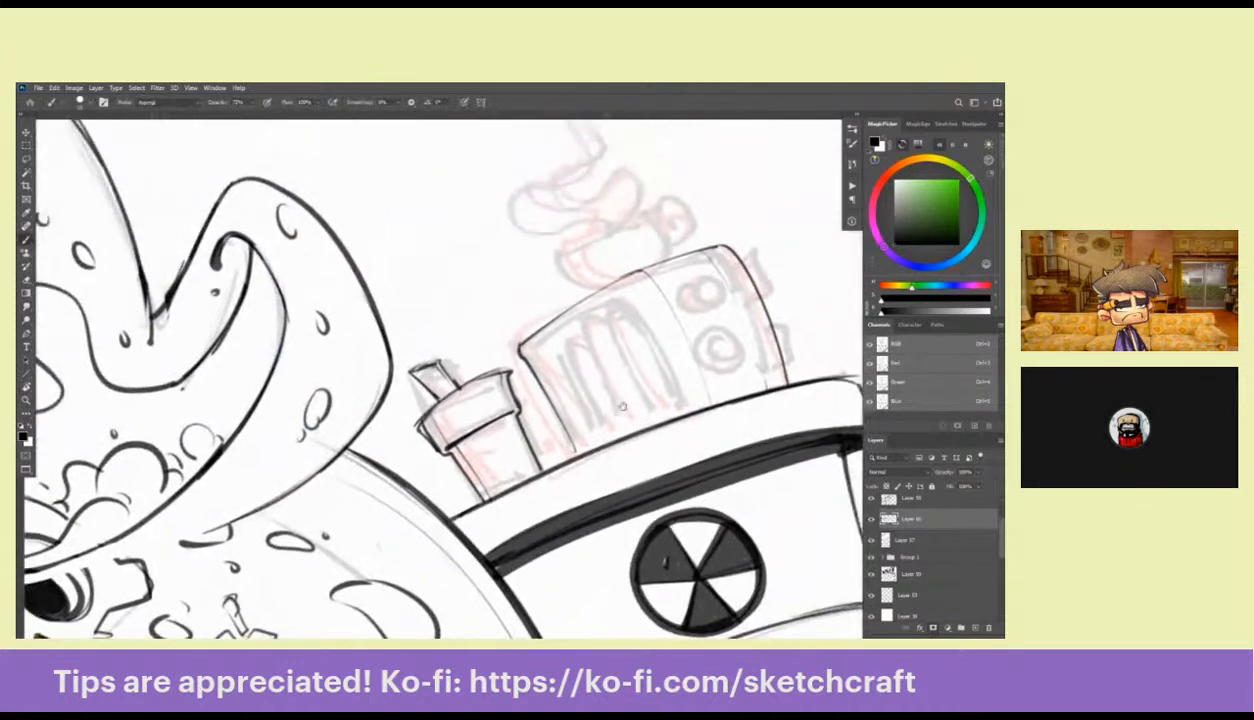
pyautogui.moveTo(530, 353)
pyautogui.mouseDown()
pyautogui.moveTo(494, 378)
pyautogui.moveTo(583, 318)
pyautogui.moveTo(615, 425)
pyautogui.mouseUp()
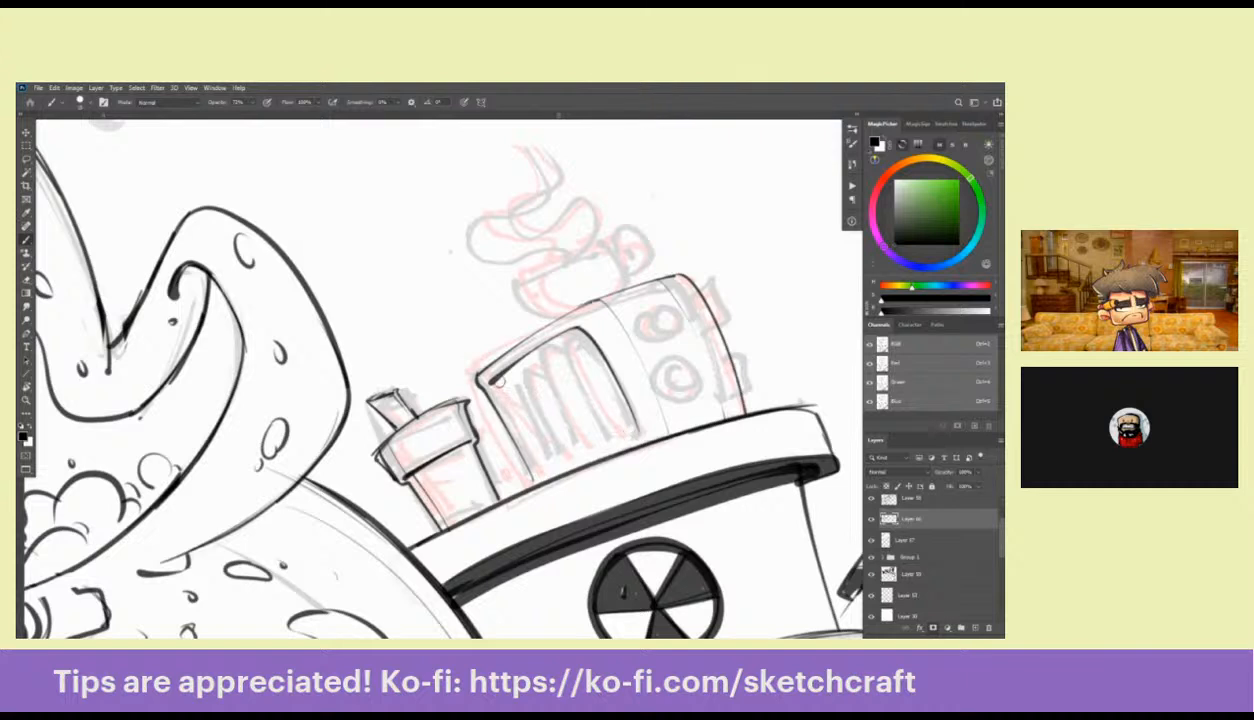
pyautogui.moveTo(497, 381); pyautogui.dragTo(532, 460)
pyautogui.hotkey('ctrl', 'z')
pyautogui.moveTo(484, 380)
pyautogui.mouseDown()
pyautogui.moveTo(548, 458)
pyautogui.moveTo(633, 422)
pyautogui.moveTo(566, 363)
pyautogui.moveTo(570, 440)
pyautogui.mouseUp()
# Ink the curved vertical slats inside the appliance's window and blacken the window's upper and left inner edges
pyautogui.moveTo(520, 350); pyautogui.dragTo(522, 458)
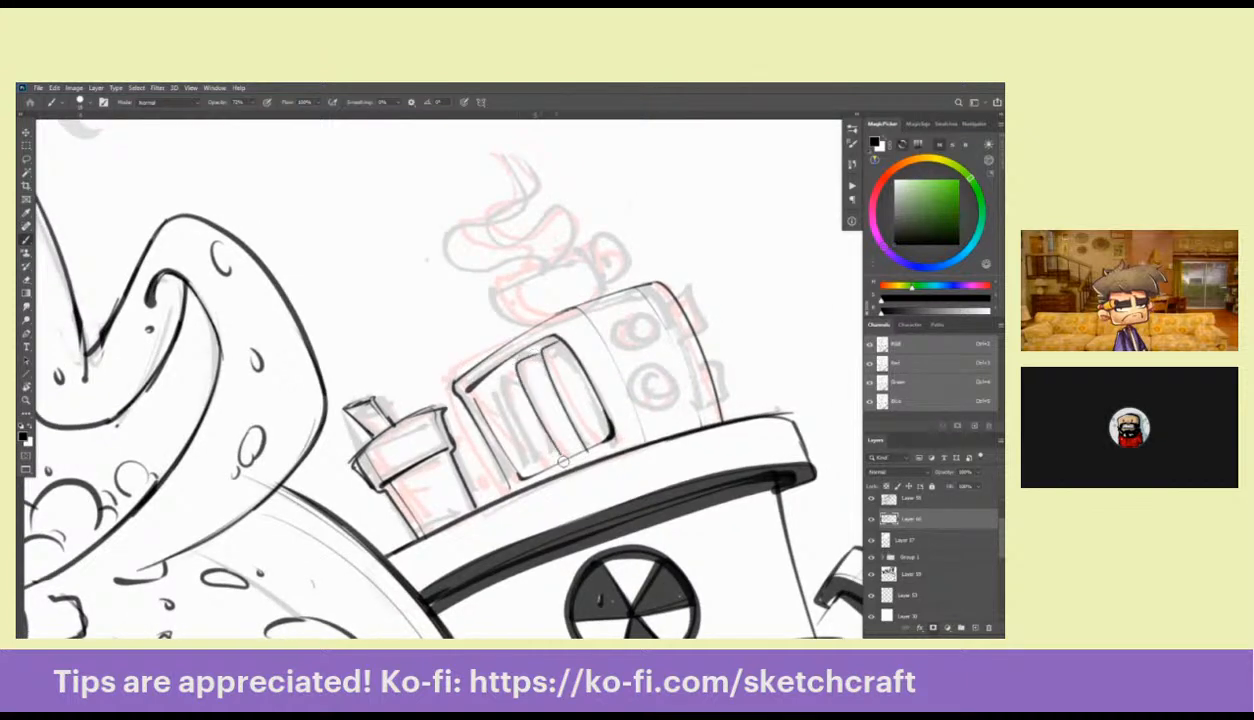
pyautogui.moveTo(501, 361)
pyautogui.mouseDown()
pyautogui.moveTo(506, 414)
pyautogui.moveTo(530, 462)
pyautogui.mouseUp()
pyautogui.hotkey('ctrl', 'z')
pyautogui.moveTo(498, 360)
pyautogui.mouseDown()
pyautogui.moveTo(503, 399)
pyautogui.moveTo(538, 465)
pyautogui.moveTo(498, 387)
pyautogui.moveTo(486, 410)
pyautogui.moveTo(516, 466)
pyautogui.mouseUp()
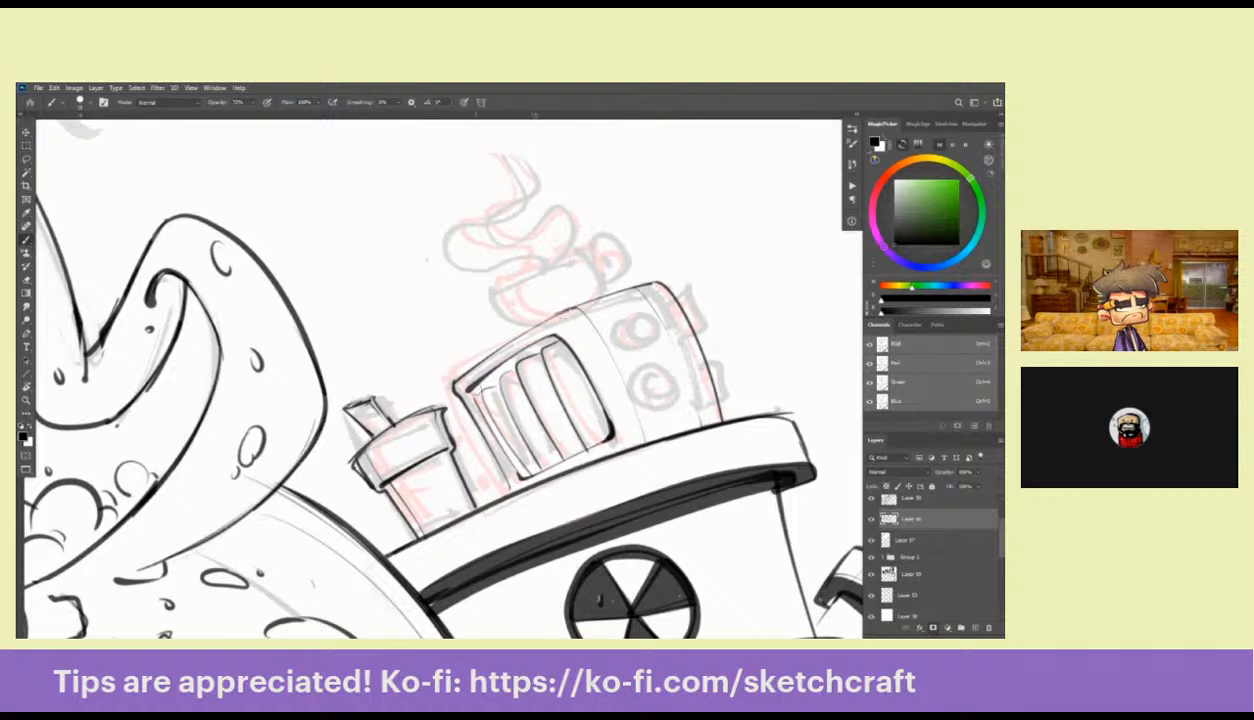
pyautogui.moveTo(468, 386); pyautogui.dragTo(548, 326)
pyautogui.moveTo(494, 358)
pyautogui.mouseDown()
pyautogui.moveTo(544, 338)
pyautogui.moveTo(474, 384)
pyautogui.moveTo(500, 354)
pyautogui.moveTo(522, 478)
pyautogui.mouseUp()
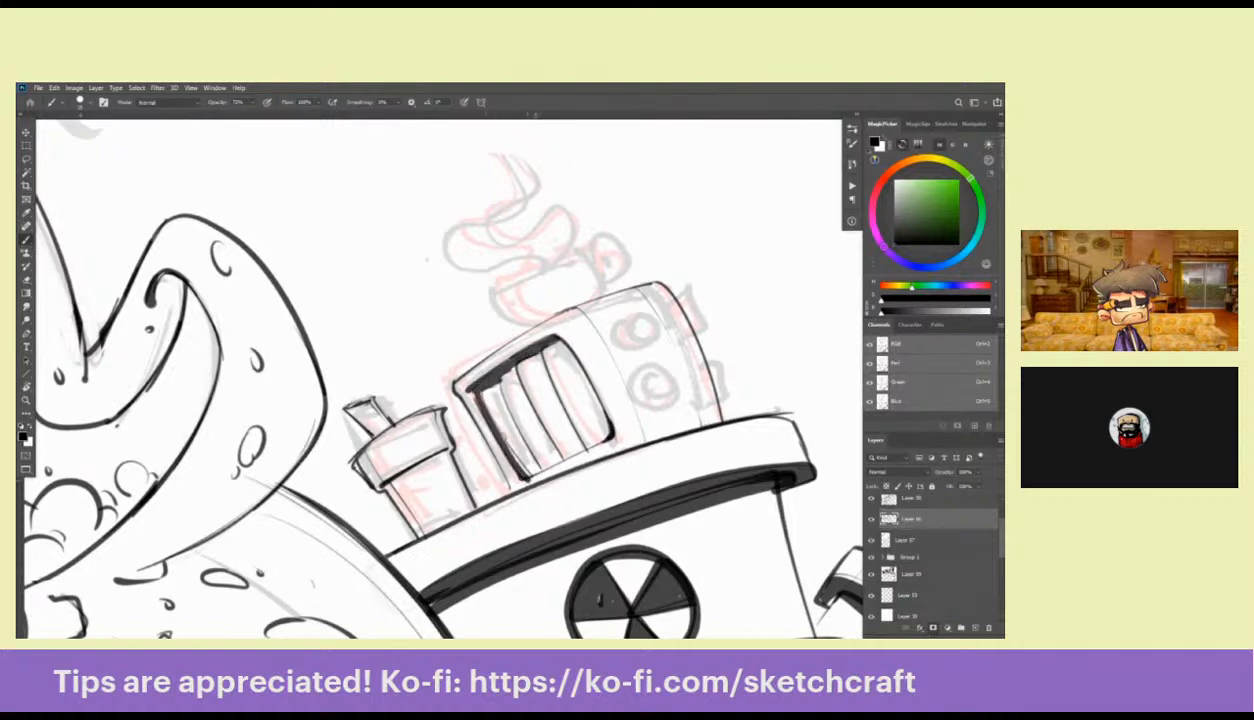
pyautogui.moveTo(474, 384)
pyautogui.mouseDown()
pyautogui.moveTo(504, 450)
pyautogui.moveTo(510, 356)
pyautogui.mouseUp()
# Ink the two round control knobs, one above the other, on the appliance's front beside the window
pyautogui.moveTo(722, 346); pyautogui.dragTo(627, 356)
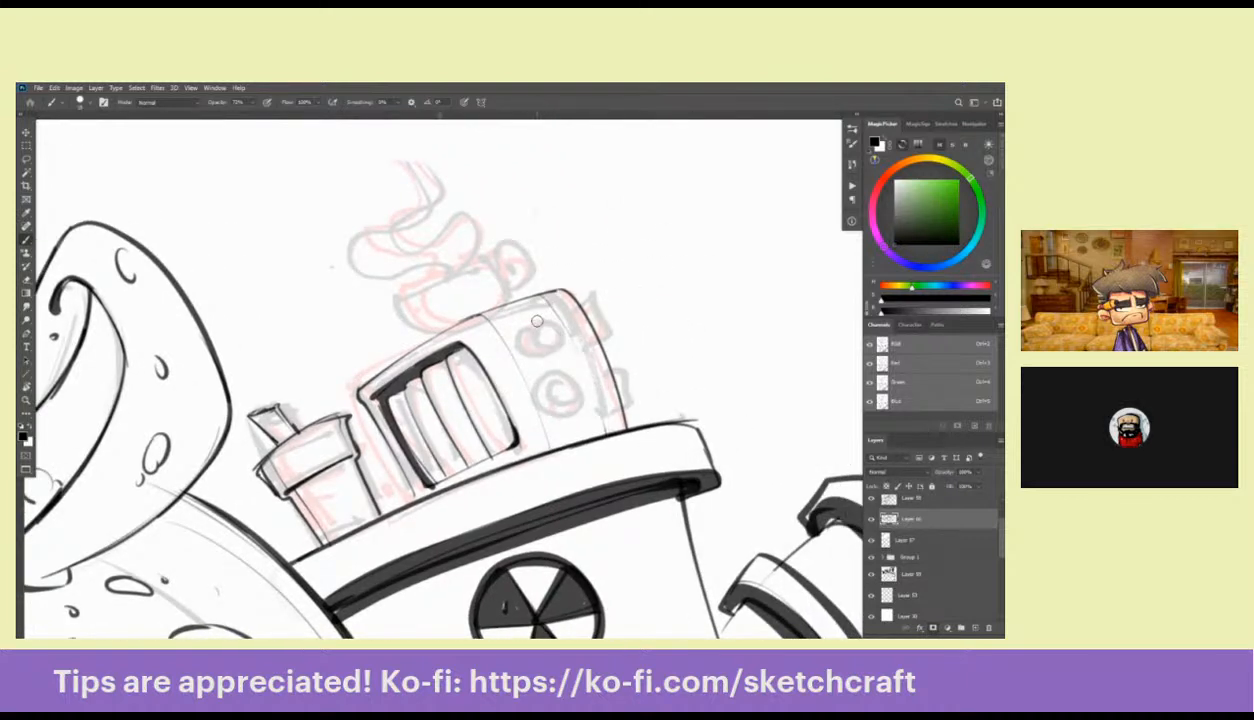
pyautogui.moveTo(527, 323)
pyautogui.mouseDown()
pyautogui.moveTo(544, 352)
pyautogui.moveTo(553, 320)
pyautogui.moveTo(539, 320)
pyautogui.moveTo(561, 342)
pyautogui.moveTo(538, 321)
pyautogui.moveTo(560, 338)
pyautogui.moveTo(547, 315)
pyautogui.moveTo(525, 329)
pyautogui.moveTo(536, 348)
pyautogui.moveTo(552, 330)
pyautogui.moveTo(528, 329)
pyautogui.moveTo(523, 343)
pyautogui.moveTo(523, 325)
pyautogui.moveTo(515, 353)
pyautogui.moveTo(537, 361)
pyautogui.moveTo(523, 340)
pyautogui.moveTo(537, 359)
pyautogui.moveTo(568, 356)
pyautogui.moveTo(543, 343)
pyautogui.moveTo(554, 362)
pyautogui.moveTo(554, 334)
pyautogui.moveTo(520, 348)
pyautogui.moveTo(542, 385)
pyautogui.moveTo(558, 359)
pyautogui.mouseUp()
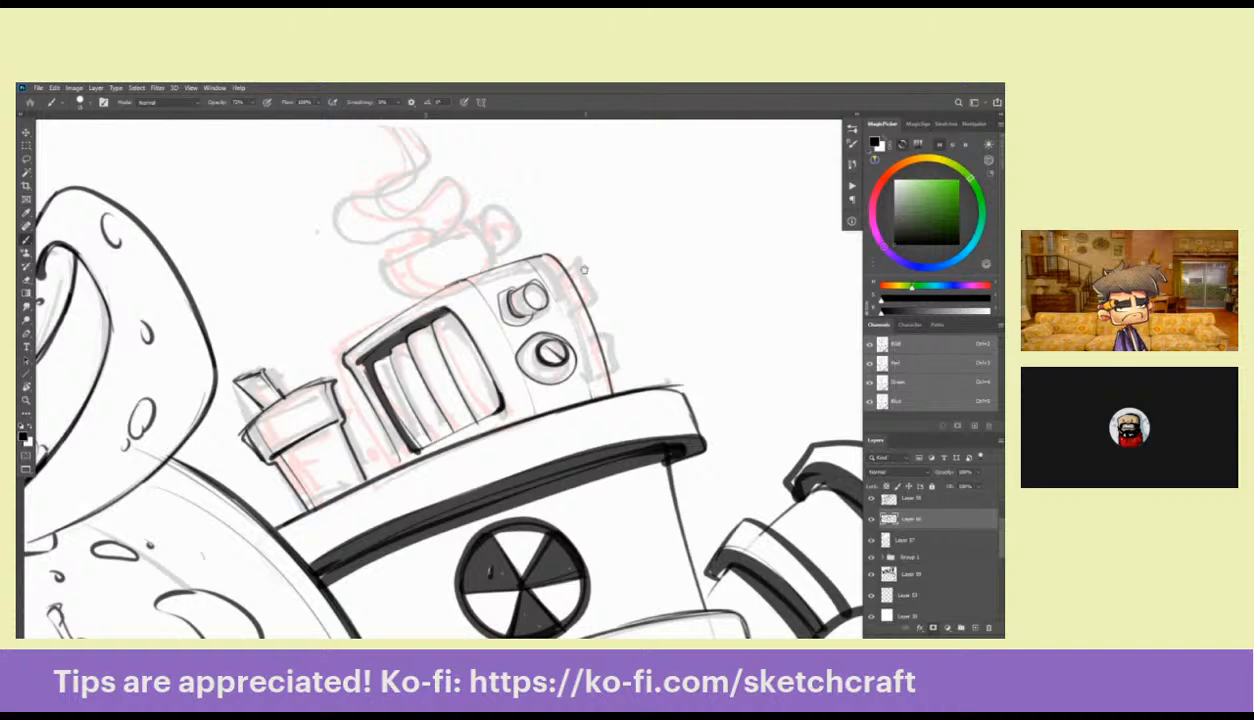
# Ink the flared upper fitting on the appliance's right side, redoing strokes, and erase the stray lines inside it
pyautogui.moveTo(568, 268); pyautogui.dragTo(576, 288)
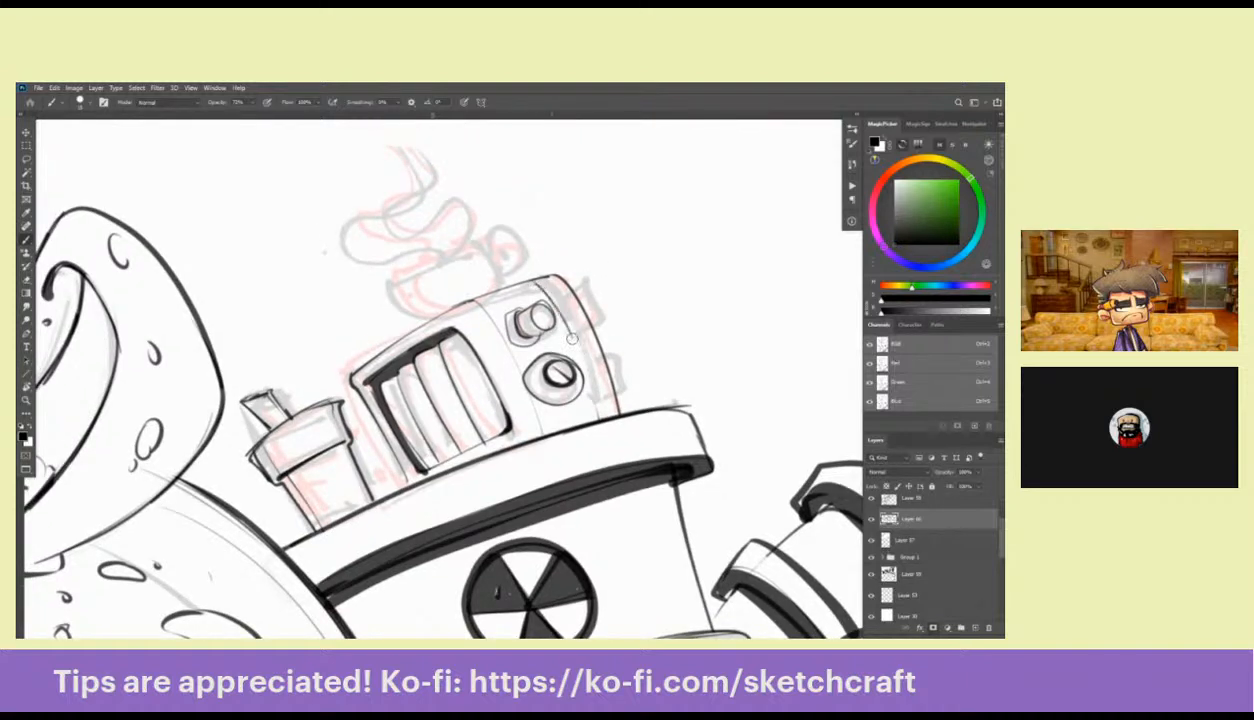
pyautogui.moveTo(586, 404)
pyautogui.mouseDown()
pyautogui.moveTo(575, 295)
pyautogui.moveTo(564, 294)
pyautogui.moveTo(599, 305)
pyautogui.moveTo(581, 315)
pyautogui.moveTo(562, 301)
pyautogui.moveTo(586, 281)
pyautogui.moveTo(588, 320)
pyautogui.moveTo(566, 293)
pyautogui.moveTo(585, 323)
pyautogui.mouseUp()
pyautogui.hotkey('ctrl', 'z')
pyautogui.hotkey('ctrl', 'z')
pyautogui.hotkey('ctrl', 'z')
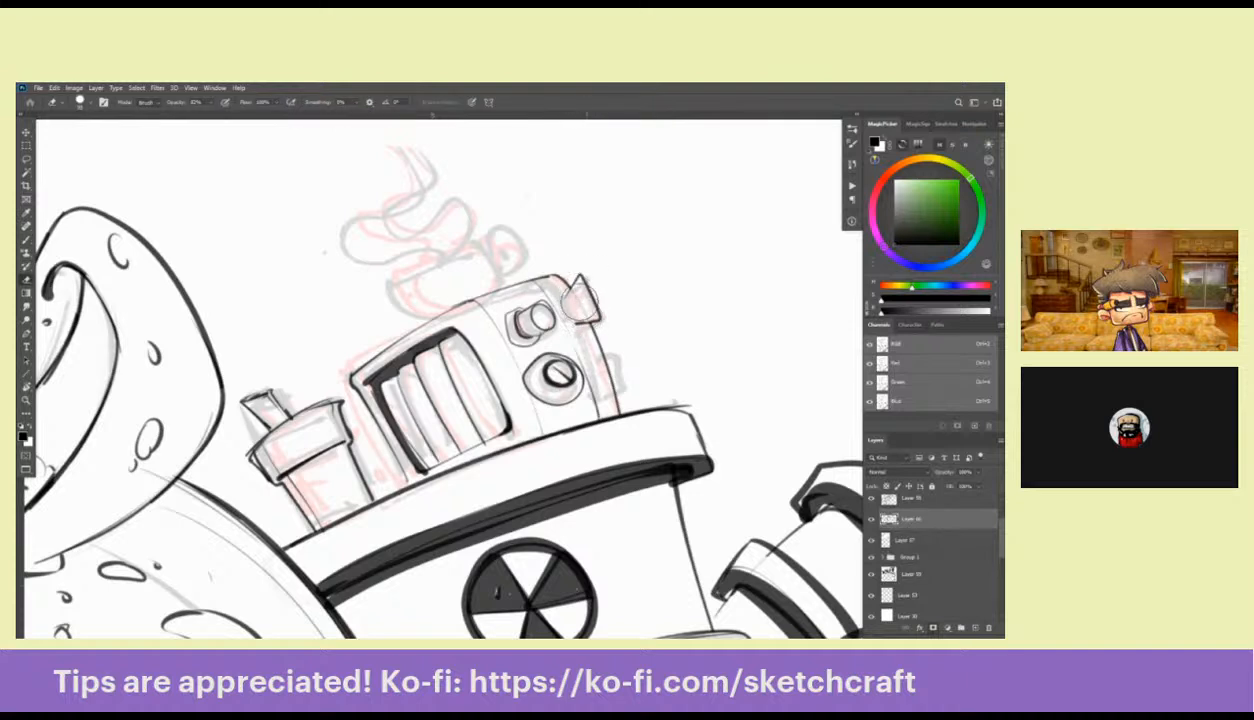
pyautogui.moveTo(578, 276)
pyautogui.mouseDown()
pyautogui.moveTo(576, 300)
pyautogui.moveTo(579, 275)
pyautogui.moveTo(596, 318)
pyautogui.mouseUp()
pyautogui.press('b')
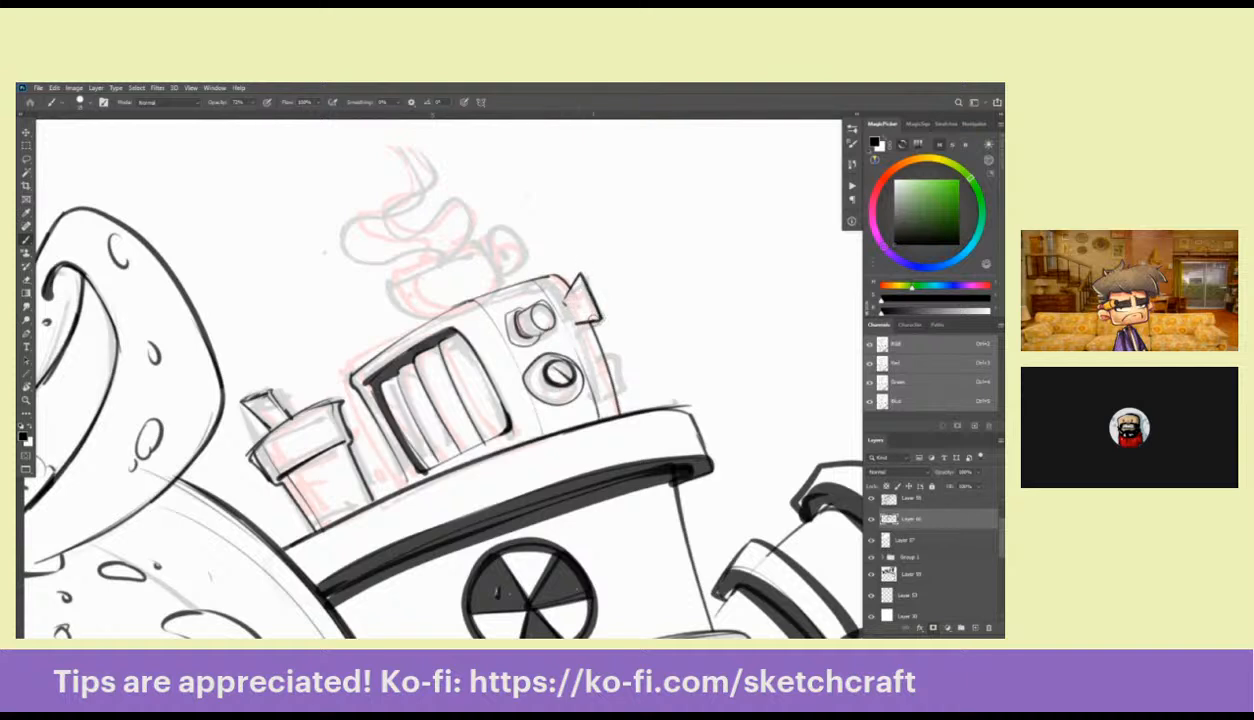
# Ink the matching lower fitting on the appliance's right side and erase the overlapping lines around it
pyautogui.moveTo(592, 362)
pyautogui.mouseDown()
pyautogui.moveTo(612, 348)
pyautogui.moveTo(622, 386)
pyautogui.moveTo(604, 352)
pyautogui.moveTo(602, 389)
pyautogui.mouseUp()
pyautogui.press('e')
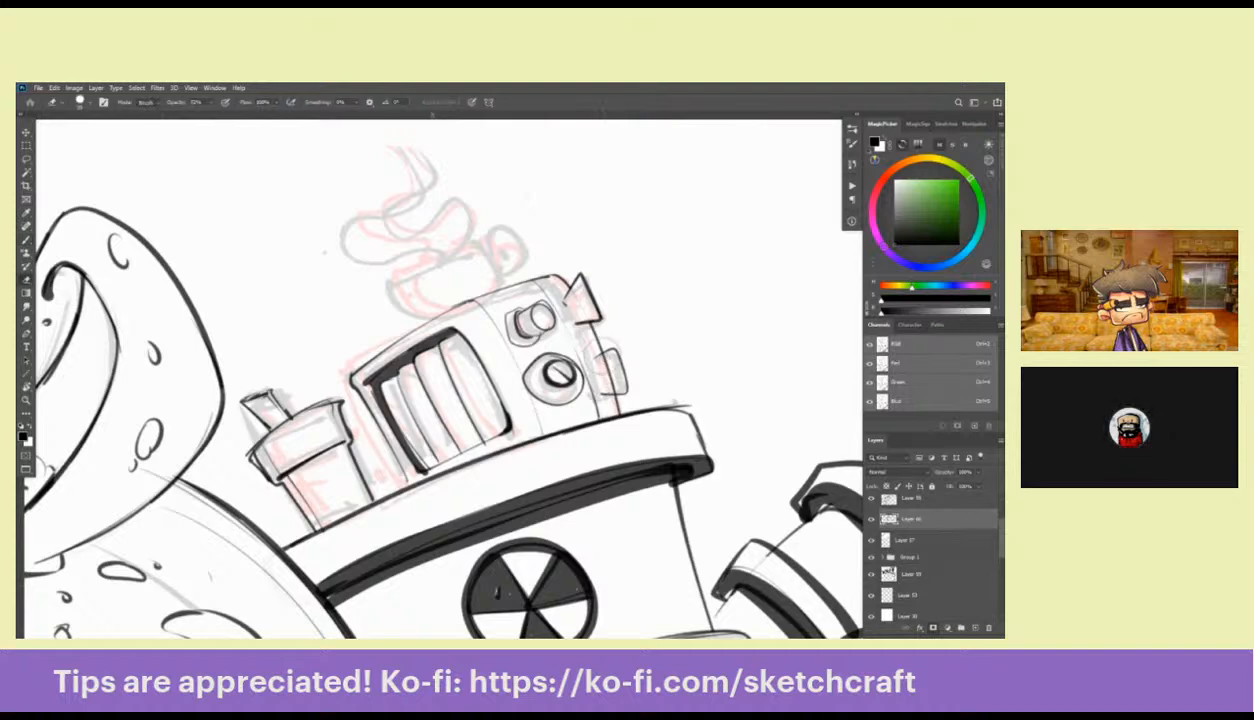
pyautogui.moveTo(596, 345)
pyautogui.mouseDown()
pyautogui.moveTo(624, 360)
pyautogui.moveTo(602, 390)
pyautogui.mouseUp()
pyautogui.press('b')
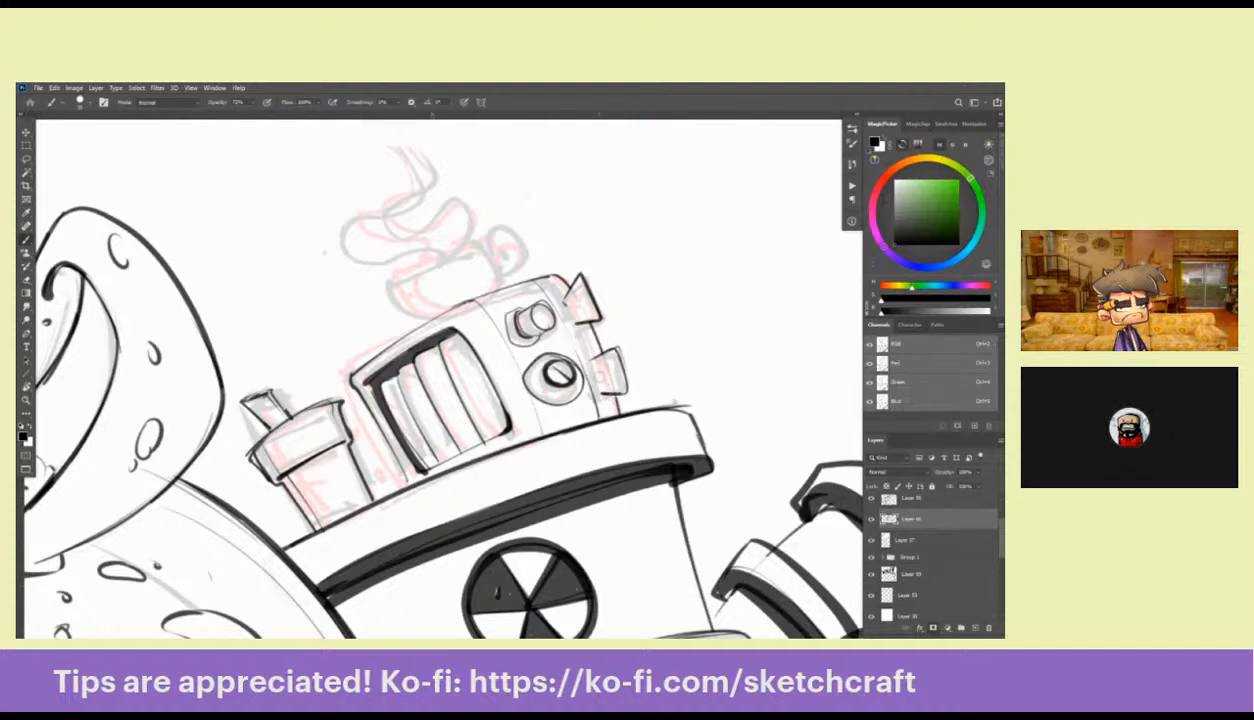
# Ink the outline of the coffee cup and its handle above the appliance on the barrel
pyautogui.moveTo(485, 298); pyautogui.dragTo(628, 342)
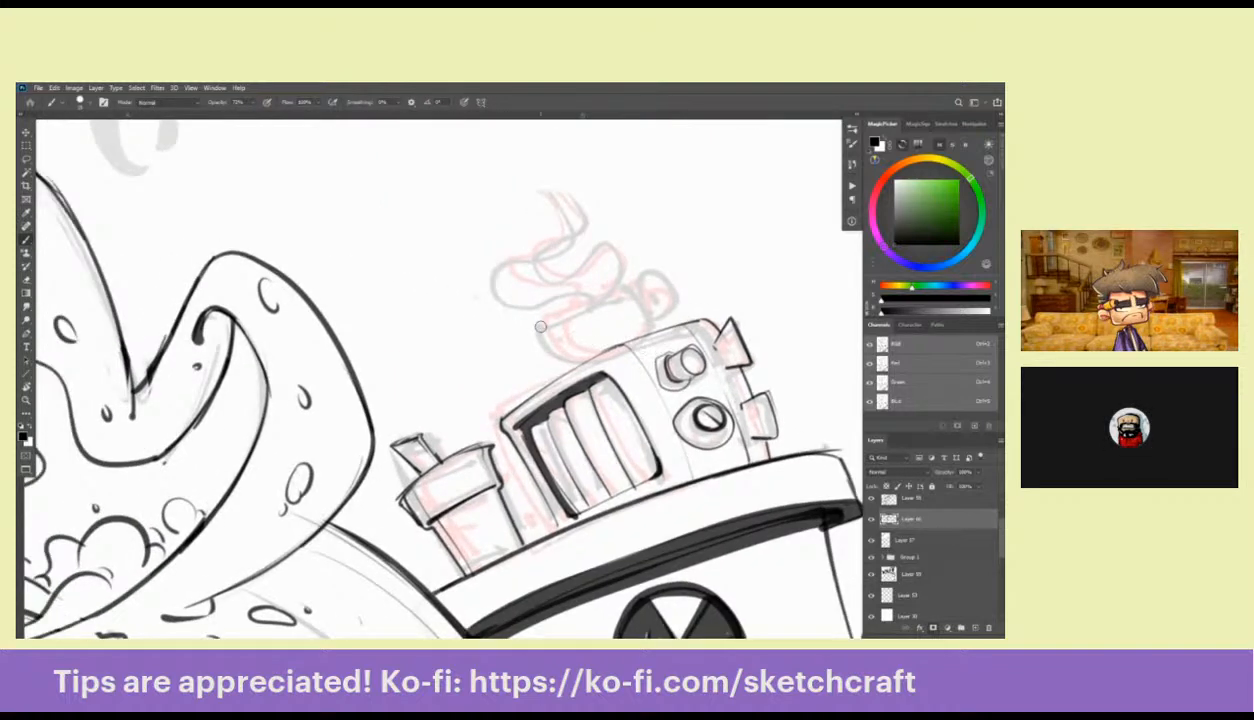
pyautogui.press('z')
pyautogui.moveTo(607, 290)
pyautogui.mouseDown()
pyautogui.moveTo(543, 325)
pyautogui.moveTo(609, 297)
pyautogui.moveTo(609, 316)
pyautogui.moveTo(537, 348)
pyautogui.moveTo(543, 368)
pyautogui.moveTo(582, 373)
pyautogui.moveTo(540, 344)
pyautogui.moveTo(574, 368)
pyautogui.mouseUp()
pyautogui.press('b')
pyautogui.hotkey('ctrl', 'z')
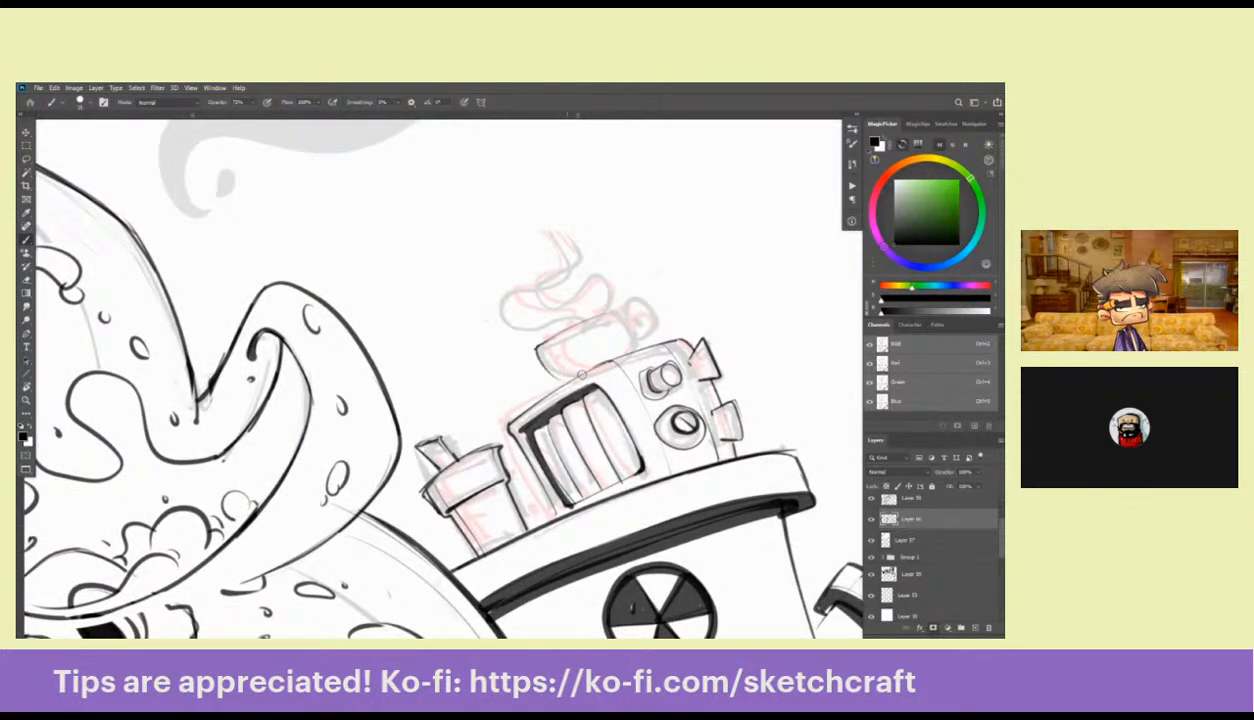
pyautogui.moveTo(650, 330); pyautogui.dragTo(531, 343)
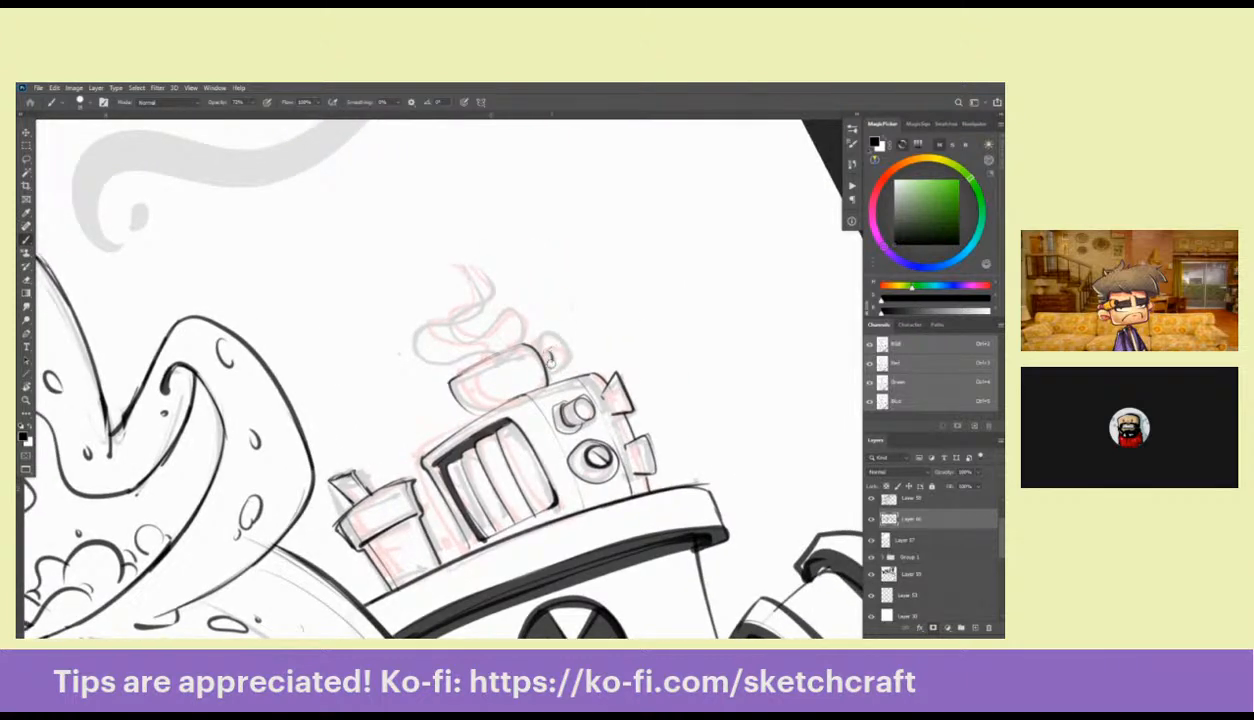
pyautogui.moveTo(535, 343); pyautogui.dragTo(569, 370)
pyautogui.moveTo(537, 325); pyautogui.dragTo(598, 288)
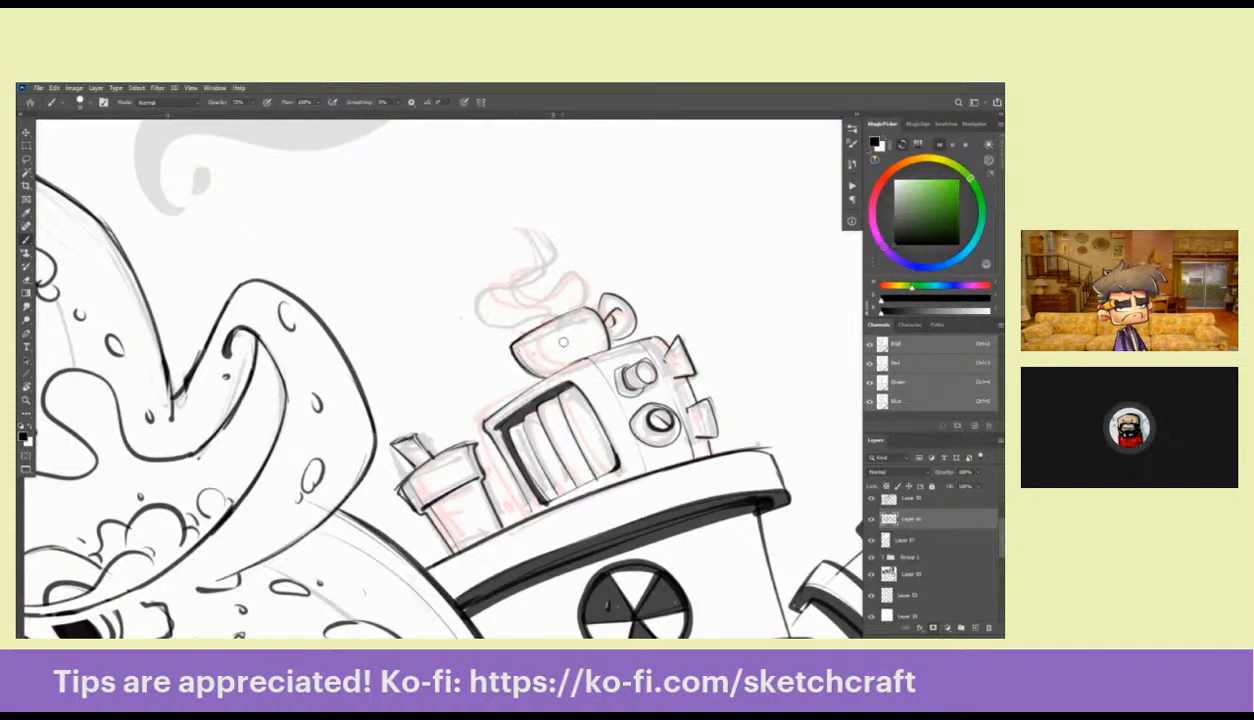
# Ink the steam rising from the cup as a looping swirl with a hooked tip, redoing the first stroke
pyautogui.scroll(2, 520, 350)
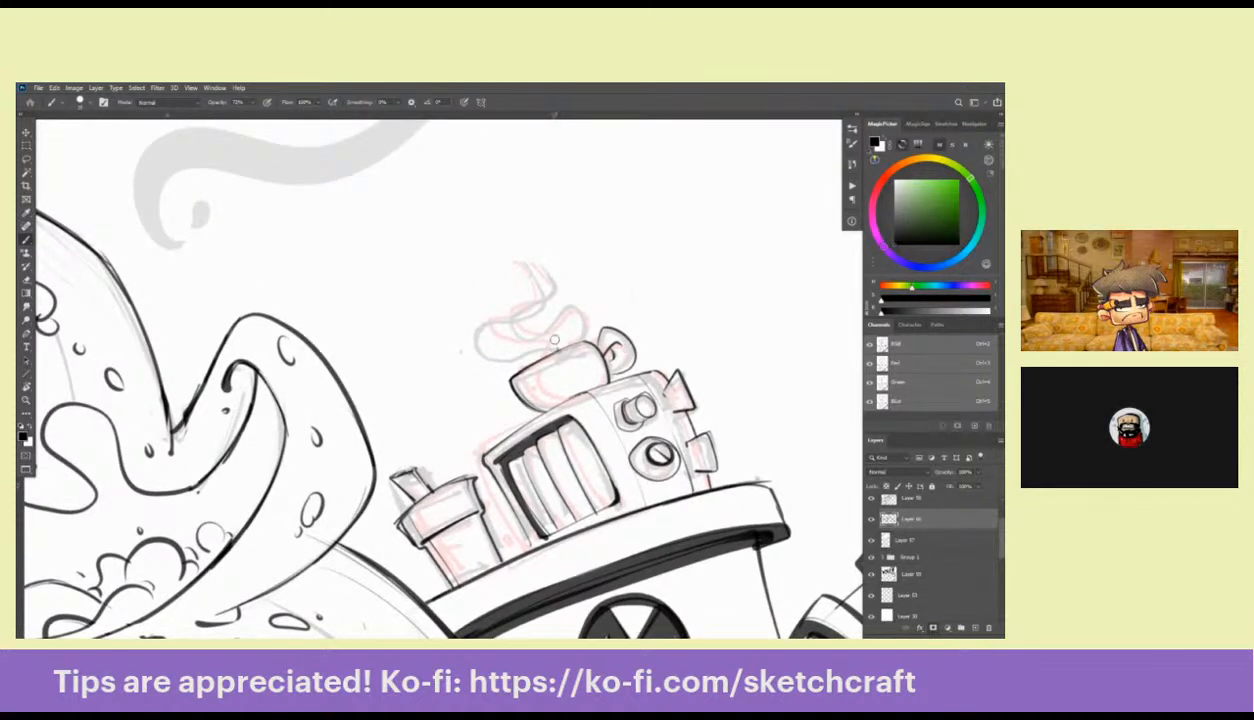
pyautogui.moveTo(506, 362)
pyautogui.mouseDown()
pyautogui.moveTo(463, 338)
pyautogui.moveTo(536, 295)
pyautogui.moveTo(516, 248)
pyautogui.moveTo(485, 267)
pyautogui.mouseUp()
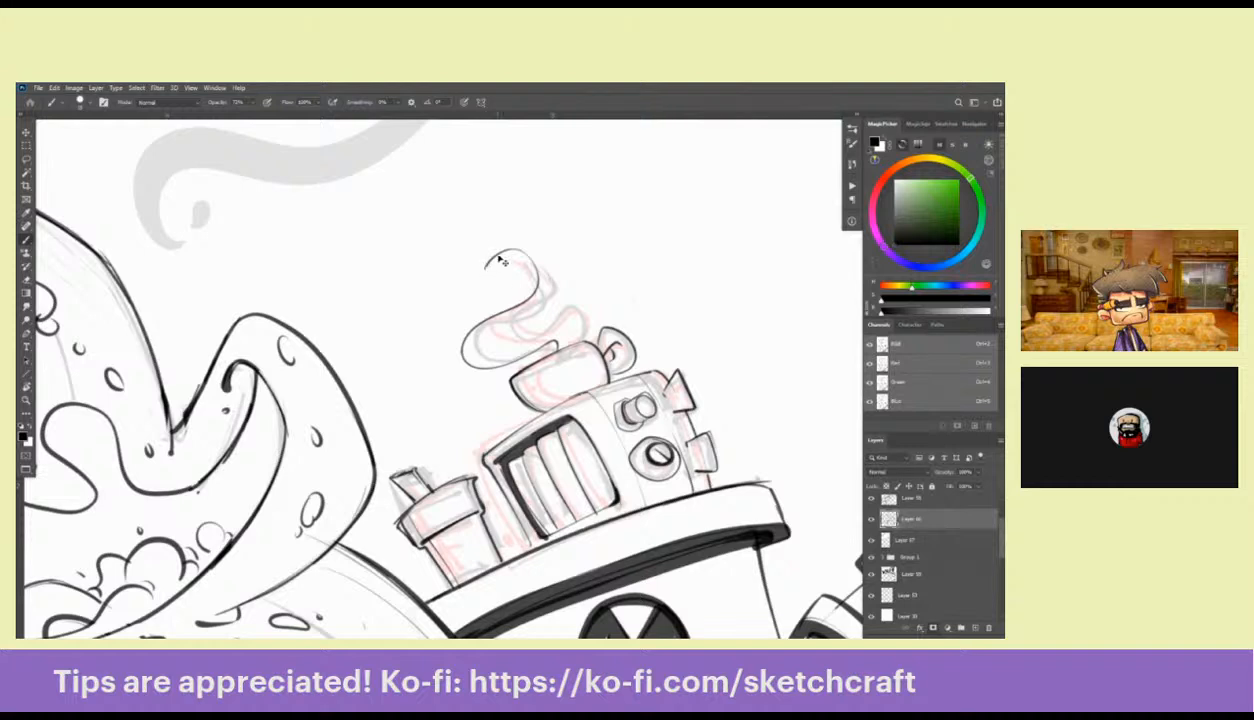
pyautogui.hotkey('ctrl', 'z')
pyautogui.moveTo(548, 336)
pyautogui.mouseDown()
pyautogui.moveTo(497, 367)
pyautogui.moveTo(466, 332)
pyautogui.moveTo(540, 286)
pyautogui.moveTo(503, 263)
pyautogui.moveTo(492, 276)
pyautogui.moveTo(537, 231)
pyautogui.moveTo(555, 288)
pyautogui.moveTo(488, 326)
pyautogui.moveTo(606, 326)
pyautogui.mouseUp()
pyautogui.moveTo(490, 265); pyautogui.dragTo(504, 273)
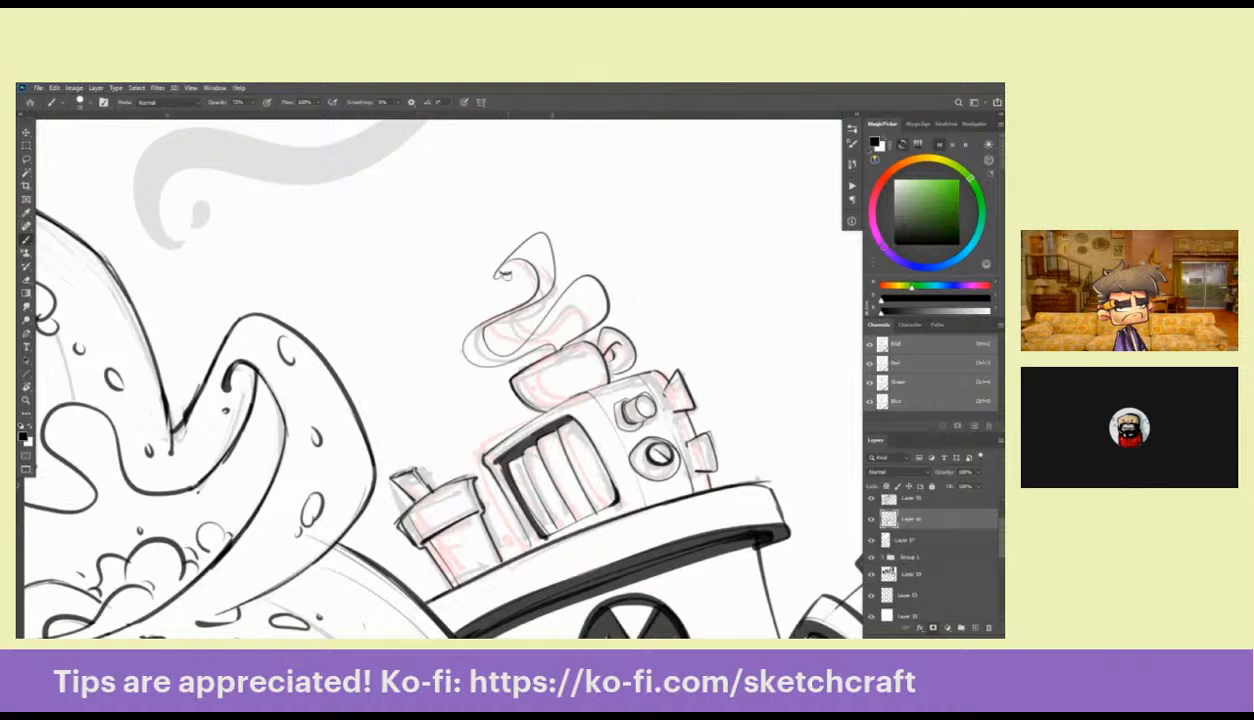
# Reinforce the line work along the top and side edges of the appliance beneath the cup
pyautogui.moveTo(680, 424); pyautogui.dragTo(593, 347)
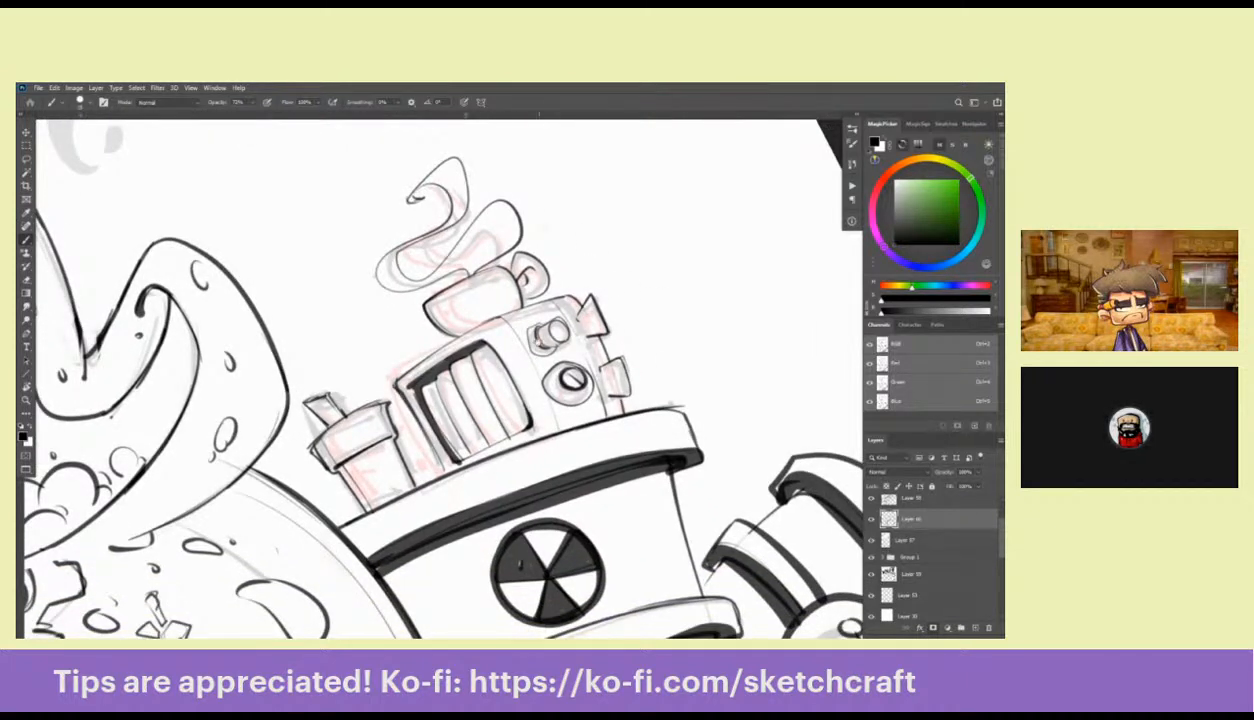
pyautogui.hscroll(-2, 435, 378)
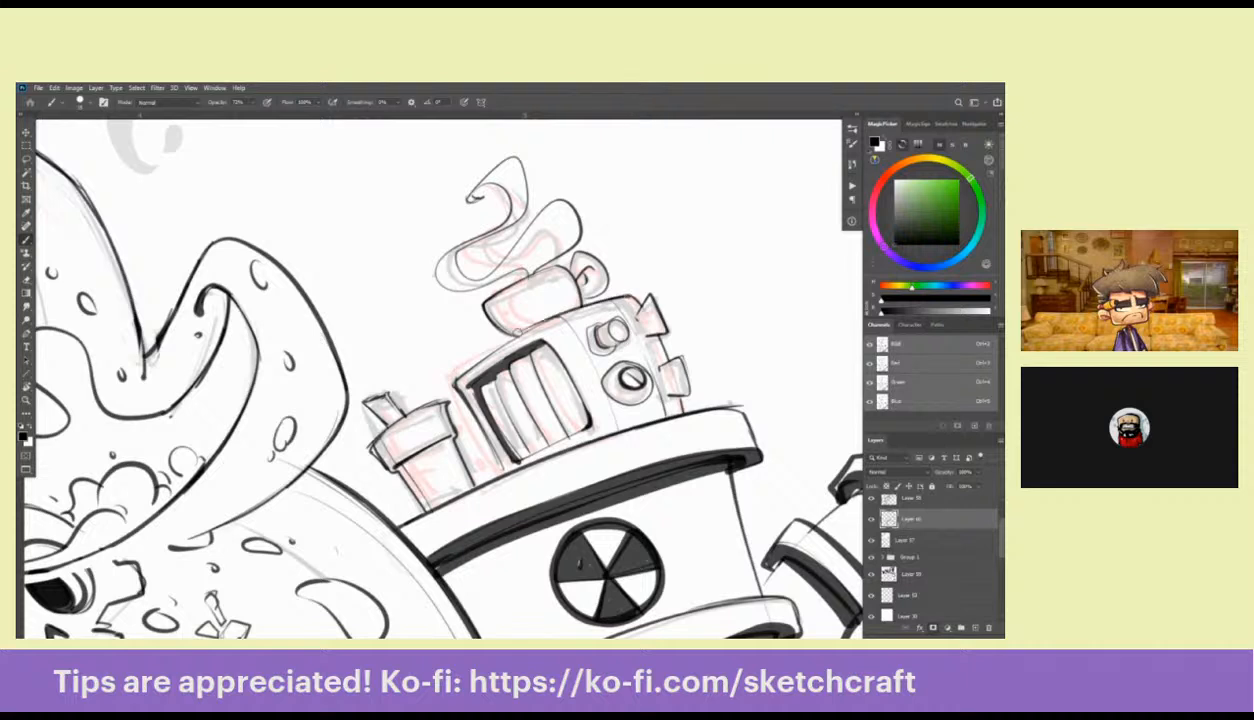
pyautogui.moveTo(455, 368); pyautogui.dragTo(544, 308)
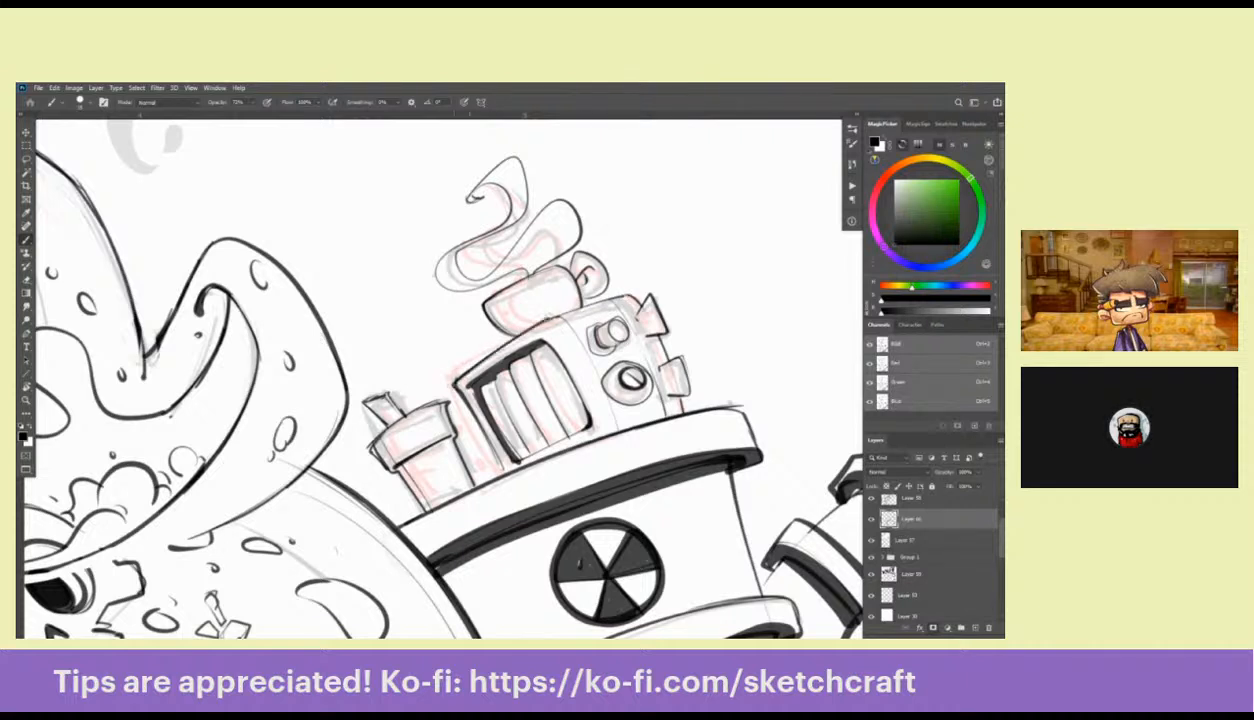
pyautogui.moveTo(655, 363); pyautogui.dragTo(506, 393)
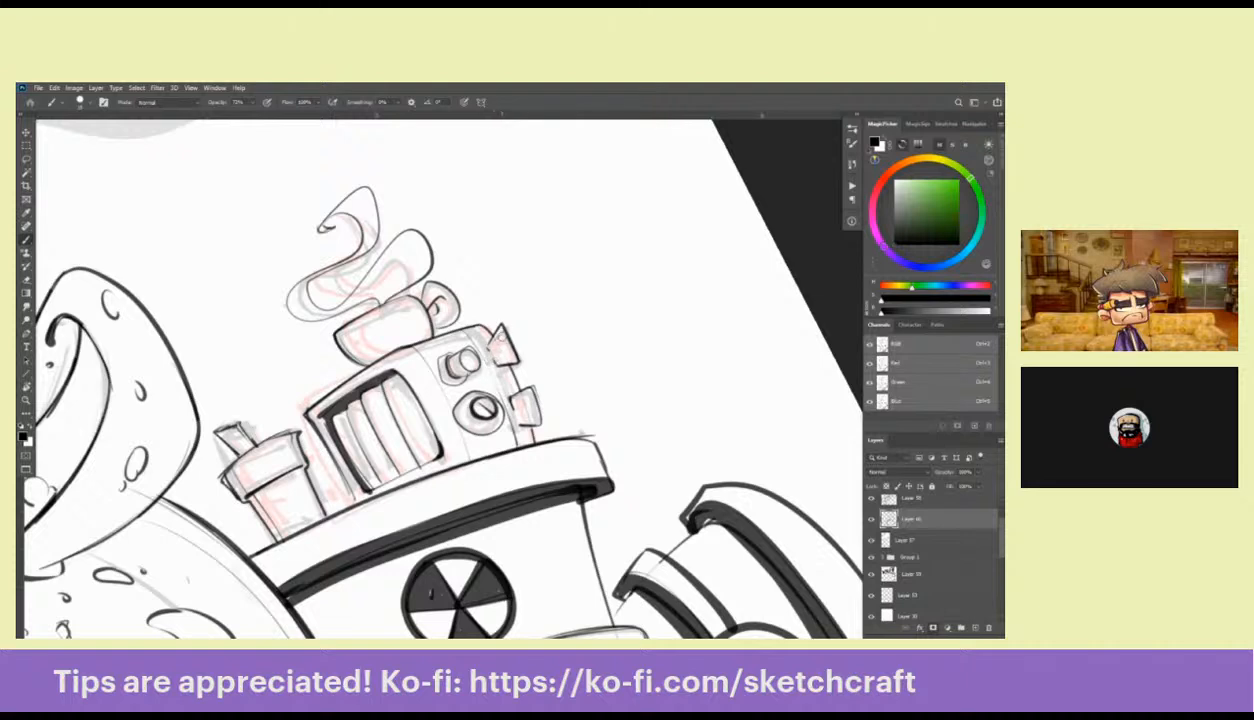
pyautogui.moveTo(490, 326)
pyautogui.mouseDown()
pyautogui.moveTo(510, 358)
pyautogui.moveTo(498, 318)
pyautogui.moveTo(537, 421)
pyautogui.moveTo(506, 420)
pyautogui.mouseUp()
pyautogui.moveTo(401, 398); pyautogui.dragTo(505, 328)
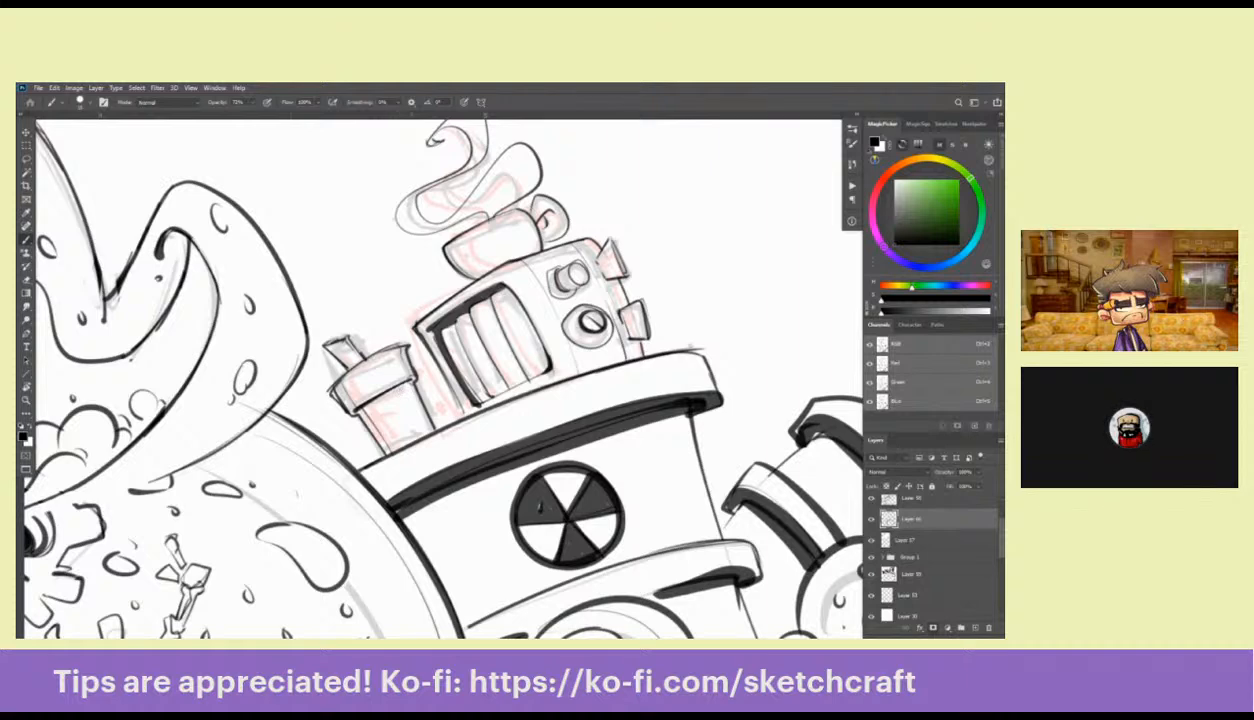
# Add finer lines around the appliance's knobs and side clips, and curl the tip of the steam into a small spiral
pyautogui.moveTo(416, 374); pyautogui.dragTo(479, 326)
pyautogui.moveTo(549, 272); pyautogui.dragTo(546, 367)
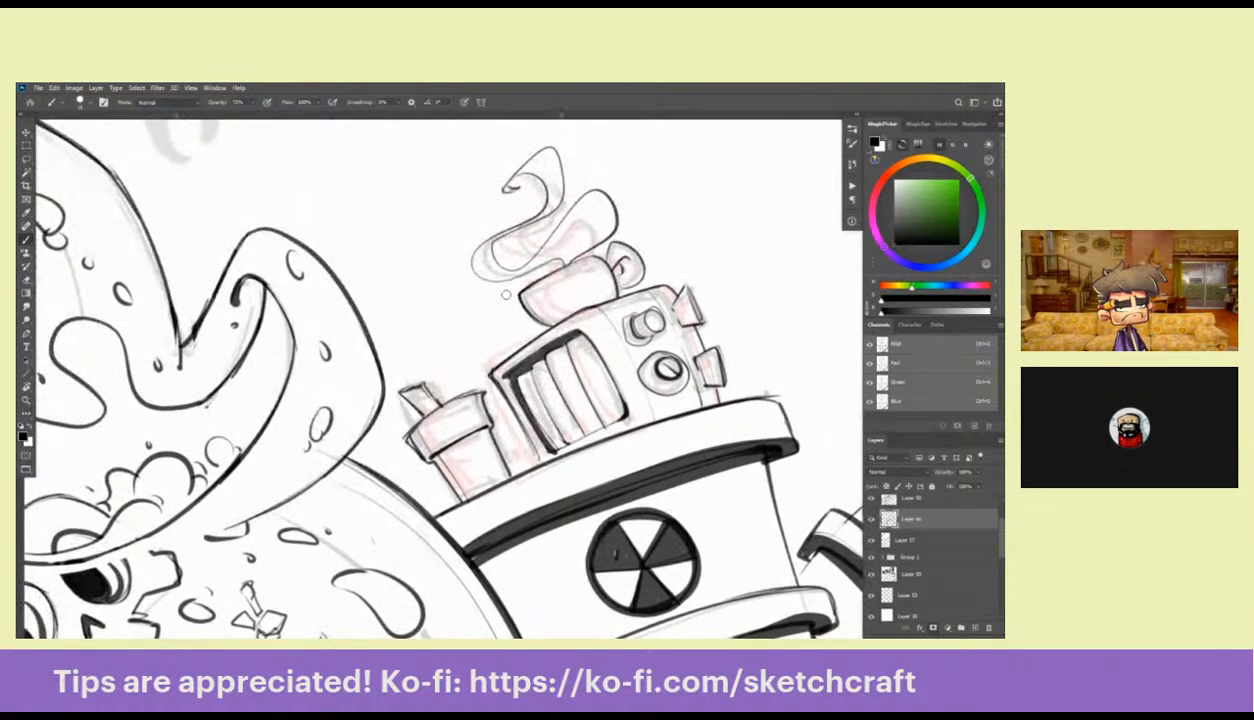
pyautogui.moveTo(567, 255)
pyautogui.mouseDown()
pyautogui.moveTo(537, 298)
pyautogui.moveTo(589, 302)
pyautogui.moveTo(566, 309)
pyautogui.mouseUp()
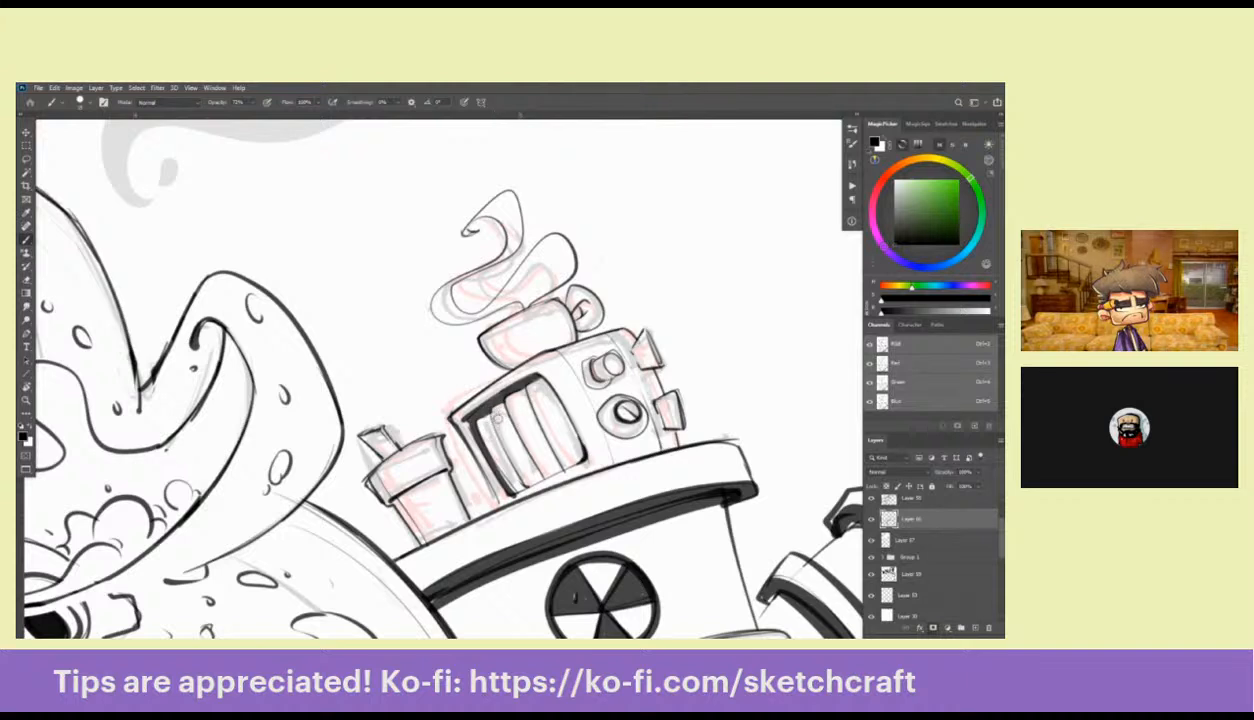
pyautogui.moveTo(512, 435); pyautogui.dragTo(487, 427)
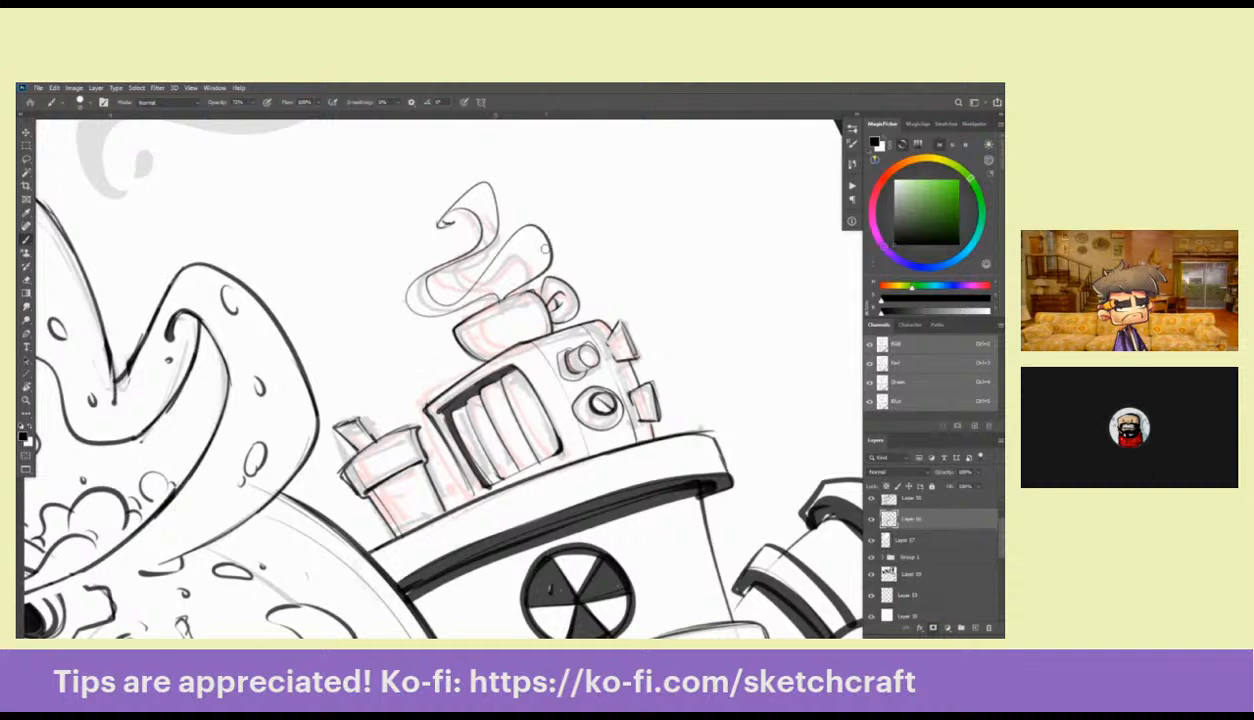
pyautogui.moveTo(524, 265); pyautogui.dragTo(472, 284)
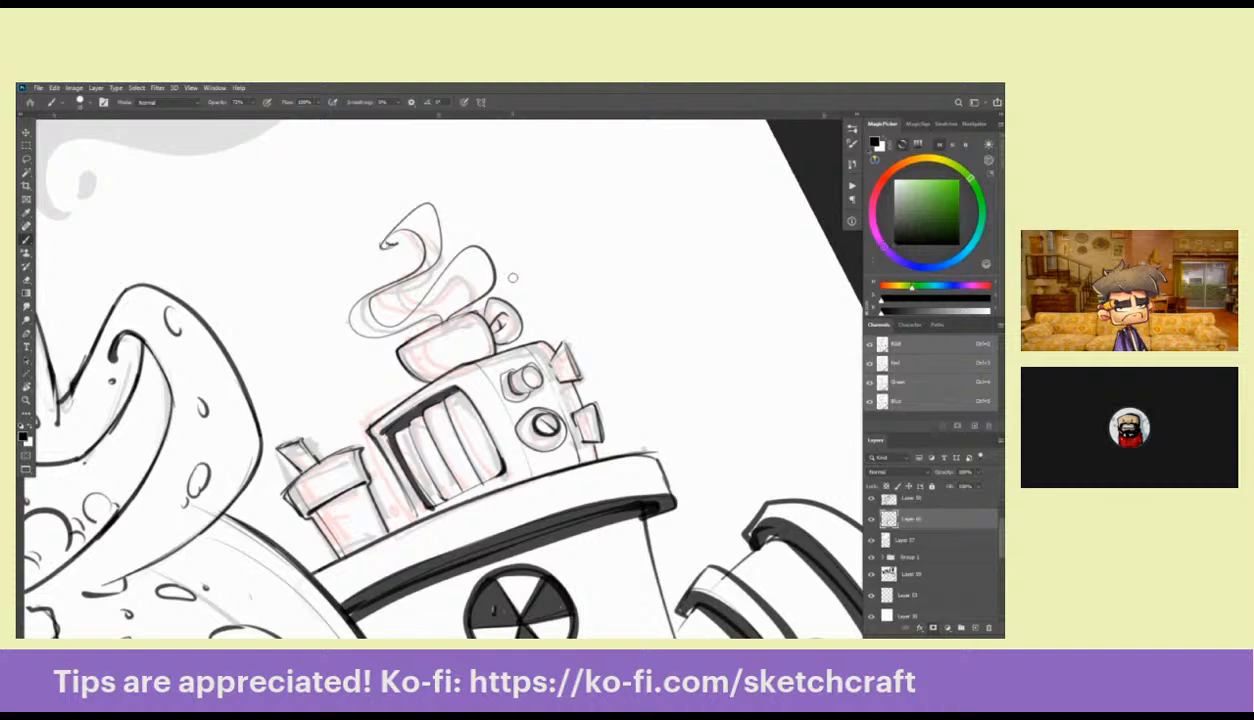
pyautogui.moveTo(390, 245); pyautogui.dragTo(480, 263)
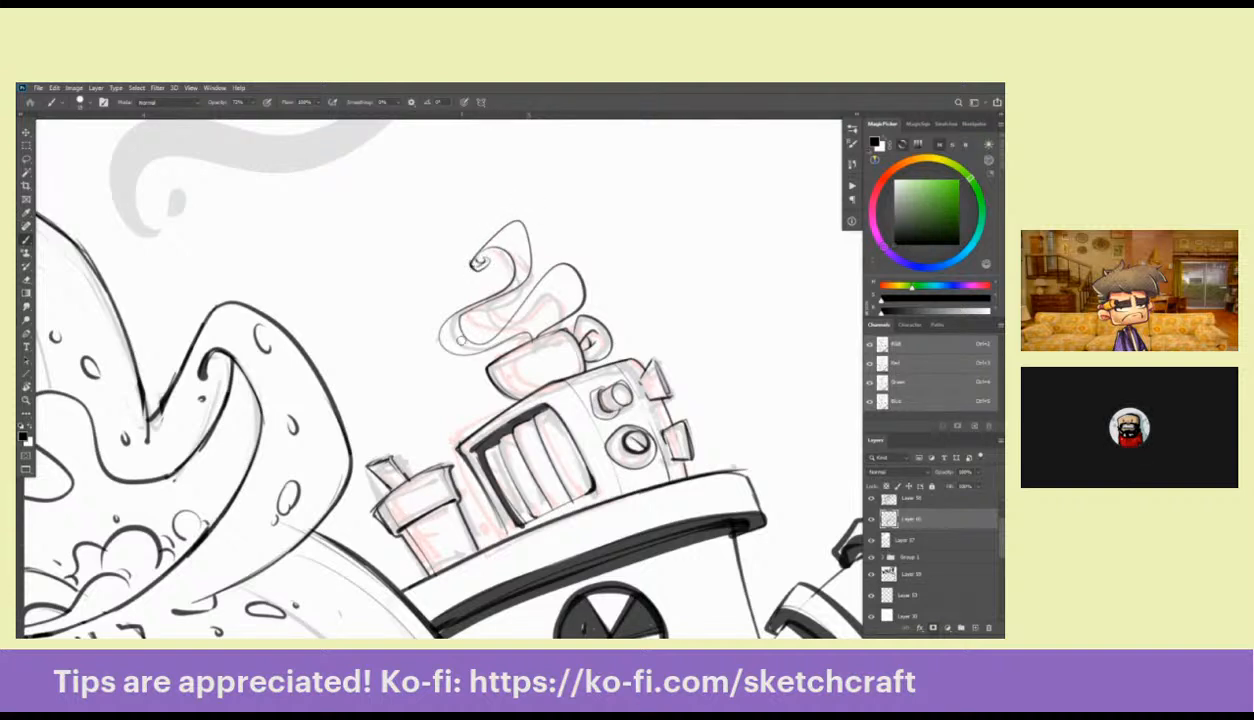
# Reset the canvas rotation and examine the new props against the whole illustration
pyautogui.moveTo(639, 292); pyautogui.dragTo(525, 248)
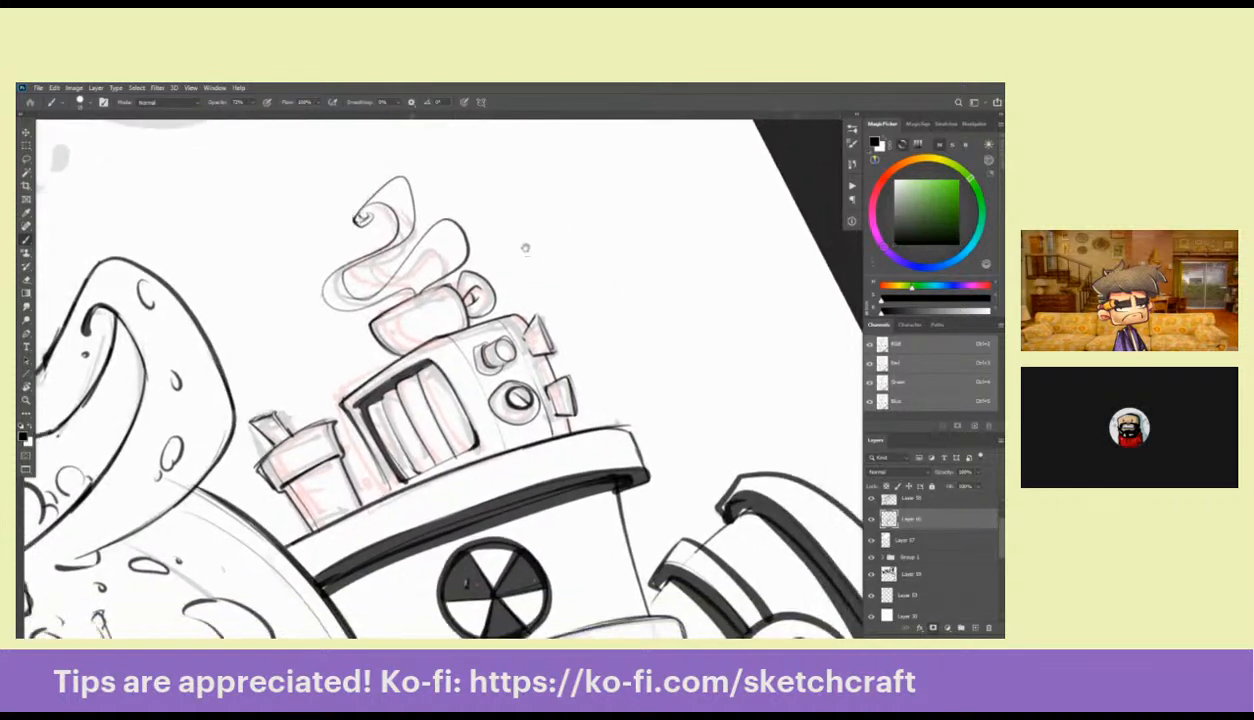
pyautogui.moveTo(561, 339)
pyautogui.mouseDown()
pyautogui.moveTo(527, 322)
pyautogui.moveTo(532, 297)
pyautogui.moveTo(547, 330)
pyautogui.moveTo(534, 298)
pyautogui.moveTo(520, 336)
pyautogui.mouseUp()
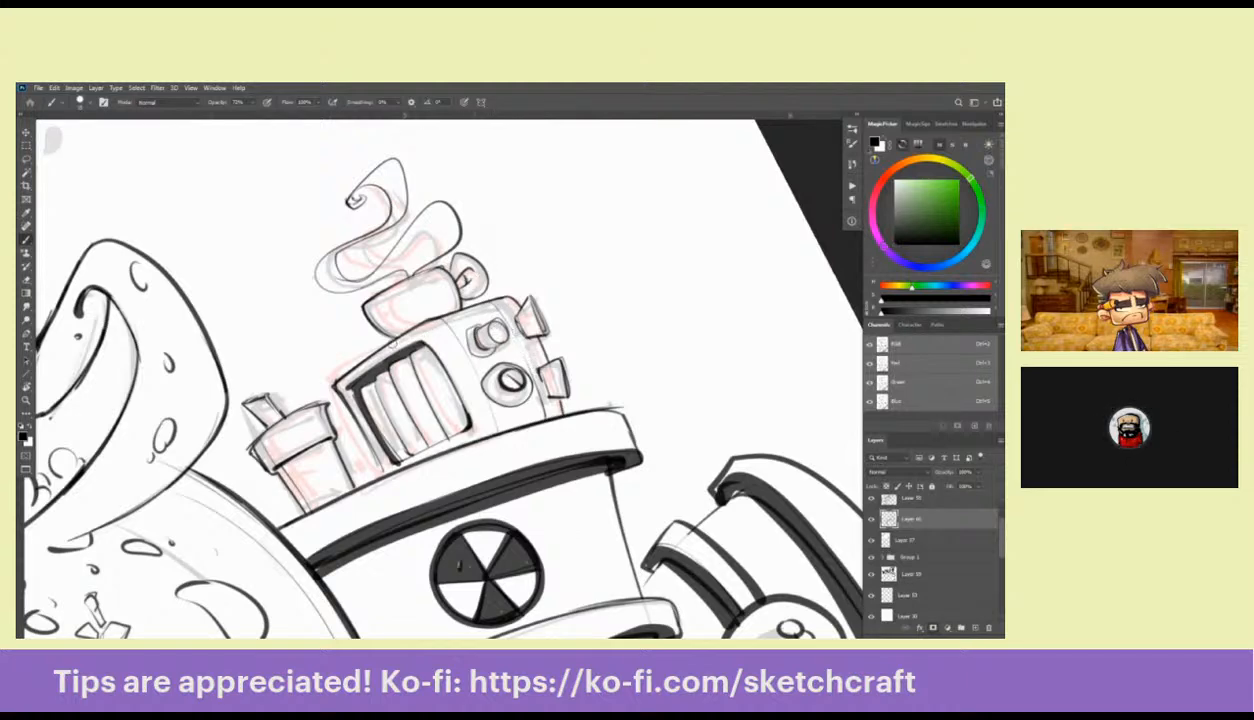
pyautogui.moveTo(341, 391); pyautogui.dragTo(514, 241)
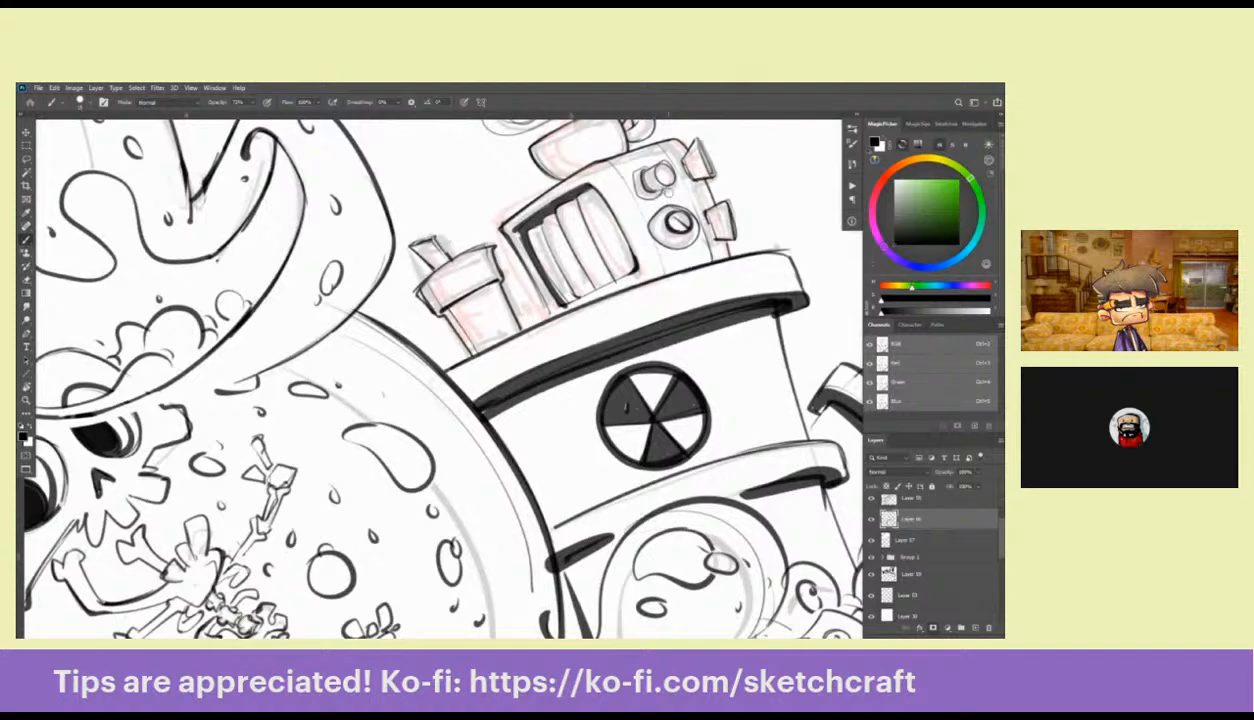
pyautogui.moveTo(446, 289); pyautogui.dragTo(406, 478)
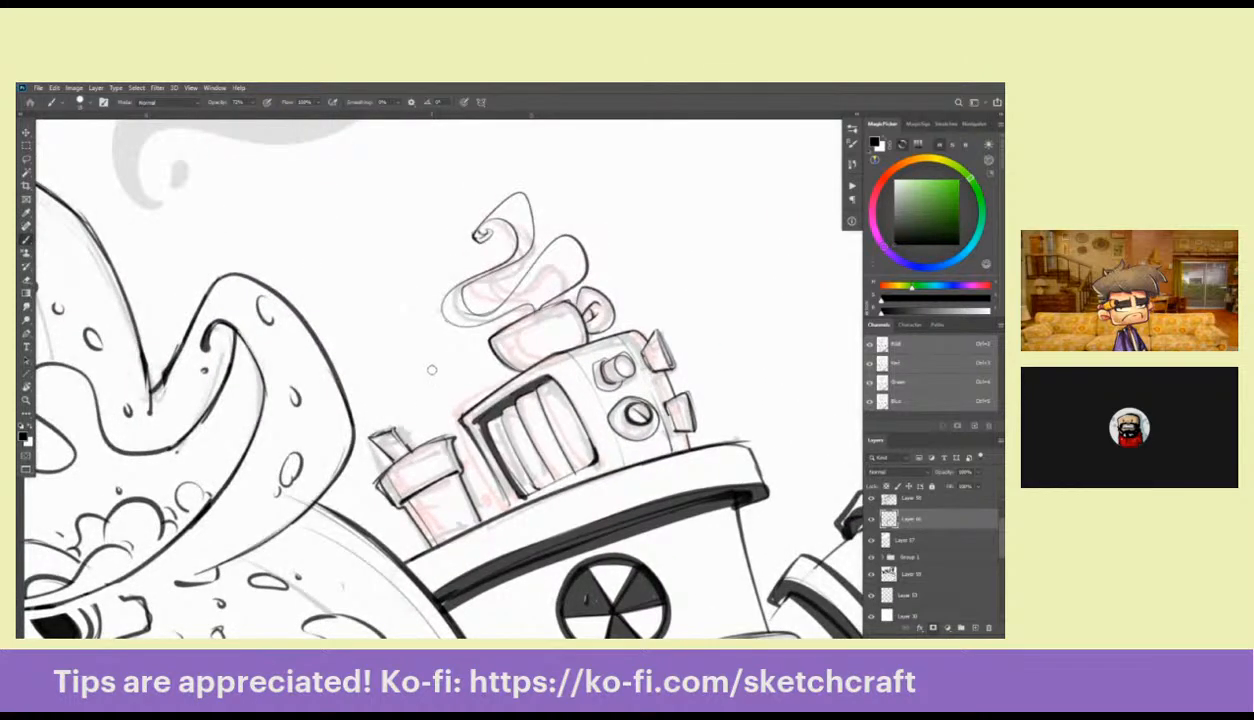
pyautogui.press('r')
pyautogui.click(201, 104)
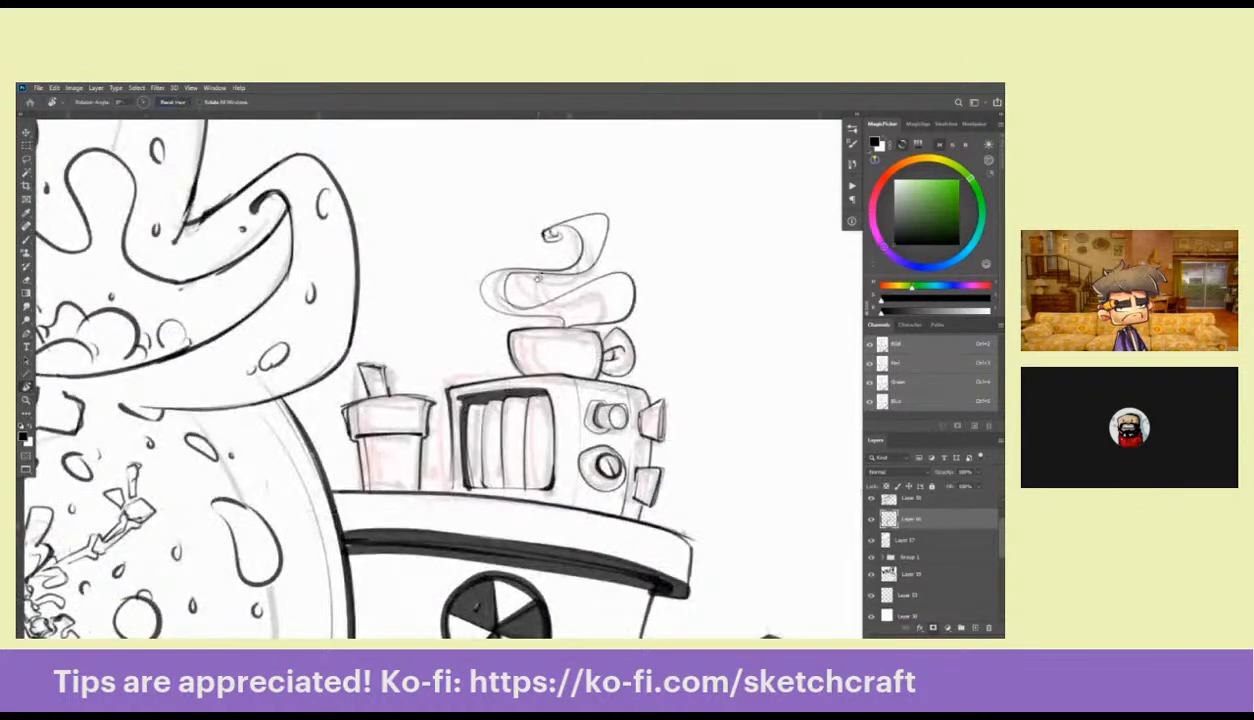
pyautogui.press('z')
pyautogui.hotkey('ctrl', '0')
pyautogui.scroll(3, 528, 385)
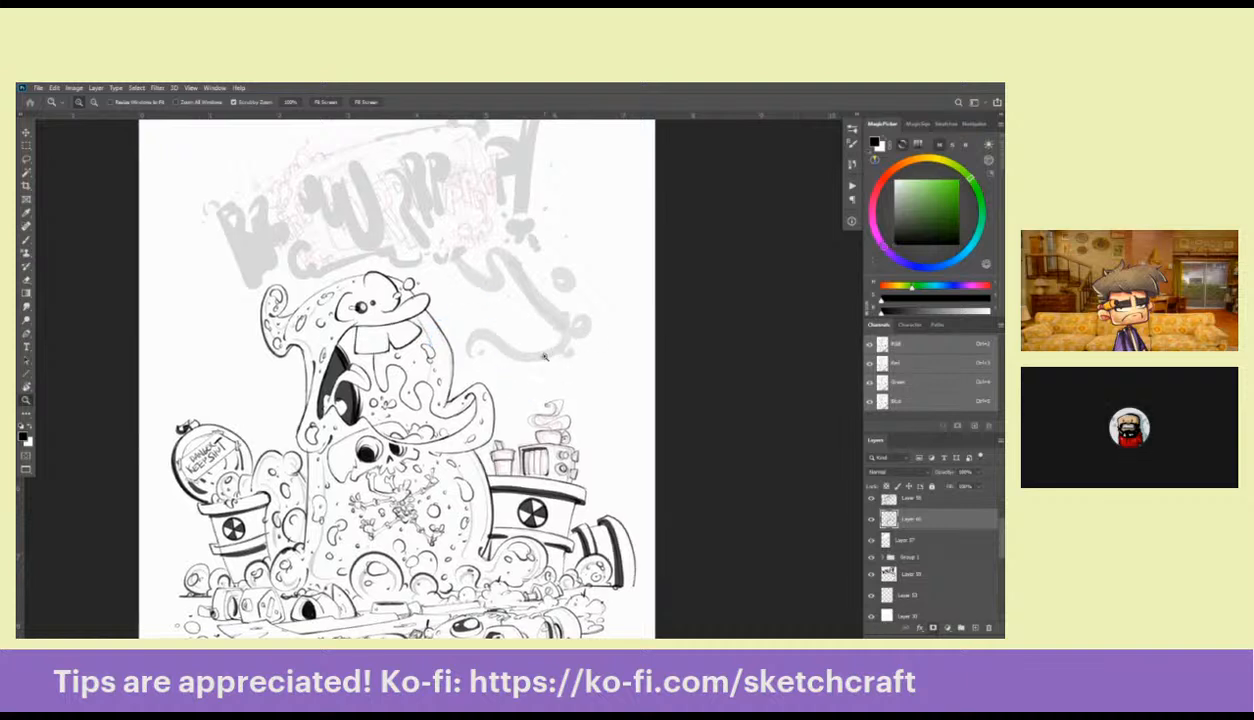
pyautogui.scroll(-2, 508, 364)
pyautogui.hscroll(-3, 508, 364)
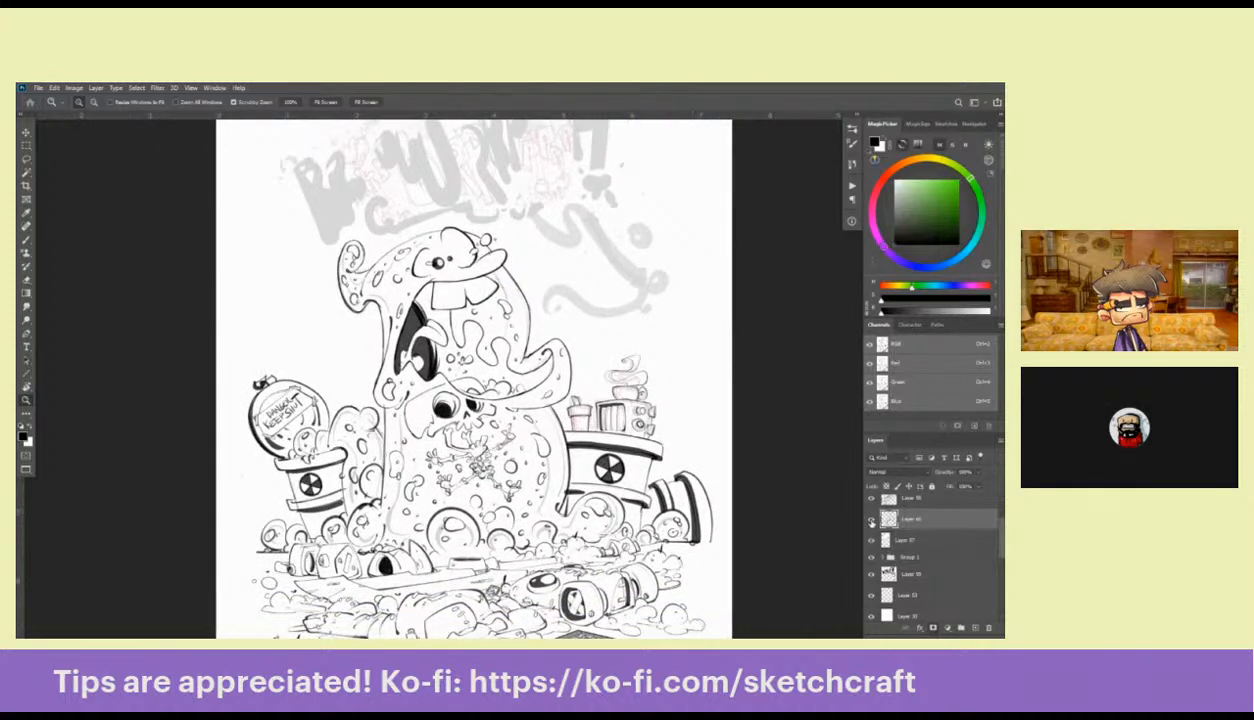
# Toggle the visibility of the prop ink layer, Group 1 and the lettering sketch layer, and select the lettering sketch layer
pyautogui.click(870, 519)
pyautogui.click(870, 519)
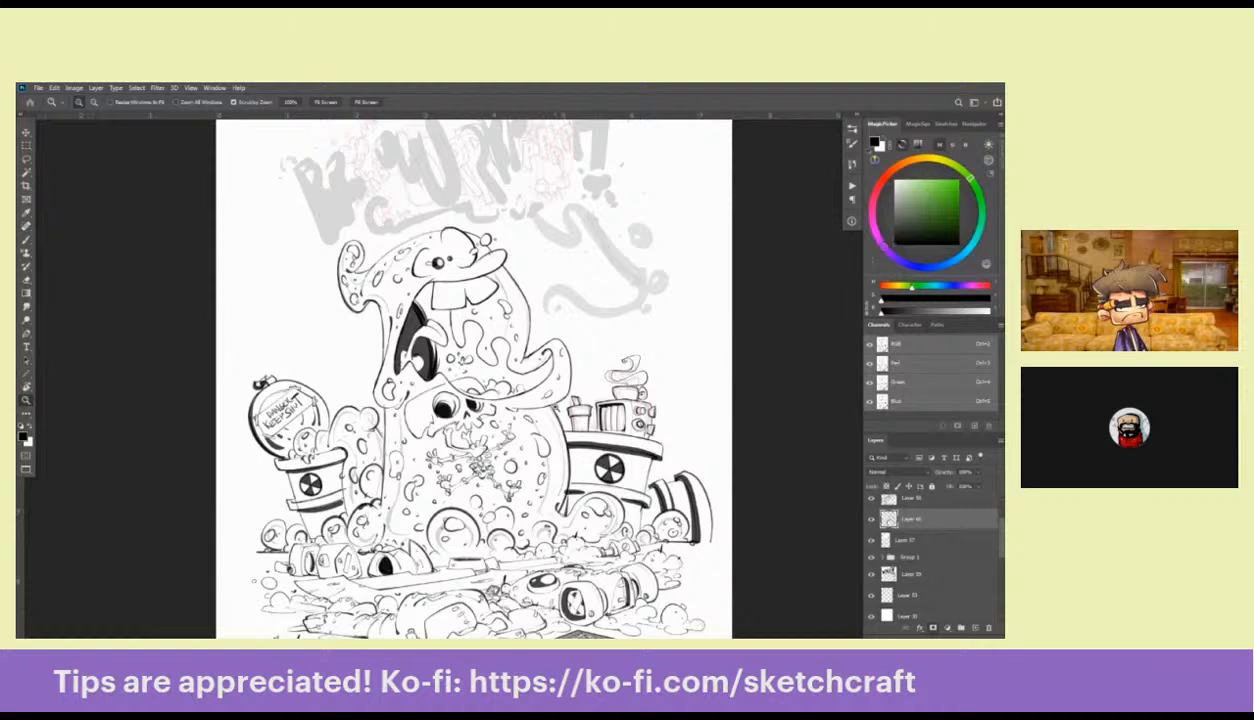
pyautogui.moveTo(536, 374); pyautogui.dragTo(537, 380)
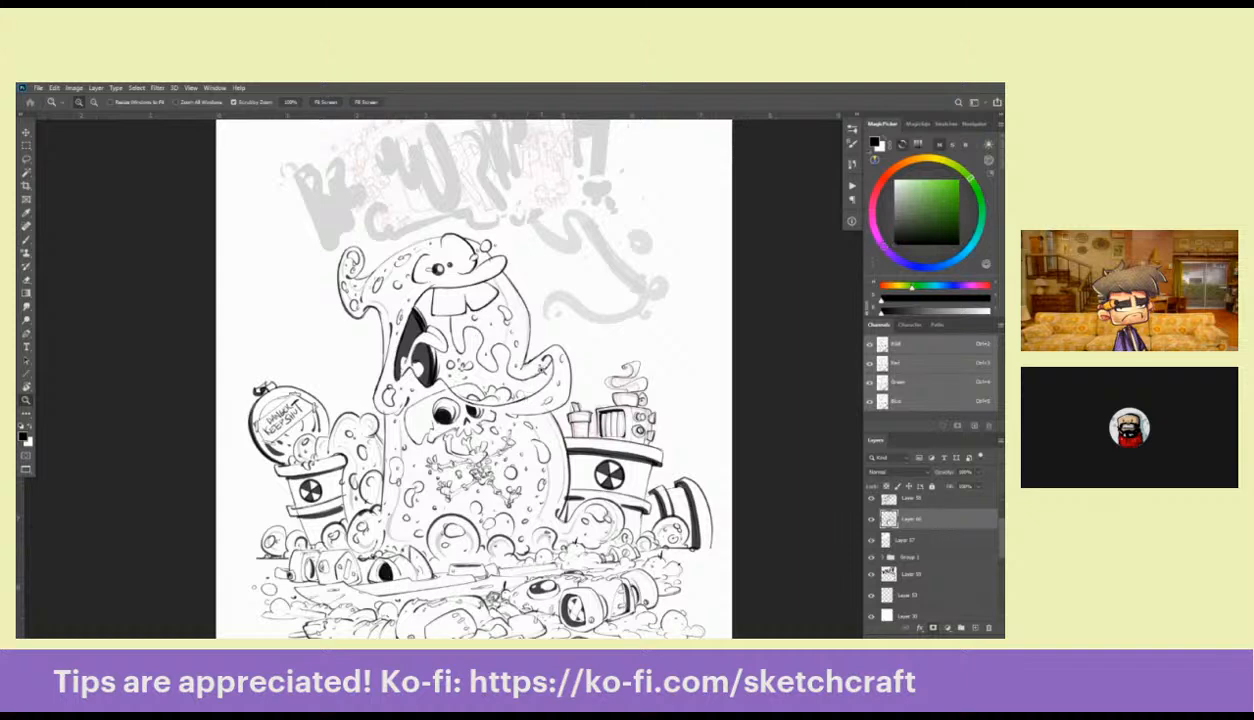
pyautogui.moveTo(537, 349); pyautogui.dragTo(562, 355)
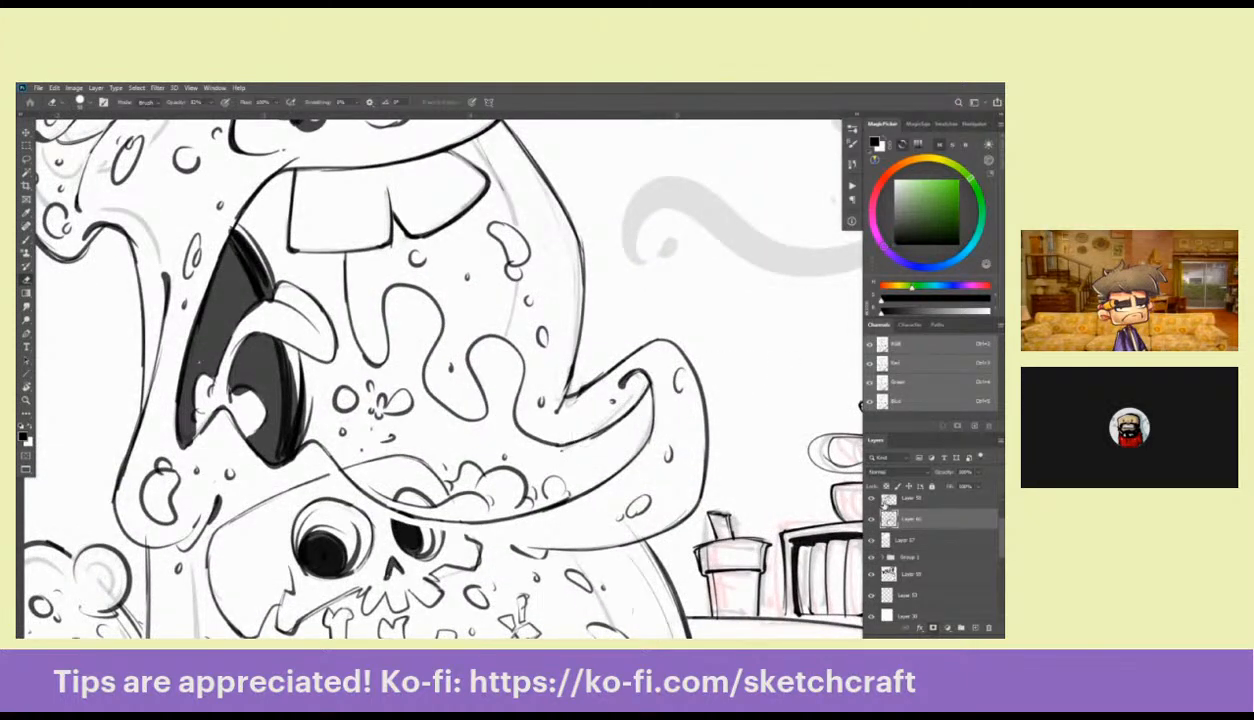
pyautogui.click(871, 575)
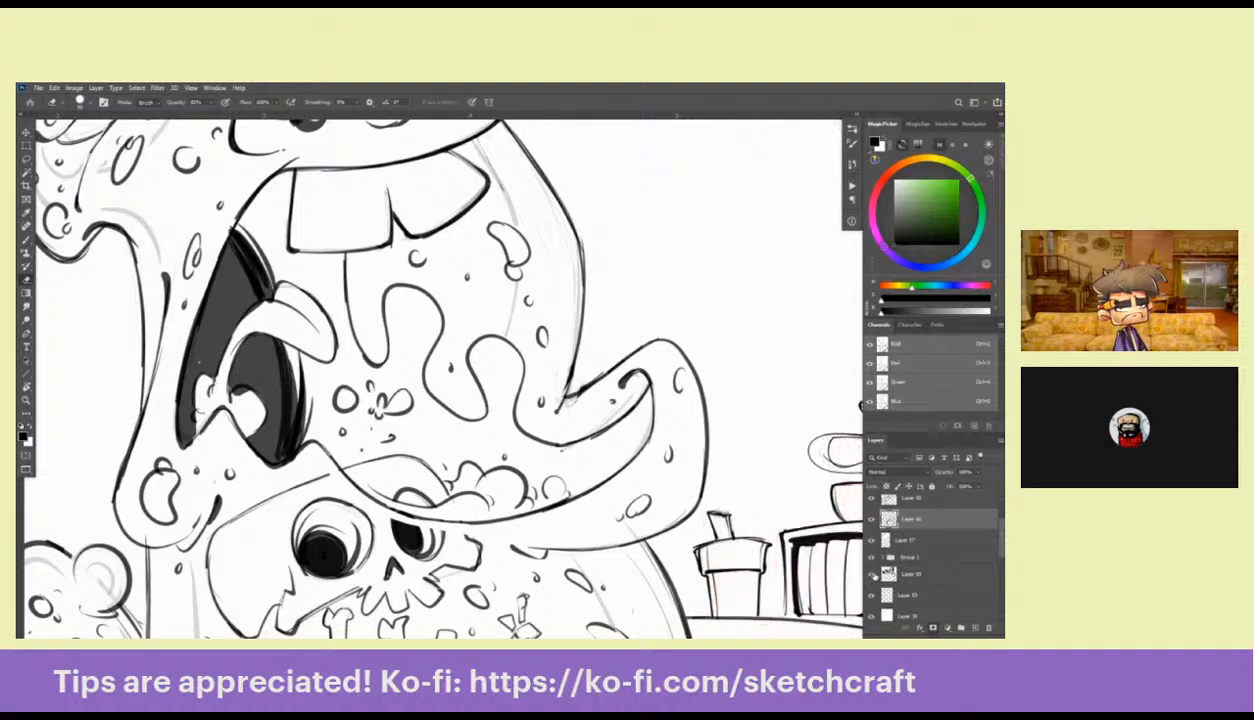
pyautogui.click(871, 575)
pyautogui.scroll(1, 872, 570)
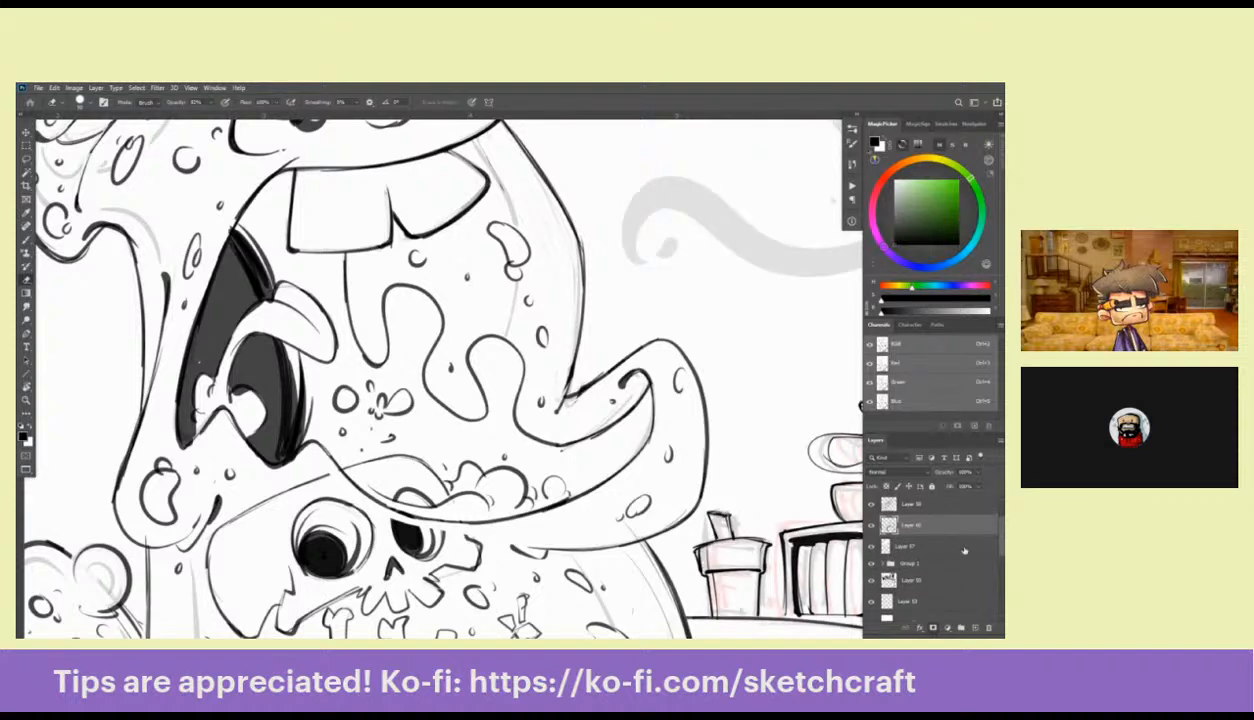
pyautogui.click(871, 564)
pyautogui.click(871, 564)
pyautogui.click(871, 580)
pyautogui.click(871, 580)
pyautogui.click(890, 581)
pyautogui.moveTo(785, 540); pyautogui.dragTo(690, 500)
pyautogui.moveTo(692, 385); pyautogui.dragTo(451, 301)
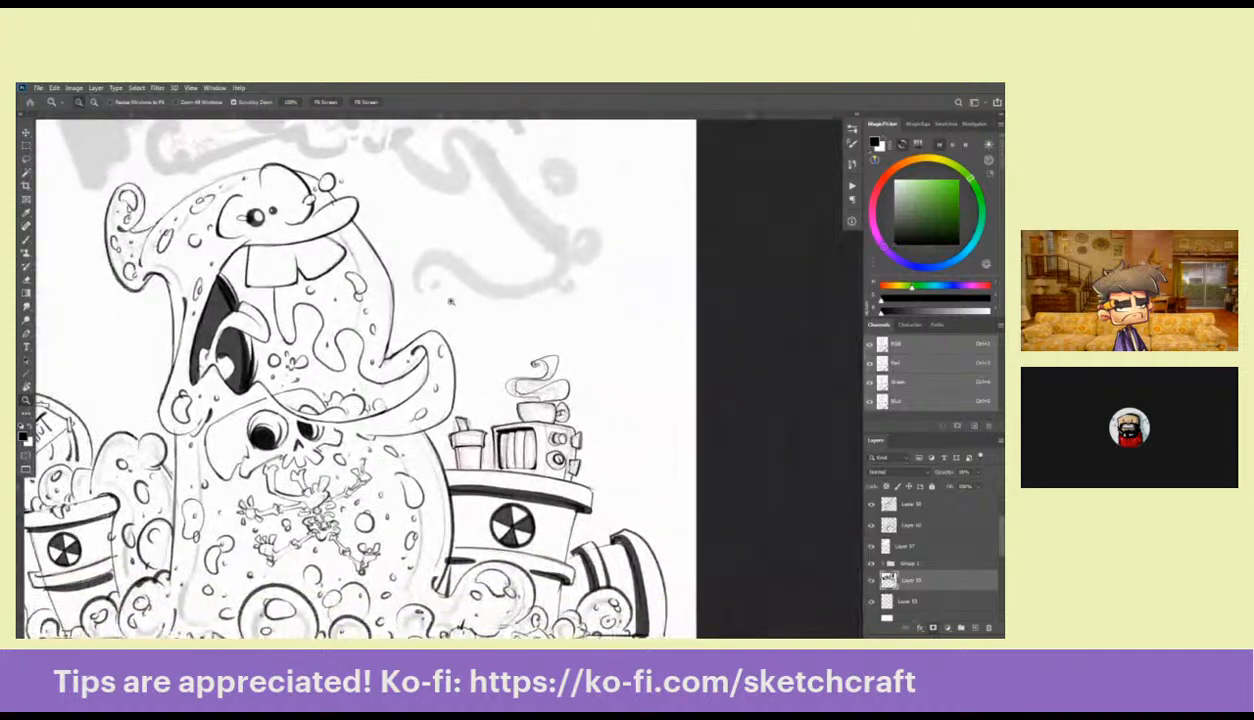
pyautogui.press('l')
pyautogui.moveTo(545, 344)
pyautogui.mouseDown()
pyautogui.moveTo(430, 461)
pyautogui.moveTo(591, 340)
pyautogui.mouseUp()
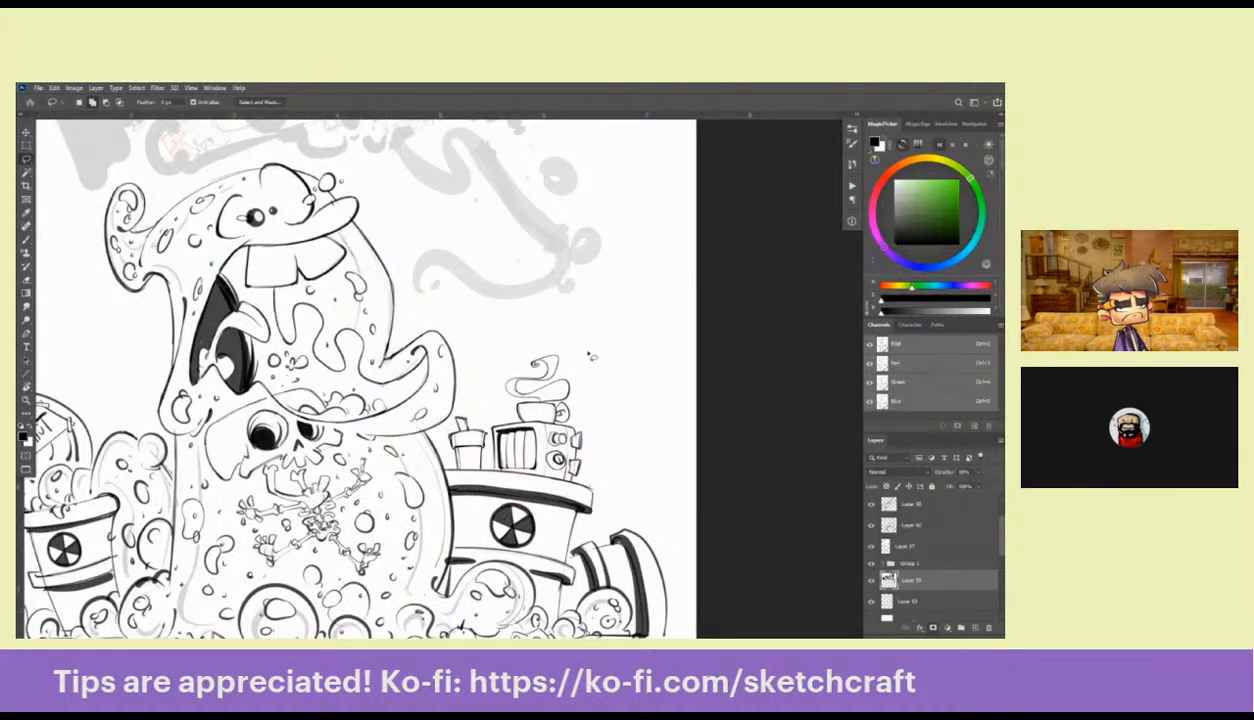
pyautogui.press('z')
pyautogui.keyDown('alt'); pyautogui.click(578, 447); pyautogui.keyUp('alt')
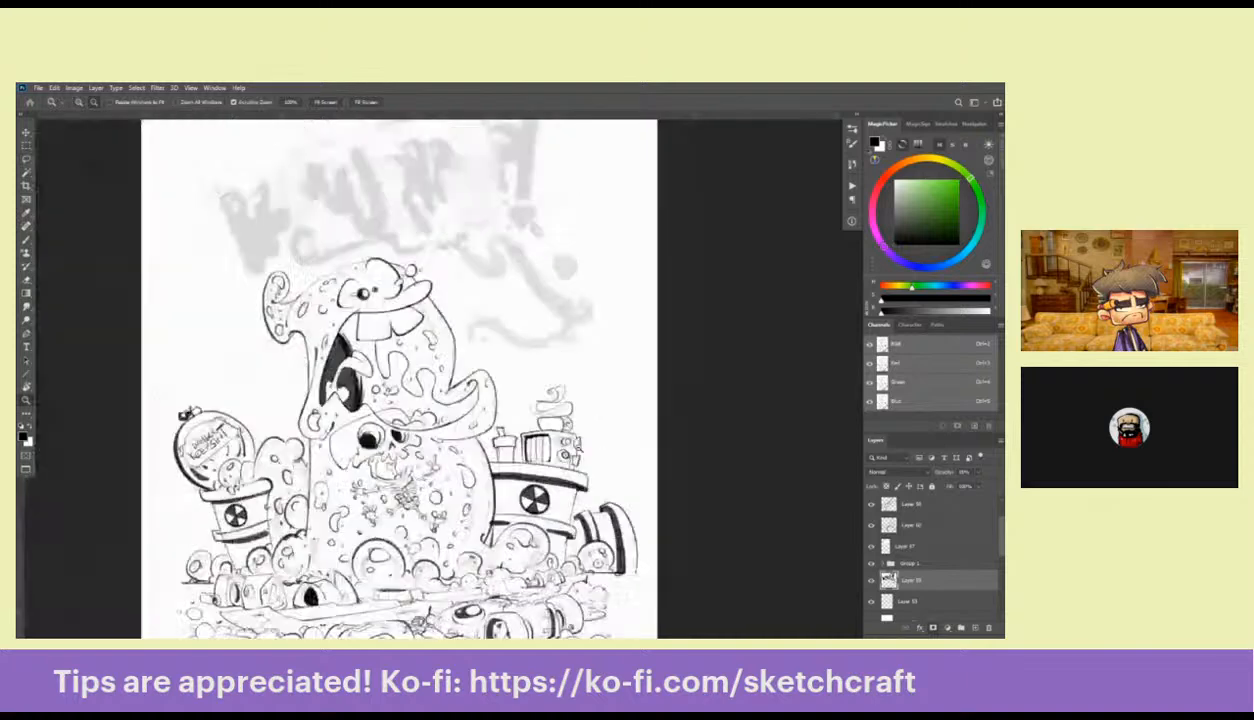
pyautogui.keyDown('alt'); pyautogui.click(578, 447); pyautogui.keyUp('alt')
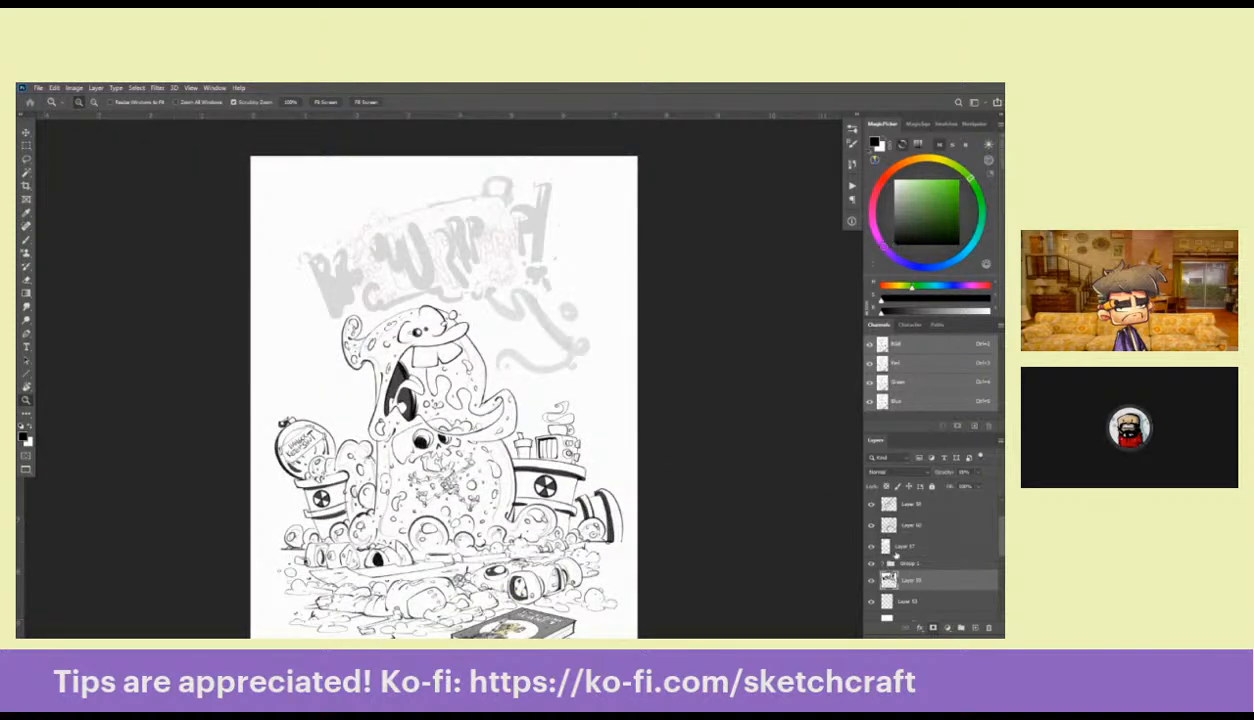
# Create a new blank layer directly above Layer 57 and bring the lettering sketch into closer view
pyautogui.click(896, 552)
pyautogui.click(975, 628)
pyautogui.click(412, 307)
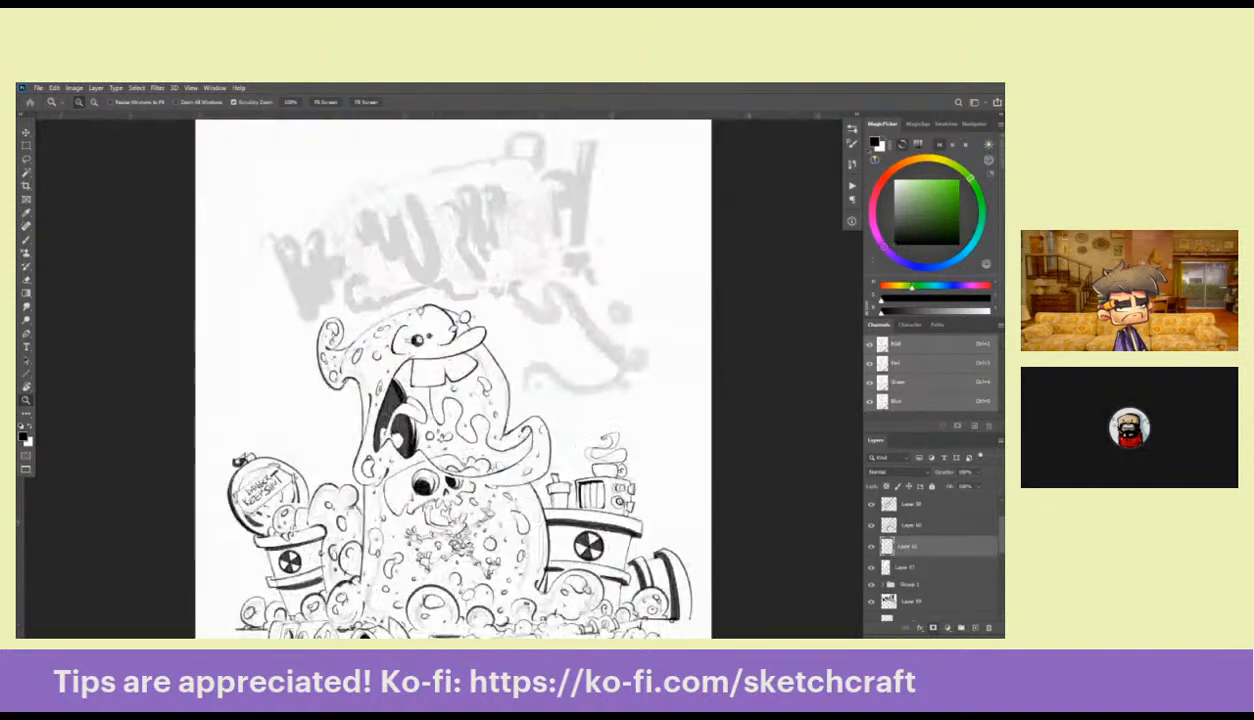
pyautogui.moveTo(428, 320); pyautogui.dragTo(500, 400)
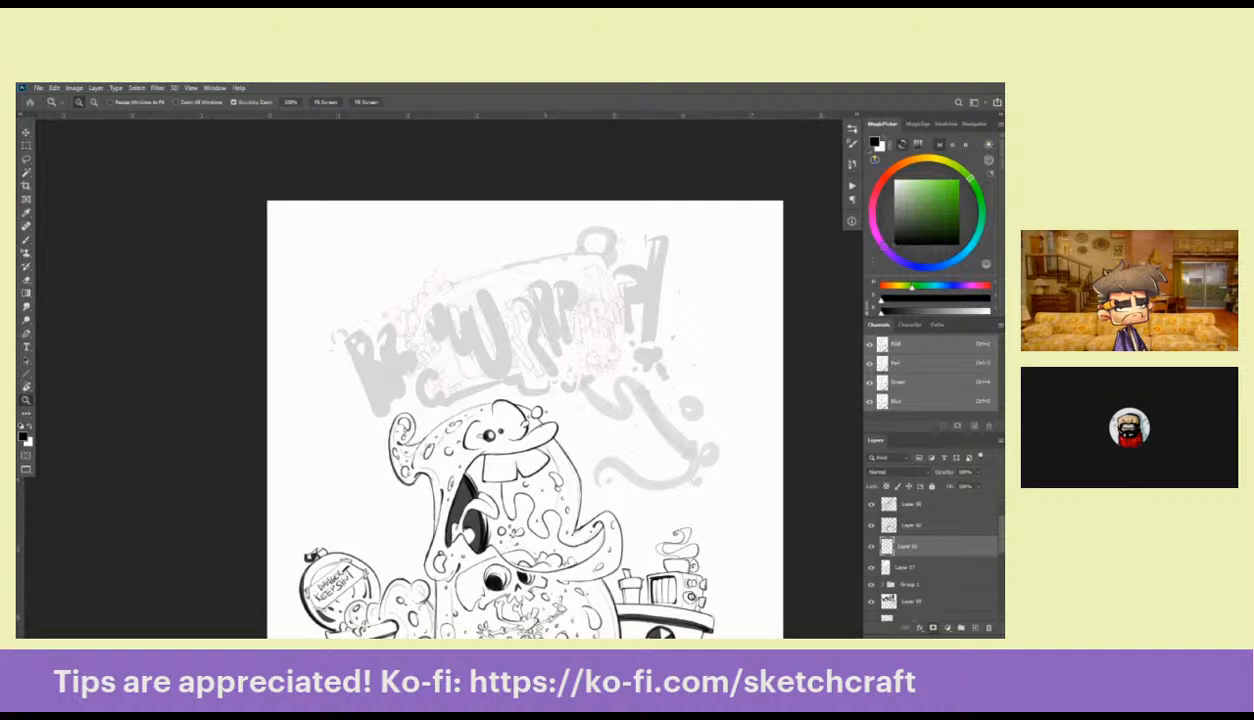
# Examine the lettering sketch up close and against the whole illustration
pyautogui.click(595, 357)
pyautogui.moveTo(587, 340); pyautogui.dragTo(695, 385)
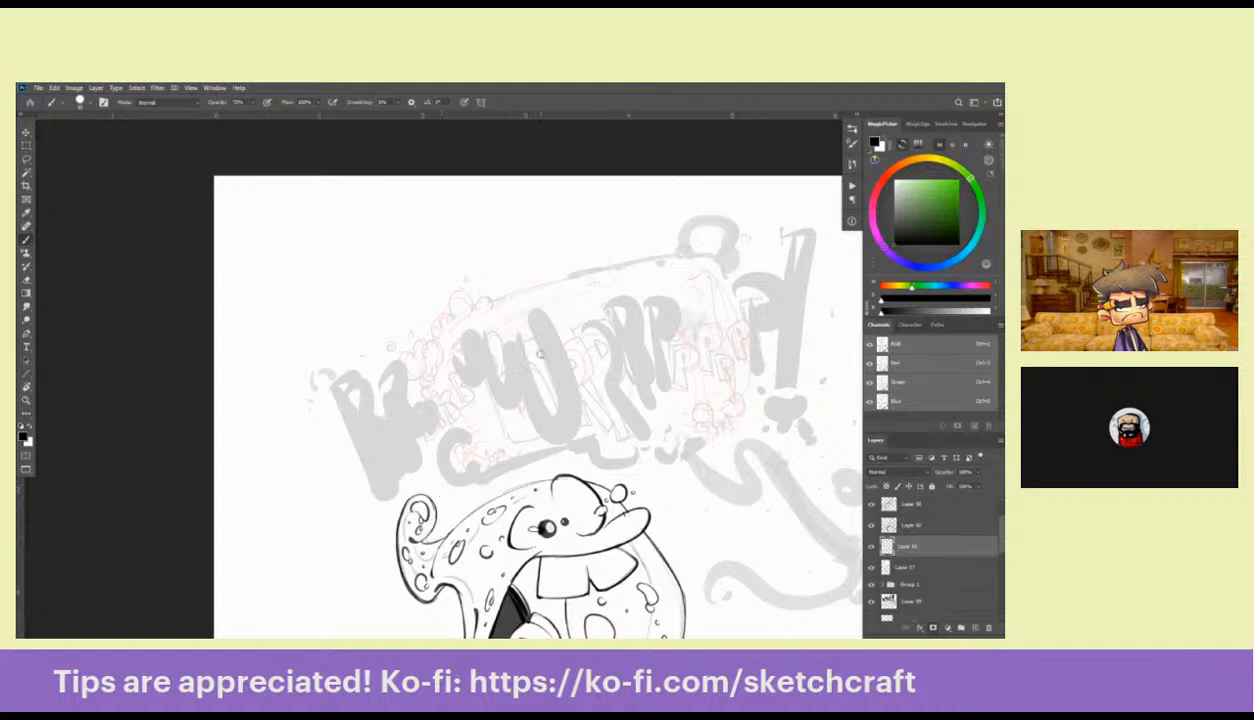
pyautogui.moveTo(505, 381); pyautogui.dragTo(516, 379)
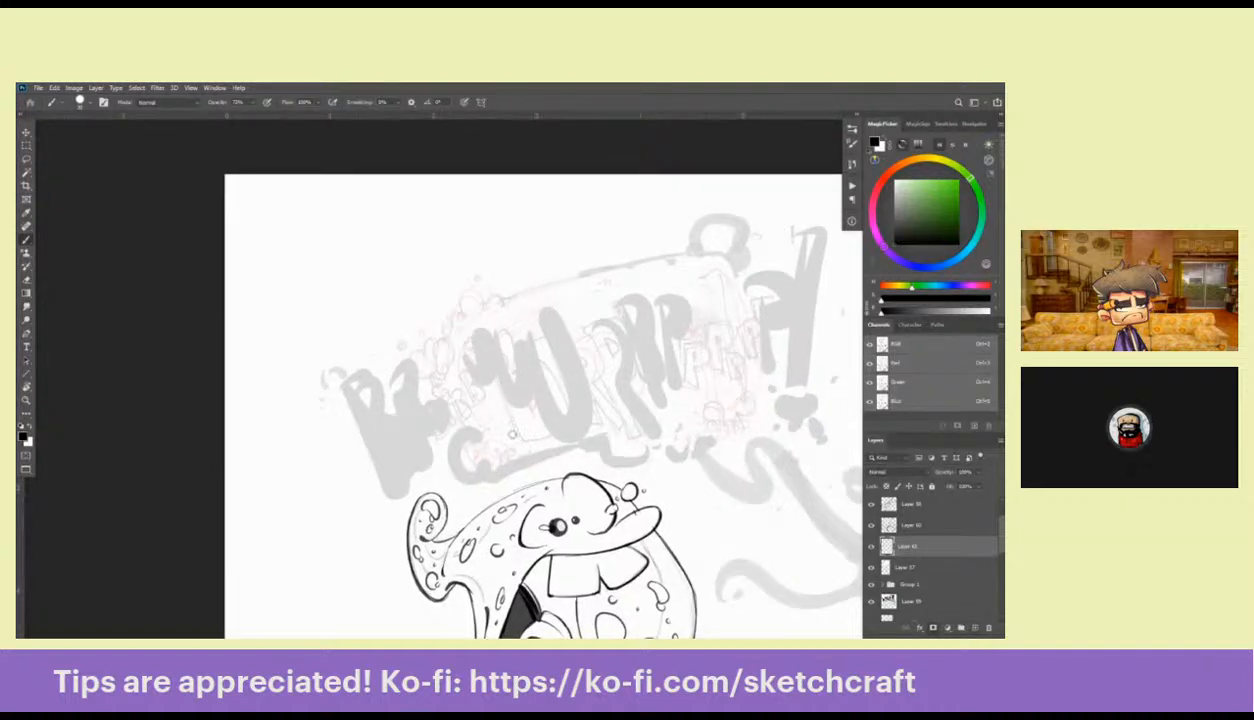
pyautogui.press('z')
pyautogui.keyDown('alt'); pyautogui.click(625, 445); pyautogui.keyUp('alt')
pyautogui.keyDown('alt'); pyautogui.click(625, 445); pyautogui.keyUp('alt')
pyautogui.moveTo(720, 510); pyautogui.dragTo(645, 267)
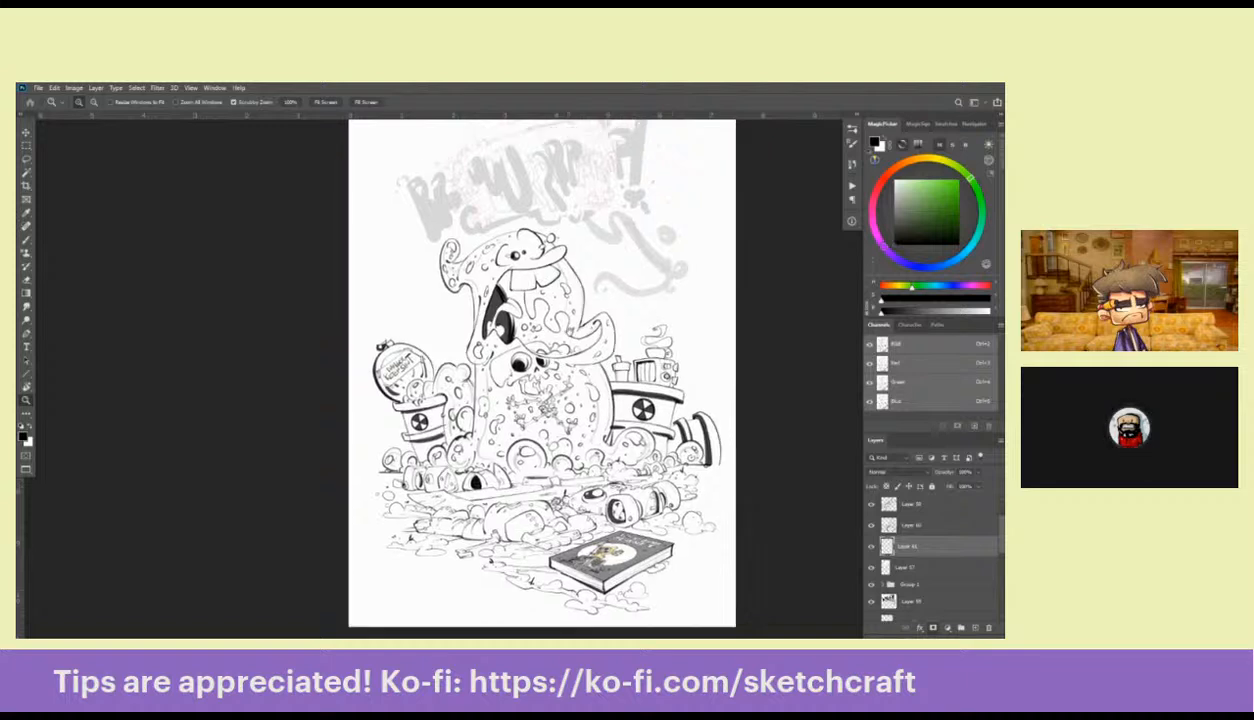
# Create a new layer above the locked layer at the top of the stack and choose the Hard Diamond Ink brush
pyautogui.scroll(4, 537, 271)
pyautogui.press('b')
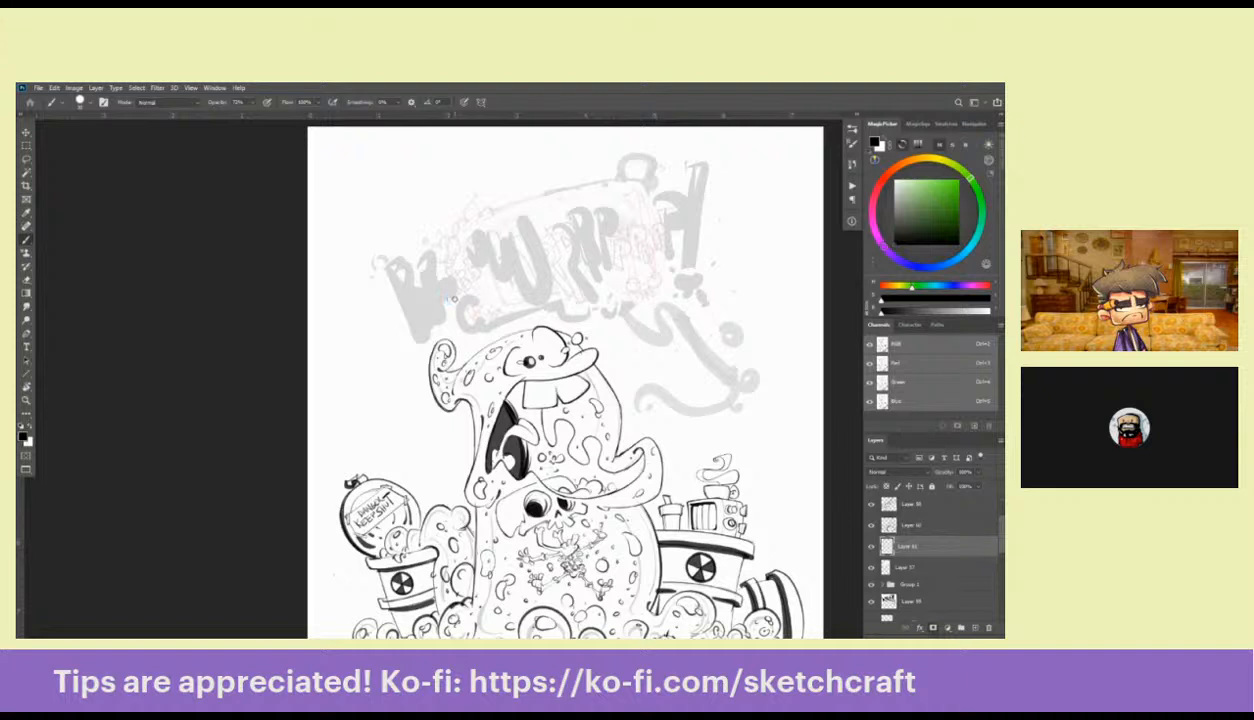
pyautogui.scroll(3, 979, 598)
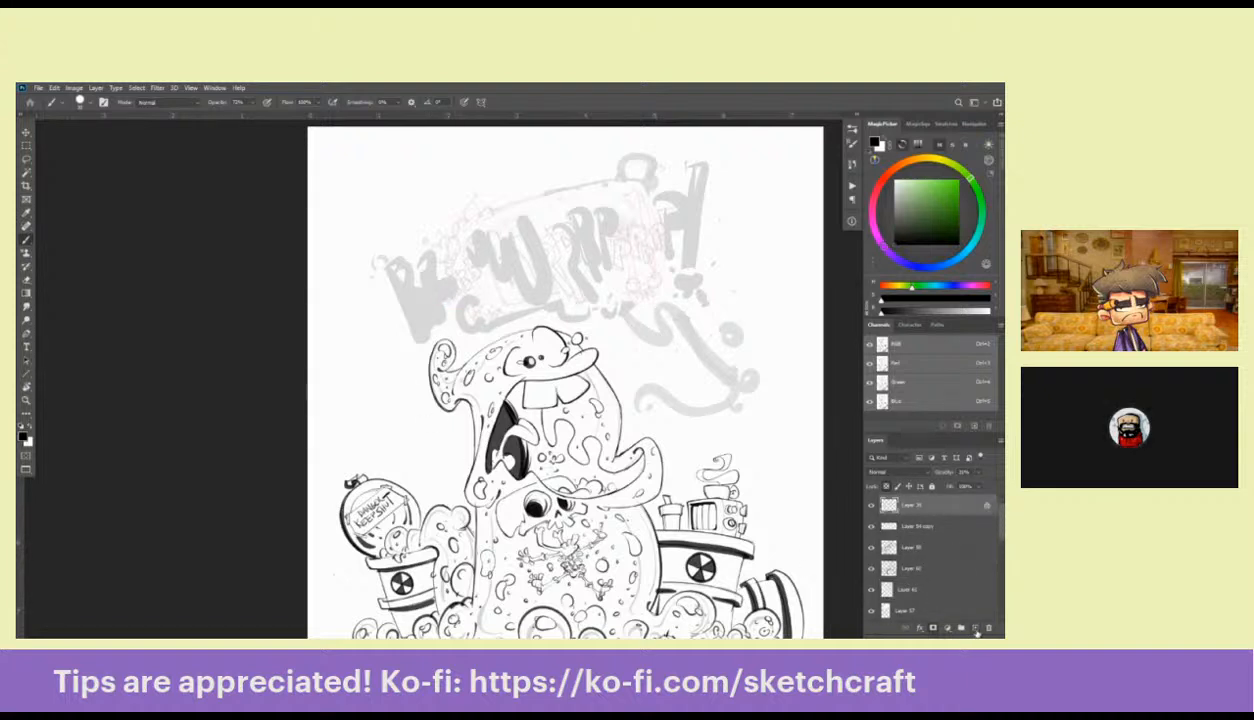
pyautogui.click(972, 627)
pyautogui.moveTo(481, 320); pyautogui.dragTo(526, 395)
pyautogui.rightClick(530, 340)
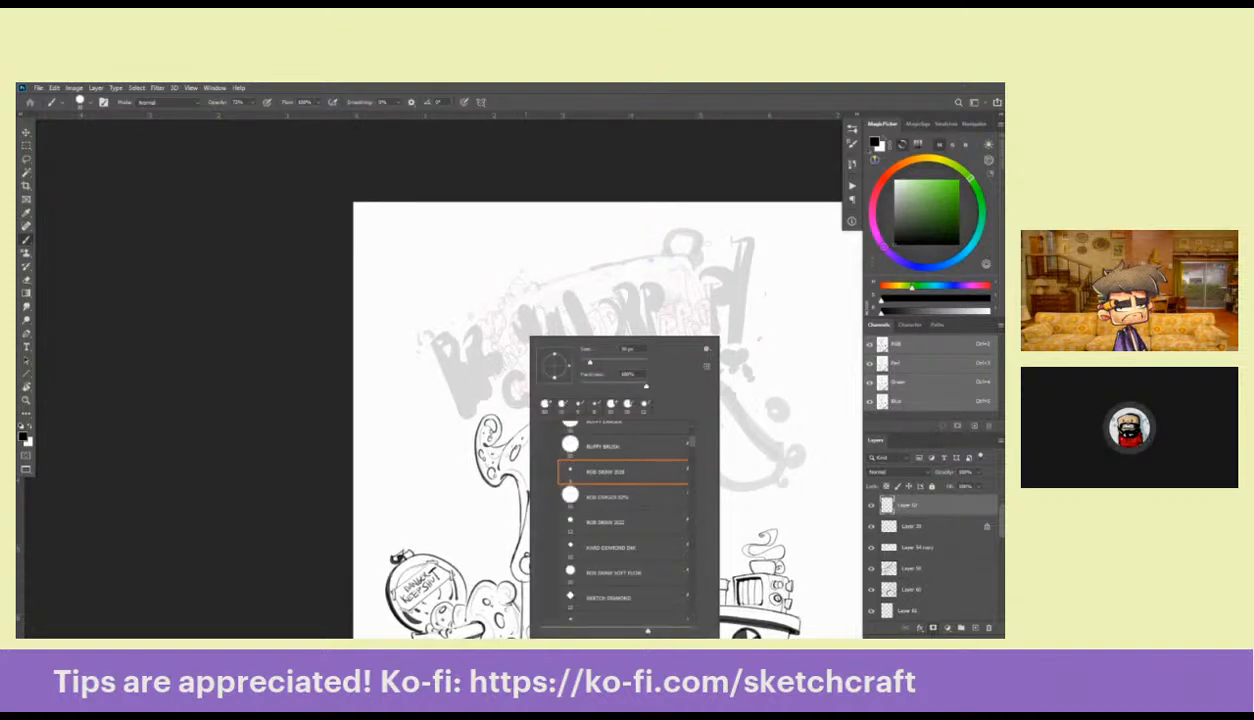
pyautogui.doubleClick(611, 547)
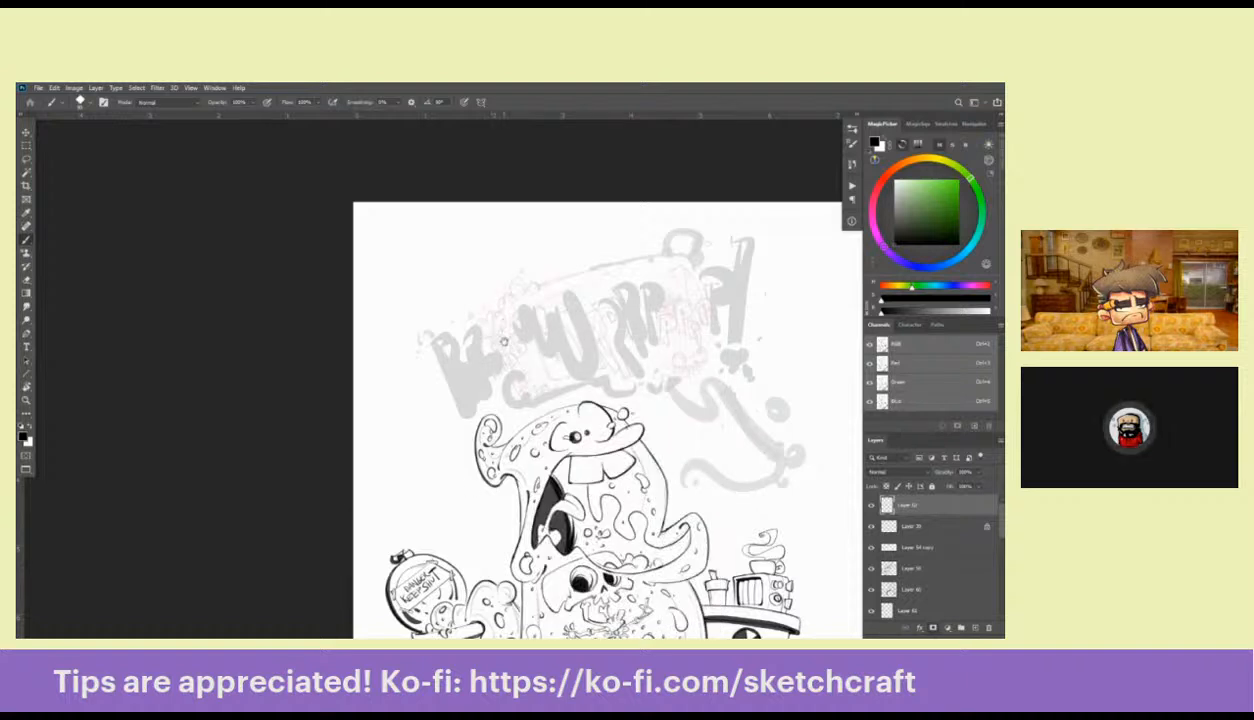
# Ink a thick, angular capital B in black over the first letter of the lettering sketch
pyautogui.moveTo(480, 328)
pyautogui.mouseDown()
pyautogui.moveTo(509, 290)
pyautogui.moveTo(486, 289)
pyautogui.moveTo(482, 345)
pyautogui.mouseUp()
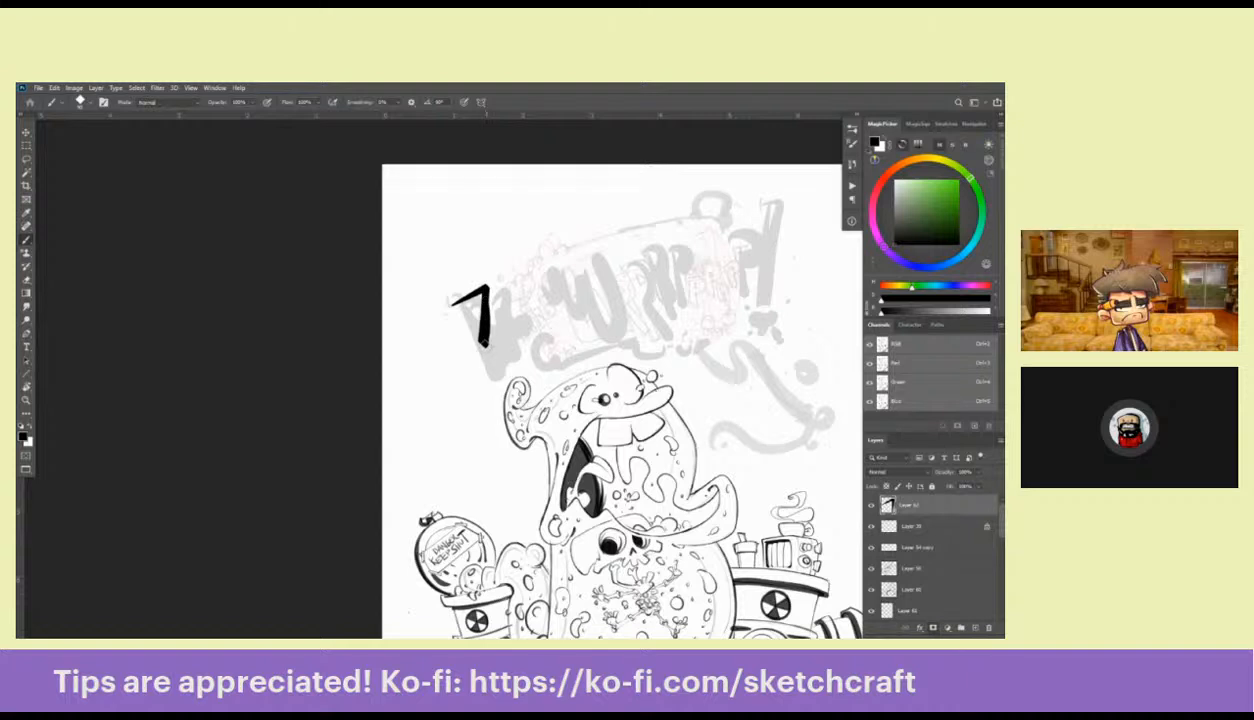
pyautogui.moveTo(497, 351); pyautogui.dragTo(497, 385)
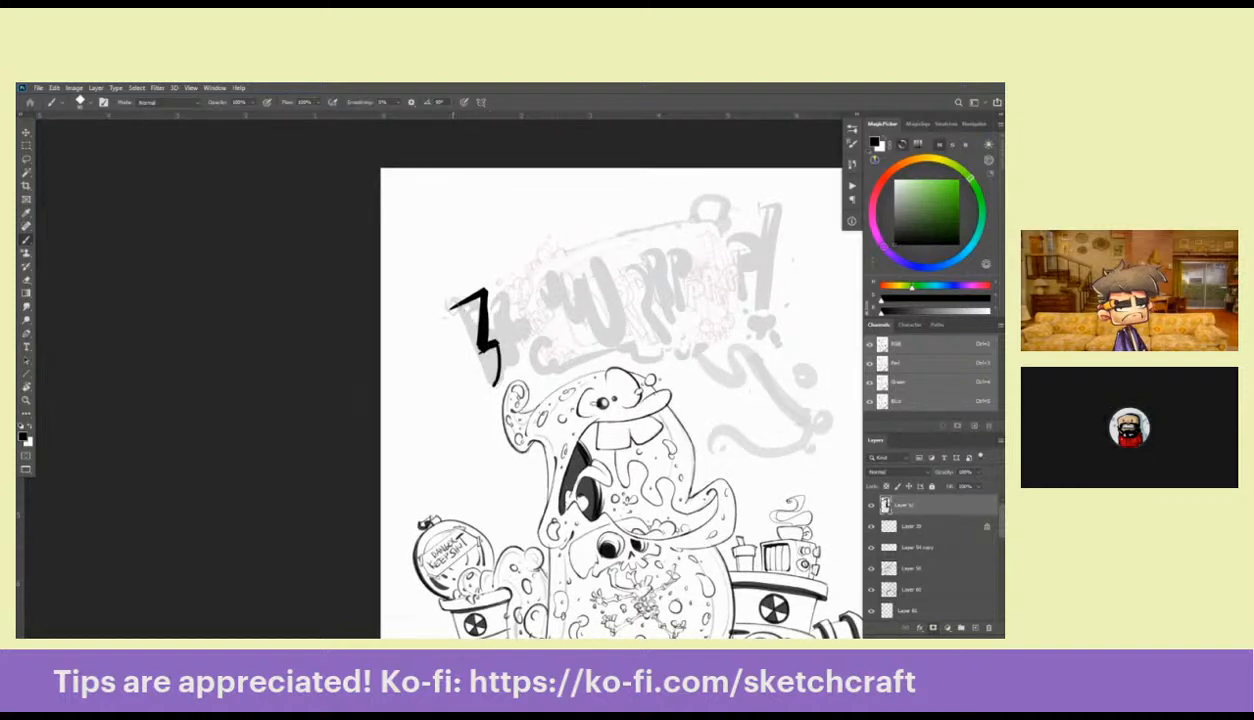
pyautogui.moveTo(455, 309); pyautogui.dragTo(491, 387)
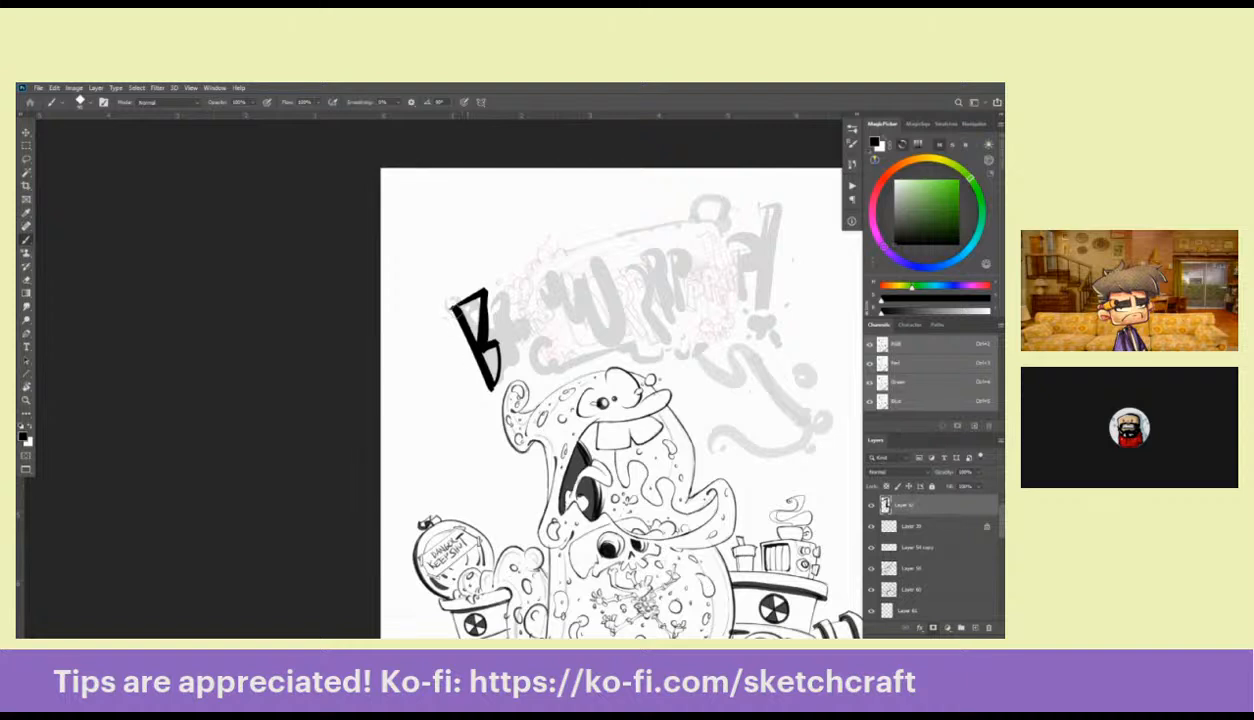
pyautogui.moveTo(455, 309)
pyautogui.mouseDown()
pyautogui.moveTo(480, 295)
pyautogui.moveTo(466, 315)
pyautogui.moveTo(486, 286)
pyautogui.mouseUp()
pyautogui.moveTo(478, 332); pyautogui.dragTo(490, 378)
pyautogui.moveTo(483, 332)
pyautogui.mouseDown()
pyautogui.moveTo(485, 380)
pyautogui.moveTo(446, 302)
pyautogui.moveTo(452, 328)
pyautogui.moveTo(470, 286)
pyautogui.moveTo(474, 336)
pyautogui.moveTo(505, 308)
pyautogui.moveTo(466, 383)
pyautogui.mouseUp()
pyautogui.moveTo(440, 318)
pyautogui.mouseDown()
pyautogui.moveTo(456, 377)
pyautogui.moveTo(437, 392)
pyautogui.mouseUp()
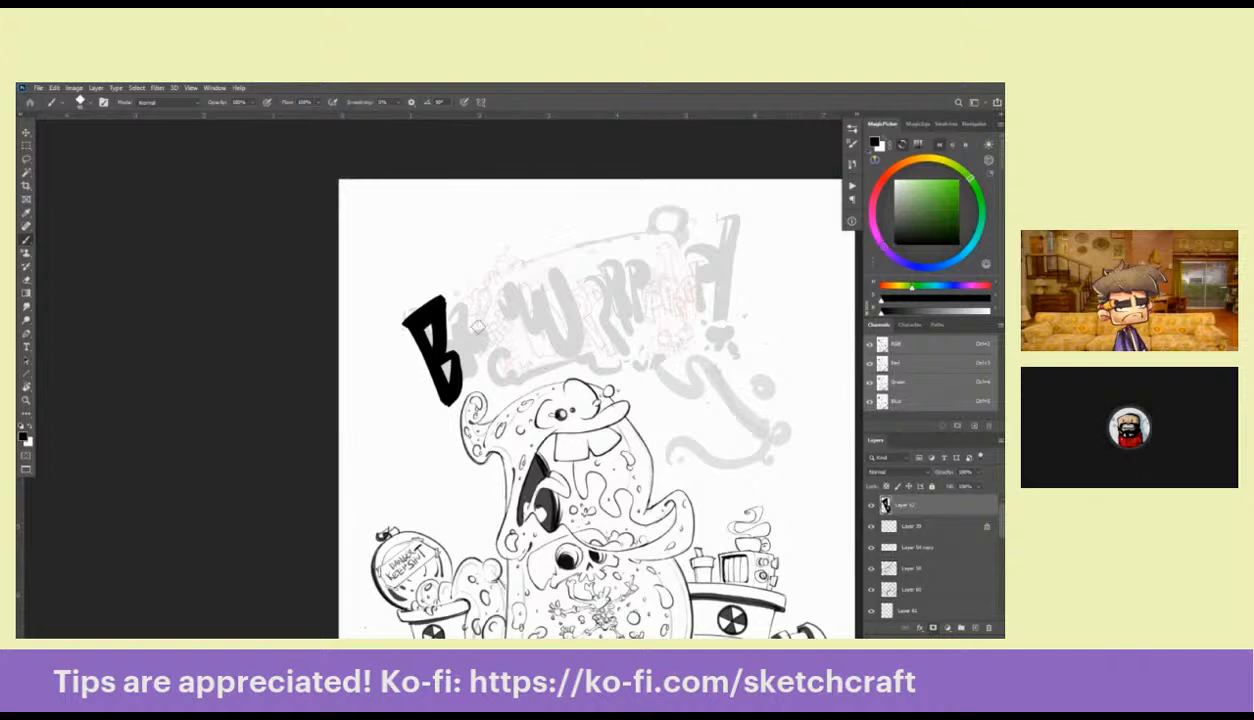
# Ink three small, tightly overlapping b-shaped letters beside the capital B, following the upward slant of the sketch
pyautogui.moveTo(442, 328); pyautogui.dragTo(464, 372)
pyautogui.moveTo(440, 330)
pyautogui.mouseDown()
pyautogui.moveTo(462, 369)
pyautogui.moveTo(482, 368)
pyautogui.mouseUp()
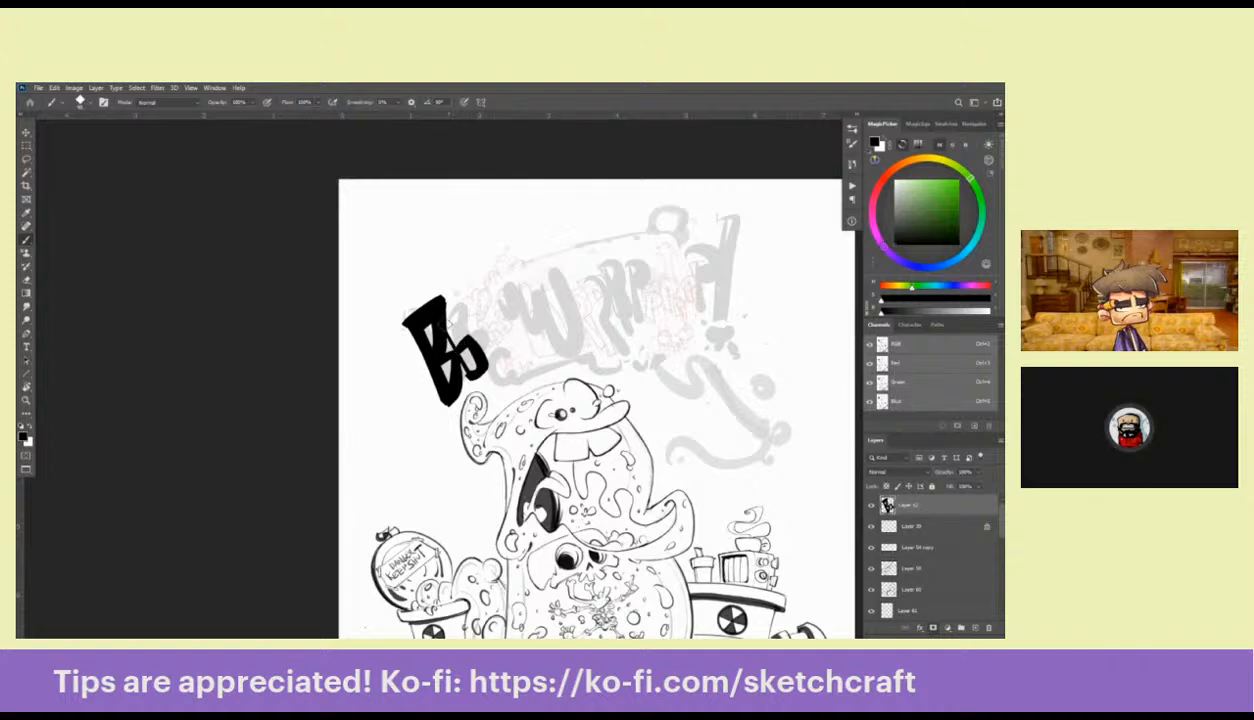
pyautogui.moveTo(455, 315); pyautogui.dragTo(486, 362)
pyautogui.hotkey('ctrl', 'z')
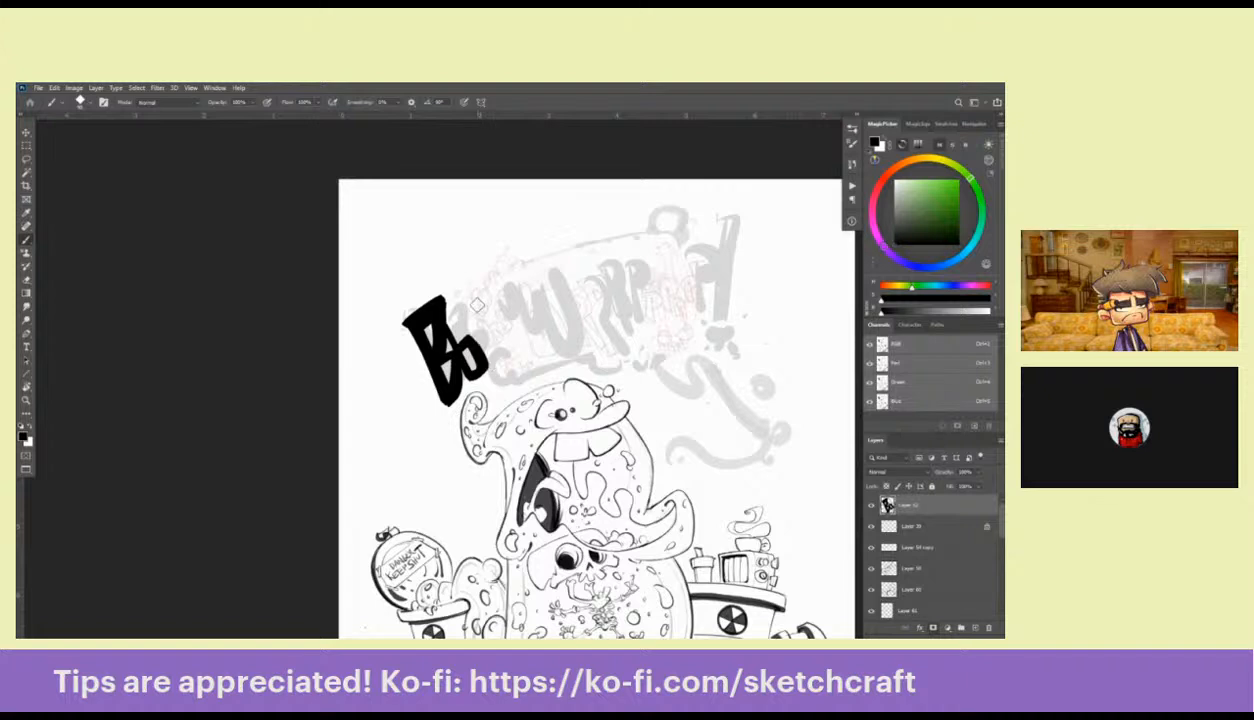
pyautogui.moveTo(456, 305)
pyautogui.mouseDown()
pyautogui.moveTo(483, 340)
pyautogui.moveTo(493, 288)
pyautogui.moveTo(453, 299)
pyautogui.moveTo(470, 345)
pyautogui.mouseUp()
pyautogui.hotkey('ctrl', 'z')
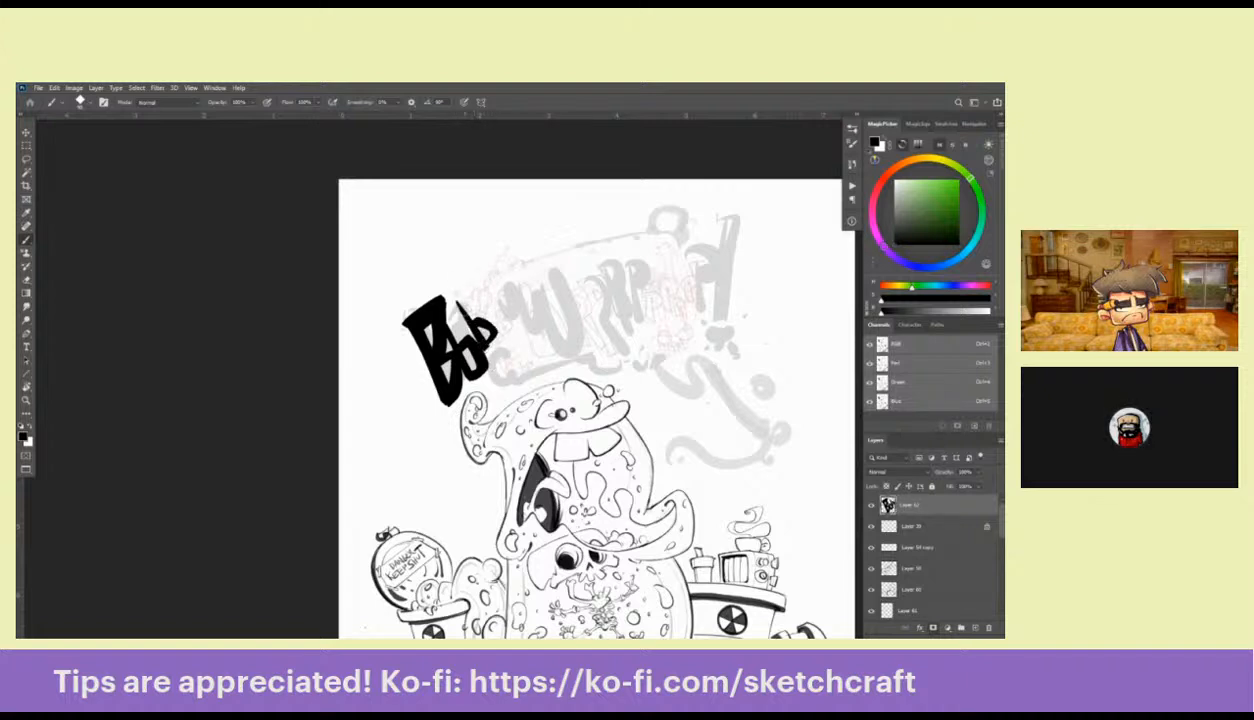
pyautogui.moveTo(480, 292)
pyautogui.mouseDown()
pyautogui.moveTo(509, 356)
pyautogui.moveTo(522, 319)
pyautogui.moveTo(505, 345)
pyautogui.mouseUp()
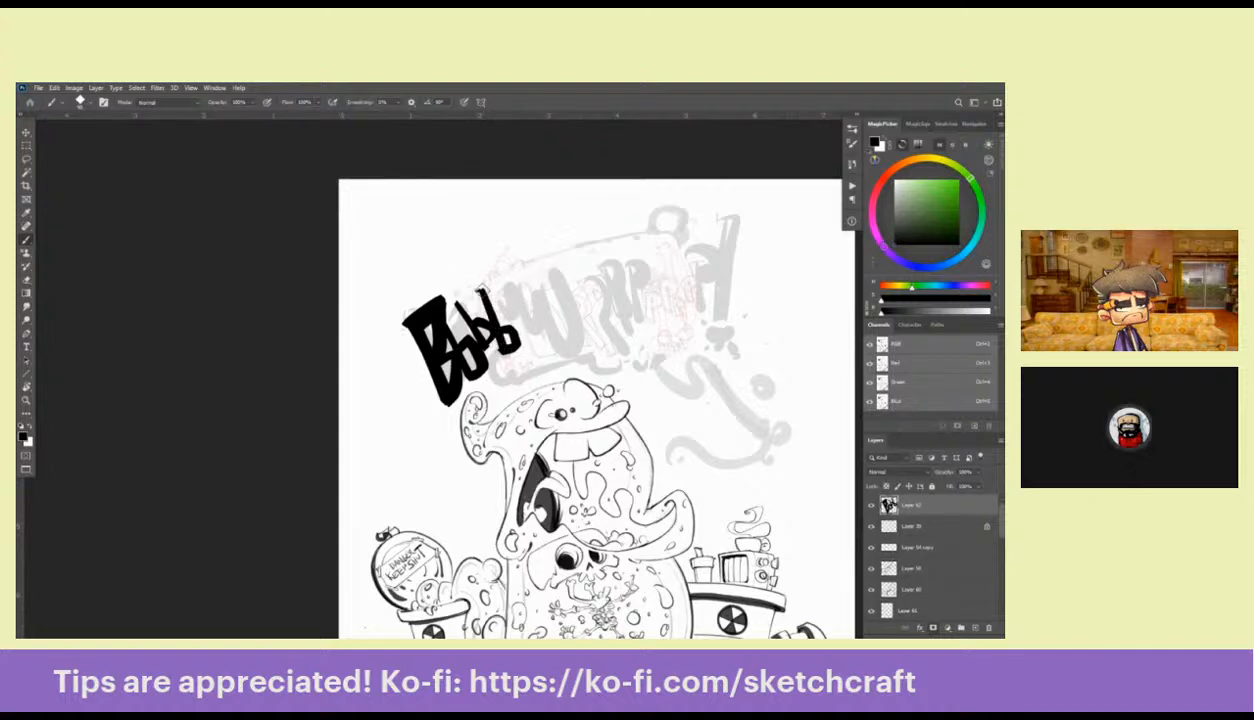
pyautogui.moveTo(505, 286)
pyautogui.mouseDown()
pyautogui.moveTo(475, 299)
pyautogui.moveTo(490, 358)
pyautogui.mouseUp()
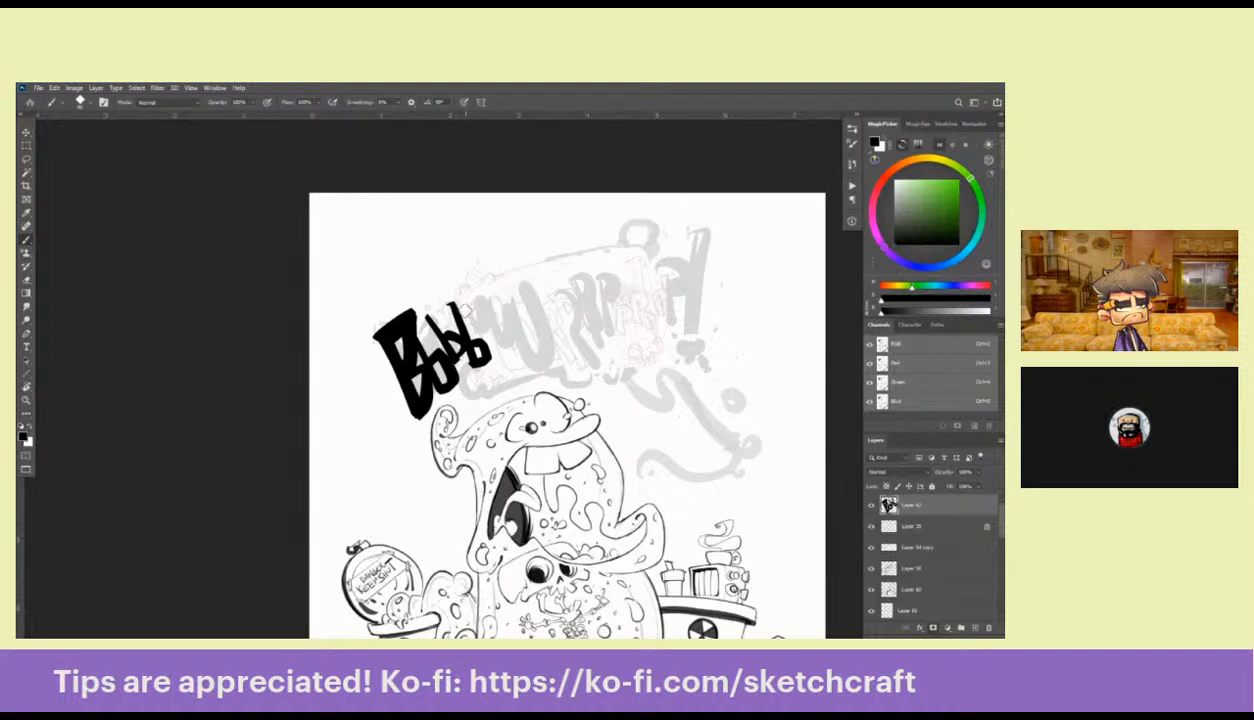
pyautogui.moveTo(470, 336)
pyautogui.mouseDown()
pyautogui.moveTo(472, 298)
pyautogui.moveTo(486, 300)
pyautogui.moveTo(498, 334)
pyautogui.mouseUp()
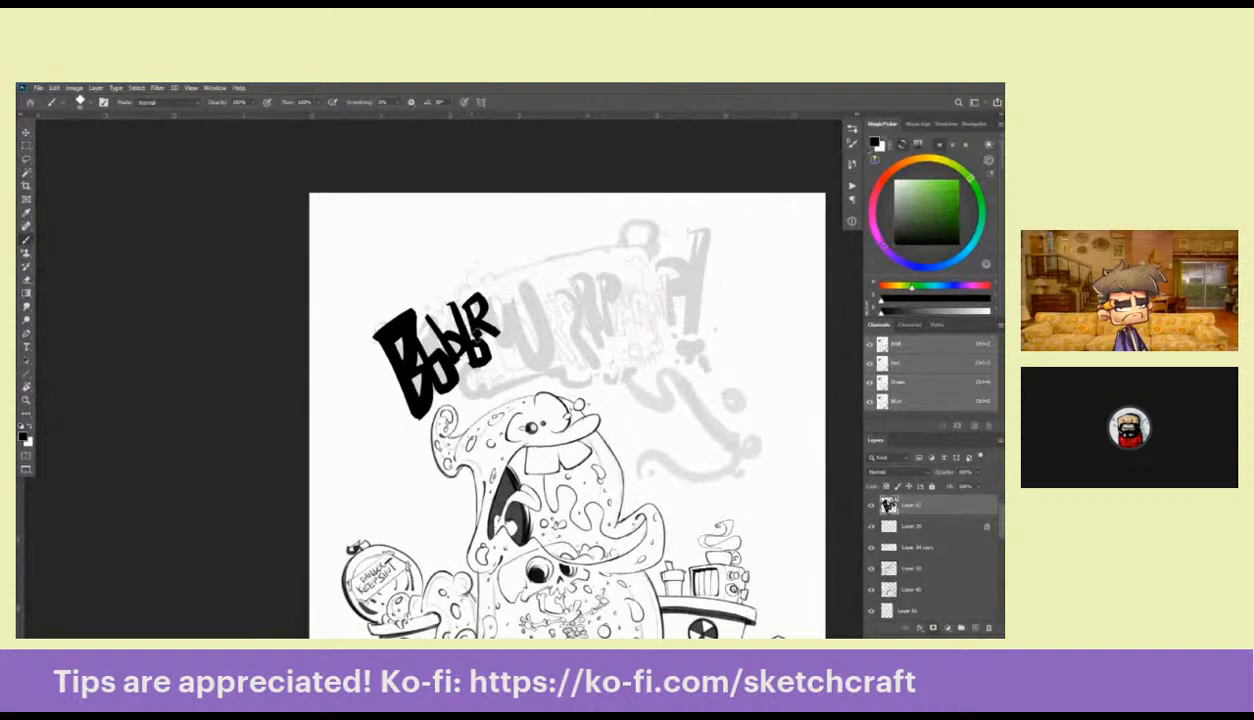
pyautogui.hotkey('ctrl', 'z')
pyautogui.hotkey('ctrl', 'z')
pyautogui.hotkey('ctrl', 'z')
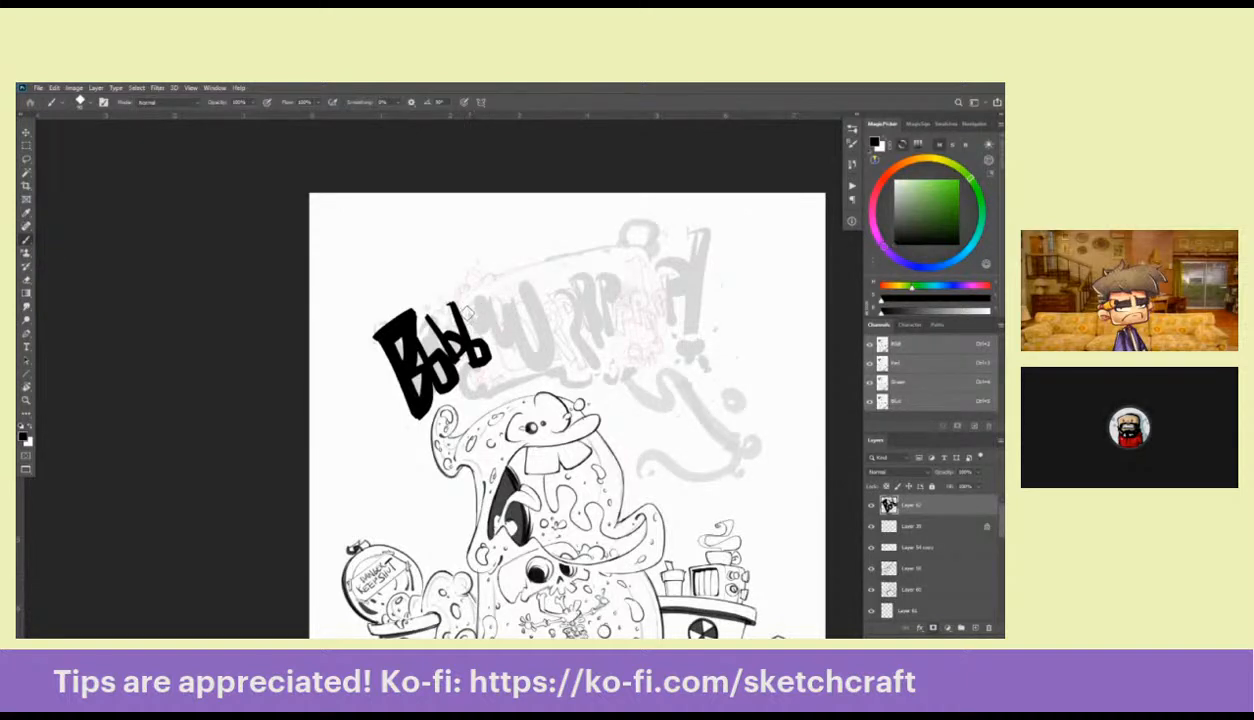
# Ink a small r-shaped letter with short slanted strokes after the last small b
pyautogui.moveTo(466, 302)
pyautogui.mouseDown()
pyautogui.moveTo(460, 318)
pyautogui.moveTo(474, 330)
pyautogui.mouseUp()
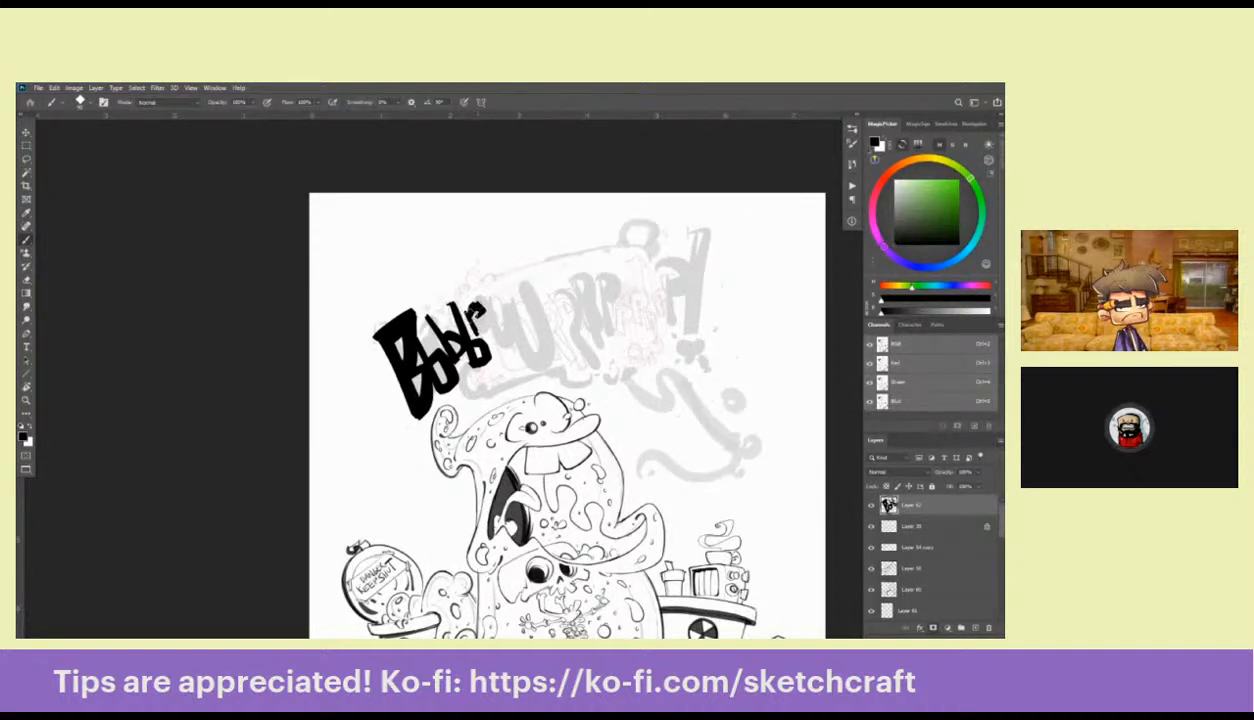
pyautogui.hotkey('ctrl', 'z')
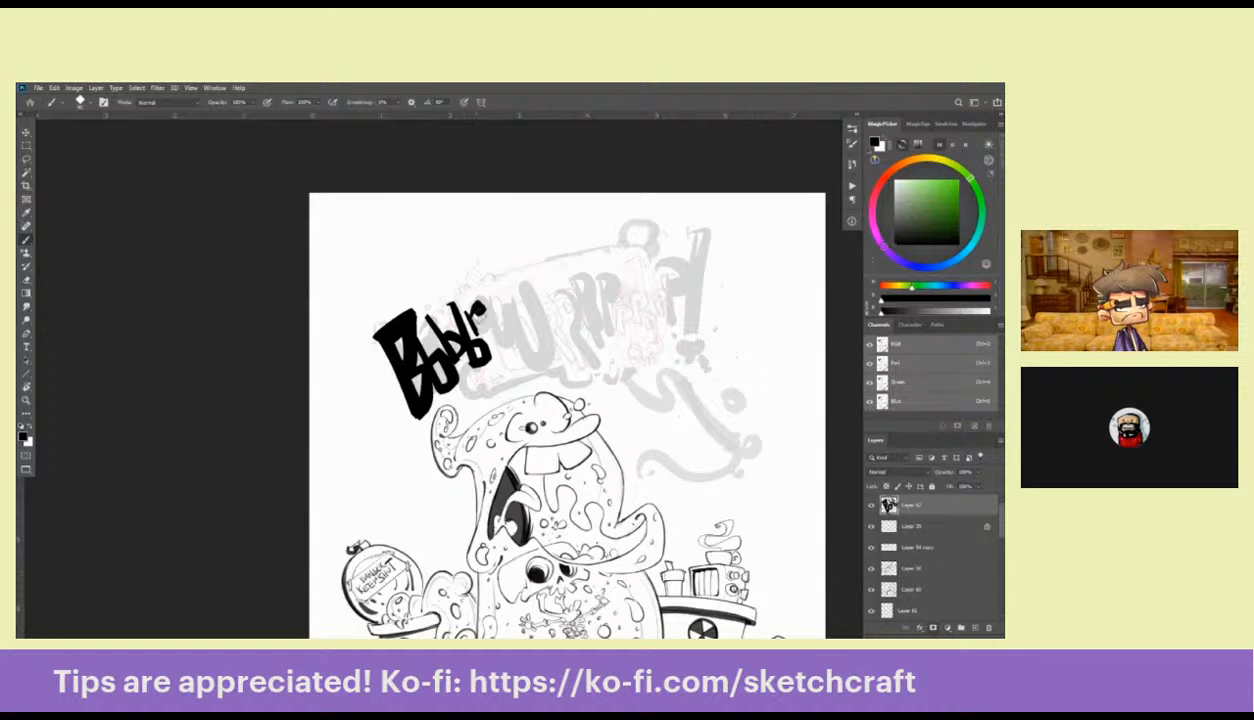
pyautogui.moveTo(484, 317); pyautogui.dragTo(487, 336)
pyautogui.moveTo(550, 302); pyautogui.dragTo(537, 315)
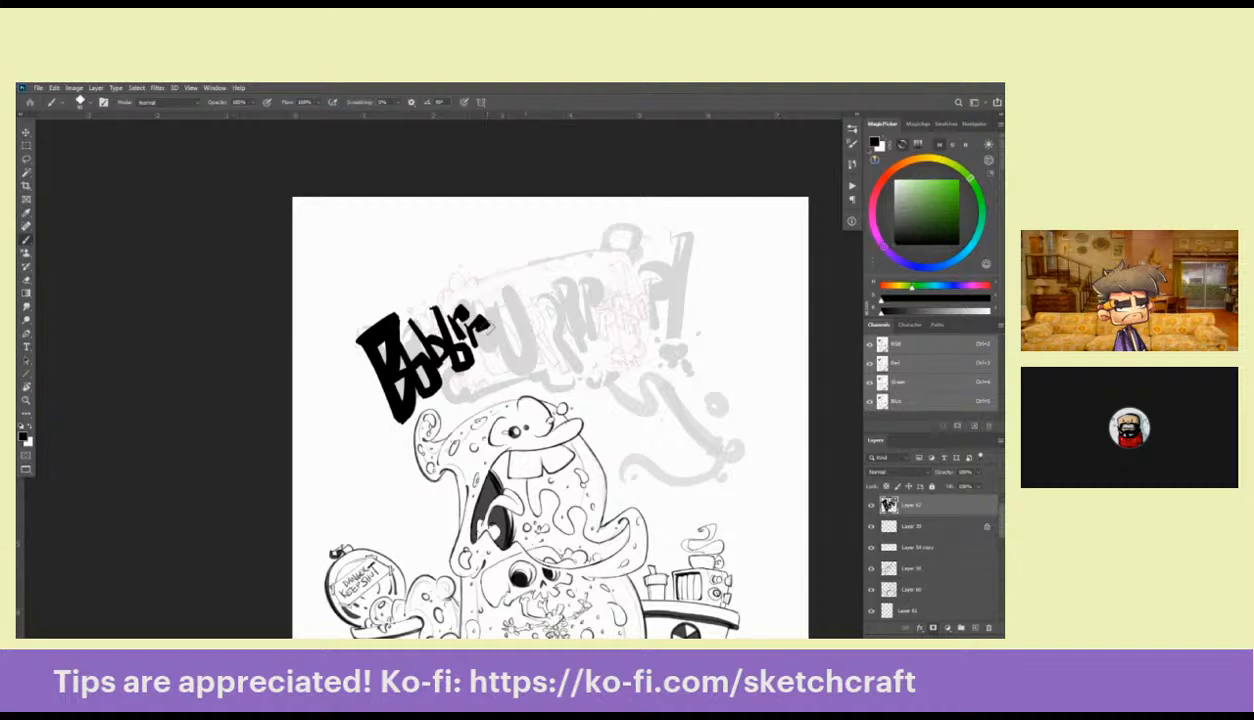
pyautogui.moveTo(486, 332)
pyautogui.mouseDown()
pyautogui.moveTo(474, 360)
pyautogui.moveTo(505, 330)
pyautogui.mouseUp()
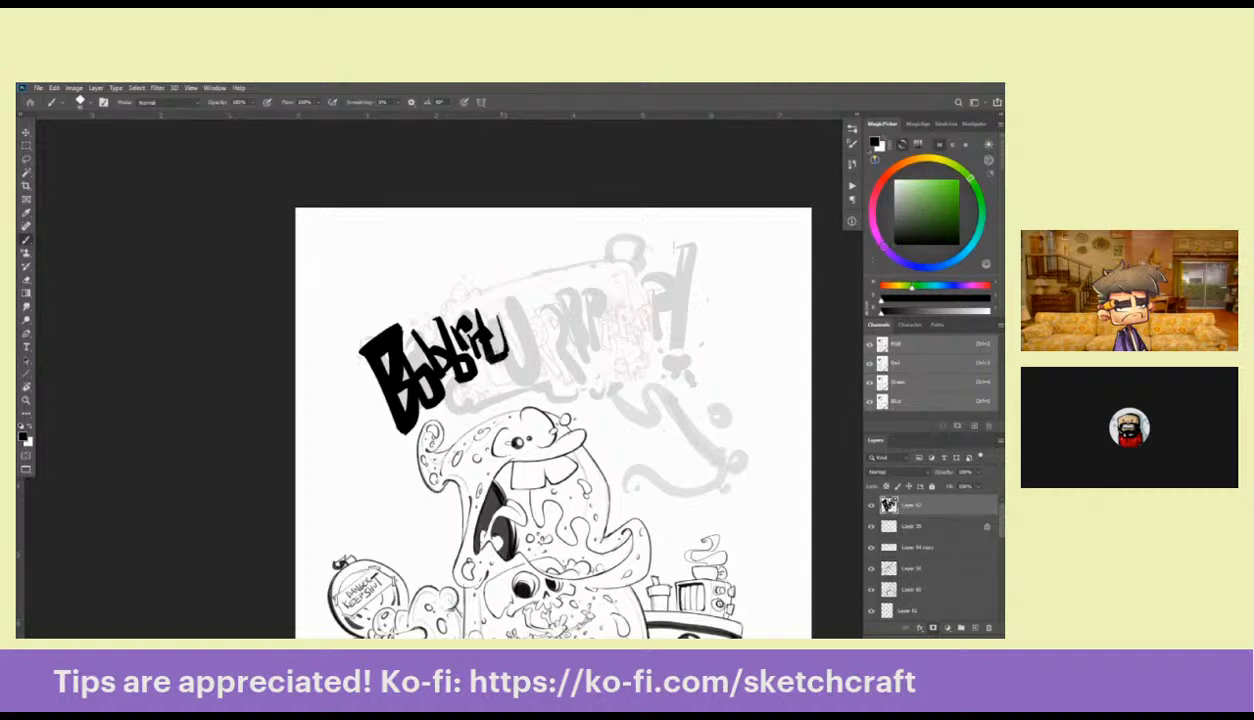
pyautogui.hotkey('ctrl', 'z')
pyautogui.hotkey('ctrl', 'z')
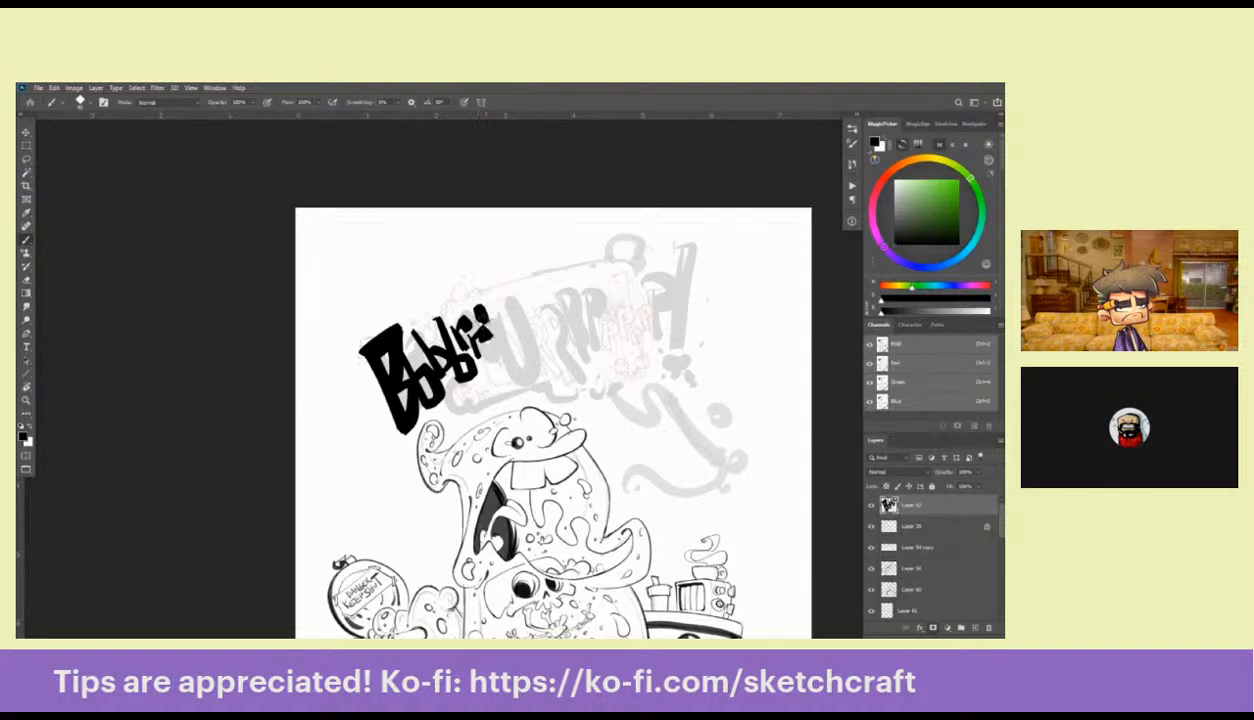
pyautogui.moveTo(502, 338); pyautogui.dragTo(490, 334)
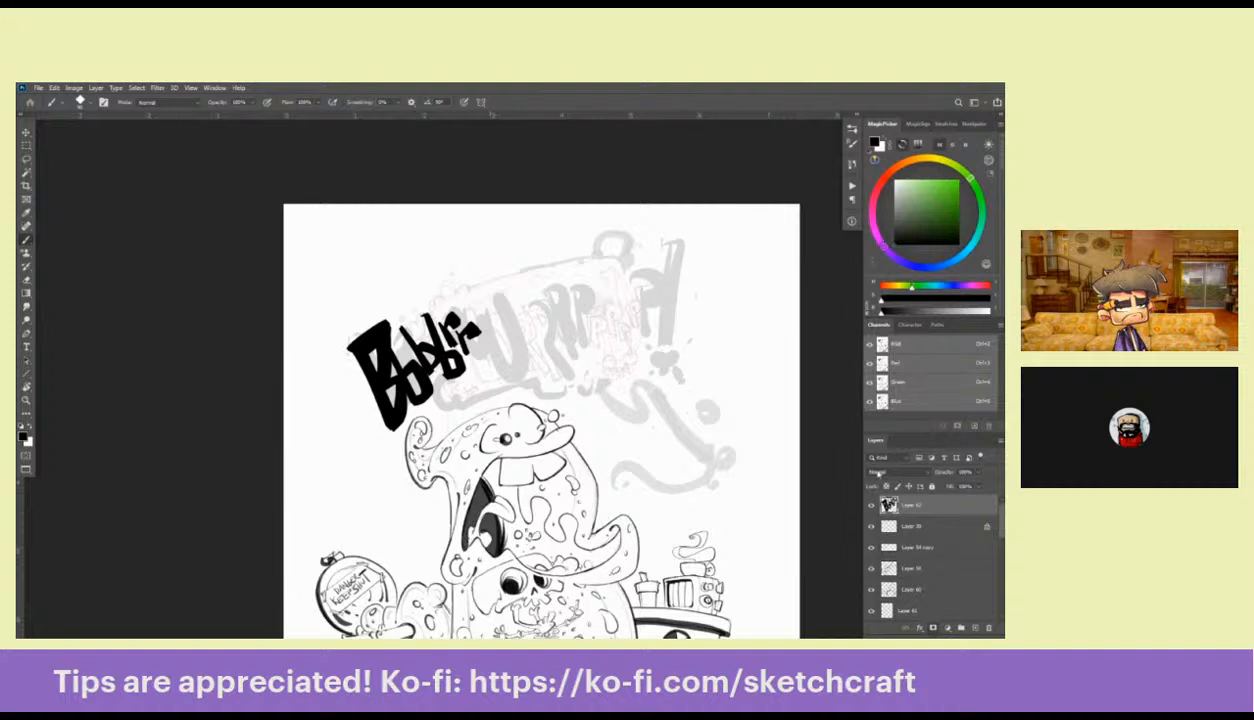
# Create a new layer above the lettering layer and ink a narrow u at the end of the word
pyautogui.click(973, 627)
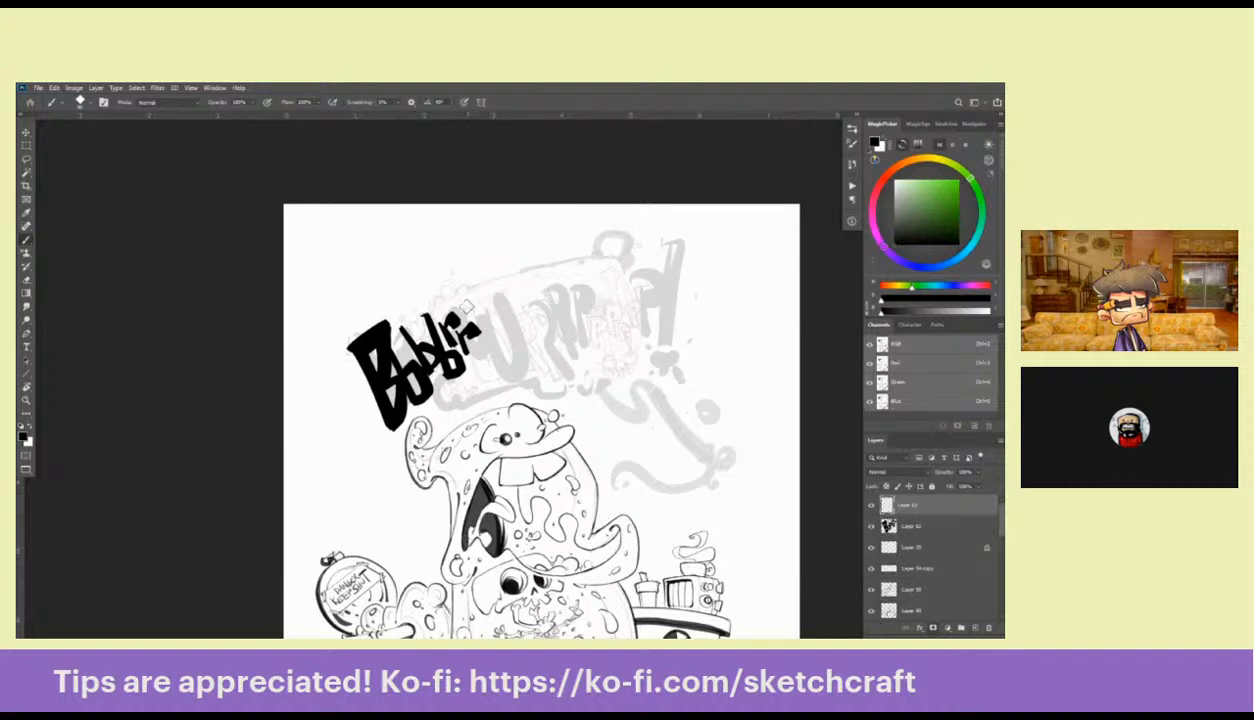
pyautogui.moveTo(466, 305)
pyautogui.mouseDown()
pyautogui.moveTo(472, 355)
pyautogui.moveTo(496, 352)
pyautogui.mouseUp()
pyautogui.moveTo(462, 292); pyautogui.dragTo(480, 302)
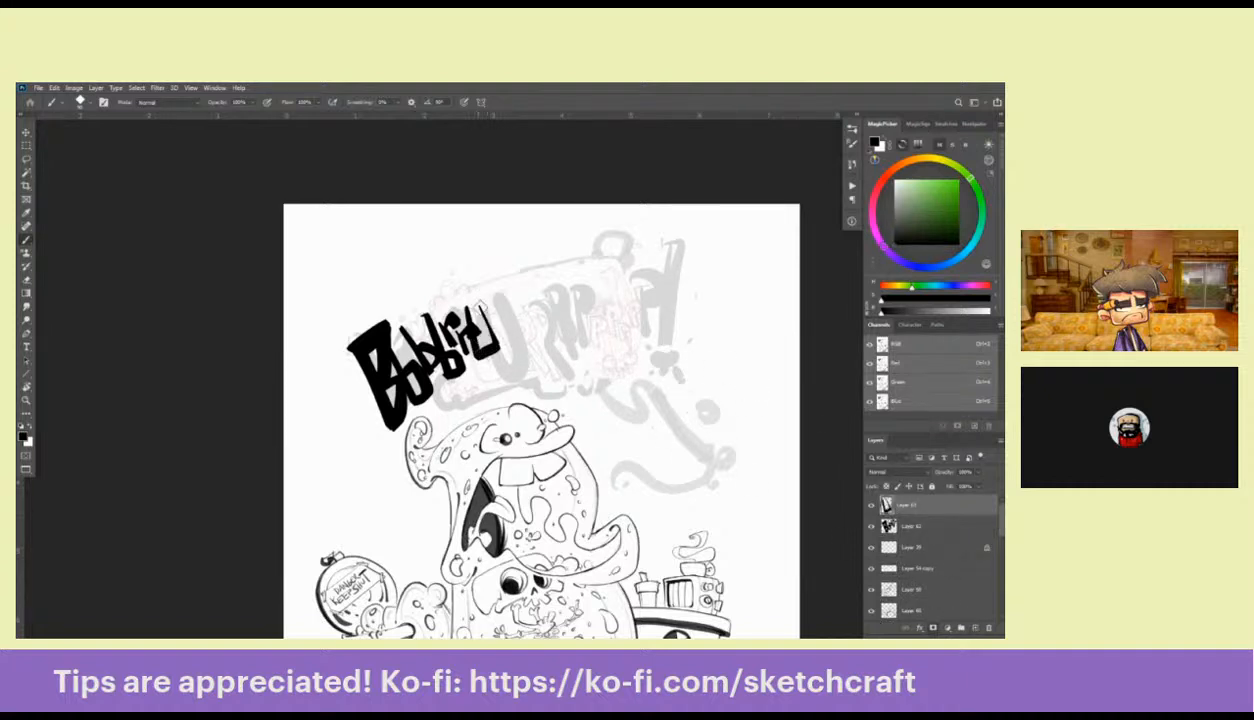
pyautogui.moveTo(490, 357)
pyautogui.mouseDown()
pyautogui.moveTo(507, 341)
pyautogui.moveTo(491, 303)
pyautogui.mouseUp()
pyautogui.hotkey('ctrl', 'z')
pyautogui.moveTo(496, 368)
pyautogui.mouseDown()
pyautogui.moveTo(520, 315)
pyautogui.moveTo(498, 362)
pyautogui.mouseUp()
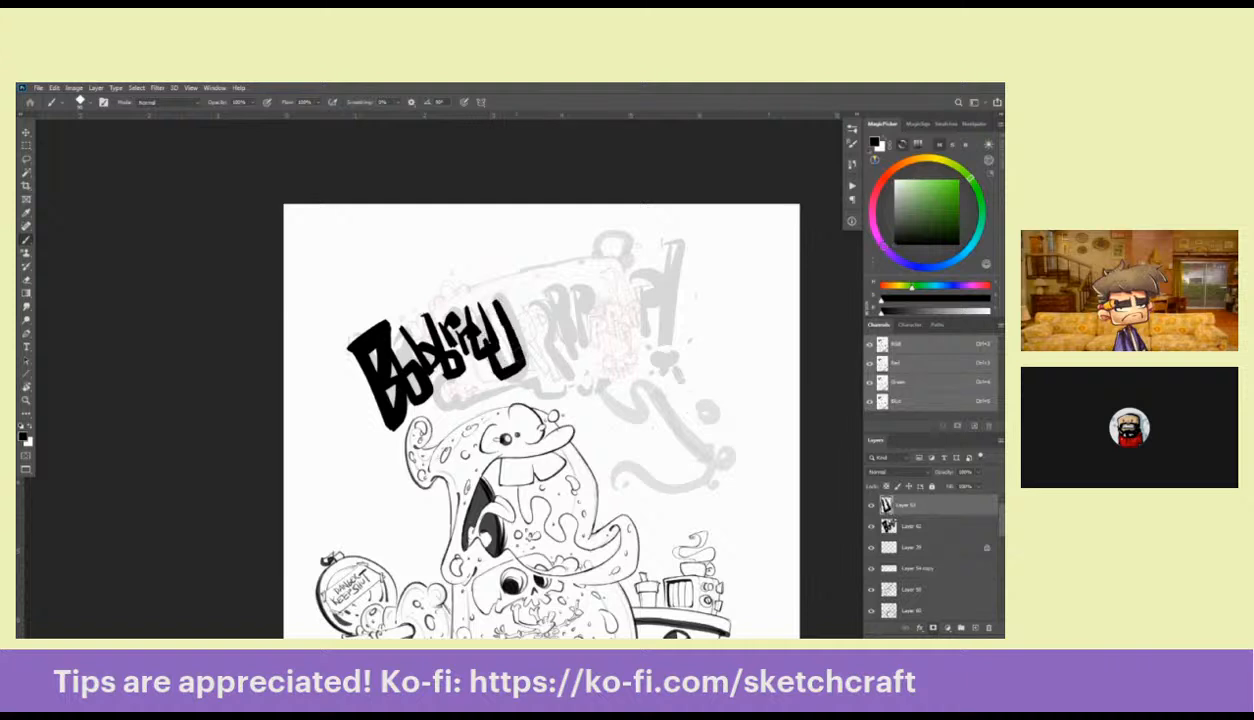
pyautogui.moveTo(500, 318); pyautogui.dragTo(500, 360)
pyautogui.moveTo(476, 289)
pyautogui.mouseDown()
pyautogui.moveTo(516, 356)
pyautogui.moveTo(492, 342)
pyautogui.moveTo(462, 358)
pyautogui.mouseUp()
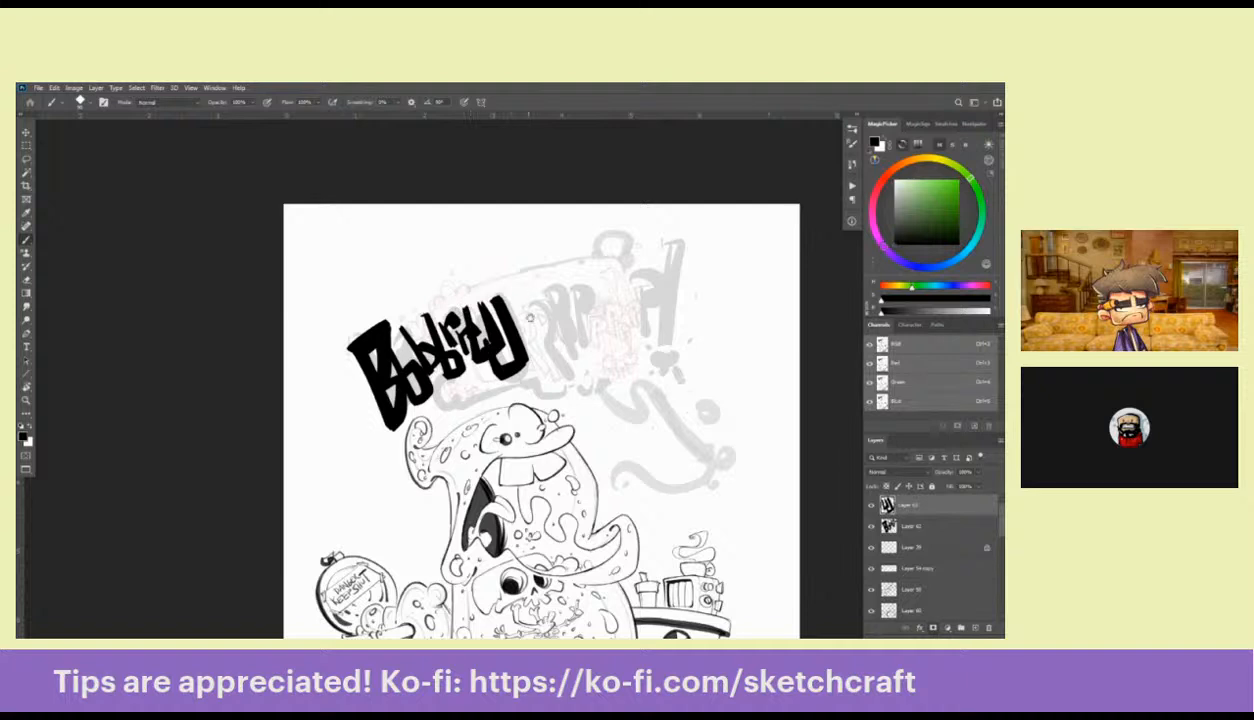
pyautogui.moveTo(539, 314)
pyautogui.mouseDown()
pyautogui.moveTo(509, 304)
pyautogui.moveTo(490, 325)
pyautogui.moveTo(500, 290)
pyautogui.mouseUp()
pyautogui.hotkey('ctrl', 'z')
pyautogui.hotkey('ctrl', 'z')
pyautogui.hotkey('ctrl', 'z')
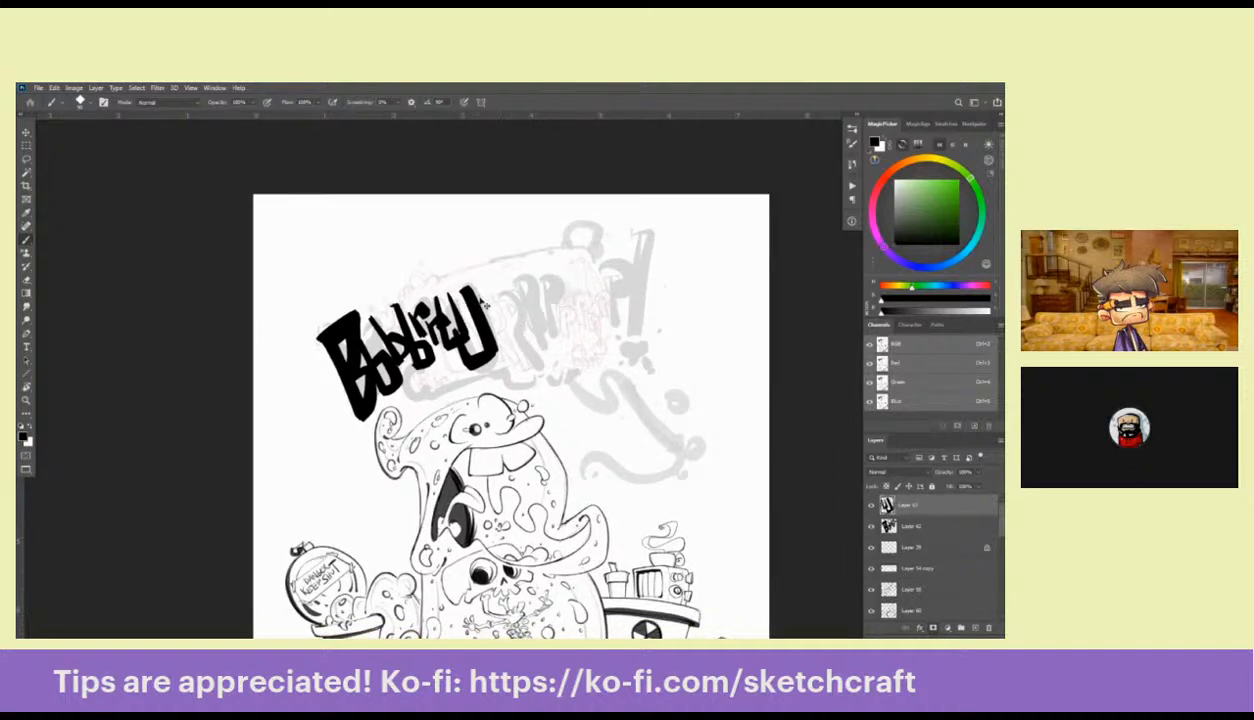
# Lasso the r-shaped strokes on Layer 62 and delete them
pyautogui.click(872, 522)
pyautogui.press('l')
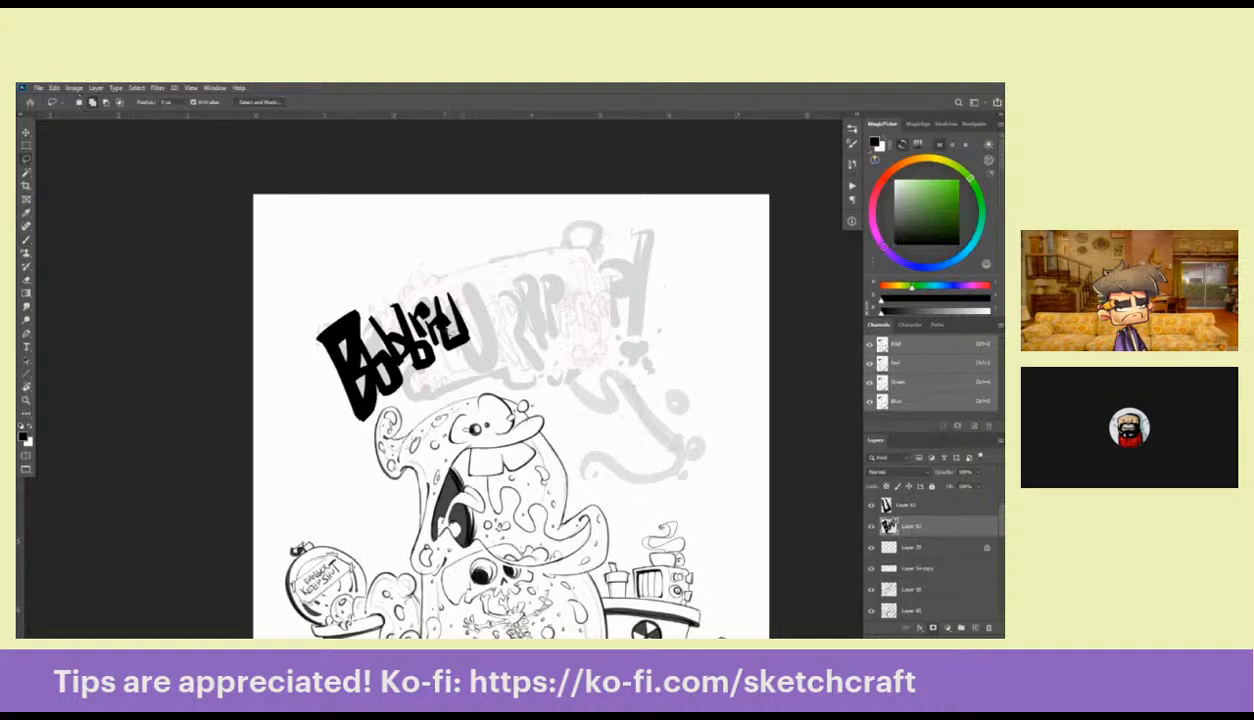
pyautogui.press('Delete')
pyautogui.moveTo(418, 290)
pyautogui.mouseDown()
pyautogui.moveTo(414, 320)
pyautogui.moveTo(426, 332)
pyautogui.moveTo(424, 303)
pyautogui.moveTo(430, 334)
pyautogui.moveTo(398, 330)
pyautogui.moveTo(412, 312)
pyautogui.mouseUp()
# Ink another narrow u on Layer 63 in the gap between the small b and the existing u
pyautogui.click(895, 506)
pyautogui.press('b')
pyautogui.moveTo(548, 328); pyautogui.dragTo(544, 326)
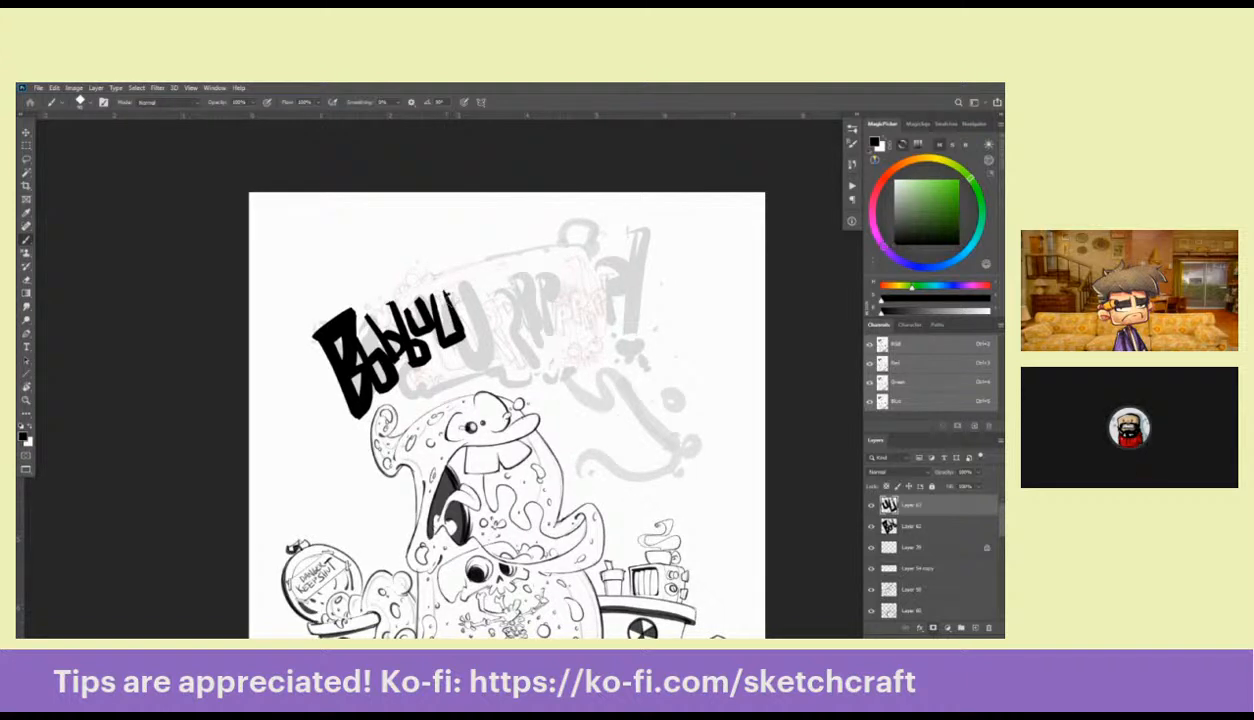
# Ink a third, heavier u at the end of the word on Layer 63, redoing its thick right stem
pyautogui.moveTo(456, 304)
pyautogui.mouseDown()
pyautogui.moveTo(458, 340)
pyautogui.moveTo(481, 322)
pyautogui.moveTo(458, 359)
pyautogui.mouseUp()
pyautogui.hotkey('ctrl', 'z')
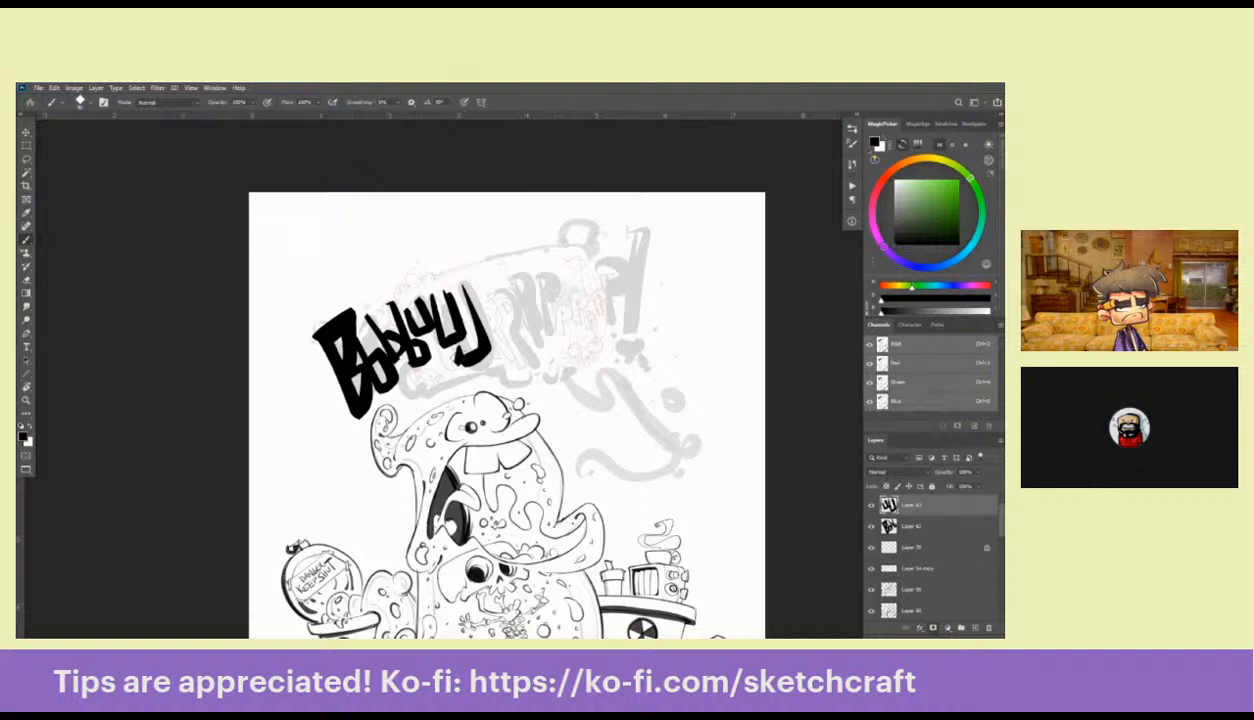
pyautogui.hotkey('ctrl', 'z')
pyautogui.hotkey('ctrl', 'z')
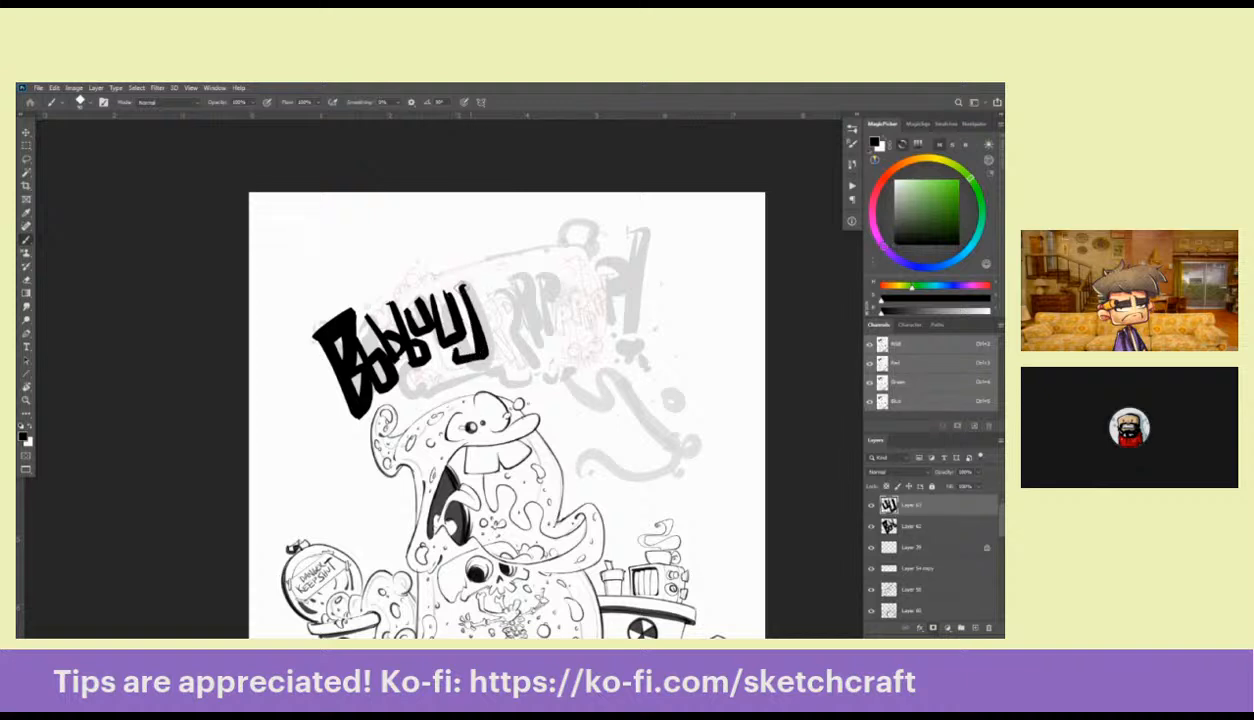
pyautogui.moveTo(481, 290); pyautogui.dragTo(492, 358)
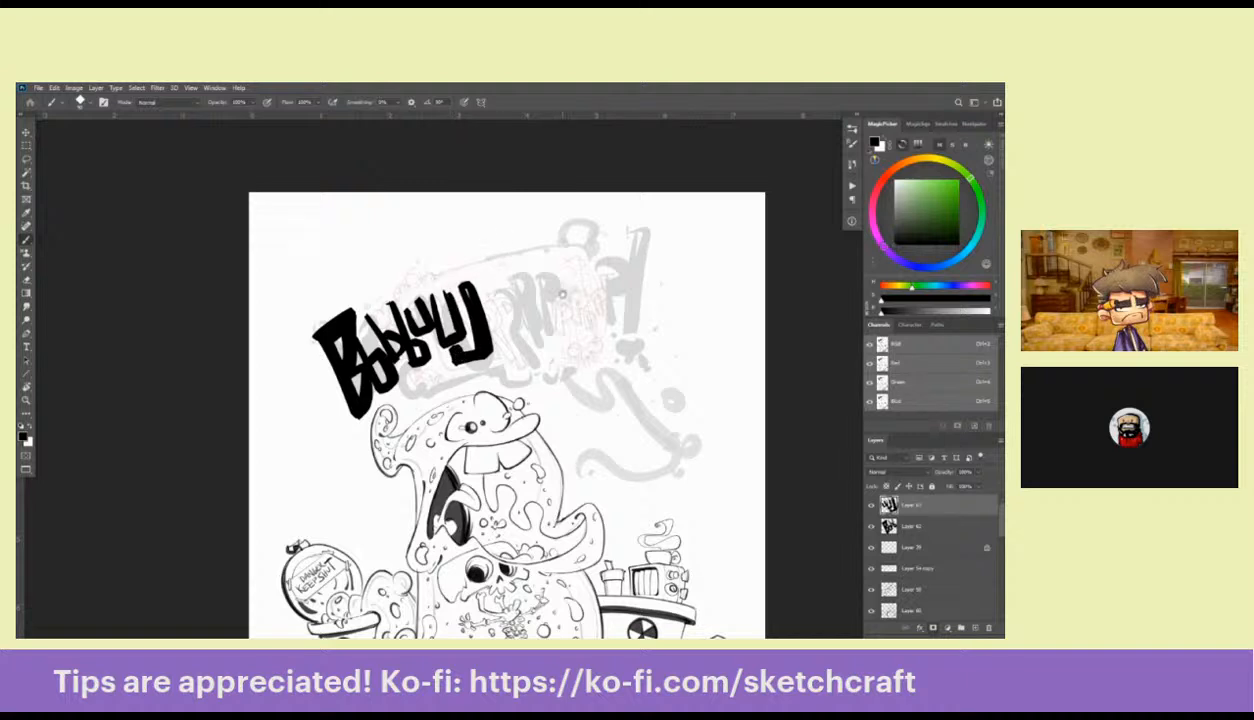
# Try to ink an r with a slanted leg directly after the last u, and undo its strokes
pyautogui.moveTo(515, 326); pyautogui.dragTo(424, 304)
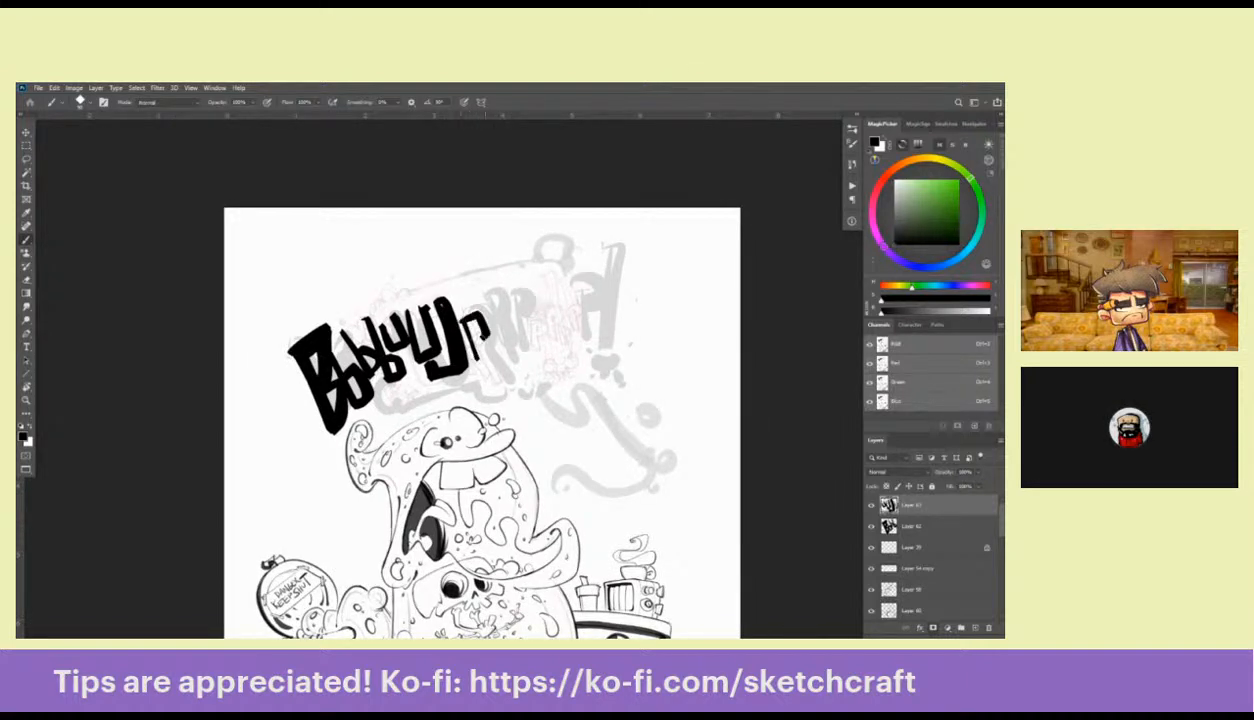
pyautogui.moveTo(478, 348); pyautogui.dragTo(506, 376)
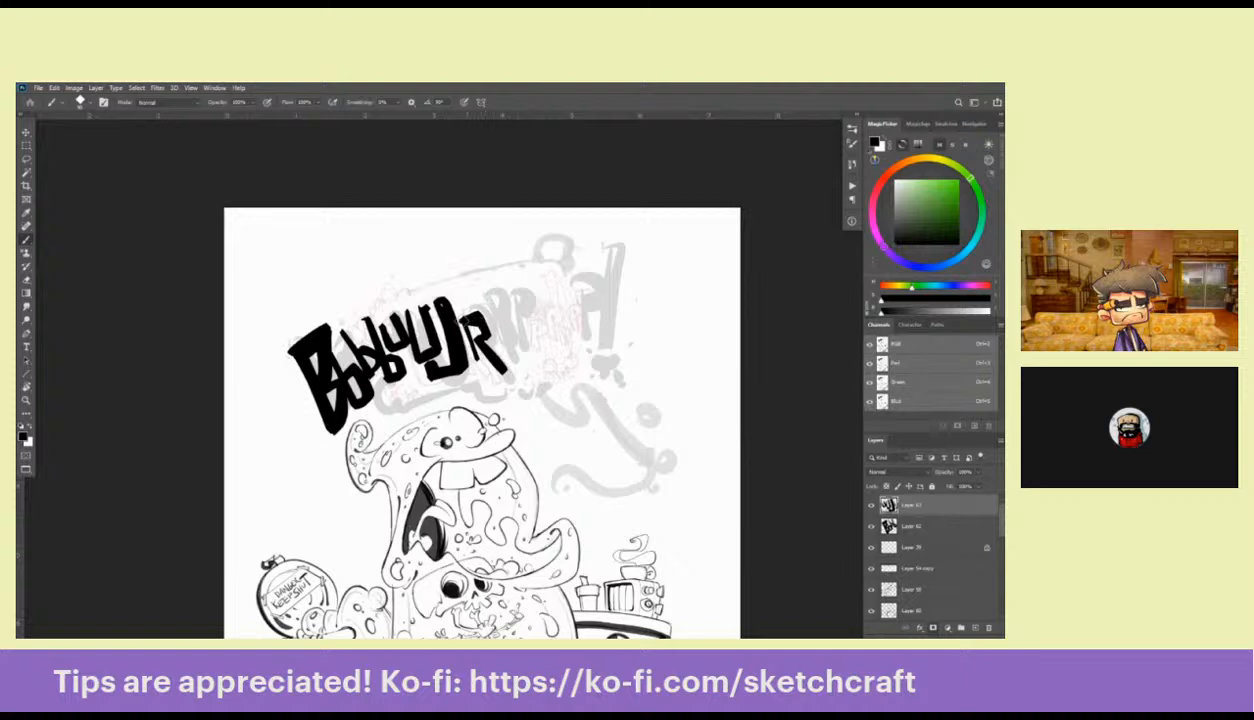
pyautogui.moveTo(469, 326); pyautogui.dragTo(468, 363)
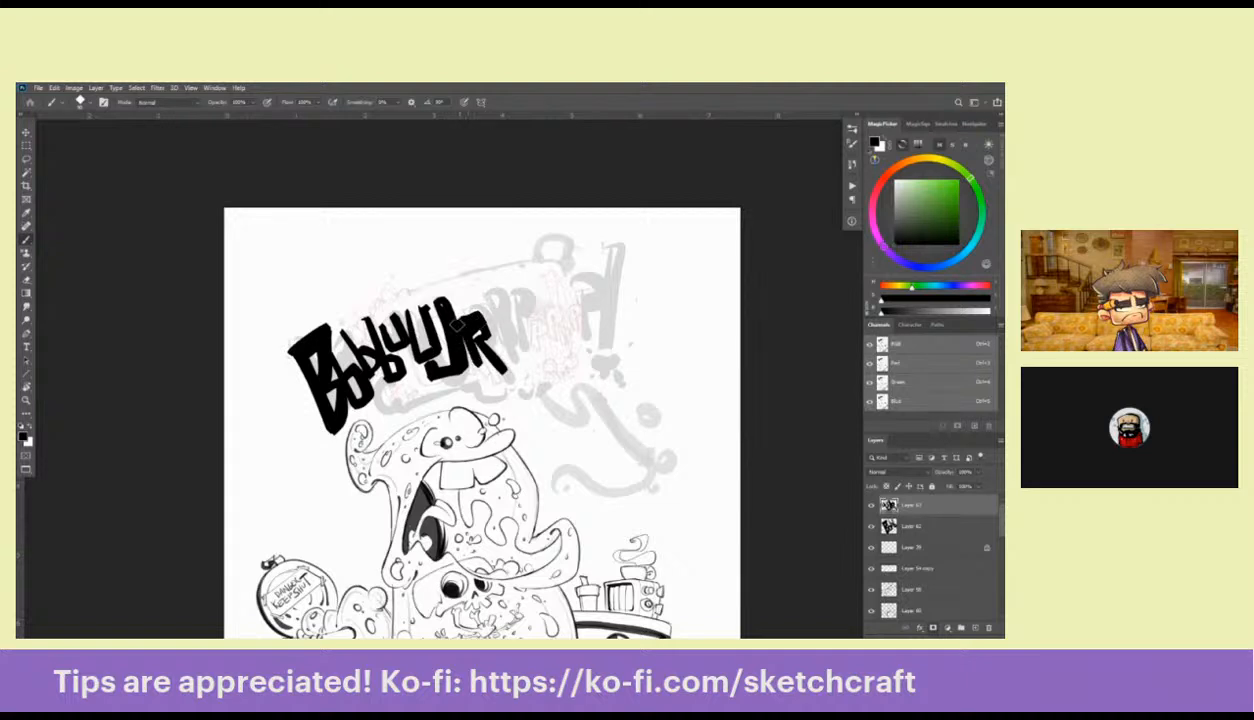
pyautogui.hotkey('ctrl', 'z')
pyautogui.hotkey('ctrl', 'z')
pyautogui.hotkey('ctrl', 'z')
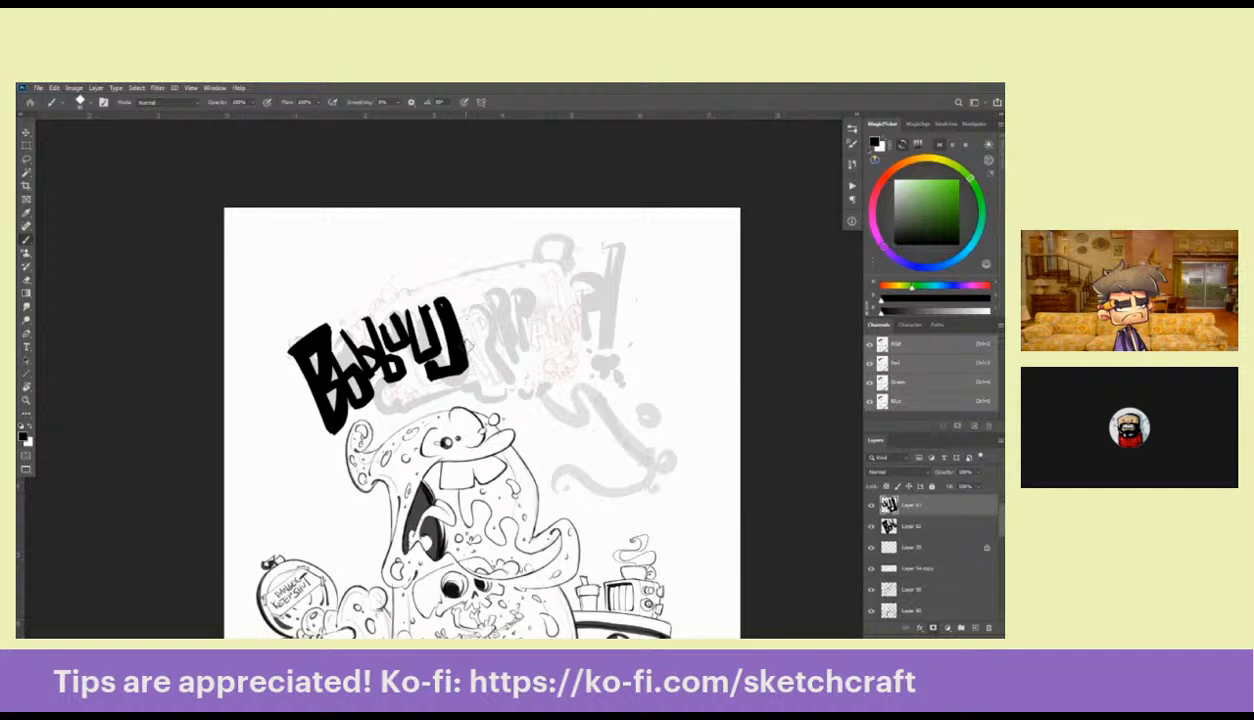
# Ink two slanted r letters after the last u and trim their edges with the Eraser
pyautogui.moveTo(452, 325)
pyautogui.mouseDown()
pyautogui.moveTo(472, 362)
pyautogui.moveTo(494, 358)
pyautogui.mouseUp()
pyautogui.moveTo(480, 299)
pyautogui.mouseDown()
pyautogui.moveTo(487, 312)
pyautogui.moveTo(506, 292)
pyautogui.moveTo(516, 306)
pyautogui.moveTo(504, 316)
pyautogui.mouseUp()
pyautogui.press('e')
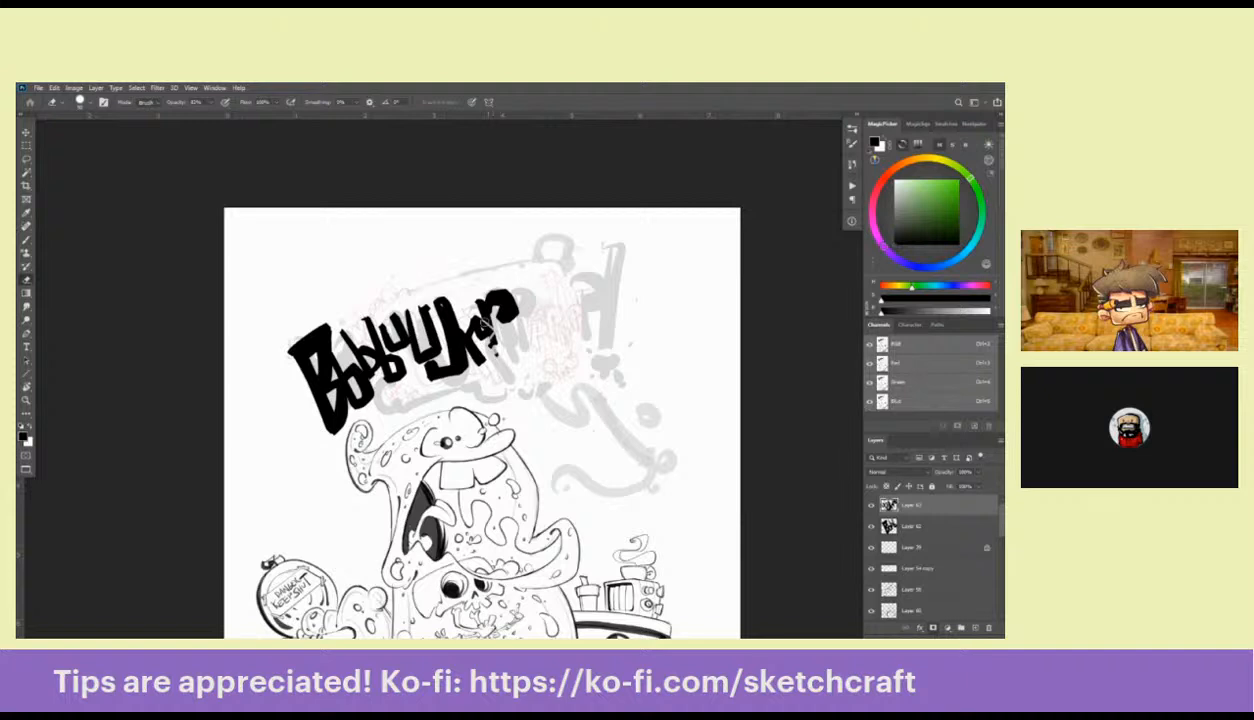
pyautogui.press('b')
pyautogui.press('e')
pyautogui.press('b')
# Thicken the strokes of the second small b and the u beside it
pyautogui.moveTo(523, 281); pyautogui.dragTo(600, 212)
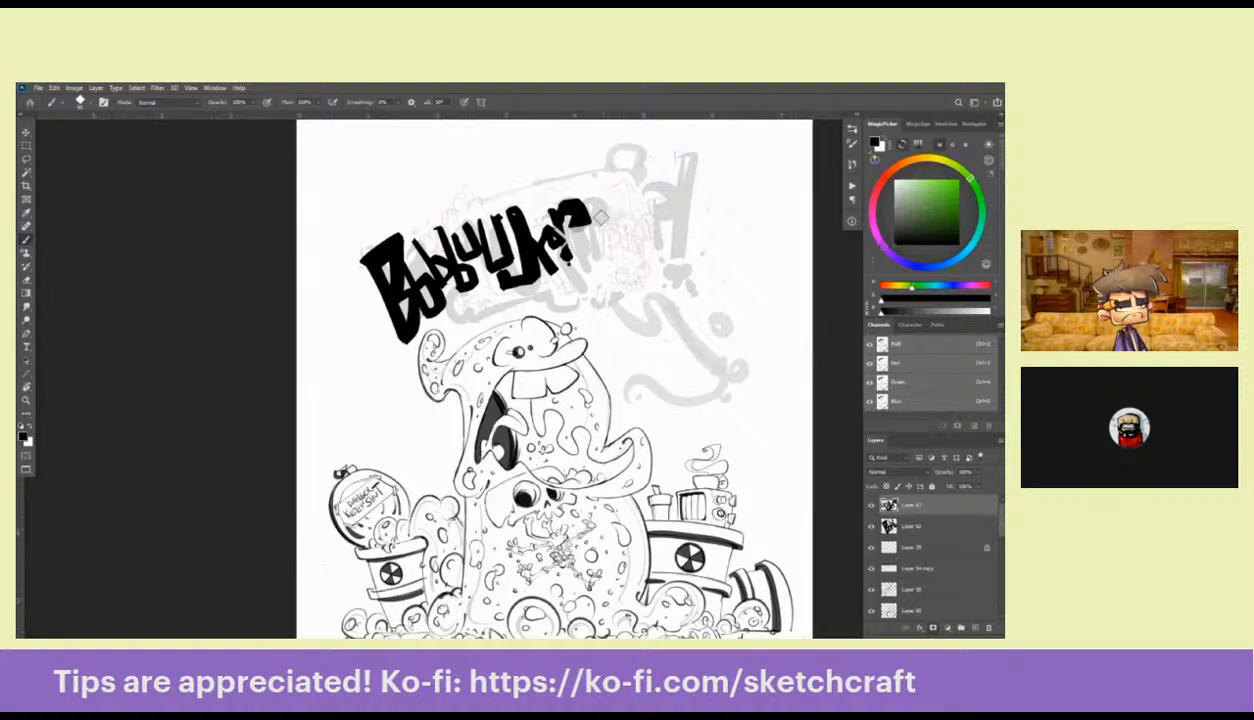
pyautogui.moveTo(430, 282)
pyautogui.mouseDown()
pyautogui.moveTo(428, 310)
pyautogui.moveTo(445, 272)
pyautogui.moveTo(465, 278)
pyautogui.moveTo(470, 252)
pyautogui.moveTo(462, 292)
pyautogui.mouseUp()
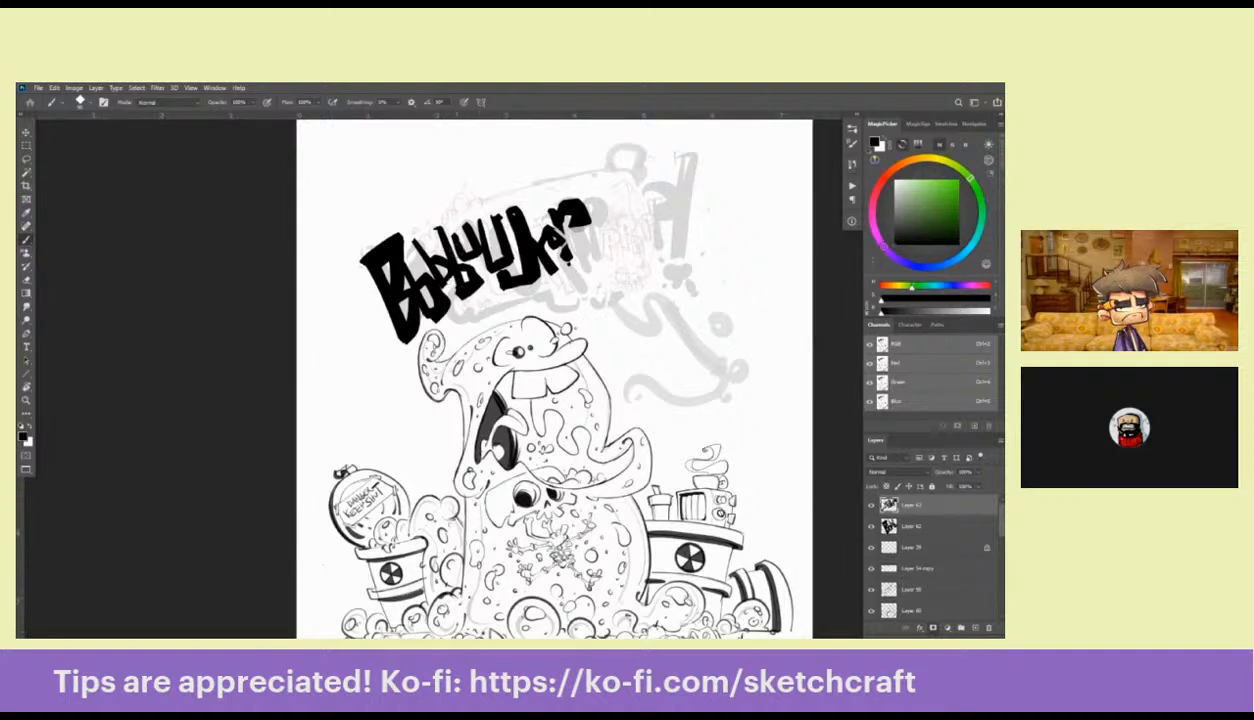
pyautogui.moveTo(440, 235)
pyautogui.mouseDown()
pyautogui.moveTo(458, 295)
pyautogui.moveTo(446, 278)
pyautogui.moveTo(422, 293)
pyautogui.moveTo(452, 292)
pyautogui.moveTo(456, 313)
pyautogui.mouseUp()
# Ink another r with a short angular arm at the end of the word, undoing the surplus last stroke
pyautogui.moveTo(671, 253); pyautogui.dragTo(583, 261)
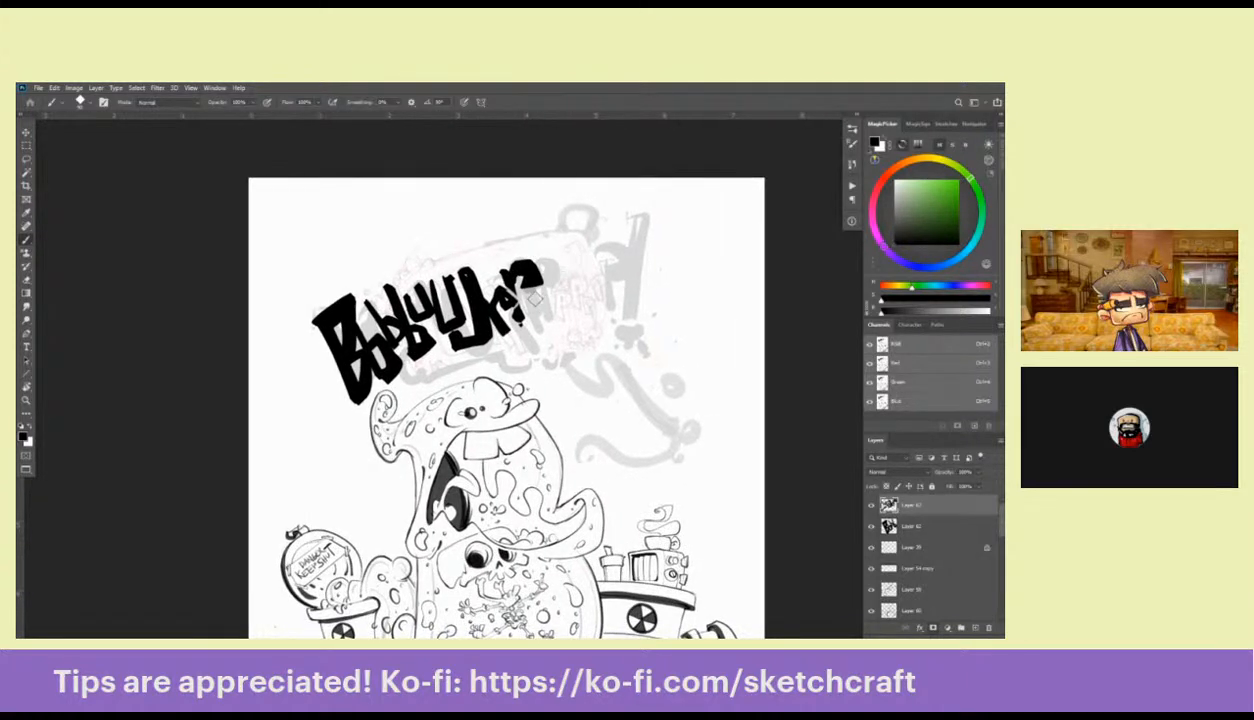
pyautogui.moveTo(531, 293); pyautogui.dragTo(546, 325)
pyautogui.moveTo(546, 292)
pyautogui.mouseDown()
pyautogui.moveTo(530, 297)
pyautogui.moveTo(540, 306)
pyautogui.moveTo(511, 300)
pyautogui.moveTo(530, 333)
pyautogui.moveTo(499, 329)
pyautogui.mouseUp()
pyautogui.press('e')
pyautogui.press('b')
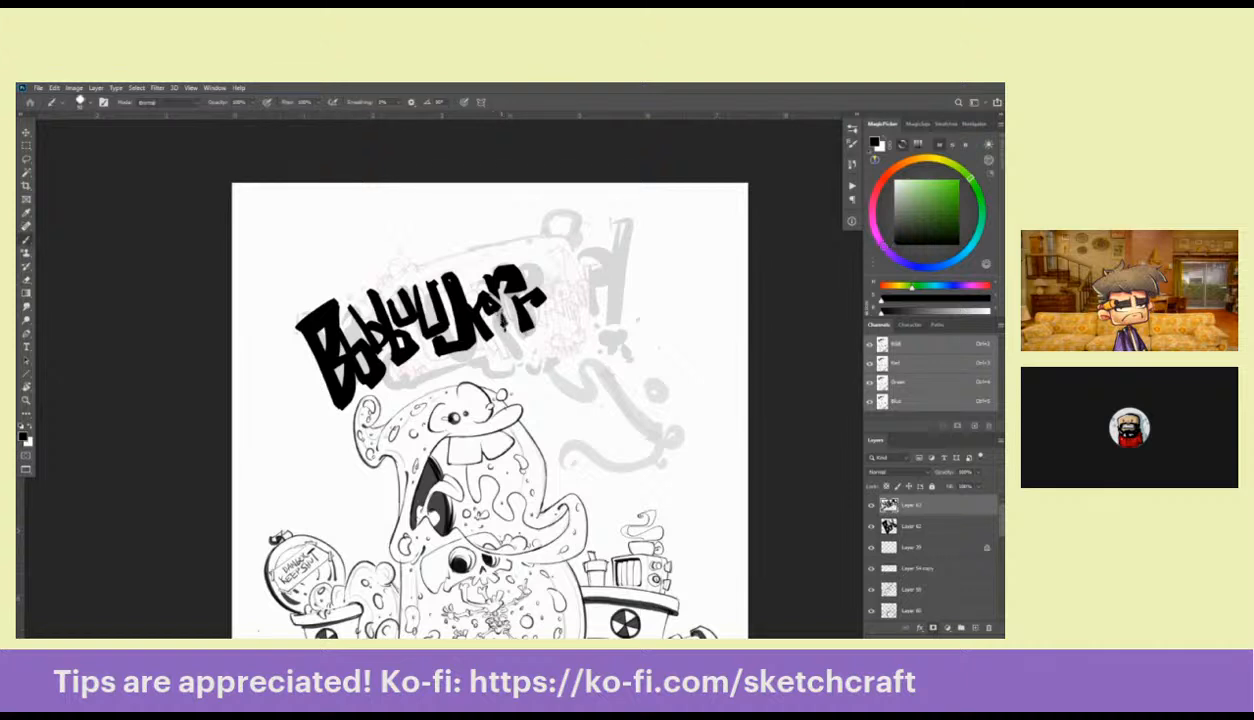
pyautogui.moveTo(479, 323)
pyautogui.mouseDown()
pyautogui.moveTo(486, 337)
pyautogui.moveTo(516, 300)
pyautogui.moveTo(537, 328)
pyautogui.mouseUp()
pyautogui.hotkey('ctrl', 'z')
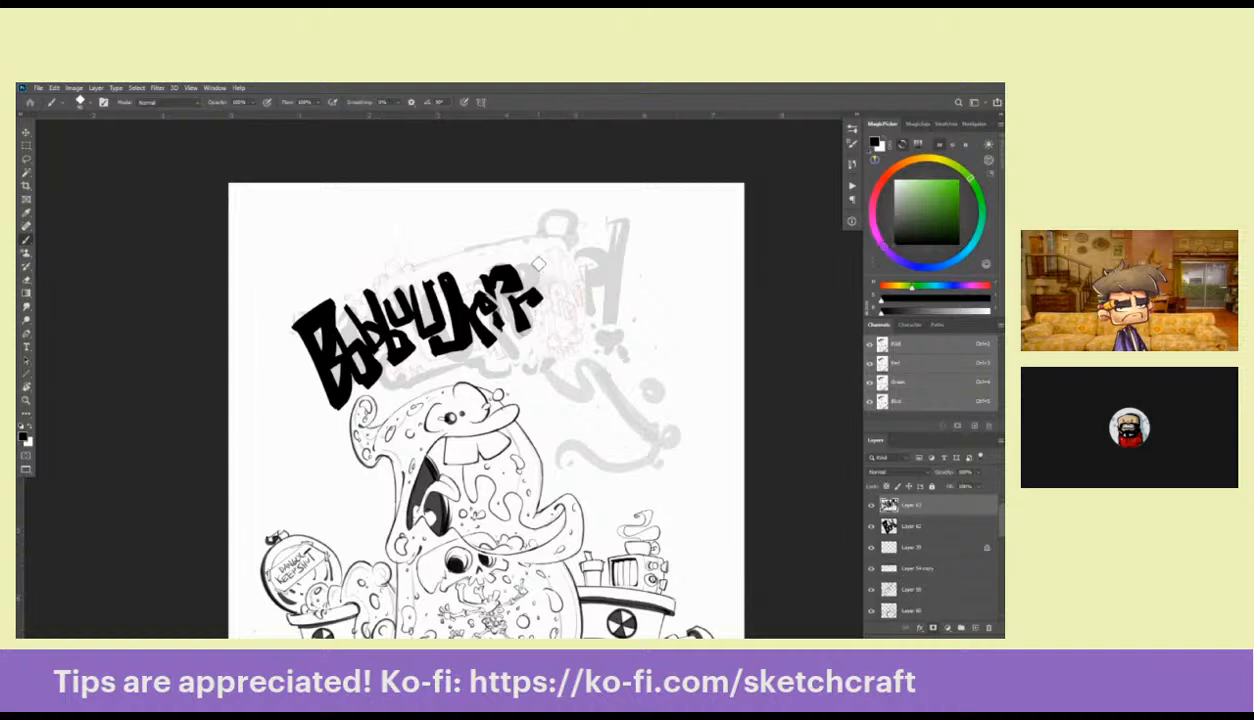
# Ink a further letter with a stem and rounded arch after the last r, and trim its inner edge
pyautogui.moveTo(537, 272); pyautogui.dragTo(539, 299)
pyautogui.moveTo(546, 278)
pyautogui.mouseDown()
pyautogui.moveTo(540, 336)
pyautogui.moveTo(554, 275)
pyautogui.moveTo(558, 292)
pyautogui.moveTo(548, 247)
pyautogui.moveTo(559, 279)
pyautogui.mouseUp()
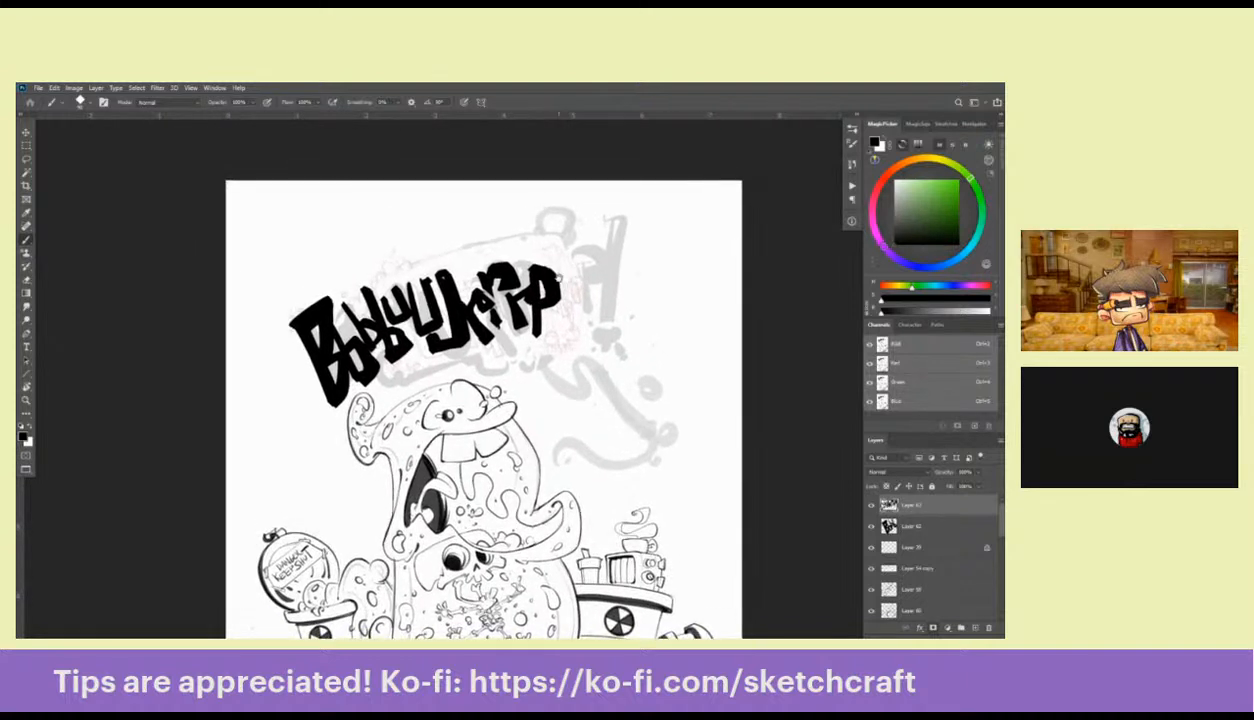
pyautogui.press('e')
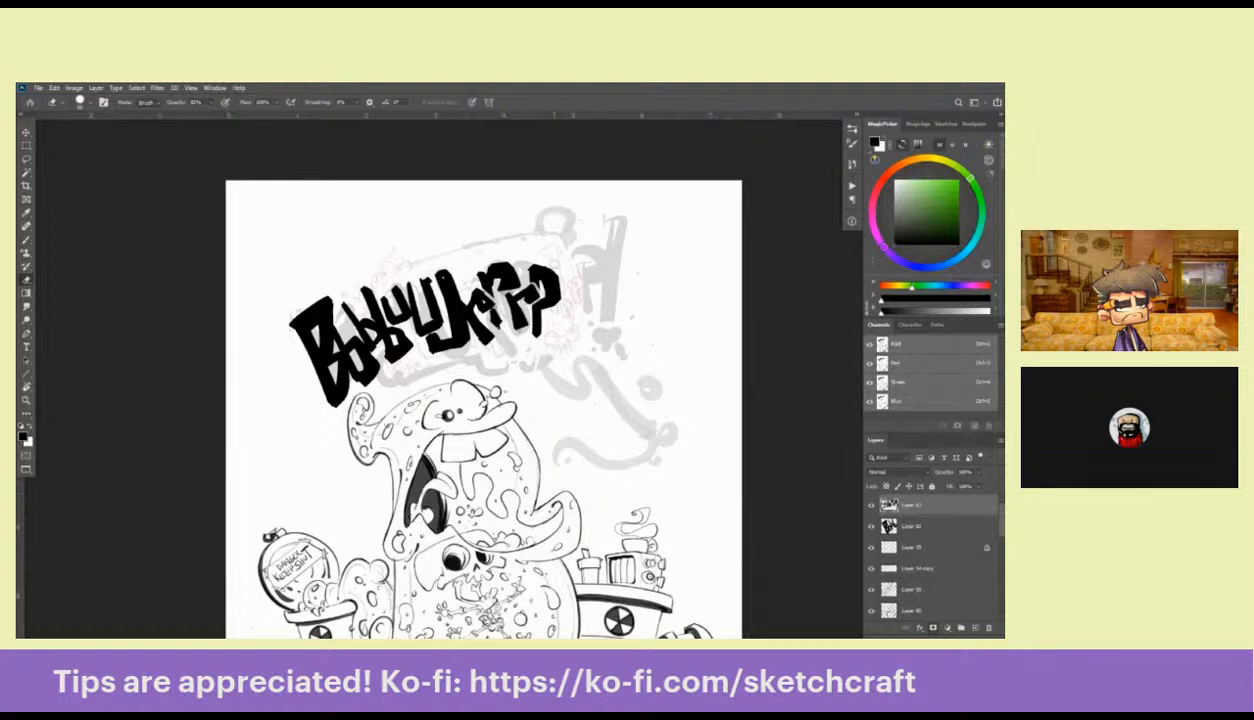
# Ink two narrow p letters at the end of the word, carving their openings with the Eraser
pyautogui.press('b')
pyautogui.moveTo(540, 290)
pyautogui.mouseDown()
pyautogui.moveTo(545, 332)
pyautogui.moveTo(542, 292)
pyautogui.moveTo(566, 306)
pyautogui.moveTo(552, 334)
pyautogui.moveTo(552, 258)
pyautogui.moveTo(580, 294)
pyautogui.moveTo(578, 258)
pyautogui.moveTo(560, 336)
pyautogui.mouseUp()
pyautogui.press('e')
pyautogui.moveTo(556, 282)
pyautogui.mouseDown()
pyautogui.moveTo(581, 300)
pyautogui.moveTo(574, 349)
pyautogui.moveTo(588, 248)
pyautogui.moveTo(562, 334)
pyautogui.mouseUp()
pyautogui.press('b')
pyautogui.moveTo(578, 240); pyautogui.dragTo(584, 318)
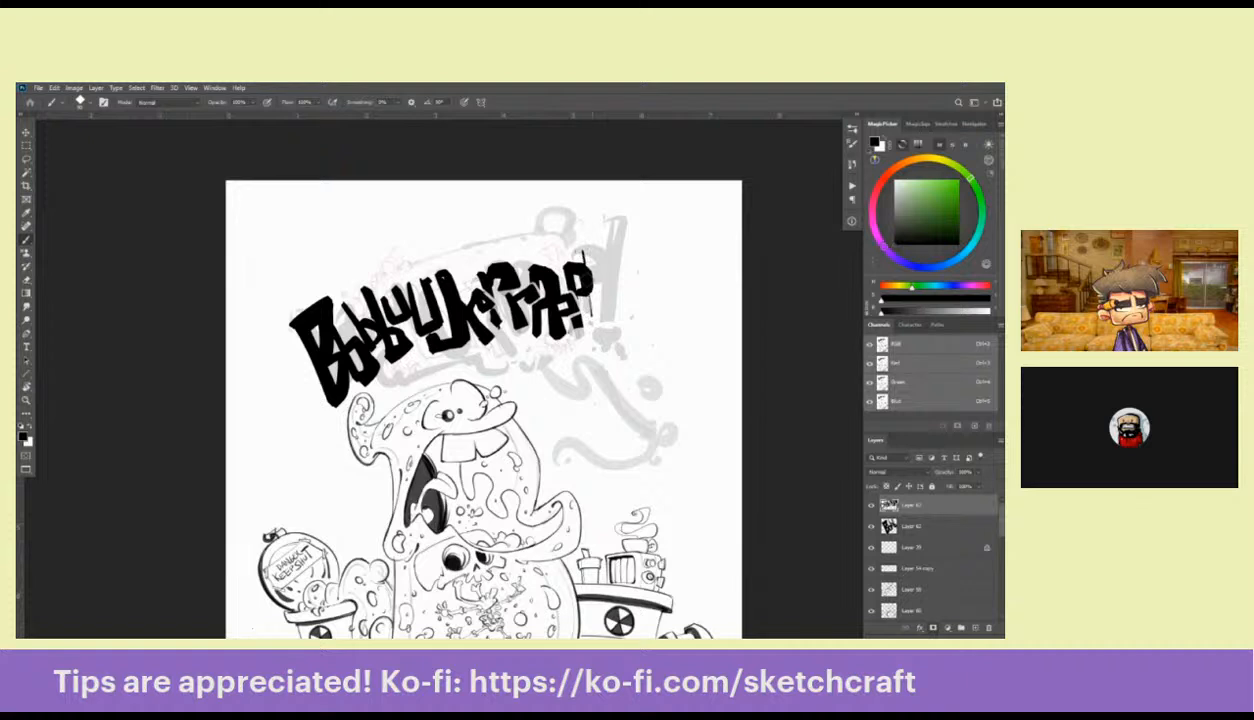
pyautogui.moveTo(592, 268)
pyautogui.mouseDown()
pyautogui.moveTo(583, 250)
pyautogui.moveTo(618, 247)
pyautogui.moveTo(596, 277)
pyautogui.moveTo(606, 252)
pyautogui.moveTo(566, 250)
pyautogui.moveTo(602, 270)
pyautogui.moveTo(578, 294)
pyautogui.moveTo(576, 322)
pyautogui.moveTo(574, 292)
pyautogui.mouseUp()
# Try to ink a tall exclamation mark over the large final p, and undo its strokes
pyautogui.moveTo(655, 263)
pyautogui.mouseDown()
pyautogui.moveTo(651, 233)
pyautogui.moveTo(628, 254)
pyautogui.moveTo(675, 238)
pyautogui.moveTo(684, 197)
pyautogui.moveTo(676, 208)
pyautogui.moveTo(696, 187)
pyautogui.moveTo(662, 280)
pyautogui.moveTo(675, 220)
pyautogui.moveTo(665, 195)
pyautogui.moveTo(683, 295)
pyautogui.mouseUp()
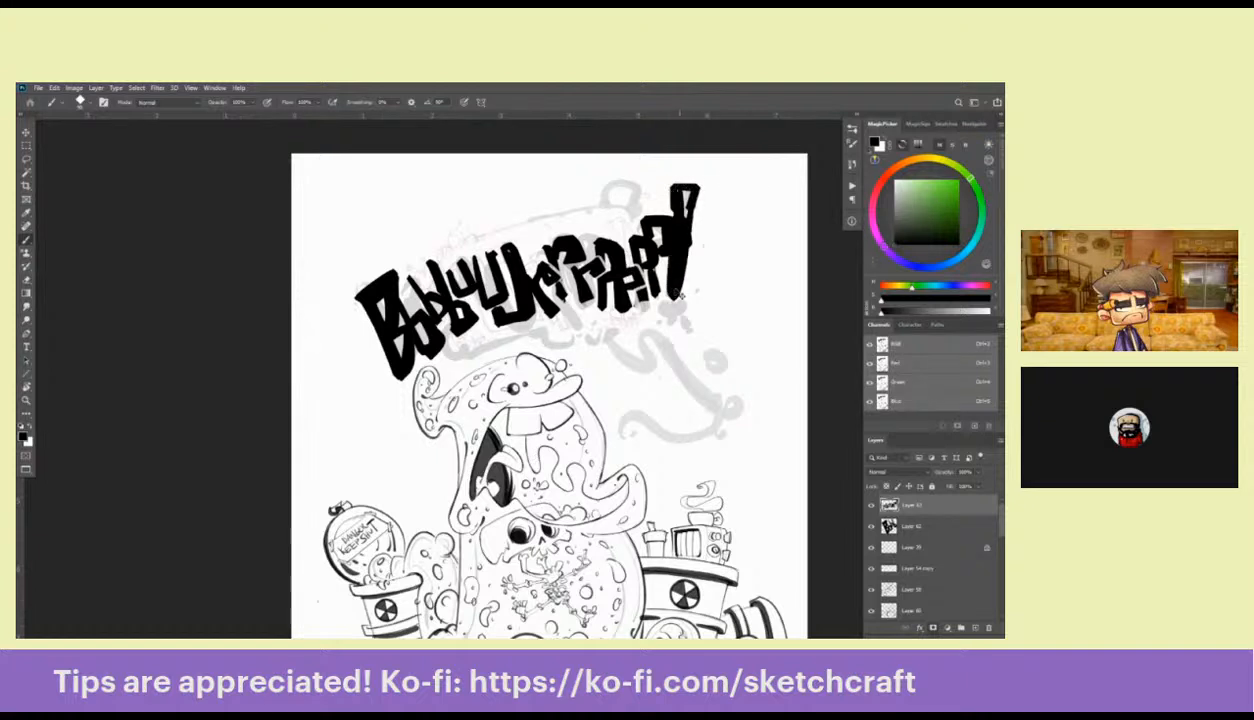
pyautogui.hotkey('ctrl', 'z')
pyautogui.hotkey('ctrl', 'z')
pyautogui.hotkey('ctrl', 'z')
pyautogui.hotkey('ctrl', 'z')
pyautogui.hotkey('ctrl', 'z')
pyautogui.hotkey('ctrl', 'z')
# Create a new layer above Layer 63, and finish the stem and thick bowl of the final p on Layer 63
pyautogui.click(973, 627)
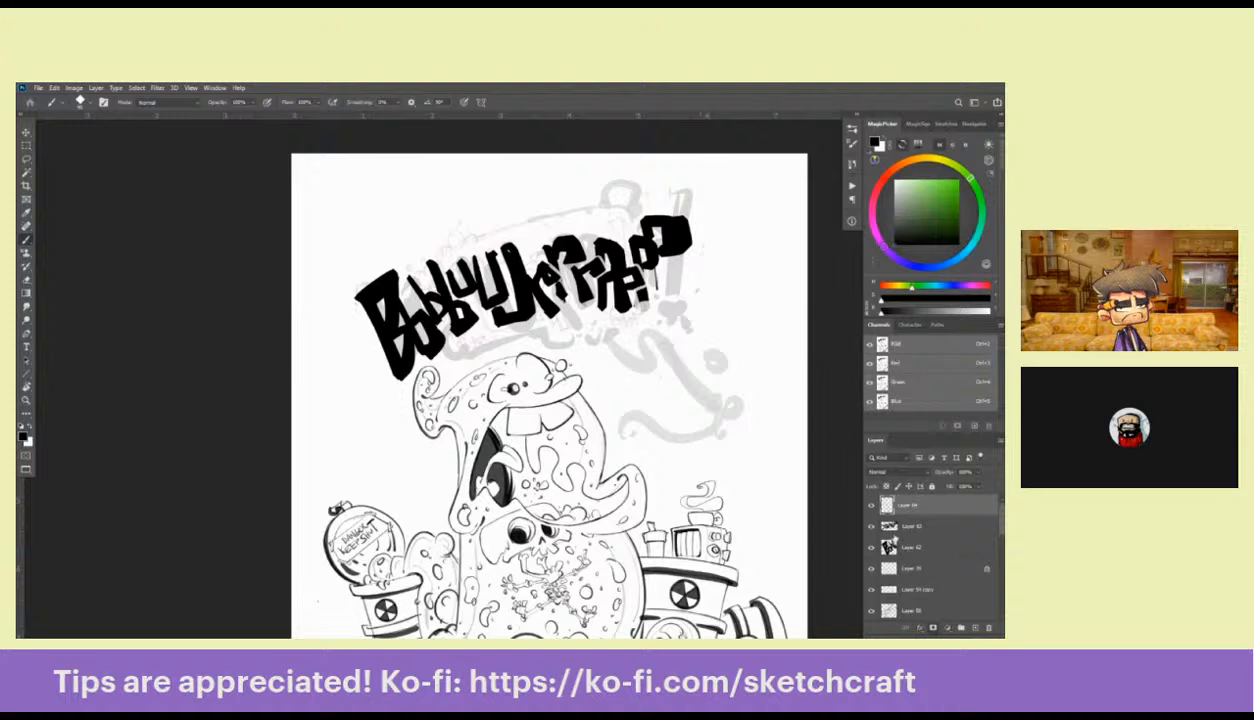
pyautogui.click(910, 526)
pyautogui.moveTo(645, 262)
pyautogui.mouseDown()
pyautogui.moveTo(640, 288)
pyautogui.moveTo(645, 278)
pyautogui.mouseUp()
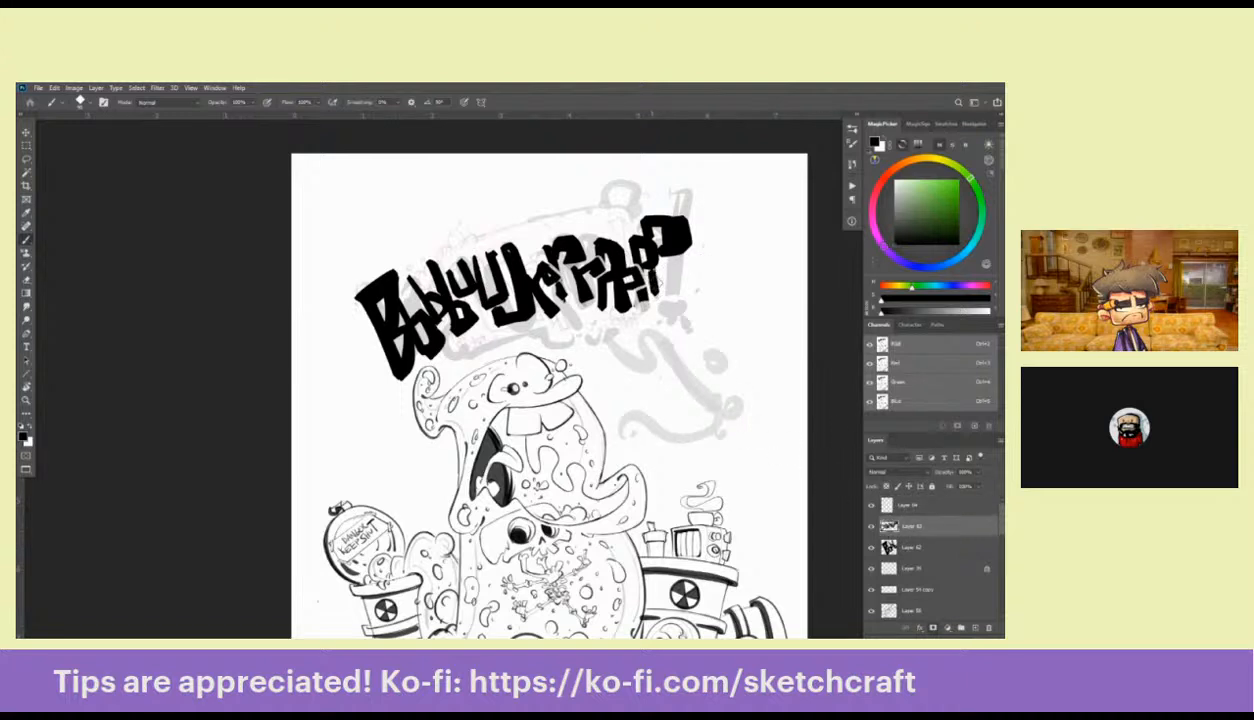
pyautogui.moveTo(655, 219)
pyautogui.mouseDown()
pyautogui.moveTo(630, 222)
pyautogui.moveTo(660, 200)
pyautogui.moveTo(670, 208)
pyautogui.moveTo(628, 202)
pyautogui.mouseUp()
pyautogui.moveTo(685, 232); pyautogui.dragTo(637, 261)
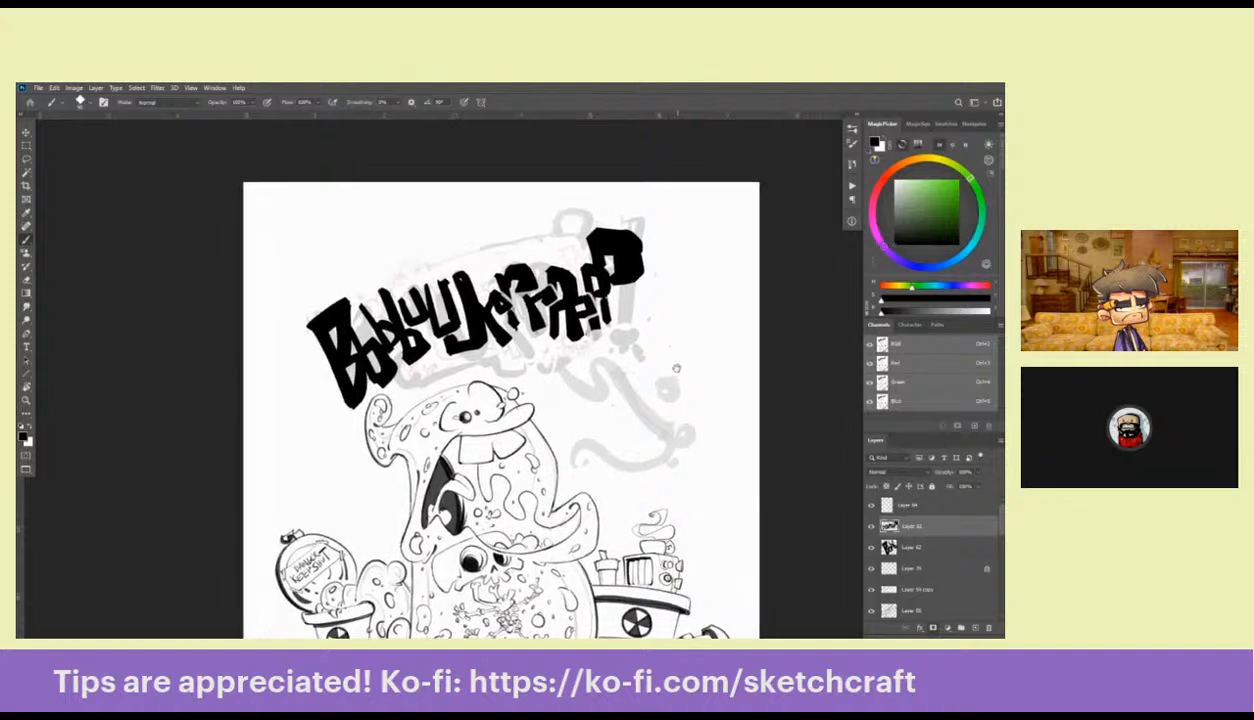
# Ink the tall shaft and wide angular top of an exclamation mark over the final p on Layer 64
pyautogui.click(917, 506)
pyautogui.moveTo(629, 209); pyautogui.dragTo(625, 335)
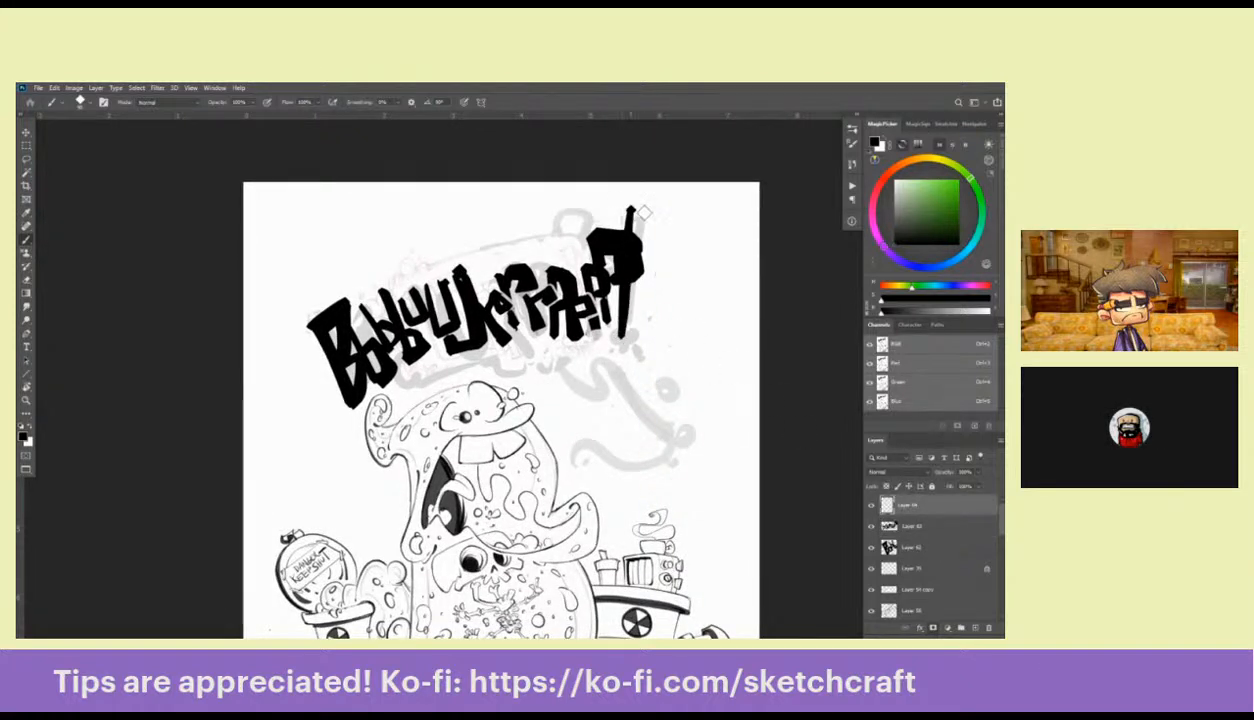
pyautogui.moveTo(643, 213)
pyautogui.mouseDown()
pyautogui.moveTo(625, 230)
pyautogui.moveTo(612, 202)
pyautogui.mouseUp()
pyautogui.moveTo(617, 280); pyautogui.dragTo(610, 335)
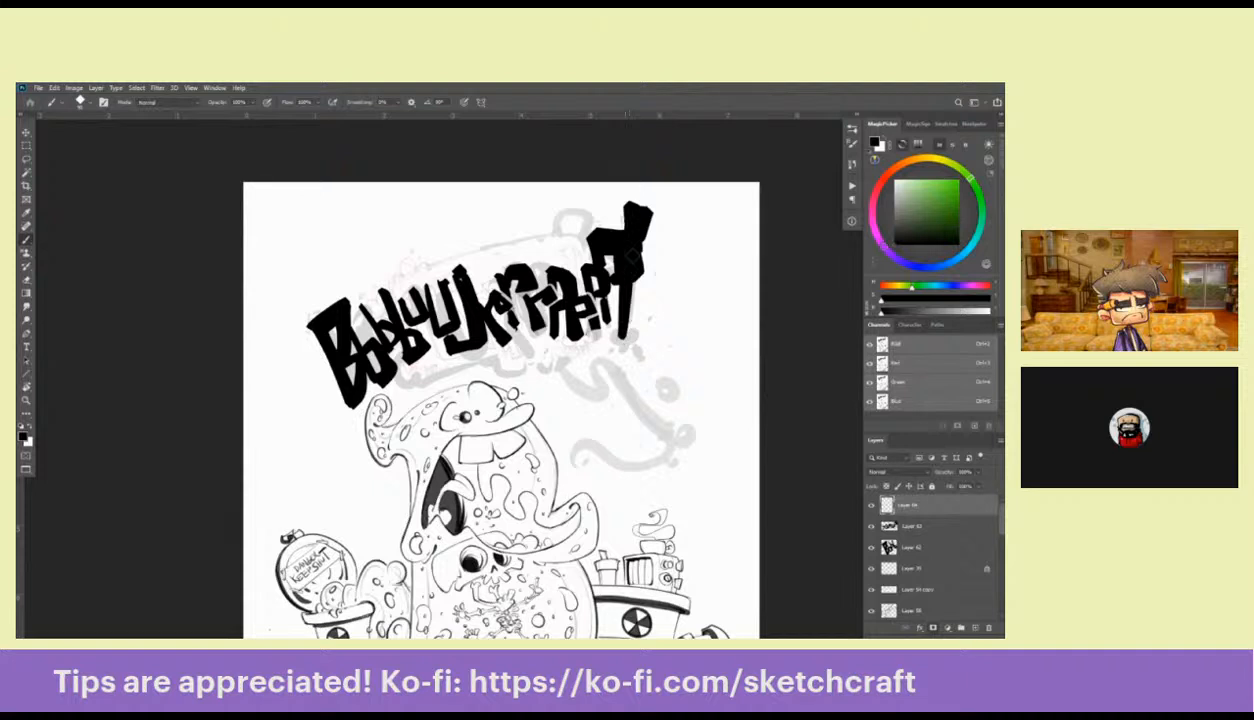
# Erase gaps separating the exclamation mark from the final p, and ink a black dot beneath its shaft
pyautogui.press('e')
pyautogui.moveTo(612, 284); pyautogui.dragTo(622, 278)
pyautogui.moveTo(622, 232)
pyautogui.mouseDown()
pyautogui.moveTo(610, 220)
pyautogui.moveTo(630, 230)
pyautogui.moveTo(637, 202)
pyautogui.moveTo(629, 225)
pyautogui.mouseUp()
pyautogui.press('b')
pyautogui.moveTo(632, 293); pyautogui.dragTo(656, 204)
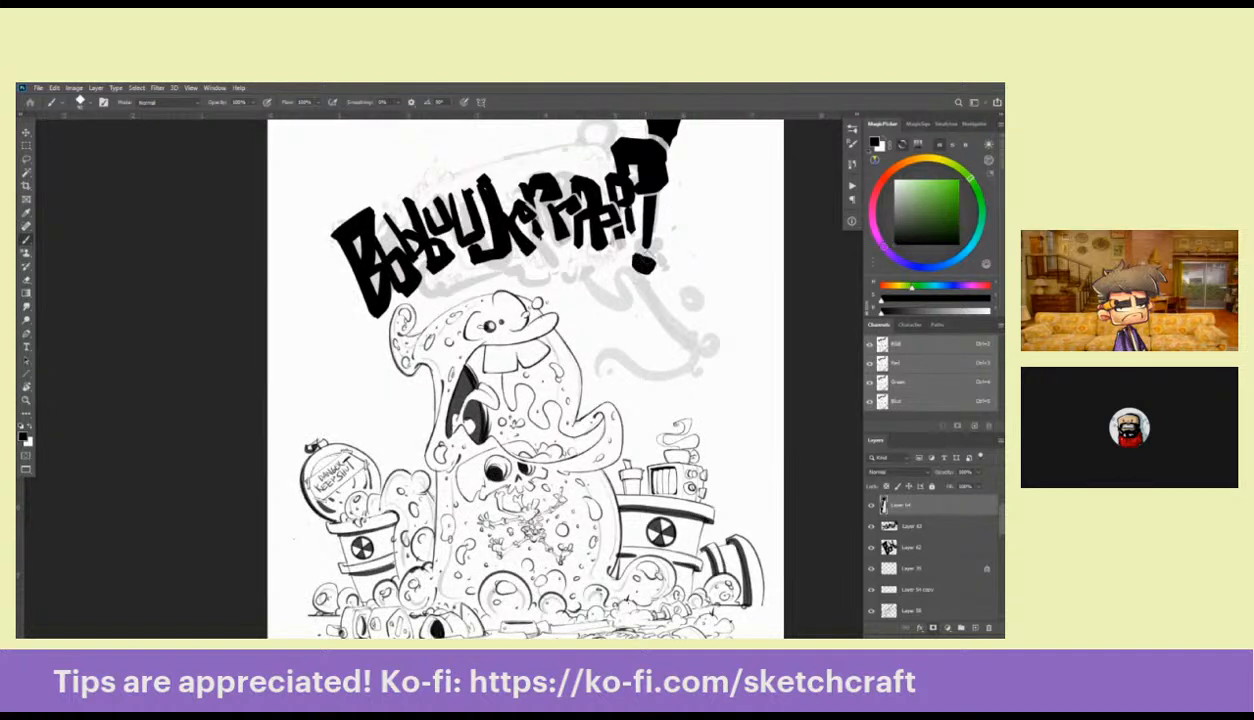
# Turn the exclamation mark's dot into a small skull and crossbones, painting its facial details in white
pyautogui.moveTo(633, 262)
pyautogui.mouseDown()
pyautogui.moveTo(652, 262)
pyautogui.moveTo(640, 268)
pyautogui.mouseUp()
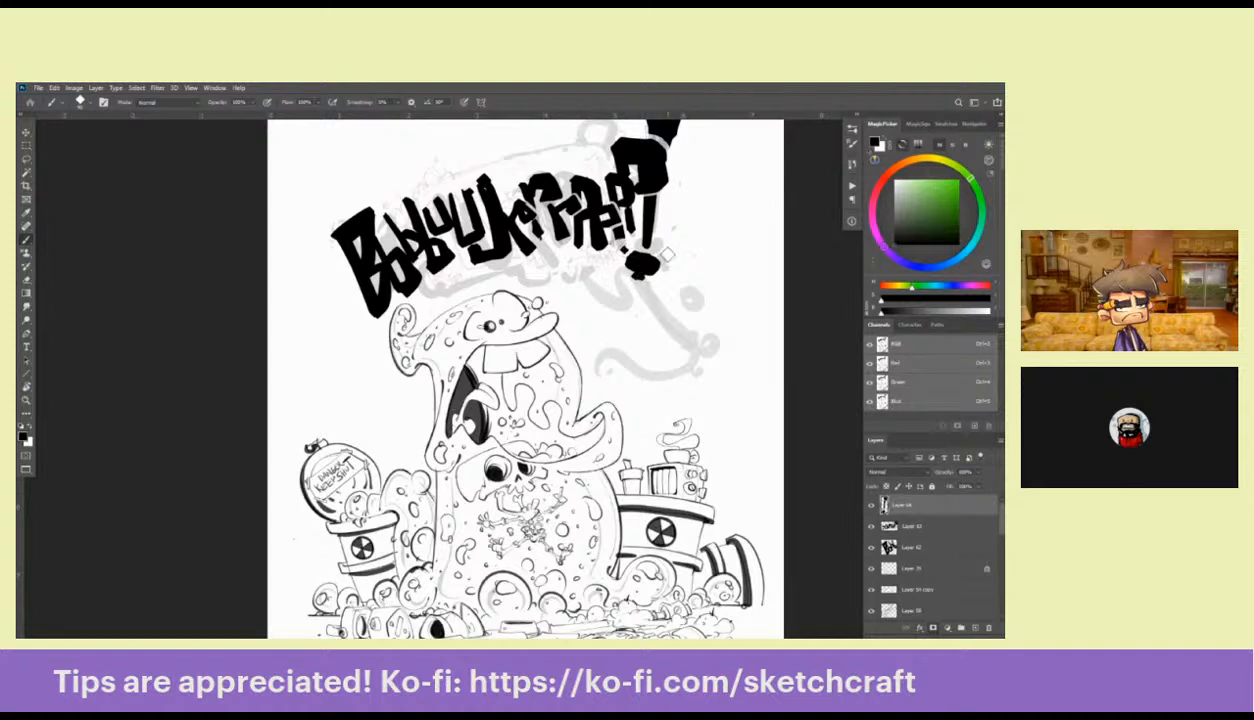
pyautogui.moveTo(648, 254)
pyautogui.mouseDown()
pyautogui.moveTo(669, 255)
pyautogui.moveTo(622, 270)
pyautogui.mouseUp()
pyautogui.press('x')
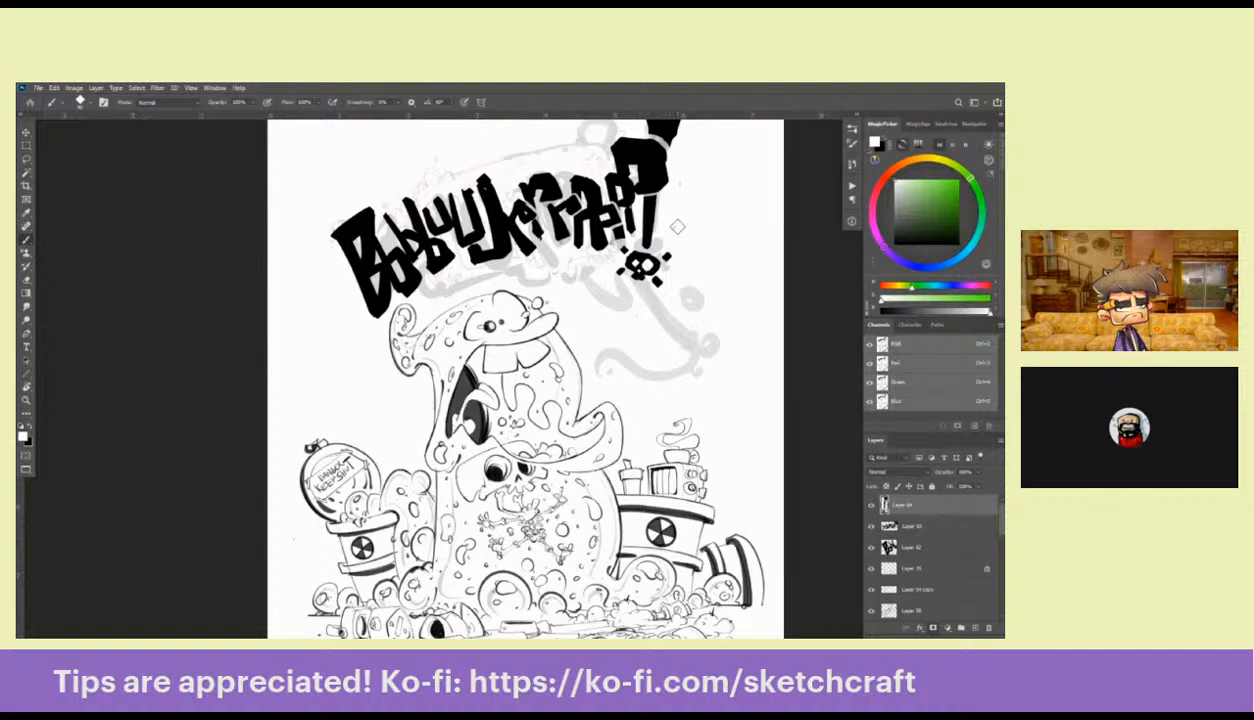
pyautogui.moveTo(640, 262); pyautogui.dragTo(631, 334)
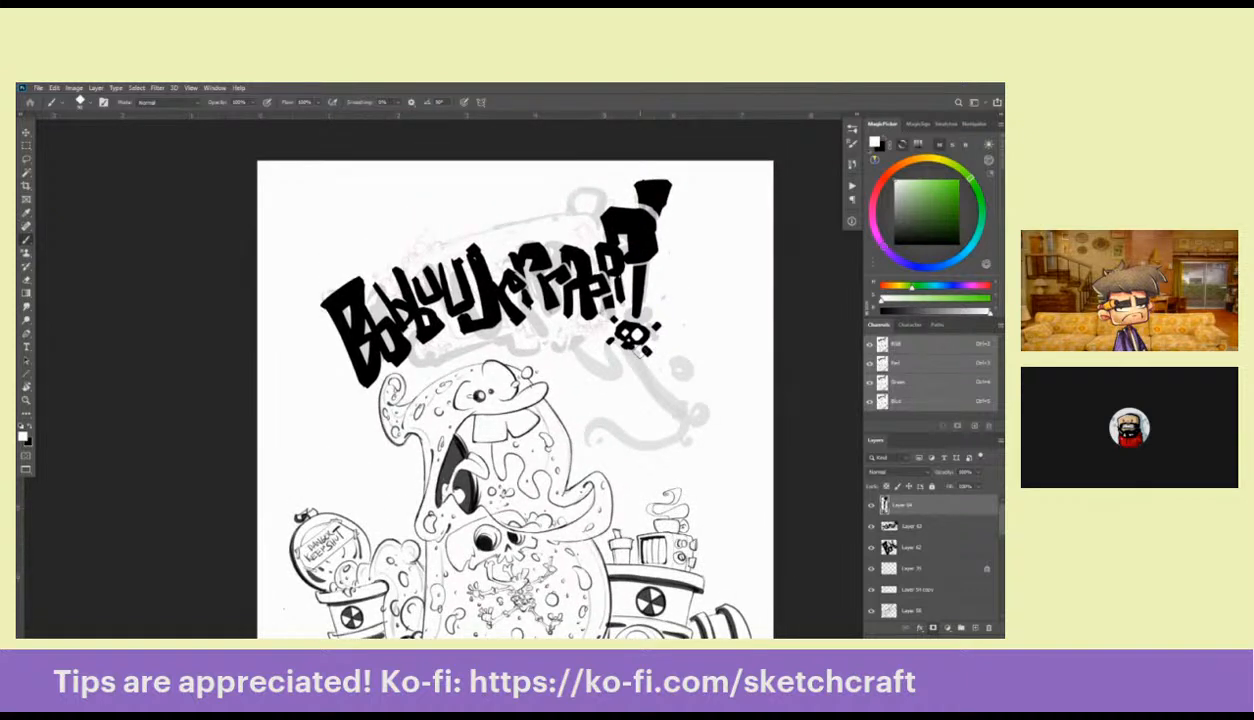
# Reshape the exclamation mark's top by erasing its edges and re-inking it in black as a narrower wedge
pyautogui.press('z')
pyautogui.keyDown('alt'); pyautogui.click(615, 330); pyautogui.keyUp('alt')
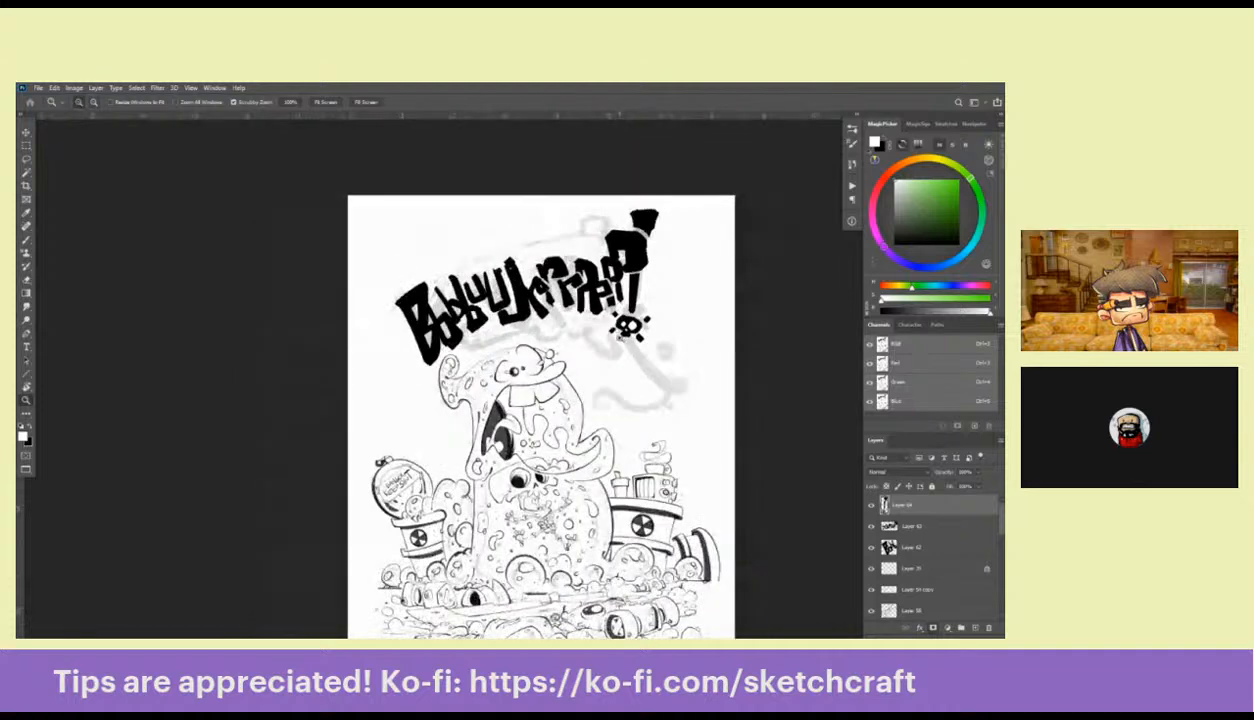
pyautogui.scroll(-3, 615, 330)
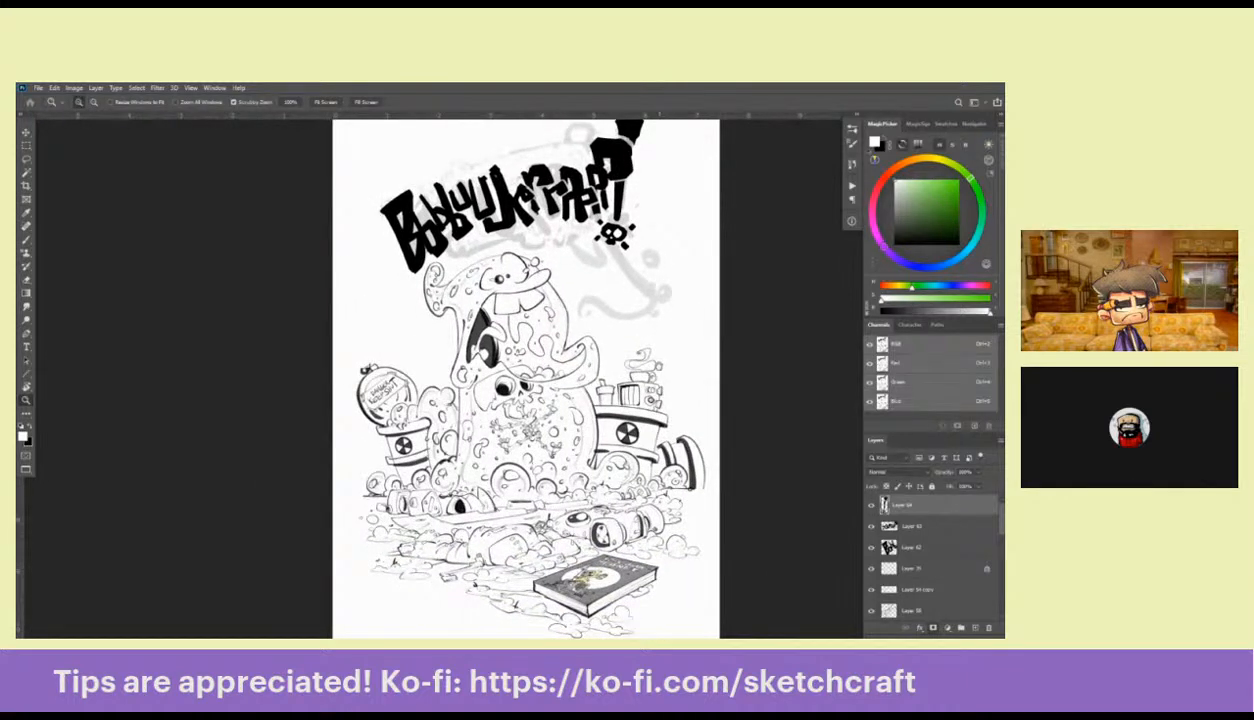
pyautogui.moveTo(643, 357); pyautogui.dragTo(656, 410)
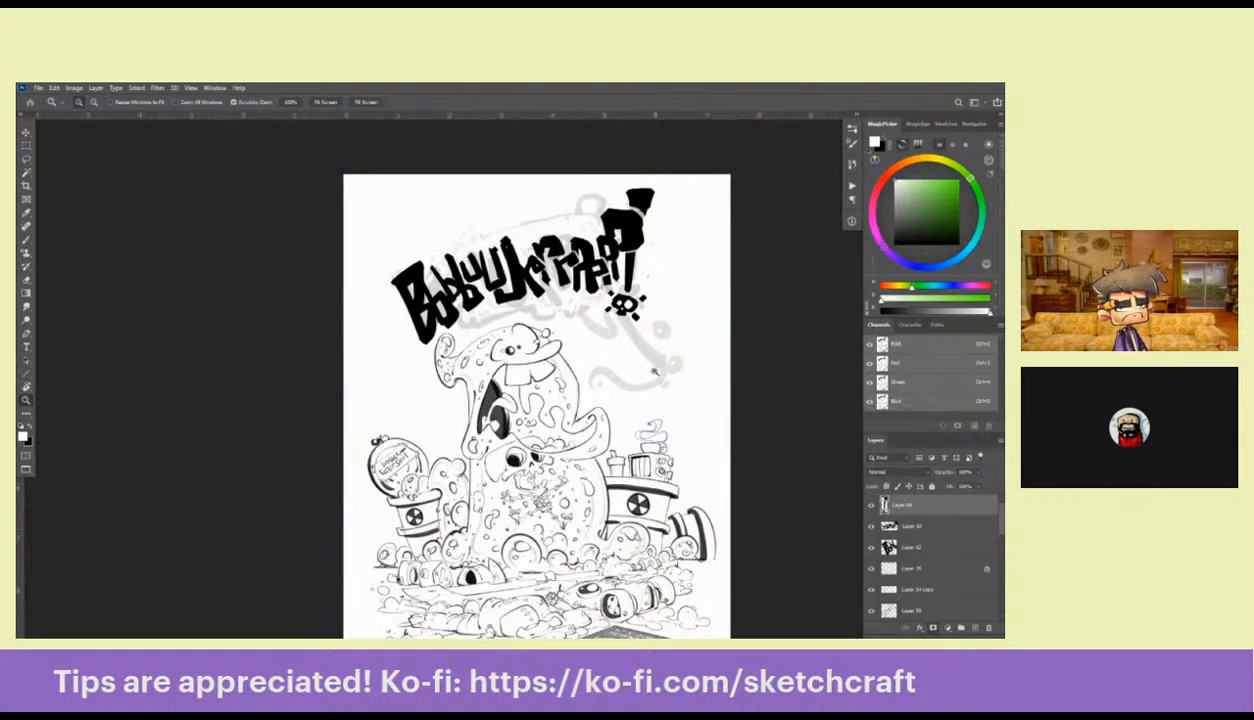
pyautogui.click(655, 298)
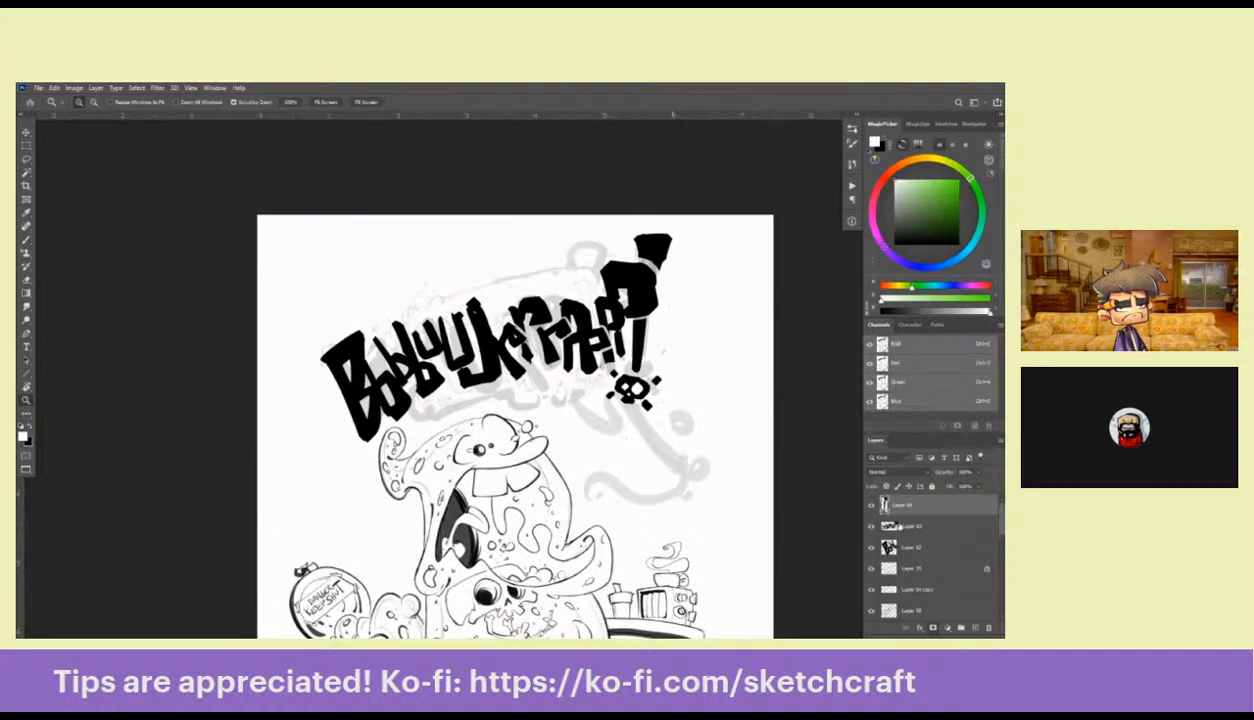
pyautogui.press('e')
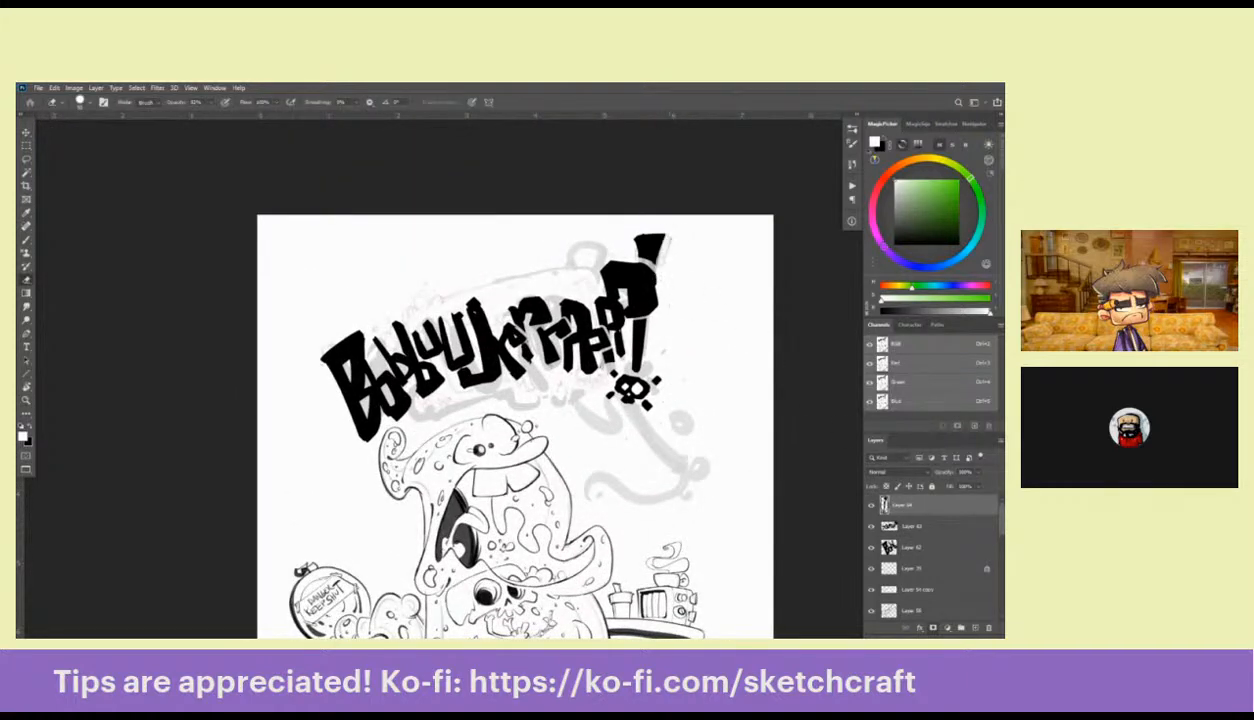
pyautogui.moveTo(656, 228)
pyautogui.mouseDown()
pyautogui.moveTo(650, 259)
pyautogui.moveTo(650, 232)
pyautogui.moveTo(620, 250)
pyautogui.moveTo(659, 228)
pyautogui.moveTo(653, 255)
pyautogui.moveTo(635, 257)
pyautogui.mouseUp()
pyautogui.press('b')
pyautogui.press('x')
pyautogui.press('e')
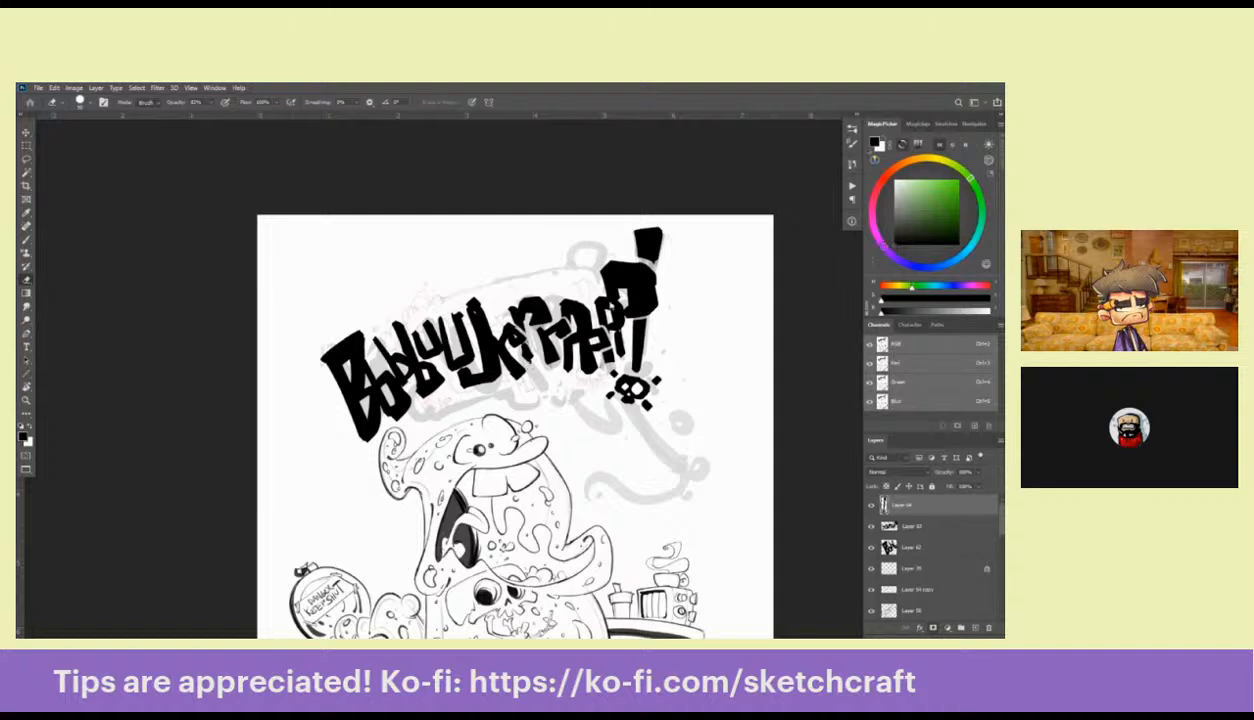
# Merge Layers 64 and 63 down into Layer 62 and erase part of the slanted r after the last u
pyautogui.hotkey('ctrl', 'e')
pyautogui.hotkey('ctrl', 'e')
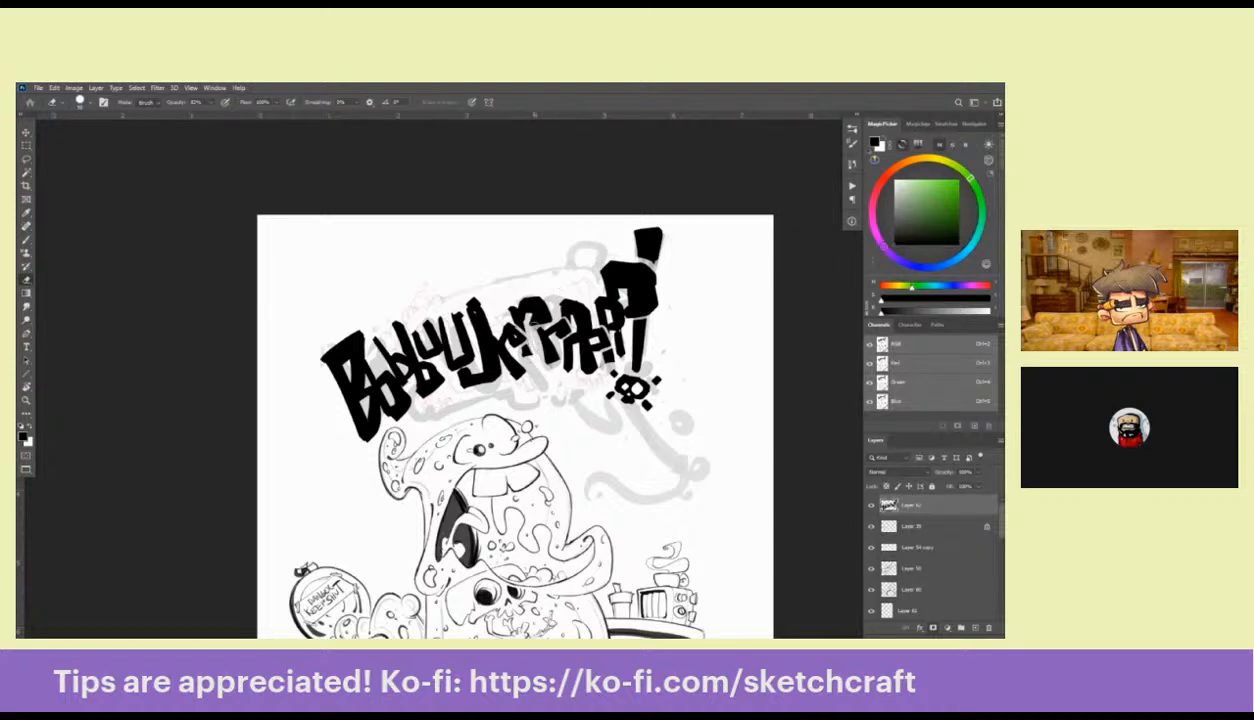
pyautogui.press('b')
pyautogui.press('b')
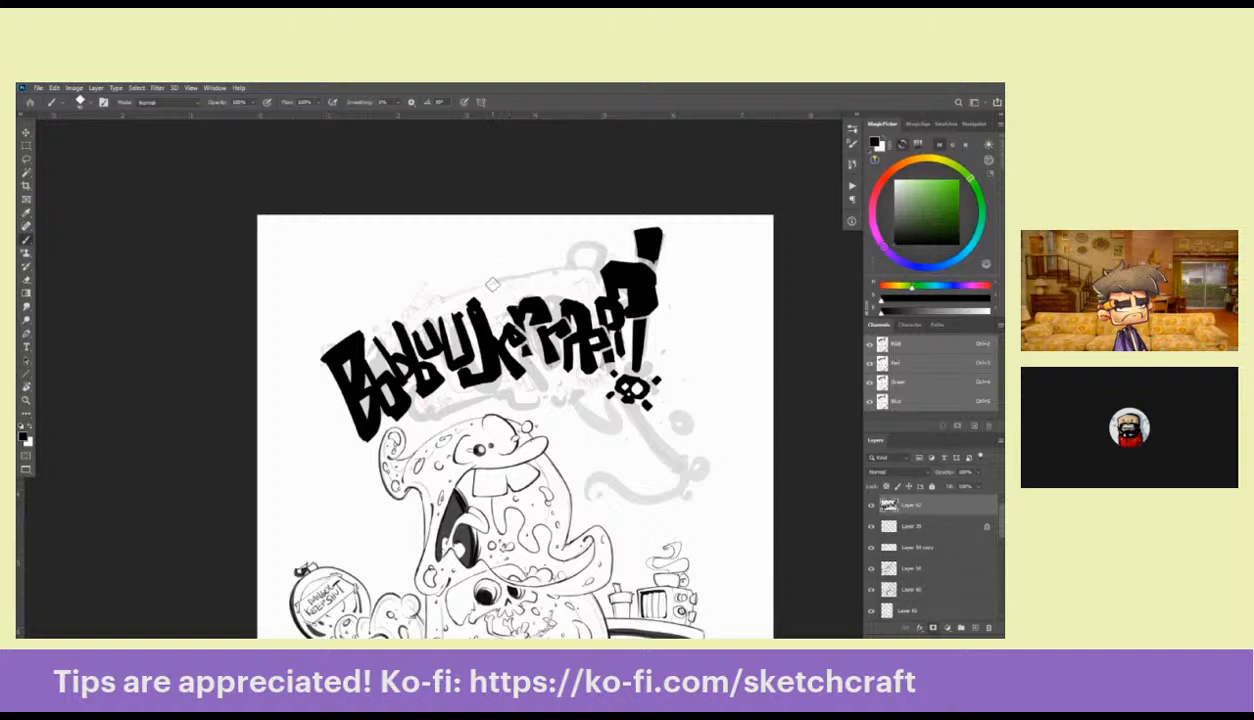
pyautogui.press('e')
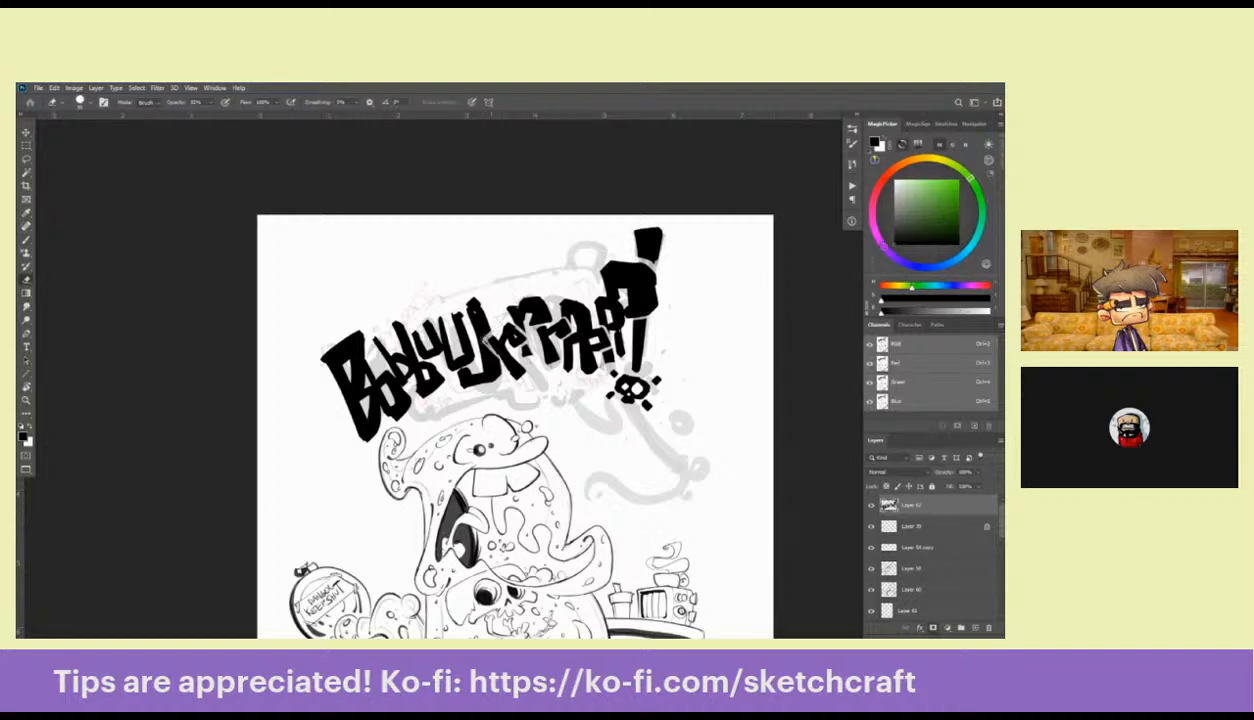
# Erase the middle u's of the title at 100% eraser opacity and ink one large black U in their place
pyautogui.press('b')
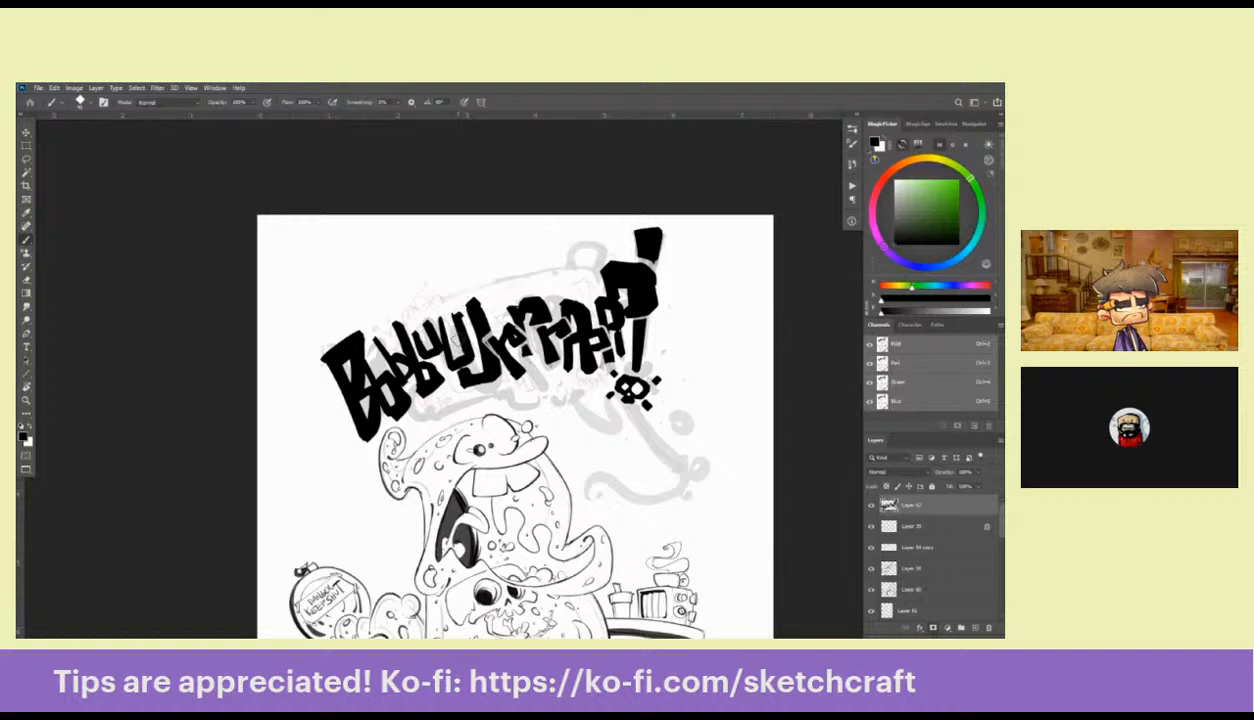
pyautogui.press('e')
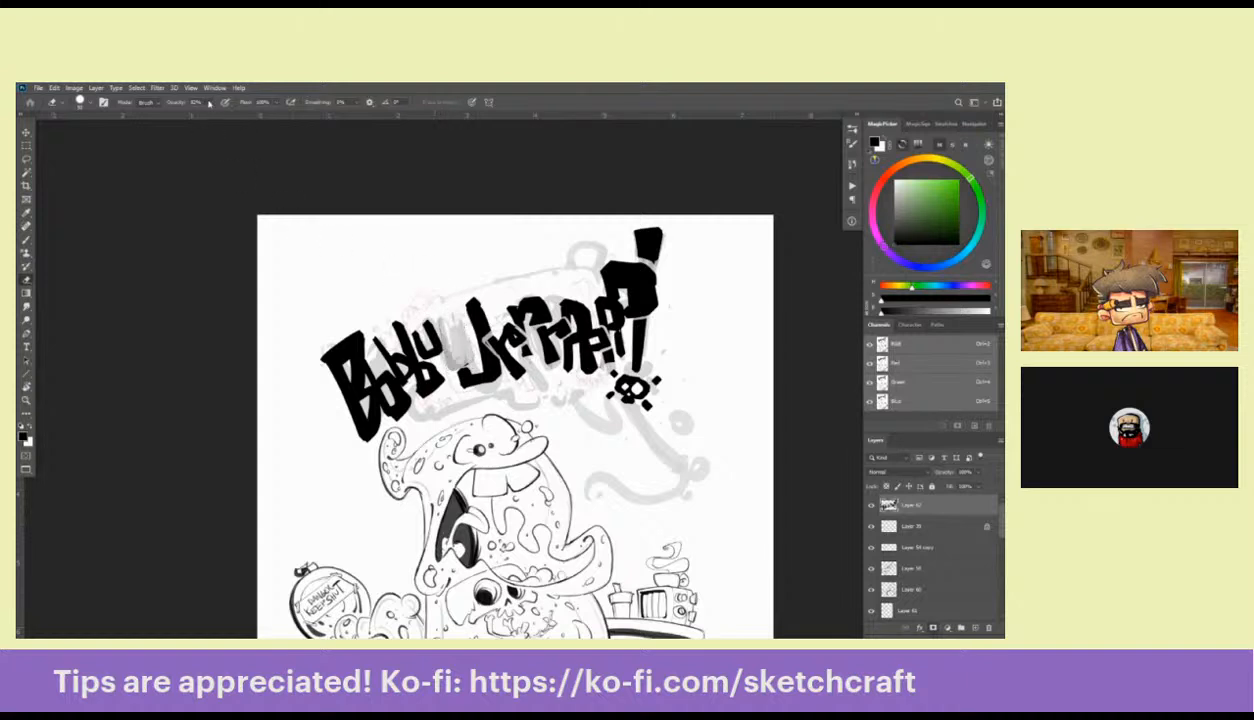
pyautogui.moveTo(211, 102); pyautogui.dragTo(220, 114)
pyautogui.press('b')
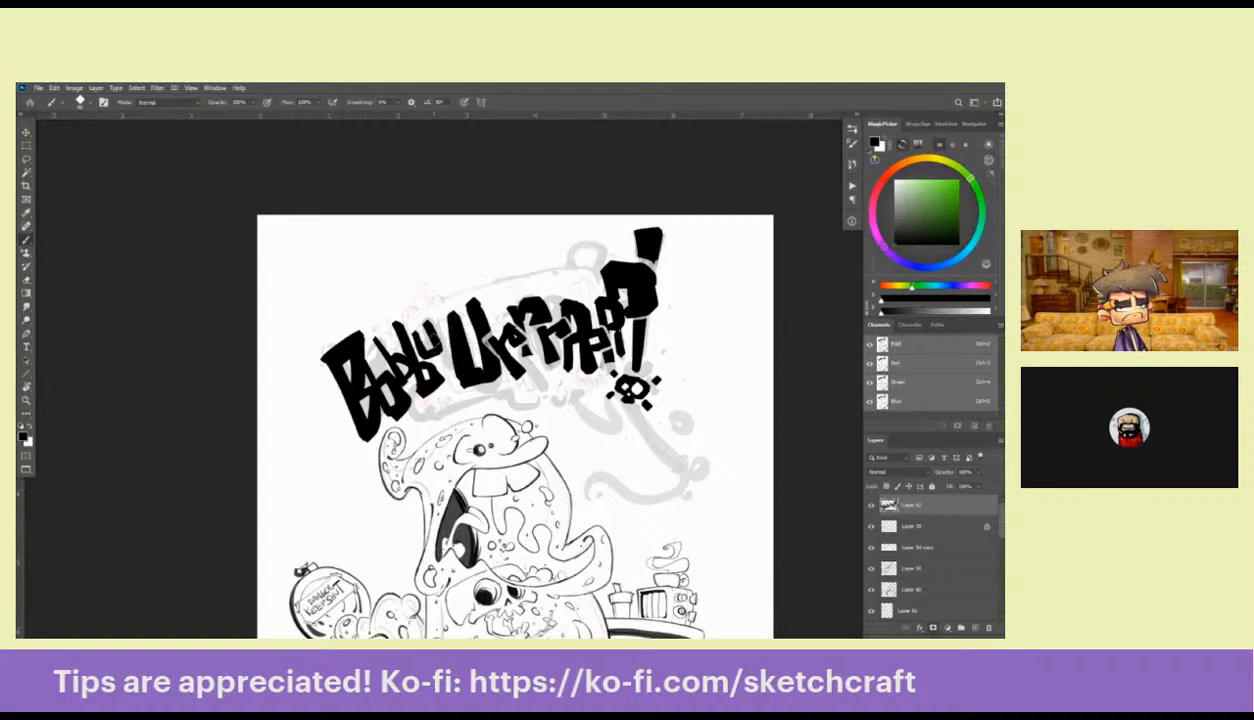
pyautogui.moveTo(422, 320)
pyautogui.mouseDown()
pyautogui.moveTo(426, 360)
pyautogui.moveTo(456, 356)
pyautogui.moveTo(424, 362)
pyautogui.moveTo(460, 360)
pyautogui.mouseUp()
# Erase the small u before the large U and re-ink it in black as a slanted, raised u
pyautogui.press('x')
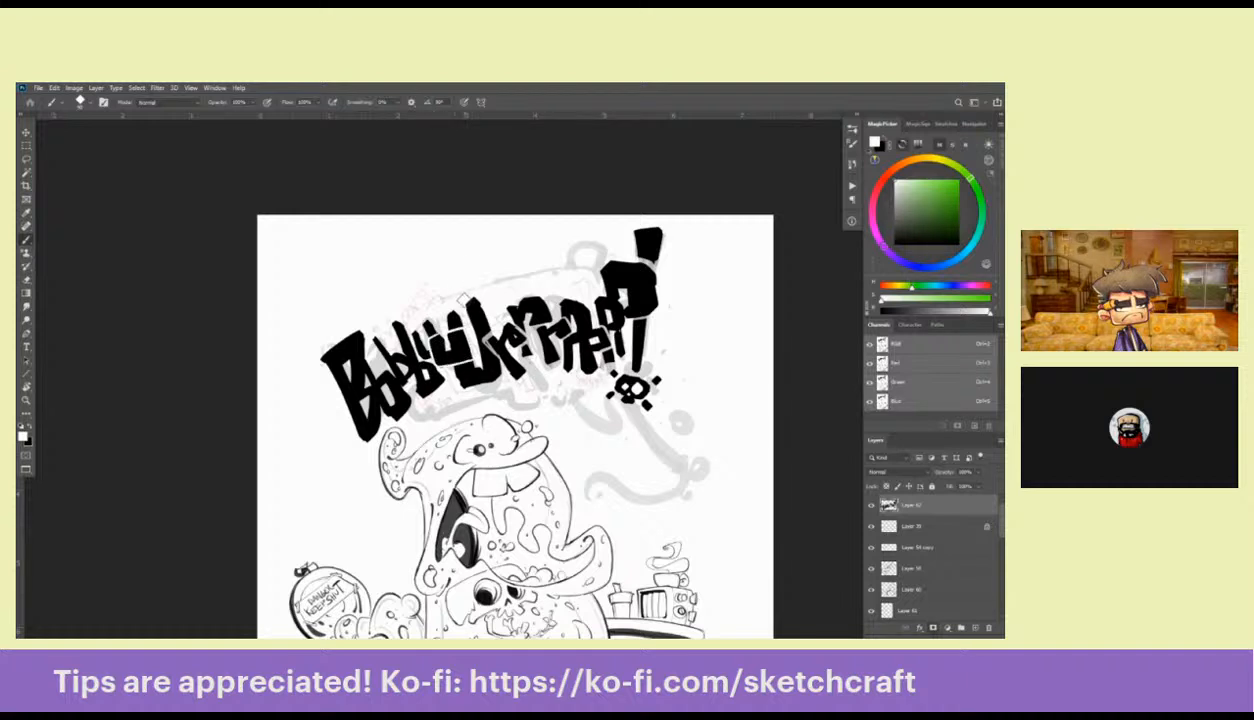
pyautogui.moveTo(440, 328)
pyautogui.mouseDown()
pyautogui.moveTo(444, 358)
pyautogui.moveTo(432, 360)
pyautogui.mouseUp()
pyautogui.press('e')
pyautogui.moveTo(420, 306)
pyautogui.mouseDown()
pyautogui.moveTo(424, 350)
pyautogui.moveTo(410, 330)
pyautogui.mouseUp()
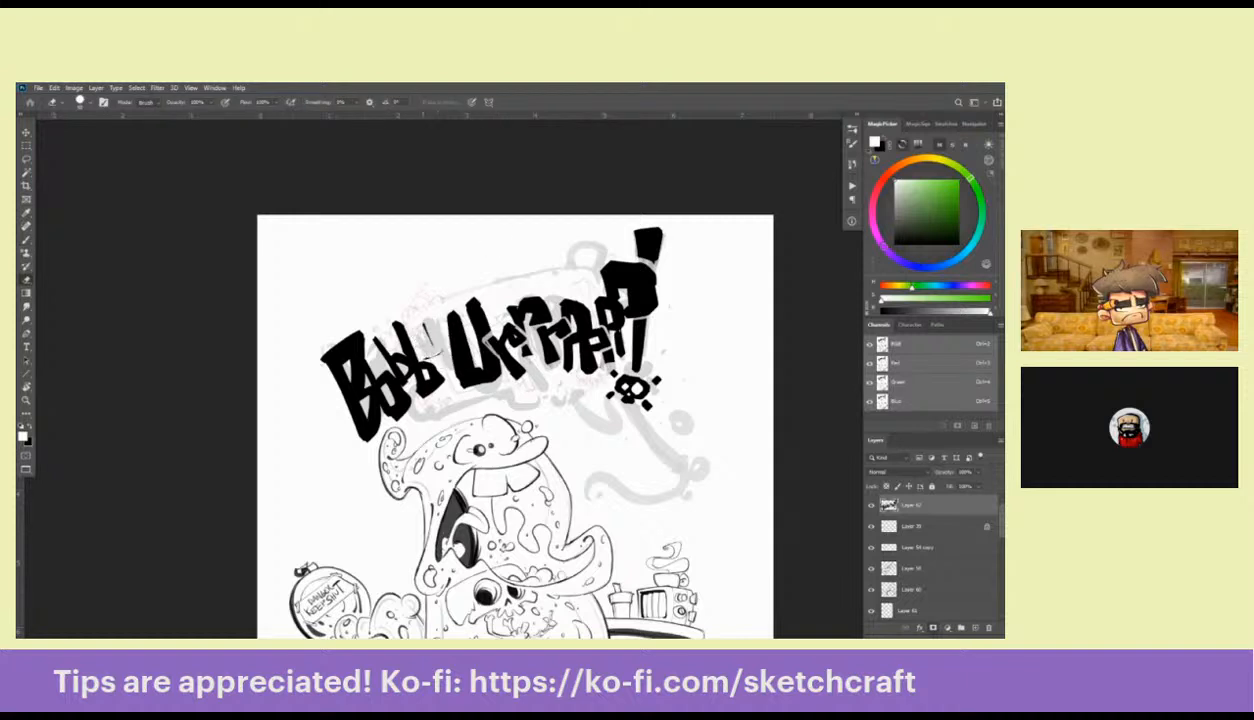
pyautogui.press('b')
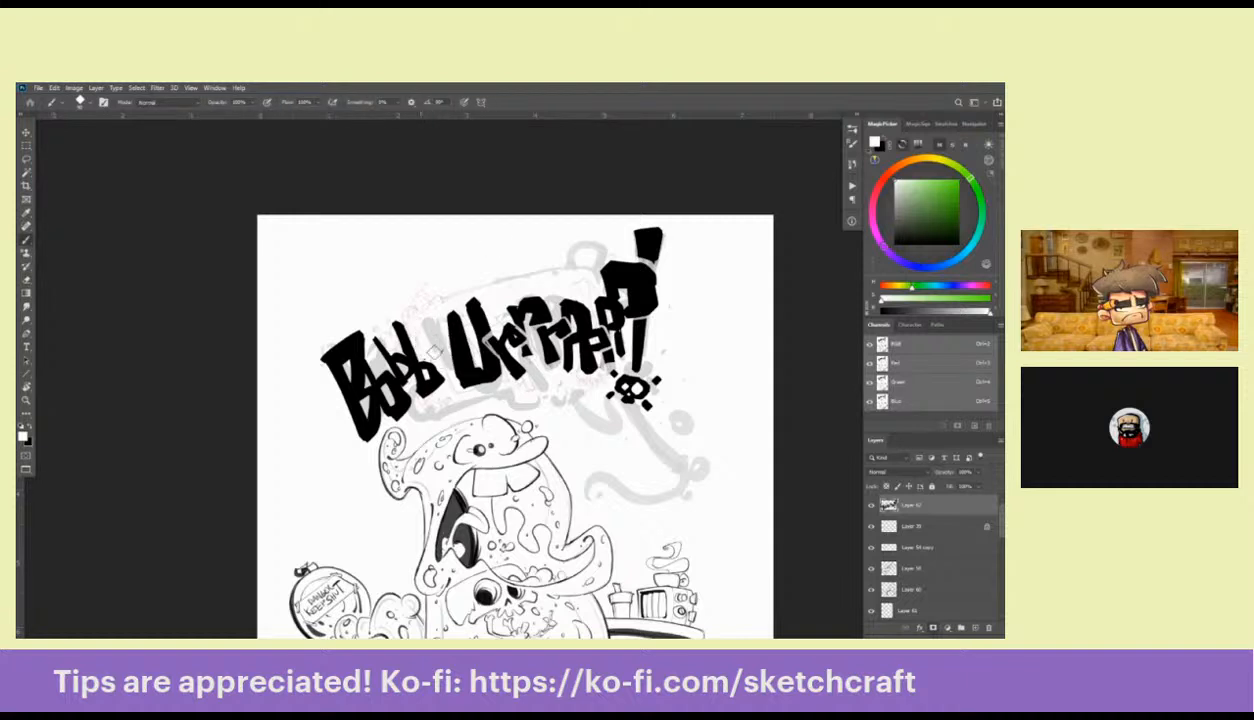
pyautogui.press('x')
pyautogui.moveTo(412, 318); pyautogui.dragTo(436, 352)
pyautogui.hotkey('ctrl', 'z')
pyautogui.moveTo(418, 292); pyautogui.dragTo(428, 330)
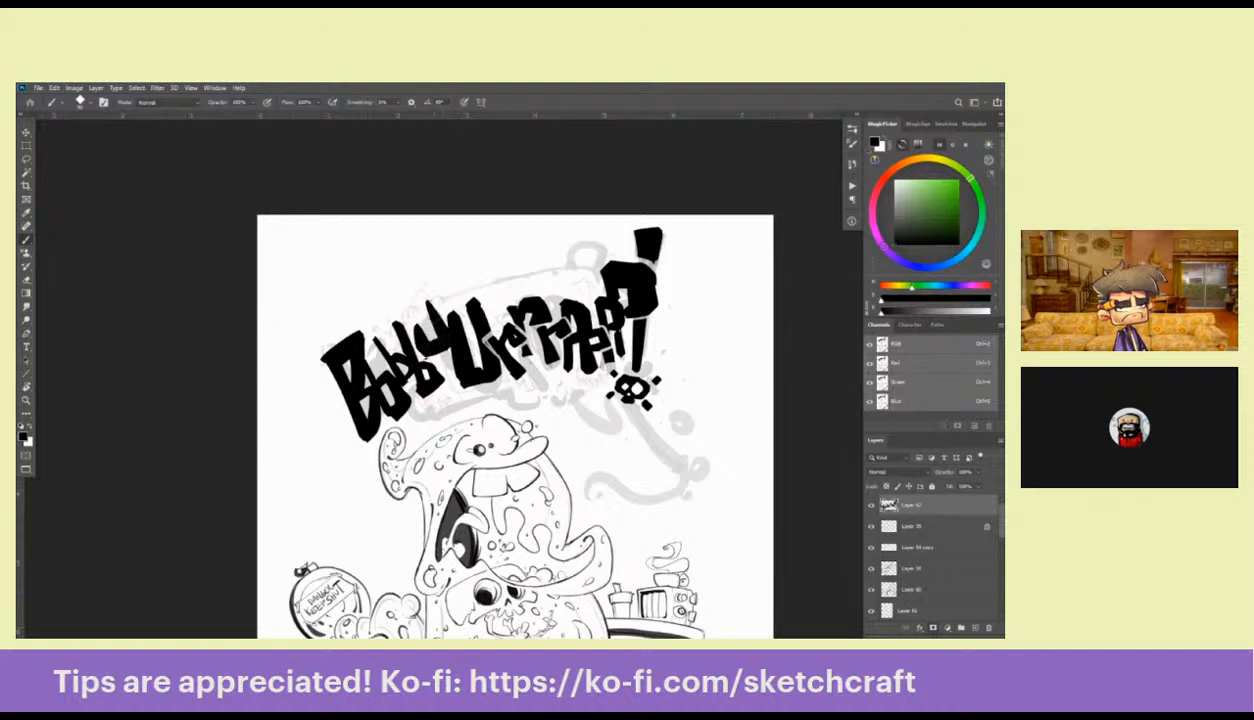
# Erase the slanted letters right after the large U and ink a second u and an r in their place
pyautogui.moveTo(453, 260); pyautogui.dragTo(425, 258)
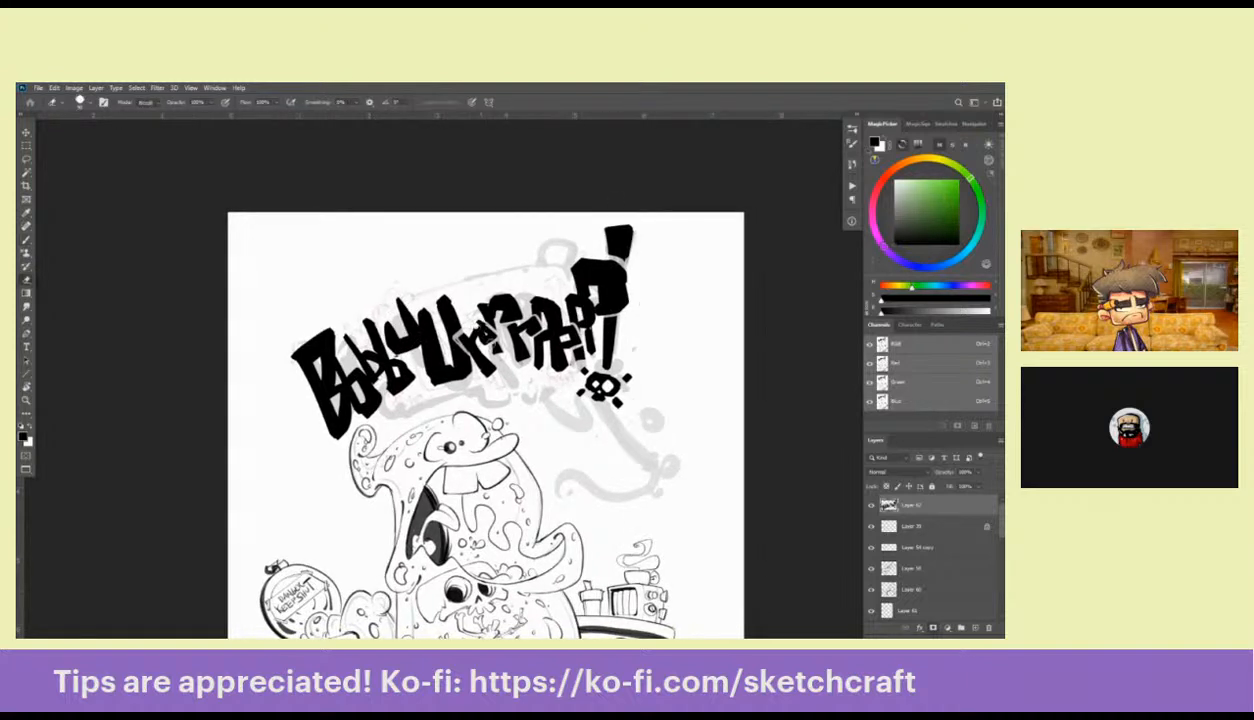
pyautogui.press('e')
pyautogui.moveTo(476, 315); pyautogui.dragTo(478, 368)
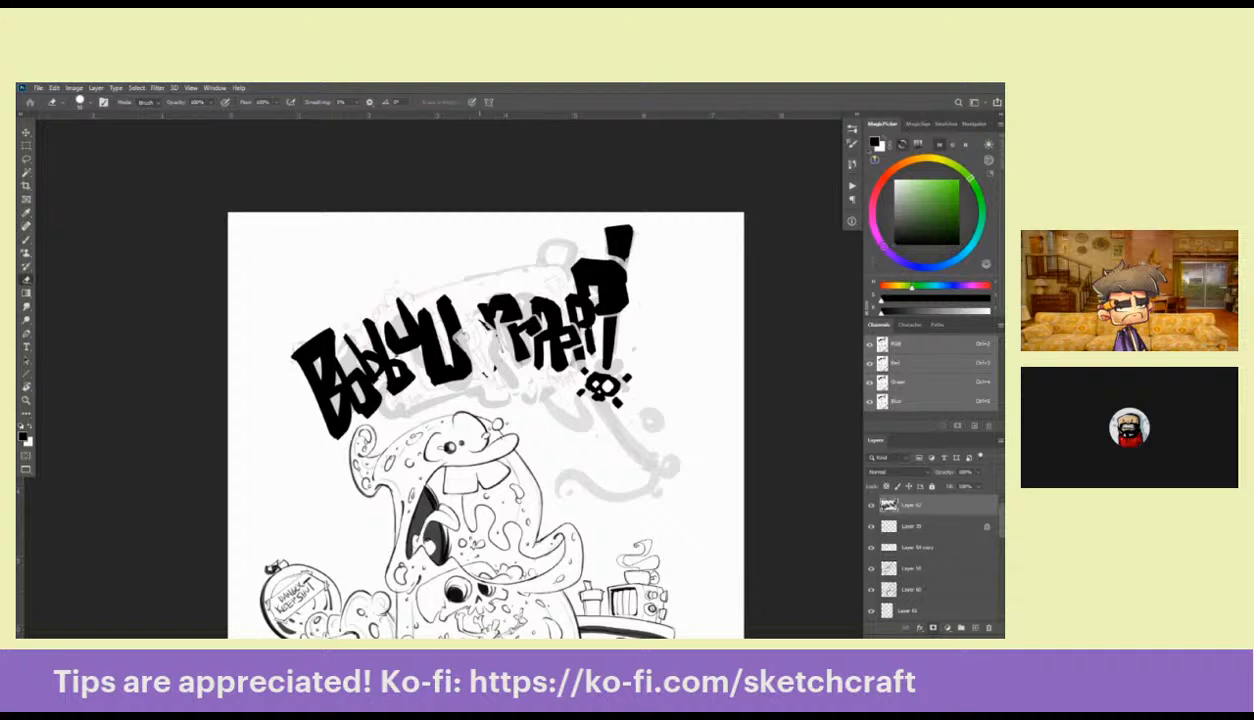
pyautogui.press('b')
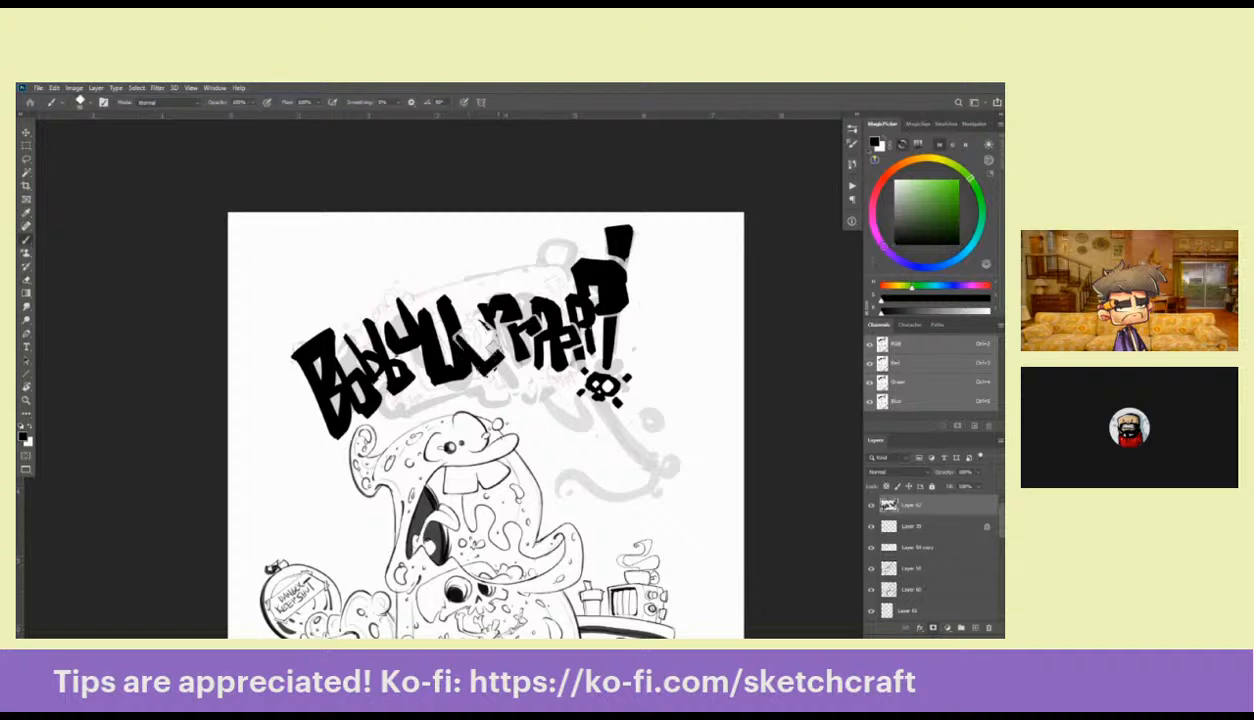
pyautogui.moveTo(465, 333)
pyautogui.mouseDown()
pyautogui.moveTo(465, 364)
pyautogui.moveTo(468, 308)
pyautogui.moveTo(496, 362)
pyautogui.moveTo(474, 312)
pyautogui.moveTo(462, 326)
pyautogui.moveTo(491, 345)
pyautogui.moveTo(452, 312)
pyautogui.moveTo(462, 336)
pyautogui.moveTo(488, 350)
pyautogui.moveTo(460, 300)
pyautogui.moveTo(455, 350)
pyautogui.mouseUp()
pyautogui.hotkey('ctrl', 'z')
pyautogui.hotkey('ctrl', 'z')
pyautogui.hotkey('ctrl', 'z')
pyautogui.hotkey('ctrl', 'z')
# Refine the r's and the first p in the title's second half by alternately erasing edges and inking in black
pyautogui.press('e')
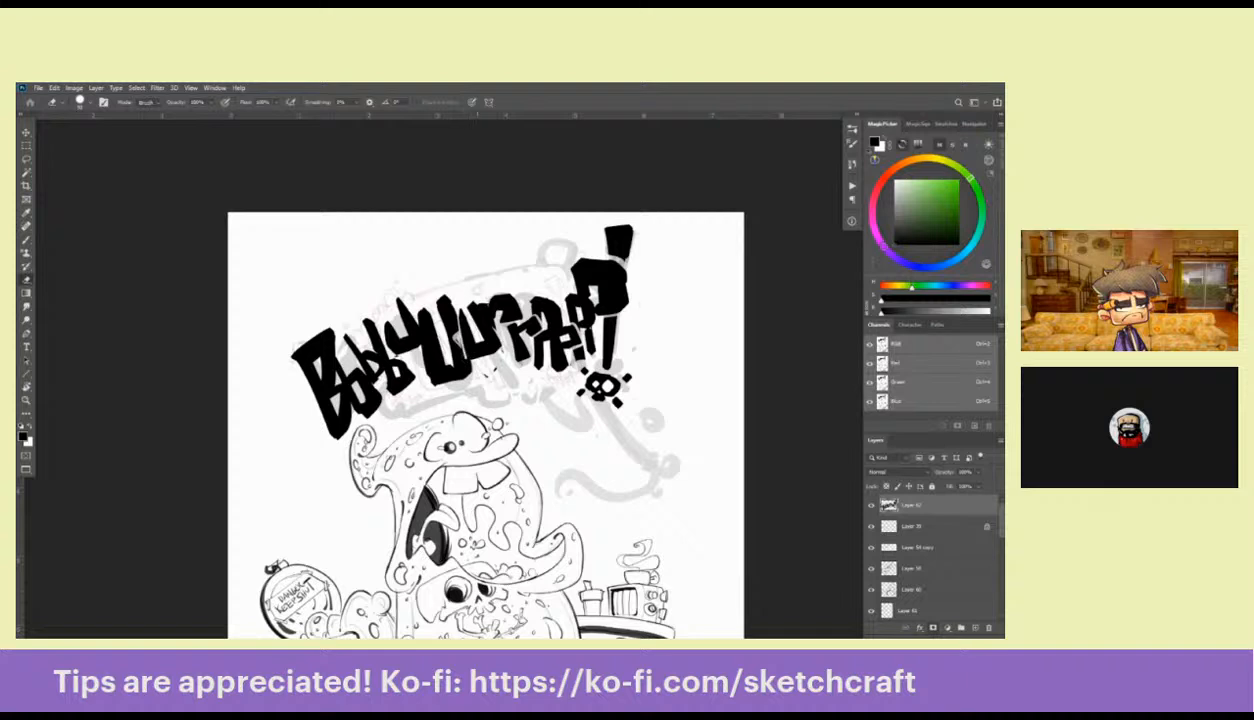
pyautogui.press('b')
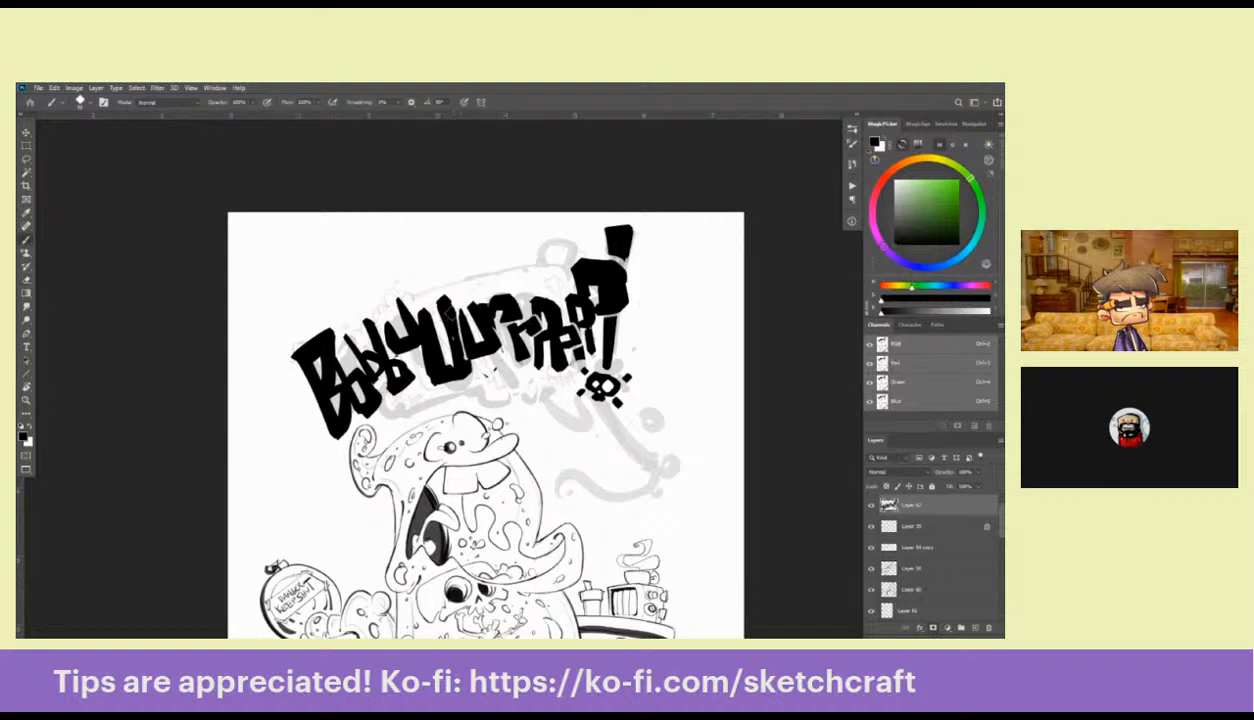
pyautogui.press('e')
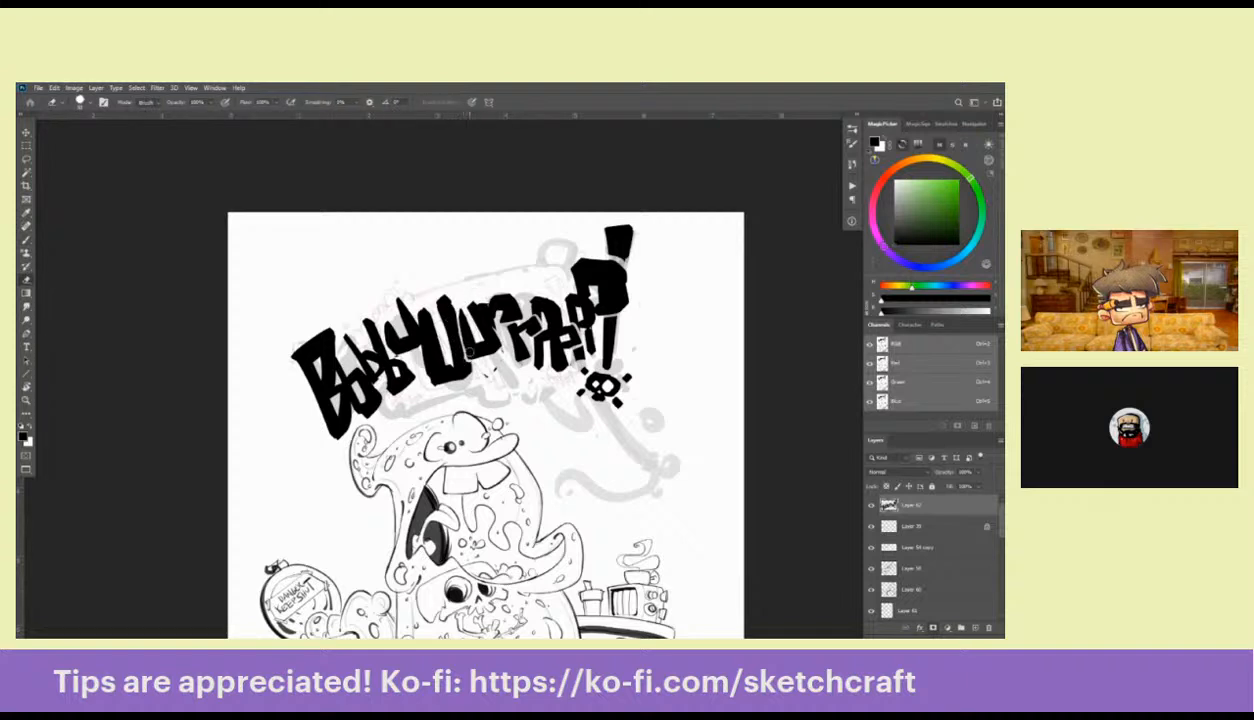
pyautogui.press('b')
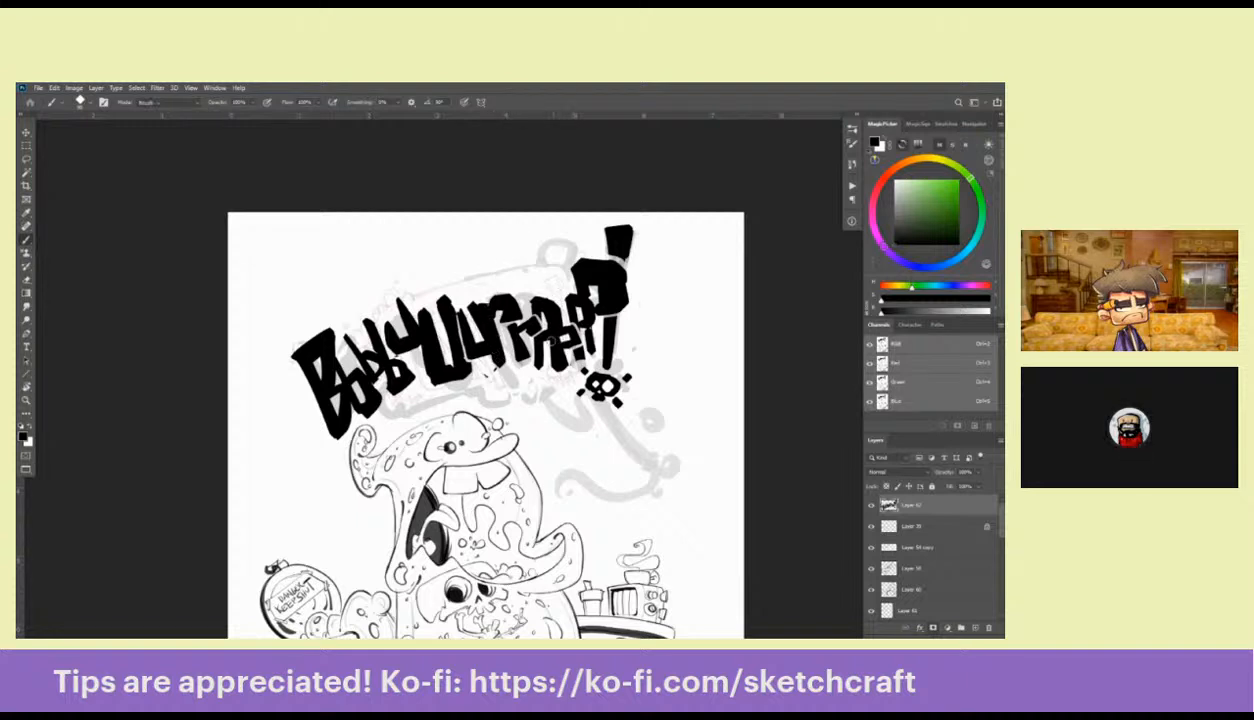
pyautogui.press('e')
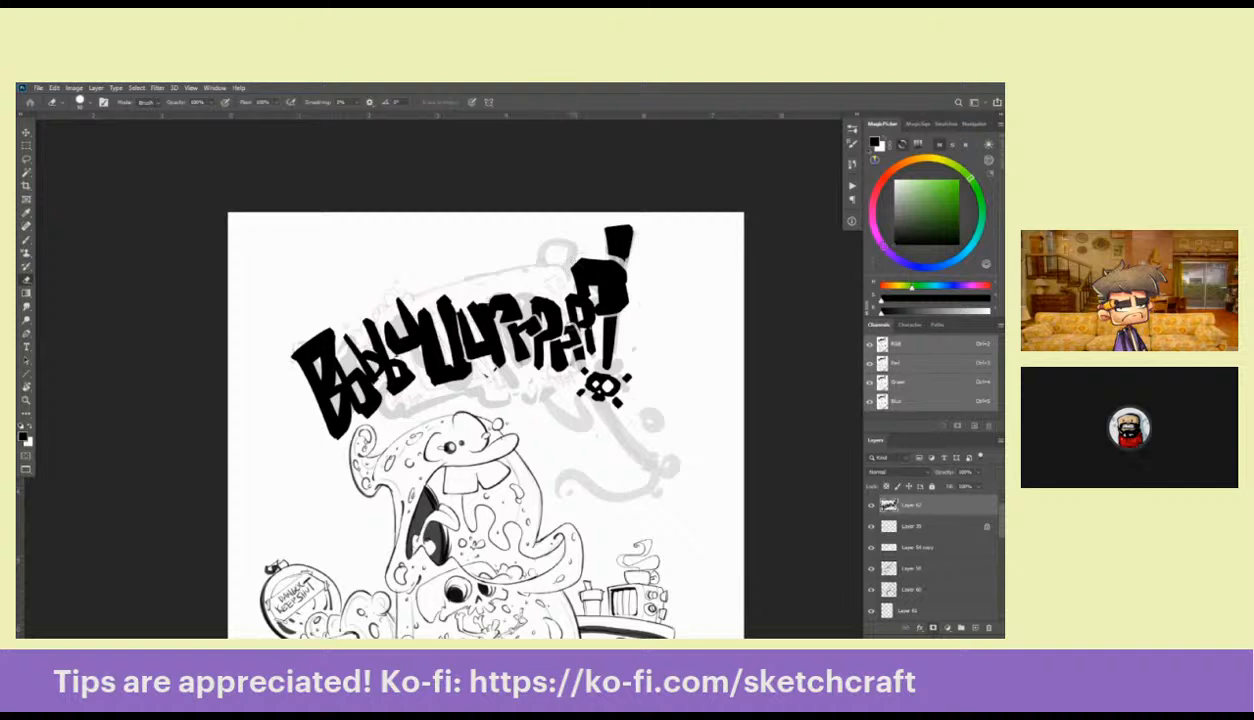
pyautogui.press('b')
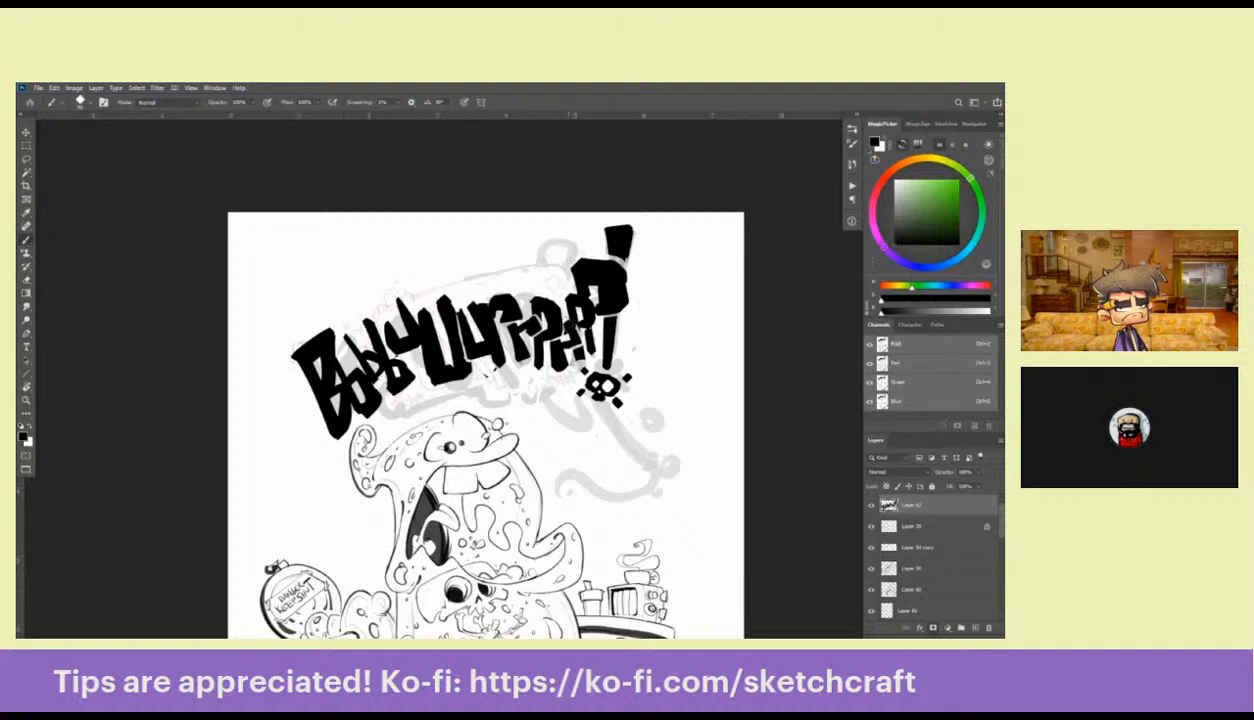
# Carve a gap into the bowl of the last p beside the exclamation mark with the eraser
pyautogui.press('e')
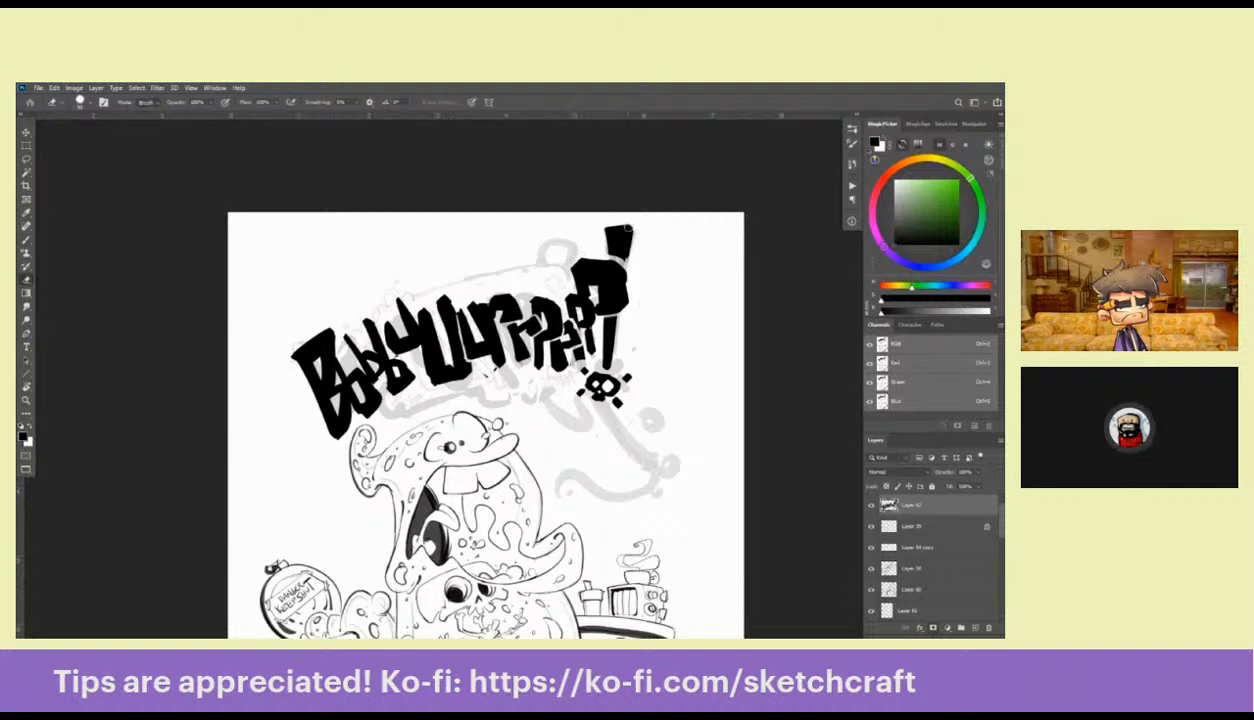
pyautogui.moveTo(584, 288); pyautogui.dragTo(566, 289)
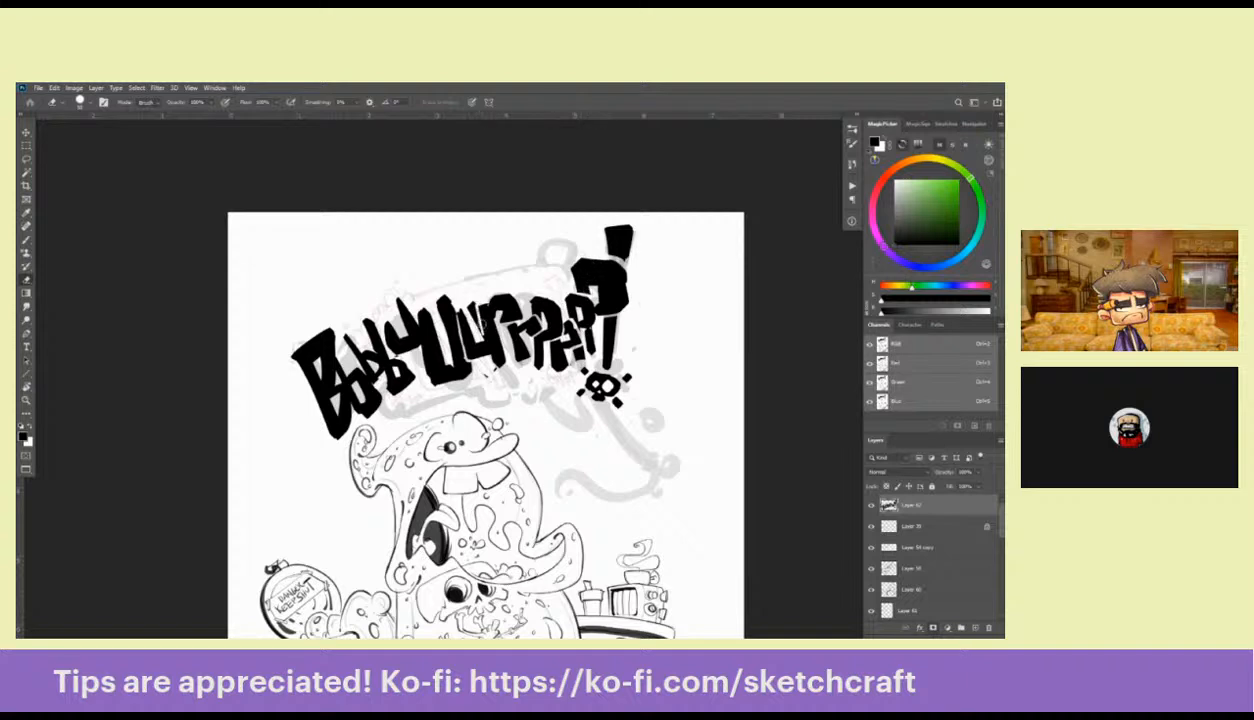
pyautogui.hotkey('ctrl', 'z')
pyautogui.press('b')
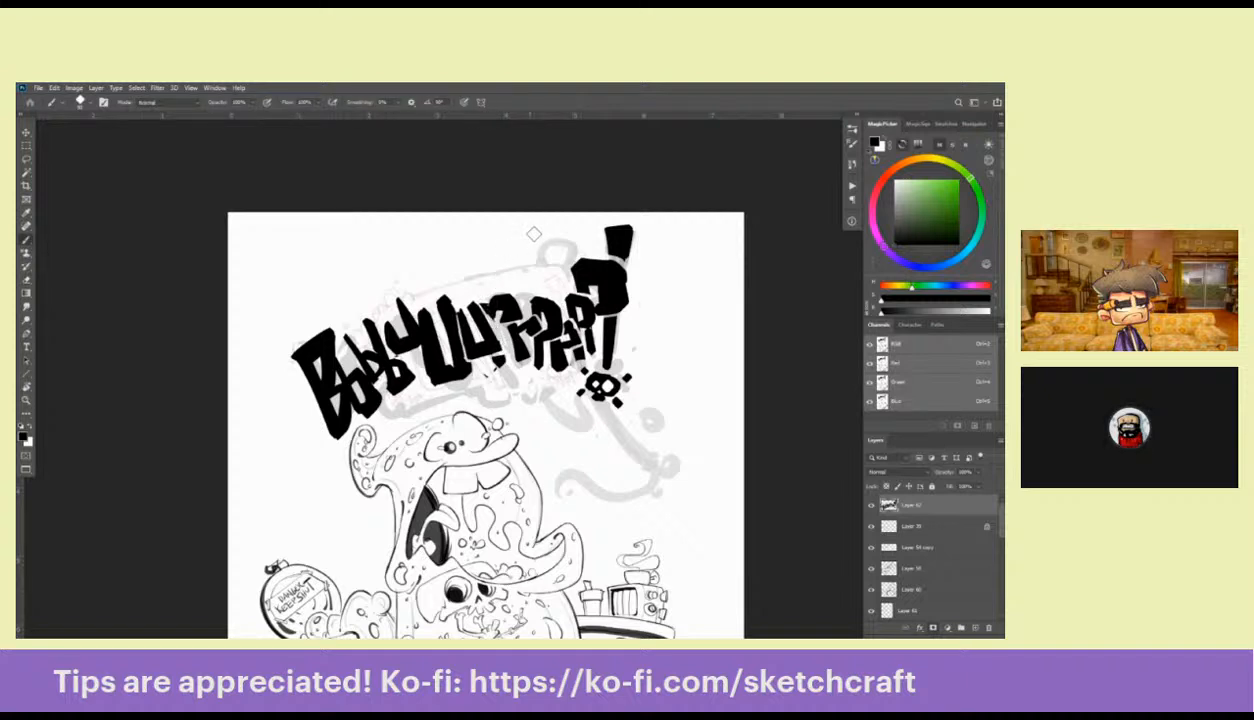
# Erase the r following the second large u and re-ink it in black with a clearer stem and arm
pyautogui.press('e')
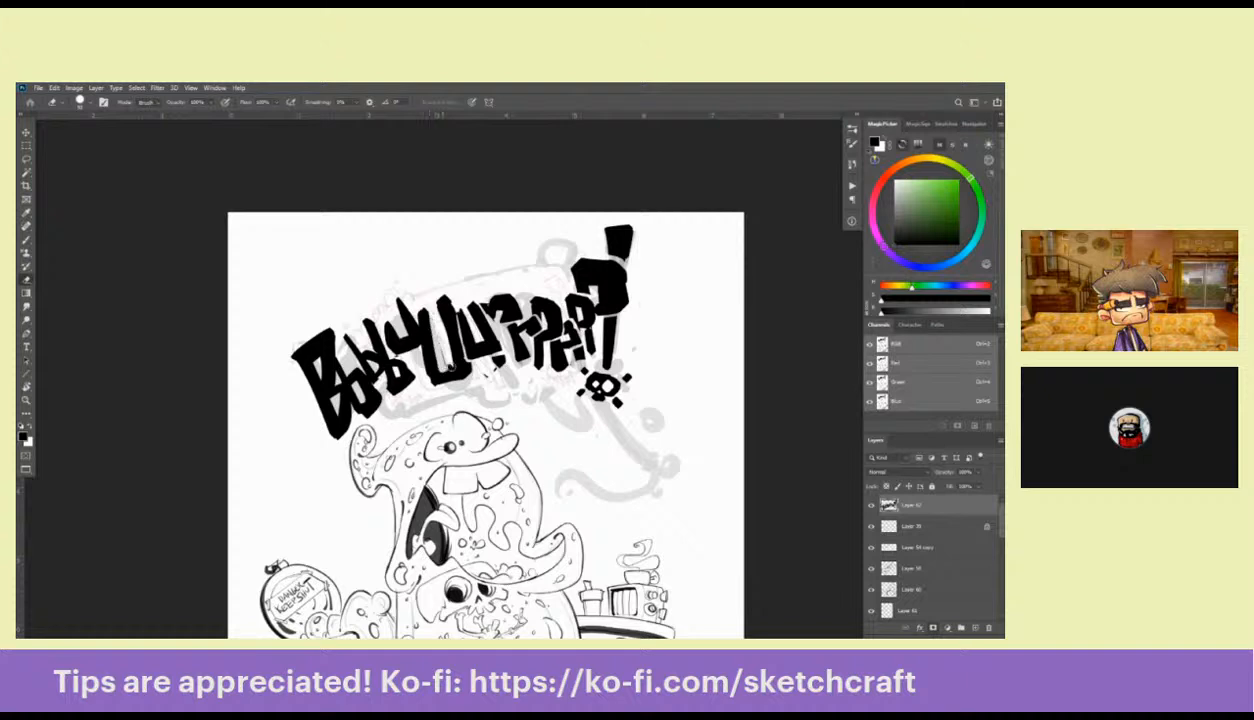
pyautogui.moveTo(424, 337); pyautogui.dragTo(410, 340)
pyautogui.moveTo(492, 300)
pyautogui.mouseDown()
pyautogui.moveTo(501, 326)
pyautogui.moveTo(488, 328)
pyautogui.moveTo(530, 340)
pyautogui.mouseUp()
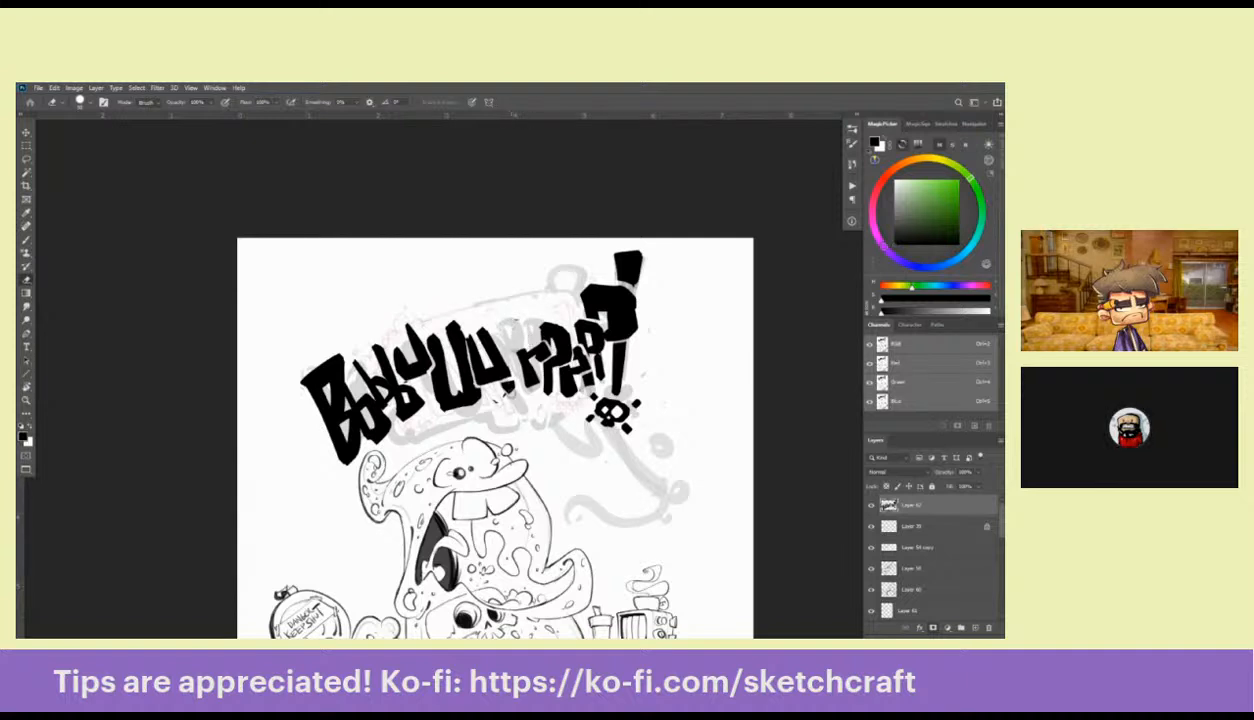
pyautogui.press('b')
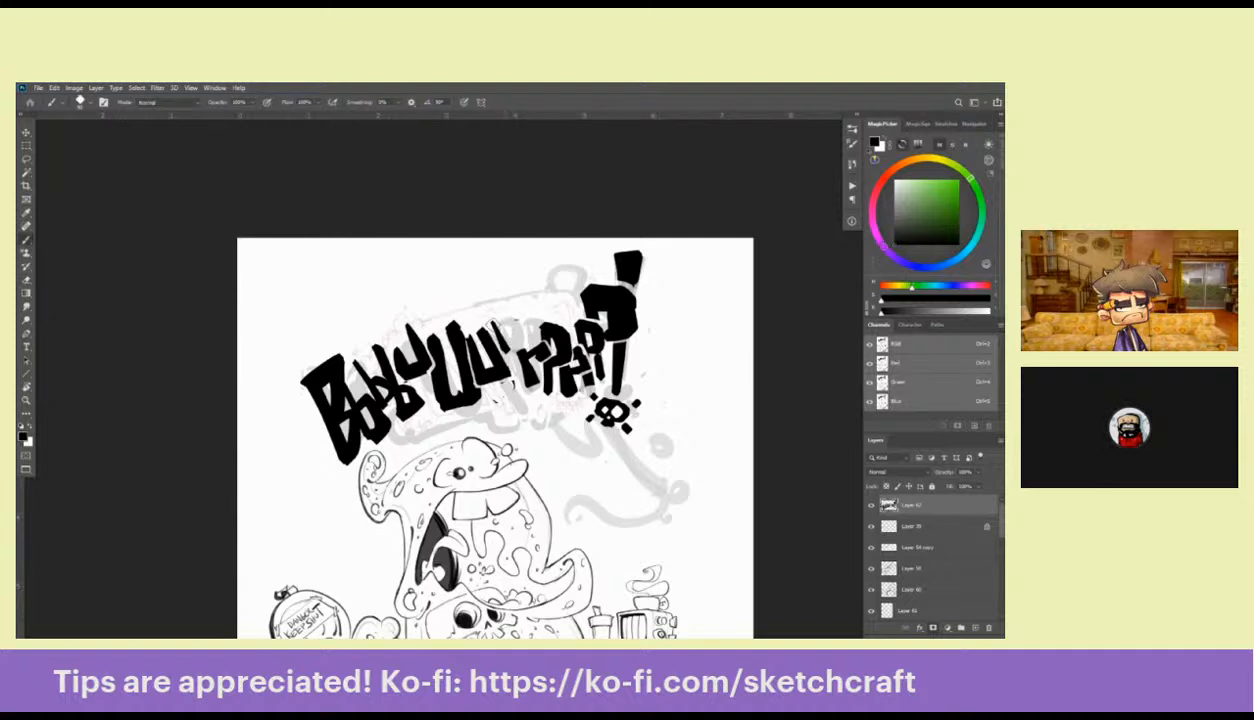
pyautogui.moveTo(480, 312)
pyautogui.mouseDown()
pyautogui.moveTo(498, 340)
pyautogui.moveTo(490, 306)
pyautogui.moveTo(512, 322)
pyautogui.moveTo(500, 312)
pyautogui.mouseUp()
pyautogui.press('e')
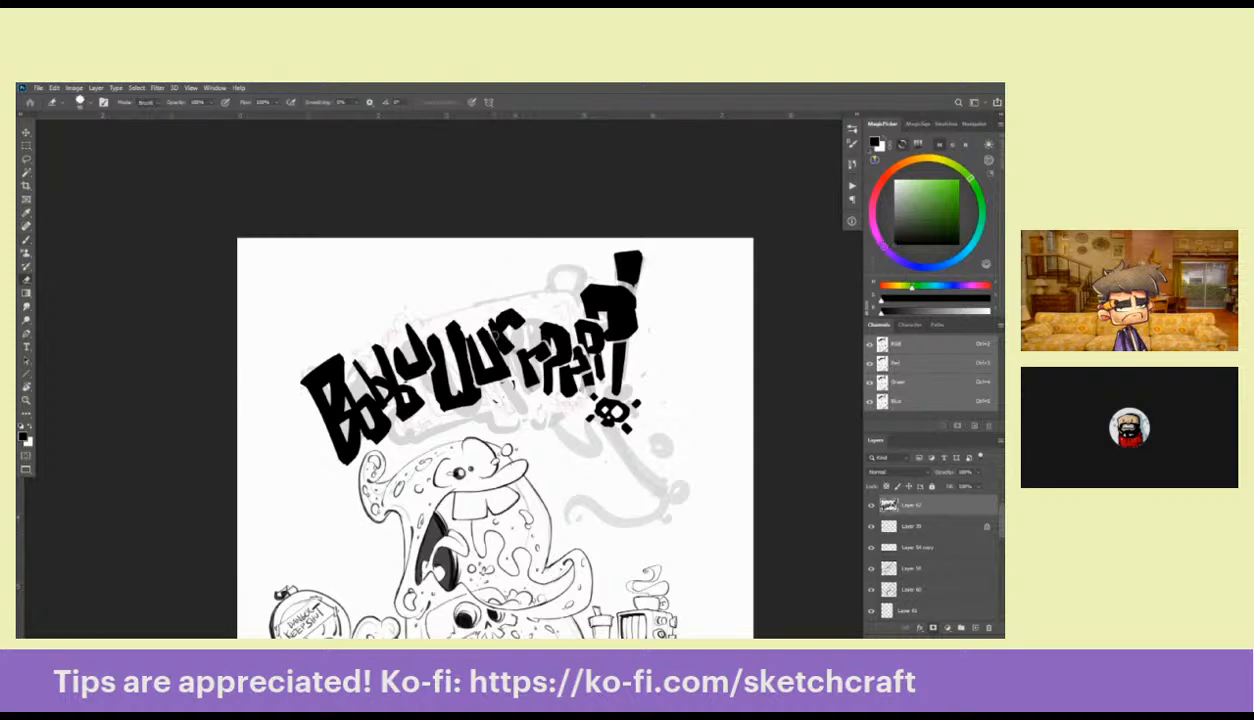
# Erase the second-to-last p and re-ink it in black as a bolder p close to the last one
pyautogui.moveTo(658, 302)
pyautogui.mouseDown()
pyautogui.moveTo(634, 238)
pyautogui.moveTo(650, 286)
pyautogui.mouseUp()
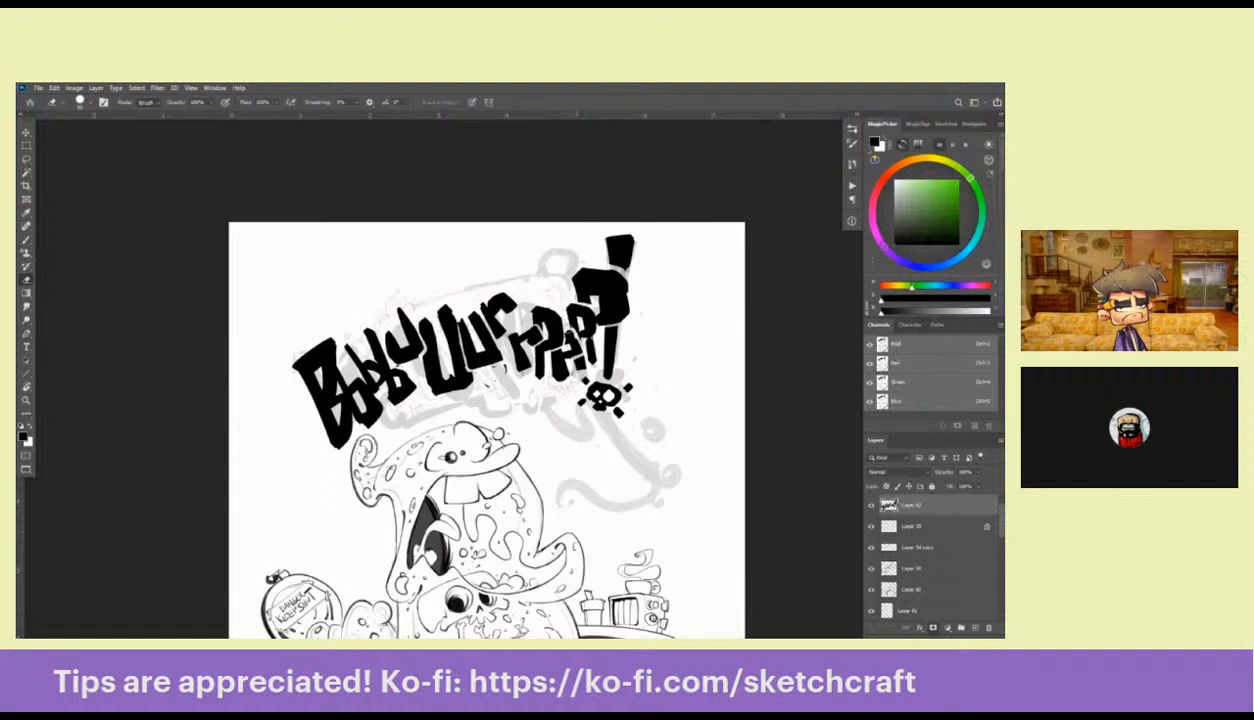
pyautogui.moveTo(558, 318)
pyautogui.mouseDown()
pyautogui.moveTo(562, 352)
pyautogui.moveTo(548, 350)
pyautogui.moveTo(546, 376)
pyautogui.moveTo(553, 297)
pyautogui.moveTo(566, 330)
pyautogui.moveTo(578, 302)
pyautogui.moveTo(574, 345)
pyautogui.mouseUp()
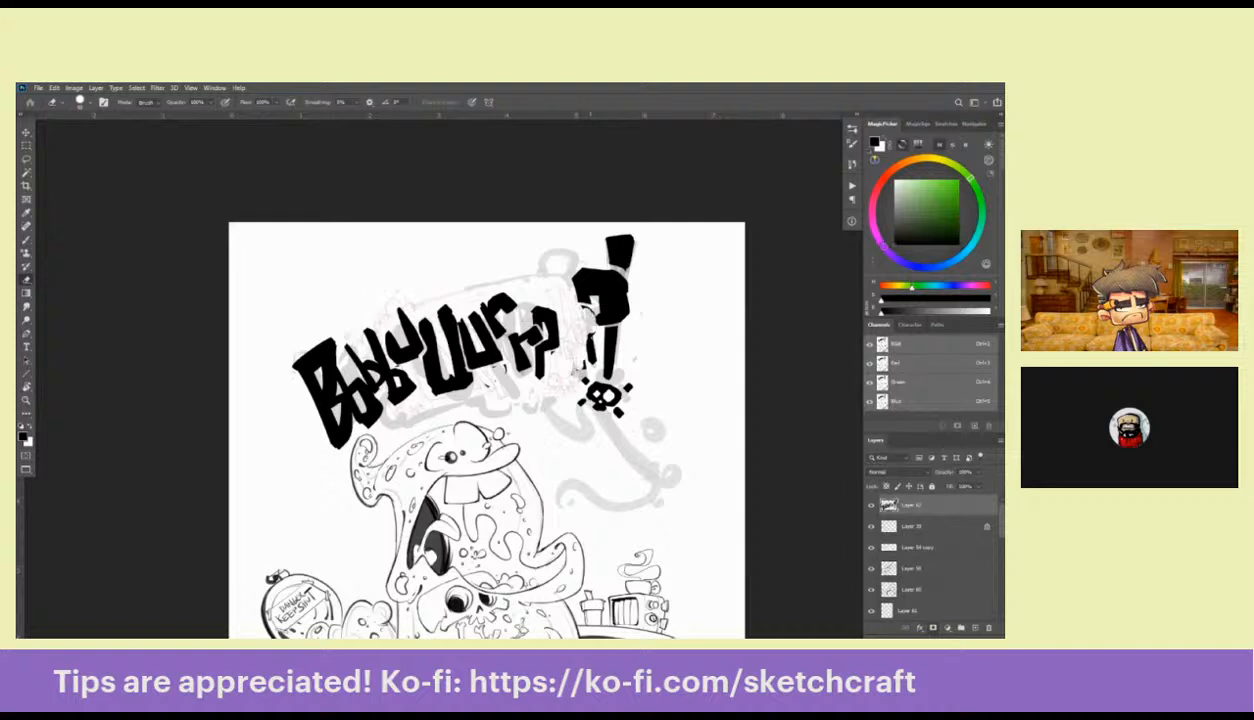
pyautogui.press('b')
pyautogui.moveTo(548, 295)
pyautogui.mouseDown()
pyautogui.moveTo(560, 360)
pyautogui.moveTo(580, 300)
pyautogui.moveTo(585, 335)
pyautogui.moveTo(571, 364)
pyautogui.moveTo(558, 305)
pyautogui.moveTo(588, 316)
pyautogui.moveTo(580, 334)
pyautogui.moveTo(568, 280)
pyautogui.moveTo(584, 332)
pyautogui.mouseUp()
pyautogui.hotkey('ctrl', 'z')
pyautogui.press('e')
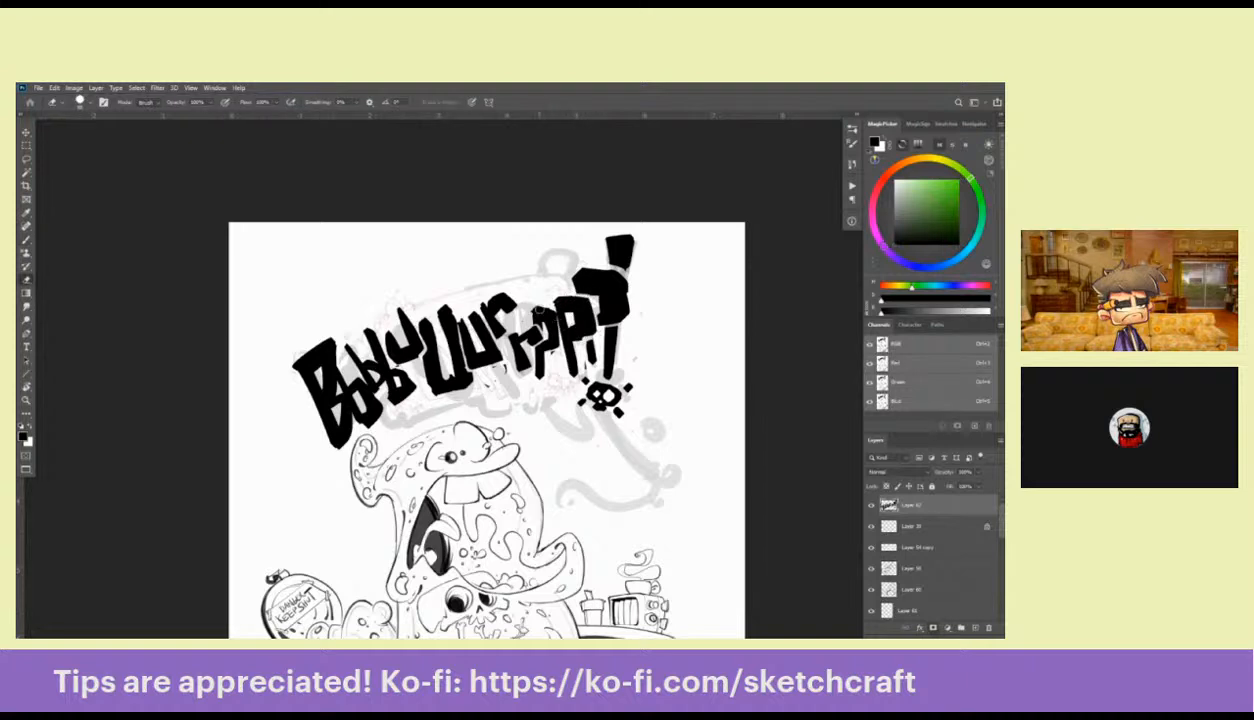
# Re-ink the letter right after the capital B in black, giving it a stem like a b
pyautogui.moveTo(480, 420); pyautogui.dragTo(538, 404)
pyautogui.moveTo(500, 283); pyautogui.dragTo(486, 291)
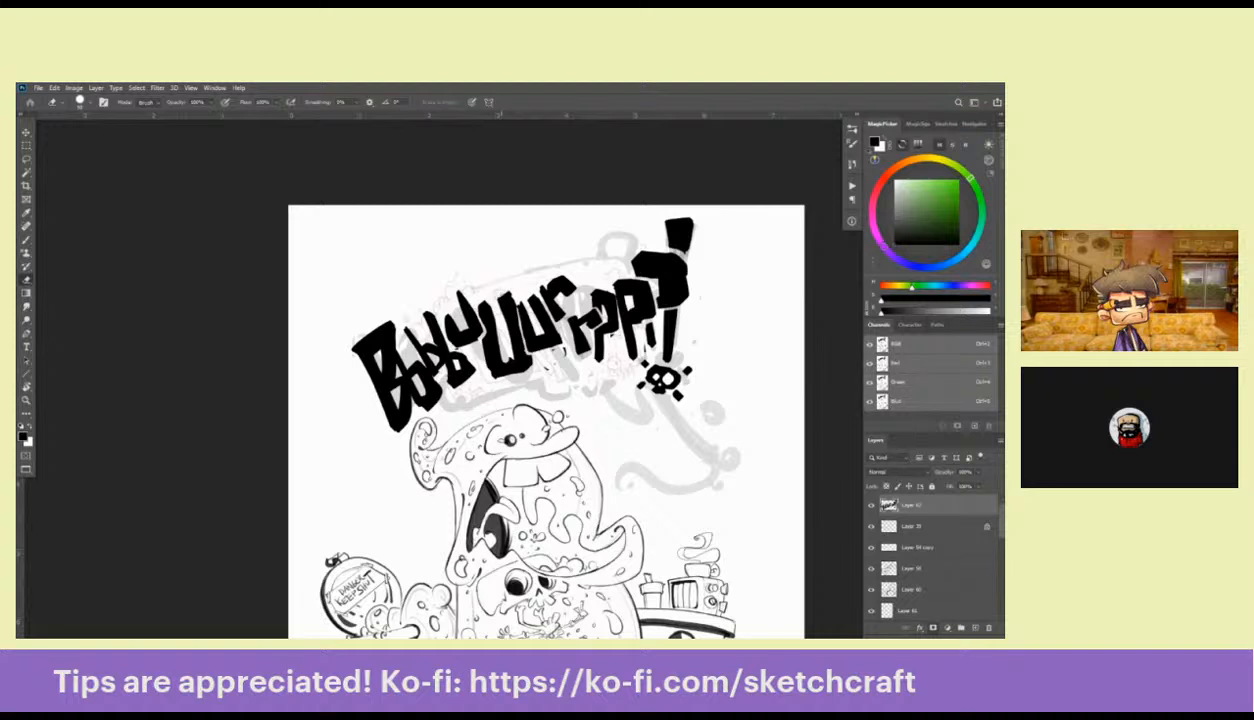
pyautogui.press('b')
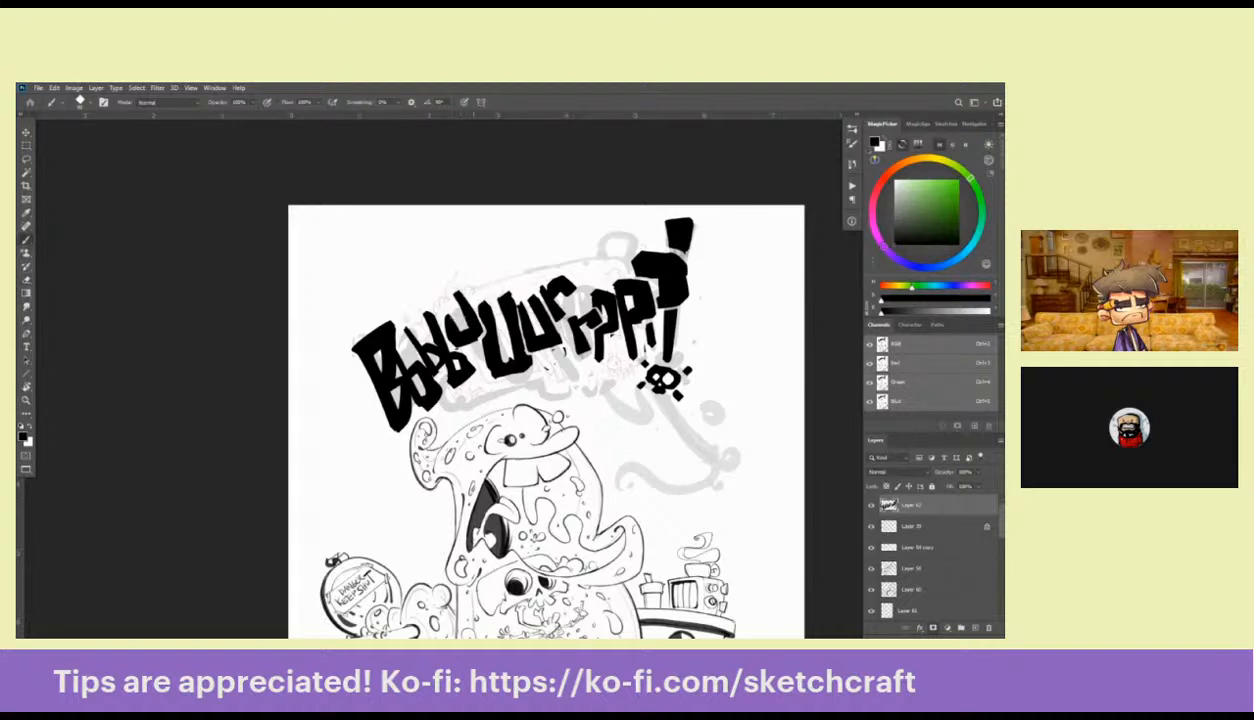
pyautogui.moveTo(442, 334)
pyautogui.mouseDown()
pyautogui.moveTo(450, 324)
pyautogui.moveTo(386, 348)
pyautogui.moveTo(409, 396)
pyautogui.mouseUp()
pyautogui.press('e')
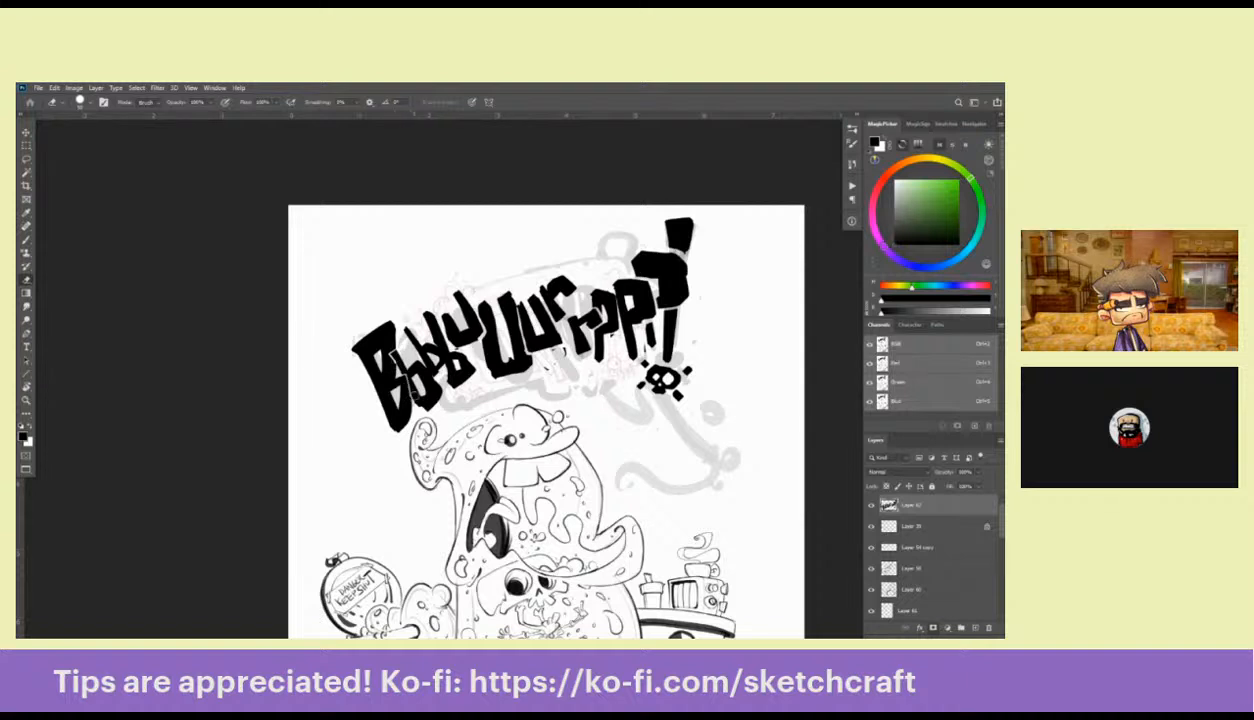
# Re-ink the exclamation mark's upper wedge in black and erase its edges to give it sharper corners
pyautogui.moveTo(429, 344); pyautogui.dragTo(352, 327)
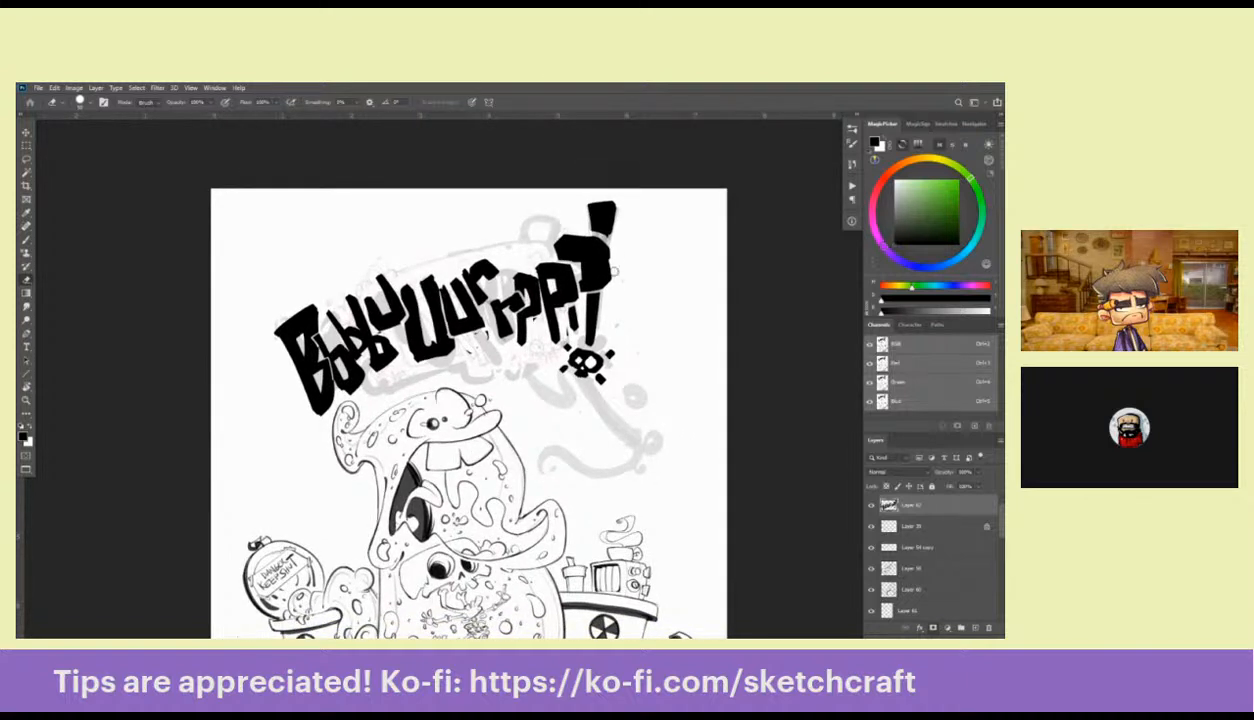
pyautogui.press('b')
pyautogui.moveTo(600, 237)
pyautogui.mouseDown()
pyautogui.moveTo(611, 298)
pyautogui.moveTo(603, 270)
pyautogui.moveTo(621, 318)
pyautogui.moveTo(603, 265)
pyautogui.moveTo(627, 234)
pyautogui.mouseUp()
pyautogui.press('e')
pyautogui.press('b')
pyautogui.press('e')
pyautogui.press('b')
pyautogui.press('e')
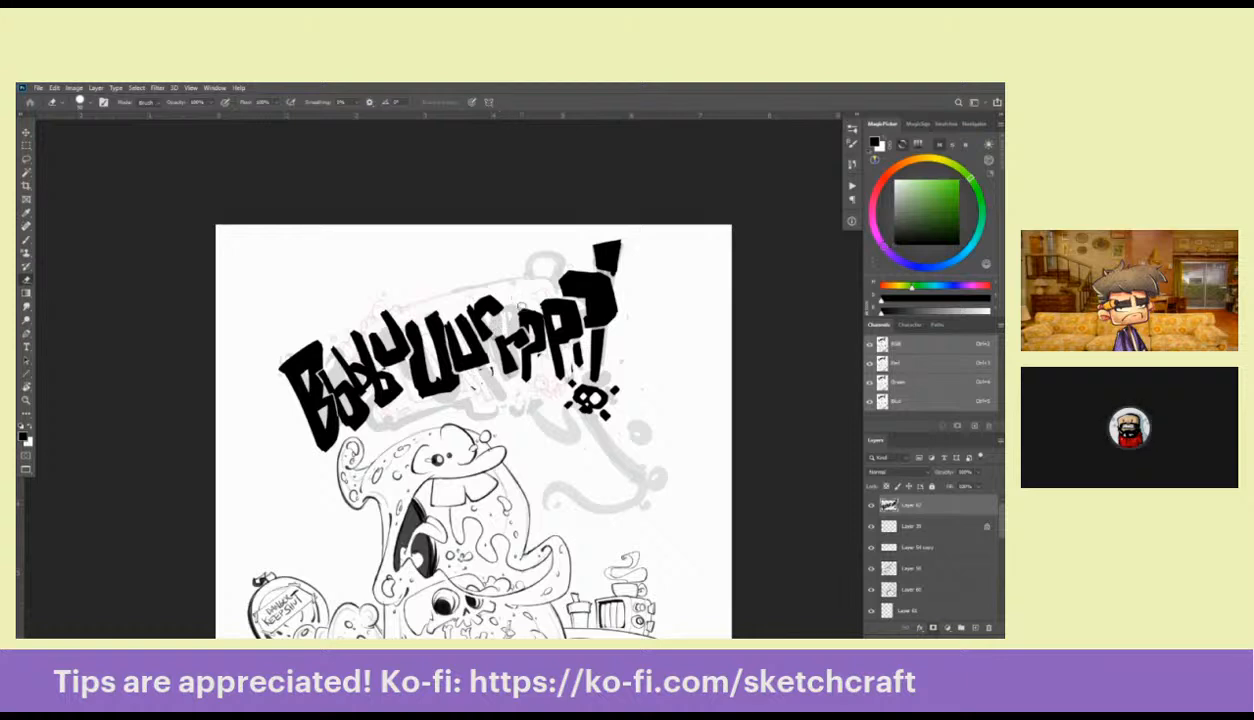
# Erase the narrow r and p in the title's second half and ink one large black p in their place
pyautogui.moveTo(495, 355)
pyautogui.mouseDown()
pyautogui.moveTo(504, 345)
pyautogui.moveTo(514, 370)
pyautogui.moveTo(525, 320)
pyautogui.moveTo(528, 377)
pyautogui.mouseUp()
pyautogui.press('b')
pyautogui.hotkey('ctrl', 'z')
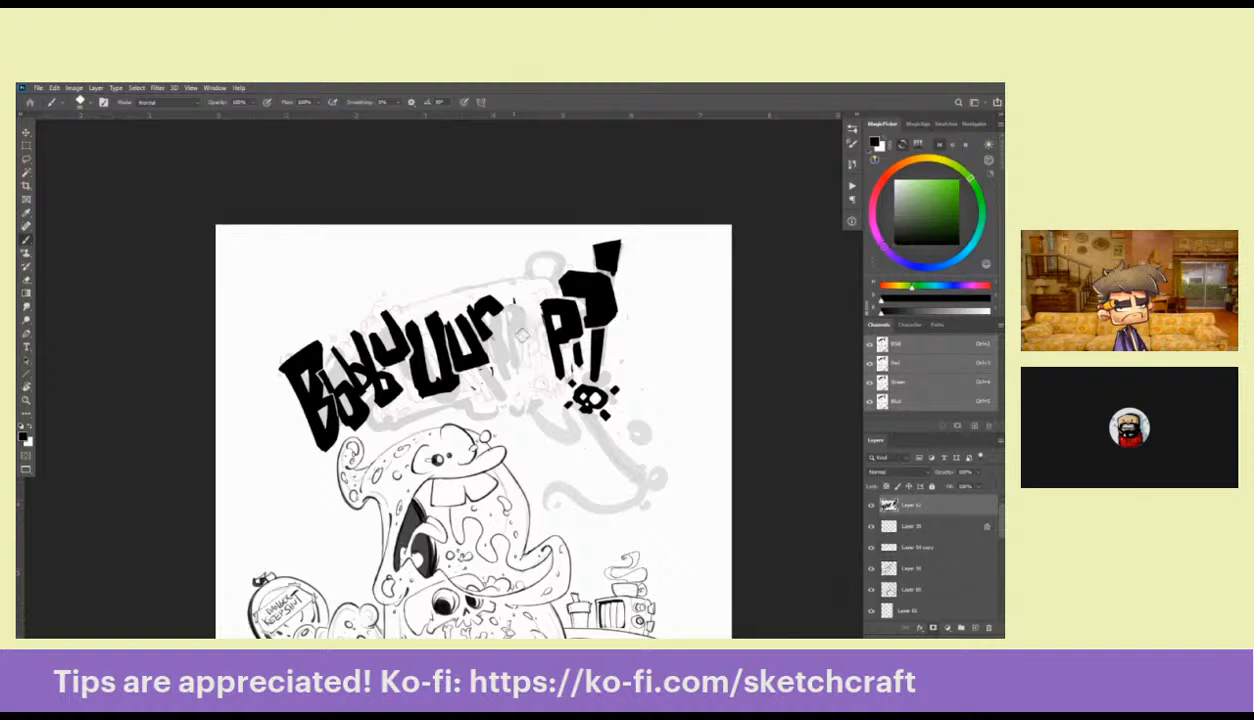
pyautogui.moveTo(514, 298)
pyautogui.mouseDown()
pyautogui.moveTo(528, 368)
pyautogui.moveTo(536, 321)
pyautogui.moveTo(522, 300)
pyautogui.moveTo(520, 370)
pyautogui.mouseUp()
pyautogui.hotkey('ctrl', 'z')
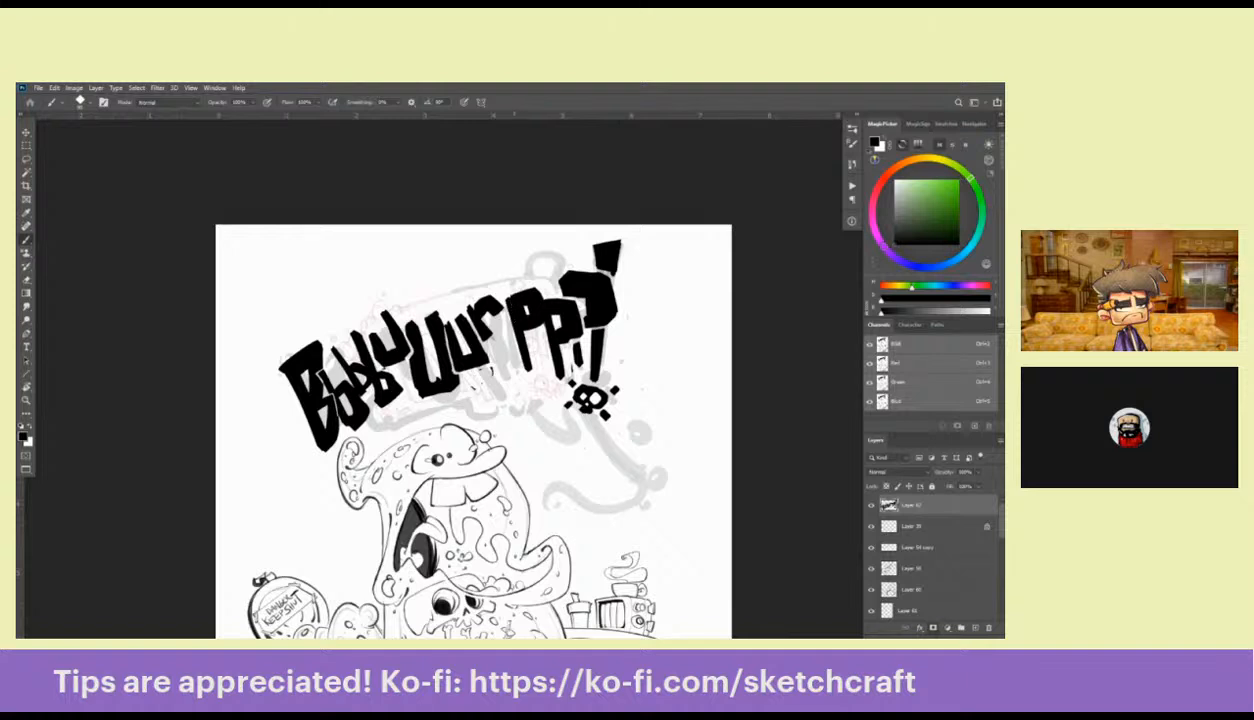
# Erase a gap between the large p and its neighbour, and extend the last p's upper edge in black
pyautogui.press('e')
pyautogui.moveTo(538, 289); pyautogui.dragTo(540, 321)
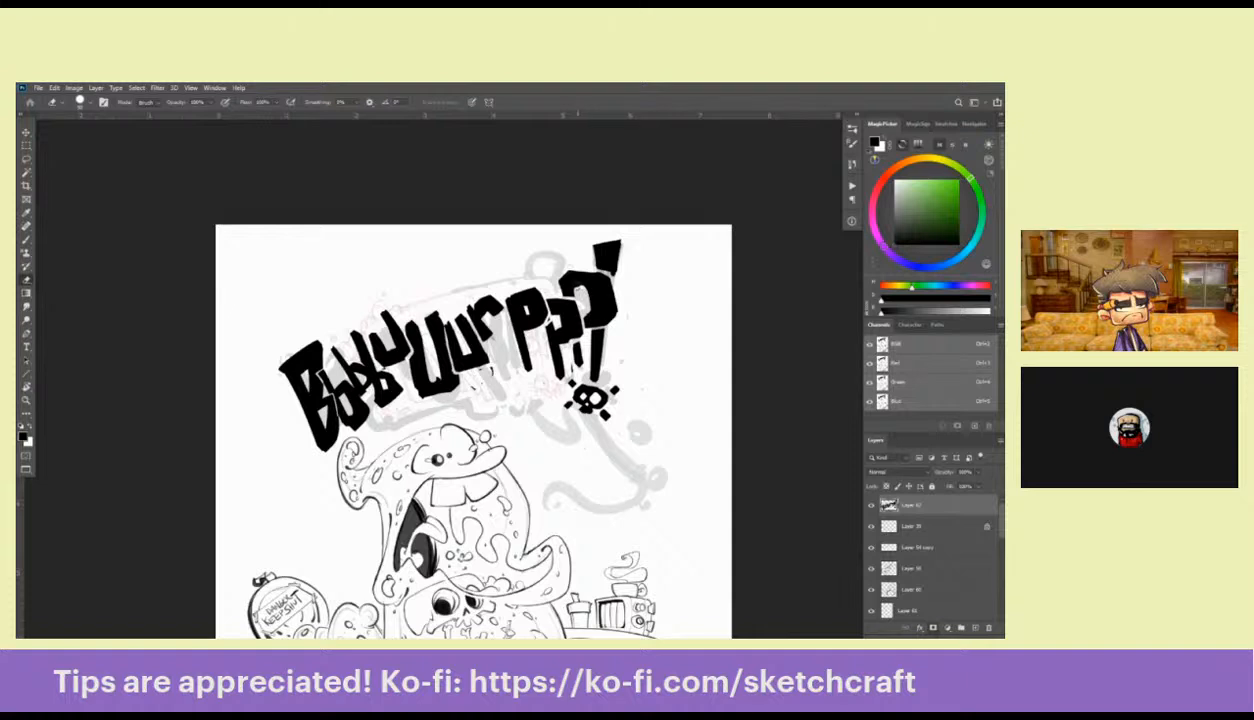
pyautogui.press('b')
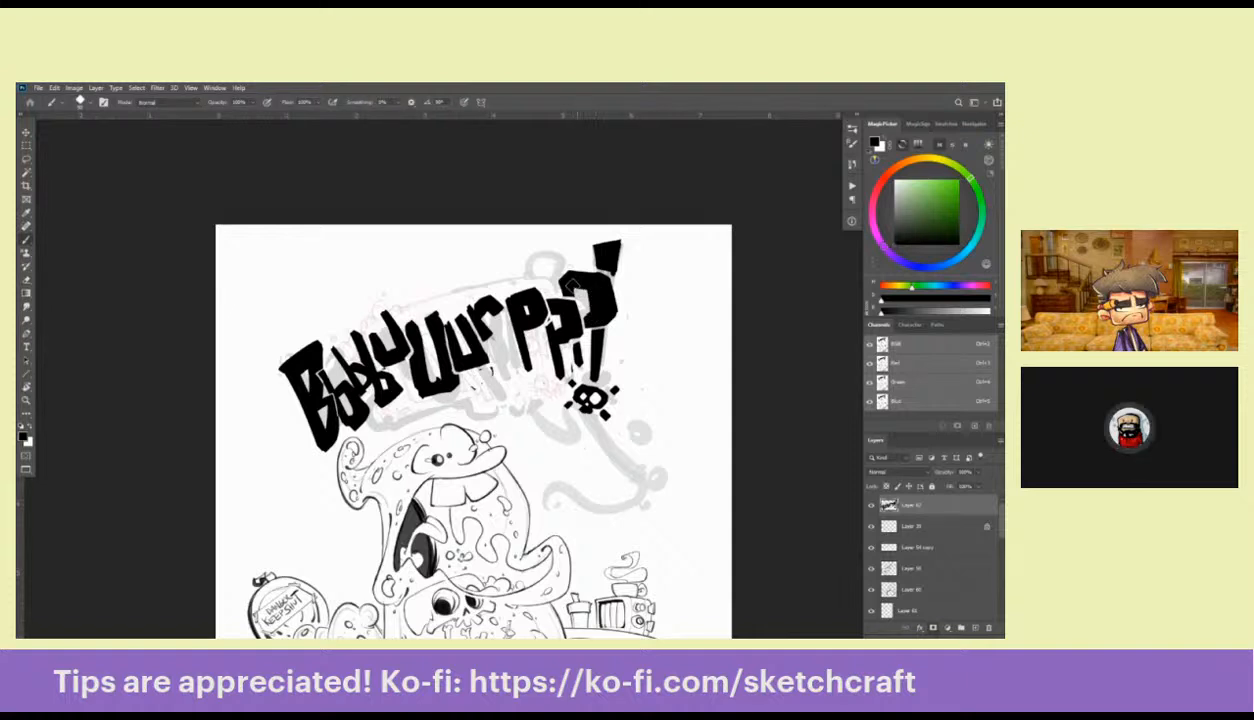
pyautogui.press('e')
pyautogui.press('b')
pyautogui.moveTo(574, 271)
pyautogui.mouseDown()
pyautogui.moveTo(551, 282)
pyautogui.moveTo(558, 264)
pyautogui.mouseUp()
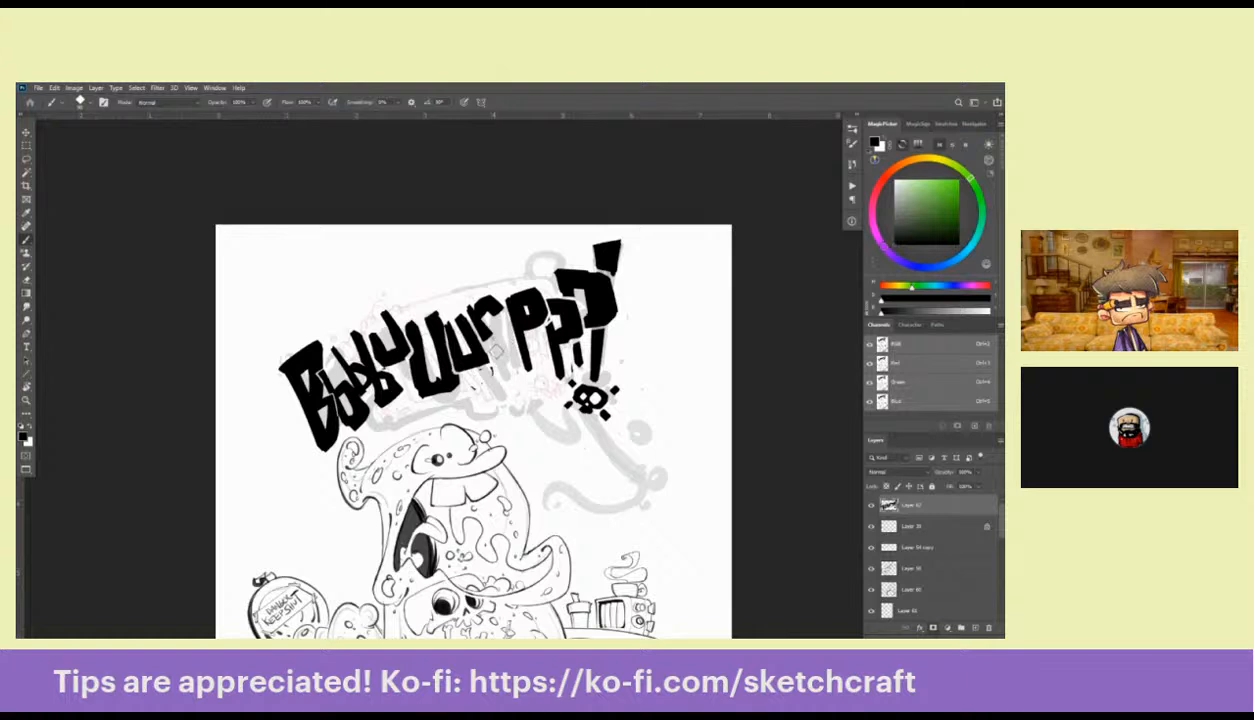
# Reshape the first large p after the r in black, giving it a blockier bowl and a shorter, slanted stem
pyautogui.moveTo(488, 358)
pyautogui.mouseDown()
pyautogui.moveTo(491, 320)
pyautogui.moveTo(521, 324)
pyautogui.moveTo(496, 334)
pyautogui.moveTo(496, 318)
pyautogui.moveTo(520, 315)
pyautogui.moveTo(506, 352)
pyautogui.mouseUp()
pyautogui.hotkey('ctrl', 'z')
pyautogui.press('e')
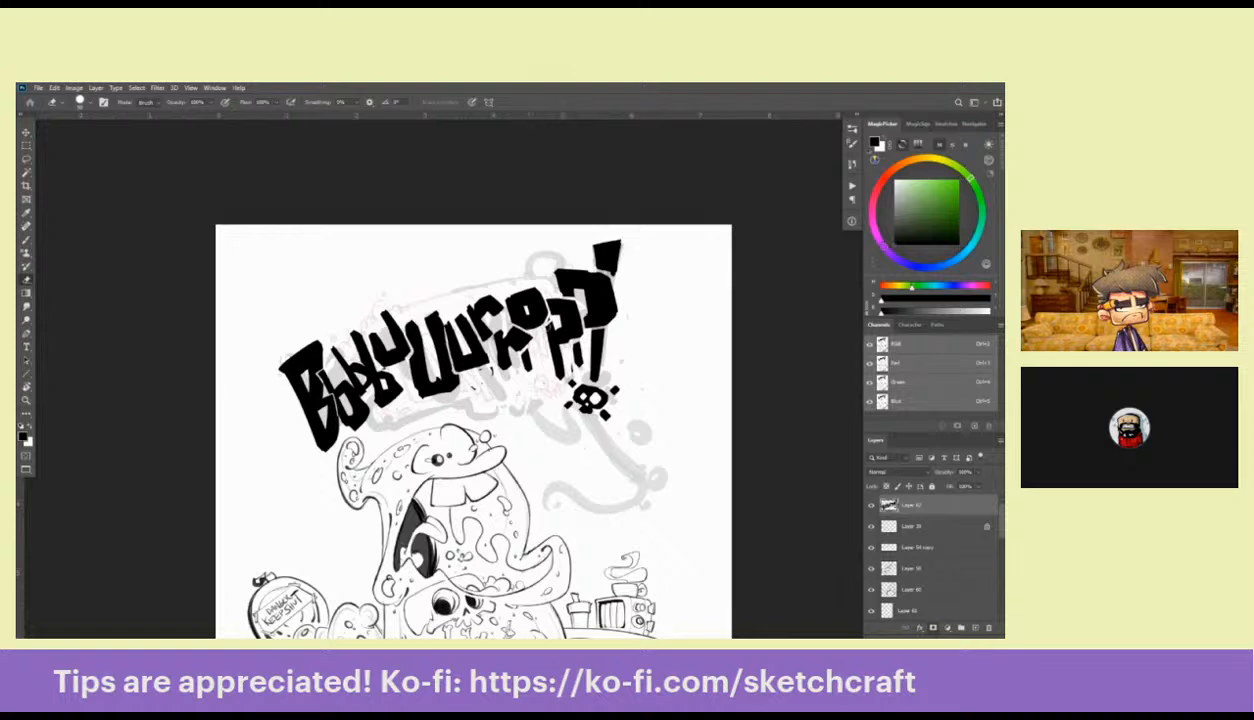
pyautogui.press('b')
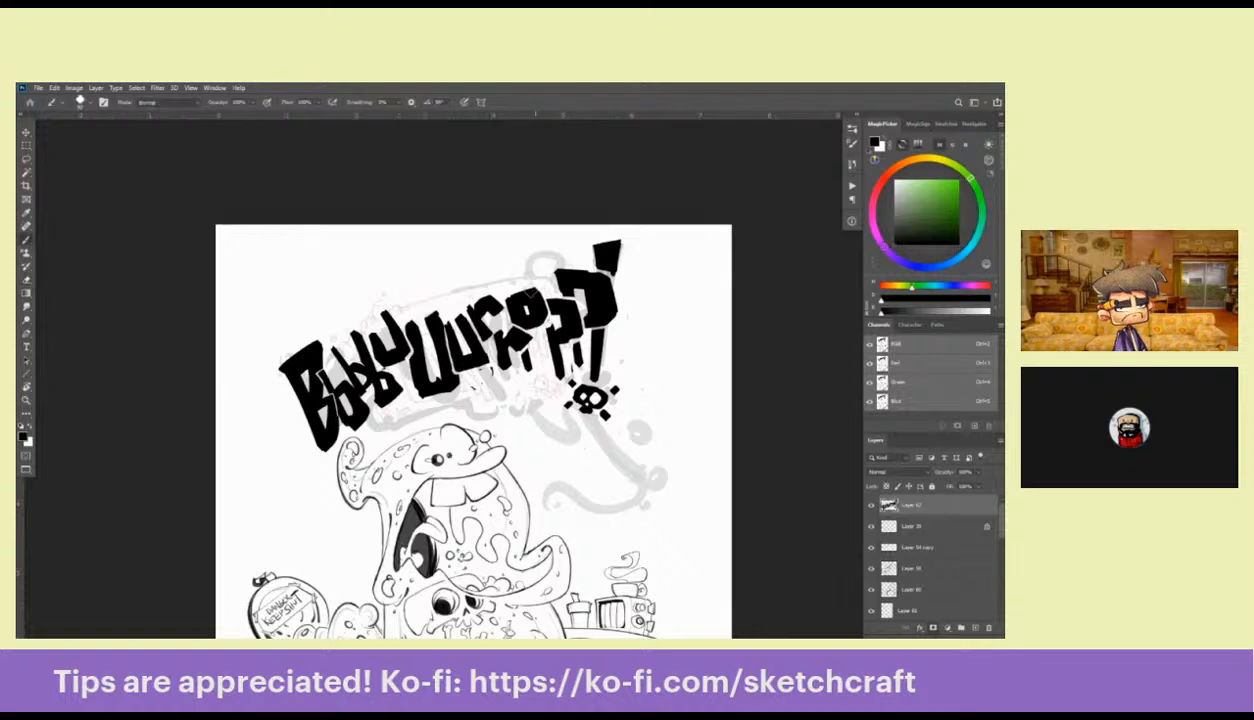
pyautogui.moveTo(522, 289)
pyautogui.mouseDown()
pyautogui.moveTo(508, 304)
pyautogui.moveTo(526, 291)
pyautogui.moveTo(536, 316)
pyautogui.moveTo(546, 290)
pyautogui.moveTo(530, 310)
pyautogui.moveTo(545, 312)
pyautogui.mouseUp()
pyautogui.press('e')
pyautogui.press('b')
pyautogui.press('z')
pyautogui.keyDown('alt'); pyautogui.click(589, 277); pyautogui.keyUp('alt')
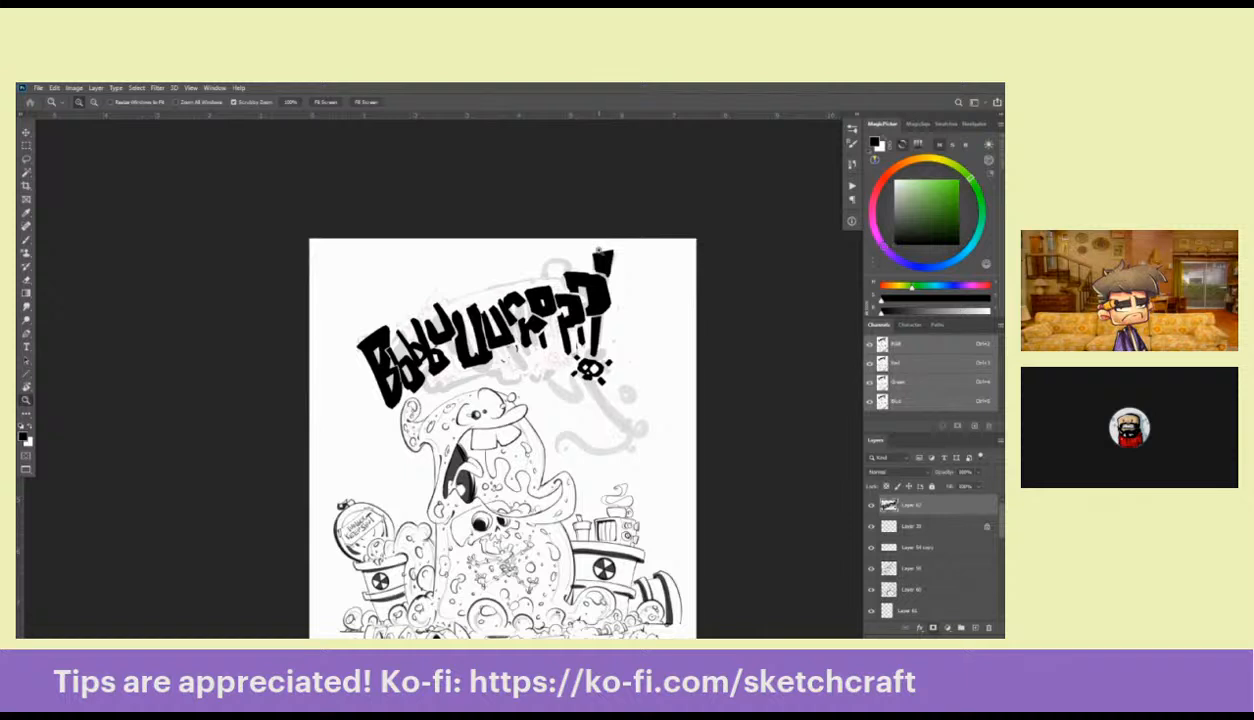
# Refine the first p's bowl around a small square counter and extend the last p's upper corner in black
pyautogui.press('b')
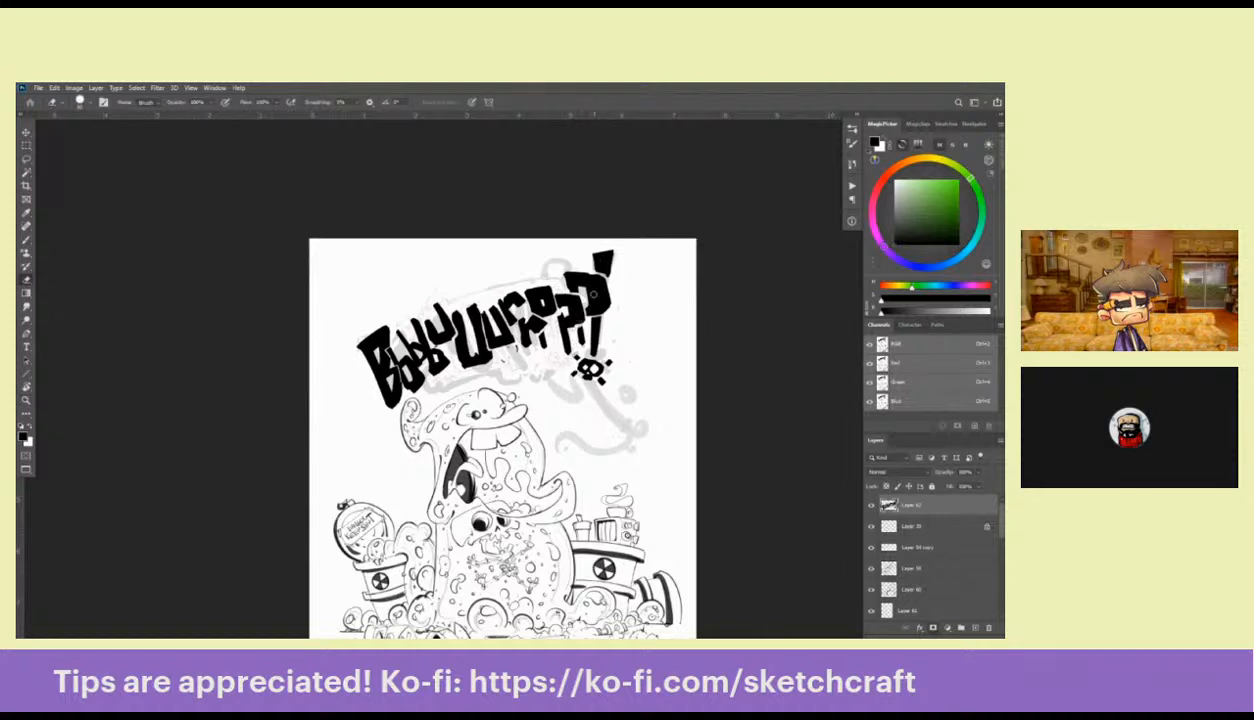
pyautogui.keyDown('ctrl'); pyautogui.click(588, 293); pyautogui.keyUp('ctrl')
pyautogui.moveTo(522, 317); pyautogui.dragTo(603, 291)
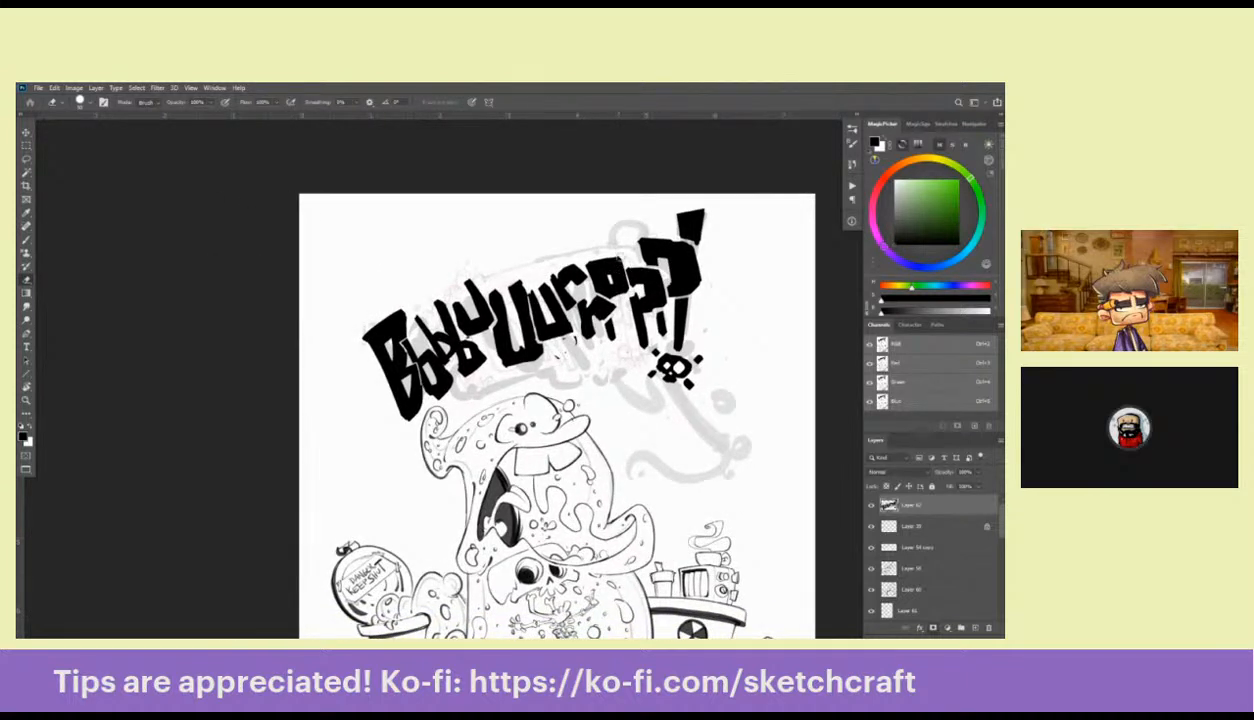
pyautogui.press('b')
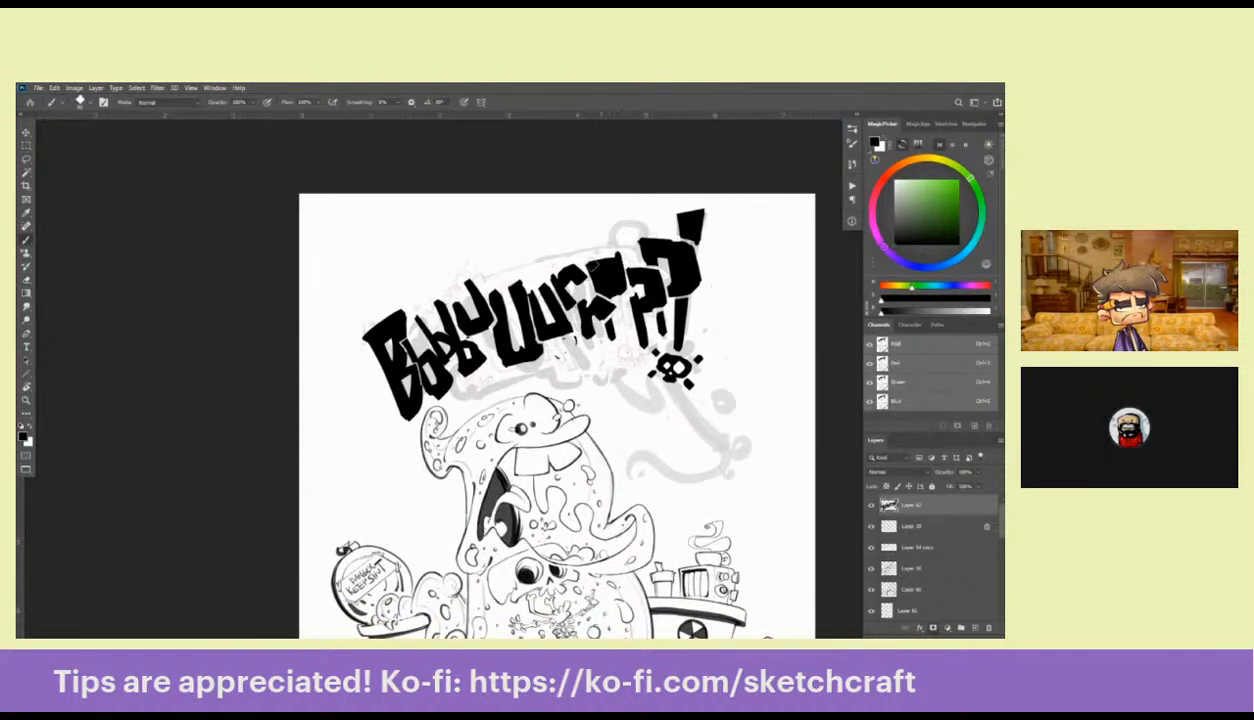
pyautogui.press('e')
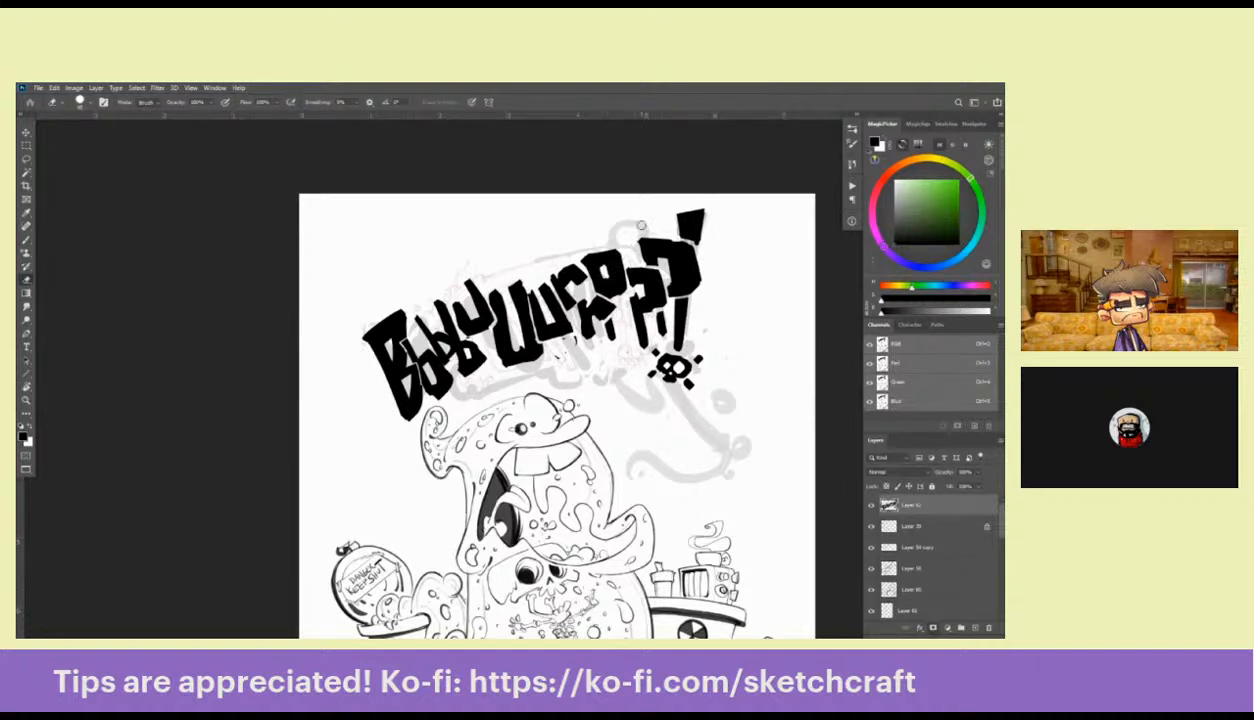
pyautogui.press('b')
pyautogui.moveTo(641, 243)
pyautogui.mouseDown()
pyautogui.moveTo(622, 240)
pyautogui.moveTo(630, 260)
pyautogui.moveTo(604, 244)
pyautogui.moveTo(614, 284)
pyautogui.mouseUp()
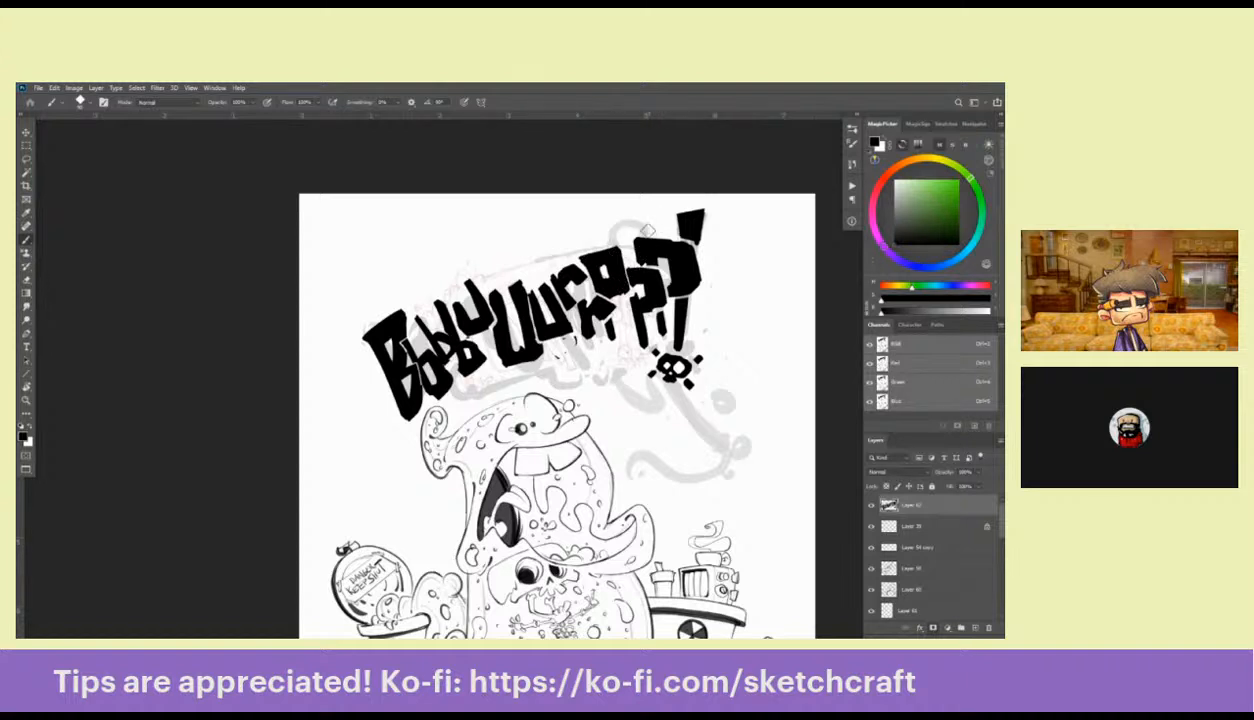
# Extend the capital B's upper corner into a pointed serif and widen the exclamation mark's wedge in black
pyautogui.moveTo(364, 336)
pyautogui.mouseDown()
pyautogui.moveTo(394, 321)
pyautogui.moveTo(392, 305)
pyautogui.moveTo(371, 300)
pyautogui.moveTo(358, 340)
pyautogui.mouseUp()
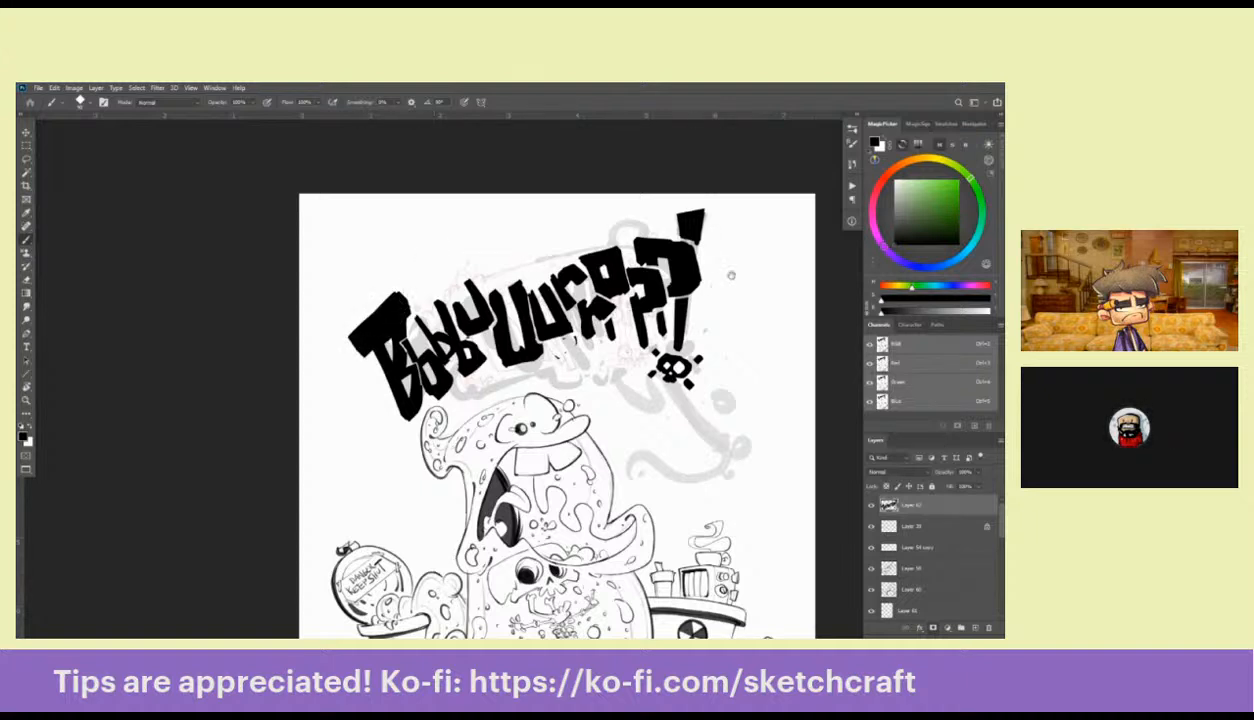
pyautogui.moveTo(731, 275); pyautogui.dragTo(665, 281)
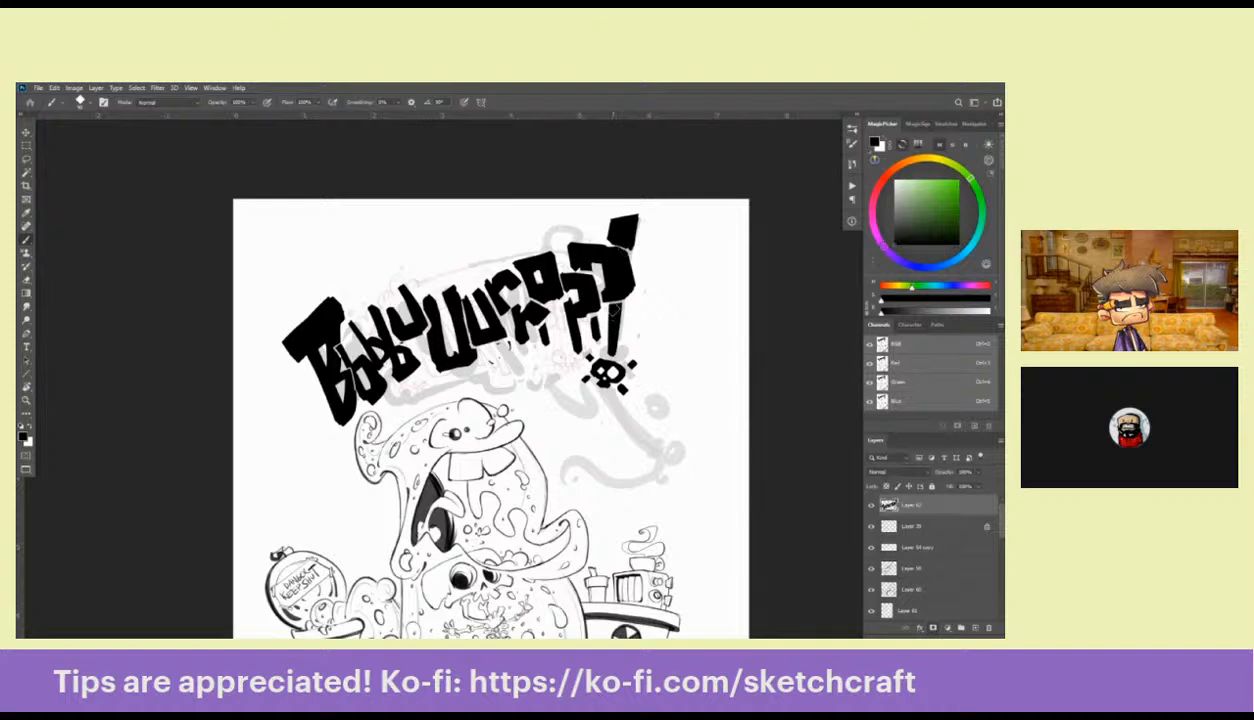
pyautogui.moveTo(603, 332); pyautogui.dragTo(610, 266)
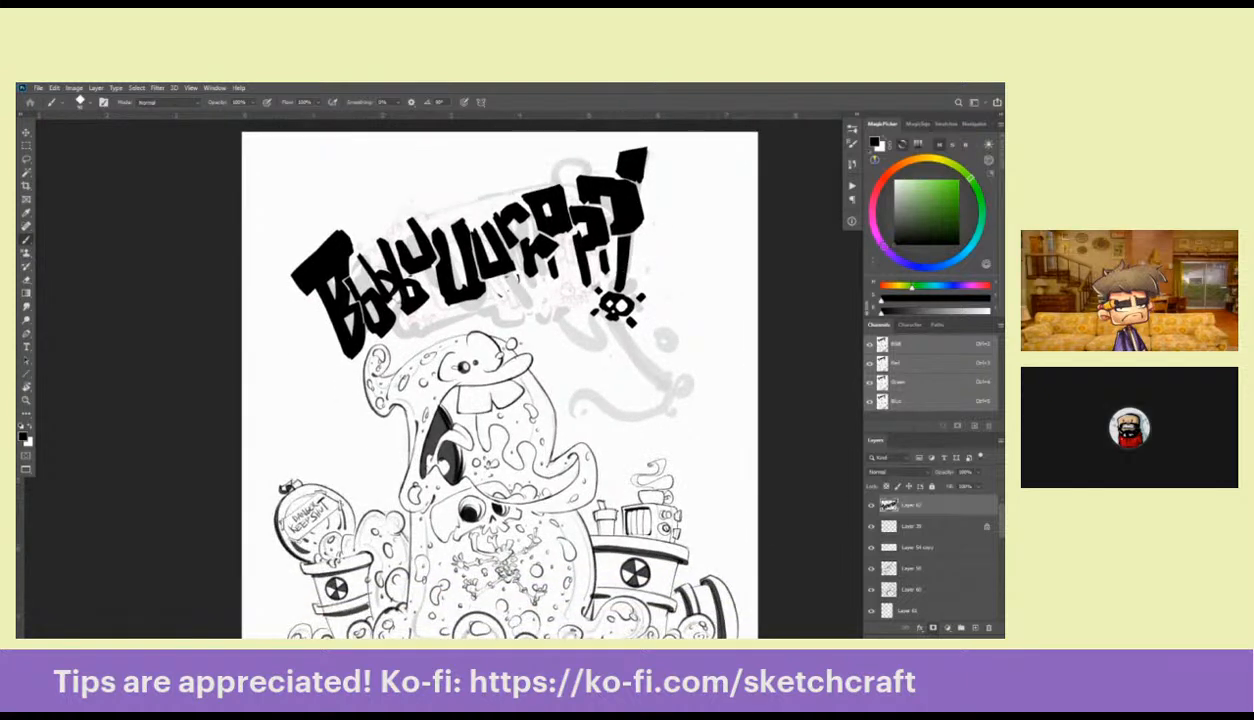
pyautogui.moveTo(652, 332); pyautogui.dragTo(642, 396)
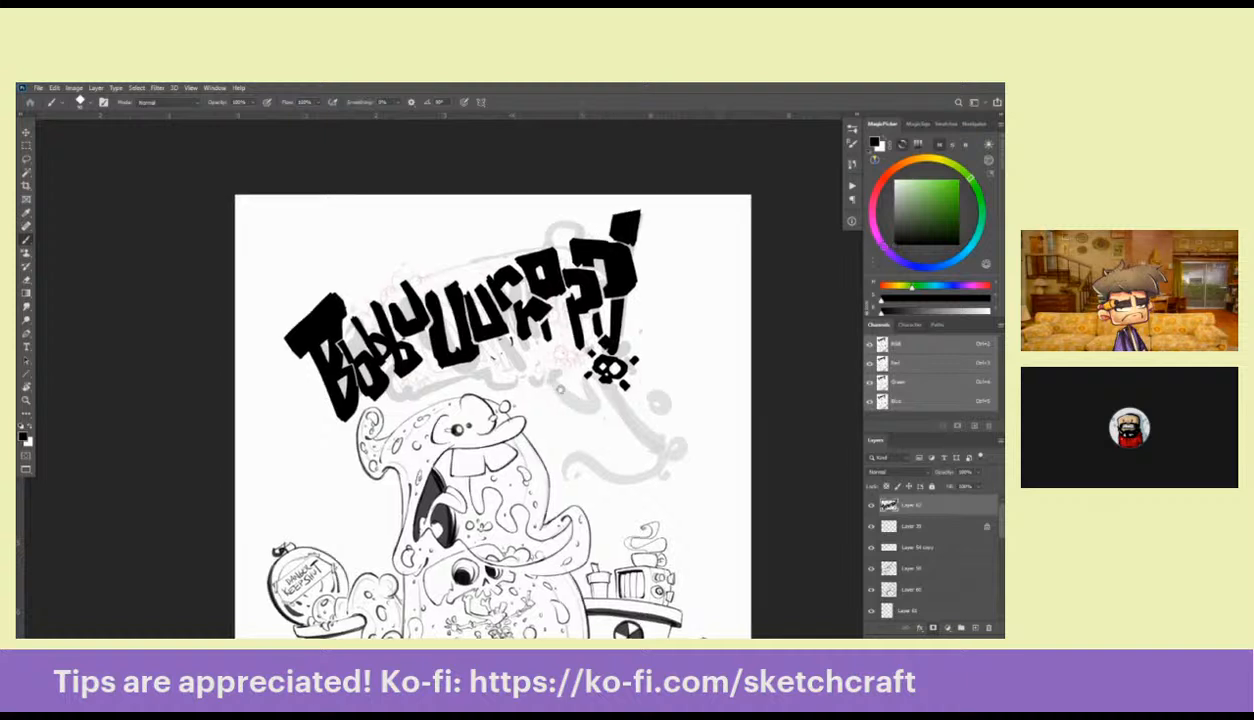
# Add a new layer beneath the lettering and paint a muted light green banner shape behind the title
pyautogui.moveTo(529, 369); pyautogui.dragTo(605, 358)
pyautogui.click(915, 526)
pyautogui.hotkey('ctrl', 'shift', 'alt', 'n')
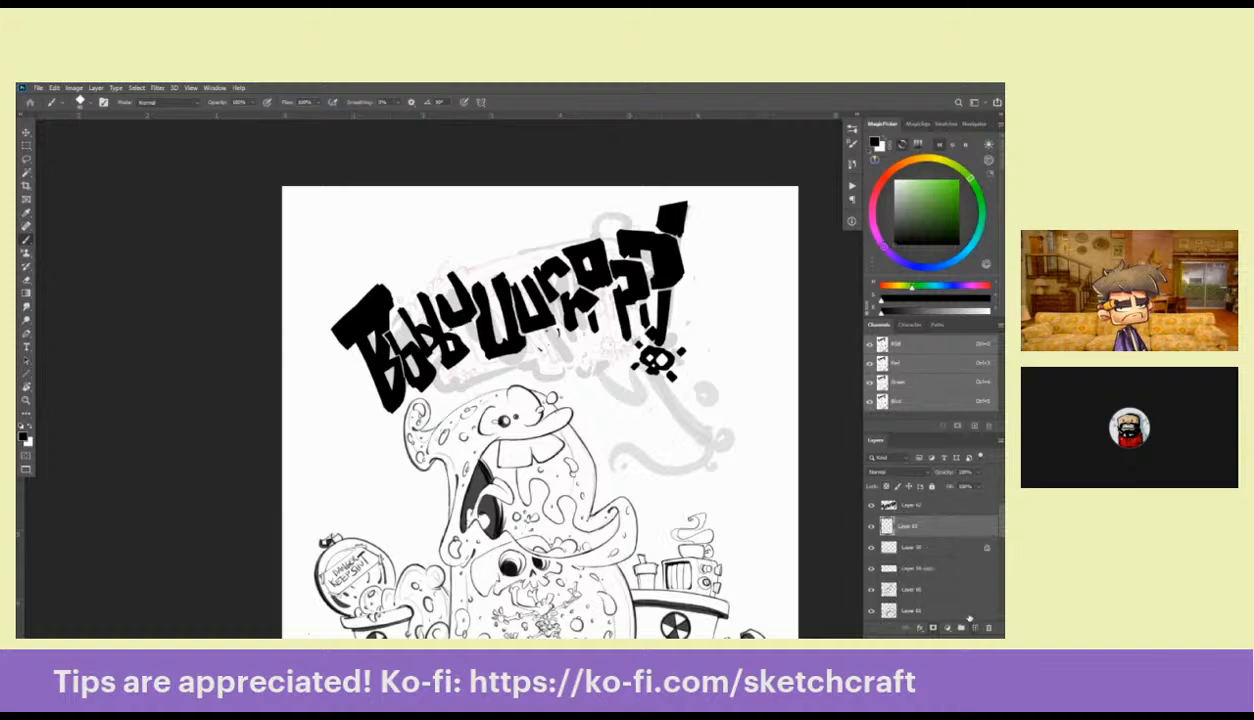
pyautogui.click(919, 193)
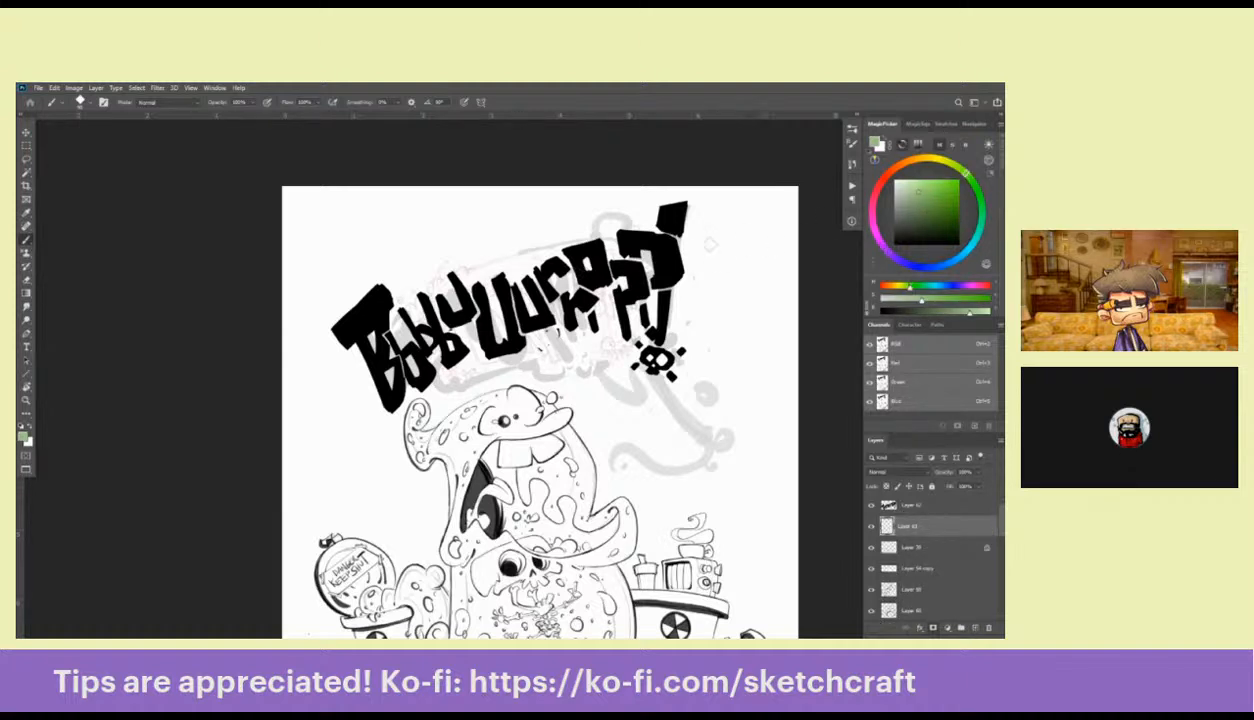
pyautogui.moveTo(481, 260)
pyautogui.mouseDown()
pyautogui.moveTo(395, 290)
pyautogui.moveTo(330, 345)
pyautogui.moveTo(352, 398)
pyautogui.moveTo(380, 398)
pyautogui.moveTo(430, 352)
pyautogui.moveTo(605, 312)
pyautogui.moveTo(688, 250)
pyautogui.moveTo(491, 251)
pyautogui.moveTo(385, 305)
pyautogui.moveTo(603, 267)
pyautogui.mouseUp()
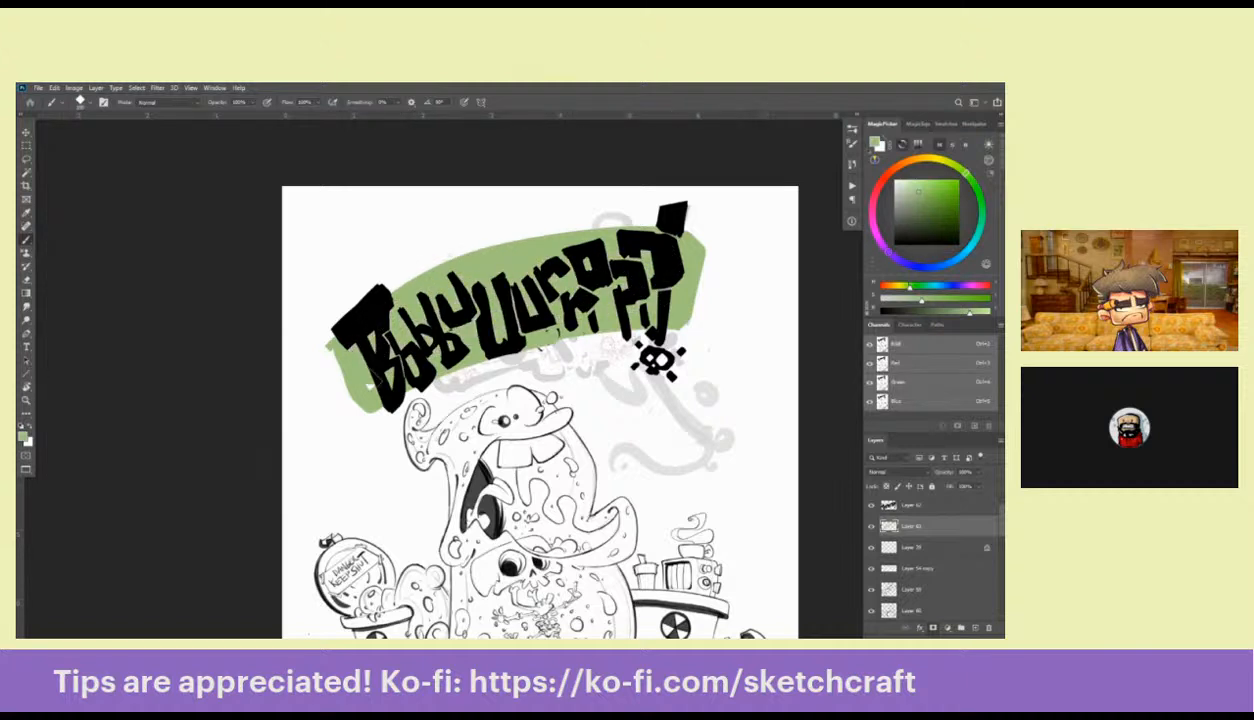
# Extend the green banner outward around the capital B and up around the exclamation mark's wedge
pyautogui.moveTo(436, 348); pyautogui.dragTo(420, 282)
pyautogui.moveTo(396, 236); pyautogui.dragTo(434, 290)
pyautogui.moveTo(348, 345)
pyautogui.mouseDown()
pyautogui.moveTo(368, 308)
pyautogui.moveTo(372, 392)
pyautogui.moveTo(410, 370)
pyautogui.mouseUp()
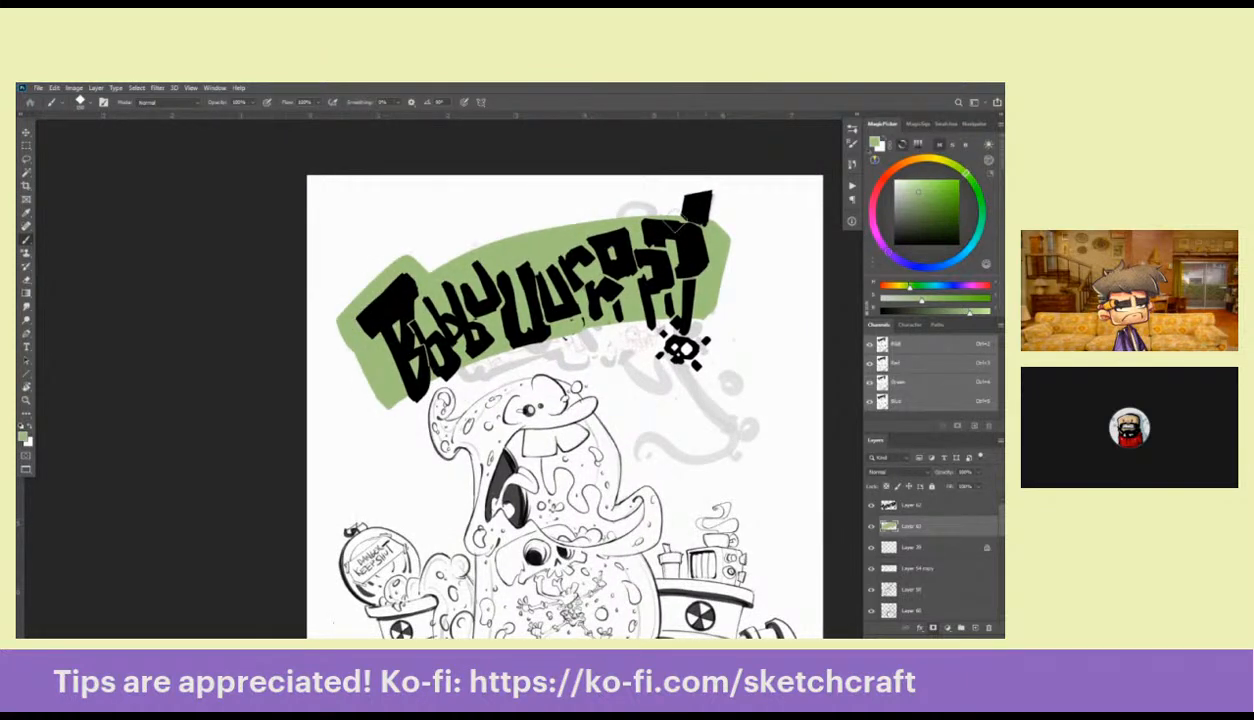
pyautogui.moveTo(665, 222)
pyautogui.mouseDown()
pyautogui.moveTo(705, 182)
pyautogui.moveTo(705, 220)
pyautogui.moveTo(670, 190)
pyautogui.moveTo(728, 190)
pyautogui.moveTo(709, 219)
pyautogui.moveTo(700, 305)
pyautogui.moveTo(725, 252)
pyautogui.moveTo(730, 190)
pyautogui.moveTo(680, 180)
pyautogui.moveTo(666, 215)
pyautogui.mouseUp()
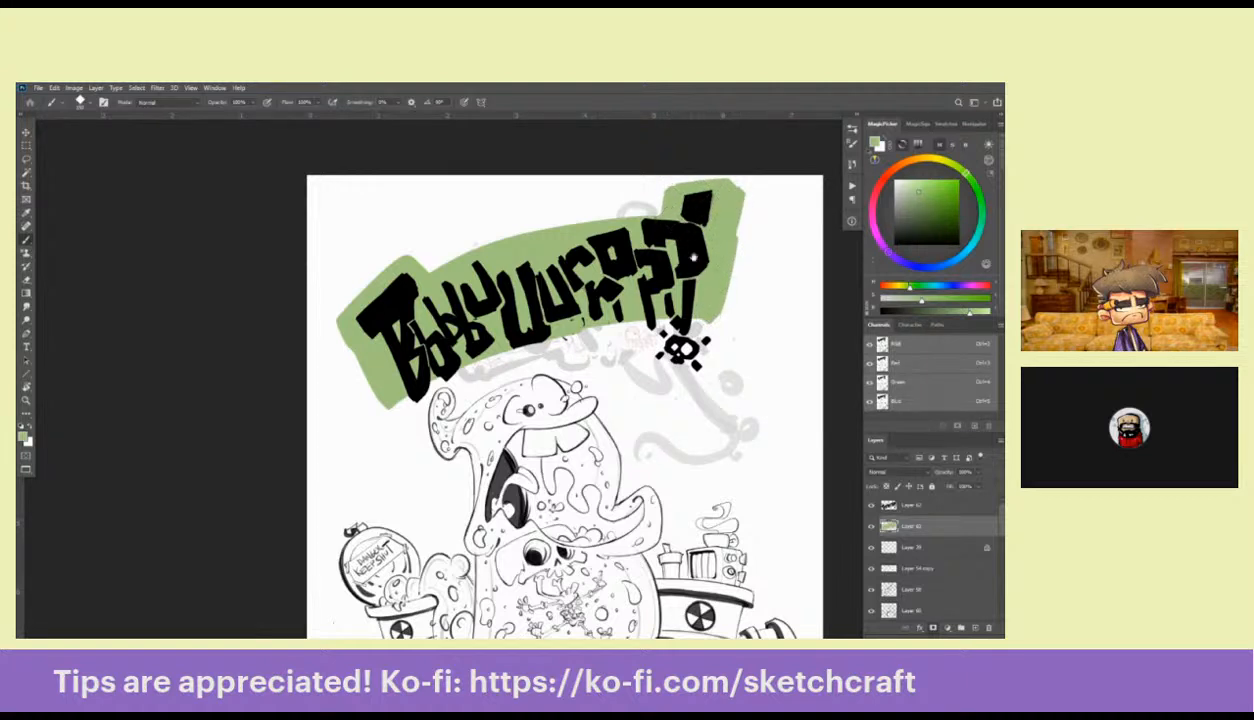
pyautogui.scroll(-1, 690, 270)
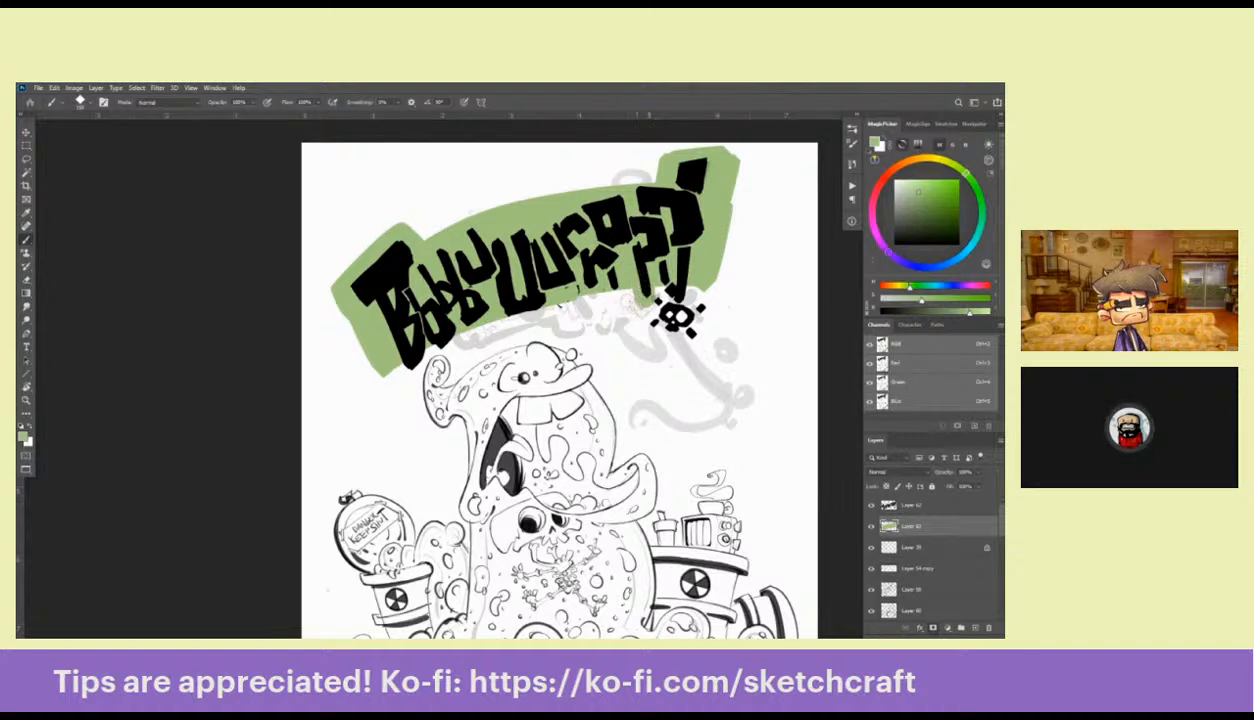
# Try painting green below the letters and a rounded green patch around the skull dot
pyautogui.moveTo(625, 303)
pyautogui.mouseDown()
pyautogui.moveTo(606, 289)
pyautogui.moveTo(473, 314)
pyautogui.moveTo(389, 378)
pyautogui.moveTo(372, 362)
pyautogui.moveTo(385, 385)
pyautogui.moveTo(452, 328)
pyautogui.mouseUp()
pyautogui.hotkey('ctrl', 'z')
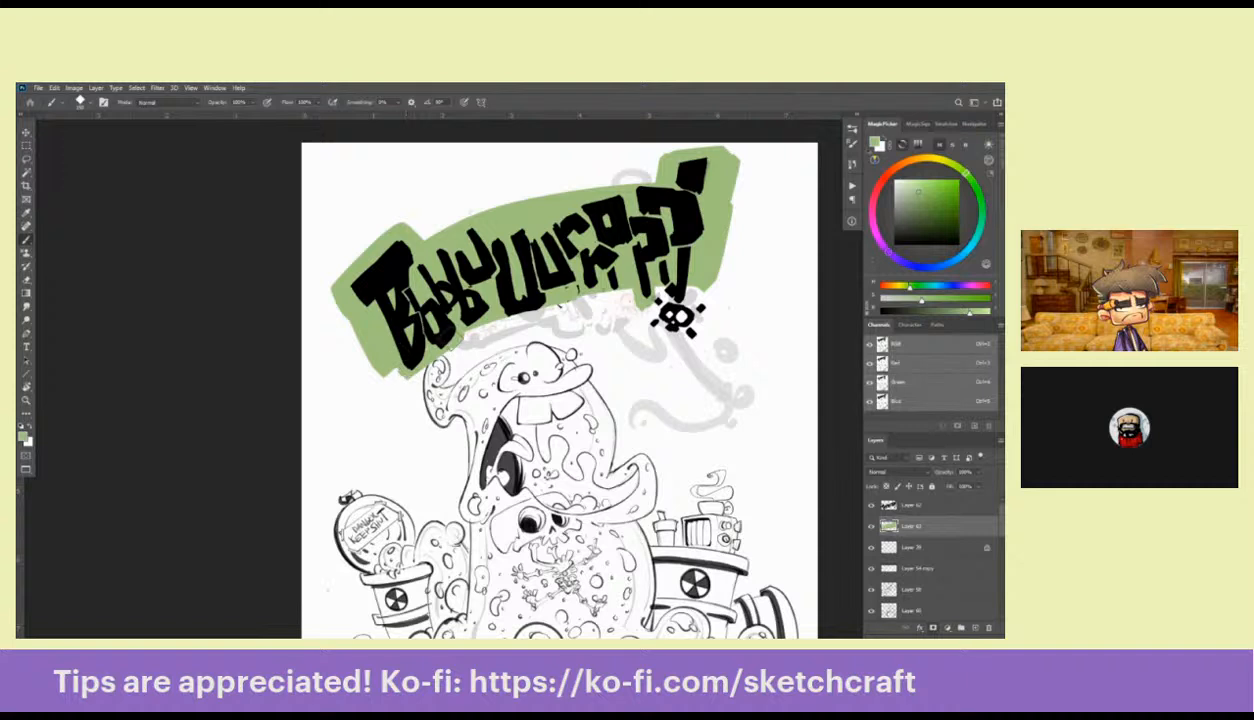
pyautogui.moveTo(671, 343); pyautogui.dragTo(573, 377)
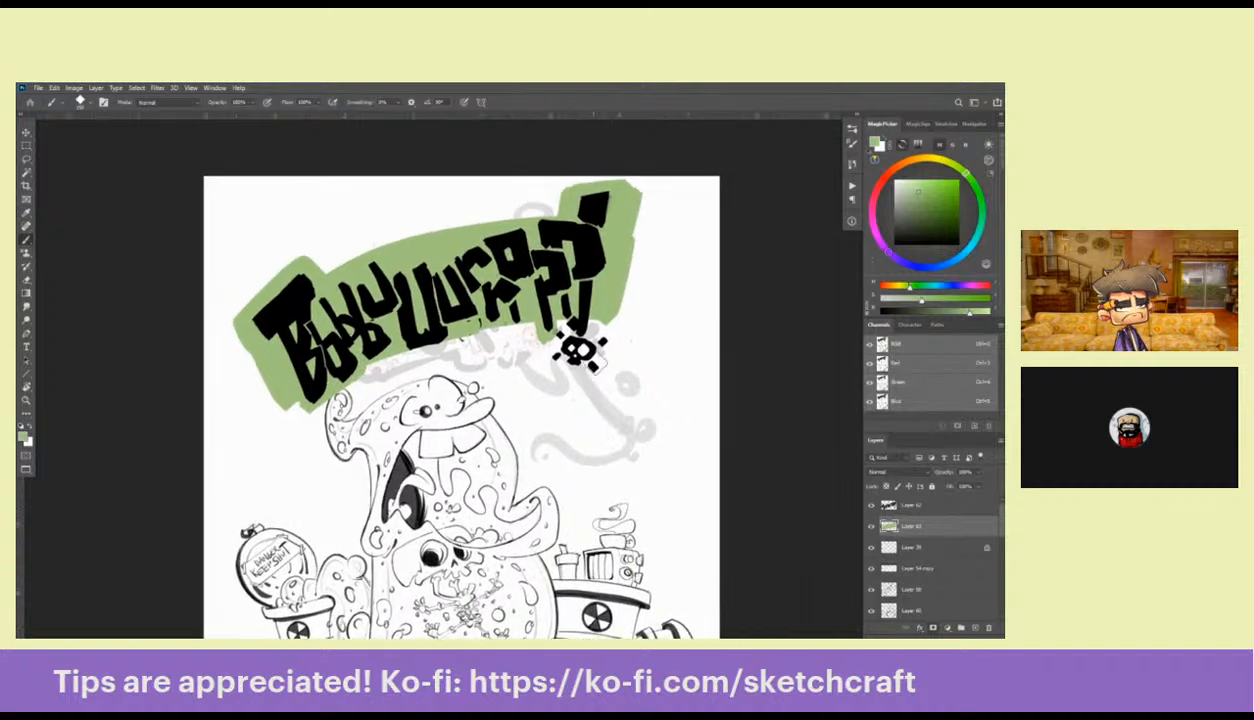
pyautogui.hotkey('ctrl', 'z')
pyautogui.moveTo(558, 318)
pyautogui.mouseDown()
pyautogui.moveTo(553, 336)
pyautogui.moveTo(588, 342)
pyautogui.mouseUp()
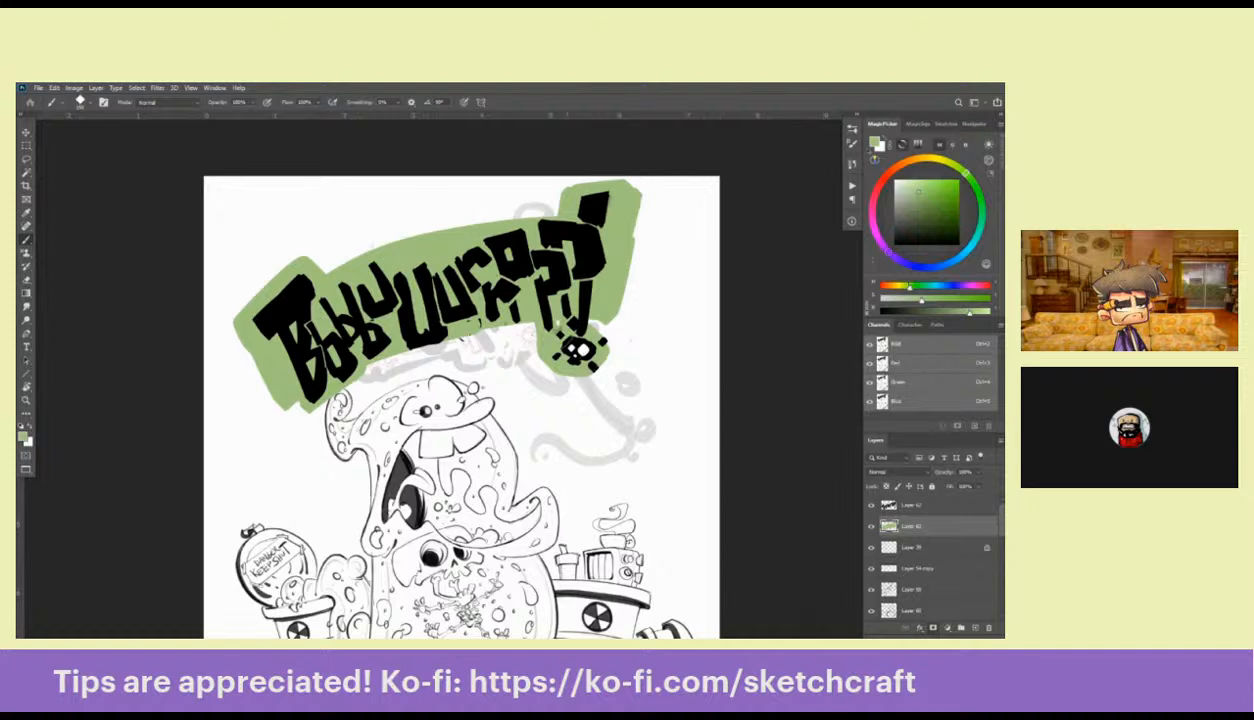
pyautogui.hotkey('ctrl', 'z')
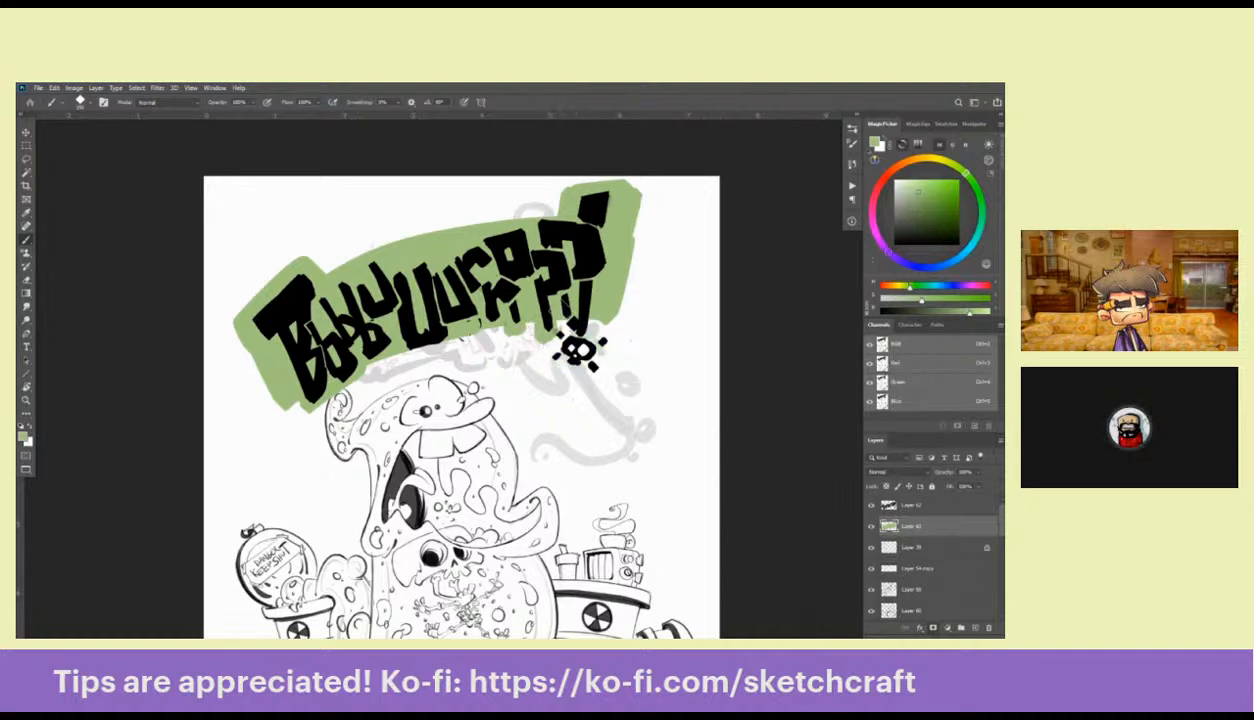
# Try extending the green banner's lower edge beneath the p letters and the exclamation mark
pyautogui.scroll(-3, 611, 270)
pyautogui.scroll(2, 611, 270)
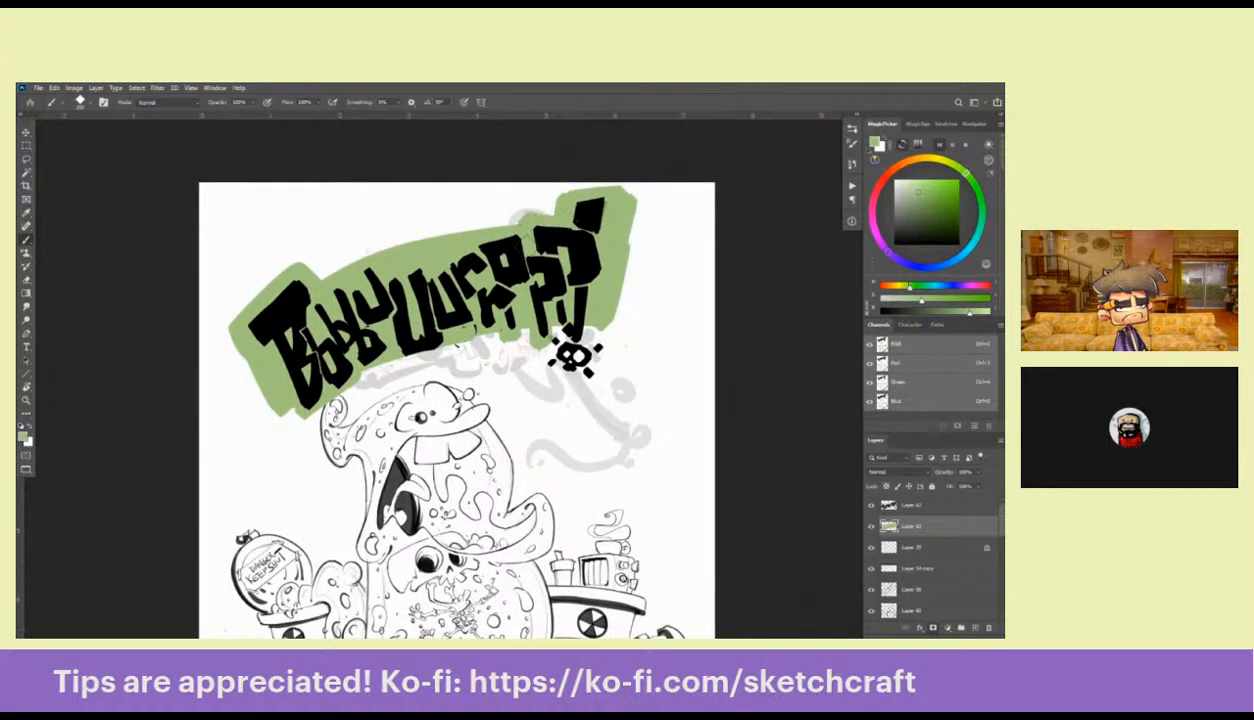
pyautogui.moveTo(353, 298); pyautogui.dragTo(429, 302)
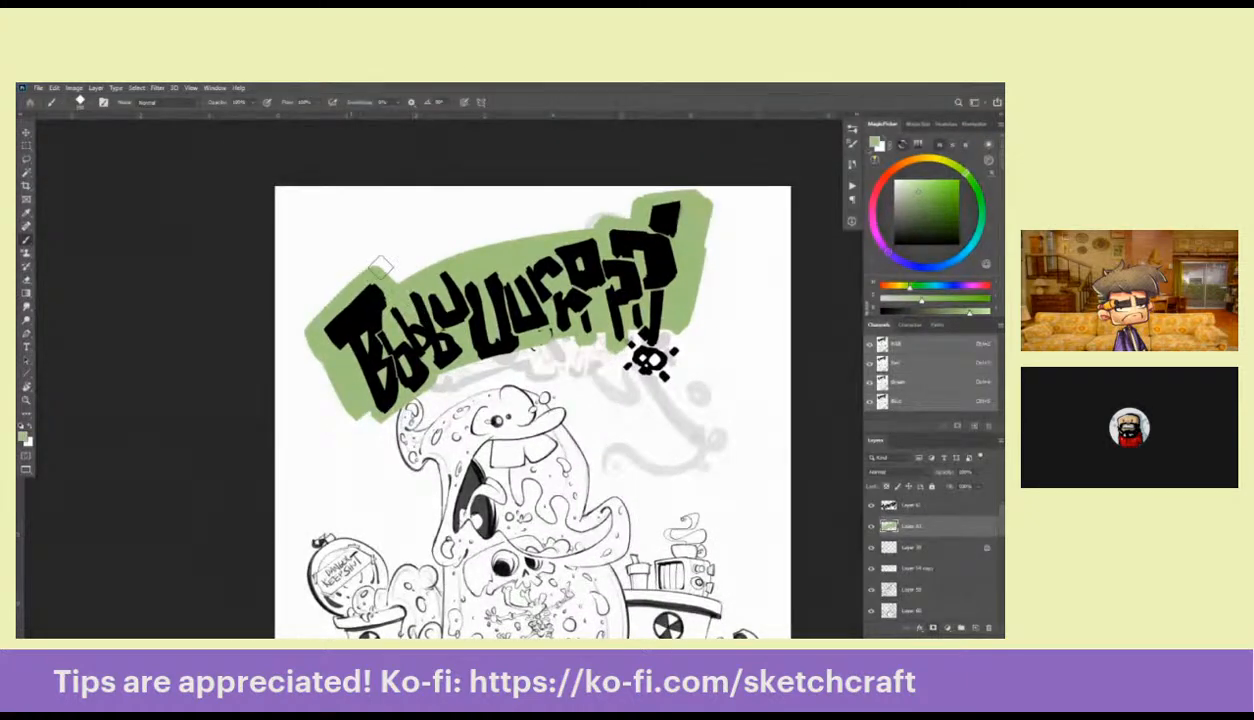
pyautogui.moveTo(665, 380); pyautogui.dragTo(568, 312)
pyautogui.moveTo(523, 250); pyautogui.dragTo(580, 285)
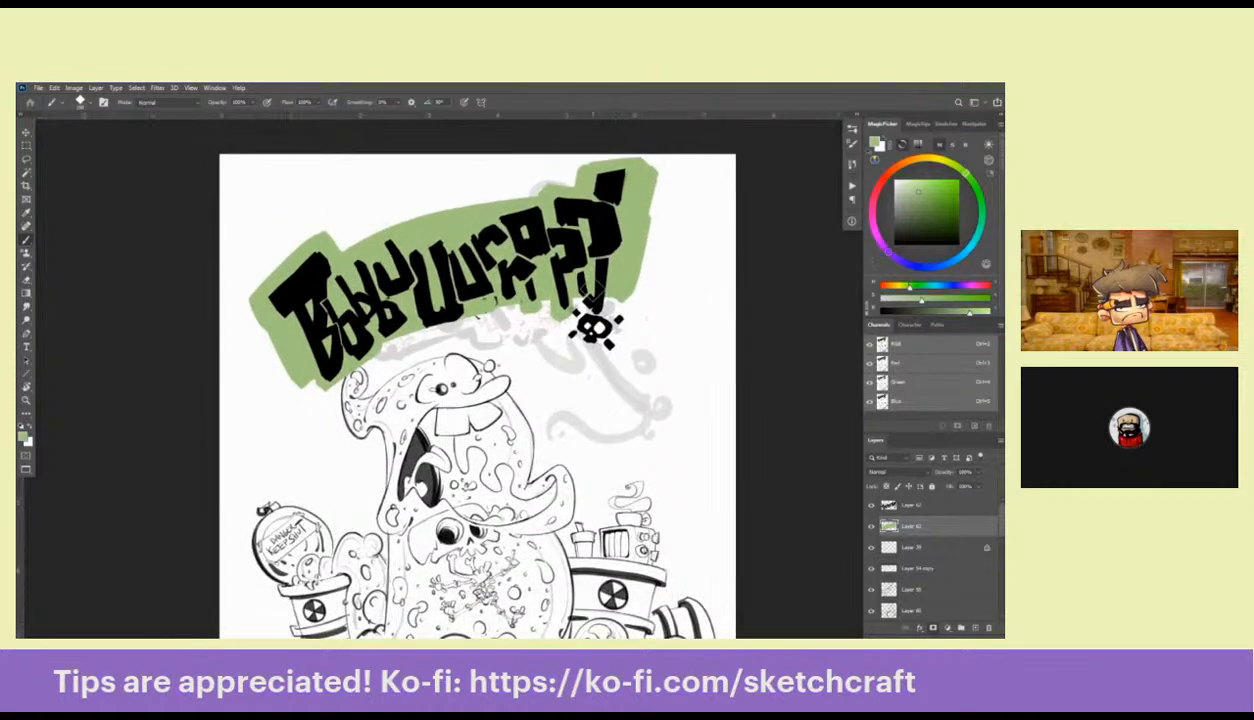
pyautogui.moveTo(500, 306)
pyautogui.mouseDown()
pyautogui.moveTo(522, 340)
pyautogui.moveTo(620, 290)
pyautogui.moveTo(602, 338)
pyautogui.moveTo(607, 312)
pyautogui.moveTo(560, 345)
pyautogui.moveTo(505, 305)
pyautogui.moveTo(613, 355)
pyautogui.moveTo(590, 338)
pyautogui.moveTo(625, 329)
pyautogui.mouseUp()
pyautogui.hotkey('ctrl', 'z')
pyautogui.hotkey('ctrl', 'z')
pyautogui.moveTo(635, 285)
pyautogui.mouseDown()
pyautogui.moveTo(586, 345)
pyautogui.moveTo(548, 306)
pyautogui.moveTo(548, 330)
pyautogui.moveTo(513, 336)
pyautogui.moveTo(528, 325)
pyautogui.moveTo(511, 320)
pyautogui.moveTo(622, 280)
pyautogui.moveTo(639, 333)
pyautogui.moveTo(615, 346)
pyautogui.moveTo(556, 341)
pyautogui.moveTo(494, 312)
pyautogui.moveTo(511, 328)
pyautogui.moveTo(620, 297)
pyautogui.moveTo(528, 295)
pyautogui.moveTo(584, 278)
pyautogui.moveTo(400, 353)
pyautogui.moveTo(376, 292)
pyautogui.moveTo(398, 346)
pyautogui.moveTo(411, 341)
pyautogui.moveTo(420, 357)
pyautogui.moveTo(483, 324)
pyautogui.moveTo(459, 345)
pyautogui.mouseUp()
pyautogui.hotkey('ctrl', 'z')
# Extend the green banner down behind the exclamation mark's skull dot
pyautogui.press('e')
pyautogui.press('b')
pyautogui.moveTo(690, 400); pyautogui.dragTo(523, 444)
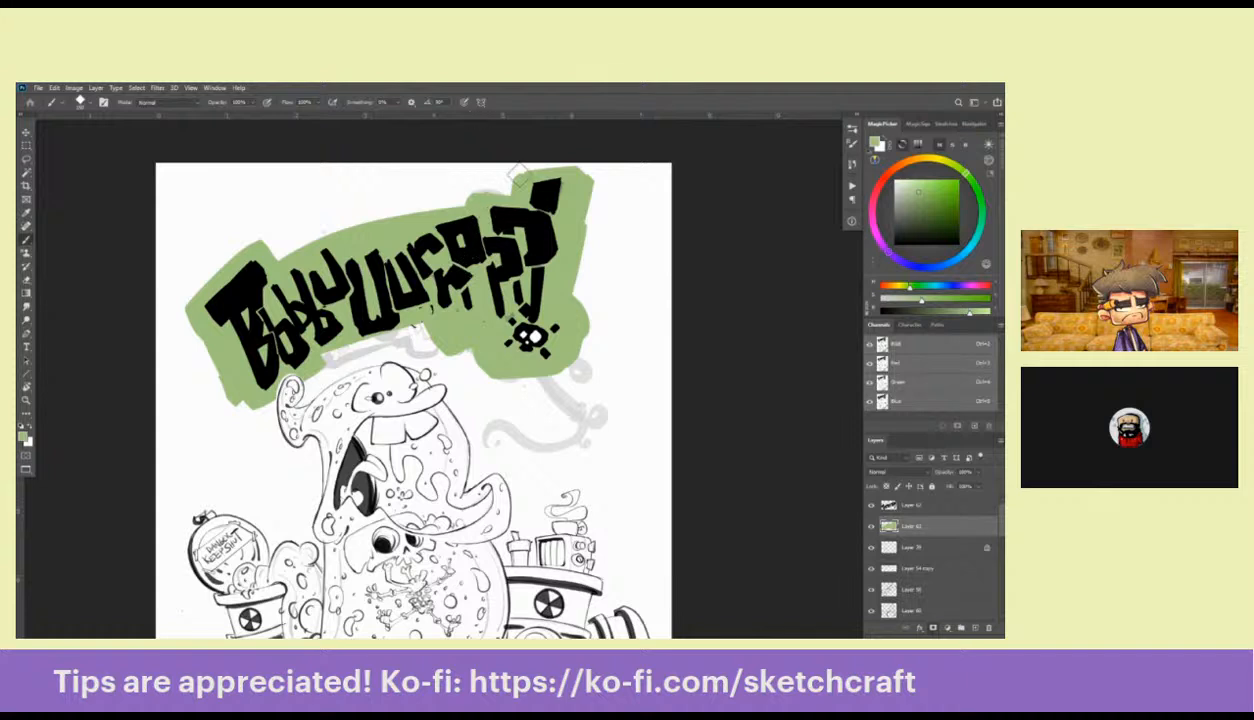
# Straighten the green banner's edges beside the exclamation mark with the eraser and repaint its lower edge with angular, stepped corners
pyautogui.press('e')
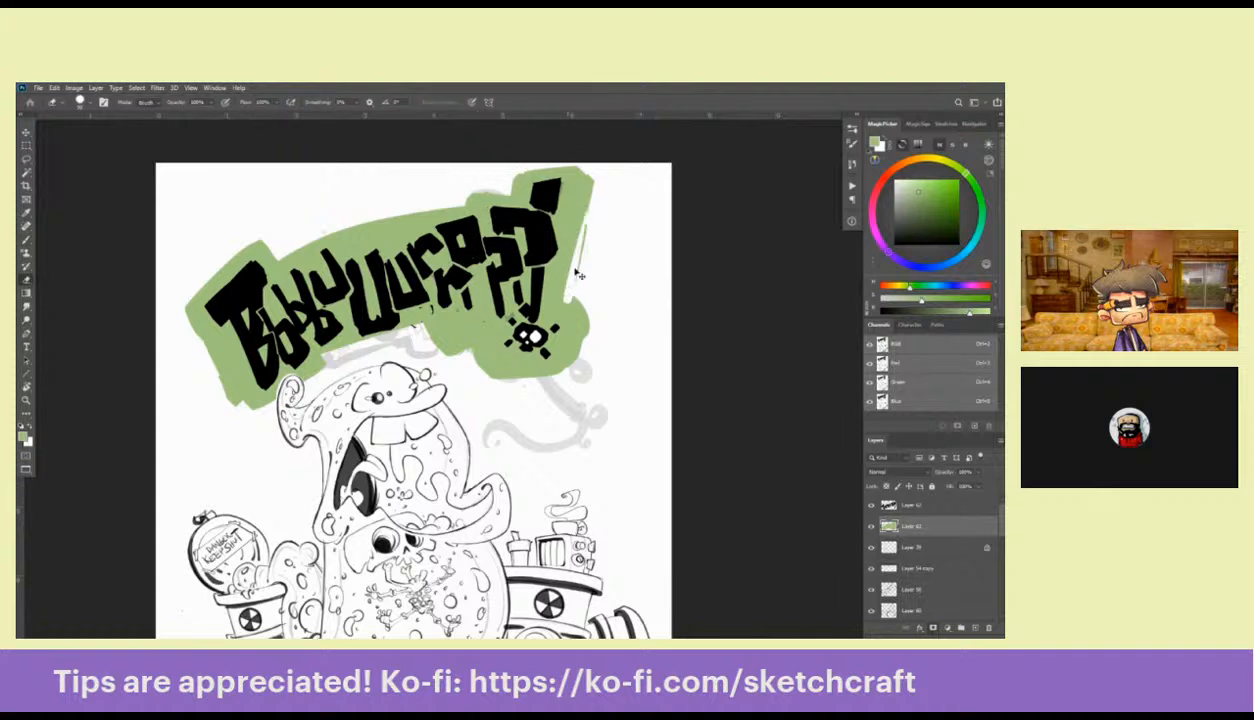
pyautogui.moveTo(560, 168)
pyautogui.mouseDown()
pyautogui.moveTo(585, 340)
pyautogui.moveTo(582, 324)
pyautogui.moveTo(571, 356)
pyautogui.moveTo(528, 380)
pyautogui.moveTo(481, 377)
pyautogui.moveTo(477, 350)
pyautogui.moveTo(450, 354)
pyautogui.moveTo(418, 321)
pyautogui.mouseUp()
pyautogui.press('b')
pyautogui.moveTo(483, 386); pyautogui.dragTo(619, 358)
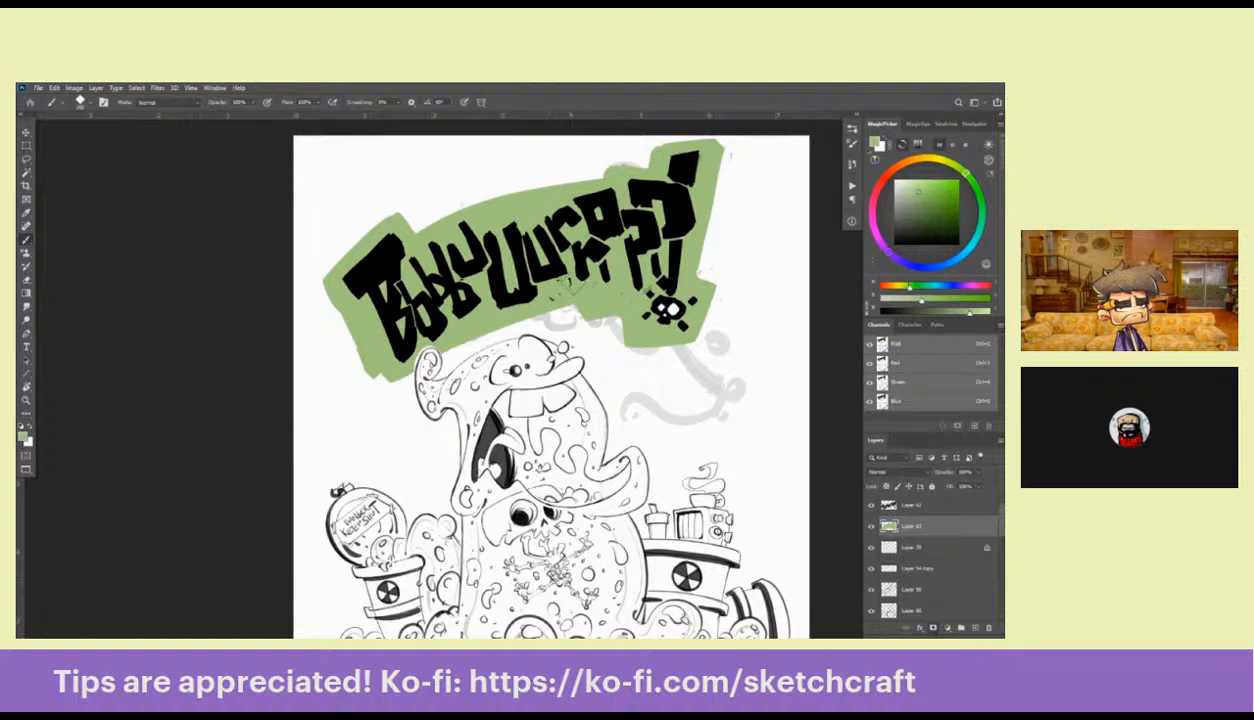
pyautogui.moveTo(707, 320); pyautogui.dragTo(638, 325)
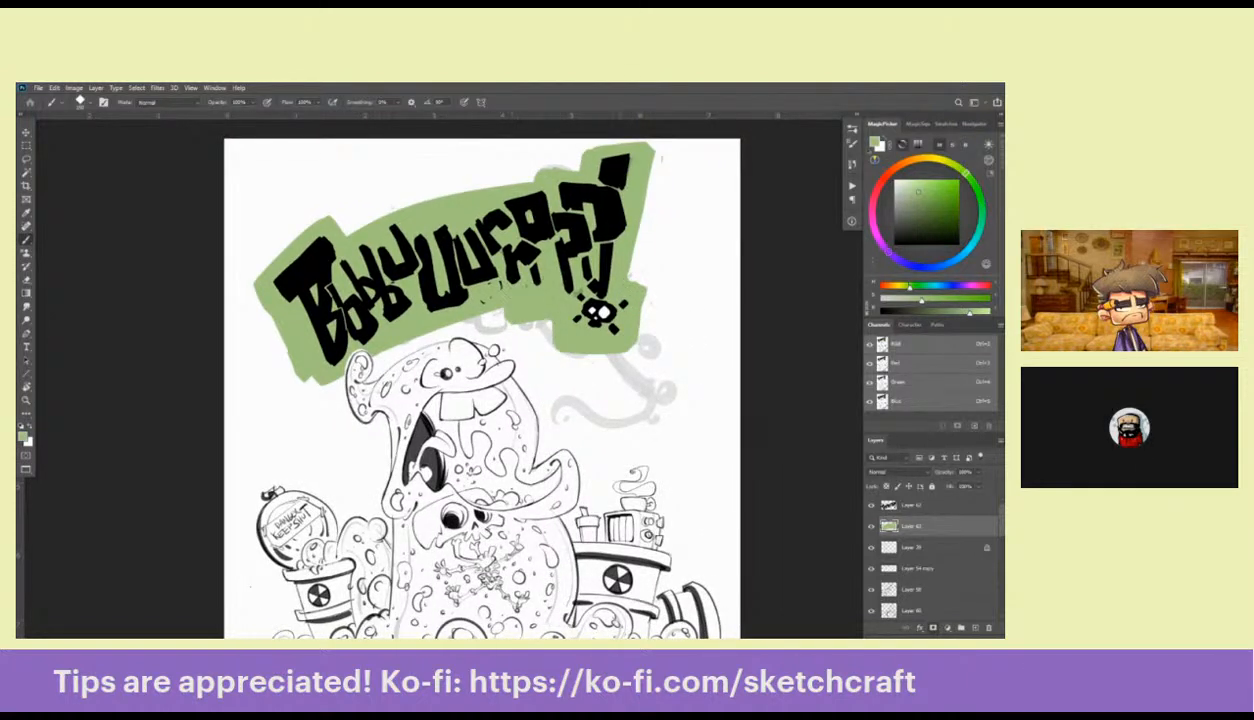
pyautogui.moveTo(675, 381); pyautogui.dragTo(604, 323)
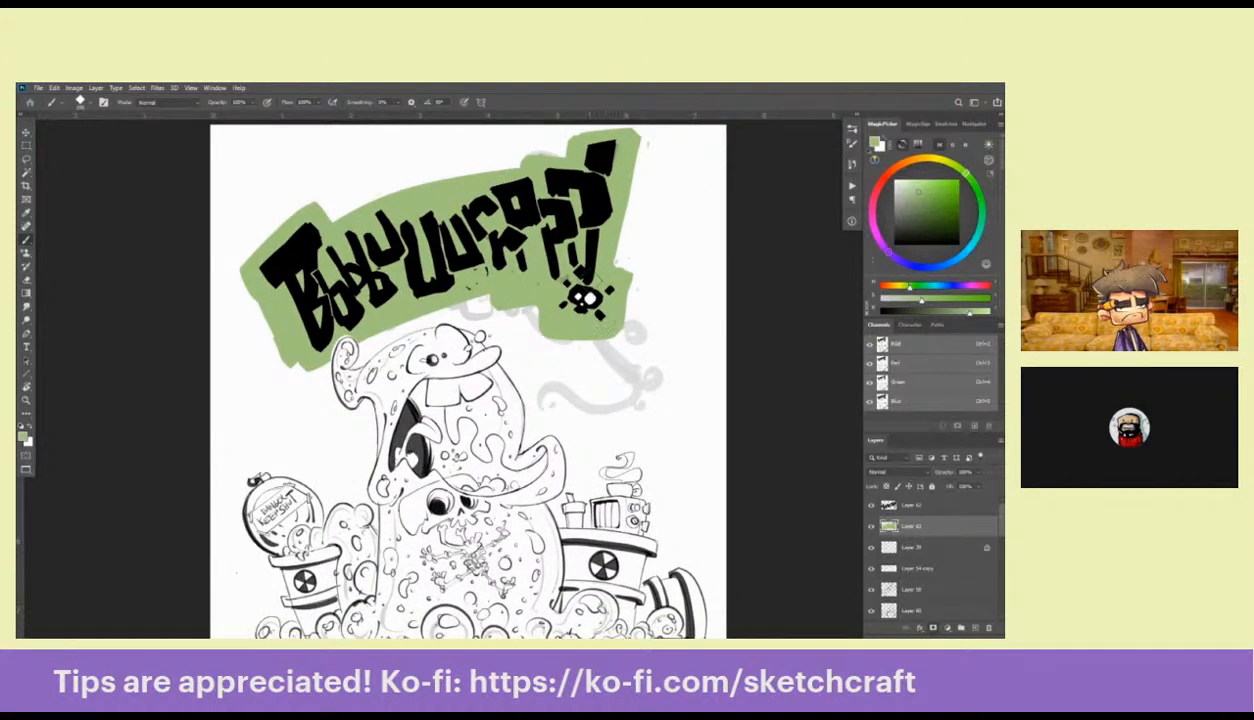
# Paint a thin green tail with a hooked end hanging below the banner's skull-dot section and clean up where it joins
pyautogui.moveTo(578, 335)
pyautogui.mouseDown()
pyautogui.moveTo(568, 420)
pyautogui.moveTo(558, 300)
pyautogui.mouseUp()
pyautogui.hotkey('ctrl', 'z')
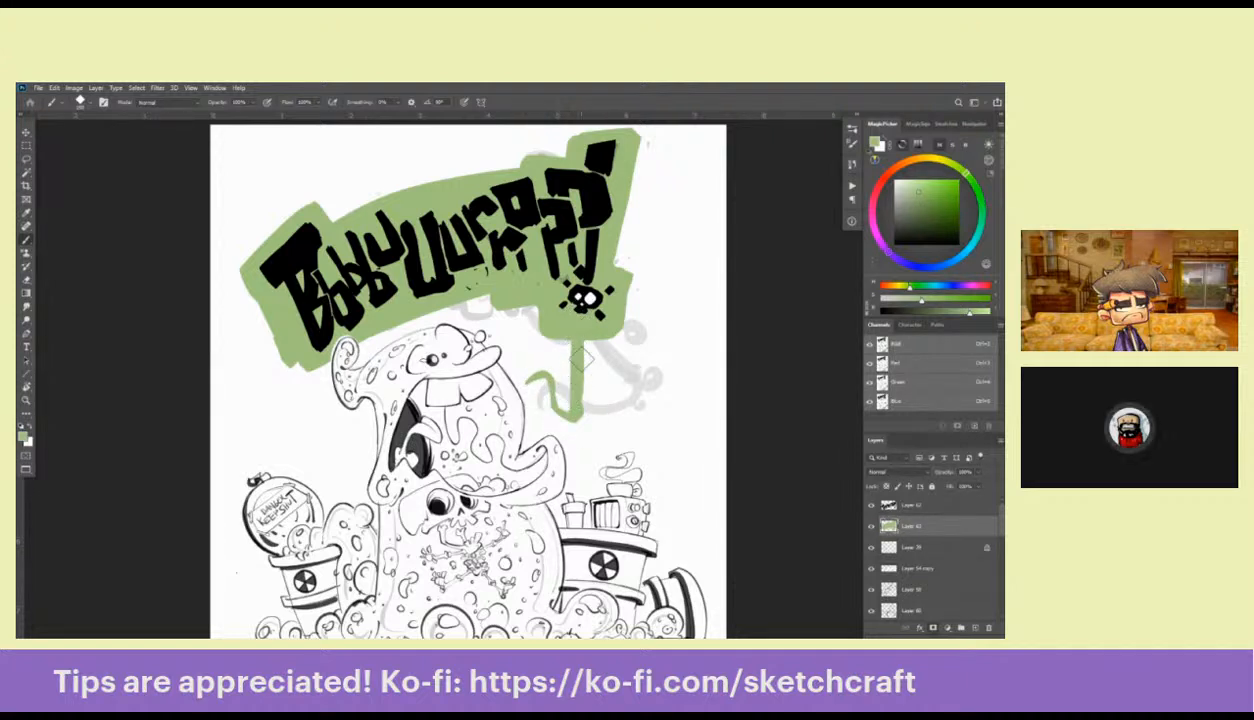
pyautogui.press('e')
pyautogui.moveTo(586, 348); pyautogui.dragTo(587, 325)
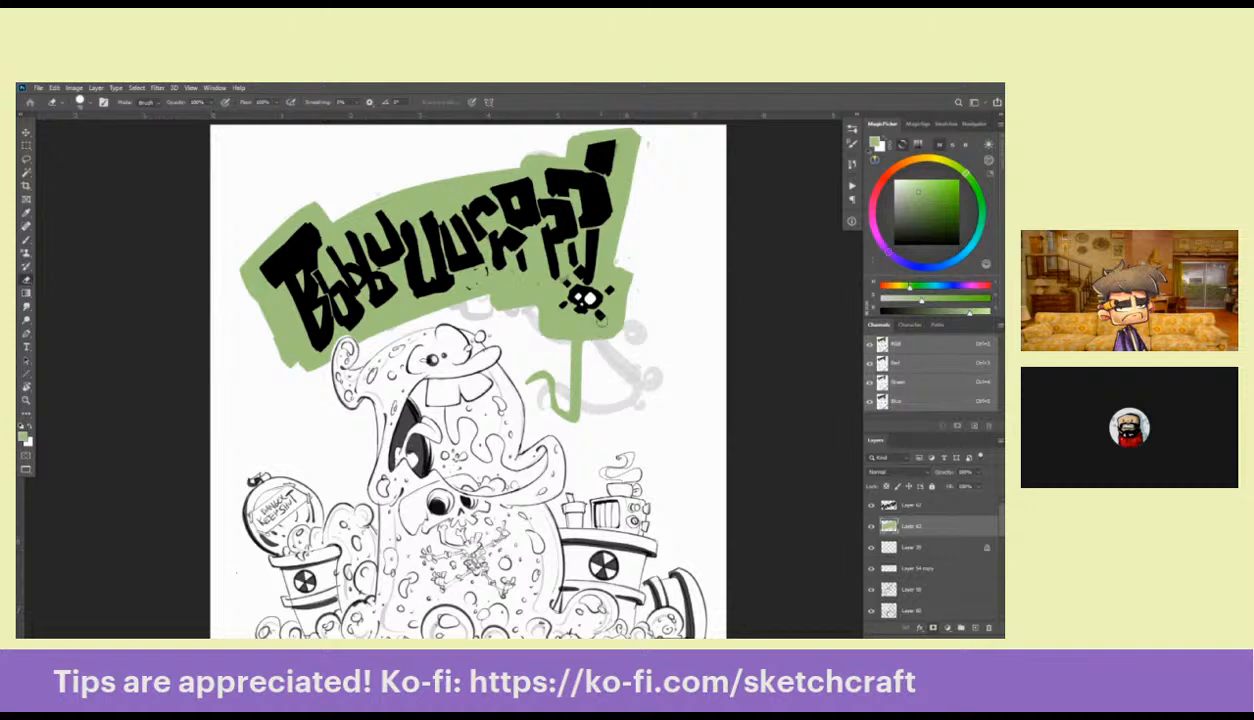
pyautogui.press('b')
pyautogui.moveTo(580, 394); pyautogui.dragTo(578, 384)
pyautogui.moveTo(605, 312)
pyautogui.mouseDown()
pyautogui.moveTo(608, 258)
pyautogui.moveTo(600, 318)
pyautogui.mouseUp()
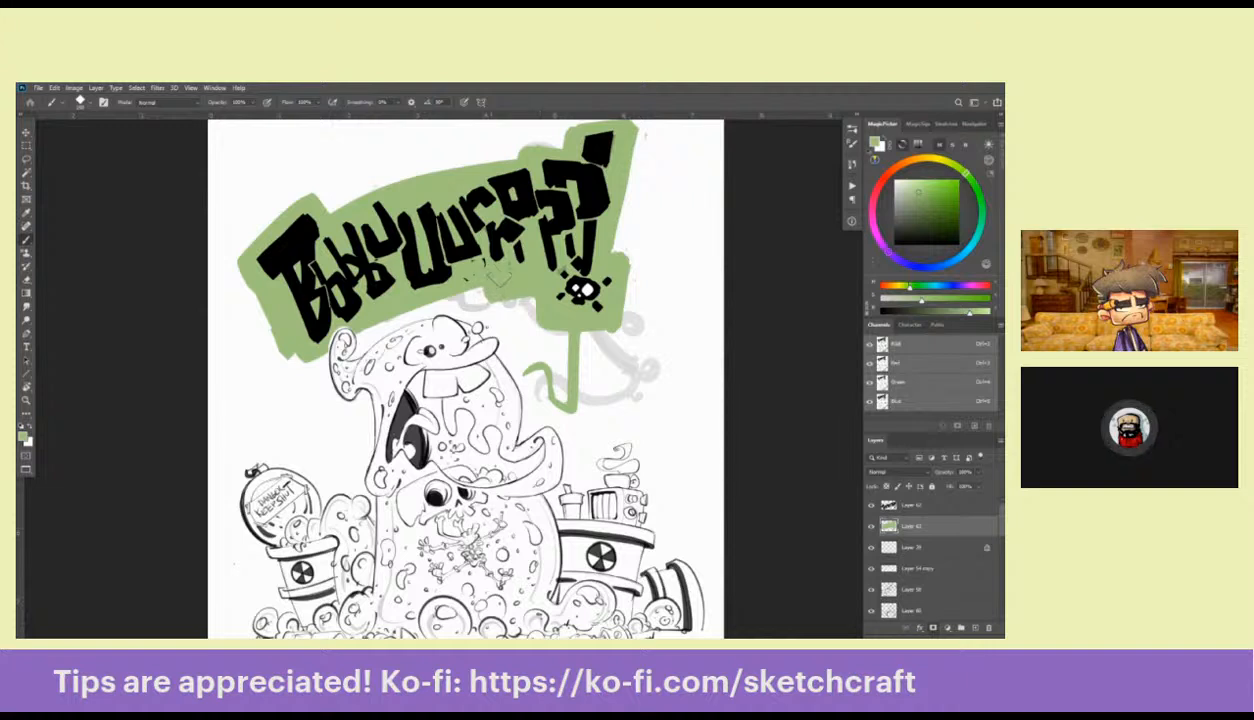
# Extend the green banner's left end outward into an angular corner and fill out its lower-left corner
pyautogui.moveTo(377, 340); pyautogui.dragTo(474, 368)
pyautogui.moveTo(399, 382); pyautogui.dragTo(463, 357)
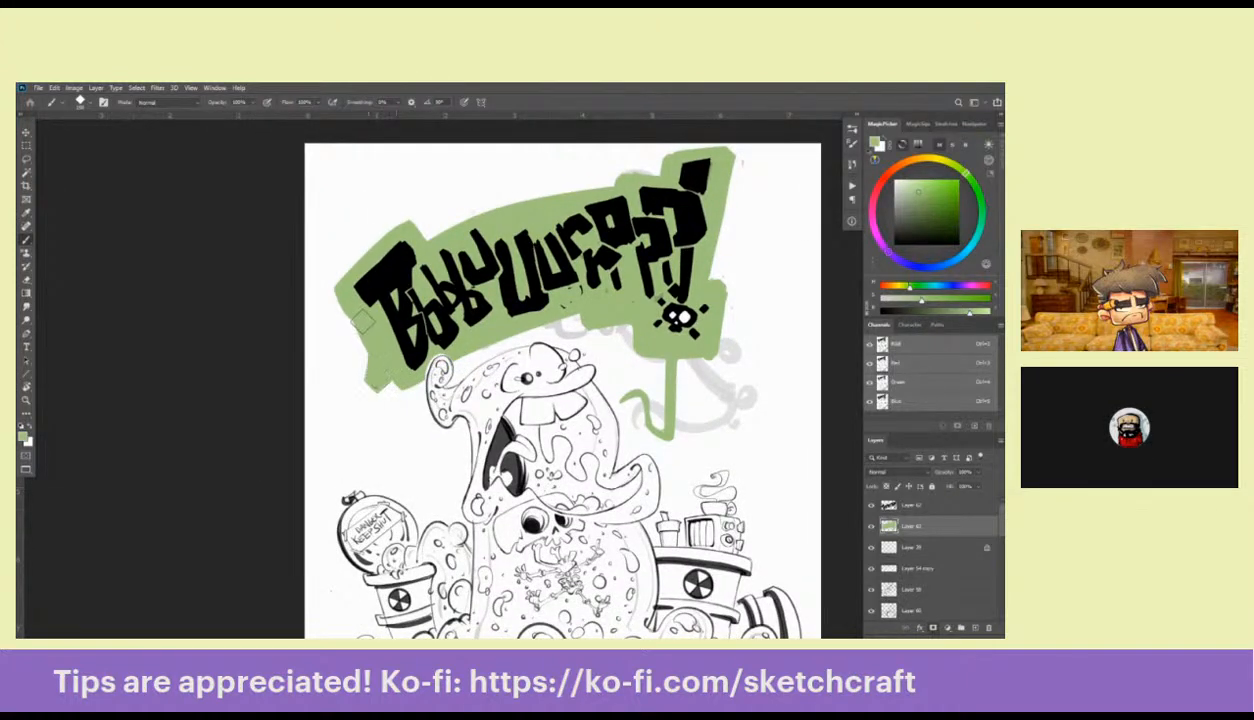
pyautogui.moveTo(336, 280); pyautogui.dragTo(352, 315)
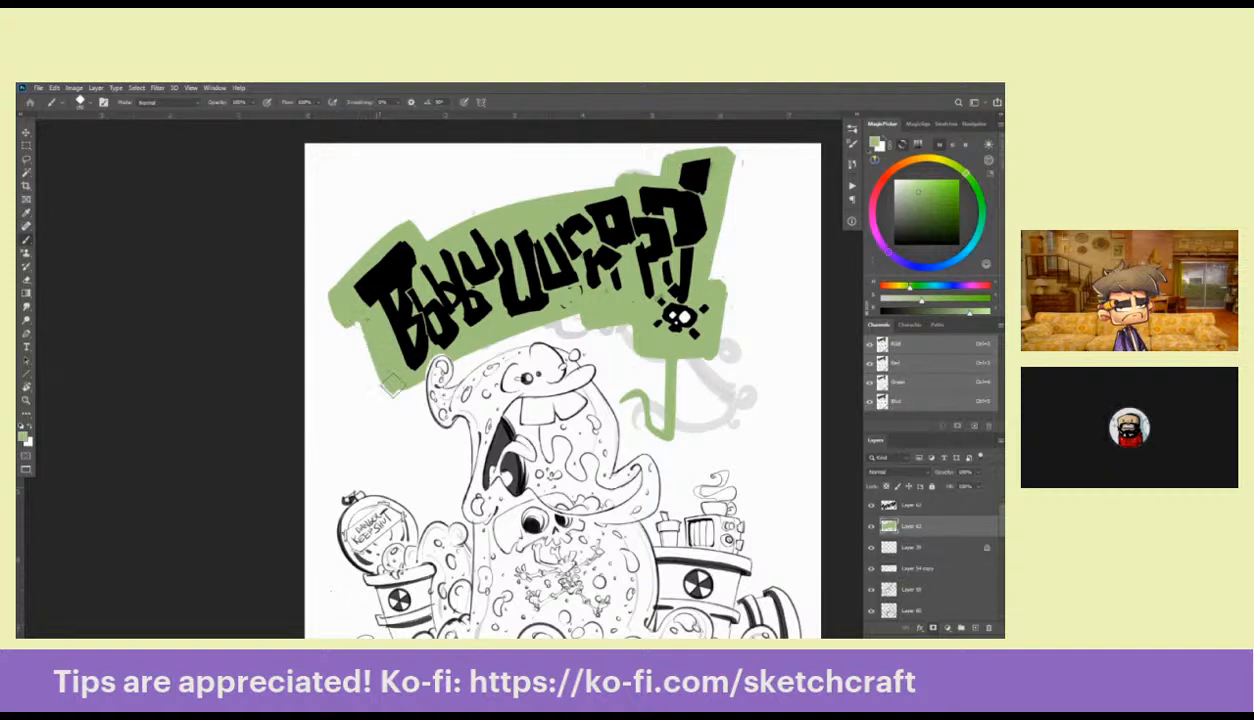
pyautogui.moveTo(390, 378); pyautogui.dragTo(338, 446)
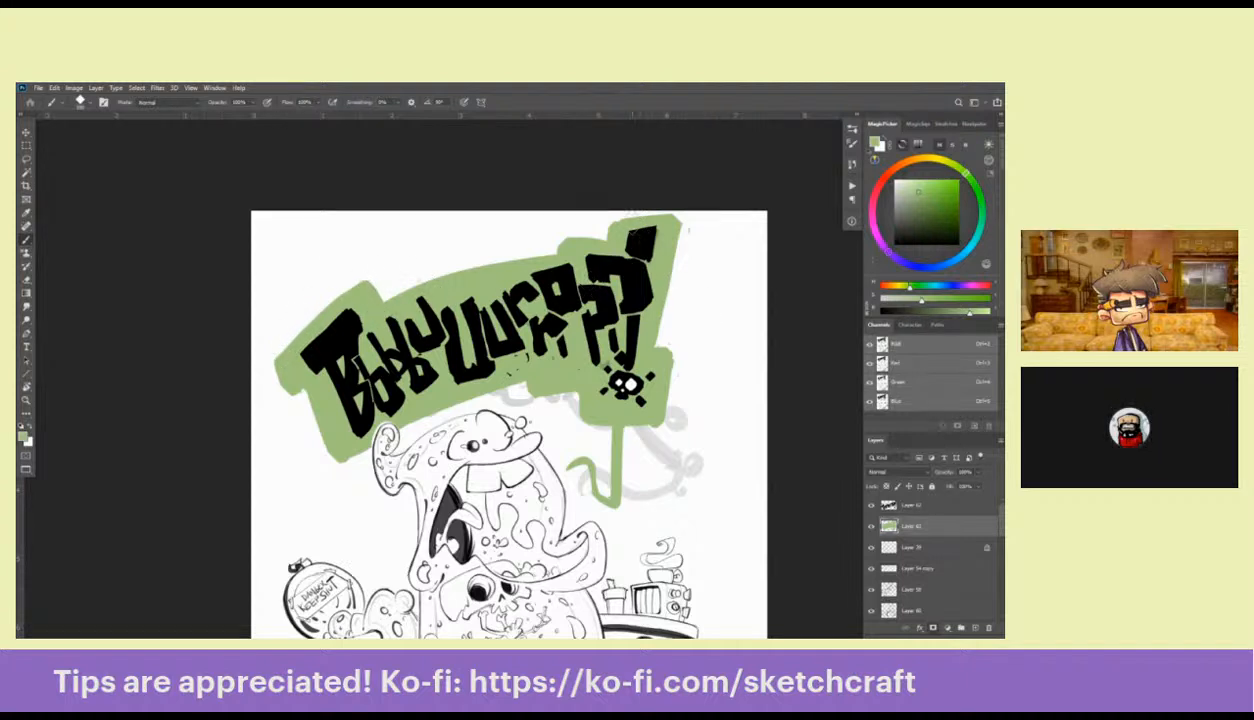
pyautogui.press('e')
pyautogui.press('b')
pyautogui.scroll(-3, 638, 340)
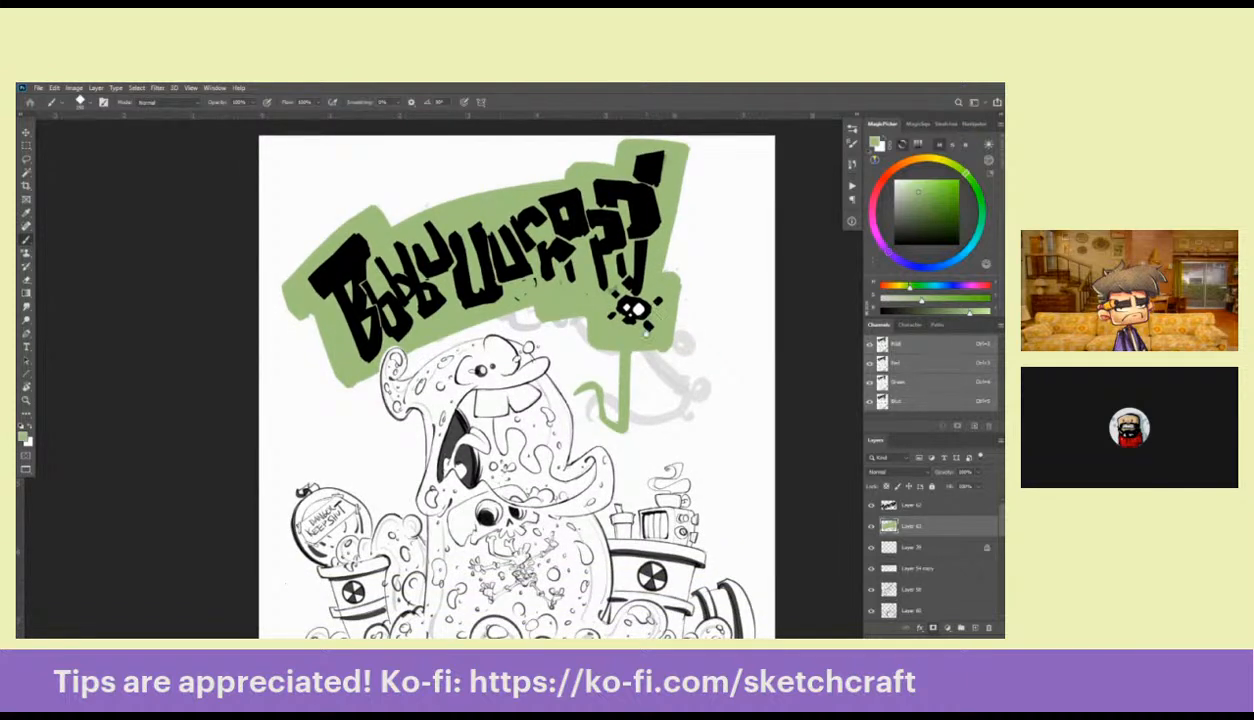
# Shape the tail's hooked end into a pointed arrow barb with the green brush and eraser
pyautogui.moveTo(646, 333); pyautogui.dragTo(642, 336)
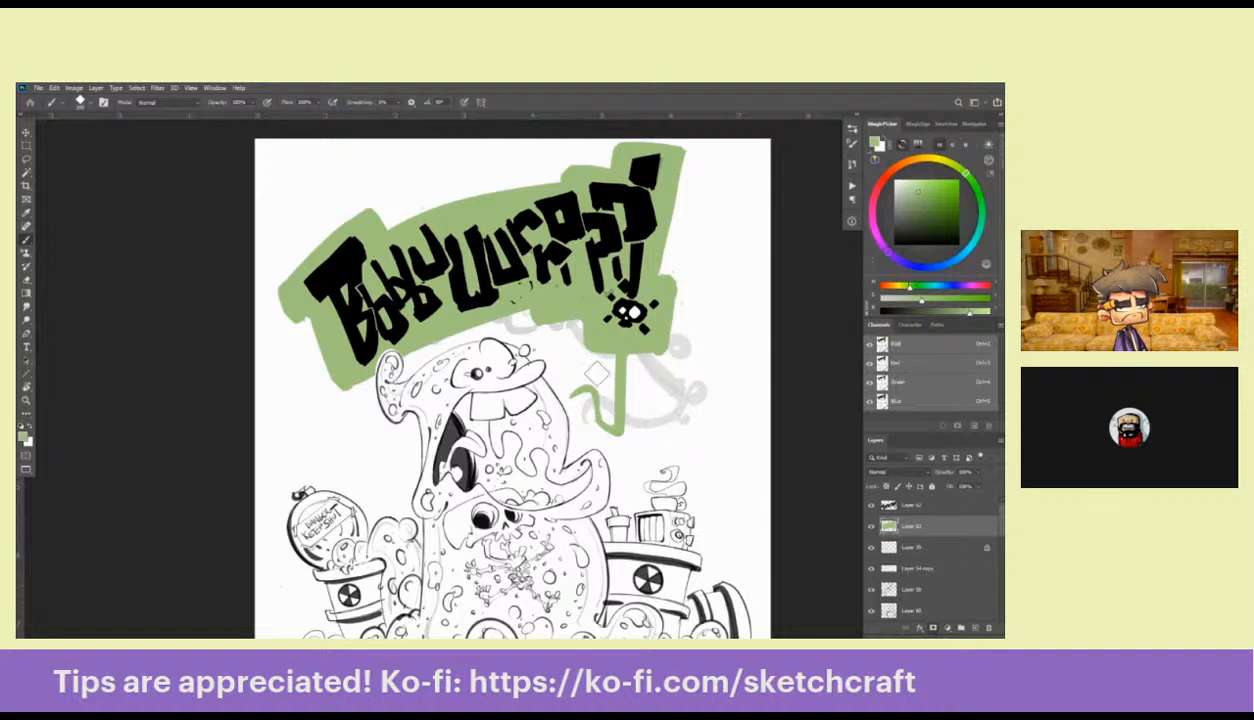
pyautogui.press('e')
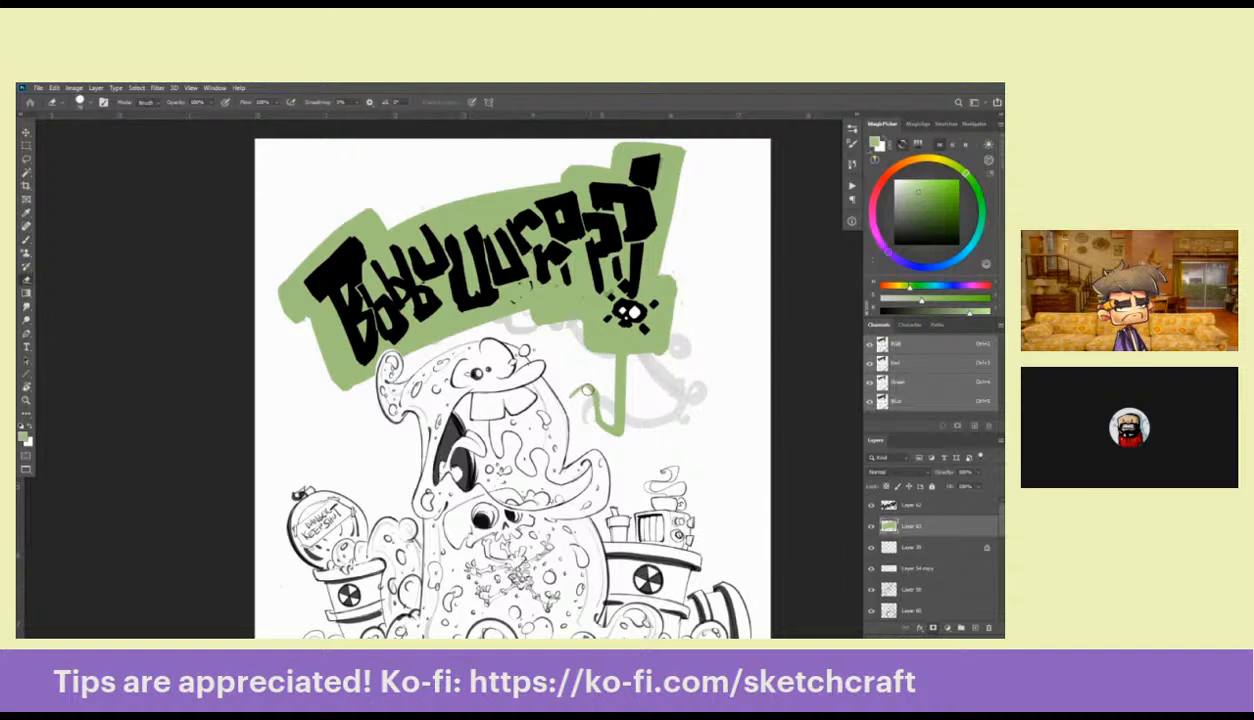
pyautogui.press('b')
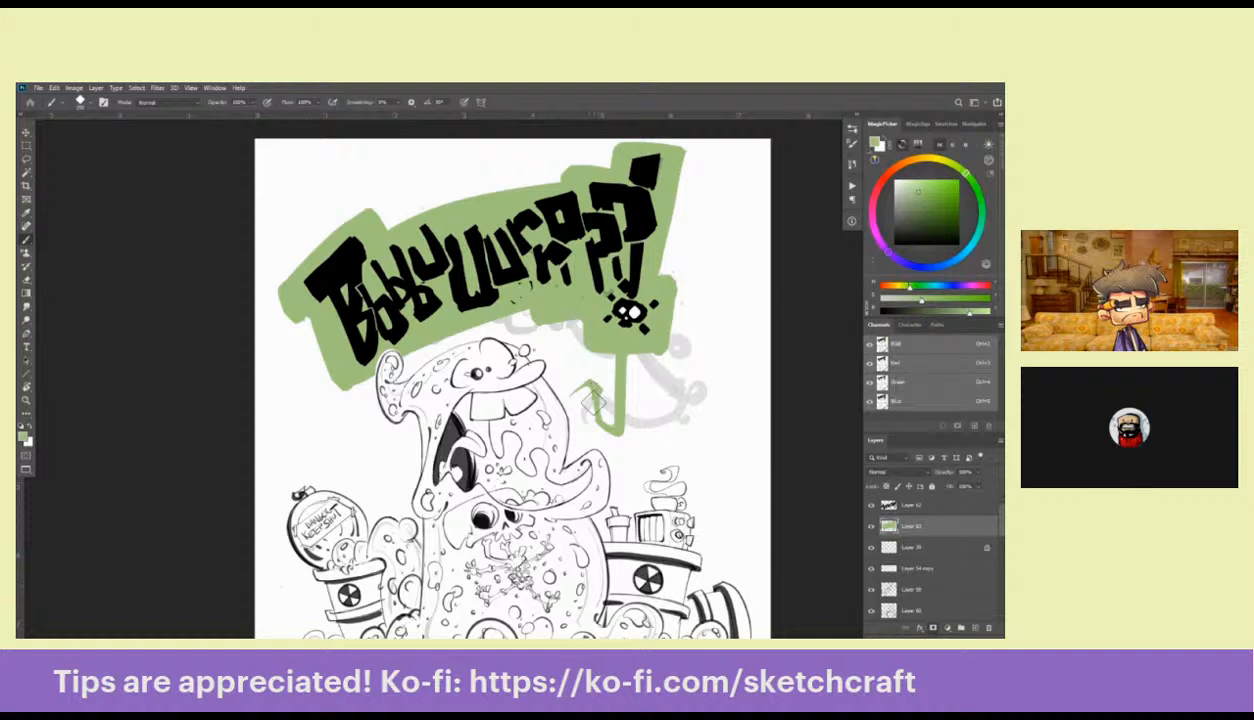
pyautogui.moveTo(594, 402)
pyautogui.mouseDown()
pyautogui.moveTo(583, 412)
pyautogui.moveTo(588, 391)
pyautogui.moveTo(593, 412)
pyautogui.mouseUp()
pyautogui.press('e')
pyautogui.press('b')
# Add an empty layer above the banner and refill the banner's painted pixels with a cooler green
pyautogui.click(973, 627)
pyautogui.click(974, 197)
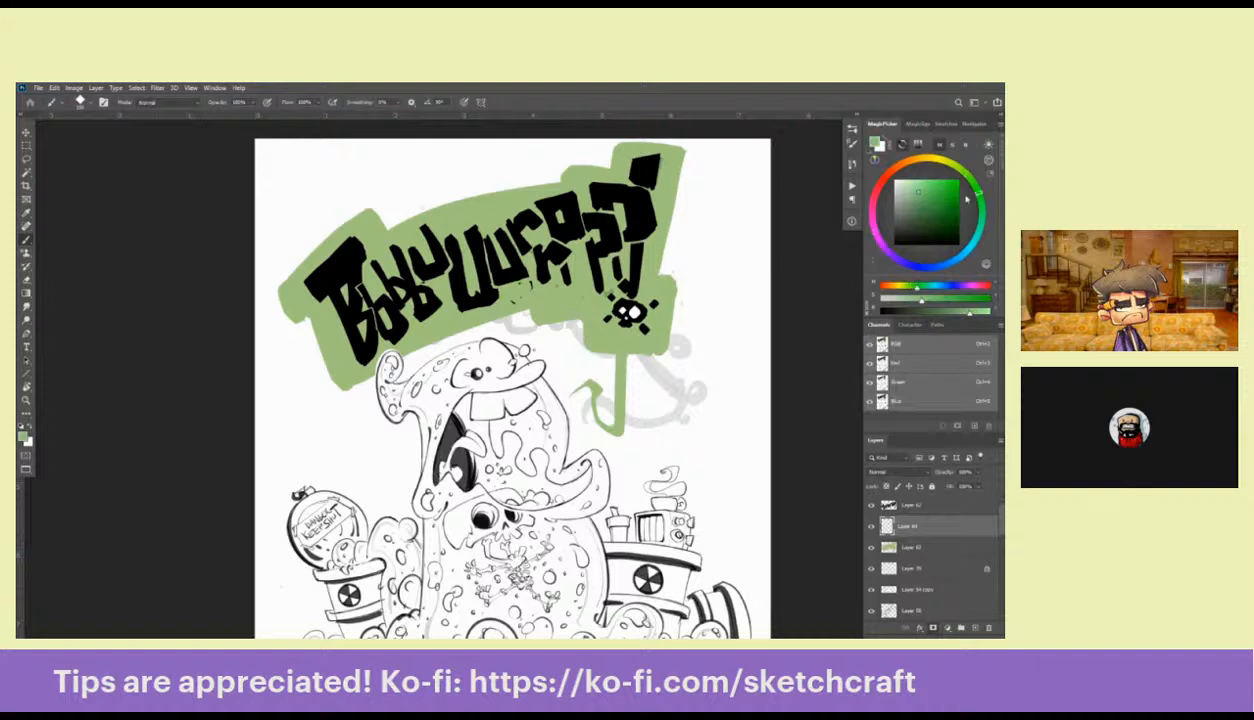
pyautogui.moveTo(650, 346); pyautogui.dragTo(662, 352)
pyautogui.hotkey('ctrl', 'z')
pyautogui.click(918, 547)
pyautogui.hotkey('alt', 'shift', 'BackSpace')
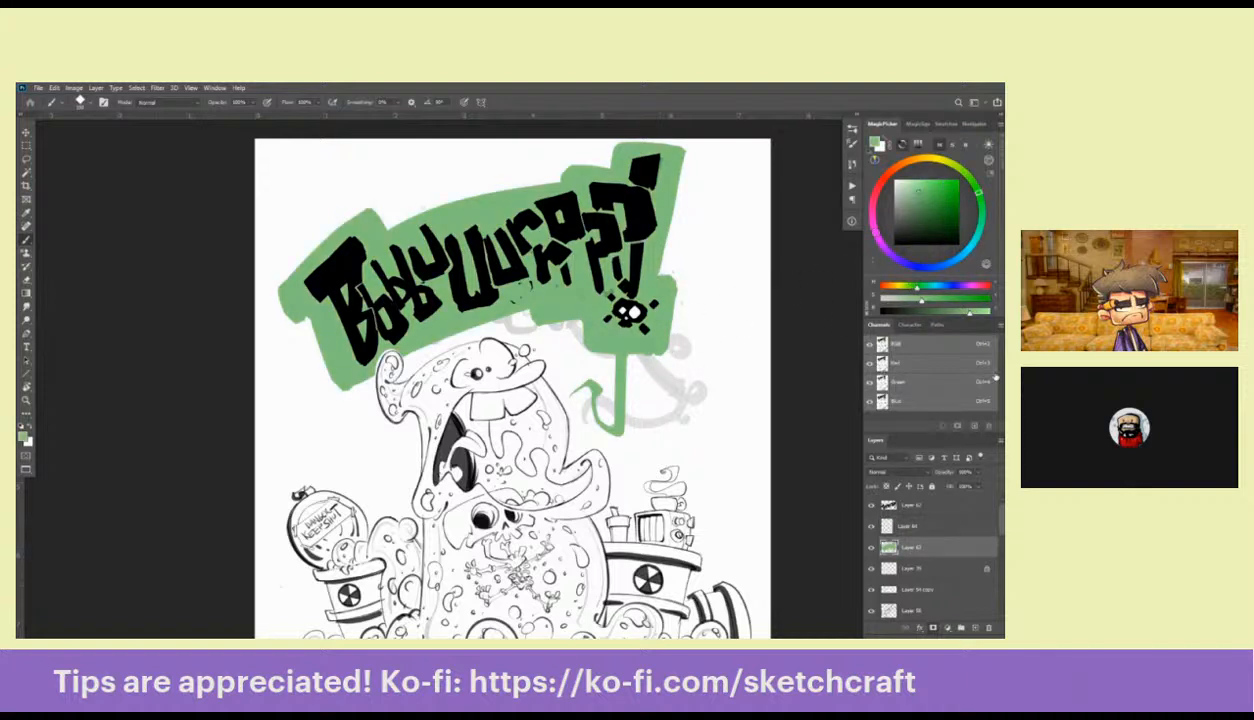
# Add a new layer directly above the banner and set up a round brush with a darker bluish green
pyautogui.click(934, 206)
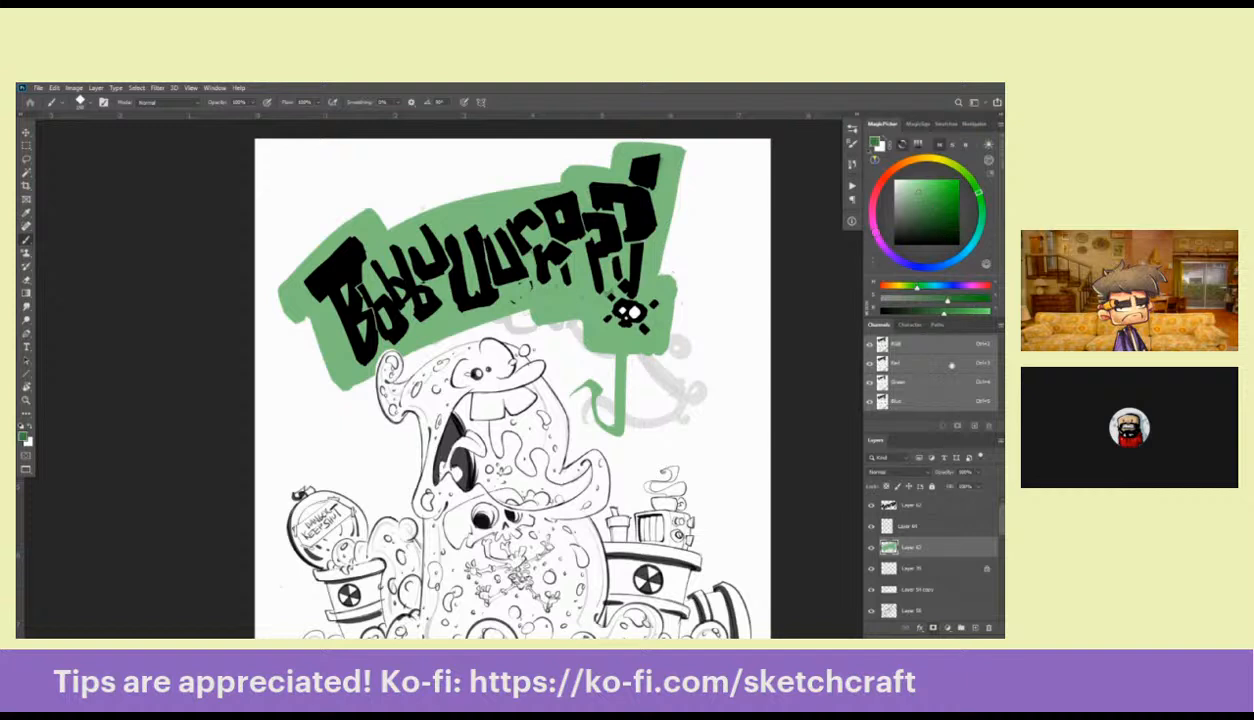
pyautogui.click(976, 628)
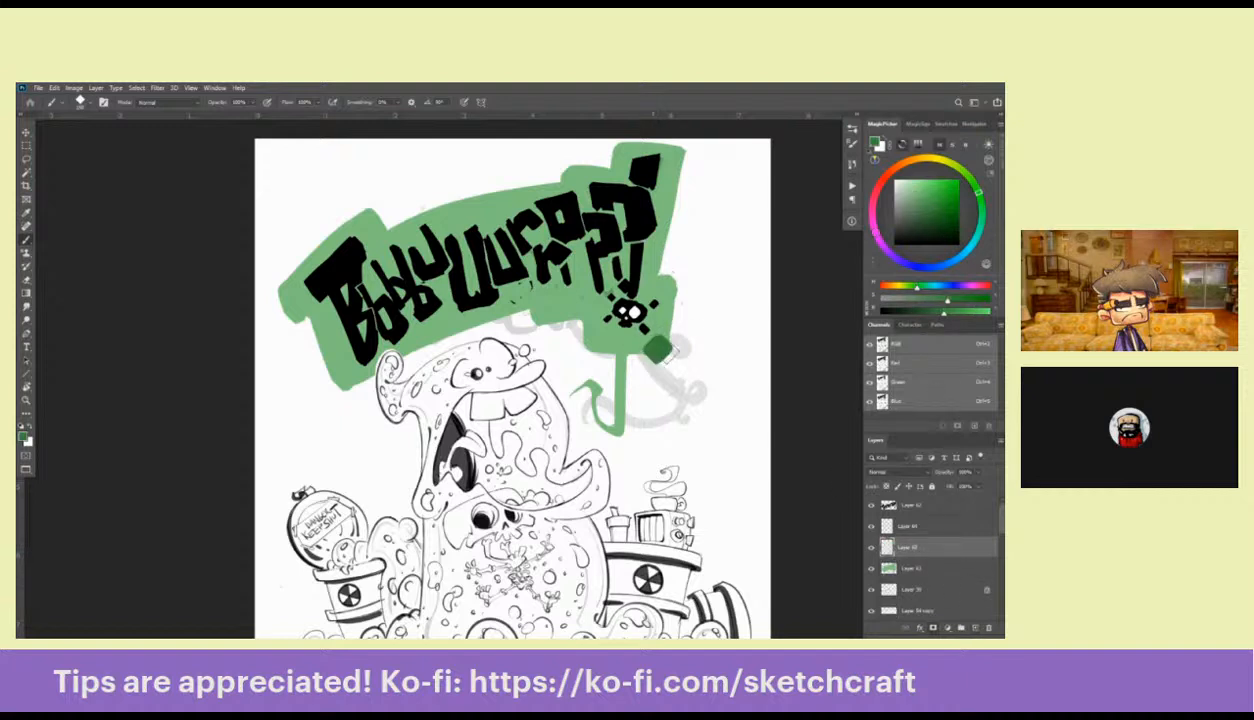
pyautogui.moveTo(654, 342); pyautogui.dragTo(698, 388)
pyautogui.click(983, 207)
pyautogui.click(926, 200)
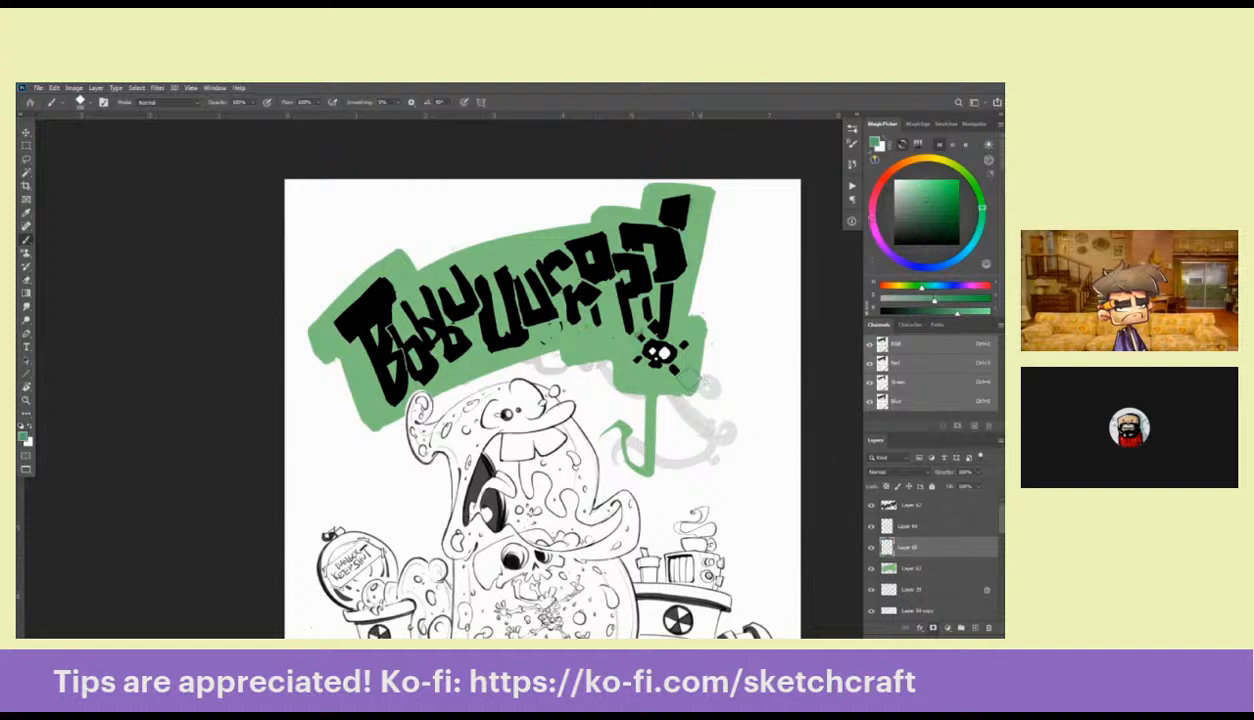
pyautogui.rightClick(684, 352)
pyautogui.click(768, 446)
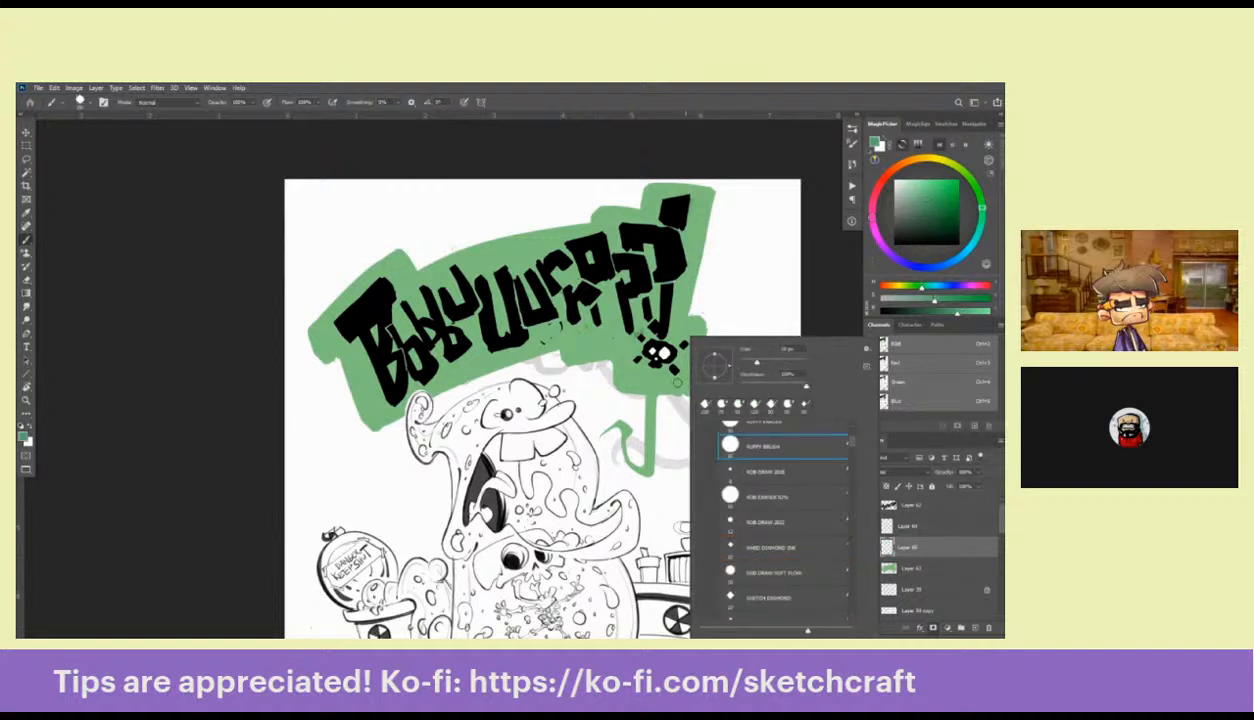
pyautogui.click(687, 391)
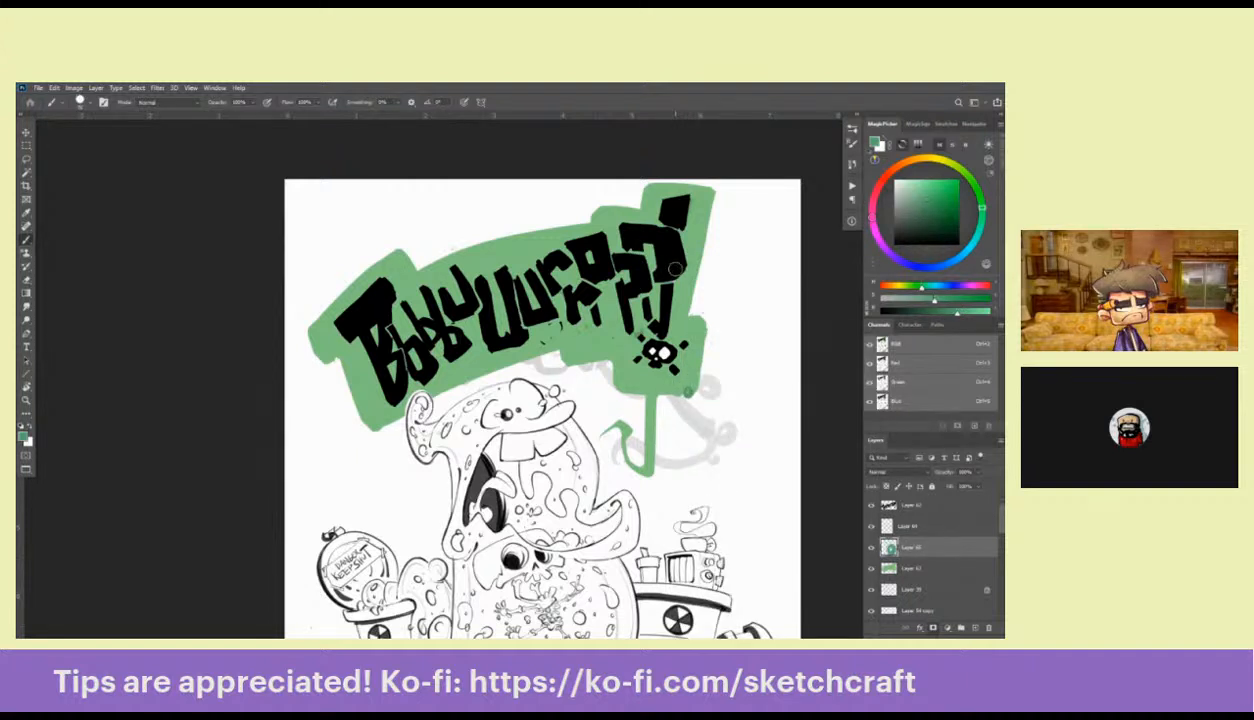
# Dab clusters of darker green round blobs along the banner's lower edge, right side and left corners
pyautogui.moveTo(695, 391); pyautogui.dragTo(692, 382)
pyautogui.moveTo(692, 318); pyautogui.dragTo(703, 321)
pyautogui.moveTo(615, 378)
pyautogui.mouseDown()
pyautogui.moveTo(600, 365)
pyautogui.moveTo(605, 376)
pyautogui.moveTo(696, 318)
pyautogui.moveTo(611, 313)
pyautogui.mouseUp()
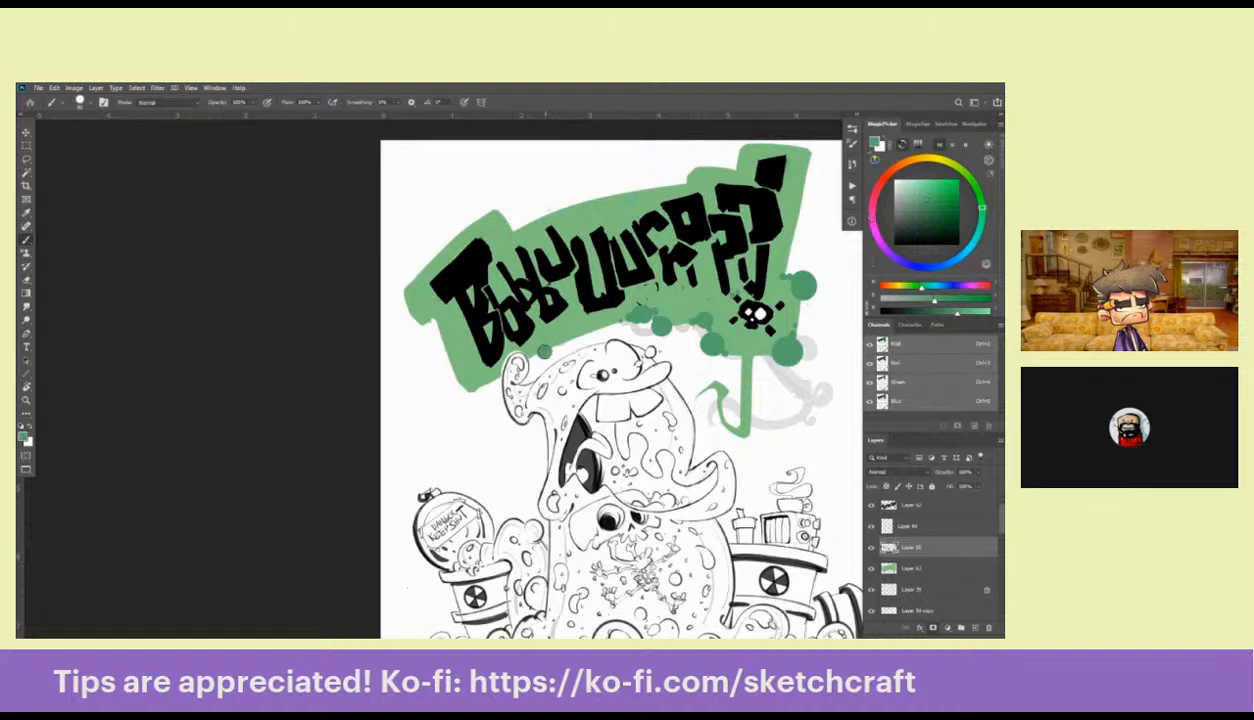
pyautogui.moveTo(543, 350)
pyautogui.mouseDown()
pyautogui.moveTo(562, 333)
pyautogui.moveTo(463, 386)
pyautogui.moveTo(447, 378)
pyautogui.moveTo(474, 379)
pyautogui.mouseUp()
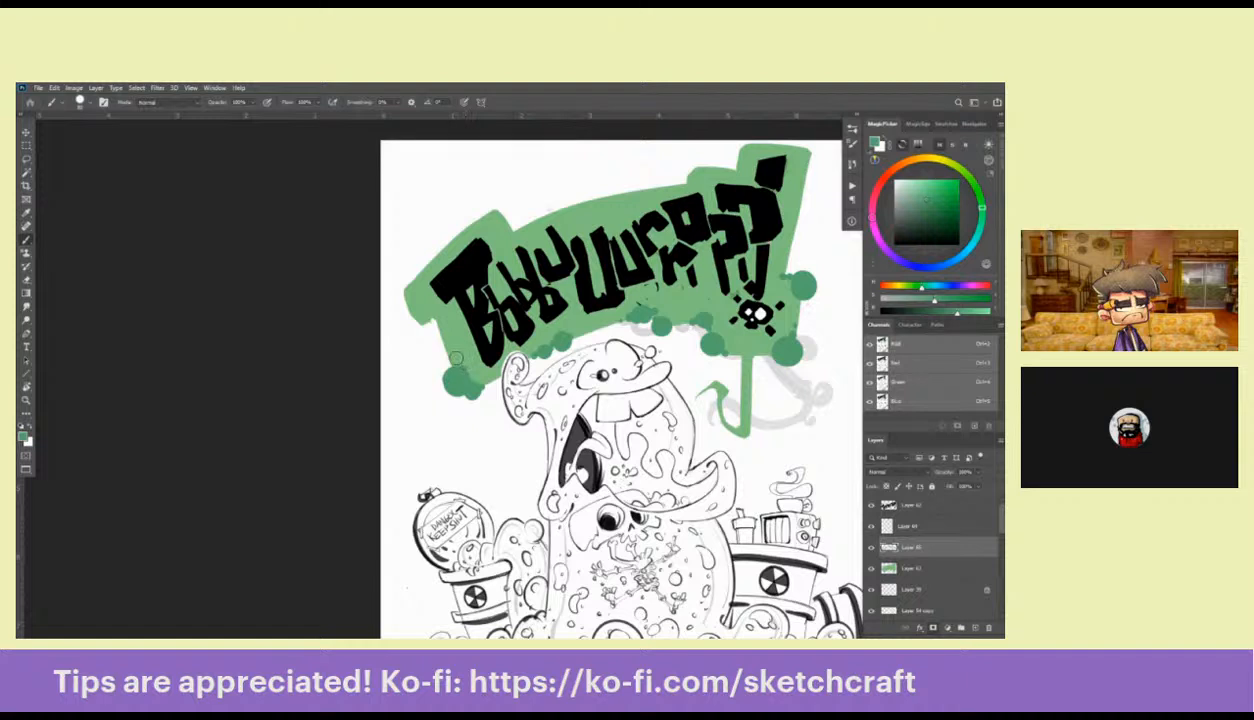
pyautogui.moveTo(430, 318)
pyautogui.mouseDown()
pyautogui.moveTo(410, 316)
pyautogui.moveTo(409, 293)
pyautogui.moveTo(392, 286)
pyautogui.moveTo(402, 272)
pyautogui.mouseUp()
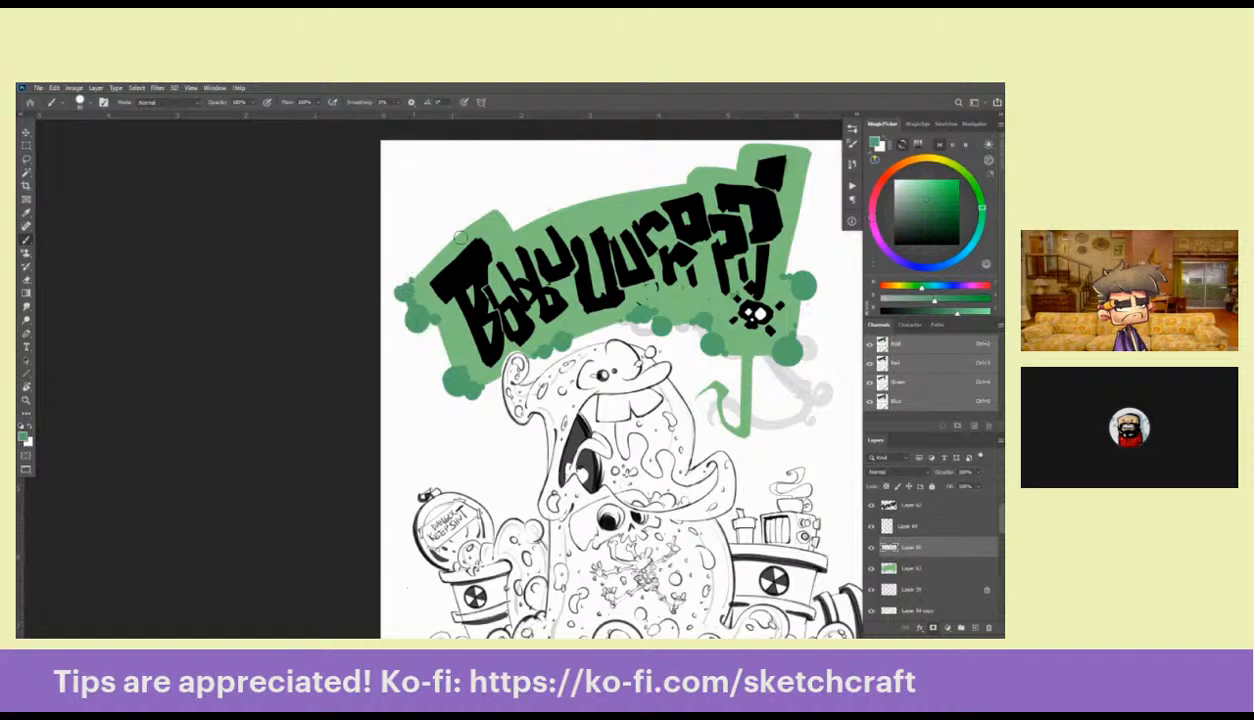
pyautogui.moveTo(482, 210)
pyautogui.mouseDown()
pyautogui.moveTo(500, 209)
pyautogui.moveTo(468, 200)
pyautogui.moveTo(409, 281)
pyautogui.mouseUp()
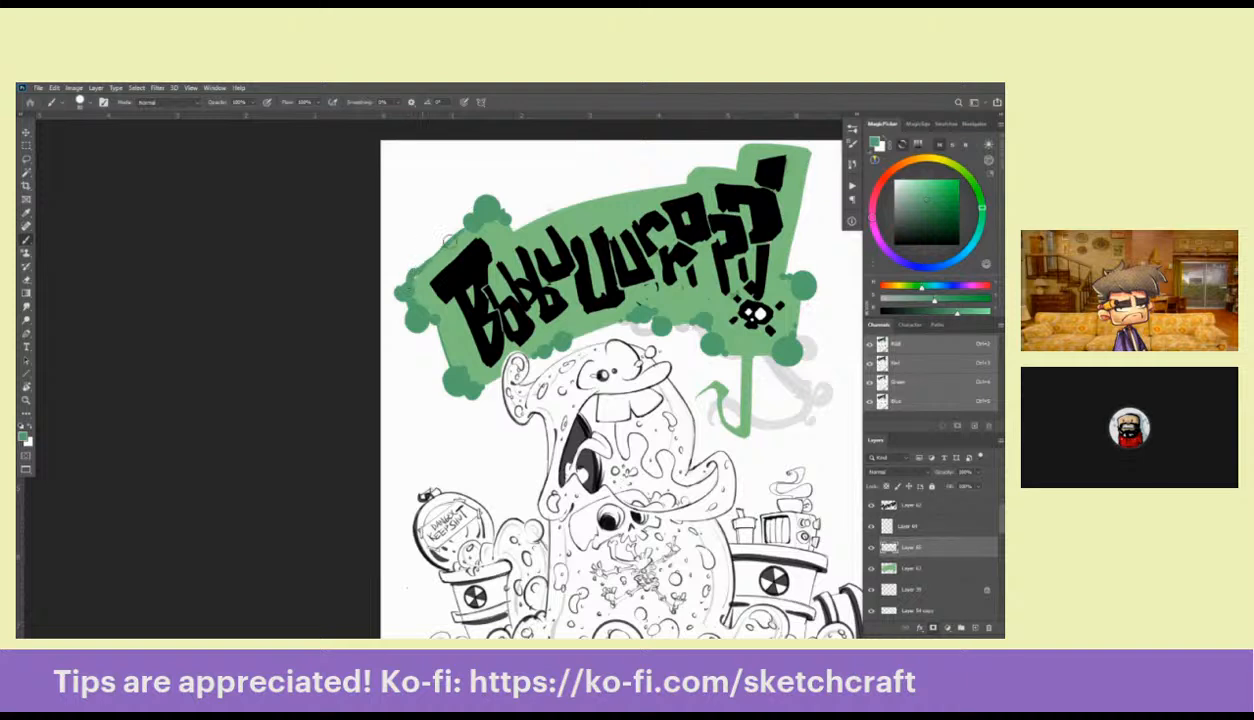
pyautogui.moveTo(540, 240); pyautogui.dragTo(506, 266)
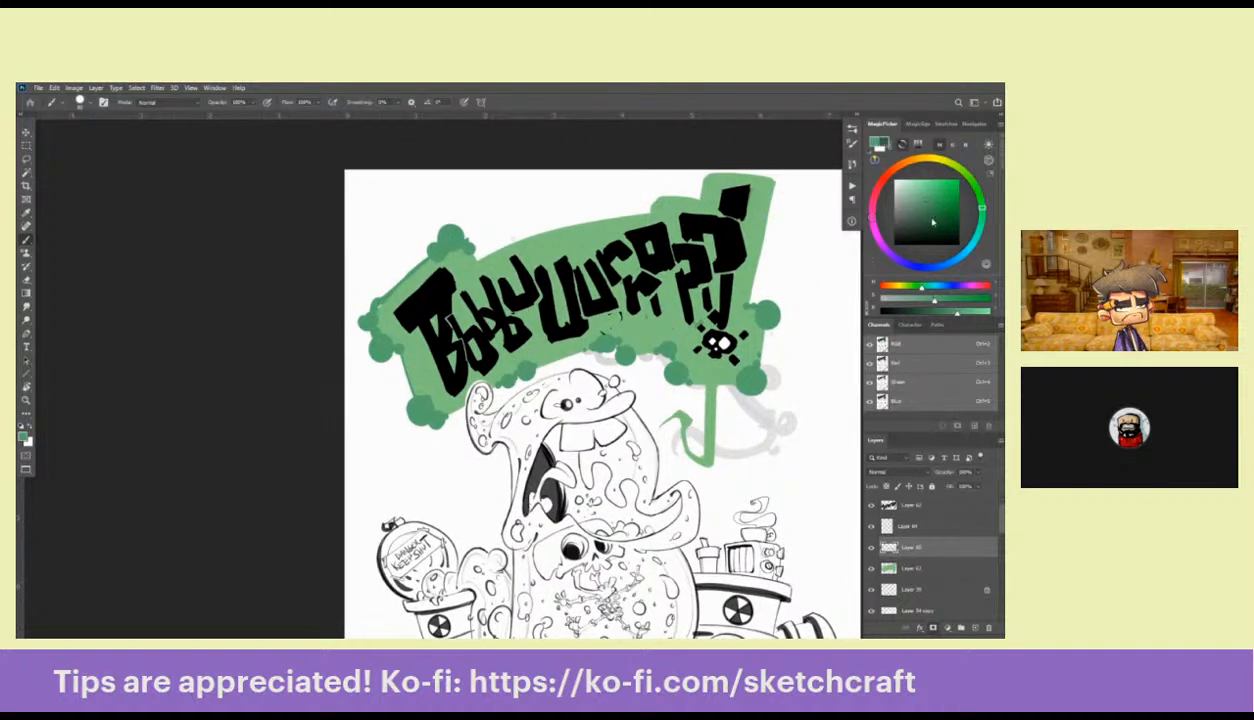
# Sketch dark green spikes on the upper-left blob cluster and add round blobs along the banner's upper edge and upper-right corner
pyautogui.click(932, 222)
pyautogui.keyDown('alt'); pyautogui.click(450, 230); pyautogui.keyUp('alt')
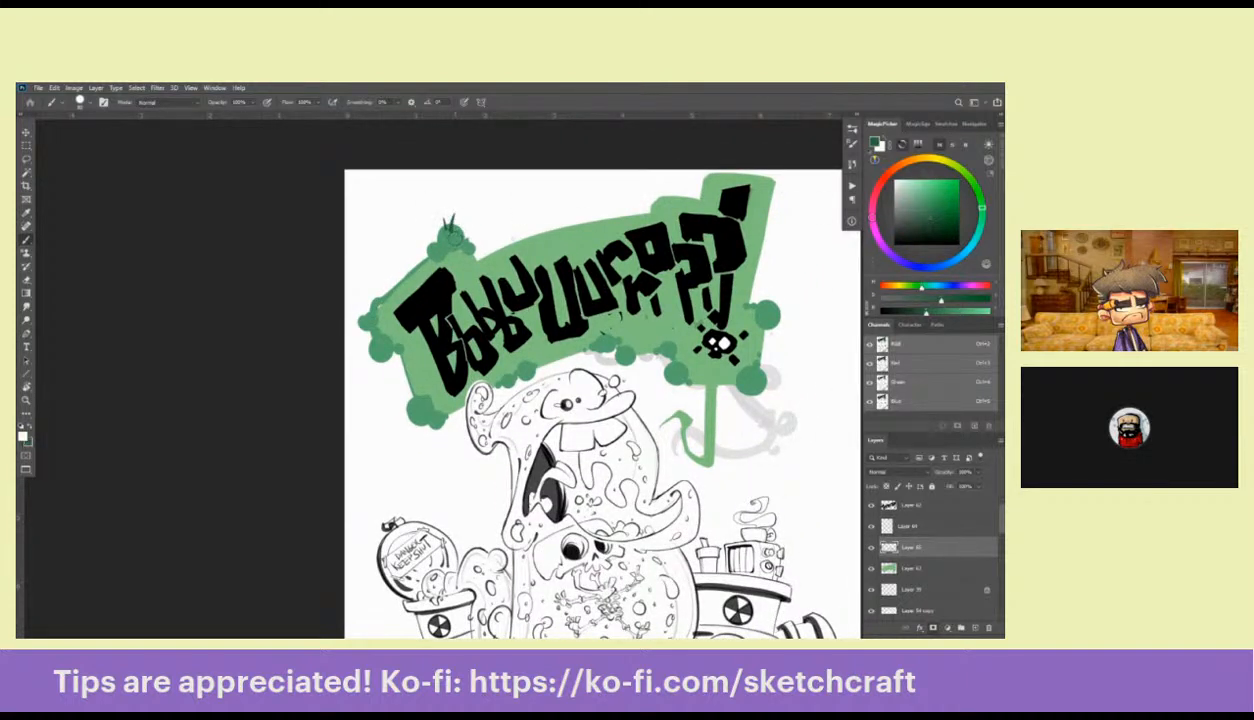
pyautogui.moveTo(463, 308); pyautogui.dragTo(397, 324)
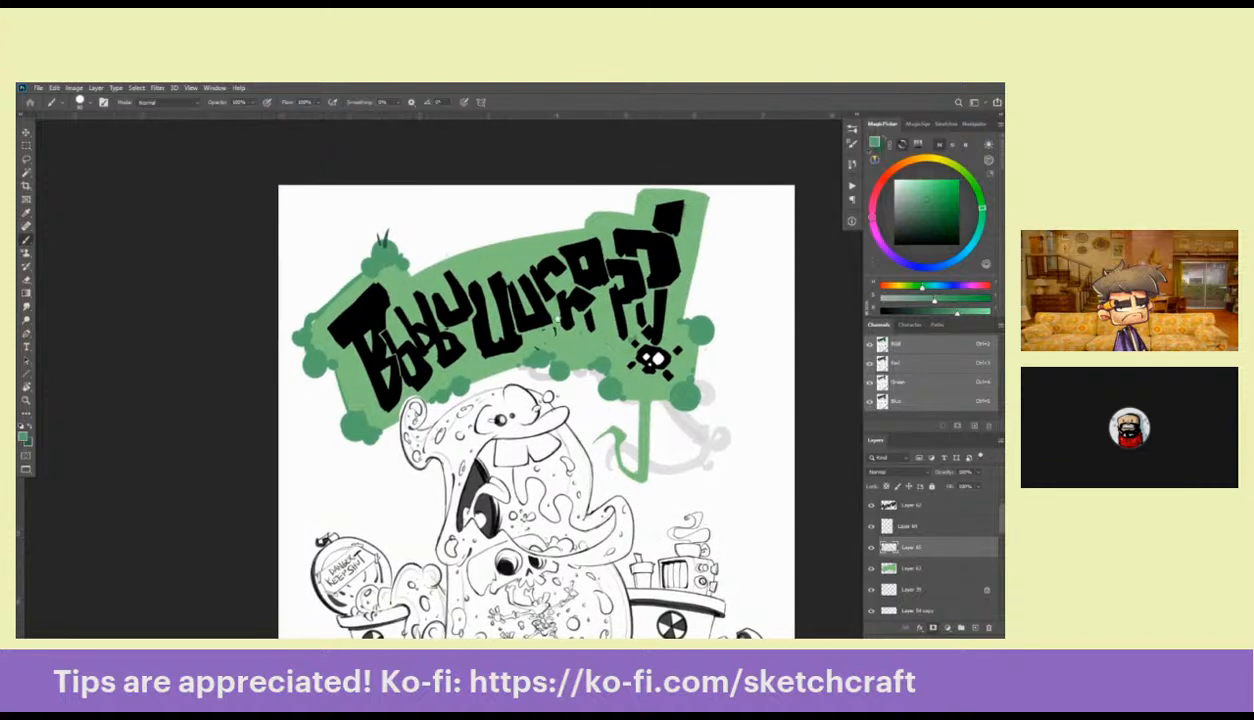
pyautogui.moveTo(413, 275)
pyautogui.mouseDown()
pyautogui.moveTo(587, 229)
pyautogui.moveTo(593, 211)
pyautogui.moveTo(631, 216)
pyautogui.moveTo(638, 196)
pyautogui.moveTo(665, 186)
pyautogui.moveTo(641, 193)
pyautogui.moveTo(714, 201)
pyautogui.moveTo(693, 188)
pyautogui.moveTo(720, 203)
pyautogui.mouseUp()
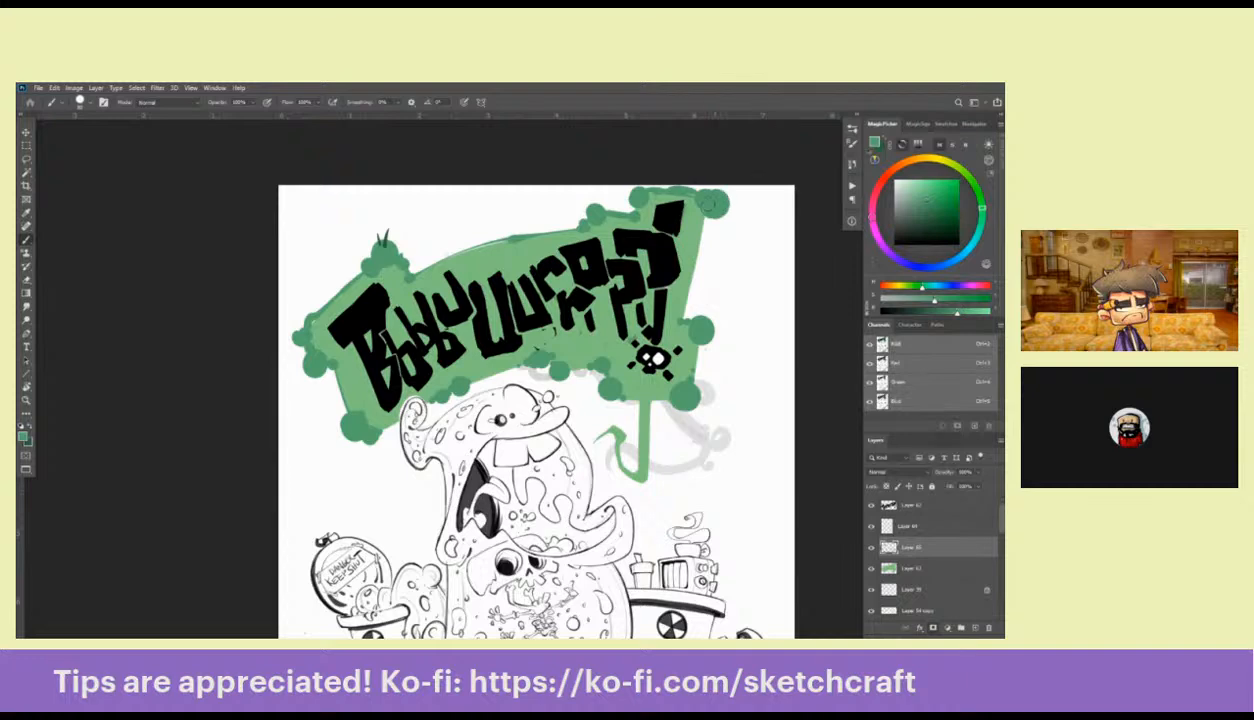
# Check the document's canvas dimensions and look over the lower part of the illustration
pyautogui.click(79, 88)
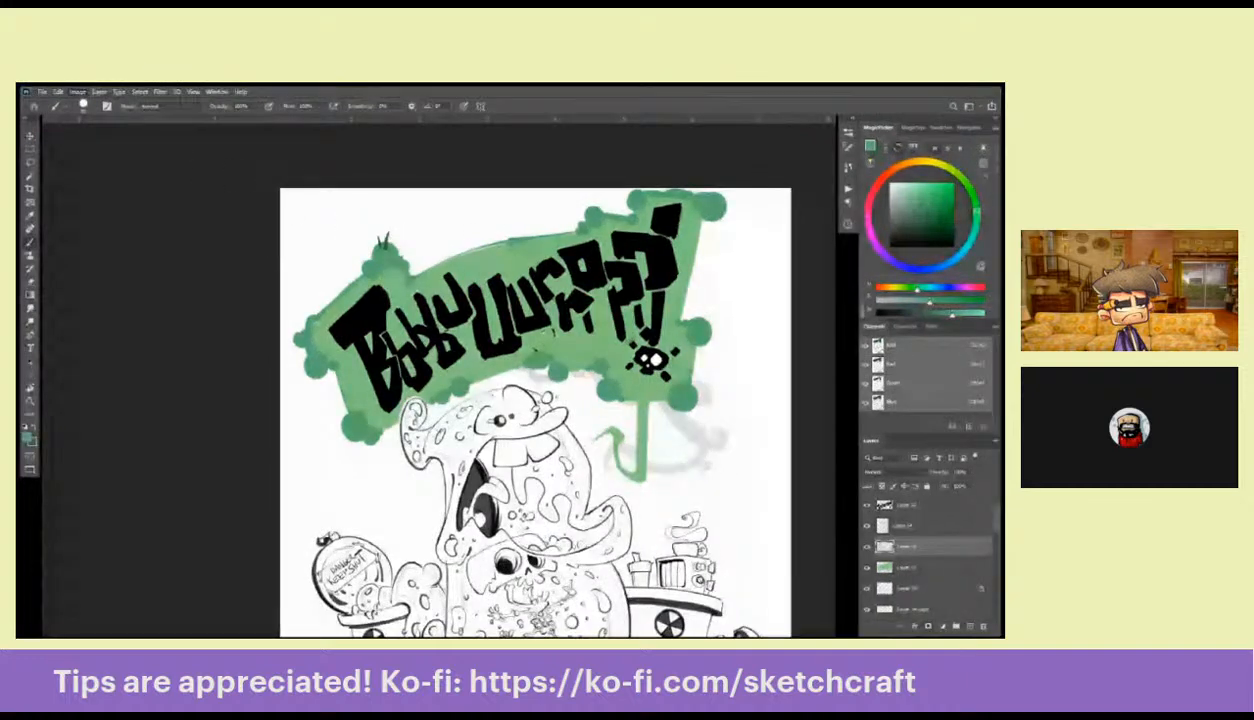
pyautogui.click(99, 180)
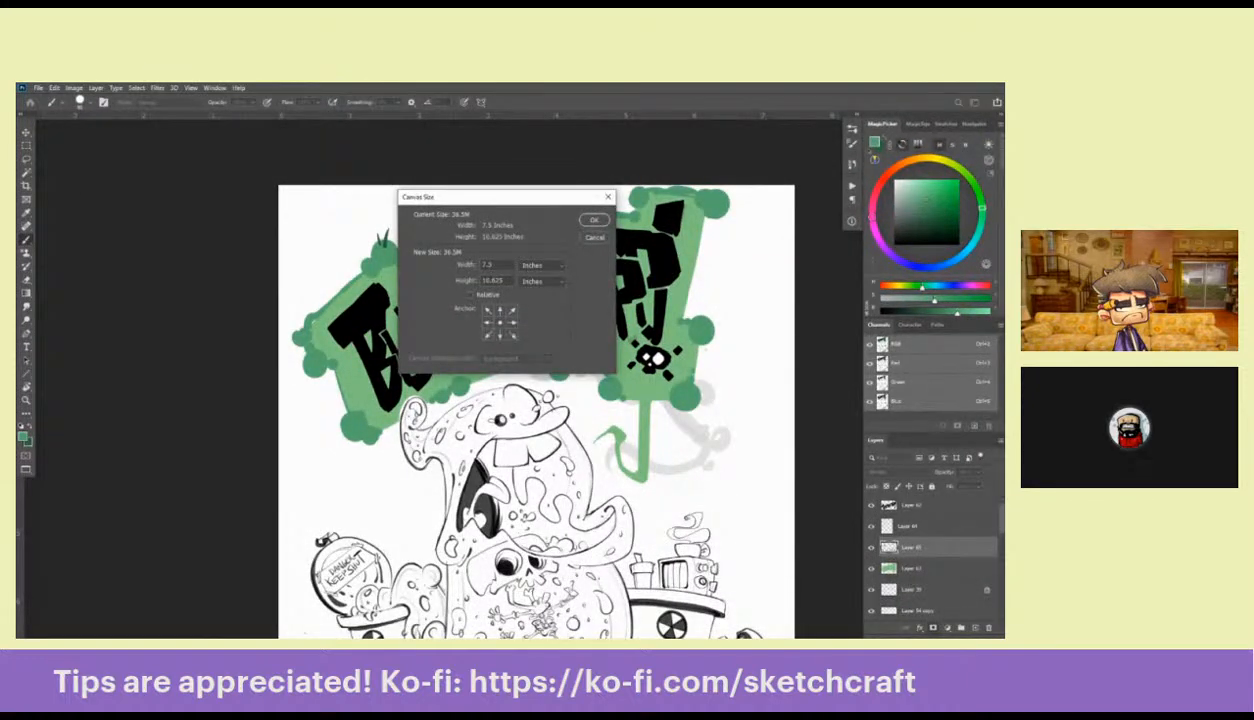
pyautogui.moveTo(508, 281); pyautogui.dragTo(480, 277)
pyautogui.click(595, 238)
pyautogui.moveTo(602, 448); pyautogui.dragTo(561, 488)
pyautogui.moveTo(481, 394); pyautogui.dragTo(501, 181)
# Try adjusting the canvas size with the anchor set to the top centre
pyautogui.click(67, 88)
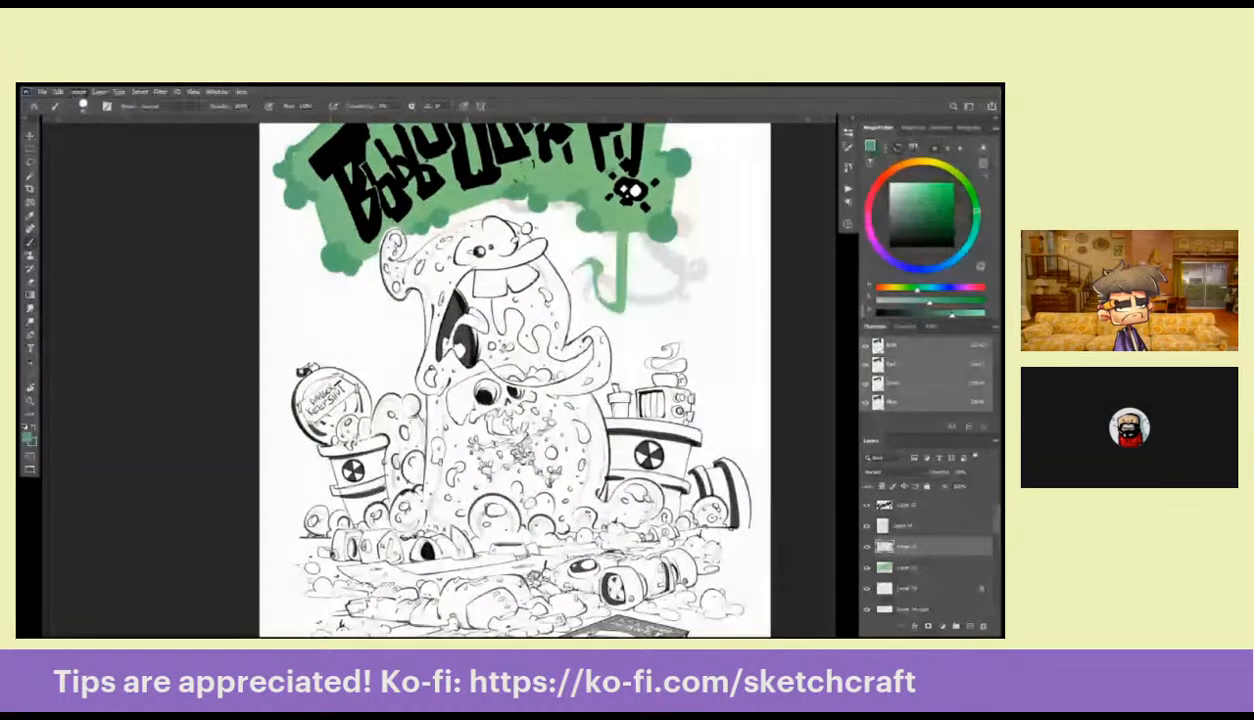
pyautogui.click(112, 170)
pyautogui.click(500, 310)
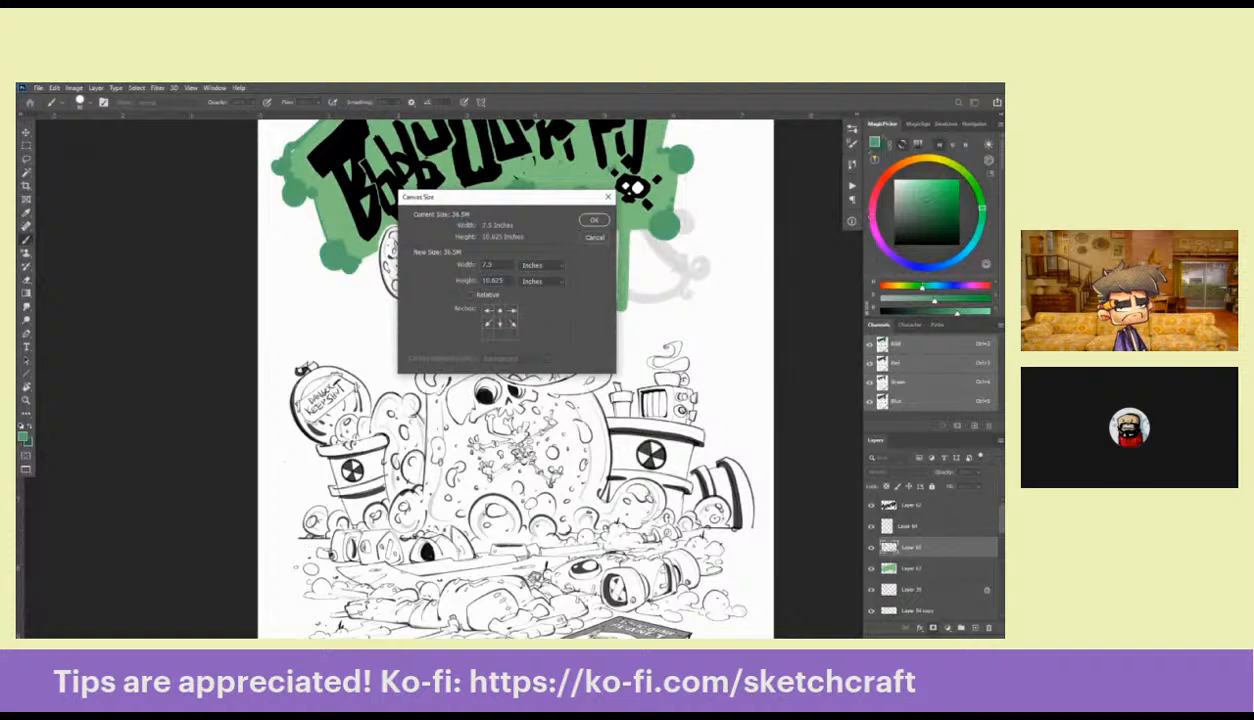
pyautogui.click(594, 219)
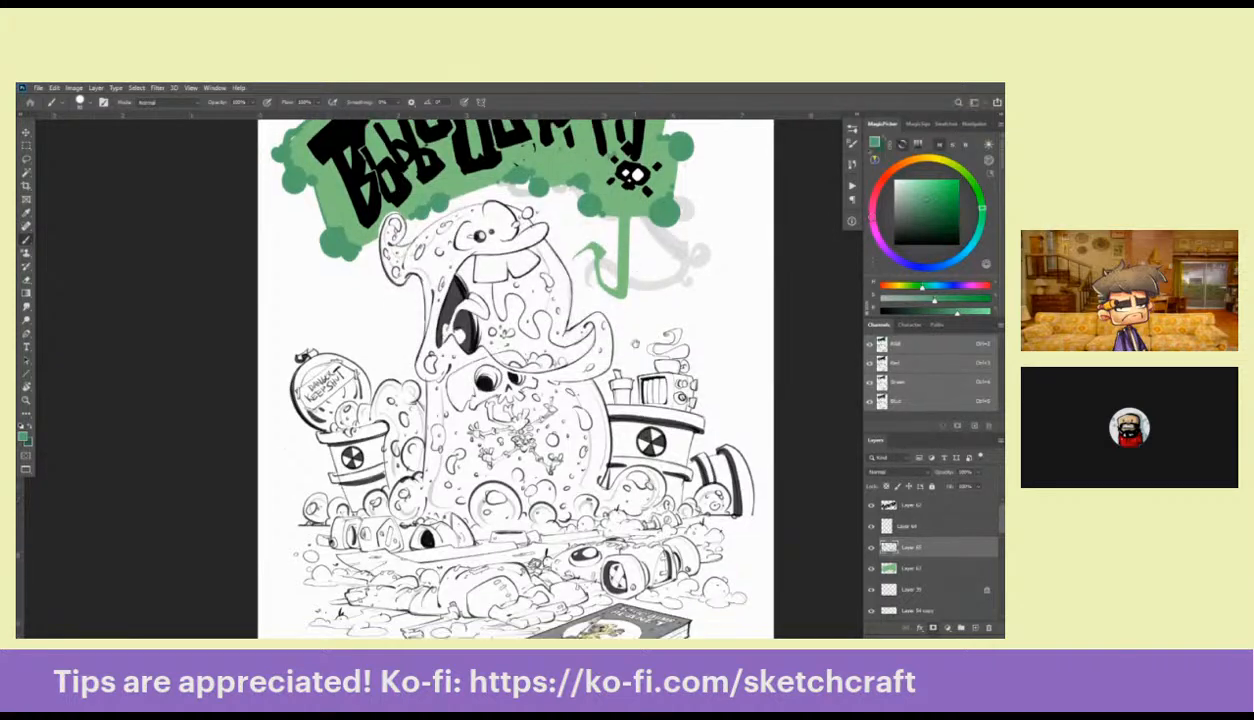
pyautogui.moveTo(622, 332); pyautogui.dragTo(615, 453)
pyautogui.scroll(-5, 312, 240)
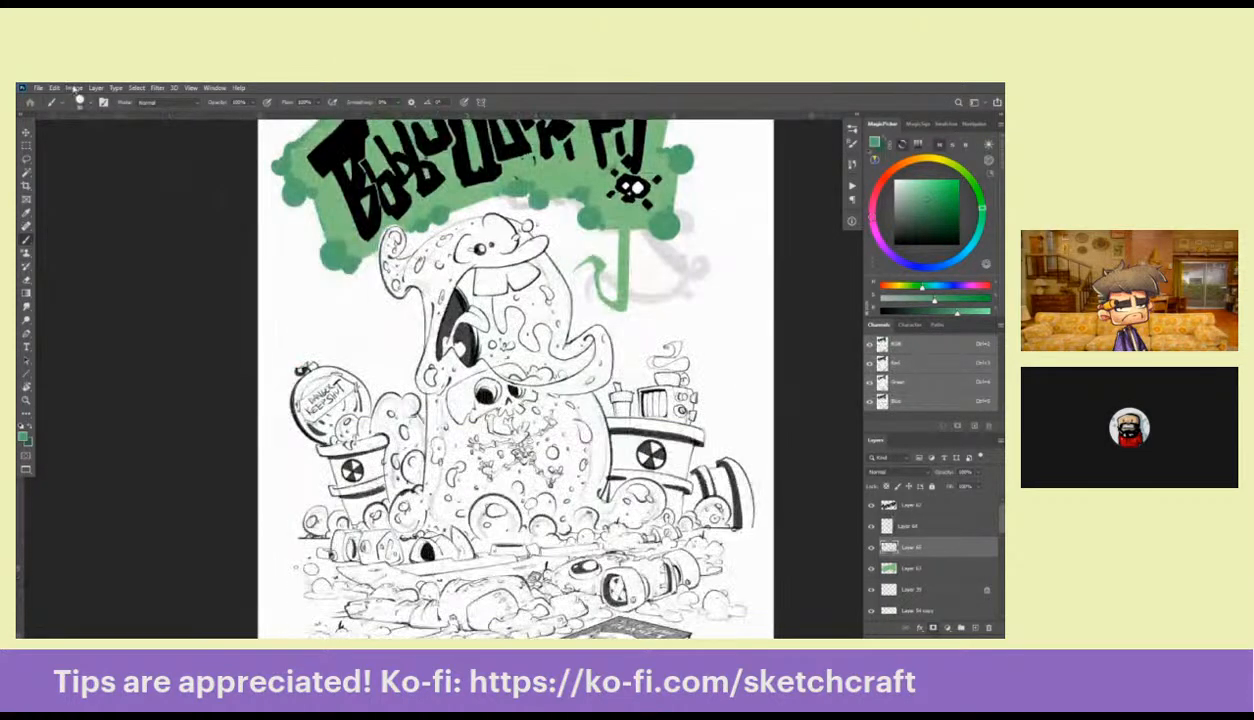
pyautogui.hotkey('ctrl', 'alt', 'c')
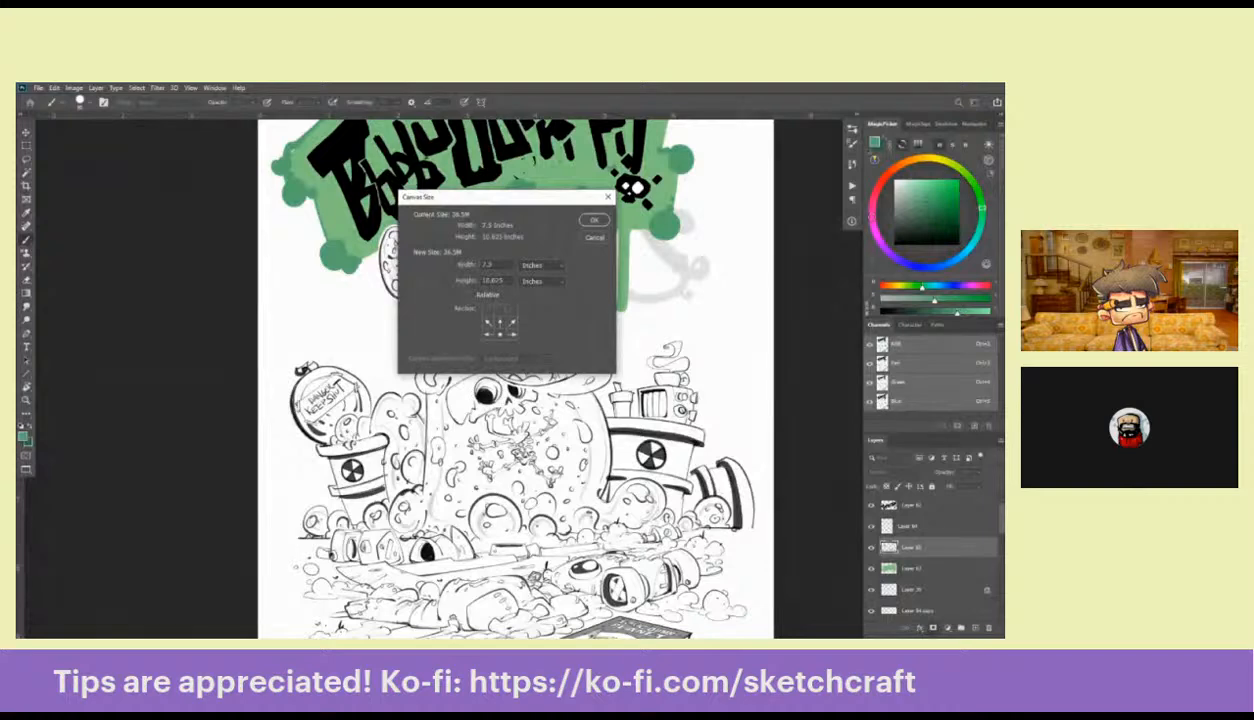
pyautogui.click(500, 310)
pyautogui.click(594, 219)
pyautogui.scroll(5, 618, 336)
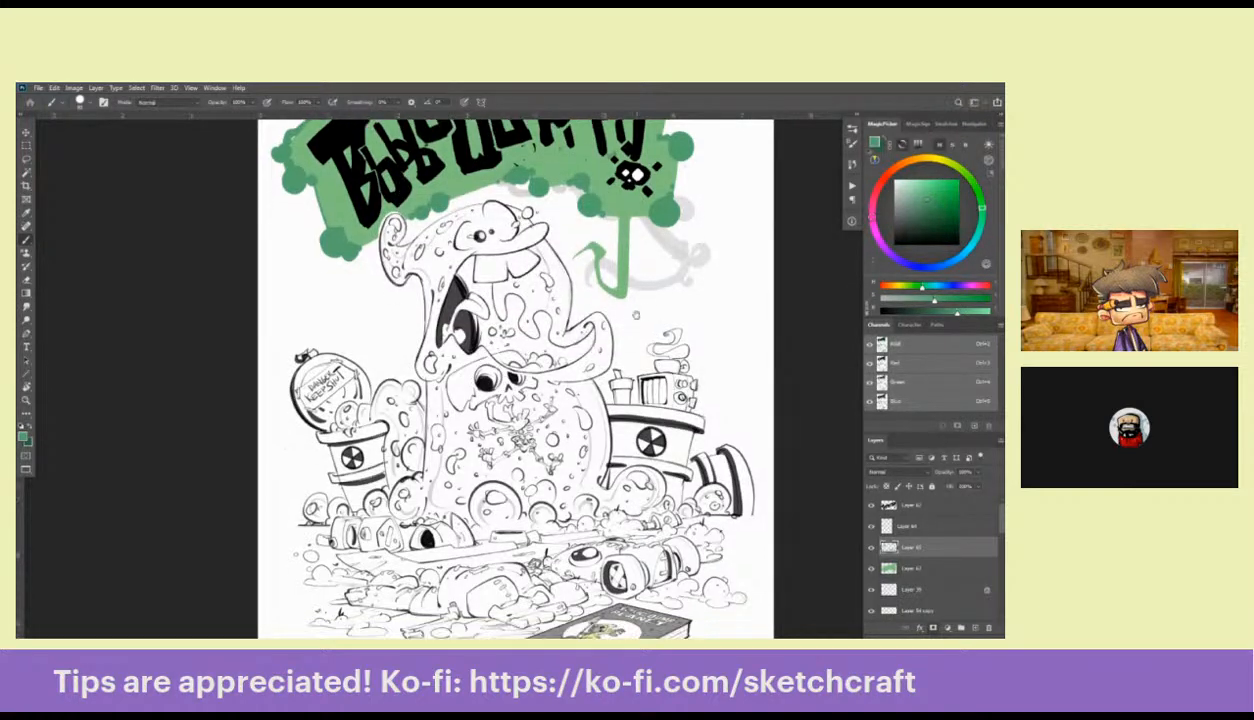
# Select the white background layer at the bottom of the layer stack and reset the colours to black and white
pyautogui.scroll(-5, 1000, 622)
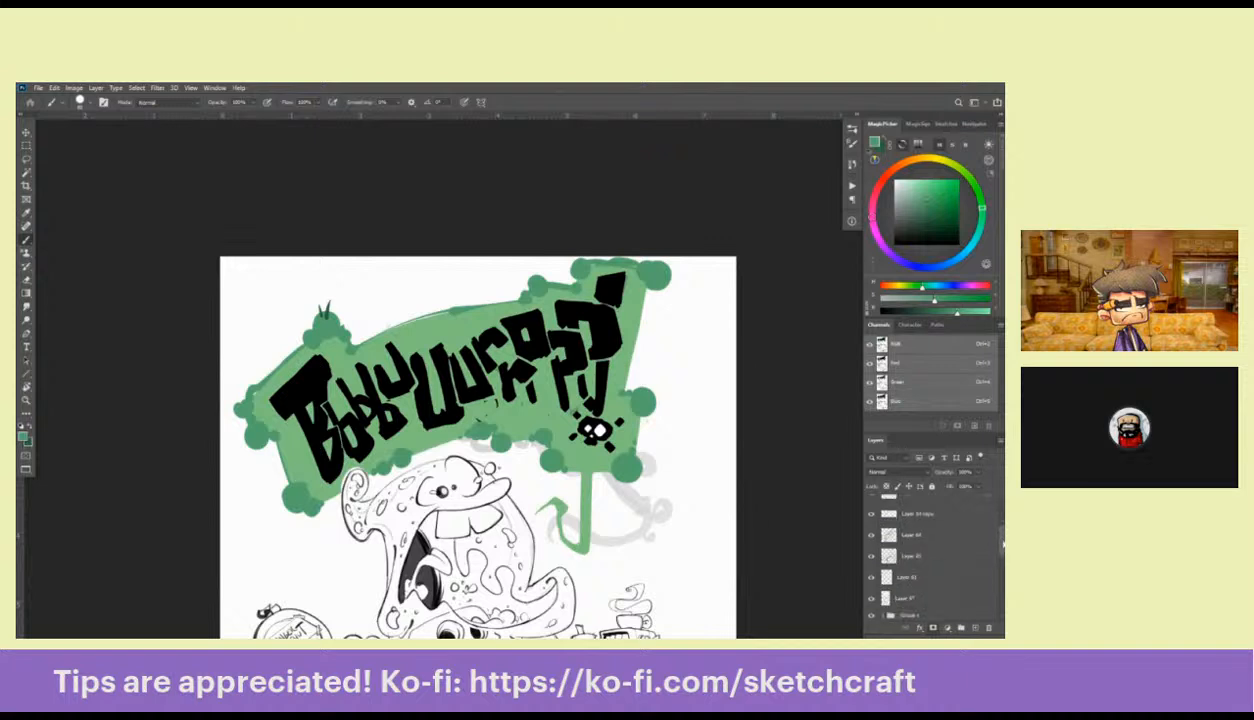
pyautogui.click(961, 603)
pyautogui.press('d')
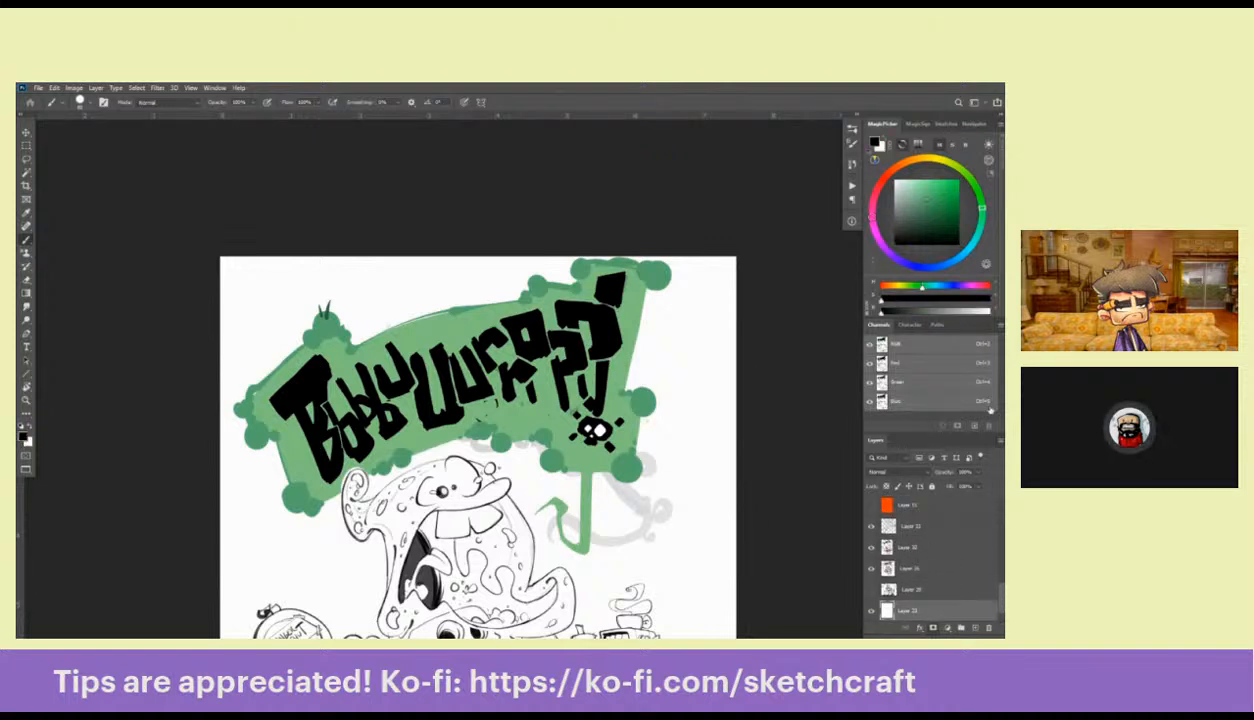
pyautogui.press('z')
pyautogui.keyDown('alt'); pyautogui.click(655, 409); pyautogui.keyUp('alt')
pyautogui.keyDown('alt'); pyautogui.click(655, 409); pyautogui.keyUp('alt')
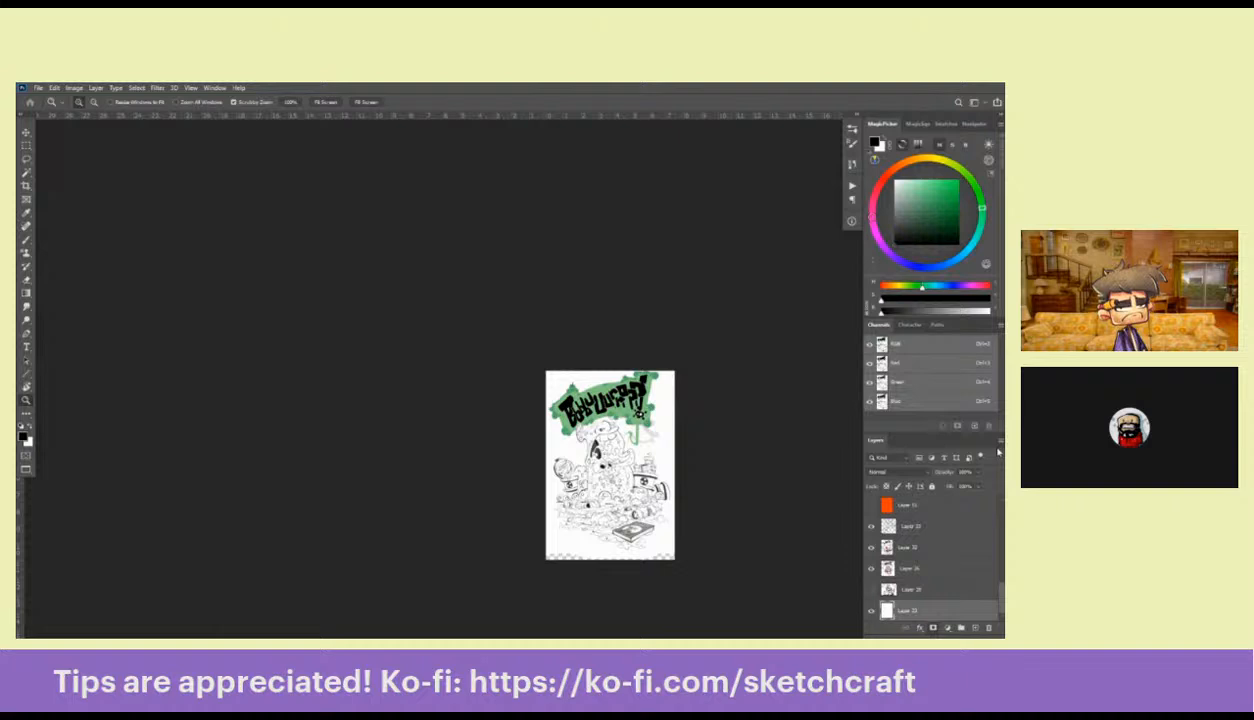
pyautogui.click(908, 589)
pyautogui.click(923, 507)
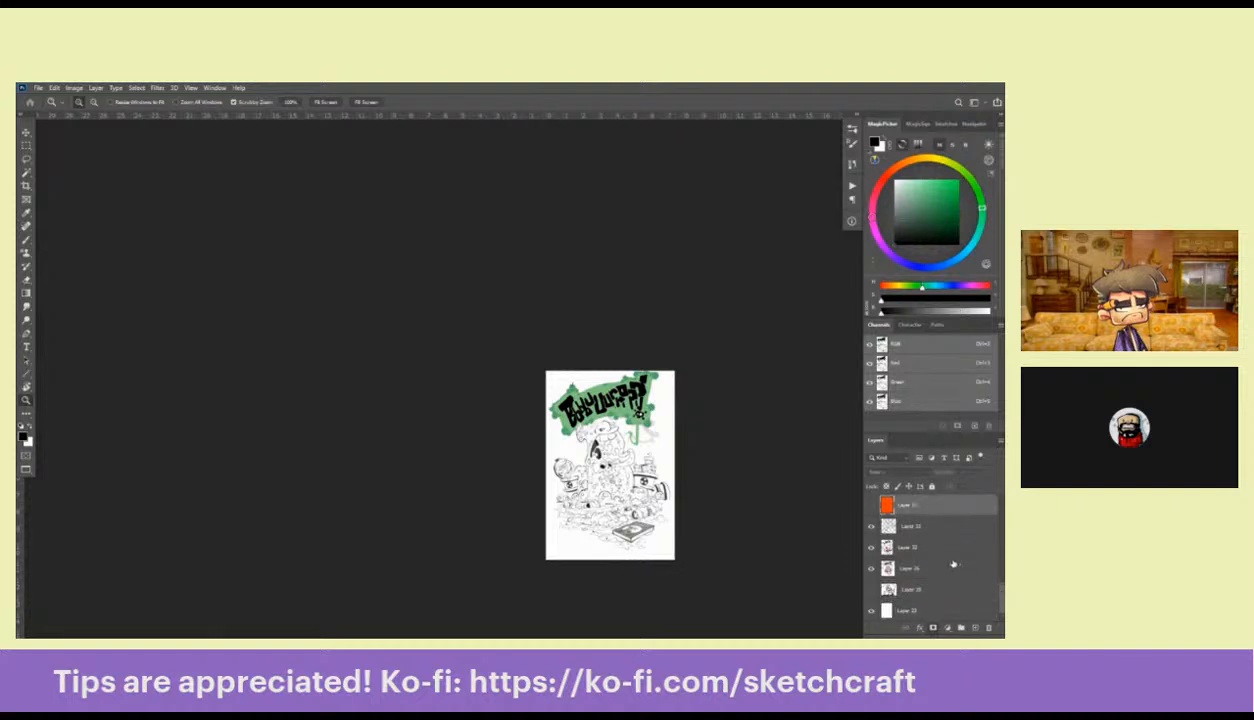
# Try extending the canvas height to 12 inches with the anchor at the top centre
pyautogui.moveTo(756, 489); pyautogui.dragTo(663, 409)
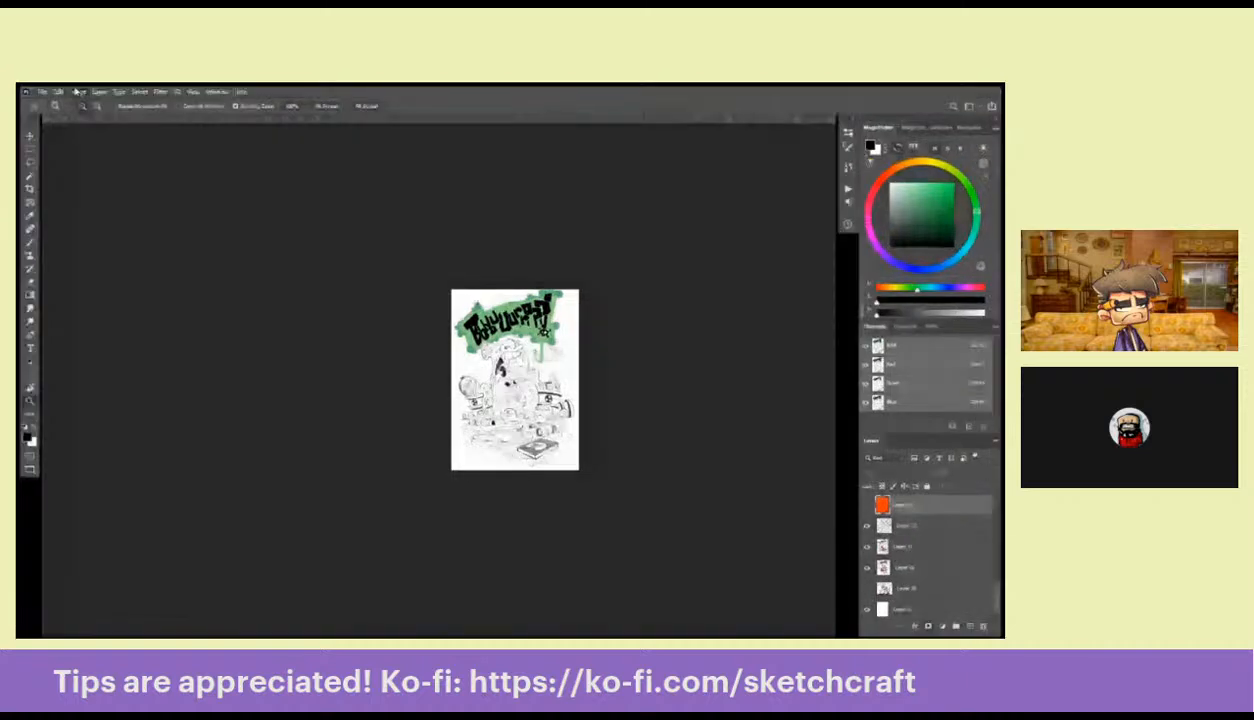
pyautogui.hotkey('ctrl', 'alt', 'c')
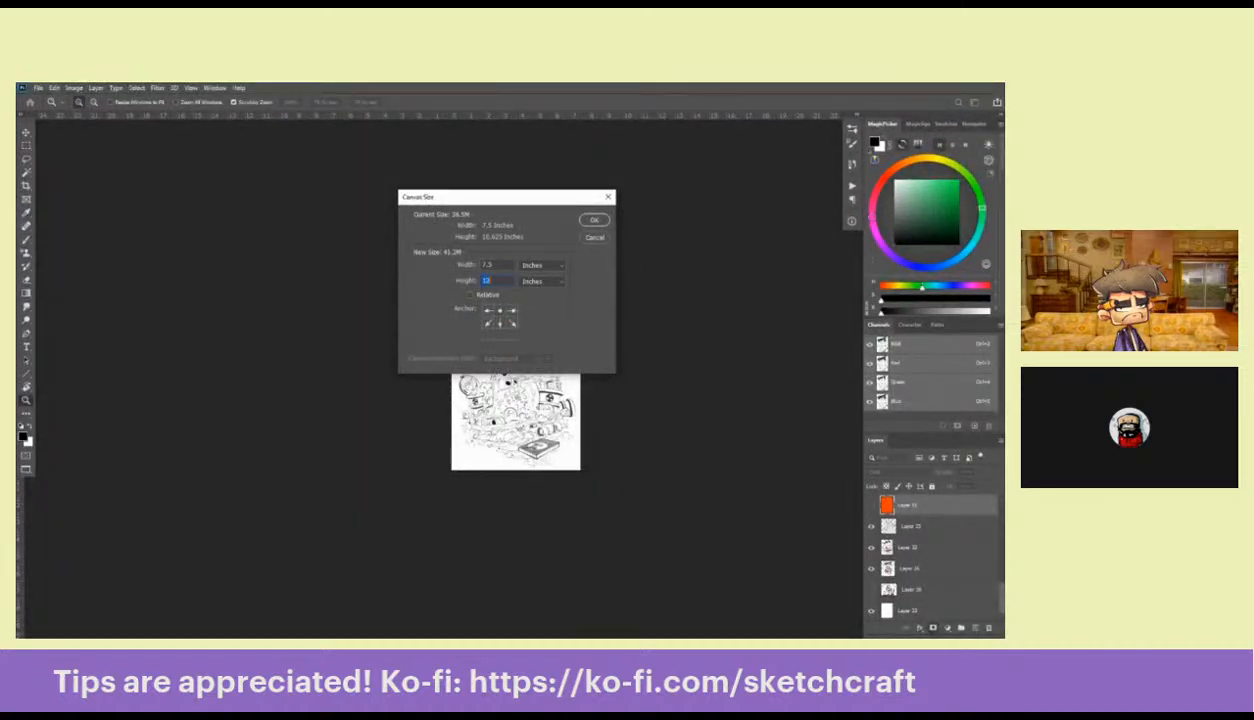
pyautogui.click(585, 220)
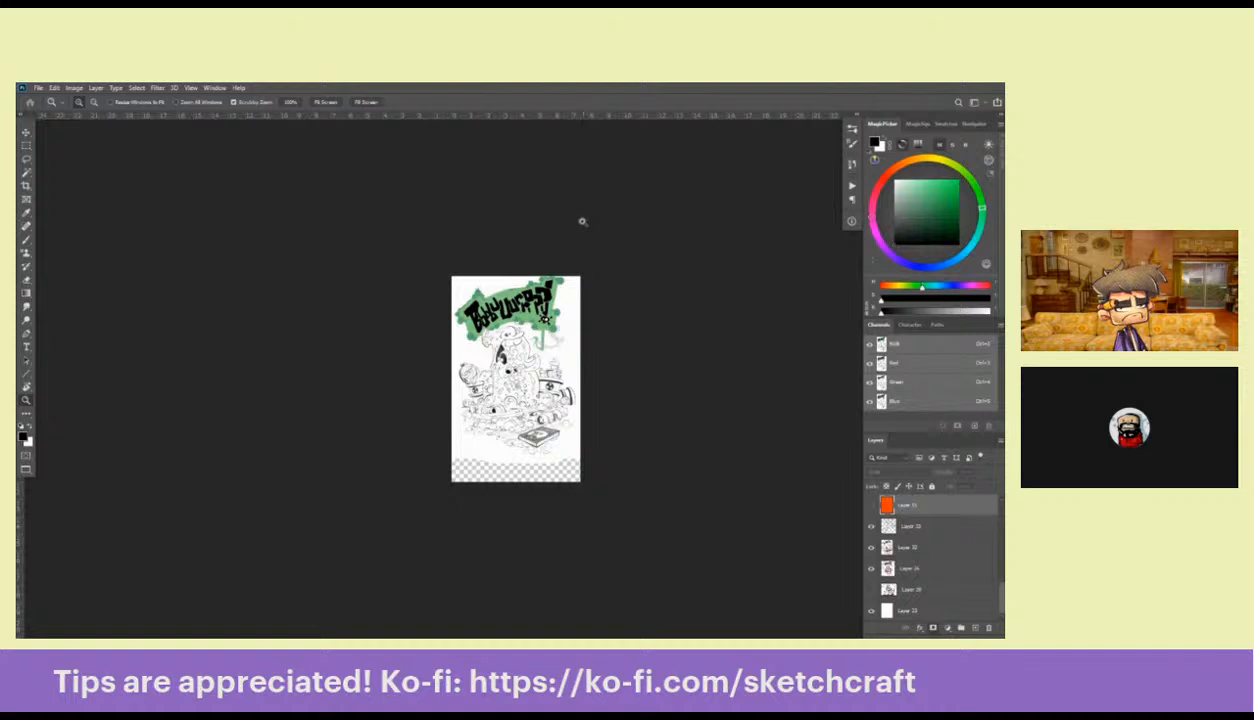
pyautogui.hotkey('ctrl', 'z')
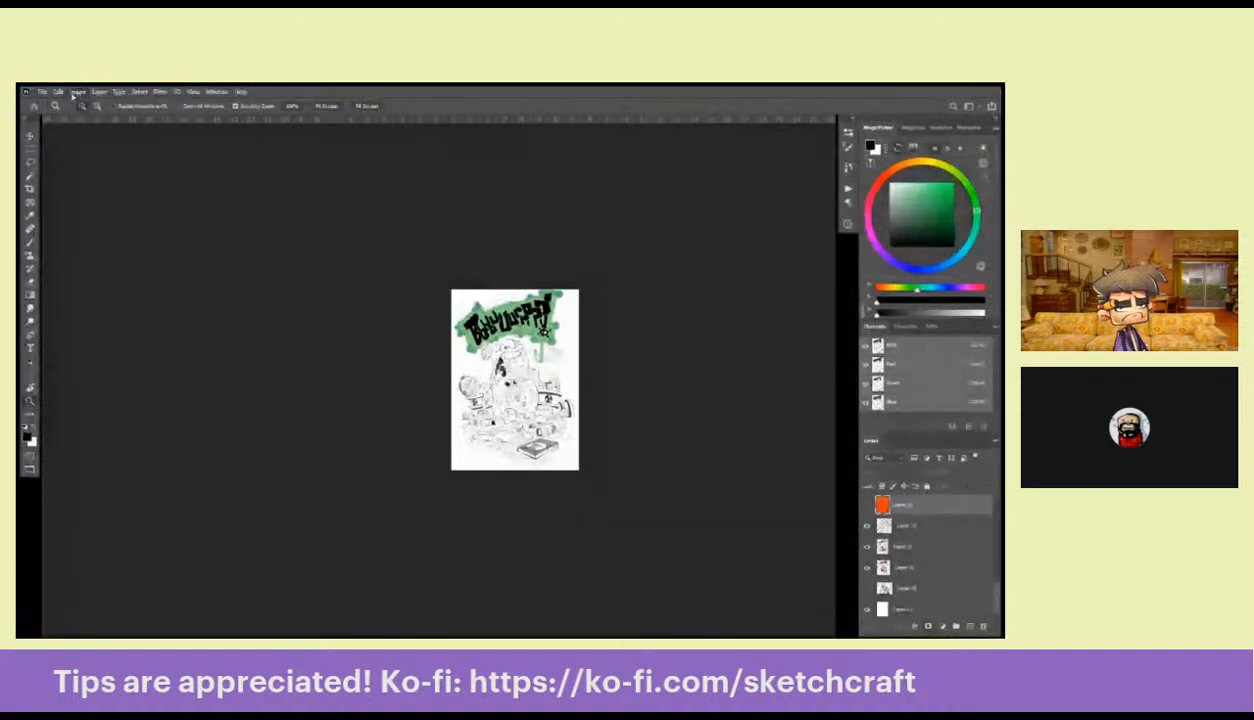
# Extend the canvas height to 12 inches with the anchor at the bottom centre and fill the bottom background layer with white
pyautogui.click(78, 91)
pyautogui.click(112, 172)
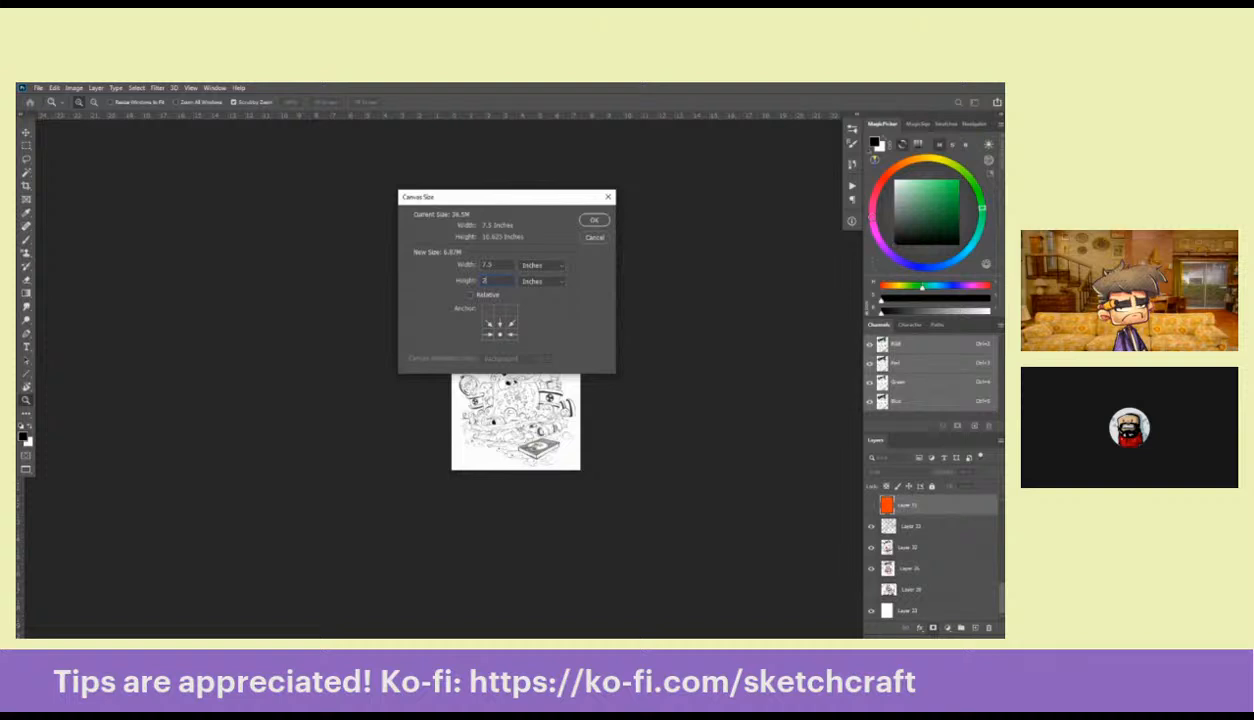
pyautogui.click(594, 219)
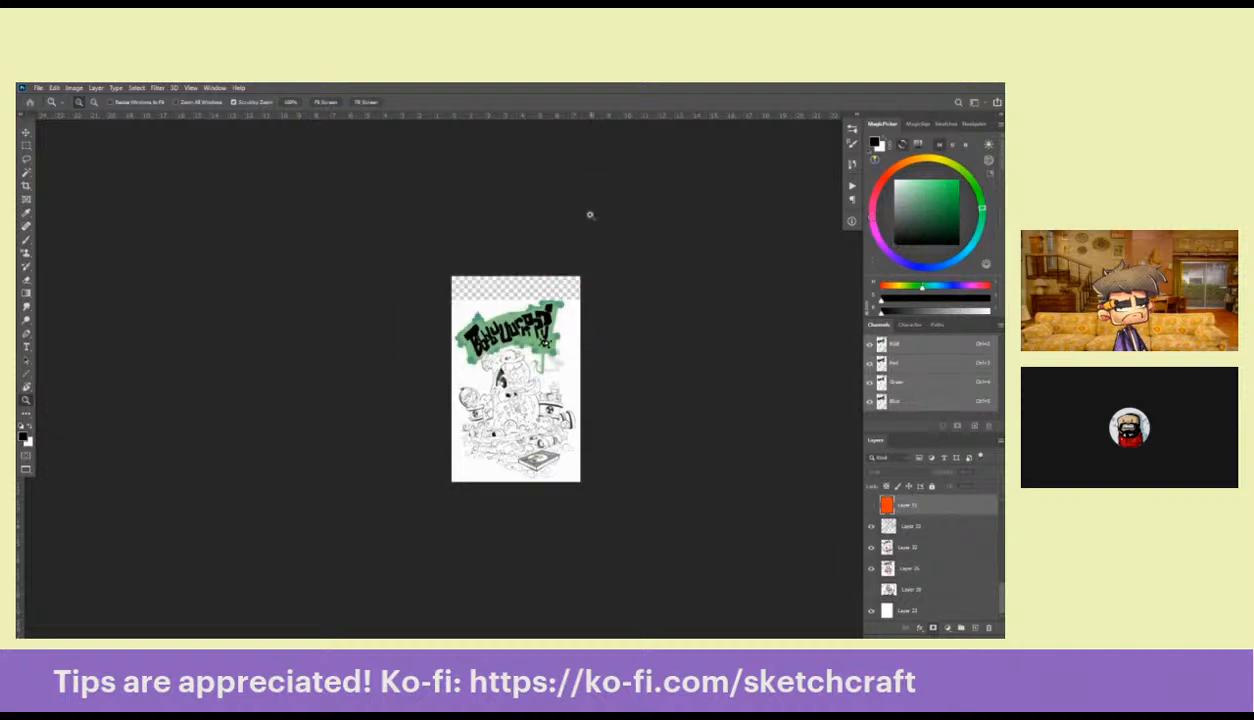
pyautogui.click(900, 609)
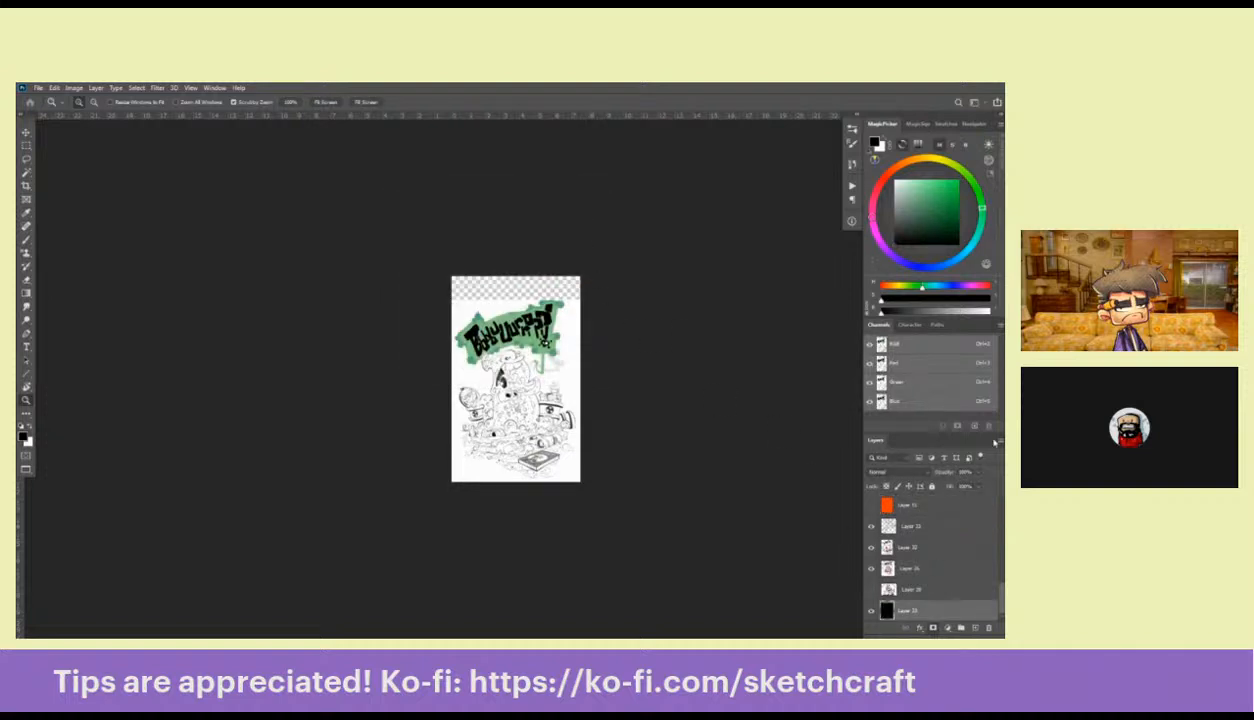
pyautogui.hotkey('ctrl', 'BackSpace')
# Sample the darker green and enlarge the blob cluster at the banner's upper-right corner, adding blobs along its upper edge
pyautogui.keyDown('ctrl'); pyautogui.click(562, 300); pyautogui.keyUp('ctrl')
pyautogui.keyDown('ctrl'); pyautogui.click(562, 300); pyautogui.keyUp('ctrl')
pyautogui.keyDown('ctrl'); pyautogui.click(562, 300); pyautogui.keyUp('ctrl')
pyautogui.keyDown('ctrl'); pyautogui.click(562, 300); pyautogui.keyUp('ctrl')
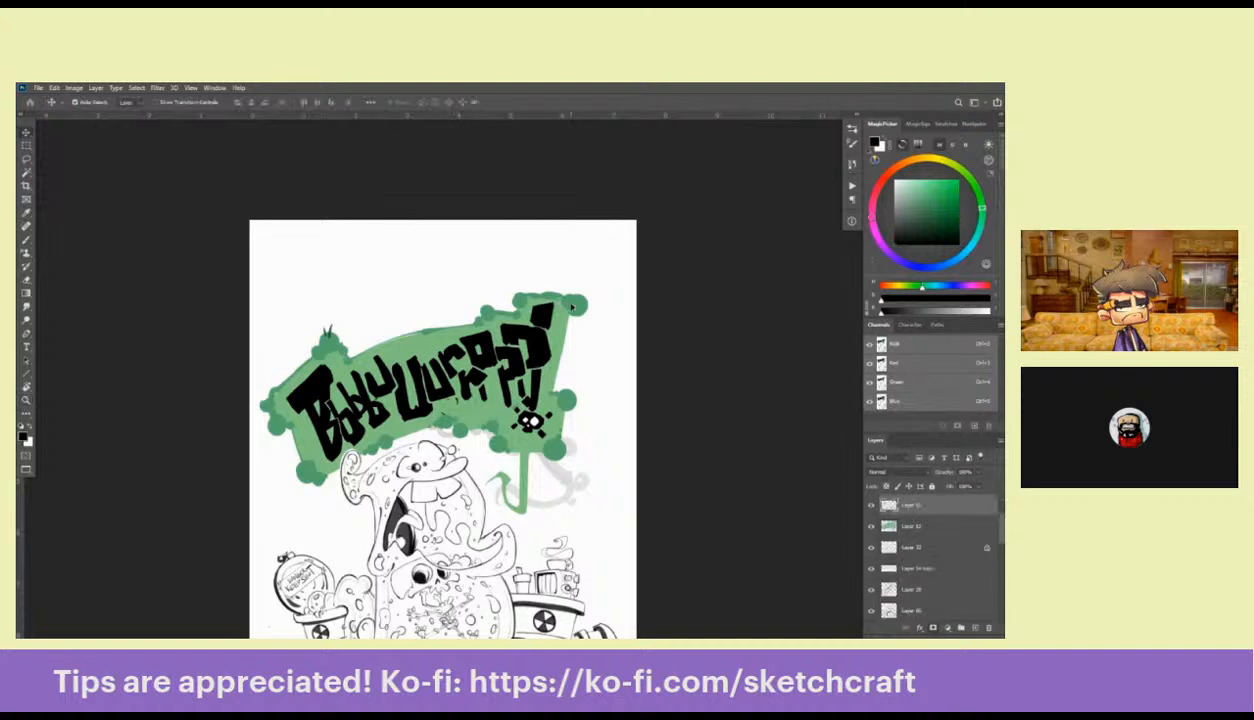
pyautogui.keyDown('ctrl'); pyautogui.click(562, 299); pyautogui.keyUp('ctrl')
pyautogui.moveTo(562, 298); pyautogui.dragTo(665, 327)
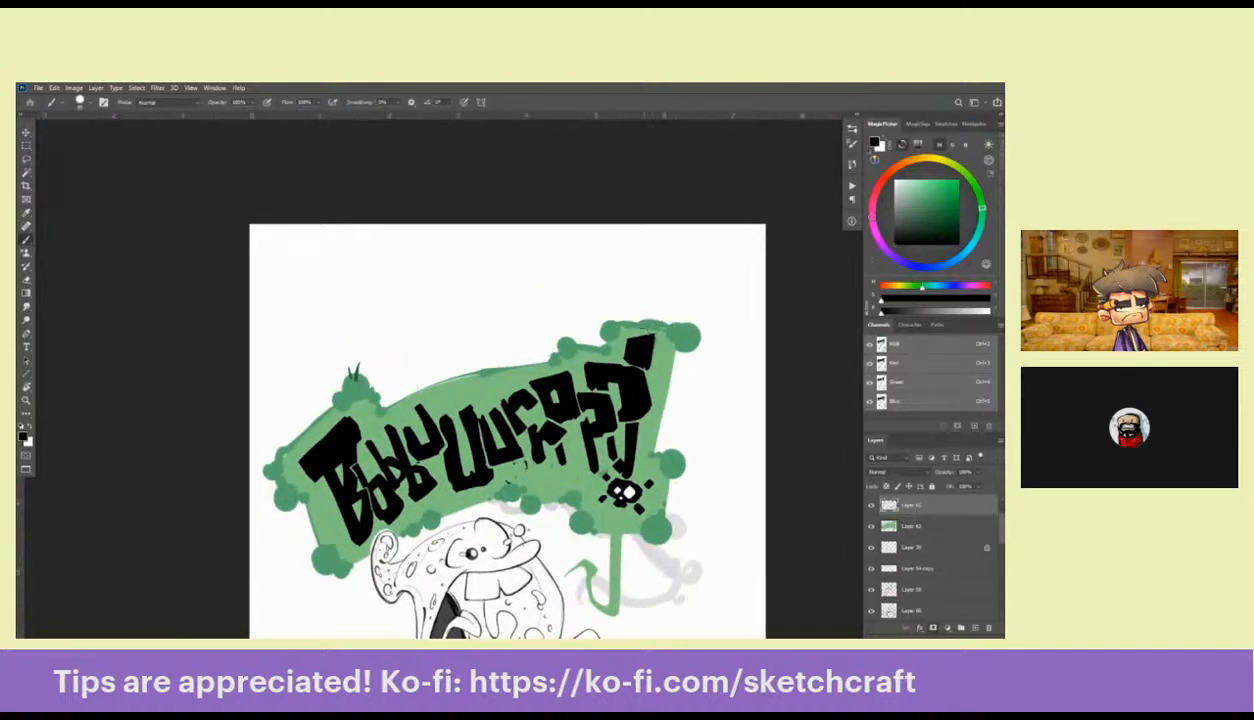
pyautogui.keyDown('alt'); pyautogui.click(643, 328); pyautogui.keyUp('alt')
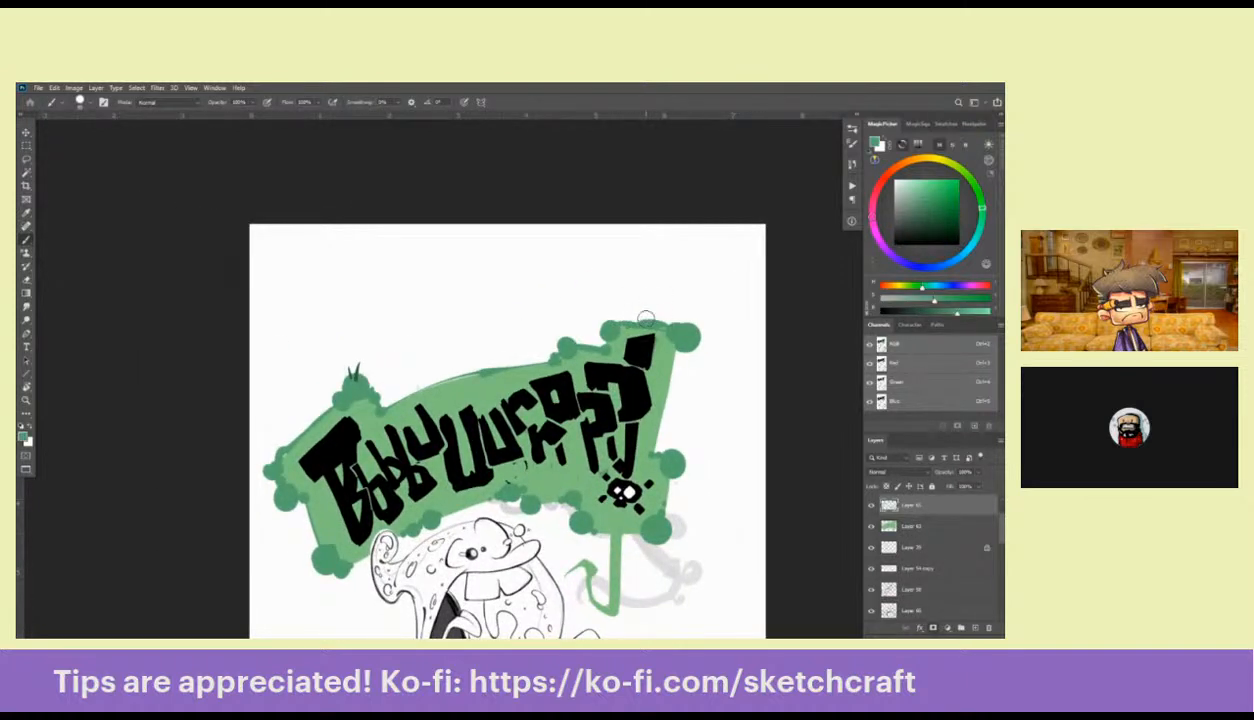
pyautogui.moveTo(690, 320); pyautogui.dragTo(727, 251)
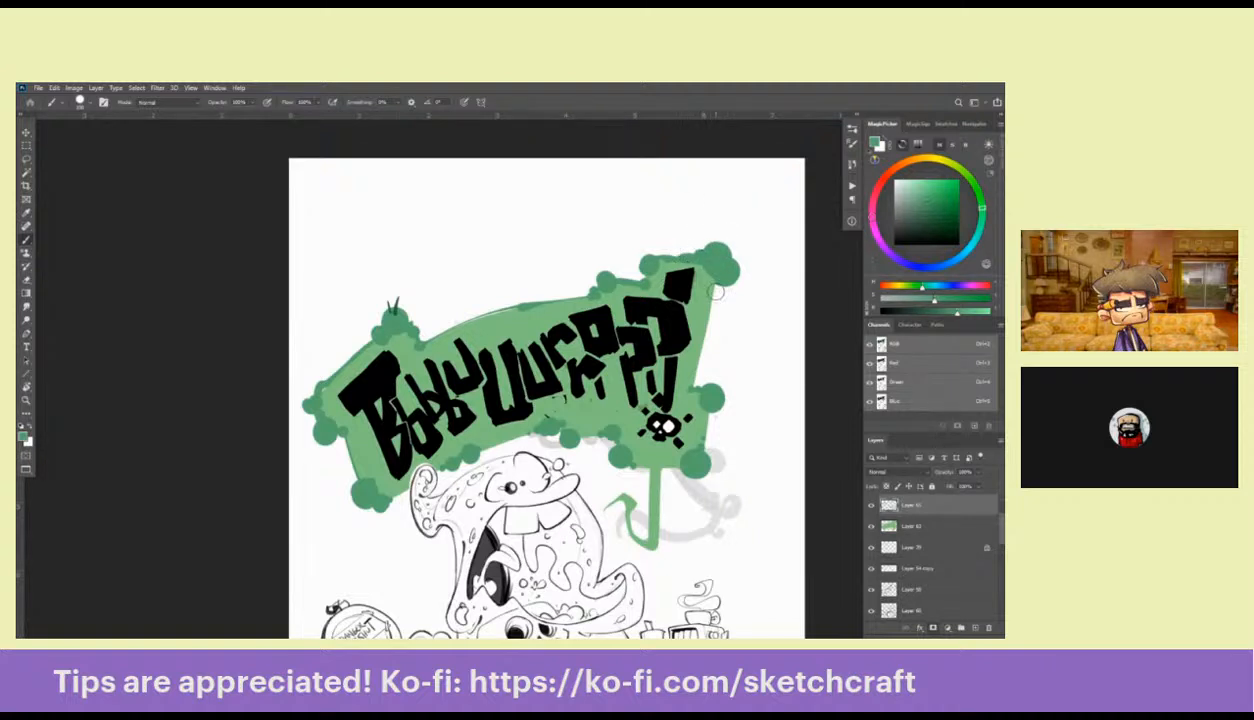
pyautogui.moveTo(714, 314); pyautogui.dragTo(716, 282)
pyautogui.moveTo(551, 298); pyautogui.dragTo(625, 289)
pyautogui.moveTo(715, 262)
pyautogui.mouseDown()
pyautogui.moveTo(630, 270)
pyautogui.moveTo(556, 303)
pyautogui.mouseUp()
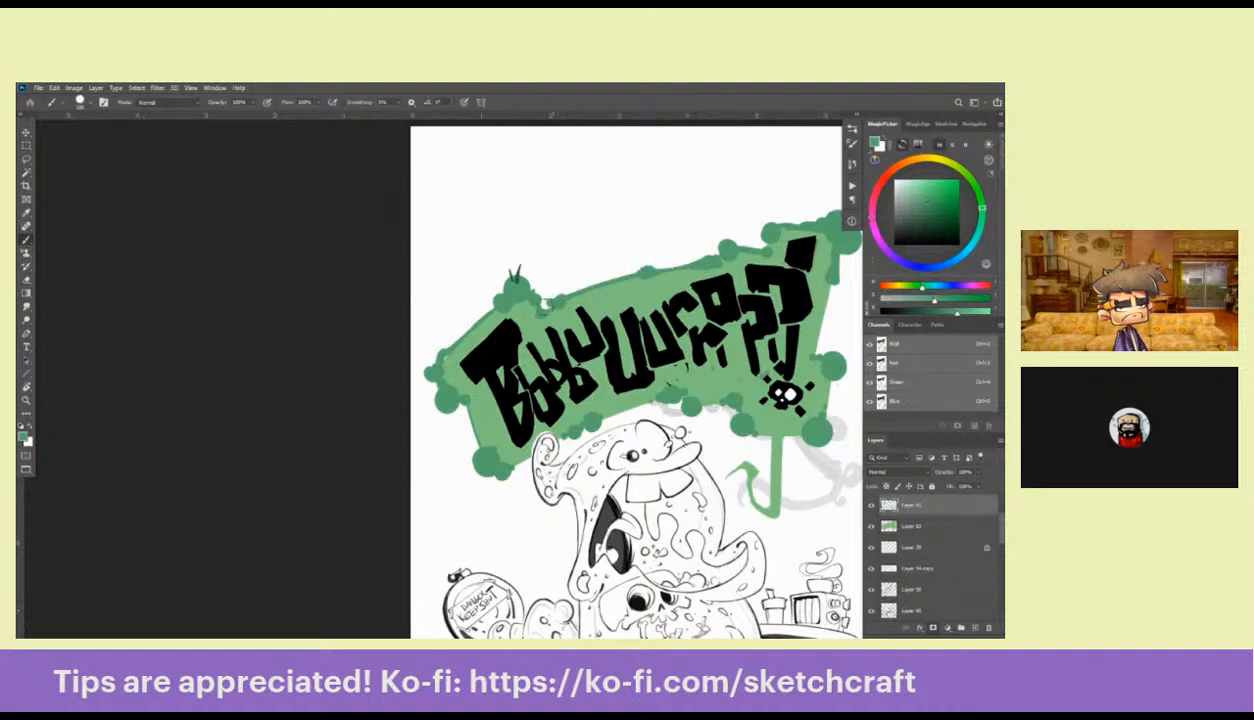
# Enlarge the round blobs on the banner's left corner and paint a dark green drip below its lower-left corner
pyautogui.moveTo(494, 337)
pyautogui.mouseDown()
pyautogui.moveTo(414, 356)
pyautogui.moveTo(444, 362)
pyautogui.mouseUp()
pyautogui.scroll(-2, 443, 361)
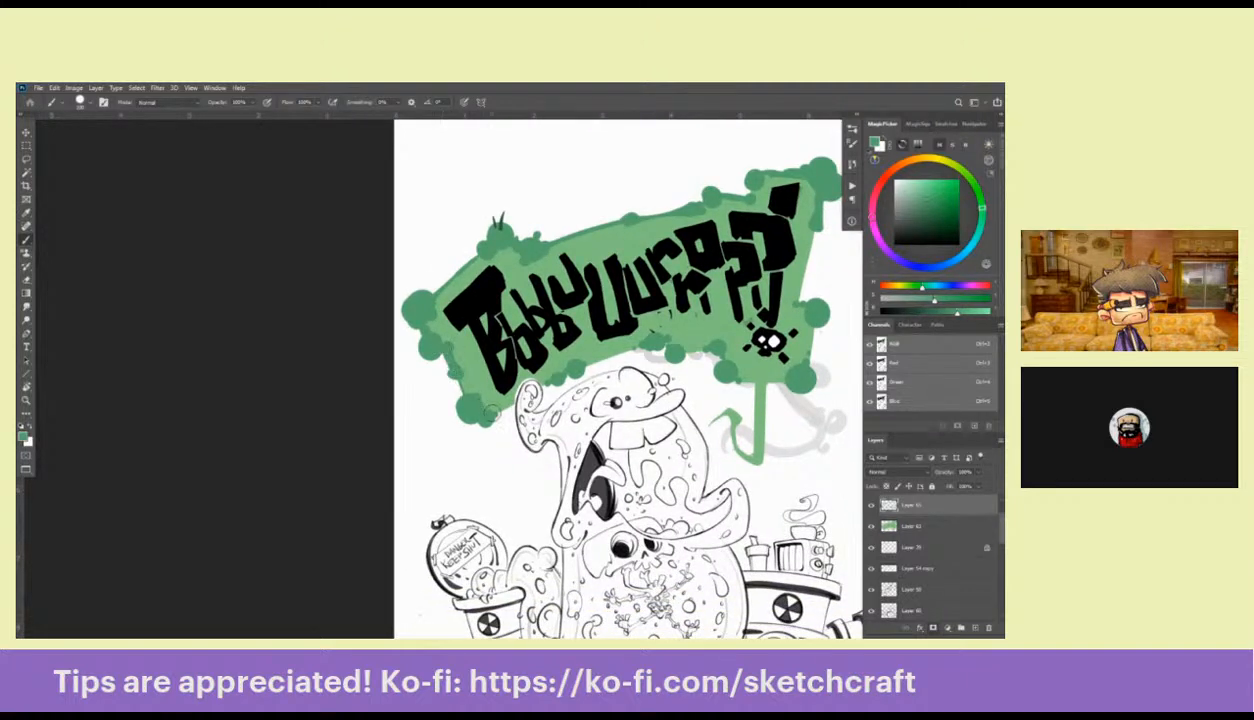
pyautogui.moveTo(485, 404)
pyautogui.mouseDown()
pyautogui.moveTo(490, 428)
pyautogui.moveTo(500, 410)
pyautogui.mouseUp()
pyautogui.scroll(-5, 500, 410)
pyautogui.hscroll(5, 500, 410)
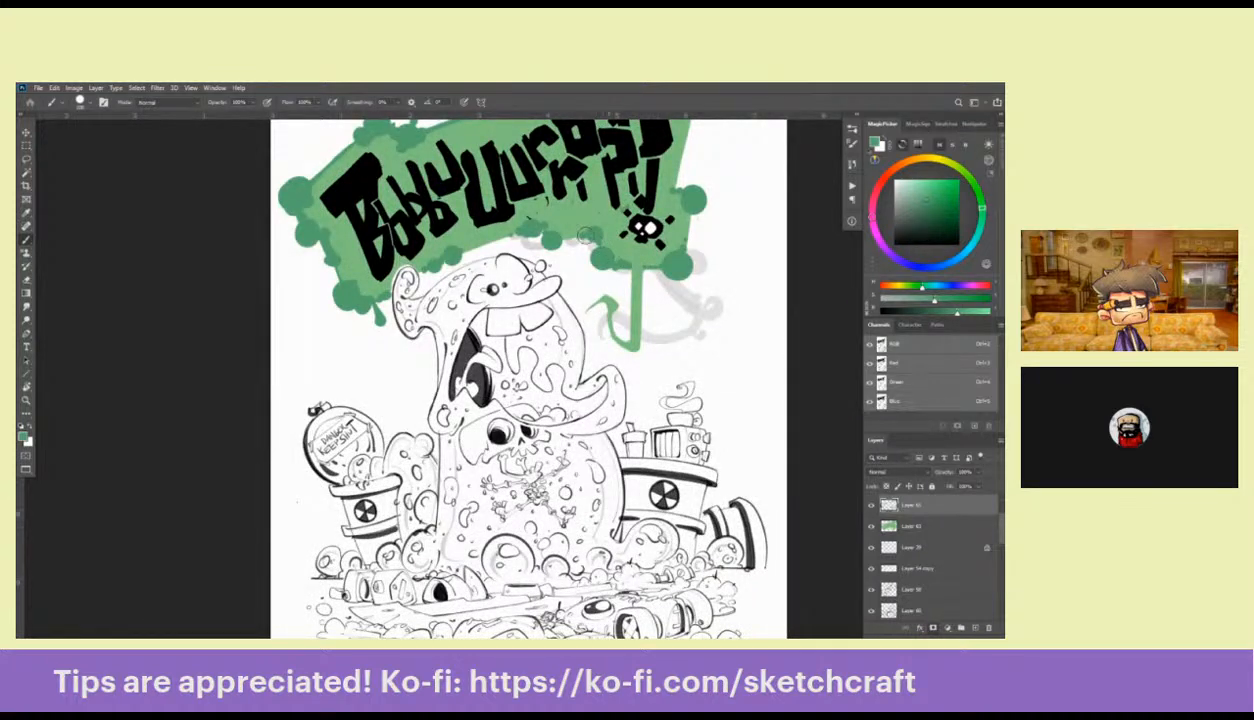
# Paint a thicker, slimy darker green border down the banner's right edge below the upper-right blobs
pyautogui.hscroll(-6, 549, 236)
pyautogui.scroll(1, 549, 236)
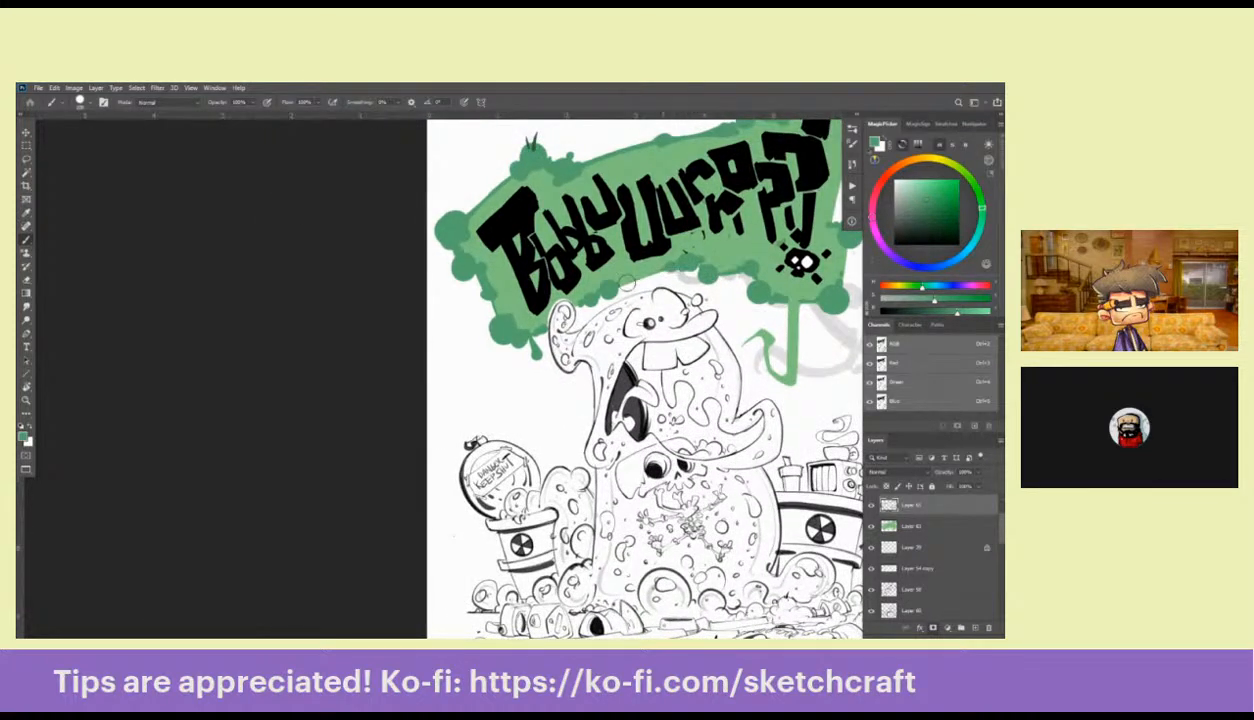
pyautogui.scroll(2, 625, 273)
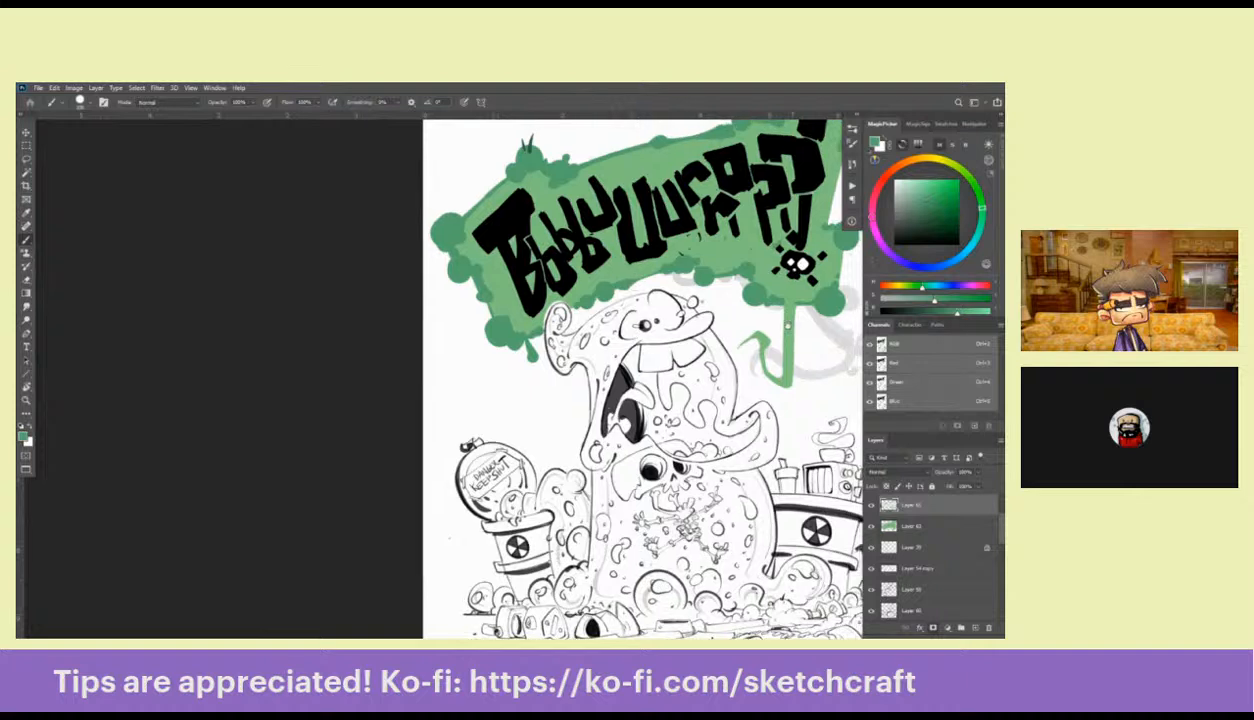
pyautogui.hscroll(8, 625, 273)
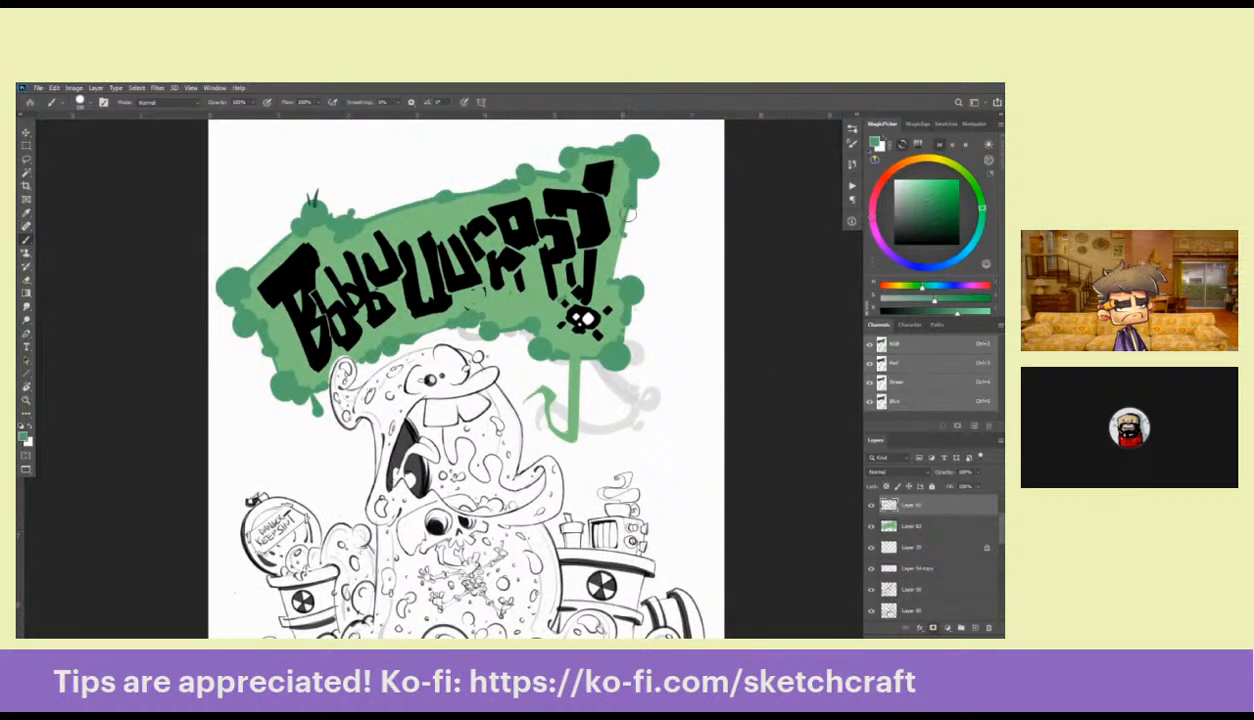
pyautogui.moveTo(630, 208)
pyautogui.mouseDown()
pyautogui.moveTo(617, 259)
pyautogui.moveTo(662, 176)
pyautogui.mouseUp()
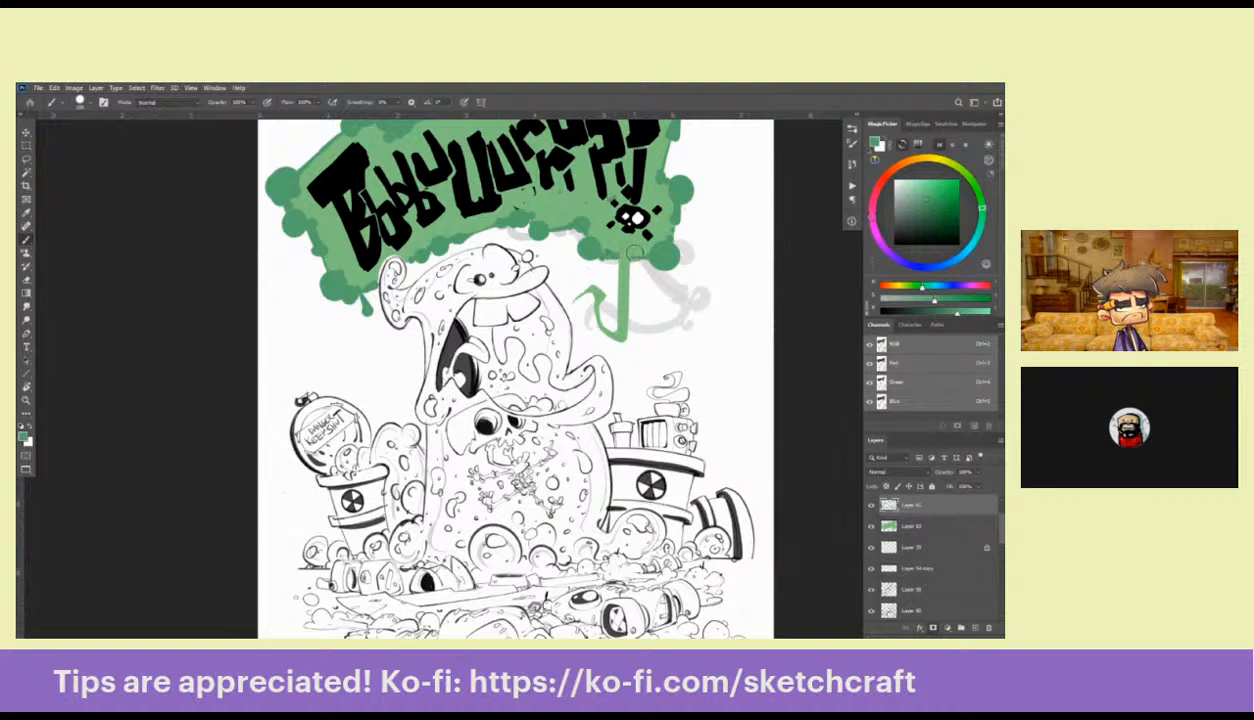
# Paint the banner's barbed tail over in darker green, adding blobs at its bend and barb and a drip below
pyautogui.moveTo(622, 248); pyautogui.dragTo(618, 238)
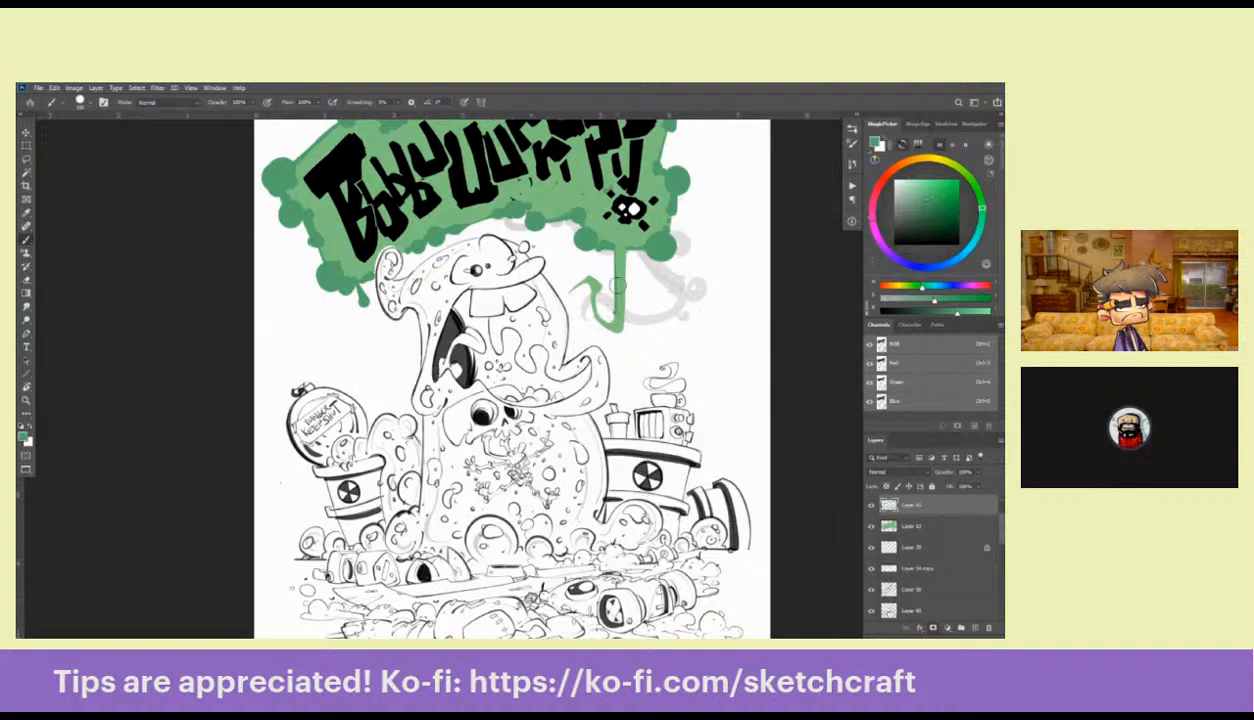
pyautogui.moveTo(613, 246); pyautogui.dragTo(621, 336)
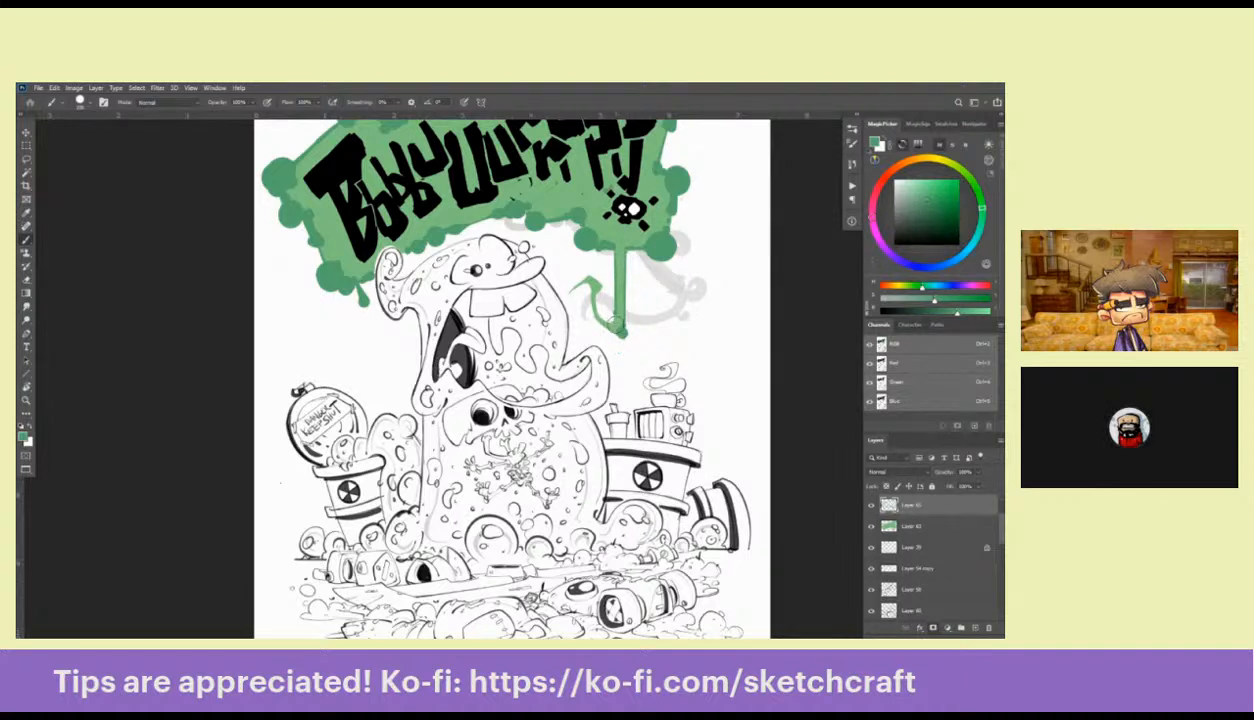
pyautogui.moveTo(619, 338); pyautogui.dragTo(619, 355)
pyautogui.moveTo(588, 279); pyautogui.dragTo(572, 292)
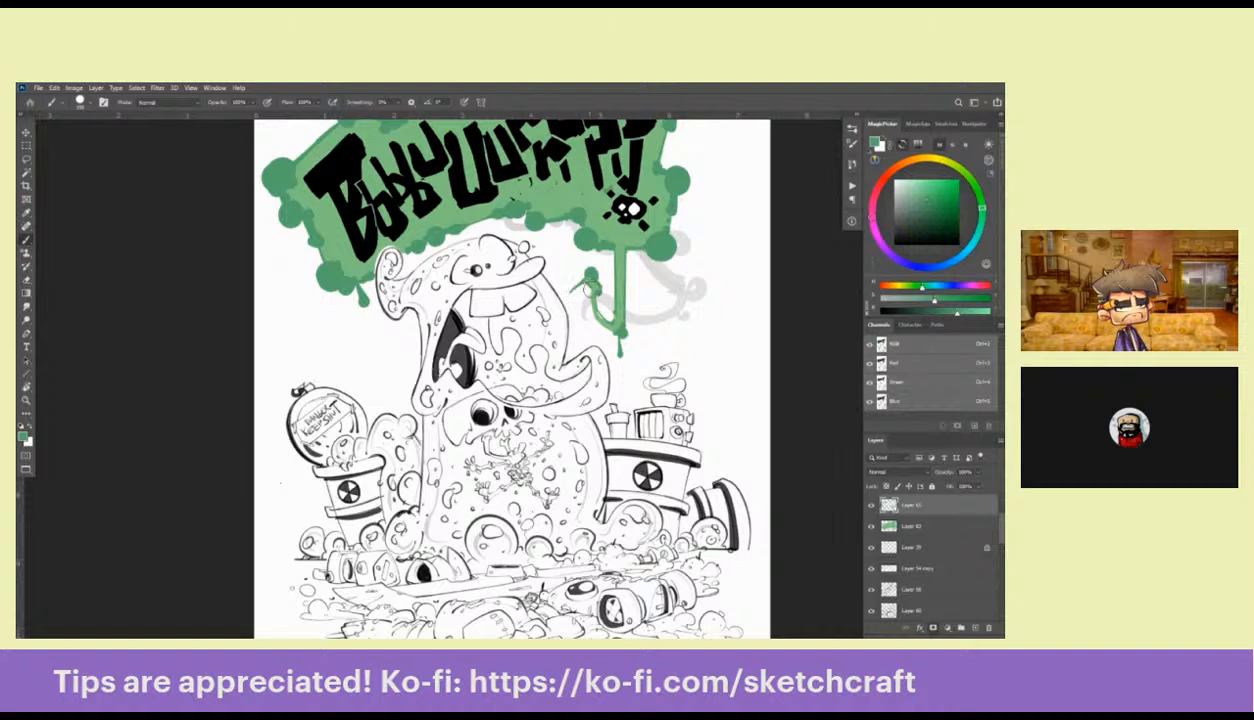
pyautogui.moveTo(611, 330)
pyautogui.mouseDown()
pyautogui.moveTo(600, 312)
pyautogui.moveTo(607, 250)
pyautogui.moveTo(621, 259)
pyautogui.moveTo(574, 280)
pyautogui.moveTo(586, 305)
pyautogui.mouseUp()
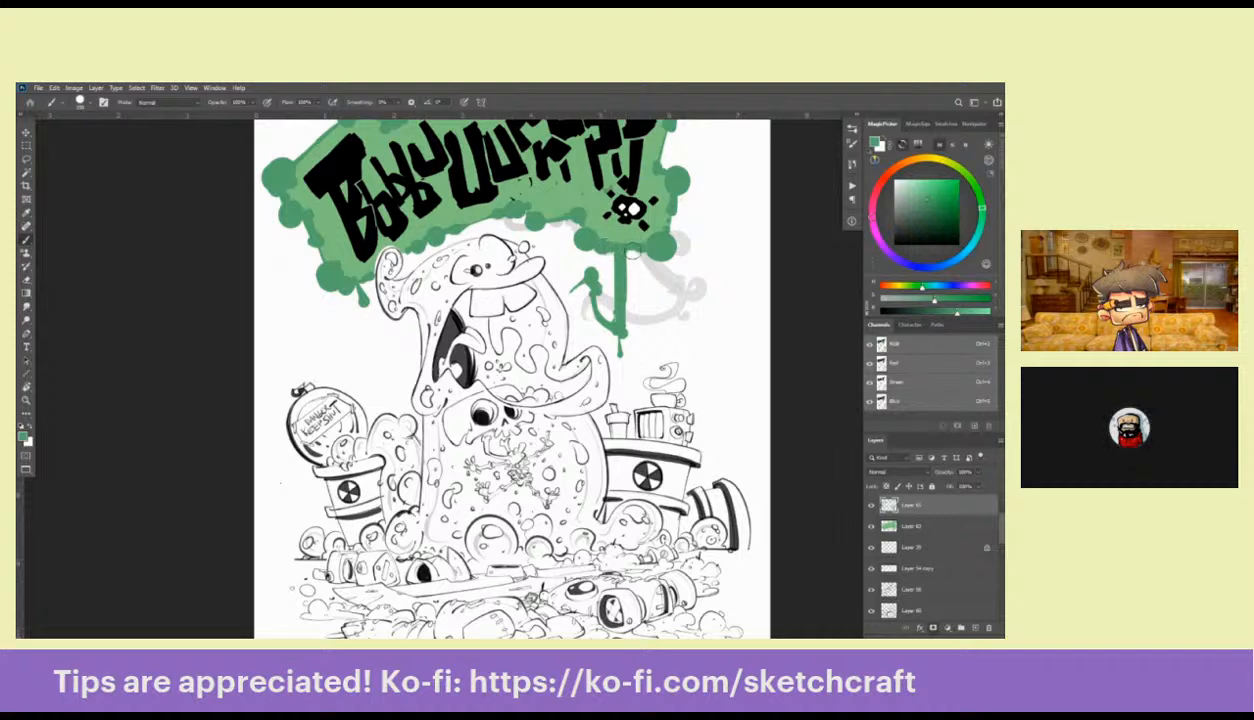
pyautogui.moveTo(564, 250); pyautogui.dragTo(586, 330)
# Add more rounded dark green blobs on top of the cluster at the banner's upper-right corner
pyautogui.moveTo(624, 207); pyautogui.dragTo(598, 232)
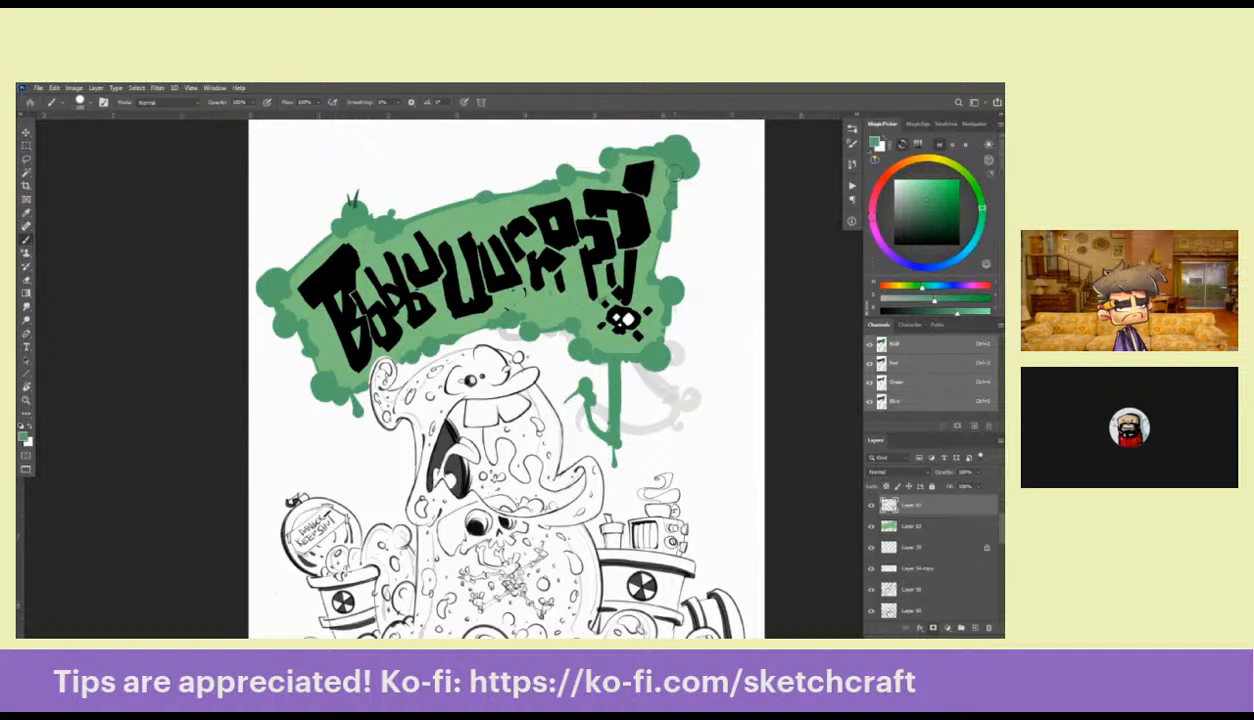
pyautogui.scroll(1, 667, 174)
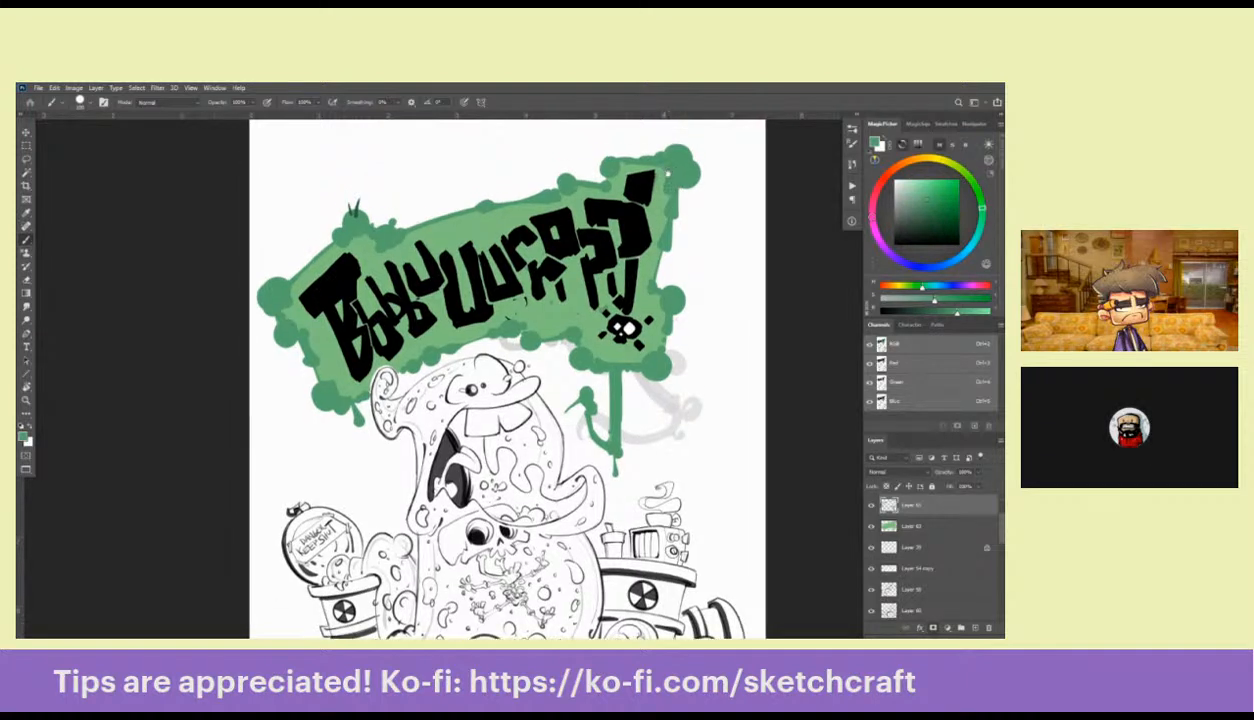
pyautogui.scroll(1, 667, 174)
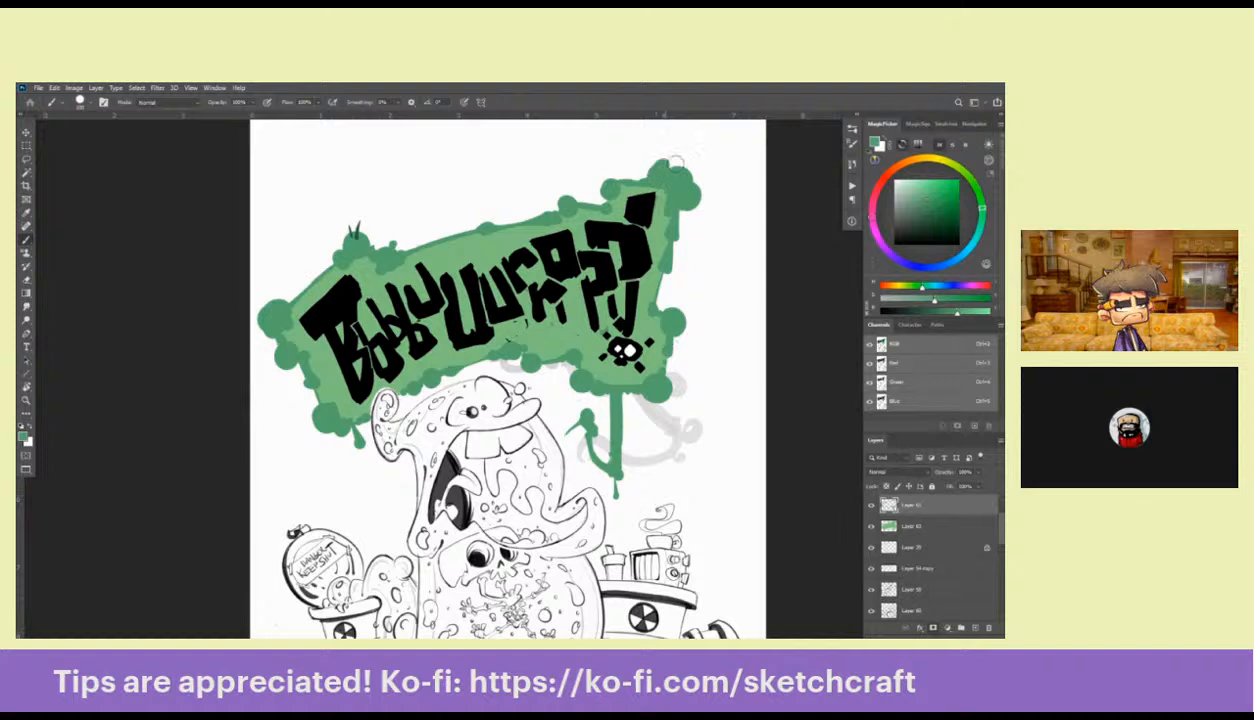
pyautogui.moveTo(676, 160)
pyautogui.mouseDown()
pyautogui.moveTo(590, 188)
pyautogui.moveTo(626, 179)
pyautogui.mouseUp()
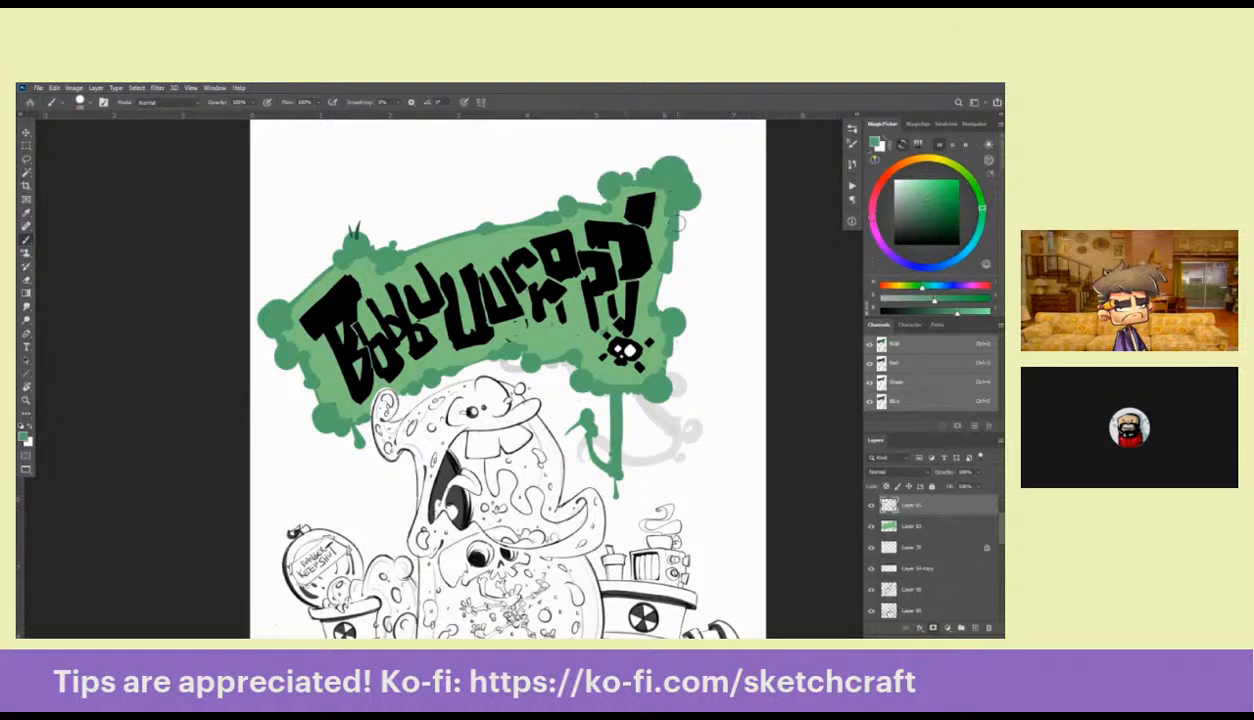
pyautogui.scroll(-3, 668, 222)
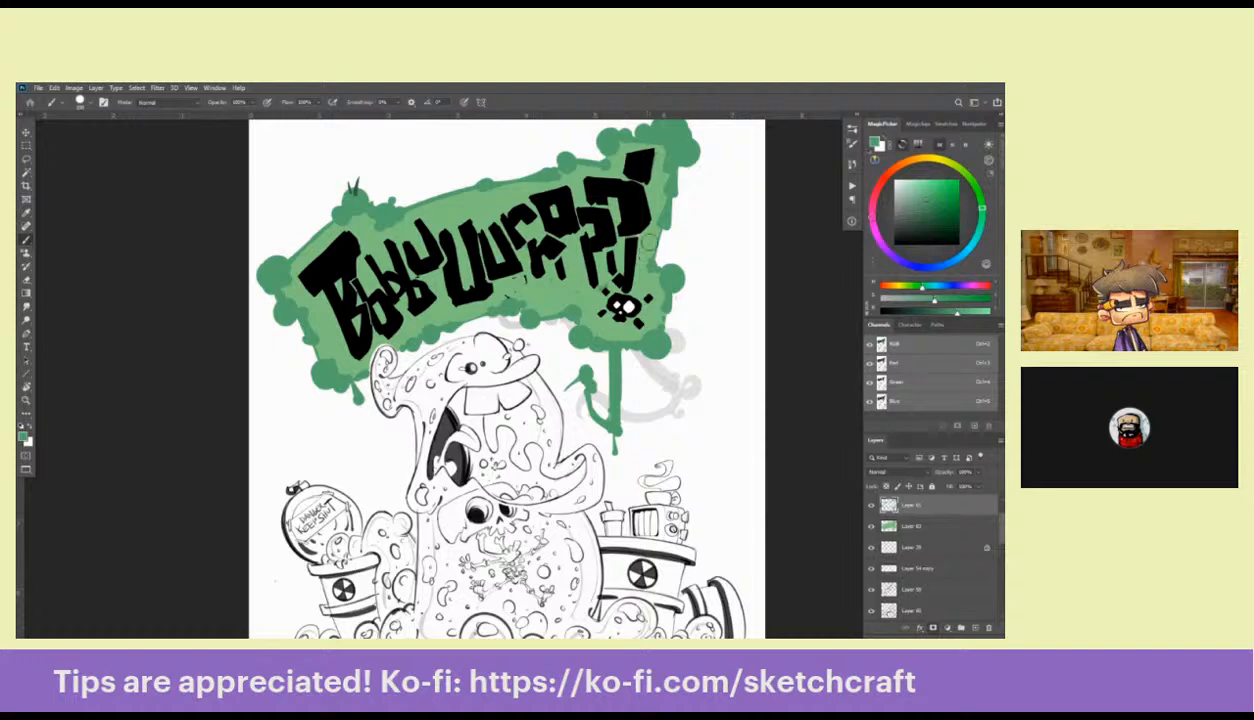
# Check the slimy banner against the whole illustration, including its lower edge above the monster
pyautogui.press('z')
pyautogui.keyDown('alt'); pyautogui.click(650, 240); pyautogui.keyUp('alt')
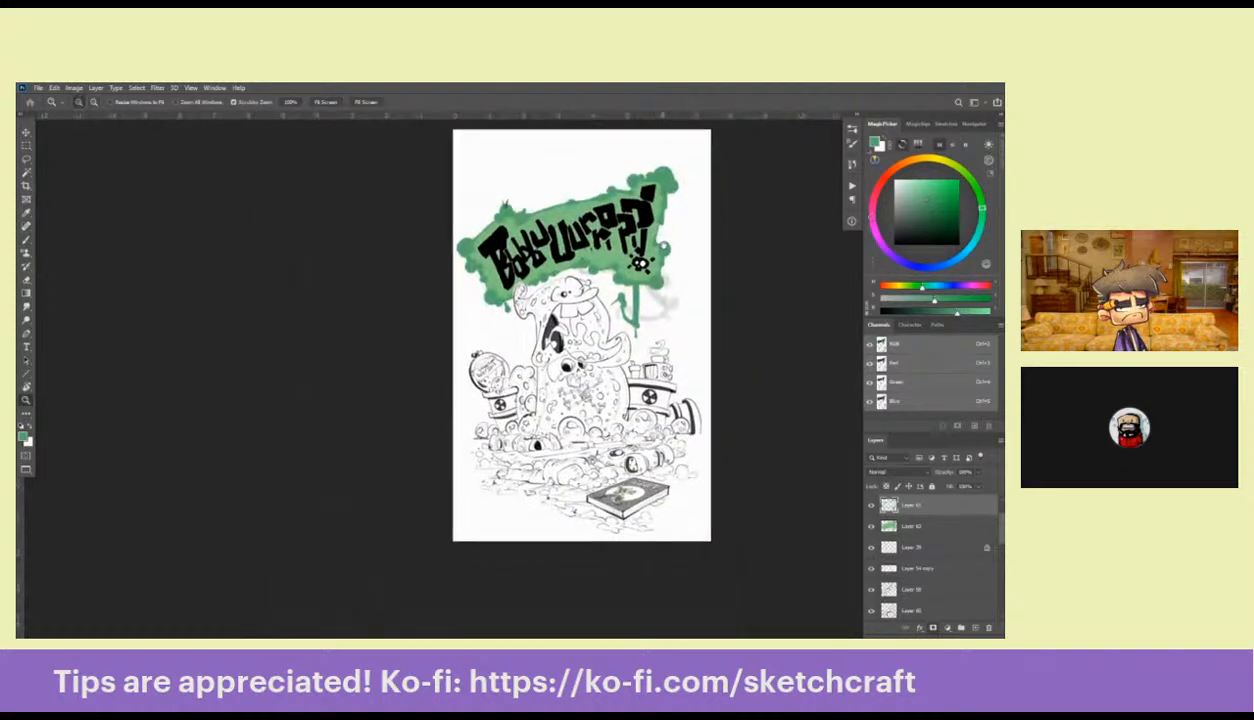
pyautogui.click(660, 241)
pyautogui.press('b')
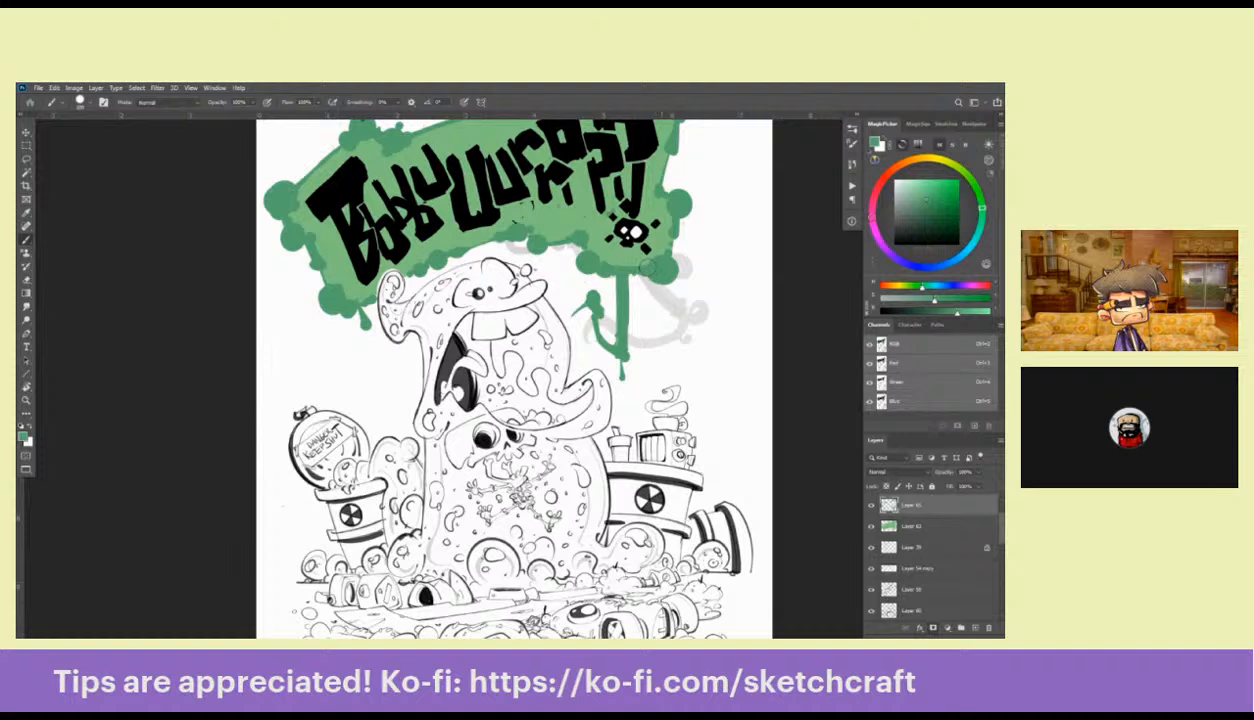
pyautogui.scroll(2, 652, 242)
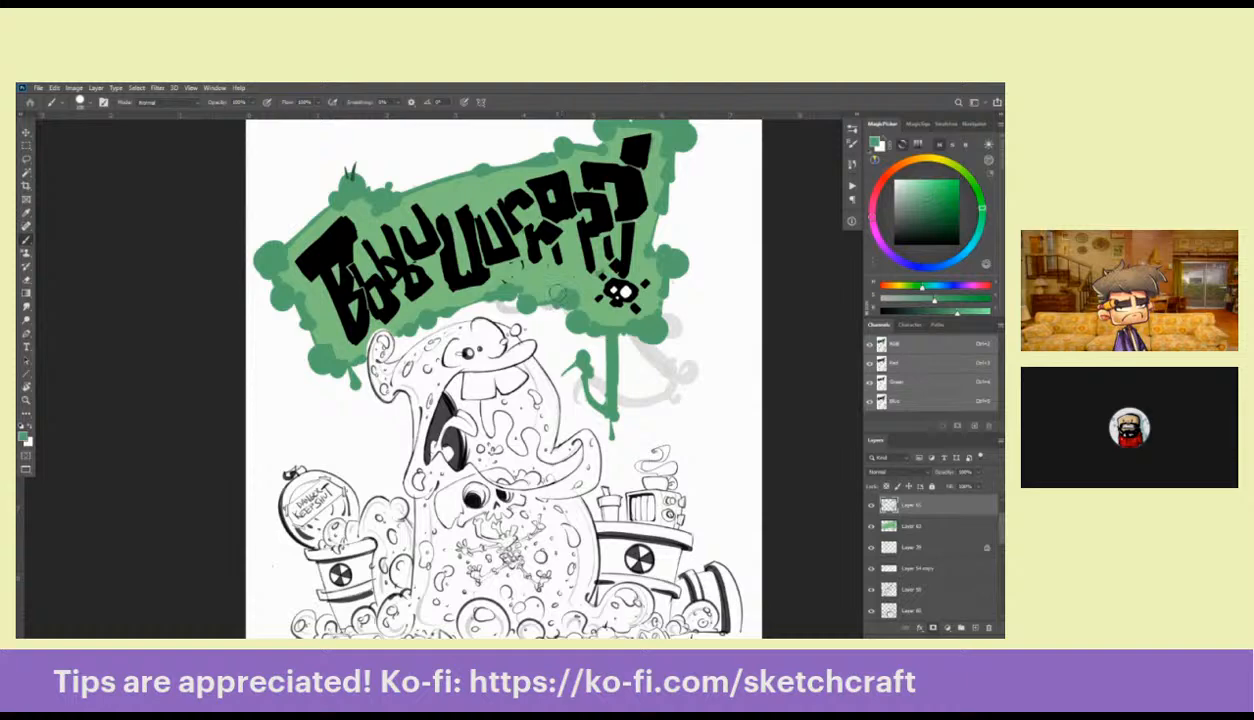
pyautogui.hscroll(-3, 555, 293)
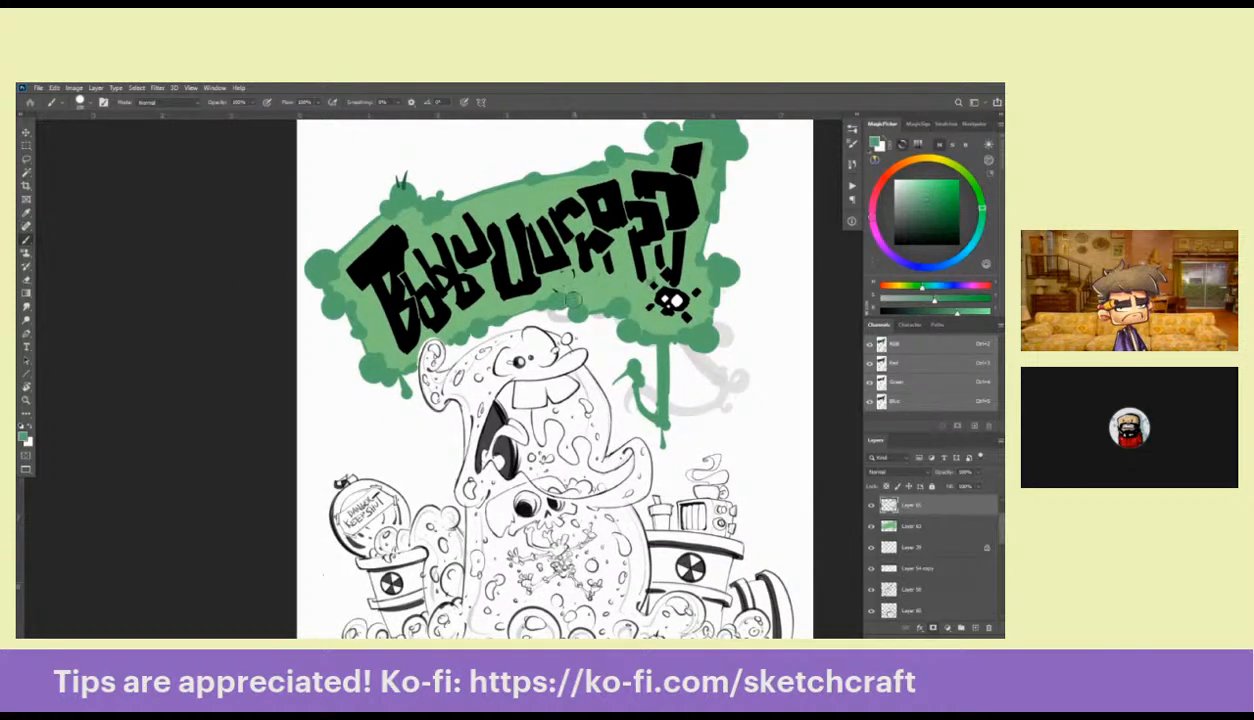
# Paint lighter green highlights on the rounded blobs at the banner's upper-right corner and down its right edge
pyautogui.moveTo(708, 306); pyautogui.dragTo(657, 249)
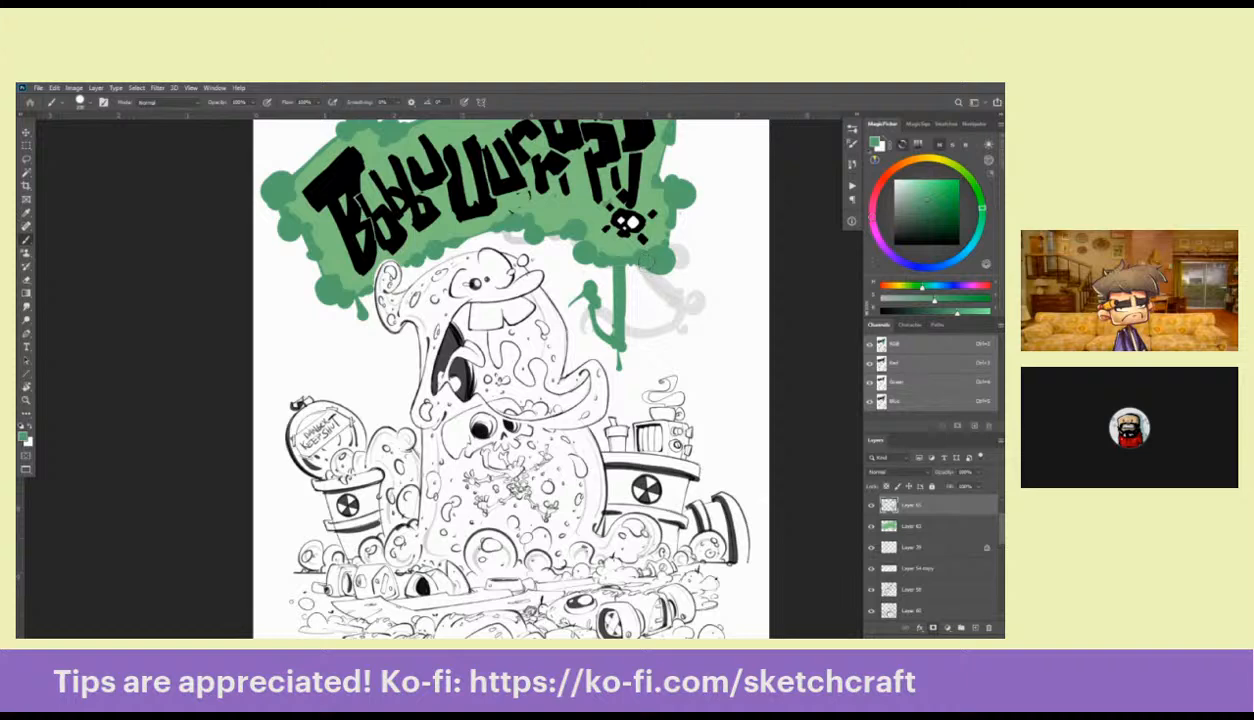
pyautogui.moveTo(644, 266); pyautogui.dragTo(645, 296)
pyautogui.scroll(-1, 658, 320)
pyautogui.scroll(-2, 660, 328)
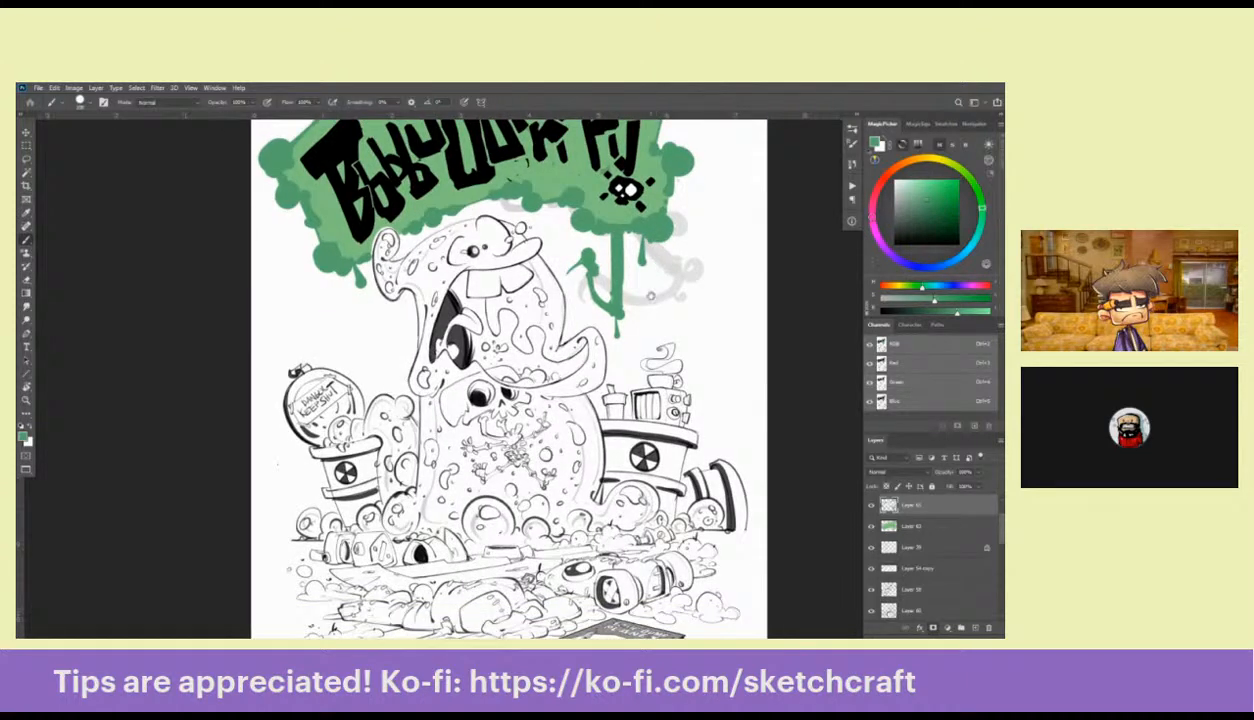
pyautogui.scroll(5, 662, 295)
pyautogui.scroll(2, 664, 278)
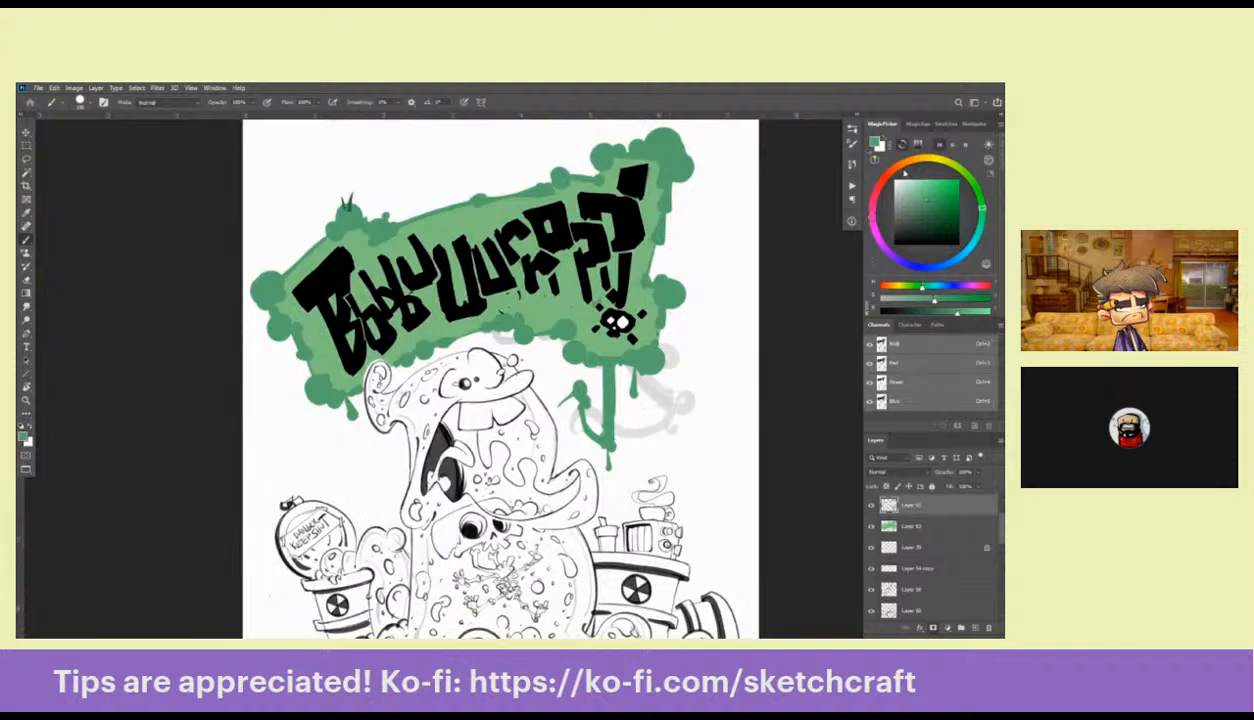
pyautogui.scroll(2, 679, 199)
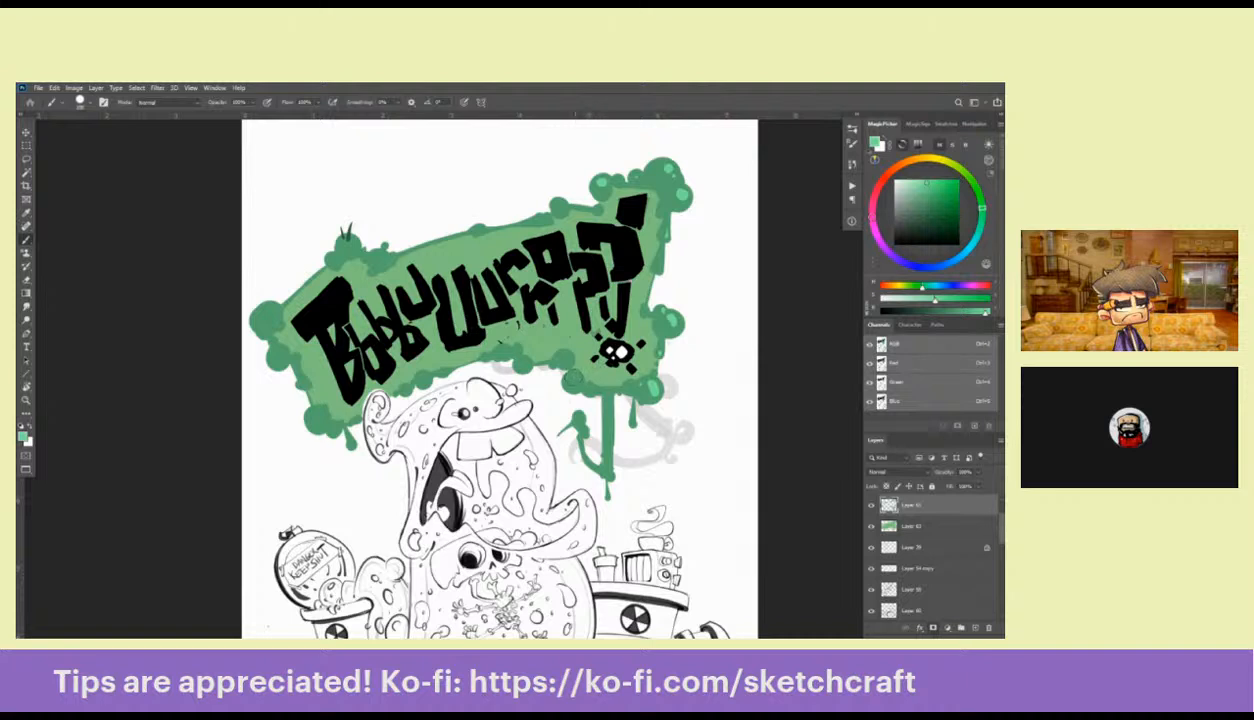
pyautogui.moveTo(629, 247); pyautogui.dragTo(689, 236)
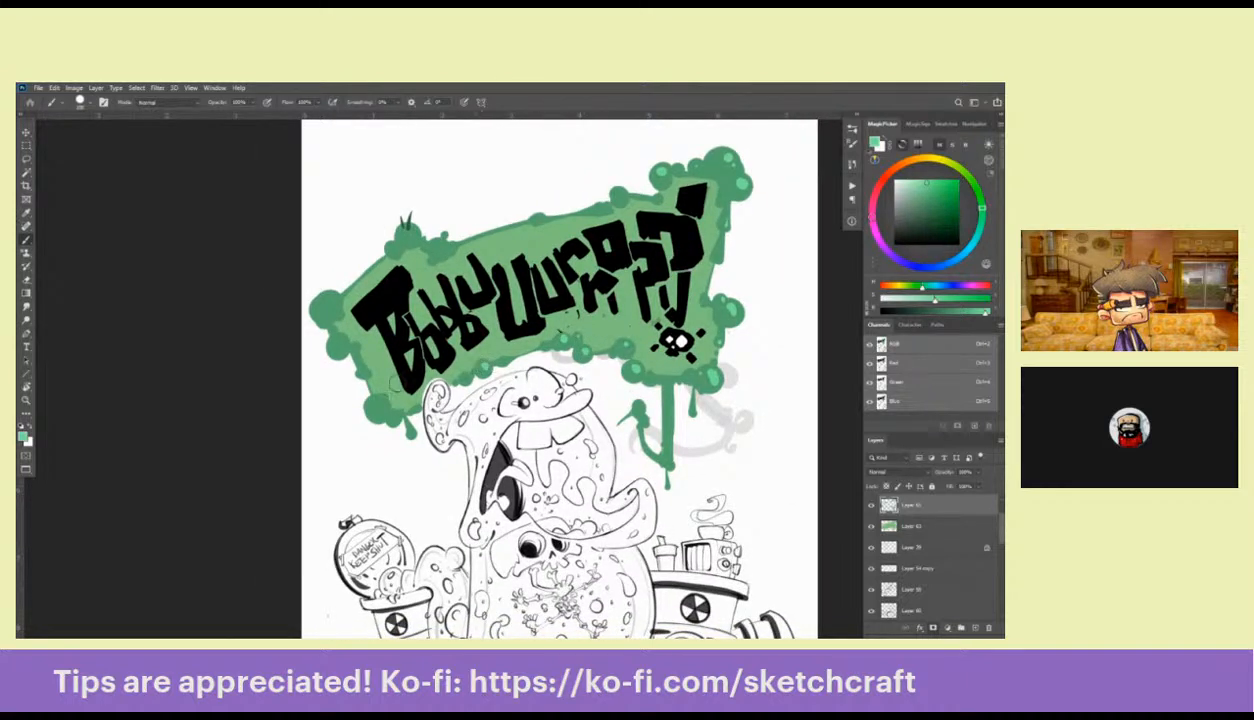
# Add light green highlights to the blobs along the banner's left side, upper edge and lower edge
pyautogui.click(376, 402)
pyautogui.moveTo(323, 297); pyautogui.dragTo(329, 301)
pyautogui.moveTo(412, 232); pyautogui.dragTo(407, 231)
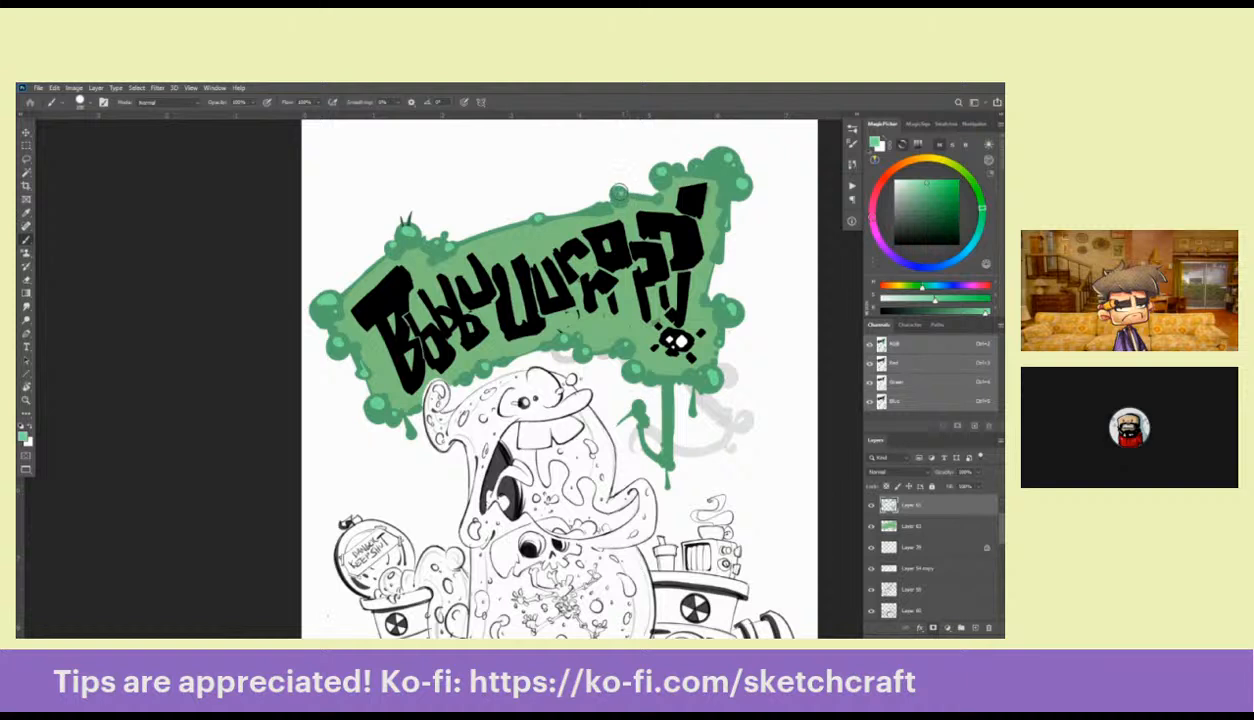
pyautogui.moveTo(740, 200); pyautogui.dragTo(690, 196)
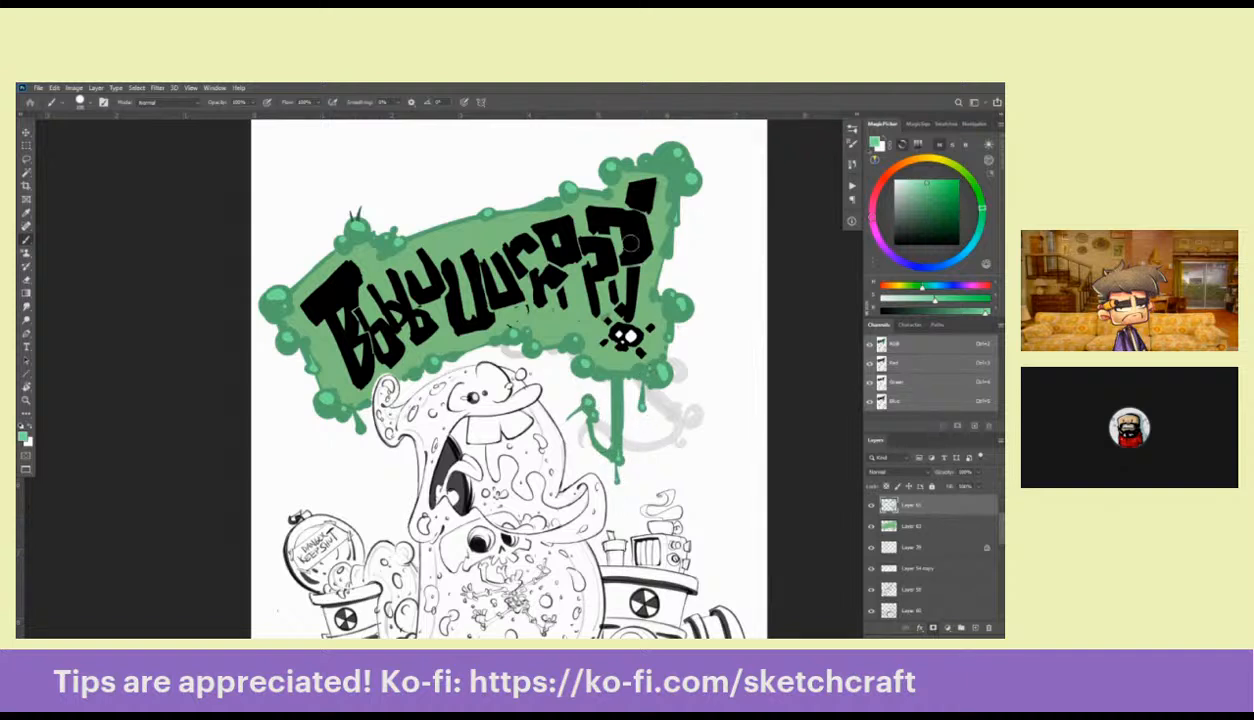
pyautogui.moveTo(360, 289); pyautogui.dragTo(398, 285)
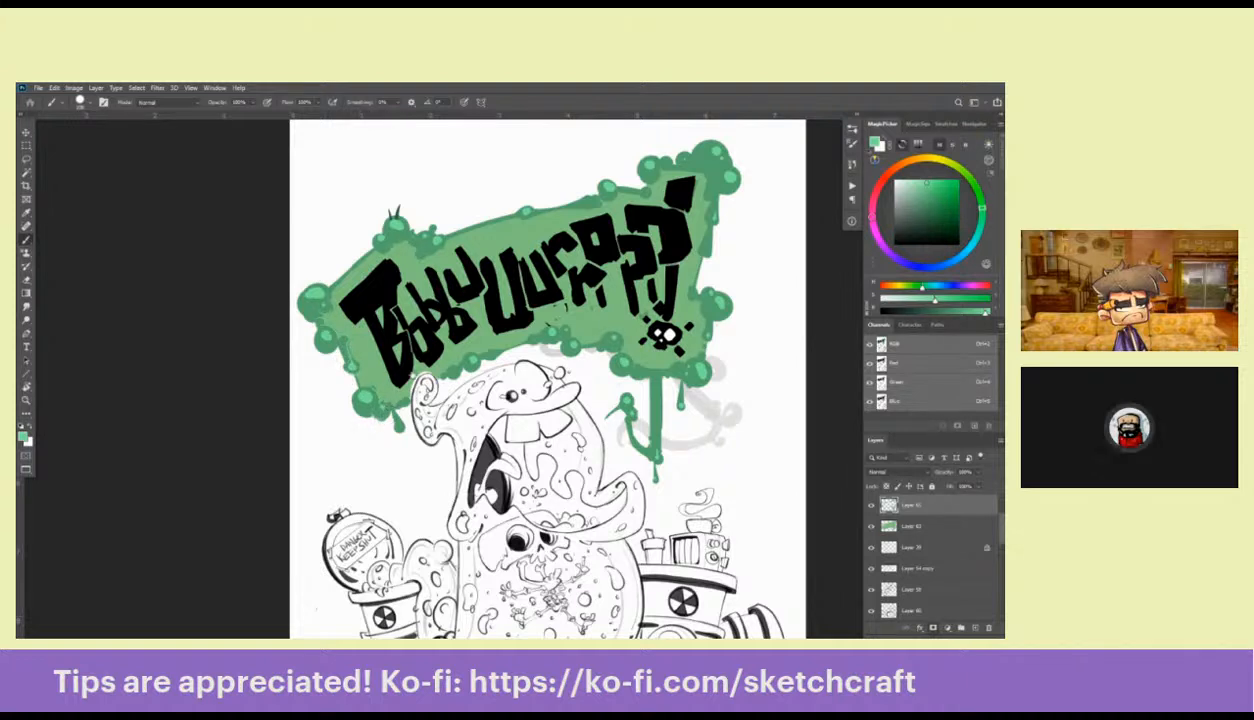
pyautogui.moveTo(462, 242)
pyautogui.mouseDown()
pyautogui.moveTo(418, 210)
pyautogui.moveTo(412, 255)
pyautogui.mouseUp()
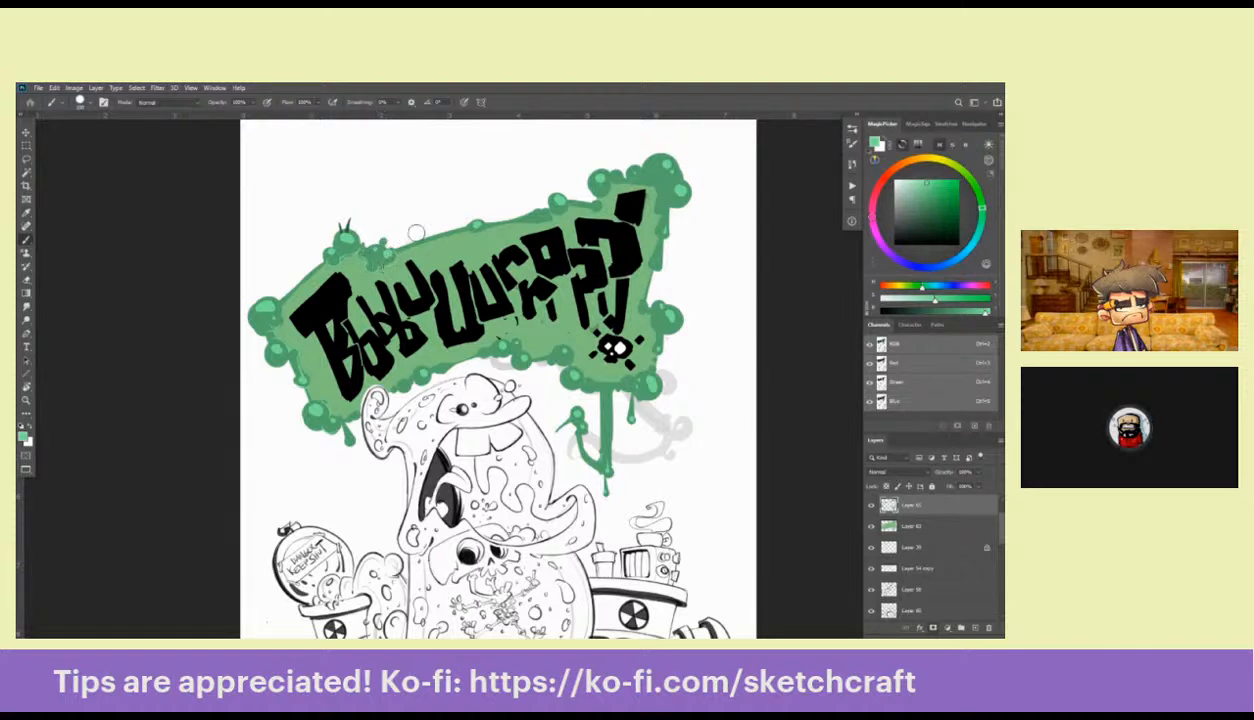
pyautogui.moveTo(645, 277); pyautogui.dragTo(551, 274)
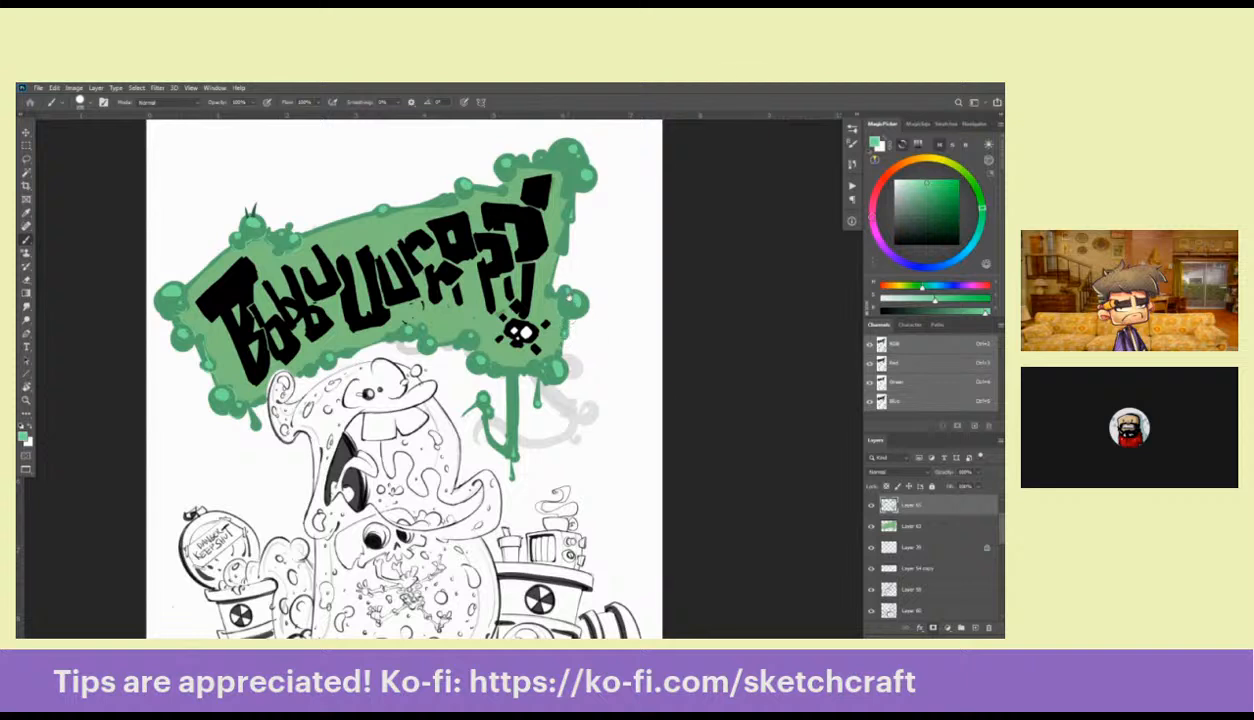
# Add smaller light green highlights to the banner's right-edge blobs and slime drips
pyautogui.moveTo(558, 318); pyautogui.dragTo(562, 316)
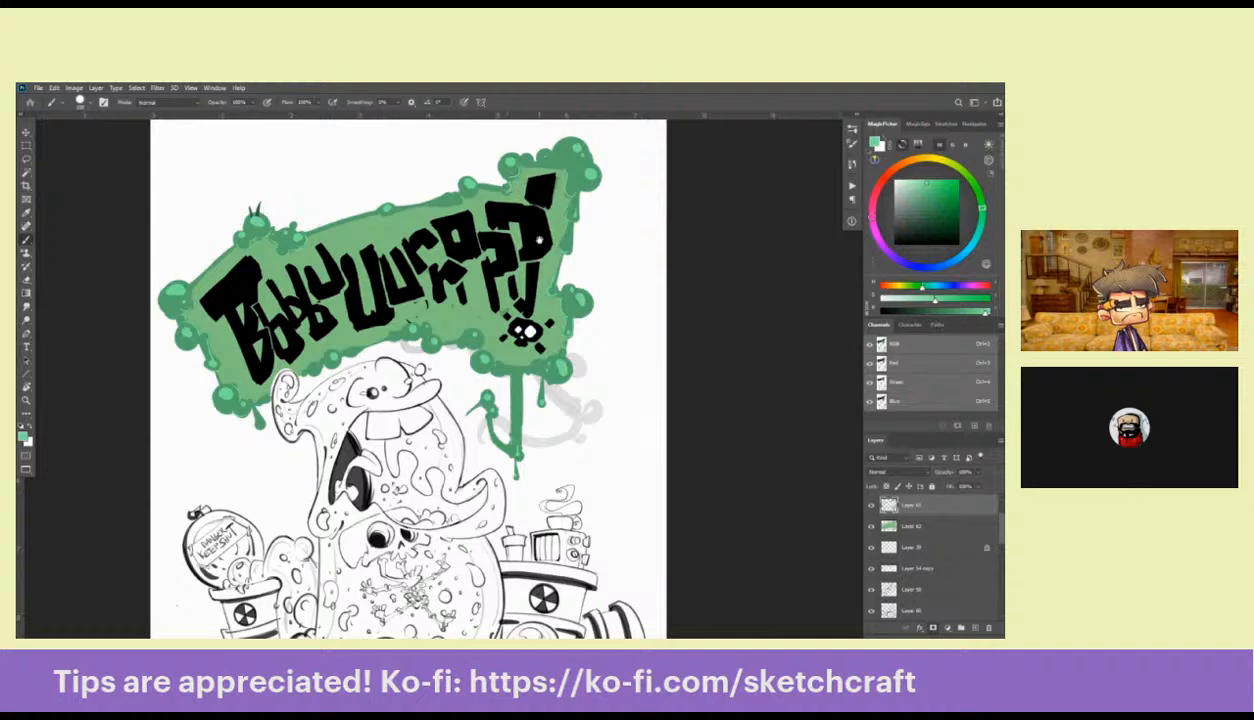
pyautogui.moveTo(495, 182); pyautogui.dragTo(547, 127)
pyautogui.moveTo(538, 305); pyautogui.dragTo(536, 265)
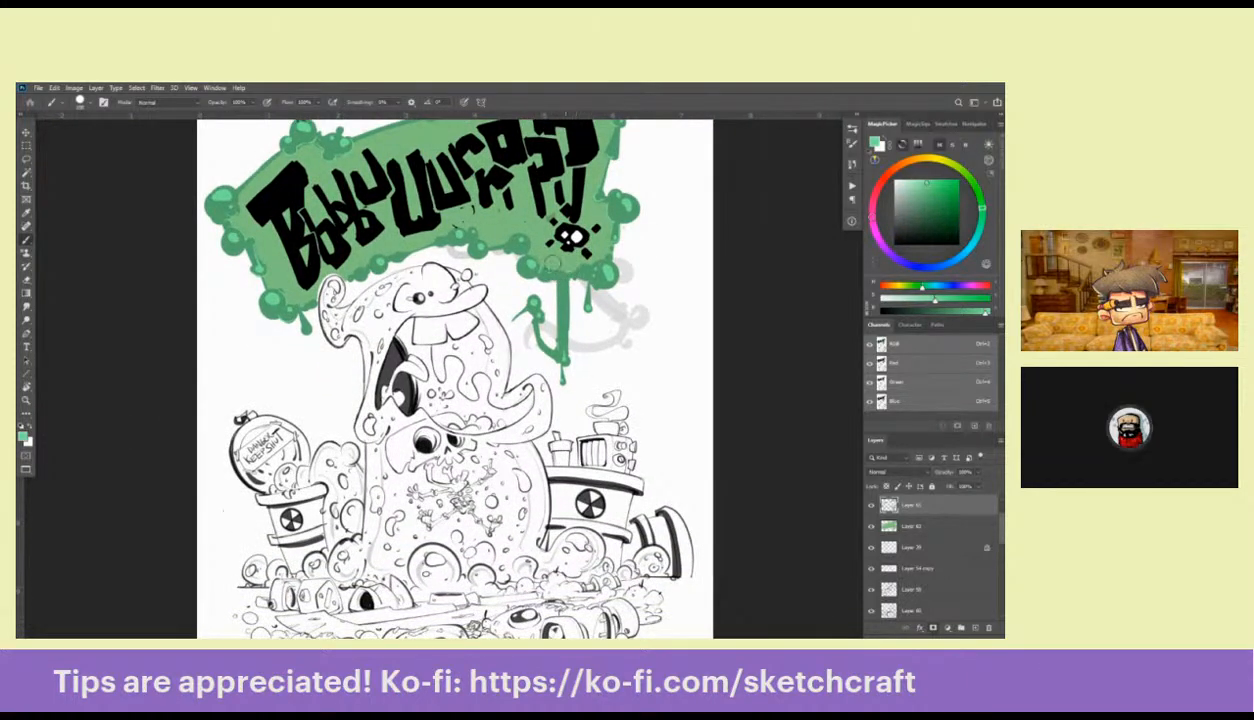
pyautogui.moveTo(558, 262); pyautogui.dragTo(604, 295)
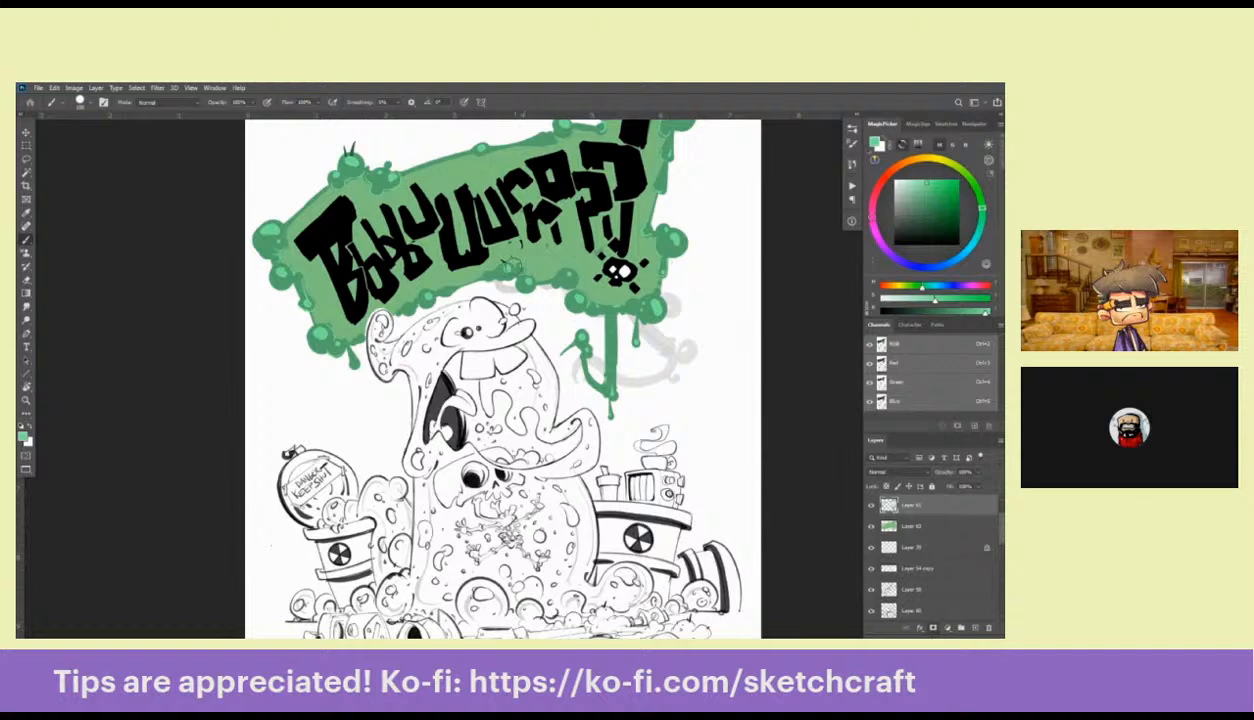
pyautogui.moveTo(471, 270); pyautogui.dragTo(541, 252)
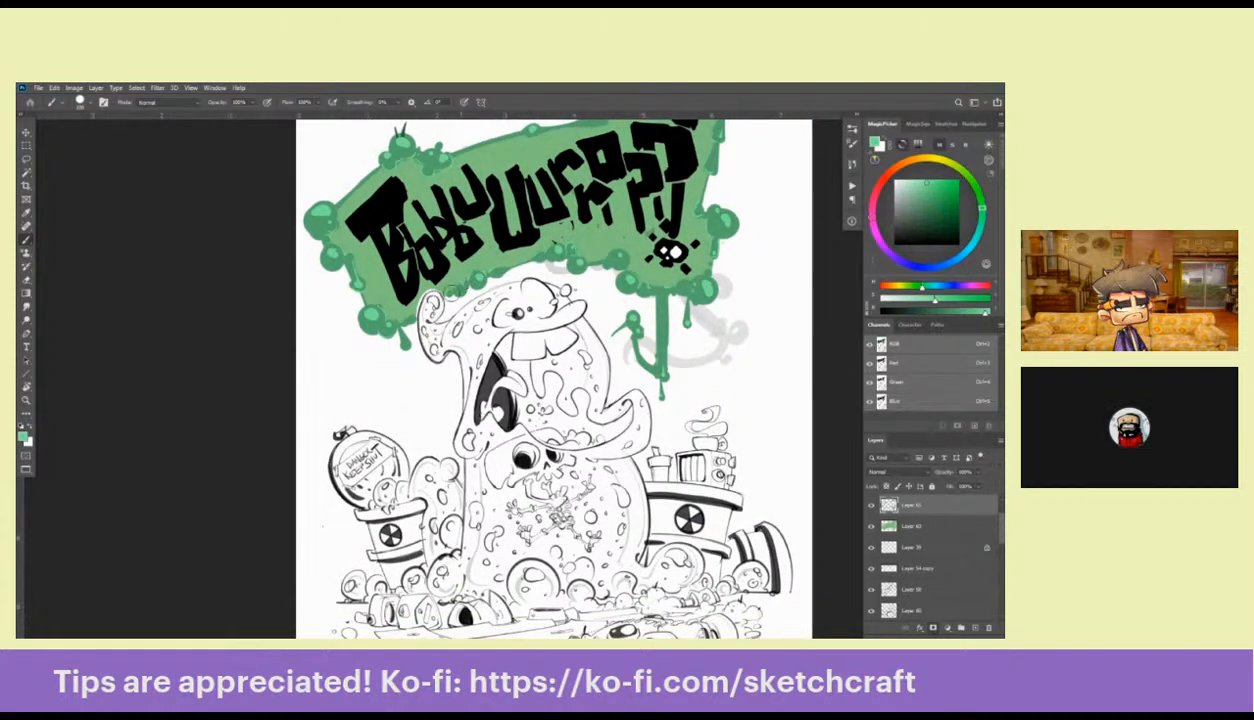
pyautogui.moveTo(510, 235); pyautogui.dragTo(504, 238)
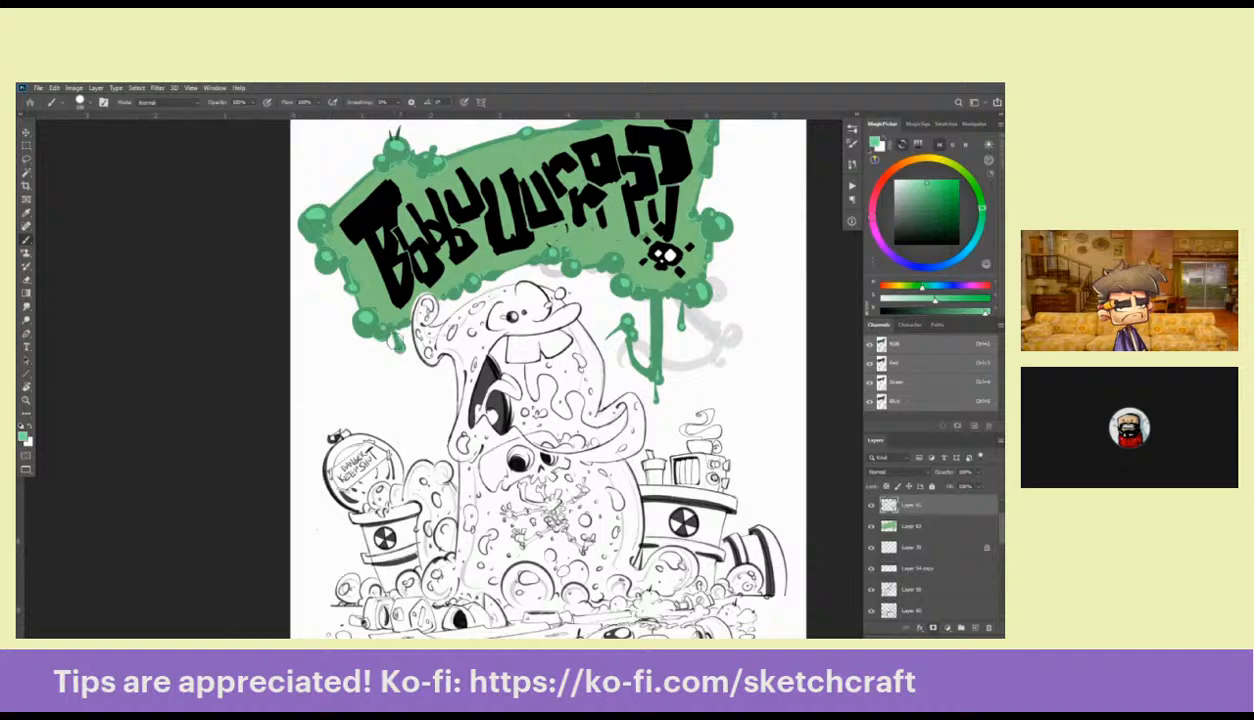
pyautogui.moveTo(668, 251)
pyautogui.mouseDown()
pyautogui.moveTo(626, 285)
pyautogui.moveTo(625, 222)
pyautogui.moveTo(632, 320)
pyautogui.mouseUp()
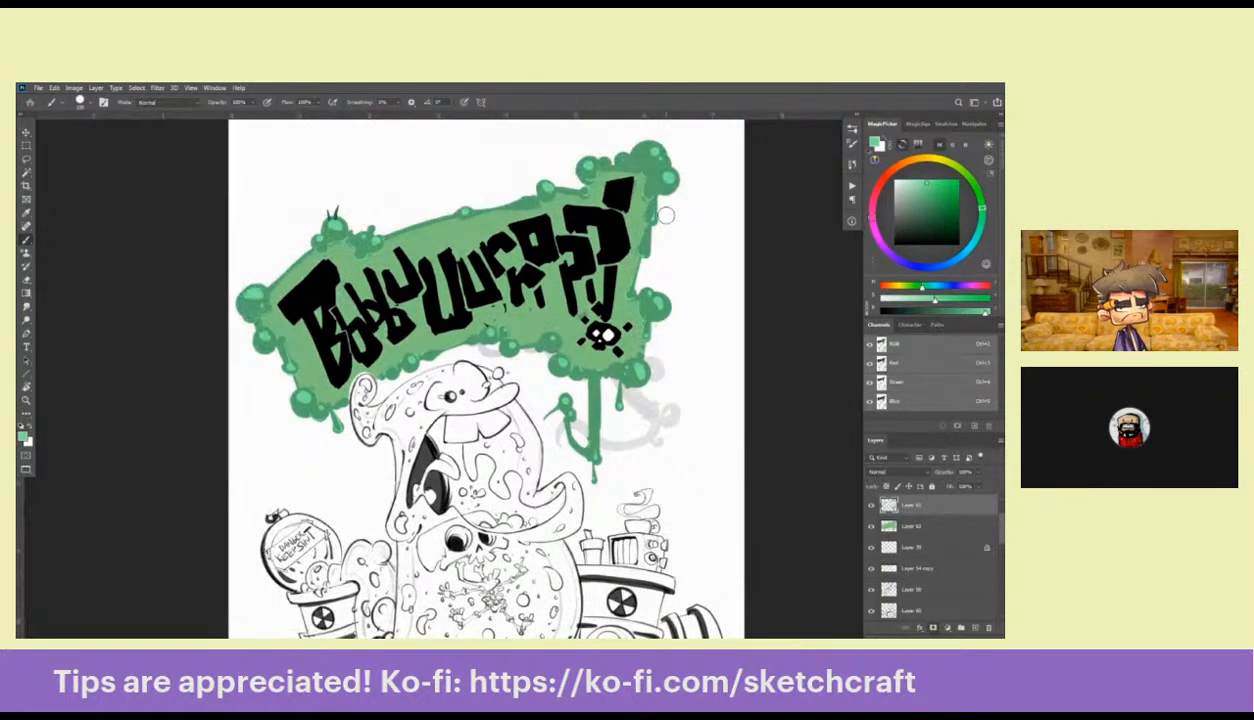
# Sample the blob green, darken it, and draw pointed hairs on the banner's far-left and upper-right blobs on the blob layer
pyautogui.click(890, 526)
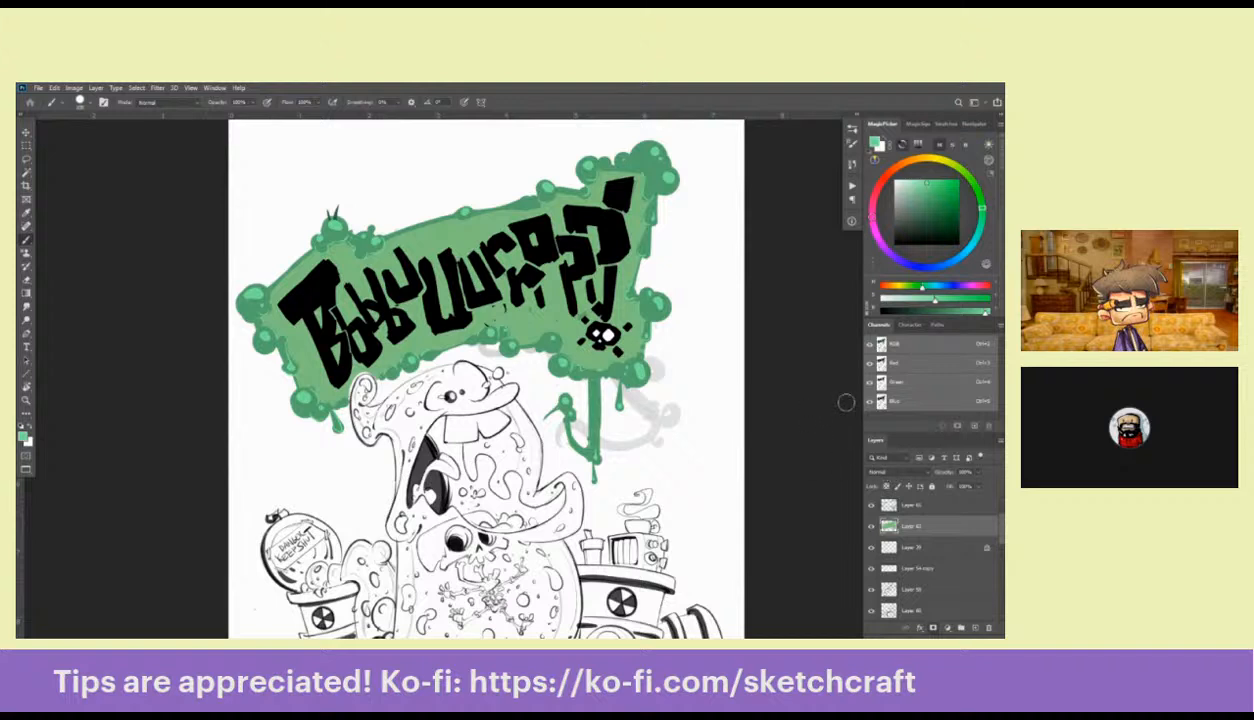
pyautogui.moveTo(510, 275); pyautogui.dragTo(615, 300)
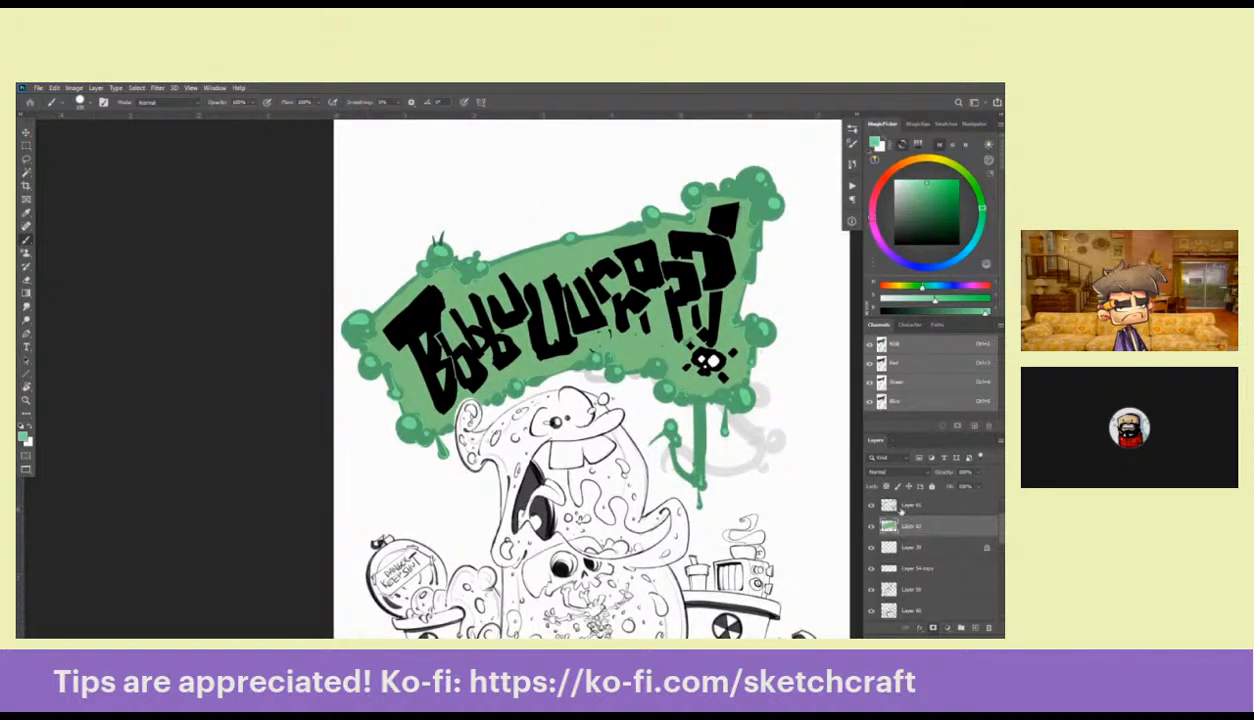
pyautogui.click(901, 507)
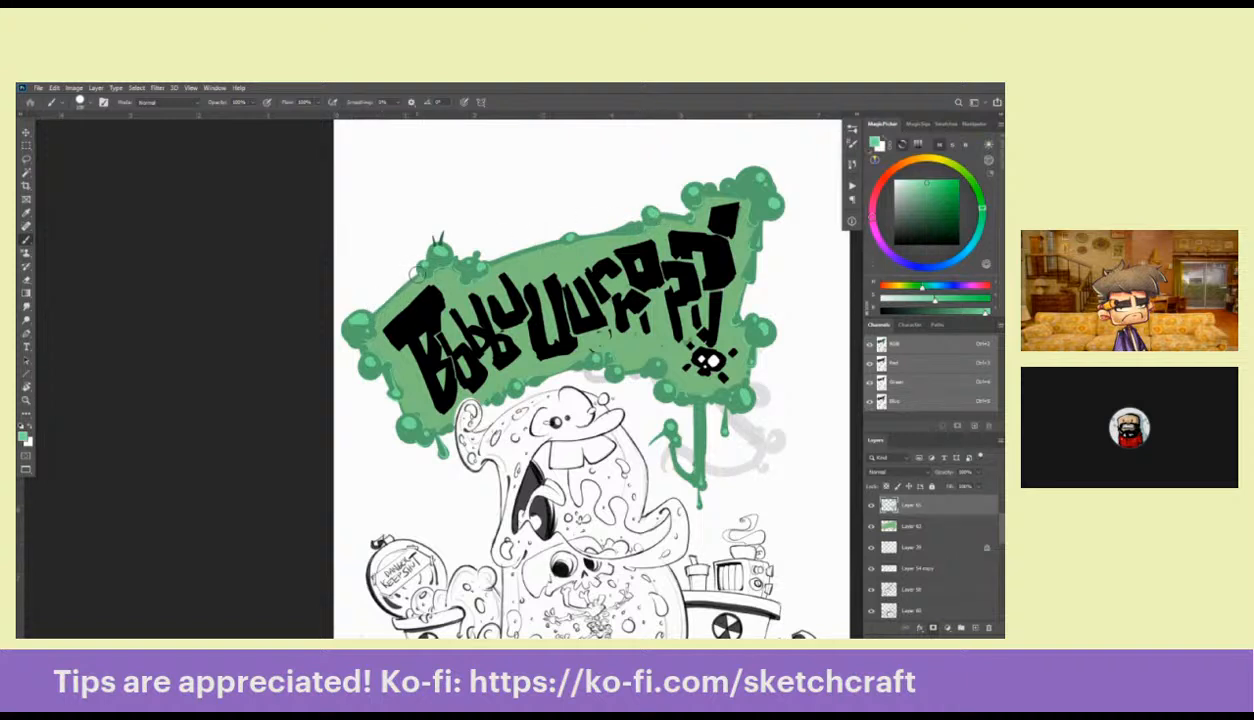
pyautogui.keyDown('alt'); pyautogui.click(358, 296); pyautogui.keyUp('alt')
pyautogui.keyDown('alt'); pyautogui.click(354, 313); pyautogui.keyUp('alt')
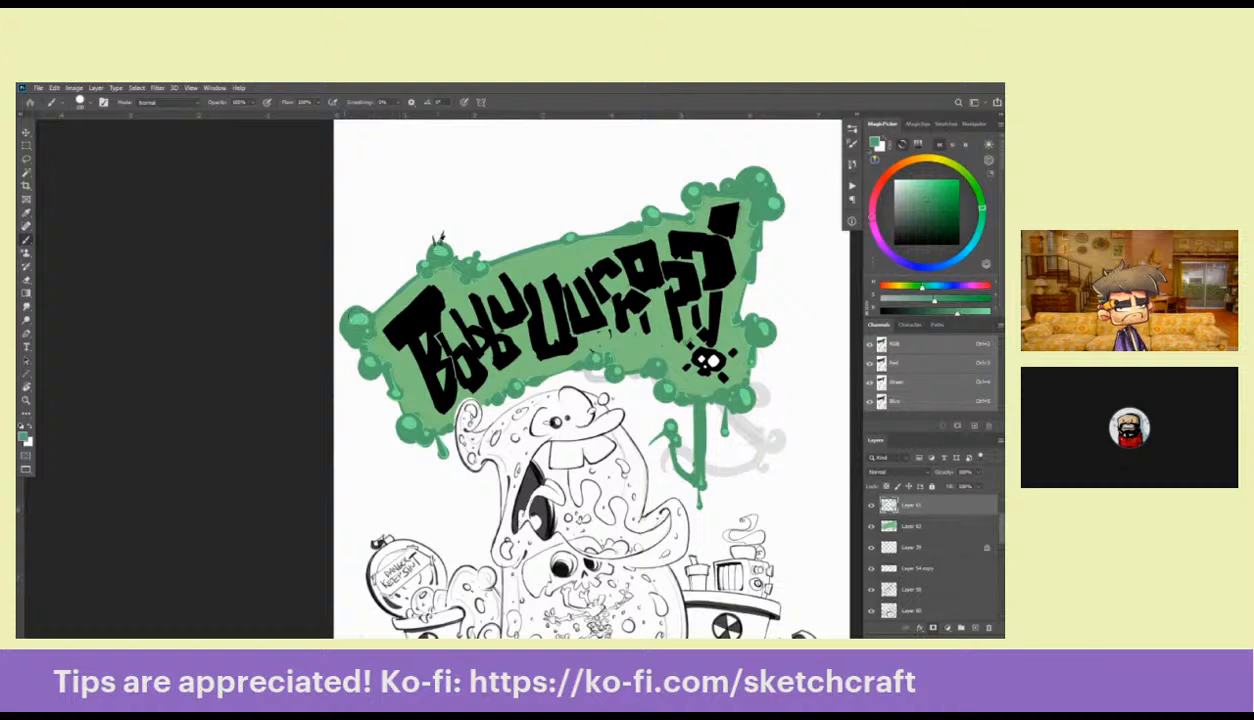
pyautogui.keyDown('alt'); pyautogui.click(412, 250); pyautogui.keyUp('alt')
pyautogui.moveTo(358, 307); pyautogui.dragTo(354, 302)
pyautogui.moveTo(719, 211); pyautogui.dragTo(581, 258)
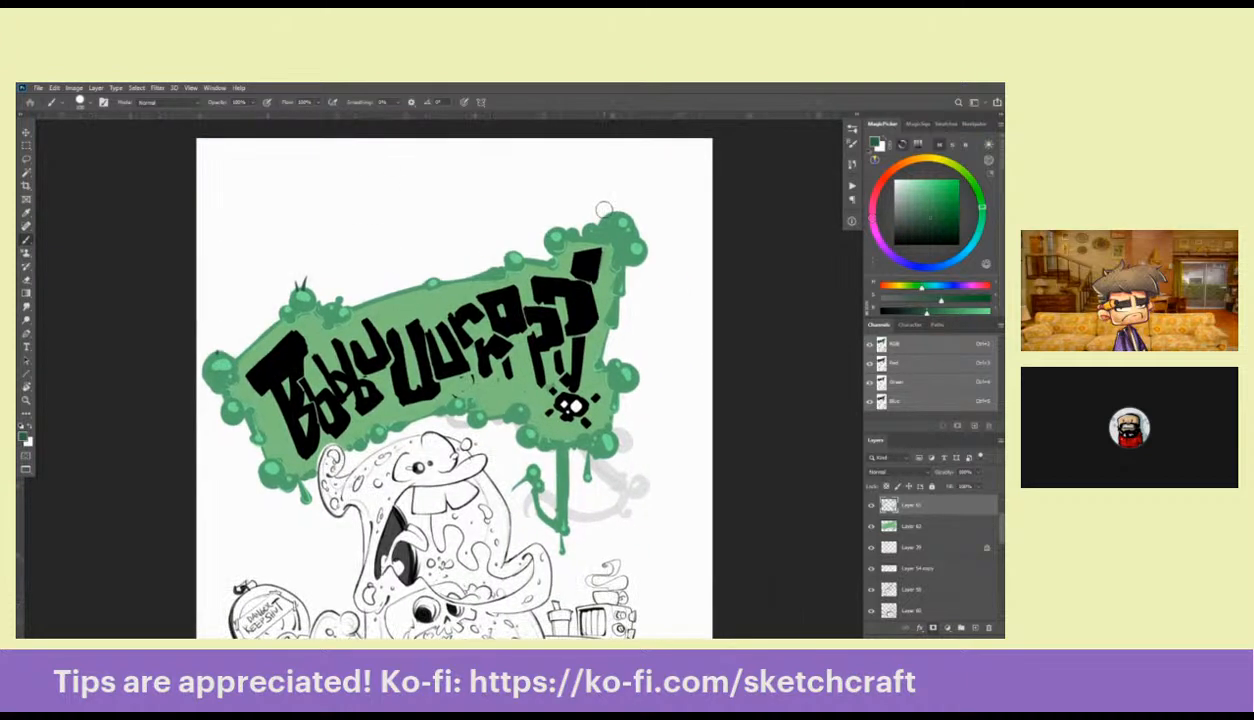
pyautogui.moveTo(602, 209)
pyautogui.mouseDown()
pyautogui.moveTo(600, 190)
pyautogui.moveTo(610, 207)
pyautogui.moveTo(619, 186)
pyautogui.mouseUp()
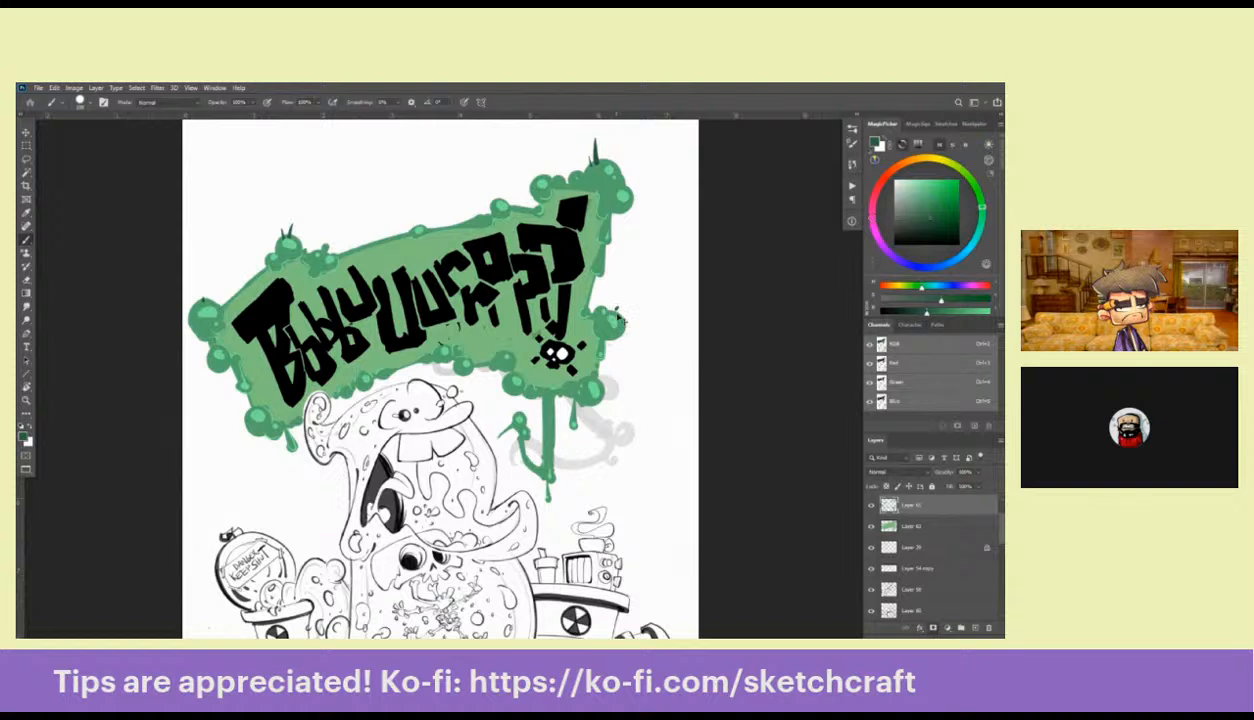
# Draw more dark green hairs on the blobs at the banner's right edge, upper edge and lower-left corner
pyautogui.moveTo(616, 312)
pyautogui.mouseDown()
pyautogui.moveTo(609, 303)
pyautogui.moveTo(626, 305)
pyautogui.mouseUp()
pyautogui.moveTo(603, 366); pyautogui.dragTo(610, 313)
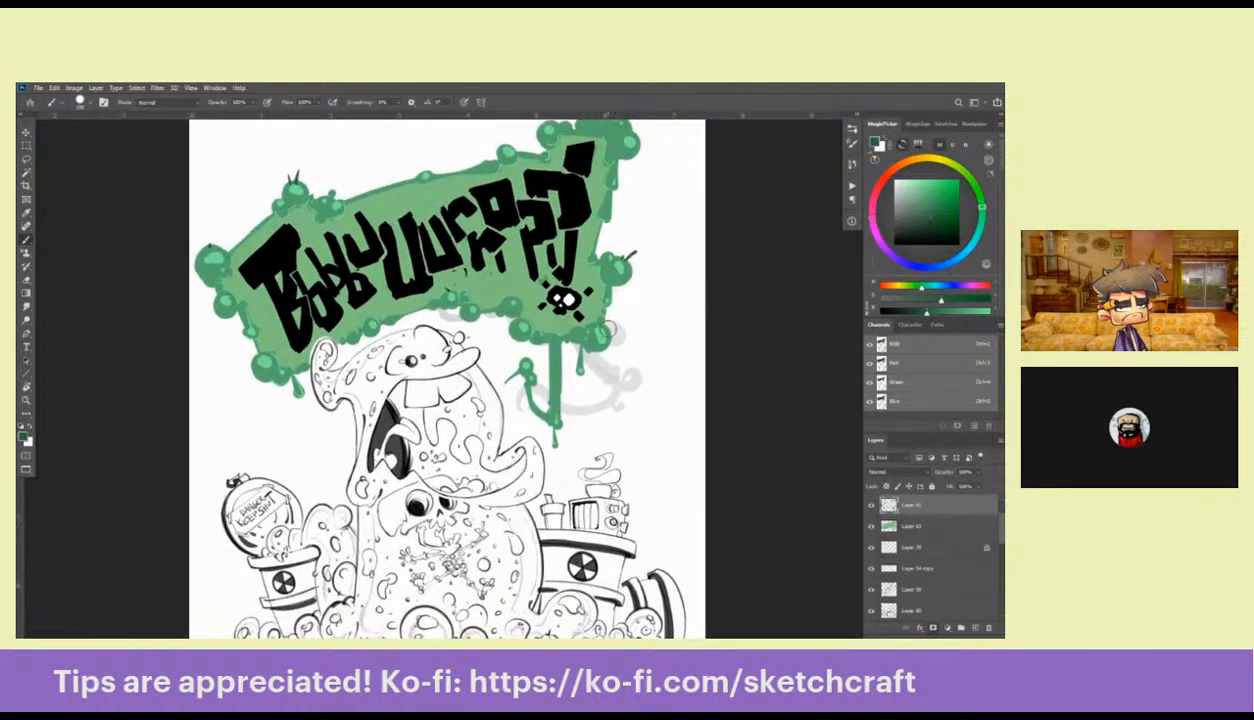
pyautogui.moveTo(555, 281); pyautogui.dragTo(581, 338)
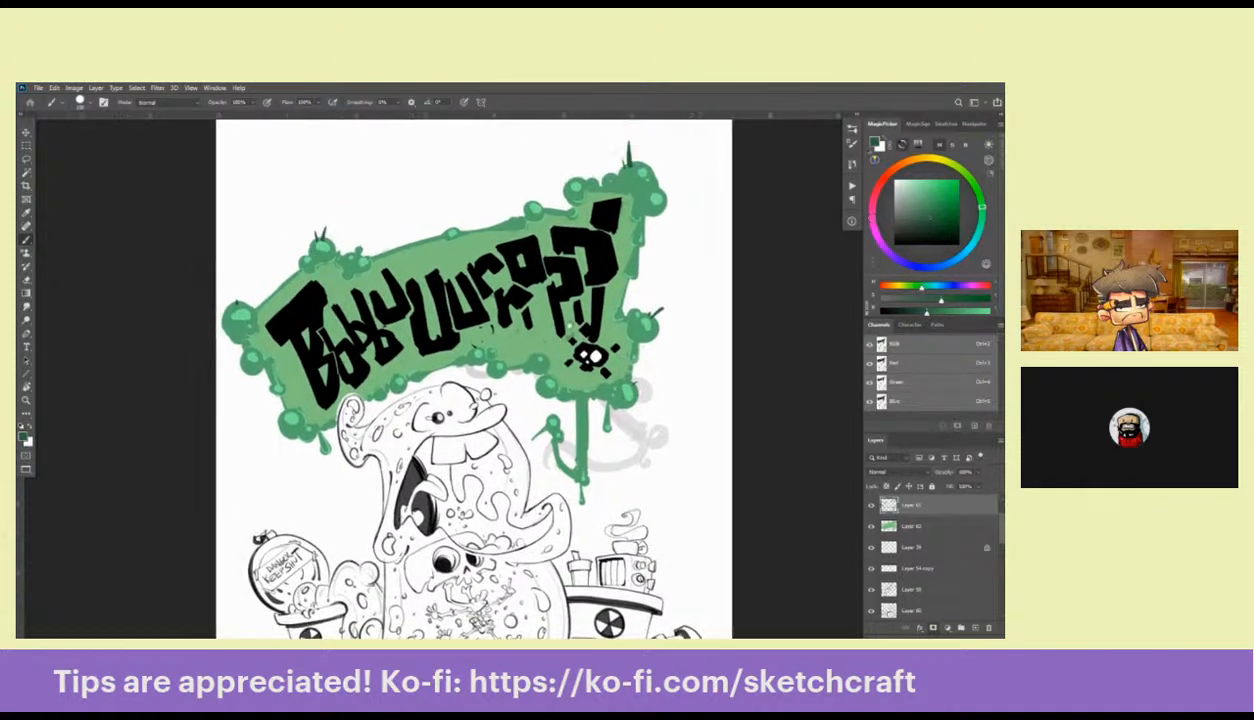
pyautogui.moveTo(517, 200)
pyautogui.mouseDown()
pyautogui.moveTo(512, 187)
pyautogui.moveTo(525, 197)
pyautogui.mouseUp()
pyautogui.moveTo(646, 283); pyautogui.dragTo(644, 251)
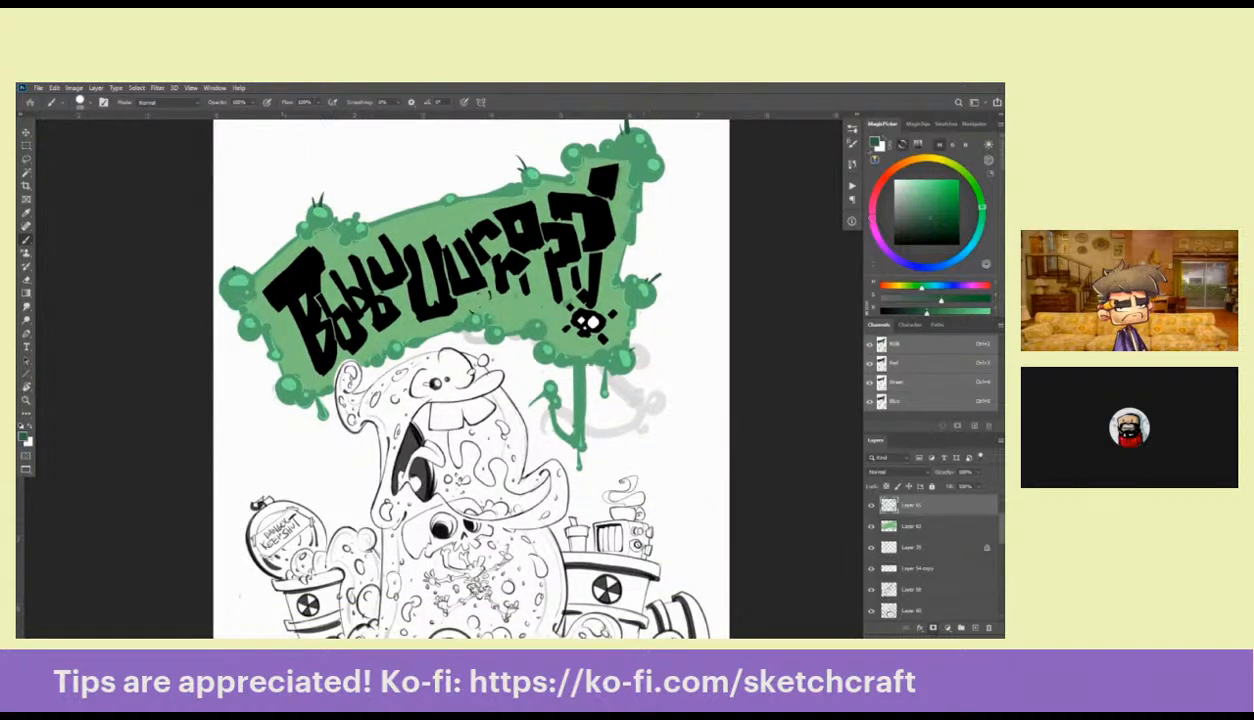
pyautogui.moveTo(276, 390); pyautogui.dragTo(270, 382)
pyautogui.moveTo(612, 320)
pyautogui.mouseDown()
pyautogui.moveTo(595, 275)
pyautogui.moveTo(614, 328)
pyautogui.mouseUp()
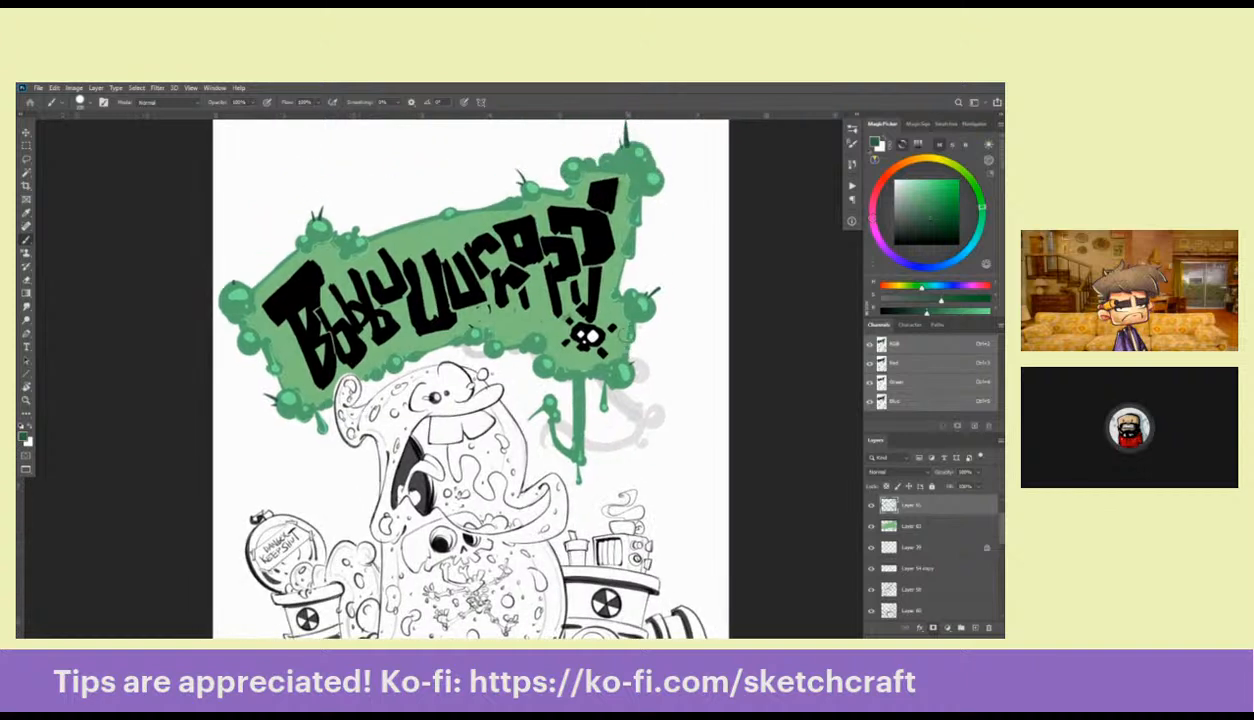
# Hide the lettering layer and fill the white gaps in the banner with its sampled base green on the banner layer
pyautogui.scroll(2, 935, 519)
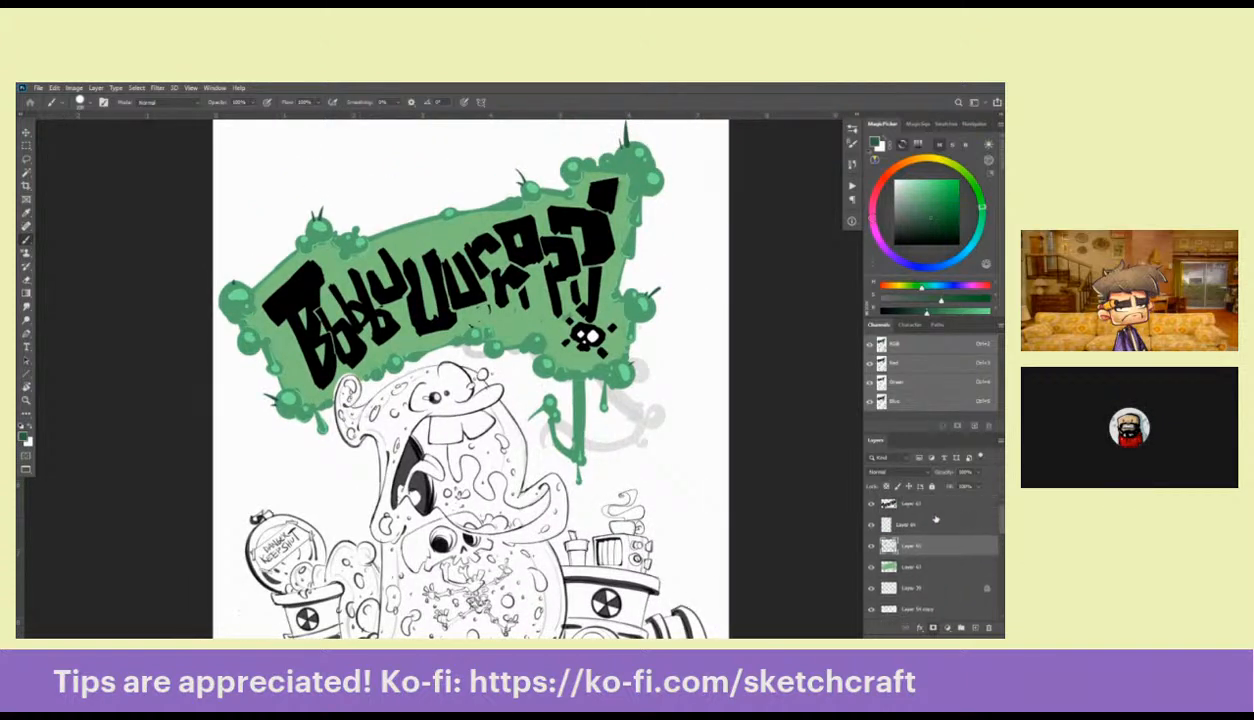
pyautogui.click(872, 505)
pyautogui.click(872, 505)
pyautogui.click(880, 505)
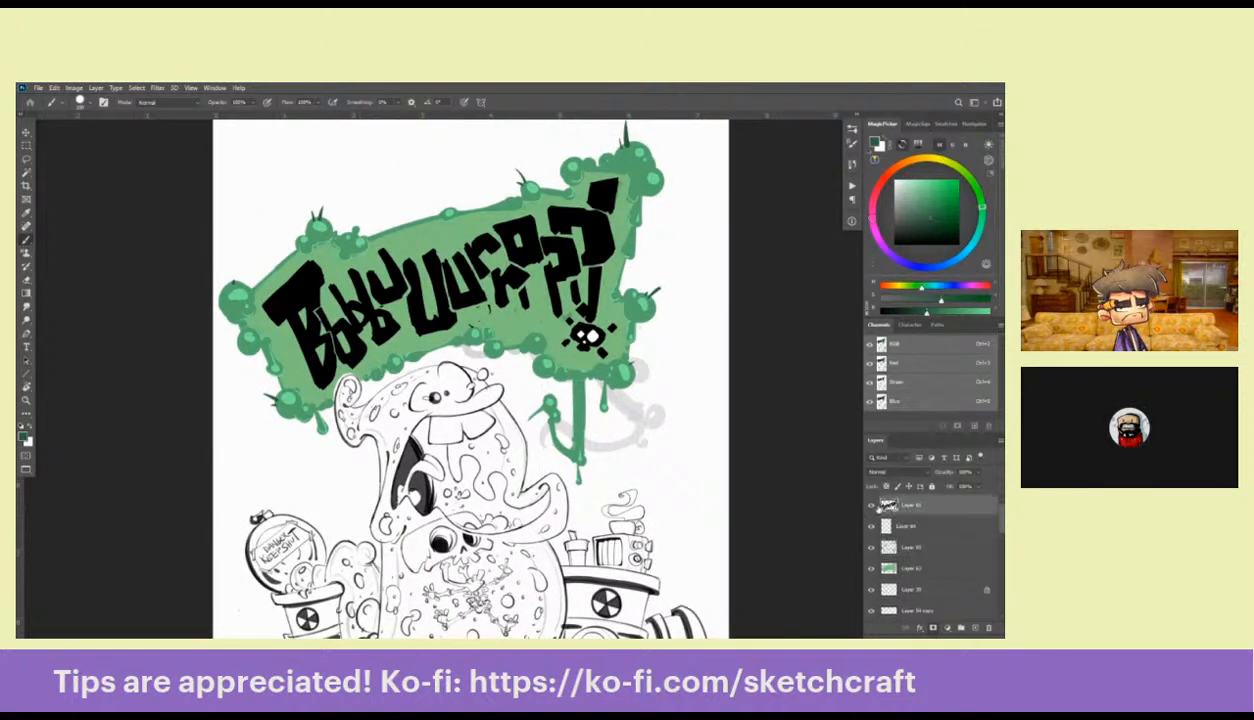
pyautogui.click(872, 506)
pyautogui.click(888, 566)
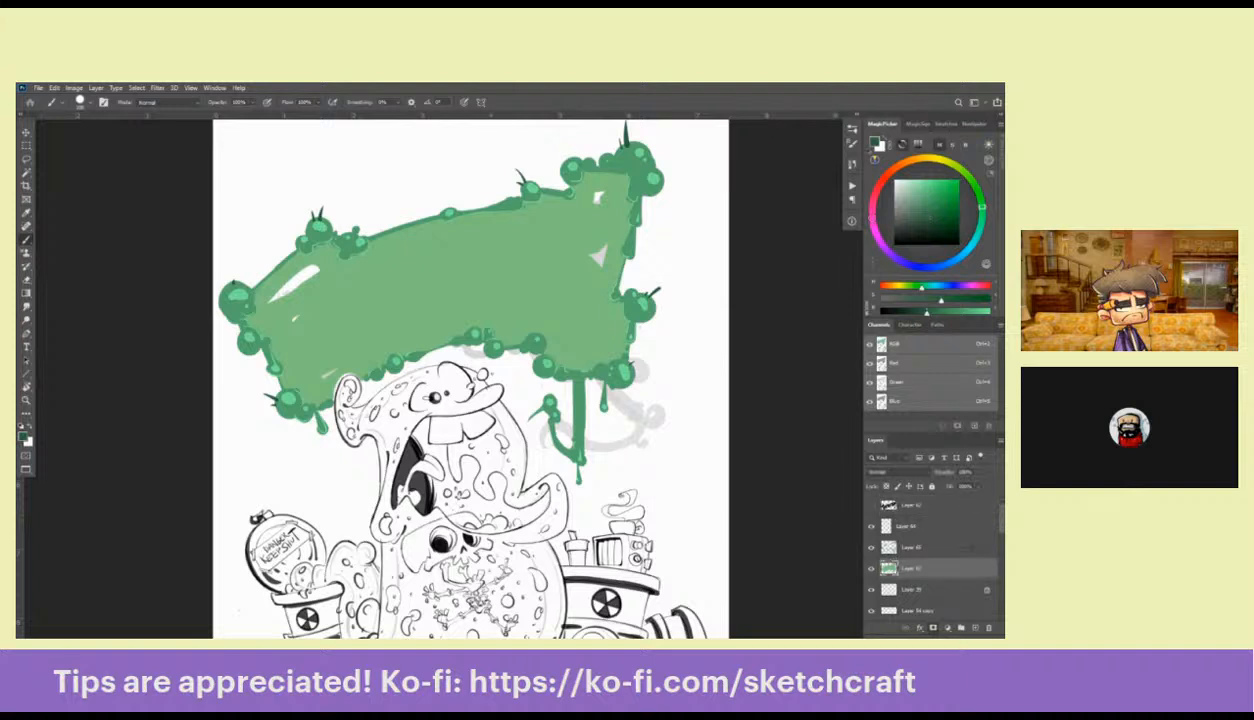
pyautogui.keyDown('alt'); pyautogui.click(573, 258); pyautogui.keyUp('alt')
pyautogui.moveTo(316, 260); pyautogui.dragTo(272, 296)
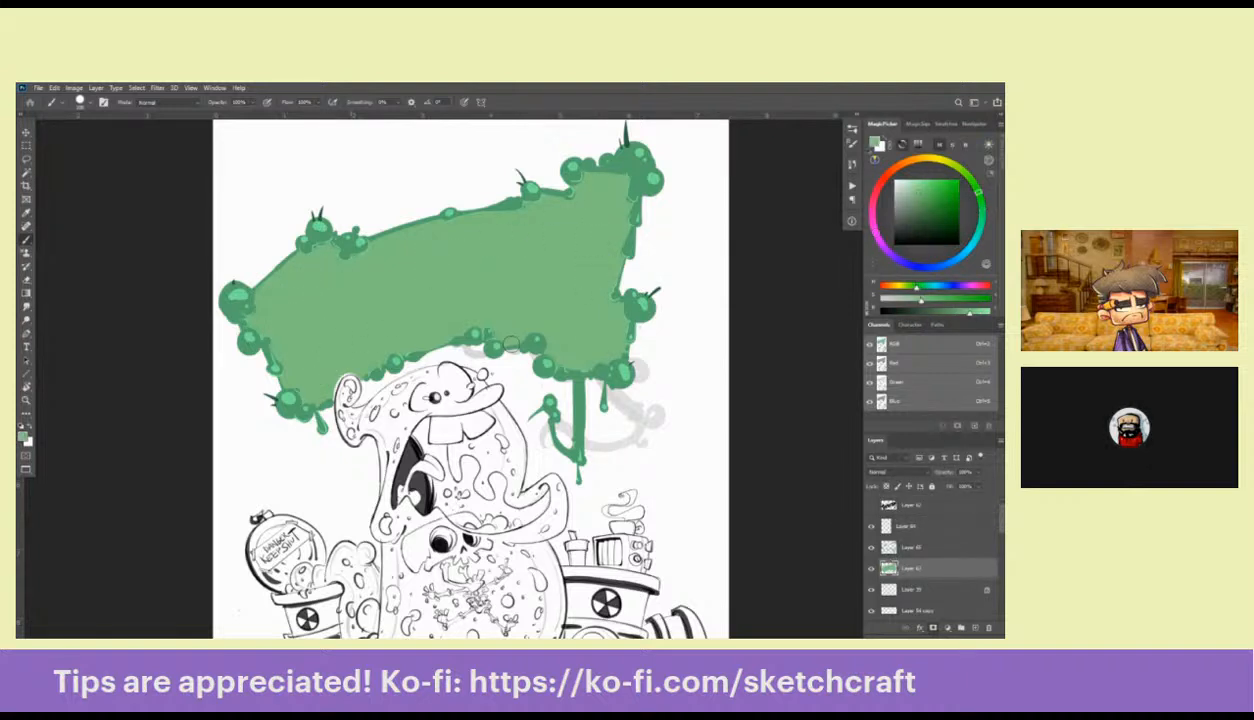
# Show the lettering layer again and set its blend mode to Multiply
pyautogui.click(872, 505)
pyautogui.click(883, 472)
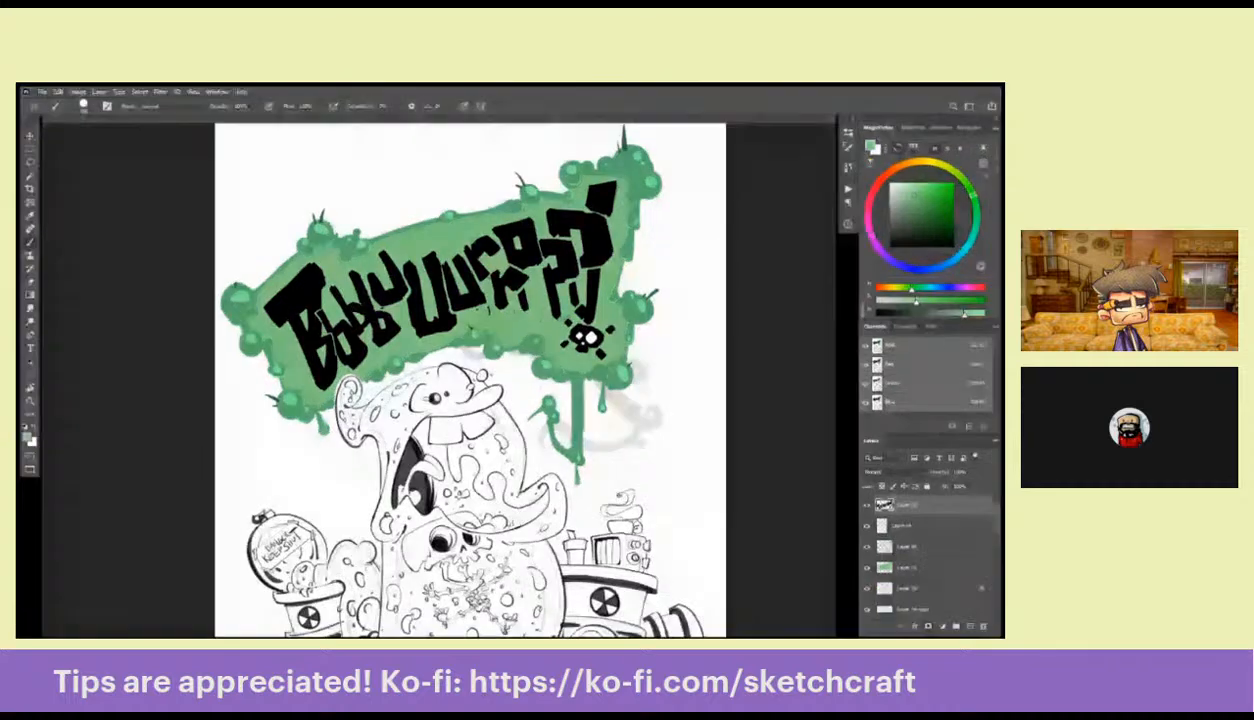
pyautogui.click(874, 362)
pyautogui.moveTo(749, 450); pyautogui.dragTo(763, 489)
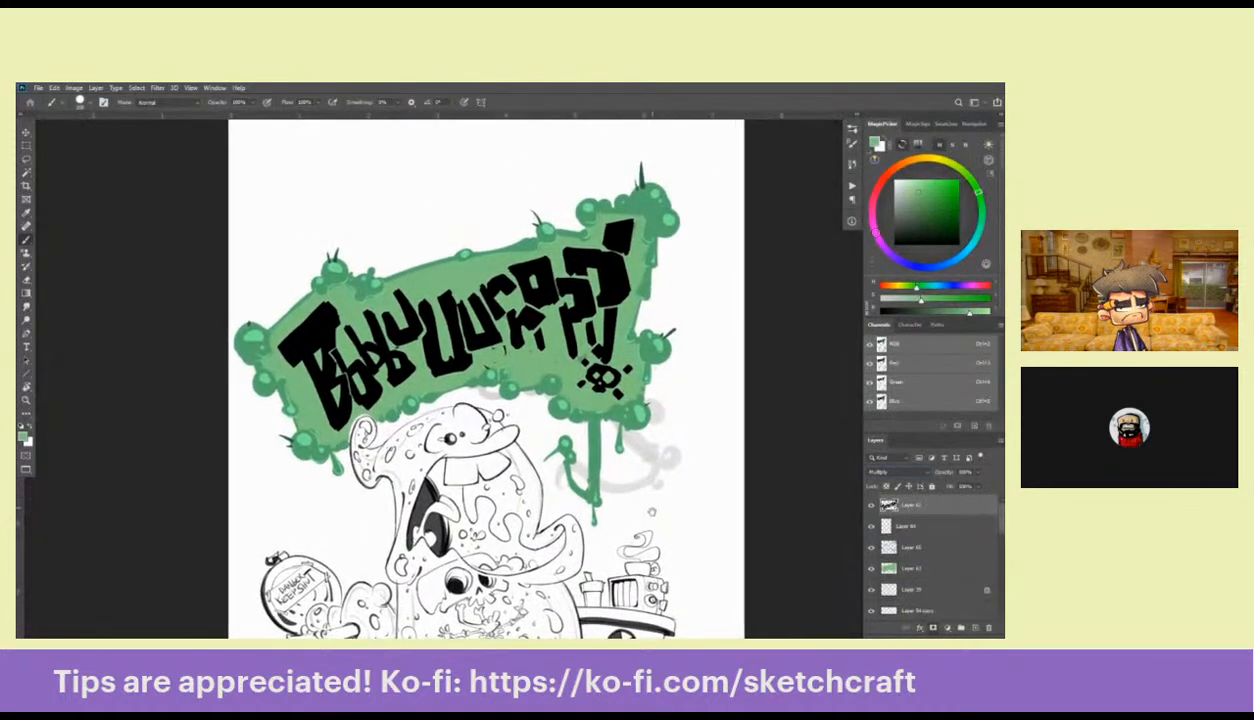
# Copy the black lettering onto its own layer using the Magic Wand, and hide the original lettering layer
pyautogui.press('w')
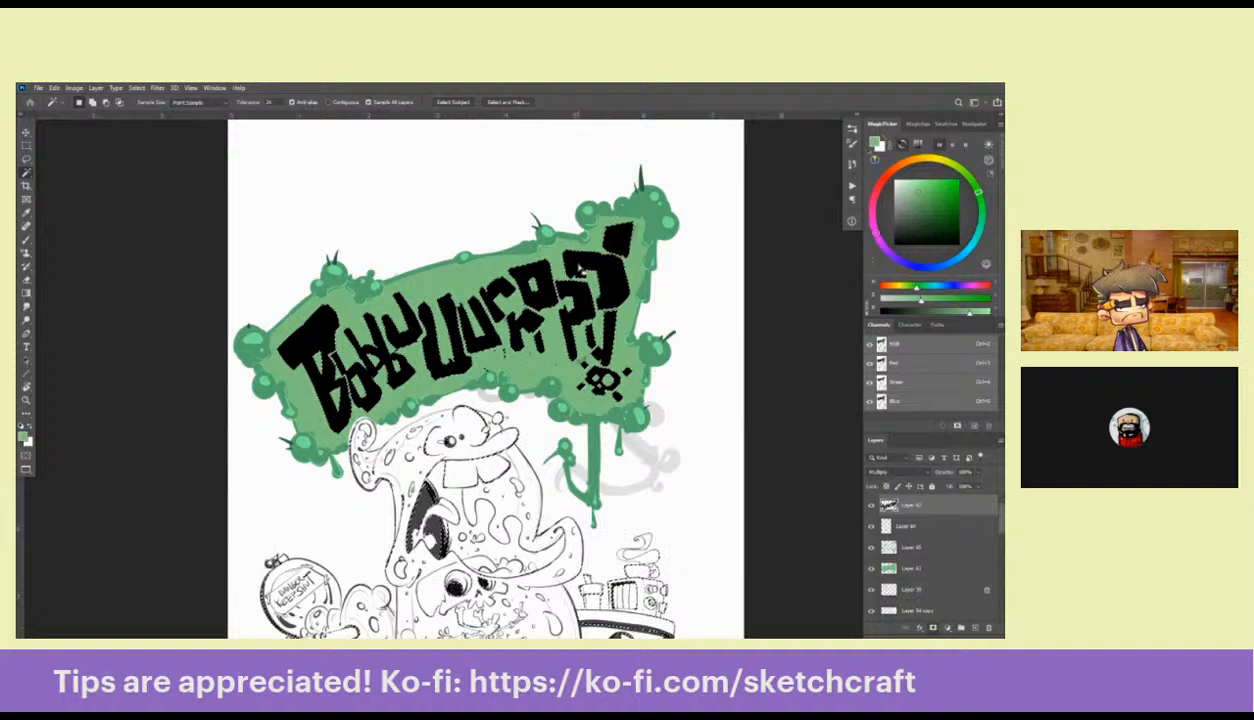
pyautogui.hotkey('ctrl', 'j')
pyautogui.click(871, 526)
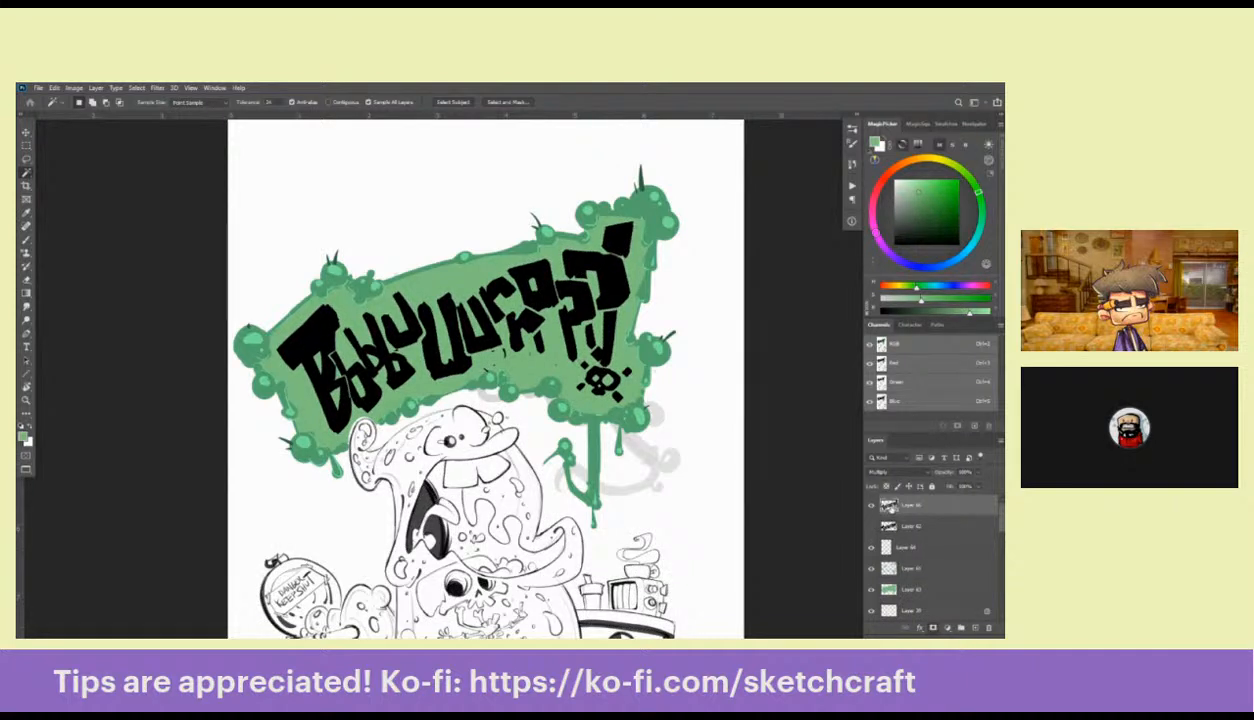
pyautogui.press('b')
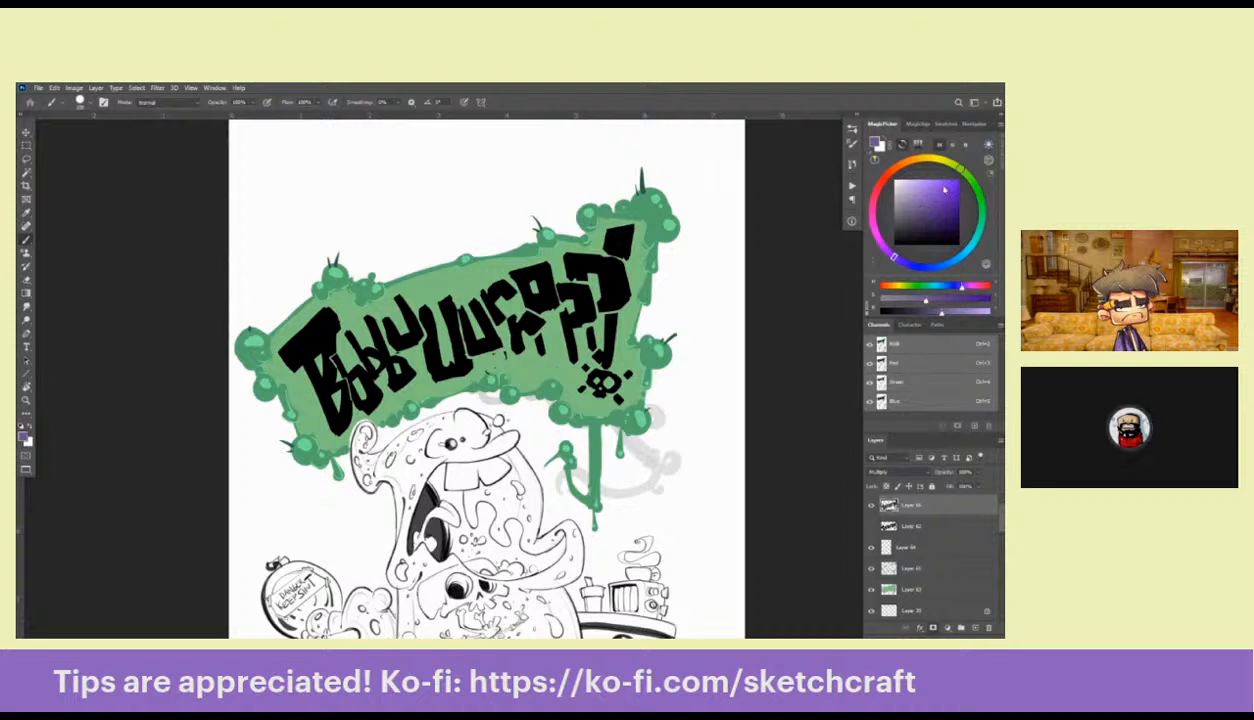
# Fill the copied lettering with a saturated dark teal, keeping the surrounding transparent areas empty
pyautogui.click(980, 234)
pyautogui.moveTo(980, 234); pyautogui.dragTo(1000, 203)
pyautogui.hotkey('shift', 'alt', 'BackSpace')
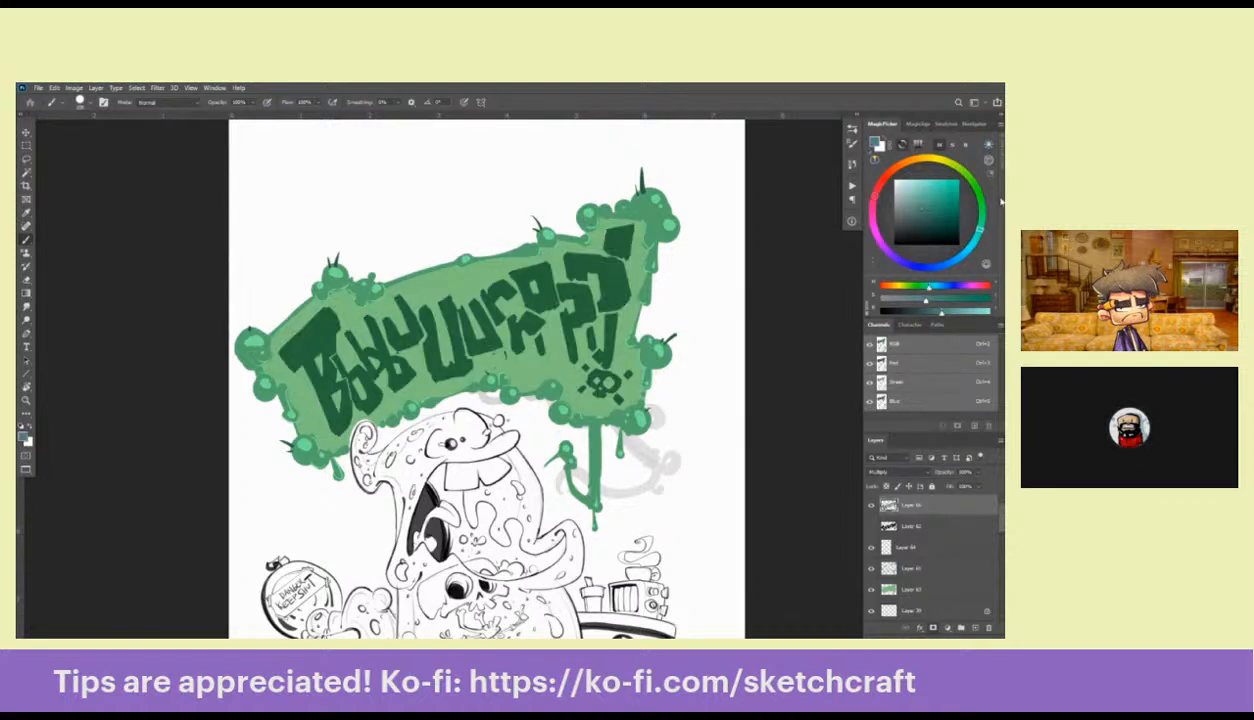
pyautogui.click(945, 208)
pyautogui.press('Delete')
pyautogui.hotkey('alt', 'BackSpace')
pyautogui.hotkey('ctrl', 'z')
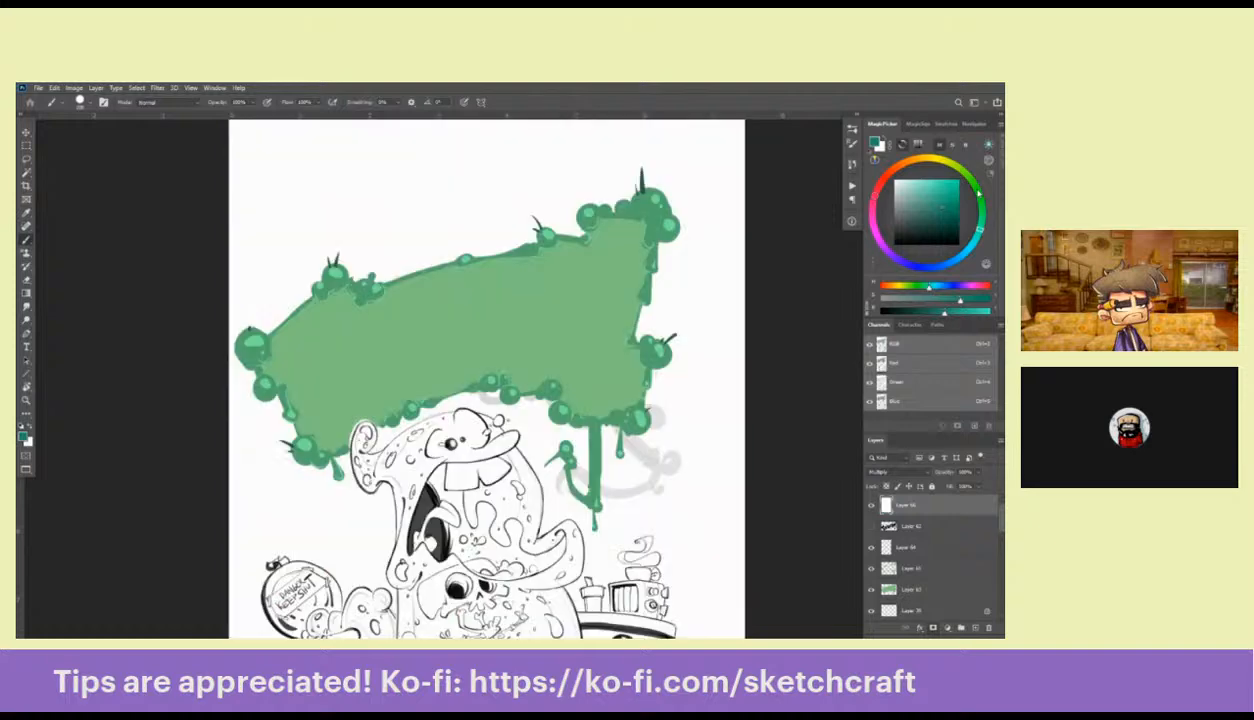
pyautogui.hotkey('ctrl', 'z')
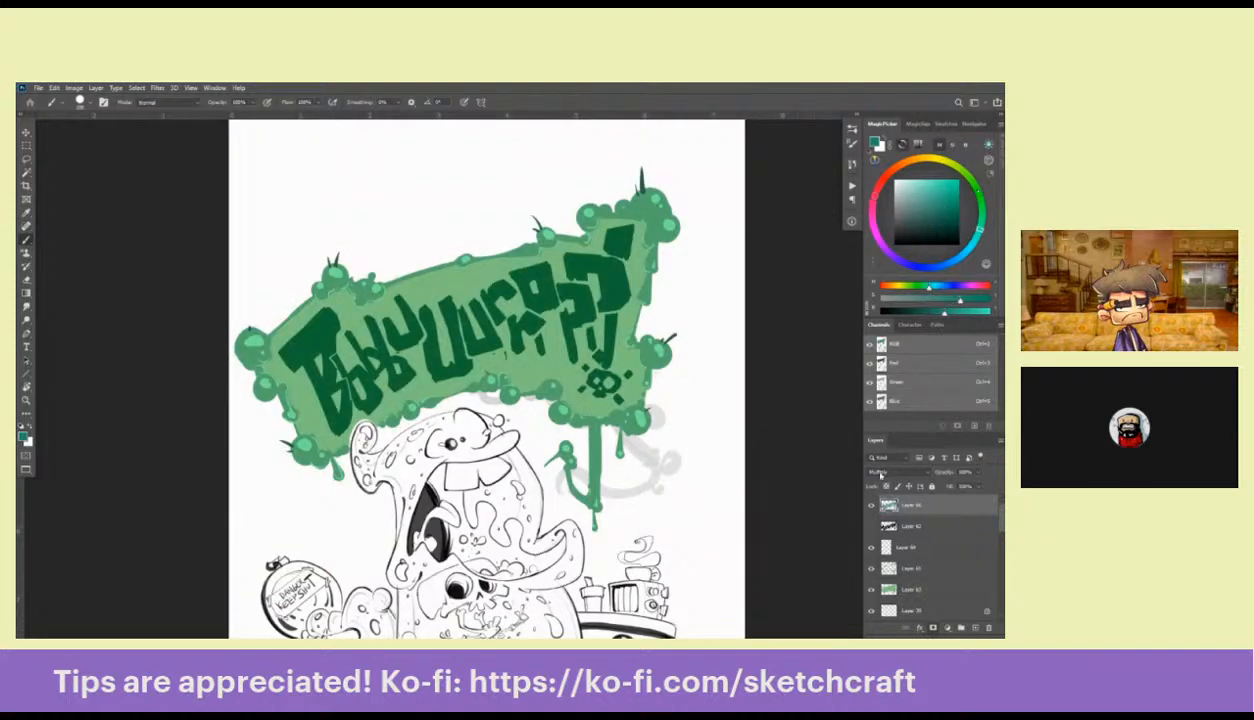
# Set the teal lettering layer's blend mode to Normal and check the colour against the whole illustration
pyautogui.press('Delete')
pyautogui.hotkey('ctrl', 'z')
pyautogui.hotkey('shift', 'alt', 'BackSpace')
pyautogui.press('z')
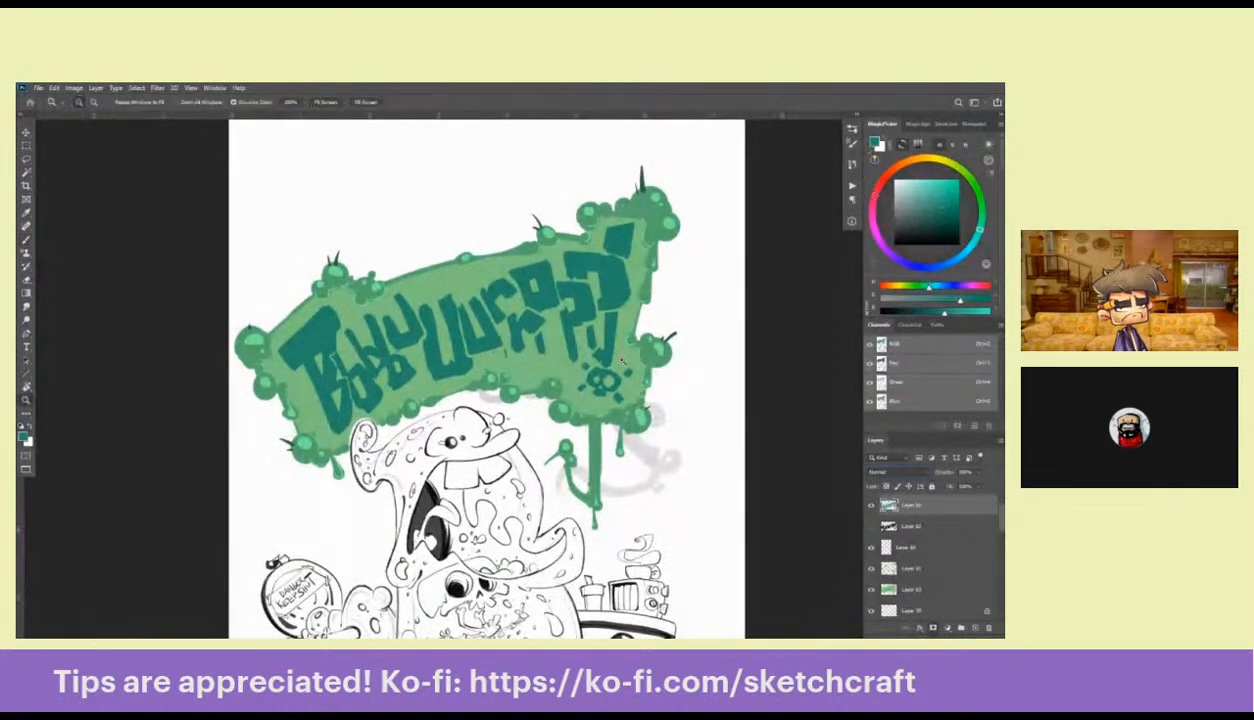
pyautogui.keyDown('alt'); pyautogui.click(621, 360); pyautogui.keyUp('alt')
pyautogui.scroll(-2, 618, 355)
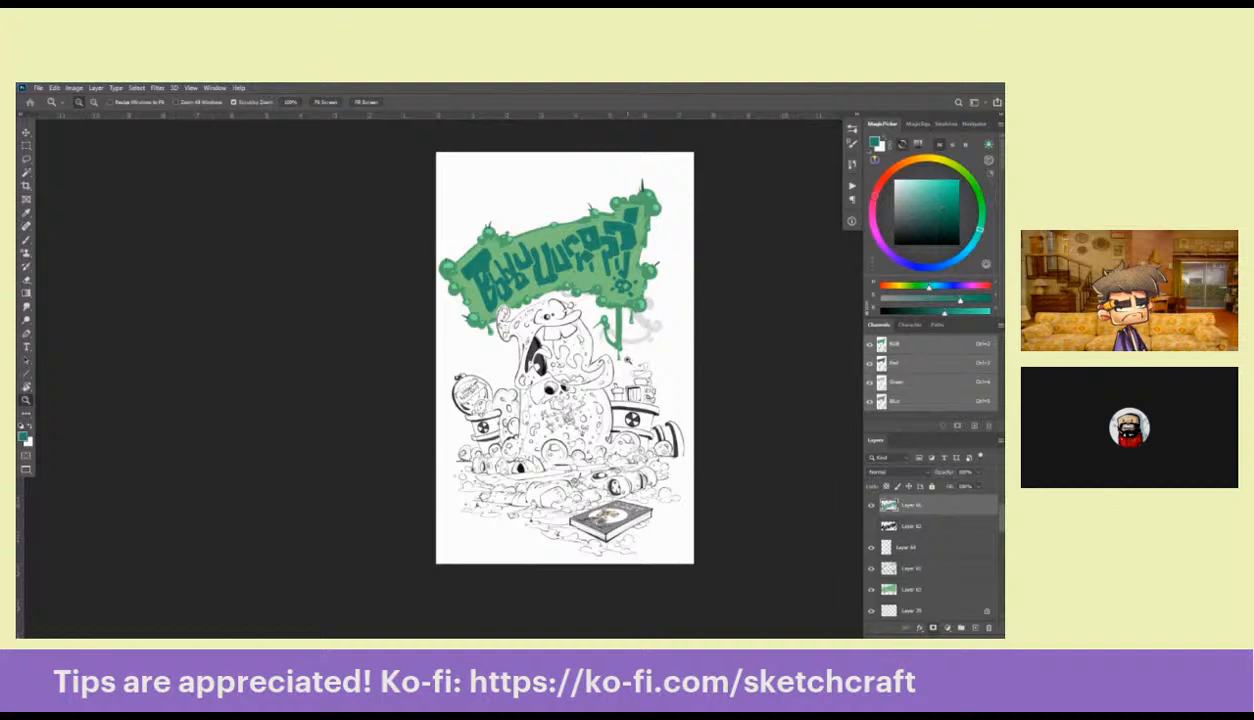
pyautogui.click(617, 345)
pyautogui.scroll(2, 617, 380)
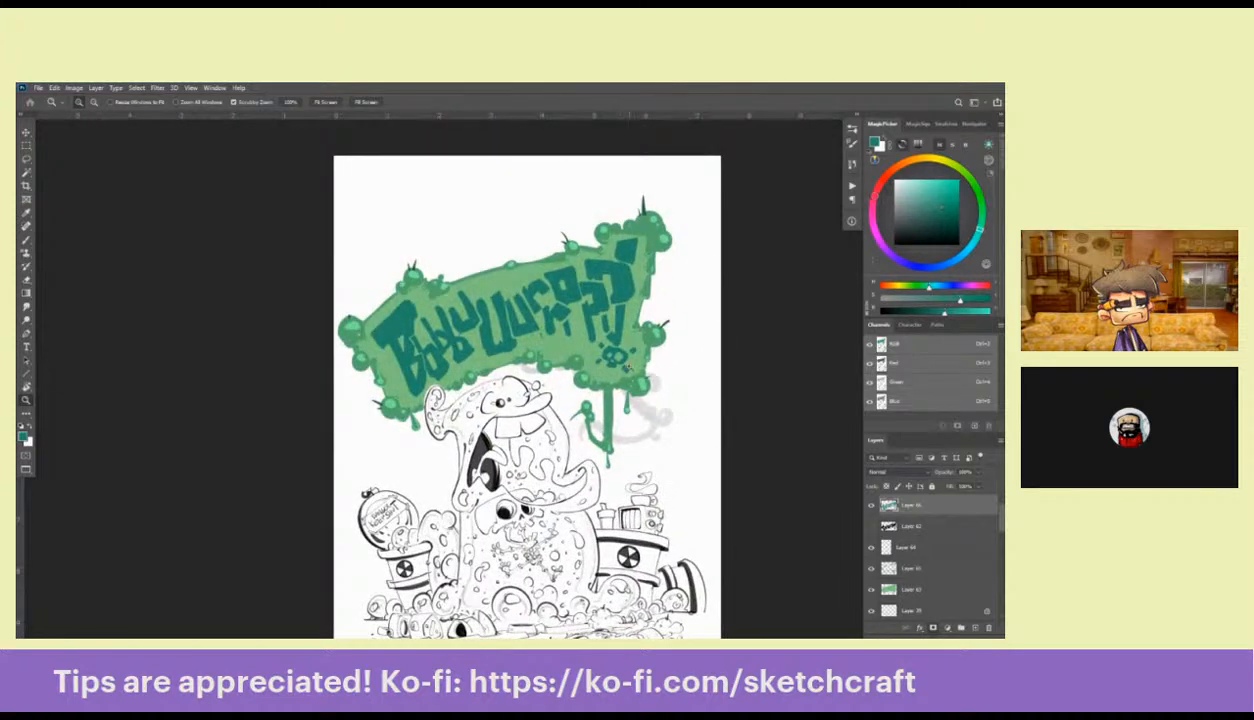
# Merge the banner's blob layer down into its base layer, and stretch the lassoed upper part of the banner slightly outward with Free Transform
pyautogui.click(906, 566)
pyautogui.hotkey('ctrl', 'e')
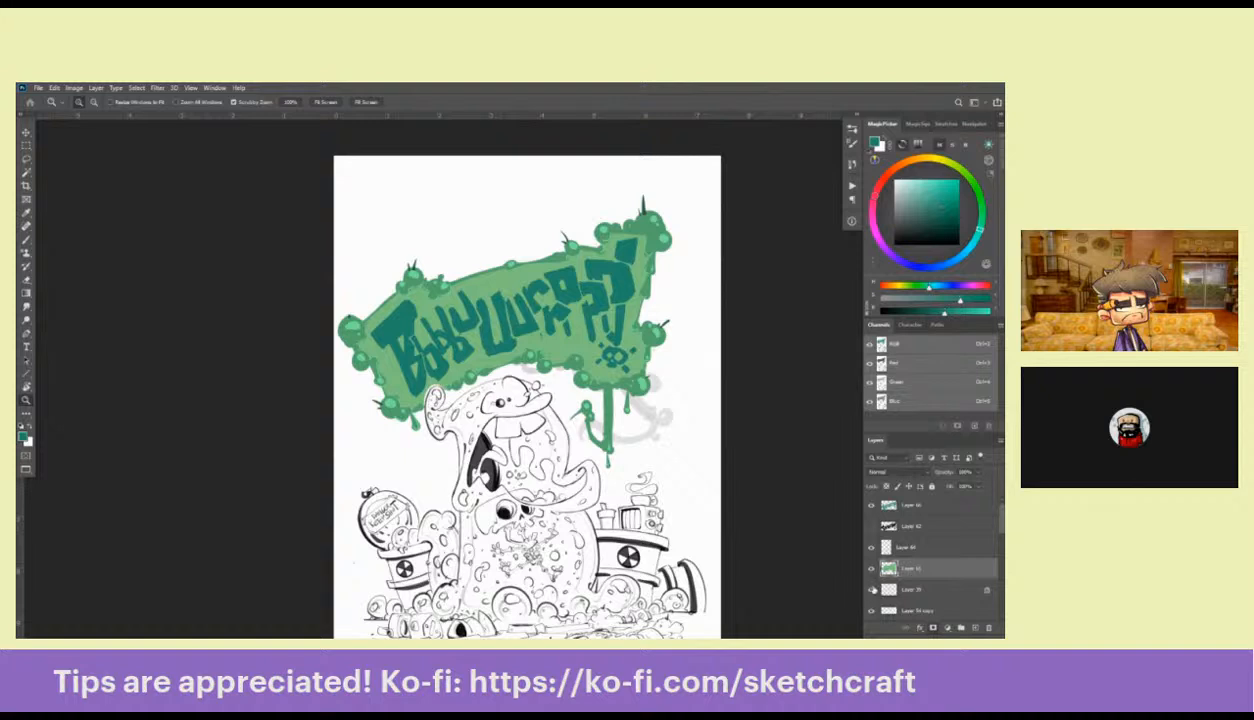
pyautogui.press('l')
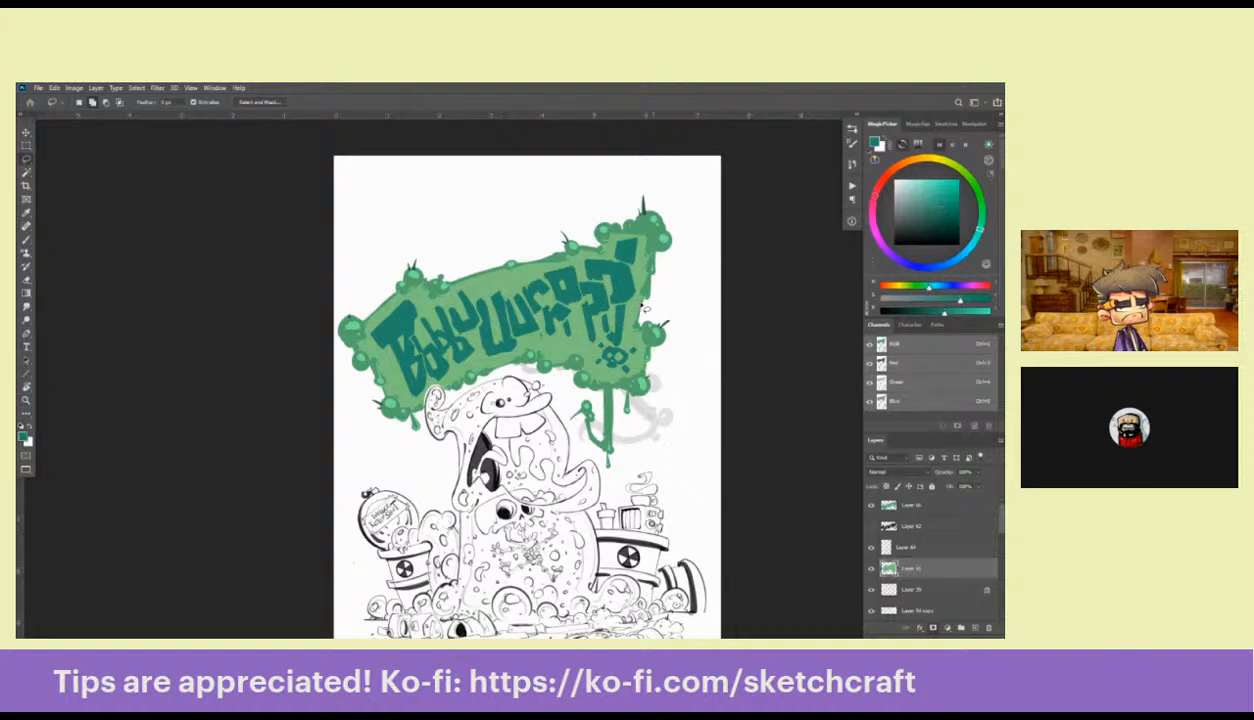
pyautogui.moveTo(645, 308)
pyautogui.mouseDown()
pyautogui.moveTo(385, 385)
pyautogui.moveTo(331, 357)
pyautogui.moveTo(568, 162)
pyautogui.moveTo(682, 258)
pyautogui.mouseUp()
pyautogui.hotkey('ctrl', 't')
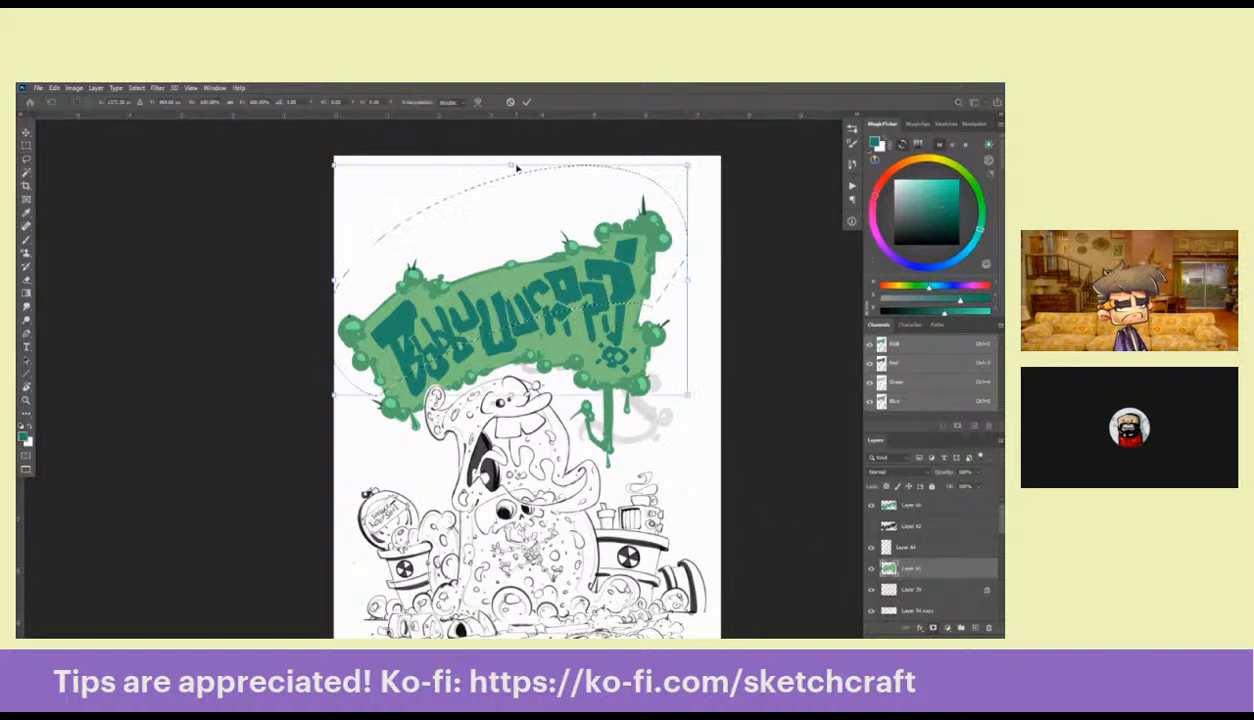
pyautogui.moveTo(516, 168); pyautogui.dragTo(508, 166)
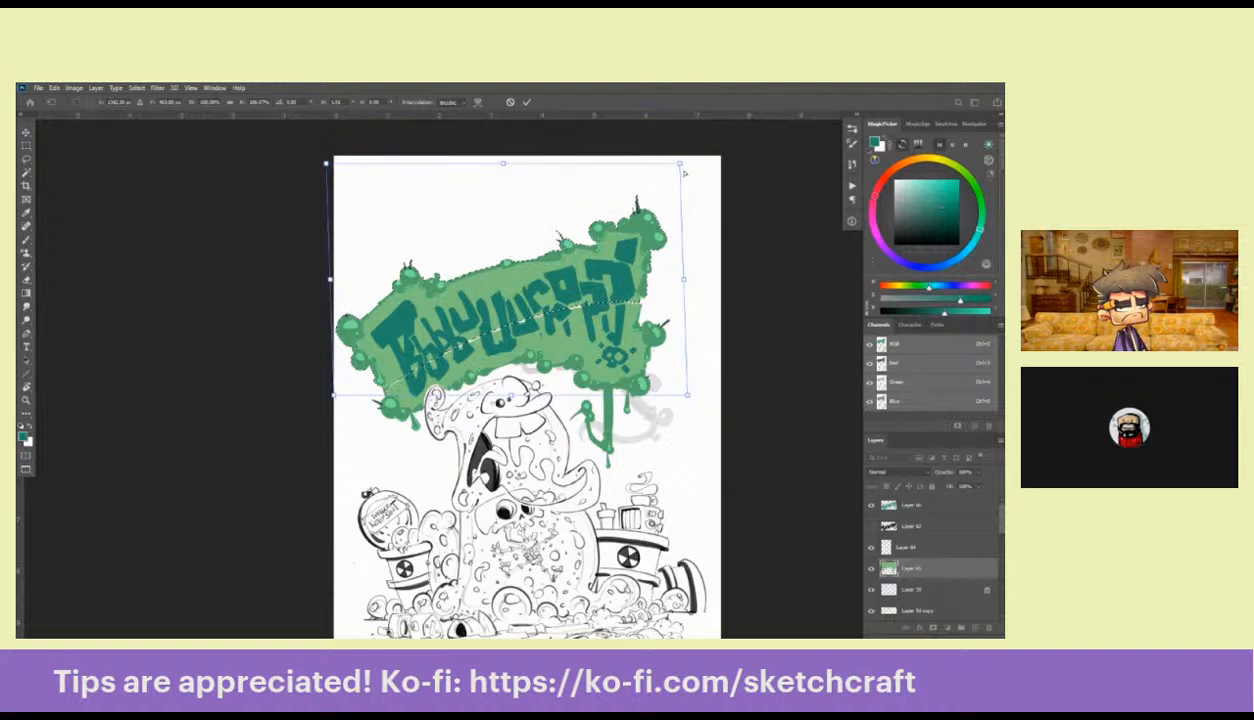
pyautogui.moveTo(684, 173); pyautogui.dragTo(691, 169)
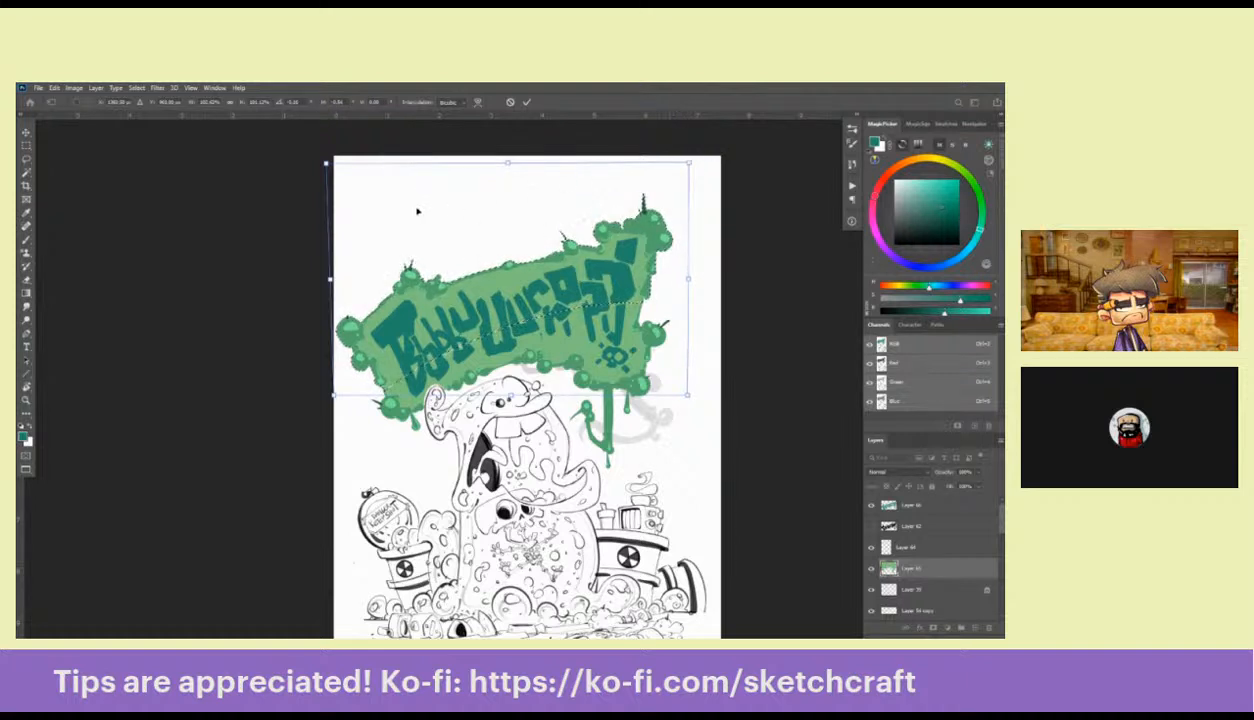
pyautogui.press('Return')
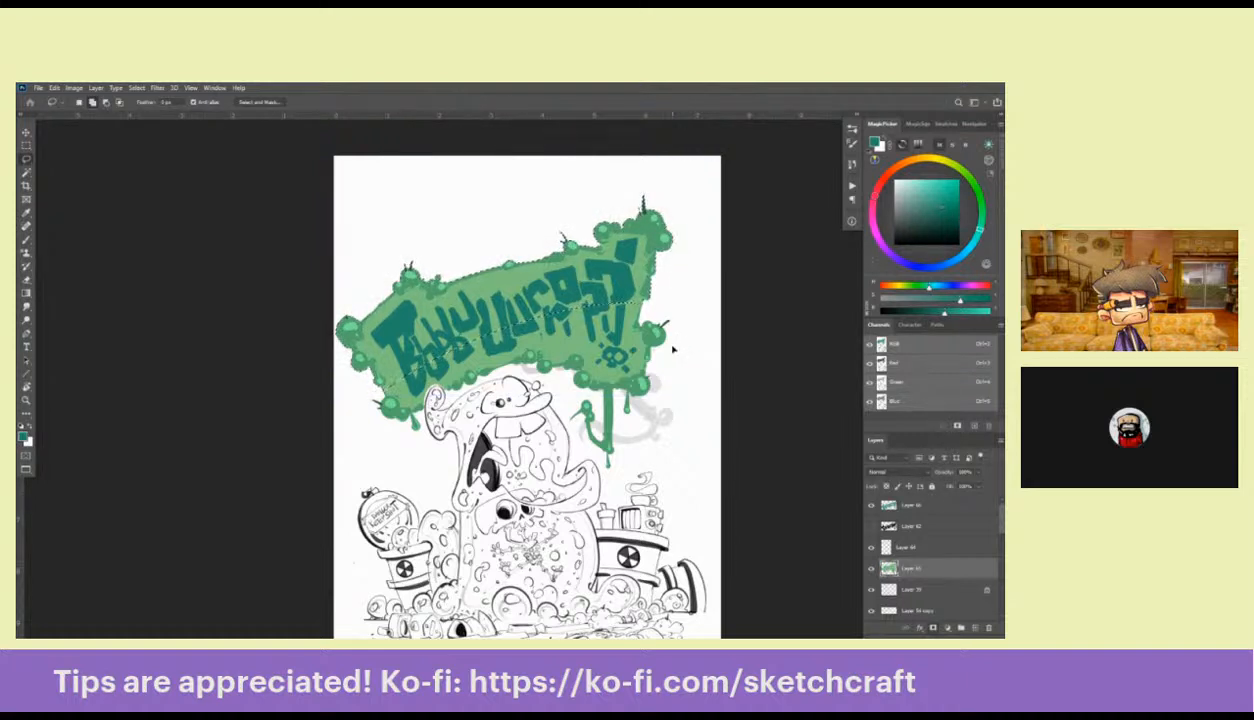
pyautogui.hotkey('ctrl', 'd')
pyautogui.moveTo(671, 382); pyautogui.dragTo(660, 379)
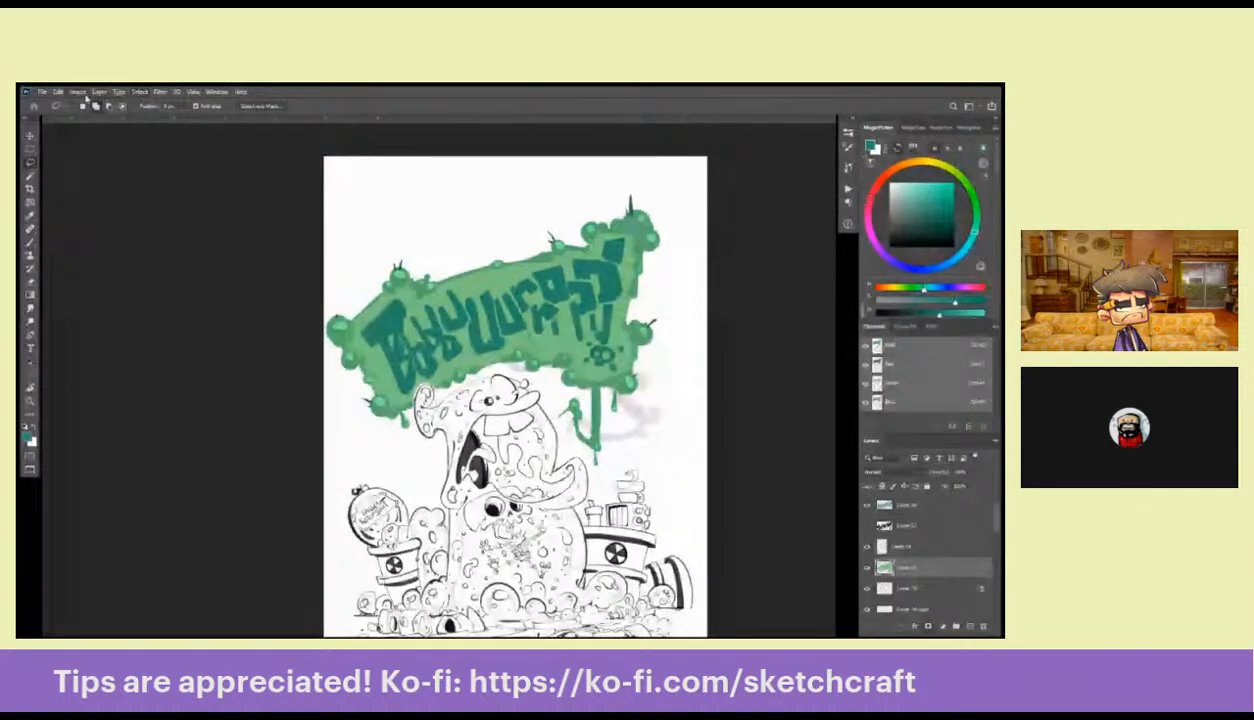
# Widen the canvas to 8 inches
pyautogui.hotkey('ctrl', 'alt', 'c')
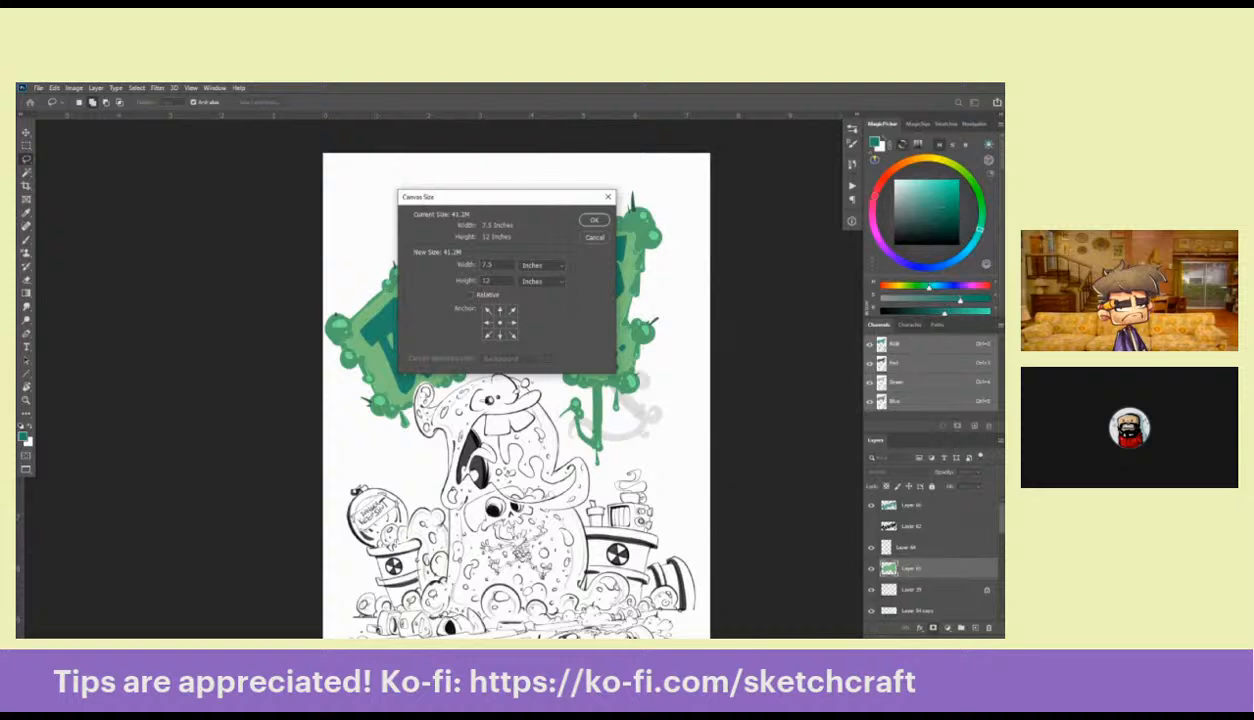
pyautogui.write('8')
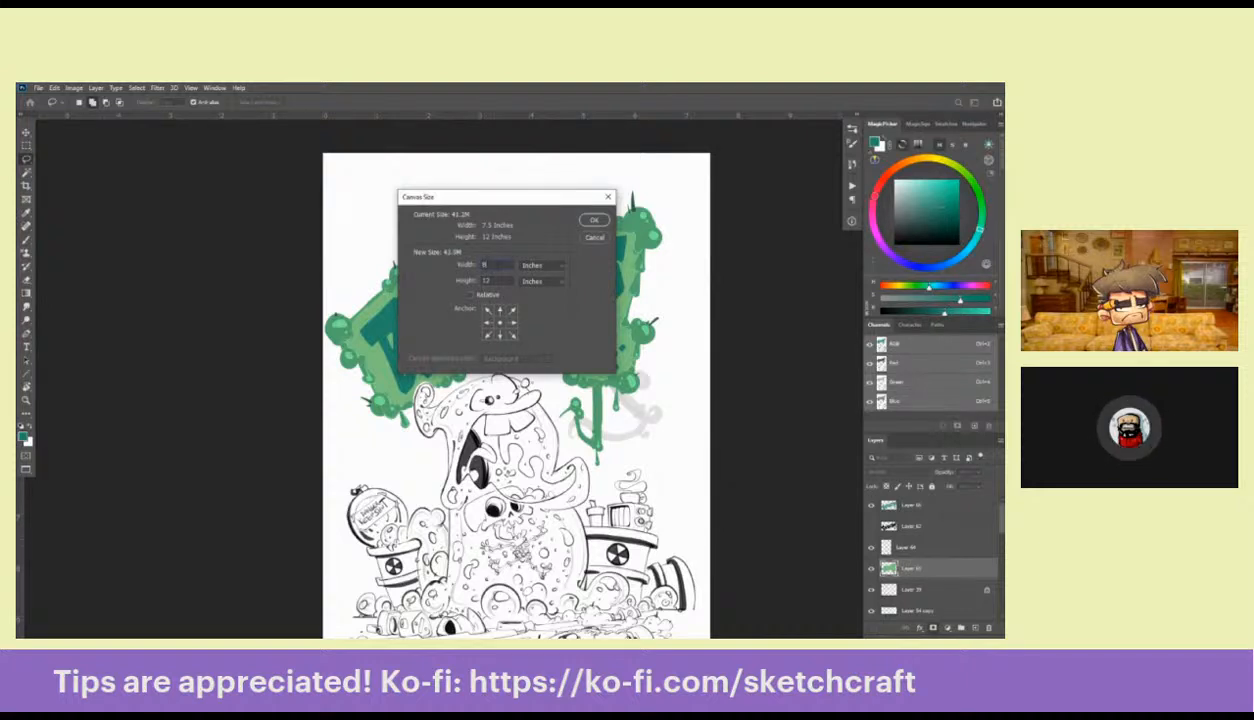
pyautogui.press('Return')
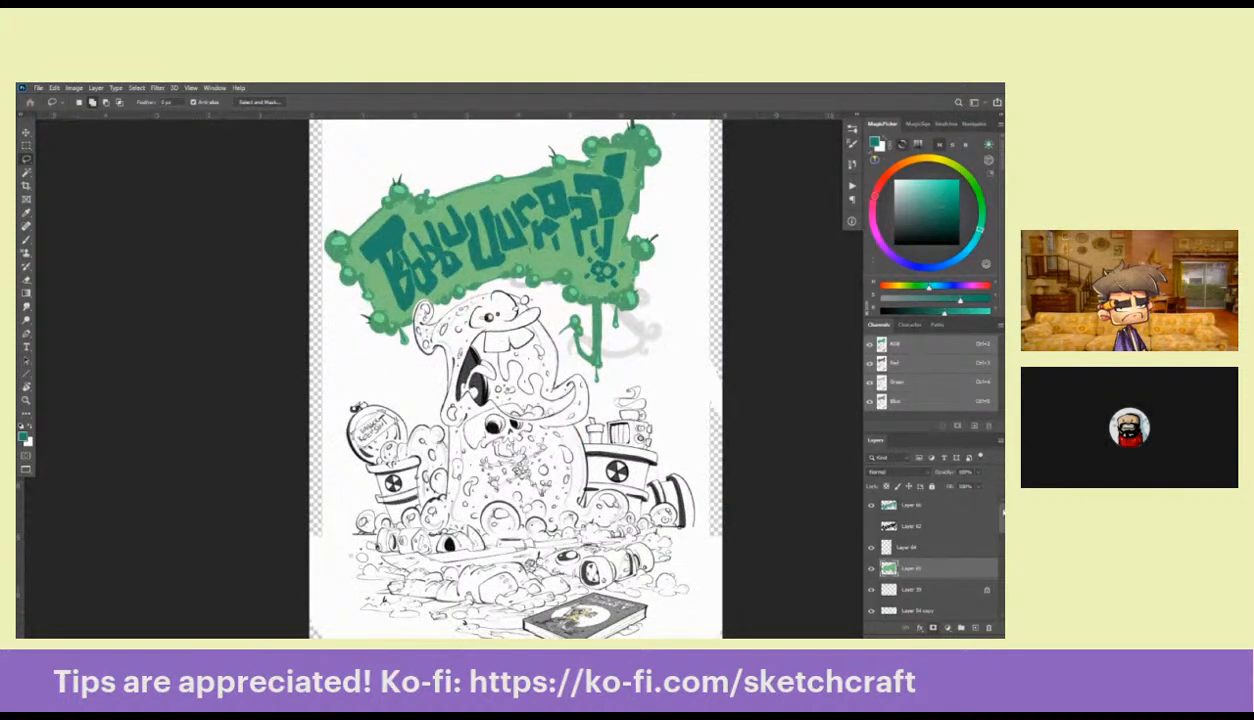
# Fill the white background layer low in the layer stack with white so it covers the canvas's new side margins
pyautogui.scroll(-5, 973, 599)
pyautogui.scroll(-1, 943, 603)
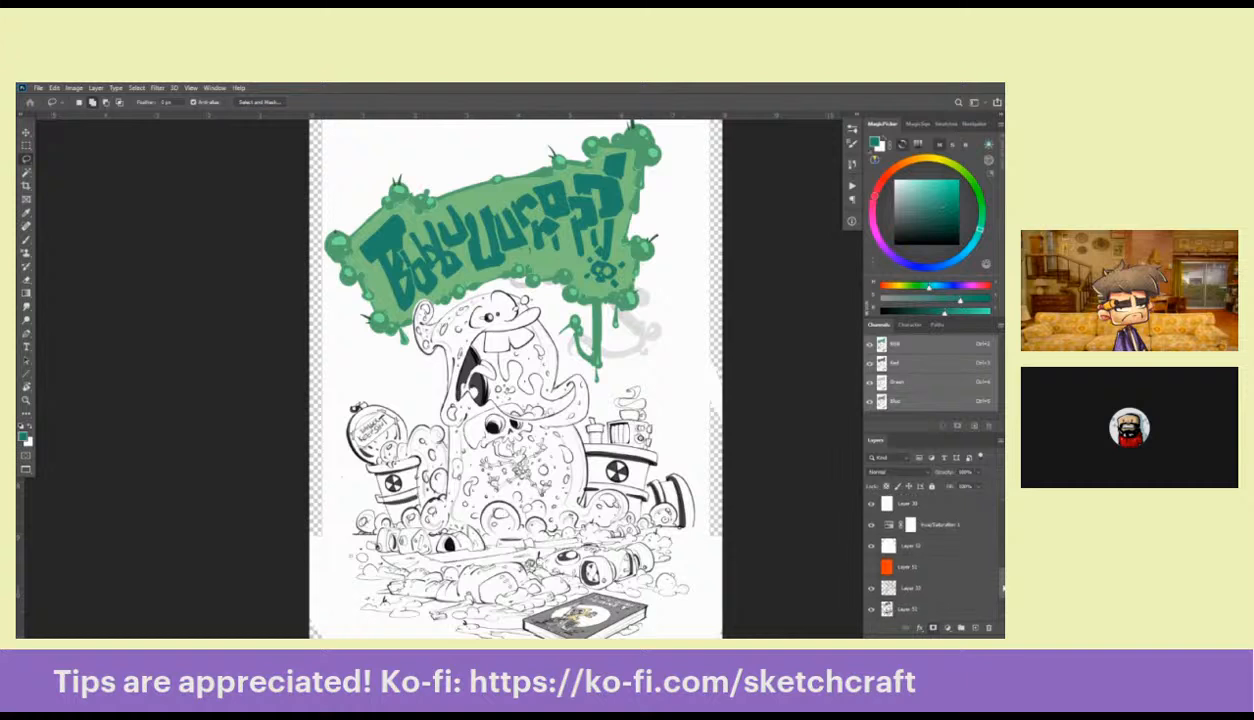
pyautogui.scroll(-2, 985, 595)
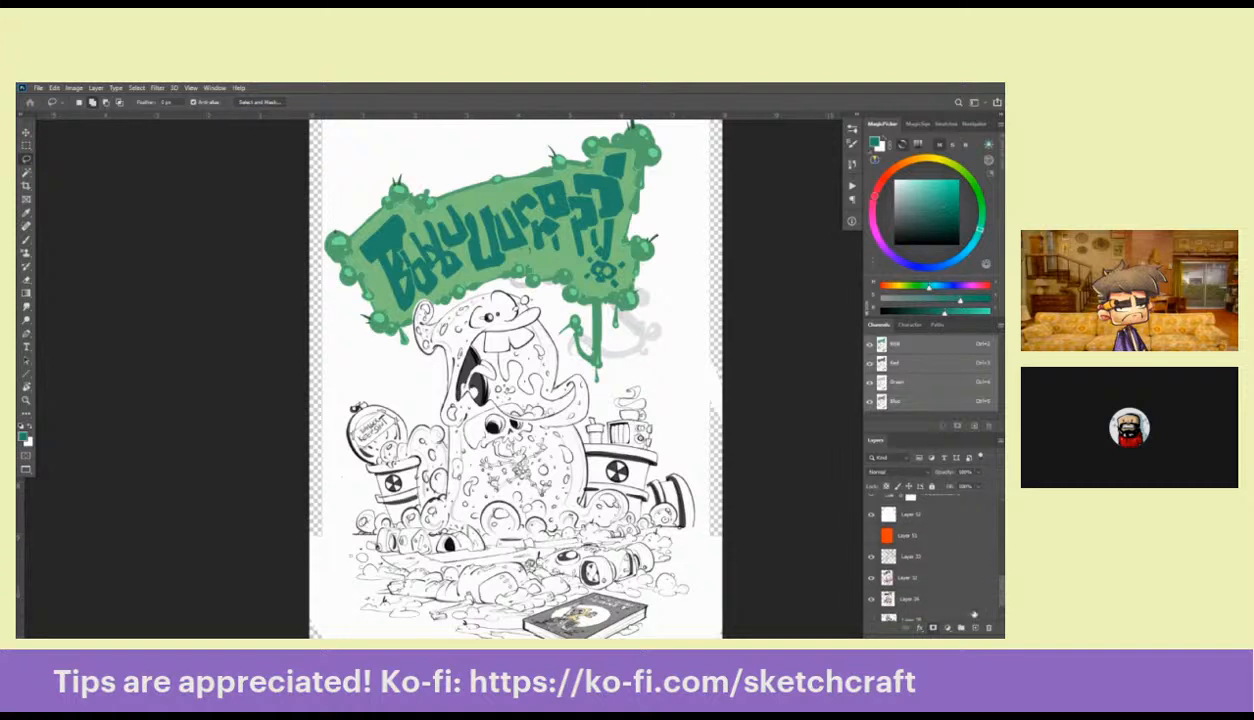
pyautogui.scroll(-1, 1001, 595)
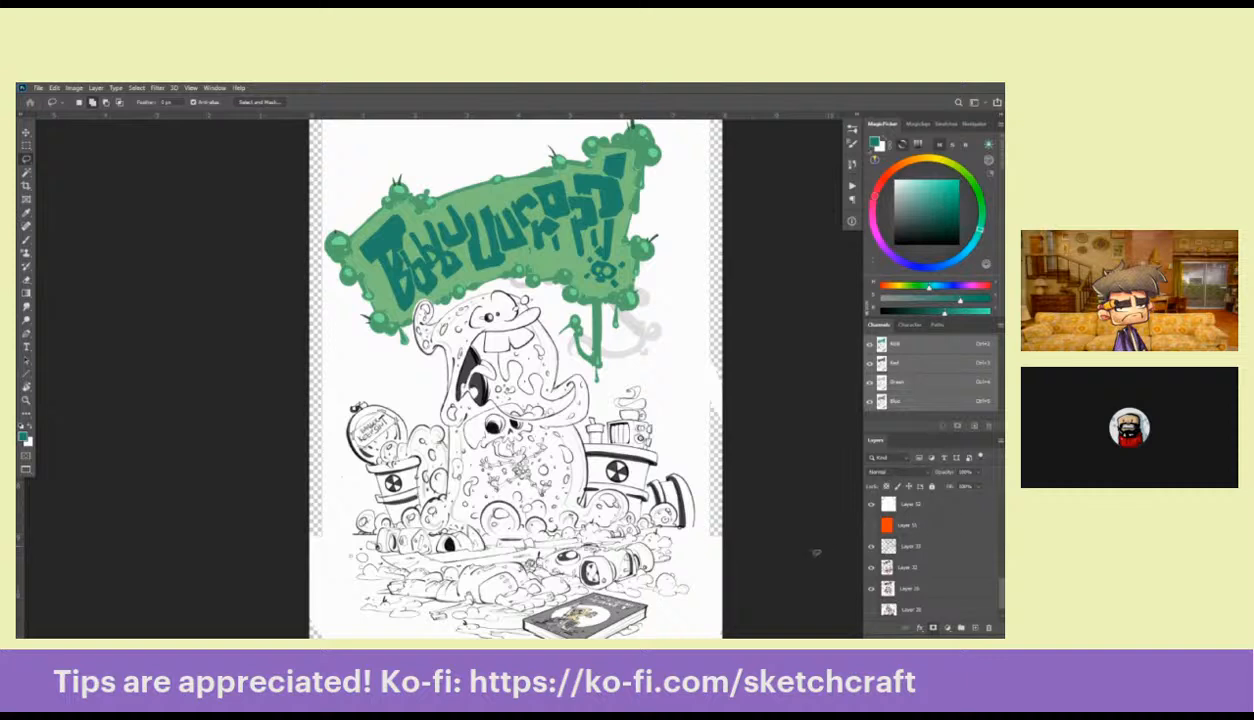
pyautogui.scroll(-1, 816, 551)
pyautogui.scroll(-1, 975, 582)
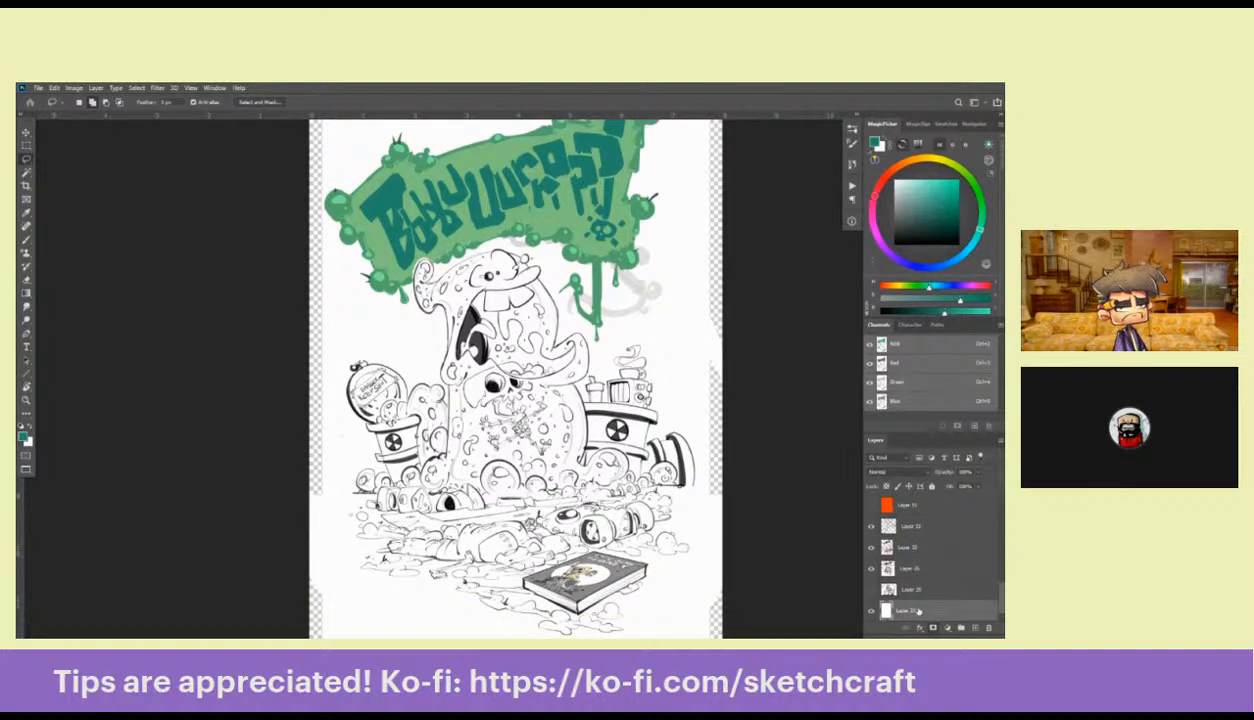
pyautogui.hotkey('alt', 'BackSpace')
pyautogui.hotkey('ctrl', 'BackSpace')
pyautogui.hotkey('alt', 'BackSpace')
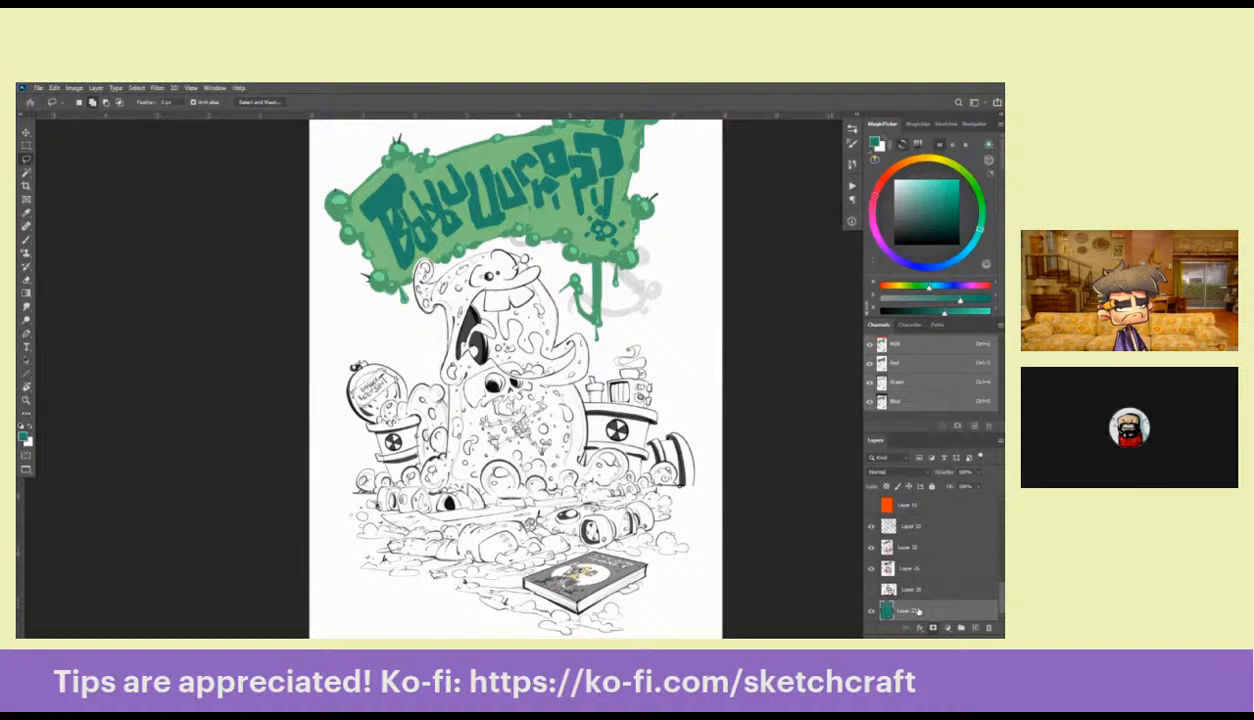
pyautogui.hotkey('ctrl', 'BackSpace')
pyautogui.hotkey('alt', 'BackSpace')
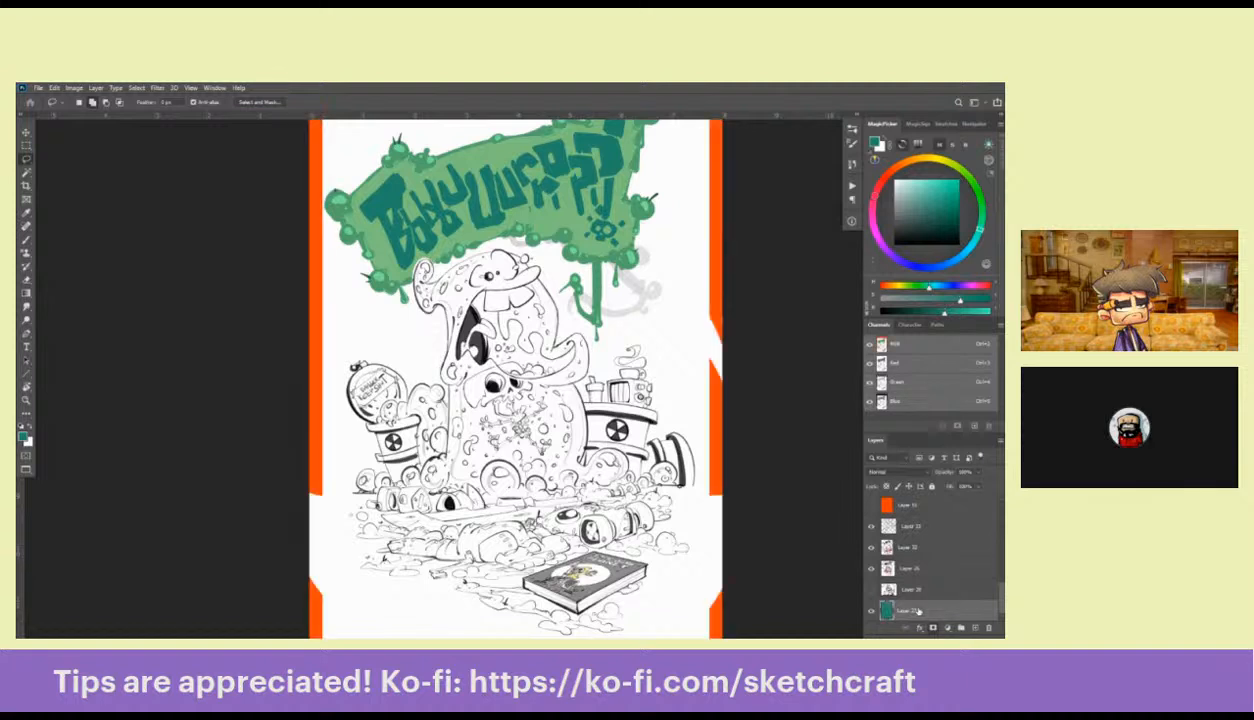
pyautogui.hotkey('ctrl', 'BackSpace')
# Find the layer holding the faint grey sketch lettering beside the banner's drip and hide it
pyautogui.scroll(2, 643, 338)
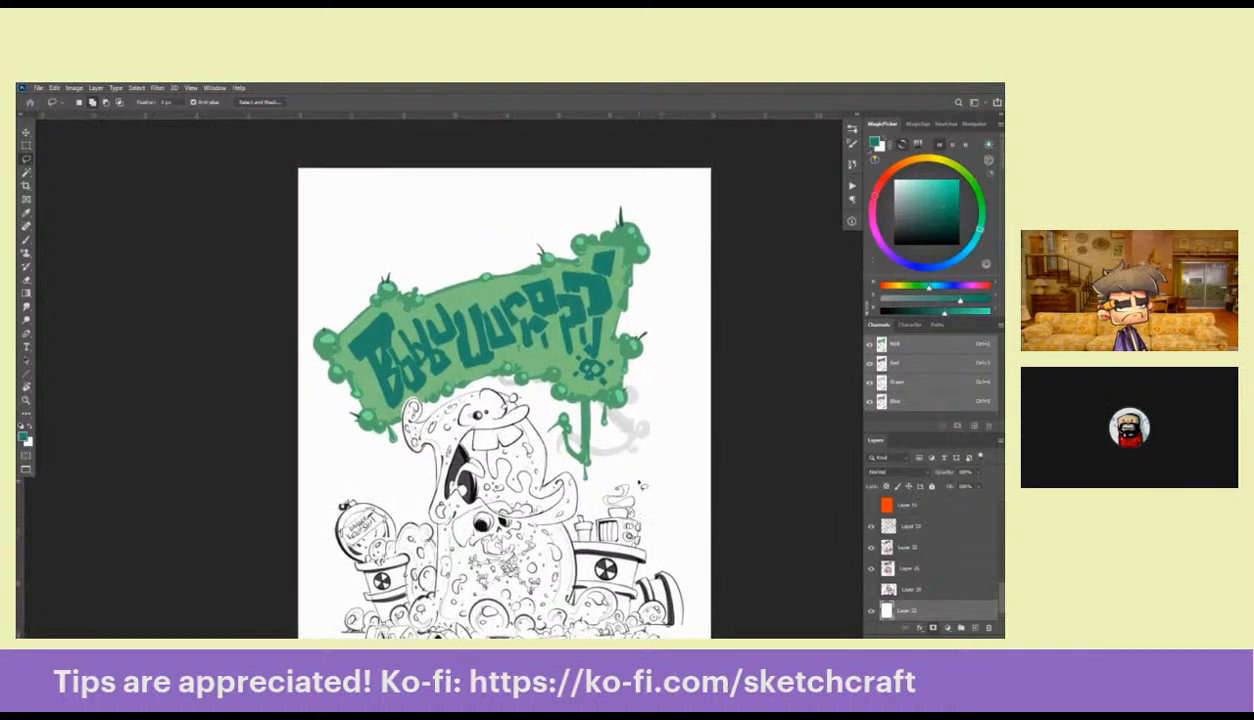
pyautogui.press('v')
pyautogui.keyDown('ctrl'); pyautogui.click(567, 357); pyautogui.keyUp('ctrl')
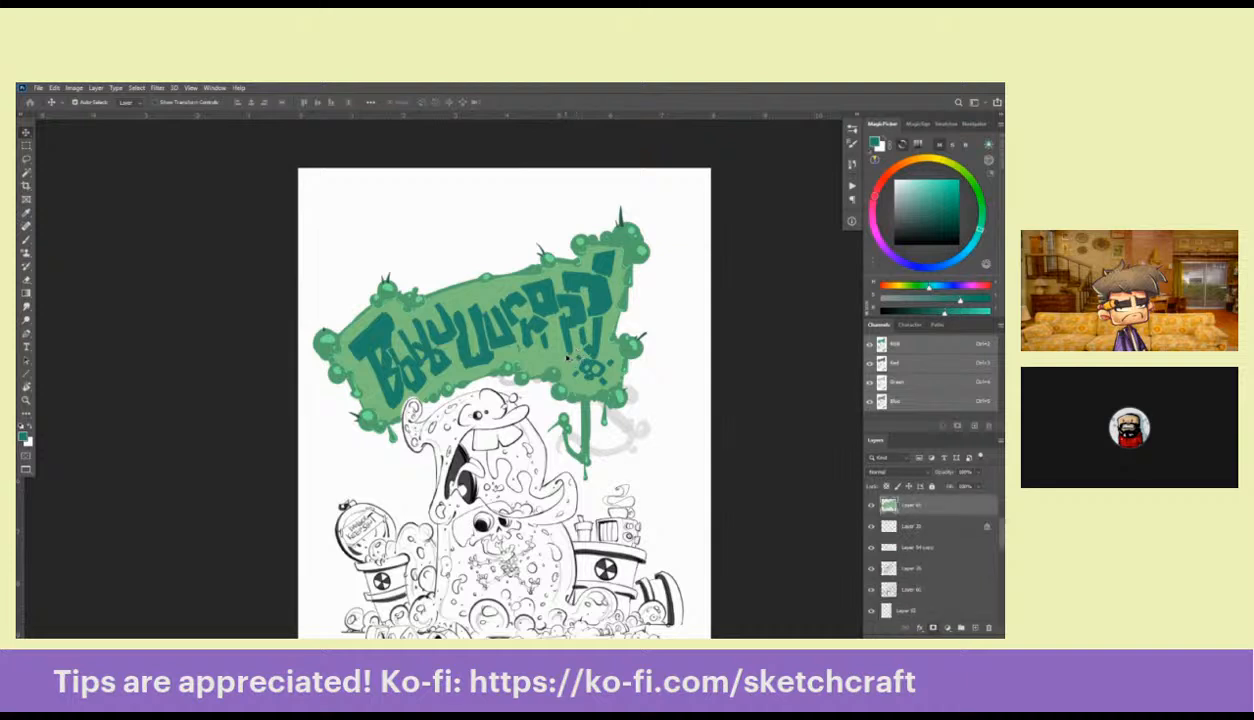
pyautogui.click(871, 567)
pyautogui.click(871, 567)
pyautogui.click(871, 567)
pyautogui.click(871, 567)
pyautogui.click(871, 588)
pyautogui.click(871, 588)
pyautogui.click(871, 588)
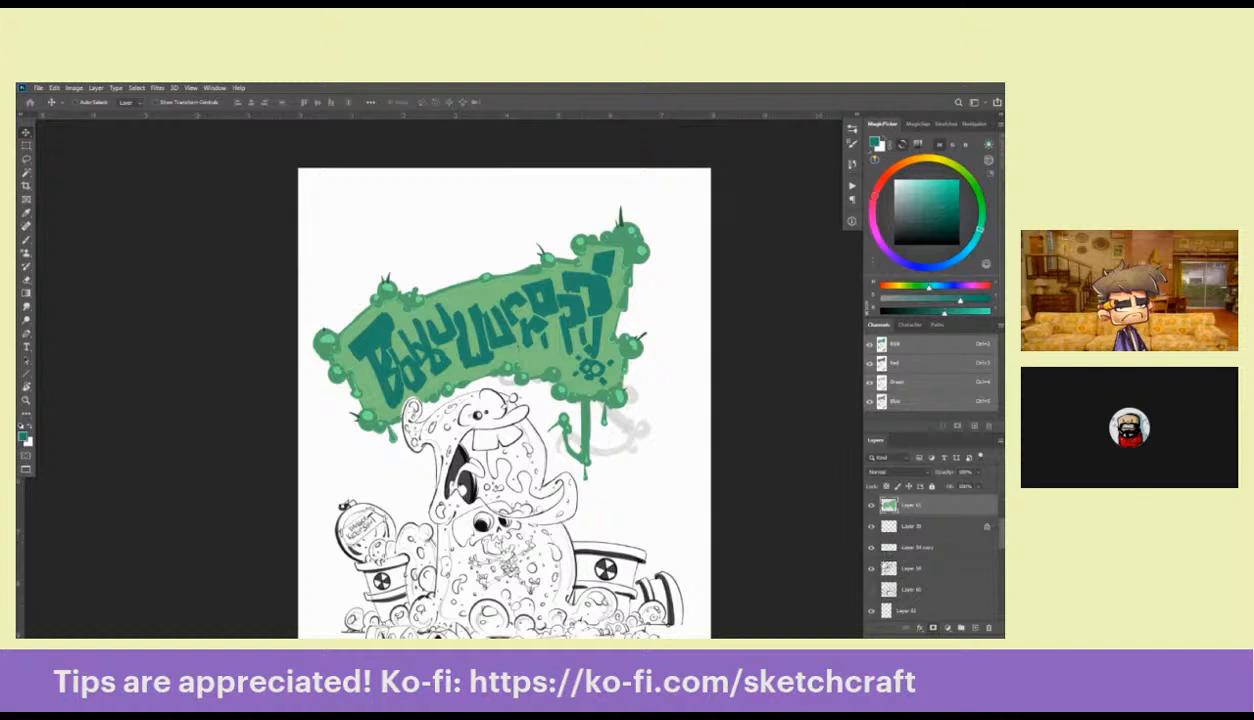
pyautogui.click(871, 588)
pyautogui.click(627, 417)
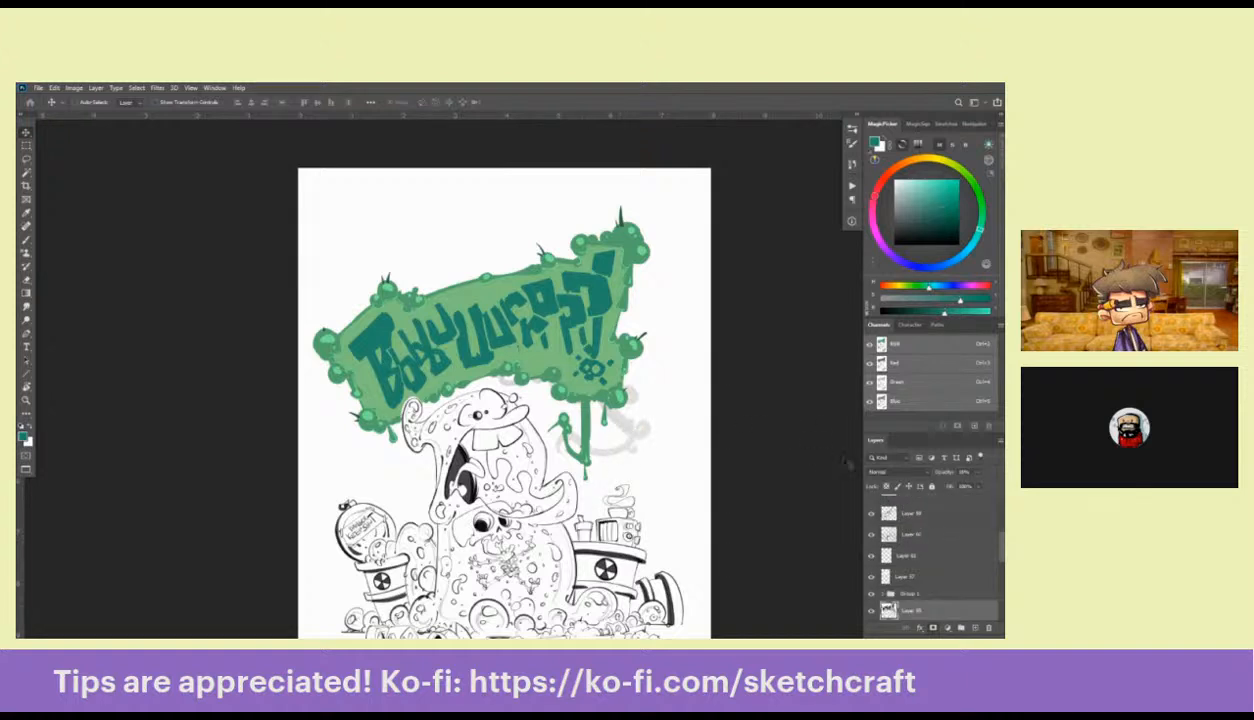
pyautogui.click(871, 611)
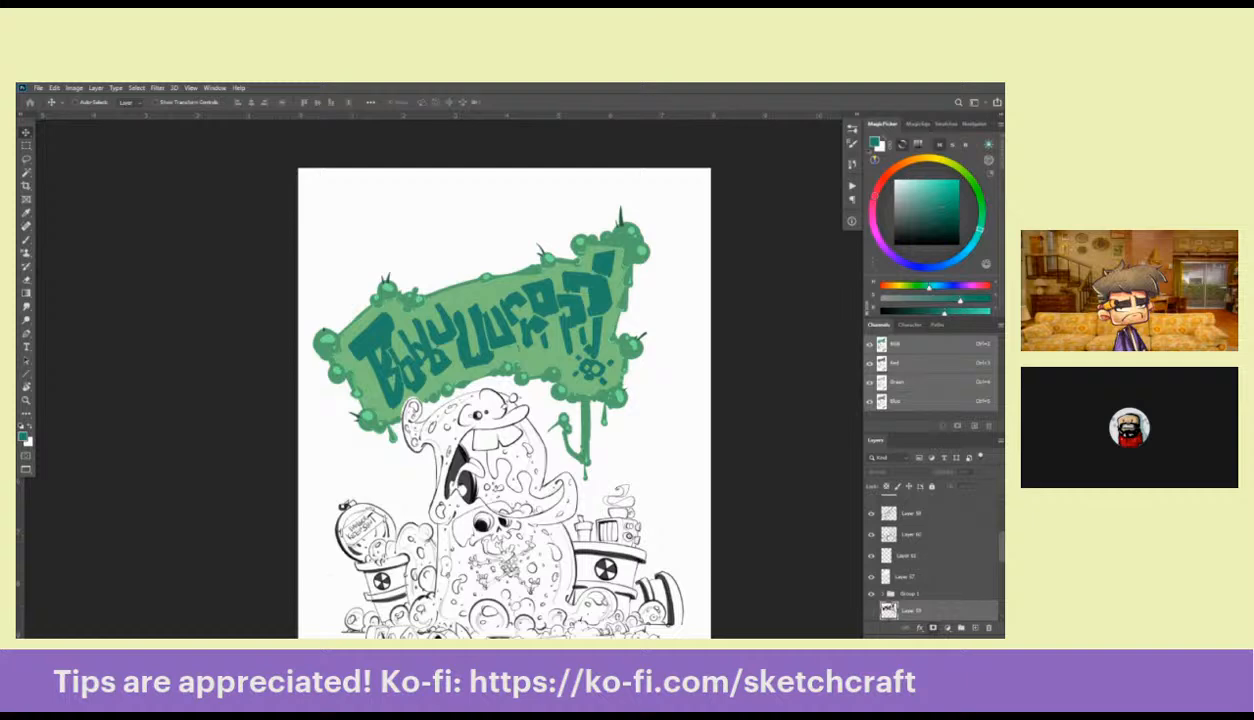
pyautogui.press('z')
pyautogui.keyDown('alt'); pyautogui.click(603, 372); pyautogui.keyUp('alt')
pyautogui.keyDown('alt'); pyautogui.click(603, 372); pyautogui.keyUp('alt')
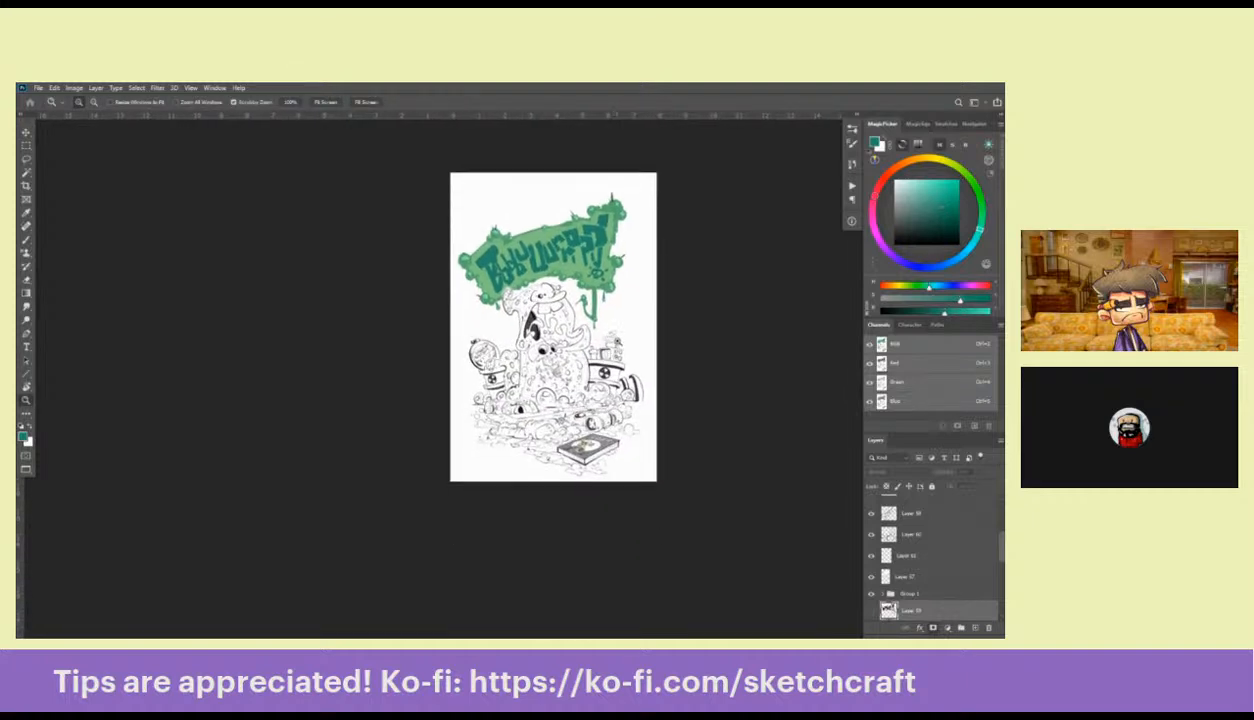
pyautogui.click(609, 334)
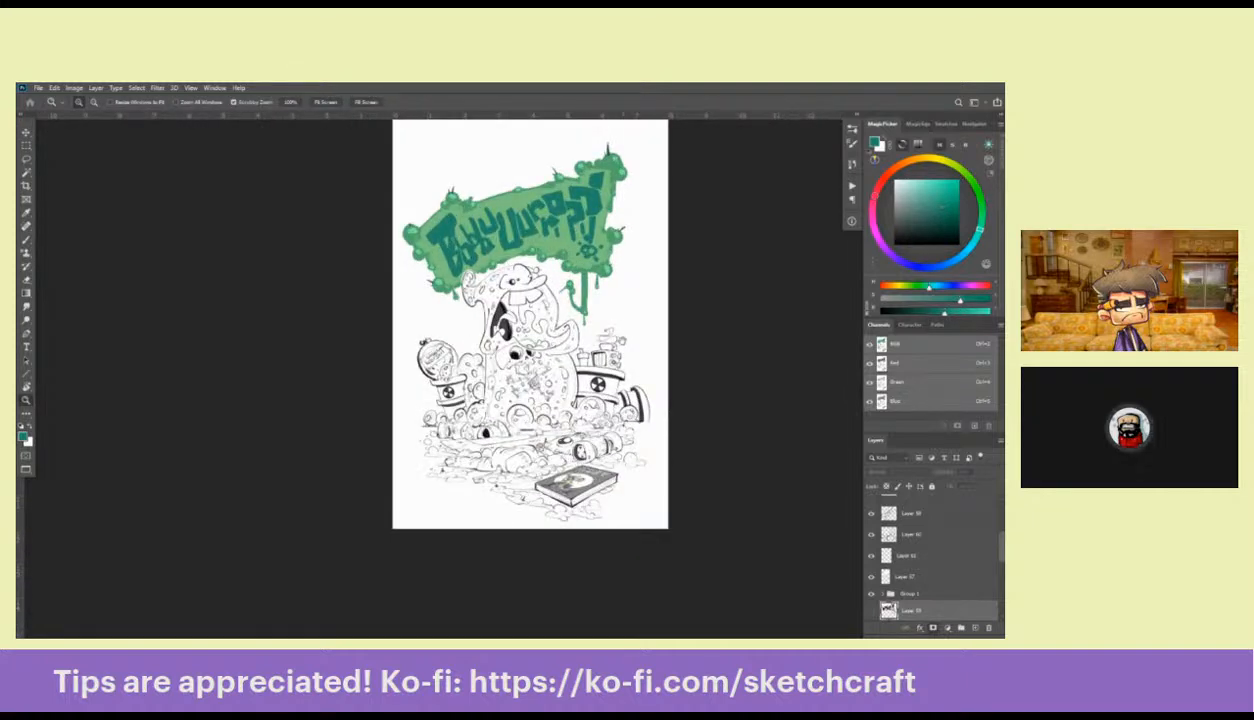
pyautogui.click(609, 334)
pyautogui.moveTo(609, 334); pyautogui.dragTo(614, 456)
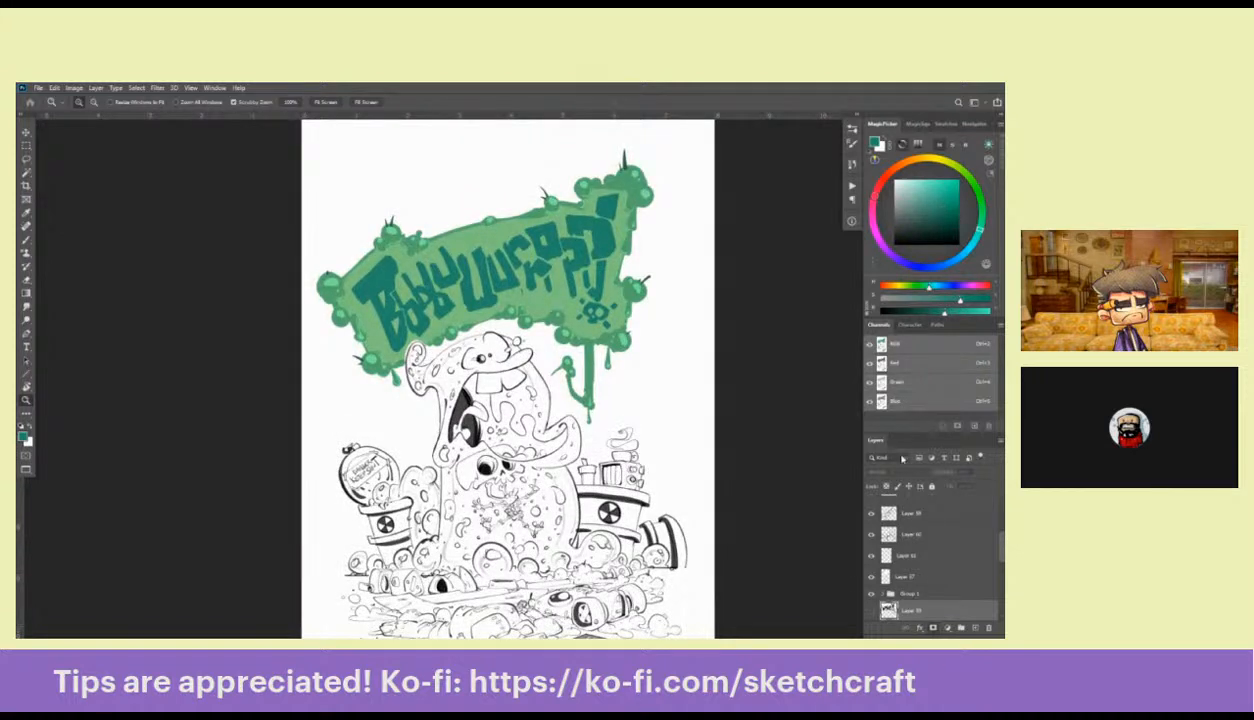
# Select the teal lettering layer and pull its corners slightly with Free Transform to refit the word inside the banner
pyautogui.scroll(3, 1000, 519)
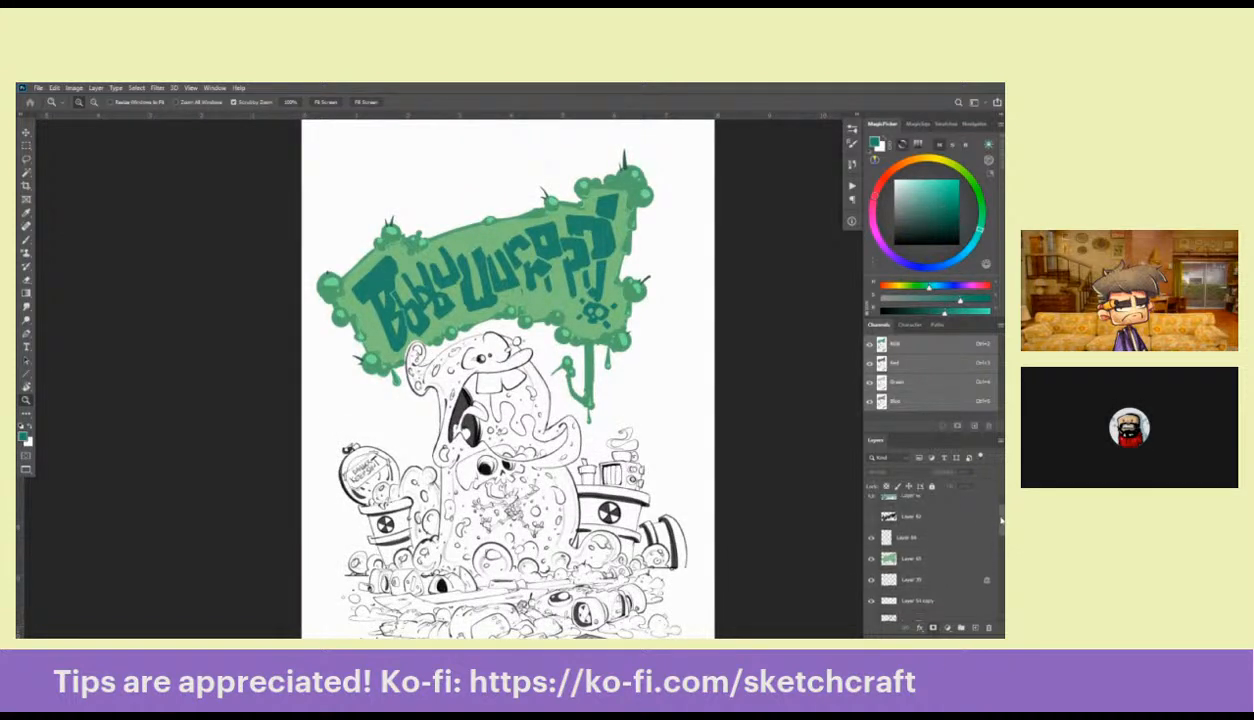
pyautogui.scroll(1, 1000, 519)
pyautogui.click(870, 505)
pyautogui.click(870, 505)
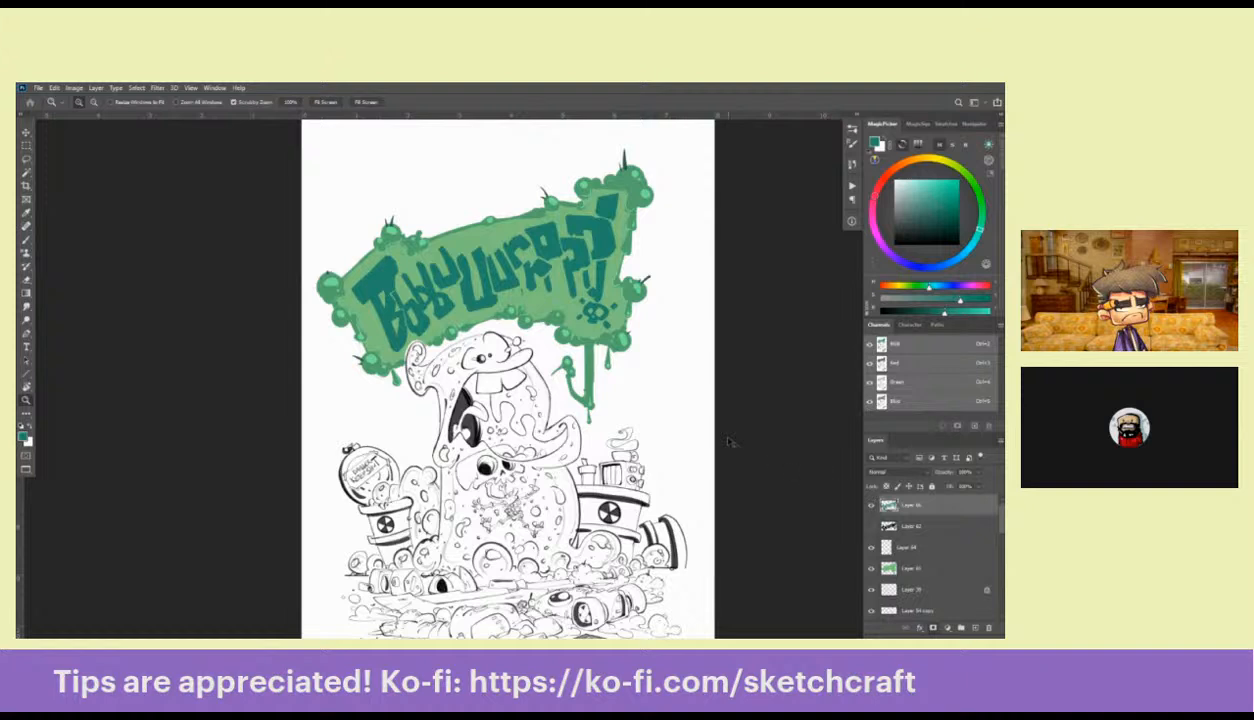
pyautogui.hotkey('ctrl', 't')
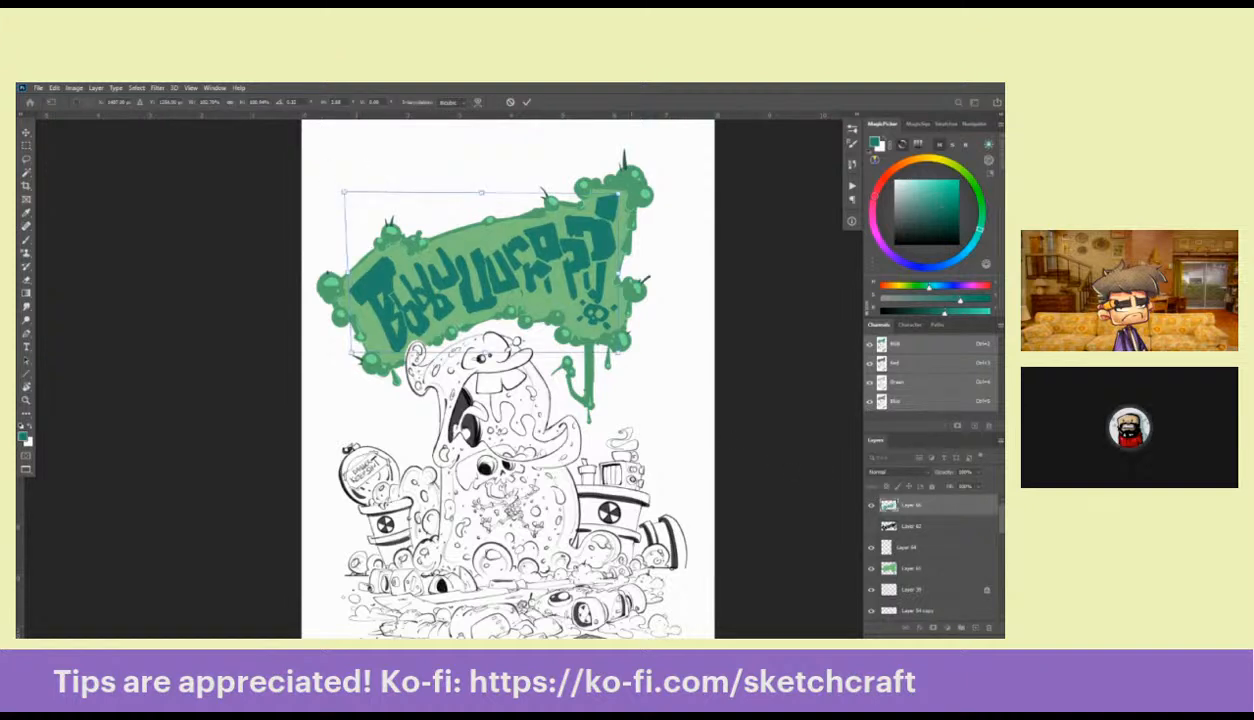
pyautogui.moveTo(618, 194); pyautogui.dragTo(618, 198)
pyautogui.moveTo(618, 352); pyautogui.dragTo(620, 348)
pyautogui.moveTo(352, 350); pyautogui.dragTo(348, 350)
pyautogui.press('Return')
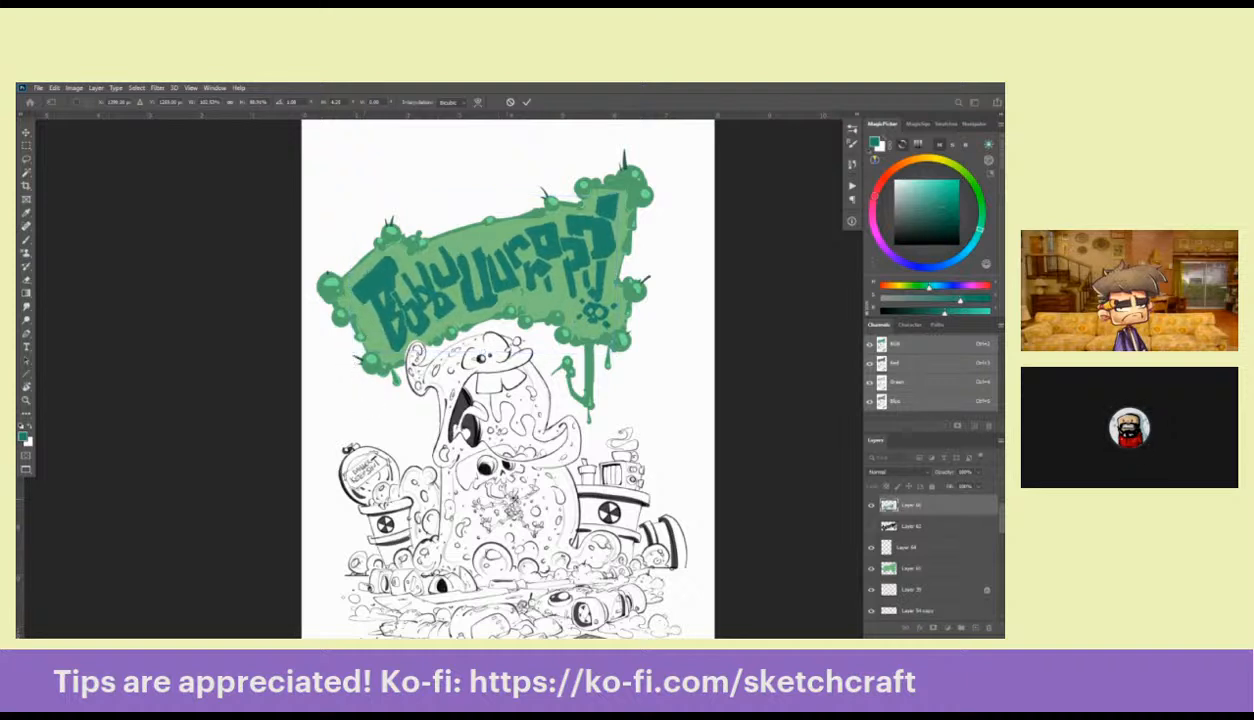
pyautogui.press('z')
pyautogui.scroll(-3, 516, 452)
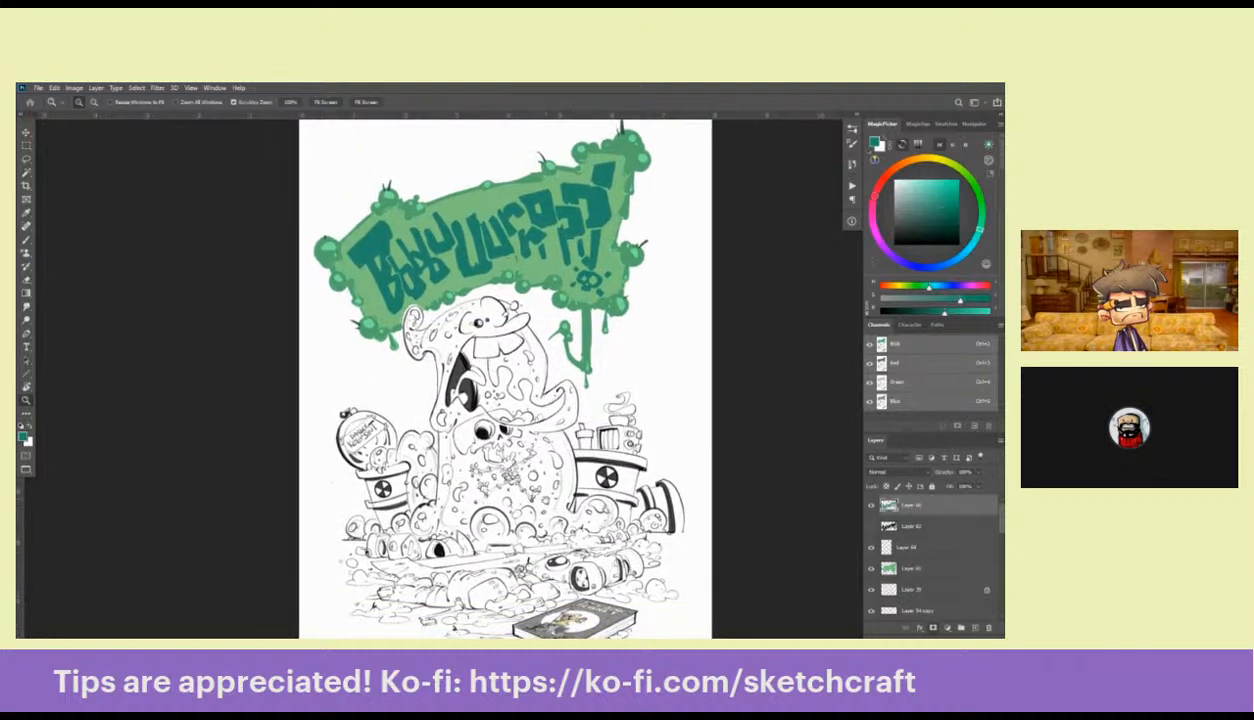
# Move the teal lettering layer below the hidden sketch layer and merge it with the green banner layers into one title layer
pyautogui.scroll(-2, 540, 492)
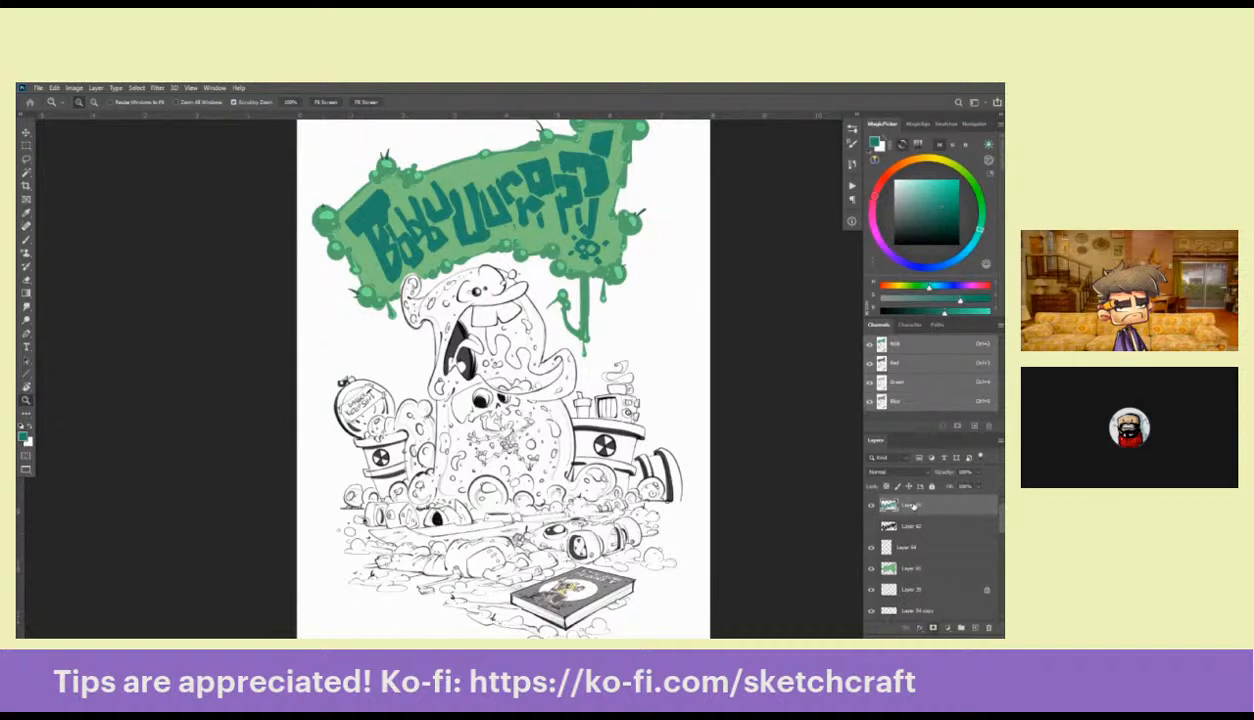
pyautogui.moveTo(896, 503); pyautogui.dragTo(895, 521)
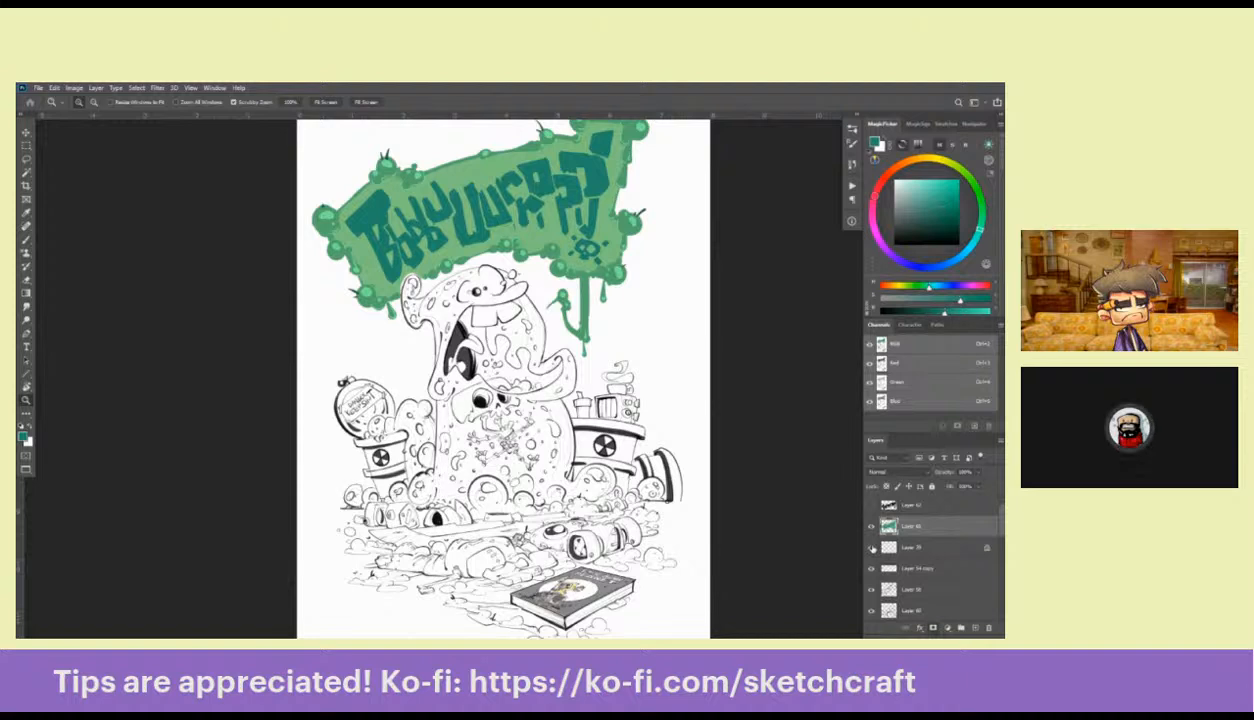
pyautogui.click(871, 528)
pyautogui.click(871, 528)
# Lower the merged title layer's opacity to a faint tint, add a new layer above it and switch to the Brush tool
pyautogui.click(978, 471)
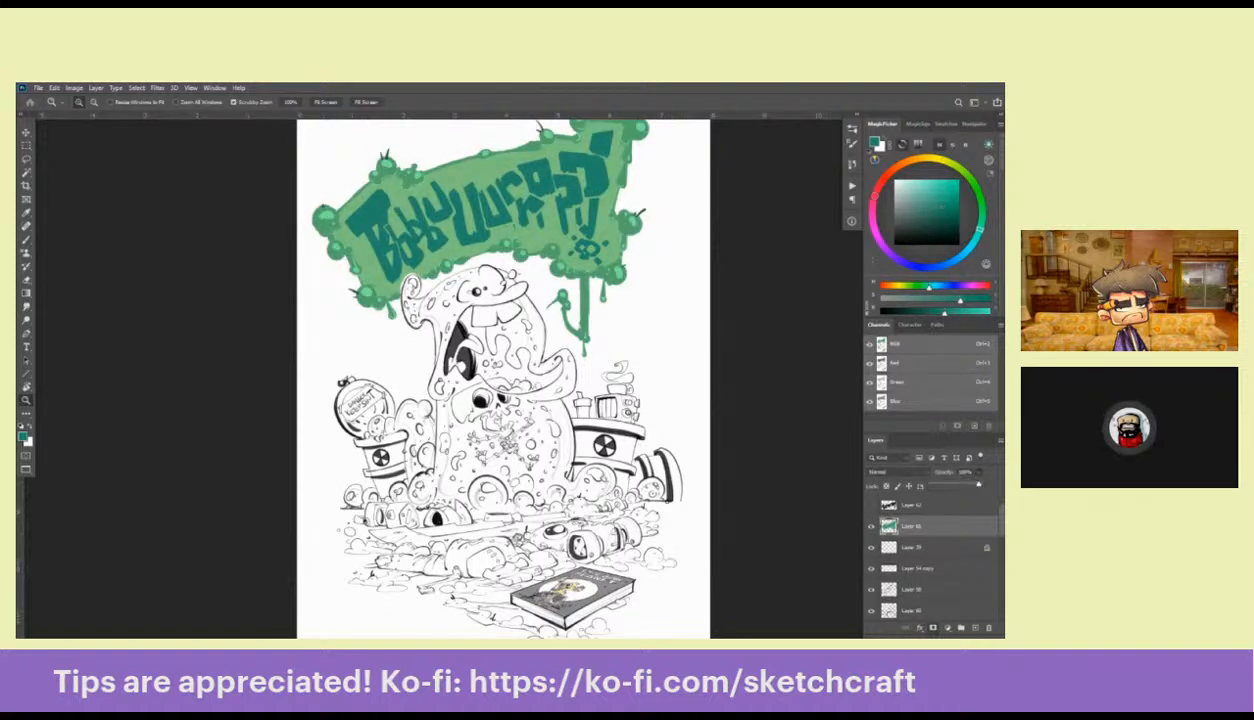
pyautogui.moveTo(988, 485); pyautogui.dragTo(941, 485)
pyautogui.click(975, 627)
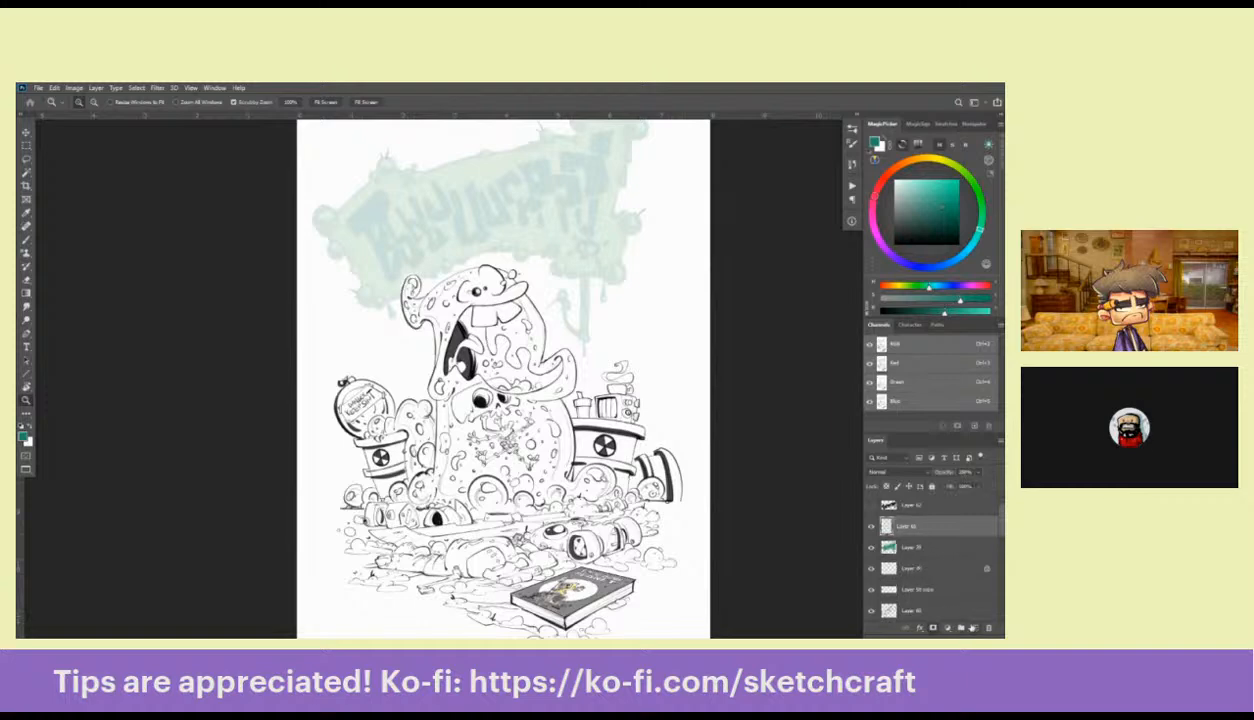
pyautogui.click(485, 250)
pyautogui.scroll(2, 504, 397)
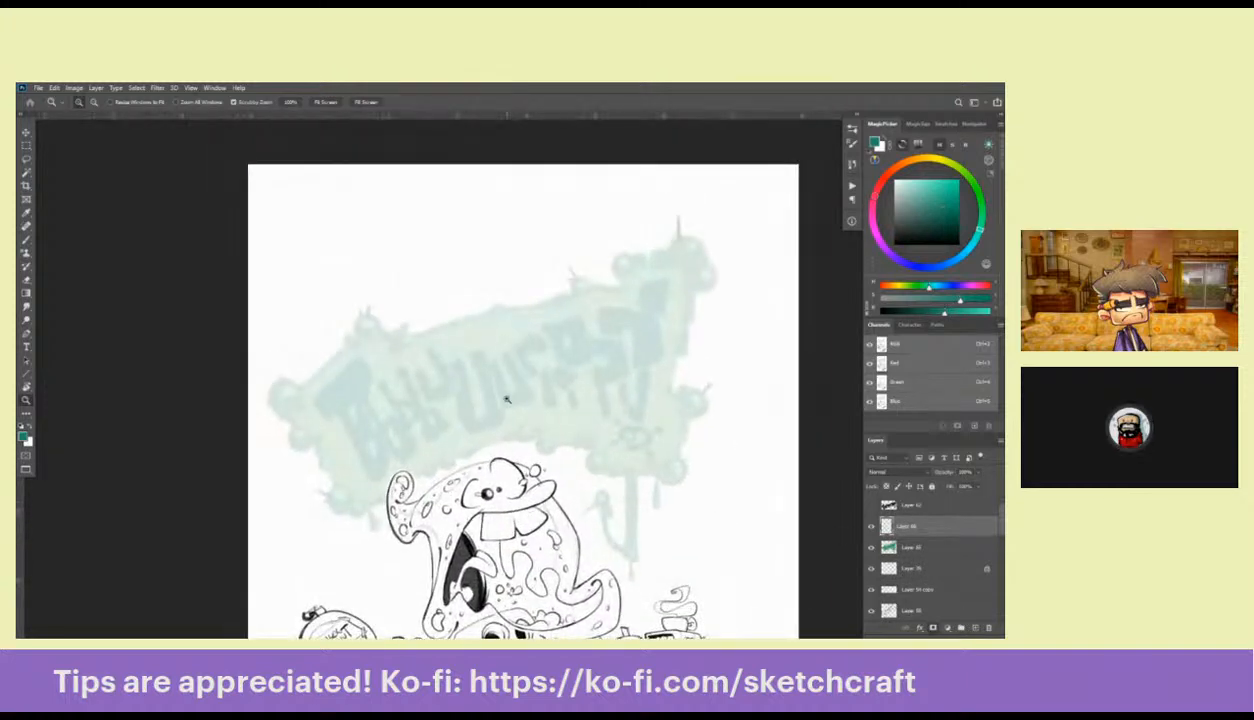
pyautogui.press('b')
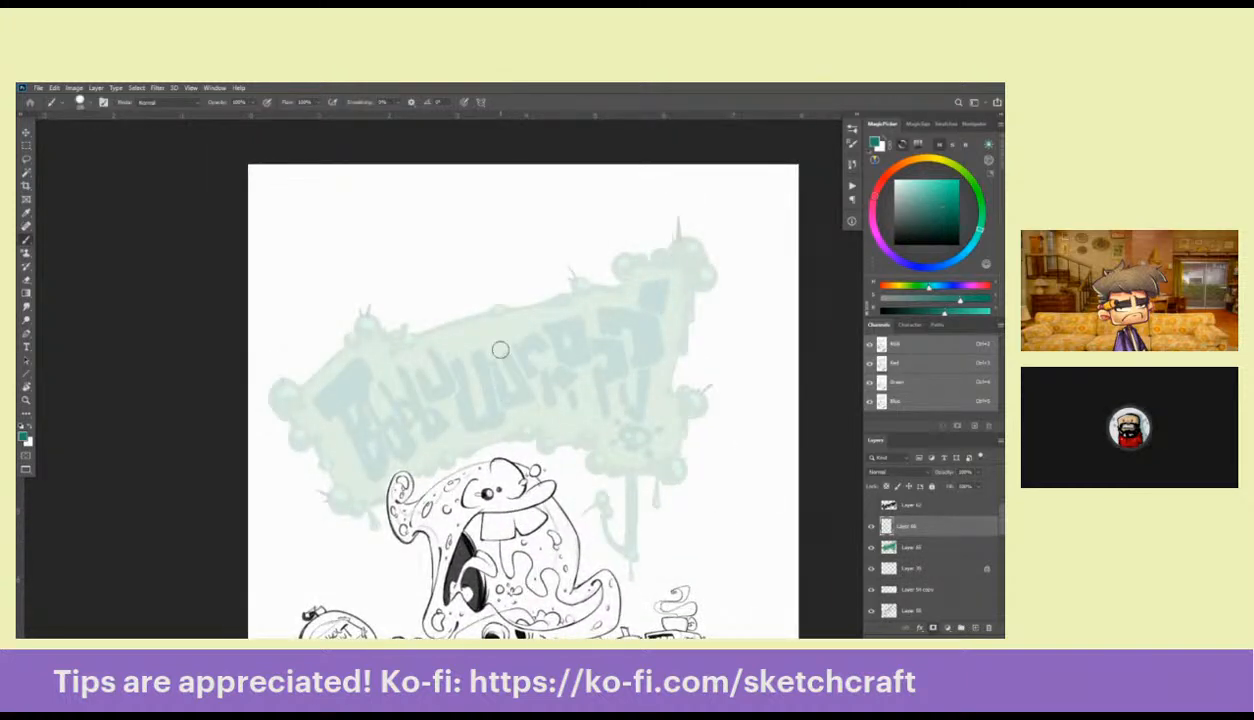
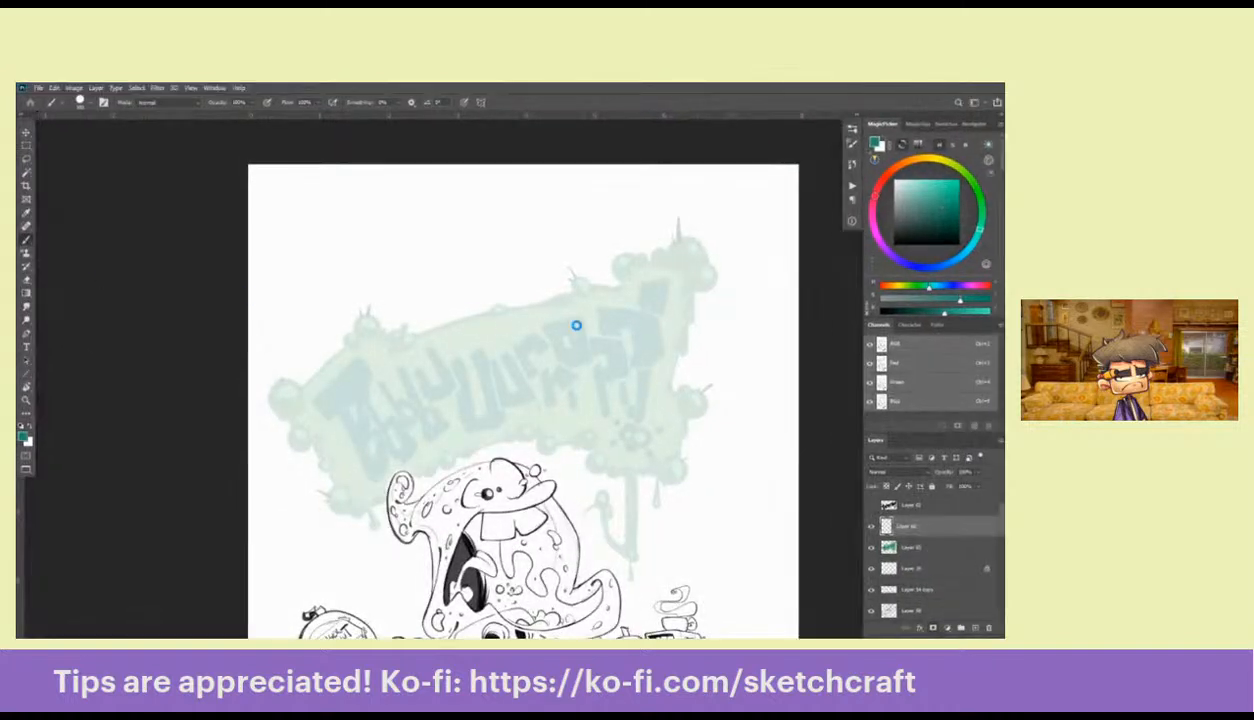
pyautogui.press('z')
pyautogui.keyDown('alt'); pyautogui.click(577, 347); pyautogui.keyUp('alt')
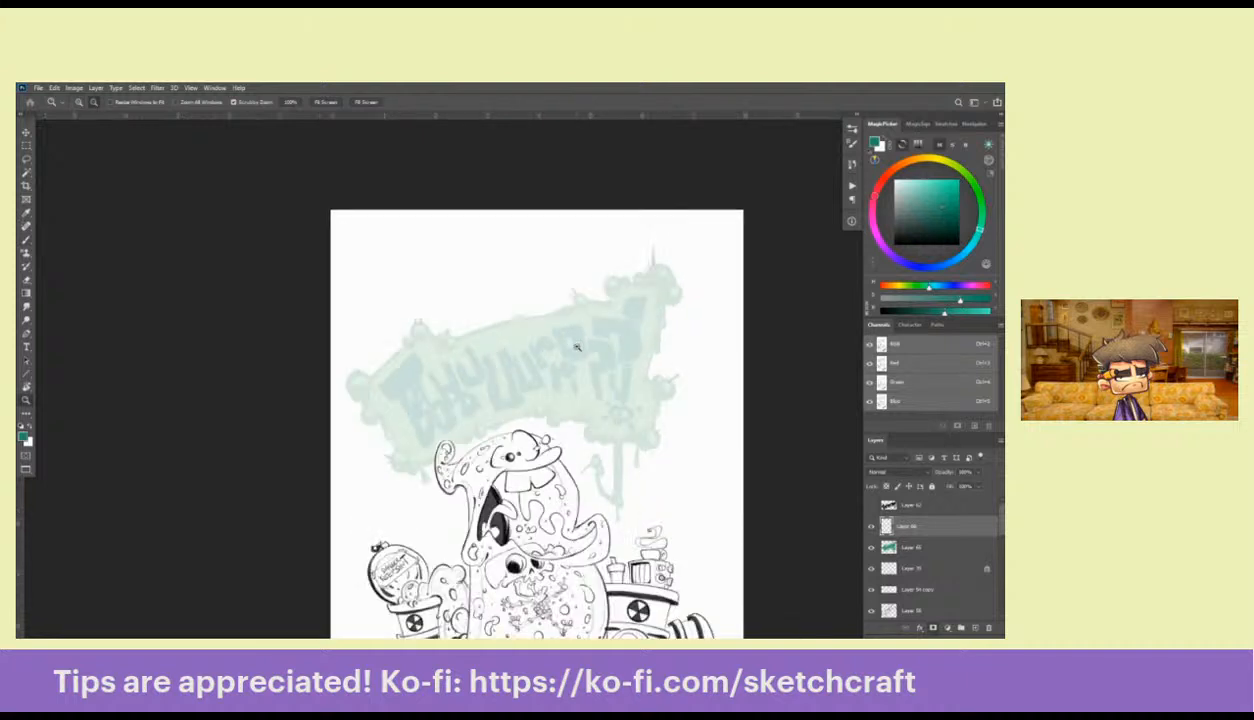
pyautogui.keyDown('alt'); pyautogui.click(577, 347); pyautogui.keyUp('alt')
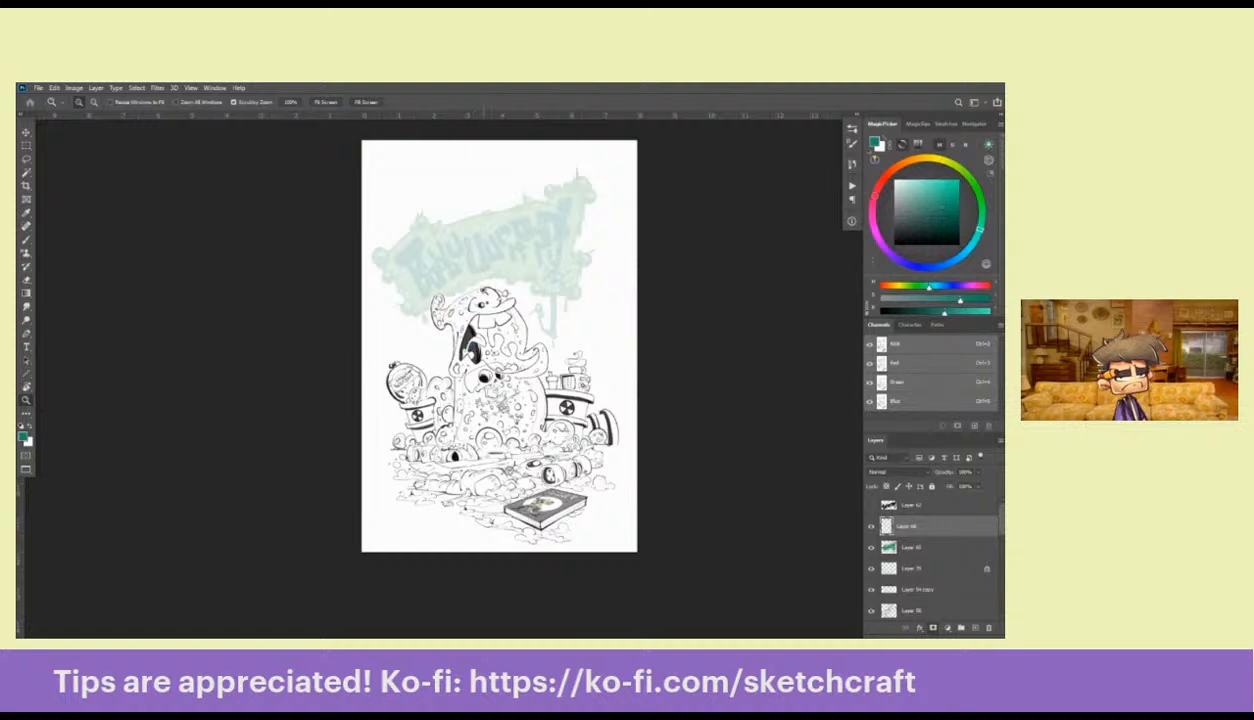
# Set up the brush with the ROB DRAW SOFT FLOW preset and the default black foreground colour
pyautogui.scroll(1, 511, 368)
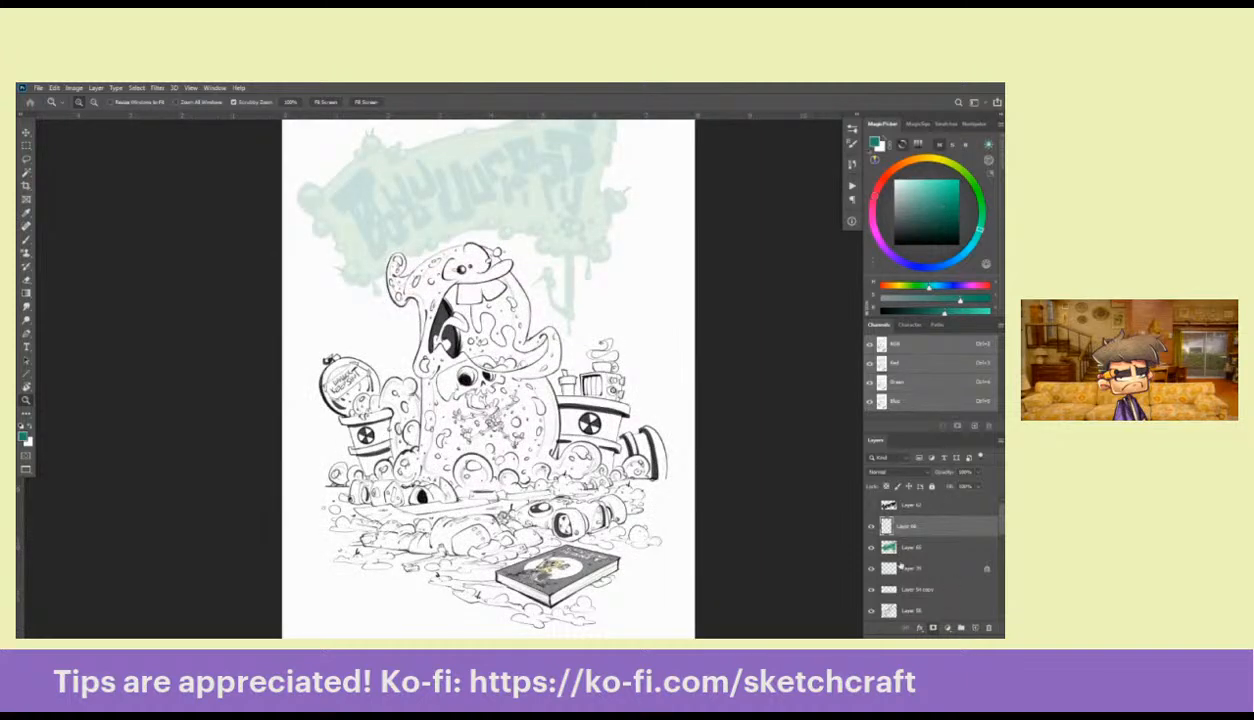
pyautogui.scroll(1, 430, 220)
pyautogui.scroll(1, 395, 327)
pyautogui.press('b')
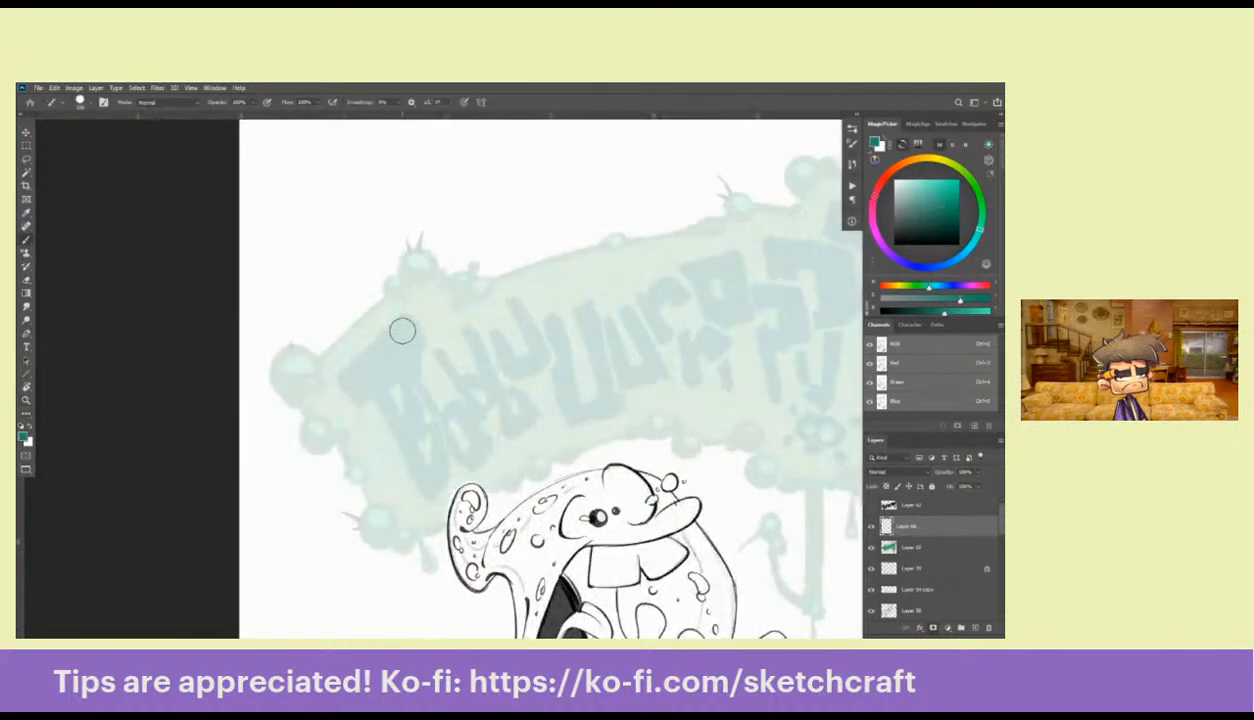
pyautogui.rightClick(395, 325)
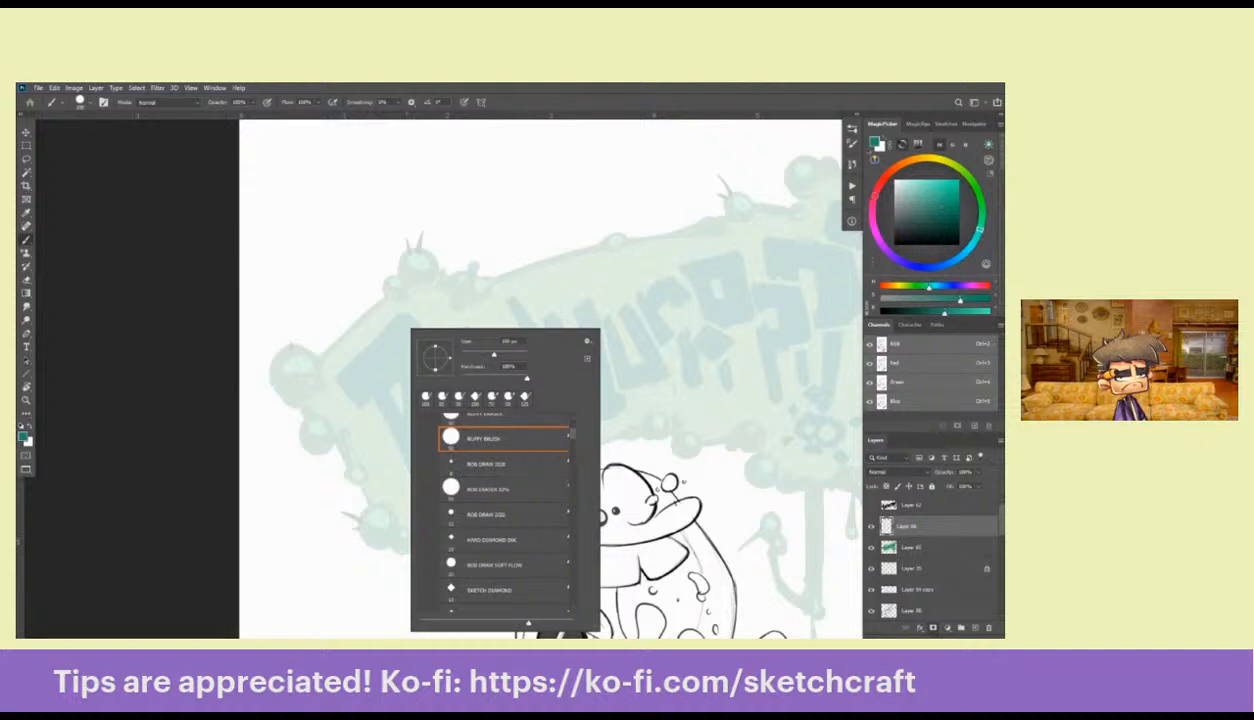
pyautogui.click(495, 565)
pyautogui.click(370, 502)
pyautogui.press('d')
# Switch back to the standard screen mode that shows the open document tabs
pyautogui.moveTo(462, 303); pyautogui.dragTo(504, 295)
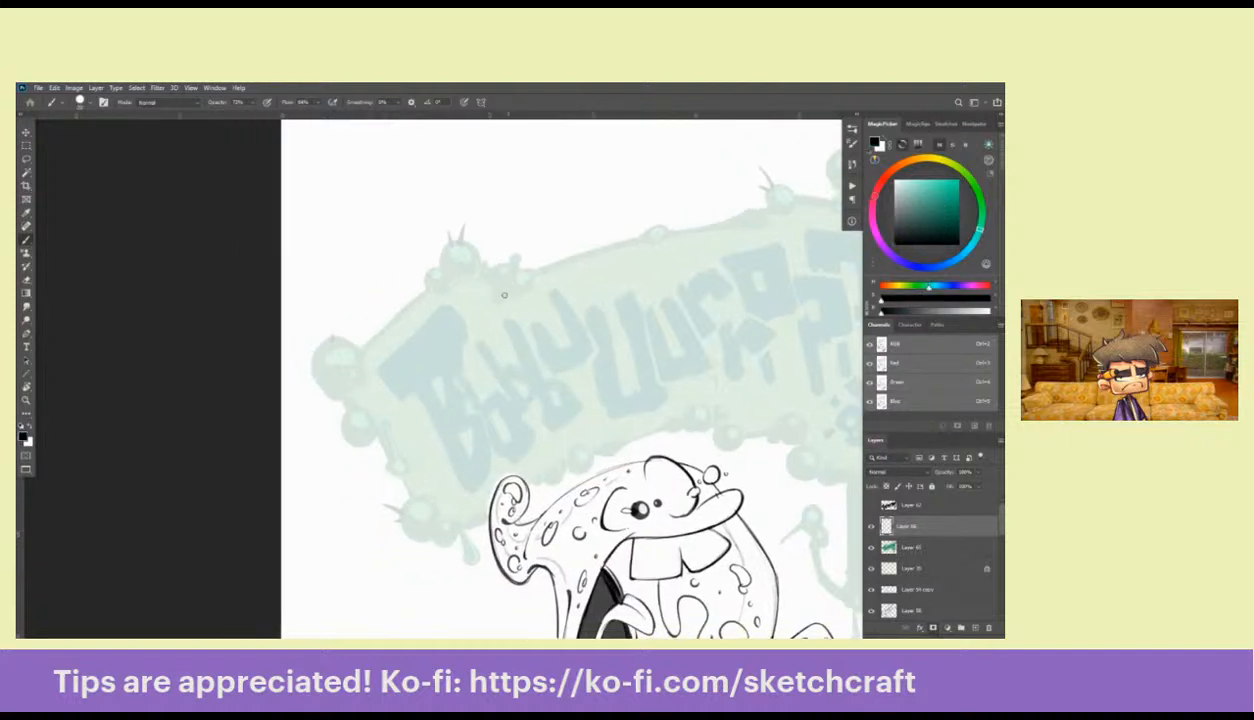
pyautogui.press('f')
pyautogui.press('f')
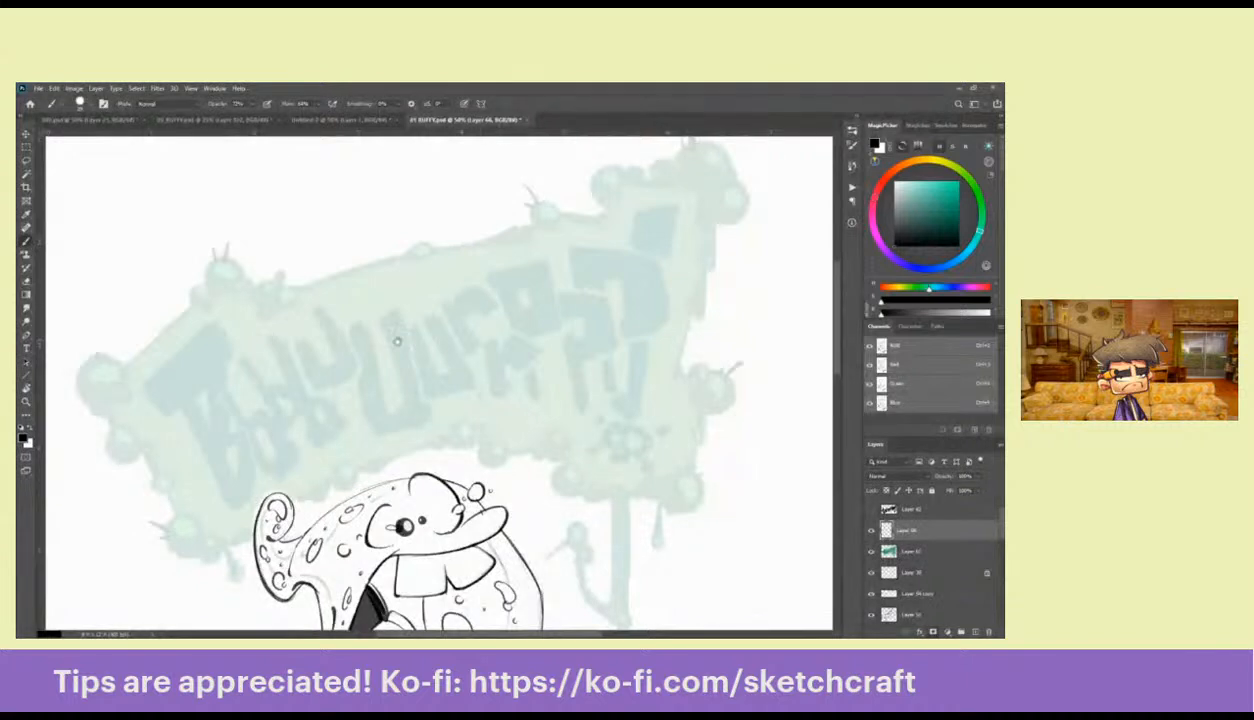
pyautogui.moveTo(396, 341); pyautogui.dragTo(645, 335)
pyautogui.scroll(1, 485, 268)
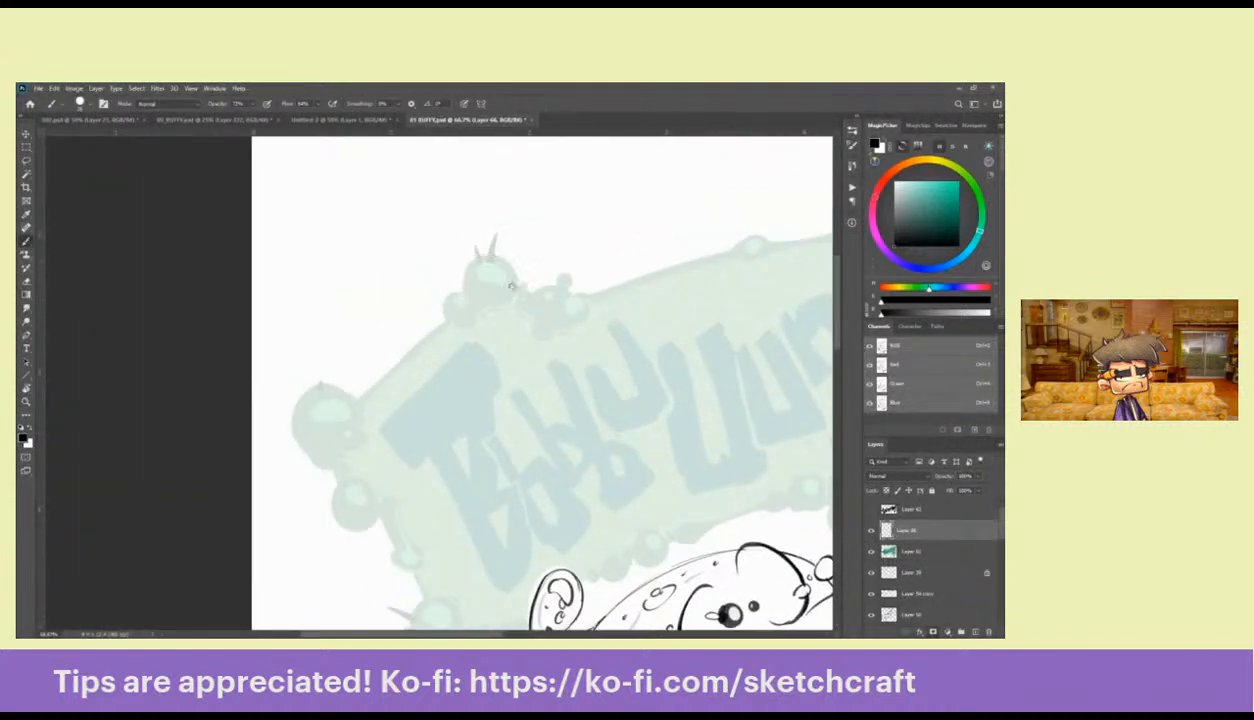
pyautogui.moveTo(508, 285)
pyautogui.mouseDown()
pyautogui.moveTo(503, 262)
pyautogui.moveTo(452, 302)
pyautogui.mouseUp()
pyautogui.moveTo(451, 241); pyautogui.dragTo(471, 229)
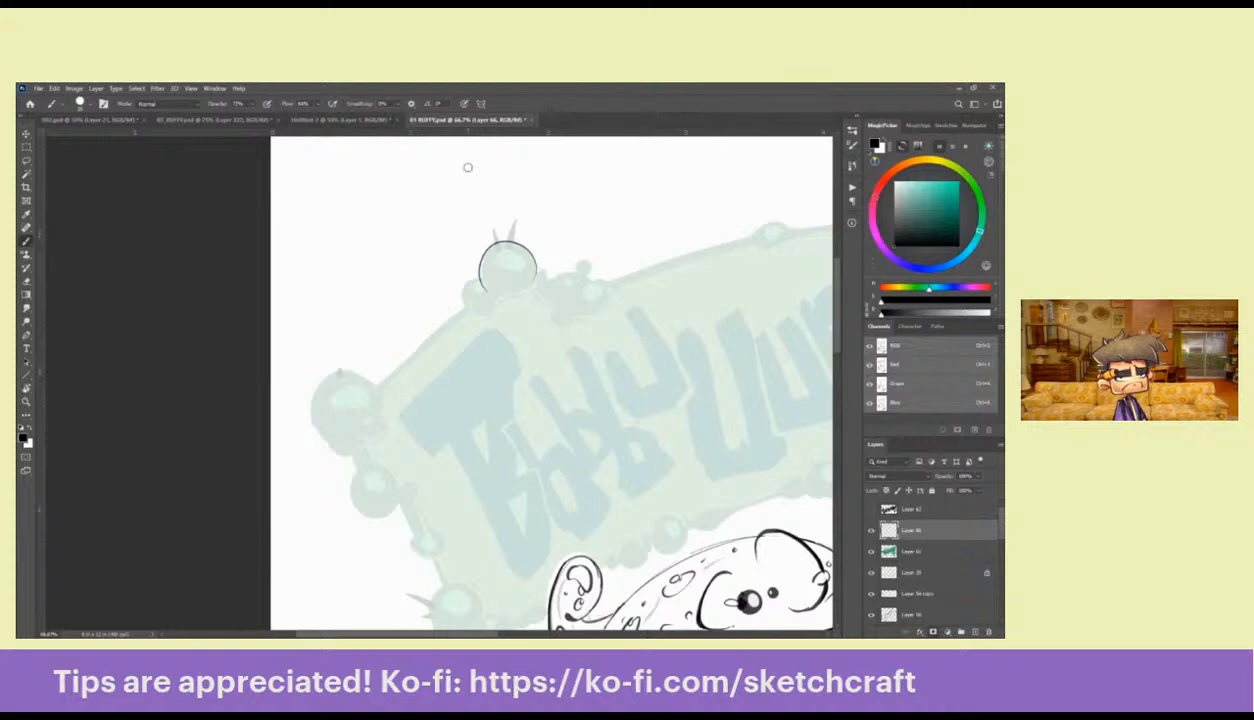
pyautogui.hotkey('ctrl', 'z')
pyautogui.moveTo(517, 277)
pyautogui.mouseDown()
pyautogui.moveTo(551, 241)
pyautogui.moveTo(554, 207)
pyautogui.moveTo(510, 230)
pyautogui.mouseUp()
pyautogui.hotkey('ctrl', 'z')
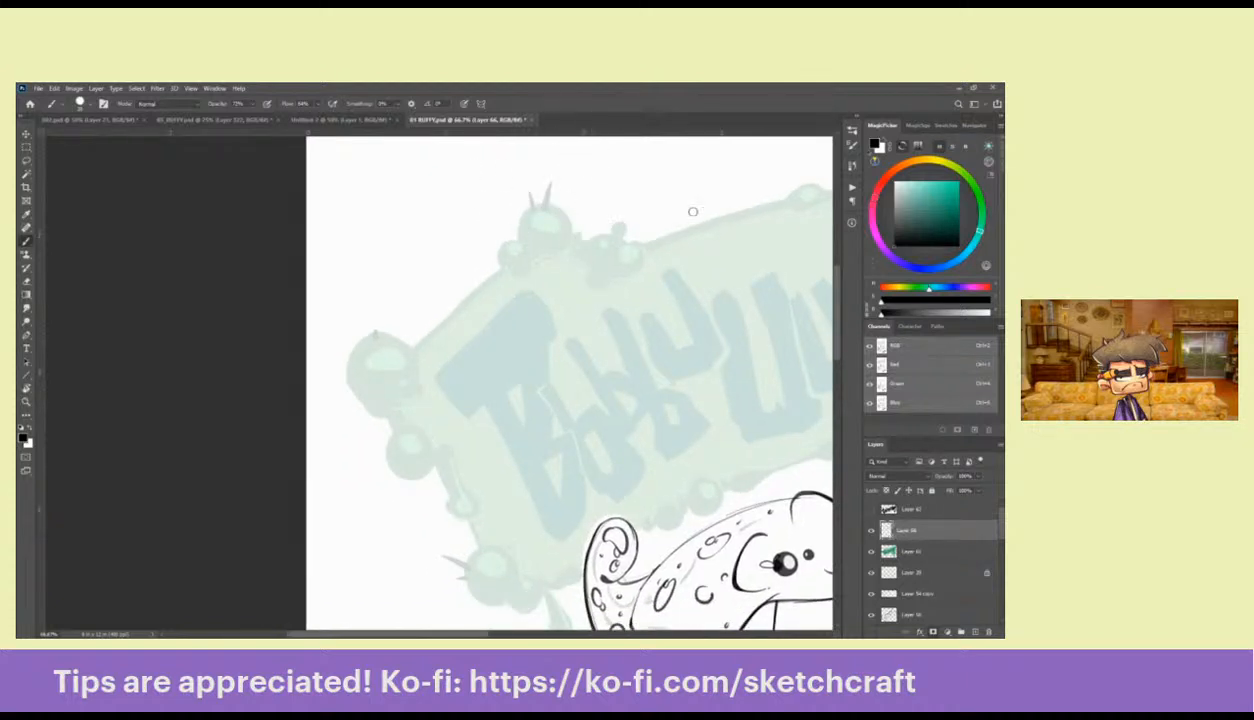
# Ink the bubble cluster at the sign's upper-left corner and the double edge line running down to the large left bubble
pyautogui.moveTo(622, 291)
pyautogui.mouseDown()
pyautogui.moveTo(563, 302)
pyautogui.moveTo(521, 253)
pyautogui.moveTo(511, 279)
pyautogui.moveTo(560, 261)
pyautogui.moveTo(602, 221)
pyautogui.moveTo(590, 256)
pyautogui.moveTo(573, 238)
pyautogui.moveTo(590, 204)
pyautogui.moveTo(551, 220)
pyautogui.moveTo(543, 210)
pyautogui.moveTo(534, 232)
pyautogui.moveTo(572, 228)
pyautogui.moveTo(555, 228)
pyautogui.moveTo(555, 208)
pyautogui.moveTo(555, 226)
pyautogui.moveTo(525, 229)
pyautogui.moveTo(557, 226)
pyautogui.moveTo(548, 242)
pyautogui.moveTo(521, 249)
pyautogui.moveTo(529, 211)
pyautogui.moveTo(508, 236)
pyautogui.moveTo(519, 245)
pyautogui.moveTo(542, 224)
pyautogui.moveTo(443, 290)
pyautogui.mouseUp()
pyautogui.moveTo(533, 229); pyautogui.dragTo(449, 295)
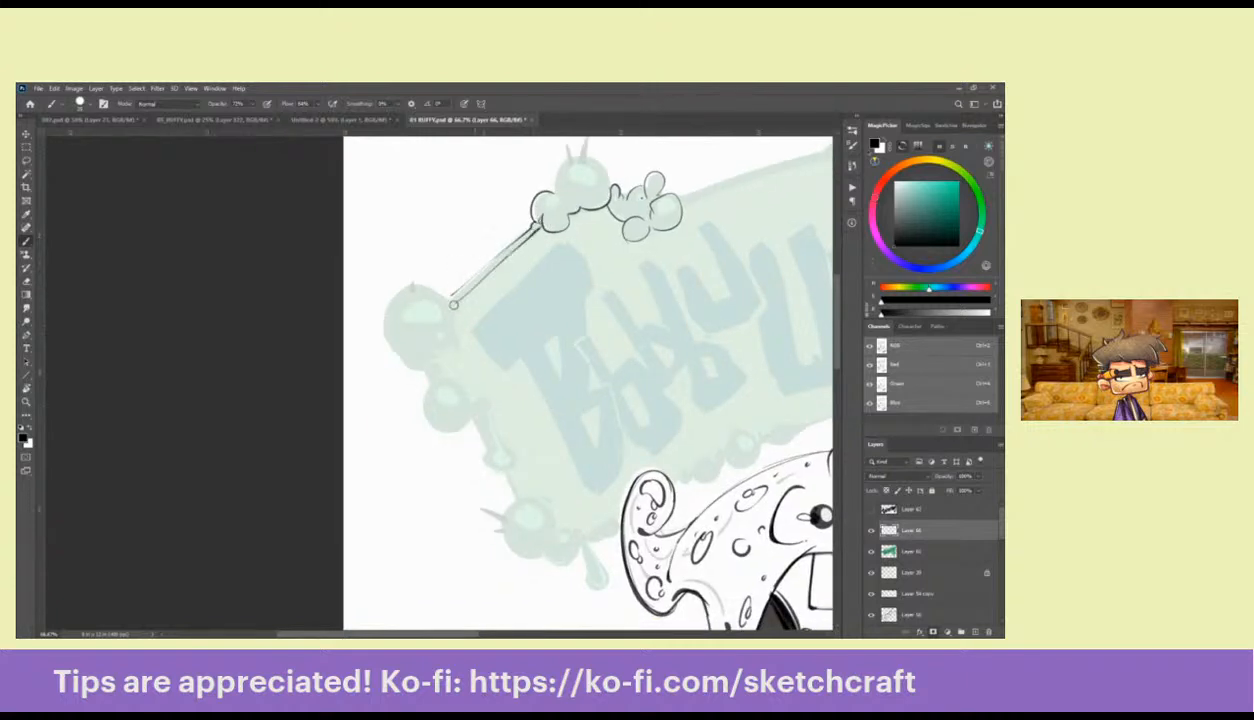
pyautogui.hotkey('ctrl', 'z')
pyautogui.moveTo(527, 229)
pyautogui.mouseDown()
pyautogui.moveTo(452, 305)
pyautogui.moveTo(413, 288)
pyautogui.moveTo(383, 333)
pyautogui.moveTo(418, 350)
pyautogui.mouseUp()
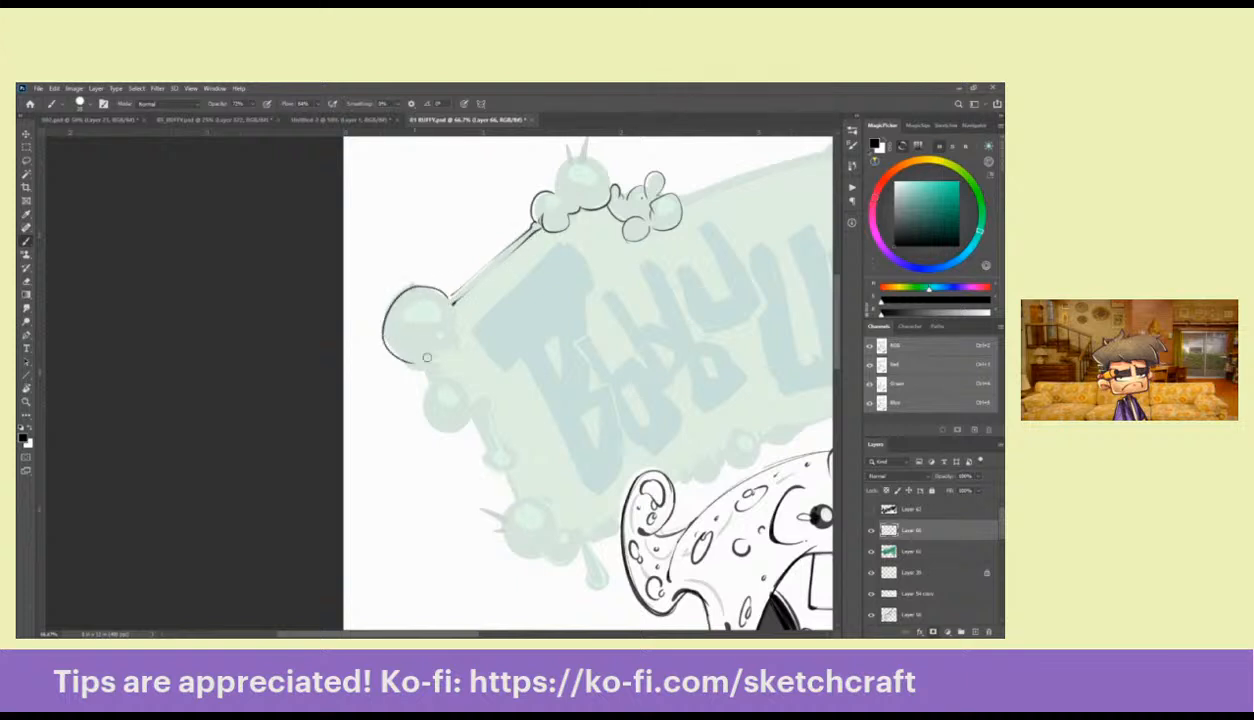
# Redraw the outline of the large left bubble and ink the small bubbles attached beneath it
pyautogui.hotkey('ctrl', 'z')
pyautogui.moveTo(444, 300)
pyautogui.mouseDown()
pyautogui.moveTo(394, 296)
pyautogui.moveTo(386, 361)
pyautogui.moveTo(430, 378)
pyautogui.mouseUp()
pyautogui.moveTo(450, 322)
pyautogui.mouseDown()
pyautogui.moveTo(430, 360)
pyautogui.moveTo(444, 370)
pyautogui.mouseUp()
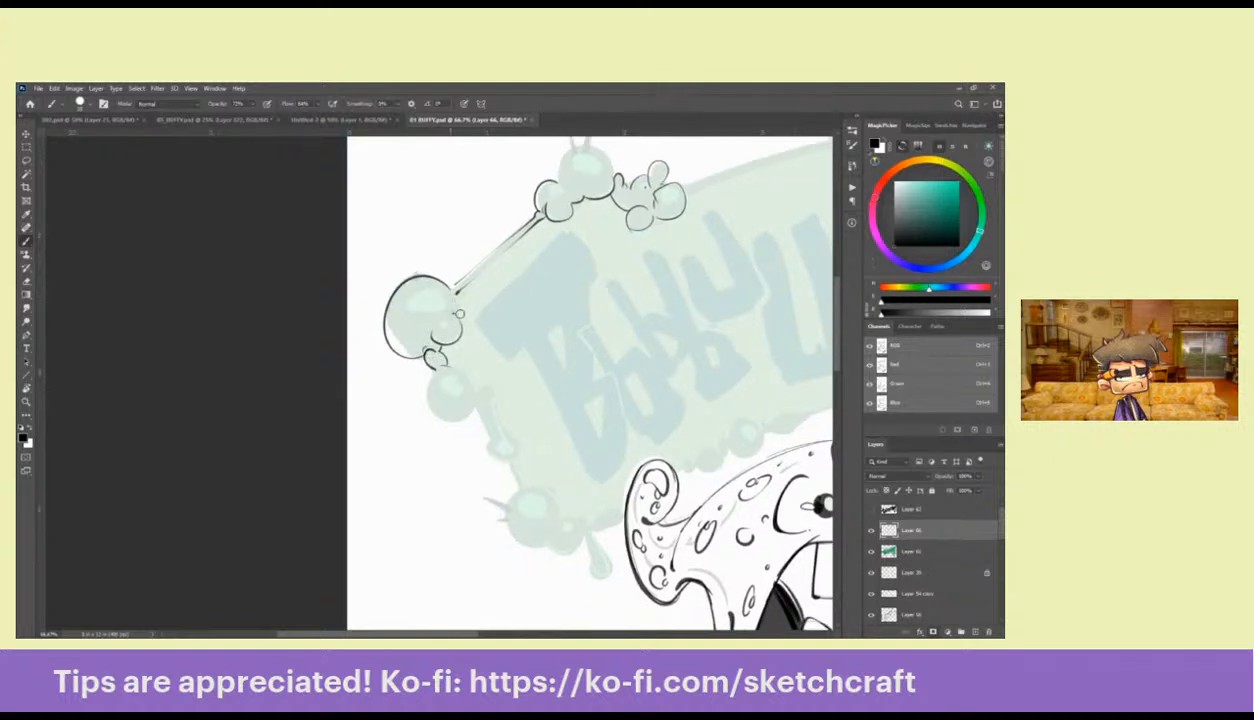
# Ink two upright hair spikes on the tallest bubble of the sign's upper-left cluster
pyautogui.moveTo(459, 314); pyautogui.dragTo(456, 292)
pyautogui.moveTo(584, 177)
pyautogui.mouseDown()
pyautogui.moveTo(474, 296)
pyautogui.moveTo(462, 288)
pyautogui.mouseUp()
pyautogui.moveTo(472, 234)
pyautogui.mouseDown()
pyautogui.moveTo(461, 264)
pyautogui.moveTo(426, 288)
pyautogui.moveTo(434, 298)
pyautogui.moveTo(482, 264)
pyautogui.moveTo(487, 288)
pyautogui.mouseUp()
pyautogui.hotkey('ctrl', 'z')
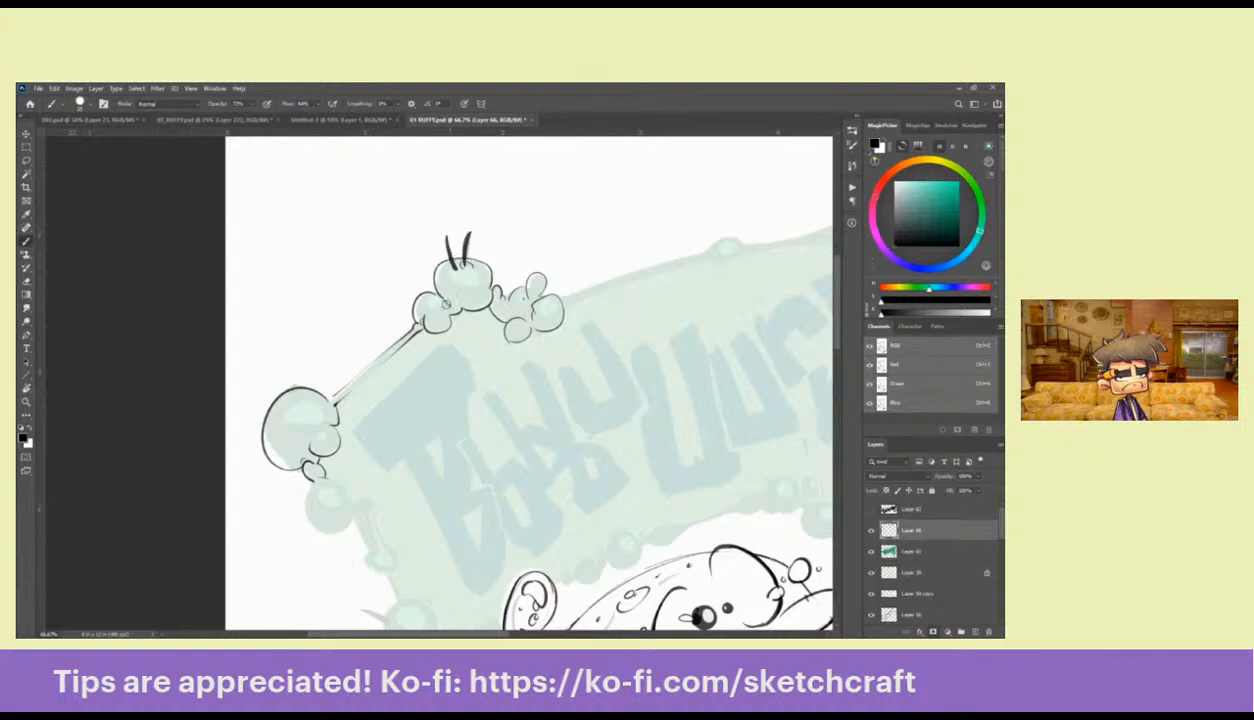
# Strengthen the slanted edge line at the upper-left corner and draw a small oval highlight on the large left bubble
pyautogui.scroll(-2, 519, 376)
pyautogui.hscroll(-1, 449, 286)
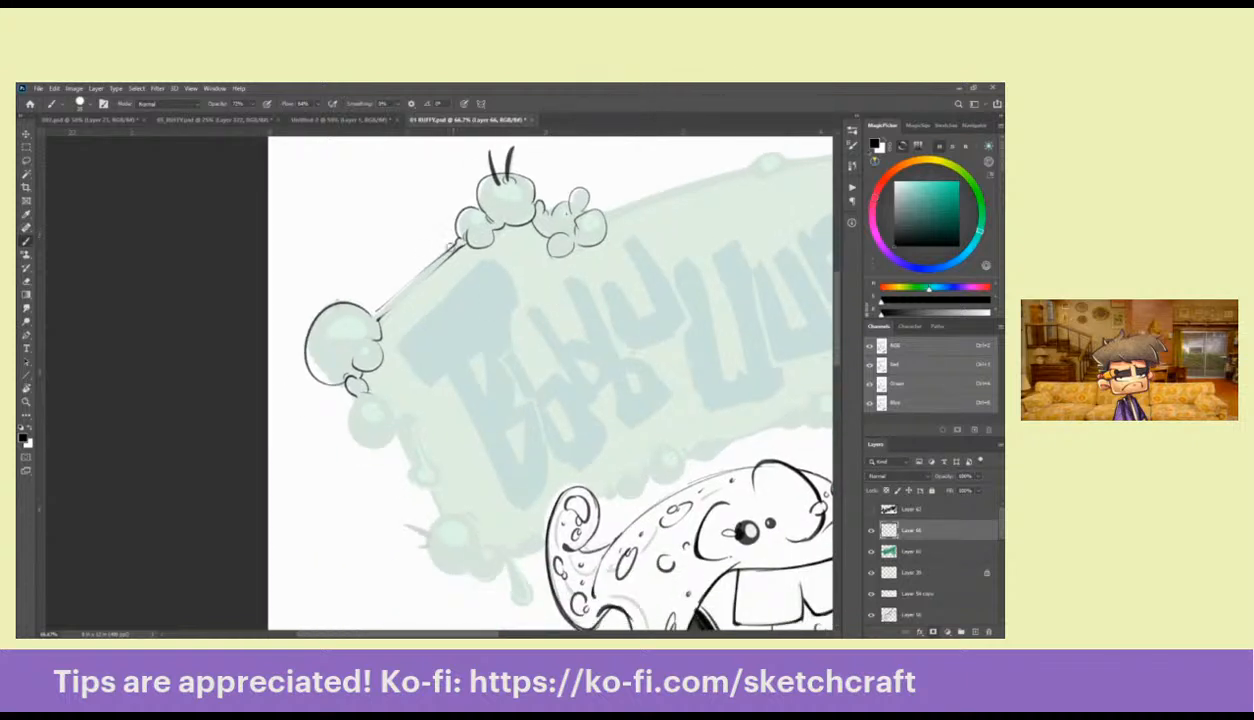
pyautogui.moveTo(450, 242); pyautogui.dragTo(368, 316)
pyautogui.scroll(-1, 427, 313)
pyautogui.hscroll(-1, 427, 313)
pyautogui.moveTo(332, 290); pyautogui.dragTo(338, 296)
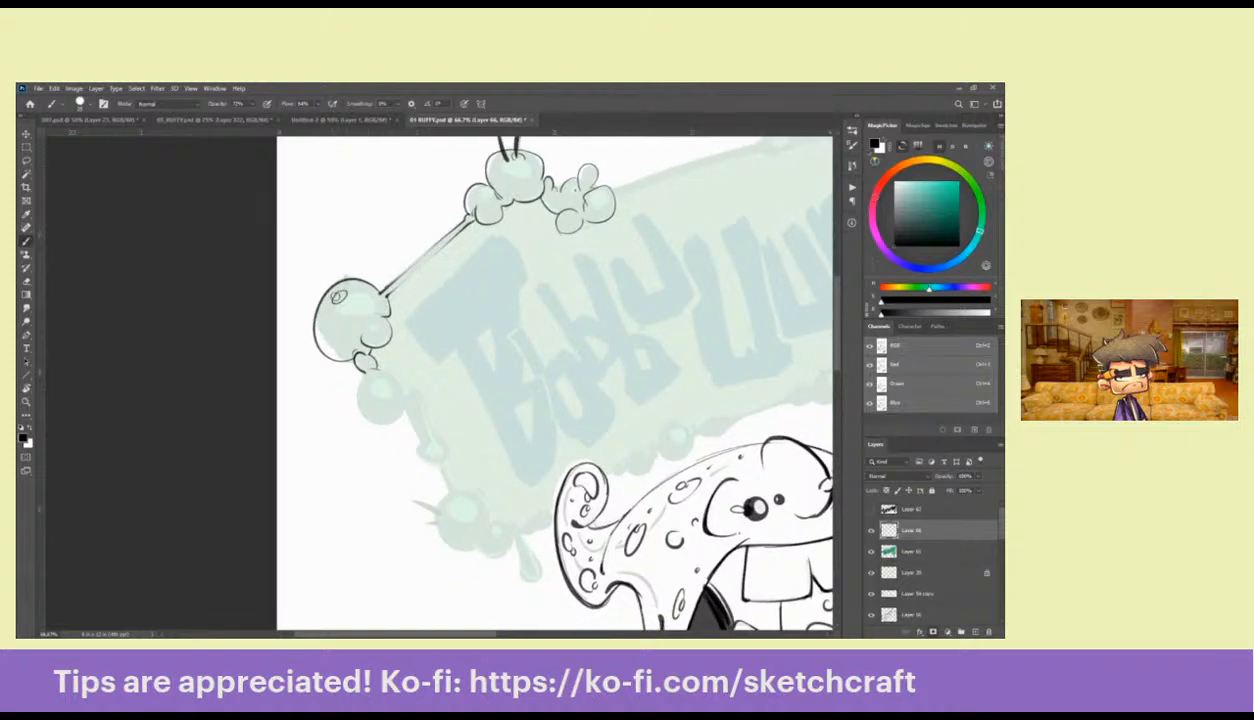
# Ink the chain of bubbles and the drip along the sign's left edge, with two spikes on the lower-left bubble
pyautogui.scroll(-1, 614, 367)
pyautogui.hscroll(1, 614, 367)
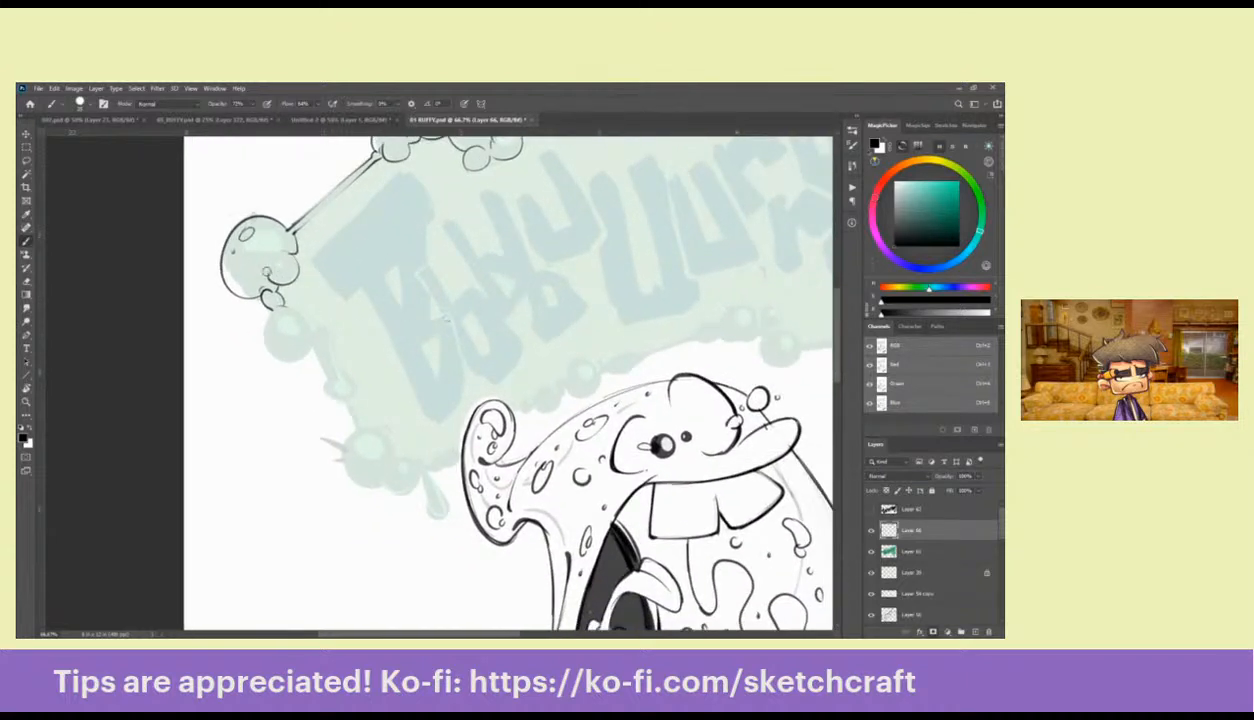
pyautogui.moveTo(262, 308)
pyautogui.mouseDown()
pyautogui.moveTo(280, 362)
pyautogui.moveTo(313, 341)
pyautogui.moveTo(293, 308)
pyautogui.moveTo(314, 333)
pyautogui.moveTo(341, 324)
pyautogui.moveTo(329, 299)
pyautogui.moveTo(332, 349)
pyautogui.moveTo(352, 348)
pyautogui.moveTo(338, 342)
pyautogui.moveTo(338, 363)
pyautogui.moveTo(331, 343)
pyautogui.moveTo(345, 375)
pyautogui.moveTo(336, 349)
pyautogui.moveTo(352, 372)
pyautogui.moveTo(377, 312)
pyautogui.moveTo(370, 356)
pyautogui.moveTo(394, 368)
pyautogui.moveTo(419, 336)
pyautogui.moveTo(399, 313)
pyautogui.moveTo(420, 373)
pyautogui.moveTo(385, 365)
pyautogui.moveTo(393, 404)
pyautogui.moveTo(400, 380)
pyautogui.moveTo(384, 358)
pyautogui.moveTo(414, 340)
pyautogui.moveTo(366, 350)
pyautogui.moveTo(322, 302)
pyautogui.moveTo(352, 340)
pyautogui.mouseUp()
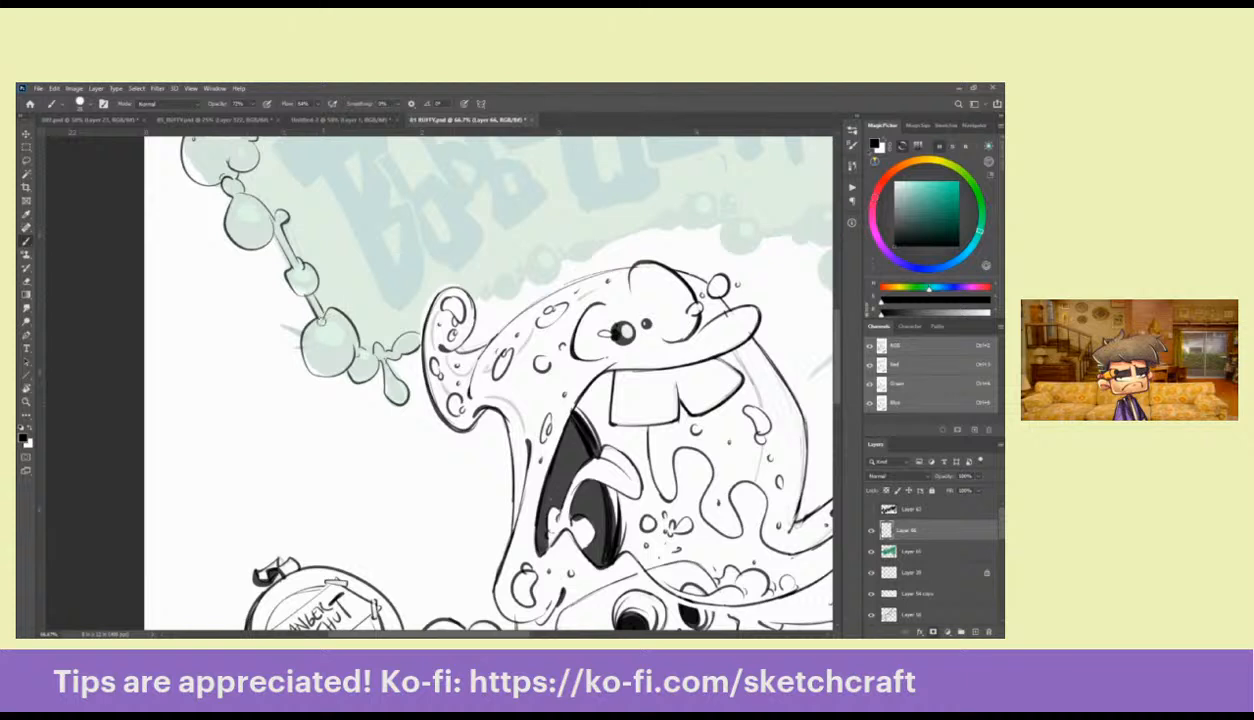
pyautogui.press('e')
pyautogui.moveTo(278, 318); pyautogui.dragTo(307, 371)
pyautogui.press('b')
pyautogui.hotkey('ctrl', 'z')
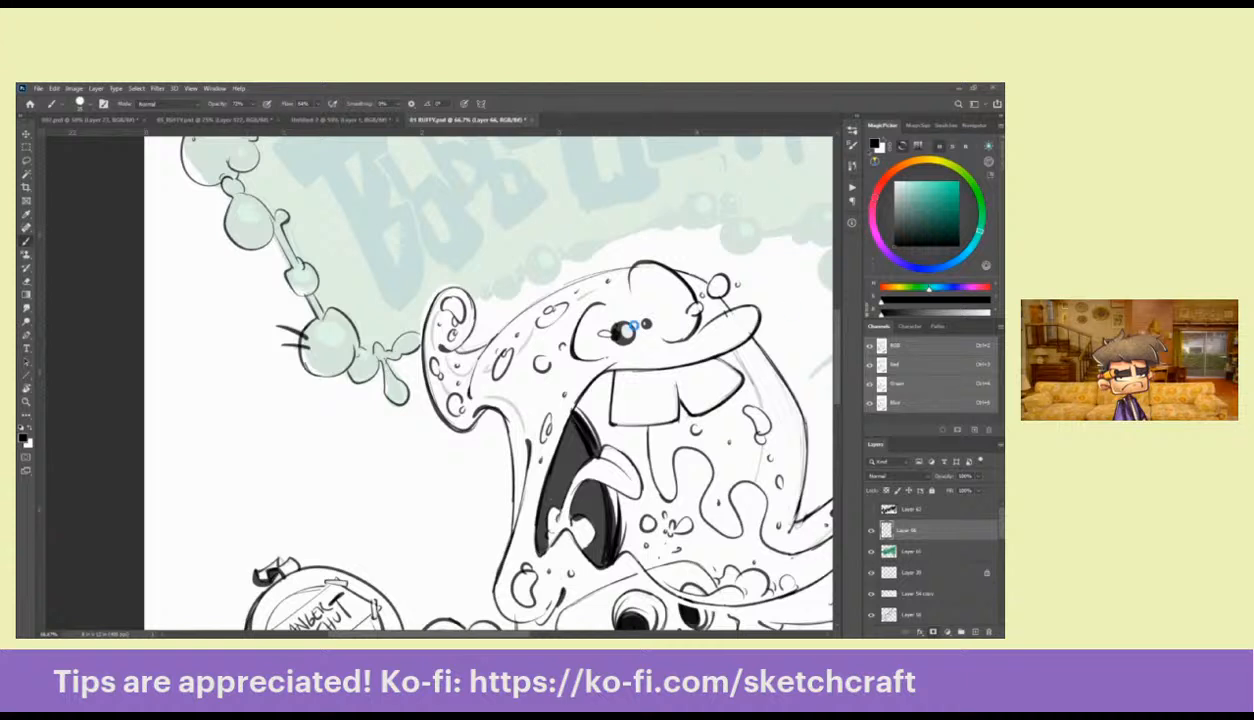
# Ink the small bubble midway along the sign's top edge and the double line joining it to the upper-left cluster
pyautogui.moveTo(530, 300)
pyautogui.mouseDown()
pyautogui.moveTo(465, 397)
pyautogui.moveTo(408, 382)
pyautogui.moveTo(434, 360)
pyautogui.moveTo(452, 372)
pyautogui.moveTo(436, 360)
pyautogui.moveTo(412, 378)
pyautogui.moveTo(408, 390)
pyautogui.moveTo(427, 395)
pyautogui.moveTo(447, 363)
pyautogui.moveTo(340, 569)
pyautogui.mouseUp()
pyautogui.moveTo(496, 392); pyautogui.dragTo(628, 390)
pyautogui.moveTo(637, 266)
pyautogui.mouseDown()
pyautogui.moveTo(652, 247)
pyautogui.moveTo(666, 252)
pyautogui.mouseUp()
pyautogui.moveTo(619, 256)
pyautogui.mouseDown()
pyautogui.moveTo(615, 270)
pyautogui.moveTo(493, 315)
pyautogui.mouseUp()
pyautogui.moveTo(632, 278); pyautogui.dragTo(491, 318)
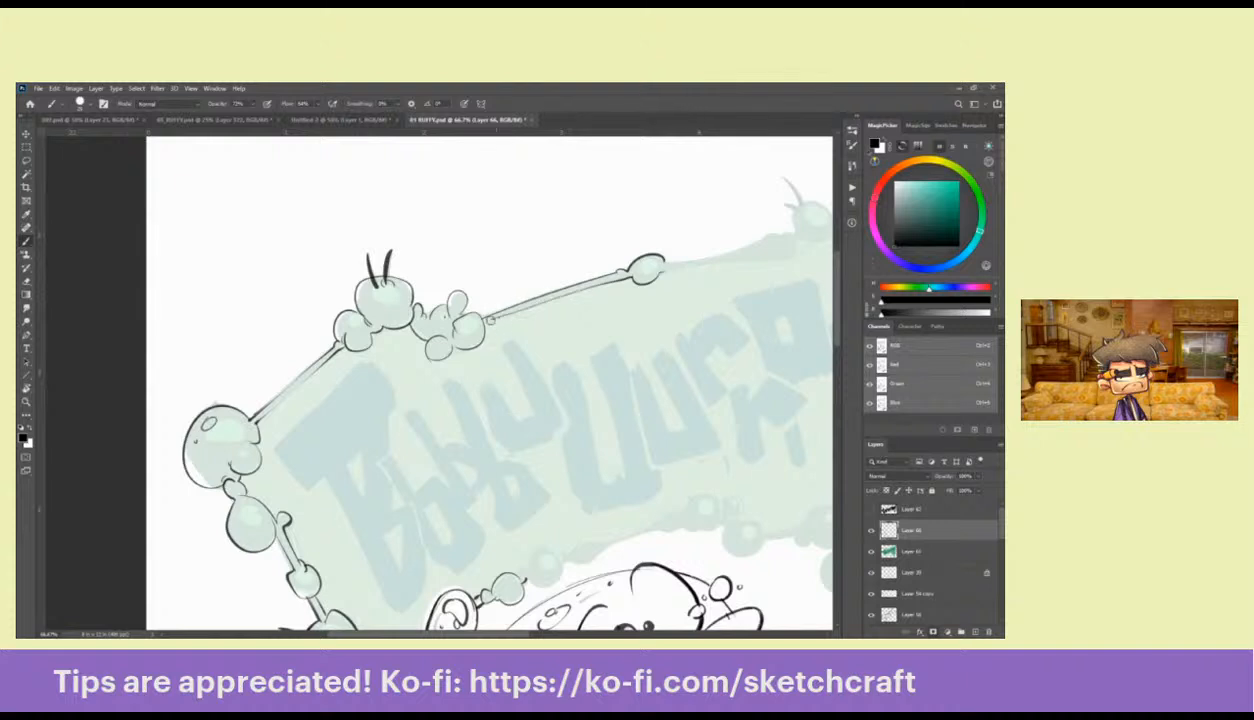
# Continue the top edge to the right with a double line ending in an elongated bubble, redrawing the strokes that miss
pyautogui.moveTo(672, 304)
pyautogui.mouseDown()
pyautogui.moveTo(525, 356)
pyautogui.moveTo(636, 286)
pyautogui.moveTo(505, 315)
pyautogui.mouseUp()
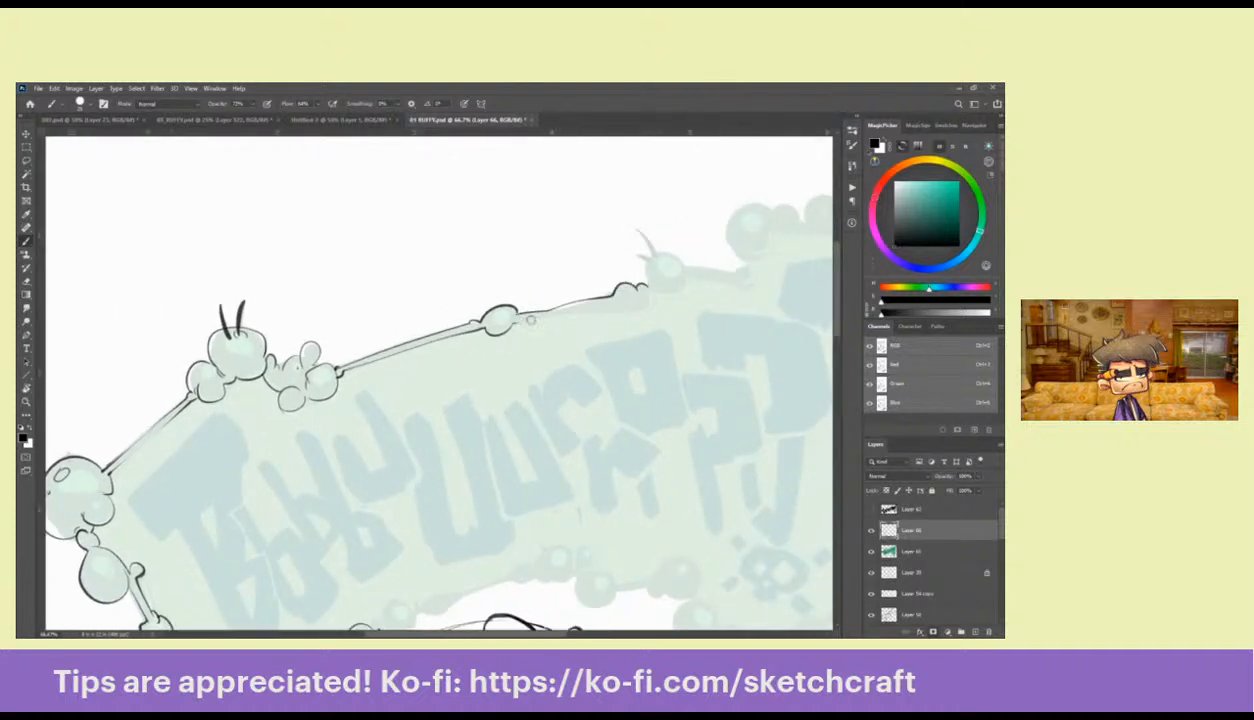
pyautogui.hotkey('ctrl', 'z')
pyautogui.hotkey('ctrl', 'z')
pyautogui.moveTo(628, 283); pyautogui.dragTo(507, 313)
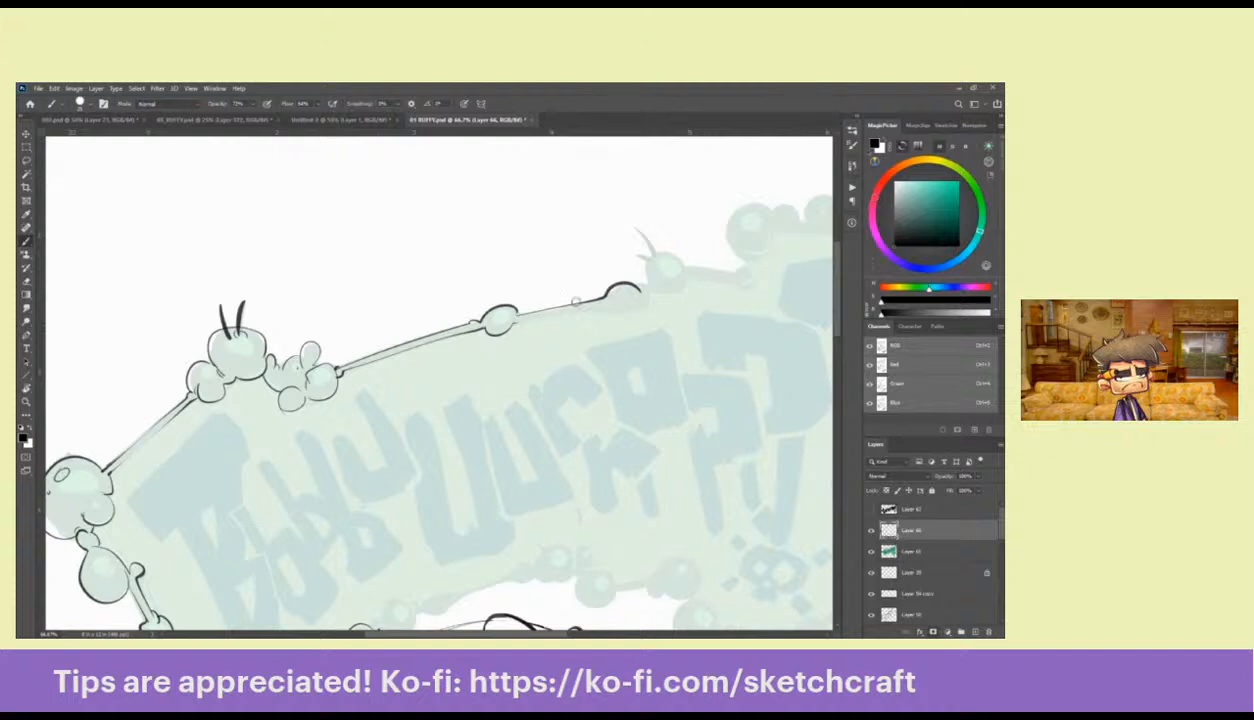
pyautogui.moveTo(624, 280); pyautogui.dragTo(677, 299)
pyautogui.moveTo(668, 276)
pyautogui.mouseDown()
pyautogui.moveTo(651, 303)
pyautogui.moveTo(537, 316)
pyautogui.mouseUp()
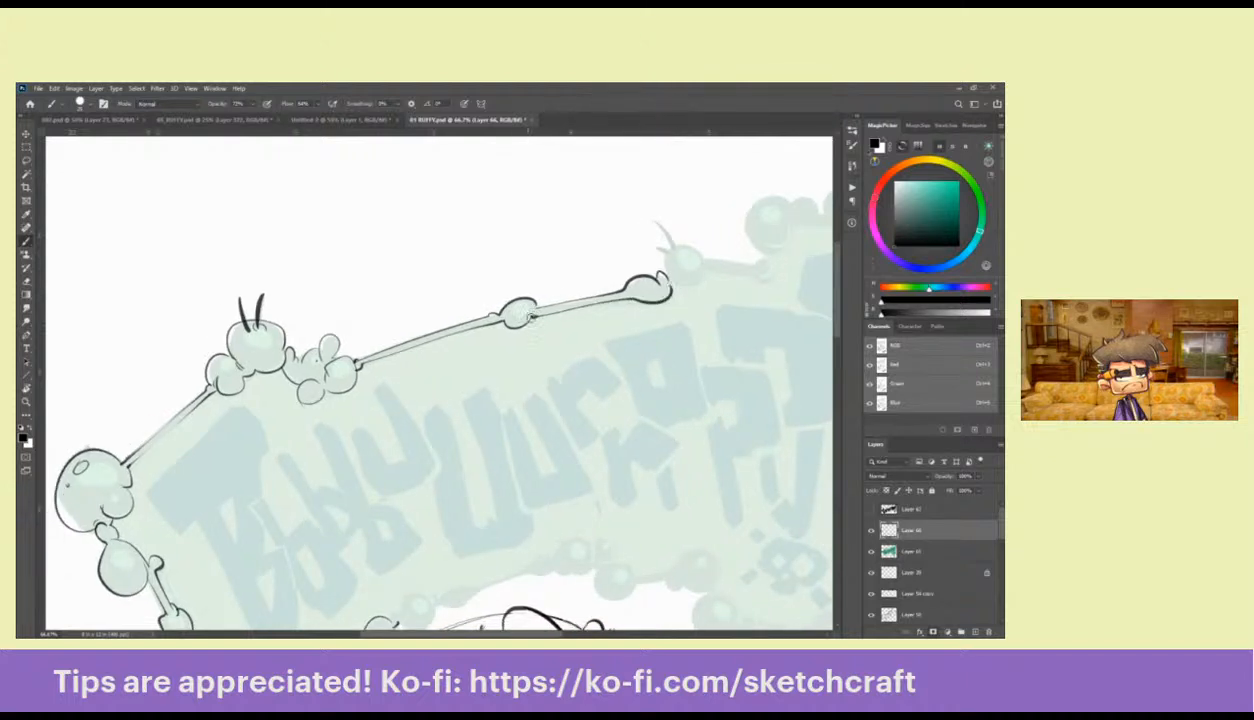
# Ink the next round bubble, its short connecting edge and the larger bubble approaching the sign's upper-right corner
pyautogui.moveTo(600, 351)
pyautogui.mouseDown()
pyautogui.moveTo(510, 375)
pyautogui.moveTo(499, 402)
pyautogui.mouseUp()
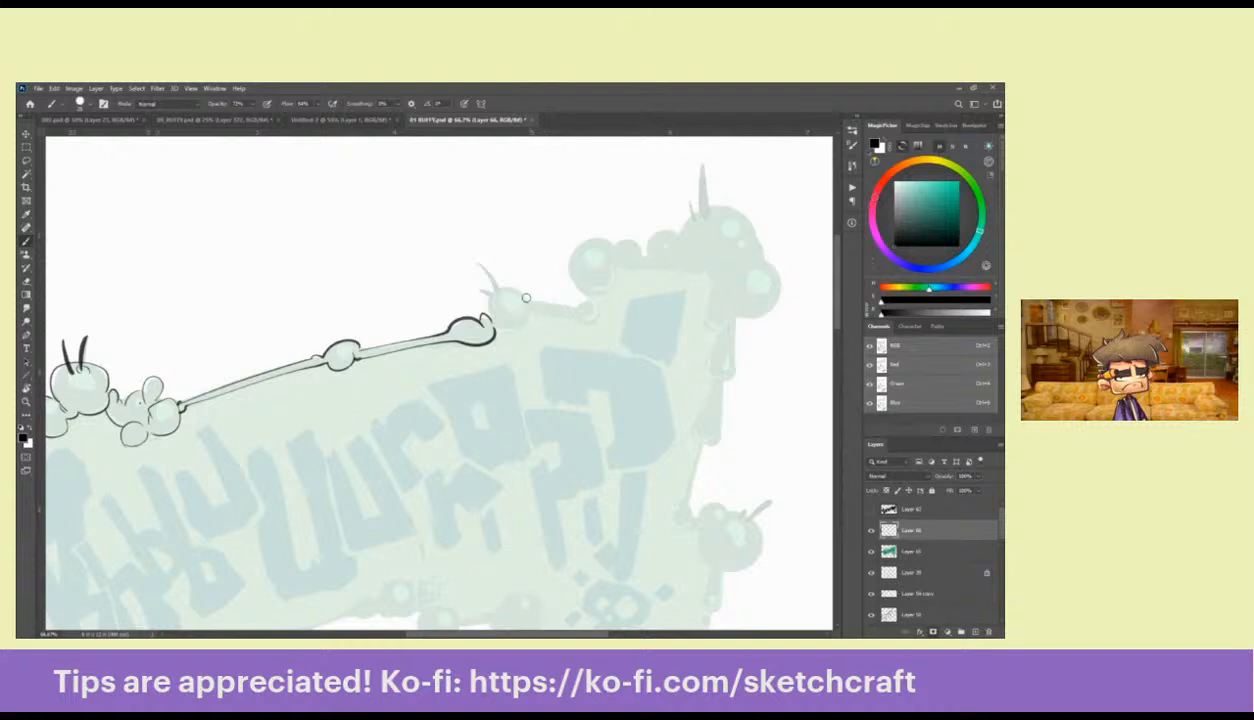
pyautogui.moveTo(525, 298)
pyautogui.mouseDown()
pyautogui.moveTo(490, 296)
pyautogui.moveTo(506, 329)
pyautogui.mouseUp()
pyautogui.moveTo(590, 314)
pyautogui.mouseDown()
pyautogui.moveTo(535, 321)
pyautogui.moveTo(590, 328)
pyautogui.moveTo(595, 256)
pyautogui.moveTo(559, 277)
pyautogui.moveTo(578, 307)
pyautogui.mouseUp()
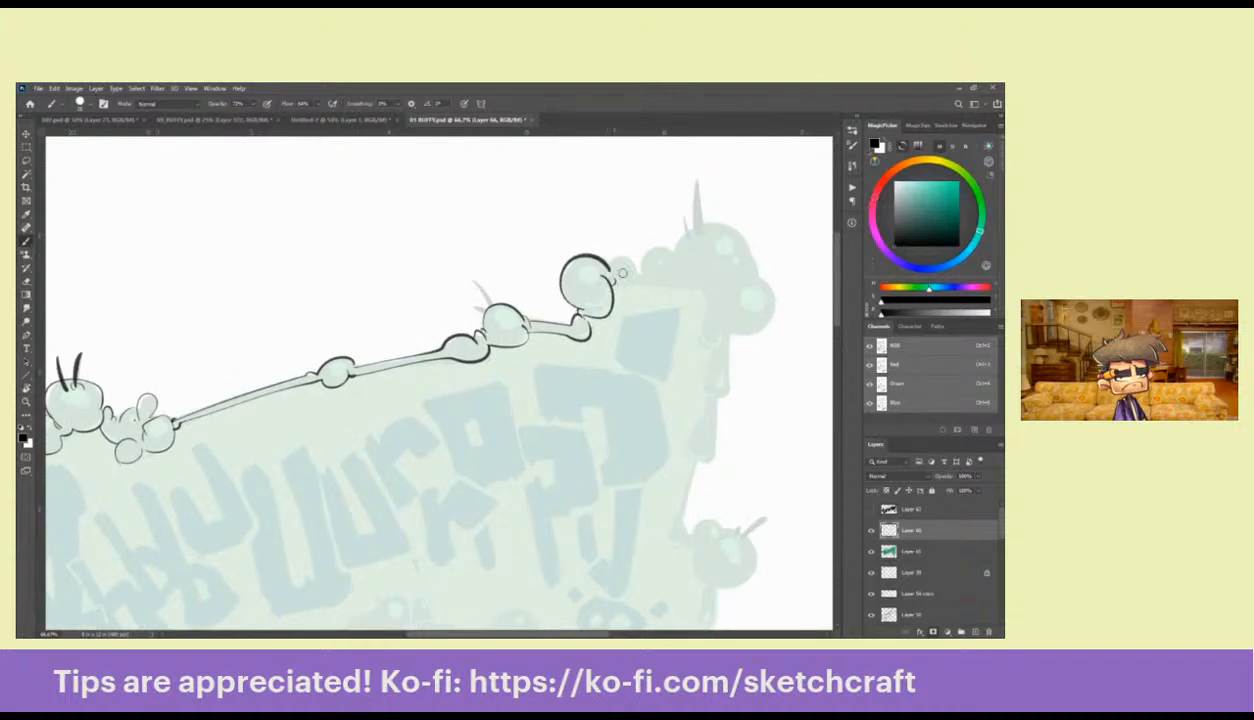
# Ink the large bubbles at the sign's upper-right corner, with the small bumps beside them and the first drips below
pyautogui.moveTo(694, 287)
pyautogui.mouseDown()
pyautogui.moveTo(632, 300)
pyautogui.moveTo(646, 238)
pyautogui.moveTo(663, 277)
pyautogui.moveTo(621, 301)
pyautogui.moveTo(578, 270)
pyautogui.moveTo(579, 290)
pyautogui.moveTo(580, 266)
pyautogui.moveTo(548, 272)
pyautogui.moveTo(558, 293)
pyautogui.moveTo(517, 286)
pyautogui.mouseUp()
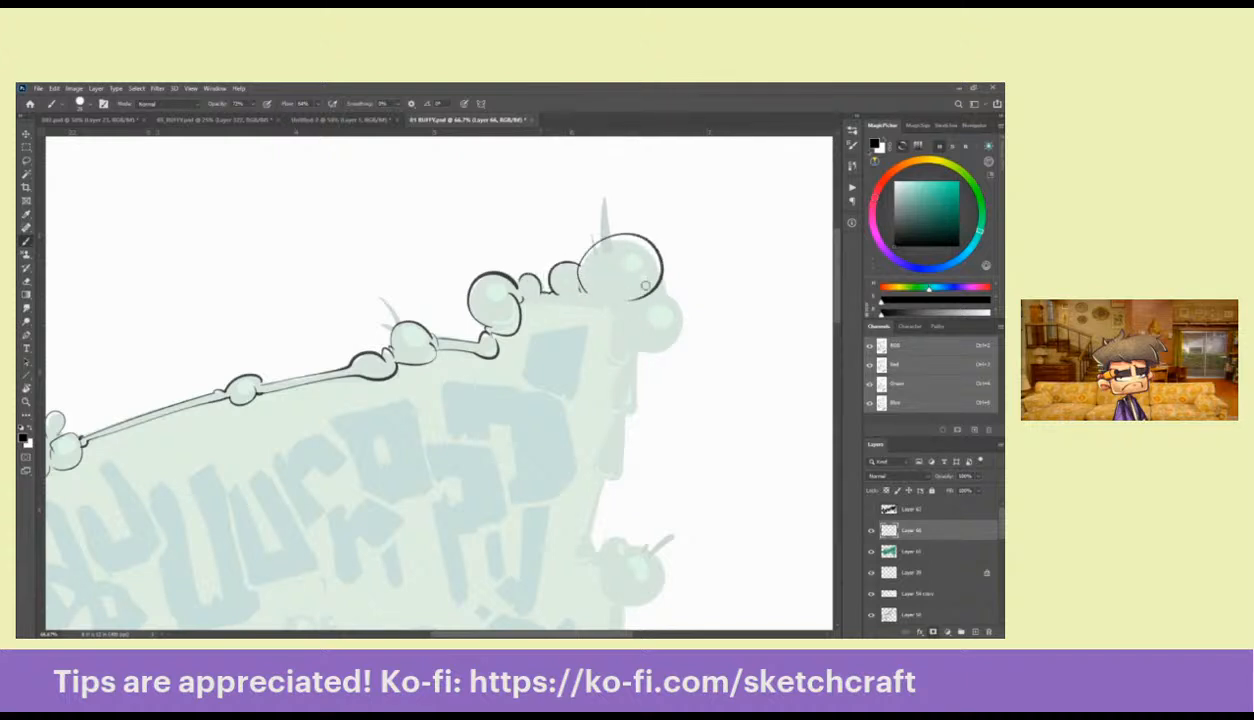
pyautogui.moveTo(671, 306)
pyautogui.mouseDown()
pyautogui.moveTo(625, 266)
pyautogui.moveTo(638, 318)
pyautogui.moveTo(597, 329)
pyautogui.moveTo(559, 283)
pyautogui.moveTo(575, 300)
pyautogui.moveTo(563, 336)
pyautogui.moveTo(587, 333)
pyautogui.moveTo(588, 287)
pyautogui.moveTo(704, 262)
pyautogui.moveTo(636, 260)
pyautogui.mouseUp()
pyautogui.moveTo(750, 363)
pyautogui.mouseDown()
pyautogui.moveTo(665, 348)
pyautogui.moveTo(580, 288)
pyautogui.moveTo(574, 240)
pyautogui.mouseUp()
pyautogui.moveTo(572, 196)
pyautogui.mouseDown()
pyautogui.moveTo(570, 268)
pyautogui.moveTo(548, 261)
pyautogui.moveTo(558, 224)
pyautogui.mouseUp()
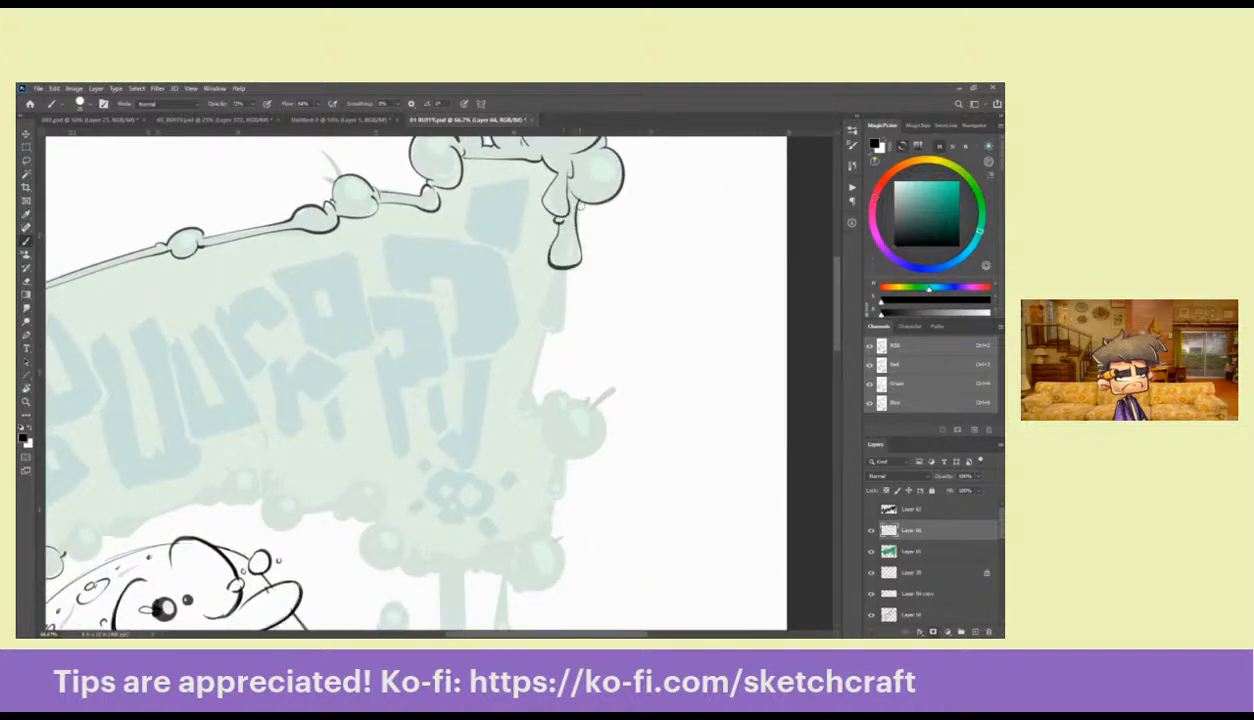
# Ink the next long drip on the sign's right edge and the thin double edge line beneath it
pyautogui.moveTo(560, 262)
pyautogui.mouseDown()
pyautogui.moveTo(562, 339)
pyautogui.moveTo(540, 322)
pyautogui.moveTo(564, 322)
pyautogui.moveTo(543, 337)
pyautogui.moveTo(568, 325)
pyautogui.moveTo(568, 274)
pyautogui.mouseUp()
pyautogui.hotkey('ctrl', 'z')
pyautogui.hotkey('ctrl', 'z')
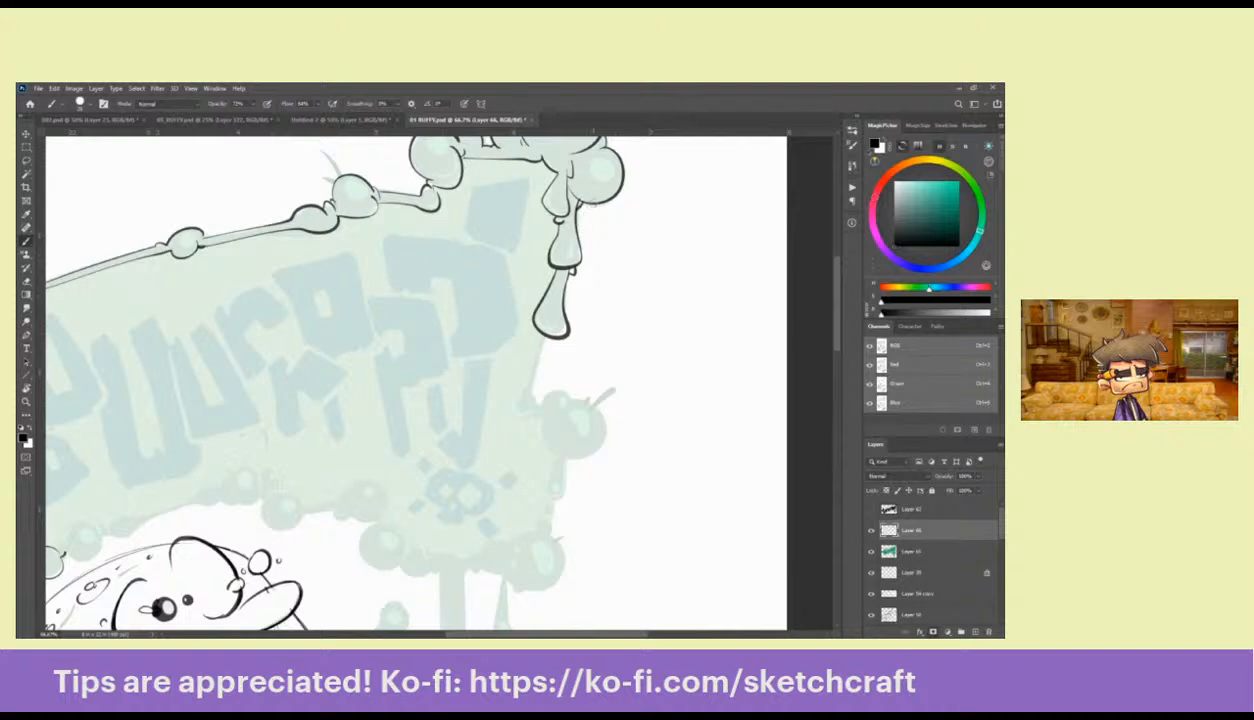
pyautogui.scroll(-3, 570, 250)
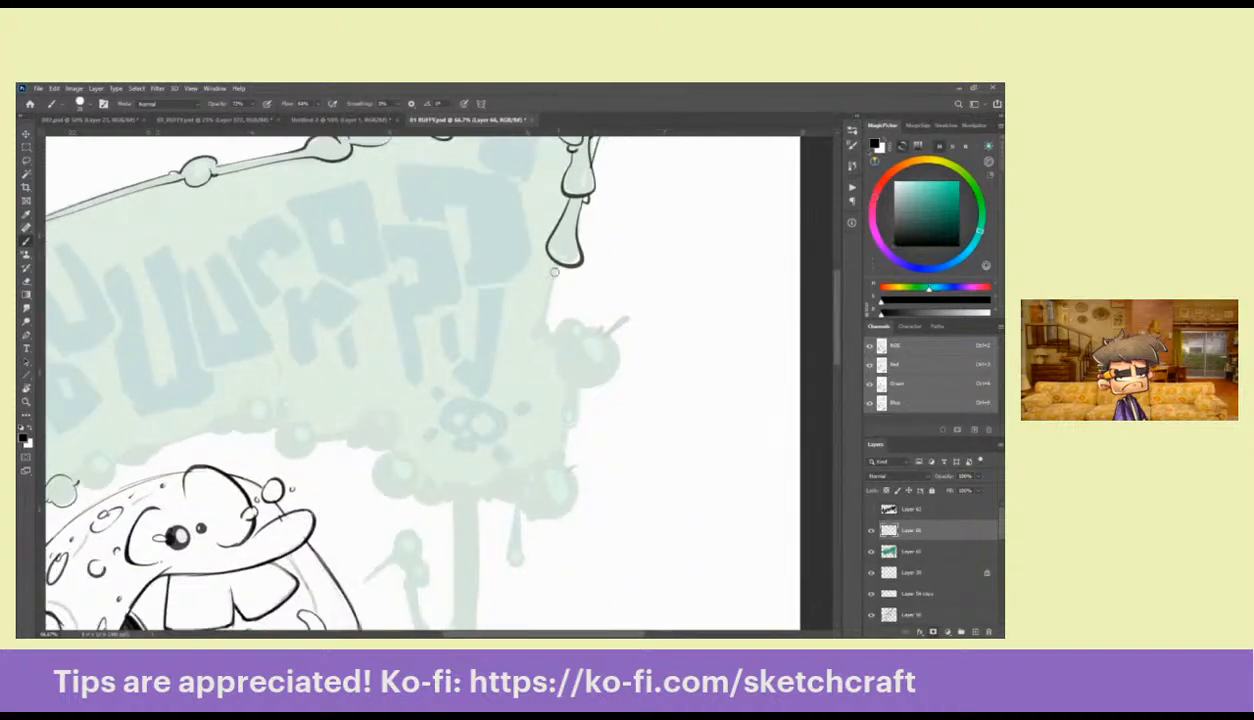
pyautogui.moveTo(548, 265); pyautogui.dragTo(544, 323)
pyautogui.moveTo(548, 264)
pyautogui.mouseDown()
pyautogui.moveTo(538, 342)
pyautogui.moveTo(548, 322)
pyautogui.mouseUp()
# Ink the round bubble with its small bumps and hanging drip on the right edge, and add two spikes to it
pyautogui.scroll(-3, 617, 320)
pyautogui.moveTo(560, 262)
pyautogui.mouseDown()
pyautogui.moveTo(595, 270)
pyautogui.moveTo(633, 276)
pyautogui.moveTo(614, 318)
pyautogui.moveTo(575, 301)
pyautogui.moveTo(571, 272)
pyautogui.moveTo(581, 317)
pyautogui.moveTo(565, 348)
pyautogui.moveTo(589, 362)
pyautogui.moveTo(596, 312)
pyautogui.mouseUp()
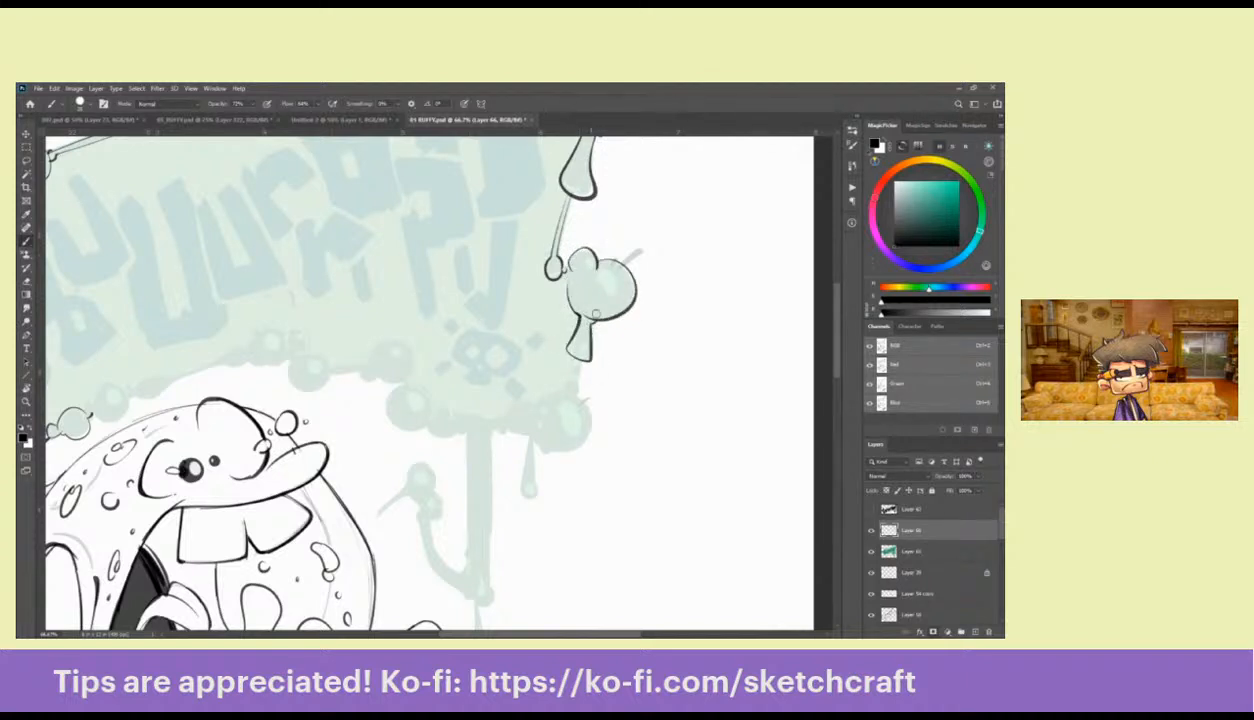
pyautogui.moveTo(620, 266)
pyautogui.mouseDown()
pyautogui.moveTo(643, 249)
pyautogui.moveTo(621, 243)
pyautogui.moveTo(578, 280)
pyautogui.mouseUp()
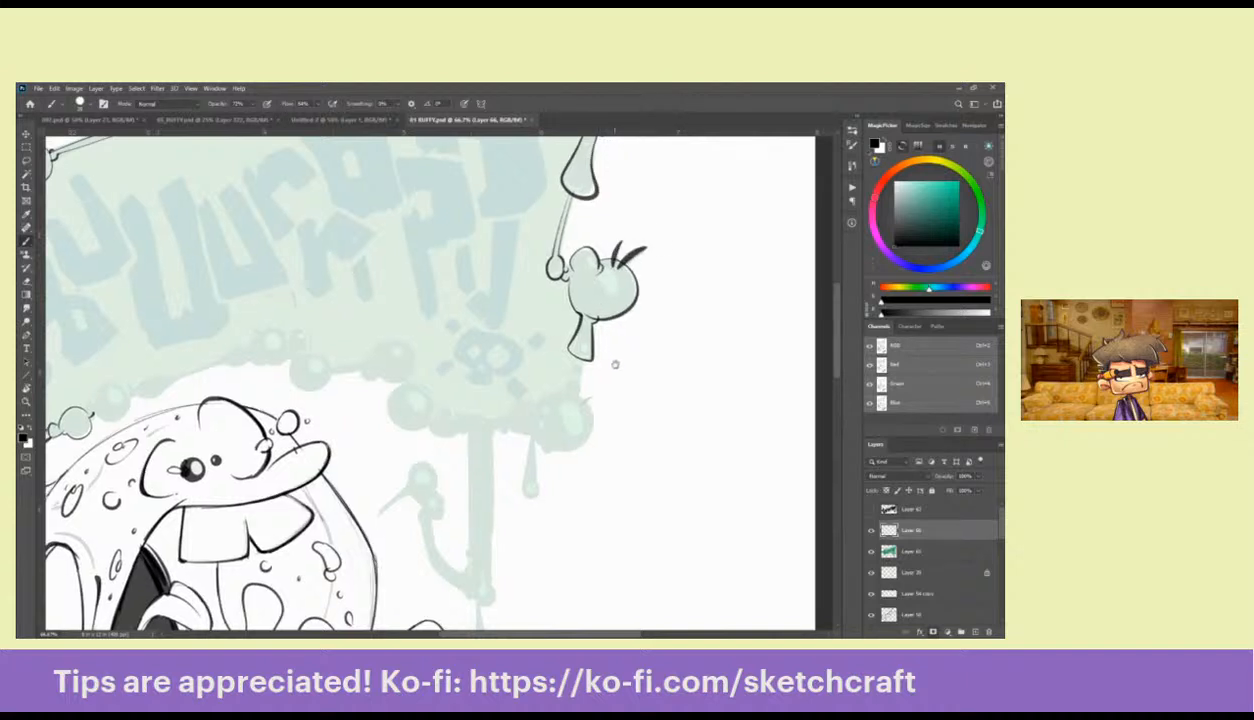
# Ink the lower-right corner bubble with its drip, spike, adjoining small bubbles and the edge line above it
pyautogui.moveTo(616, 359)
pyautogui.mouseDown()
pyautogui.moveTo(577, 323)
pyautogui.moveTo(604, 293)
pyautogui.moveTo(575, 347)
pyautogui.moveTo(575, 330)
pyautogui.moveTo(570, 399)
pyautogui.moveTo(584, 381)
pyautogui.moveTo(580, 339)
pyautogui.mouseUp()
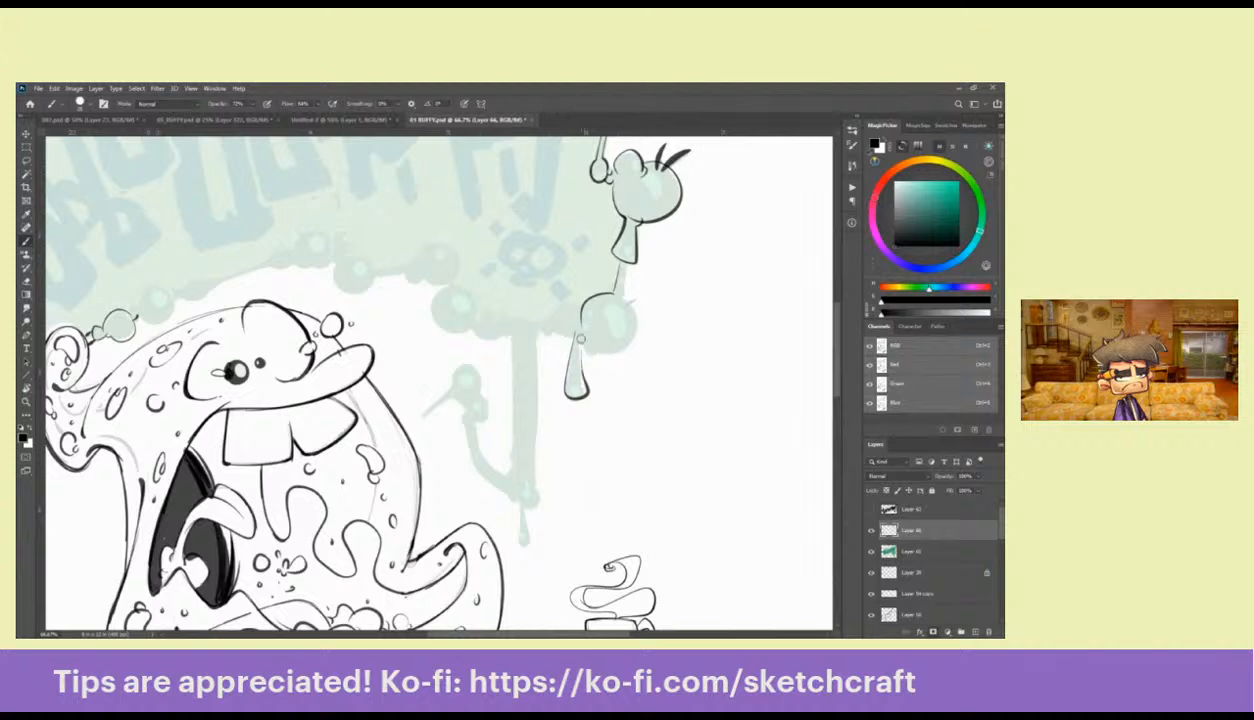
pyautogui.moveTo(617, 295)
pyautogui.mouseDown()
pyautogui.moveTo(630, 318)
pyautogui.moveTo(594, 348)
pyautogui.moveTo(588, 318)
pyautogui.moveTo(540, 316)
pyautogui.moveTo(562, 331)
pyautogui.moveTo(540, 332)
pyautogui.mouseUp()
pyautogui.moveTo(621, 266); pyautogui.dragTo(620, 289)
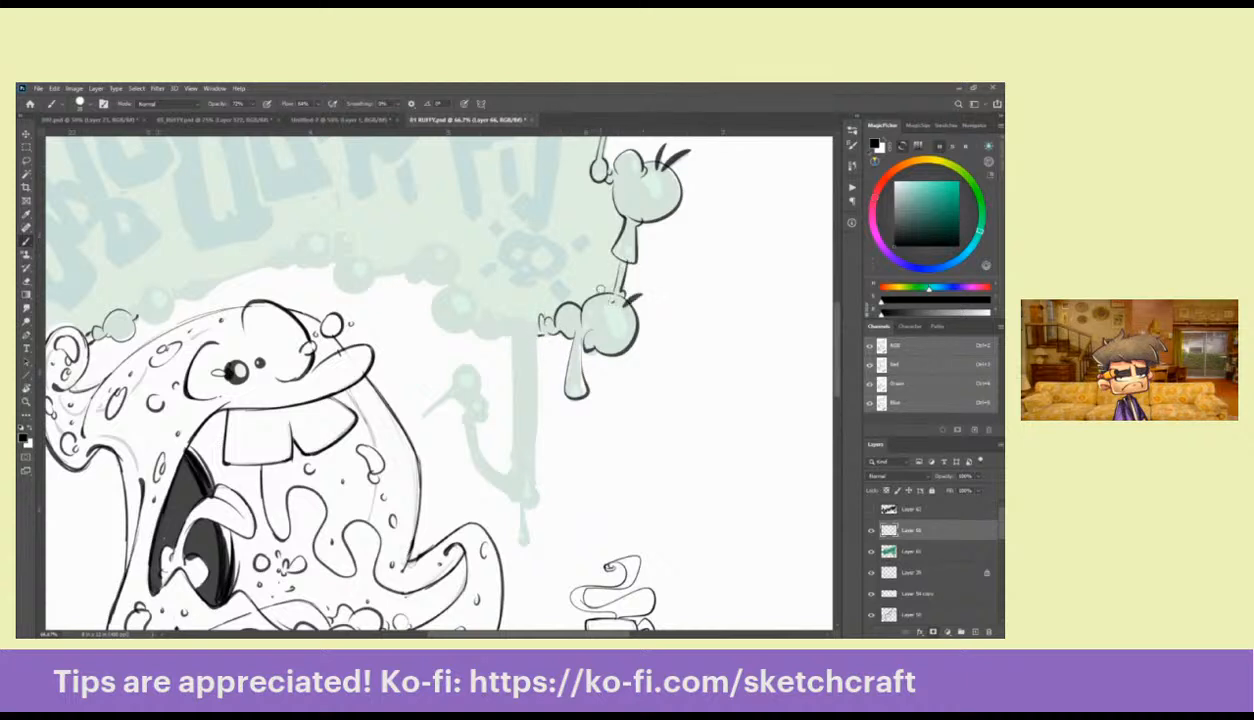
# Ink the hair spikes on the large upper-right corner bubble and trace the sketched hair on the top edge's round bubble
pyautogui.moveTo(574, 186)
pyautogui.mouseDown()
pyautogui.moveTo(542, 303)
pyautogui.moveTo(504, 562)
pyautogui.mouseUp()
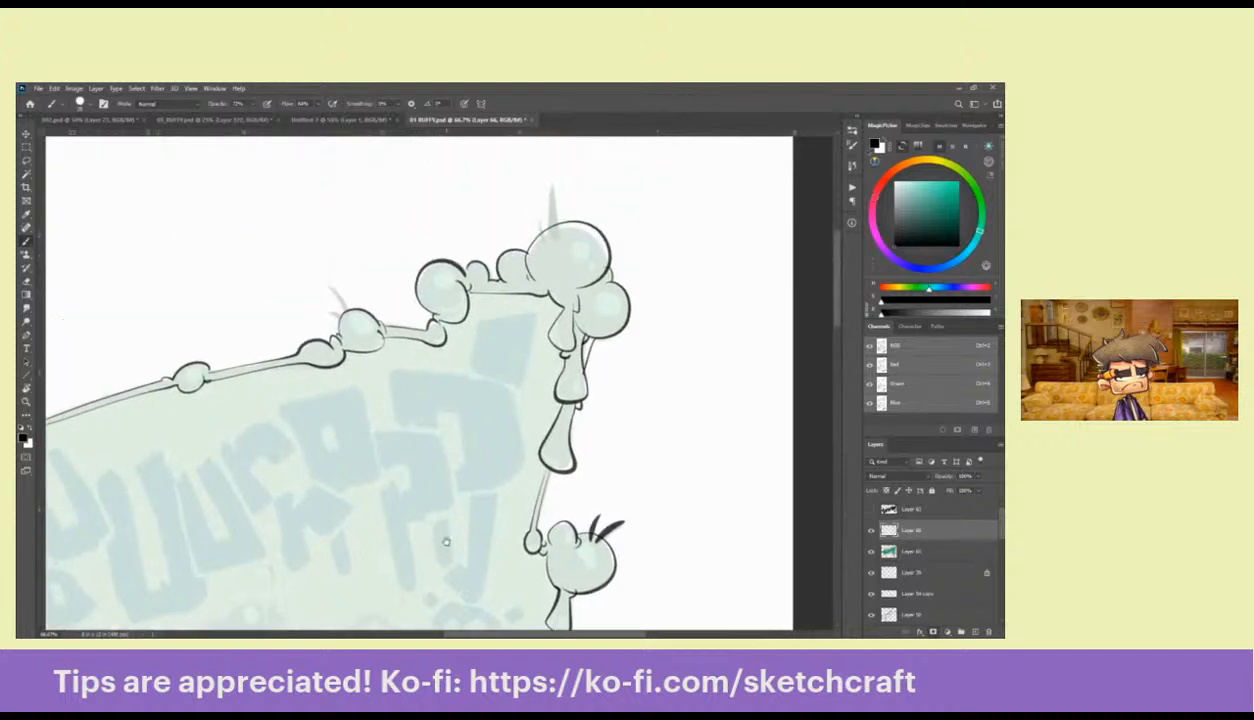
pyautogui.moveTo(549, 183)
pyautogui.mouseDown()
pyautogui.moveTo(545, 244)
pyautogui.moveTo(605, 222)
pyautogui.mouseUp()
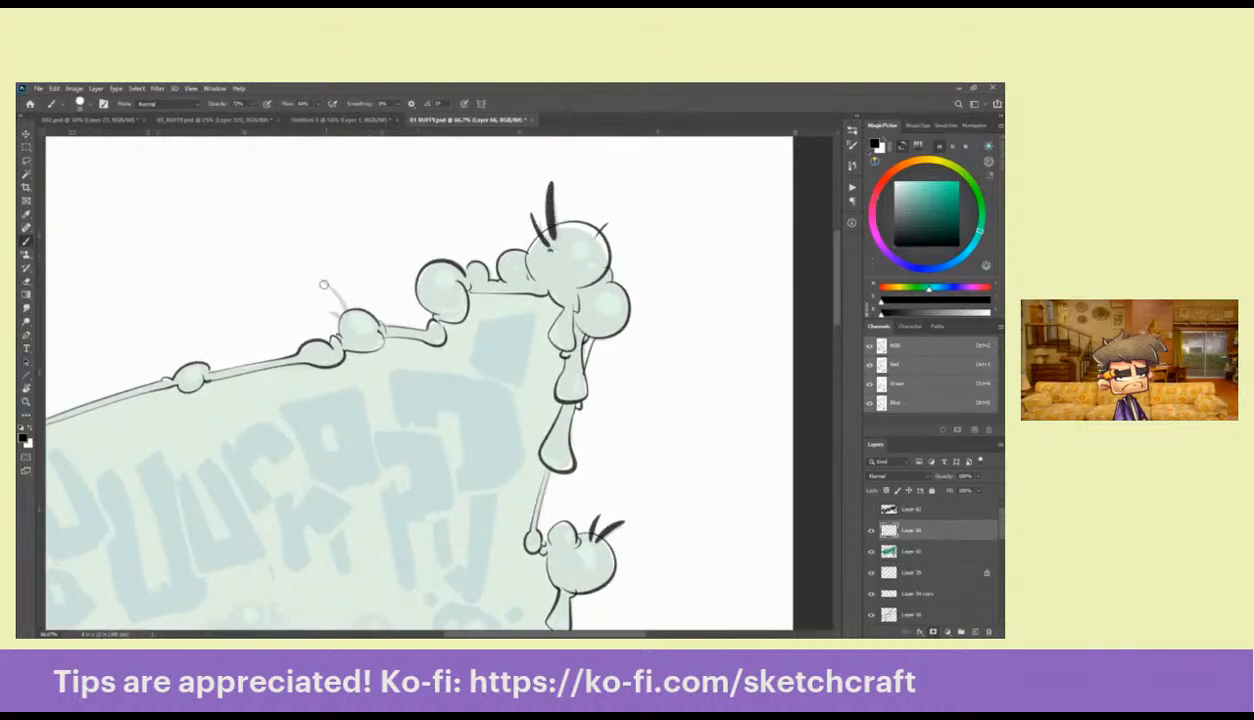
pyautogui.moveTo(323, 283); pyautogui.dragTo(344, 322)
# Ink the small bubbles near the sign's lower-right corner and the long drip with its hooked, bubbly side branch
pyautogui.scroll(-6, 614, 391)
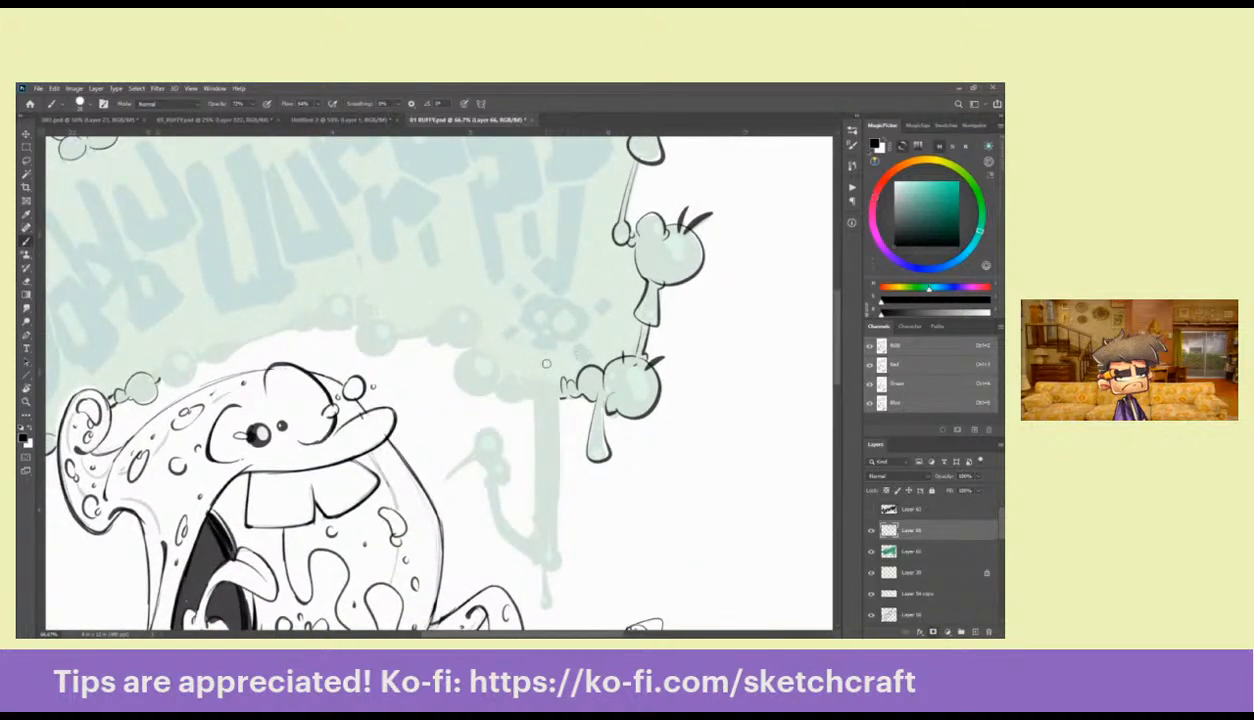
pyautogui.moveTo(561, 390)
pyautogui.mouseDown()
pyautogui.moveTo(586, 373)
pyautogui.moveTo(582, 319)
pyautogui.mouseUp()
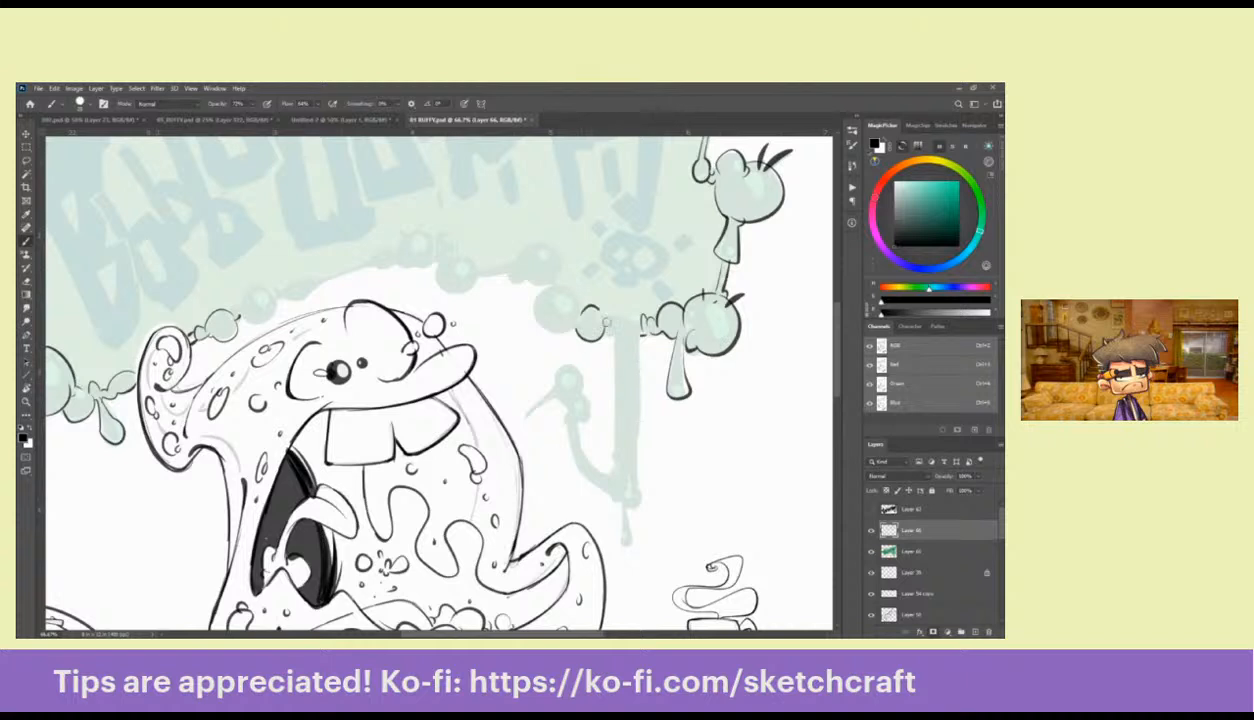
pyautogui.moveTo(604, 324)
pyautogui.mouseDown()
pyautogui.moveTo(640, 323)
pyautogui.moveTo(566, 298)
pyautogui.moveTo(534, 366)
pyautogui.moveTo(536, 410)
pyautogui.mouseUp()
pyautogui.hotkey('ctrl', 'z')
pyautogui.moveTo(536, 300)
pyautogui.mouseDown()
pyautogui.moveTo(547, 408)
pyautogui.moveTo(535, 420)
pyautogui.moveTo(502, 406)
pyautogui.moveTo(510, 346)
pyautogui.moveTo(490, 312)
pyautogui.moveTo(448, 372)
pyautogui.moveTo(485, 355)
pyautogui.moveTo(482, 385)
pyautogui.moveTo(540, 449)
pyautogui.mouseUp()
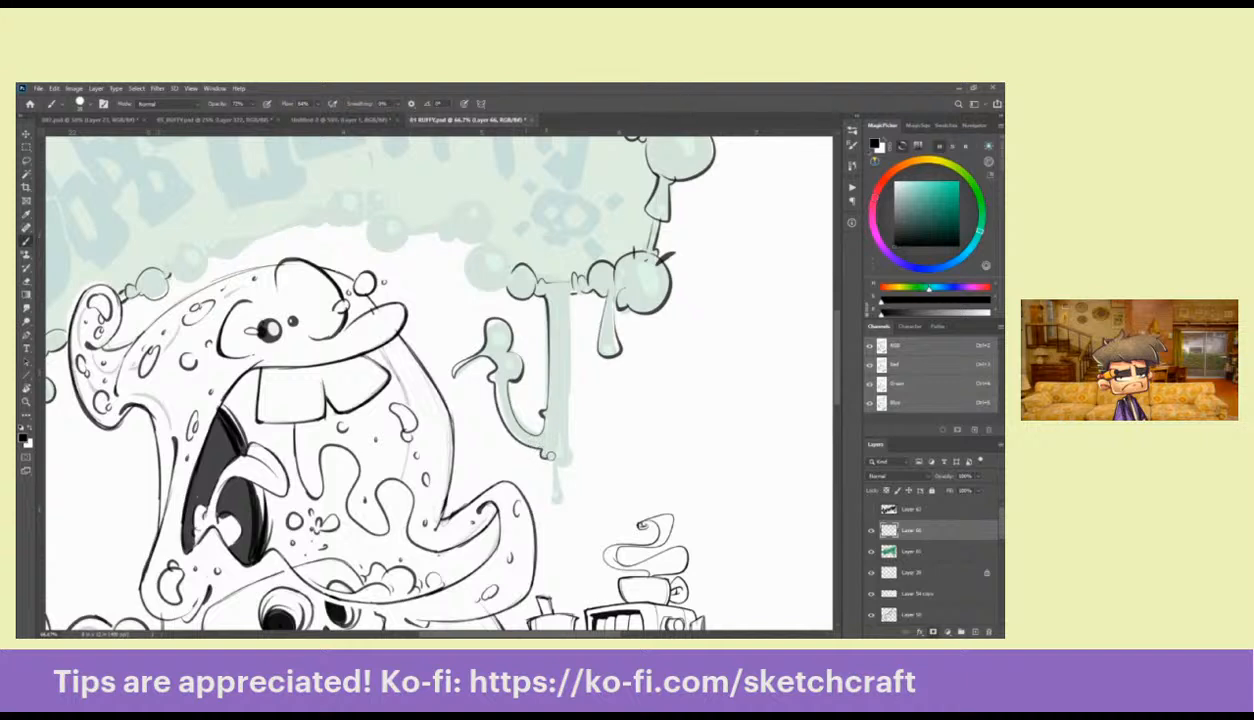
pyautogui.moveTo(556, 288)
pyautogui.mouseDown()
pyautogui.moveTo(552, 422)
pyautogui.moveTo(566, 450)
pyautogui.moveTo(548, 460)
pyautogui.moveTo(552, 490)
pyautogui.moveTo(536, 500)
pyautogui.moveTo(538, 436)
pyautogui.mouseUp()
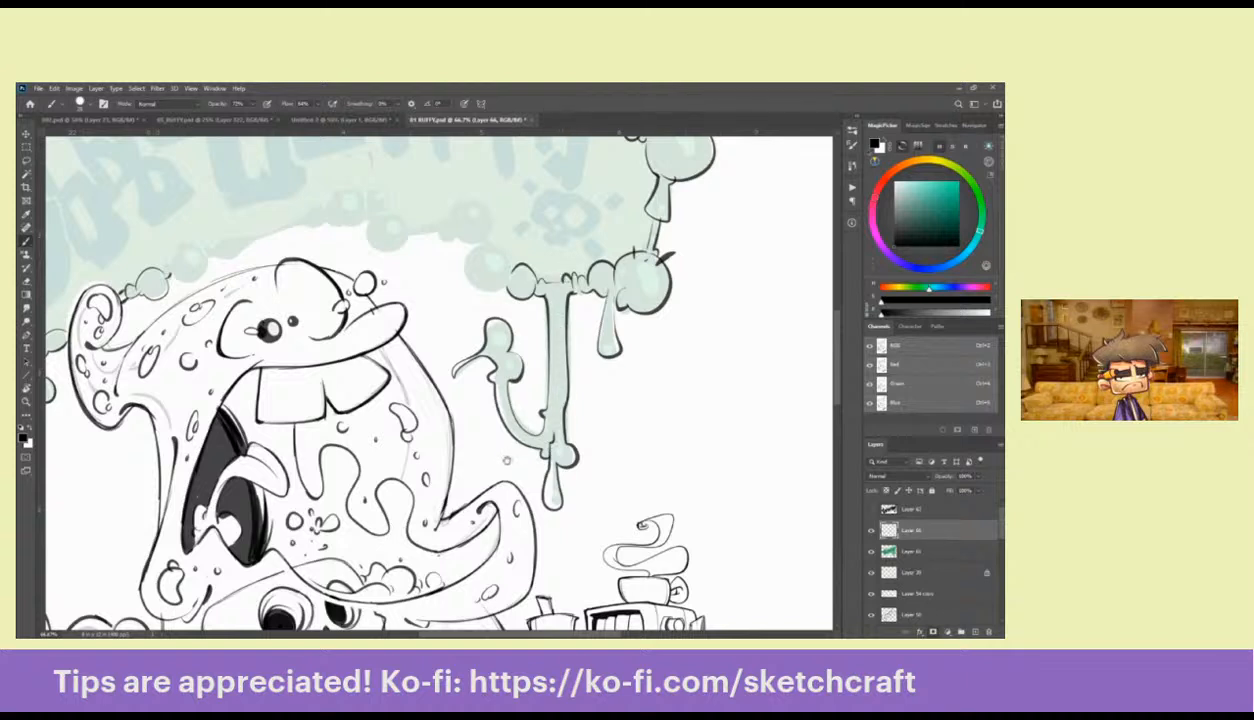
pyautogui.moveTo(520, 355); pyautogui.dragTo(585, 482)
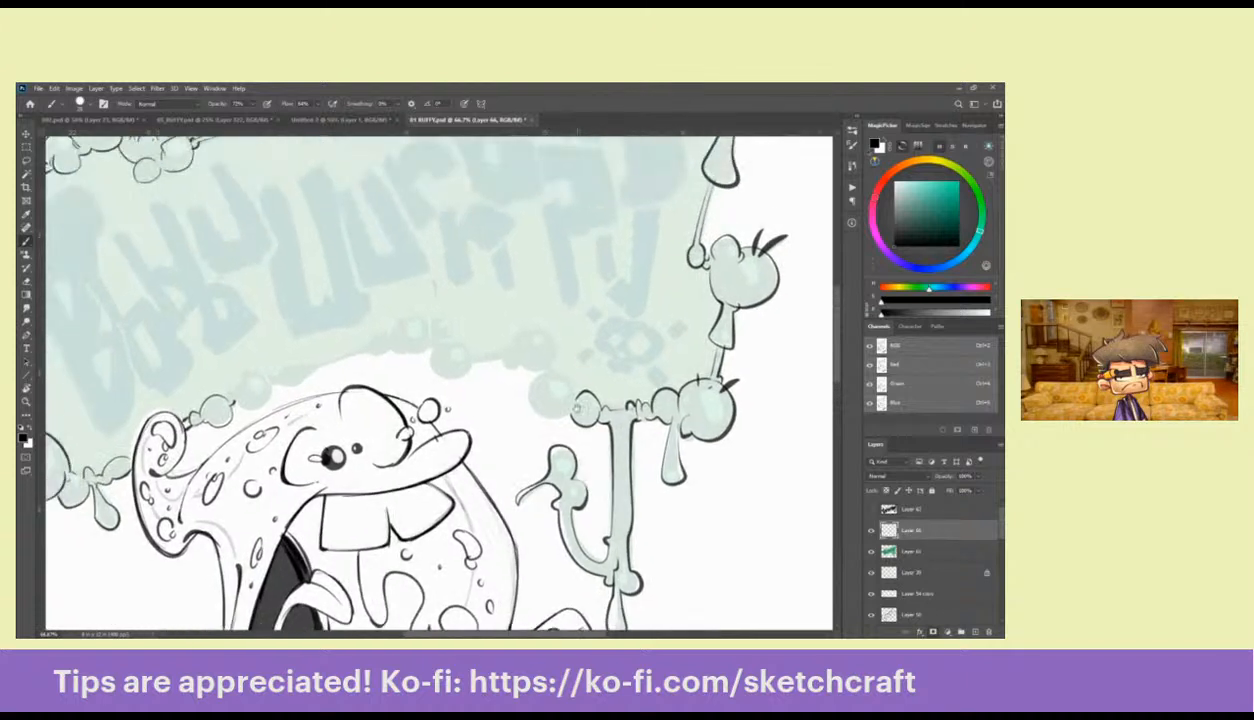
# Ink the chain of round bubbles and connecting edge lines along the sign's bottom edge, leftward to the slug's curled ear
pyautogui.moveTo(577, 396); pyautogui.dragTo(530, 412)
pyautogui.moveTo(534, 362)
pyautogui.mouseDown()
pyautogui.moveTo(565, 370)
pyautogui.moveTo(556, 355)
pyautogui.moveTo(545, 370)
pyautogui.moveTo(553, 332)
pyautogui.moveTo(622, 349)
pyautogui.mouseUp()
pyautogui.hotkey('ctrl', 'z')
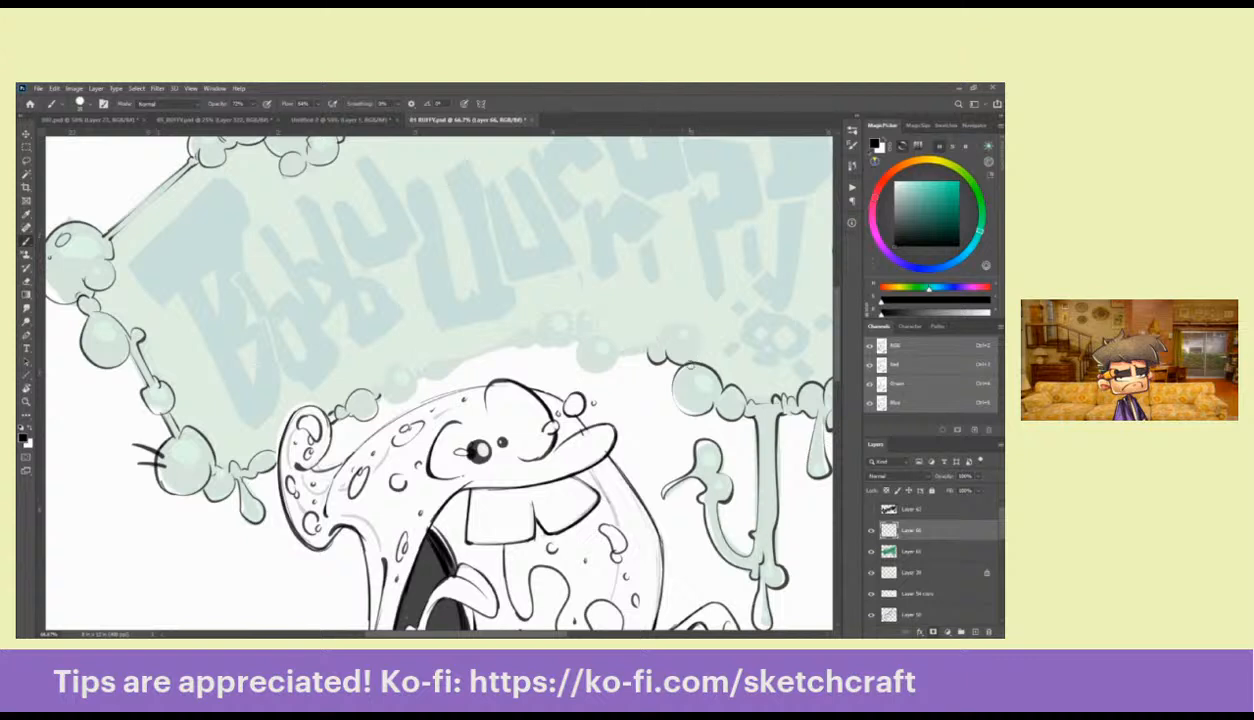
pyautogui.moveTo(698, 361)
pyautogui.mouseDown()
pyautogui.moveTo(658, 326)
pyautogui.moveTo(651, 344)
pyautogui.moveTo(583, 369)
pyautogui.moveTo(562, 322)
pyautogui.mouseUp()
pyautogui.moveTo(575, 338)
pyautogui.mouseDown()
pyautogui.moveTo(619, 330)
pyautogui.moveTo(581, 346)
pyautogui.moveTo(575, 327)
pyautogui.moveTo(593, 317)
pyautogui.moveTo(577, 308)
pyautogui.moveTo(571, 341)
pyautogui.moveTo(552, 342)
pyautogui.moveTo(580, 345)
pyautogui.moveTo(480, 365)
pyautogui.mouseUp()
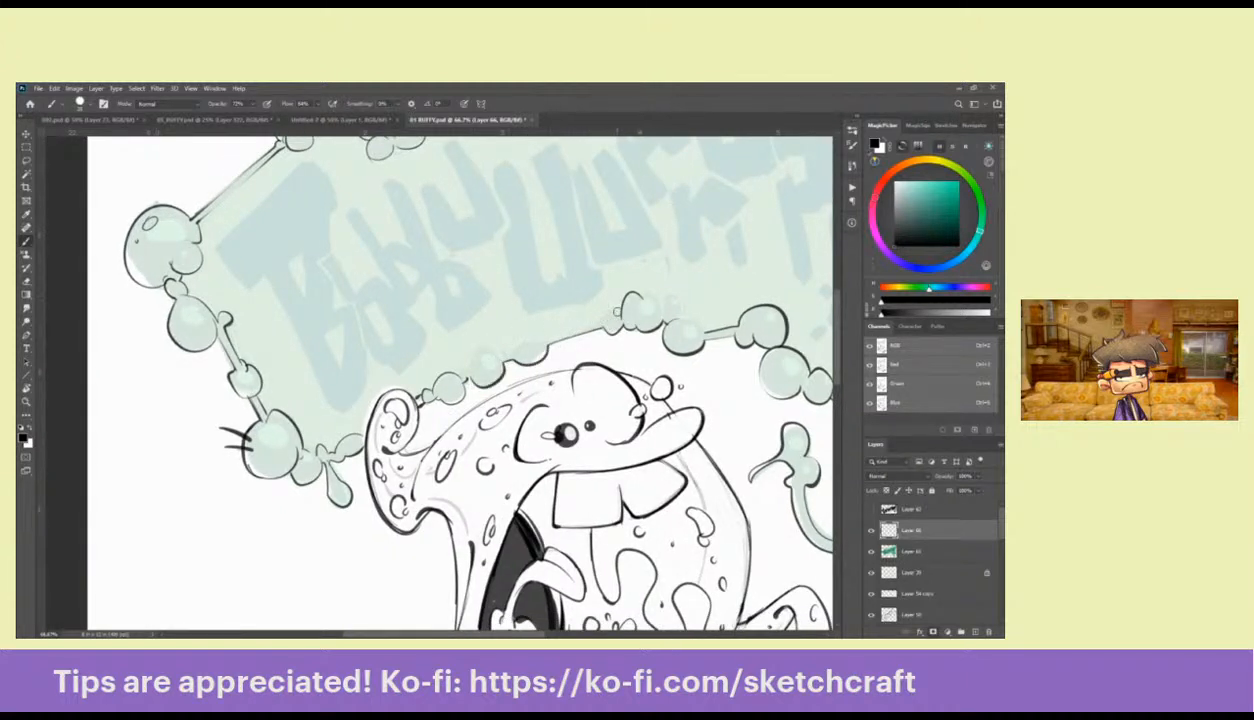
pyautogui.moveTo(610, 308)
pyautogui.mouseDown()
pyautogui.moveTo(541, 345)
pyautogui.moveTo(462, 366)
pyautogui.mouseUp()
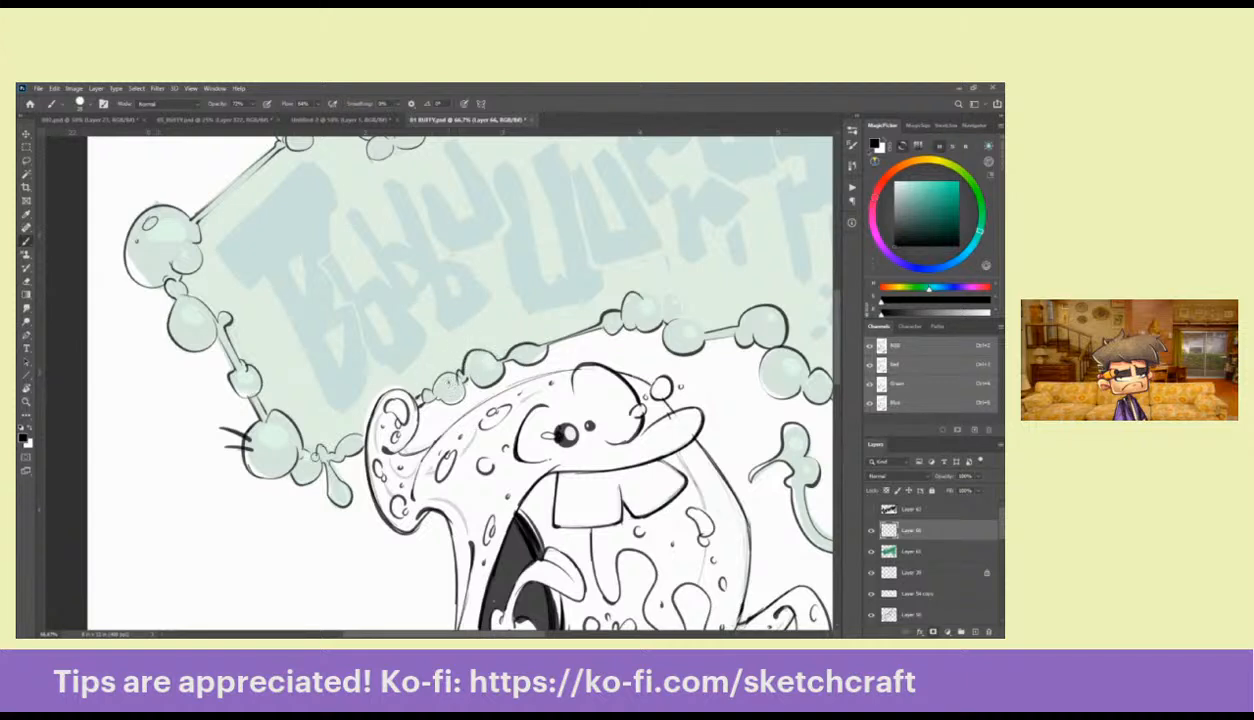
# Add a highlight ring to the lower-left bubble, and ink another bubble and hair spikes on the cluster above the slug's head
pyautogui.moveTo(286, 460); pyautogui.dragTo(340, 440)
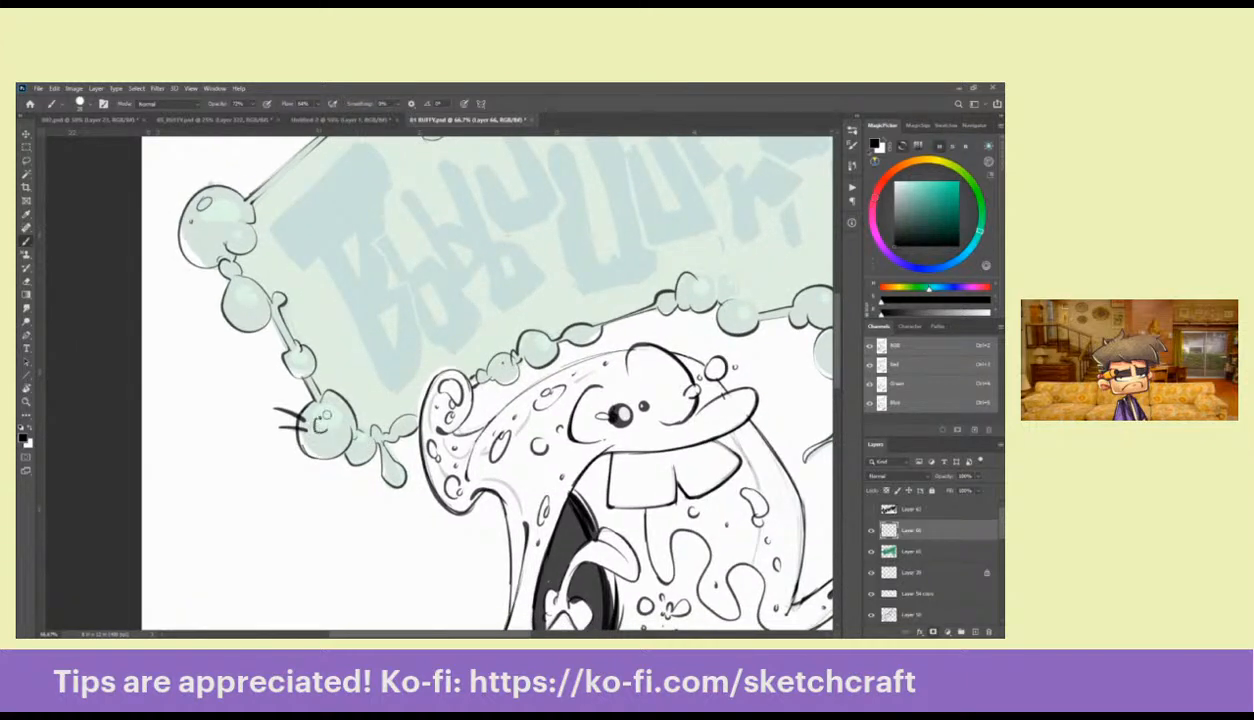
pyautogui.moveTo(710, 421); pyautogui.dragTo(264, 560)
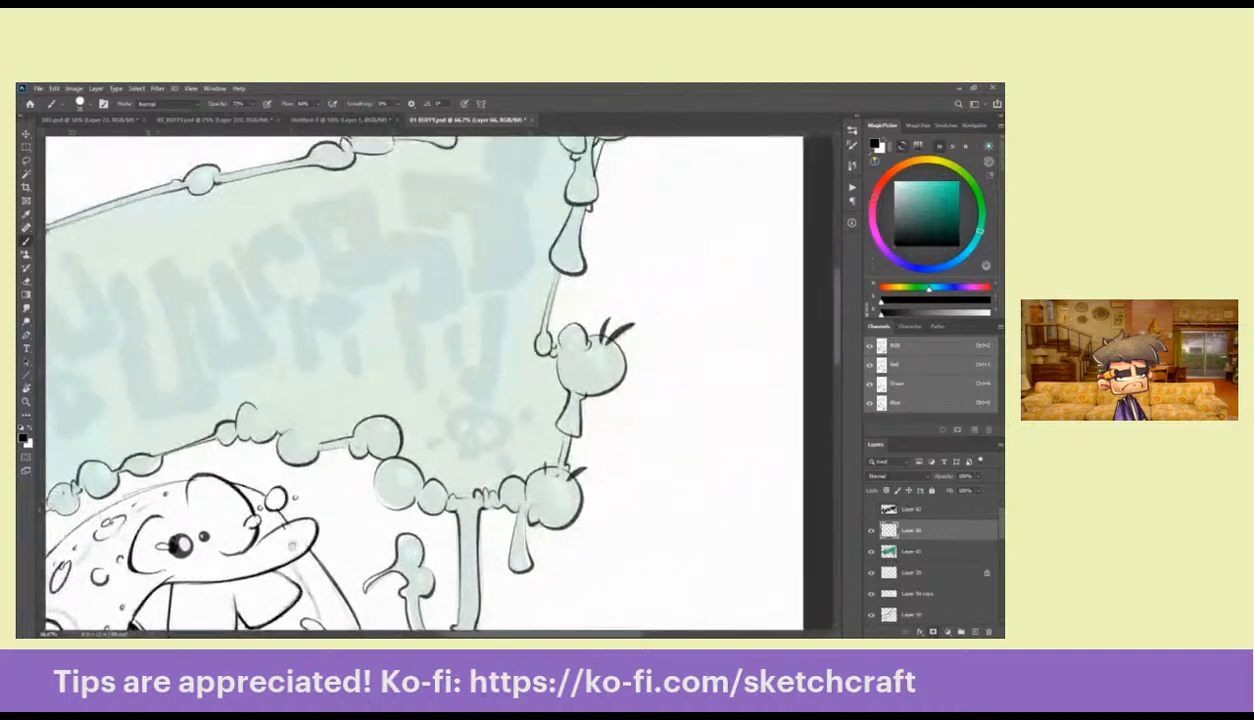
pyautogui.moveTo(316, 430)
pyautogui.mouseDown()
pyautogui.moveTo(420, 410)
pyautogui.moveTo(482, 375)
pyautogui.moveTo(410, 357)
pyautogui.mouseUp()
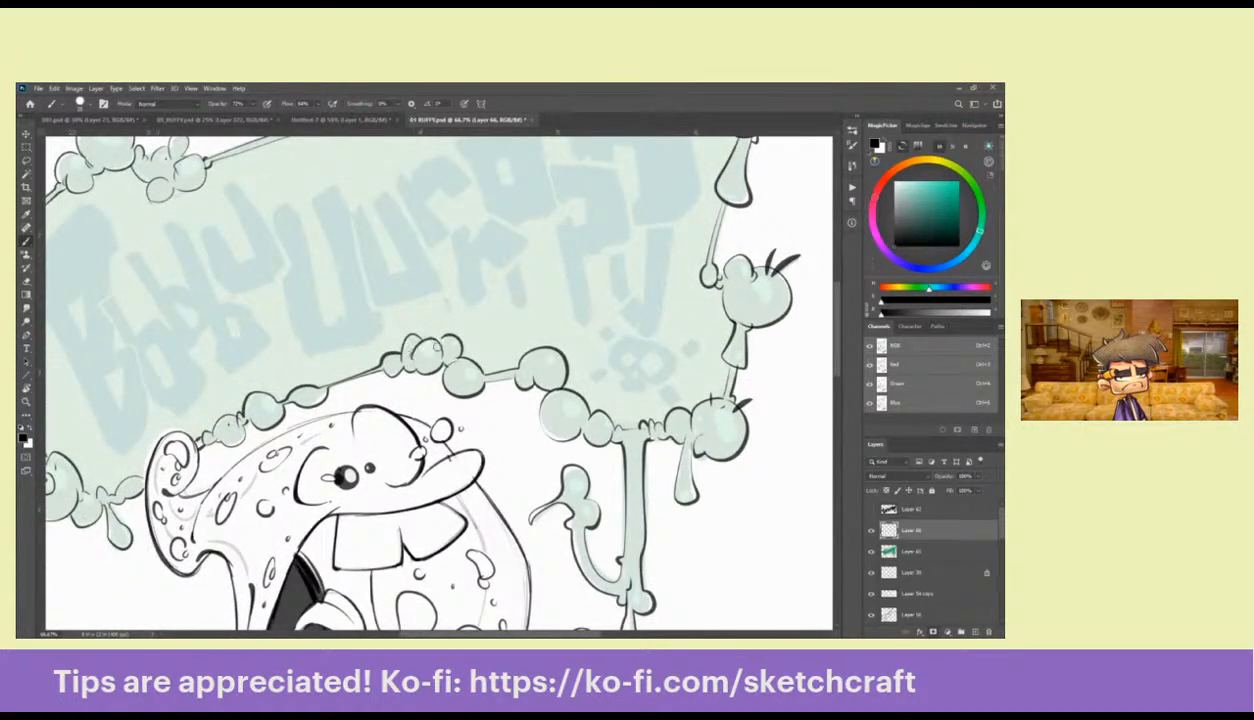
pyautogui.moveTo(705, 203); pyautogui.dragTo(497, 340)
pyautogui.moveTo(333, 422); pyautogui.dragTo(592, 416)
pyautogui.press('z')
pyautogui.keyDown('alt'); pyautogui.click(586, 418); pyautogui.keyUp('alt')
pyautogui.keyDown('alt'); pyautogui.click(585, 418); pyautogui.keyUp('alt')
pyautogui.moveTo(714, 485); pyautogui.dragTo(668, 308)
pyautogui.moveTo(509, 357); pyautogui.dragTo(512, 438)
pyautogui.click(341, 329)
pyautogui.click(341, 329)
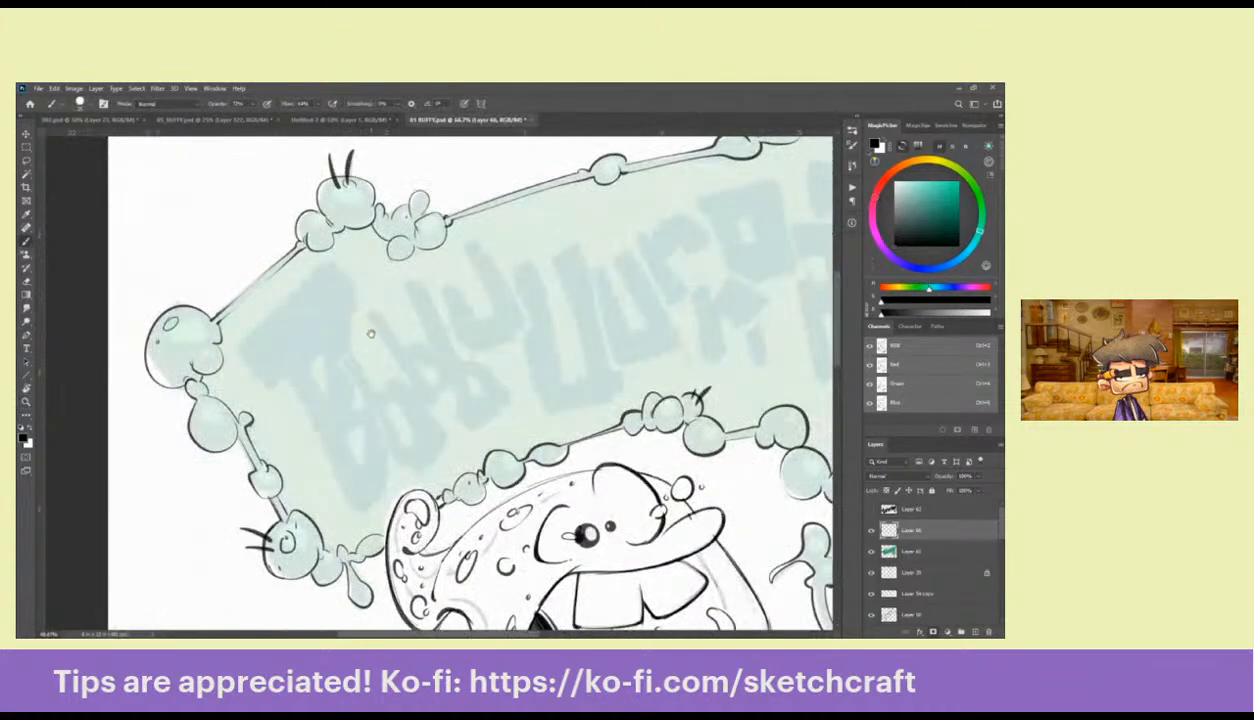
# Ink the angular outer outline of the large first letter B in the title with the SKETCH DIAMOND brush
pyautogui.moveTo(370, 330); pyautogui.dragTo(440, 313)
pyautogui.press('b')
pyautogui.rightClick(403, 309)
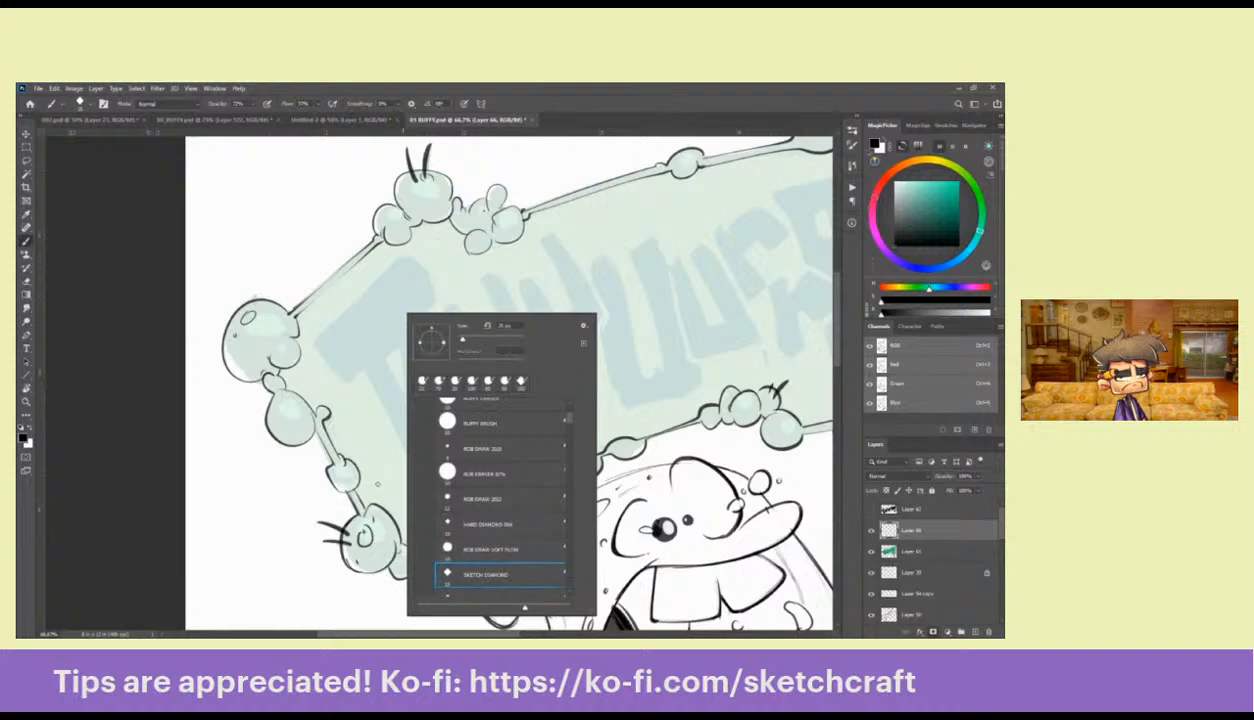
pyautogui.click(369, 298)
pyautogui.scroll(4, 433, 357)
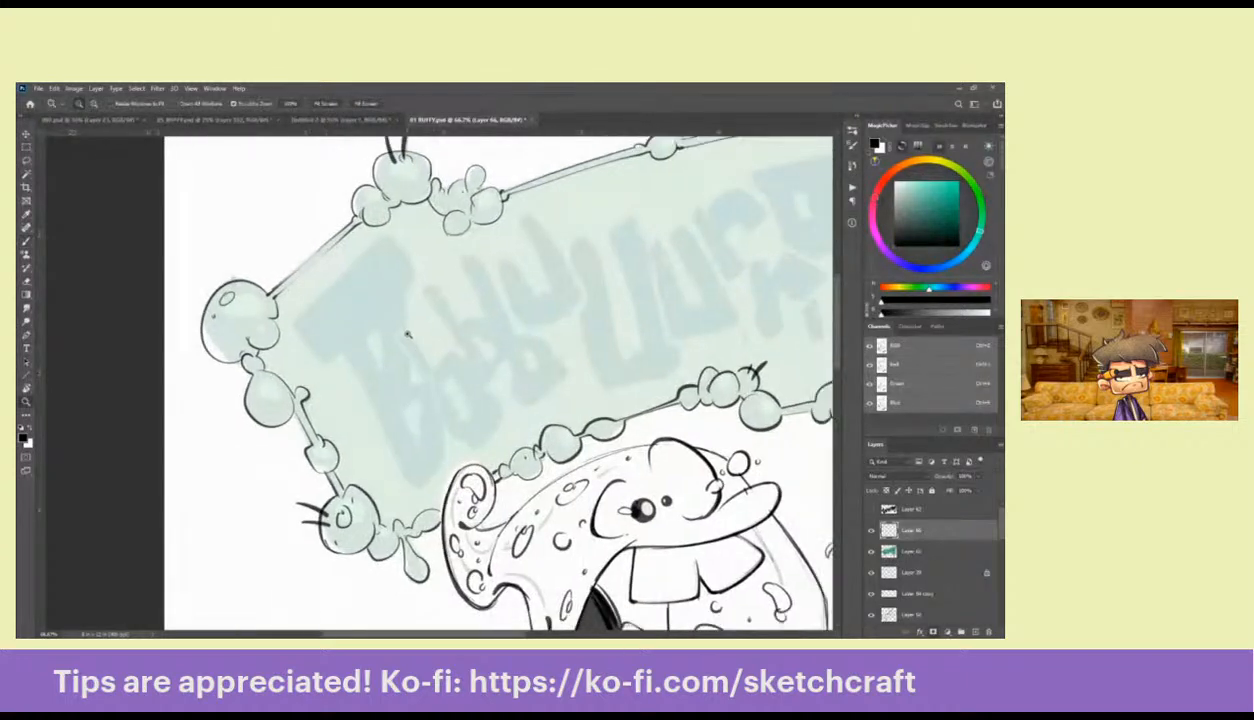
pyautogui.moveTo(458, 341); pyautogui.dragTo(446, 333)
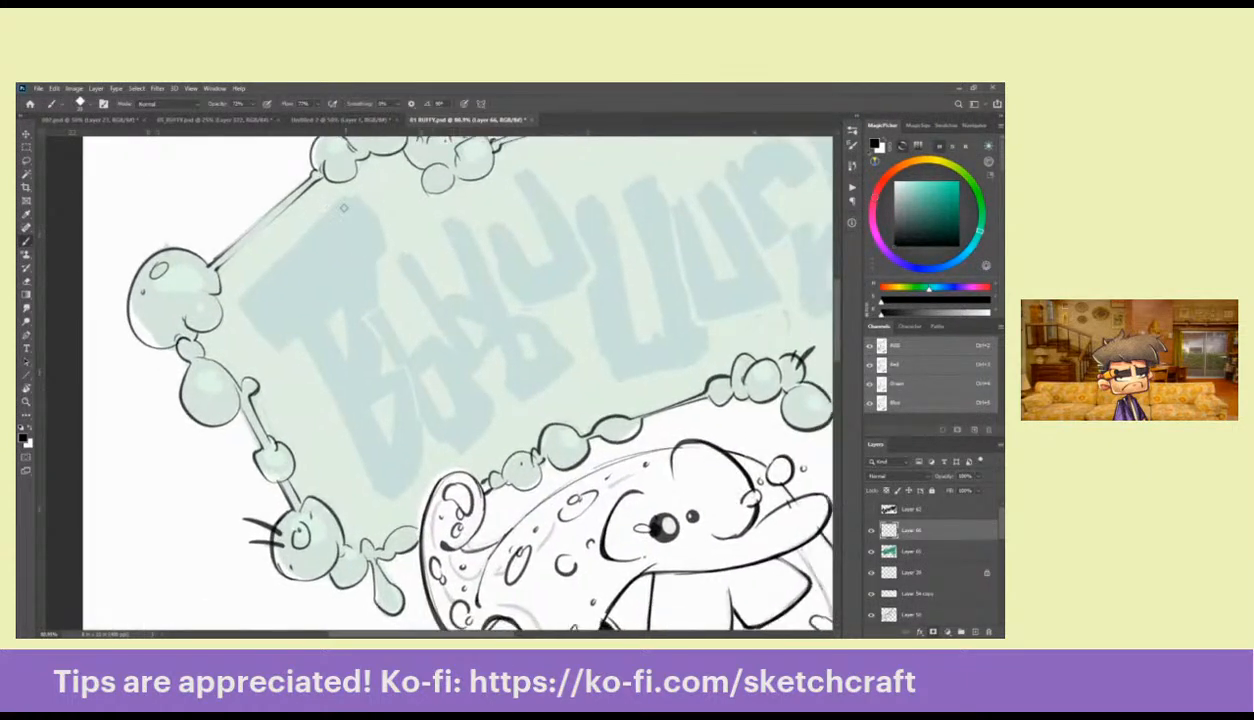
pyautogui.moveTo(303, 258); pyautogui.dragTo(275, 276)
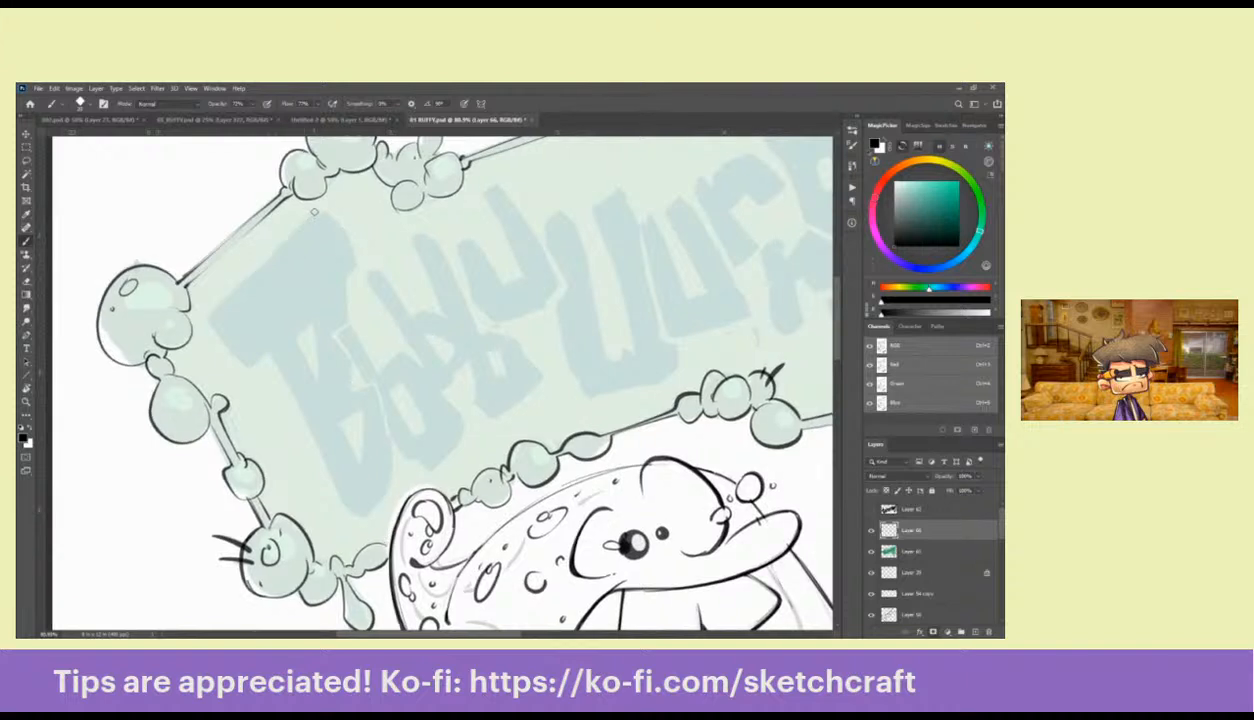
pyautogui.moveTo(206, 313)
pyautogui.mouseDown()
pyautogui.moveTo(262, 346)
pyautogui.moveTo(276, 337)
pyautogui.mouseUp()
pyautogui.moveTo(276, 337)
pyautogui.mouseDown()
pyautogui.moveTo(258, 317)
pyautogui.moveTo(321, 488)
pyautogui.mouseUp()
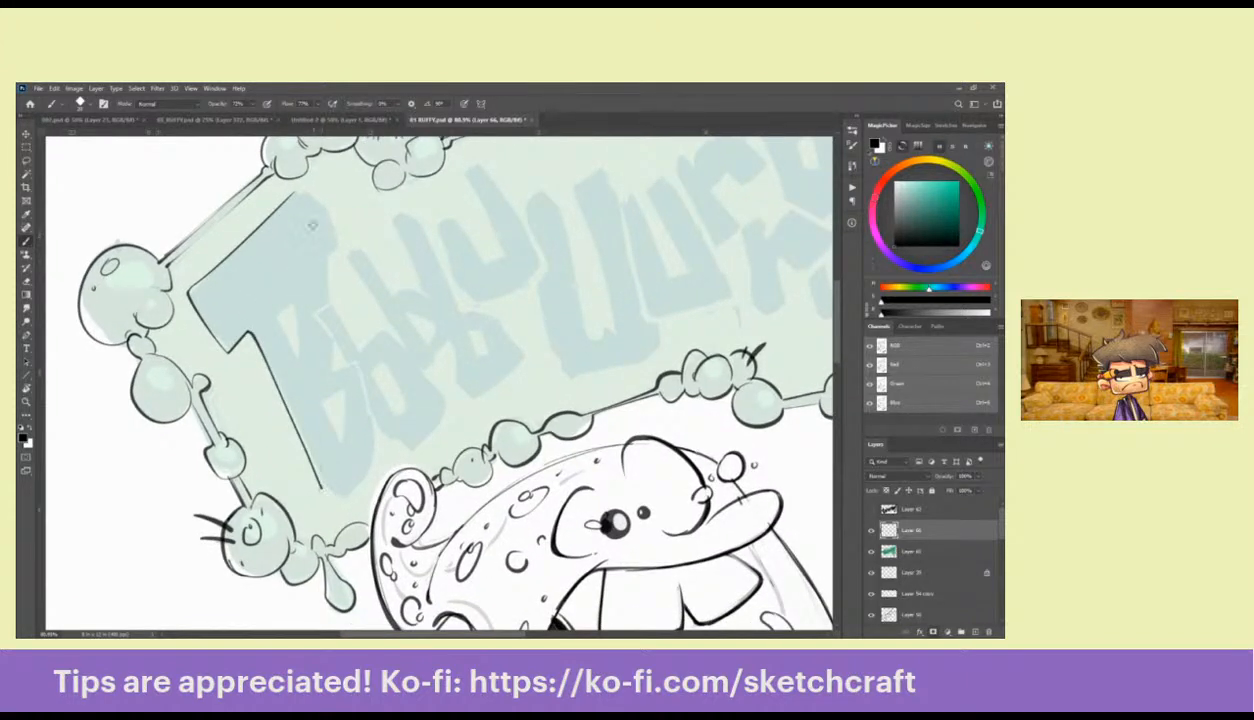
pyautogui.moveTo(293, 190); pyautogui.dragTo(333, 250)
pyautogui.moveTo(333, 250); pyautogui.dragTo(406, 212)
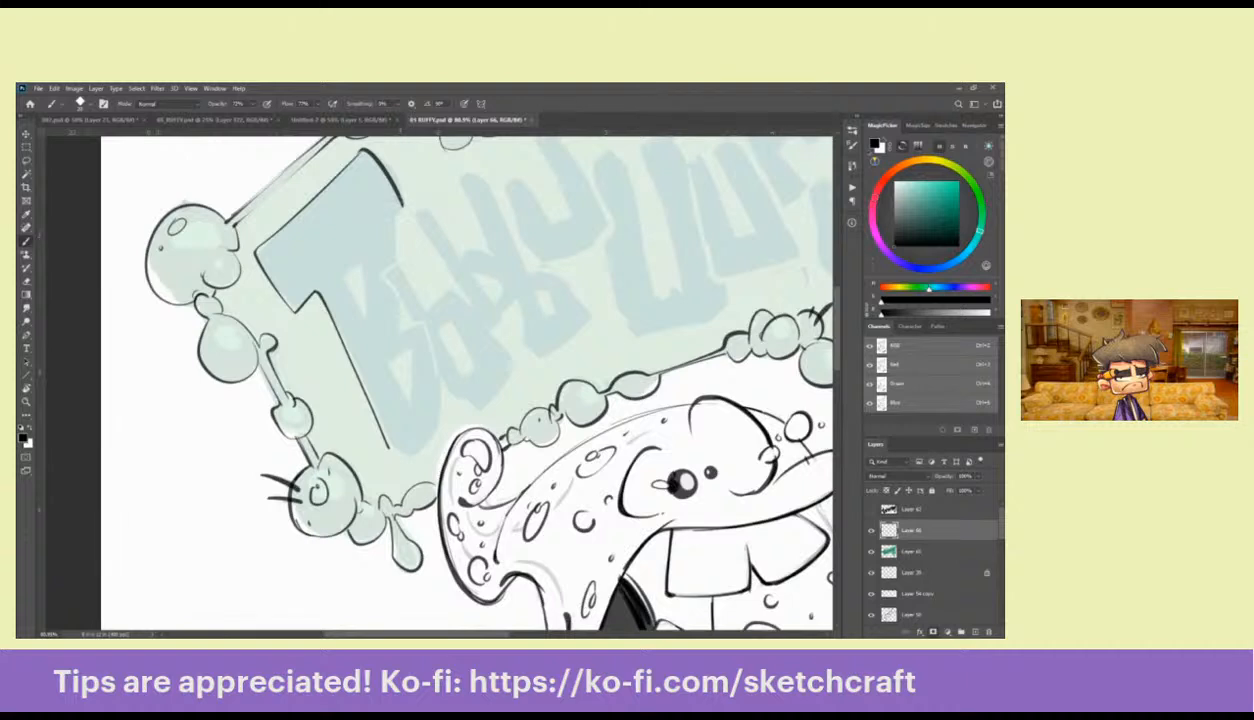
pyautogui.moveTo(397, 256)
pyautogui.mouseDown()
pyautogui.moveTo(399, 330)
pyautogui.moveTo(426, 360)
pyautogui.moveTo(406, 458)
pyautogui.mouseUp()
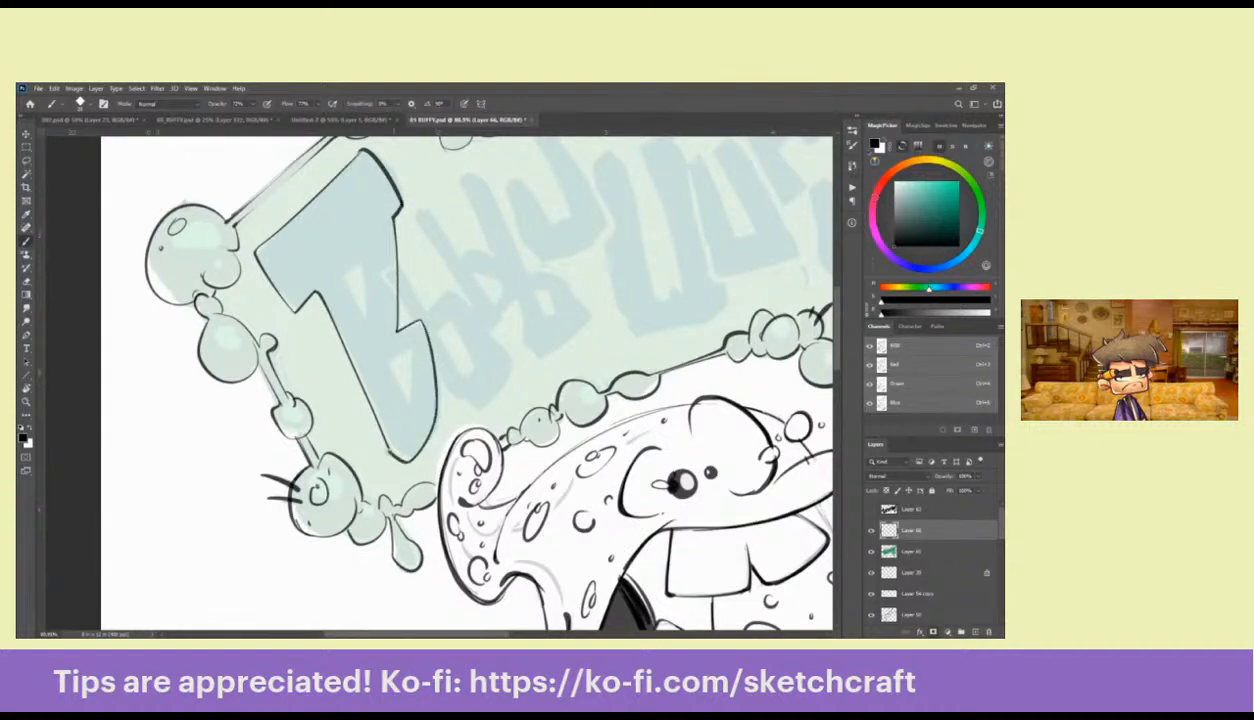
# Ink the two narrow triangular openings inside the large letter B
pyautogui.press('e')
pyautogui.moveTo(331, 322); pyautogui.dragTo(375, 434)
pyautogui.press('b')
pyautogui.moveTo(314, 291); pyautogui.dragTo(376, 420)
pyautogui.moveTo(345, 281); pyautogui.dragTo(400, 410)
pyautogui.moveTo(343, 274); pyautogui.dragTo(364, 316)
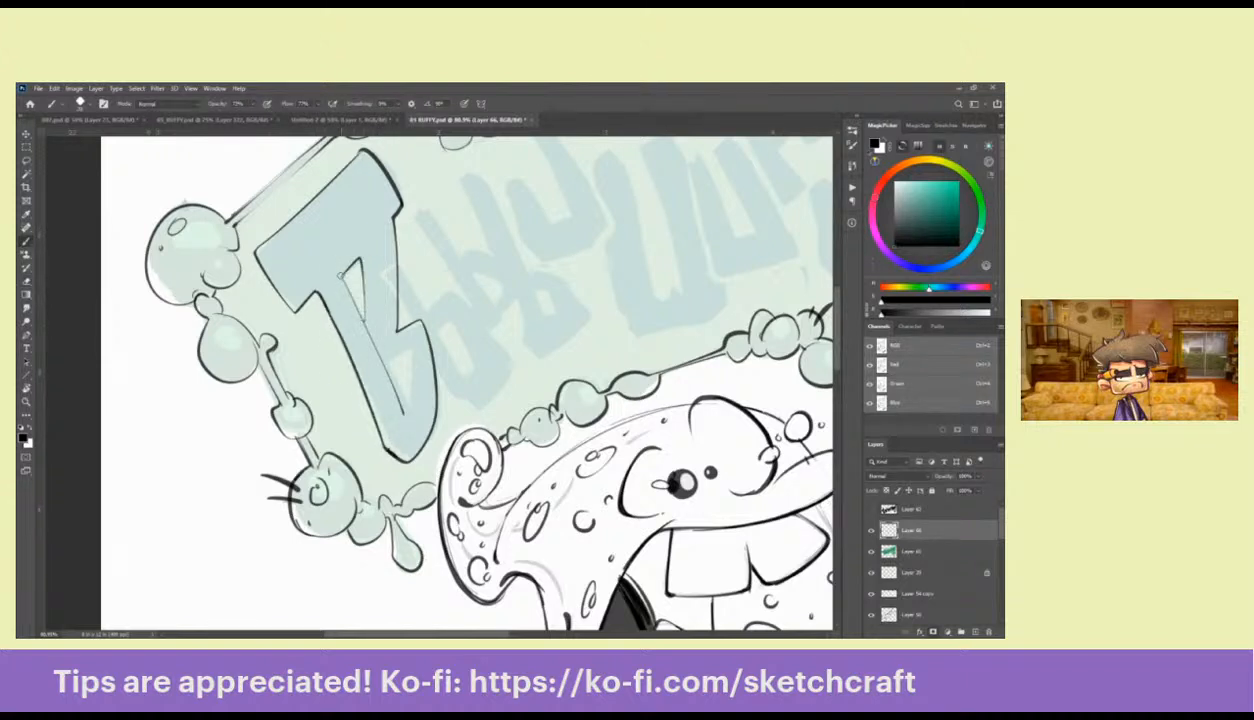
pyautogui.moveTo(342, 274); pyautogui.dragTo(363, 322)
pyautogui.moveTo(392, 410); pyautogui.dragTo(356, 314)
pyautogui.moveTo(386, 370)
pyautogui.mouseDown()
pyautogui.moveTo(386, 322)
pyautogui.moveTo(400, 308)
pyautogui.moveTo(404, 367)
pyautogui.mouseUp()
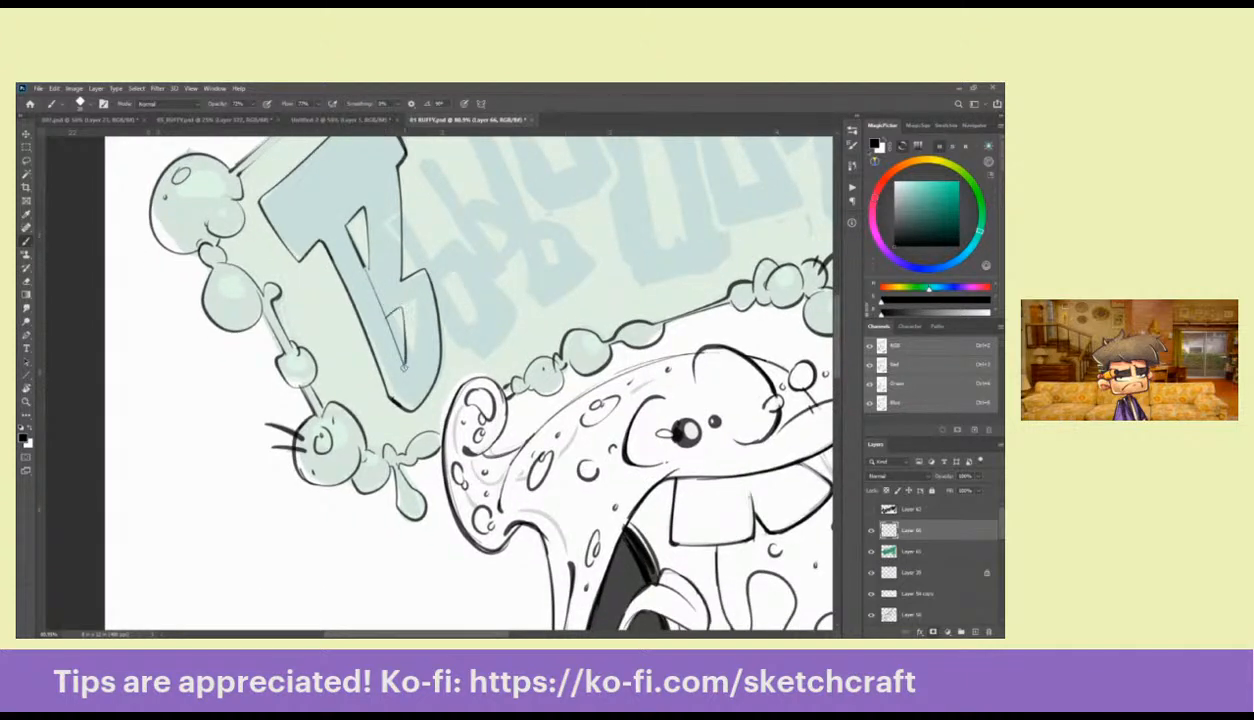
# Erase the parts of the large B's right outline where the second letter overlaps it
pyautogui.press('e')
pyautogui.moveTo(375, 275); pyautogui.dragTo(386, 310)
pyautogui.press('b')
pyautogui.moveTo(508, 324)
pyautogui.mouseDown()
pyautogui.moveTo(463, 378)
pyautogui.moveTo(346, 414)
pyautogui.mouseUp()
pyautogui.press('e')
pyautogui.moveTo(226, 306); pyautogui.dragTo(280, 399)
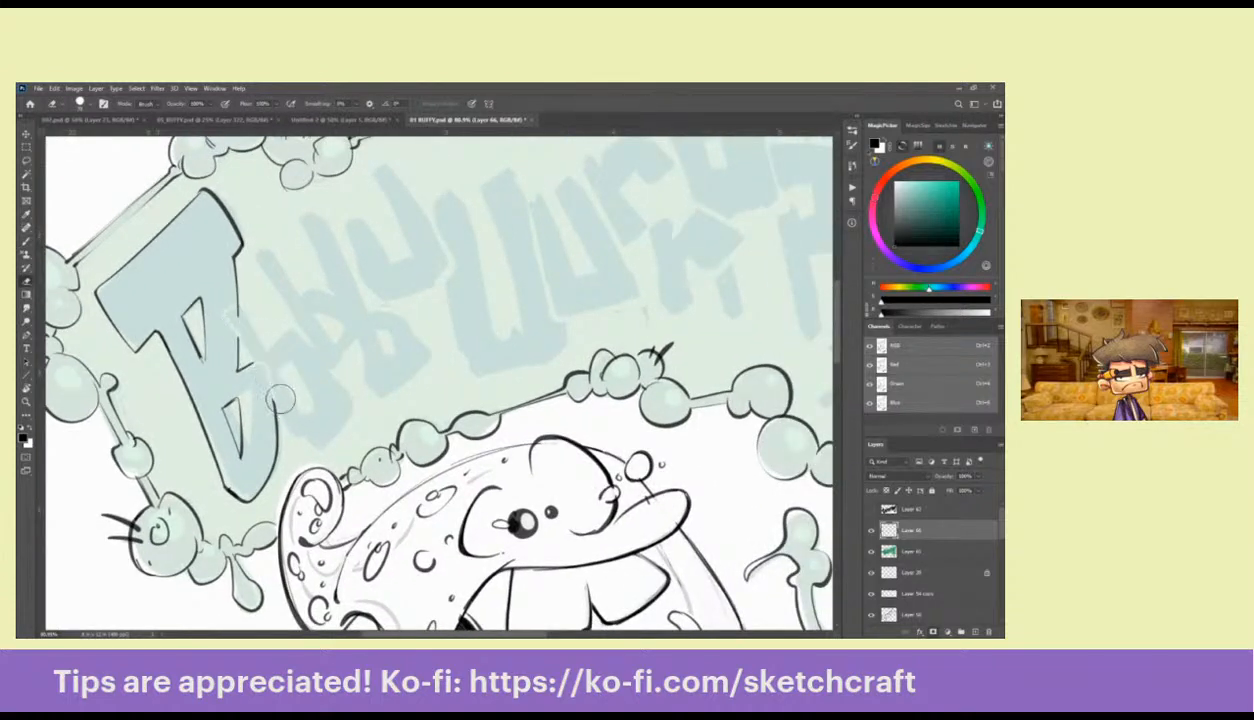
# Ink the second title letter overlapping the large B, including its angular bowl and inner opening
pyautogui.moveTo(244, 328)
pyautogui.mouseDown()
pyautogui.moveTo(235, 302)
pyautogui.moveTo(319, 236)
pyautogui.moveTo(312, 278)
pyautogui.mouseUp()
pyautogui.hotkey('ctrl', 'space')
pyautogui.click(255, 315)
pyautogui.press('b')
pyautogui.moveTo(275, 226)
pyautogui.mouseDown()
pyautogui.moveTo(303, 212)
pyautogui.moveTo(348, 304)
pyautogui.moveTo(345, 292)
pyautogui.moveTo(412, 388)
pyautogui.moveTo(402, 360)
pyautogui.moveTo(350, 410)
pyautogui.mouseUp()
pyautogui.press('space')
pyautogui.press('space')
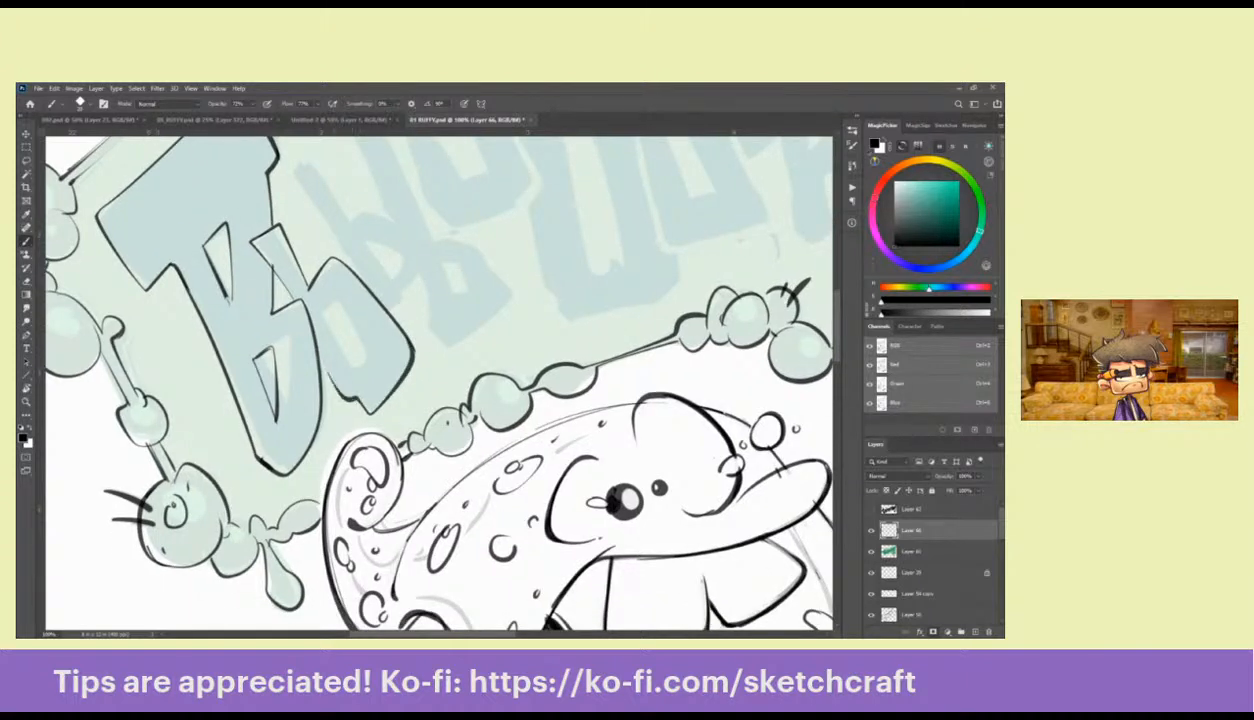
pyautogui.moveTo(325, 320)
pyautogui.mouseDown()
pyautogui.moveTo(347, 362)
pyautogui.moveTo(320, 316)
pyautogui.moveTo(332, 298)
pyautogui.moveTo(361, 346)
pyautogui.moveTo(348, 366)
pyautogui.moveTo(403, 329)
pyautogui.moveTo(374, 362)
pyautogui.moveTo(308, 370)
pyautogui.mouseUp()
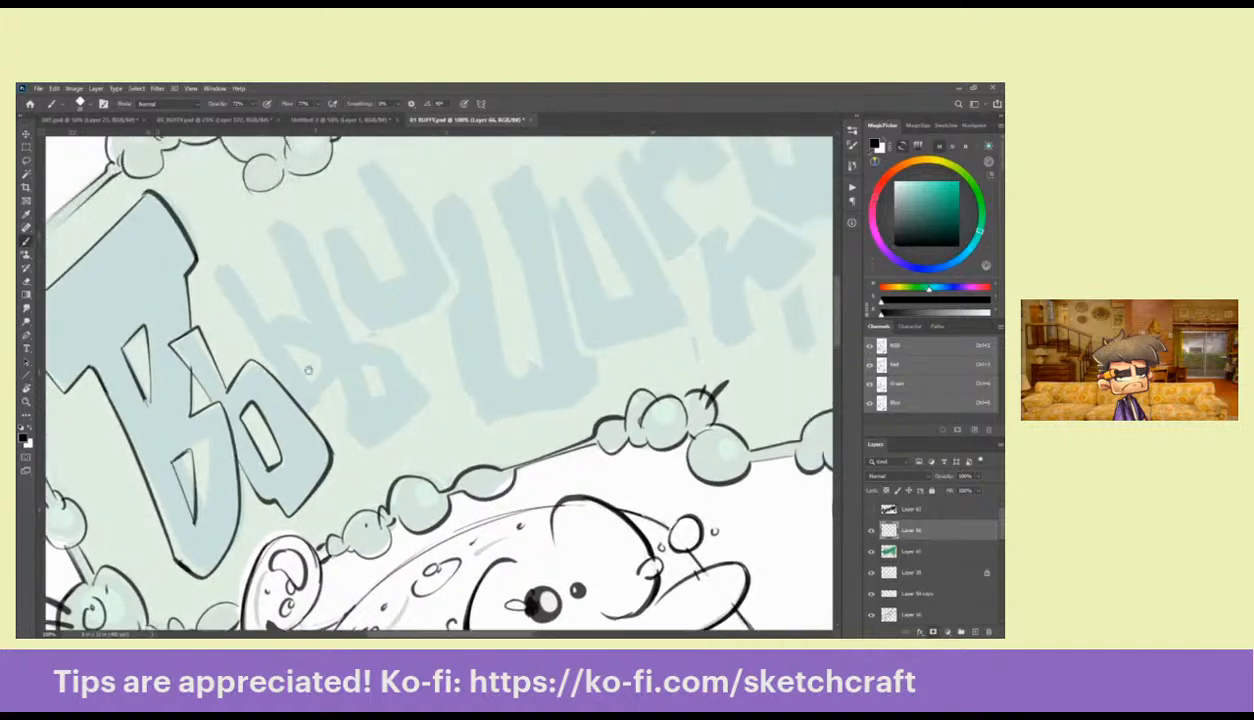
# Ink the third and fourth title letters as b shapes with slanted stems and inner openings, redrawing the fourth letter's stem and bowl
pyautogui.moveTo(209, 273); pyautogui.dragTo(275, 372)
pyautogui.moveTo(219, 261)
pyautogui.mouseDown()
pyautogui.moveTo(268, 326)
pyautogui.moveTo(289, 313)
pyautogui.moveTo(345, 358)
pyautogui.moveTo(316, 404)
pyautogui.moveTo(281, 343)
pyautogui.moveTo(309, 384)
pyautogui.moveTo(278, 337)
pyautogui.mouseUp()
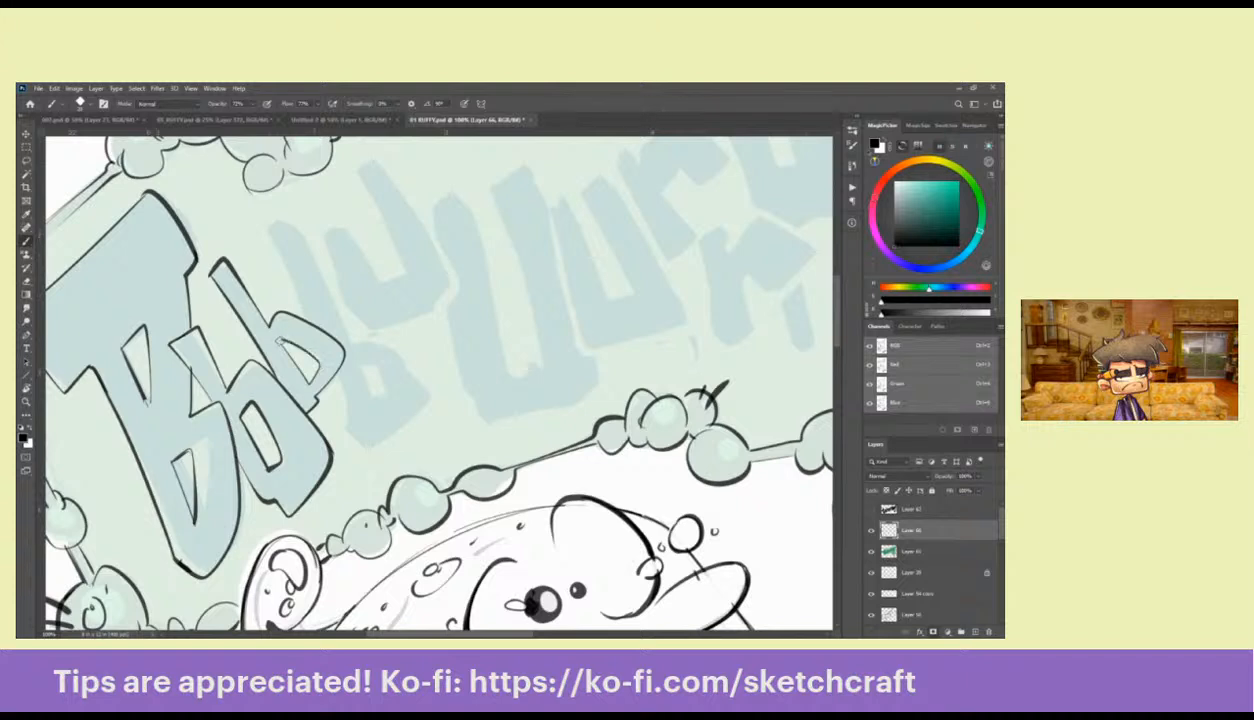
pyautogui.moveTo(266, 225); pyautogui.dragTo(309, 326)
pyautogui.moveTo(328, 380); pyautogui.dragTo(358, 448)
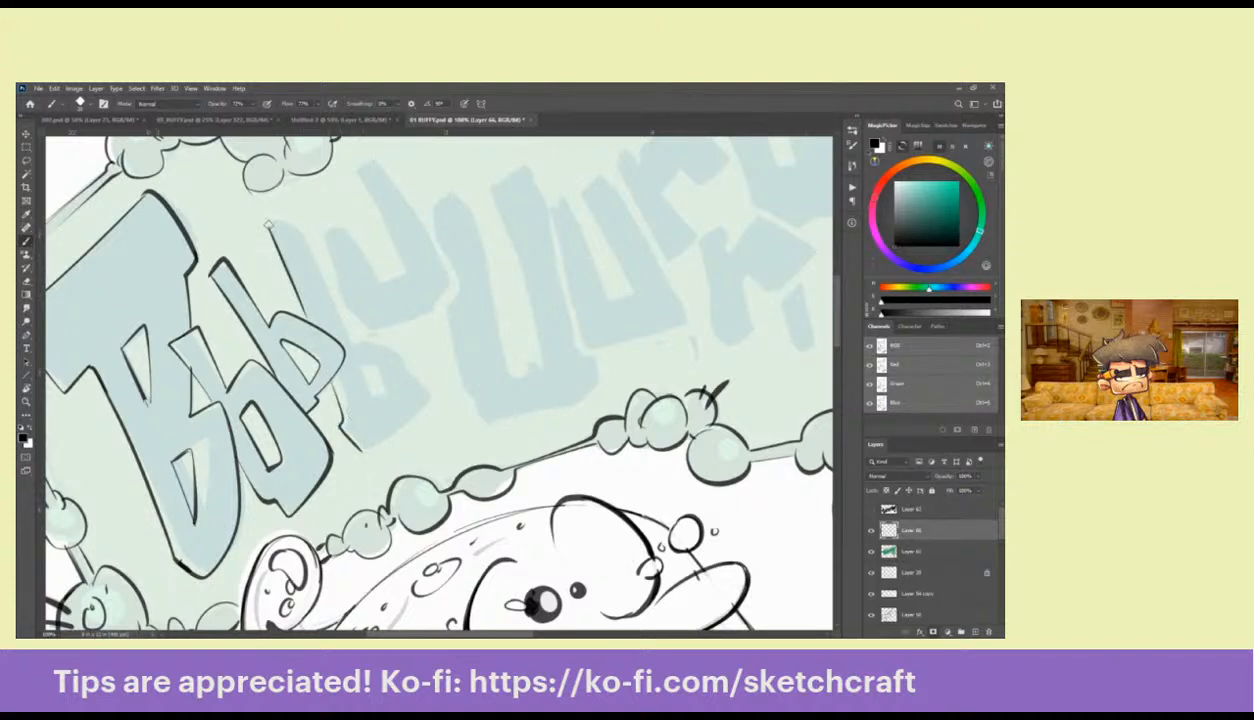
pyautogui.moveTo(268, 224)
pyautogui.mouseDown()
pyautogui.moveTo(345, 342)
pyautogui.moveTo(368, 339)
pyautogui.moveTo(419, 379)
pyautogui.mouseUp()
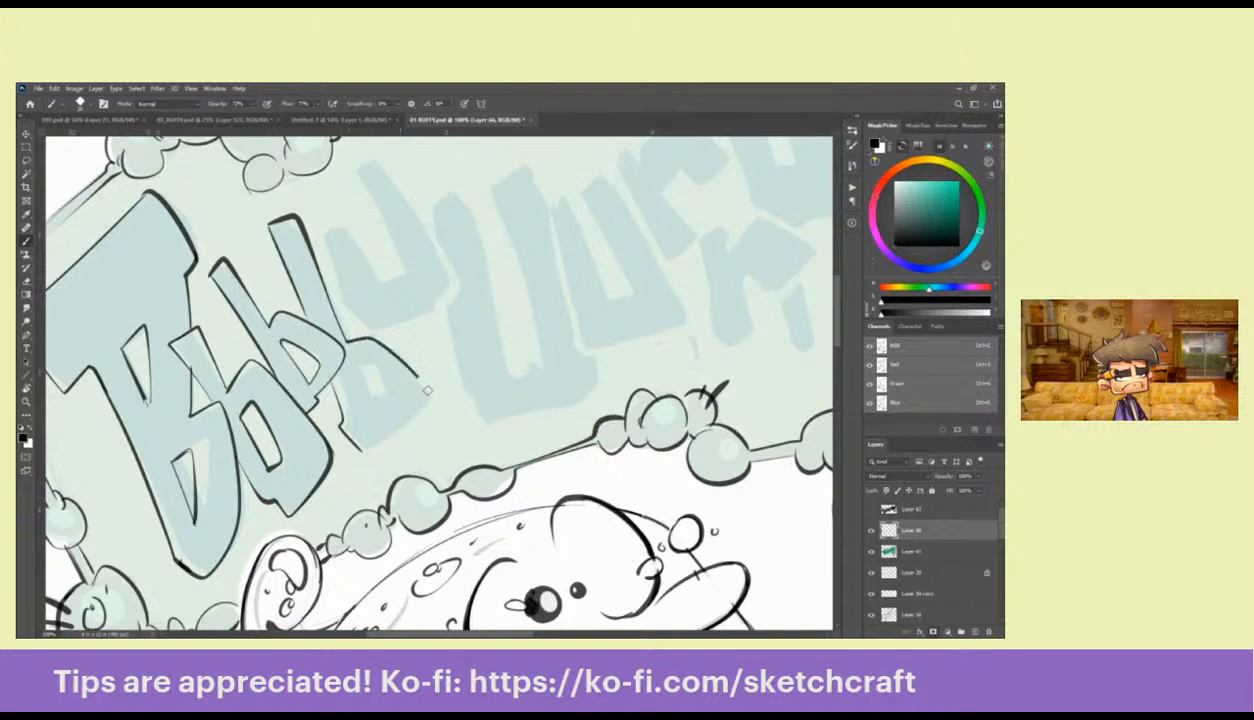
pyautogui.hotkey('ctrl', 'z')
pyautogui.hotkey('ctrl', 'z')
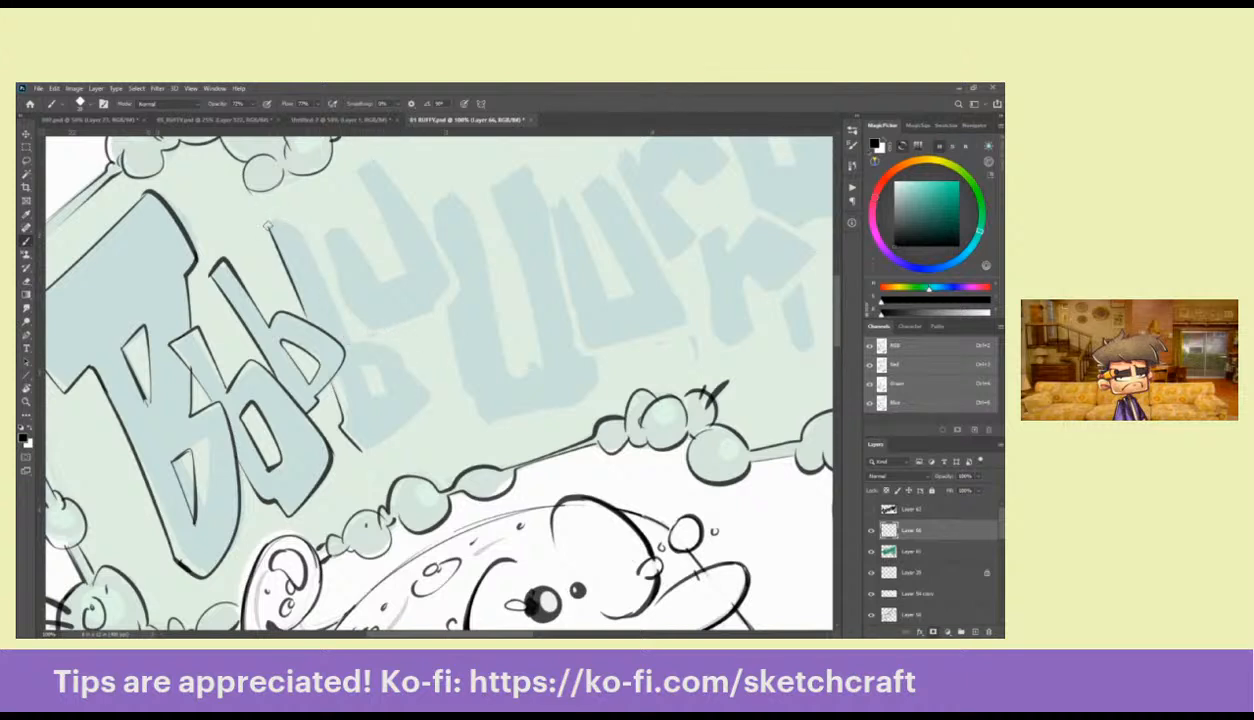
pyautogui.moveTo(268, 226)
pyautogui.mouseDown()
pyautogui.moveTo(316, 258)
pyautogui.moveTo(350, 346)
pyautogui.moveTo(376, 339)
pyautogui.moveTo(427, 390)
pyautogui.moveTo(363, 453)
pyautogui.moveTo(337, 415)
pyautogui.mouseUp()
pyautogui.moveTo(358, 371)
pyautogui.mouseDown()
pyautogui.moveTo(368, 403)
pyautogui.moveTo(382, 388)
pyautogui.moveTo(355, 360)
pyautogui.mouseUp()
pyautogui.moveTo(395, 288); pyautogui.dragTo(355, 355)
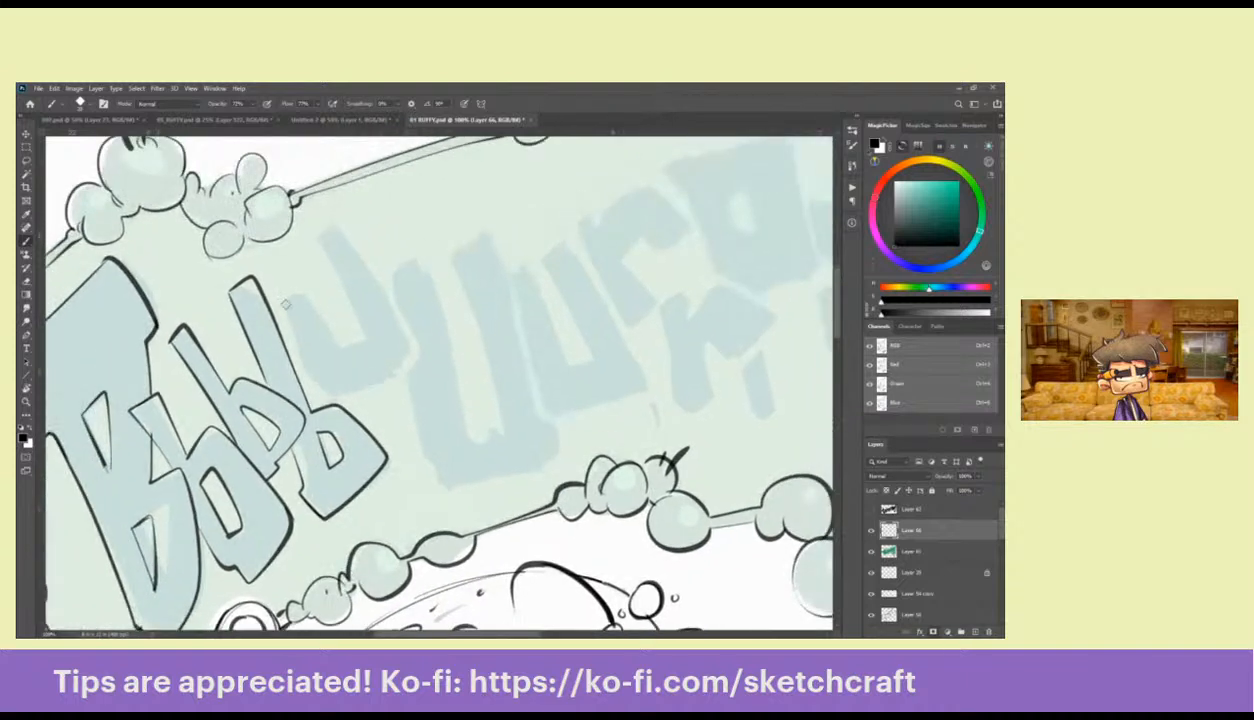
# Ink the hooked small u after the b-shaped letters and the large U of the second word
pyautogui.moveTo(283, 298)
pyautogui.mouseDown()
pyautogui.moveTo(298, 363)
pyautogui.moveTo(348, 386)
pyautogui.moveTo(398, 355)
pyautogui.moveTo(330, 226)
pyautogui.moveTo(284, 300)
pyautogui.moveTo(300, 366)
pyautogui.moveTo(360, 380)
pyautogui.moveTo(407, 352)
pyautogui.moveTo(322, 225)
pyautogui.moveTo(302, 252)
pyautogui.moveTo(358, 332)
pyautogui.moveTo(339, 352)
pyautogui.moveTo(314, 296)
pyautogui.moveTo(285, 298)
pyautogui.mouseUp()
pyautogui.hotkey('ctrl', 'z')
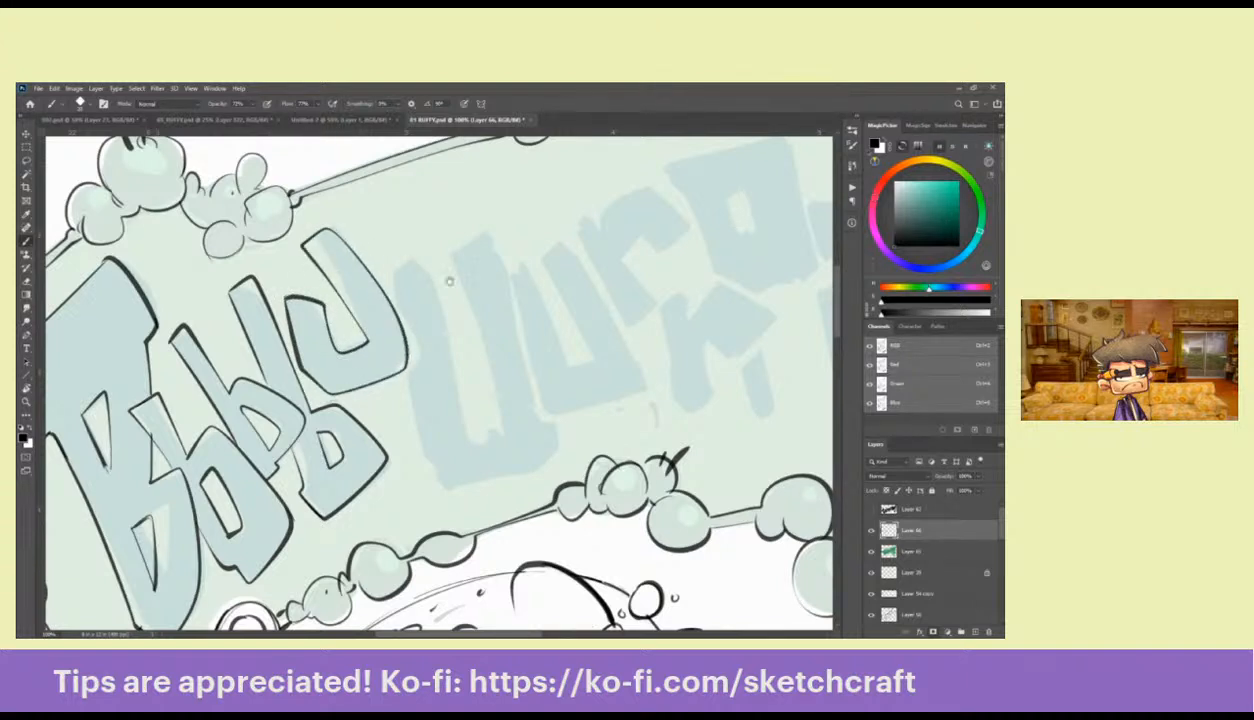
pyautogui.moveTo(449, 282)
pyautogui.mouseDown()
pyautogui.moveTo(298, 256)
pyautogui.moveTo(293, 243)
pyautogui.moveTo(336, 240)
pyautogui.moveTo(352, 362)
pyautogui.moveTo(406, 420)
pyautogui.moveTo(352, 200)
pyautogui.moveTo(390, 230)
pyautogui.moveTo(451, 400)
pyautogui.moveTo(447, 437)
pyautogui.moveTo(345, 461)
pyautogui.moveTo(310, 360)
pyautogui.moveTo(325, 341)
pyautogui.mouseUp()
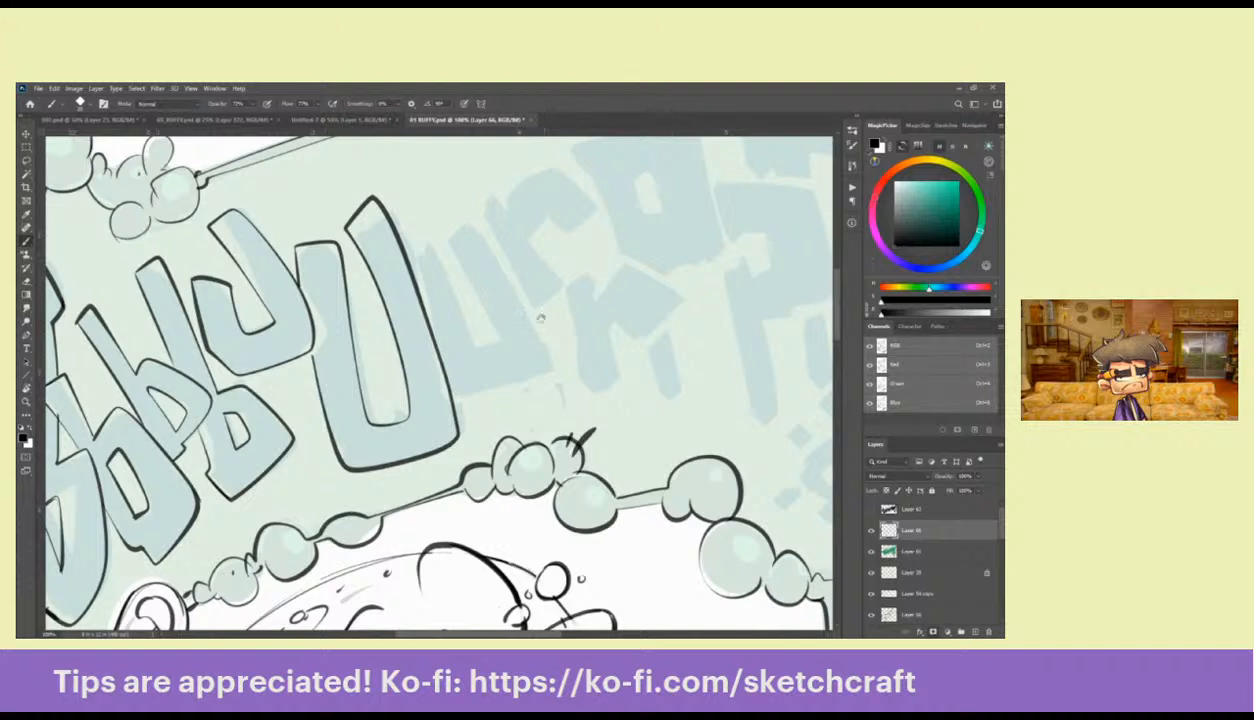
pyautogui.moveTo(540, 318); pyautogui.dragTo(369, 298)
# Ink the smaller u overlapping the large U's right side and clean up the overlapping lines with the eraser
pyautogui.moveTo(336, 246)
pyautogui.mouseDown()
pyautogui.moveTo(298, 288)
pyautogui.moveTo(340, 394)
pyautogui.moveTo(432, 368)
pyautogui.moveTo(412, 292)
pyautogui.mouseUp()
pyautogui.moveTo(362, 220)
pyautogui.mouseDown()
pyautogui.moveTo(342, 236)
pyautogui.moveTo(384, 320)
pyautogui.moveTo(356, 340)
pyautogui.moveTo(333, 250)
pyautogui.moveTo(300, 265)
pyautogui.moveTo(345, 375)
pyautogui.moveTo(318, 265)
pyautogui.moveTo(326, 246)
pyautogui.moveTo(385, 340)
pyautogui.moveTo(356, 224)
pyautogui.moveTo(330, 215)
pyautogui.mouseUp()
pyautogui.press('e')
pyautogui.press('b')
pyautogui.moveTo(298, 262)
pyautogui.mouseDown()
pyautogui.moveTo(325, 241)
pyautogui.moveTo(352, 340)
pyautogui.moveTo(378, 302)
pyautogui.moveTo(346, 240)
pyautogui.mouseUp()
pyautogui.moveTo(551, 407); pyautogui.dragTo(543, 406)
pyautogui.press('e')
pyautogui.moveTo(341, 383); pyautogui.dragTo(342, 389)
pyautogui.press('b')
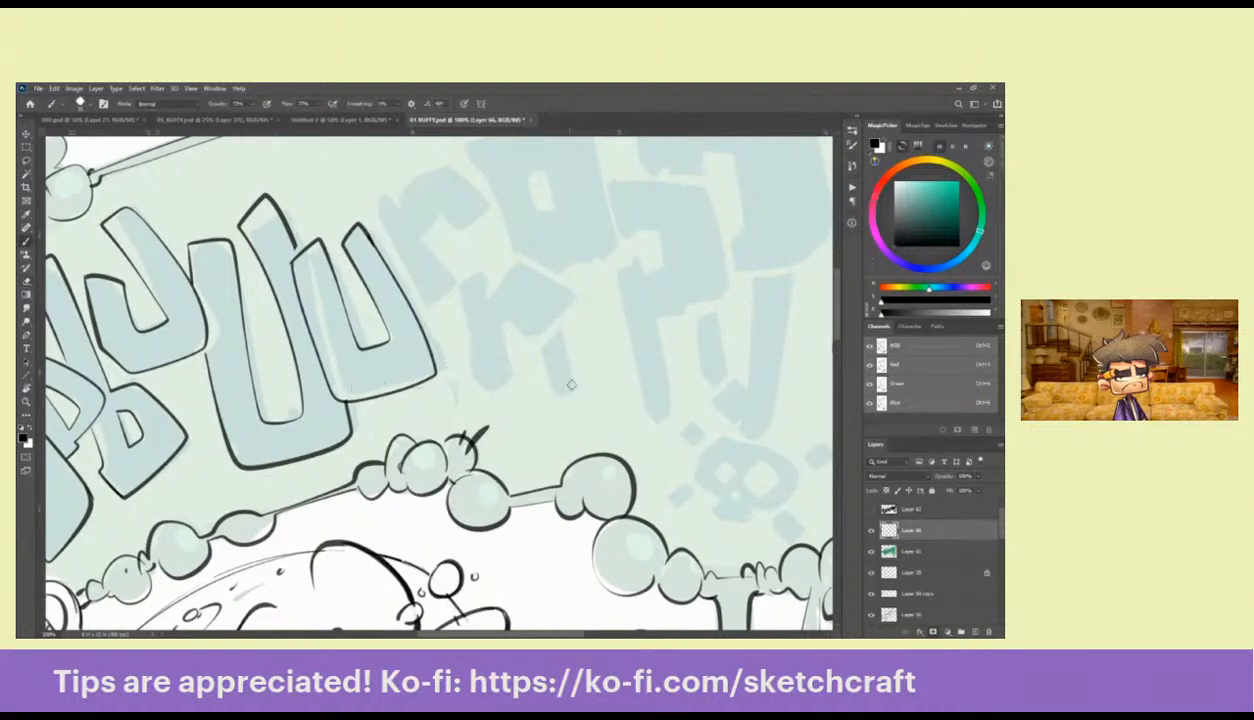
# Ink the two small r letters stacked one above the other after the smaller u
pyautogui.moveTo(453, 328); pyautogui.dragTo(373, 340)
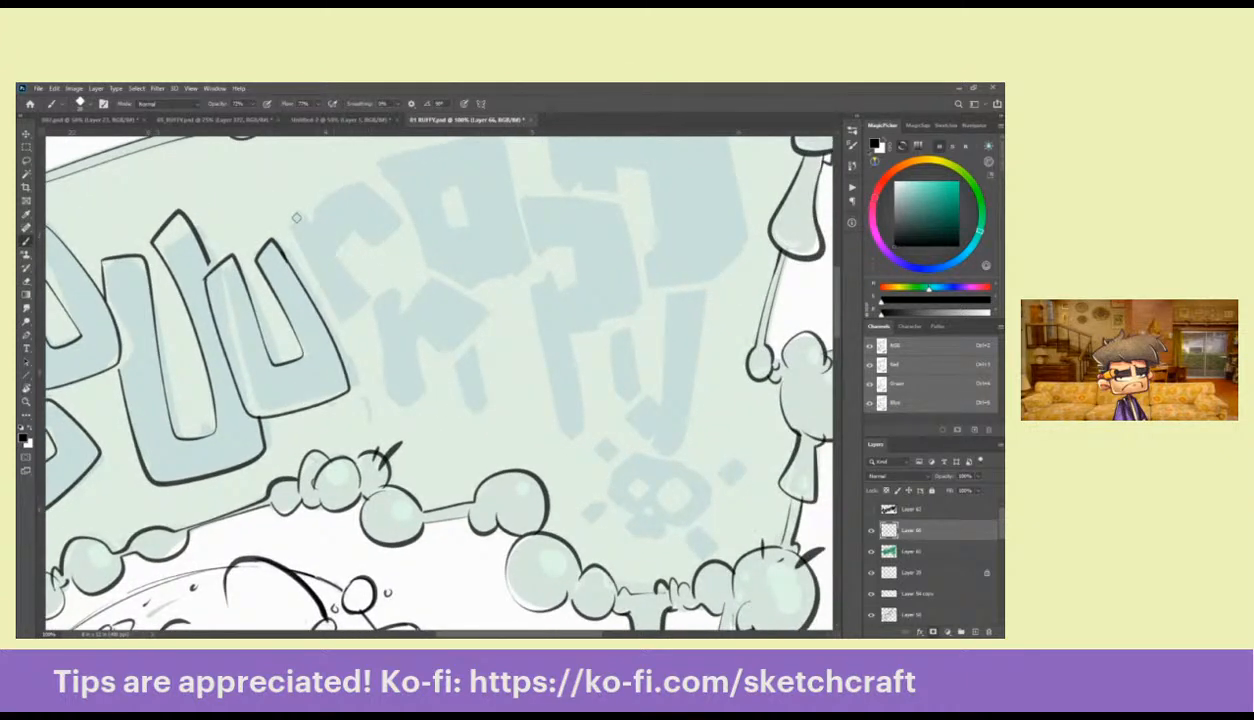
pyautogui.moveTo(297, 242)
pyautogui.mouseDown()
pyautogui.moveTo(347, 302)
pyautogui.moveTo(364, 268)
pyautogui.moveTo(405, 240)
pyautogui.moveTo(449, 280)
pyautogui.moveTo(412, 303)
pyautogui.moveTo(372, 302)
pyautogui.moveTo(404, 338)
pyautogui.moveTo(375, 368)
pyautogui.mouseUp()
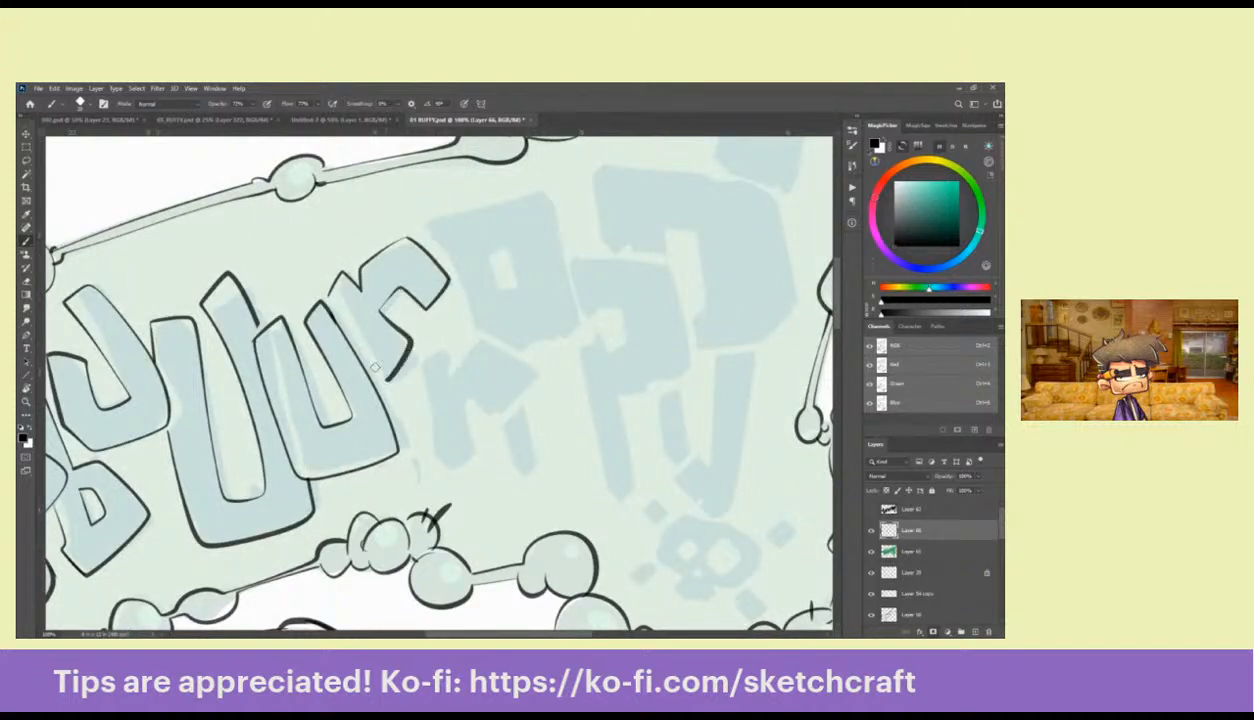
pyautogui.moveTo(478, 358)
pyautogui.mouseDown()
pyautogui.moveTo(433, 318)
pyautogui.moveTo(336, 322)
pyautogui.moveTo(352, 400)
pyautogui.moveTo(452, 334)
pyautogui.moveTo(405, 290)
pyautogui.moveTo(362, 305)
pyautogui.moveTo(364, 318)
pyautogui.mouseUp()
pyautogui.moveTo(528, 253)
pyautogui.mouseDown()
pyautogui.moveTo(516, 283)
pyautogui.moveTo(448, 218)
pyautogui.mouseUp()
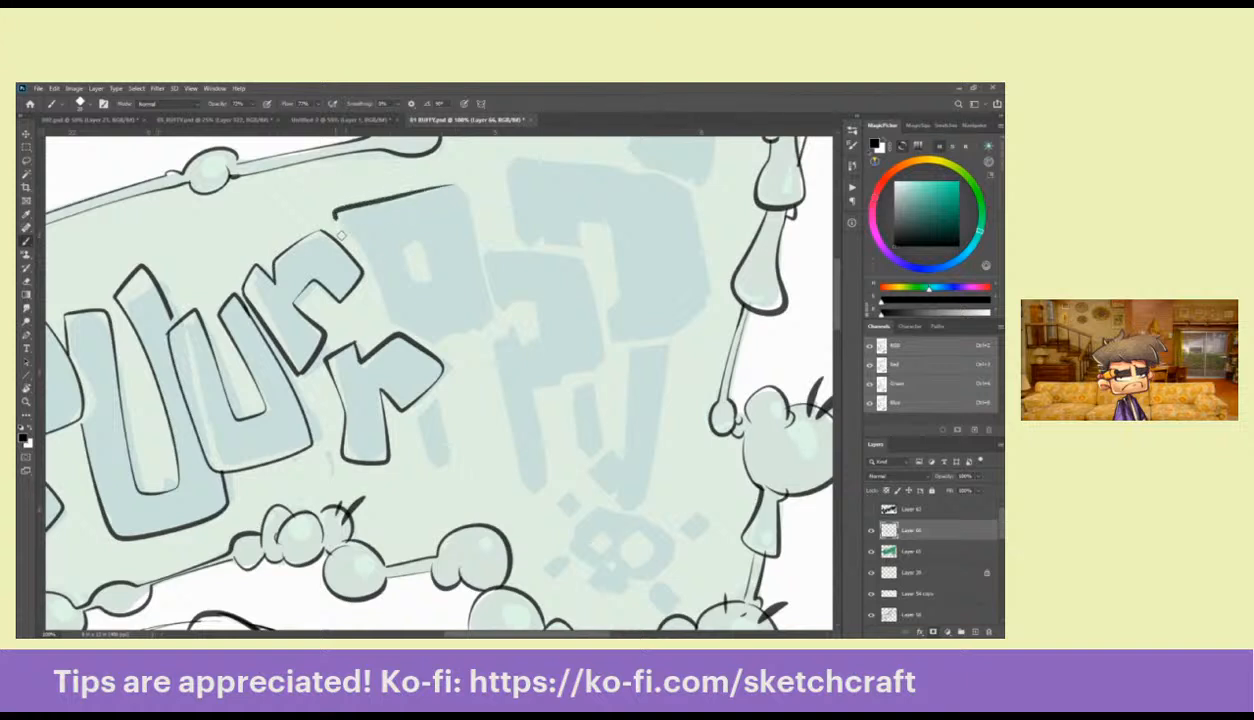
# Ink the first P with its inner opening and the stem below the lower r, and thicken the lower r's outer edge
pyautogui.moveTo(331, 214)
pyautogui.mouseDown()
pyautogui.moveTo(360, 245)
pyautogui.moveTo(388, 331)
pyautogui.mouseUp()
pyautogui.moveTo(333, 213)
pyautogui.mouseDown()
pyautogui.moveTo(444, 178)
pyautogui.moveTo(477, 300)
pyautogui.moveTo(430, 339)
pyautogui.mouseUp()
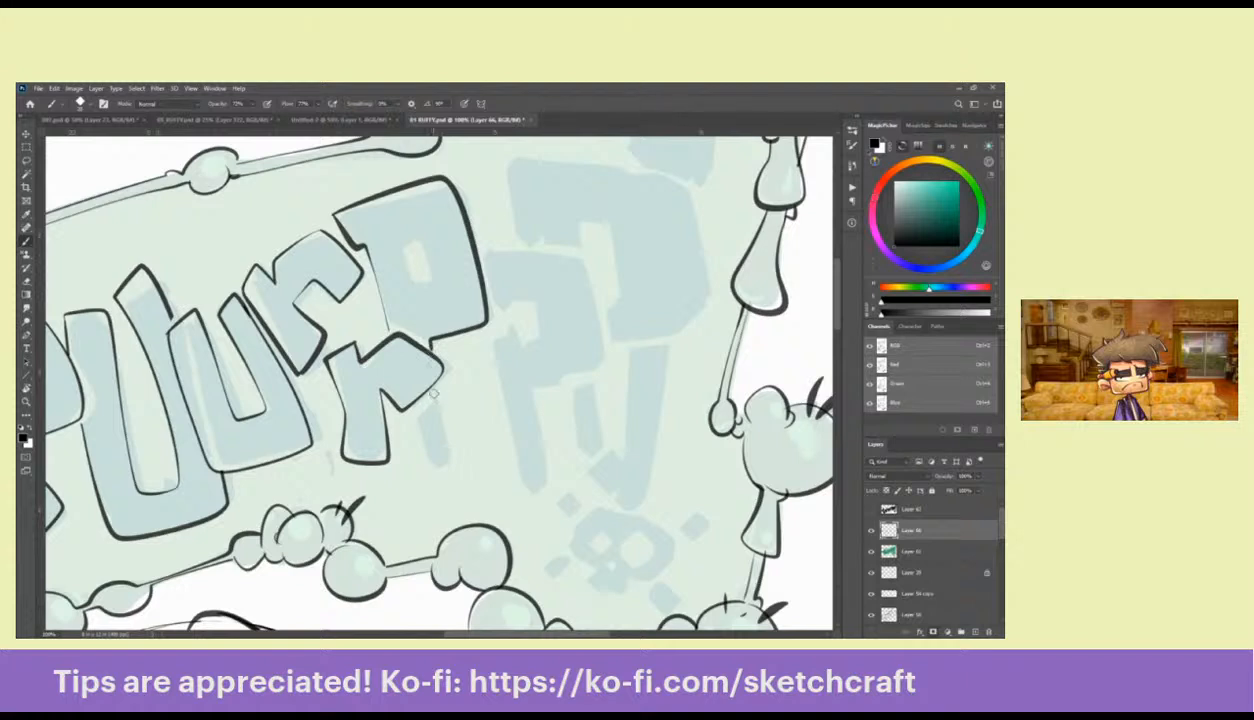
pyautogui.moveTo(433, 394)
pyautogui.mouseDown()
pyautogui.moveTo(445, 458)
pyautogui.moveTo(406, 436)
pyautogui.moveTo(401, 406)
pyautogui.mouseUp()
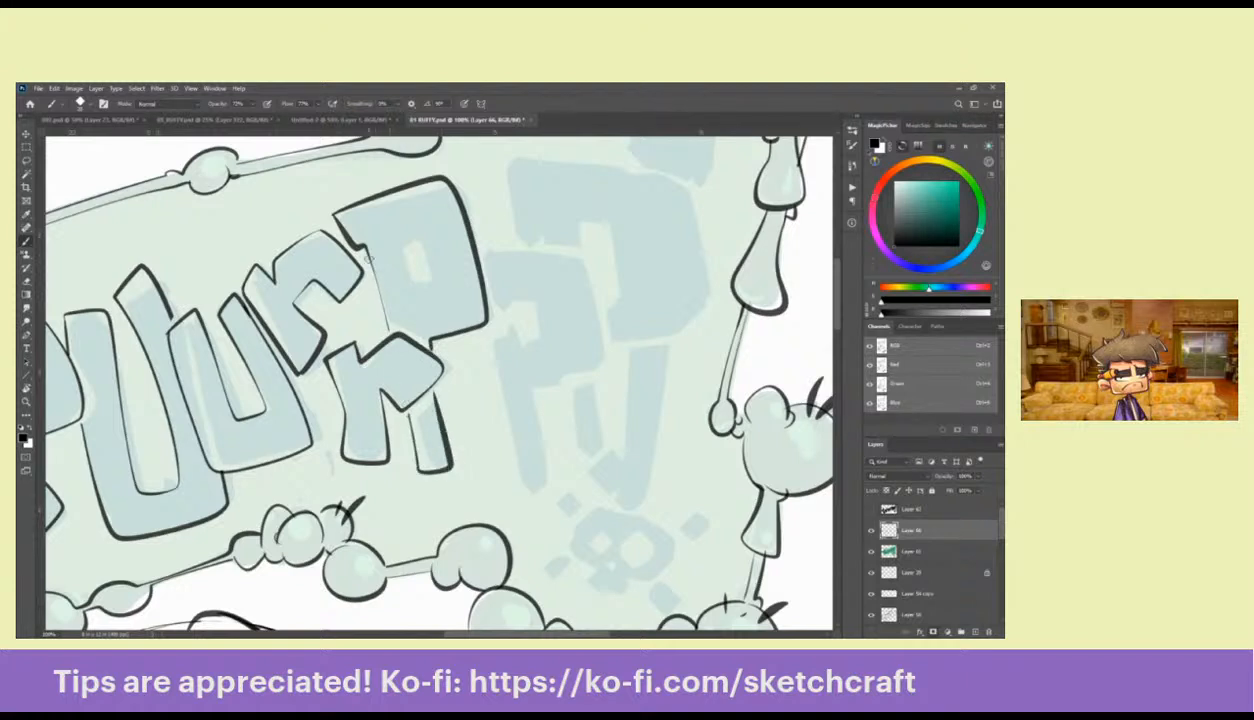
pyautogui.moveTo(368, 256); pyautogui.dragTo(389, 342)
pyautogui.moveTo(397, 400); pyautogui.dragTo(415, 462)
pyautogui.moveTo(401, 247)
pyautogui.mouseDown()
pyautogui.moveTo(400, 282)
pyautogui.moveTo(424, 262)
pyautogui.moveTo(403, 281)
pyautogui.mouseUp()
pyautogui.moveTo(315, 348); pyautogui.dragTo(341, 412)
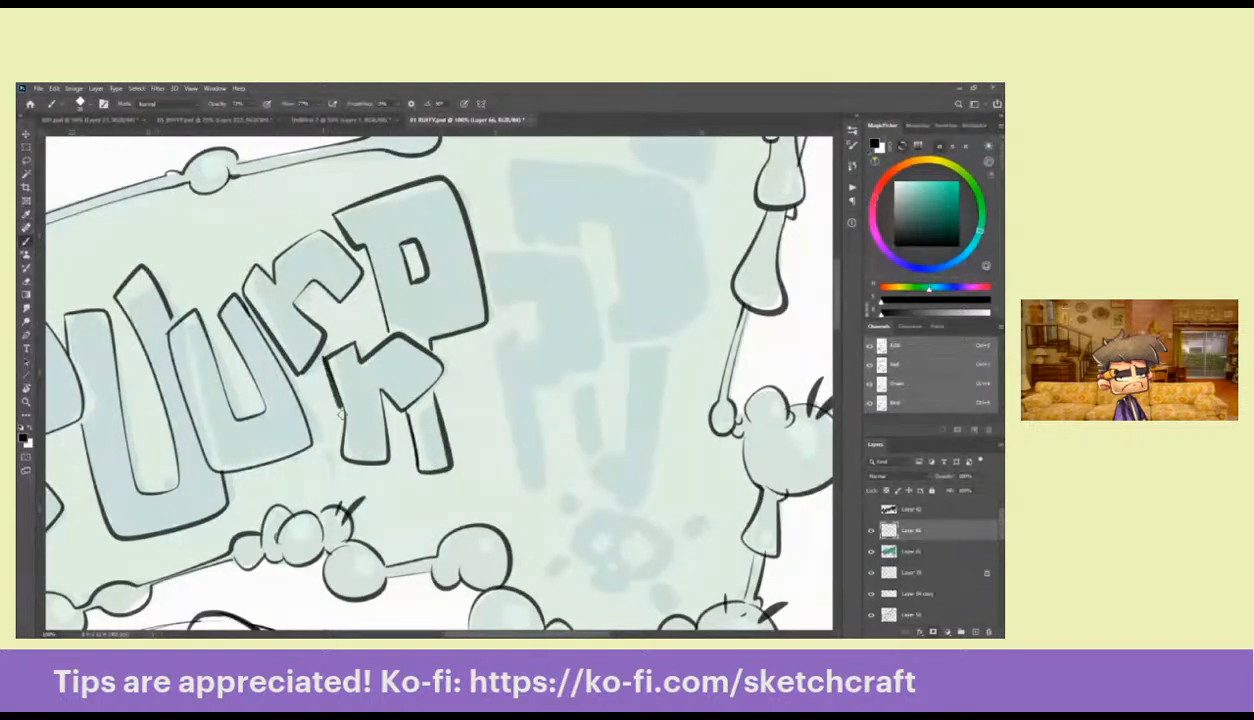
# Ink the second, lower P with its long slanted stem and inner opening, overlapping the area beside the first P
pyautogui.hscroll(3, 568, 401)
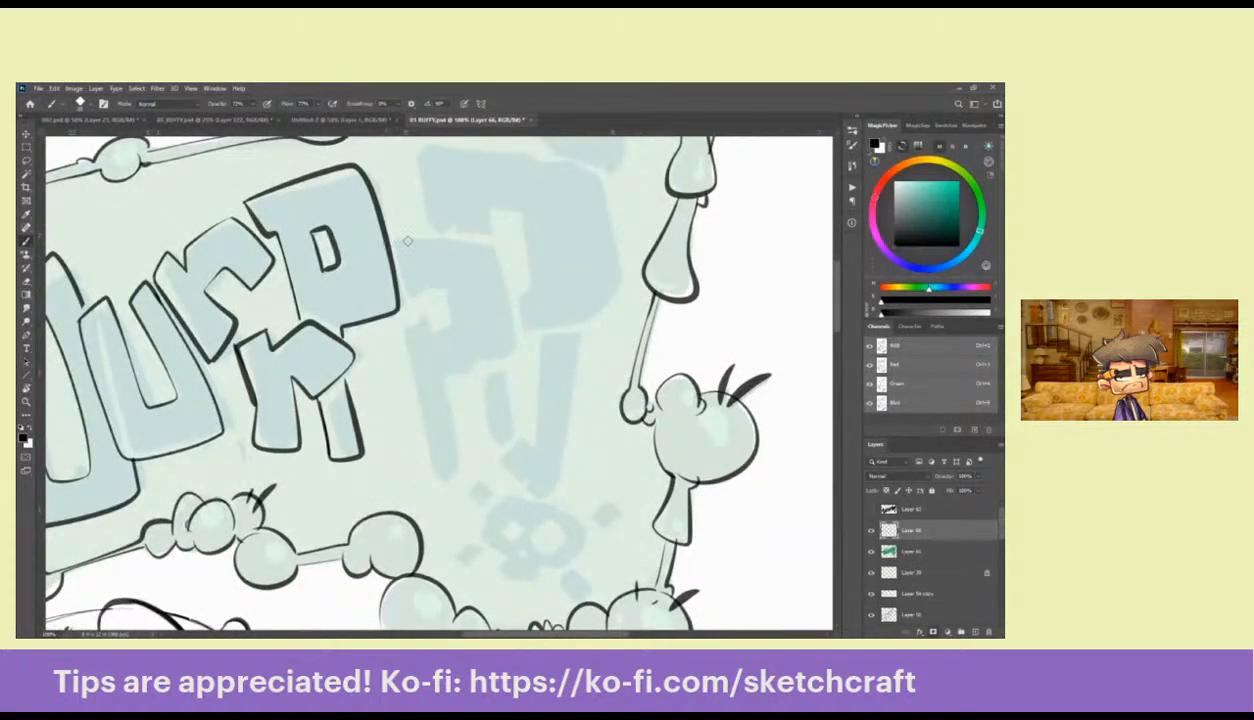
pyautogui.moveTo(400, 242)
pyautogui.mouseDown()
pyautogui.moveTo(488, 258)
pyautogui.moveTo(486, 351)
pyautogui.moveTo(429, 366)
pyautogui.moveTo(456, 436)
pyautogui.moveTo(414, 474)
pyautogui.moveTo(378, 312)
pyautogui.moveTo(400, 284)
pyautogui.moveTo(444, 314)
pyautogui.moveTo(414, 328)
pyautogui.mouseUp()
pyautogui.hscroll(2, 530, 364)
pyautogui.scroll(1, 530, 364)
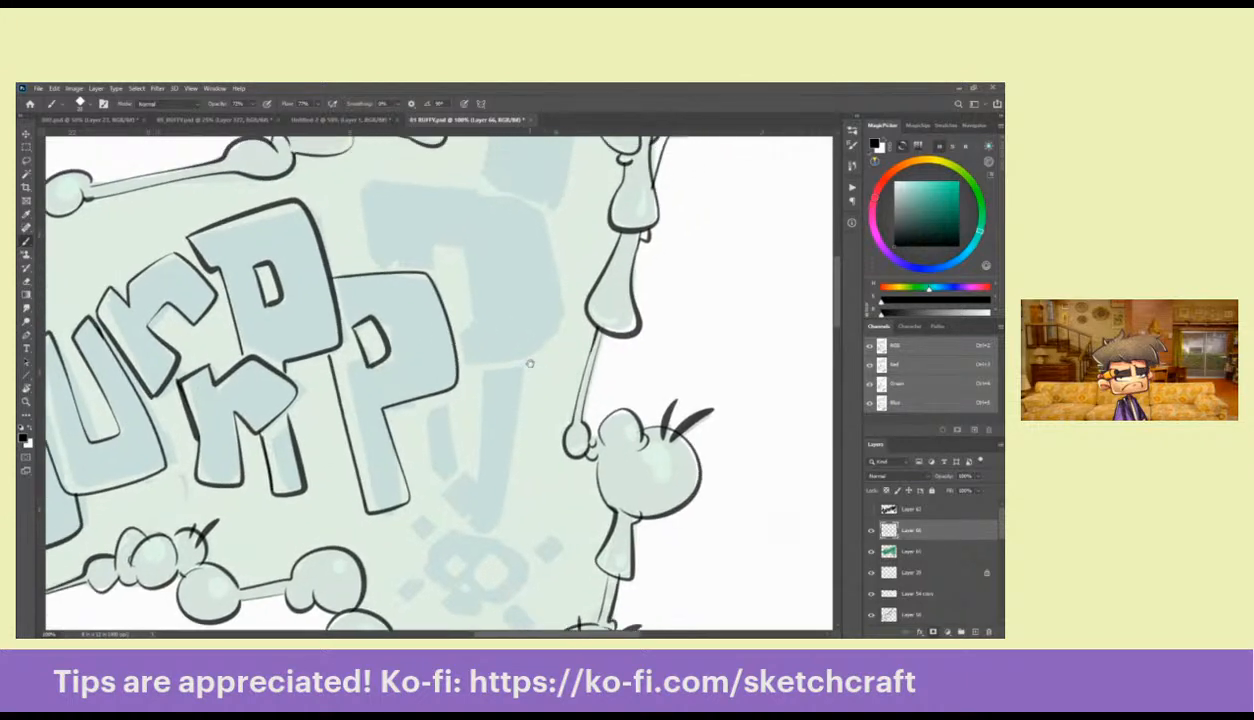
# Ink the large third P behind the second one, including its lower stem piece and square inner opening
pyautogui.moveTo(358, 182)
pyautogui.mouseDown()
pyautogui.moveTo(372, 266)
pyautogui.moveTo(413, 180)
pyautogui.moveTo(542, 205)
pyautogui.moveTo(565, 319)
pyautogui.mouseUp()
pyautogui.moveTo(507, 365); pyautogui.dragTo(452, 362)
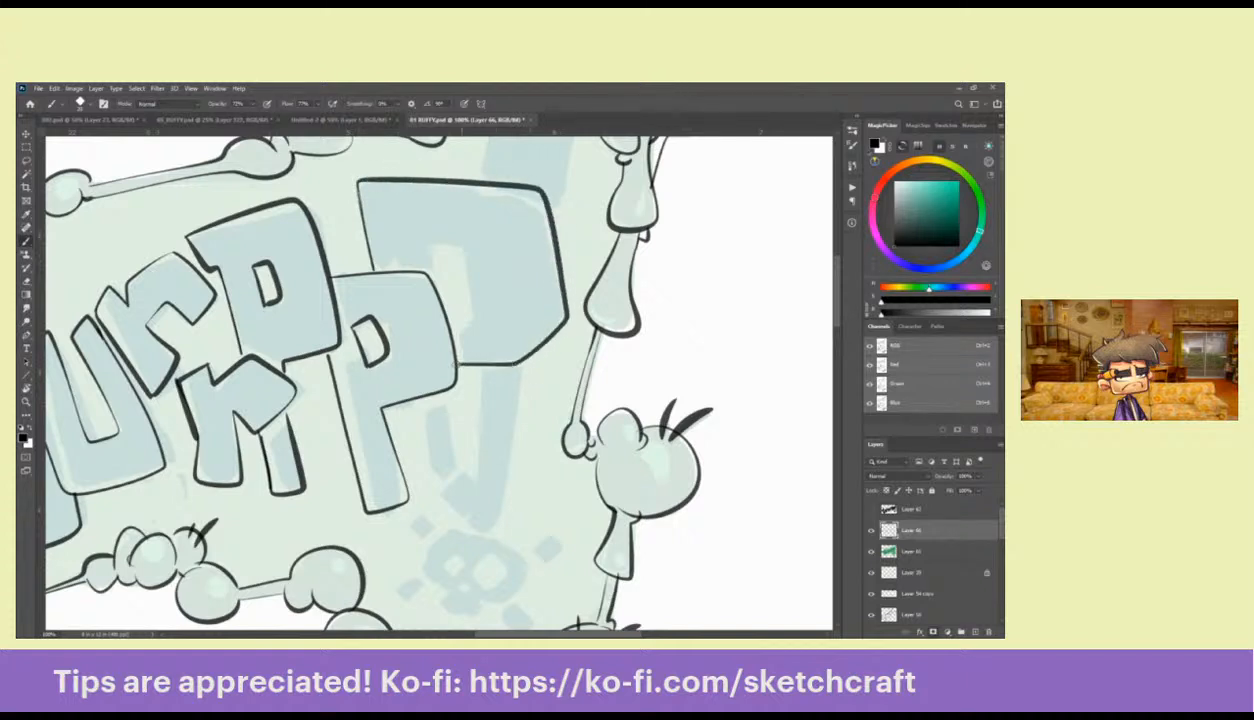
pyautogui.moveTo(440, 407)
pyautogui.mouseDown()
pyautogui.moveTo(408, 469)
pyautogui.moveTo(396, 400)
pyautogui.mouseUp()
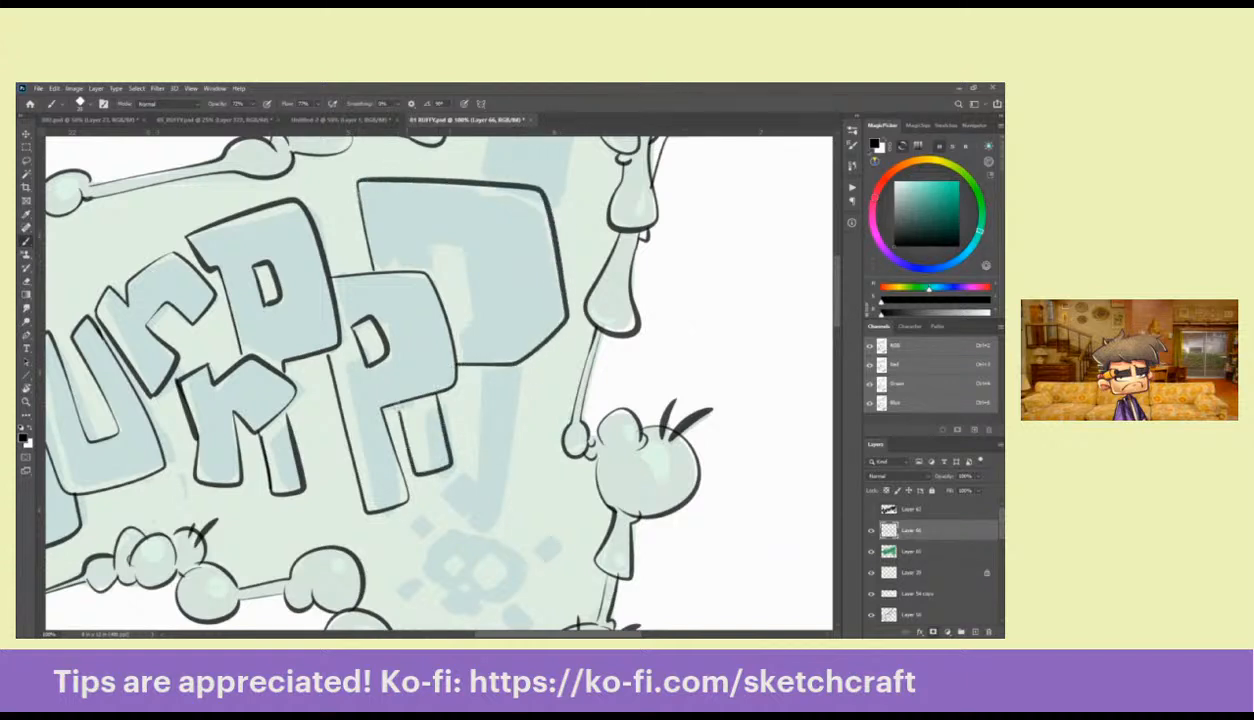
pyautogui.moveTo(434, 264)
pyautogui.mouseDown()
pyautogui.moveTo(452, 274)
pyautogui.moveTo(458, 216)
pyautogui.moveTo(428, 226)
pyautogui.mouseUp()
pyautogui.moveTo(493, 370)
pyautogui.mouseDown()
pyautogui.moveTo(475, 378)
pyautogui.moveTo(489, 522)
pyautogui.mouseUp()
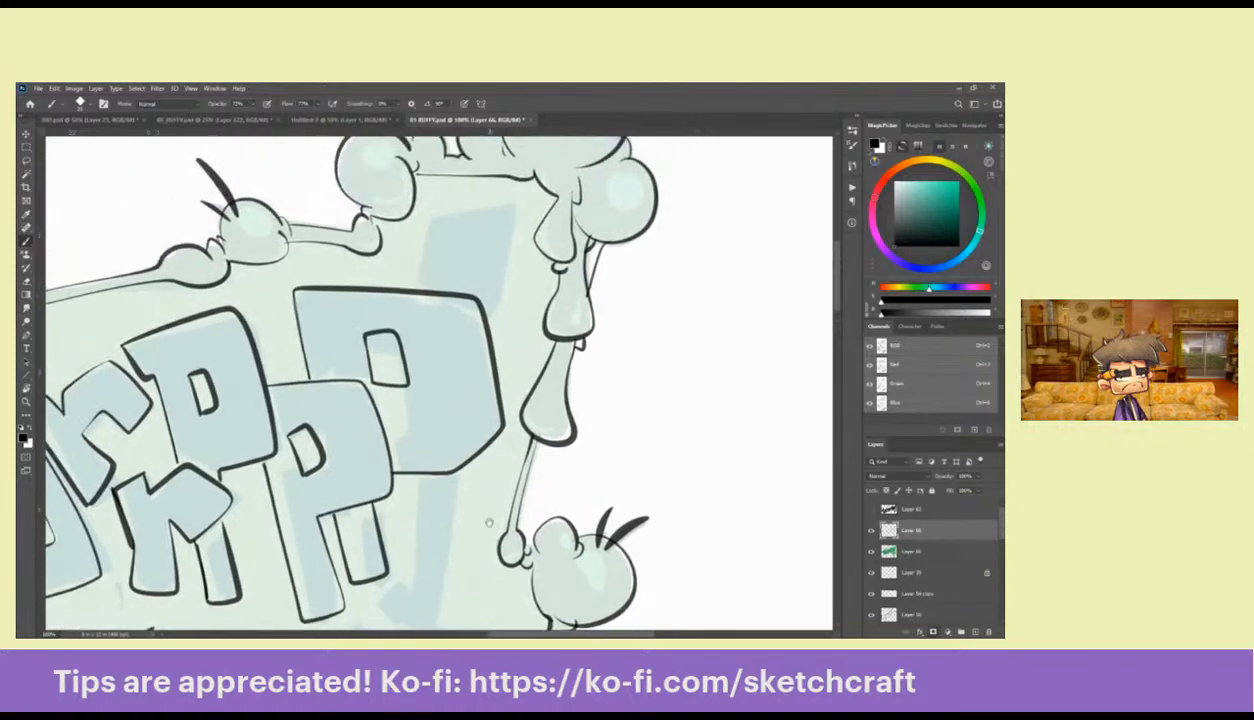
# Ink the exclamation mark's bar above the large P and its tapering stem below it
pyautogui.moveTo(412, 284)
pyautogui.mouseDown()
pyautogui.moveTo(425, 212)
pyautogui.moveTo(515, 206)
pyautogui.moveTo(470, 382)
pyautogui.mouseUp()
pyautogui.moveTo(484, 370); pyautogui.dragTo(502, 219)
pyautogui.moveTo(453, 190); pyautogui.dragTo(457, 220)
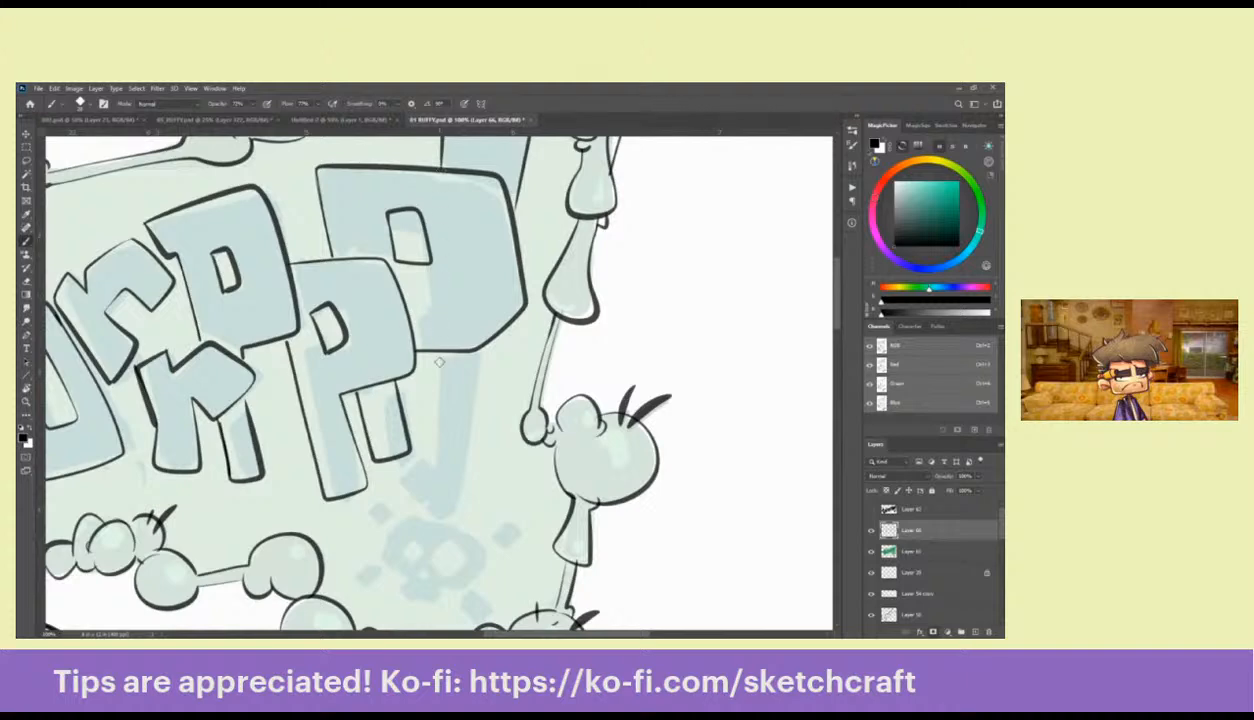
pyautogui.moveTo(437, 348); pyautogui.dragTo(431, 506)
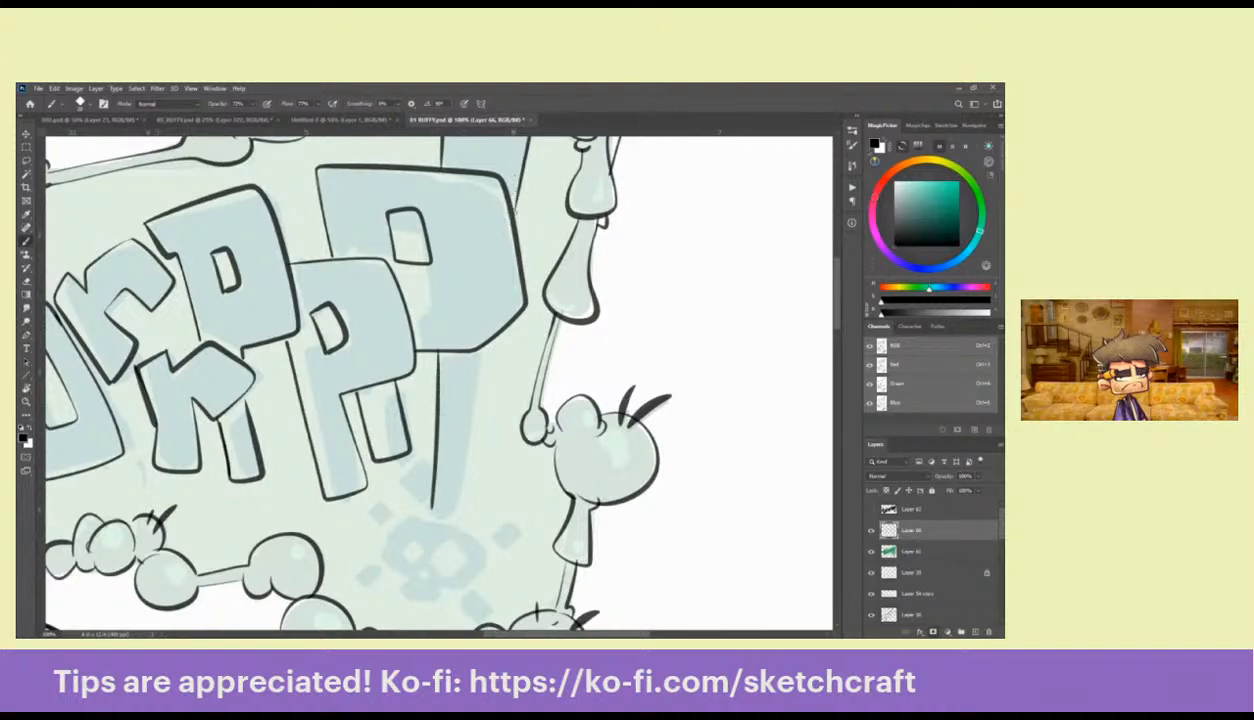
pyautogui.moveTo(462, 352)
pyautogui.mouseDown()
pyautogui.moveTo(436, 512)
pyautogui.moveTo(537, 313)
pyautogui.moveTo(538, 325)
pyautogui.mouseUp()
pyautogui.press('e')
pyautogui.press('b')
# Ink the skull that forms the exclamation mark's dot, with its teeth, eye sockets and nose
pyautogui.moveTo(525, 272)
pyautogui.mouseDown()
pyautogui.moveTo(519, 314)
pyautogui.moveTo(541, 314)
pyautogui.mouseUp()
pyautogui.moveTo(578, 345)
pyautogui.mouseDown()
pyautogui.moveTo(513, 277)
pyautogui.moveTo(473, 287)
pyautogui.moveTo(463, 314)
pyautogui.moveTo(500, 336)
pyautogui.moveTo(485, 343)
pyautogui.moveTo(490, 356)
pyautogui.moveTo(532, 362)
pyautogui.moveTo(528, 341)
pyautogui.moveTo(543, 352)
pyautogui.moveTo(558, 289)
pyautogui.mouseUp()
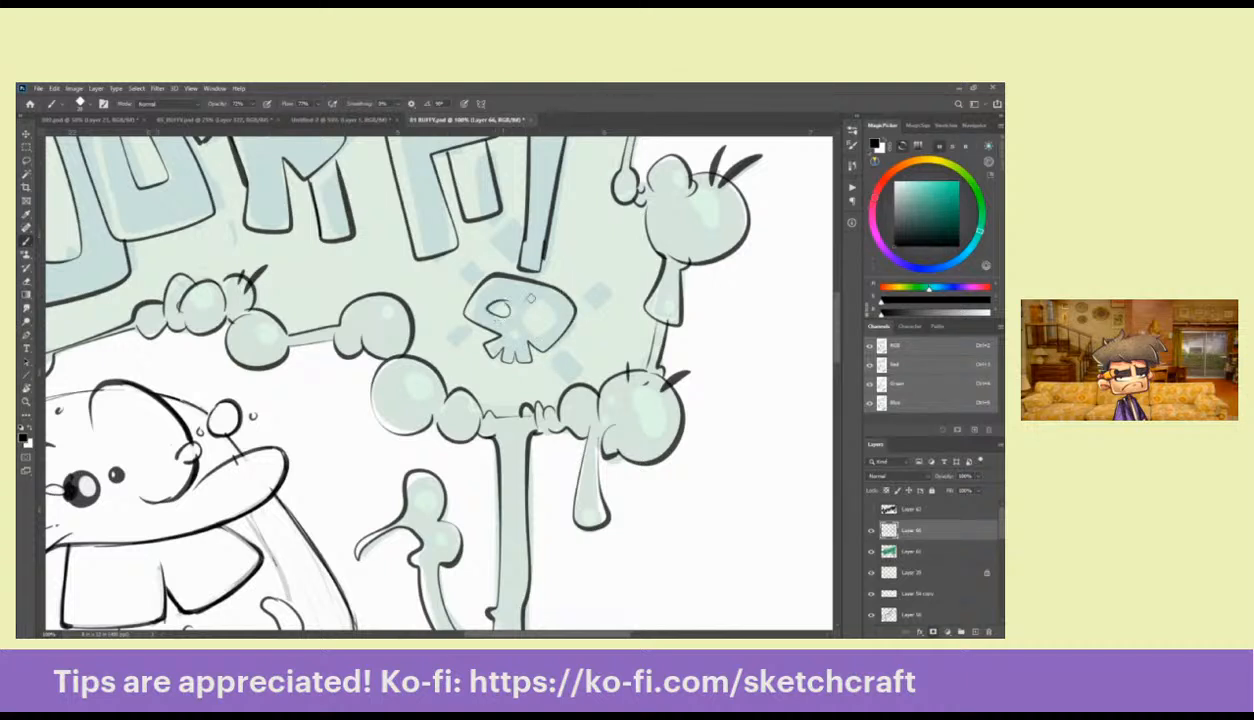
pyautogui.moveTo(481, 304)
pyautogui.mouseDown()
pyautogui.moveTo(508, 298)
pyautogui.moveTo(500, 313)
pyautogui.moveTo(530, 332)
pyautogui.moveTo(534, 300)
pyautogui.mouseUp()
pyautogui.hotkey('ctrl', 'z')
pyautogui.hotkey('ctrl', 'z')
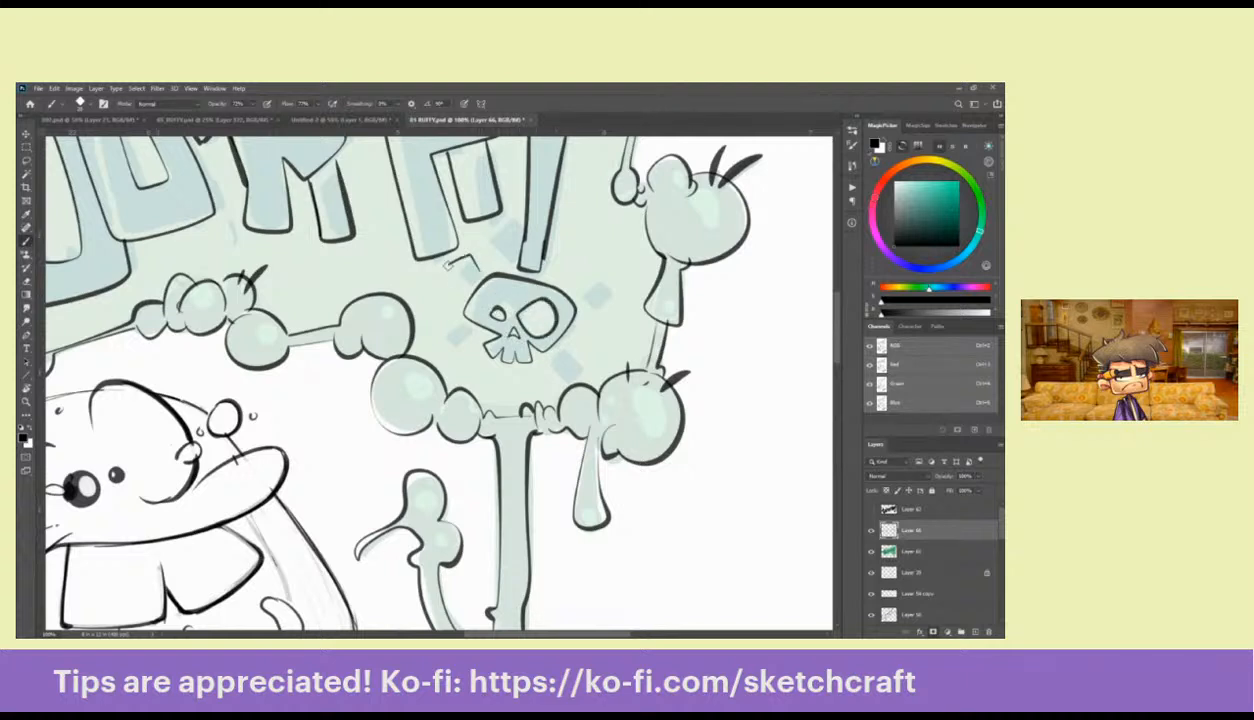
# Ink the four small bone ends around the skull
pyautogui.moveTo(449, 265)
pyautogui.mouseDown()
pyautogui.moveTo(462, 248)
pyautogui.moveTo(478, 266)
pyautogui.mouseUp()
pyautogui.moveTo(457, 331)
pyautogui.mouseDown()
pyautogui.moveTo(425, 322)
pyautogui.moveTo(436, 345)
pyautogui.moveTo(455, 343)
pyautogui.mouseUp()
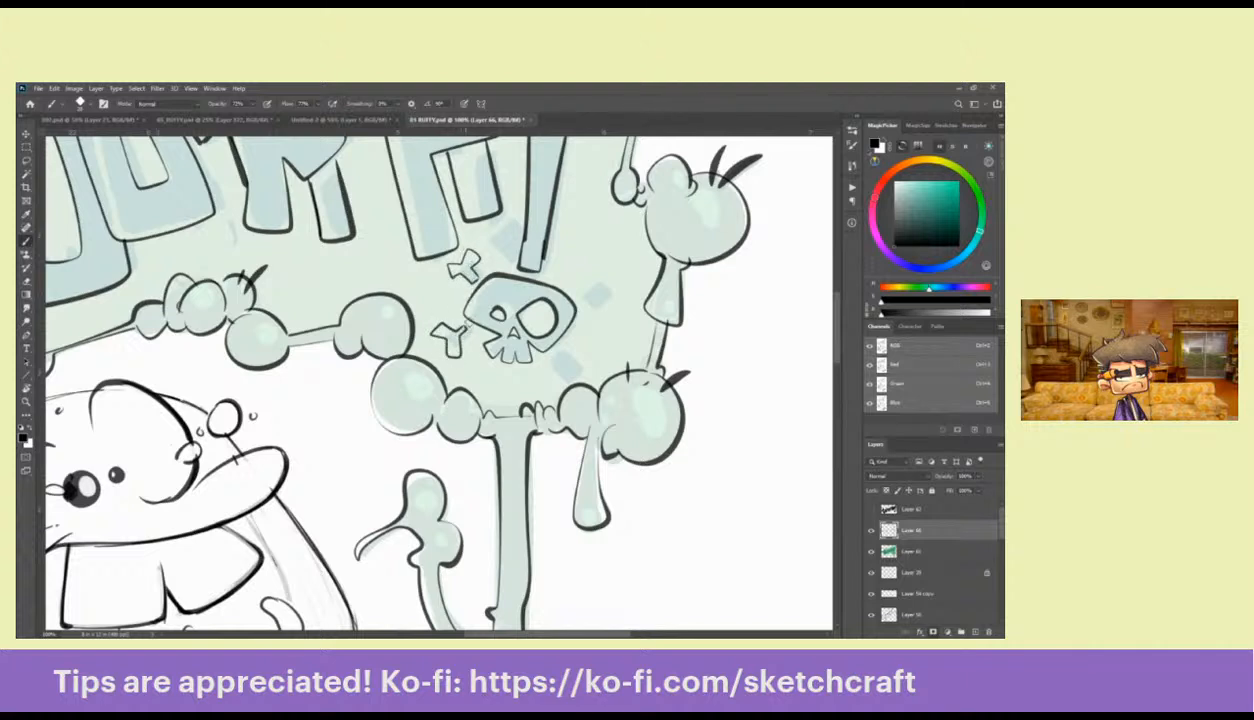
pyautogui.moveTo(597, 305)
pyautogui.mouseDown()
pyautogui.moveTo(549, 282)
pyautogui.moveTo(566, 270)
pyautogui.moveTo(570, 293)
pyautogui.moveTo(584, 289)
pyautogui.moveTo(574, 316)
pyautogui.moveTo(546, 302)
pyautogui.mouseUp()
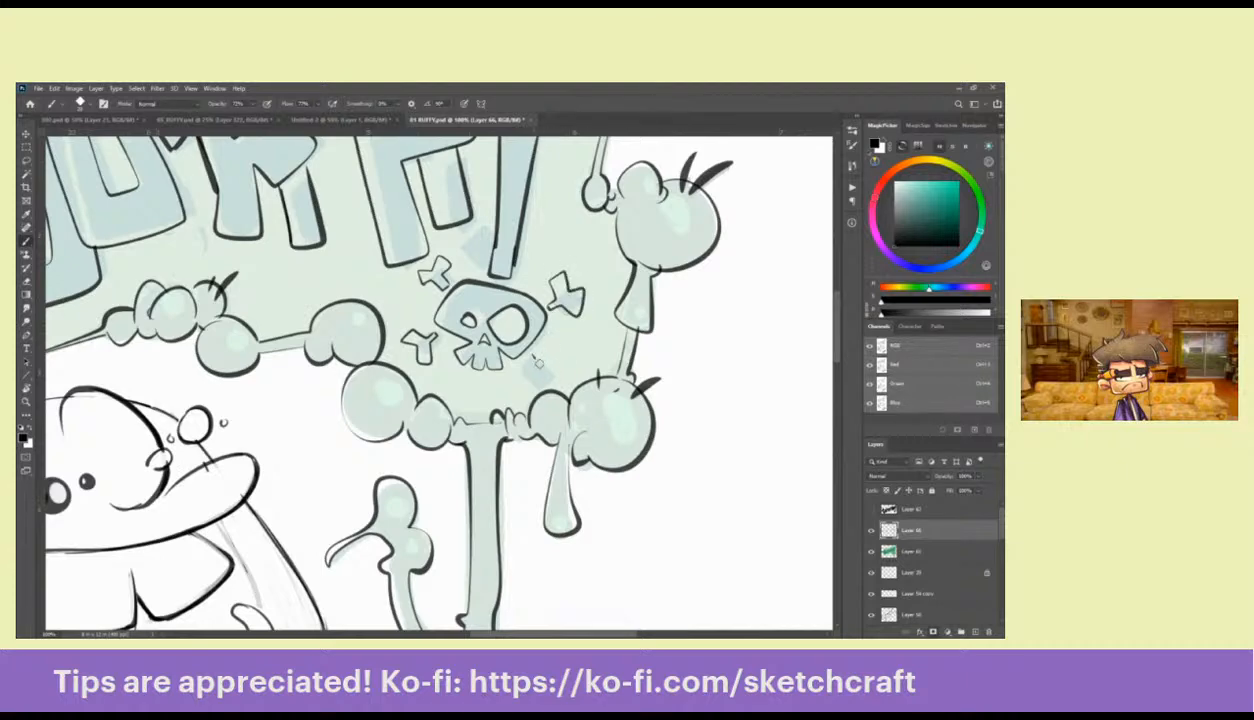
pyautogui.moveTo(538, 362)
pyautogui.mouseDown()
pyautogui.moveTo(556, 368)
pyautogui.moveTo(520, 385)
pyautogui.moveTo(505, 365)
pyautogui.moveTo(515, 345)
pyautogui.mouseUp()
# Erase the long arm of the hooked small u before the large U and rework its inner edge
pyautogui.press('z')
pyautogui.keyDown('alt'); pyautogui.click(550, 320); pyautogui.keyUp('alt')
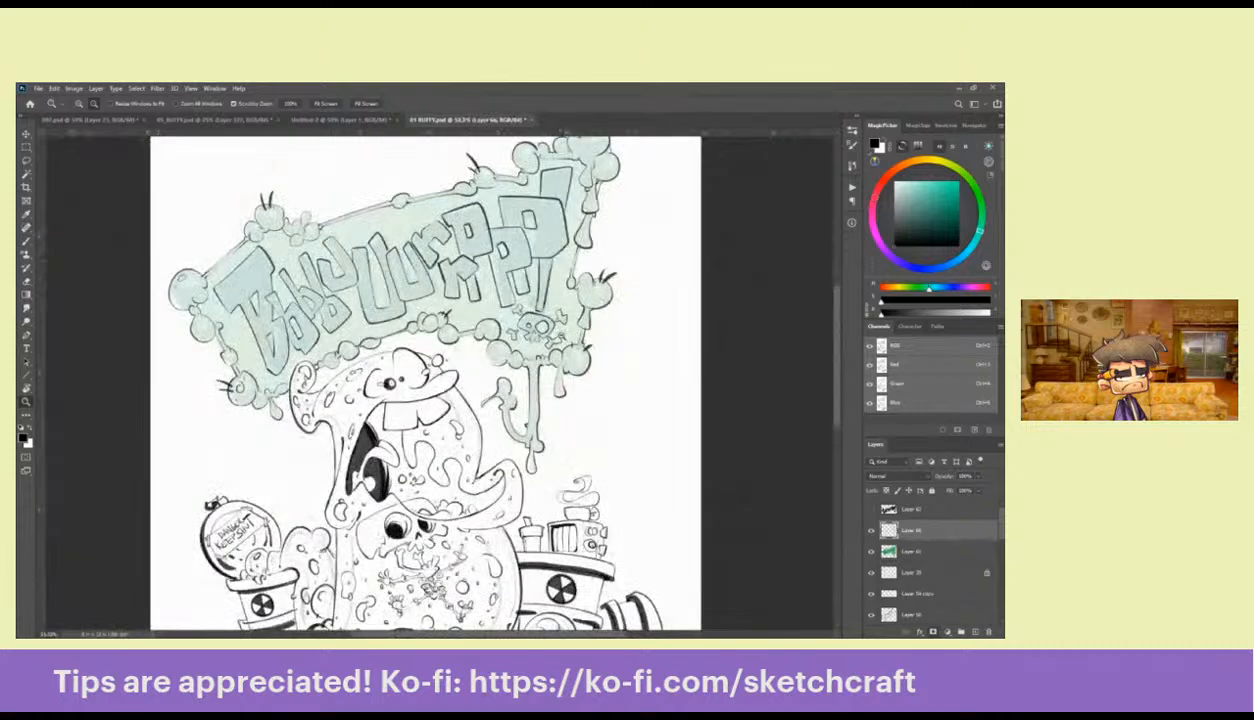
pyautogui.moveTo(380, 257); pyautogui.dragTo(380, 257)
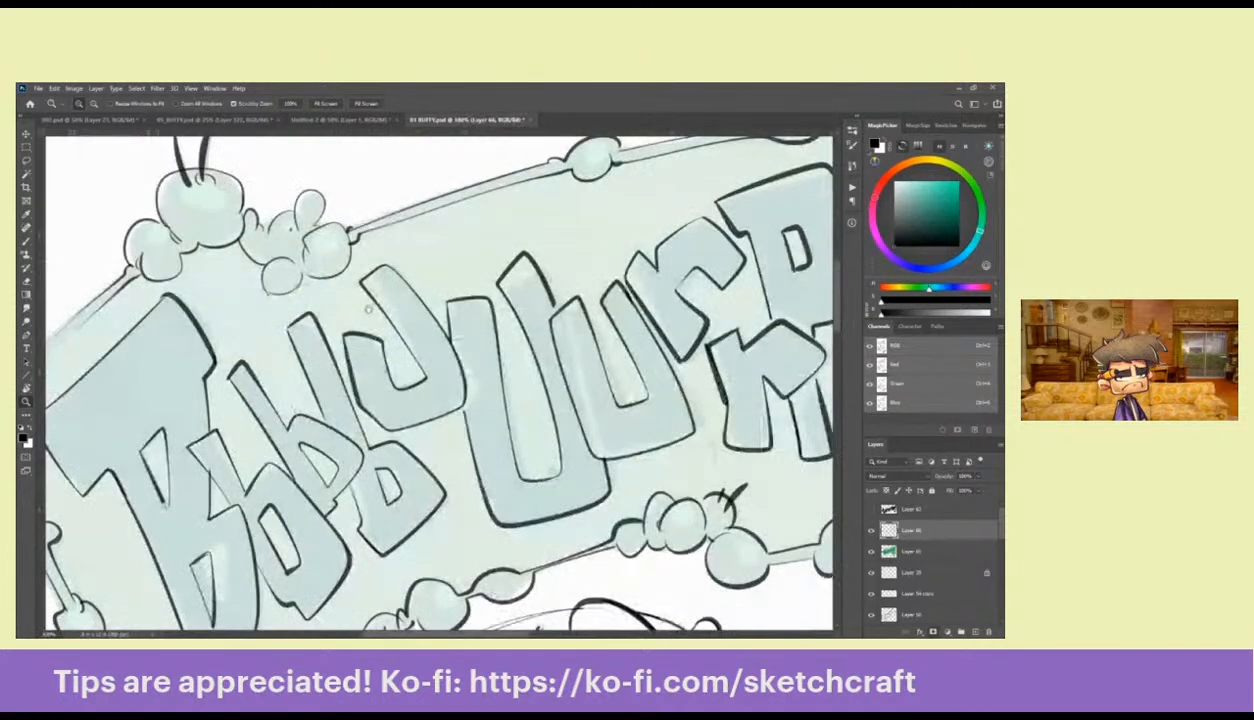
pyautogui.press('b')
pyautogui.press('b')
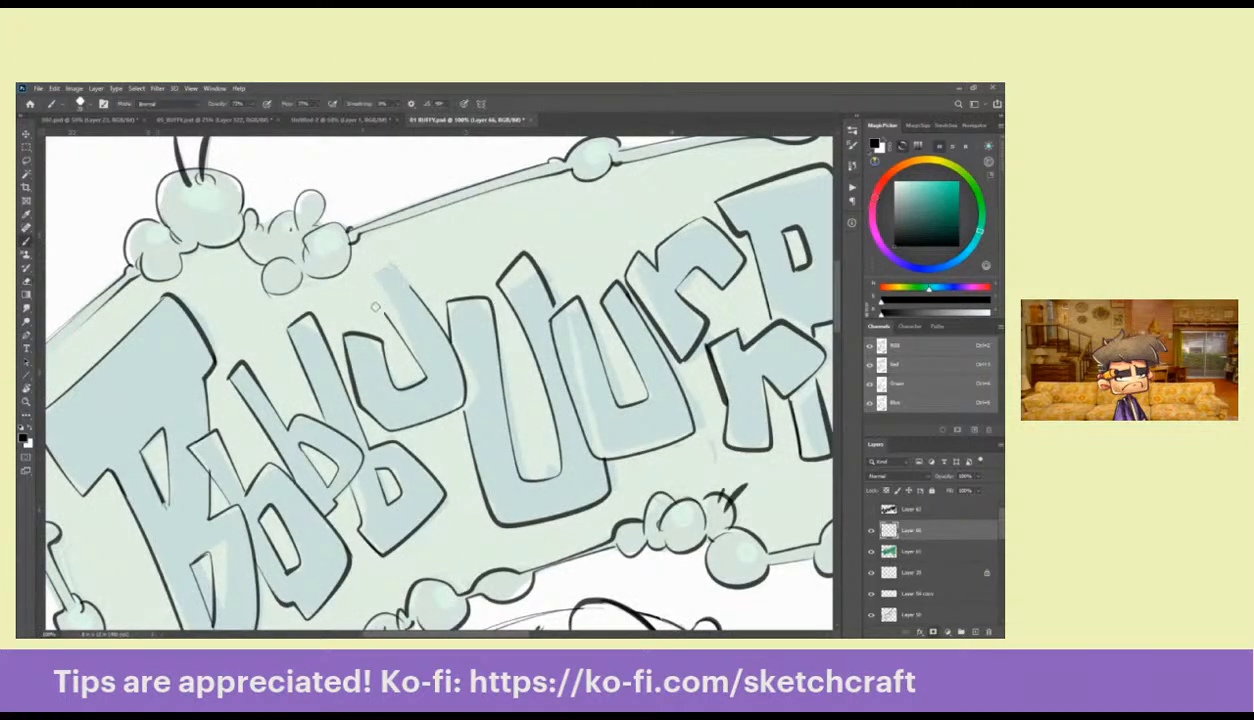
pyautogui.moveTo(387, 328)
pyautogui.mouseDown()
pyautogui.moveTo(359, 288)
pyautogui.moveTo(396, 336)
pyautogui.mouseUp()
pyautogui.press('e')
pyautogui.press('b')
pyautogui.moveTo(363, 289); pyautogui.dragTo(412, 364)
pyautogui.press('e')
pyautogui.moveTo(378, 315); pyautogui.dragTo(428, 380)
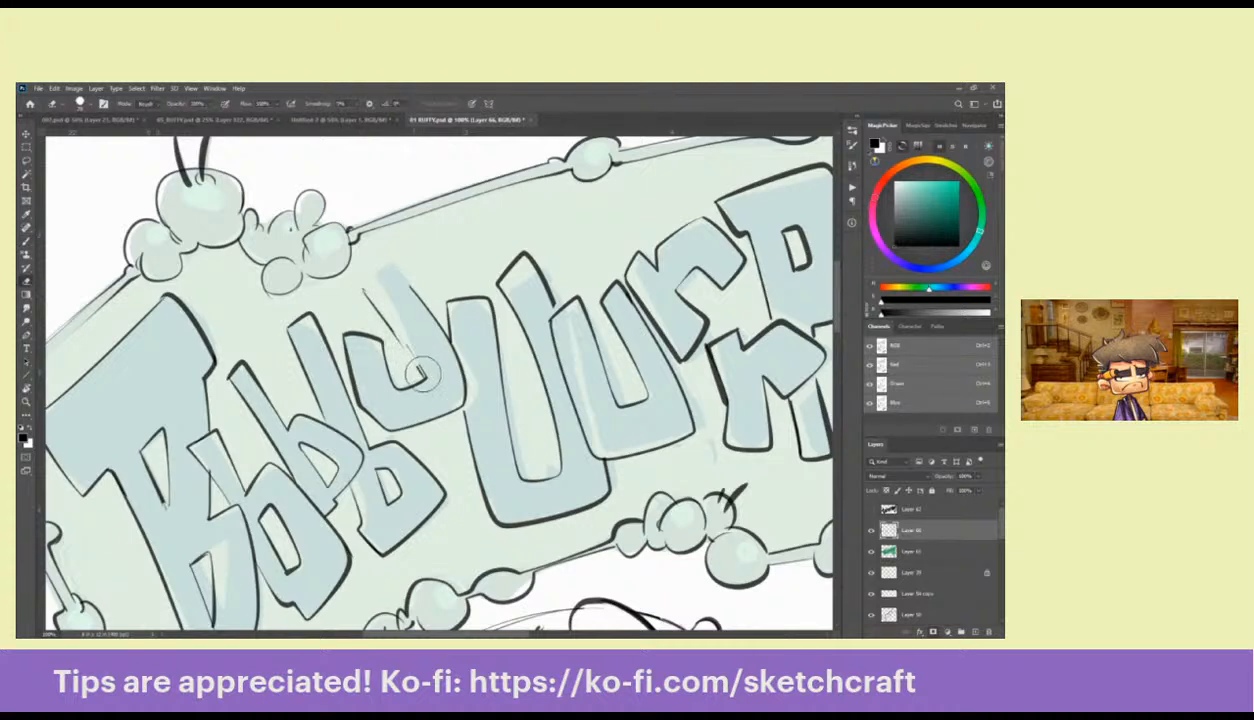
# Redraw the hooked small u's long arm with a clean inner edge, pointed tip and heavier outer edge
pyautogui.press('b')
pyautogui.moveTo(368, 305); pyautogui.dragTo(420, 371)
pyautogui.press('e')
pyautogui.press('b')
pyautogui.moveTo(362, 292)
pyautogui.mouseDown()
pyautogui.moveTo(391, 256)
pyautogui.moveTo(420, 296)
pyautogui.mouseUp()
pyautogui.press('e')
pyautogui.press('b')
pyautogui.moveTo(386, 254); pyautogui.dragTo(431, 324)
pyautogui.moveTo(402, 283); pyautogui.dragTo(452, 361)
pyautogui.moveTo(444, 315)
pyautogui.mouseDown()
pyautogui.moveTo(420, 271)
pyautogui.moveTo(436, 334)
pyautogui.mouseUp()
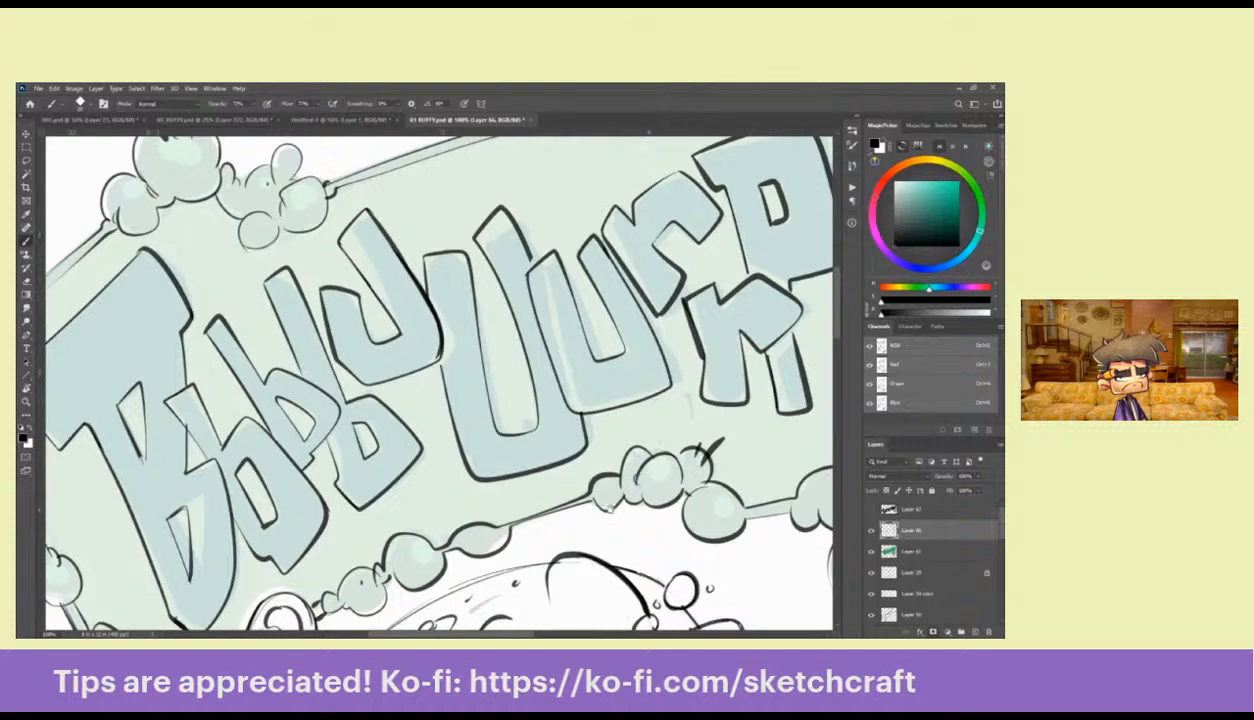
# Trim the hooked small u's heavy outer edge with the eraser and re-ink it down to the curve
pyautogui.moveTo(454, 507); pyautogui.dragTo(502, 425)
pyautogui.press('e')
pyautogui.moveTo(310, 332); pyautogui.dragTo(334, 392)
pyautogui.press('b')
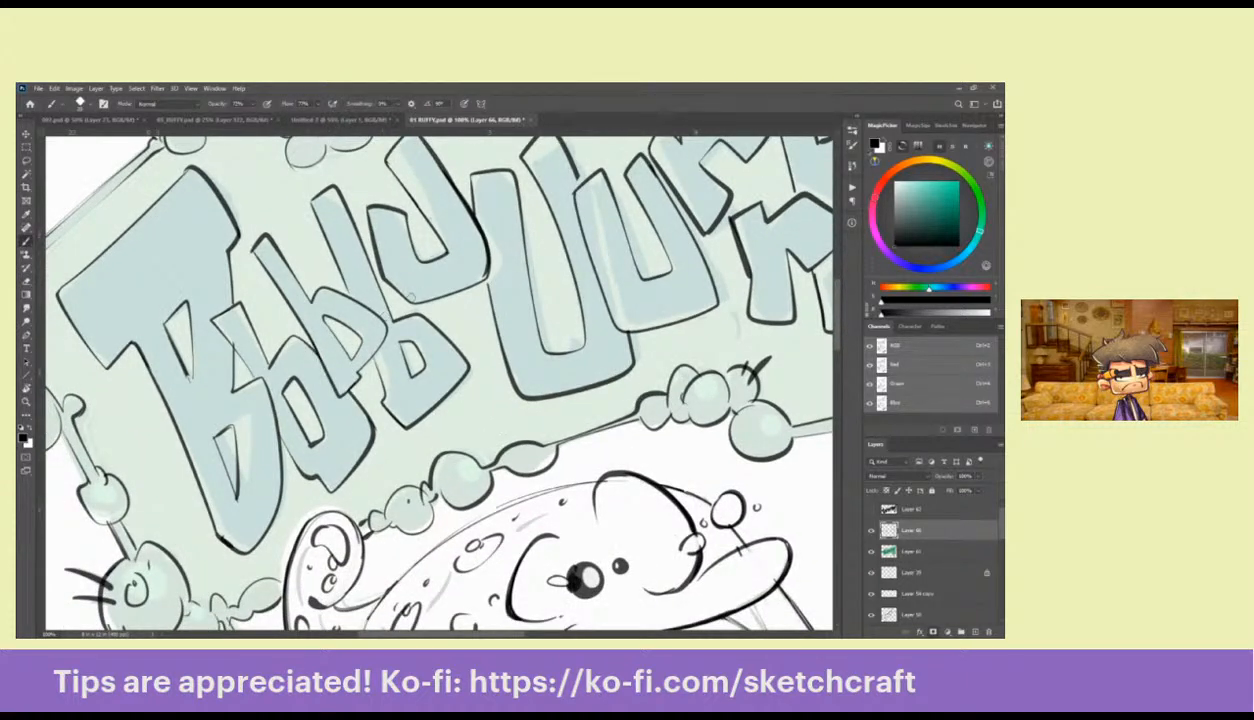
pyautogui.moveTo(679, 402); pyautogui.dragTo(467, 415)
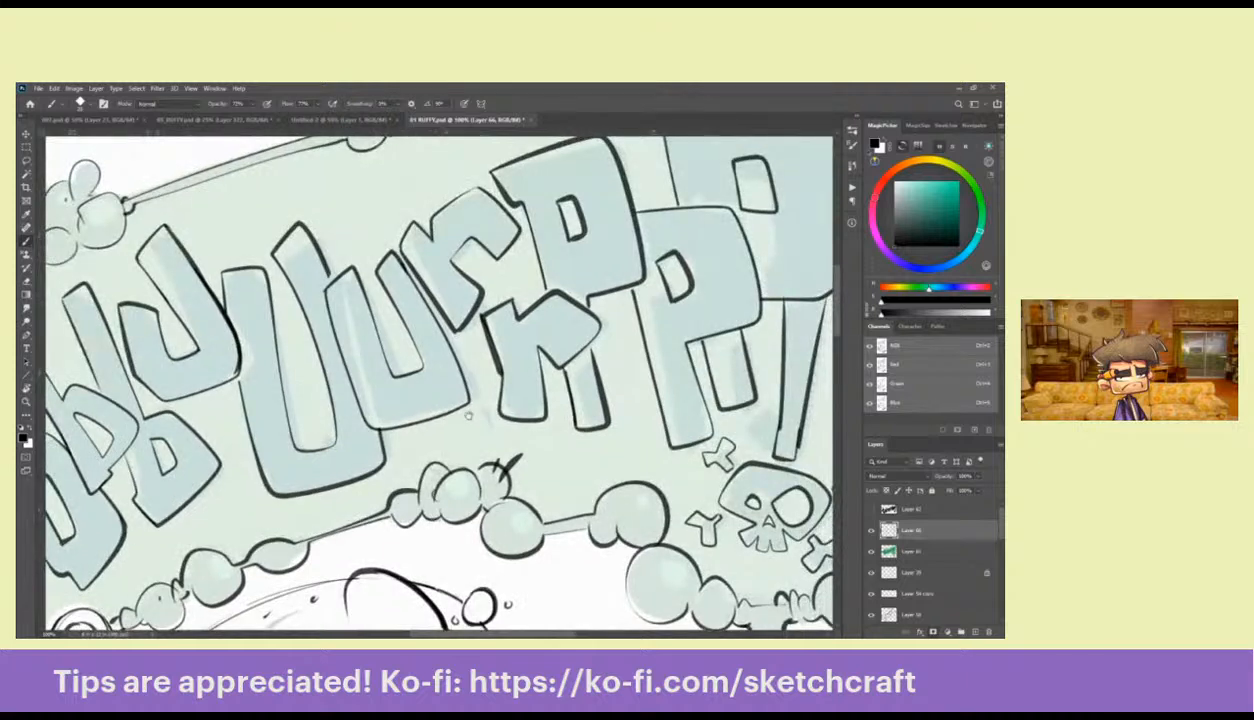
pyautogui.moveTo(366, 428); pyautogui.dragTo(501, 439)
pyautogui.press('e')
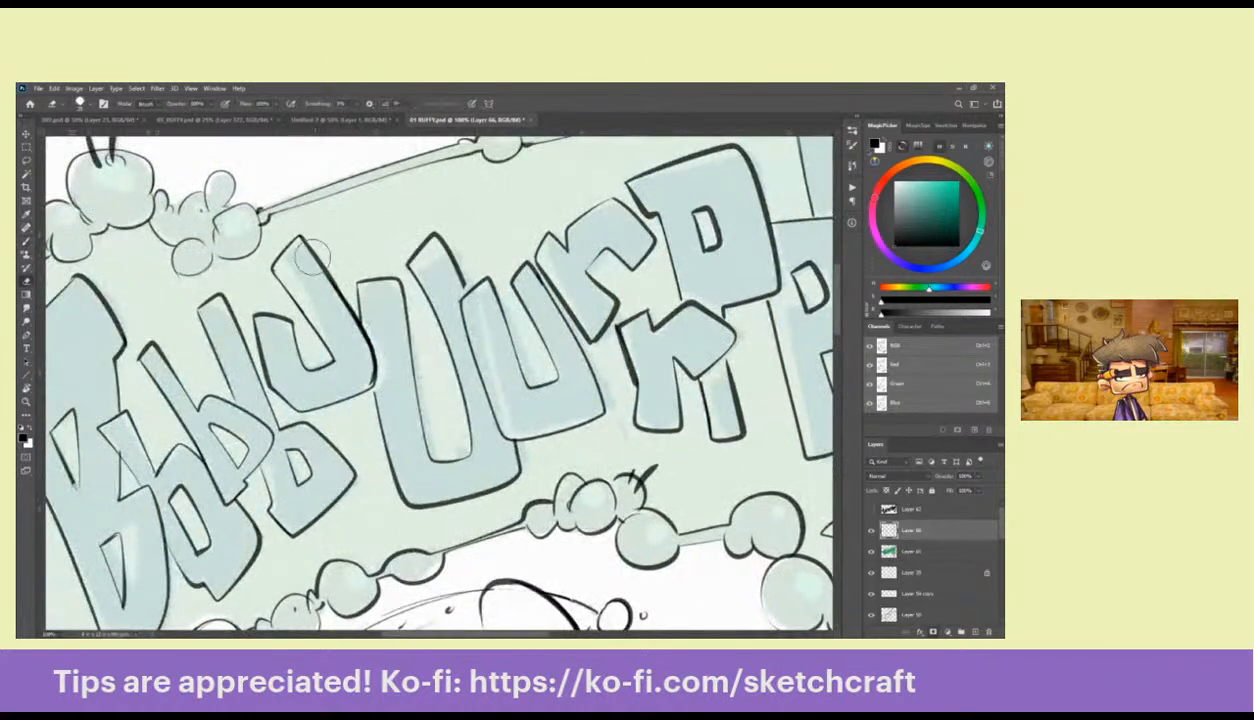
pyautogui.moveTo(306, 250)
pyautogui.mouseDown()
pyautogui.moveTo(362, 352)
pyautogui.moveTo(362, 379)
pyautogui.mouseUp()
pyautogui.press('b')
pyautogui.moveTo(290, 228)
pyautogui.mouseDown()
pyautogui.moveTo(366, 334)
pyautogui.moveTo(380, 380)
pyautogui.moveTo(509, 291)
pyautogui.mouseUp()
pyautogui.press('e')
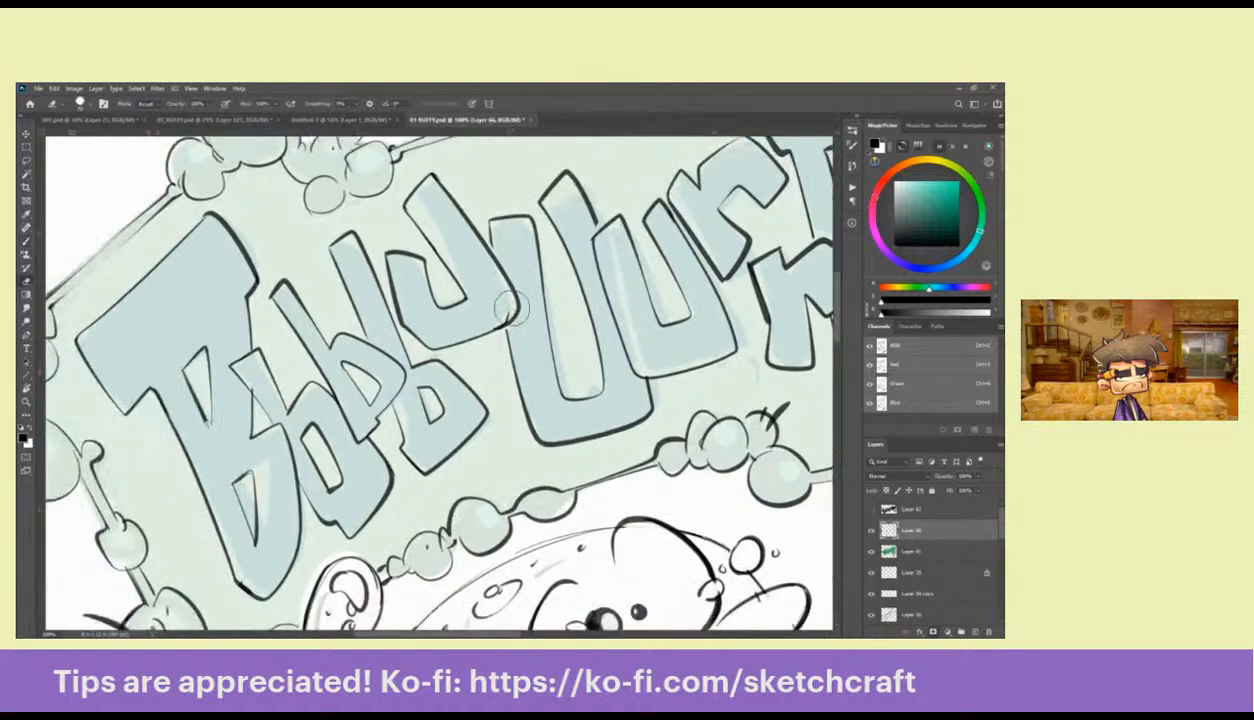
# Strengthen the outline of the large B's lower opening and clean up and re-ink its bottom edge
pyautogui.press('b')
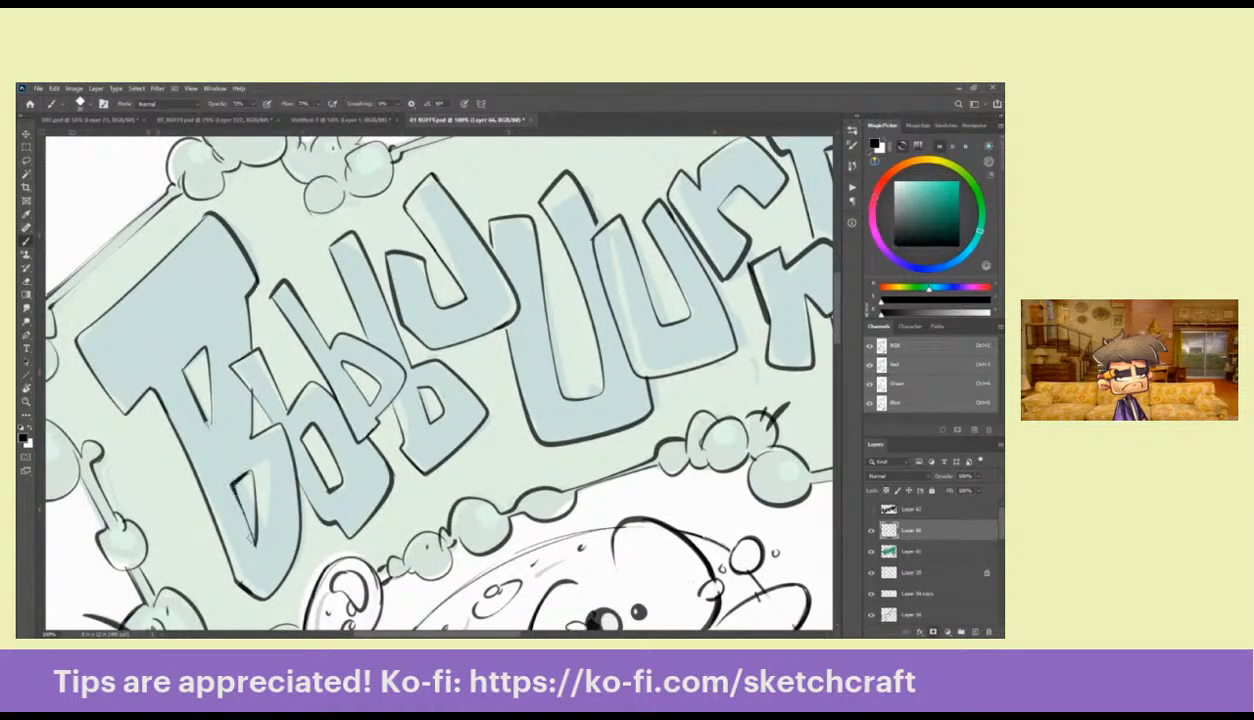
pyautogui.moveTo(250, 532)
pyautogui.mouseDown()
pyautogui.moveTo(268, 382)
pyautogui.moveTo(253, 402)
pyautogui.moveTo(305, 435)
pyautogui.mouseUp()
pyautogui.press('e')
pyautogui.moveTo(255, 365); pyautogui.dragTo(307, 433)
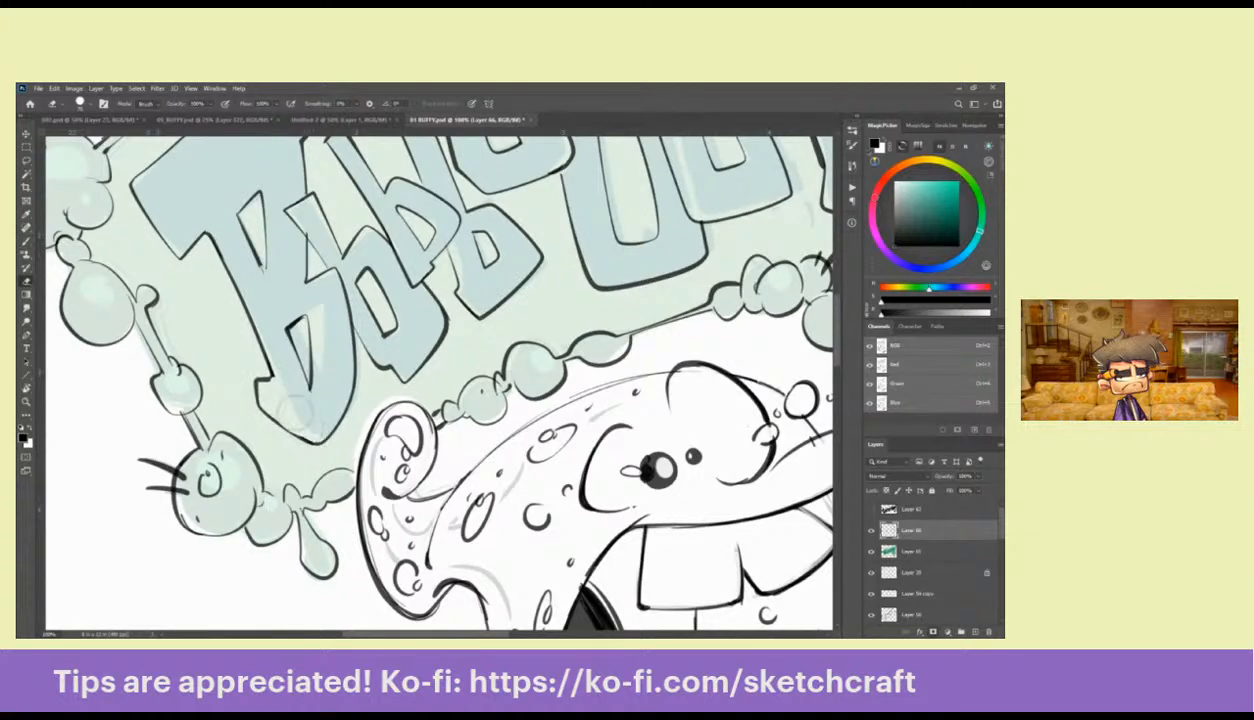
pyautogui.press('b')
pyautogui.moveTo(250, 386); pyautogui.dragTo(300, 434)
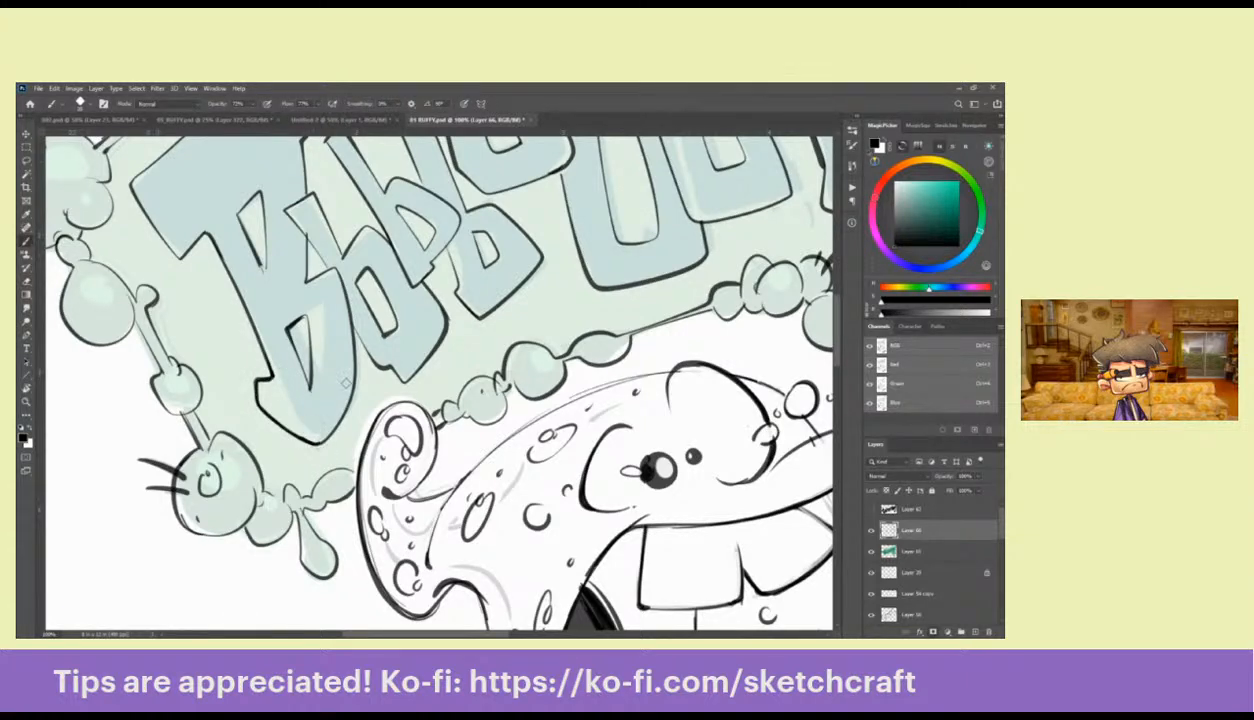
# Touch up the exclamation mark's line work above and below the large P and check the whole page
pyautogui.moveTo(747, 422)
pyautogui.mouseDown()
pyautogui.moveTo(477, 493)
pyautogui.moveTo(412, 563)
pyautogui.mouseUp()
pyautogui.moveTo(645, 400); pyautogui.dragTo(551, 444)
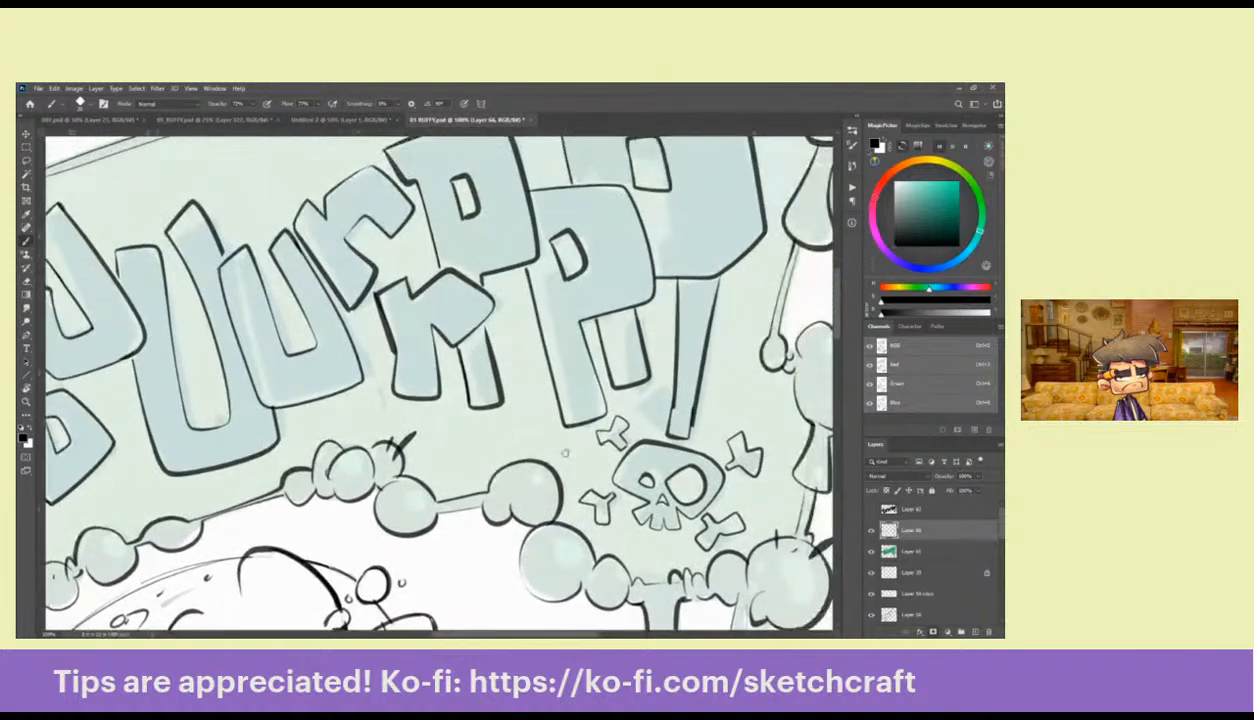
pyautogui.press('e')
pyautogui.press('b')
pyautogui.moveTo(654, 397)
pyautogui.mouseDown()
pyautogui.moveTo(514, 427)
pyautogui.moveTo(497, 415)
pyautogui.moveTo(487, 466)
pyautogui.mouseUp()
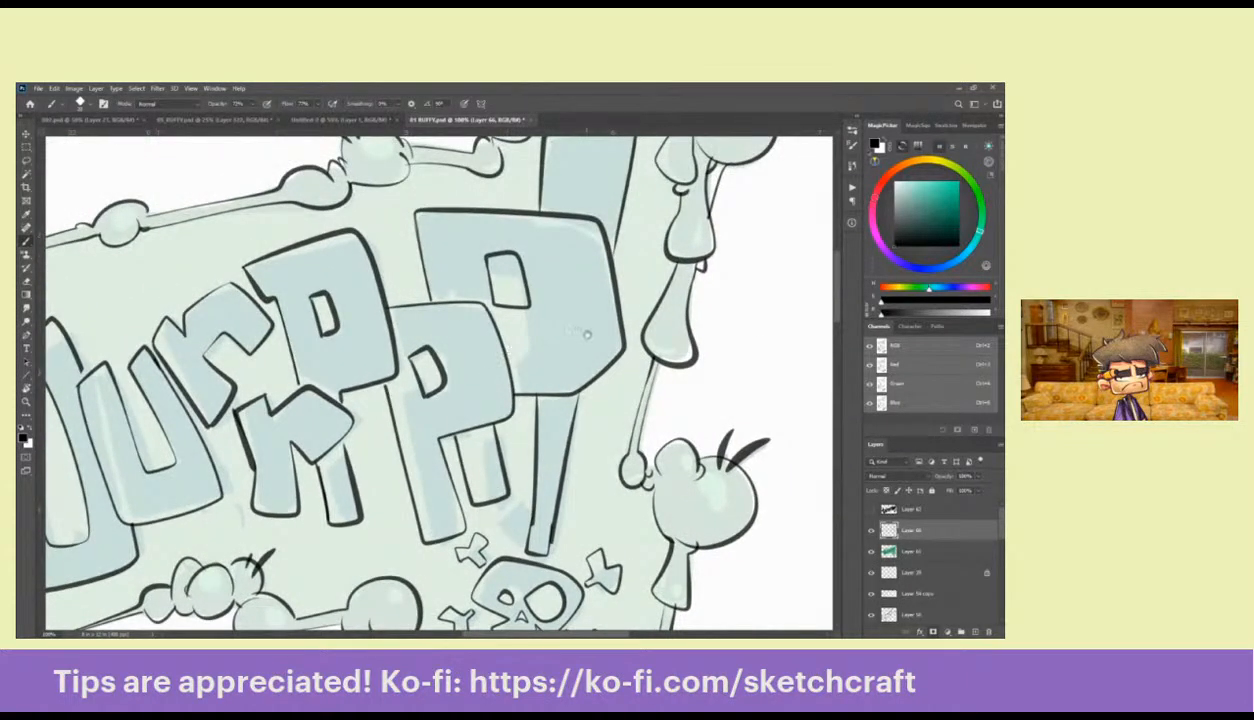
pyautogui.scroll(-2, 550, 465)
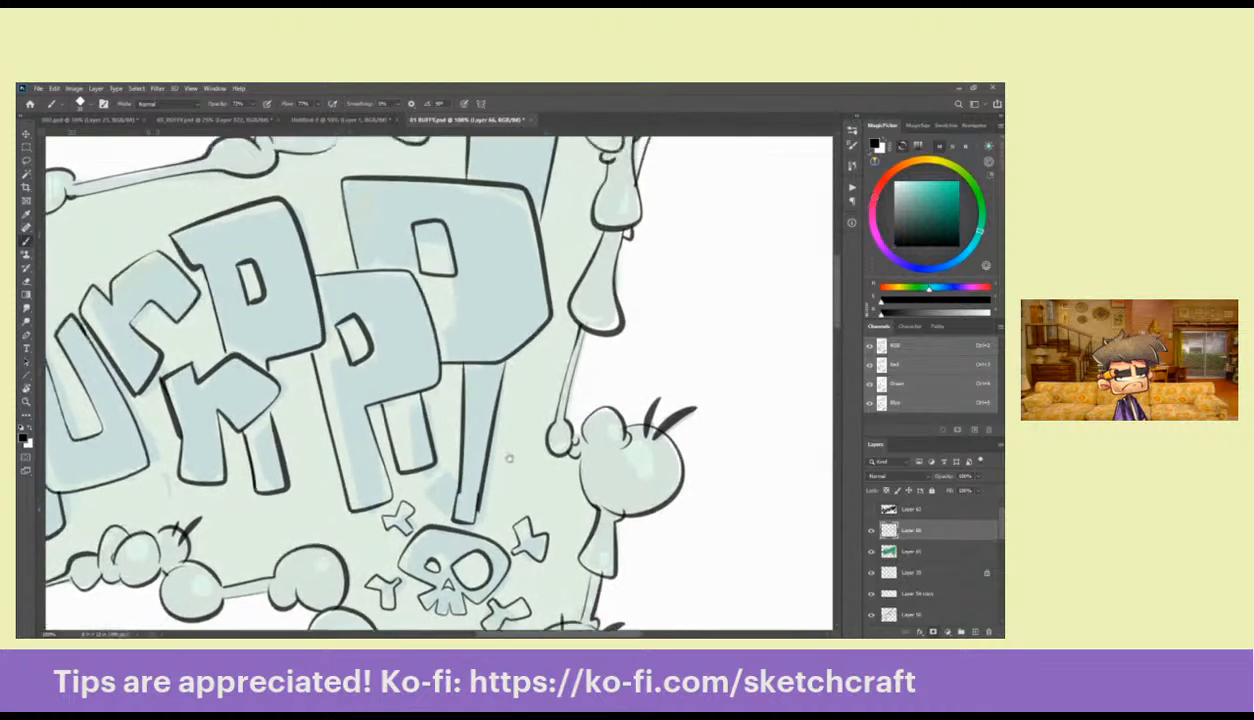
pyautogui.scroll(4, 431, 535)
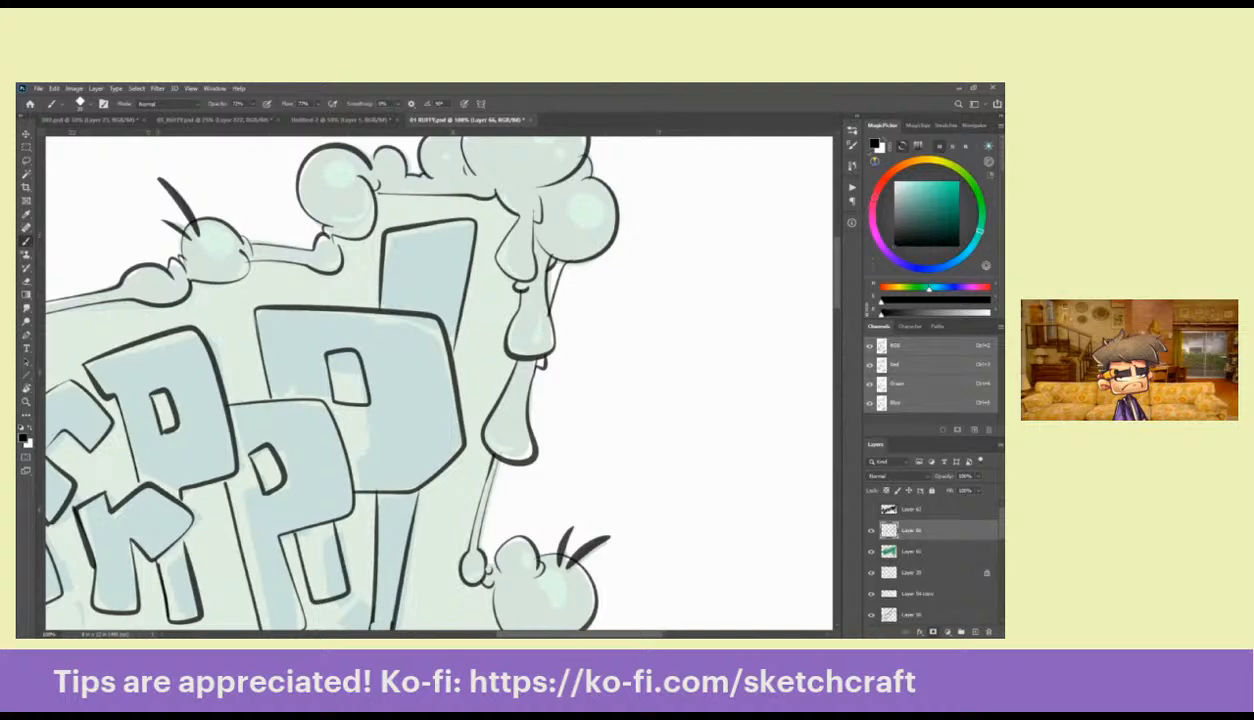
pyautogui.press('z')
pyautogui.keyDown('alt'); pyautogui.click(491, 277); pyautogui.keyUp('alt')
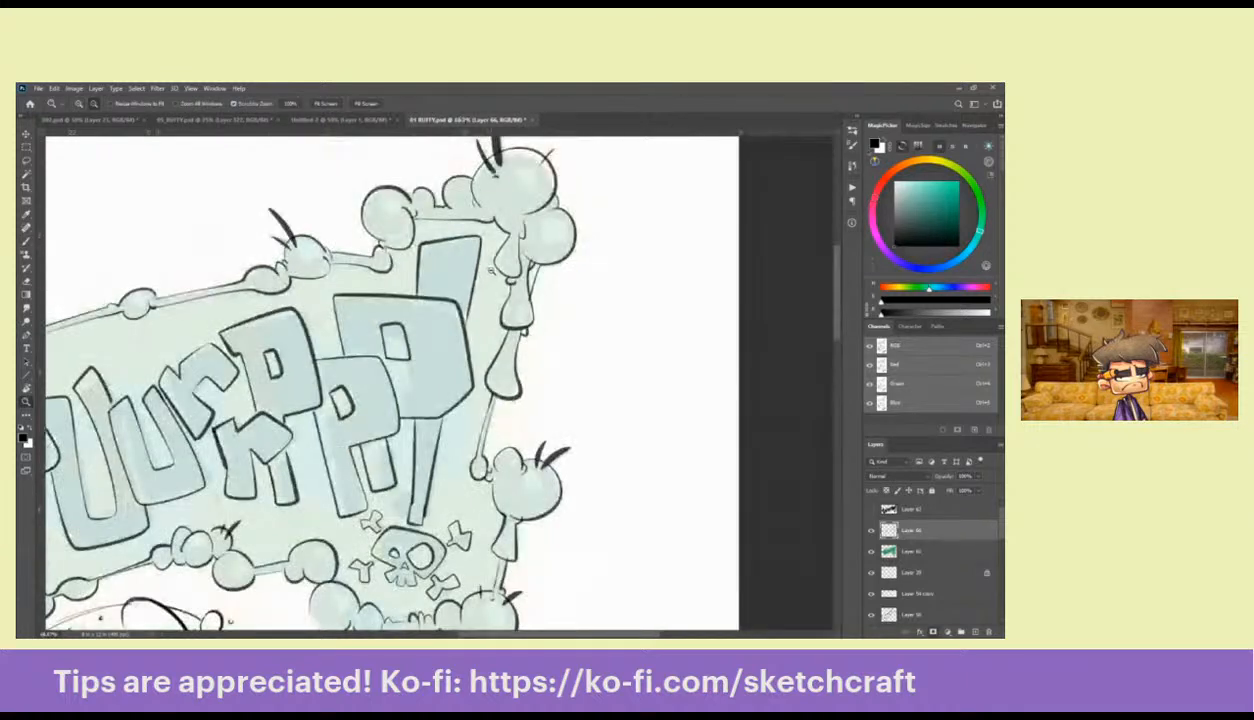
pyautogui.keyDown('alt'); pyautogui.click(491, 277); pyautogui.keyUp('alt')
pyautogui.keyDown('alt'); pyautogui.click(491, 277); pyautogui.keyUp('alt')
pyautogui.keyDown('alt'); pyautogui.click(491, 277); pyautogui.keyUp('alt')
pyautogui.moveTo(489, 276); pyautogui.dragTo(524, 234)
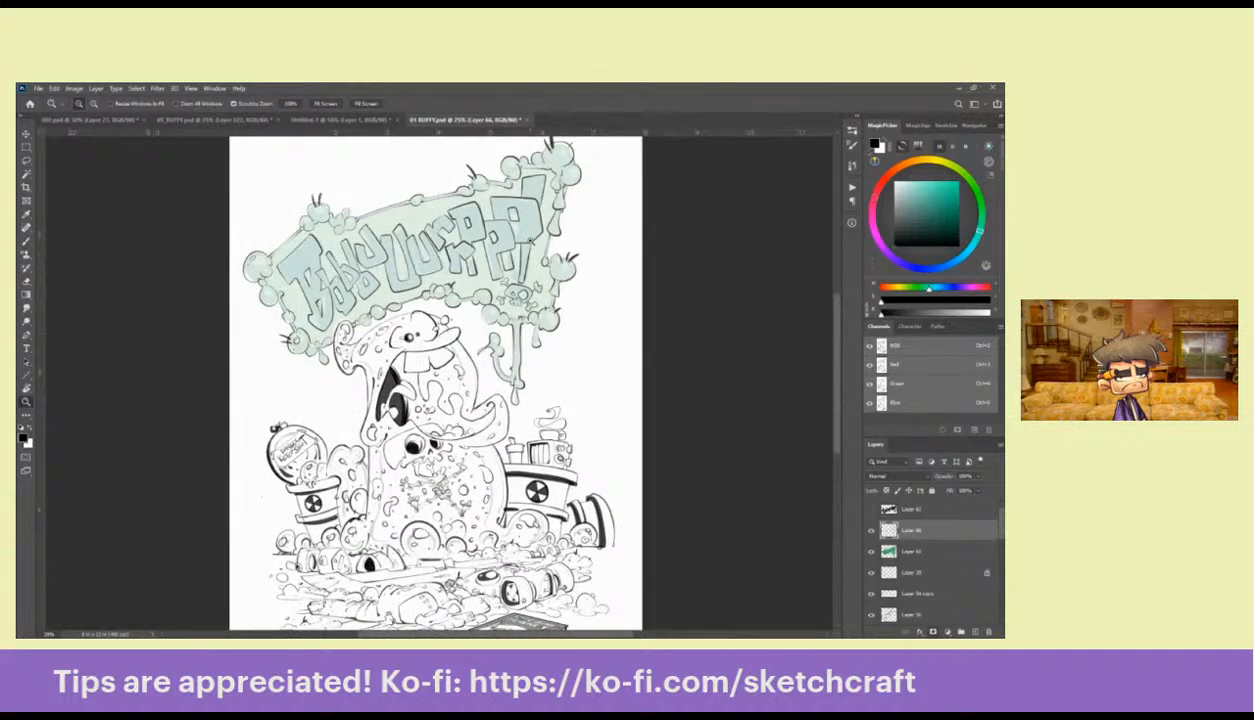
# Re-ink the right outer edge of the last u where it runs down beside the upper r
pyautogui.scroll(4, 431, 213)
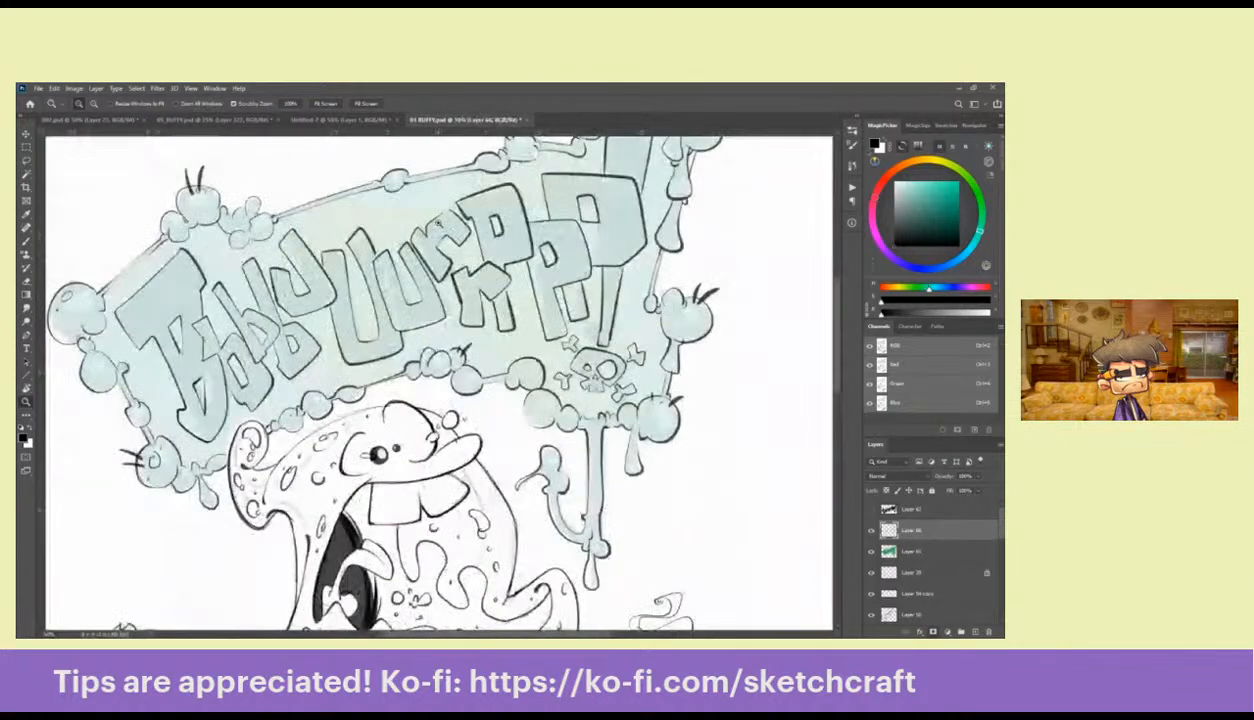
pyautogui.press('b')
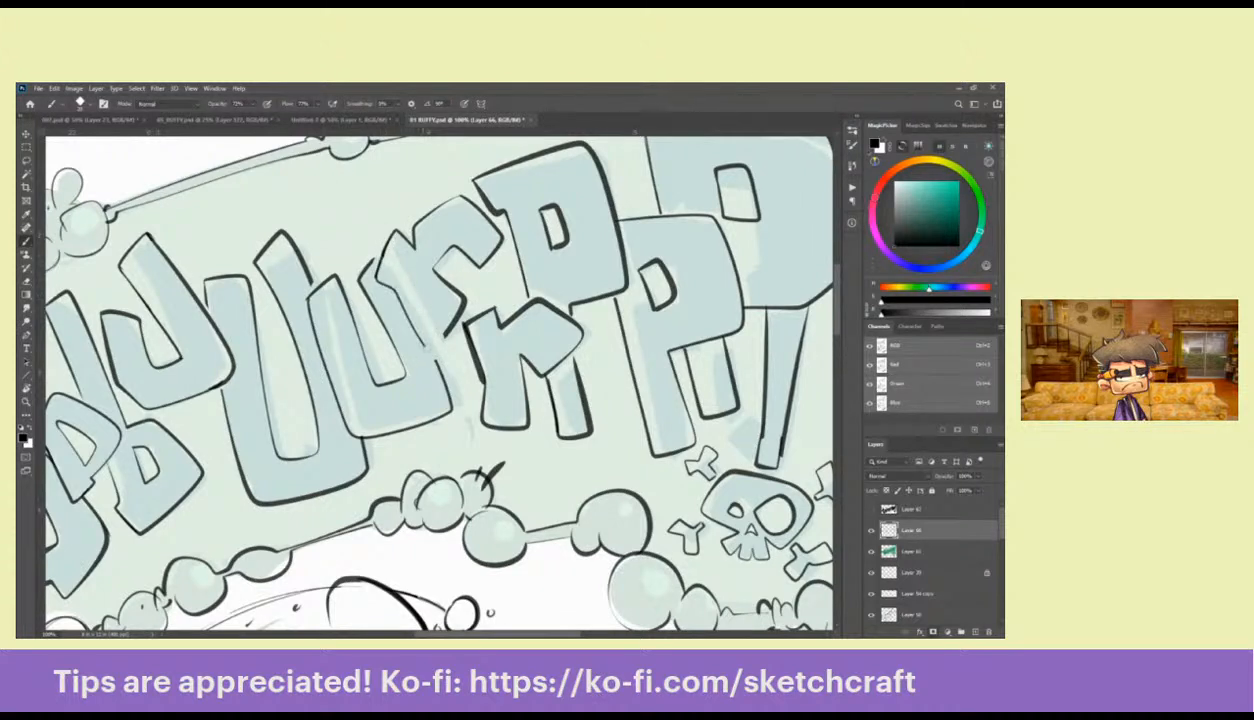
pyautogui.moveTo(370, 252); pyautogui.dragTo(450, 388)
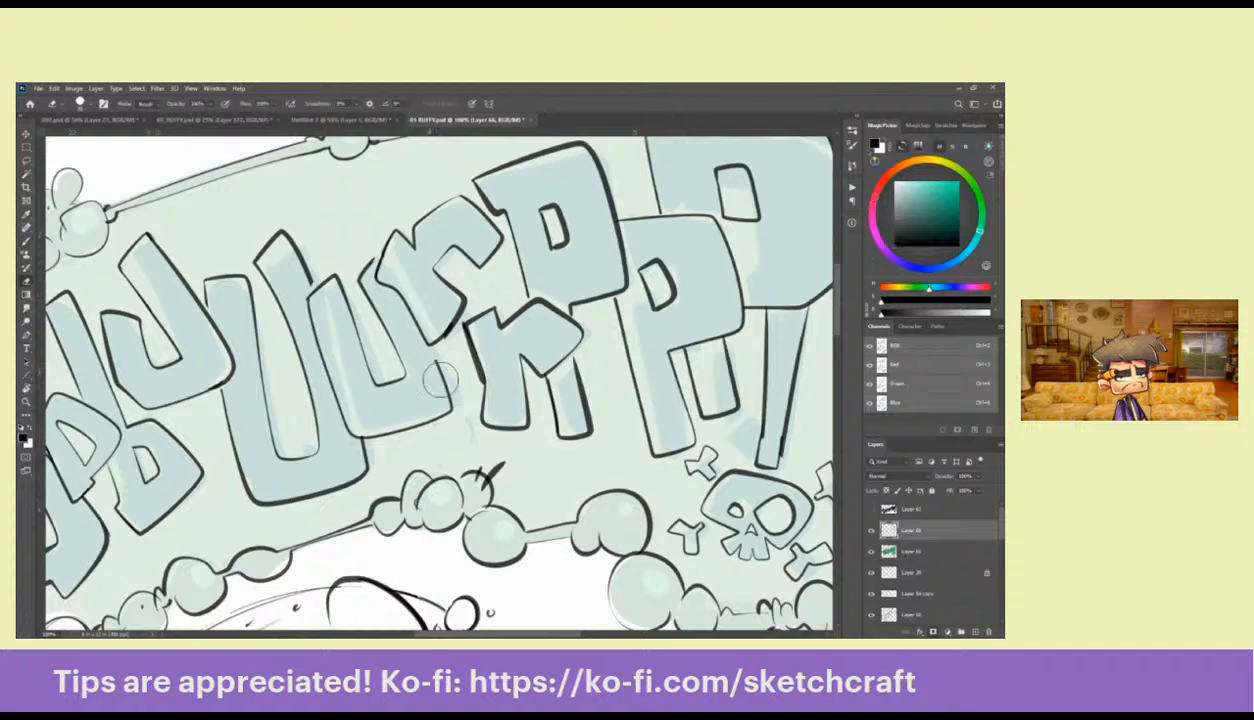
pyautogui.hotkey('ctrl', 'z')
pyautogui.moveTo(433, 342); pyautogui.dragTo(449, 411)
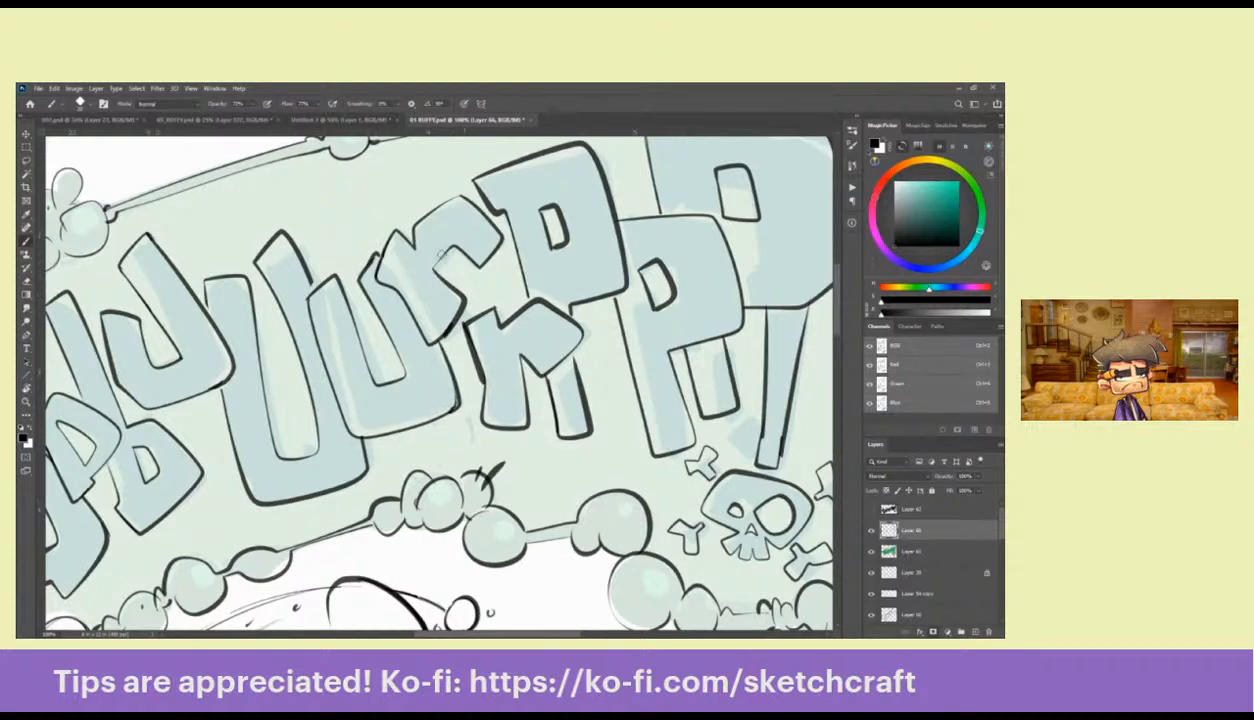
pyautogui.press('z')
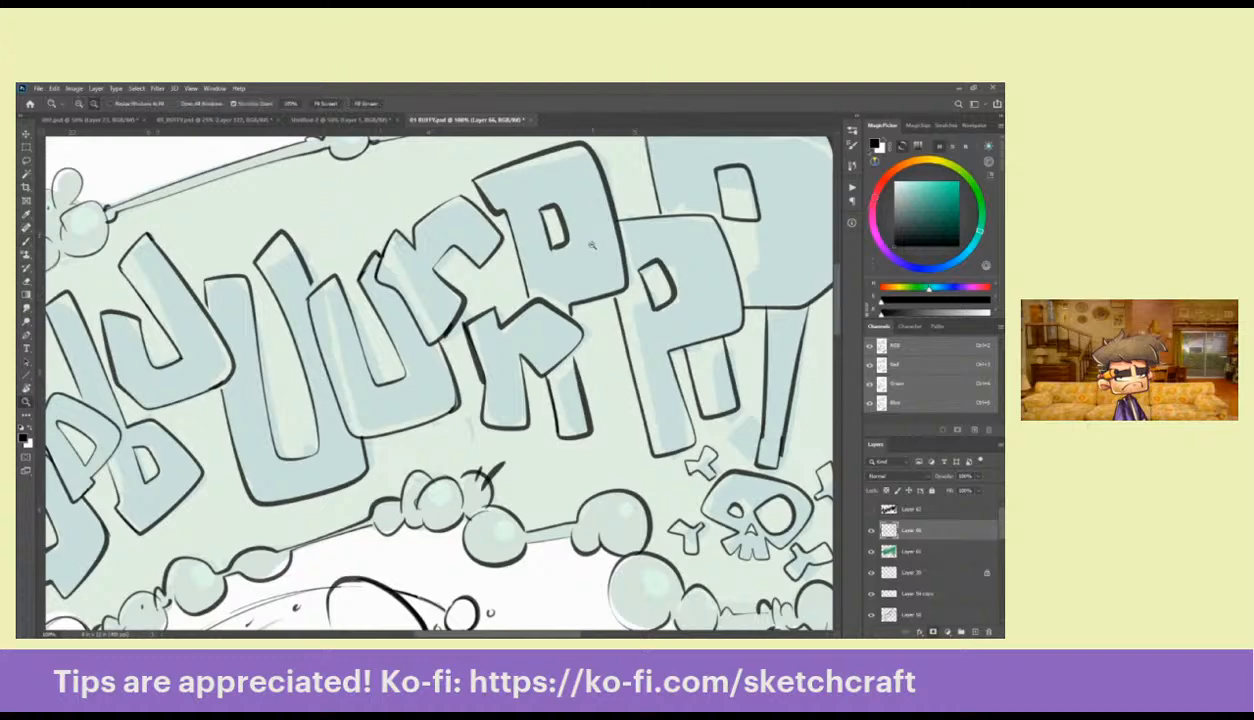
pyautogui.keyDown('alt'); pyautogui.click(591, 244); pyautogui.keyUp('alt')
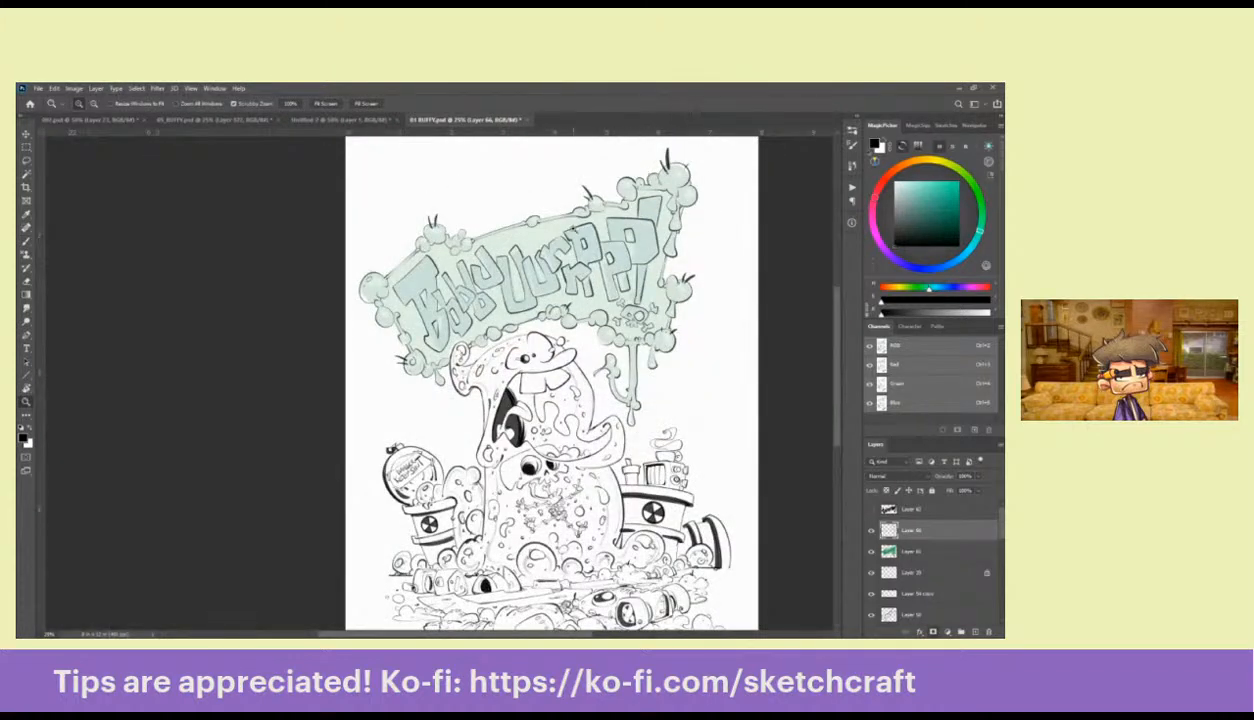
# Ink the upper r's top edge and redraw the end of its arm as a rounded curve
pyautogui.click(571, 232)
pyautogui.click(571, 232)
pyautogui.click(571, 232)
pyautogui.press('b')
pyautogui.press('z')
pyautogui.click(522, 250)
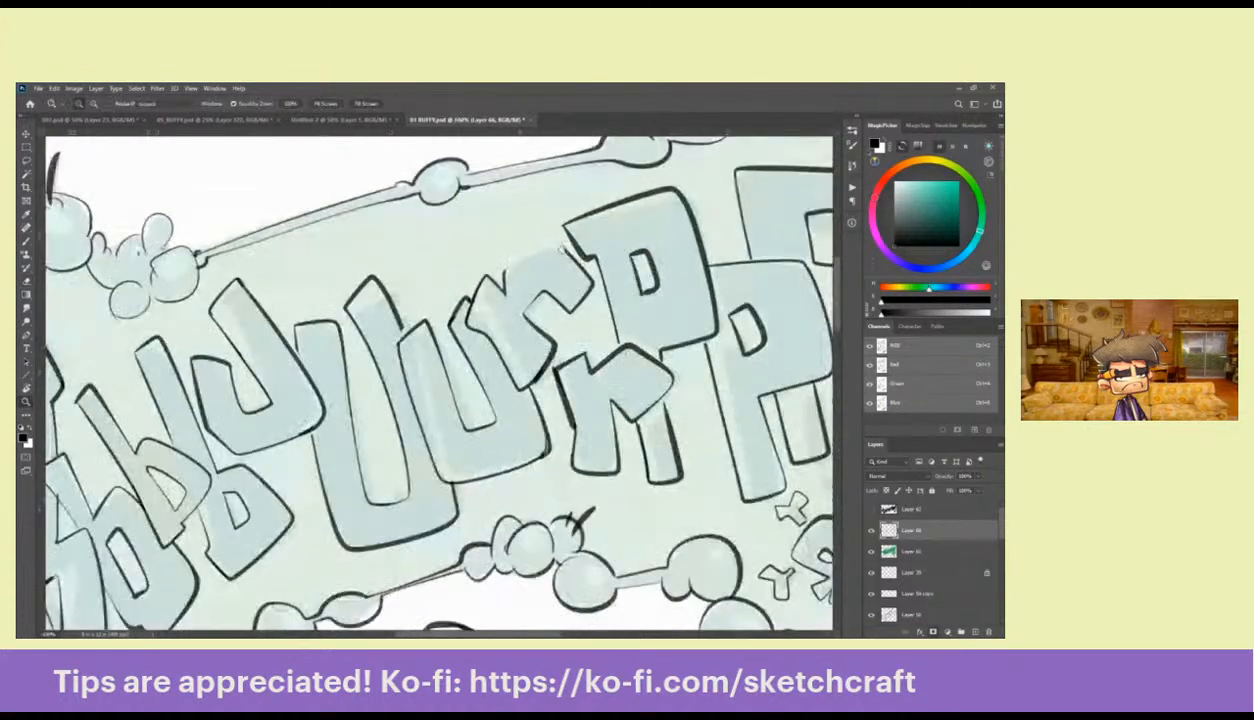
pyautogui.press('b')
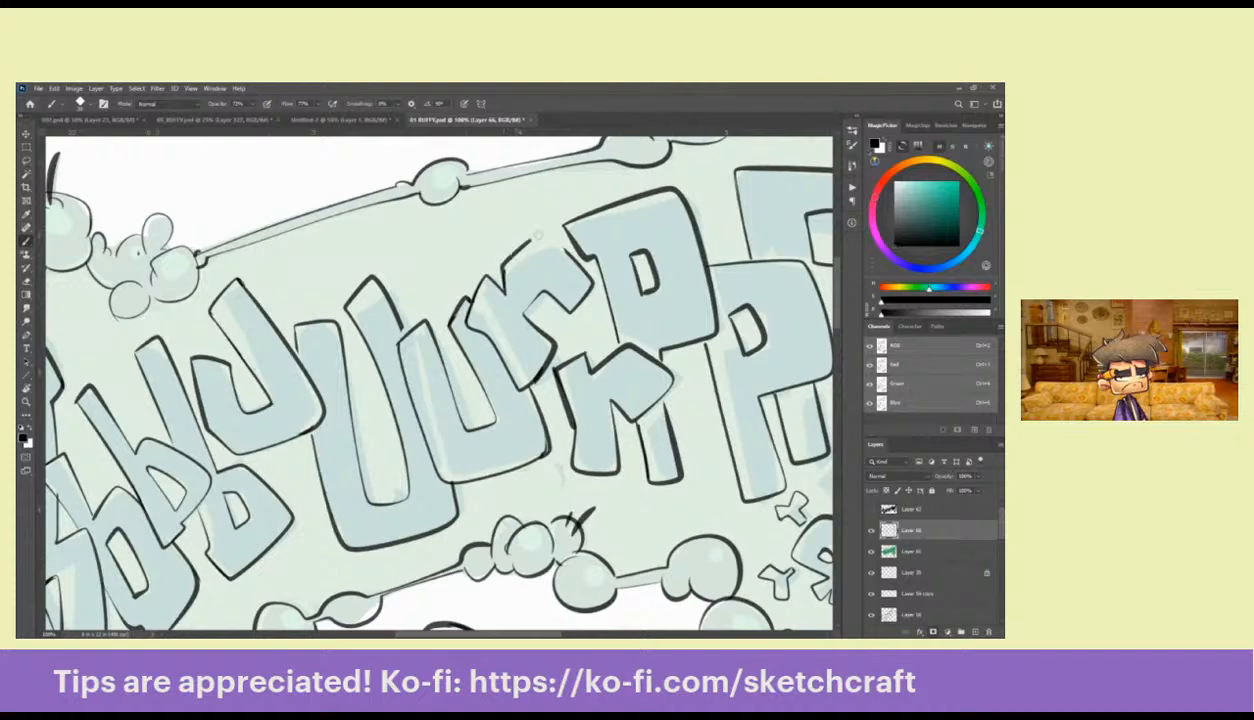
pyautogui.moveTo(537, 235)
pyautogui.mouseDown()
pyautogui.moveTo(556, 246)
pyautogui.moveTo(381, 281)
pyautogui.moveTo(412, 308)
pyautogui.moveTo(378, 342)
pyautogui.mouseUp()
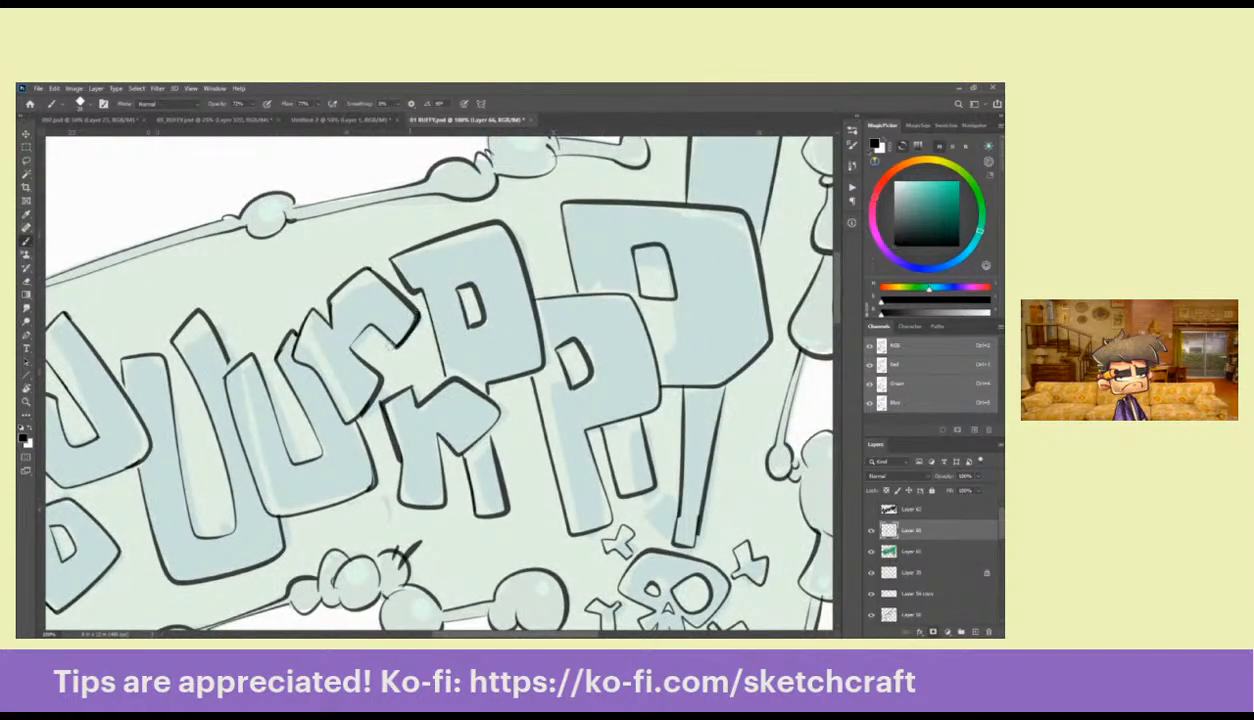
pyautogui.hotkey('ctrl', 'z')
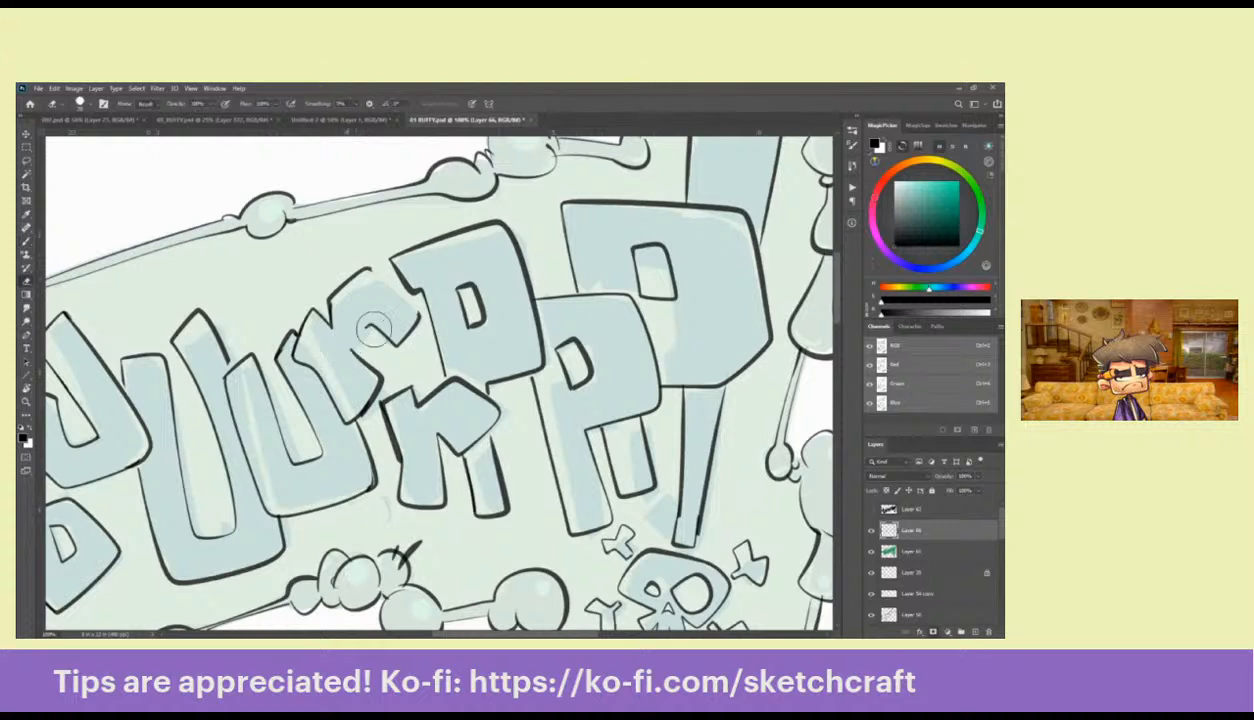
pyautogui.moveTo(344, 350)
pyautogui.mouseDown()
pyautogui.moveTo(390, 330)
pyautogui.moveTo(379, 269)
pyautogui.mouseUp()
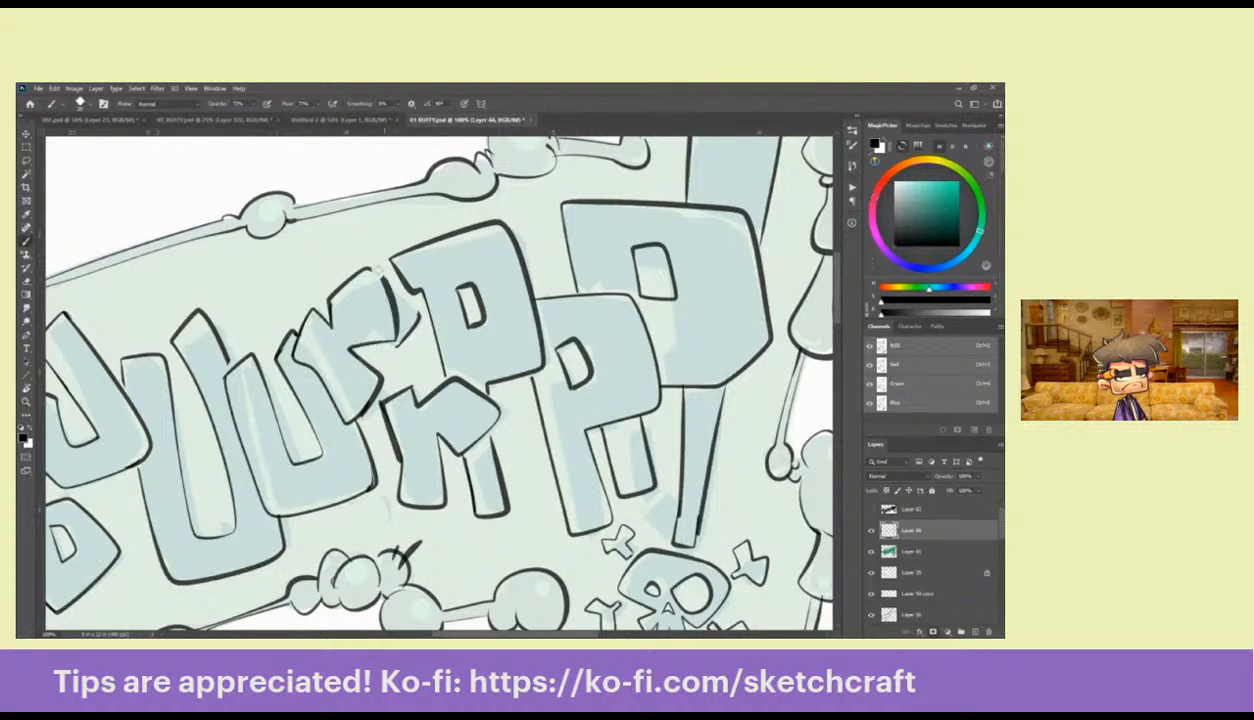
# Erase the leftover lines between the upper r and the first P, and redraw the P's upper-left corner and notched left edge
pyautogui.press('e')
pyautogui.moveTo(416, 312); pyautogui.dragTo(397, 350)
pyautogui.press('b')
pyautogui.press('e')
pyautogui.moveTo(389, 256); pyautogui.dragTo(416, 310)
pyautogui.press('b')
pyautogui.hotkey('ctrl', 'z')
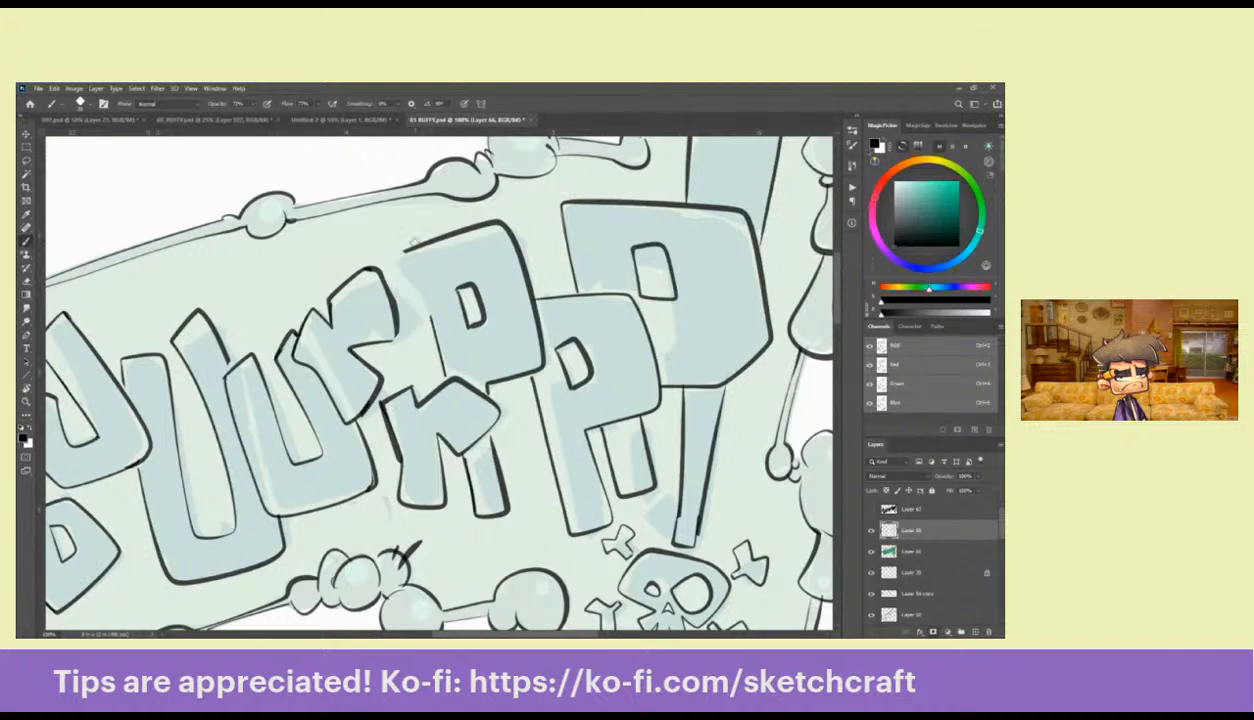
pyautogui.moveTo(414, 237)
pyautogui.mouseDown()
pyautogui.moveTo(382, 258)
pyautogui.moveTo(432, 368)
pyautogui.mouseUp()
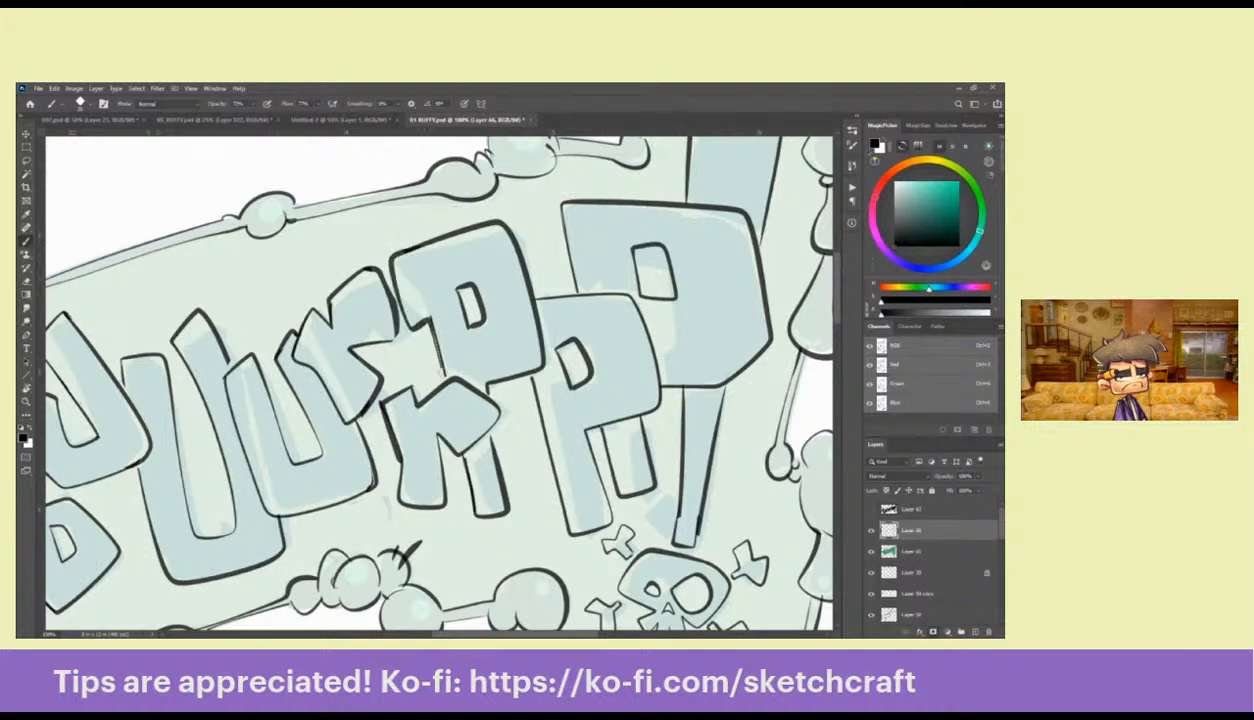
pyautogui.moveTo(453, 326)
pyautogui.mouseDown()
pyautogui.moveTo(452, 258)
pyautogui.moveTo(458, 320)
pyautogui.mouseUp()
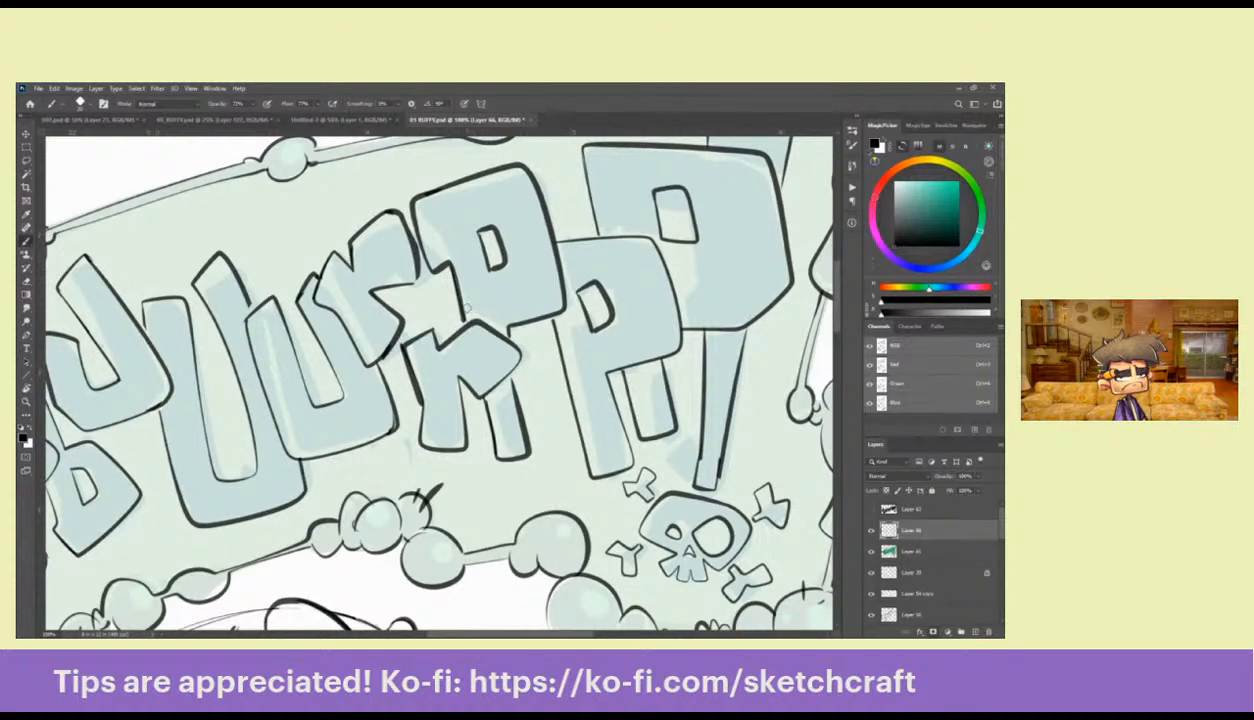
# Strengthen the lower r's leg outline and check the lettering on the whole page
pyautogui.moveTo(476, 392); pyautogui.dragTo(490, 455)
pyautogui.moveTo(580, 352); pyautogui.dragTo(505, 412)
pyautogui.press('z')
pyautogui.keyDown('alt'); pyautogui.click(502, 309); pyautogui.keyUp('alt')
pyautogui.keyDown('alt'); pyautogui.click(502, 309); pyautogui.keyUp('alt')
pyautogui.keyDown('alt'); pyautogui.click(502, 309); pyautogui.keyUp('alt')
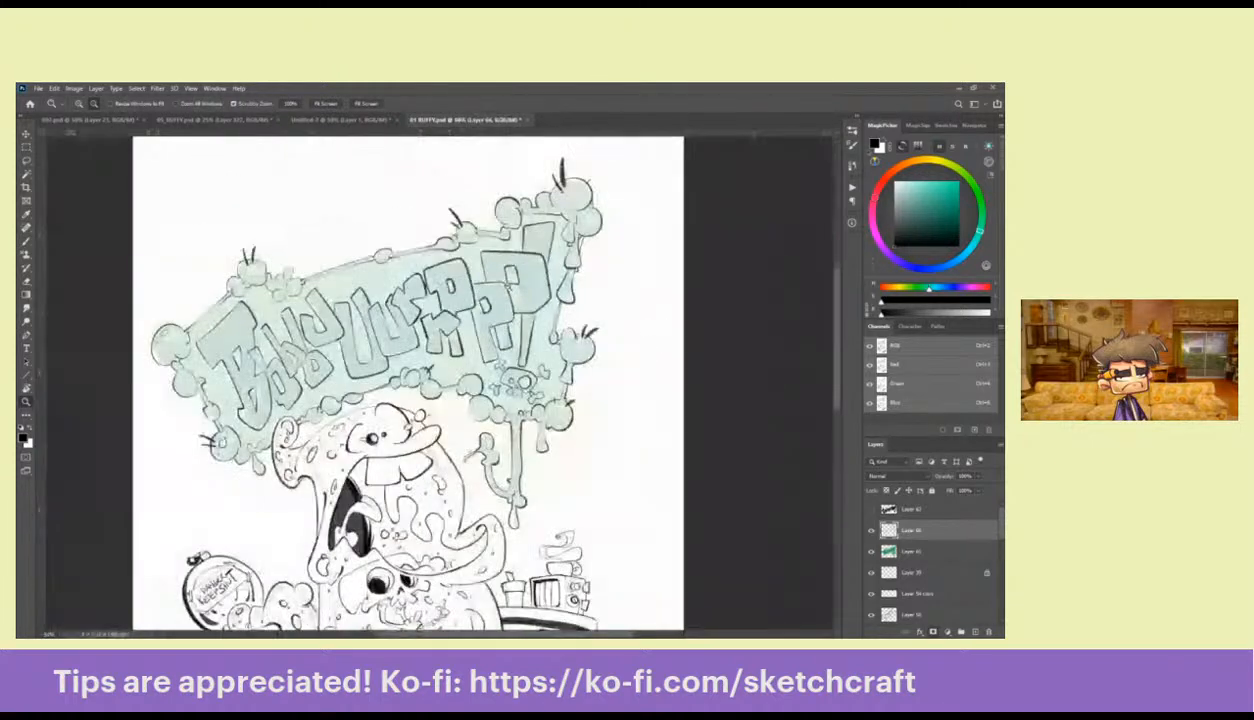
pyautogui.keyDown('alt'); pyautogui.click(502, 308); pyautogui.keyUp('alt')
pyautogui.keyDown('alt'); pyautogui.click(502, 308); pyautogui.keyUp('alt')
# Redraw the large P's left edge with a stepped notch and ink the middle P's upper-left corner
pyautogui.click(452, 245)
pyautogui.click(452, 245)
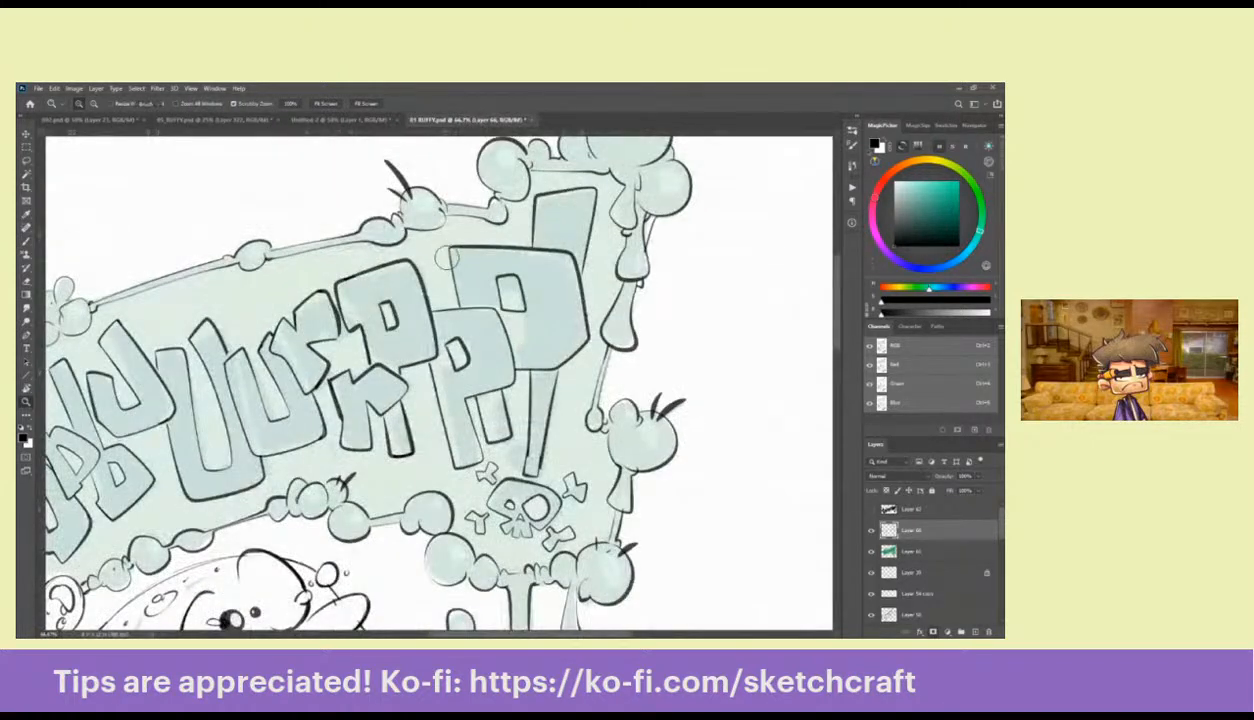
pyautogui.click(452, 244)
pyautogui.press('b')
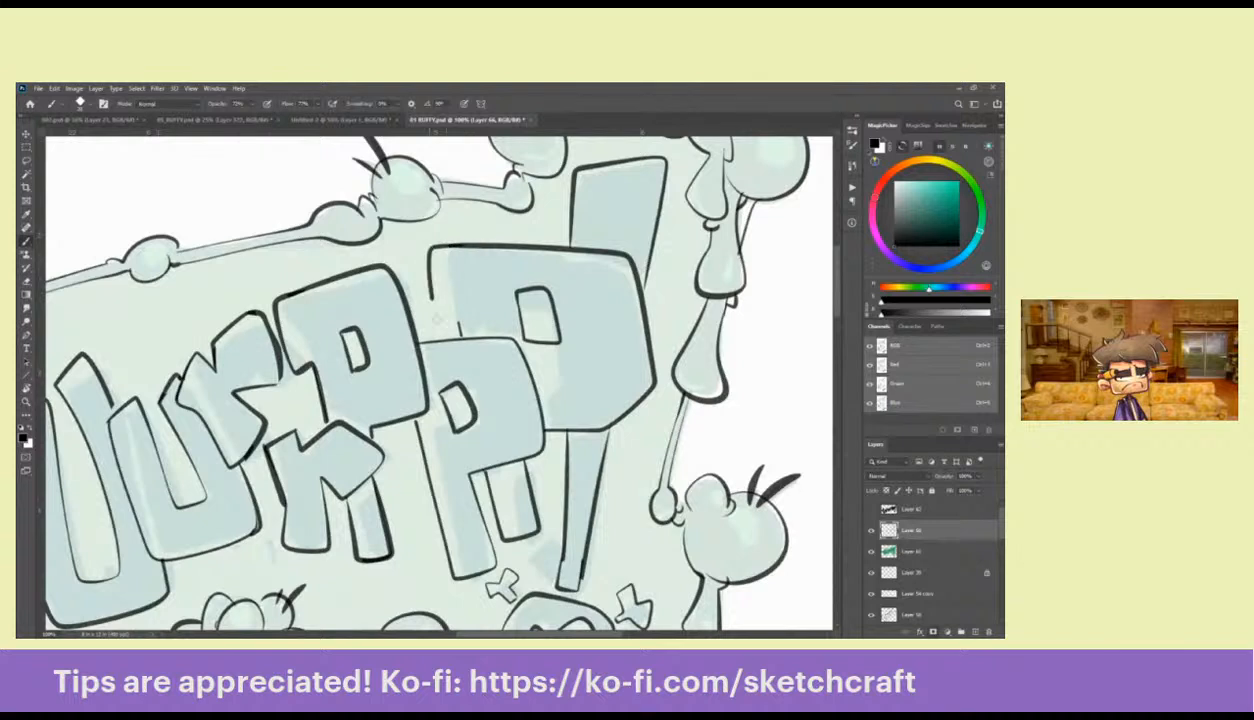
pyautogui.moveTo(429, 249)
pyautogui.mouseDown()
pyautogui.moveTo(441, 327)
pyautogui.moveTo(479, 300)
pyautogui.moveTo(426, 298)
pyautogui.moveTo(412, 330)
pyautogui.mouseUp()
pyautogui.hotkey('ctrl', 'z')
pyautogui.moveTo(466, 294)
pyautogui.mouseDown()
pyautogui.moveTo(436, 295)
pyautogui.moveTo(411, 358)
pyautogui.mouseUp()
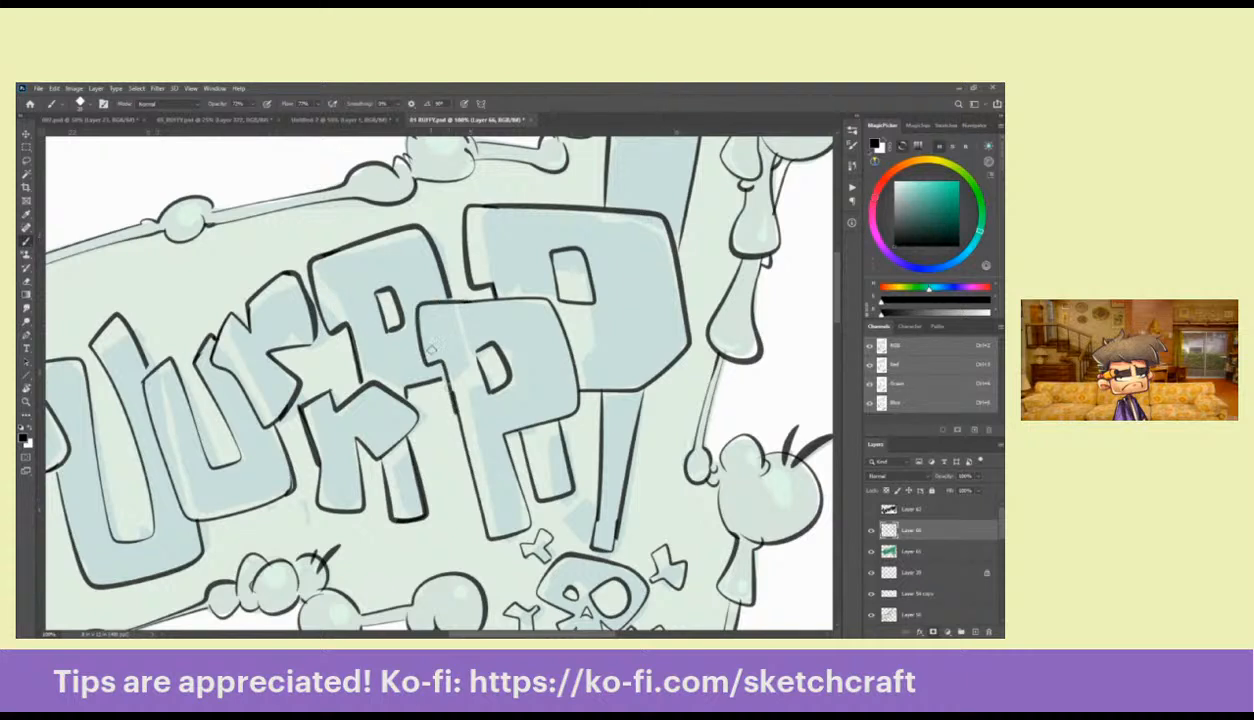
# Erase the stray line work beside the middle P's stem and check the whole sign
pyautogui.press('e')
pyautogui.moveTo(453, 406)
pyautogui.mouseDown()
pyautogui.moveTo(448, 391)
pyautogui.moveTo(455, 414)
pyautogui.mouseUp()
pyautogui.press('b')
pyautogui.press('z')
pyautogui.keyDown('alt'); pyautogui.click(627, 190); pyautogui.keyUp('alt')
pyautogui.keyDown('alt'); pyautogui.click(627, 192); pyautogui.keyUp('alt')
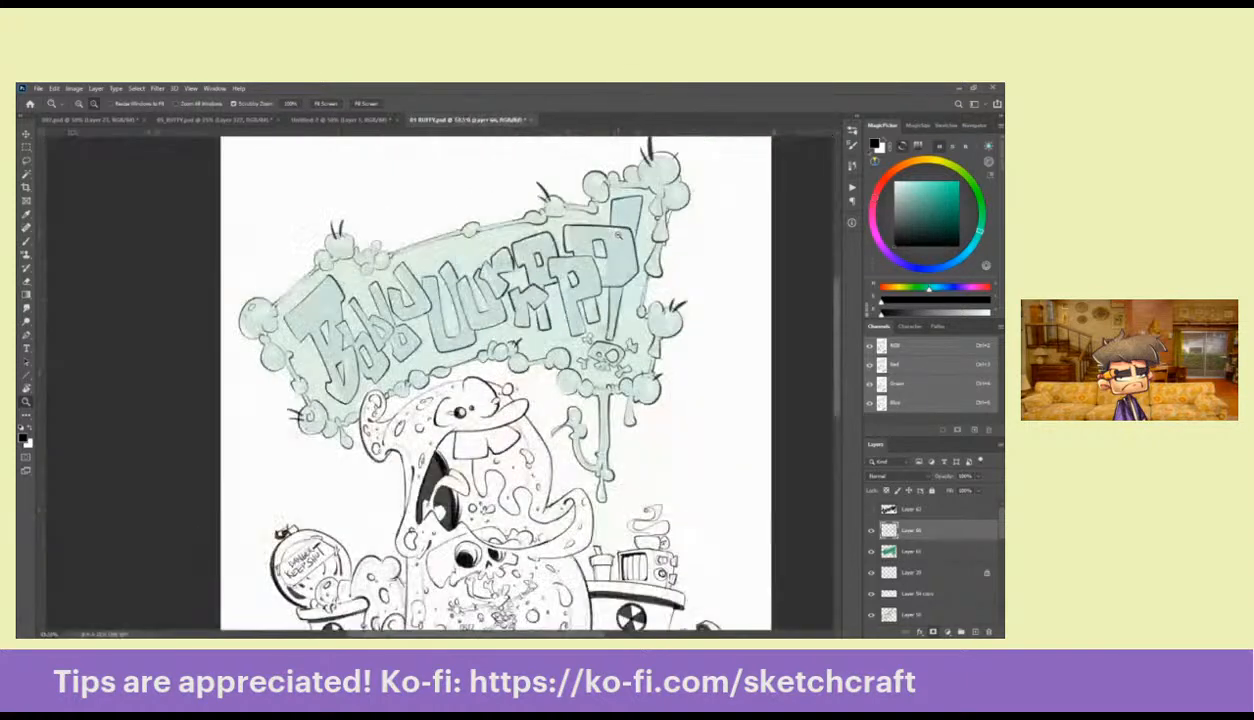
pyautogui.keyDown('alt'); pyautogui.click(620, 214); pyautogui.keyUp('alt')
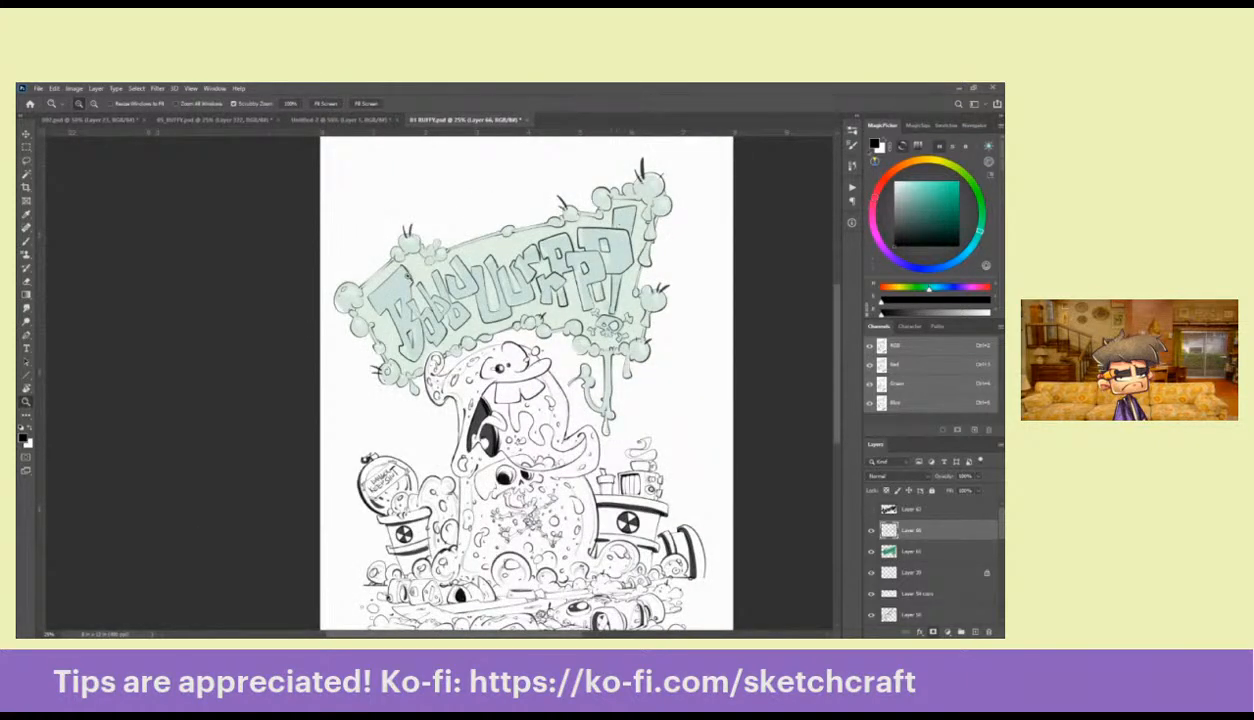
# Redraw the big B's upper right edge as a heavier curve and erase the overlap at the first small b
pyautogui.moveTo(396, 270); pyautogui.dragTo(409, 273)
pyautogui.press('b')
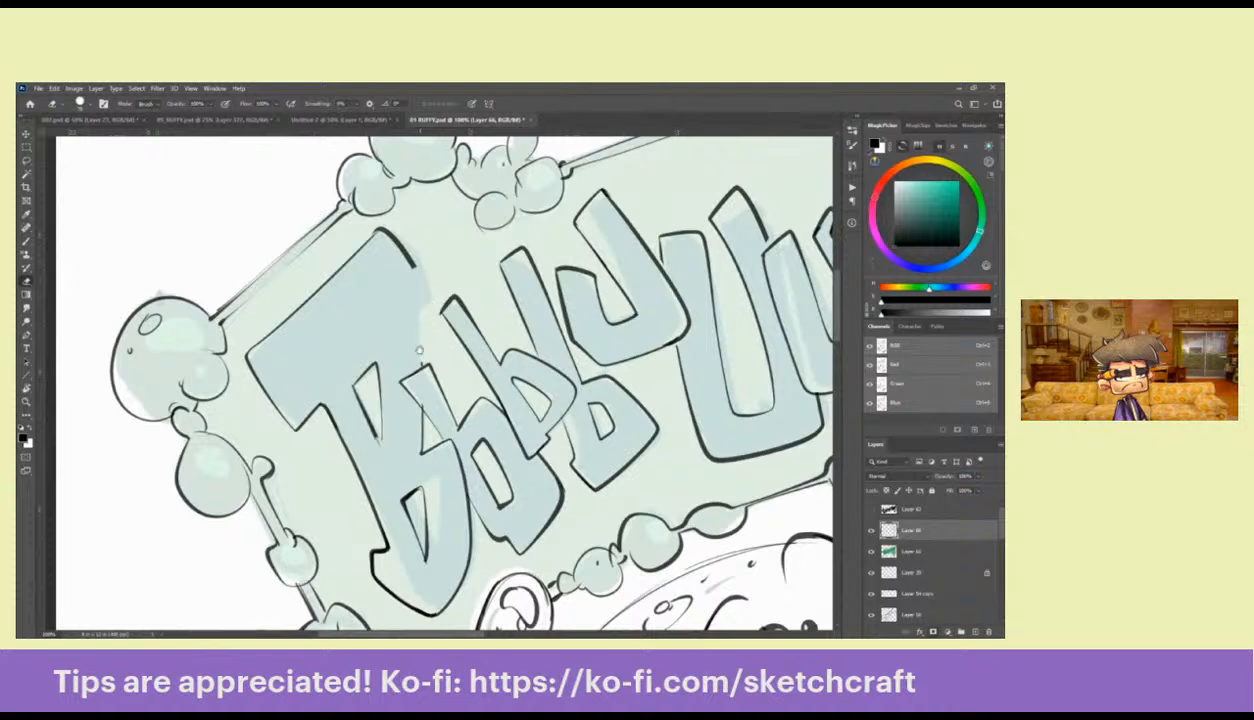
pyautogui.moveTo(411, 340); pyautogui.dragTo(413, 298)
pyautogui.moveTo(388, 194)
pyautogui.mouseDown()
pyautogui.moveTo(420, 262)
pyautogui.moveTo(410, 316)
pyautogui.mouseUp()
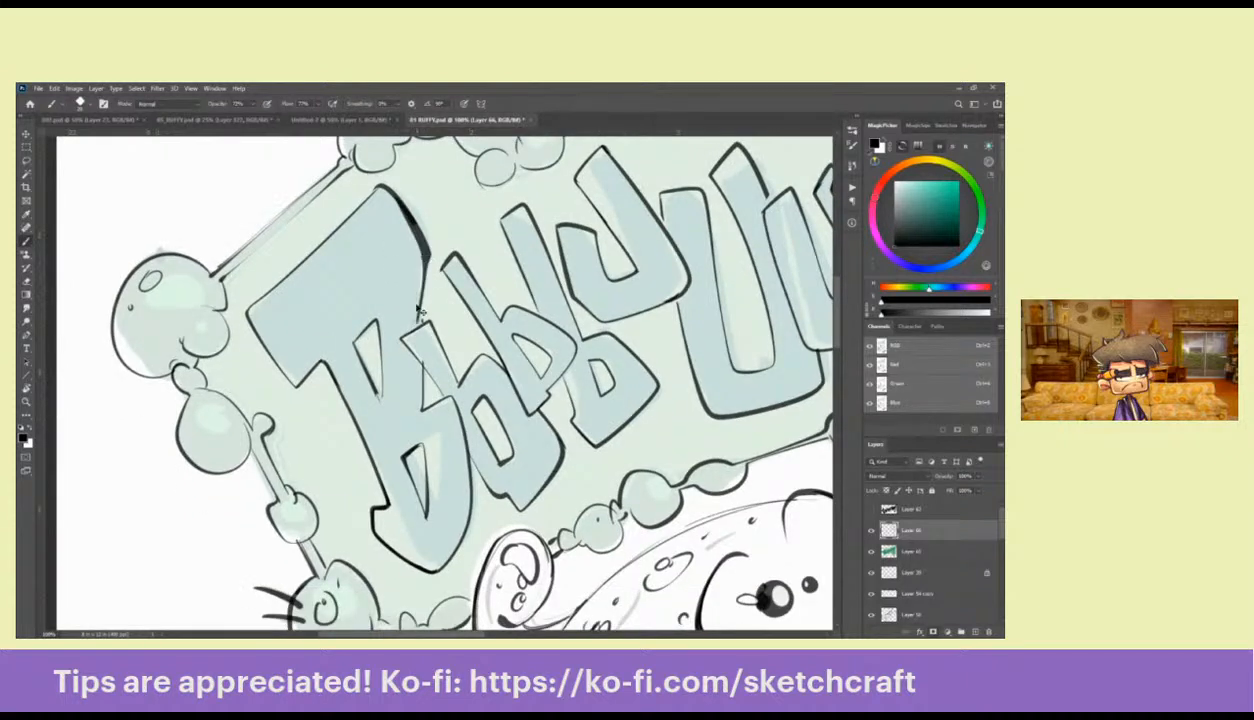
pyautogui.hotkey('ctrl', 'z')
pyautogui.moveTo(378, 182)
pyautogui.mouseDown()
pyautogui.moveTo(422, 276)
pyautogui.moveTo(410, 318)
pyautogui.mouseUp()
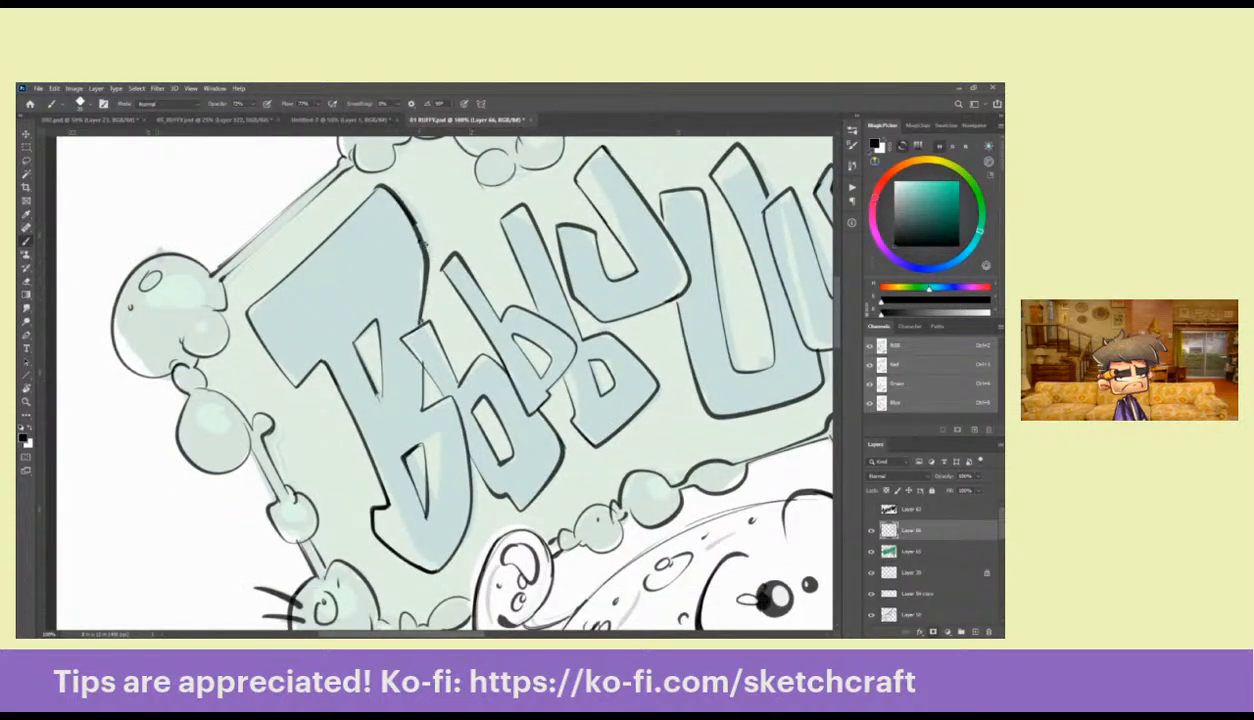
pyautogui.hotkey('ctrl', 'z')
pyautogui.moveTo(392, 200)
pyautogui.mouseDown()
pyautogui.moveTo(418, 312)
pyautogui.moveTo(413, 398)
pyautogui.mouseUp()
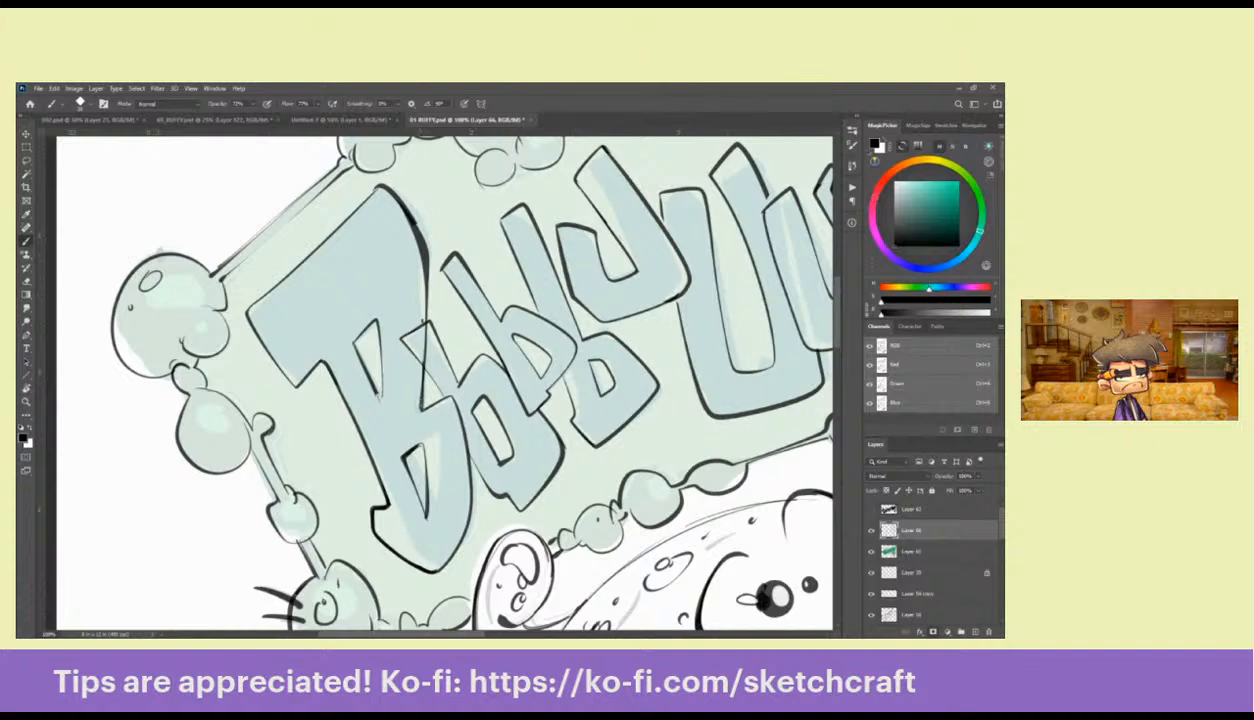
pyautogui.press('e')
pyautogui.moveTo(425, 332)
pyautogui.mouseDown()
pyautogui.moveTo(422, 358)
pyautogui.moveTo(420, 336)
pyautogui.moveTo(513, 338)
pyautogui.mouseUp()
pyautogui.press('b')
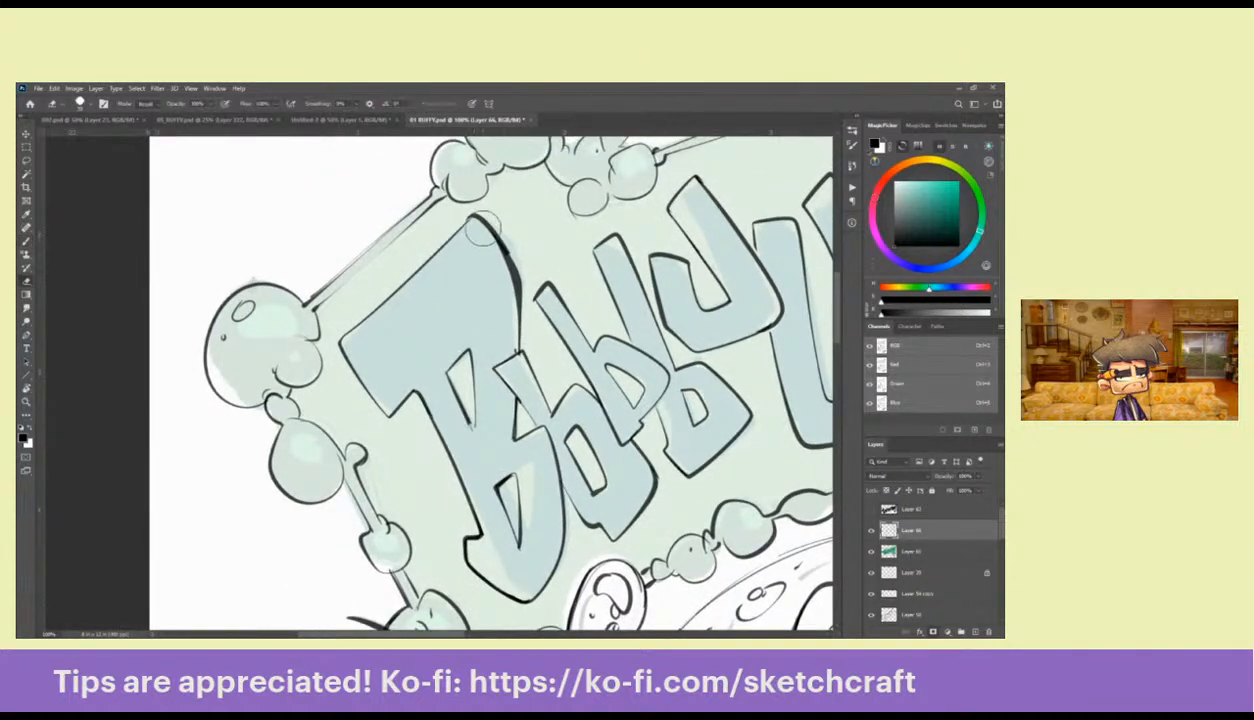
# Clean up the big B's top edge and re-ink it and the left corner with a thicker line
pyautogui.moveTo(481, 230); pyautogui.dragTo(335, 342)
pyautogui.press('b')
pyautogui.moveTo(488, 232)
pyautogui.mouseDown()
pyautogui.moveTo(452, 212)
pyautogui.moveTo(340, 320)
pyautogui.moveTo(330, 342)
pyautogui.moveTo(383, 412)
pyautogui.moveTo(408, 378)
pyautogui.mouseUp()
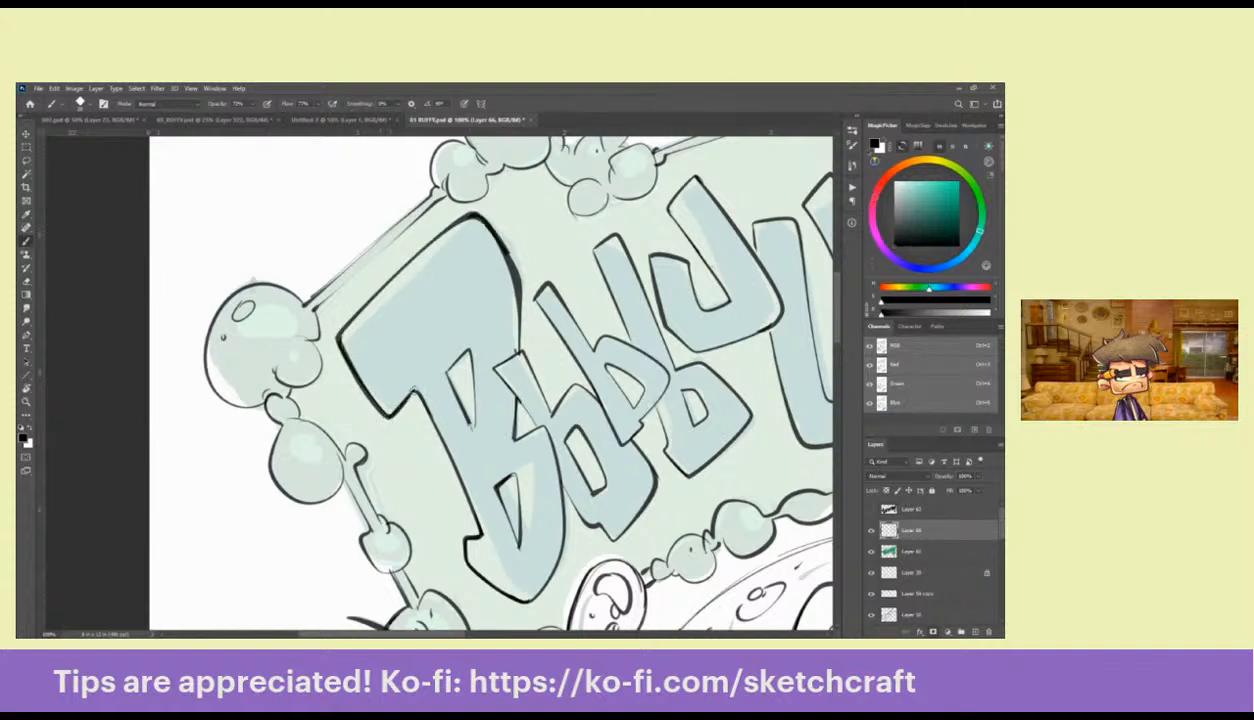
pyautogui.hscroll(3, 583, 378)
pyautogui.scroll(-1, 600, 388)
# Erase and re-ink the notched foot at the big B's lower left, and check the whole page
pyautogui.press('e')
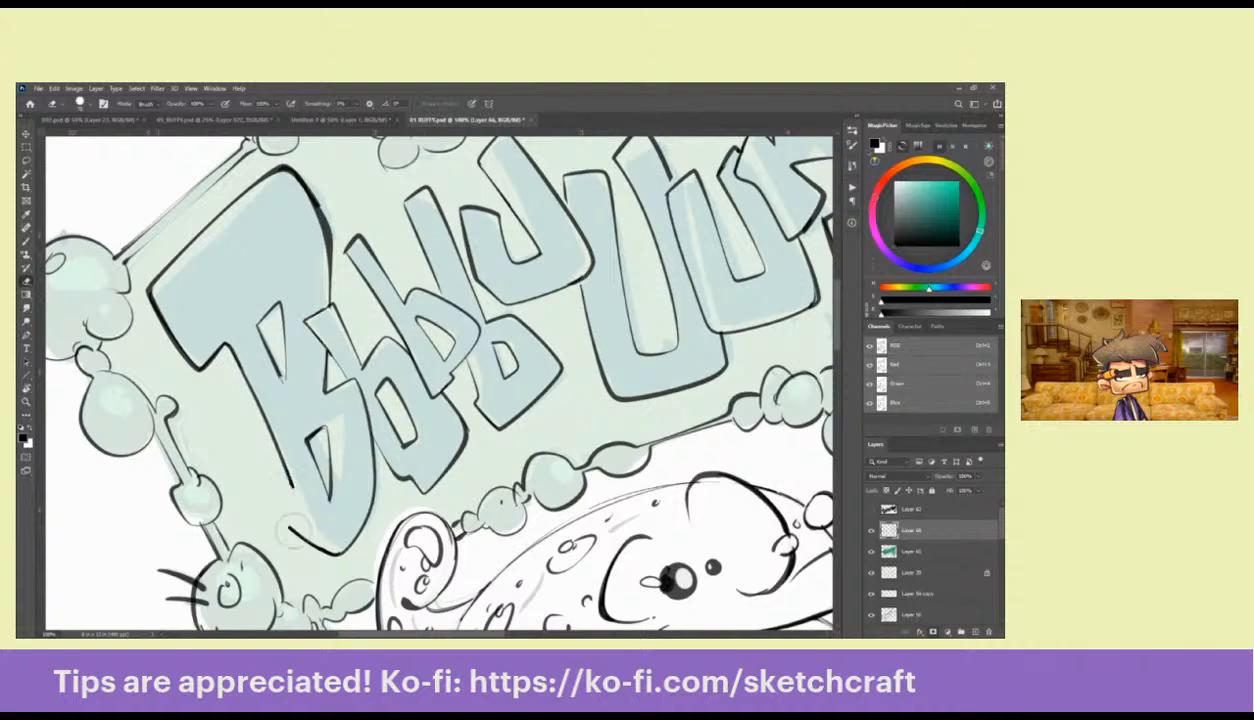
pyautogui.moveTo(276, 490)
pyautogui.mouseDown()
pyautogui.moveTo(262, 372)
pyautogui.moveTo(292, 426)
pyautogui.moveTo(318, 438)
pyautogui.mouseUp()
pyautogui.press('b')
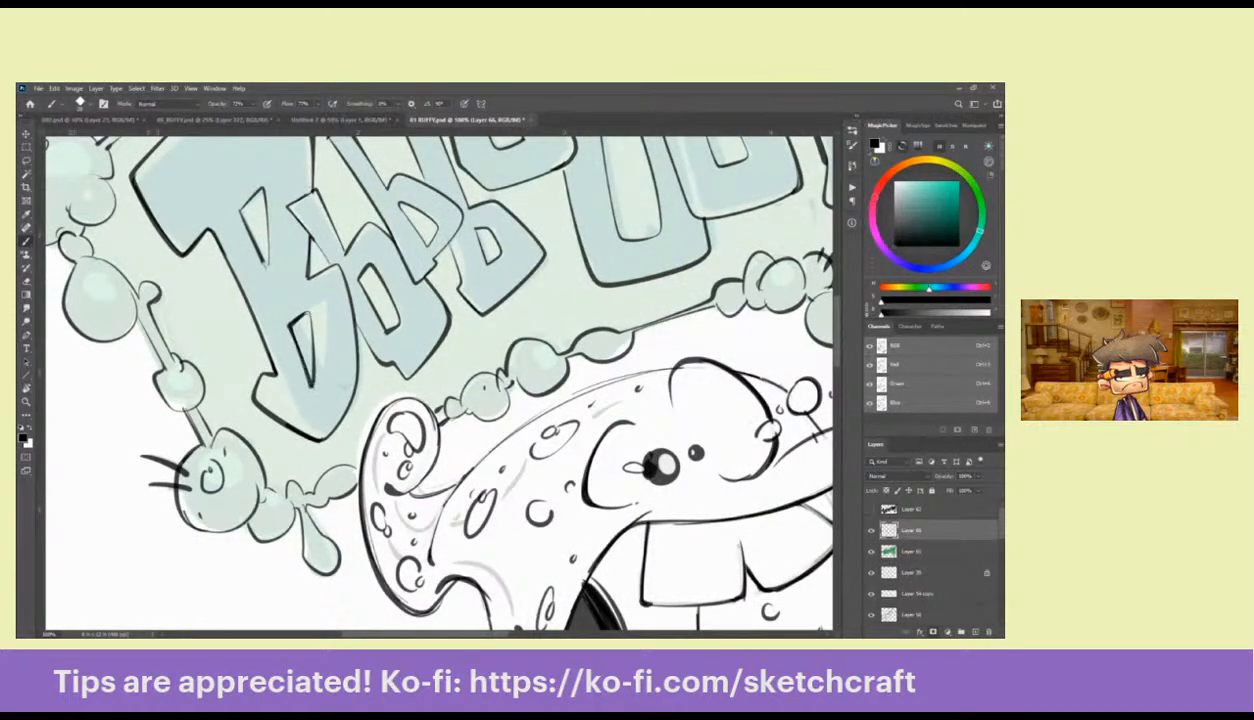
pyautogui.moveTo(735, 365); pyautogui.dragTo(395, 547)
pyautogui.keyDown('alt'); pyautogui.click(590, 428); pyautogui.keyUp('alt')
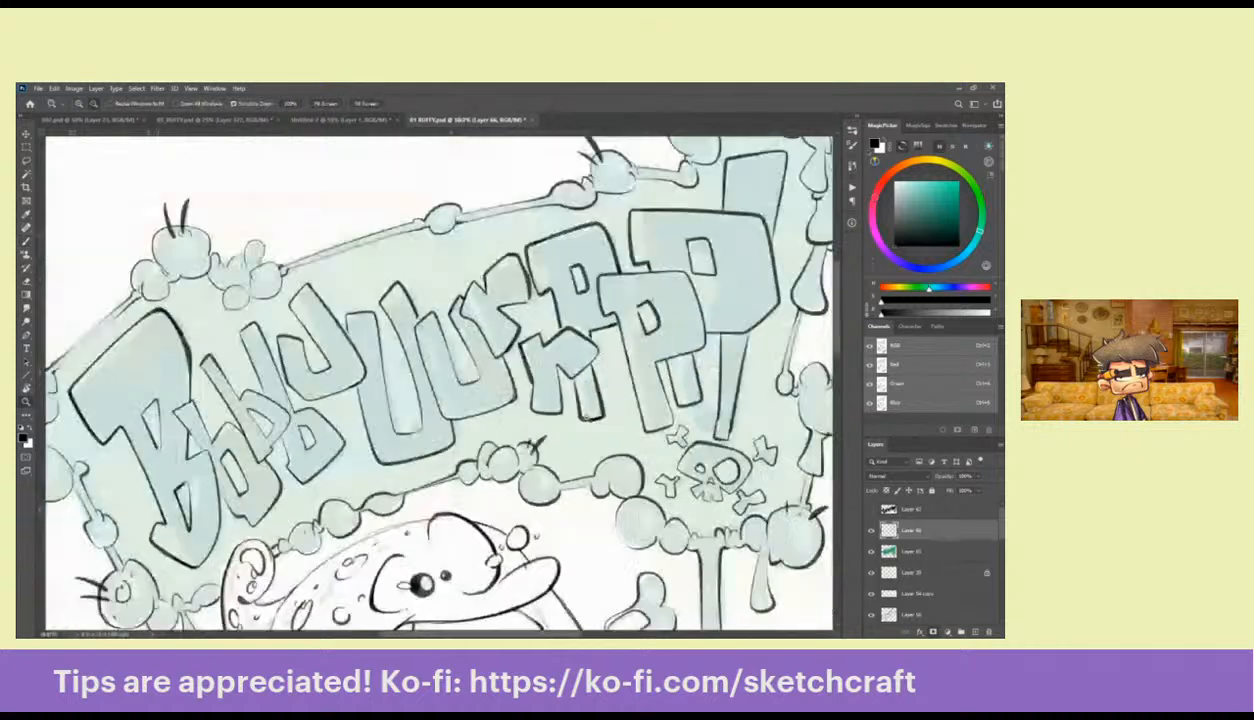
pyautogui.keyDown('alt'); pyautogui.click(590, 428); pyautogui.keyUp('alt')
pyautogui.keyDown('alt'); pyautogui.click(590, 428); pyautogui.keyUp('alt')
pyautogui.keyDown('alt'); pyautogui.click(590, 428); pyautogui.keyUp('alt')
pyautogui.keyDown('alt'); pyautogui.click(590, 428); pyautogui.keyUp('alt')
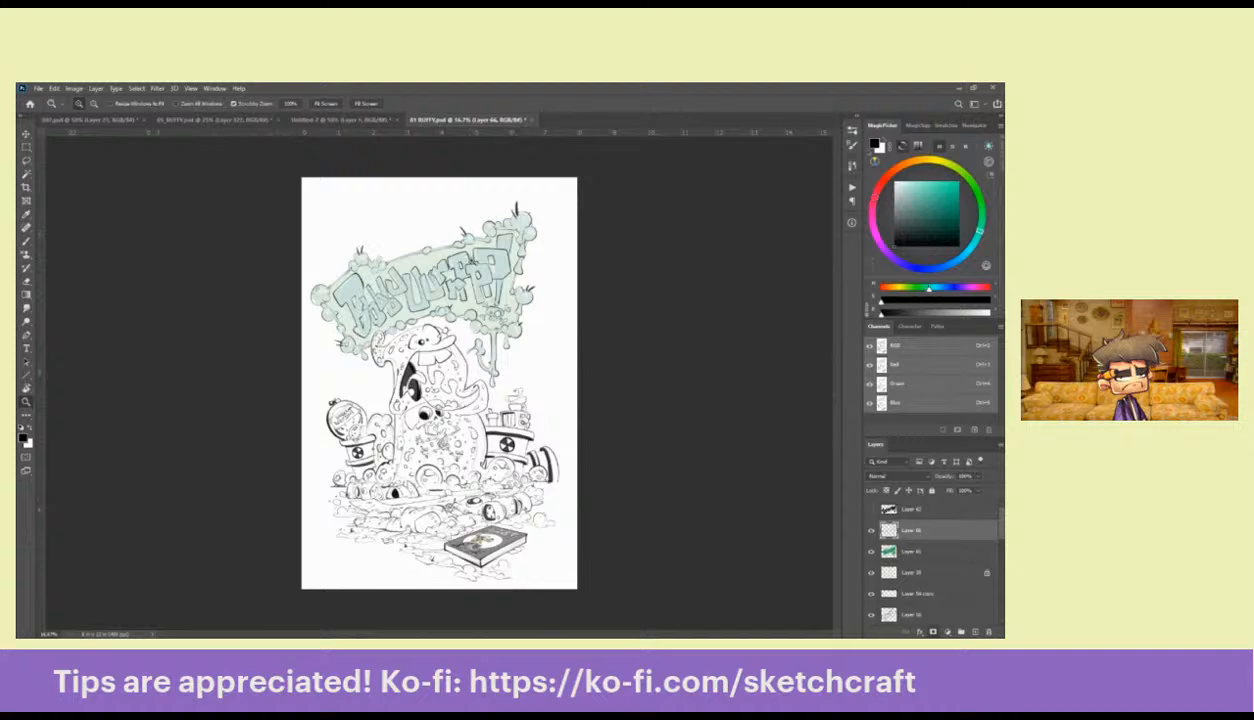
# Clean up and thicken the first P's right and bottom edges beside the middle P, and check the sign
pyautogui.click(463, 256)
pyautogui.press('b')
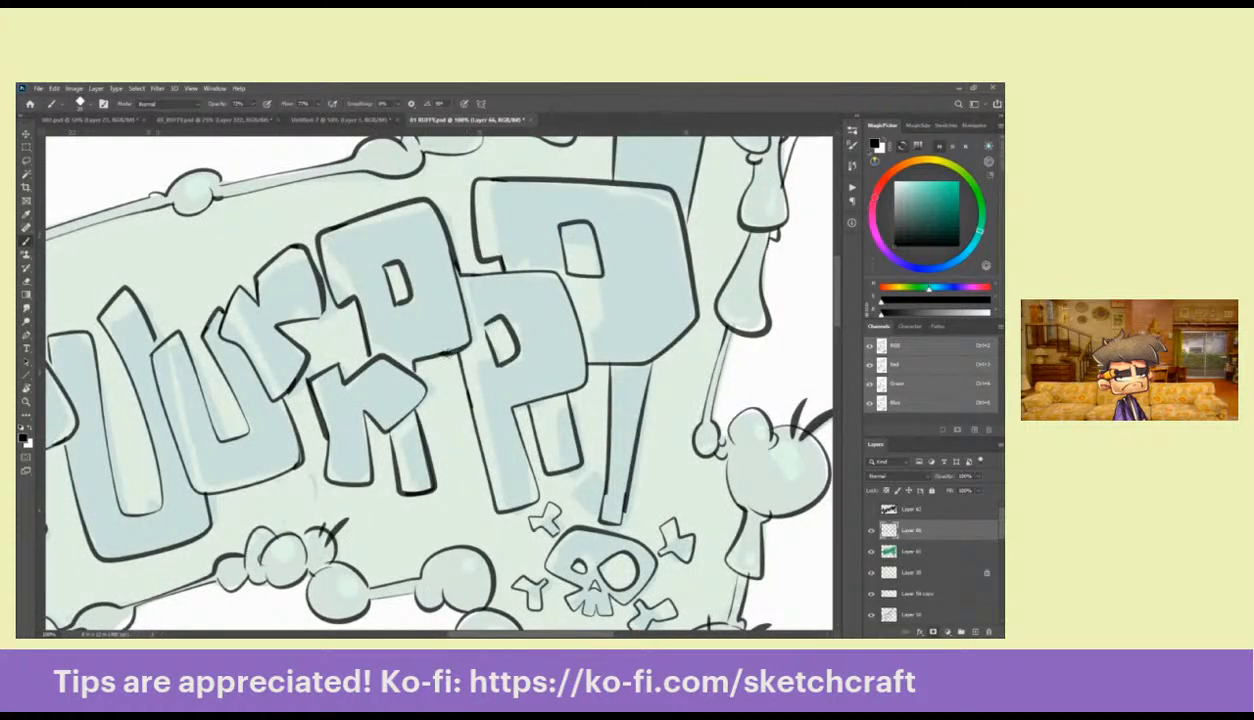
pyautogui.press('e')
pyautogui.moveTo(439, 225)
pyautogui.mouseDown()
pyautogui.moveTo(458, 340)
pyautogui.moveTo(420, 352)
pyautogui.mouseUp()
pyautogui.press('b')
pyautogui.moveTo(491, 327); pyautogui.dragTo(547, 266)
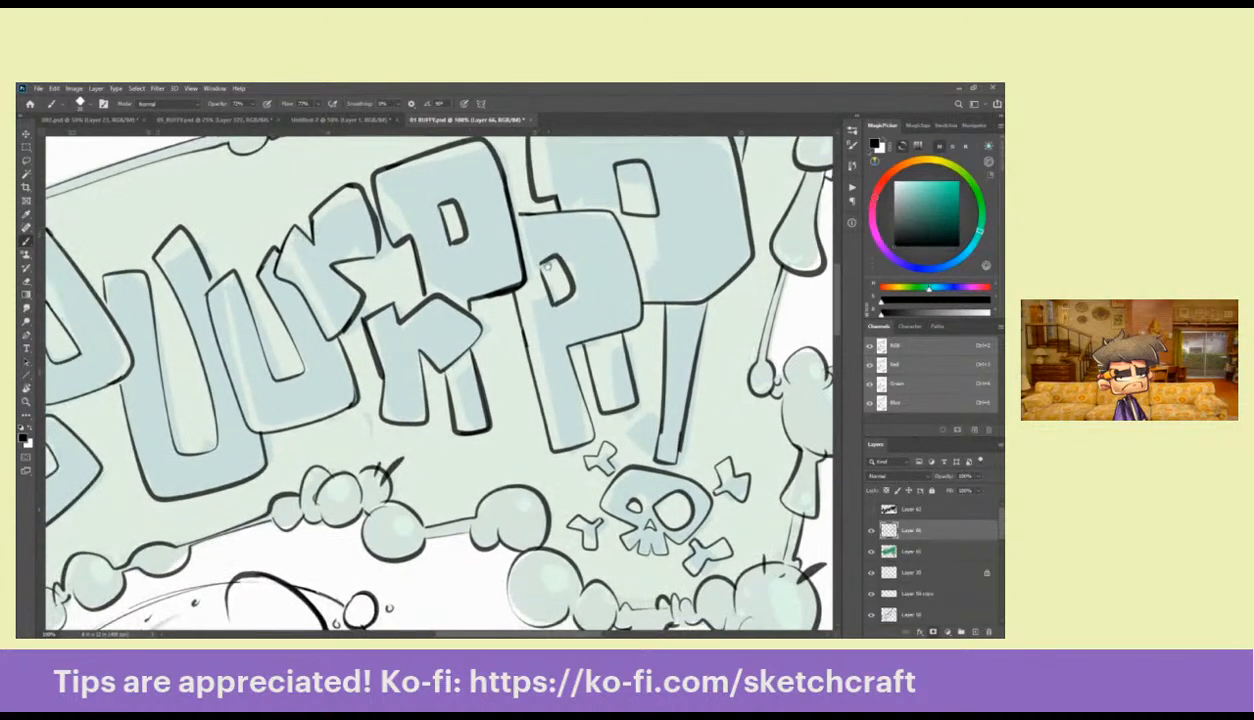
pyautogui.moveTo(677, 427); pyautogui.dragTo(558, 353)
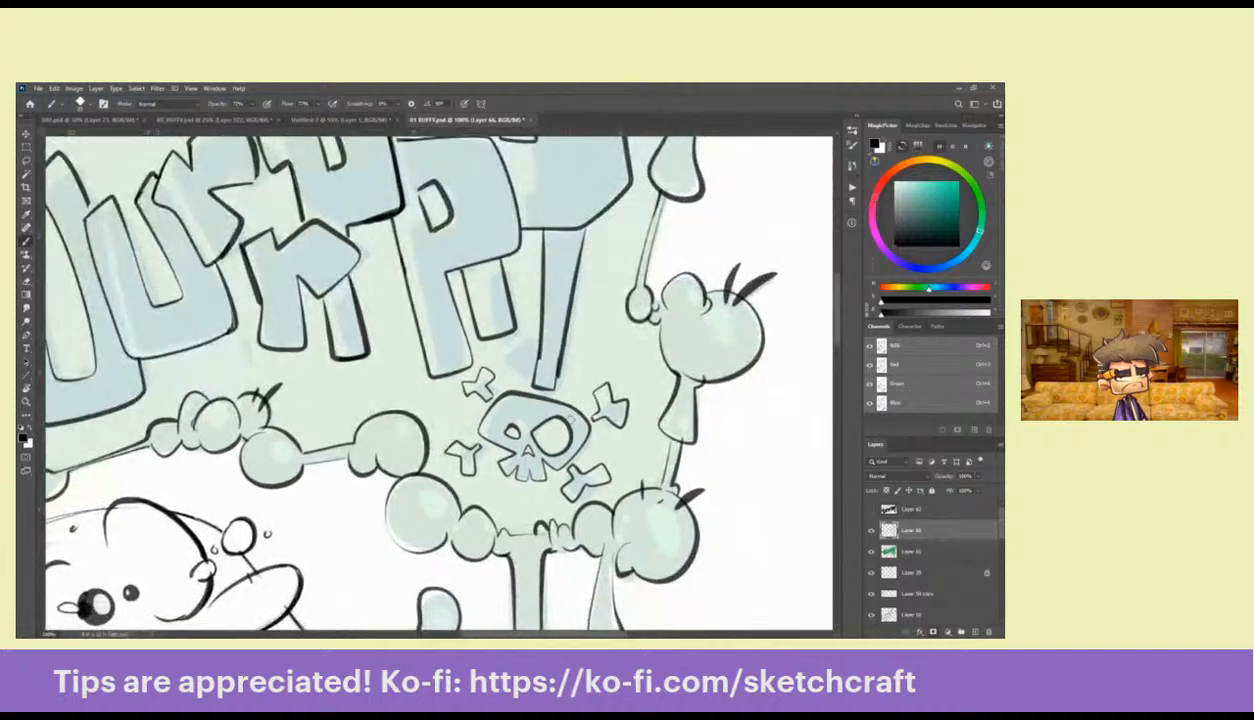
pyautogui.press('z')
pyautogui.scroll(-4, 552, 437)
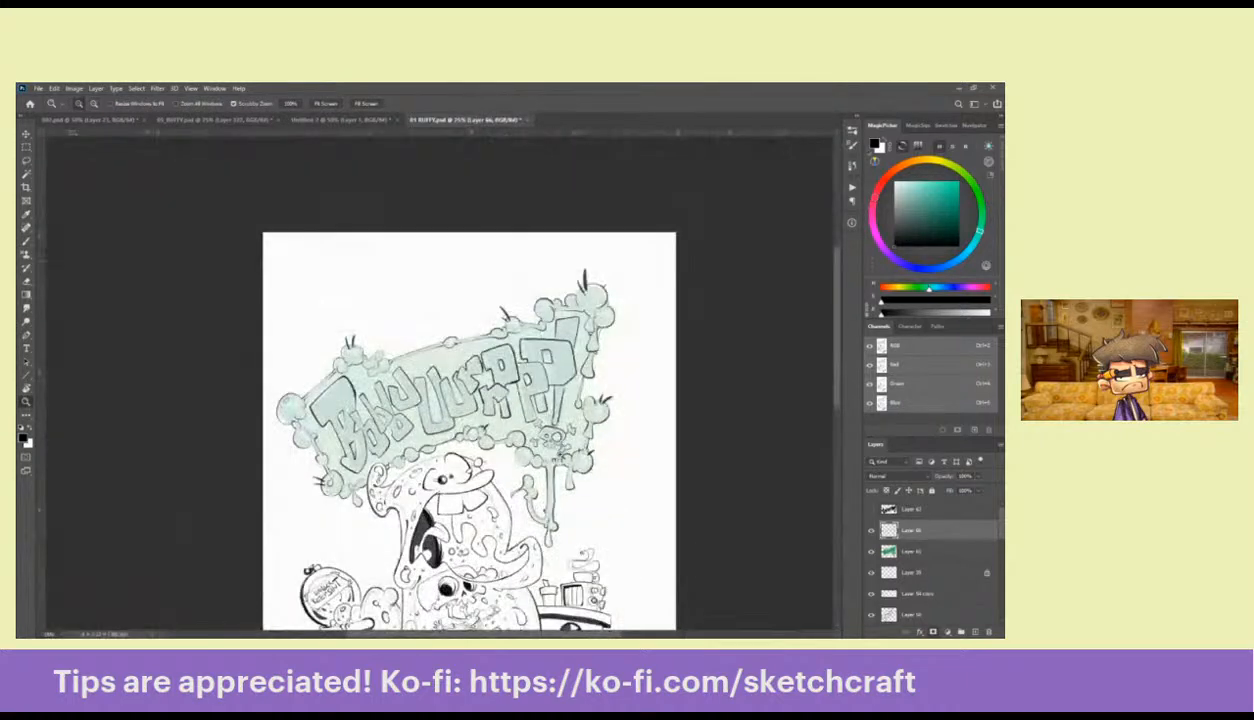
pyautogui.scroll(3, 592, 205)
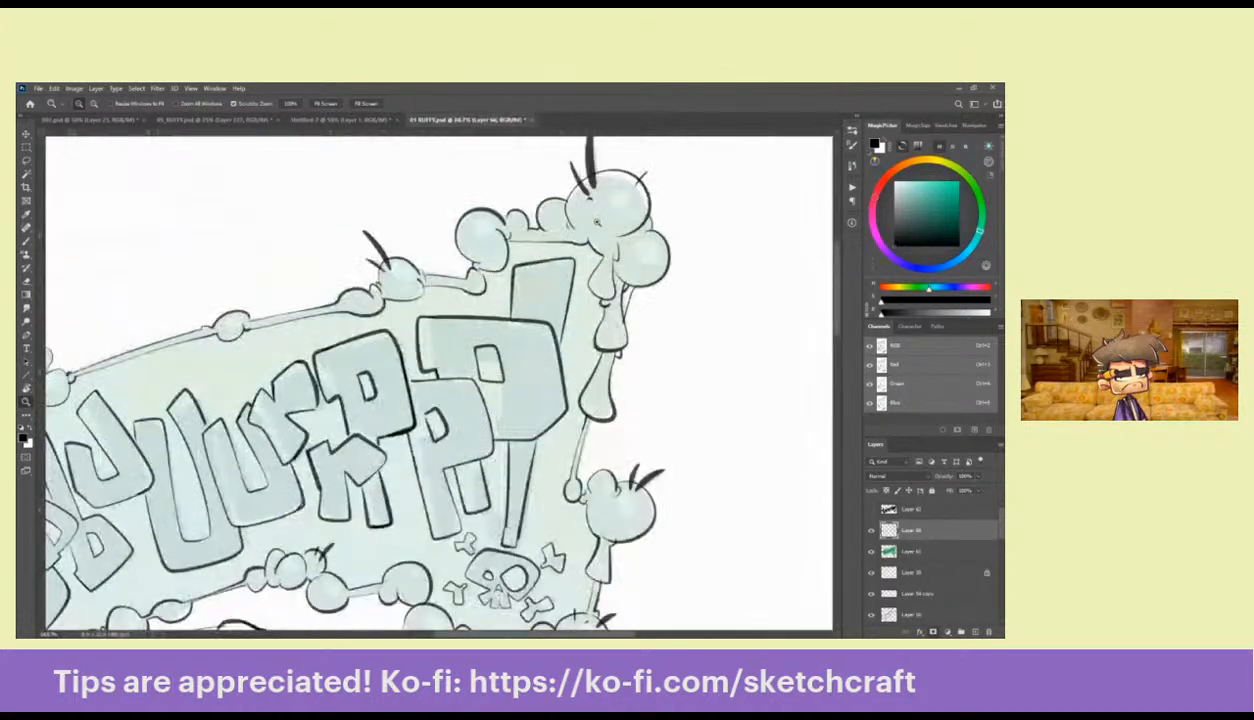
# Ink small detail marks on the large bubbles at the sign's upper right corner
pyautogui.press('b')
pyautogui.moveTo(590, 246)
pyautogui.mouseDown()
pyautogui.moveTo(530, 248)
pyautogui.moveTo(490, 342)
pyautogui.mouseUp()
pyautogui.rightClick(490, 342)
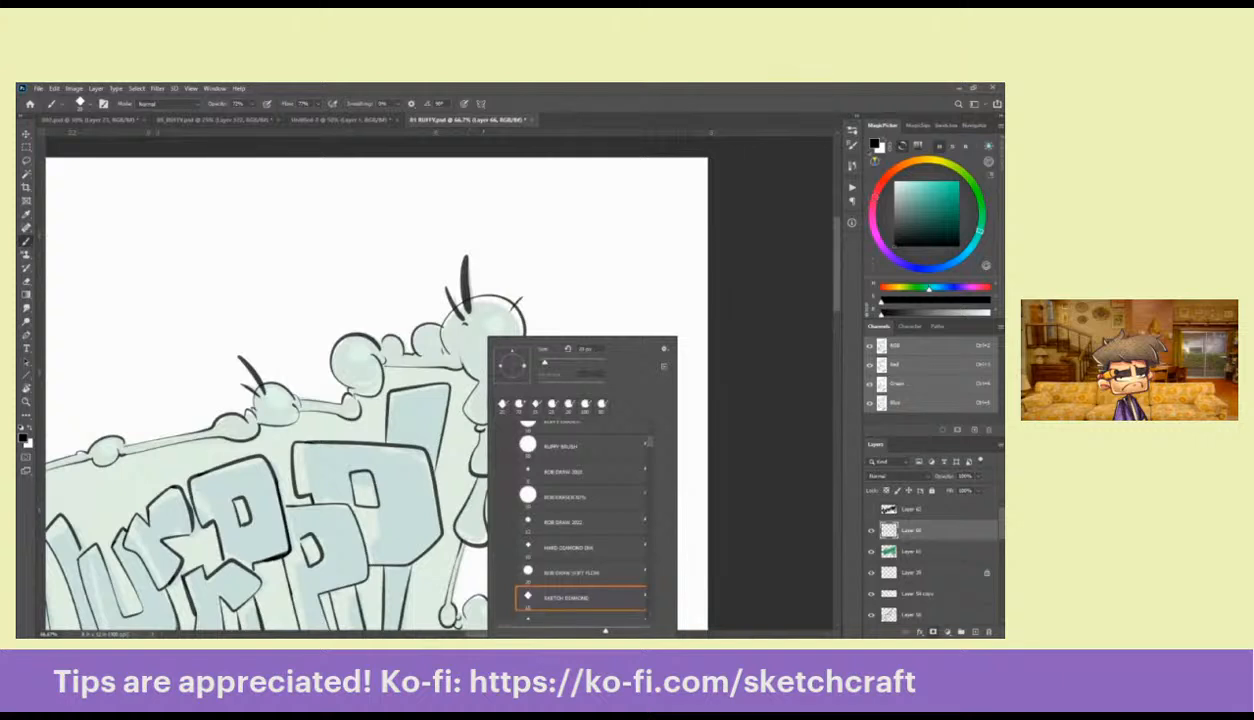
pyautogui.press('Escape')
pyautogui.press('z')
pyautogui.click(466, 343)
pyautogui.press('b')
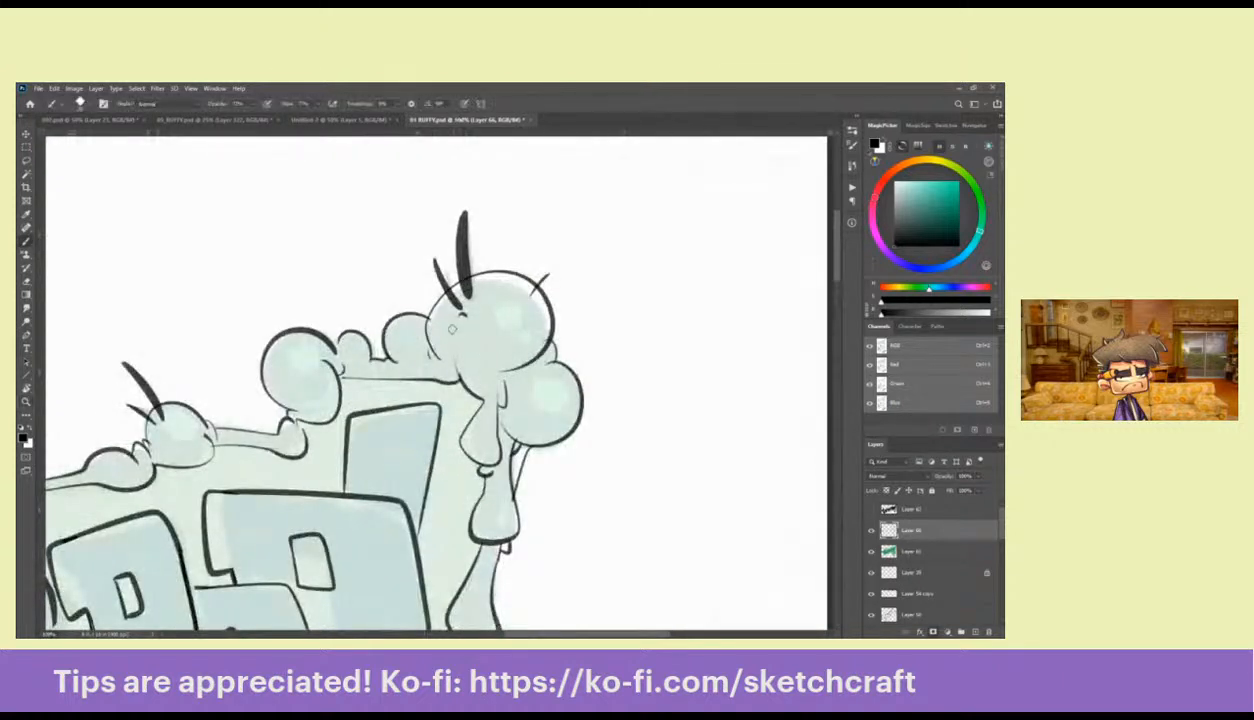
pyautogui.moveTo(453, 329)
pyautogui.mouseDown()
pyautogui.moveTo(507, 349)
pyautogui.moveTo(553, 402)
pyautogui.mouseUp()
# Add small ink shine and detail marks to the drips and bubbles down the sign's right edge
pyautogui.scroll(-5, 555, 360)
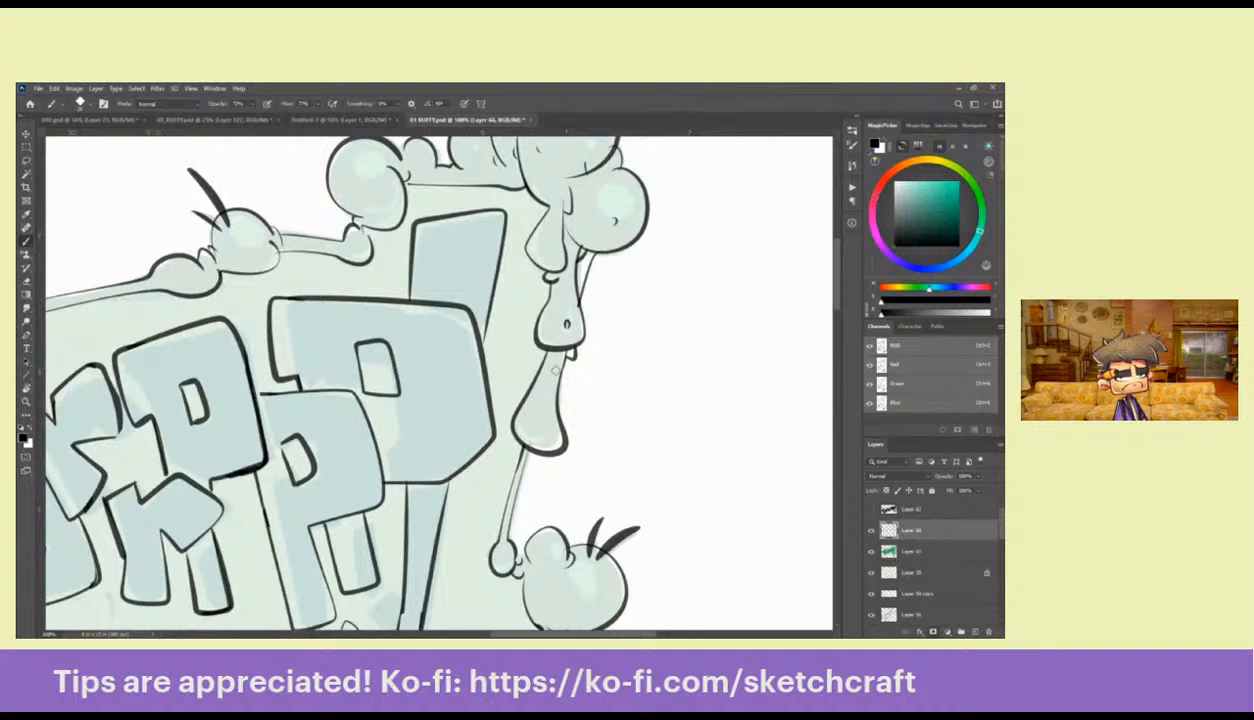
pyautogui.scroll(-1, 556, 300)
pyautogui.moveTo(546, 318); pyautogui.dragTo(556, 326)
pyautogui.moveTo(592, 370)
pyautogui.mouseDown()
pyautogui.moveTo(603, 346)
pyautogui.moveTo(596, 366)
pyautogui.mouseUp()
pyautogui.moveTo(501, 484); pyautogui.dragTo(634, 300)
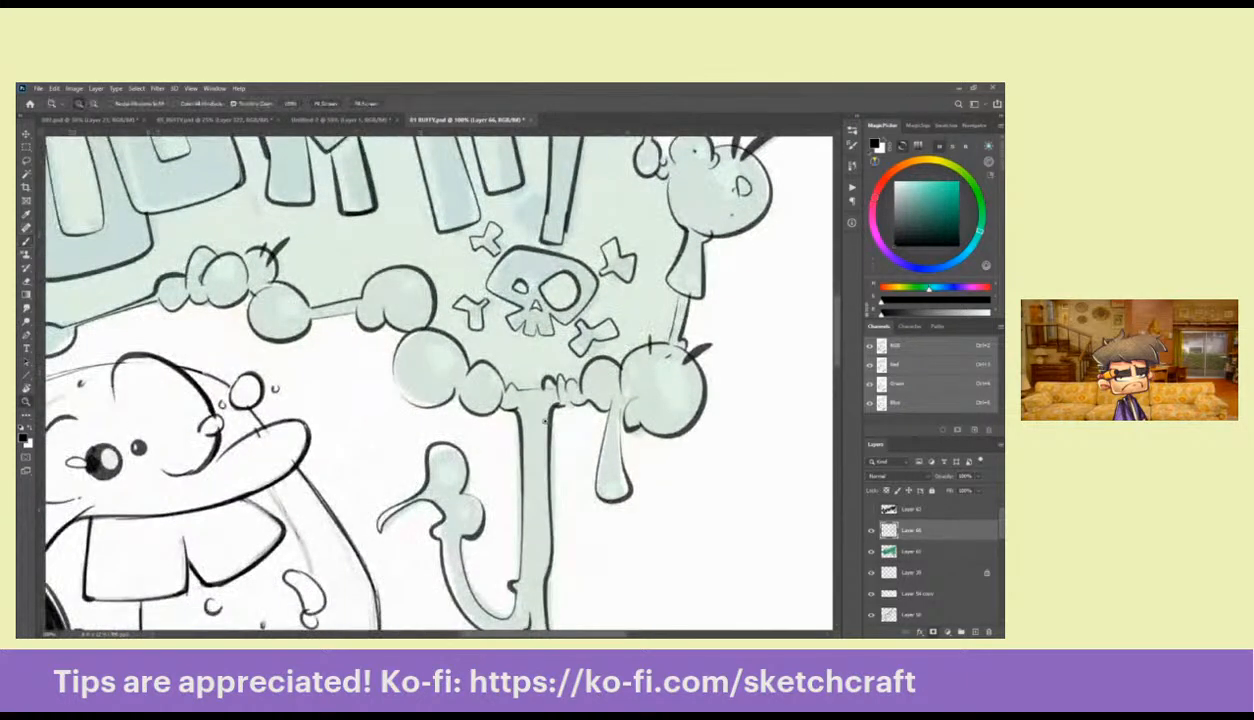
# Ink small details on the slime drips hanging below the sign, including a short hair on the curled drip's upper blob
pyautogui.keyDown('ctrl'); pyautogui.keyDown('alt'); pyautogui.click(546, 430); pyautogui.keyUp('alt'); pyautogui.keyUp('ctrl')
pyautogui.scroll(-3, 540, 418)
pyautogui.scroll(5, 515, 410)
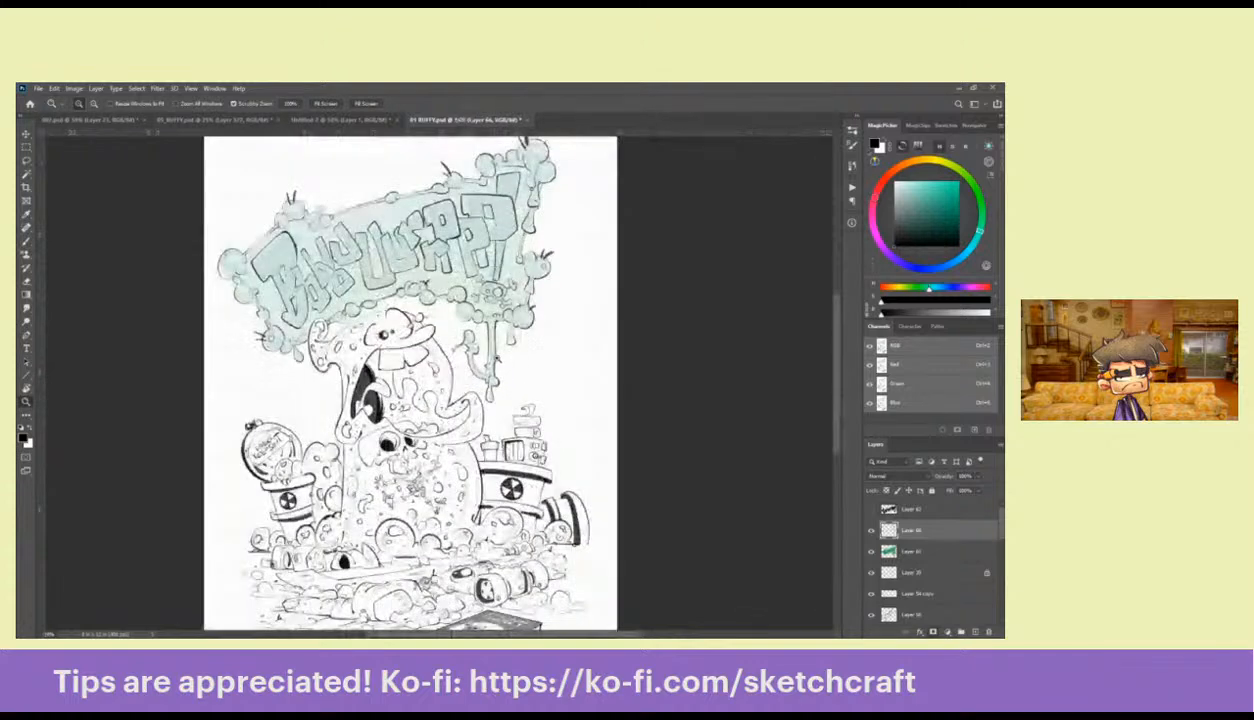
pyautogui.keyDown('ctrl'); pyautogui.click(494, 359); pyautogui.keyUp('ctrl')
pyautogui.moveTo(466, 410)
pyautogui.mouseDown()
pyautogui.moveTo(473, 368)
pyautogui.moveTo(479, 391)
pyautogui.mouseUp()
pyautogui.moveTo(493, 204); pyautogui.dragTo(493, 340)
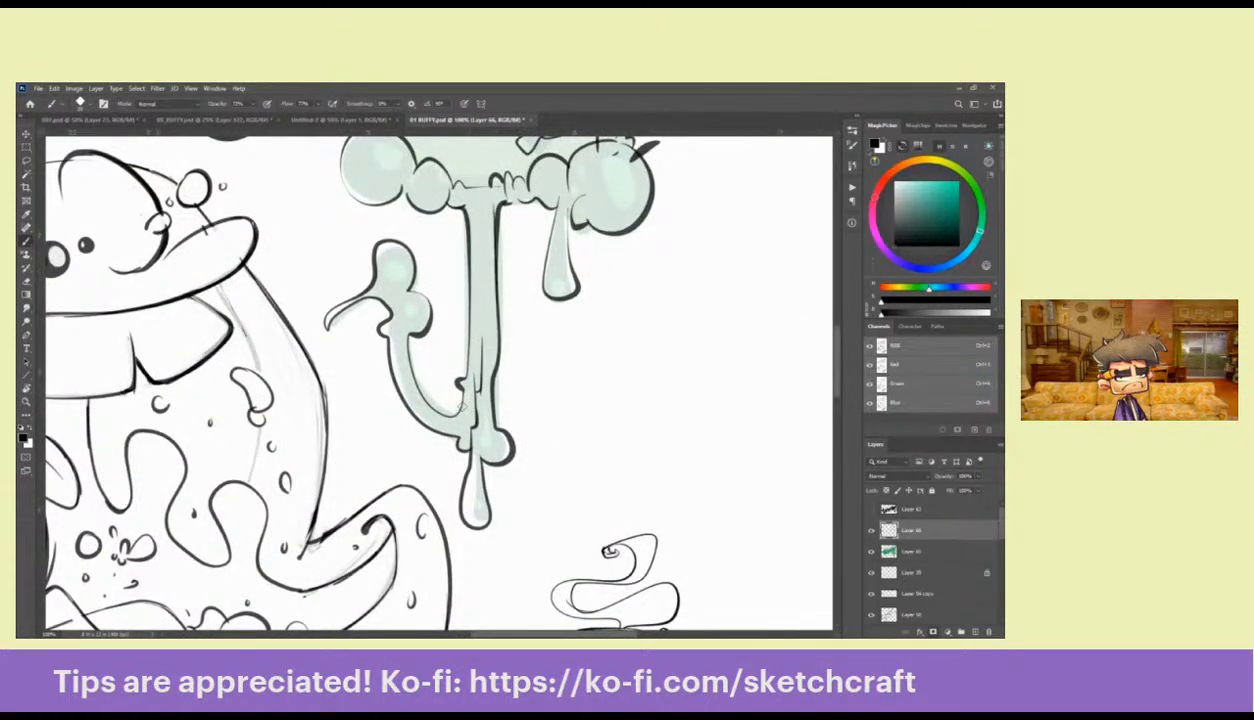
pyautogui.moveTo(391, 231); pyautogui.dragTo(395, 246)
pyautogui.moveTo(455, 423); pyautogui.dragTo(480, 335)
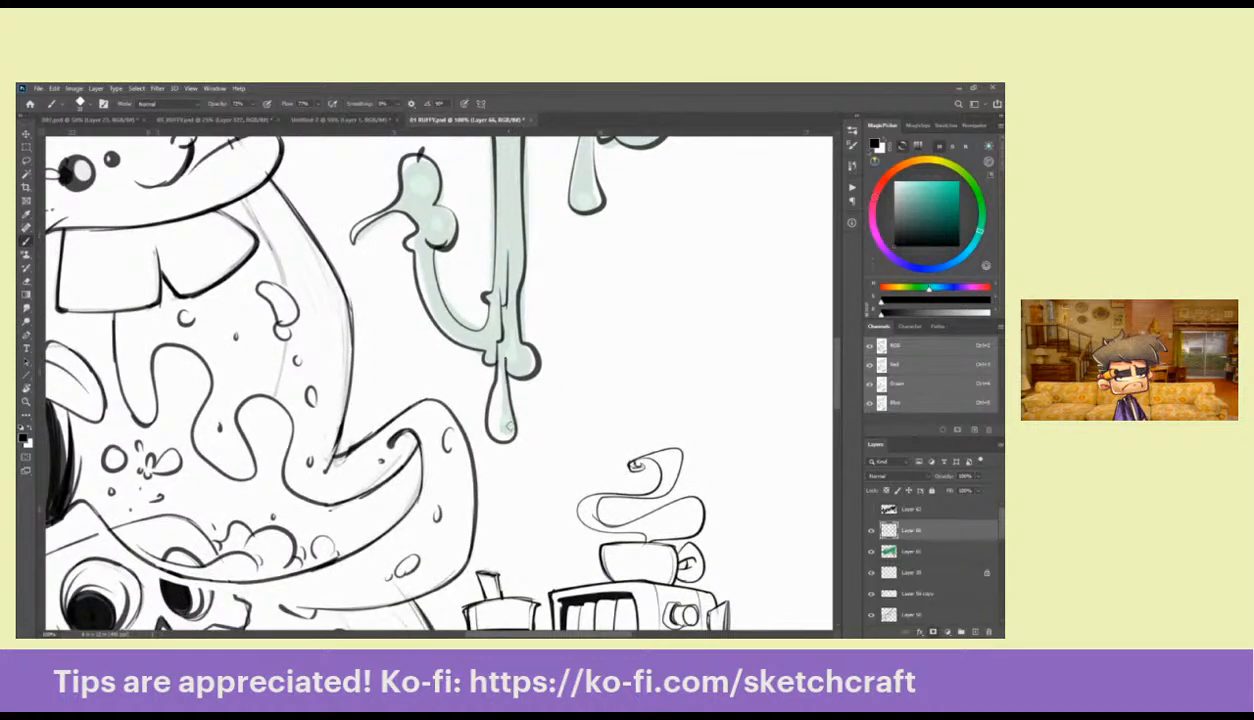
pyautogui.scroll(-5, 500, 425)
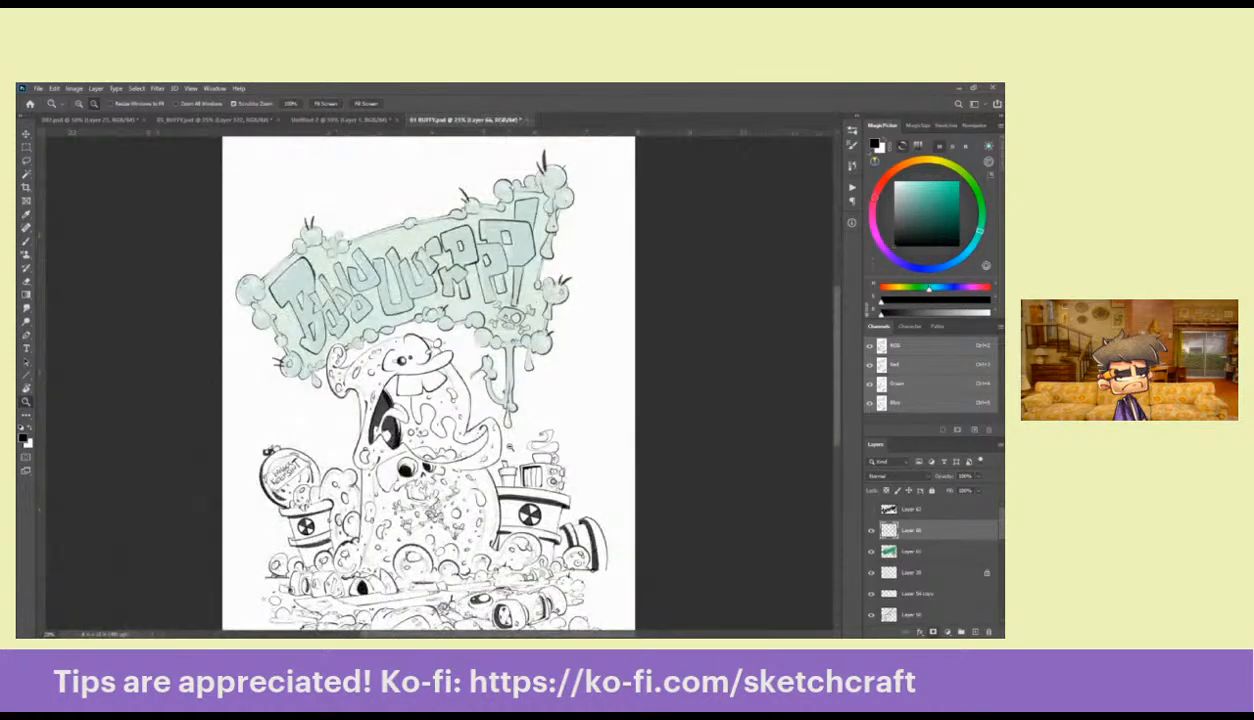
# Hide the teal sign color layer and remove the transparent-pixel lock from Layer 39
pyautogui.scroll(-1, 507, 443)
pyautogui.scroll(1, 512, 420)
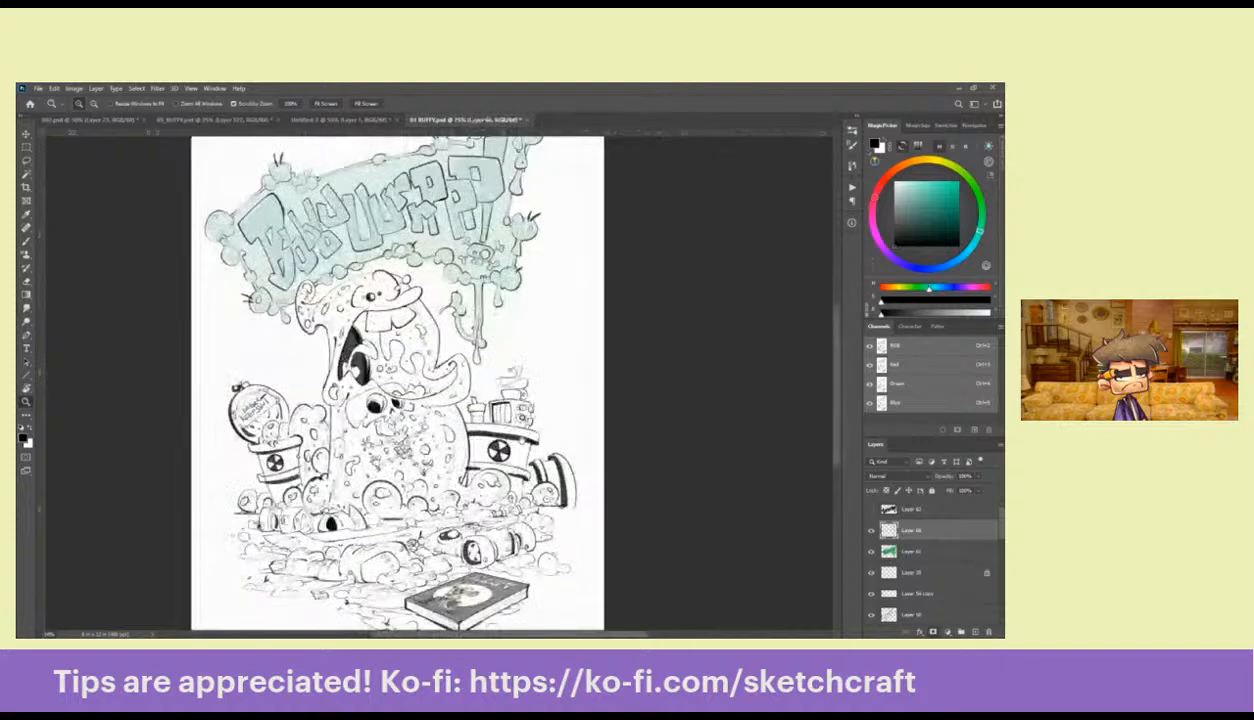
pyautogui.moveTo(512, 428); pyautogui.dragTo(680, 460)
pyautogui.click(868, 550)
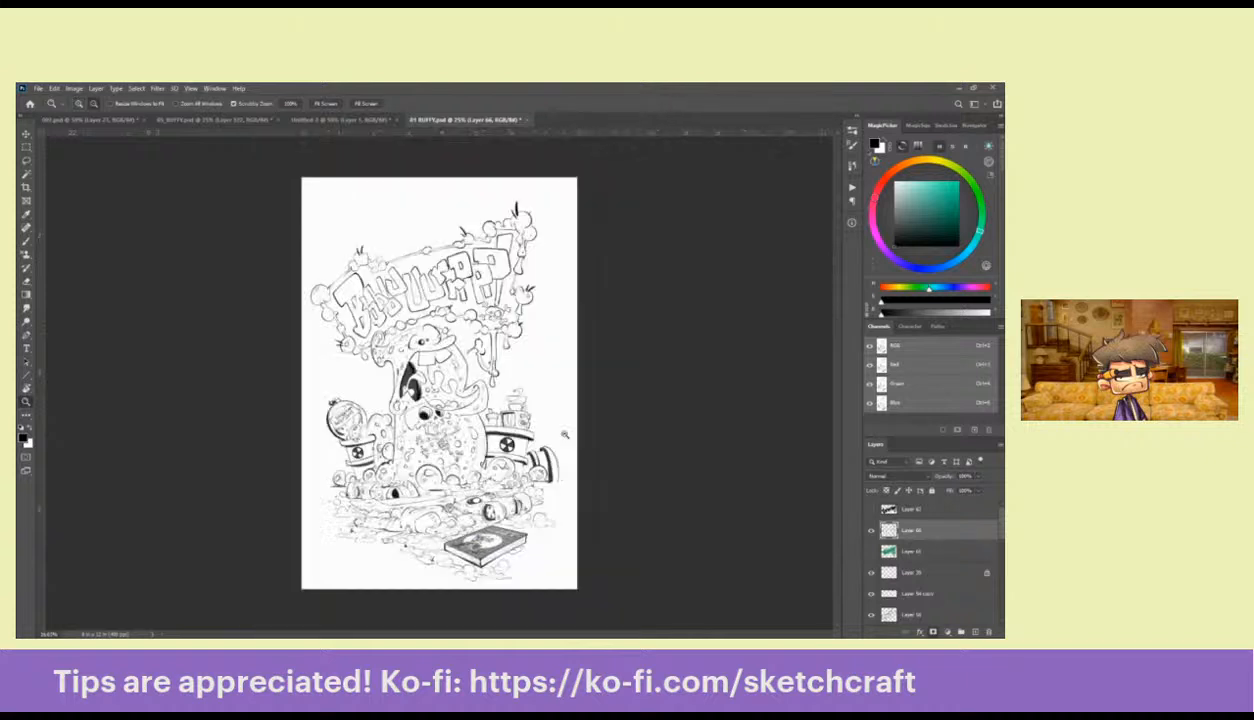
pyautogui.hotkey('ctrl', '-')
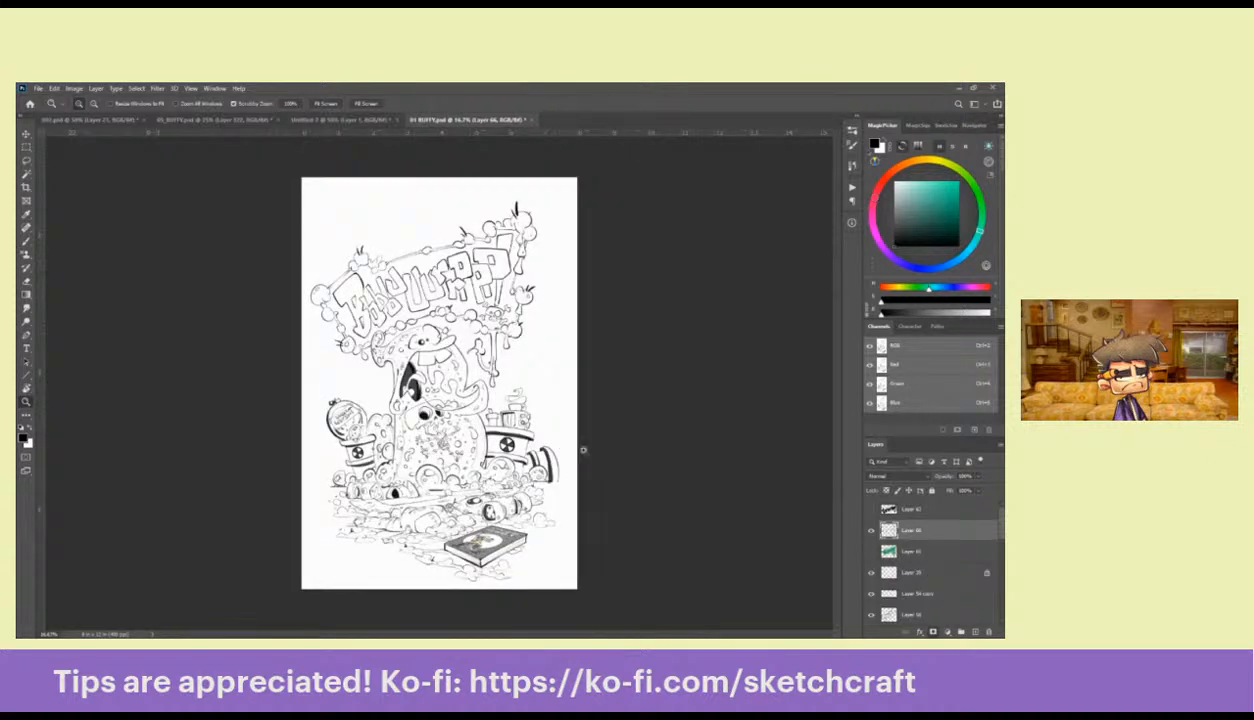
pyautogui.click(928, 573)
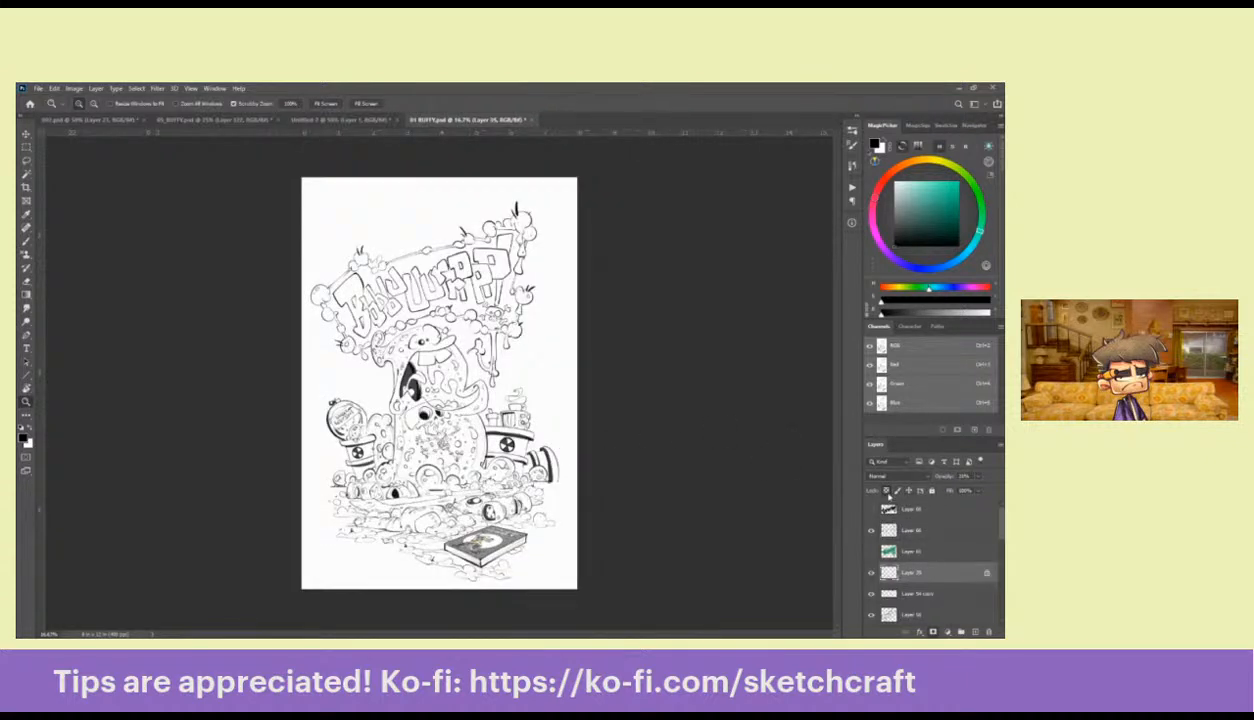
pyautogui.click(886, 490)
# Select the artwork layers from the sign's line art down to the lower sketches and scale them down slightly around the page center
pyautogui.moveTo(913, 533); pyautogui.dragTo(921, 558)
pyautogui.moveTo(1000, 530); pyautogui.dragTo(1000, 607)
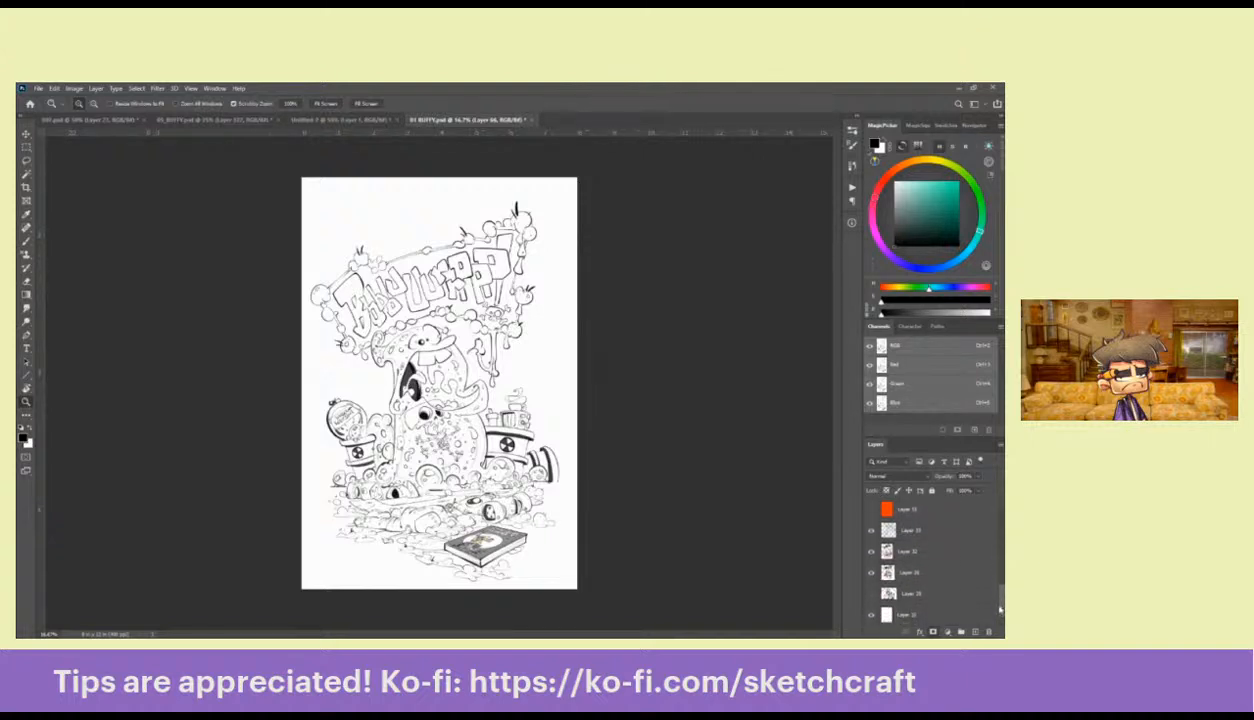
pyautogui.keyDown('shift'); pyautogui.click(914, 573); pyautogui.keyUp('shift')
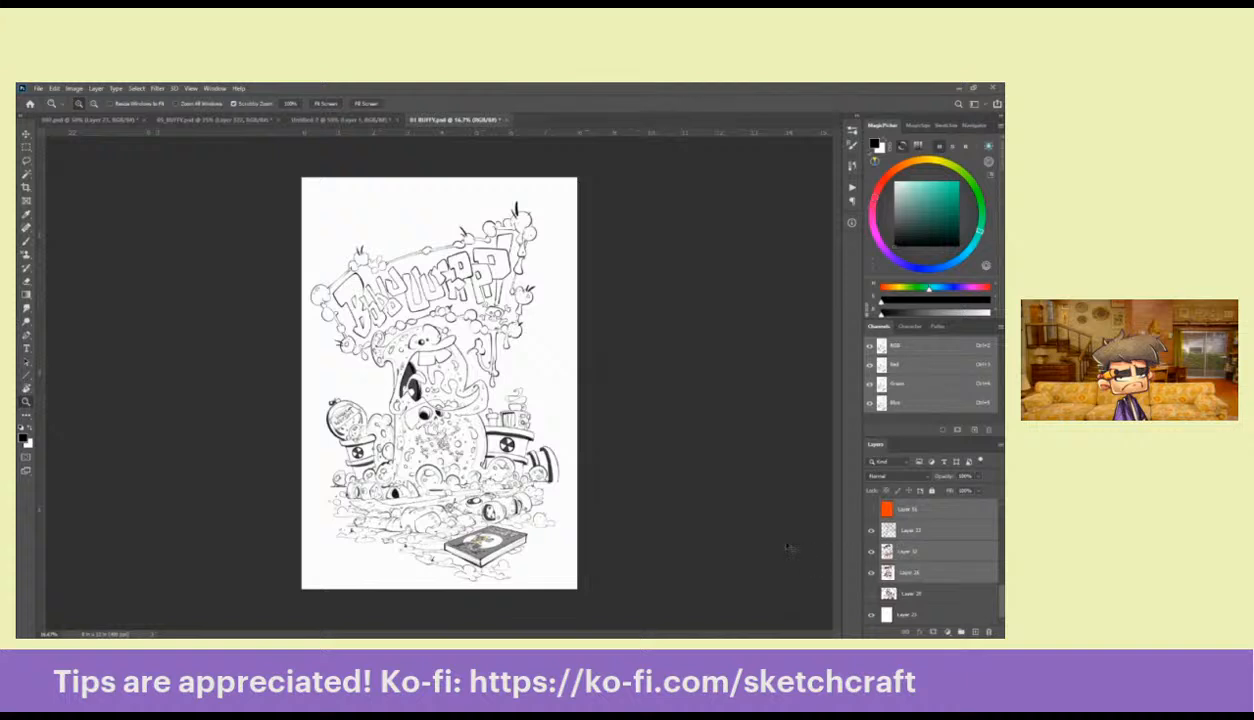
pyautogui.hotkey('ctrl', 't')
pyautogui.moveTo(591, 203); pyautogui.dragTo(566, 237)
pyautogui.press('Return')
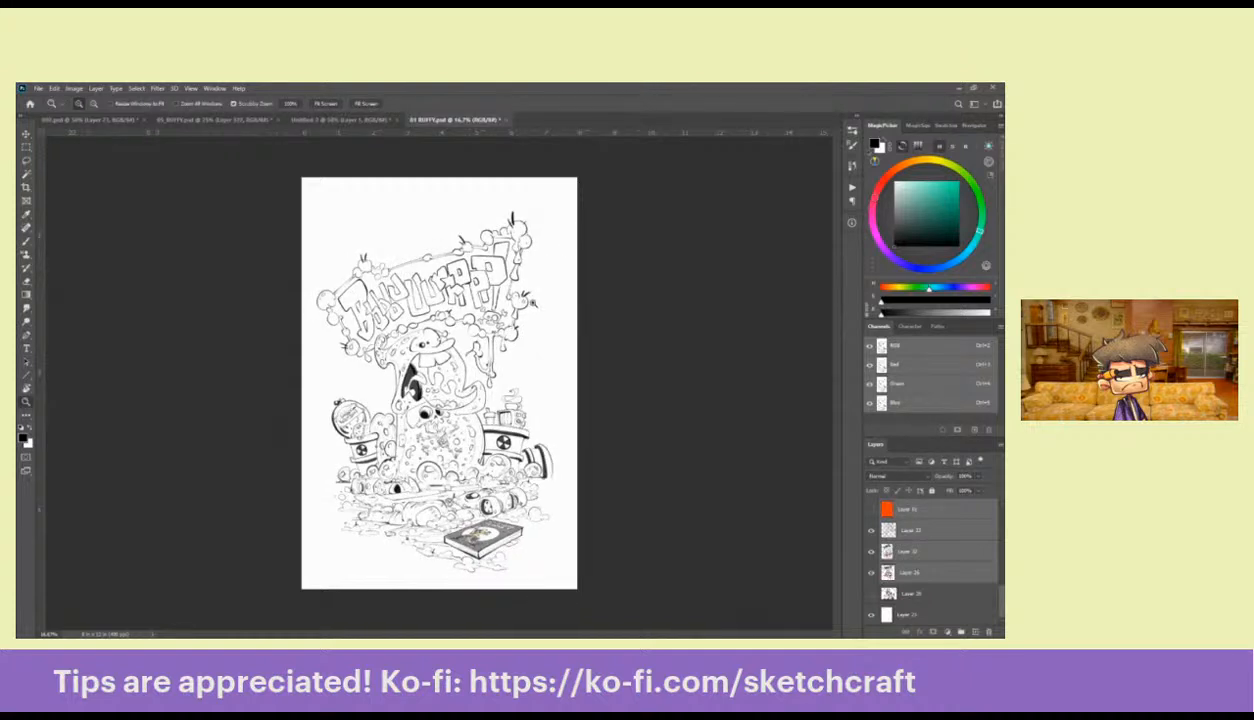
# Check the artwork's canvas size in inches without changing it
pyautogui.press('m')
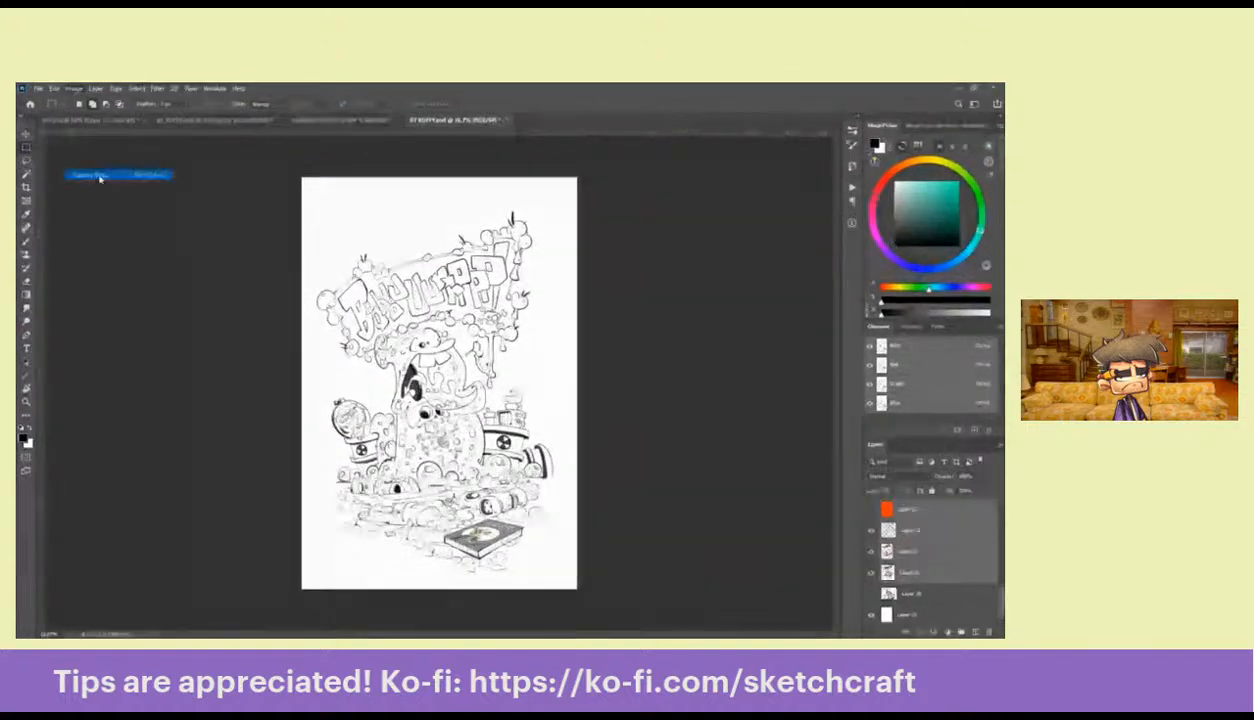
pyautogui.hotkey('ctrl', 'alt', 'c')
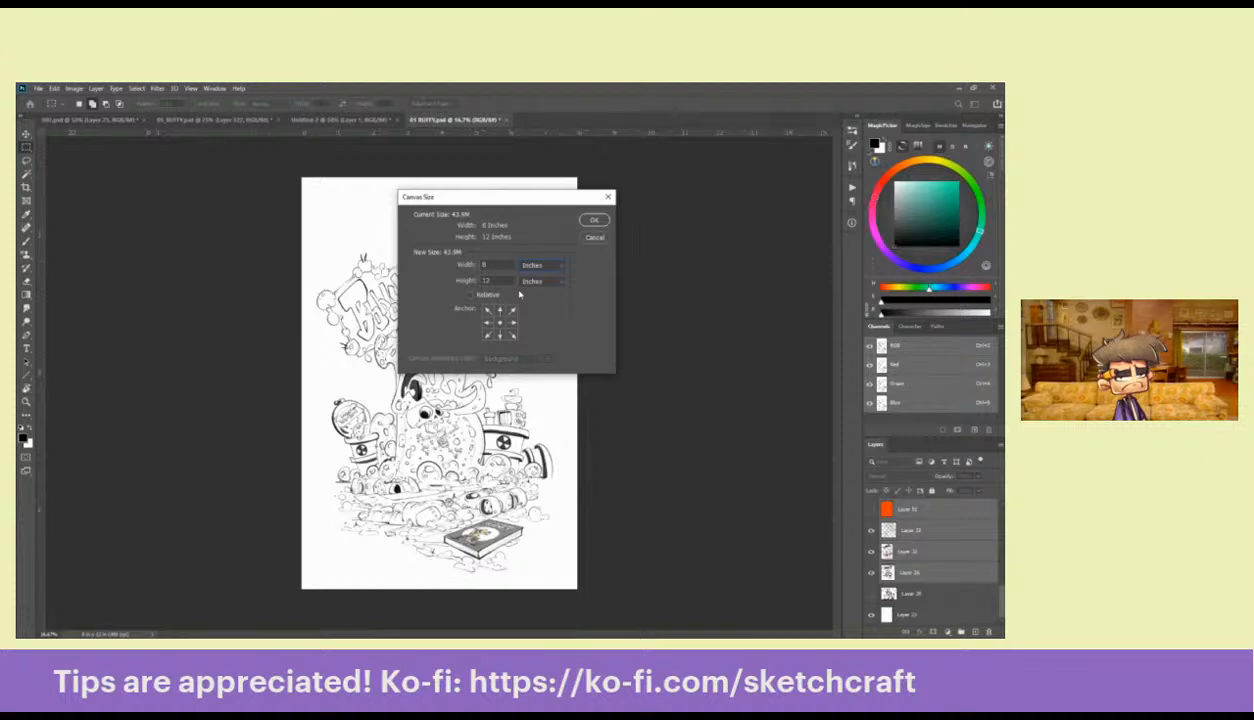
pyautogui.press('Escape')
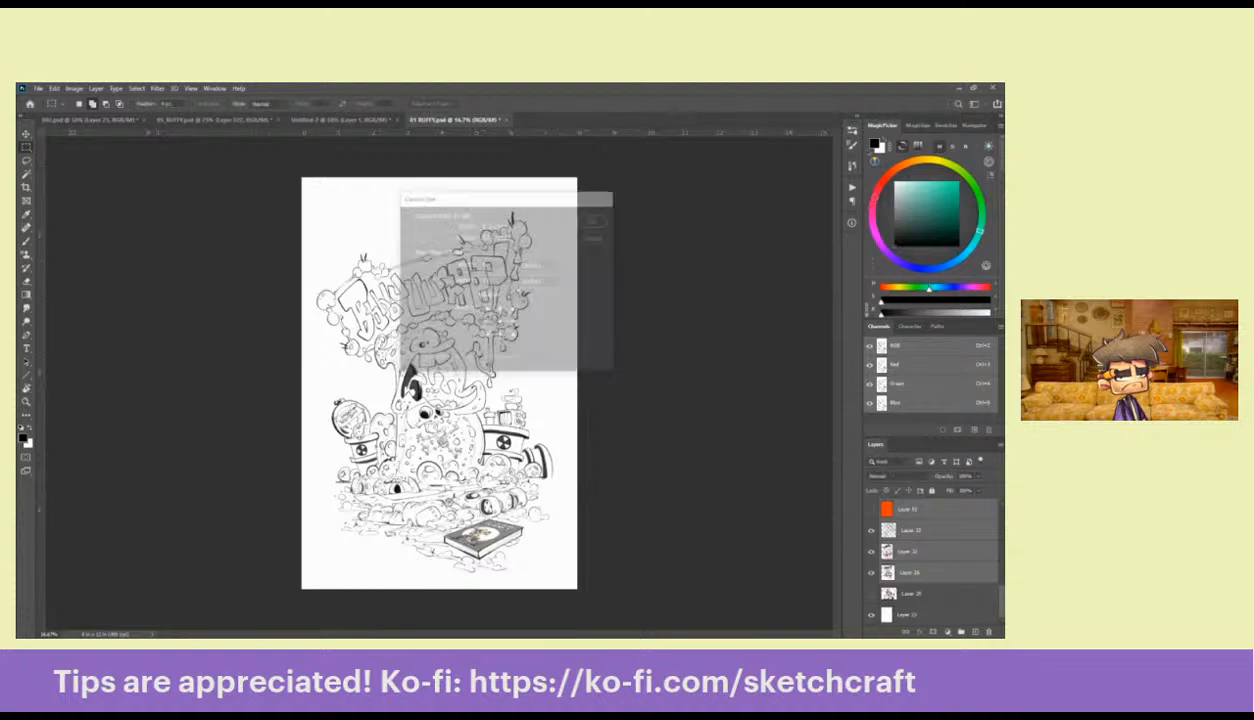
# Create a white 6 by 8.5 inch document at 400 pixels/inch and copy its page into the artwork as a black-filled layer
pyautogui.hotkey('ctrl', 'n')
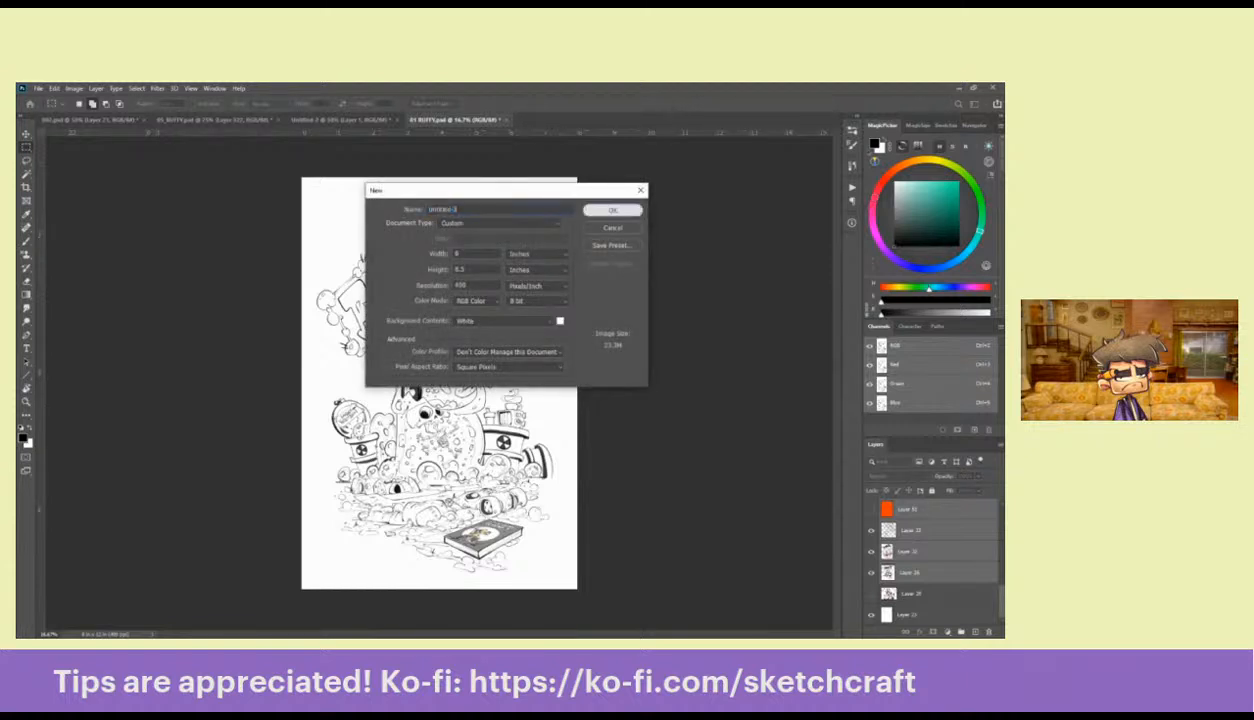
pyautogui.click(606, 210)
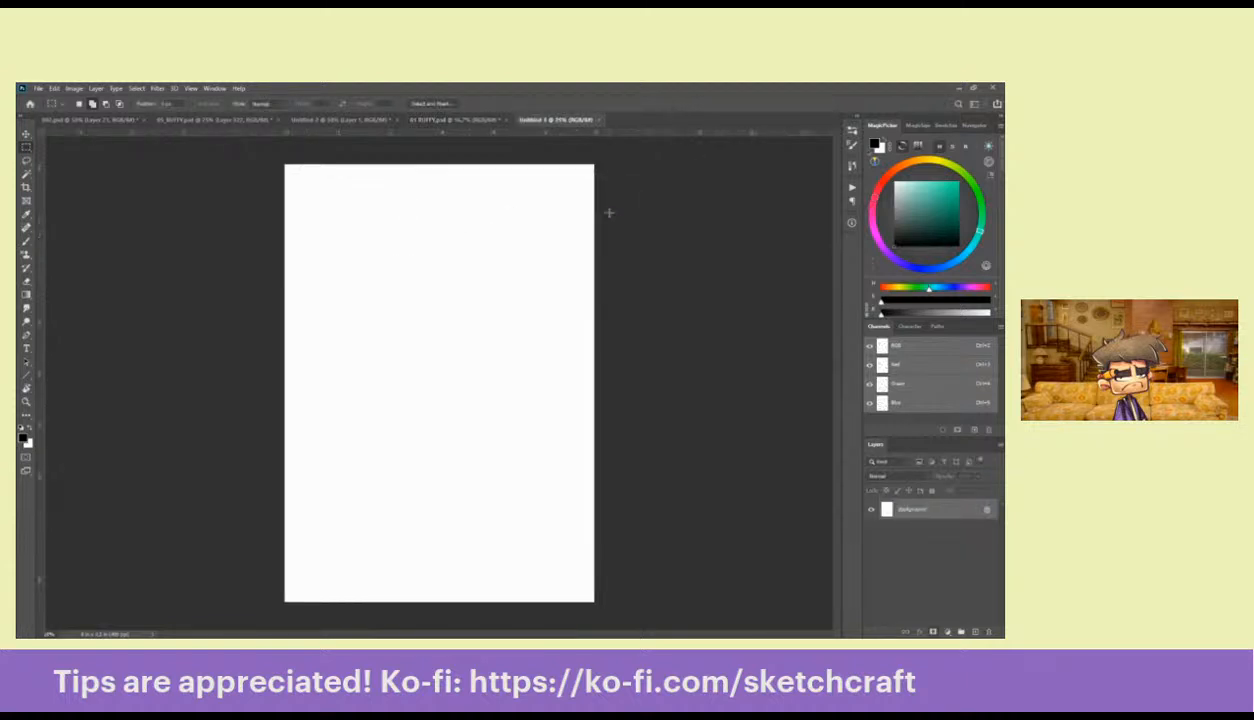
pyautogui.click(466, 121)
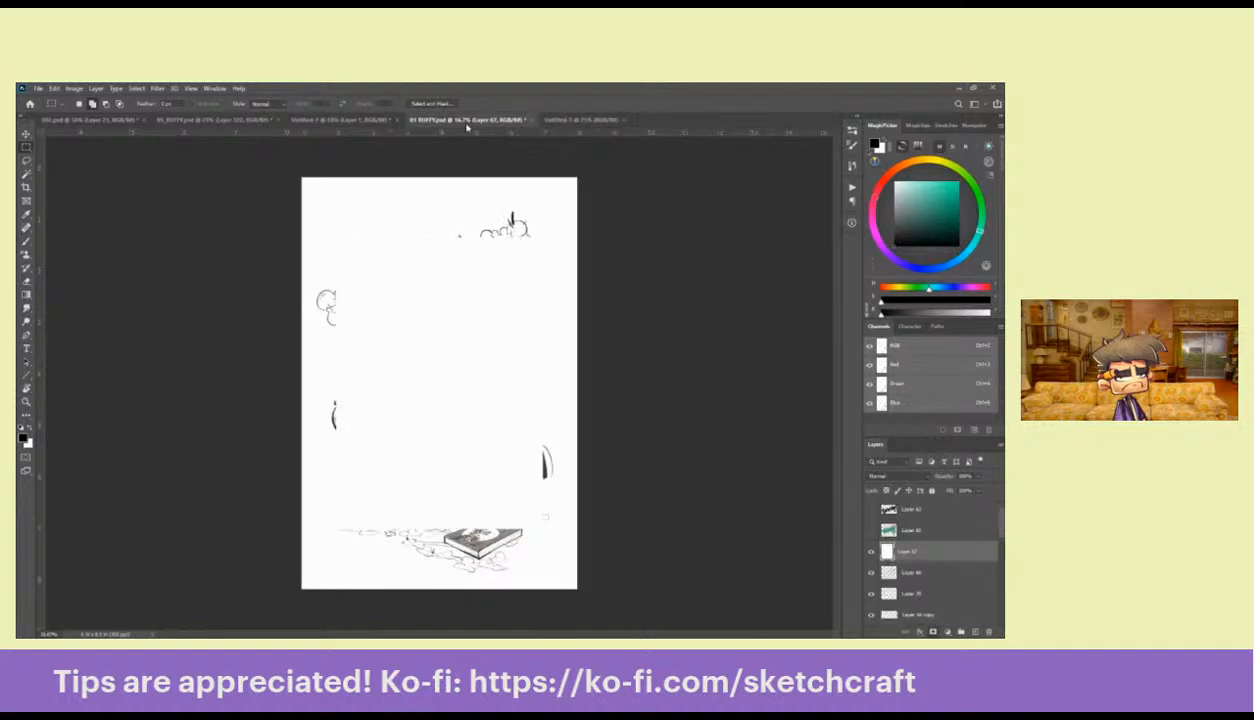
pyautogui.hotkey('alt', 'BackSpace')
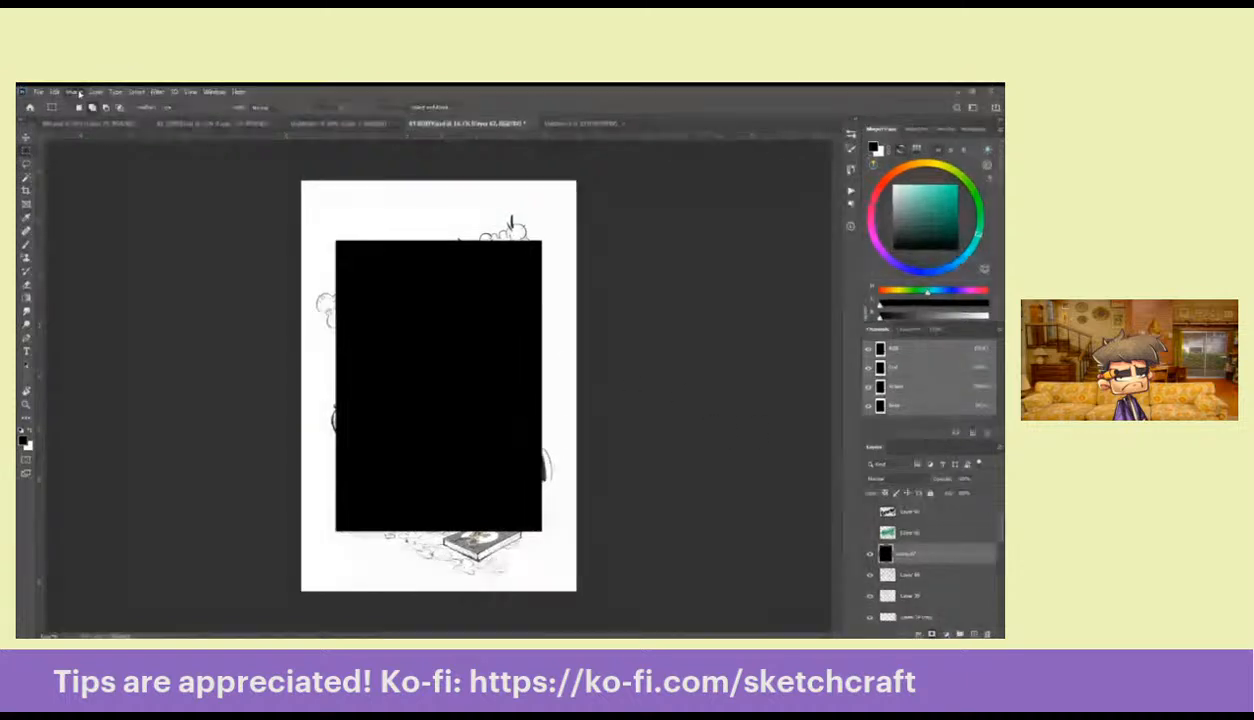
# Check the artwork's pixel dimensions and resolution in Image Size without changing them
pyautogui.hotkey('ctrl', 'alt', 'i')
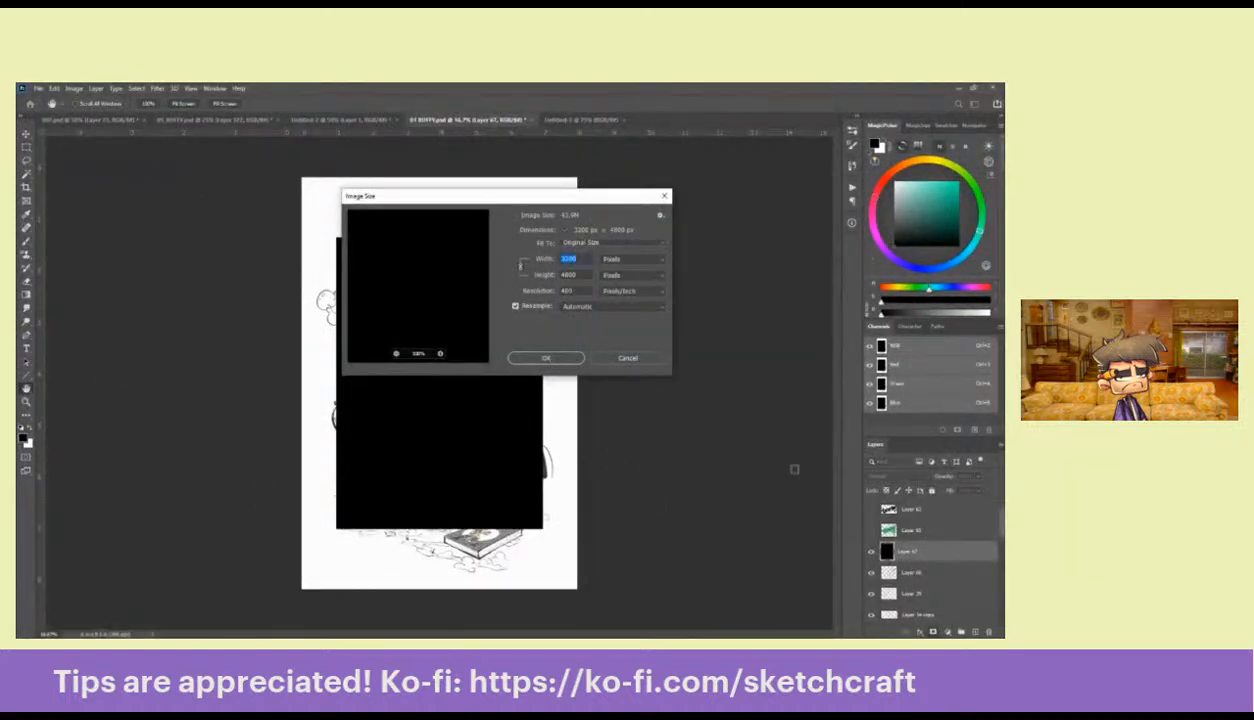
pyautogui.press('Escape')
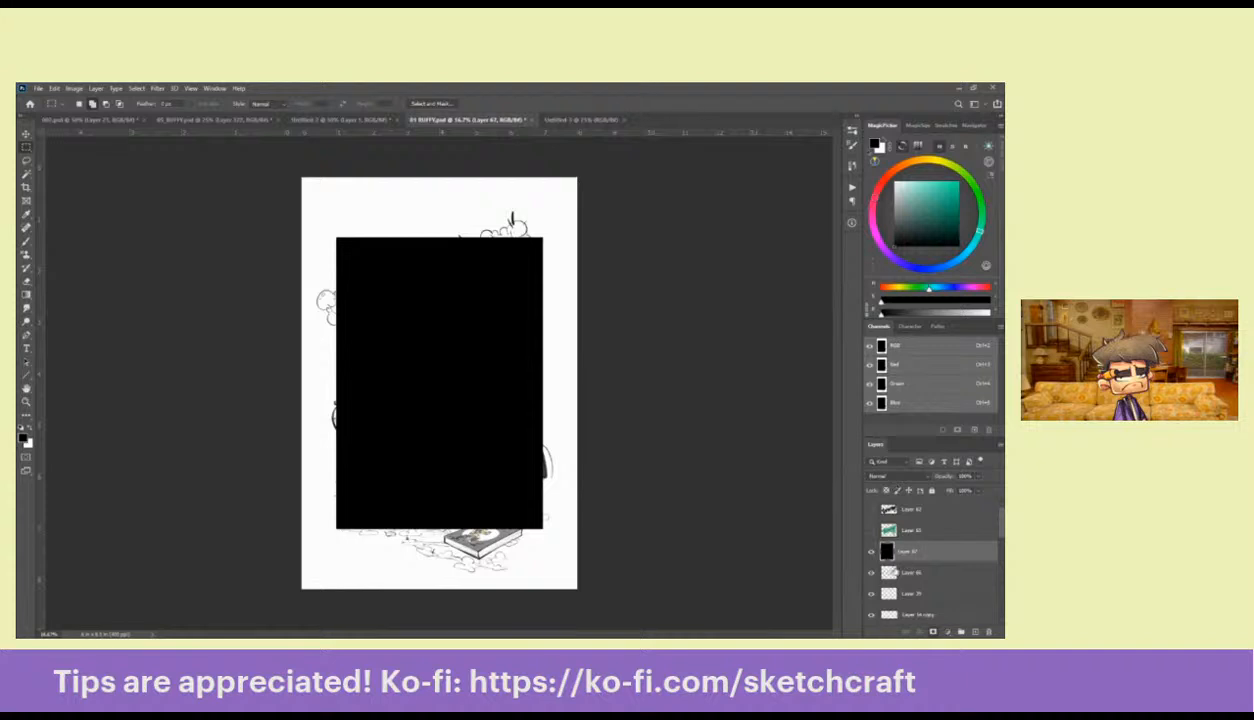
# Try to scale the artwork layers down to match the black page rectangle
pyautogui.click(908, 572)
pyautogui.scroll(-5, 998, 564)
pyautogui.scroll(-1, 998, 564)
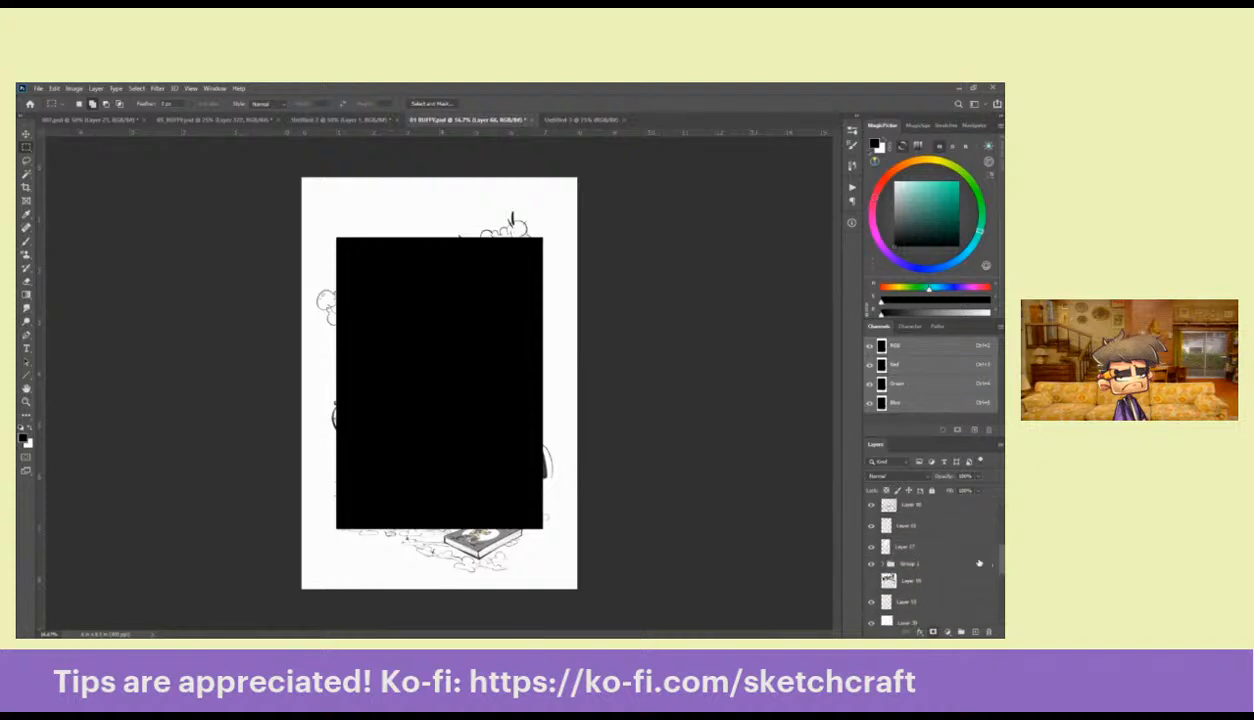
pyautogui.keyDown('shift'); pyautogui.click(906, 600); pyautogui.keyUp('shift')
pyautogui.hotkey('ctrl', 't')
pyautogui.moveTo(553, 210); pyautogui.dragTo(520, 239)
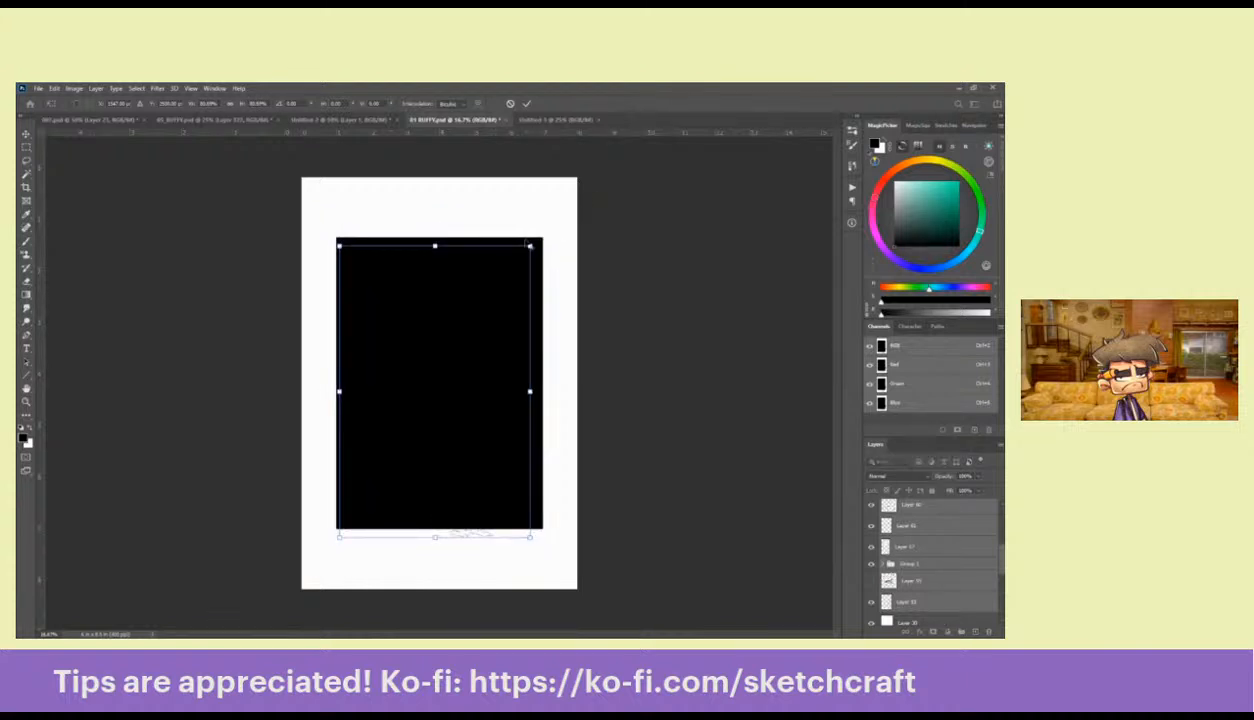
pyautogui.press('Return')
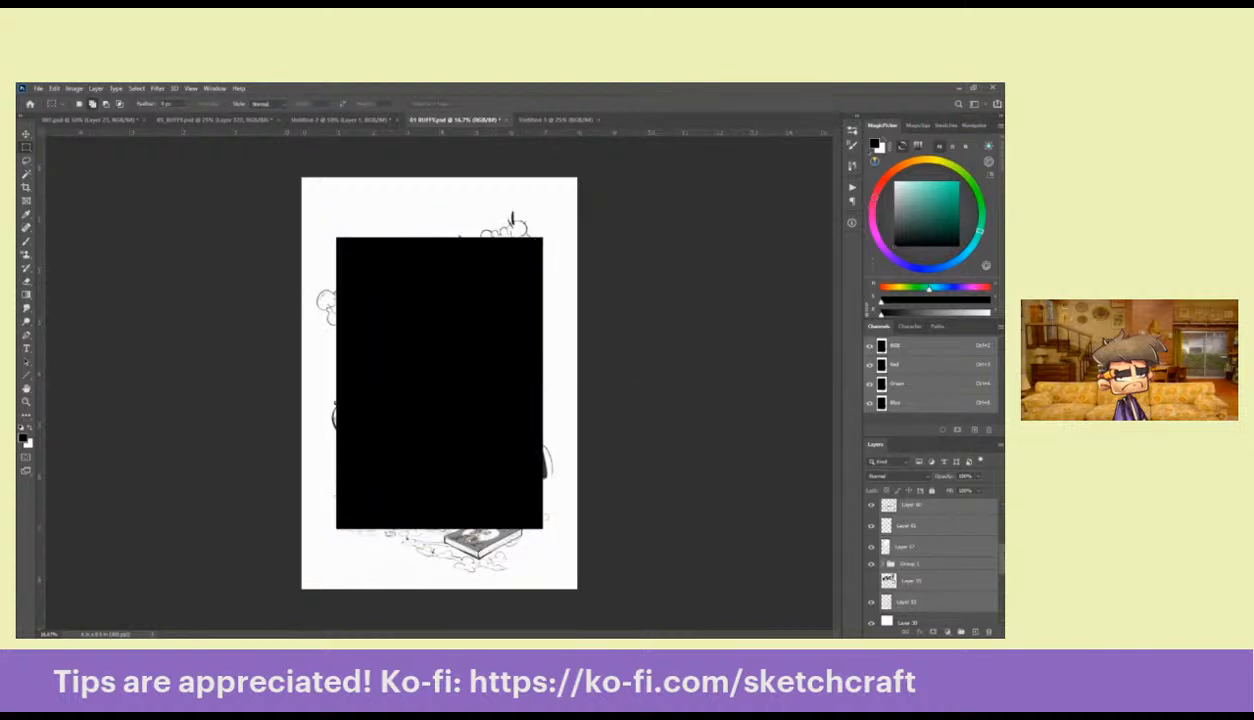
# Enlarge the black page rectangle to about 120% around its center and set its layer opacity to 50%
pyautogui.scroll(3, 1002, 515)
pyautogui.click(870, 552)
pyautogui.click(870, 552)
pyautogui.click(910, 551)
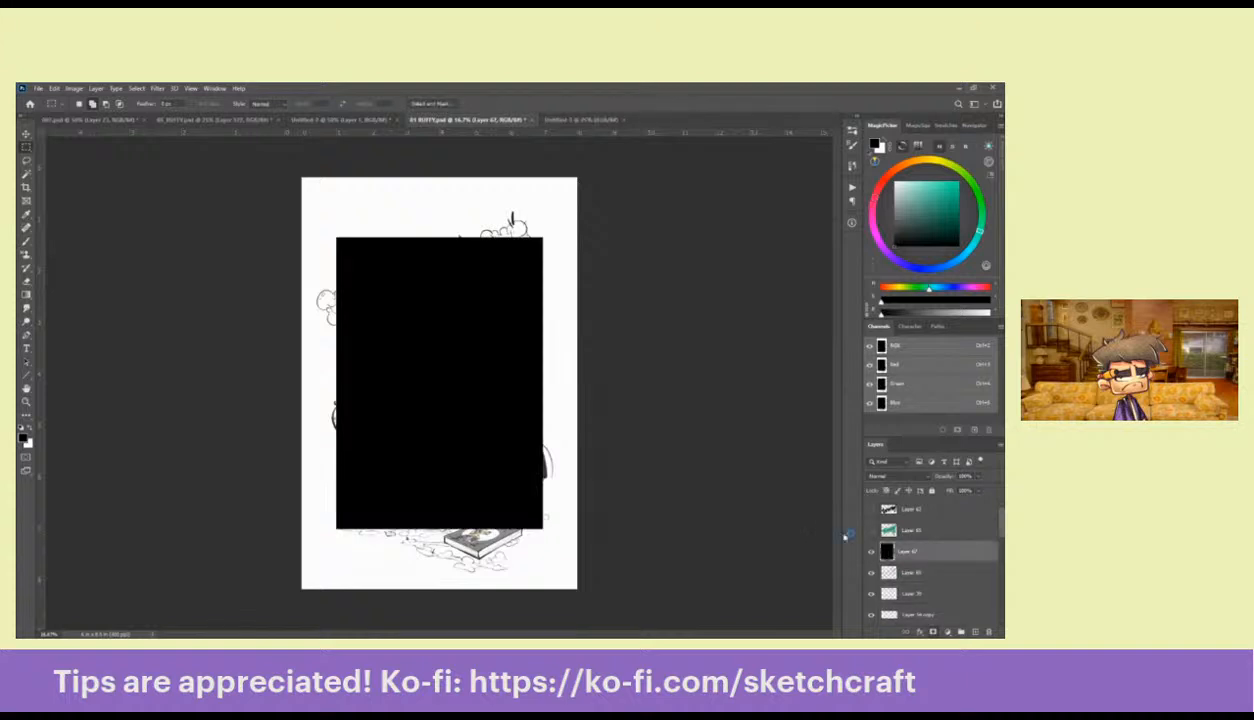
pyautogui.hotkey('ctrl', 't')
pyautogui.moveTo(543, 237); pyautogui.dragTo(565, 206)
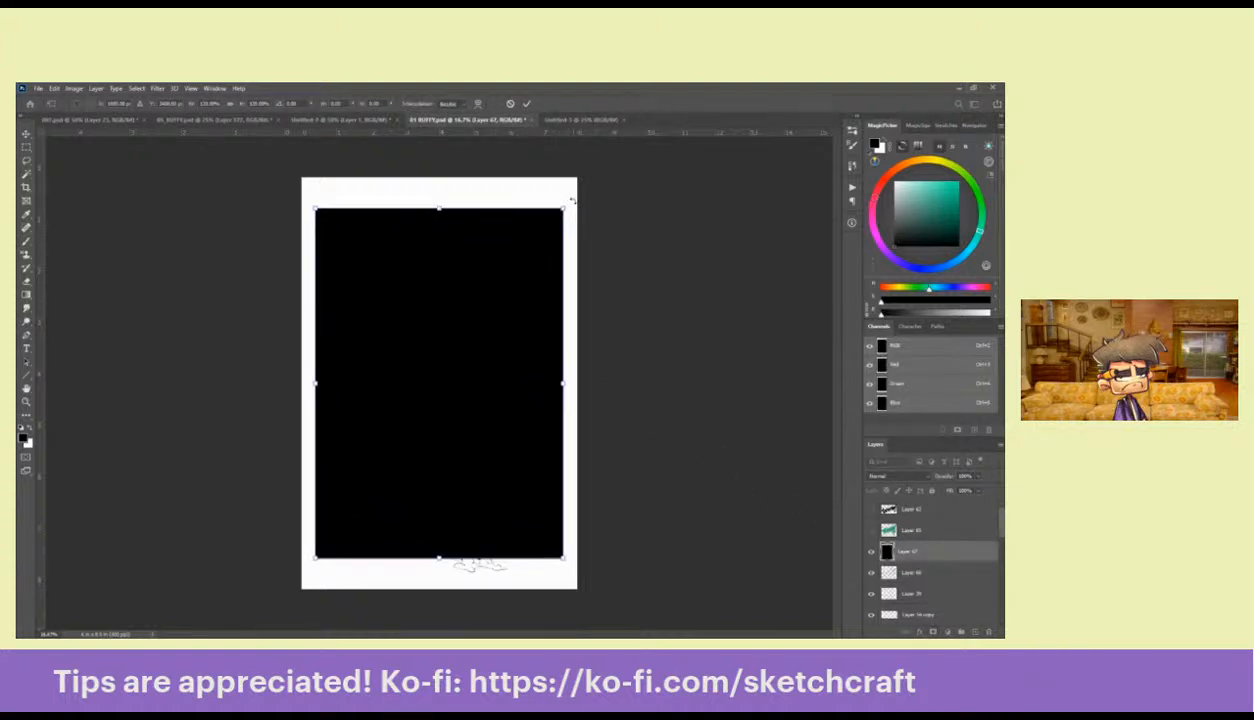
pyautogui.press('Return')
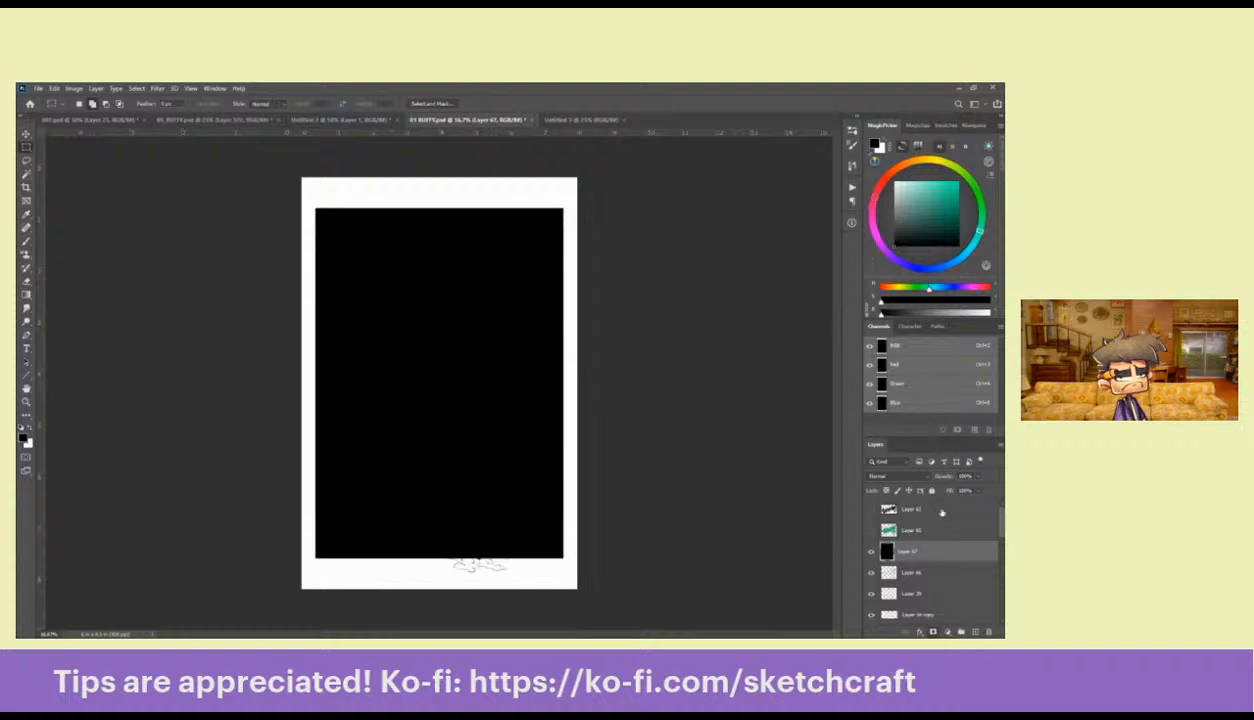
pyautogui.press('5')
# Select all the artwork layers below the translucent page rectangle and scale them down to fit inside its edges
pyautogui.click(925, 572)
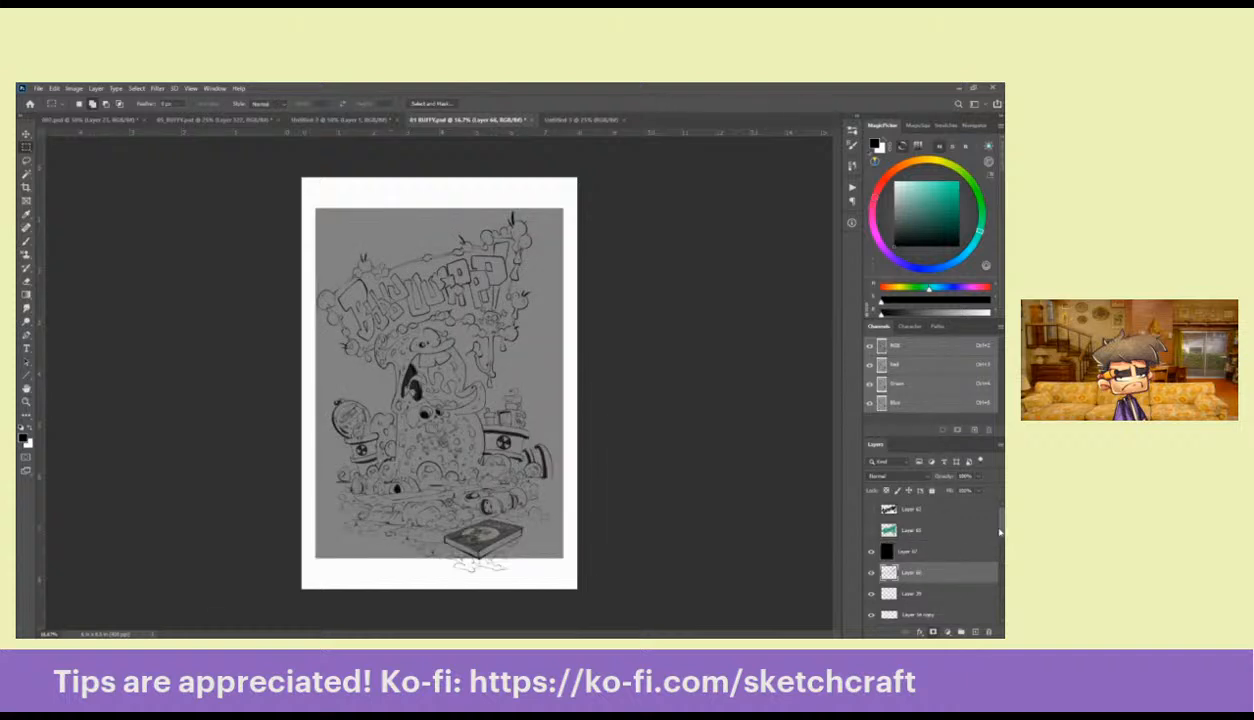
pyautogui.scroll(-5, 936, 585)
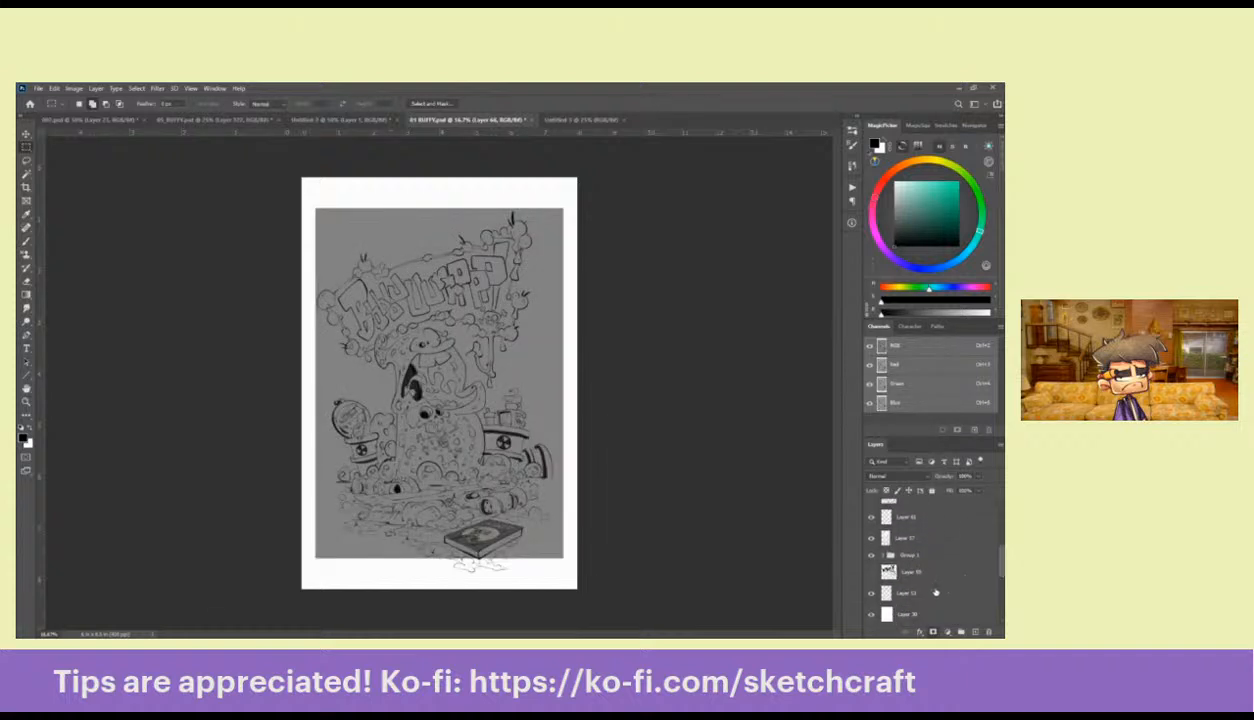
pyautogui.keyDown('shift'); pyautogui.click(936, 593); pyautogui.keyUp('shift')
pyautogui.hotkey('ctrl', 't')
pyautogui.moveTo(556, 210); pyautogui.dragTo(515, 263)
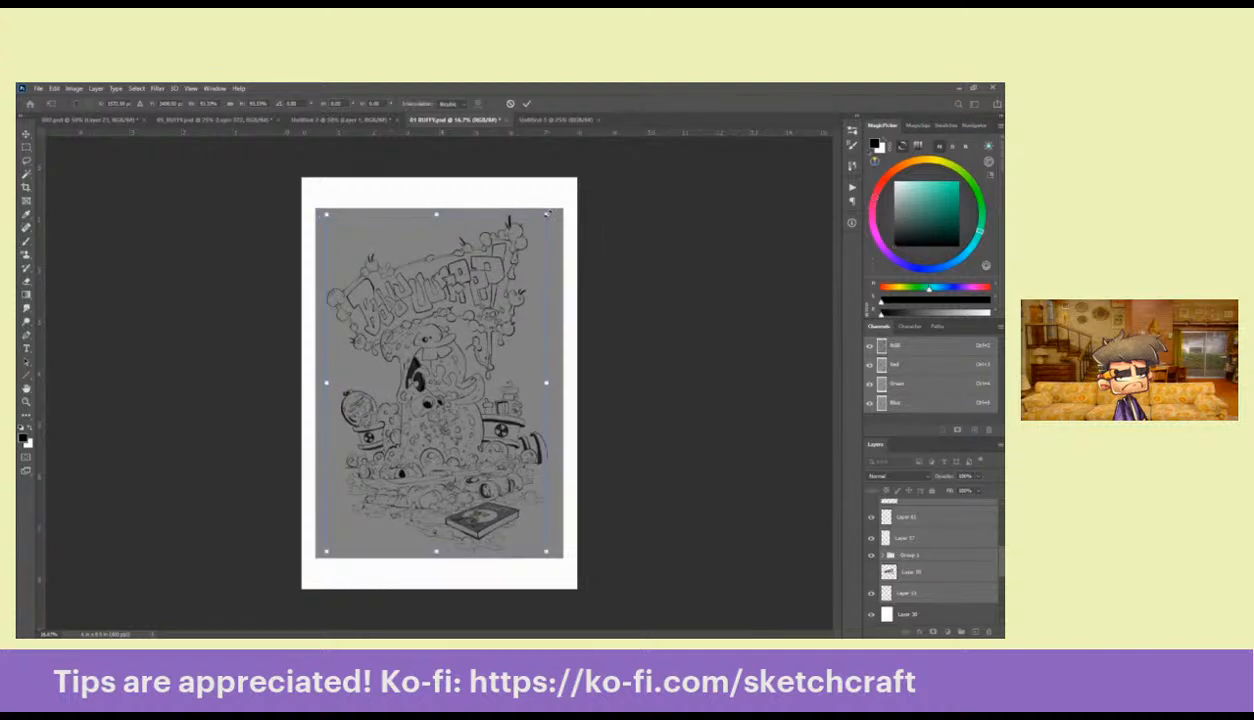
pyautogui.moveTo(547, 213); pyautogui.dragTo(546, 212)
pyautogui.press('Return')
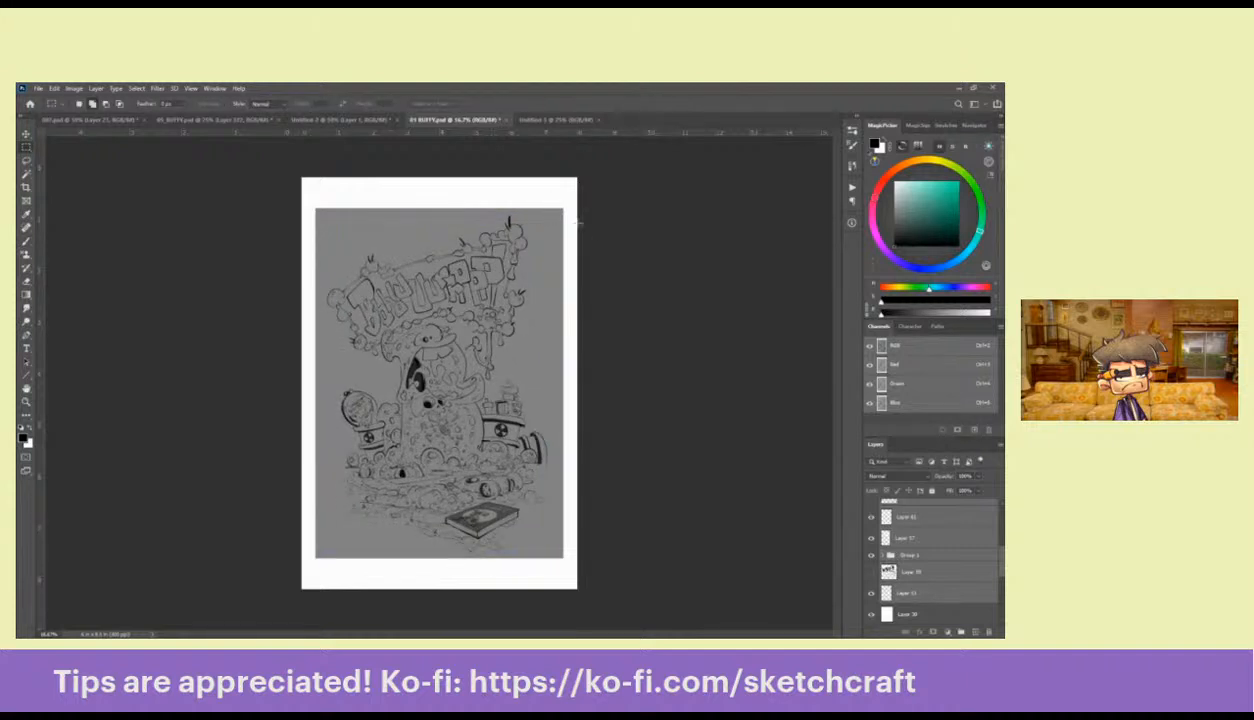
pyautogui.scroll(5, 930, 545)
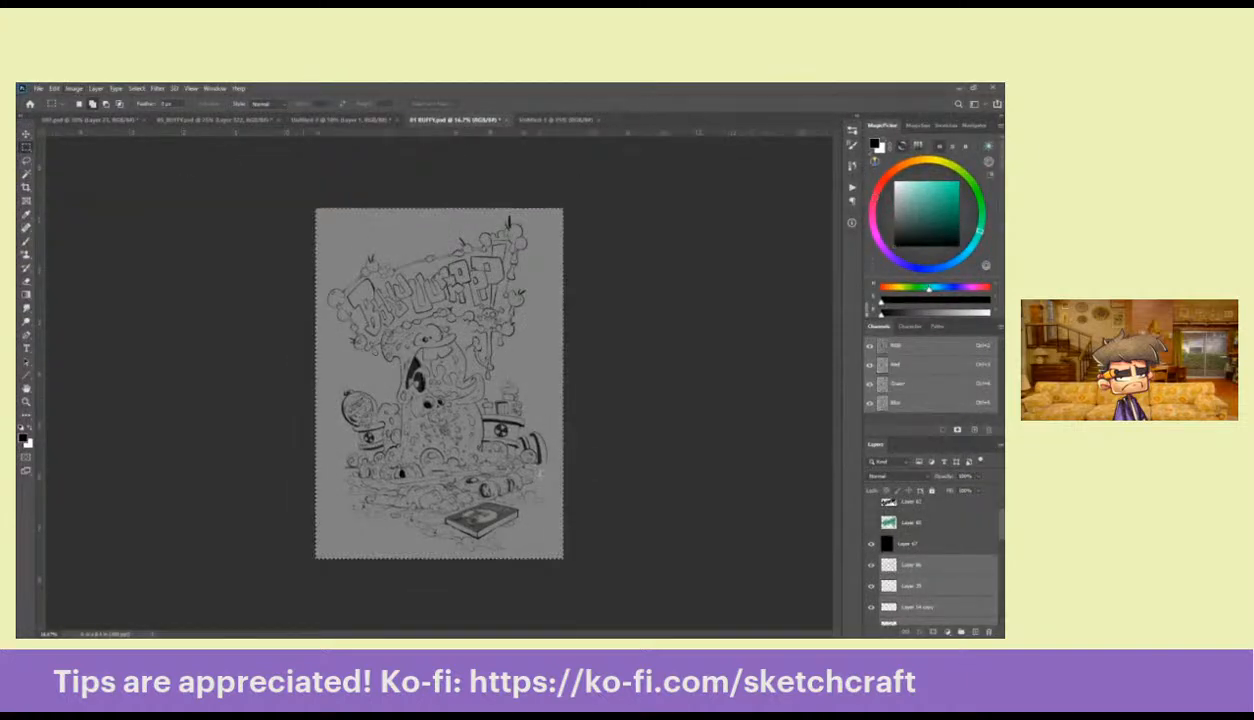
# Hide the translucent black page rectangle so the scaled artwork shows on the plain white page
pyautogui.click(871, 544)
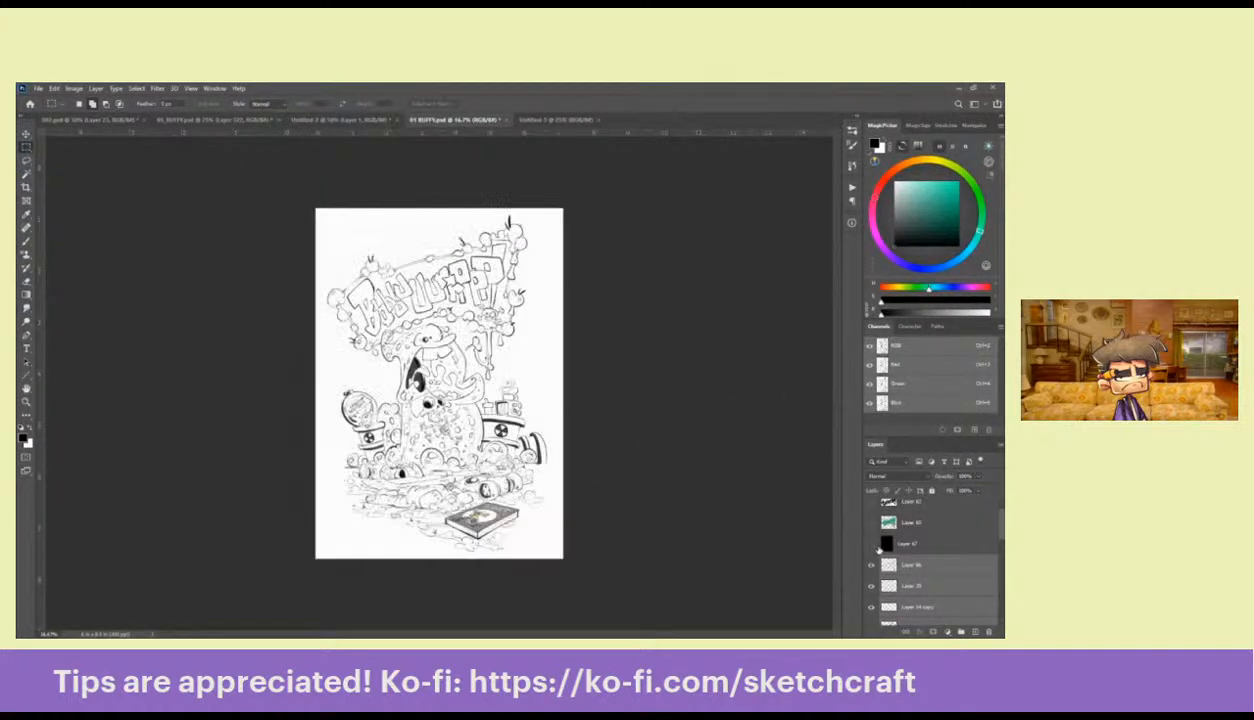
pyautogui.click(886, 543)
pyautogui.press('z')
pyautogui.click(497, 448)
pyautogui.moveTo(427, 504); pyautogui.dragTo(522, 522)
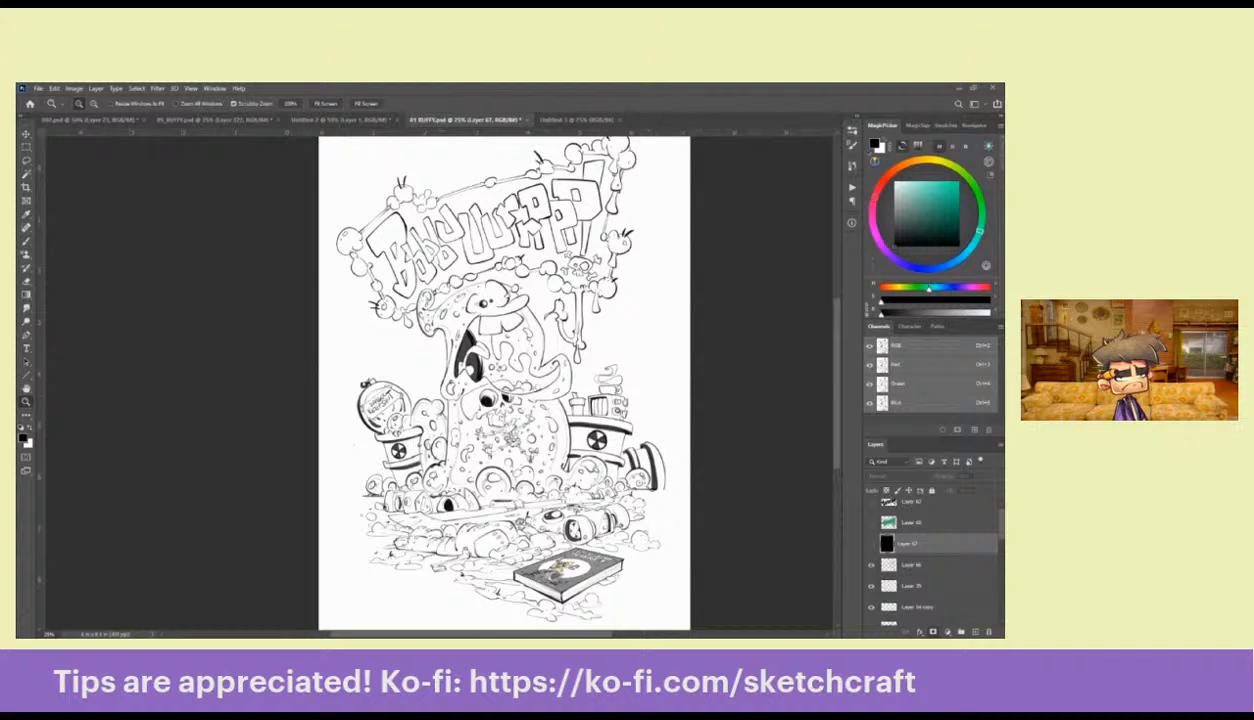
# Erase "KEEP SHUT" from the danger label on the barrel's dome and handwrite "RESTER FERME" in its place
pyautogui.click(385, 402)
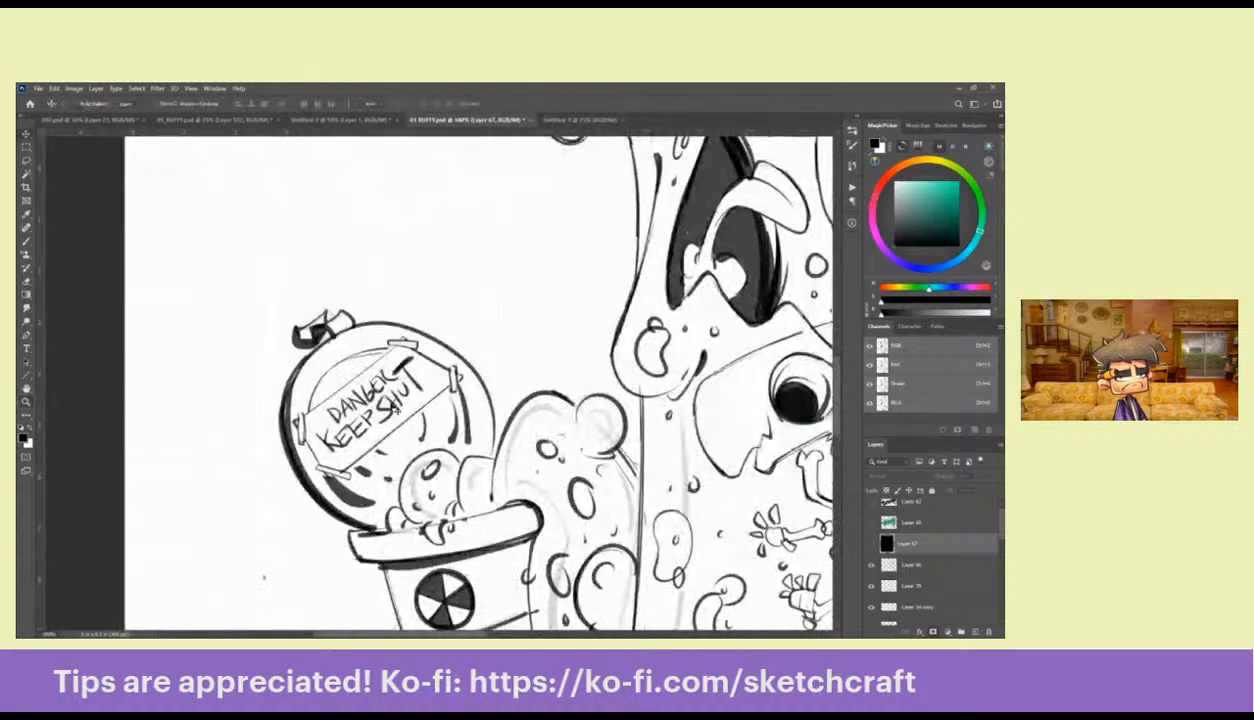
pyautogui.keyDown('ctrl'); pyautogui.click(385, 400); pyautogui.keyUp('ctrl')
pyautogui.press('e')
pyautogui.moveTo(400, 360)
pyautogui.mouseDown()
pyautogui.moveTo(325, 447)
pyautogui.moveTo(405, 394)
pyautogui.moveTo(402, 364)
pyautogui.moveTo(412, 384)
pyautogui.moveTo(325, 436)
pyautogui.moveTo(412, 389)
pyautogui.moveTo(412, 369)
pyautogui.moveTo(393, 360)
pyautogui.moveTo(407, 379)
pyautogui.moveTo(462, 338)
pyautogui.mouseUp()
pyautogui.press('b')
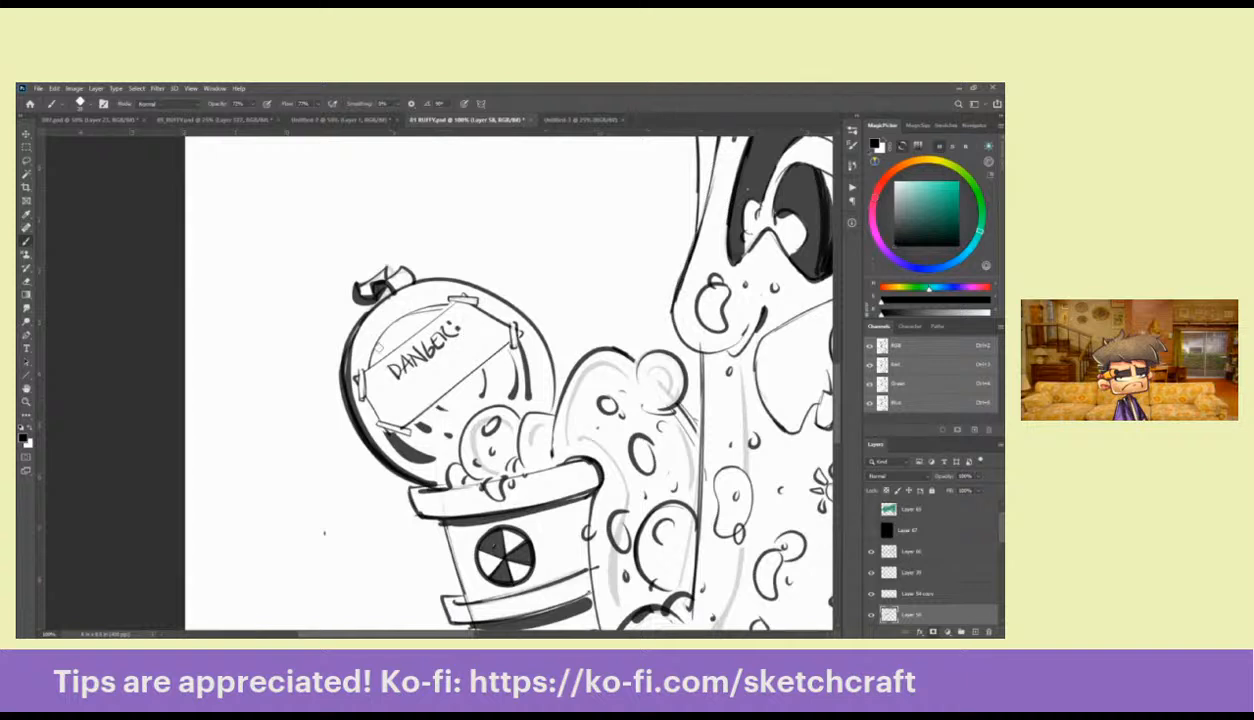
pyautogui.moveTo(375, 398)
pyautogui.mouseDown()
pyautogui.moveTo(381, 412)
pyautogui.moveTo(401, 409)
pyautogui.mouseUp()
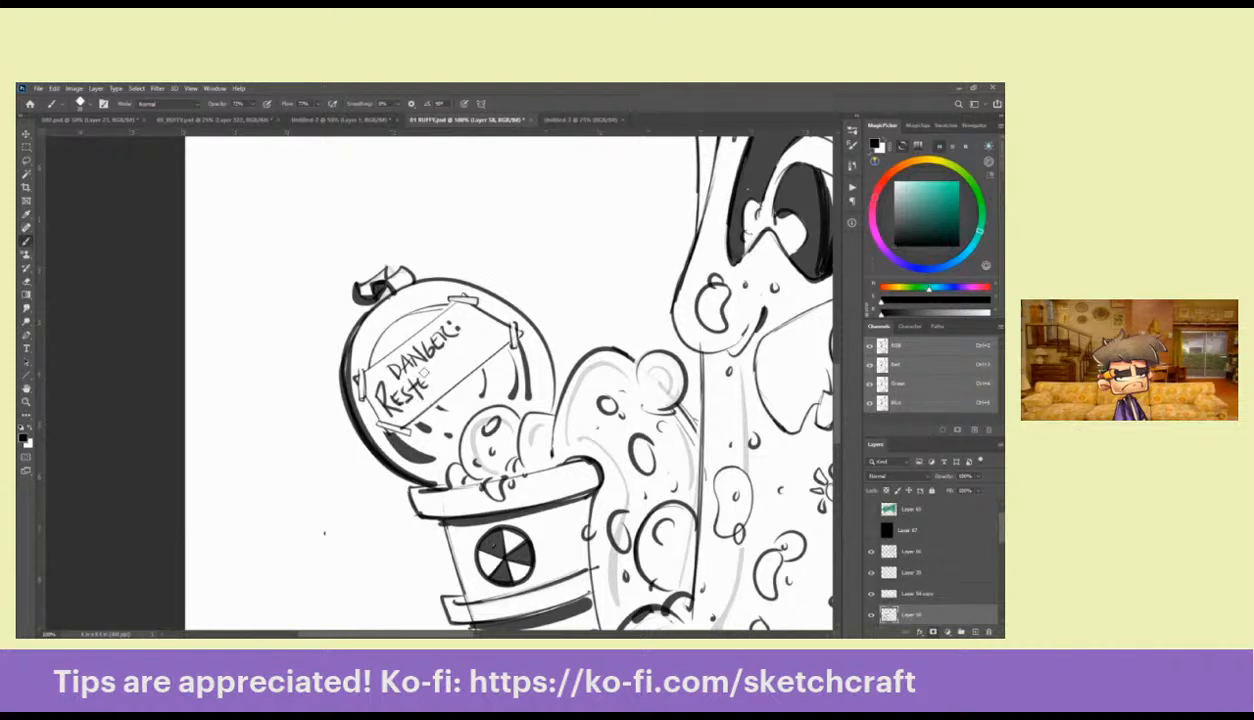
pyautogui.moveTo(468, 346)
pyautogui.mouseDown()
pyautogui.moveTo(402, 410)
pyautogui.moveTo(424, 366)
pyautogui.moveTo(440, 366)
pyautogui.moveTo(424, 356)
pyautogui.moveTo(448, 362)
pyautogui.moveTo(428, 352)
pyautogui.moveTo(426, 369)
pyautogui.mouseUp()
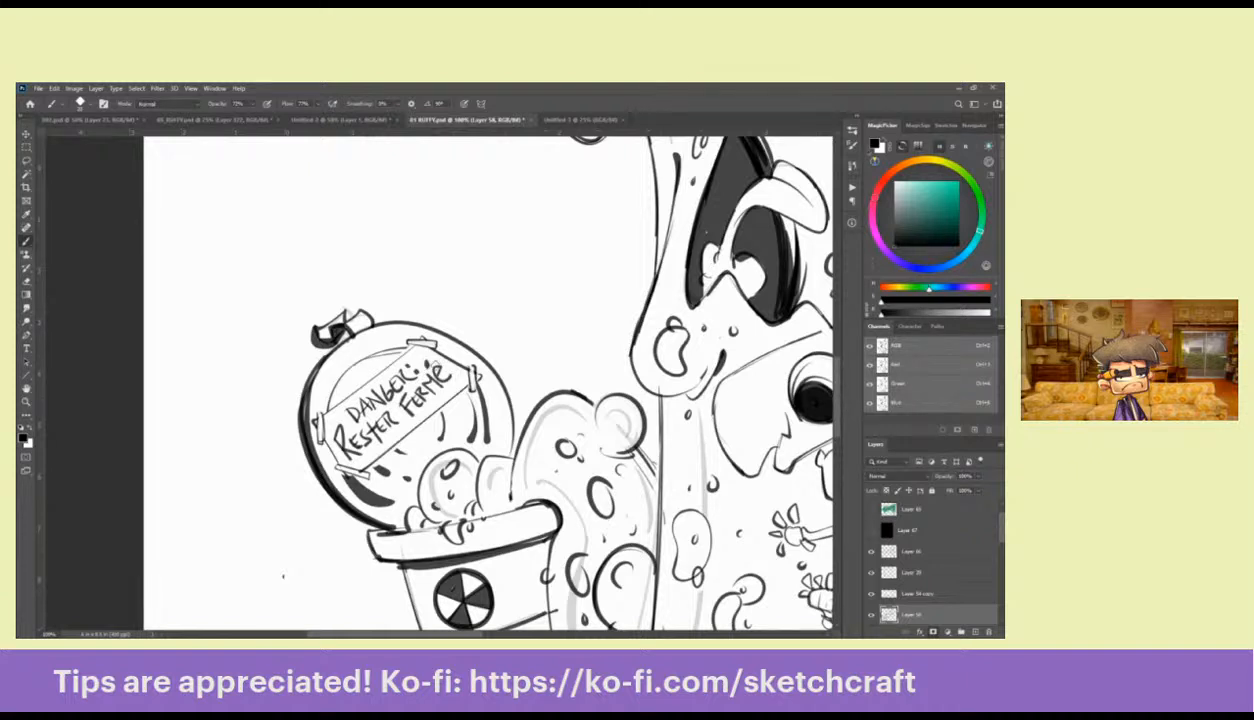
# Erase and redraw the lettering of the danger label's second line as "Rester Ferme"
pyautogui.press('e')
pyautogui.moveTo(345, 445)
pyautogui.mouseDown()
pyautogui.moveTo(366, 420)
pyautogui.moveTo(380, 425)
pyautogui.moveTo(372, 414)
pyautogui.moveTo(385, 420)
pyautogui.moveTo(348, 425)
pyautogui.moveTo(342, 445)
pyautogui.moveTo(384, 412)
pyautogui.mouseUp()
pyautogui.press('b')
pyautogui.hotkey('ctrl', 'z')
pyautogui.moveTo(465, 378); pyautogui.dragTo(455, 382)
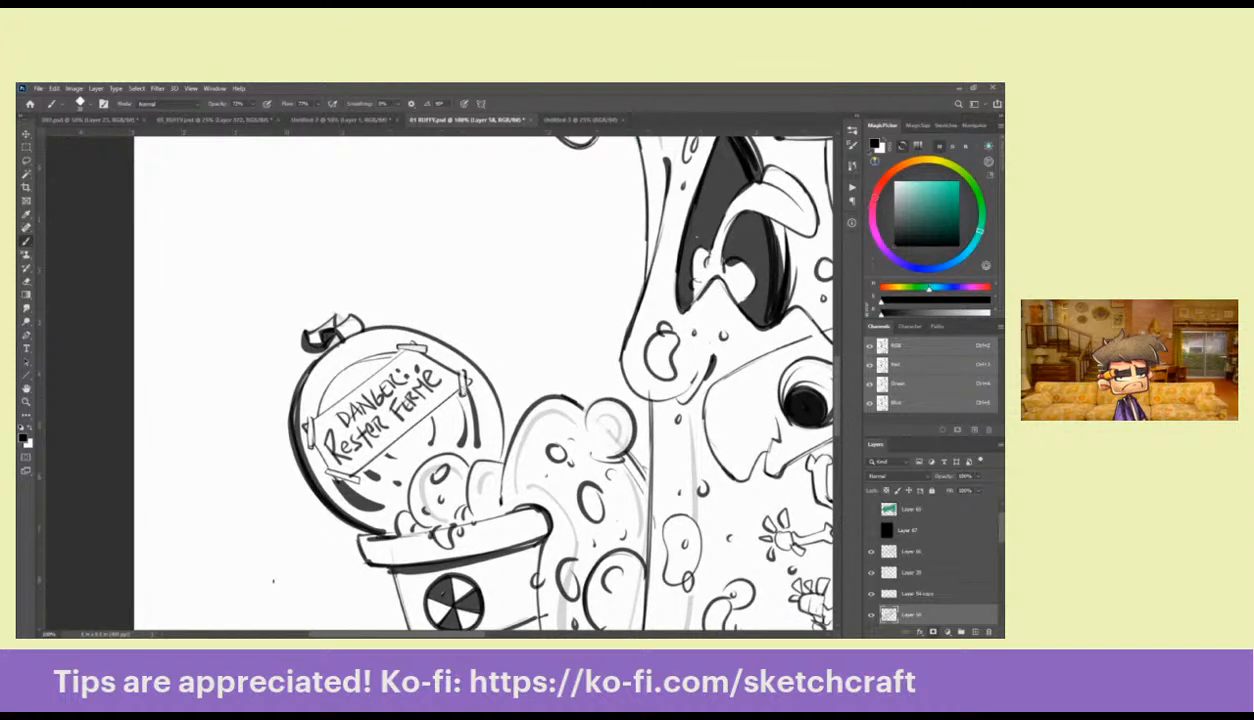
pyautogui.press('z')
pyautogui.keyDown('alt'); pyautogui.click(453, 383); pyautogui.keyUp('alt')
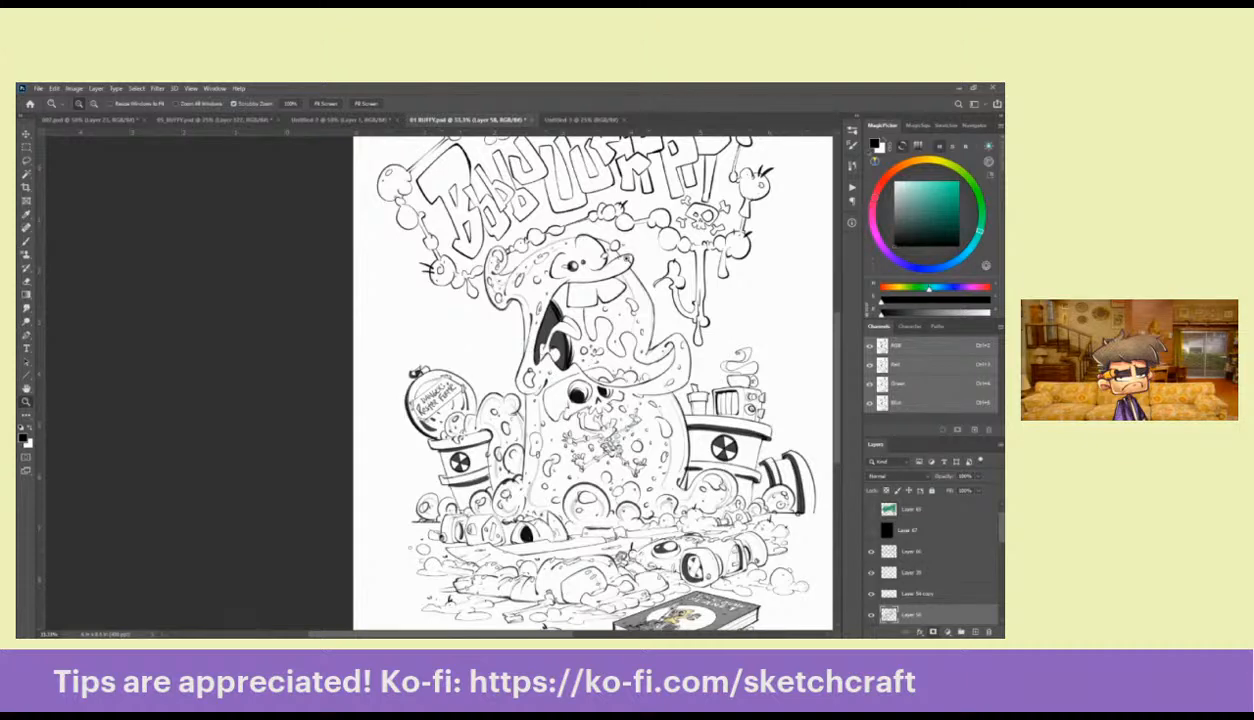
# Thicken the outlines around the slug's eyes and fill in its larger pupil with the brush on Layer 66
pyautogui.click(896, 548)
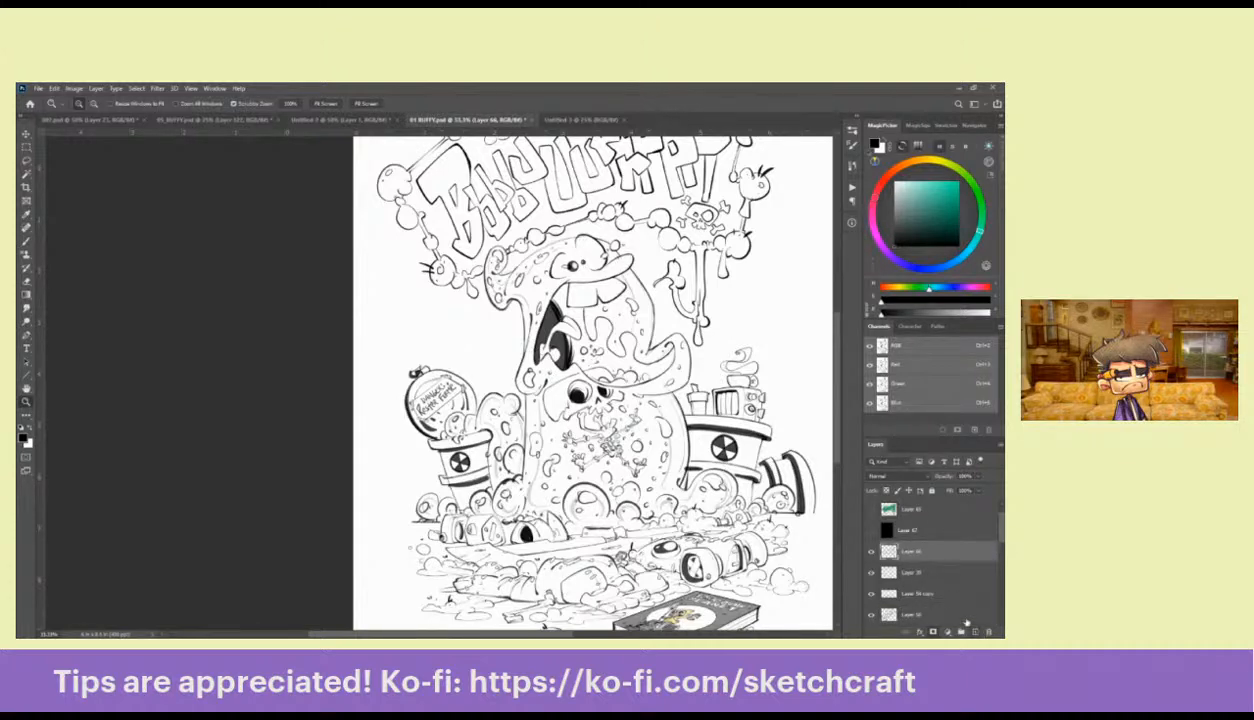
pyautogui.click(553, 241)
pyautogui.click(553, 241)
pyautogui.press('b')
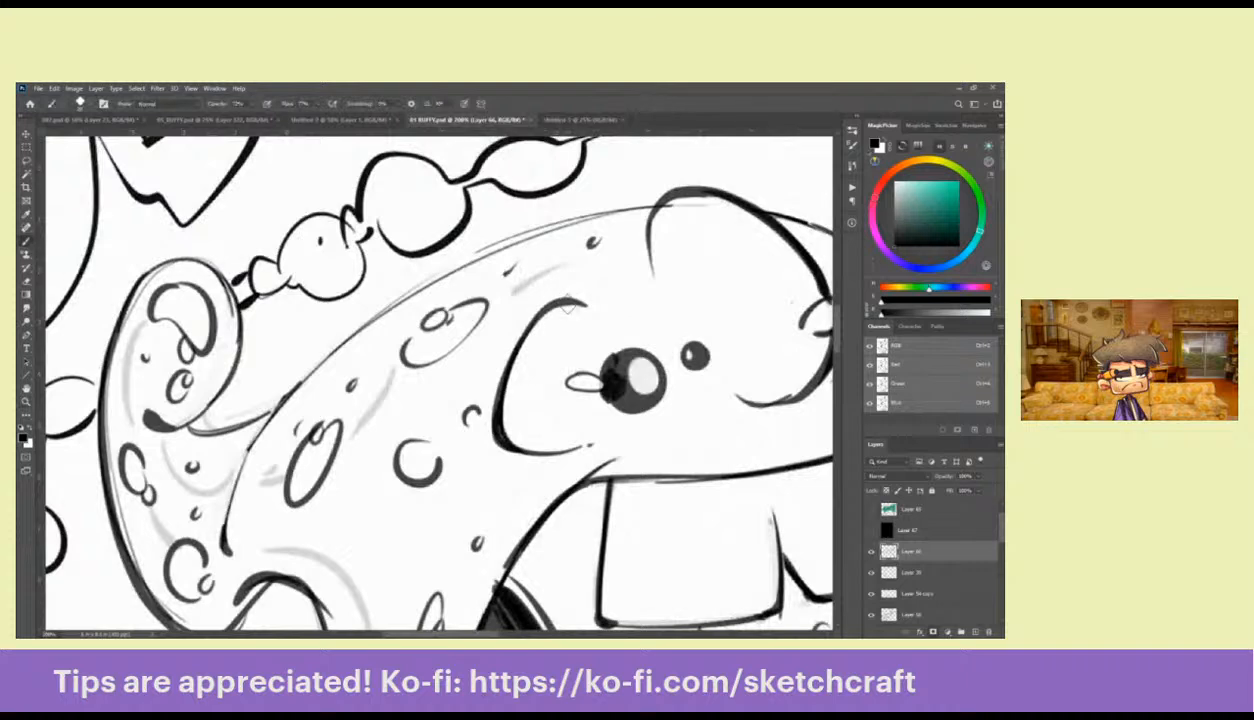
pyautogui.moveTo(492, 366)
pyautogui.mouseDown()
pyautogui.moveTo(482, 420)
pyautogui.moveTo(496, 448)
pyautogui.moveTo(540, 452)
pyautogui.moveTo(488, 412)
pyautogui.mouseUp()
pyautogui.moveTo(719, 401)
pyautogui.mouseDown()
pyautogui.moveTo(533, 439)
pyautogui.moveTo(652, 385)
pyautogui.moveTo(622, 405)
pyautogui.mouseUp()
pyautogui.moveTo(640, 360); pyautogui.dragTo(622, 398)
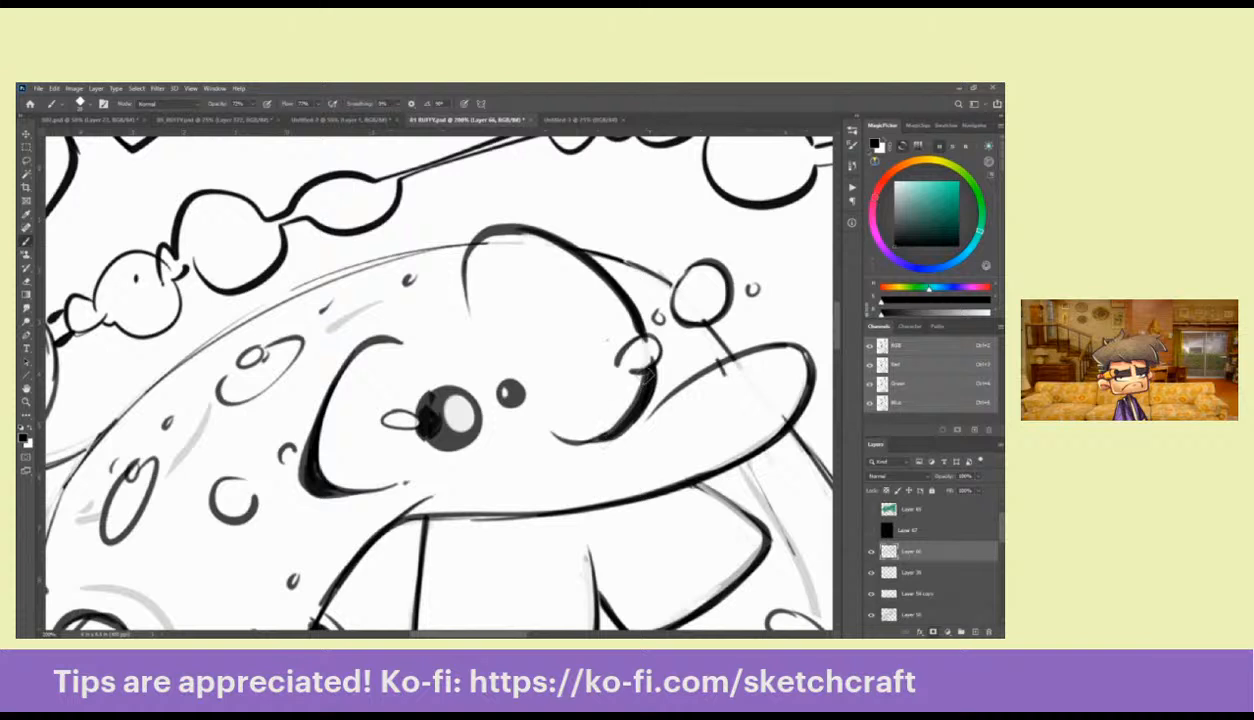
pyautogui.moveTo(428, 402)
pyautogui.mouseDown()
pyautogui.moveTo(432, 390)
pyautogui.moveTo(415, 405)
pyautogui.moveTo(445, 435)
pyautogui.moveTo(462, 408)
pyautogui.moveTo(448, 436)
pyautogui.moveTo(442, 378)
pyautogui.moveTo(510, 380)
pyautogui.moveTo(495, 372)
pyautogui.mouseUp()
# Merge the line-art layers between the hidden black rectangle and Group 1 into a single layer
pyautogui.press('z')
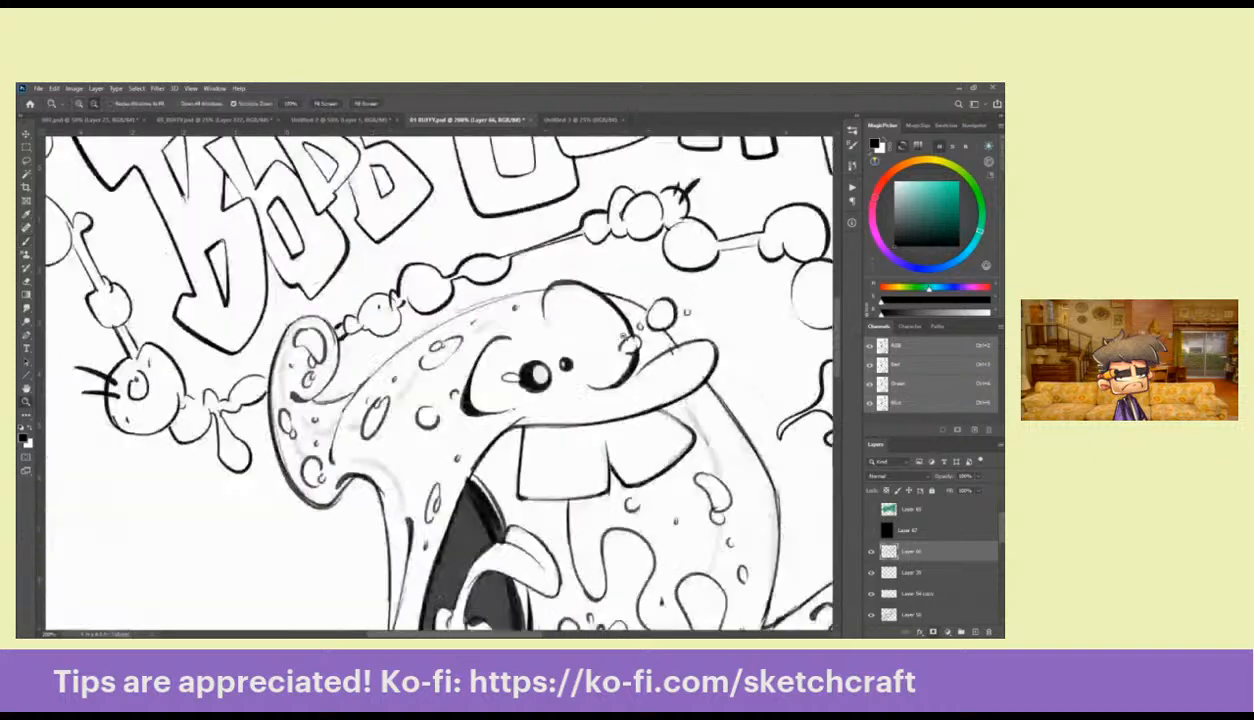
pyautogui.moveTo(615, 320); pyautogui.dragTo(570, 330)
pyautogui.keyDown('alt'); pyautogui.click(499, 348); pyautogui.keyUp('alt')
pyautogui.keyDown('alt'); pyautogui.click(499, 348); pyautogui.keyUp('alt')
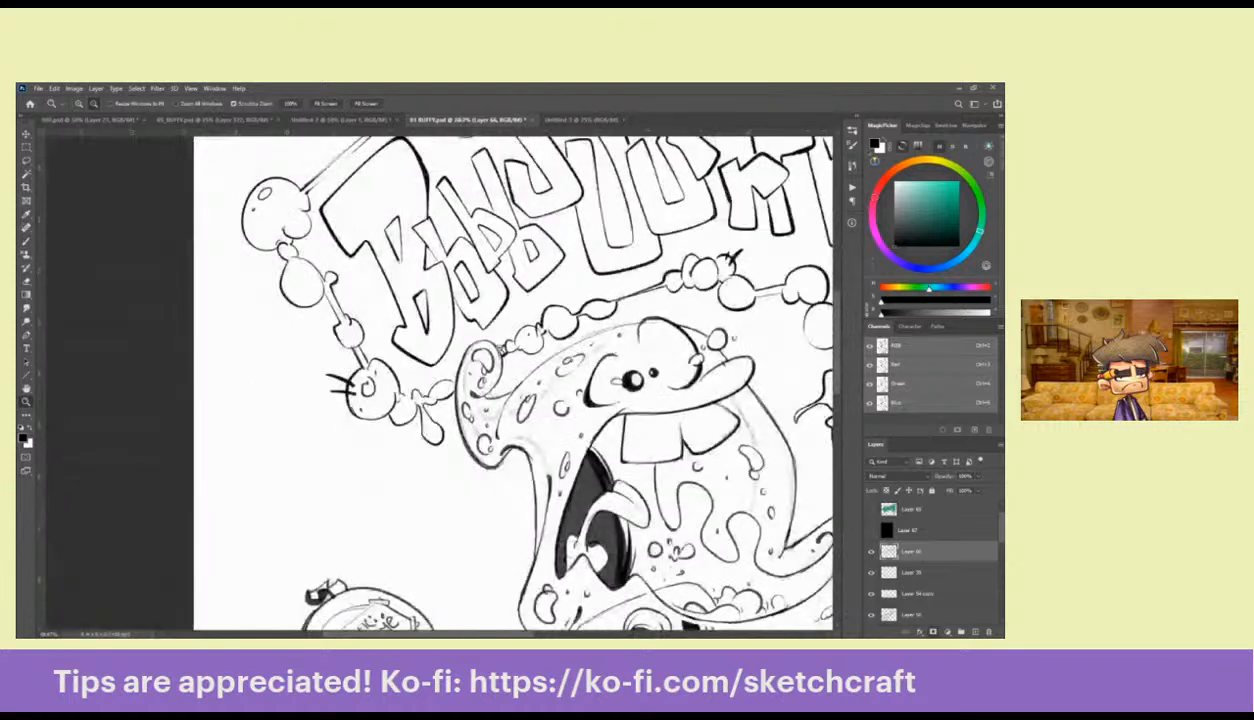
pyautogui.keyDown('alt'); pyautogui.click(499, 348); pyautogui.keyUp('alt')
pyautogui.keyDown('alt'); pyautogui.click(499, 348); pyautogui.keyUp('alt')
pyautogui.keyDown('alt'); pyautogui.click(499, 348); pyautogui.keyUp('alt')
pyautogui.moveTo(586, 562); pyautogui.dragTo(551, 465)
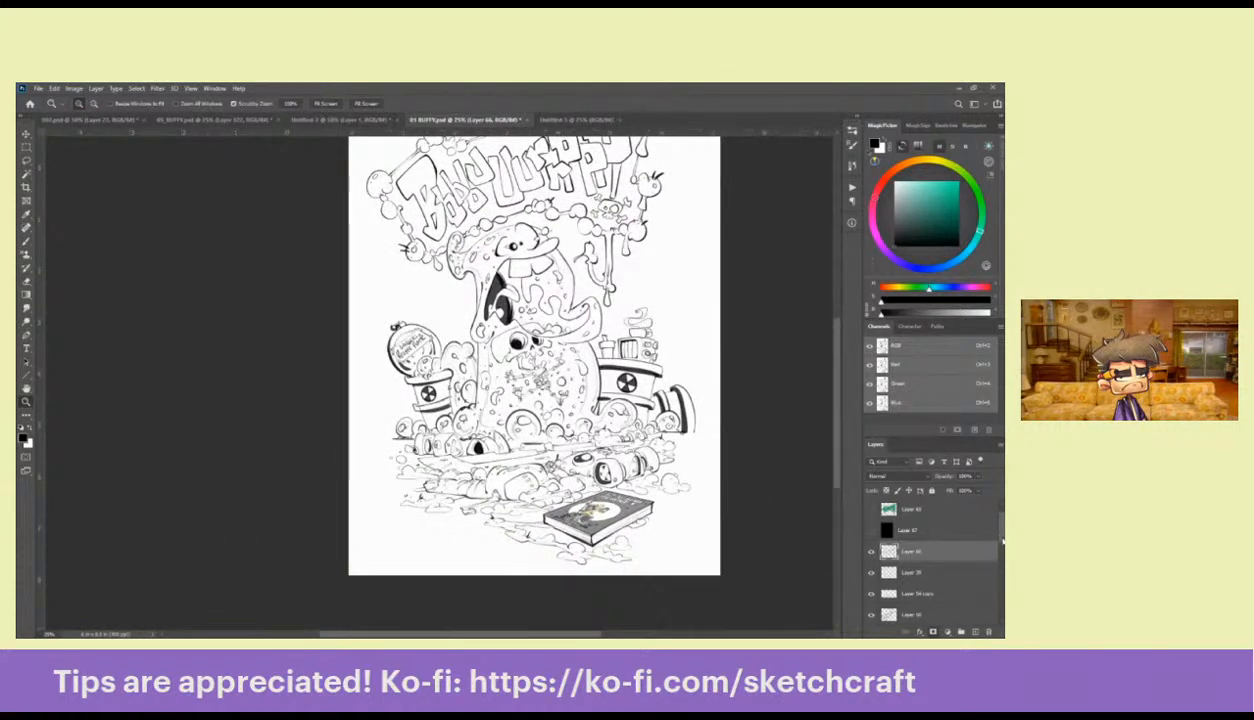
pyautogui.scroll(-4, 998, 546)
pyautogui.scroll(-5, 998, 546)
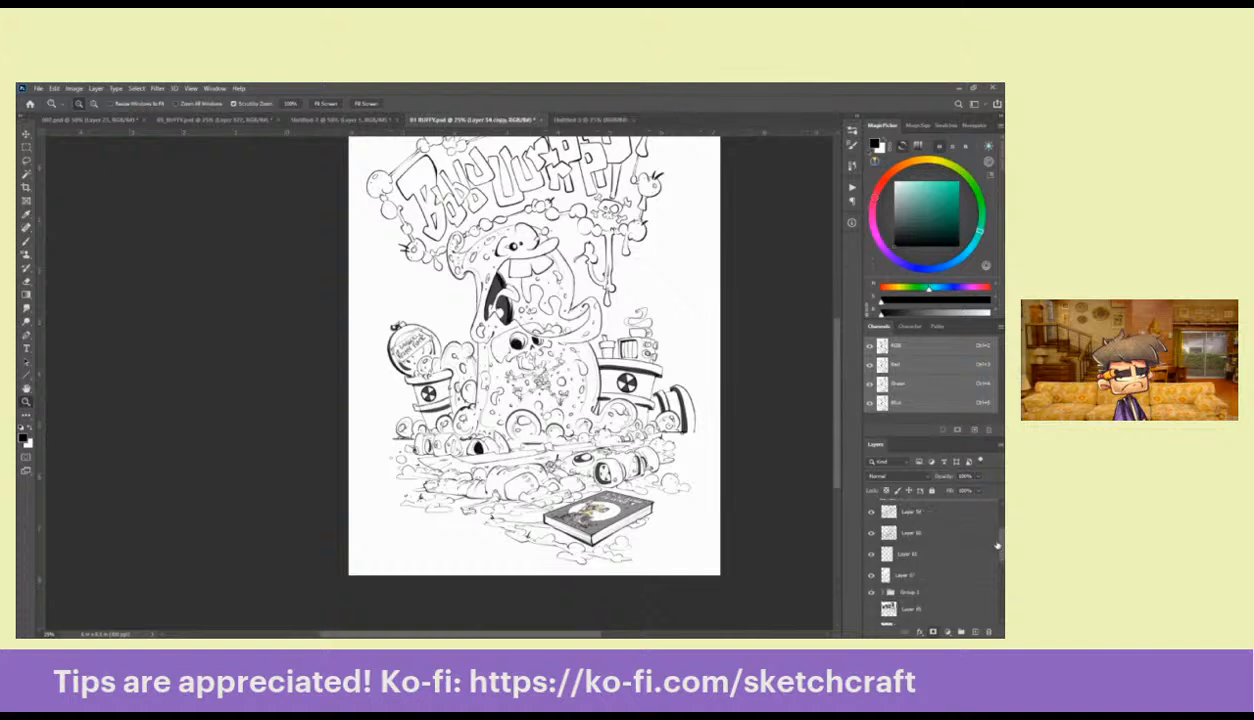
pyautogui.scroll(3, 1001, 549)
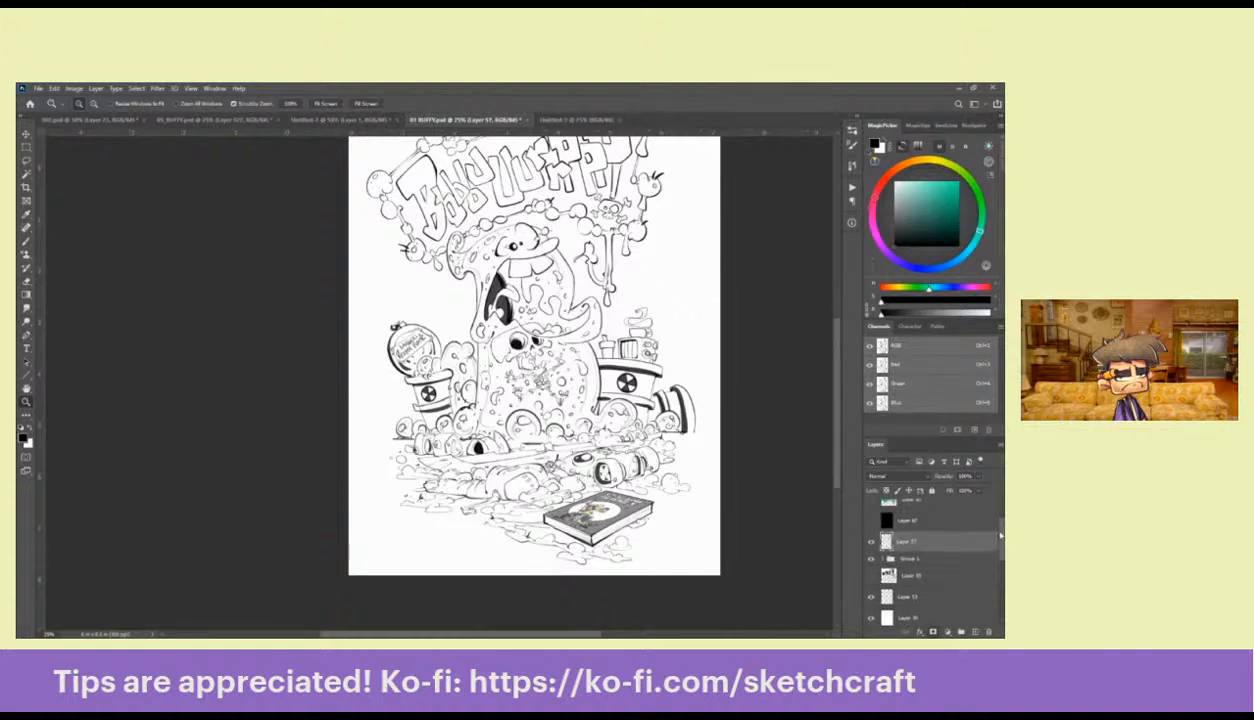
# Toggle Group 1 and Layer 57 off and on to check what each contains, and expand the group
pyautogui.click(871, 559)
pyautogui.click(871, 559)
pyautogui.click(871, 541)
pyautogui.click(871, 541)
pyautogui.click(880, 558)
pyautogui.scroll(-2, 910, 547)
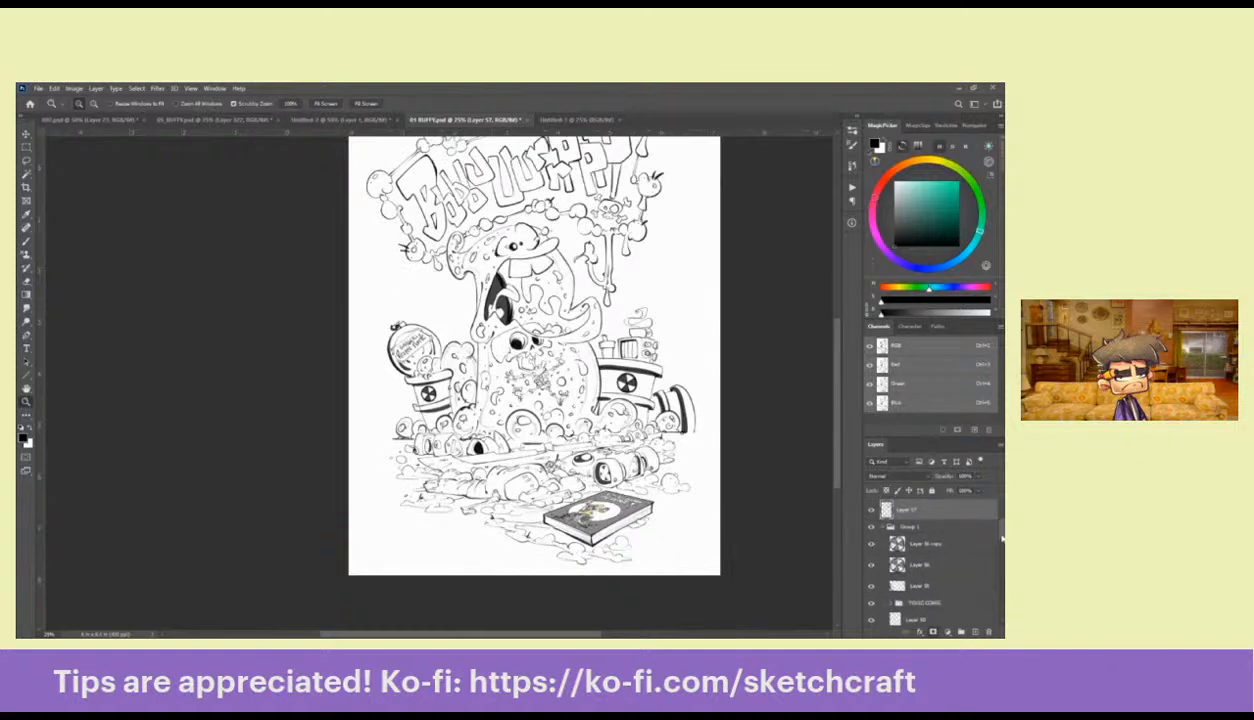
# Merge the separate Group 1 line-art layers with Layer 57 and place the comic book group above Group 1
pyautogui.click(928, 541)
pyautogui.moveTo(929, 541); pyautogui.dragTo(926, 517)
pyautogui.keyDown('shift'); pyautogui.click(922, 508); pyautogui.keyUp('shift')
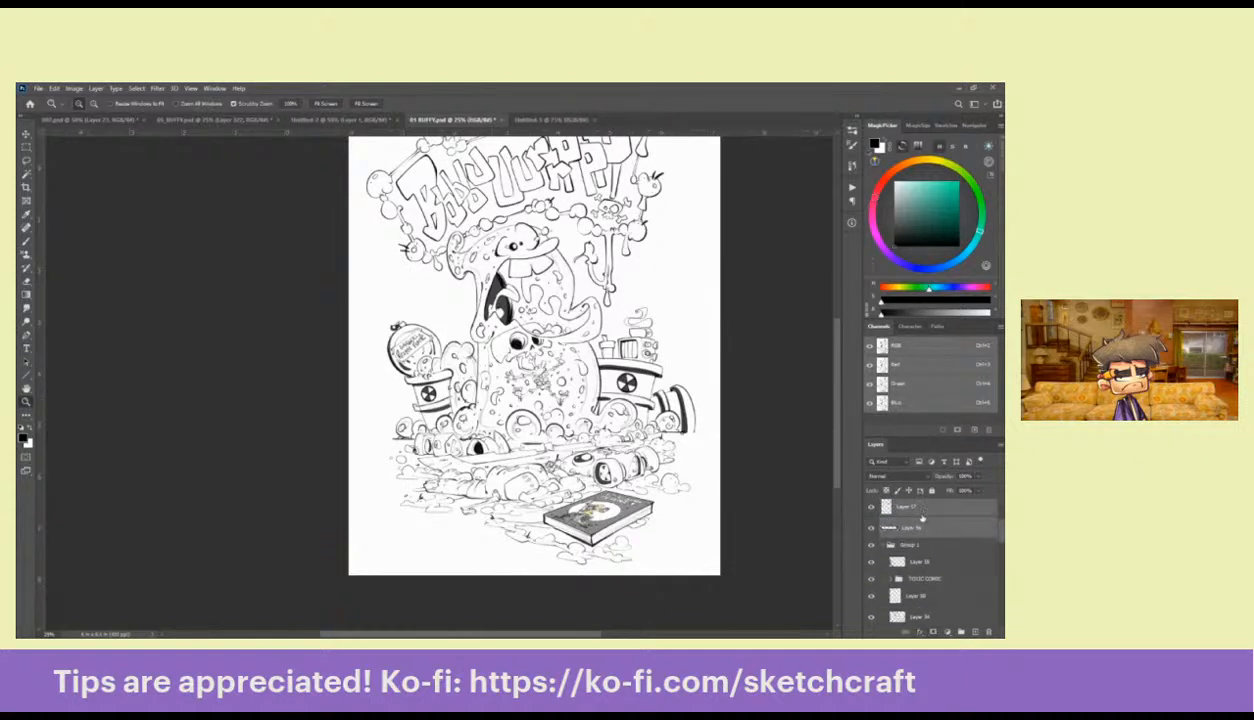
pyautogui.hotkey('ctrl', 'e')
pyautogui.moveTo(903, 542)
pyautogui.mouseDown()
pyautogui.moveTo(911, 516)
pyautogui.moveTo(906, 528)
pyautogui.moveTo(900, 514)
pyautogui.moveTo(910, 544)
pyautogui.moveTo(900, 538)
pyautogui.mouseUp()
pyautogui.keyDown('shift'); pyautogui.click(911, 510); pyautogui.keyUp('shift')
pyautogui.hotkey('ctrl', 'e')
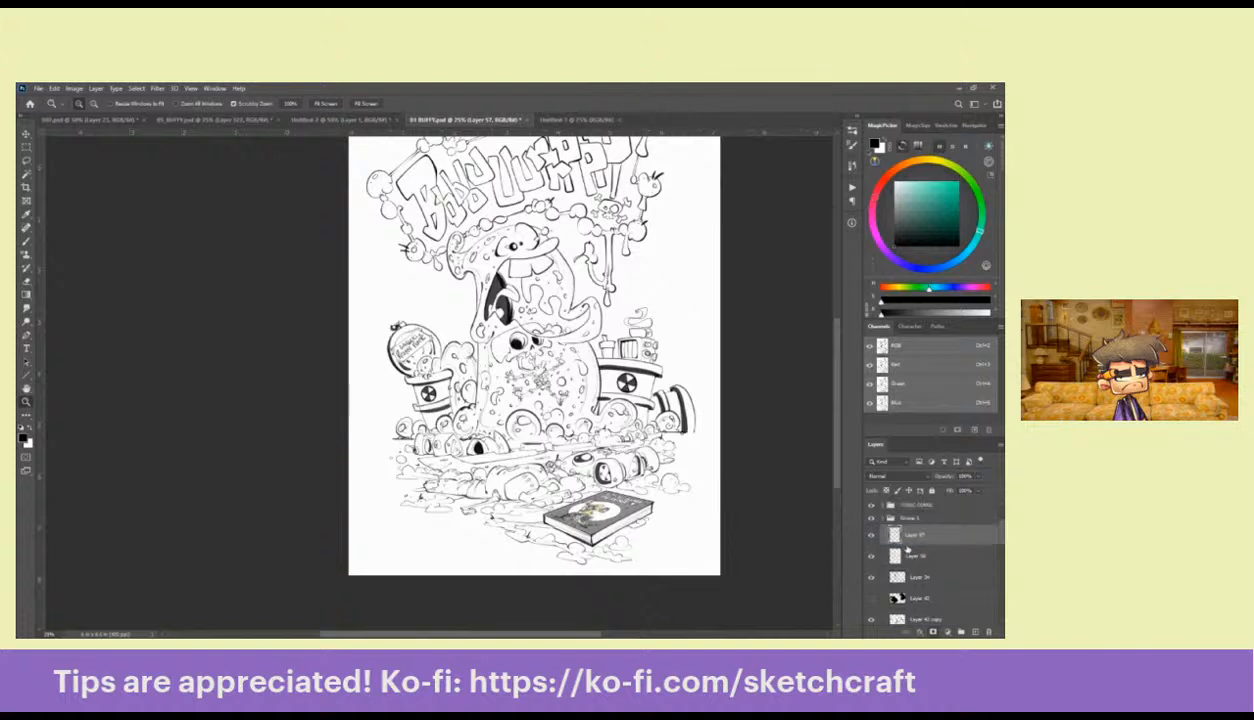
# Collapse Group 1 and toggle the comic book group and Group 1 off and on to check their contents
pyautogui.click(871, 505)
pyautogui.click(871, 505)
pyautogui.click(881, 518)
pyautogui.click(871, 518)
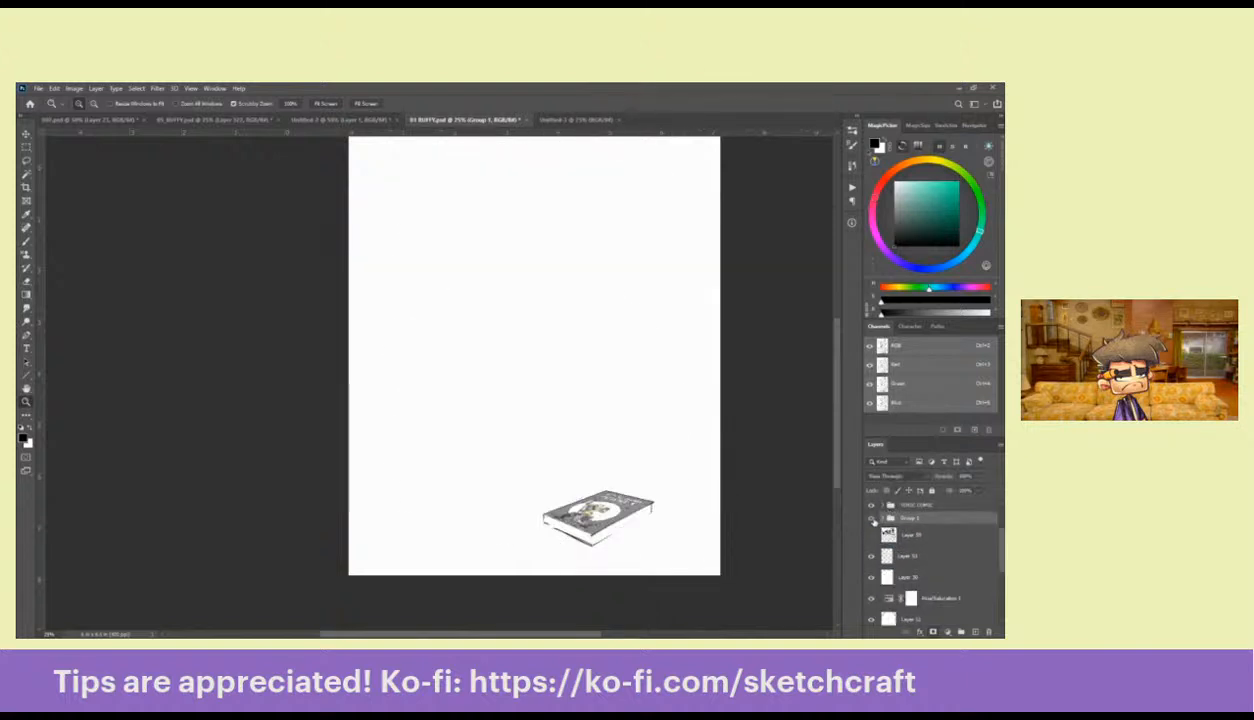
pyautogui.click(871, 518)
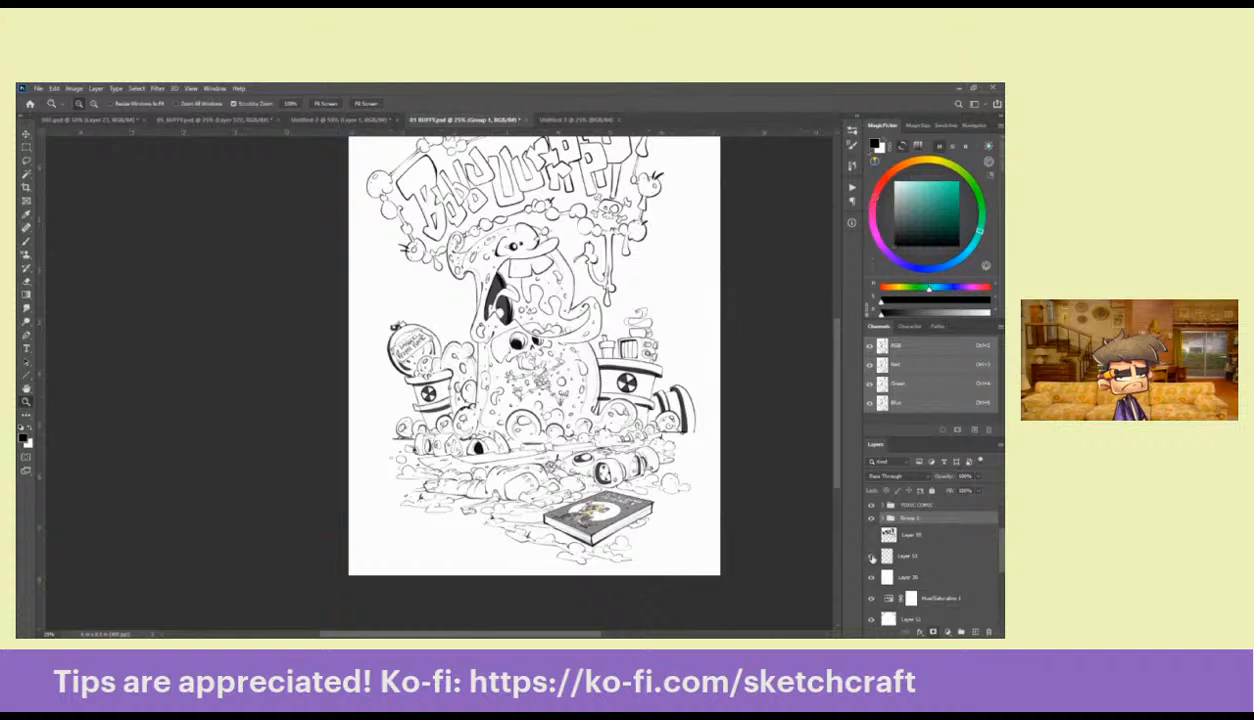
# Examine the whole composition on the page and the comic book in the foreground up close
pyautogui.moveTo(690, 500); pyautogui.dragTo(684, 518)
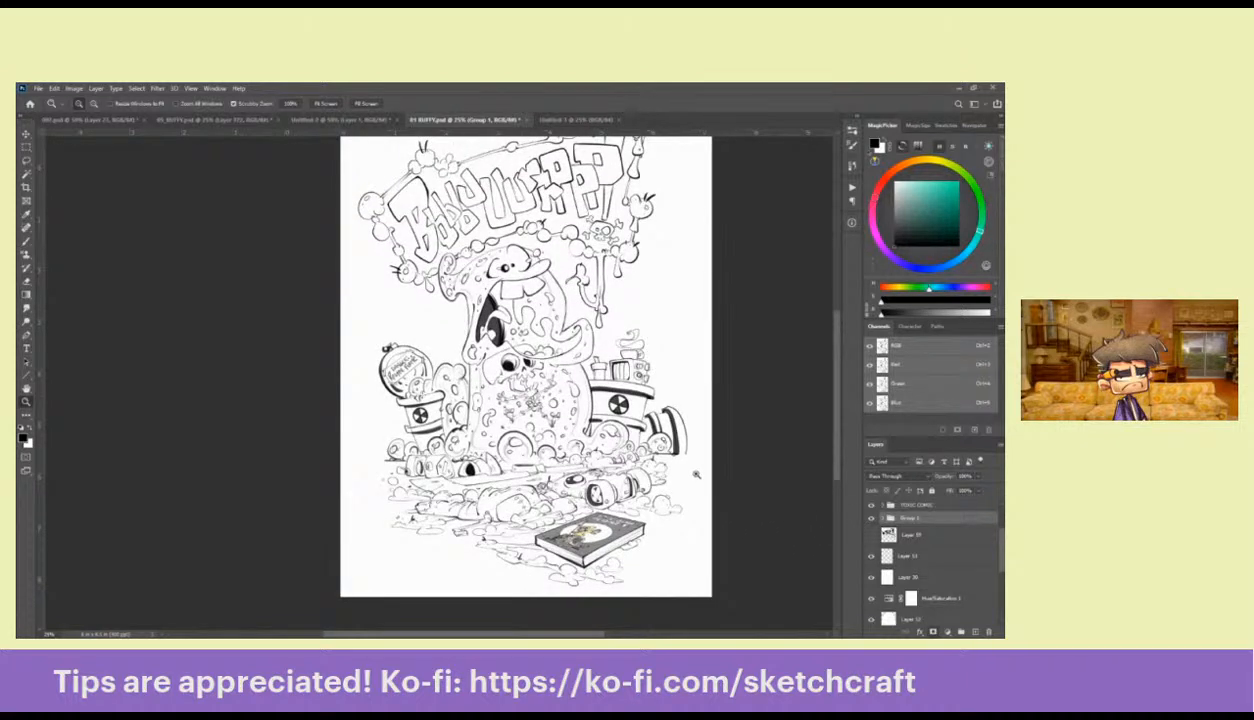
pyautogui.moveTo(590, 330); pyautogui.dragTo(564, 313)
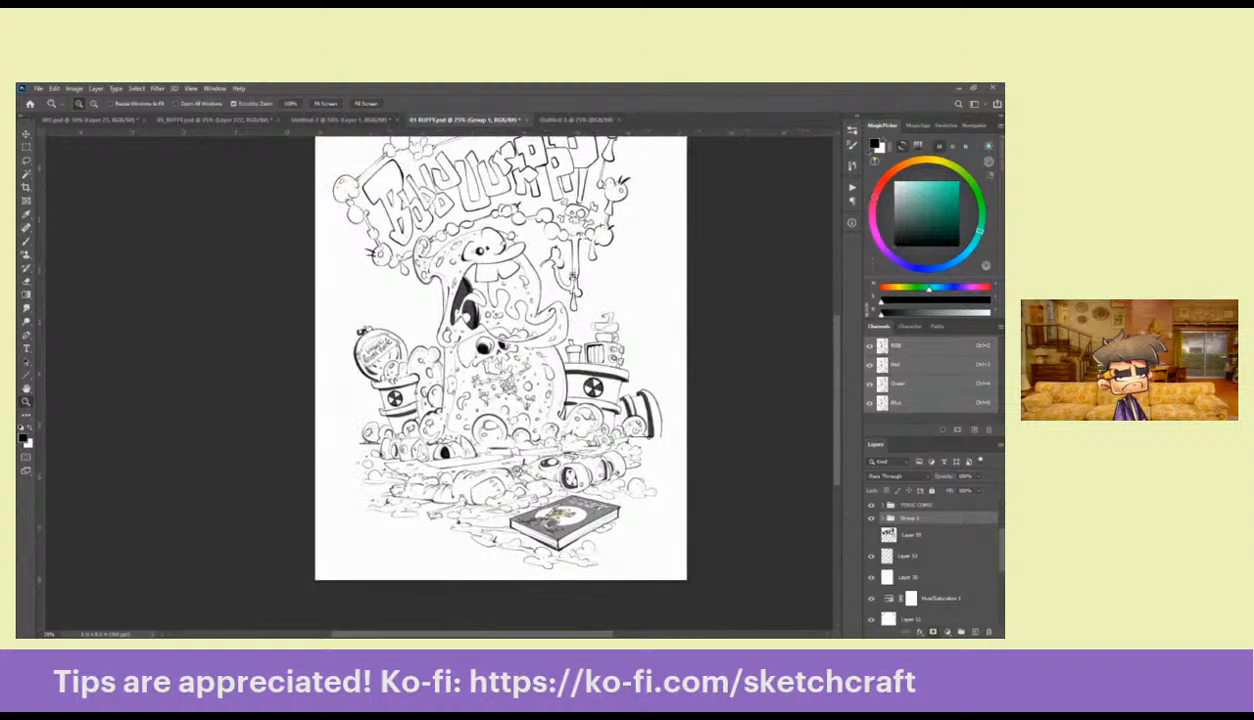
pyautogui.moveTo(574, 455); pyautogui.dragTo(614, 353)
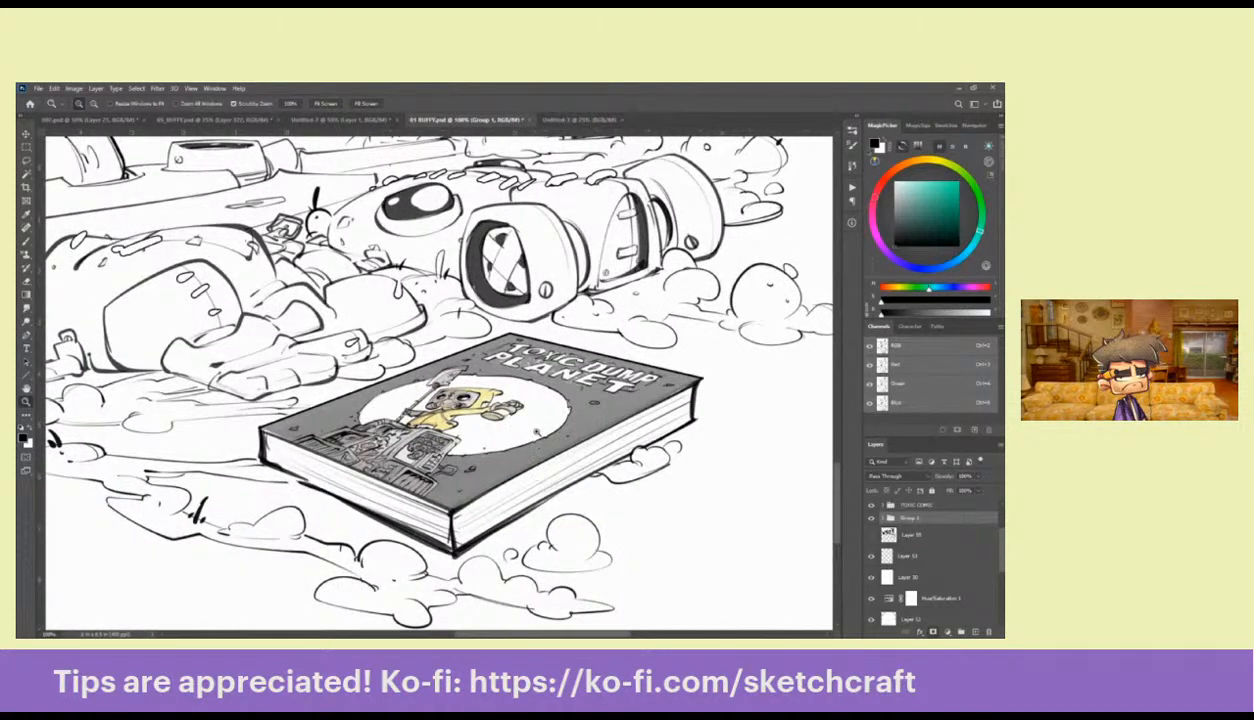
pyautogui.hotkey('ctrl', '-')
pyautogui.hotkey('ctrl', '-')
pyautogui.hotkey('ctrl', '-')
pyautogui.hotkey('ctrl', '-')
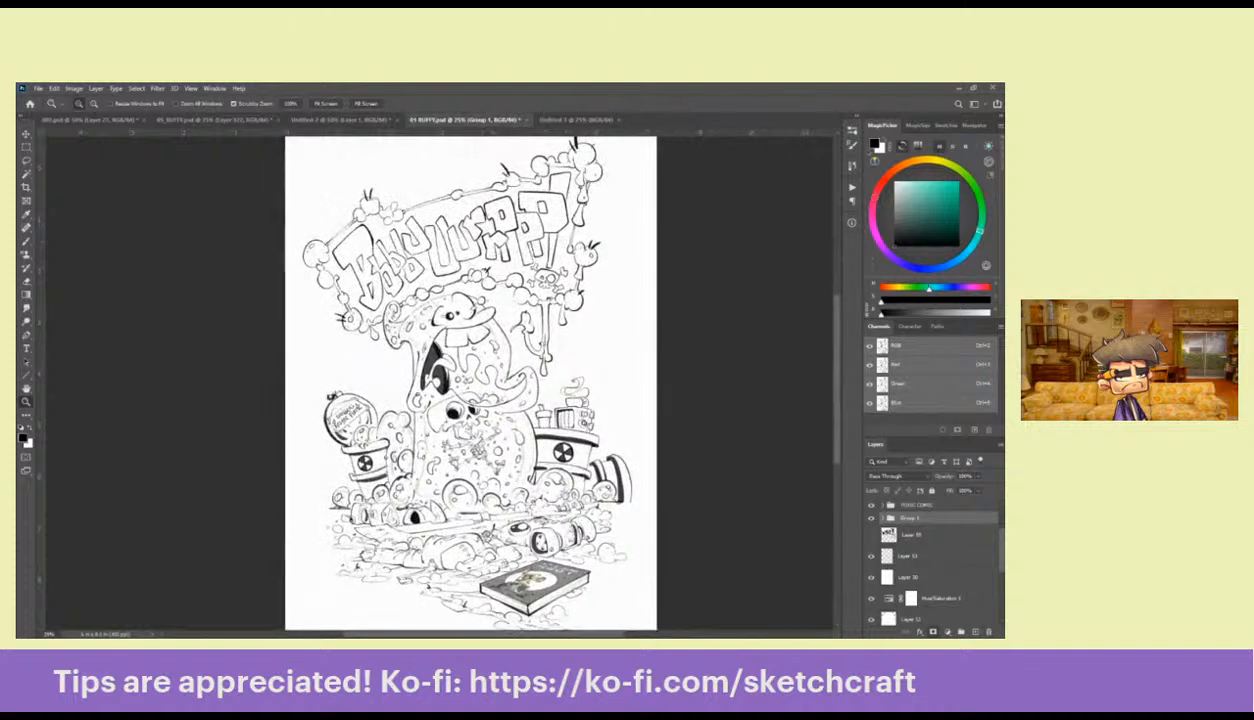
pyautogui.moveTo(591, 605); pyautogui.dragTo(620, 555)
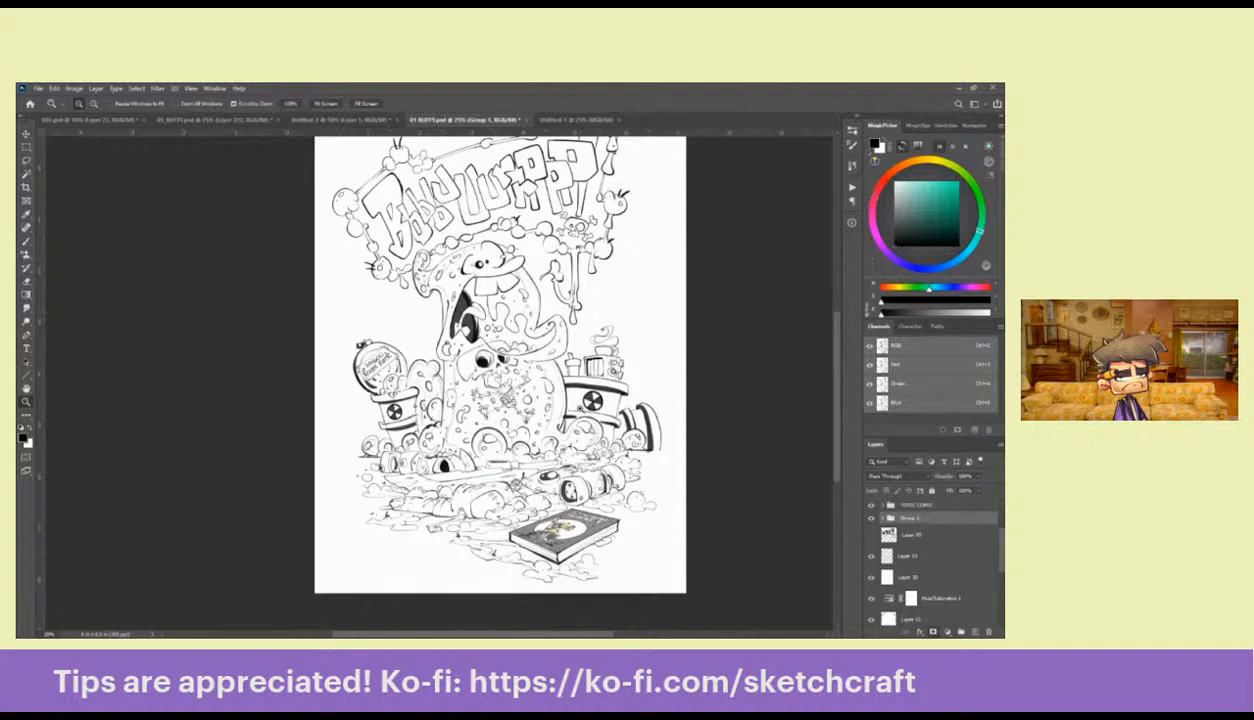
# Draw short straight horizon lines at ground level on both sides of the scene on Layer 53
pyautogui.click(890, 556)
pyautogui.click(643, 436)
pyautogui.press('b')
pyautogui.moveTo(645, 461); pyautogui.dragTo(679, 456)
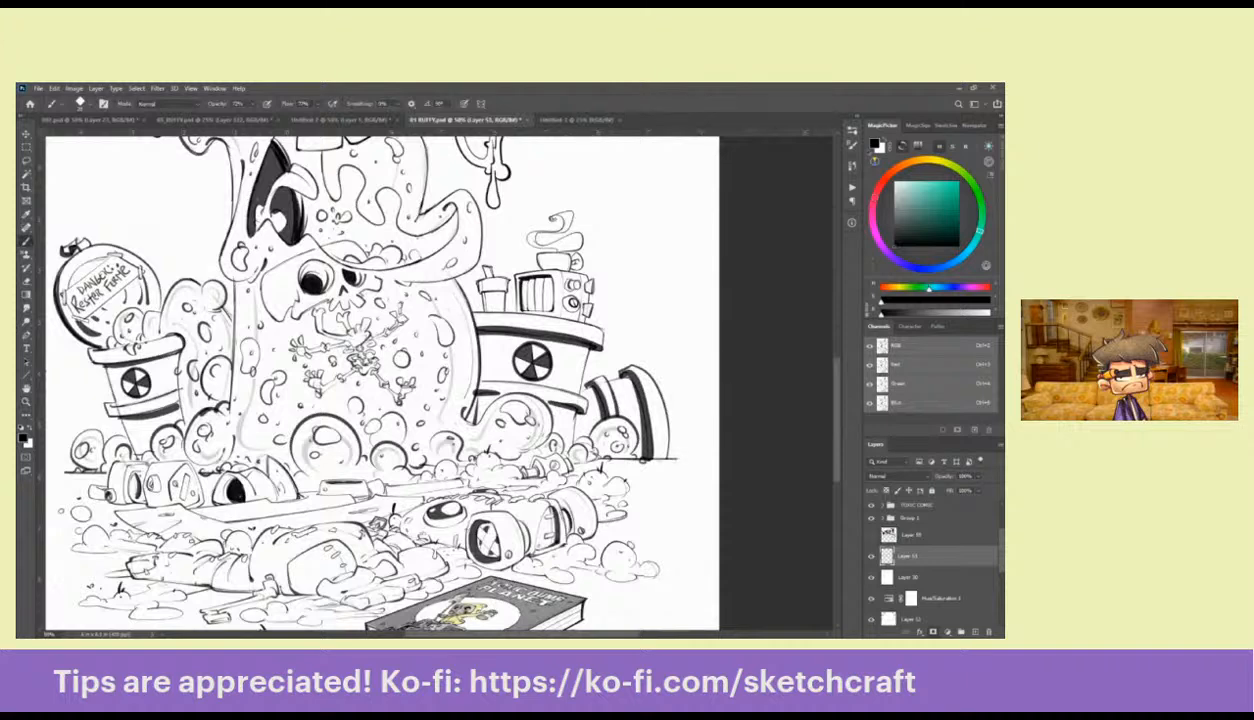
pyautogui.moveTo(371, 495); pyautogui.dragTo(611, 445)
pyautogui.moveTo(334, 422); pyautogui.dragTo(284, 424)
# Add a new layer and extend the horizon line outward on both sides of the scene
pyautogui.press('z')
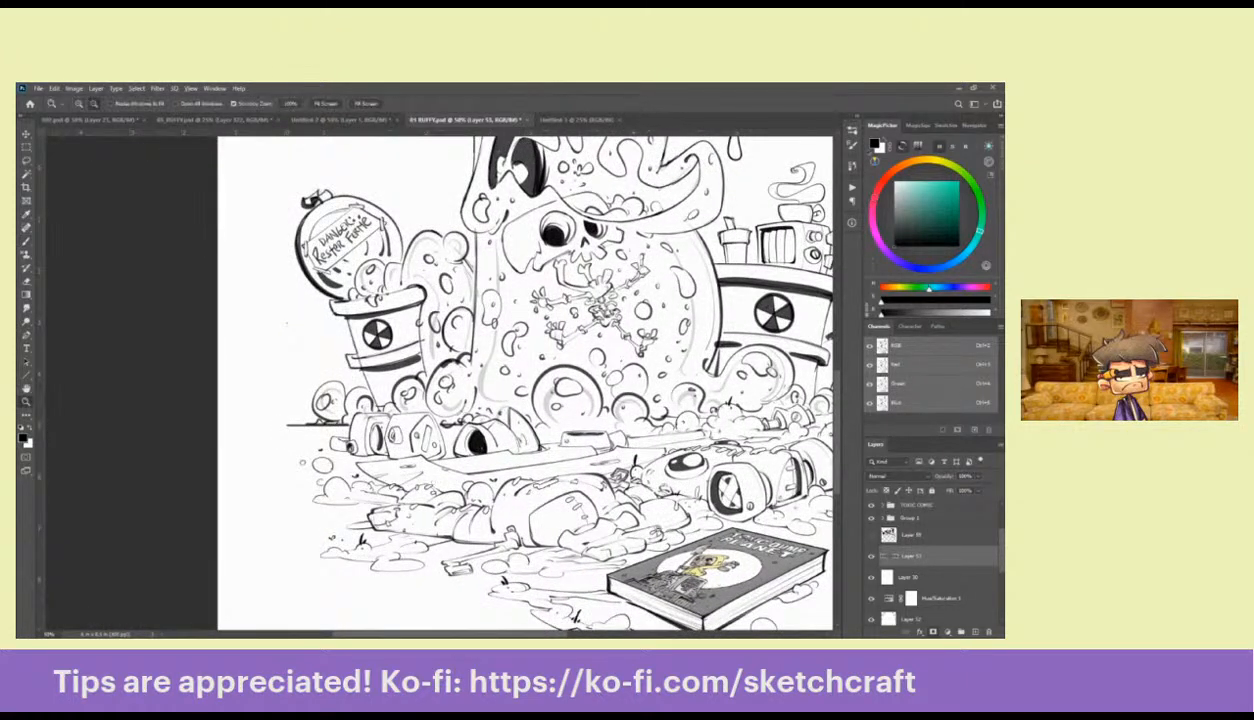
pyautogui.keyDown('alt'); pyautogui.click(335, 362); pyautogui.keyUp('alt')
pyautogui.click(975, 632)
pyautogui.press('b')
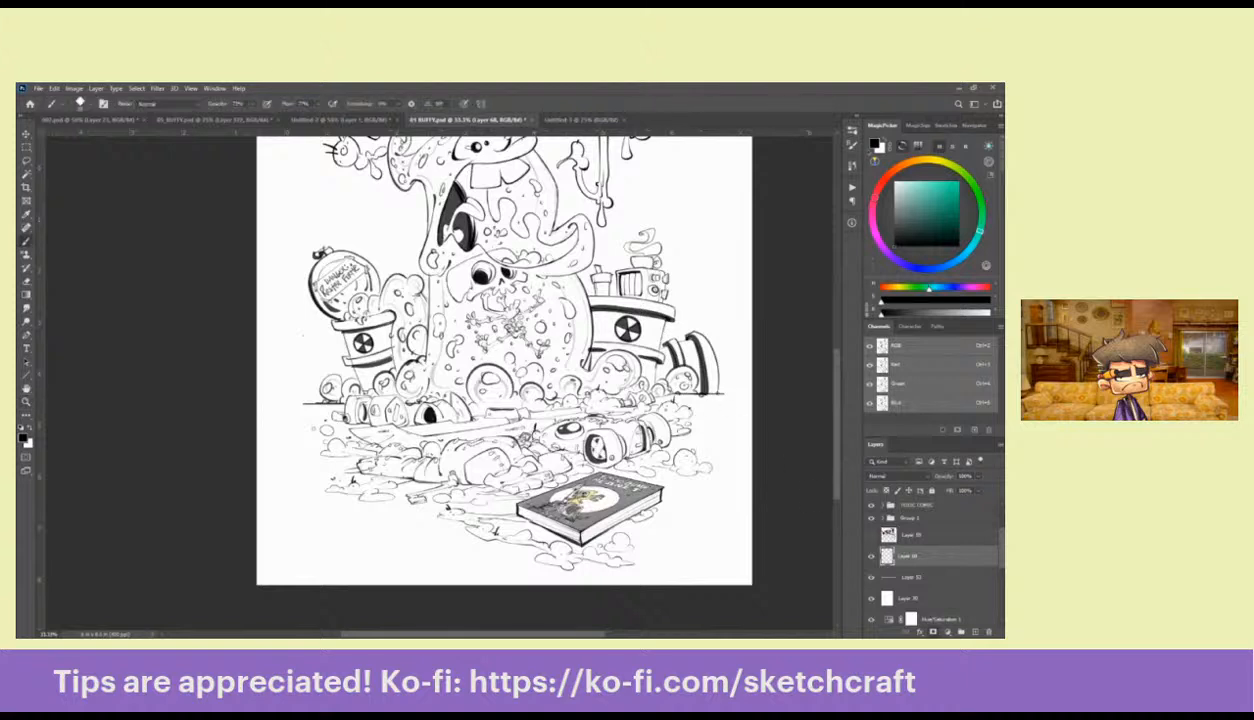
pyautogui.moveTo(712, 386); pyautogui.dragTo(384, 387)
pyautogui.moveTo(303, 396); pyautogui.dragTo(284, 396)
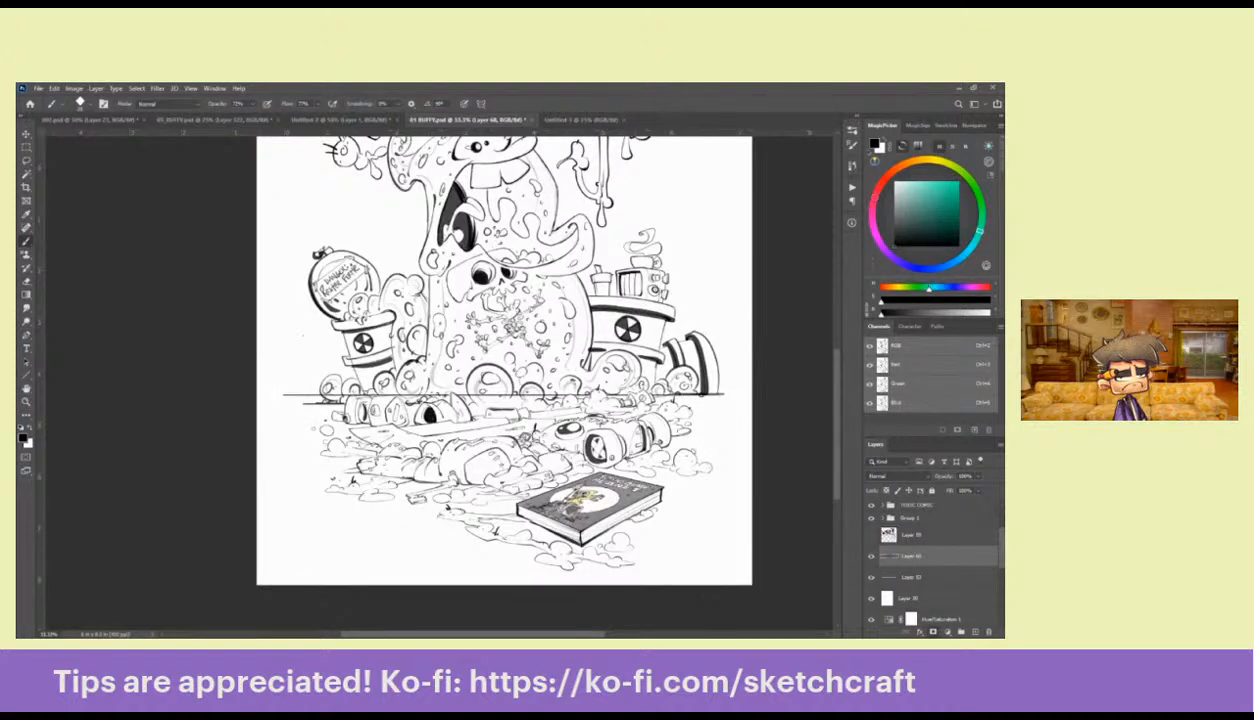
# Hide the extended horizon layer and copy a lassoed area of Layer 53's horizon line to a new layer
pyautogui.click(870, 557)
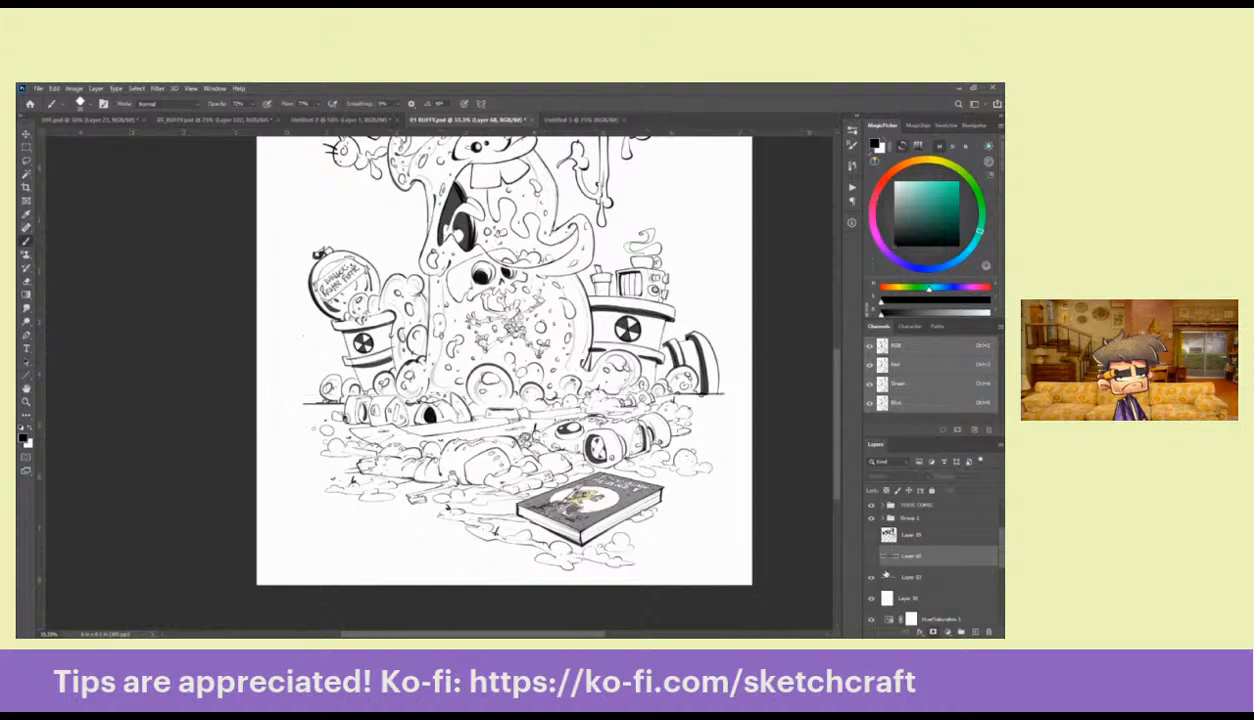
pyautogui.click(900, 577)
pyautogui.press('l')
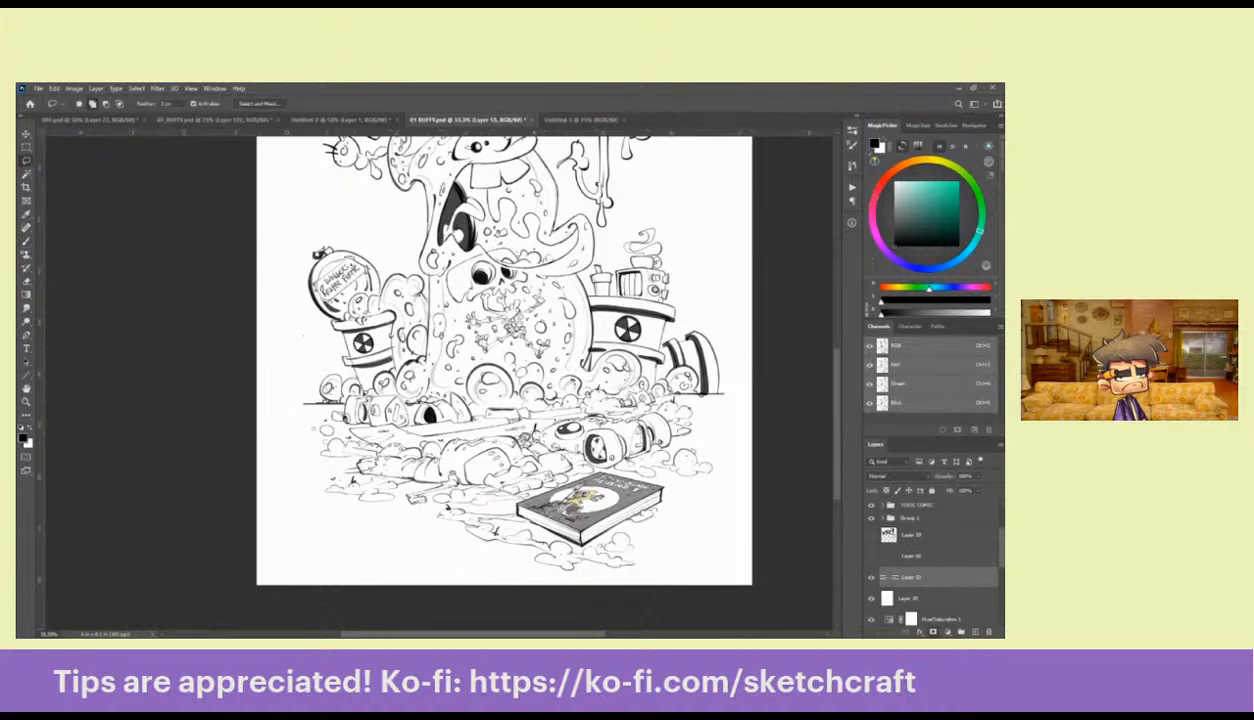
pyautogui.moveTo(358, 390)
pyautogui.mouseDown()
pyautogui.moveTo(310, 366)
pyautogui.moveTo(338, 360)
pyautogui.moveTo(297, 406)
pyautogui.mouseUp()
pyautogui.hotkey('ctrl', 'j')
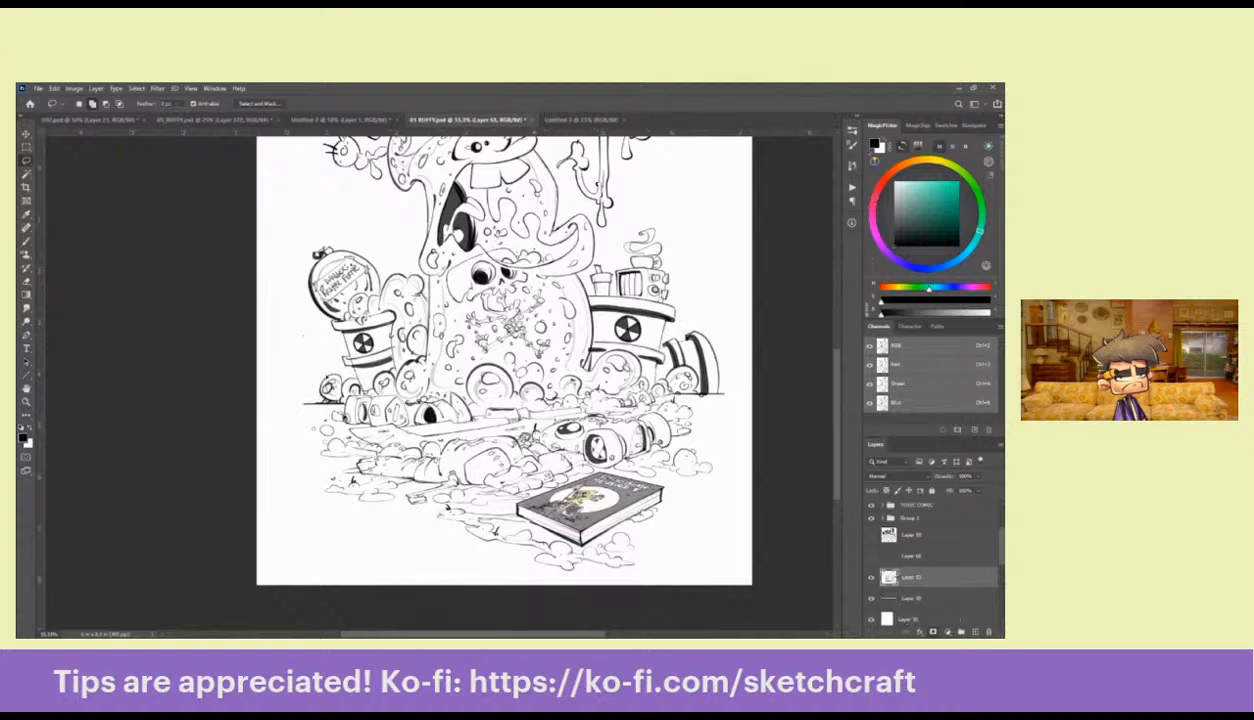
pyautogui.hotkey('ctrl', 'd')
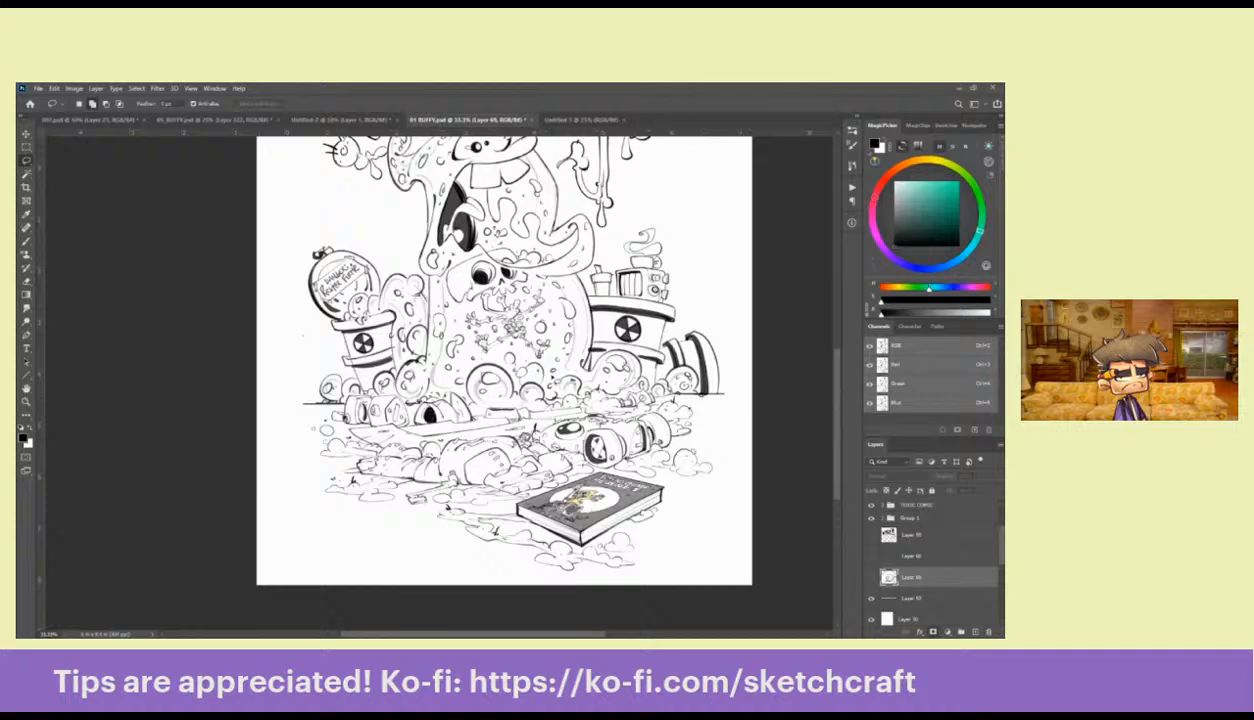
# Show the two extra layers above the original horizon line again and view the full illustration
pyautogui.scroll(2, 551, 369)
pyautogui.moveTo(550, 401); pyautogui.dragTo(550, 421)
pyautogui.press('z')
pyautogui.keyDown('alt'); pyautogui.click(550, 421); pyautogui.keyUp('alt')
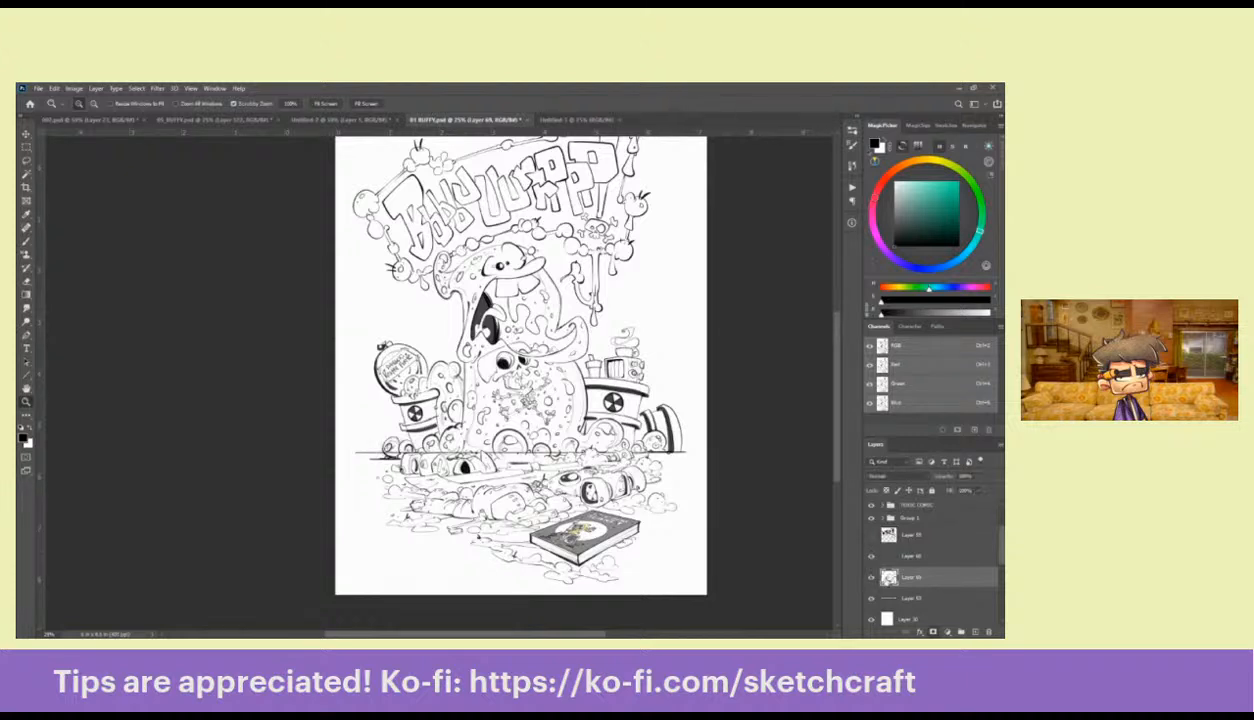
# Move the copied artwork layer above the extended horizon layer and hide the extended horizon layer
pyautogui.press('v')
pyautogui.moveTo(889, 577); pyautogui.dragTo(892, 553)
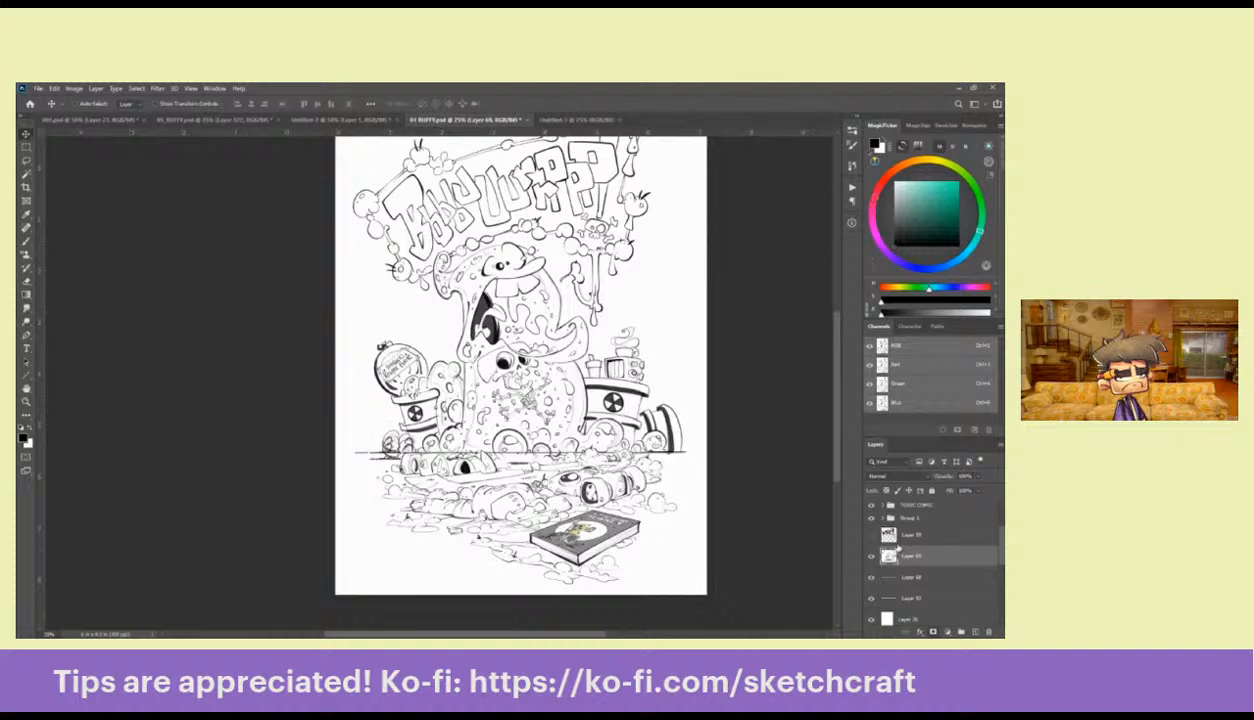
pyautogui.click(872, 578)
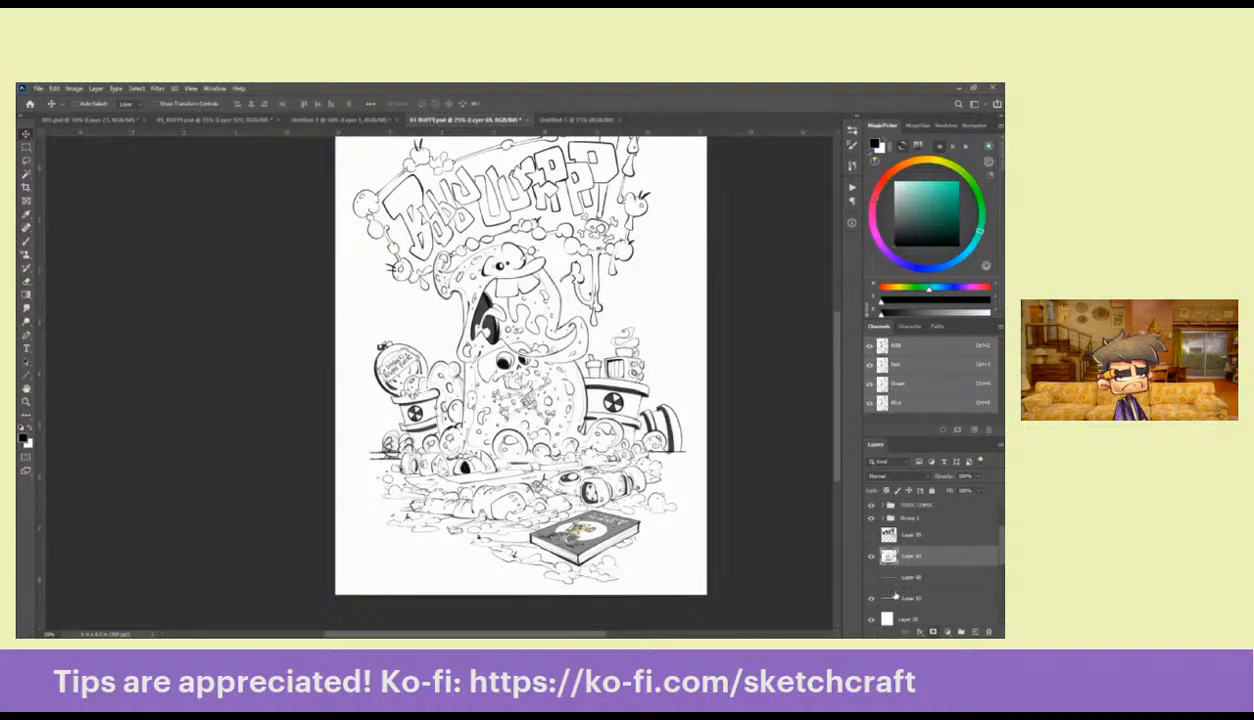
# Hide the artwork copy, then lasso and delete the outer end of Layer 53's horizon line beside the left barrel
pyautogui.click(884, 597)
pyautogui.press('z')
pyautogui.click(398, 440)
pyautogui.press('l')
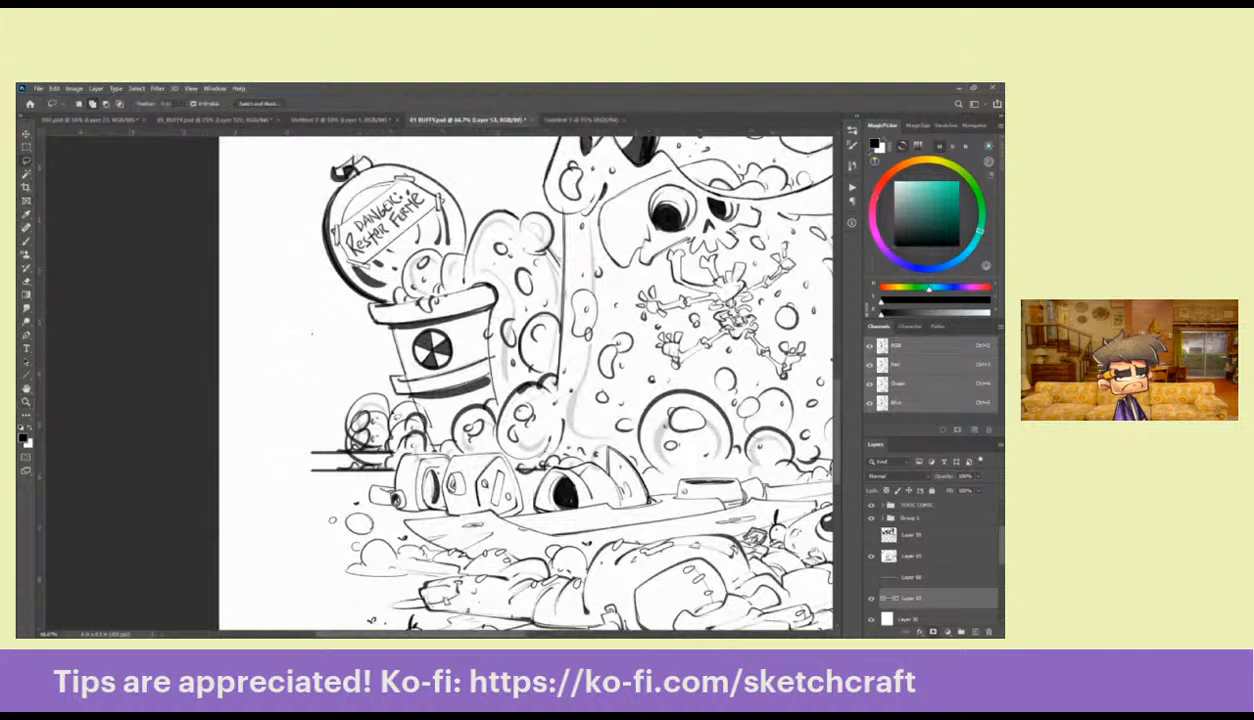
pyautogui.click(871, 556)
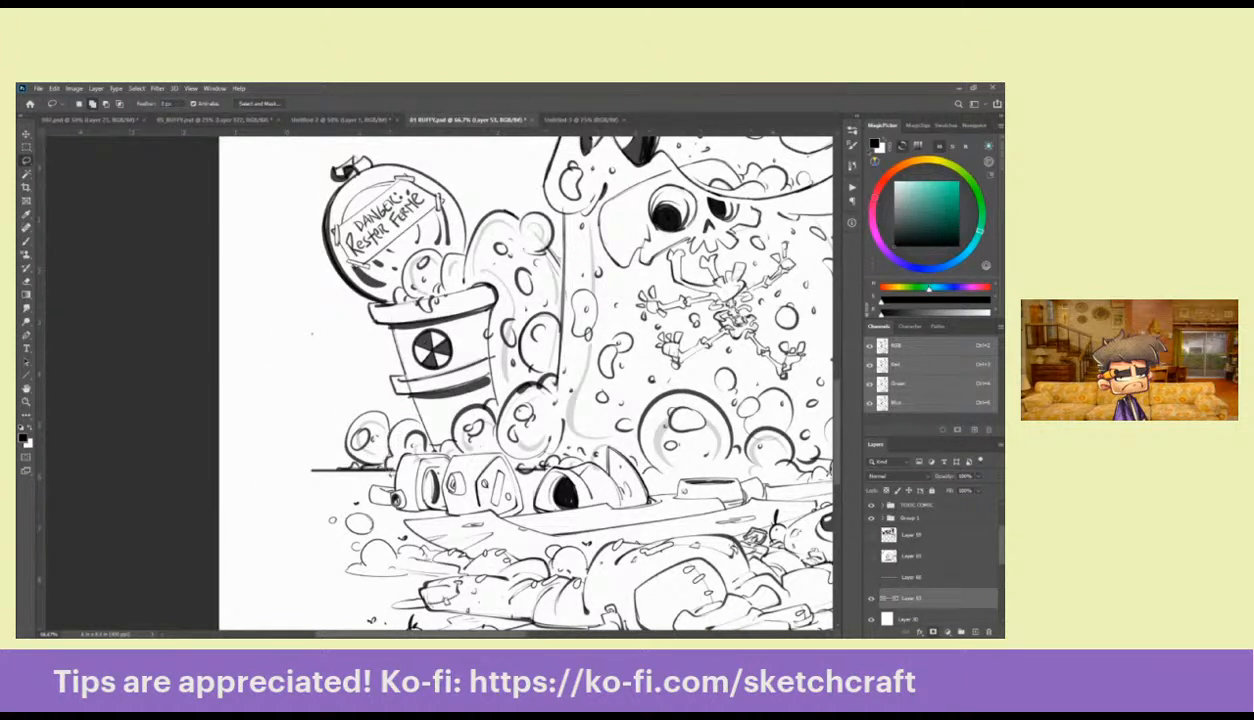
pyautogui.moveTo(360, 495); pyautogui.dragTo(388, 392)
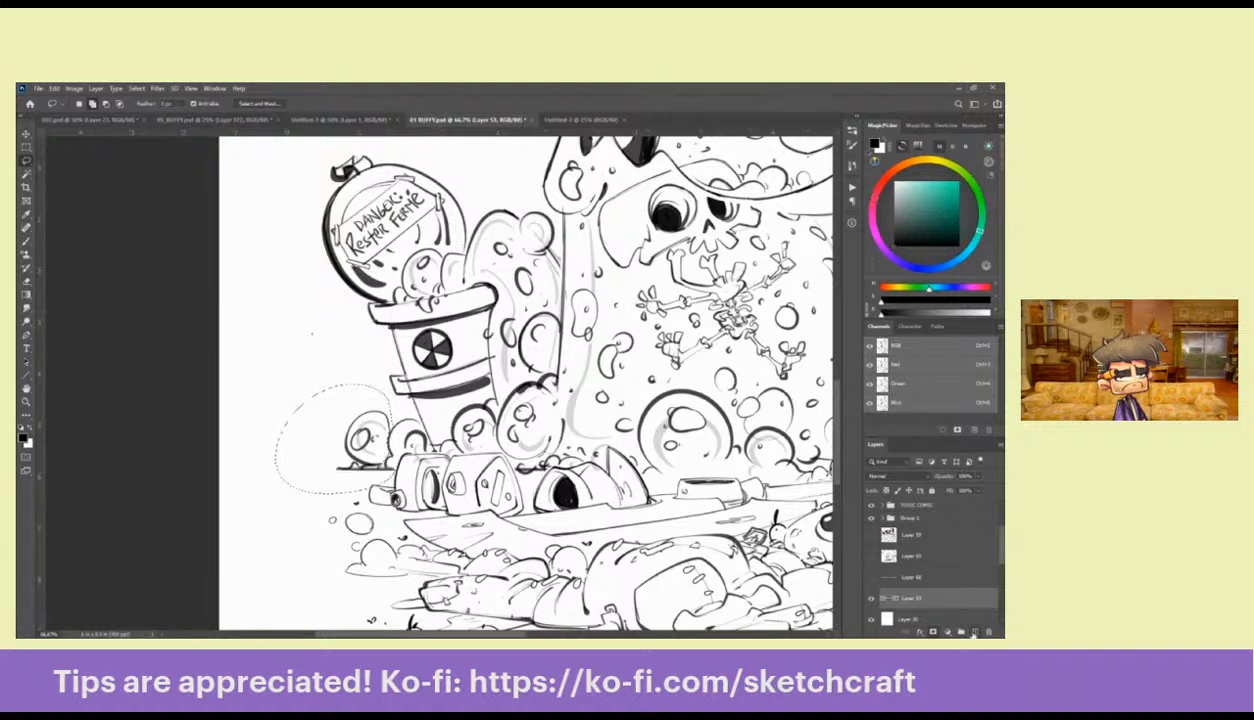
# Fill the lassoed area with white on a new layer, and place it with the artwork copy above Group 1
pyautogui.click(975, 632)
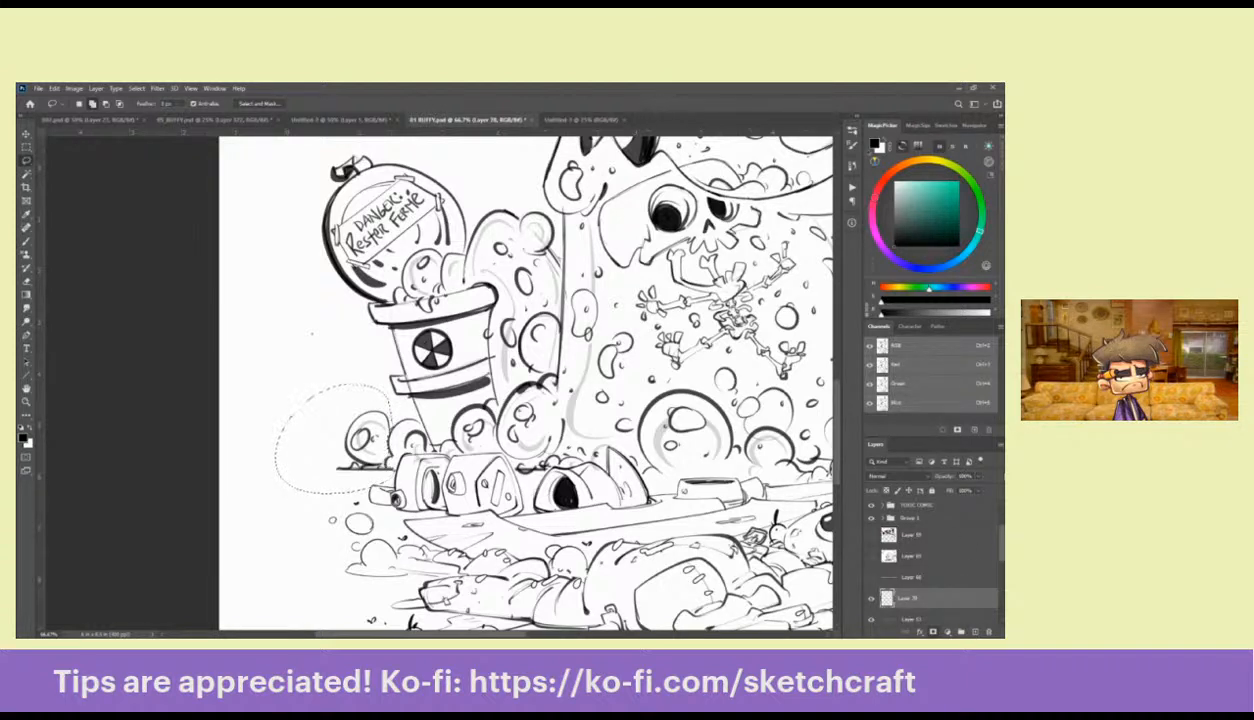
pyautogui.hotkey('ctrl', 'BackSpace')
pyautogui.hotkey('ctrl', 'd')
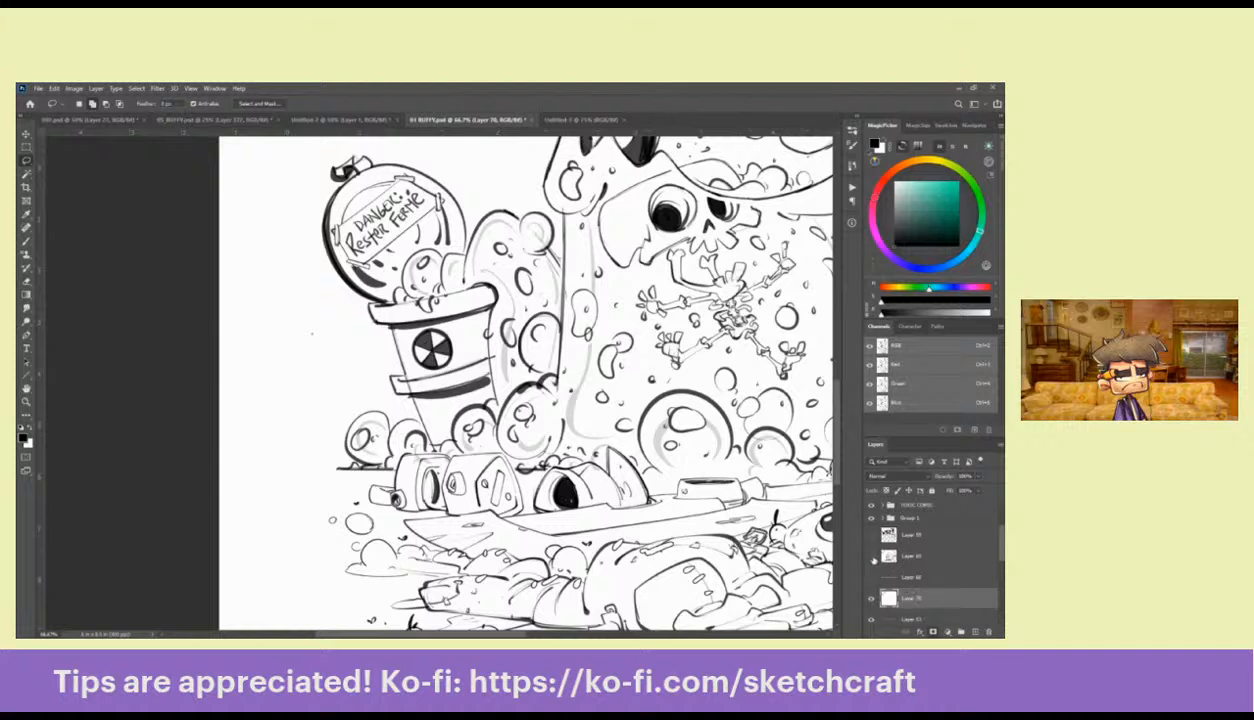
pyautogui.moveTo(886, 556); pyautogui.dragTo(886, 512)
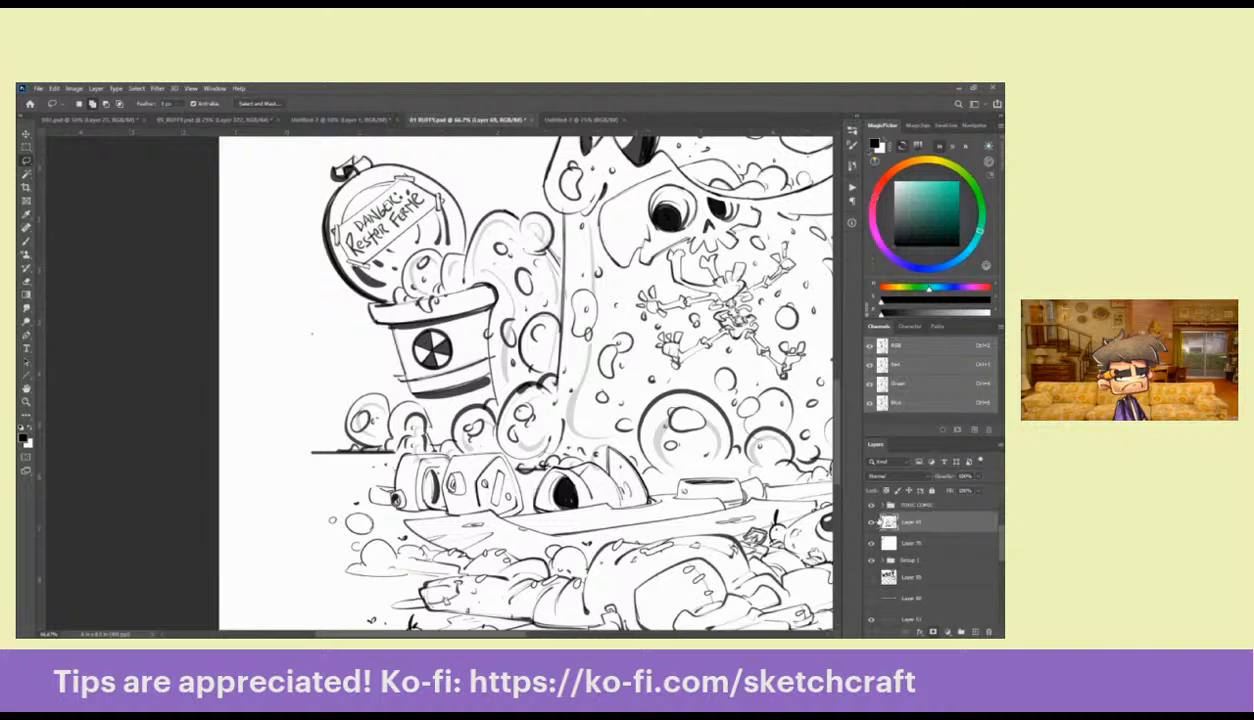
pyautogui.keyDown('ctrl'); pyautogui.click(886, 521); pyautogui.keyUp('ctrl')
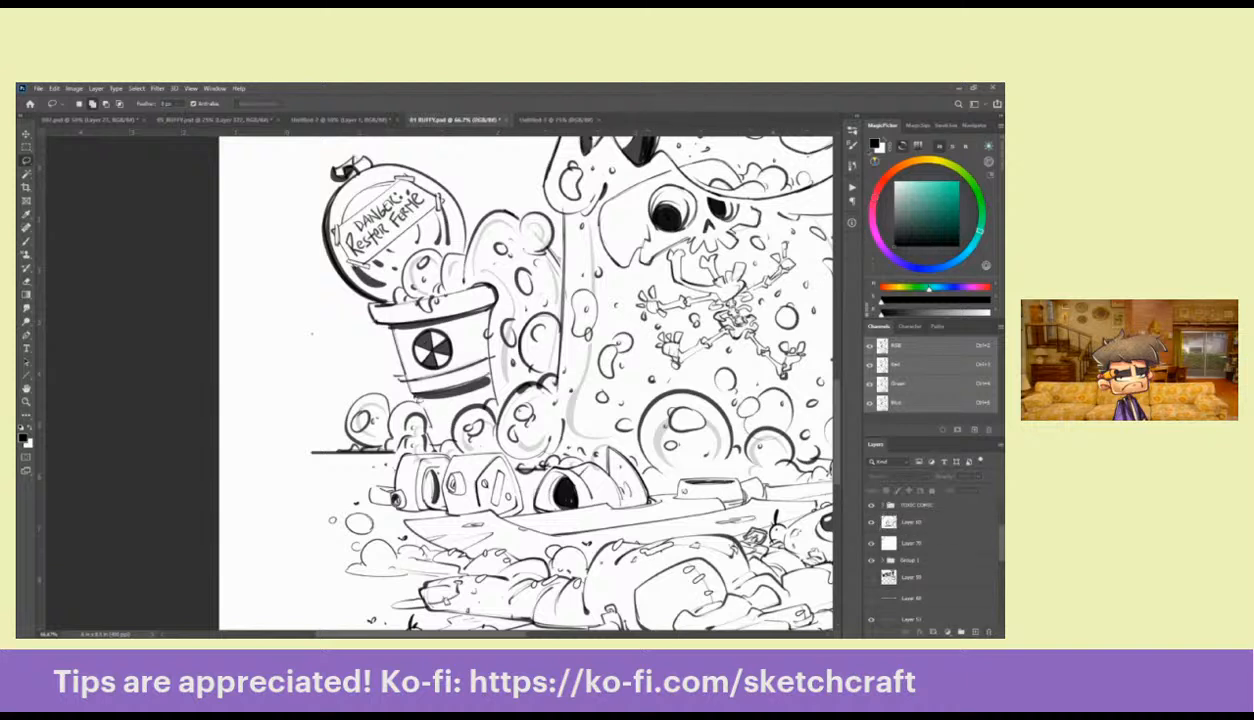
# Lasso and remove the artwork copy's overlapping bubble lines below the left barrel, toggling the layer's visibility to compare
pyautogui.press('b')
pyautogui.click(866, 519)
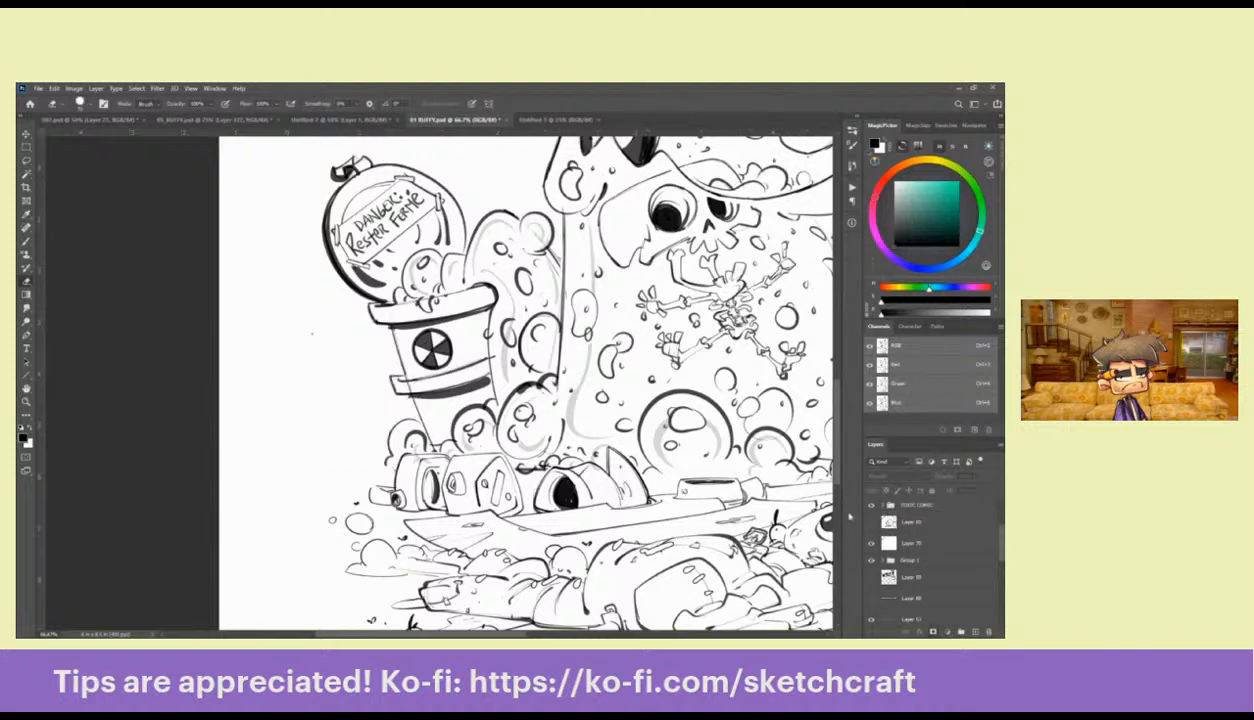
pyautogui.press('l')
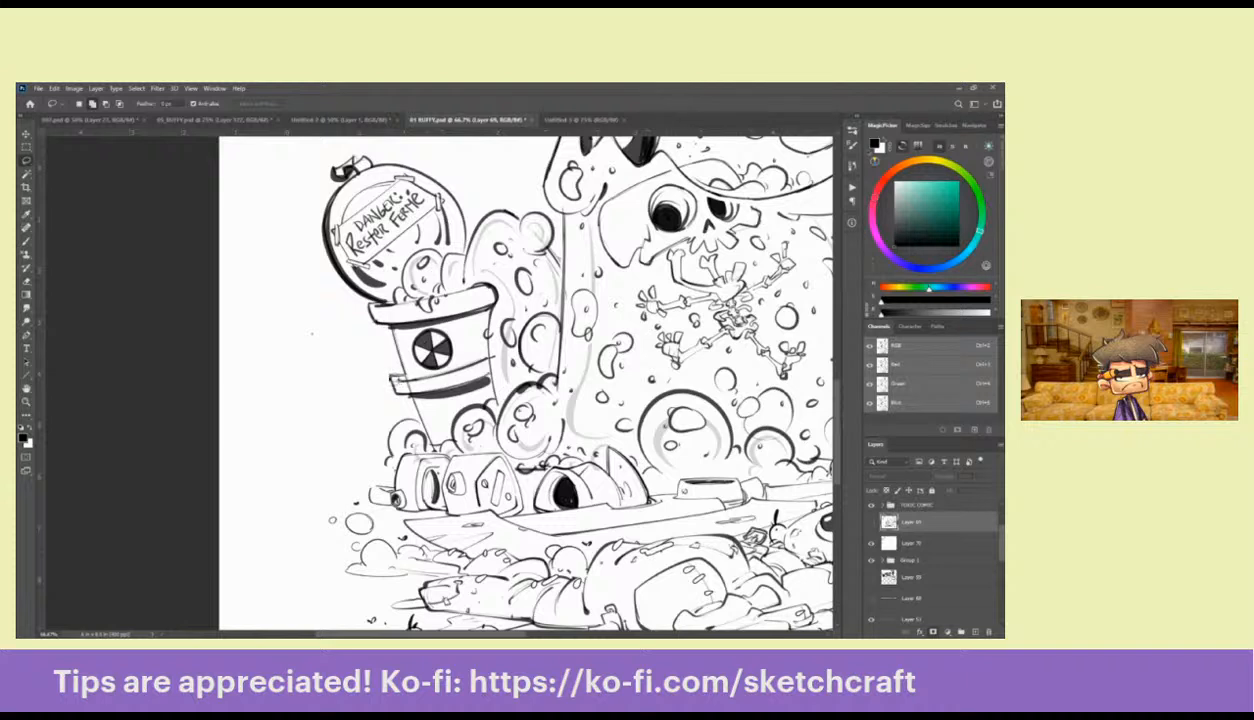
pyautogui.moveTo(402, 390)
pyautogui.mouseDown()
pyautogui.moveTo(416, 410)
pyautogui.moveTo(388, 497)
pyautogui.moveTo(279, 304)
pyautogui.moveTo(352, 316)
pyautogui.mouseUp()
pyautogui.click(869, 520)
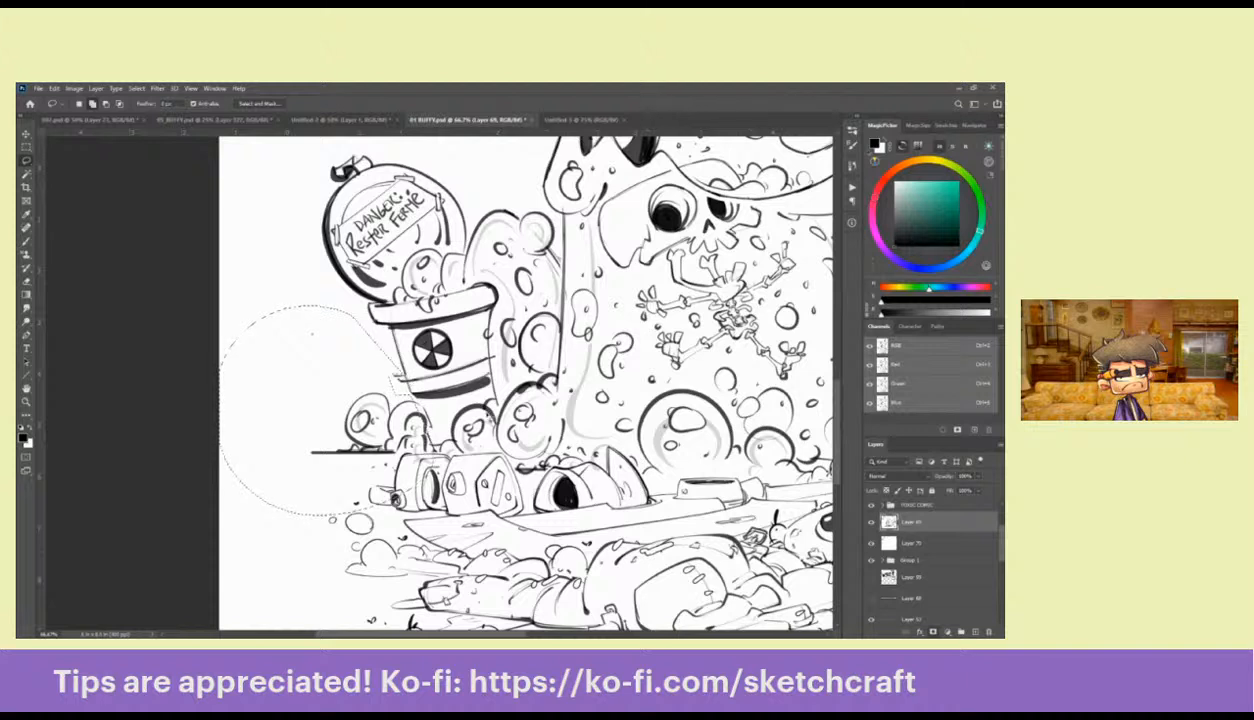
pyautogui.click(869, 520)
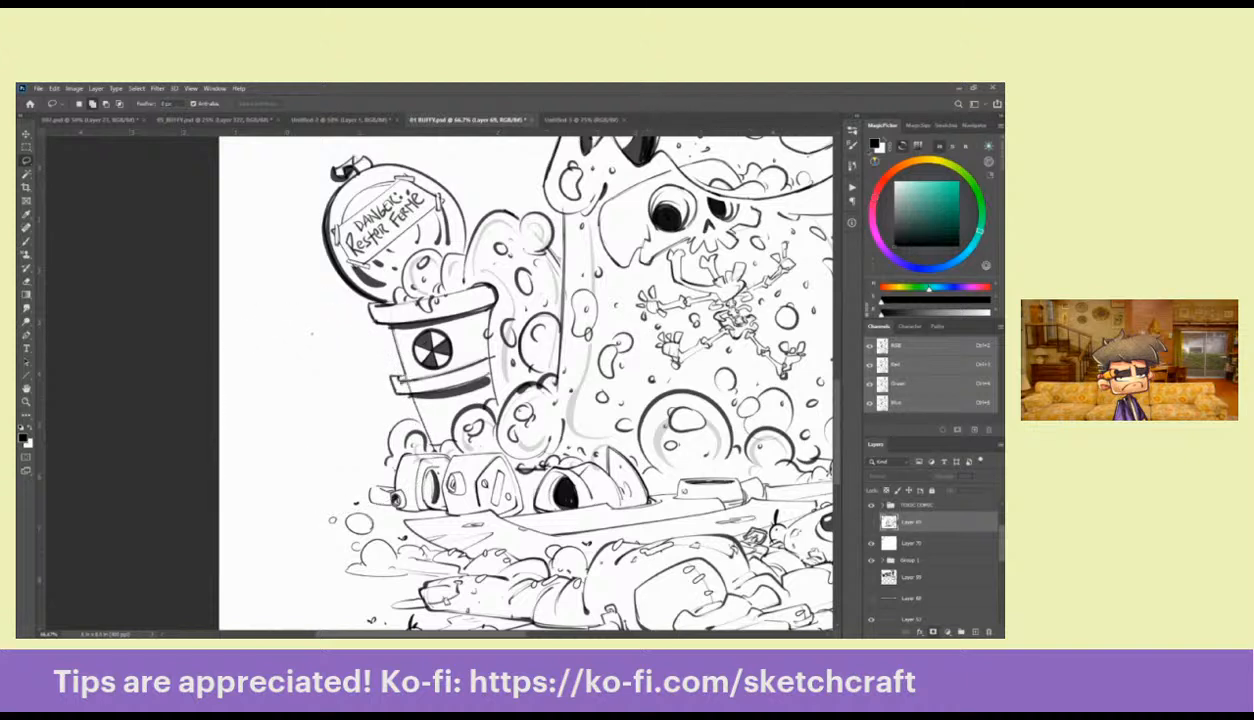
pyautogui.moveTo(390, 380)
pyautogui.mouseDown()
pyautogui.moveTo(455, 475)
pyautogui.moveTo(515, 420)
pyautogui.moveTo(395, 392)
pyautogui.mouseUp()
pyautogui.click(869, 521)
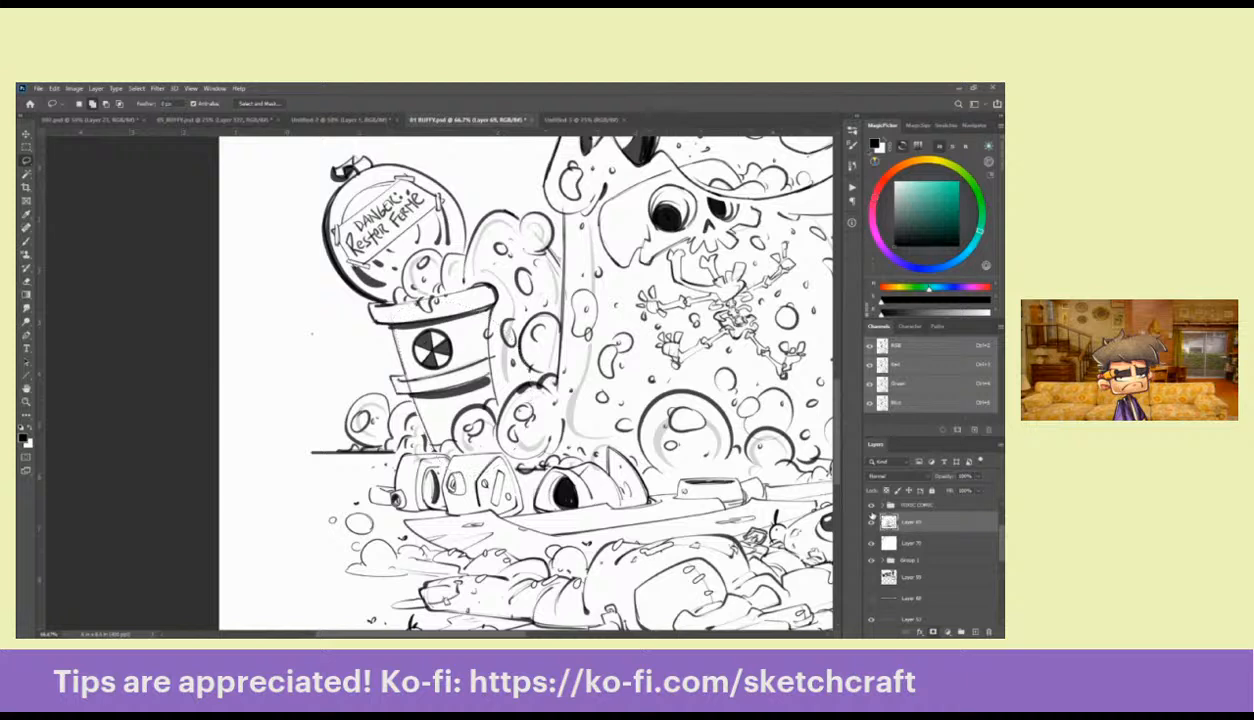
pyautogui.click(869, 521)
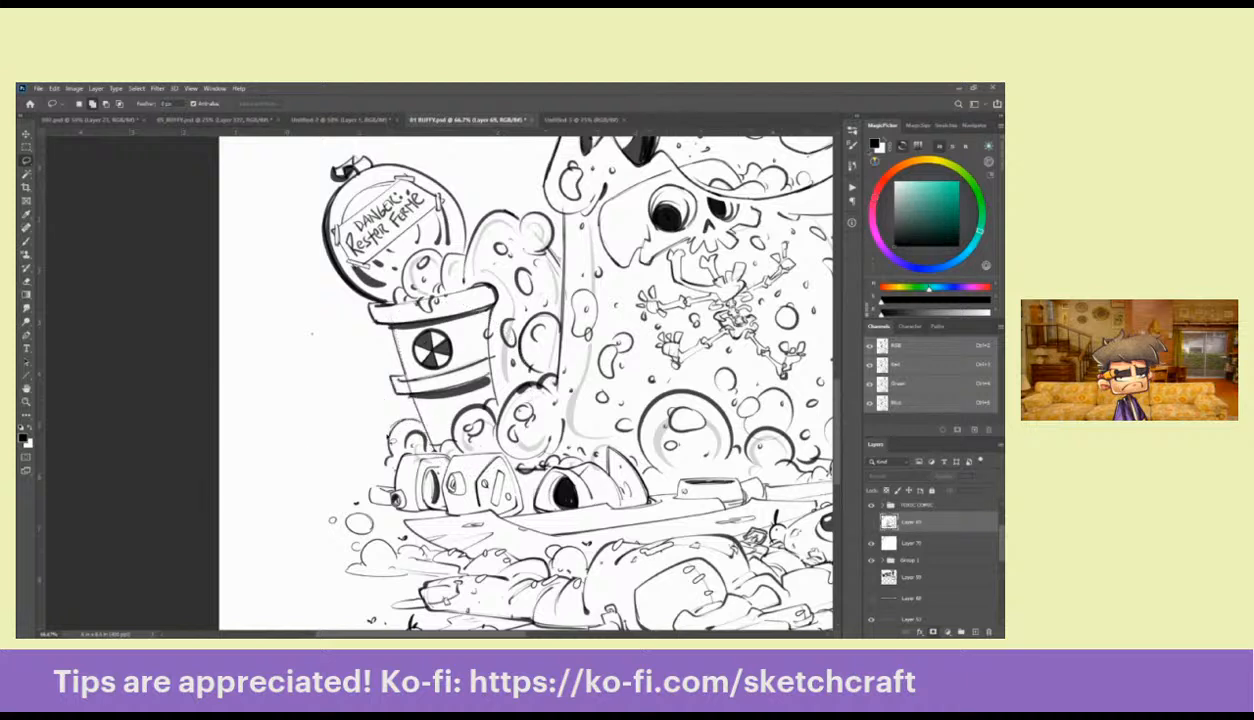
pyautogui.click(869, 521)
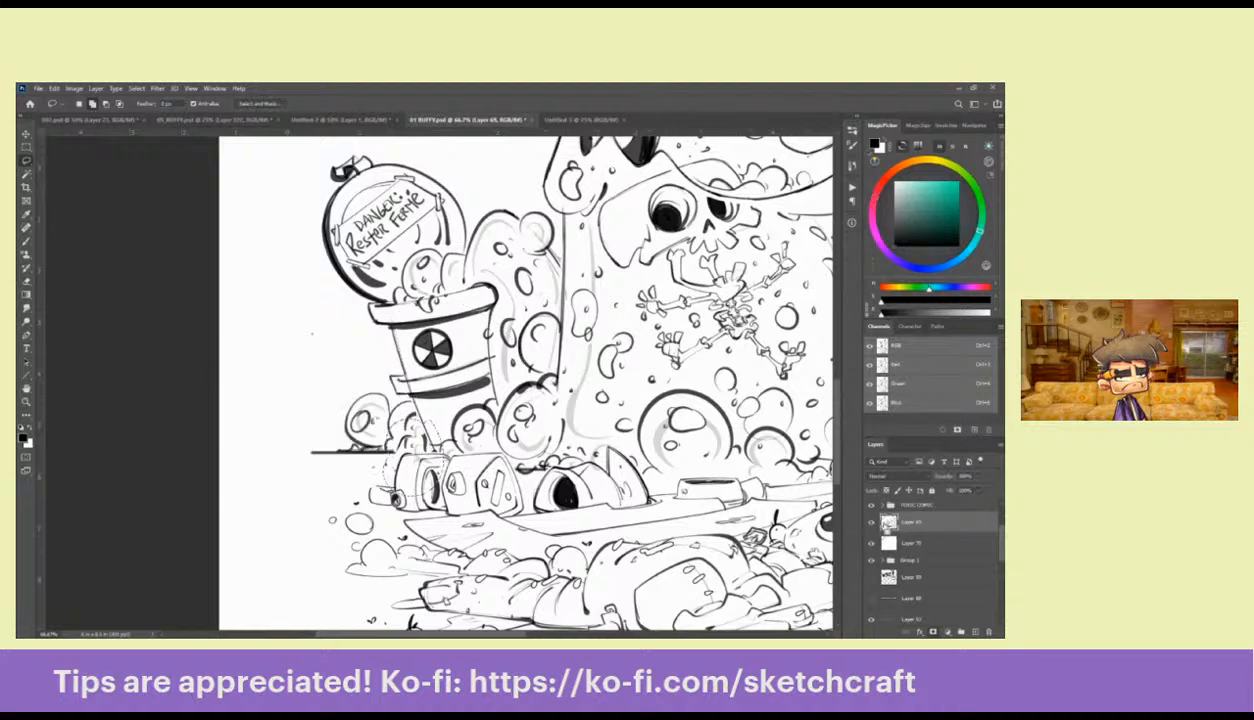
pyautogui.press('b')
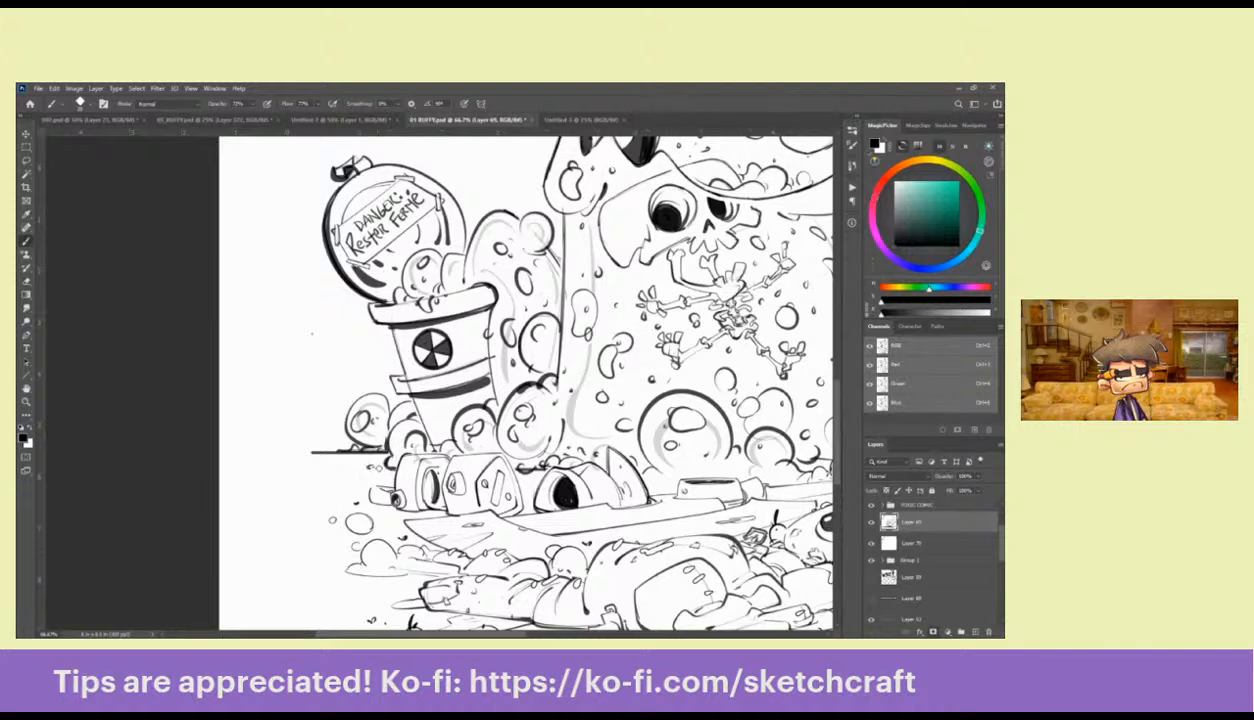
# Add a new layer above the artwork copy and place a merged copy of the lassoed lower slug and left barrel area on it
pyautogui.moveTo(806, 502); pyautogui.dragTo(387, 526)
pyautogui.keyDown('alt'); pyautogui.click(707, 490); pyautogui.keyUp('alt')
pyautogui.keyDown('alt'); pyautogui.click(707, 490); pyautogui.keyUp('alt')
pyautogui.keyDown('alt'); pyautogui.click(707, 490); pyautogui.keyUp('alt')
pyautogui.moveTo(703, 513); pyautogui.dragTo(692, 416)
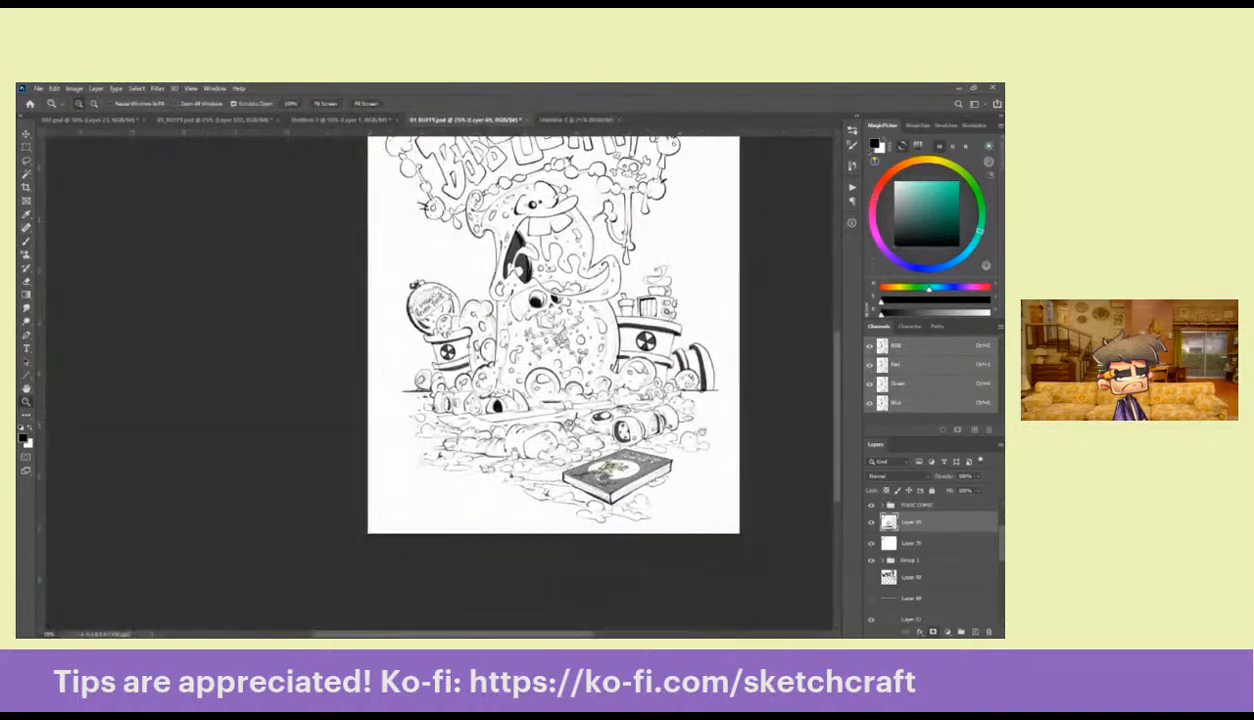
pyautogui.moveTo(700, 474); pyautogui.dragTo(676, 517)
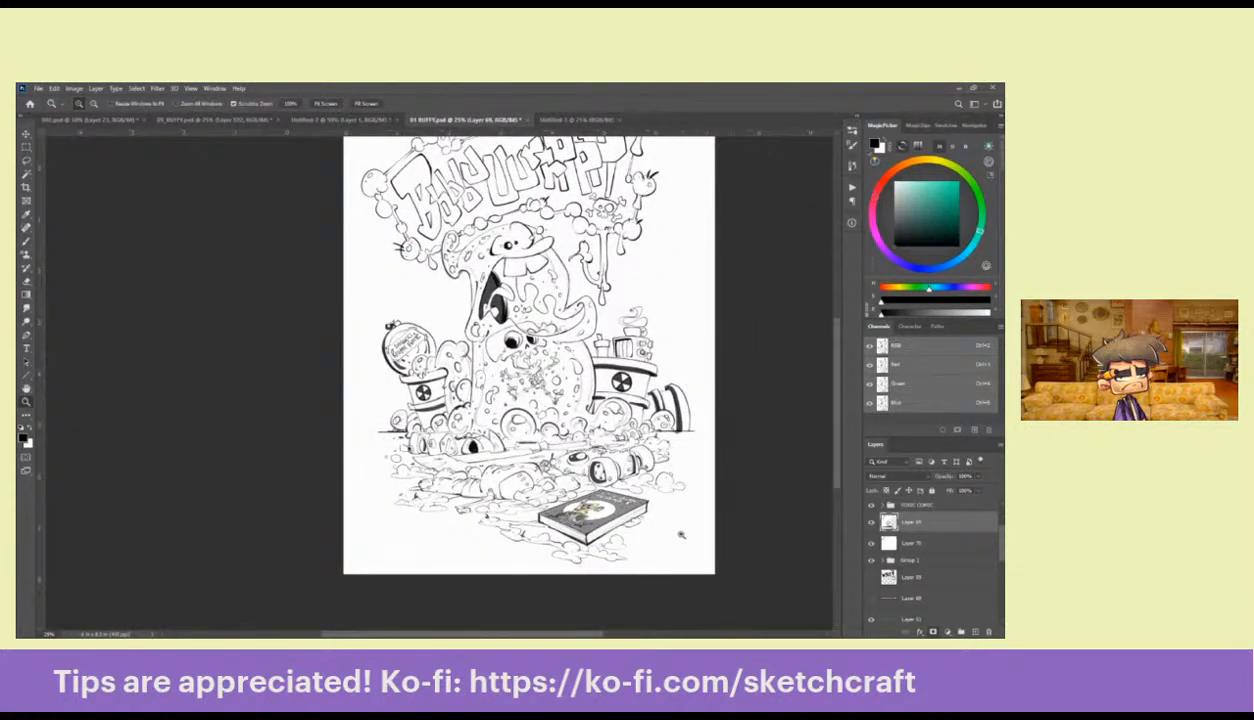
pyautogui.click(918, 504)
pyautogui.click(898, 520)
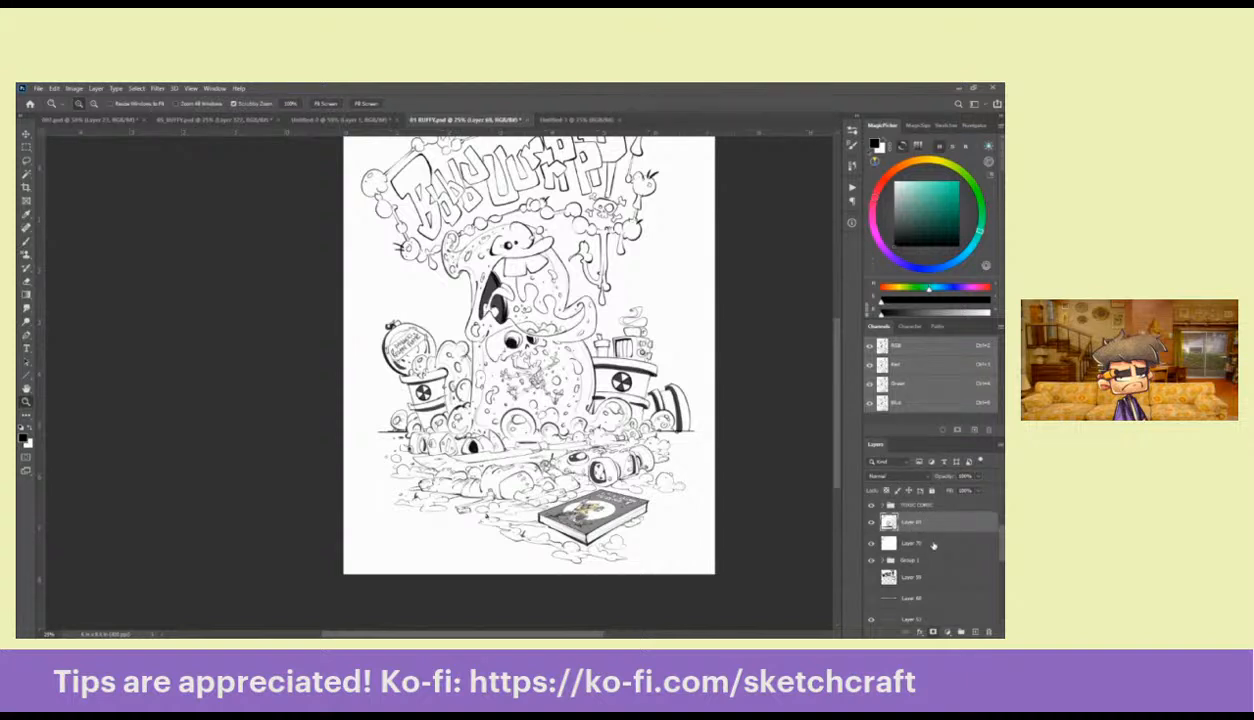
pyautogui.click(961, 631)
pyautogui.press('l')
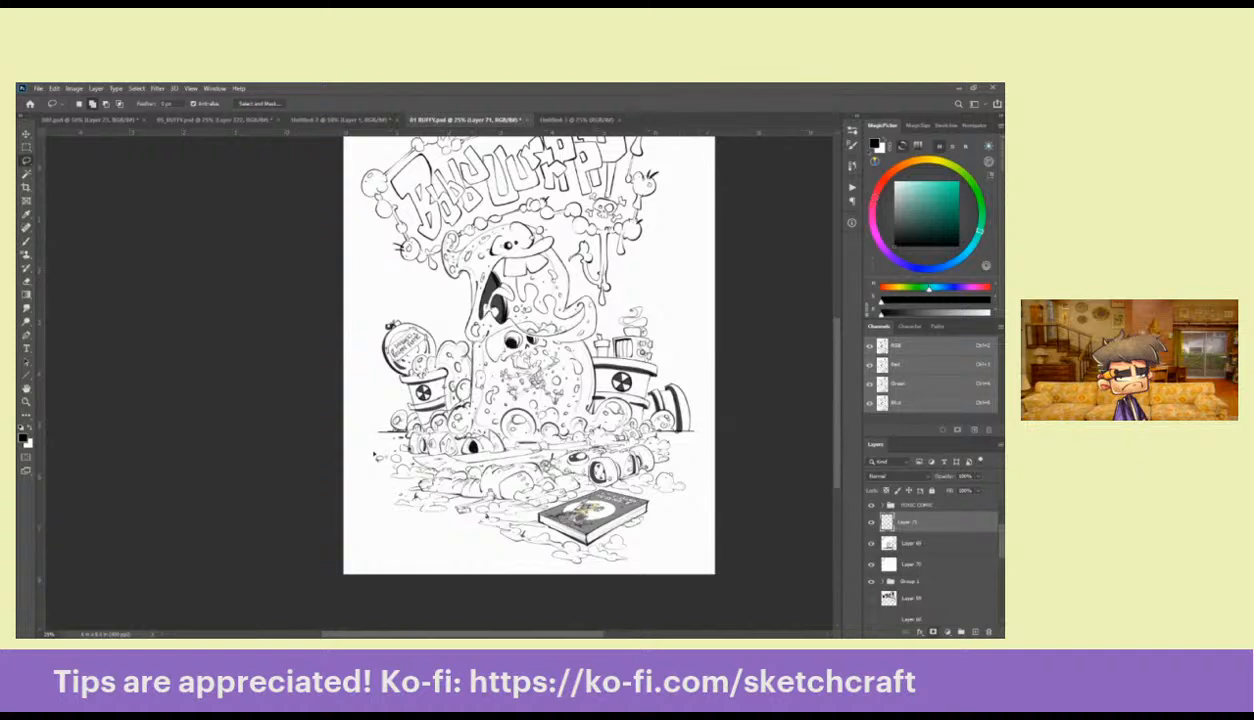
pyautogui.moveTo(368, 452)
pyautogui.mouseDown()
pyautogui.moveTo(440, 458)
pyautogui.moveTo(554, 416)
pyautogui.mouseUp()
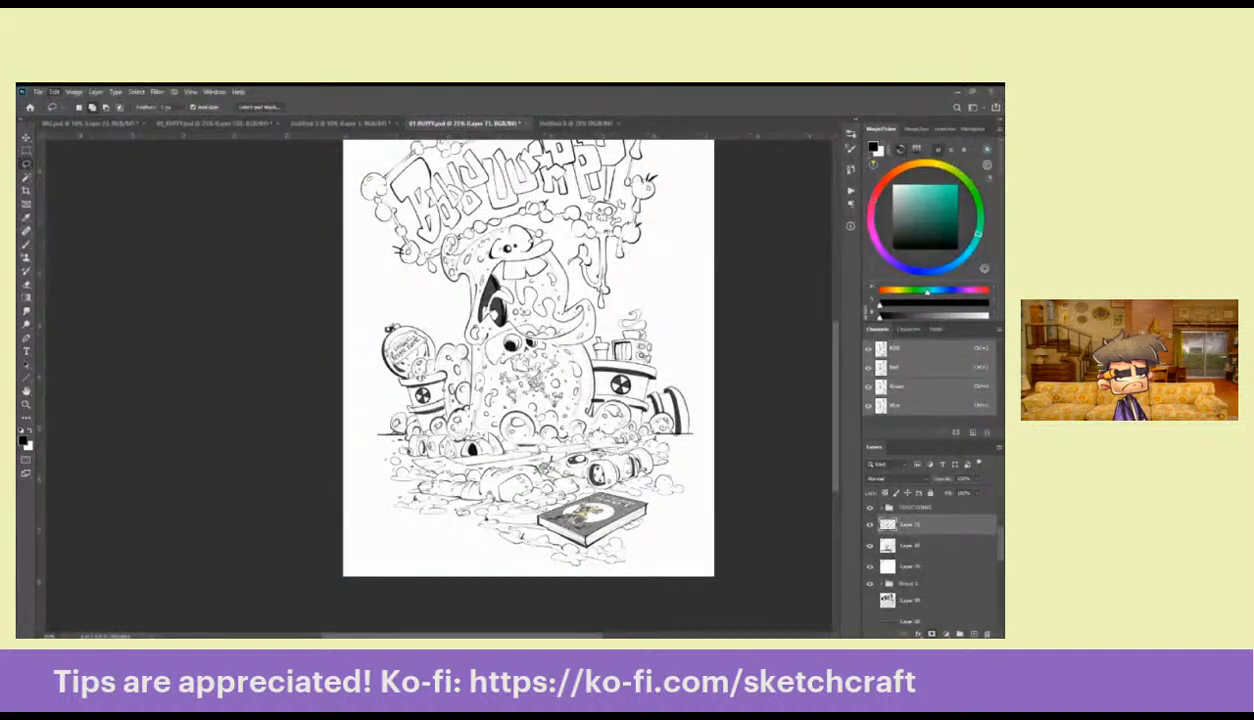
# Warp the copied section to reshape the slug's lower body and the bubbles at its base
pyautogui.rightClick(182, 316)
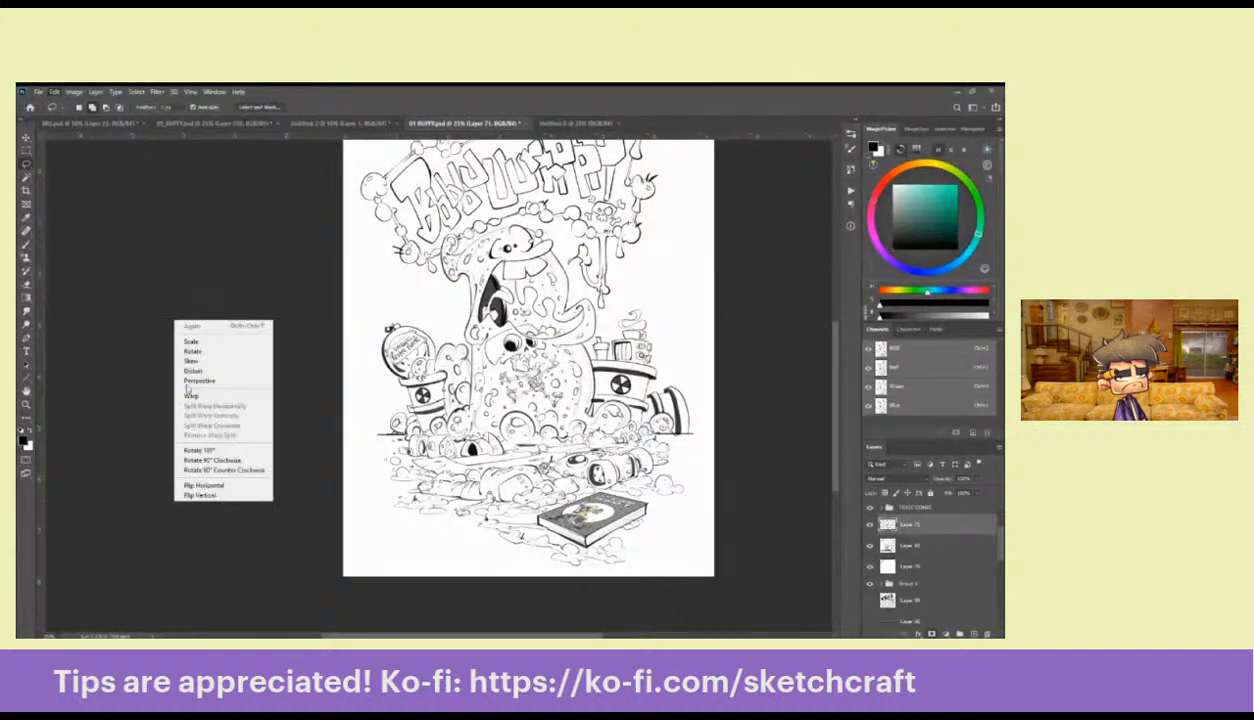
pyautogui.click(205, 385)
pyautogui.moveTo(468, 373)
pyautogui.mouseDown()
pyautogui.moveTo(510, 400)
pyautogui.moveTo(481, 386)
pyautogui.mouseUp()
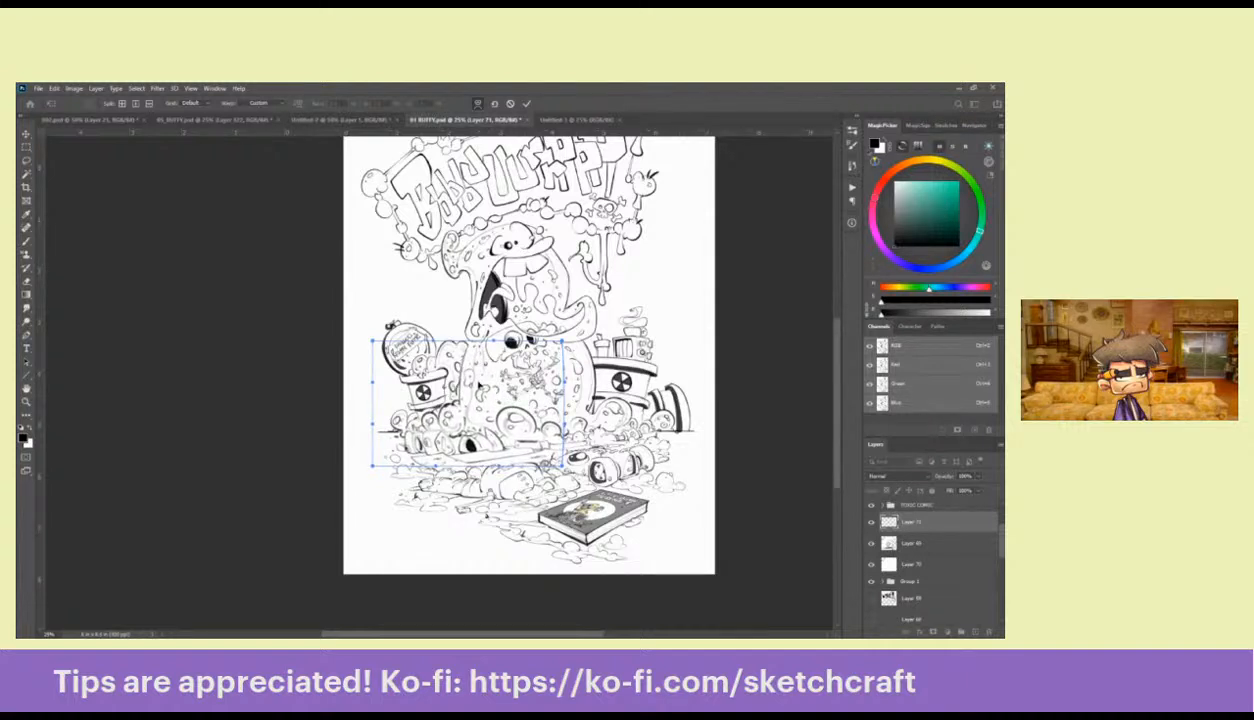
pyautogui.moveTo(542, 436); pyautogui.dragTo(546, 436)
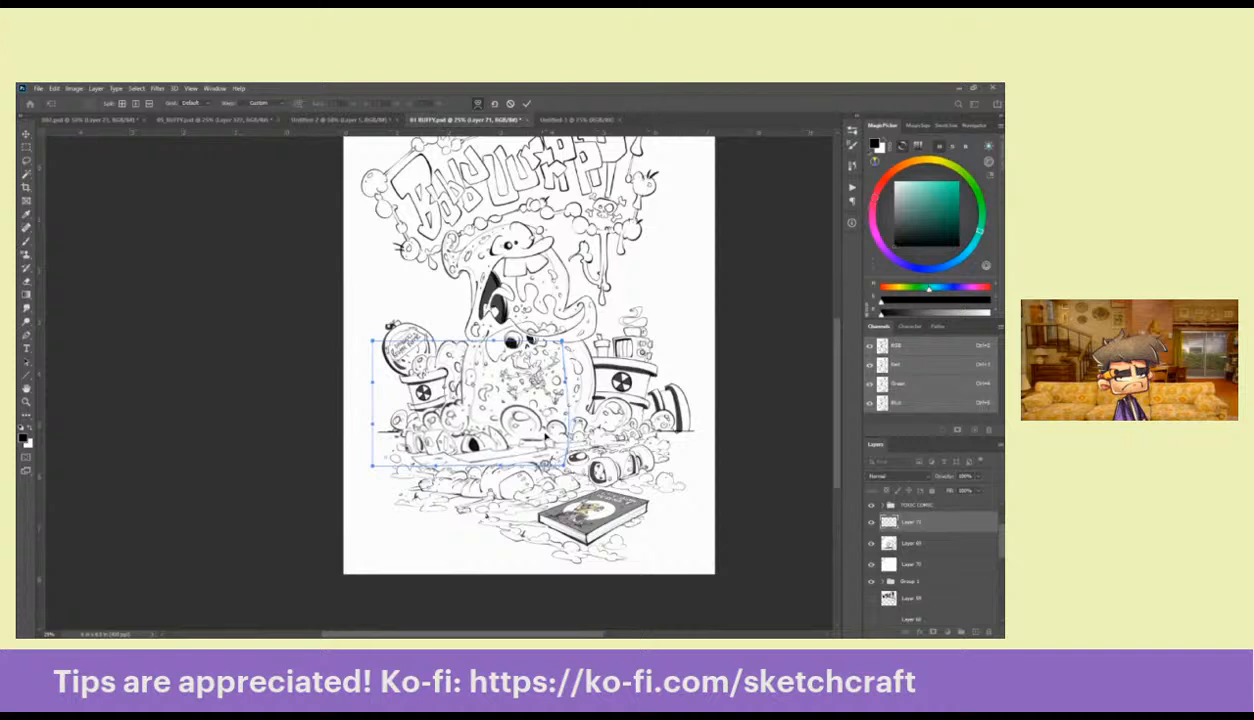
pyautogui.press('Return')
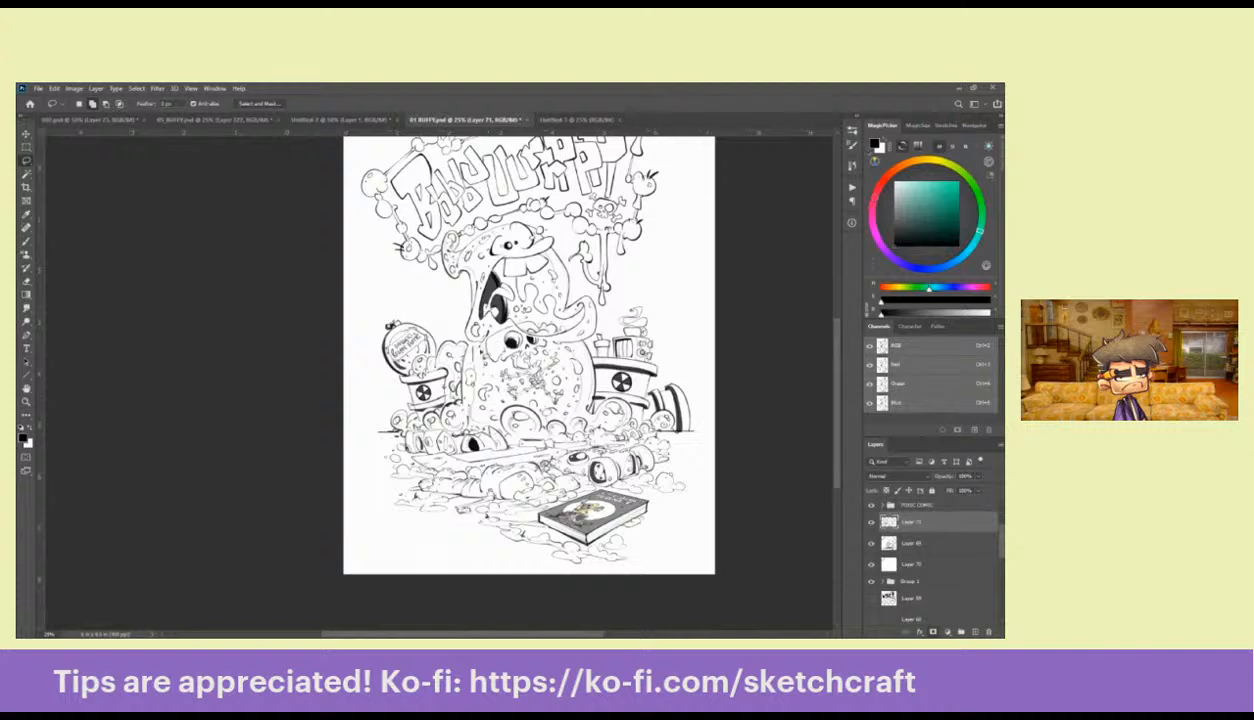
# Switch to a white brush with opacity and flow both at 100%
pyautogui.press('b')
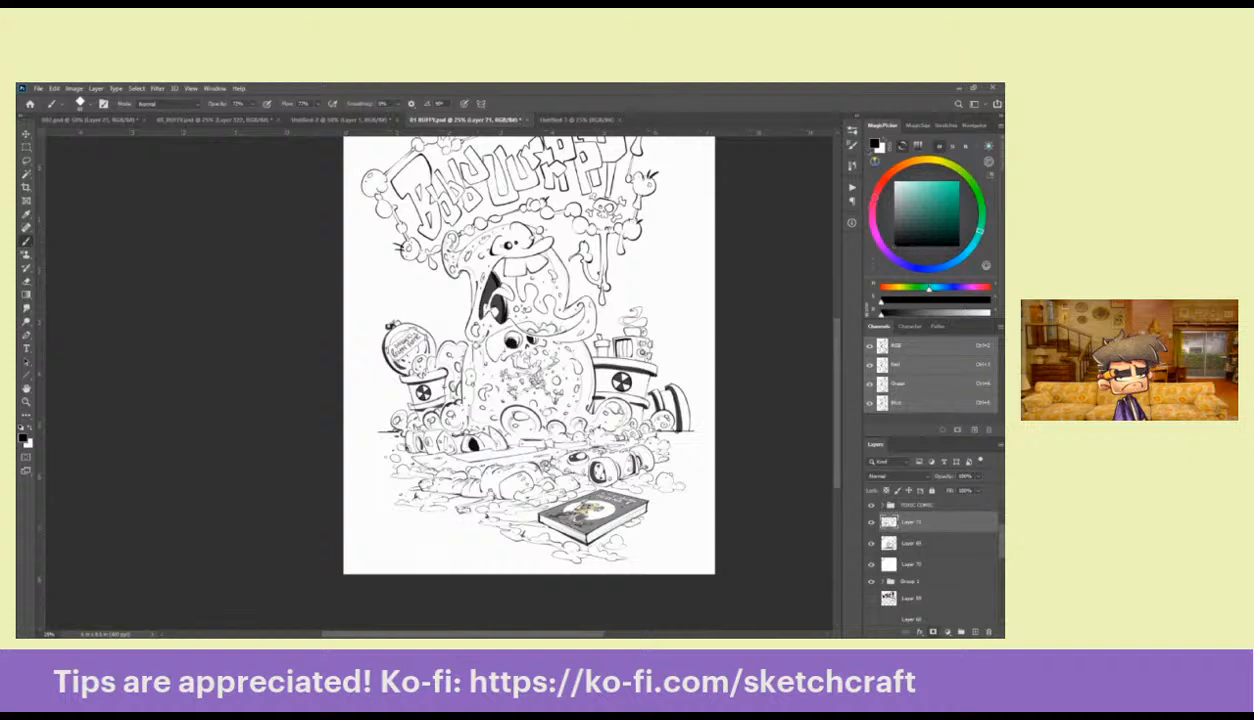
pyautogui.press('x')
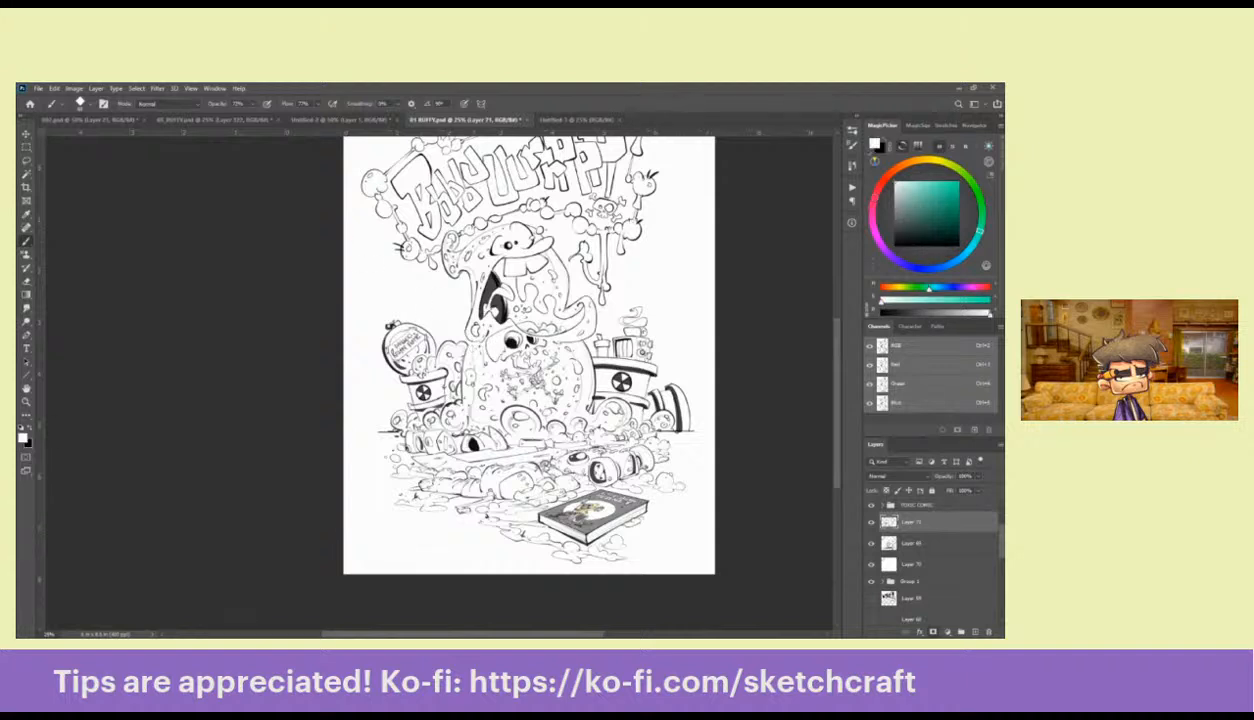
pyautogui.click(256, 105)
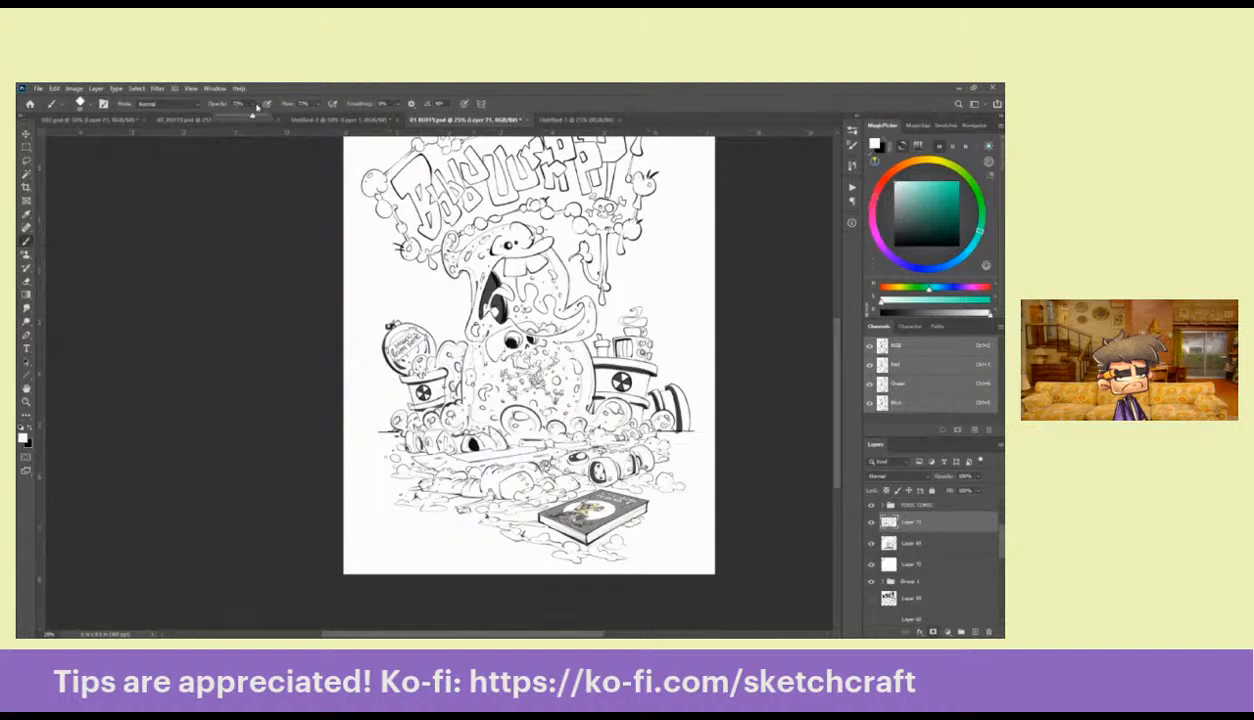
pyautogui.click(319, 104)
pyautogui.click(467, 341)
# Touch up the lines along the left side of the slug's lower body, alternating black and white paint
pyautogui.press('x')
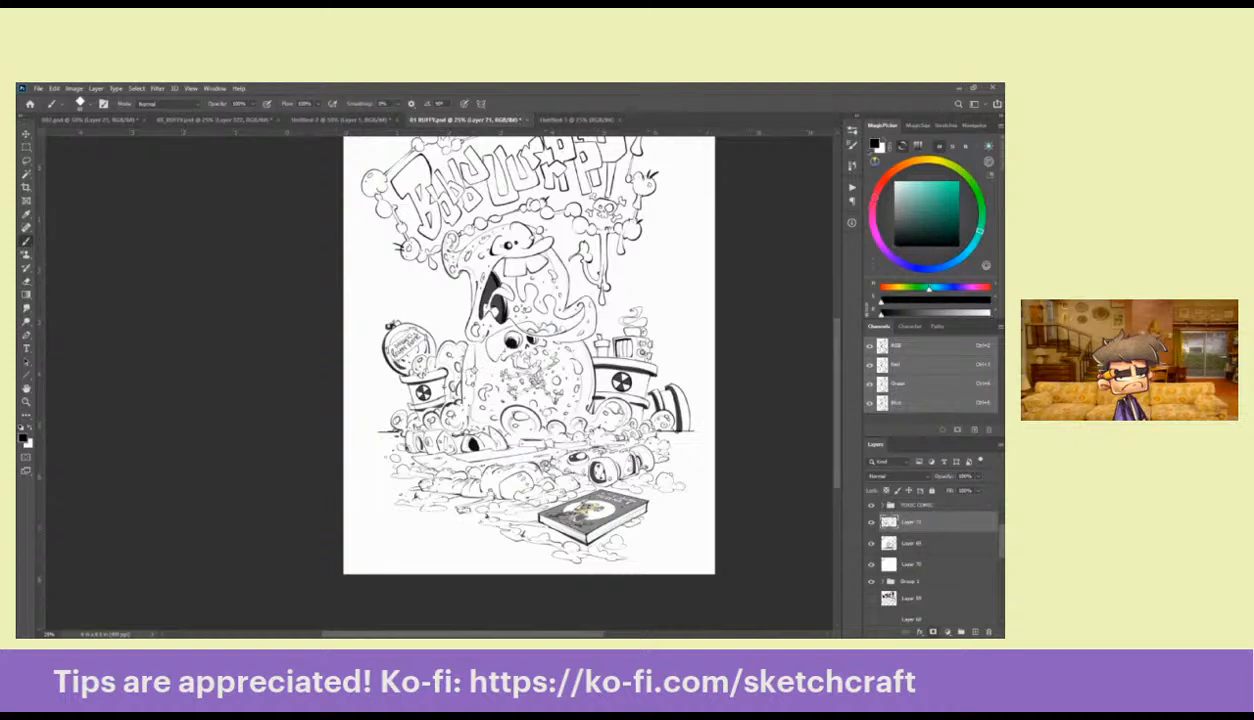
pyautogui.press('x')
pyautogui.press('x')
pyautogui.press('x')
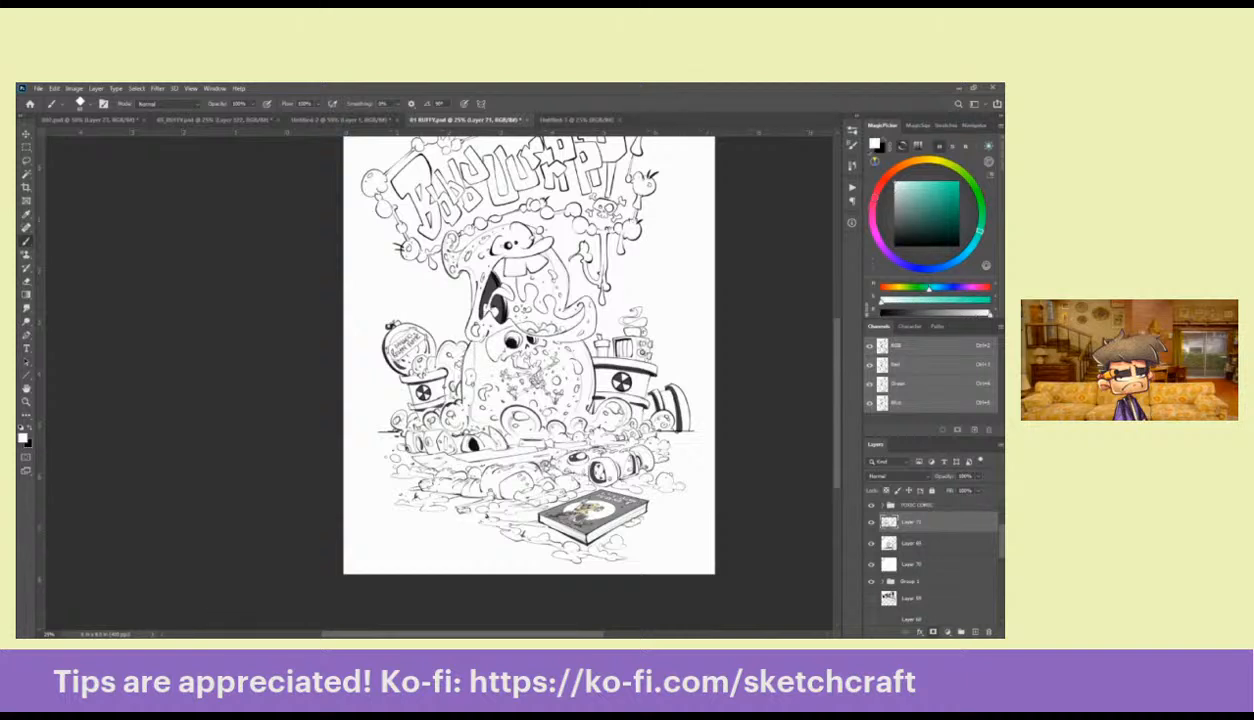
pyautogui.moveTo(449, 369)
pyautogui.mouseDown()
pyautogui.moveTo(457, 394)
pyautogui.moveTo(440, 372)
pyautogui.mouseUp()
pyautogui.press('x')
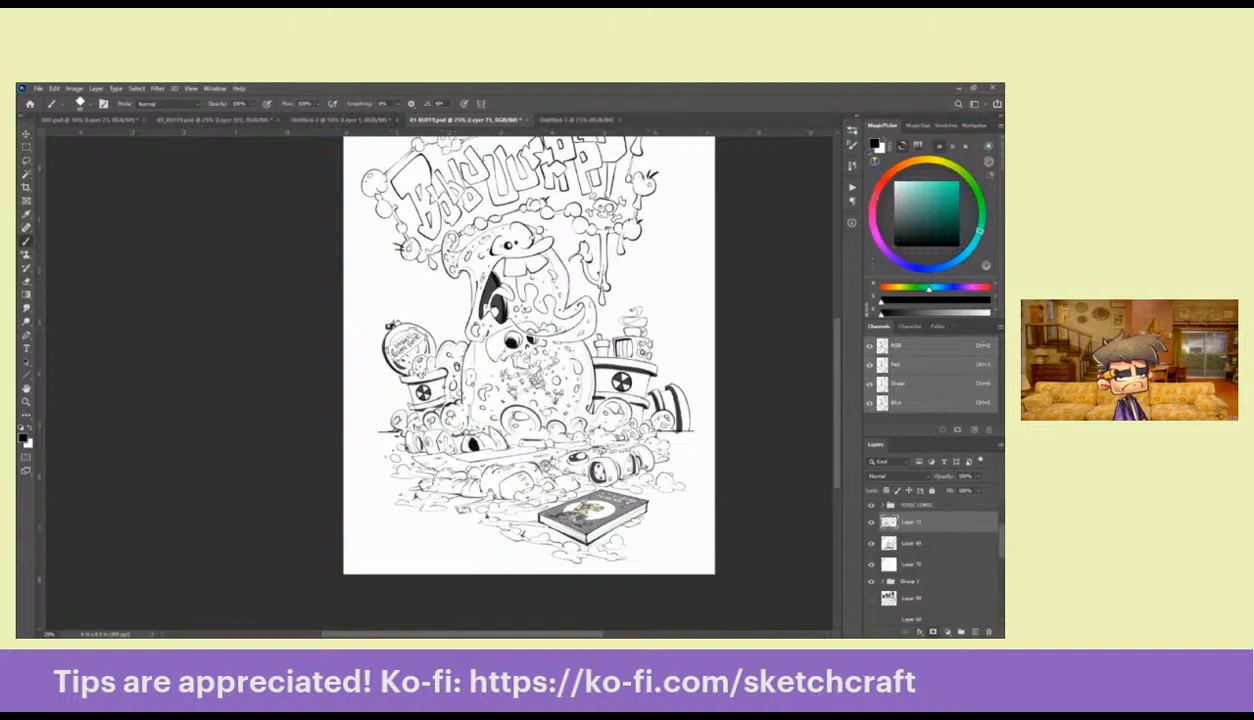
pyautogui.press('x')
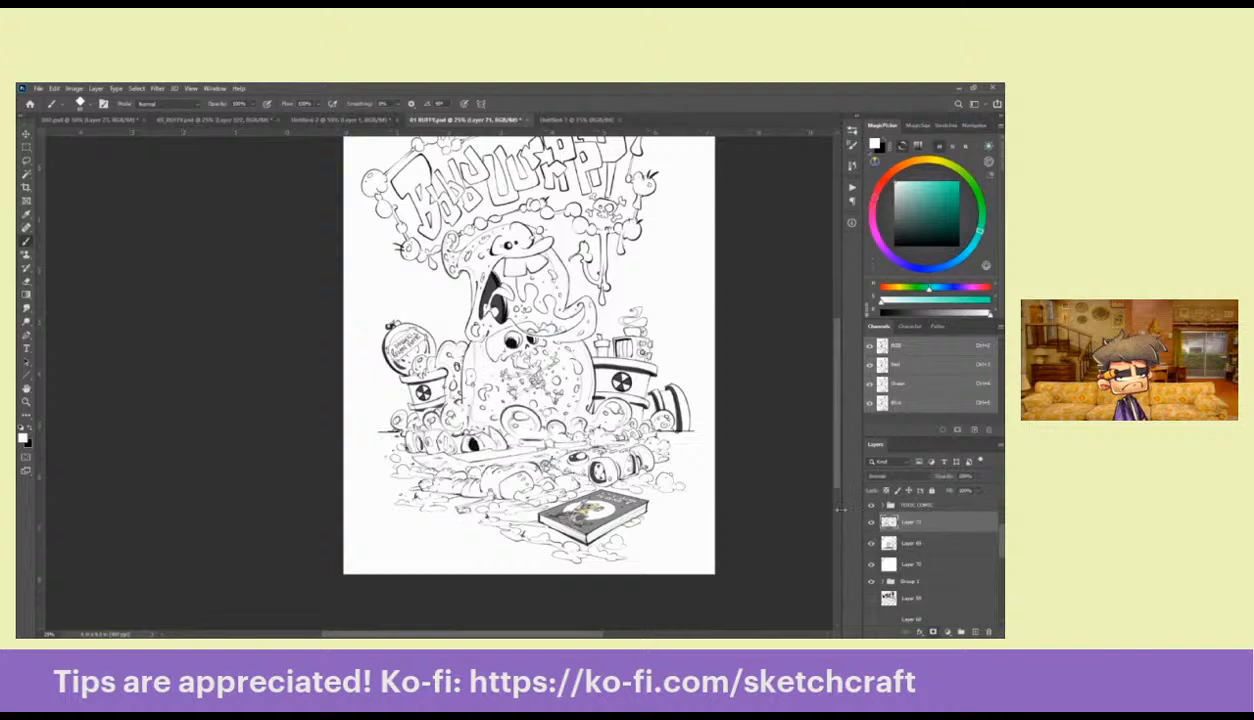
# Draw a small frame over the bubbles at the slug's base
pyautogui.press('z')
pyautogui.click(530, 412)
pyautogui.press('k')
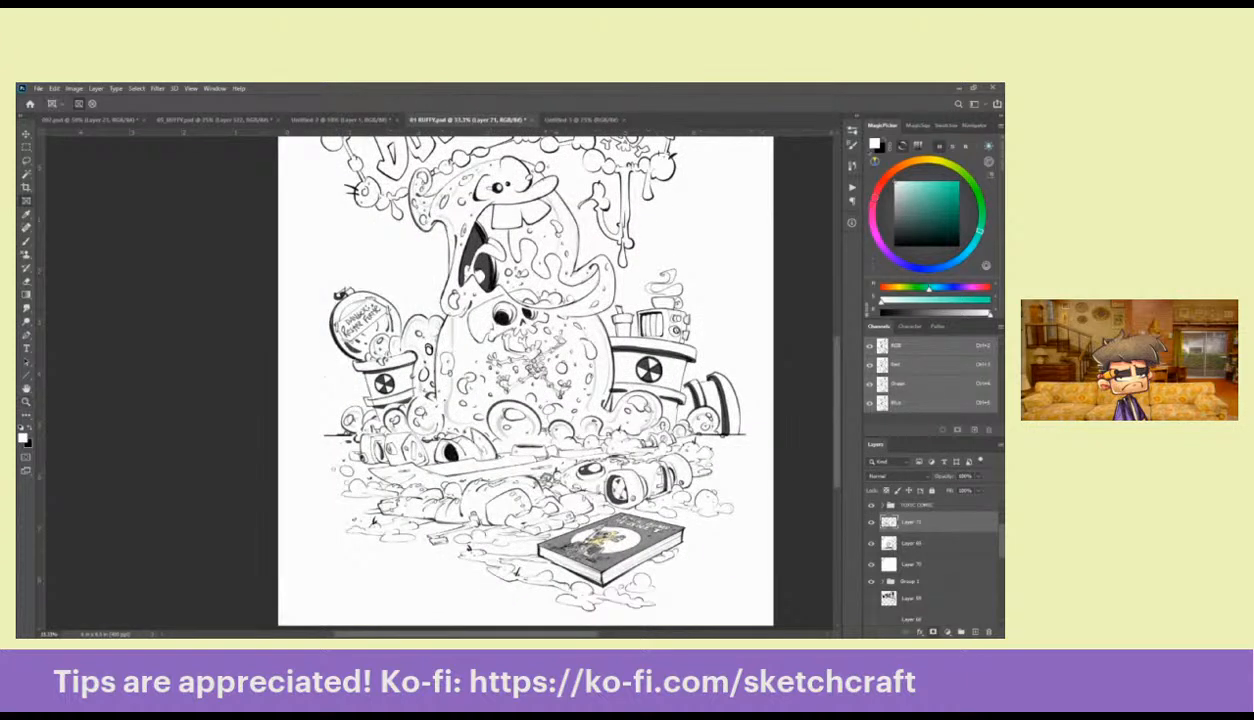
pyautogui.moveTo(536, 420); pyautogui.dragTo(550, 424)
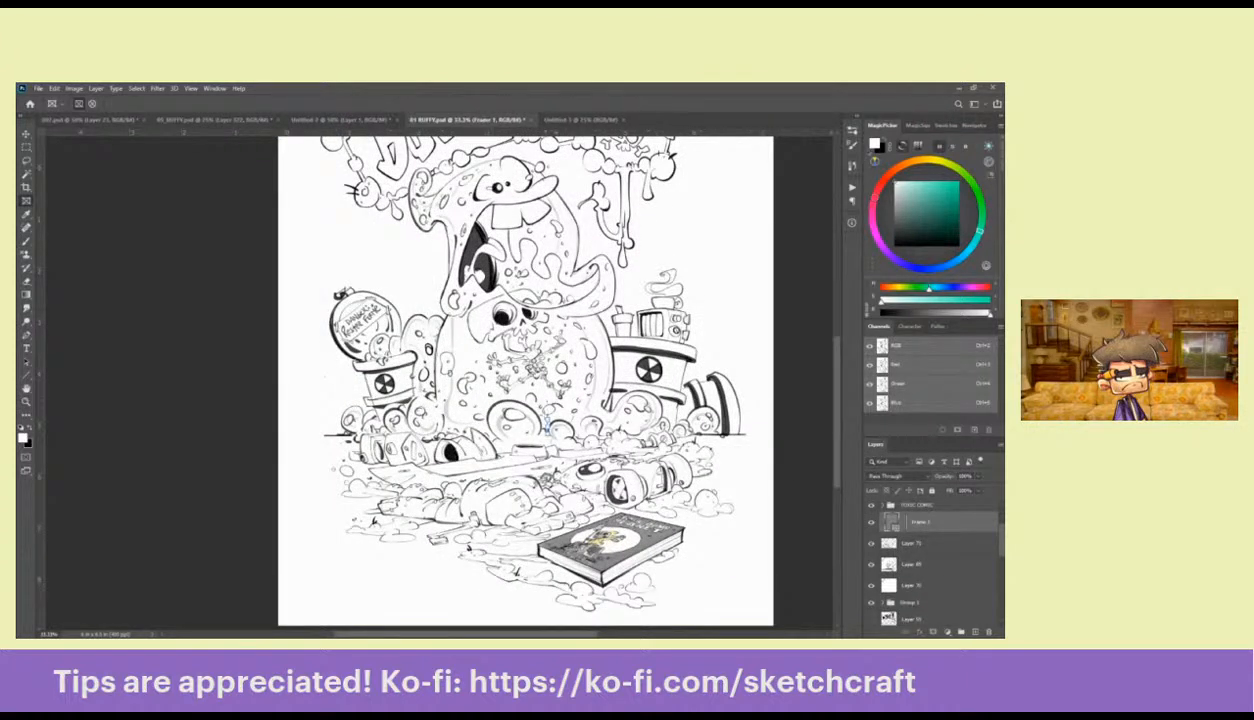
# Undo the small frame and lasso the large bubble at the slug's base
pyautogui.press('l')
pyautogui.hotkey('ctrl', 'z')
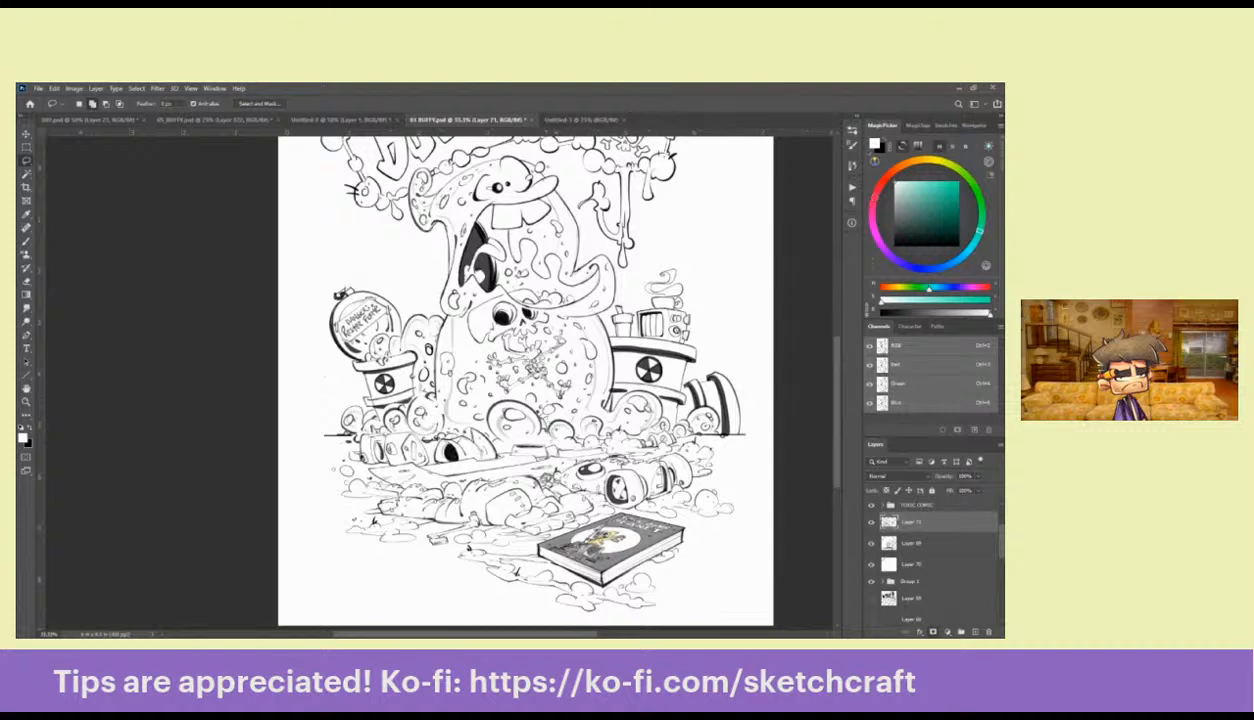
pyautogui.moveTo(525, 397)
pyautogui.mouseDown()
pyautogui.moveTo(478, 405)
pyautogui.moveTo(510, 447)
pyautogui.moveTo(538, 442)
pyautogui.mouseUp()
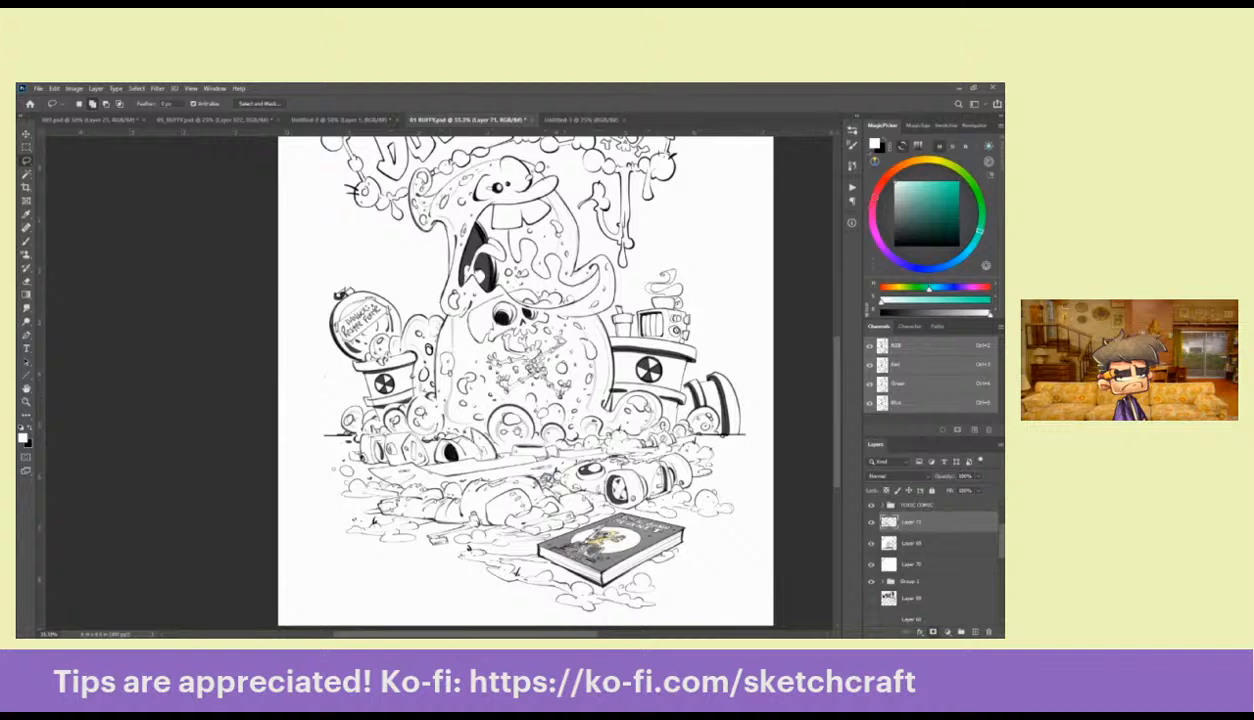
pyautogui.moveTo(502, 418); pyautogui.dragTo(515, 469)
# Lasso the round danger sign above the small radioactive barrel and copy it onto a new layer
pyautogui.press('z')
pyautogui.keyDown('alt'); pyautogui.click(517, 471); pyautogui.keyUp('alt')
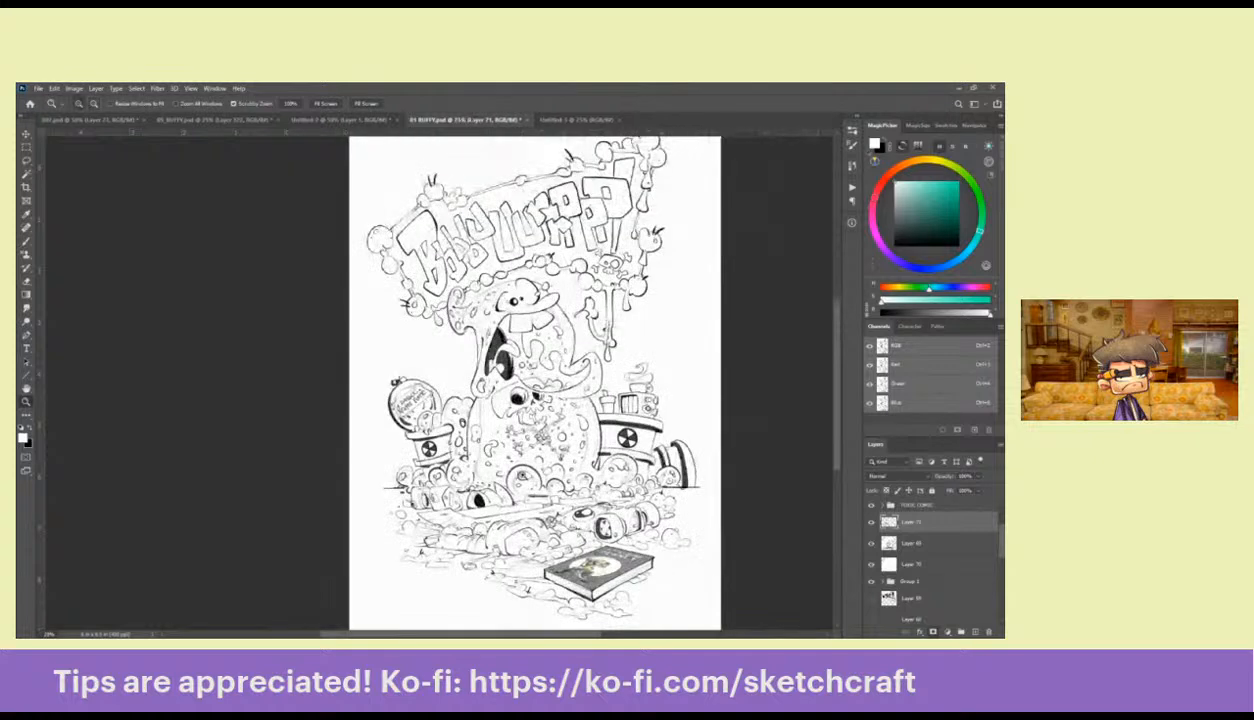
pyautogui.click(489, 437)
pyautogui.click(489, 437)
pyautogui.click(489, 437)
pyautogui.press('l')
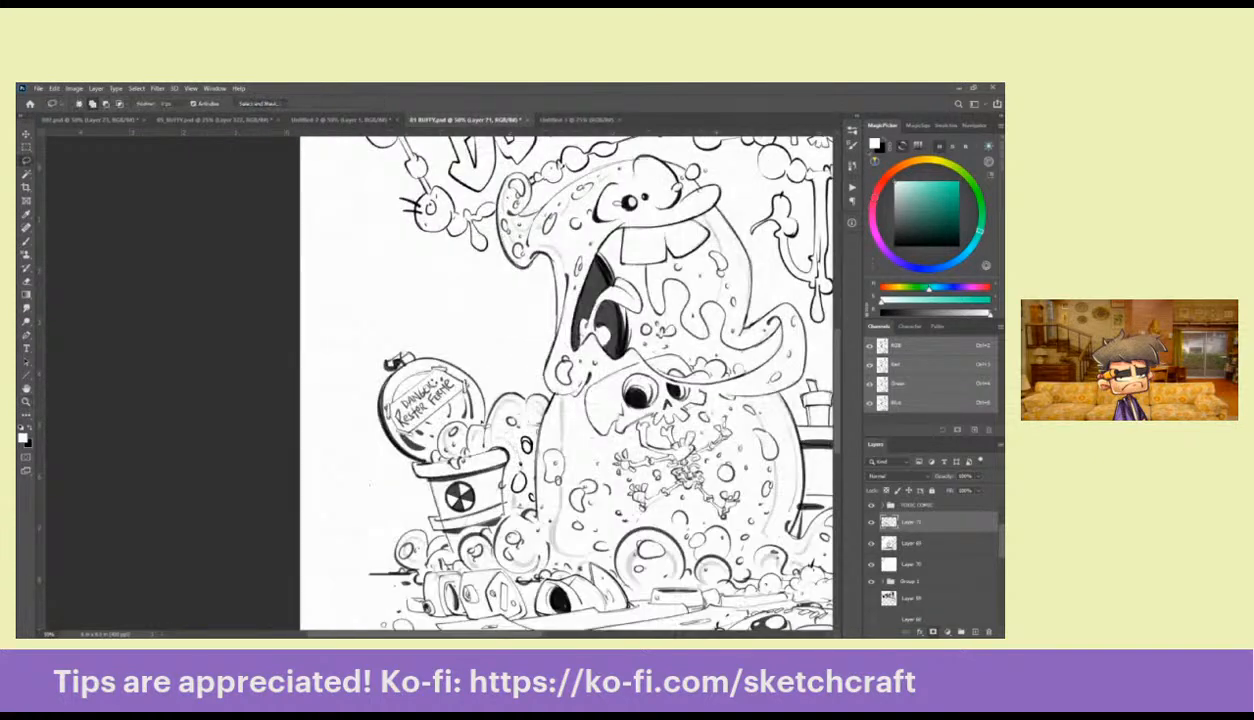
pyautogui.moveTo(478, 415)
pyautogui.mouseDown()
pyautogui.moveTo(432, 426)
pyautogui.moveTo(418, 456)
pyautogui.moveTo(432, 314)
pyautogui.moveTo(500, 407)
pyautogui.mouseUp()
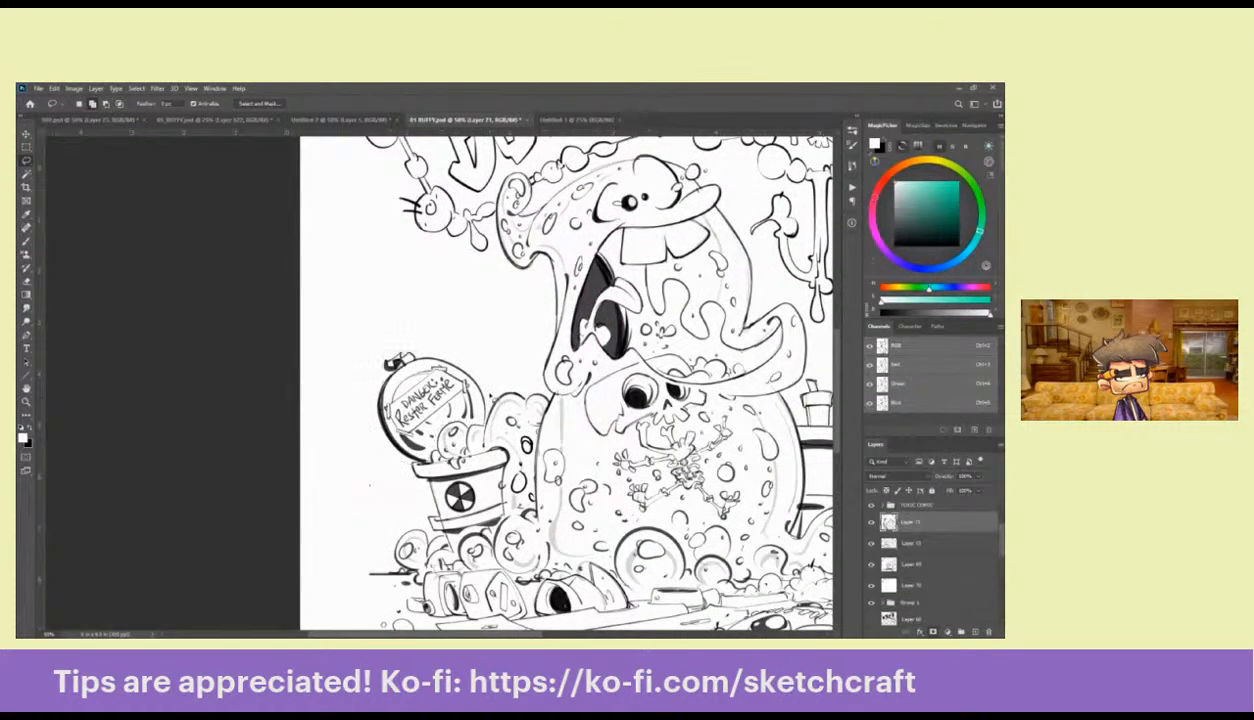
pyautogui.hotkey('ctrl', 'j')
# Warp the copied danger sign to widen and round out its shape
pyautogui.rightClick(170, 312)
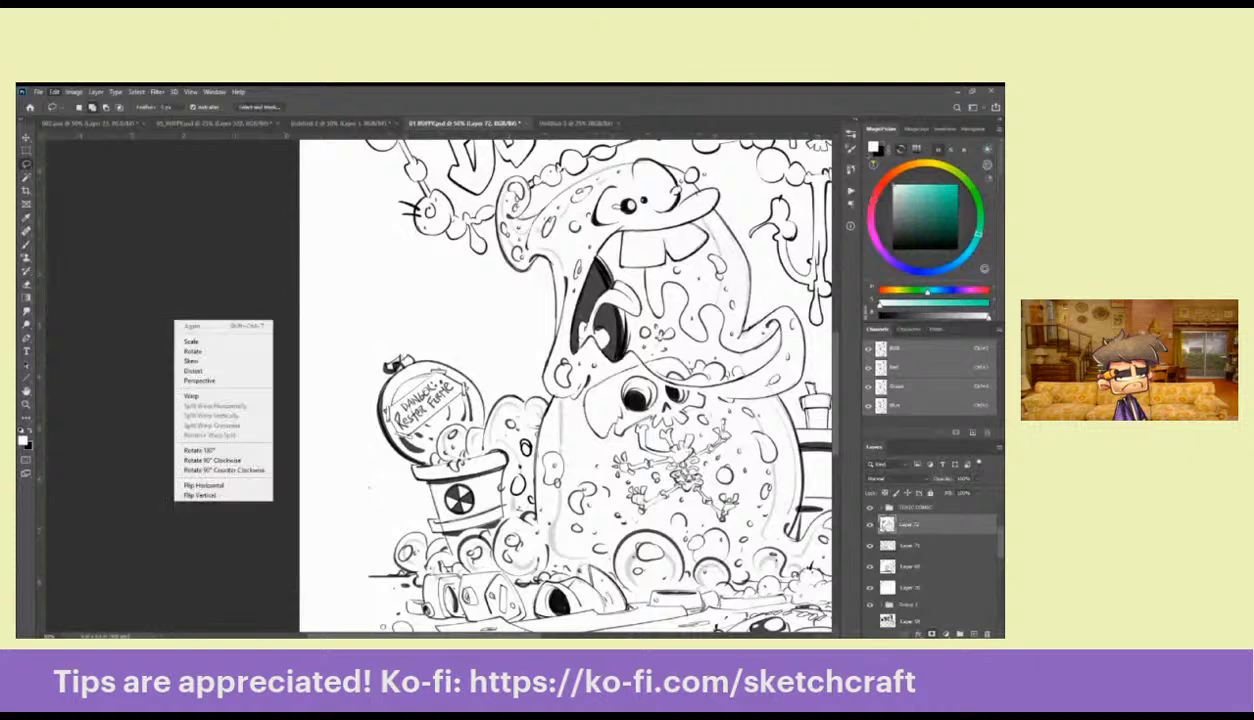
pyautogui.click(221, 379)
pyautogui.moveTo(463, 367); pyautogui.dragTo(469, 333)
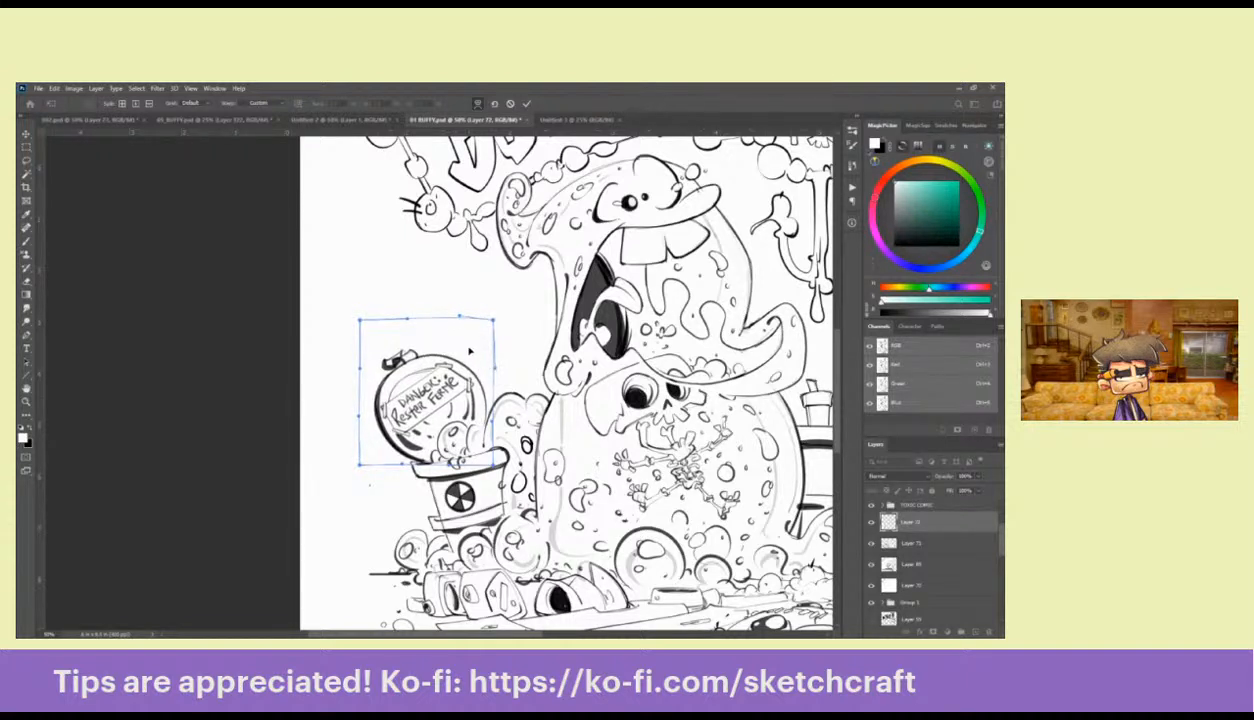
pyautogui.press('Return')
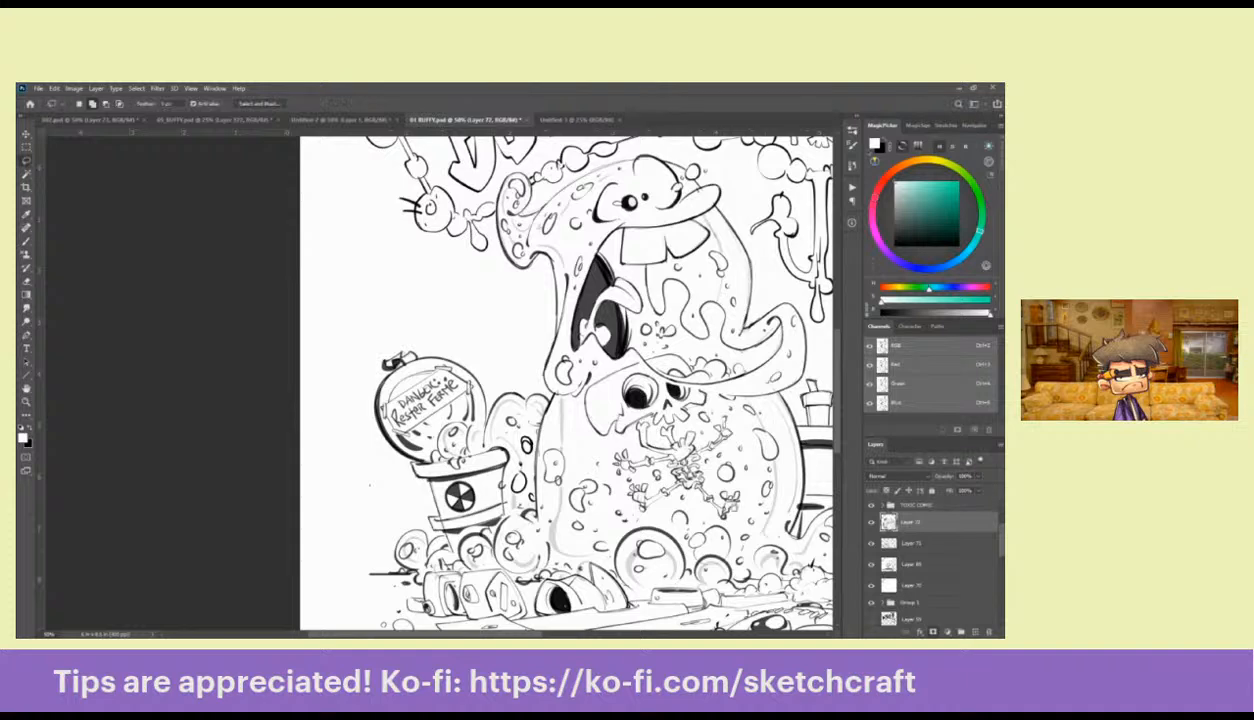
# Flip the canvas horizontally and examine the balance of the whole composition at several magnifications
pyautogui.moveTo(620, 420)
pyautogui.mouseDown()
pyautogui.moveTo(505, 370)
pyautogui.moveTo(370, 380)
pyautogui.mouseUp()
pyautogui.hotkey('ctrl', '-')
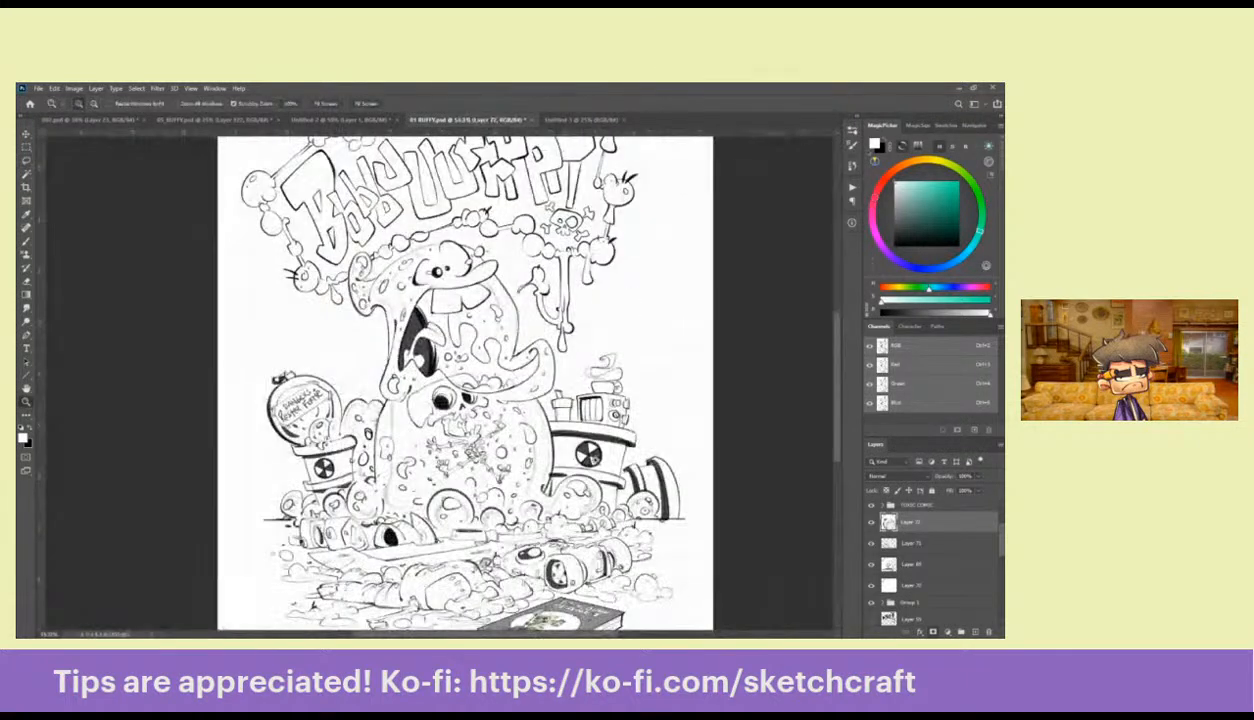
pyautogui.hotkey('ctrl', 'shift', 'h')
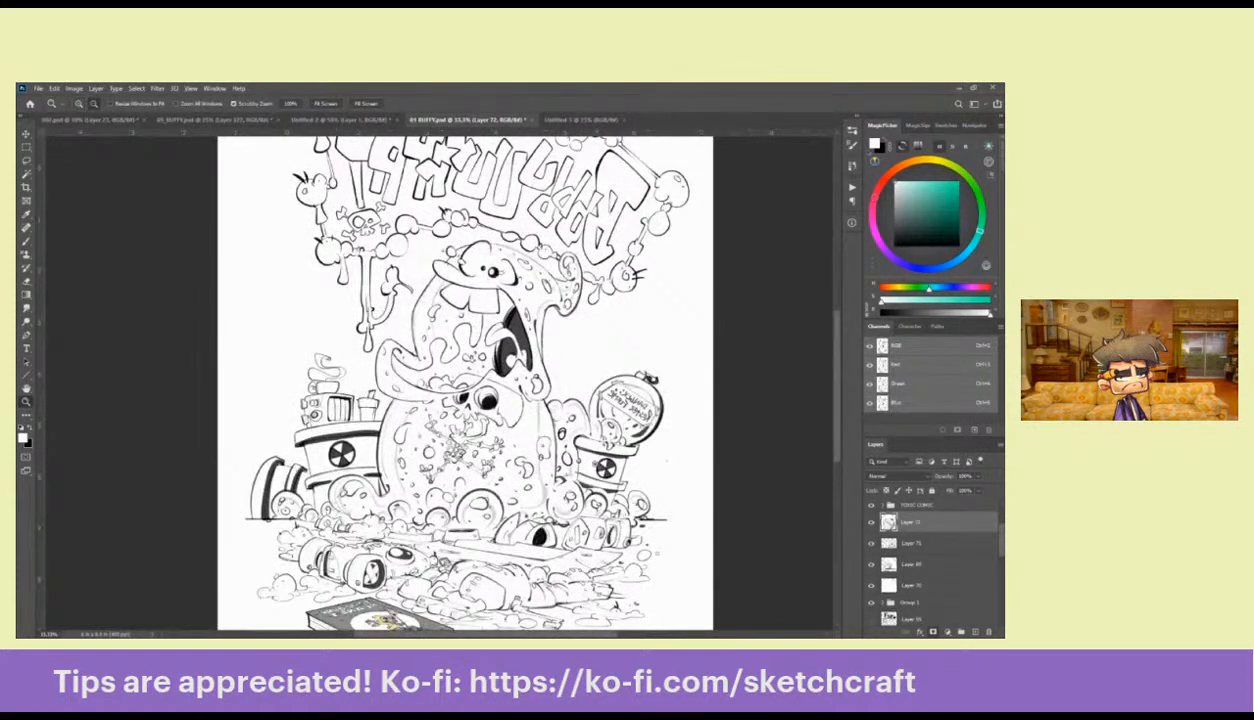
pyautogui.keyDown('alt'); pyautogui.click(585, 454); pyautogui.keyUp('alt')
pyautogui.hotkey('ctrl', 'shift', 'h')
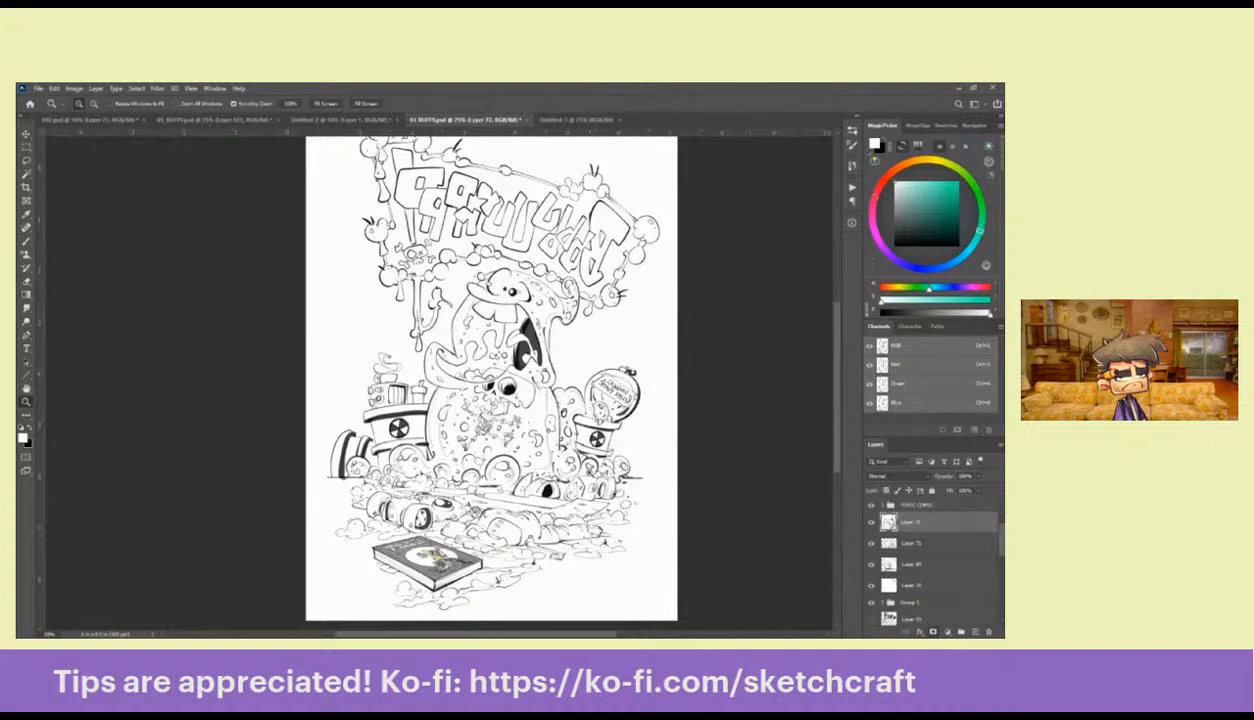
pyautogui.keyDown('alt'); pyautogui.click(588, 470); pyautogui.keyUp('alt')
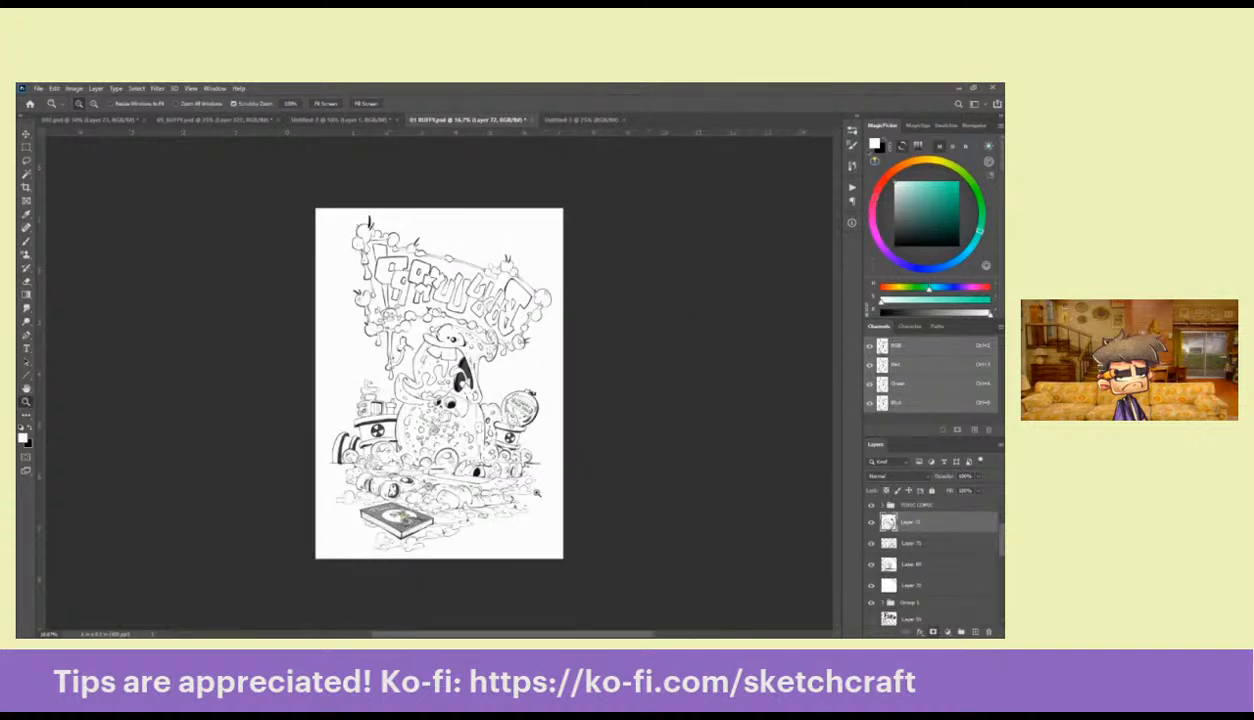
pyautogui.click(574, 476)
pyautogui.click(567, 507)
pyautogui.keyDown('alt'); pyautogui.click(567, 507); pyautogui.keyUp('alt')
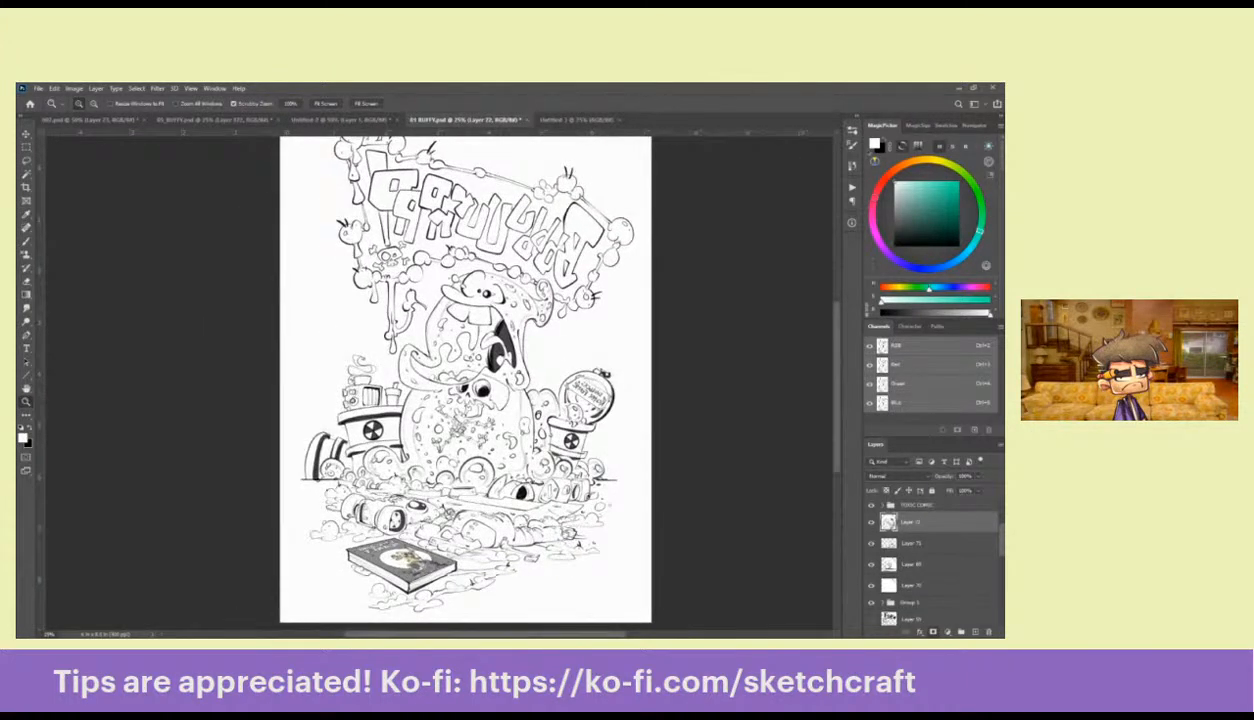
# Merge the warped sign and body layers down into the line art layer
pyautogui.hotkey('ctrl', 'e')
pyautogui.hotkey('ctrl', 'e')
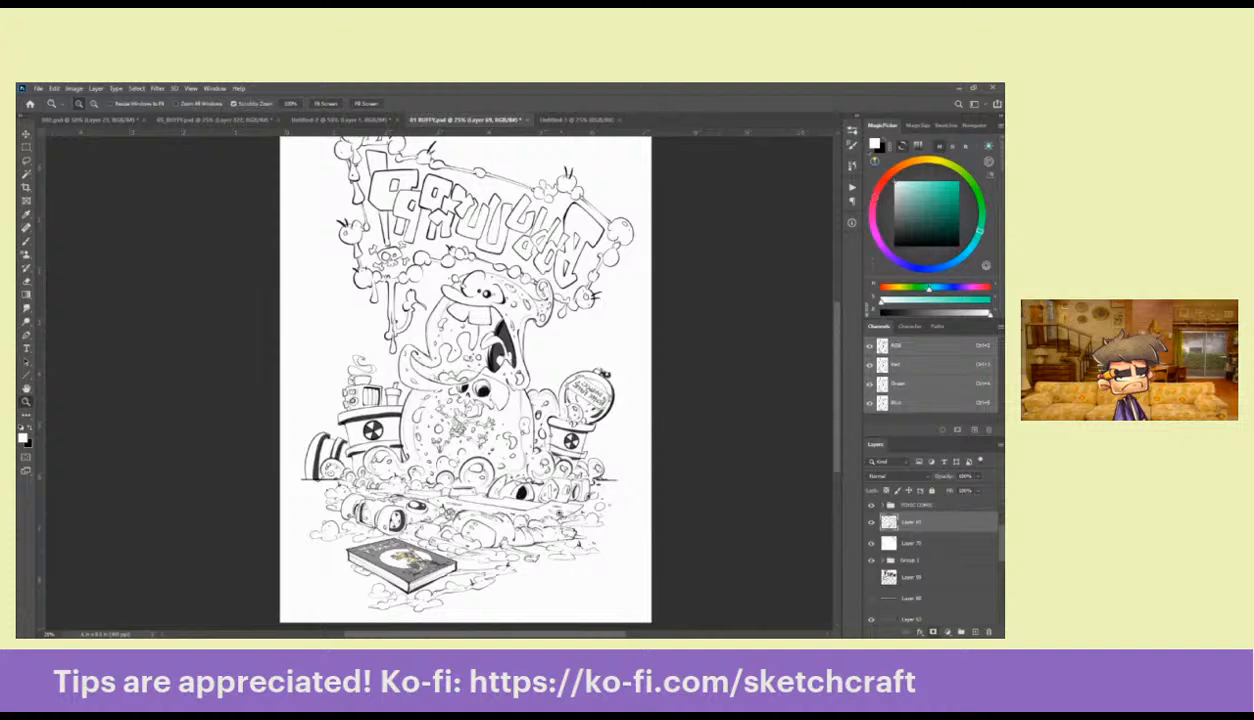
pyautogui.keyDown('alt'); pyautogui.click(550, 497); pyautogui.keyUp('alt')
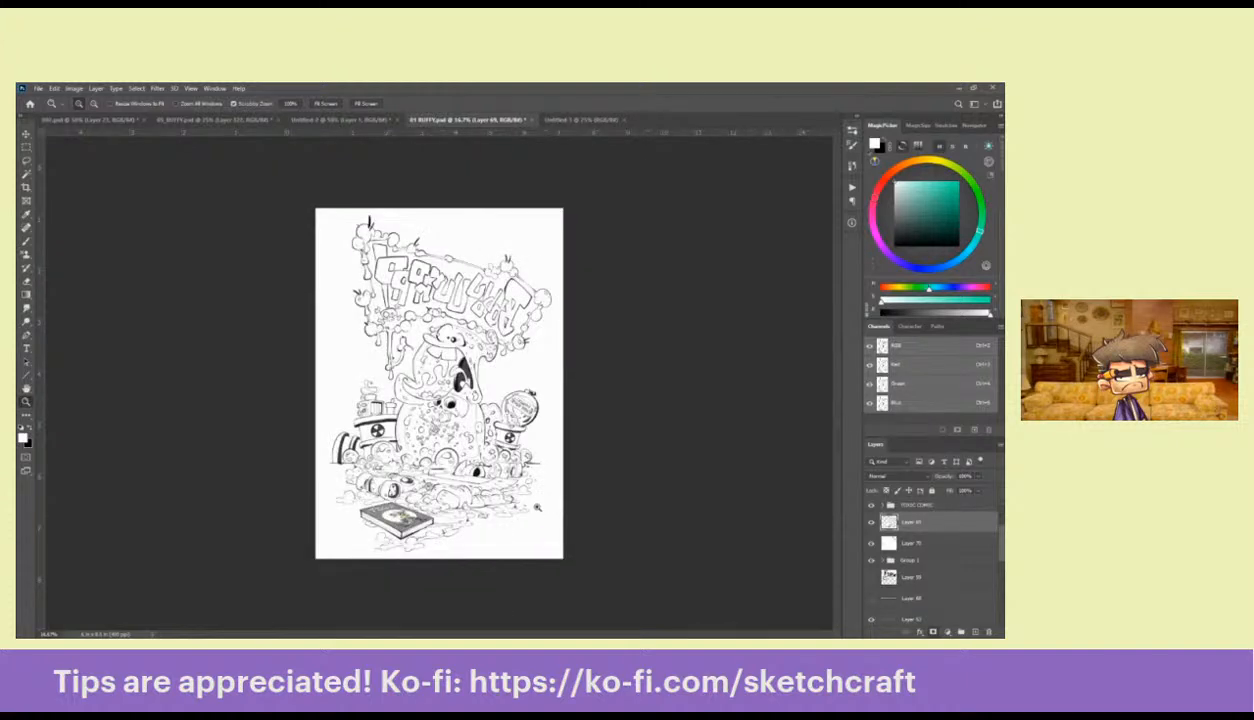
pyautogui.click(538, 506)
pyautogui.moveTo(538, 506); pyautogui.dragTo(620, 505)
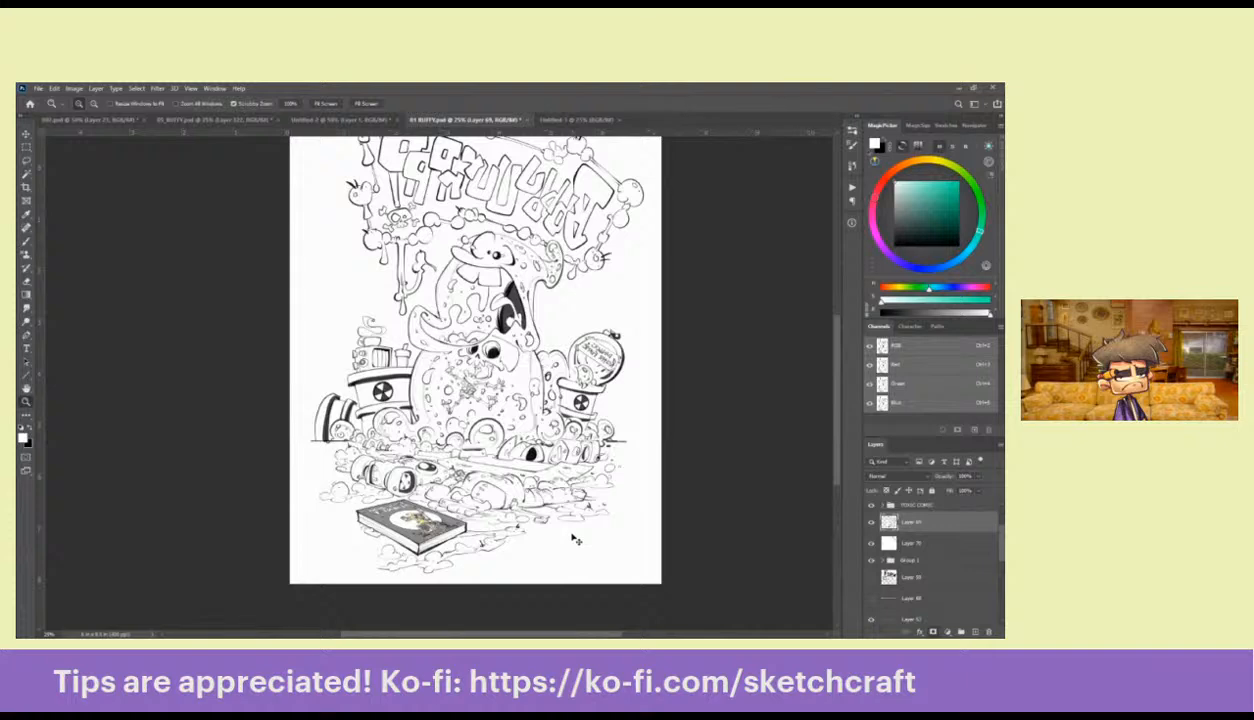
# Stamp the artwork onto a new merged layer and warp it to adjust the slug's lower body and surroundings
pyautogui.hotkey('ctrl', 'shift', 'alt', 'e')
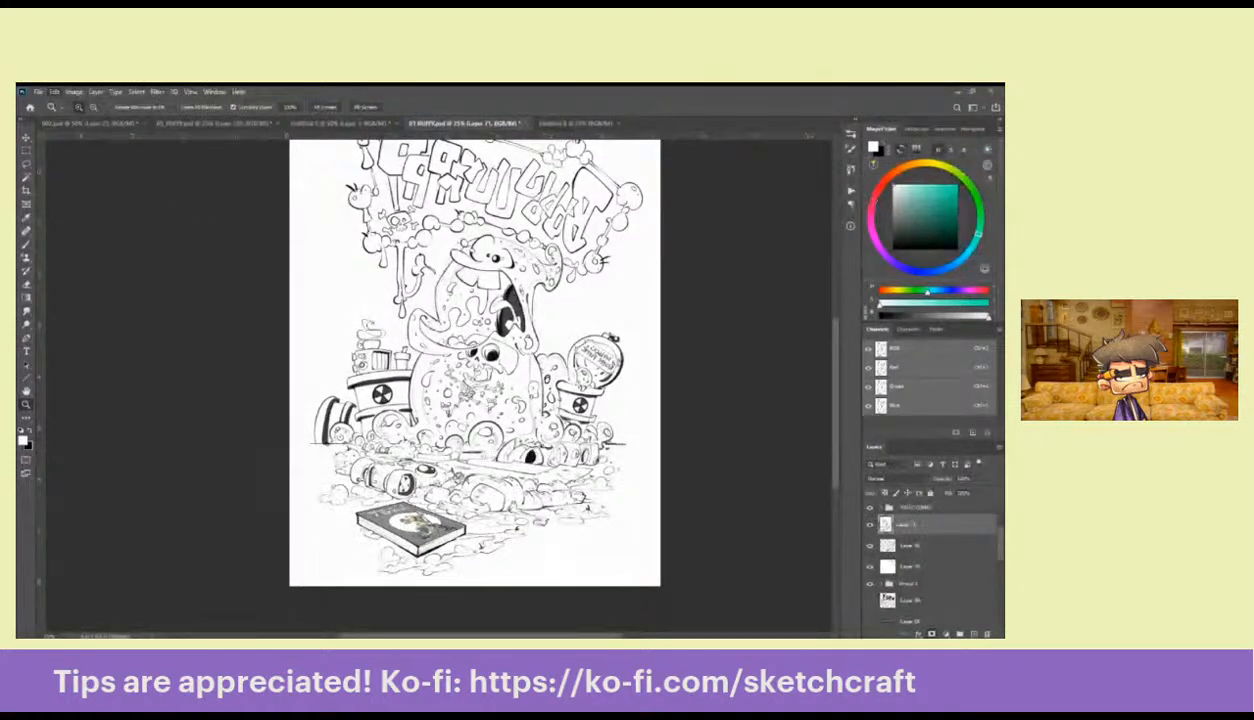
pyautogui.rightClick(175, 321)
pyautogui.click(191, 396)
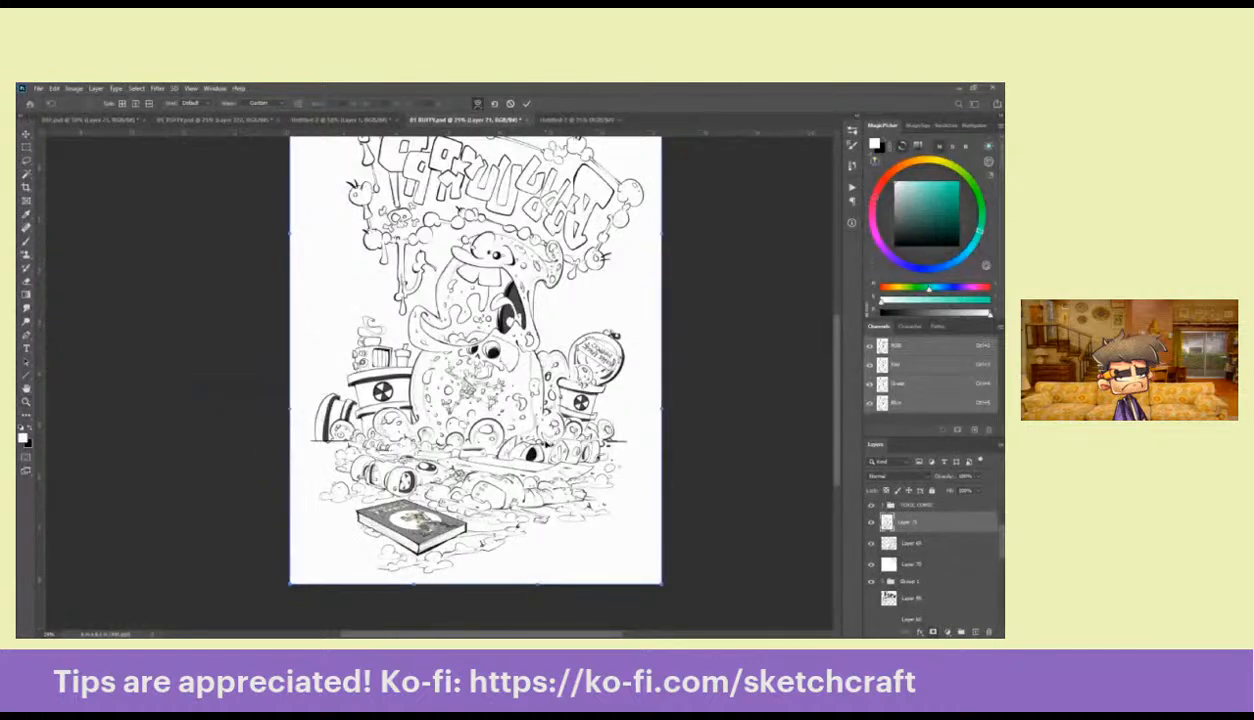
pyautogui.moveTo(548, 457); pyautogui.dragTo(555, 457)
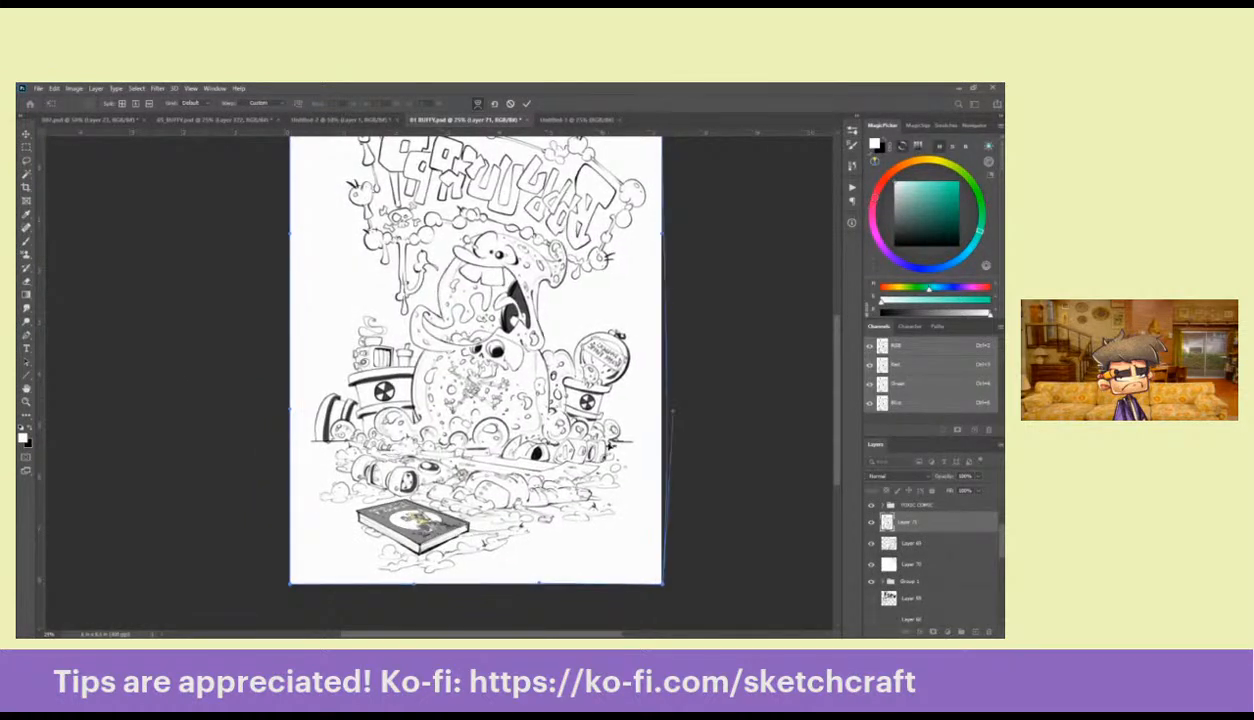
pyautogui.moveTo(670, 417); pyautogui.dragTo(658, 417)
pyautogui.moveTo(420, 431); pyautogui.dragTo(445, 450)
pyautogui.press('Return')
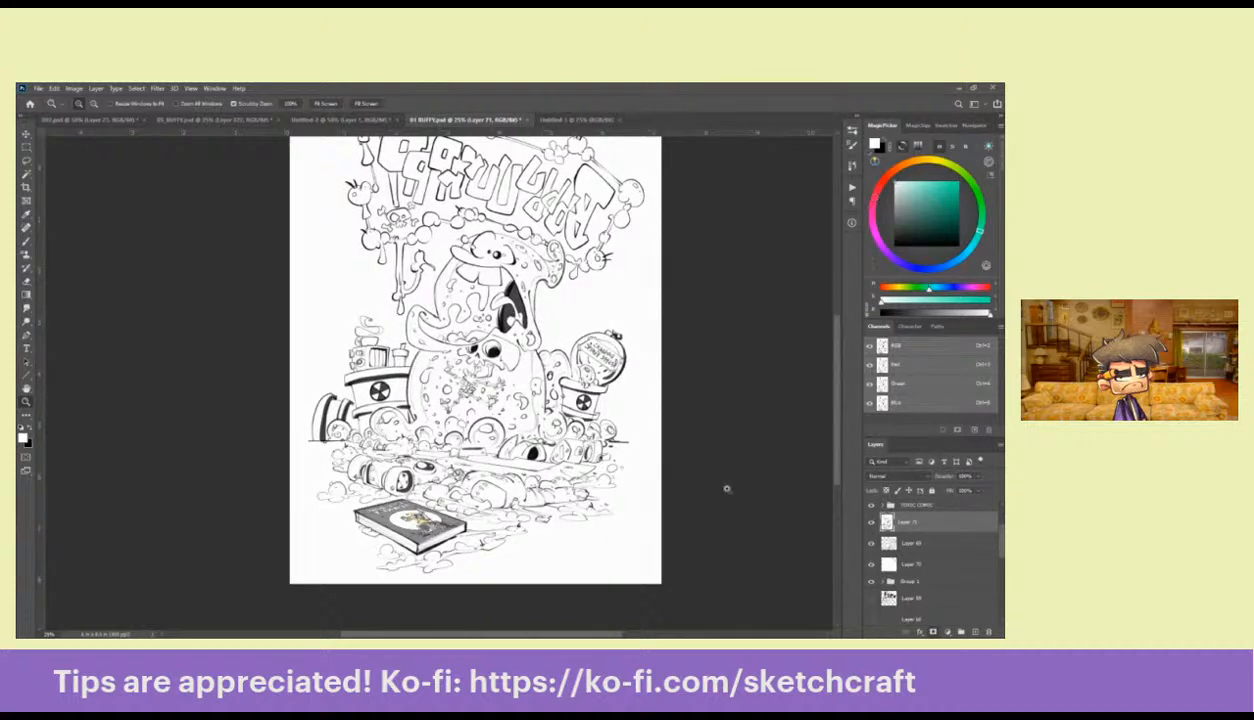
# Lasso and delete the areas of the warped layer around the book and the debris above it
pyautogui.press('l')
pyautogui.moveTo(460, 512)
pyautogui.mouseDown()
pyautogui.moveTo(410, 492)
pyautogui.moveTo(312, 545)
pyautogui.moveTo(548, 548)
pyautogui.moveTo(462, 512)
pyautogui.mouseUp()
pyautogui.press('Delete')
pyautogui.hotkey('ctrl', 'd')
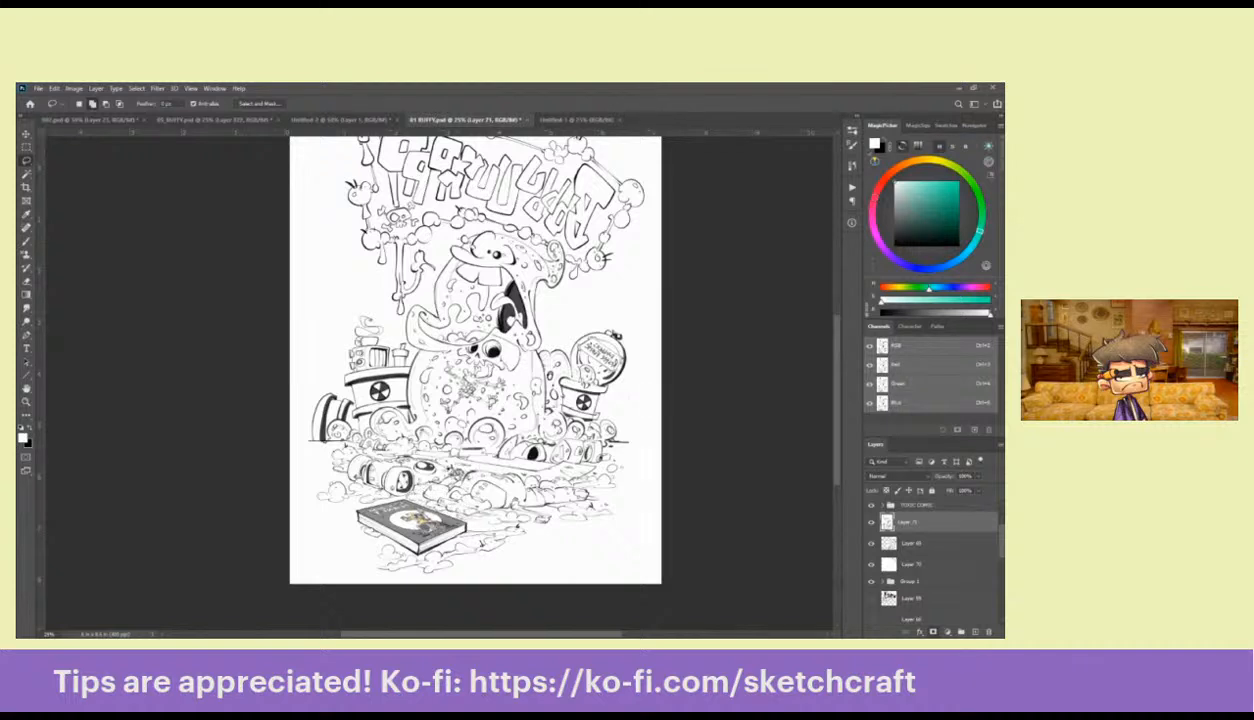
pyautogui.moveTo(445, 462)
pyautogui.mouseDown()
pyautogui.moveTo(316, 442)
pyautogui.moveTo(515, 578)
pyautogui.moveTo(632, 480)
pyautogui.moveTo(445, 462)
pyautogui.mouseUp()
pyautogui.press('Delete')
pyautogui.hotkey('ctrl', 'd')
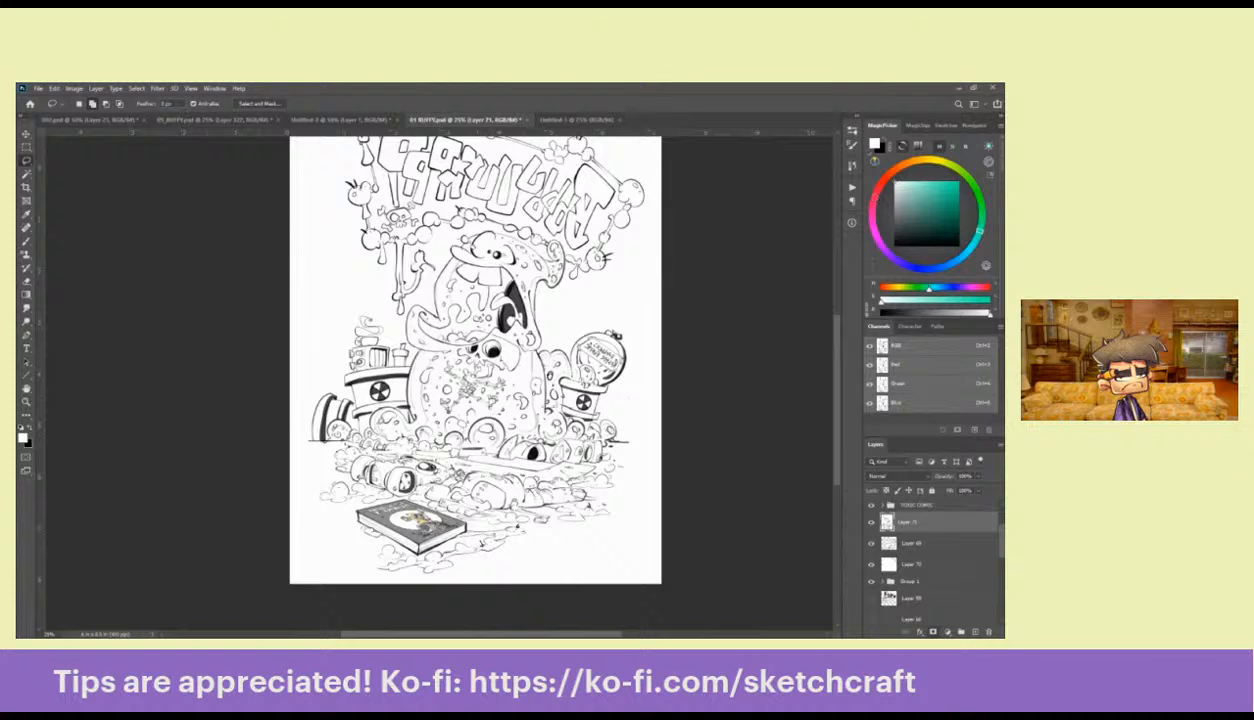
# Flip the canvas back to its normal orientation and compare the drawing with the warped layer hidden and shown
pyautogui.hotkey('ctrl', 'shift', 'h')
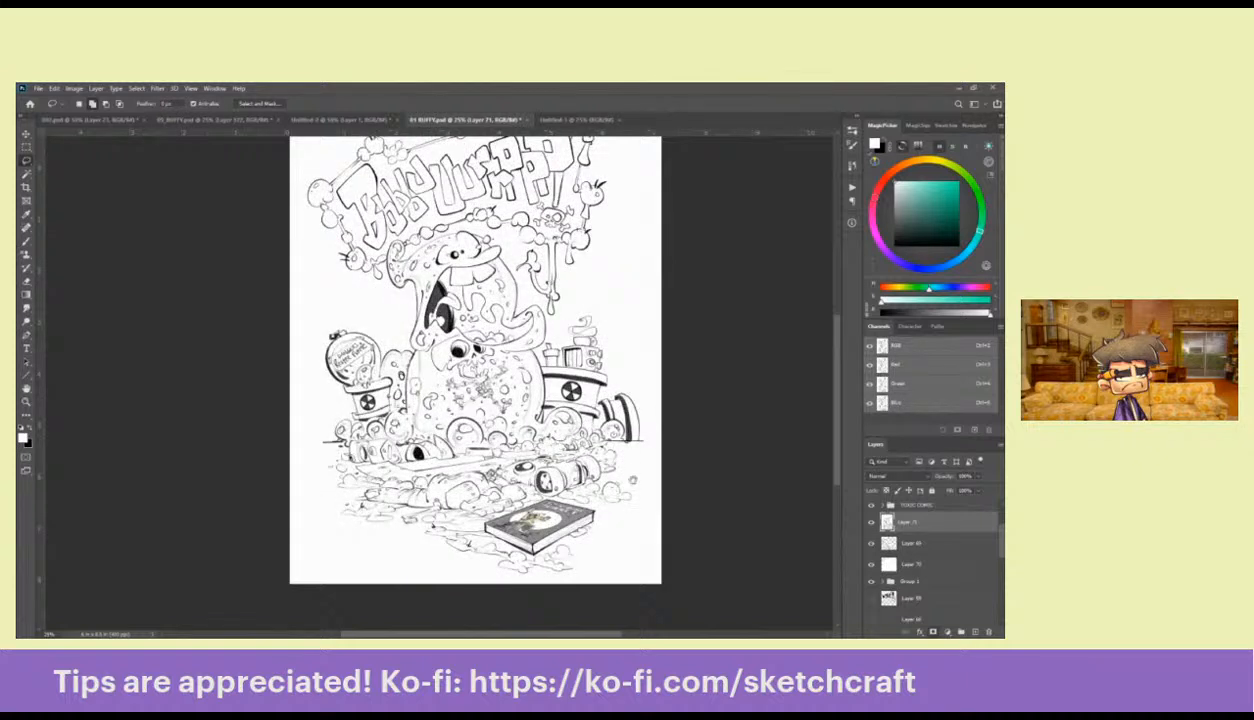
pyautogui.moveTo(638, 522); pyautogui.dragTo(643, 533)
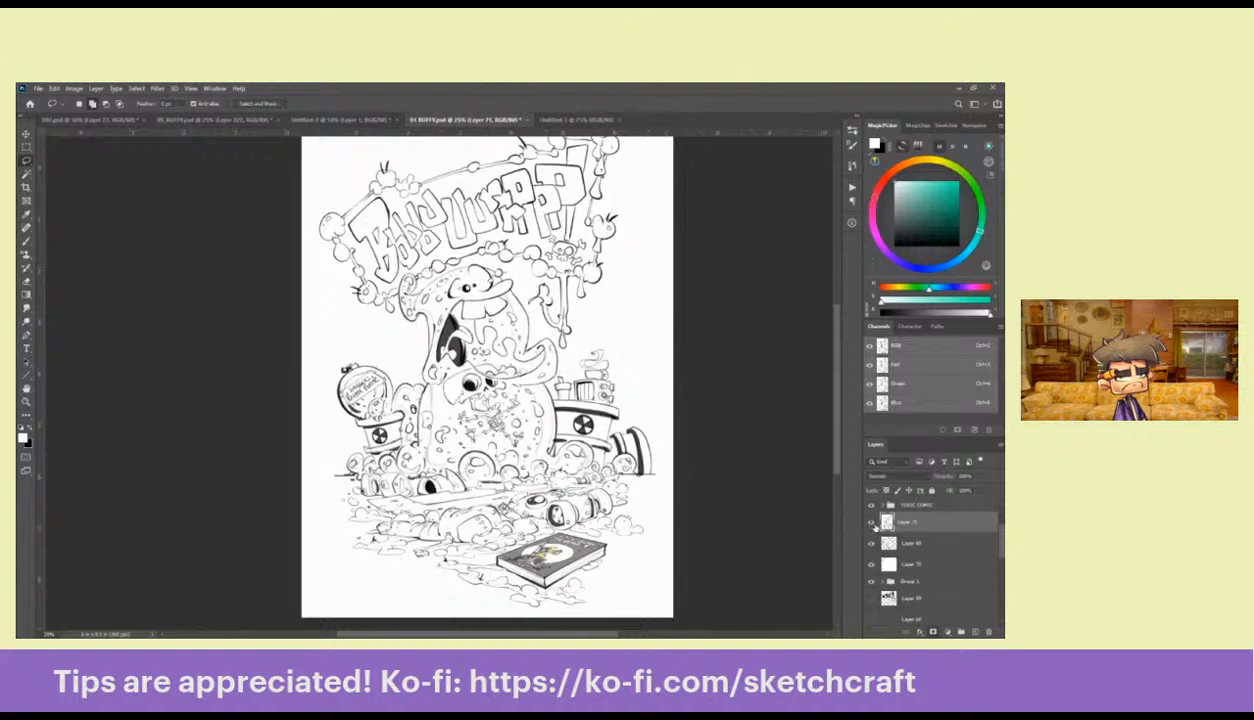
pyautogui.hotkey('ctrl', 'shift', 'h')
pyautogui.hotkey('ctrl', 'shift', 'h')
pyautogui.click(873, 524)
pyautogui.click(872, 524)
# Review the full page and compare the slug's proportions with the warped layer switched off and on
pyautogui.press('b')
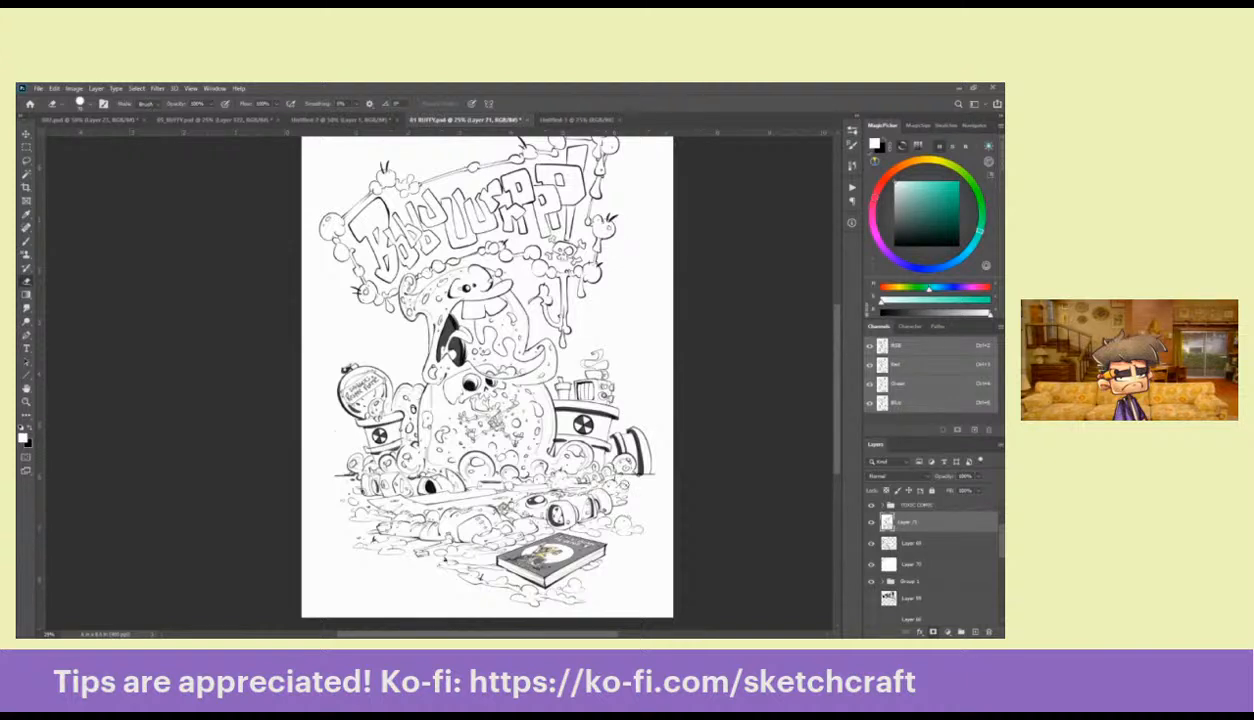
pyautogui.moveTo(618, 490); pyautogui.dragTo(616, 540)
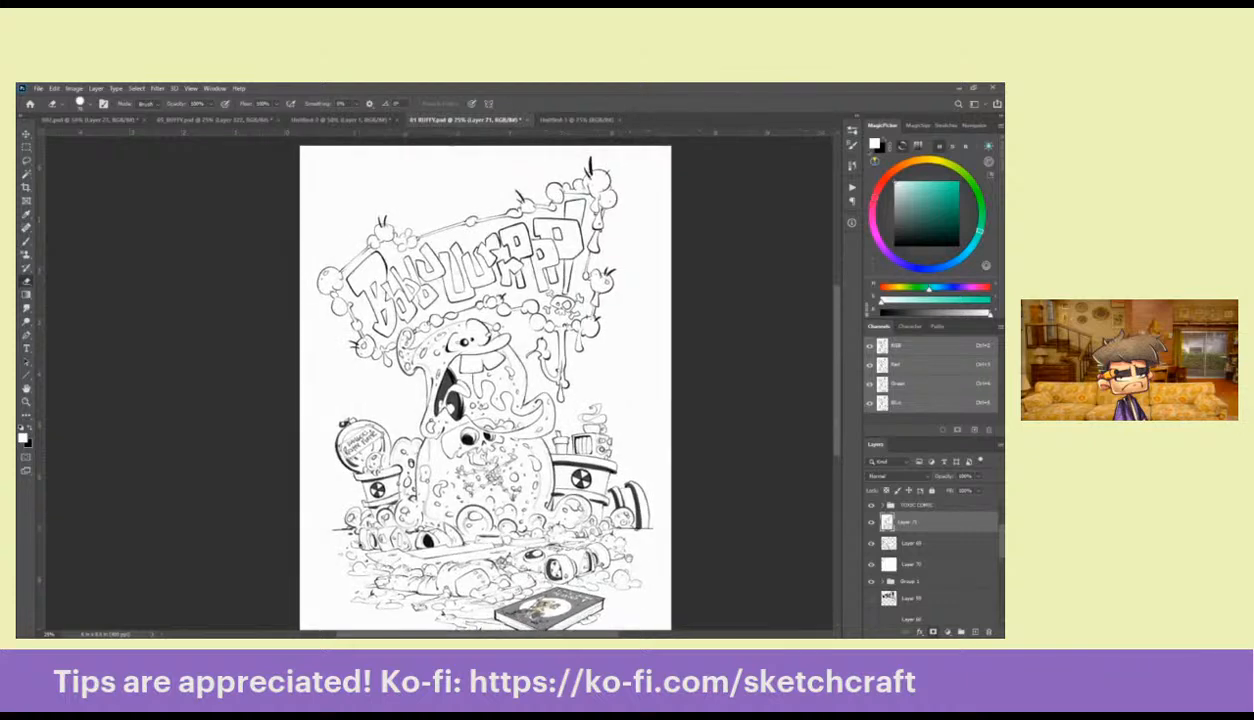
pyautogui.press('z')
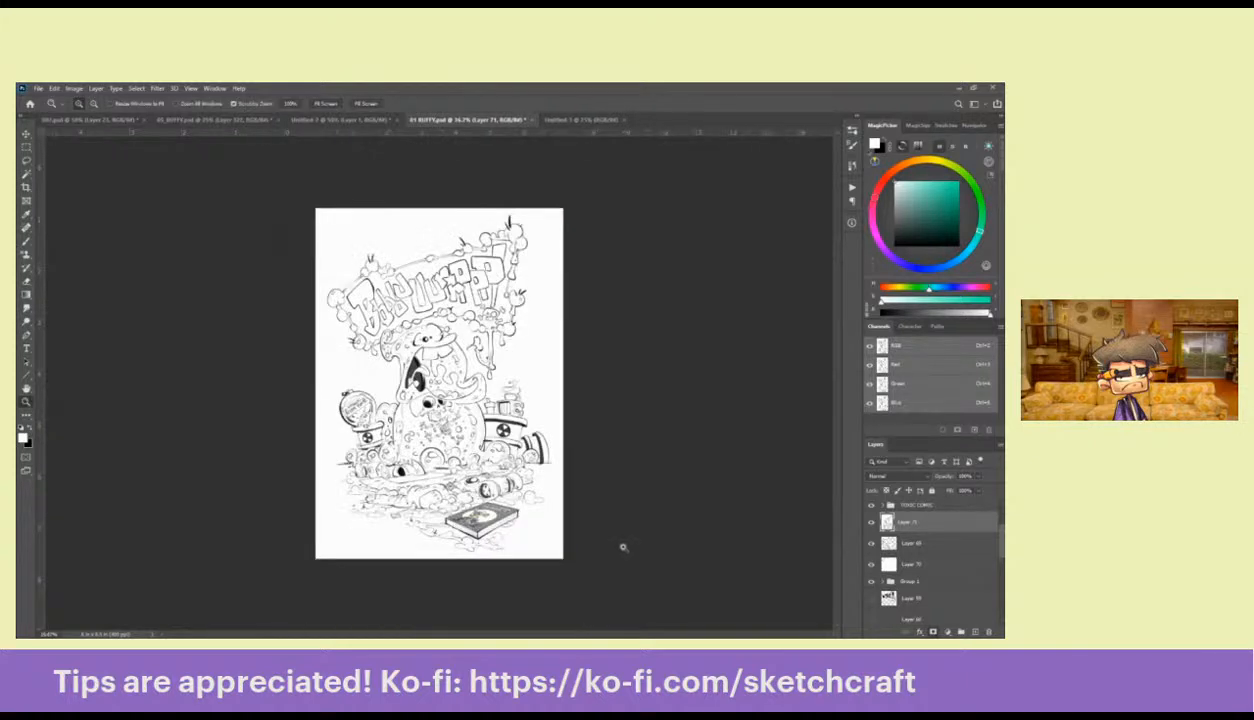
pyautogui.keyDown('alt'); pyautogui.click(612, 540); pyautogui.keyUp('alt')
pyautogui.click(565, 522)
pyautogui.moveTo(545, 505); pyautogui.dragTo(647, 553)
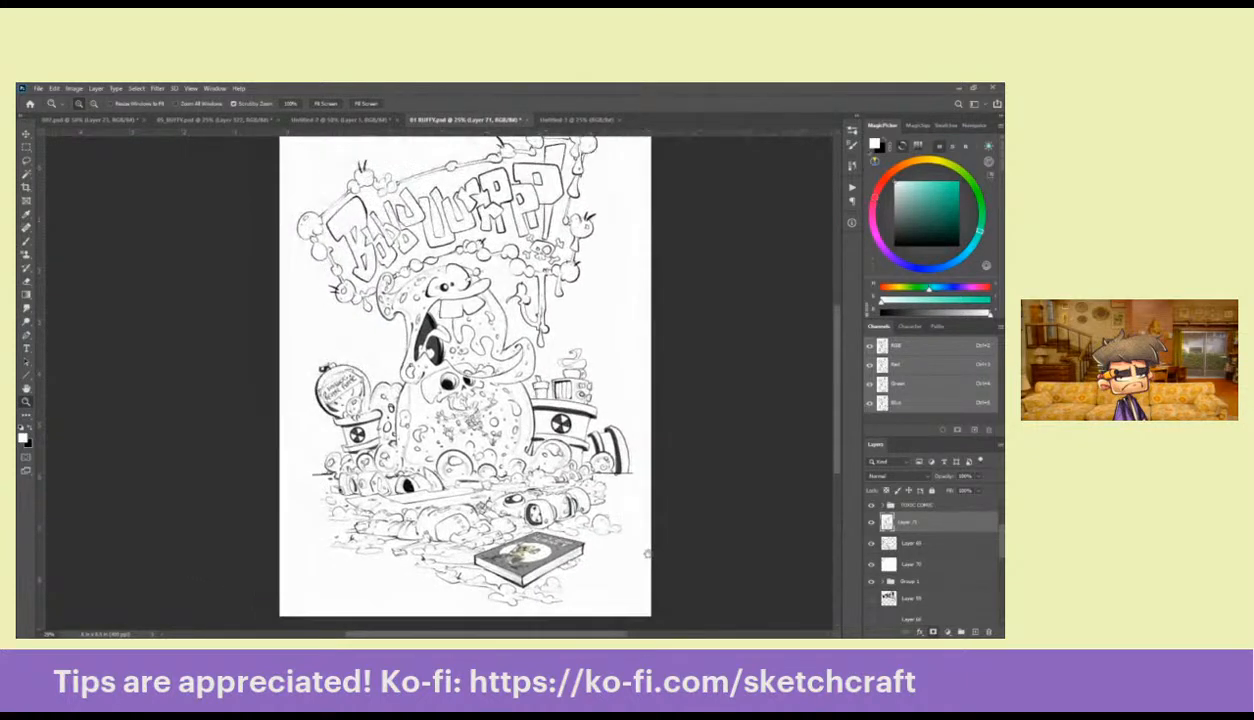
pyautogui.click(869, 522)
pyautogui.click(869, 524)
pyautogui.click(869, 524)
# Inspect the slug's base and the surrounding debris up close, toggle the warped layer, and check the entire page
pyautogui.click(483, 488)
pyautogui.press('b')
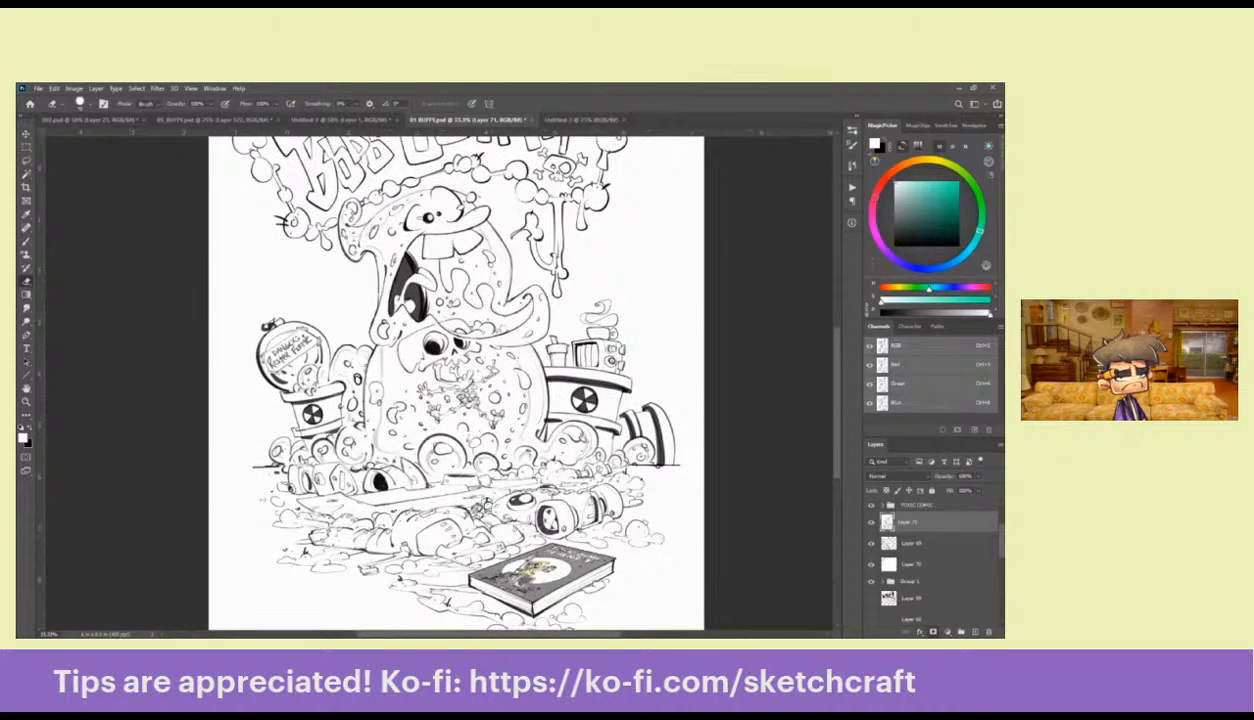
pyautogui.moveTo(476, 490); pyautogui.dragTo(566, 474)
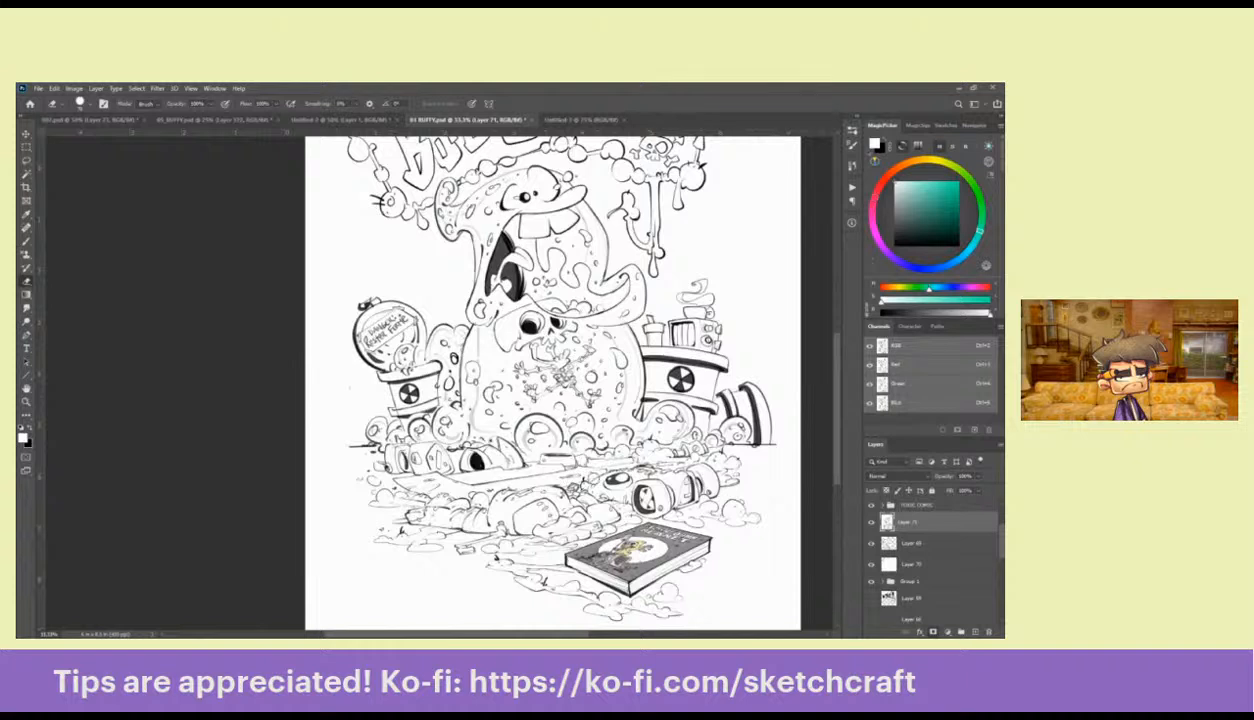
pyautogui.moveTo(653, 481); pyautogui.dragTo(657, 489)
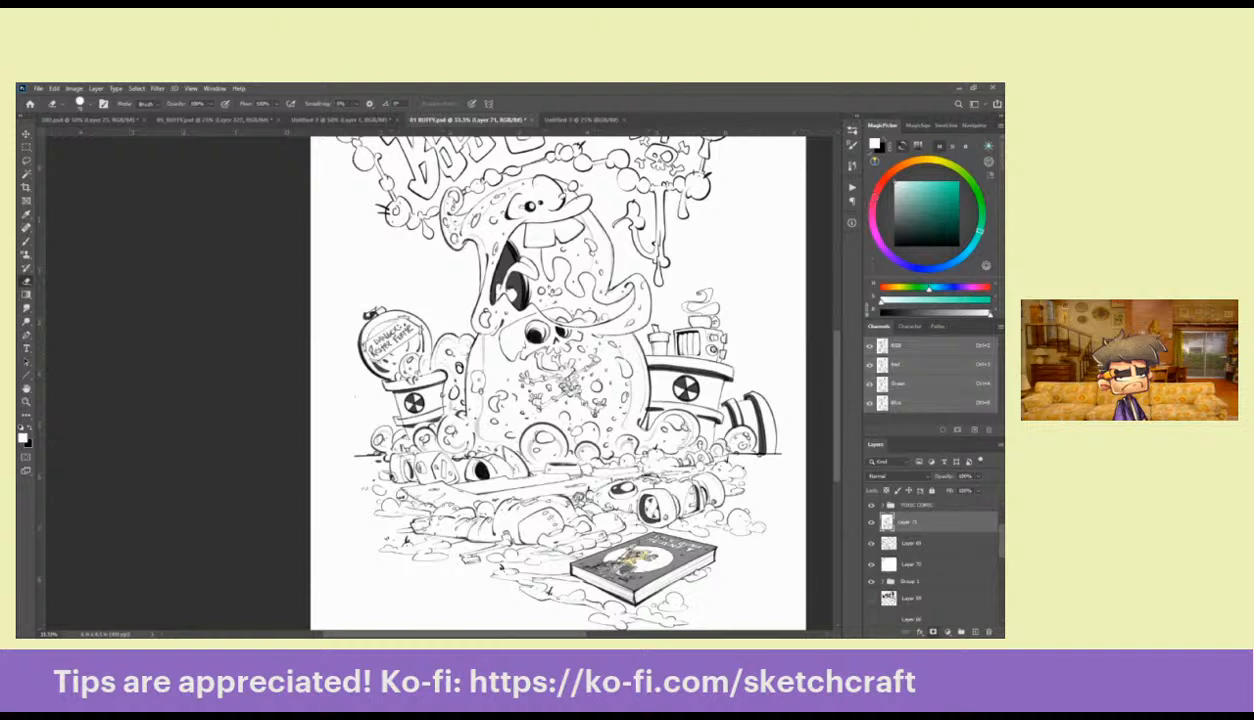
pyautogui.moveTo(650, 512); pyautogui.dragTo(615, 516)
pyautogui.click(871, 524)
pyautogui.click(871, 525)
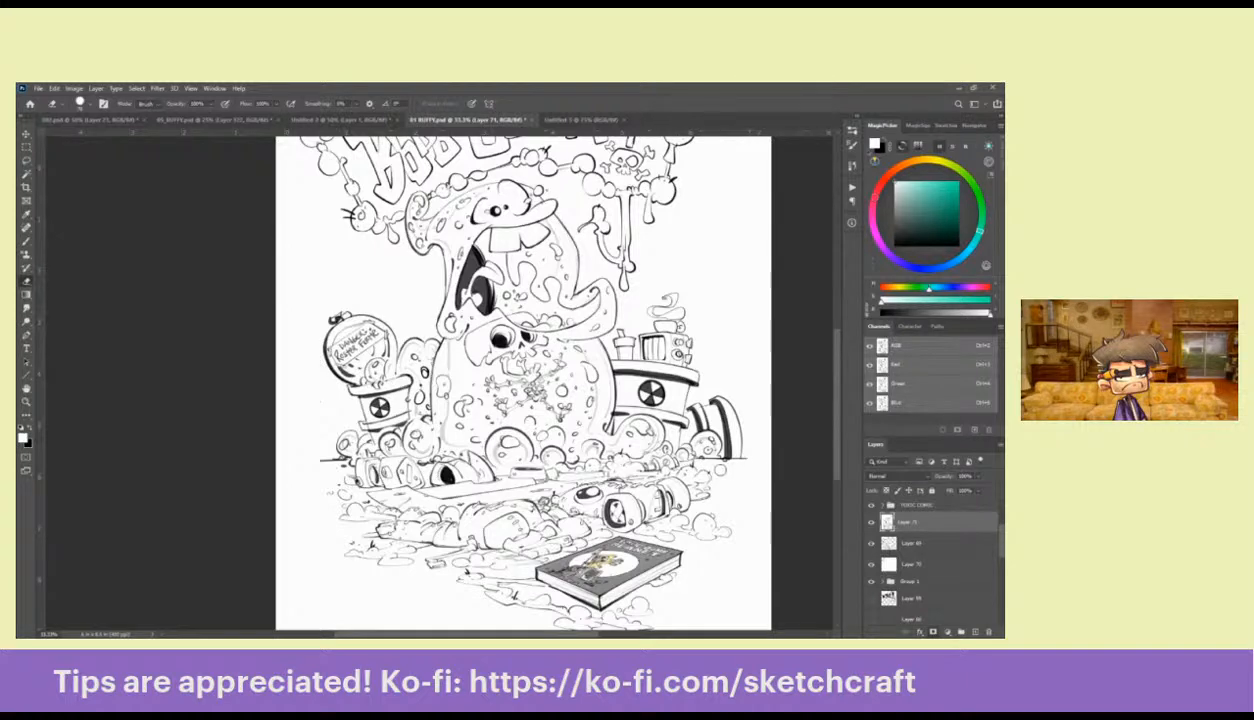
pyautogui.moveTo(640, 466); pyautogui.dragTo(628, 506)
pyautogui.press('z')
pyautogui.press('alt')
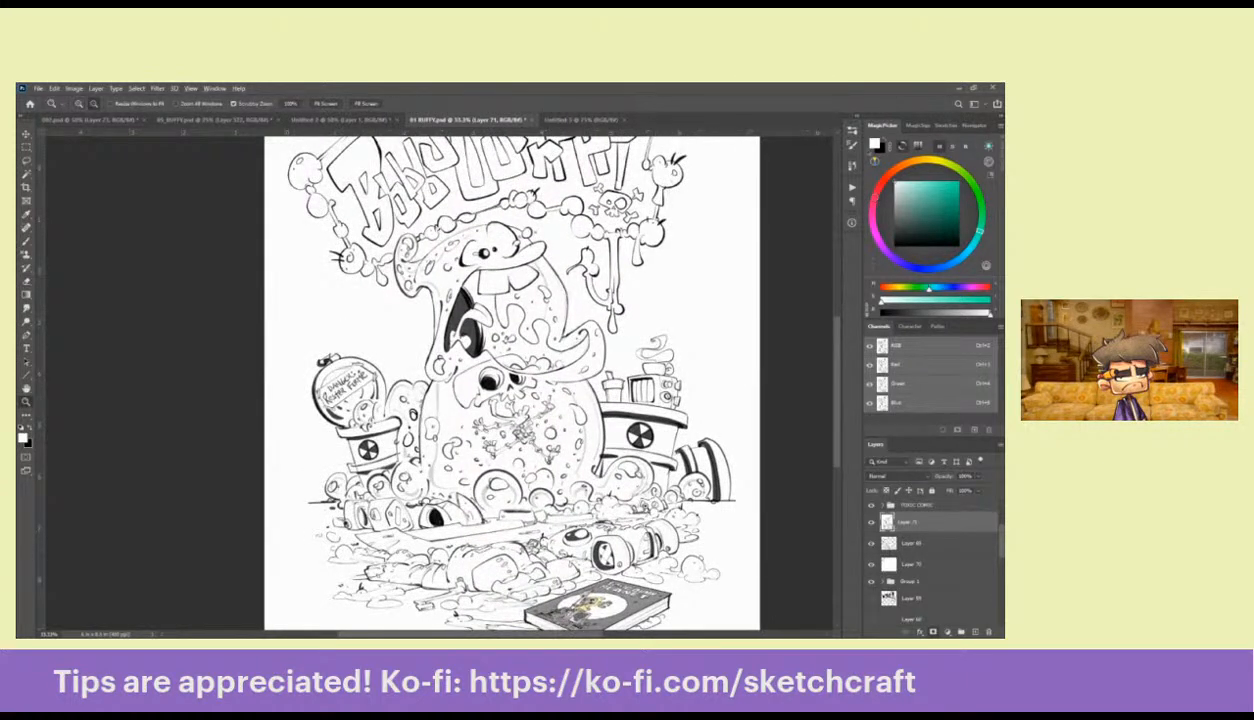
pyautogui.keyDown('alt'); pyautogui.click(632, 500); pyautogui.keyUp('alt')
pyautogui.keyDown('alt'); pyautogui.click(633, 500); pyautogui.keyUp('alt')
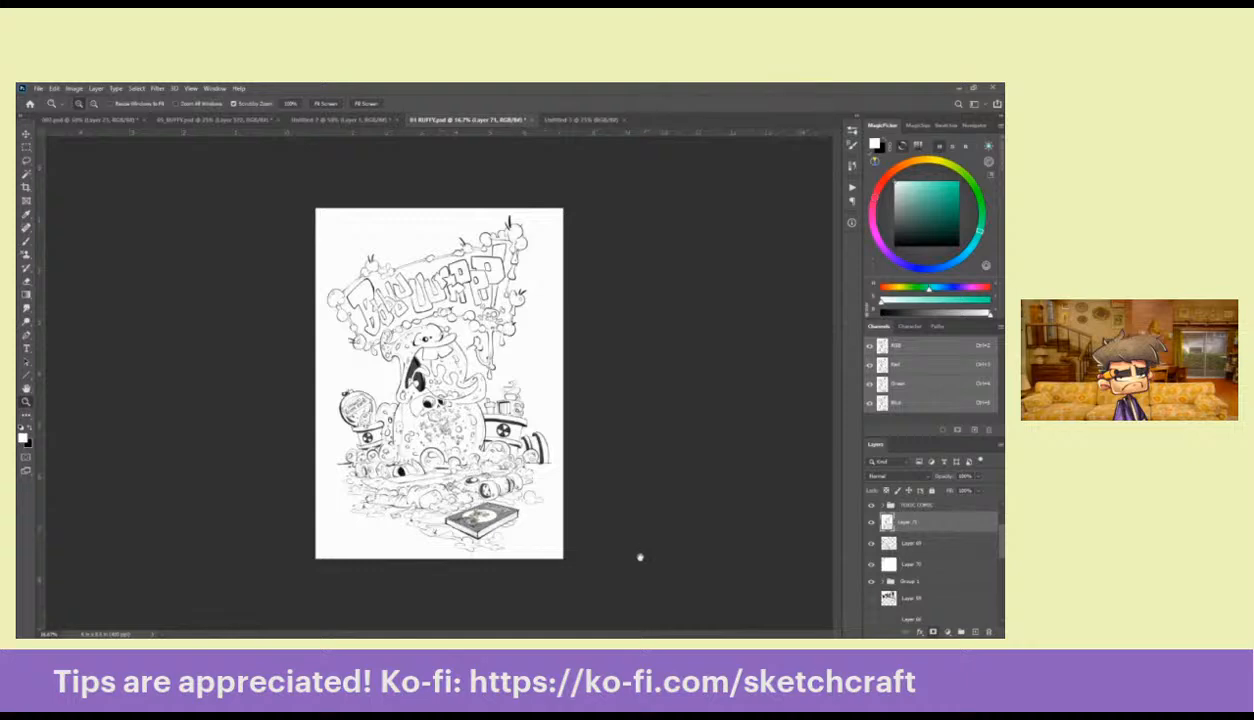
pyautogui.click(571, 526)
pyautogui.moveTo(571, 526); pyautogui.dragTo(694, 557)
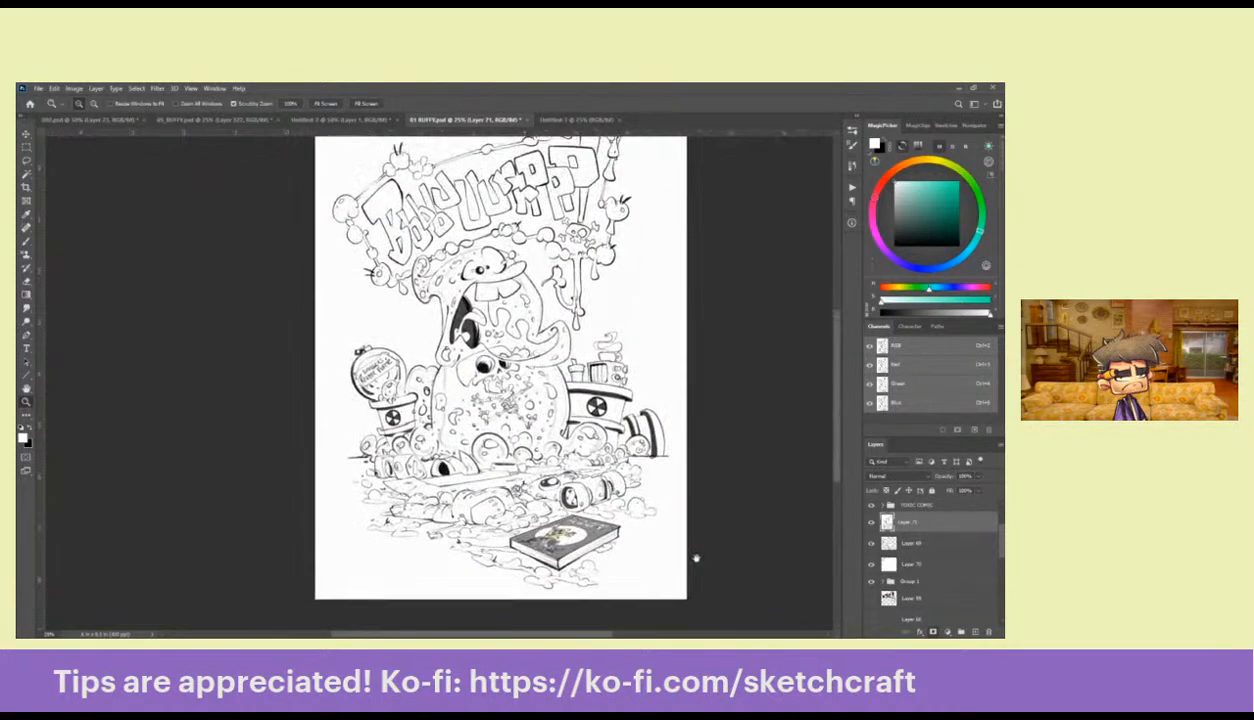
# Lasso the letter R in the title lettering, duplicate it onto its own layer, and enlarge, rotate and reposition it
pyautogui.keyDown('alt'); pyautogui.click(652, 530); pyautogui.keyUp('alt')
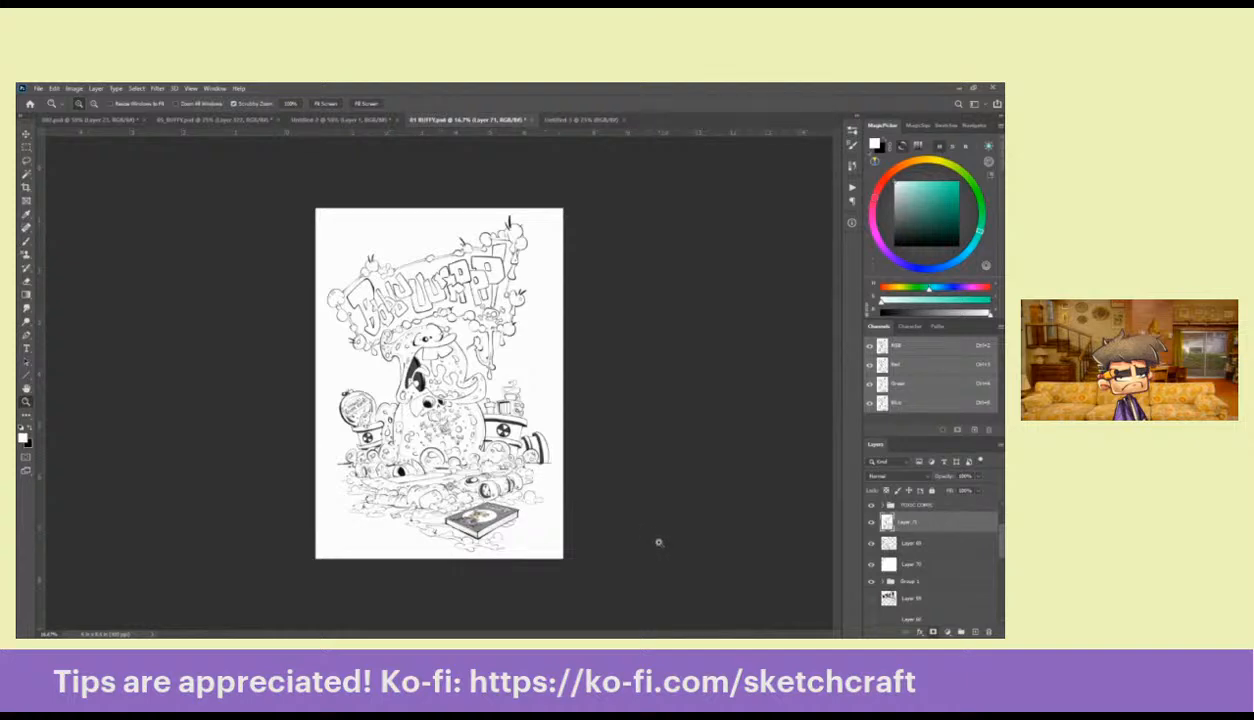
pyautogui.click(446, 257)
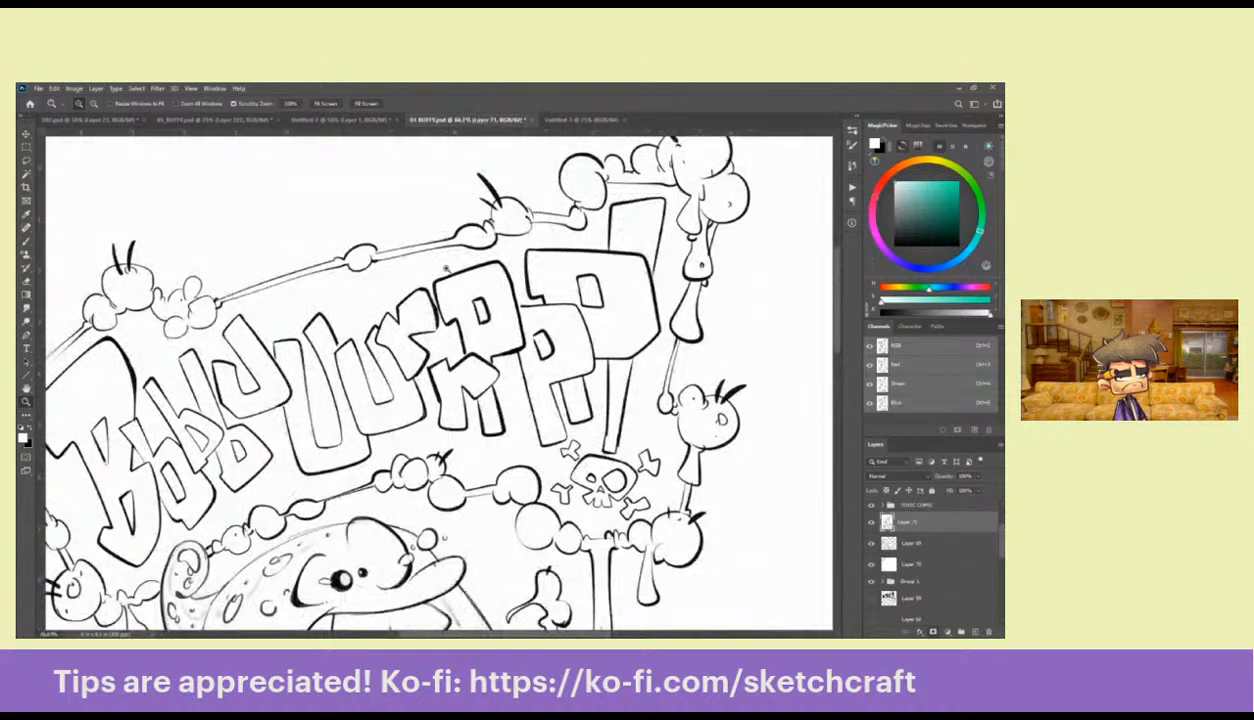
pyautogui.press('l')
pyautogui.moveTo(440, 306)
pyautogui.mouseDown()
pyautogui.moveTo(408, 382)
pyautogui.moveTo(370, 350)
pyautogui.moveTo(380, 300)
pyautogui.moveTo(452, 316)
pyautogui.mouseUp()
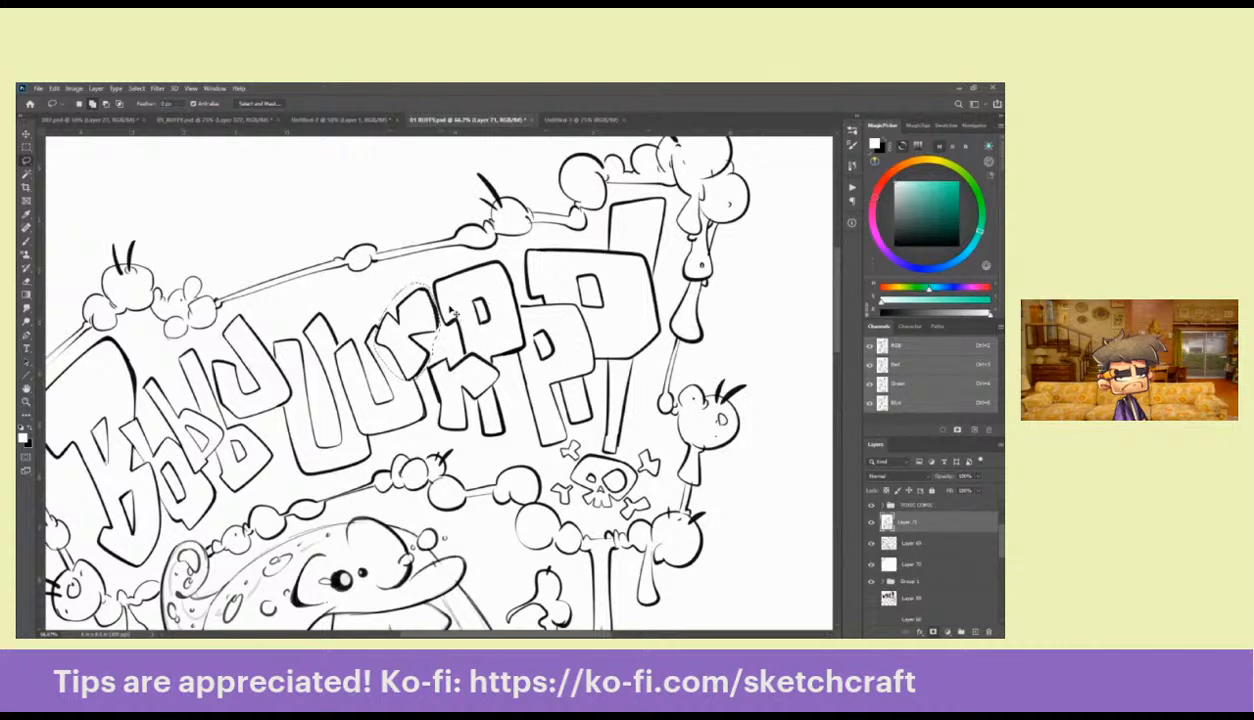
pyautogui.hotkey('ctrl', 'j')
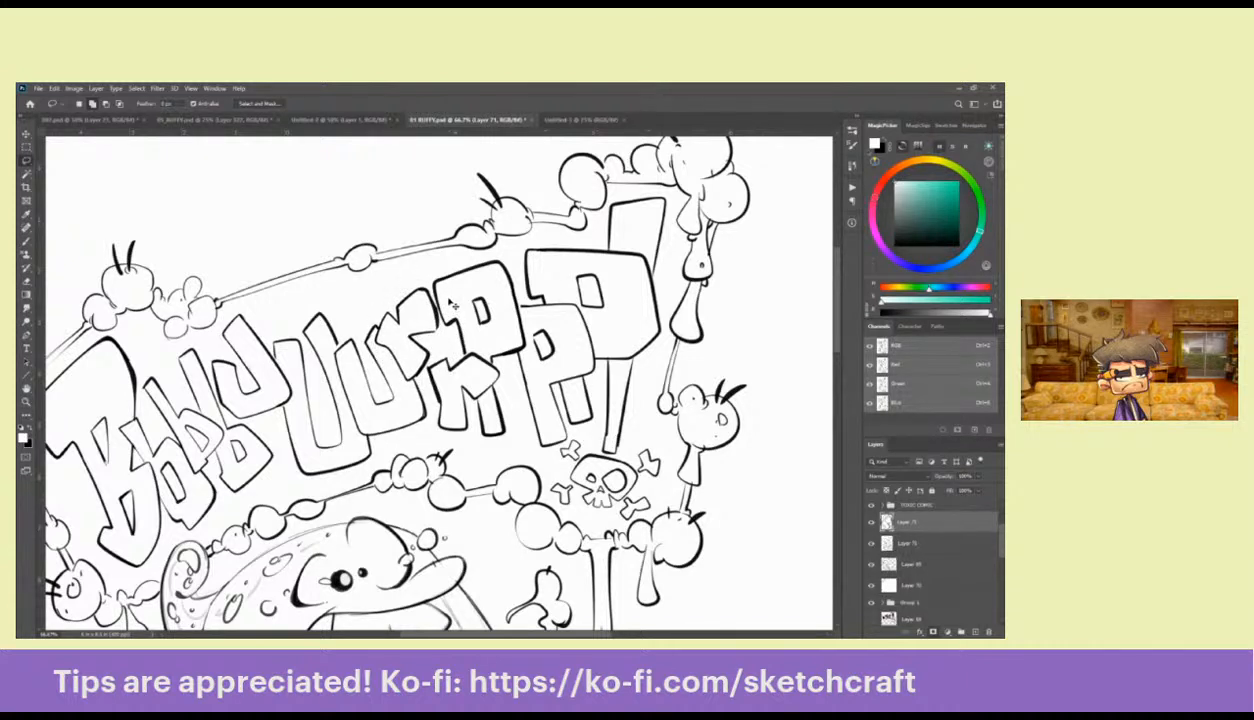
pyautogui.hotkey('ctrl', 't')
pyautogui.moveTo(440, 282); pyautogui.dragTo(448, 271)
pyautogui.moveTo(411, 380)
pyautogui.mouseDown()
pyautogui.moveTo(462, 367)
pyautogui.moveTo(403, 378)
pyautogui.mouseUp()
pyautogui.moveTo(405, 279); pyautogui.dragTo(414, 272)
pyautogui.moveTo(449, 332); pyautogui.dragTo(449, 341)
pyautogui.press('Return')
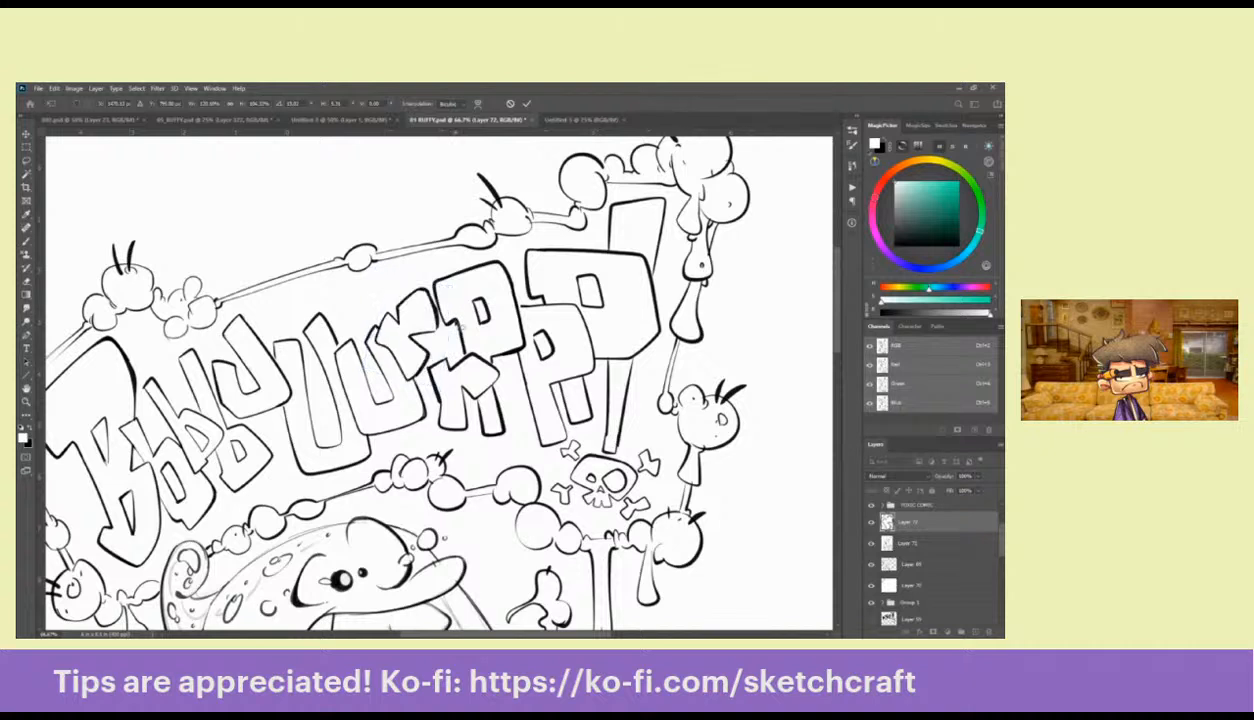
# Clean up the leftover lines around the reshaped R with the eraser and brush, alternating between black and white
pyautogui.press('w')
pyautogui.press('e')
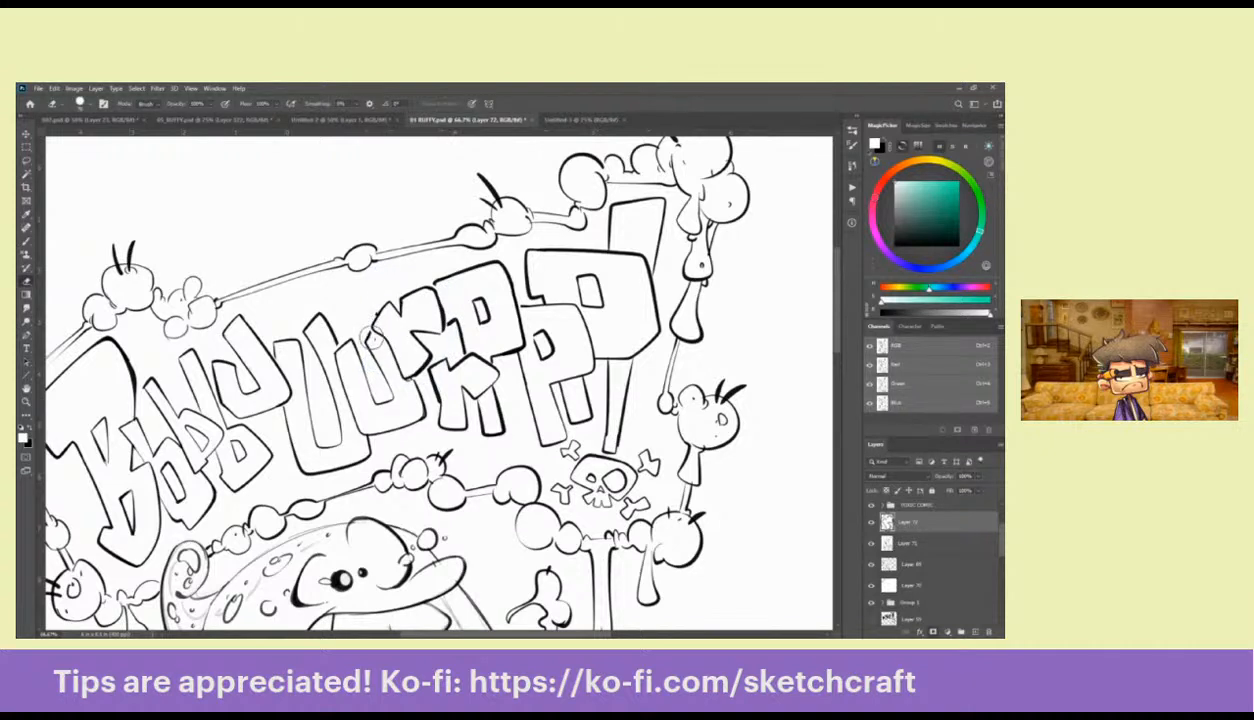
pyautogui.press('b')
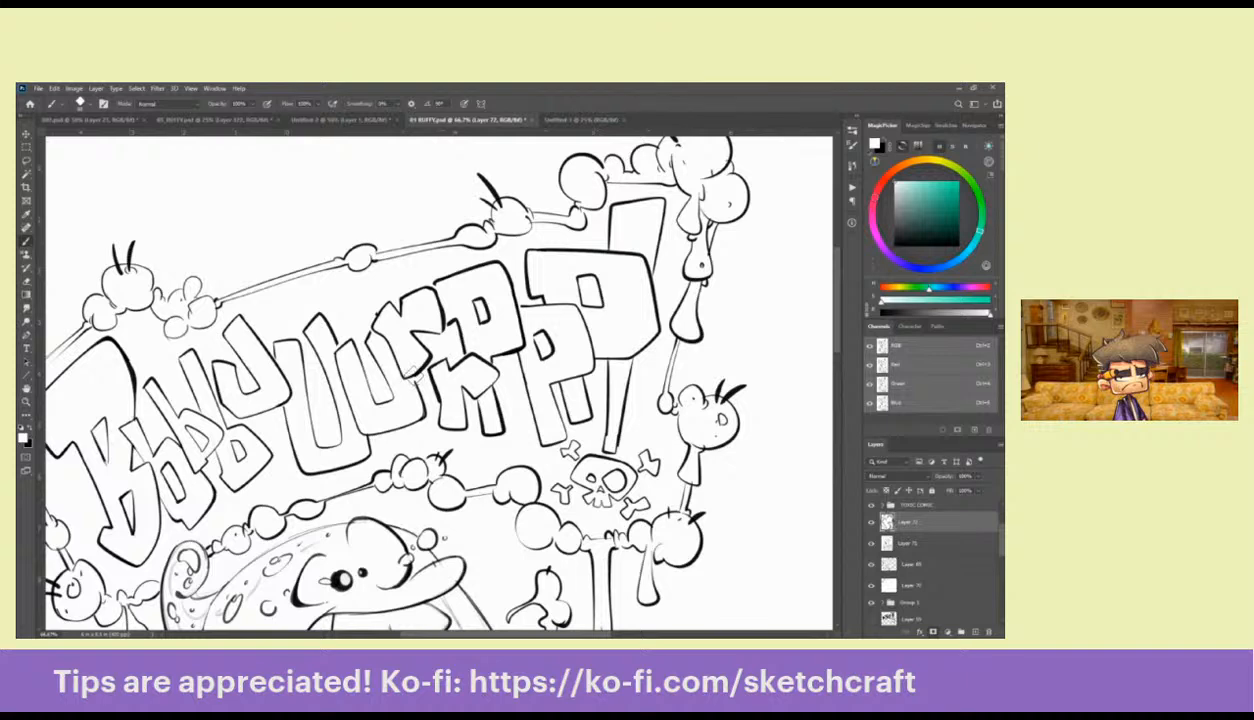
pyautogui.press('x')
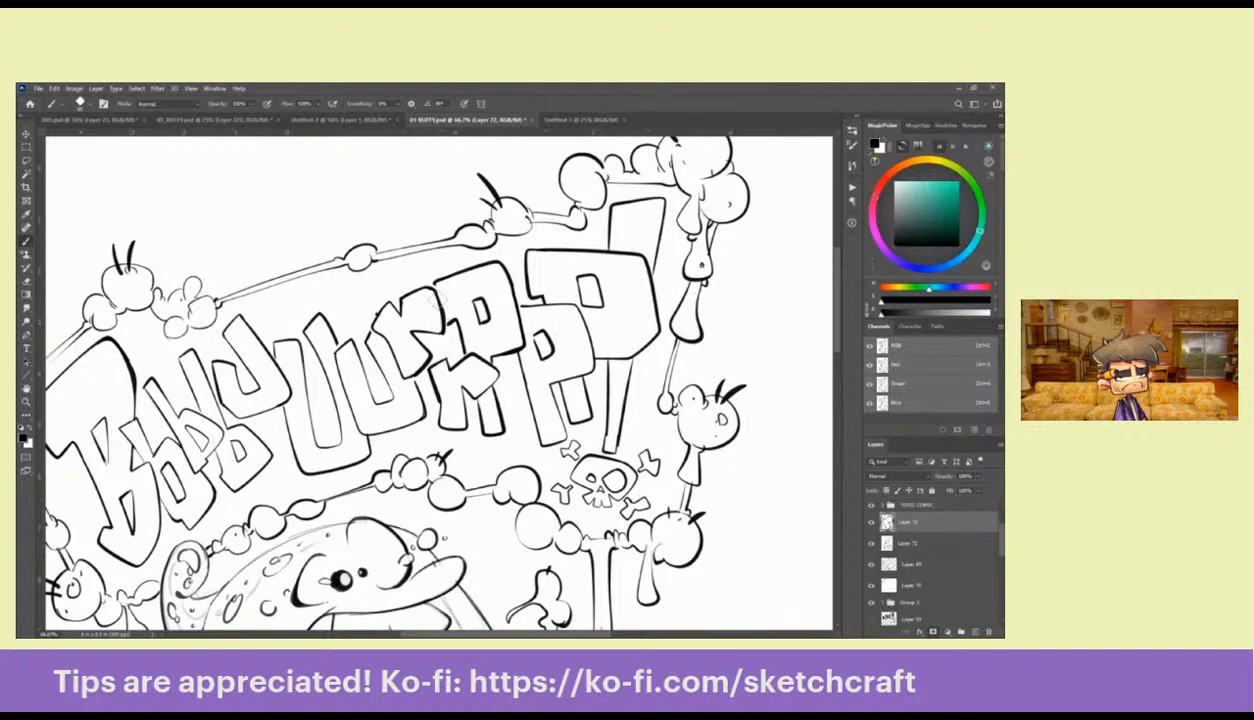
pyautogui.press('x')
pyautogui.press('z')
pyautogui.keyDown('alt'); pyautogui.click(455, 298); pyautogui.keyUp('alt')
pyautogui.keyDown('alt'); pyautogui.click(455, 298); pyautogui.keyUp('alt')
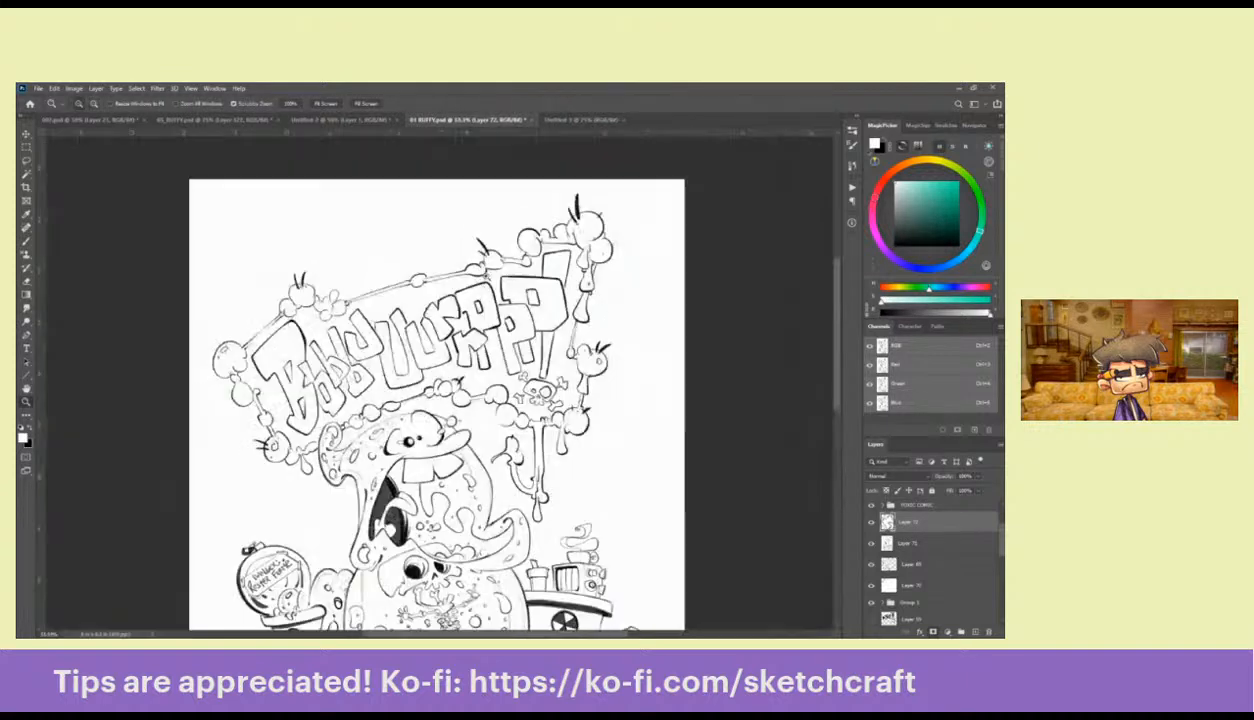
pyautogui.click(434, 292)
pyautogui.press('b')
pyautogui.press('x')
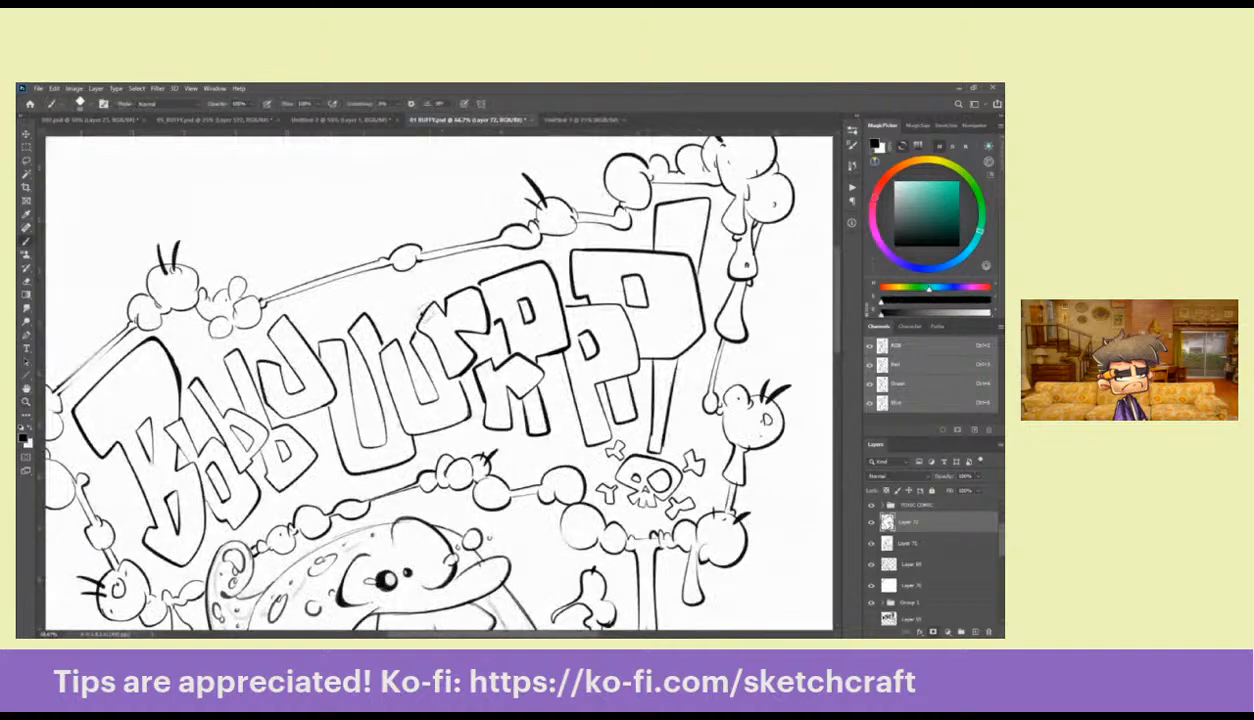
pyautogui.press('x')
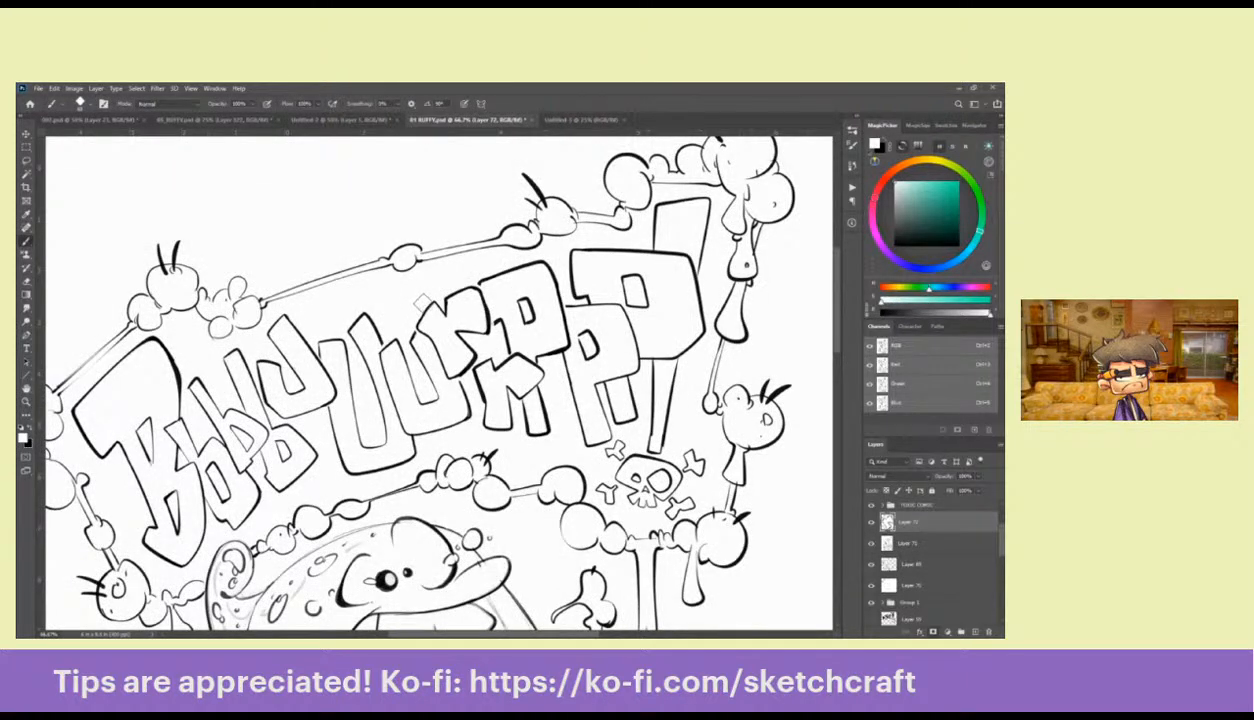
# Review the full page to check how the adjusted title lettering fits the overall composition
pyautogui.press('z')
pyautogui.keyDown('alt'); pyautogui.click(429, 291); pyautogui.keyUp('alt')
pyautogui.moveTo(508, 253); pyautogui.dragTo(587, 180)
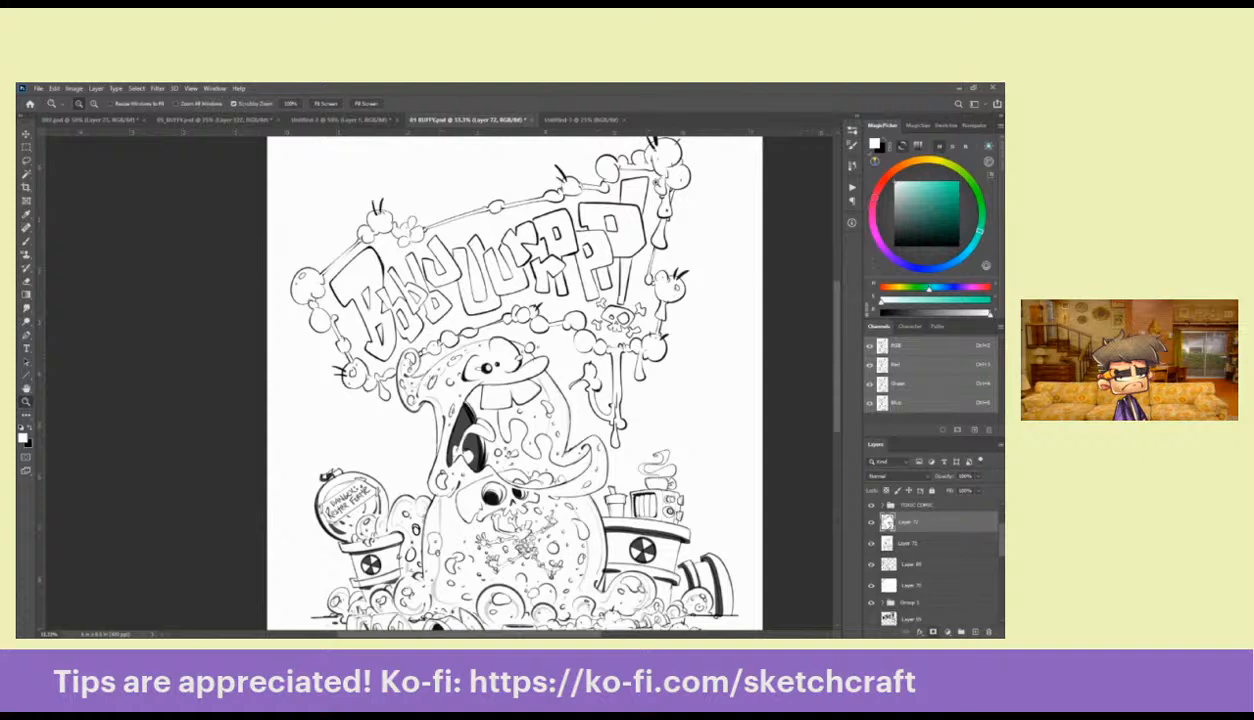
pyautogui.keyDown('alt'); pyautogui.click(643, 212); pyautogui.keyUp('alt')
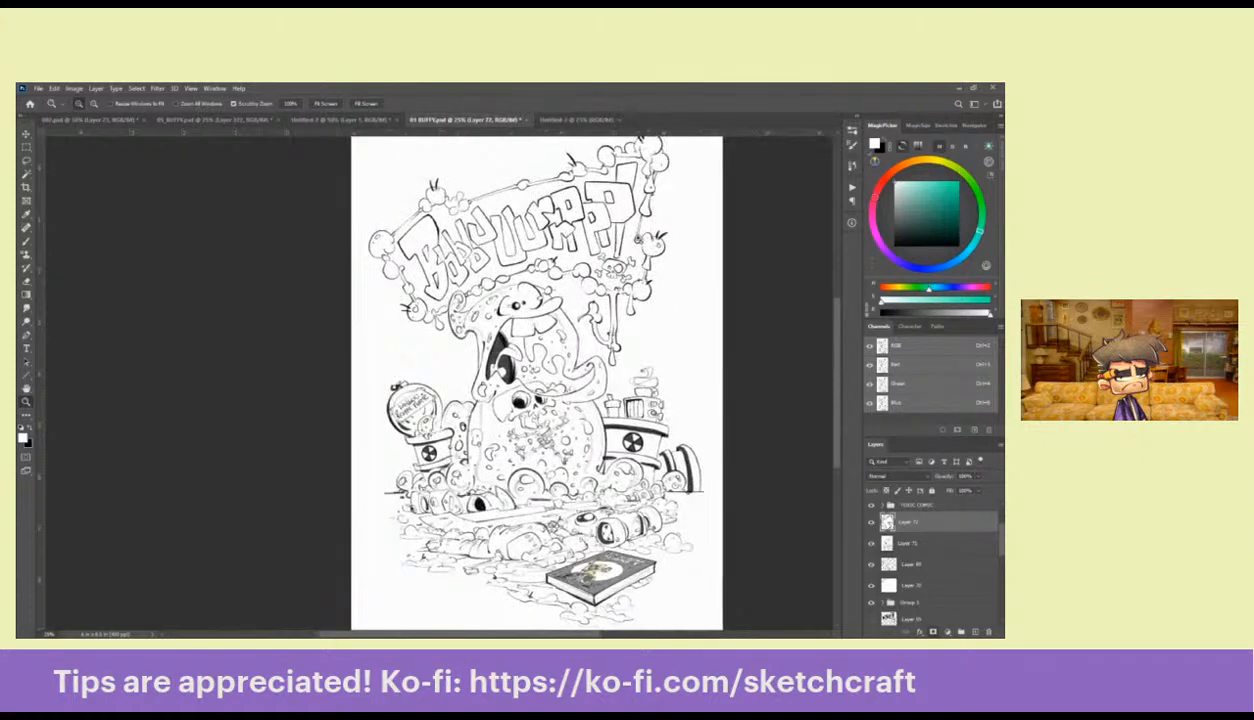
pyautogui.keyDown('alt'); pyautogui.click(639, 244); pyautogui.keyUp('alt')
pyautogui.click(476, 312)
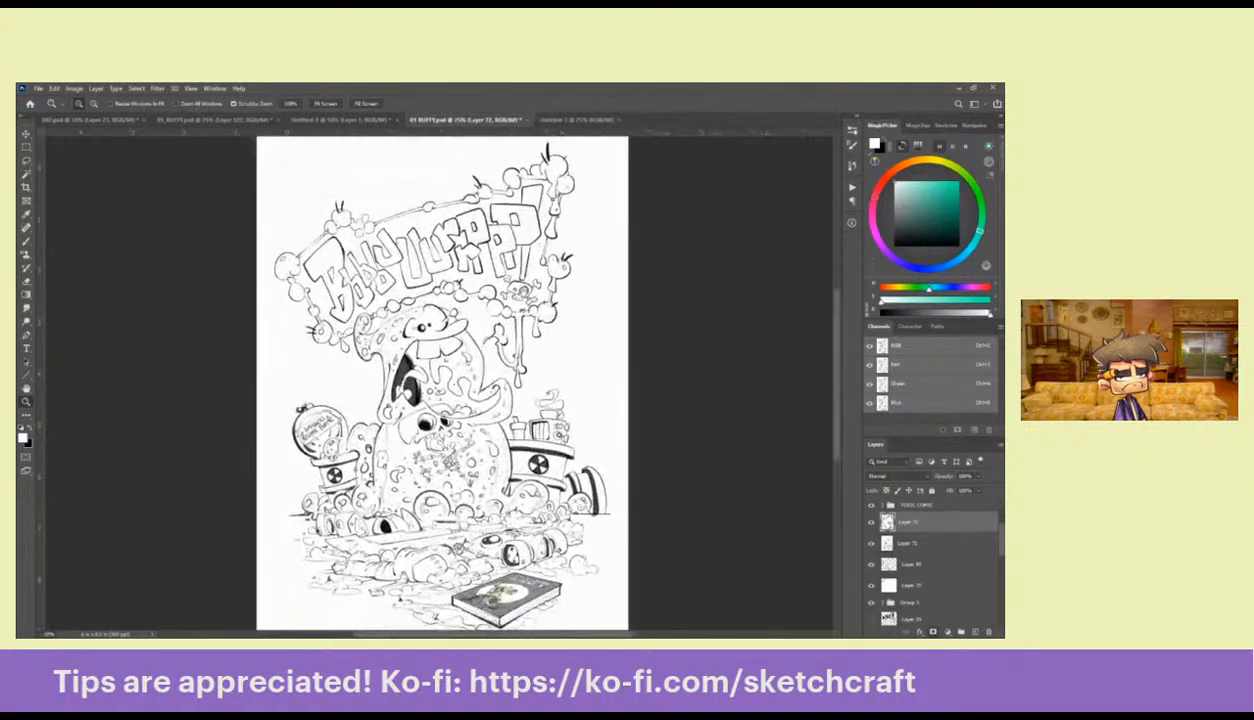
pyautogui.moveTo(476, 312); pyautogui.dragTo(551, 310)
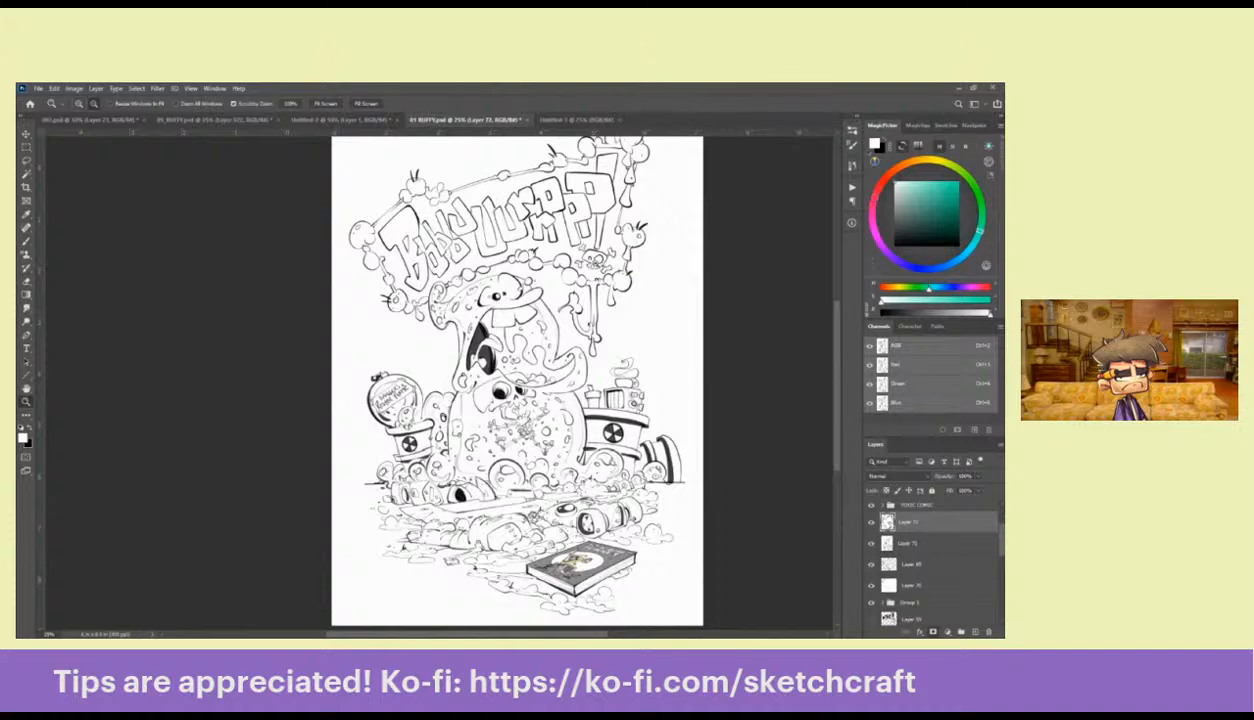
pyautogui.keyDown('alt'); pyautogui.click(584, 261); pyautogui.keyUp('alt')
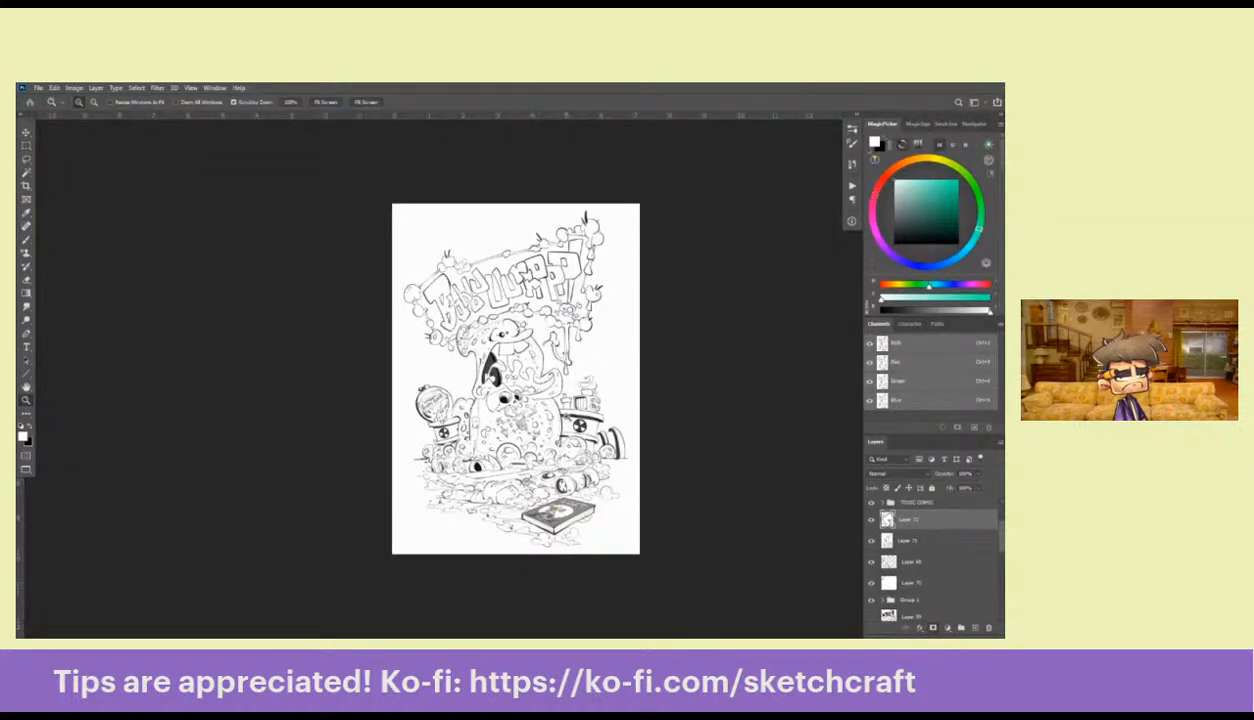
pyautogui.click(530, 410)
pyautogui.scroll(2, 580, 430)
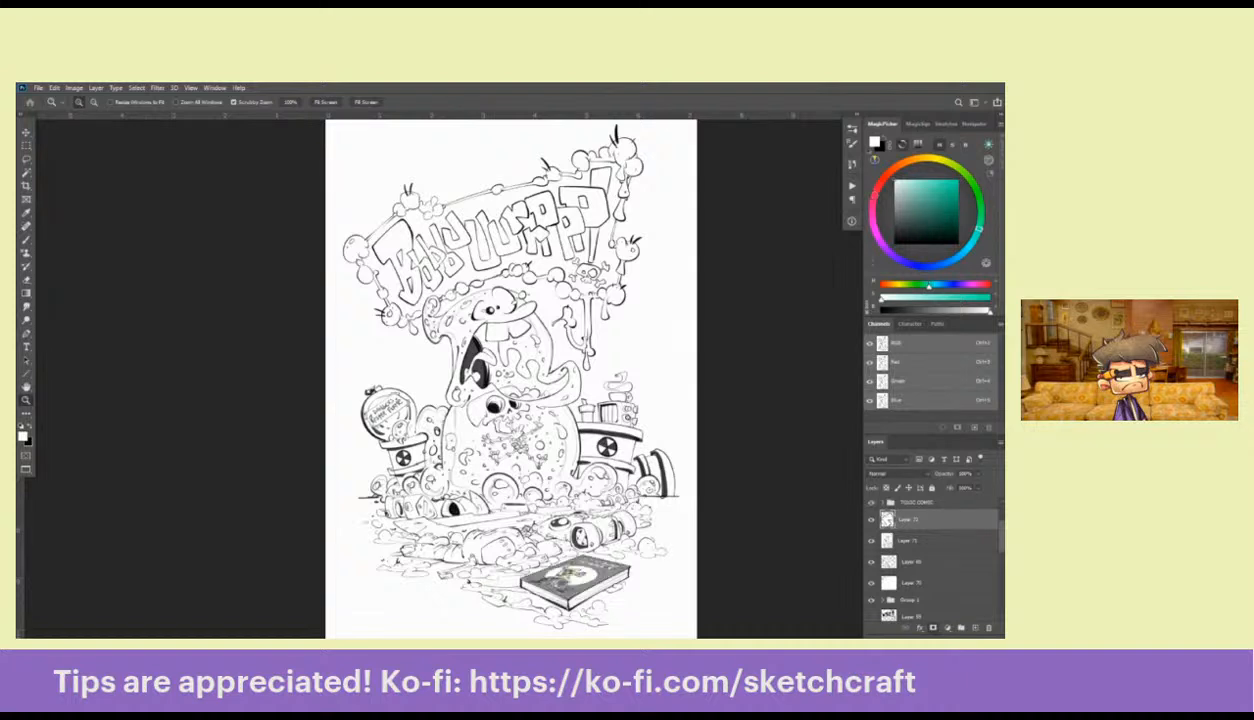
# Check the TOXIC COMIC group's visibility and merge the adjusted lettering layer with the three layers below it
pyautogui.click(871, 503)
pyautogui.click(871, 503)
pyautogui.hotkey('ctrl', 'e')
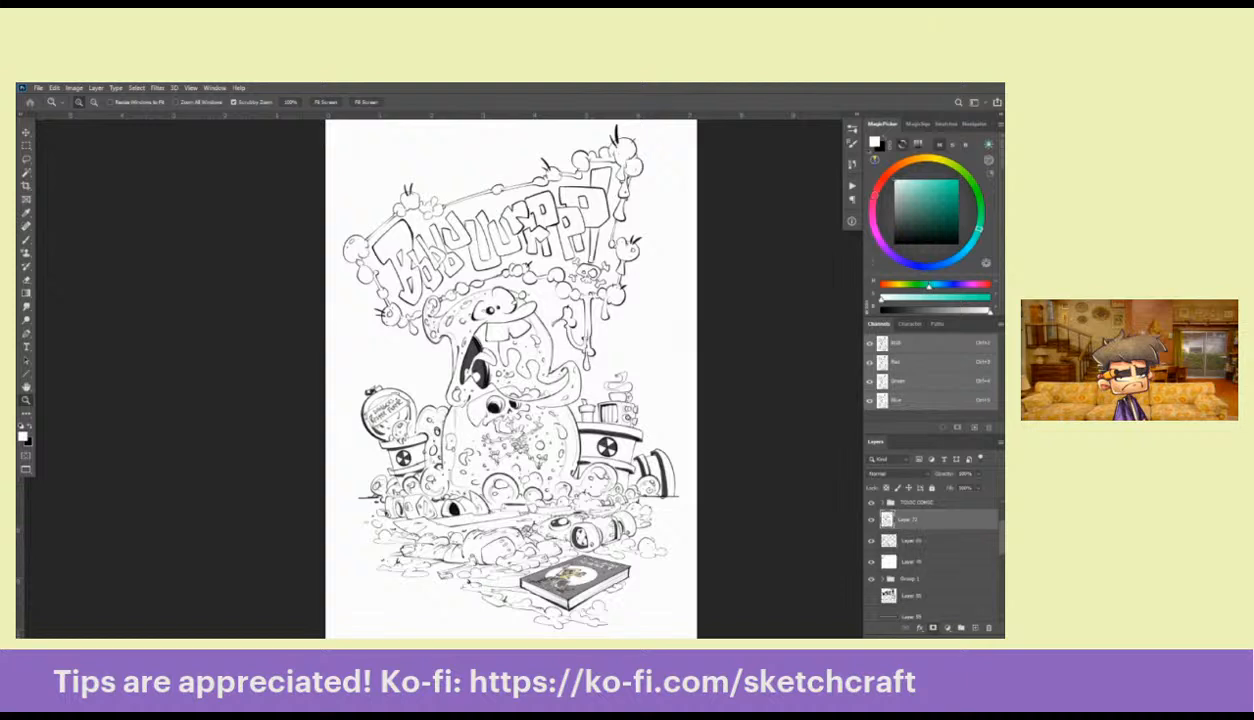
pyautogui.hotkey('ctrl', 'e')
pyautogui.hotkey('ctrl', 'e')
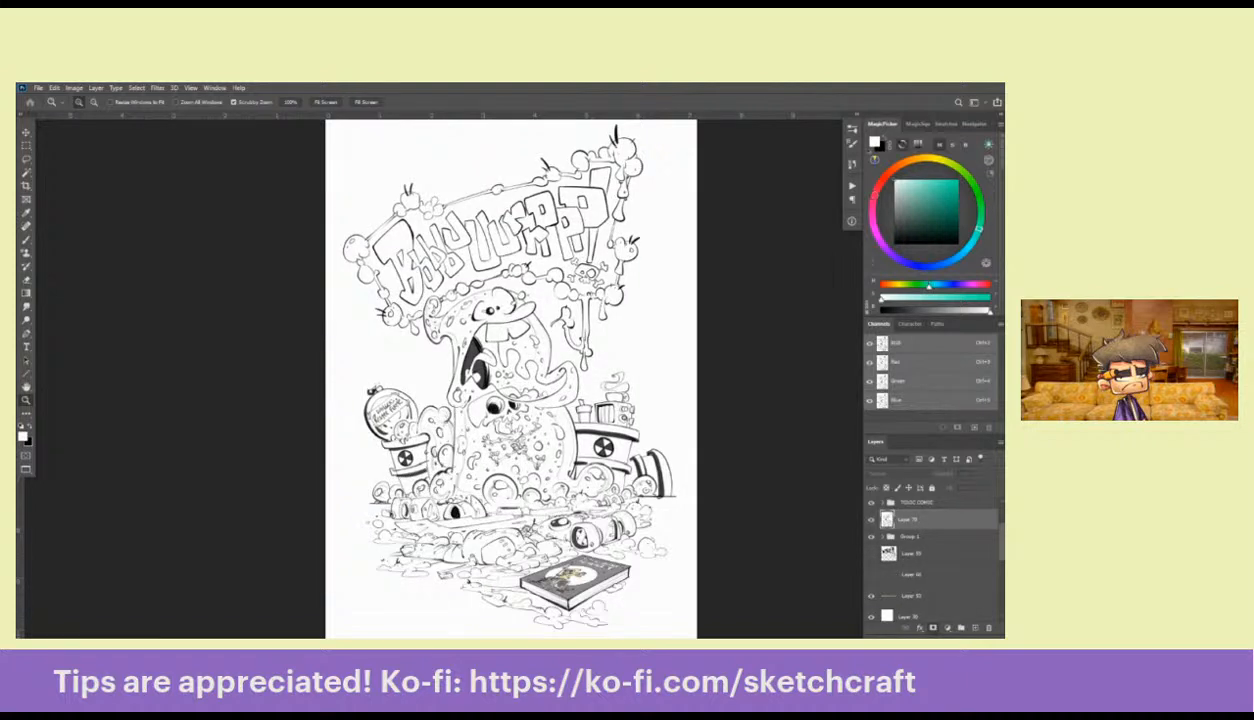
# Compare the slug's body and props with the merged layer repeatedly hidden and shown
pyautogui.click(871, 520)
pyautogui.click(871, 520)
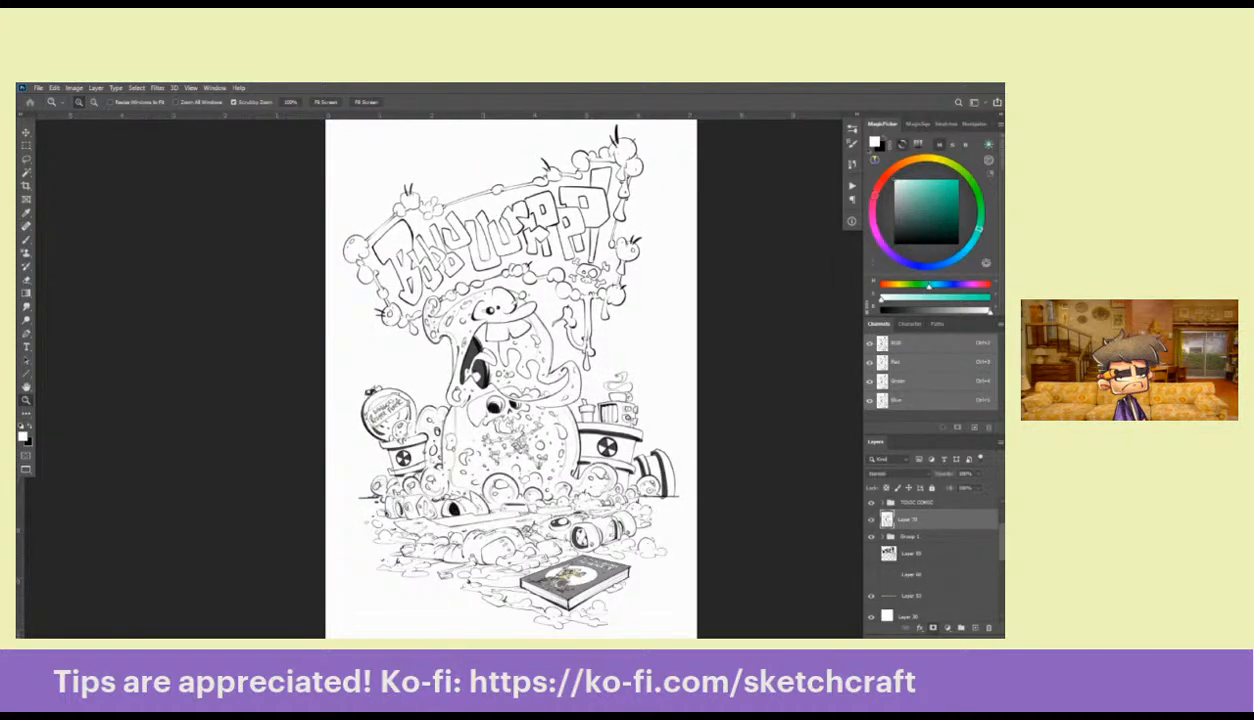
pyautogui.click(871, 520)
pyautogui.click(871, 520)
pyautogui.click(871, 520)
pyautogui.click(871, 520)
pyautogui.click(871, 520)
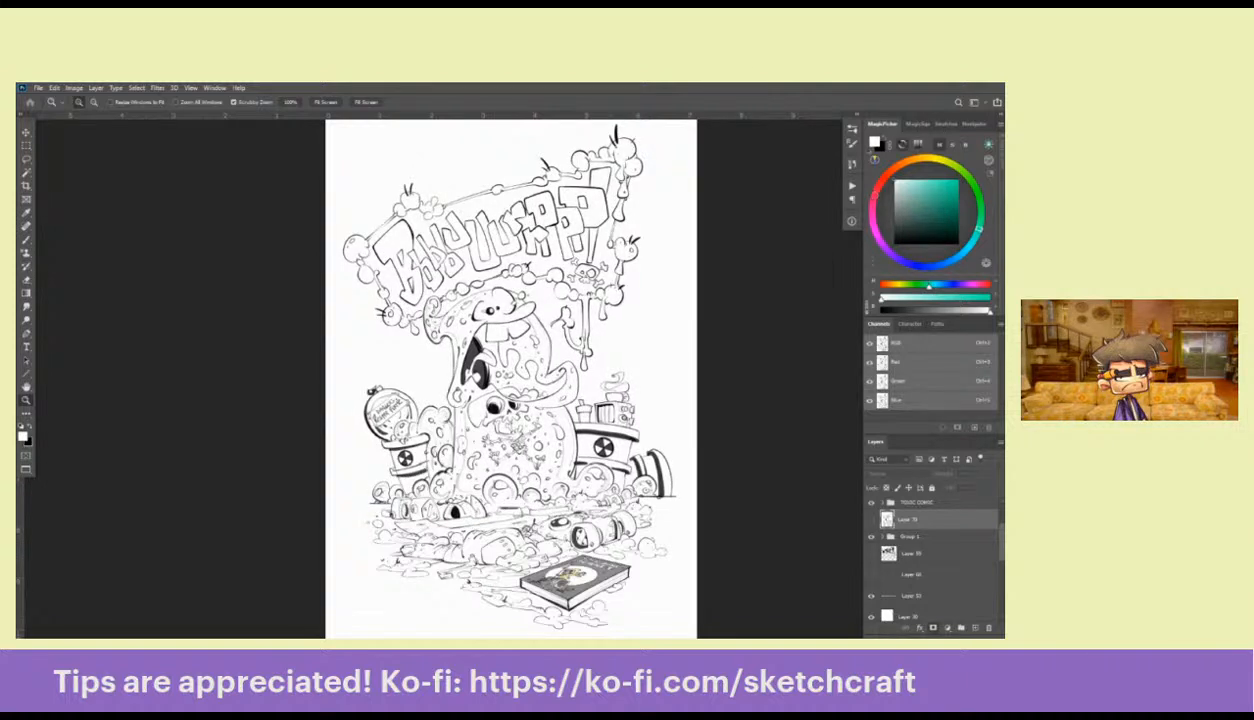
pyautogui.click(871, 520)
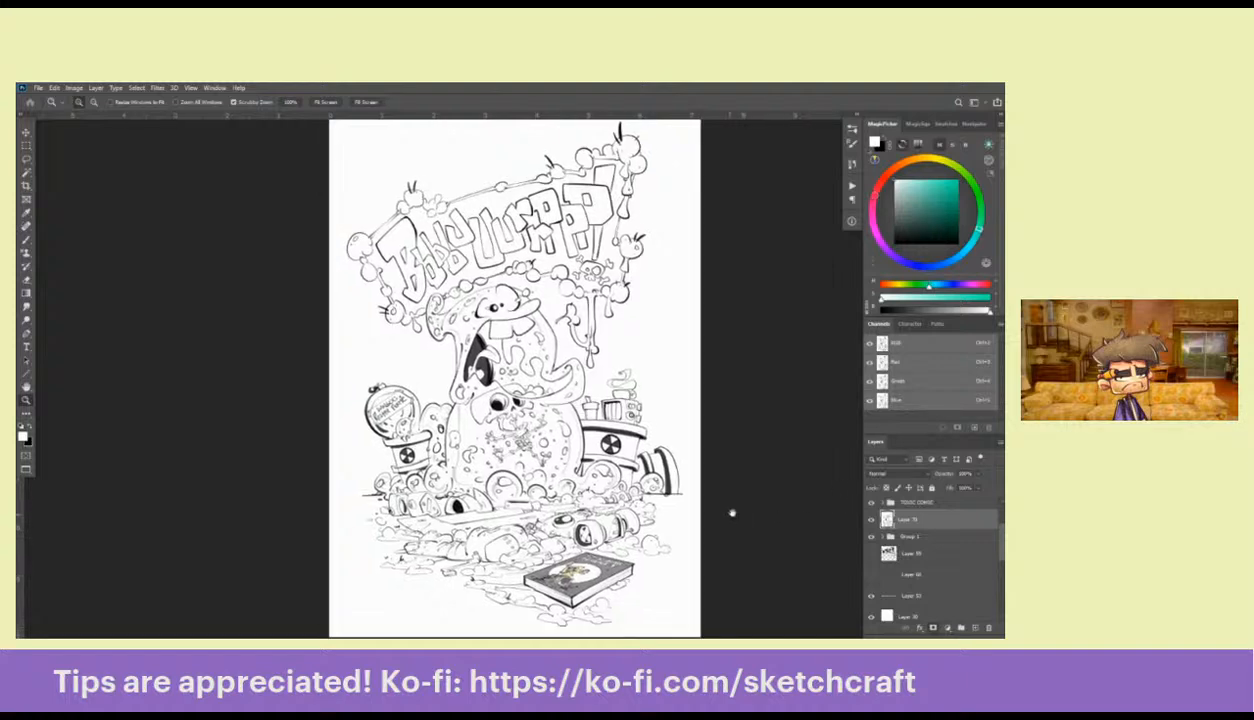
pyautogui.moveTo(732, 513); pyautogui.dragTo(764, 493)
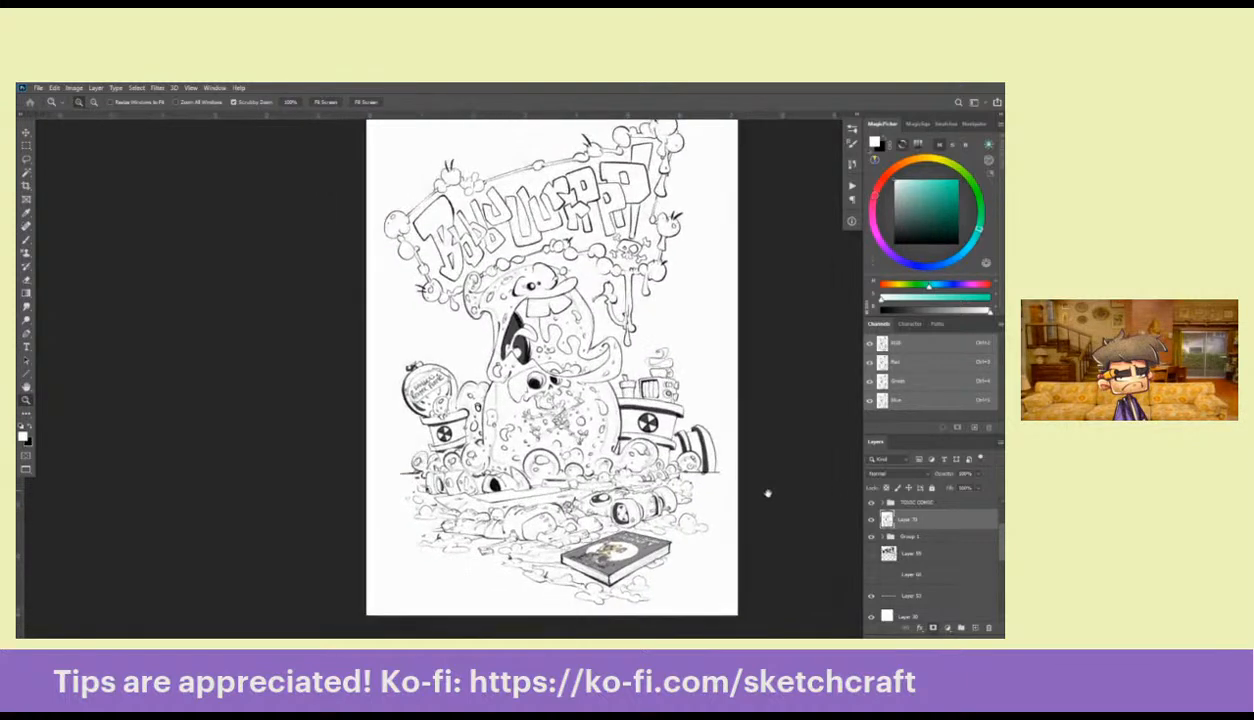
pyautogui.keyDown('alt'); pyautogui.click(719, 514); pyautogui.keyUp('alt')
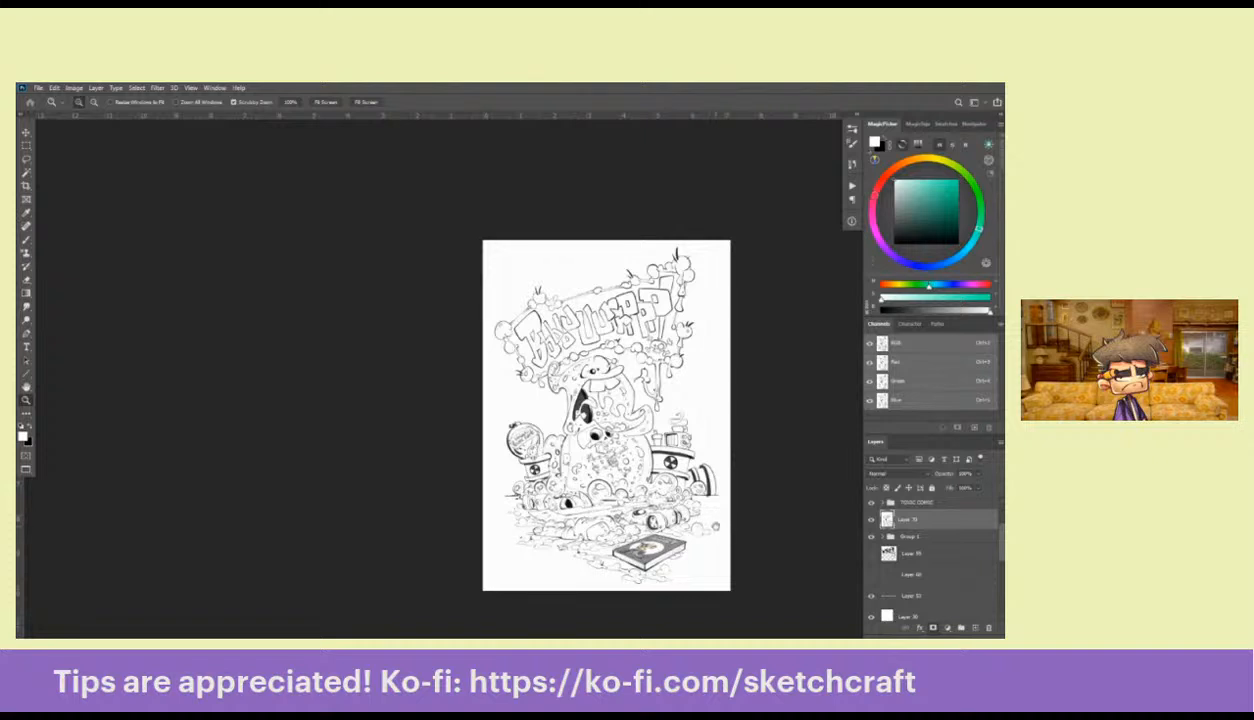
pyautogui.scroll(-1, 716, 515)
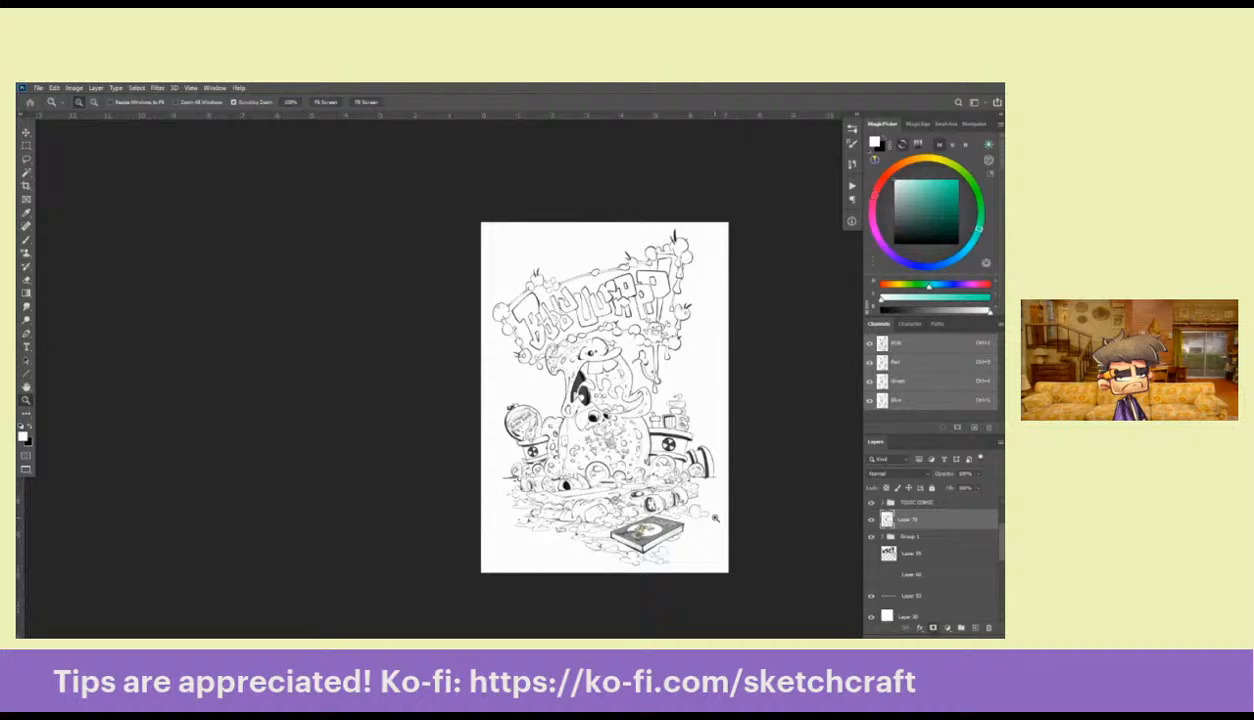
pyautogui.moveTo(715, 518); pyautogui.dragTo(708, 530)
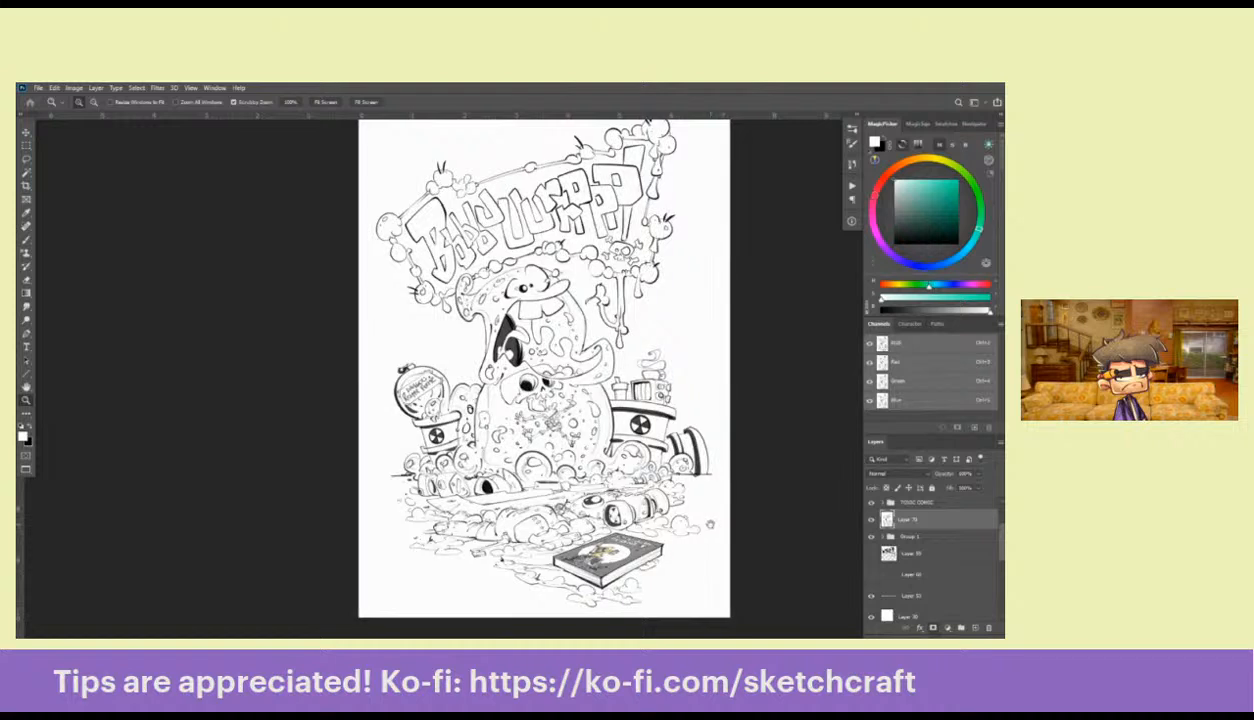
pyautogui.moveTo(691, 507)
pyautogui.mouseDown()
pyautogui.moveTo(721, 476)
pyautogui.moveTo(714, 516)
pyautogui.mouseUp()
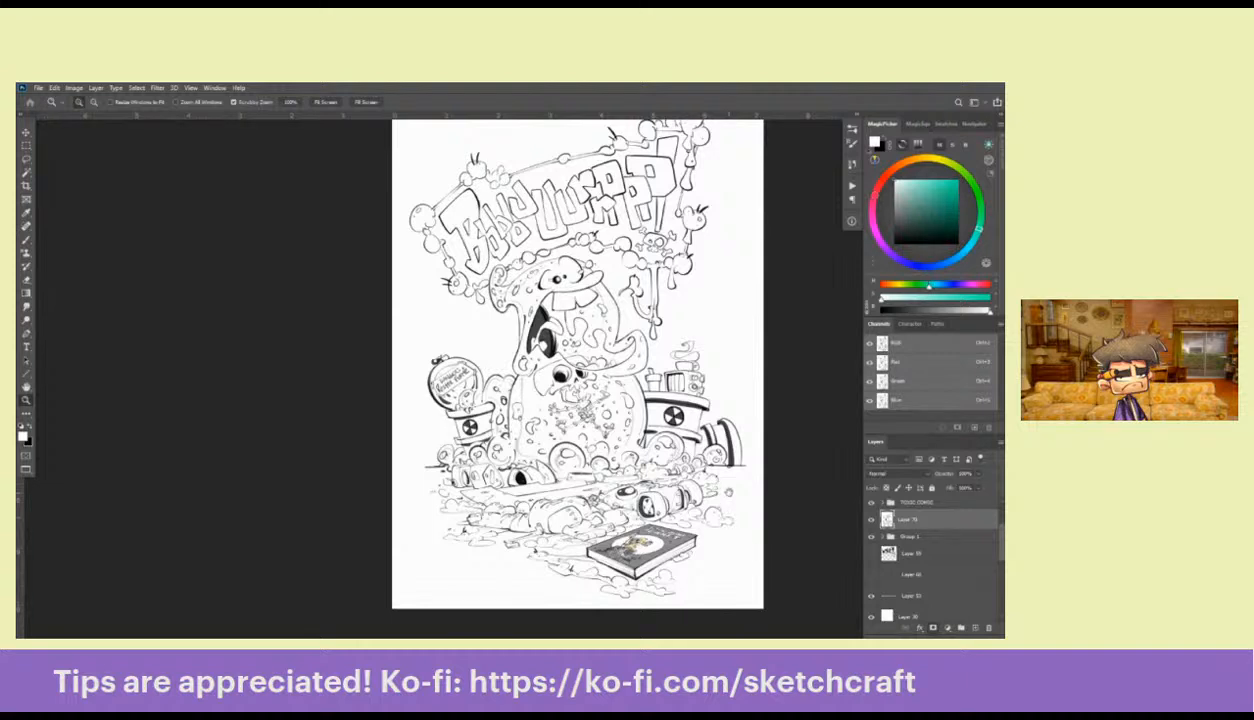
pyautogui.moveTo(715, 482)
pyautogui.mouseDown()
pyautogui.moveTo(733, 570)
pyautogui.moveTo(719, 547)
pyautogui.mouseUp()
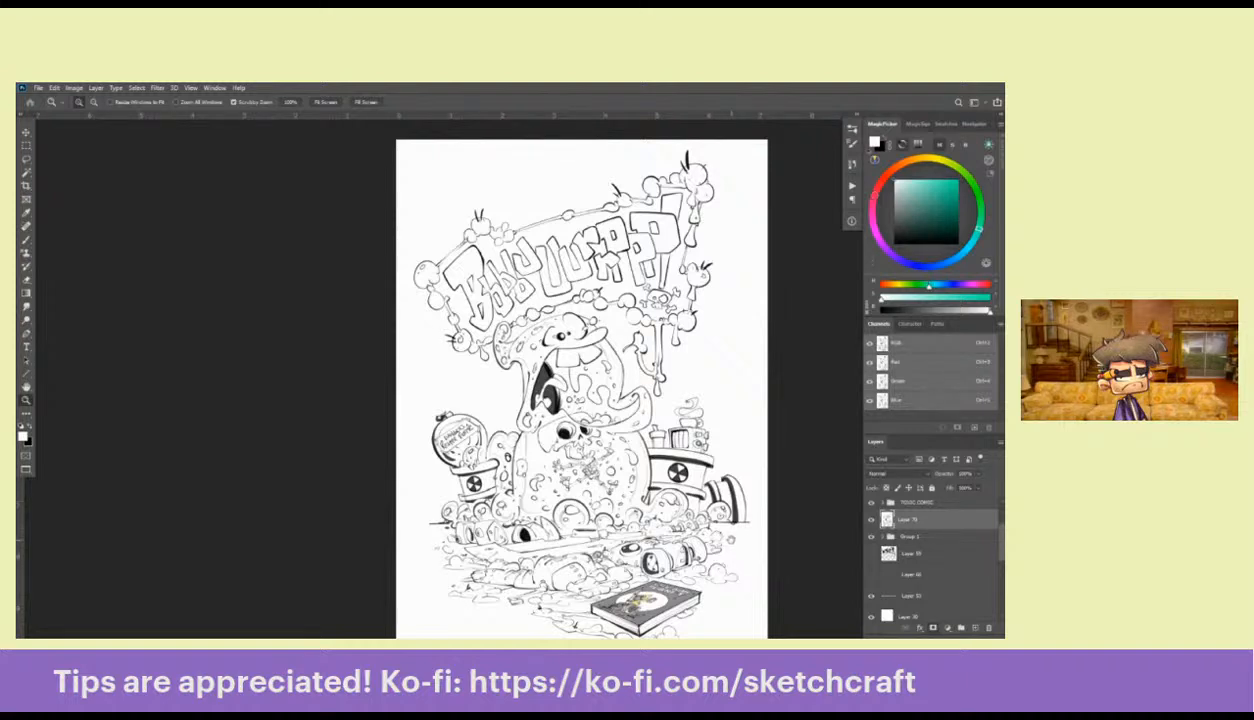
pyautogui.moveTo(716, 529); pyautogui.dragTo(712, 492)
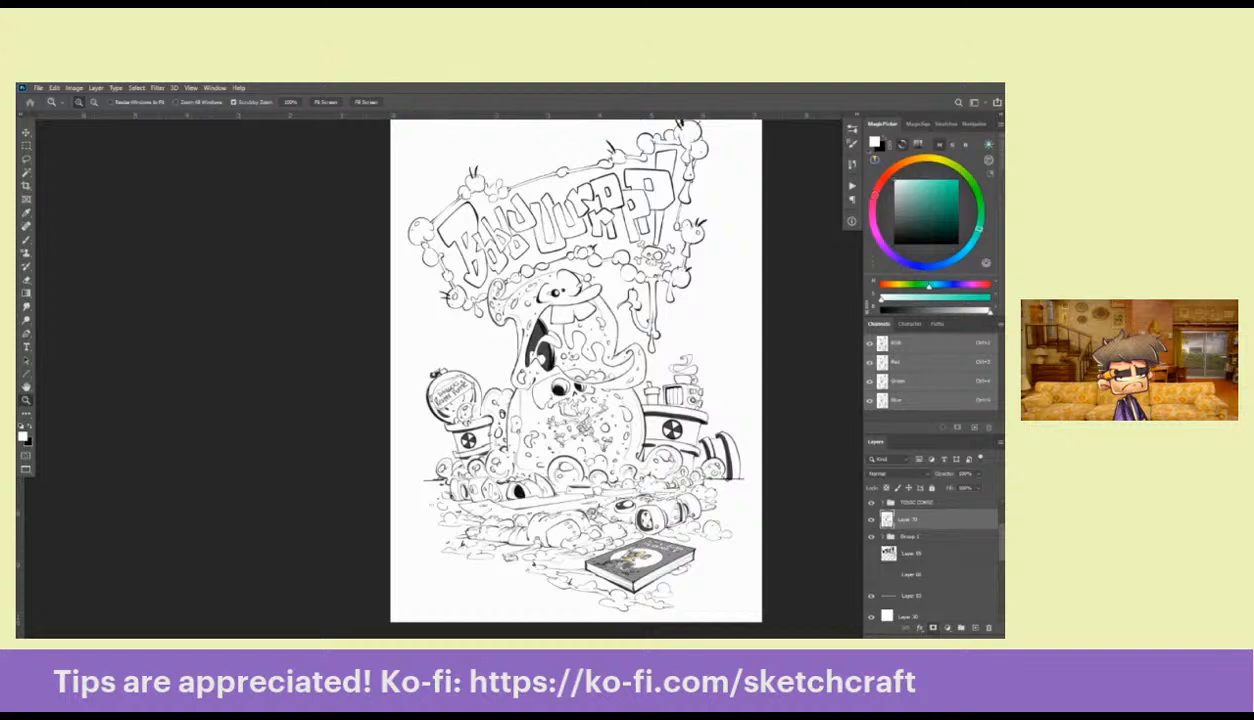
# Return to the standard screen mode with the document tabs and recenter the slug page
pyautogui.press('f')
pyautogui.press('f')
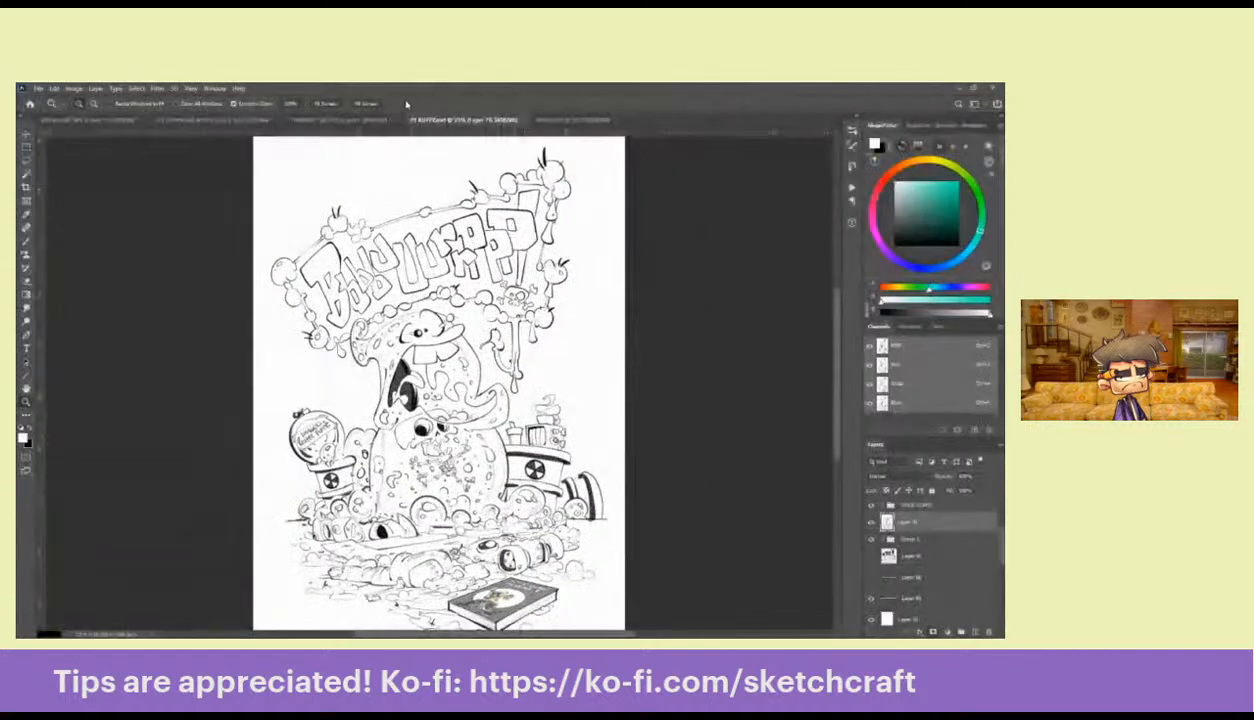
pyautogui.moveTo(511, 240); pyautogui.dragTo(481, 229)
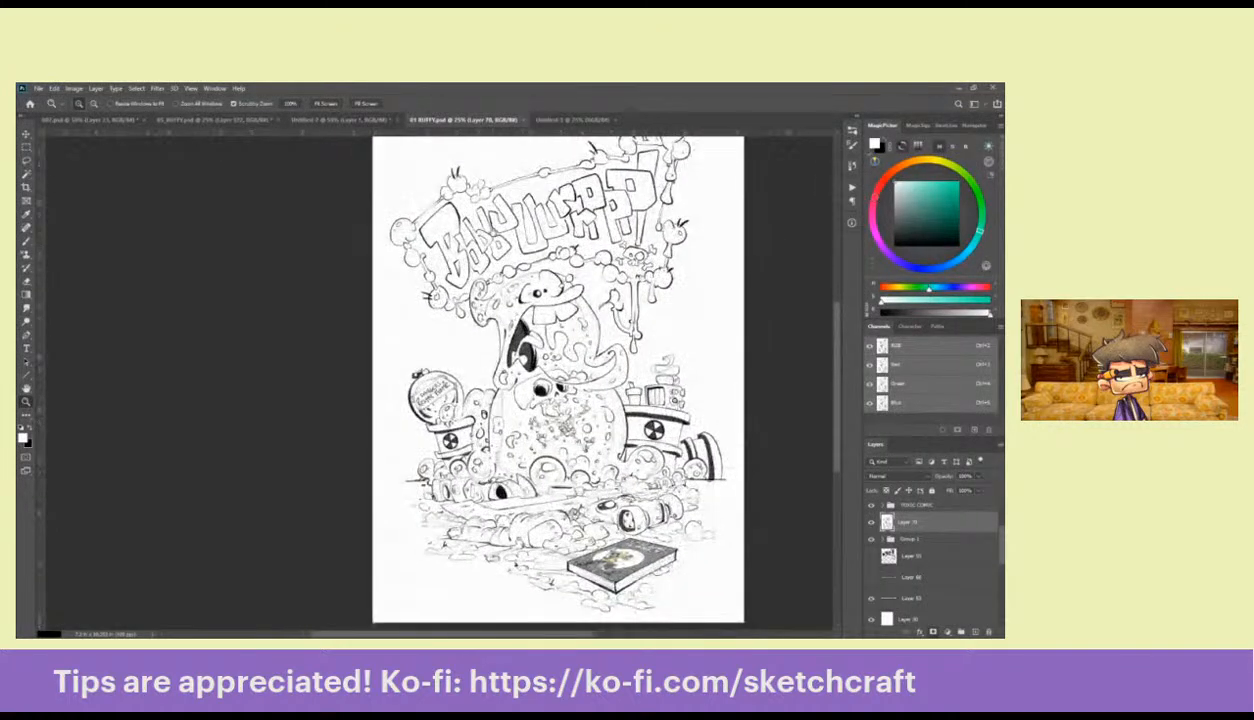
# Look through the other open artworks, including the robot battle scene and flower wreath, and return to the slug illustration
pyautogui.click(224, 121)
pyautogui.hotkey('ctrl', '+')
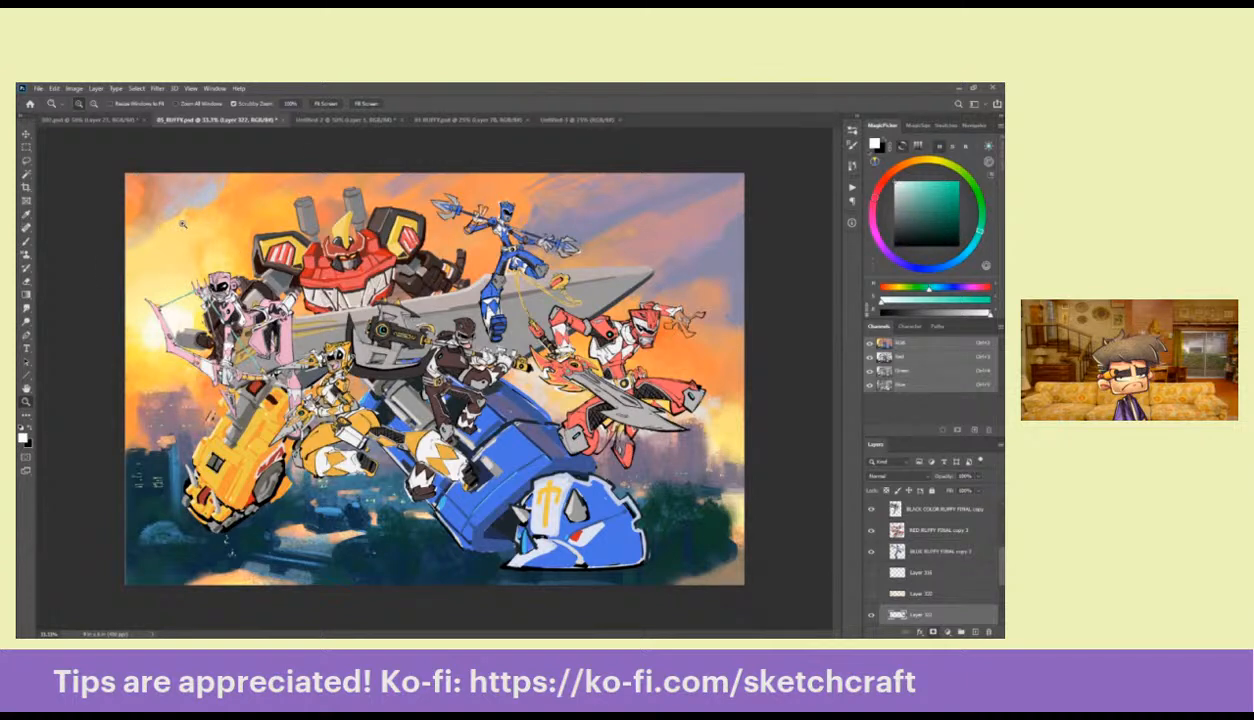
pyautogui.click(98, 121)
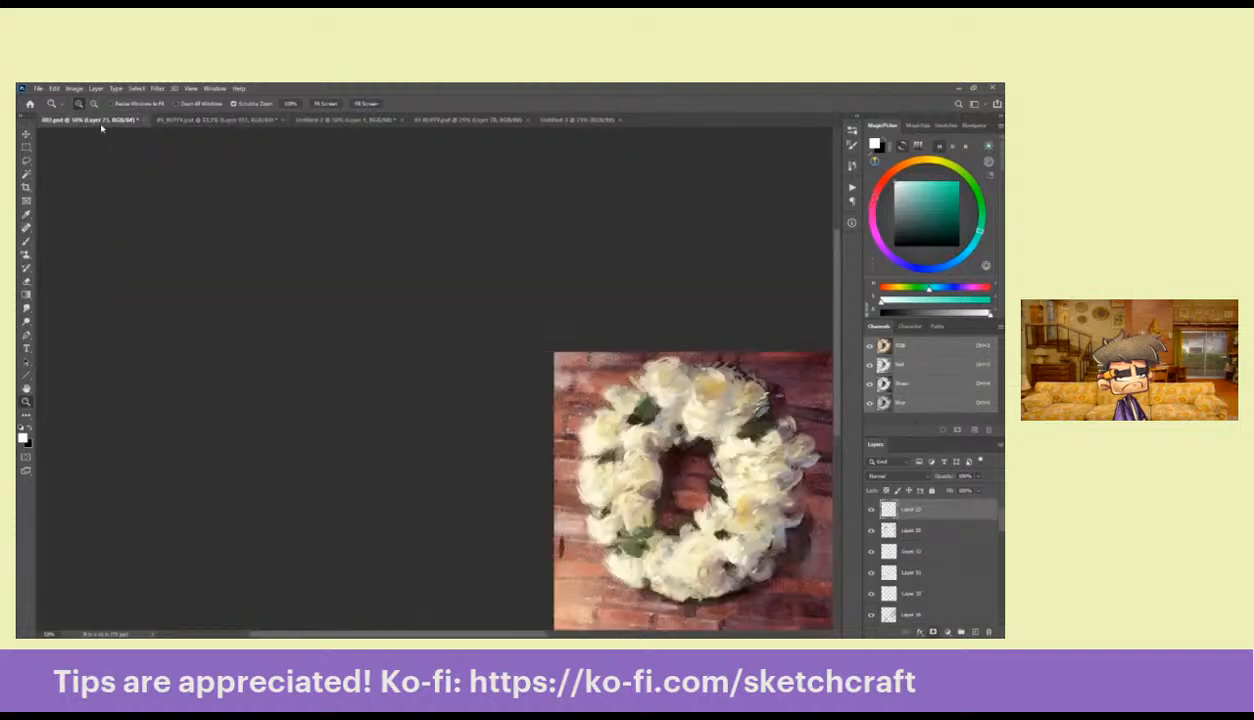
pyautogui.moveTo(597, 406); pyautogui.dragTo(278, 301)
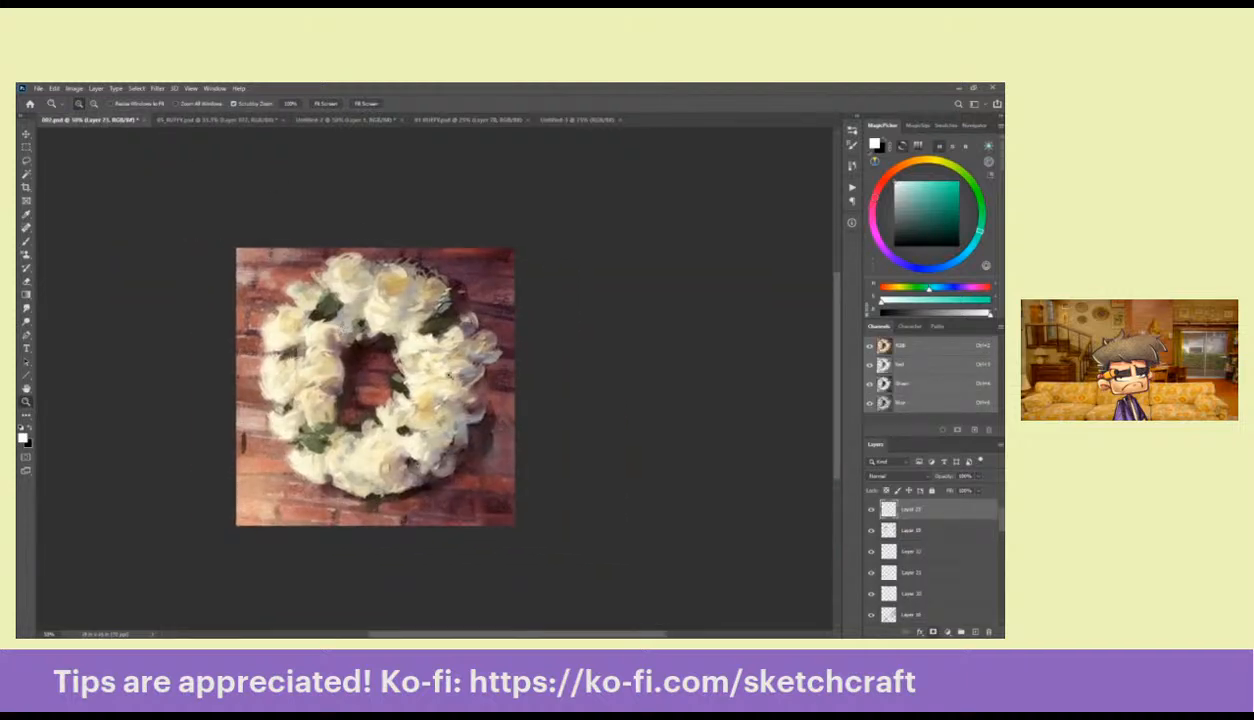
pyautogui.click(210, 122)
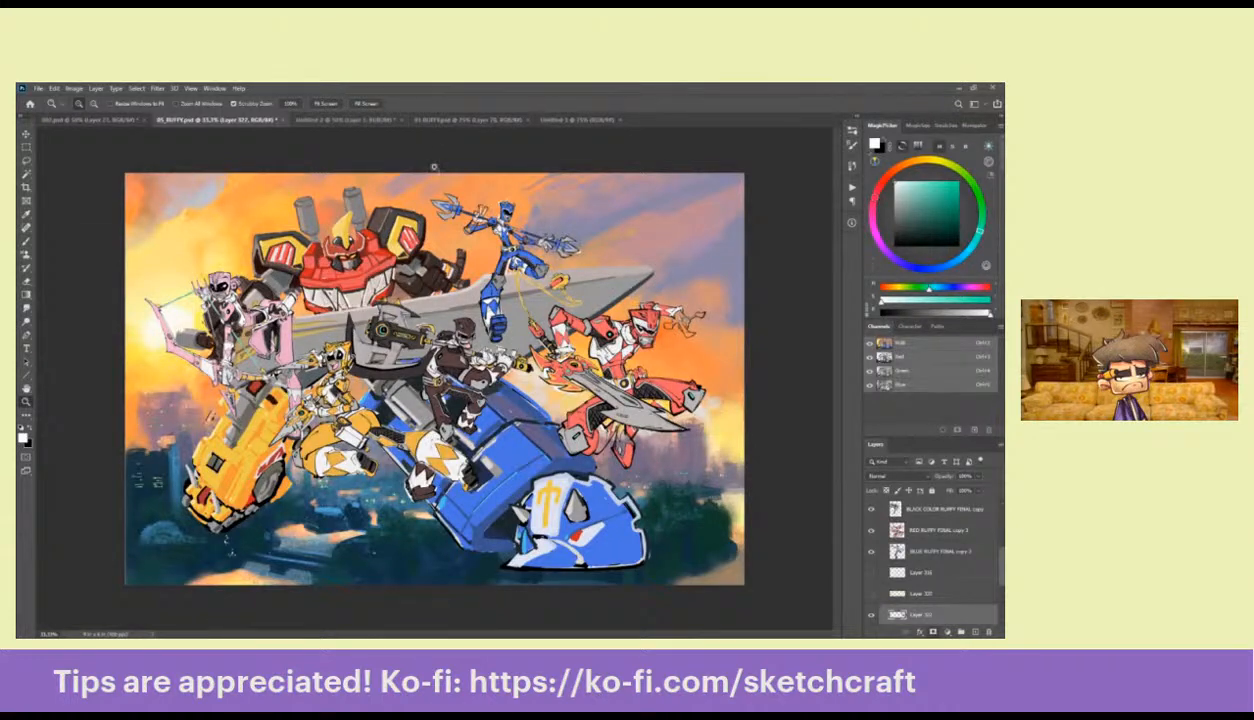
pyautogui.click(436, 121)
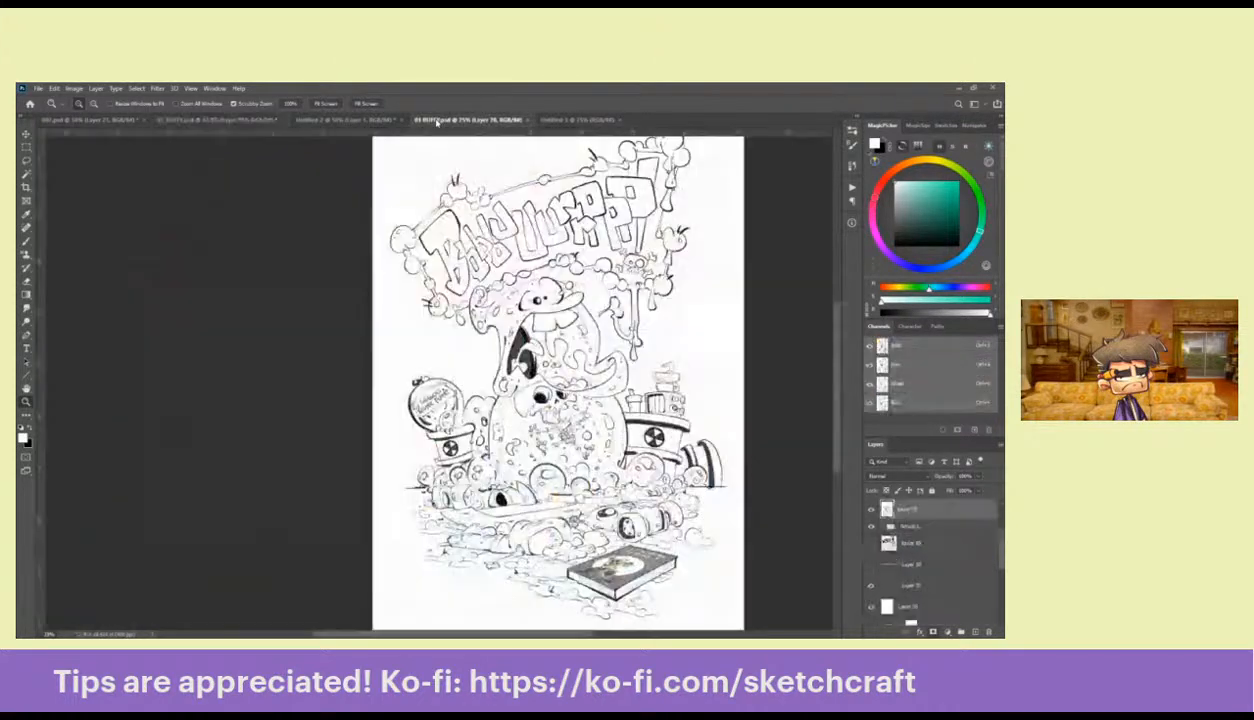
pyautogui.click(344, 121)
pyautogui.click(440, 121)
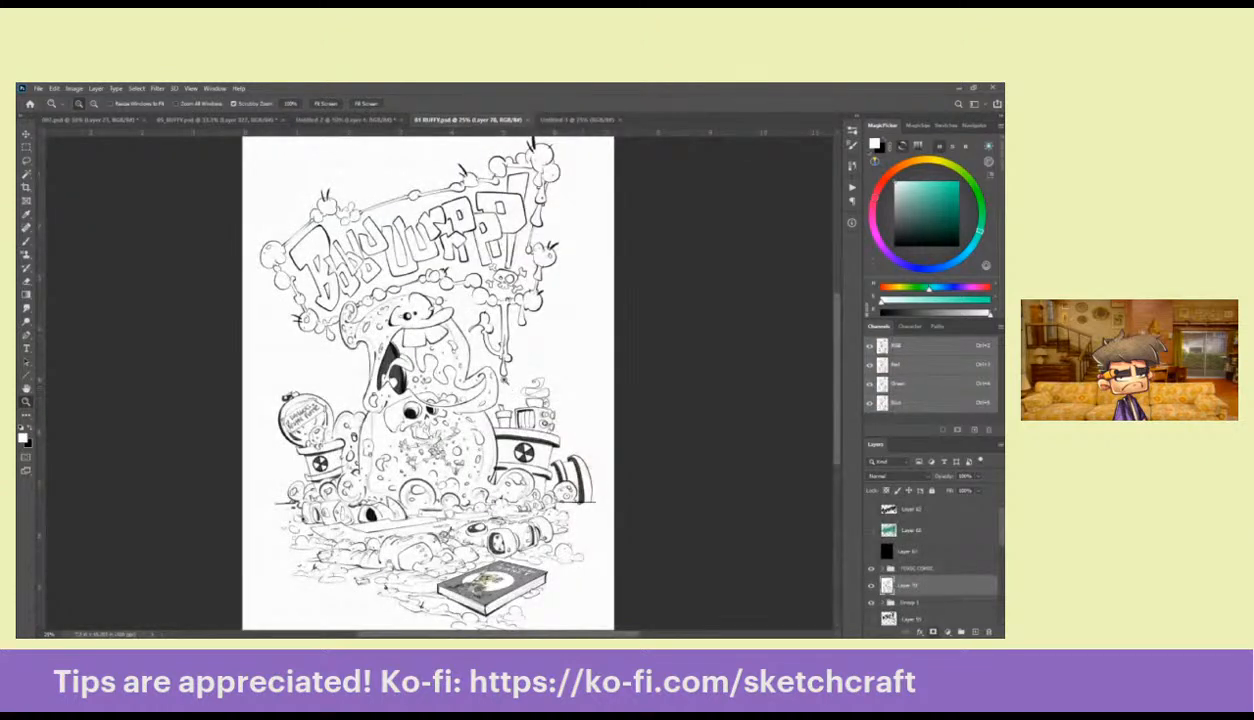
pyautogui.keyDown('alt'); pyautogui.click(498, 378); pyautogui.keyUp('alt')
pyautogui.click(498, 378)
pyautogui.moveTo(492, 367); pyautogui.dragTo(552, 370)
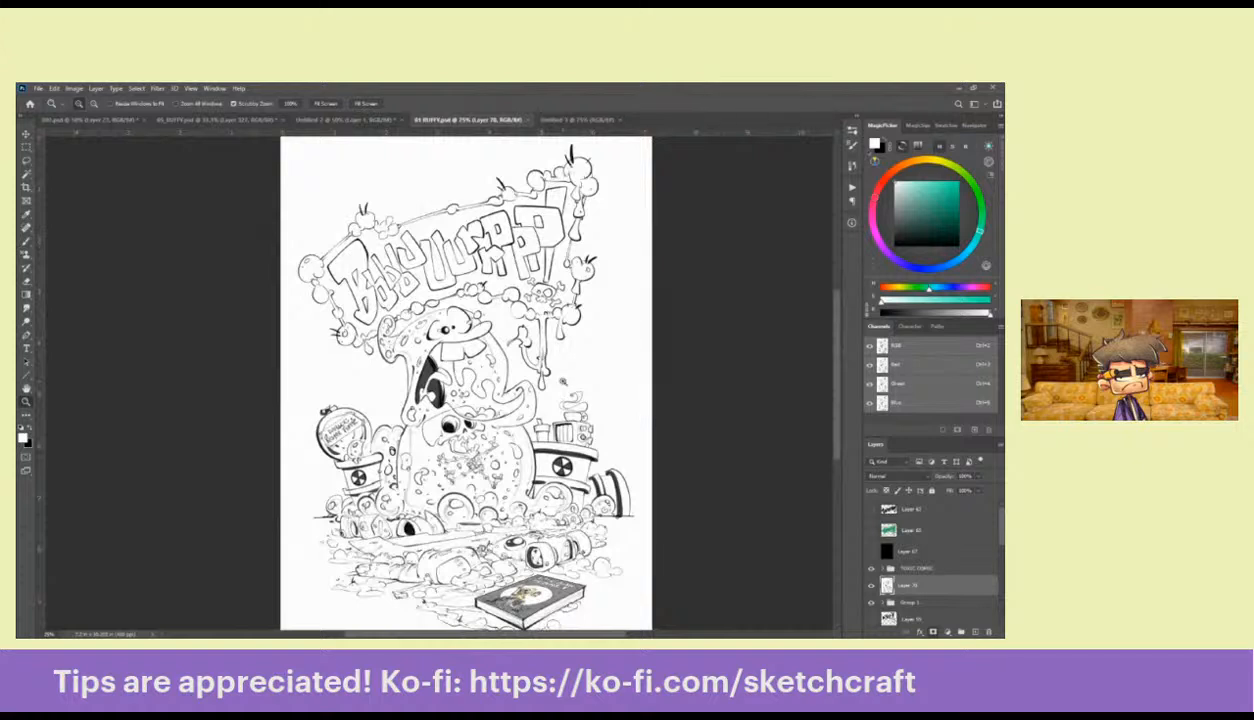